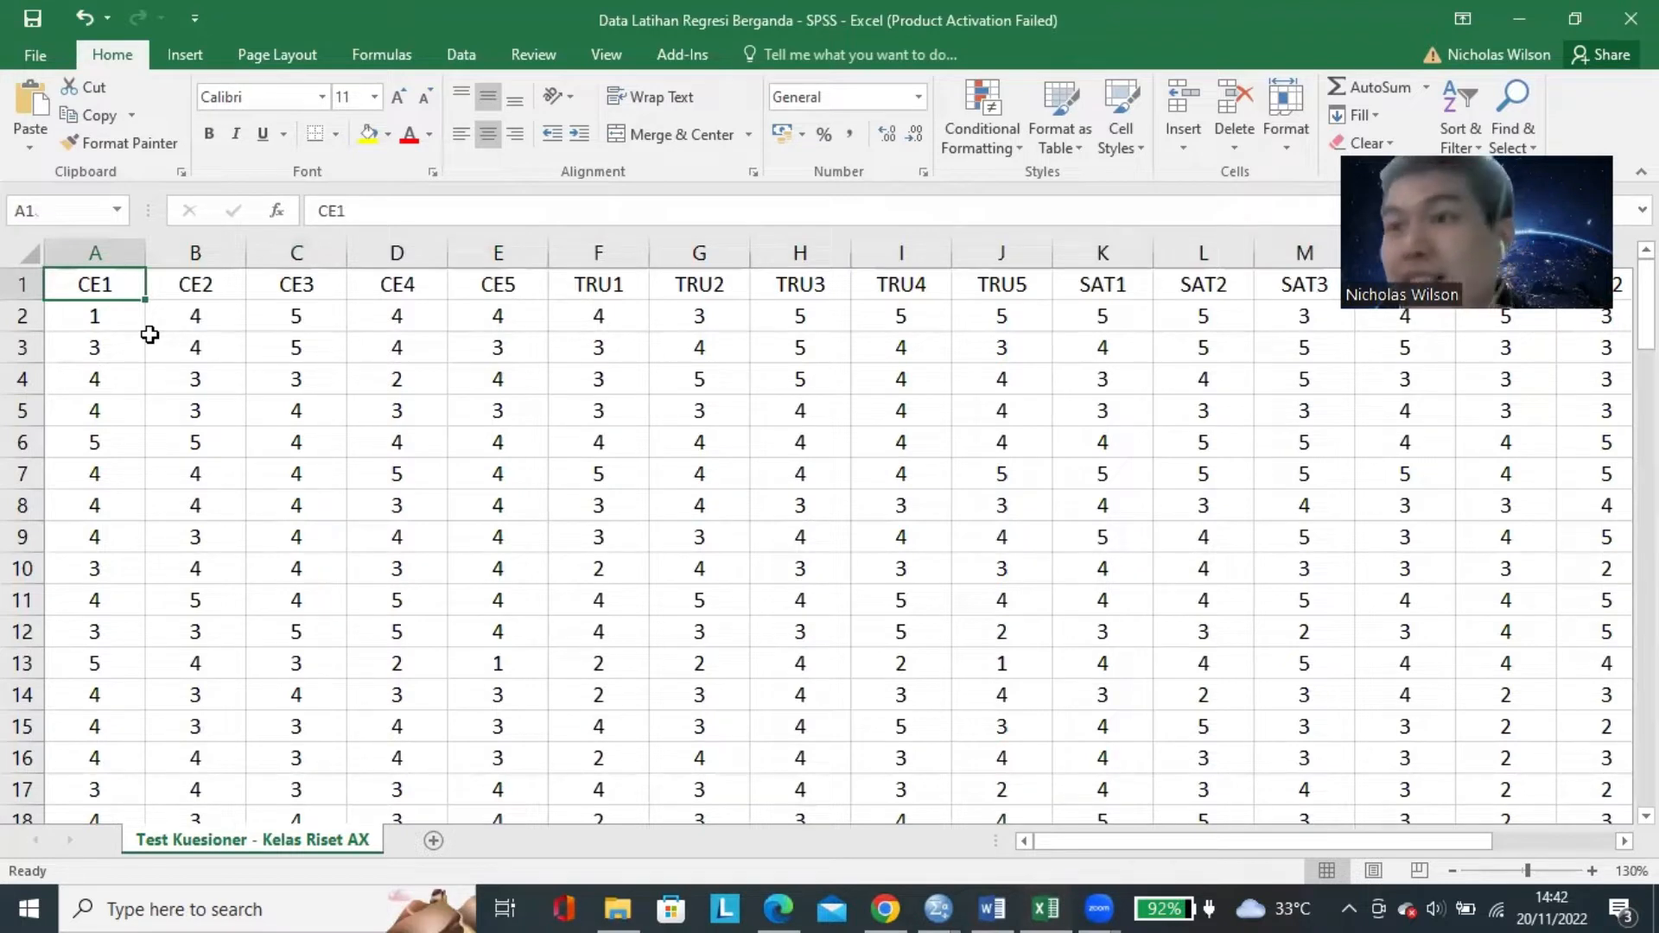
Examine the CE1 to CE5 indicator headers in row 1 of the questionnaire worksheet at a larger zoom.
left_click(277, 399)
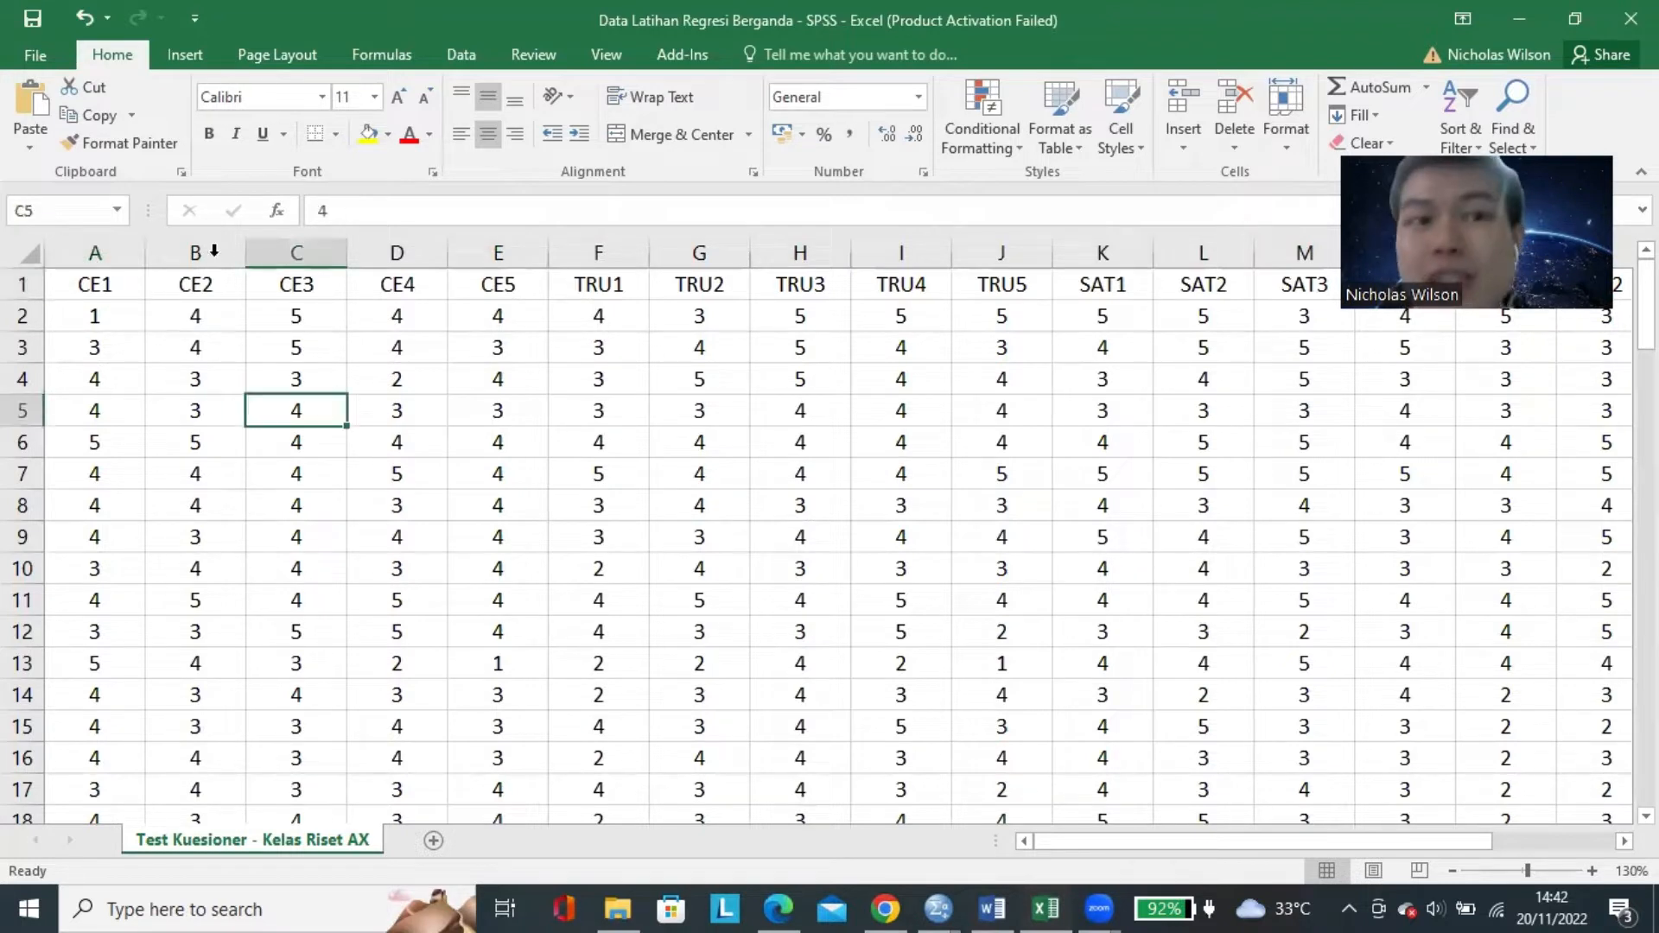
left_click(127, 290)
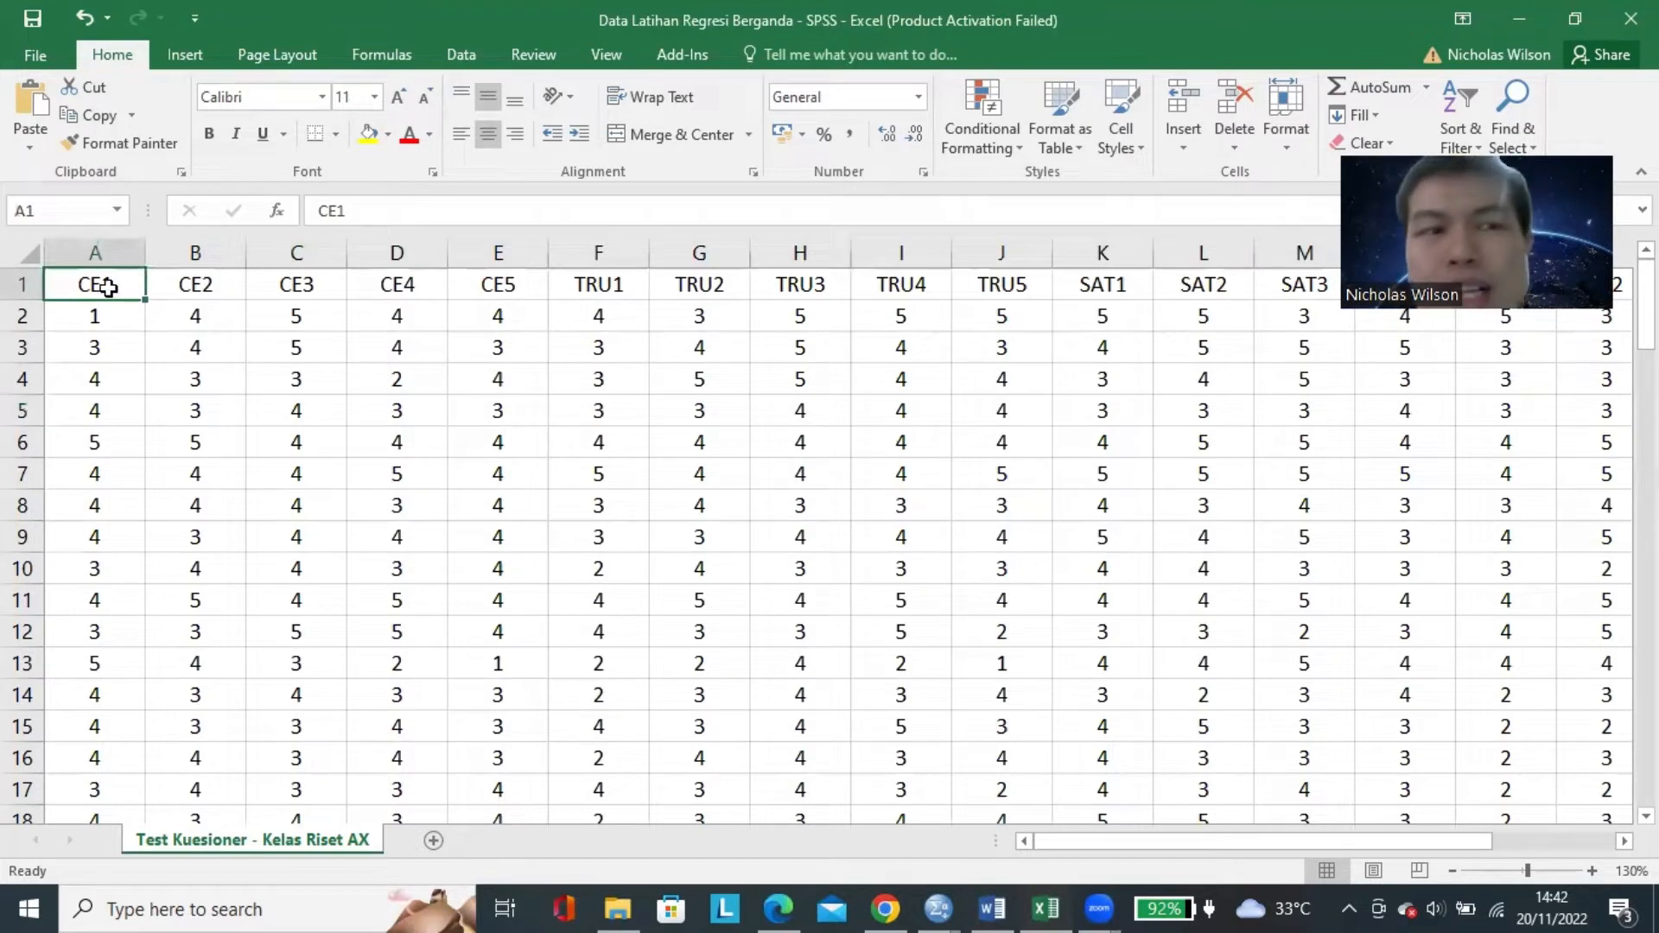
left_click_drag(519, 281, 115, 273)
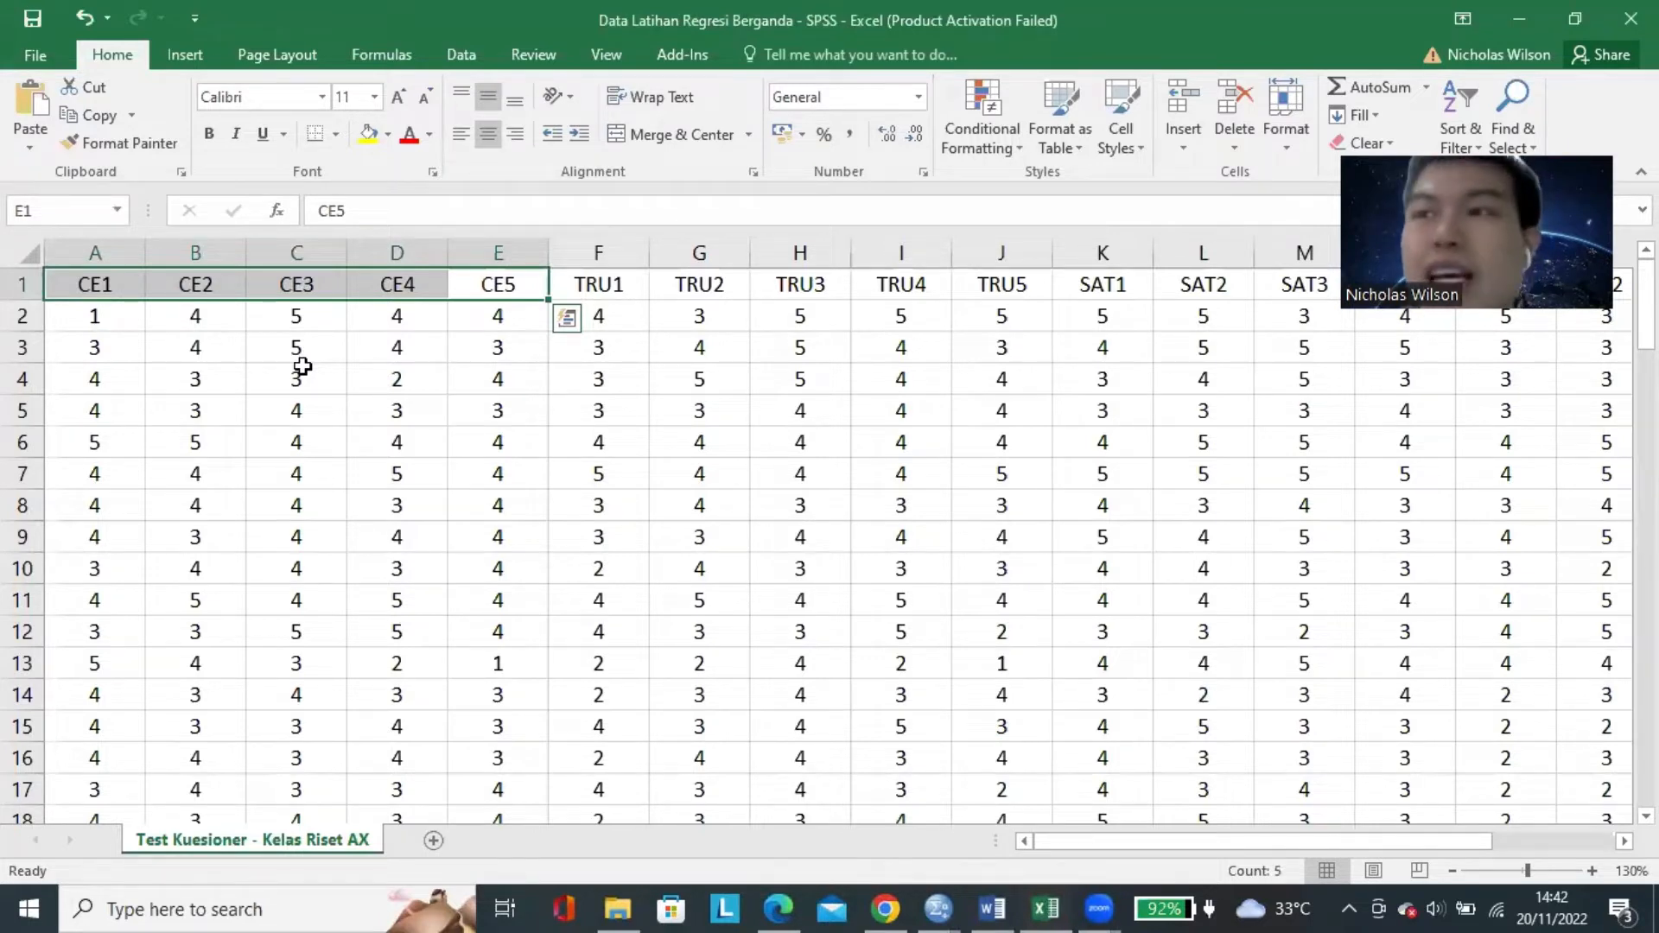
left_click(161, 343)
left_click_drag(128, 287, 488, 285)
left_click(112, 285)
left_click(1592, 870)
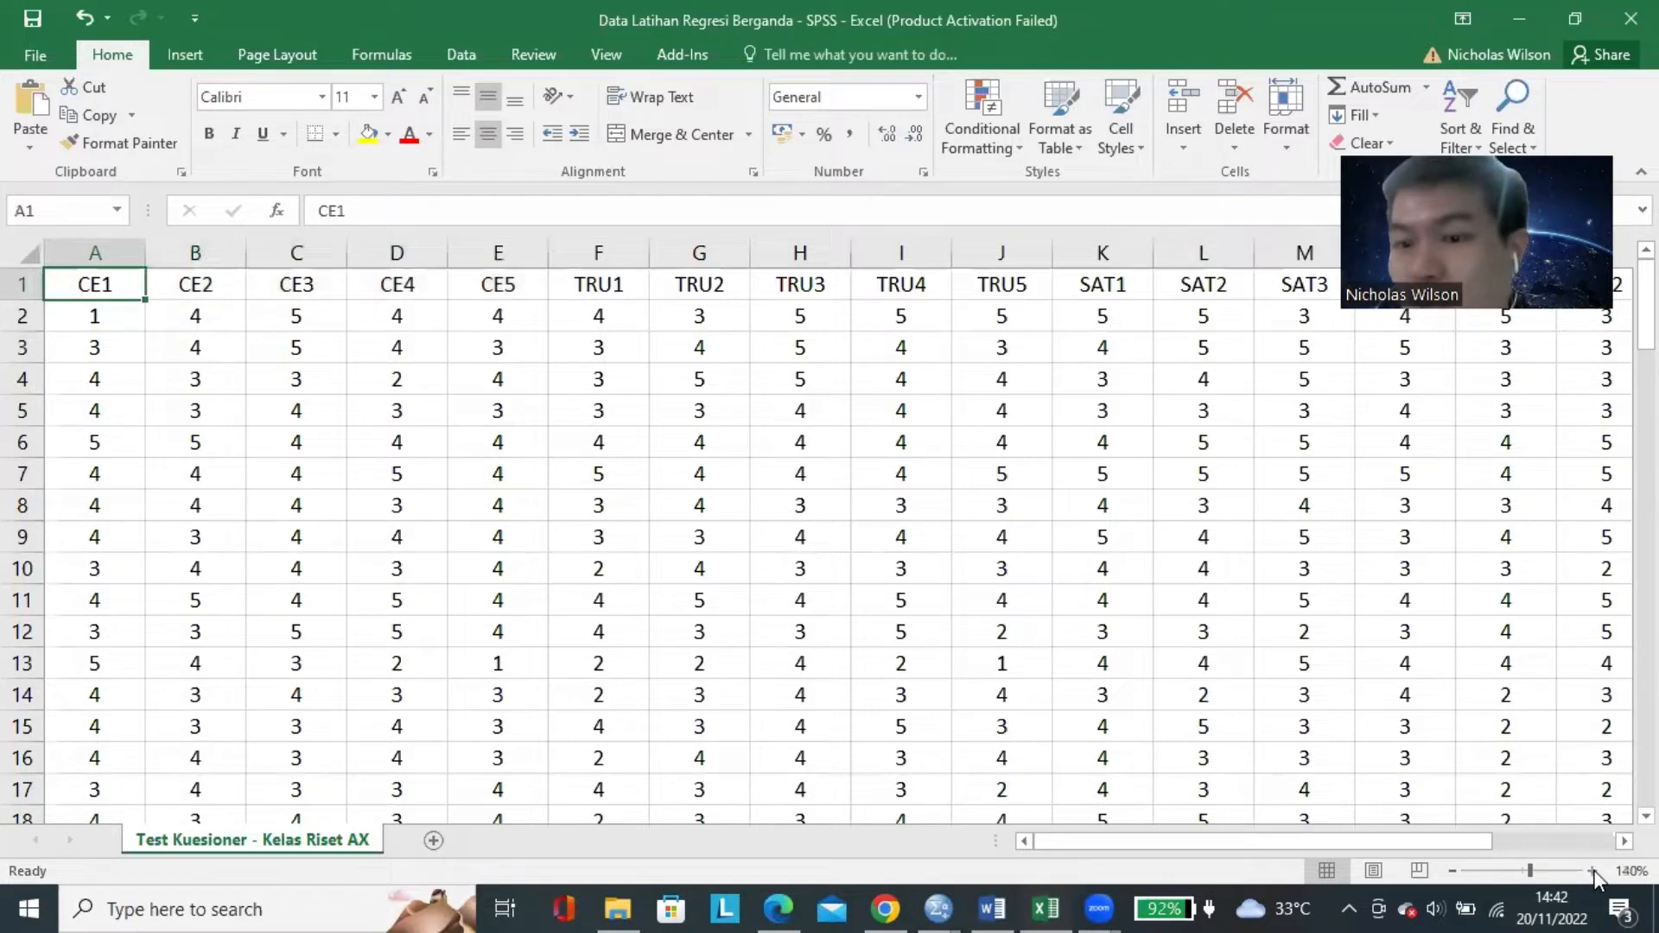
left_click(1592, 870)
left_click(1592, 871)
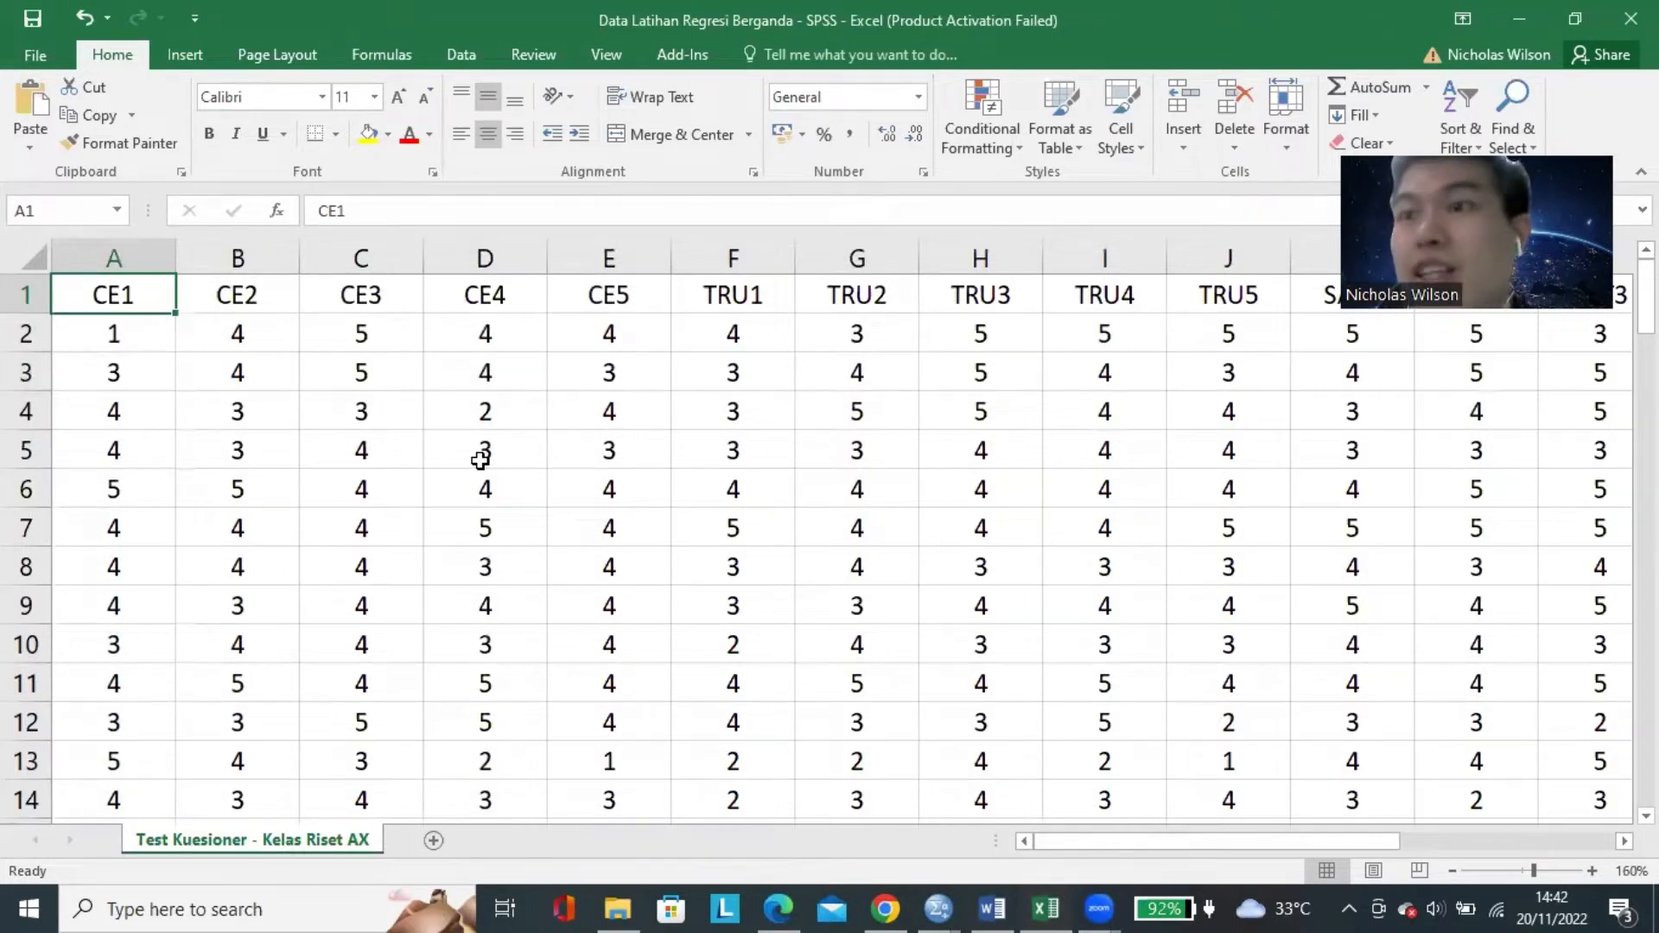
Go through the indicator headers cell by cell between CE1 and CE5.
key("Right")
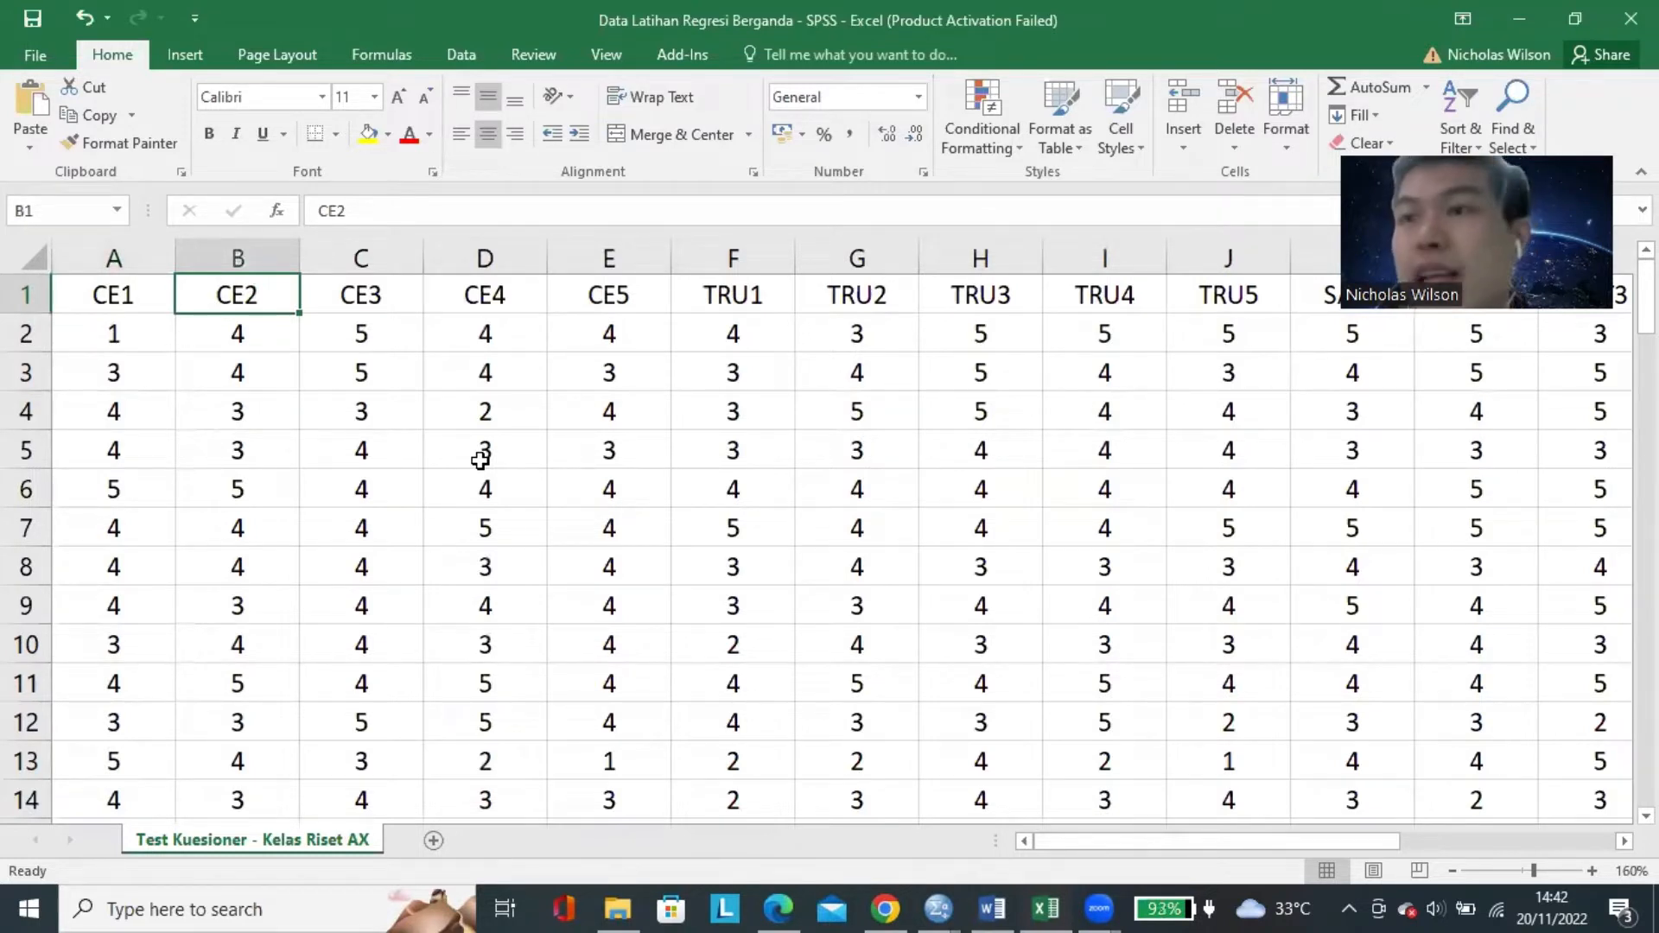
key("Right")
key("Right")
key("Right")
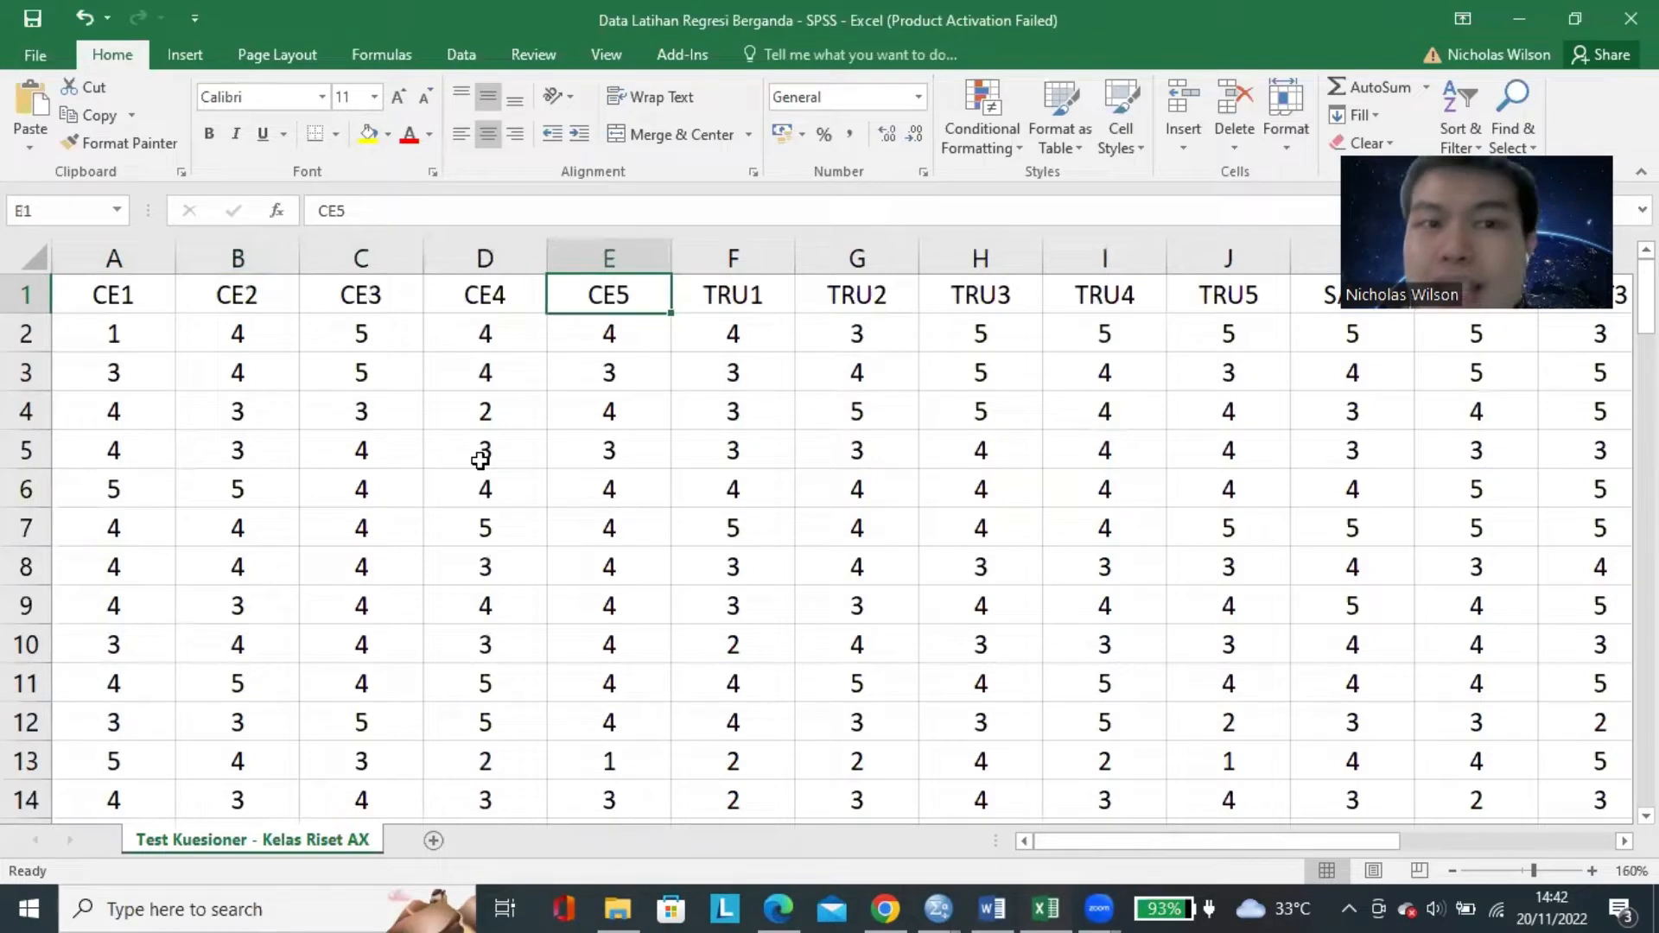
key("Left")
key("Left")
key("Left")
key("Left")
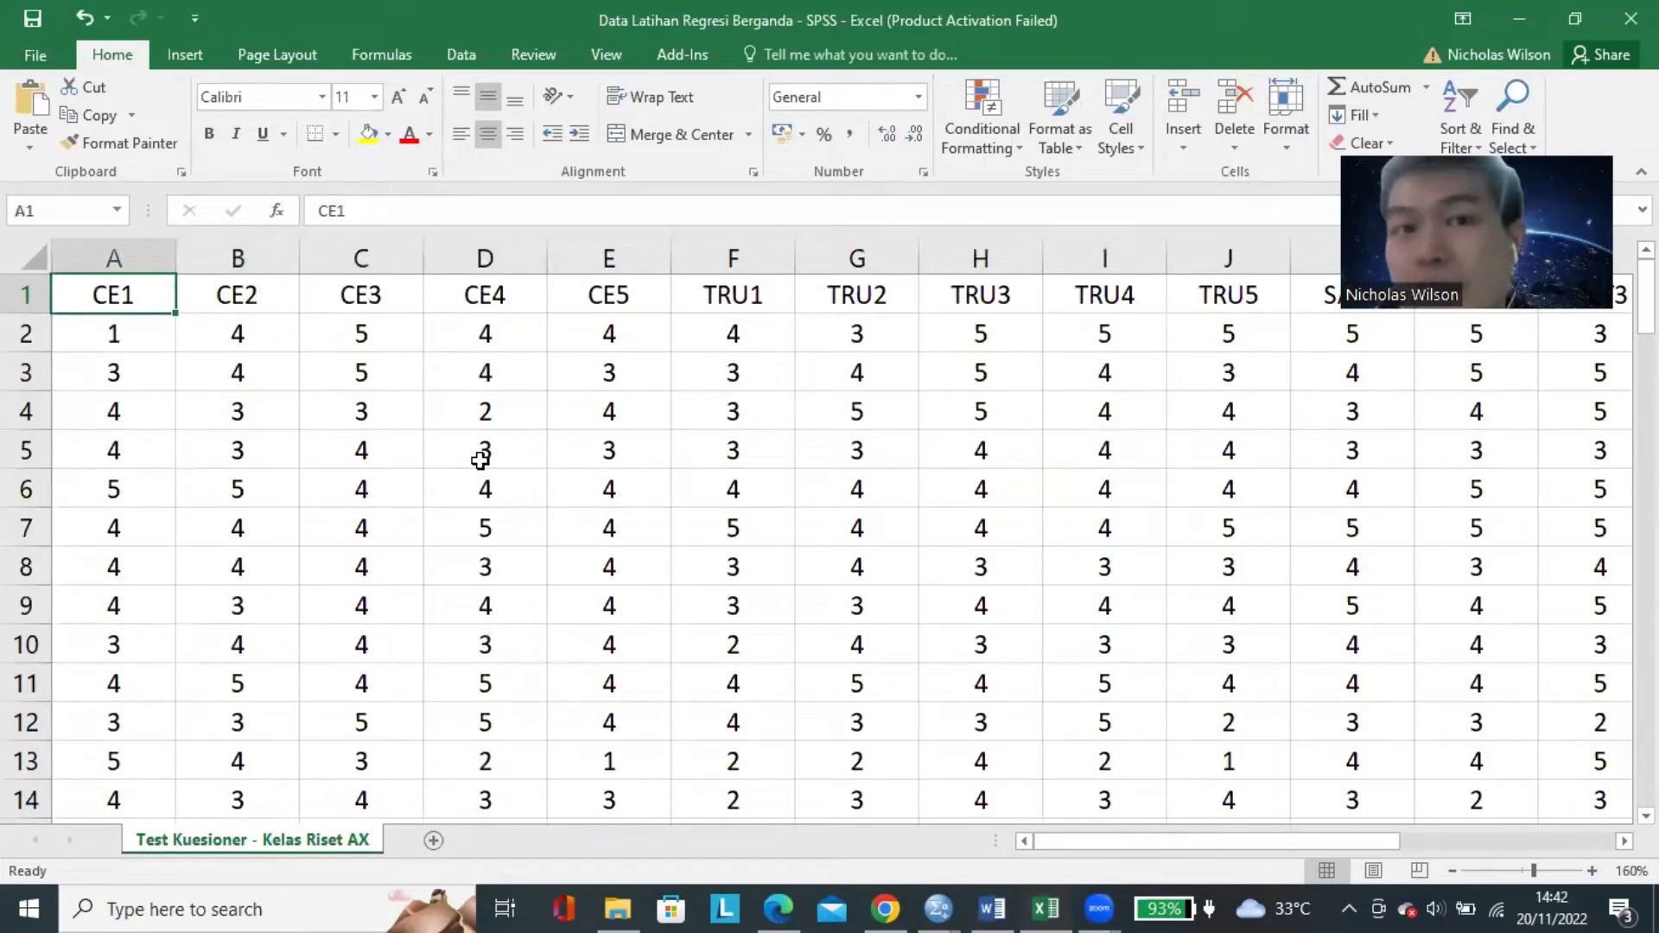
key("Right")
key("Right")
key("Right")
key("Right")
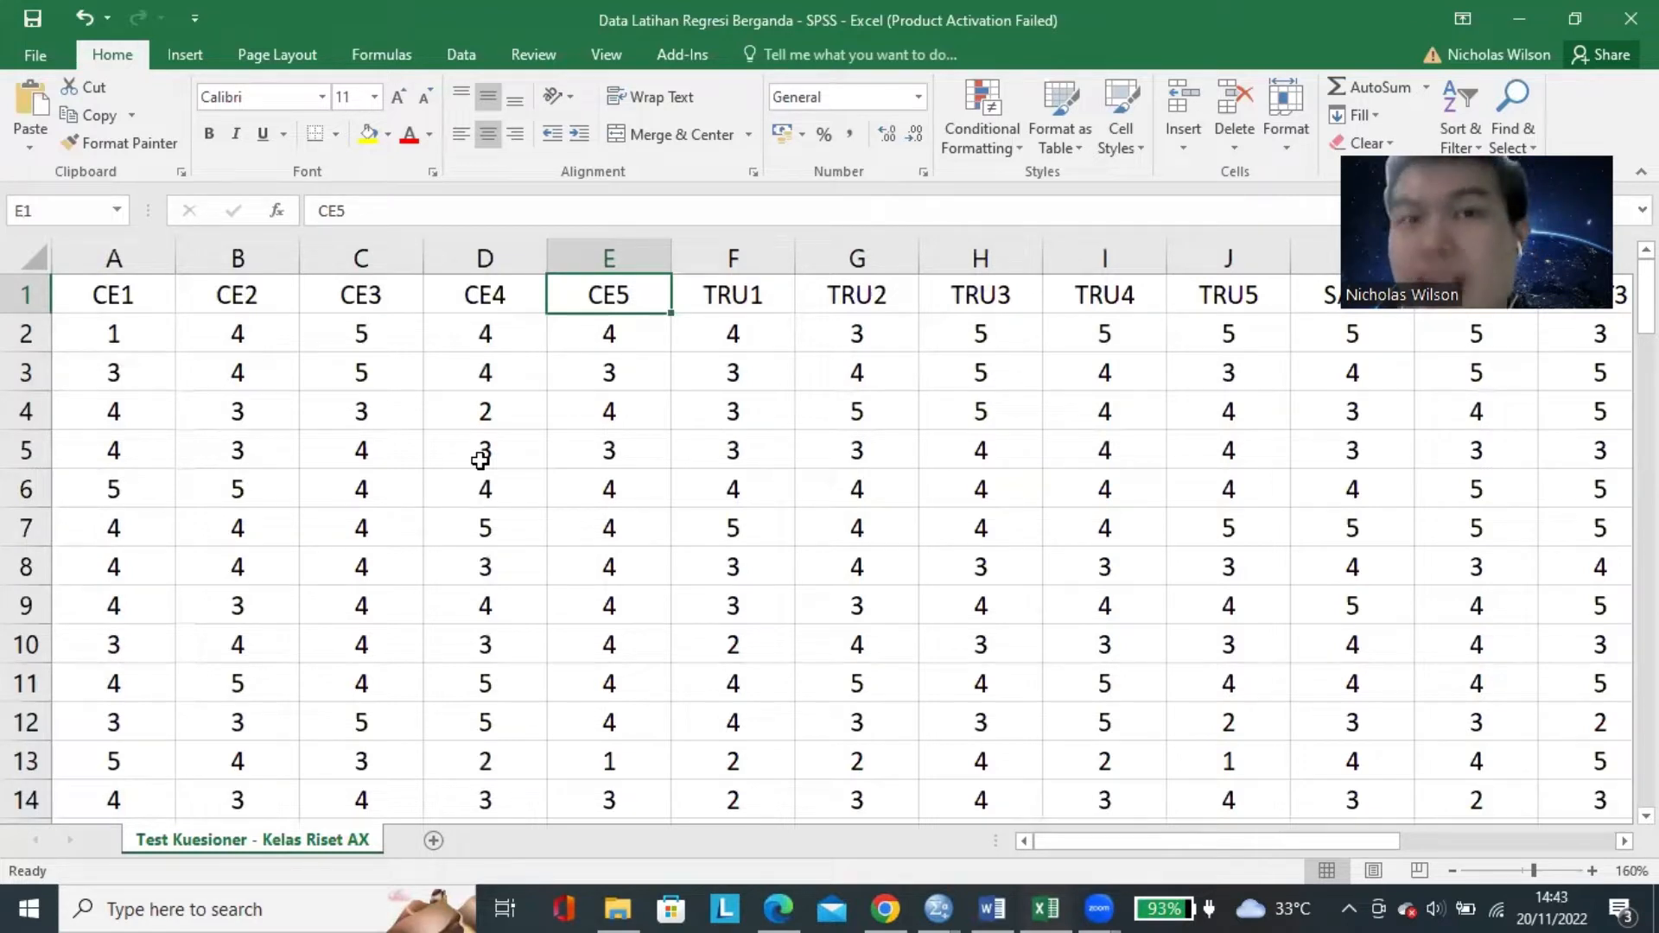
Review the TRU and SAT indicator headers in row 1, and return to CE1.
key("Right")
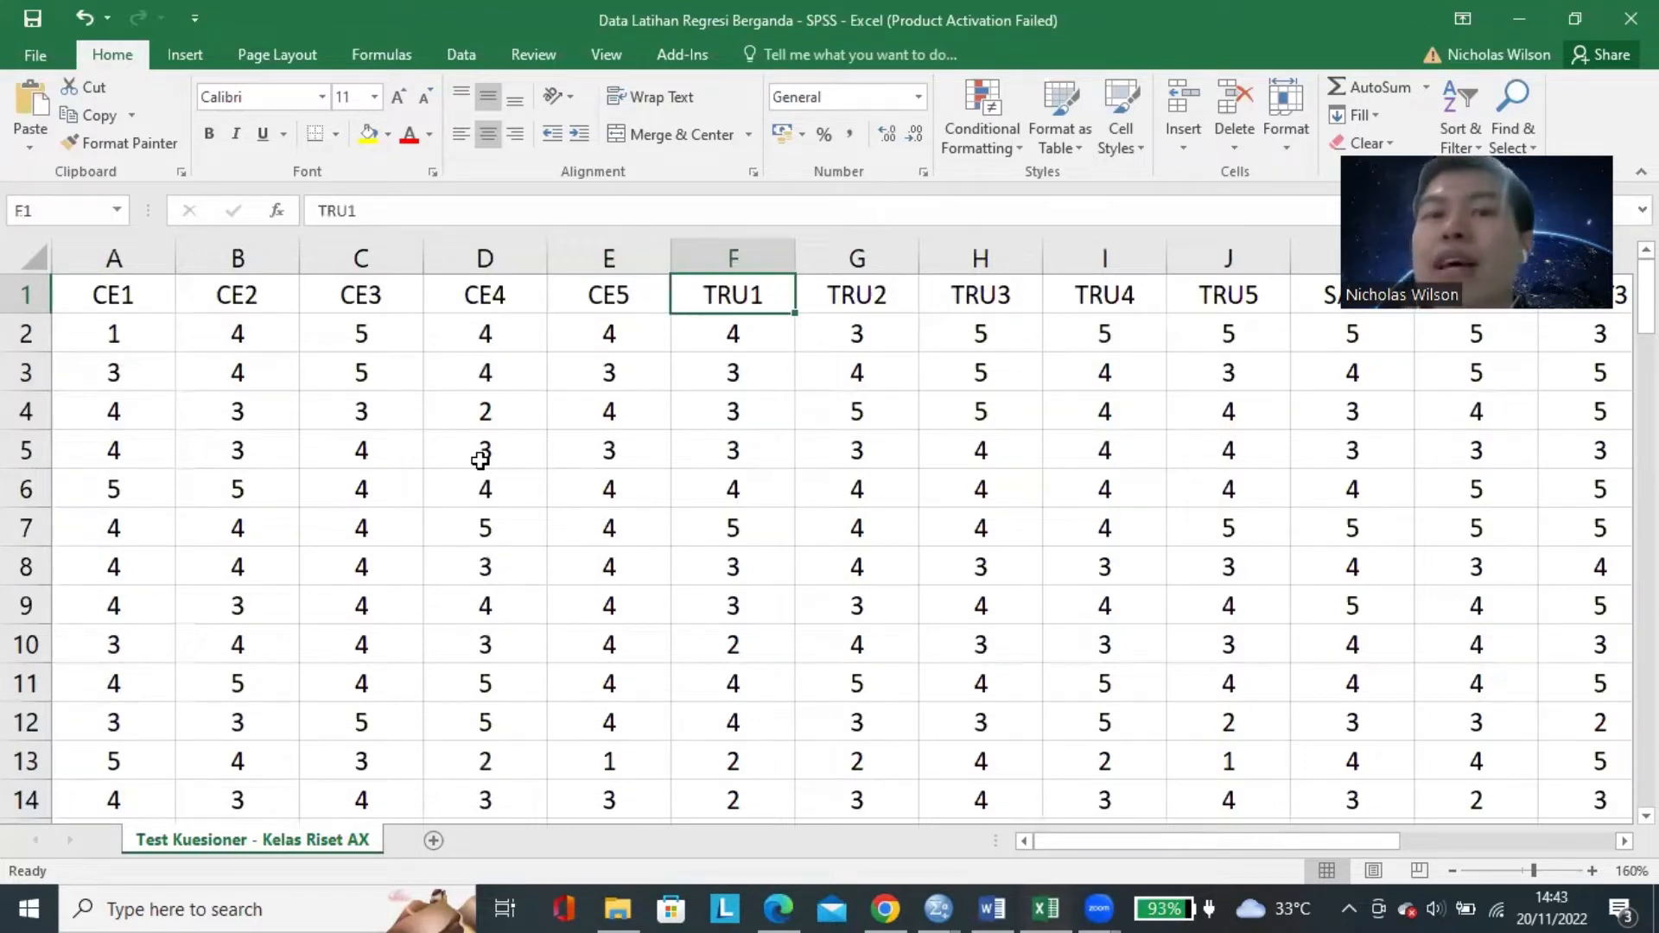
key("Right")
key("Right")
key("Right")
key("Right")
key("Right")
key("Right")
key("Right")
key("Right")
key("Right")
key("Right")
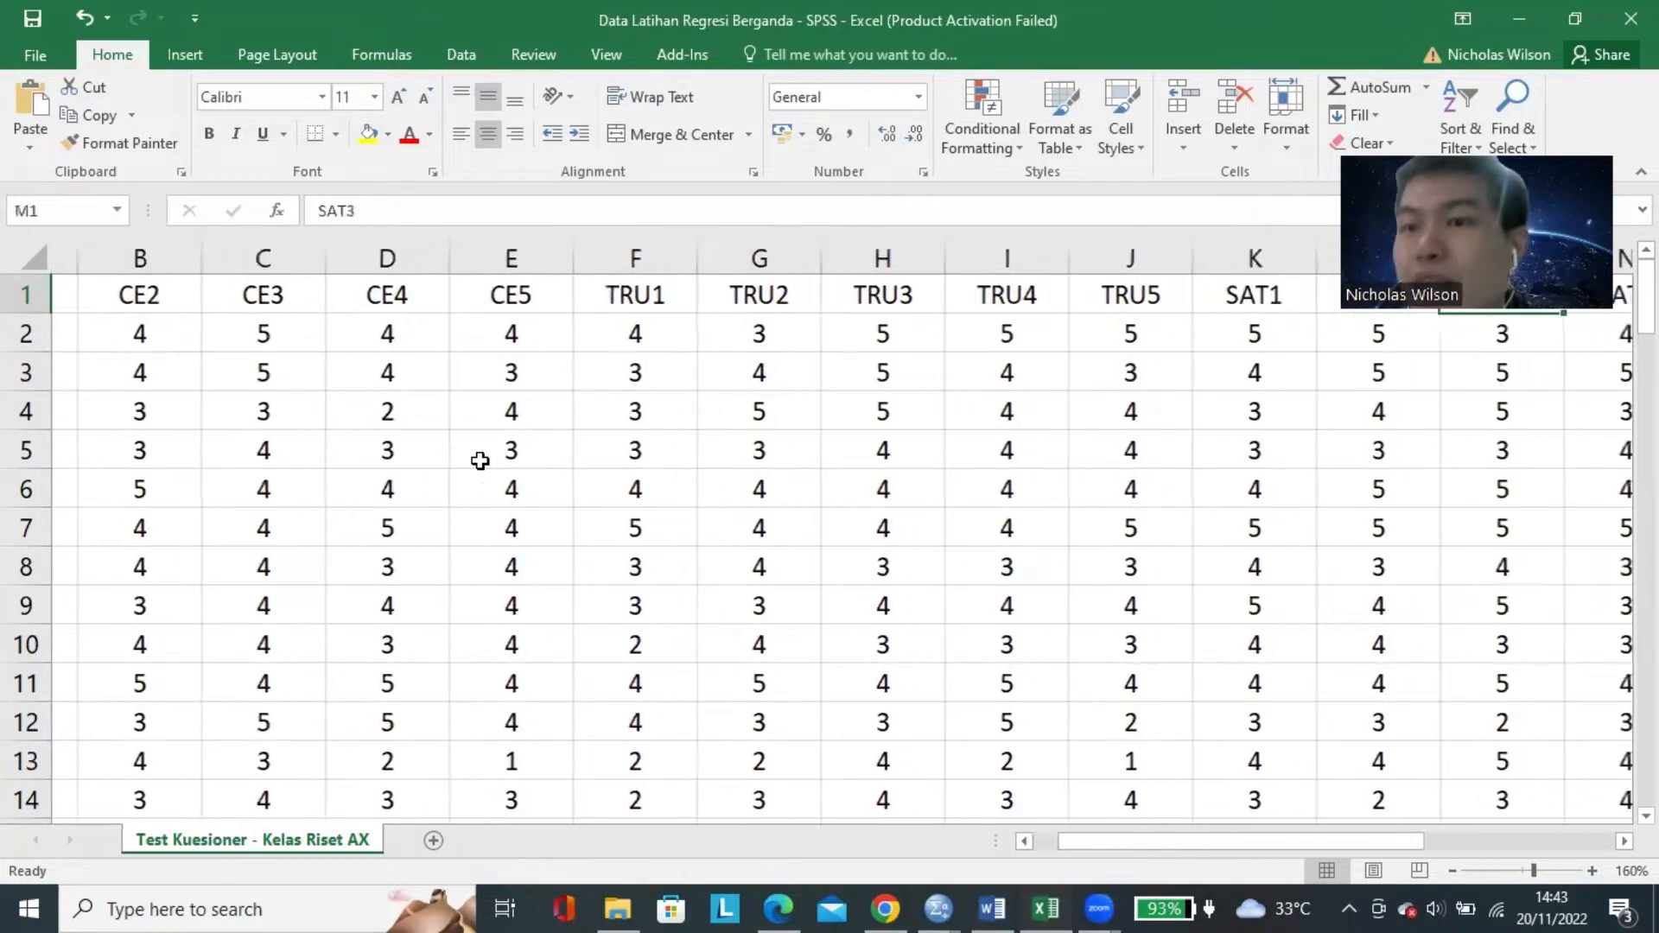
key("Right")
key("Right")
key("Right")
key("Left")
key("Left")
key("Left")
key("Left")
key("Left")
key("Left")
key("Left")
key("Left")
key("Left")
key("Left")
key("Left")
key("Left")
key("Left")
key("Left")
key("Left")
key("Left")
key("Left")
key("Left")
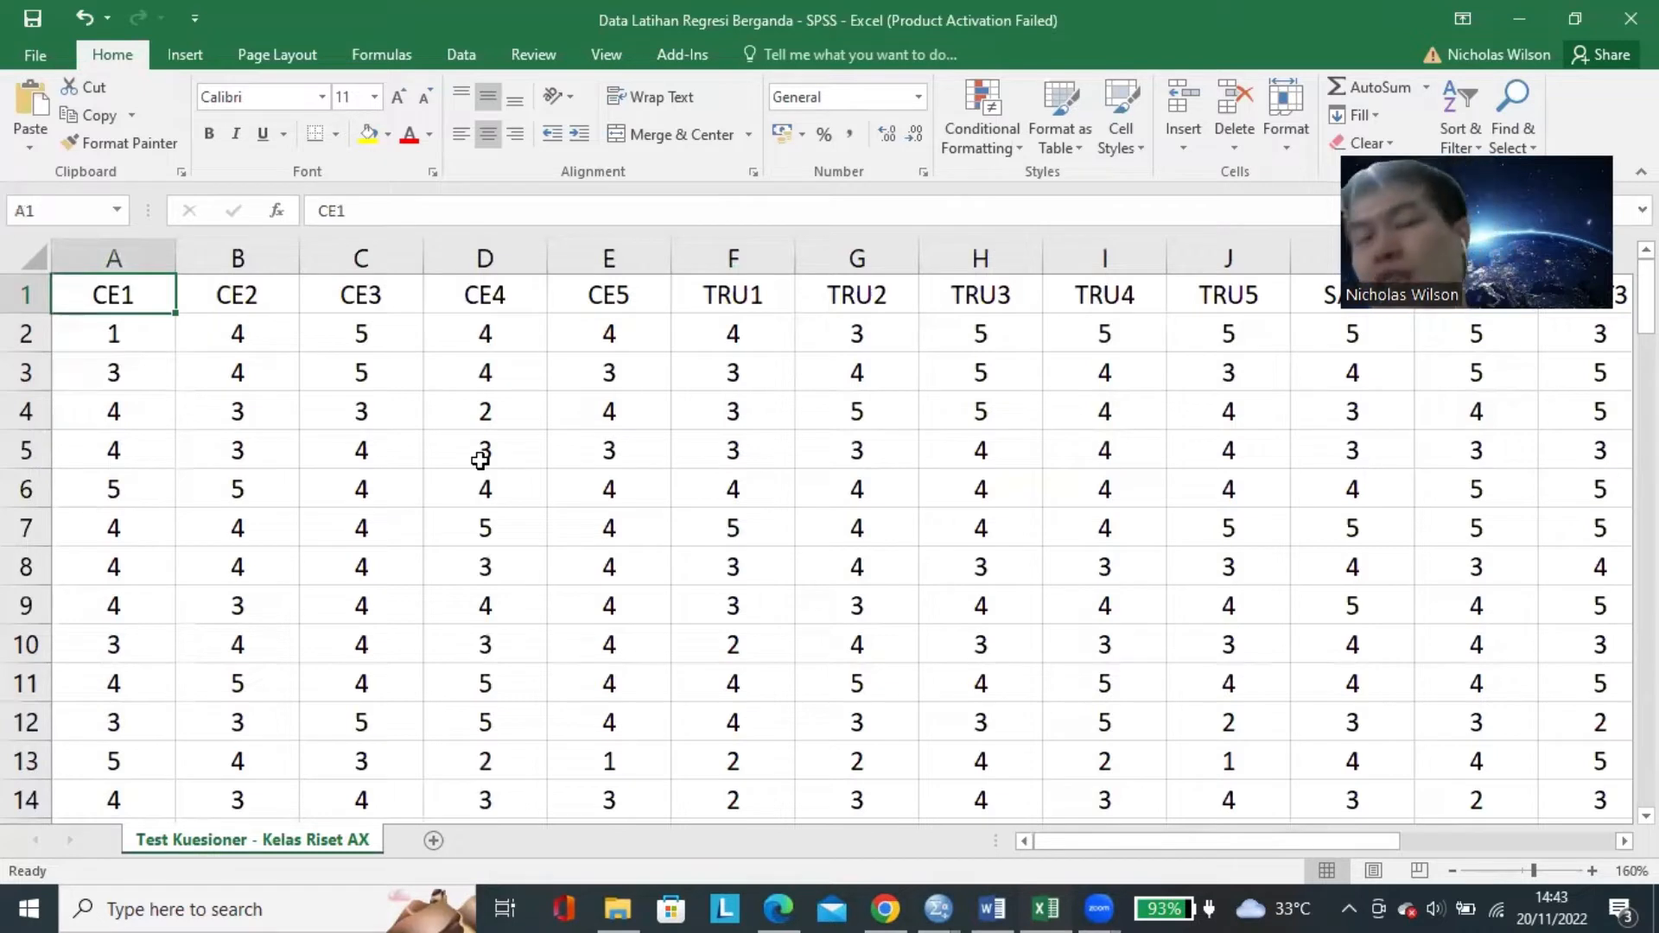
Check the first answer under CE1, and highlight the CE indicator headers in row 1 once more.
key("Down")
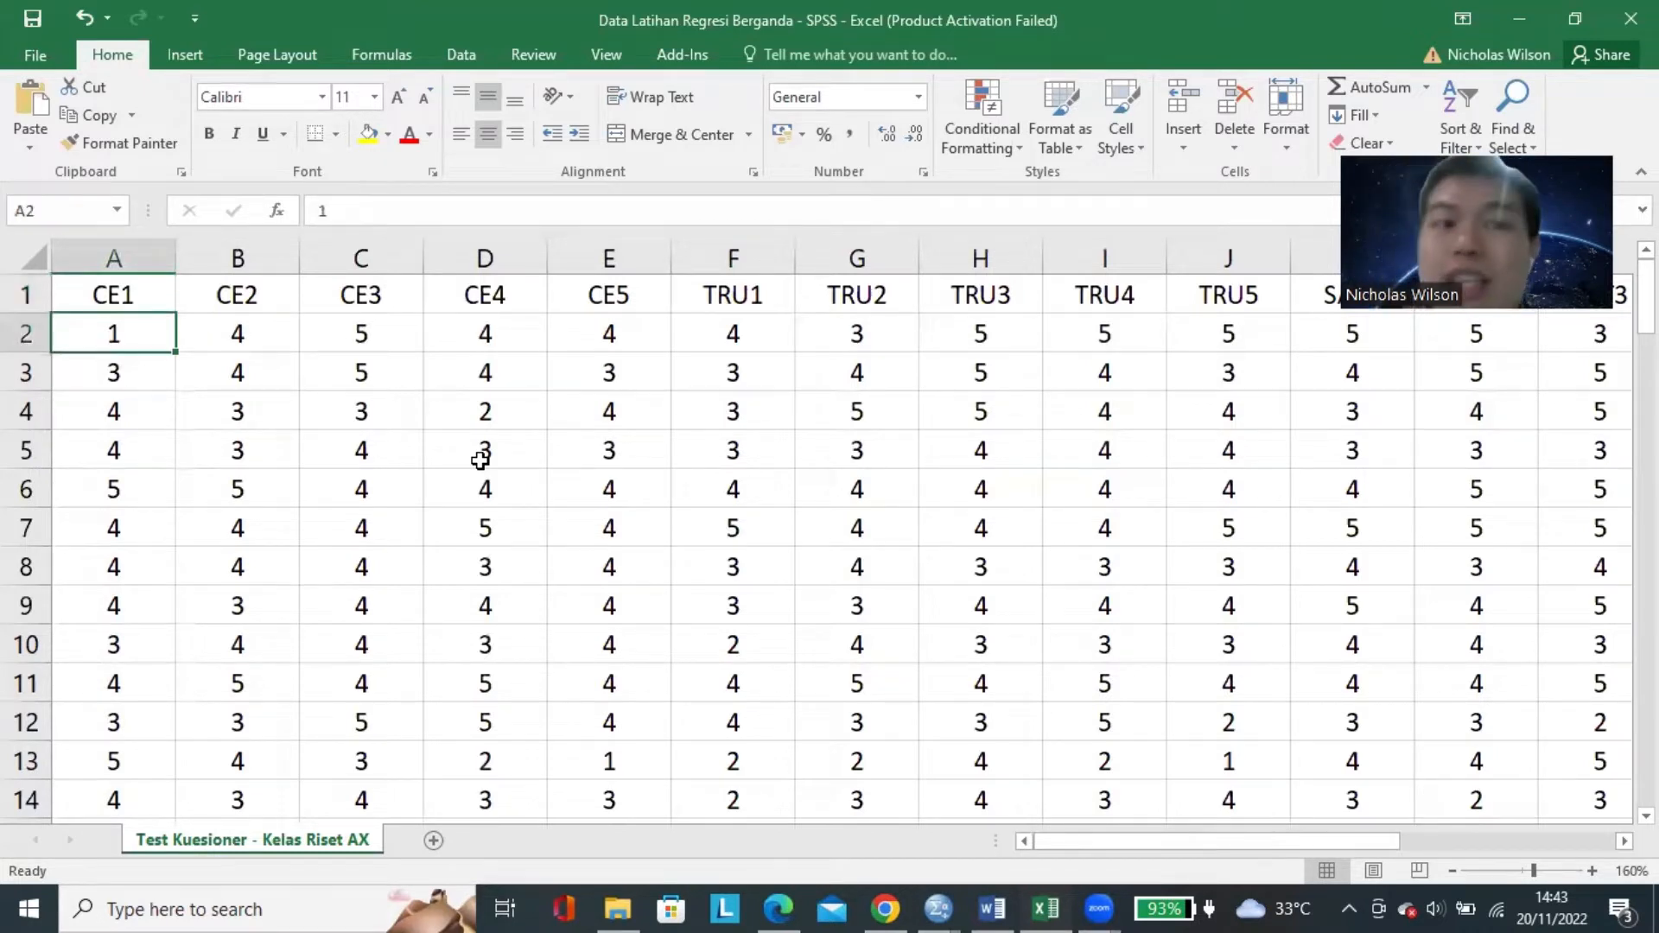
left_click(162, 292)
left_click(225, 298)
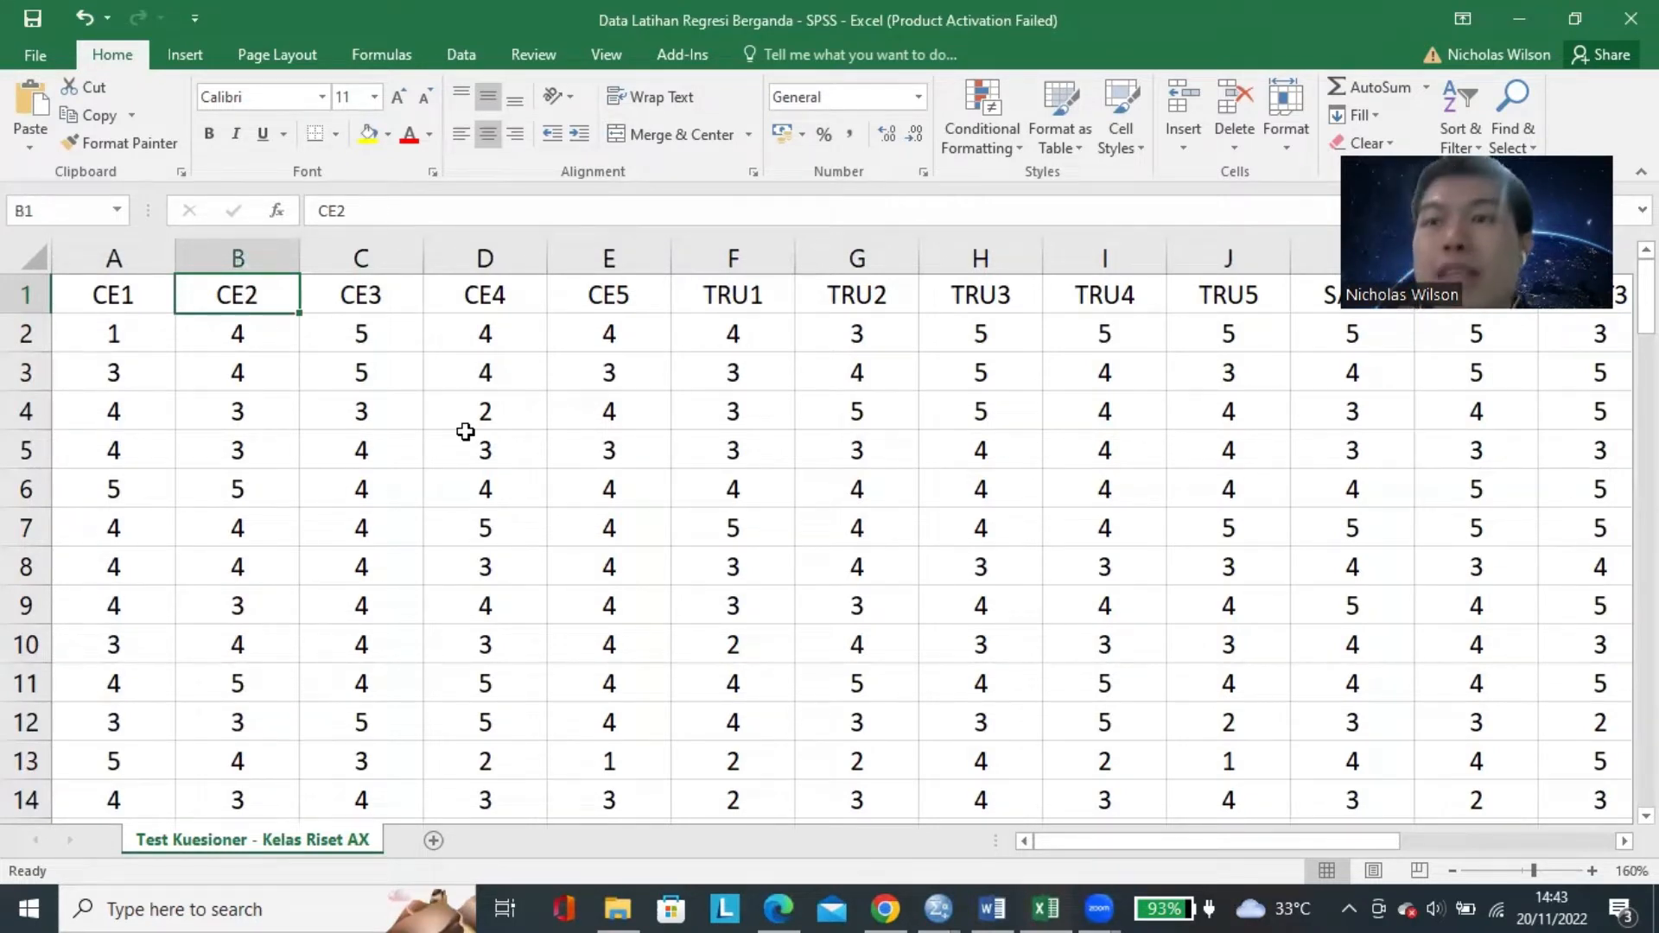
left_click_drag(130, 294, 686, 304)
left_click(648, 299)
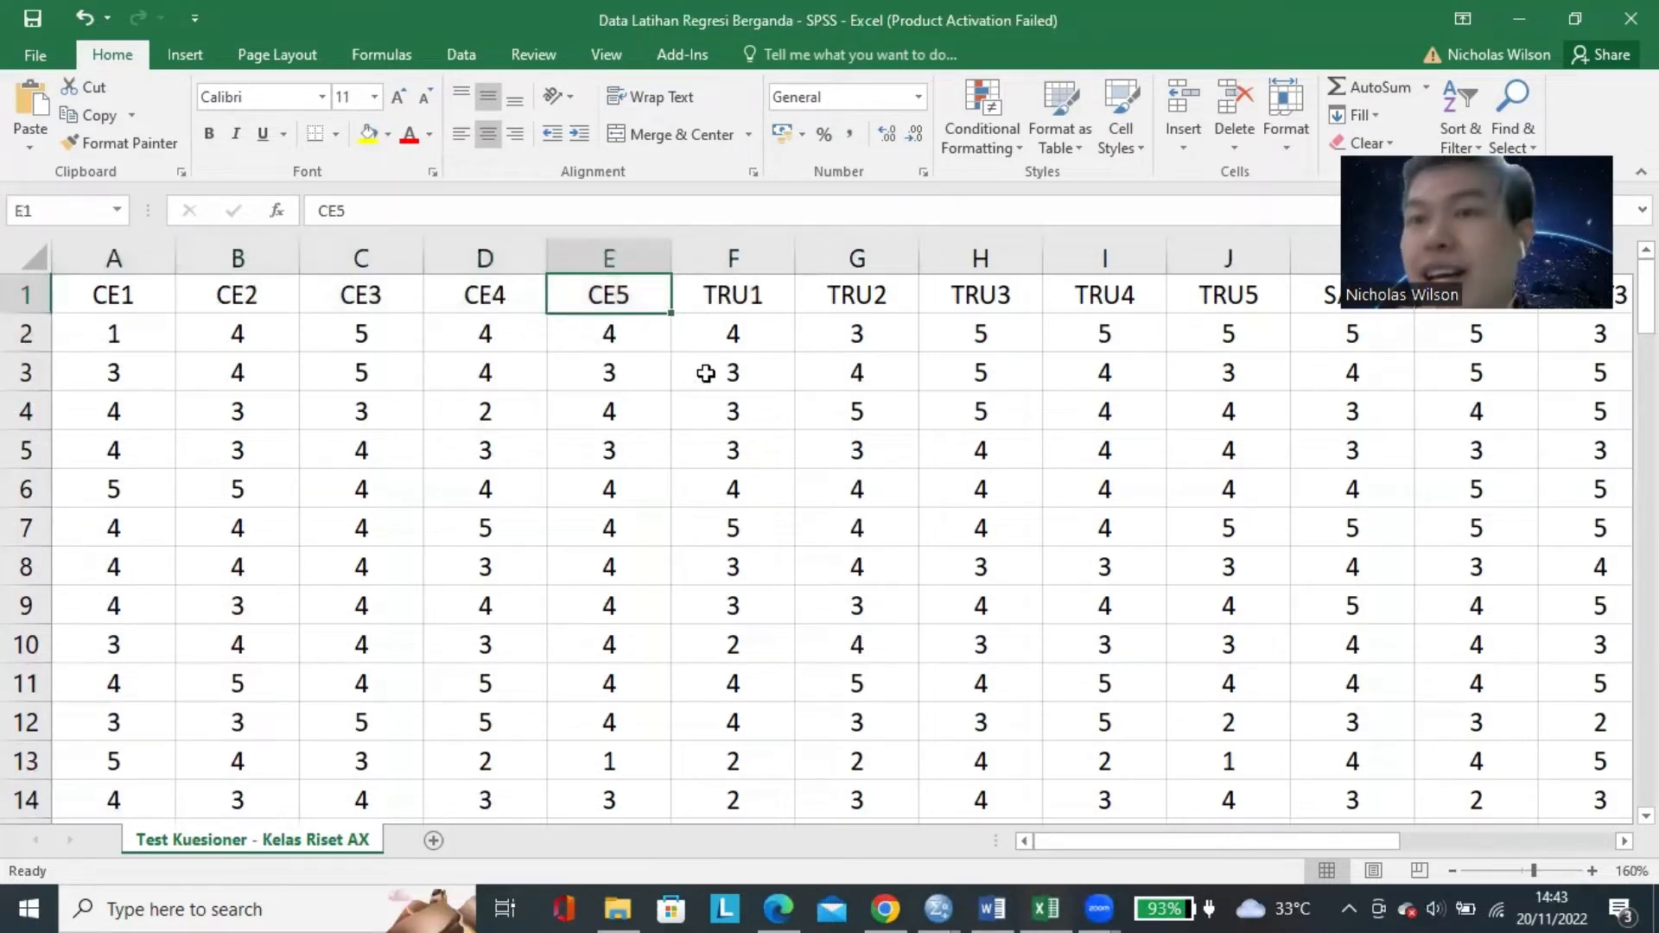
Look over the first respondents' answers from A2 downward, and return to the CE1 header.
left_click(135, 333)
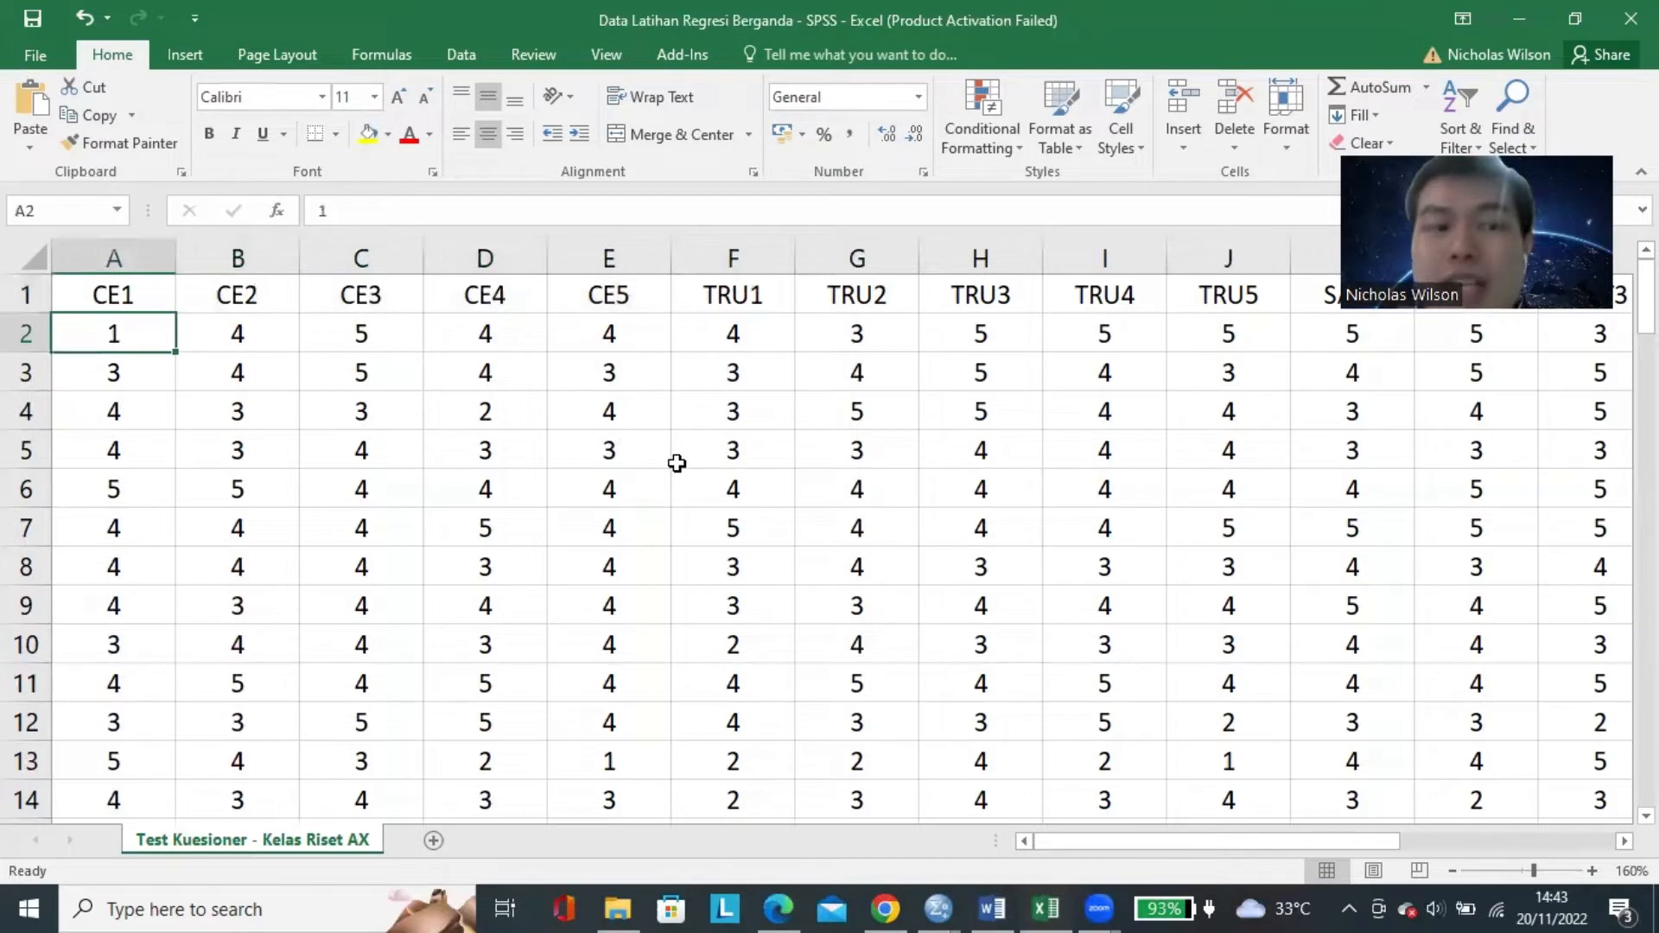
key("Down")
key("Down")
key("Right")
key("Left")
key("Up")
key("Up")
key("Up")
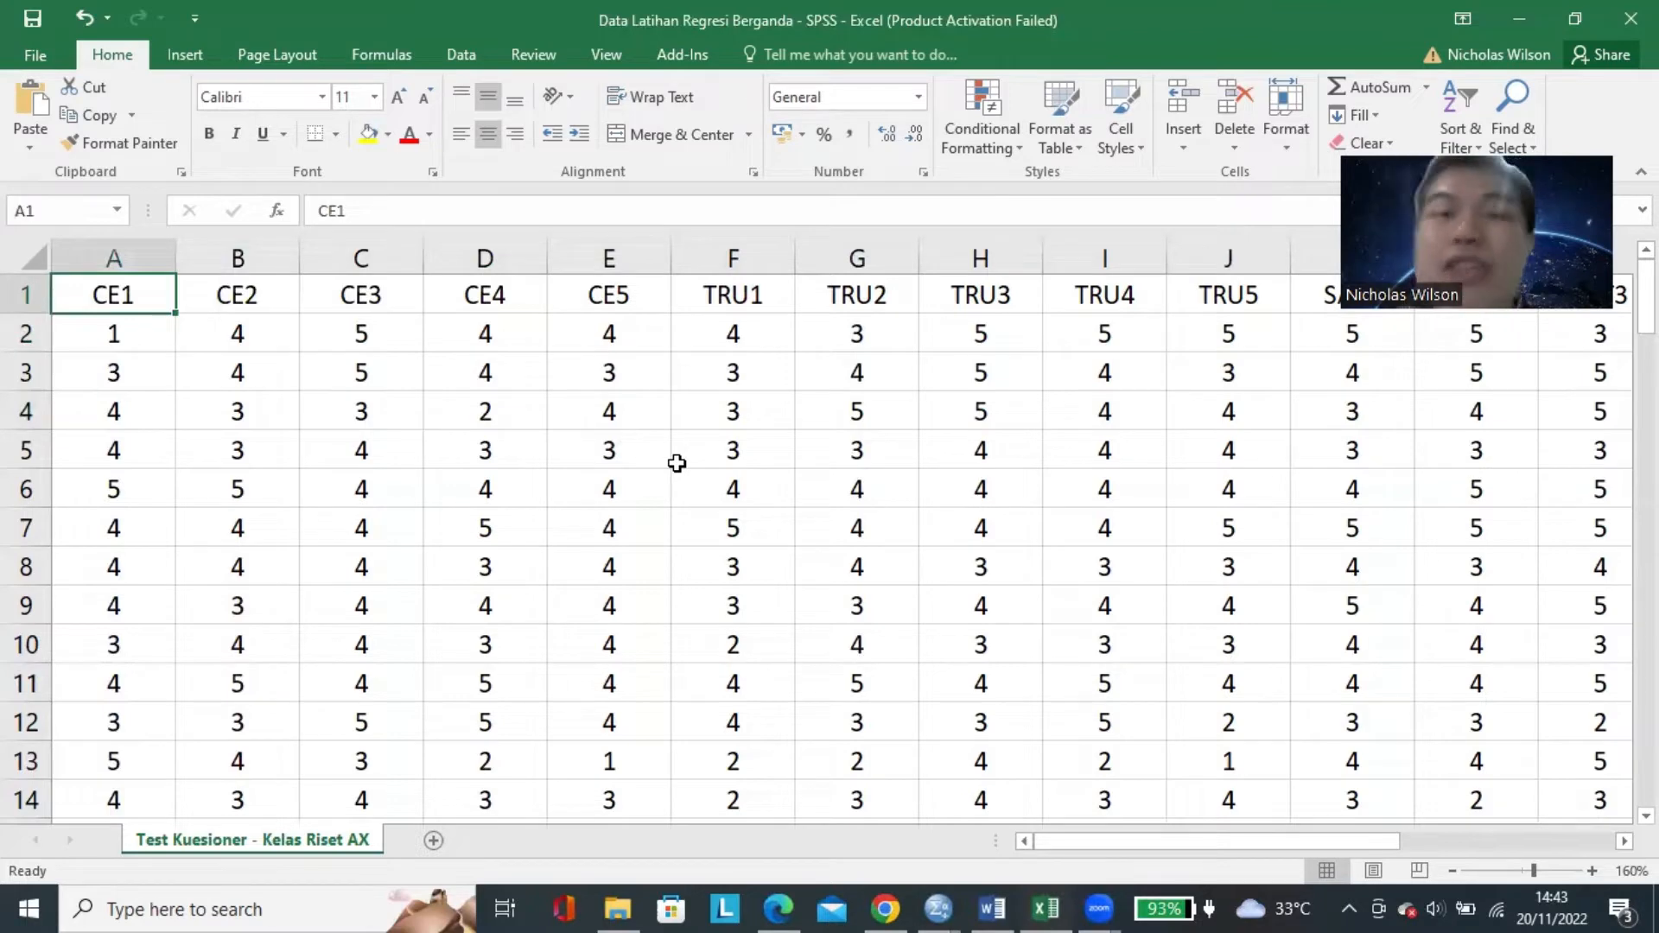
Switch to the Google Forms questionnaire in Chrome, view its questions, and open the spreadsheet linked to its responses.
left_click(890, 907)
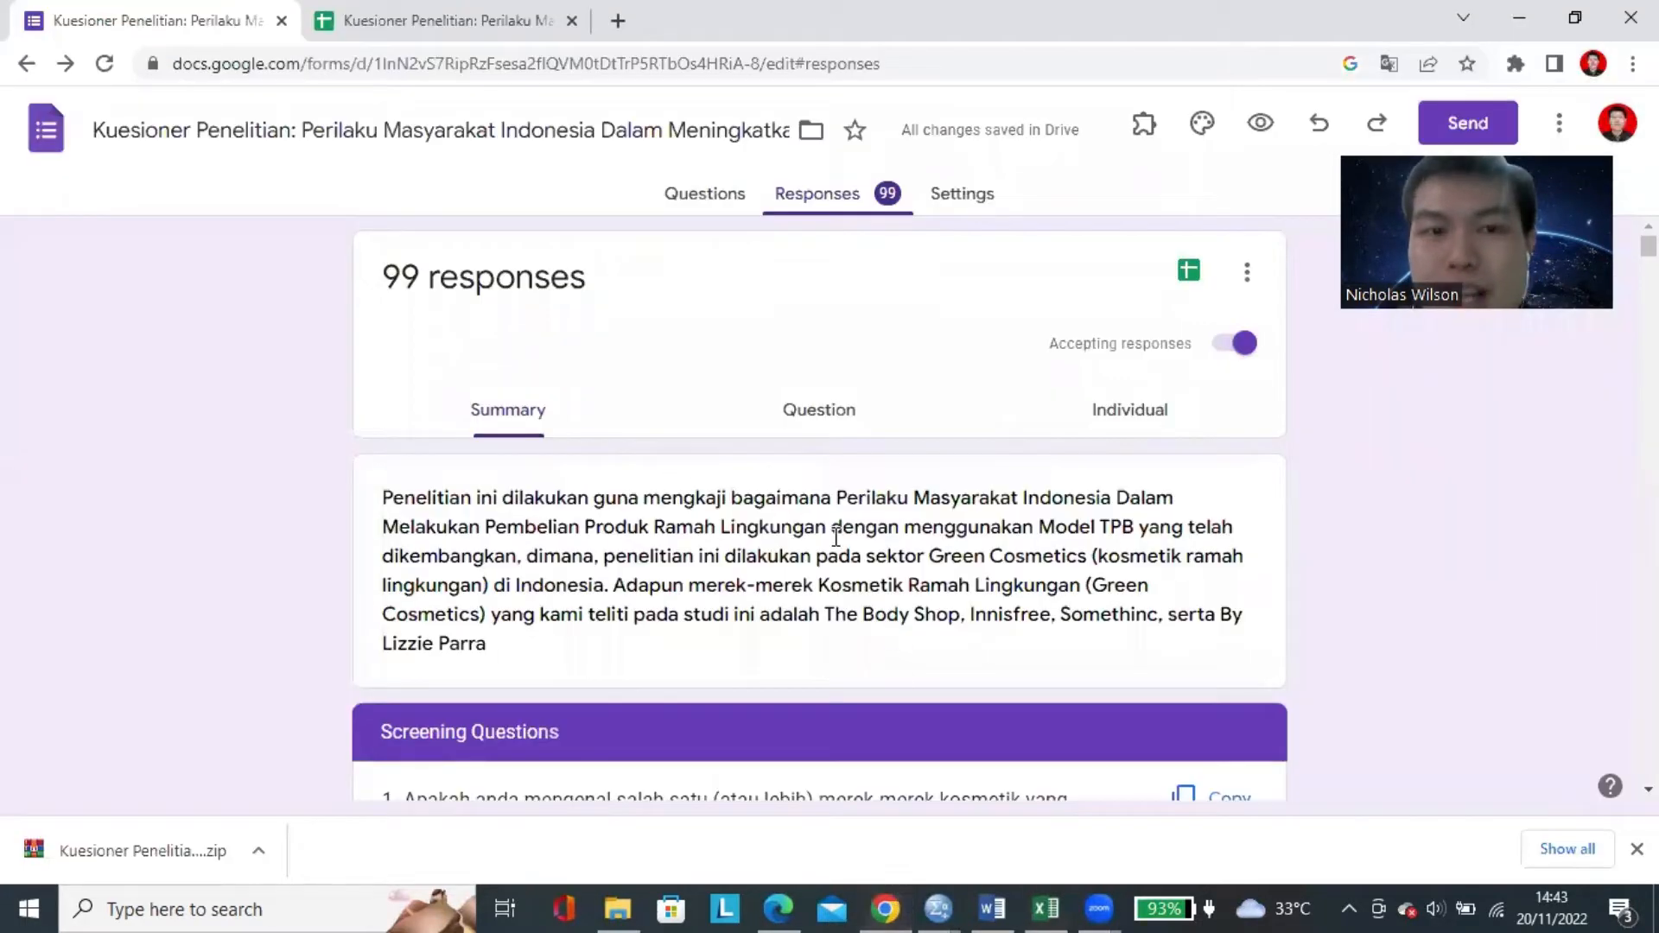
left_click(724, 197)
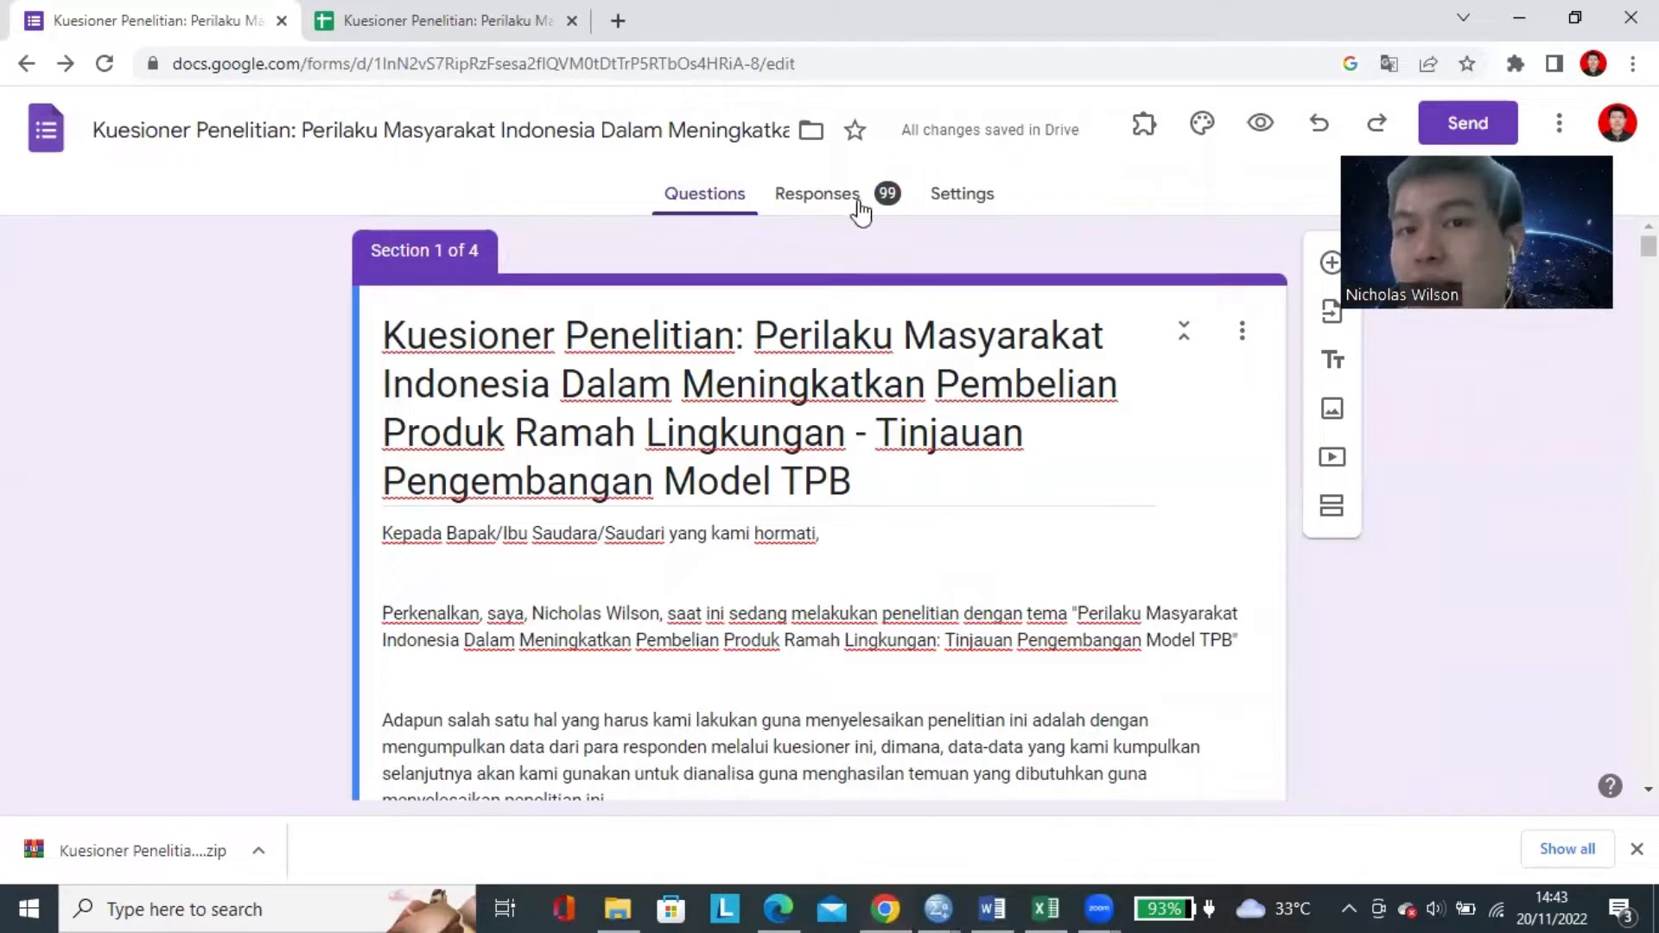
left_click(861, 208)
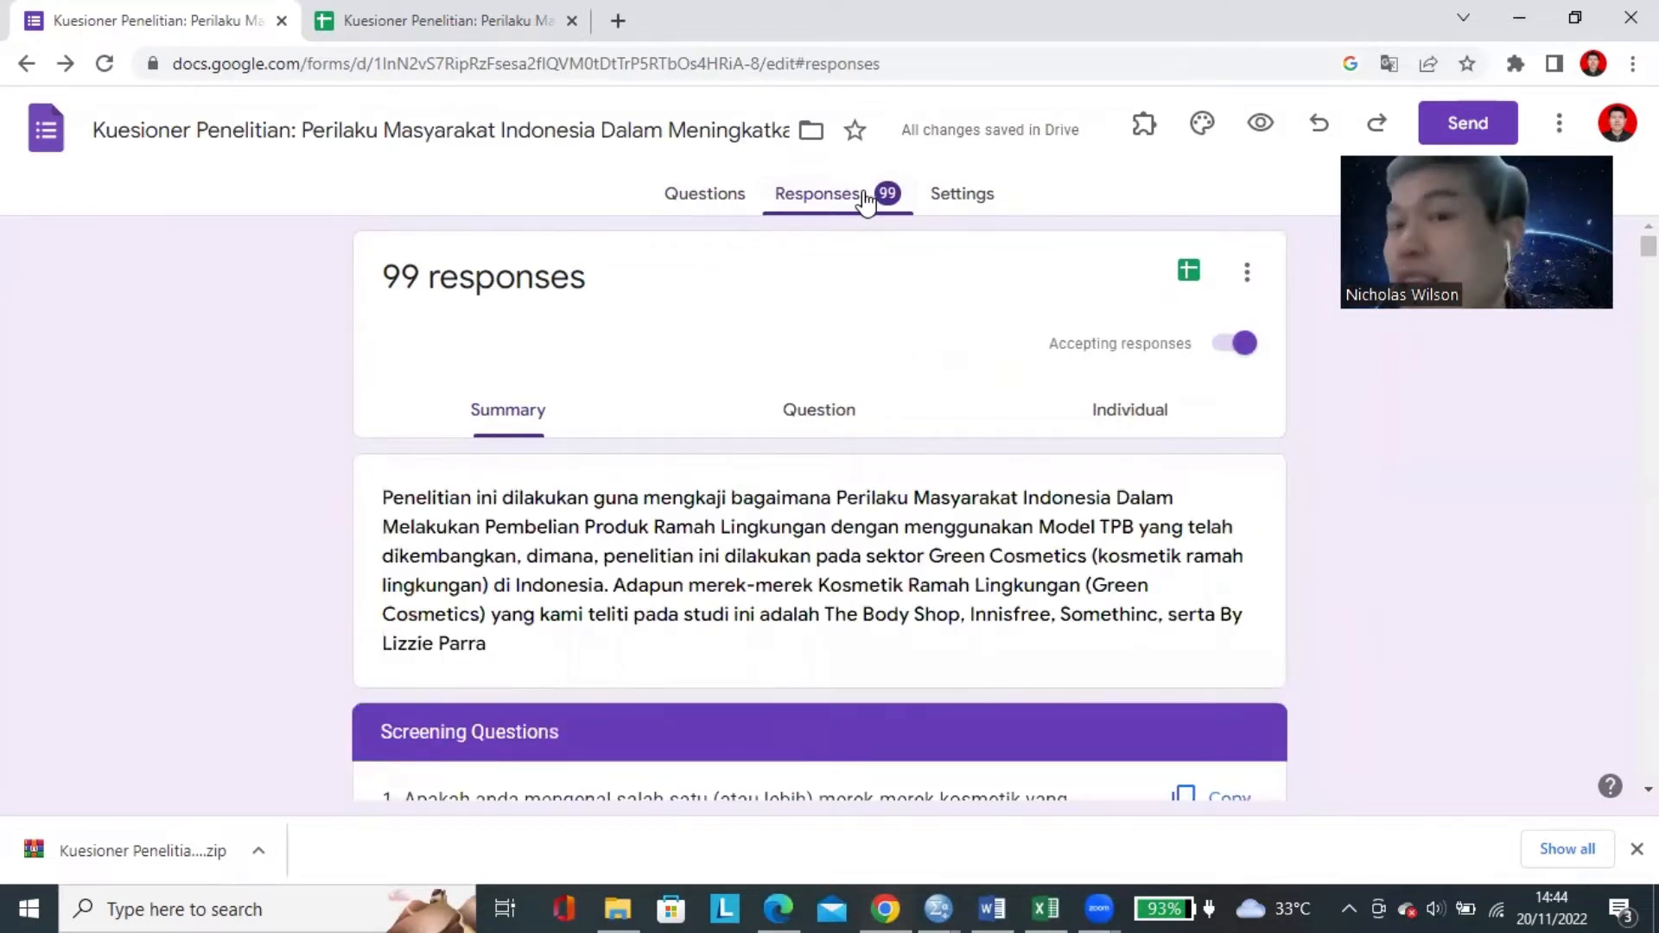
left_click(1189, 272)
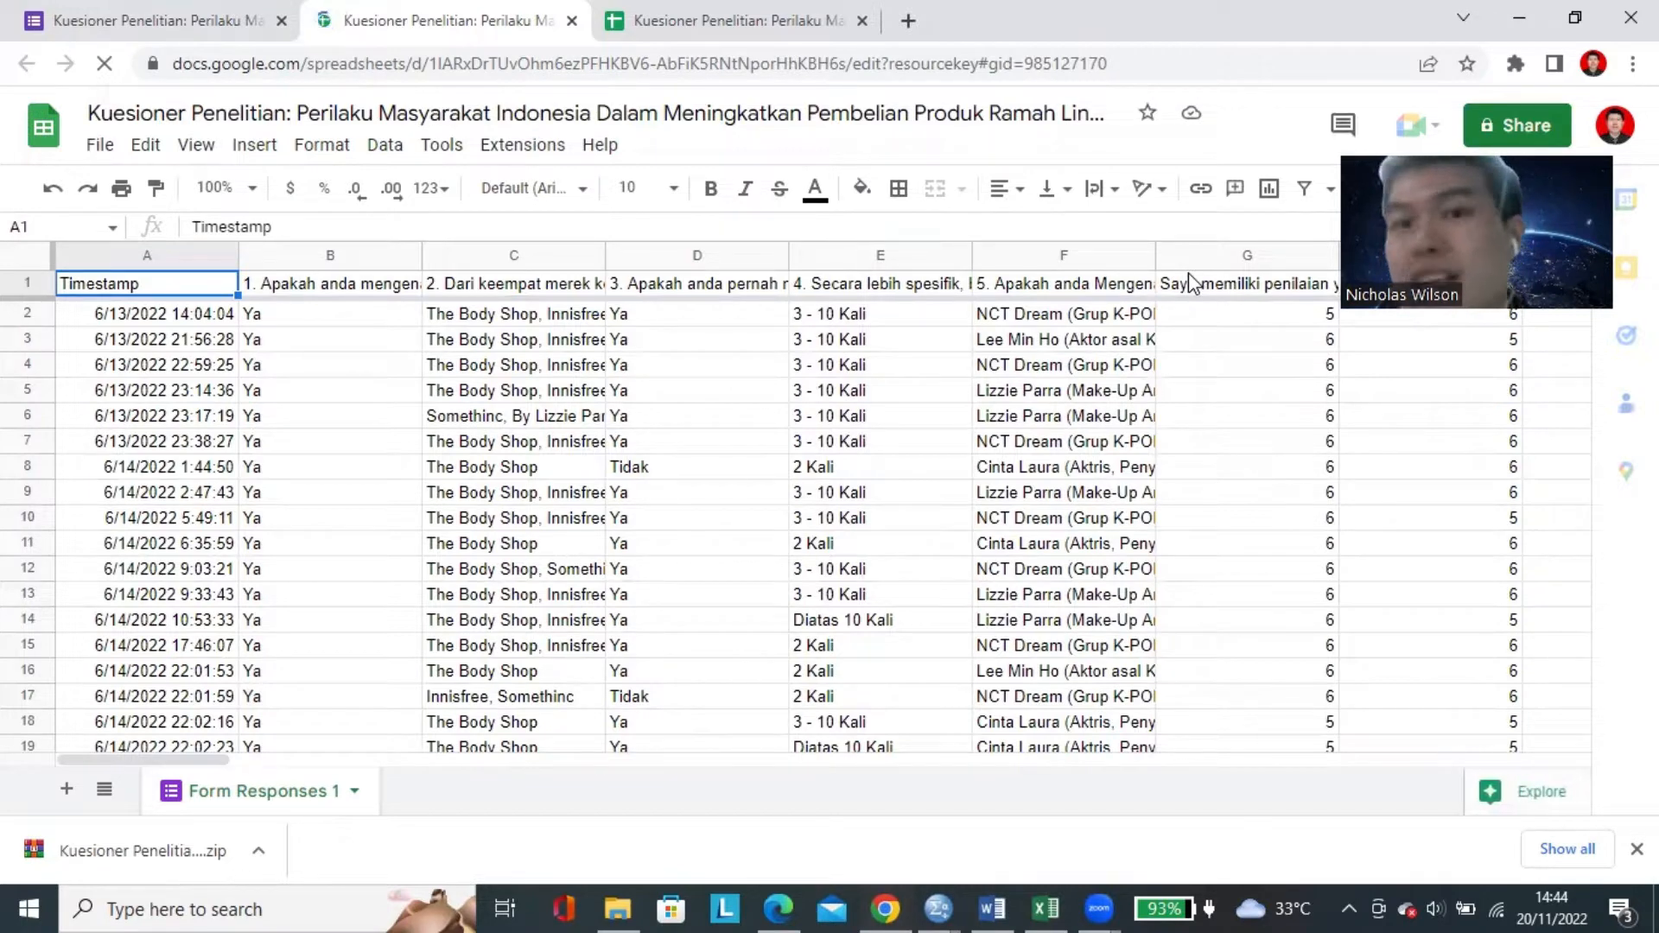
Look over the respondents' screening question answers in the Form Responses 1 sheet.
left_click(848, 386)
left_click(615, 441)
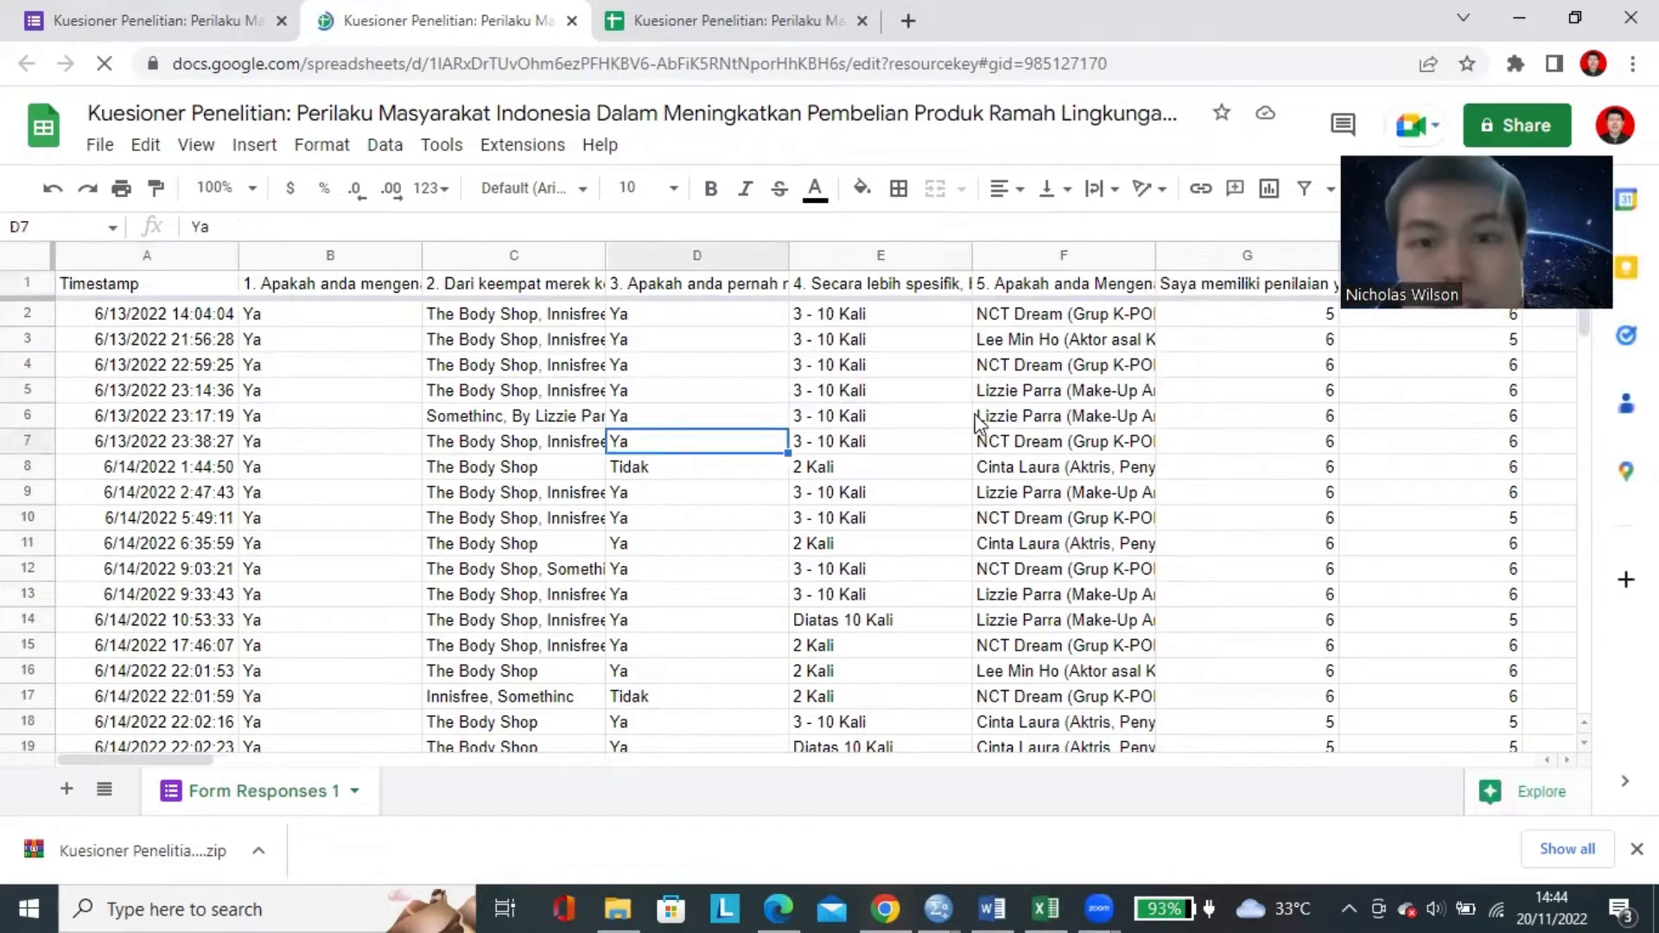
left_click(980, 416)
scroll(851, 451, "down", 3)
scroll(1263, 366, "up", 3)
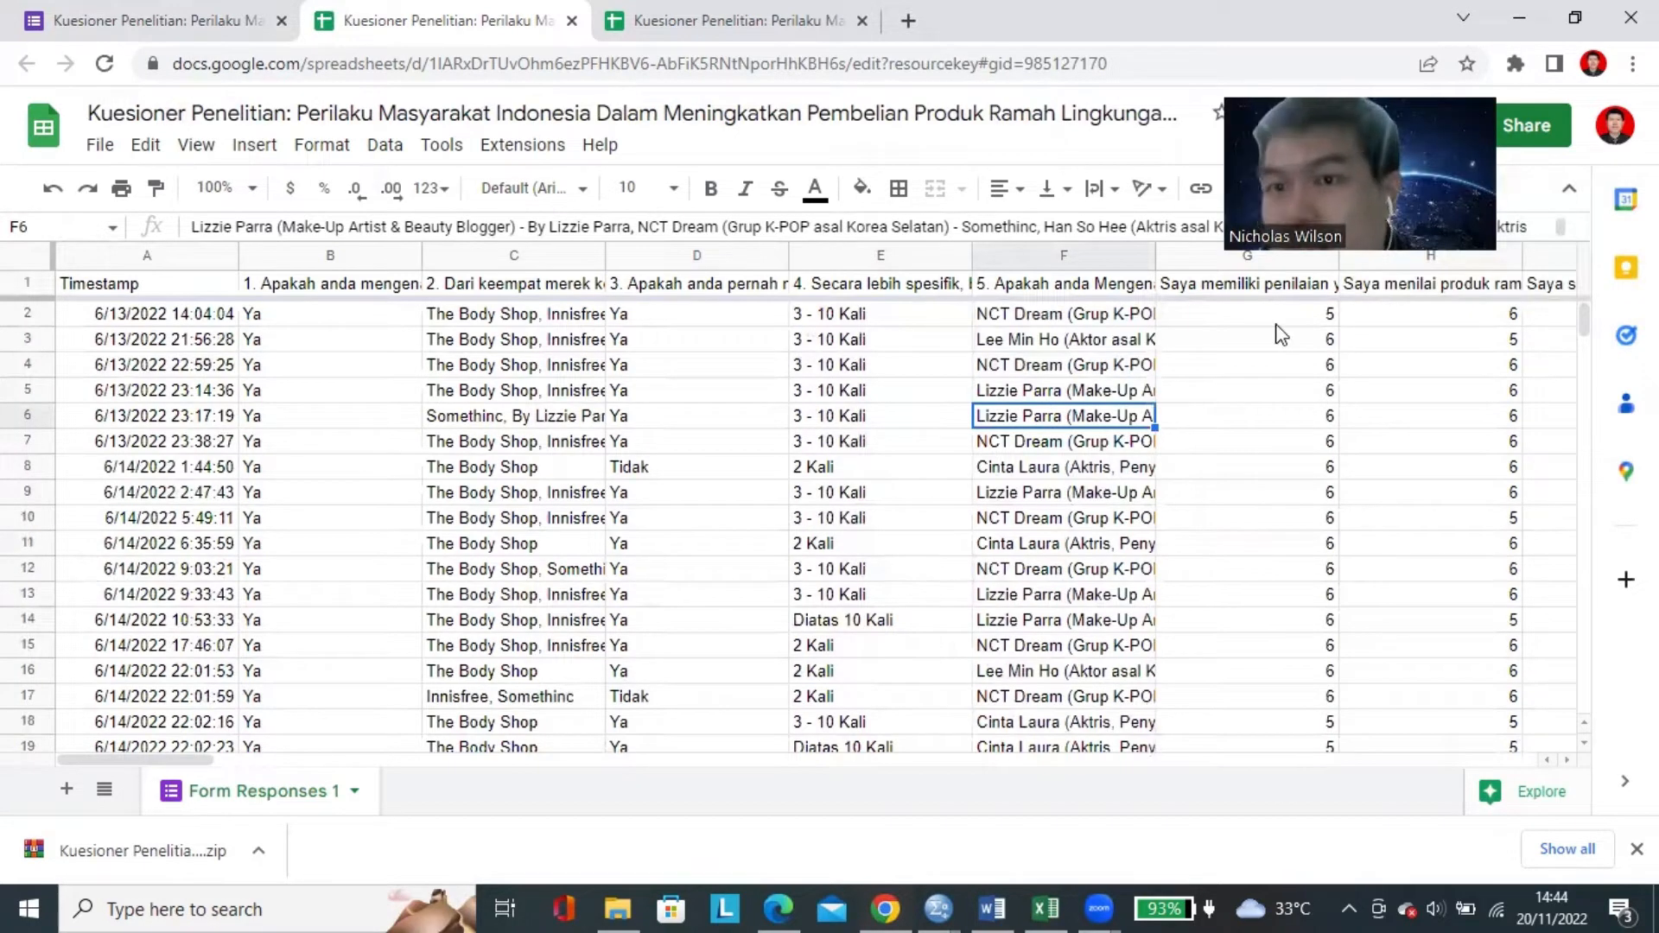
Examine the numeric rating answers in the response sheet, starting at G2 and continuing to column N.
left_click(1322, 319)
scroll(1362, 327, "right", 3)
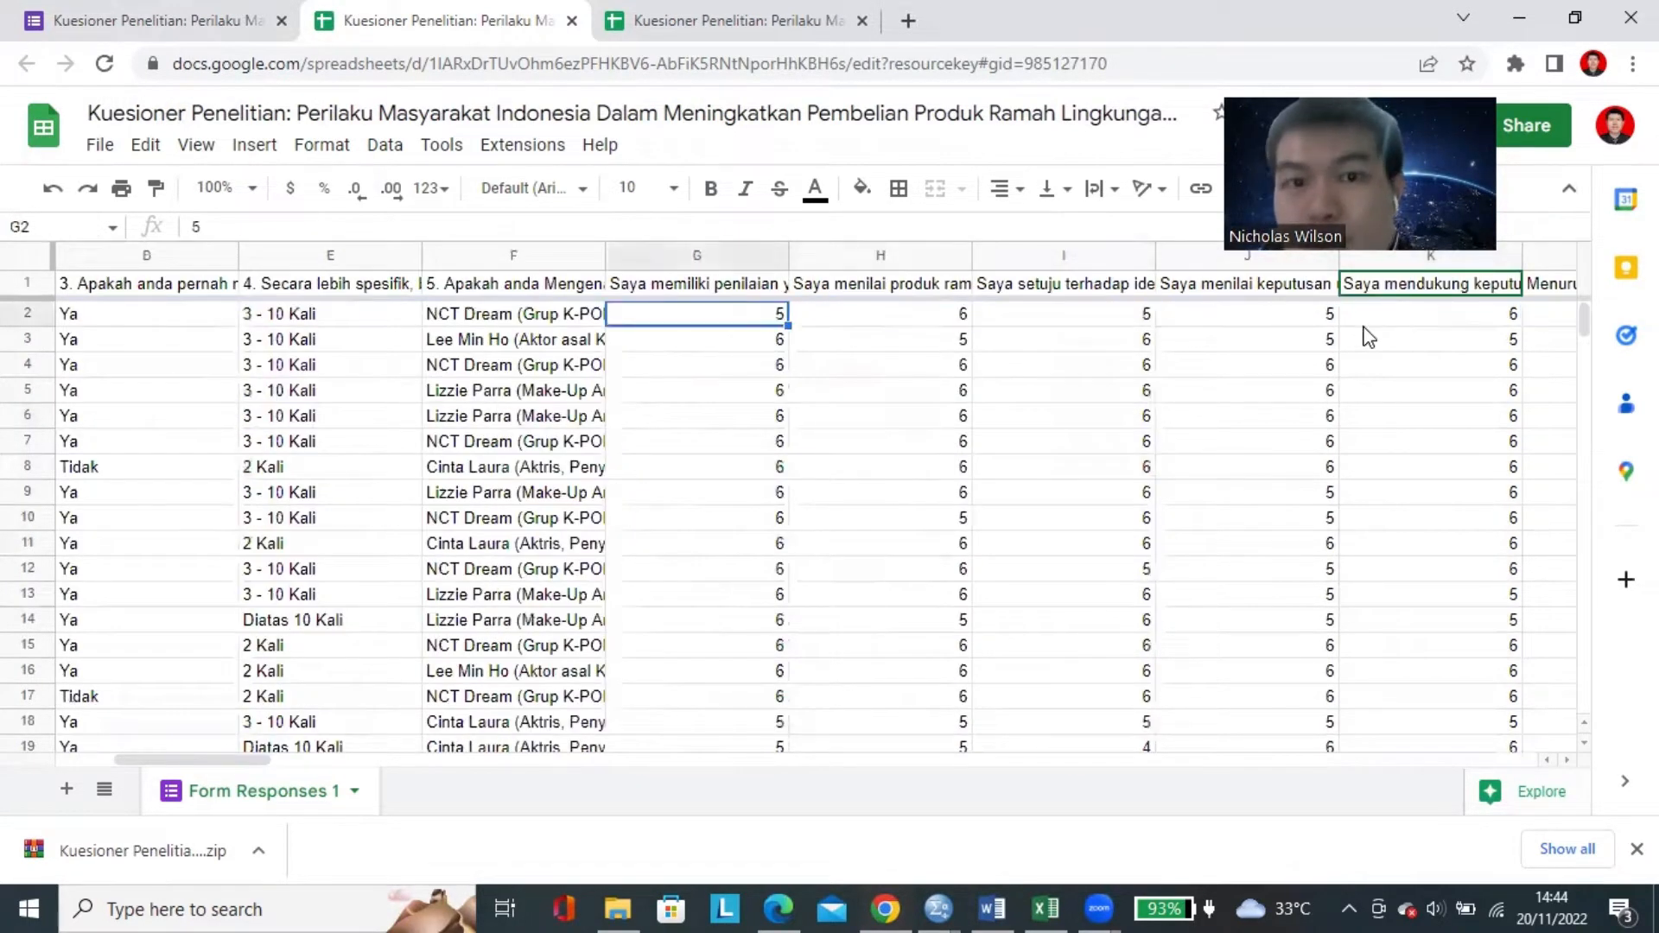
key("Right")
key("Right")
key("Right")
key("Right")
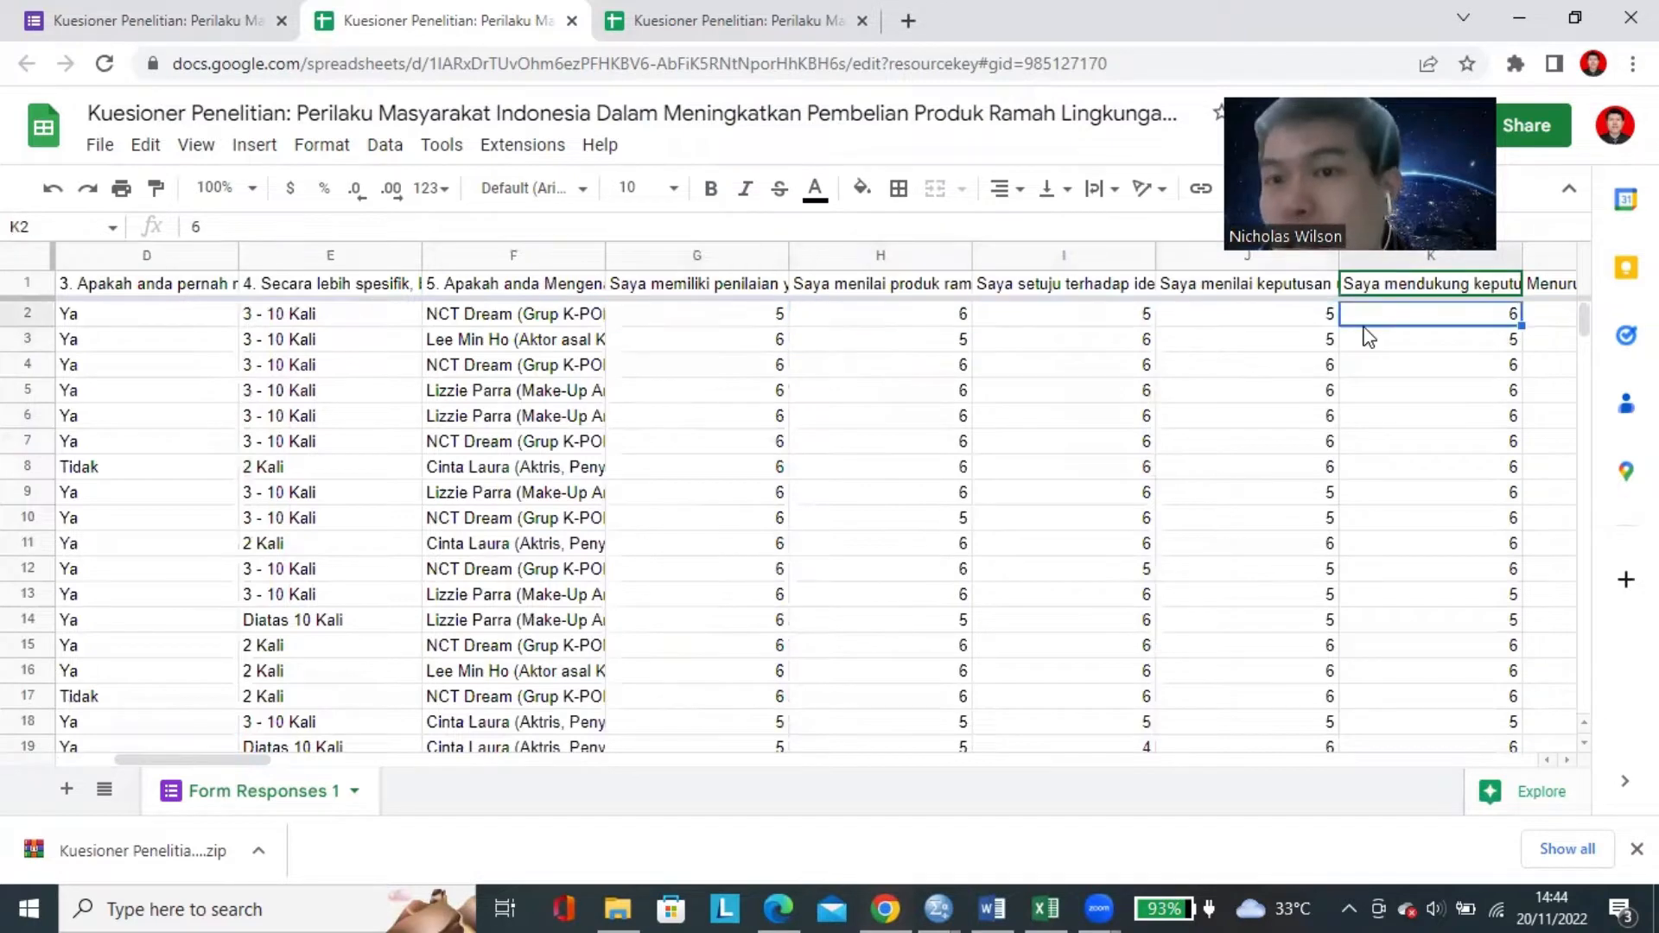
key("Right")
key("Right")
key("Right")
key("Right")
key("Down")
key("Down")
key("Left")
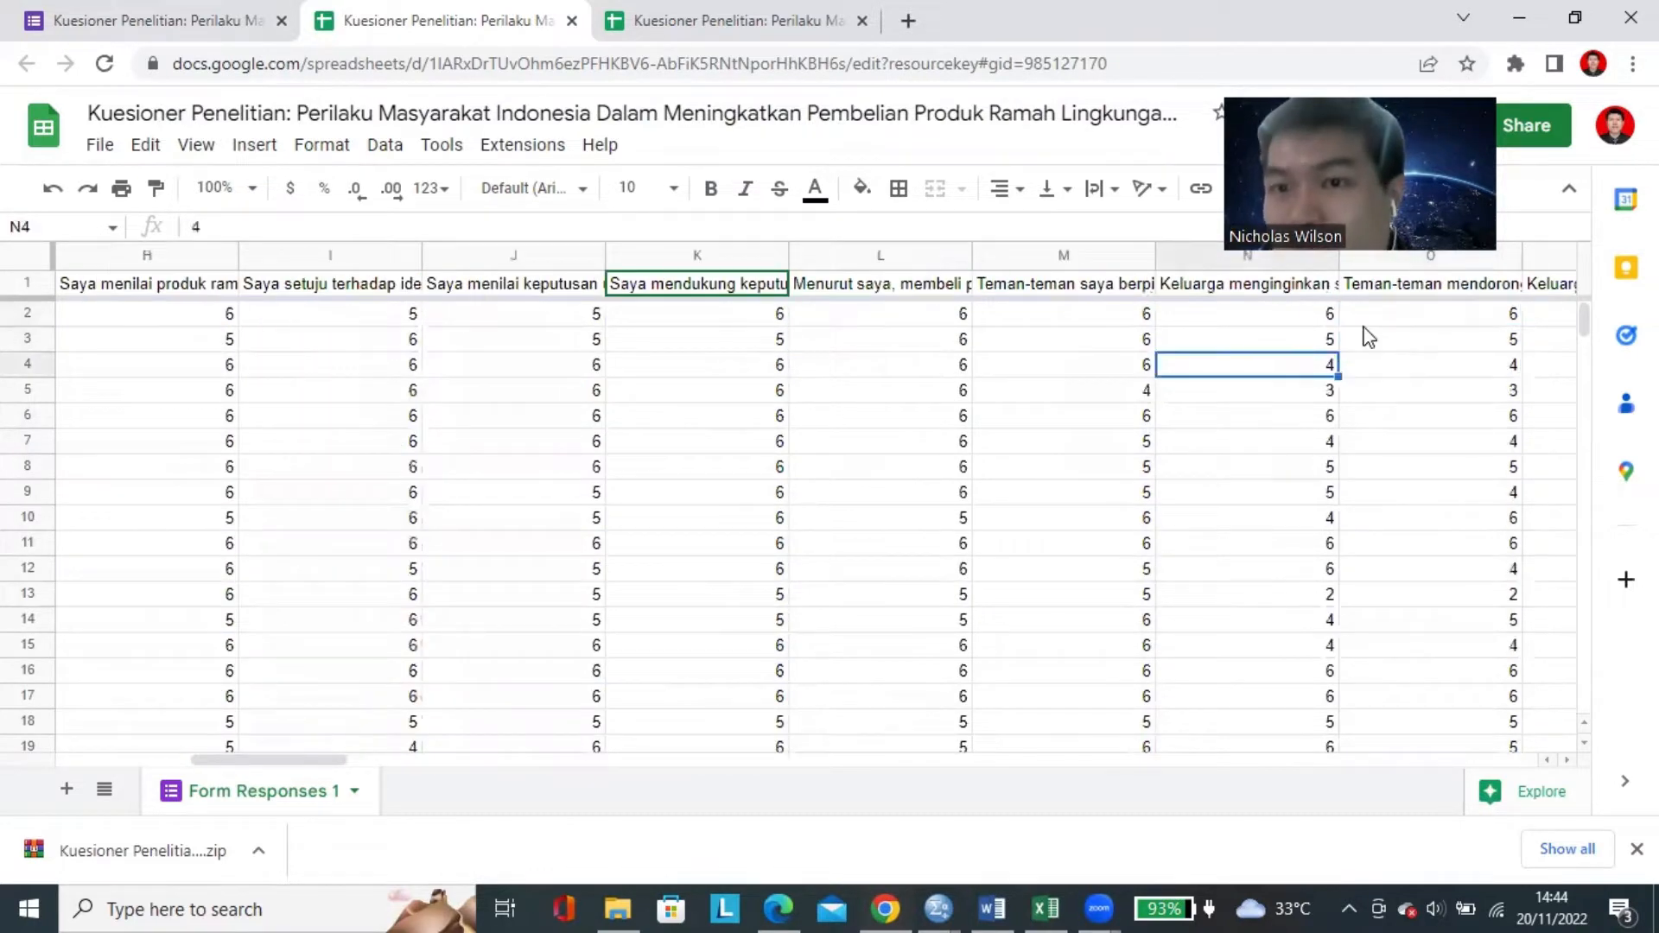
Go back through the rating answers to the first respondent's first rating in G2.
key("Left")
key("Left")
key("Left")
key("Left")
key("Right")
key("Right")
key("Up")
key("Up")
key("Left")
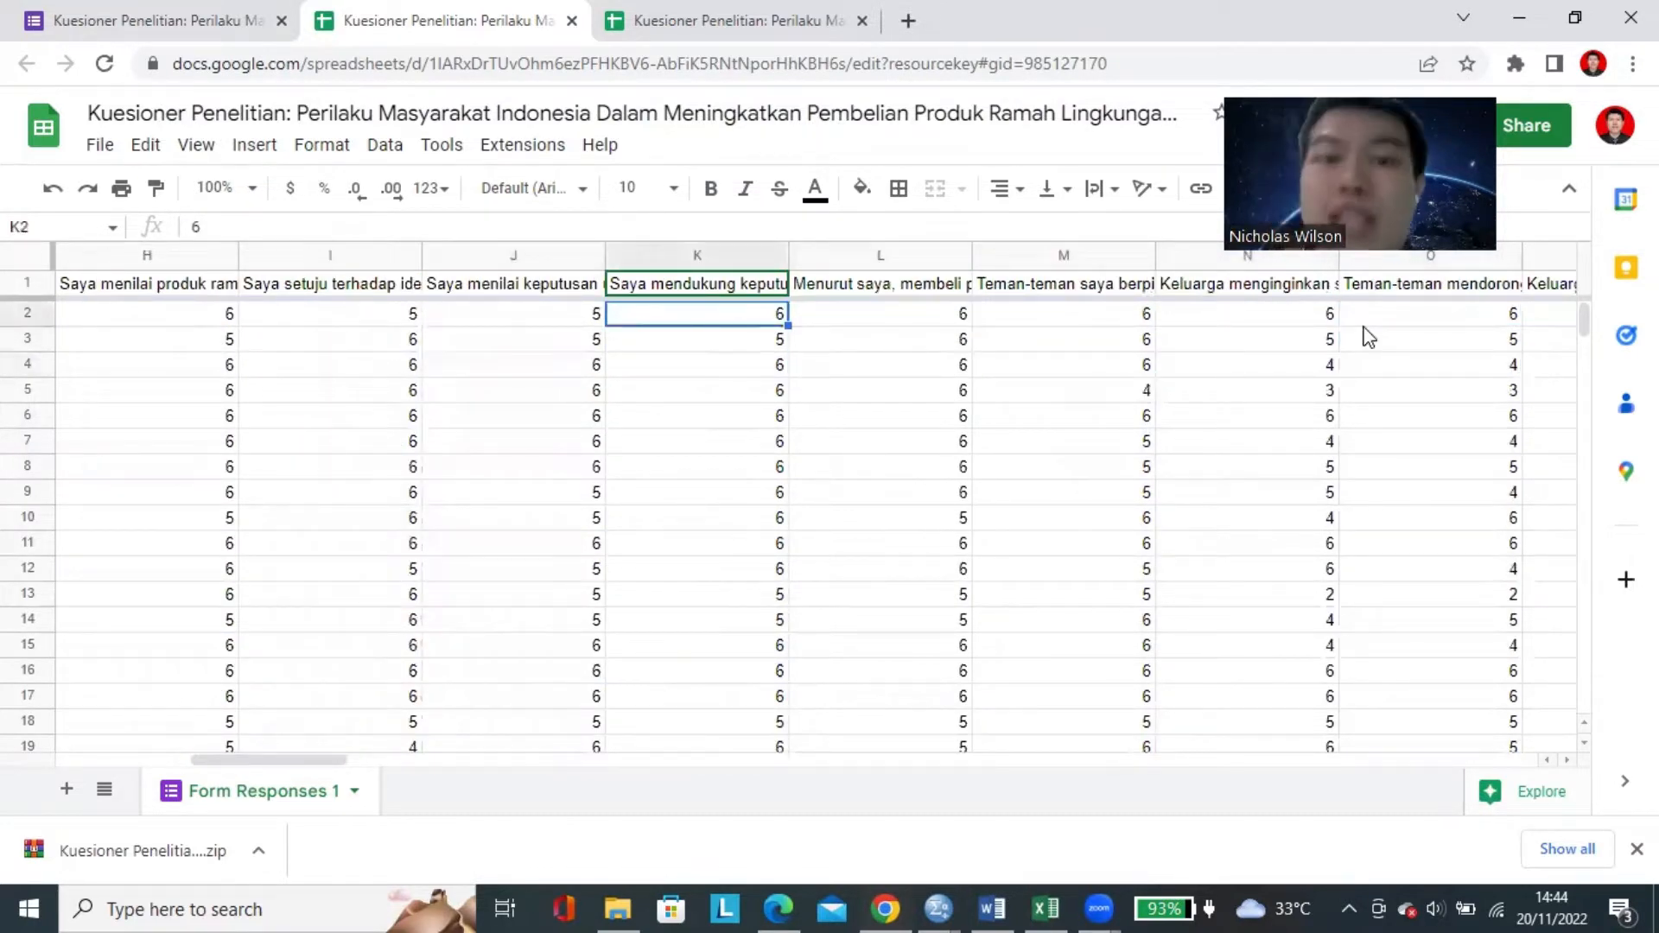
key("Down")
key("Left")
key("Left")
key("Up")
key("Left")
key("Left")
key("Left")
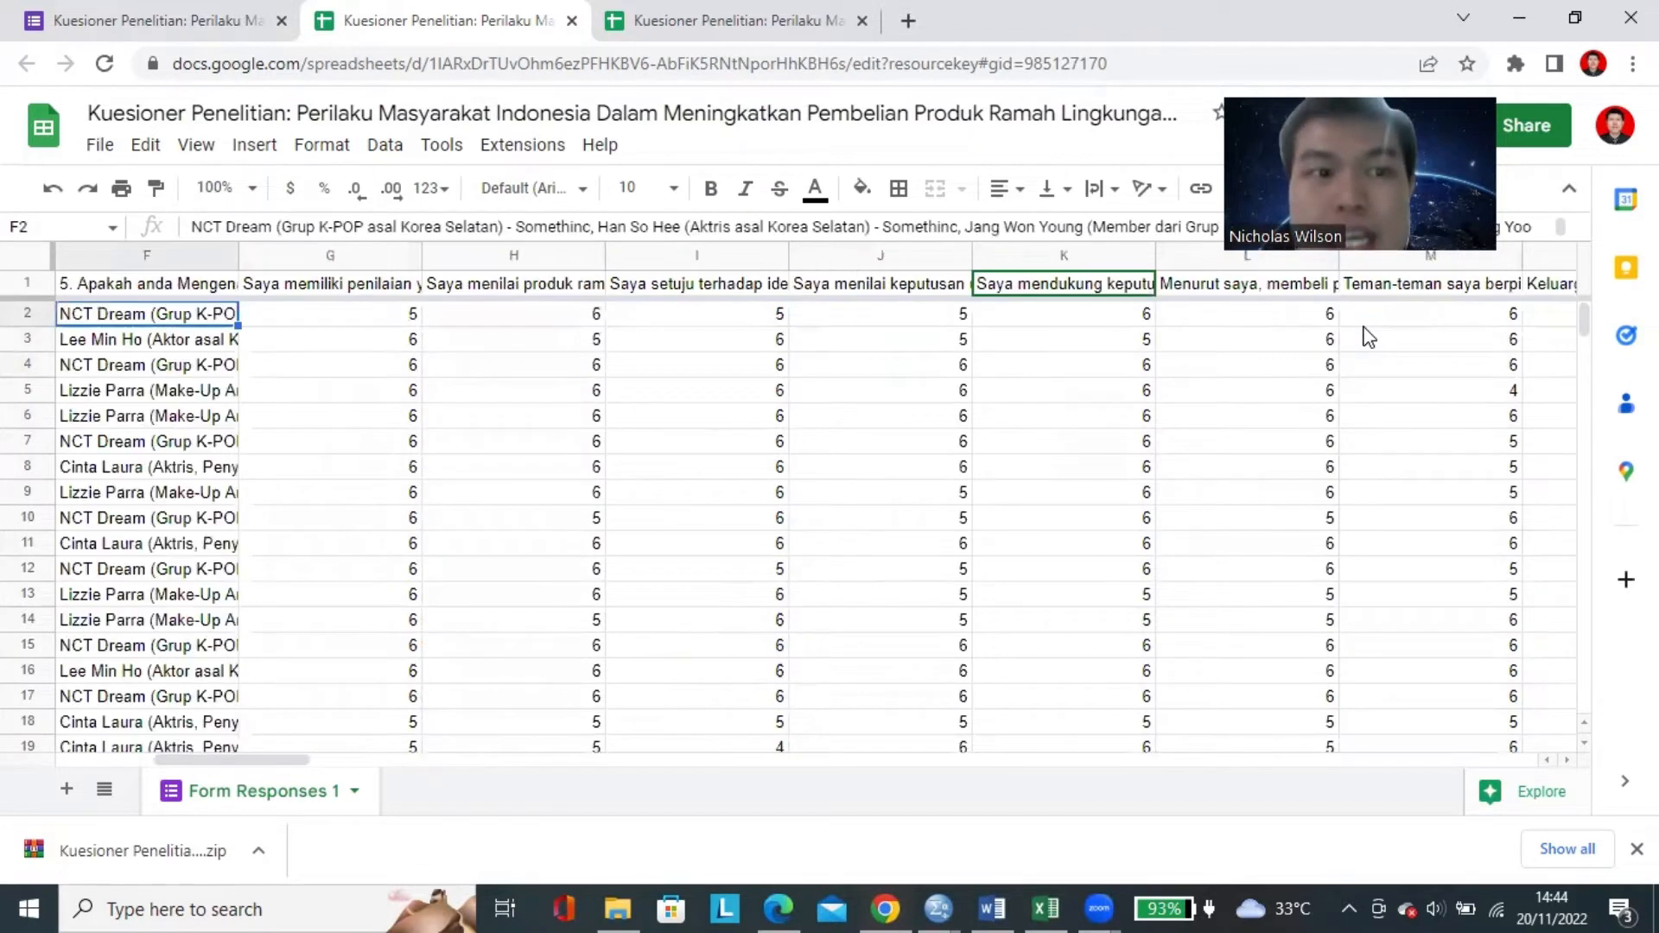
key("Right")
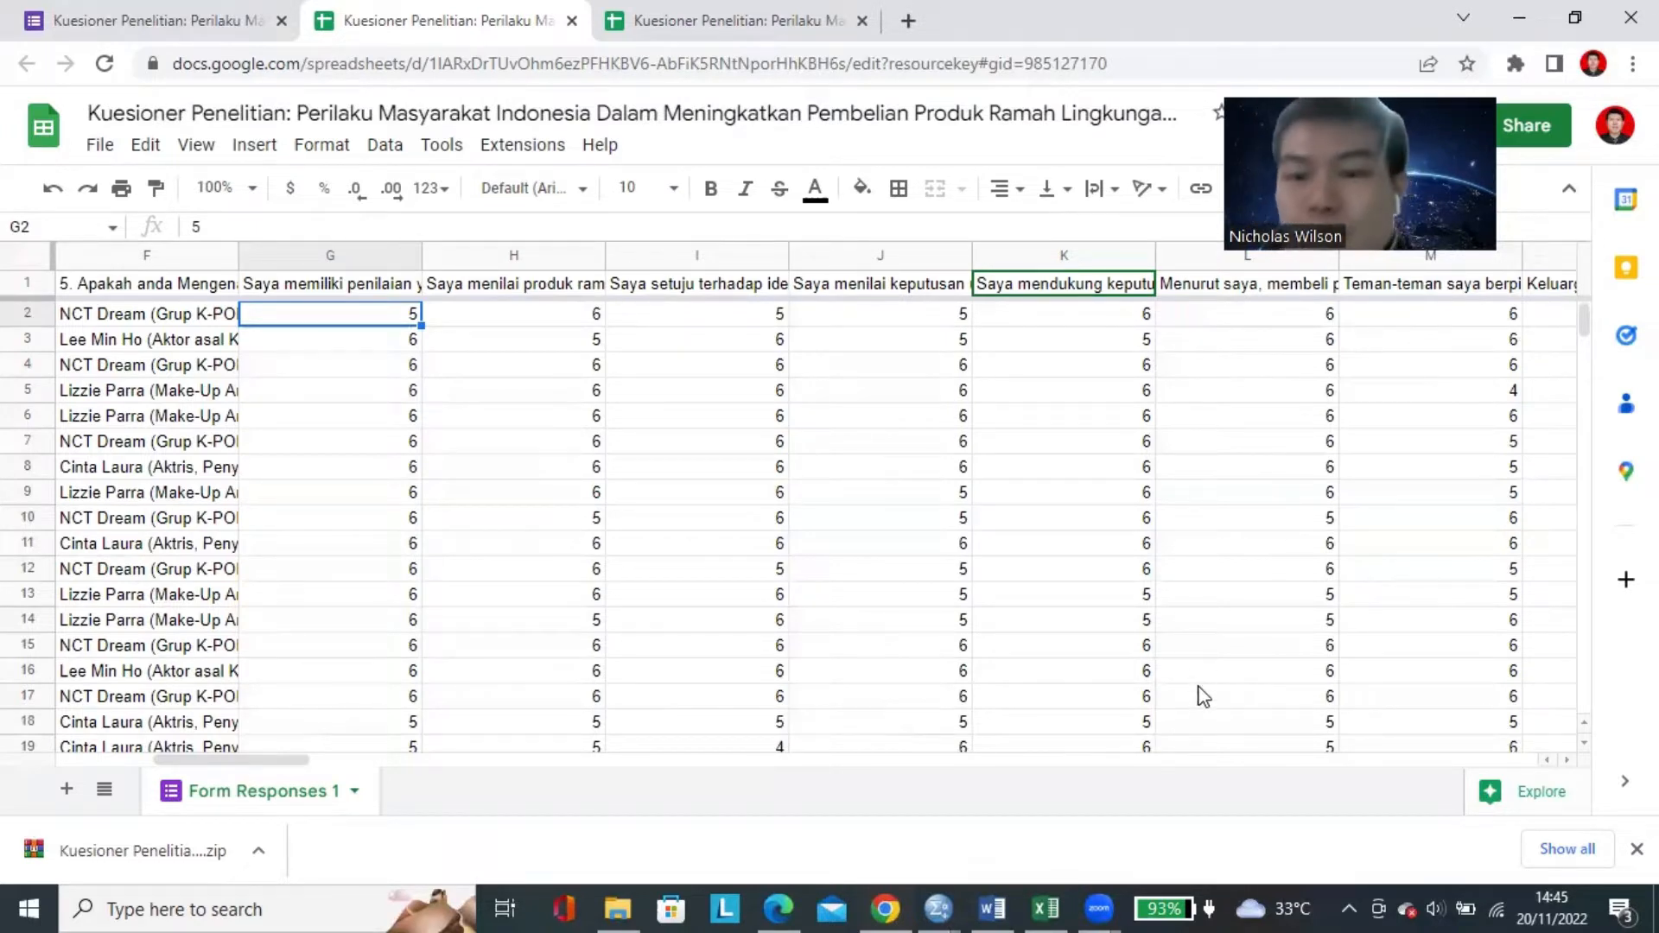
Compare the first answer in A2 of the Excel data file with the first rating in G2 of the online response sheet.
left_click(1045, 907)
left_click(287, 443)
left_click(128, 336)
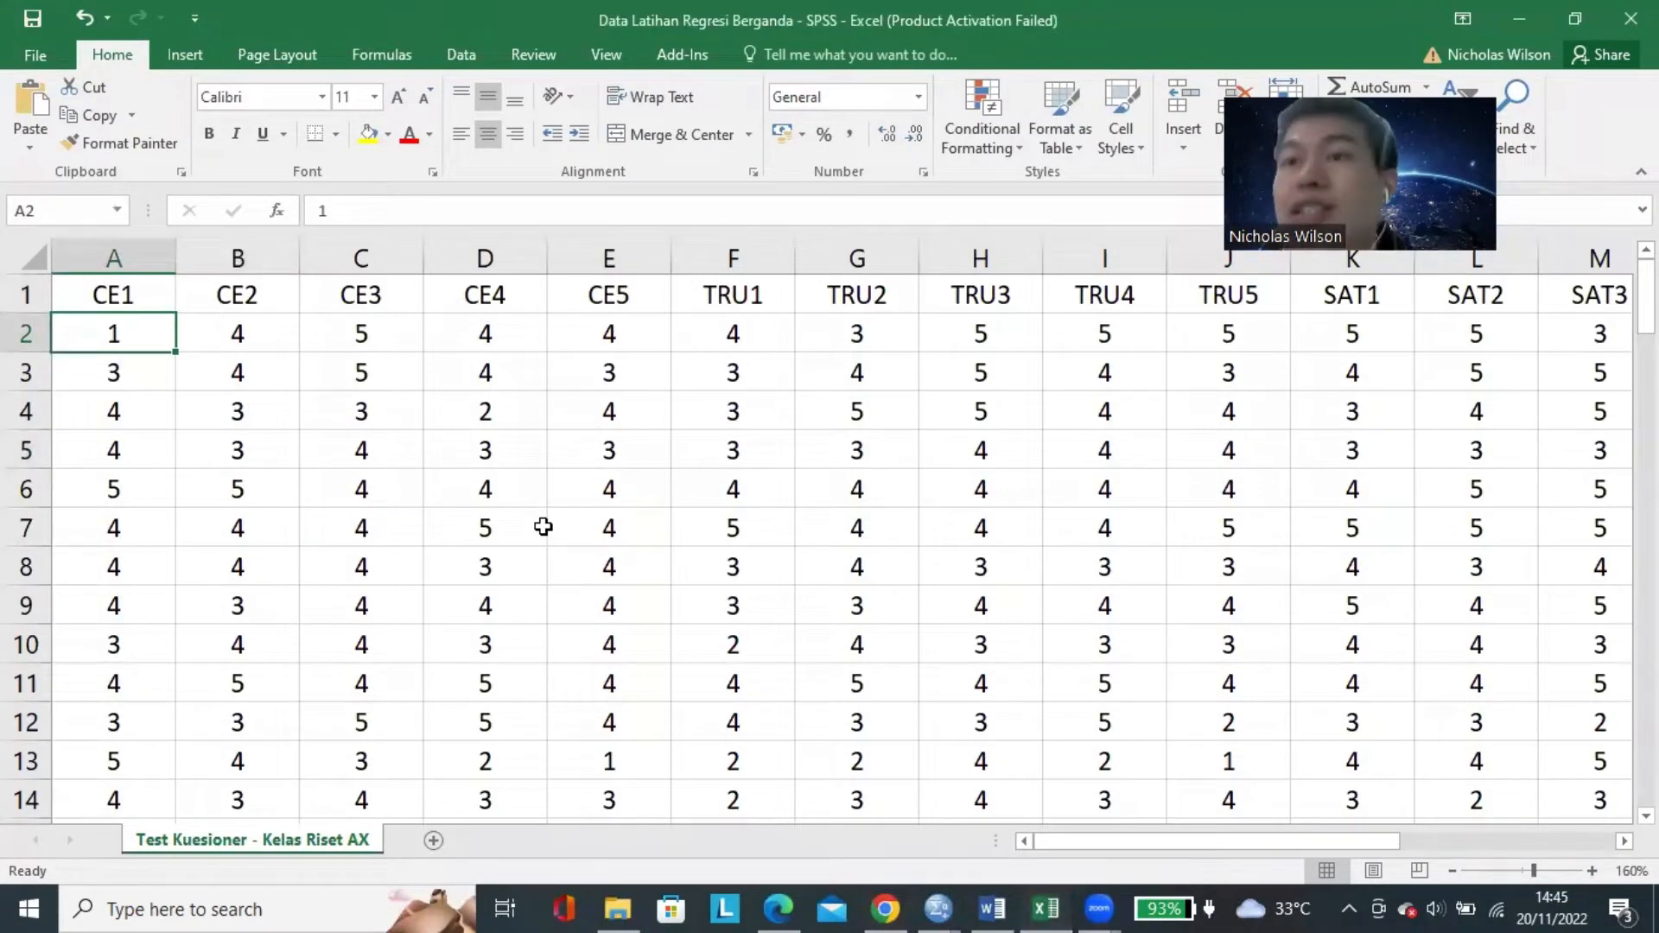
left_click(885, 907)
left_click(947, 320)
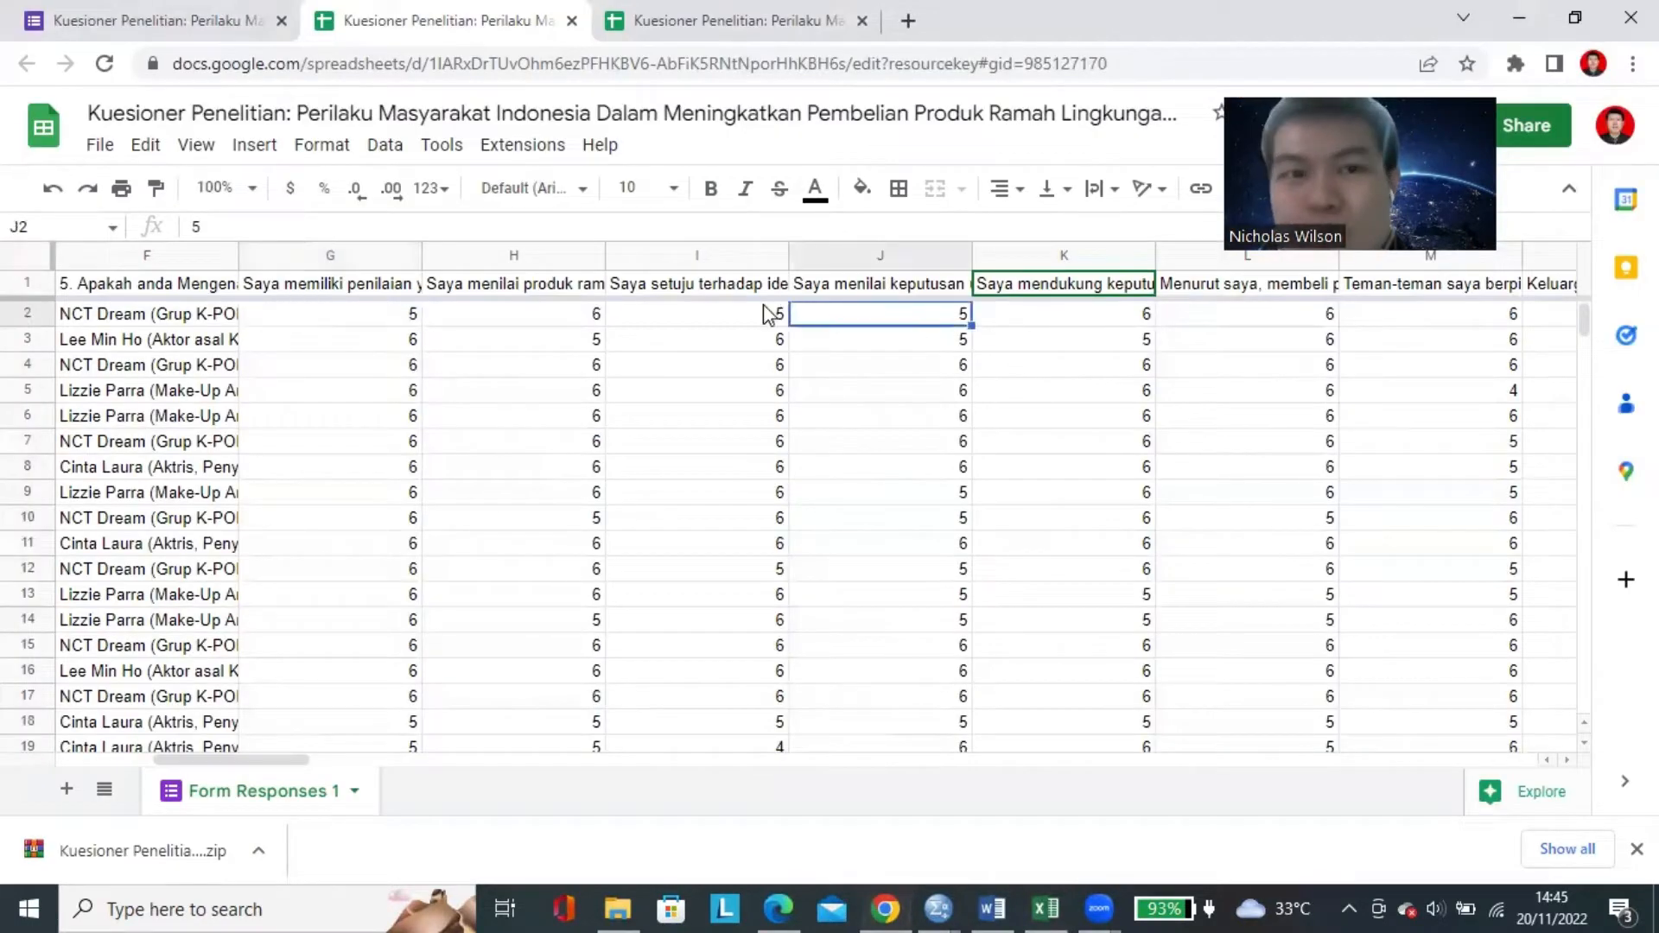
left_click(393, 315)
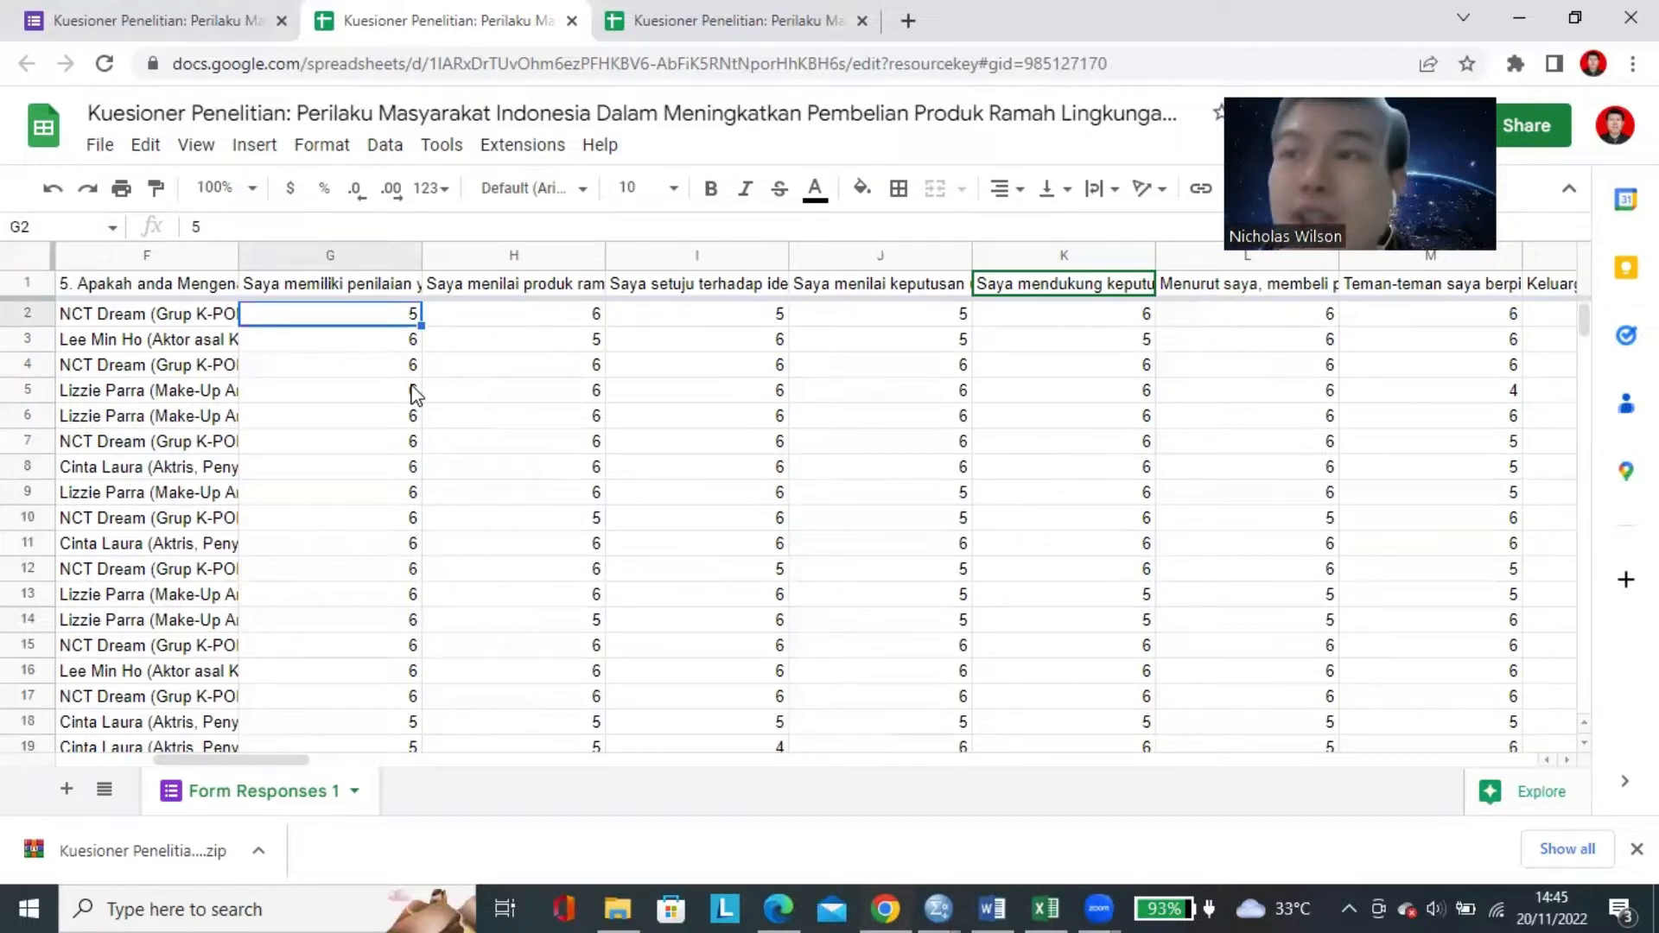
Review the first respondent's ratings across row 2 from column G to column M and back to H.
key("Right")
key("Right")
key("Right")
key("Right")
key("Right")
key("Right")
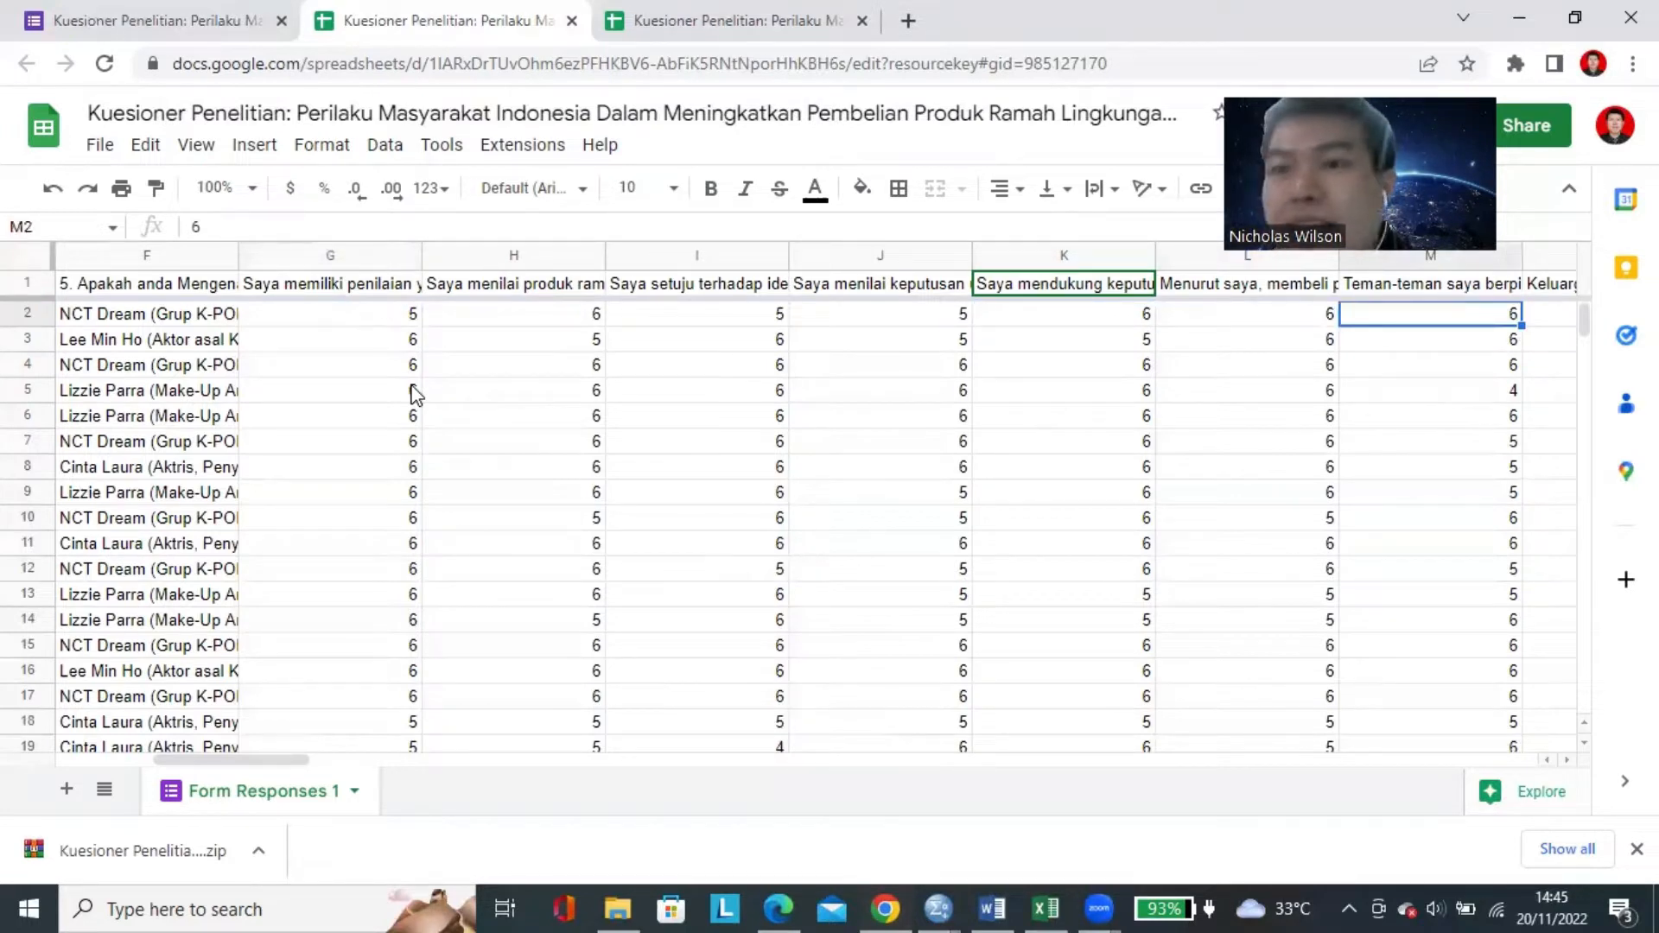
key("Left")
key("Left")
key("Left")
key("Left")
key("Left")
key("Left")
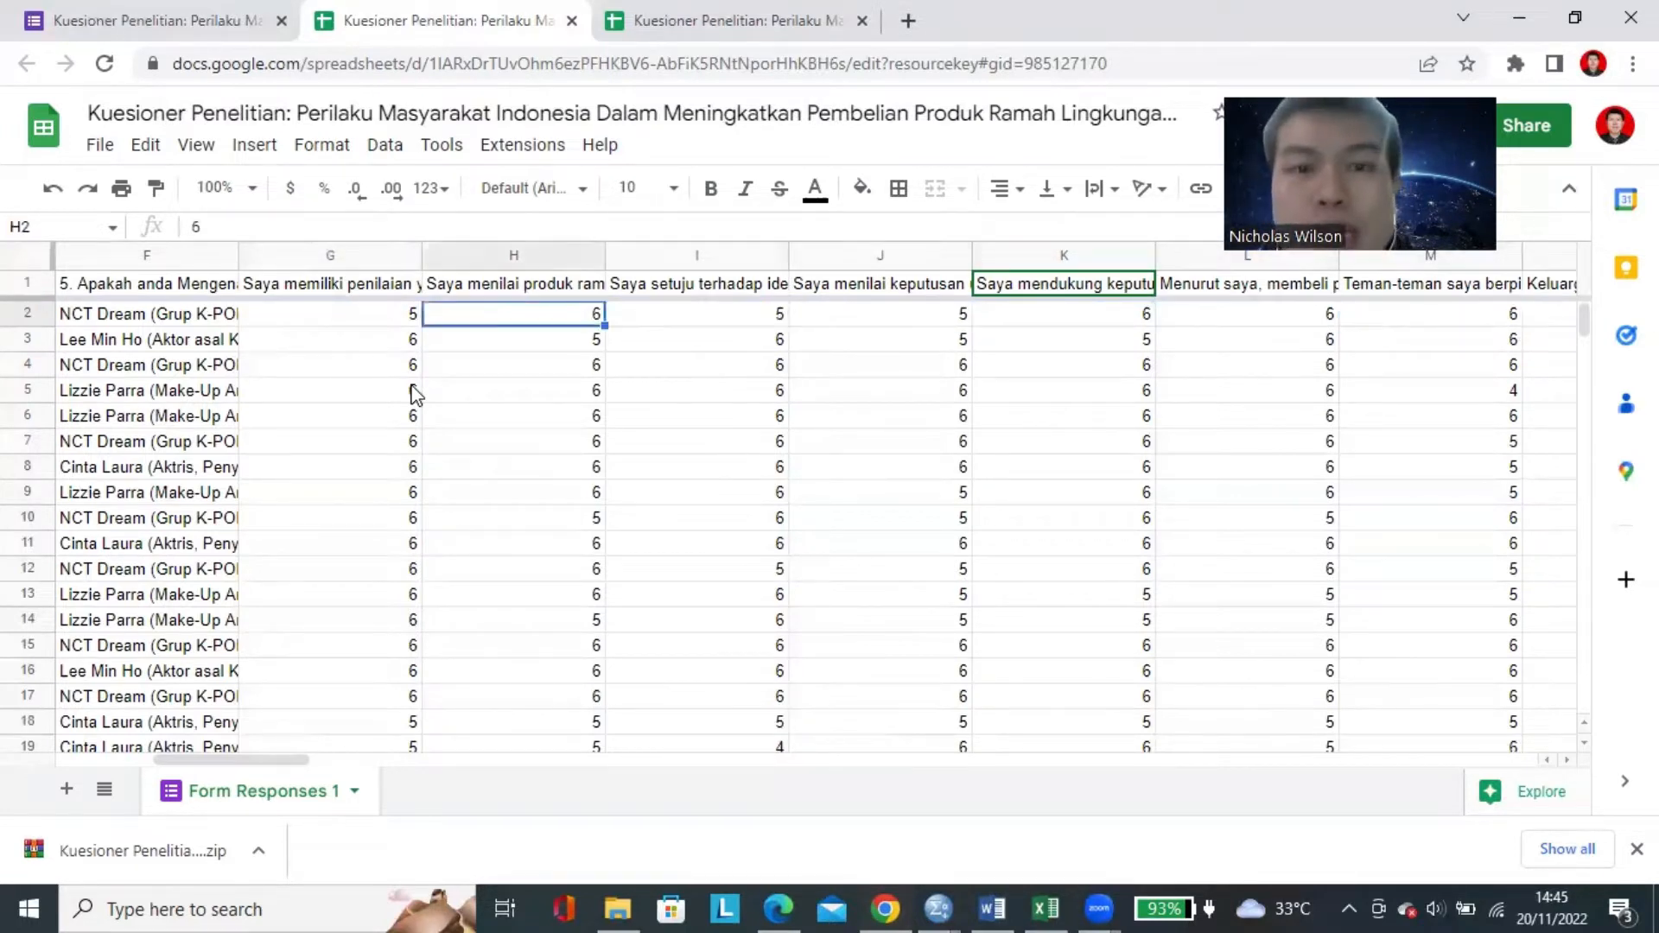
Read the full questionnaire statements in the row 1 headers from column H to column J.
key("Up")
key("Right")
key("Right")
key("Right")
key("Right")
key("Right")
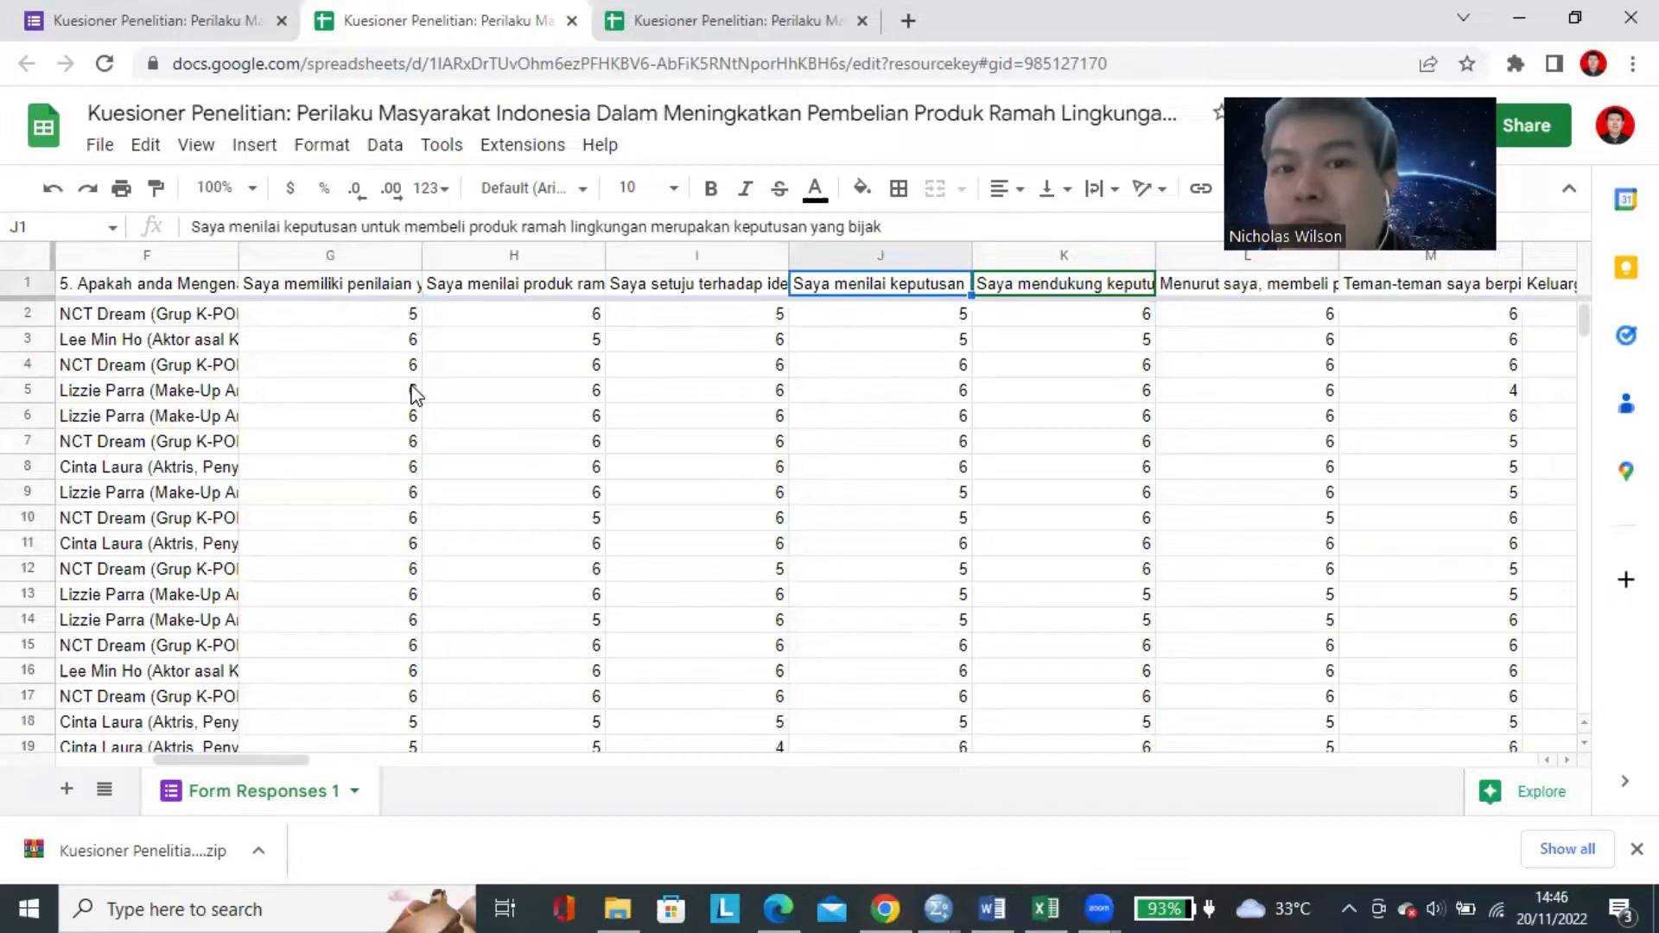
Read the full questionnaire statements in headers G1 and H1 of the response sheet.
key("Left")
key("Left")
key("Left")
key("Left")
key("Left")
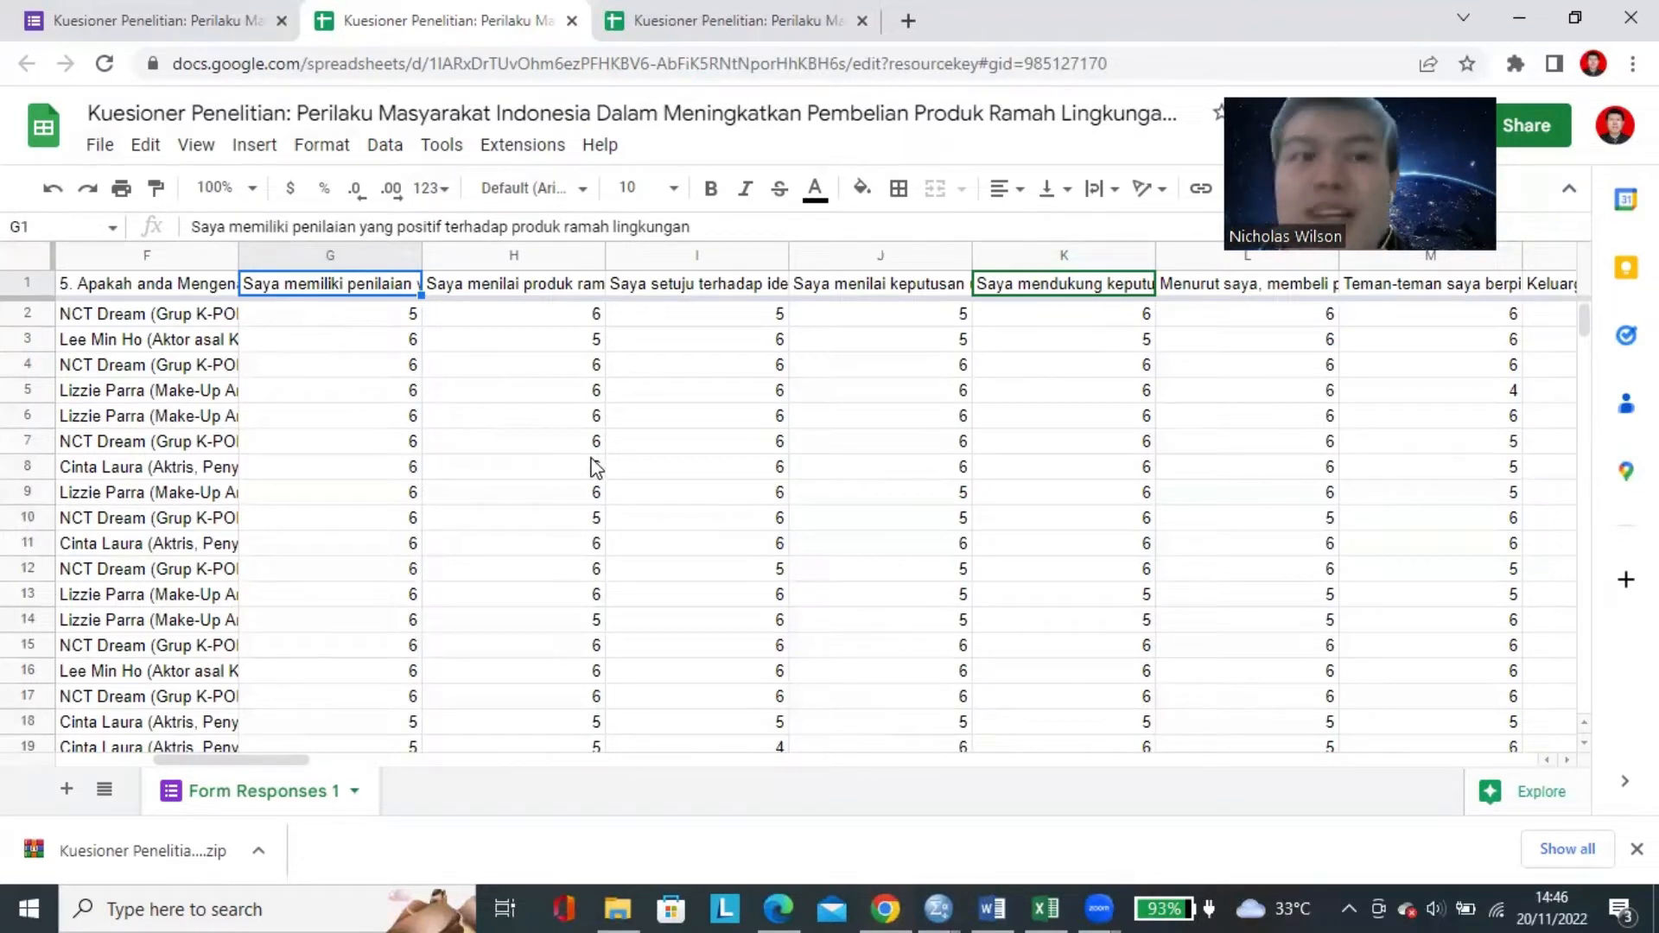
key("Right")
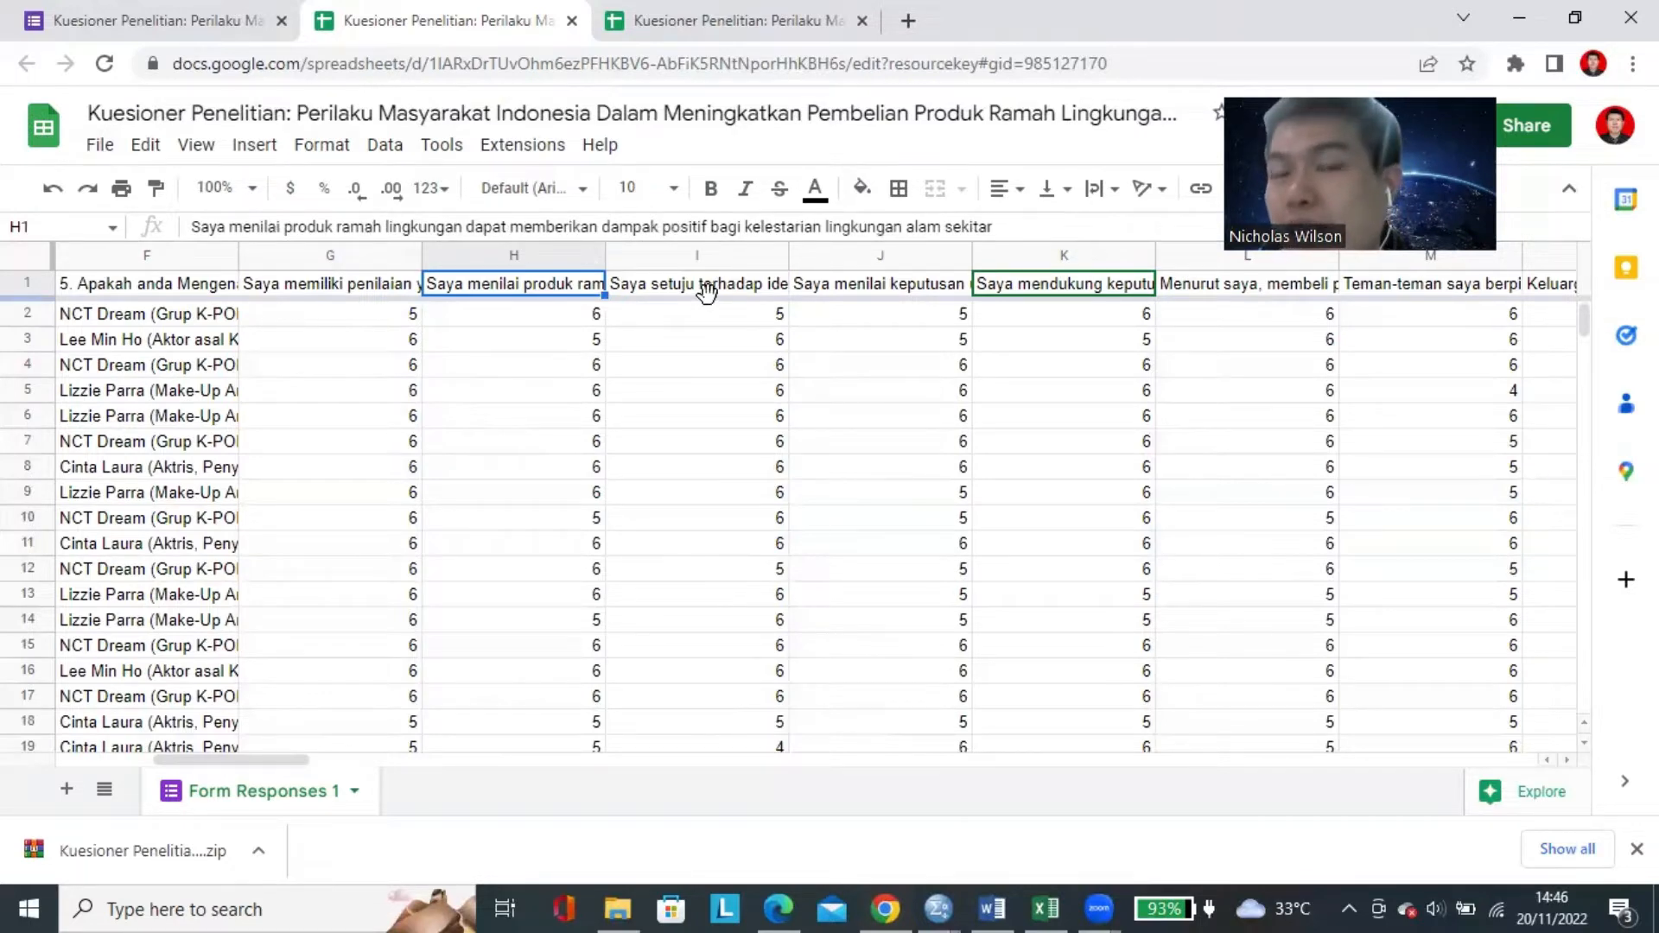
left_click(393, 284)
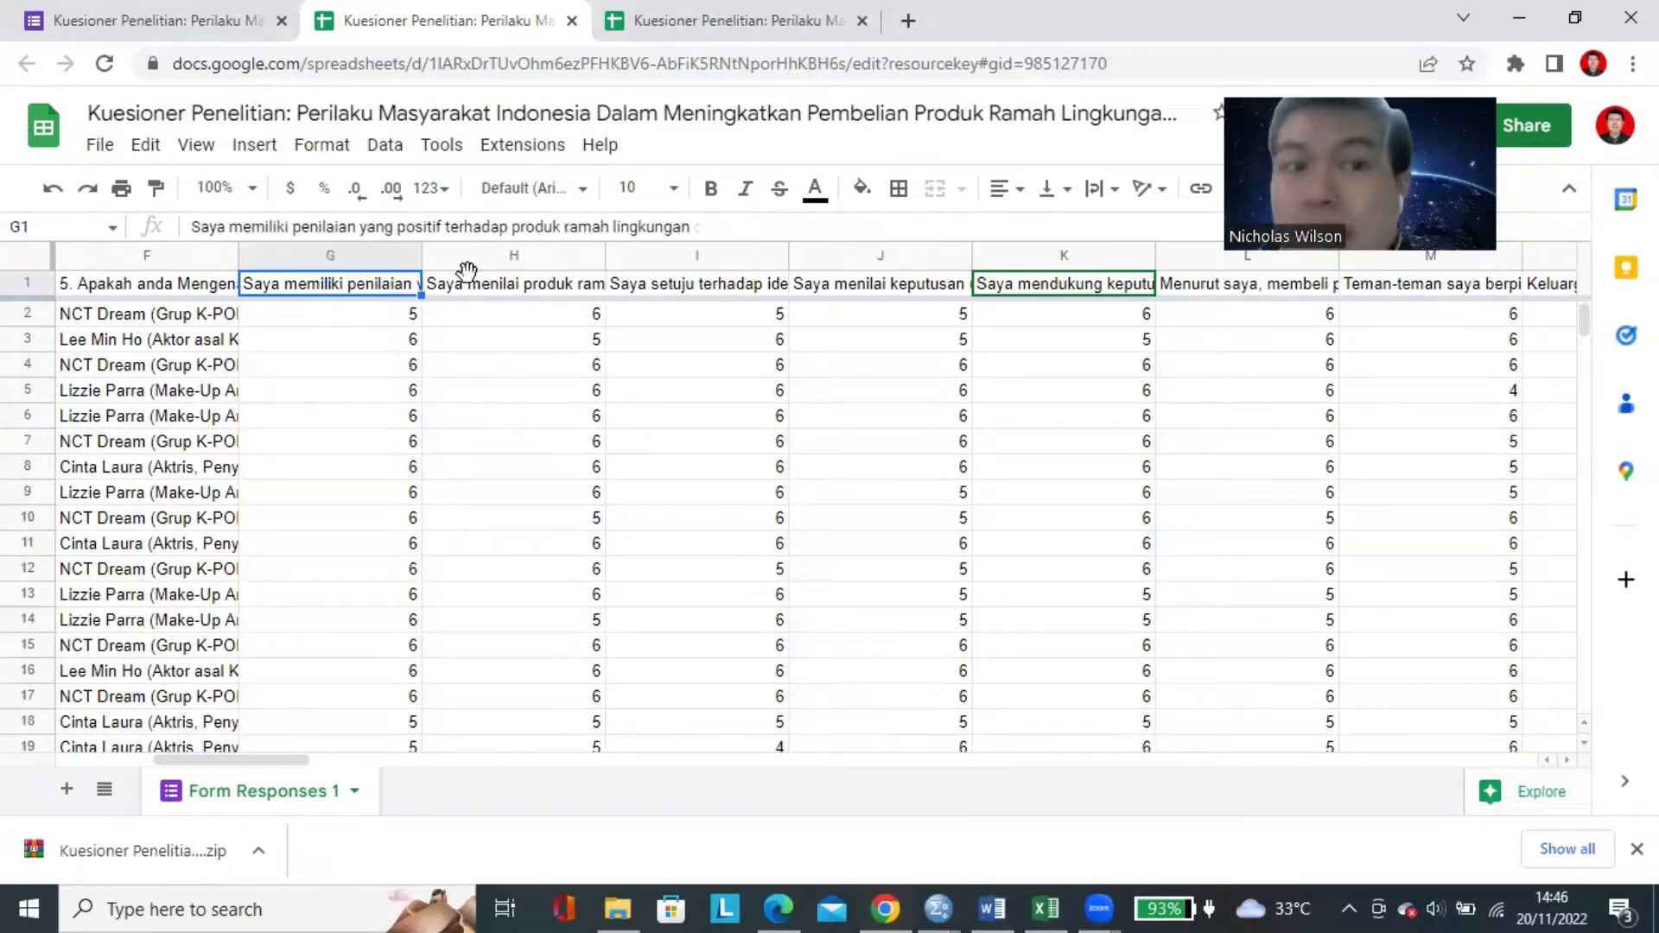
left_click(464, 281)
Compare the response sheet's statement headers with the indicator code CE1 in A1 of the Excel data file.
left_click(1069, 906)
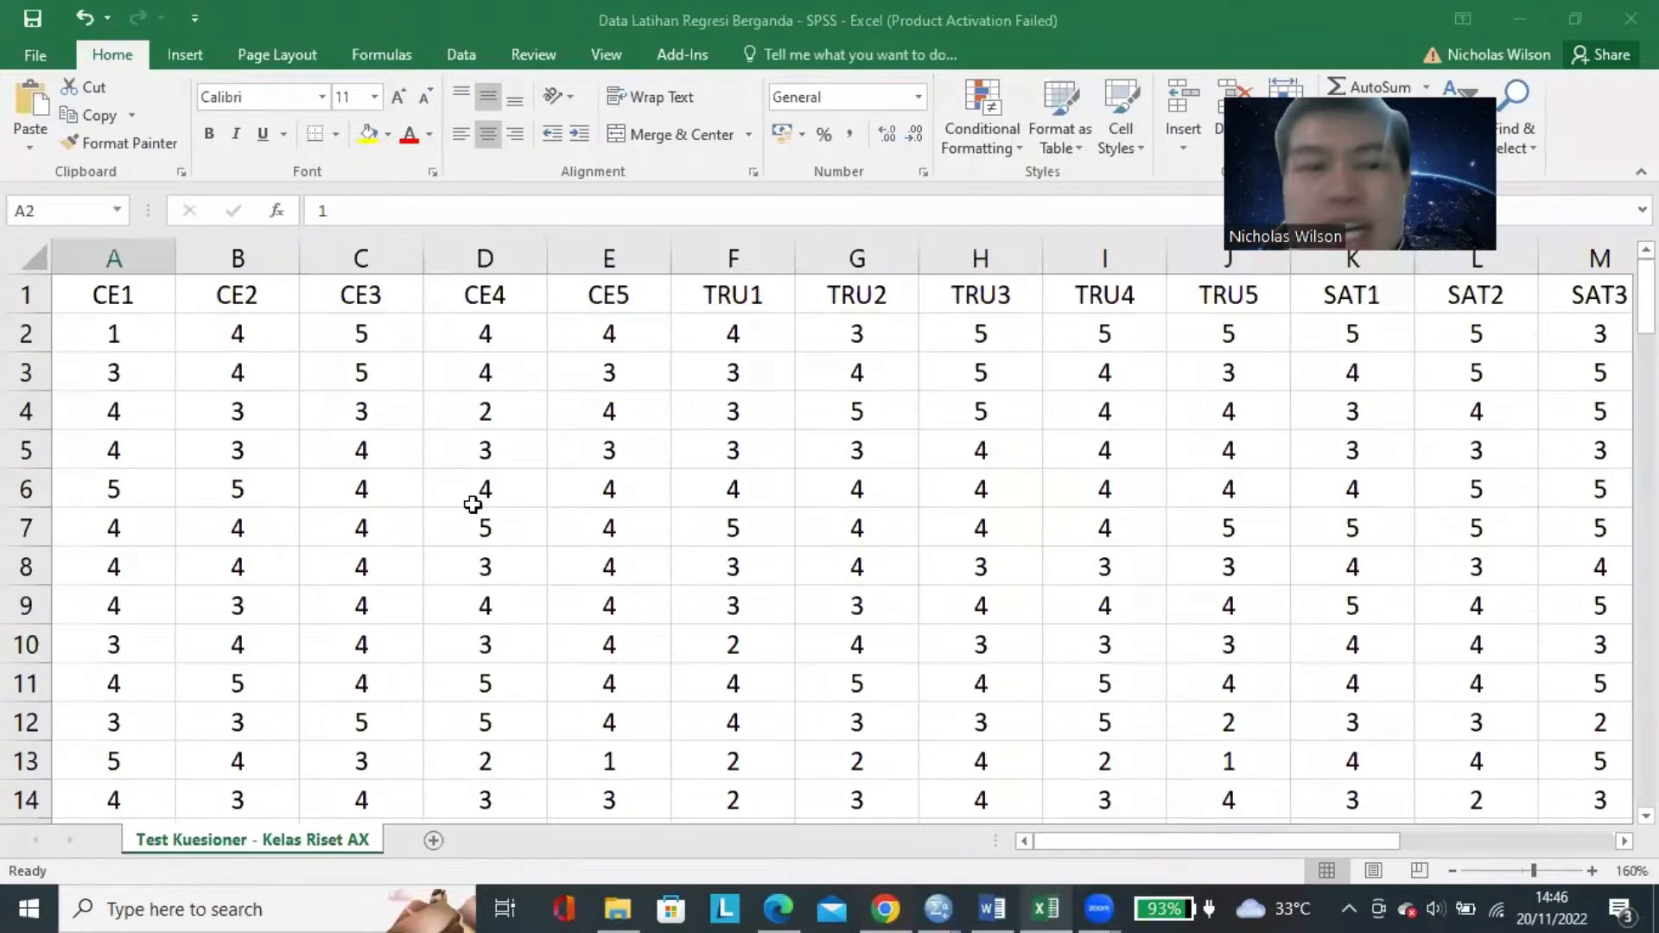
left_click(155, 296)
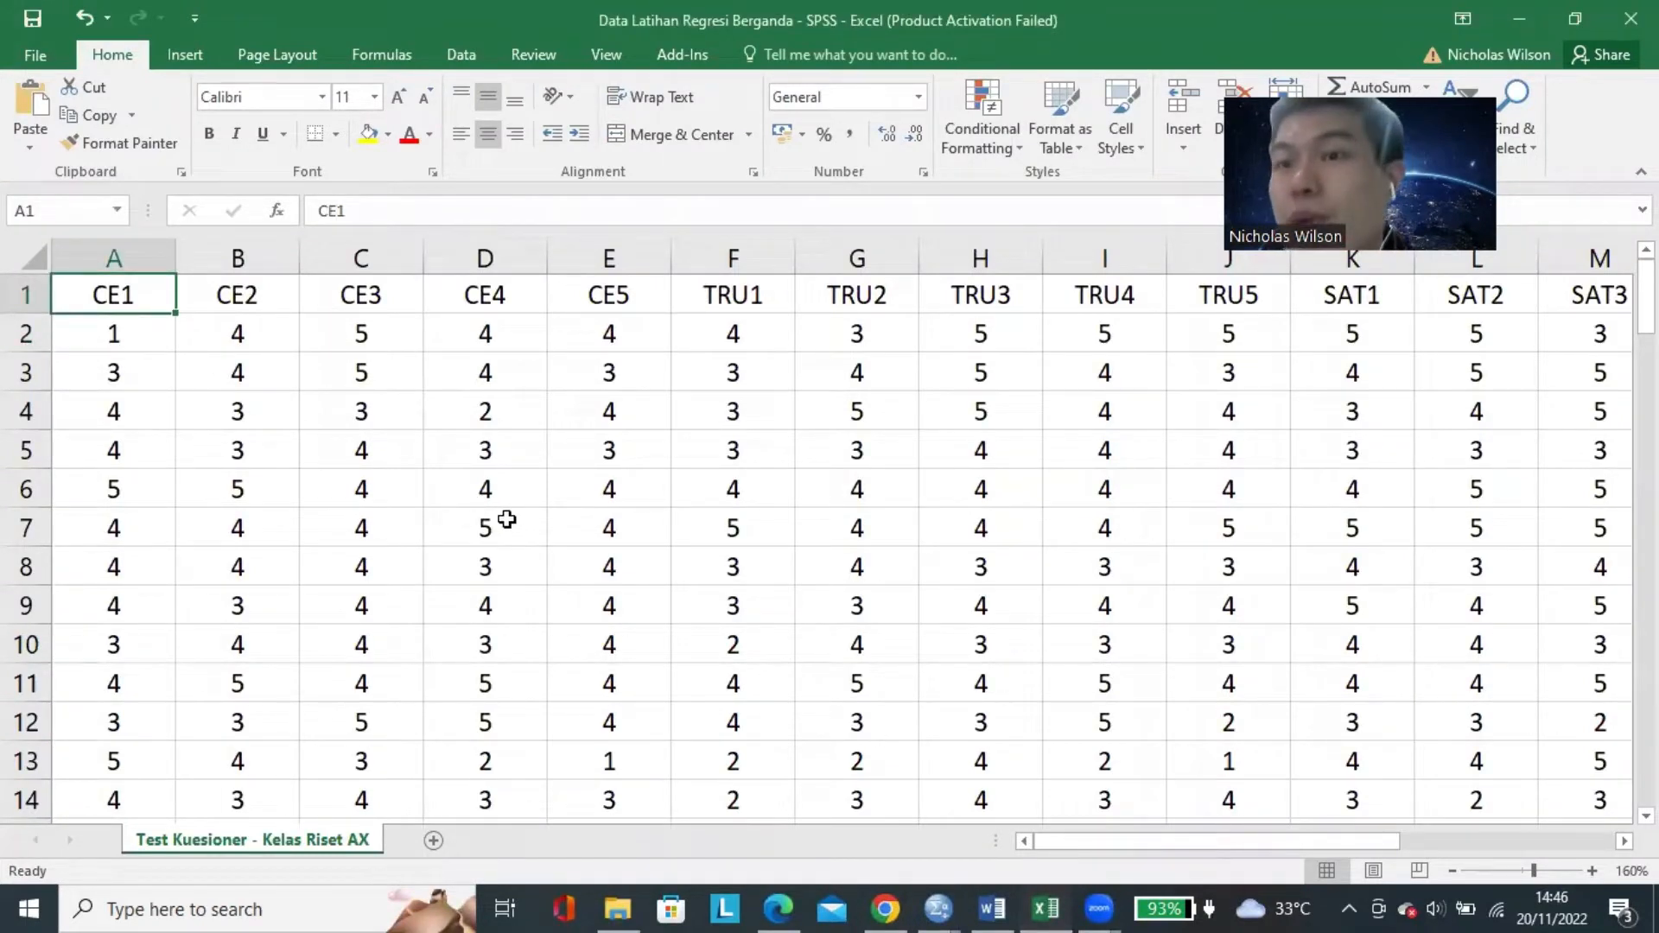
mouse_move(938, 907)
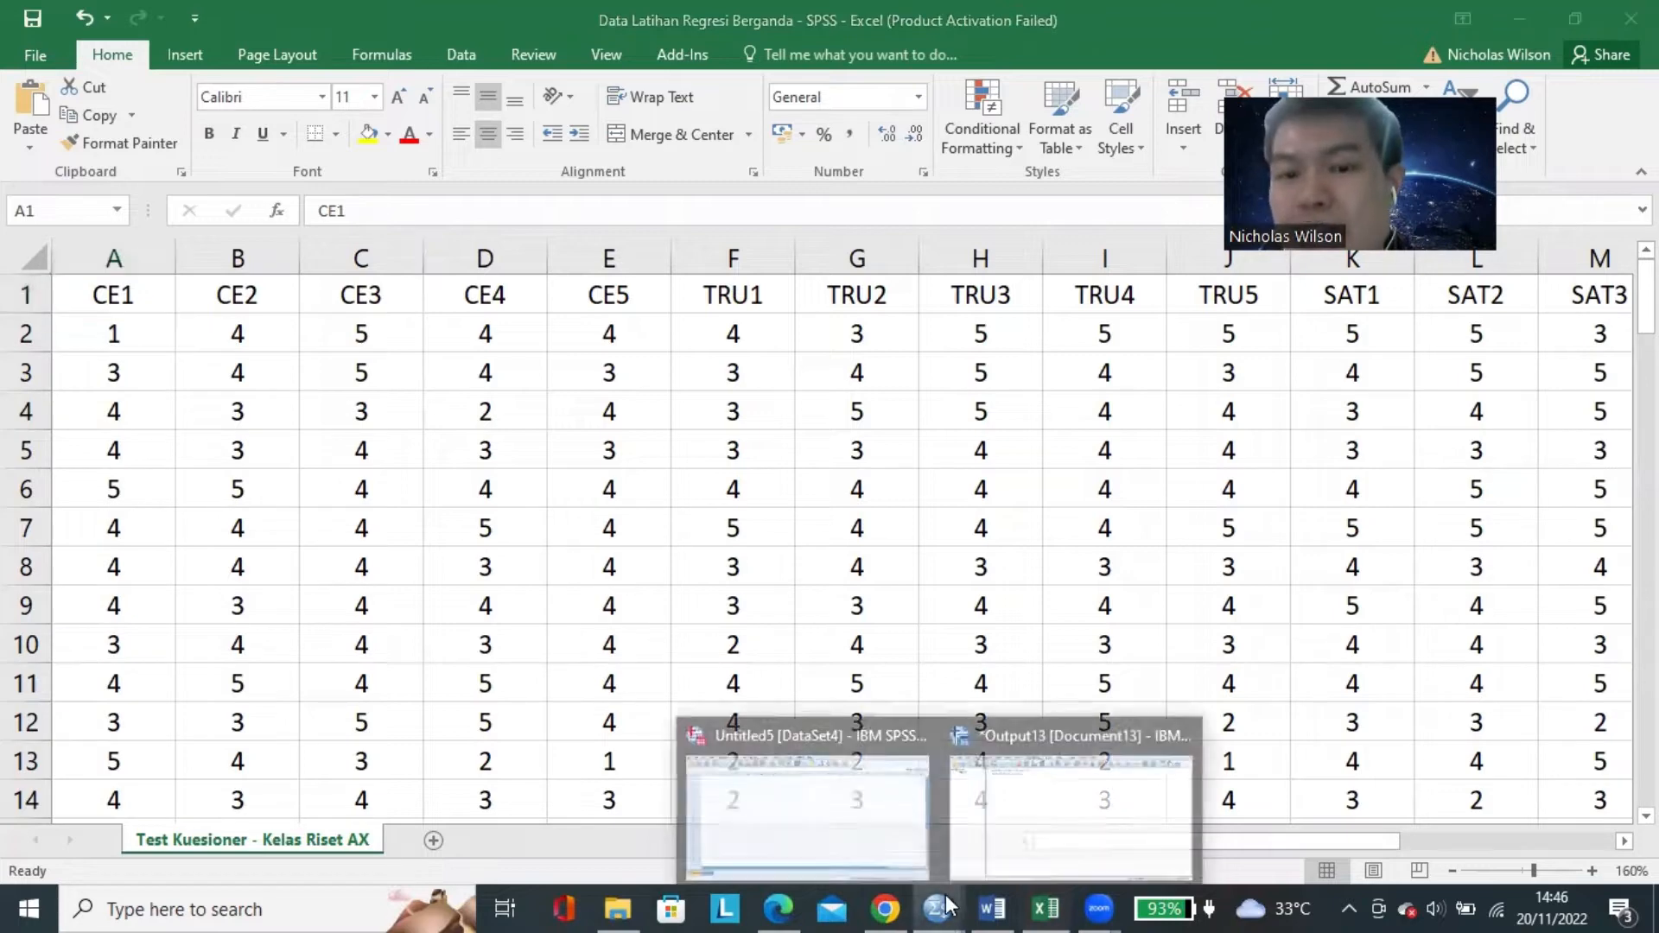
Return to the response sheet and look over the respondents' ratings under the statement headers in columns G to I.
left_click(886, 907)
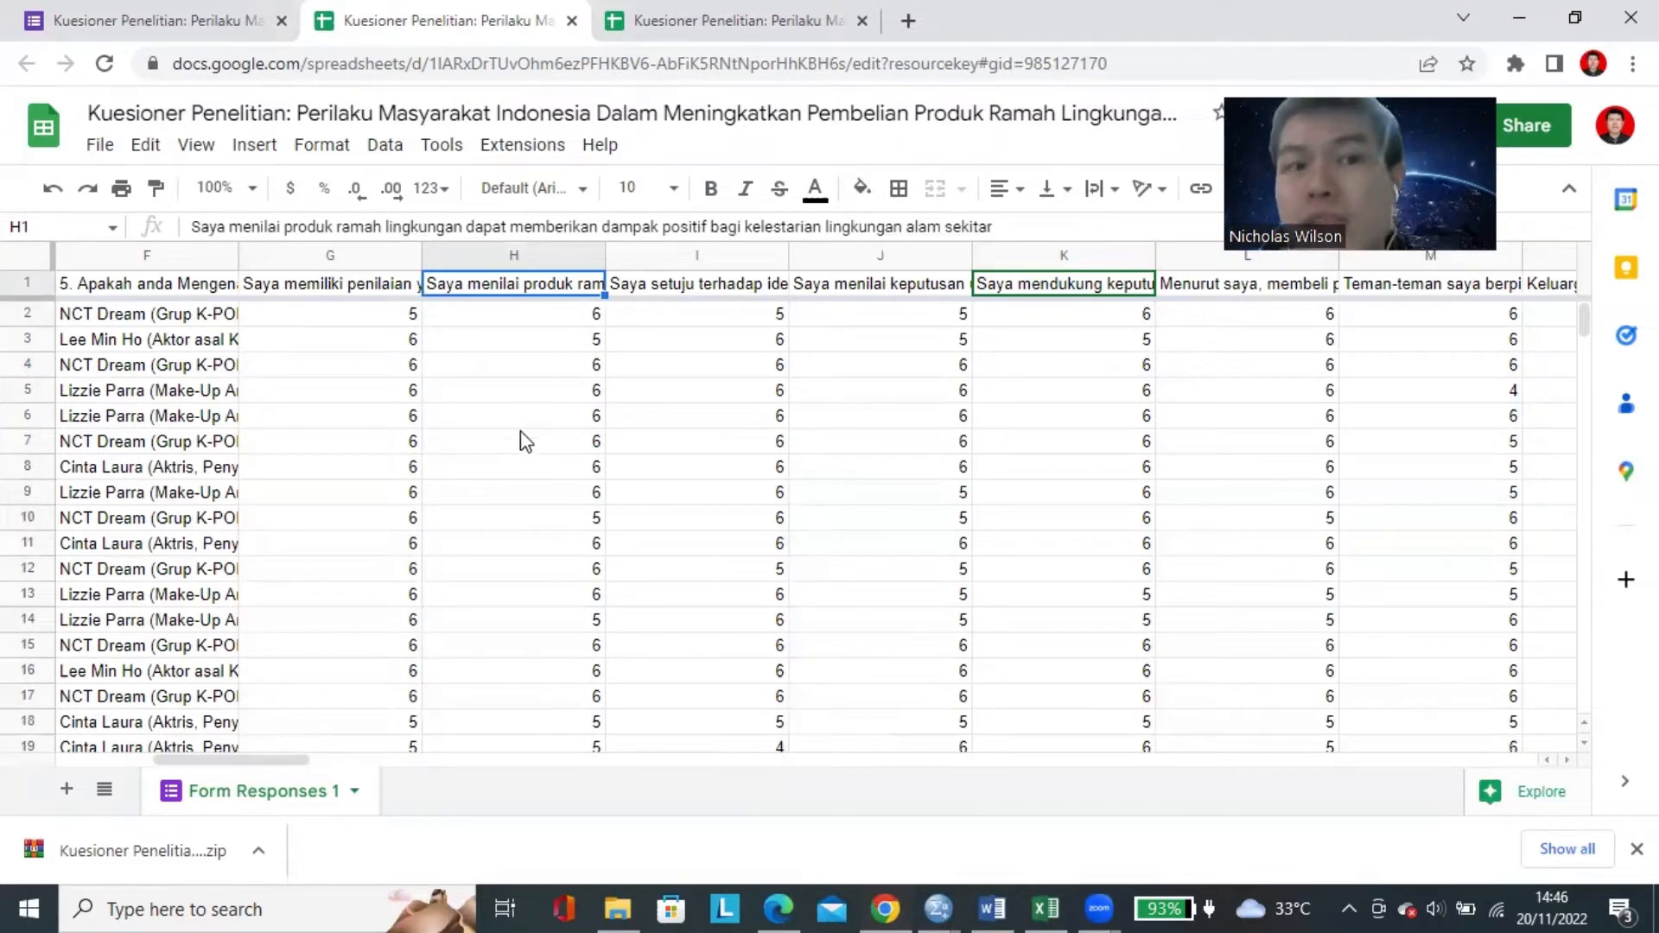
left_click(570, 419)
left_click(782, 370)
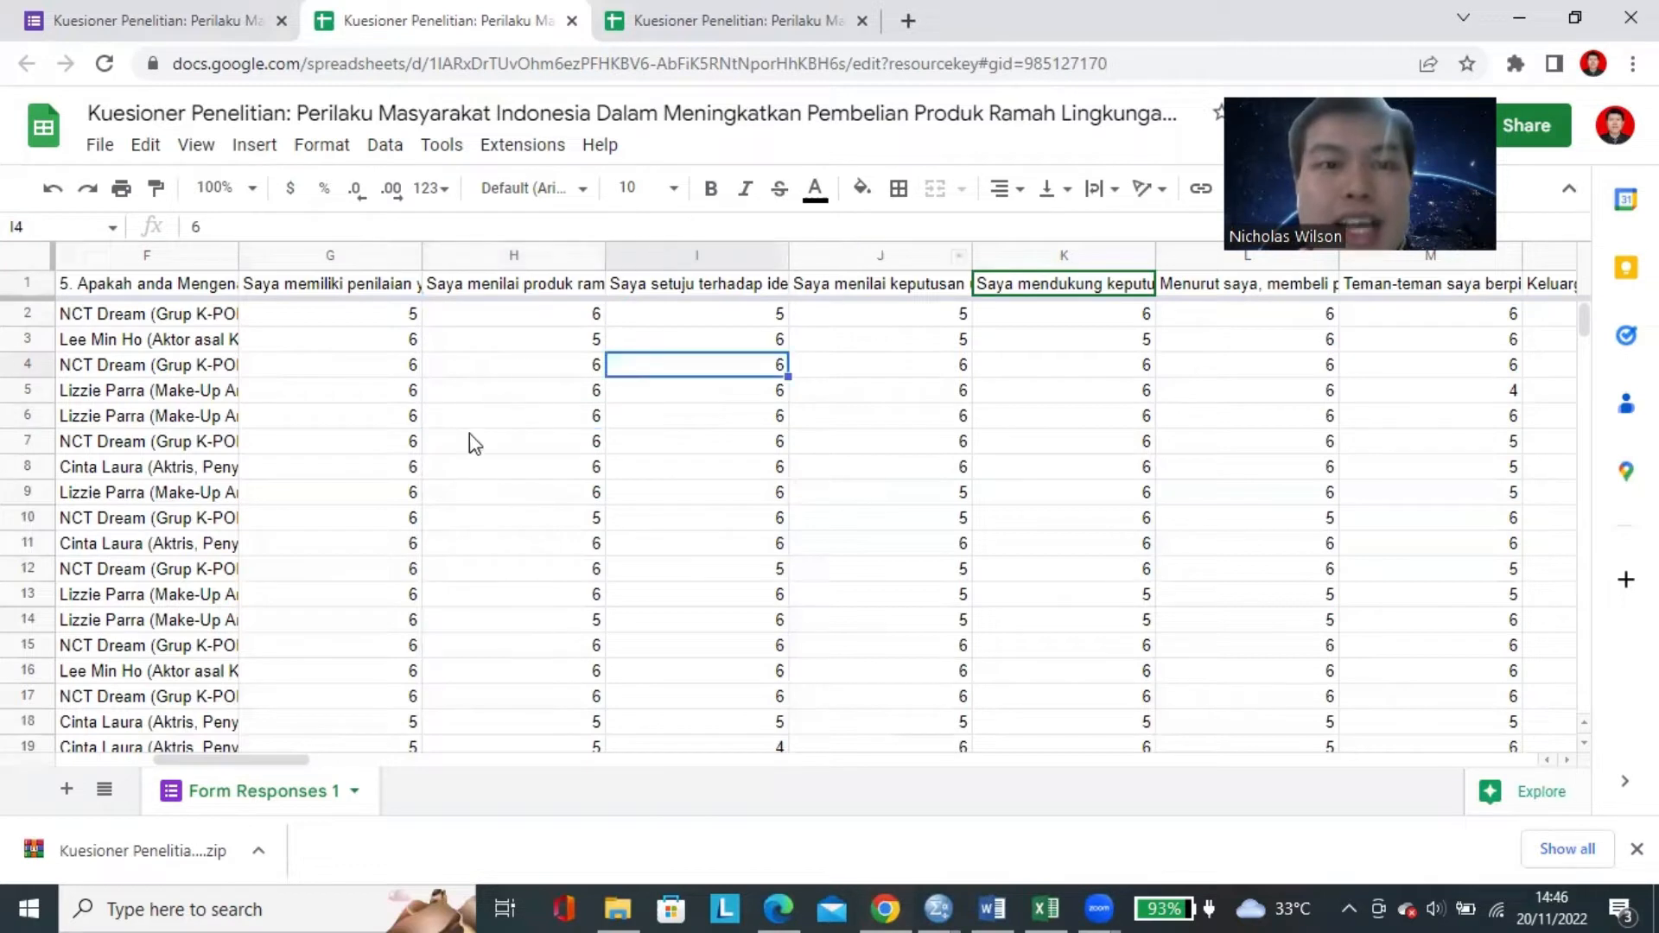
left_click(392, 347)
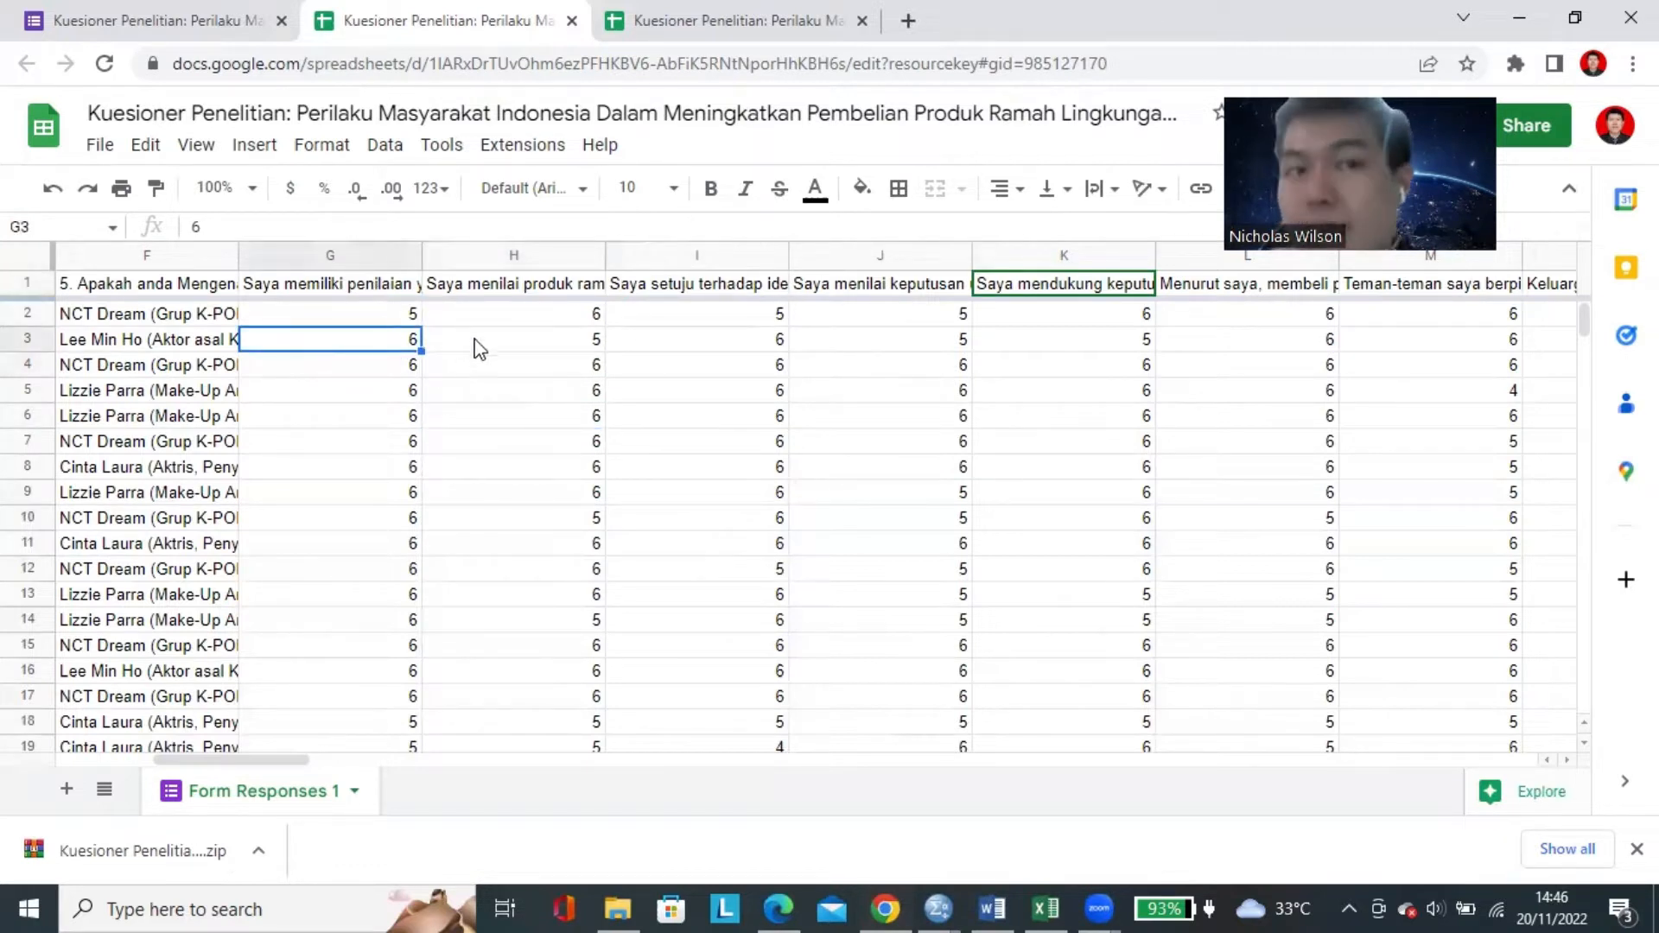
left_click(475, 346)
left_click(372, 293)
left_click_drag(371, 294, 1337, 312)
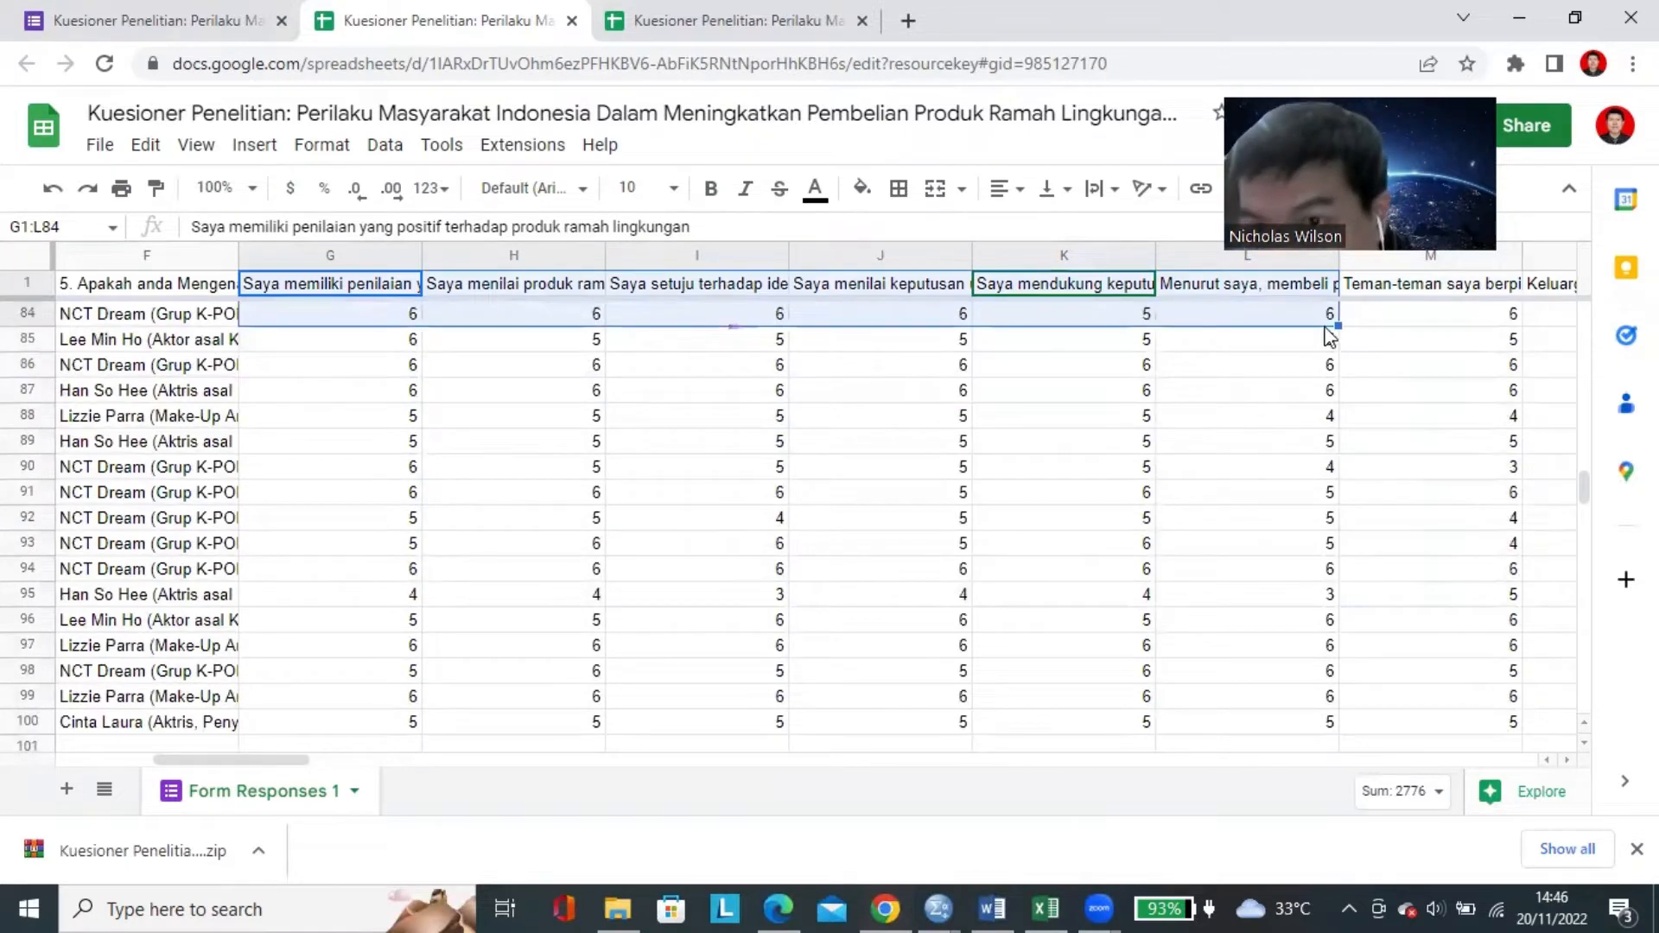
key("ctrl+c")
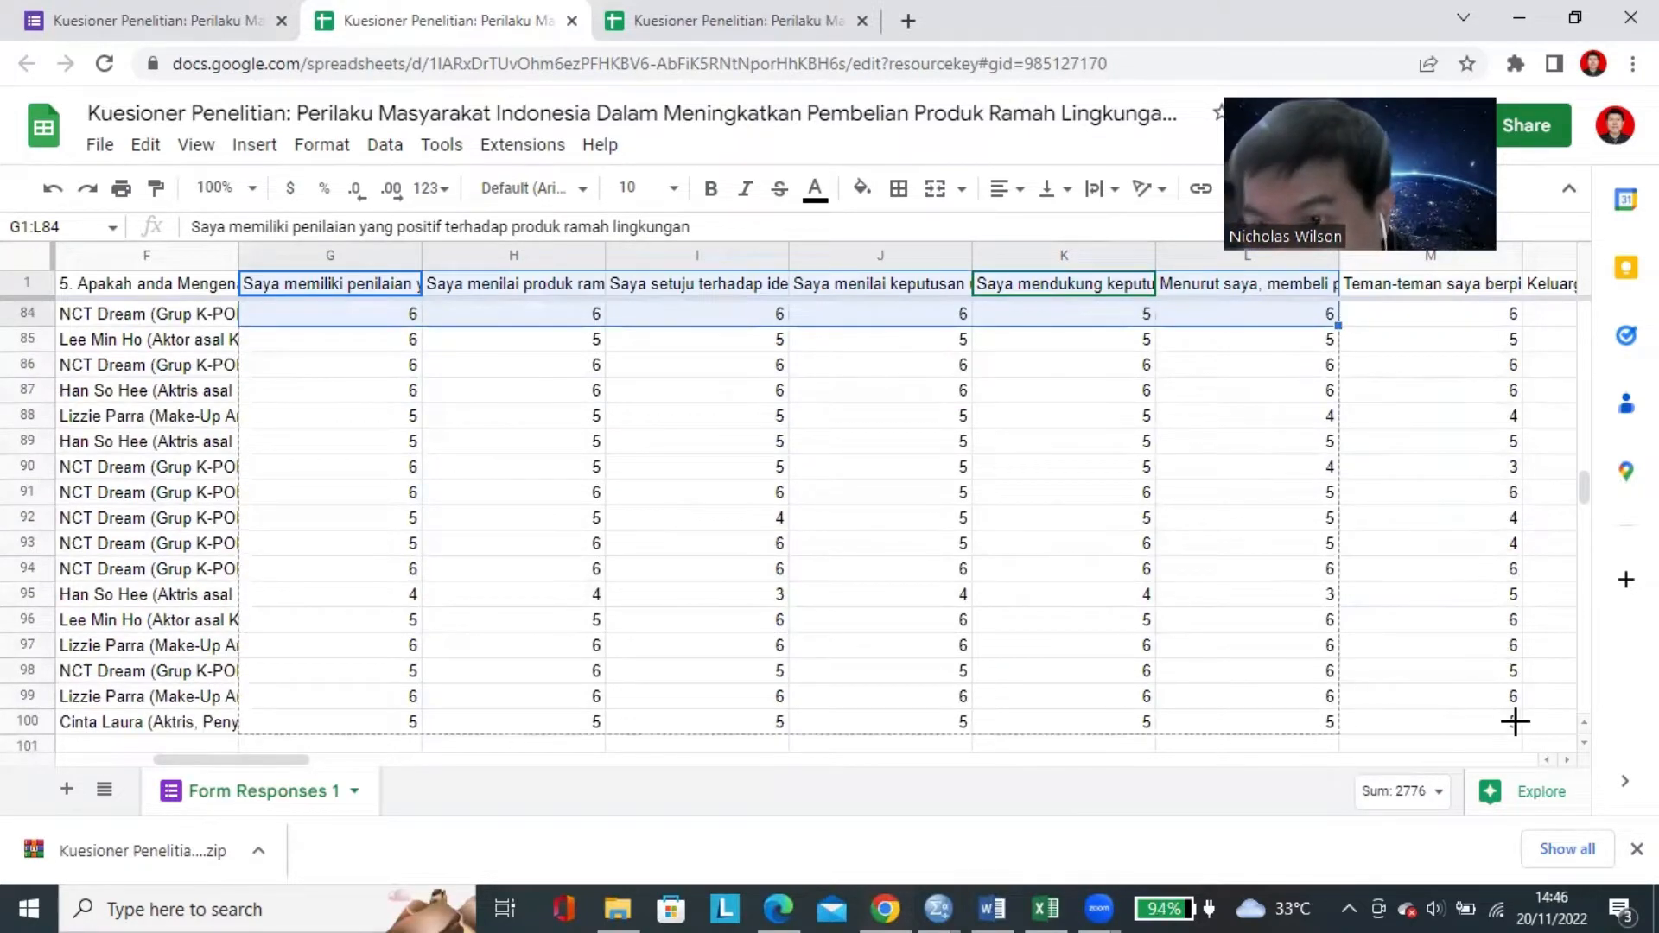
left_click_drag(1555, 724, 1554, 723)
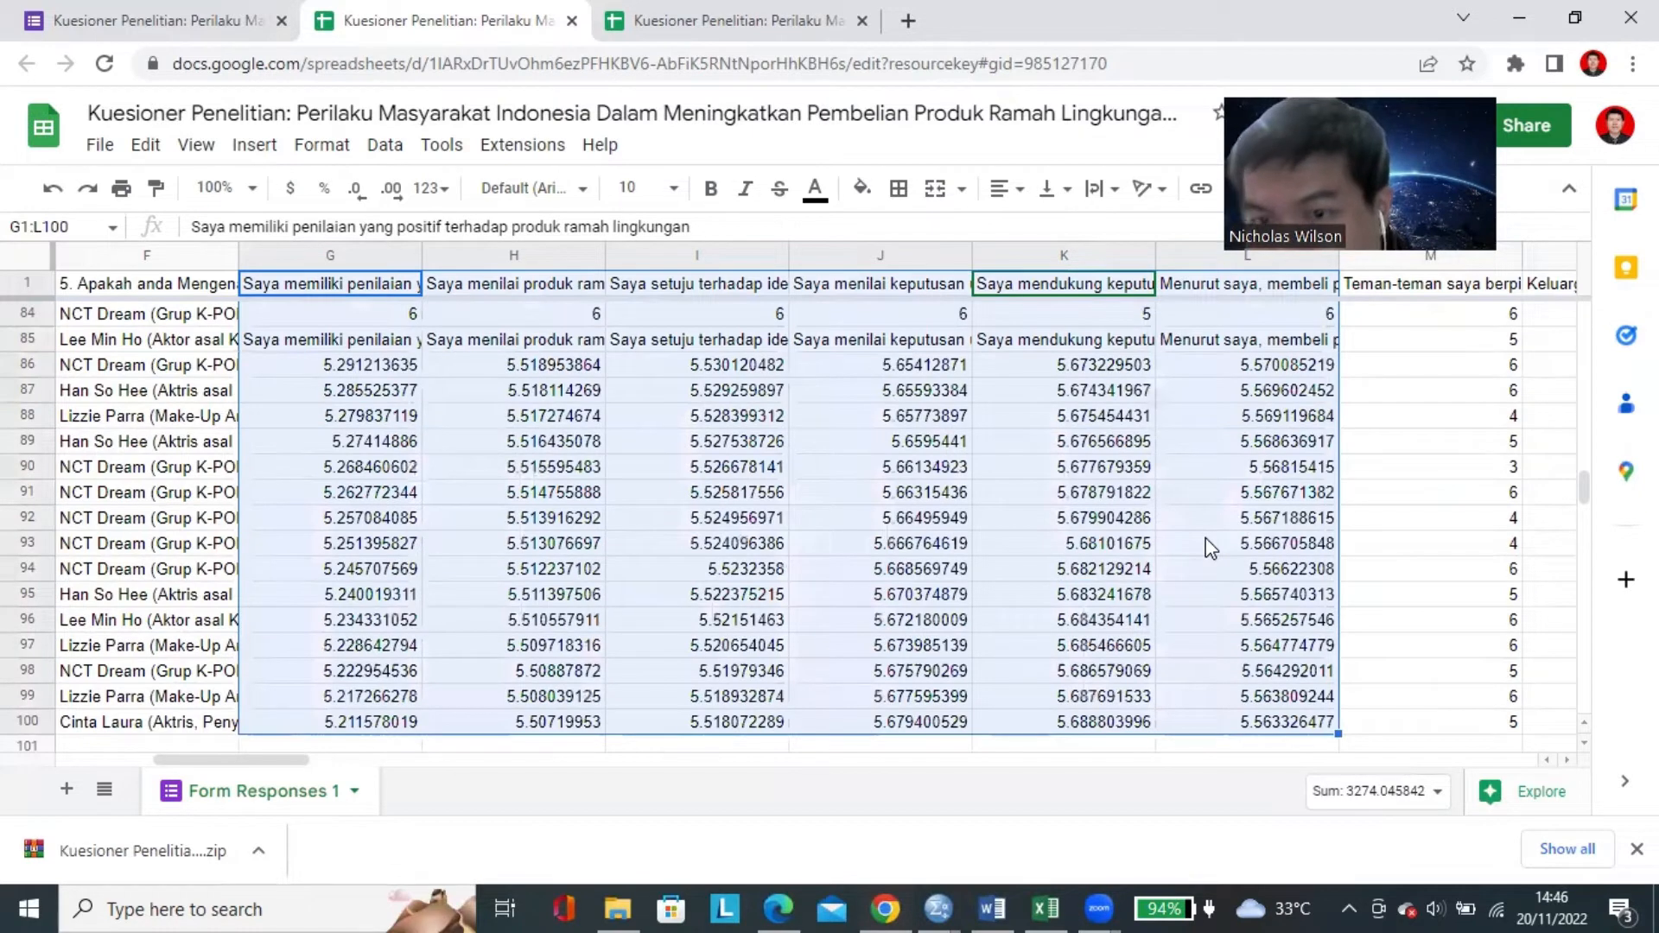
key("ctrl+z")
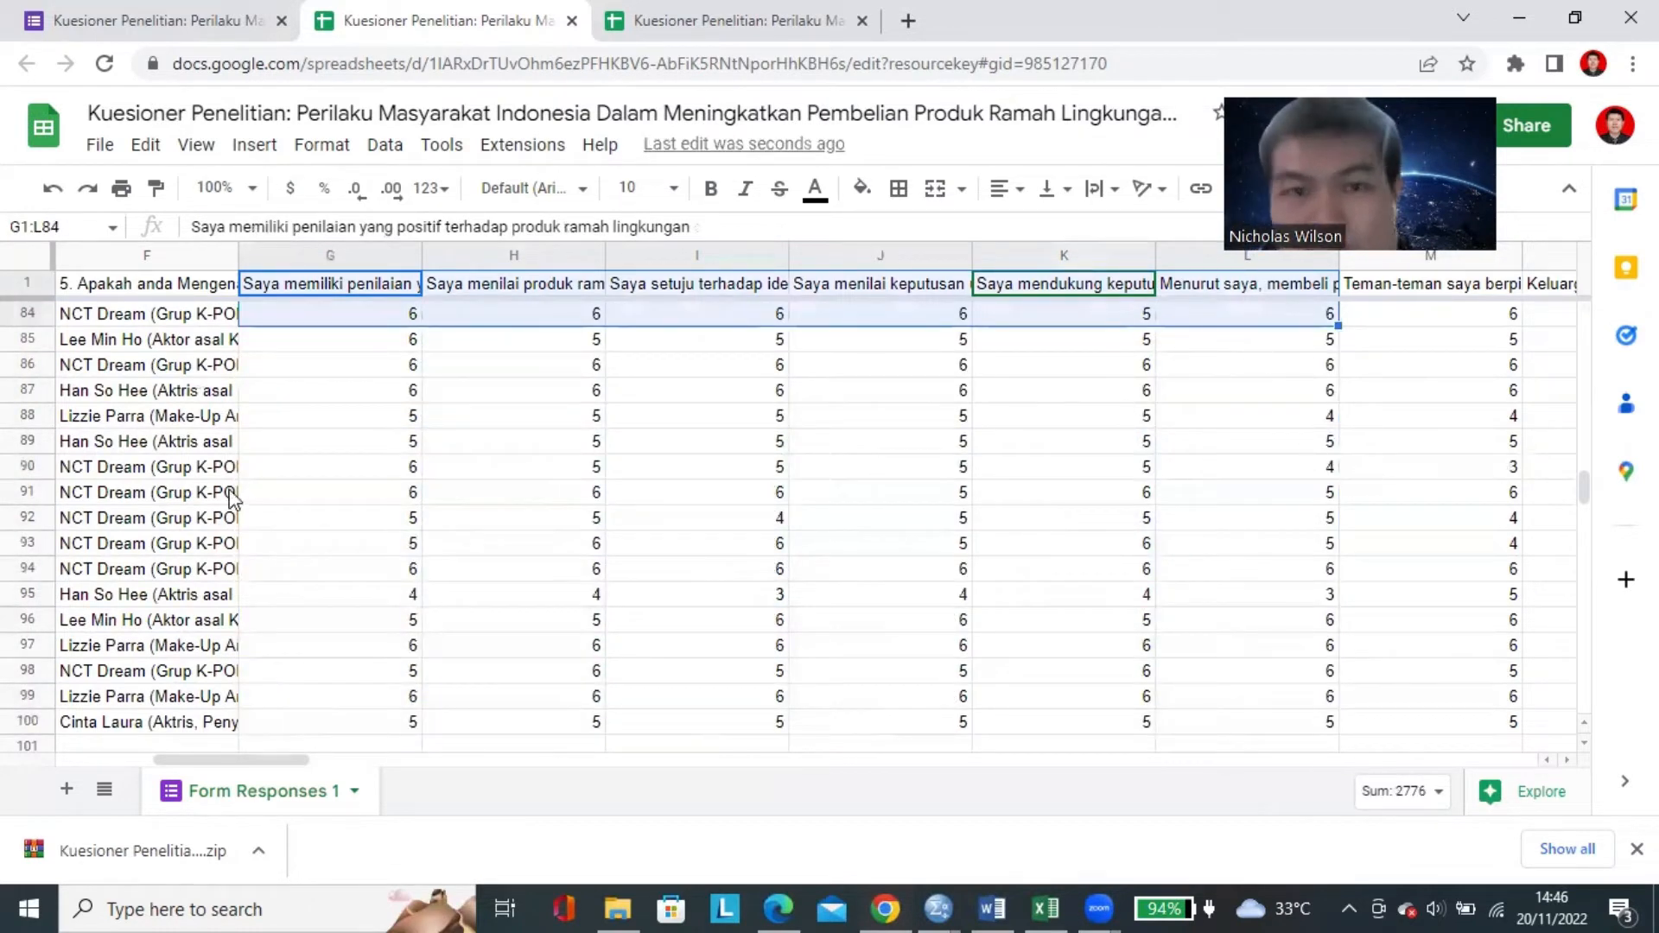
Copy the statement headers and ratings in range G1:M40 of the response sheet.
scroll(417, 381, "up", 20)
left_click(357, 294)
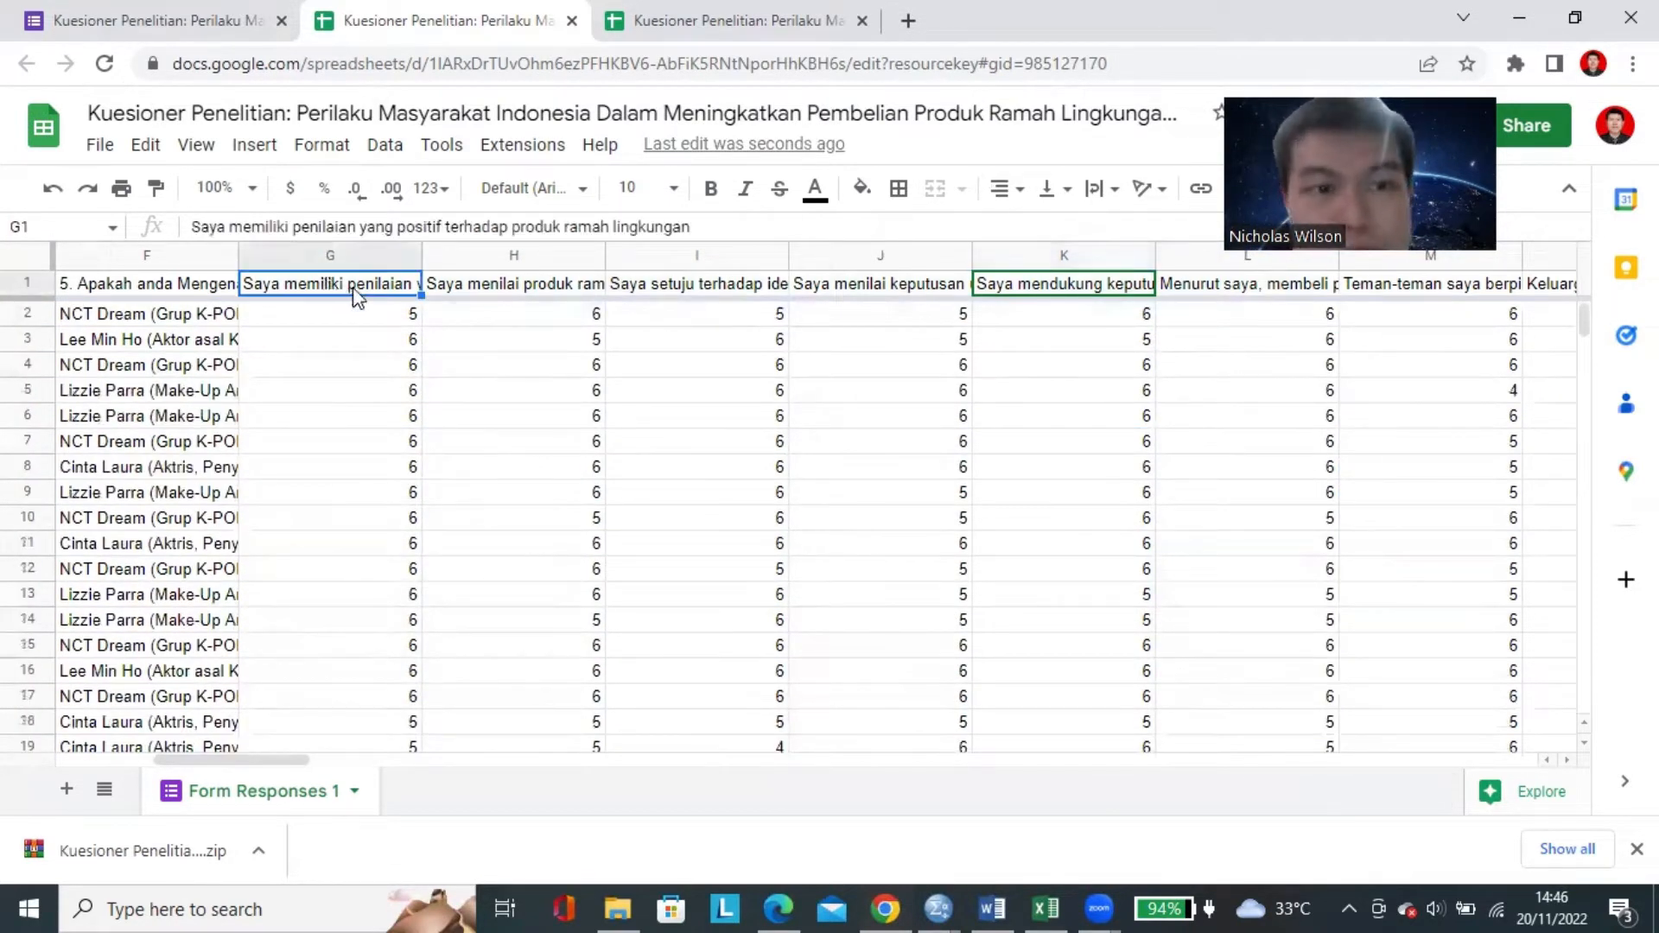
left_click_drag(359, 294, 1492, 724)
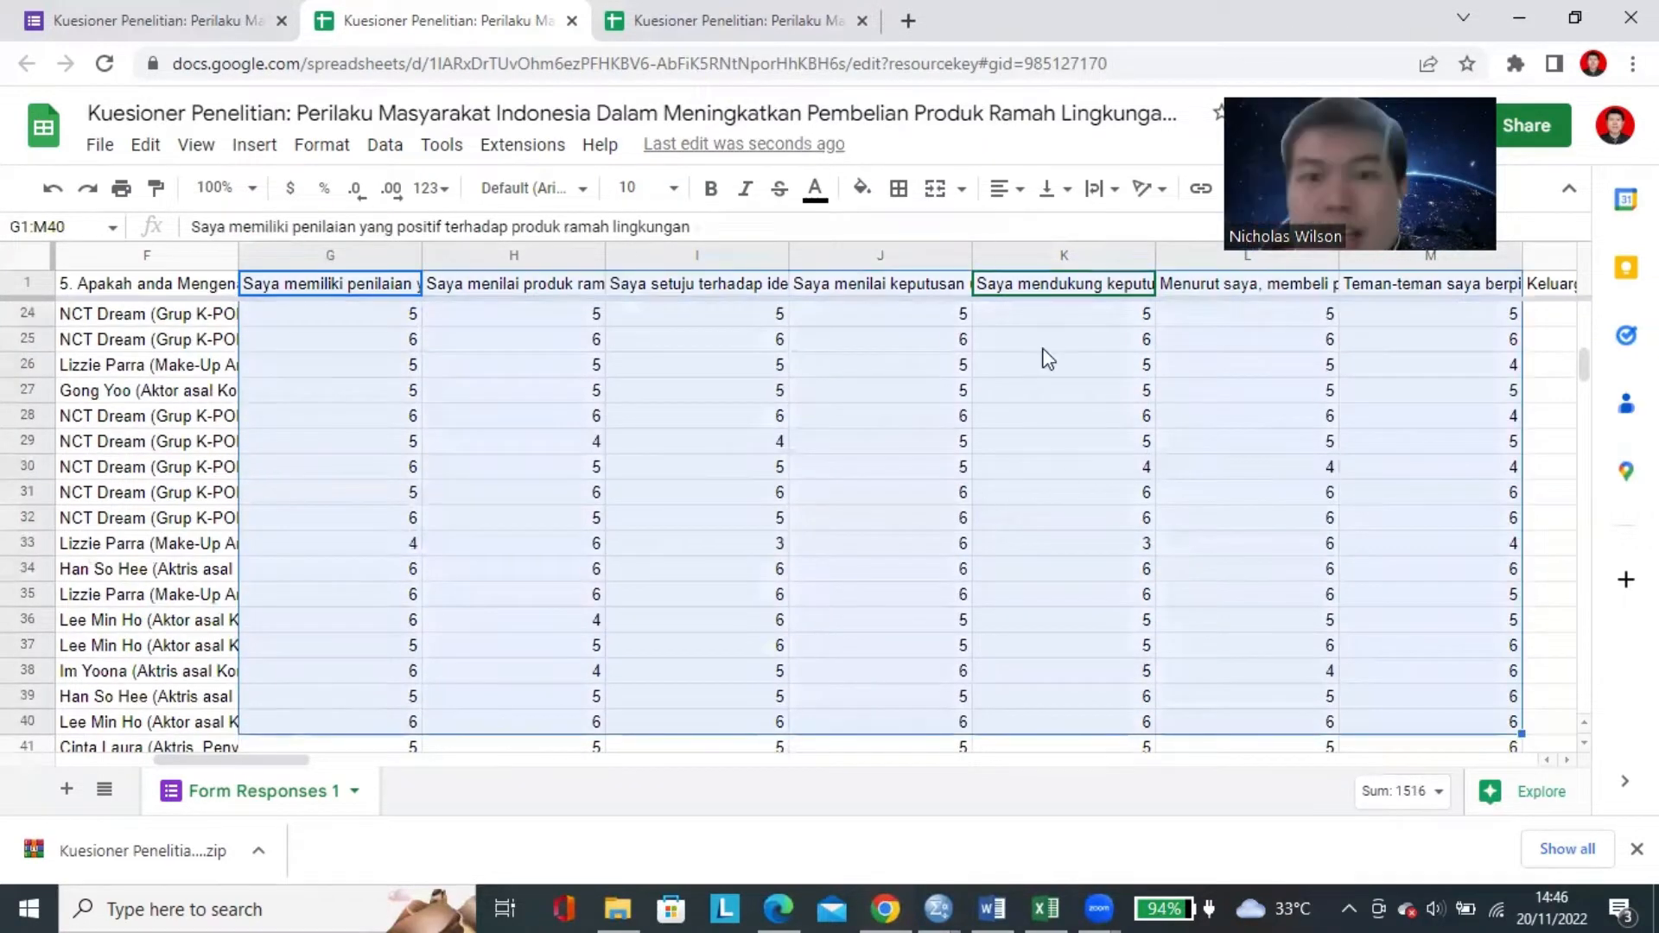
right_click(761, 394)
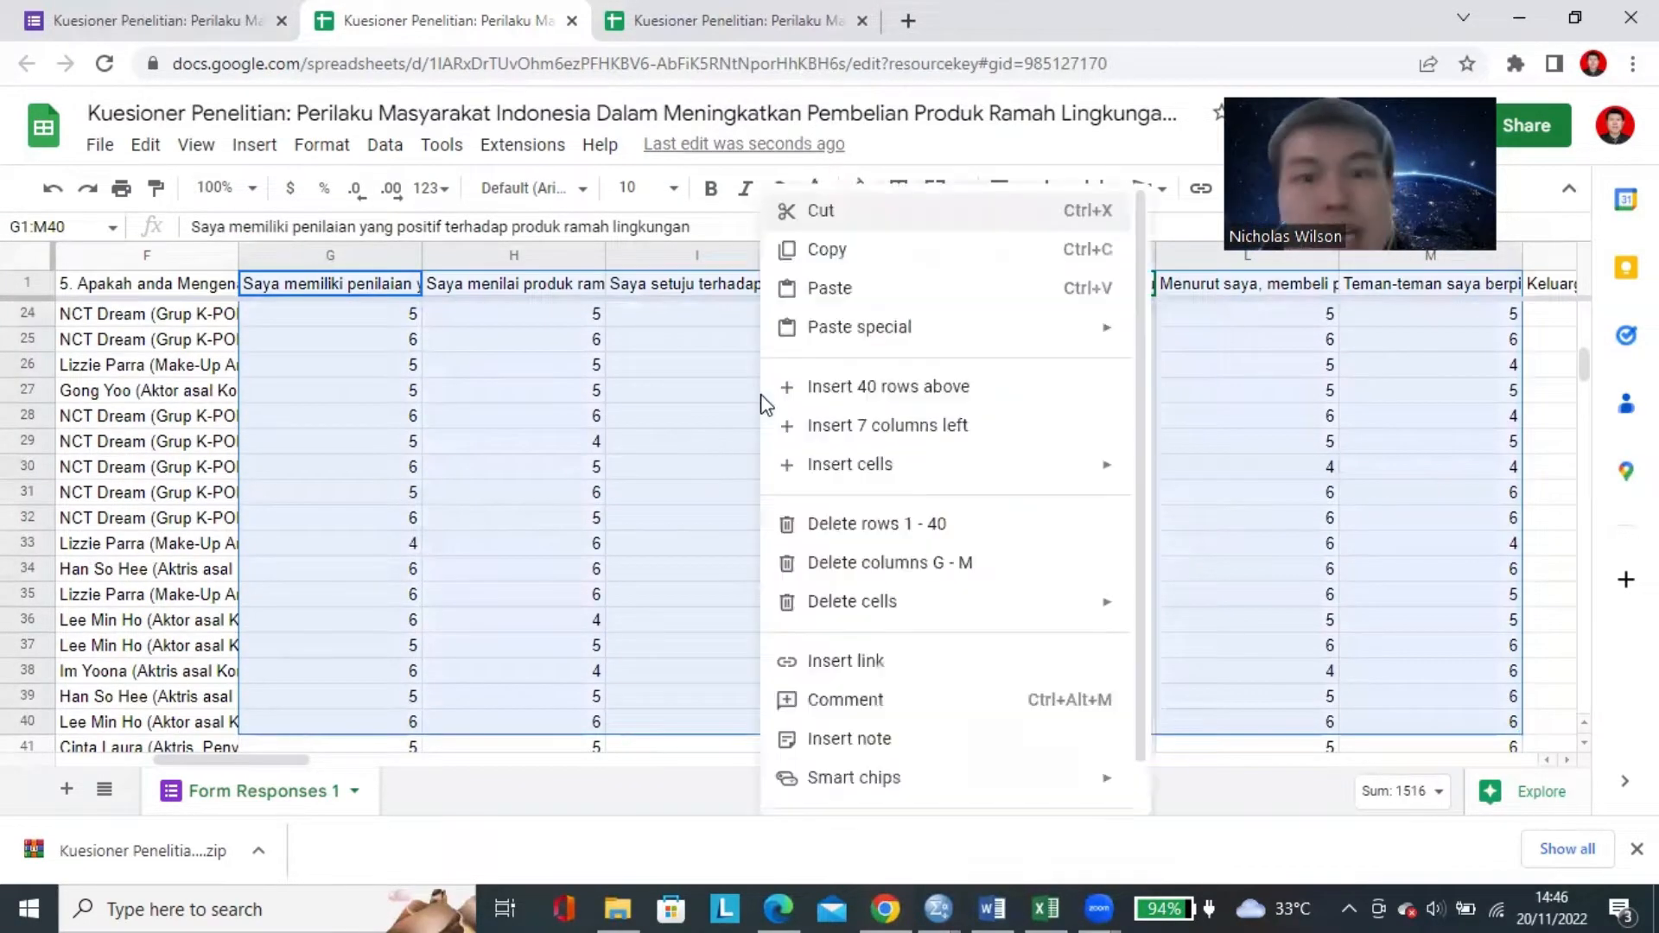
left_click(825, 250)
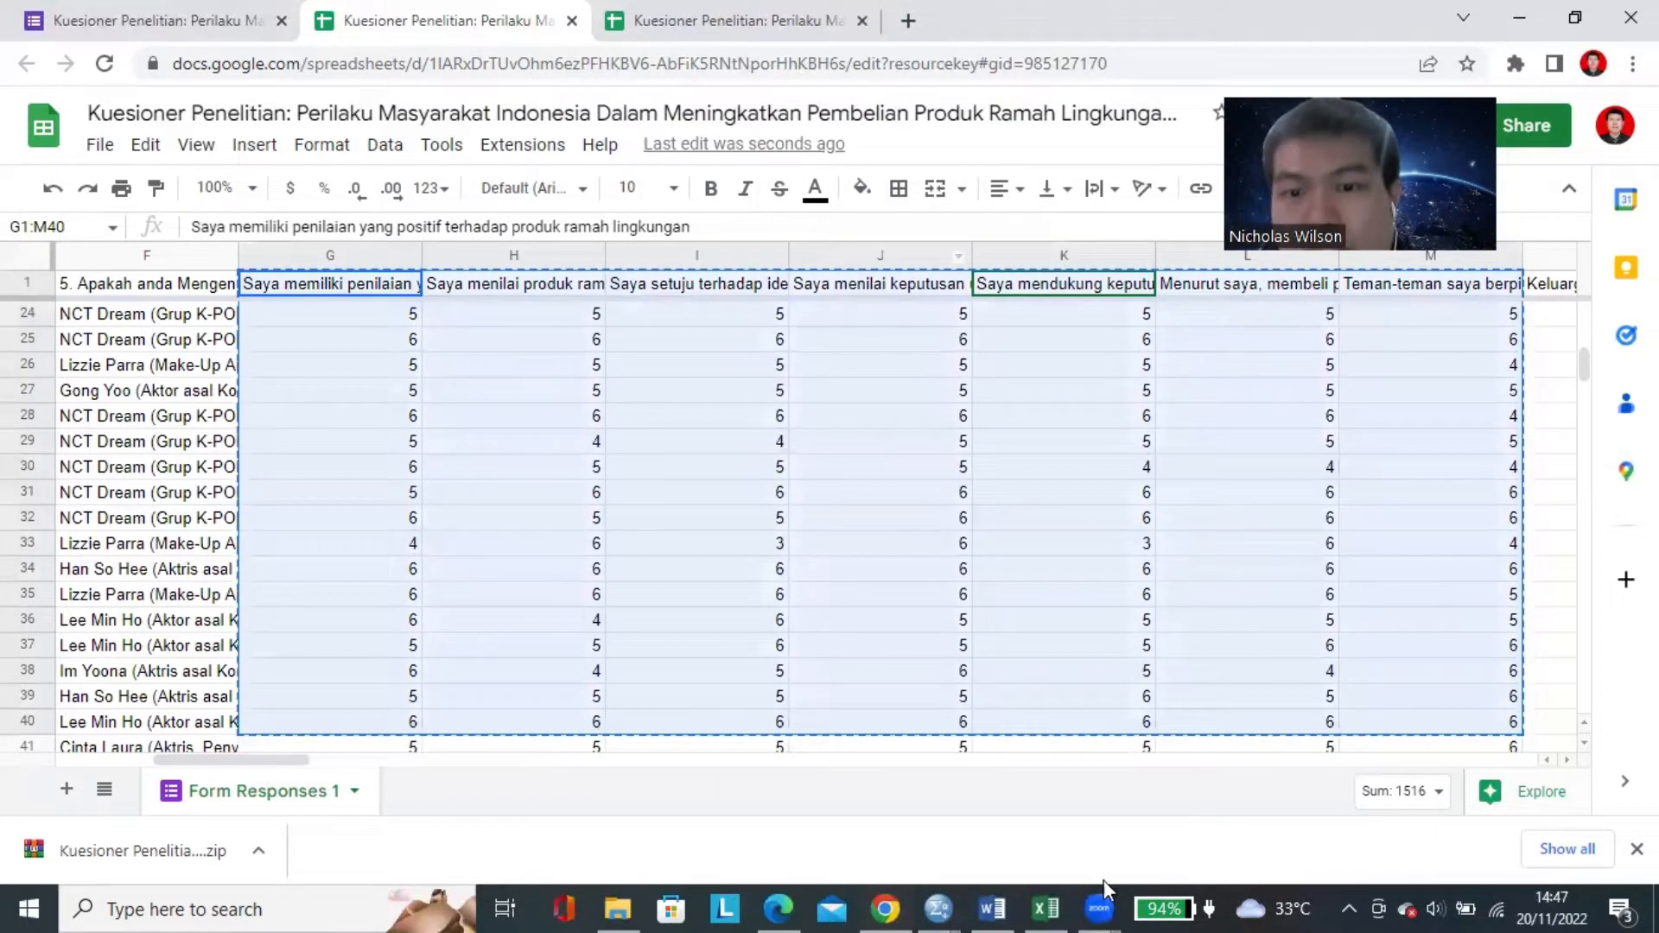
Create a blank Excel workbook and paste the copied responses into A1, keeping the source formatting.
left_click(1056, 906)
right_click(1055, 906)
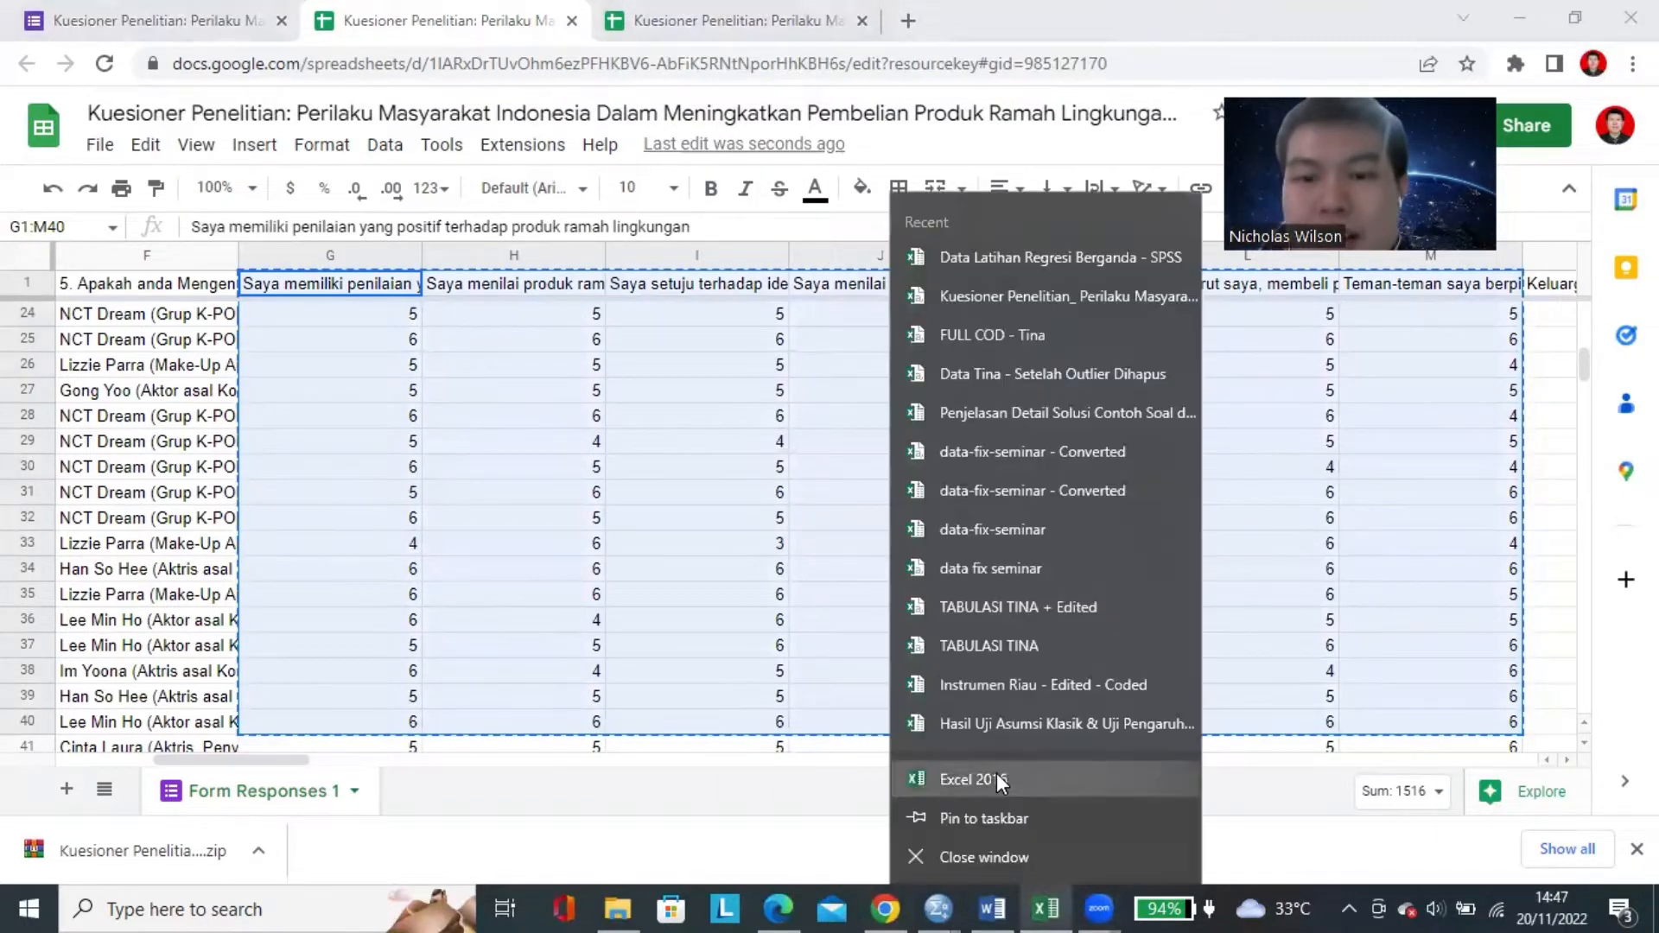
left_click(924, 733)
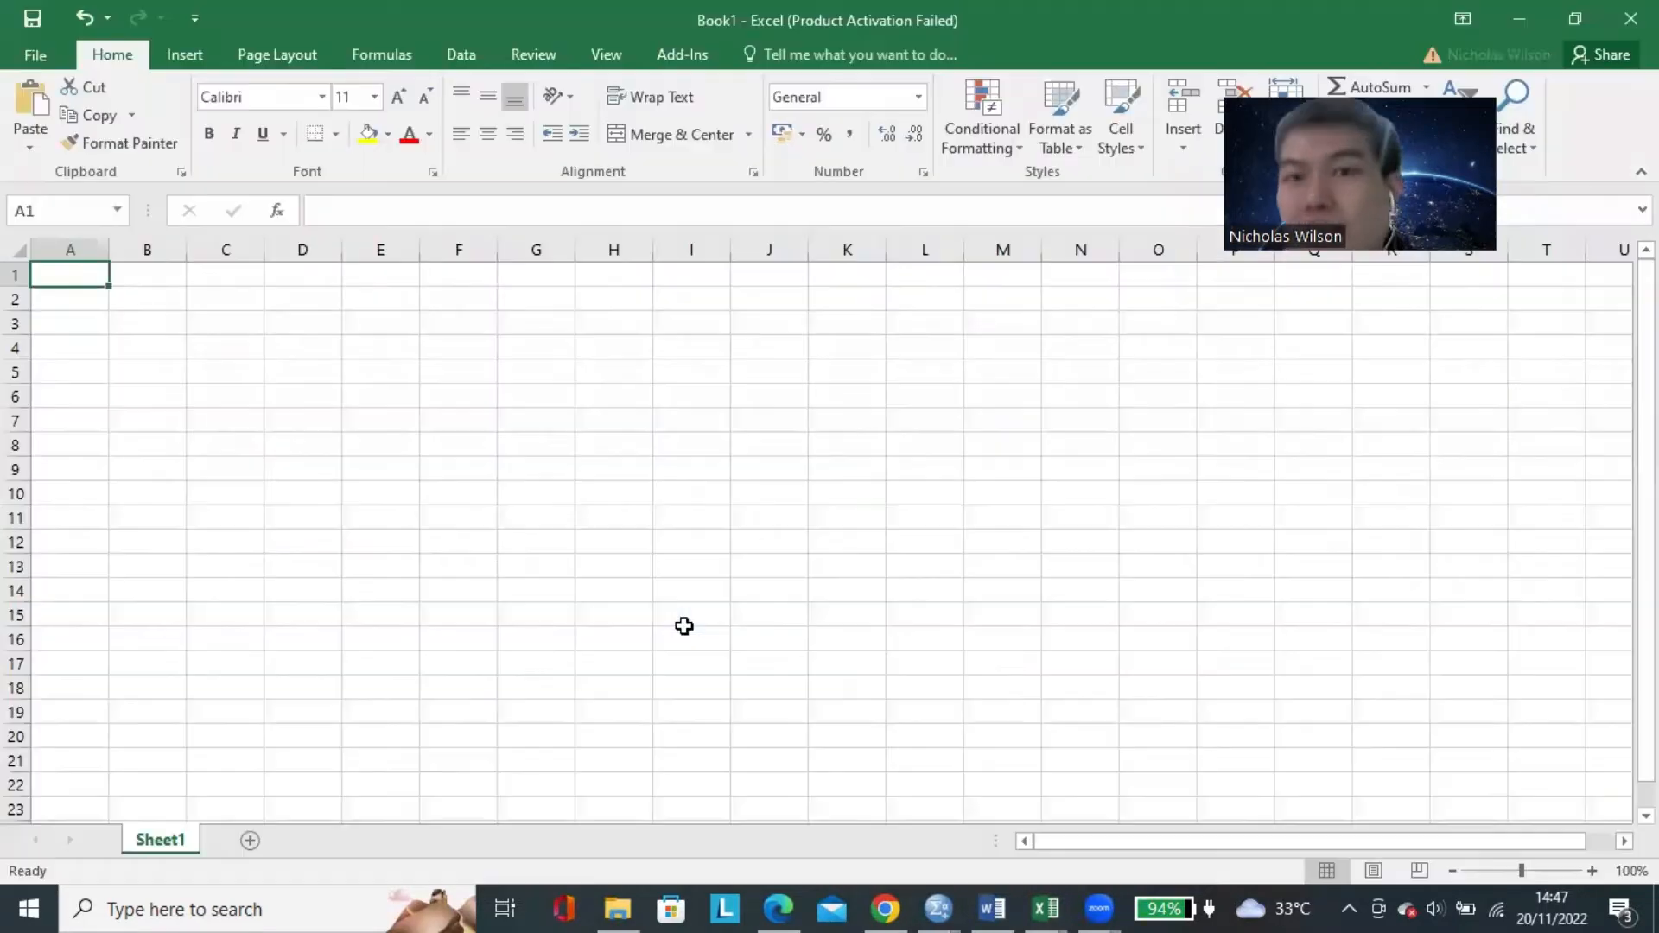
left_click(594, 349)
left_click(66, 276)
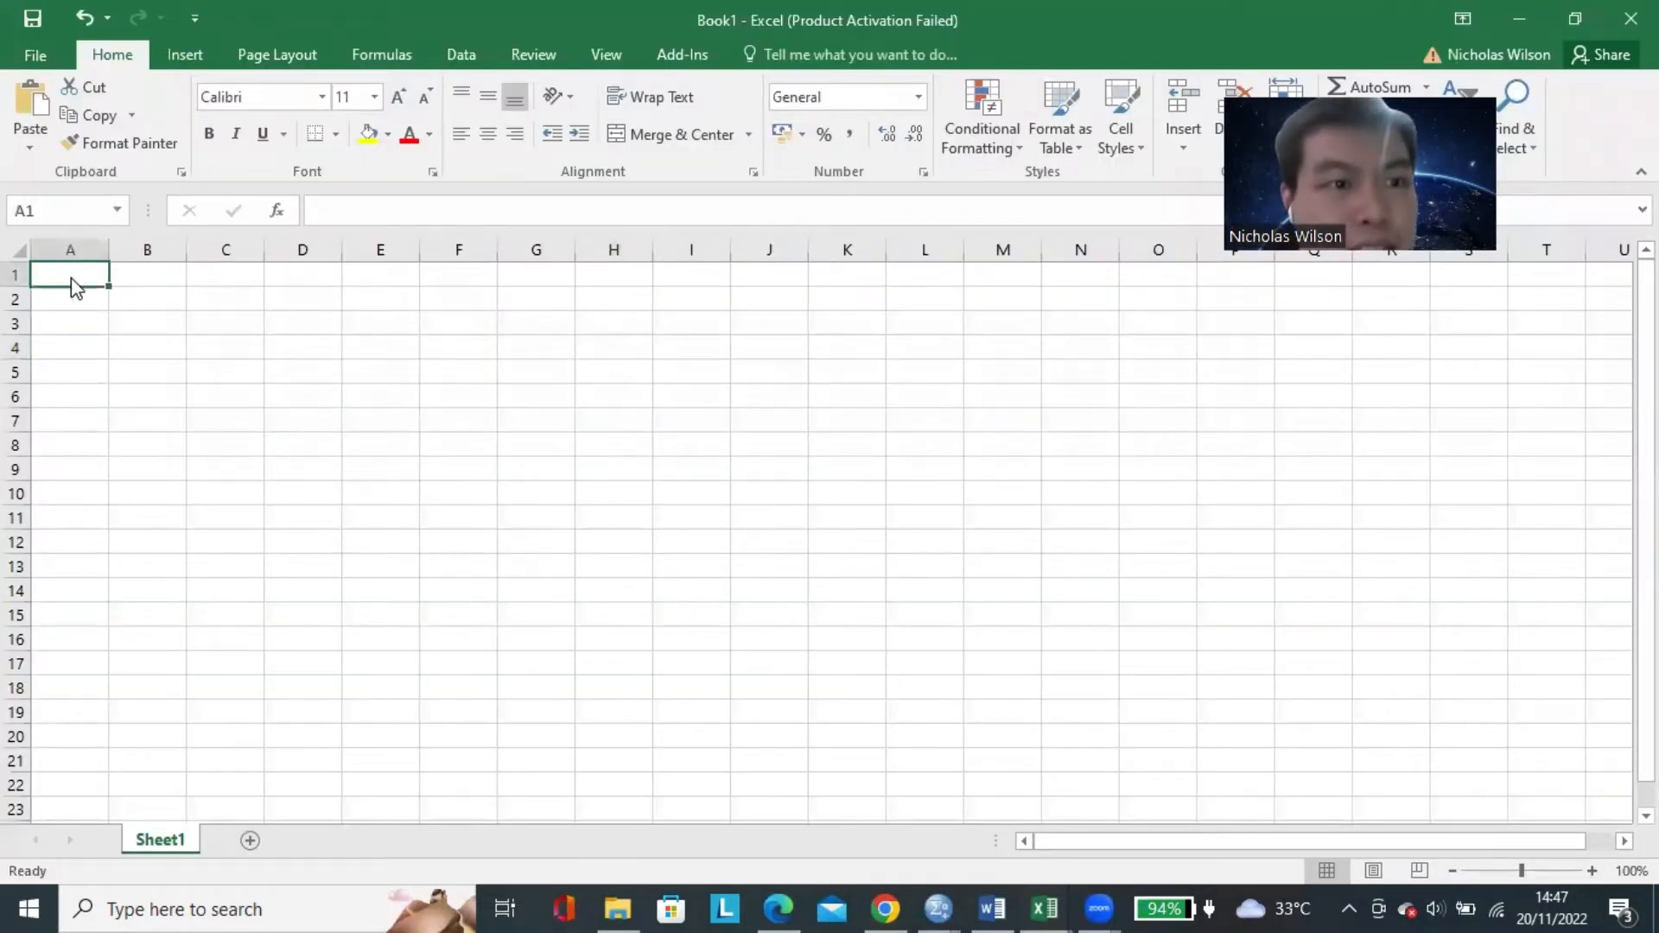
right_click(72, 278)
left_click(121, 384)
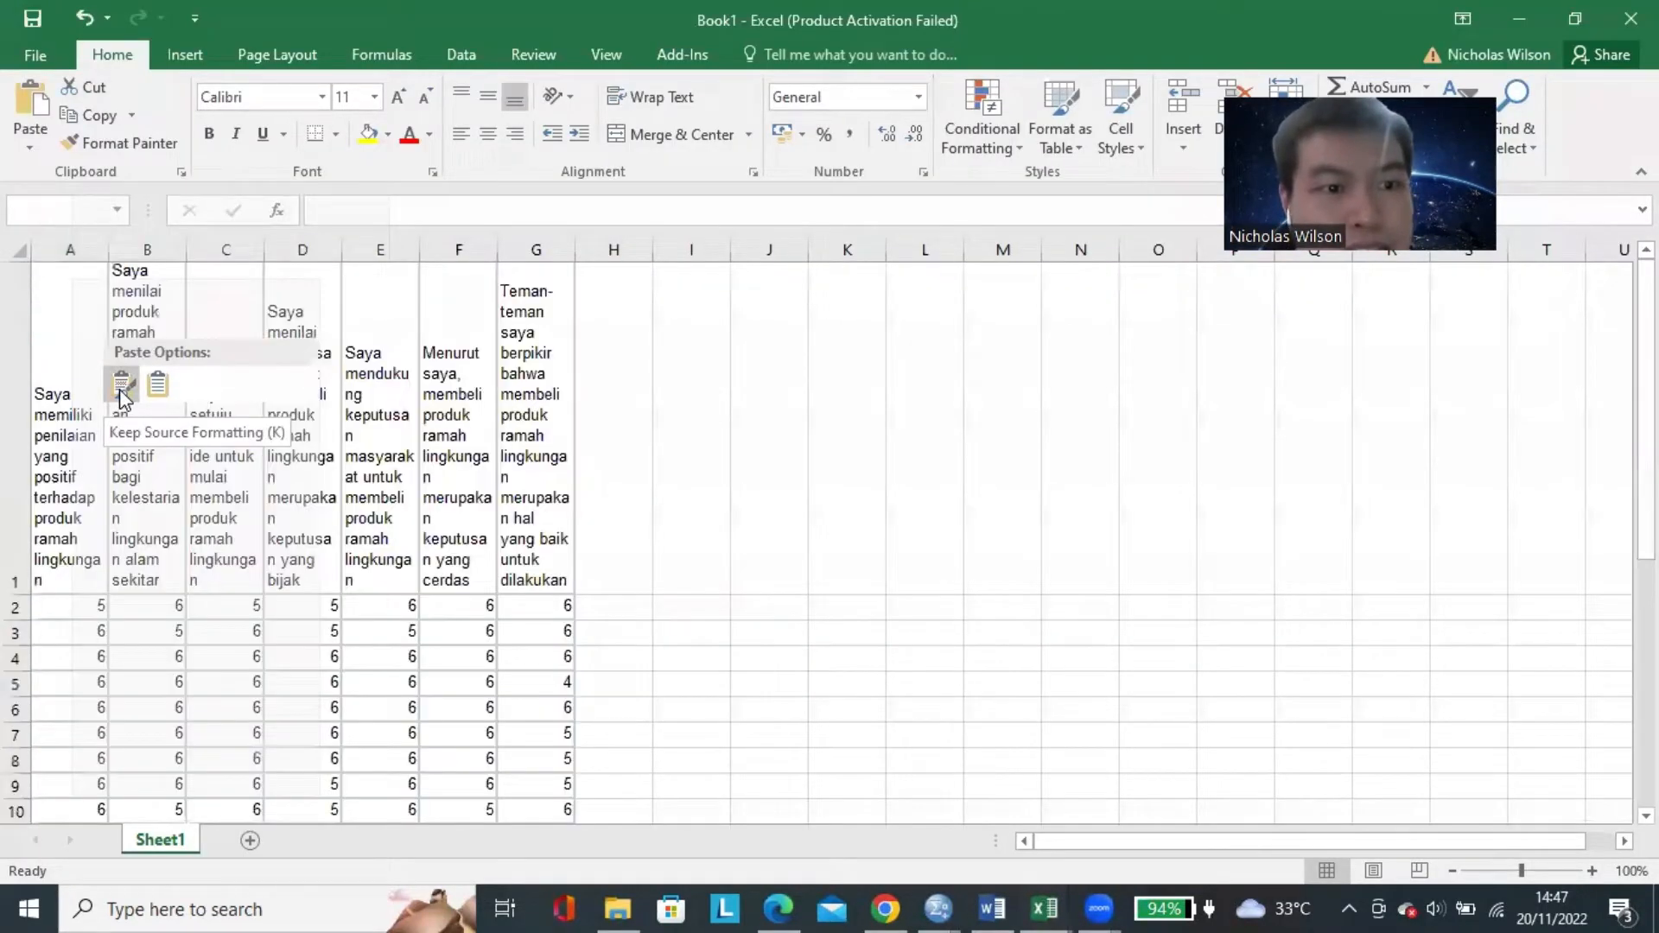
Check the pasted questionnaire statements in the row 1 headers from column A to column G.
left_click(766, 630)
left_click(366, 429)
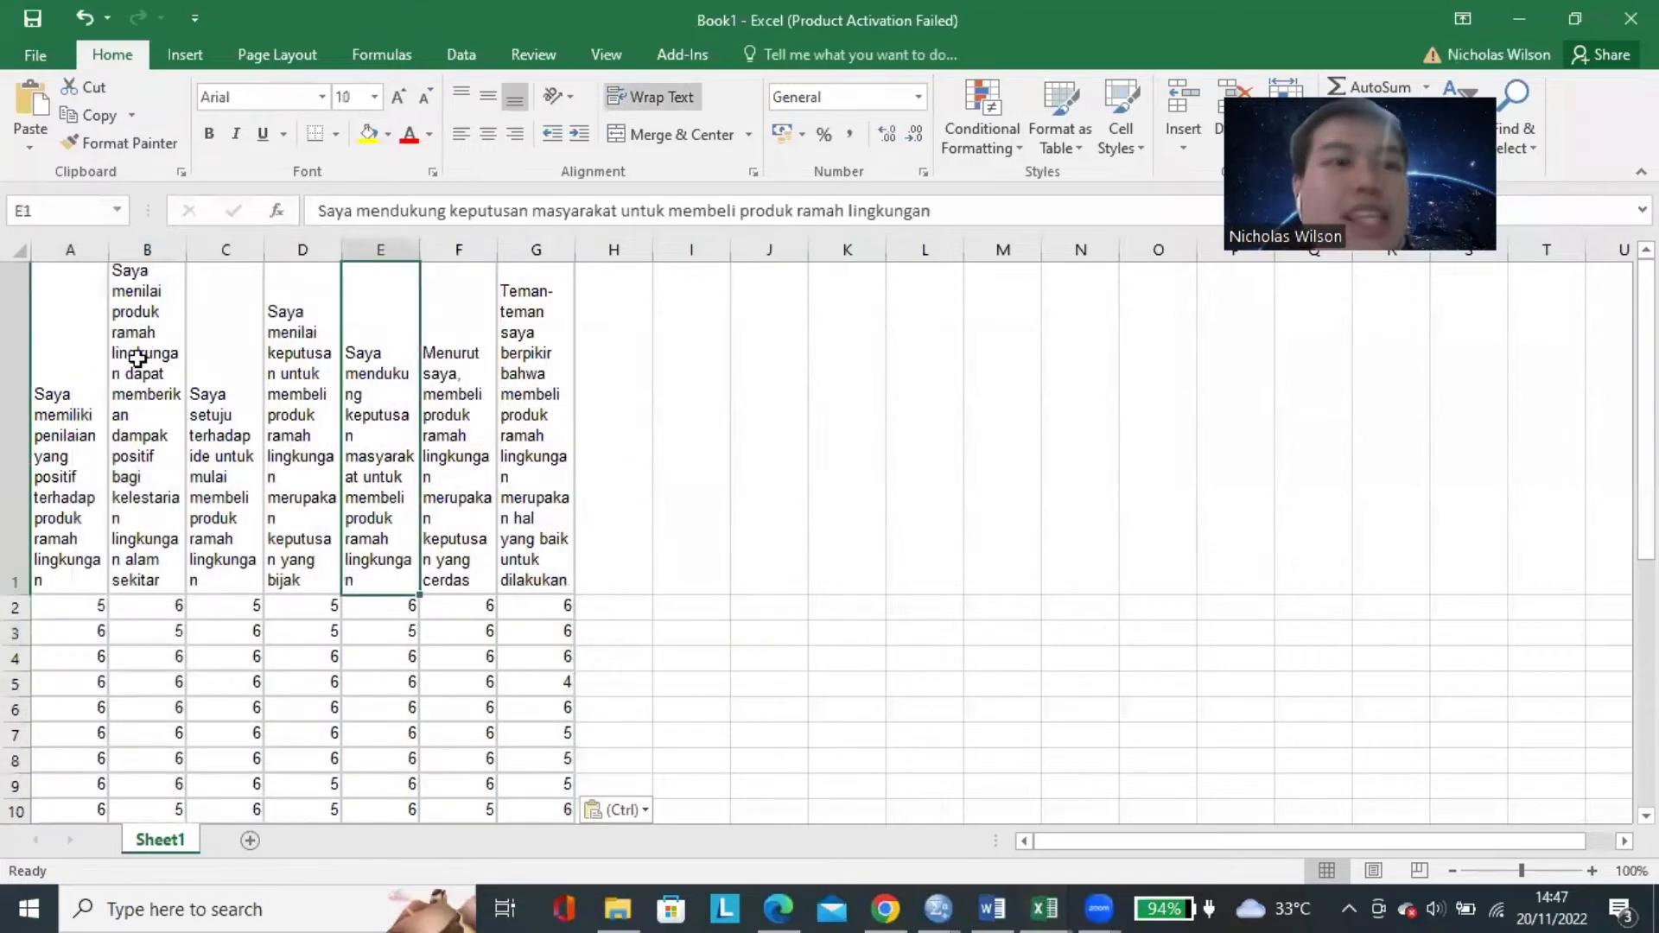
left_click(76, 364)
left_click(378, 411)
left_click(519, 341)
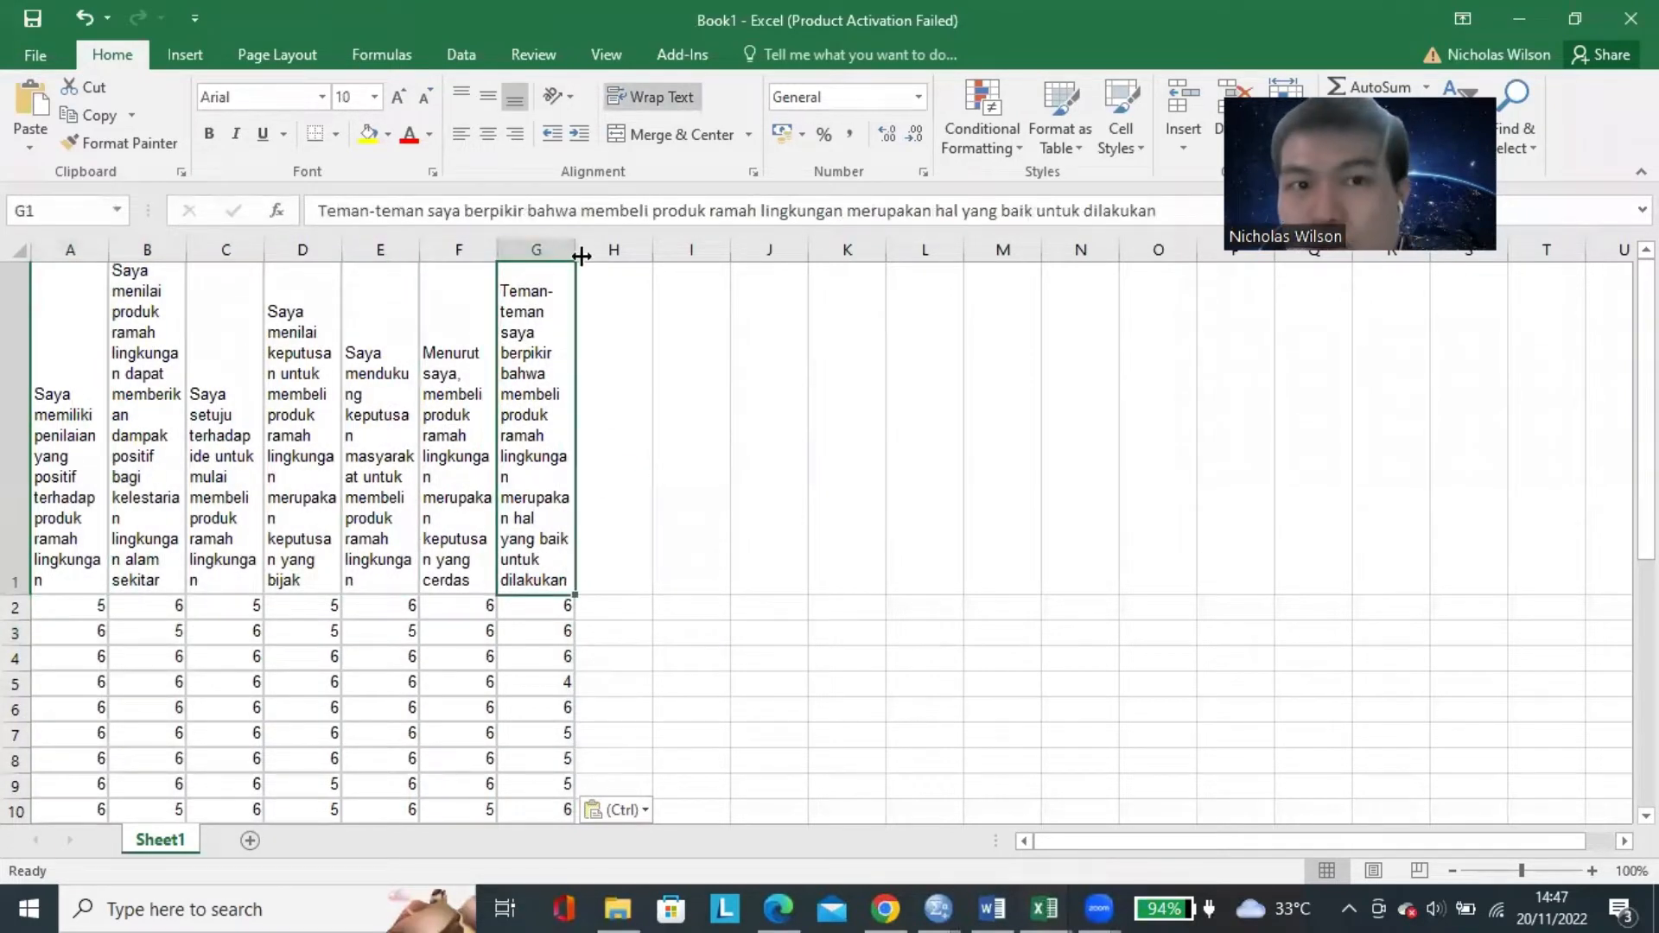
Widen columns A to G to fit the statement headers and reduce the height of row 1.
left_click_drag(578, 253, 703, 253)
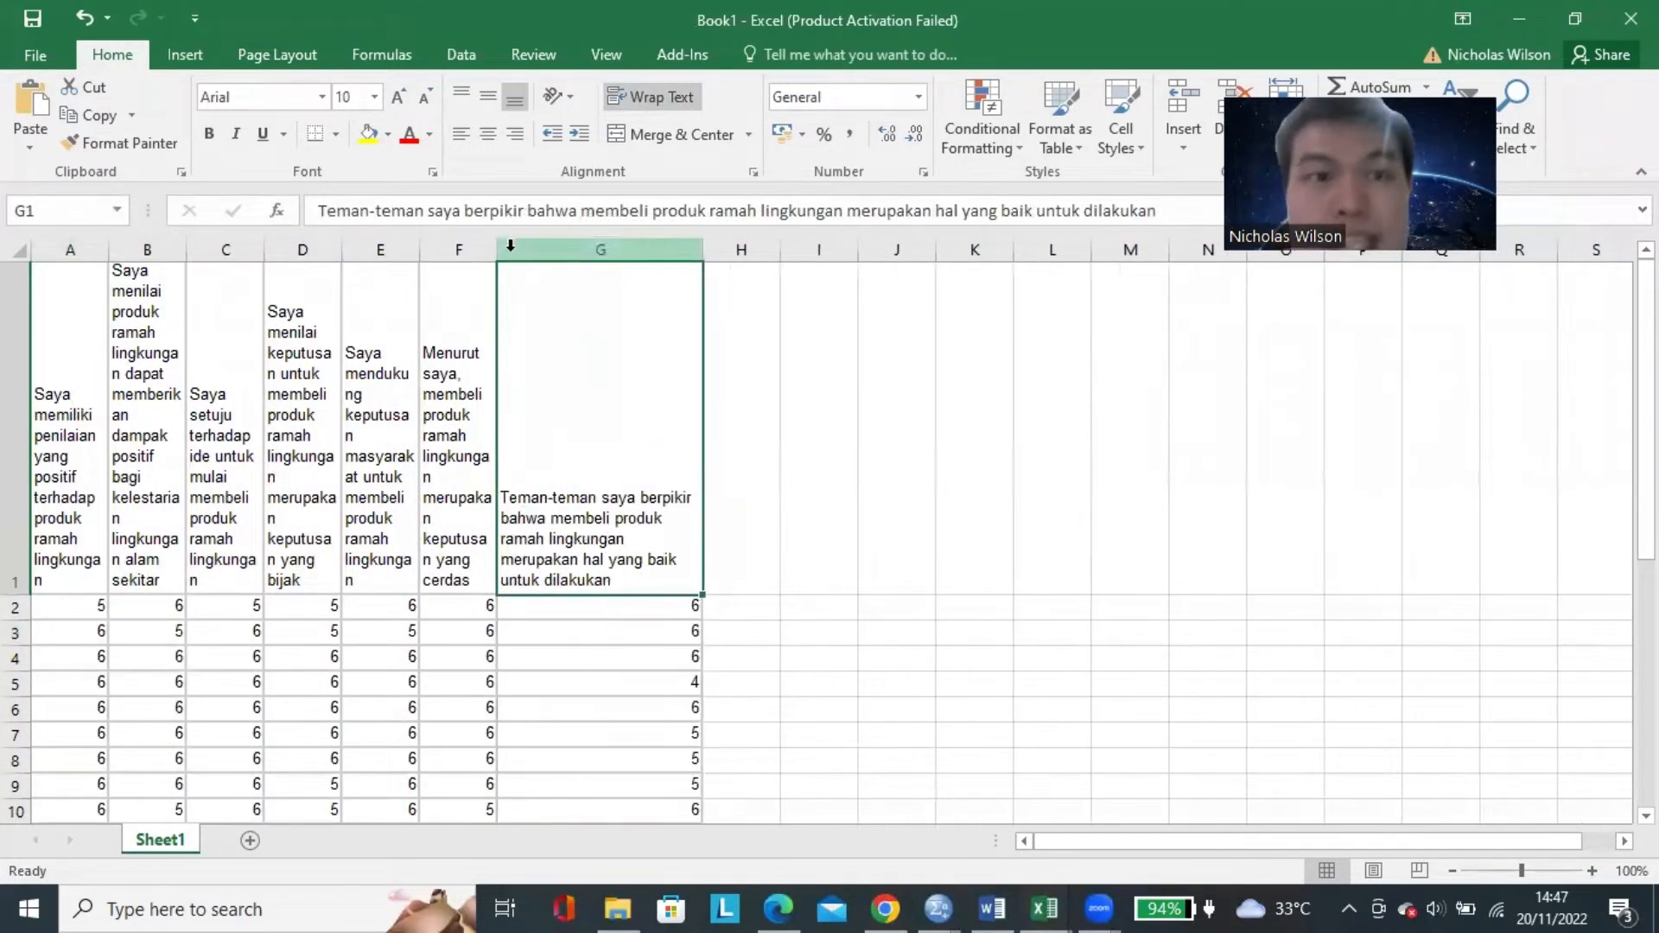
left_click_drag(489, 253, 622, 253)
left_click_drag(420, 251, 532, 252)
left_click_drag(343, 248, 455, 253)
left_click_drag(264, 251, 366, 252)
left_click_drag(198, 250, 302, 252)
left_click_drag(109, 251, 183, 251)
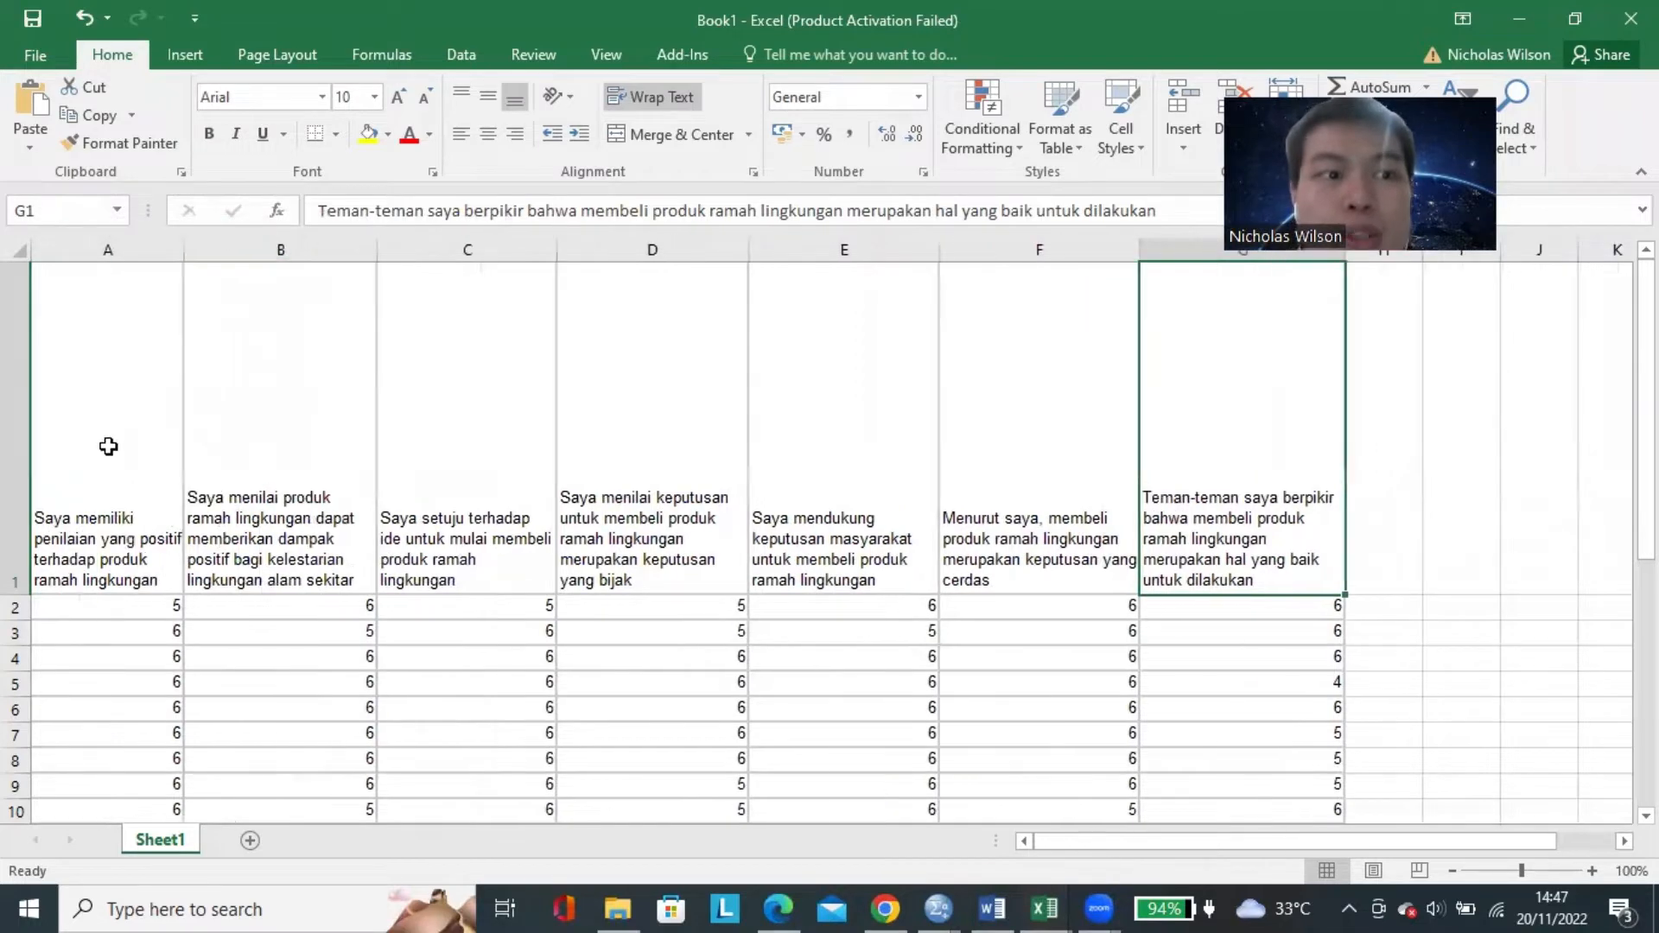
left_click_drag(15, 596, 15, 418)
Zoom the worksheet to 110% and review the statement headers across row 1, going back to A1.
key("Left")
key("Left")
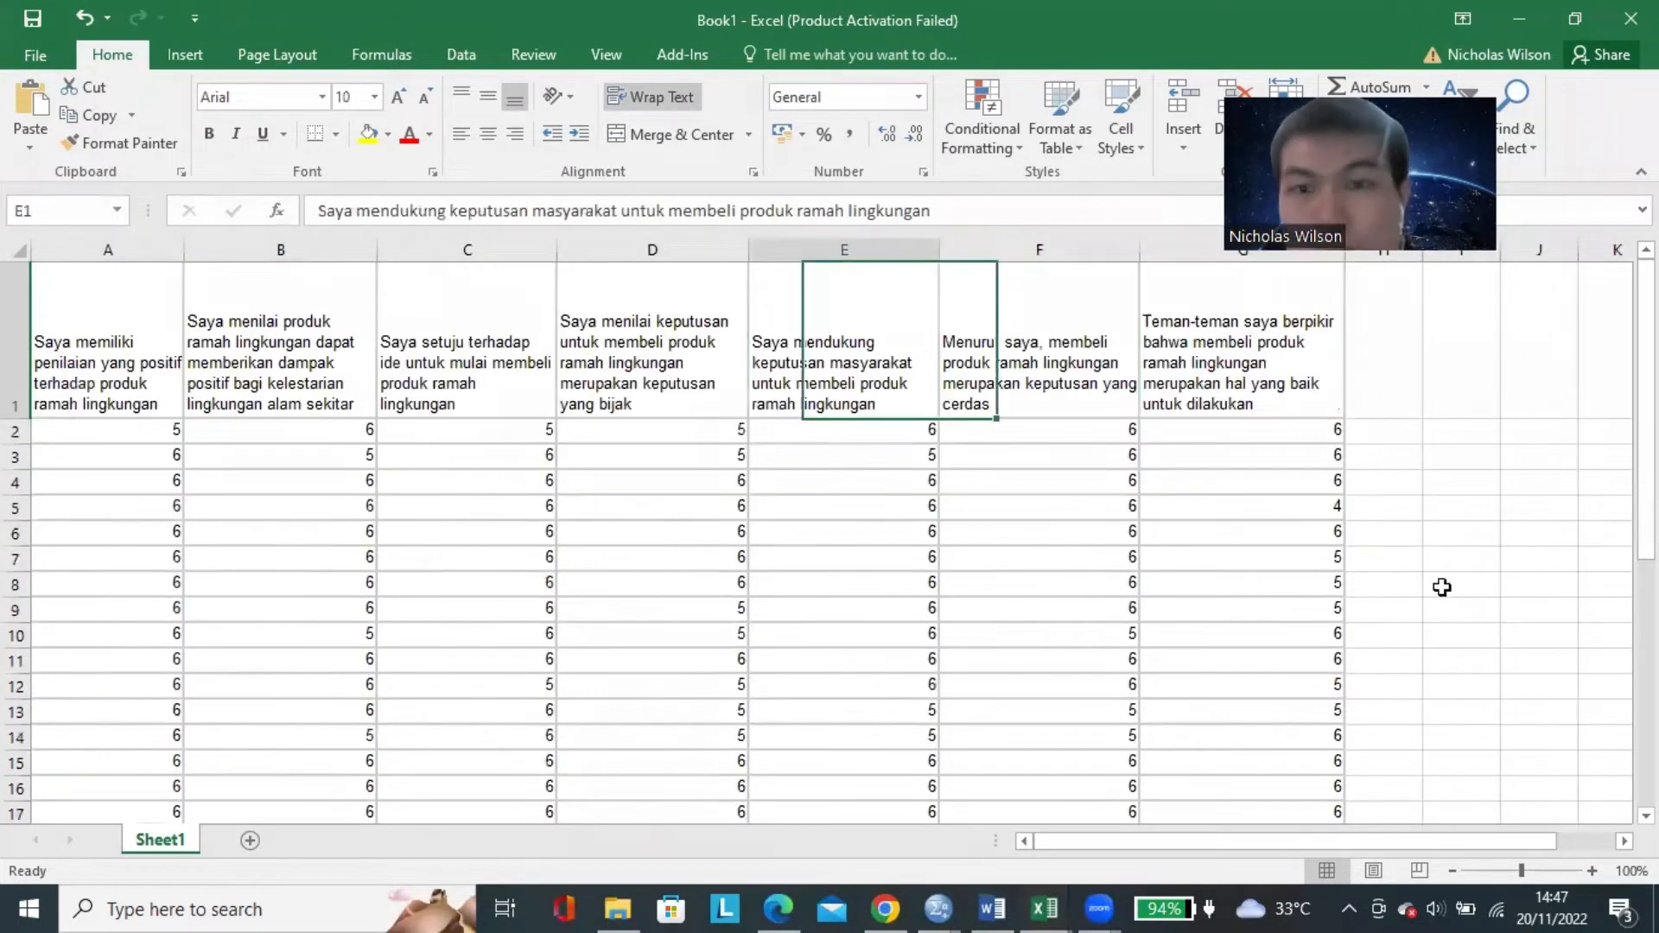
left_click(1593, 871)
left_click(1593, 871)
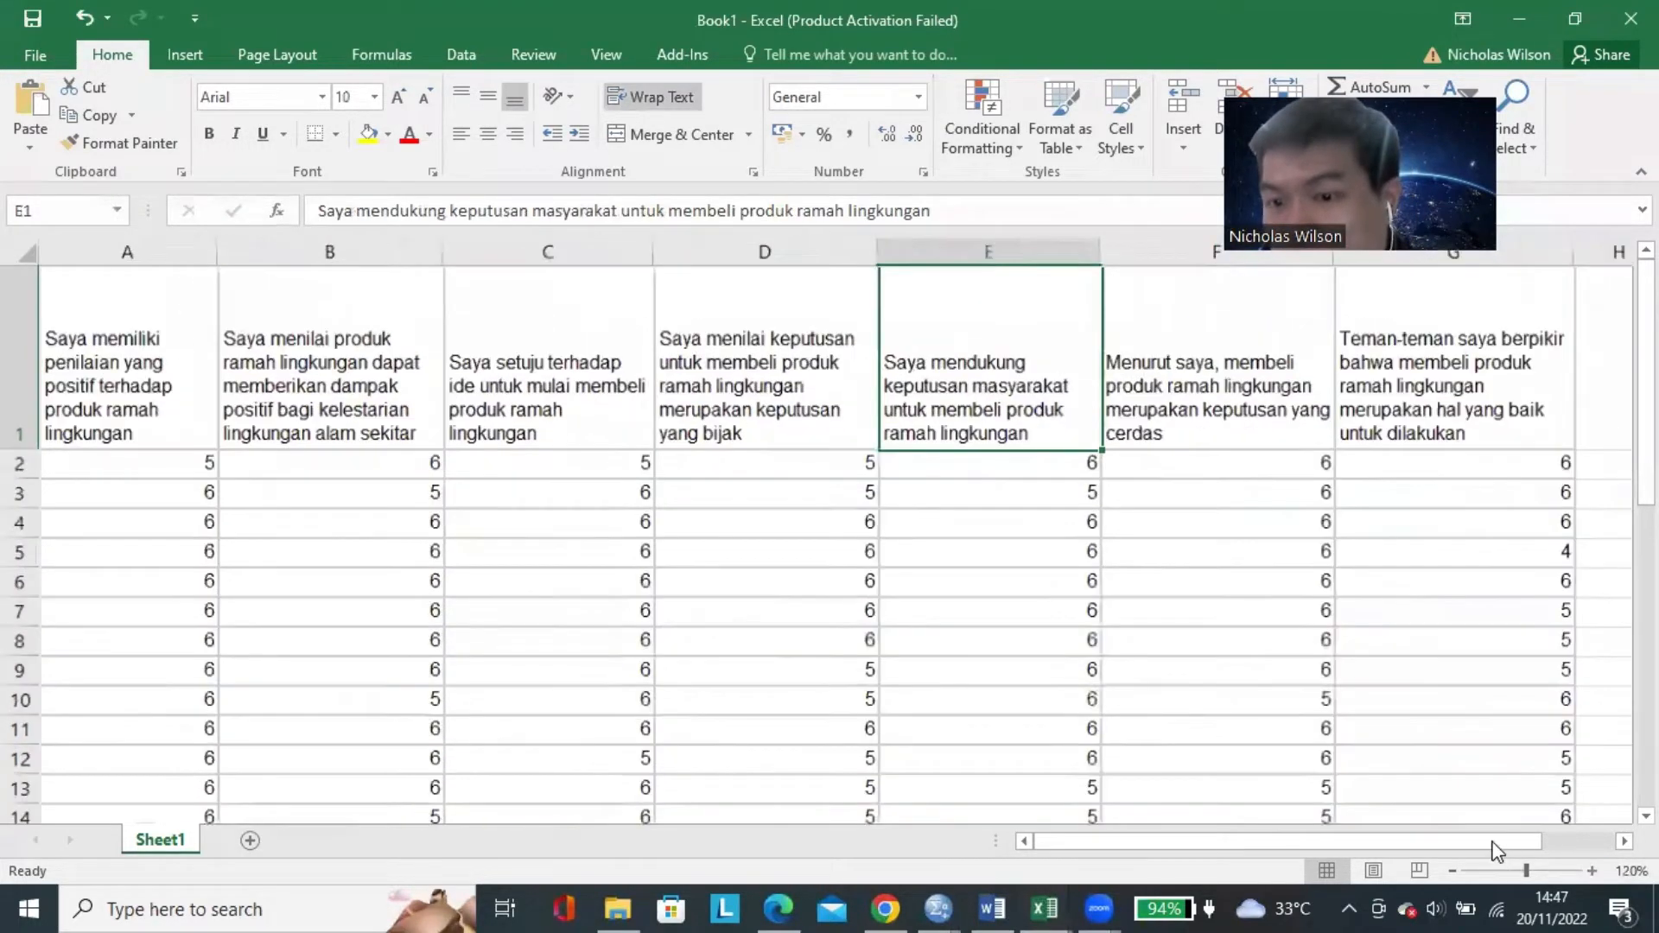
left_click(1592, 871)
left_click(1406, 842)
left_click(1450, 871)
left_click(1450, 871)
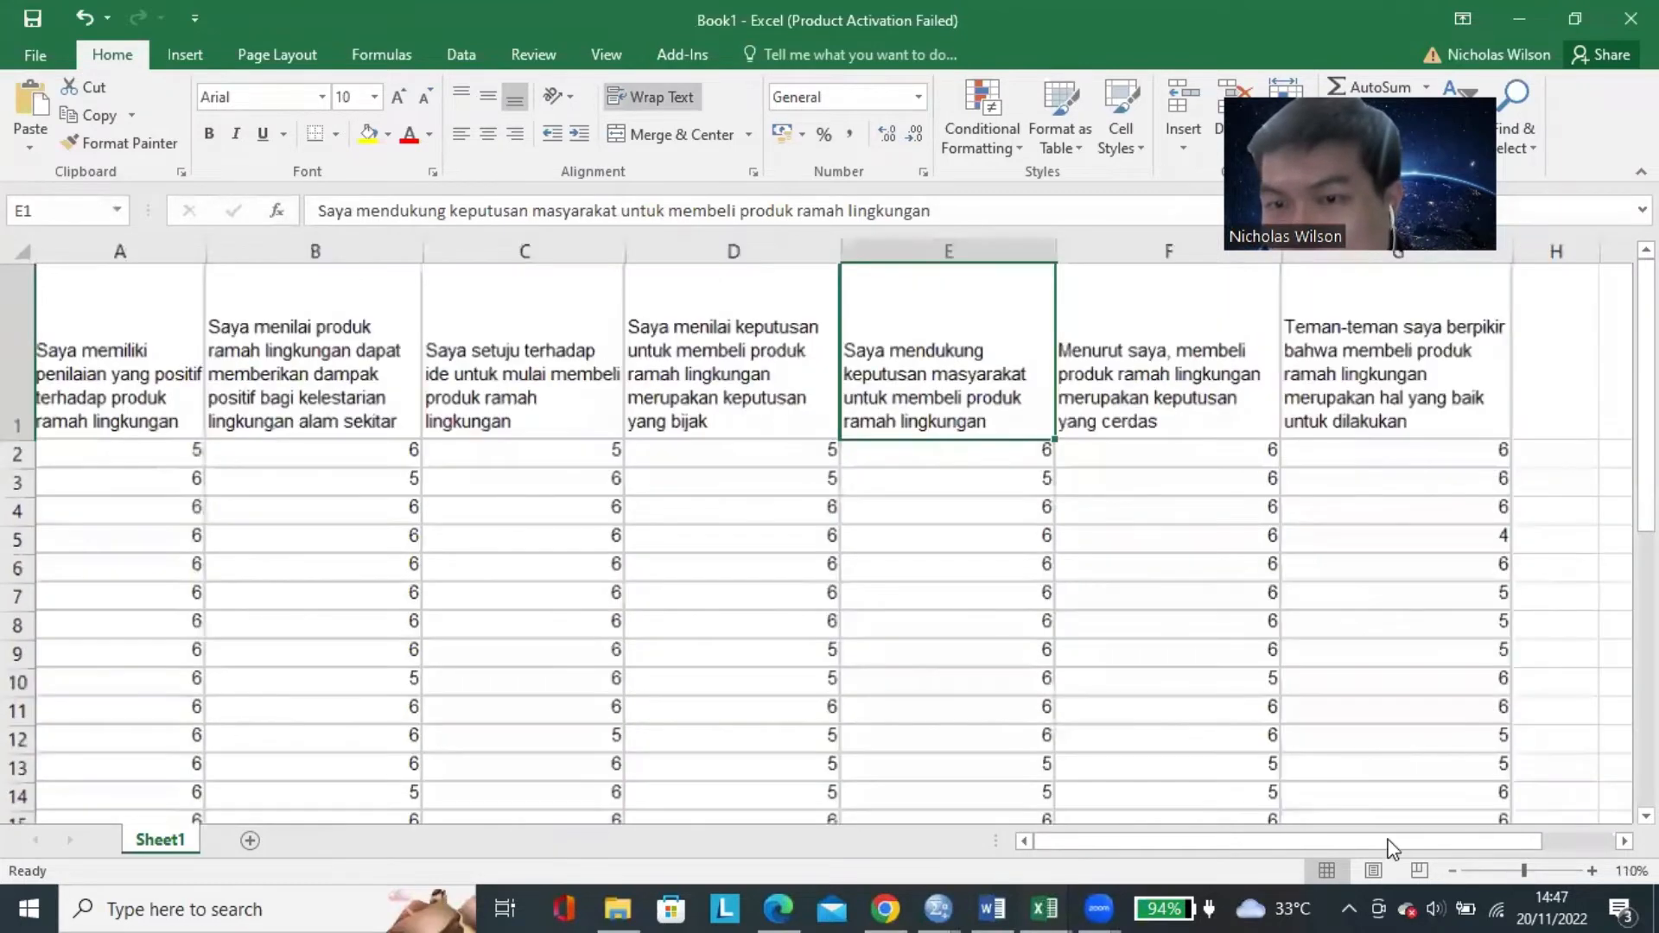
left_click(662, 385)
key("Right")
key("Right")
key("Right")
key("Left")
key("Left")
key("Left")
key("Left")
key("Left")
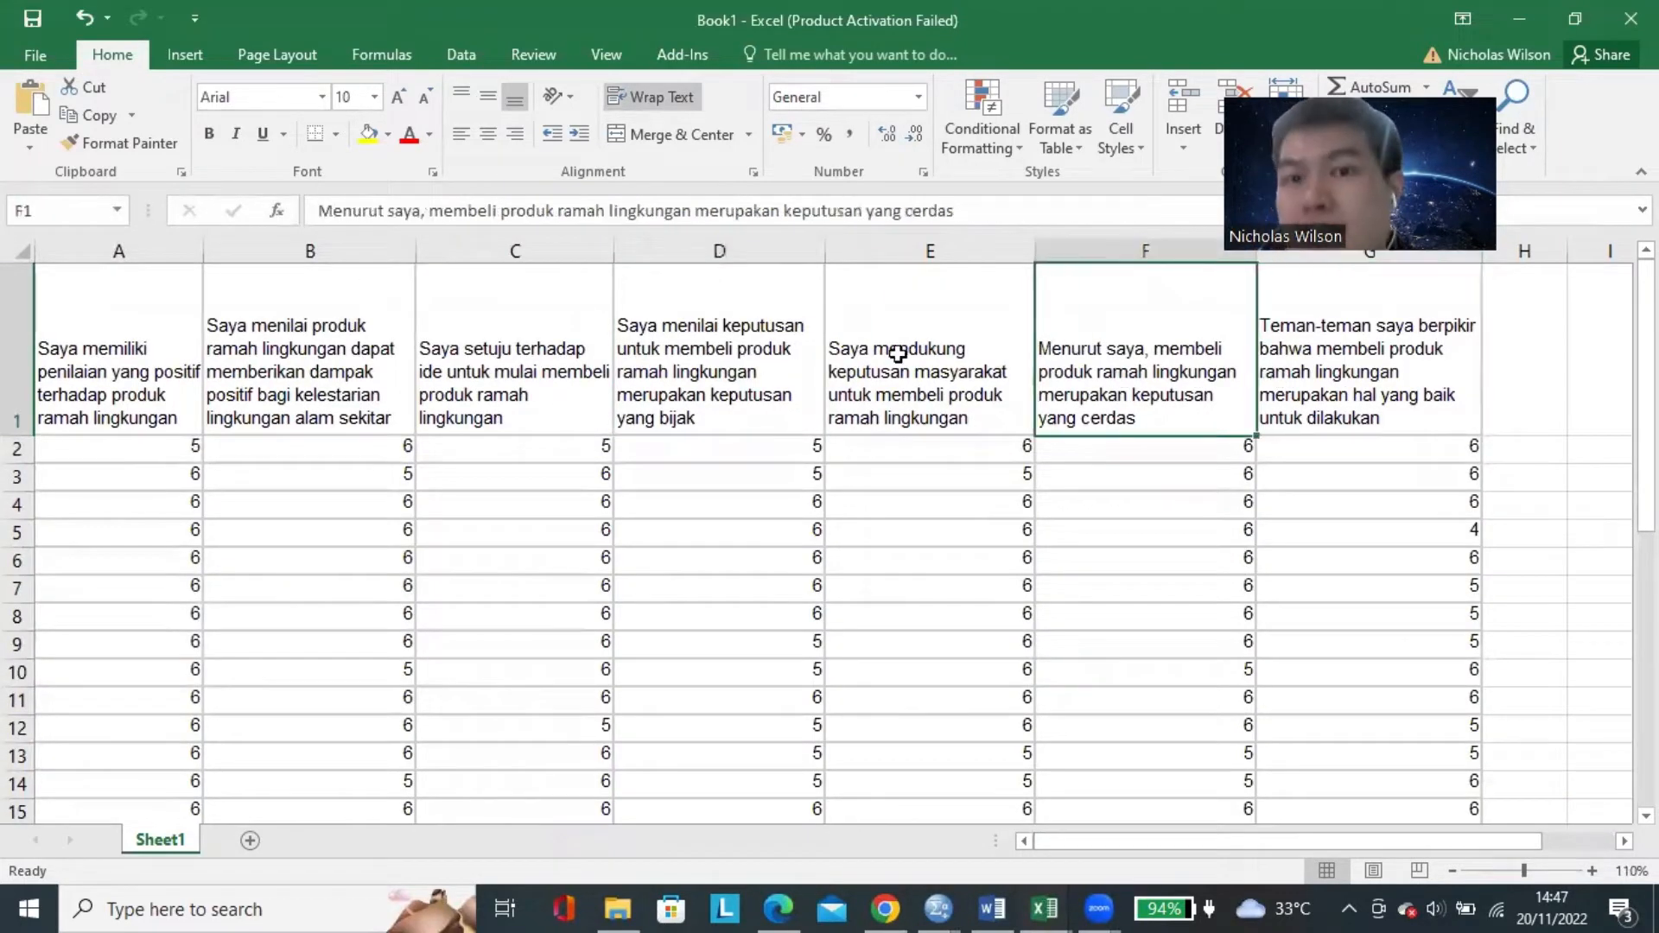
key("Left")
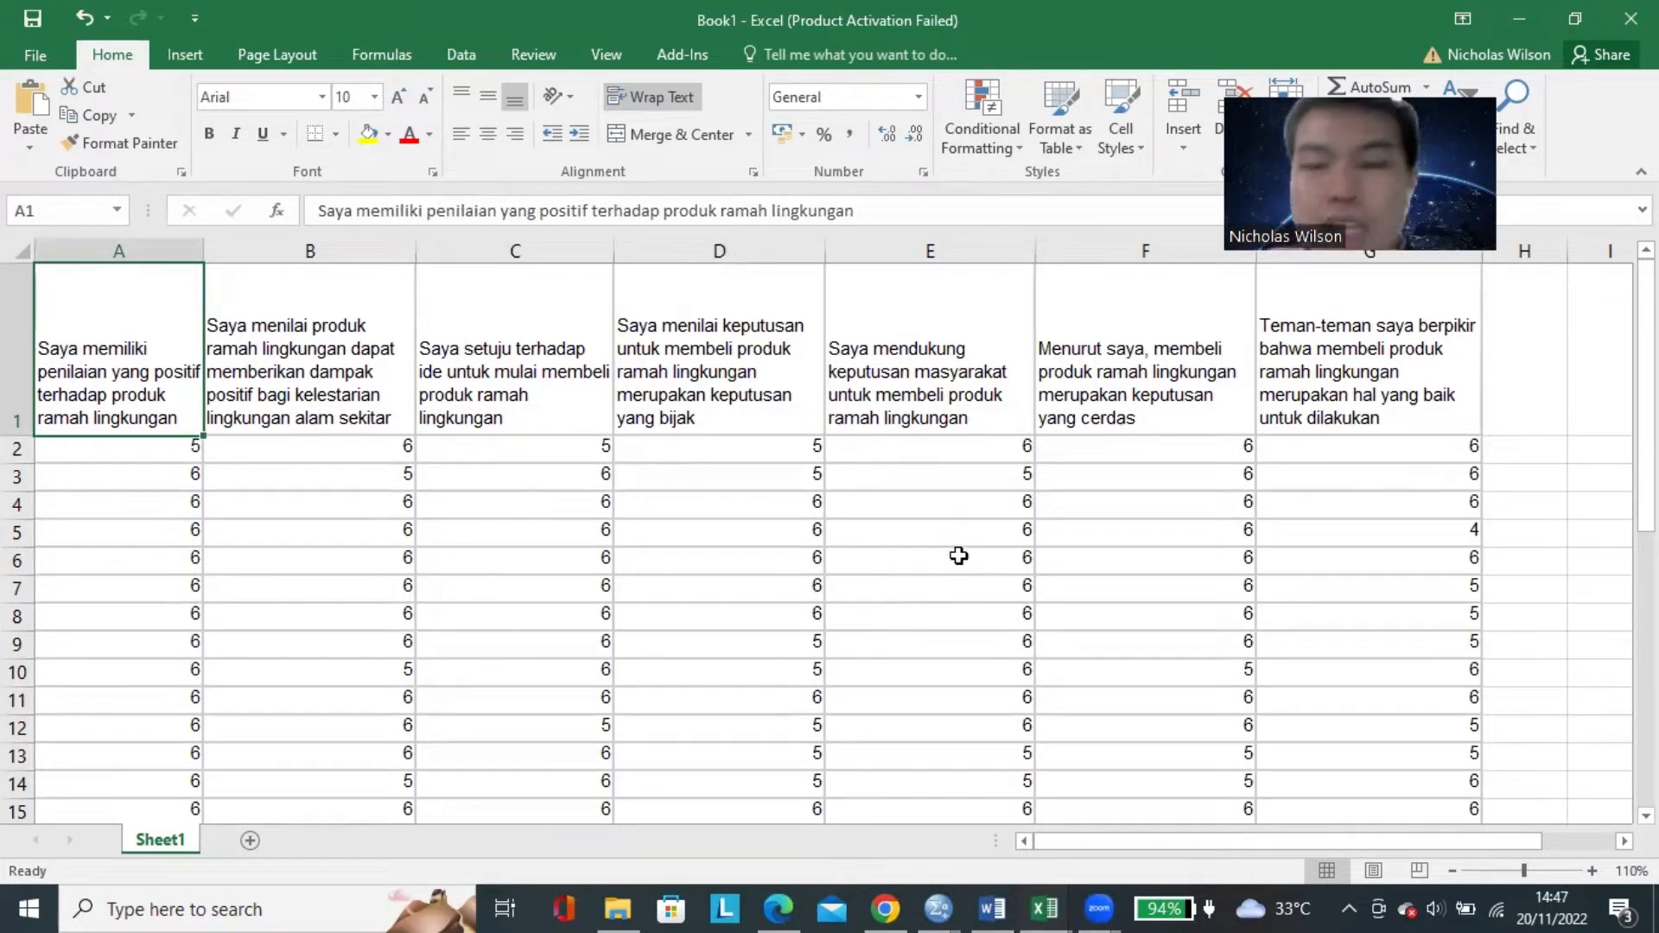
Replace the statement headers in cells A1, B1 and C1 with the indicator codes A1, A2 and A3.
type("A1")
key("Tab")
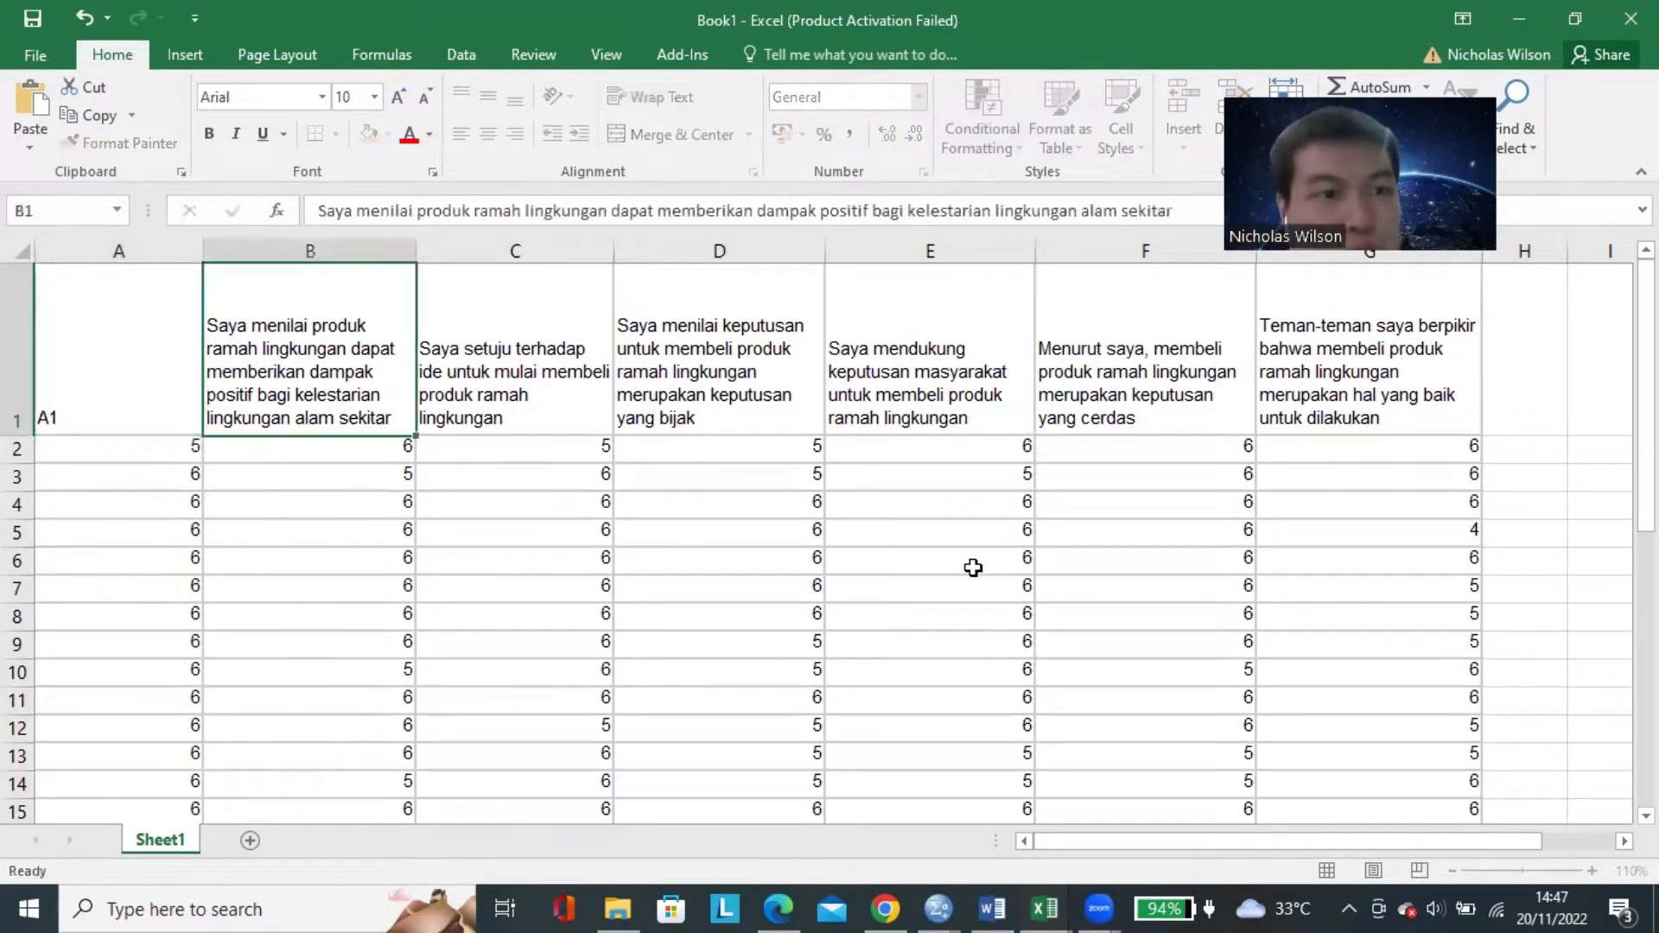
type("A12")
key("Tab")
type("A3")
key("Tab")
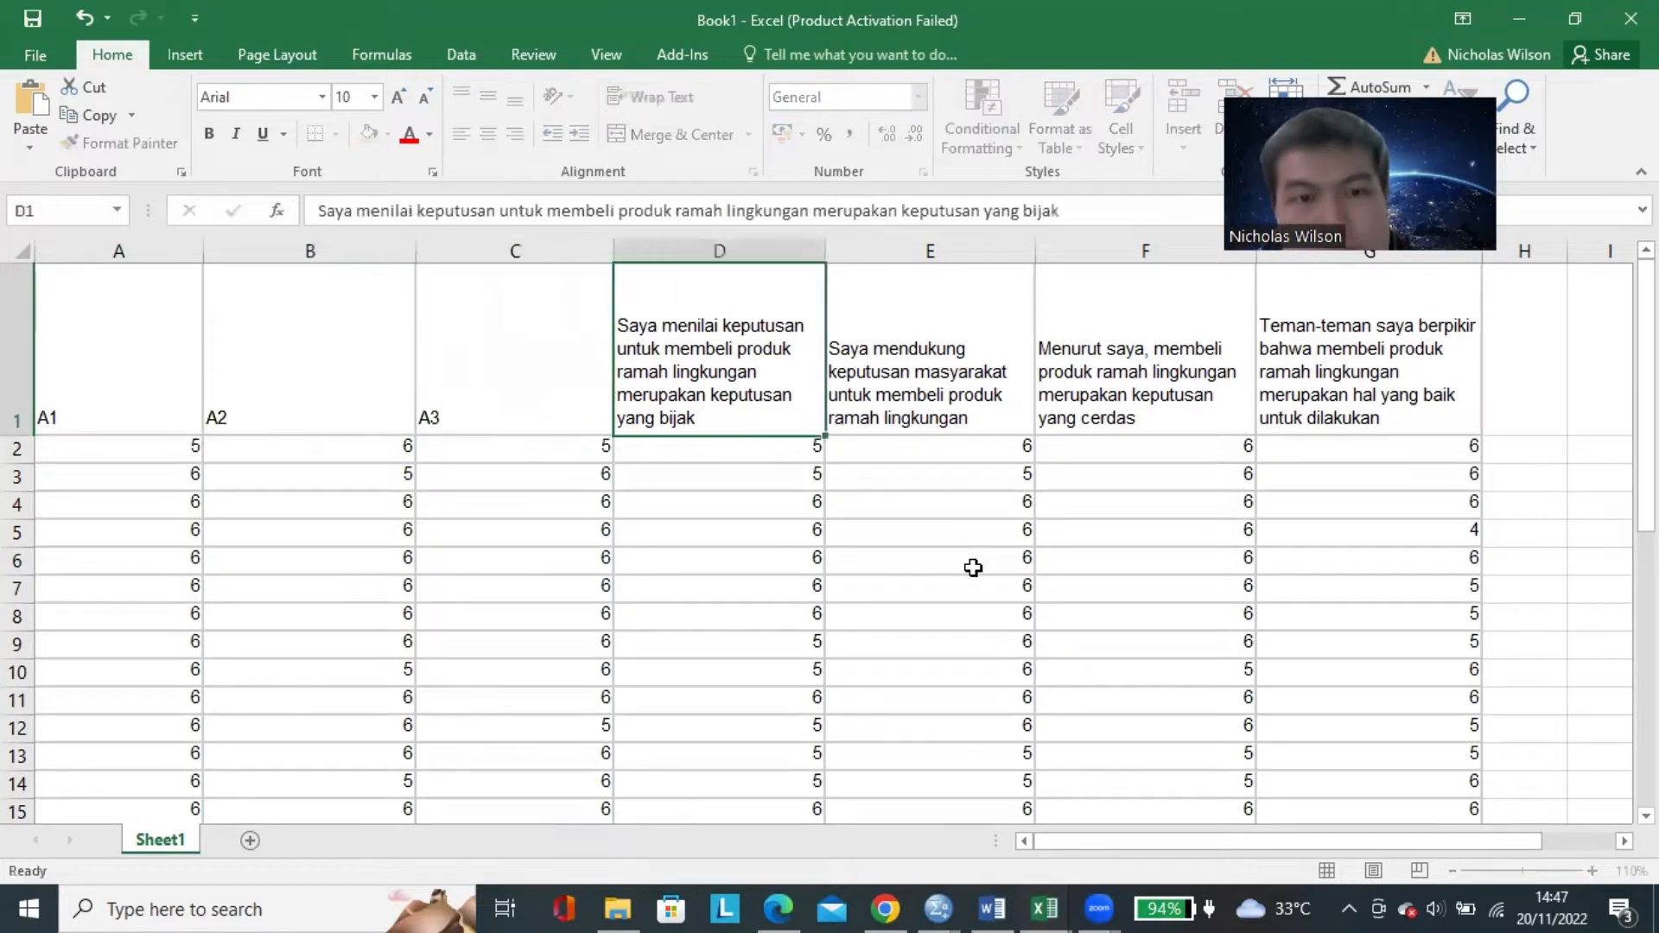
Replace the statement headers in D1:G1 with the indicator codes A4, A5, A6 and A7, and select the header range A1:G1.
type("A4")
key("Tab")
type("A5")
key("Tab")
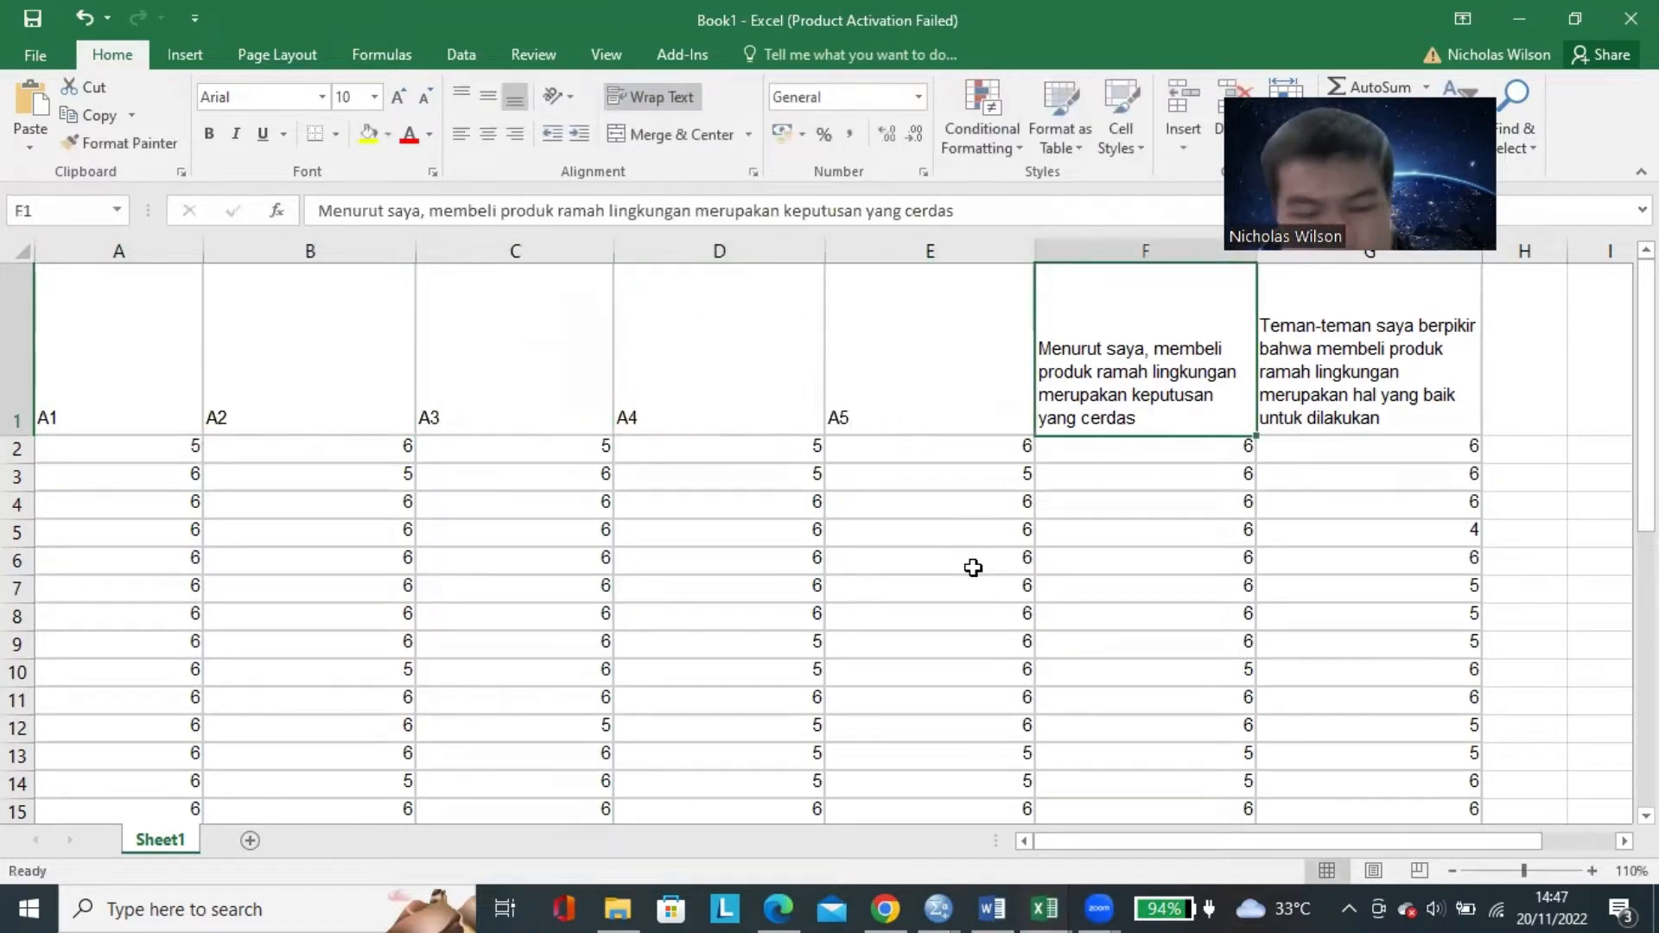
type("A6")
key("Tab")
type("A")
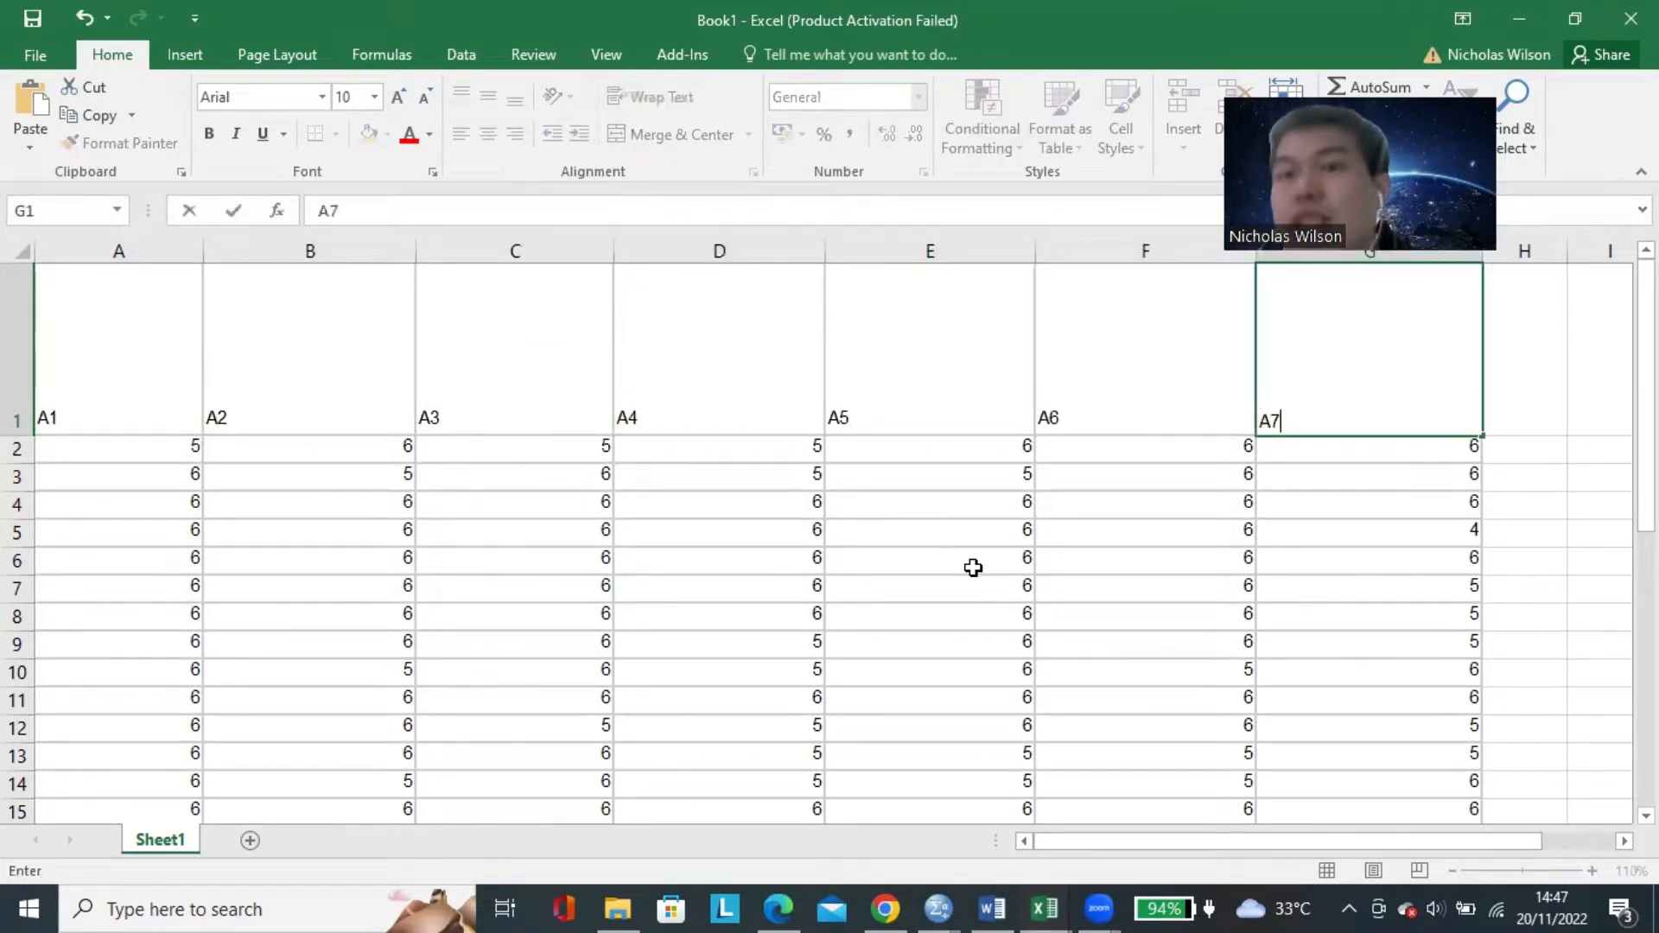
left_click(972, 566)
left_click_drag(178, 382, 1310, 381)
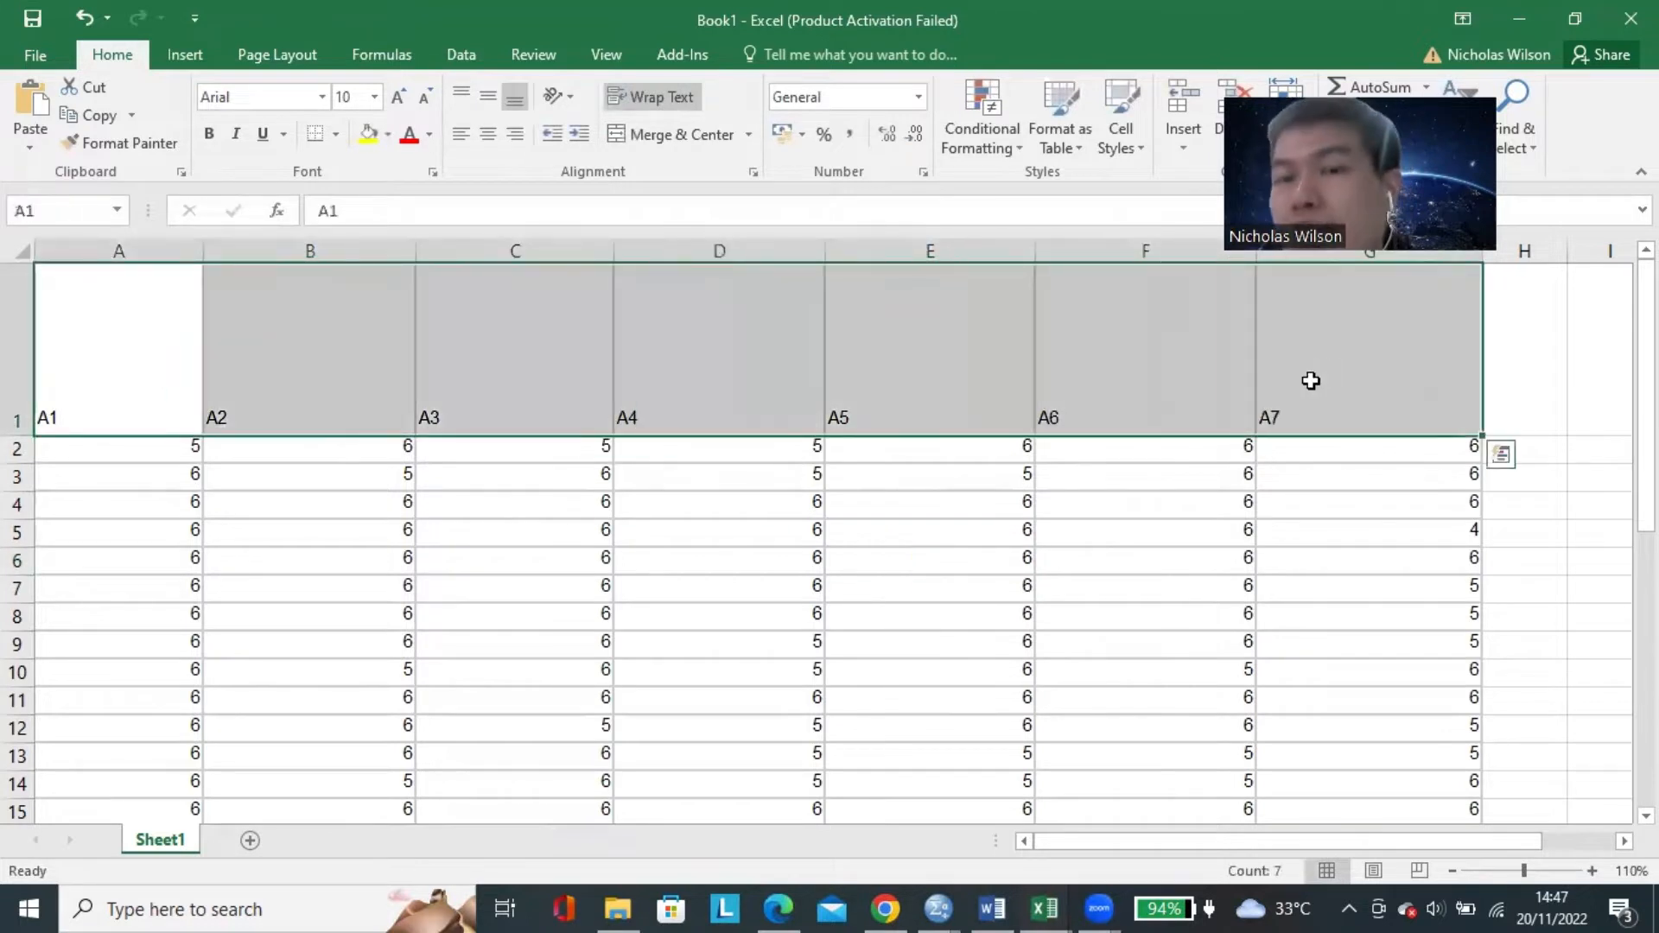
left_click(1063, 417)
left_click(143, 395)
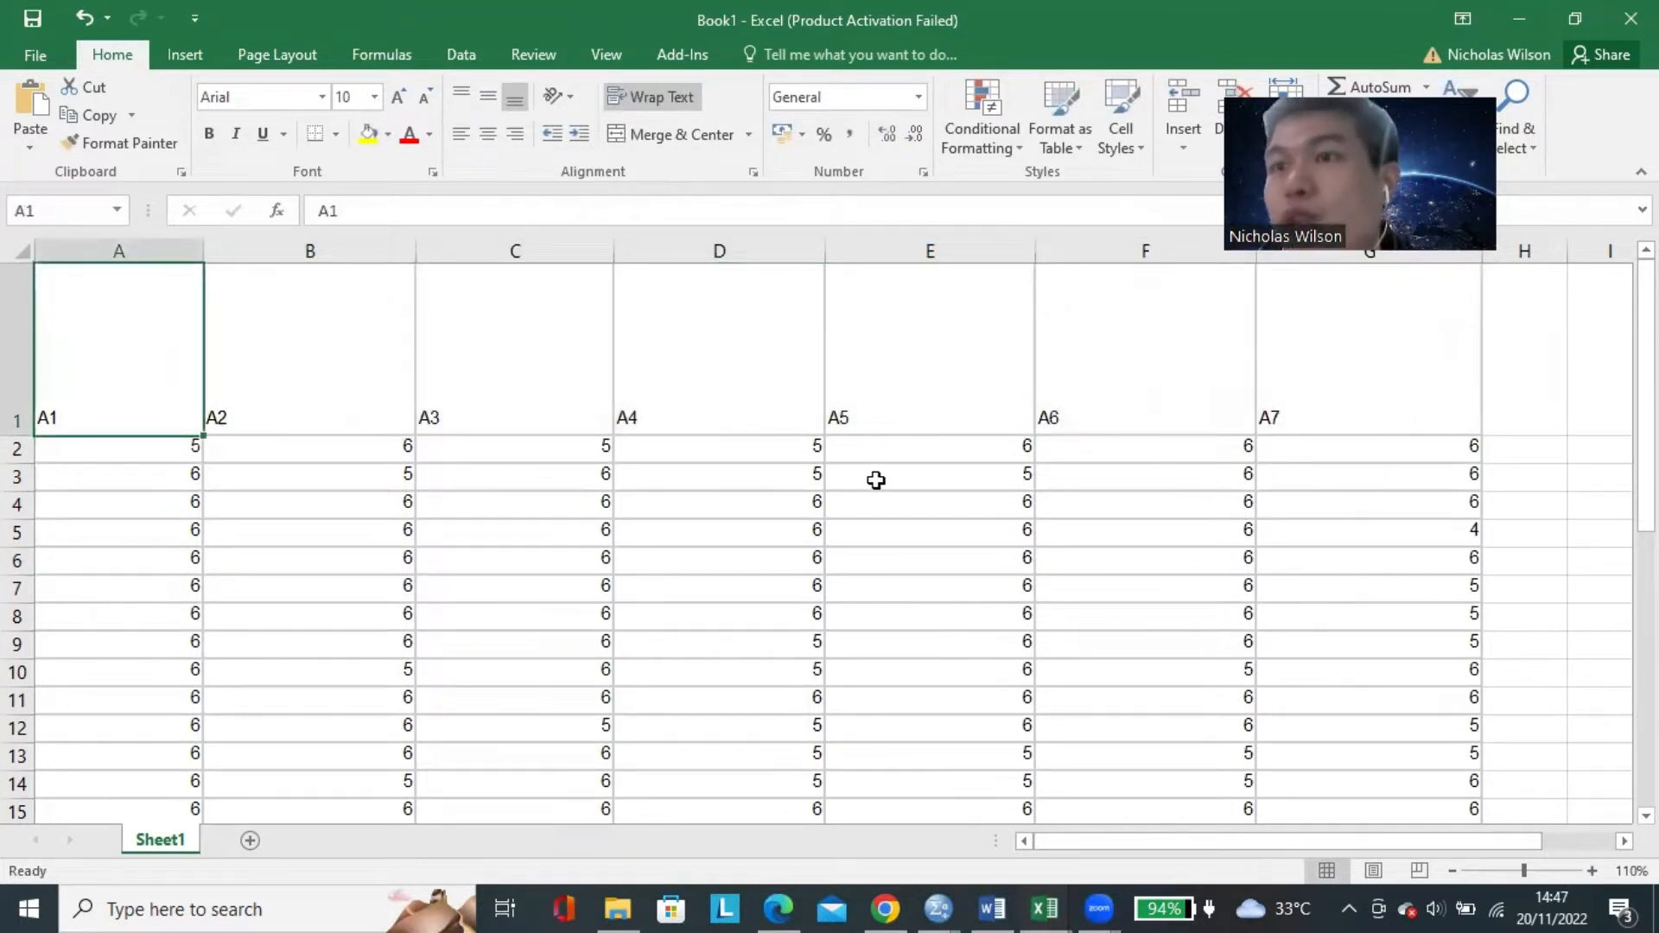
left_click(1296, 377)
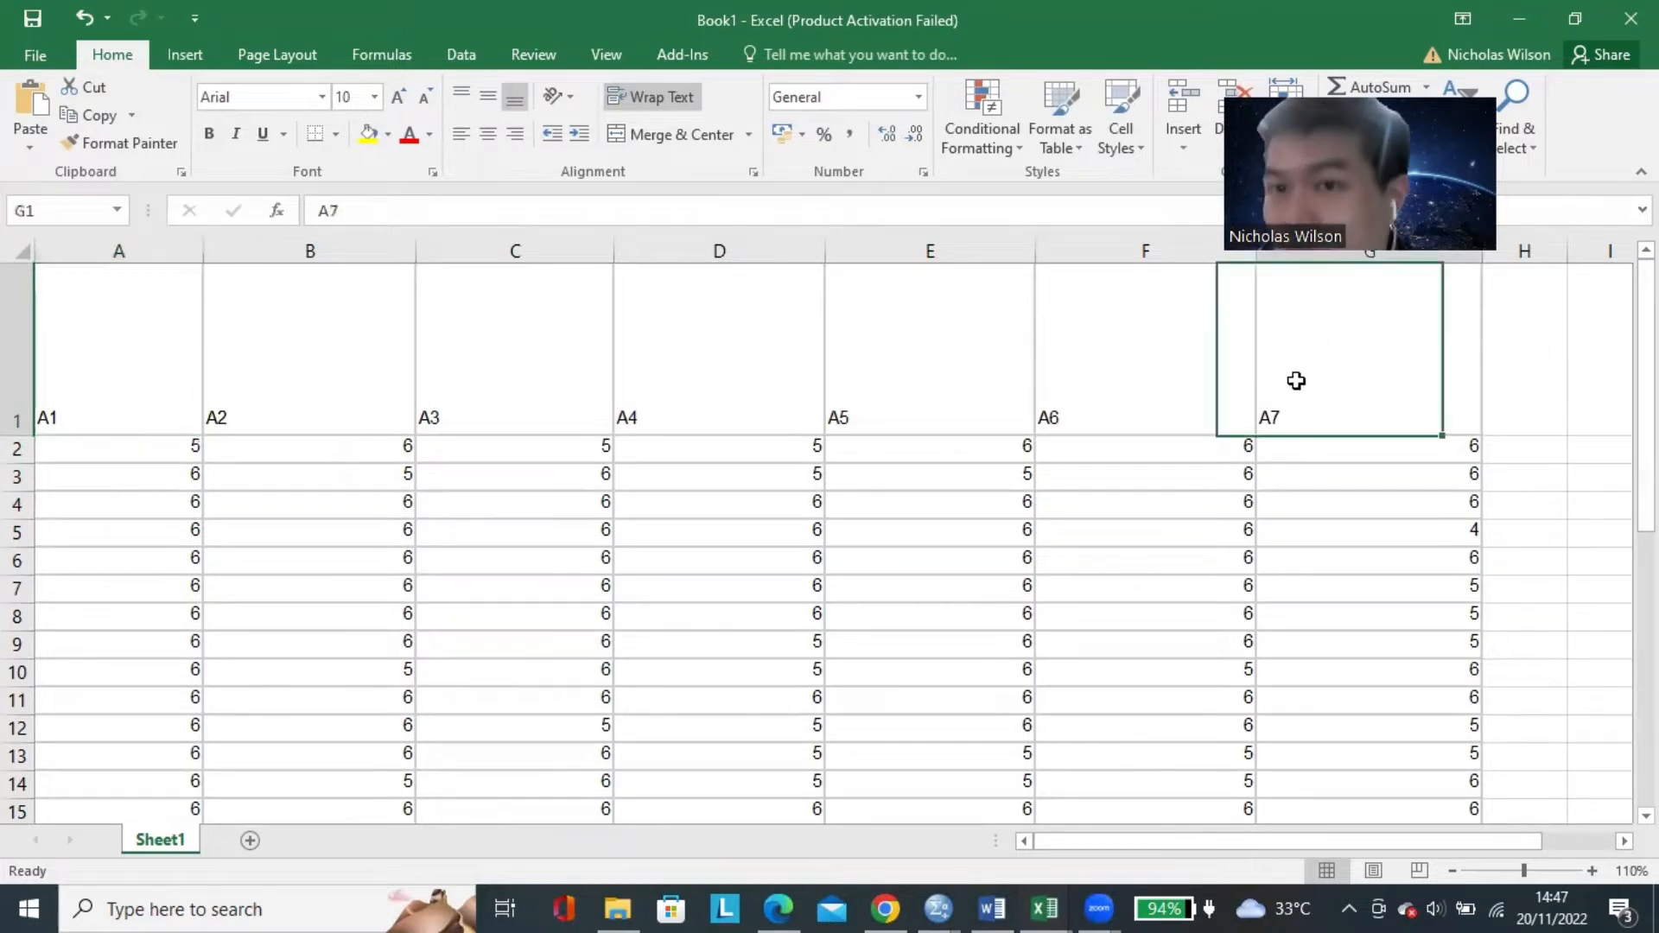
key("Tab")
type("B")
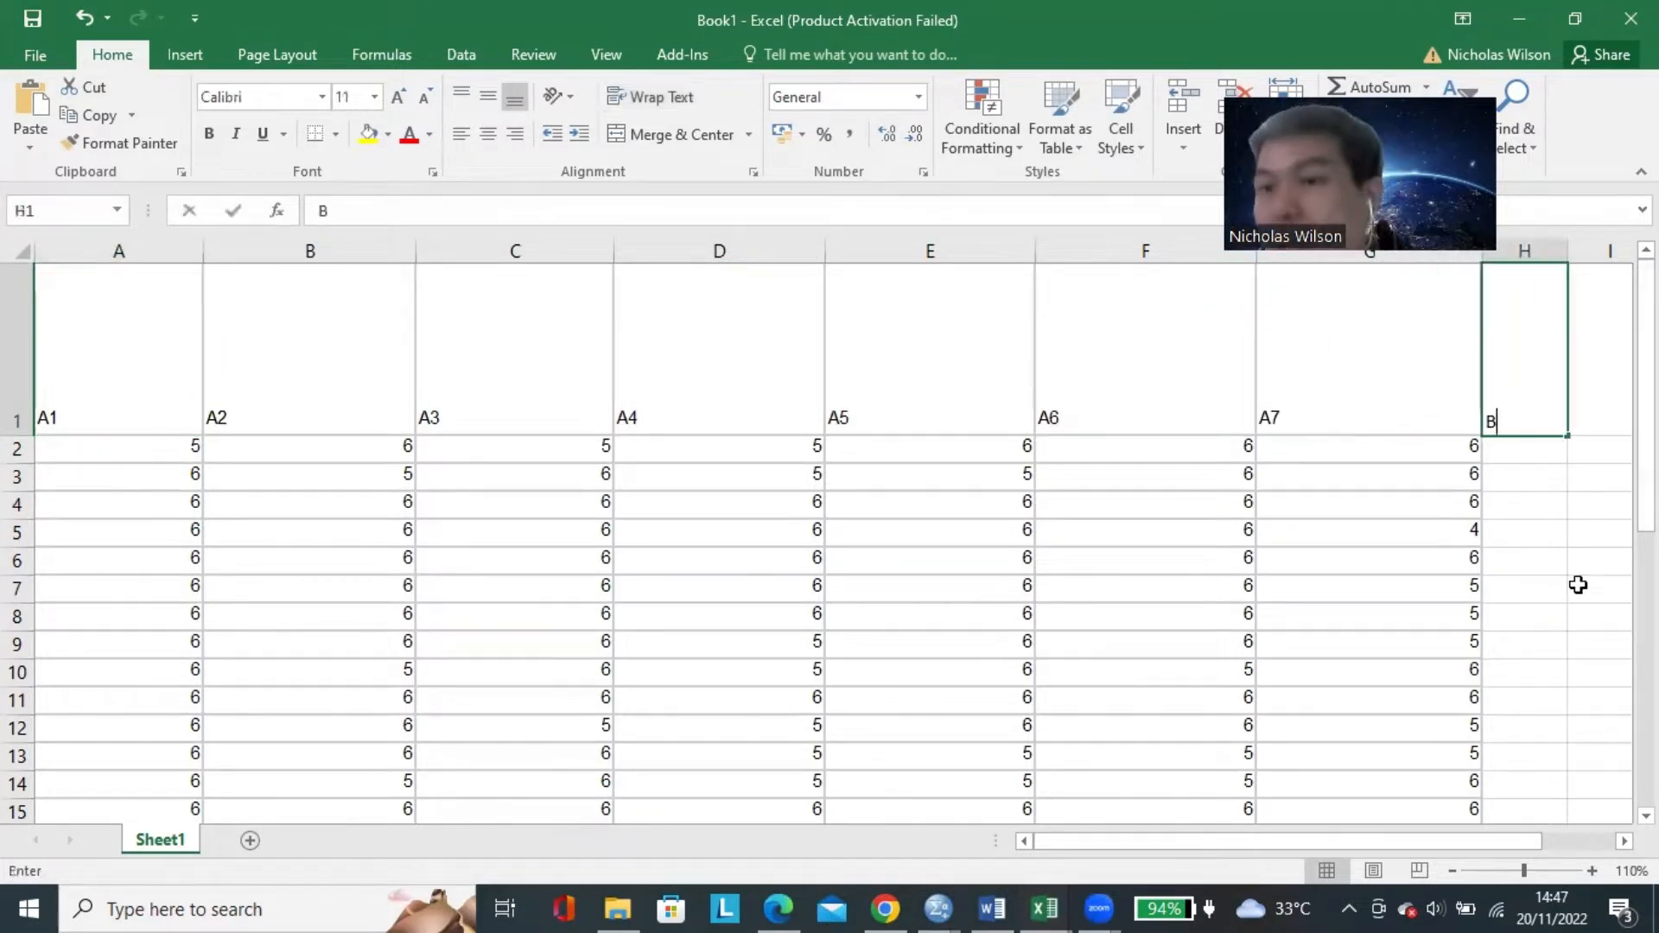
key("BackSpace")
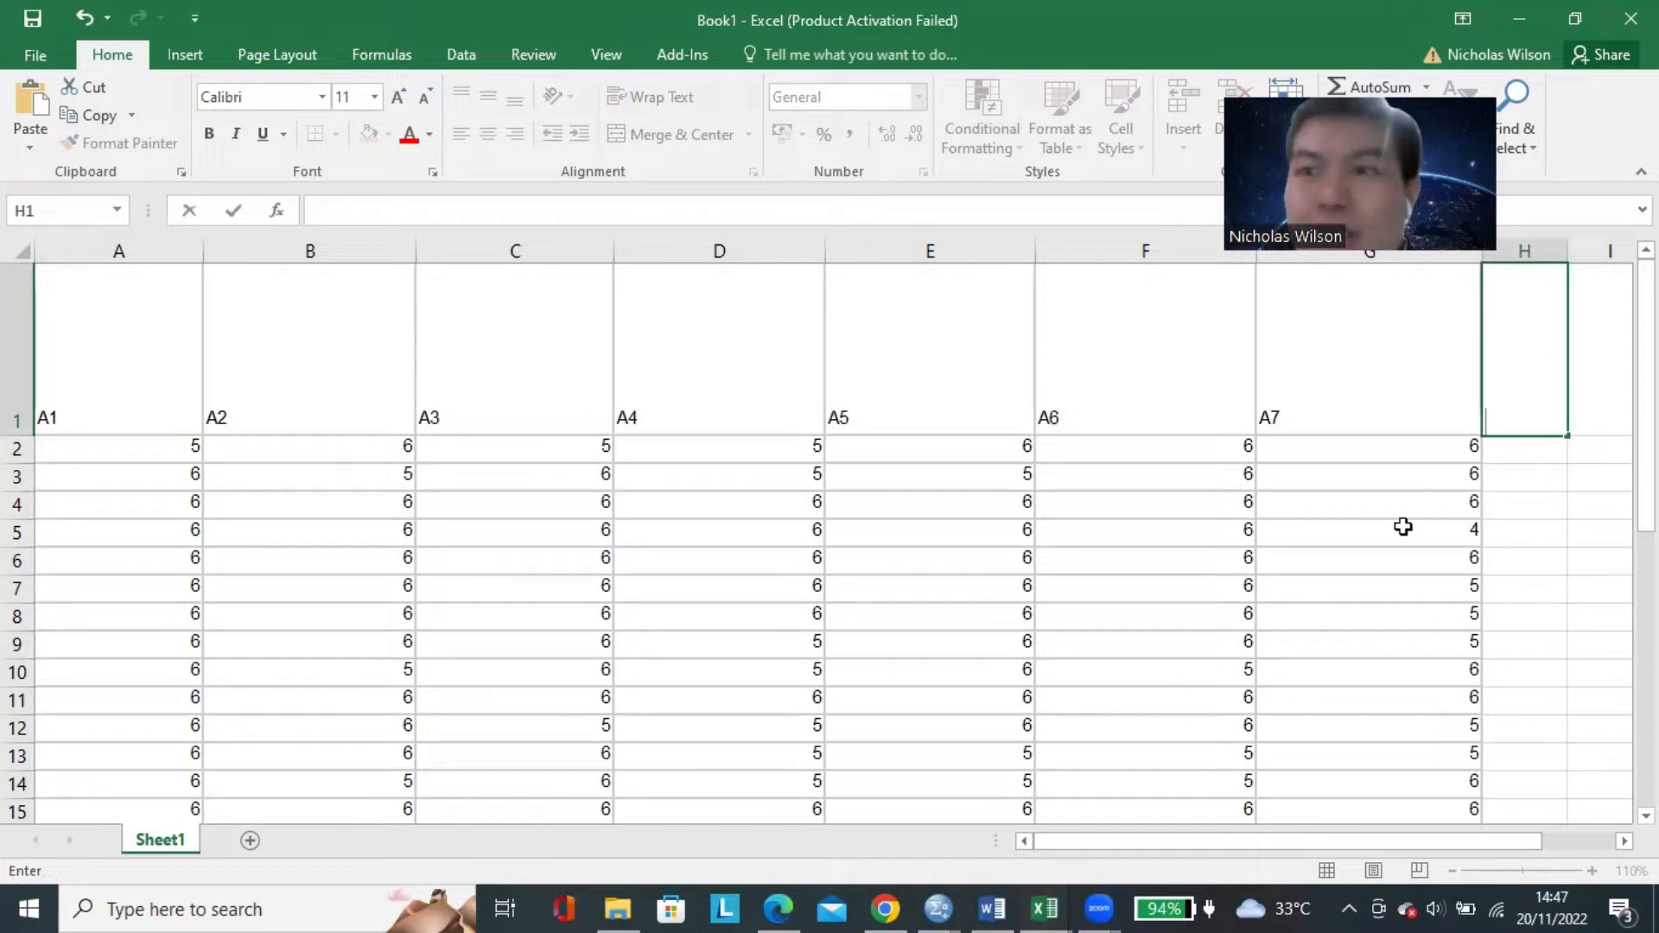
left_click(1004, 563)
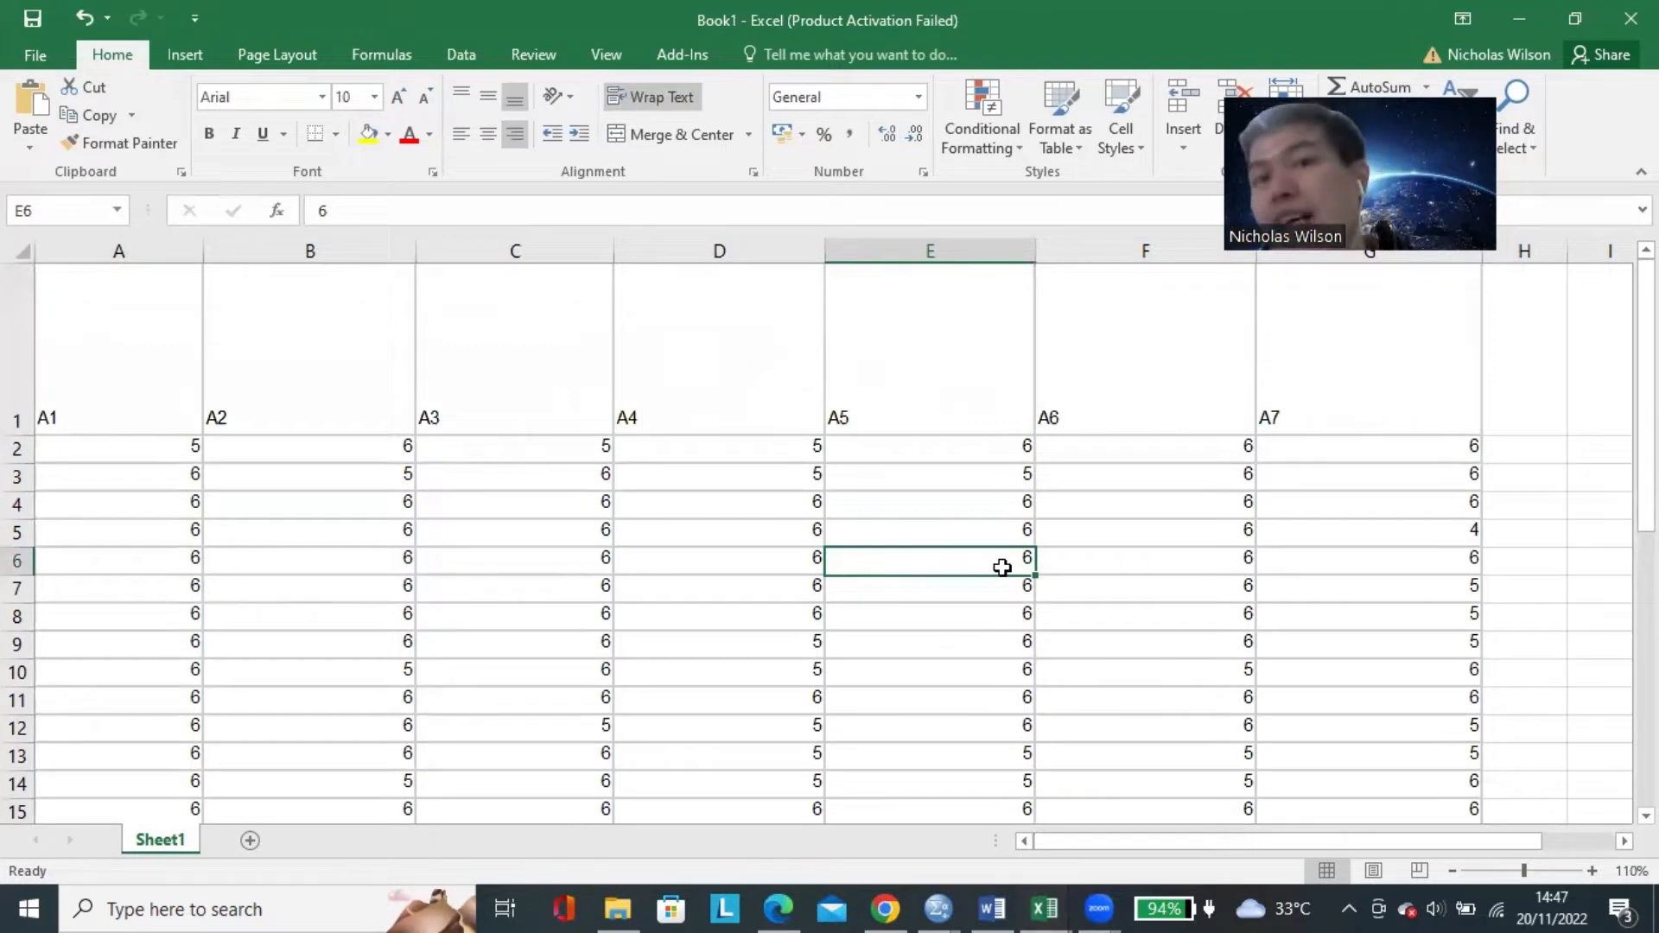
Examine the response scores listed under the indicator codes A1 to A7, down to the last filled row and back up.
left_click(989, 455)
left_click(309, 449)
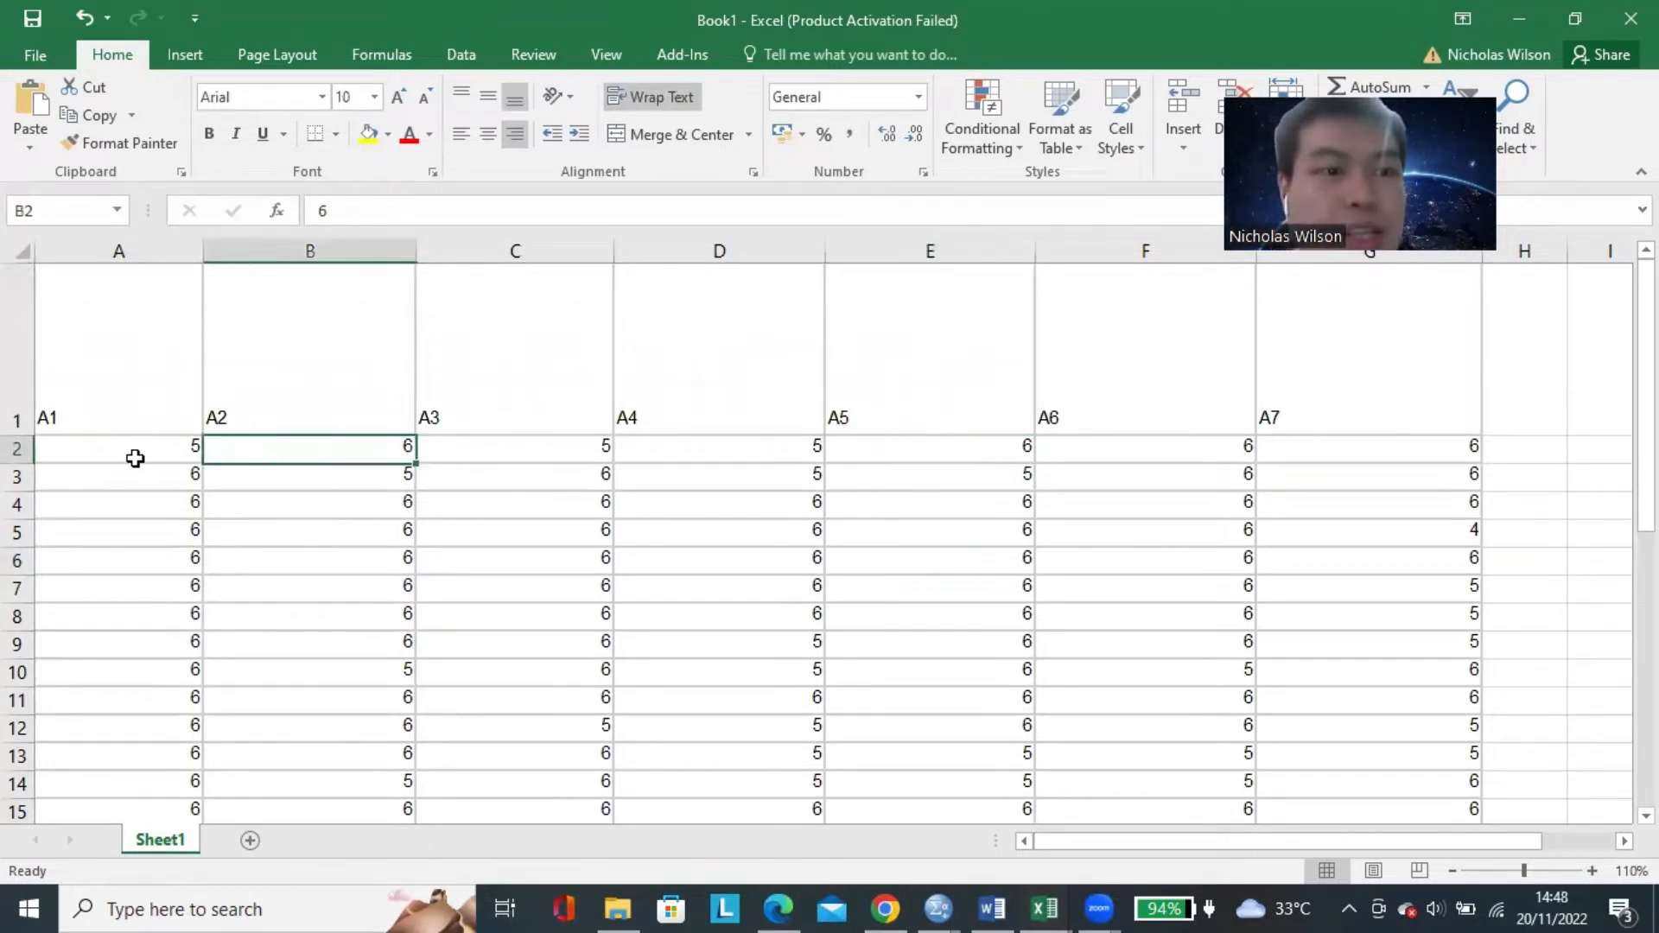
left_click(135, 458)
scroll(716, 477, "down", 5)
left_click(1071, 526)
left_click(994, 526)
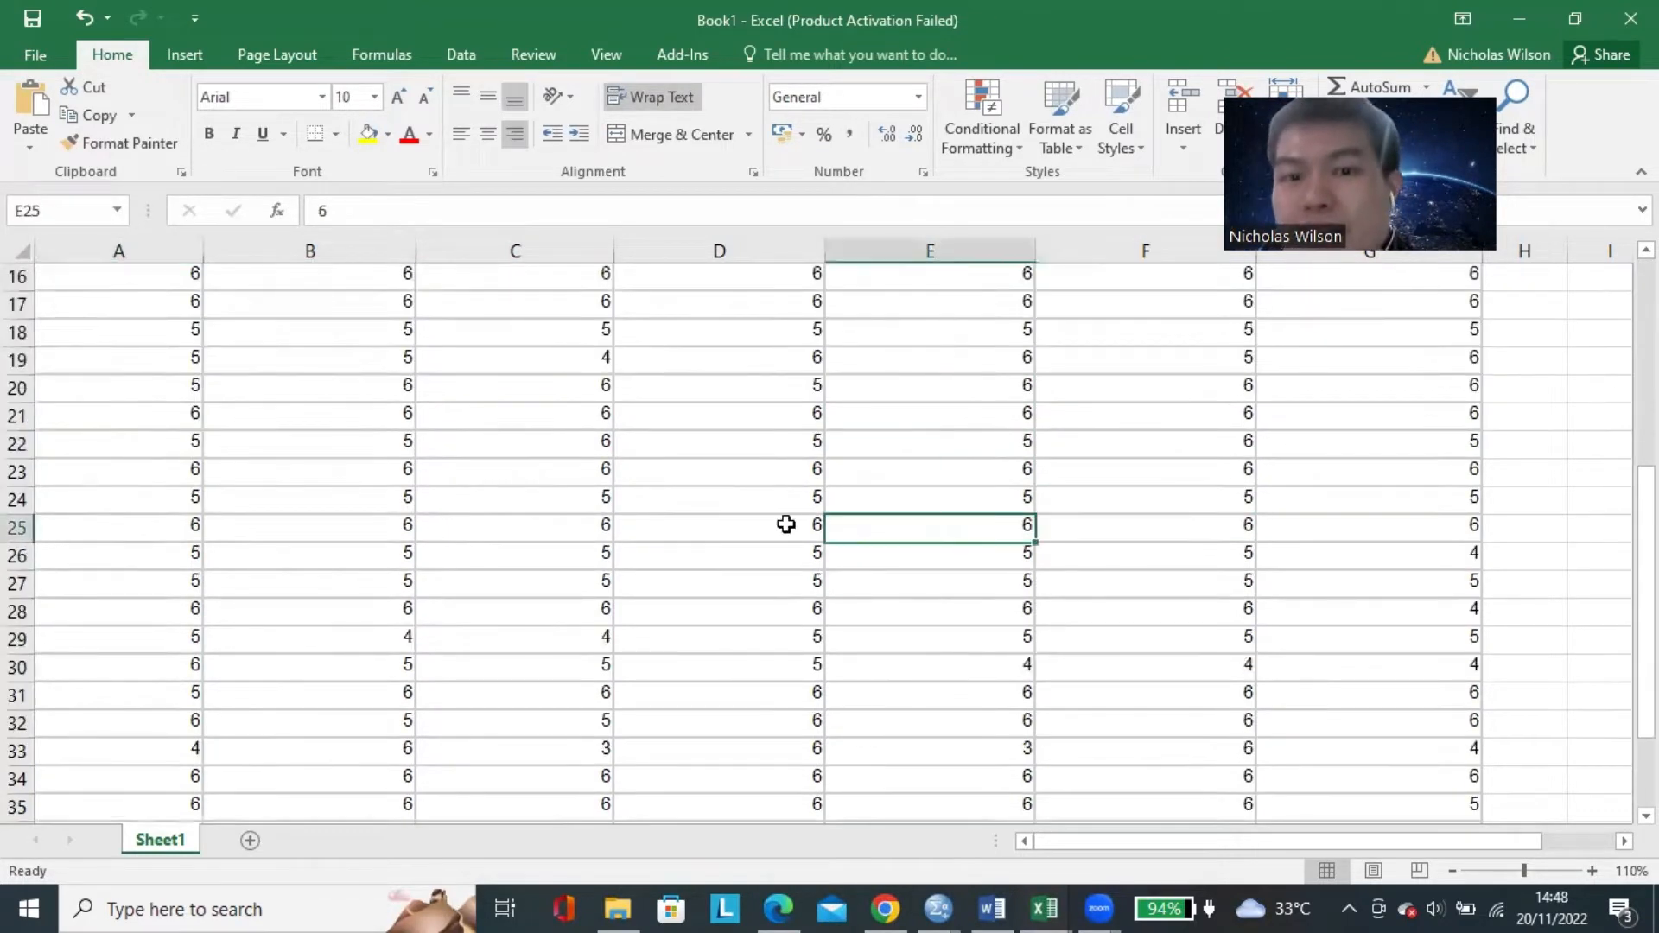
left_click(781, 524)
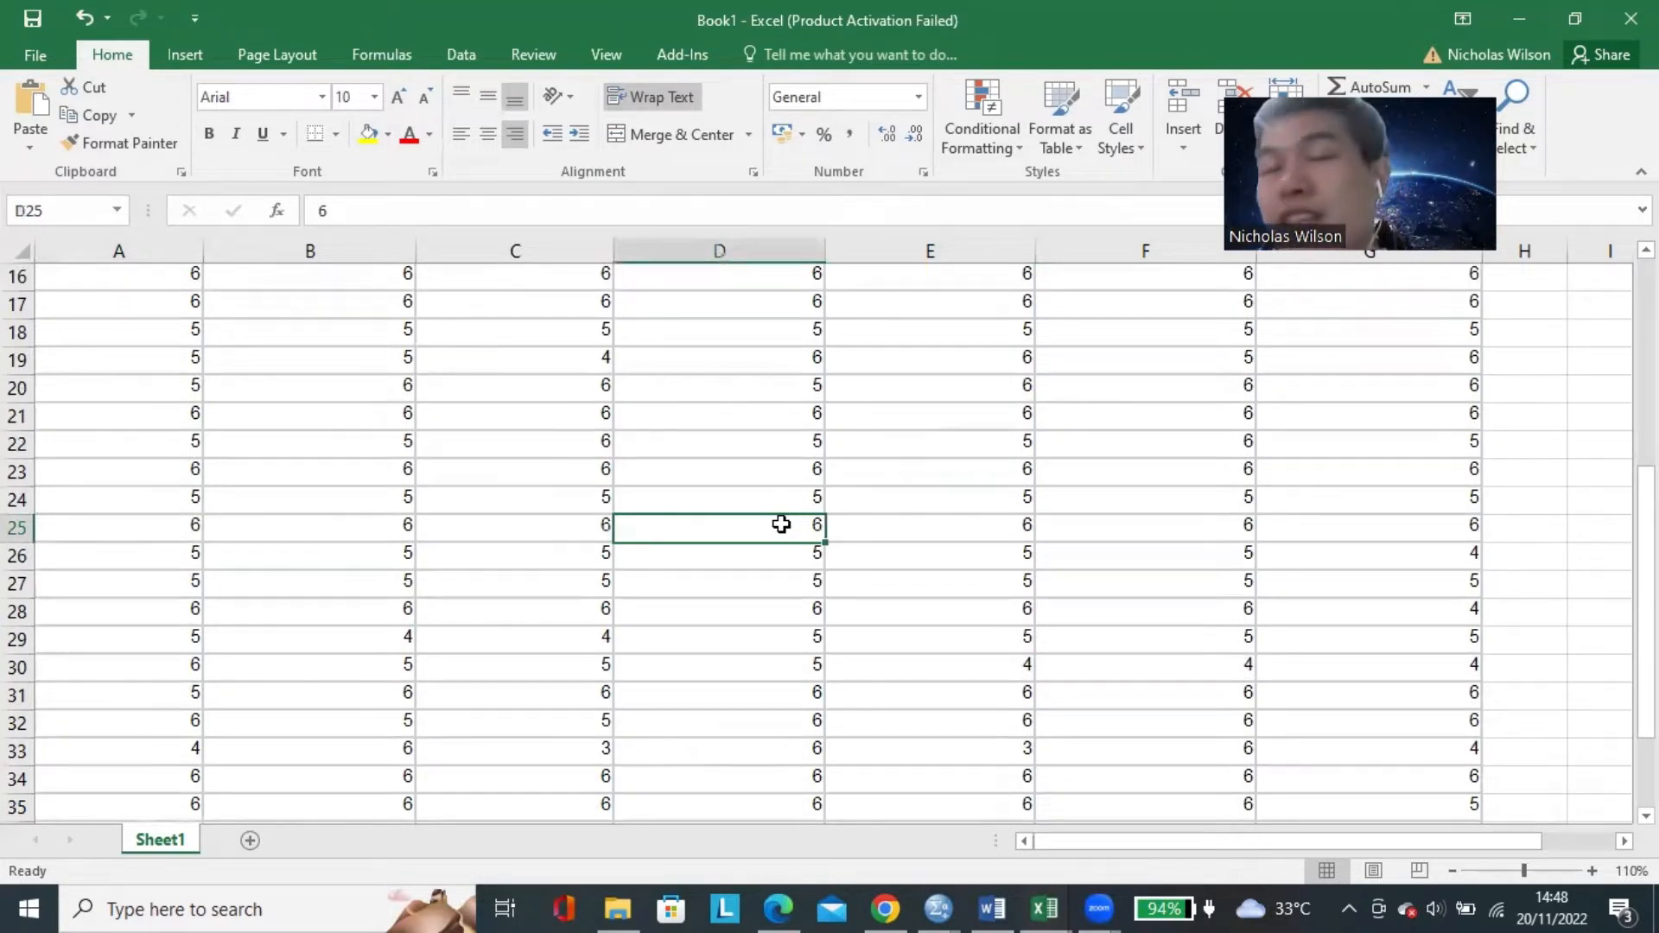
left_click(1129, 454)
scroll(892, 475, "down", 7)
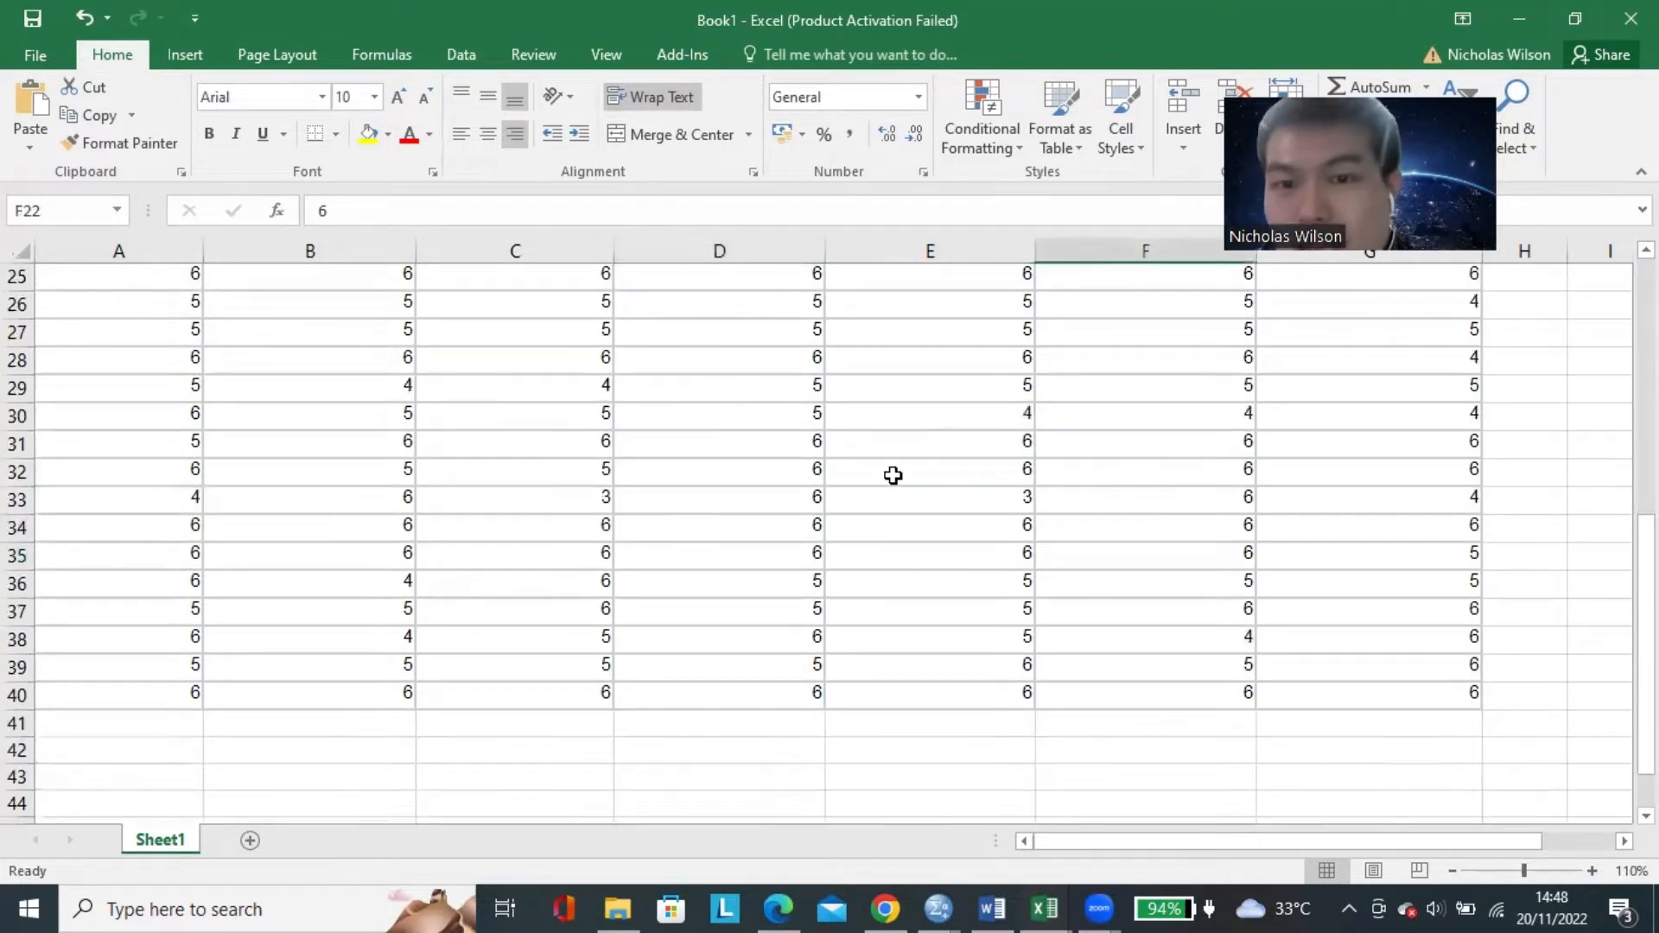
scroll(877, 456, "up", 1)
left_click(876, 456)
scroll(873, 476, "up", 11)
left_click(1306, 589)
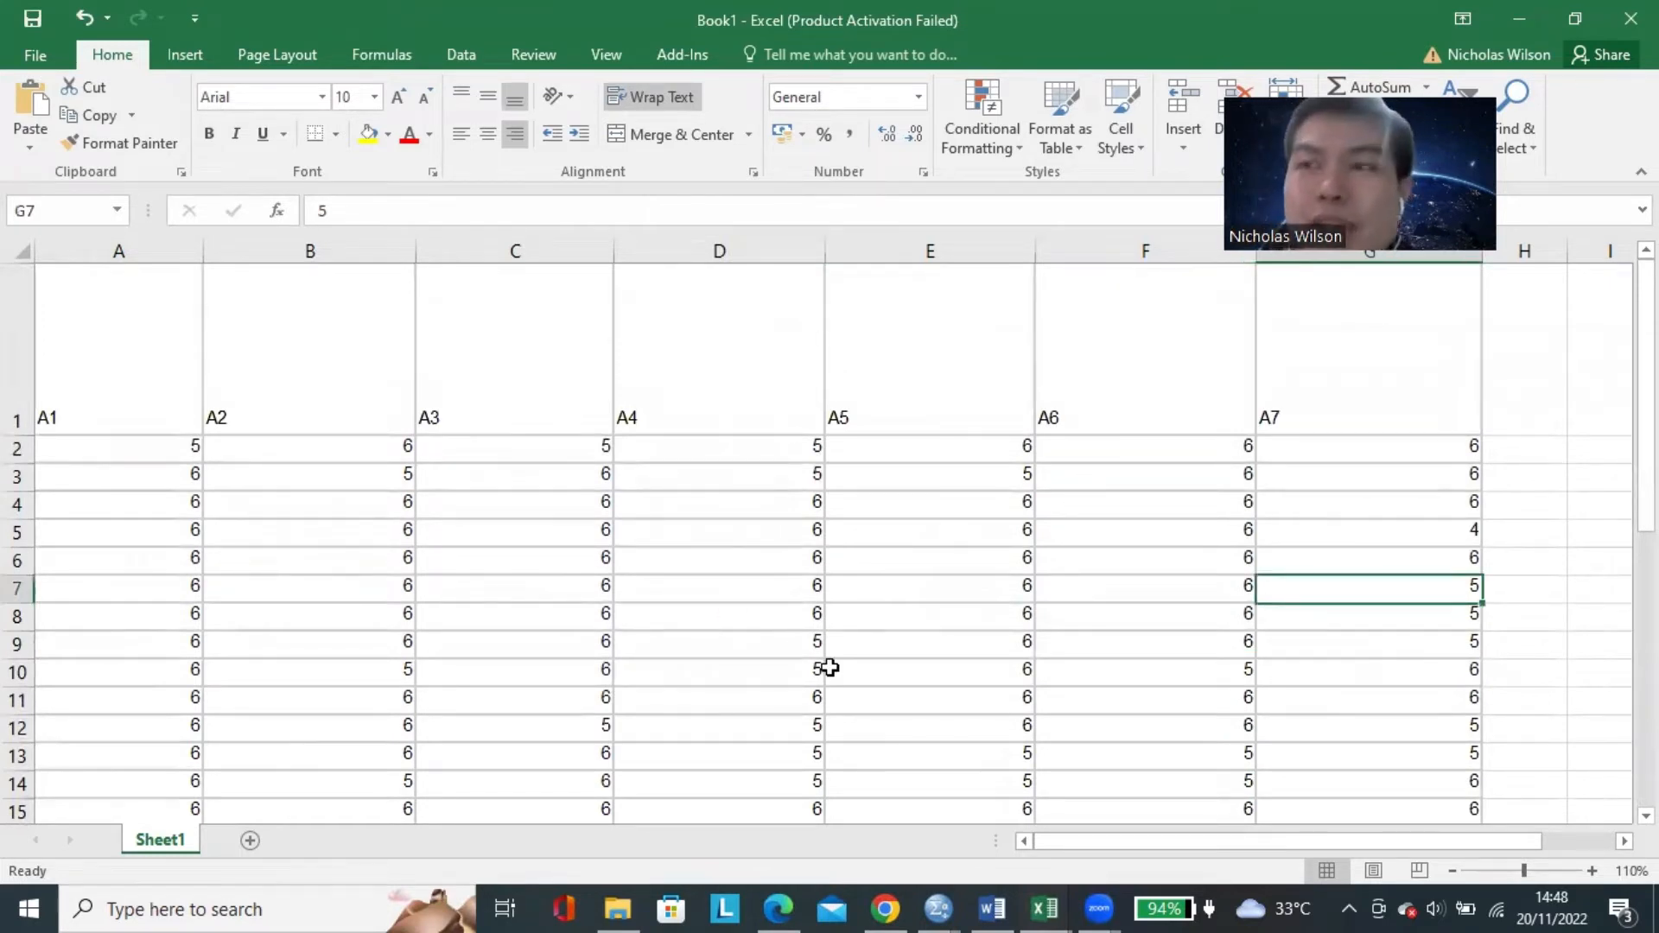
left_click(941, 455)
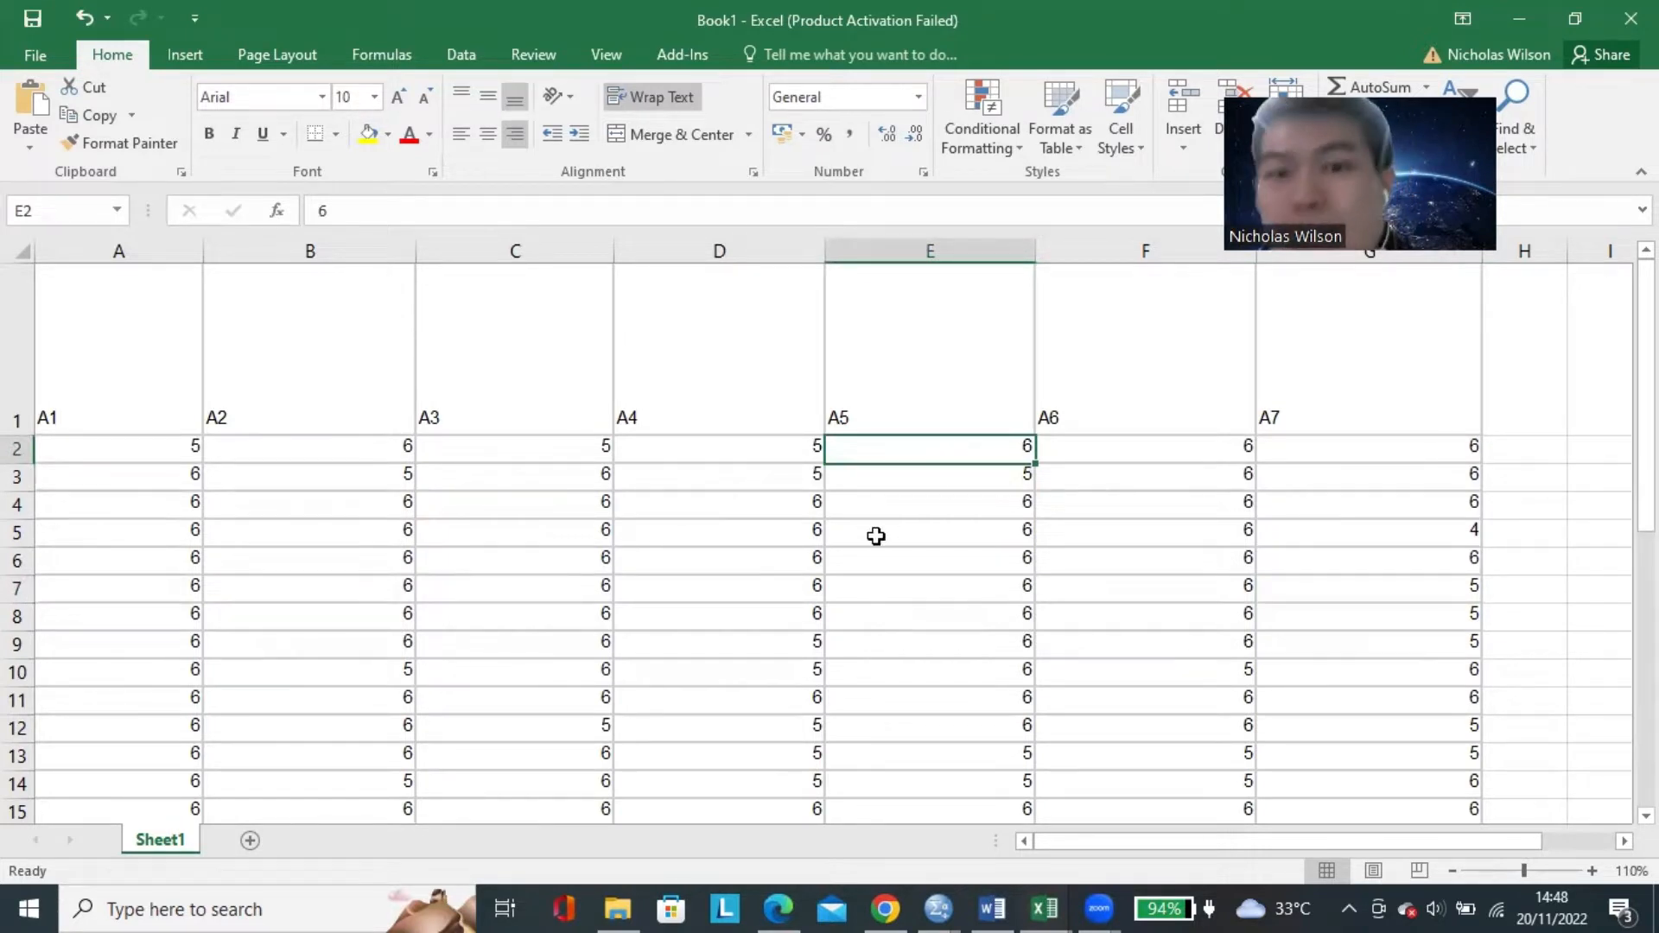
left_click(761, 439)
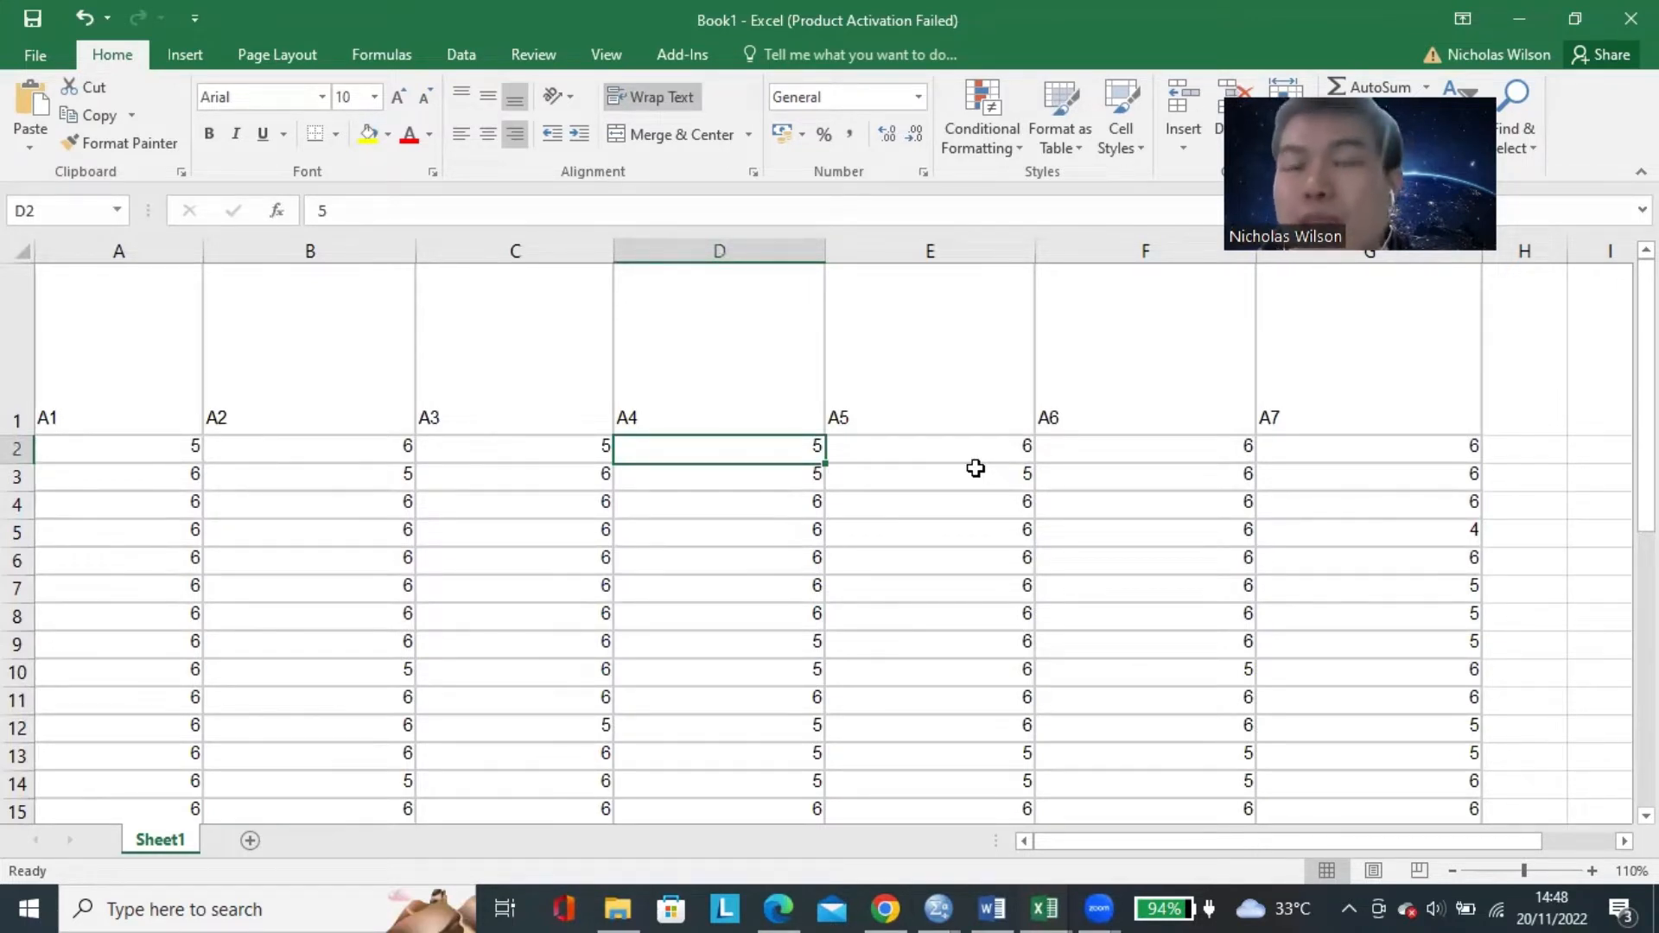
left_click(190, 448)
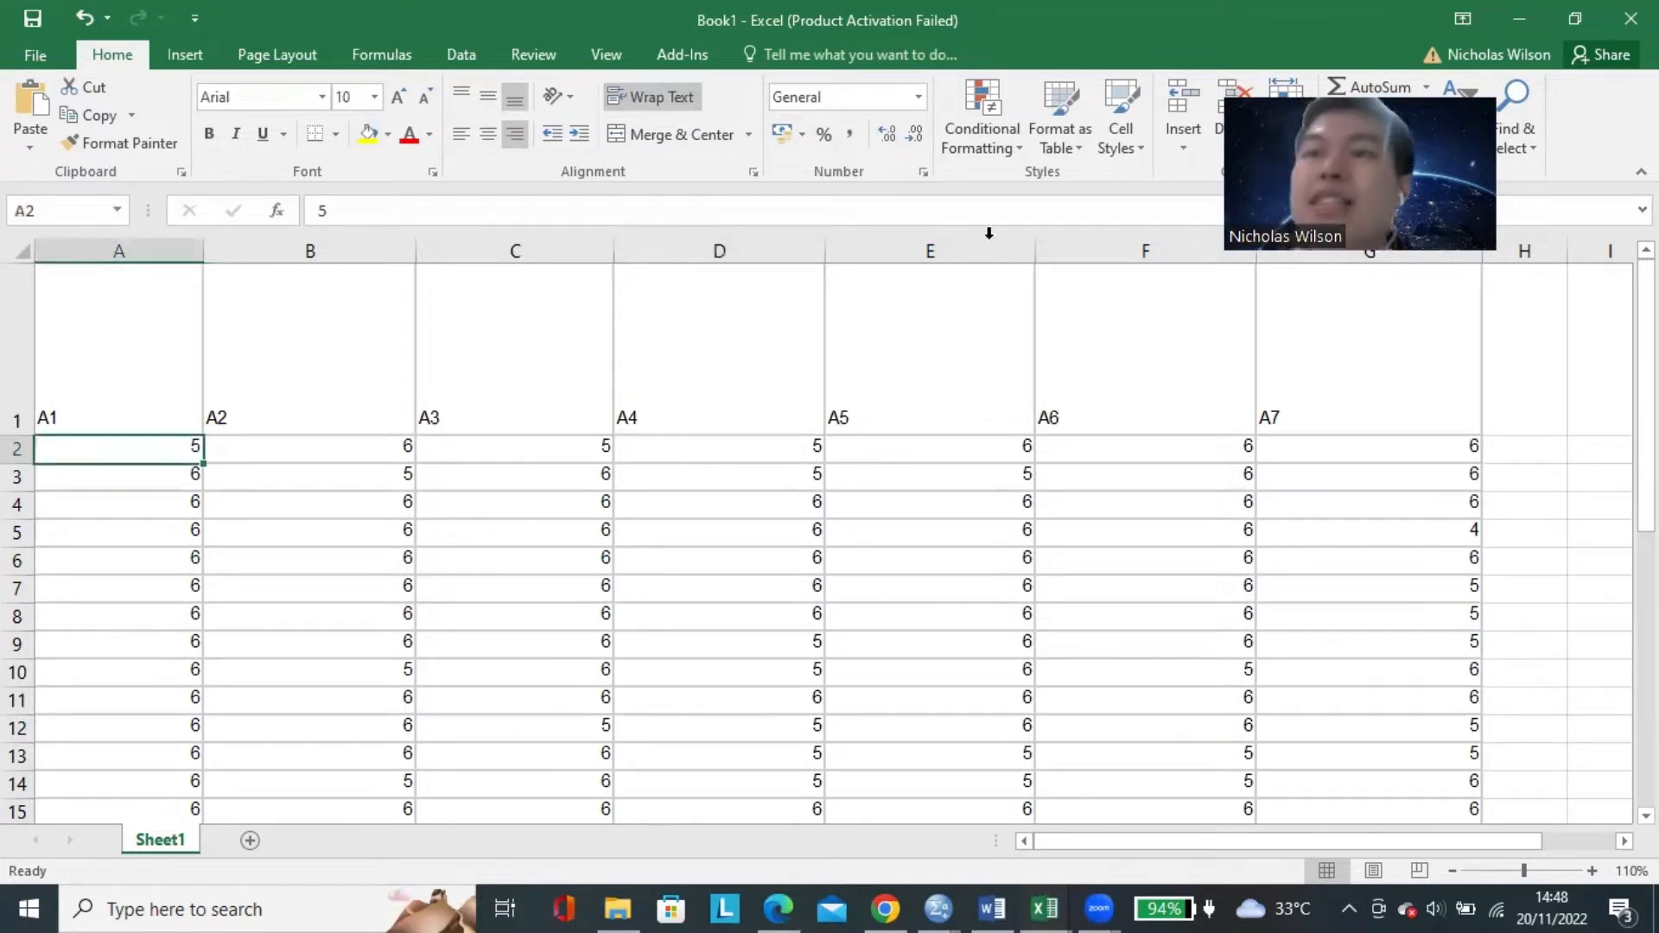
Switch to the workbook Data Latihan Regresi Berganda - SPSS and review its coded indicator headers and scores at 140% zoom.
key("alt+Tab")
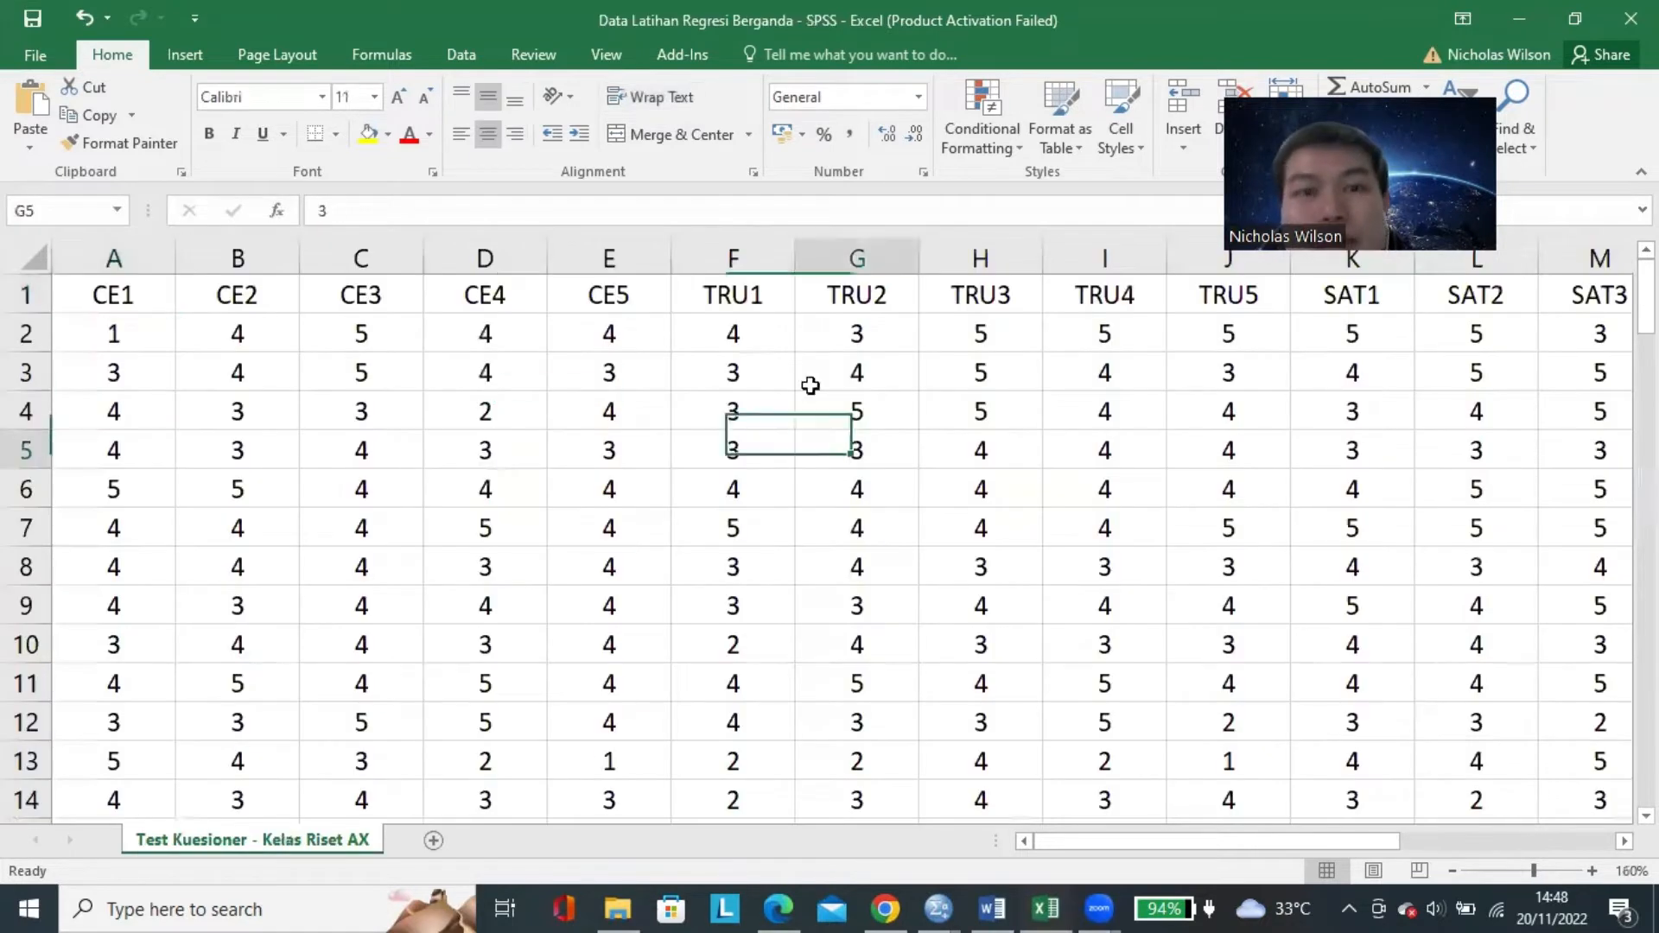
left_click(808, 374)
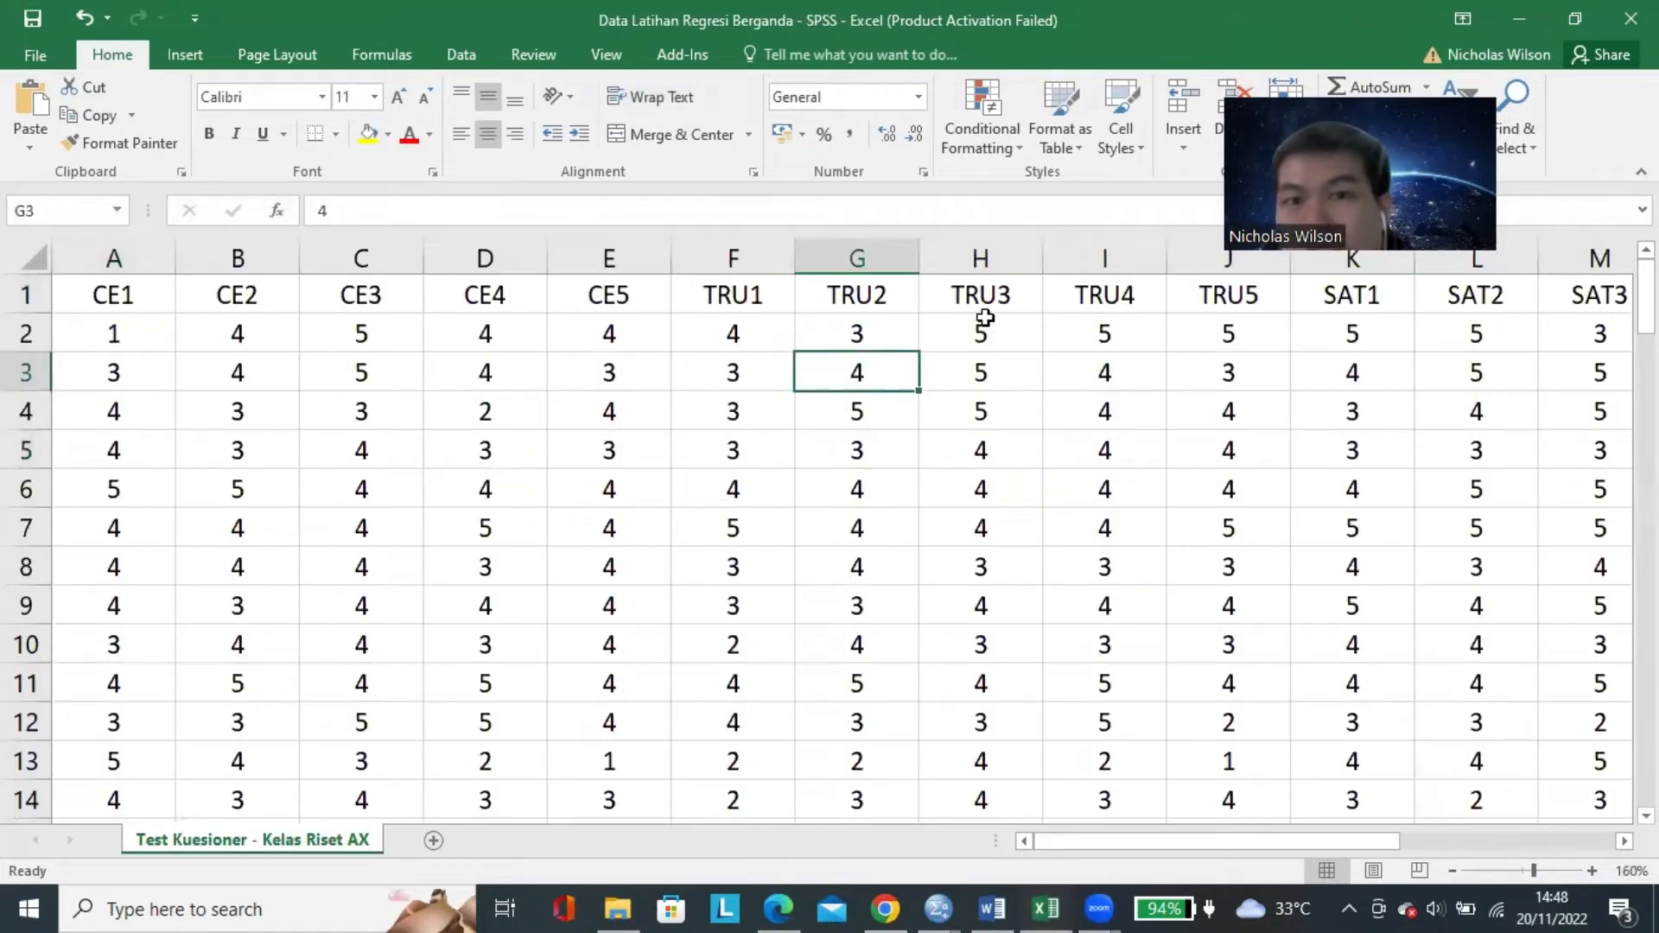
left_click(1453, 871)
left_click(1452, 871)
left_click(850, 448)
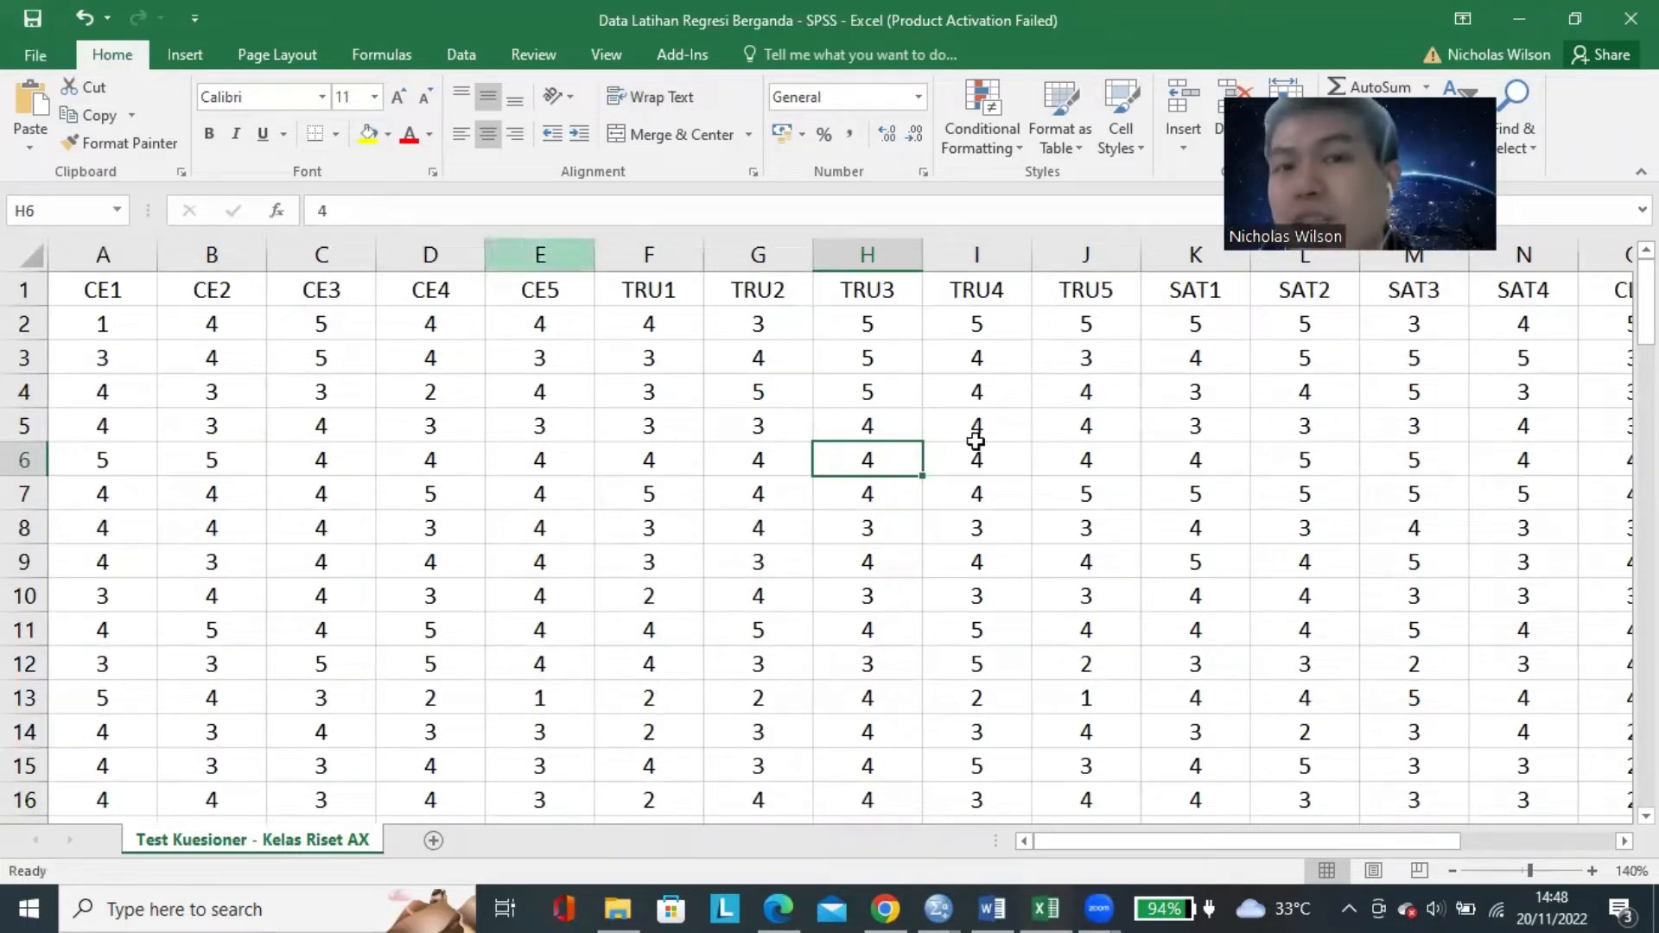
left_click(1000, 454)
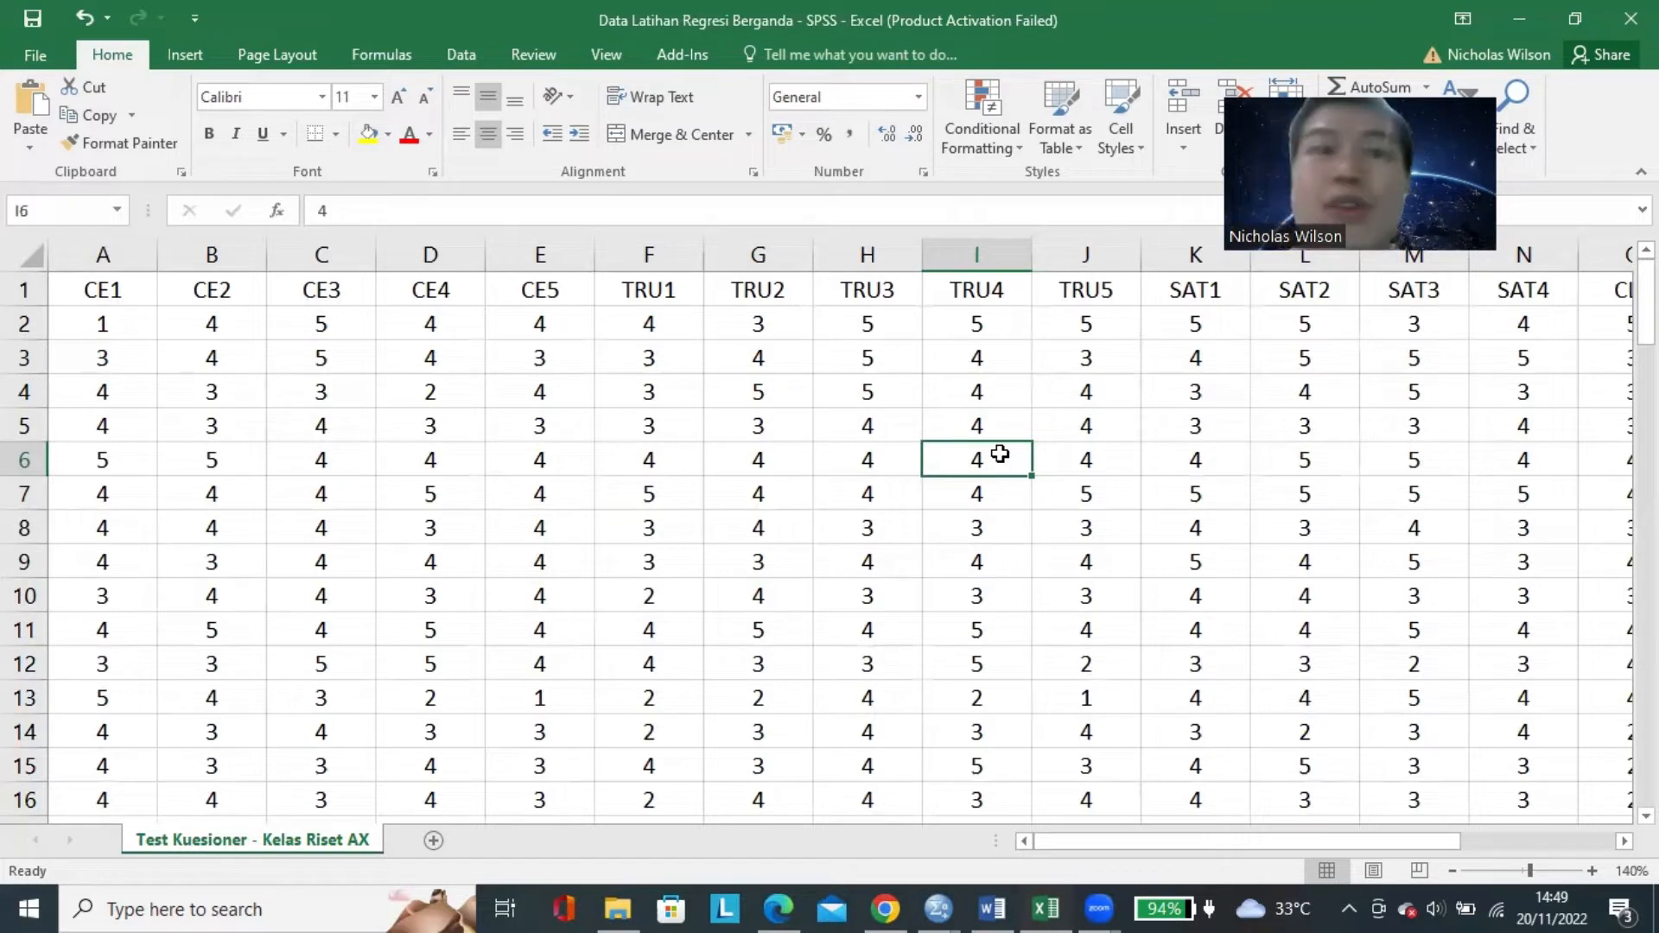
left_click(1119, 433)
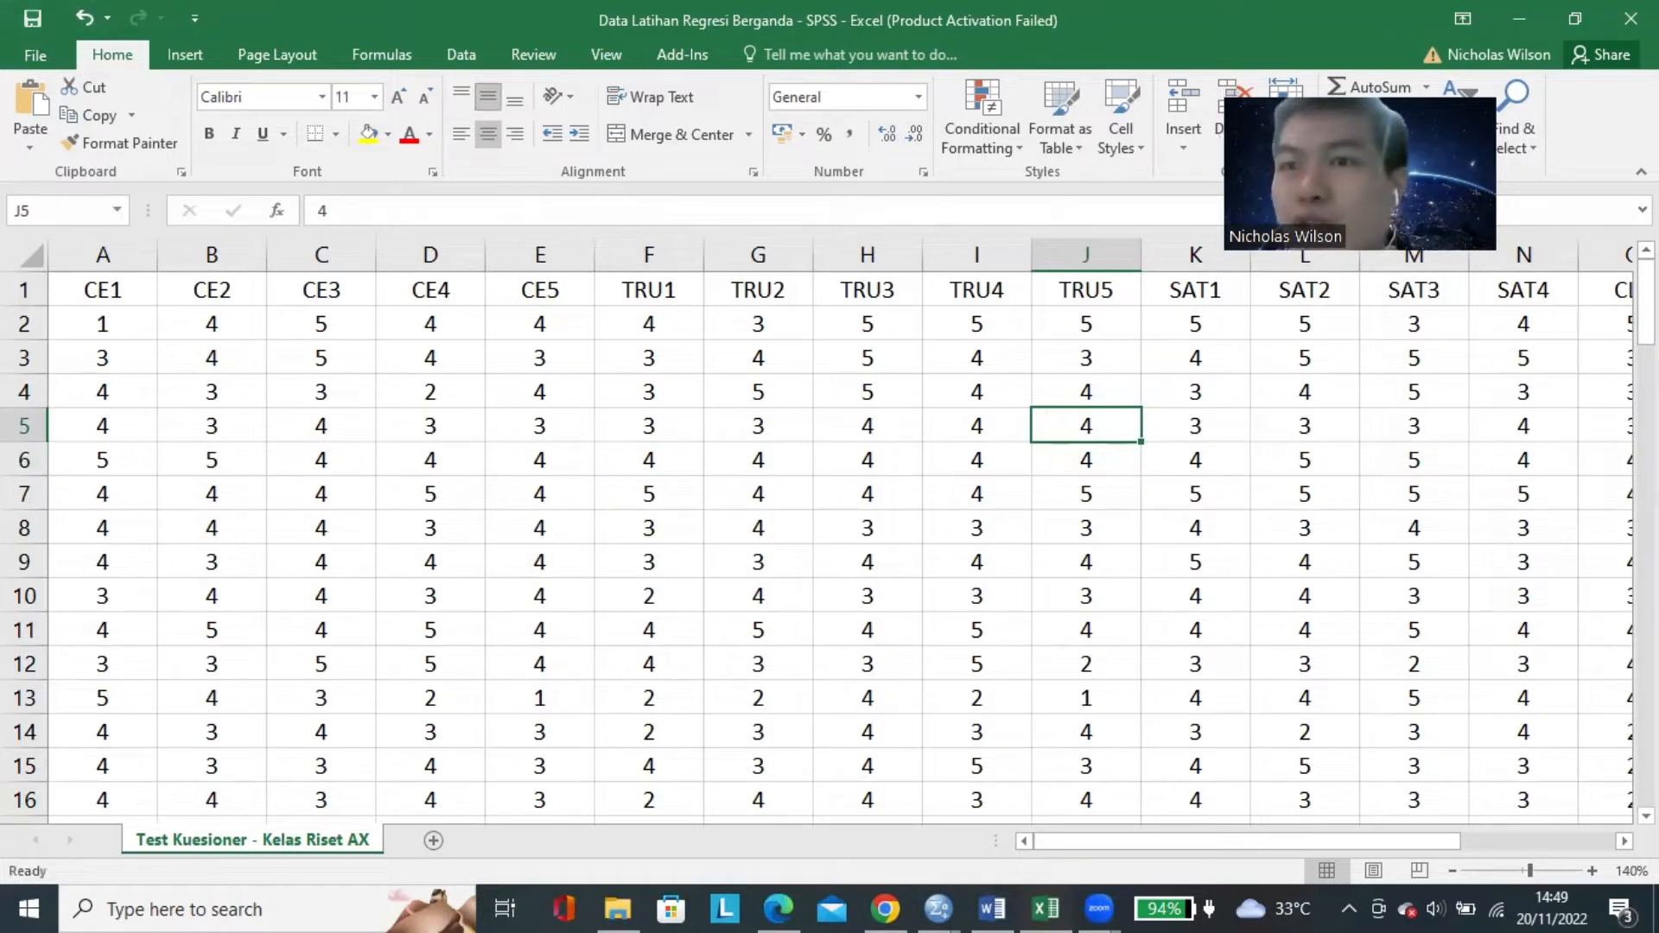
Close the practice data workbook and switch to the empty IBM SPSS Statistics Data Editor.
left_click(1630, 19)
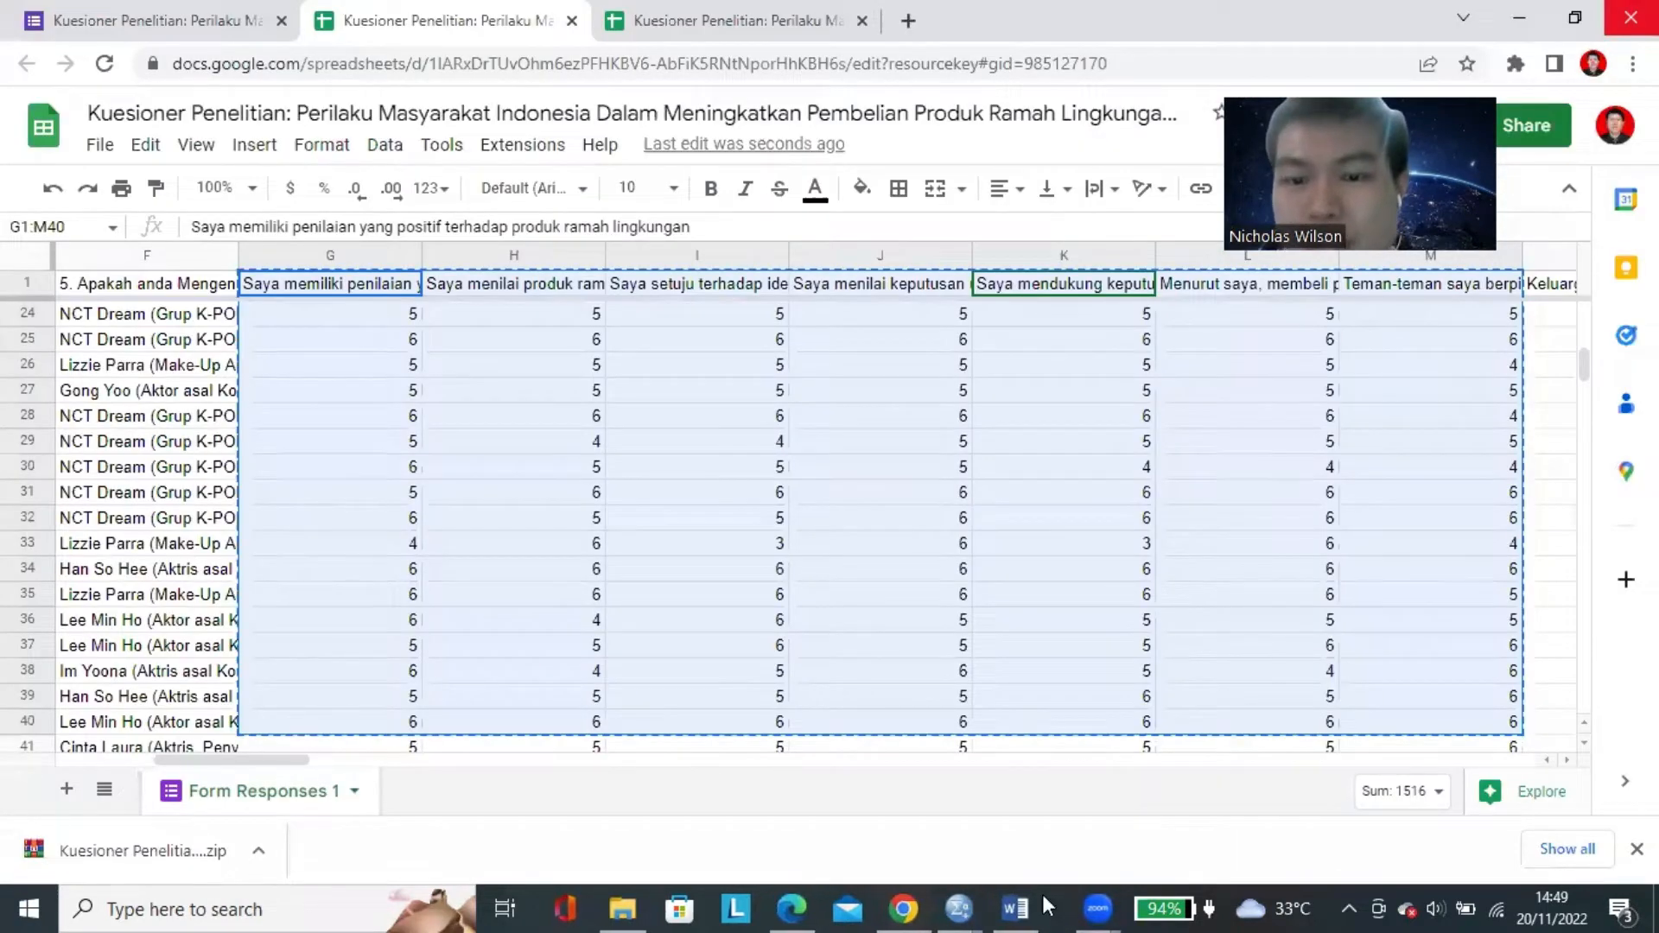
mouse_move(974, 905)
left_click(882, 787)
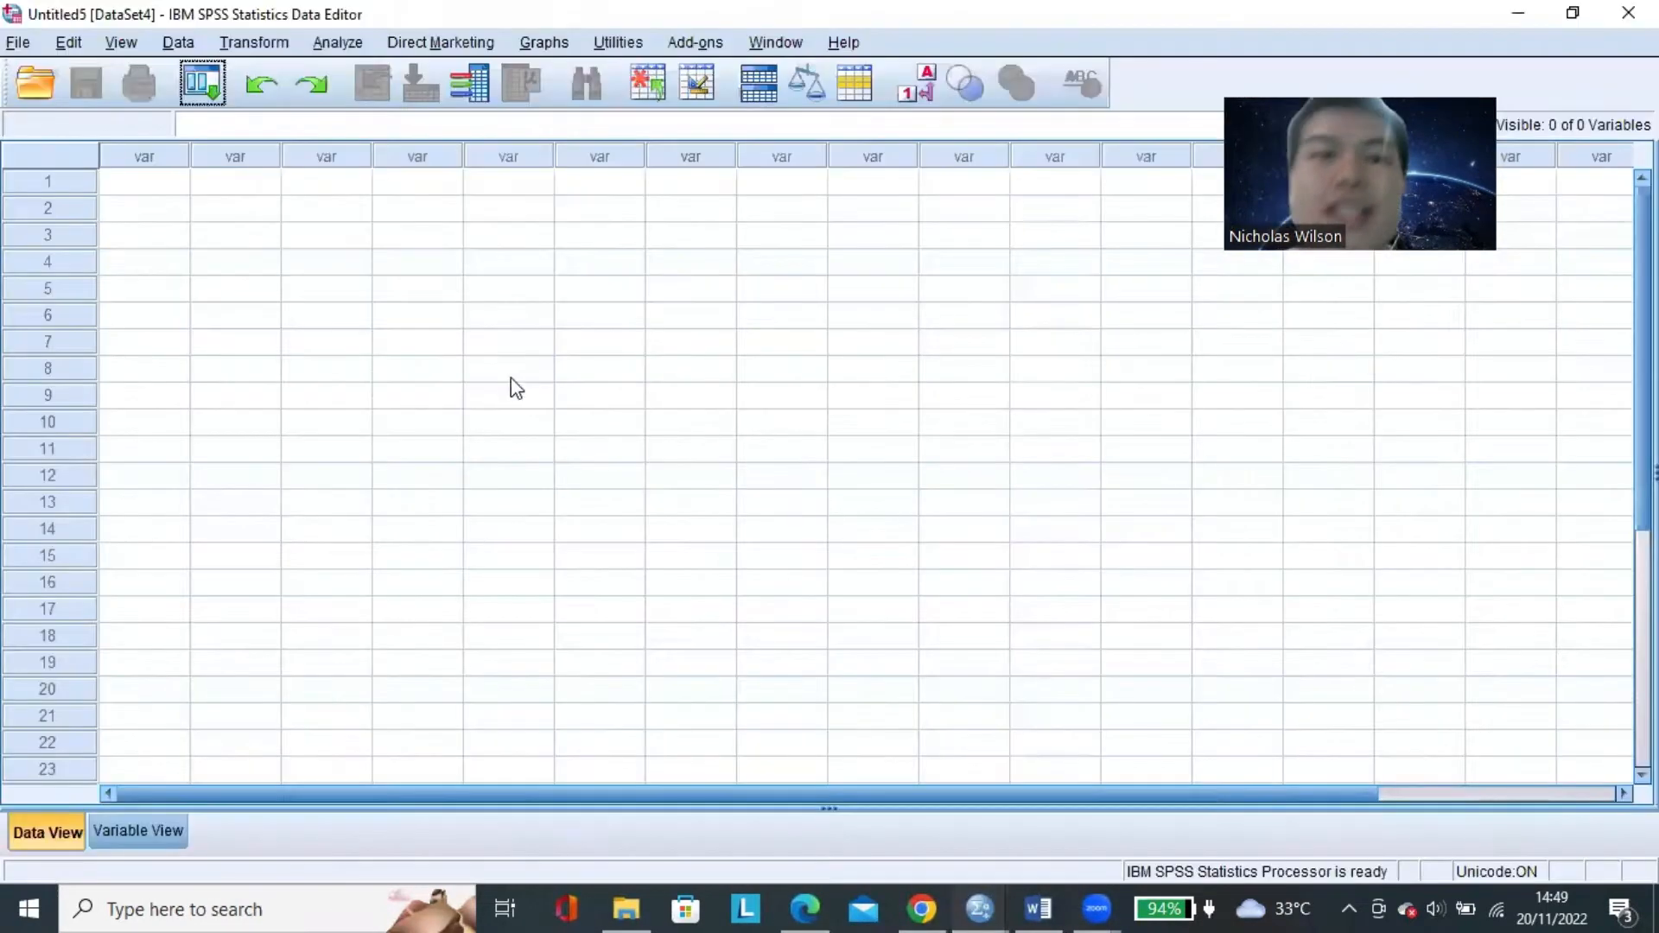
left_click(511, 377)
left_click(172, 184)
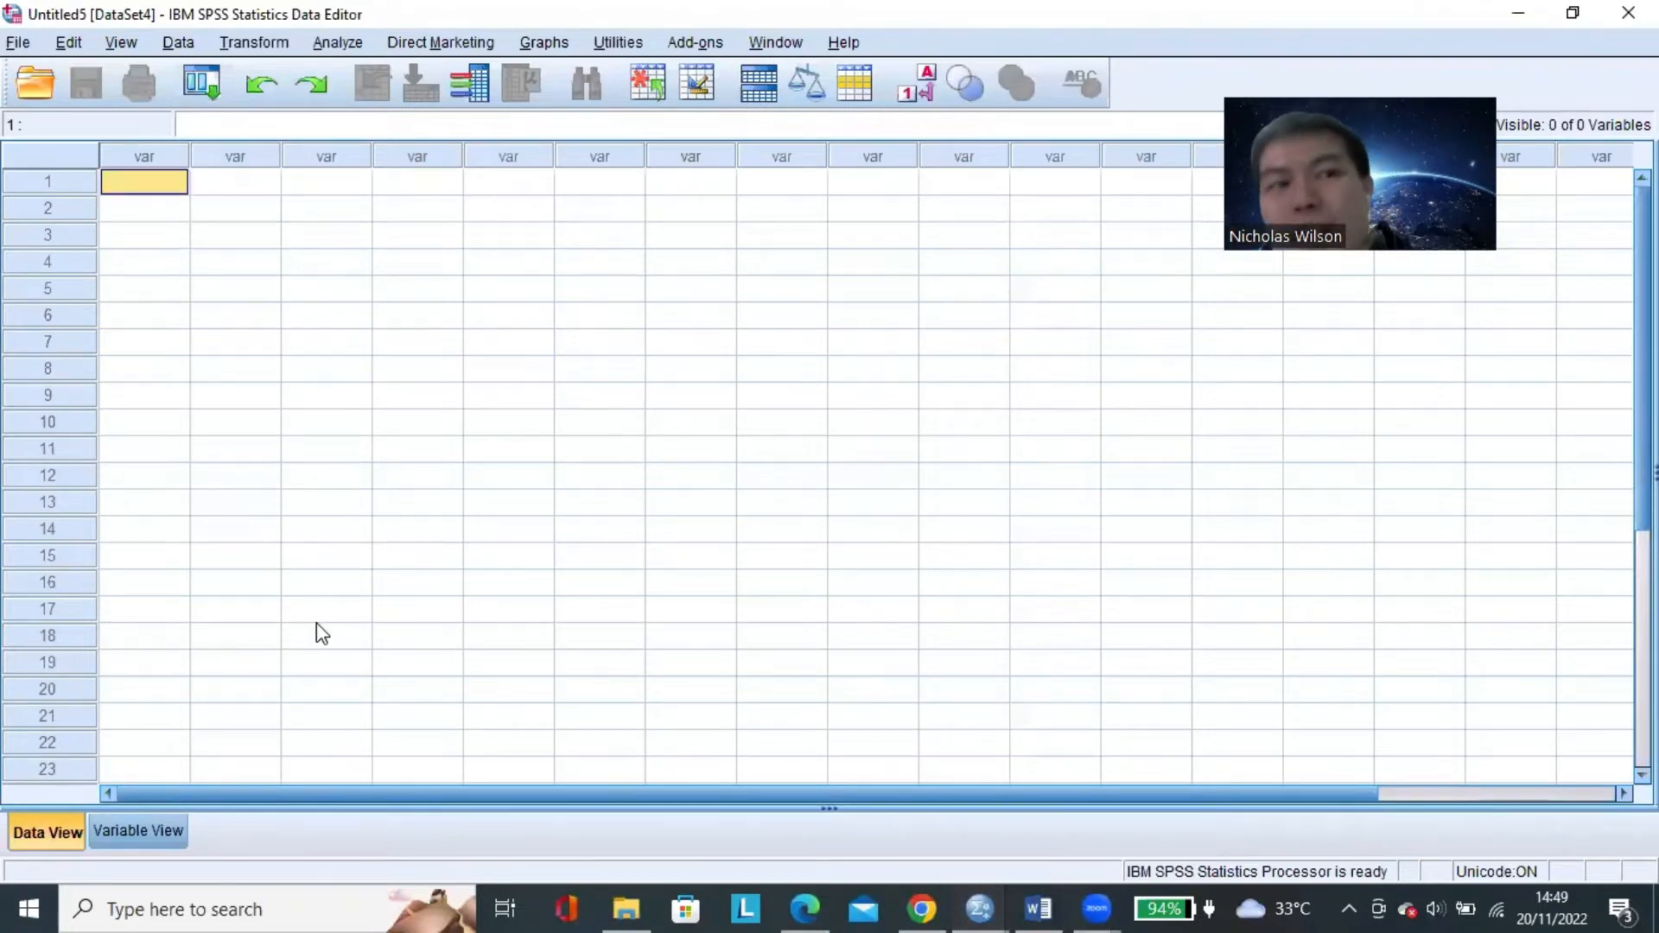
left_click(217, 187)
left_click(173, 185)
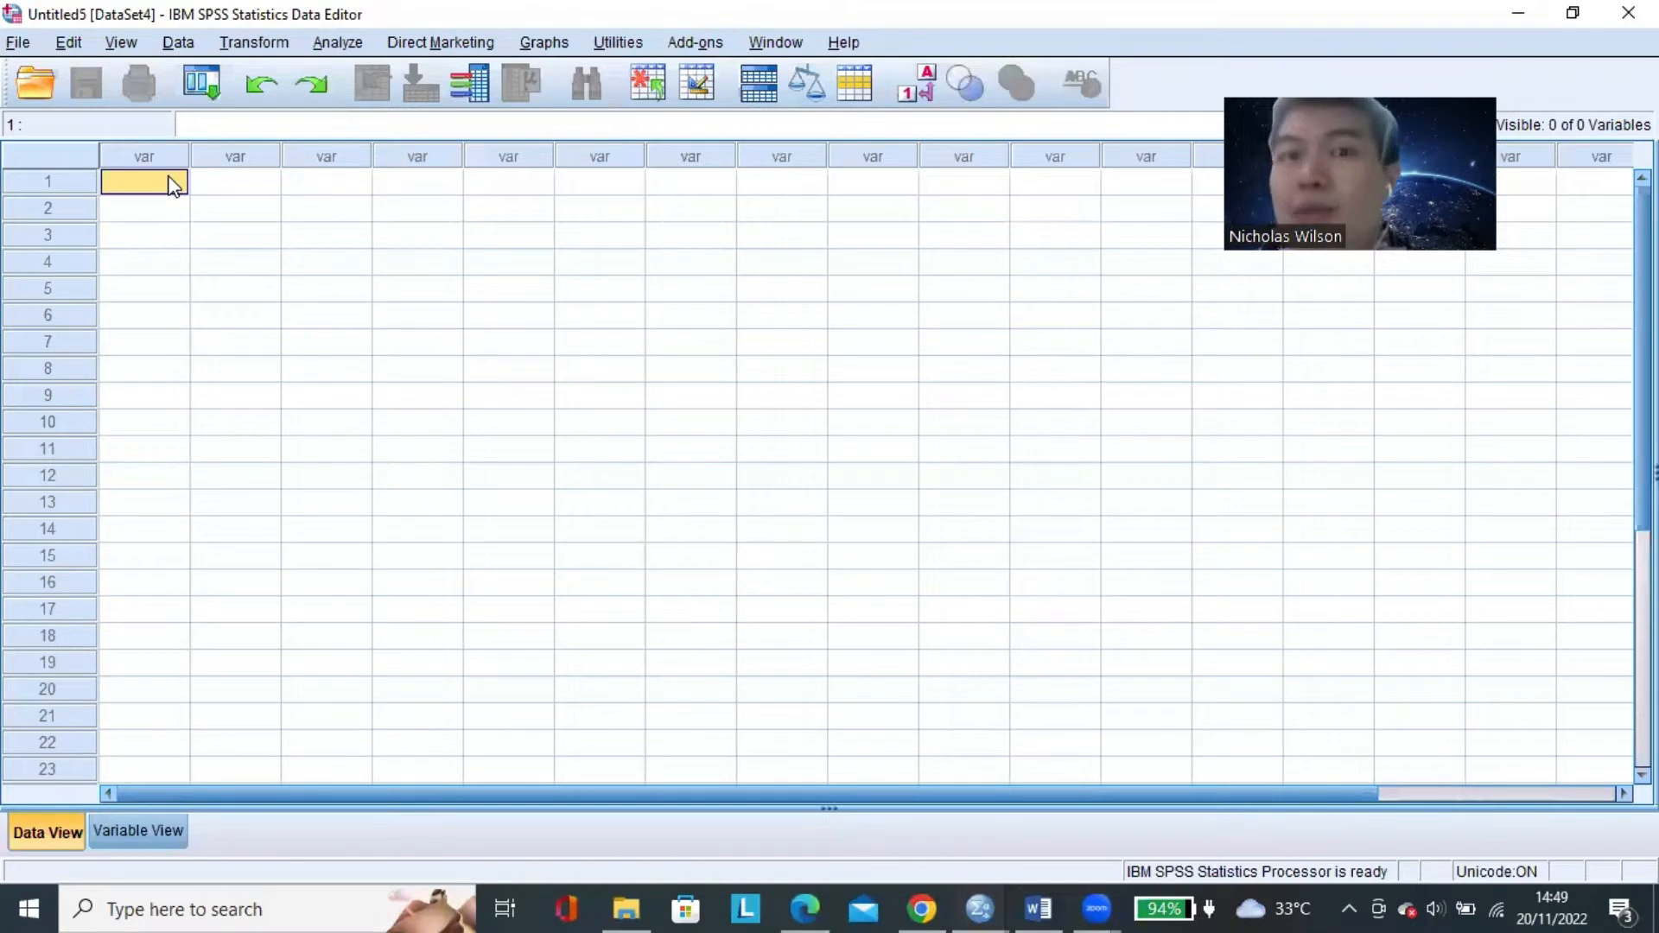
left_click(602, 272)
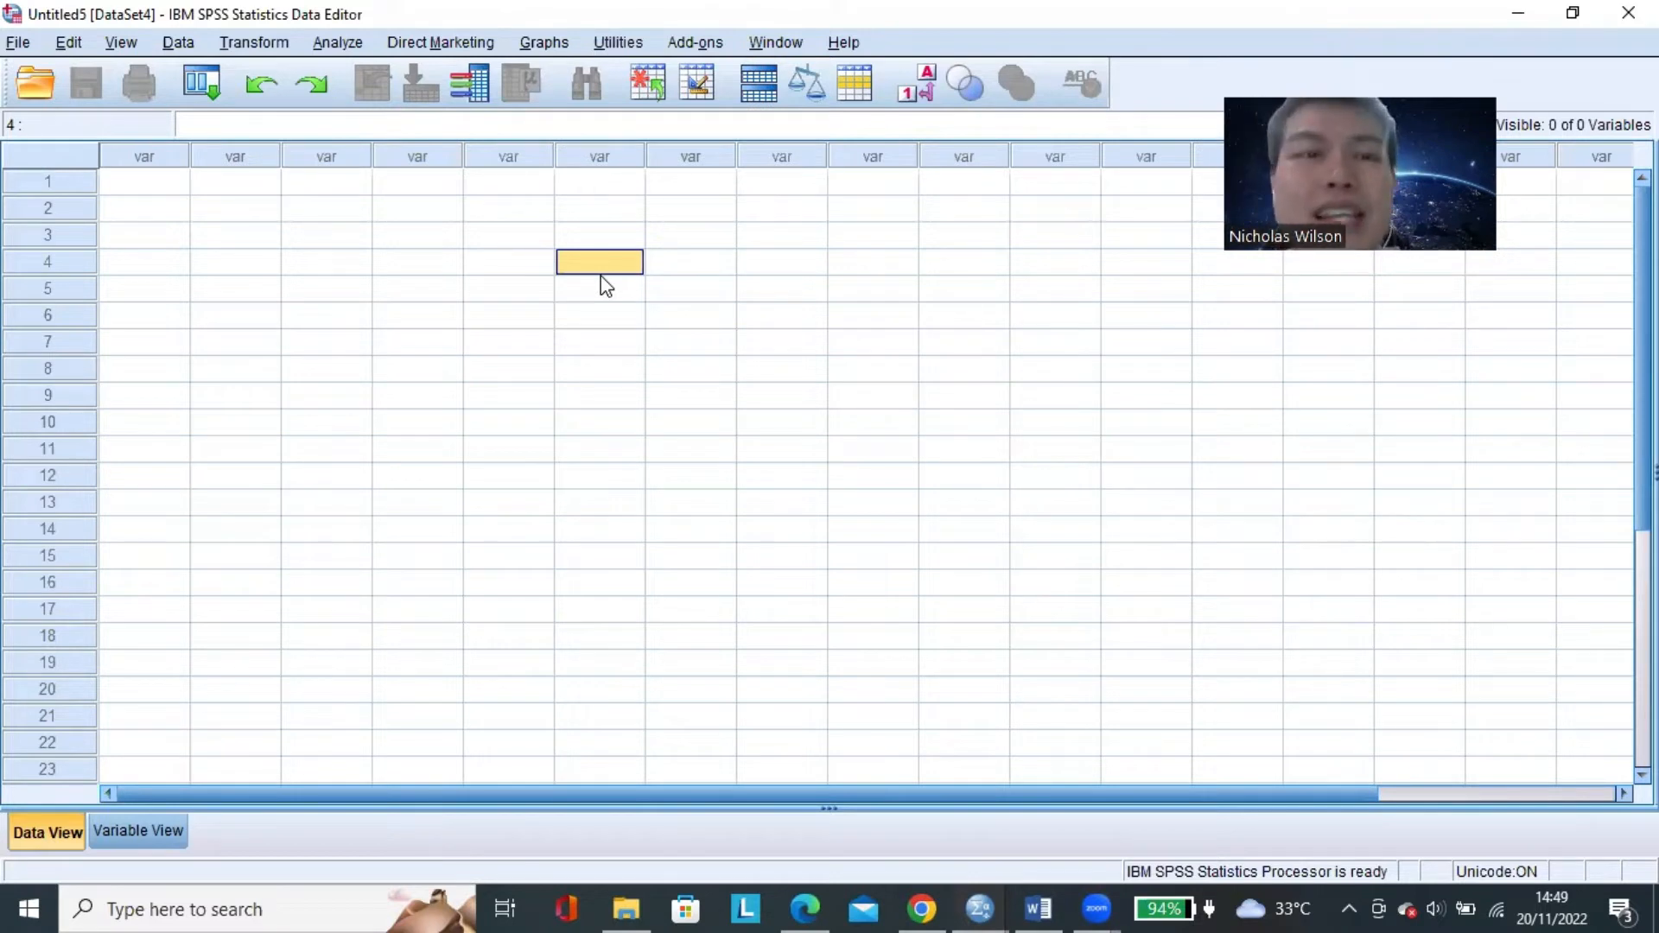
Start opening a data file and set the file type to Excel (*.xls, *.xlsx, *.xlsm).
left_click(19, 45)
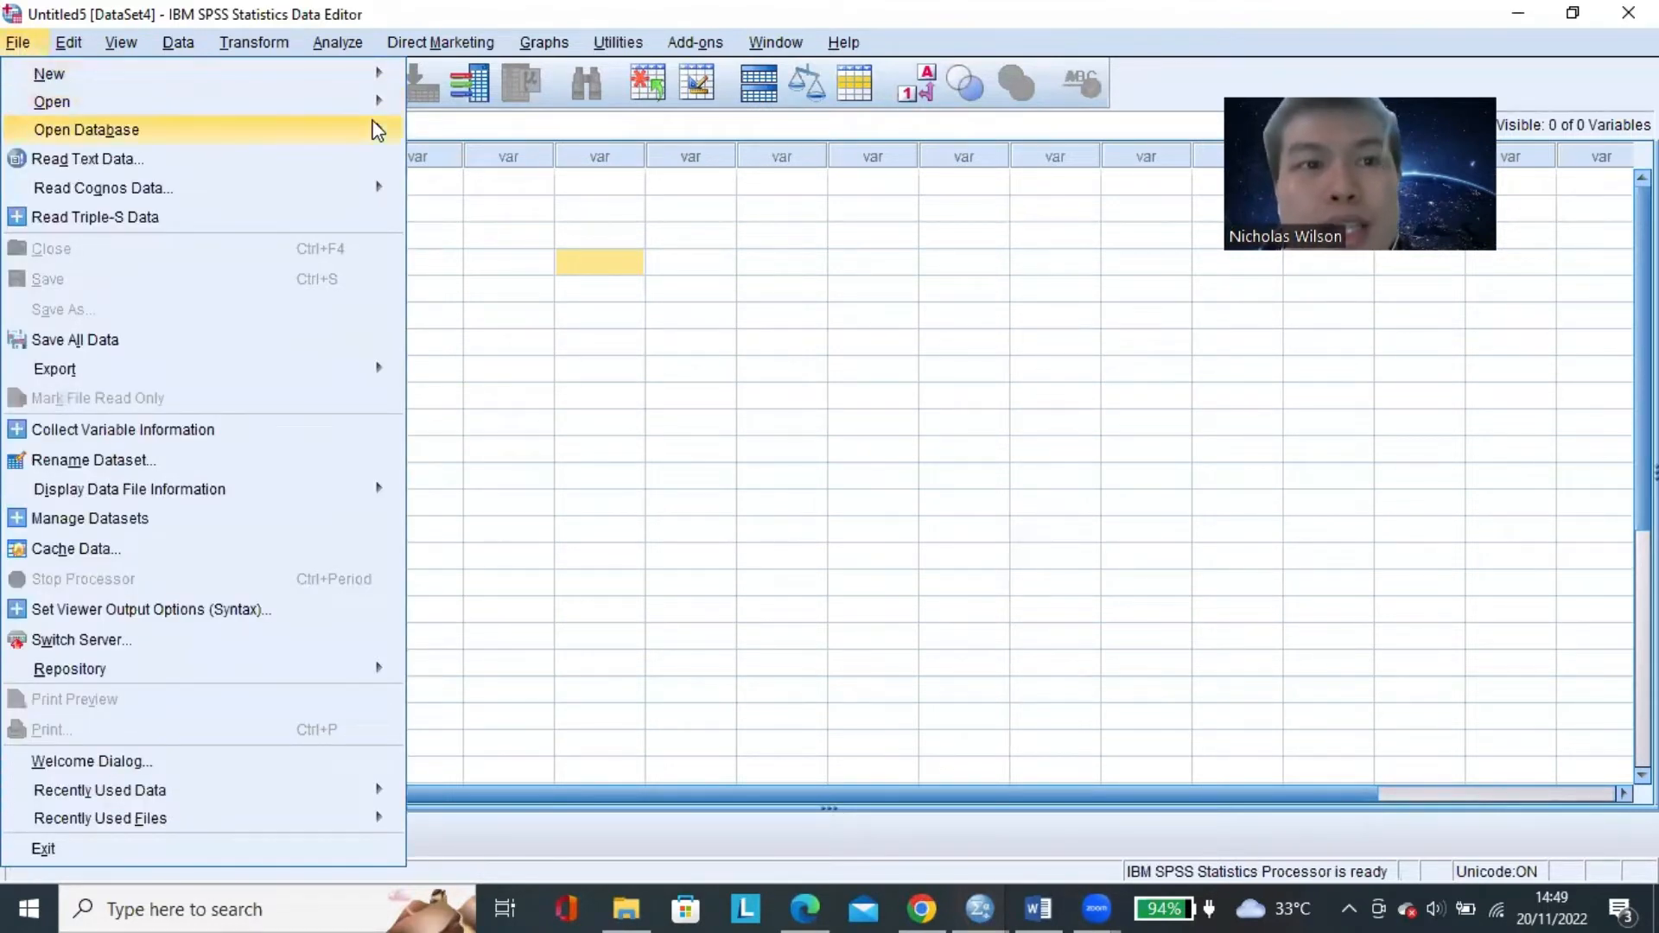
mouse_move(371, 102)
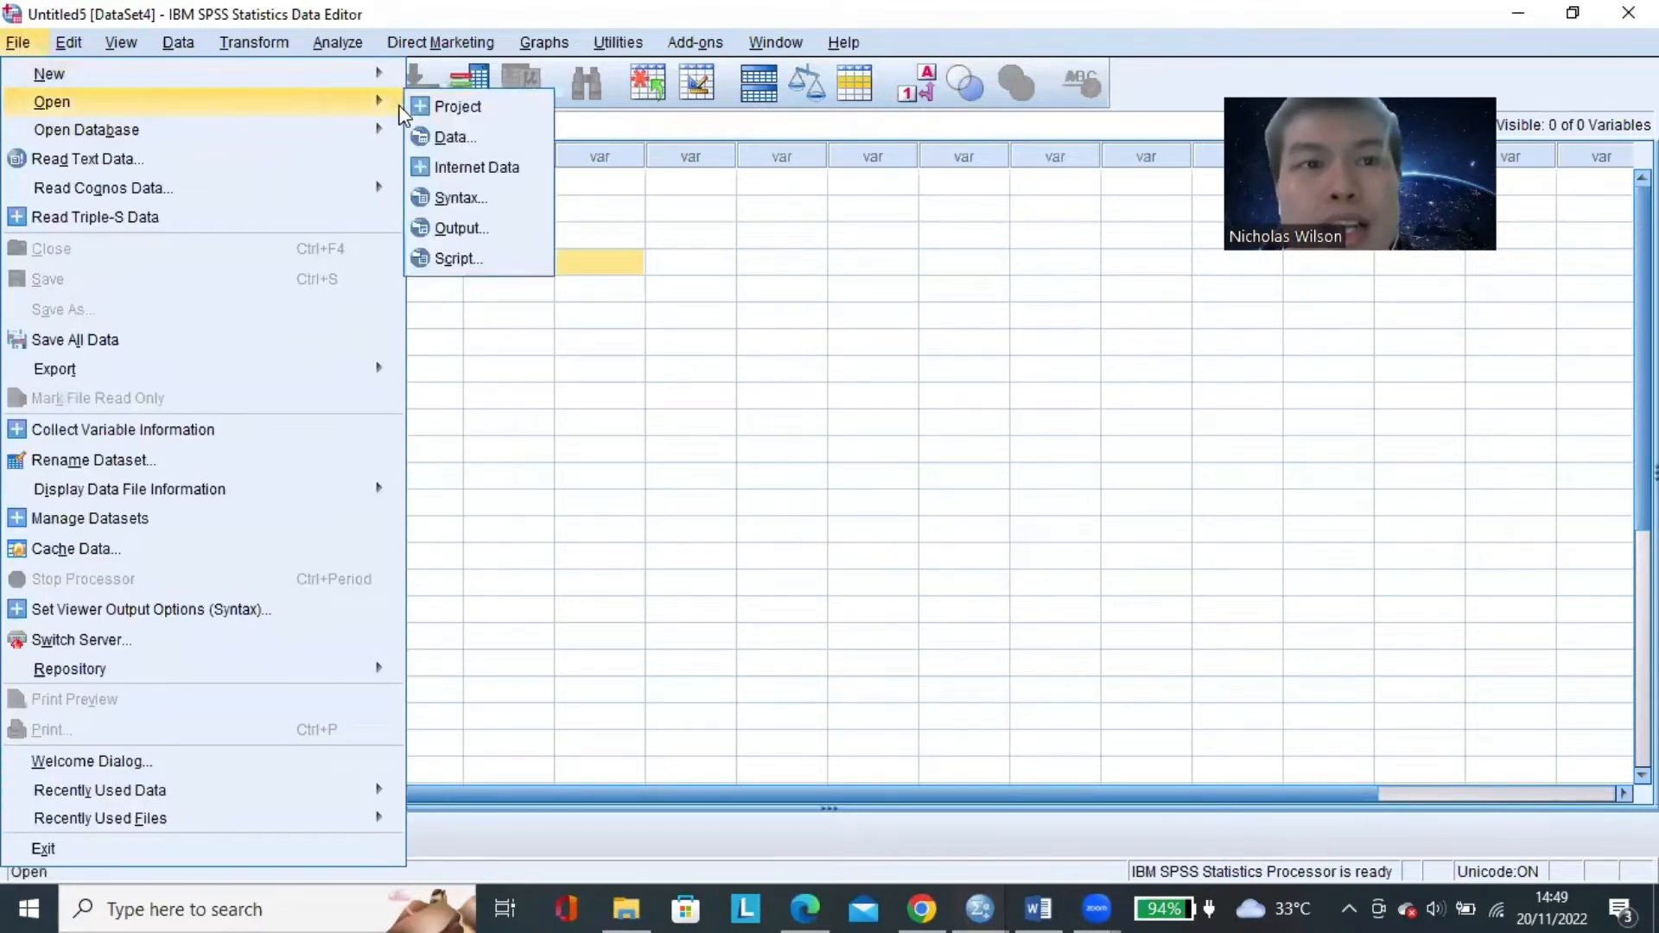
left_click(493, 141)
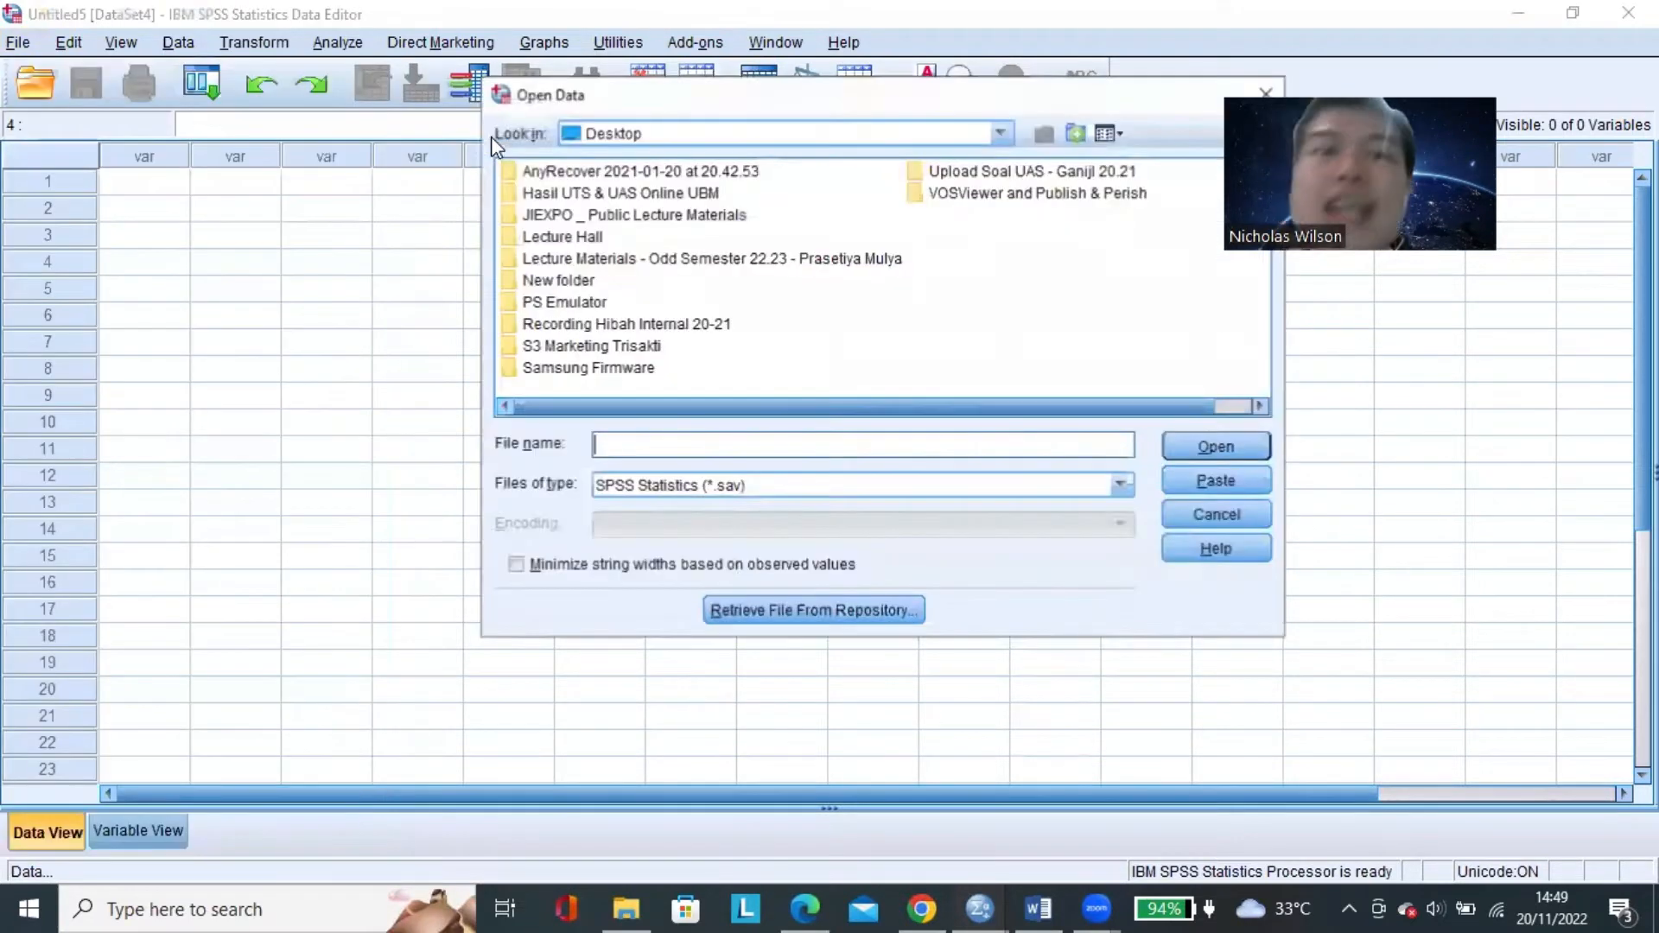
left_click(708, 497)
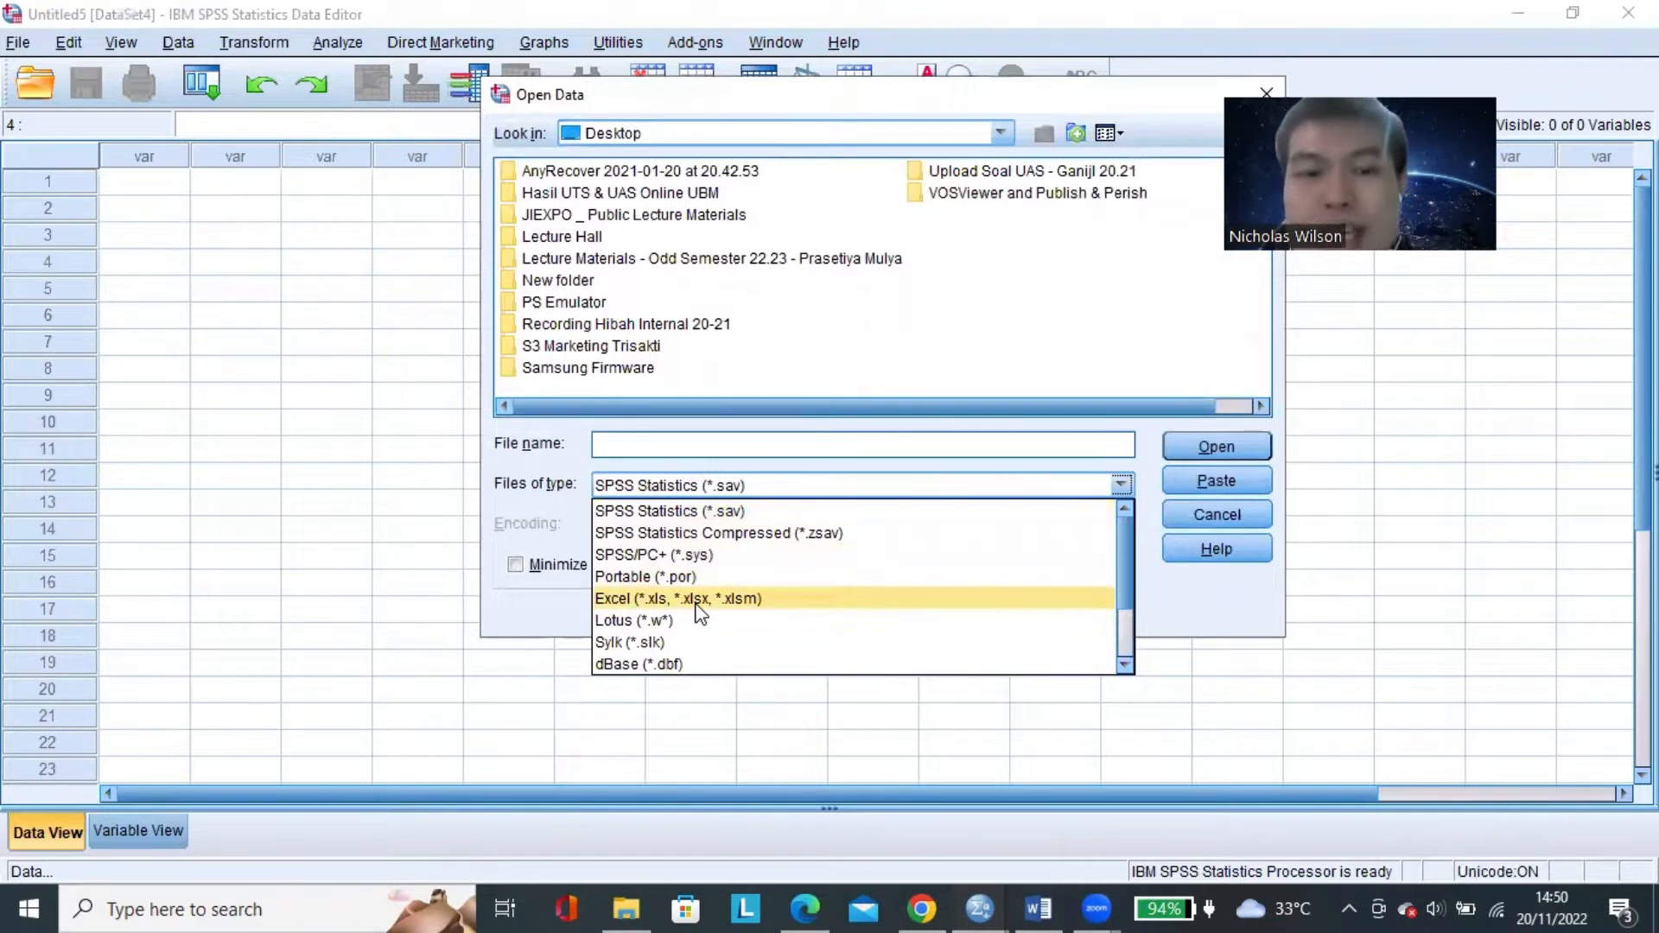
left_click(700, 600)
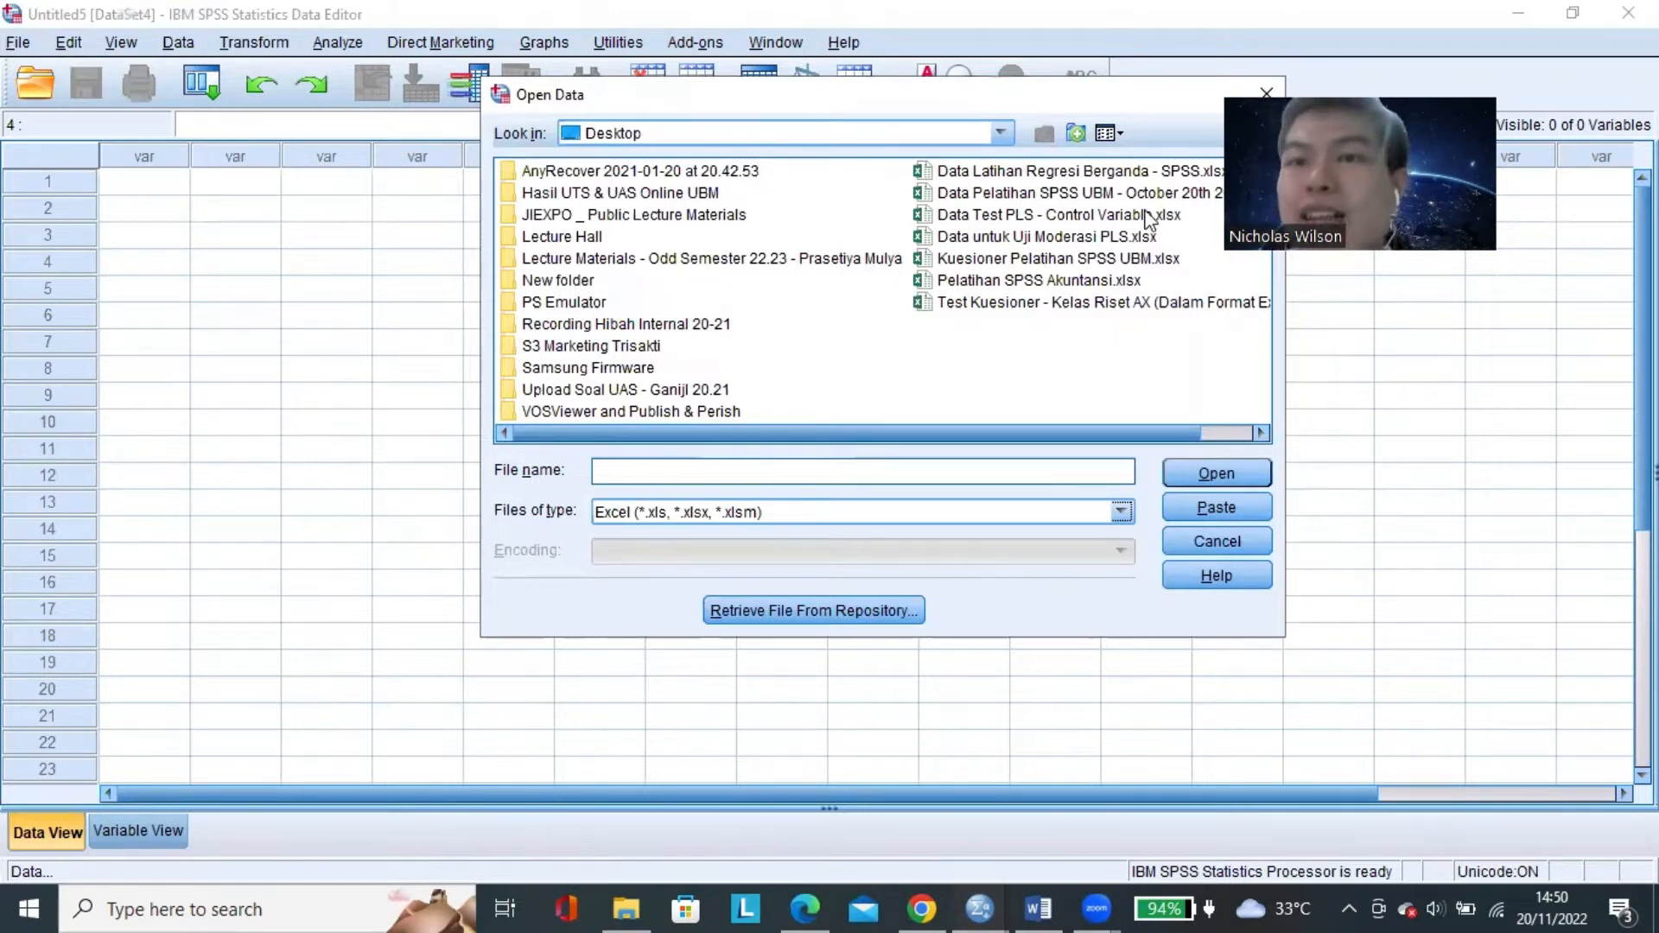
Pick the workbook Data Latihan Regresi Berganda - SPSS.xlsx and choose Desktop as the folder to look in.
left_click(1156, 170)
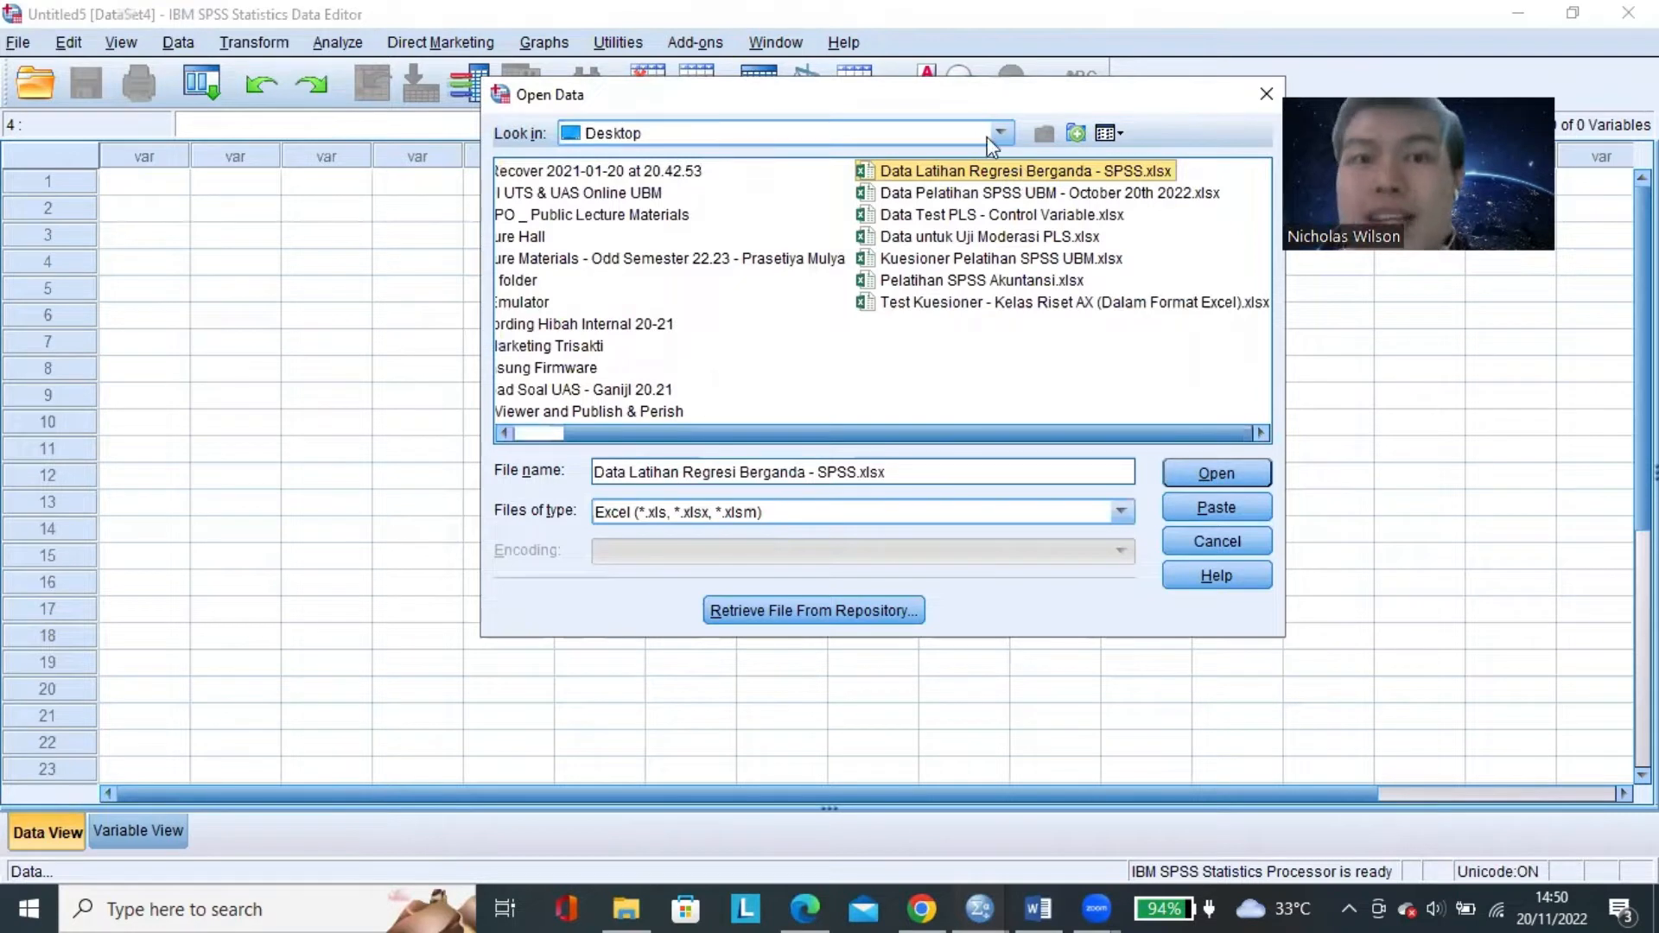
left_click(674, 133)
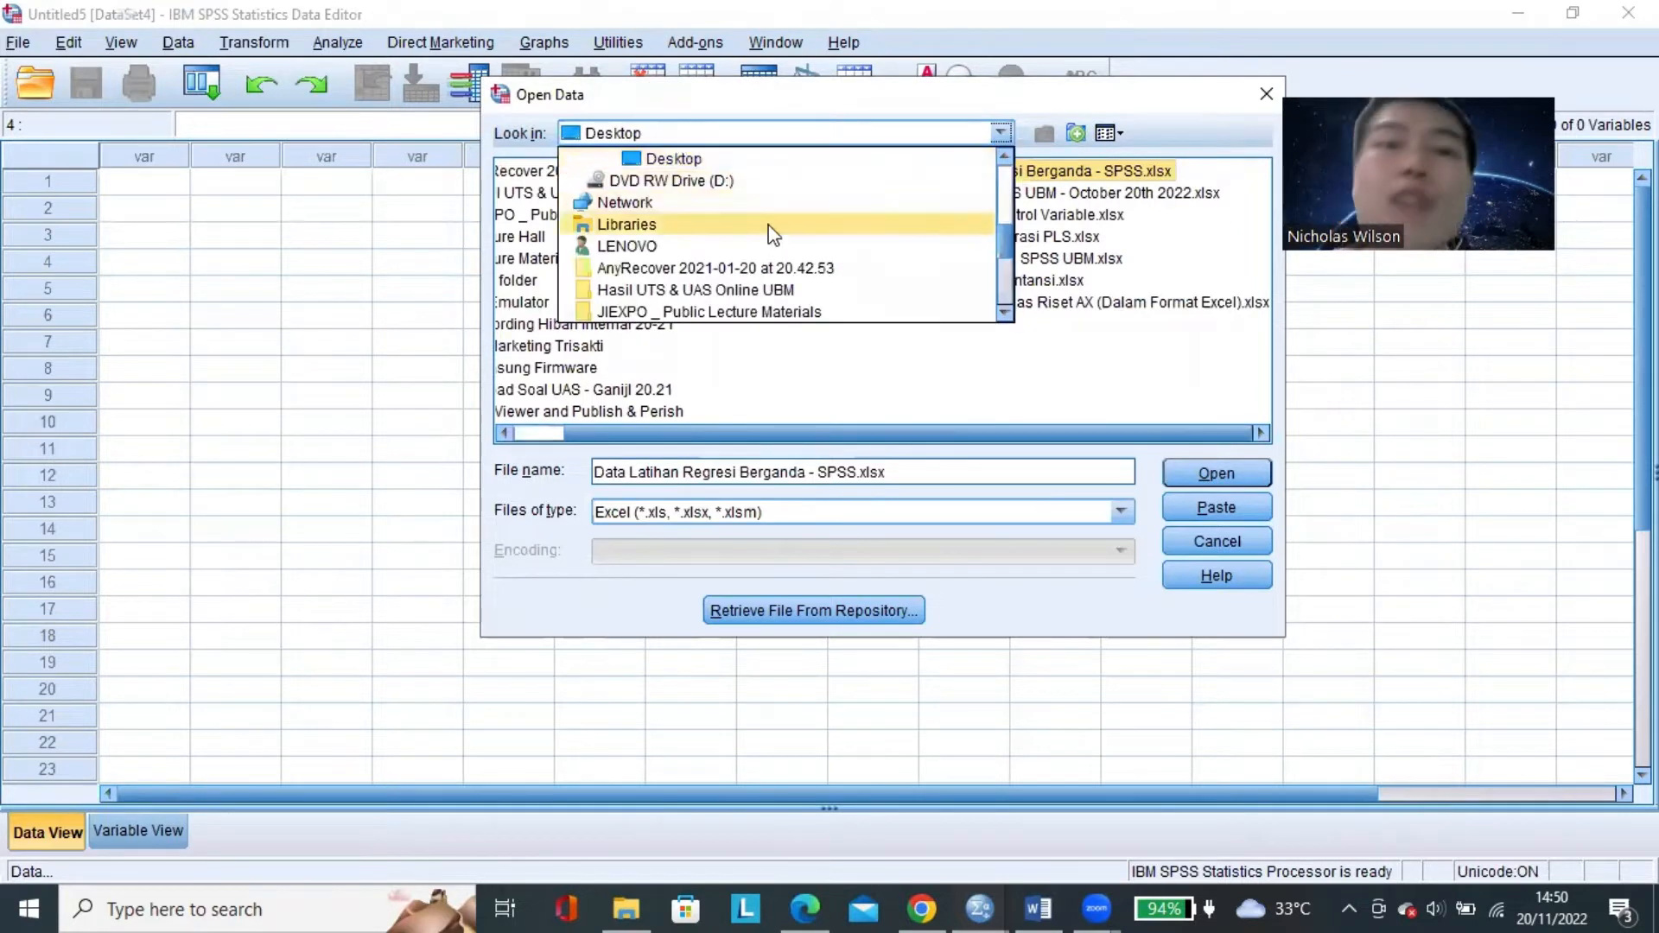
scroll(775, 241, "up", 2)
scroll(775, 241, "up", 2)
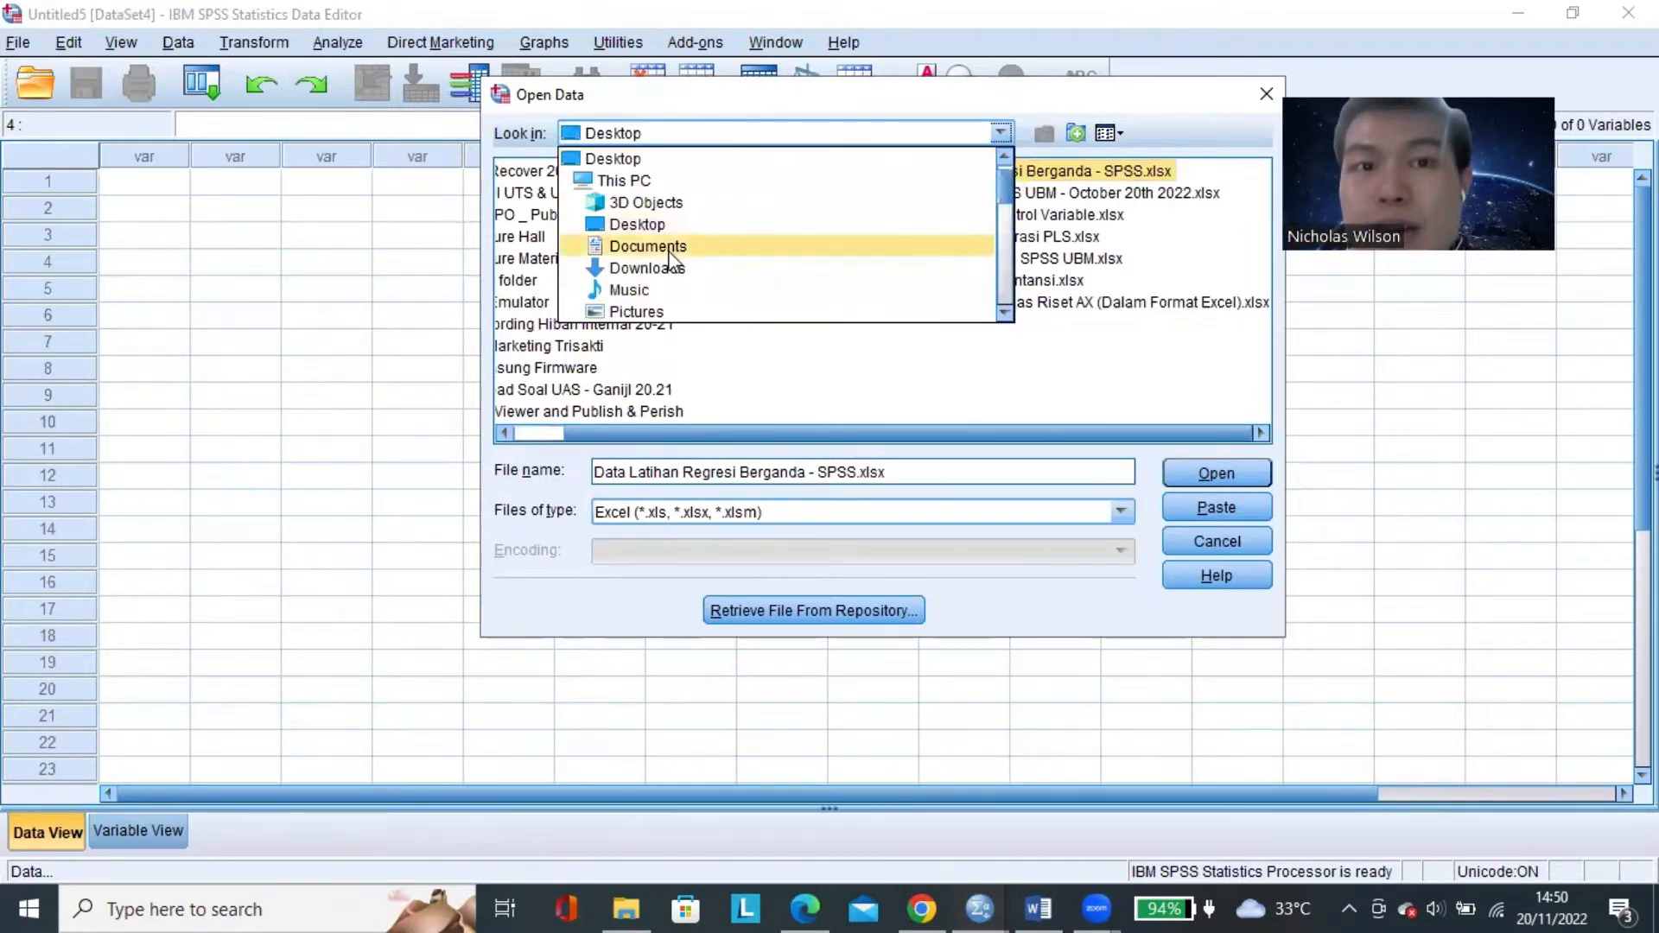
left_click(730, 158)
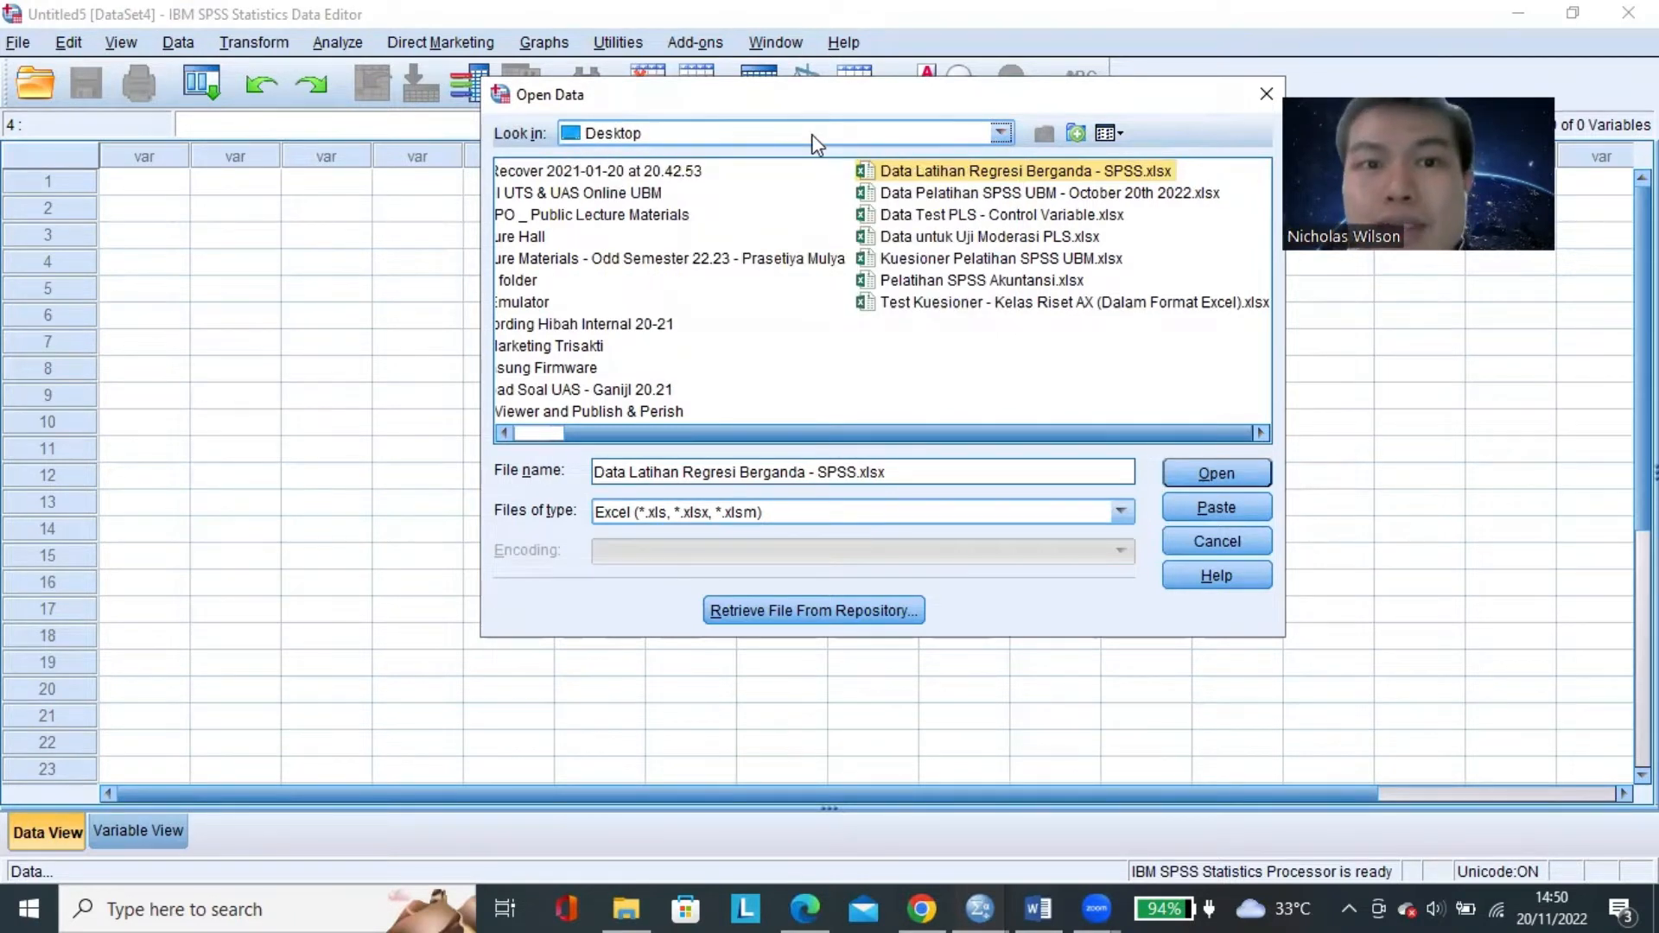
Open Data Latihan Regresi Berganda - SPSS.xlsx with variable names read from the first row, and select the first CE1 value.
left_click(1157, 193)
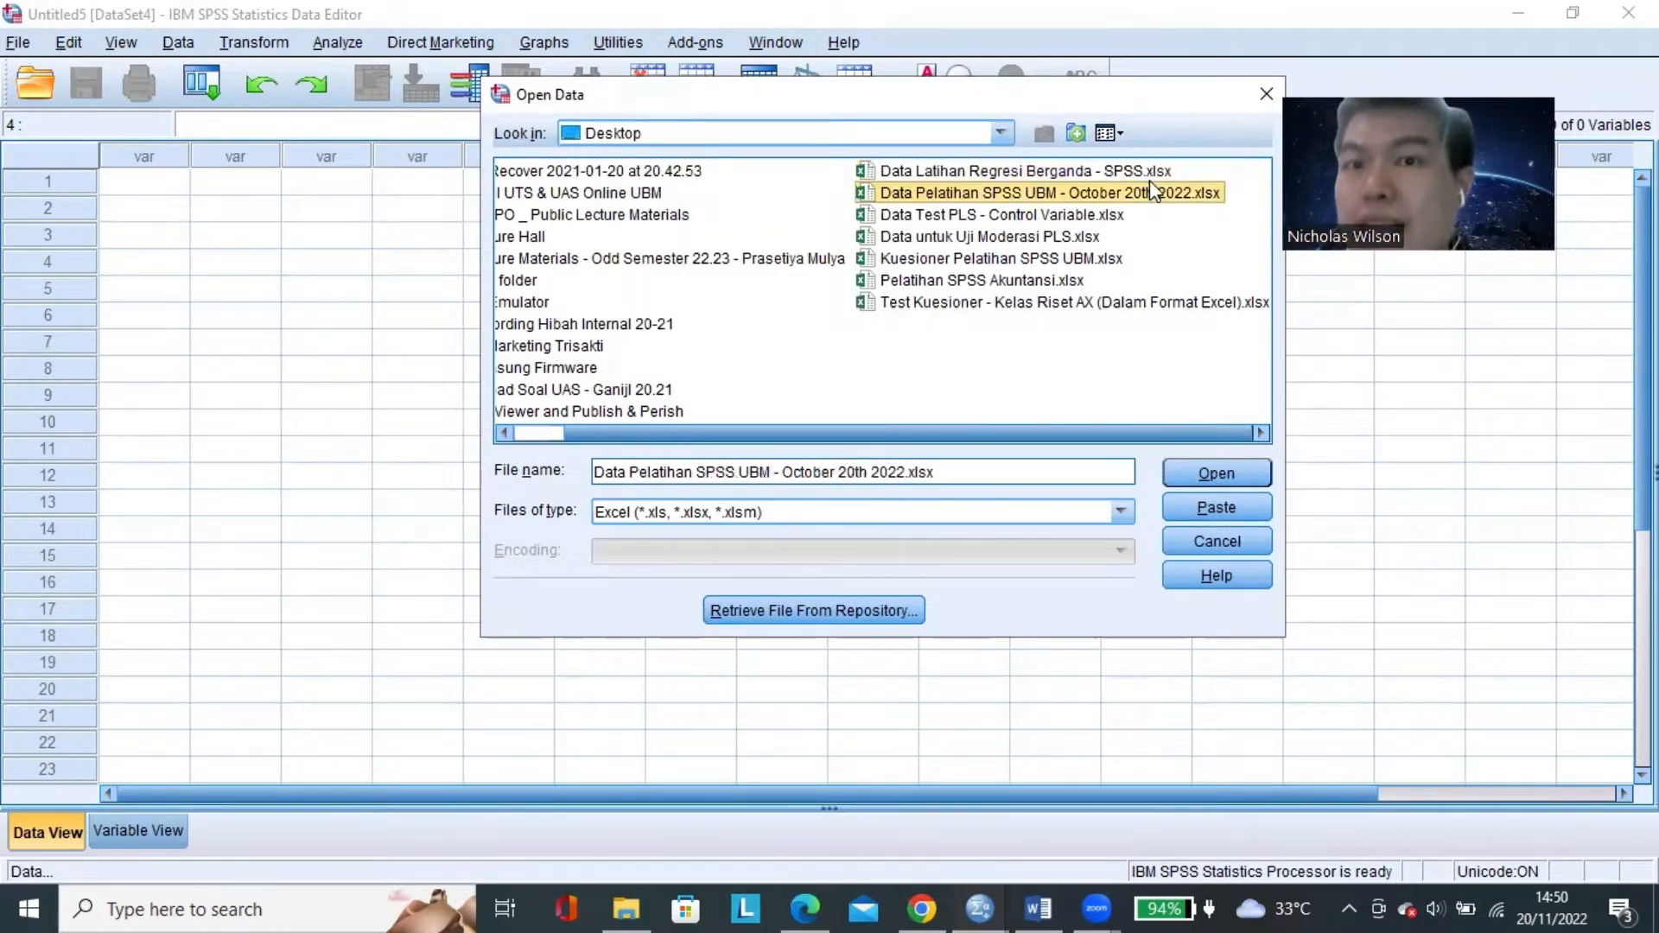
left_click(1135, 168)
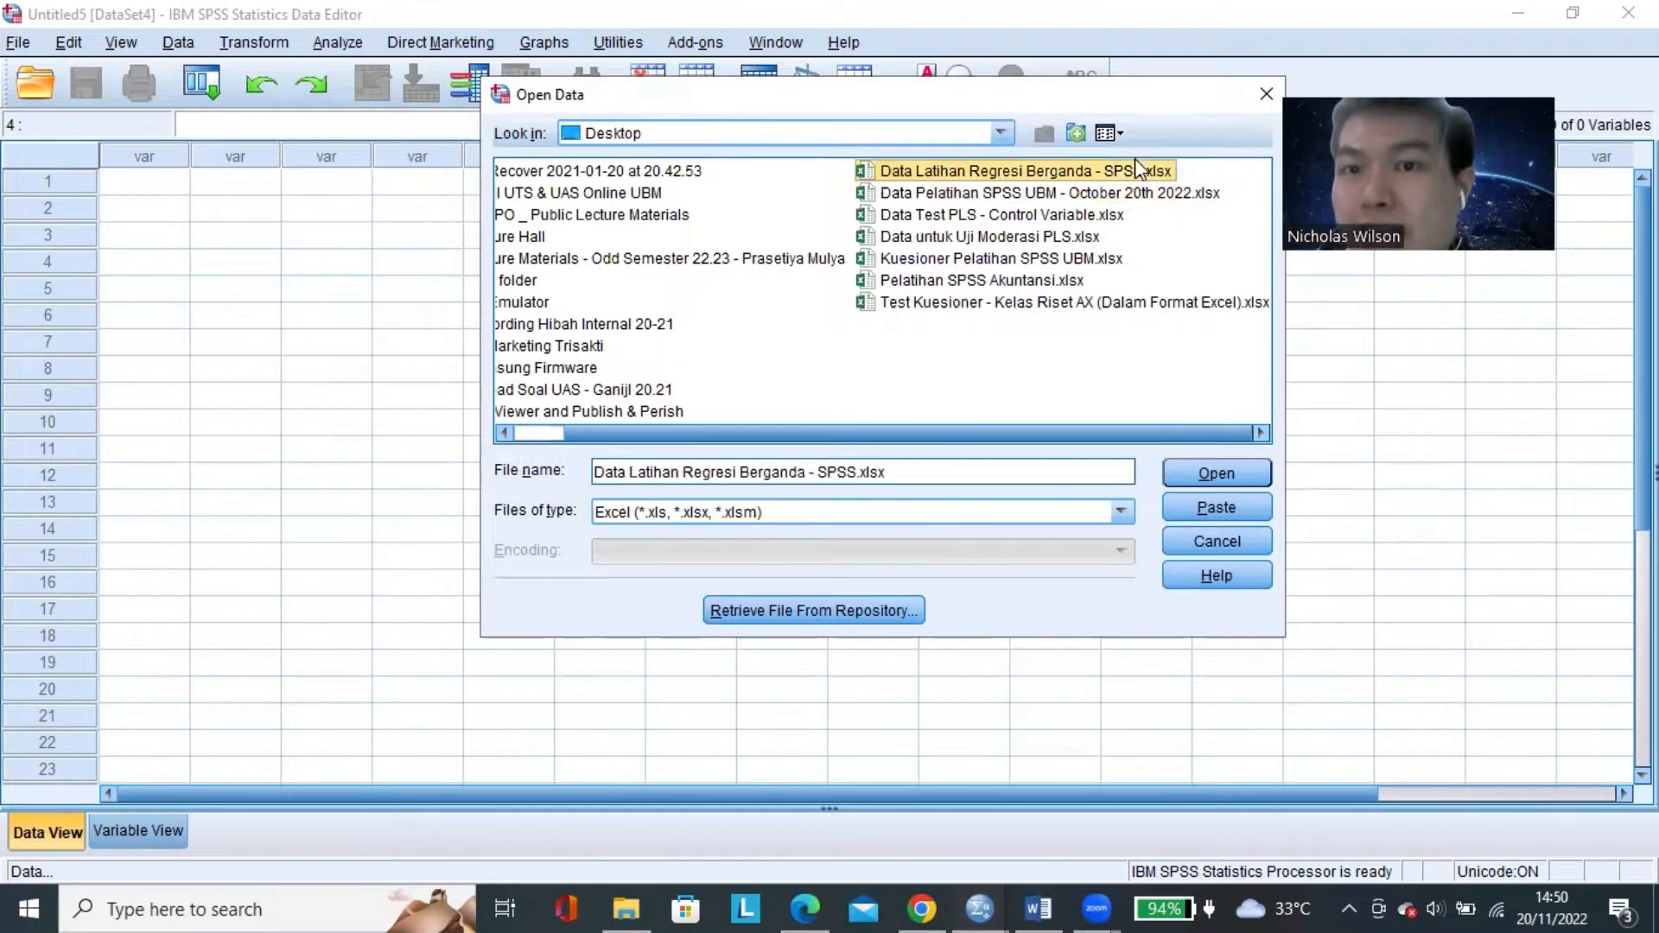
left_click(1049, 173)
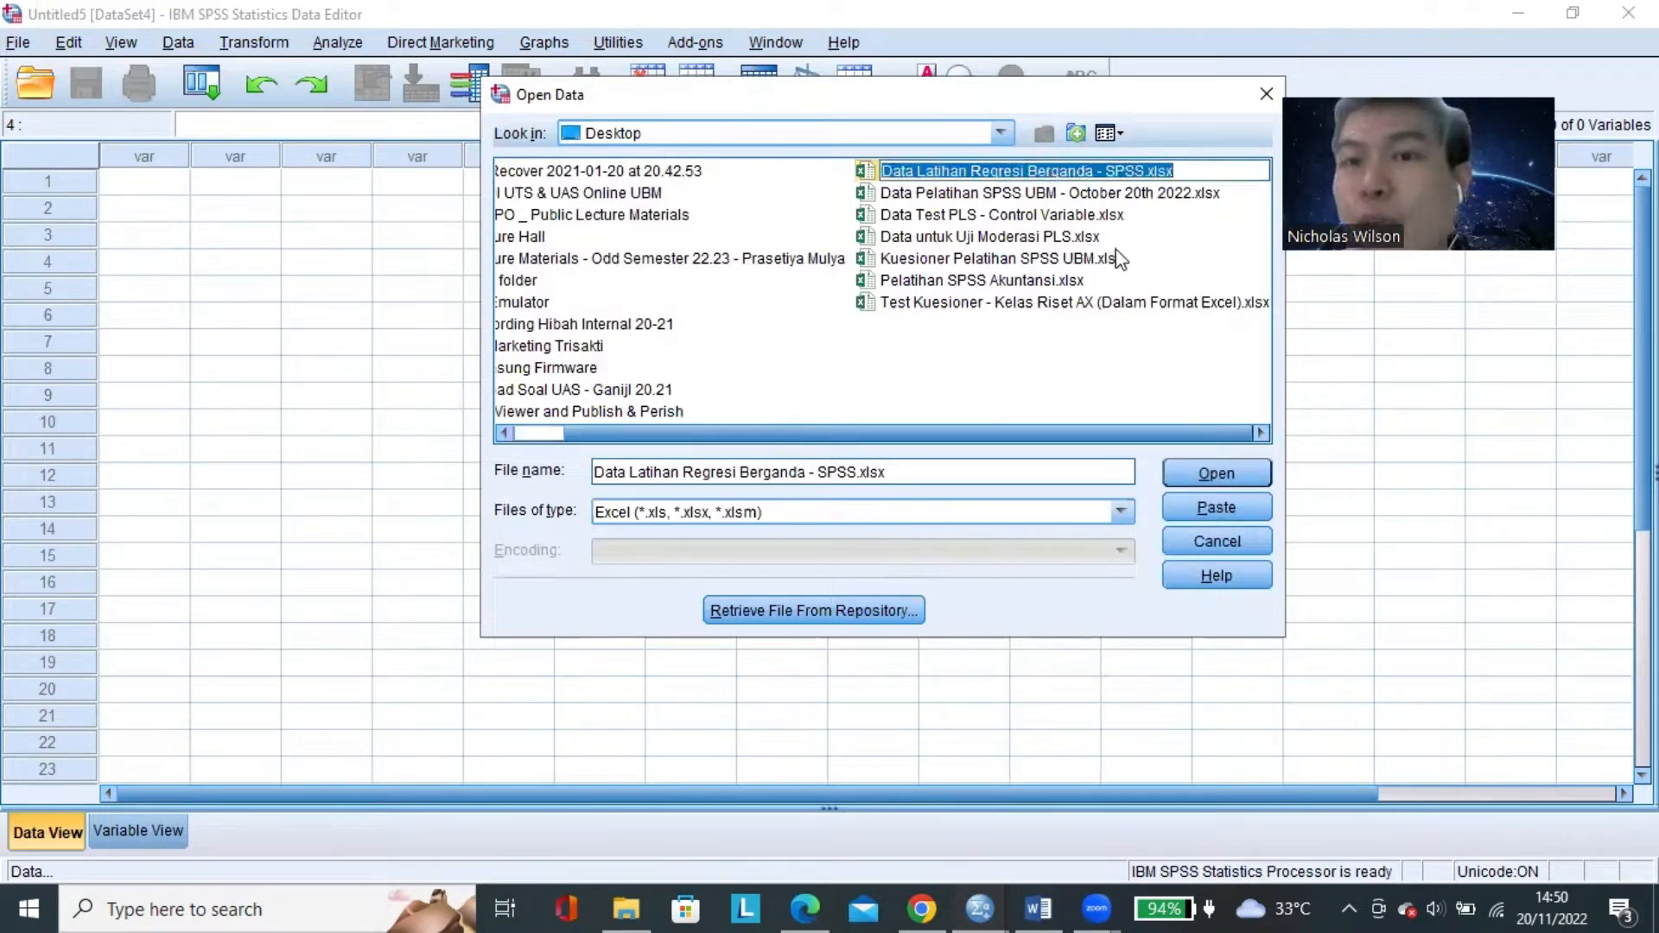
left_click(1107, 193)
left_click(1088, 170)
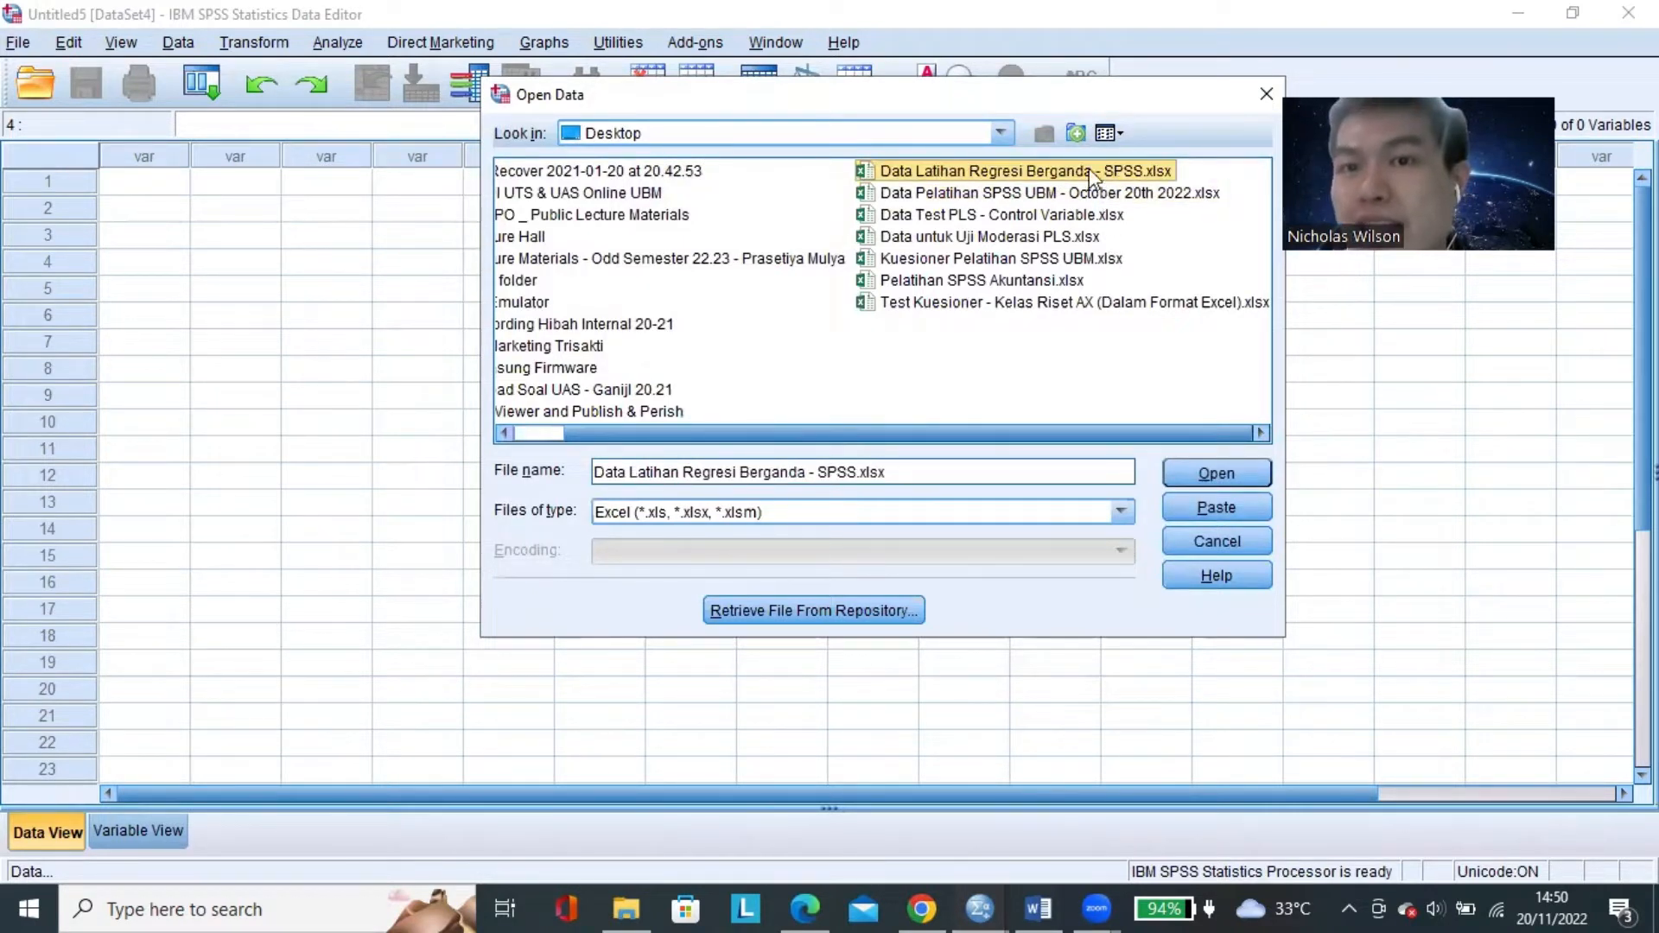
left_click(1233, 481)
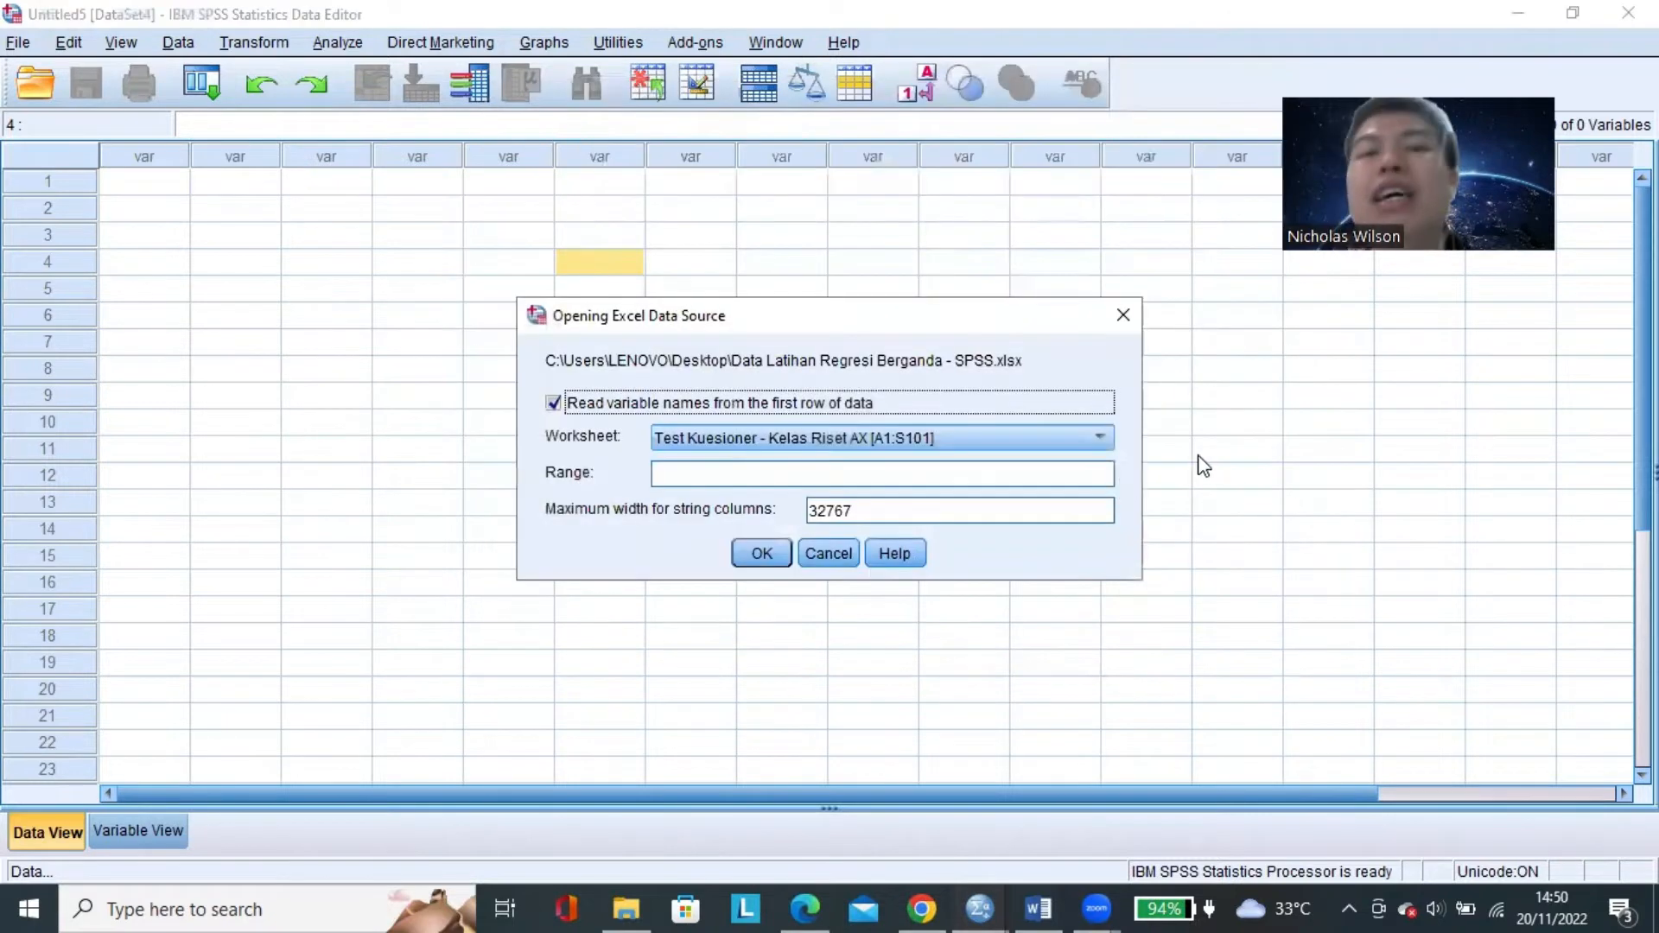
left_click(759, 552)
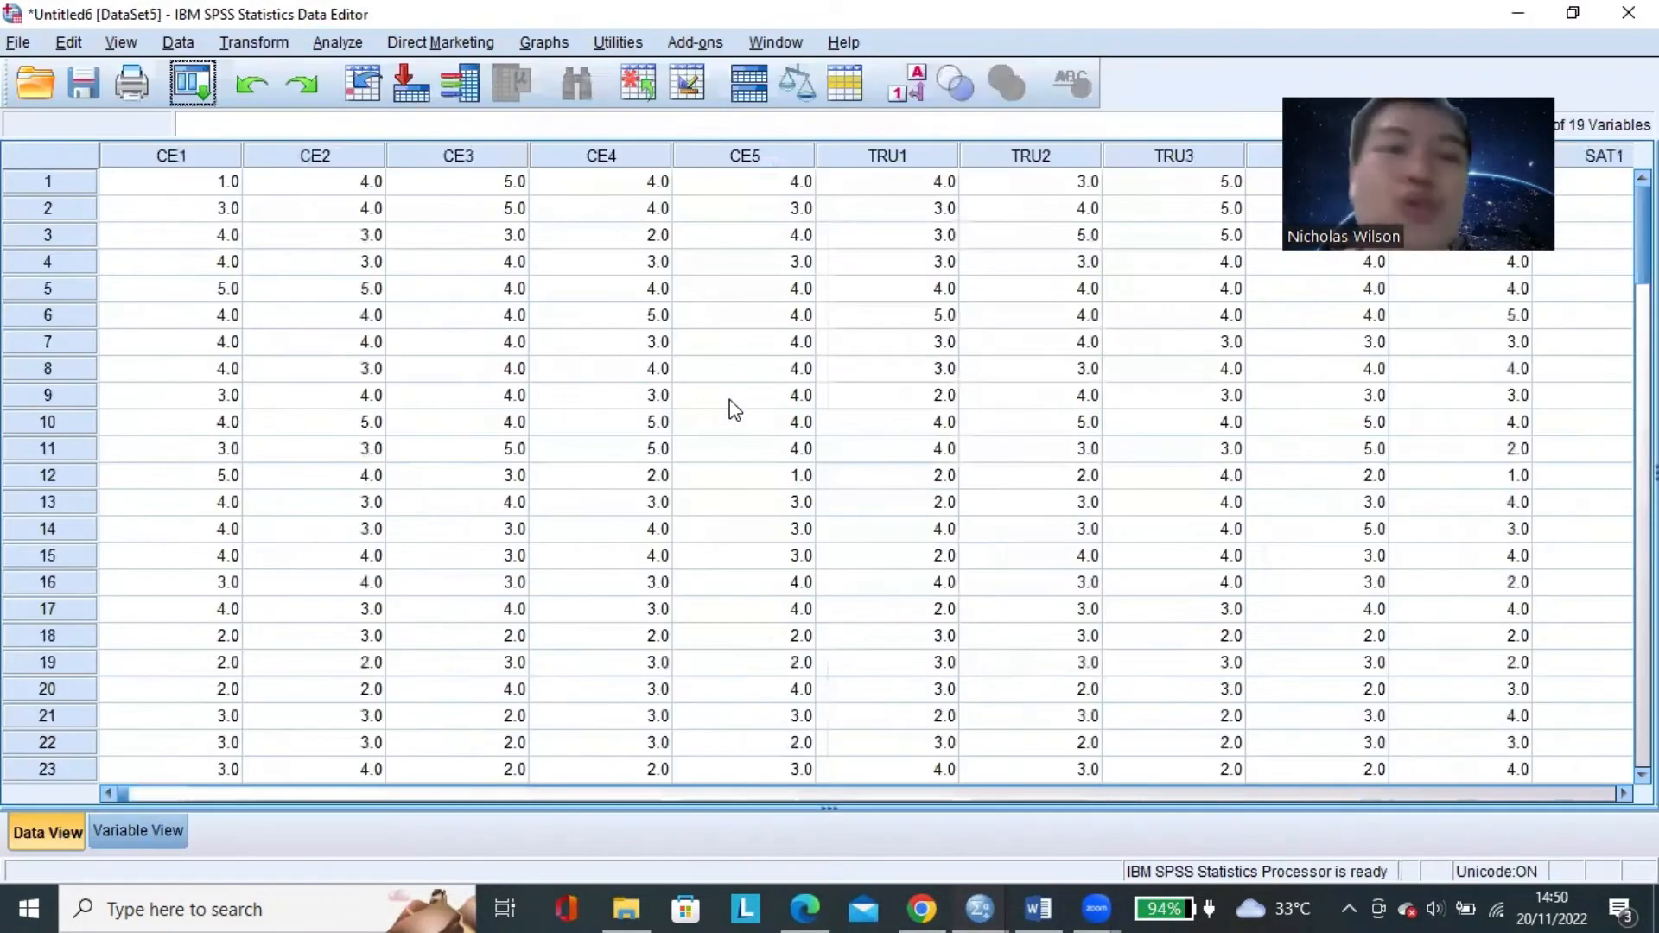
left_click(718, 399)
left_click(218, 185)
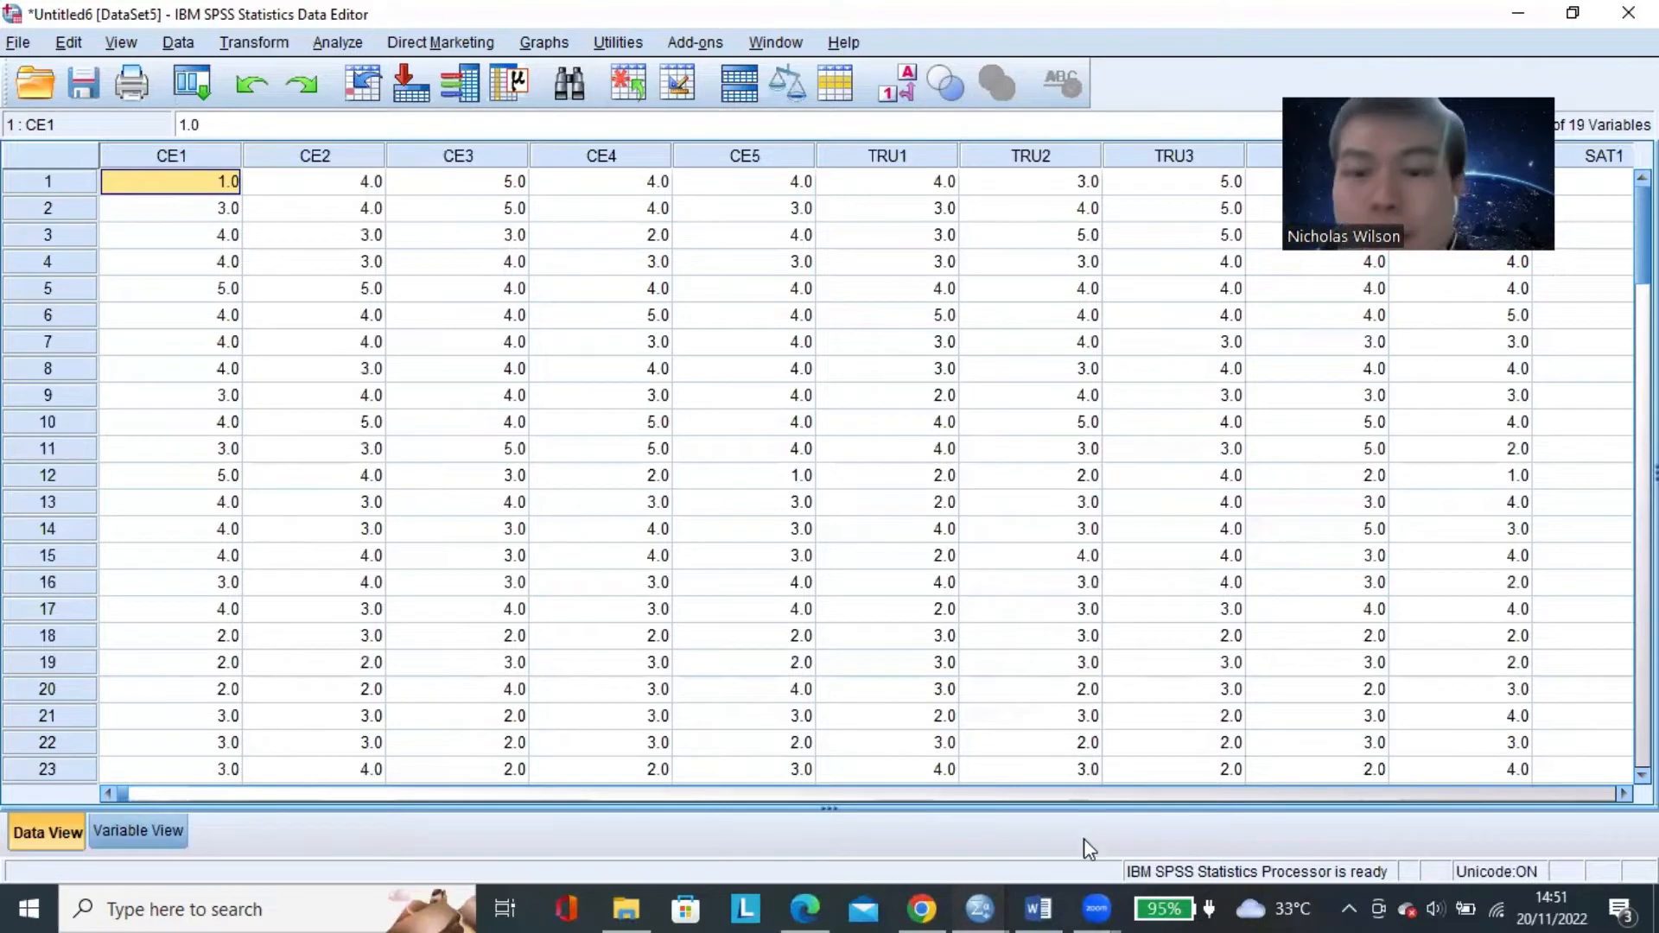
Switch to the Word document on multiple regression steps and review its title and LANGKAH PERTAMA section at 120% zoom.
left_click(1037, 909)
scroll(1604, 850, "down", 1)
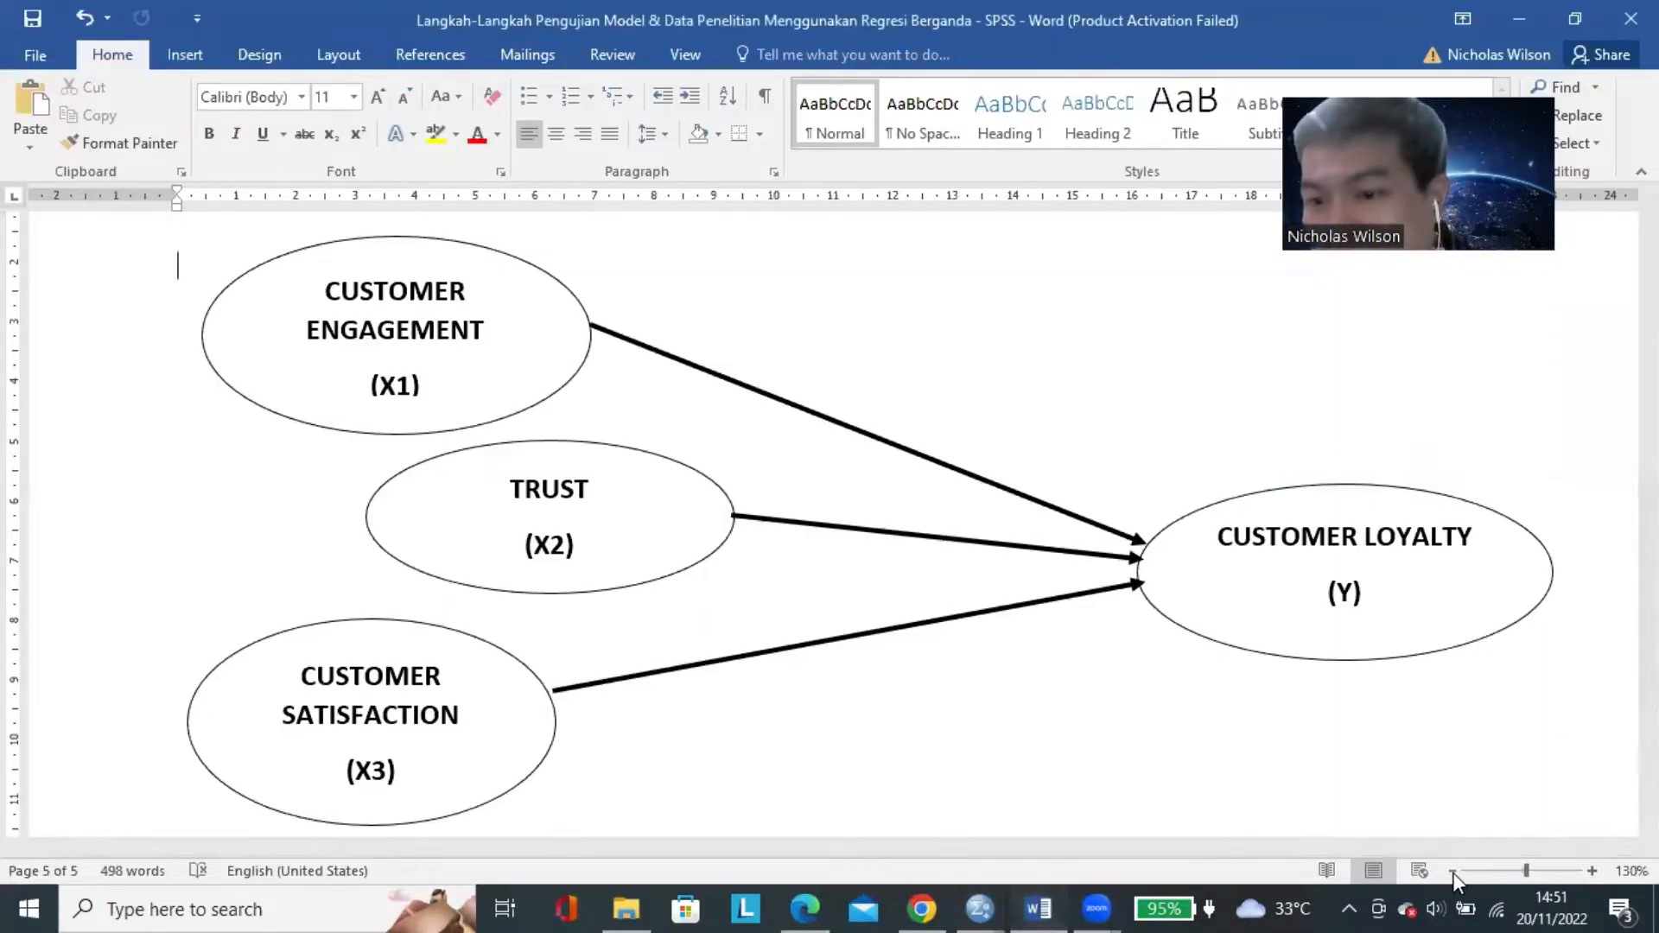
scroll(1390, 797, "up", 10)
left_click_drag(1649, 563, 1648, 237)
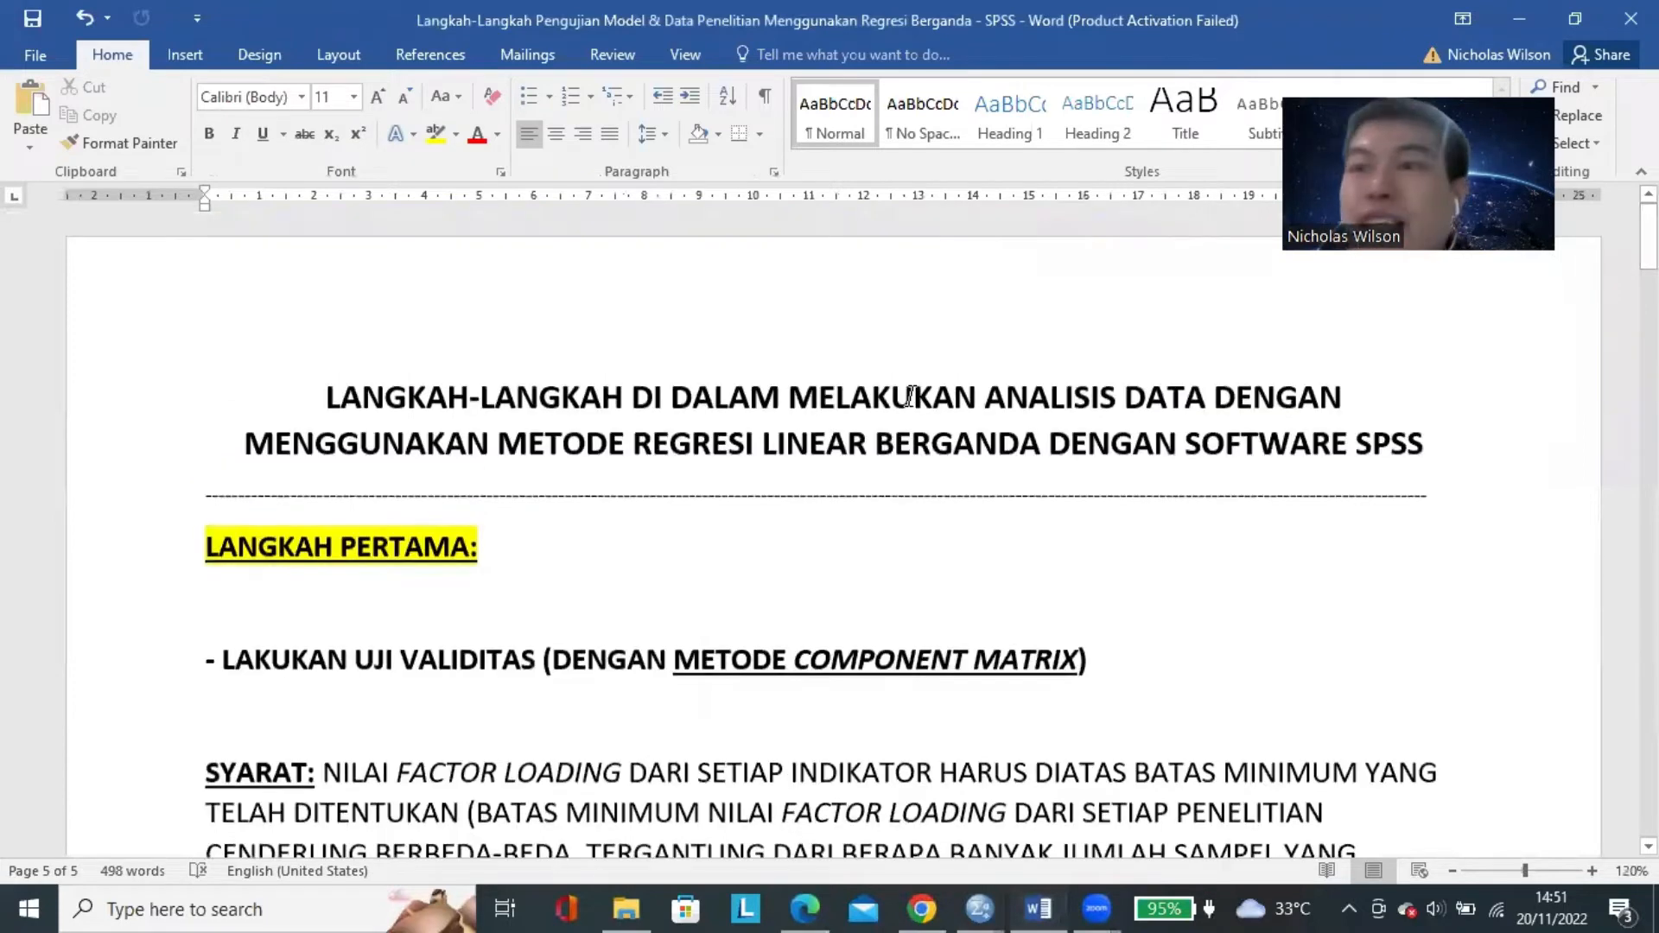
scroll(906, 406, "down", 3)
scroll(902, 409, "up", 1)
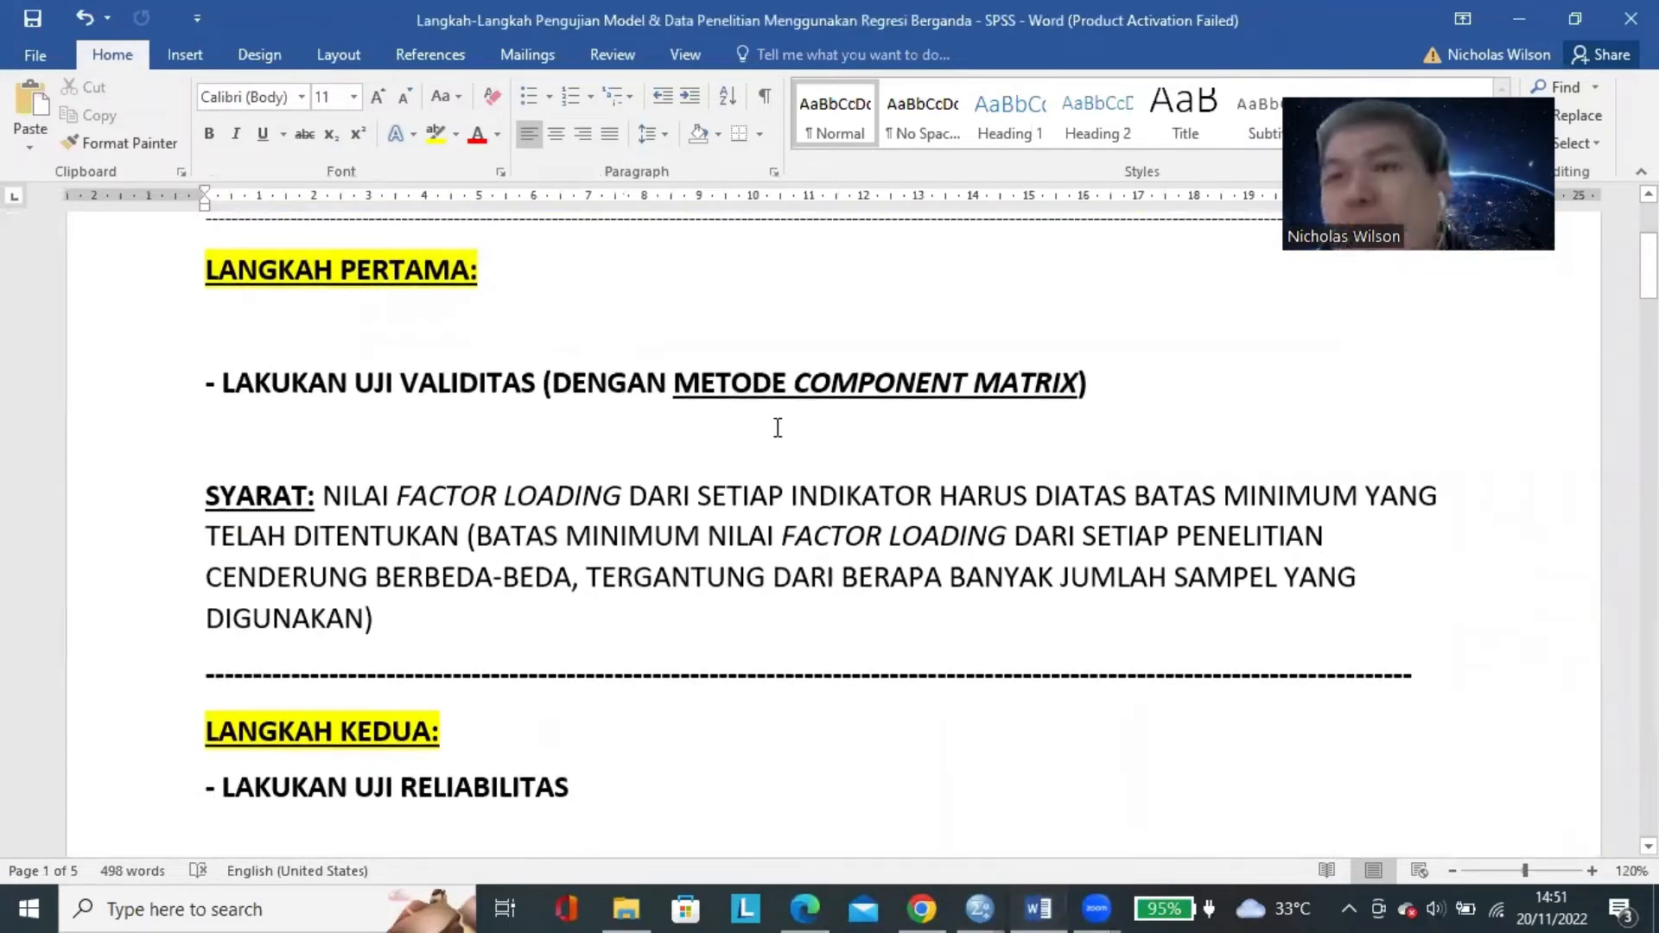
left_click(462, 277)
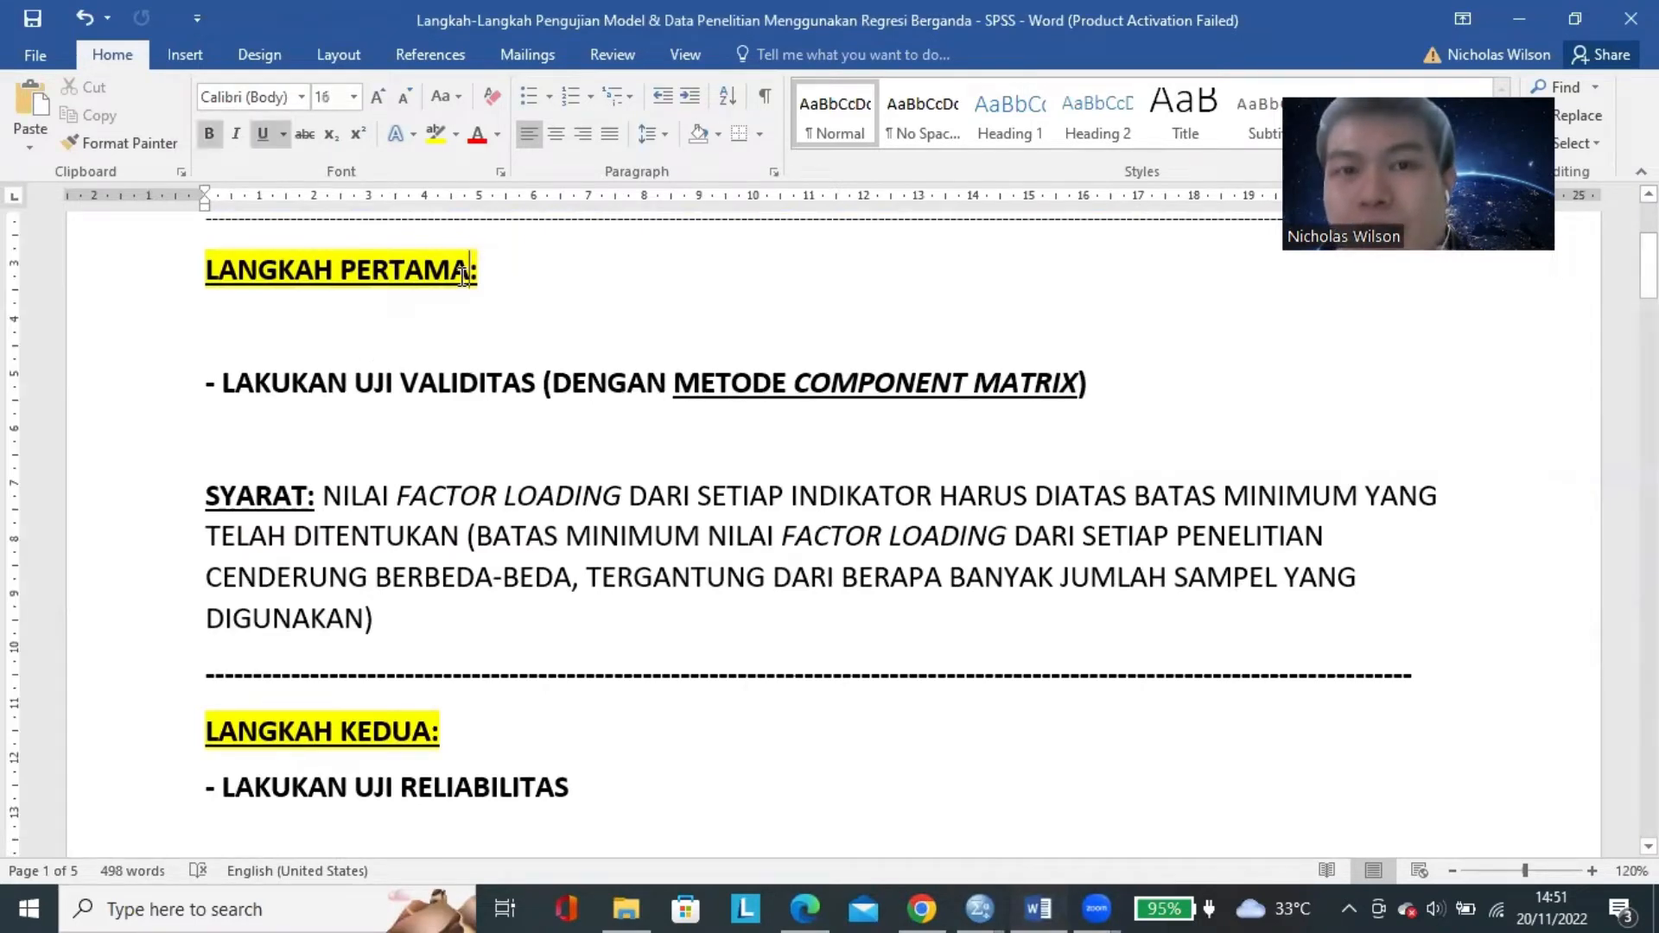
scroll(1007, 313, "up", 3)
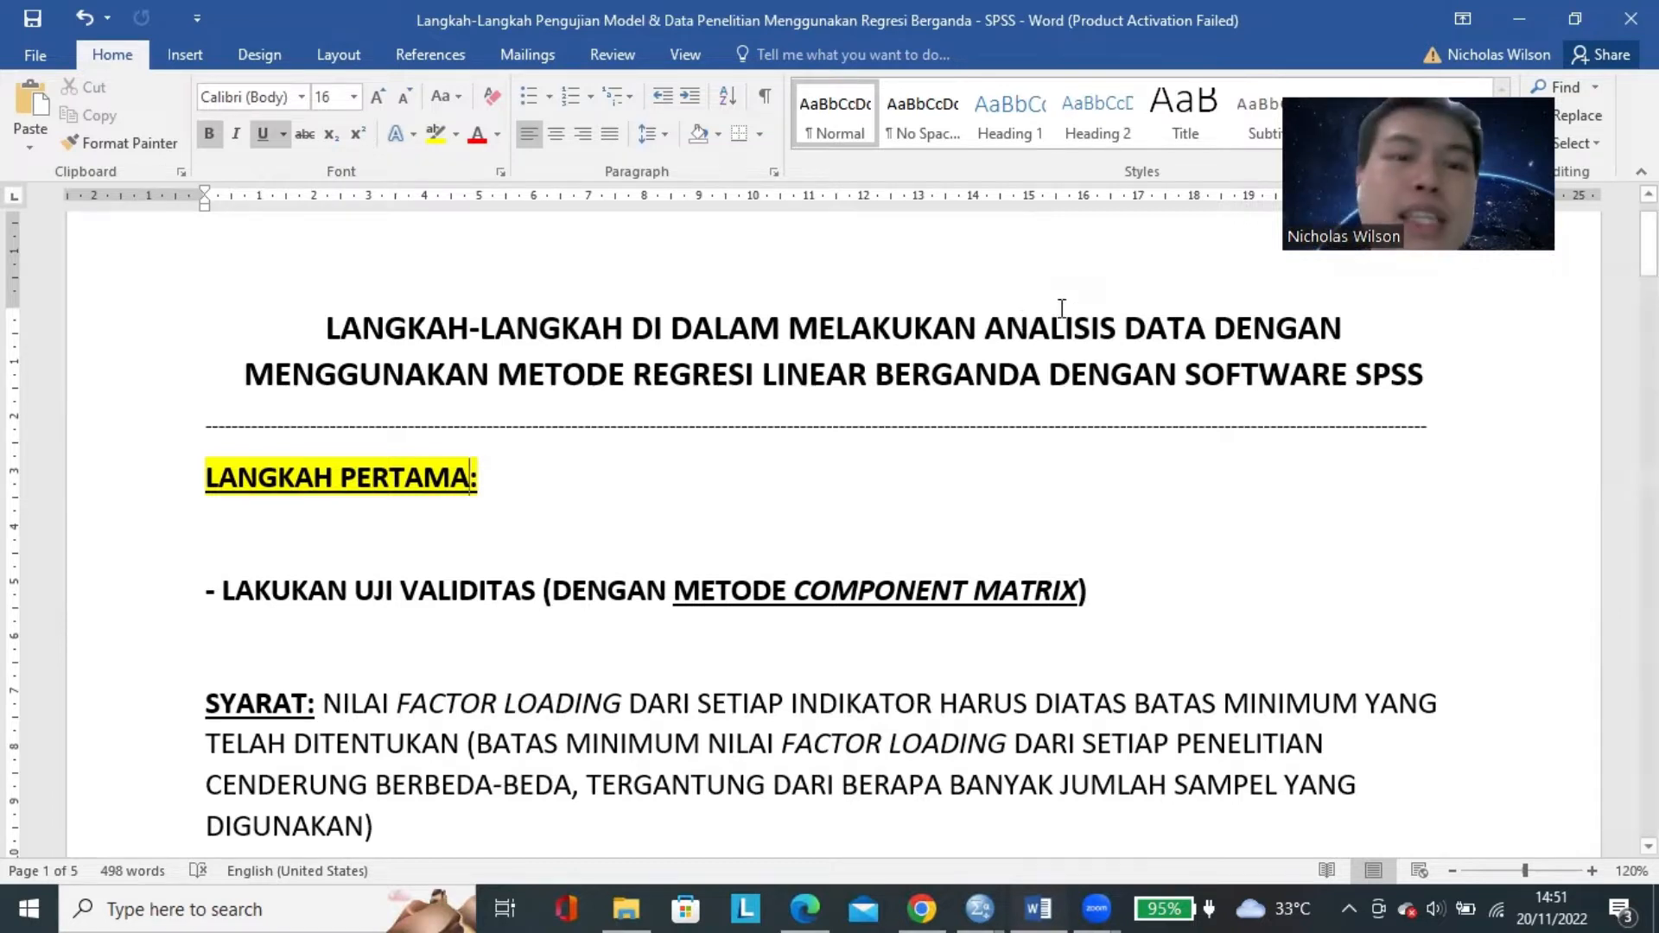
Read the first two analysis steps, marking the words UJI VALIDITAS and UJI RELIABILITAS.
scroll(954, 311, "down", 3)
left_click_drag(380, 382, 540, 383)
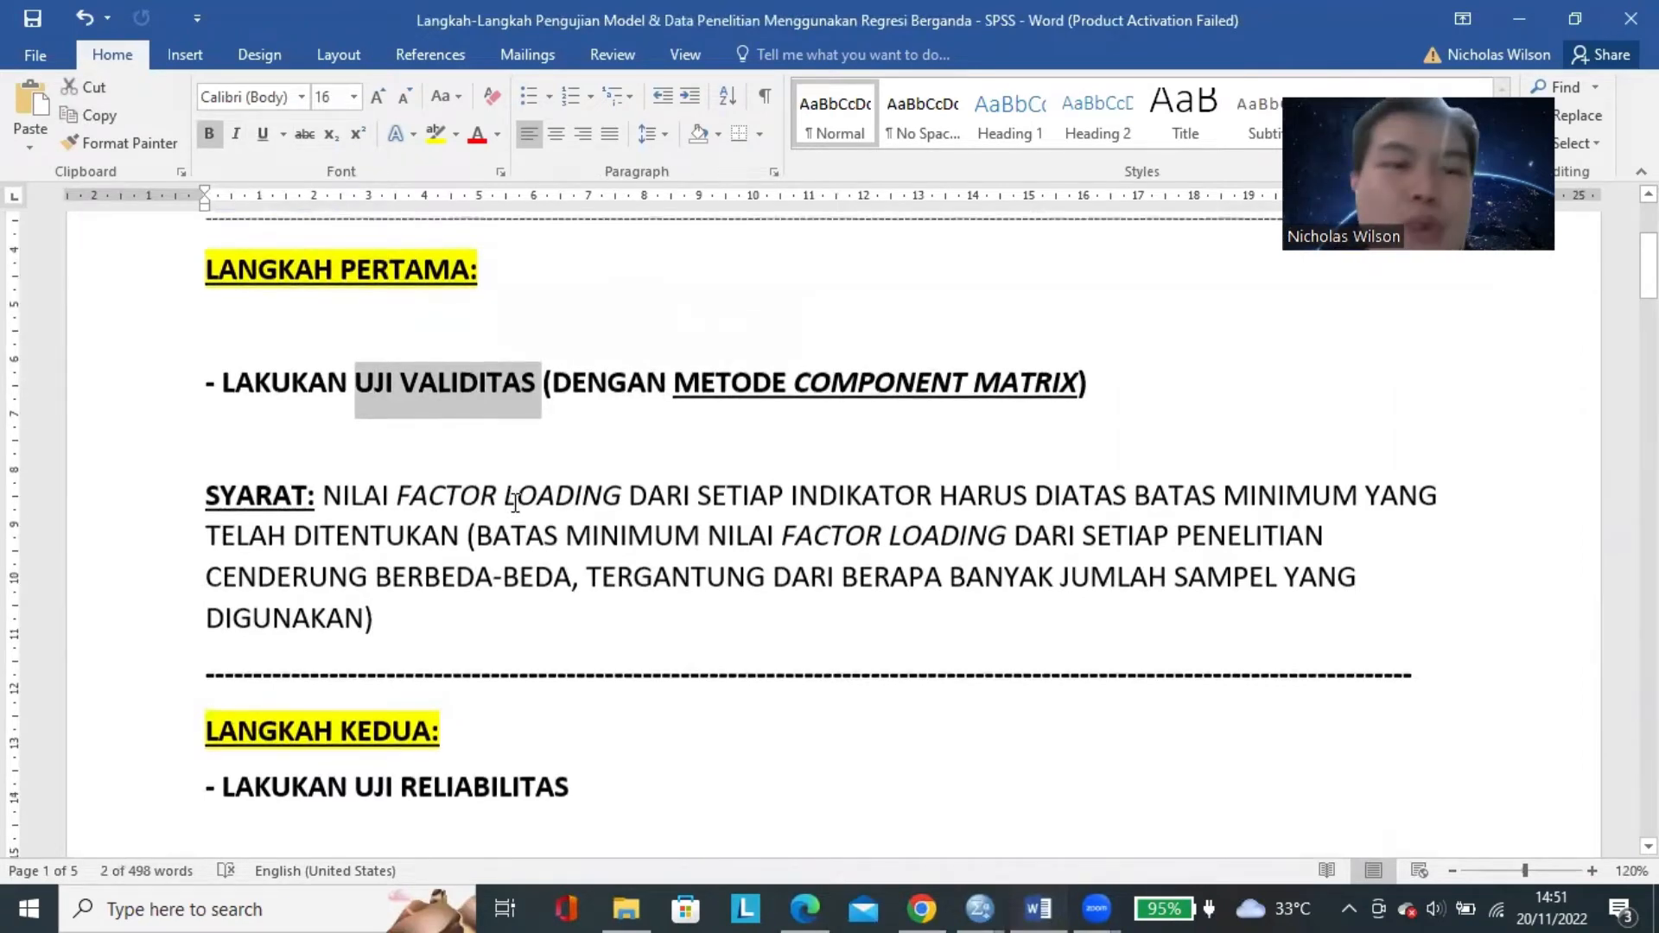
scroll(484, 536, "down", 3)
left_click_drag(358, 579, 510, 585)
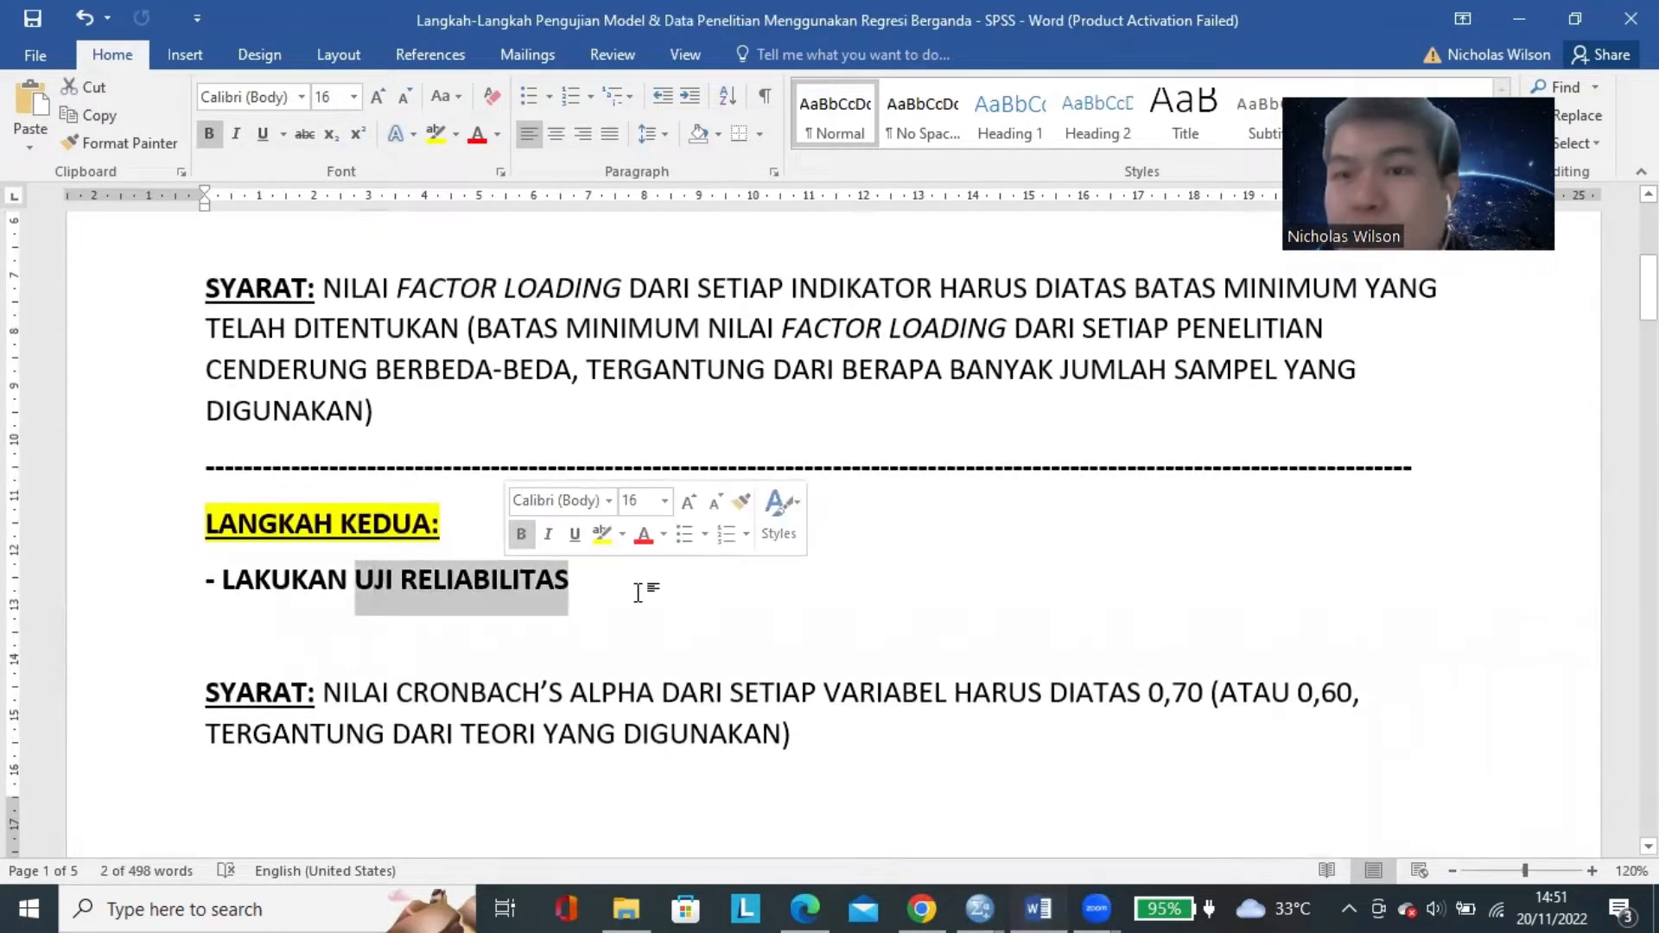
Examine the classical assumption tests under LANGKAH KETIGA, marking UJI AUTOKORELASI and the list items A to C.
scroll(607, 556, "down", 12)
scroll(539, 464, "down", 1)
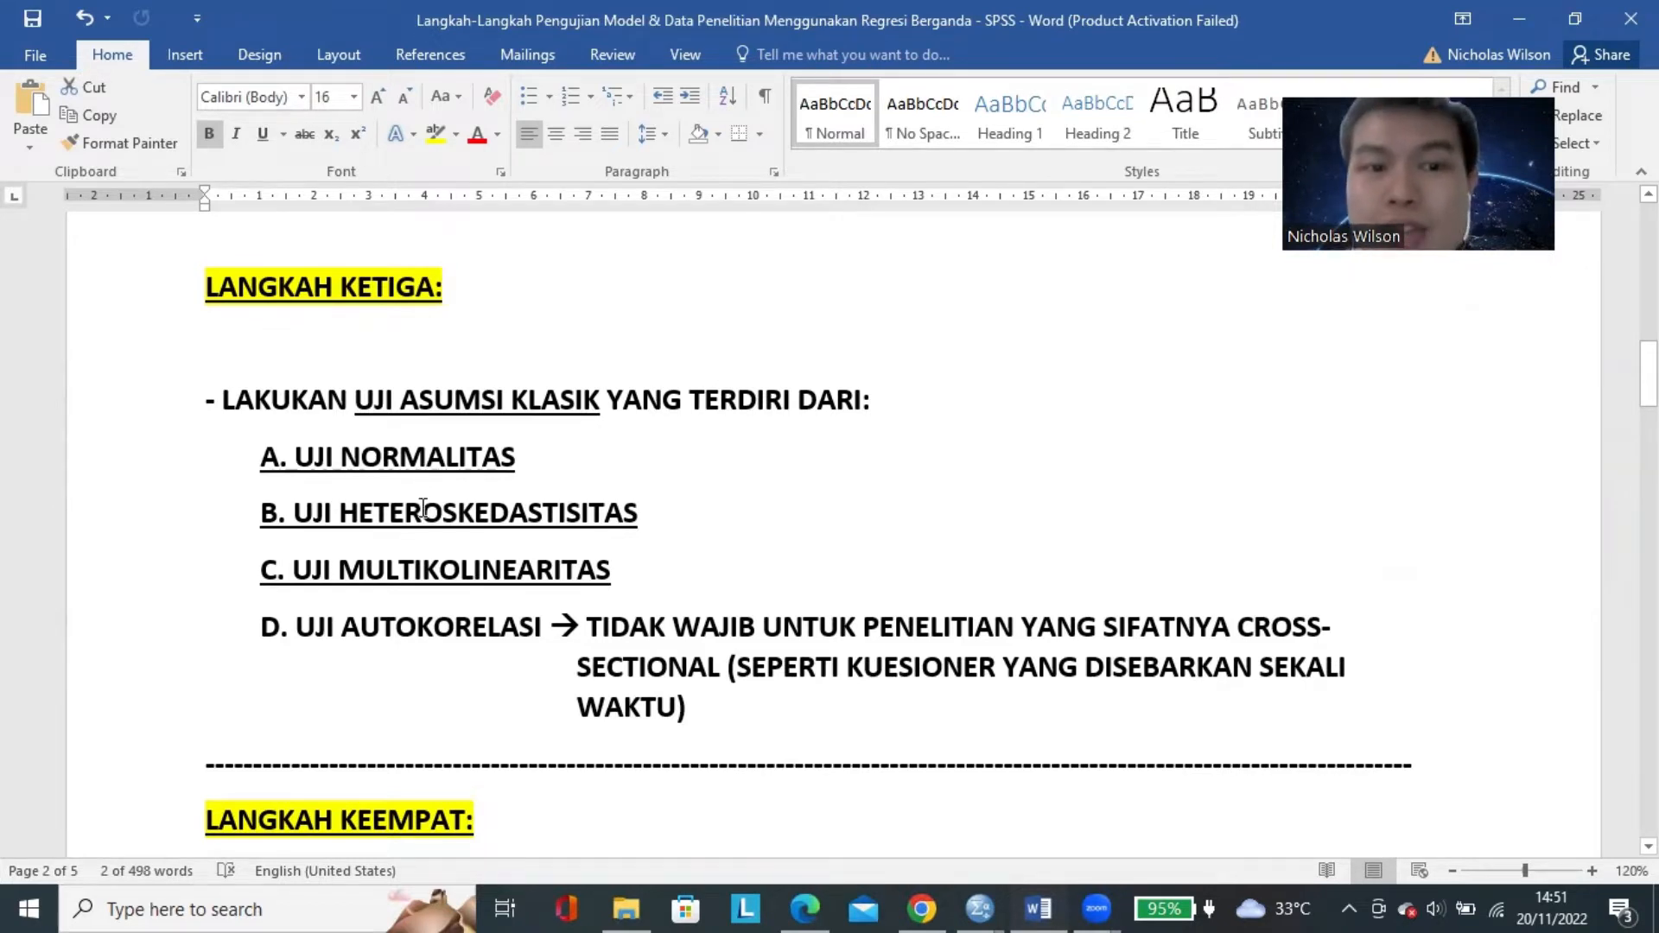
double_click(386, 630)
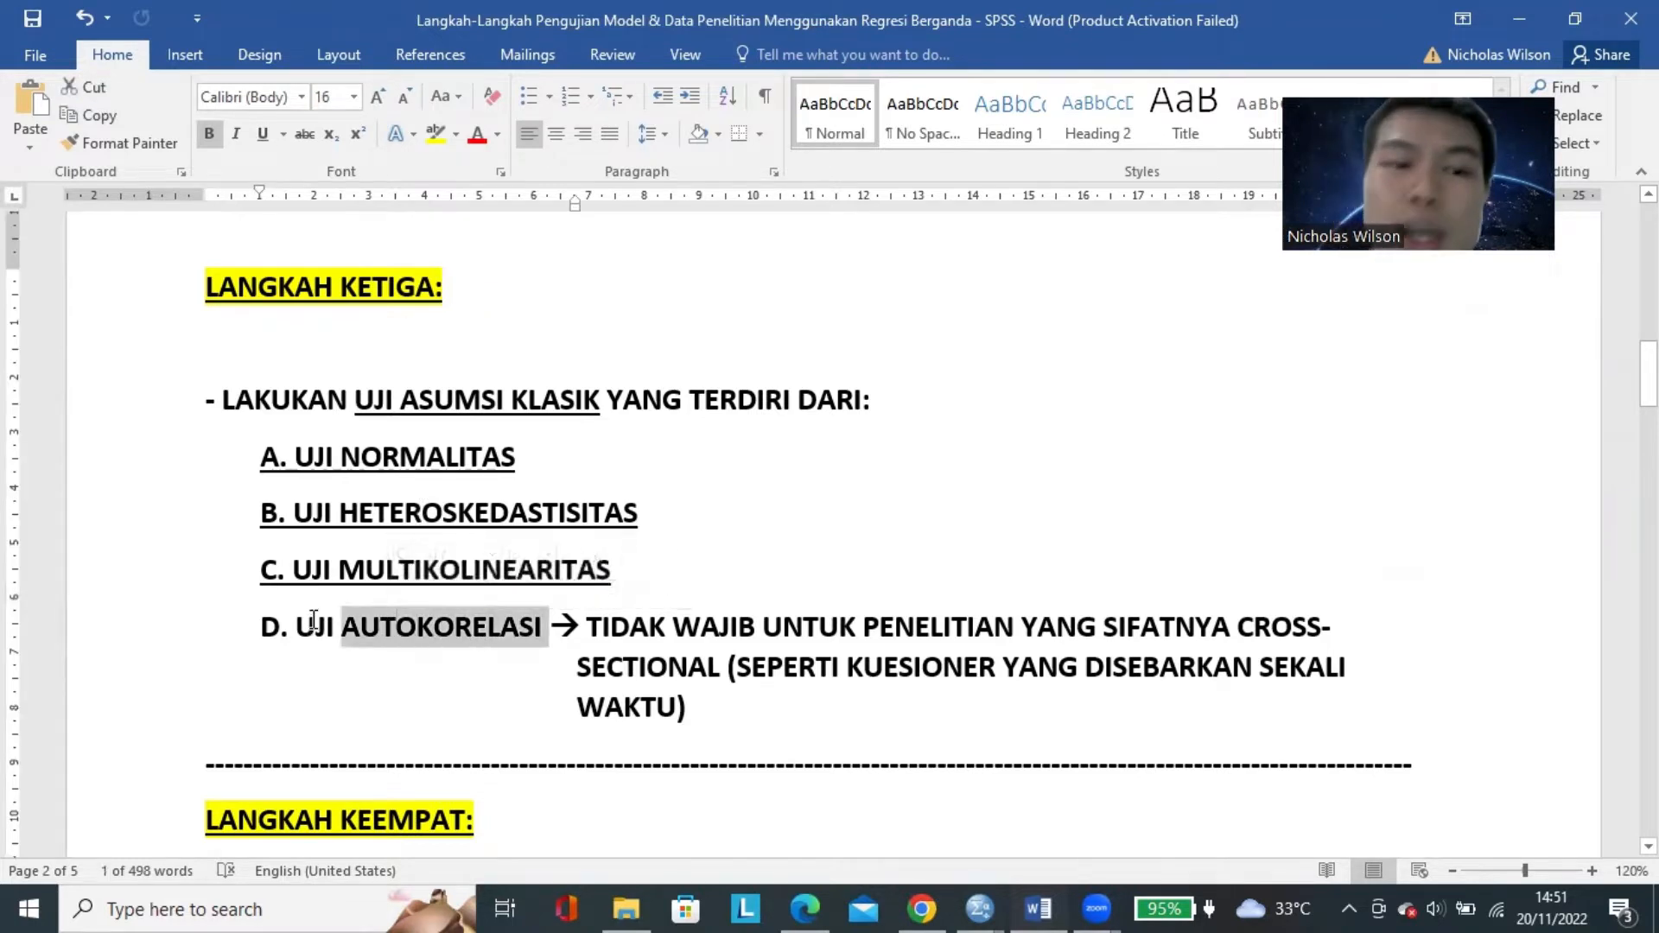
left_click_drag(311, 626, 541, 629)
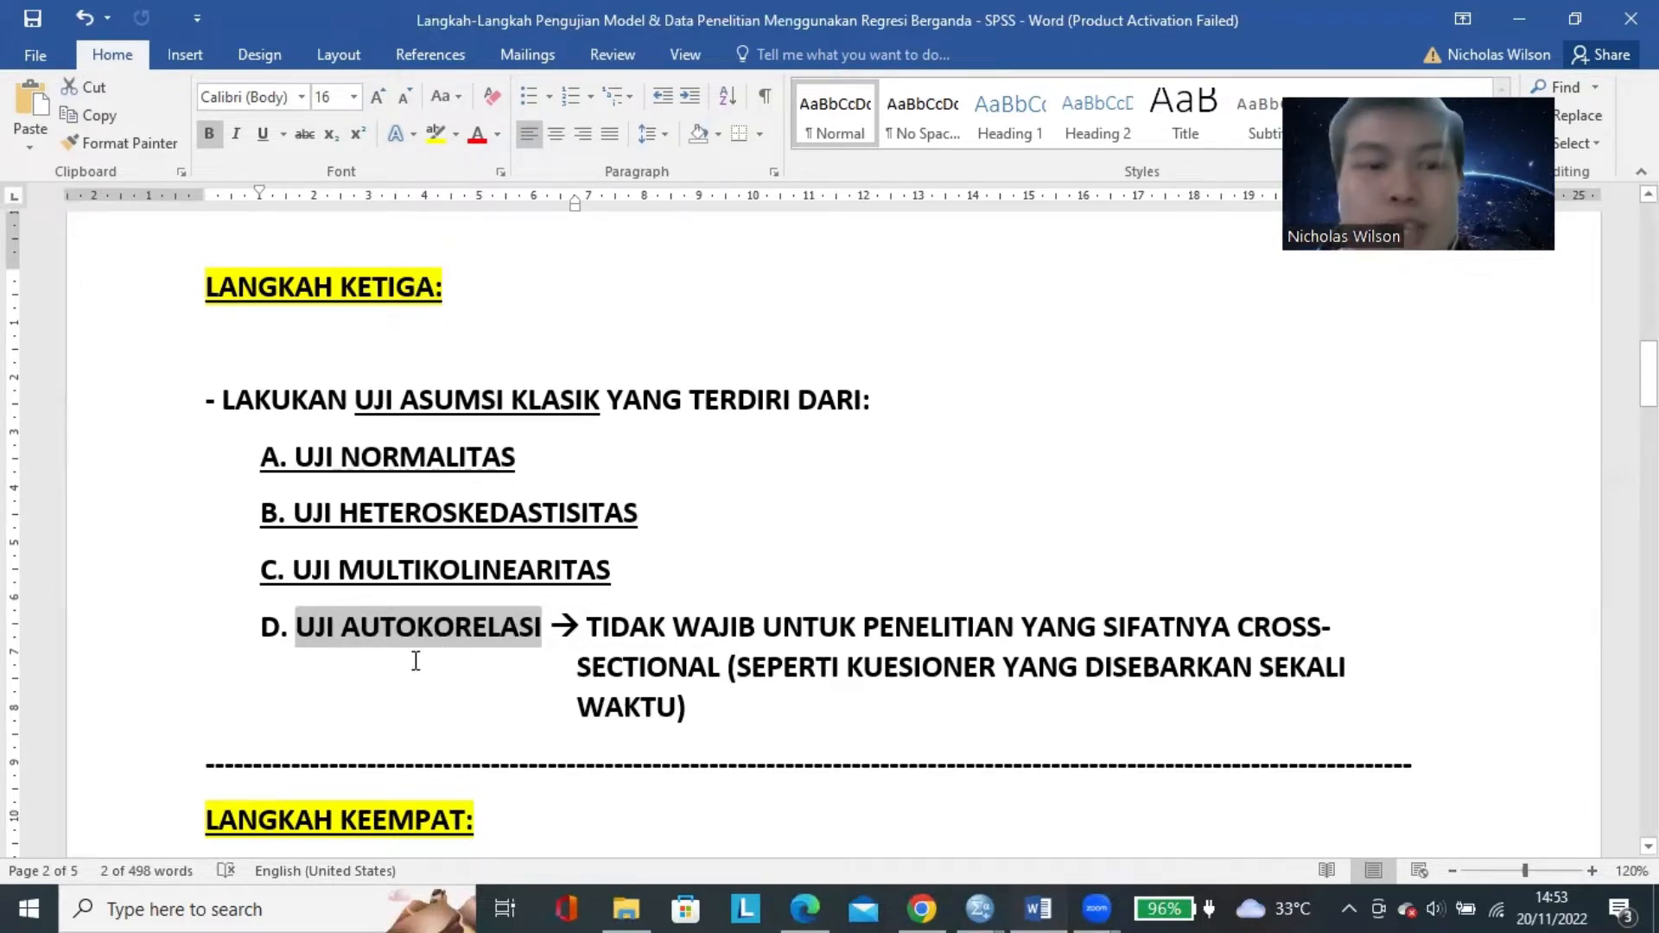
left_click_drag(296, 628, 542, 635)
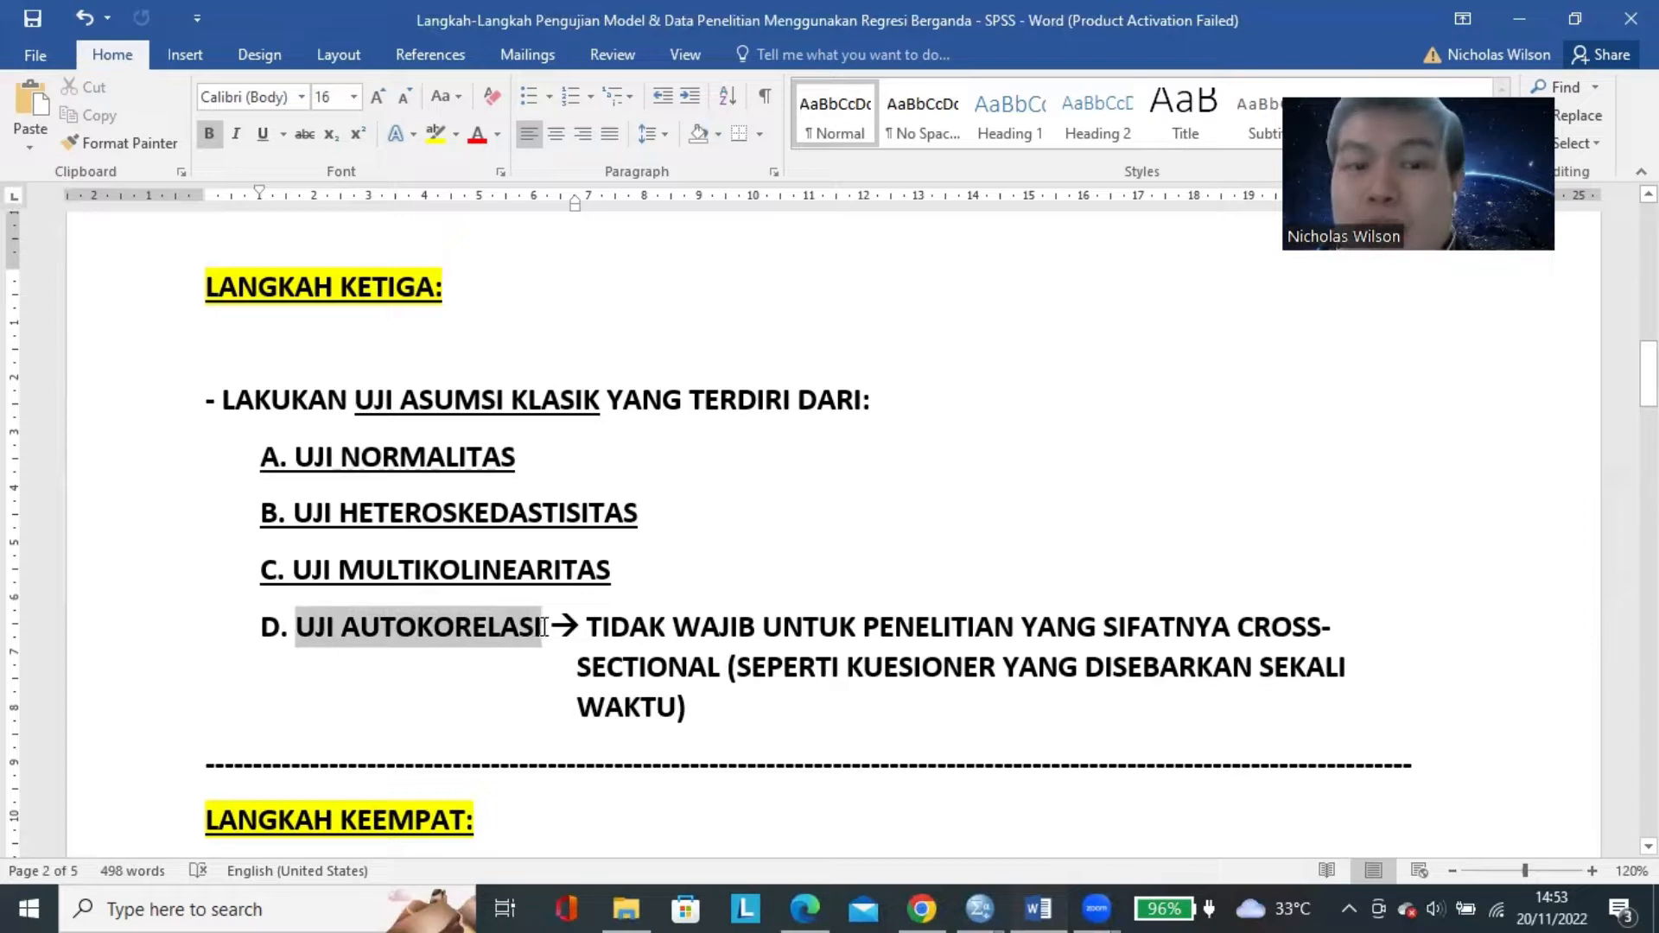
left_click(656, 509)
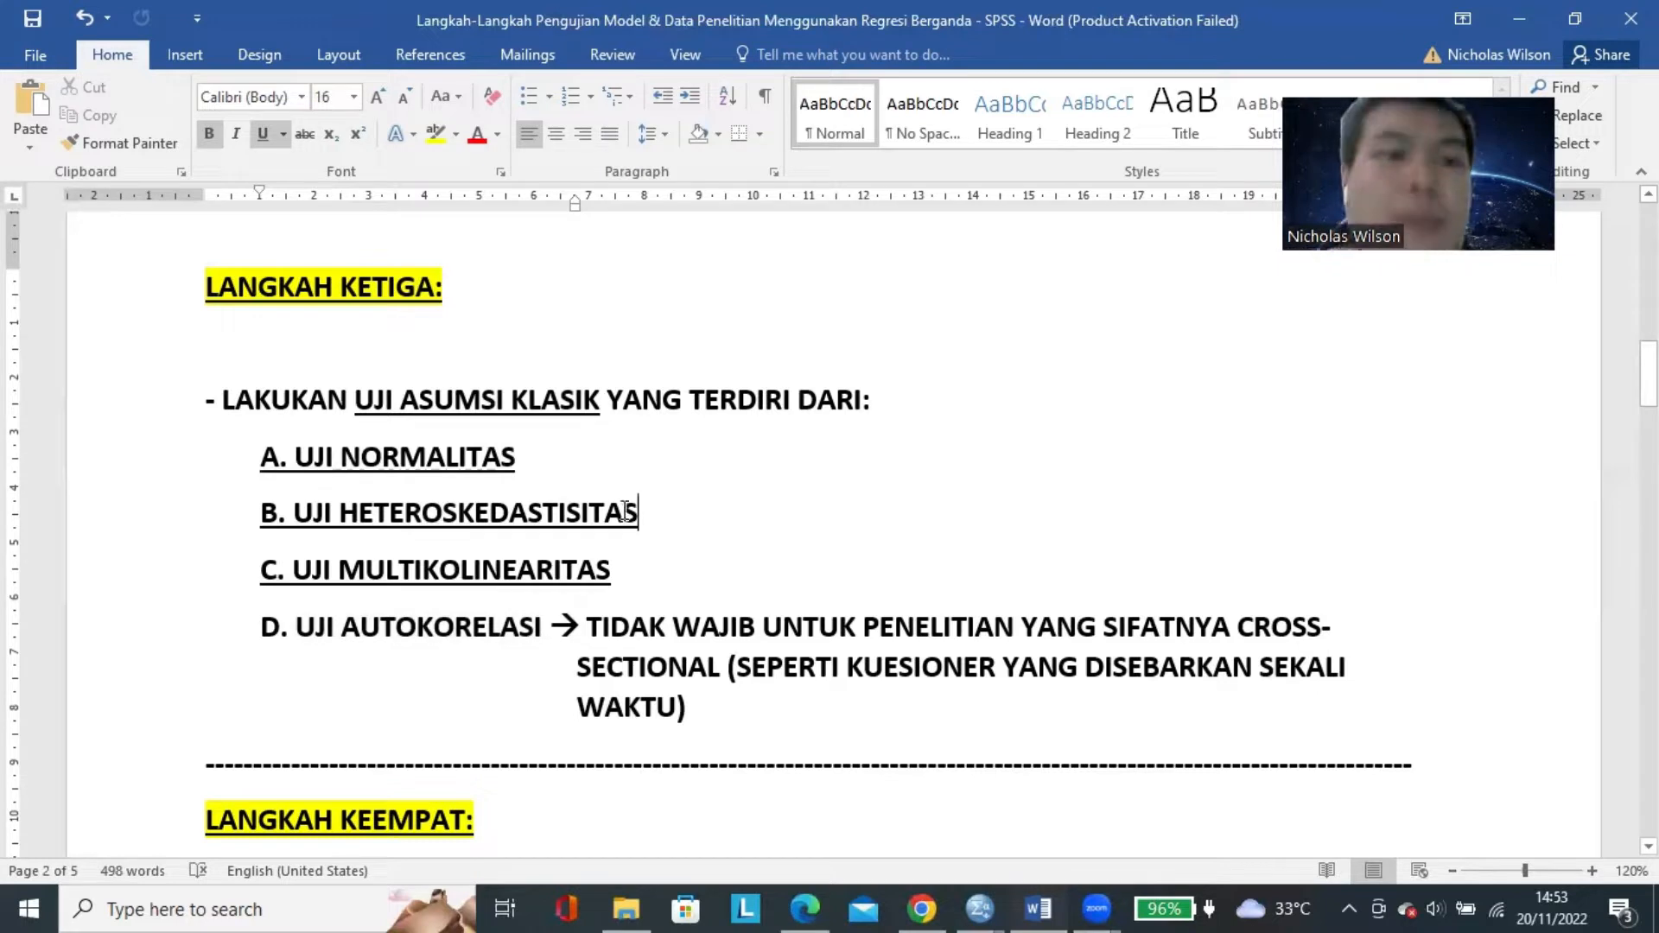
left_click_drag(493, 562, 245, 463)
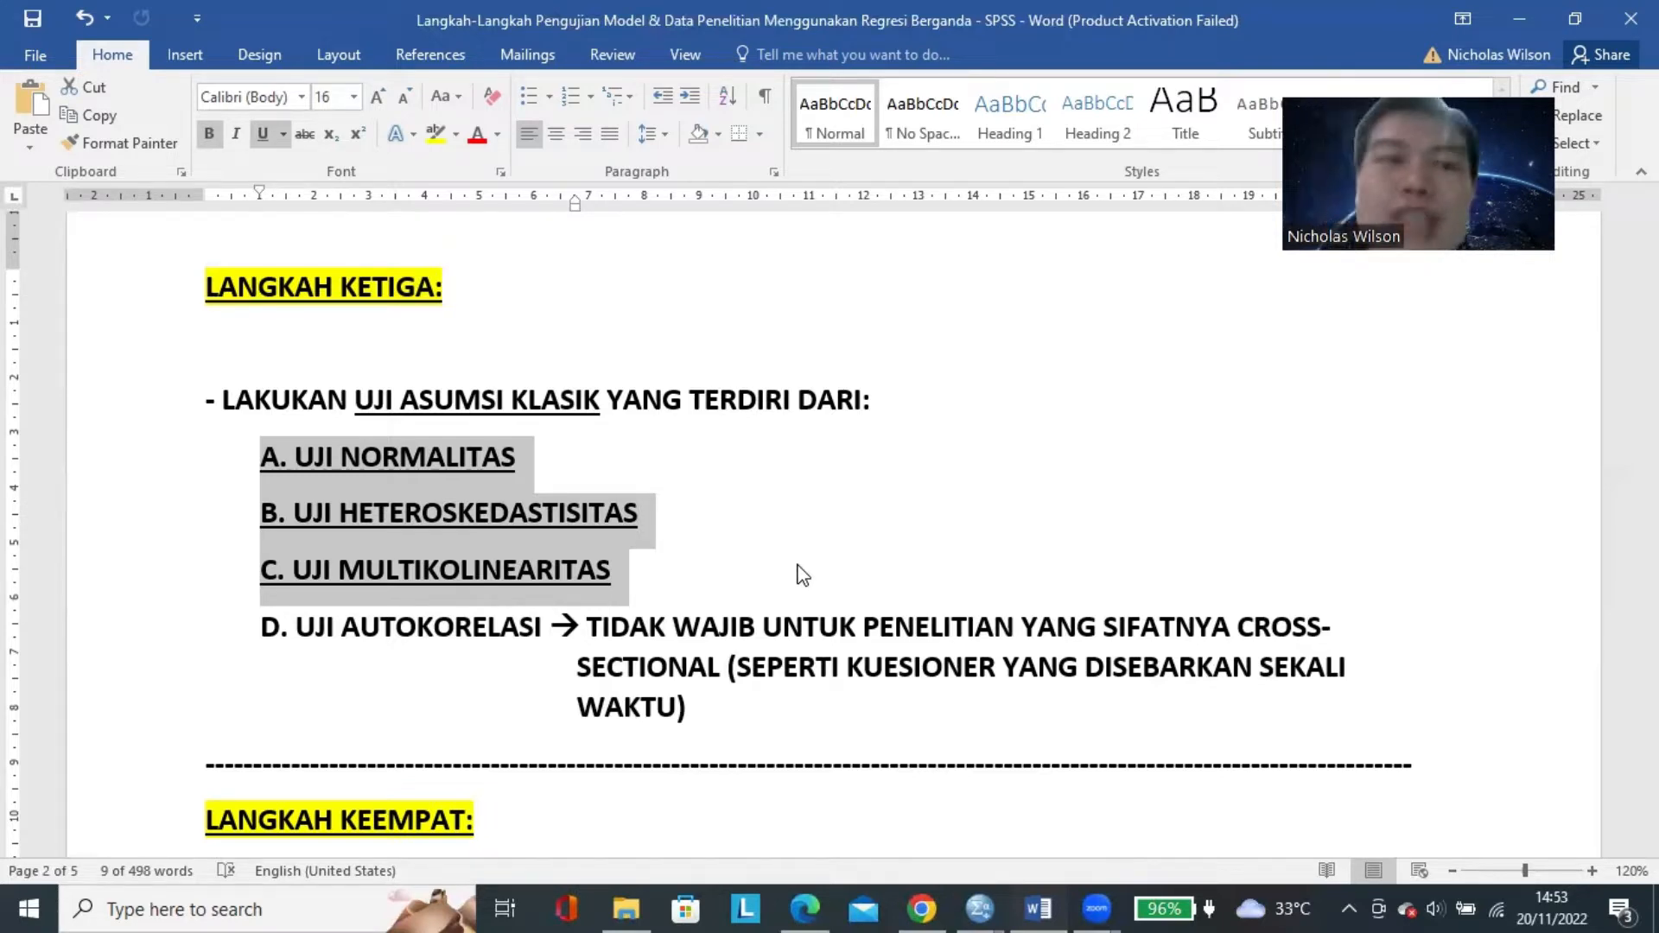
Underline the words UJI REGRESI LINEAR BERGANDA under LANGKAH KEEMPAT.
scroll(799, 572, "down", 7)
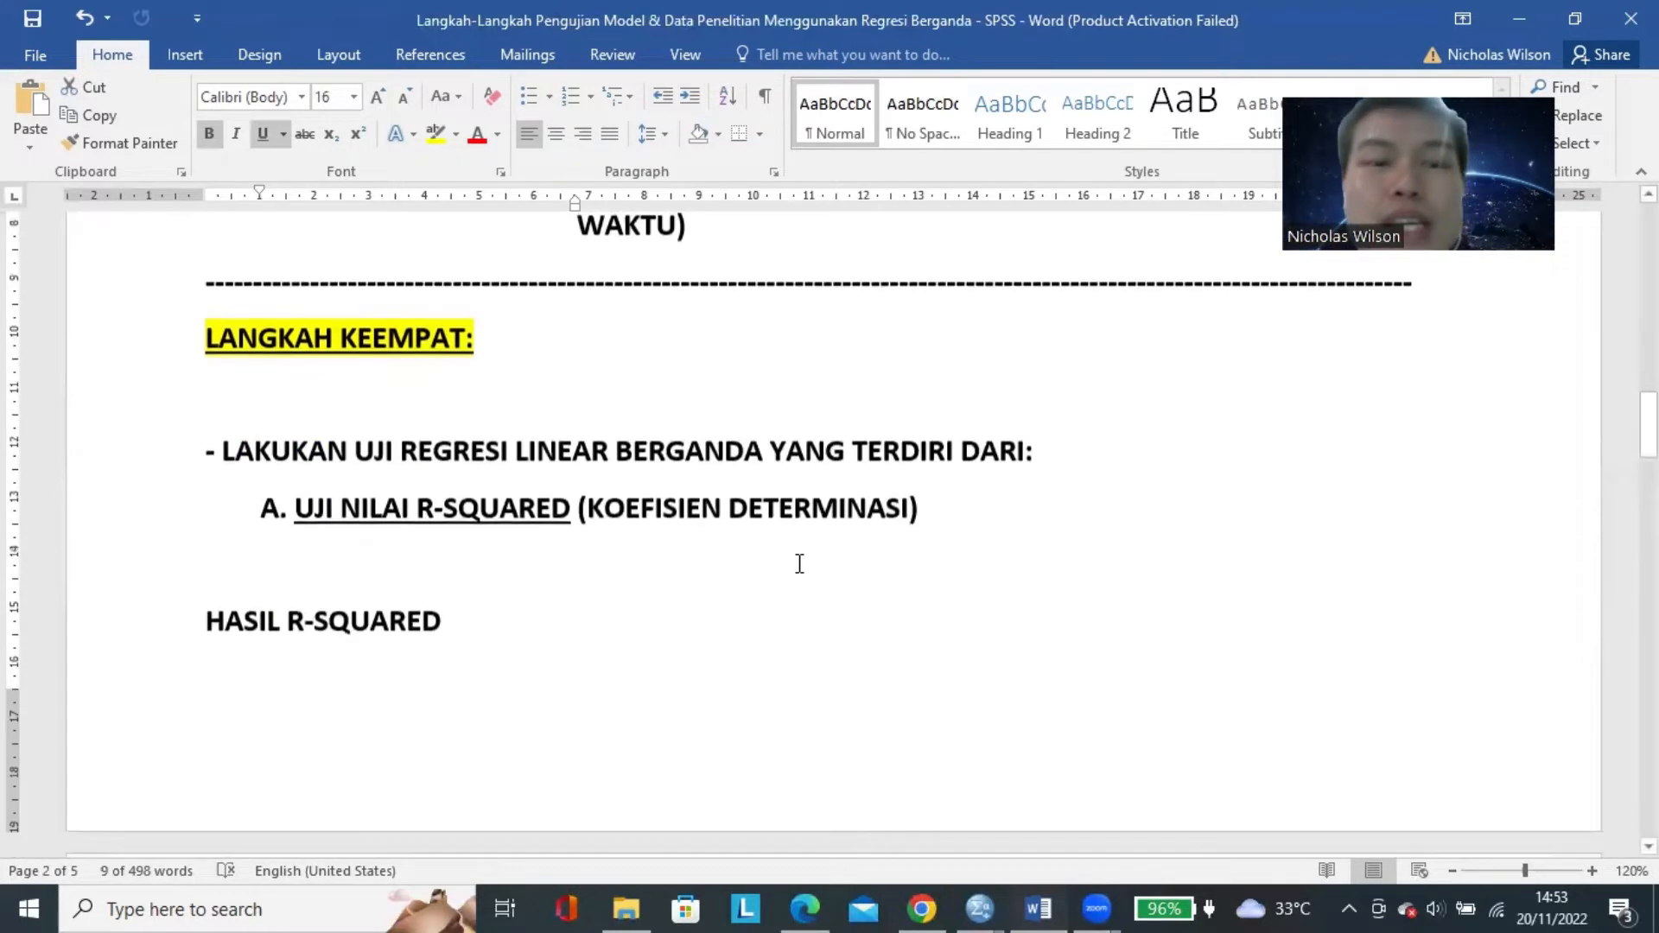
scroll(795, 572, "up", 2)
double_click(357, 330)
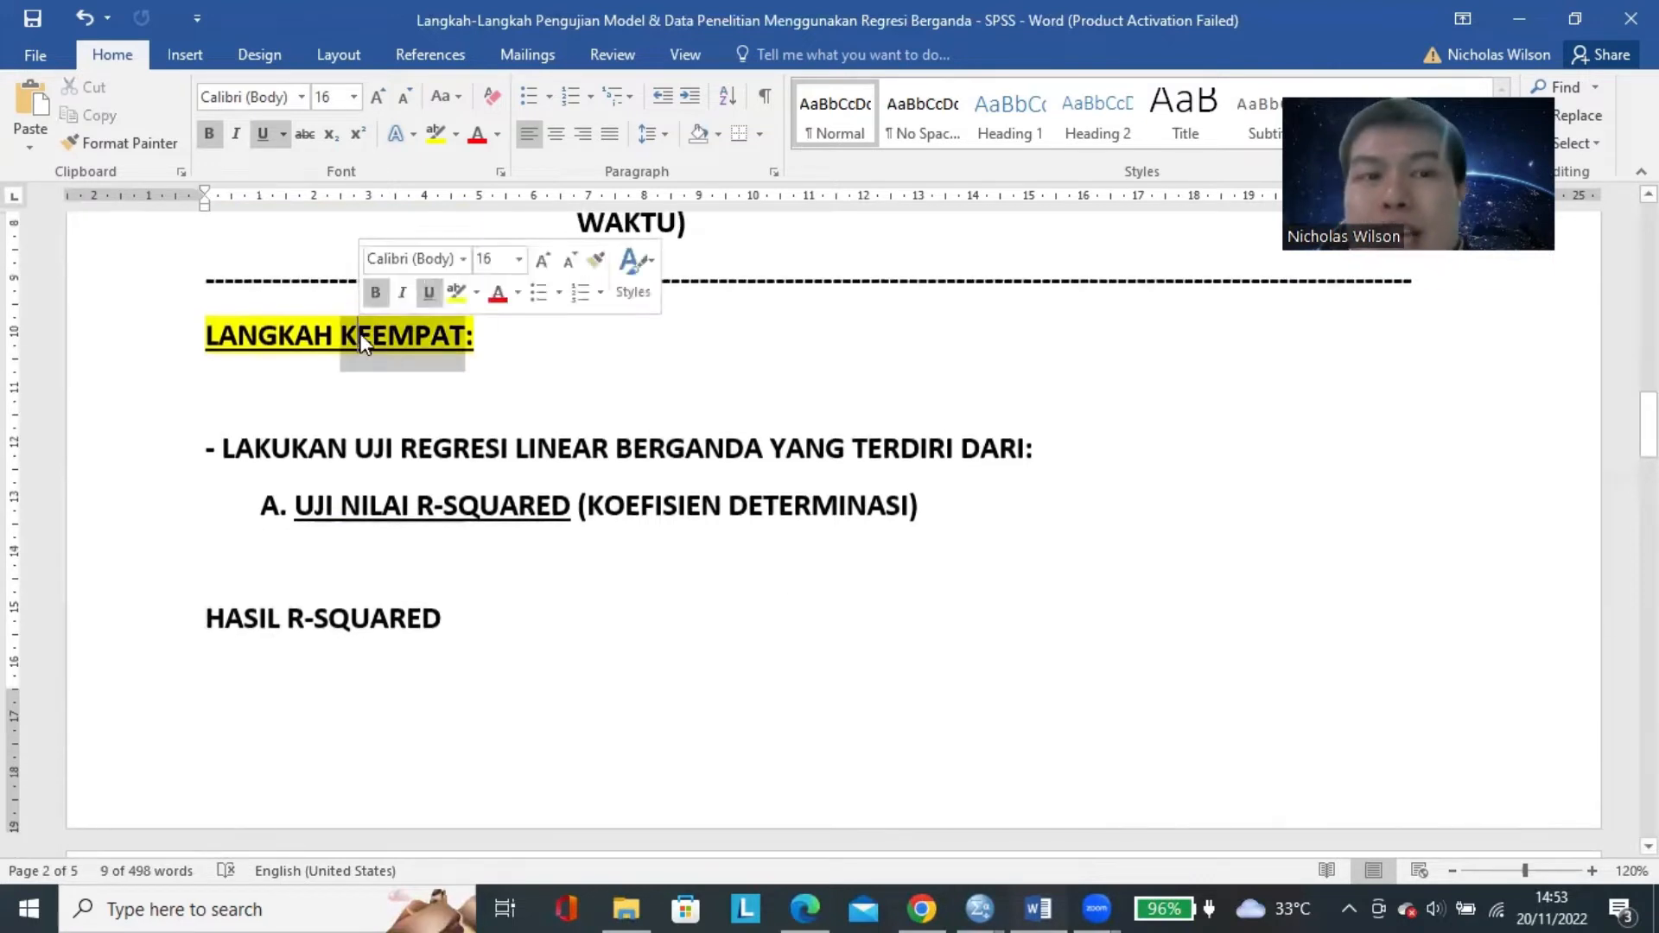
left_click(574, 510)
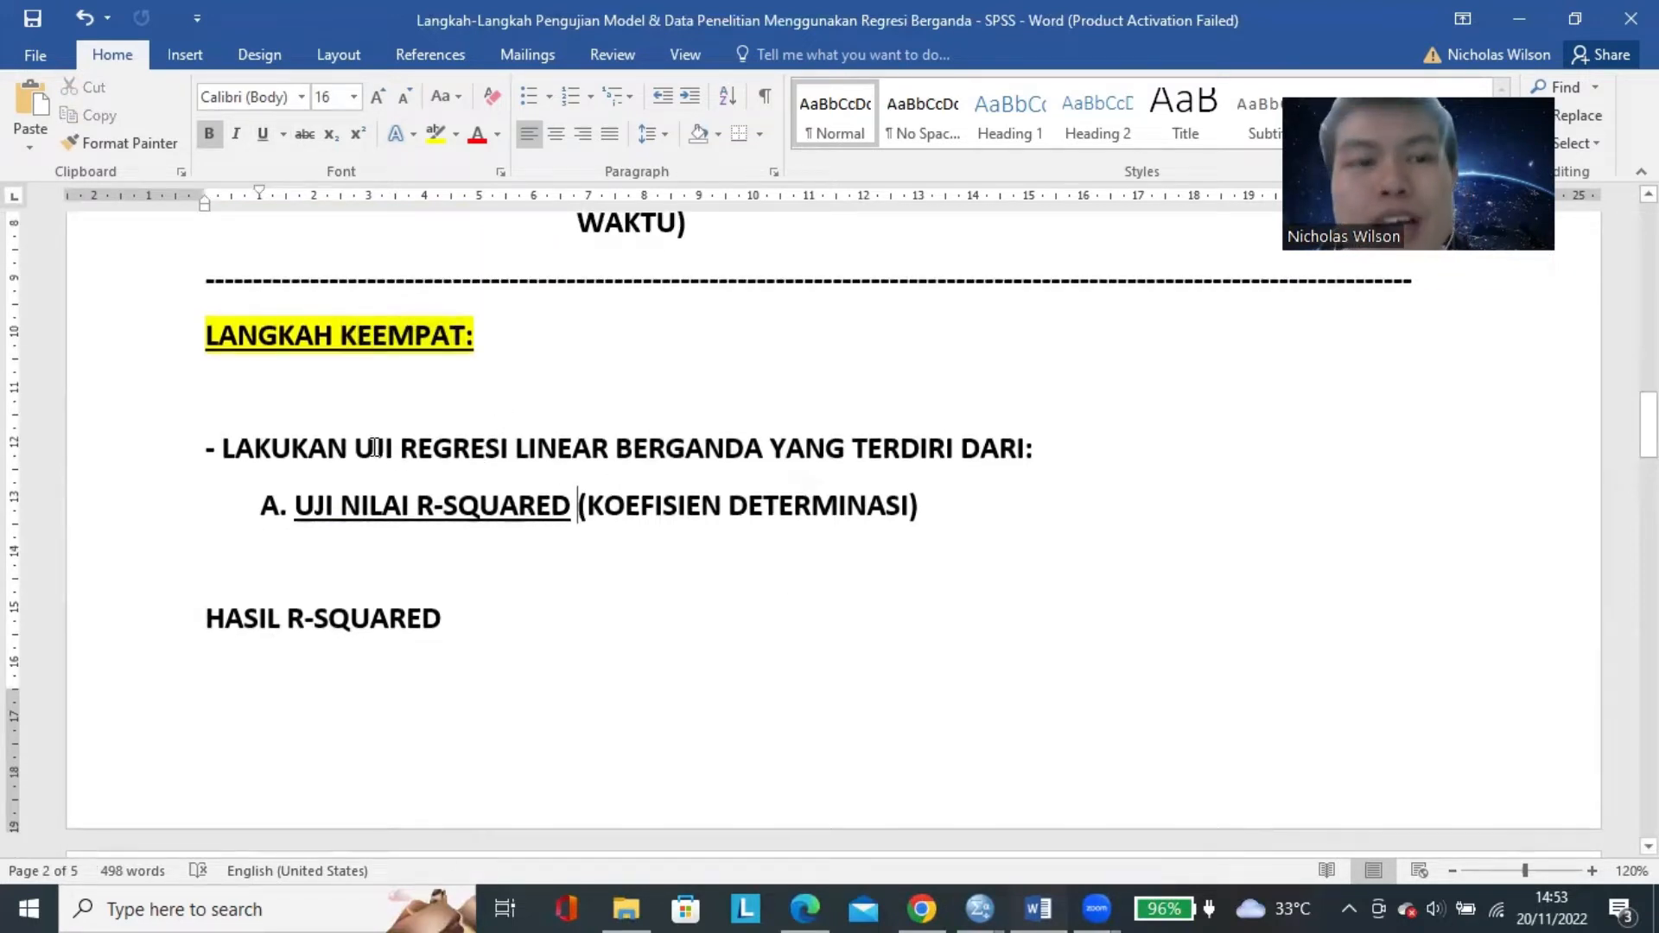
left_click_drag(356, 449, 764, 450)
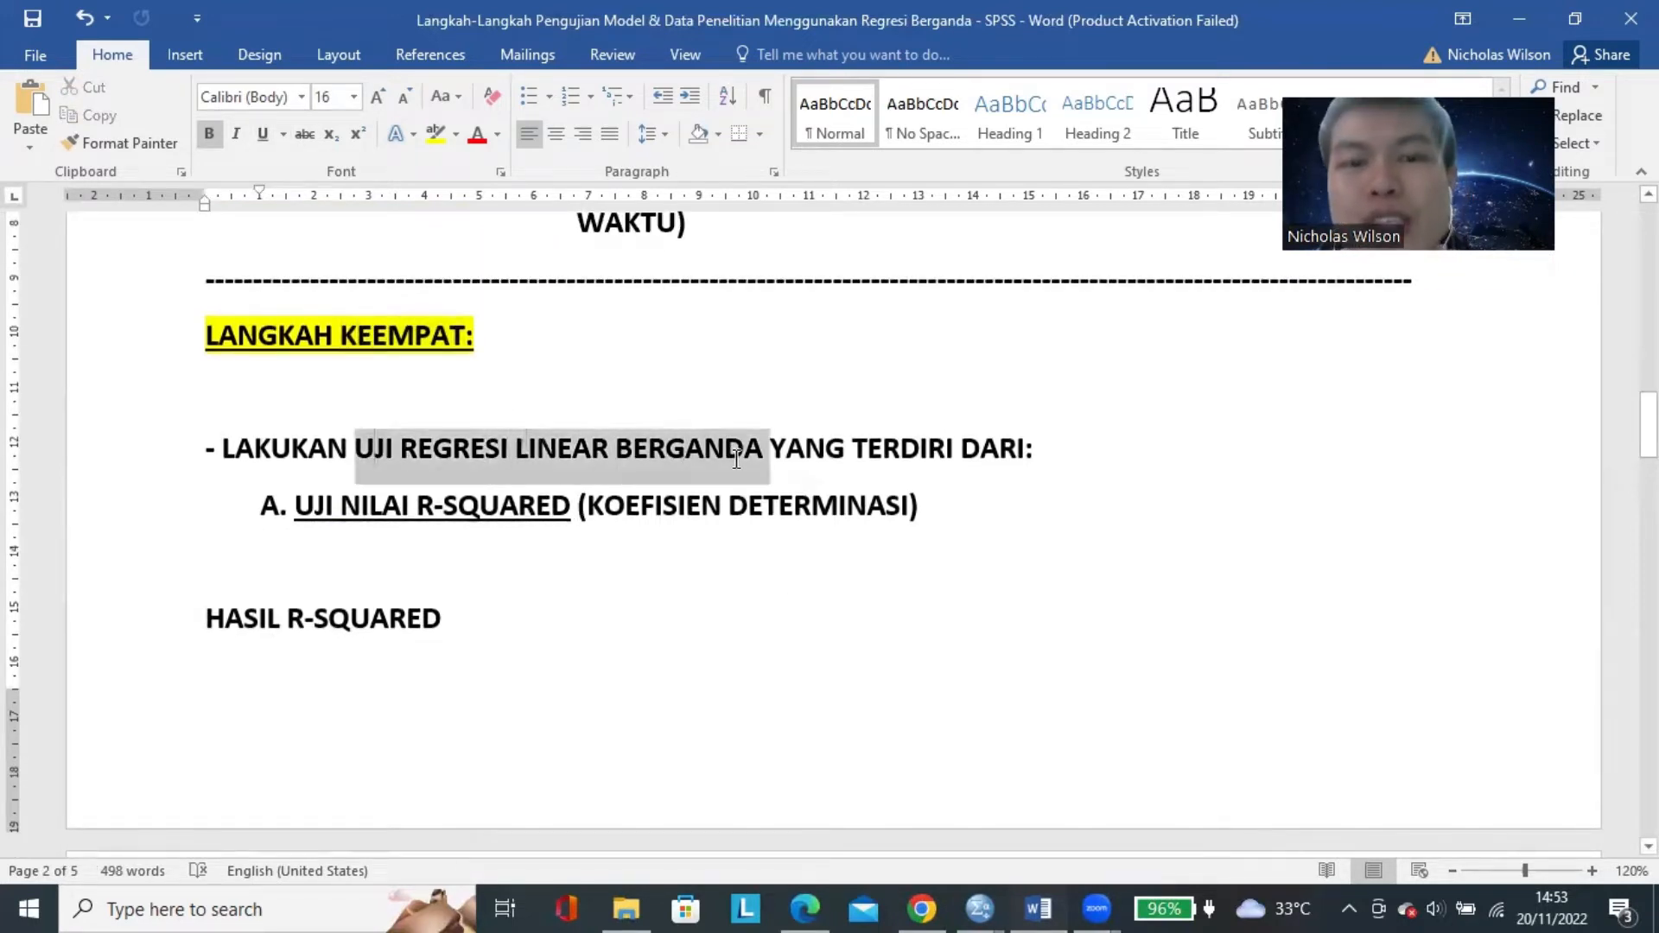
left_click(263, 134)
left_click(949, 512)
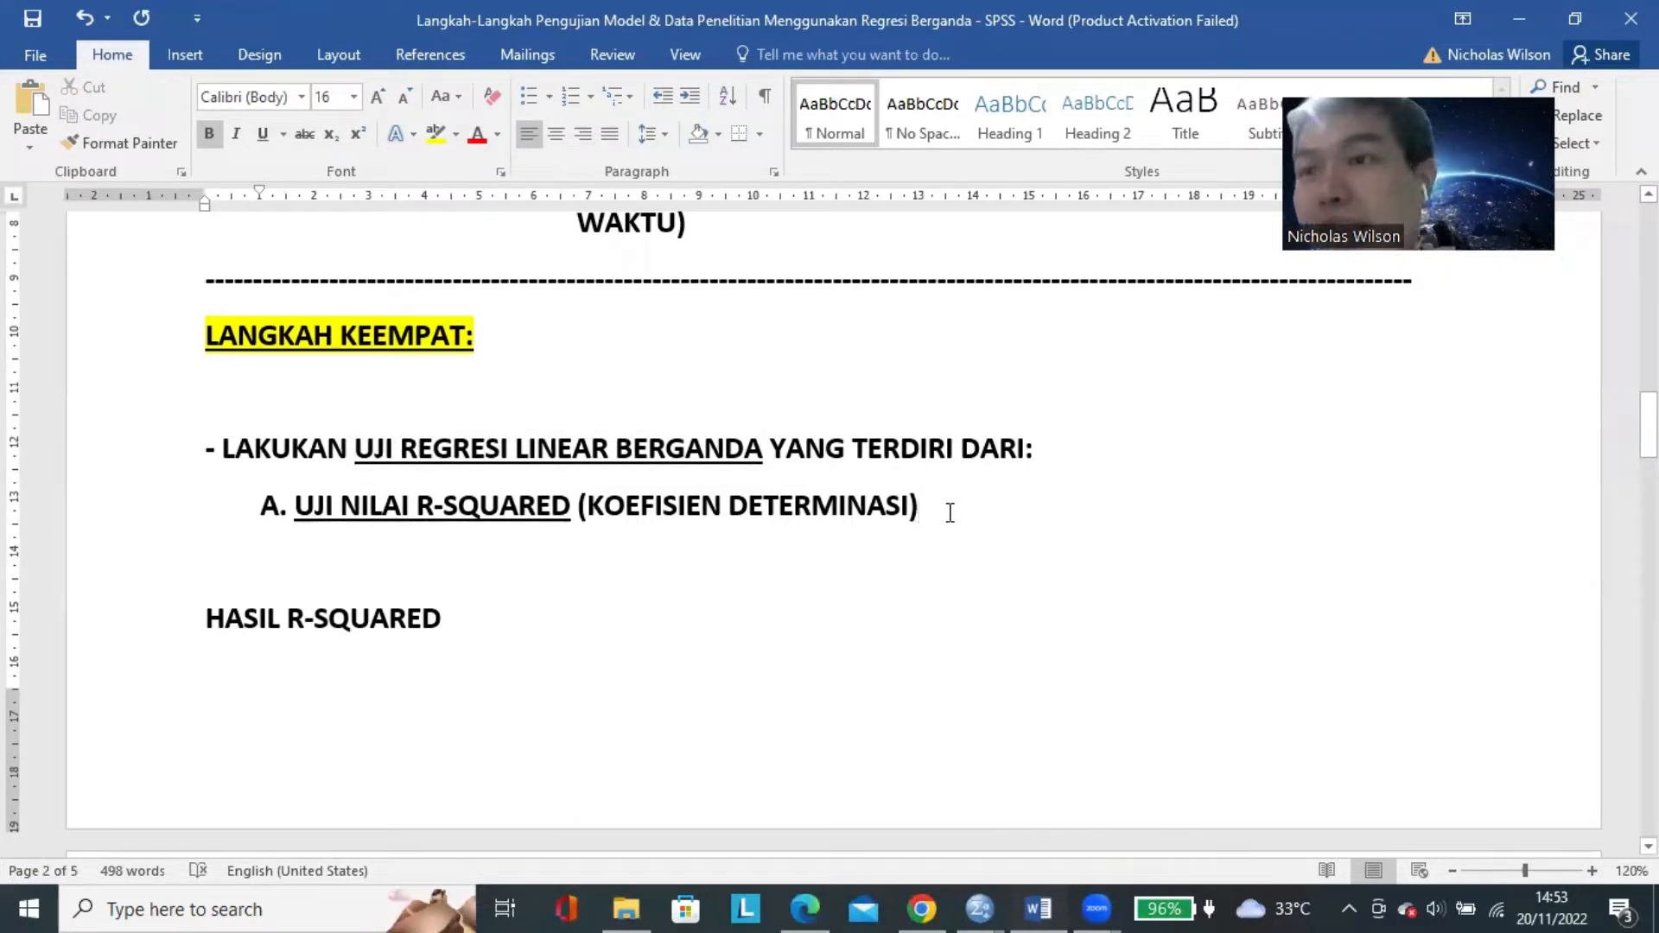
key("XF86MonBrightnessDown")
key("XF86MonBrightnessDown")
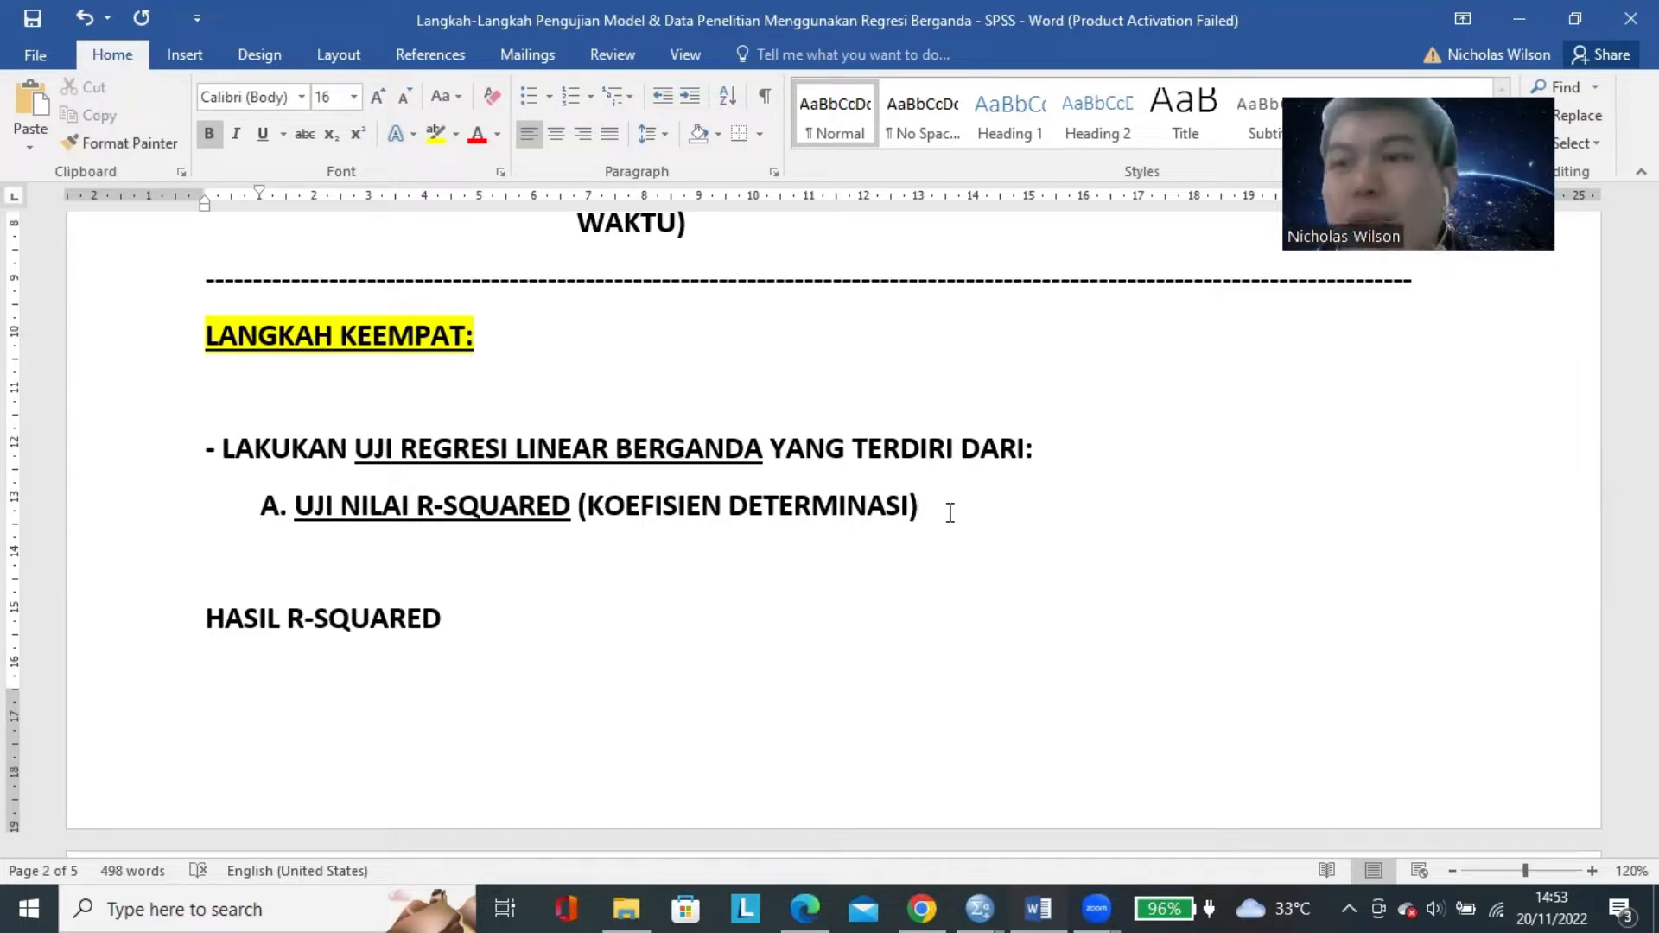
Review the regression test sections, marking the headings UJI NILAI R-SQUARED, UJI F (UJI SIMULTAN) and UJI PARSIAL (Uji Signifikansi).
scroll(685, 430, "down", 2)
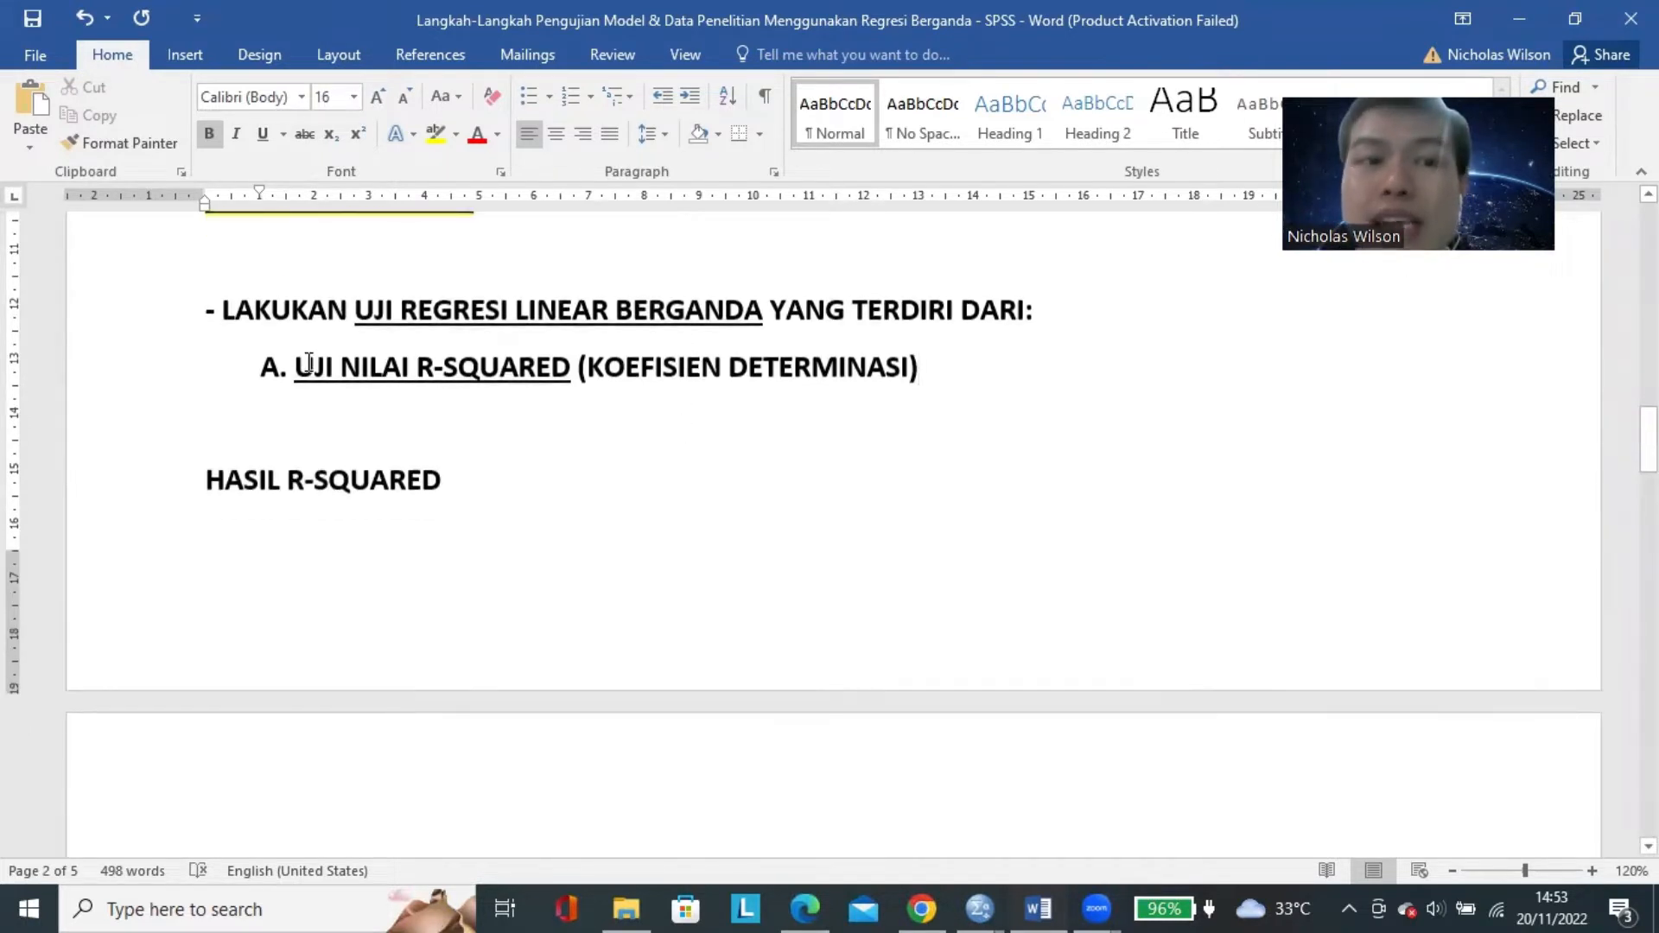
left_click_drag(296, 371, 570, 373)
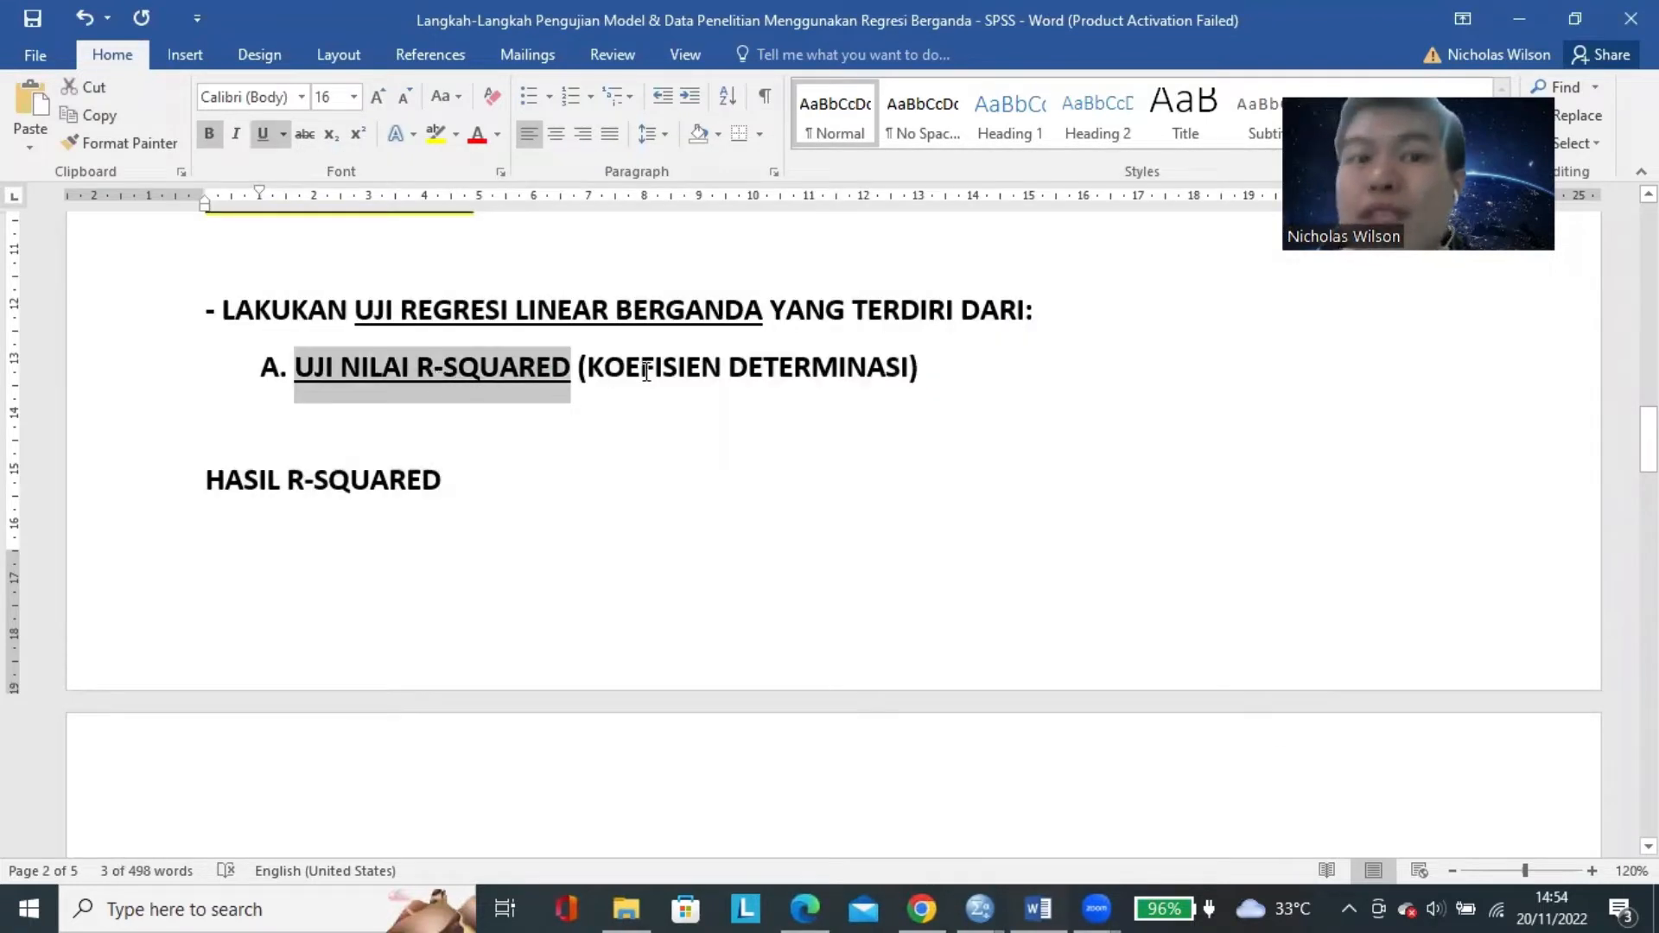
scroll(666, 381, "down", 7)
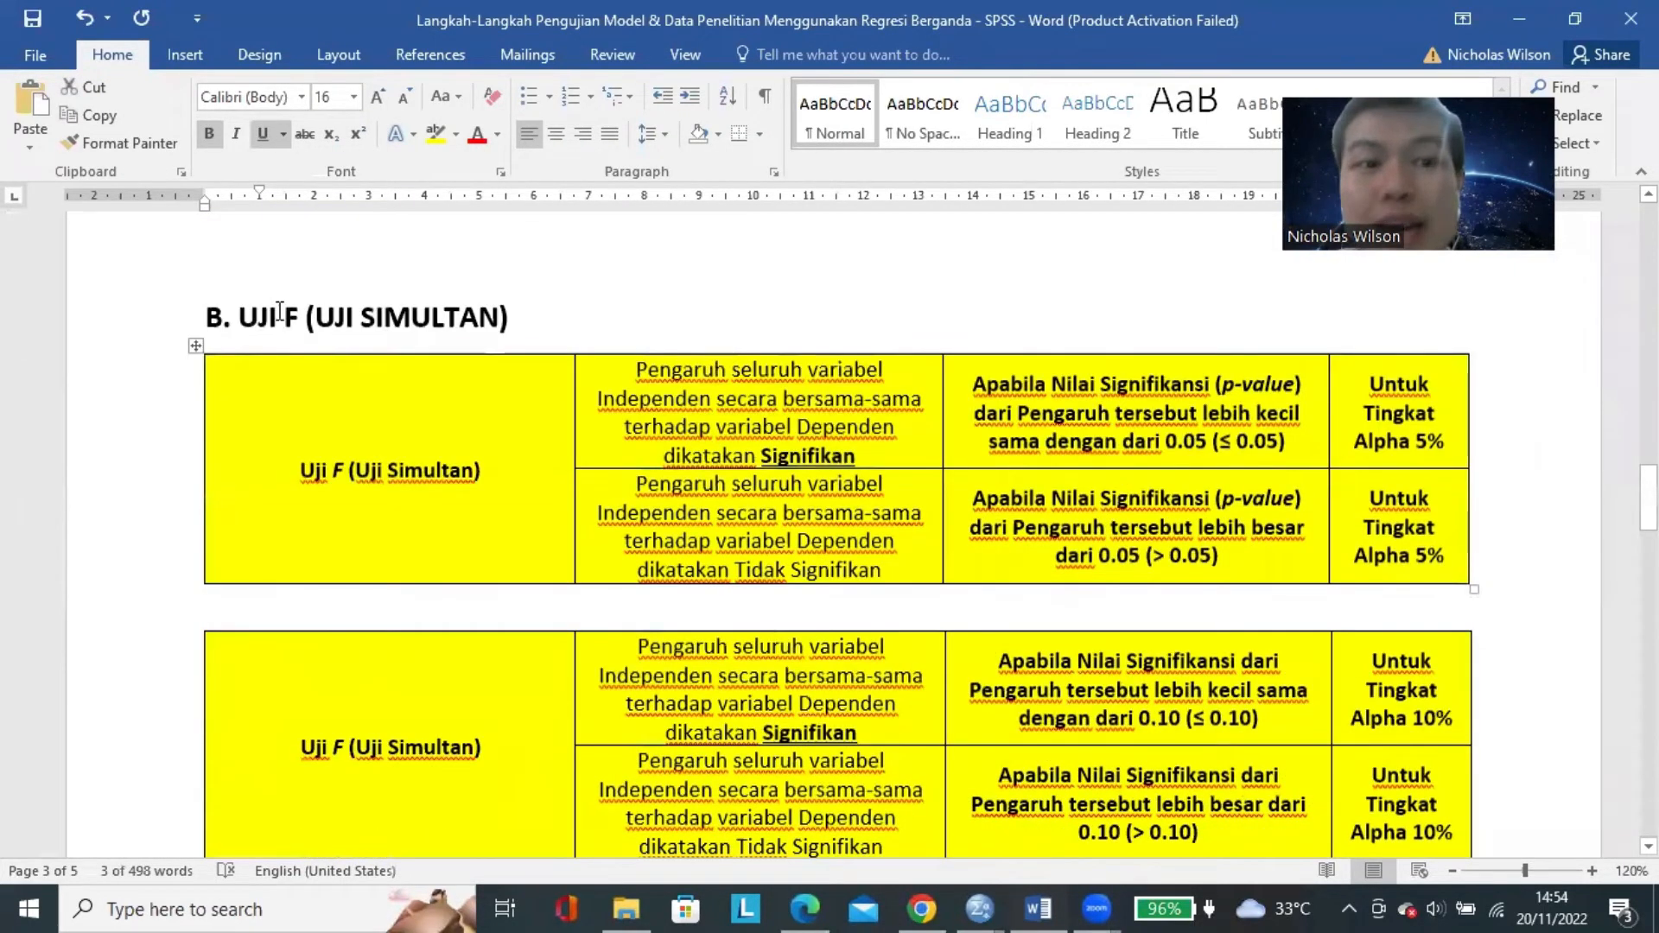
left_click_drag(251, 322, 538, 315)
scroll(538, 315, "down", 6)
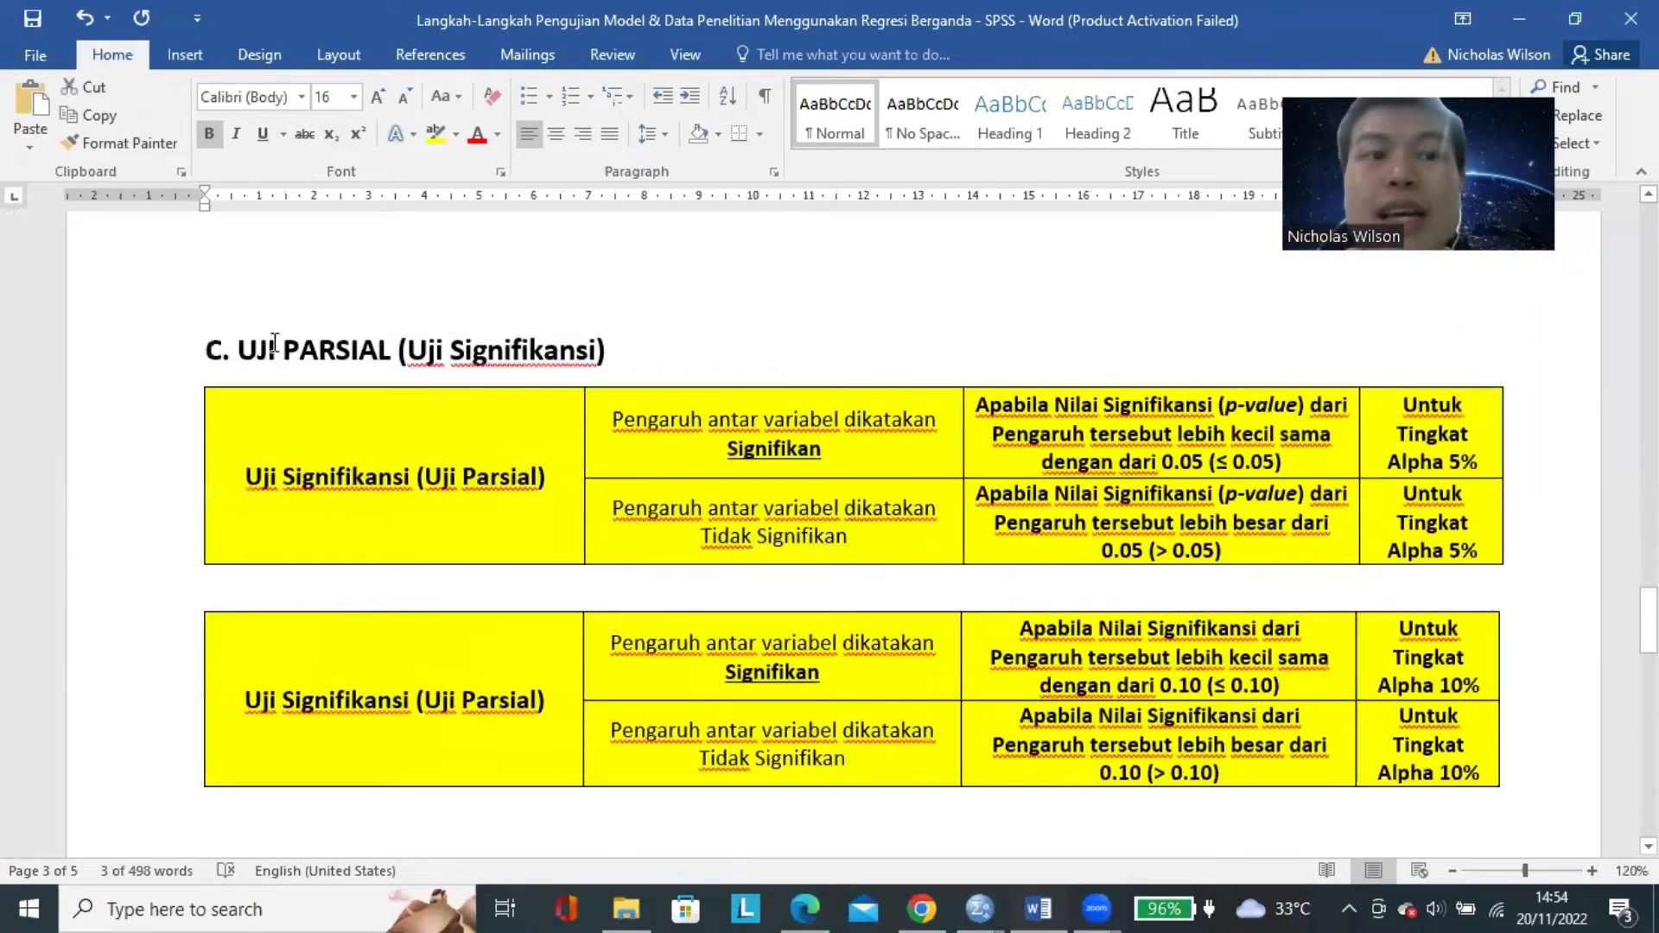
left_click_drag(271, 343, 601, 347)
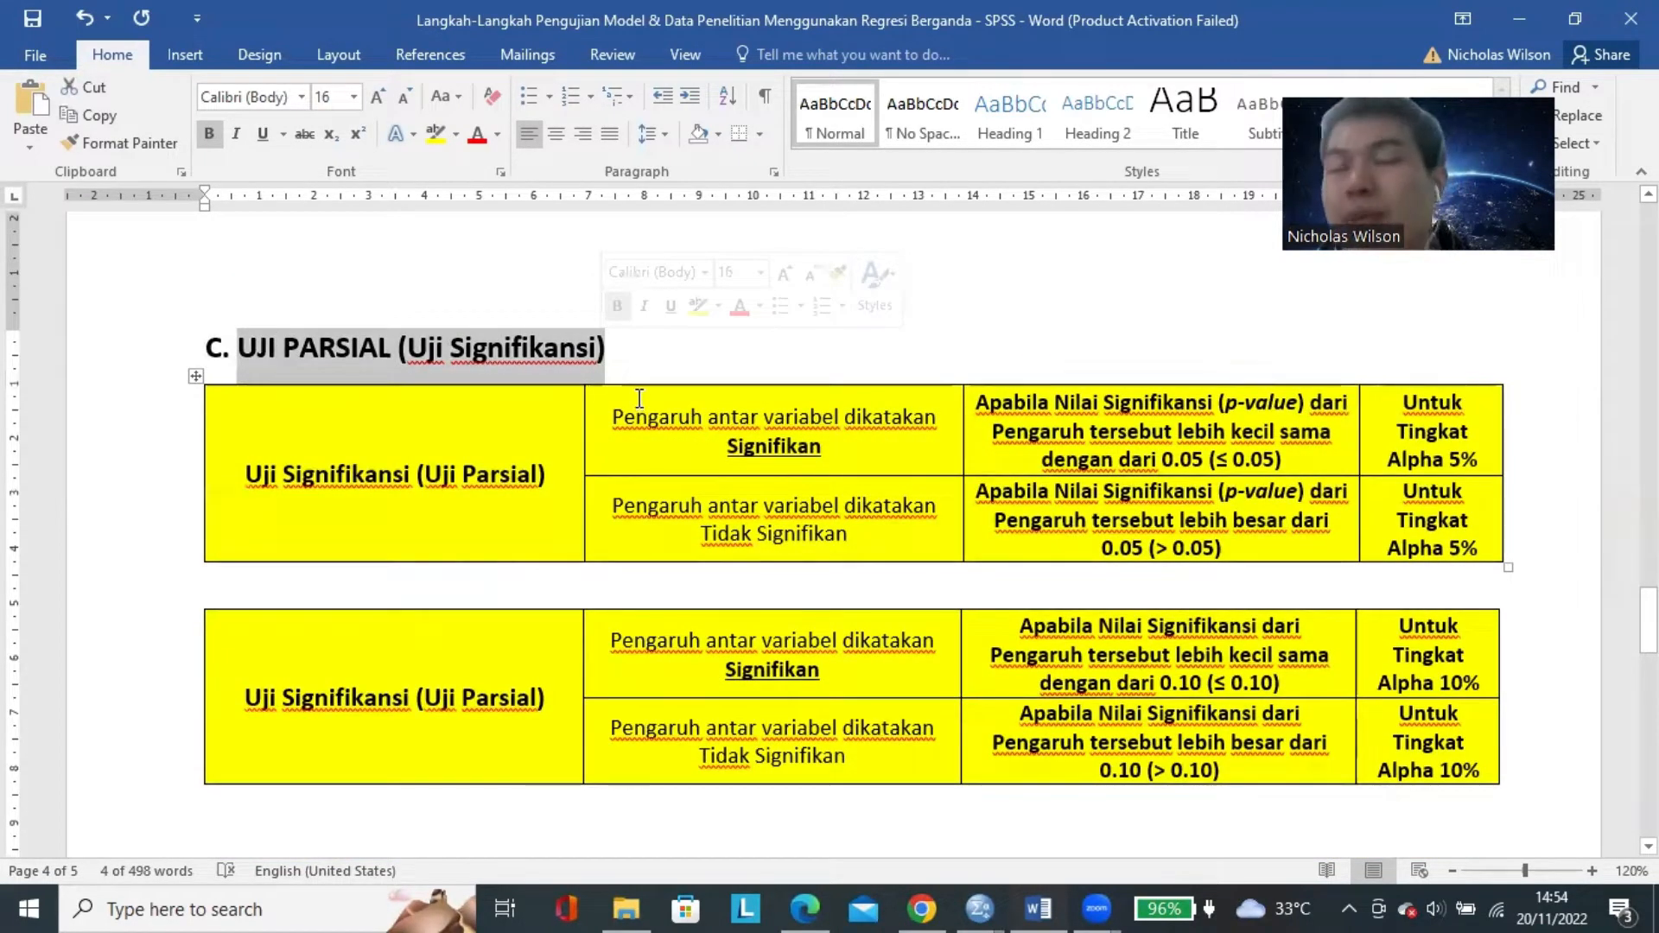
Mark the words Uji Signifikansi, followed by UJI PARSIAL (Uji Signifikansi), in the heading of section C.
key("Left")
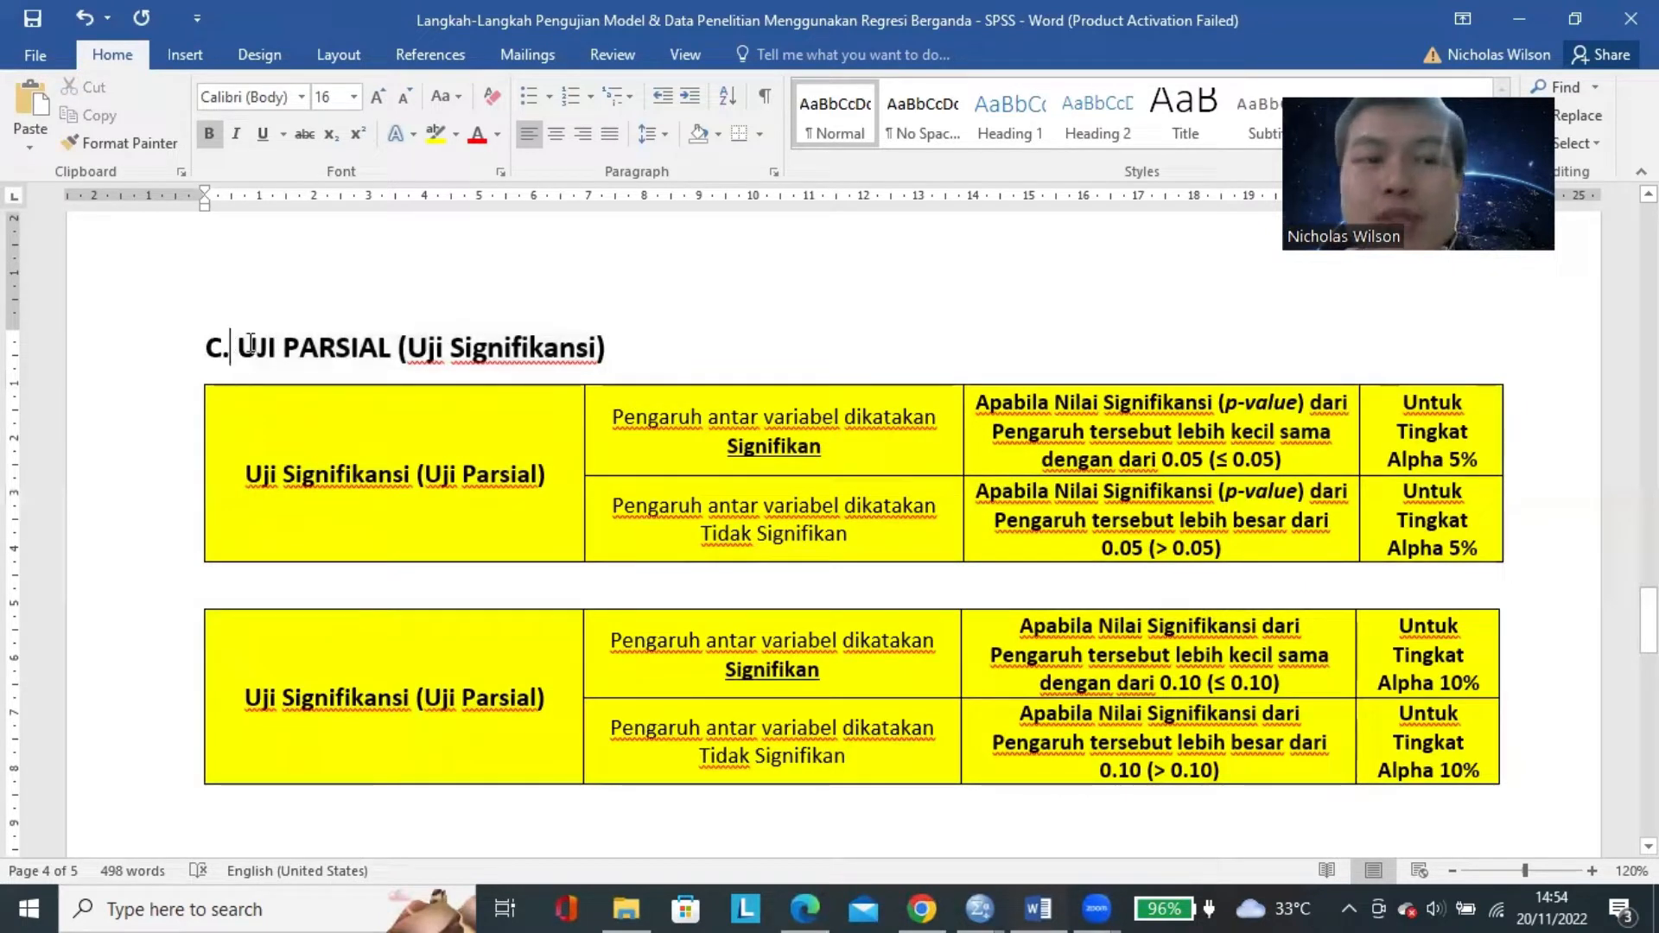
left_click_drag(408, 347, 596, 348)
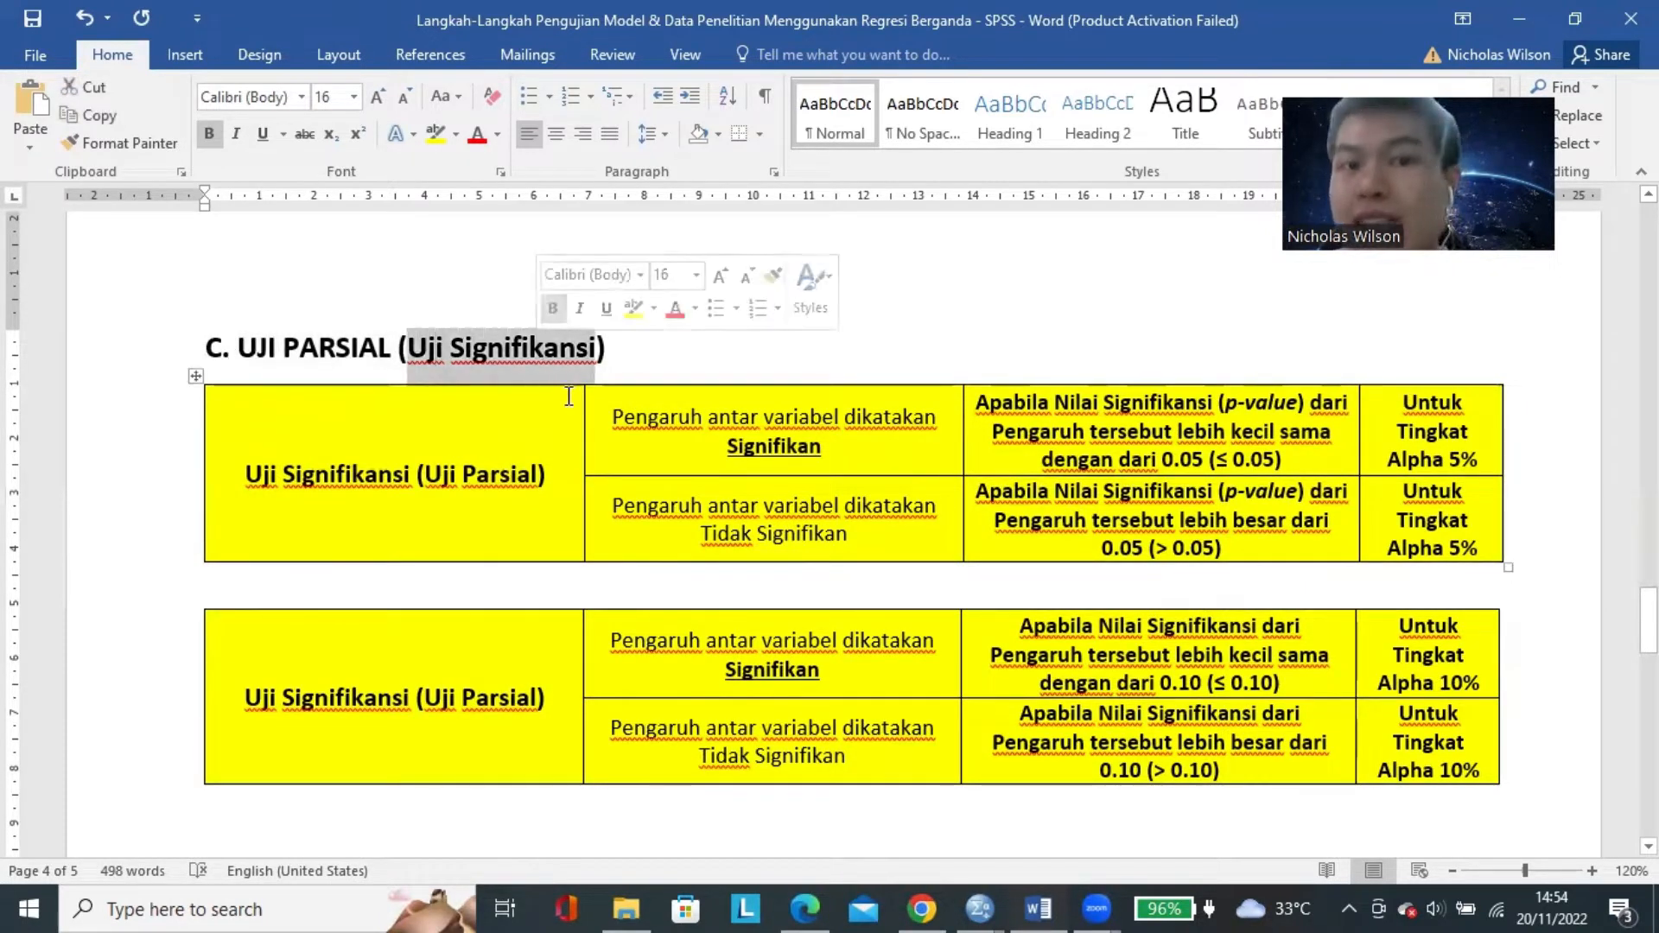
left_click(451, 353)
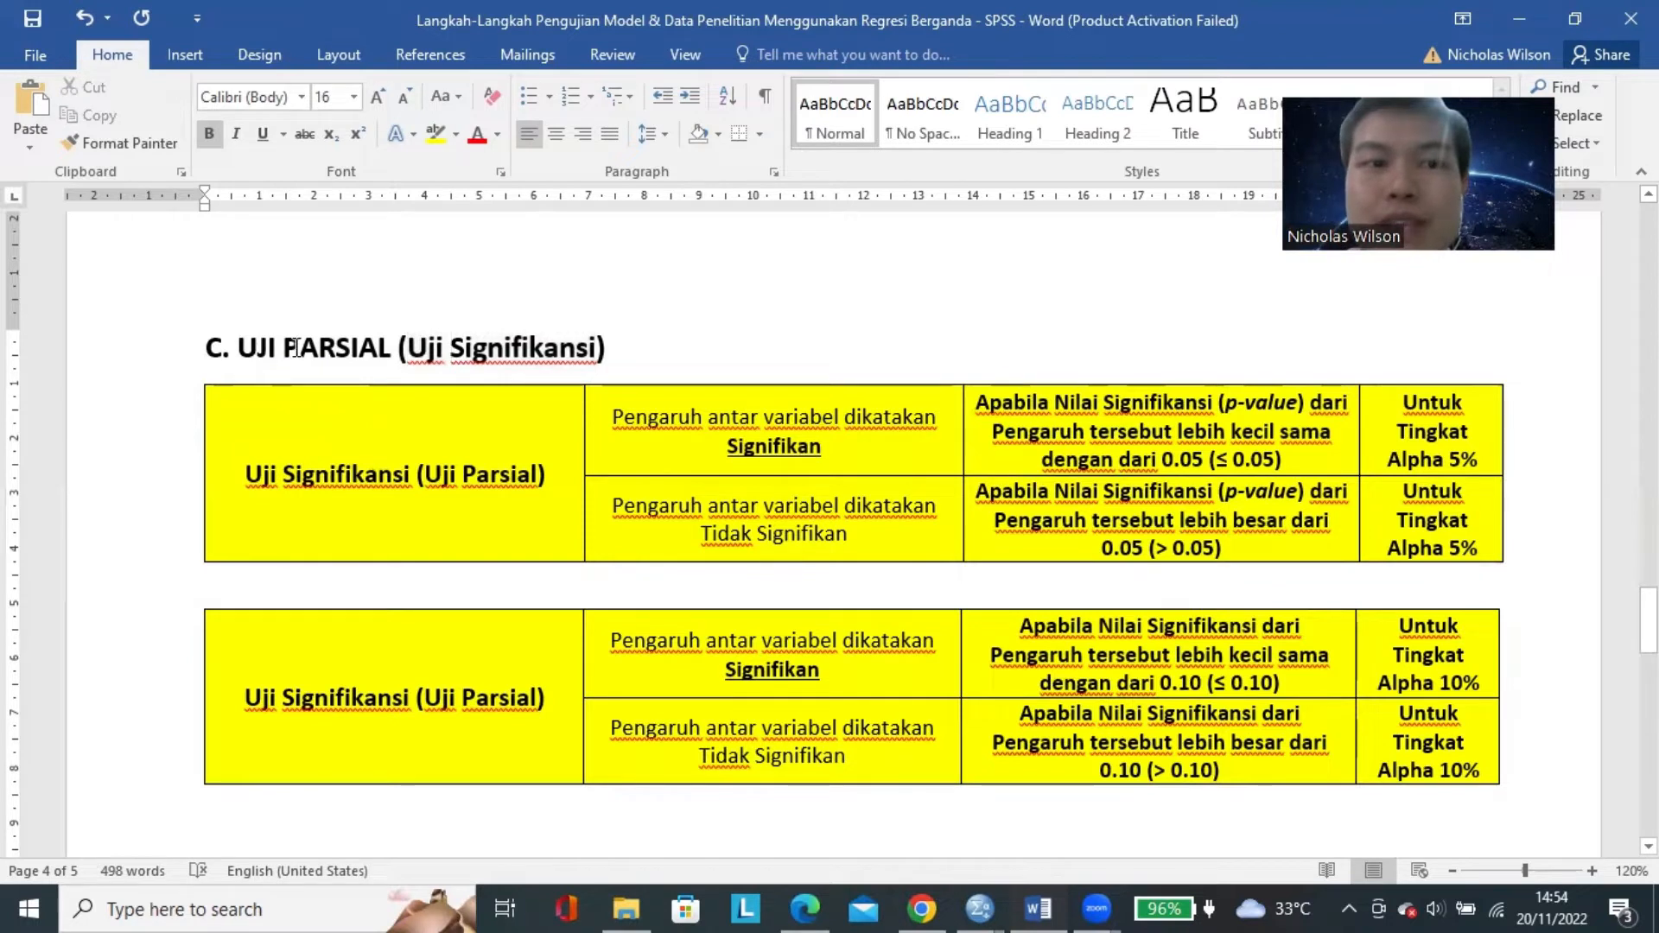
left_click_drag(245, 349, 508, 349)
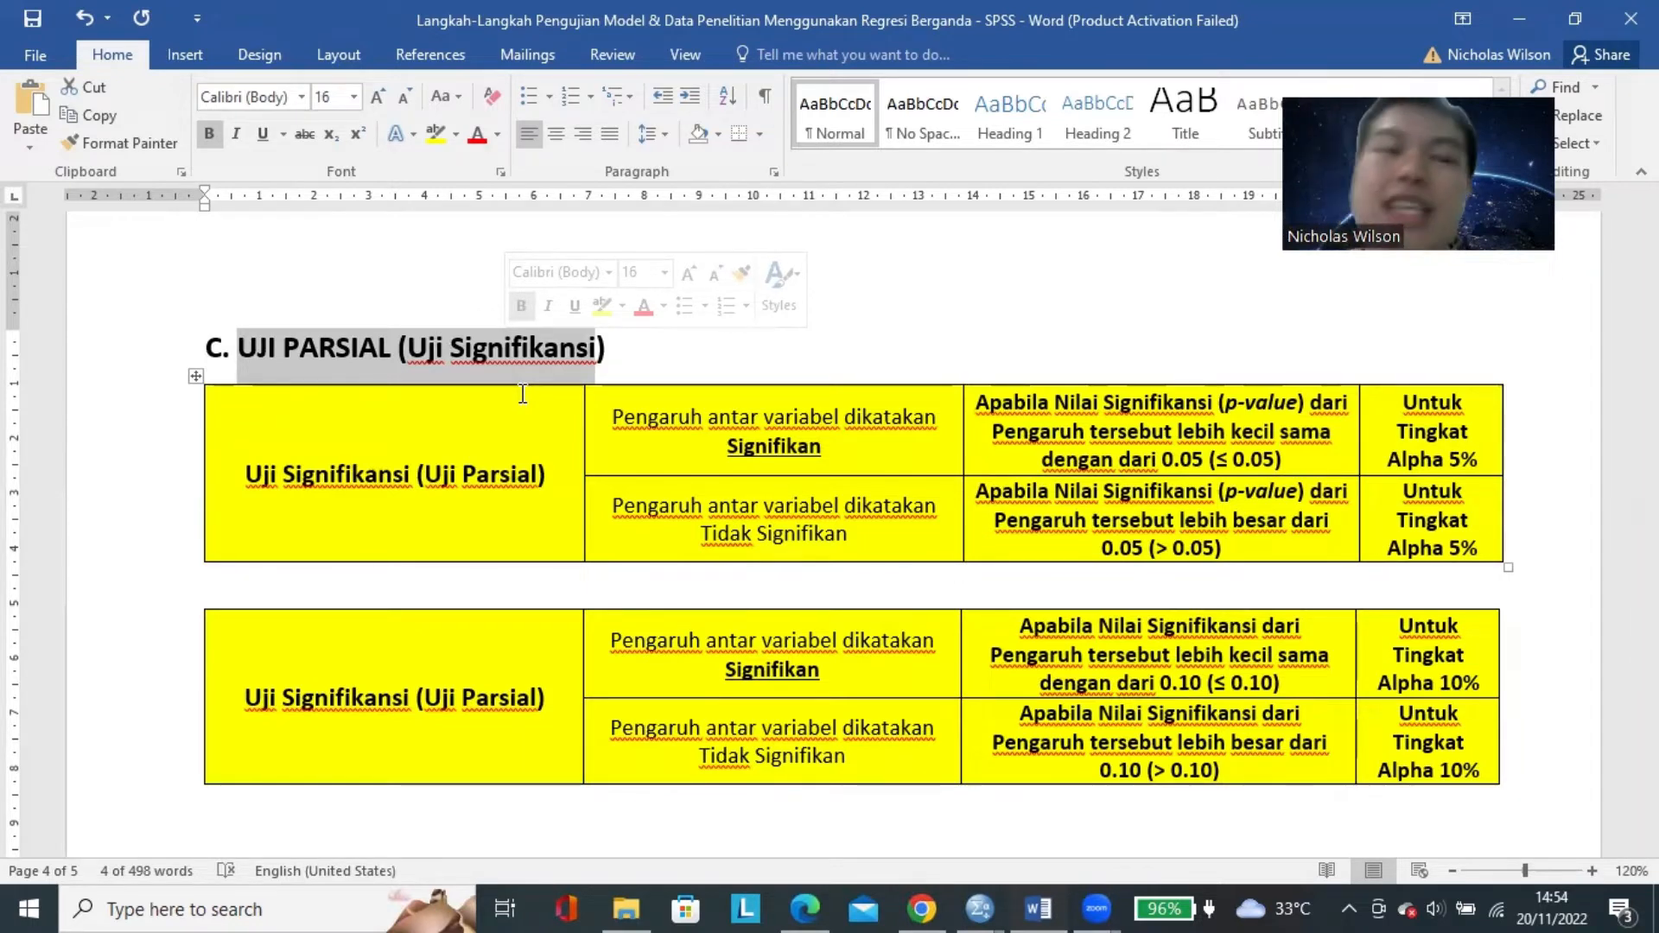
Return to the beginning of the document and mark PERTAMA in the first step's heading and the heading LANGKAH KEDUA.
scroll(507, 462, "up", 10)
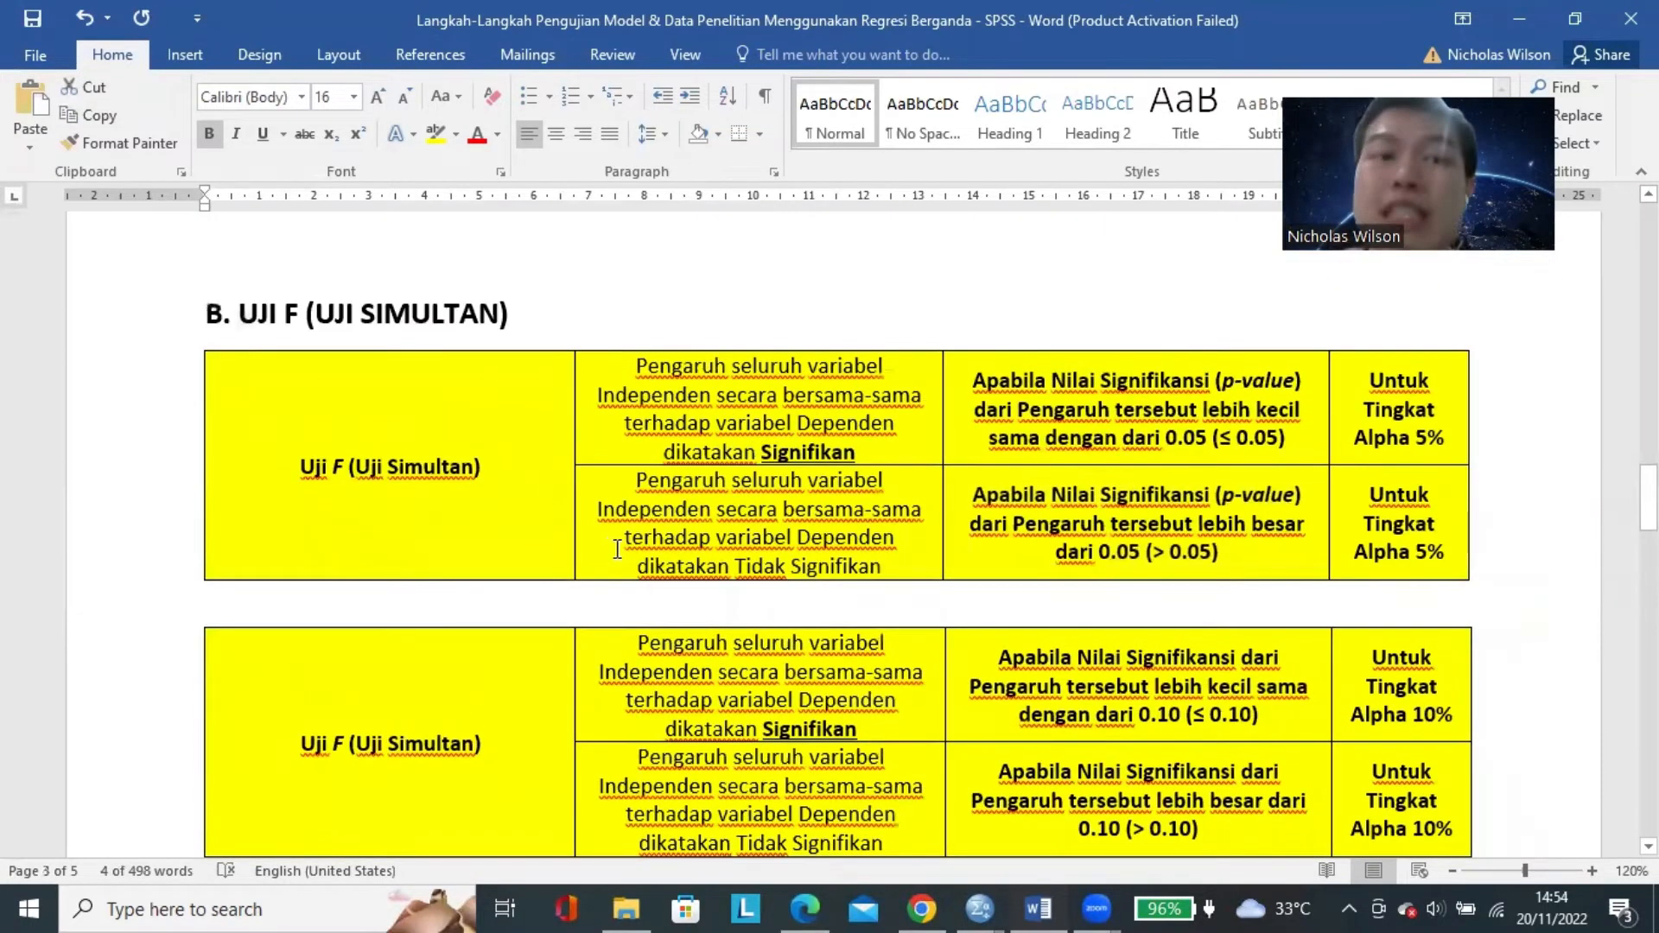
scroll(617, 549, "up", 15)
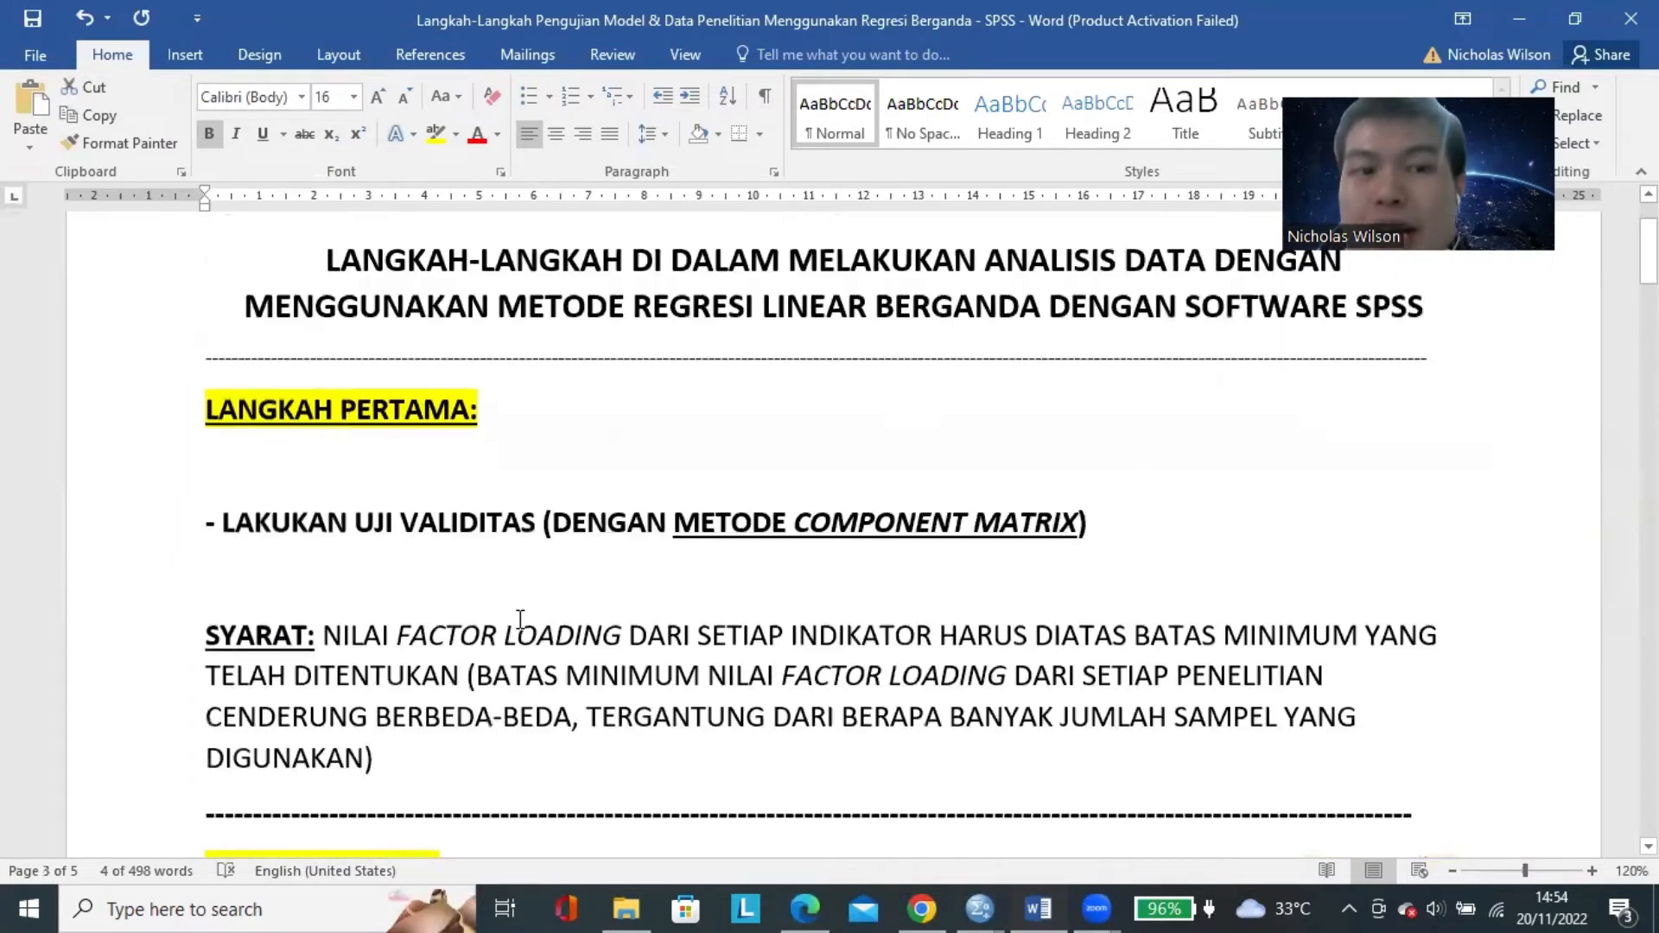
scroll(518, 619, "down", 4)
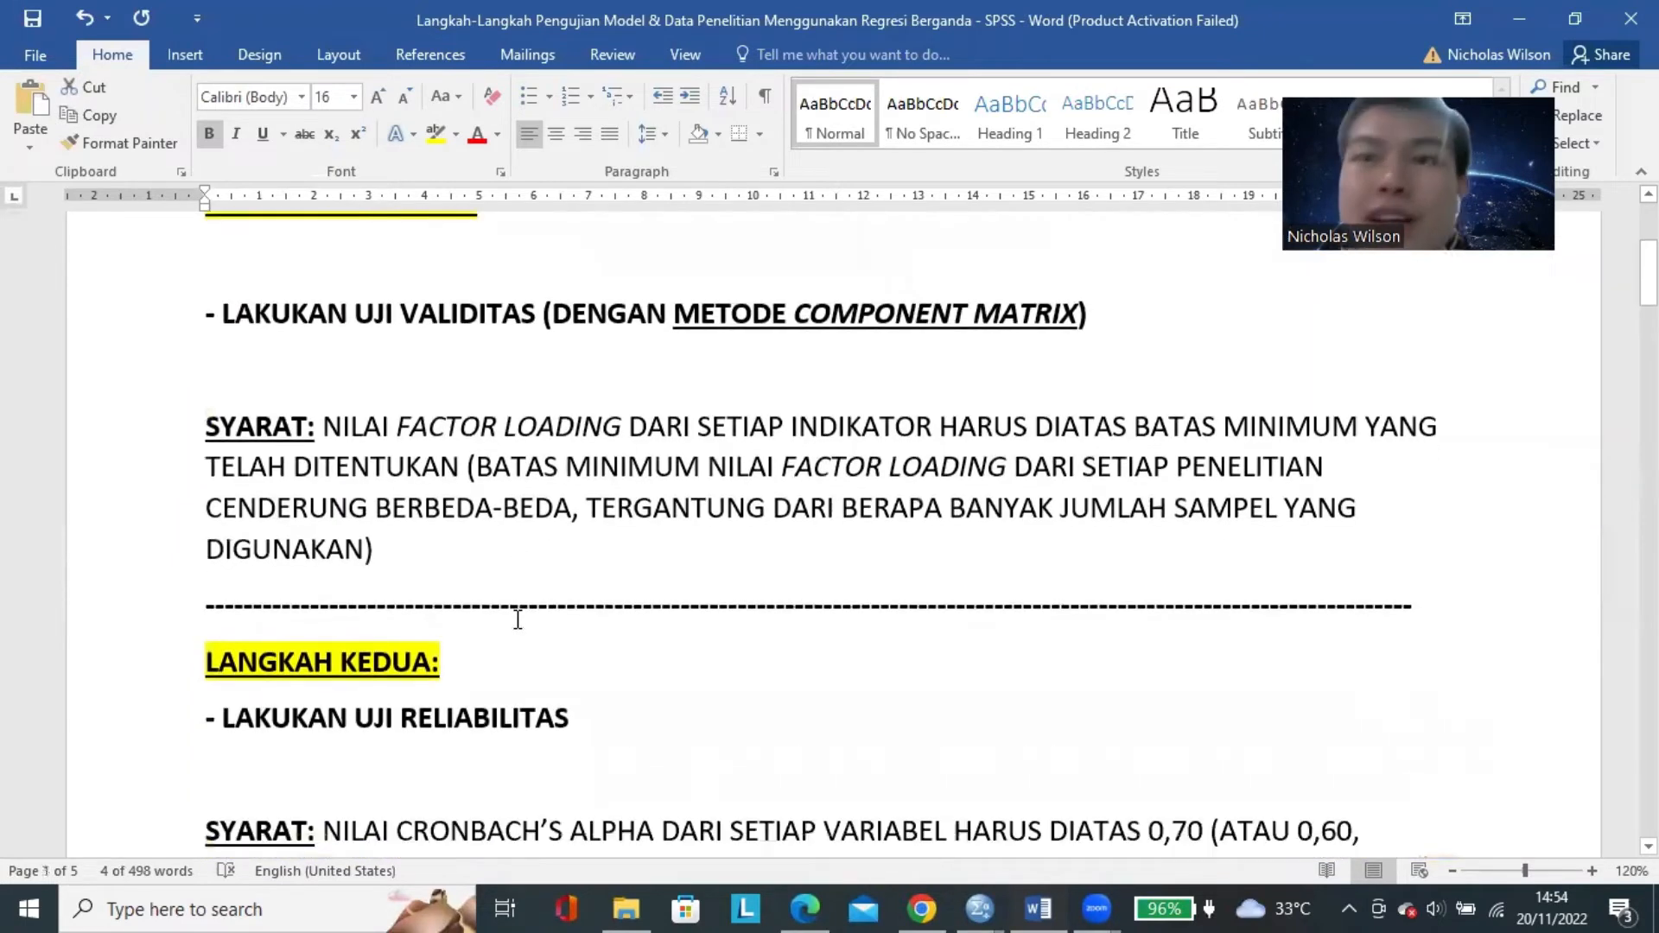
scroll(517, 619, "up", 2)
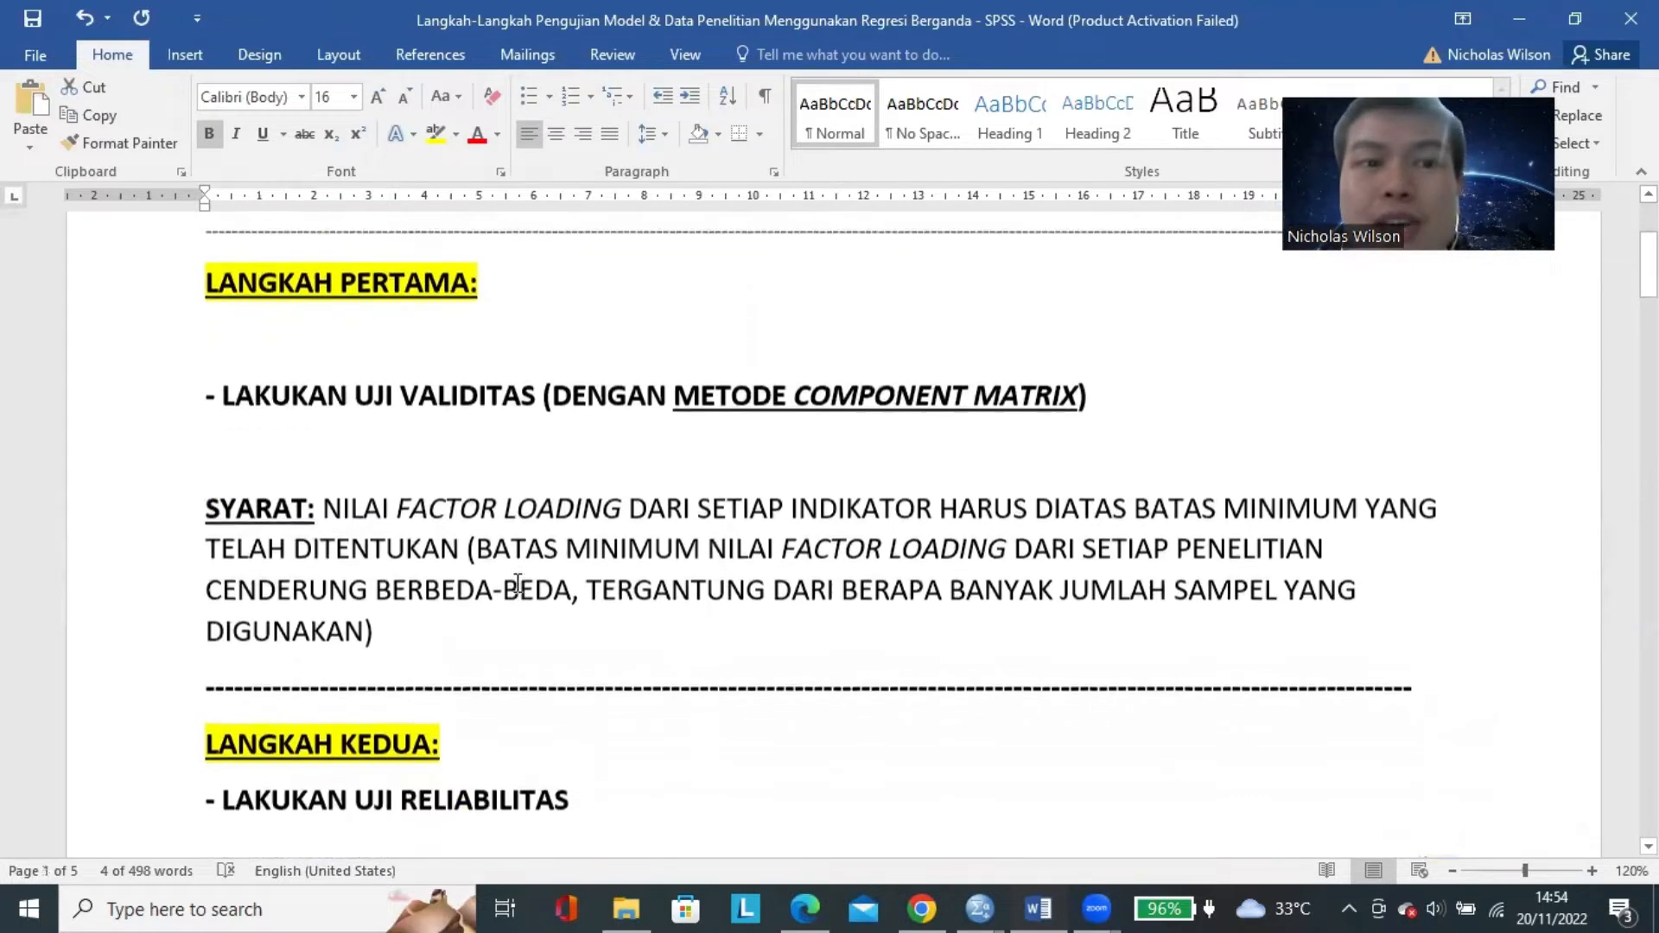
double_click(418, 270)
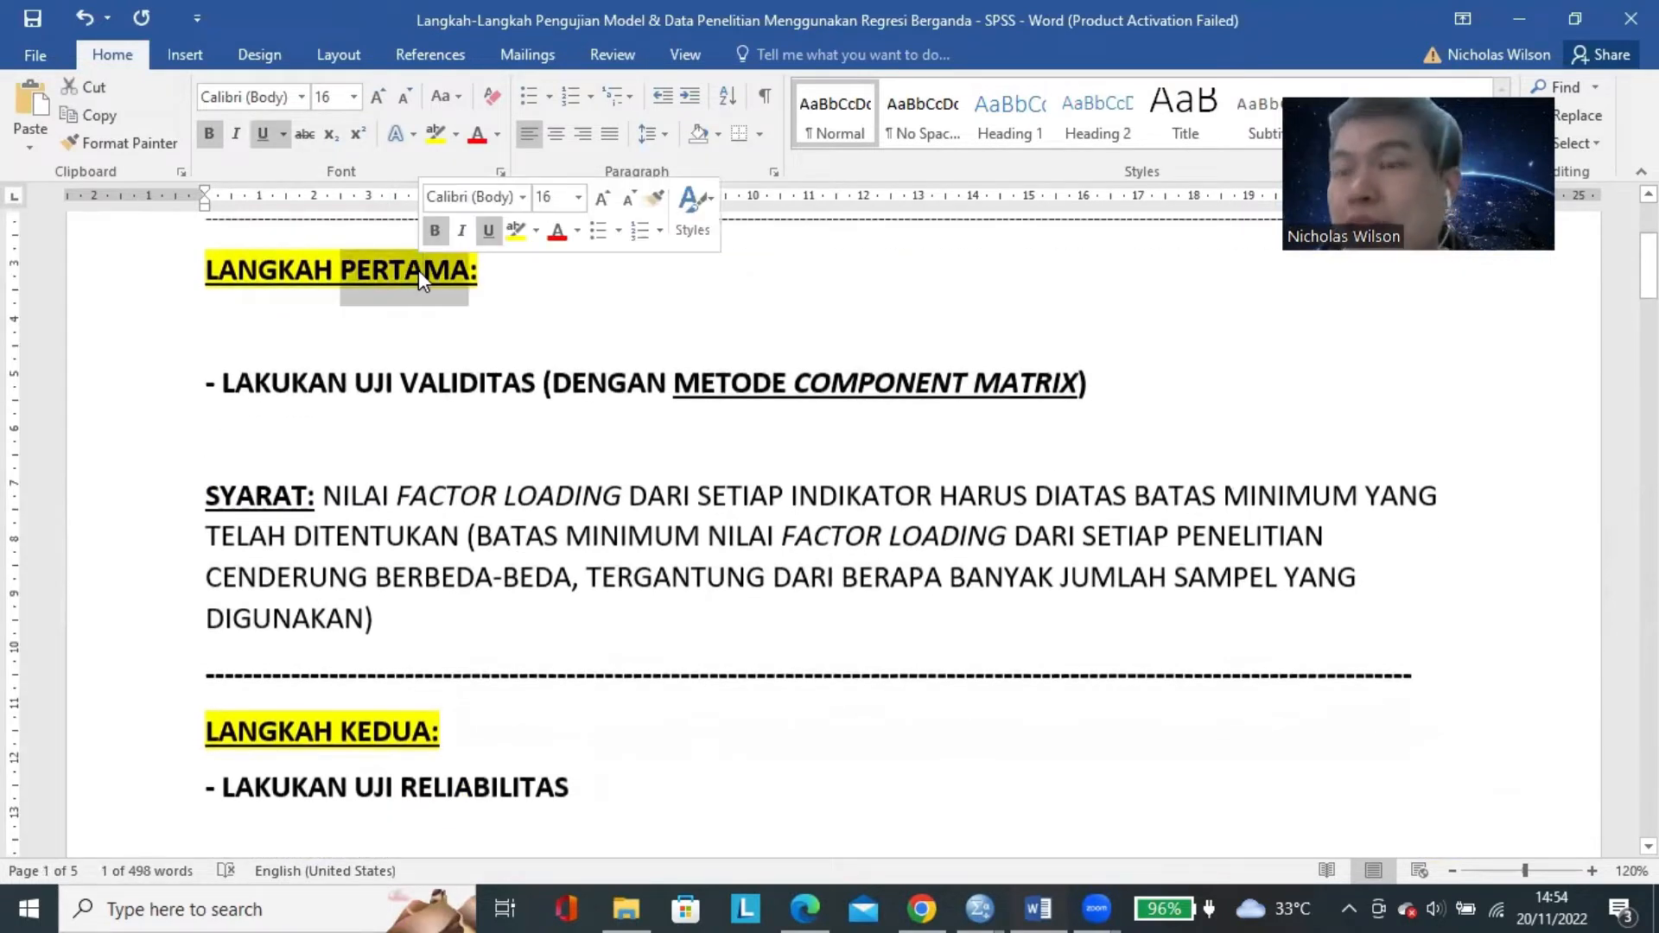
triple_click(375, 734)
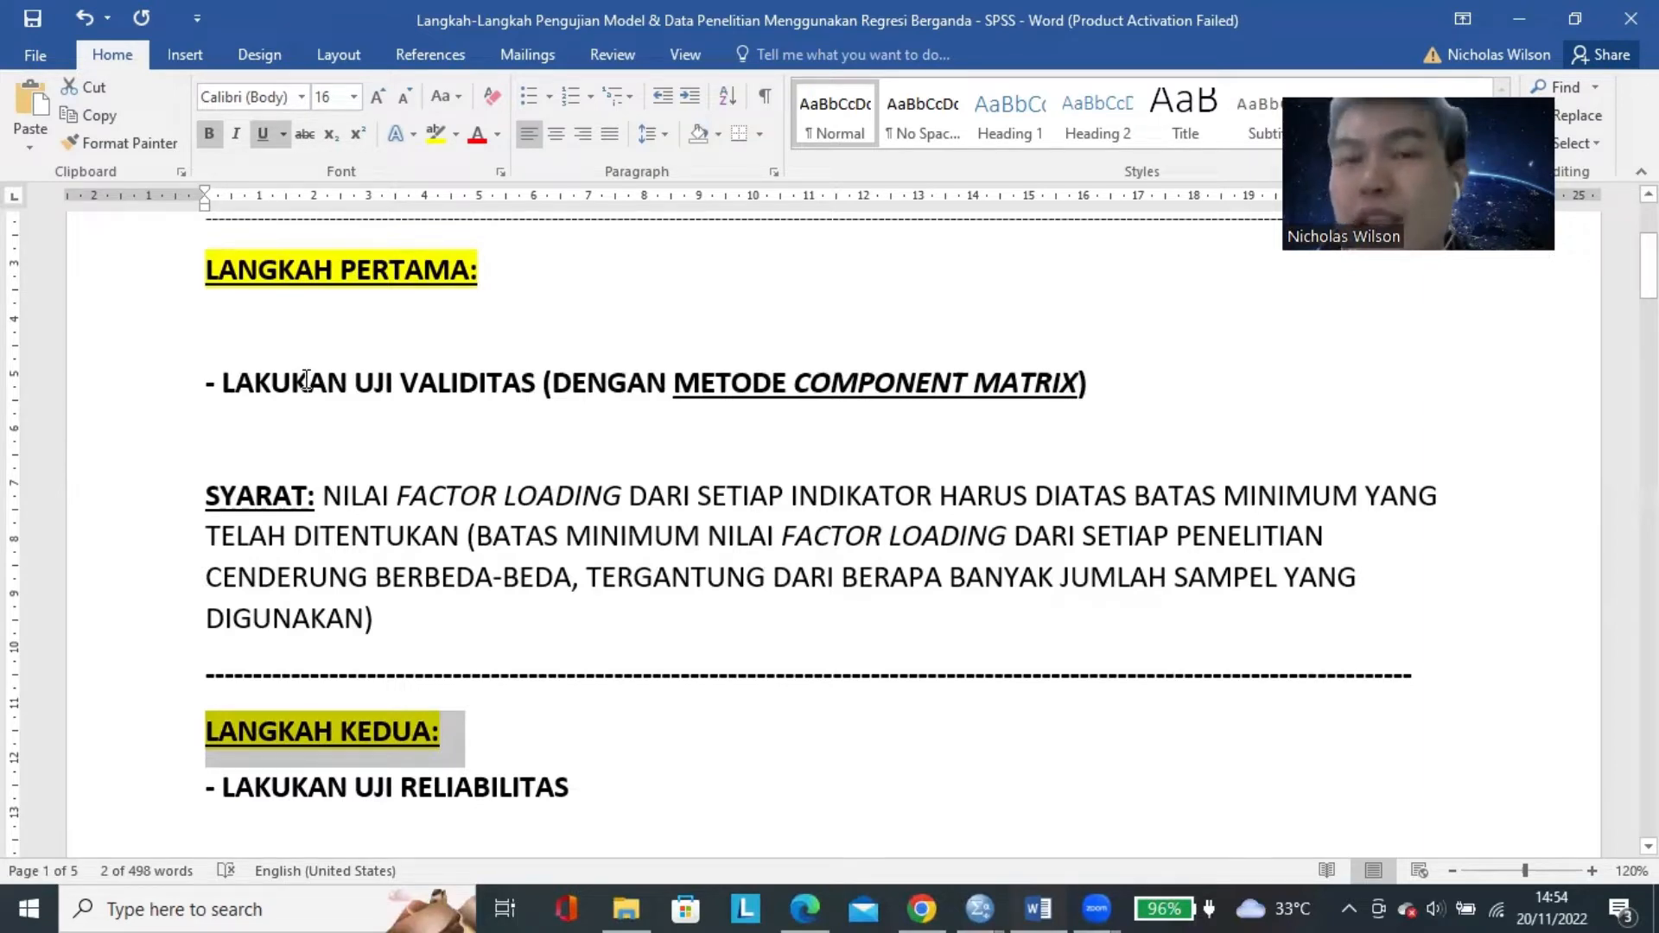
Switch to SPSS and bring up the Data Editor window containing the imported questionnaire data instead of the empty dataset.
mouse_move(979, 909)
left_click(838, 780)
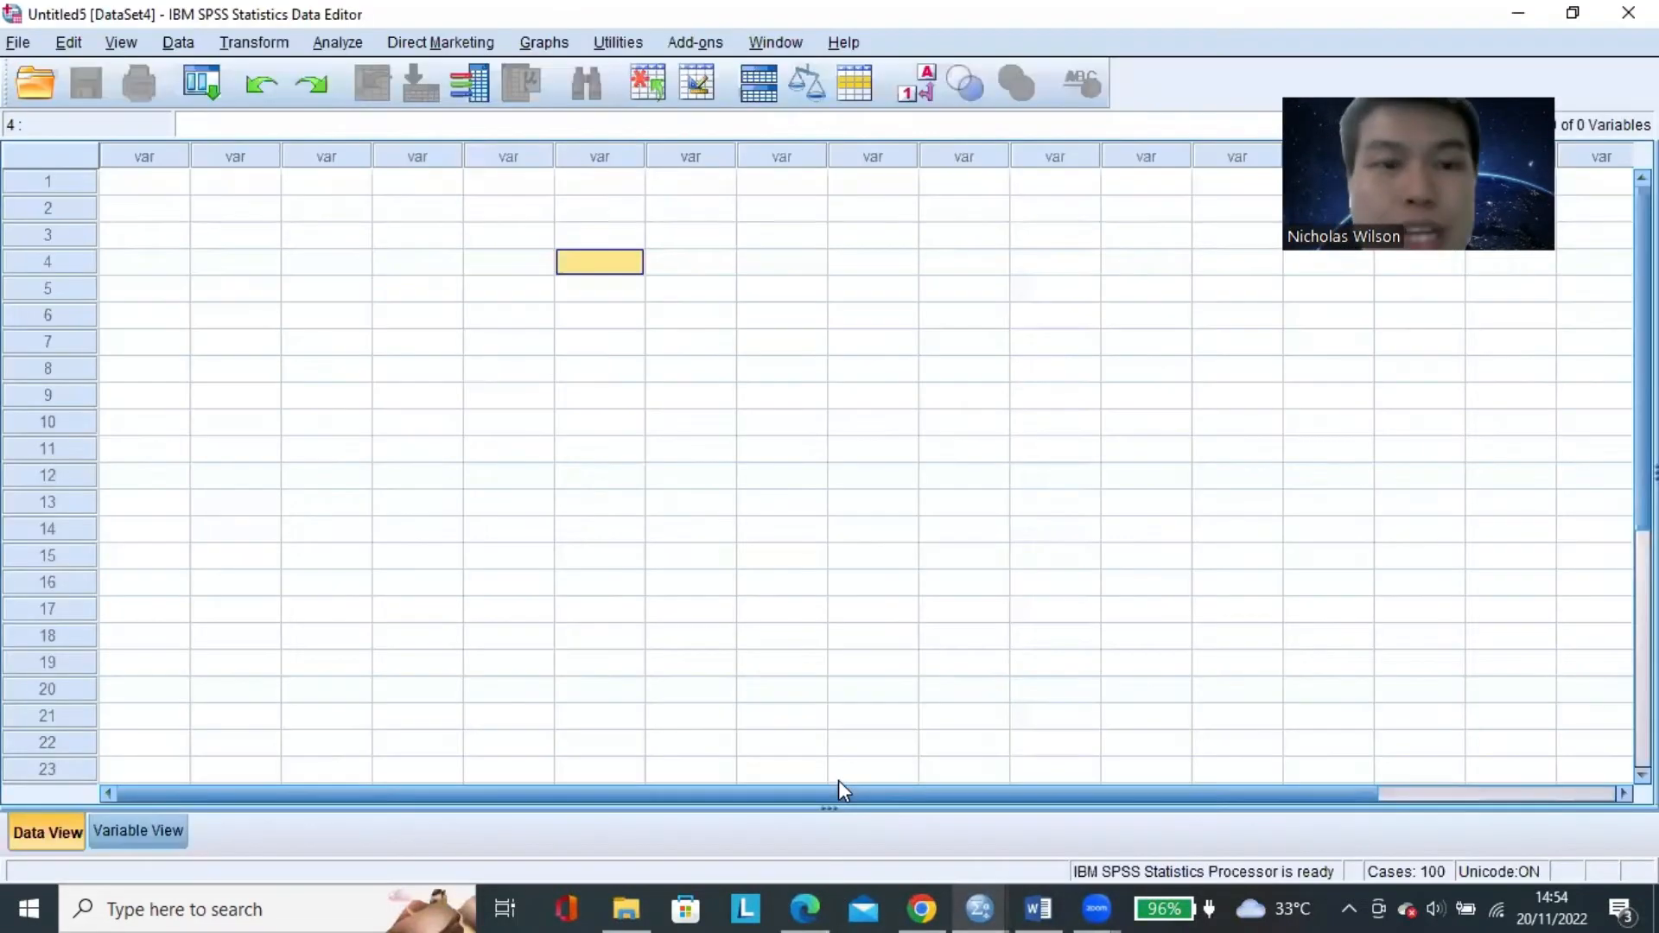
key("Left")
key("Left")
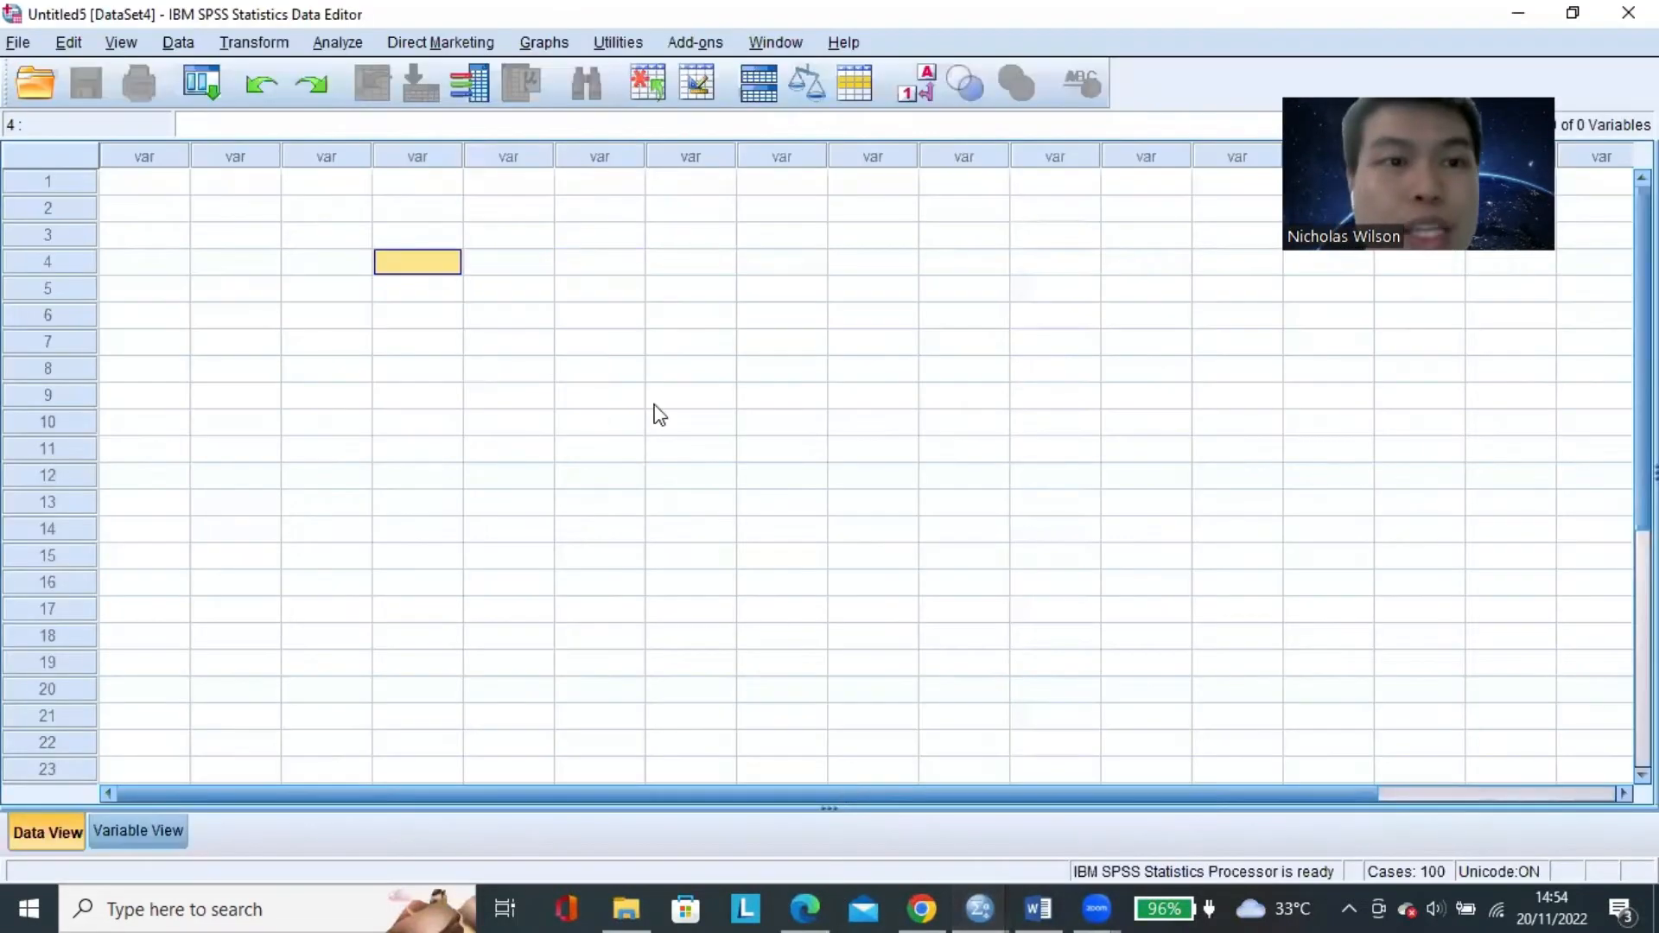
left_click(1068, 899)
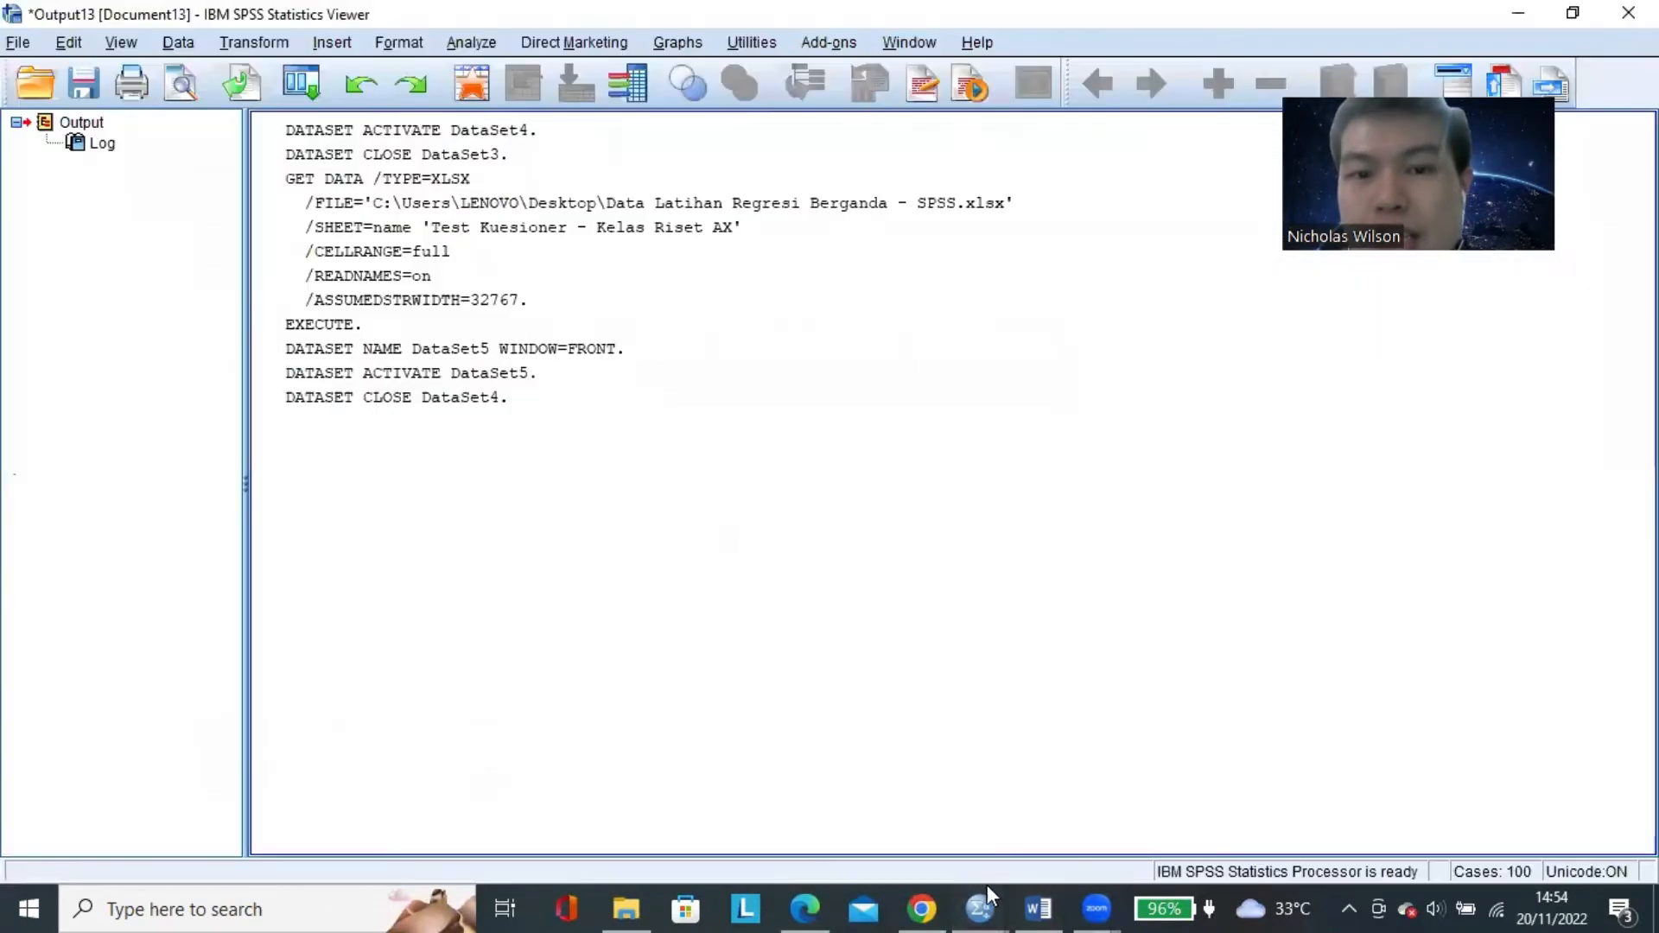
left_click(1125, 831)
left_click(419, 397)
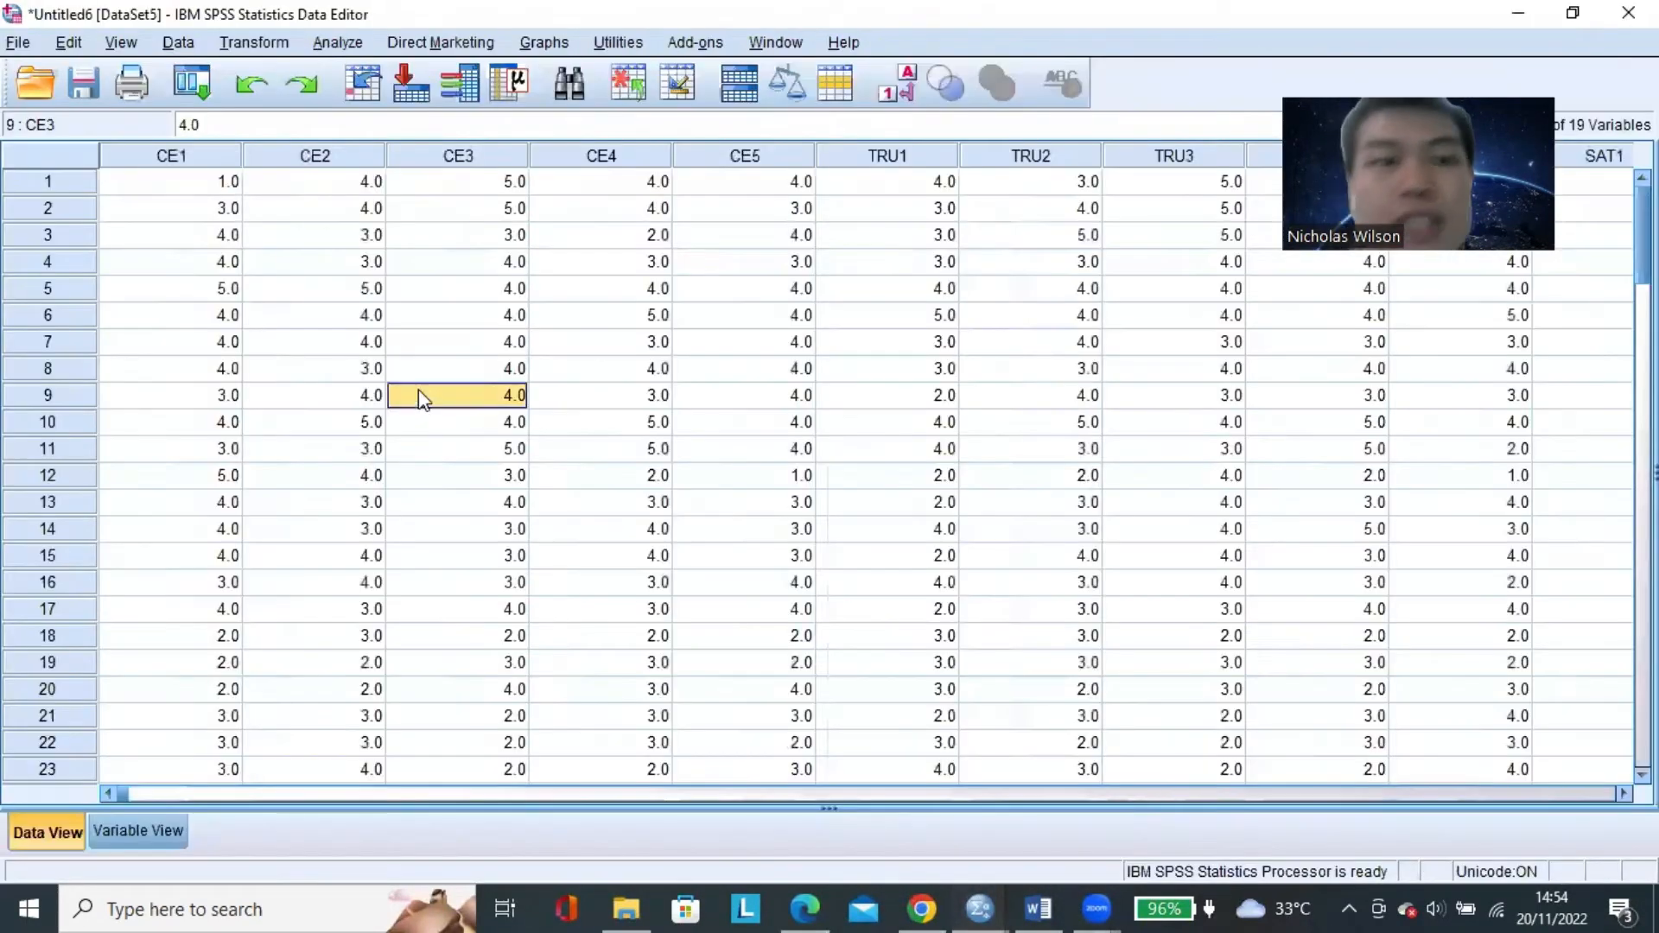
Go through the first respondent's answers in row 1 from CE1 to CE5, ending back on CE1.
left_click(223, 181)
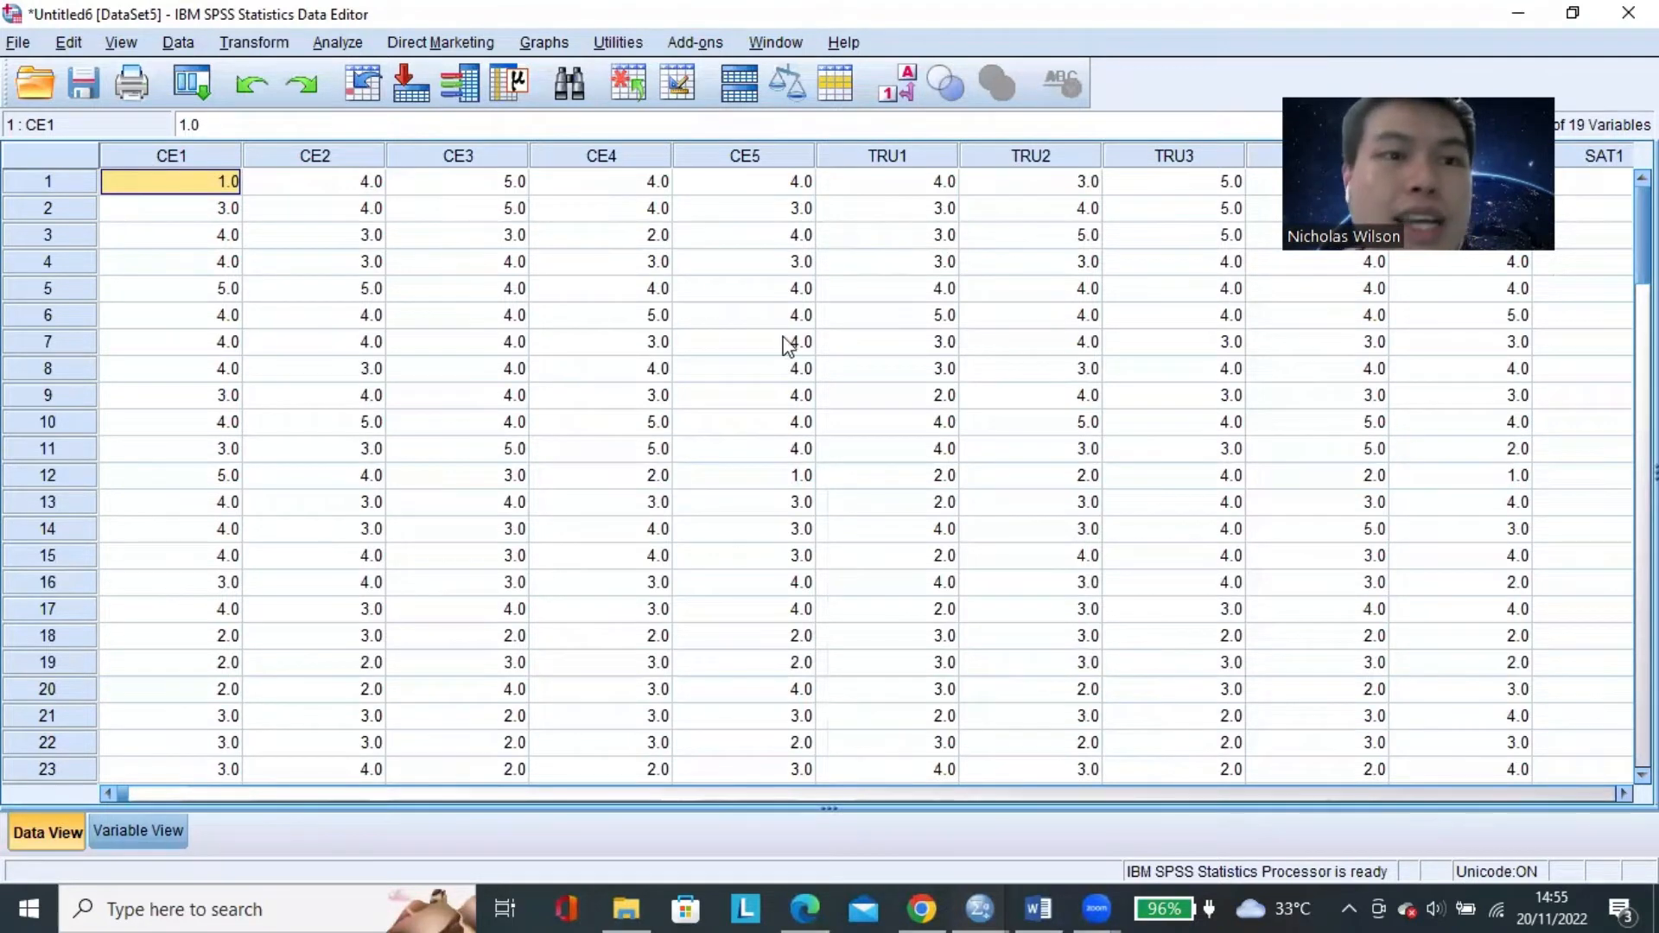
key("Right")
key("Right")
key("Right")
key("Right")
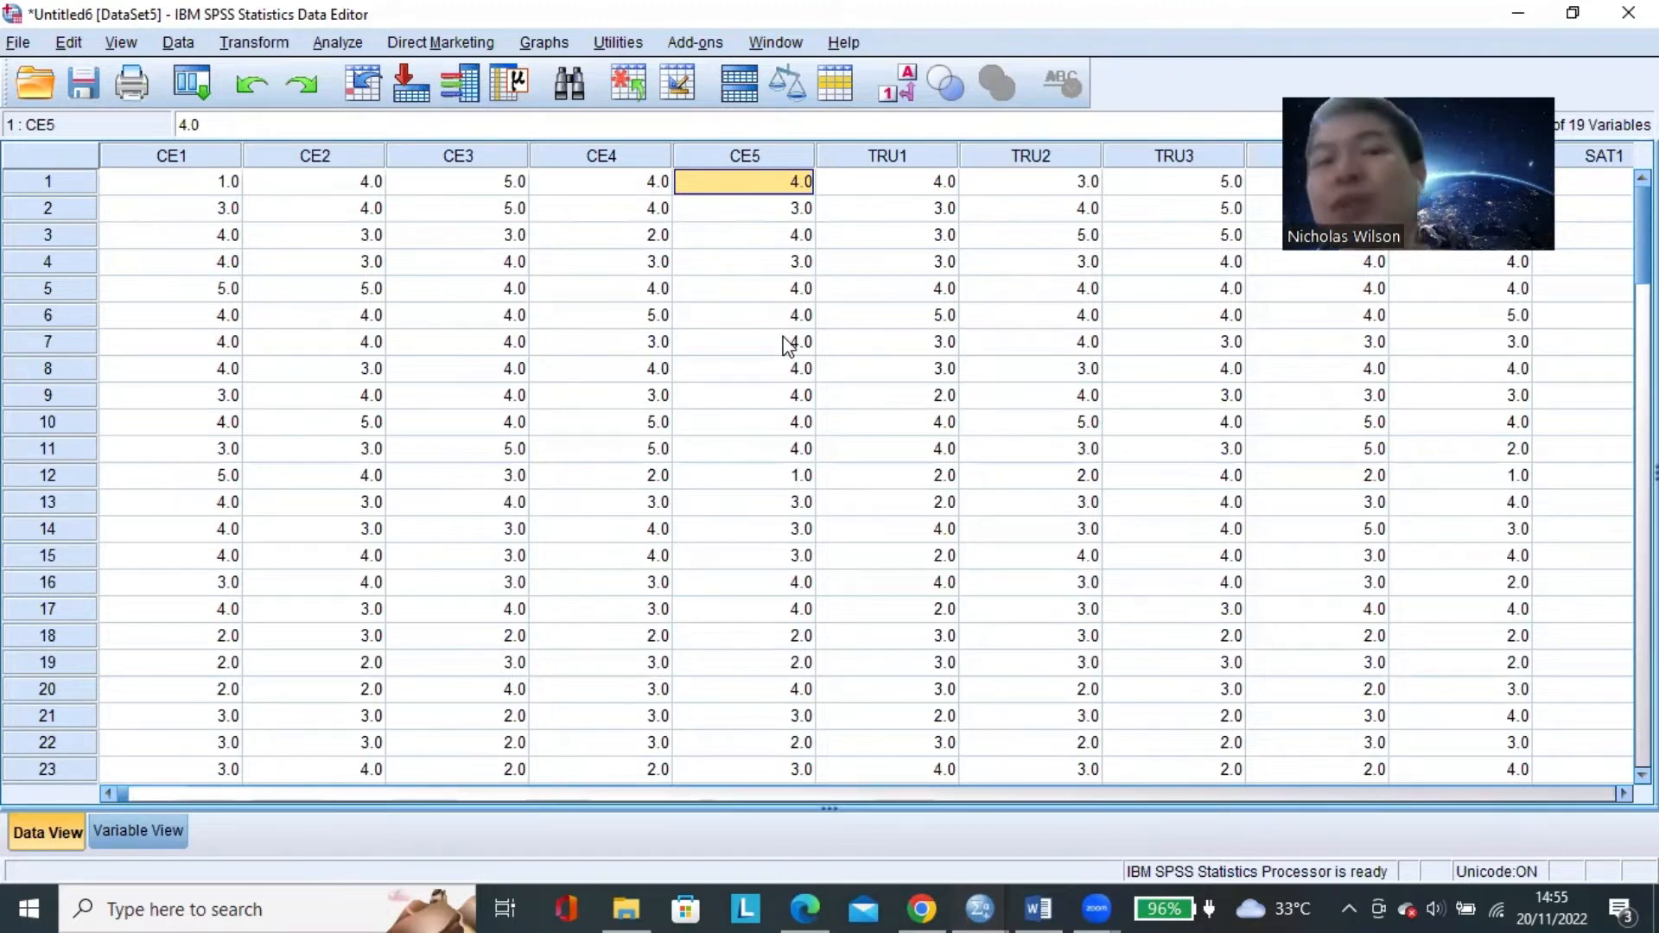
left_click(222, 184)
left_click(354, 189)
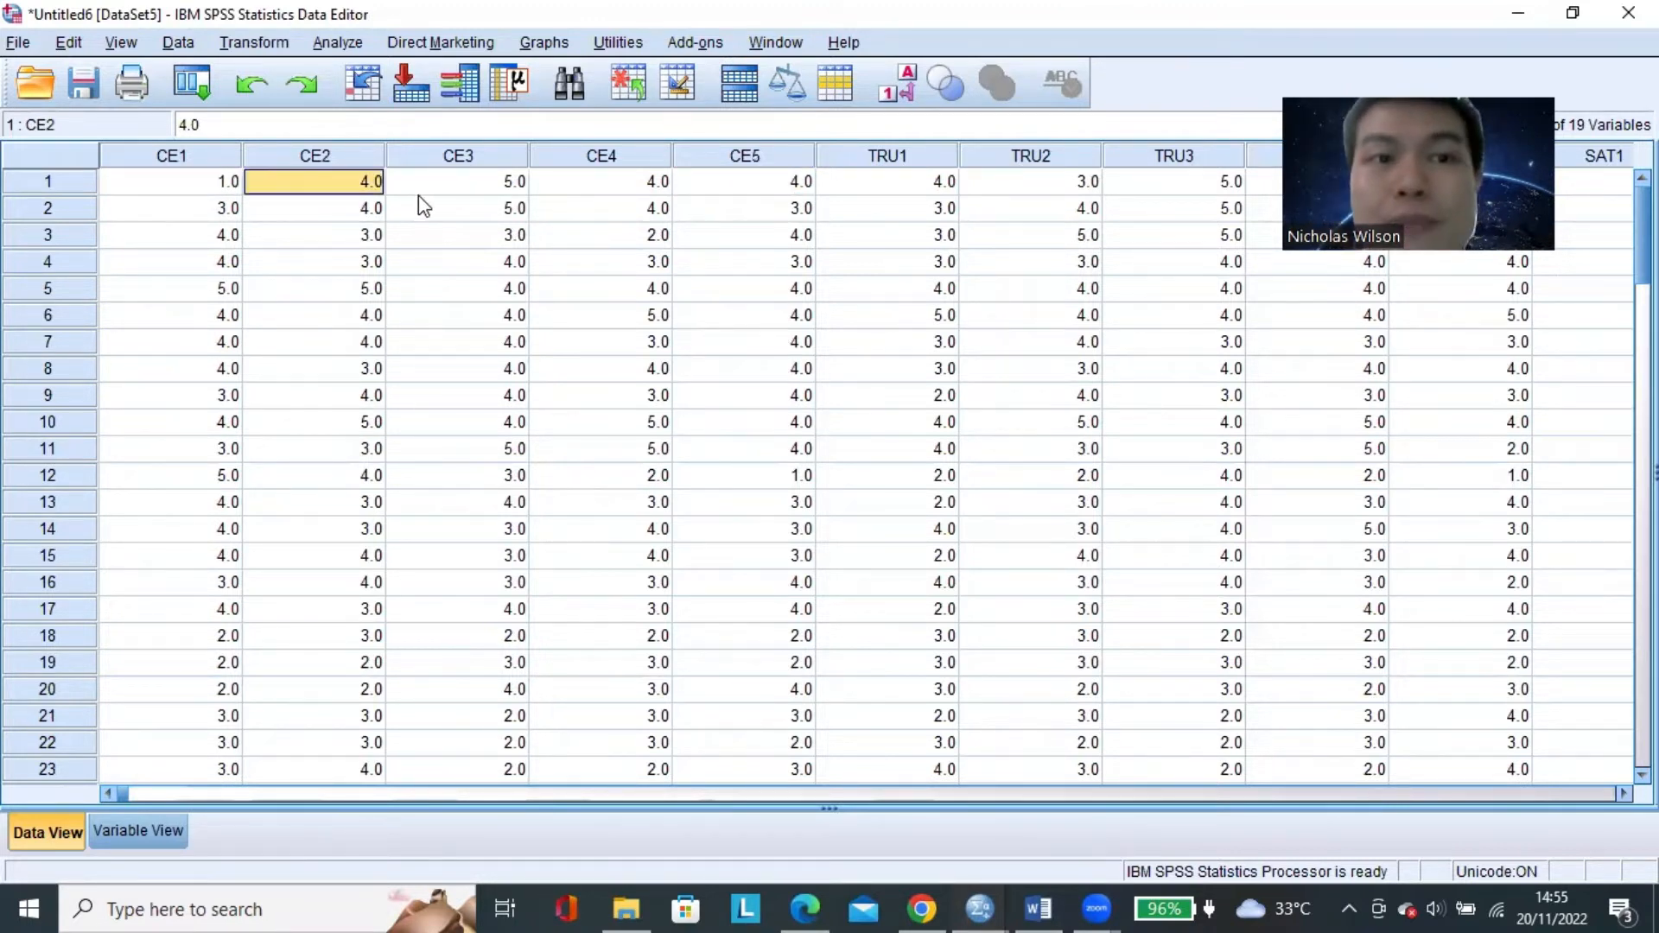
left_click_drag(423, 190, 484, 210)
left_click(585, 189)
left_click(689, 184)
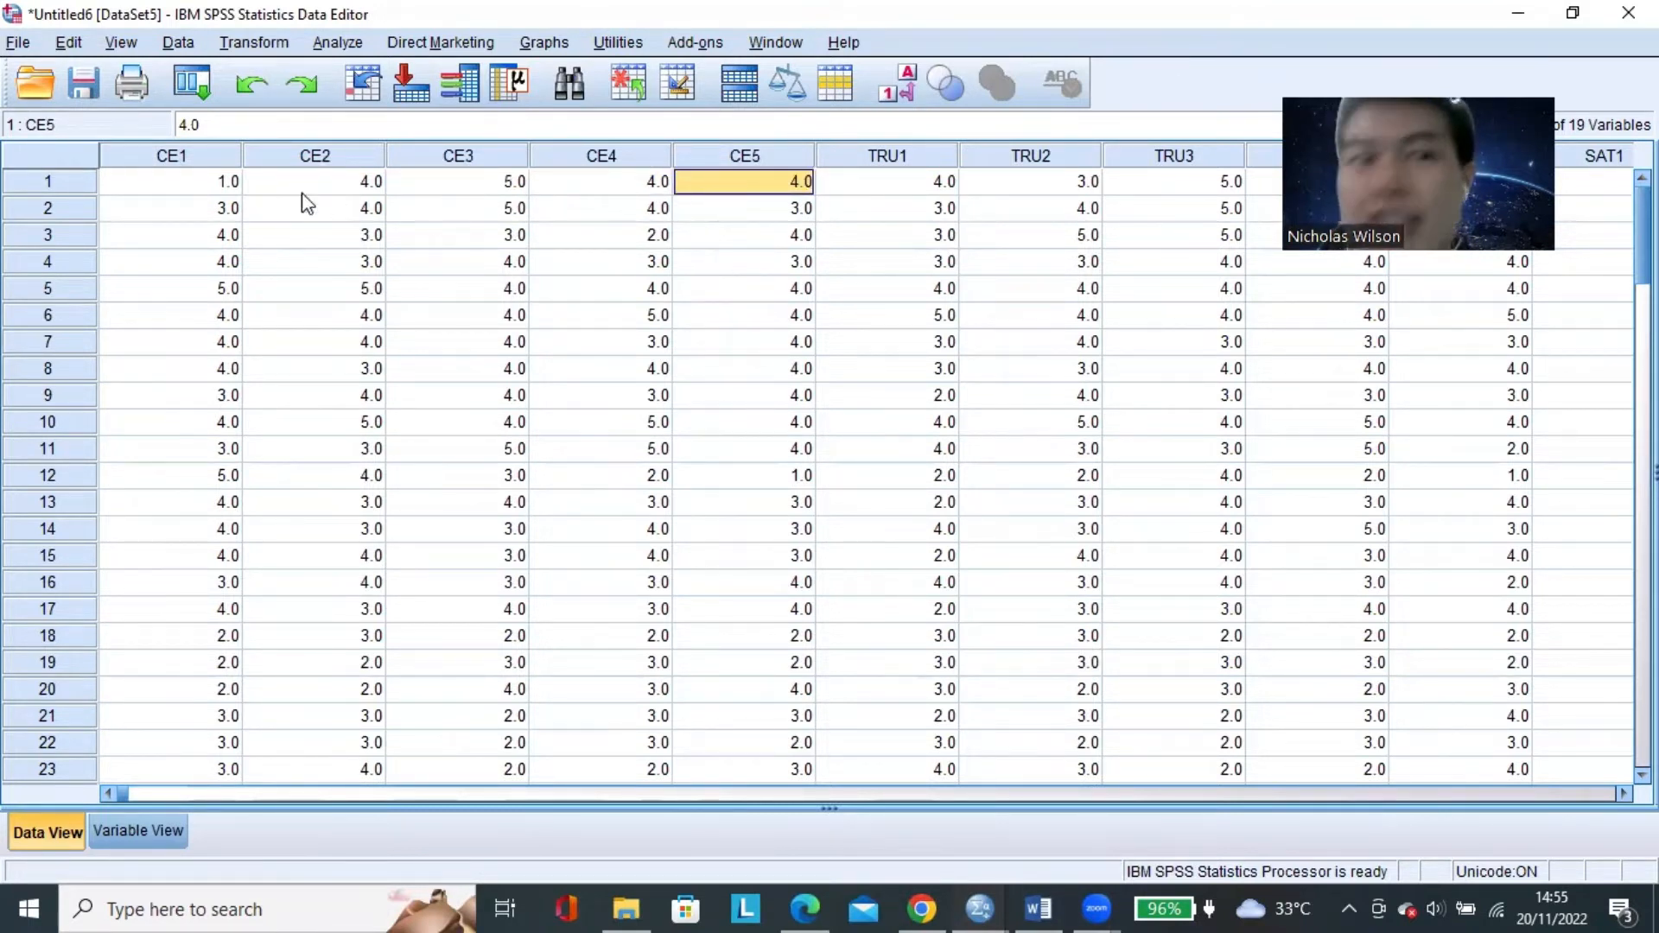
left_click(197, 178)
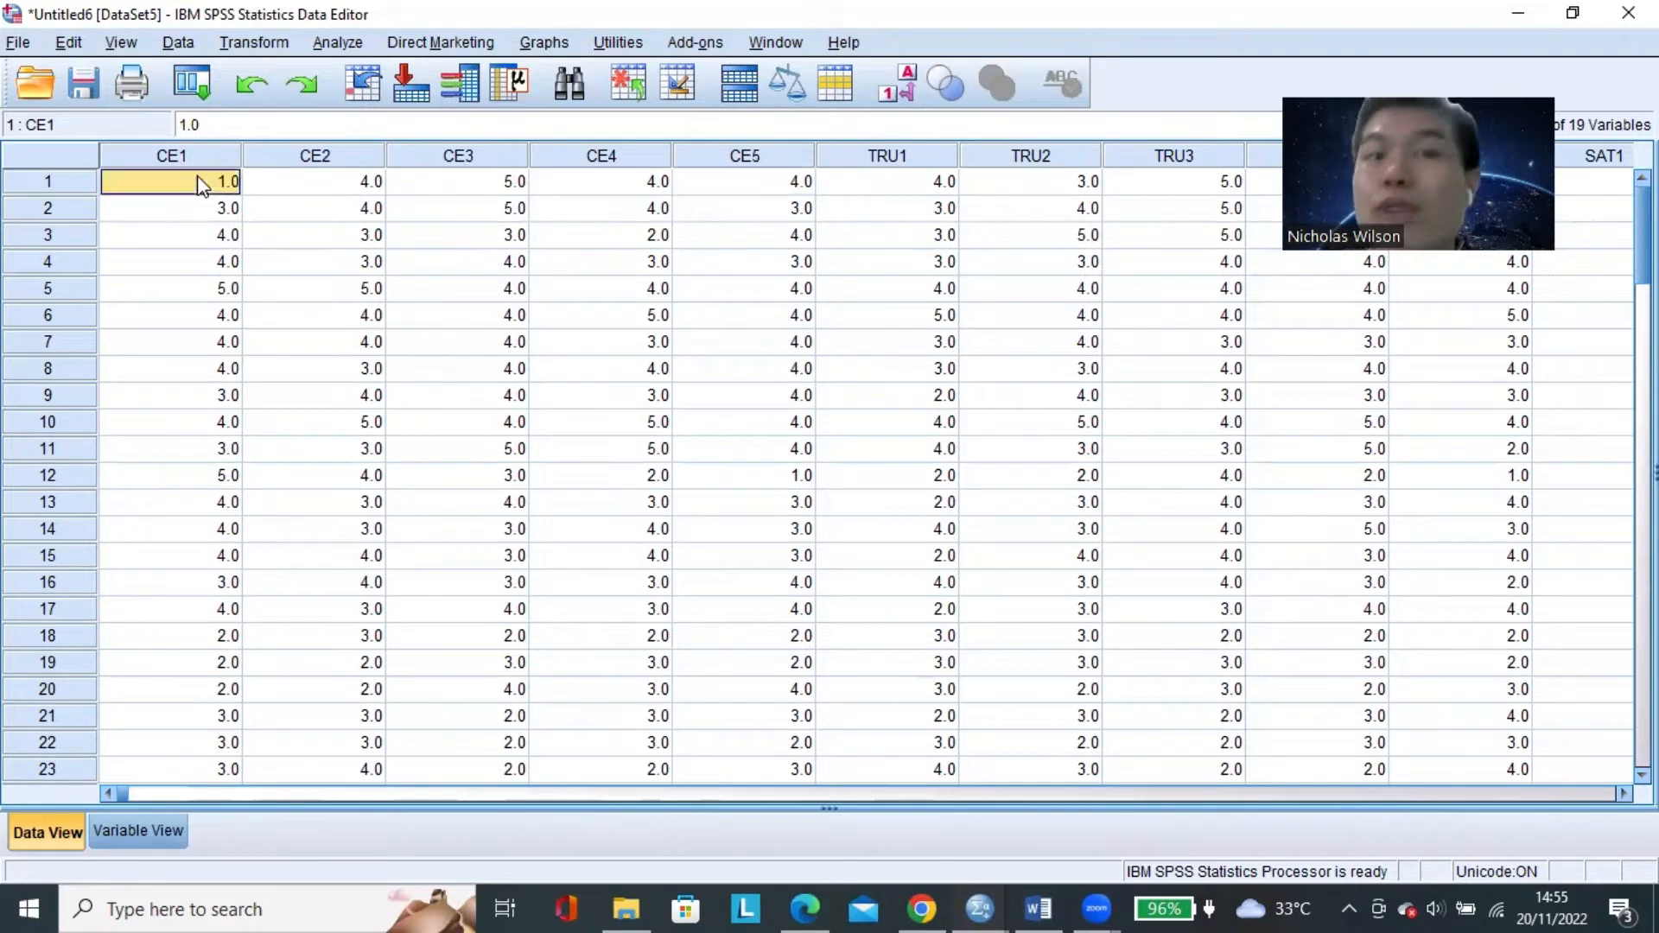
Switch back to the Word document and mark COMPONENT MATRIX and FACTOR LOADING under LANGKAH PERTAMA.
left_click(1038, 908)
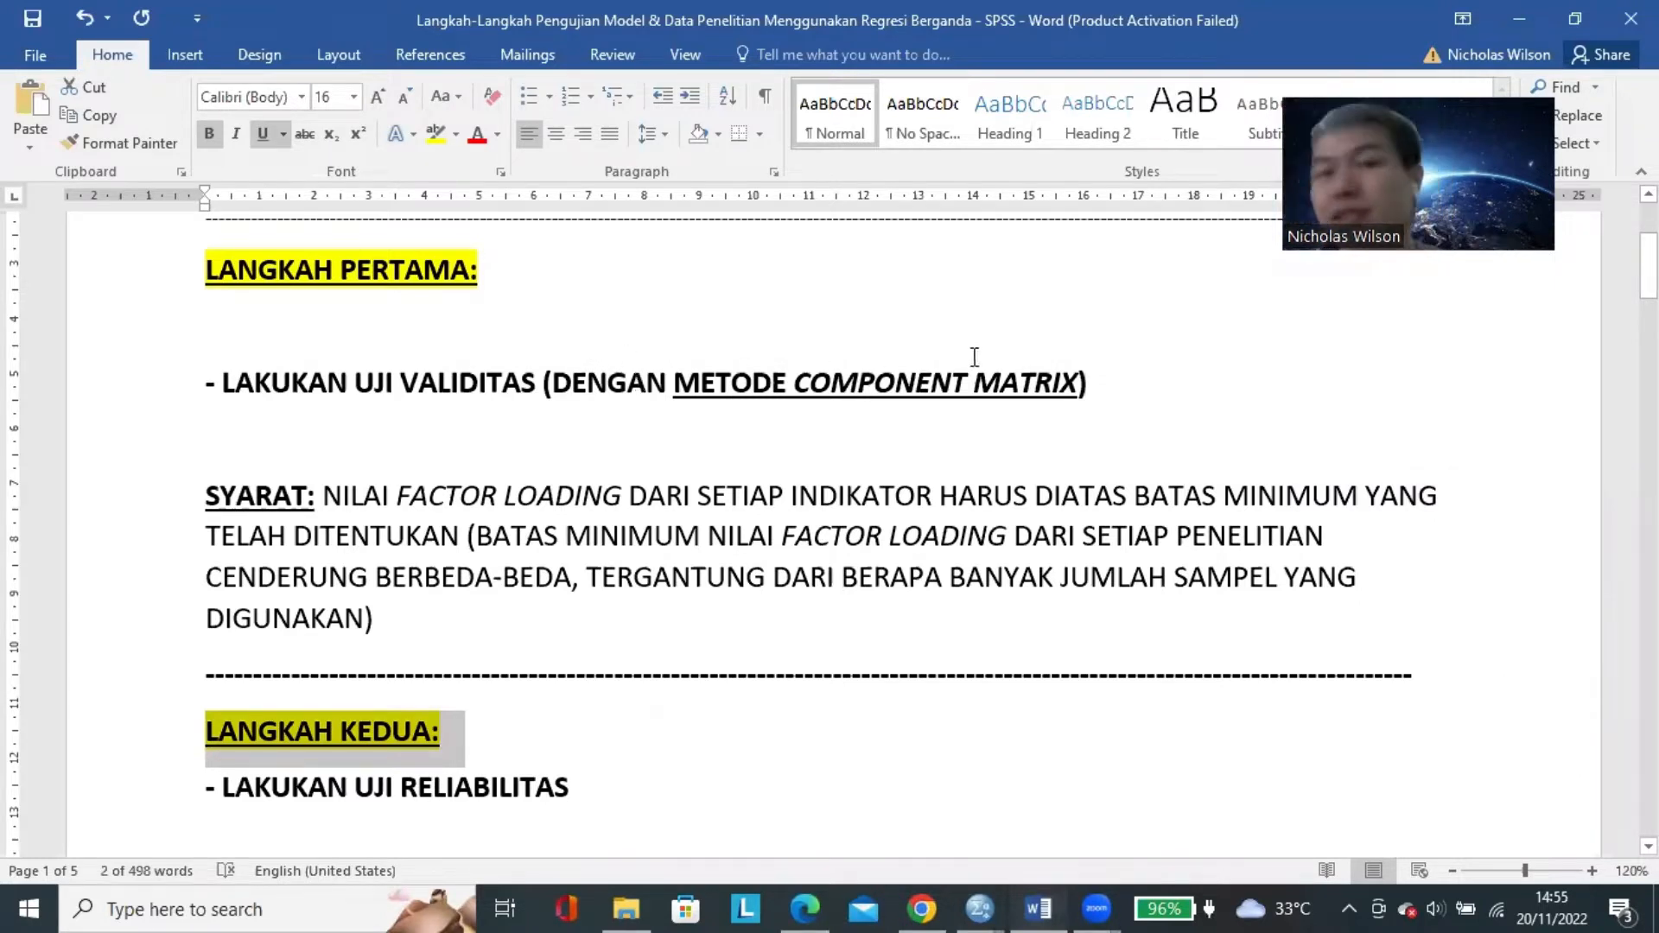
left_click_drag(933, 384, 1021, 388)
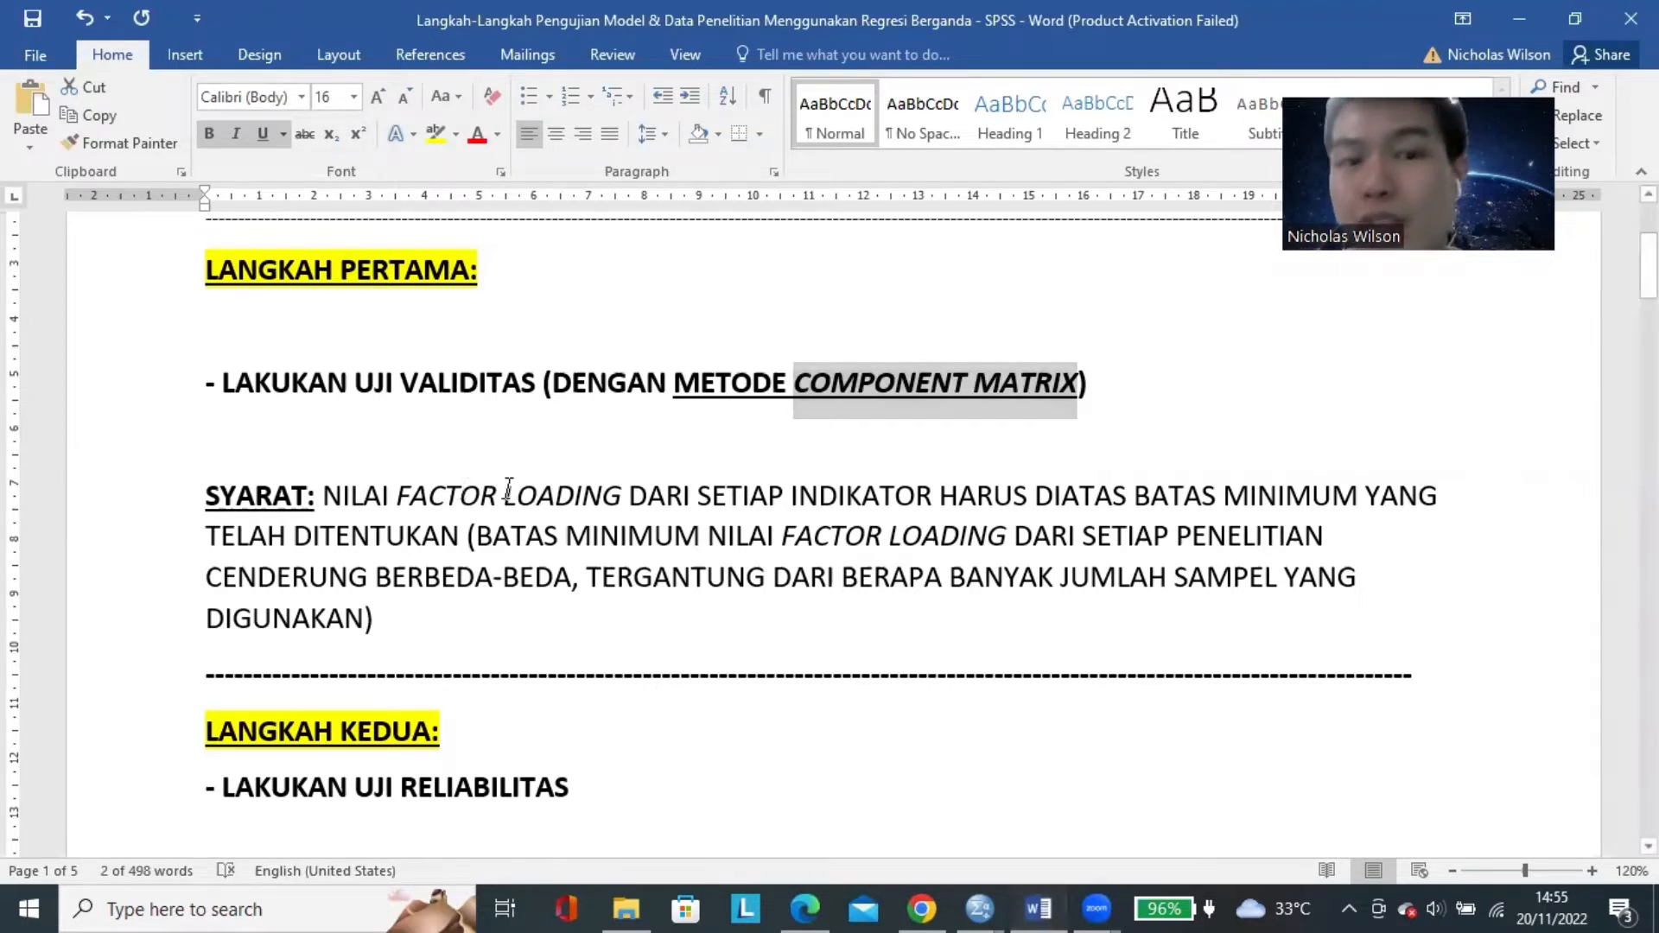
left_click_drag(398, 497, 622, 501)
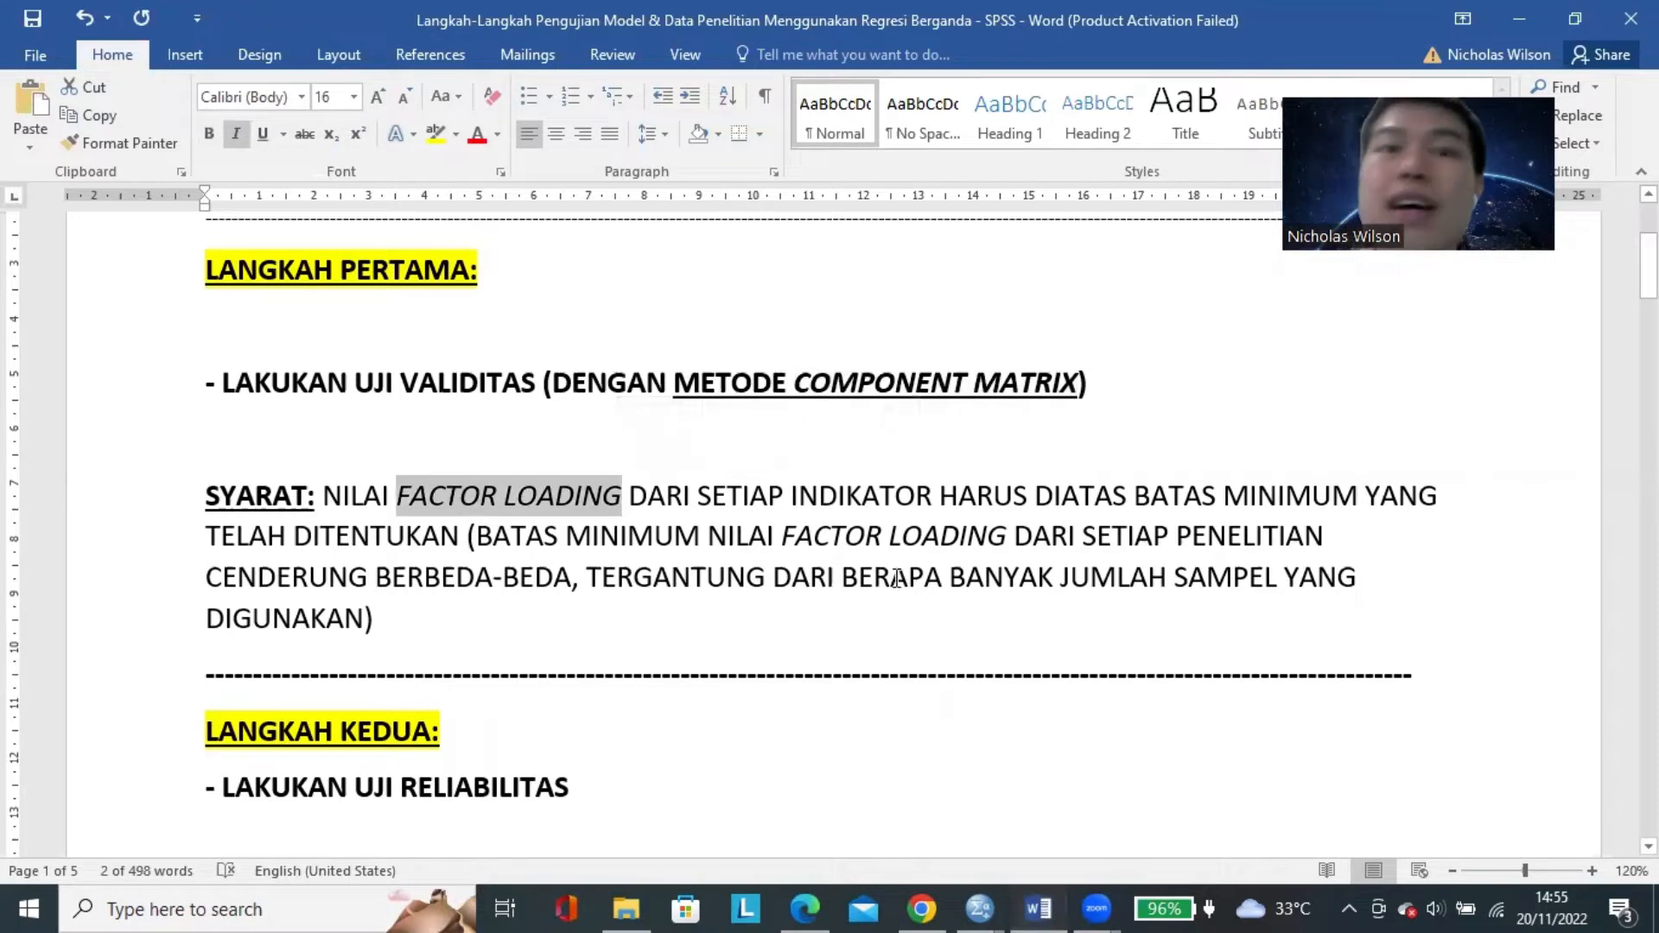
left_click(929, 522)
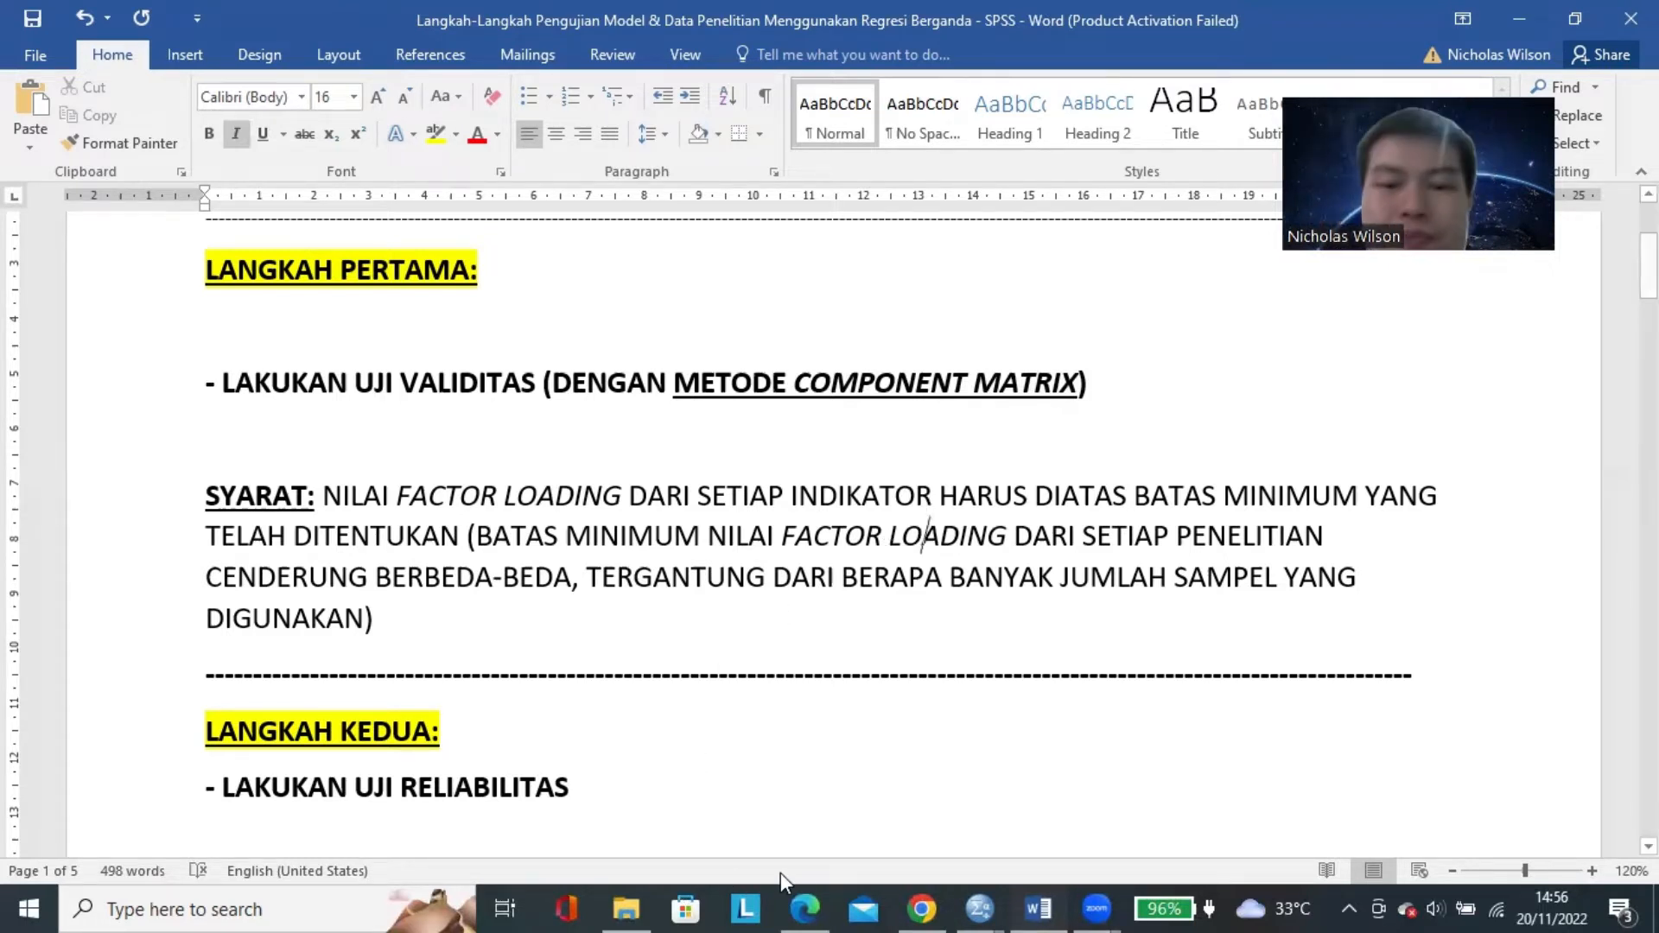
Switch to the e-book PDF in Edge and erase the yellow ink marks on and beside Table 3.2.
left_click(808, 903)
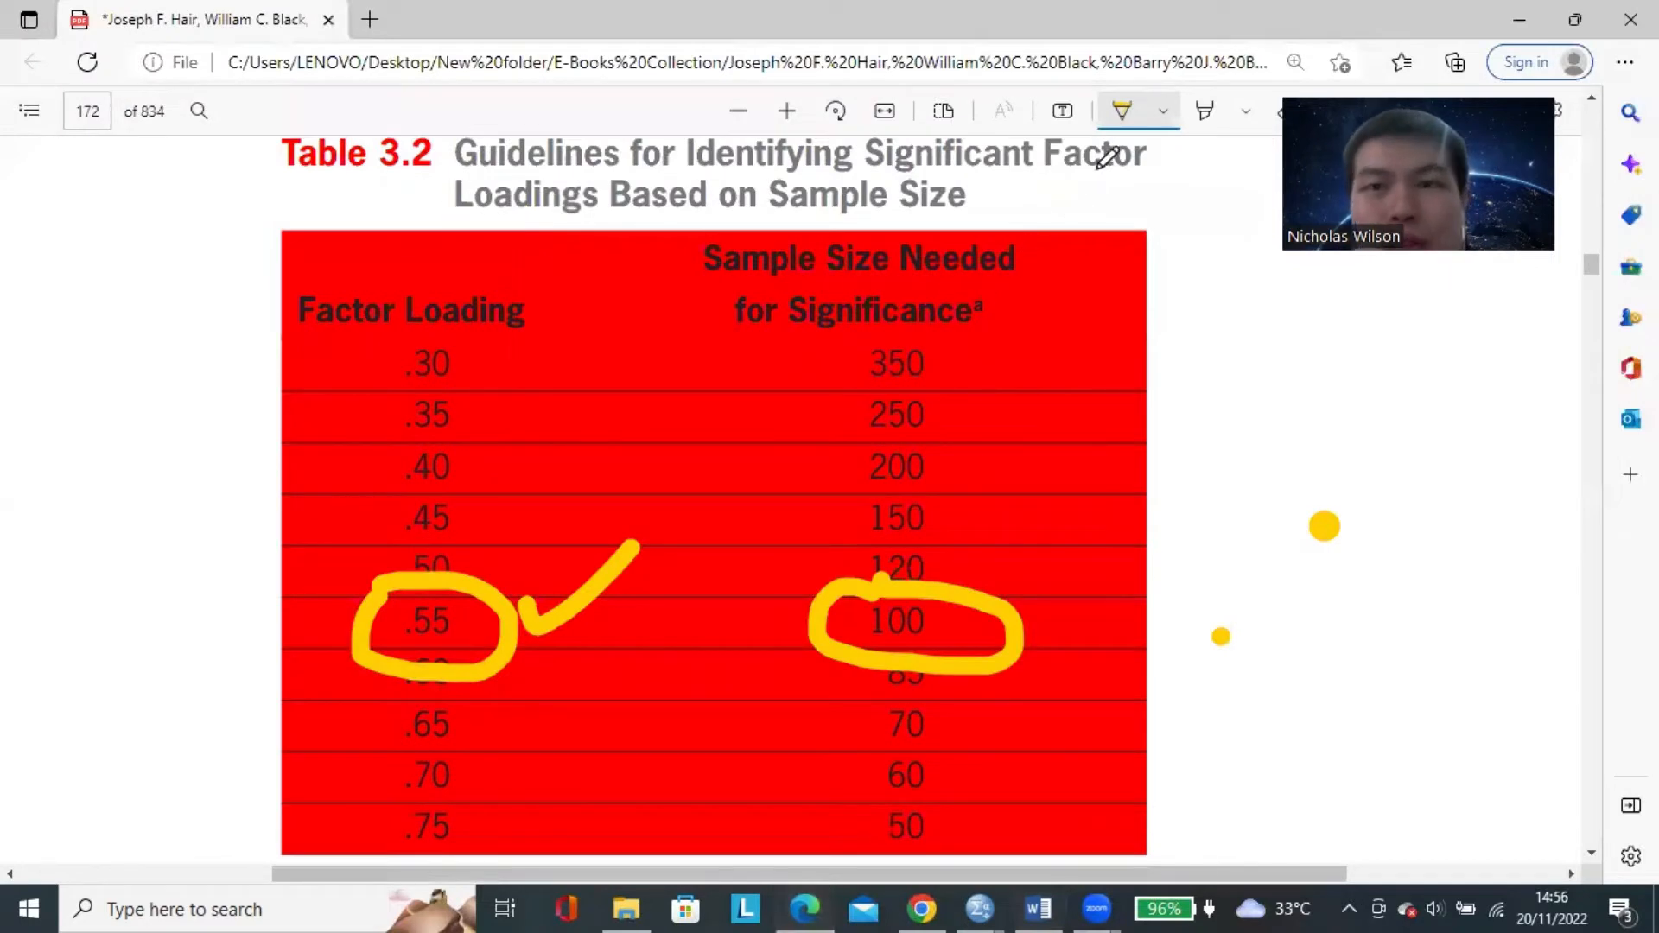
left_click_drag(1382, 173, 1421, 269)
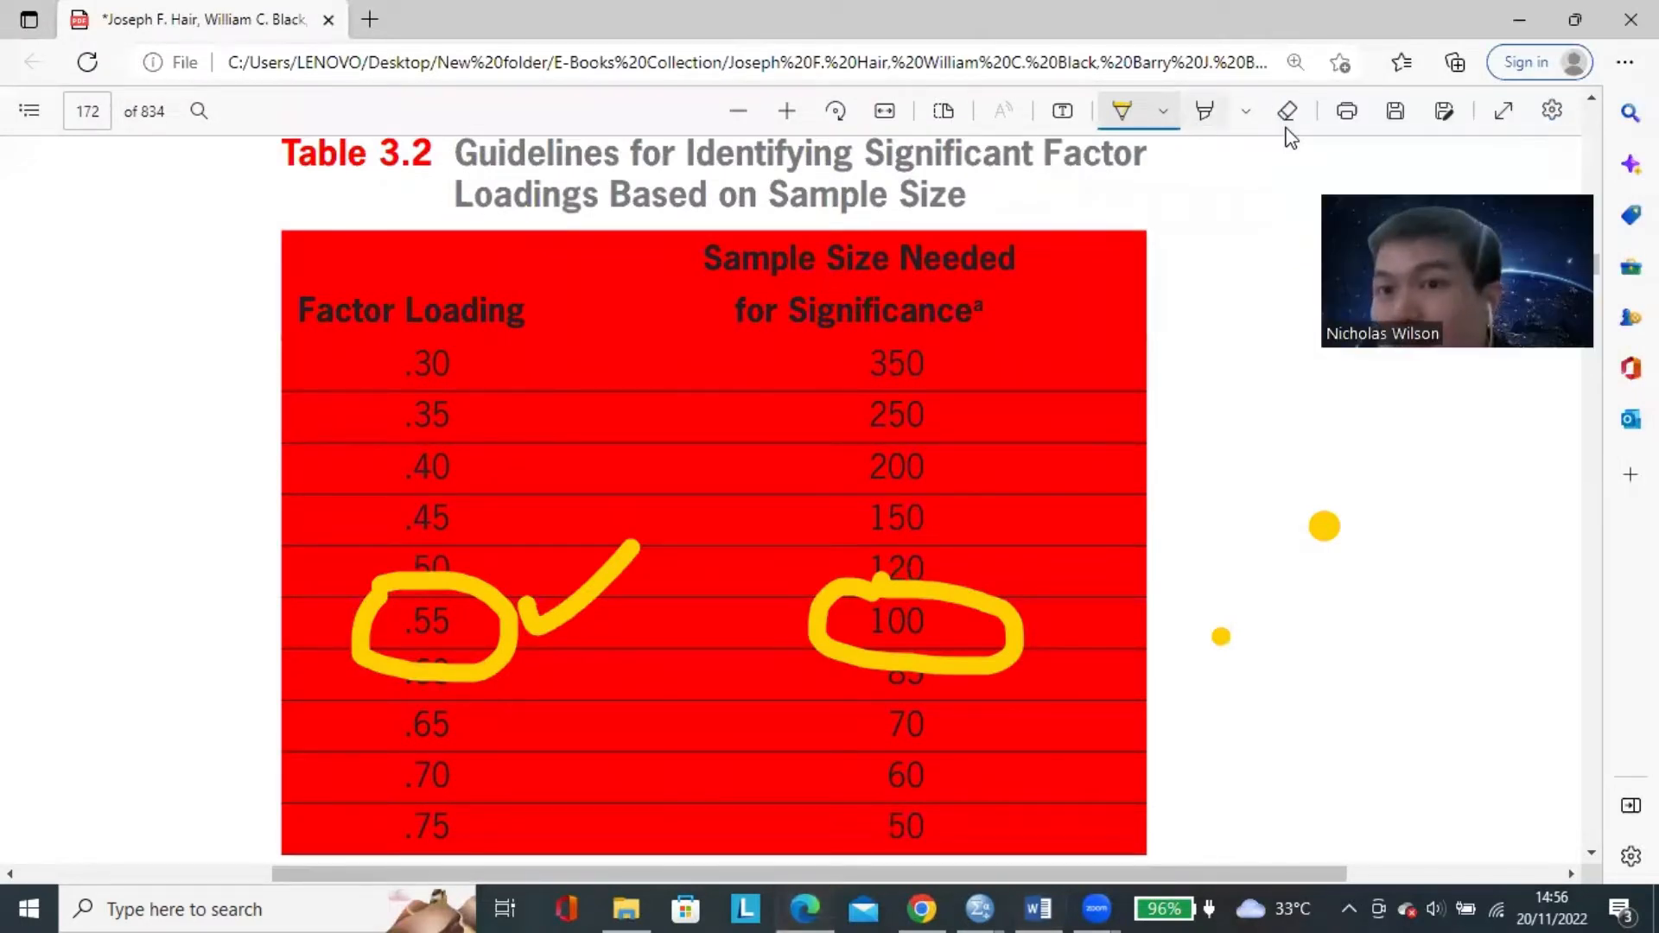
left_click(1286, 108)
mouse_move(1015, 631)
left_mouse_down()
mouse_move(1270, 622)
mouse_move(1178, 722)
left_mouse_up()
mouse_move(484, 596)
left_mouse_down()
mouse_move(537, 530)
mouse_move(674, 562)
left_mouse_up()
left_click(1288, 110)
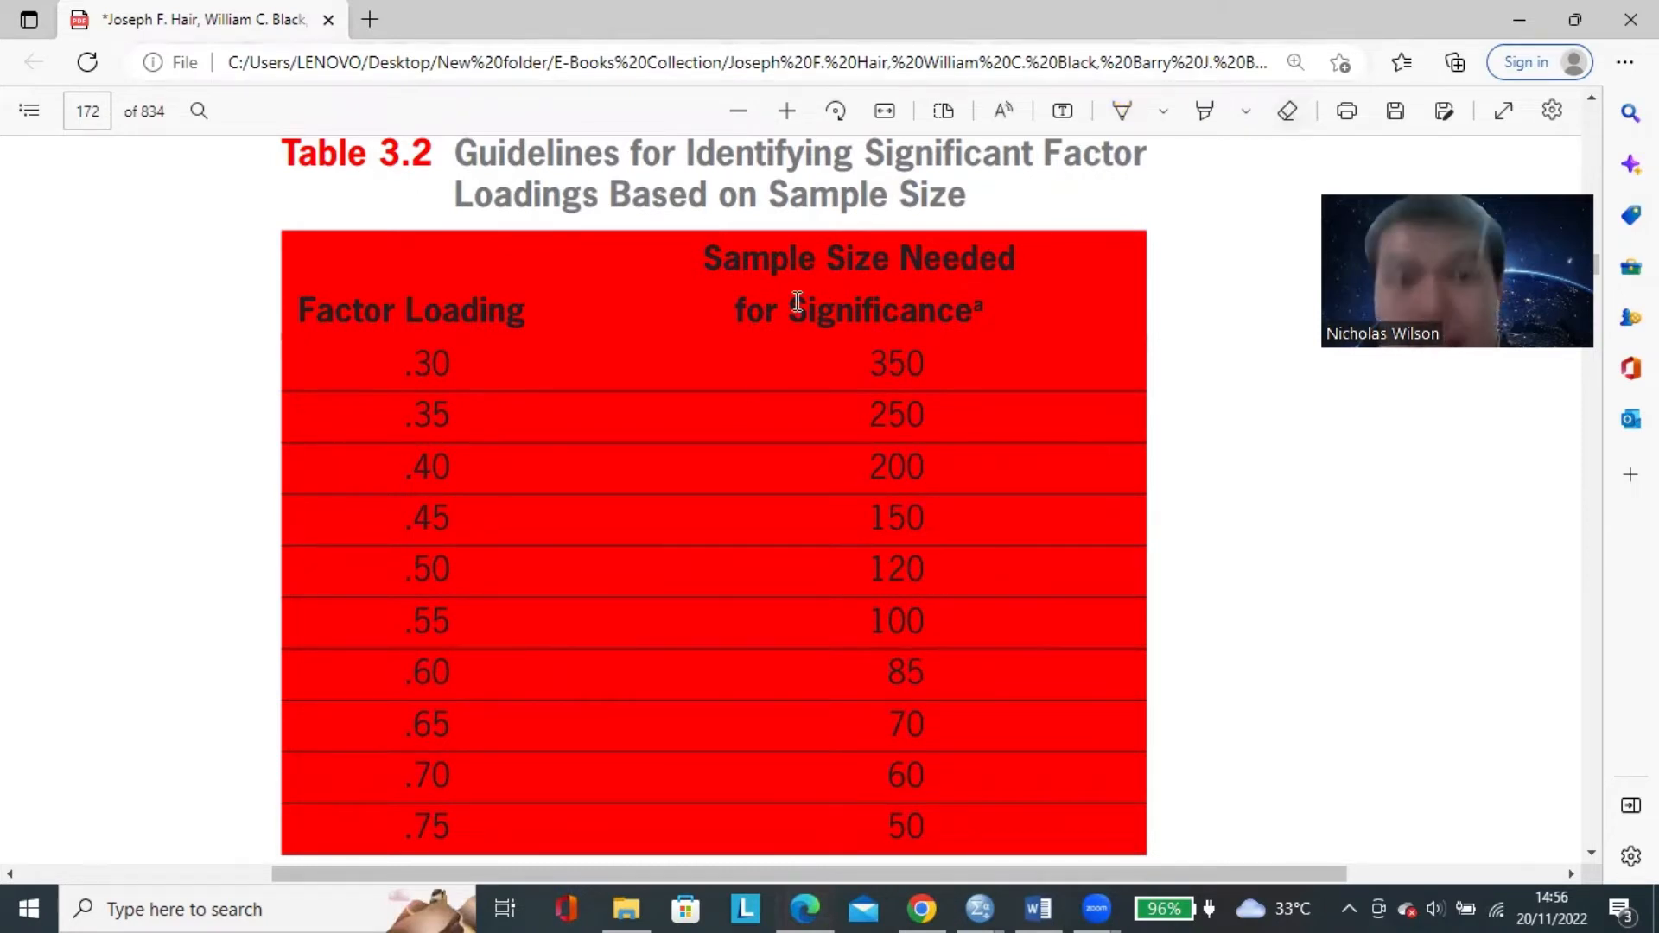
Zoom out on Table 3.2 and examine the e-book's cover and opening pages, marking the first author's name.
left_click(740, 112)
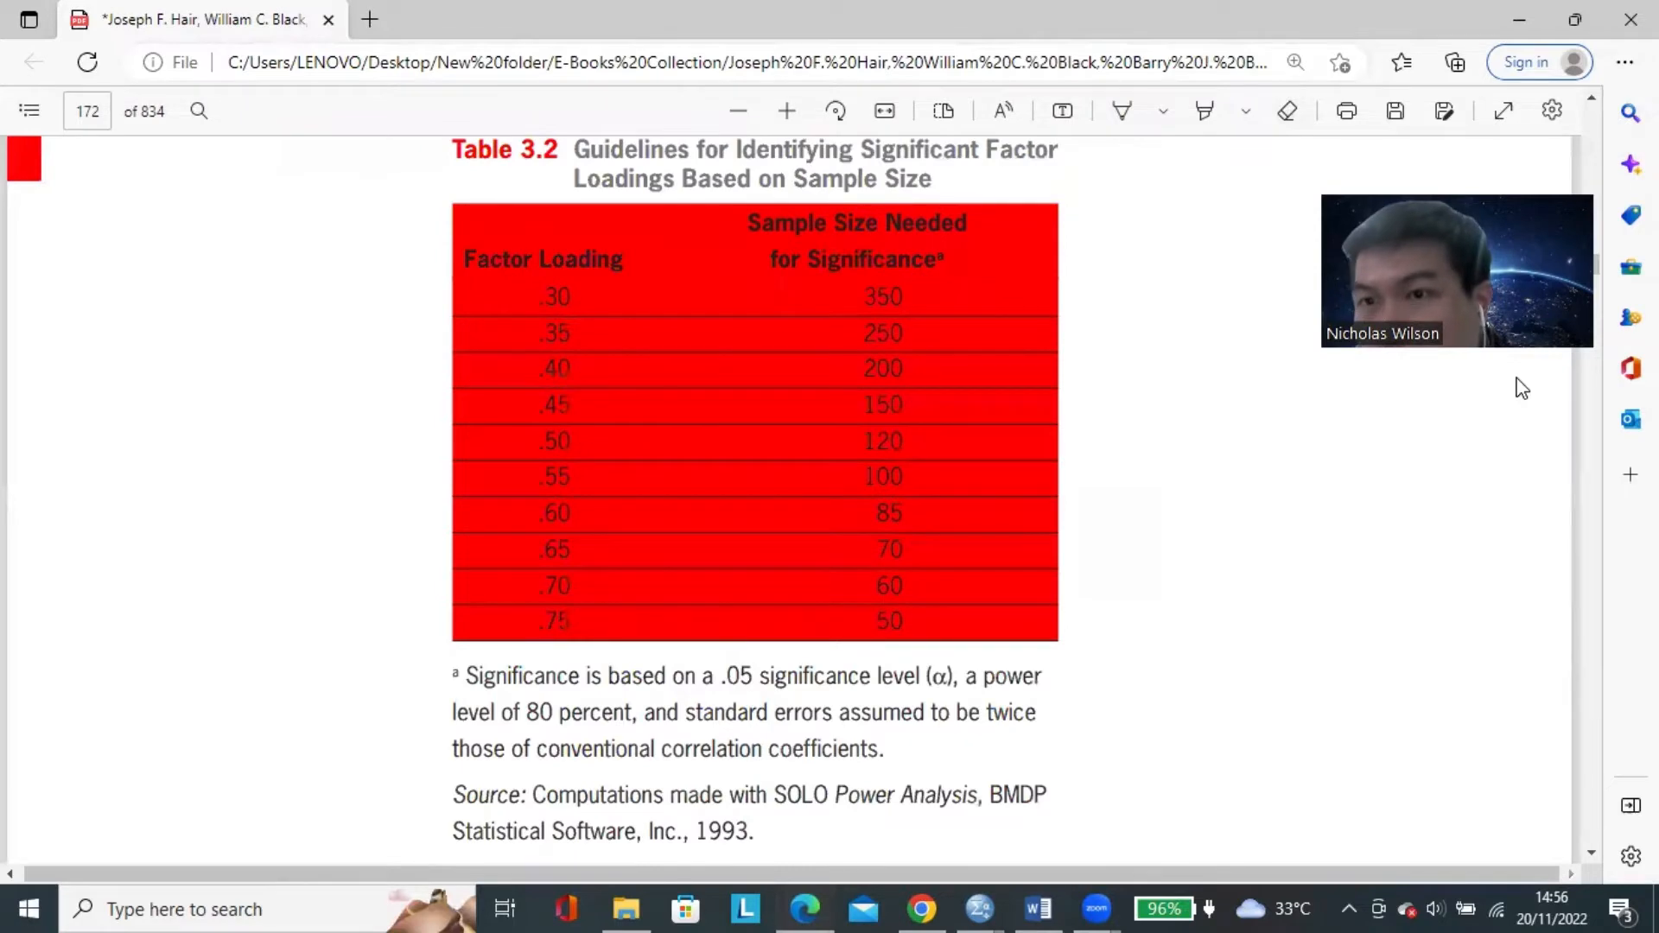
key("Home")
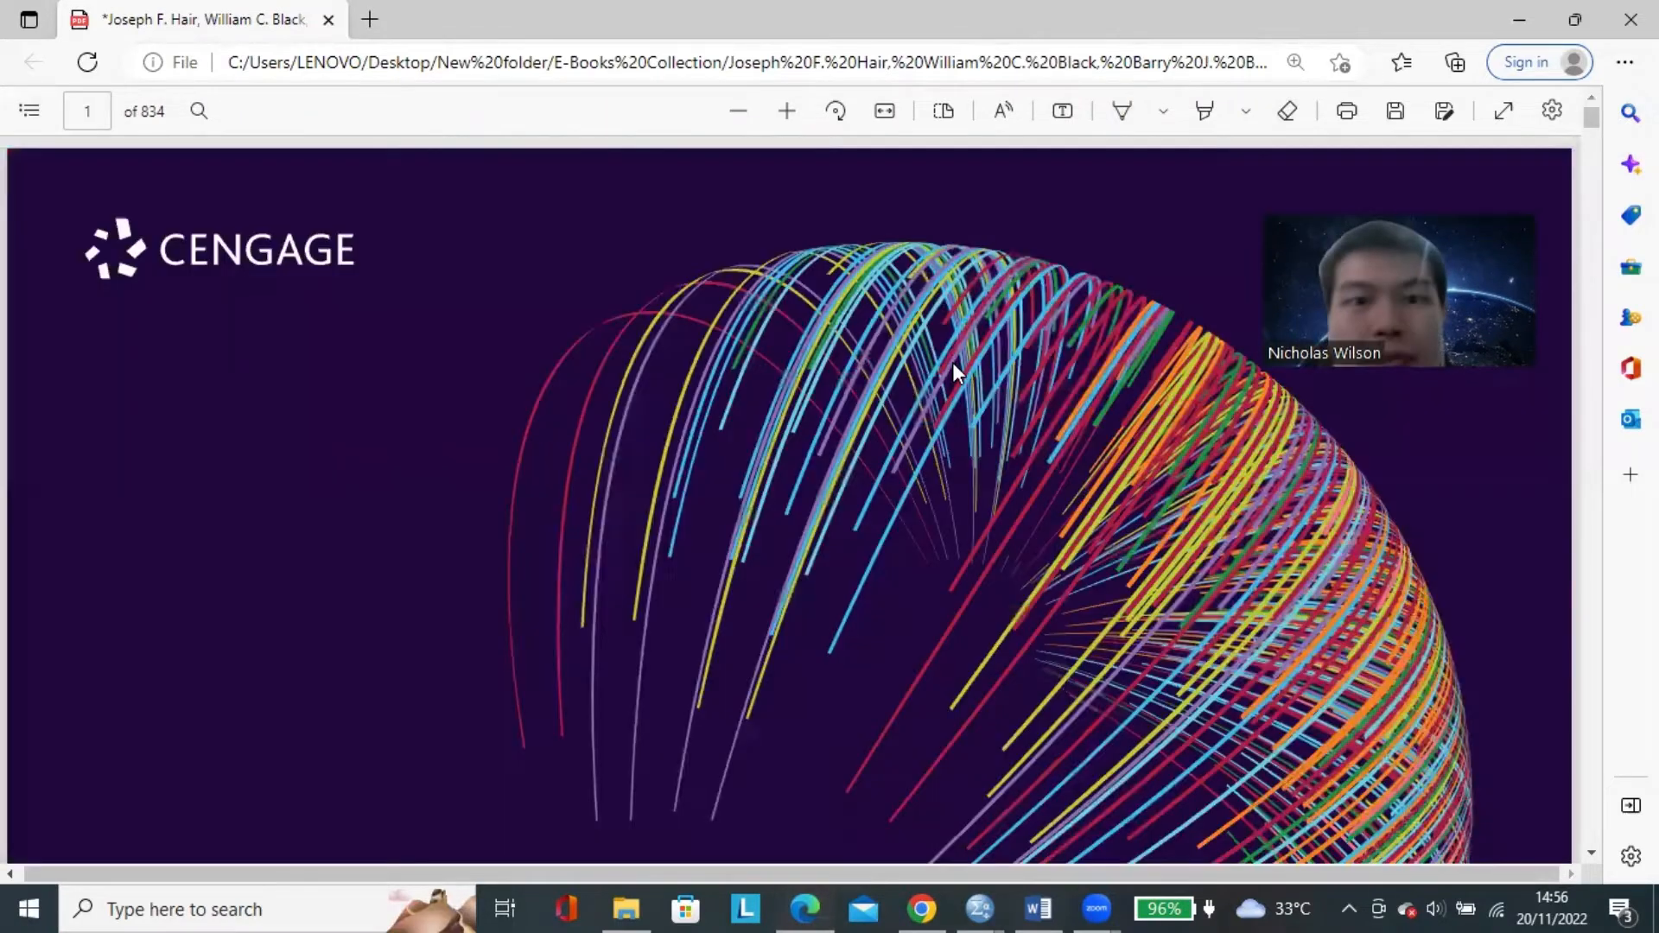
scroll(841, 355, "down", 10)
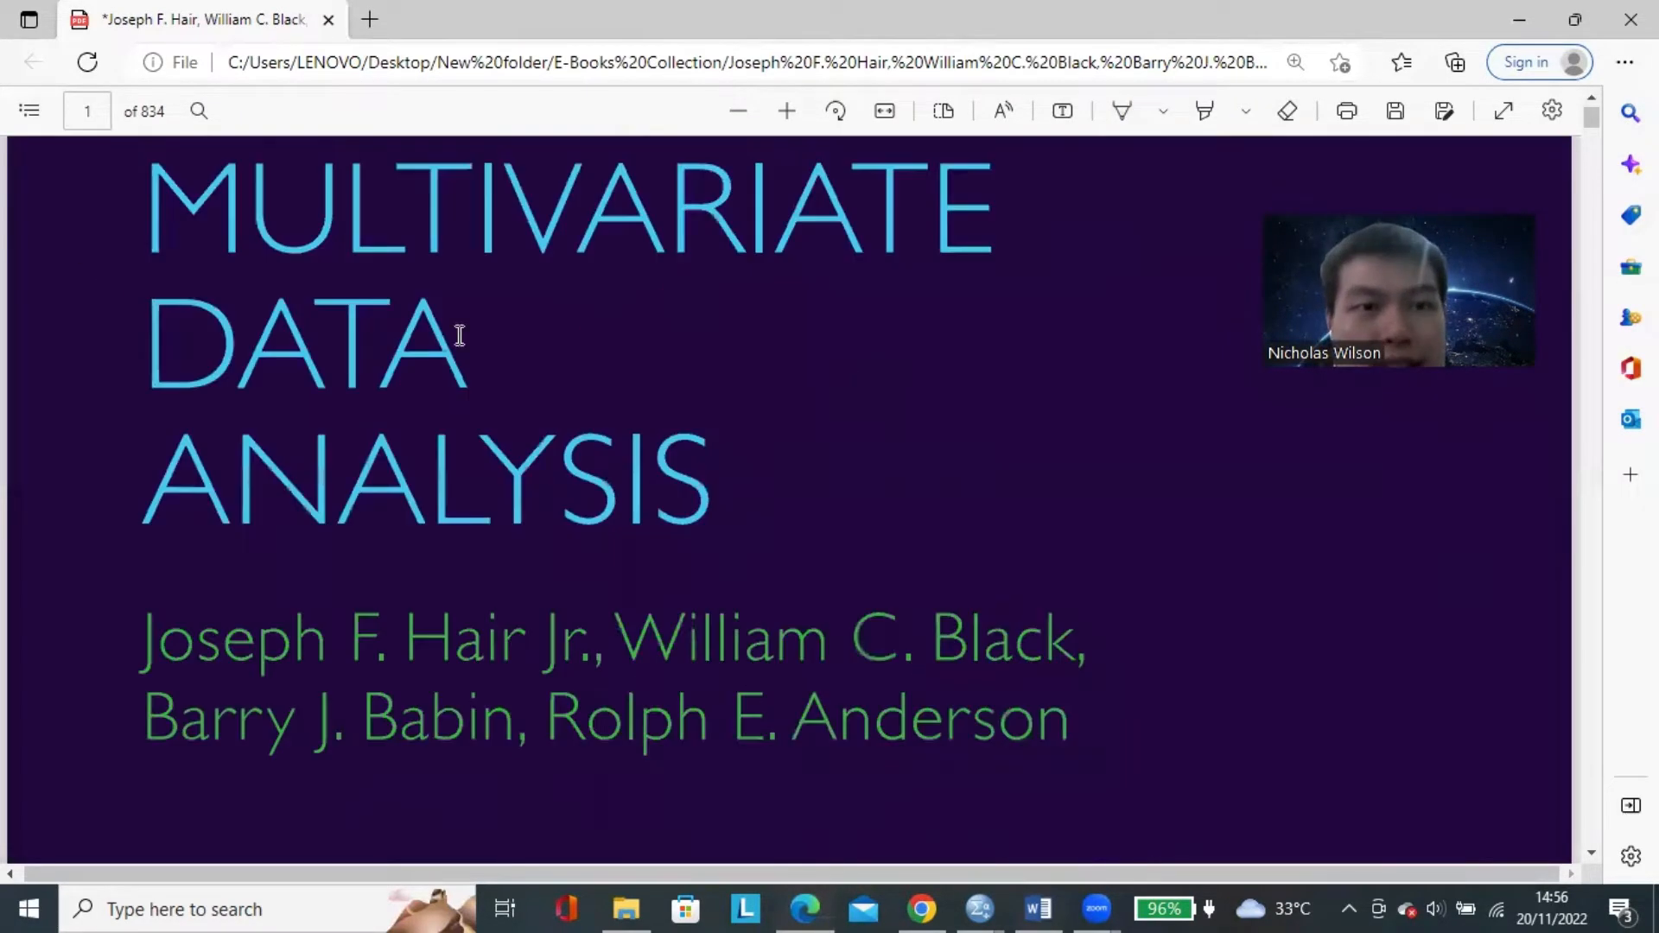
scroll(449, 415, "up", 1)
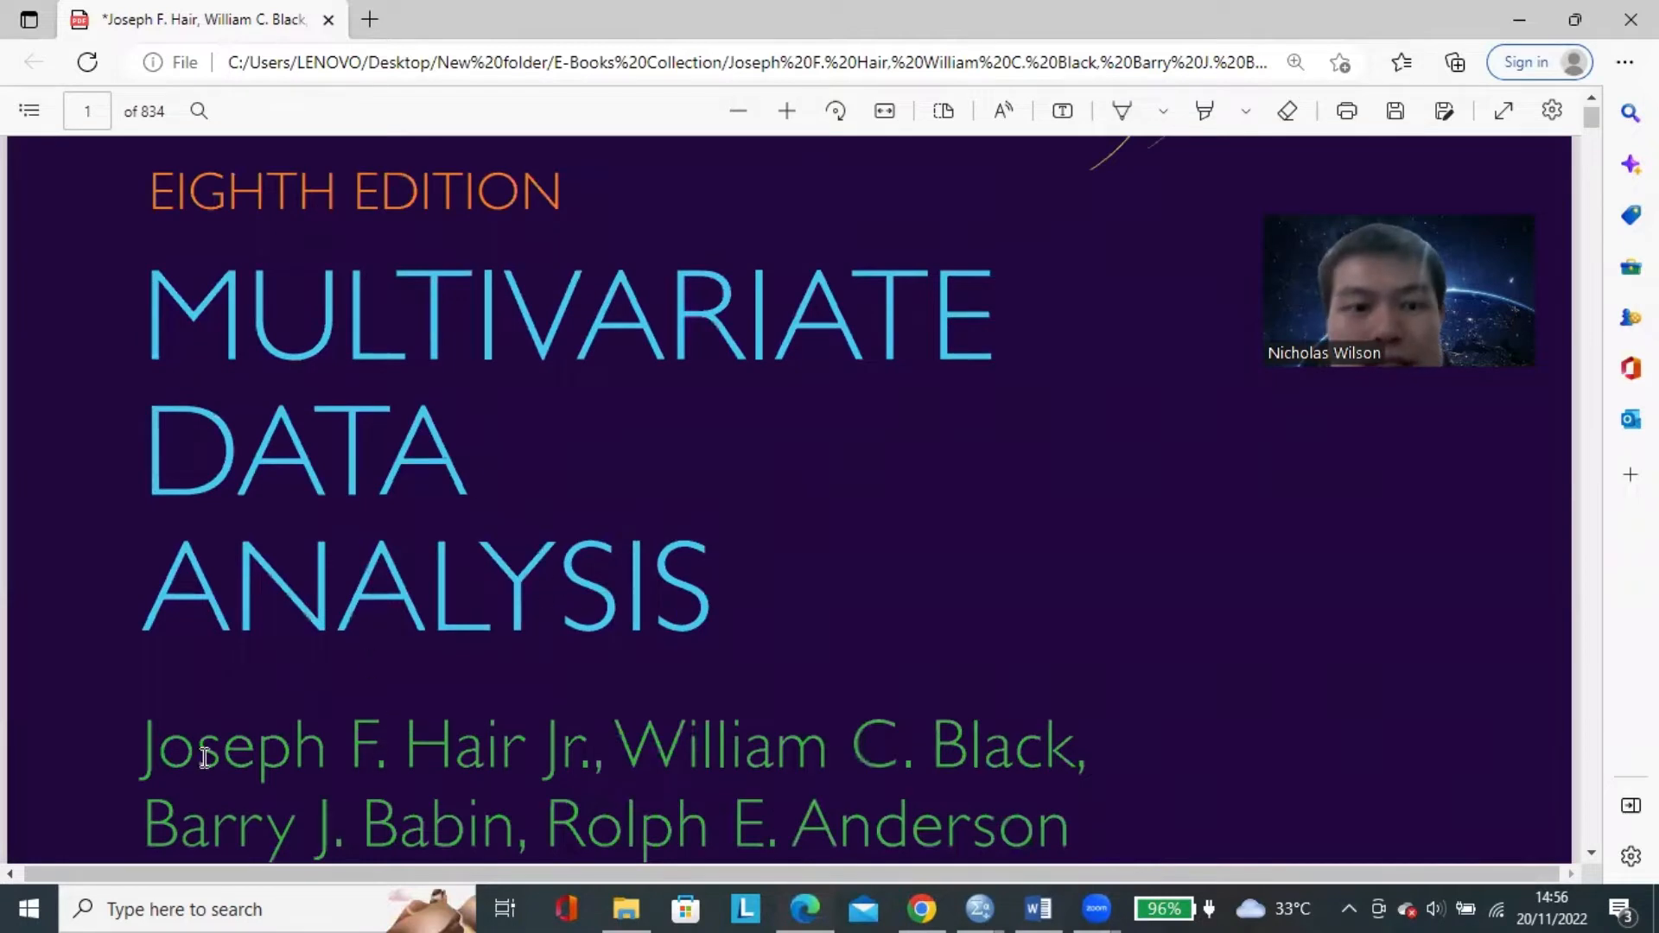
left_click_drag(142, 748, 529, 742)
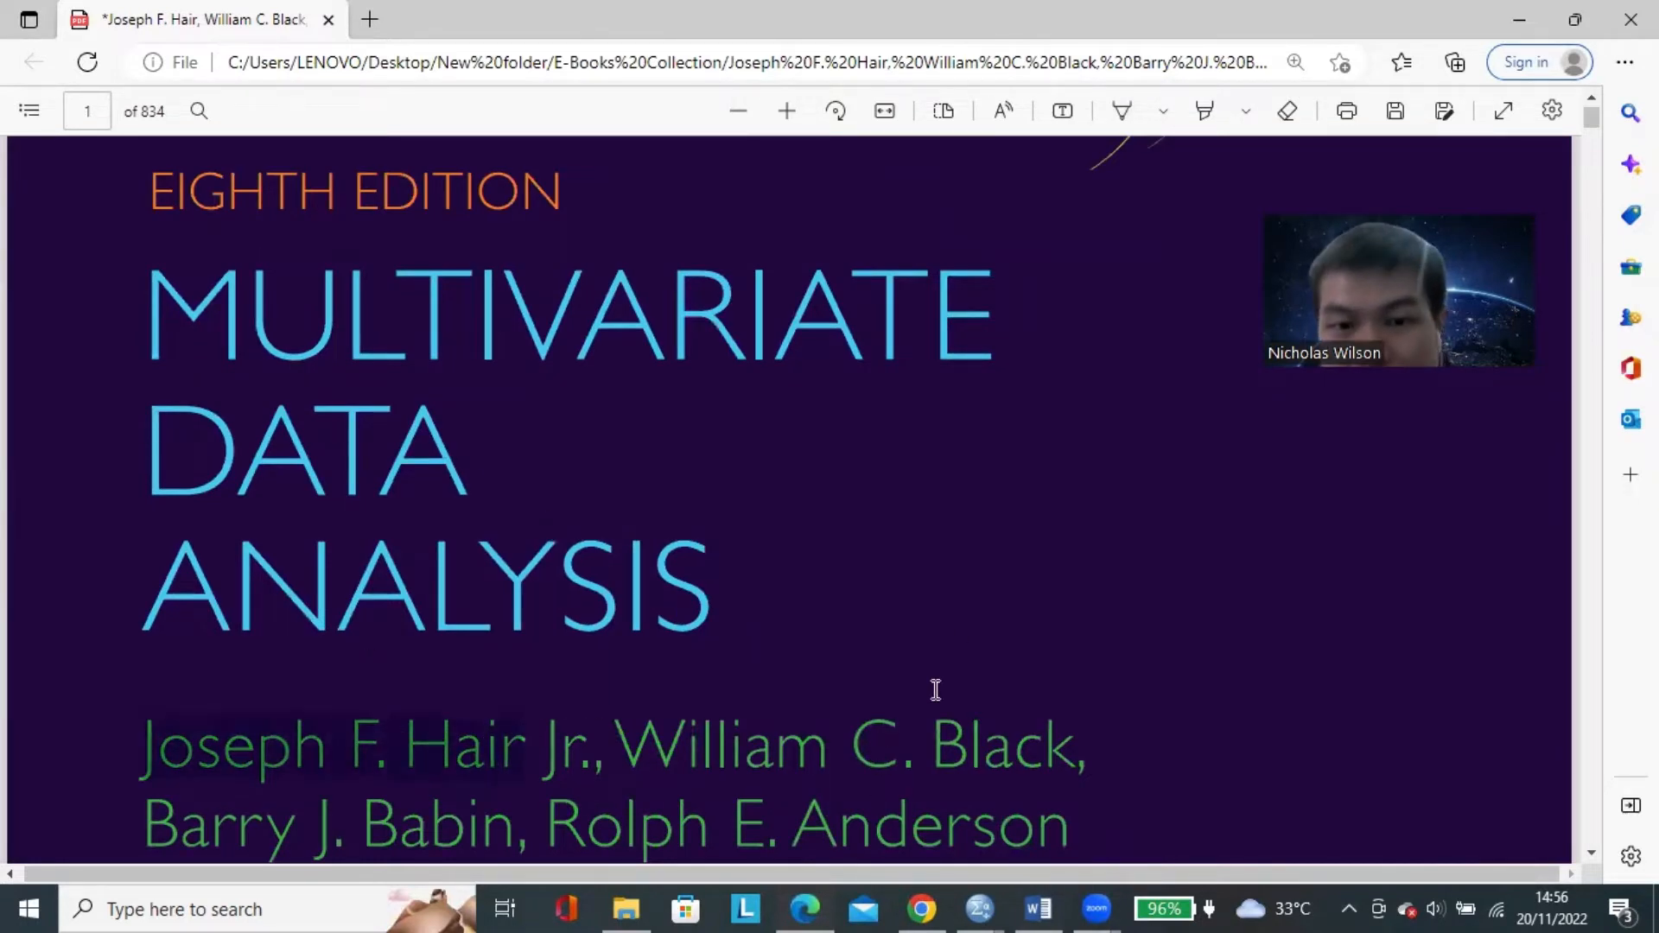
scroll(529, 265, "down", 15)
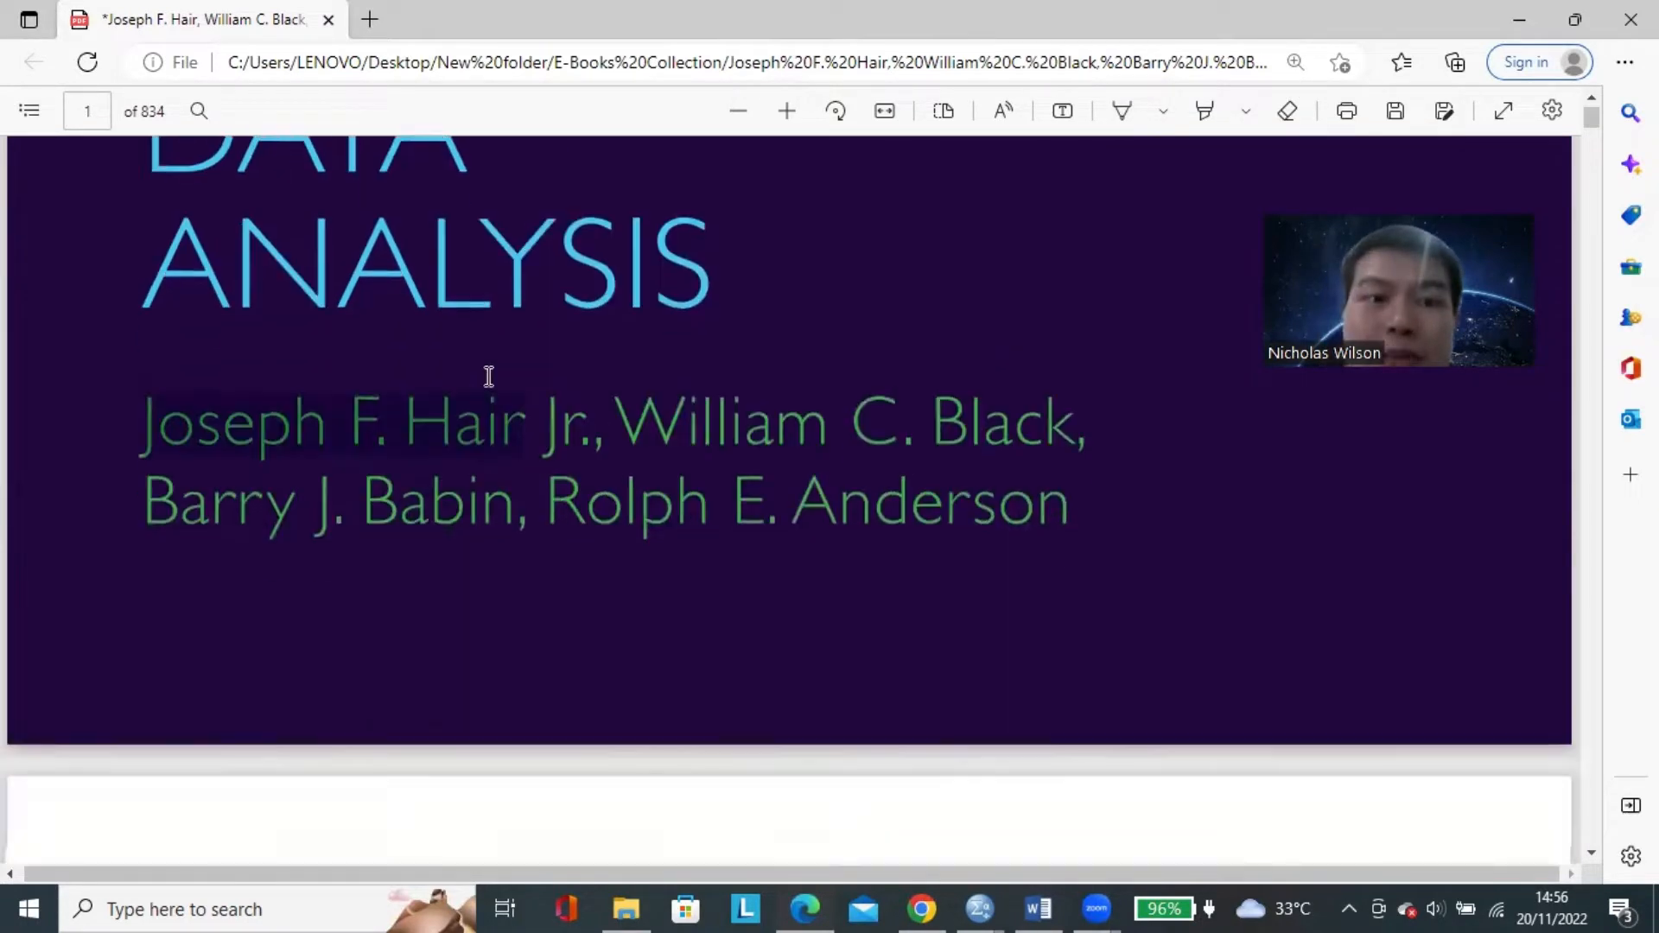
scroll(273, 563, "down", 6)
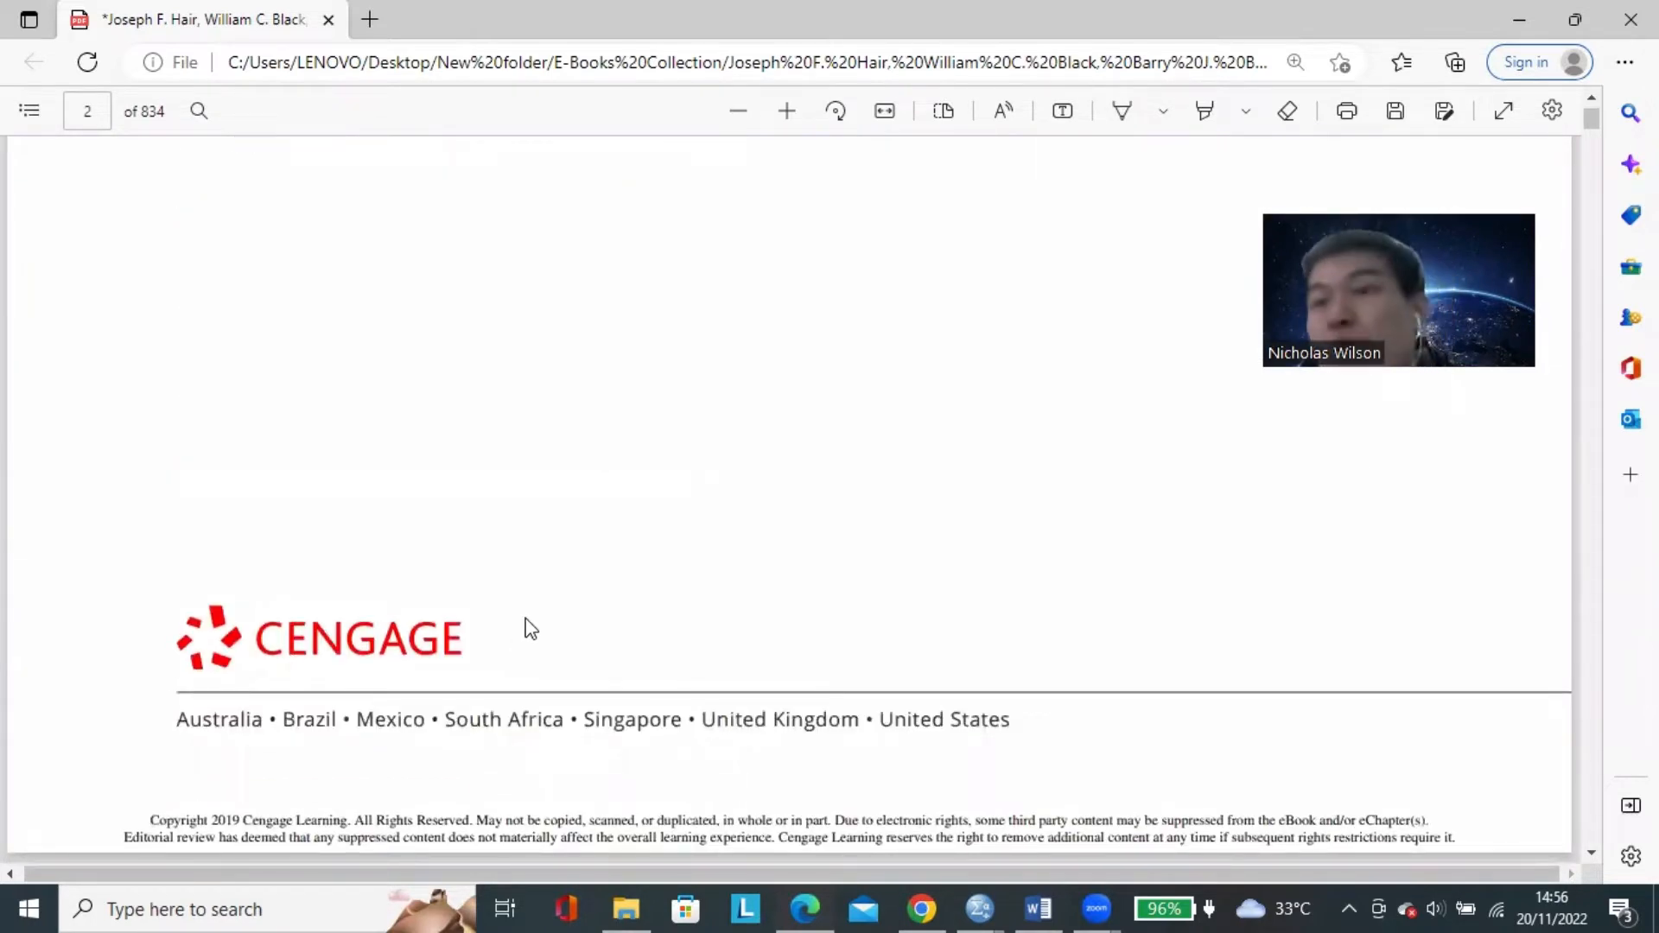
Return to the e-book's cover, jump to page 172 and find Table 3.2 on significant factor loadings.
scroll(514, 626, "up", 15)
scroll(530, 626, "up", 5)
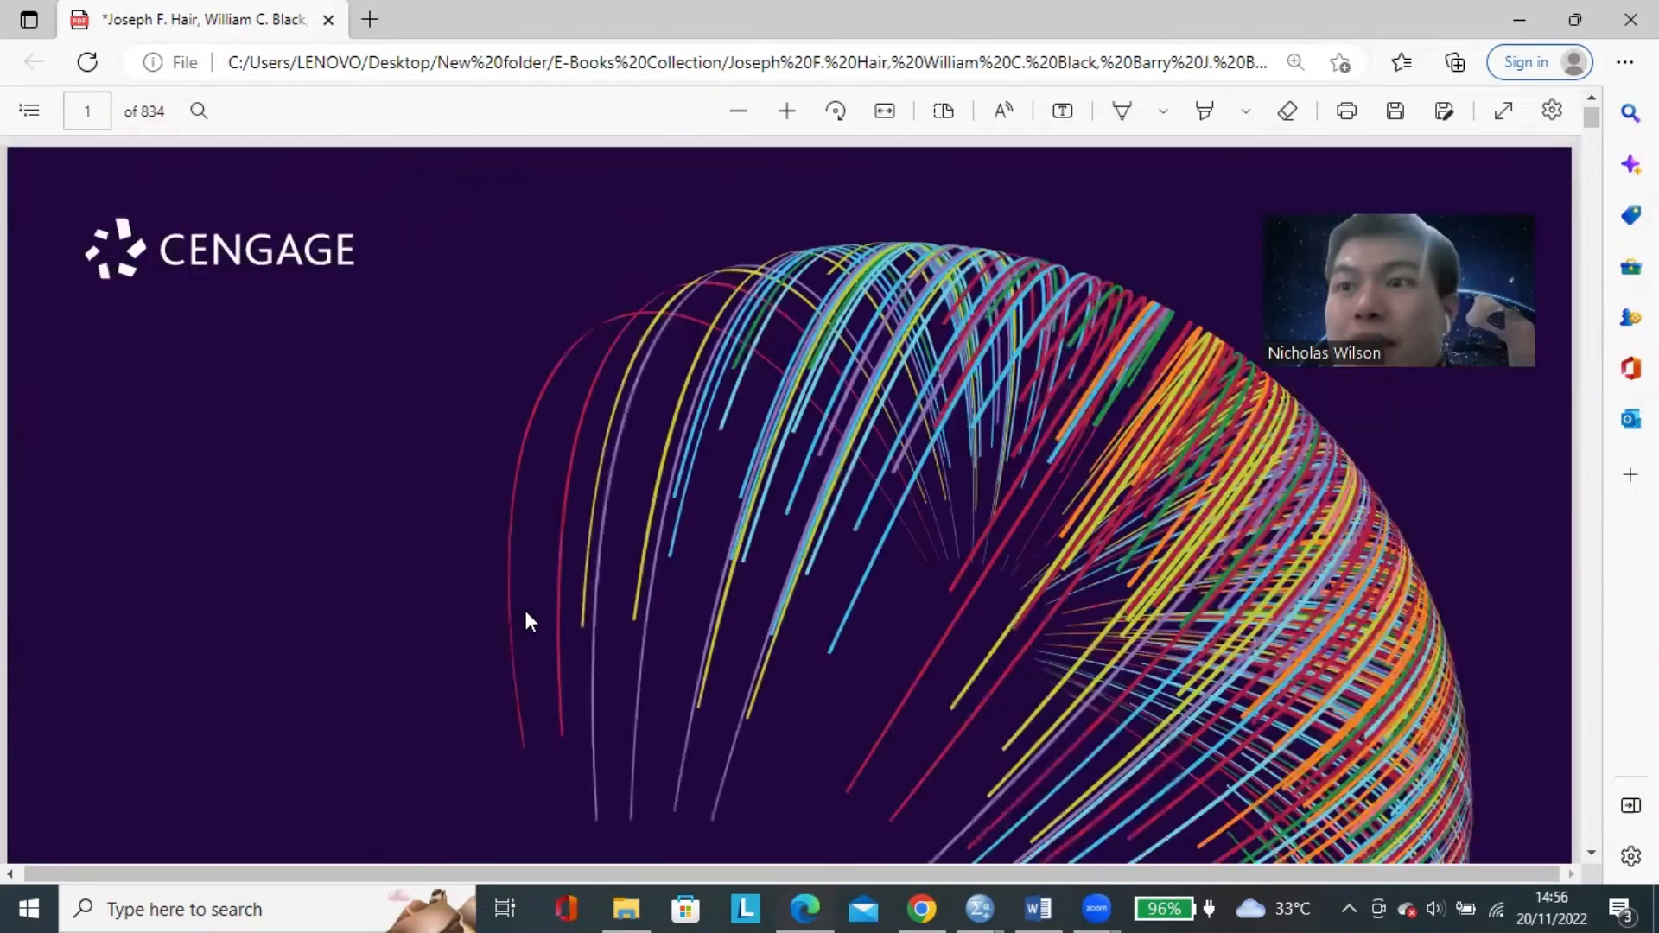
left_click(91, 110)
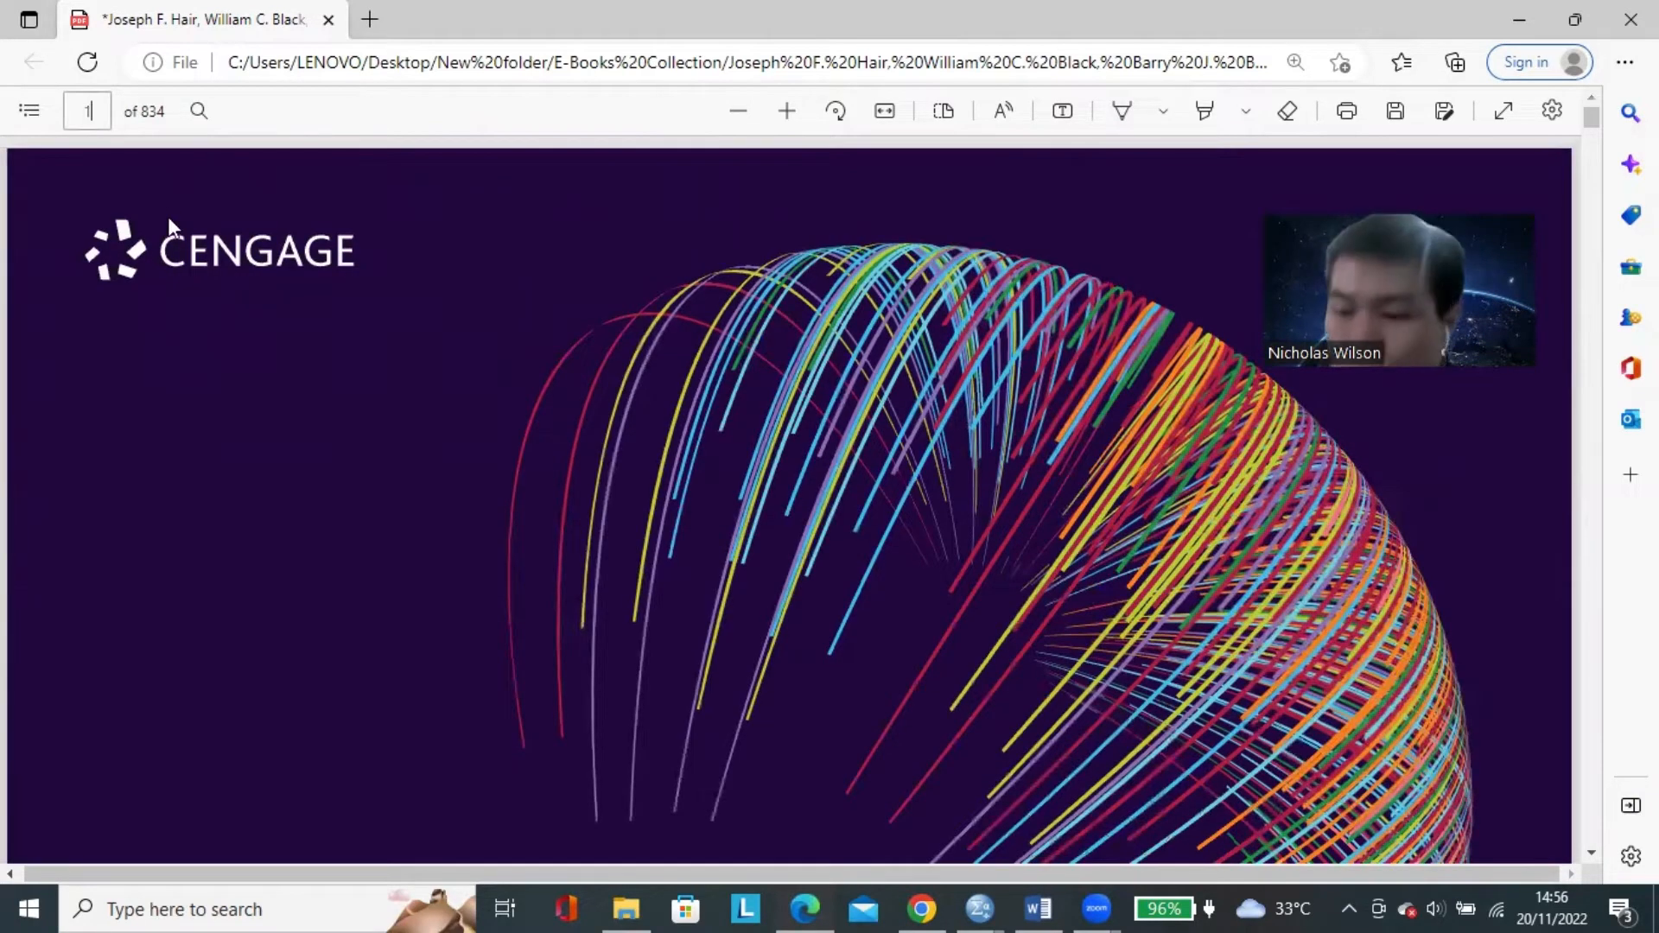
type("72")
key("Return")
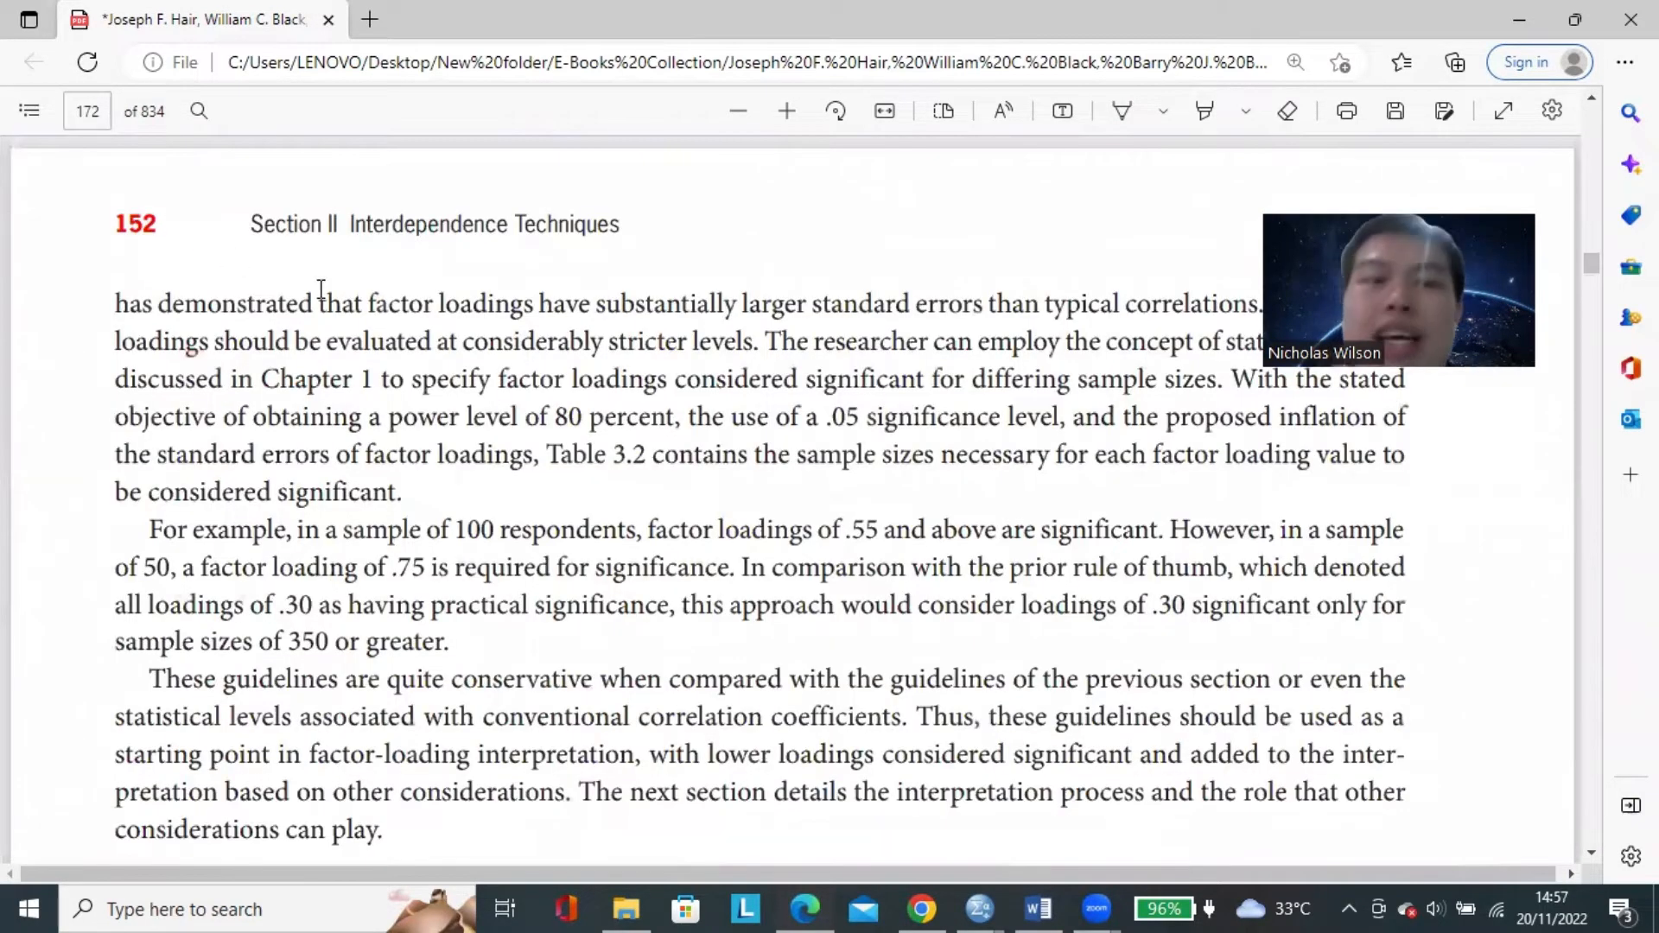
scroll(578, 384, "down", 10)
scroll(748, 375, "up", 12)
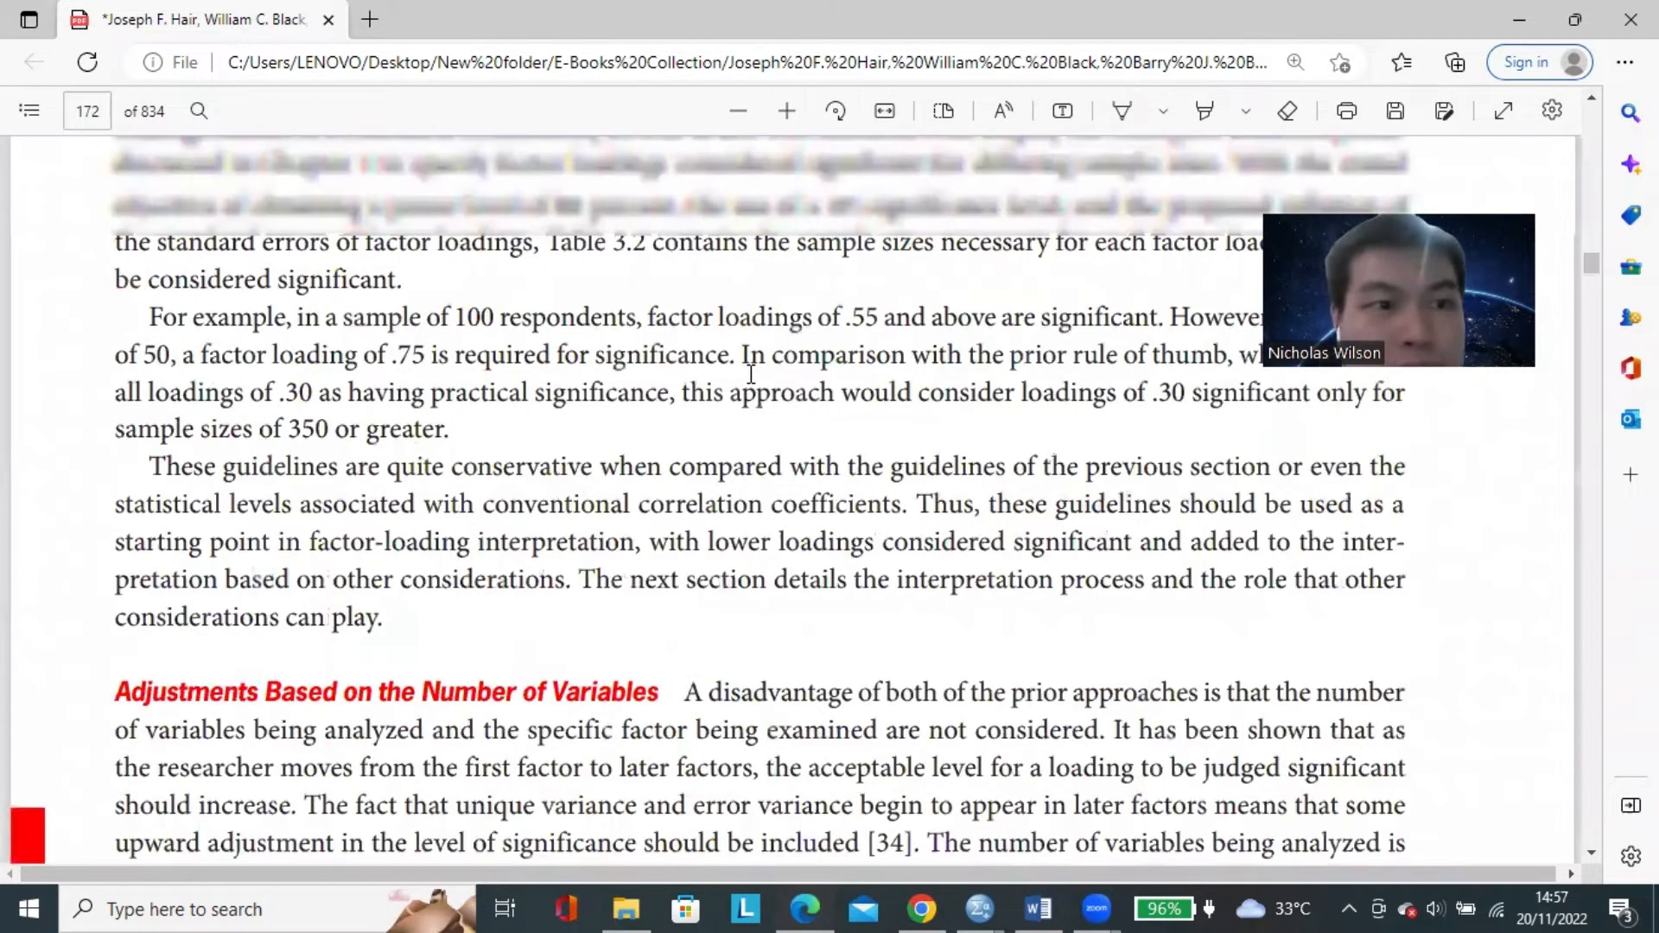
scroll(942, 396, "down", 9)
scroll(942, 395, "down", 5)
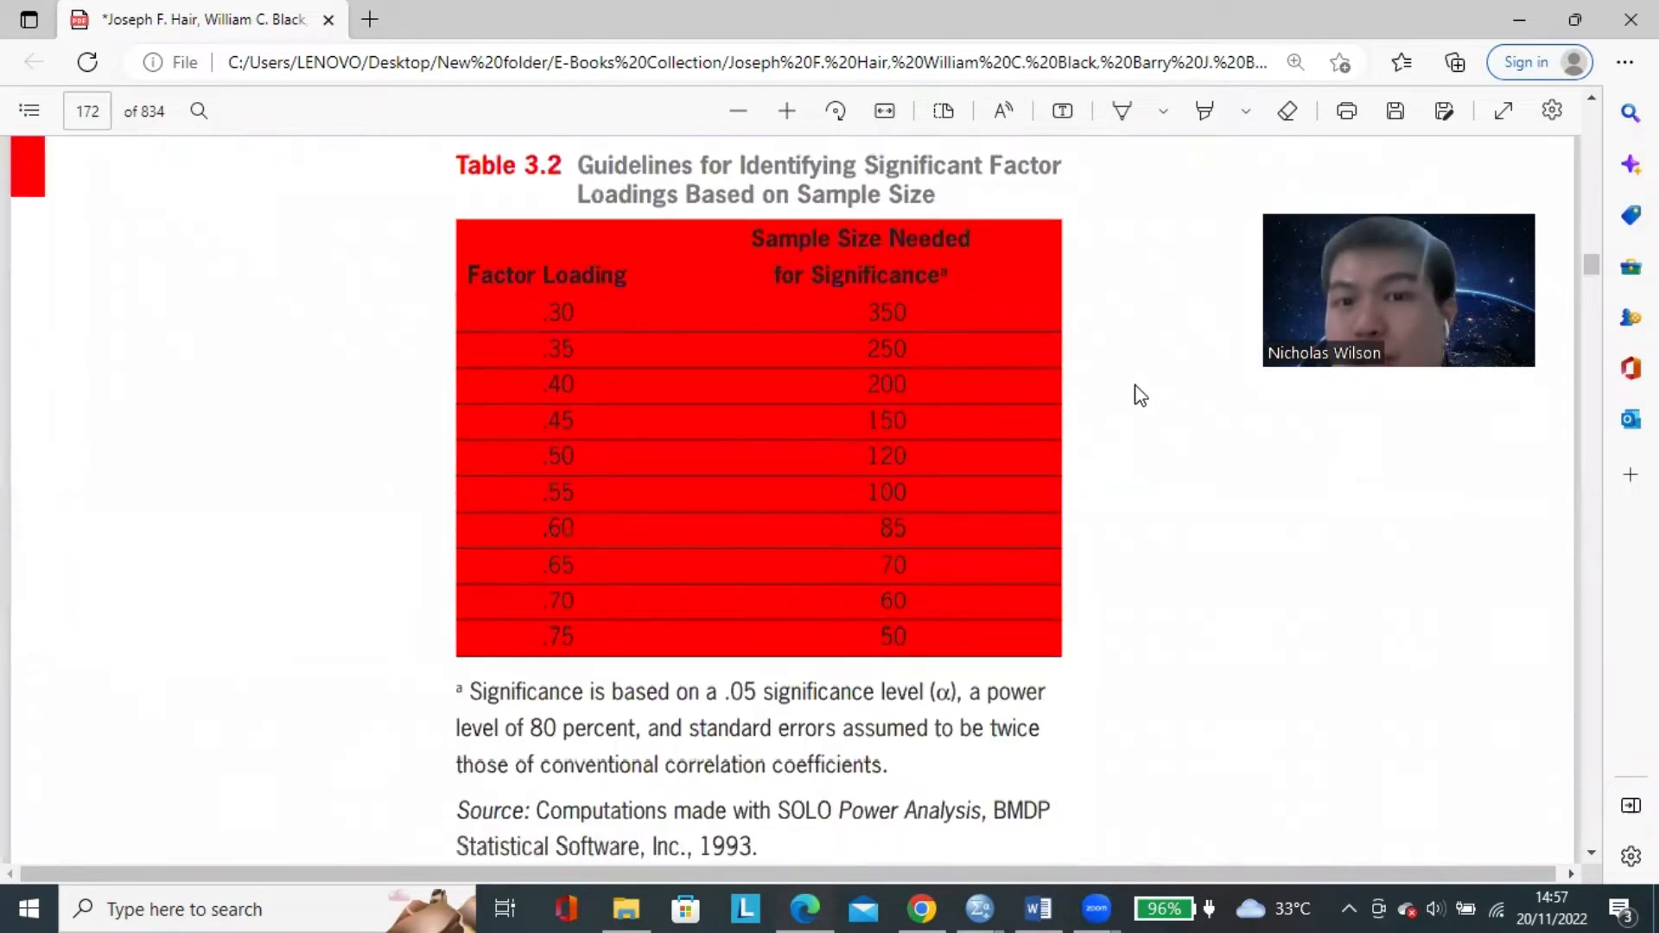
Enlarge Table 3.2 so the whole table fits in view and examine the factor loadings against the sample sizes.
left_click(786, 110)
left_click(786, 111)
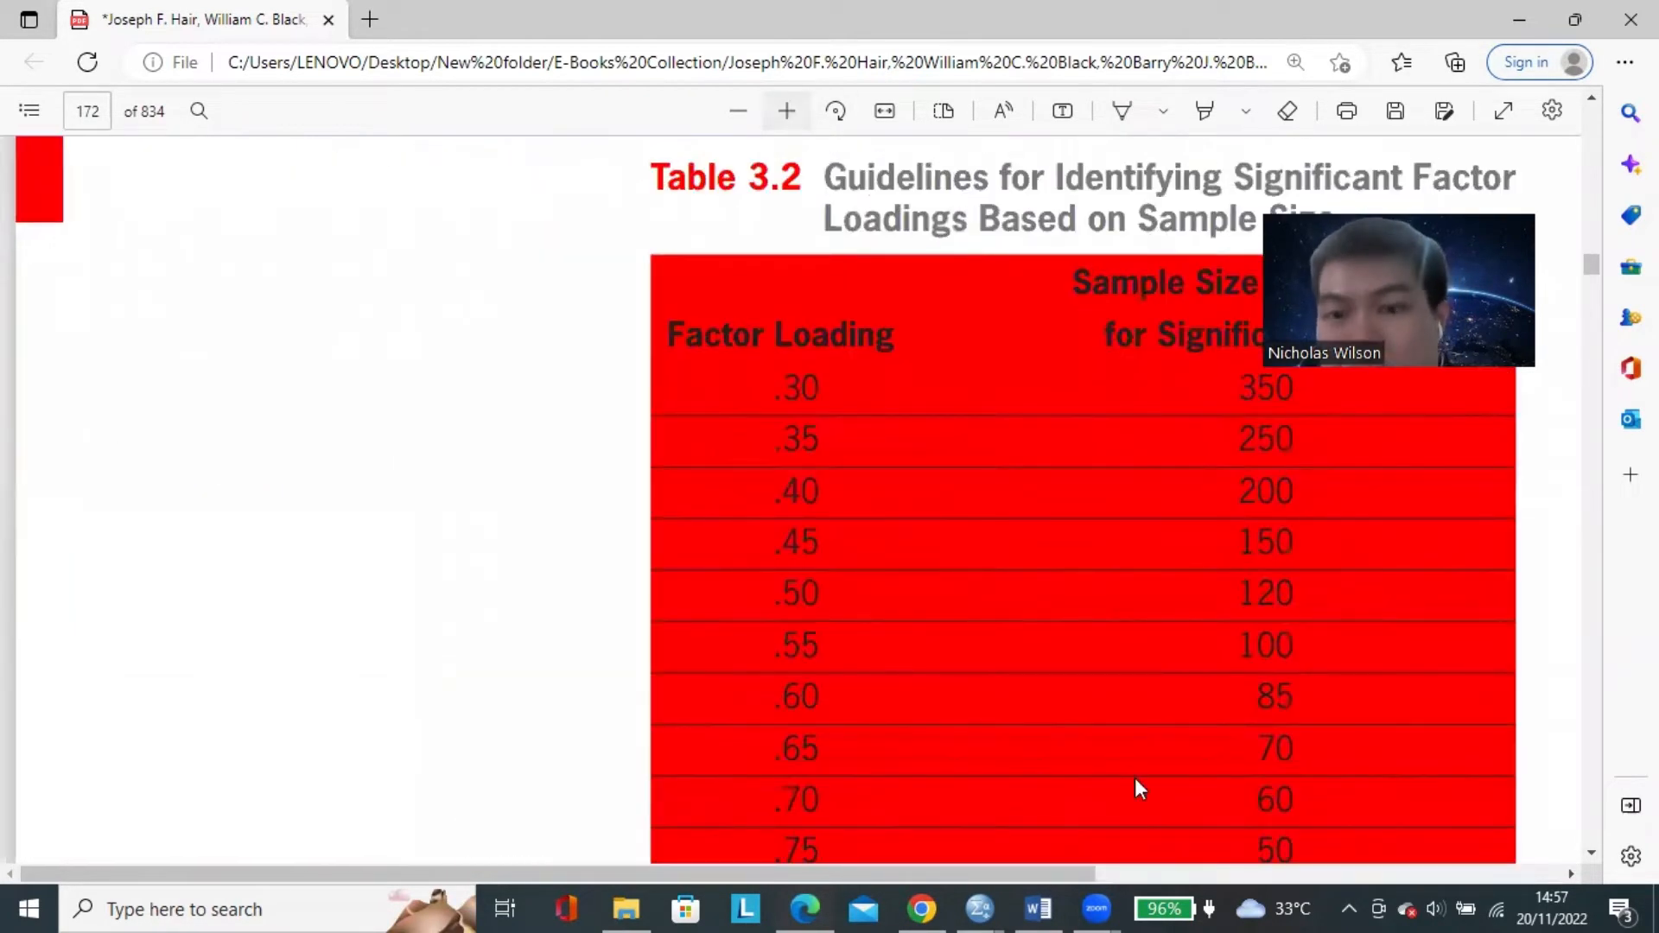
left_click_drag(736, 875, 1022, 854)
scroll(999, 491, "down", 1)
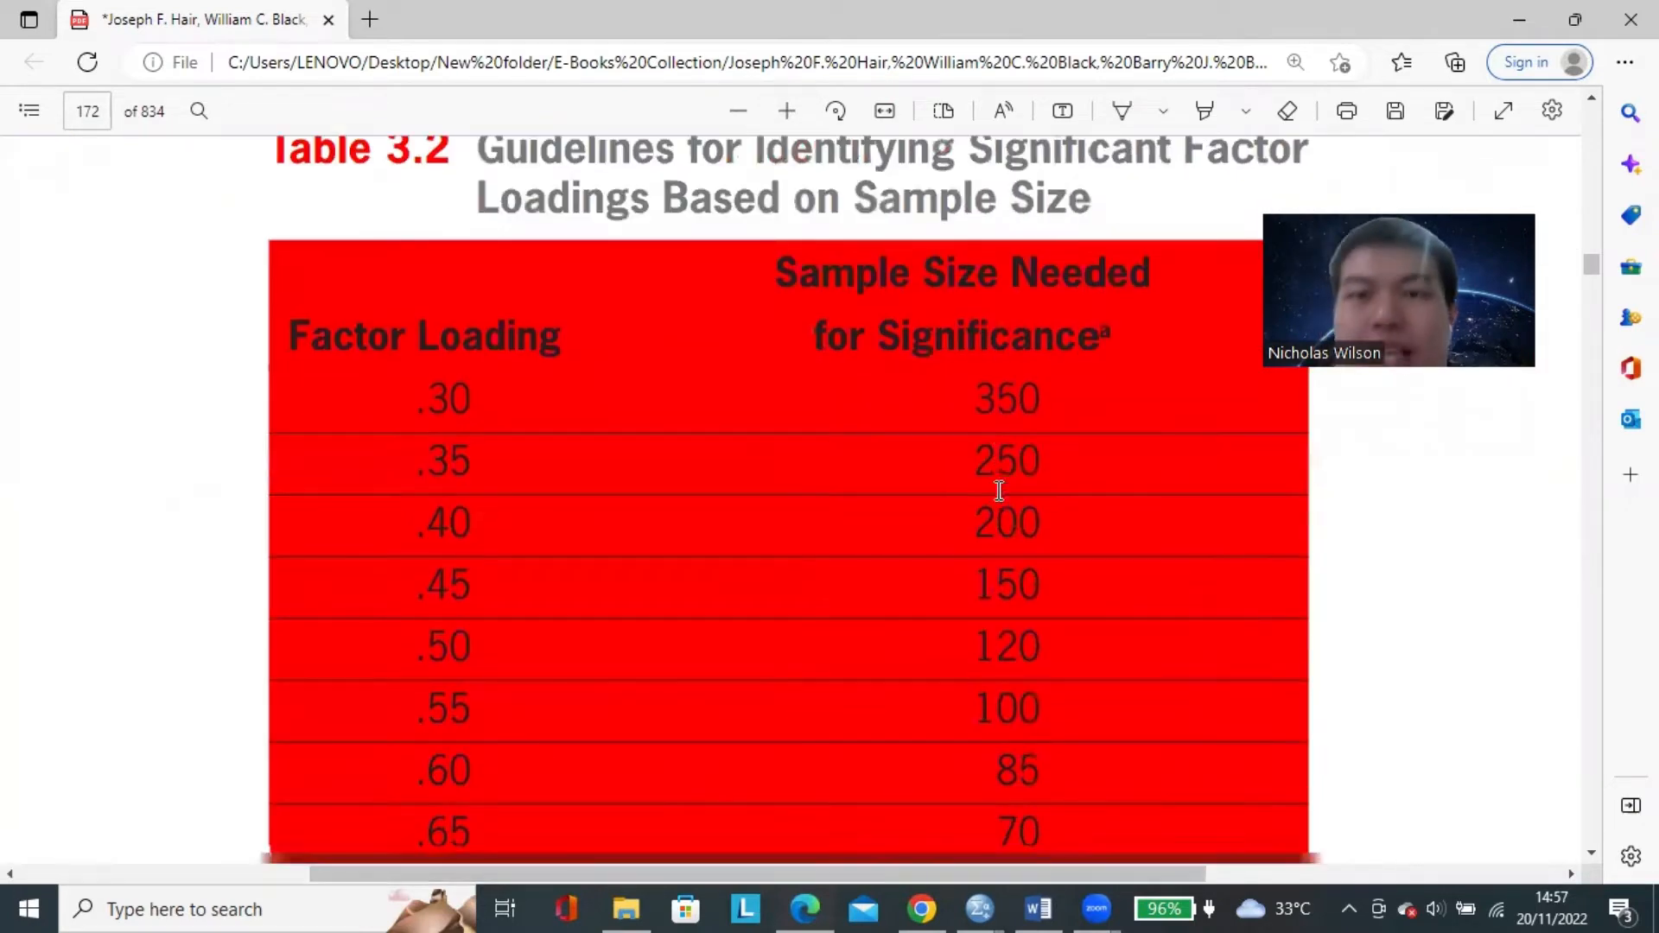
left_click(749, 109)
scroll(1062, 429, "up", 1)
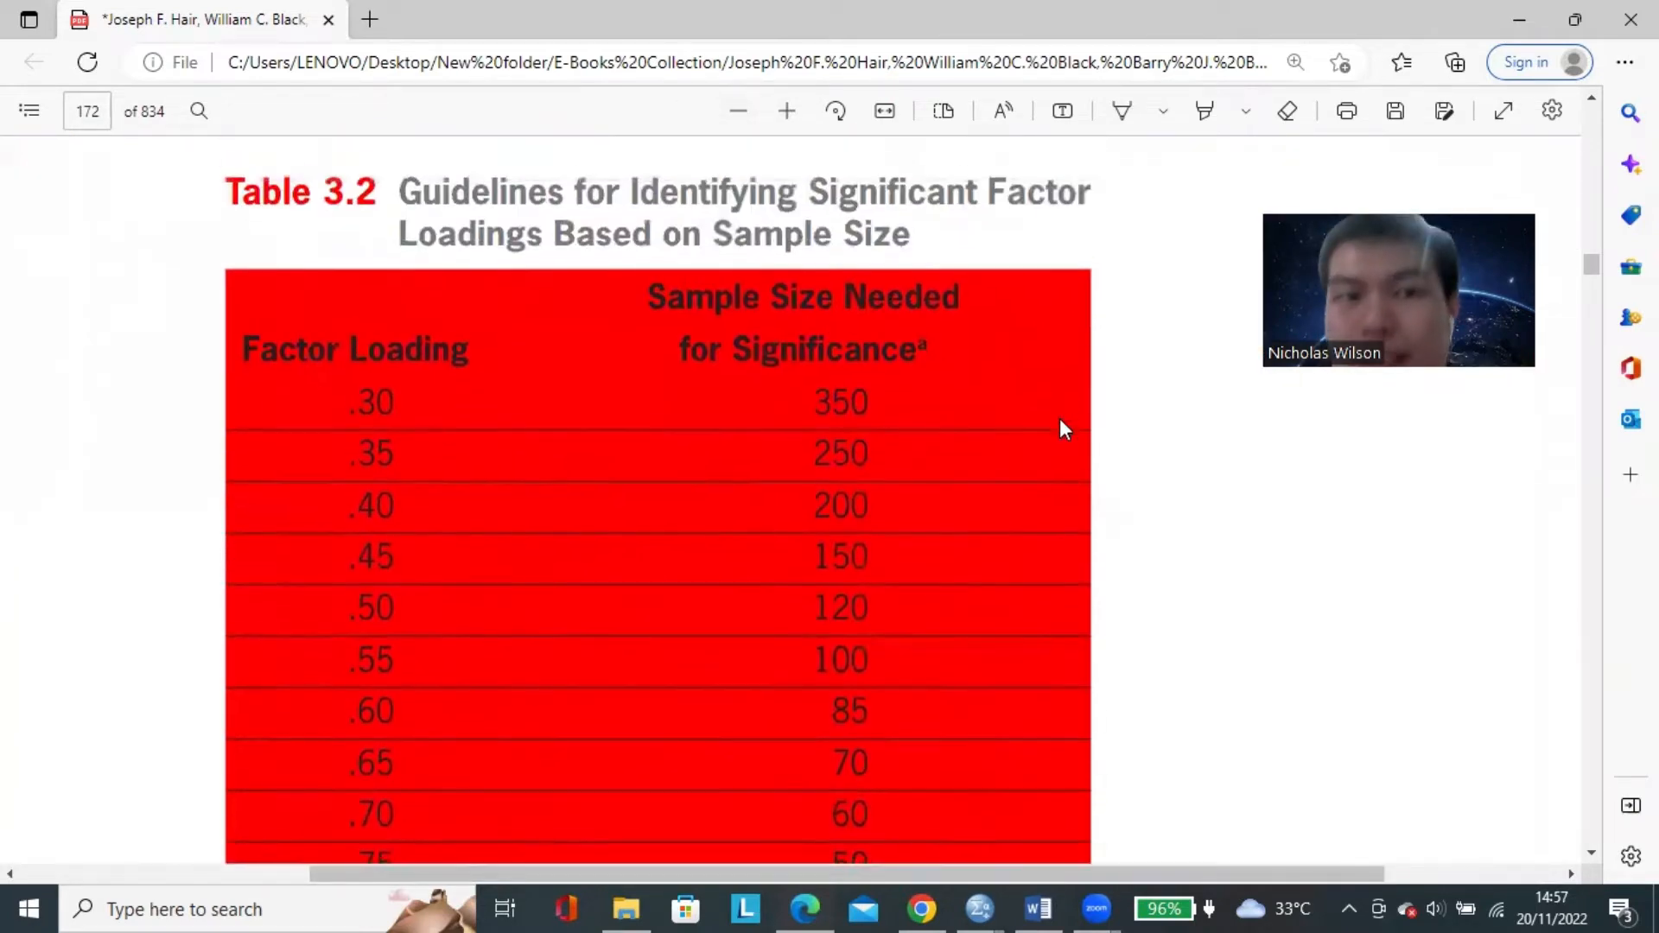
scroll(1059, 418, "down", 1)
left_click(737, 111)
scroll(1063, 409, "up", 2)
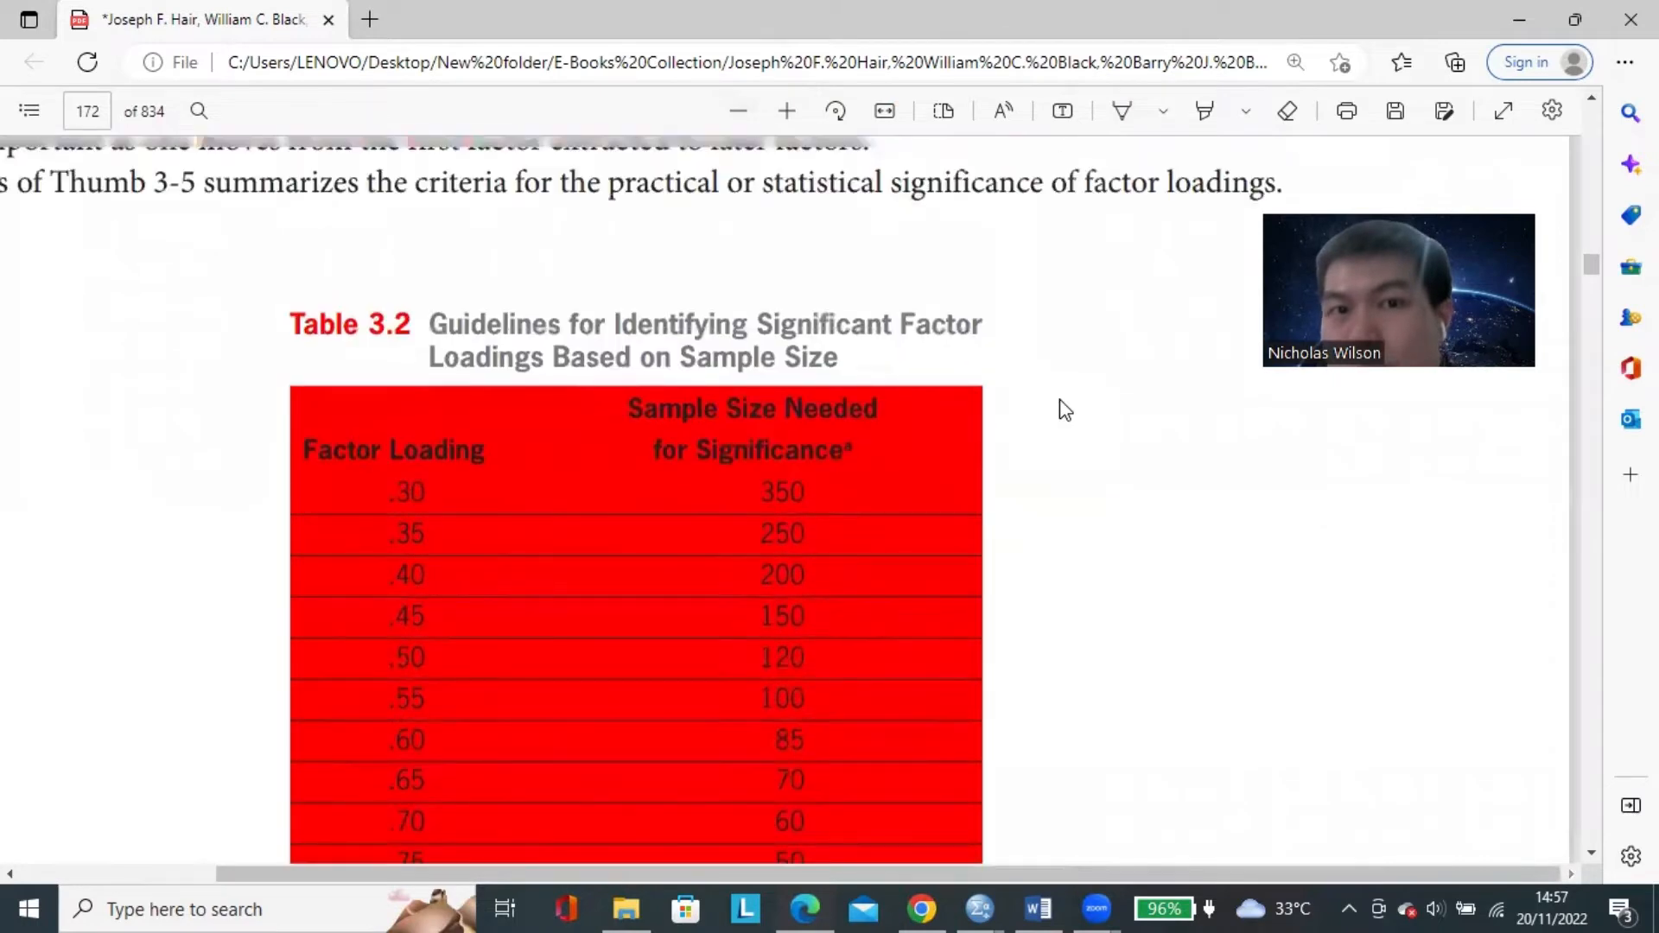
scroll(1064, 410, "down", 1)
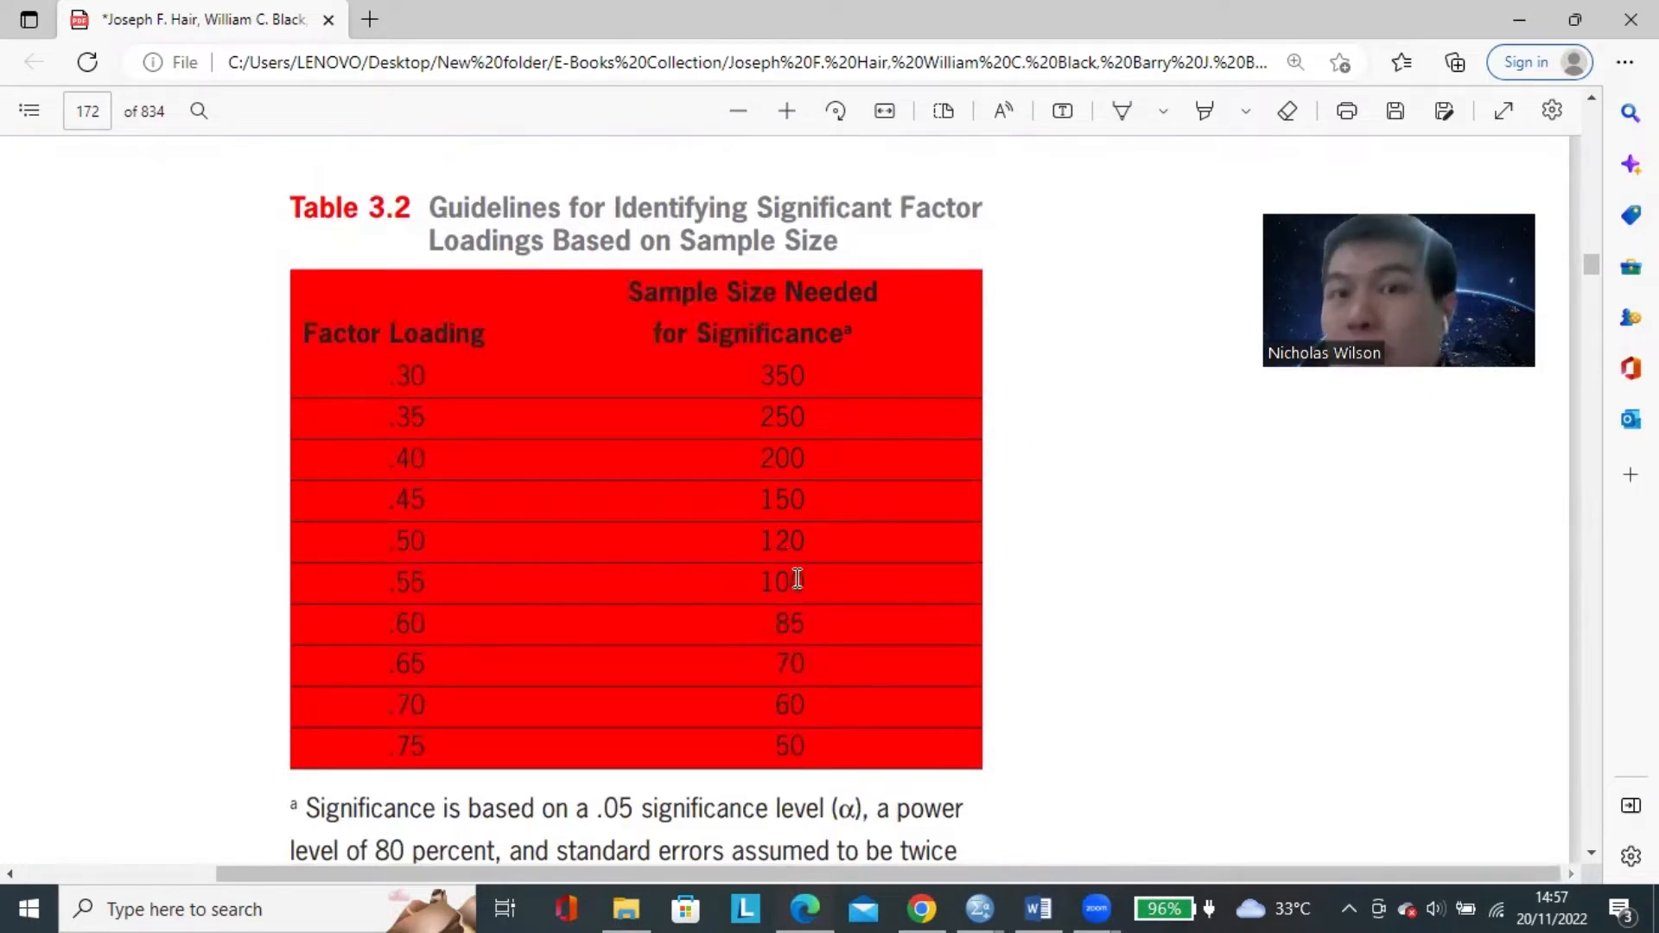
With the yellow pen, mark sample size 100 in Table 3.2 with a tick and an arrow, and box and tick factor loading .55.
left_click(1153, 112)
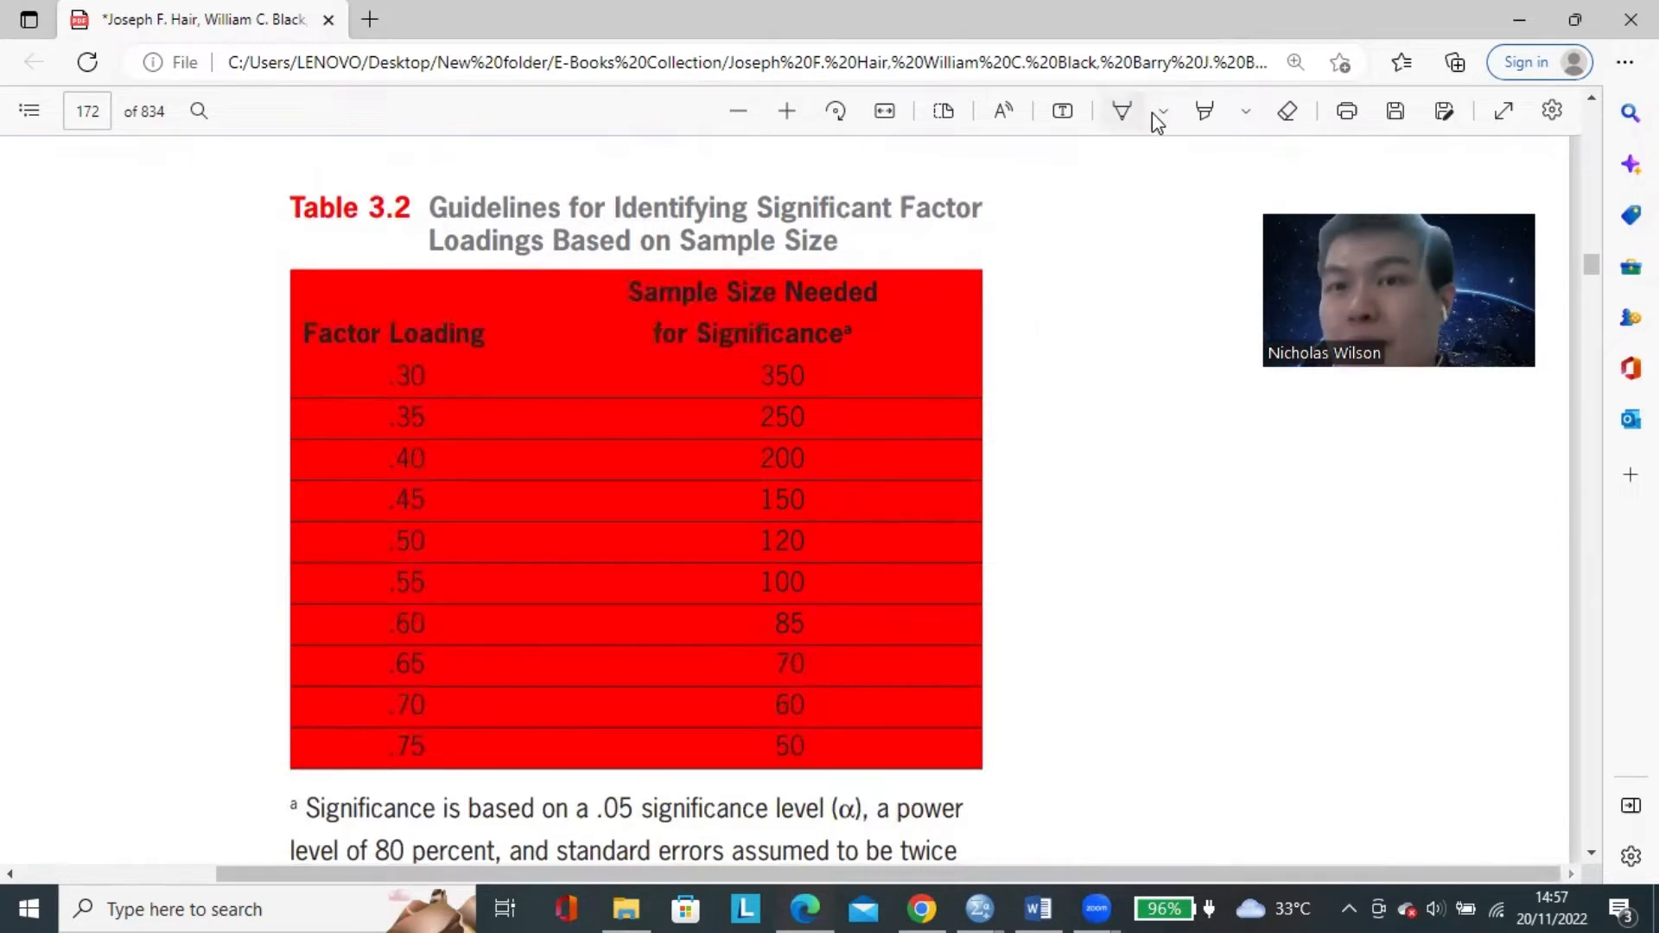
left_click(1162, 114)
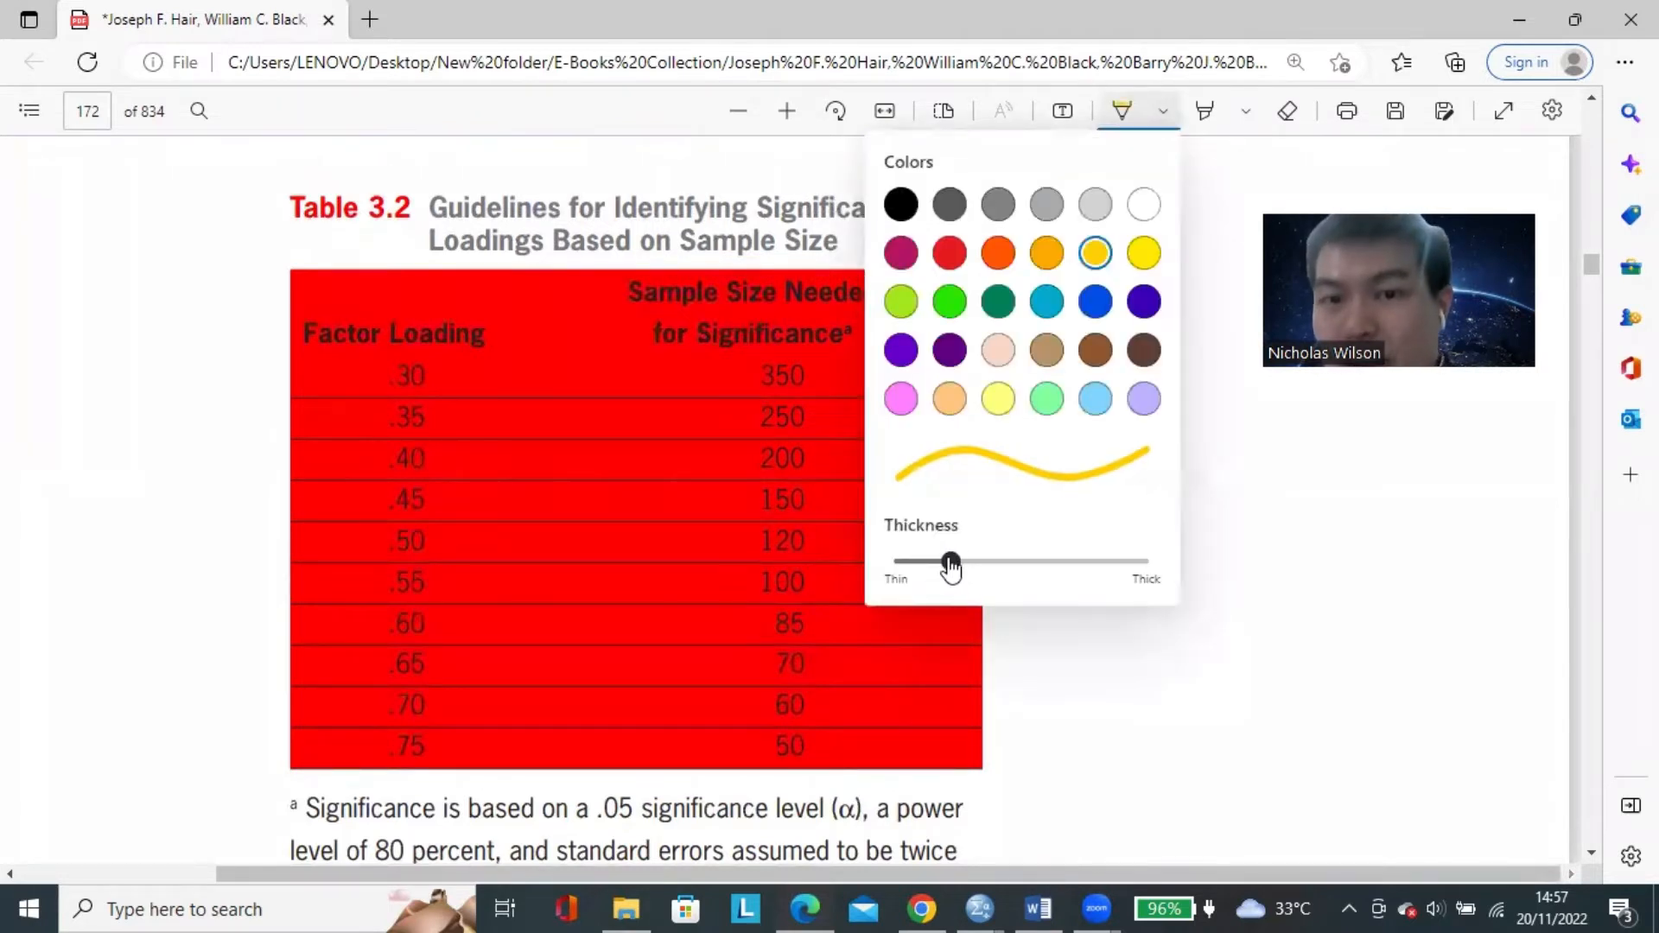
left_click(1328, 668)
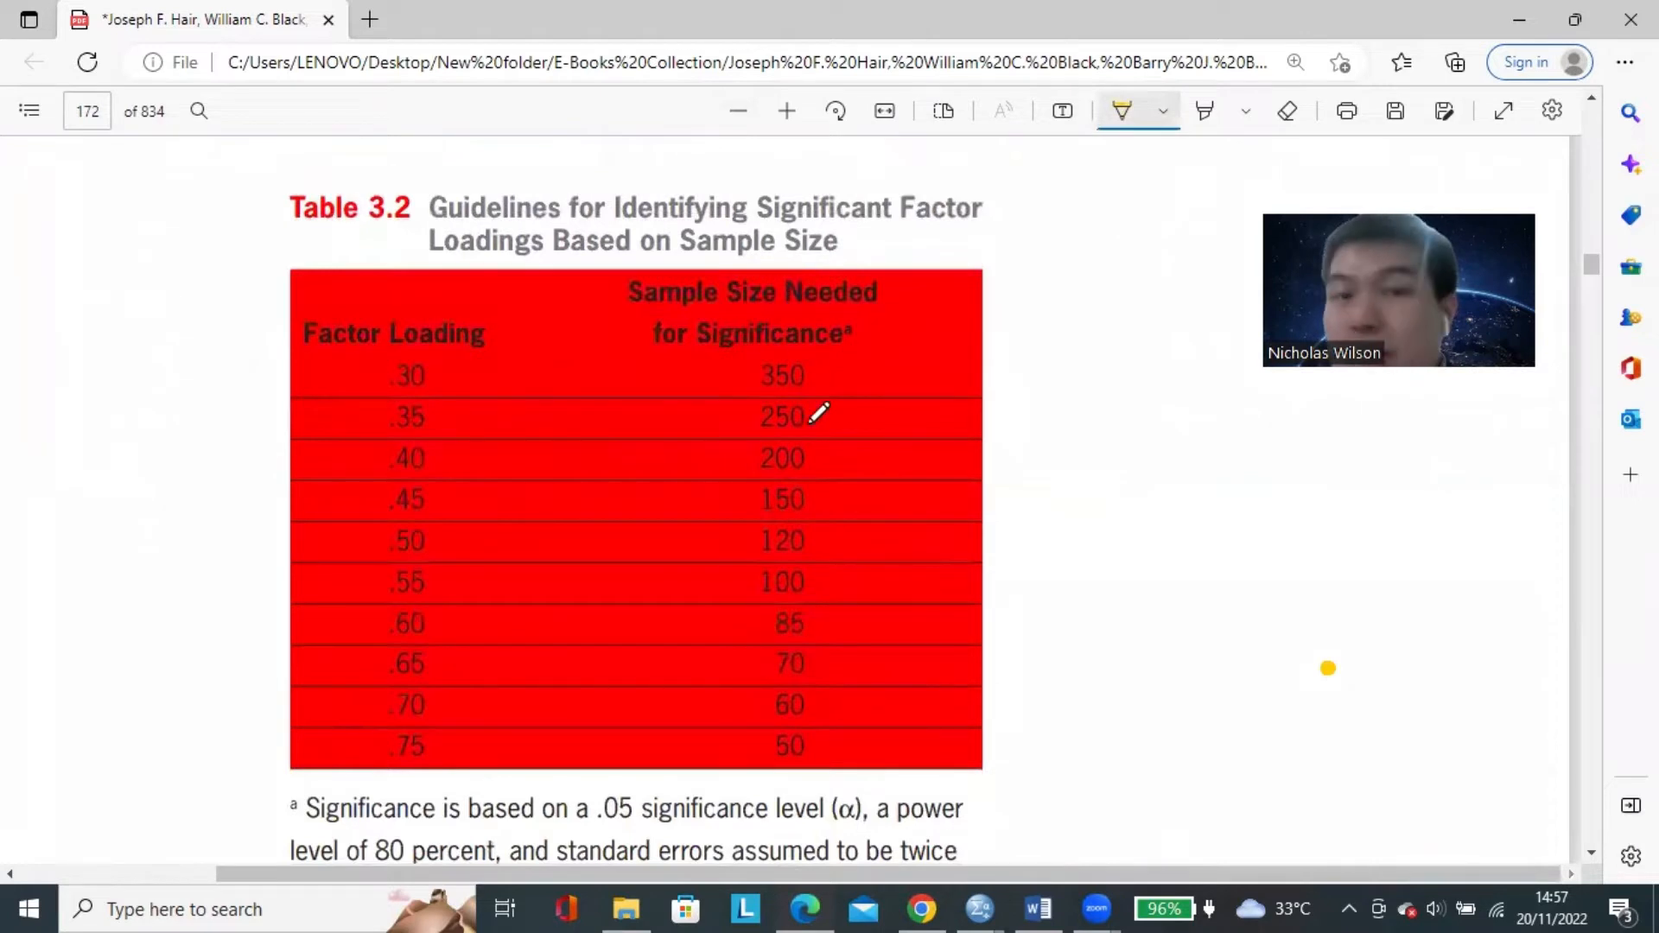
left_click_drag(825, 574, 894, 523)
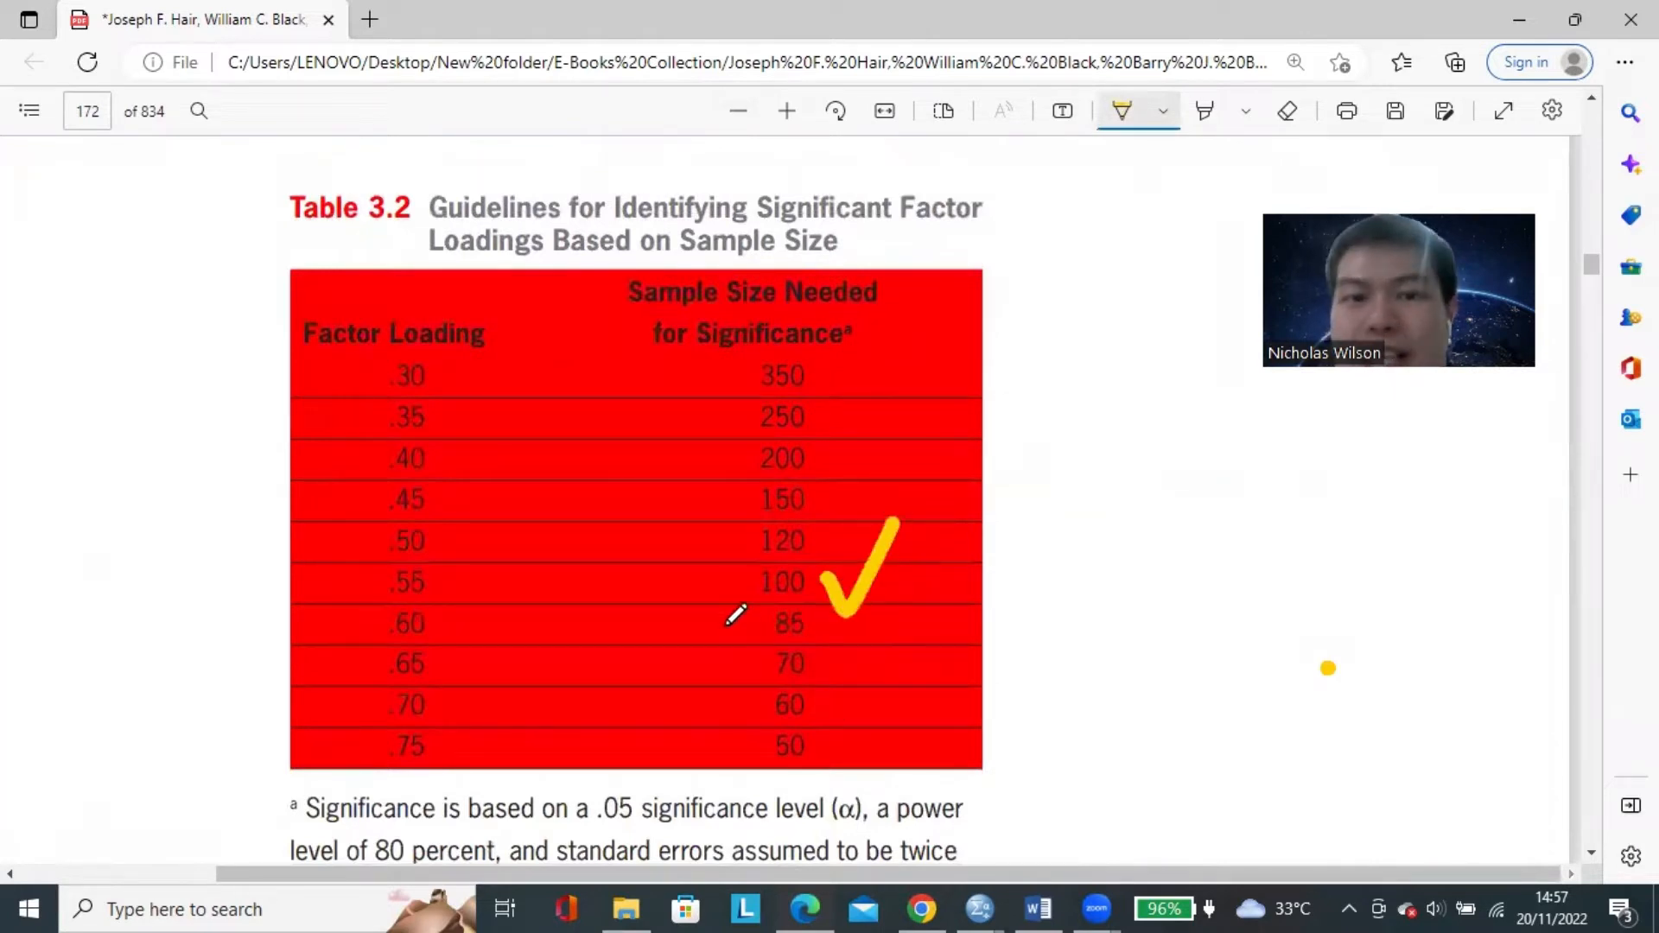
mouse_move(684, 586)
left_mouse_down()
mouse_move(745, 586)
mouse_move(738, 609)
left_mouse_up()
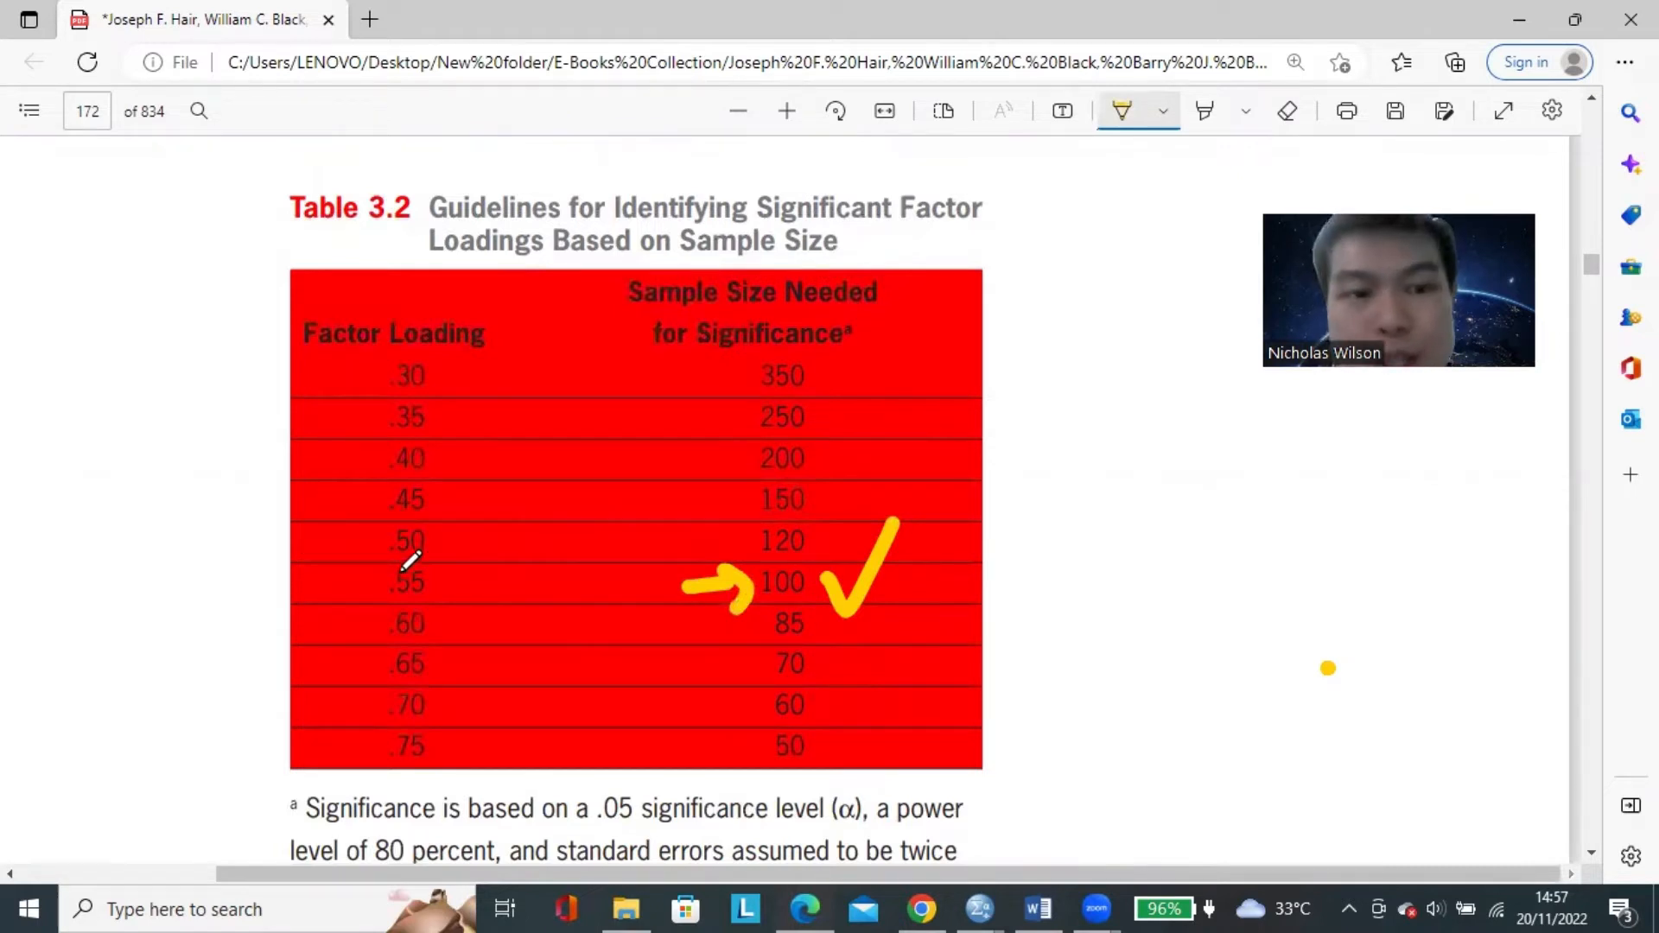
mouse_move(369, 550)
left_mouse_down()
mouse_move(362, 591)
mouse_move(441, 584)
mouse_move(389, 530)
mouse_move(356, 546)
left_mouse_up()
left_click_drag(475, 572, 551, 509)
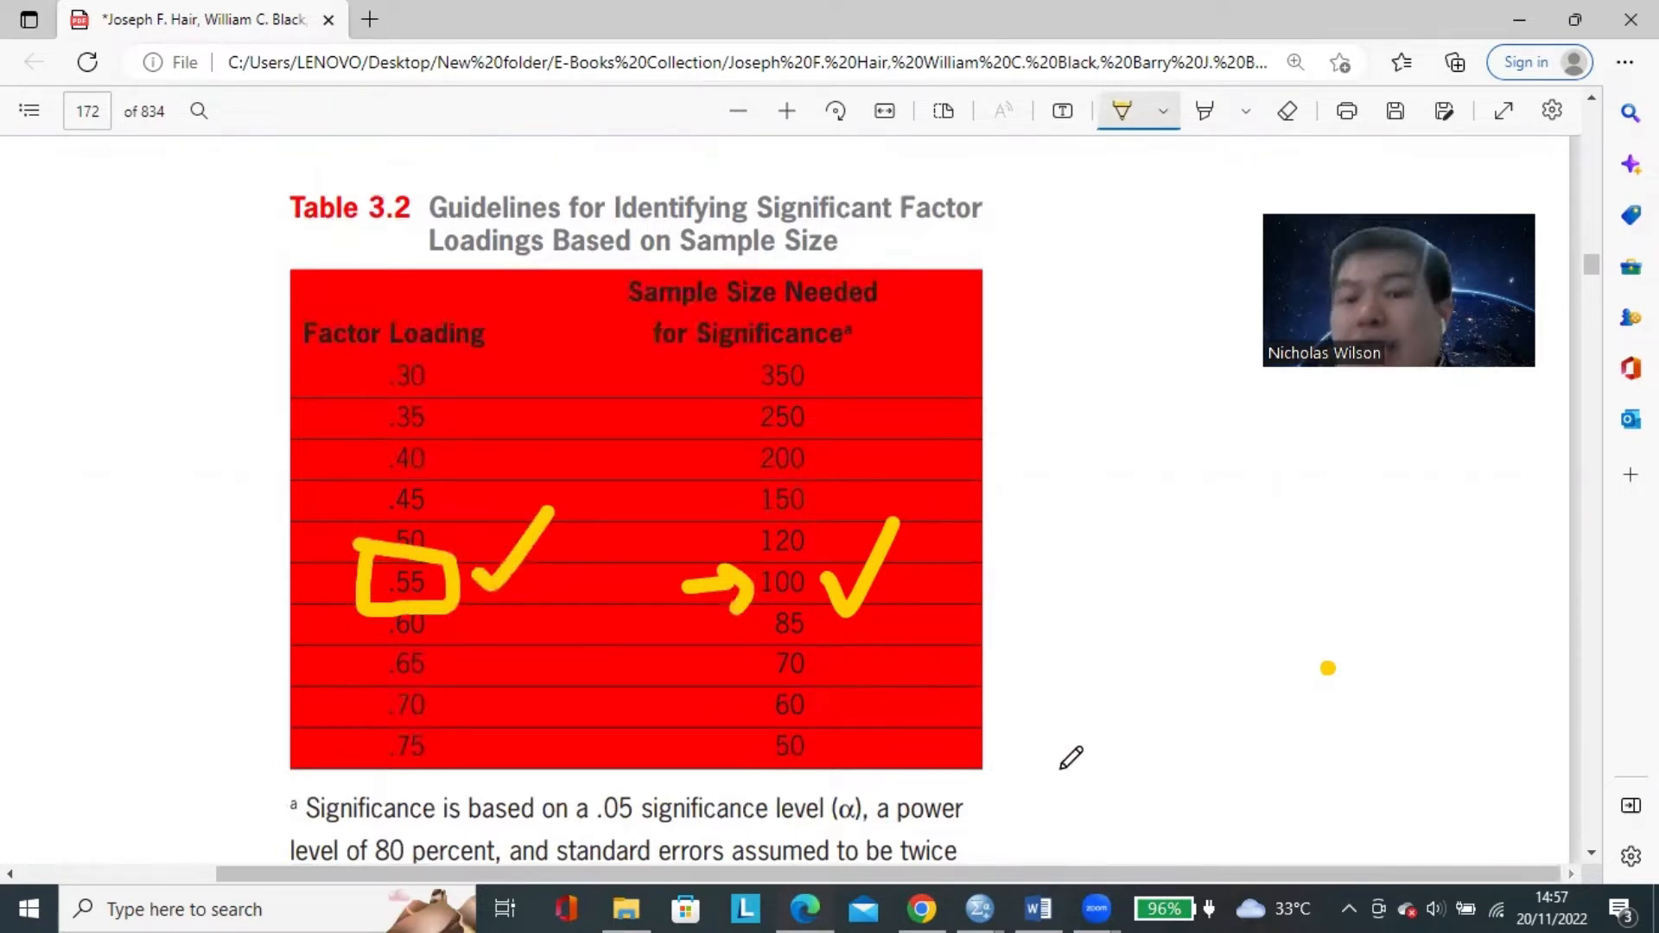
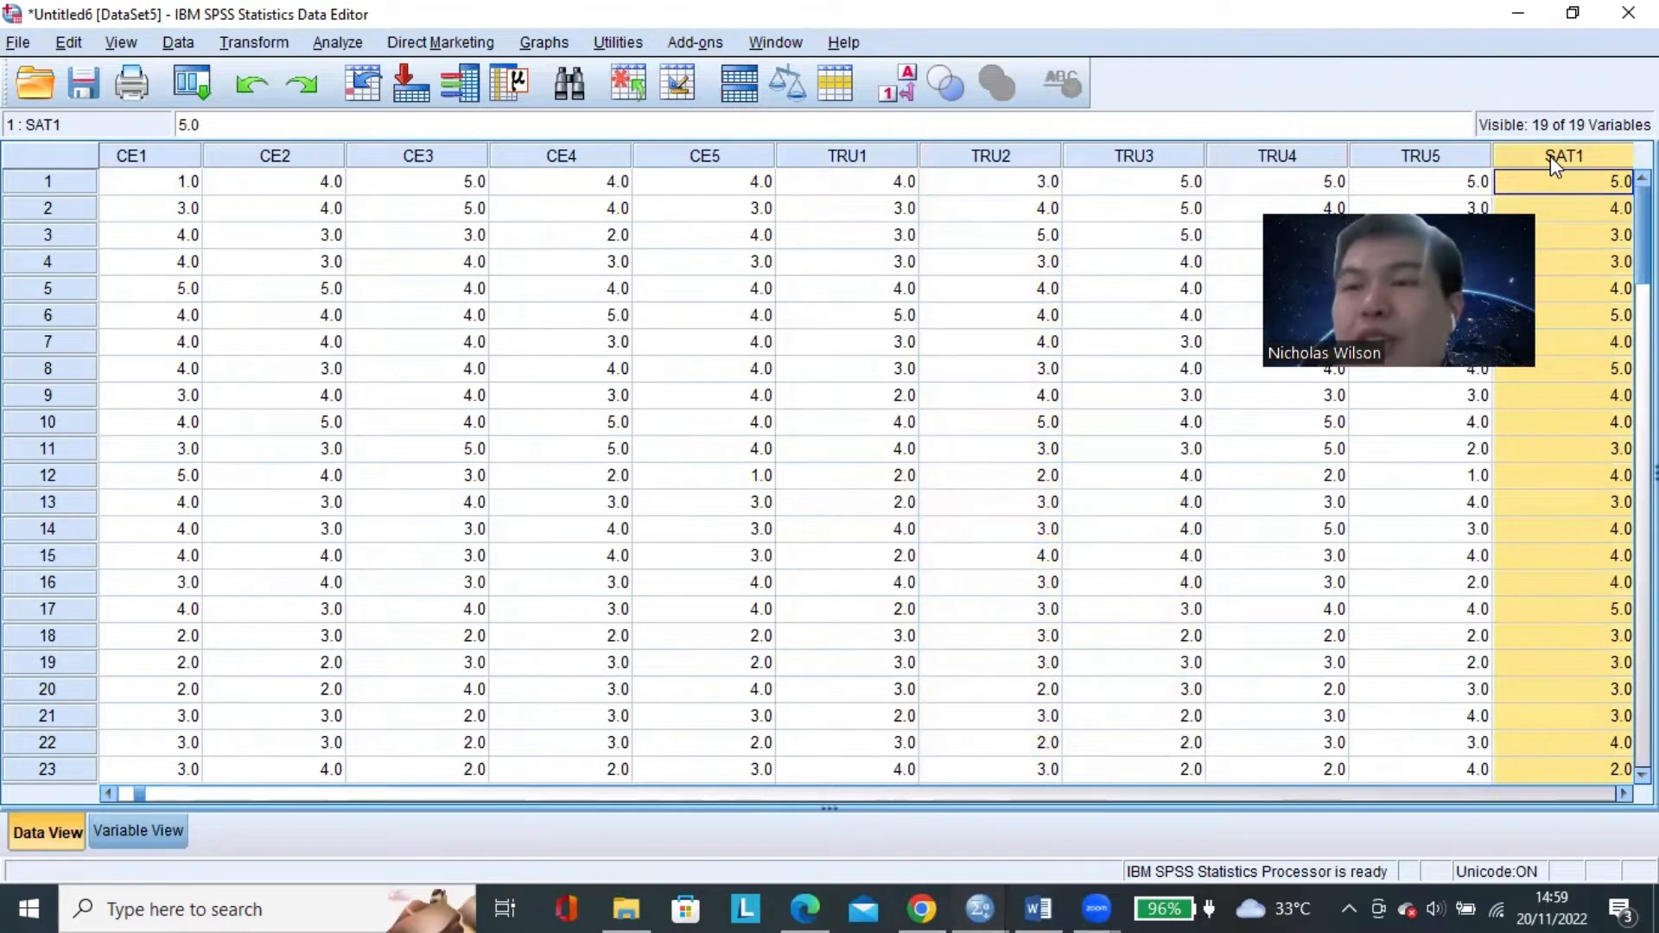
Review the minimum factor loading requirement in the Word document and the marked Table 3.2 in the e-book.
left_click(1170, 238)
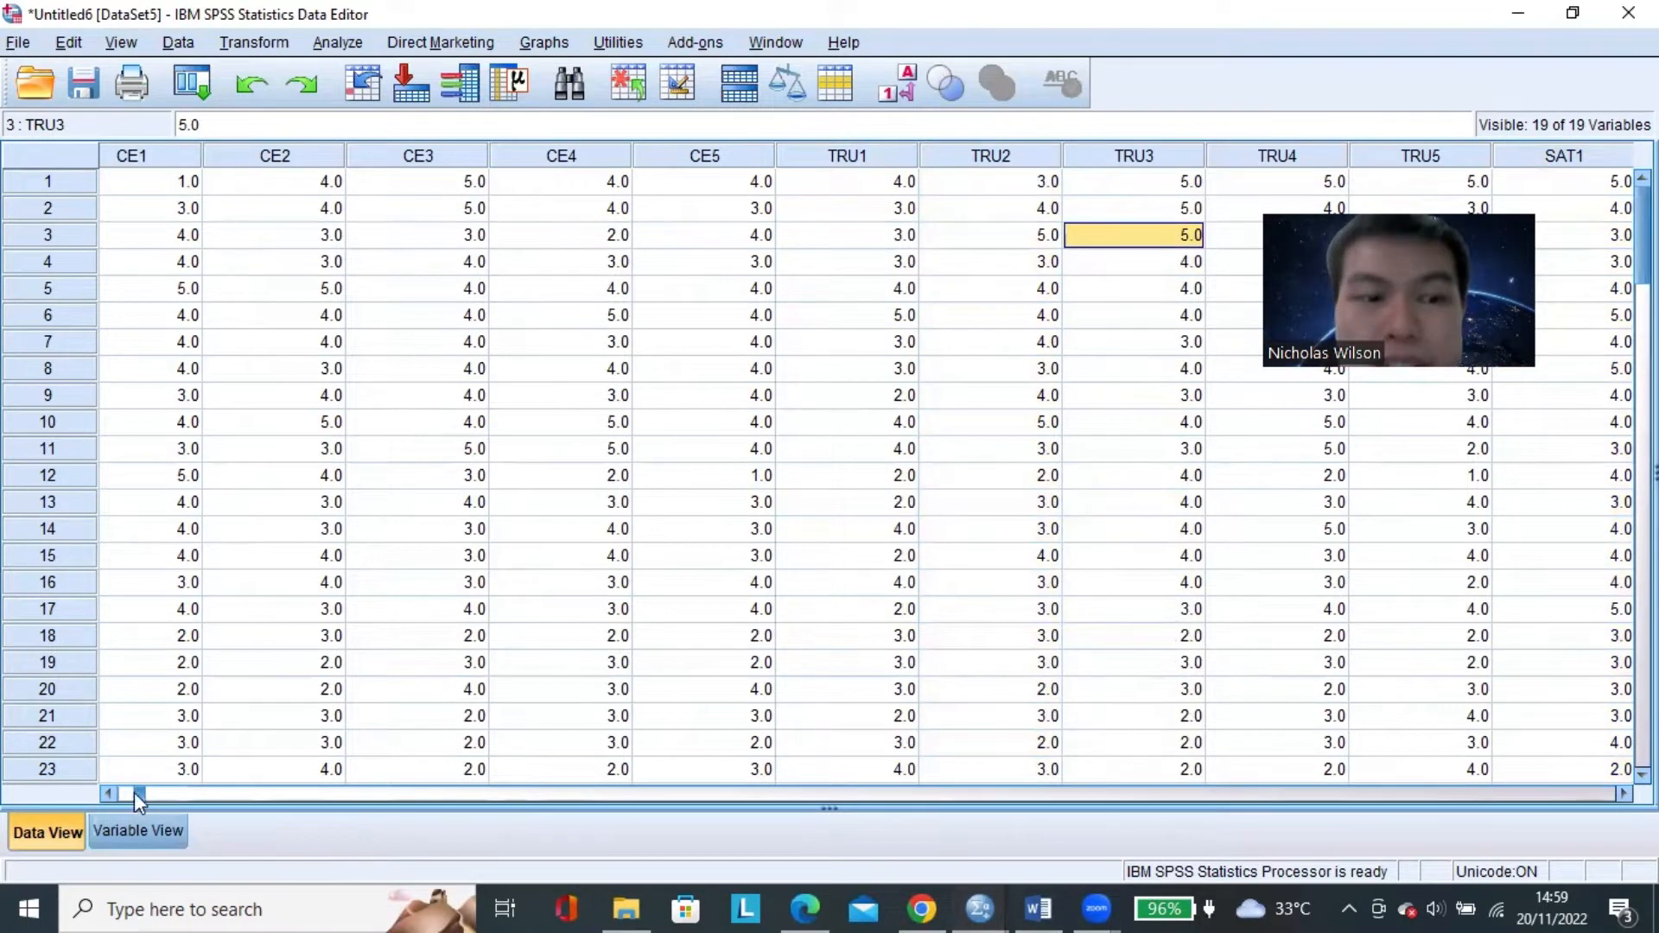
left_click_drag(137, 793, 118, 793)
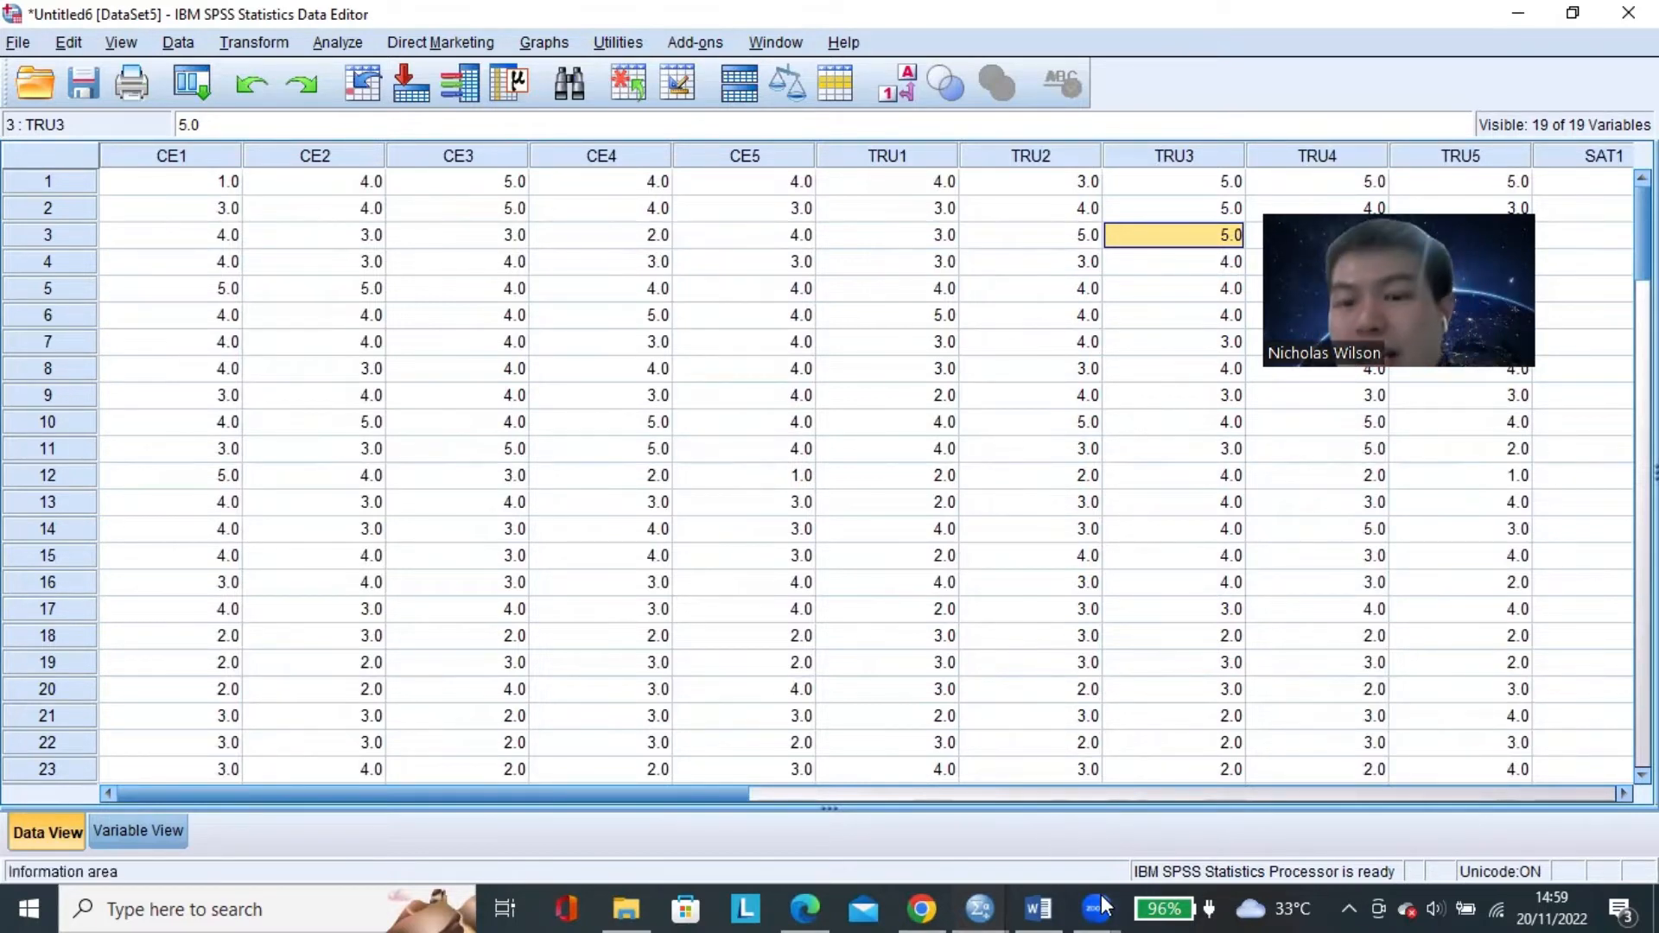
left_click(1039, 909)
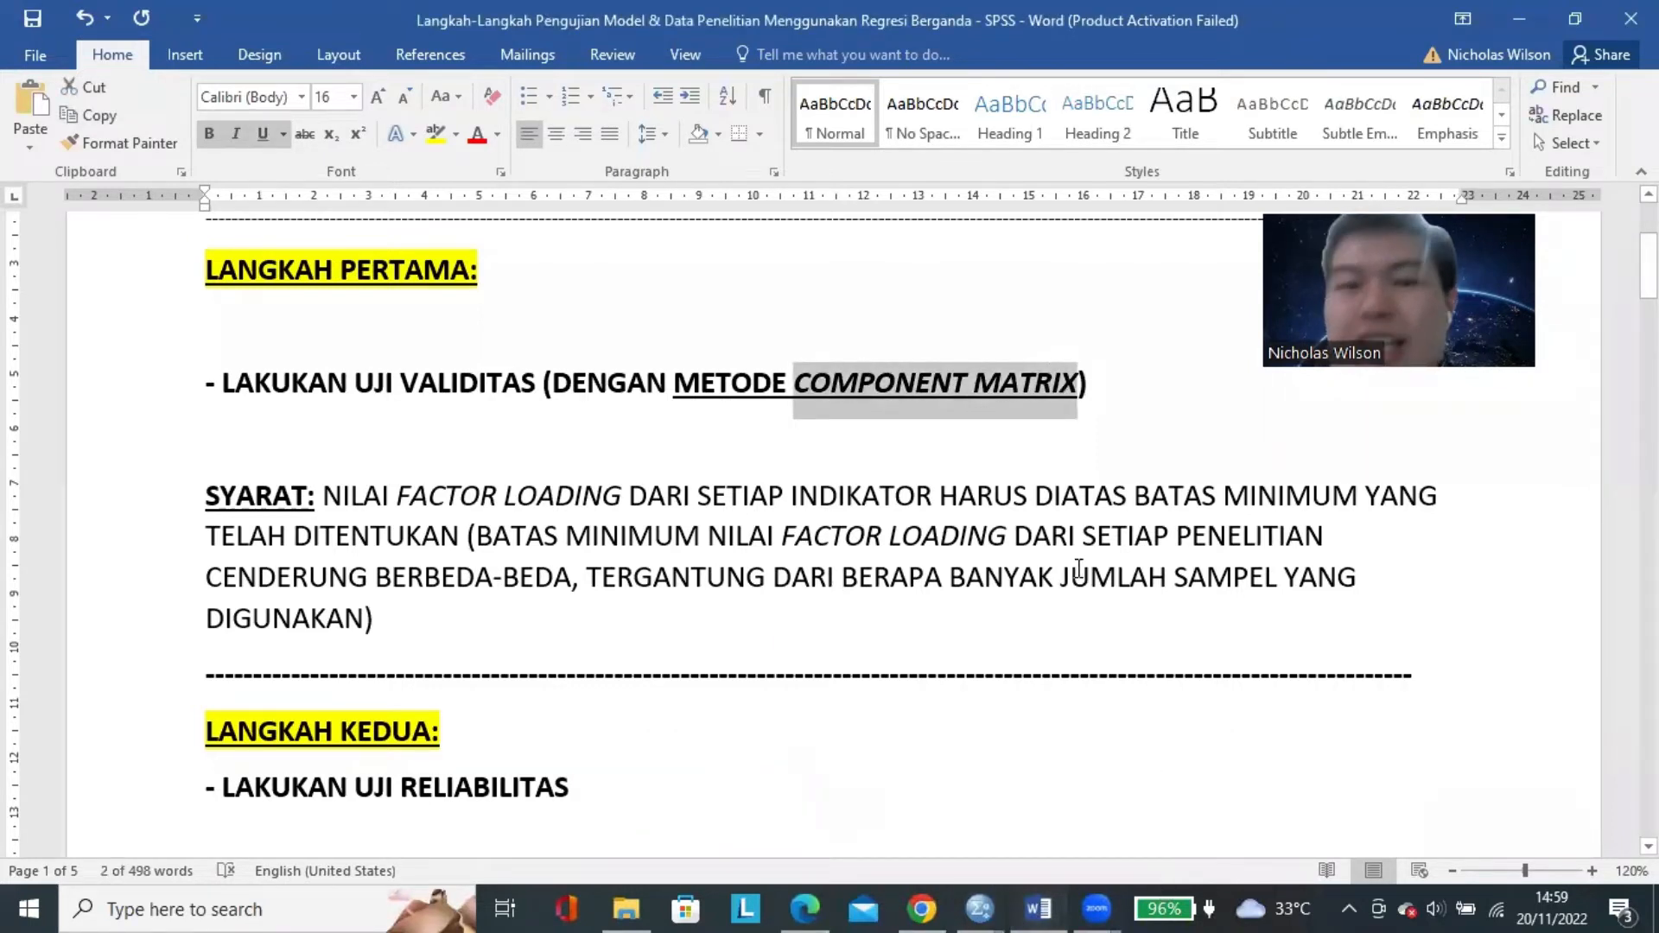
left_click(1042, 532)
mouse_move(808, 904)
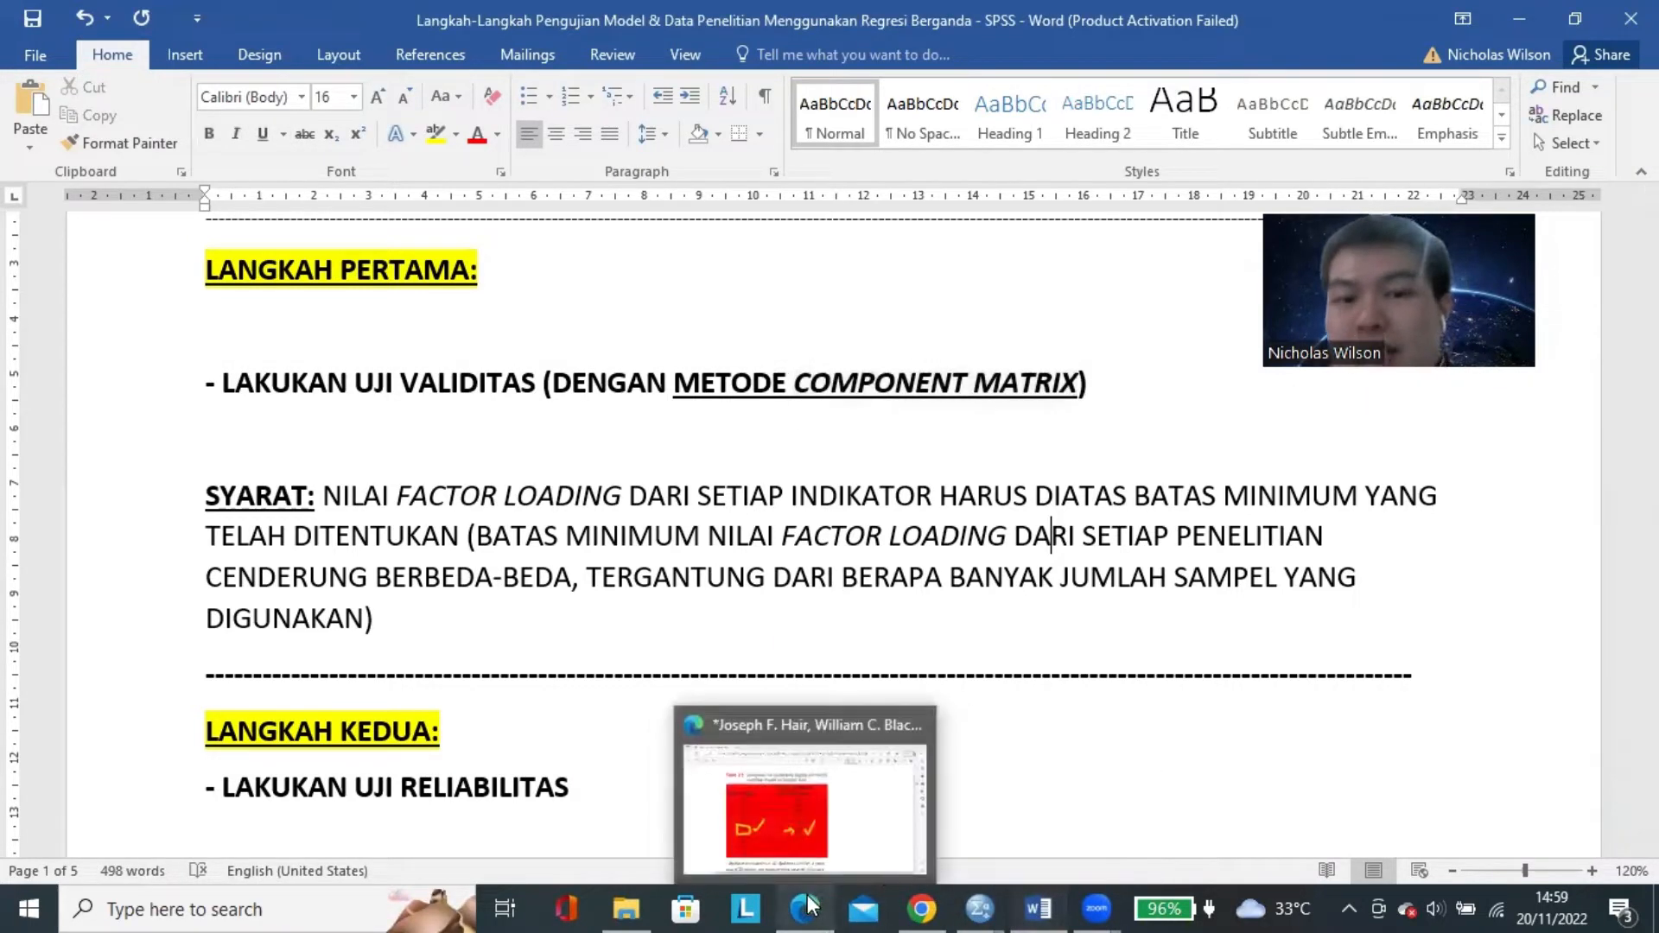
left_click(800, 803)
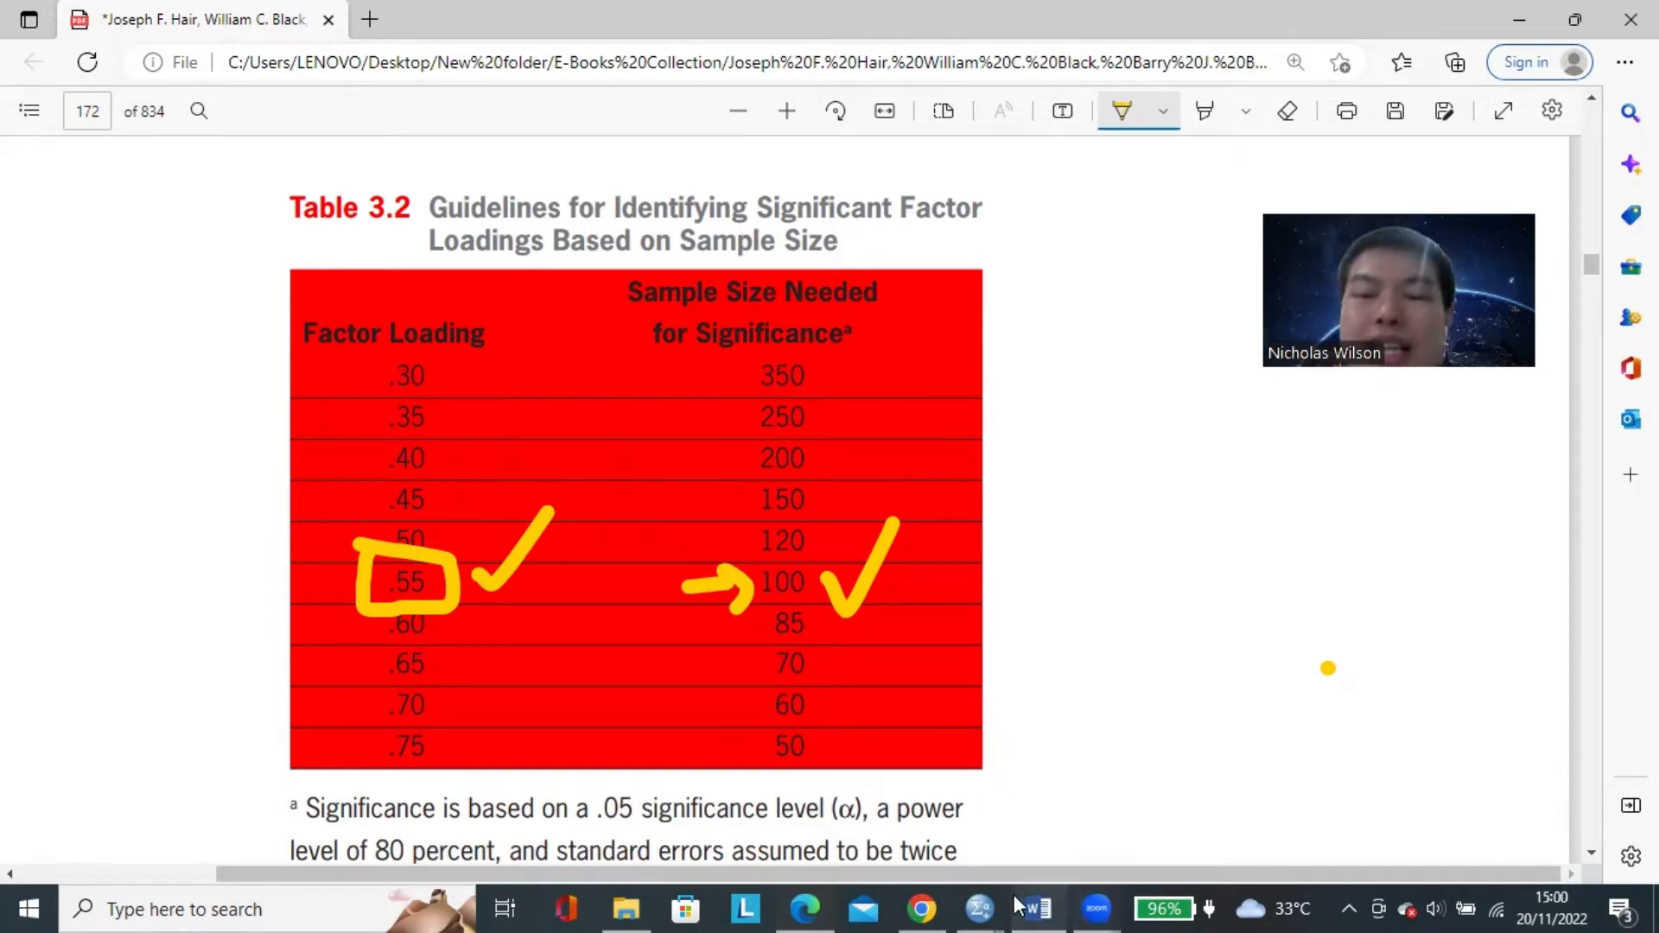
Return to the SPSS Data Editor and open the Factor Analysis dialog under Dimension Reduction, with CE1 selected.
left_click(978, 908)
left_click(1164, 804)
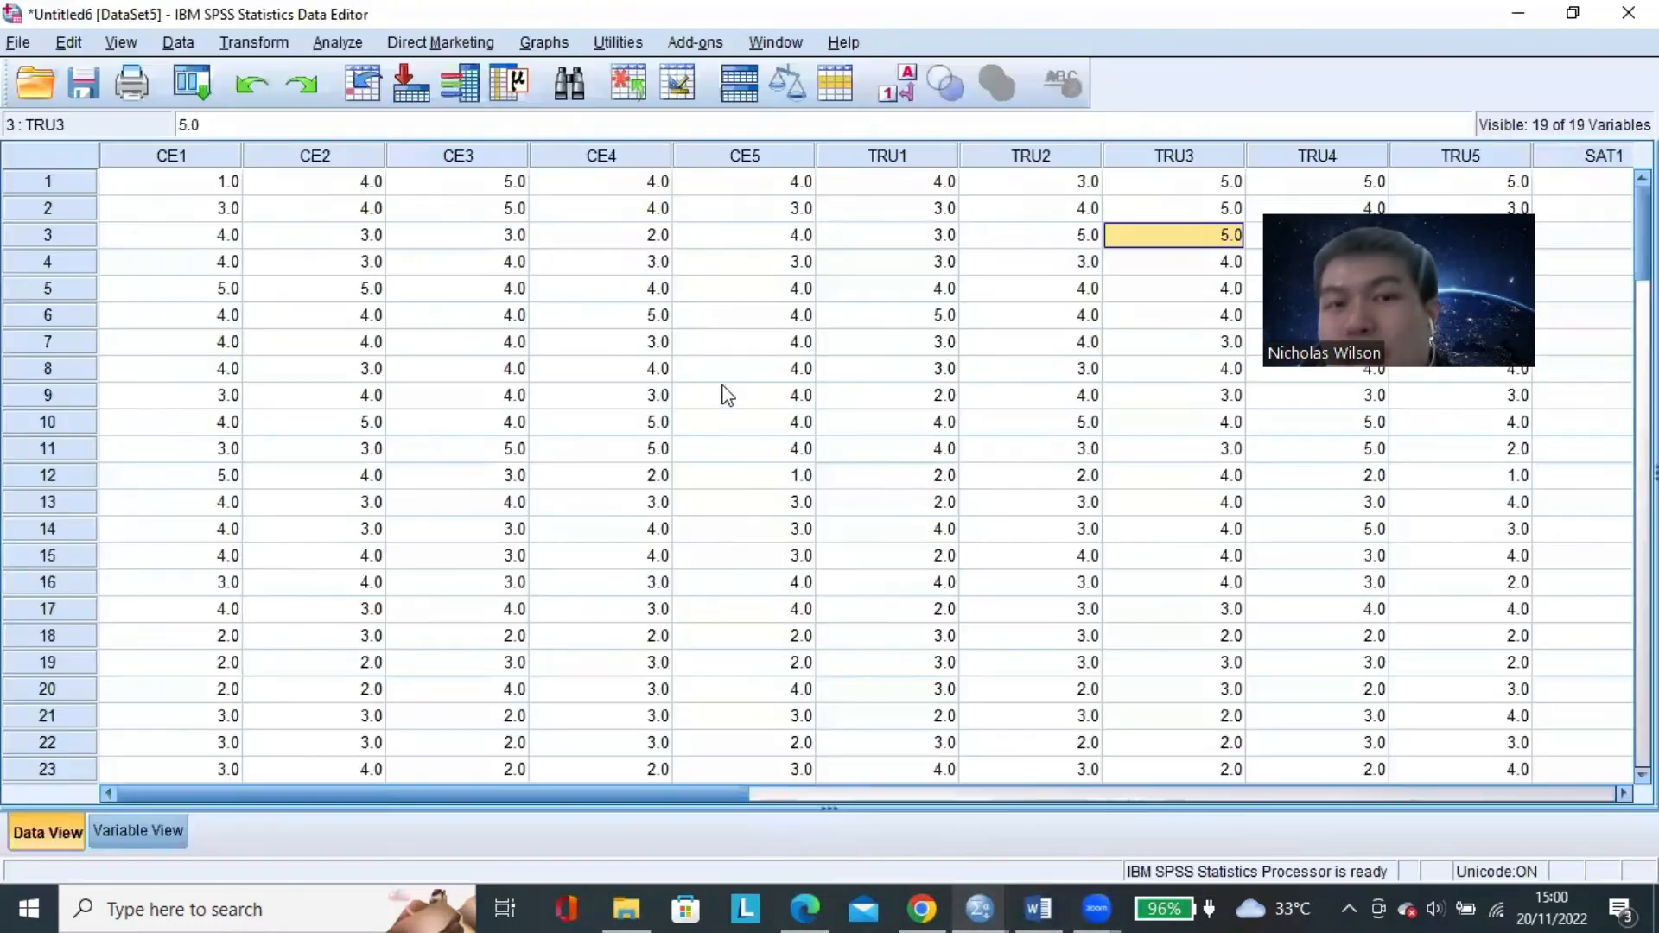
left_click(598, 183)
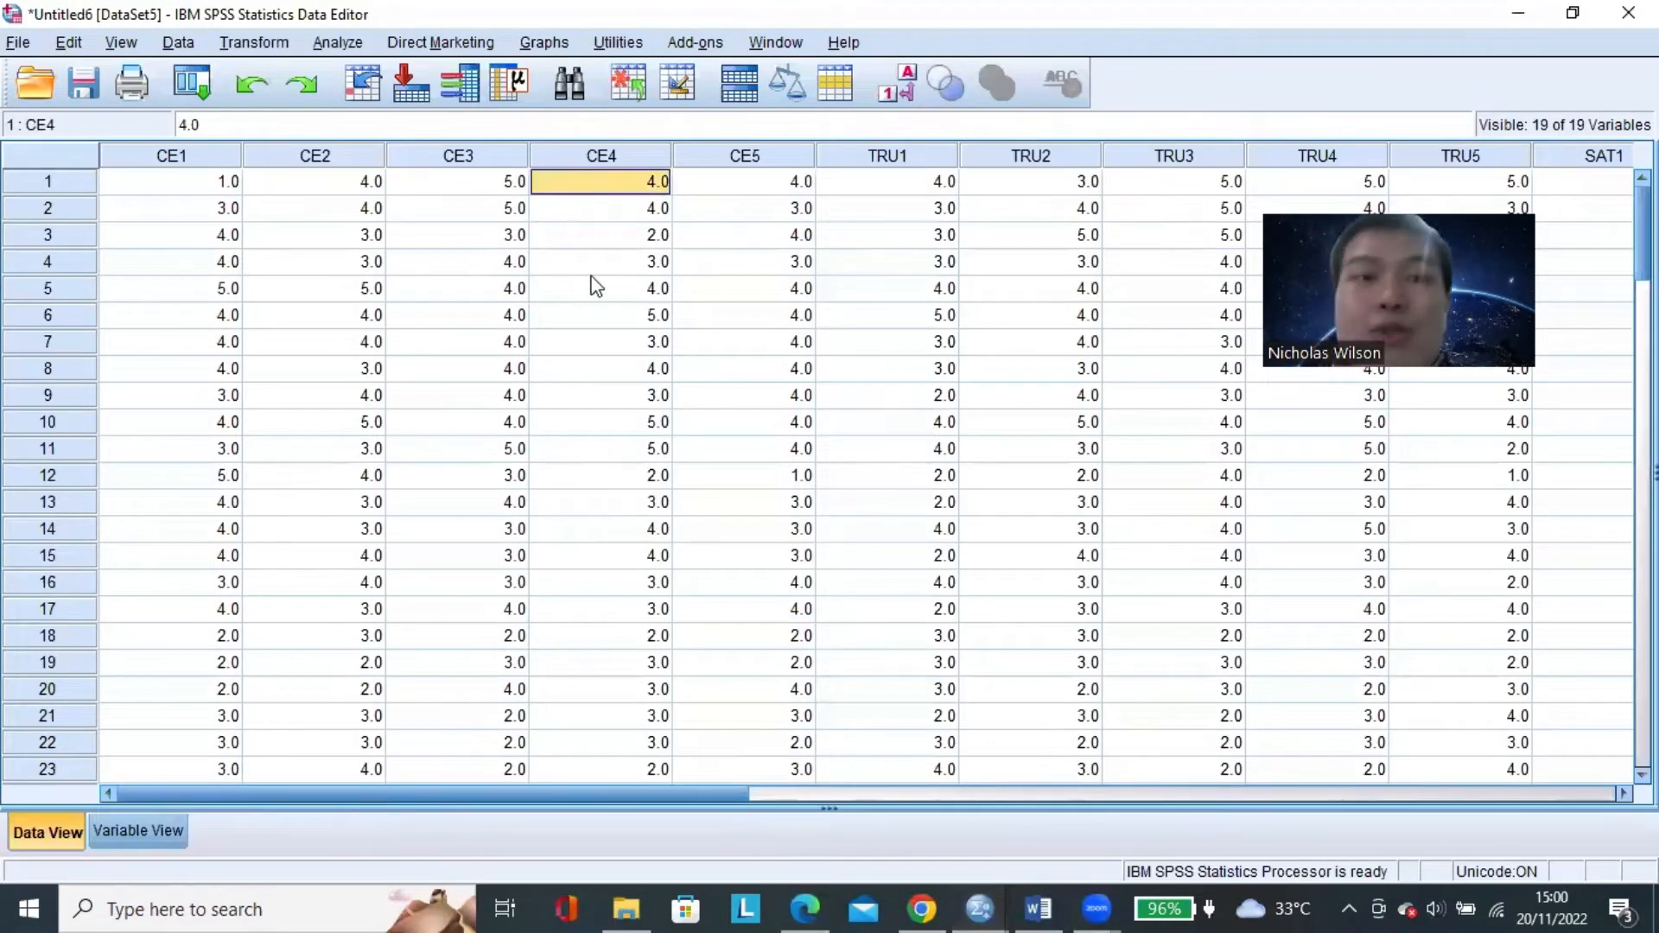
left_click(778, 191)
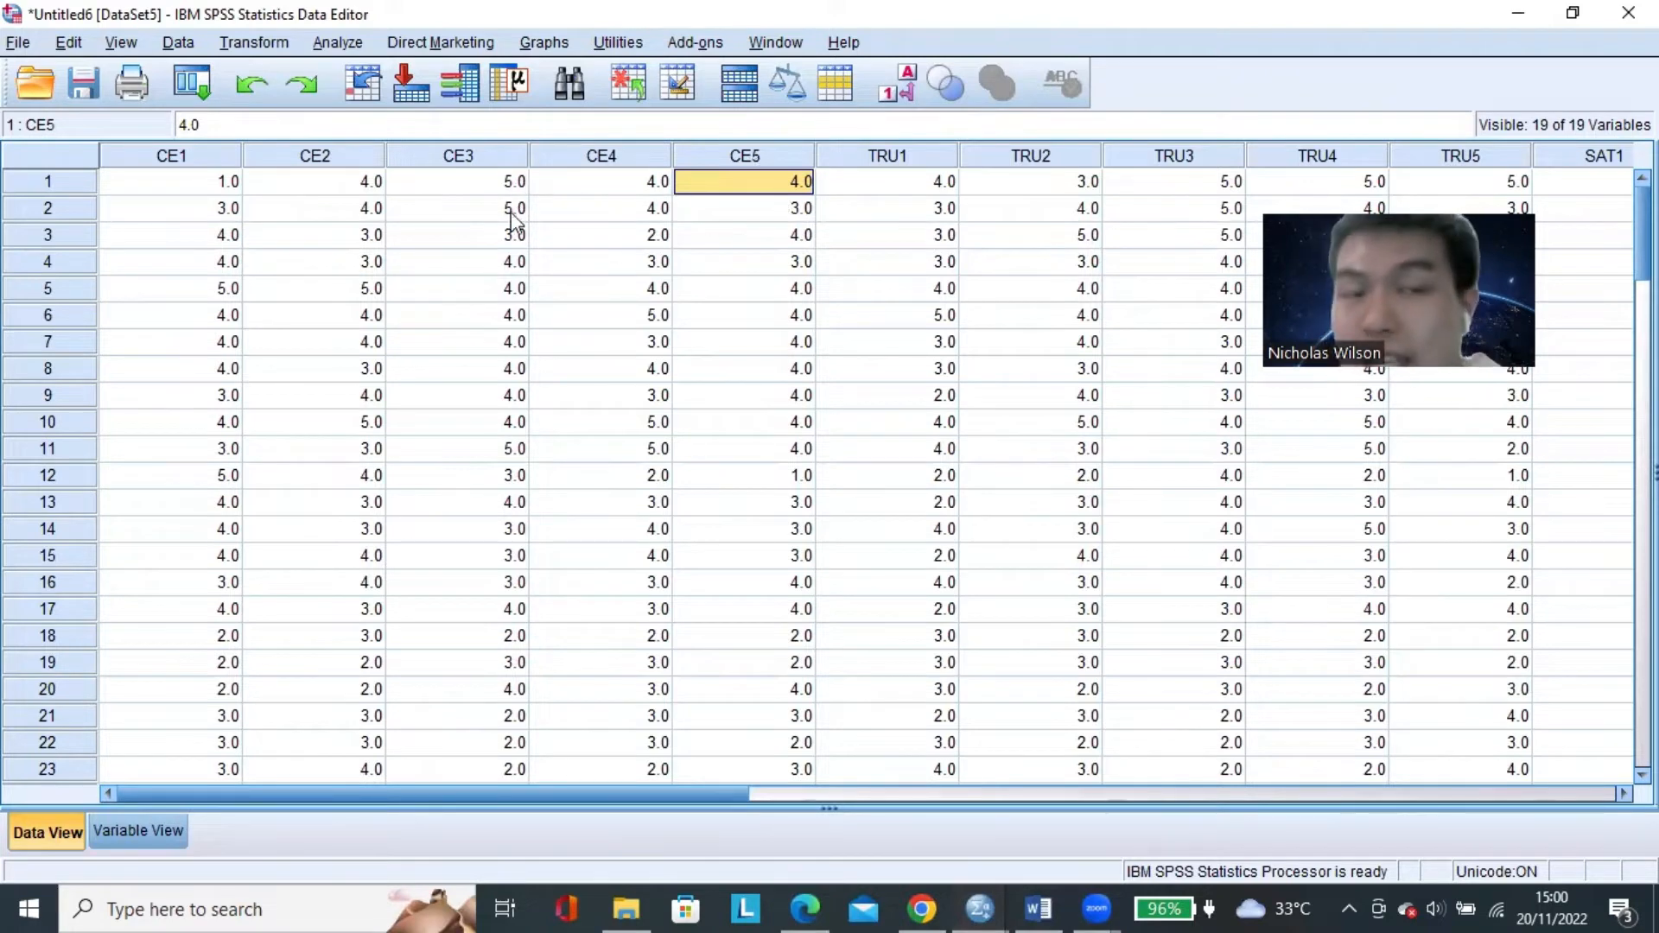
left_click(339, 44)
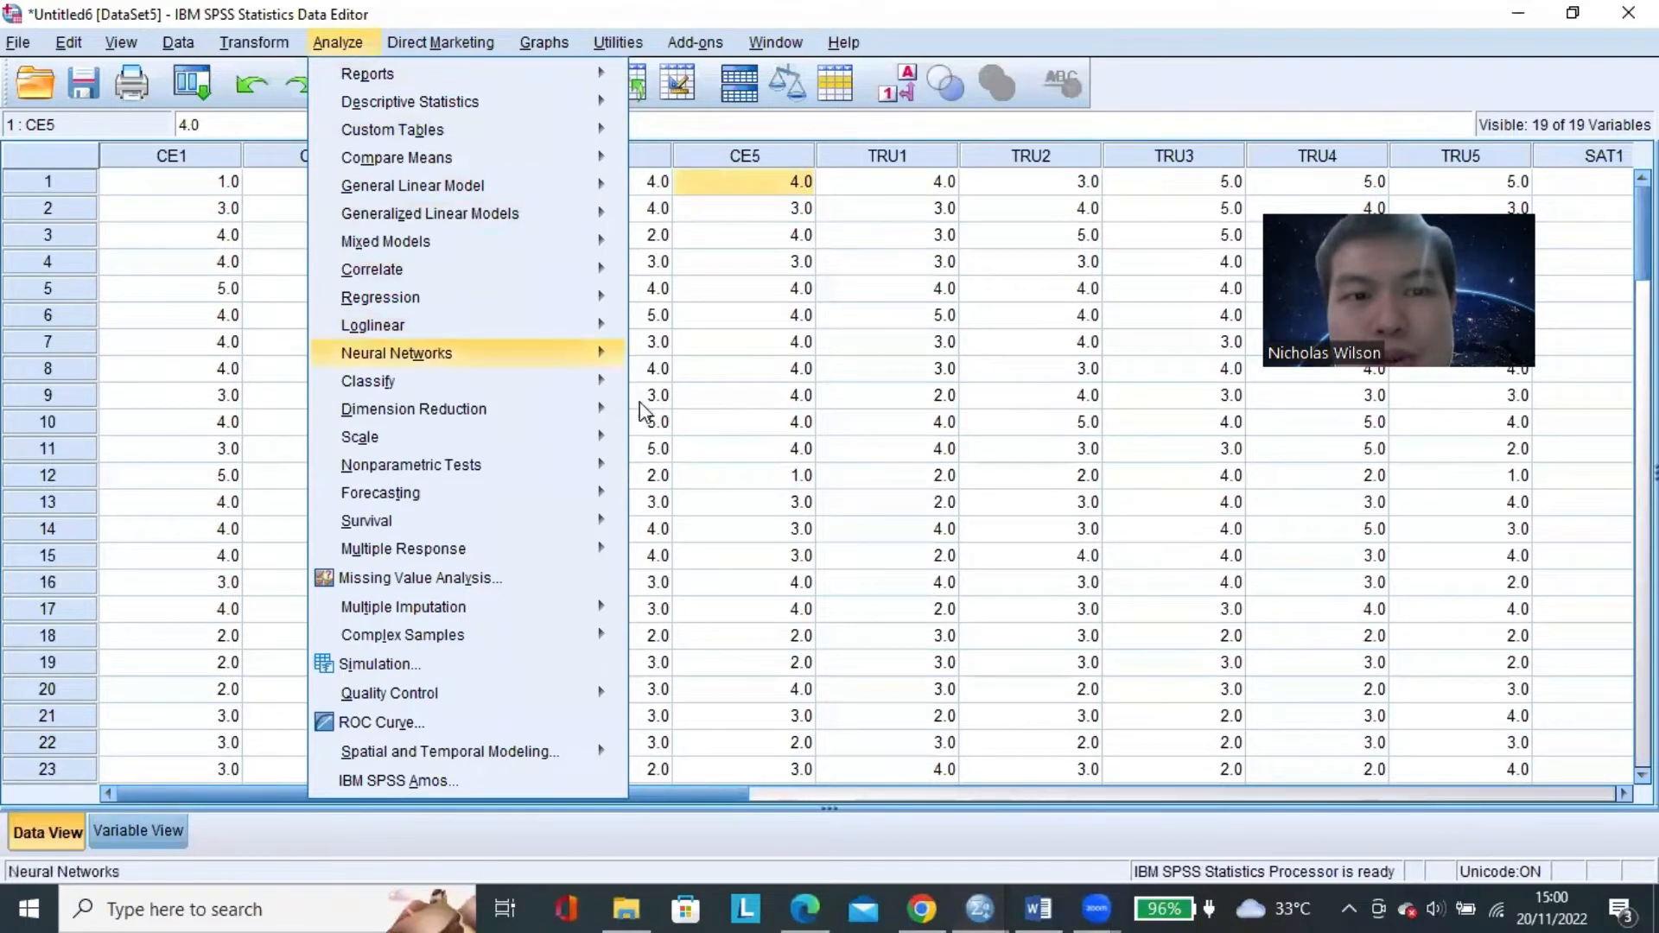
mouse_move(593, 414)
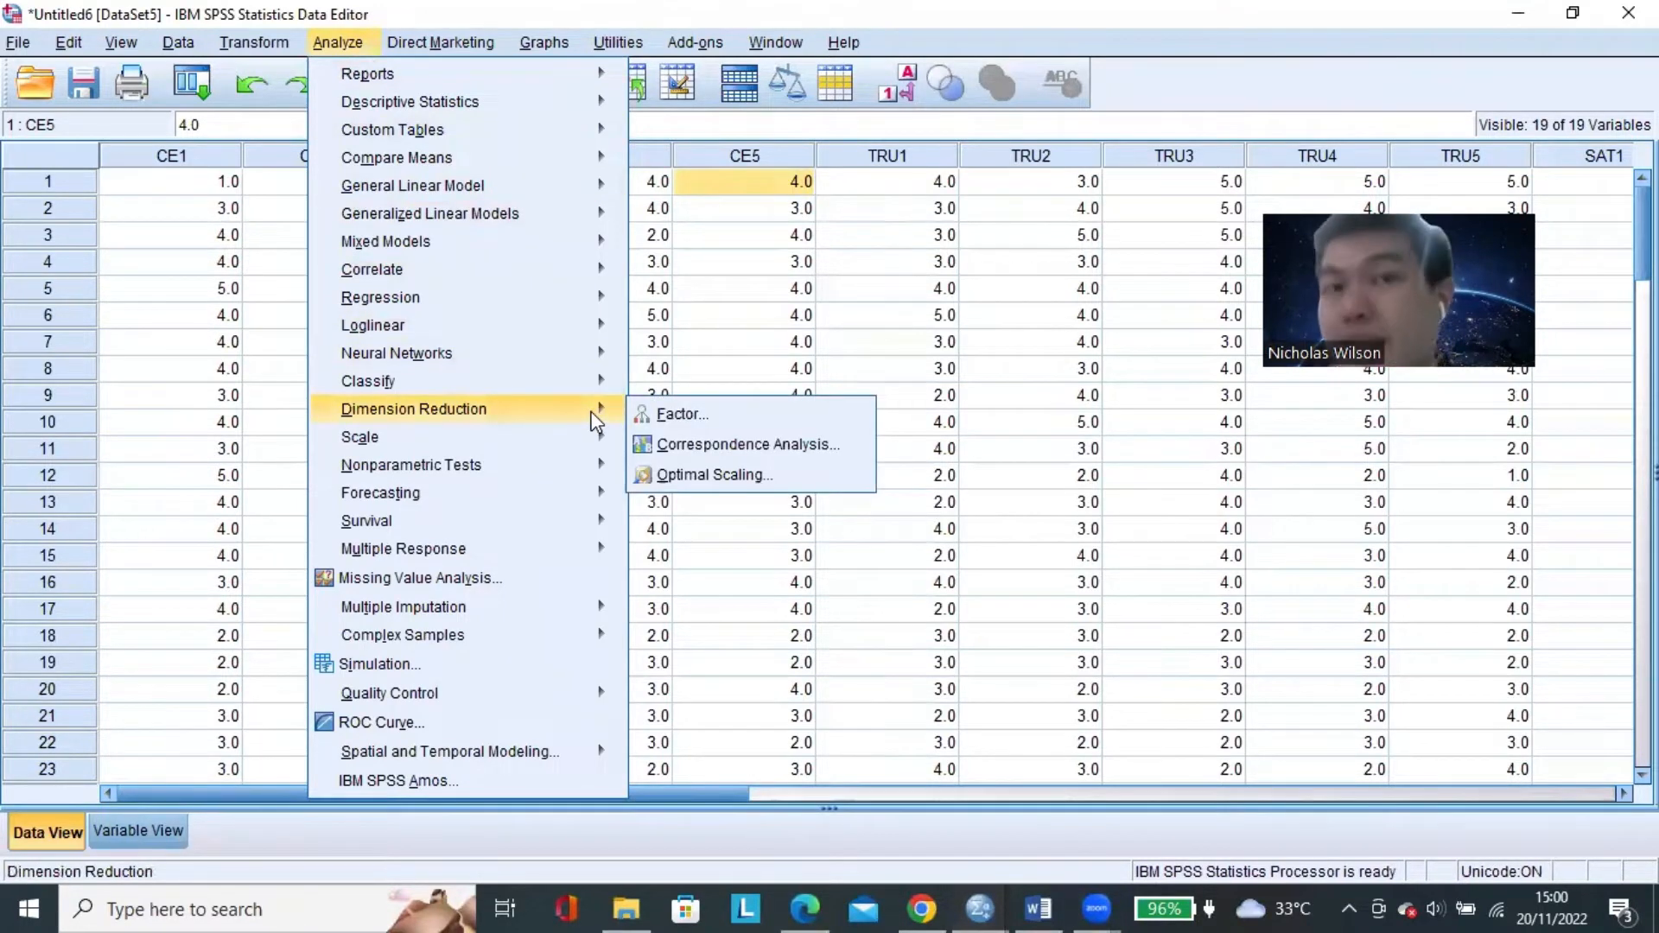
left_click(737, 415)
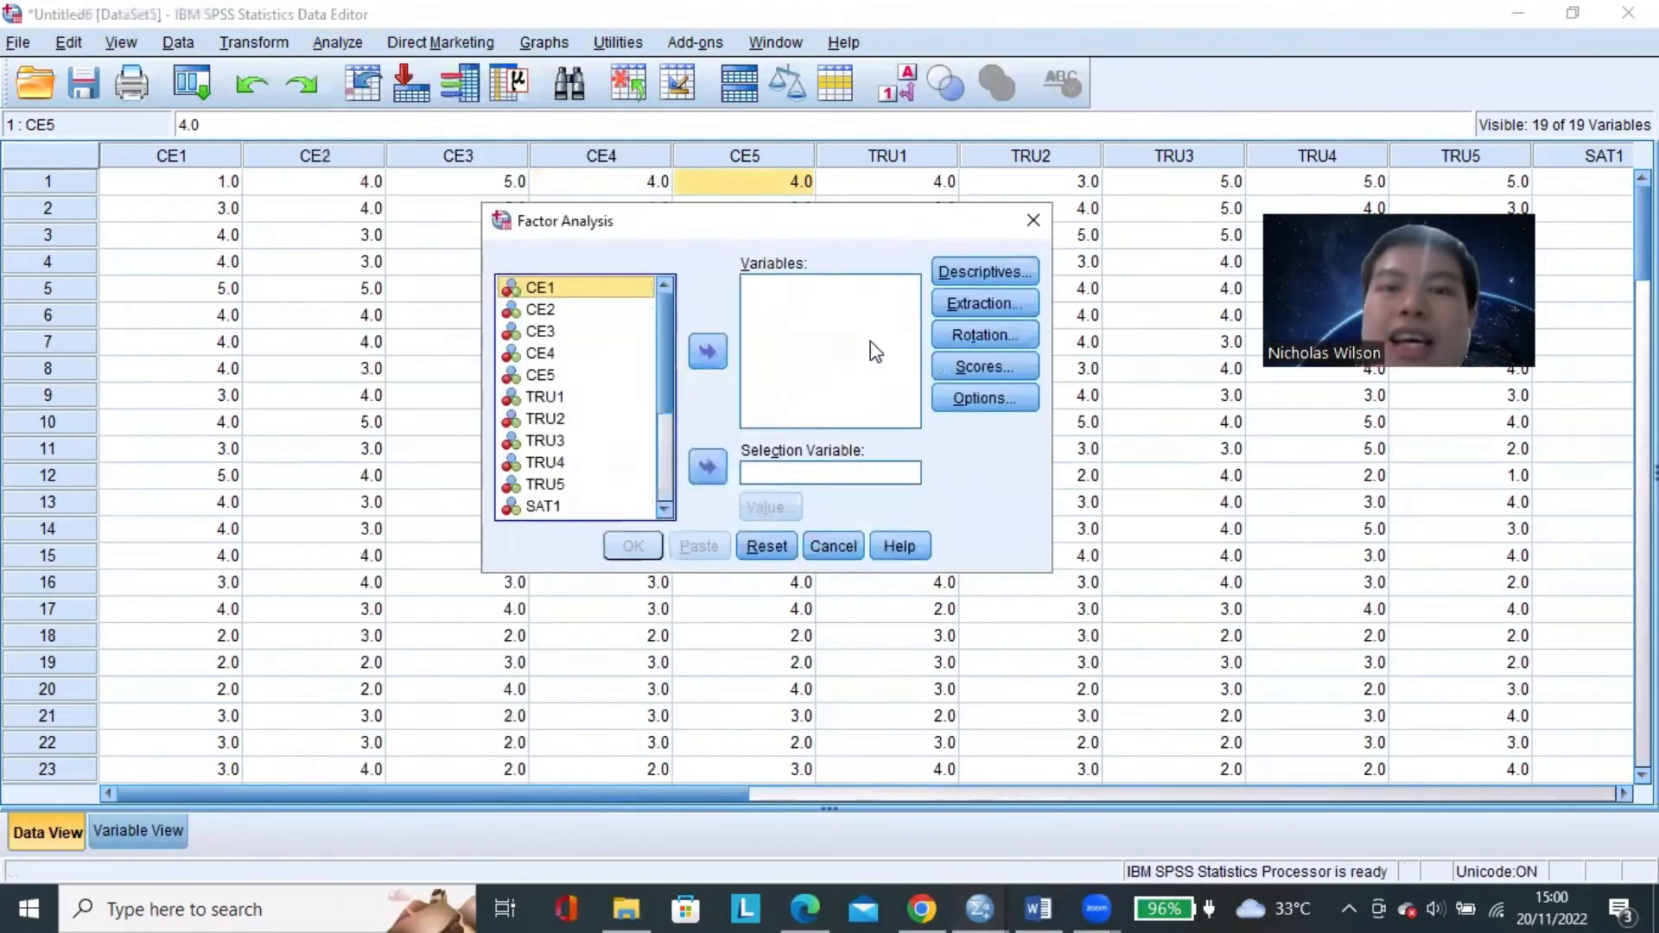
left_click(607, 331)
left_click(601, 306)
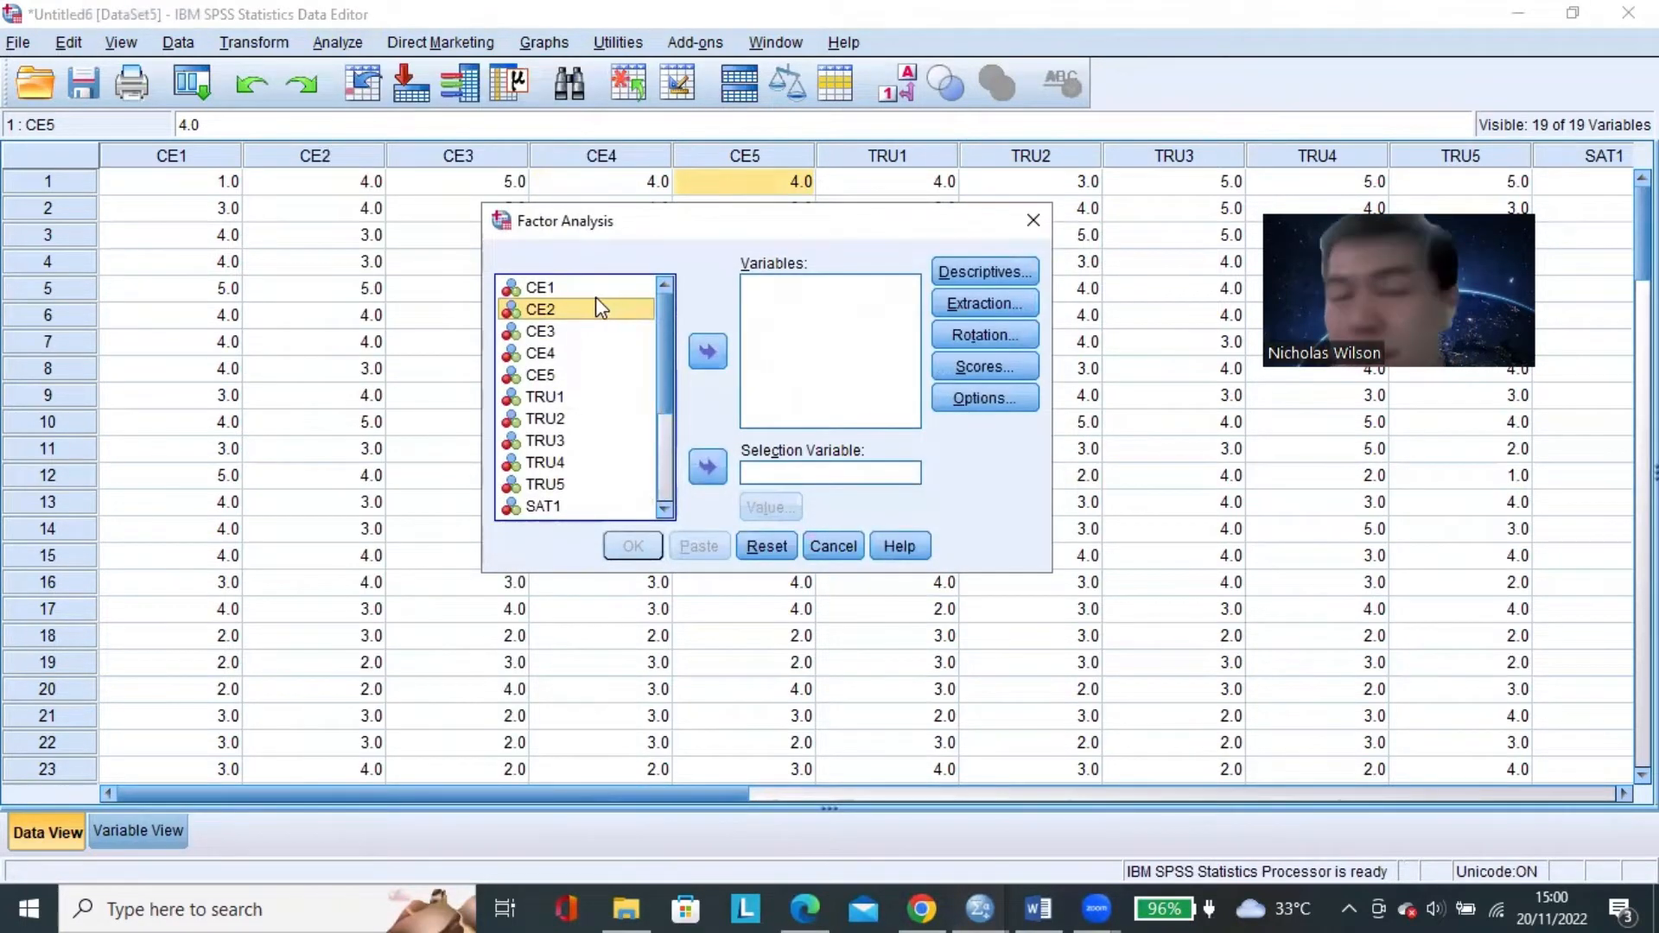
key("Up")
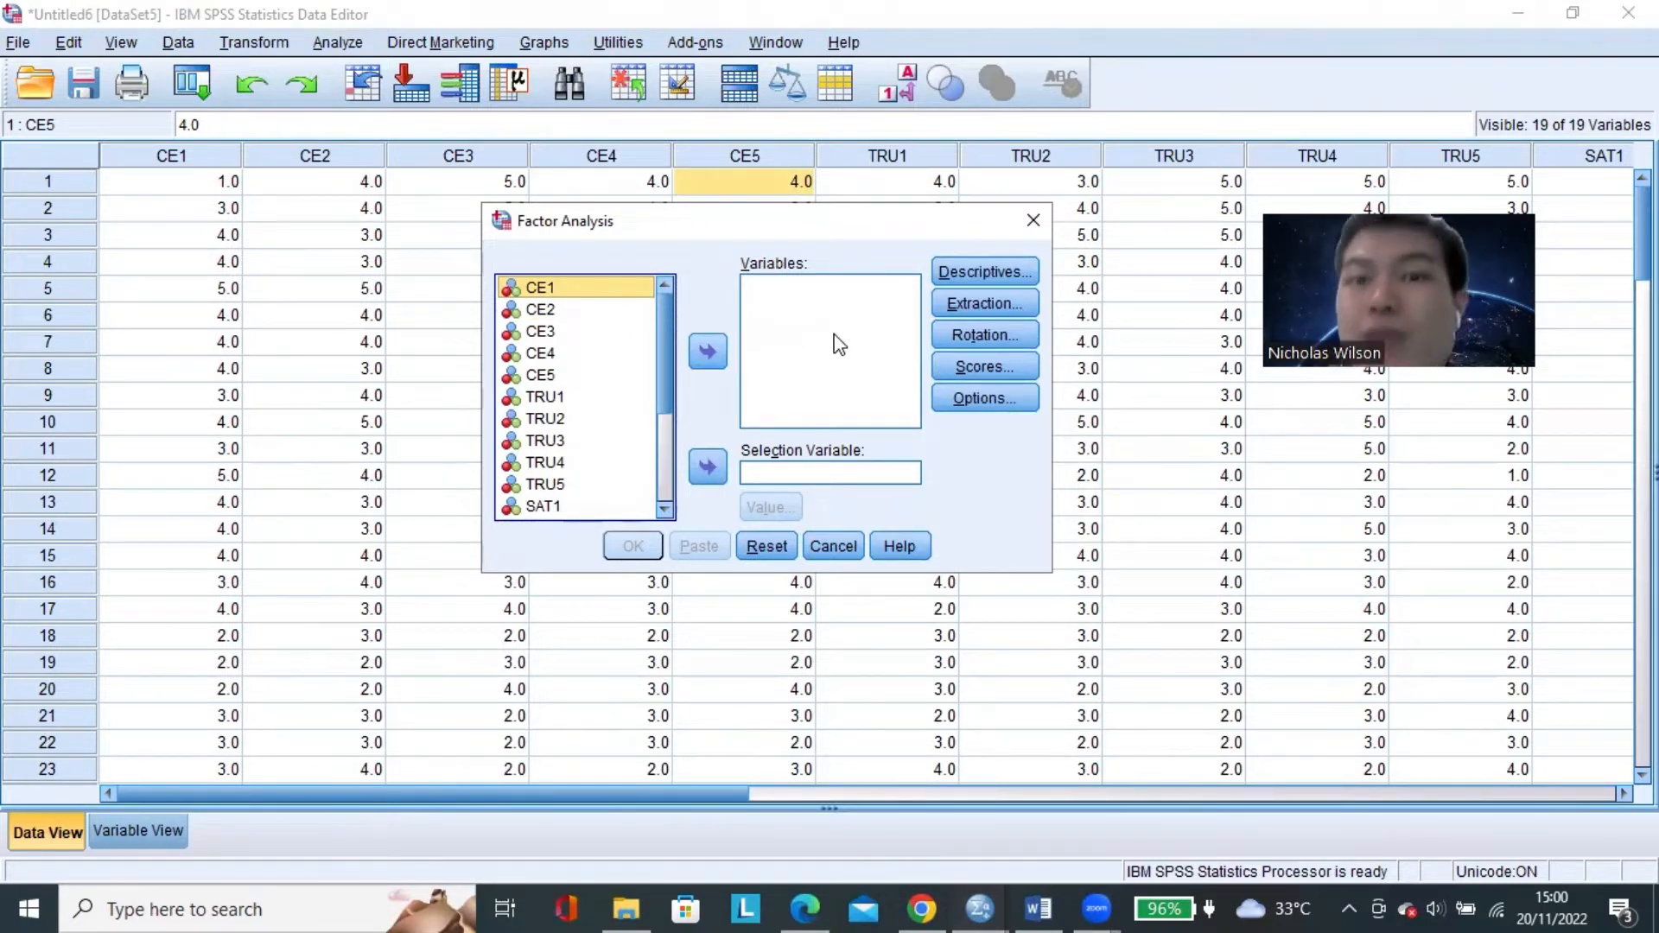
Switch to the Word document and examine the example research model, highlighting Customer Engagement (X1) and Trust (X2).
left_click(1037, 907)
scroll(812, 540, "down", 10)
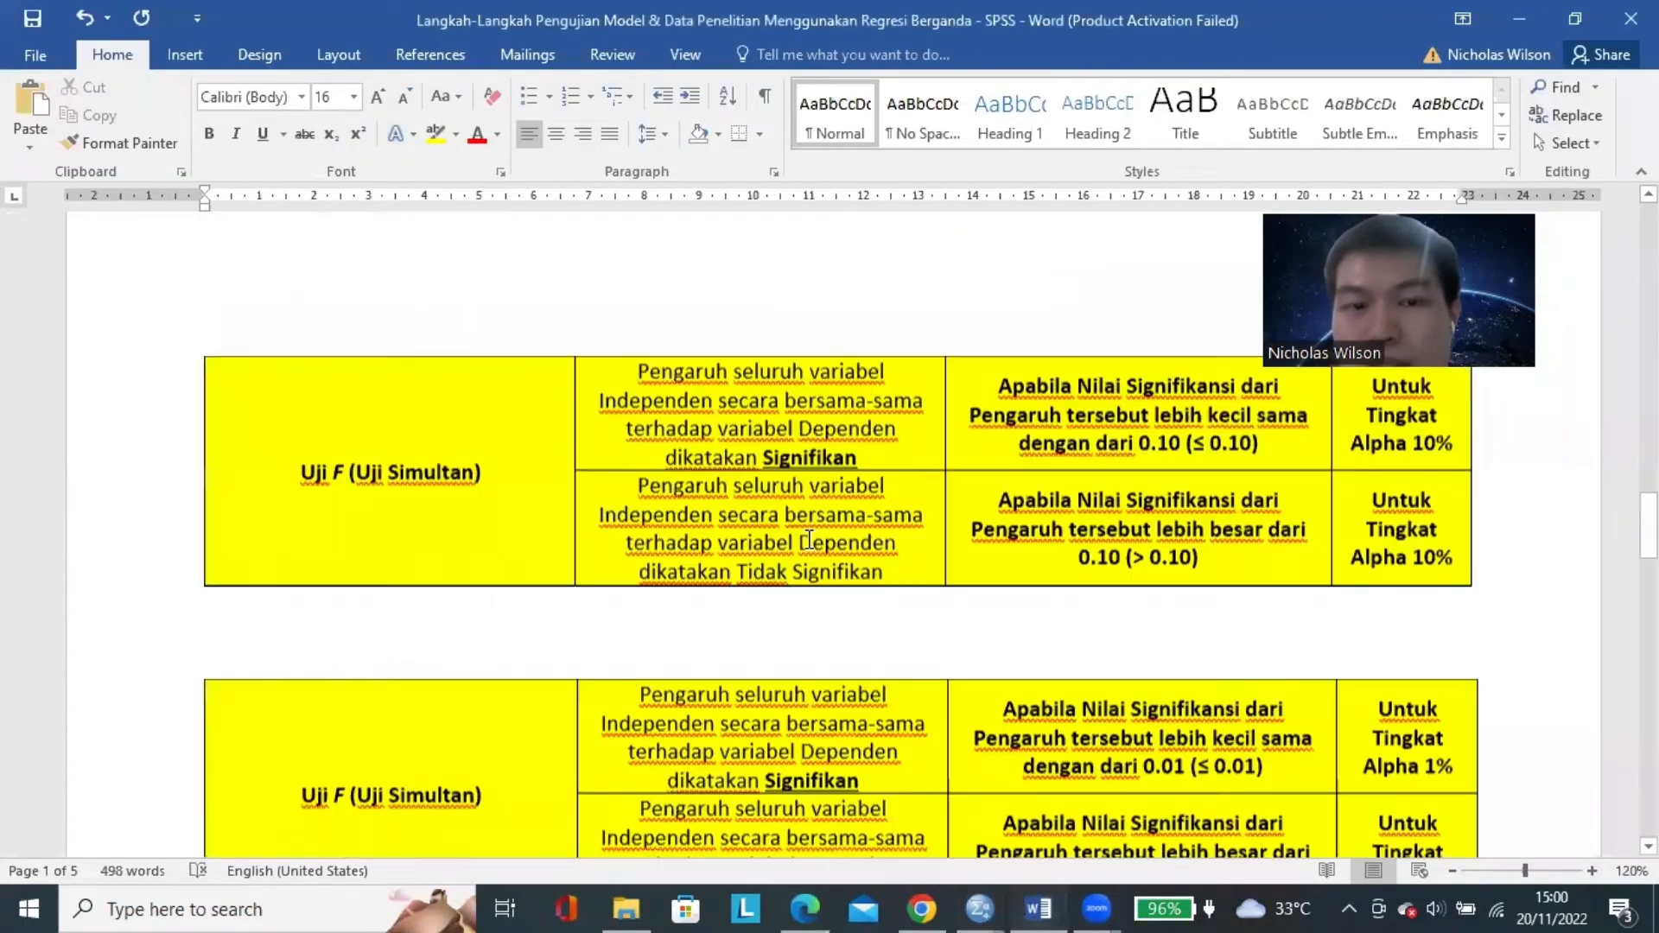
scroll(812, 540, "down", 10)
scroll(809, 541, "up", 1)
scroll(715, 510, "down", 1)
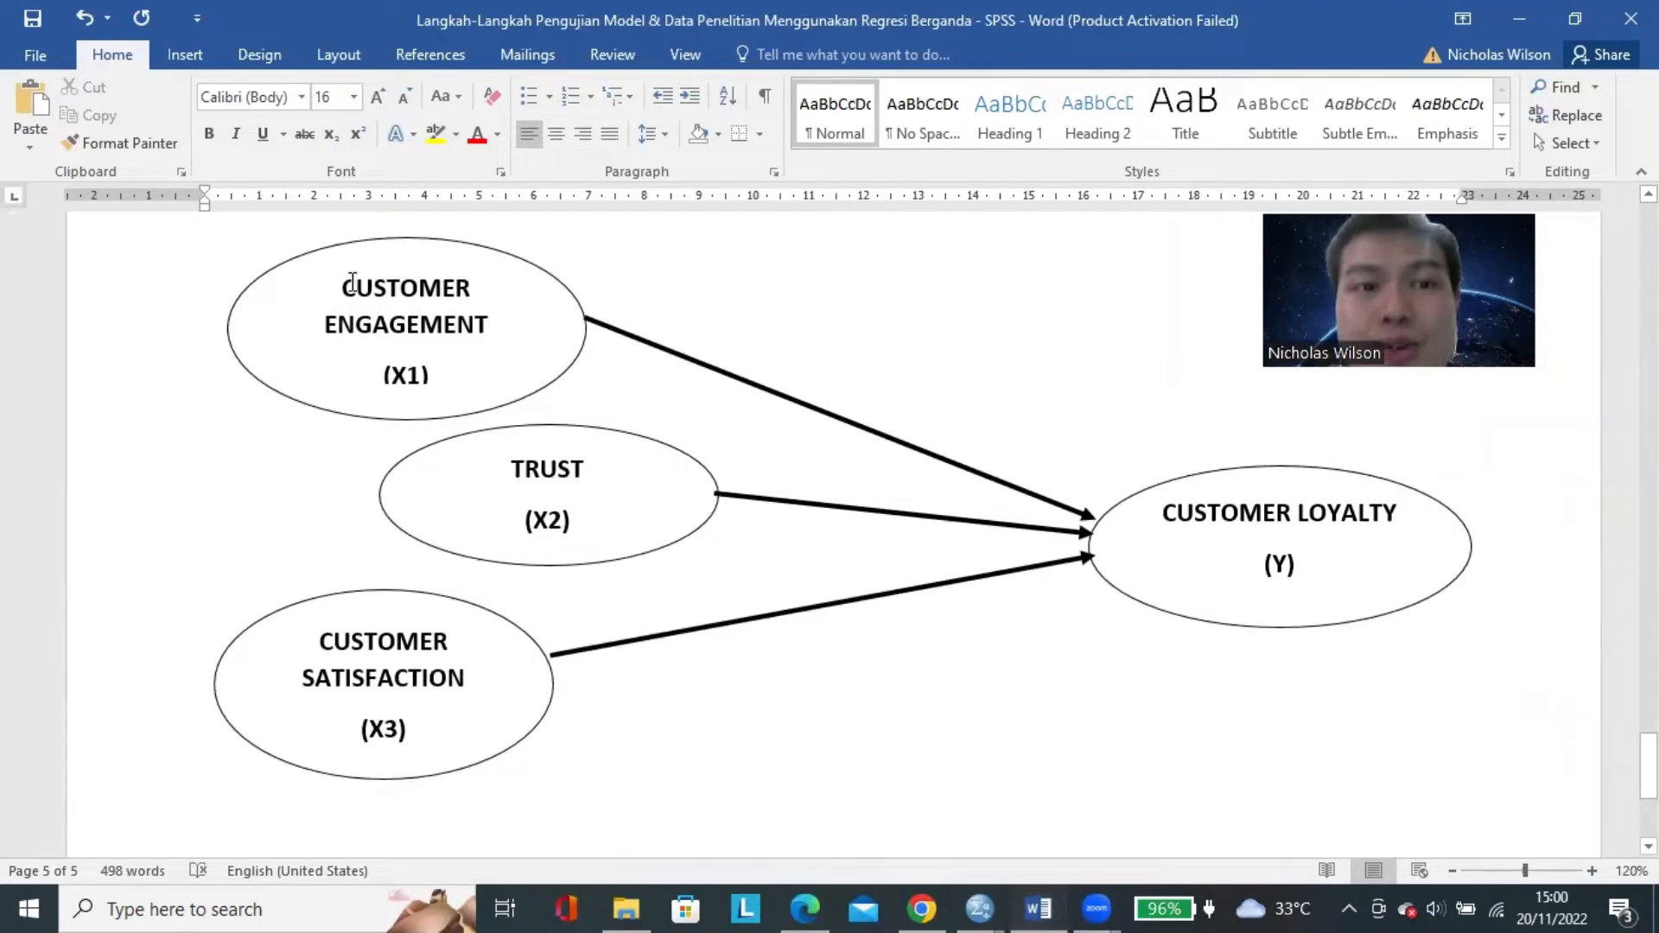
left_click_drag(355, 285, 457, 379)
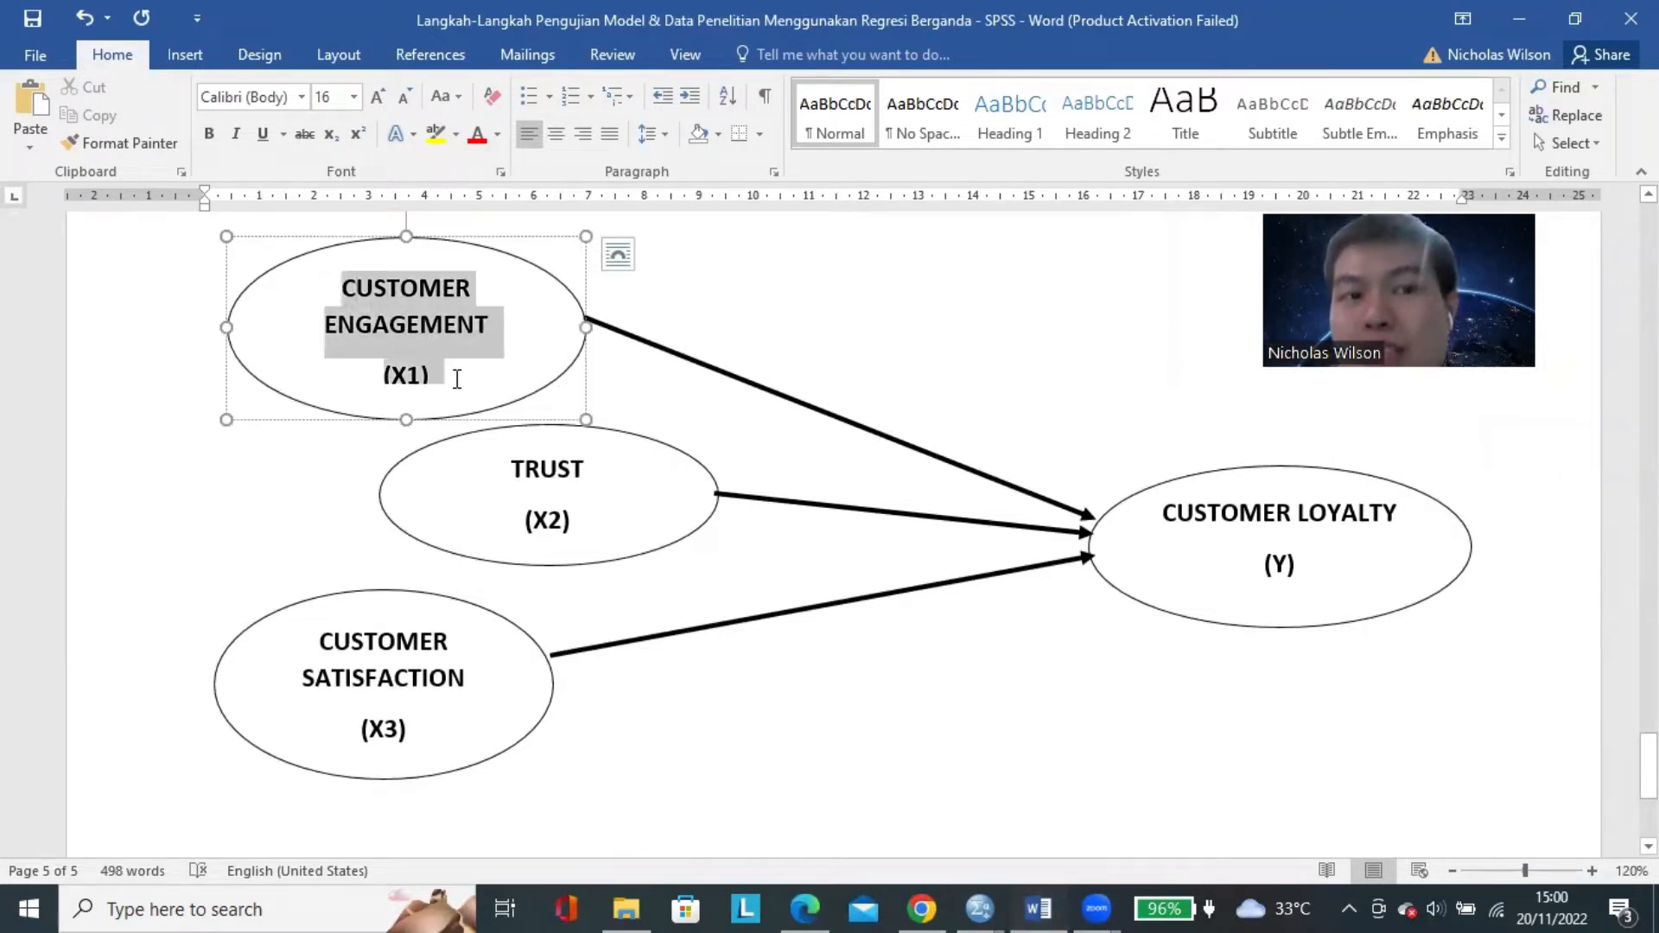
left_click(529, 469)
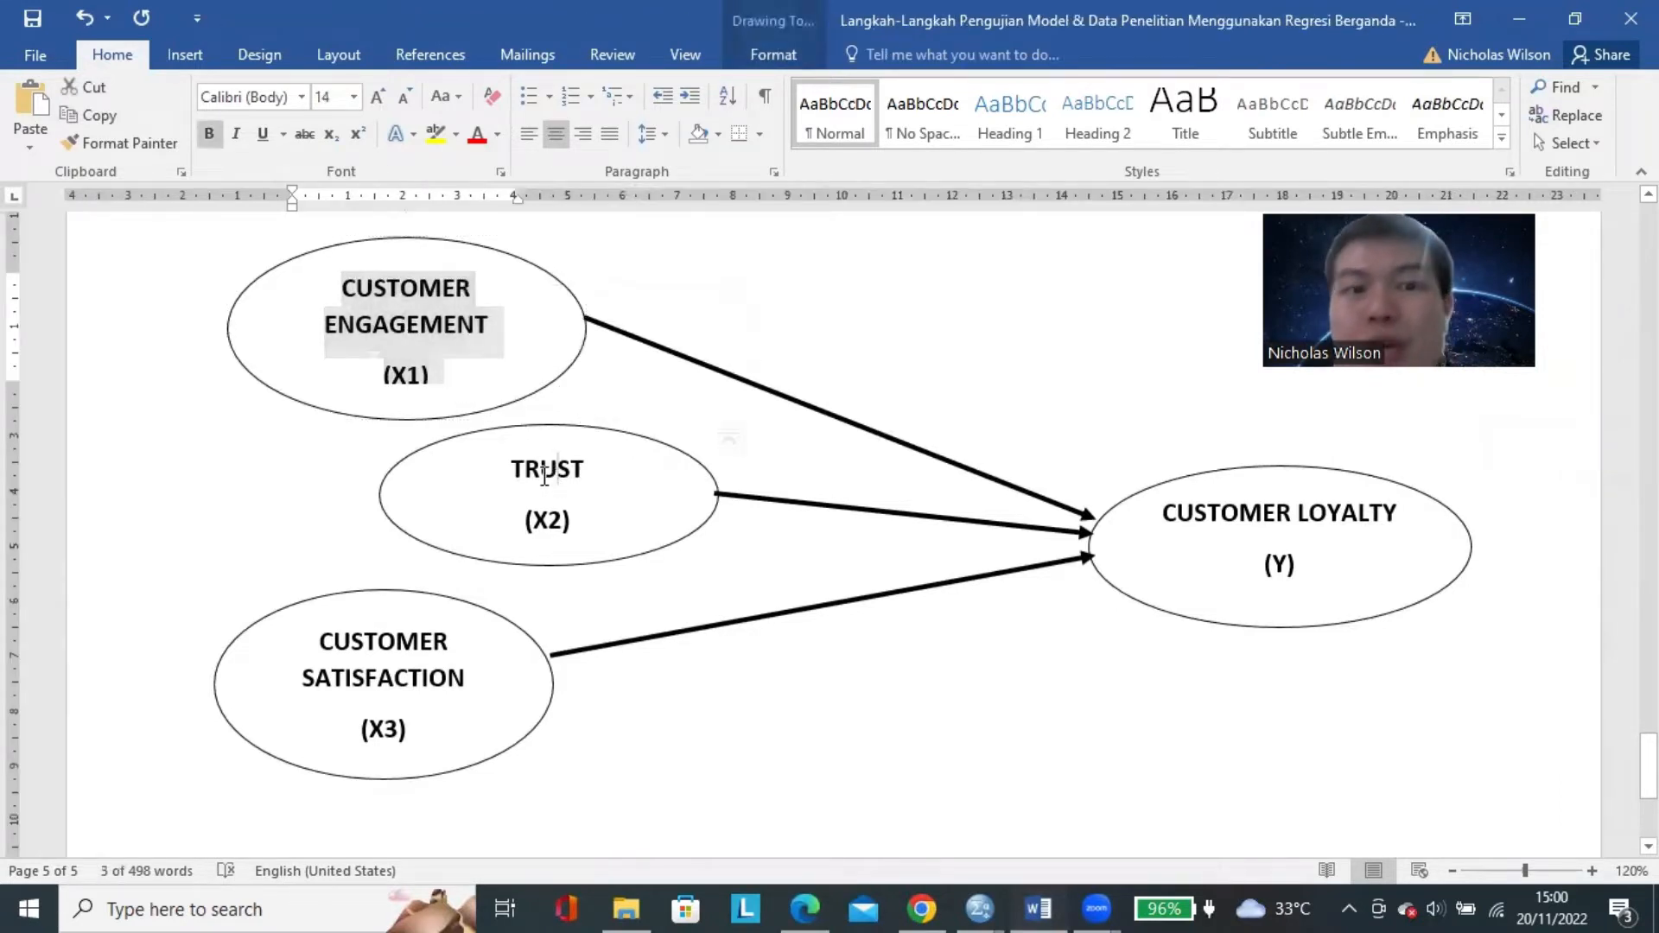
left_click_drag(516, 468, 579, 537)
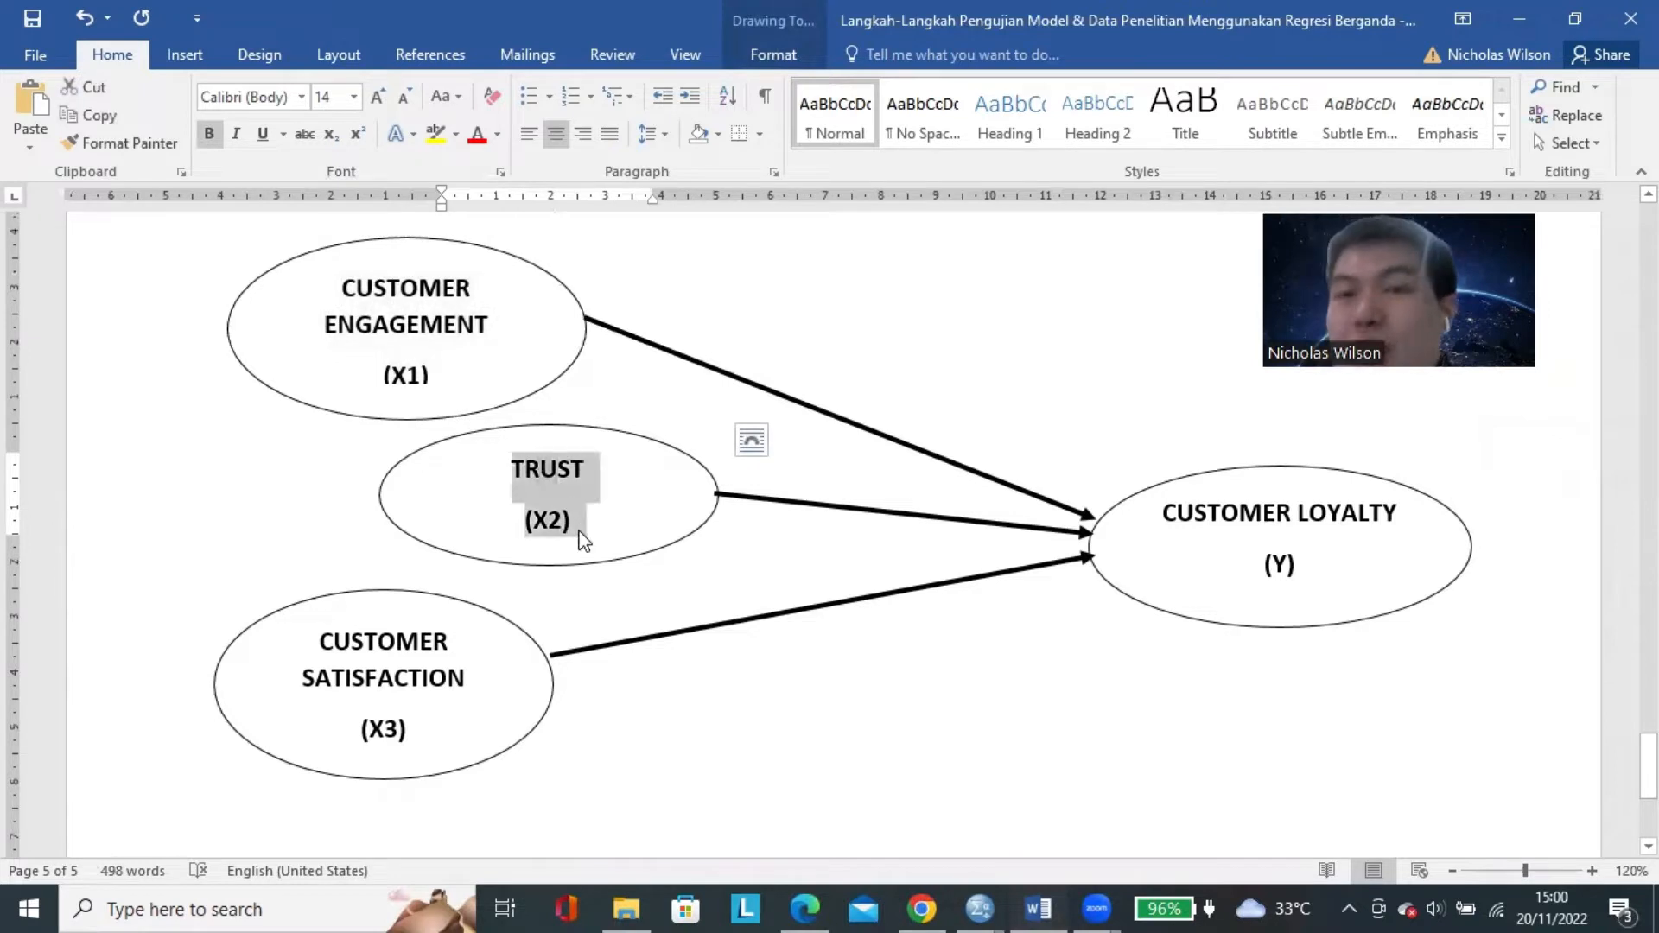
left_click(1222, 724)
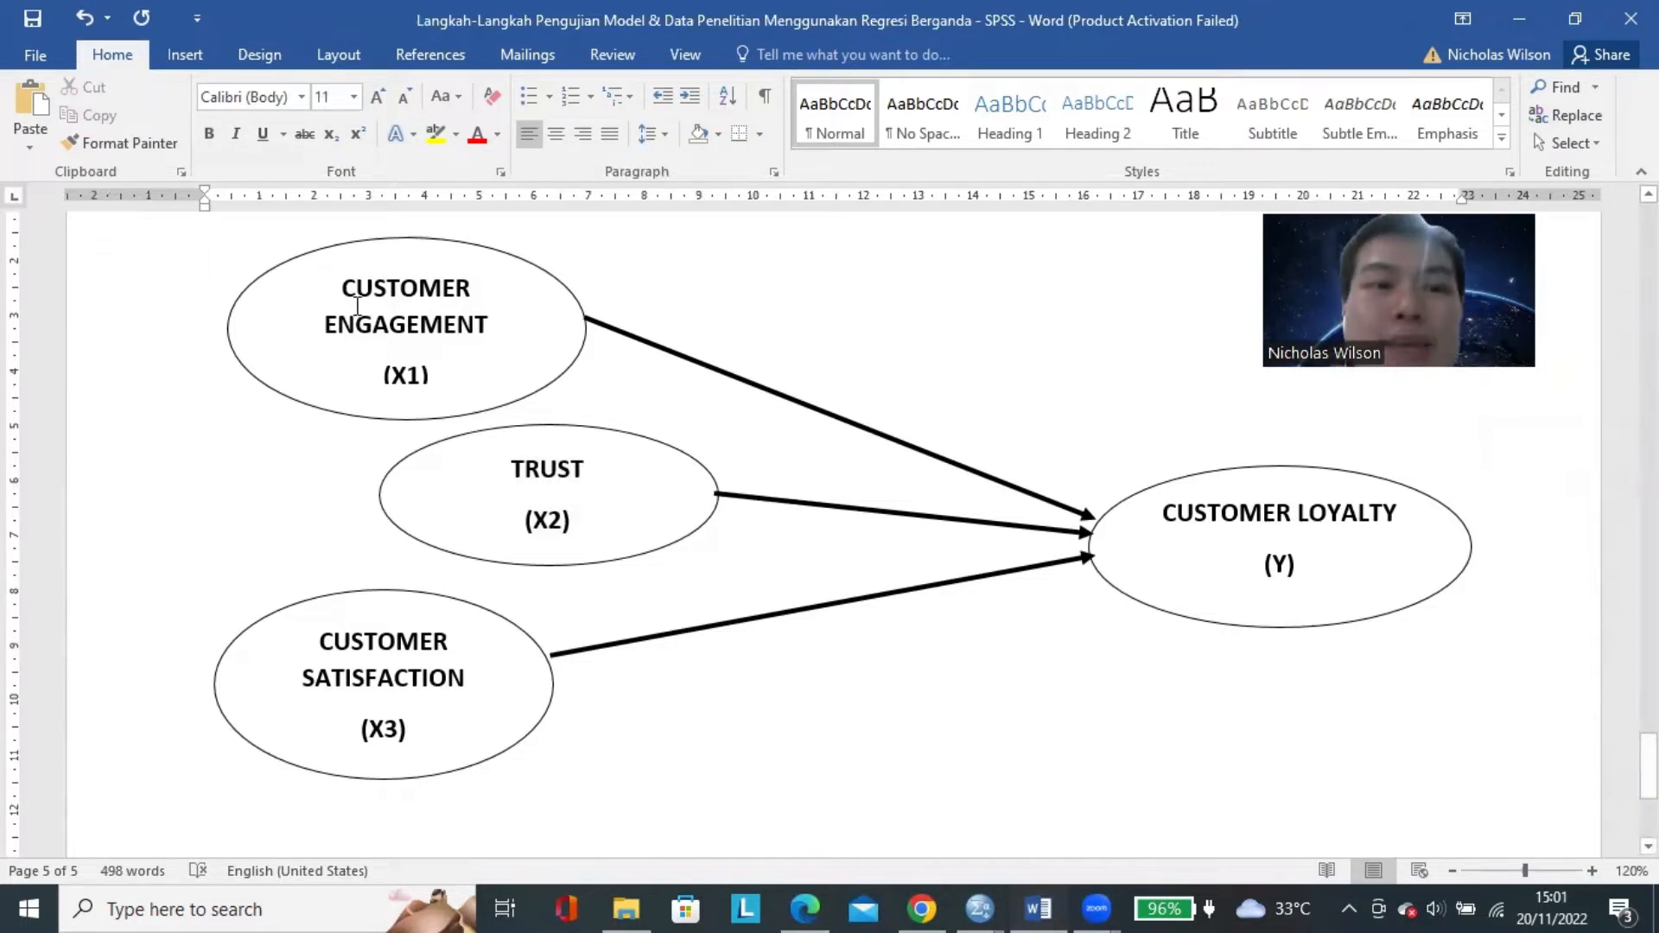
triple_click(384, 321)
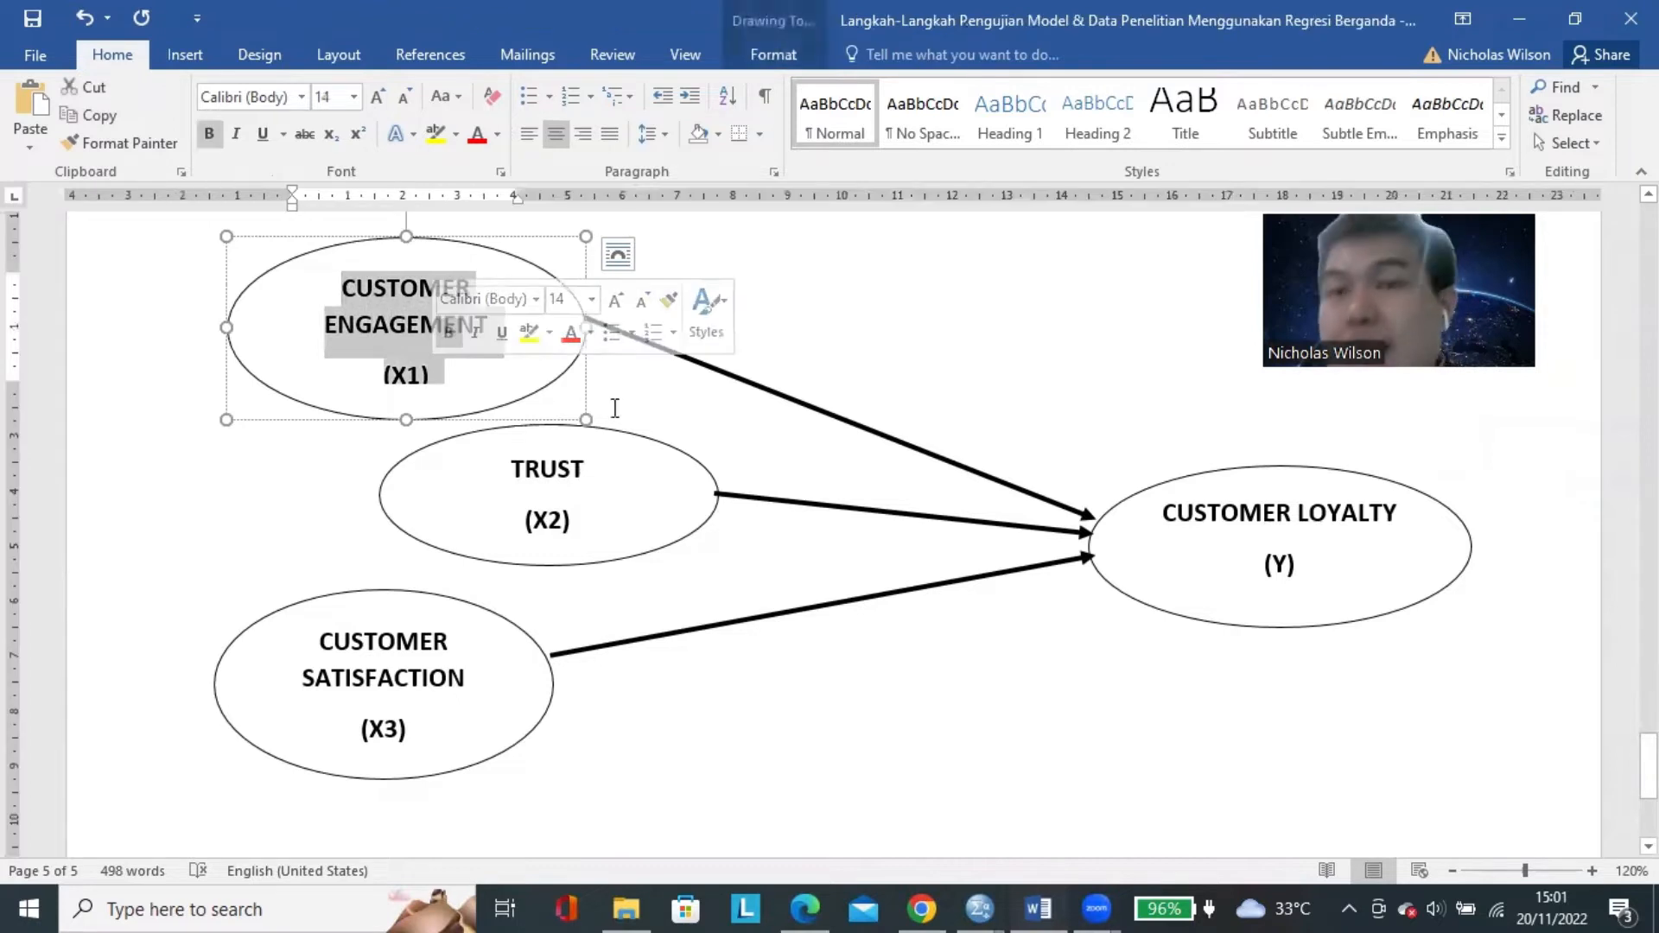
scroll(533, 407, "up", 1)
left_click(430, 399)
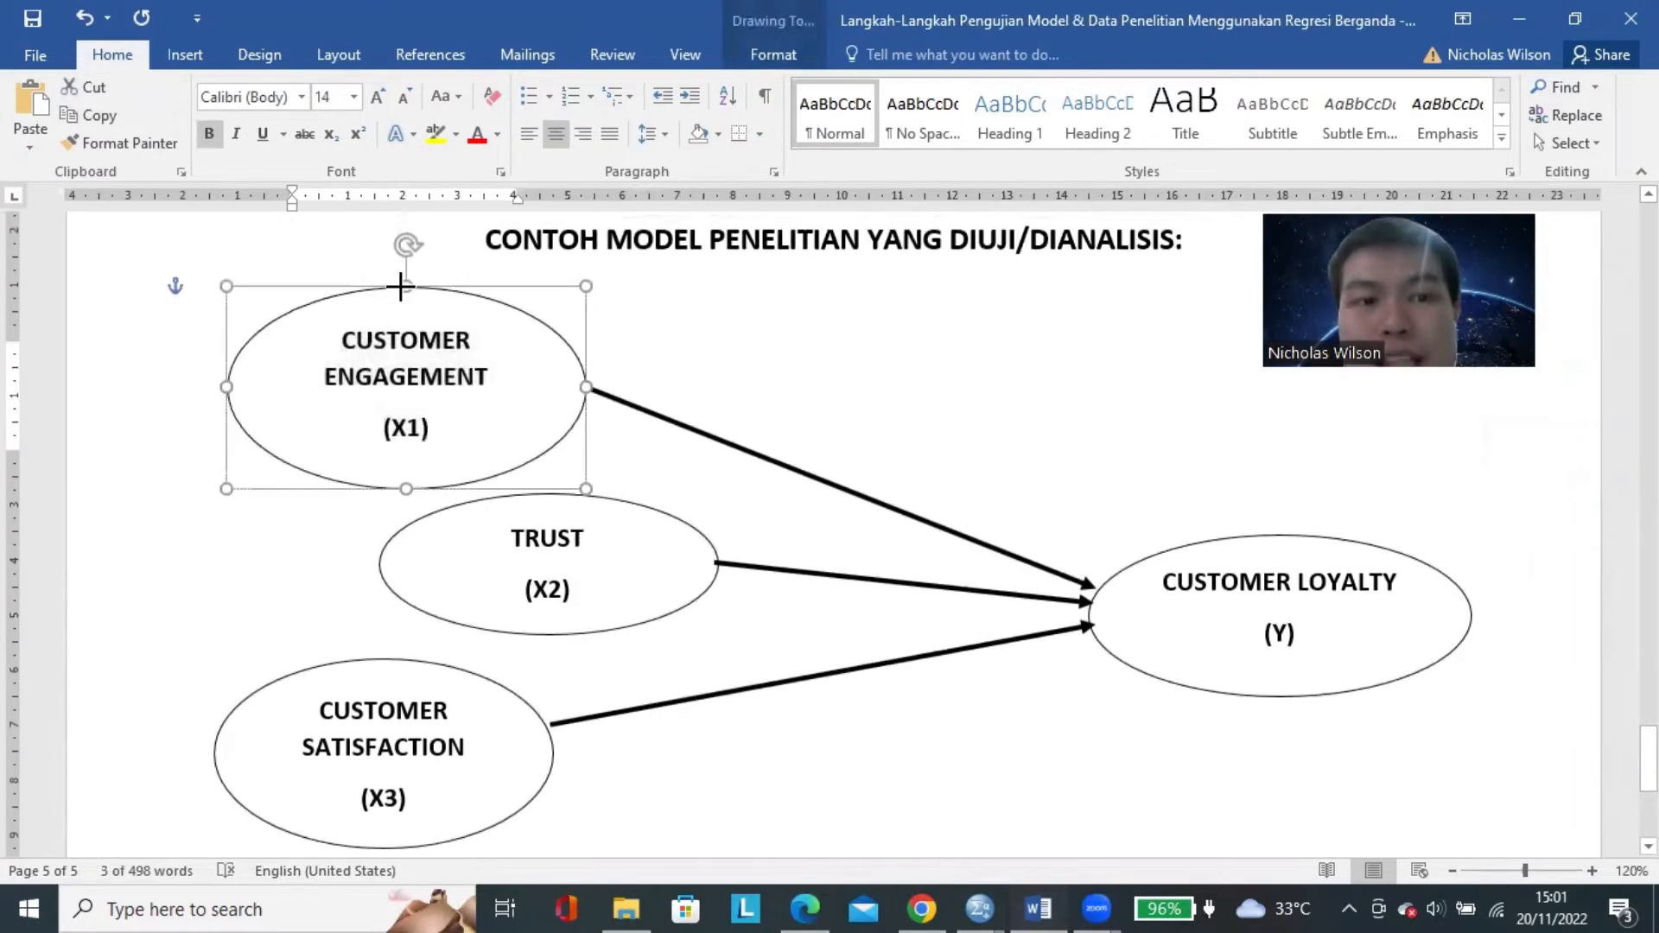
Return to the SPSS Factor Analysis dialog, shift it slightly lower and review items CE1 to CE5 against the empty Variables list.
left_click(1001, 898)
left_click(1099, 794)
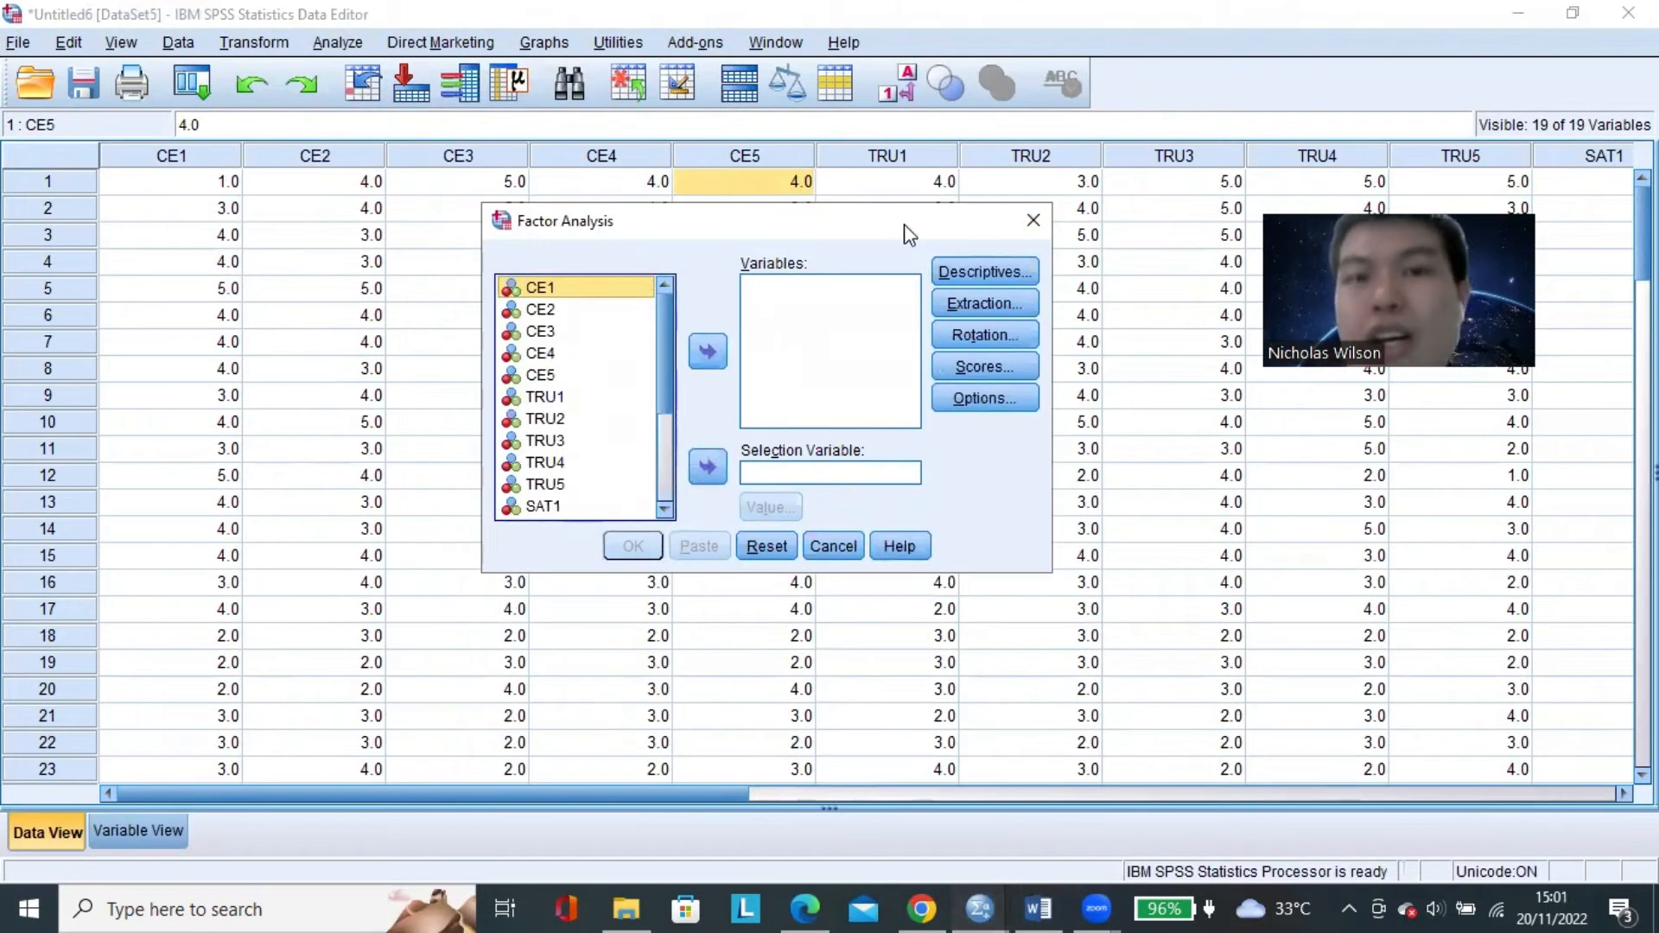
left_click_drag(906, 232, 920, 265)
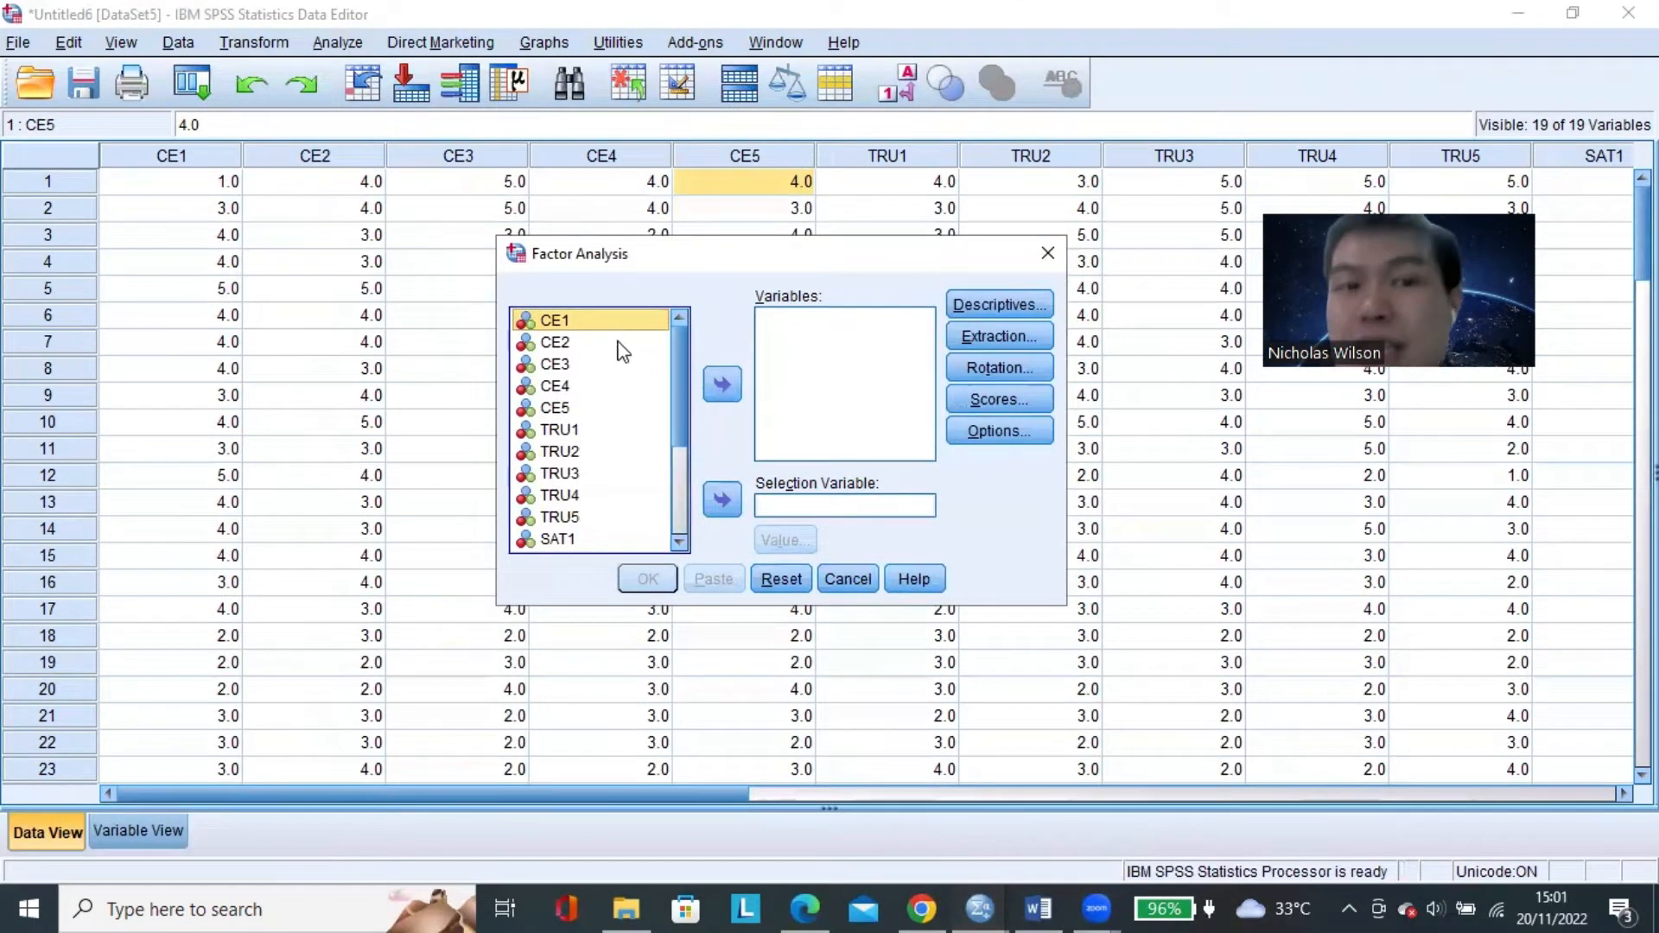
left_click(621, 408)
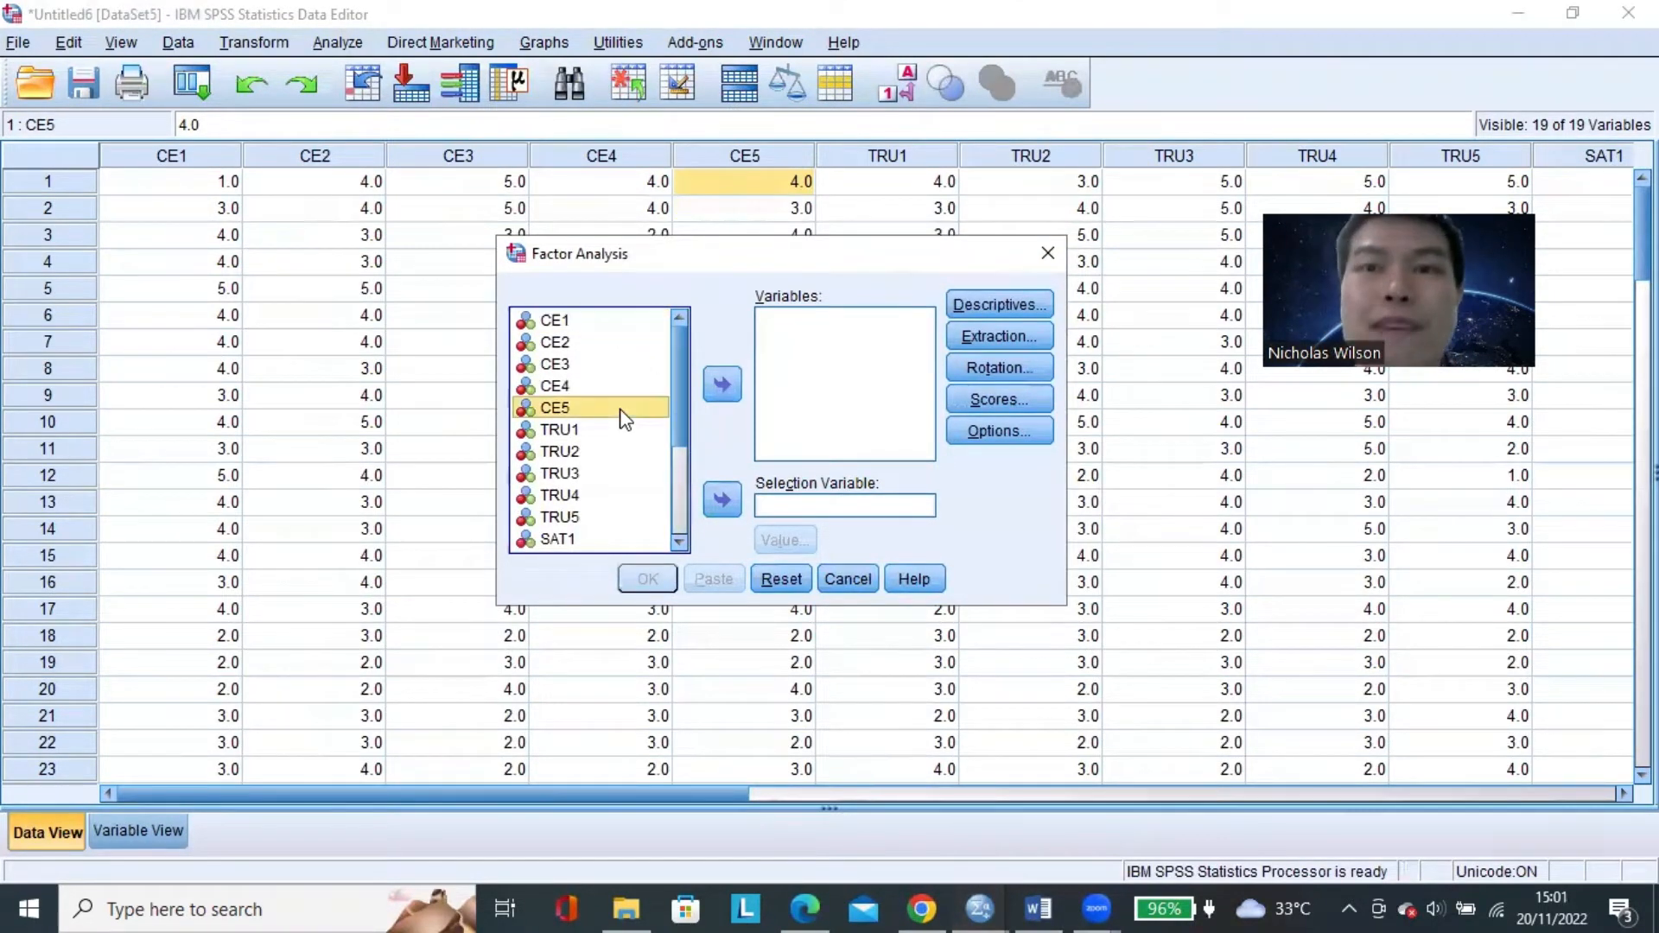
left_click(611, 325)
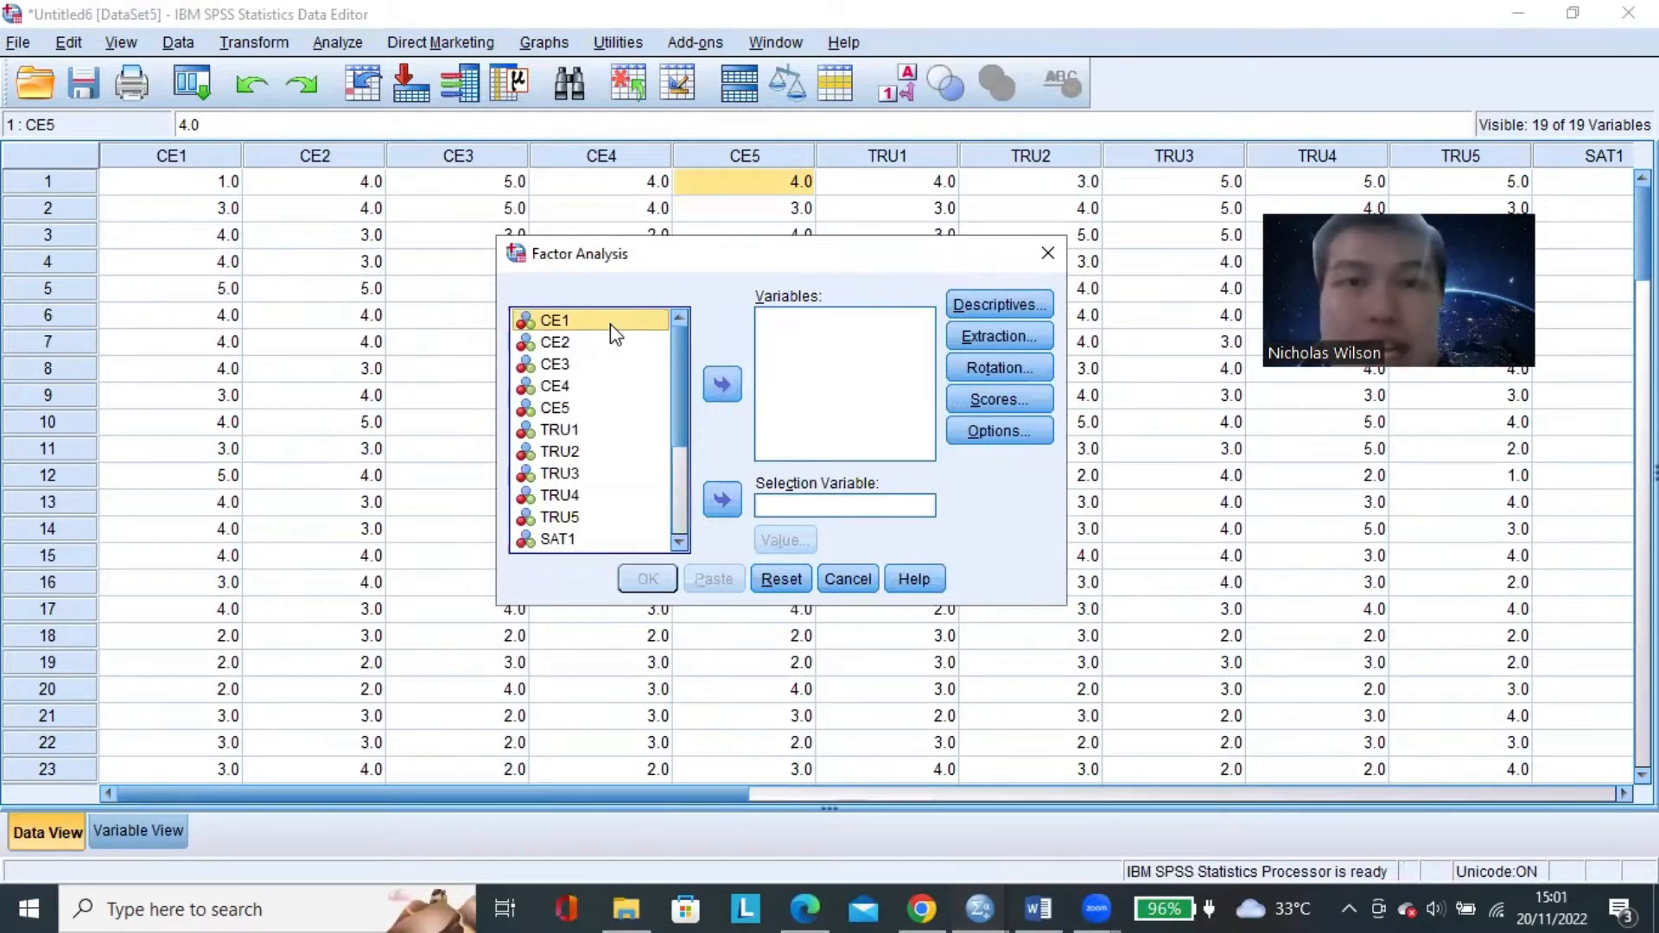
left_click(603, 408)
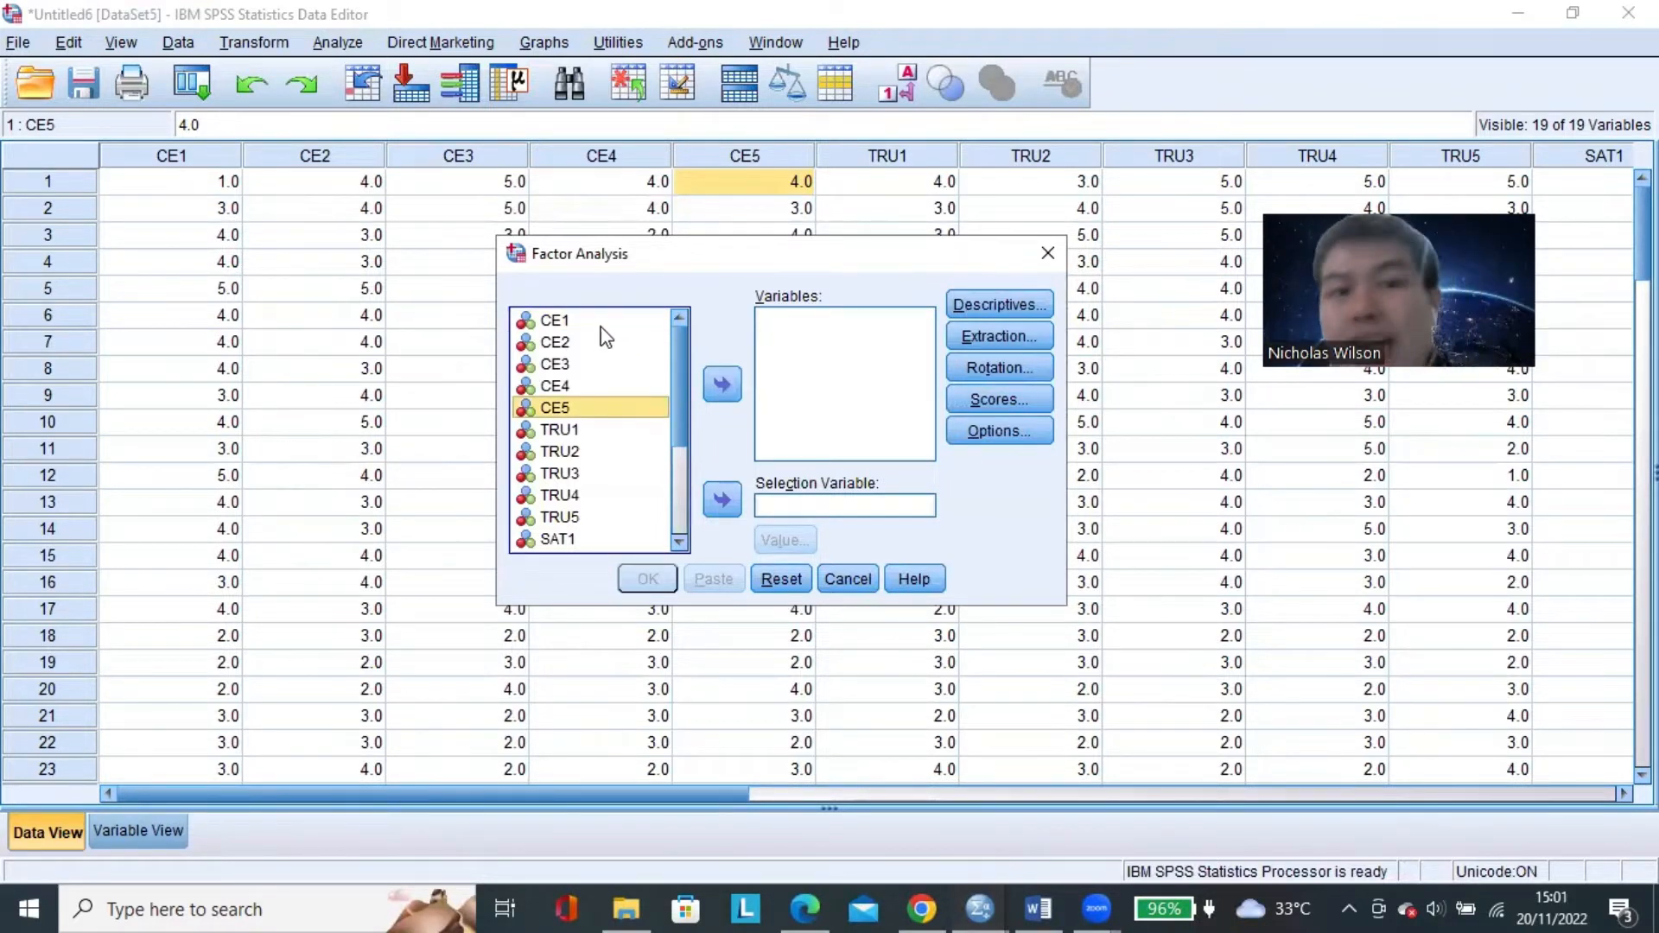
left_click(600, 326)
left_click(609, 409)
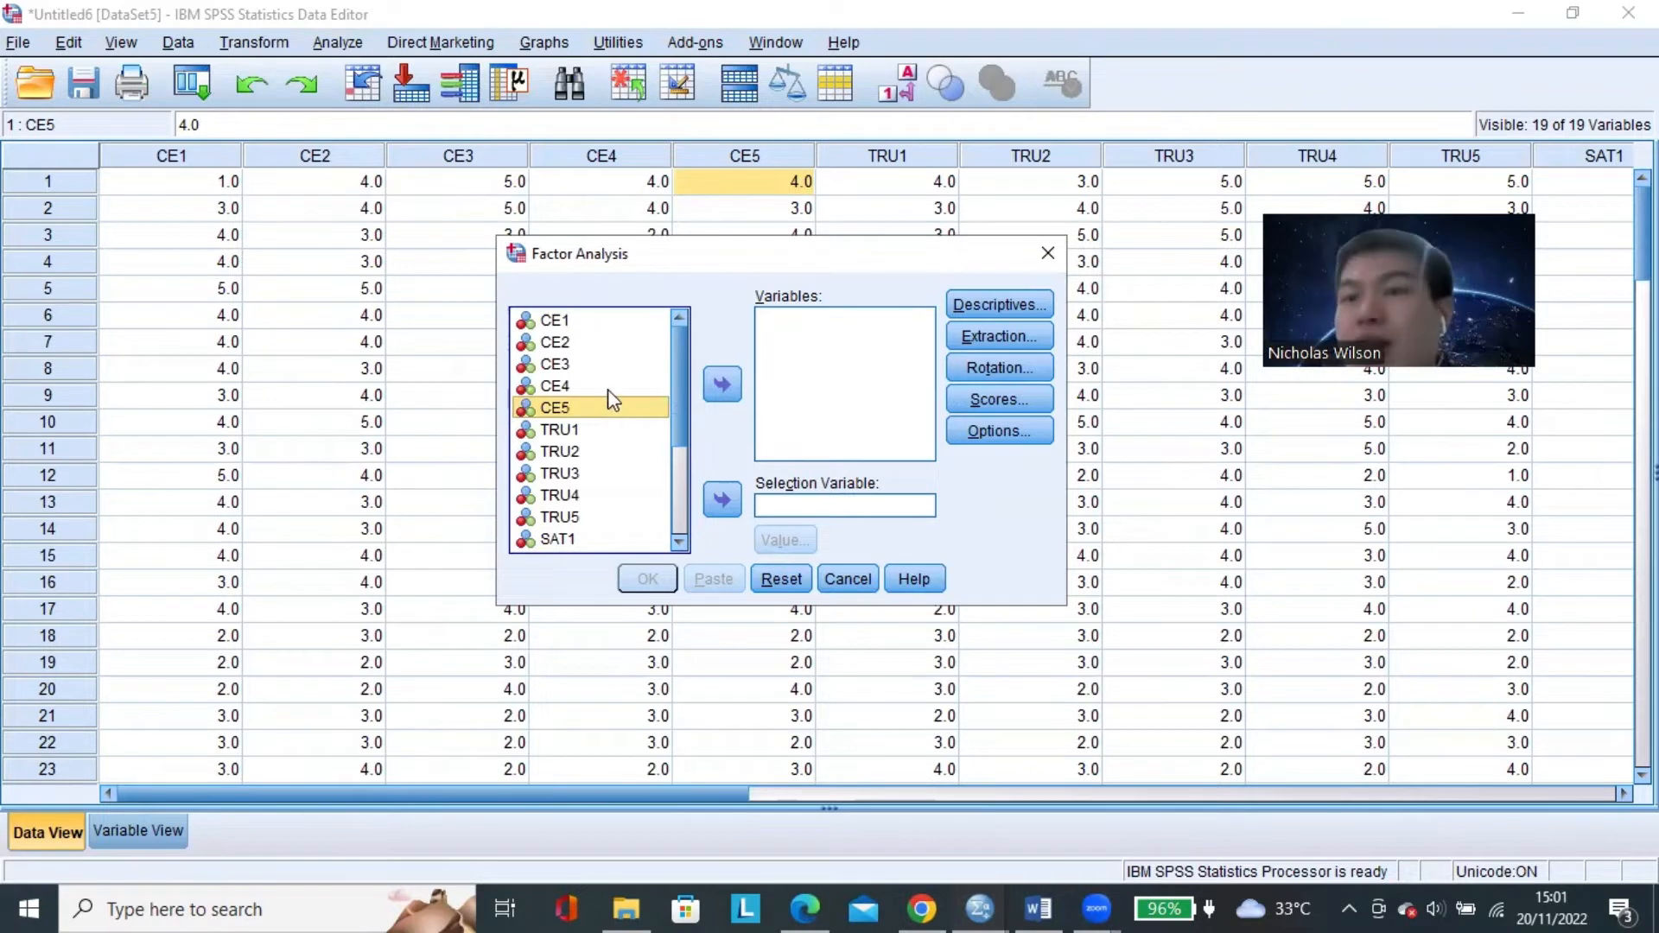
left_click(621, 323)
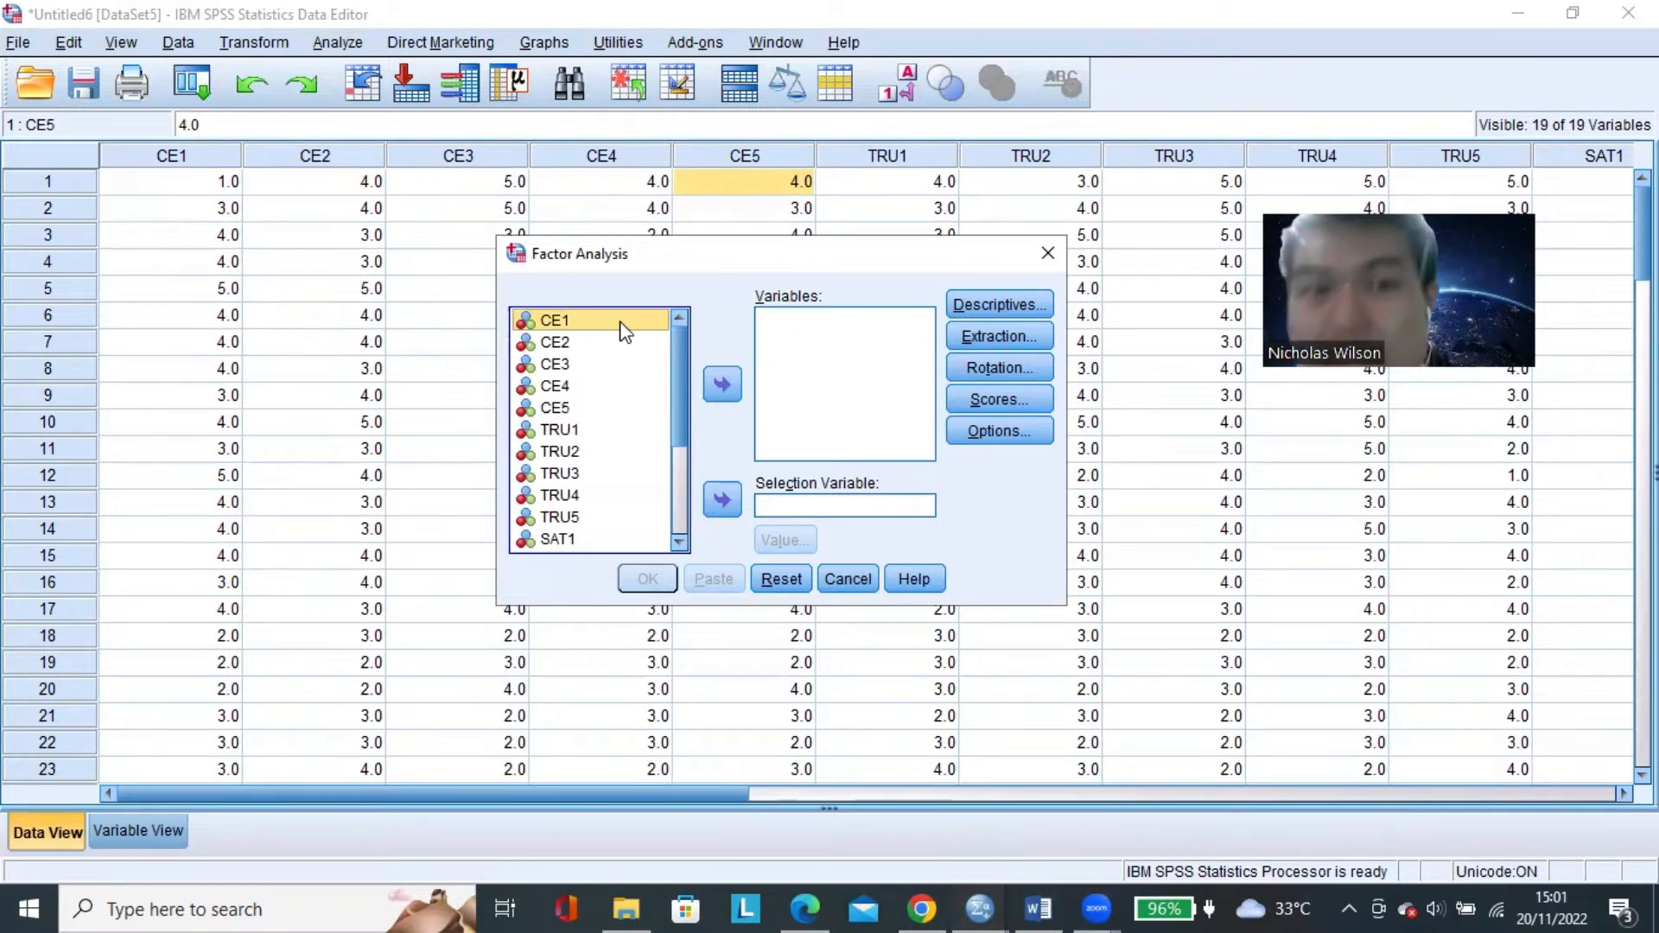
left_click(613, 367)
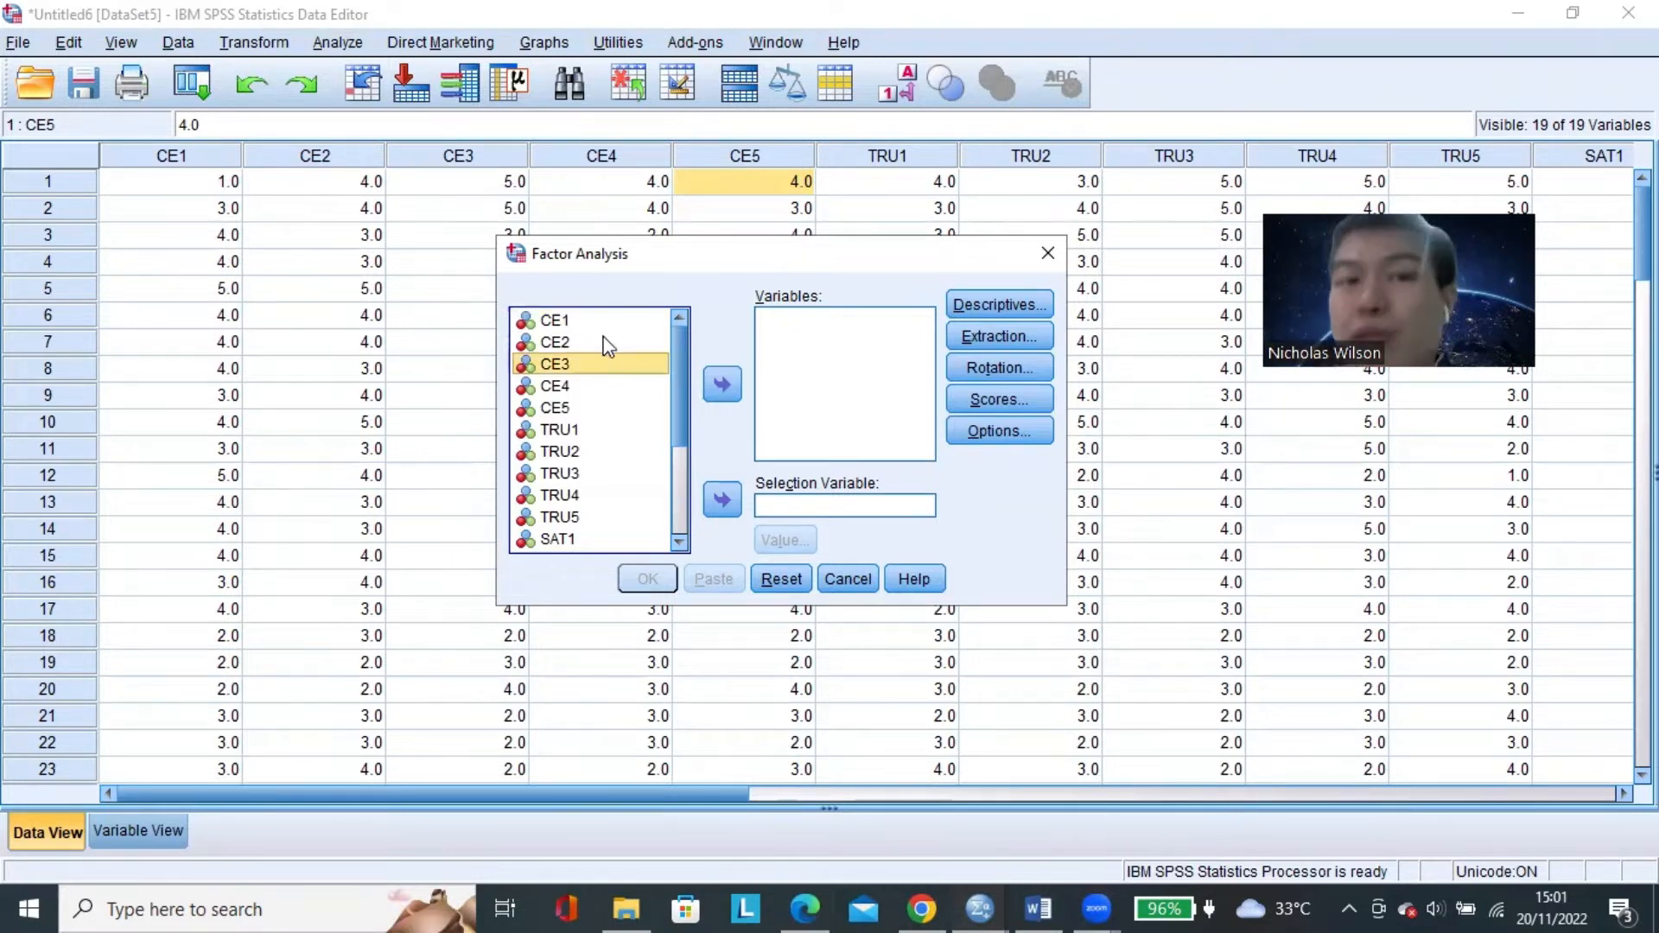
left_click(605, 327)
left_click(603, 403)
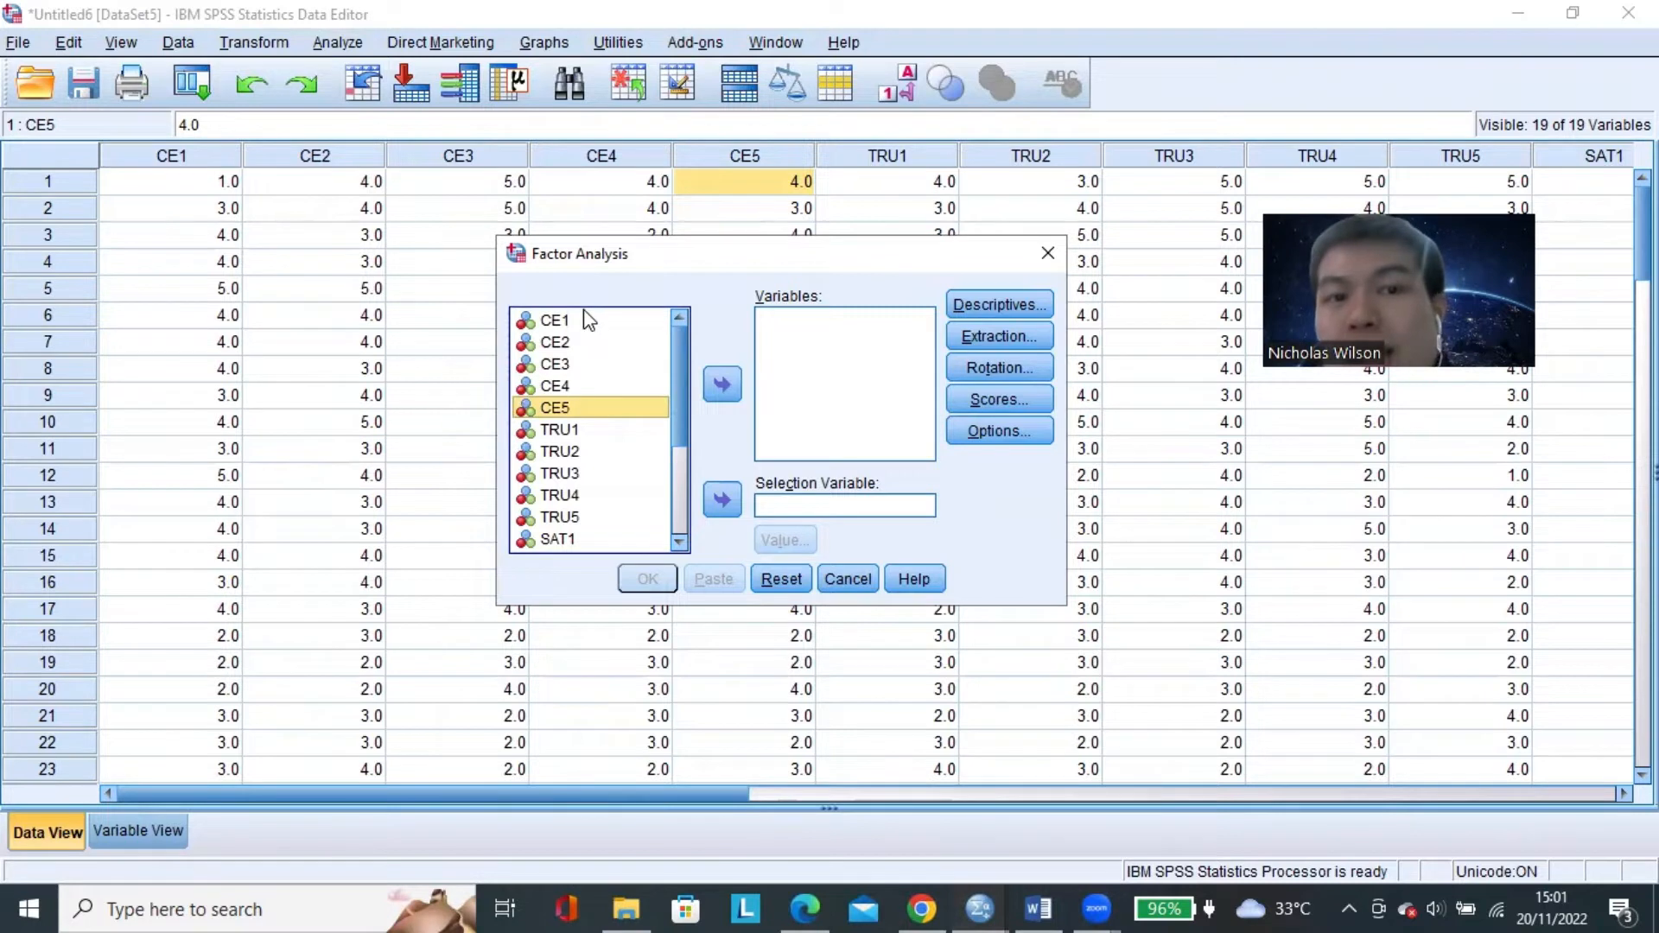
left_click(588, 321)
left_click(574, 402)
left_click(579, 322)
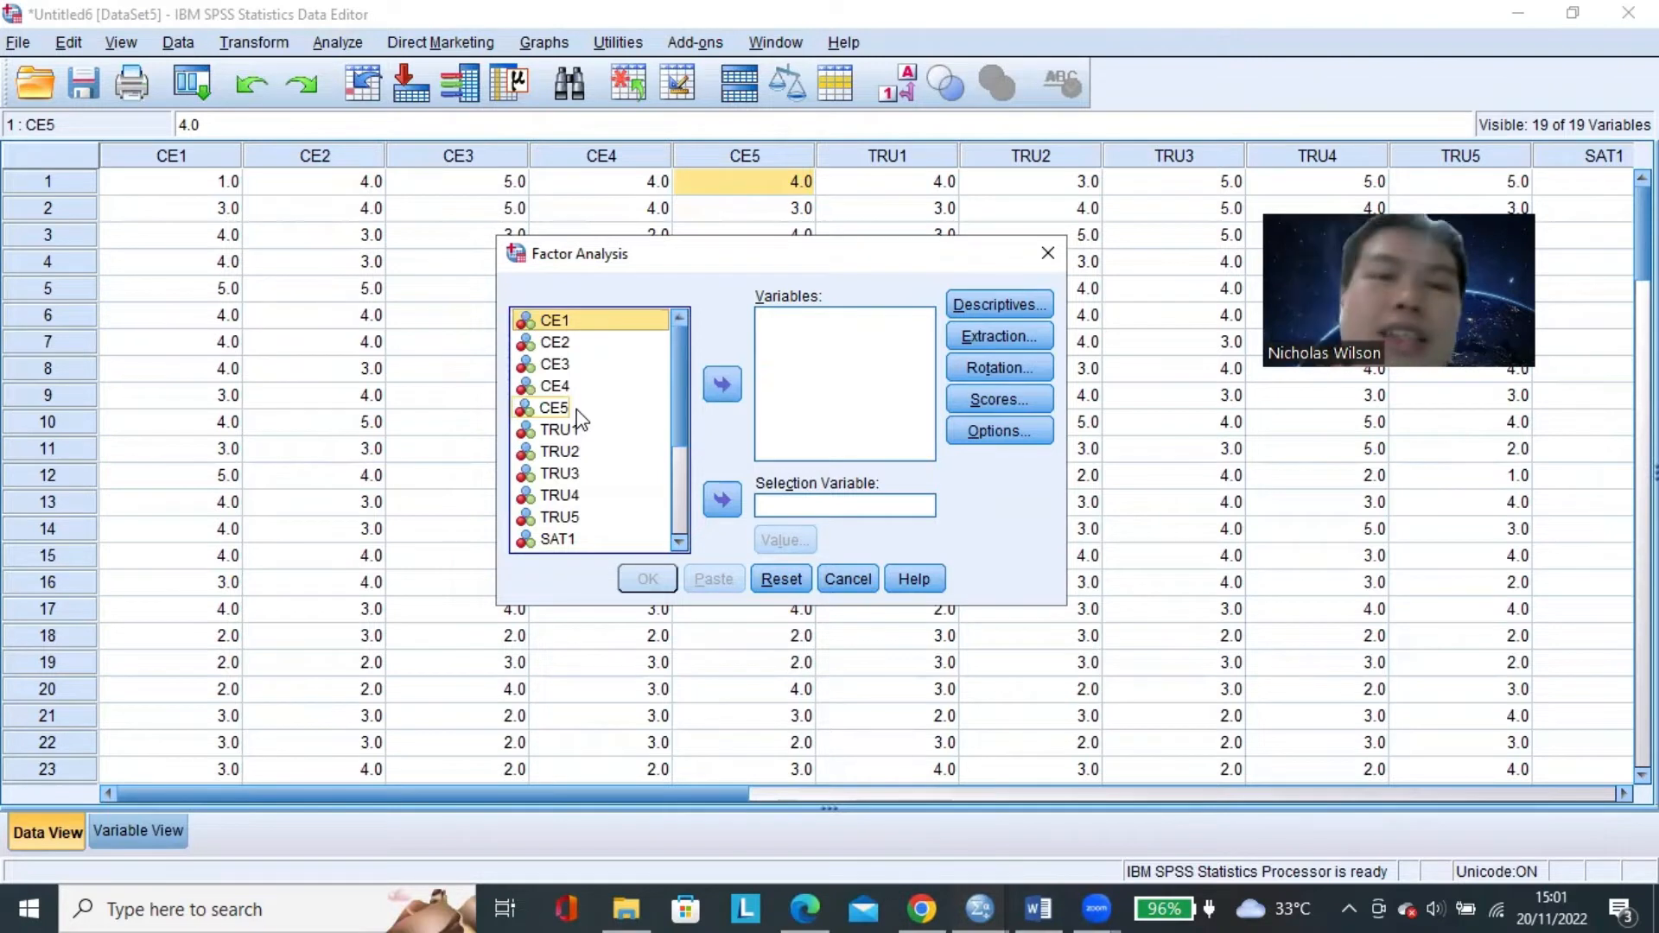
left_click(601, 337)
left_click(610, 323)
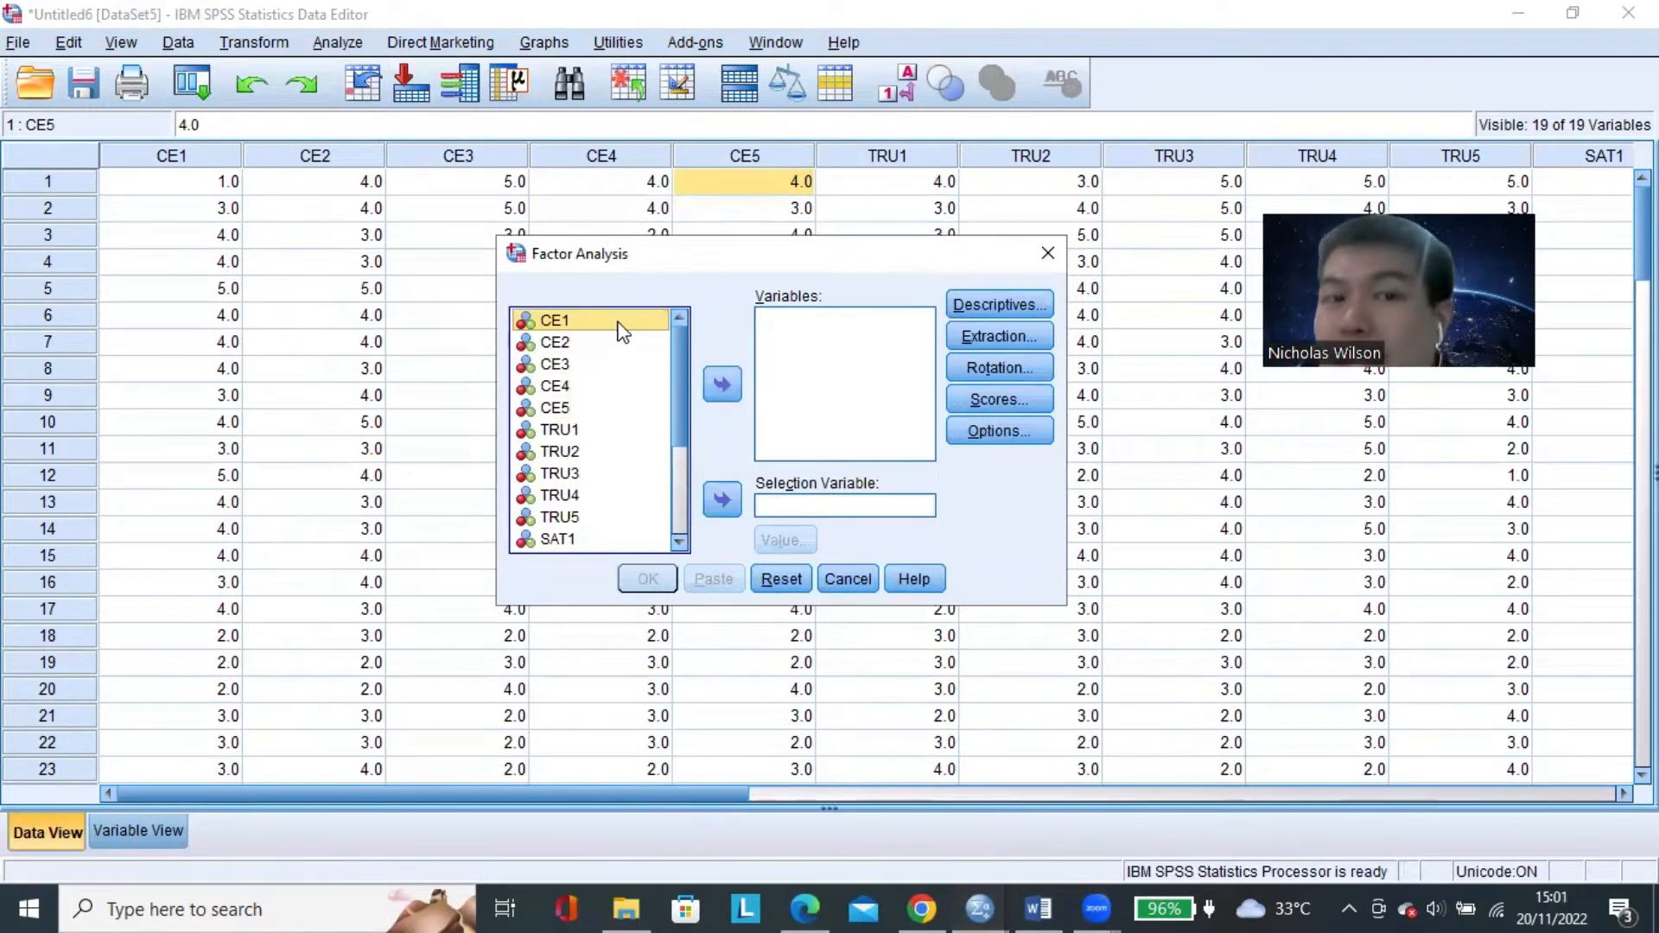
left_click(598, 342)
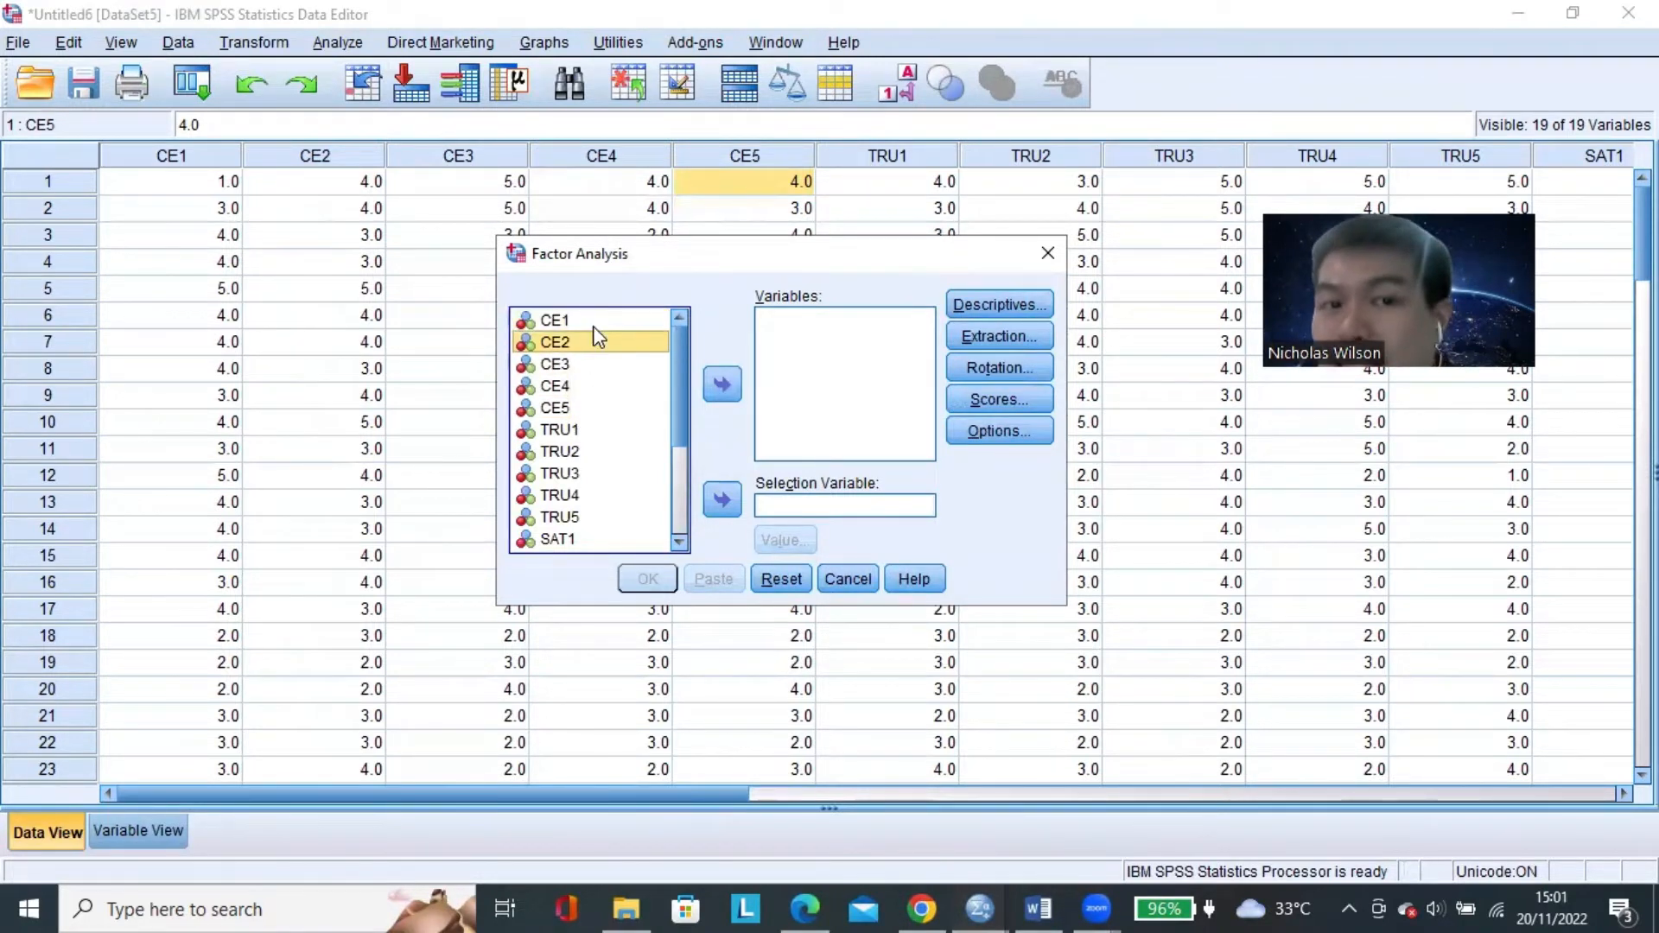
left_click(849, 356)
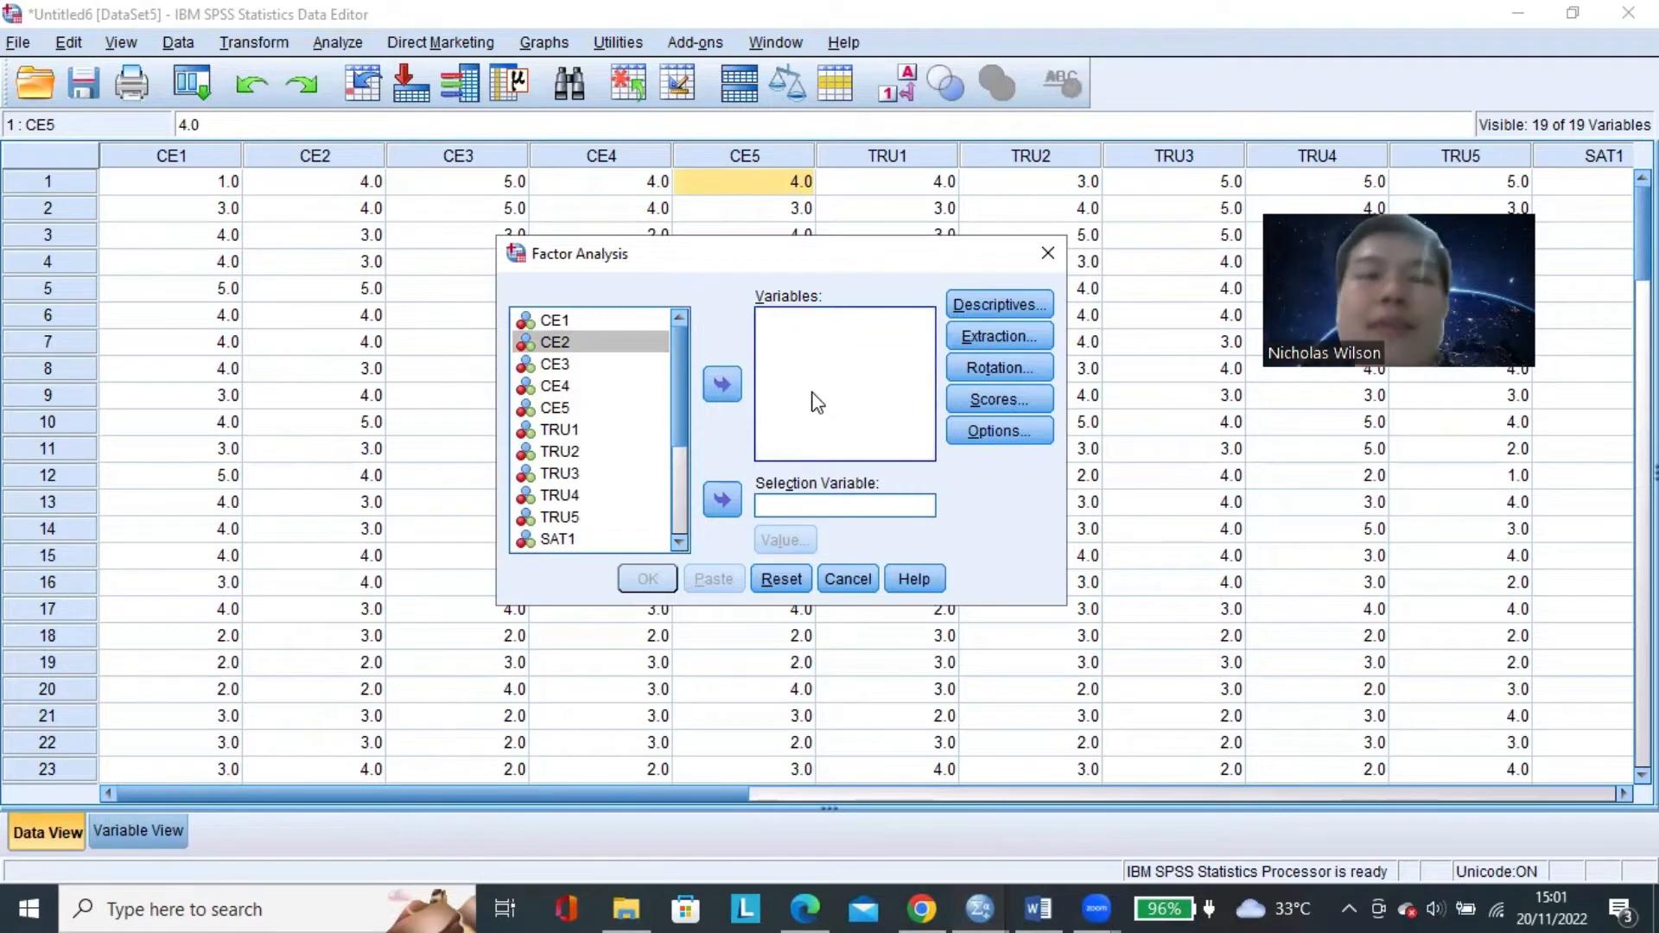
left_click(571, 322)
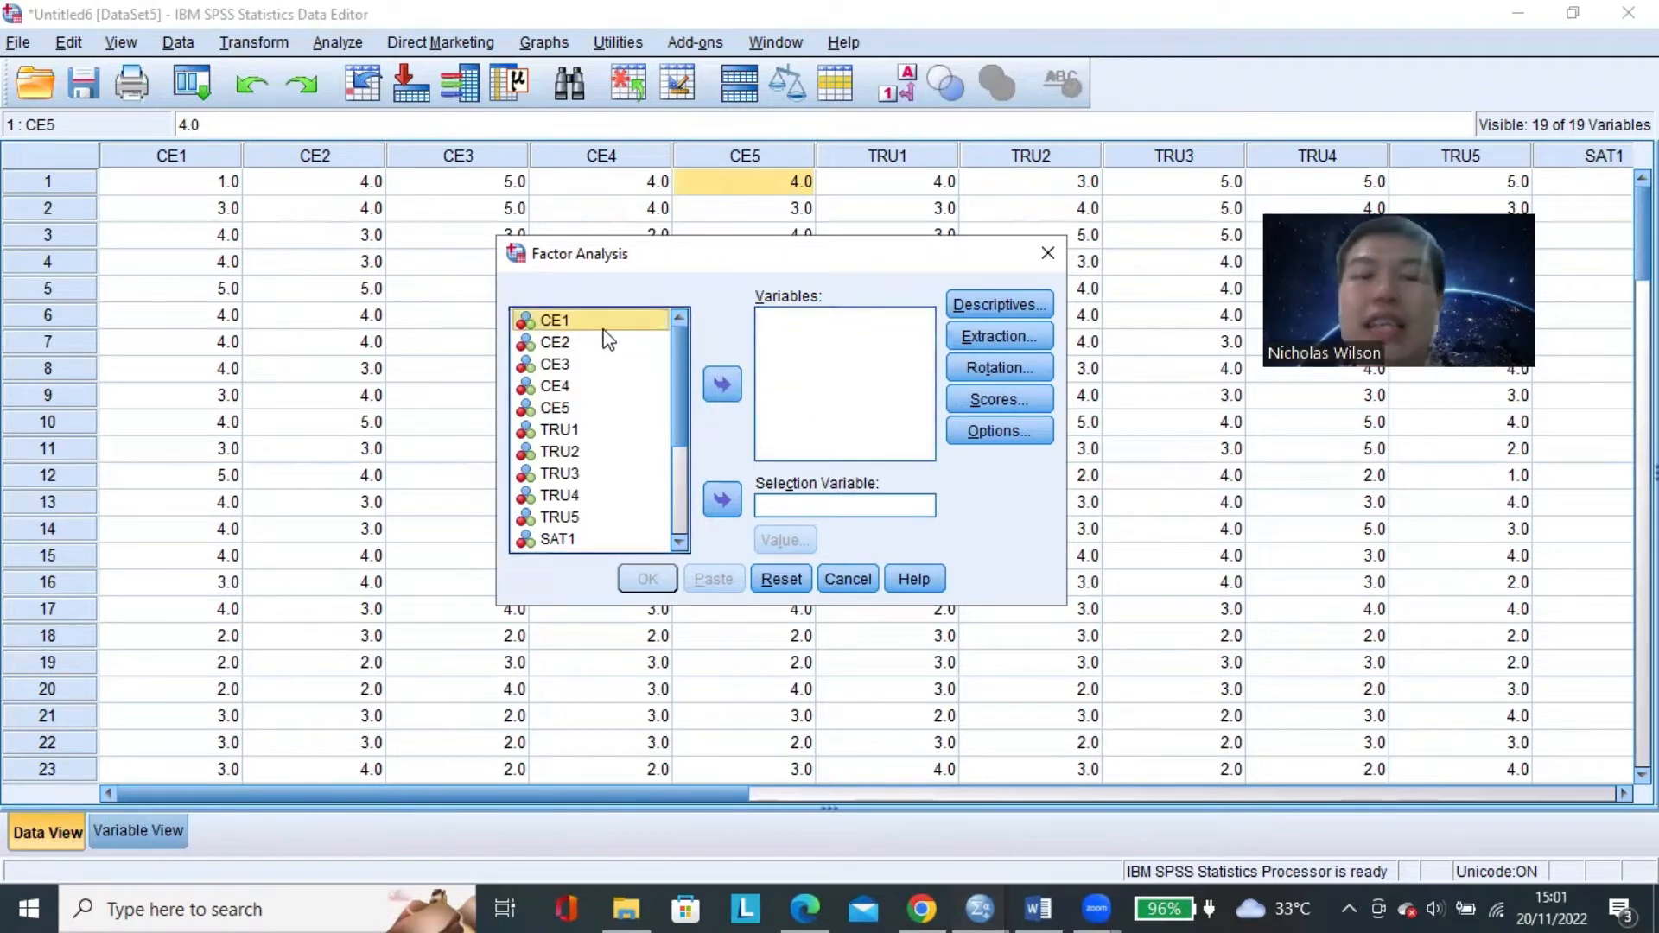
Add the items CE1 through CE5 to the Variables list of the factor analysis.
left_click(560, 411, "shift")
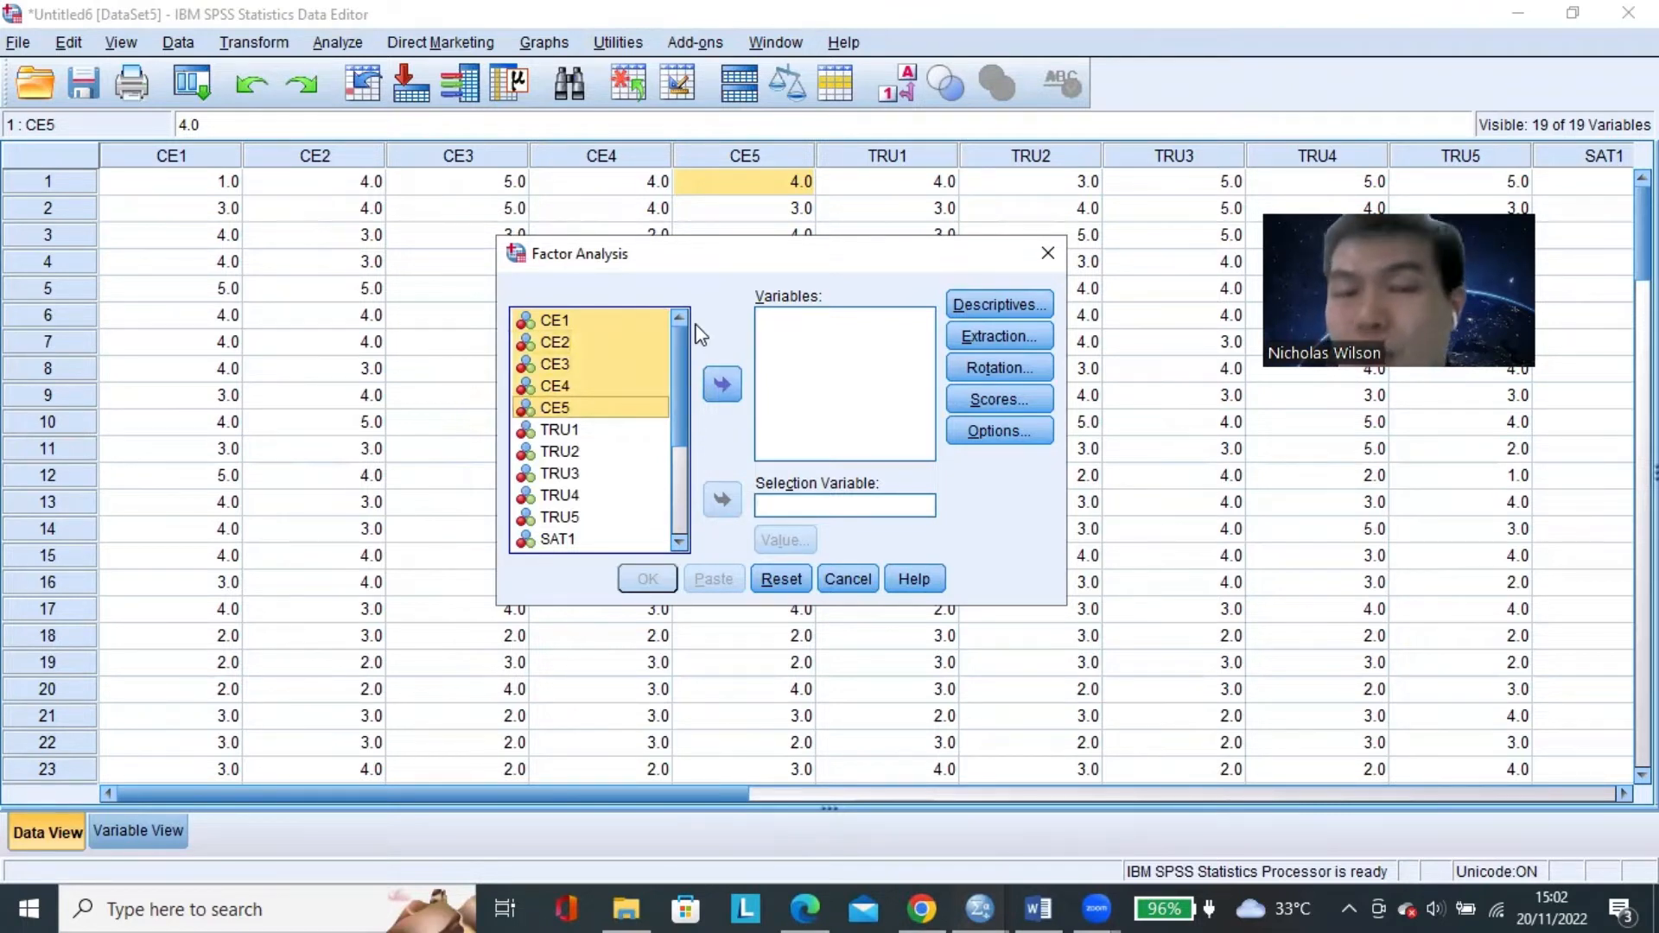
left_click(722, 386)
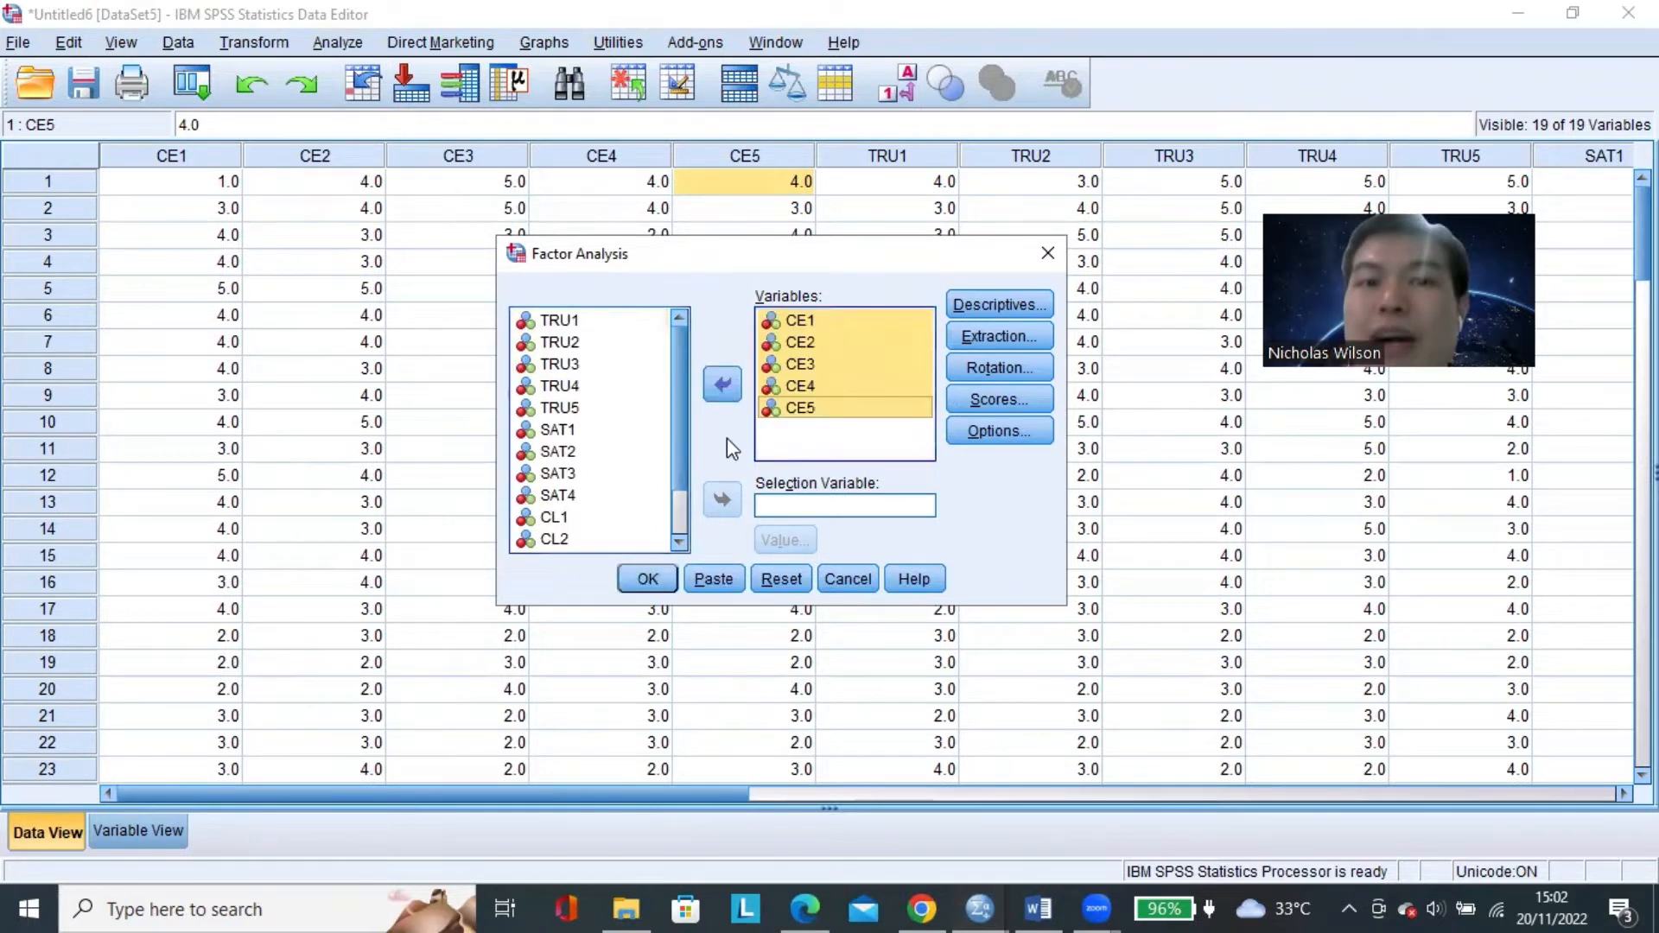
left_click(834, 321)
left_click(833, 343)
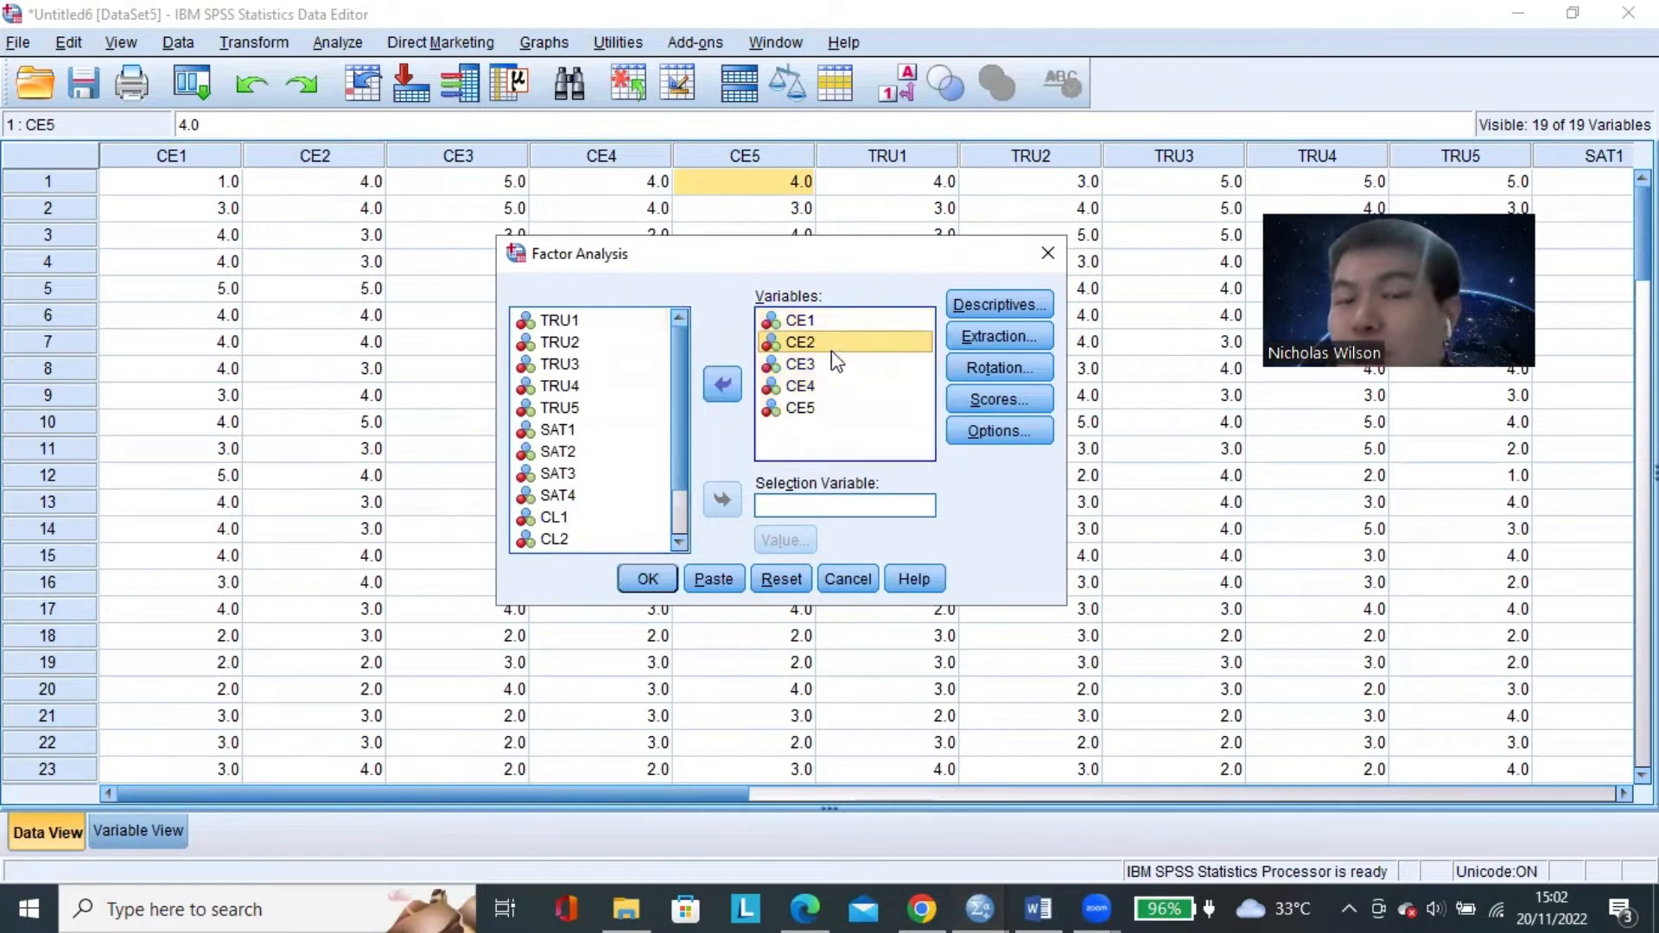
left_click(838, 325)
left_click(831, 363)
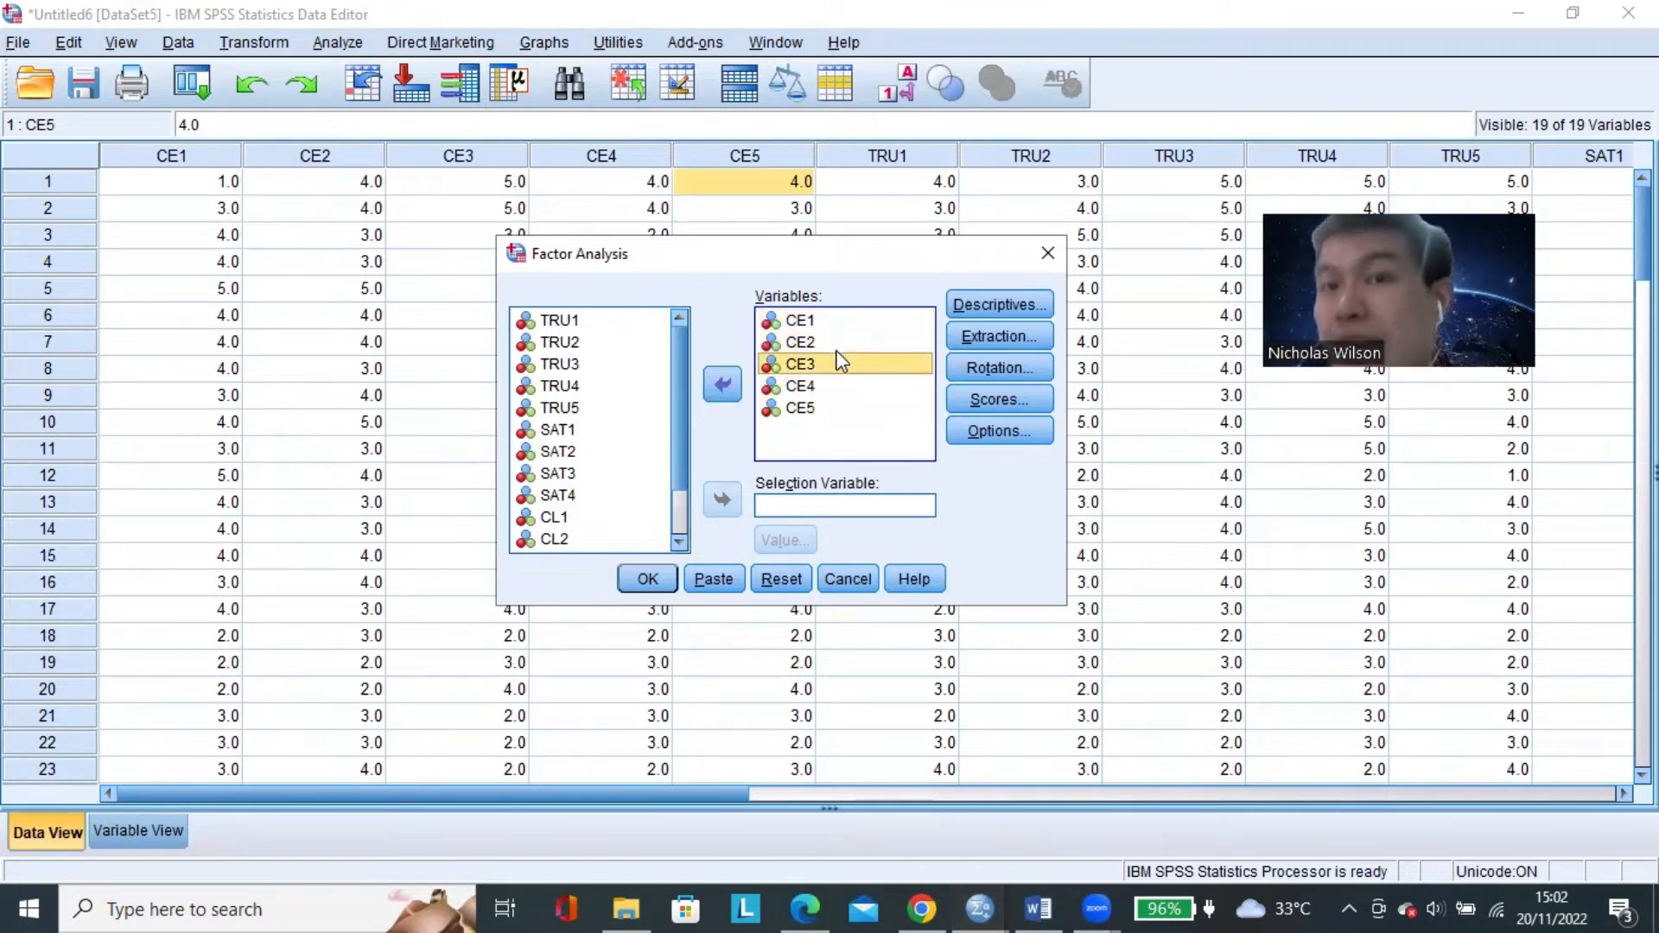
Set the extraction to a fixed number of 1 factor and run the factor analysis on CE1 to CE5.
left_click(997, 335)
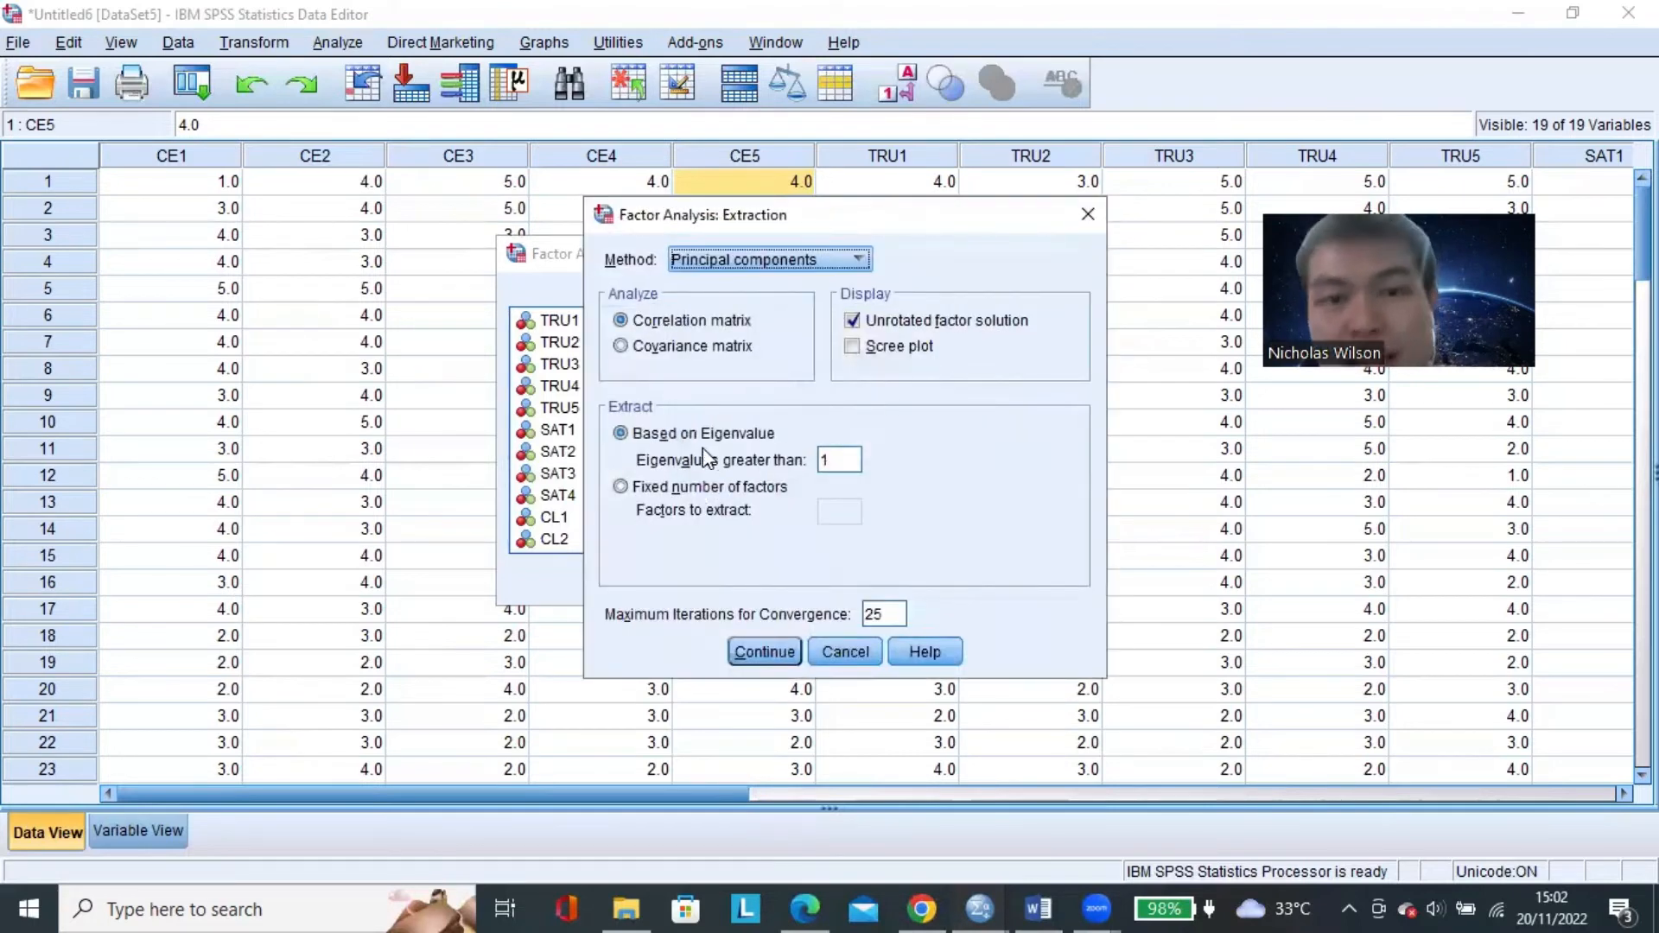
left_click(622, 489)
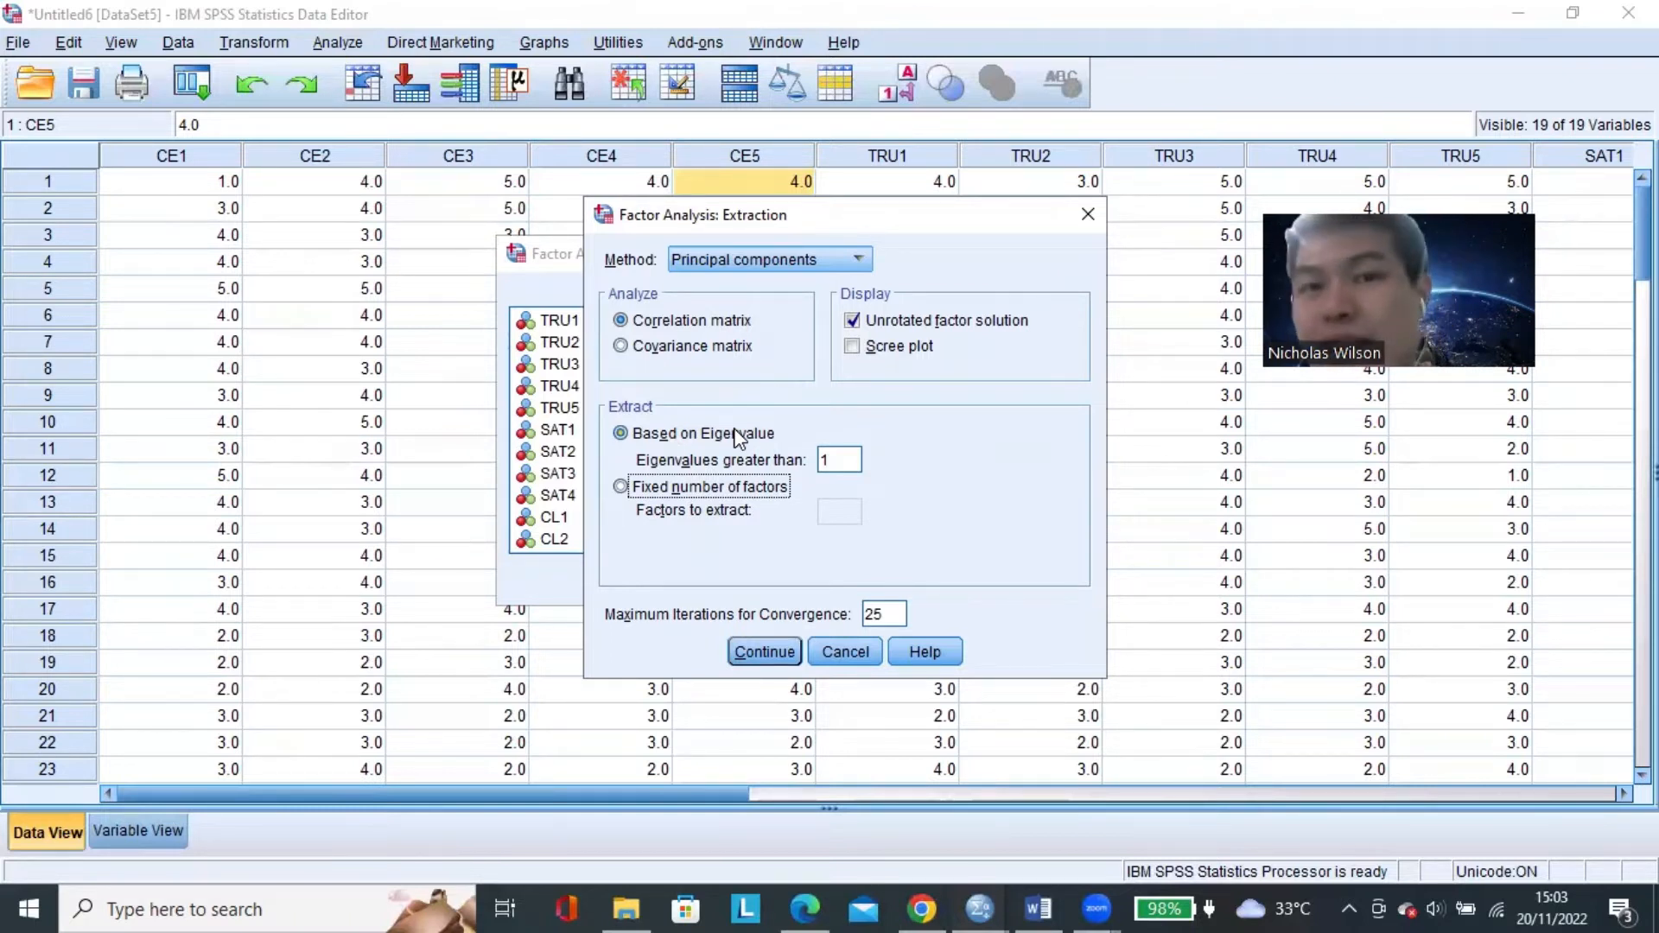
left_click(620, 487)
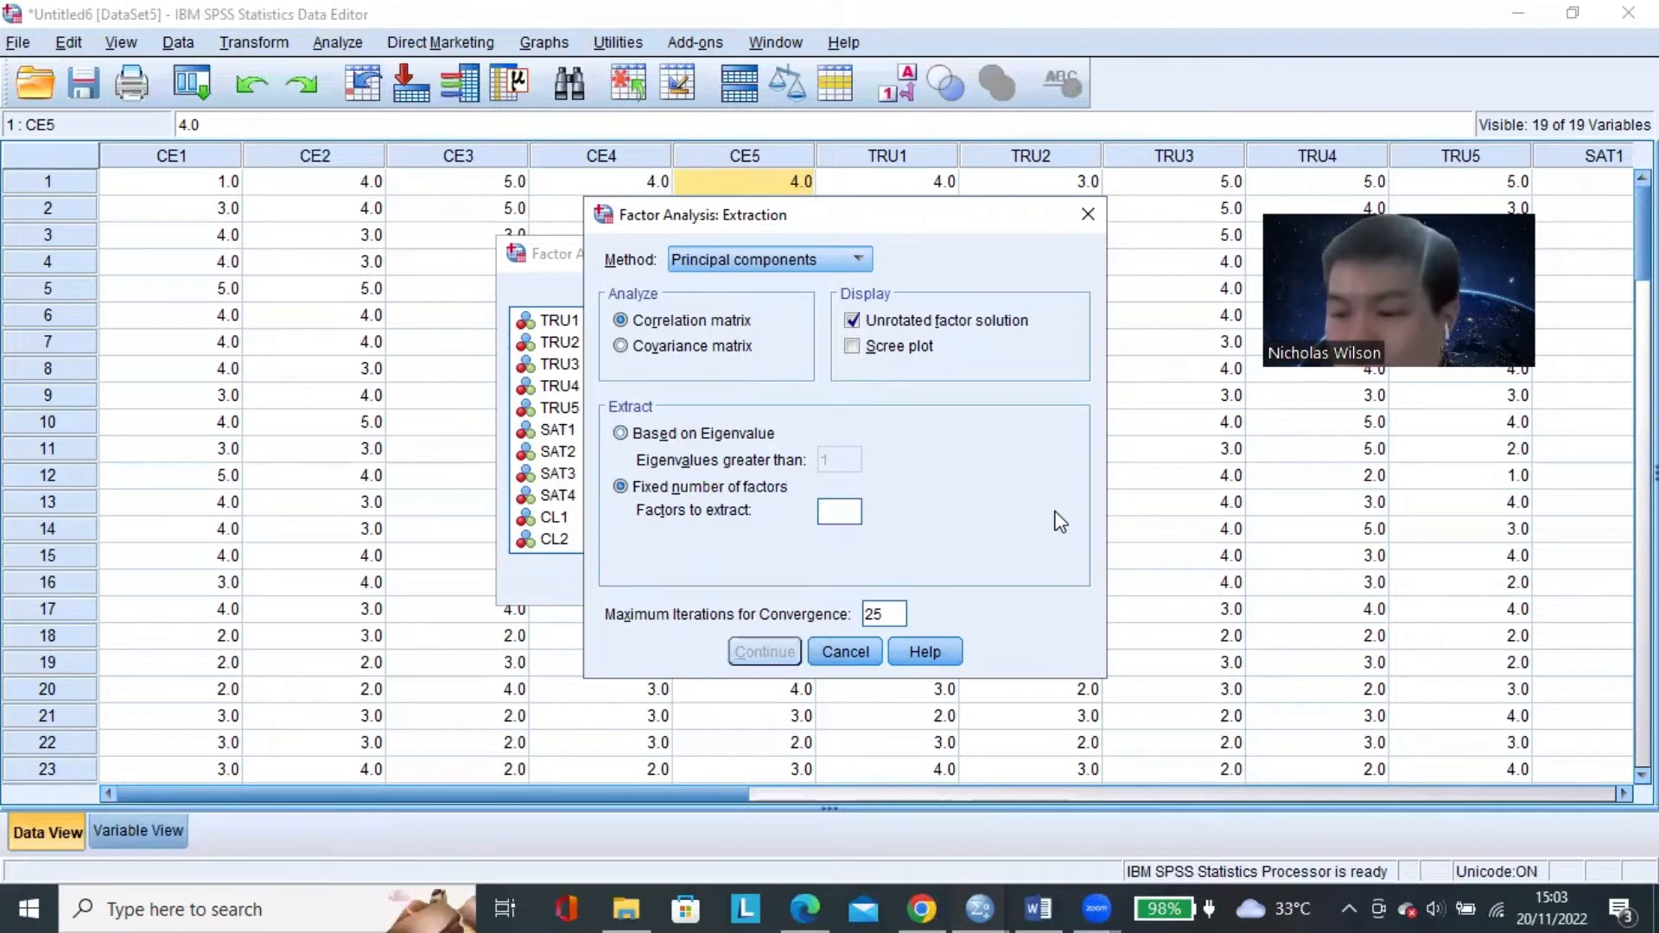
type("1")
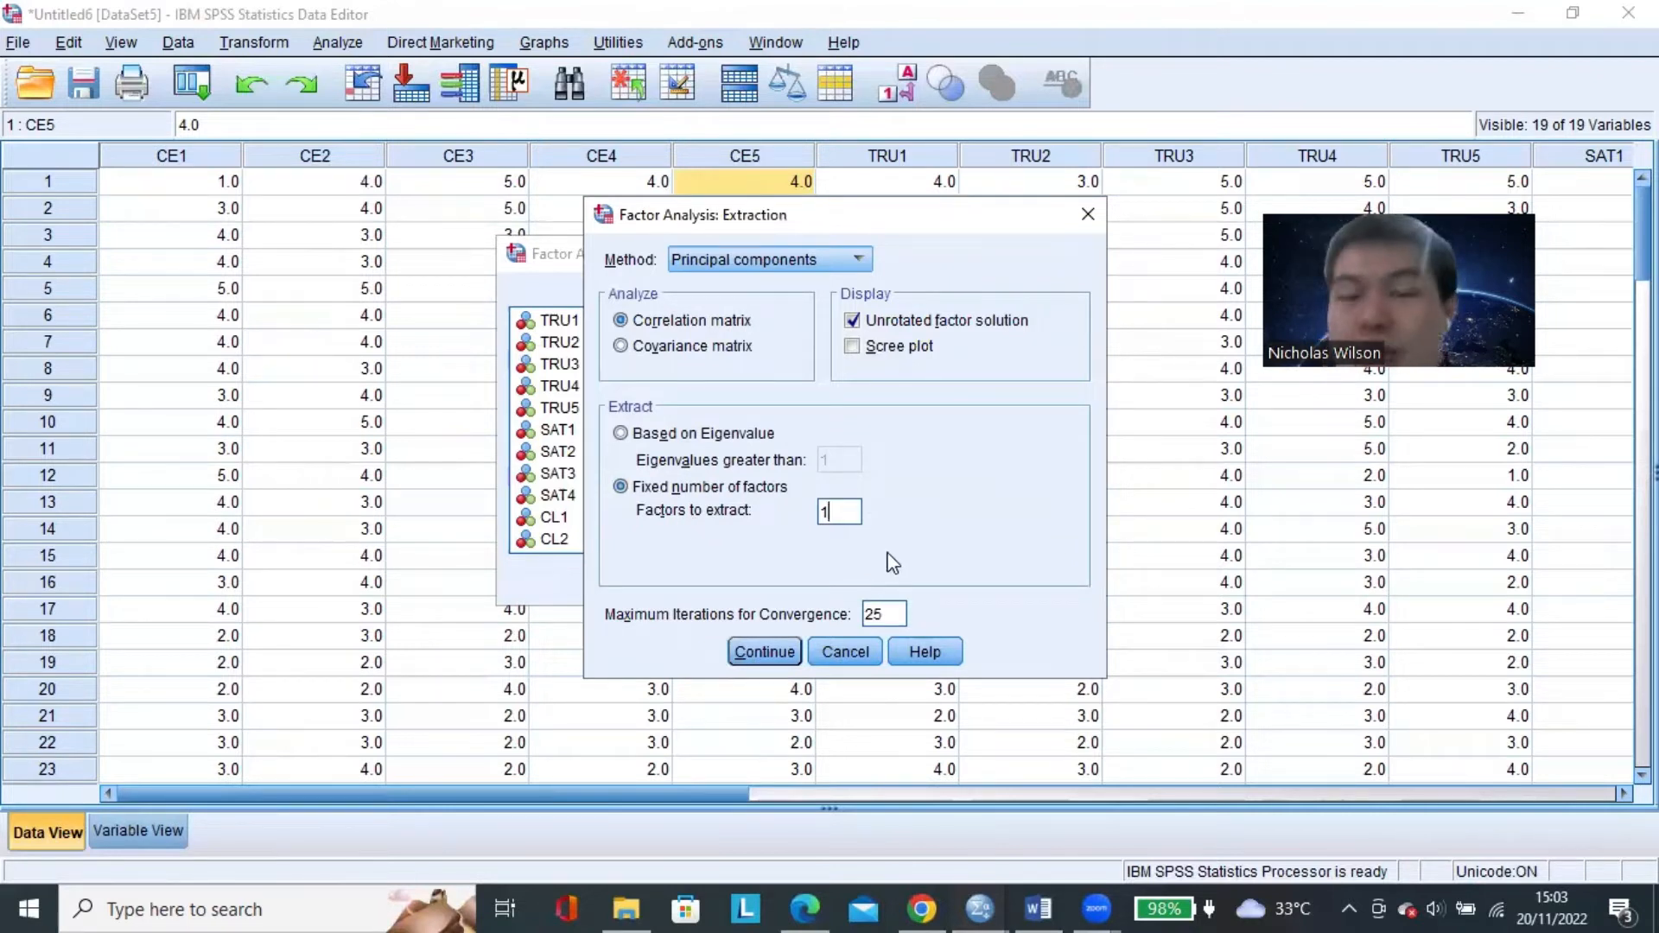
left_click(769, 654)
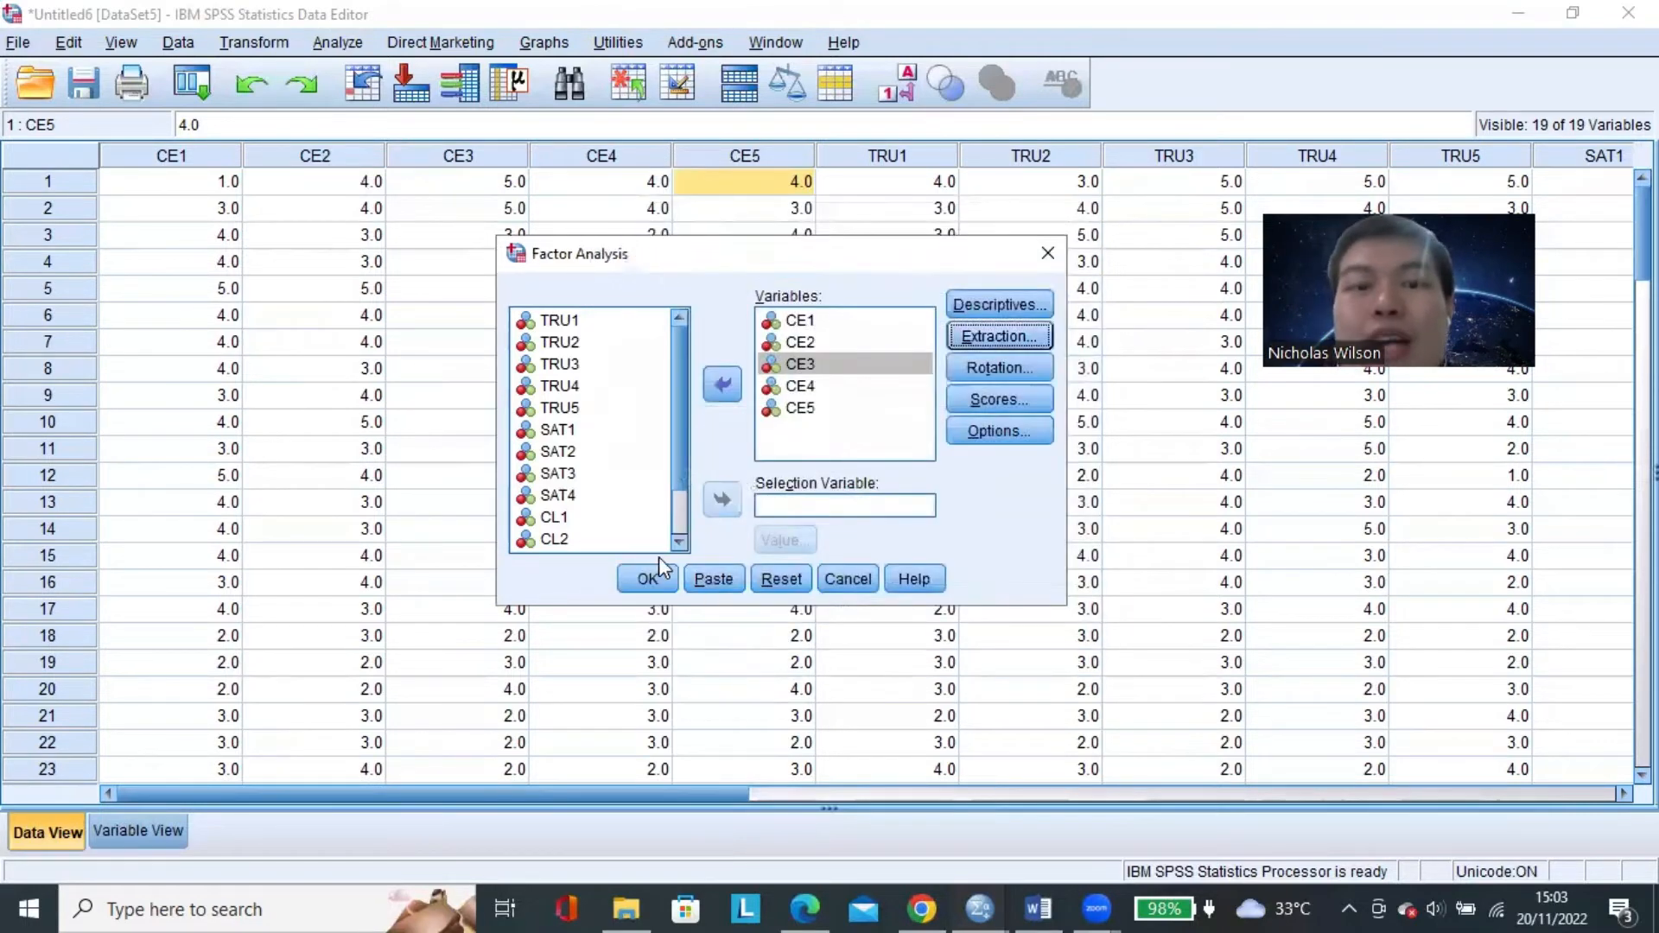
left_click(648, 580)
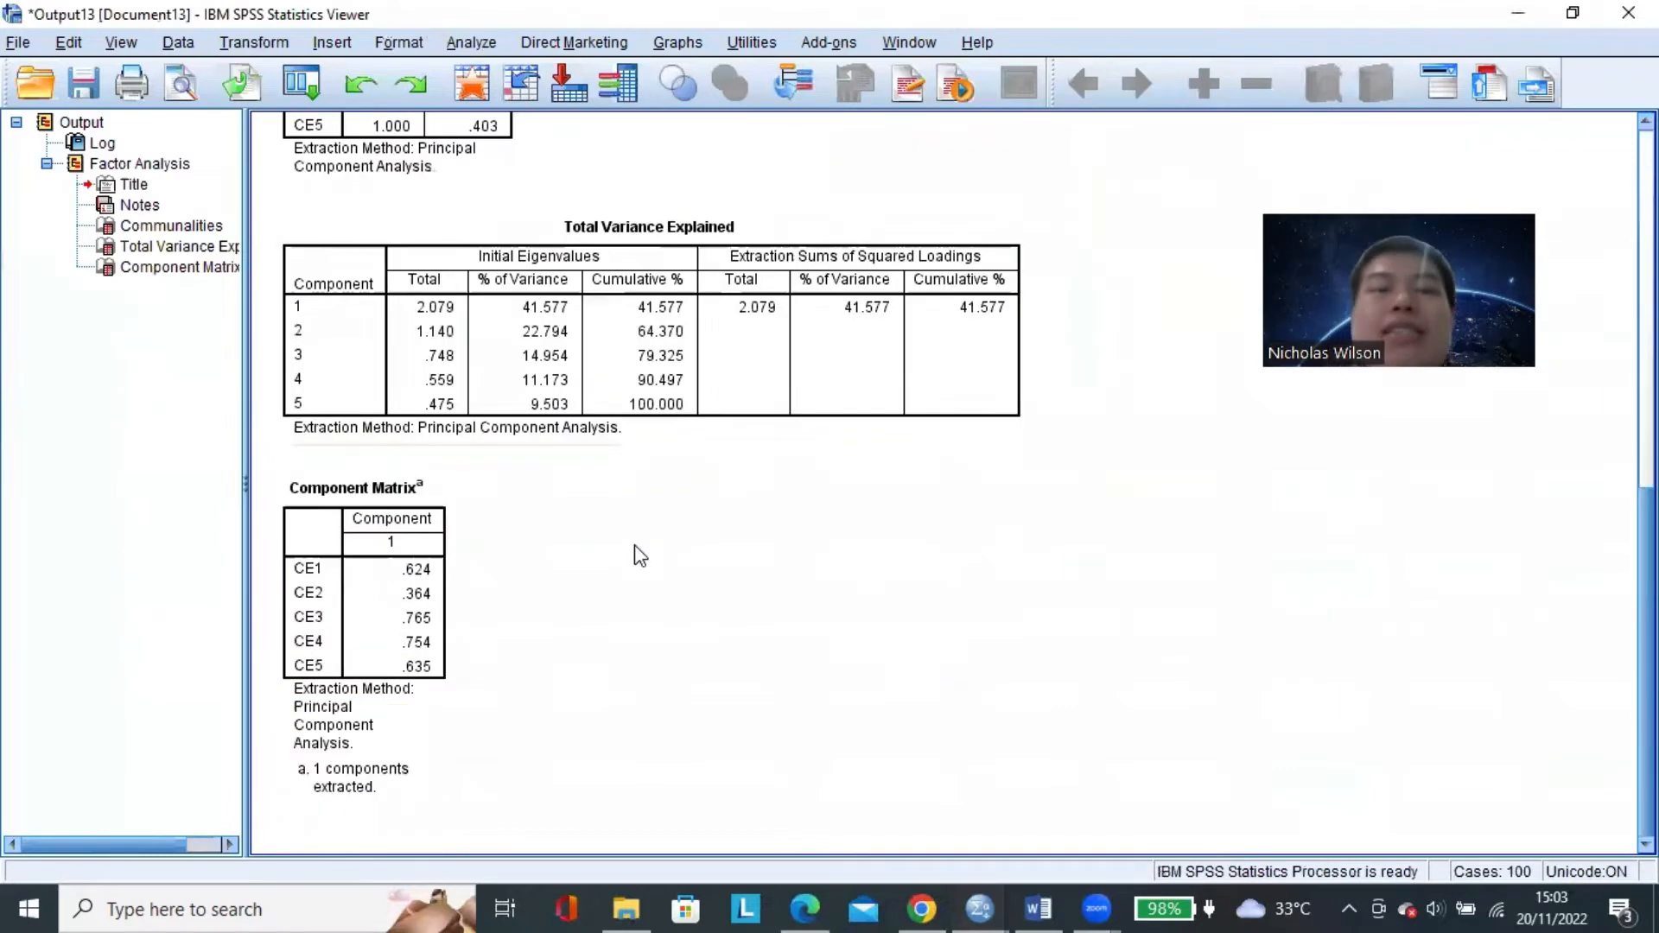
Review the Component Matrix loadings, compare them with Table 3.2 in the e-book, and return to the SPSS output.
scroll(536, 483, "down", 3)
scroll(501, 458, "up", 3)
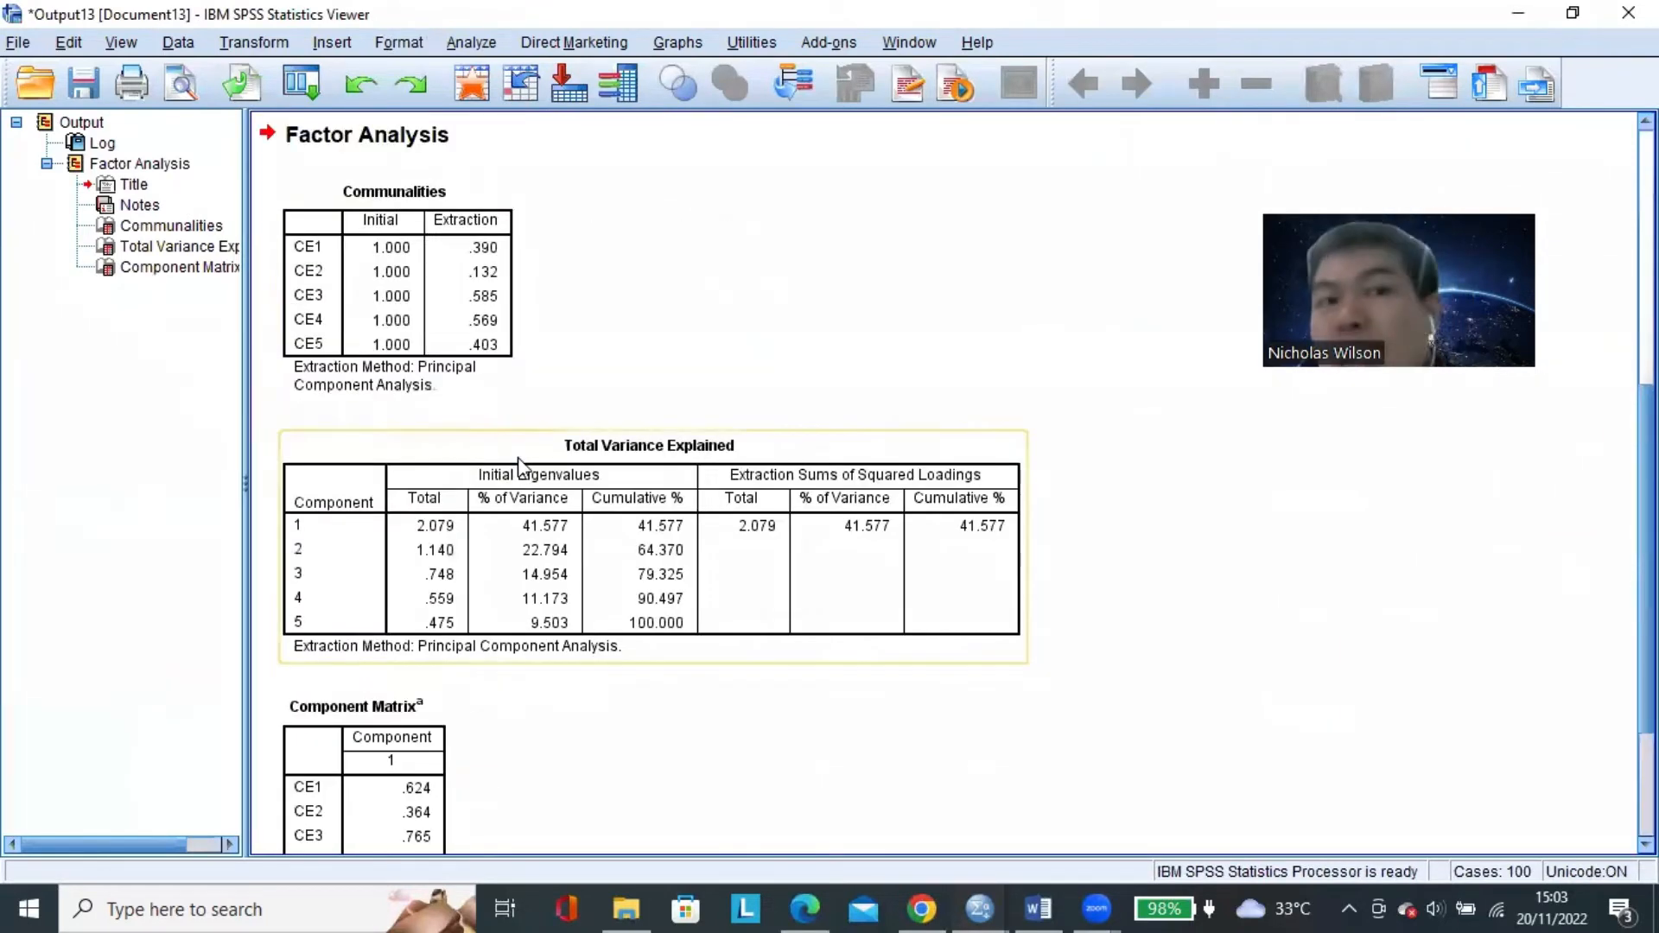
scroll(521, 466, "down", 3)
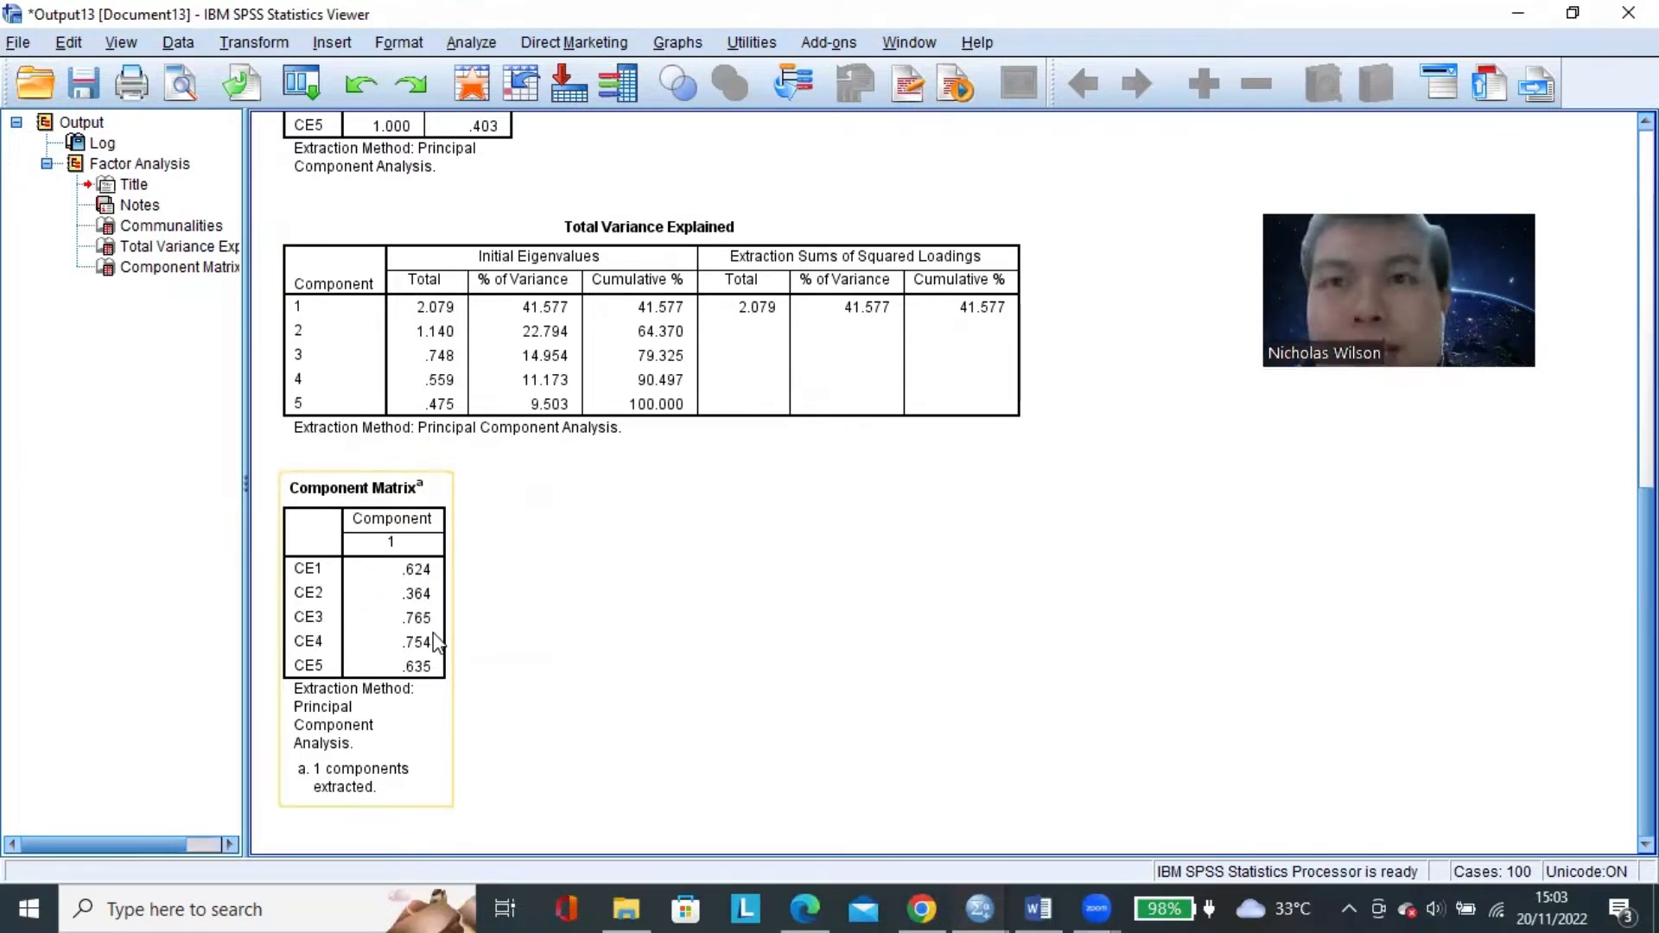
left_click(808, 903)
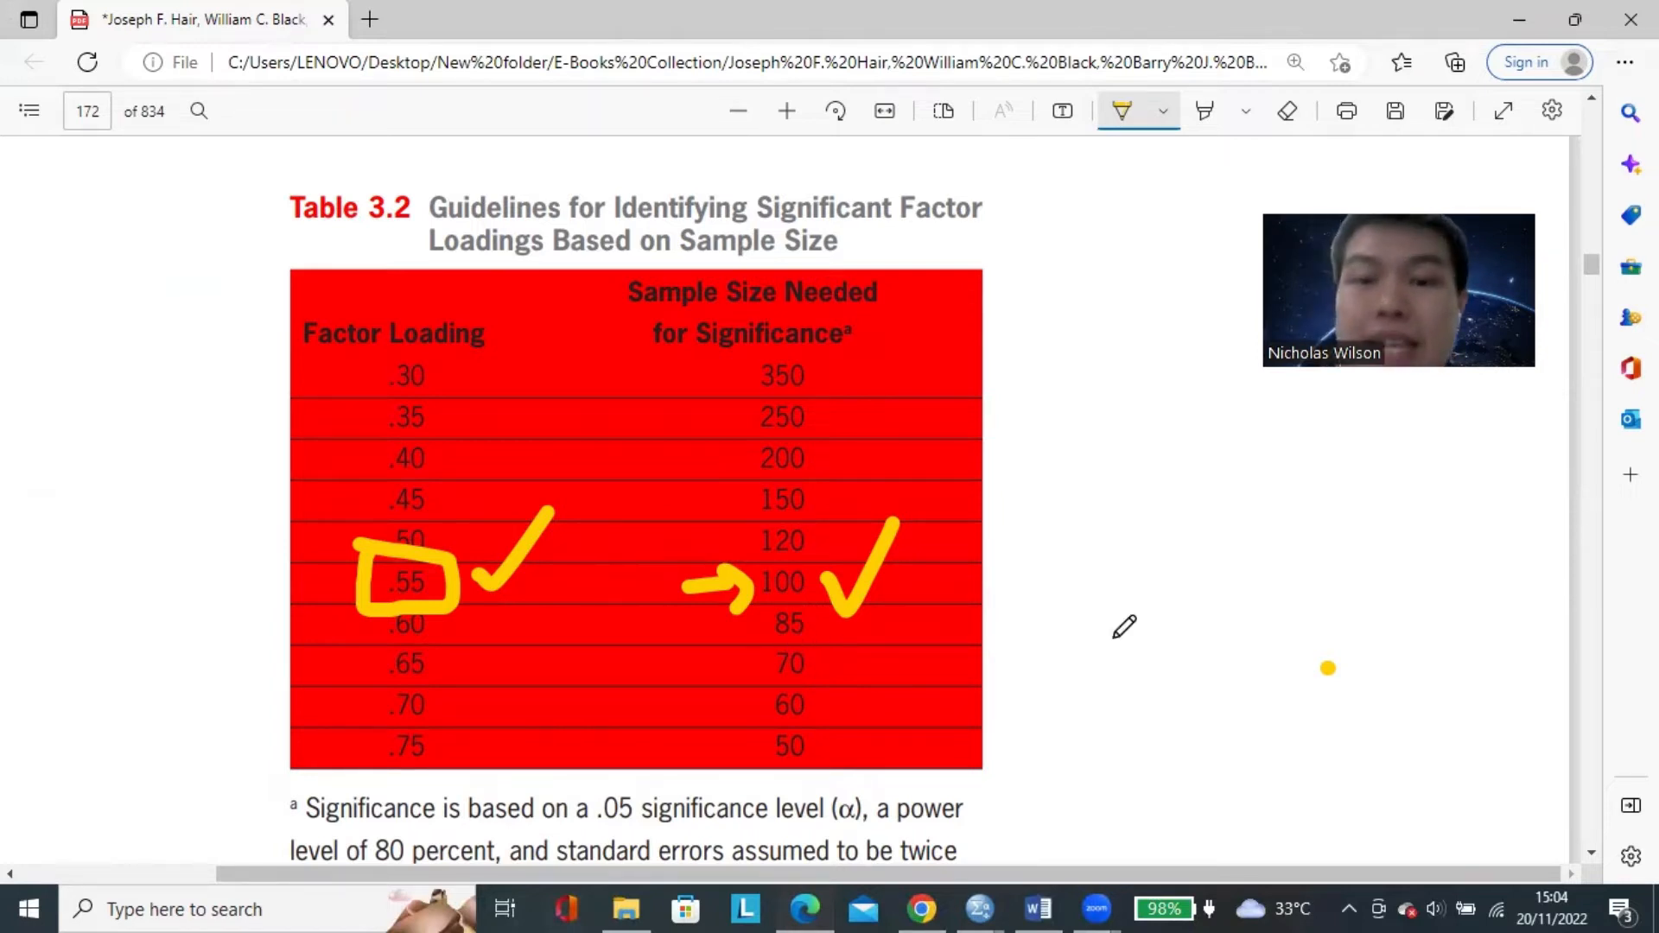
left_click(981, 907)
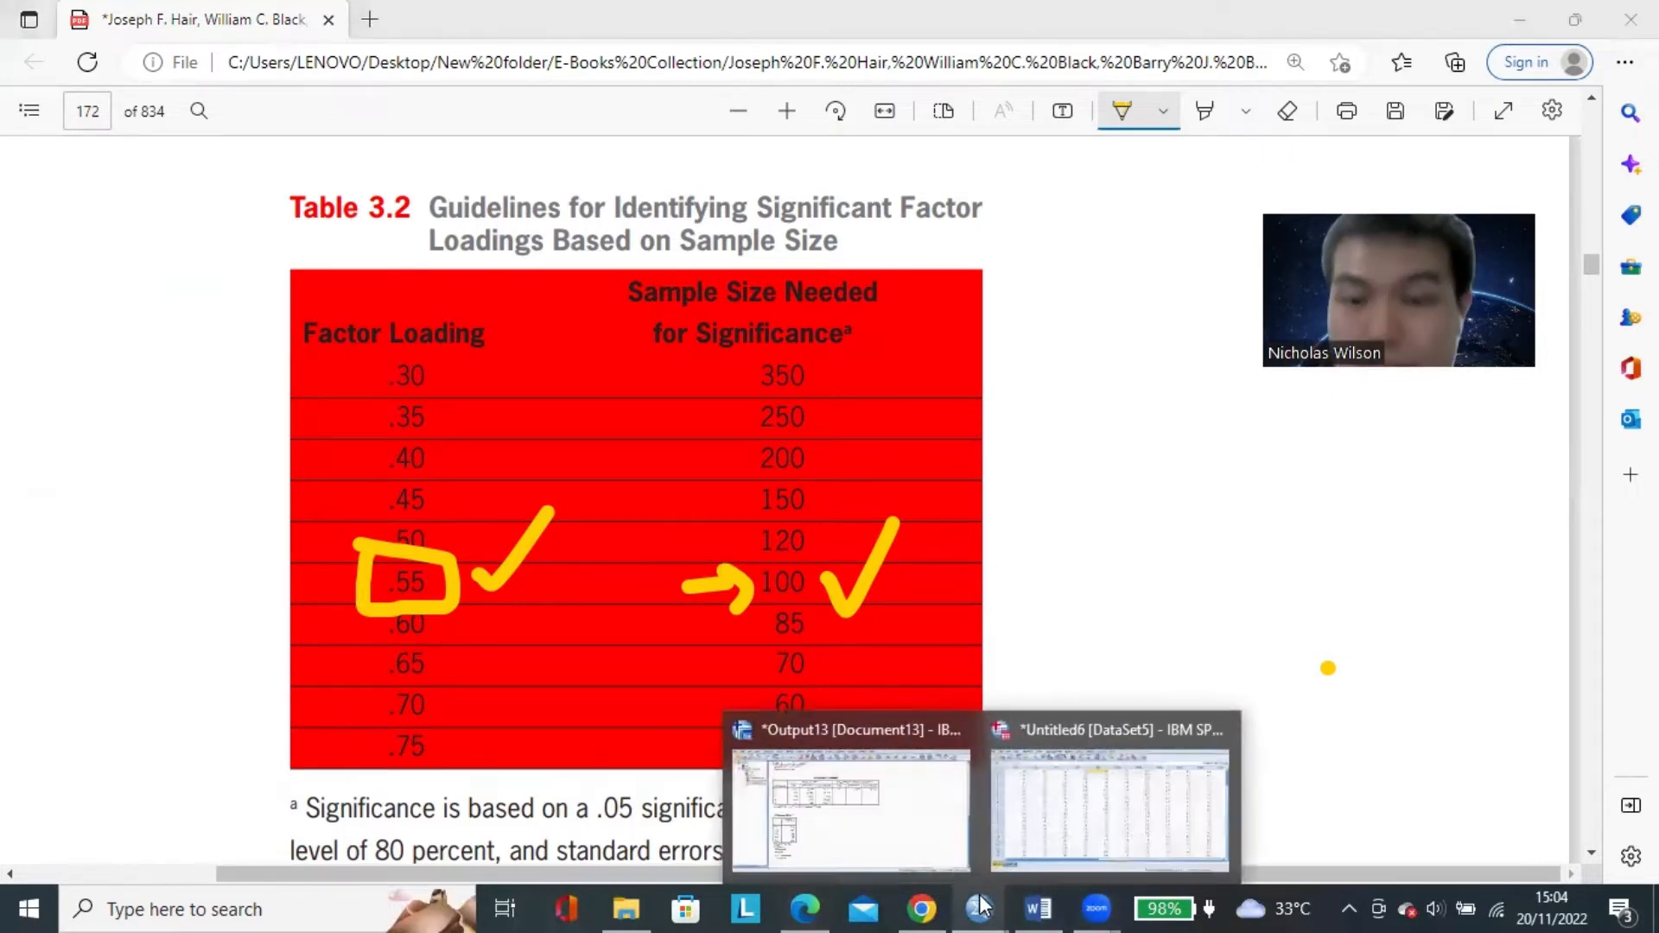
left_click(851, 803)
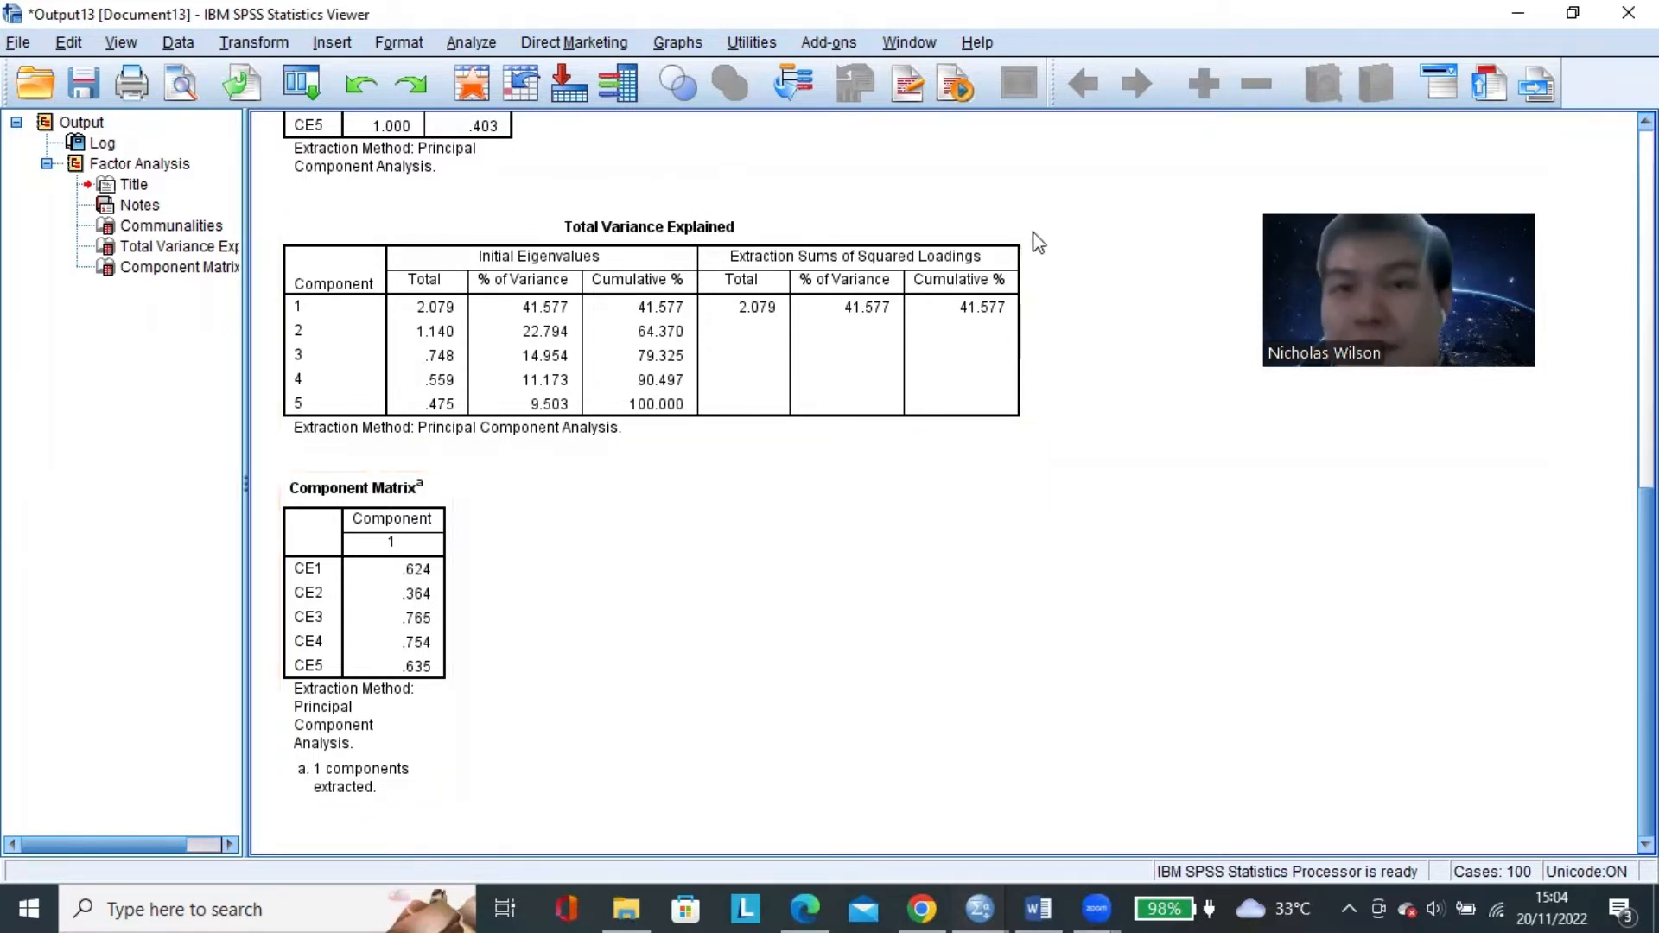
Close the factor analysis output without saving it and reopen the Factor Analysis dialog from the Data Editor.
left_click(1628, 13)
left_click(828, 486)
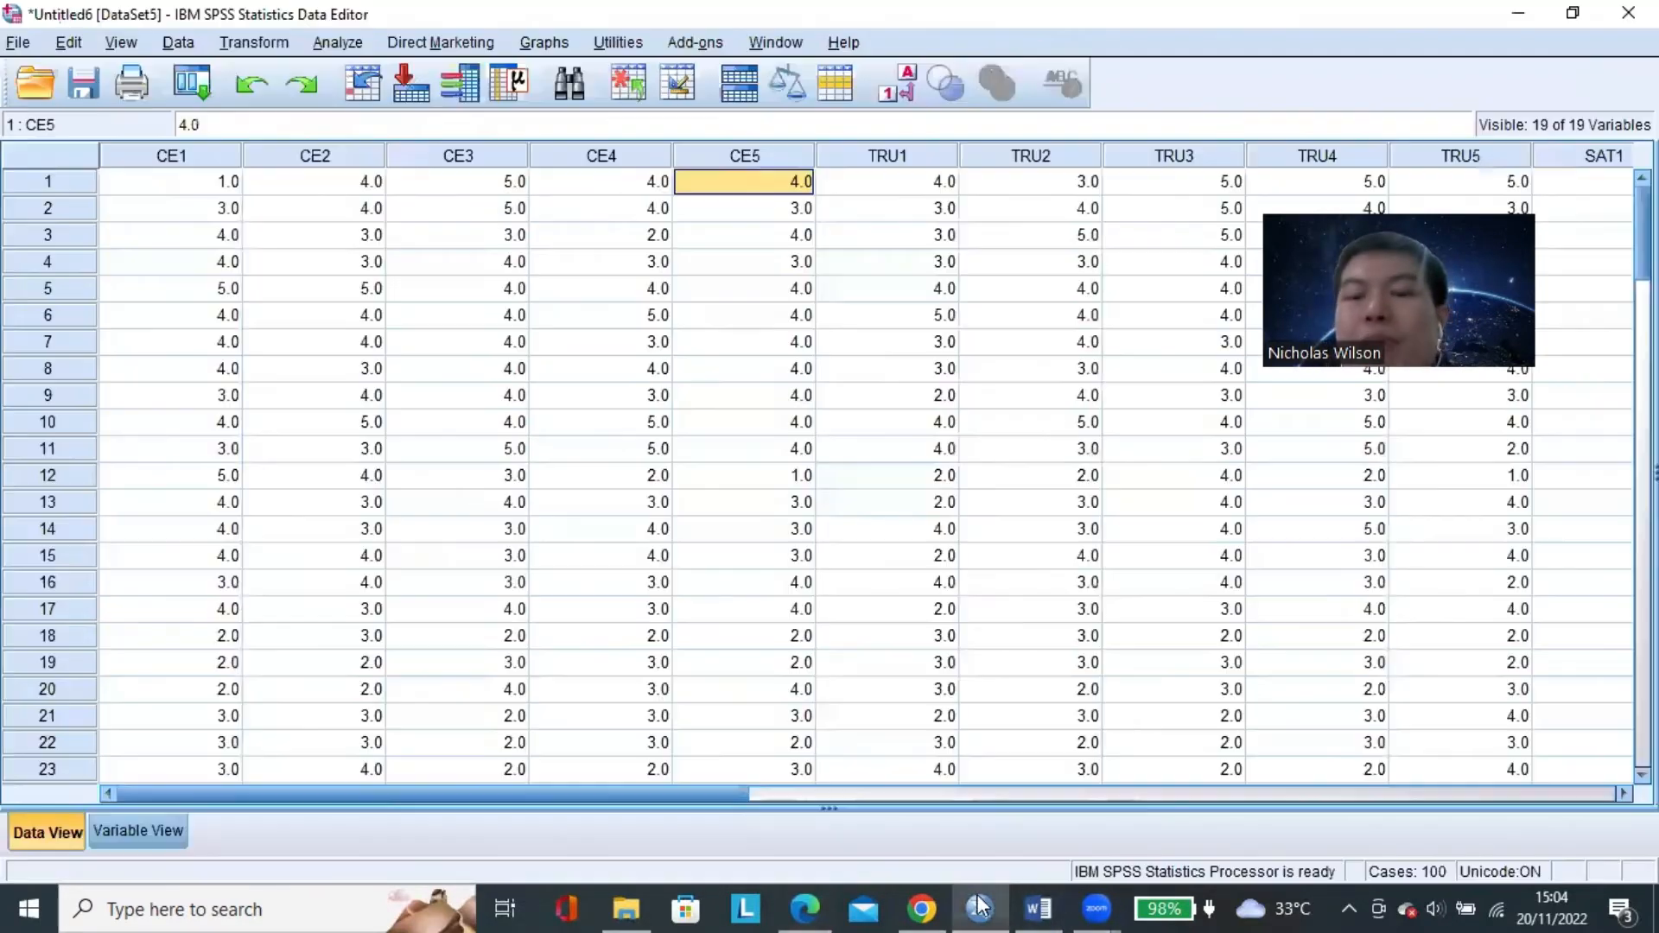
left_click(795, 398)
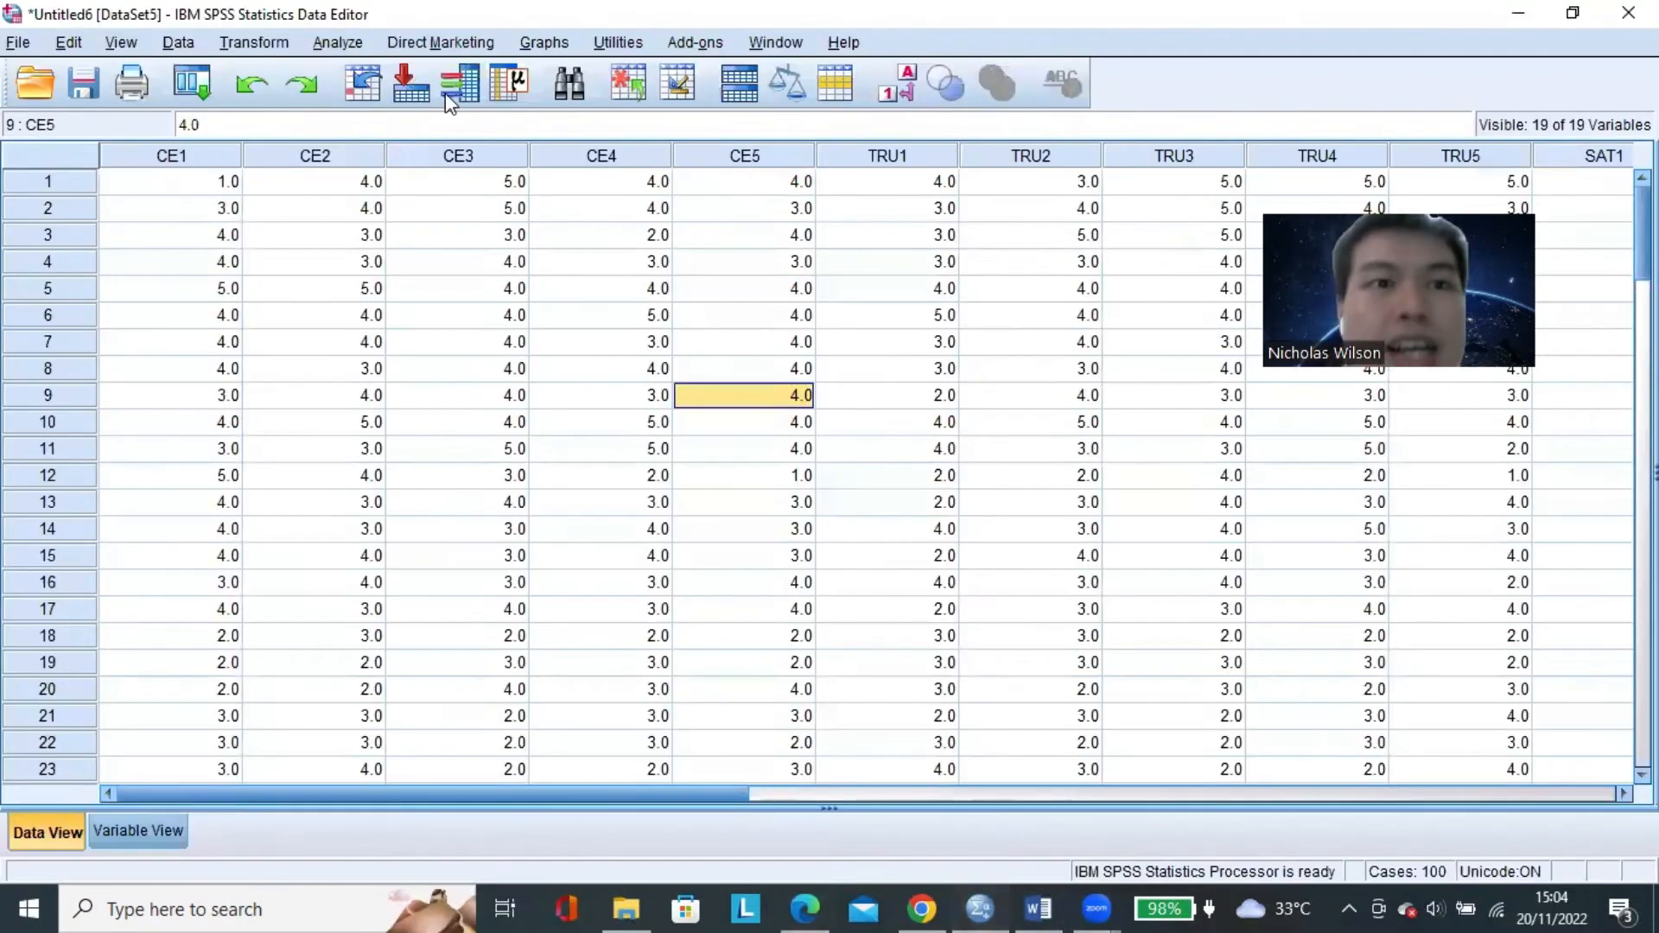
left_click(349, 49)
mouse_move(596, 419)
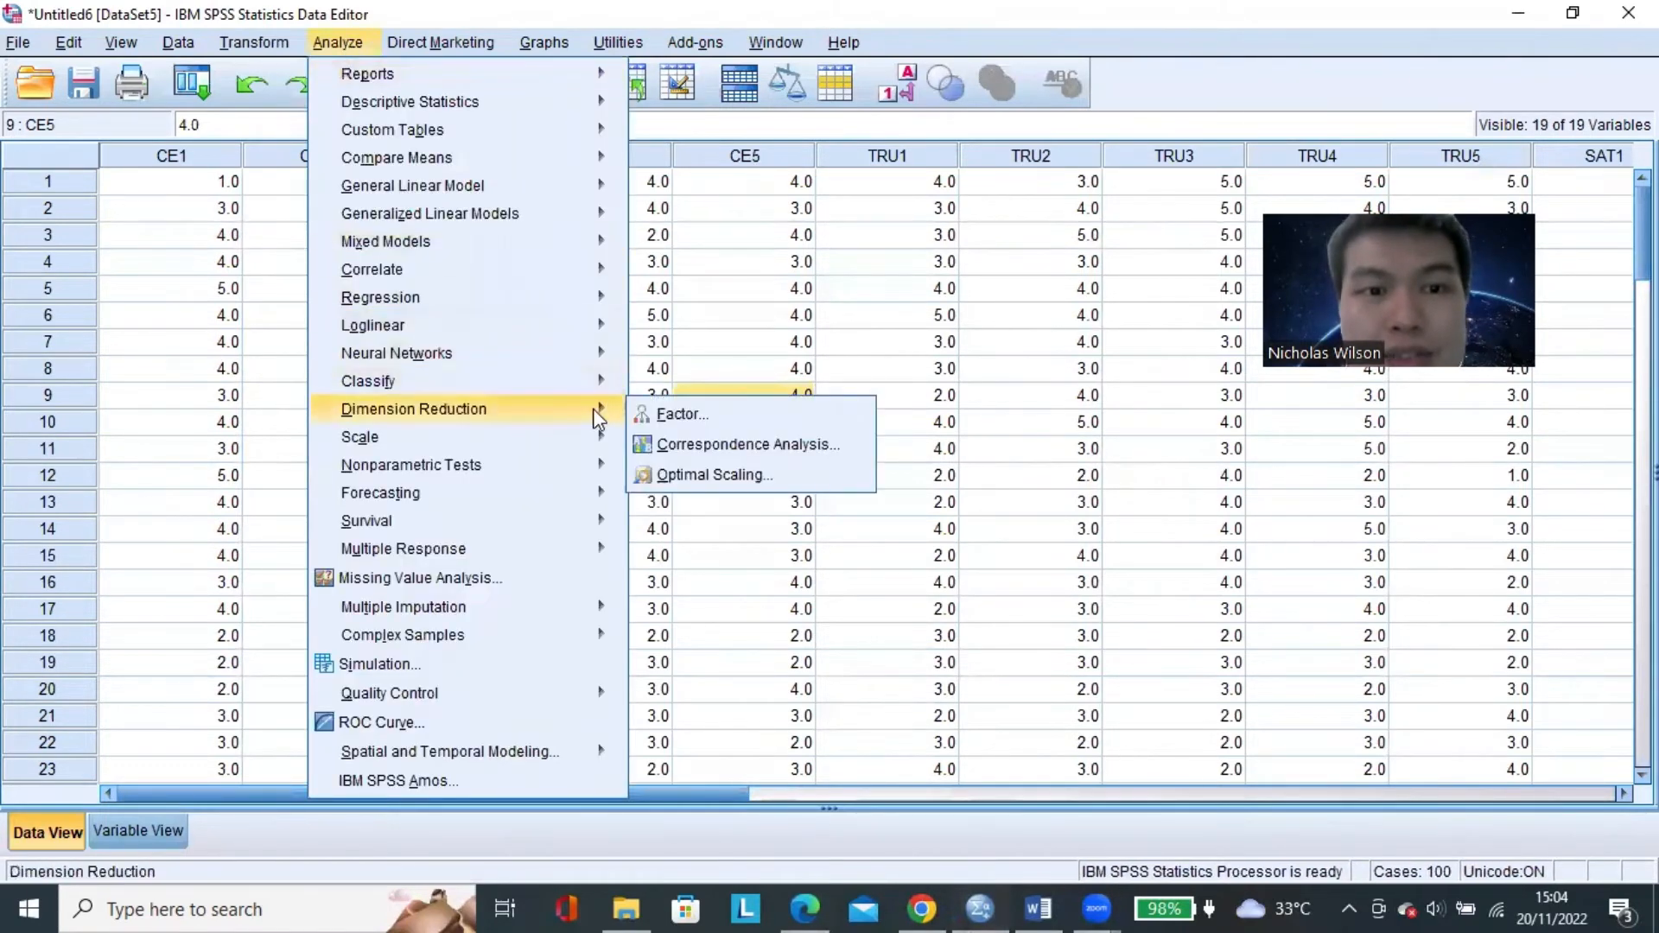
left_click(681, 414)
Remove CE2 from the Variables list of the factor analysis.
left_click(800, 344)
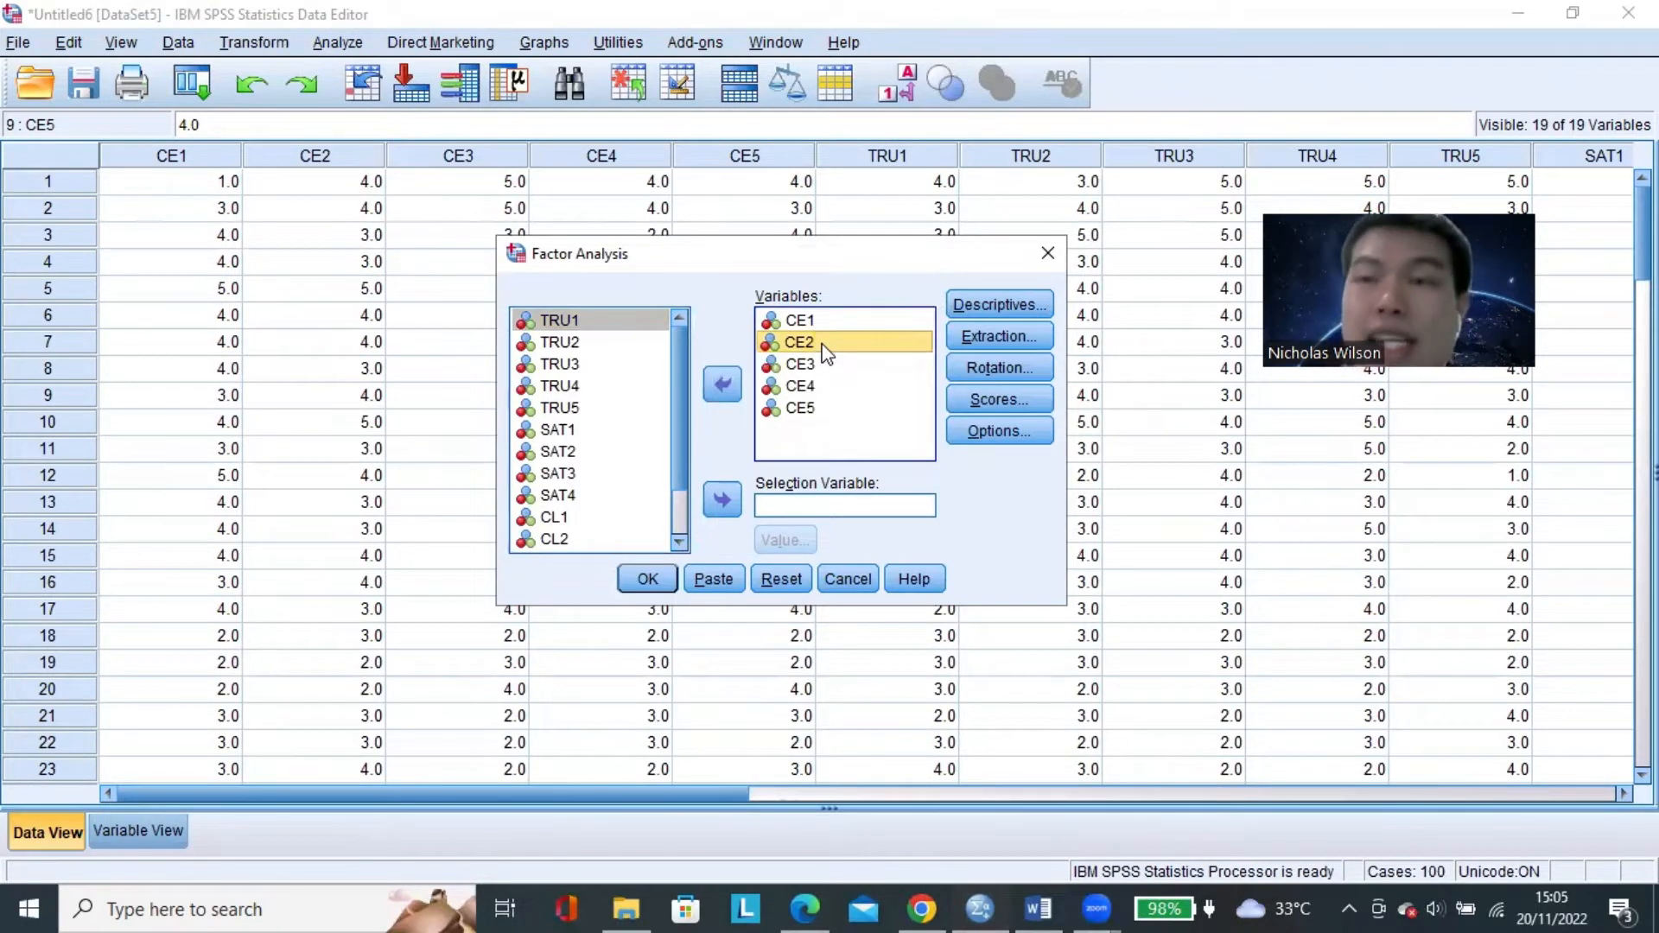
left_click(817, 363)
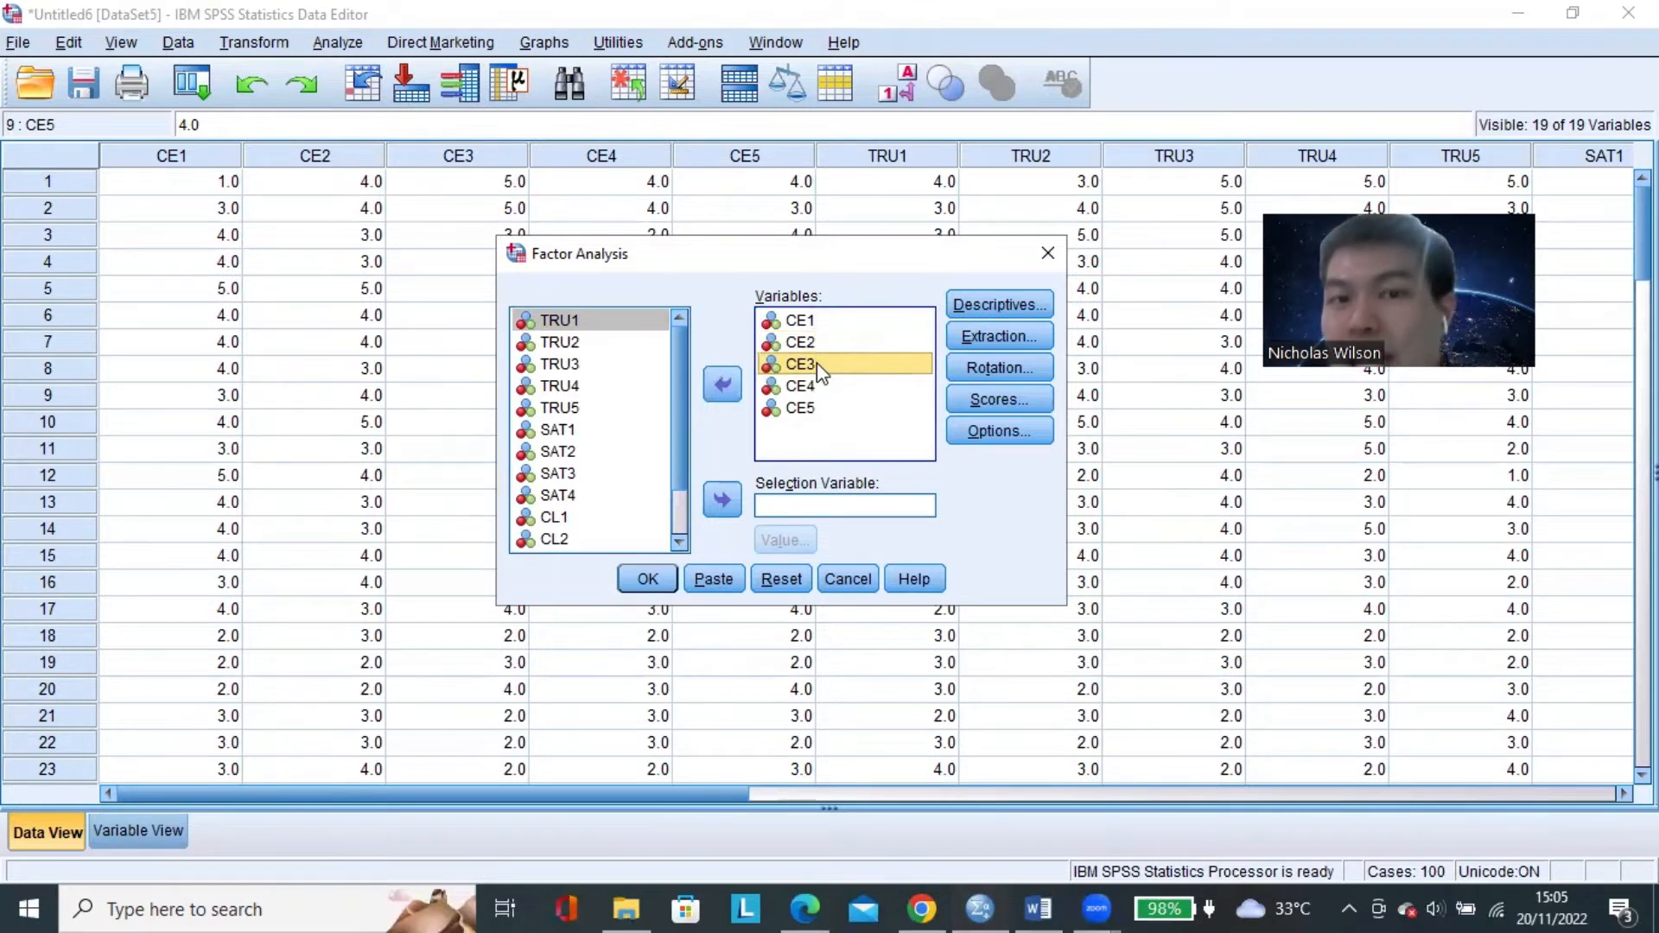
left_click(812, 342)
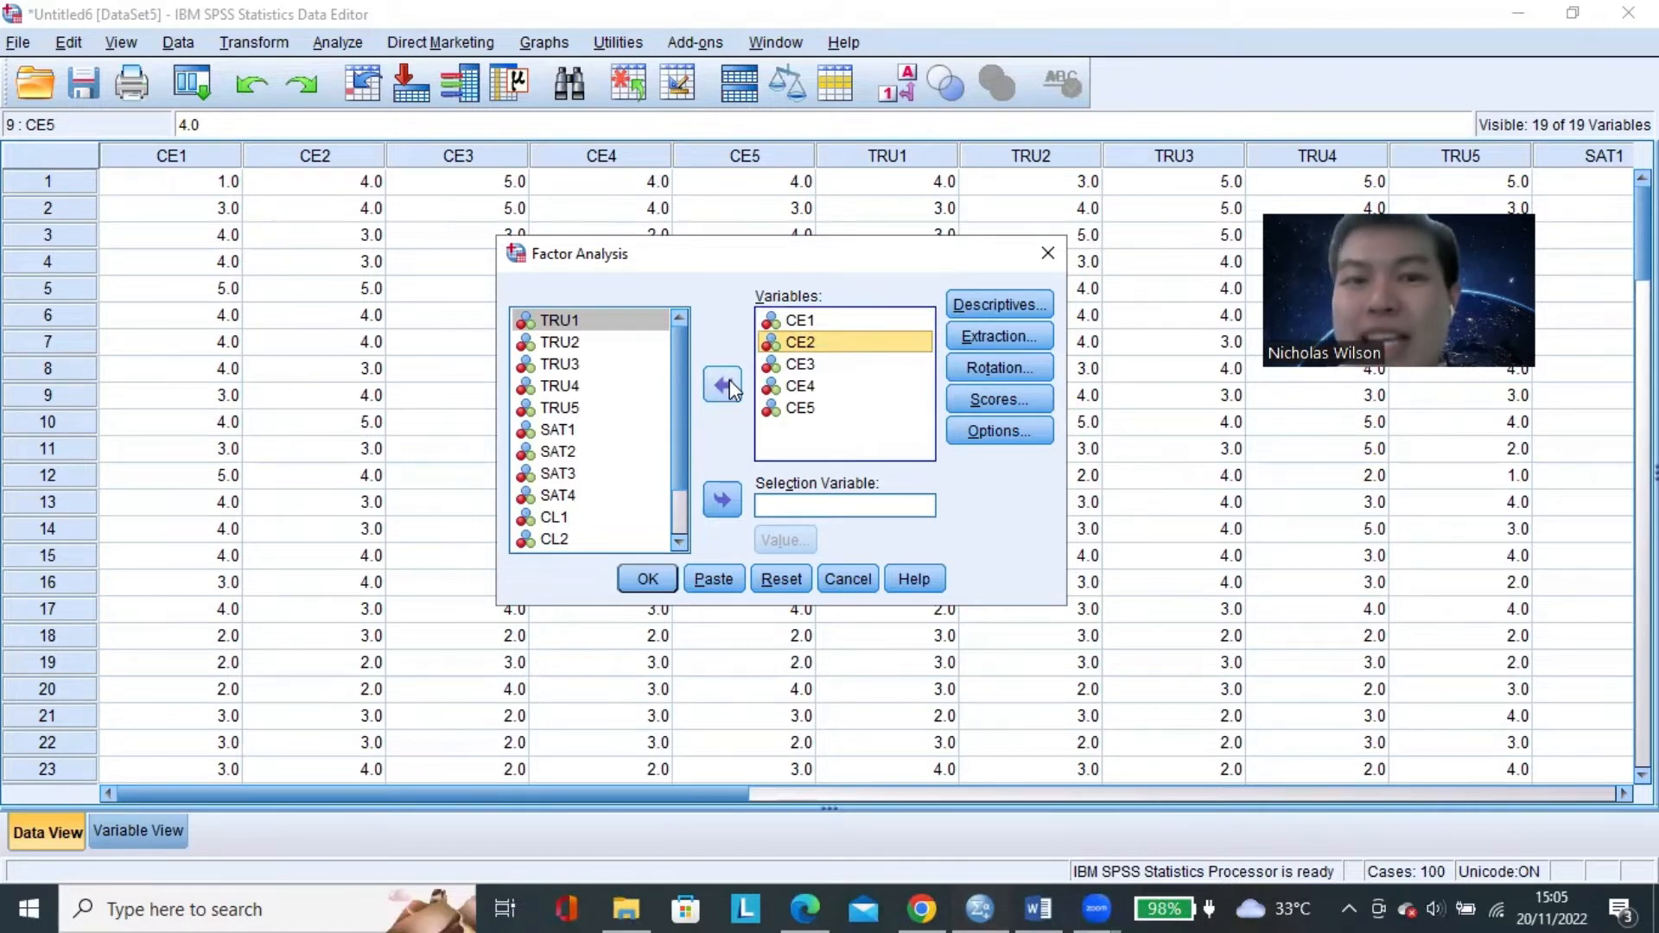
left_click(730, 389)
Go through the remaining items CE1, CE3, CE4 and CE5 in the Variables list.
left_click(802, 349)
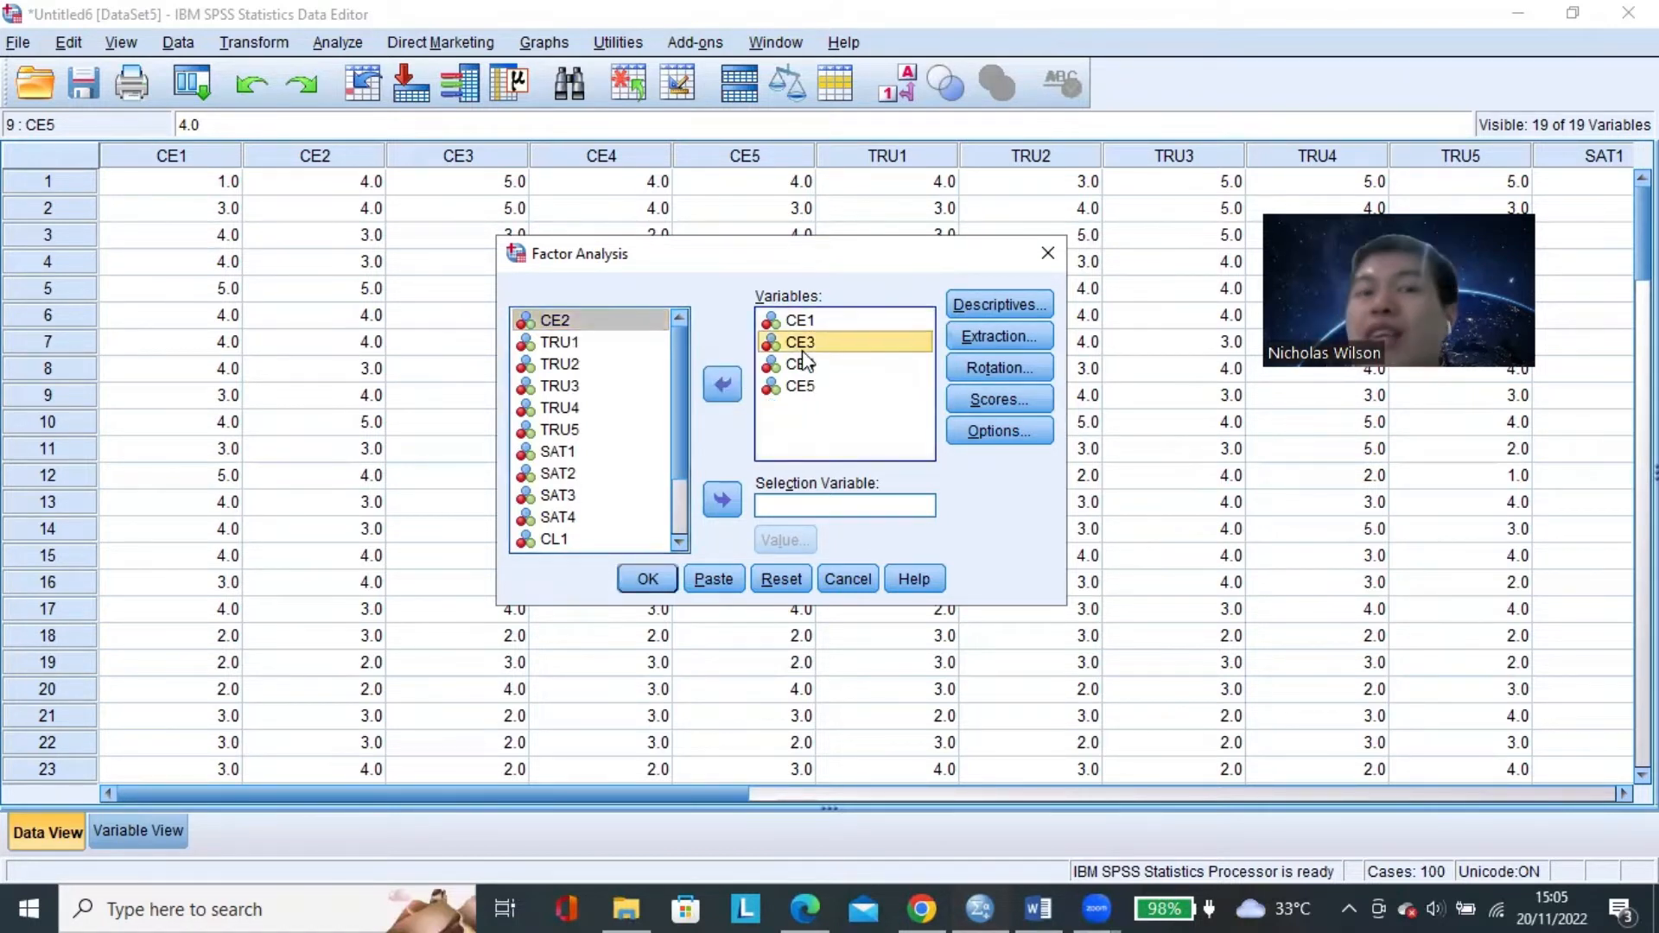
left_click(879, 323)
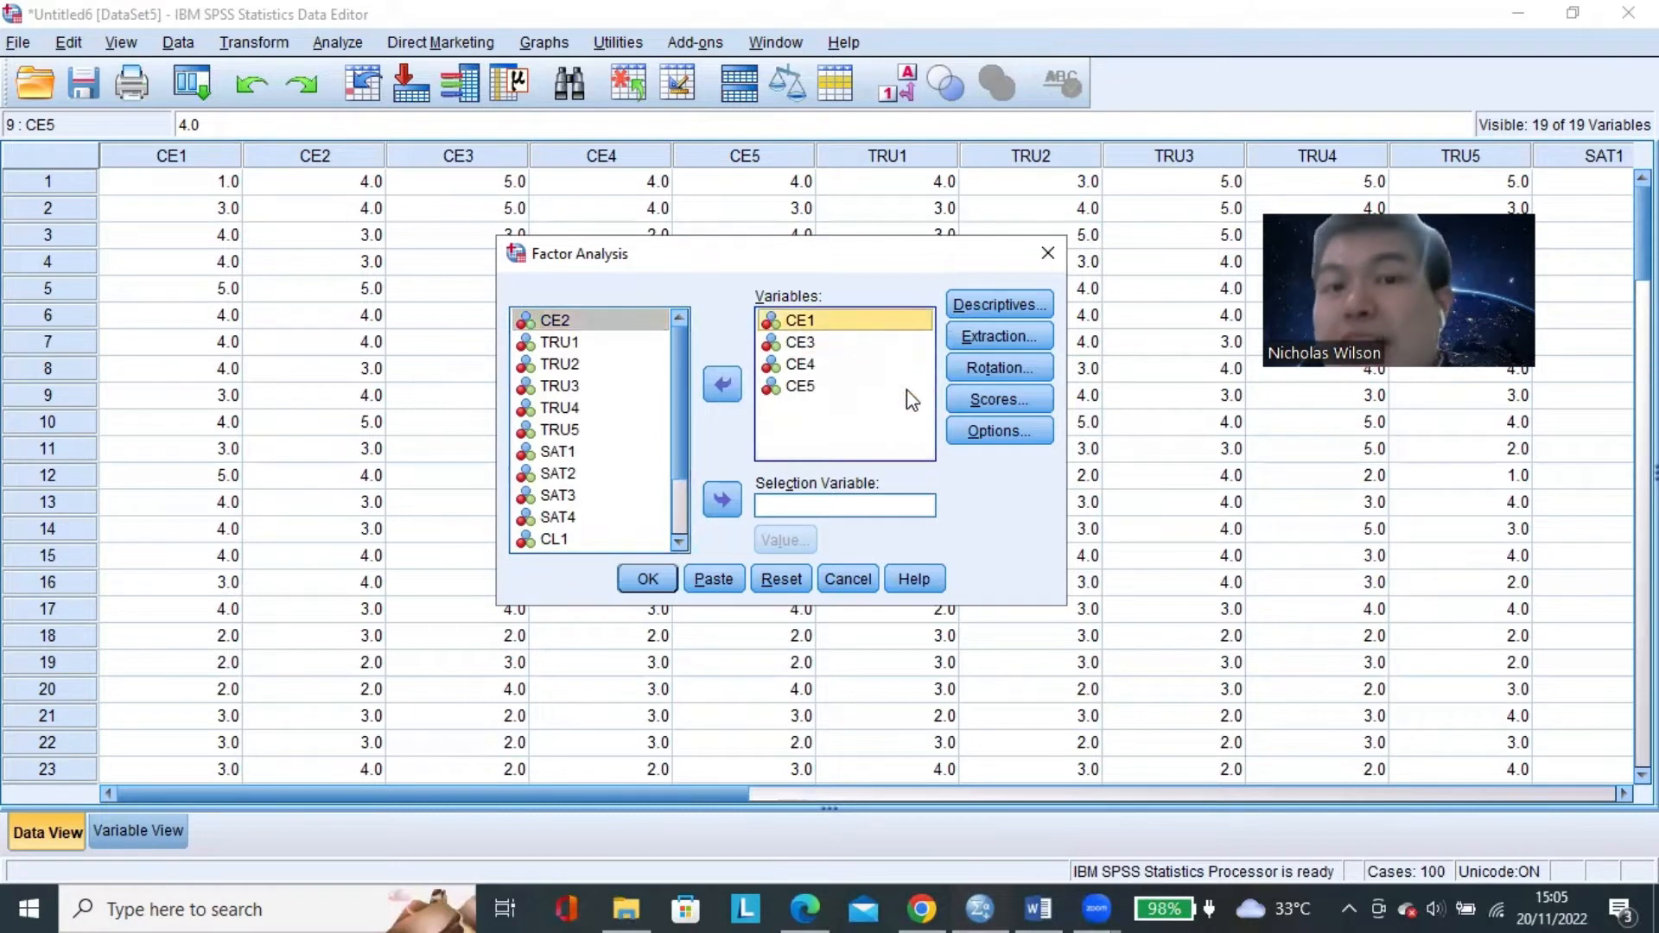
key("Down")
key("Down")
key("Down")
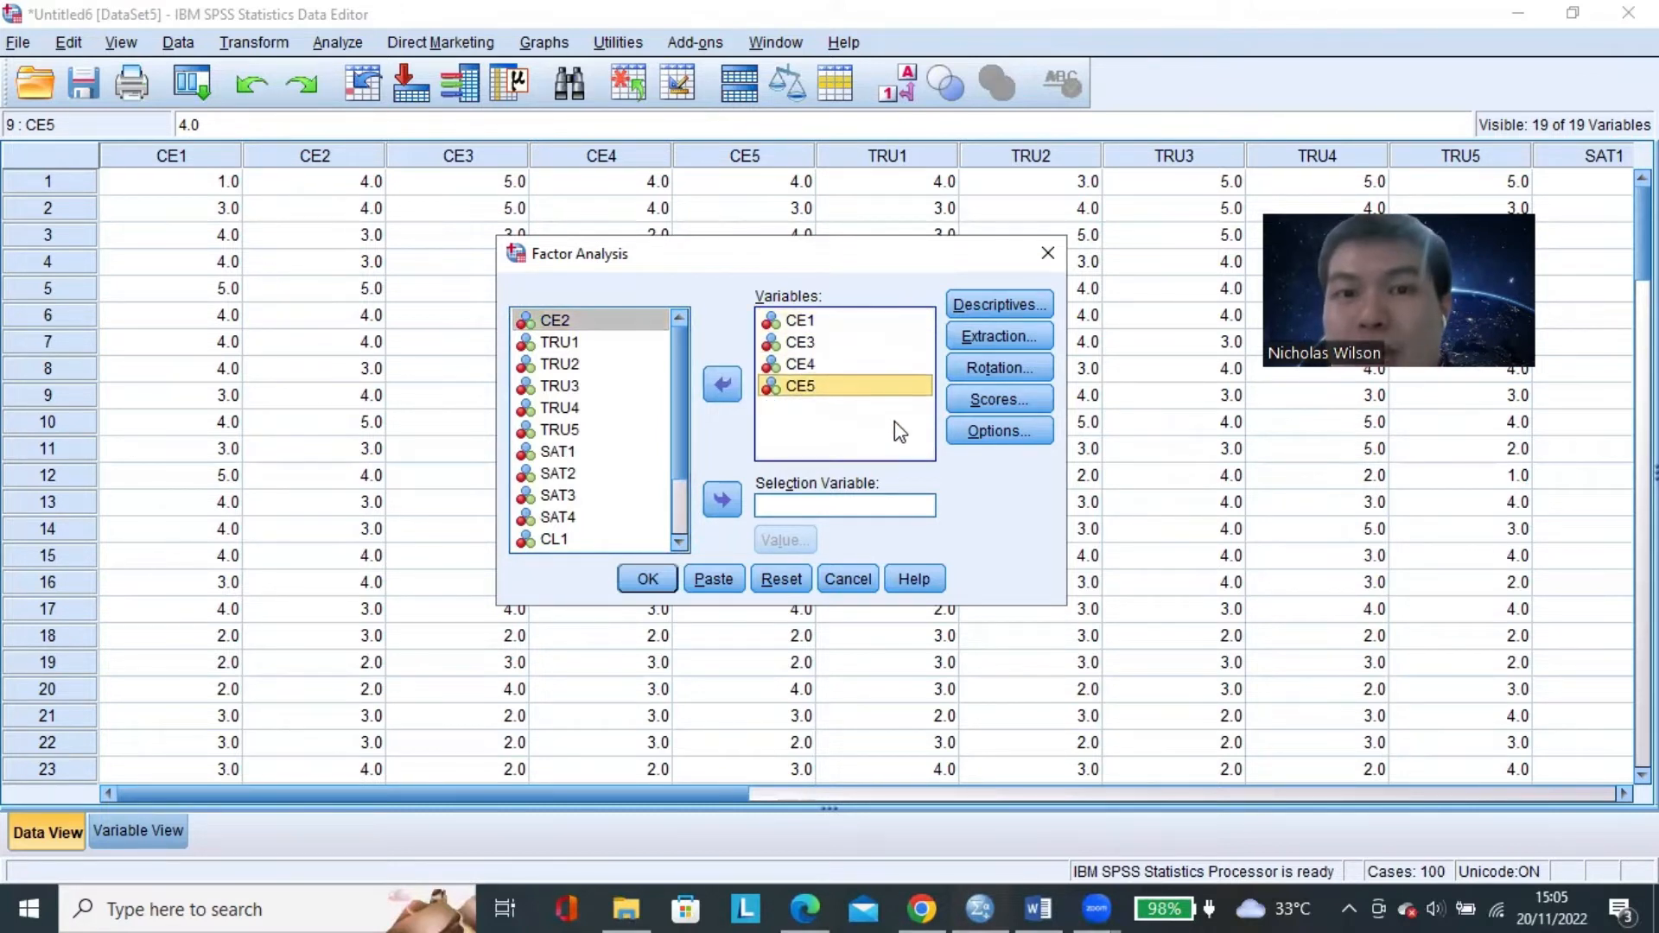
key("Up")
key("Up")
key("Up")
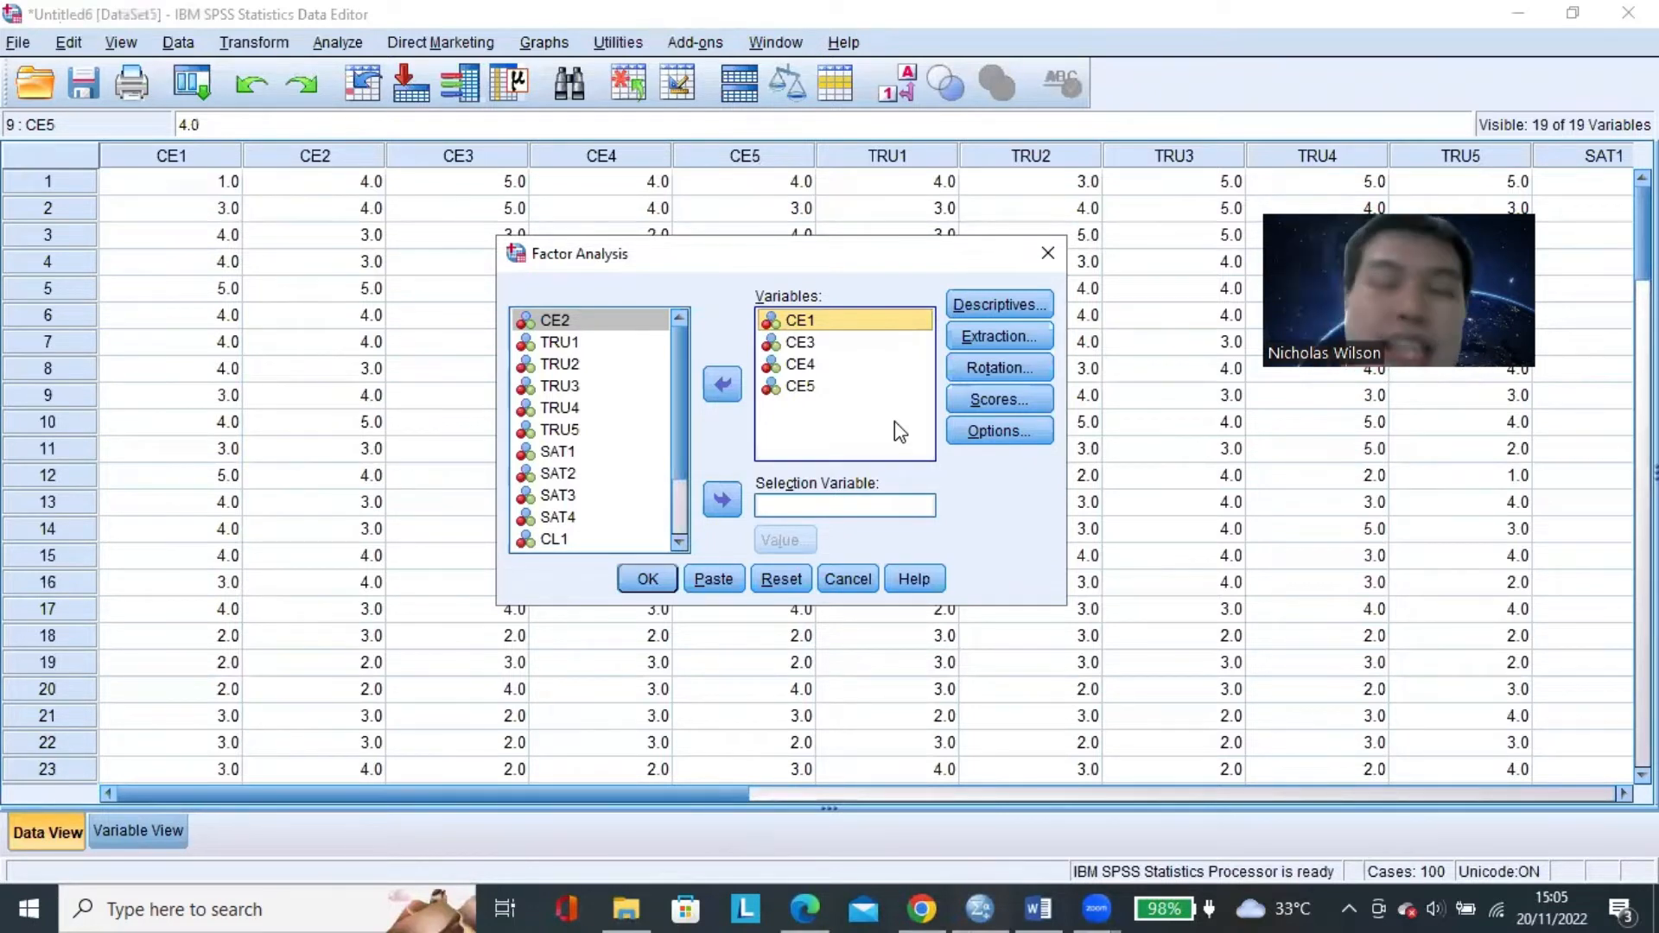
Check that the extraction is fixed at 1 factor and rerun the factor analysis on CE1, CE3, CE4 and CE5.
left_click(991, 336)
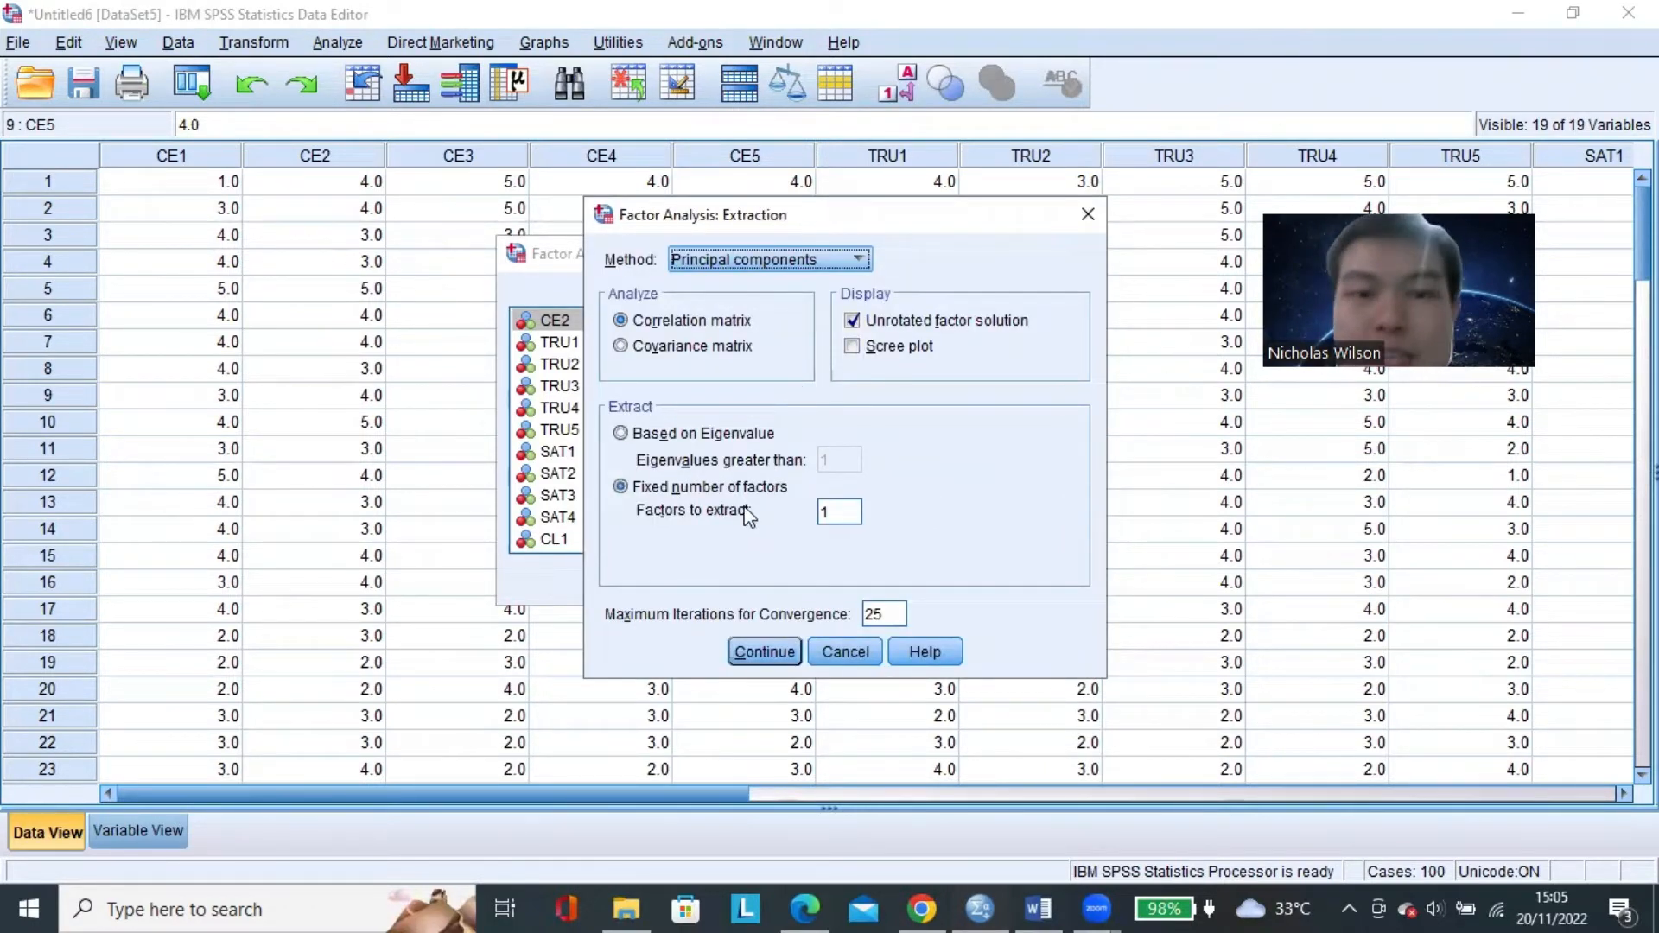
left_click(763, 651)
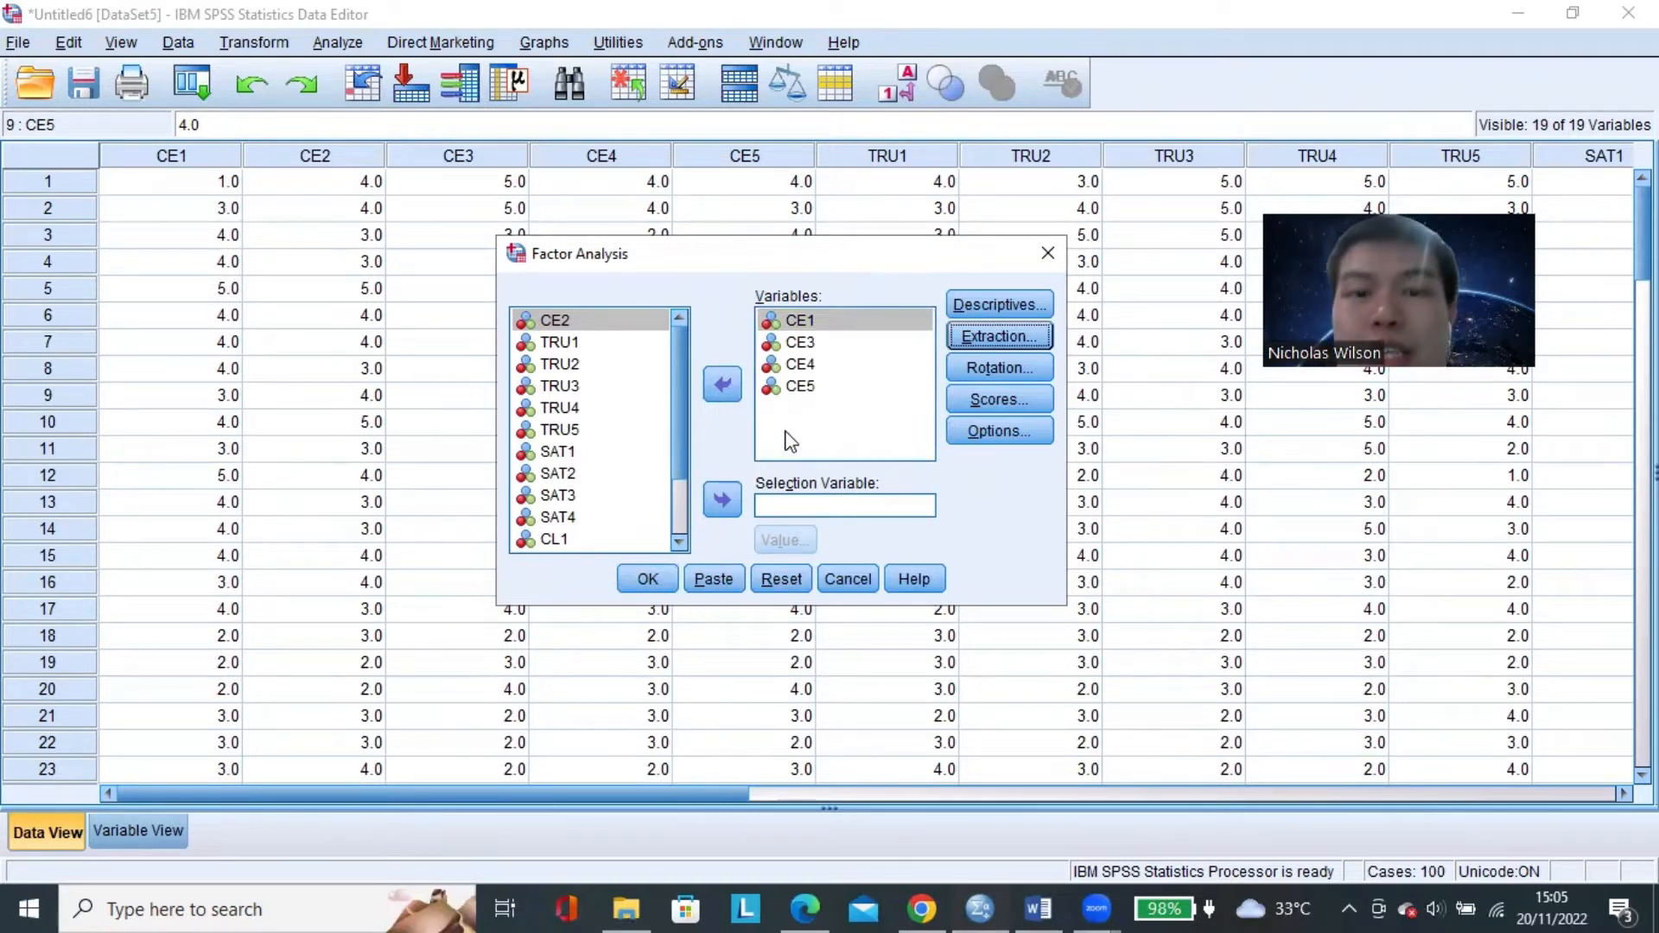
left_click(842, 385)
left_click(846, 367)
left_click(844, 343)
left_click(844, 322)
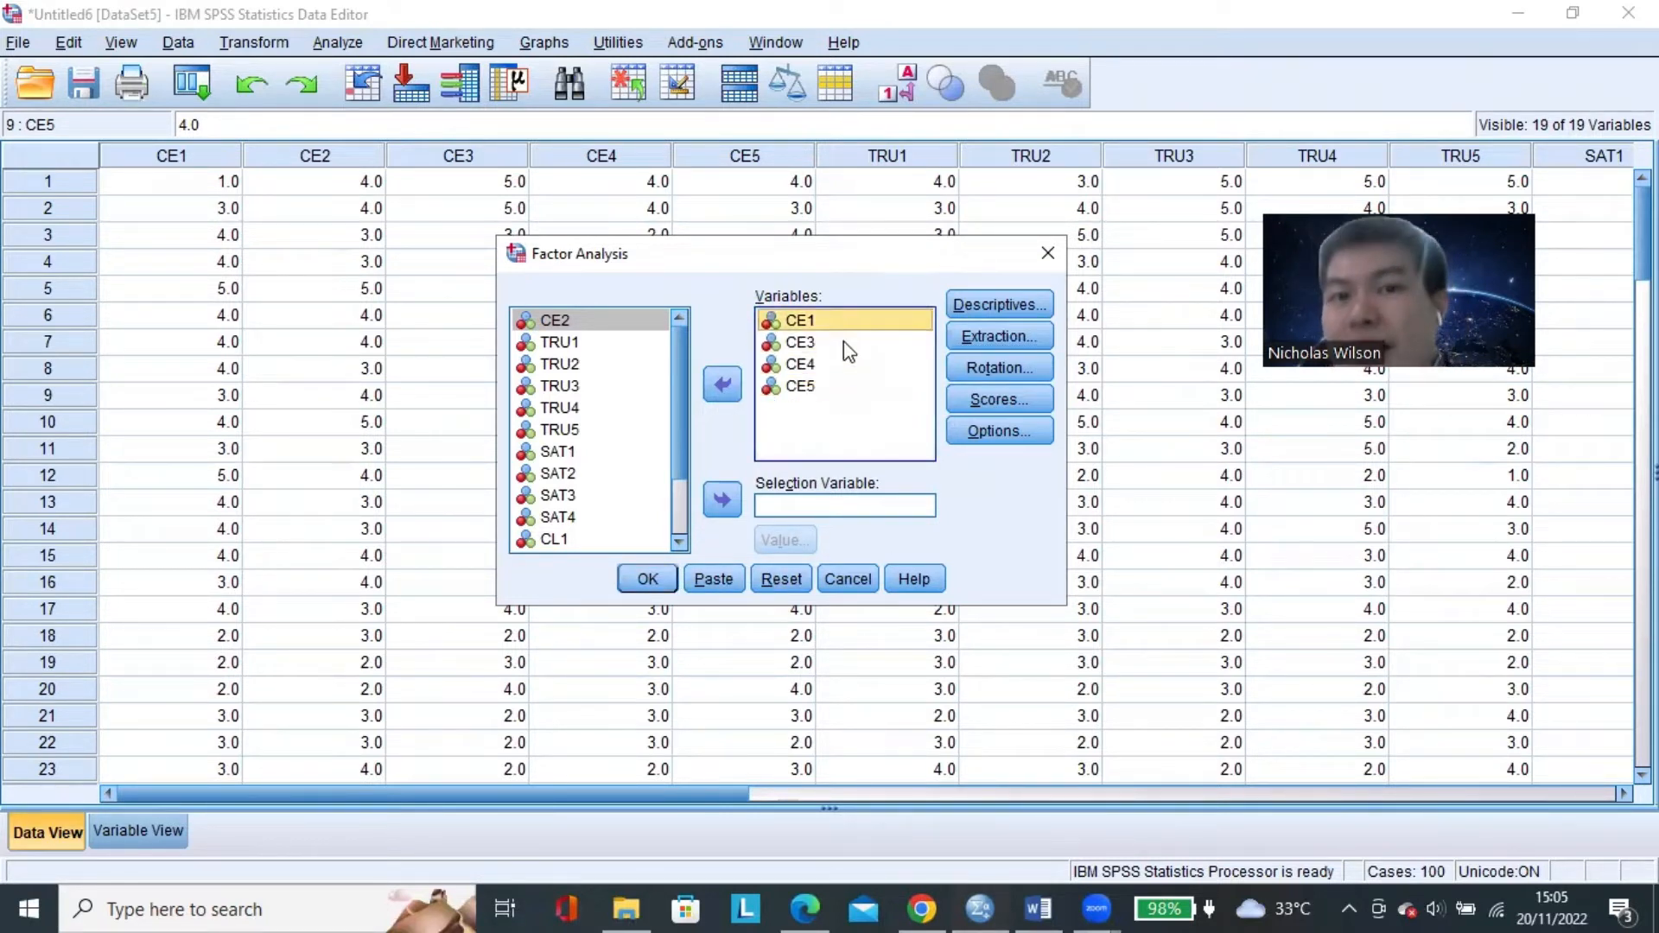
left_click(846, 347)
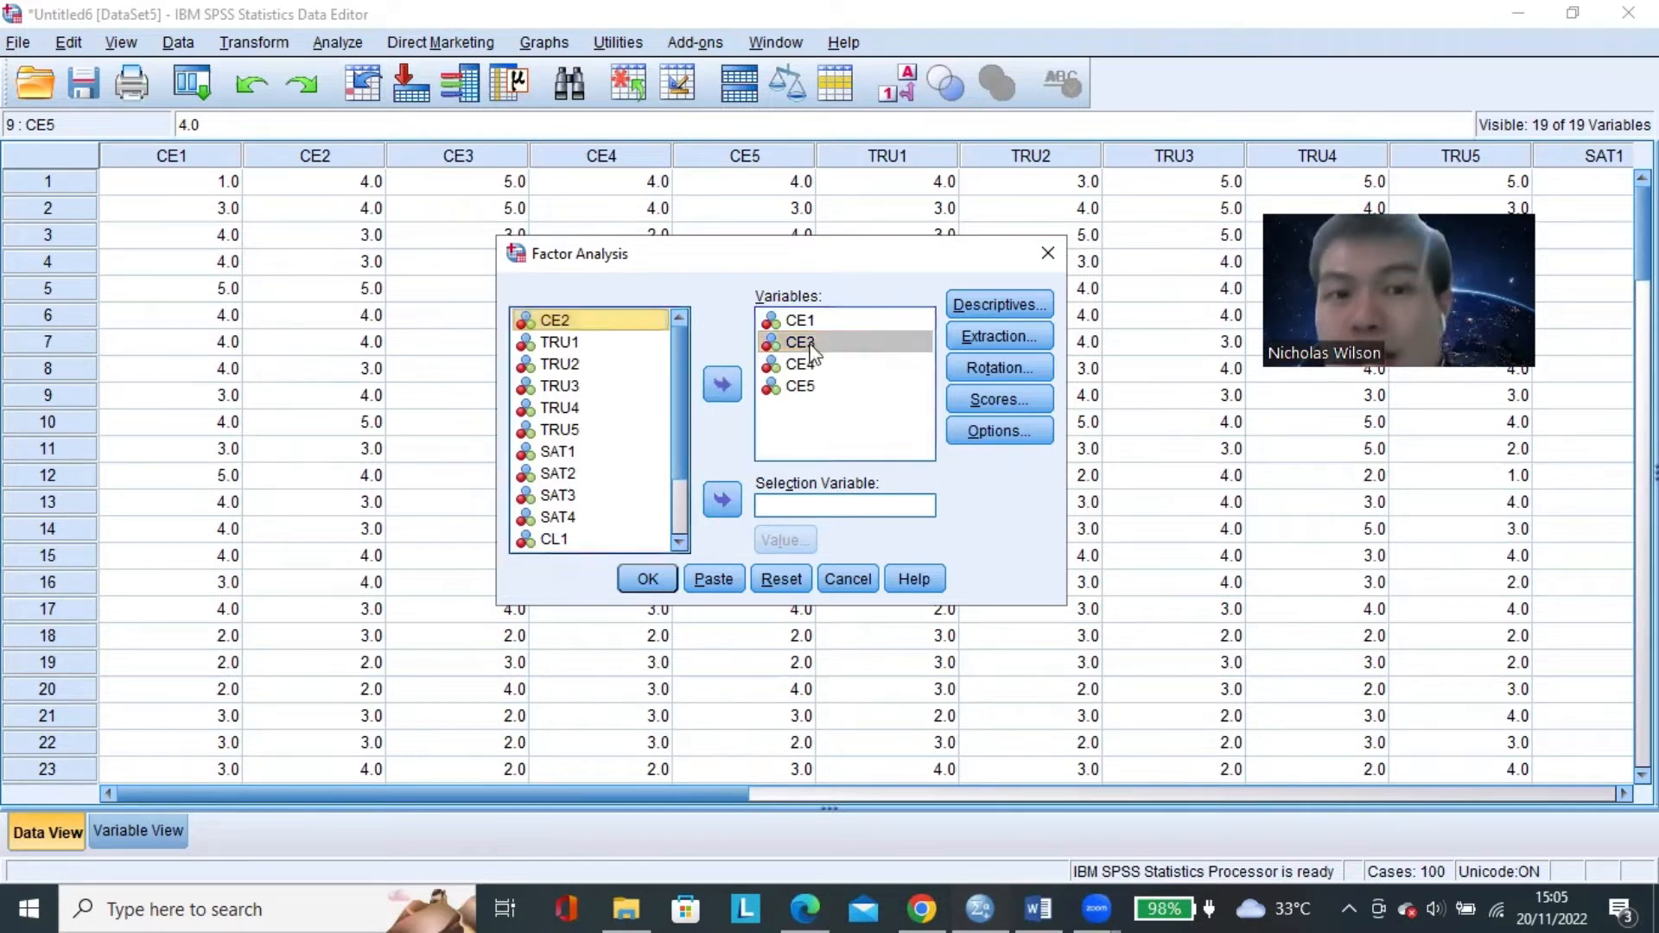
left_click(929, 365)
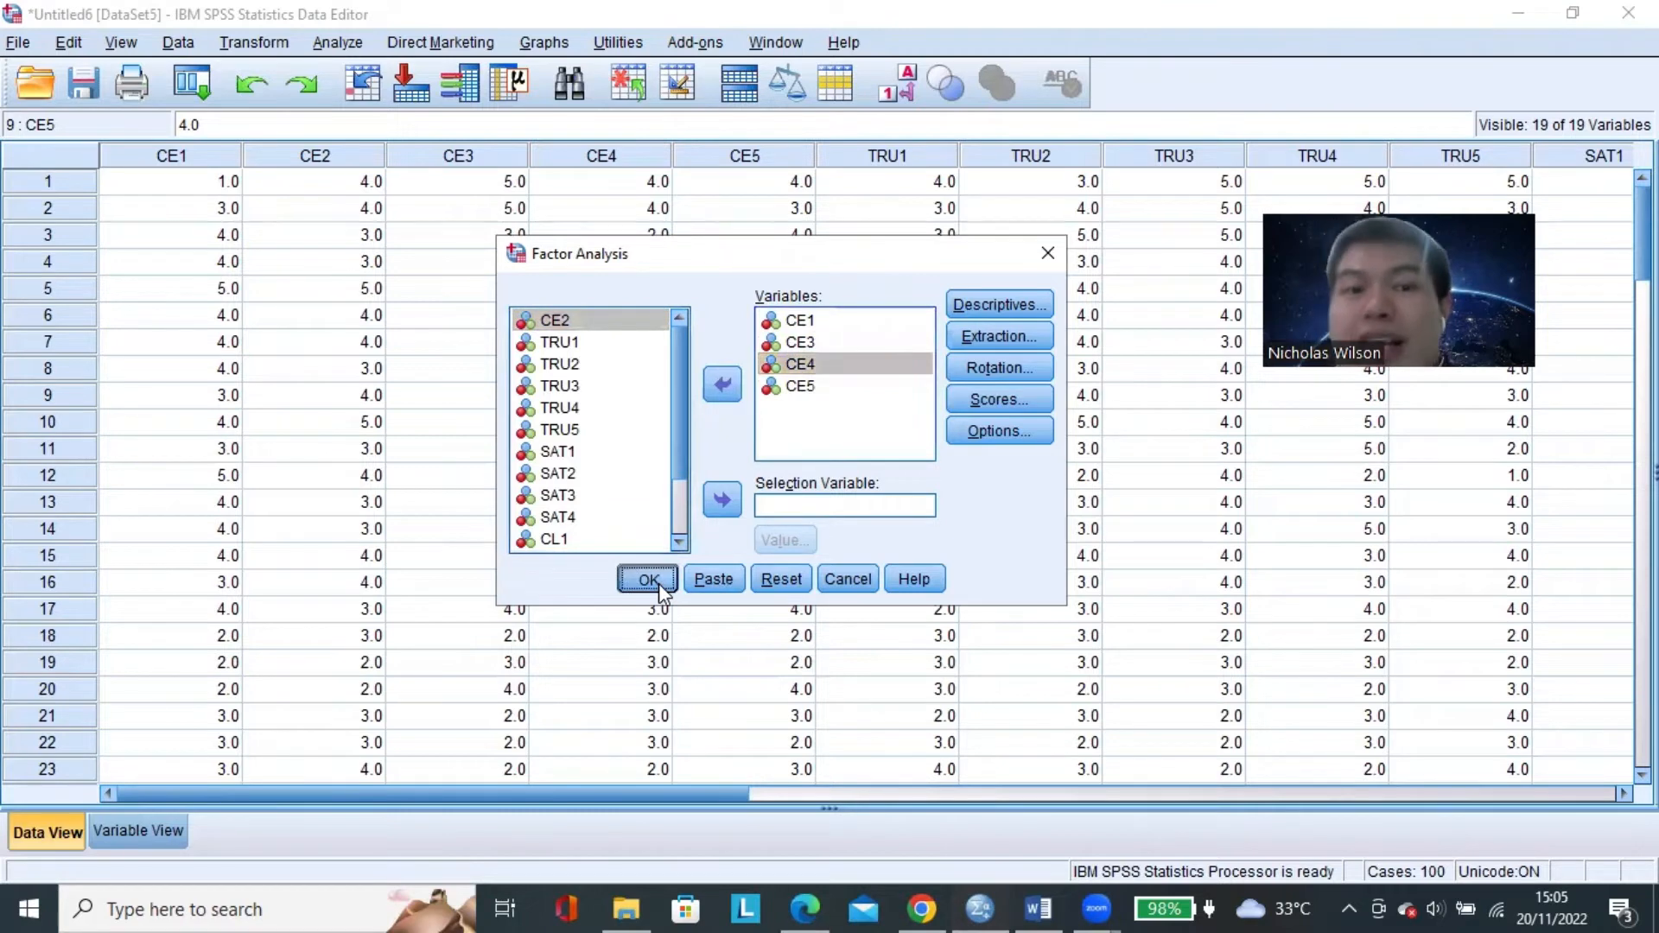
left_click(648, 579)
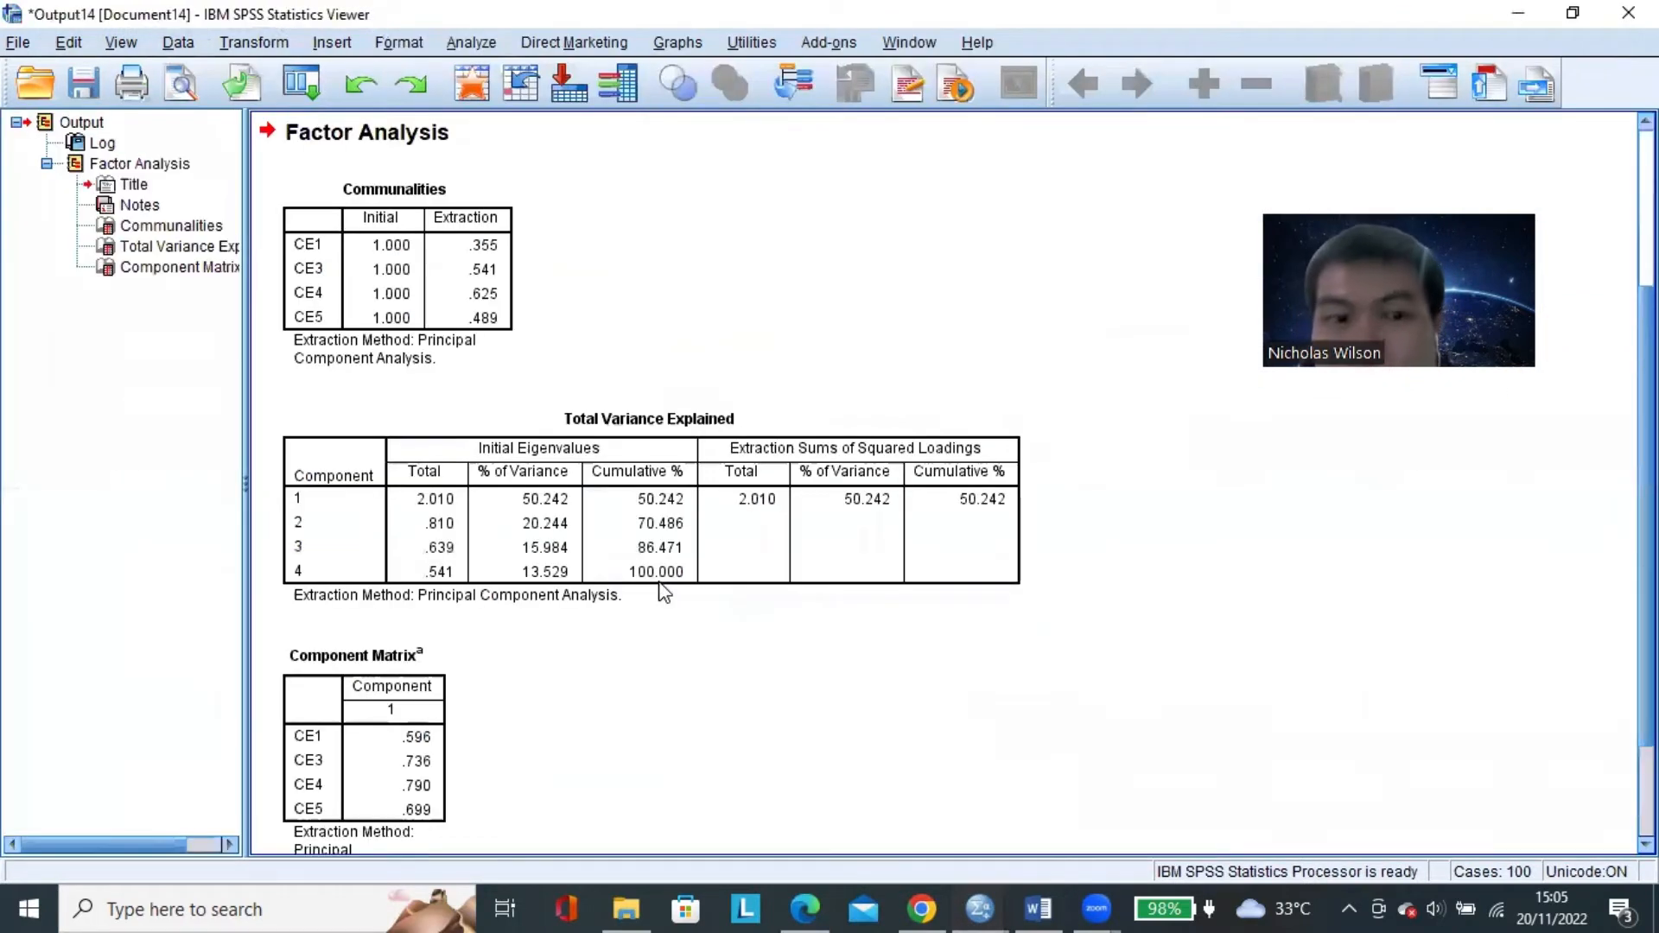
Examine the loadings of CE1, CE3, CE4 and CE5 in the new Component Matrix.
left_click(663, 592)
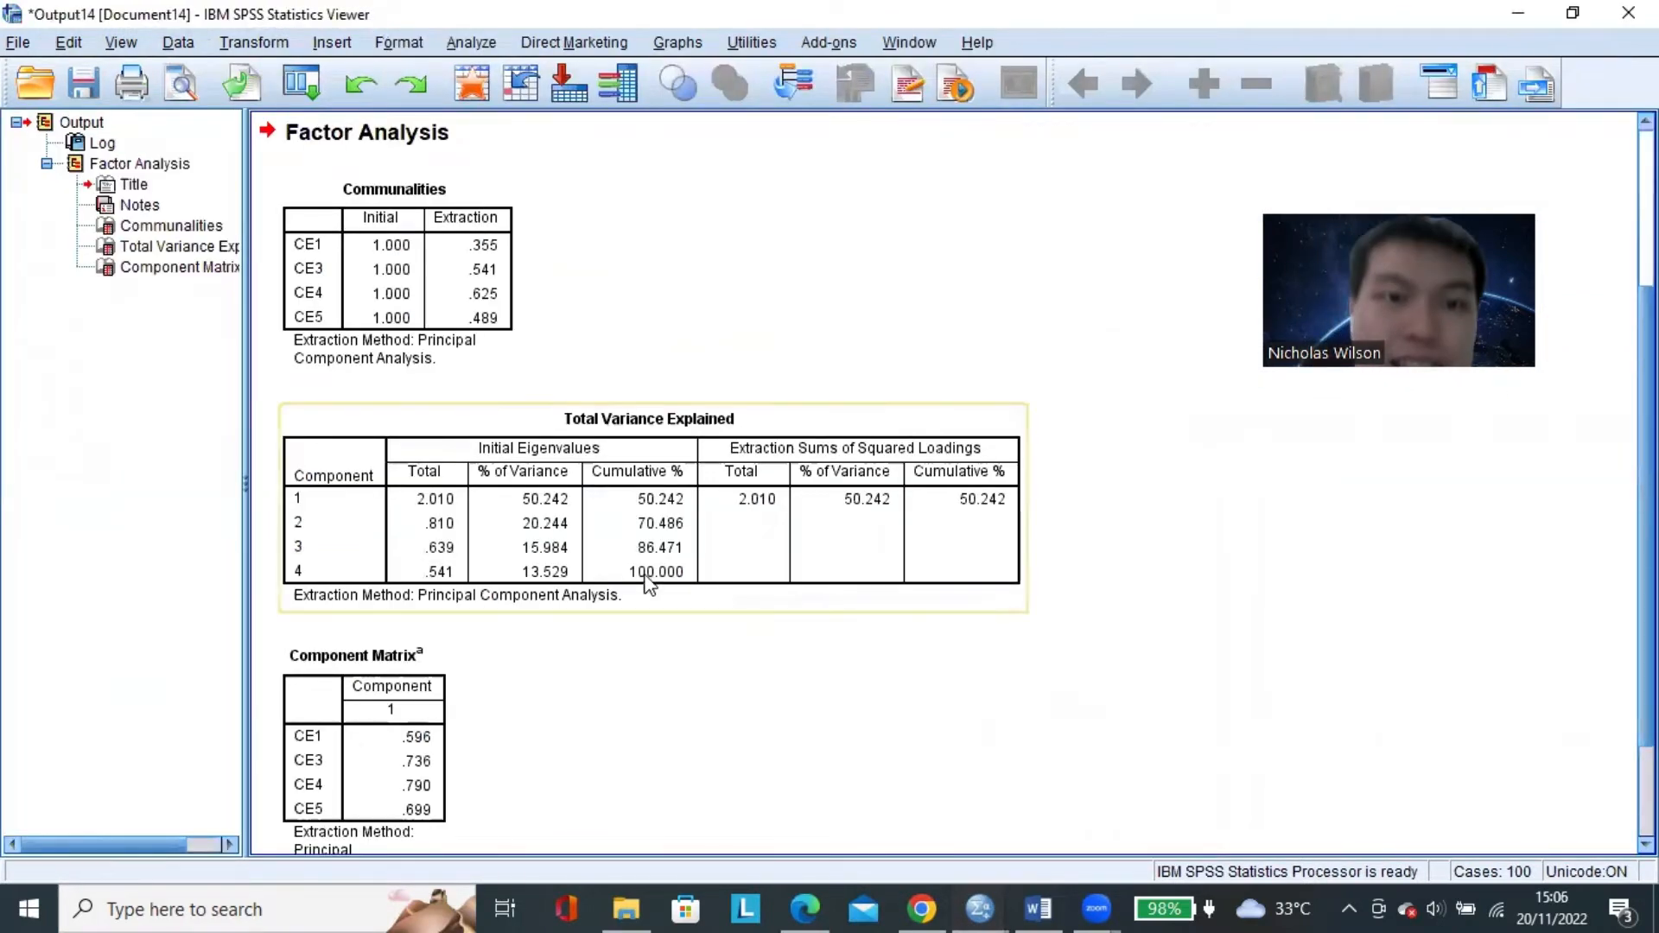
scroll(657, 588, "down", 3)
left_click(368, 649)
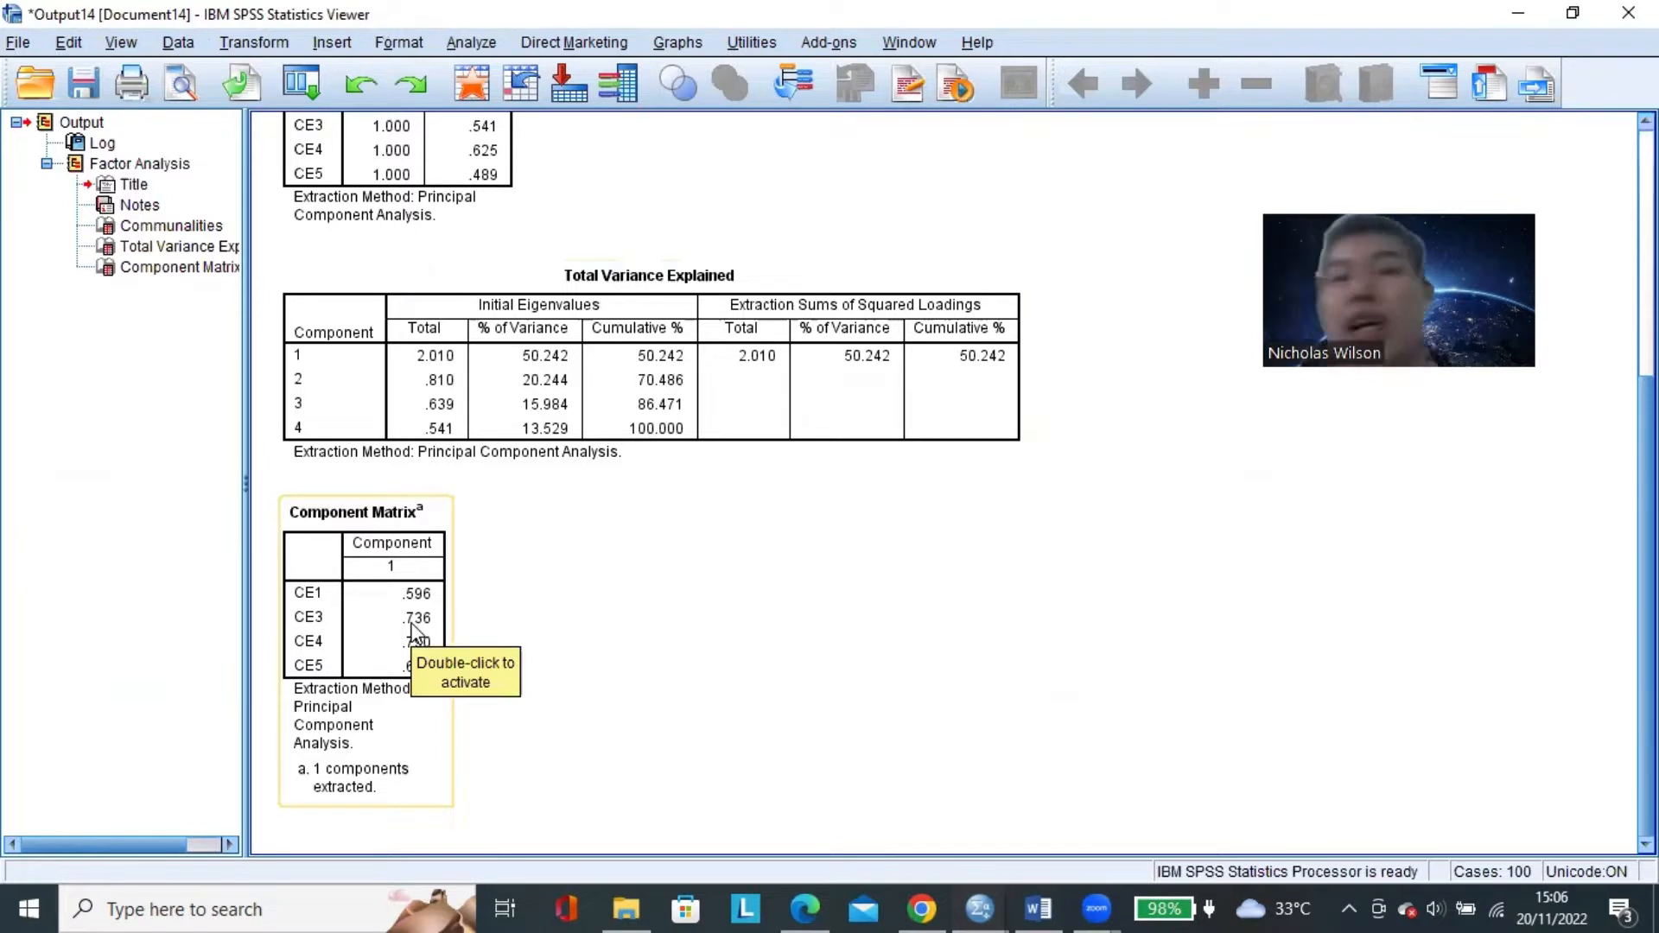
left_click(519, 620)
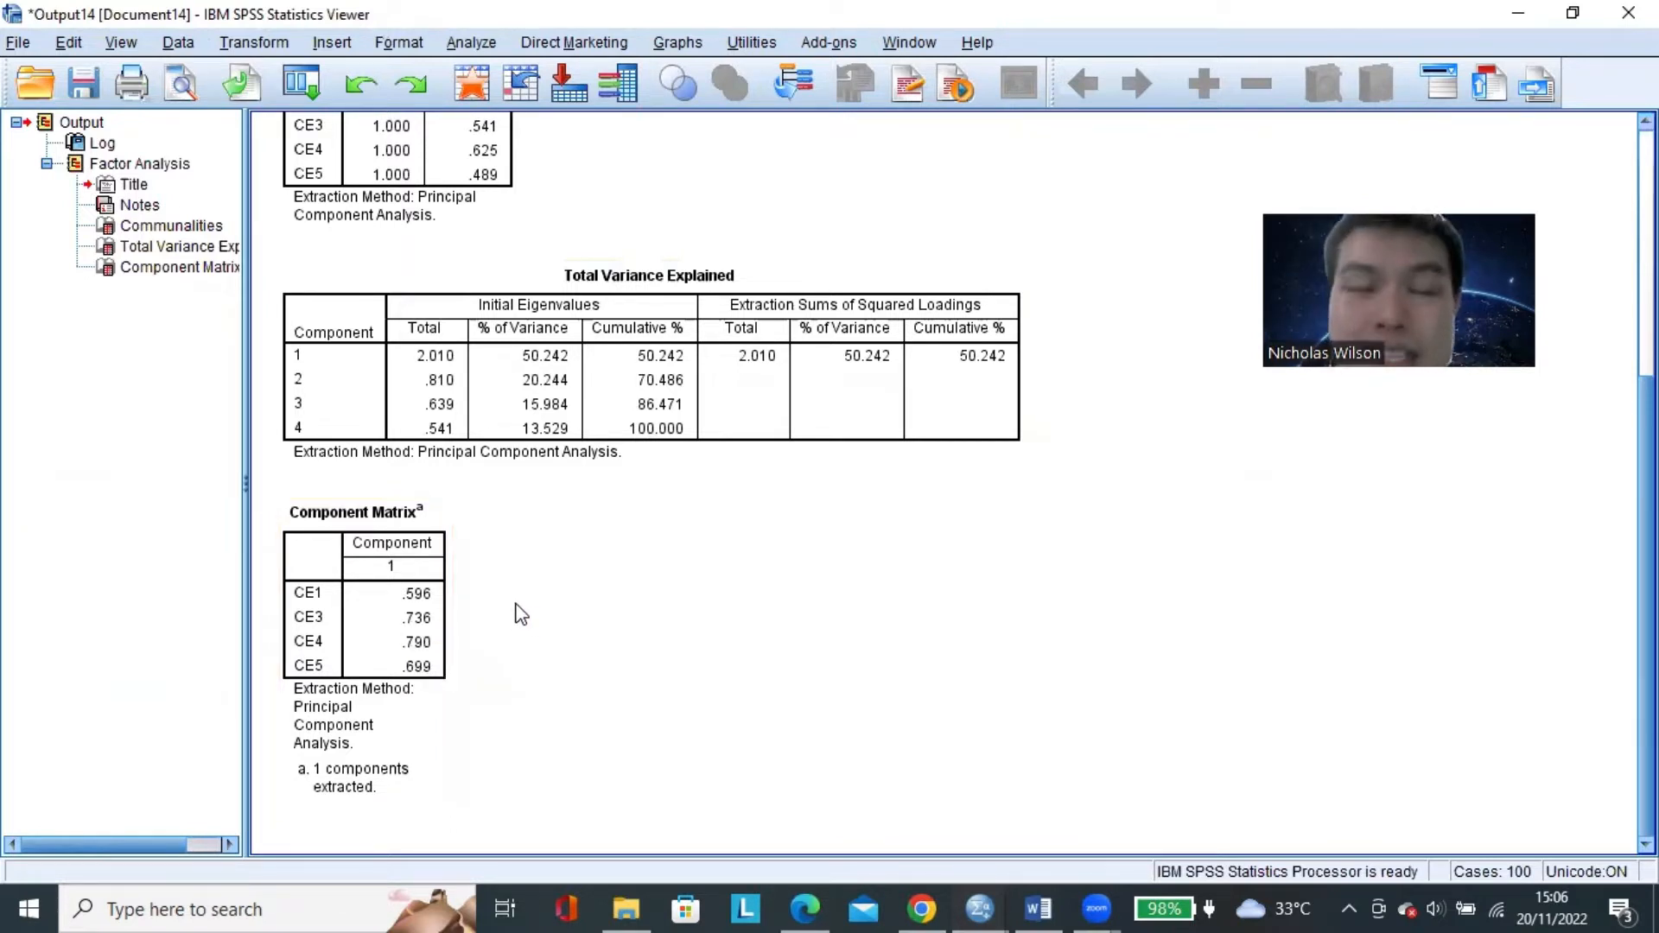
left_click(427, 621)
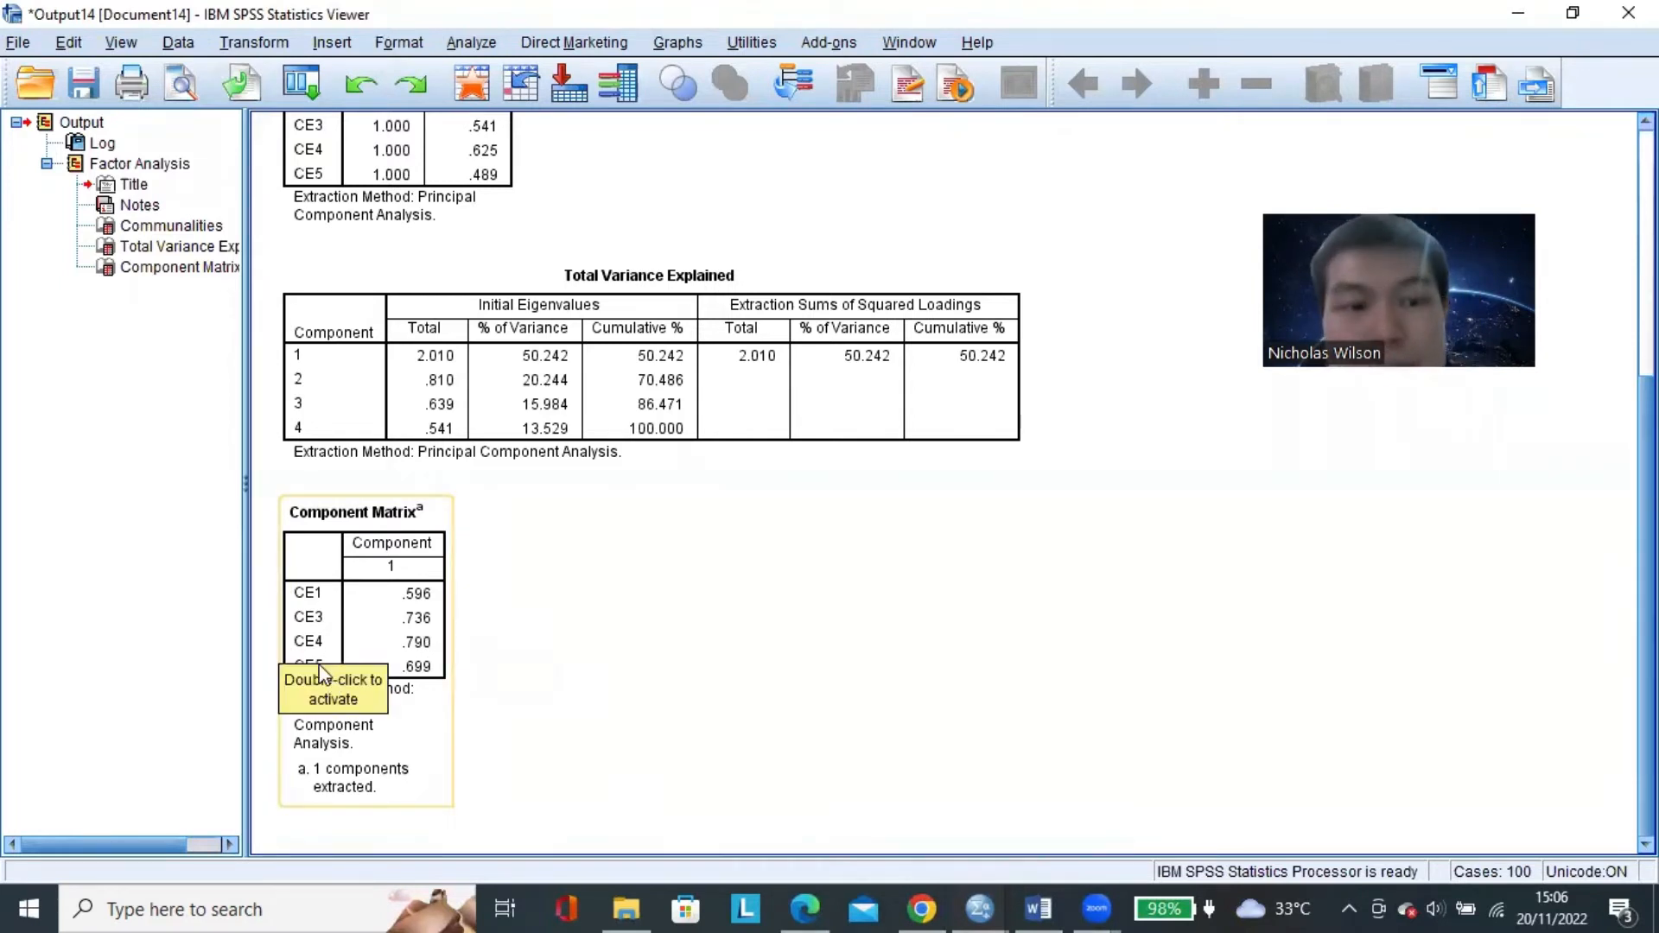
Close the factor analysis output for CE1, CE3, CE4 and CE5 without saving it.
left_click(587, 582)
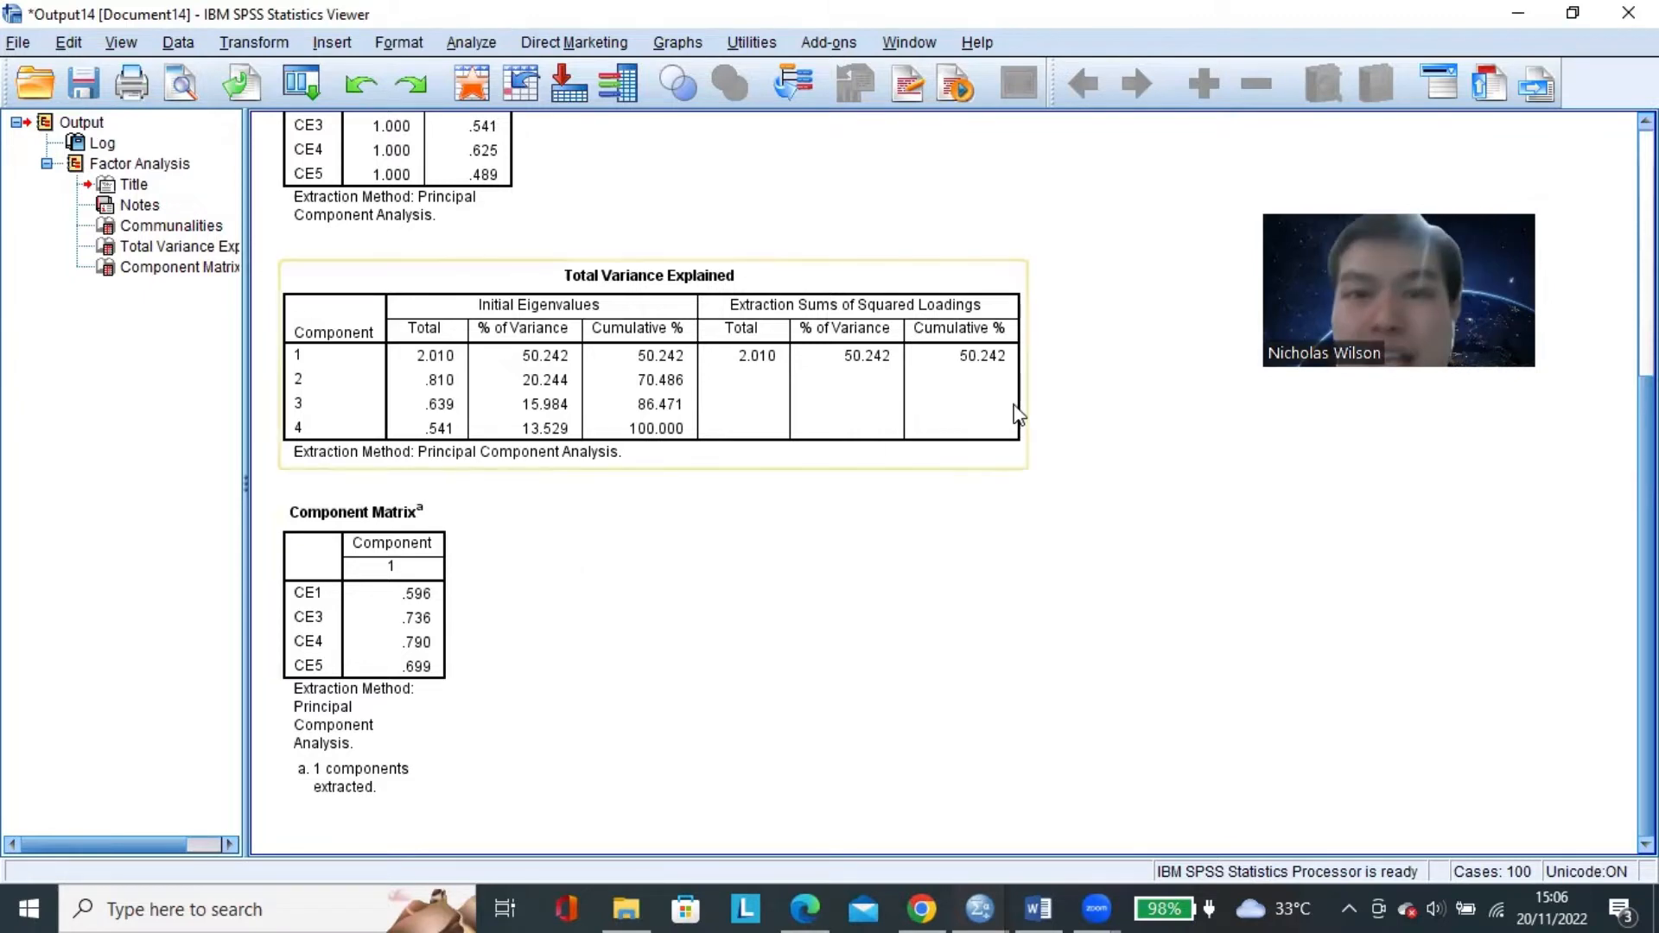
left_click(1629, 12)
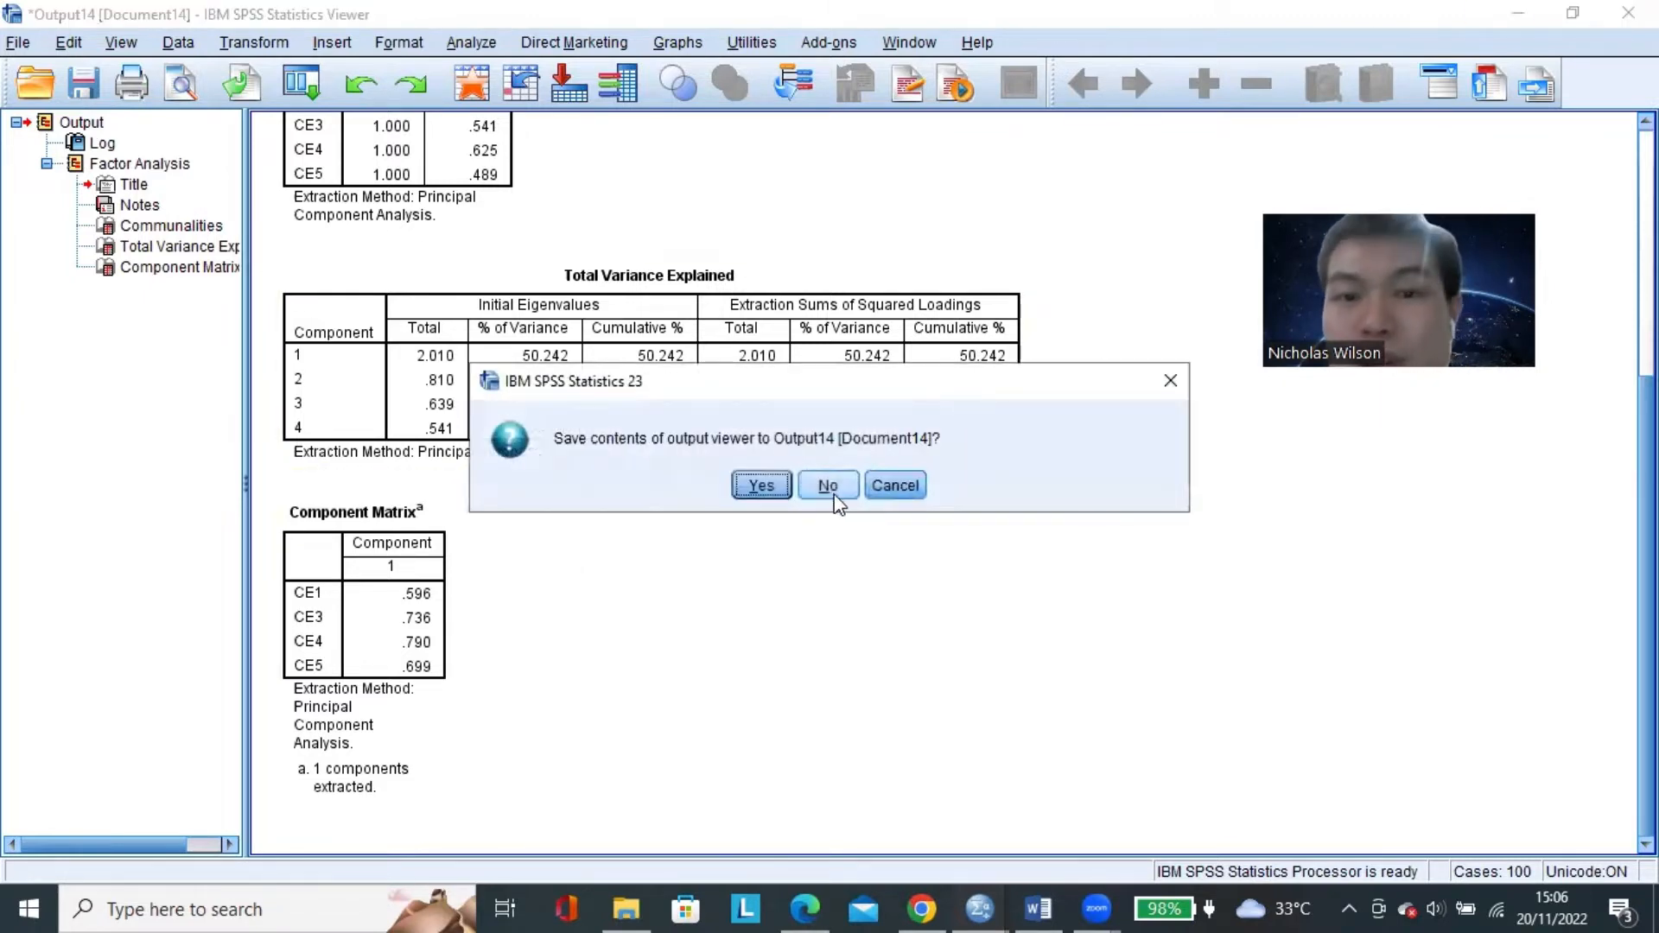
left_click(829, 482)
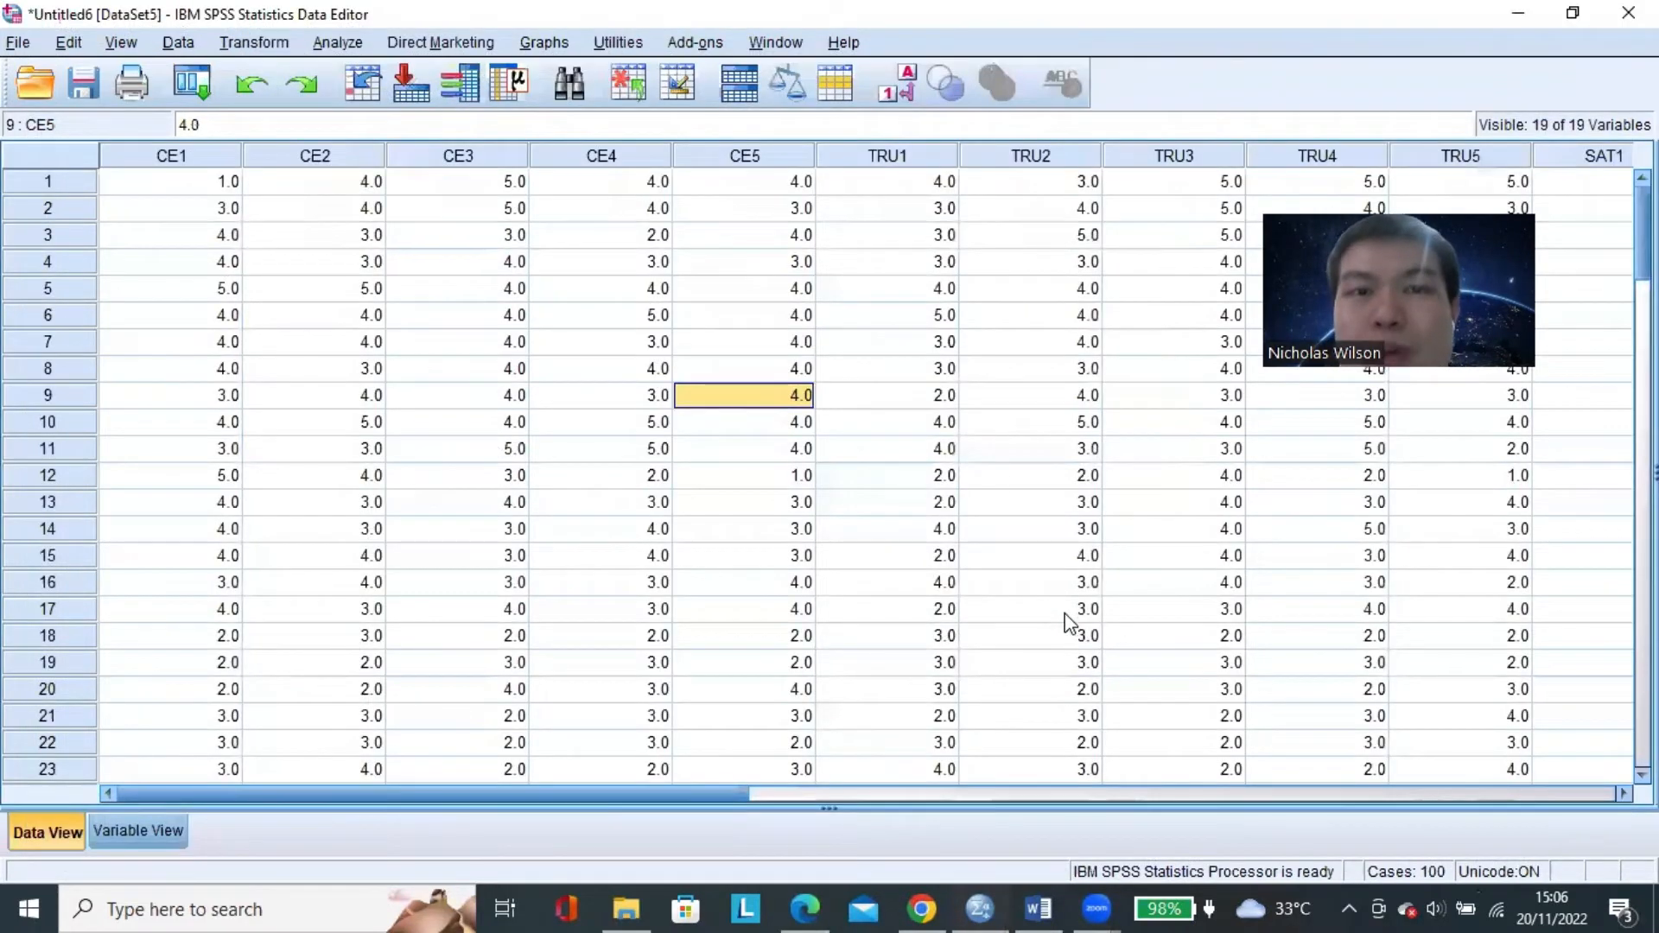
Switch to Word to look at the Trust (X2) variable in the research model, and return to the SPSS data.
left_click(1038, 907)
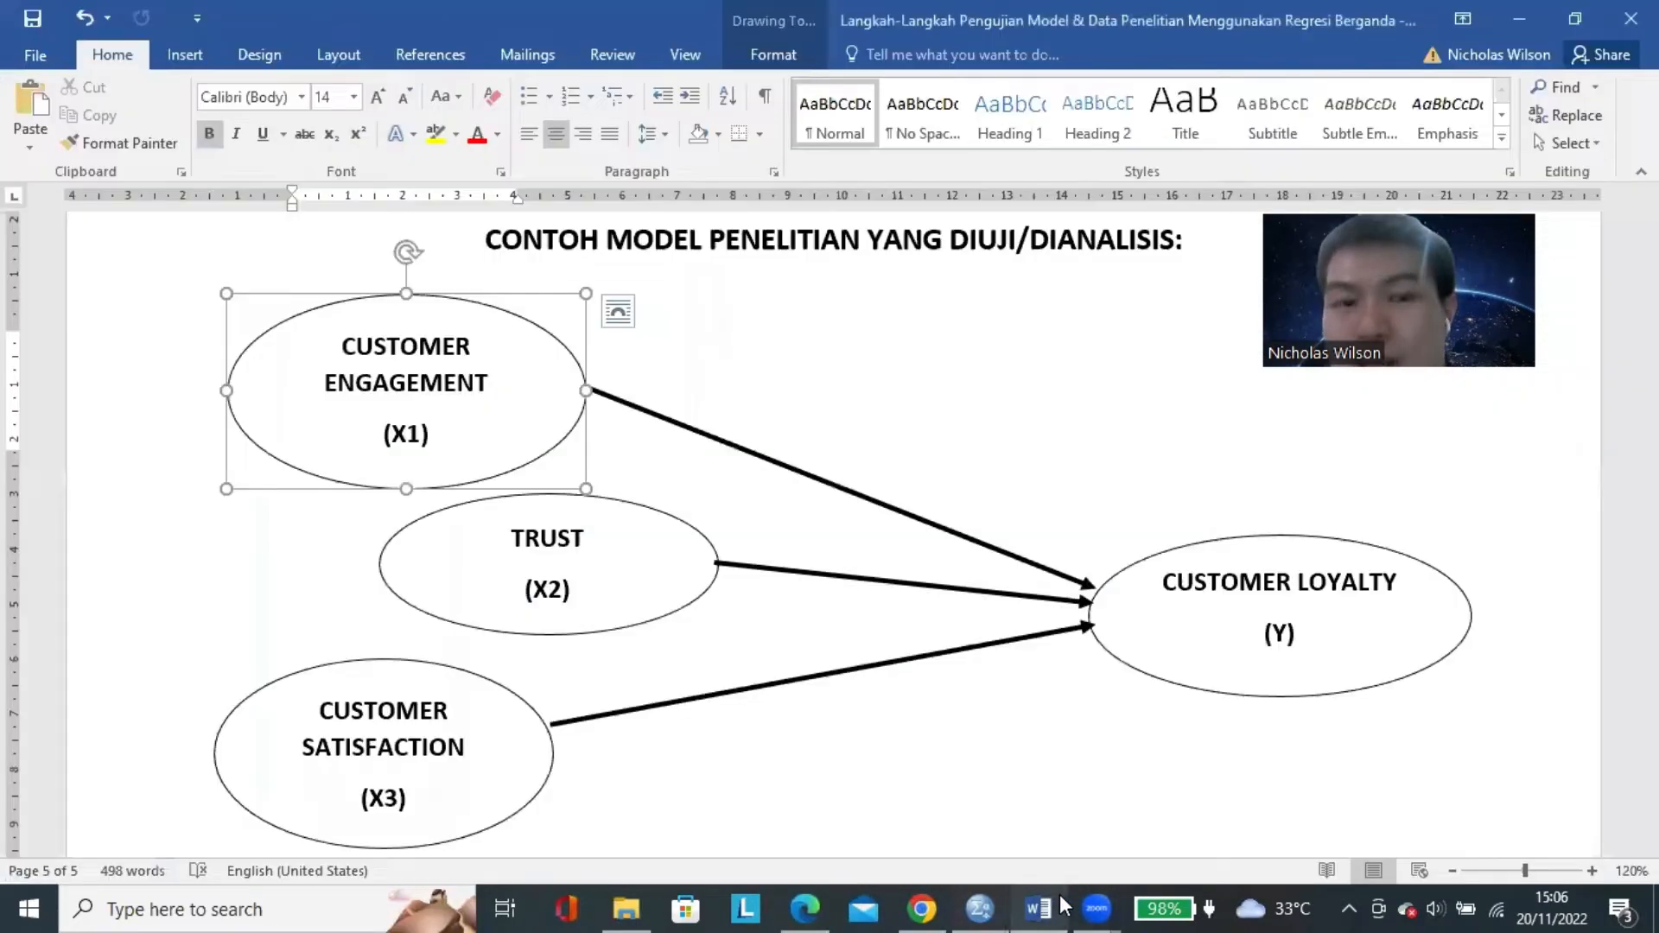
left_click(538, 518)
left_click(1518, 19)
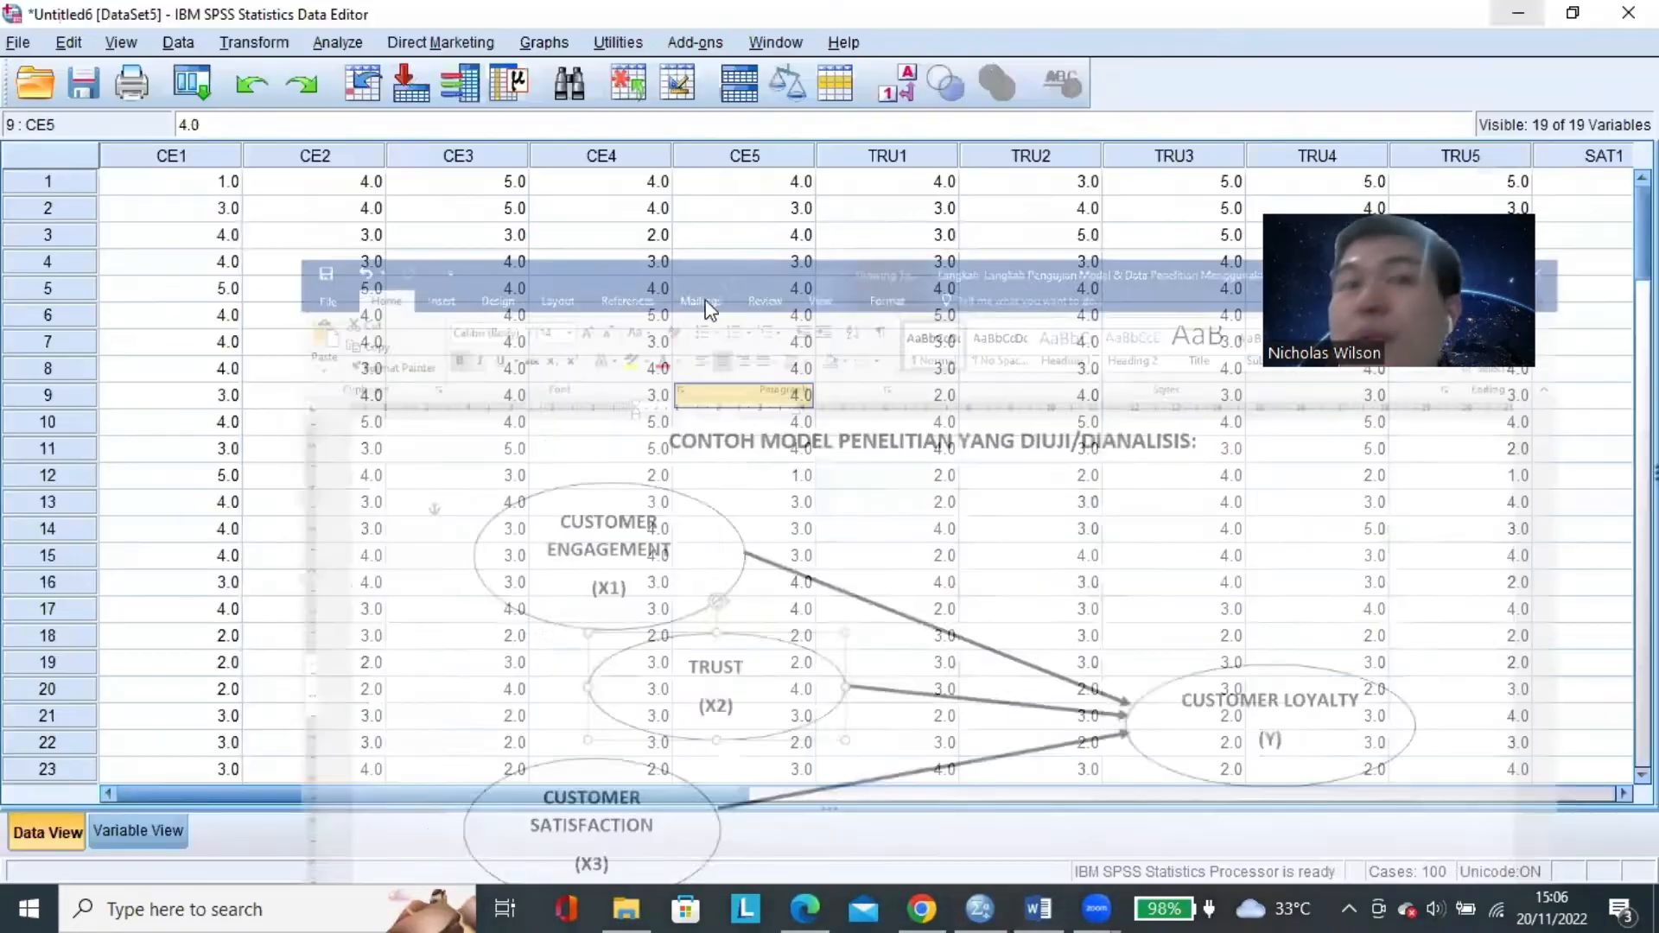
Reopen the factor analysis and remove CE1, CE3, CE4 and CE5 from its Variables list.
left_click(337, 42)
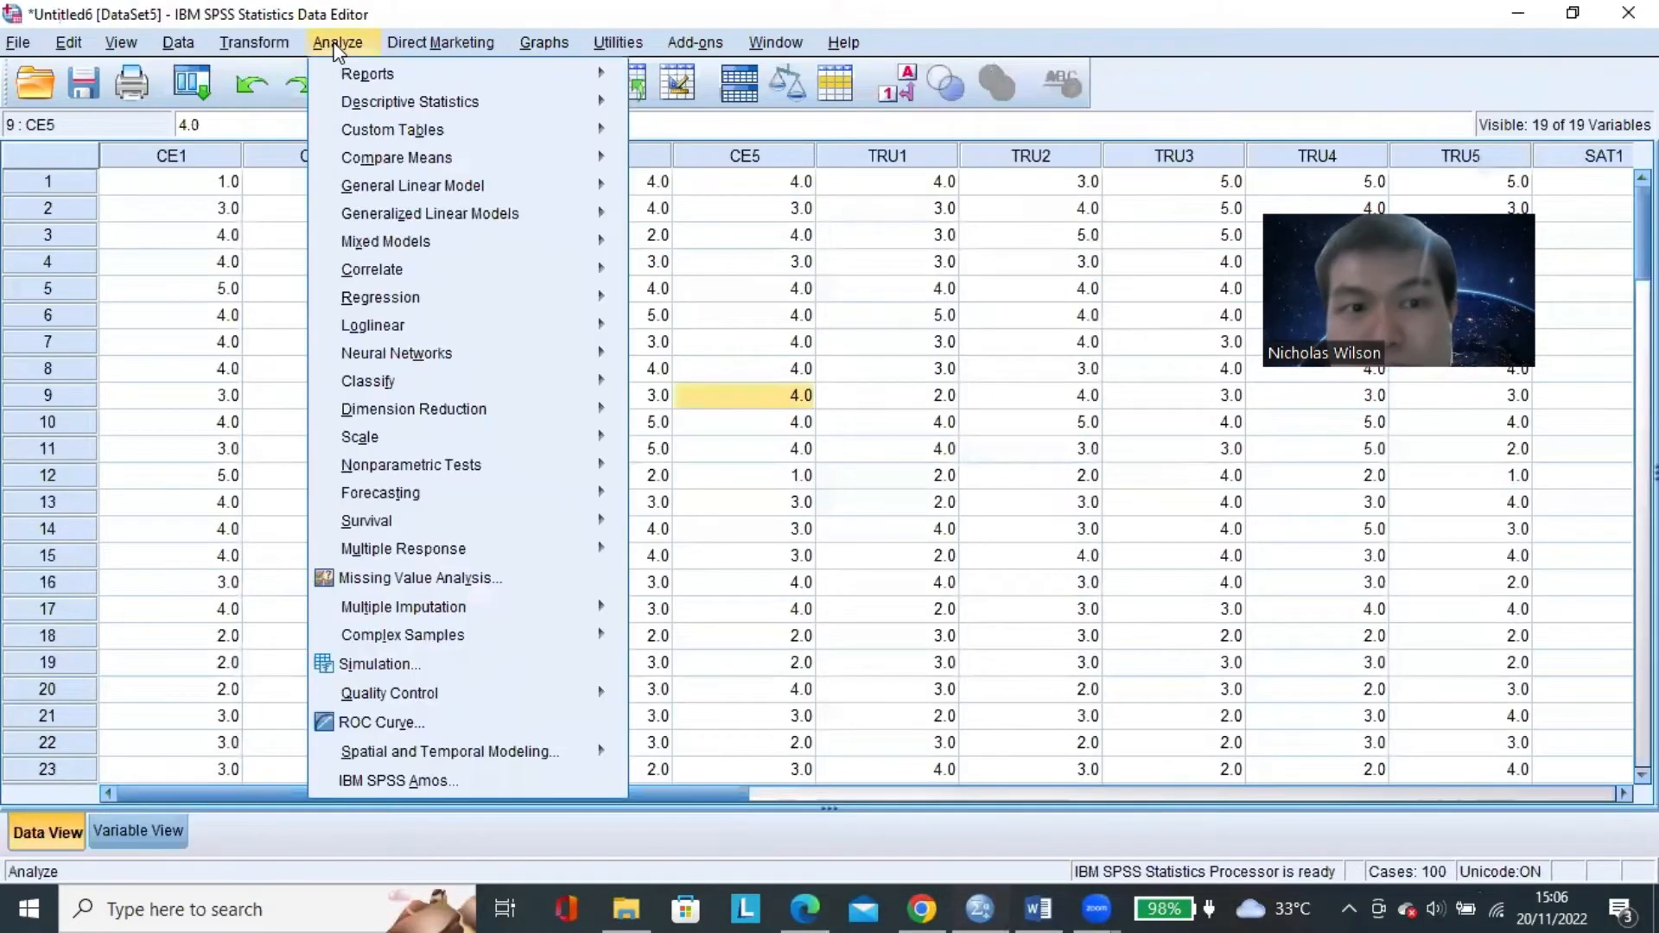
mouse_move(556, 403)
left_click(696, 414)
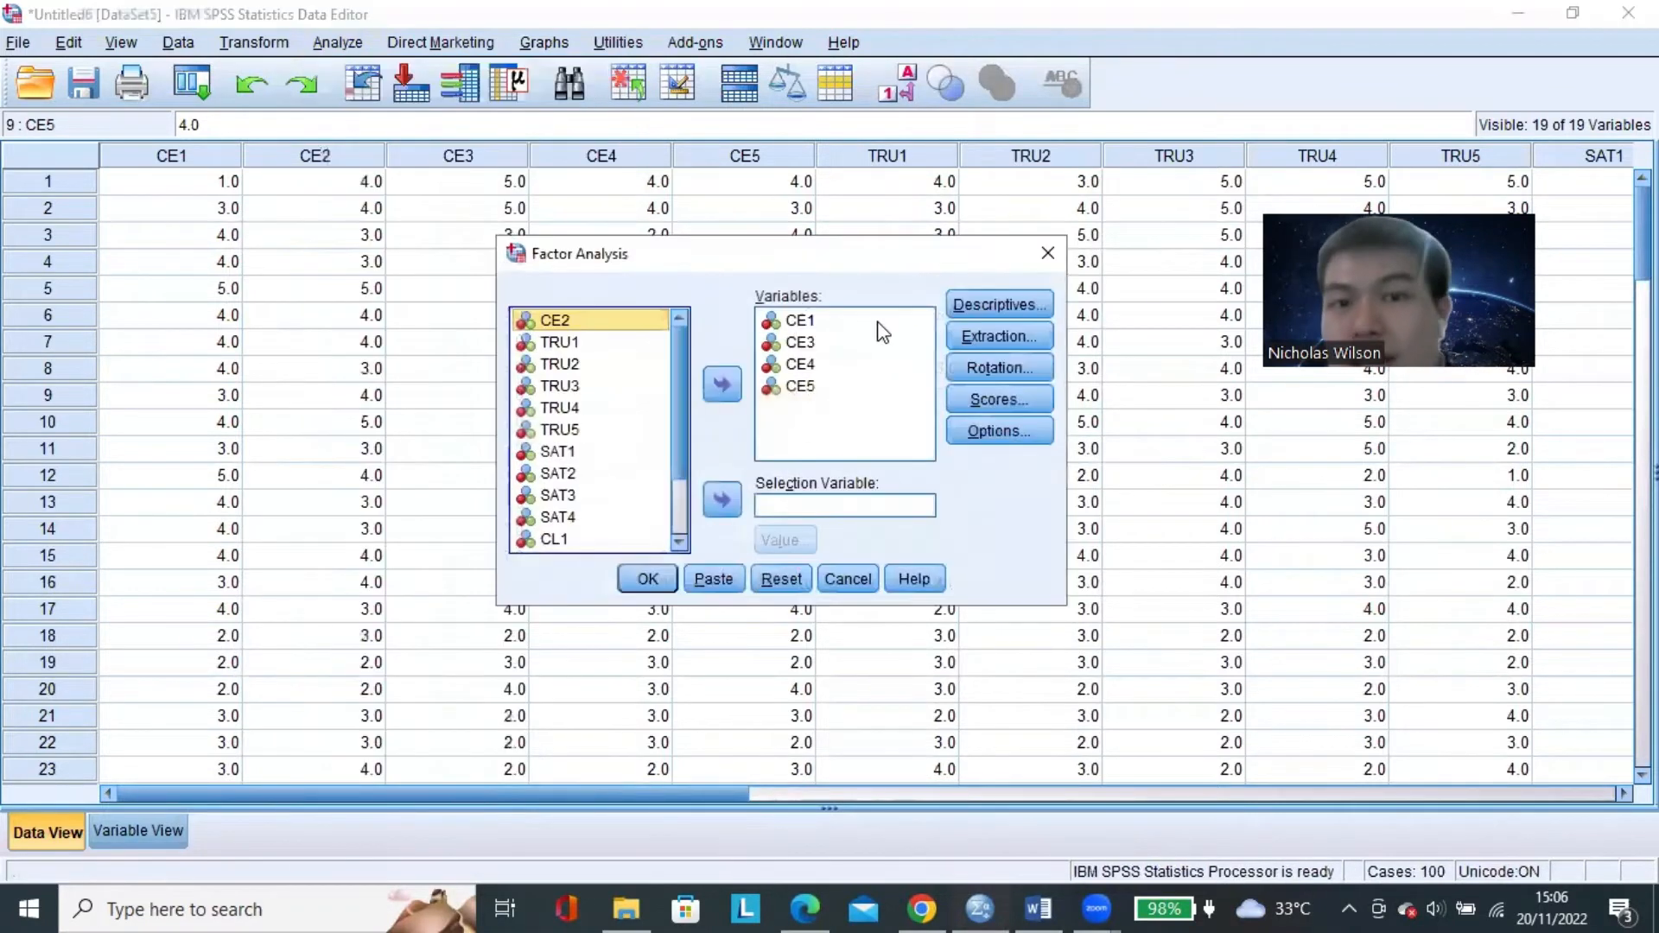
left_click(819, 341)
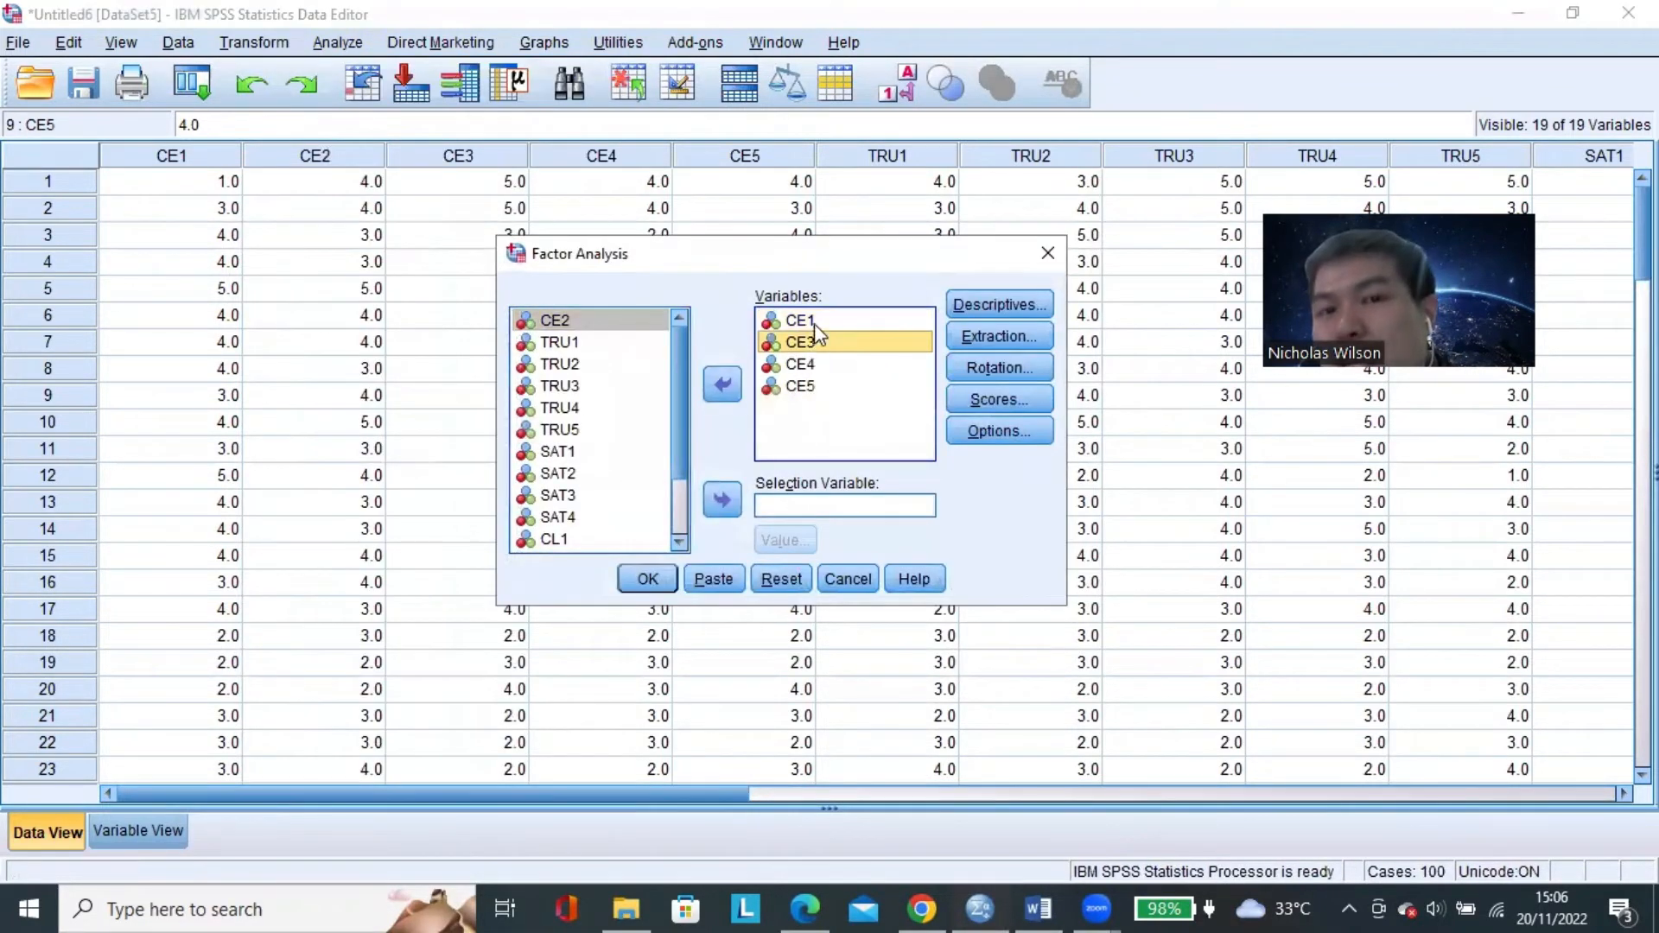
left_click(814, 321)
left_click(782, 386, "shift")
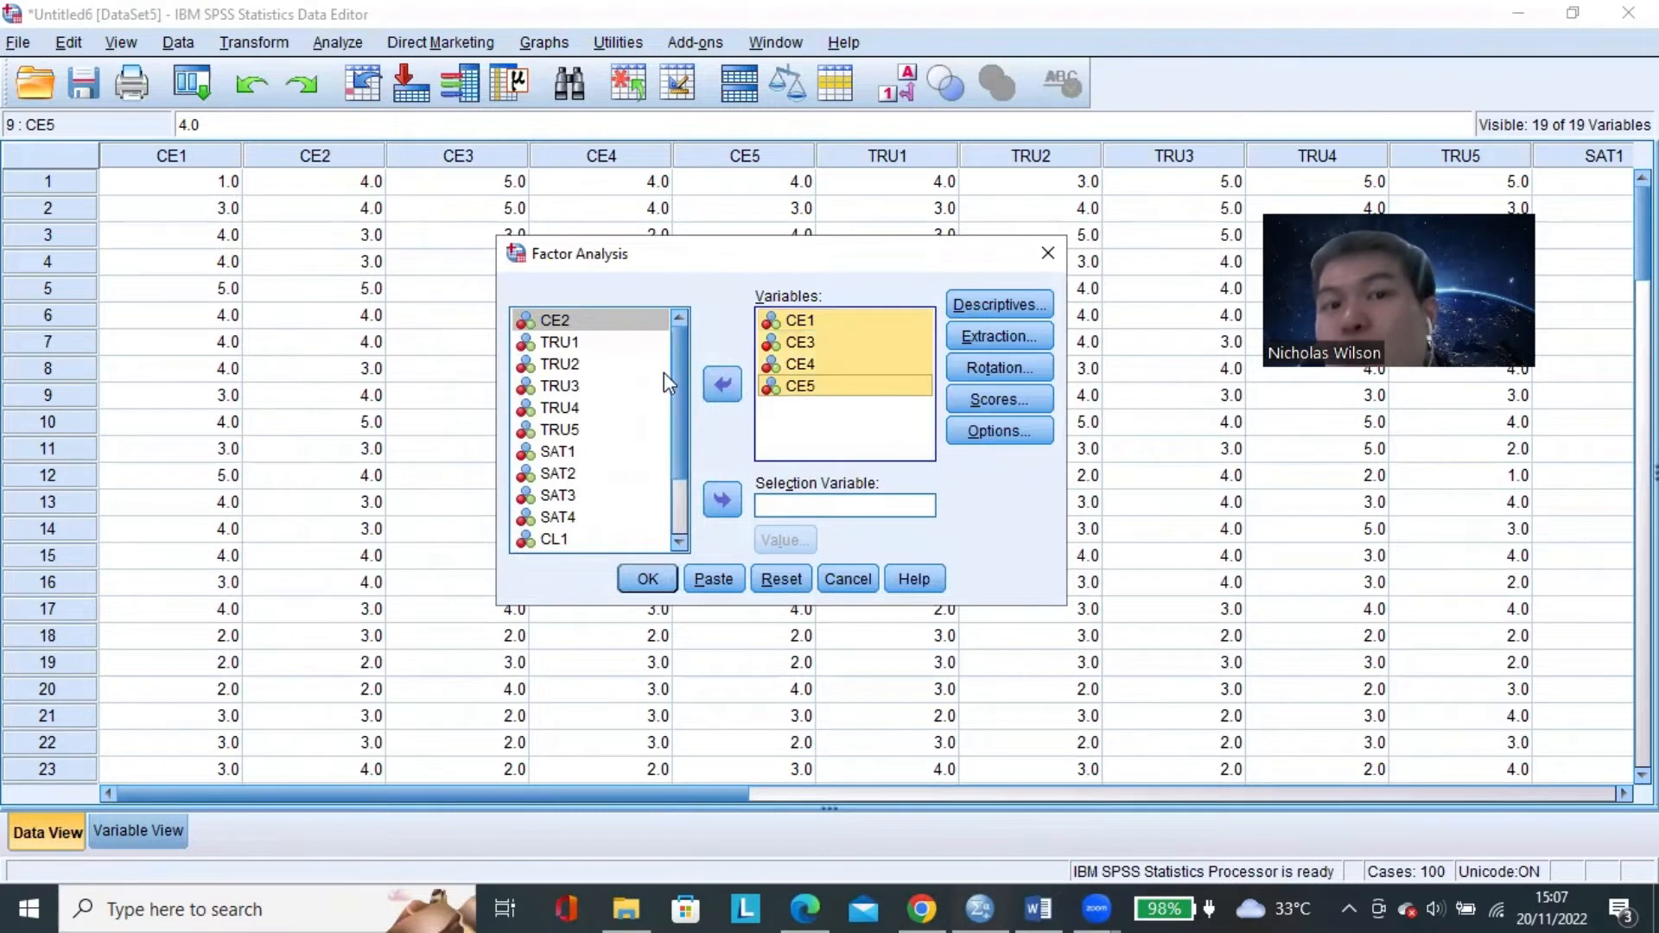
left_click(816, 381)
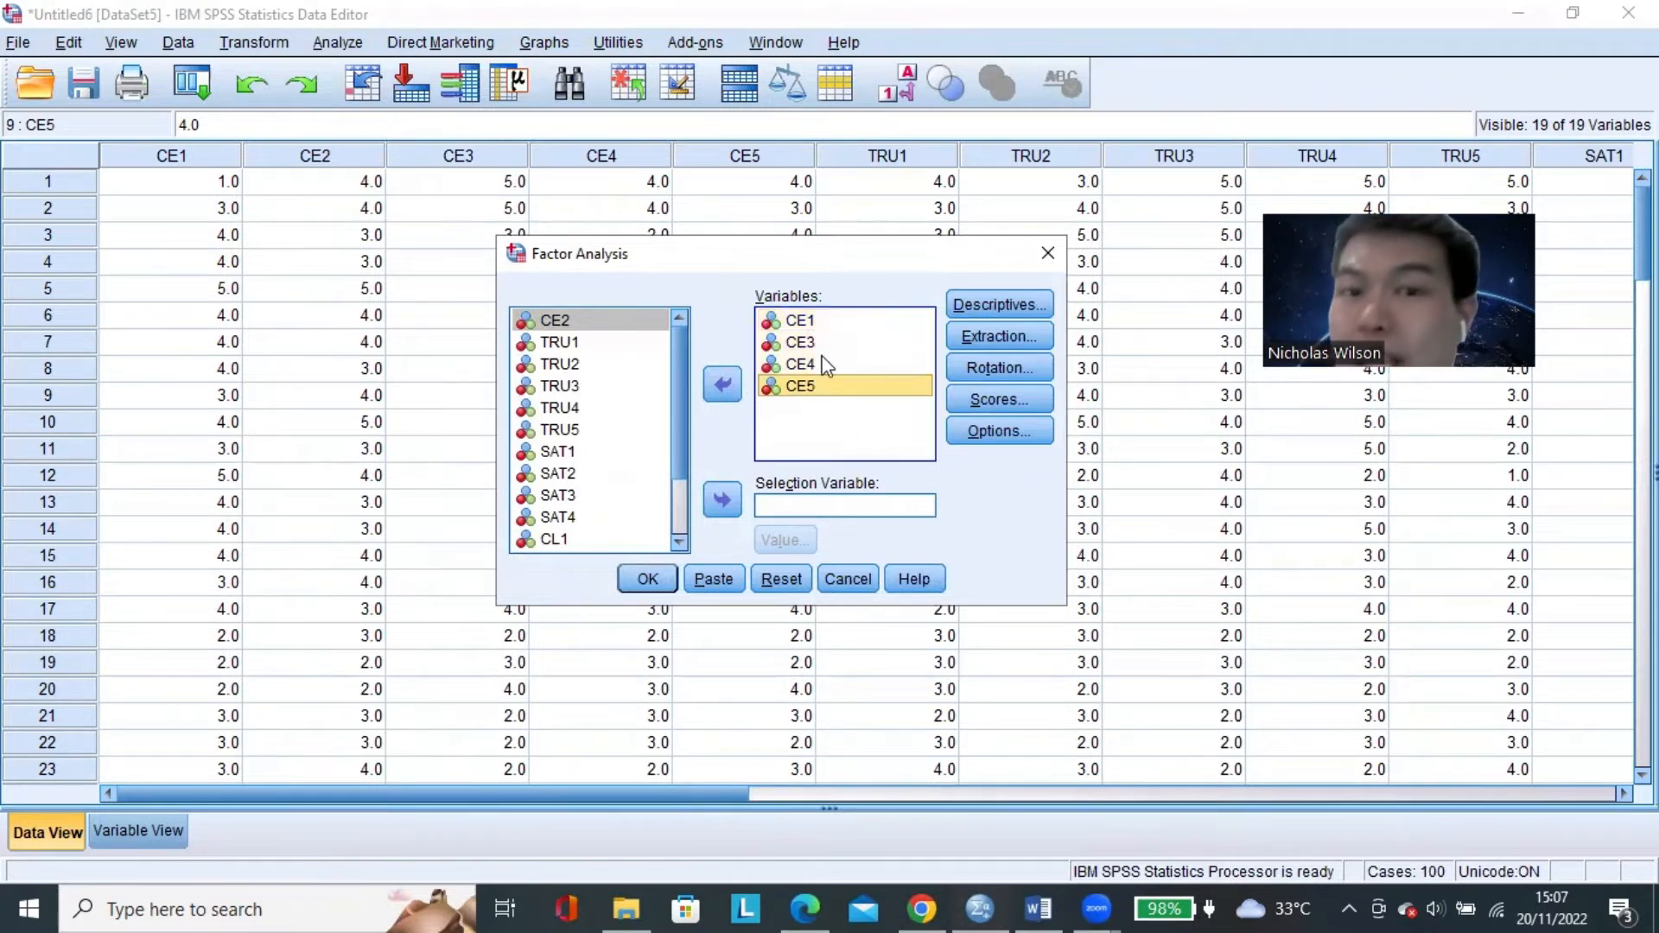
left_click(805, 322)
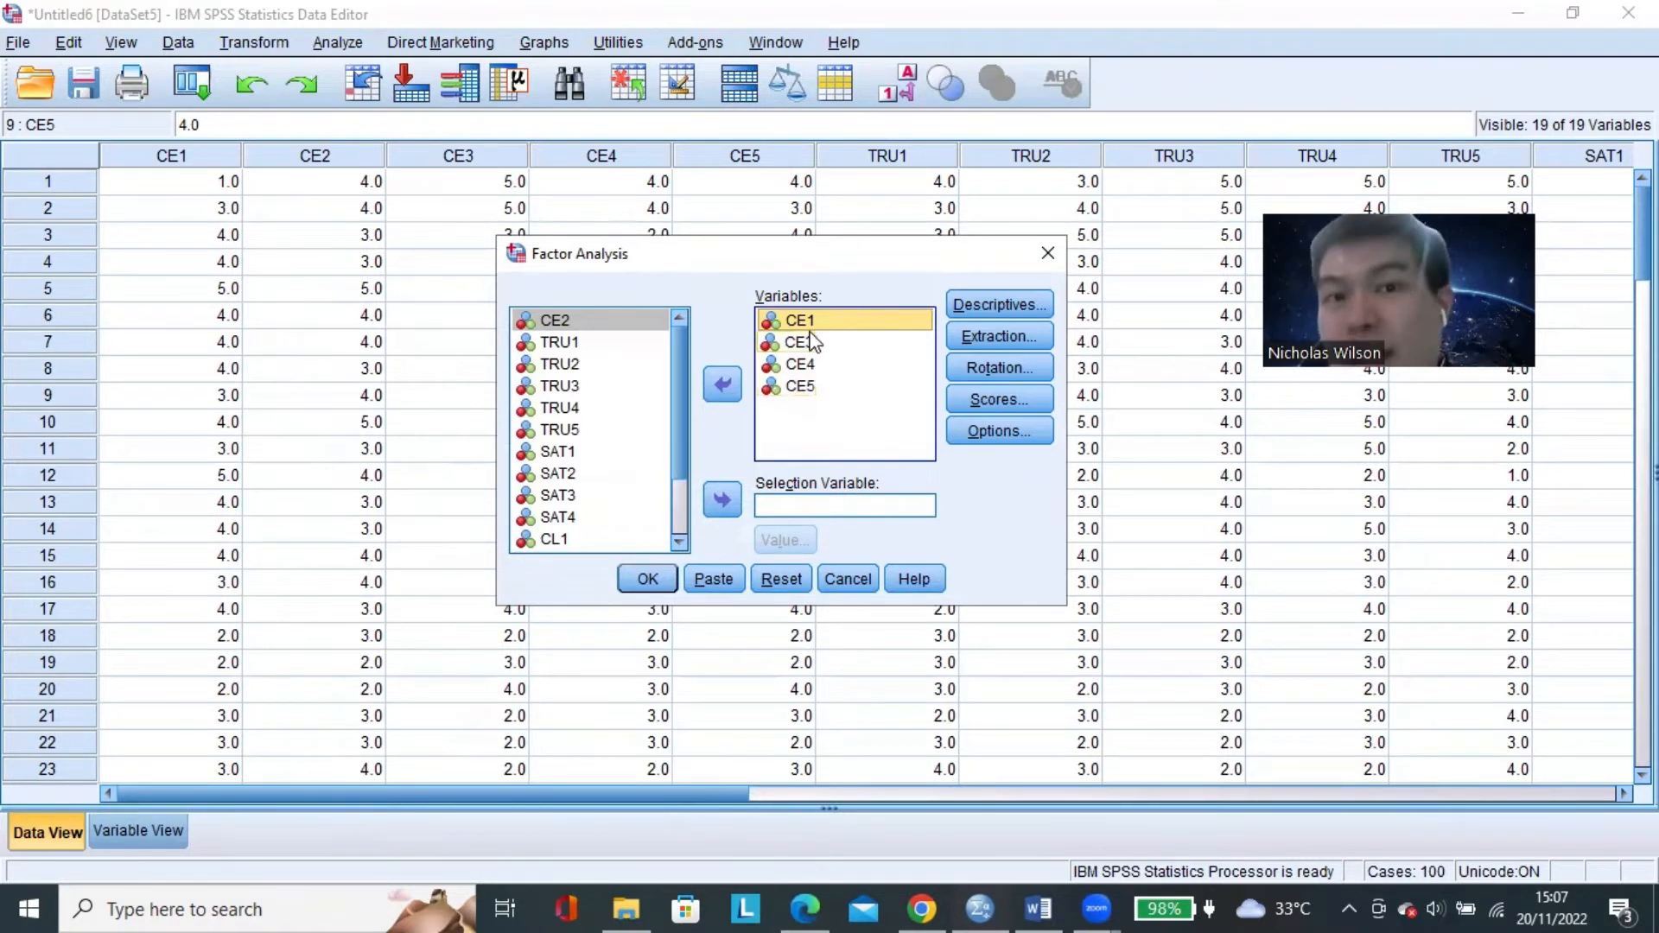
left_click(800, 389)
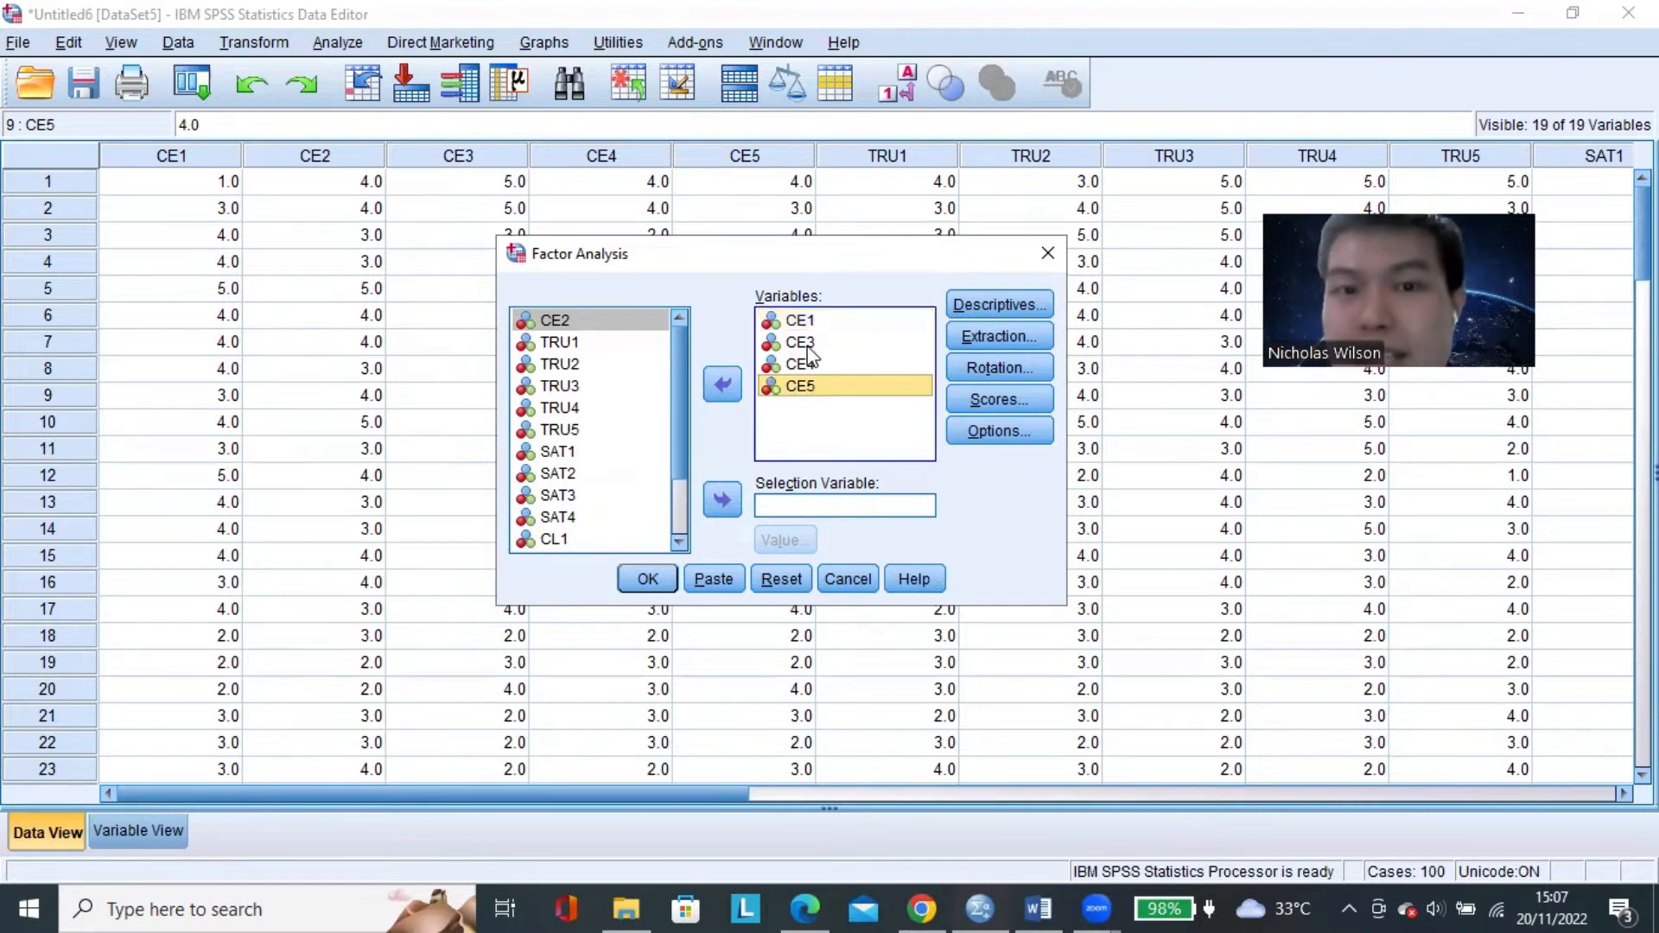
left_click(811, 323)
left_click(814, 391)
left_click(825, 324)
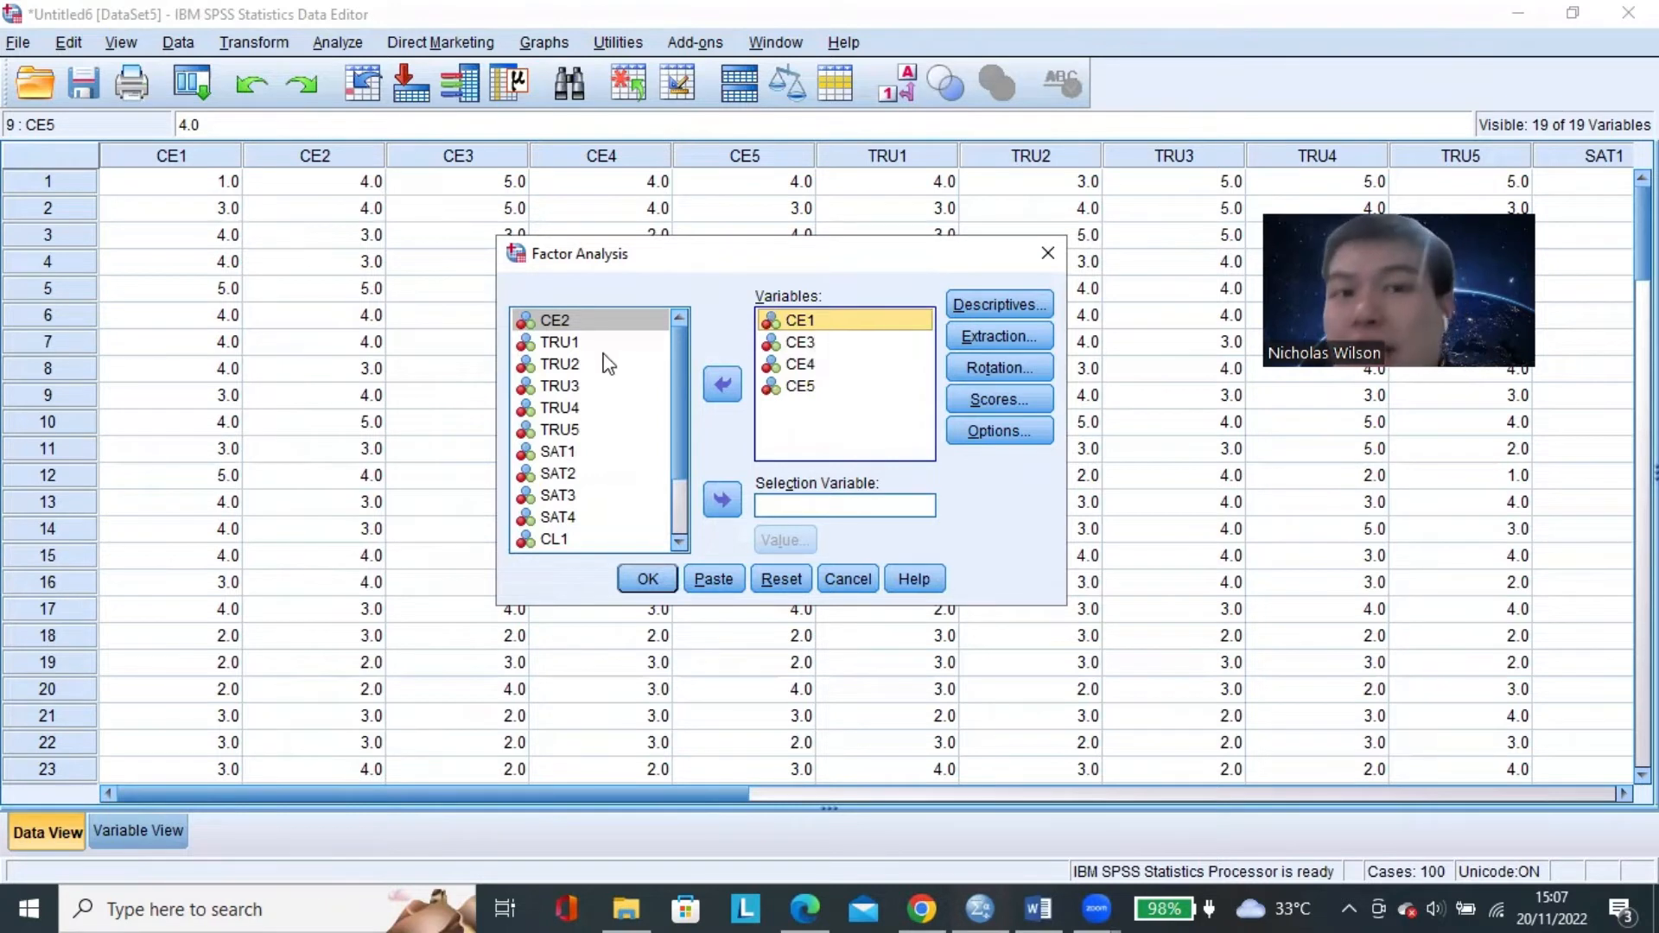
left_click(867, 363)
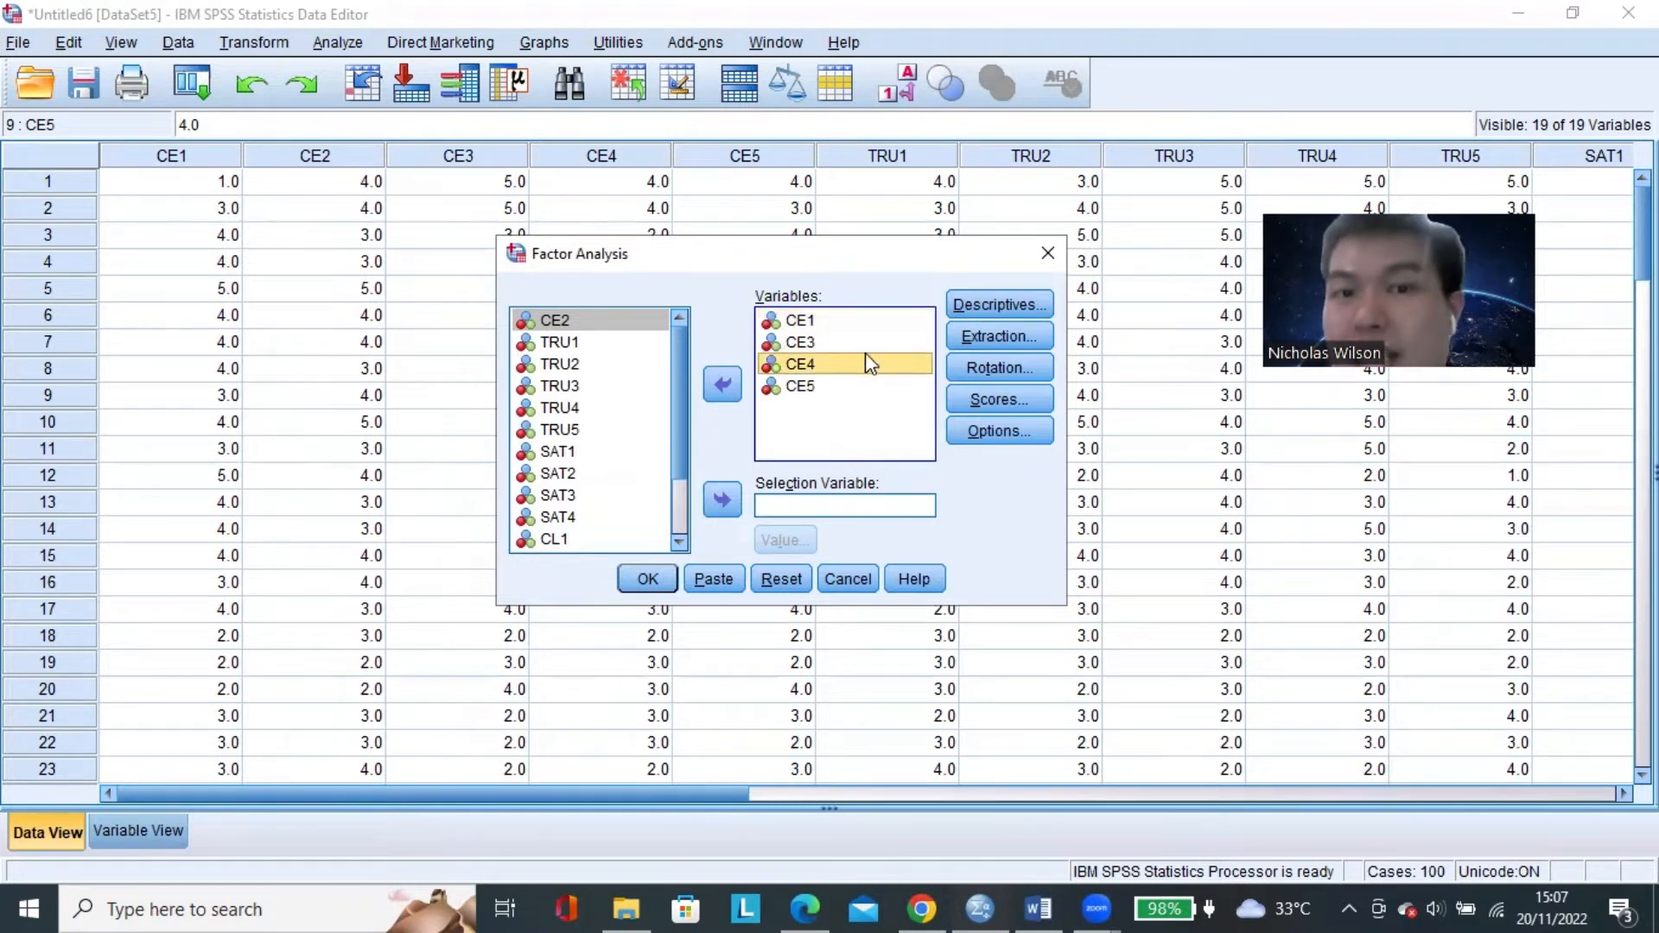
left_click(811, 323)
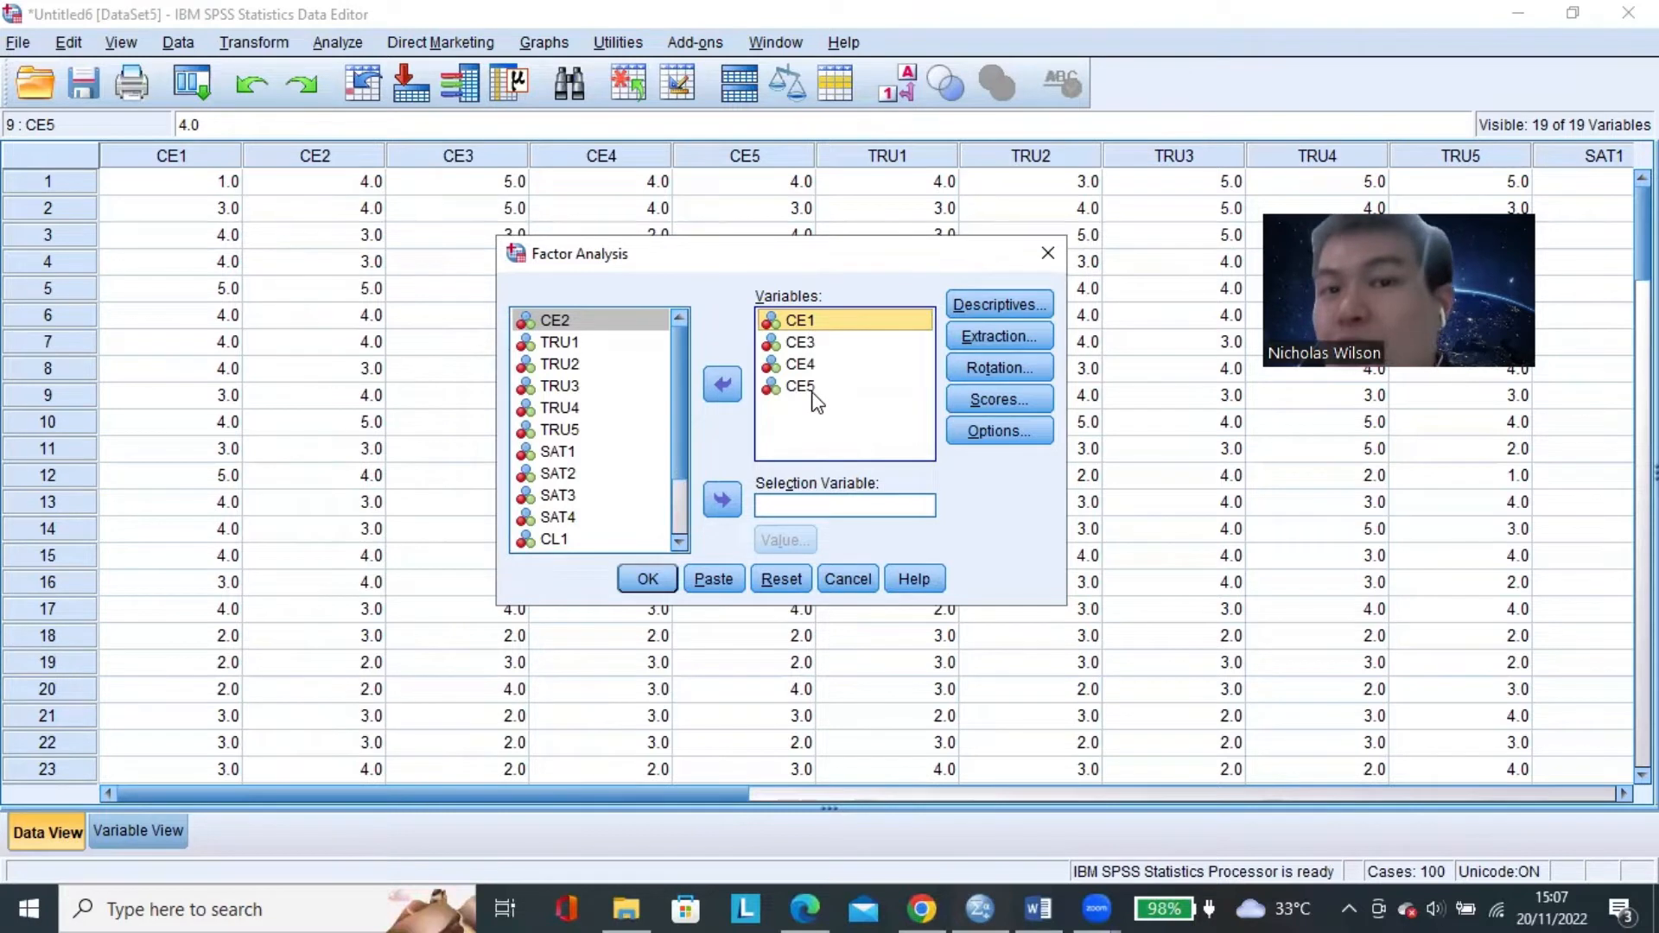
left_click(812, 391, "shift")
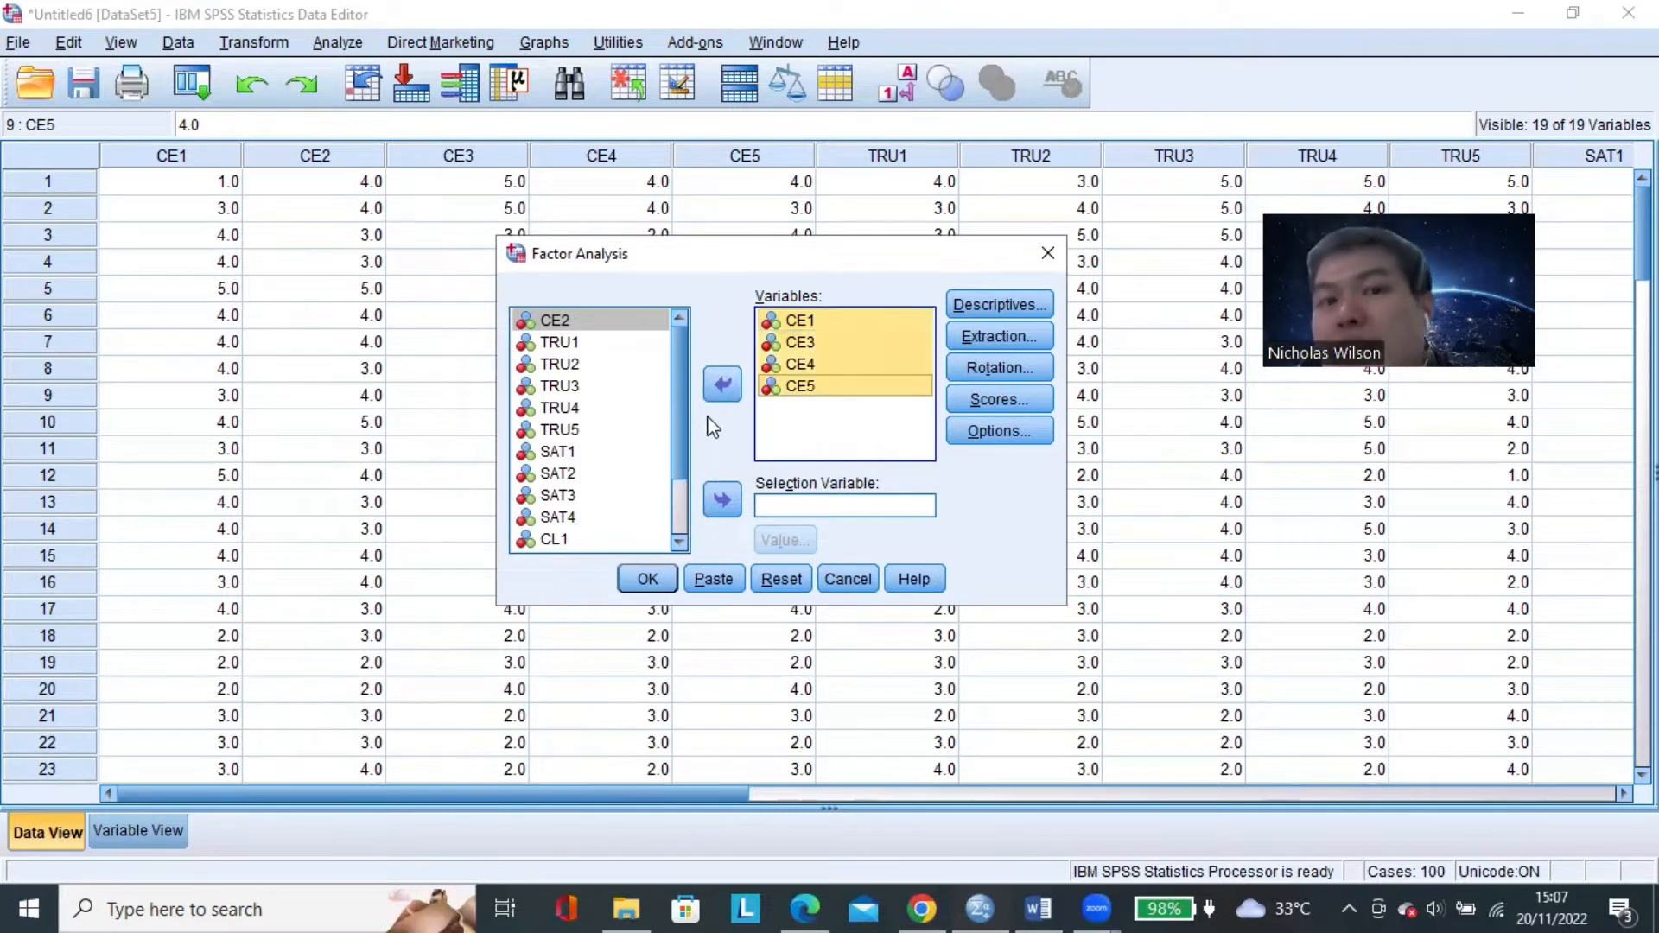
left_click(731, 392)
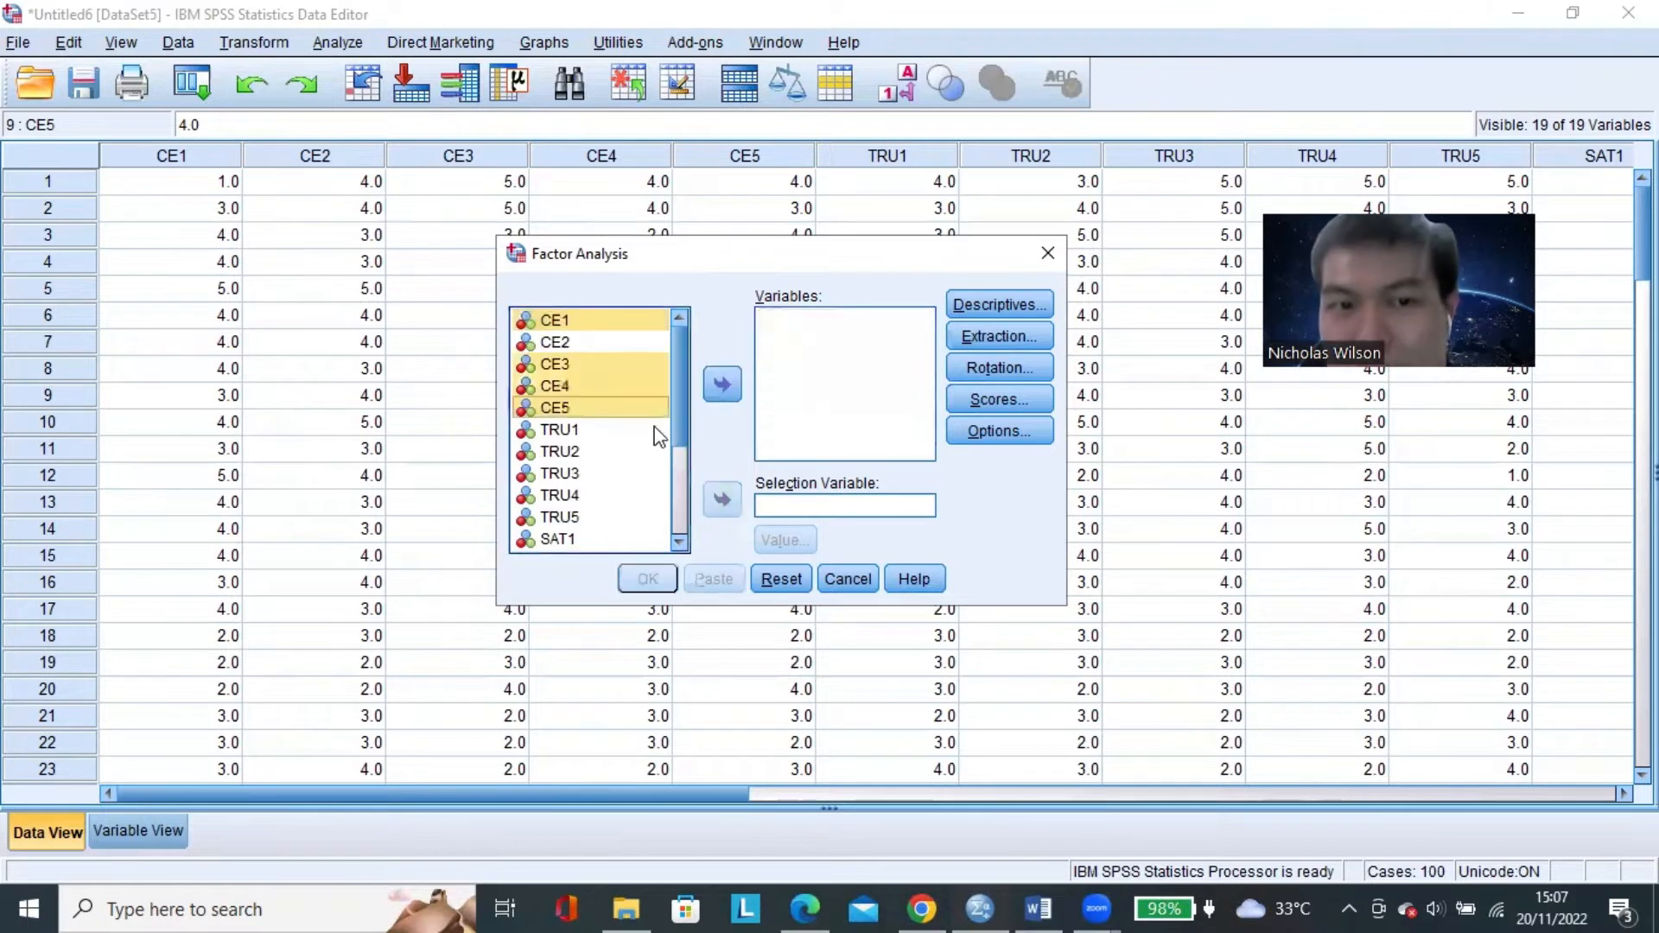
Add the trust items TRU1 through TRU5 to the Variables list of the factor analysis.
left_click(624, 432)
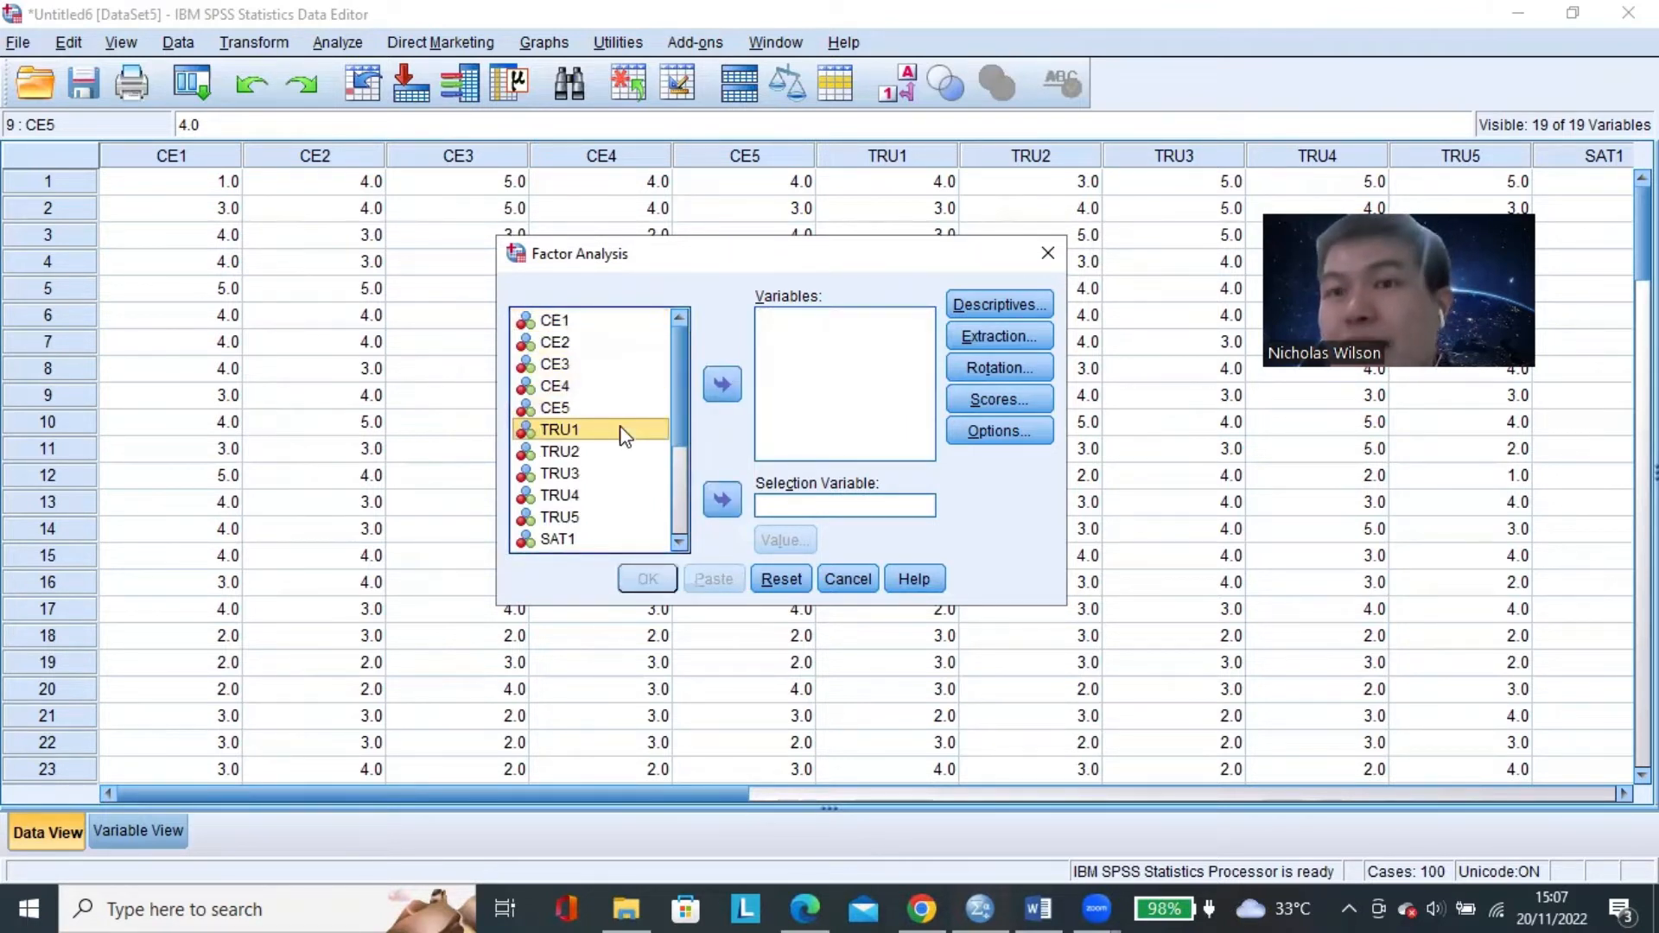
left_click(609, 519, "ctrl")
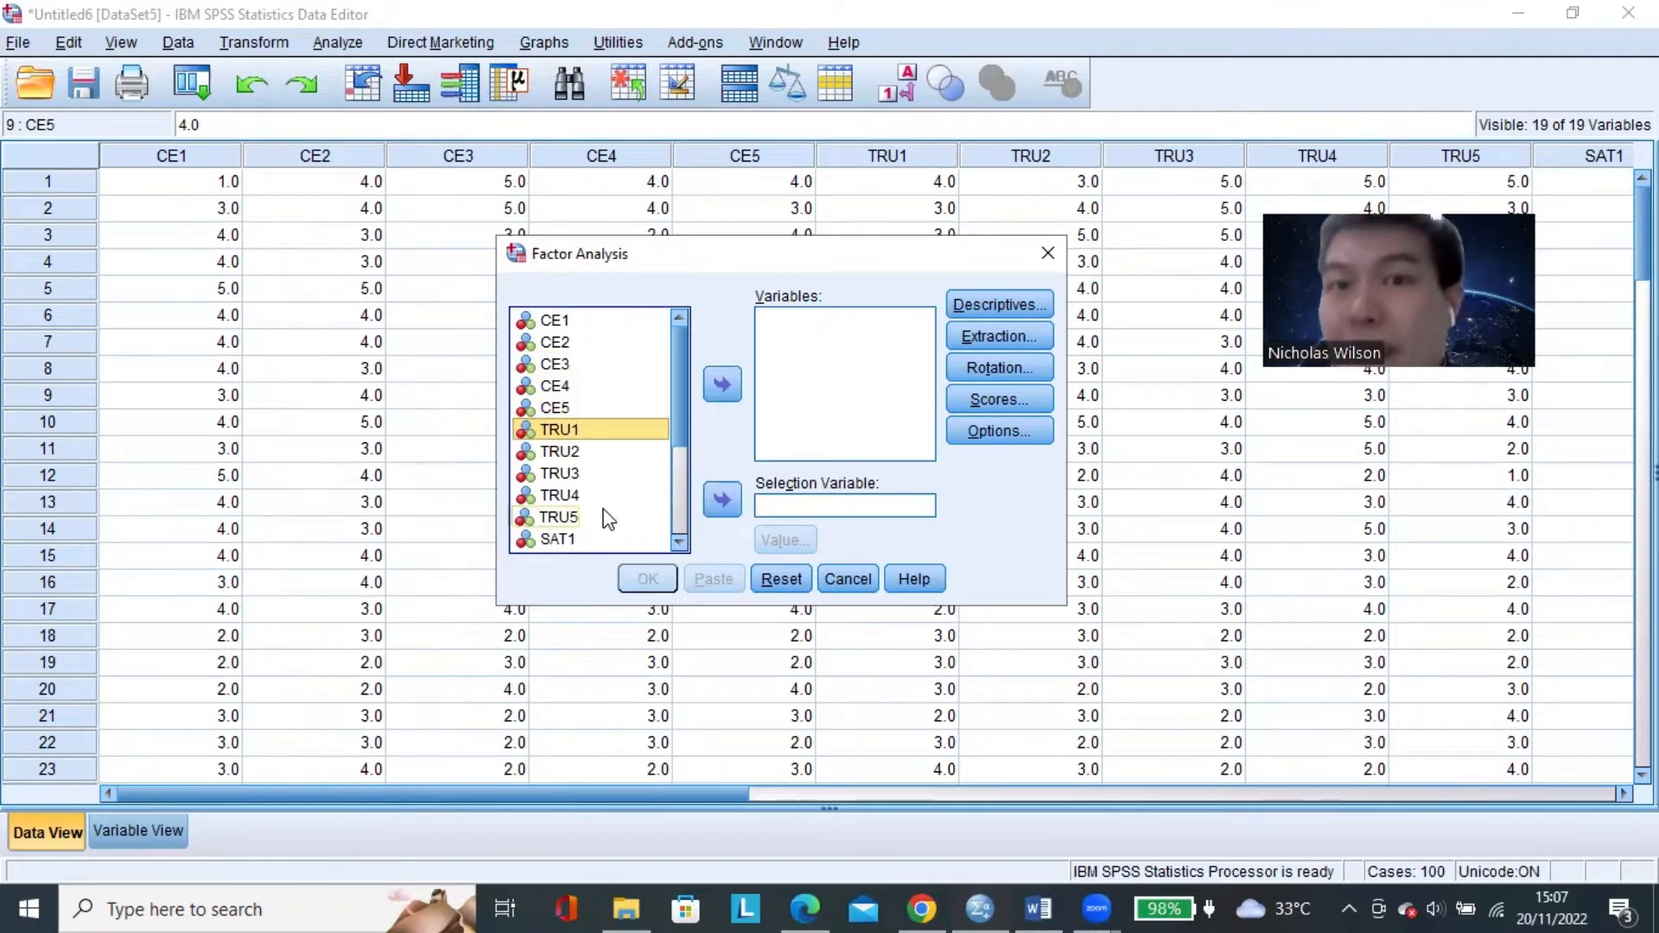
left_click(851, 385)
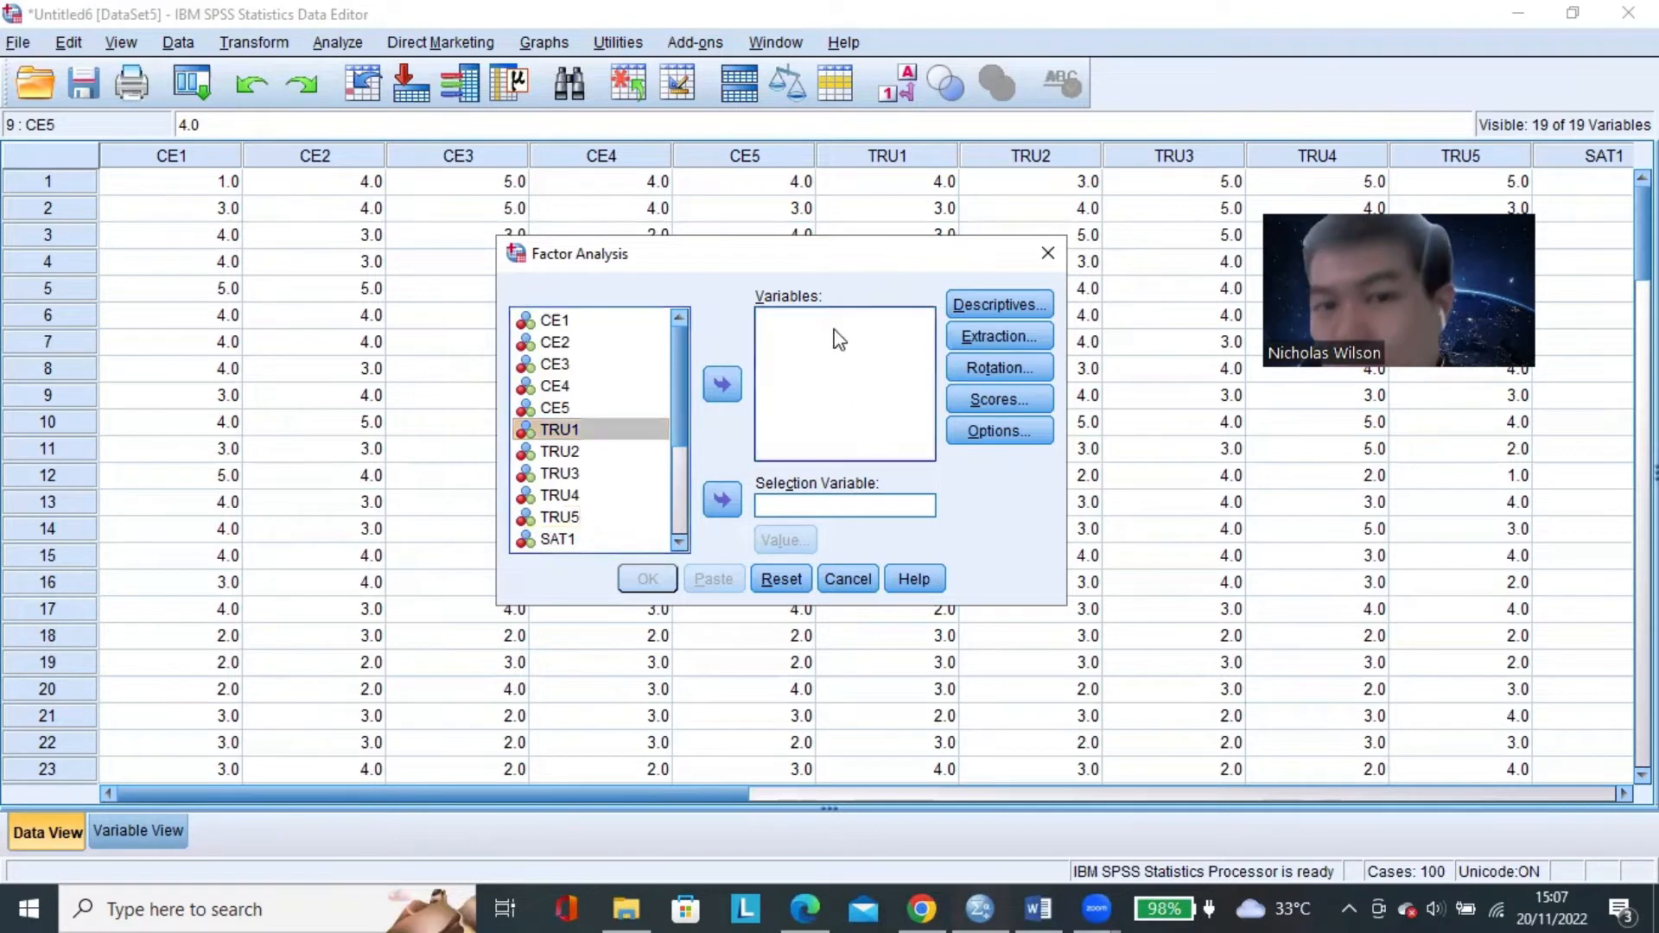
left_click(622, 430)
scroll(623, 433, "down", 1)
left_click(581, 458)
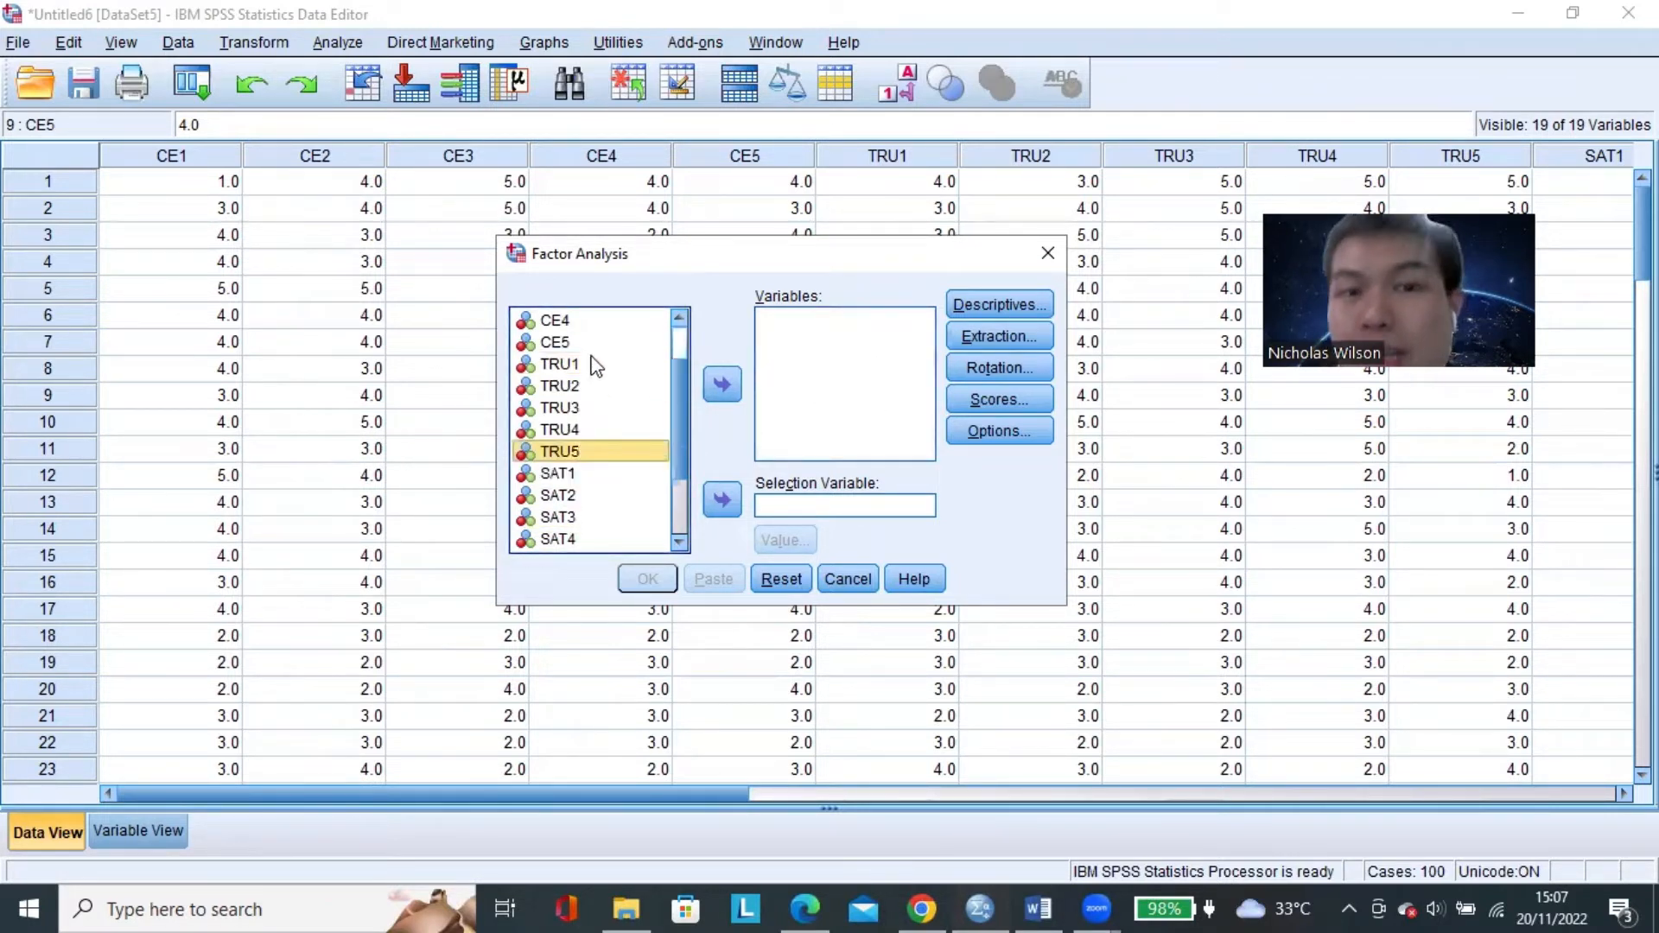
left_click(594, 365)
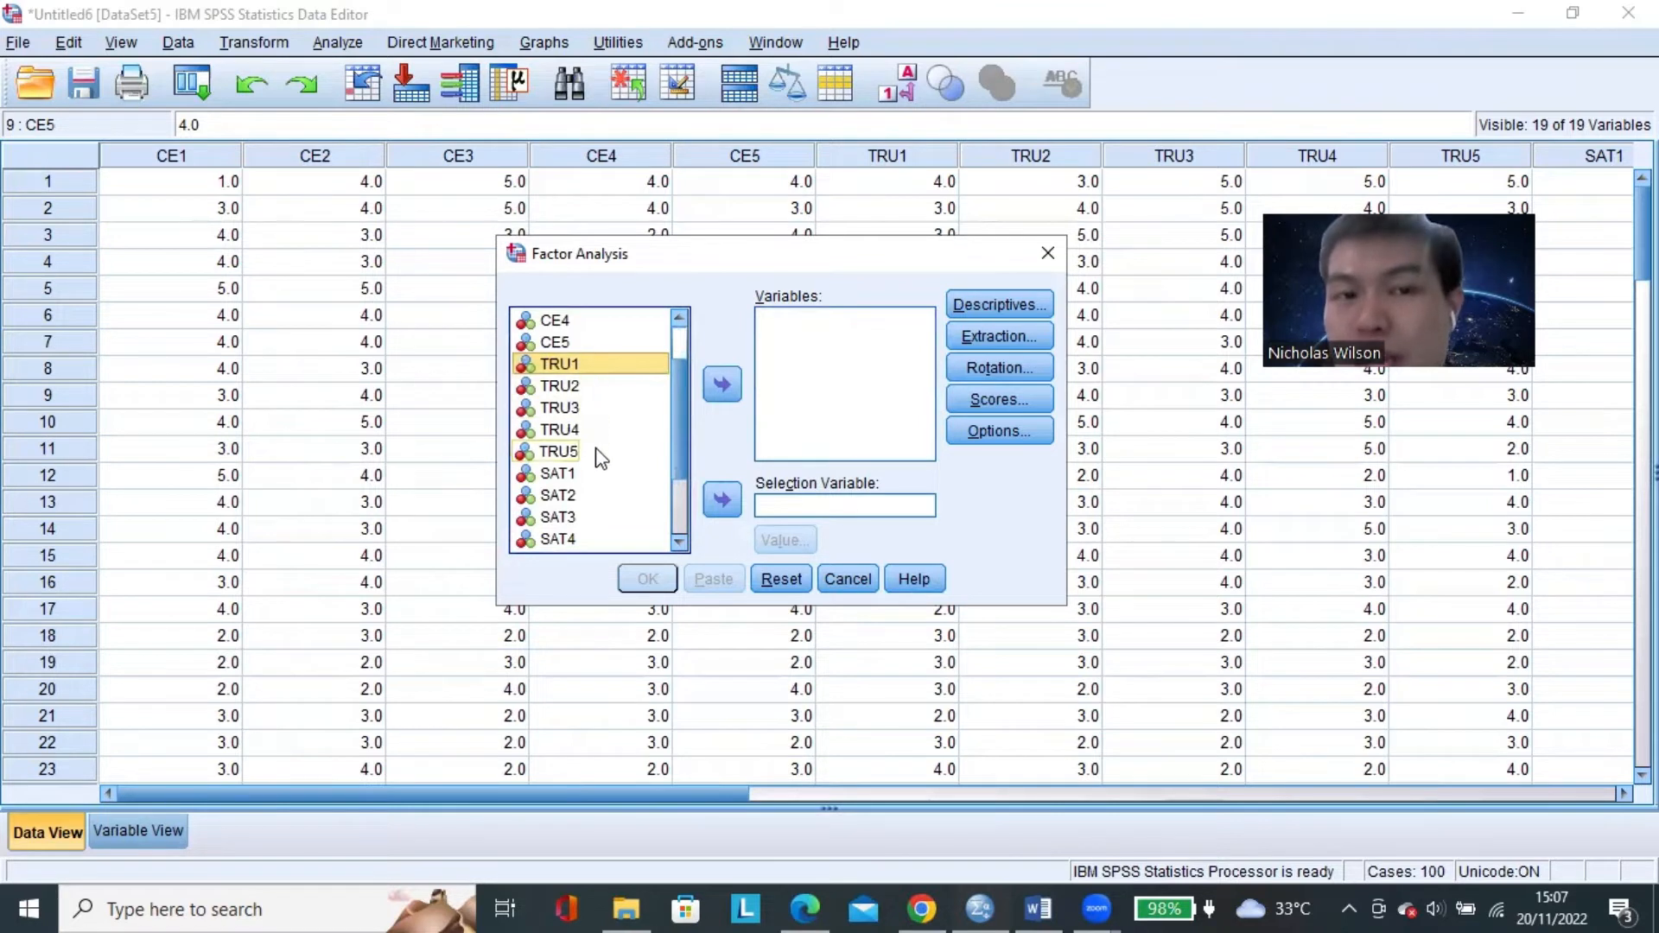
left_click(593, 451)
left_click(581, 371)
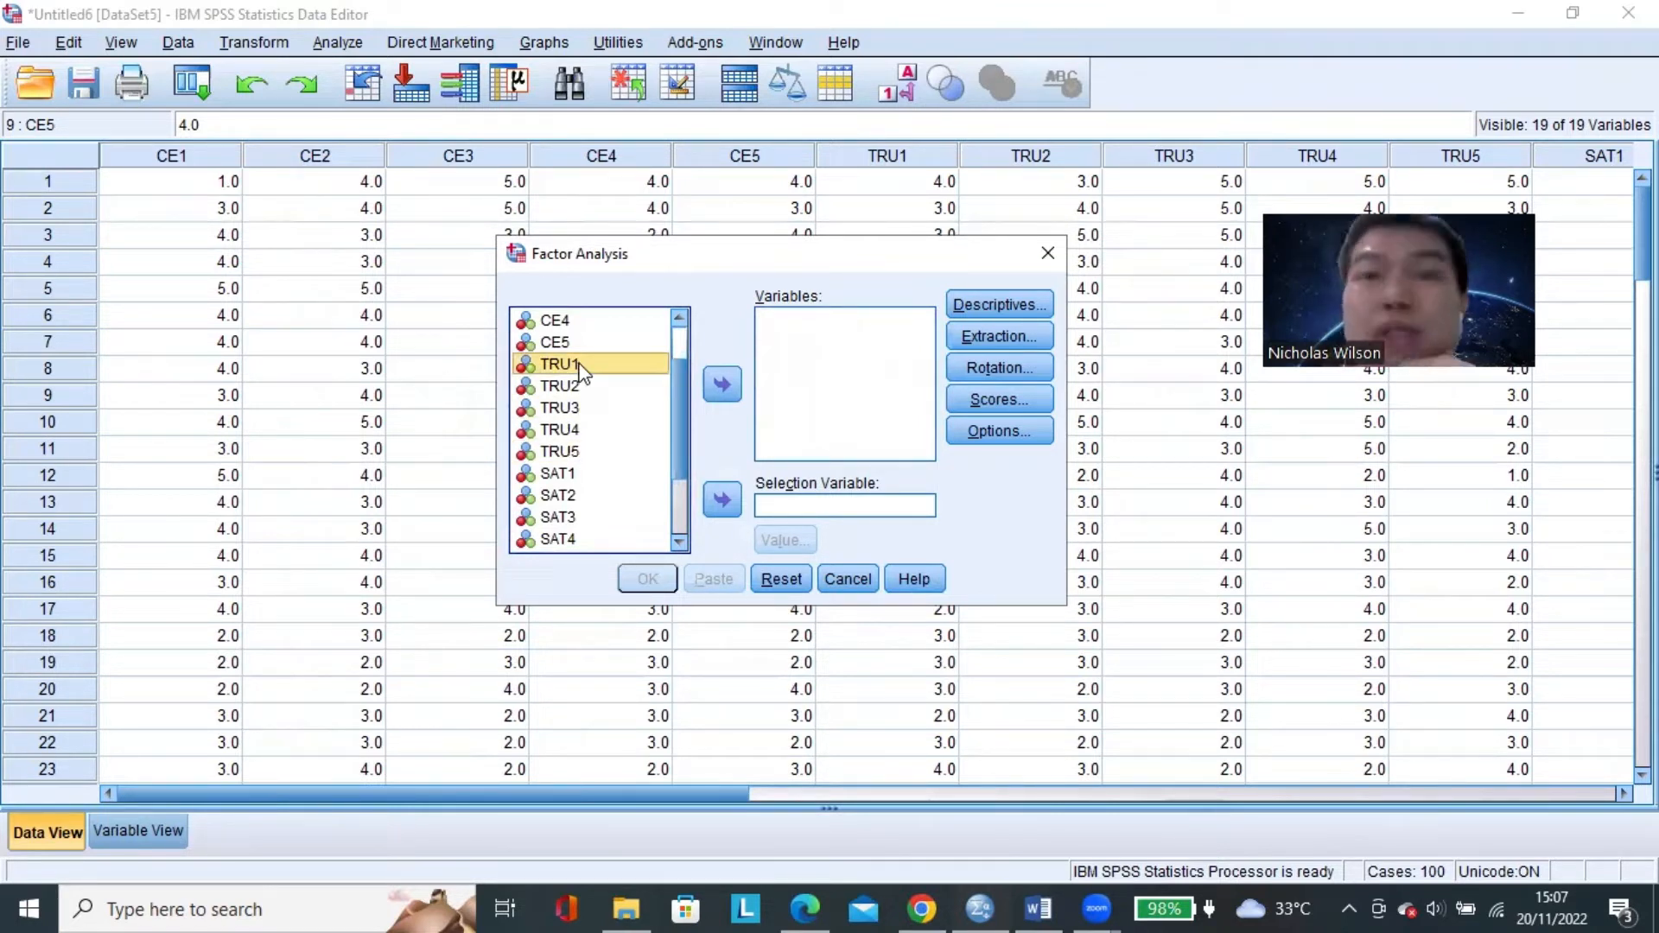
left_click(782, 372)
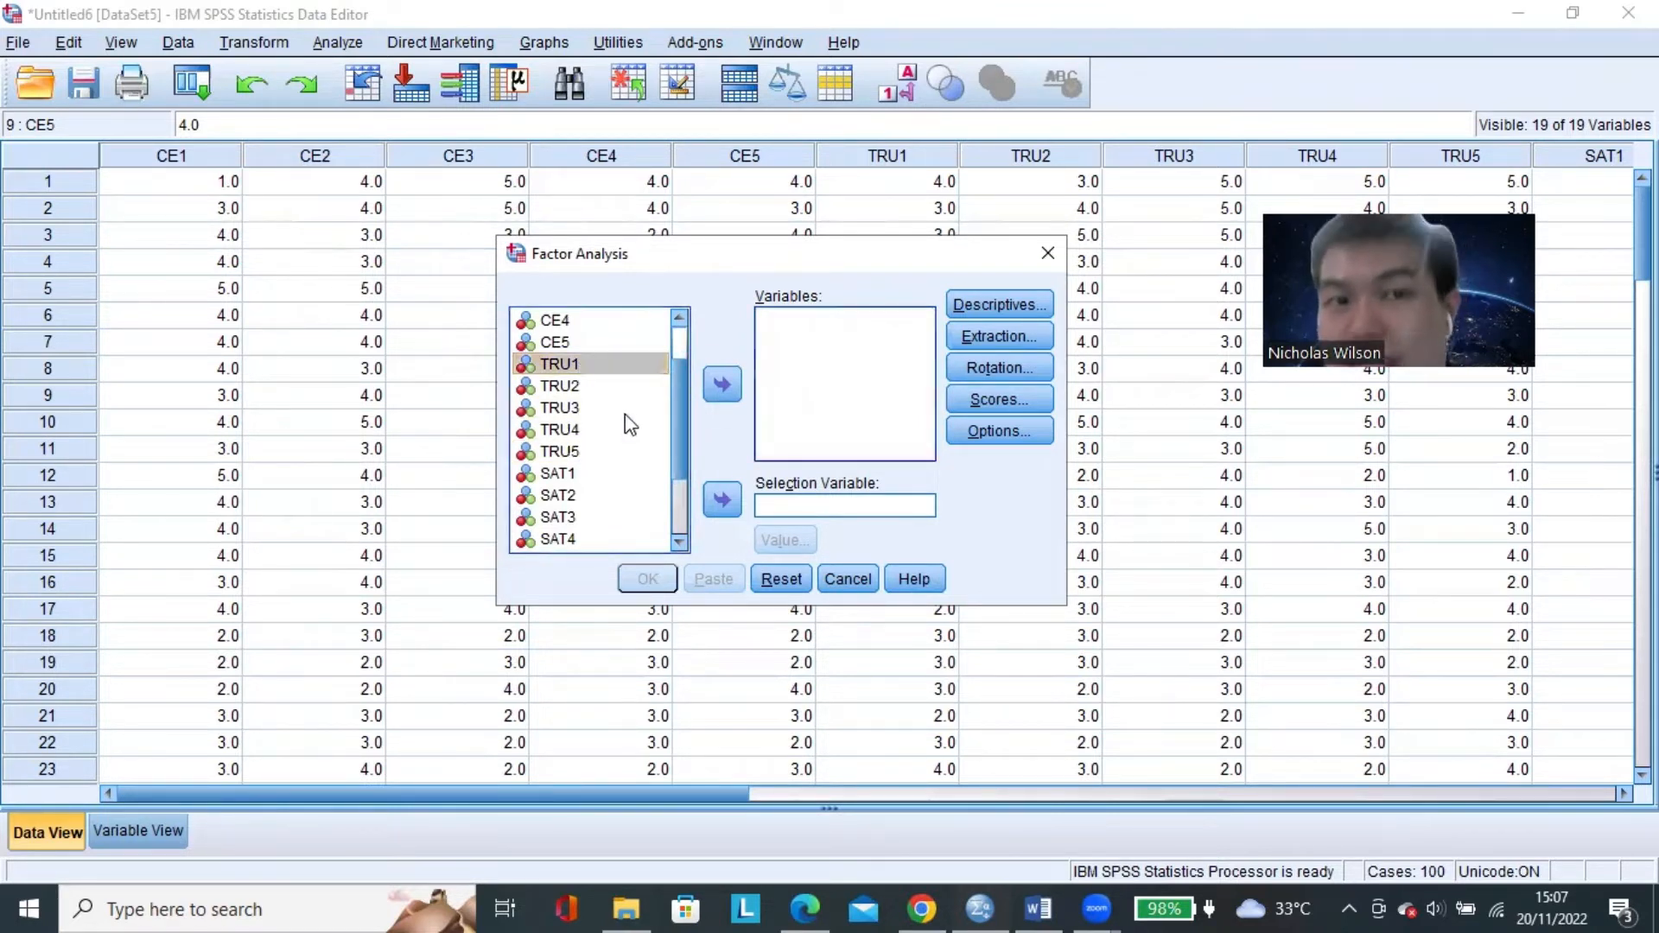
left_click(595, 376)
left_click(588, 360)
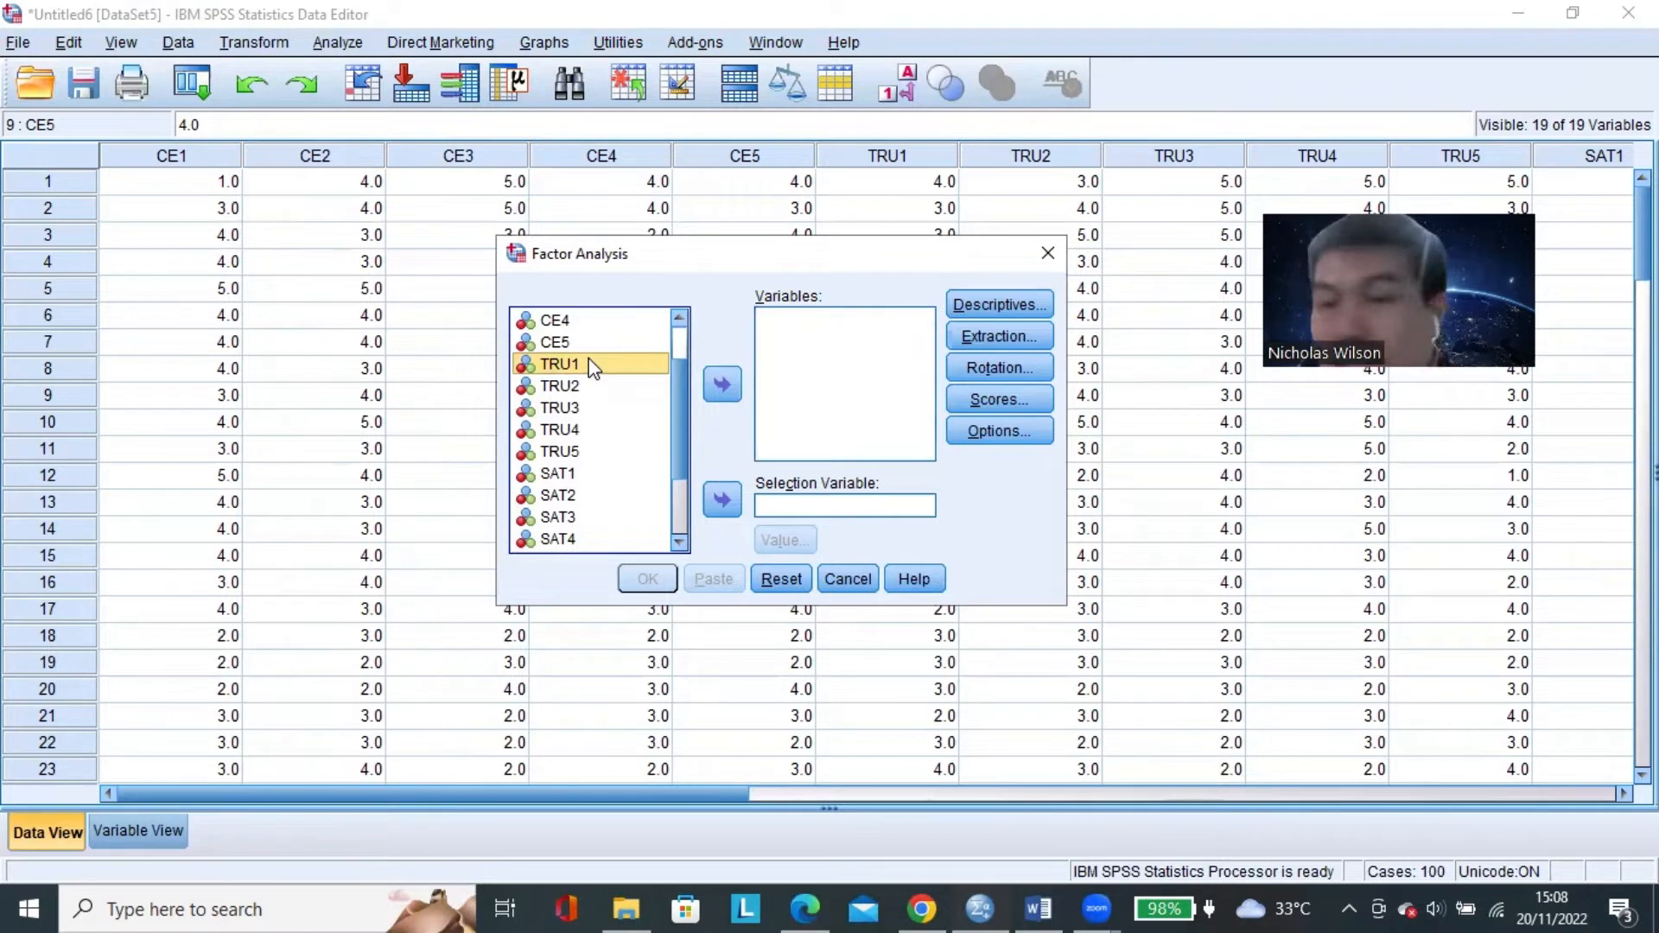
left_click(575, 458, "shift")
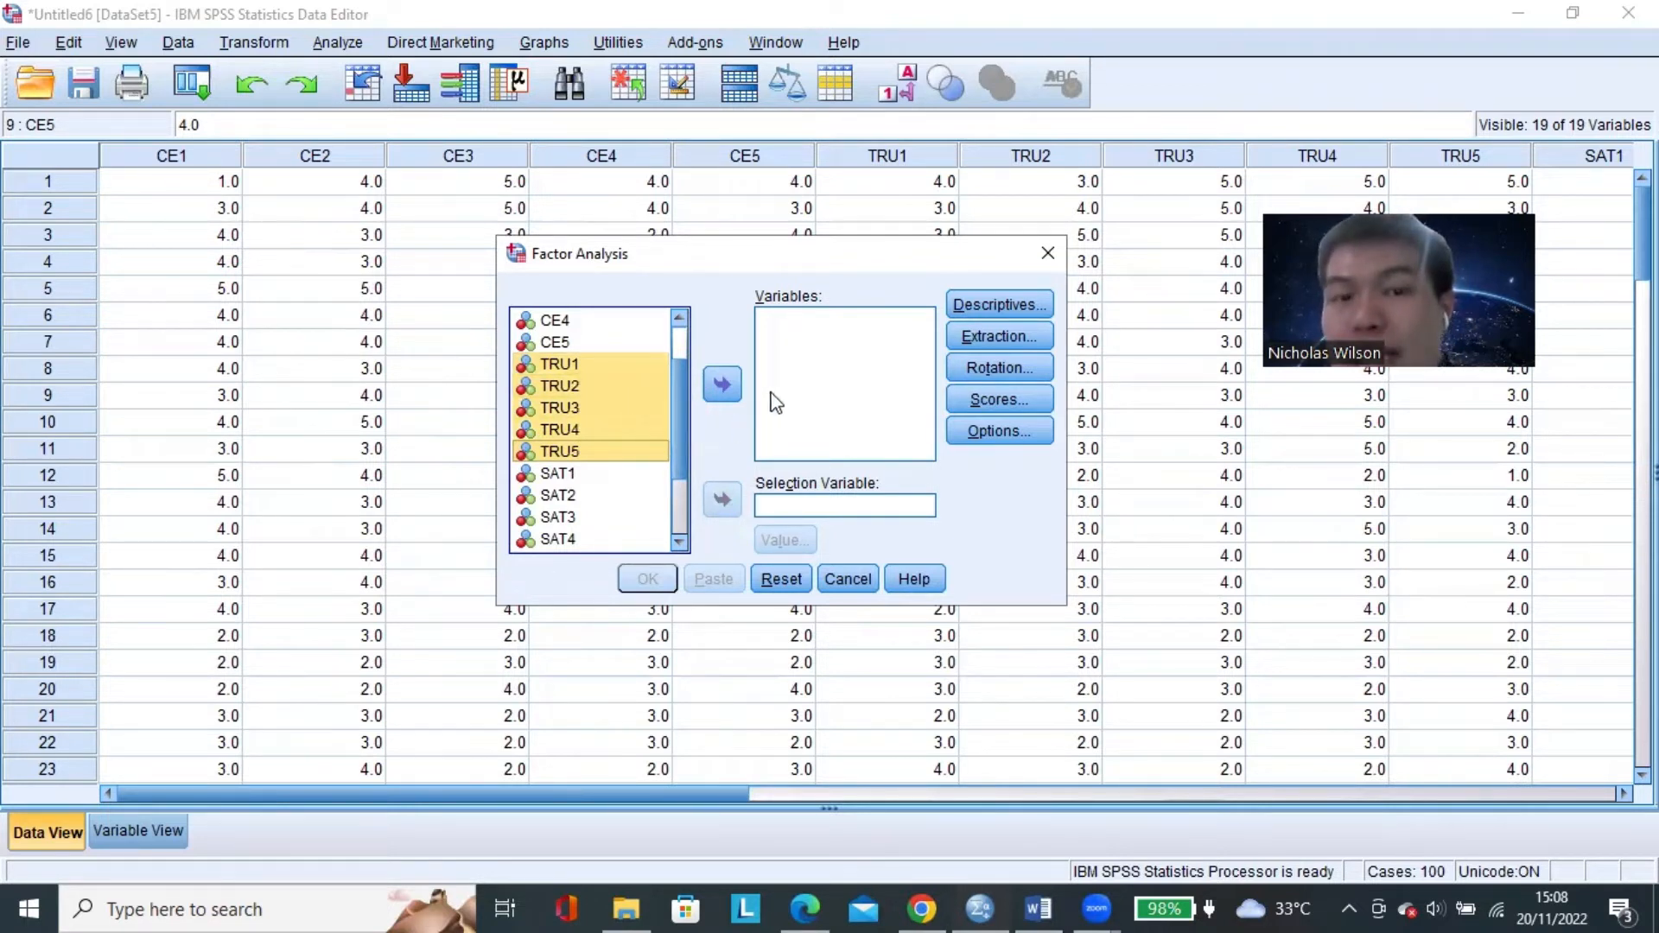
left_click(724, 389)
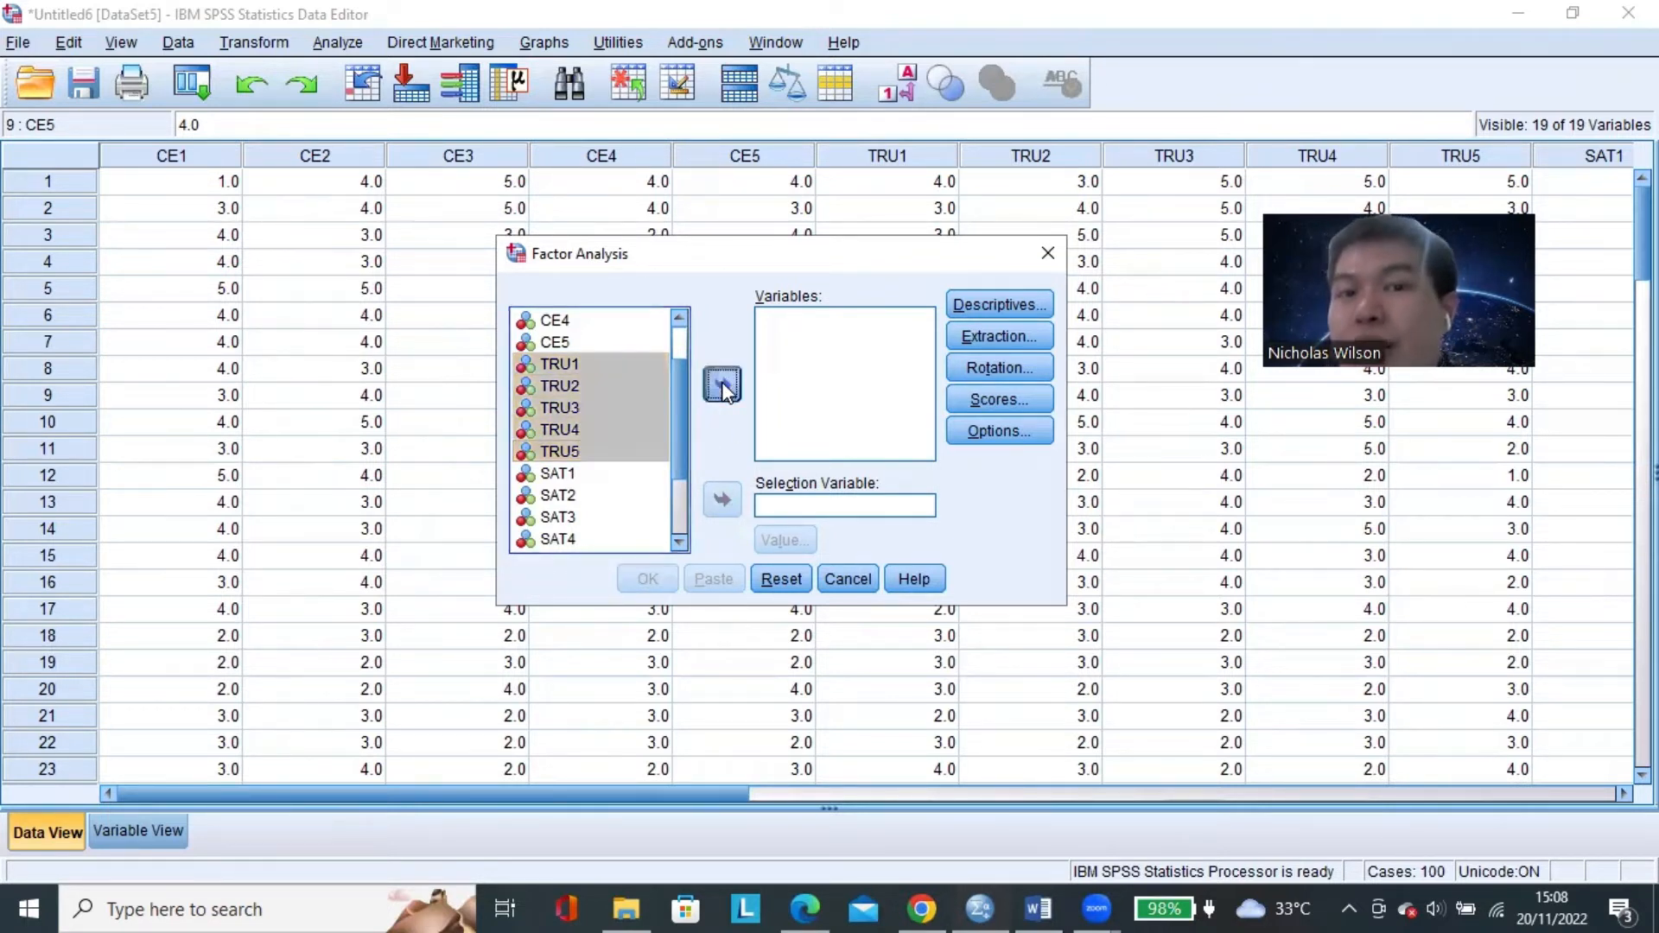
Check the extraction settings and run the factor analysis on TRU1 through TRU5.
left_click(1005, 333)
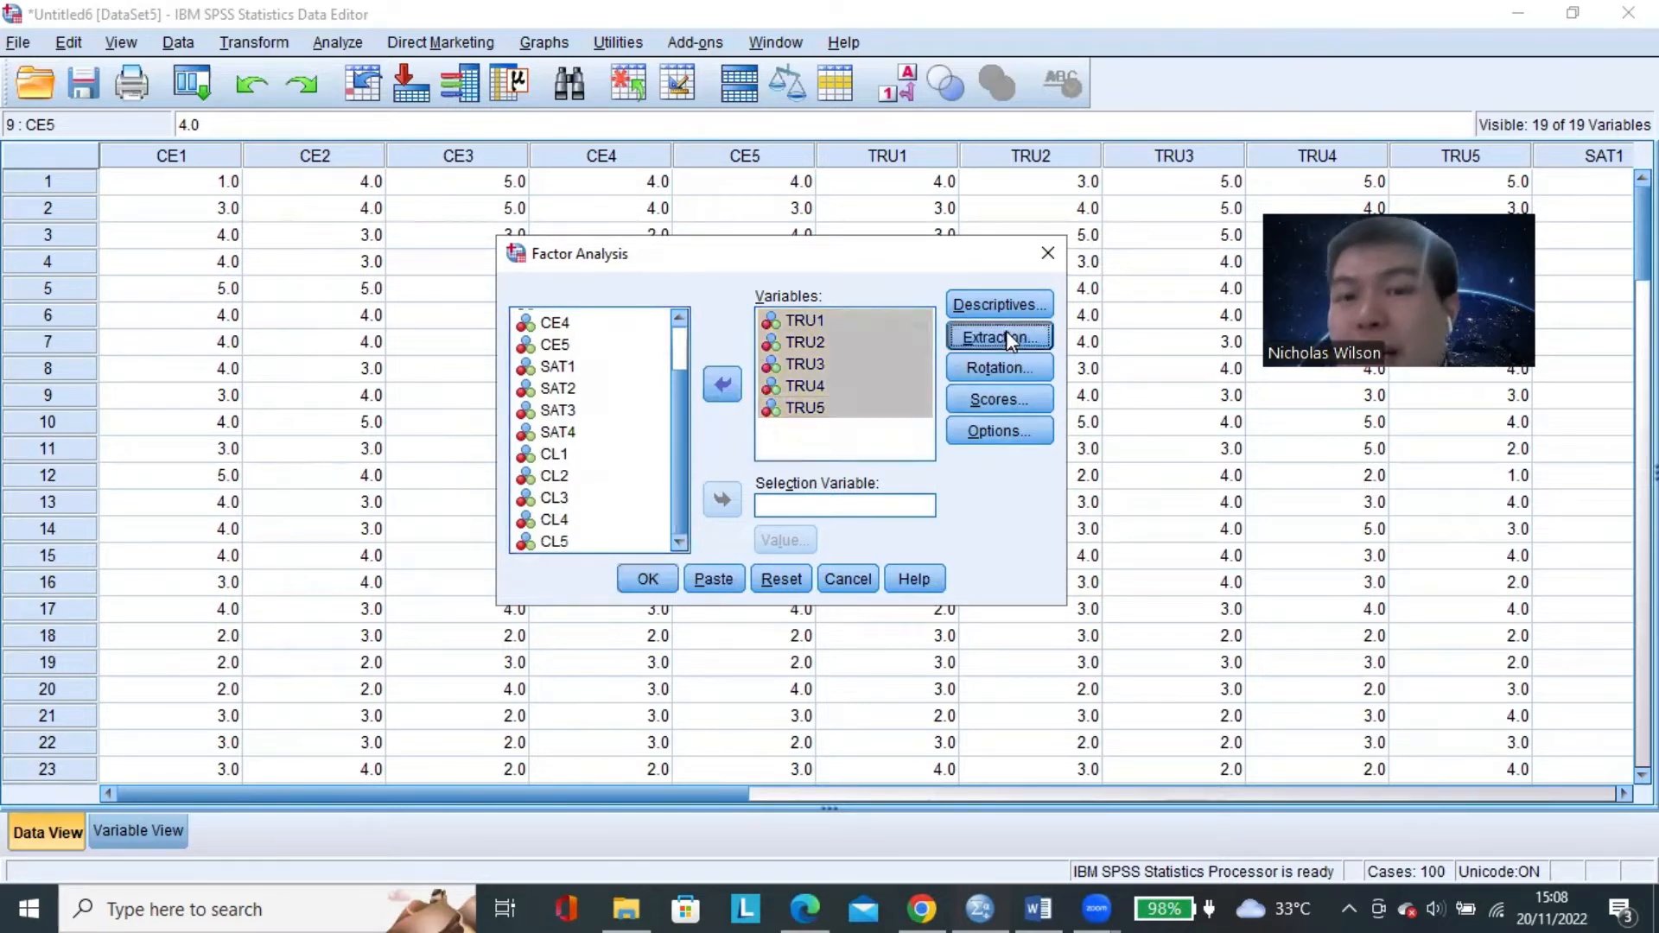
left_click(765, 652)
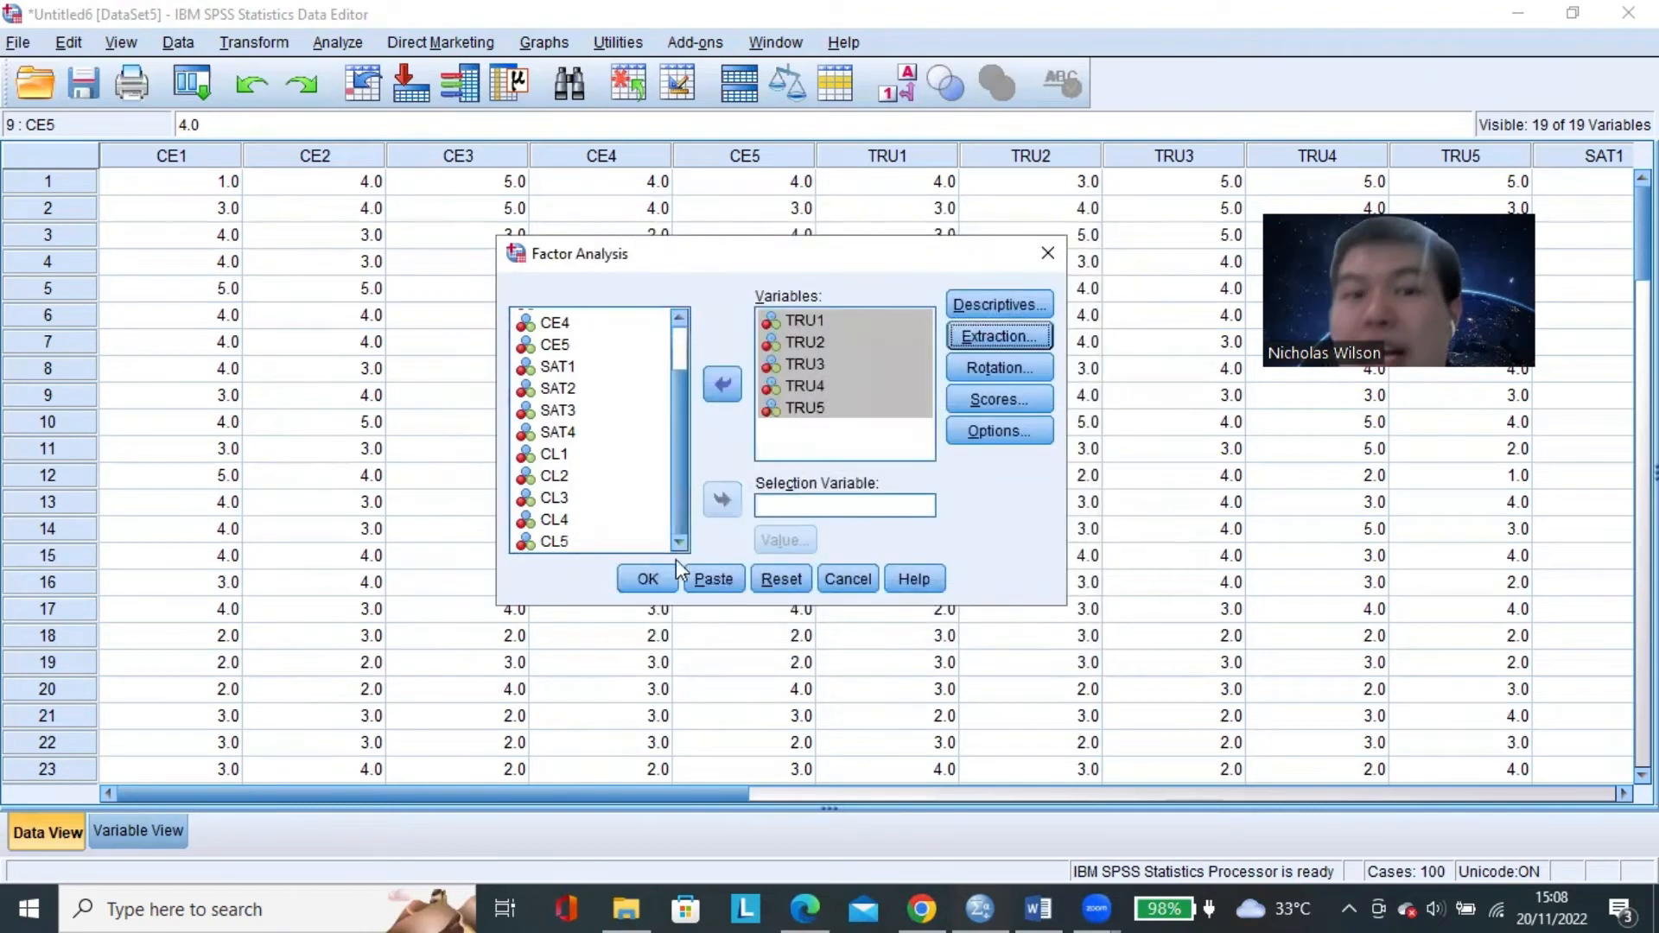
left_click(648, 579)
Examine the loadings of TRU1 through TRU5 in the Component Matrix.
scroll(540, 474, "down", 2)
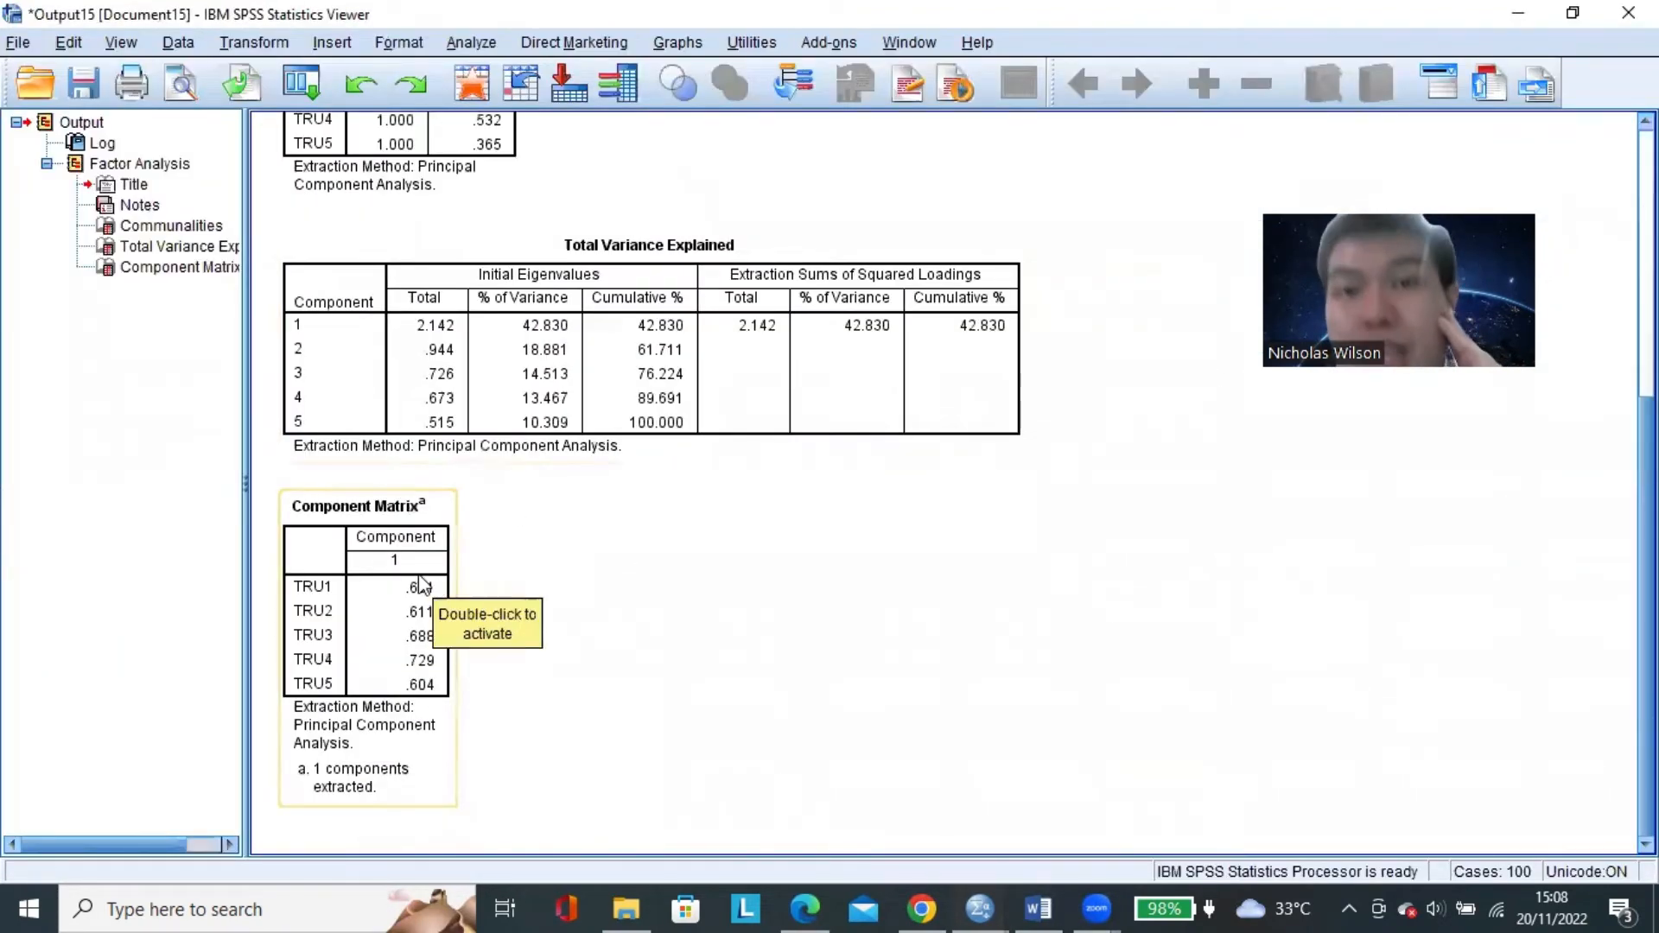
left_click(409, 510)
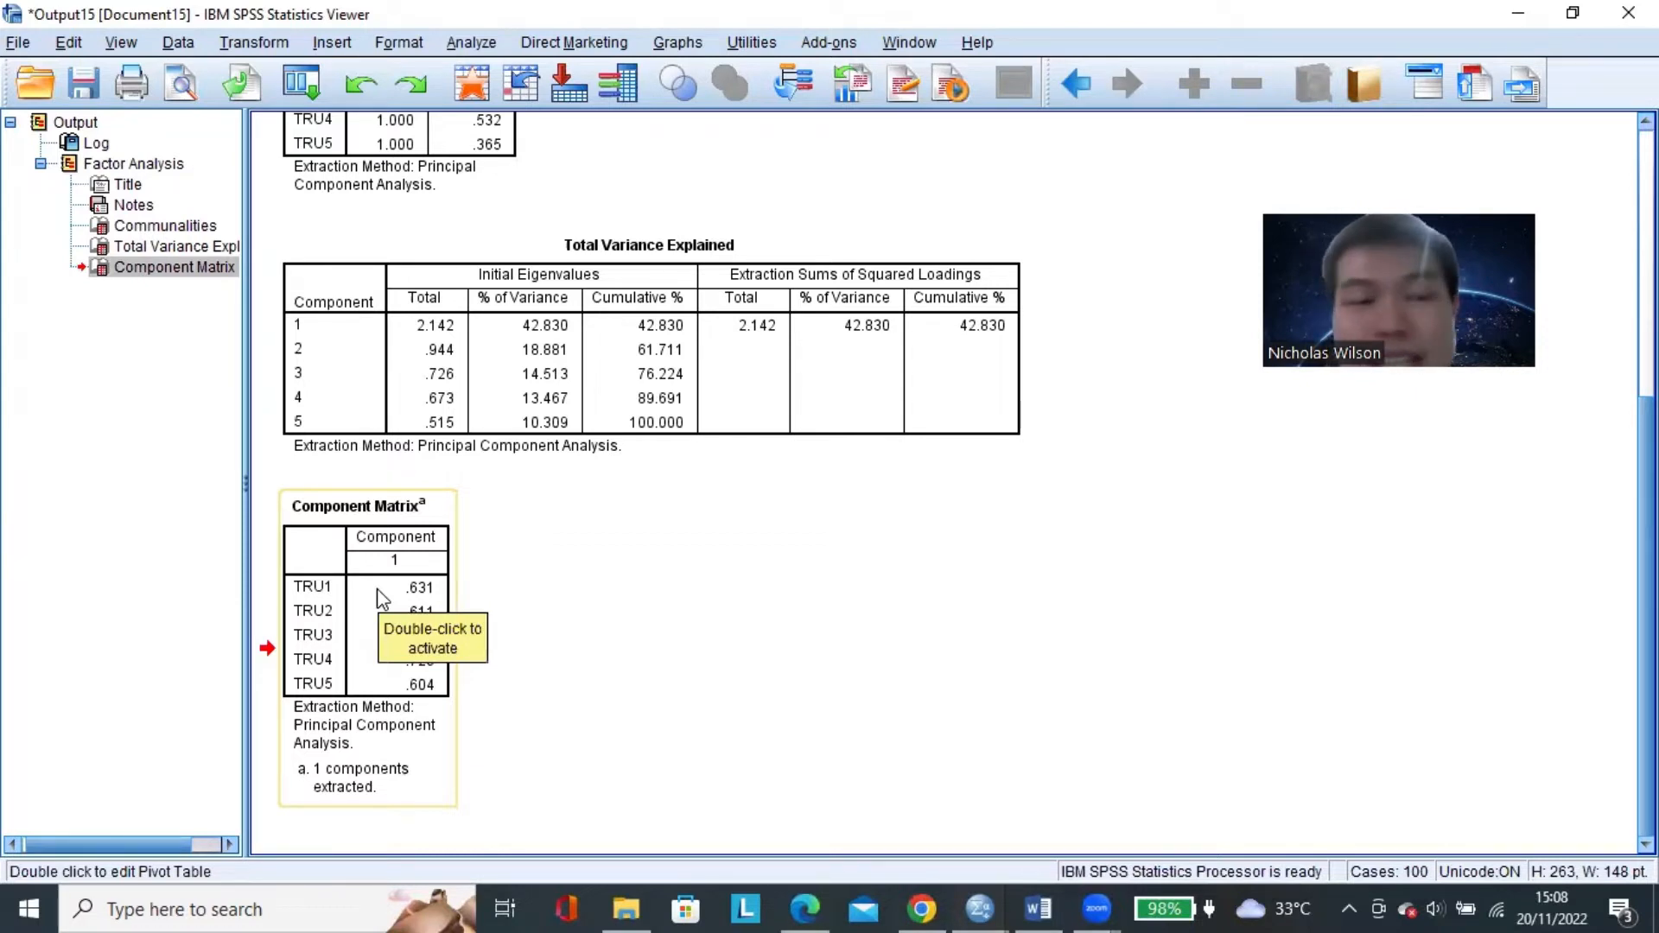
left_click(572, 649)
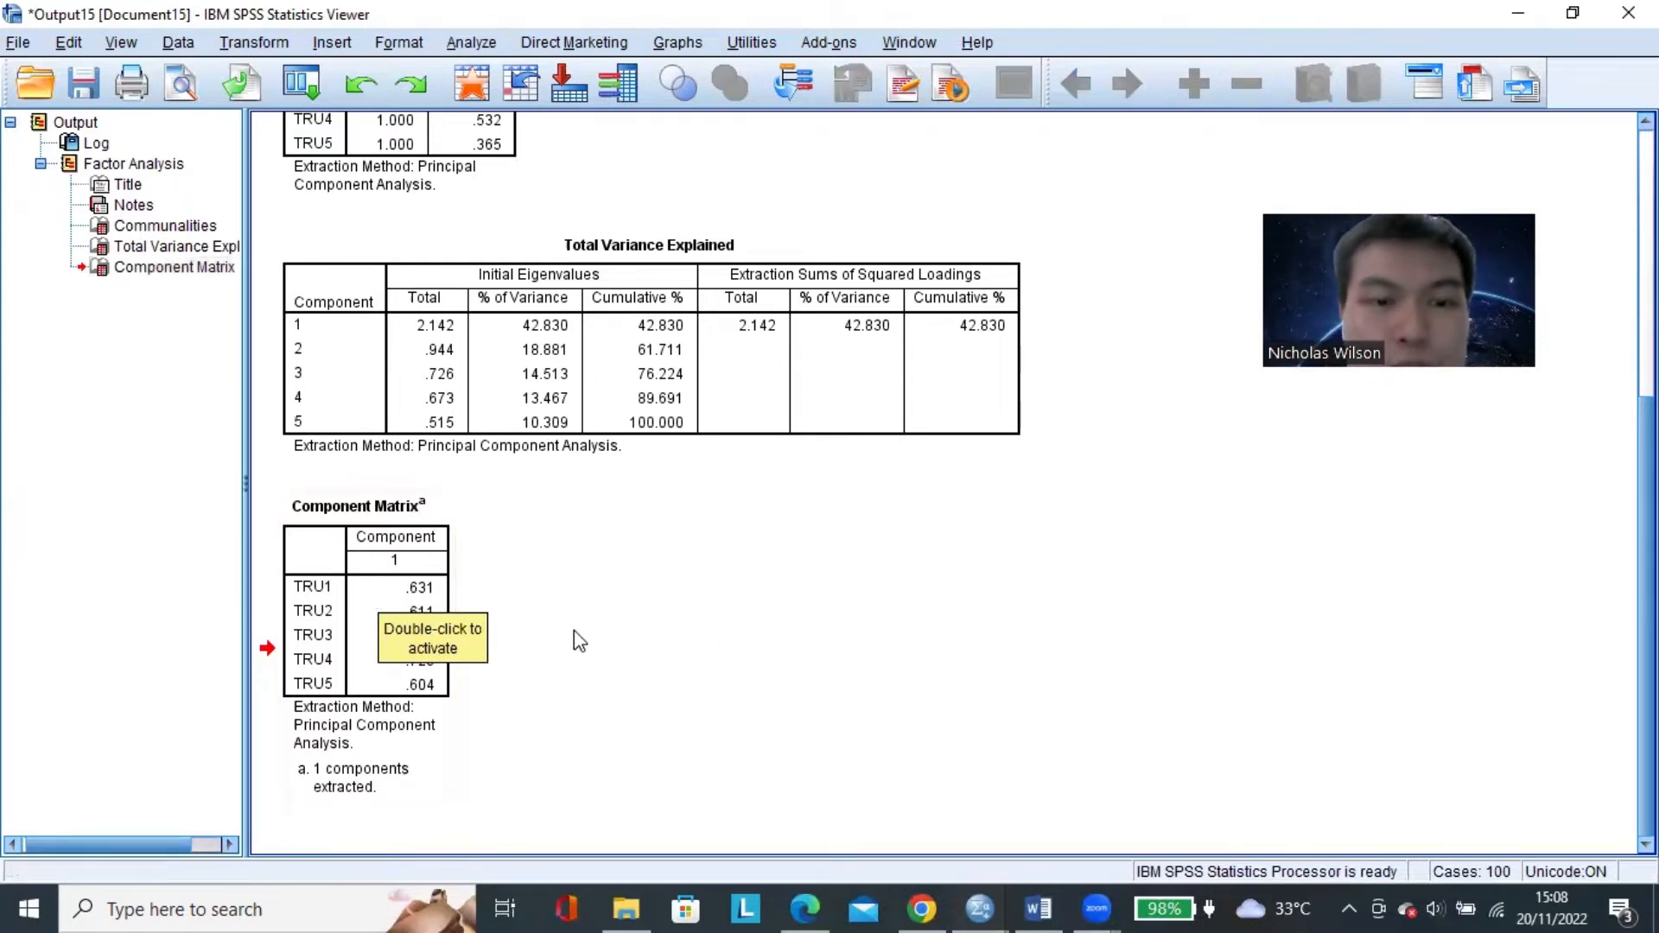
left_click(418, 619)
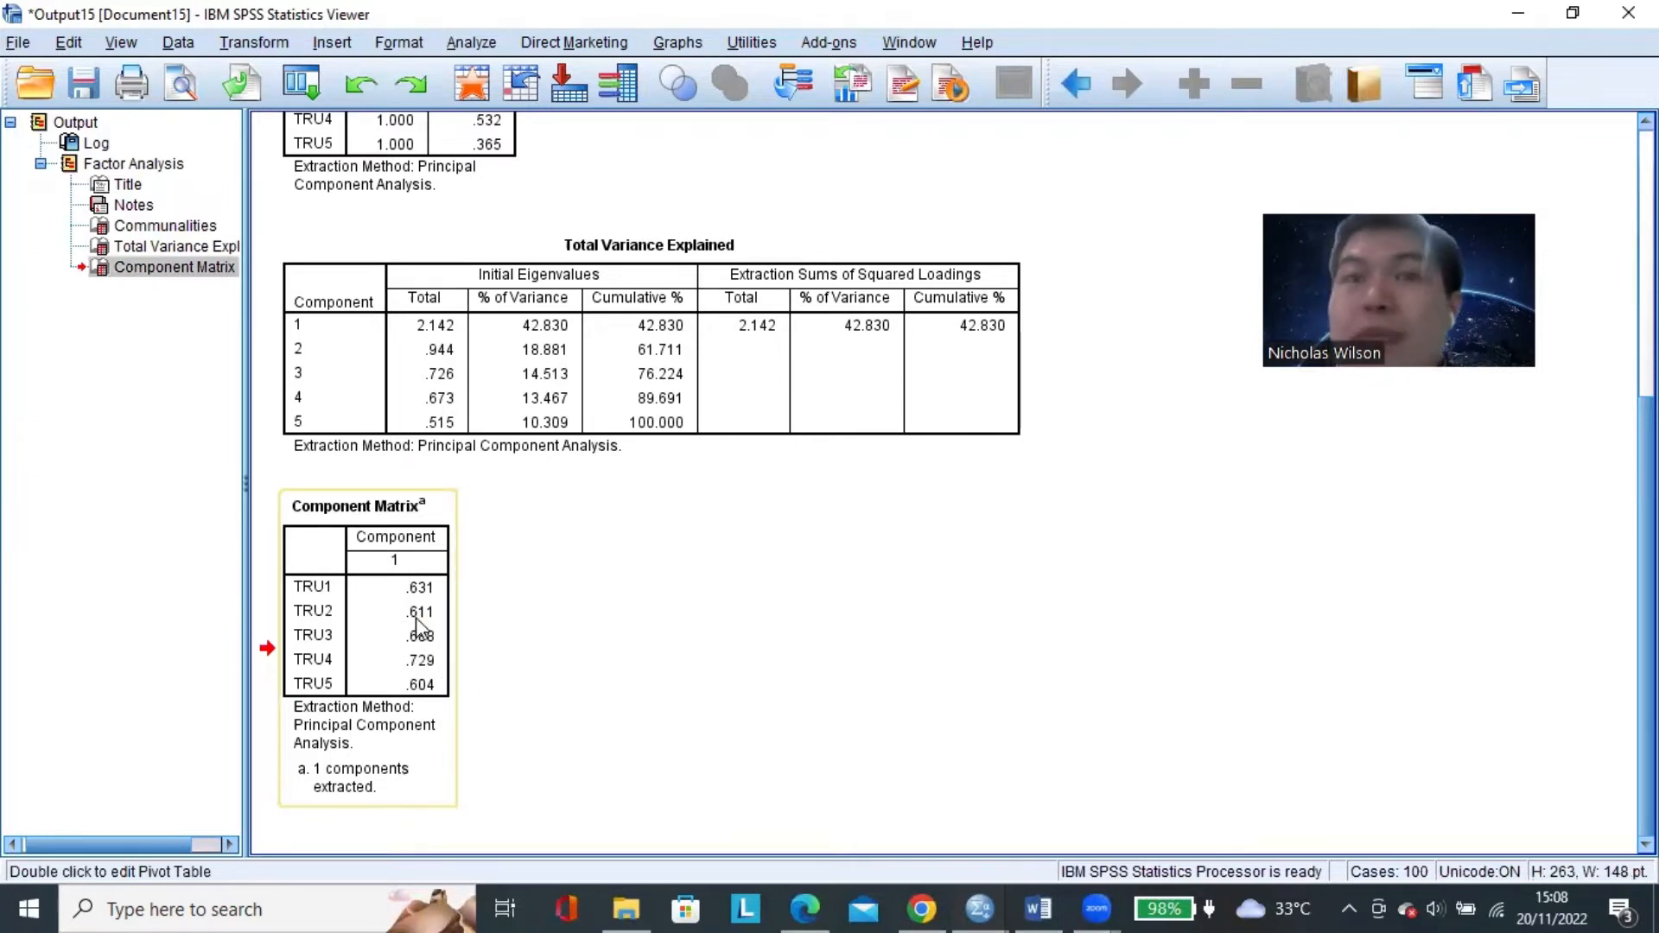
left_click(741, 648)
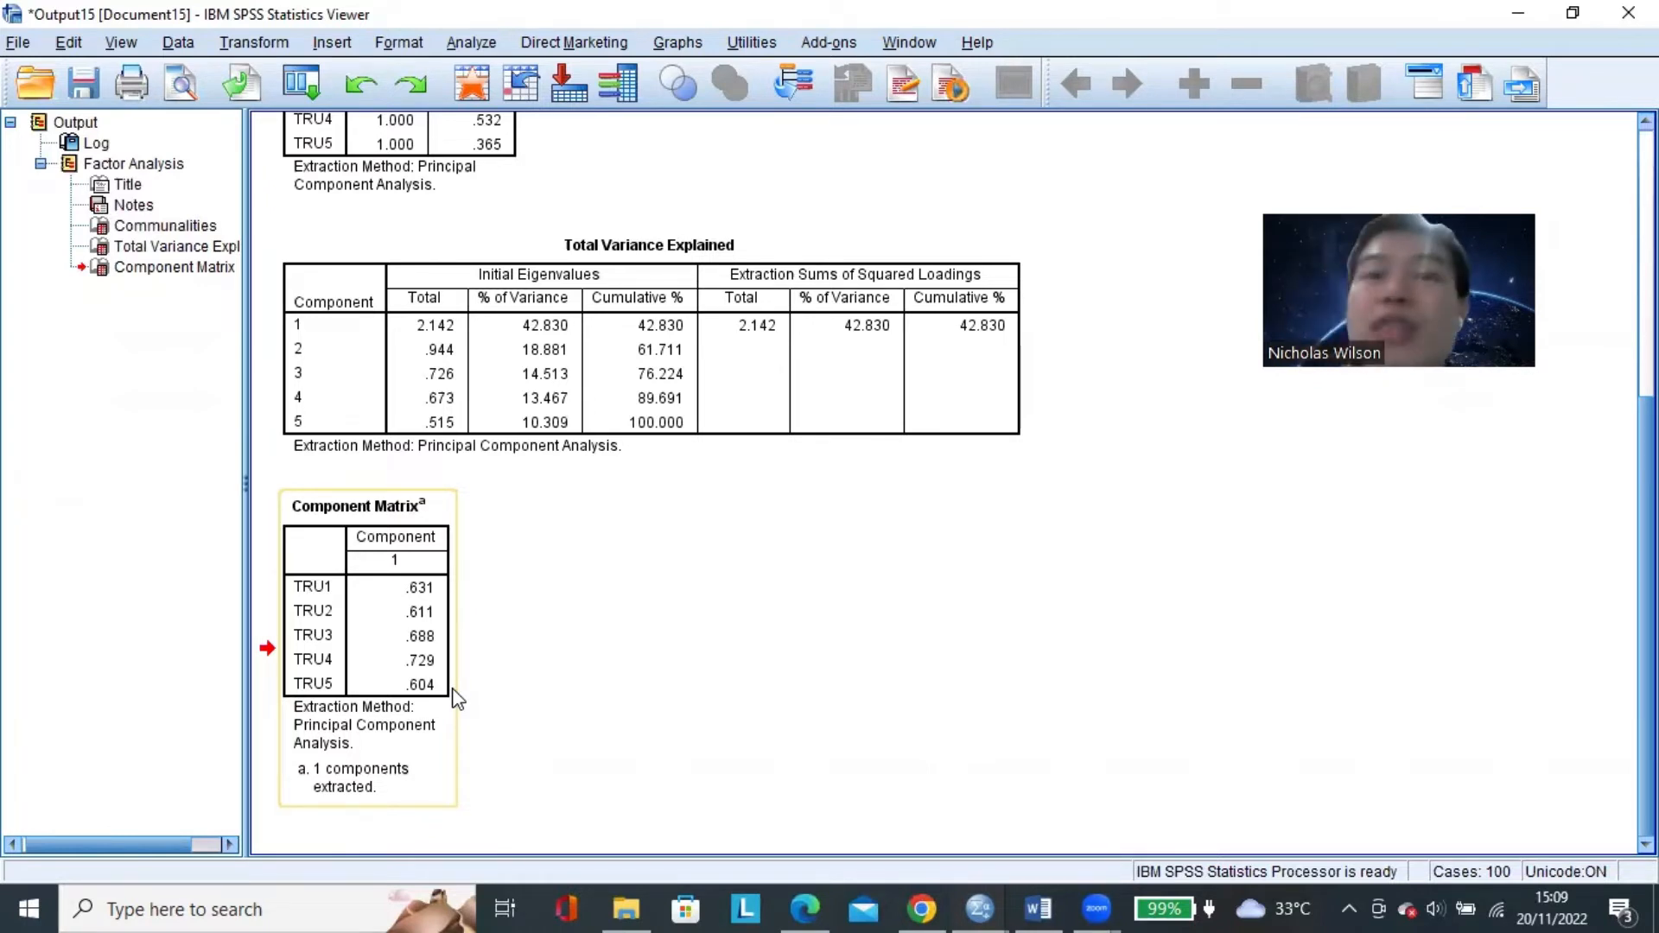
Close the TRU1–TRU5 output without saving it and reopen the factor analysis.
left_click(1628, 13)
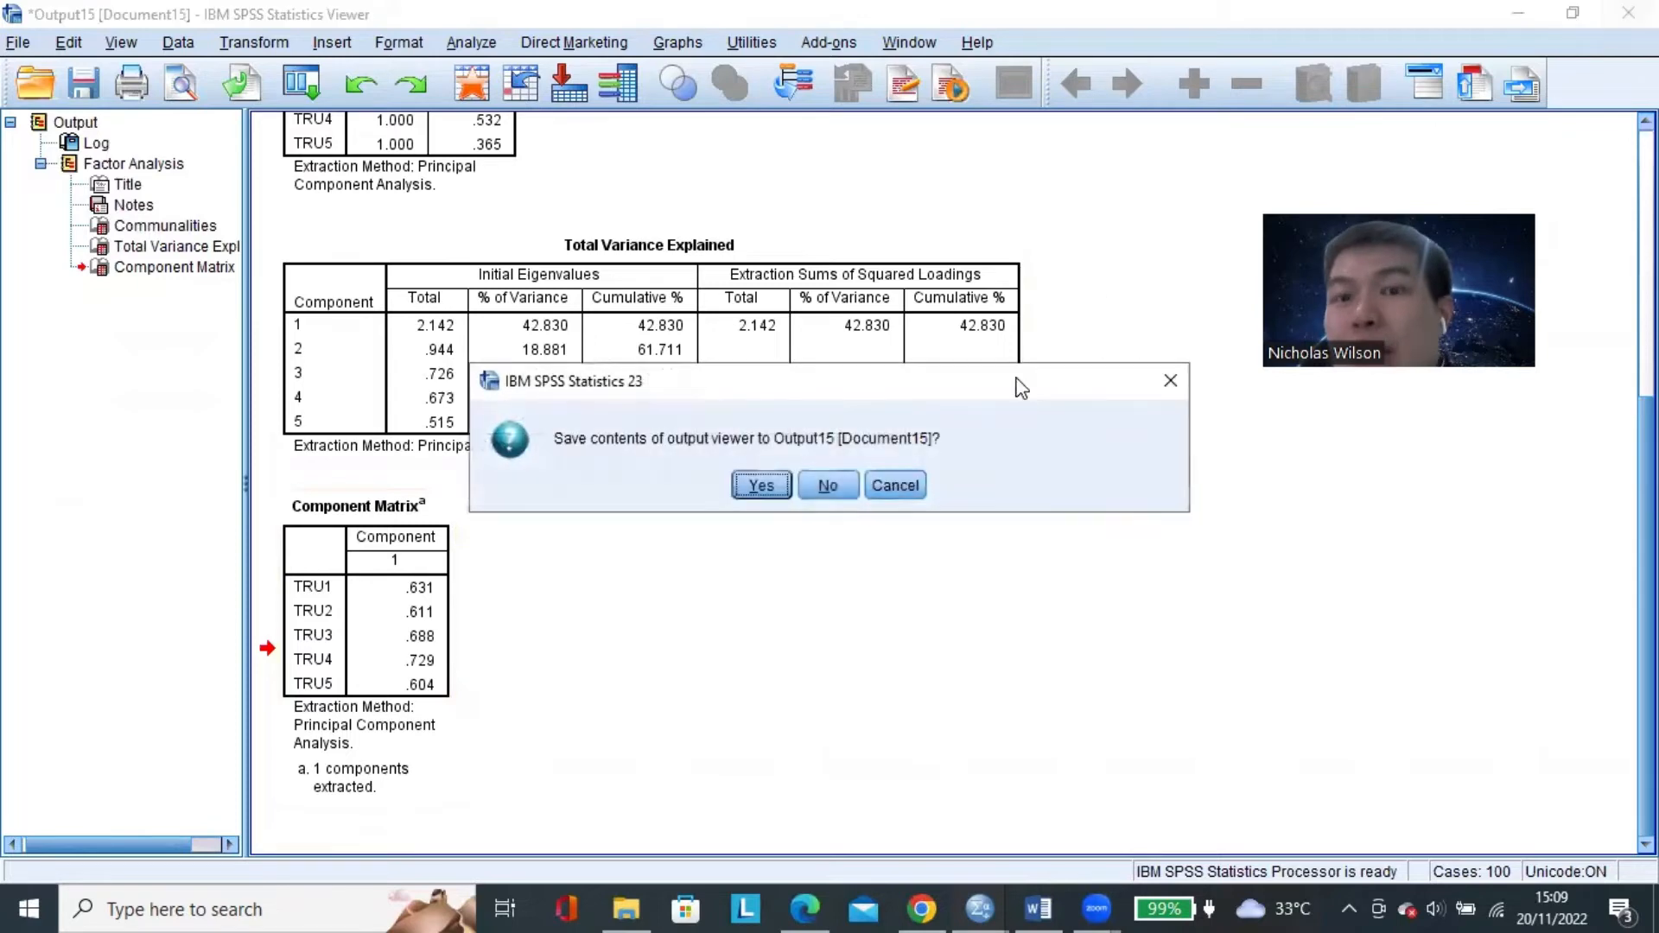
left_click(831, 486)
left_click(337, 42)
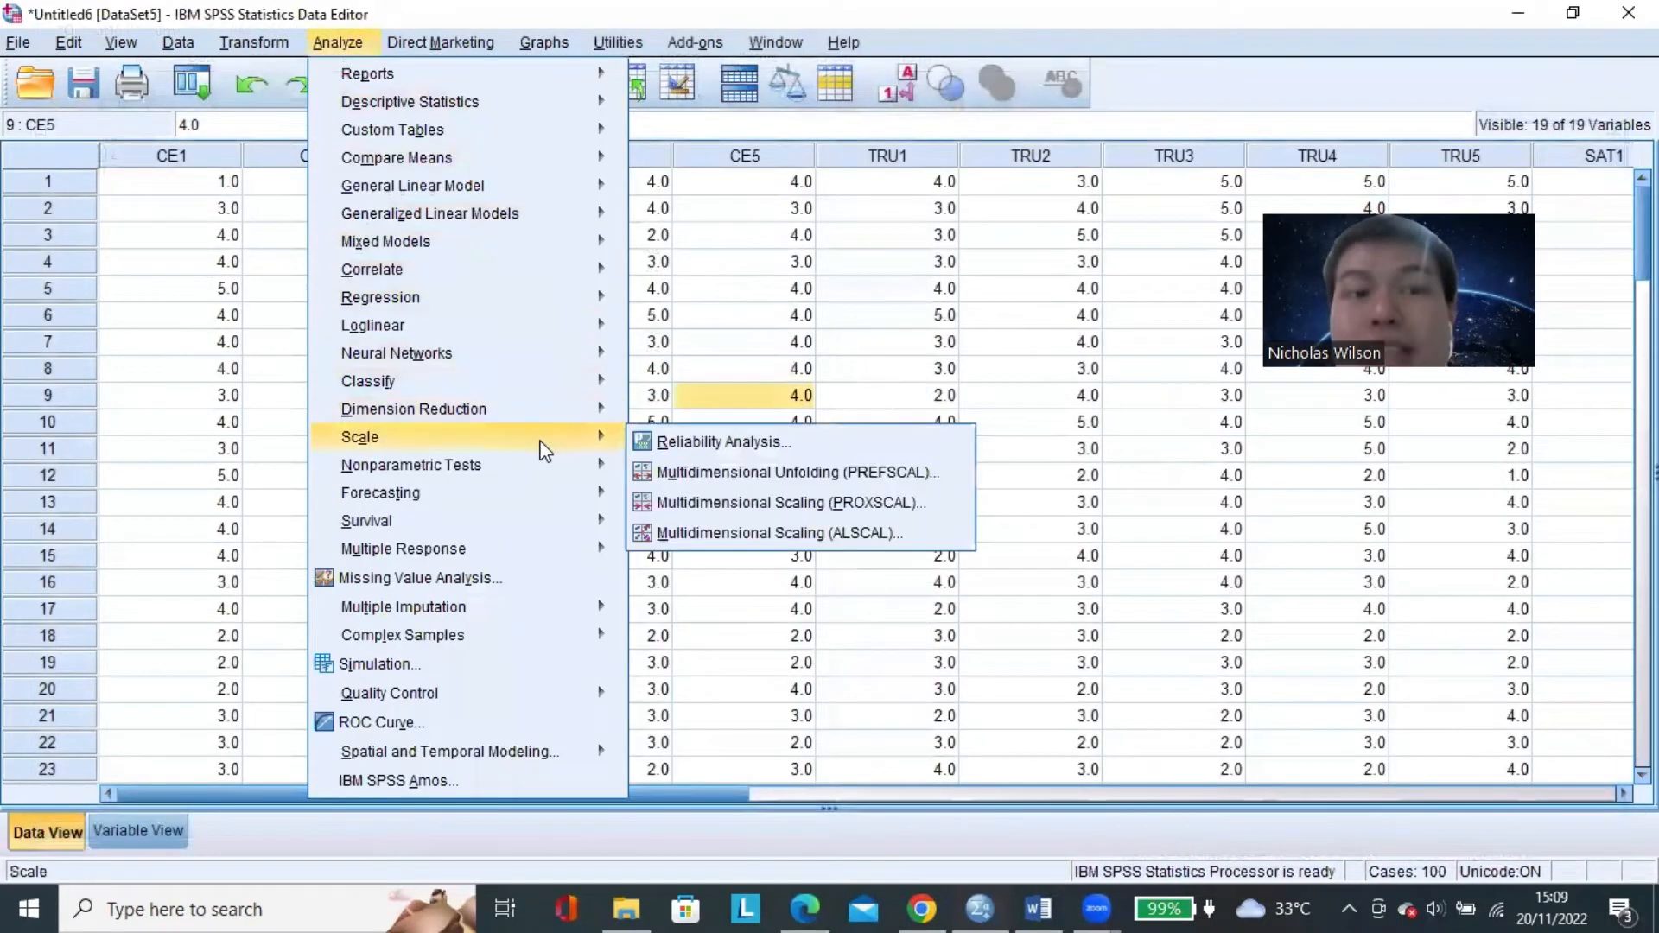
mouse_move(553, 422)
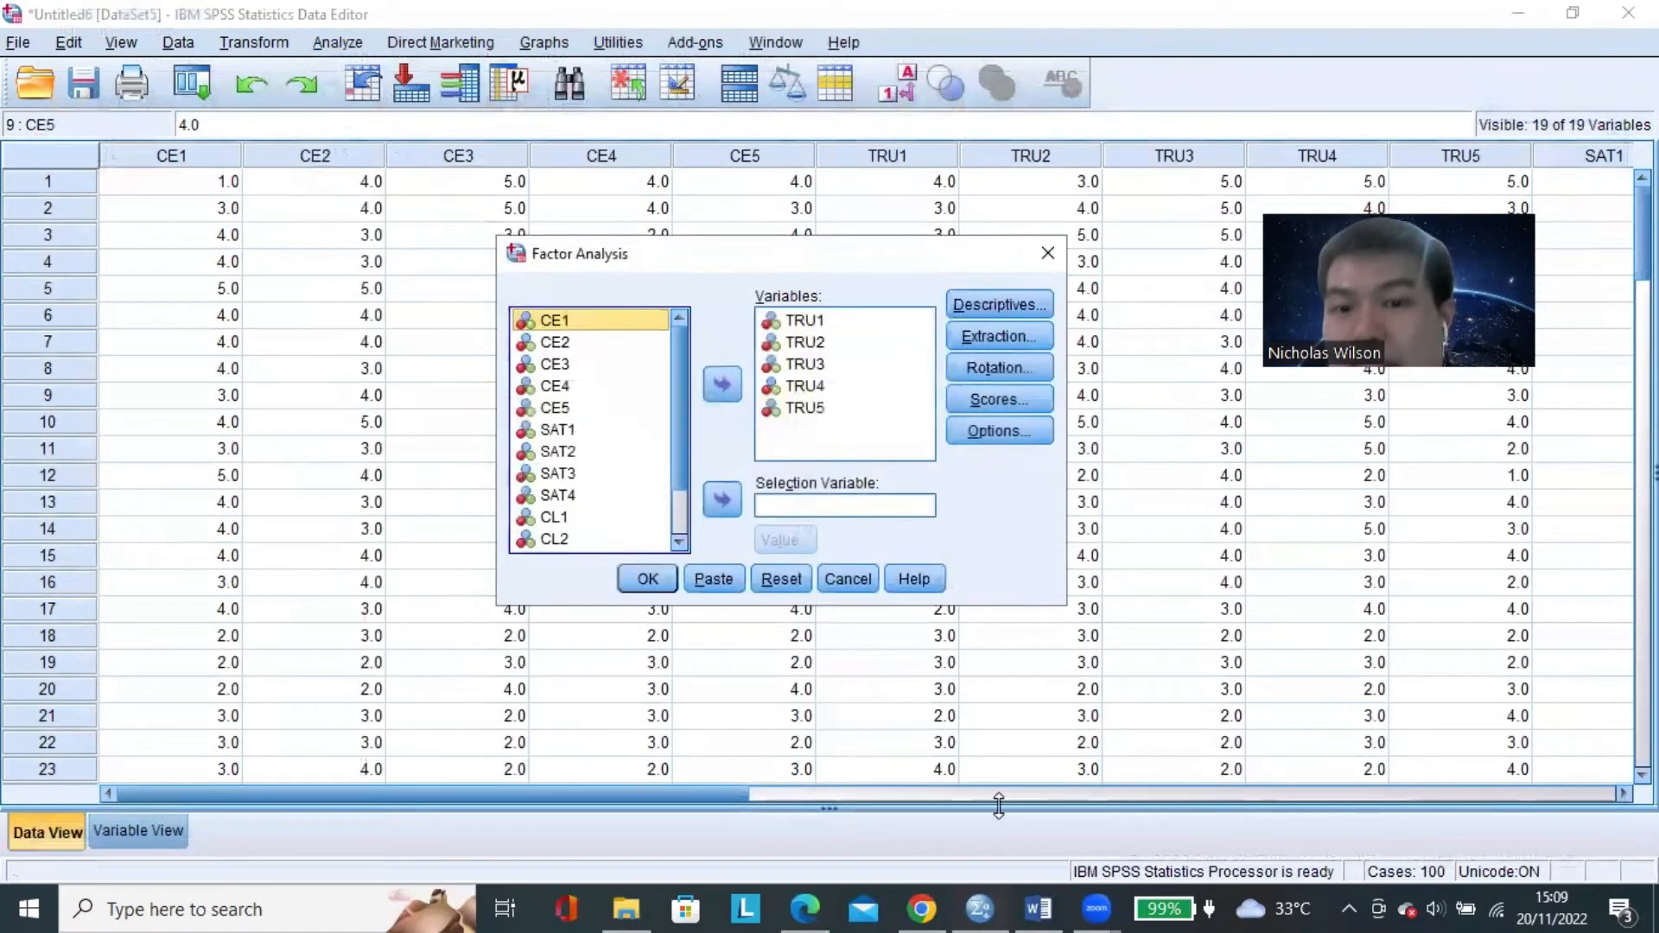
Switch to the Word document, highlight Customer Satisfaction (X3) in the research model, and return to SPSS.
left_click(1039, 905)
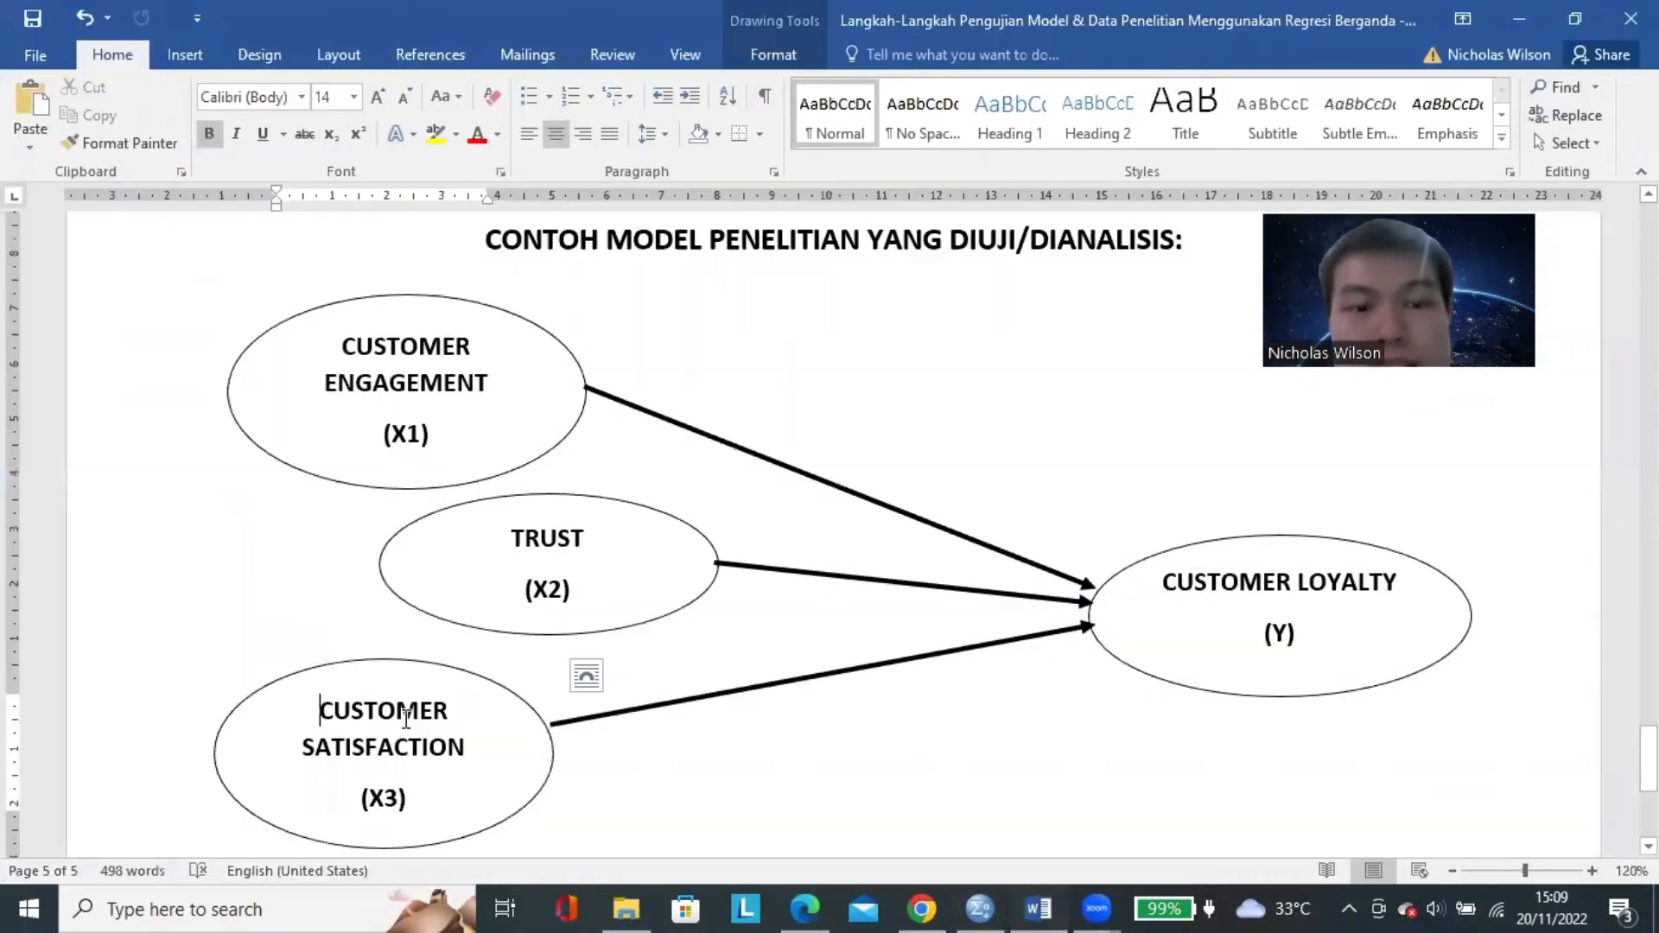
left_click_drag(321, 710, 492, 759)
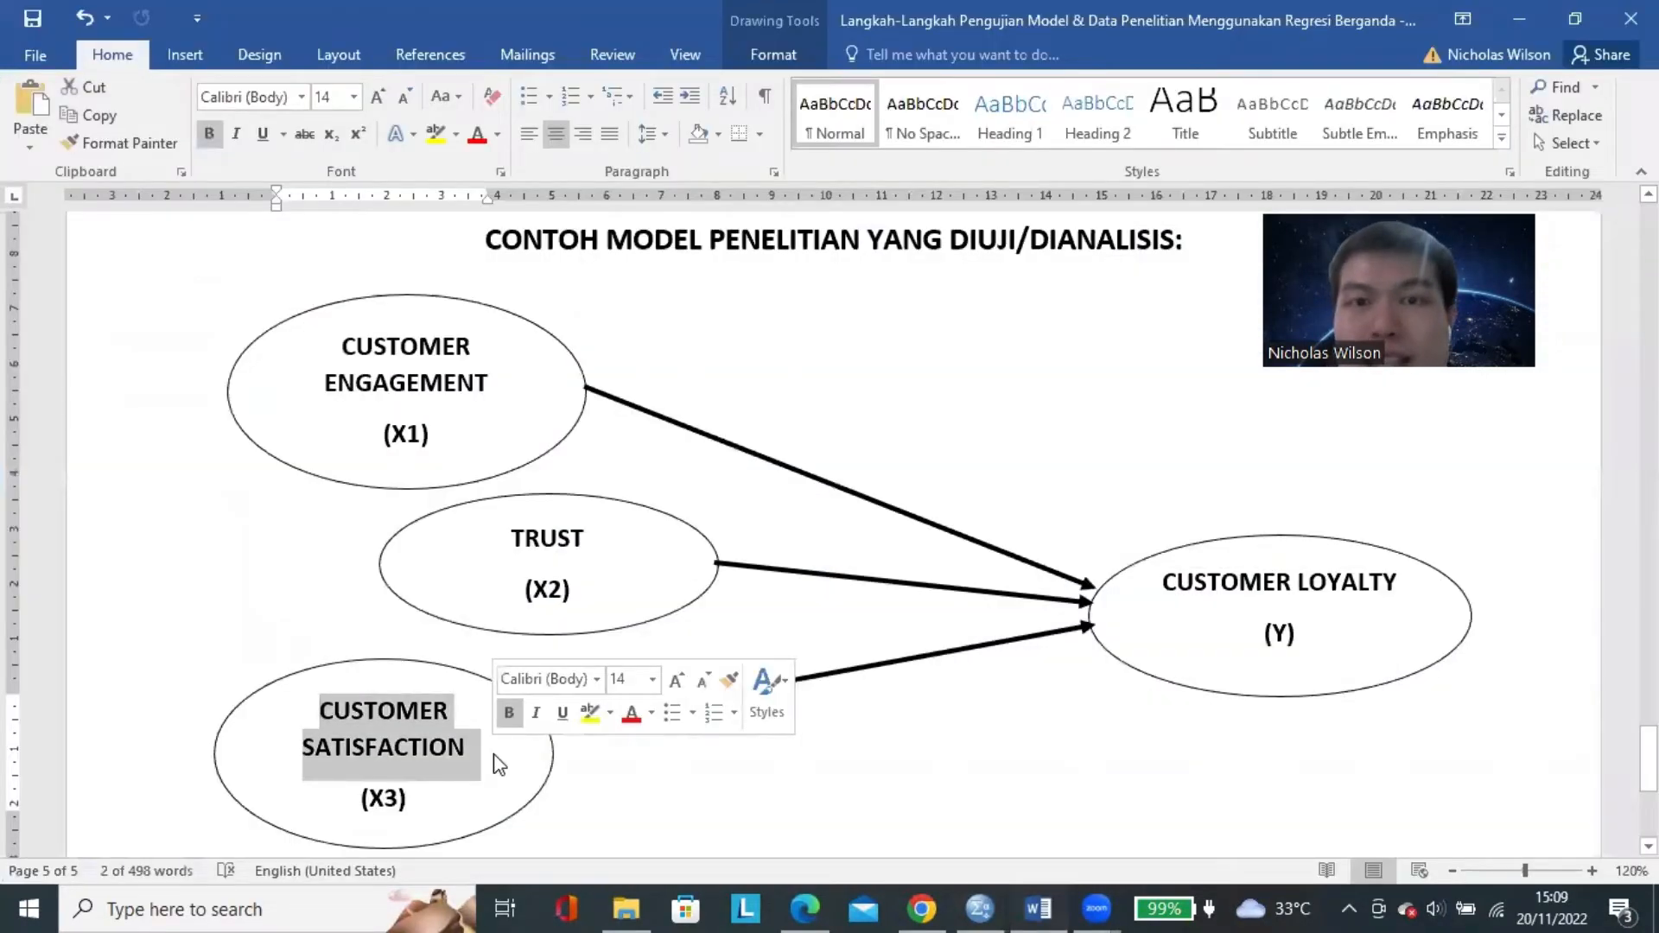
left_click(1003, 899)
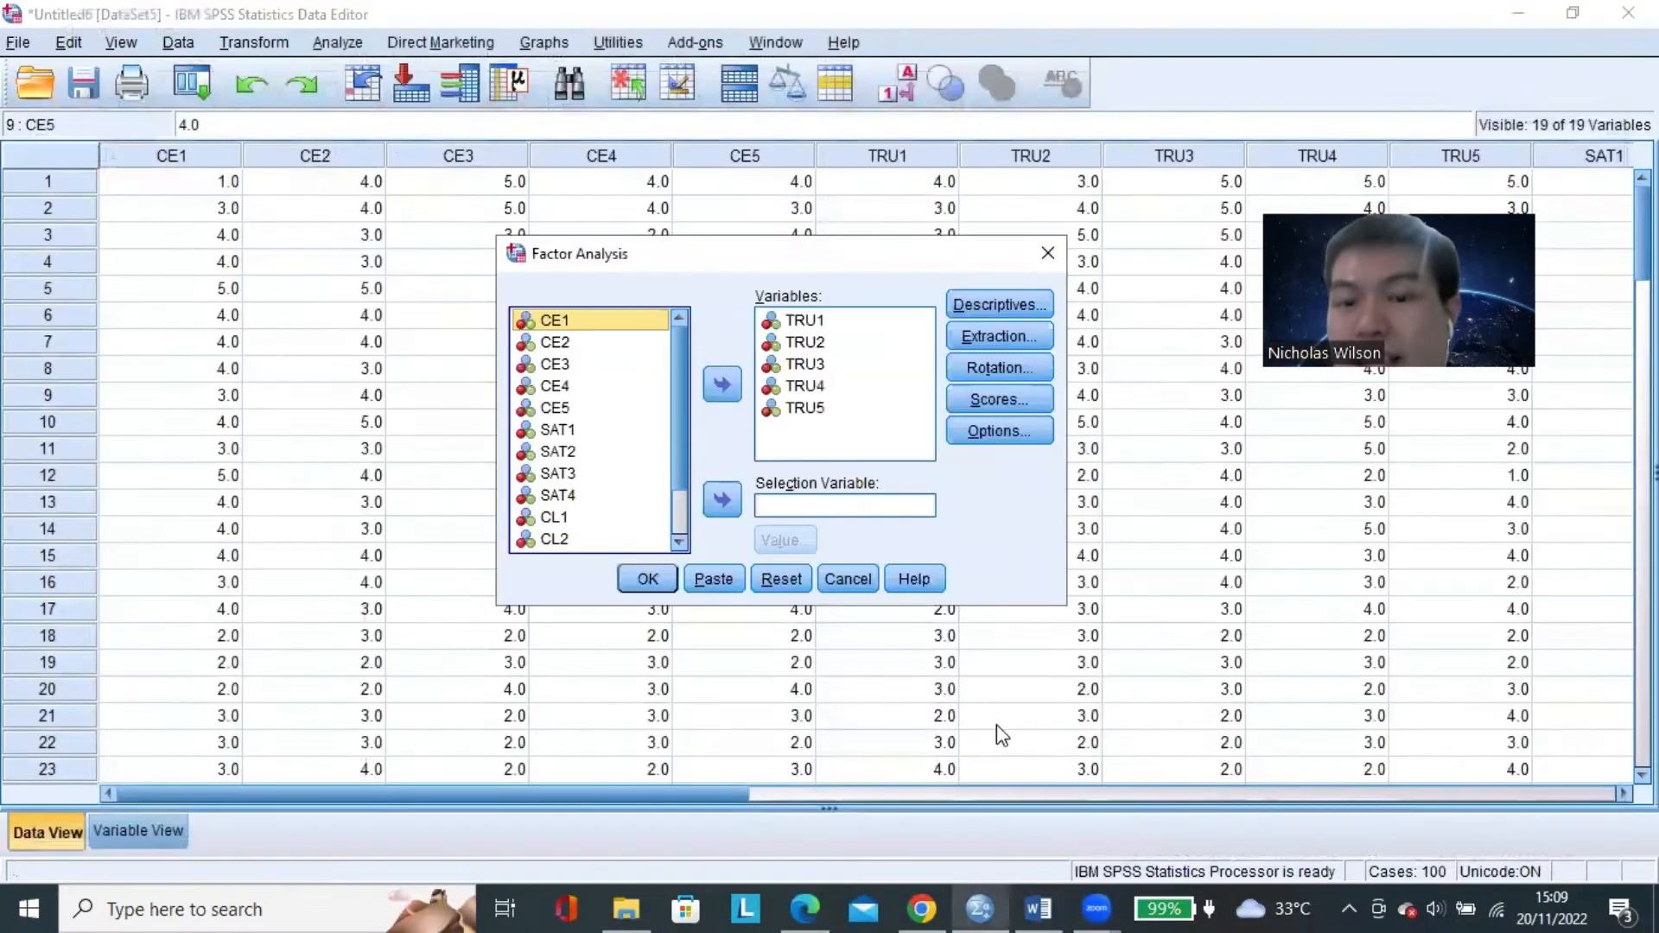
Remove TRU1 through TRU5 from the Variables list of the factor analysis.
left_click(822, 407, "shift")
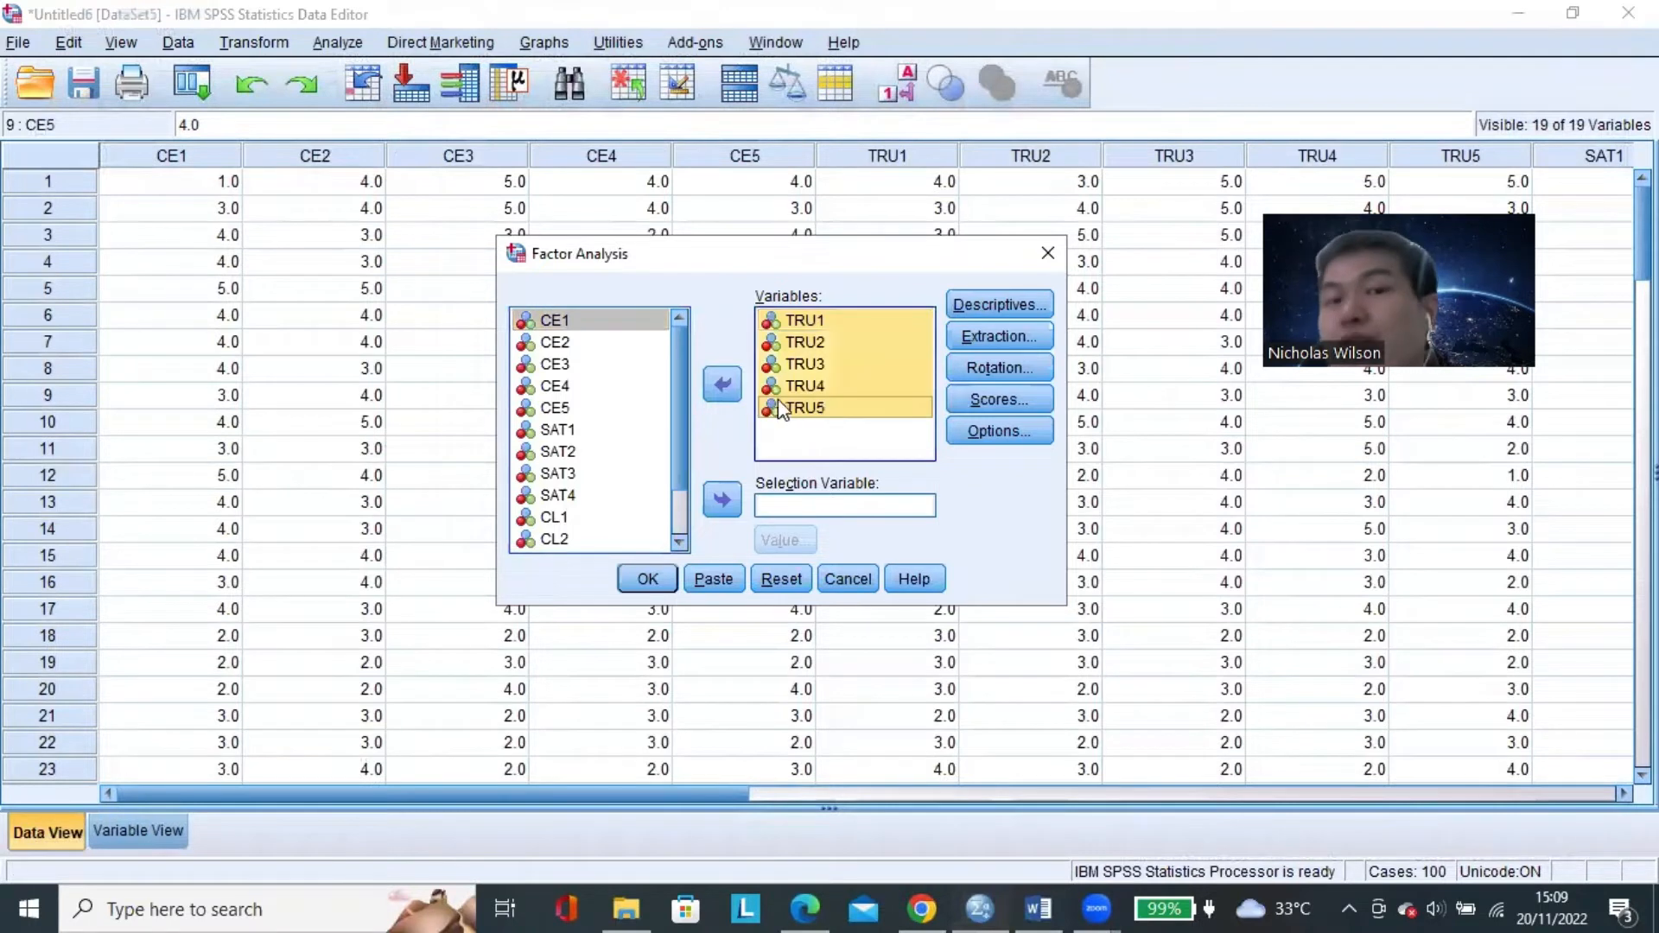
left_click(838, 366)
left_click(823, 327)
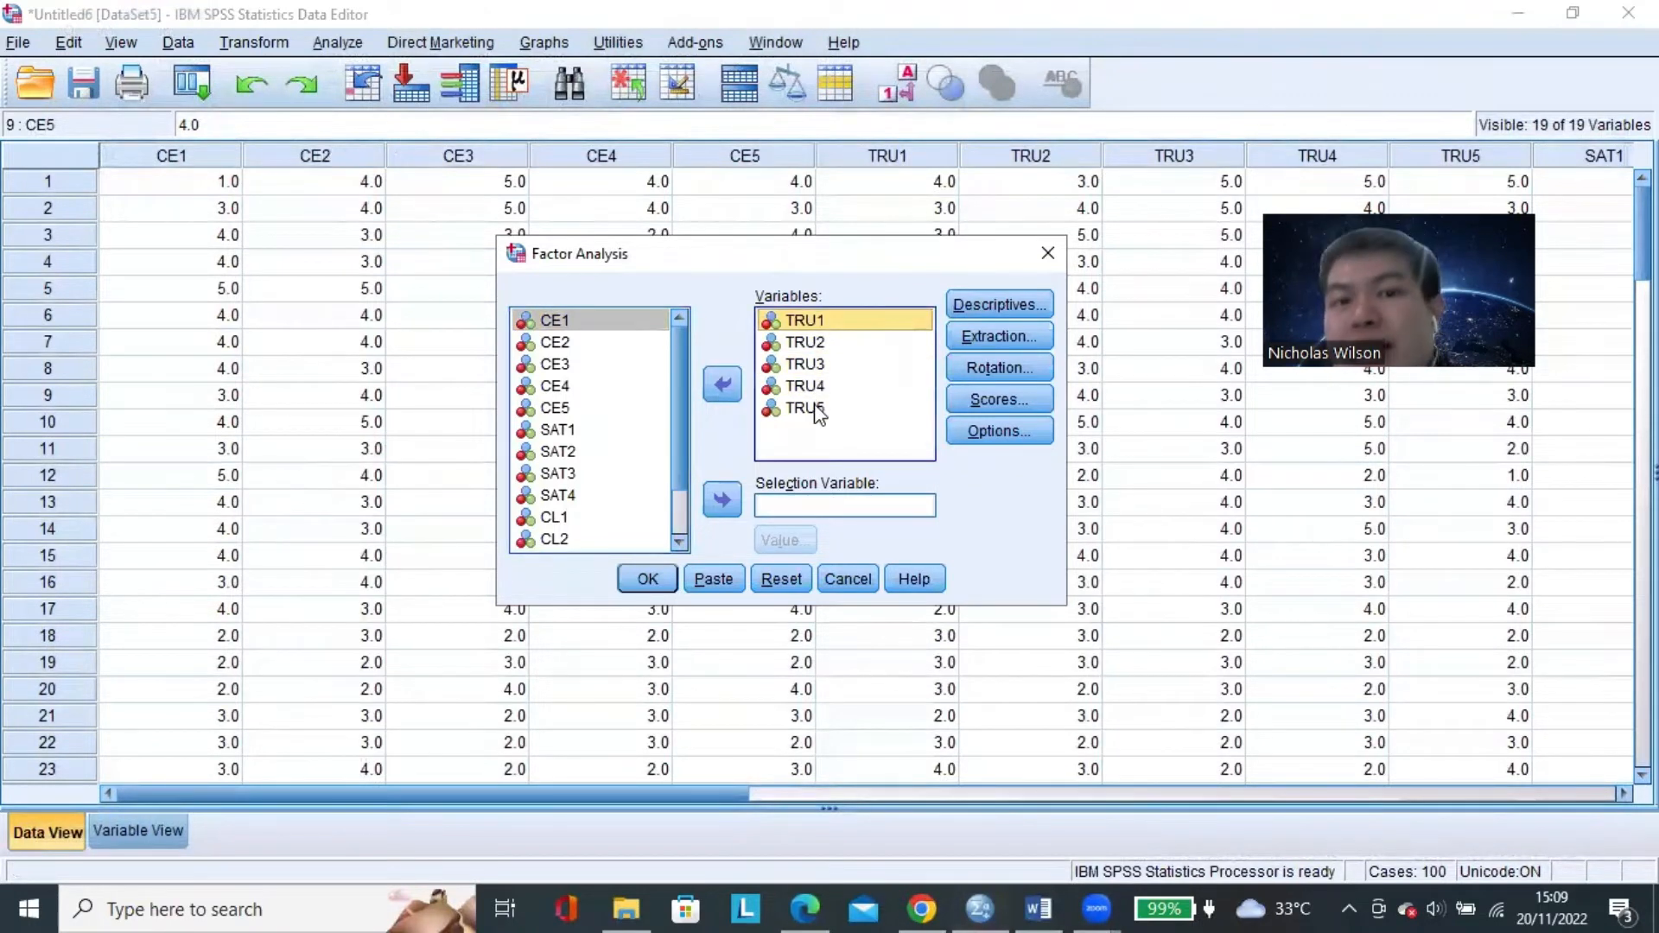
left_click(821, 408, "shift")
left_click(724, 384)
Add the satisfaction items SAT1 through SAT4 to the Variables list and run the factor analysis.
scroll(559, 421, "down", 2)
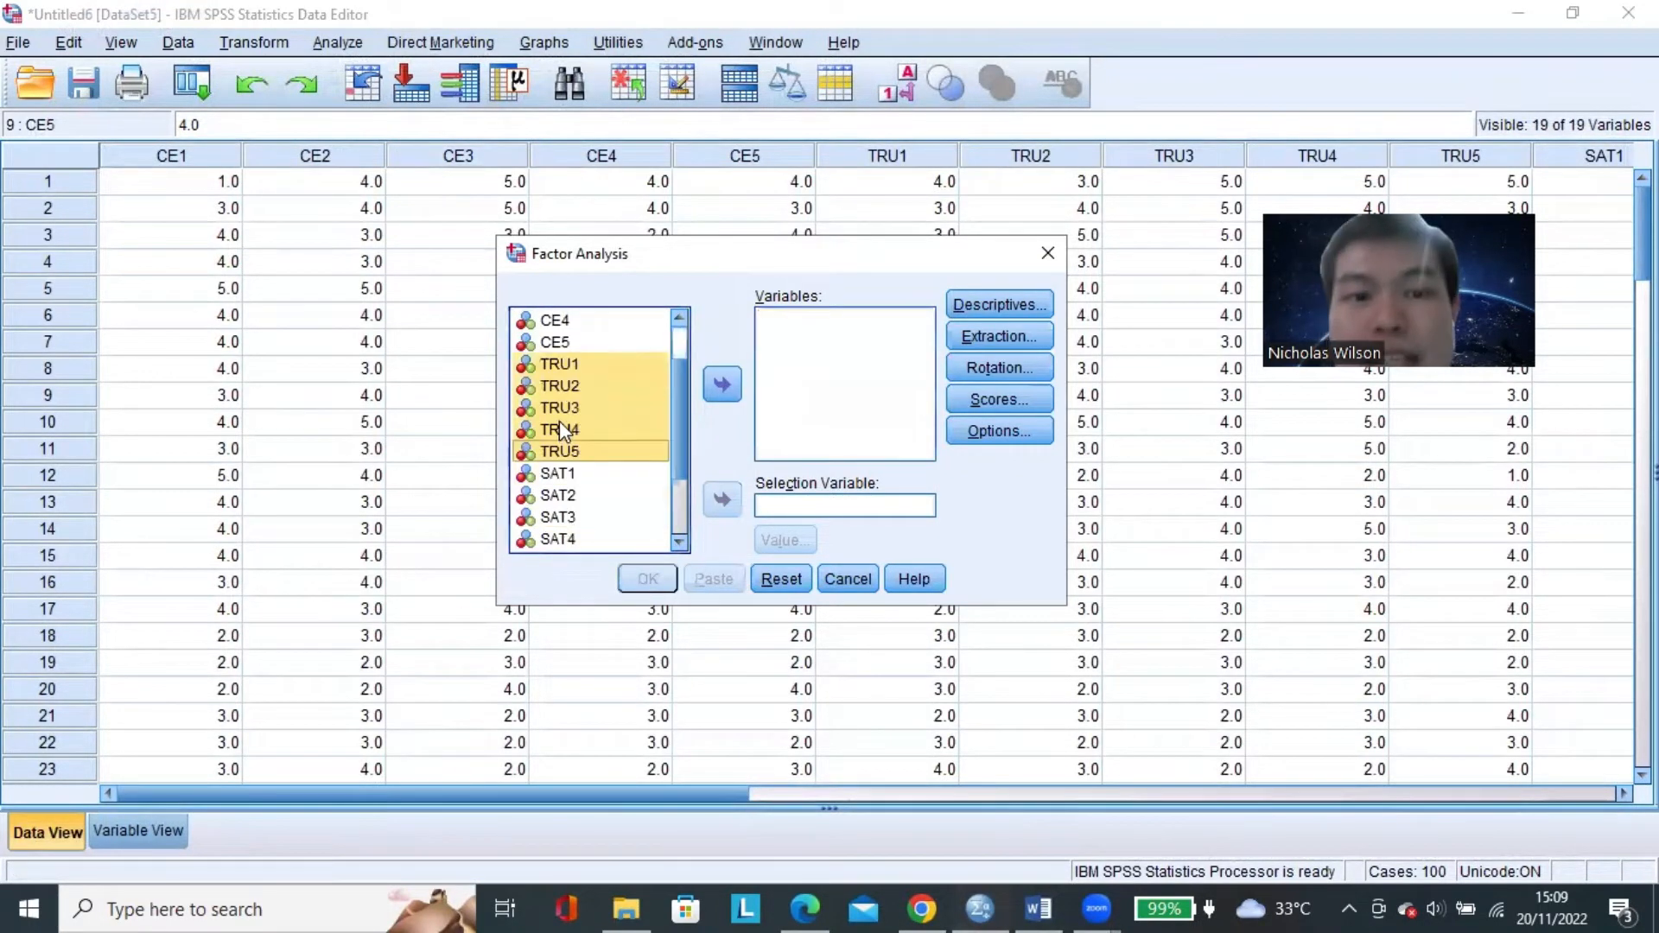
left_click(585, 410)
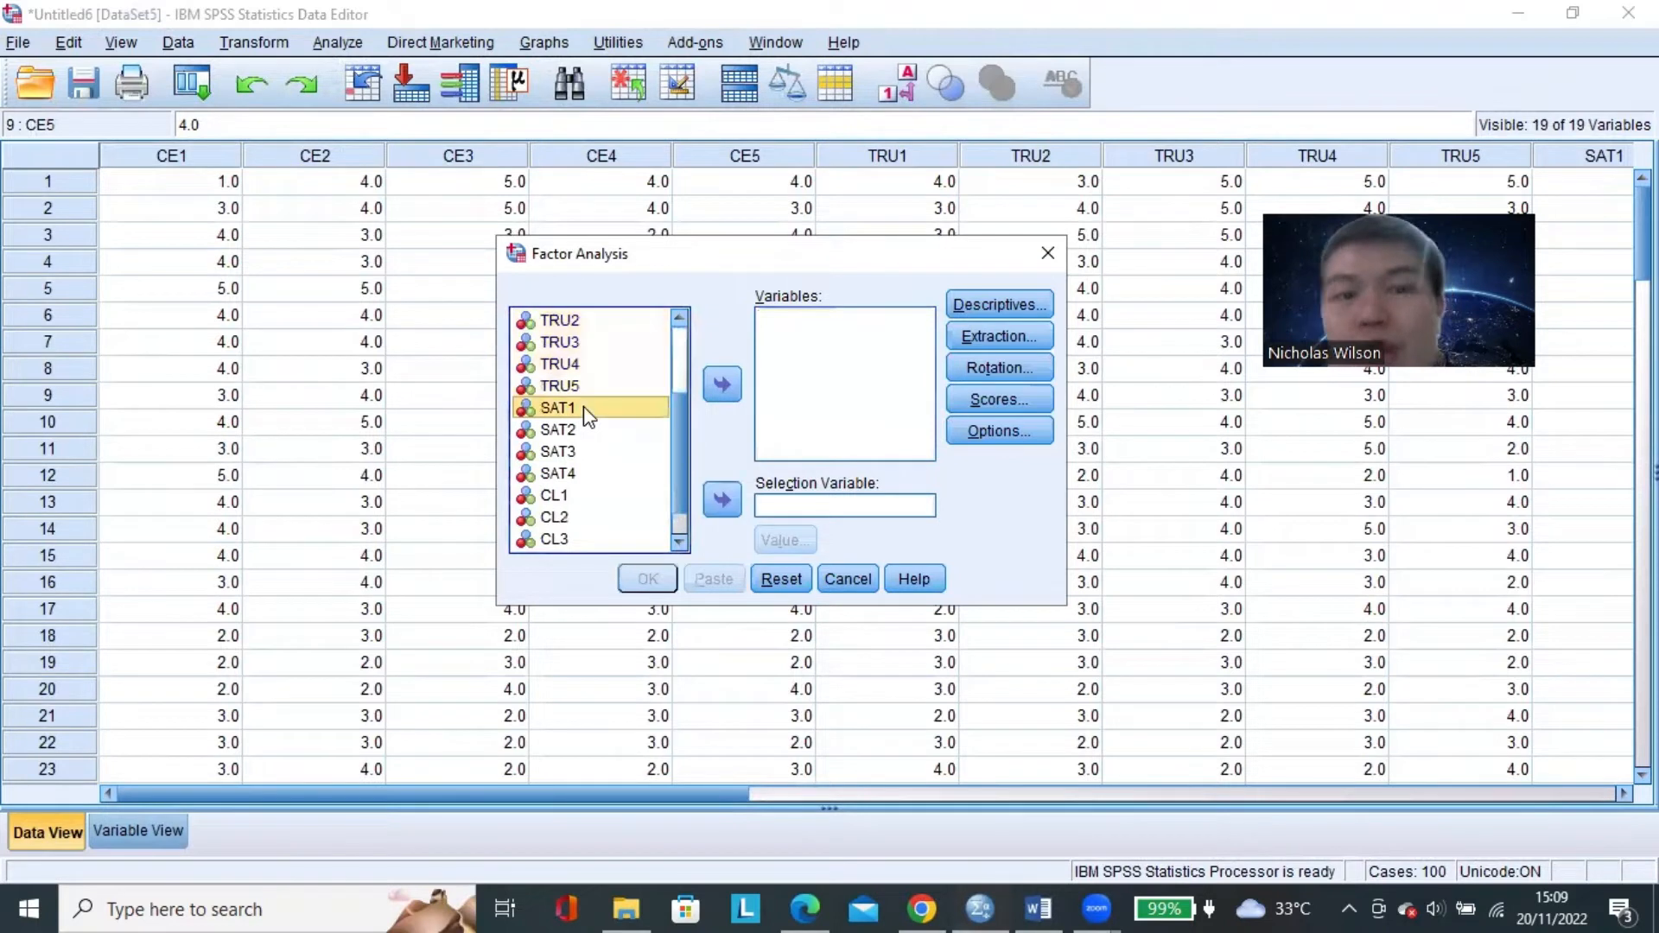
left_click(596, 473, "shift")
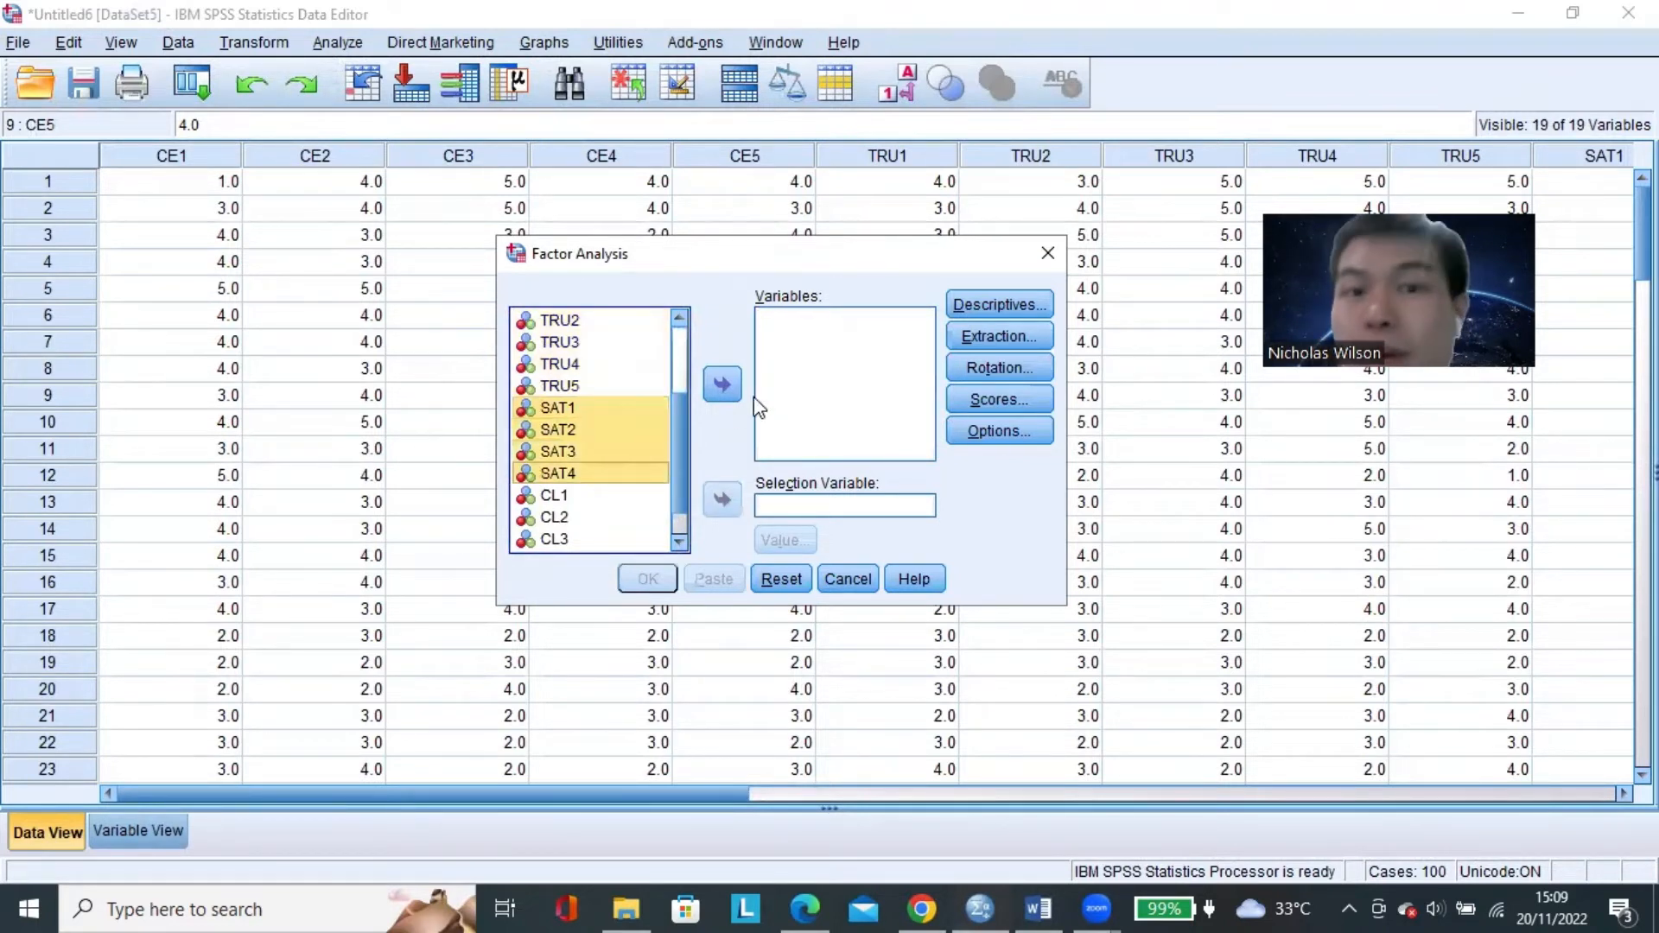
left_click(722, 385)
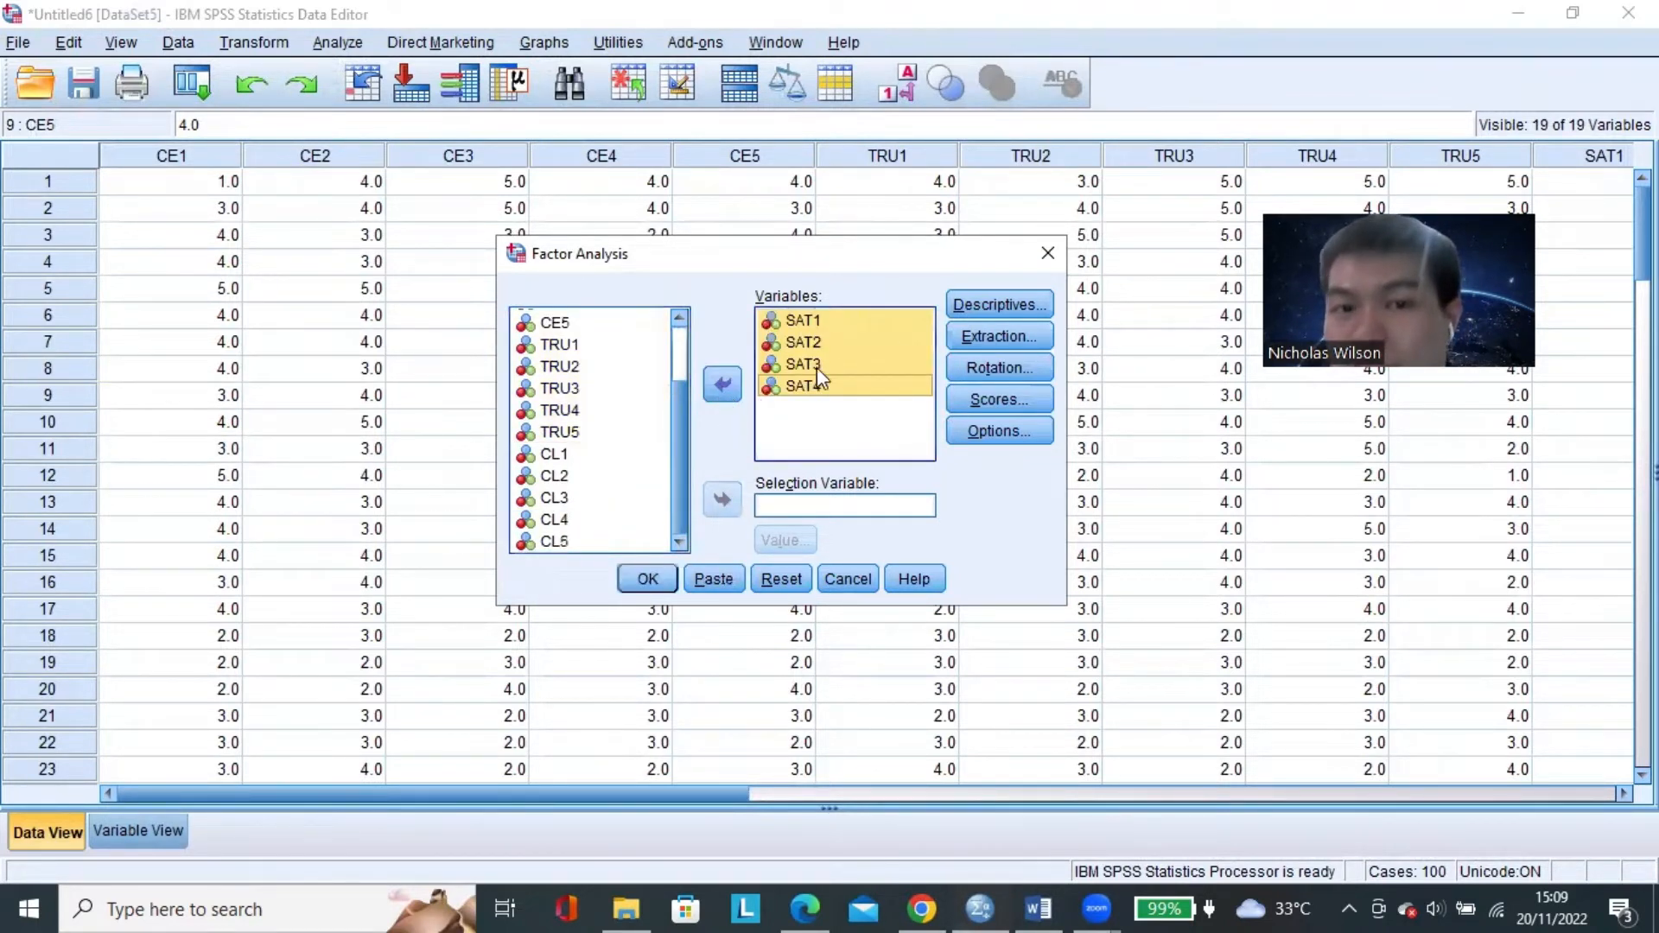
left_click(648, 581)
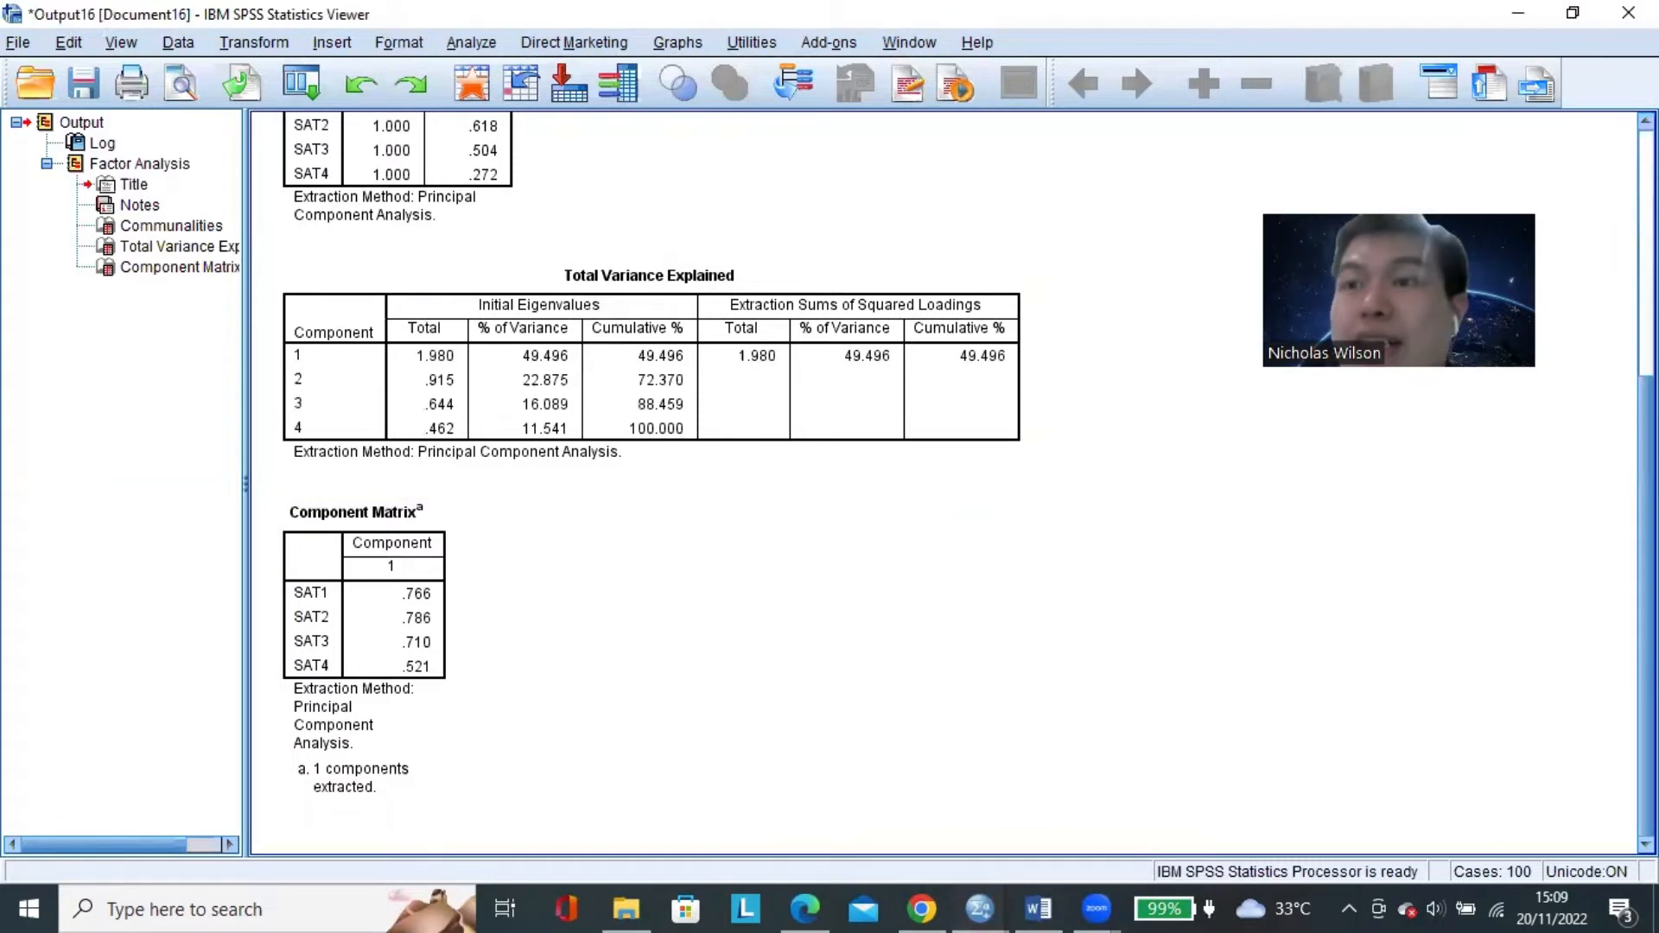
Discard the SAT1–SAT4 output and rerun the factor analysis with SAT4 removed from the Variables list.
left_click(1628, 12)
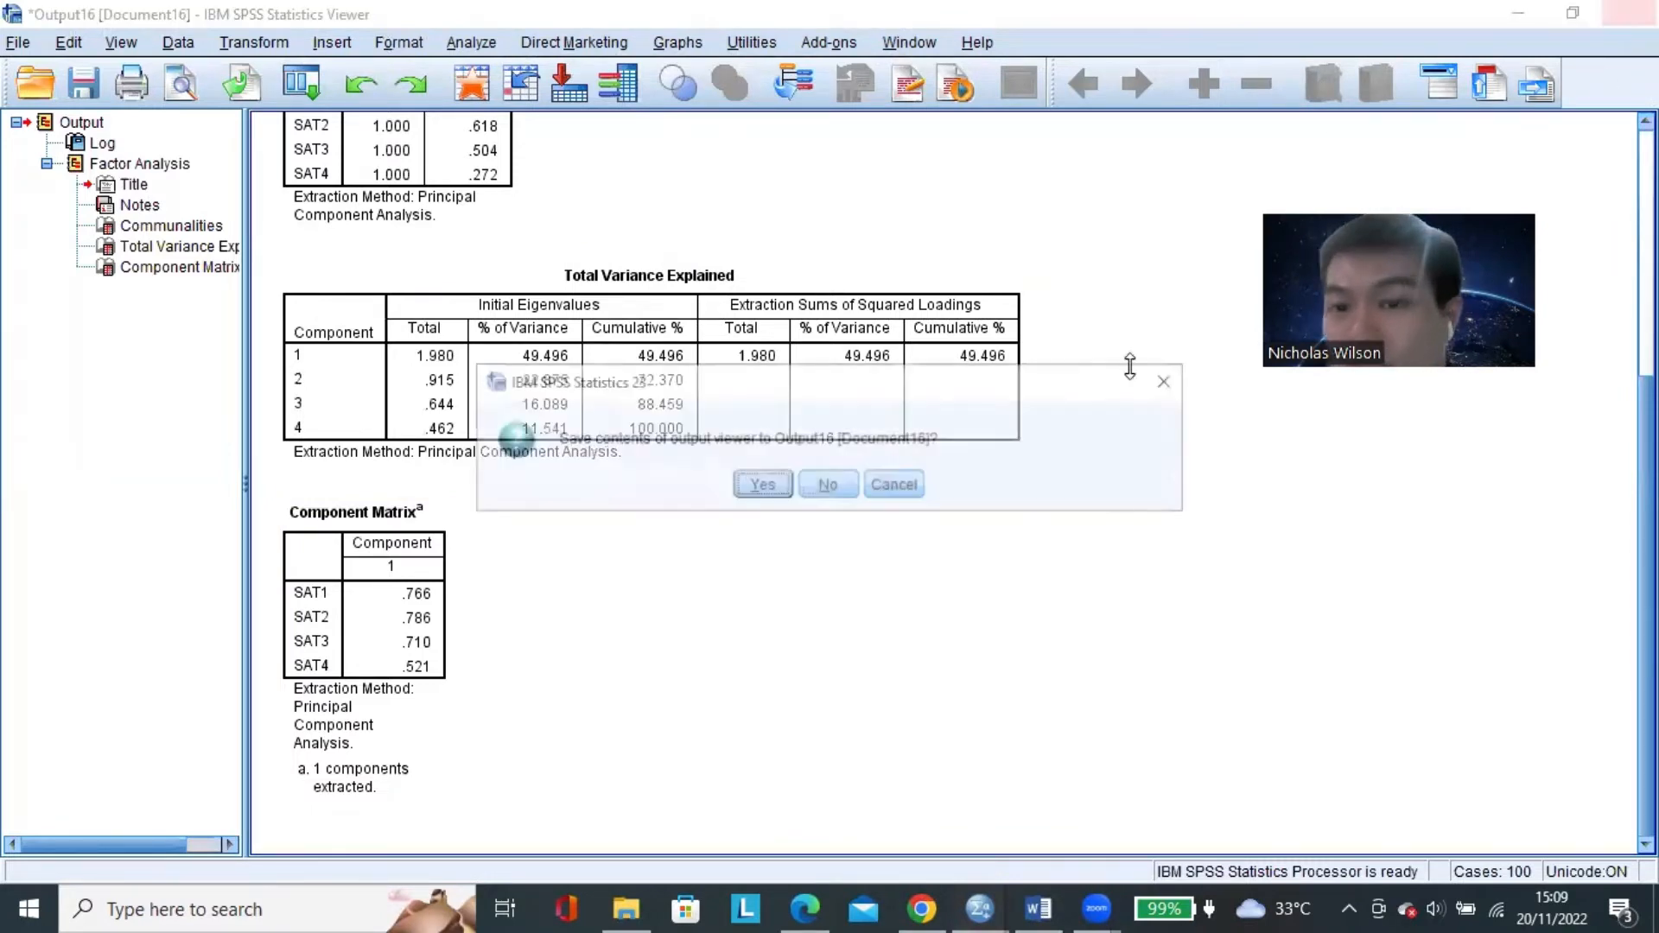
left_click(827, 486)
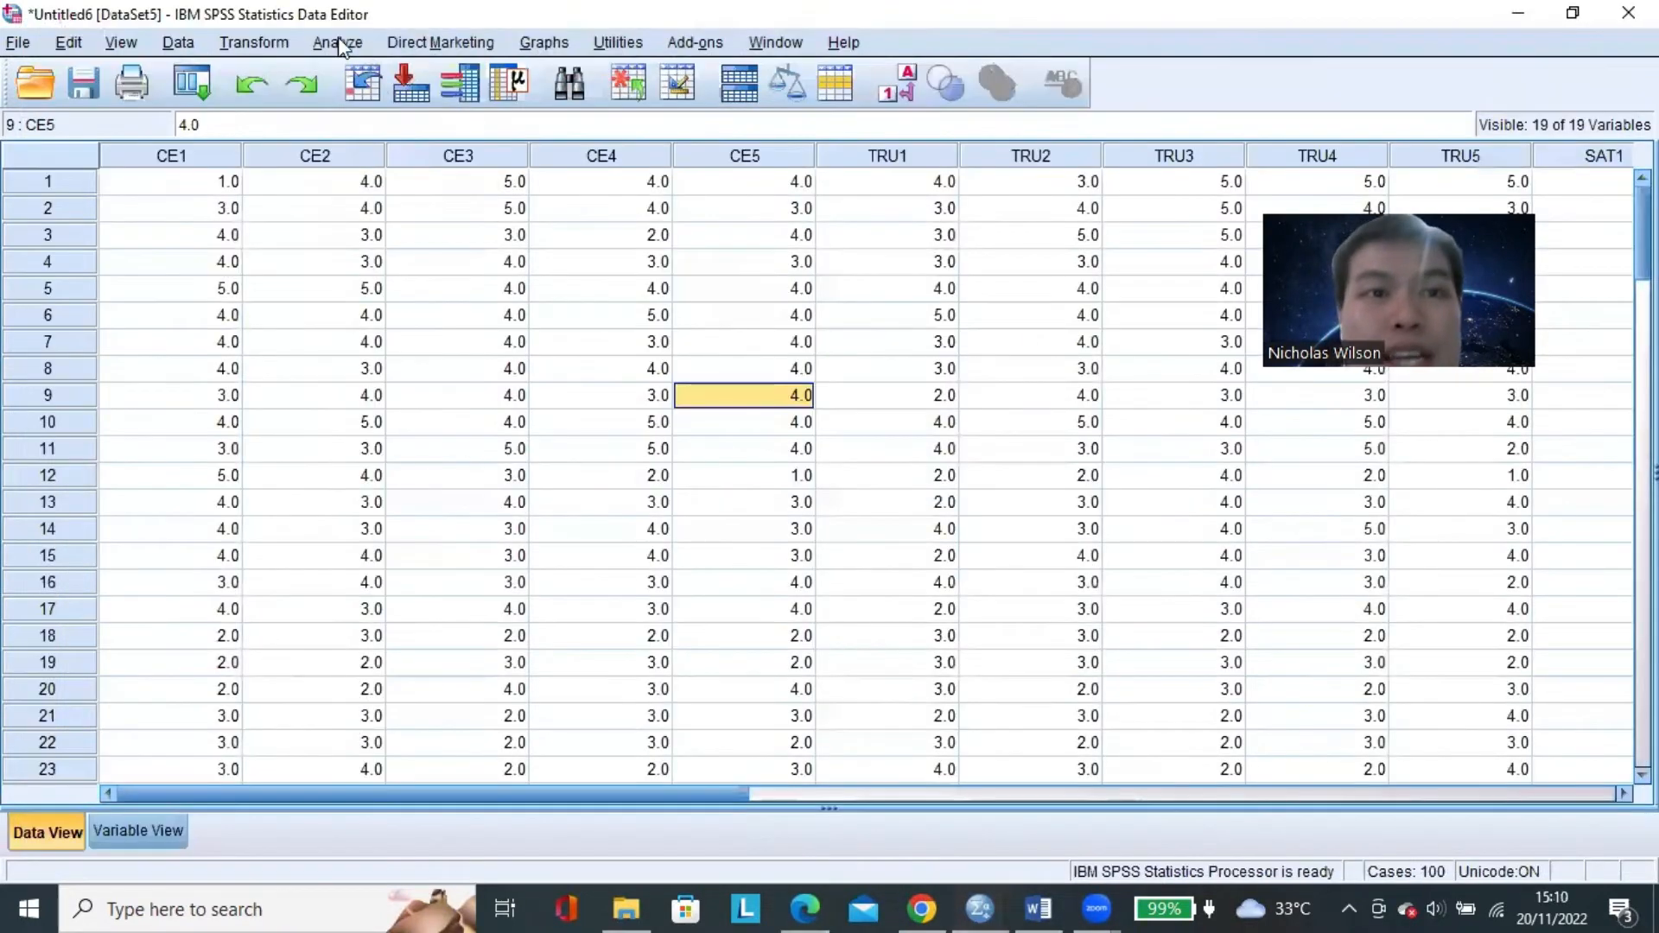
left_click(354, 43)
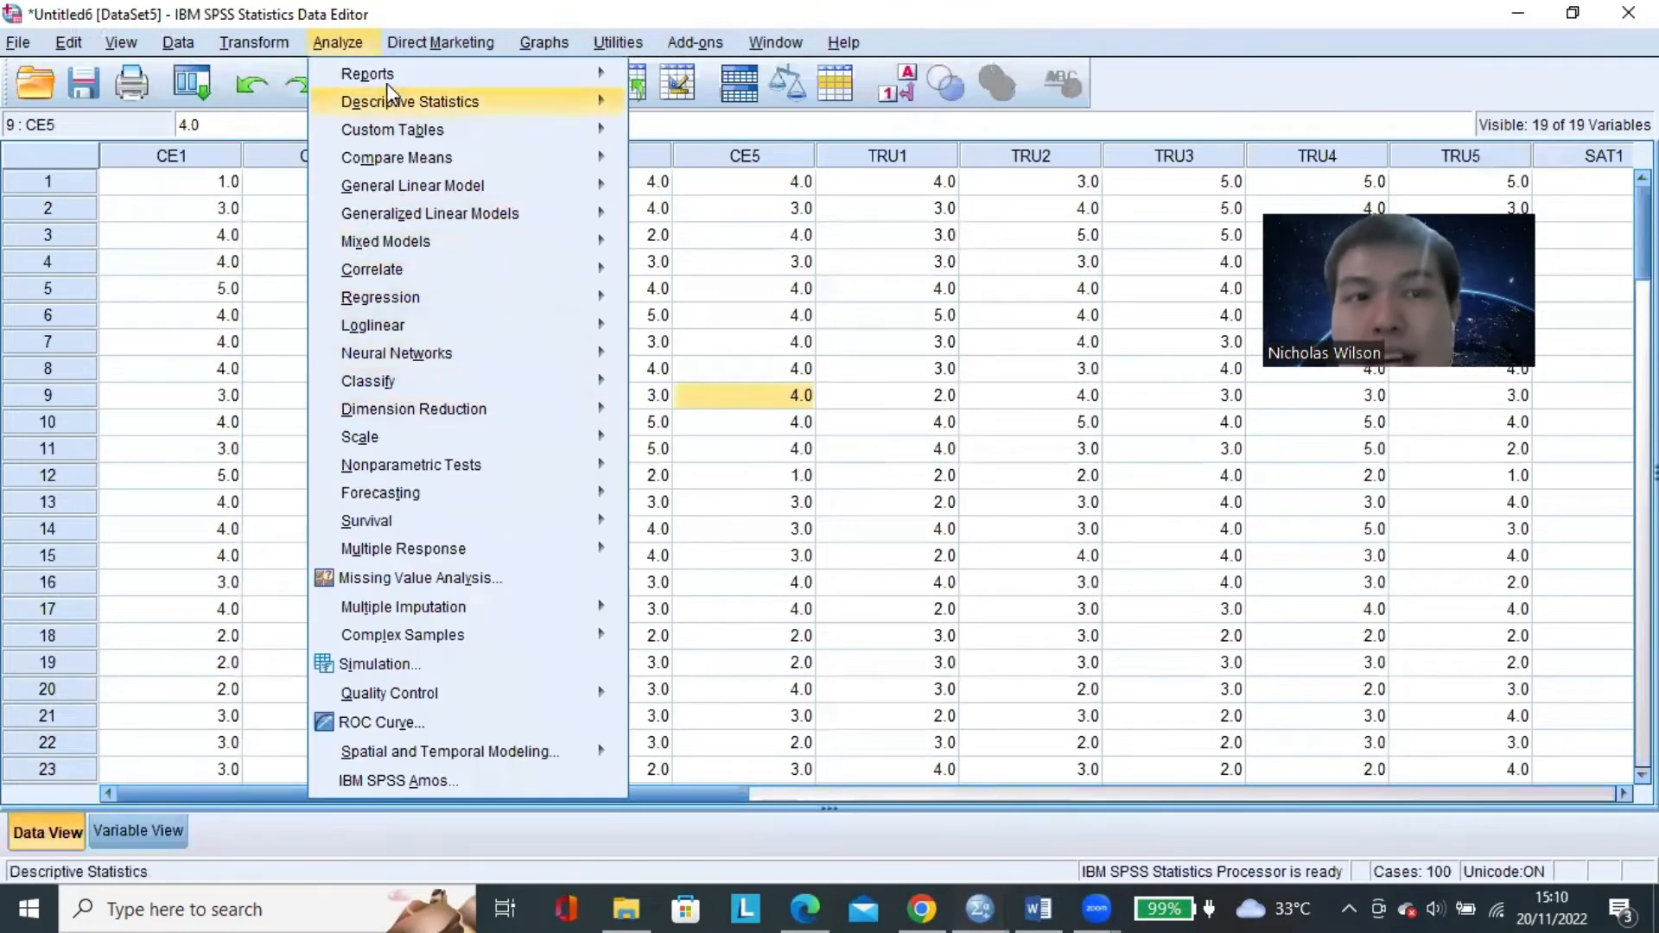
mouse_move(543, 423)
left_click(678, 413)
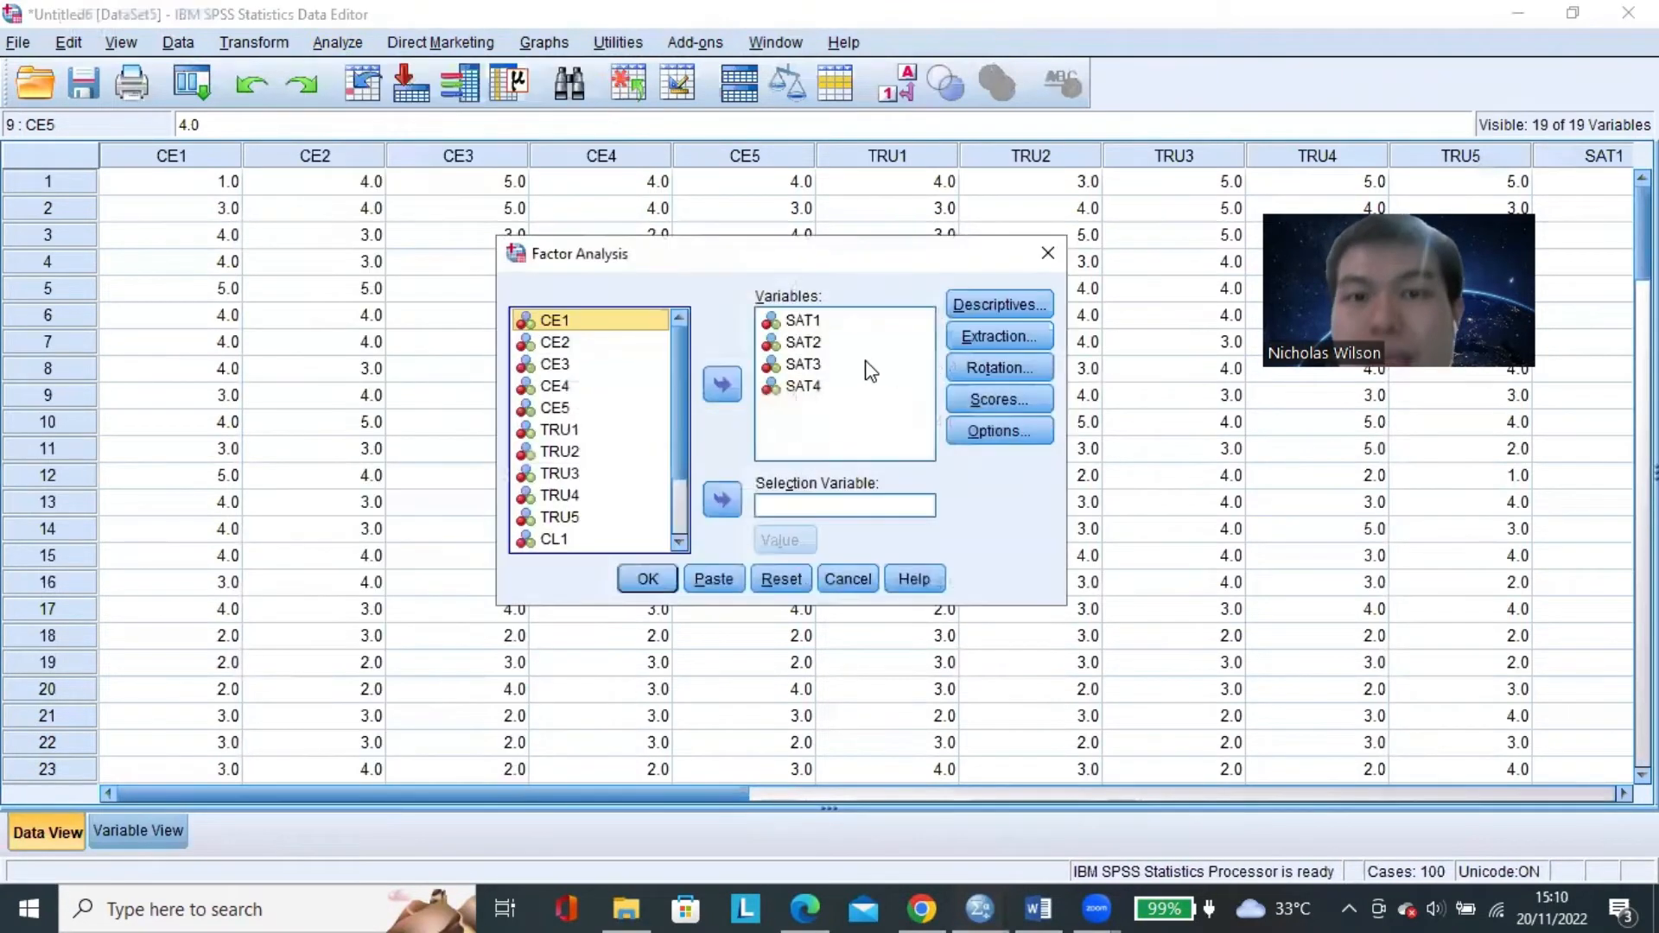
left_click(819, 388)
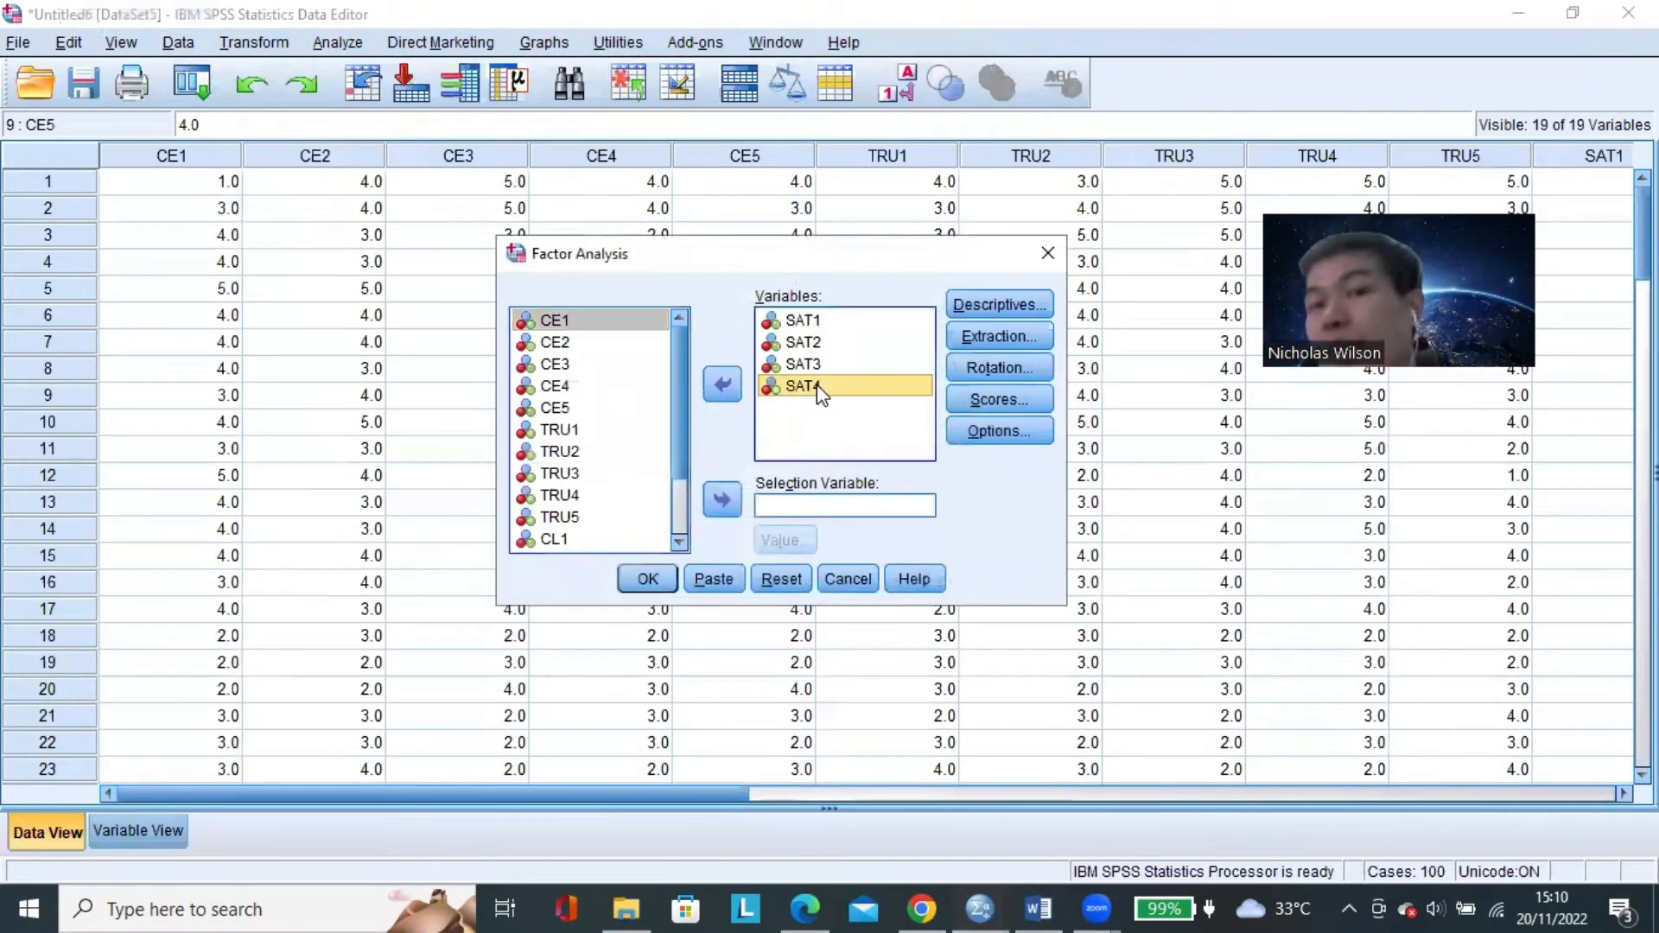
left_click(723, 386)
left_click(648, 579)
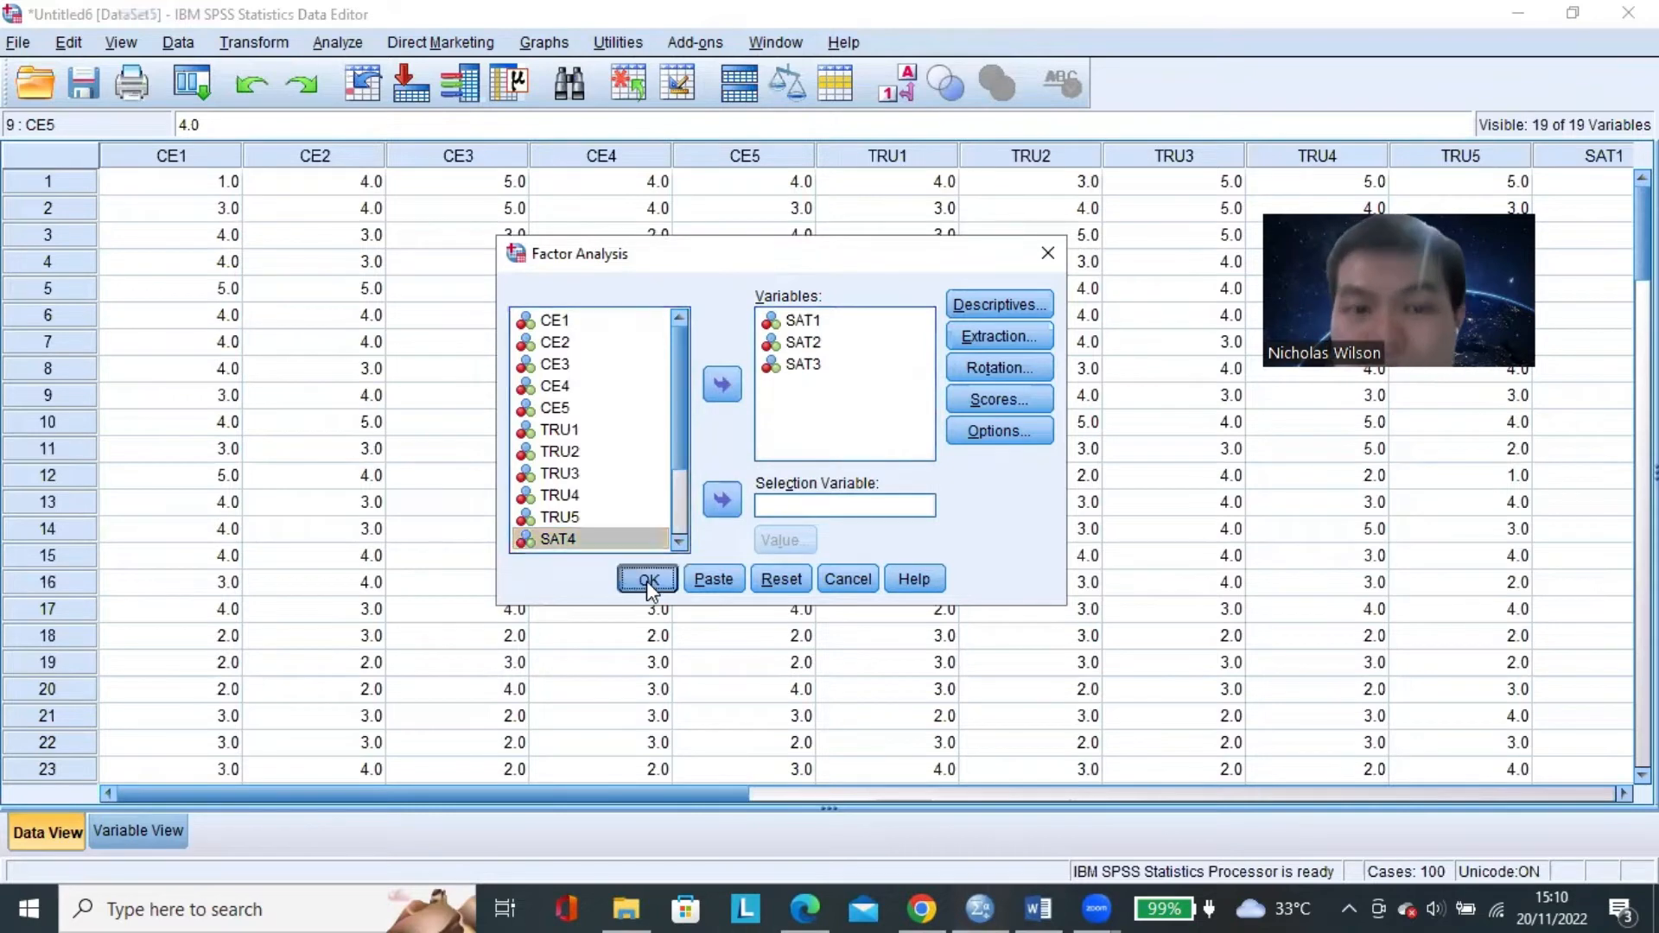
Examine the loadings of SAT1 through SAT3 in the Component Matrix.
scroll(650, 591, "down", 1)
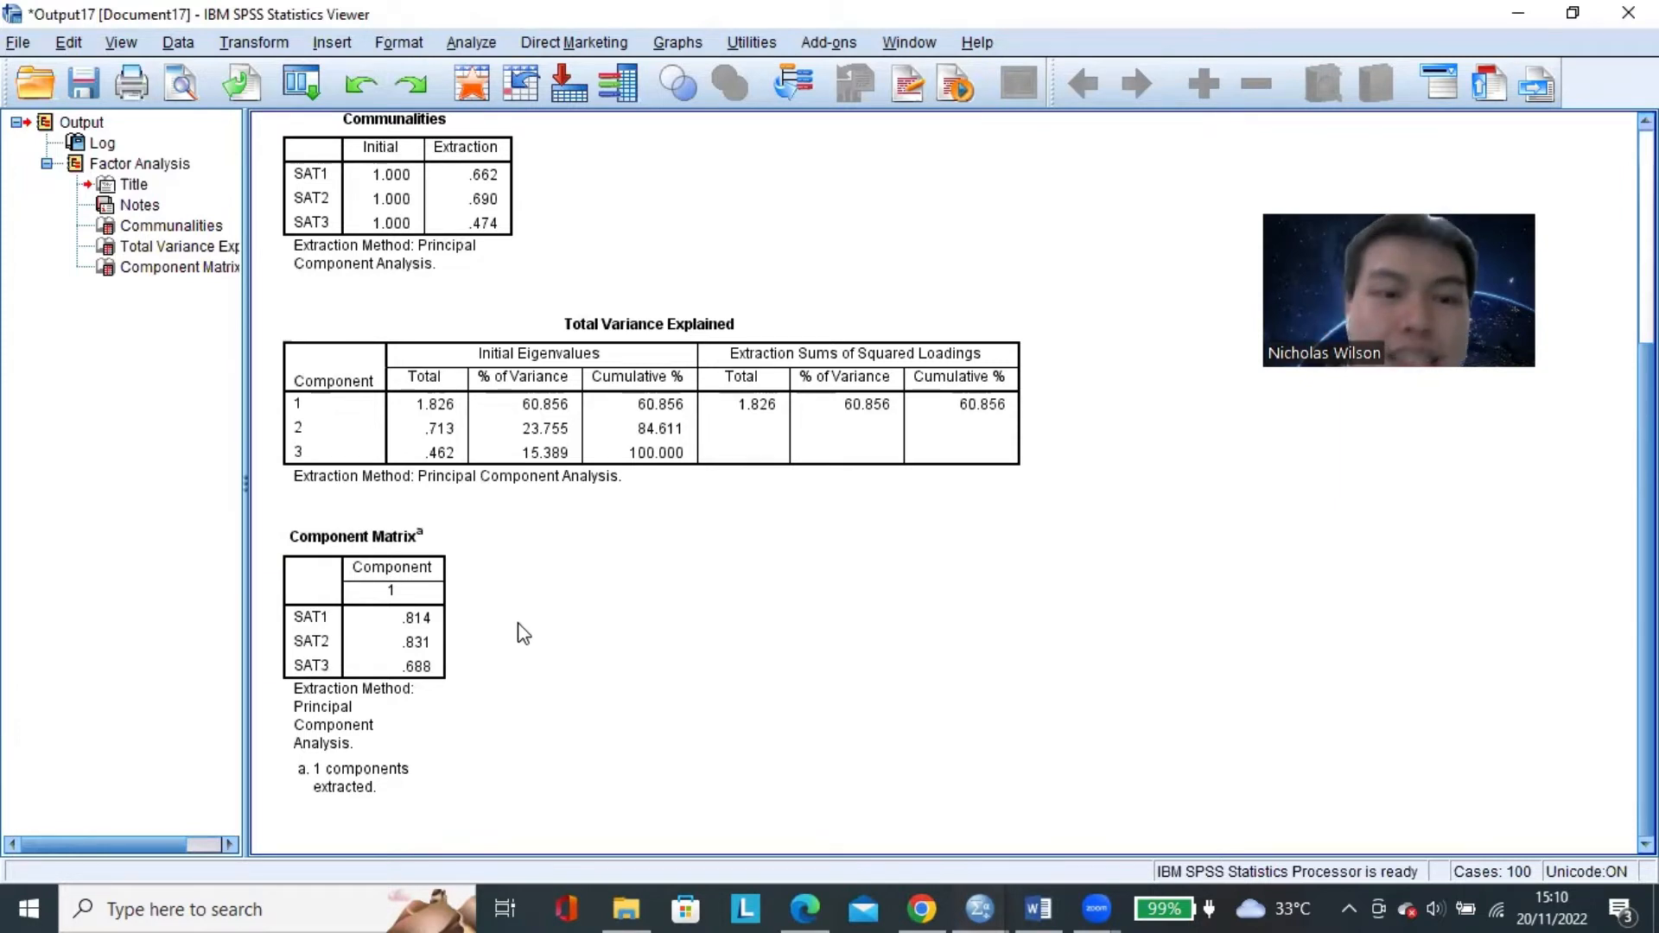
left_click(419, 539)
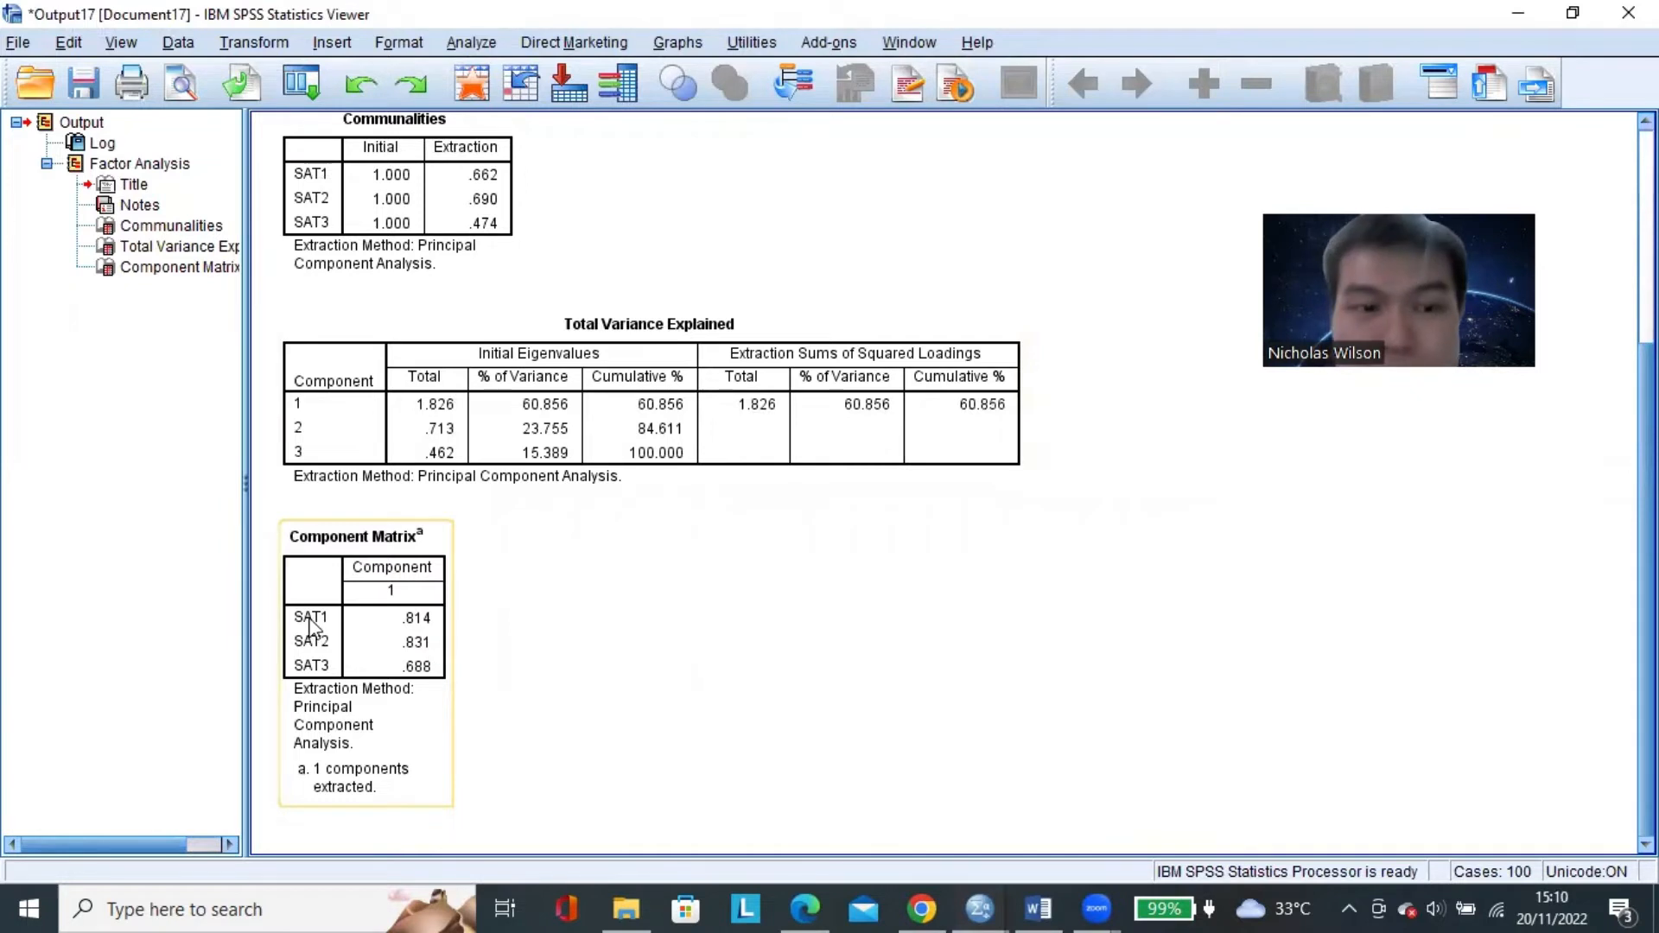
left_click(467, 615)
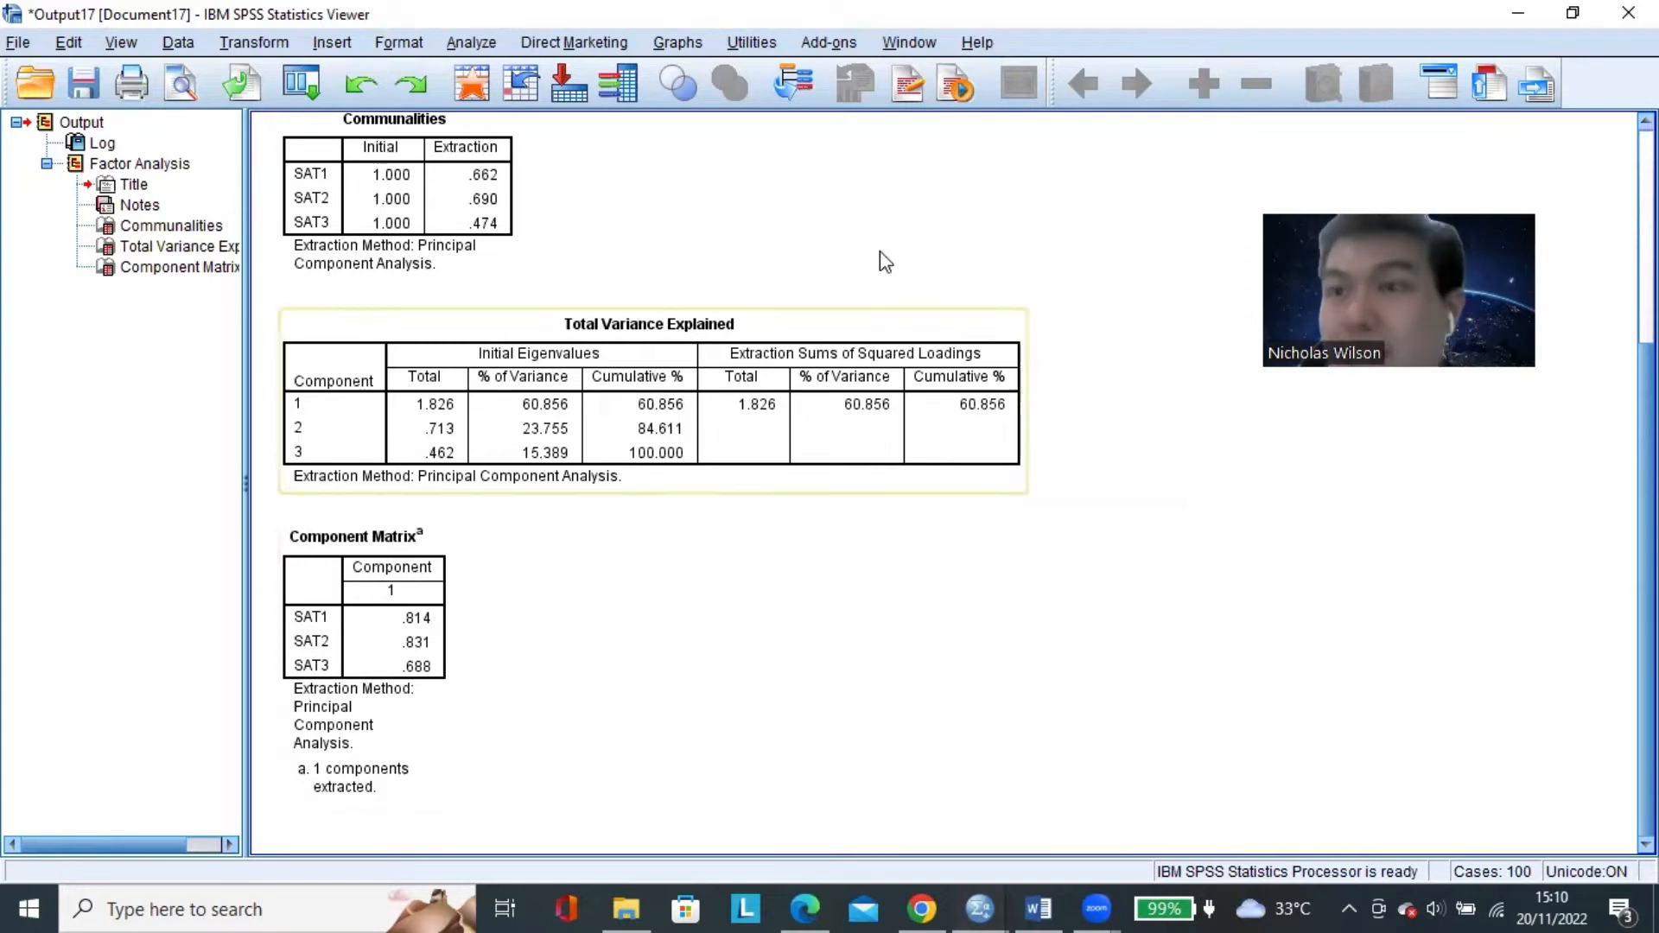
Discard the SAT1–SAT3 output, reopen the factor analysis and remove SAT1 through SAT3 from its Variables list.
left_click(1628, 12)
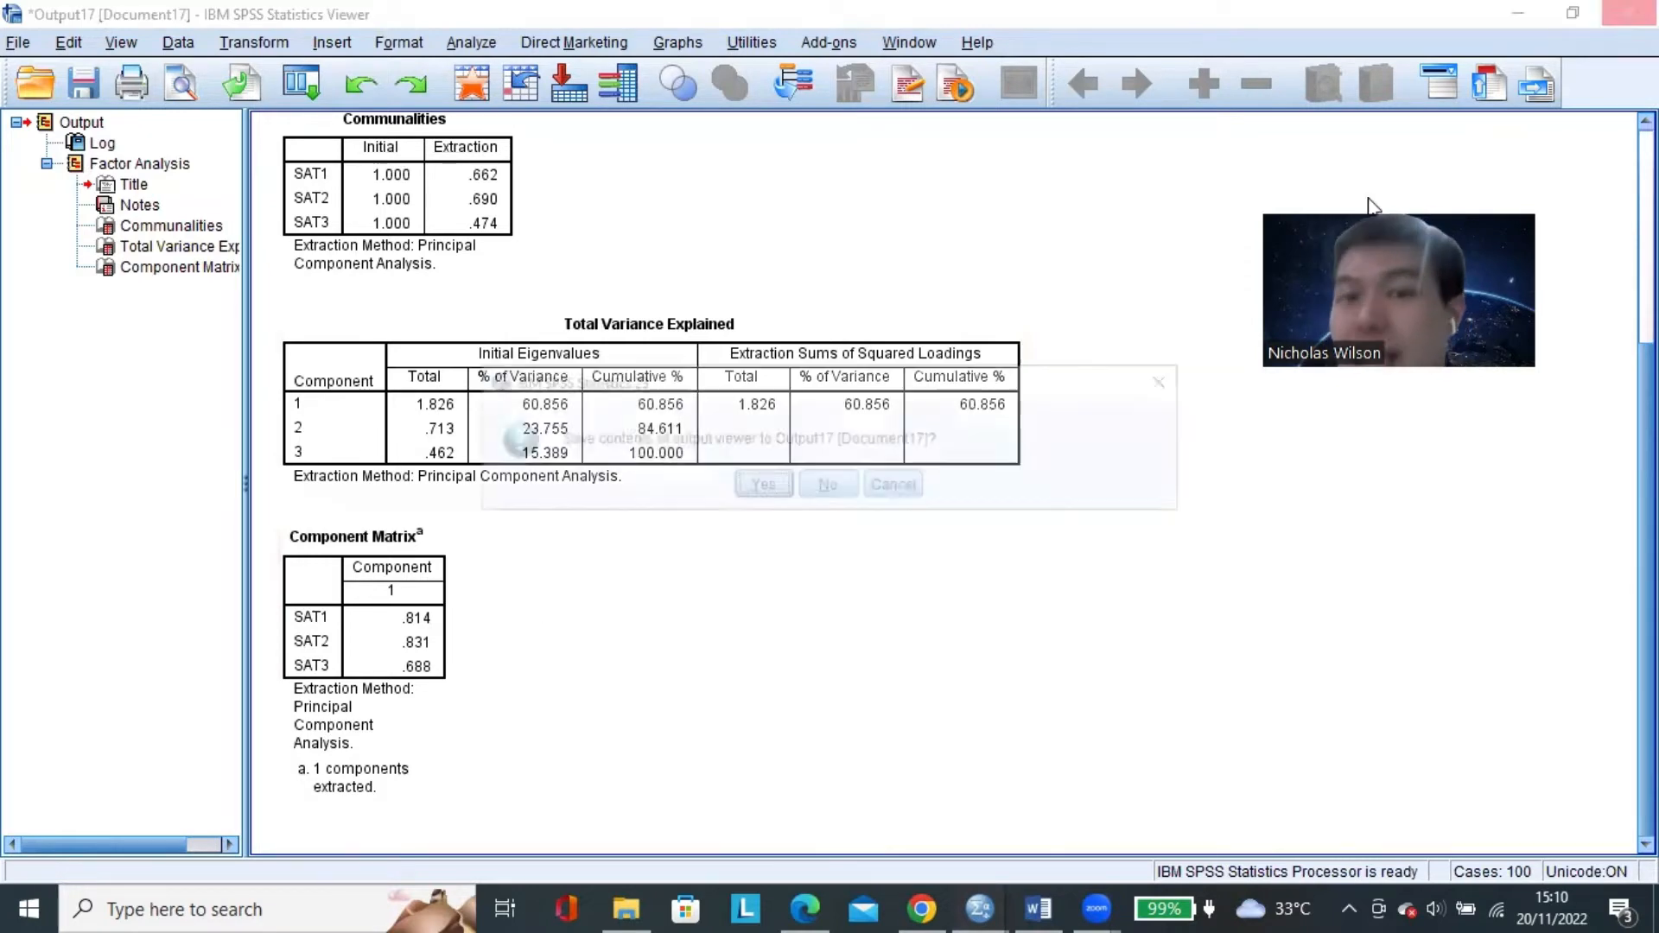
left_click(825, 484)
left_click(337, 42)
mouse_move(548, 412)
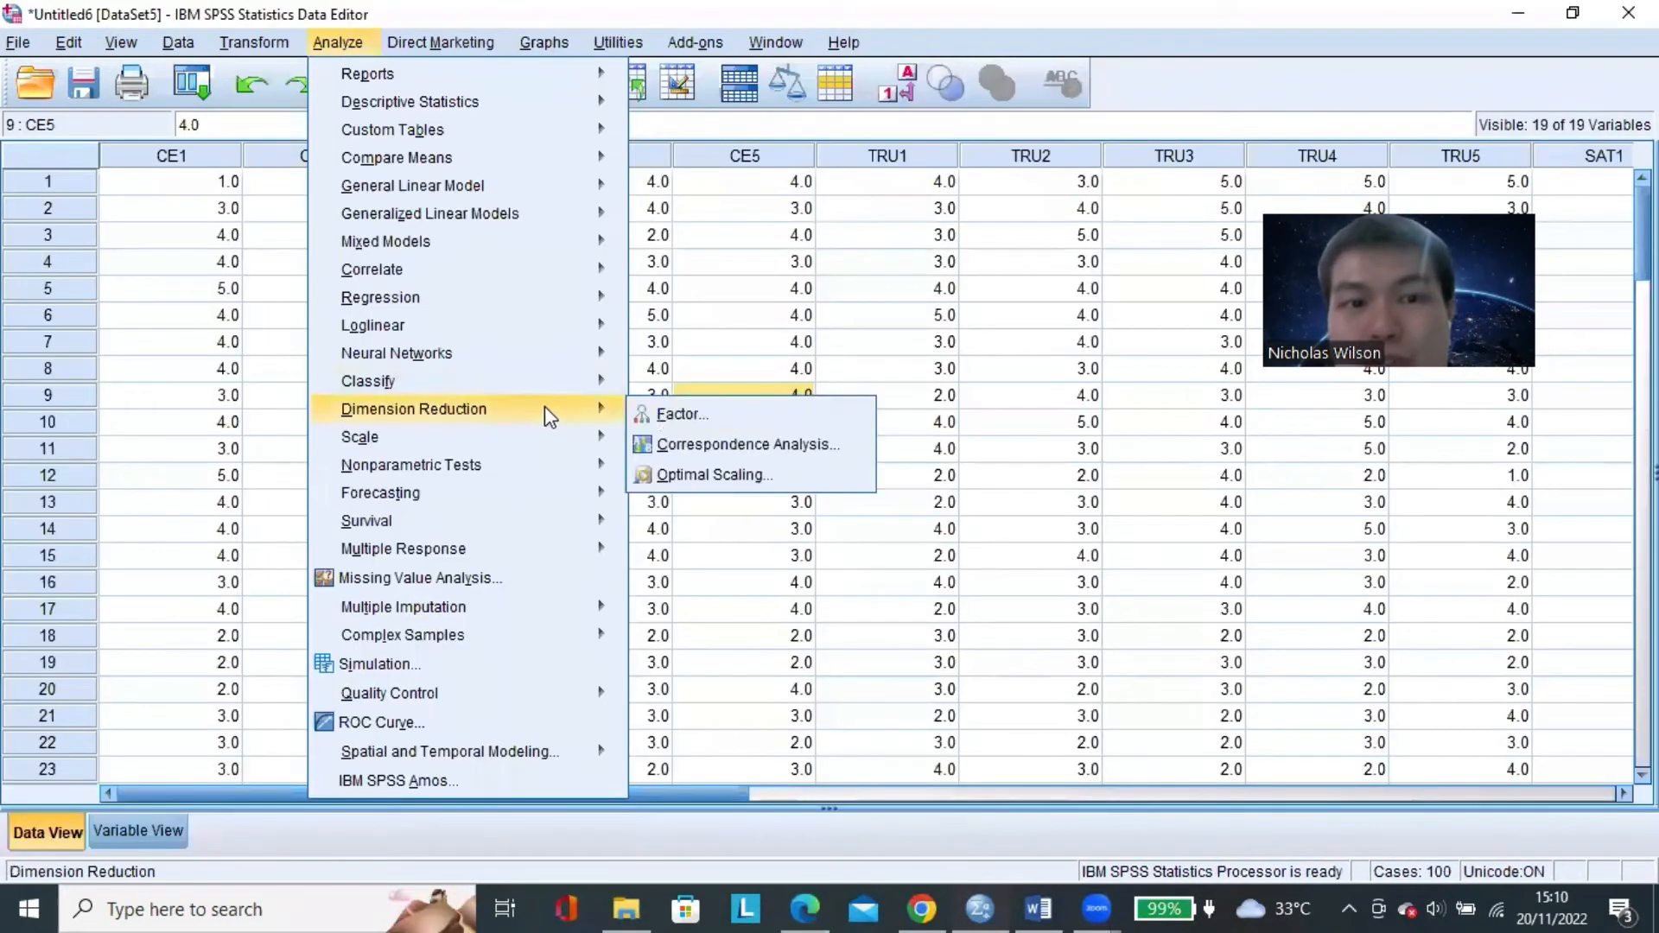
left_click(701, 423)
left_click(811, 322)
left_click(816, 367, "shift")
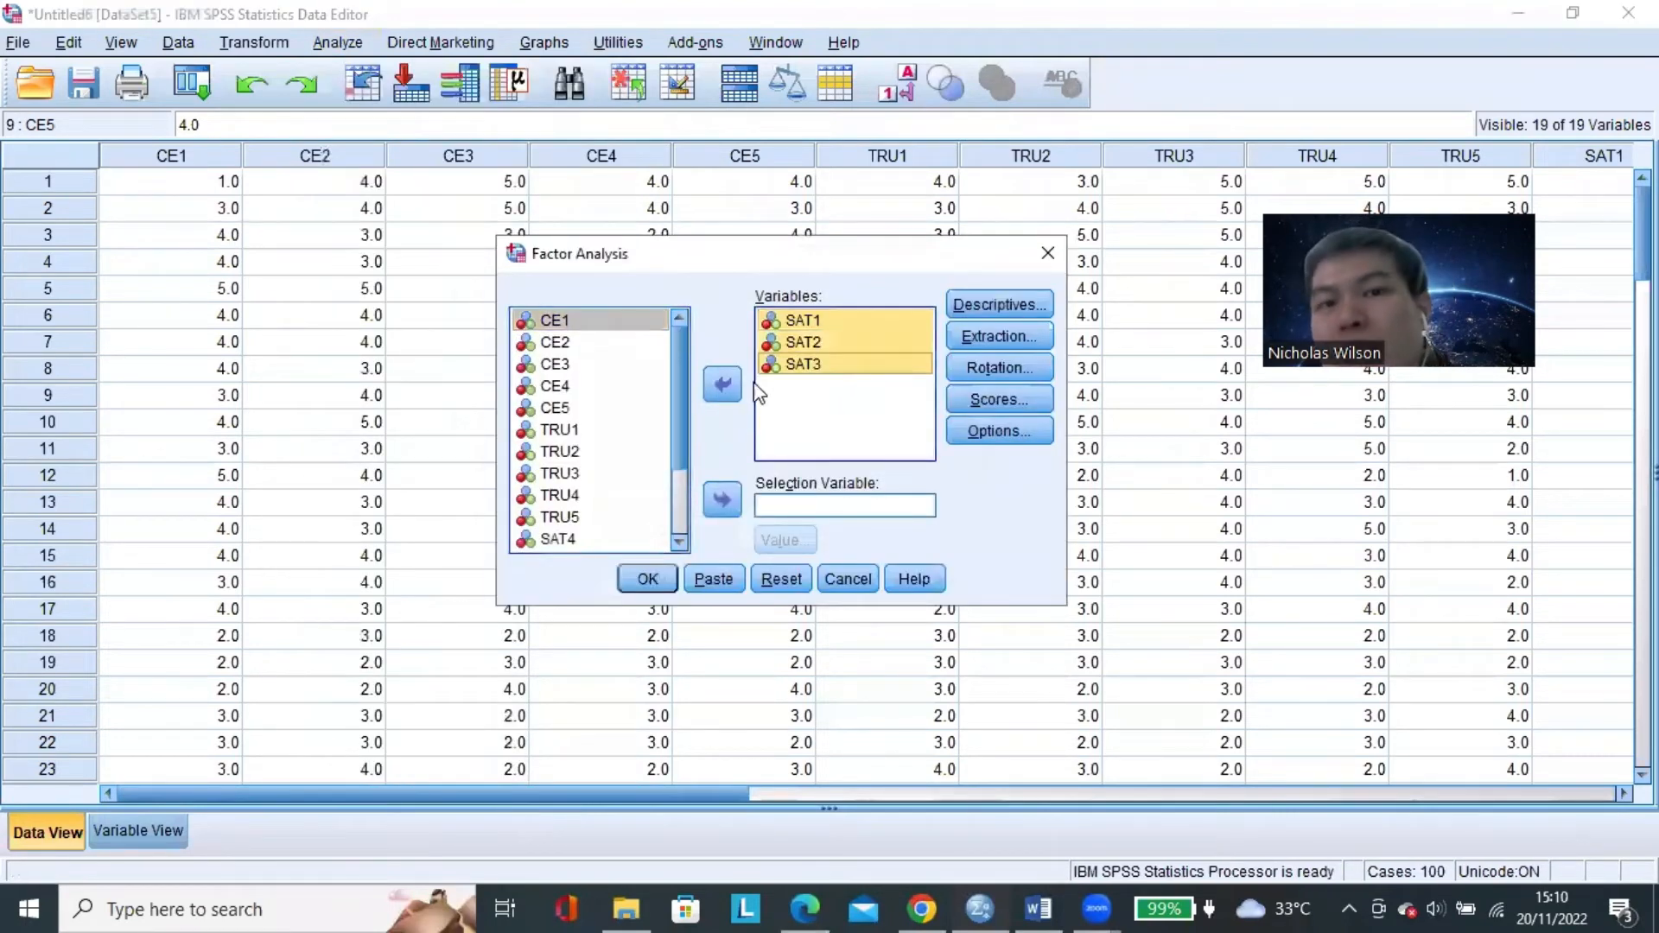
left_click(724, 385)
scroll(639, 435, "down", 3)
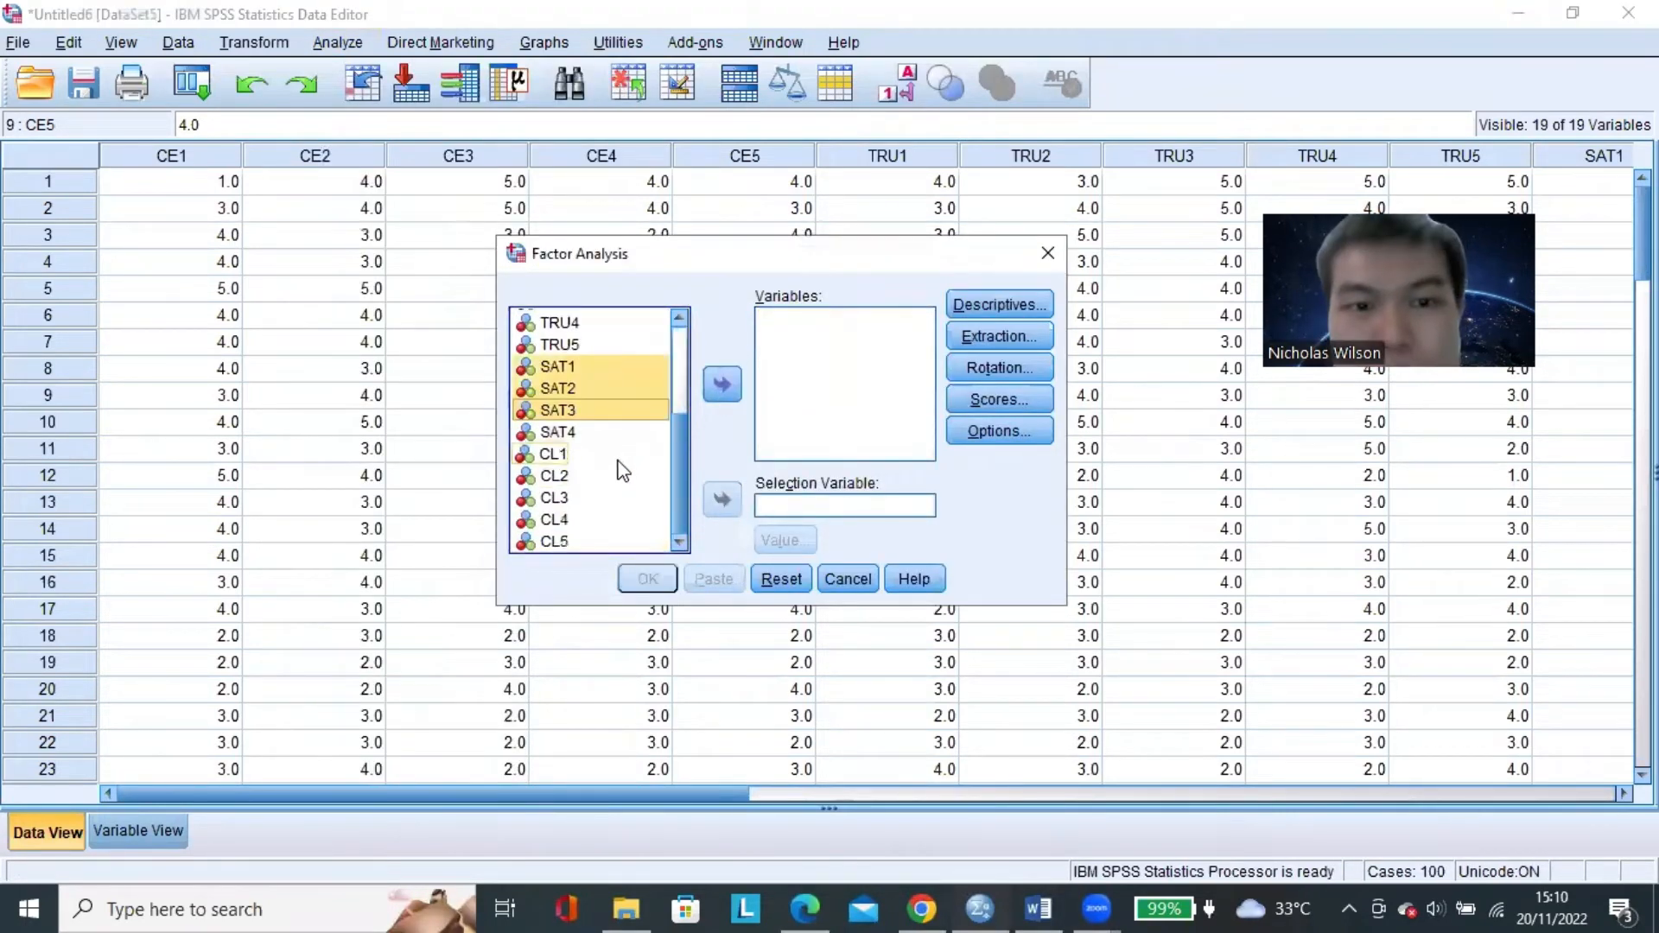
left_click(620, 456)
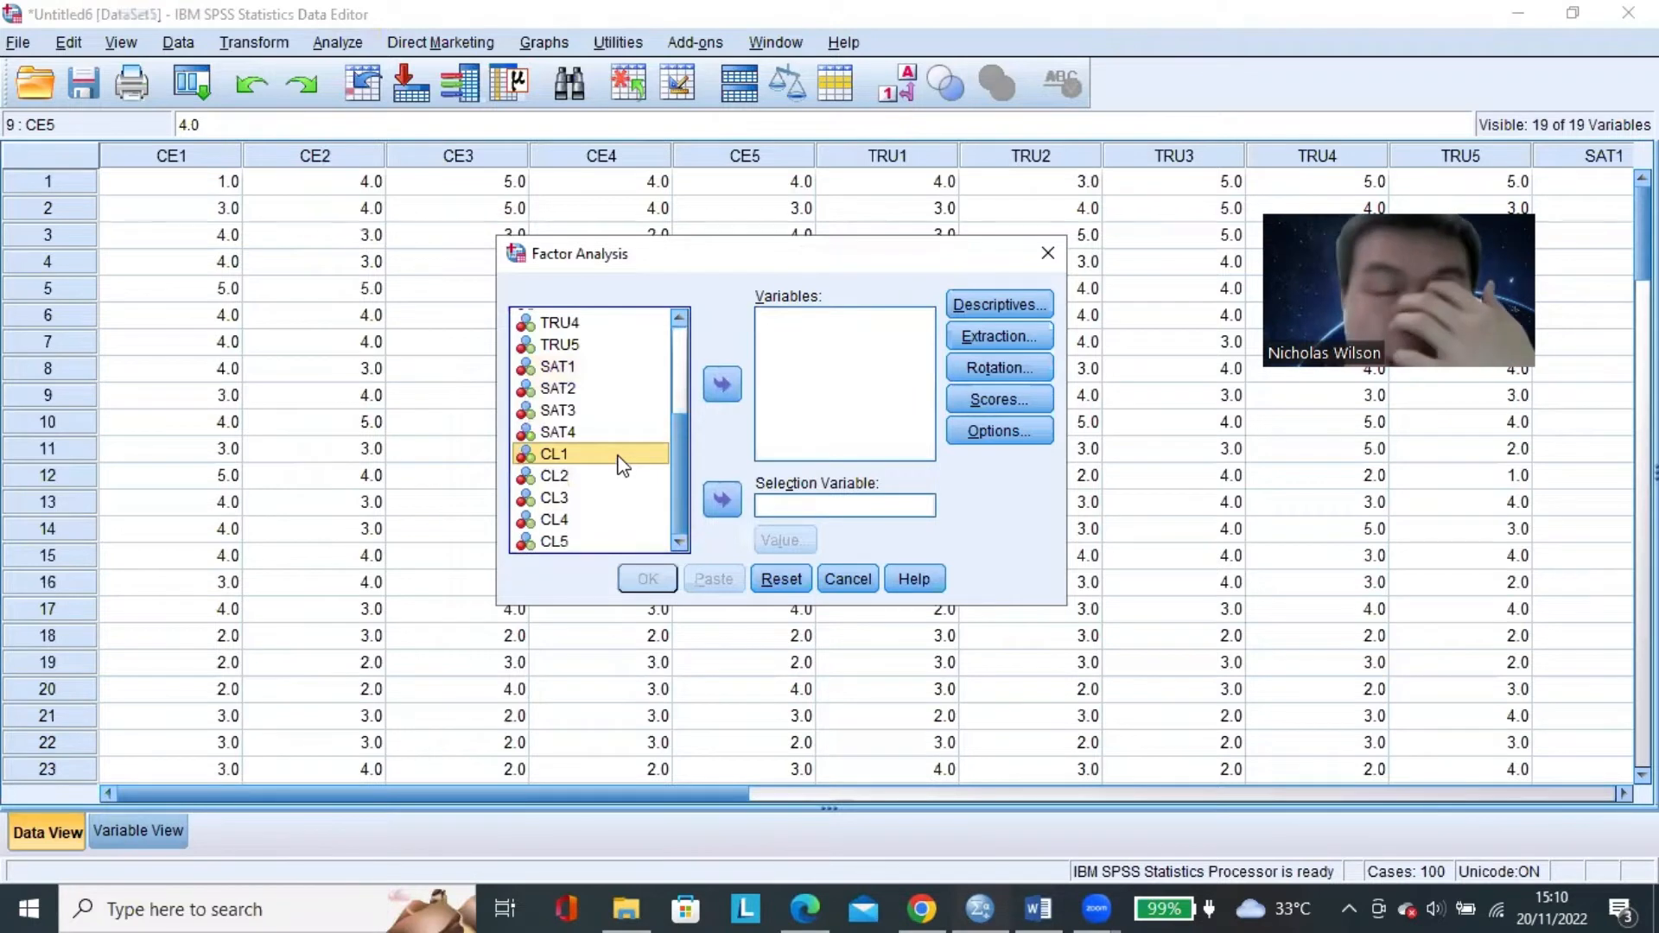
left_click(614, 367)
left_click(616, 410, "shift")
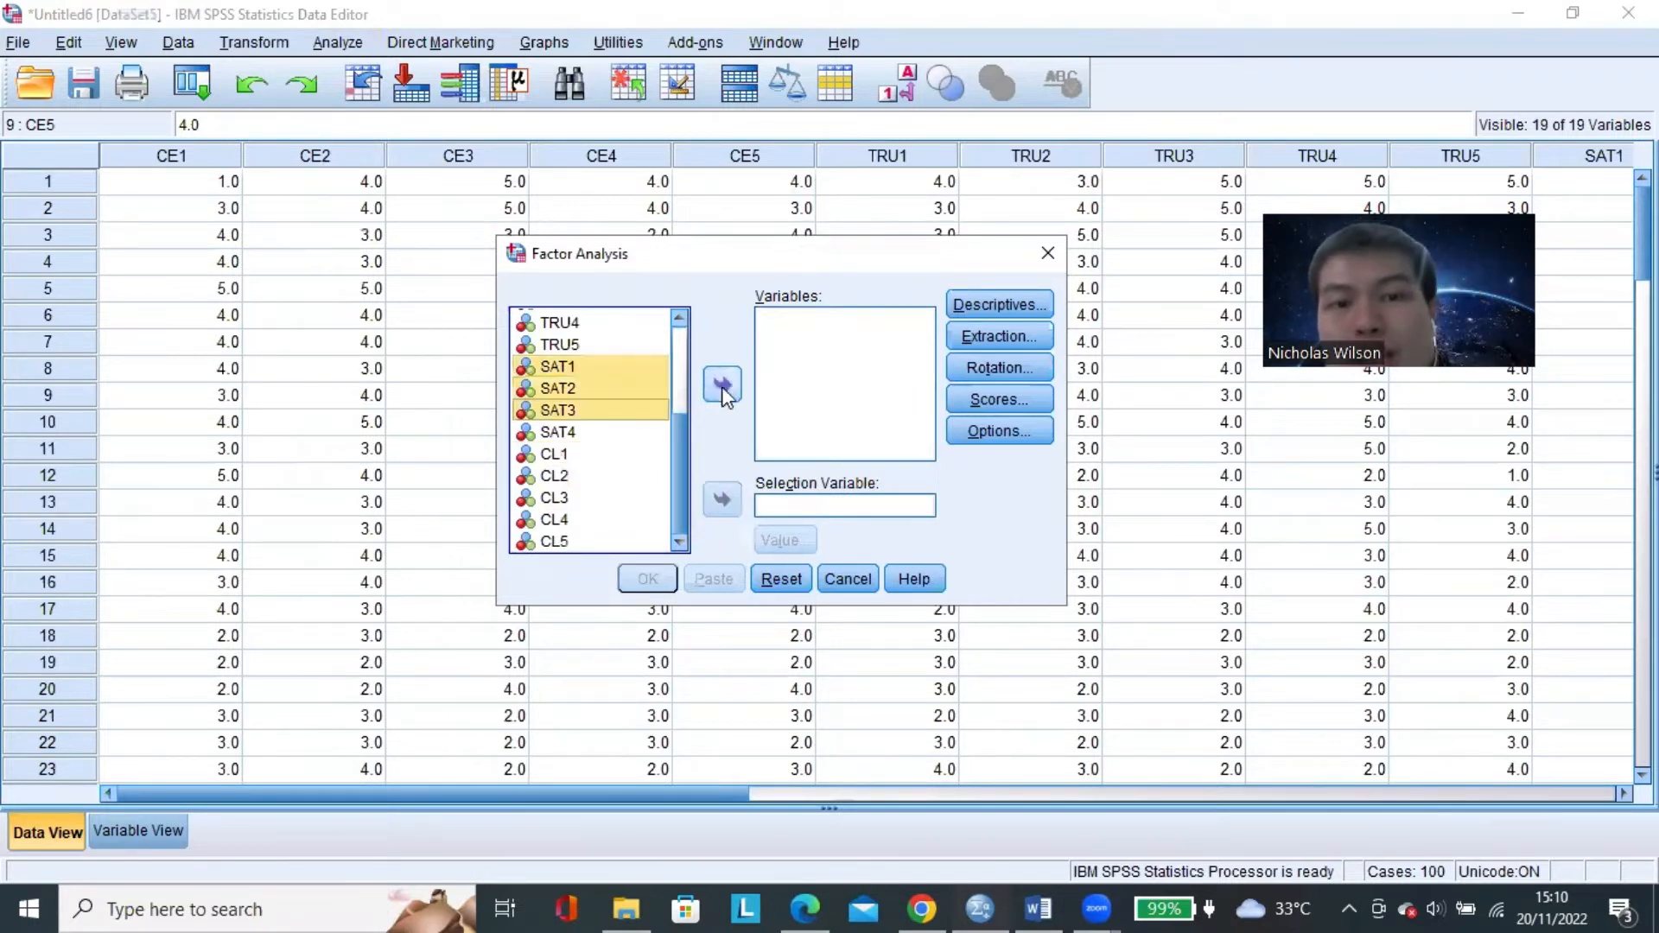
left_click(721, 385)
left_click(722, 386)
Add the customer loyalty items CL1 through CL5 to the Variables list and run the factor analysis.
scroll(622, 439, "down", 1)
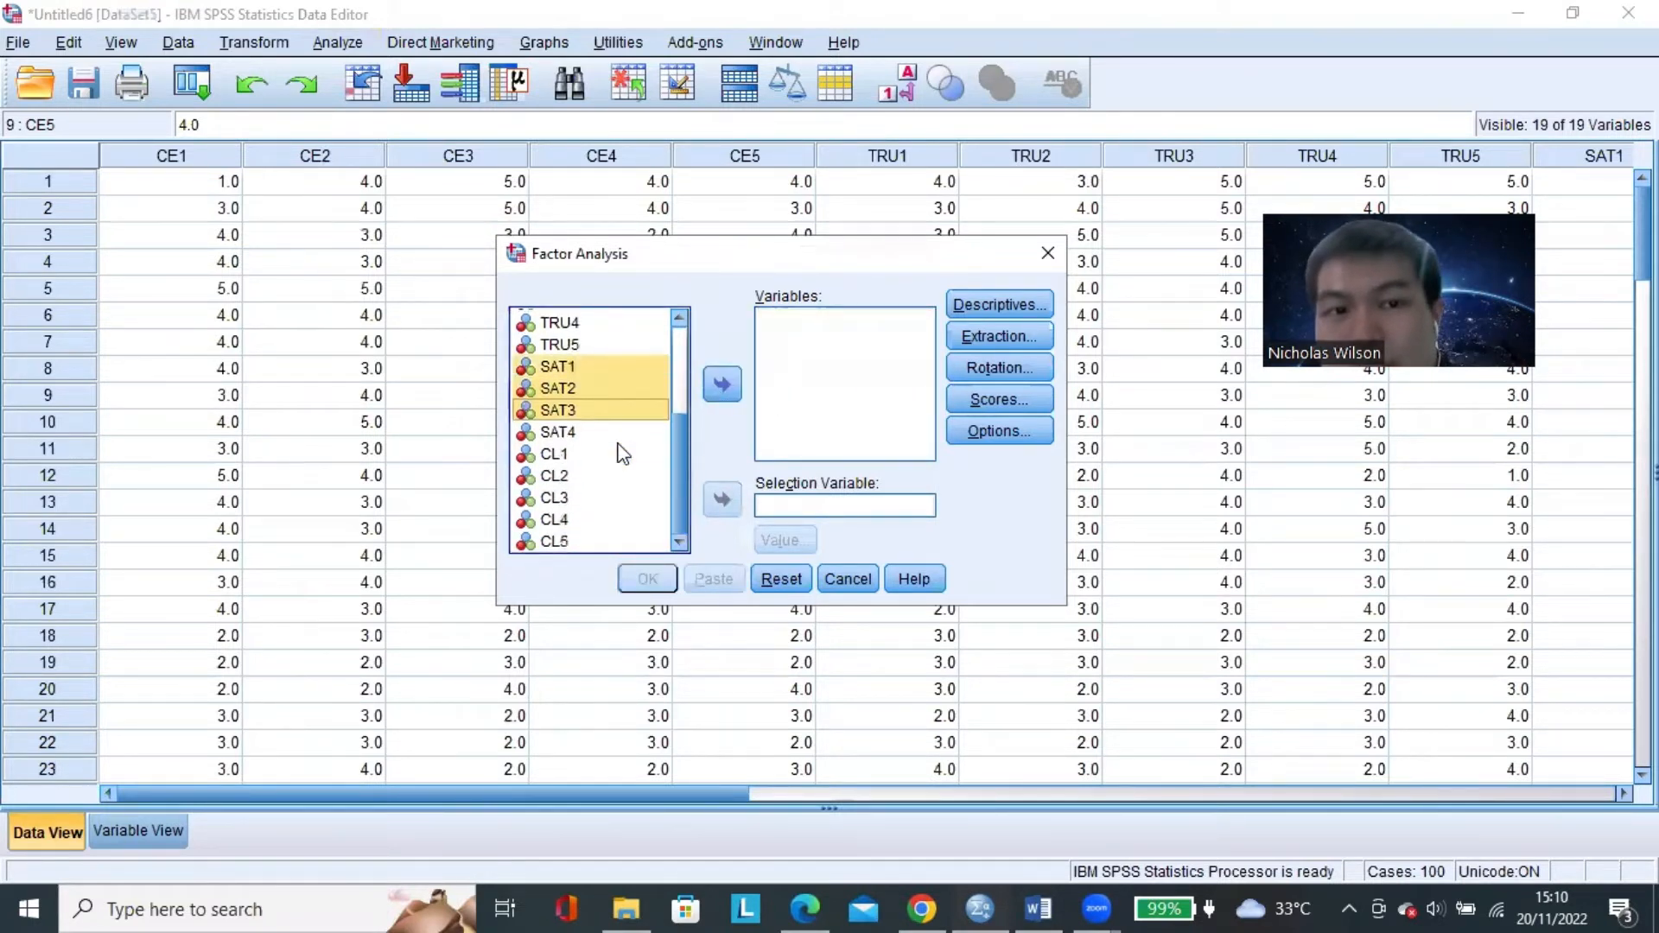
left_click(584, 455)
left_click(603, 541, "shift")
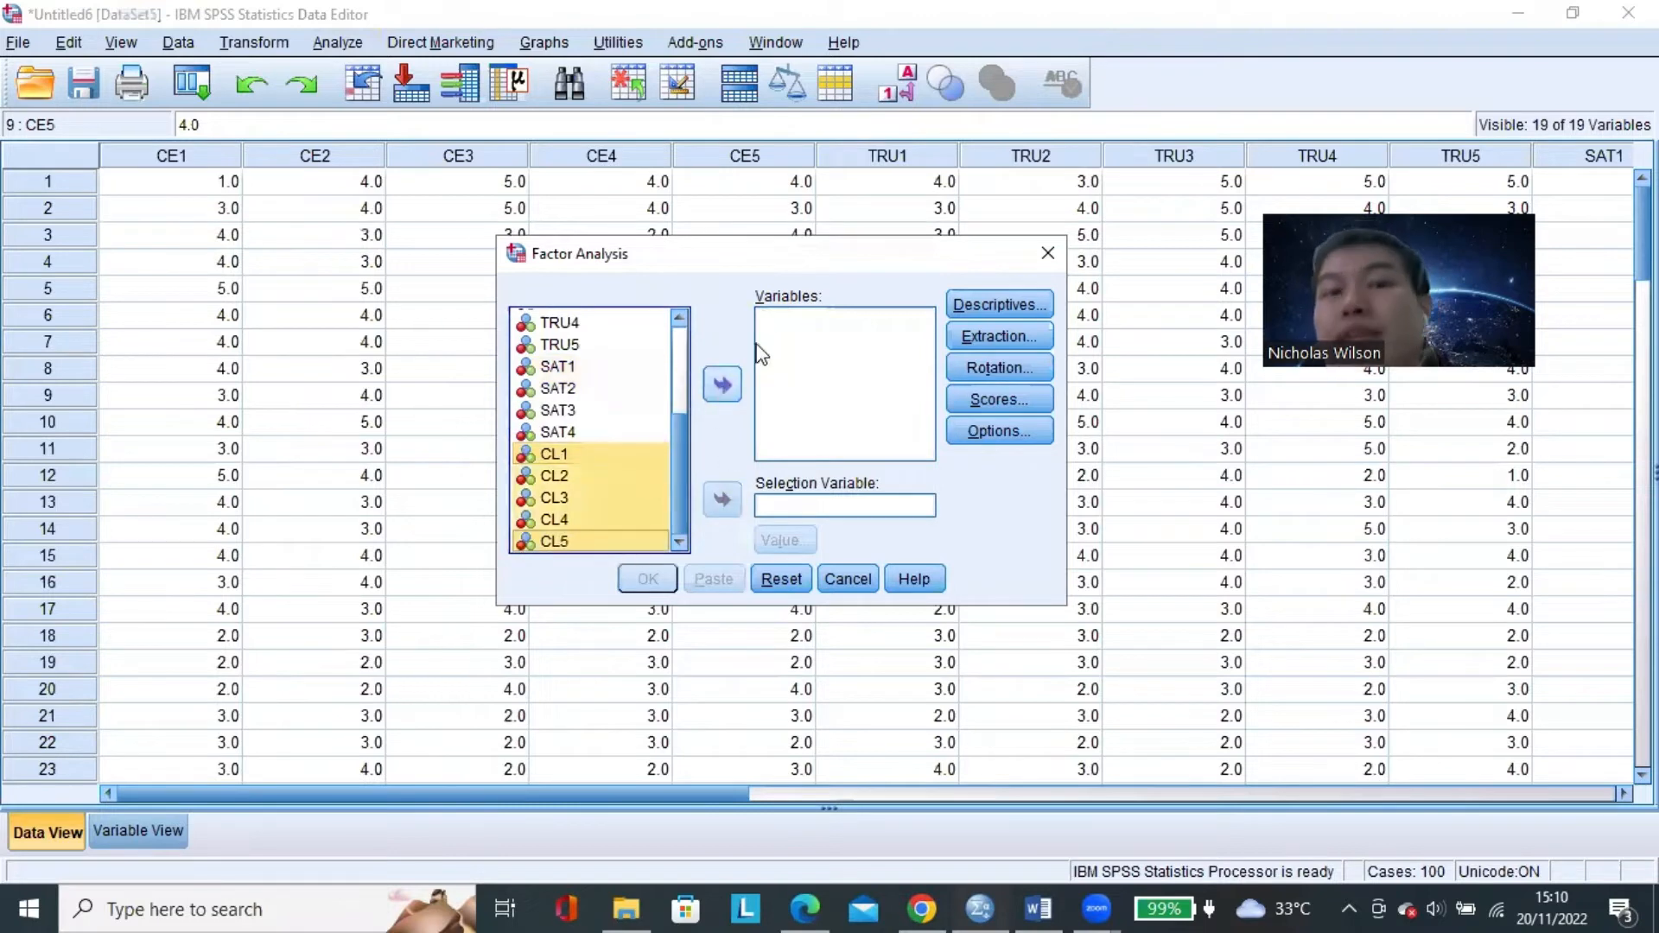
left_click(723, 386)
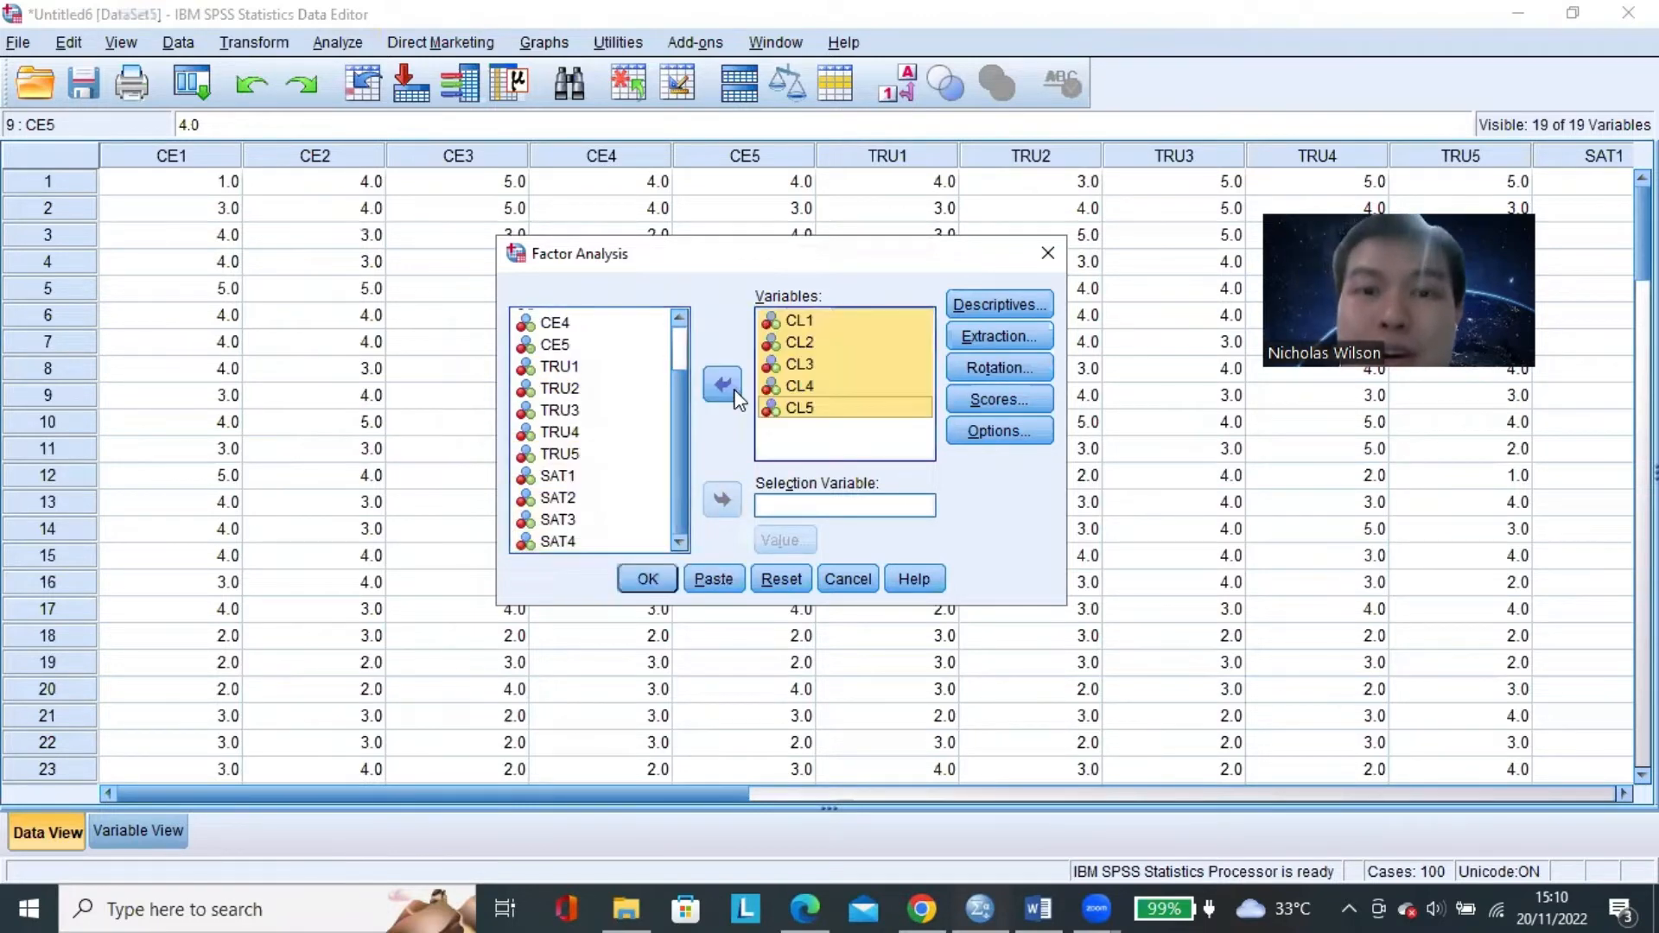
left_click(649, 581)
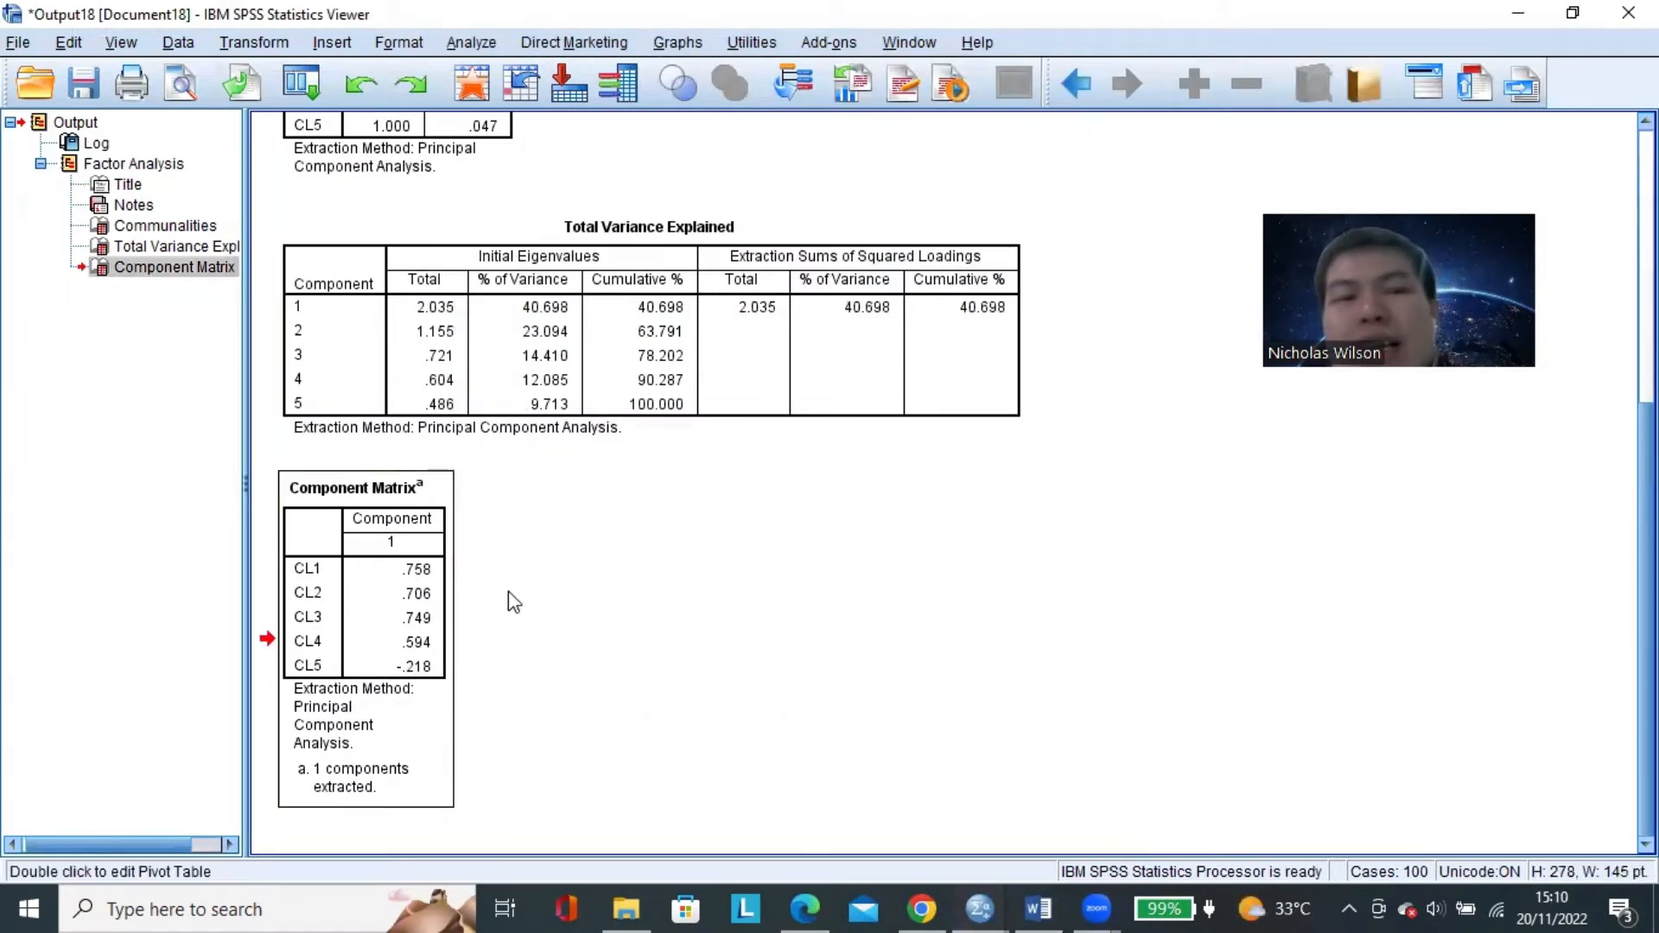
left_click(514, 602)
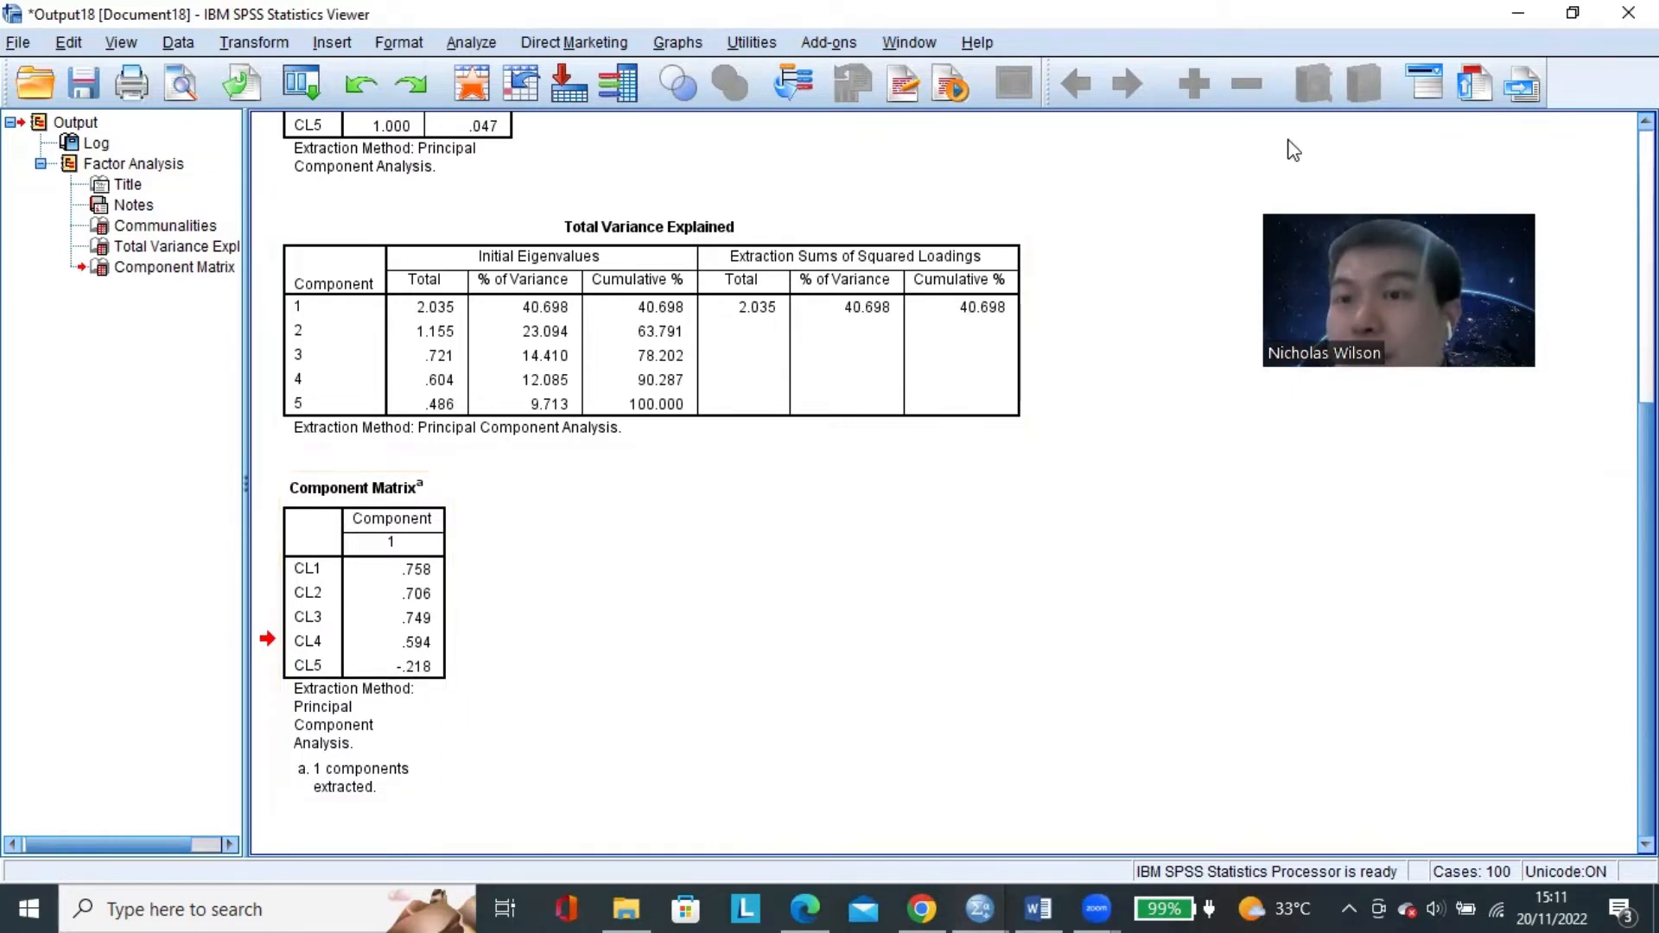
Discard the CL1–CL5 output and rerun the factor analysis with CL5 removed from the Variables list.
left_click(1612, 27)
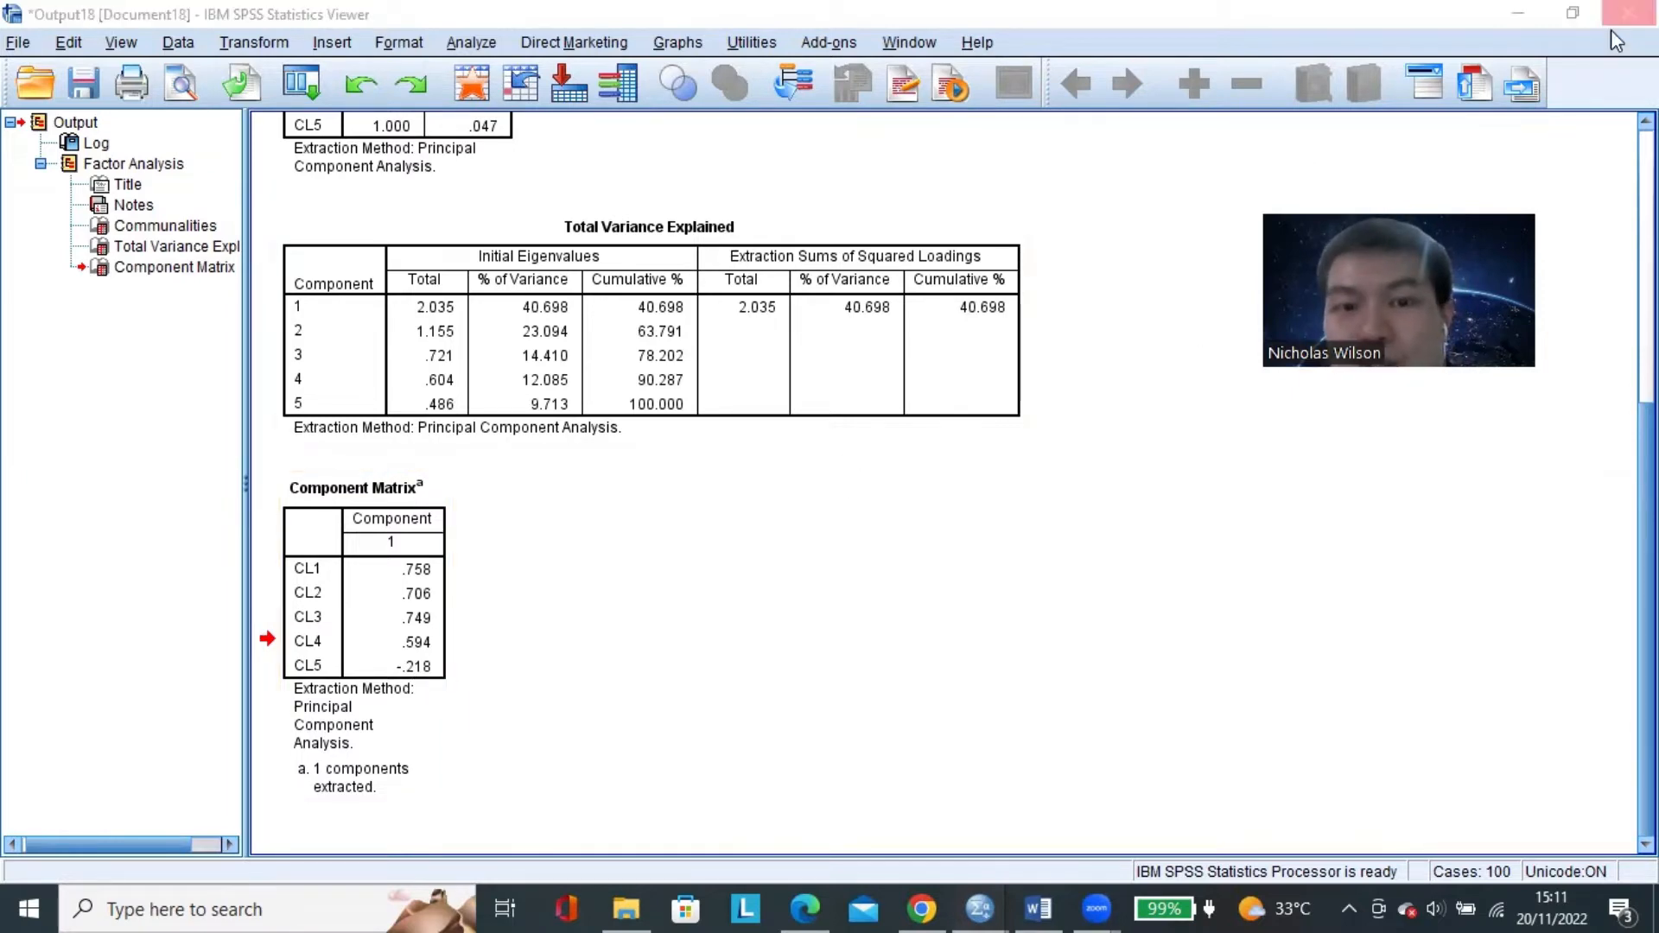
left_click(849, 477)
left_click(337, 42)
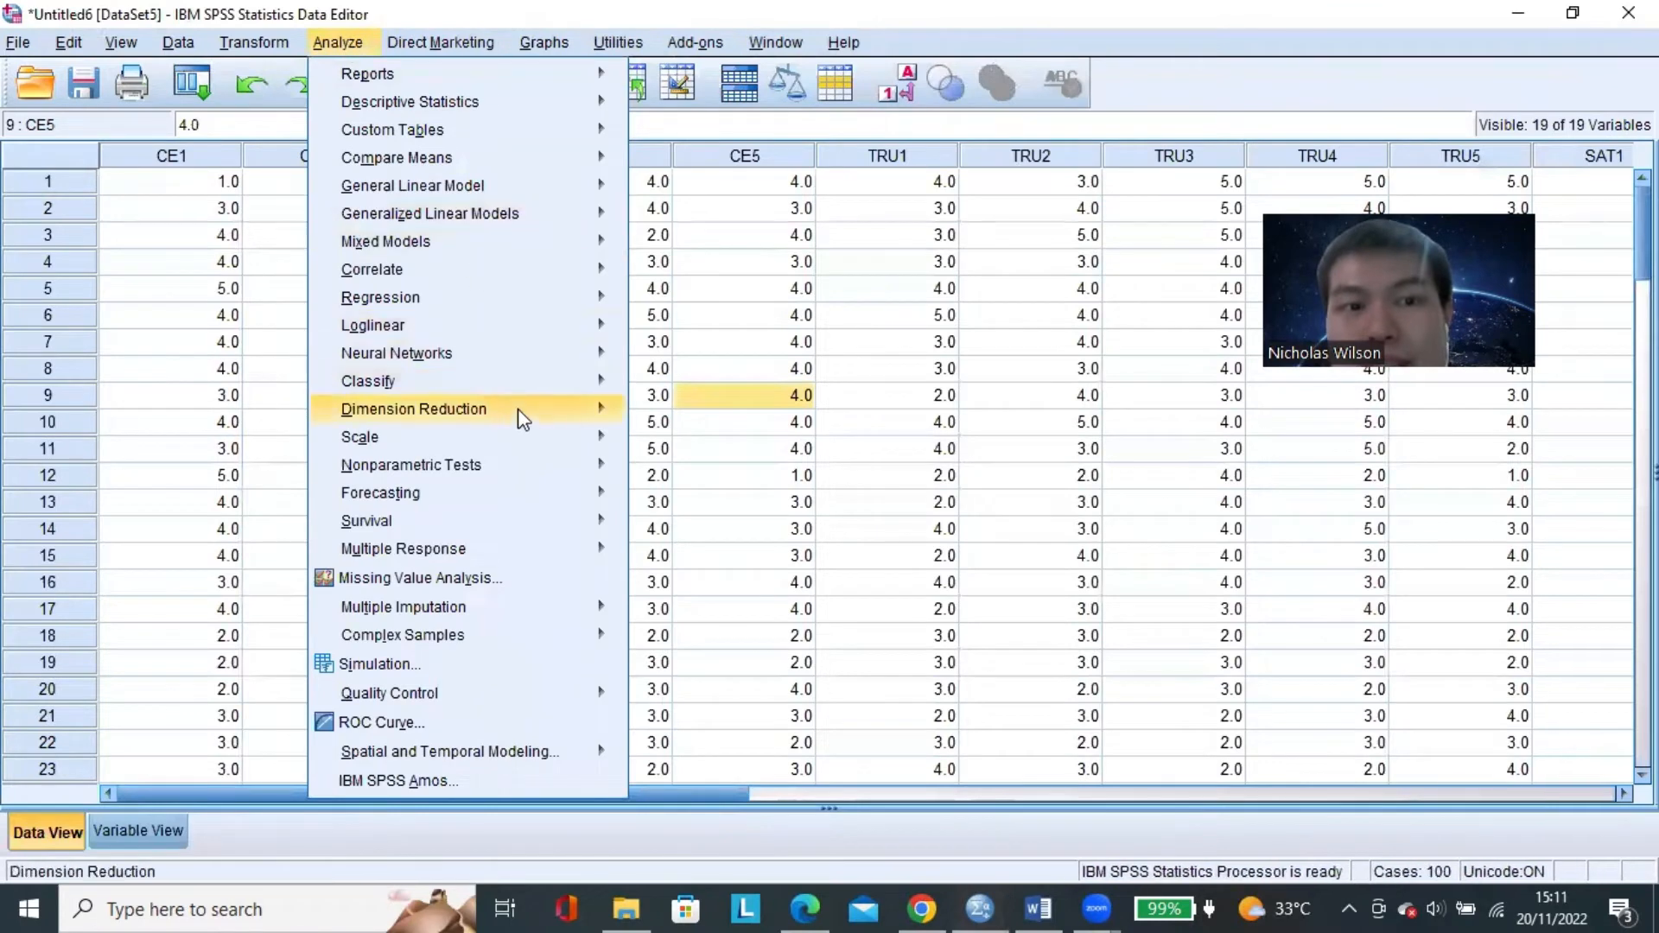
mouse_move(519, 410)
left_click(681, 415)
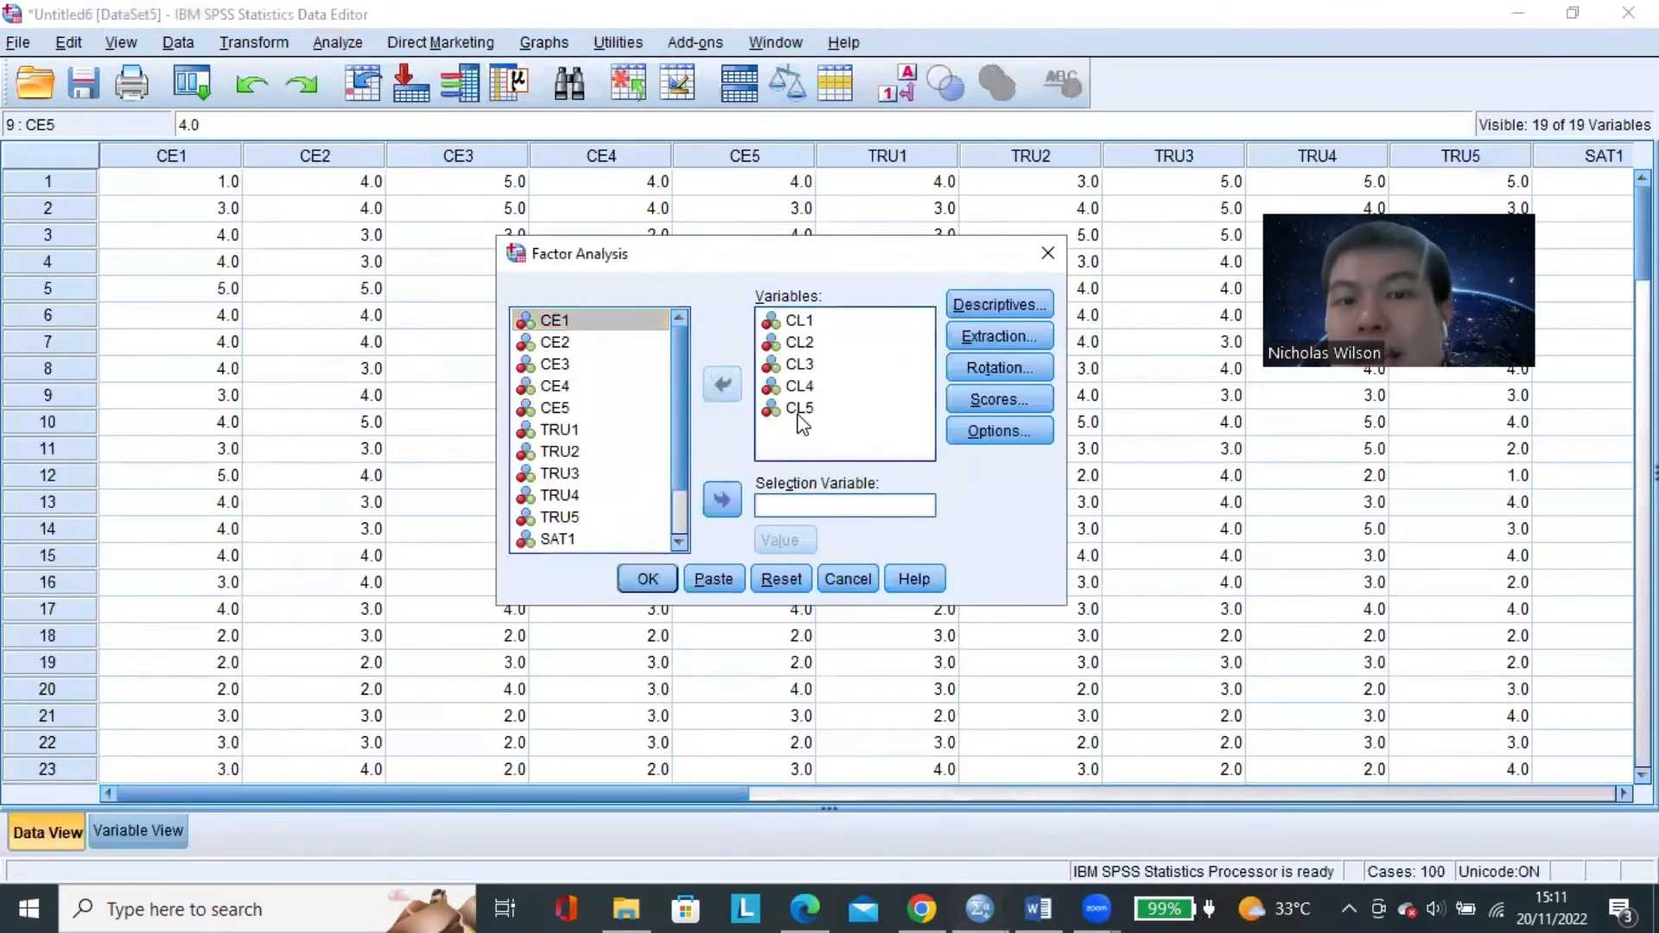
left_click(777, 408)
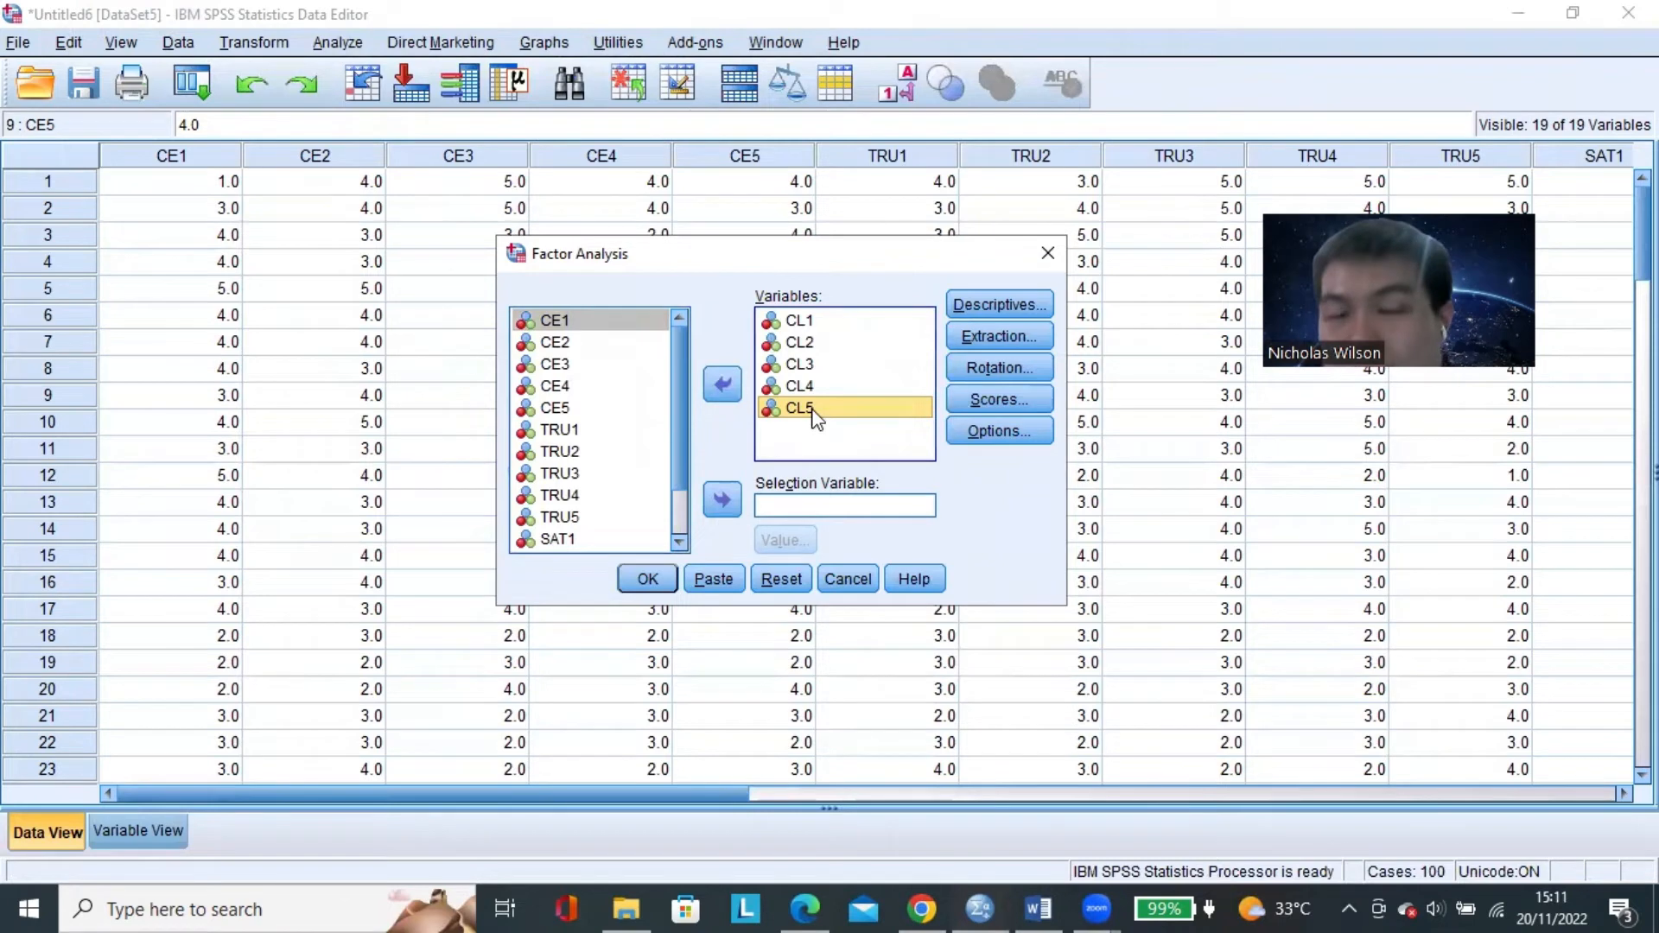
left_click(722, 386)
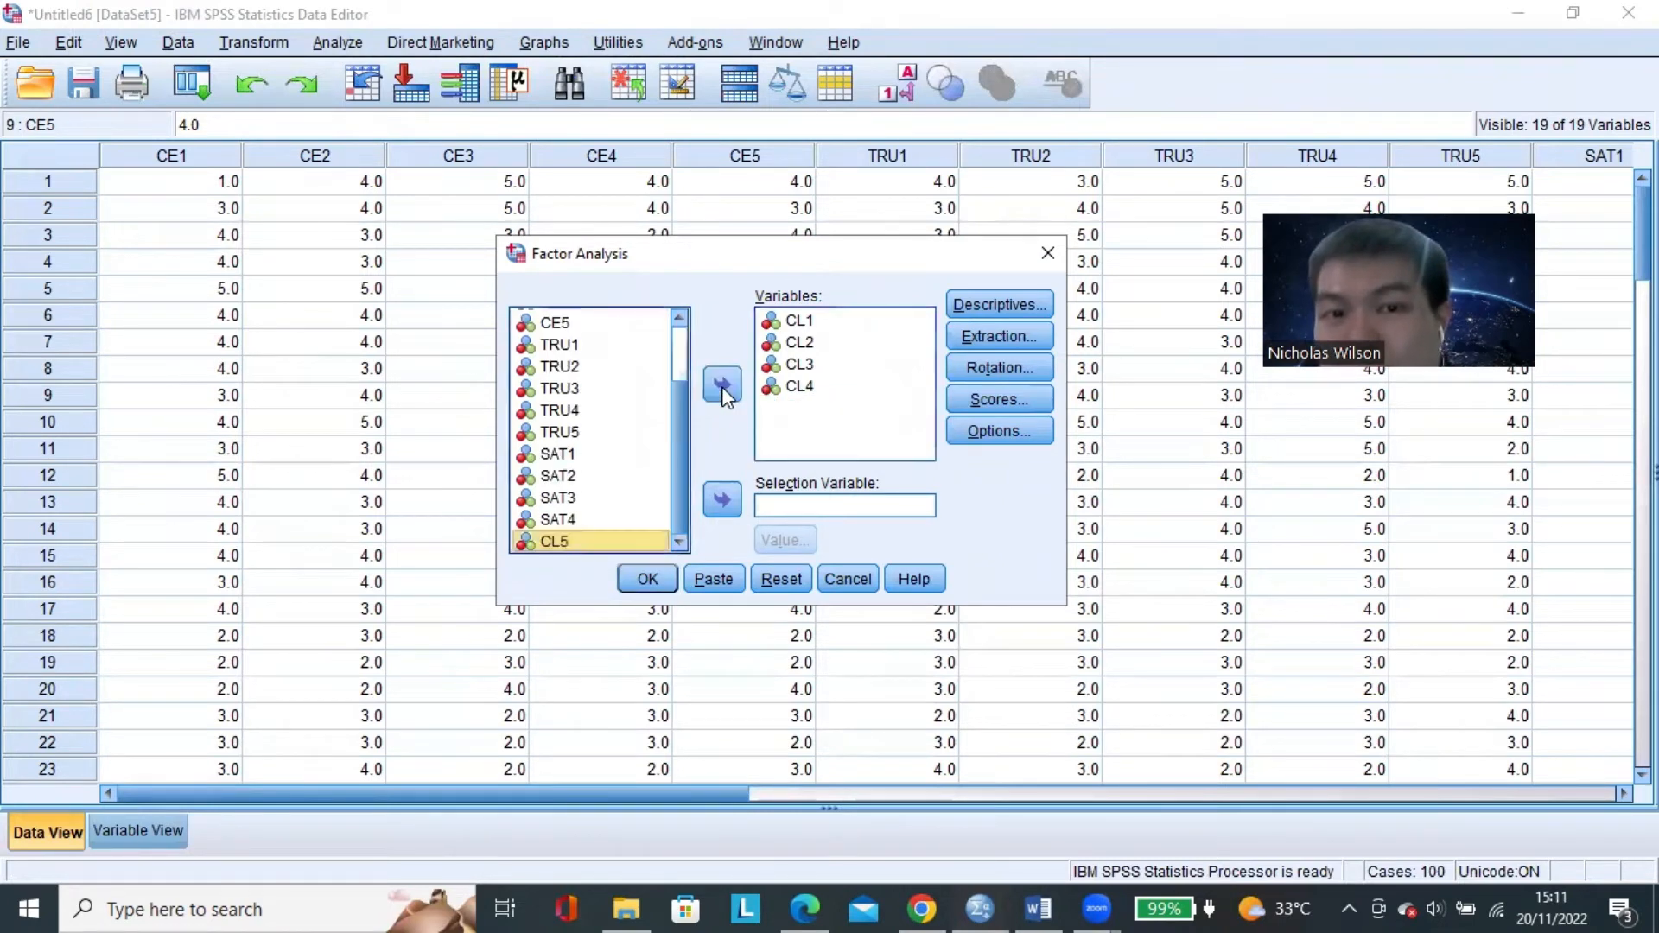
left_click(639, 574)
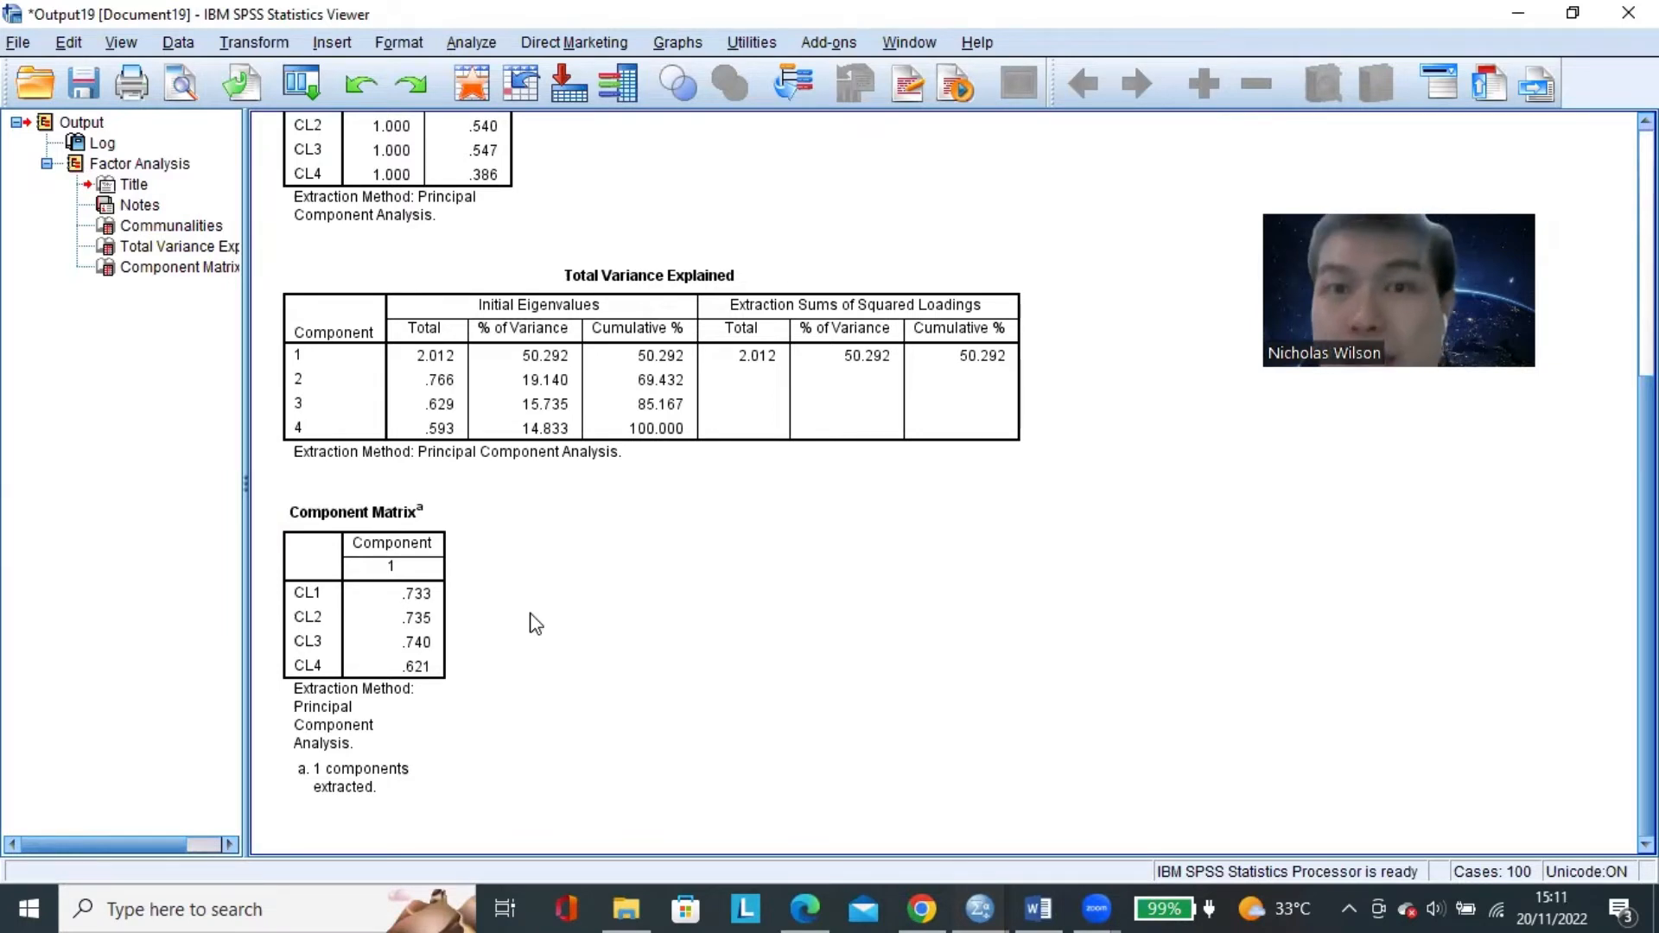
Examine the loadings of CL1 through CL4 in the Component Matrix and close that output without saving it.
left_click(426, 686)
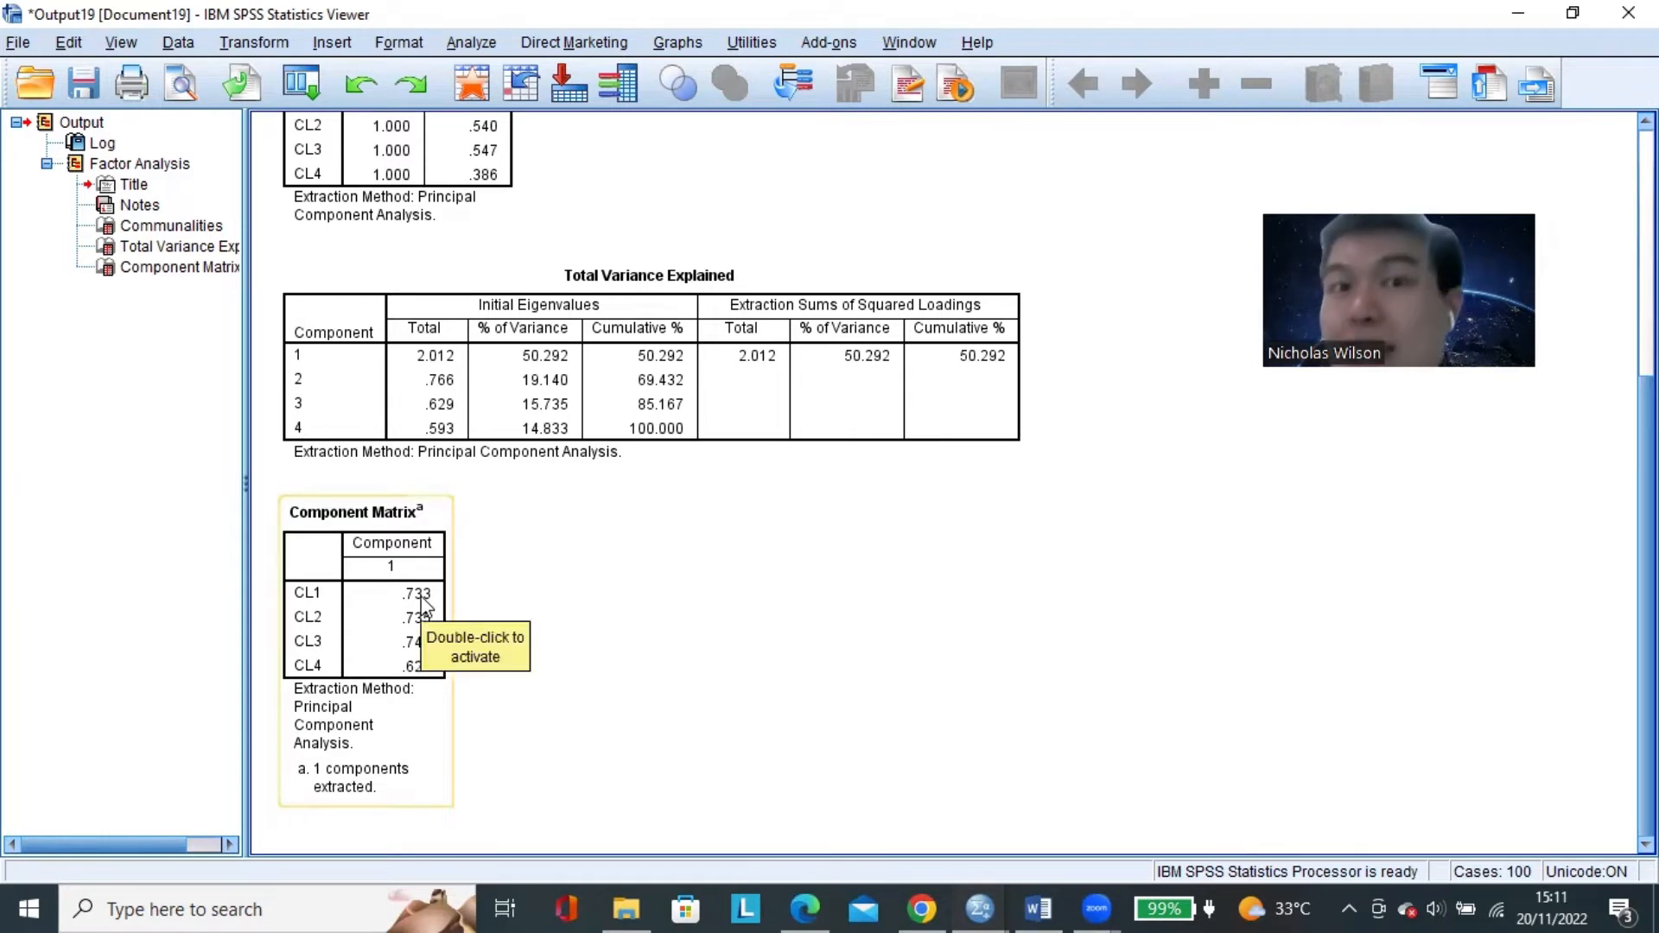
left_click(565, 633)
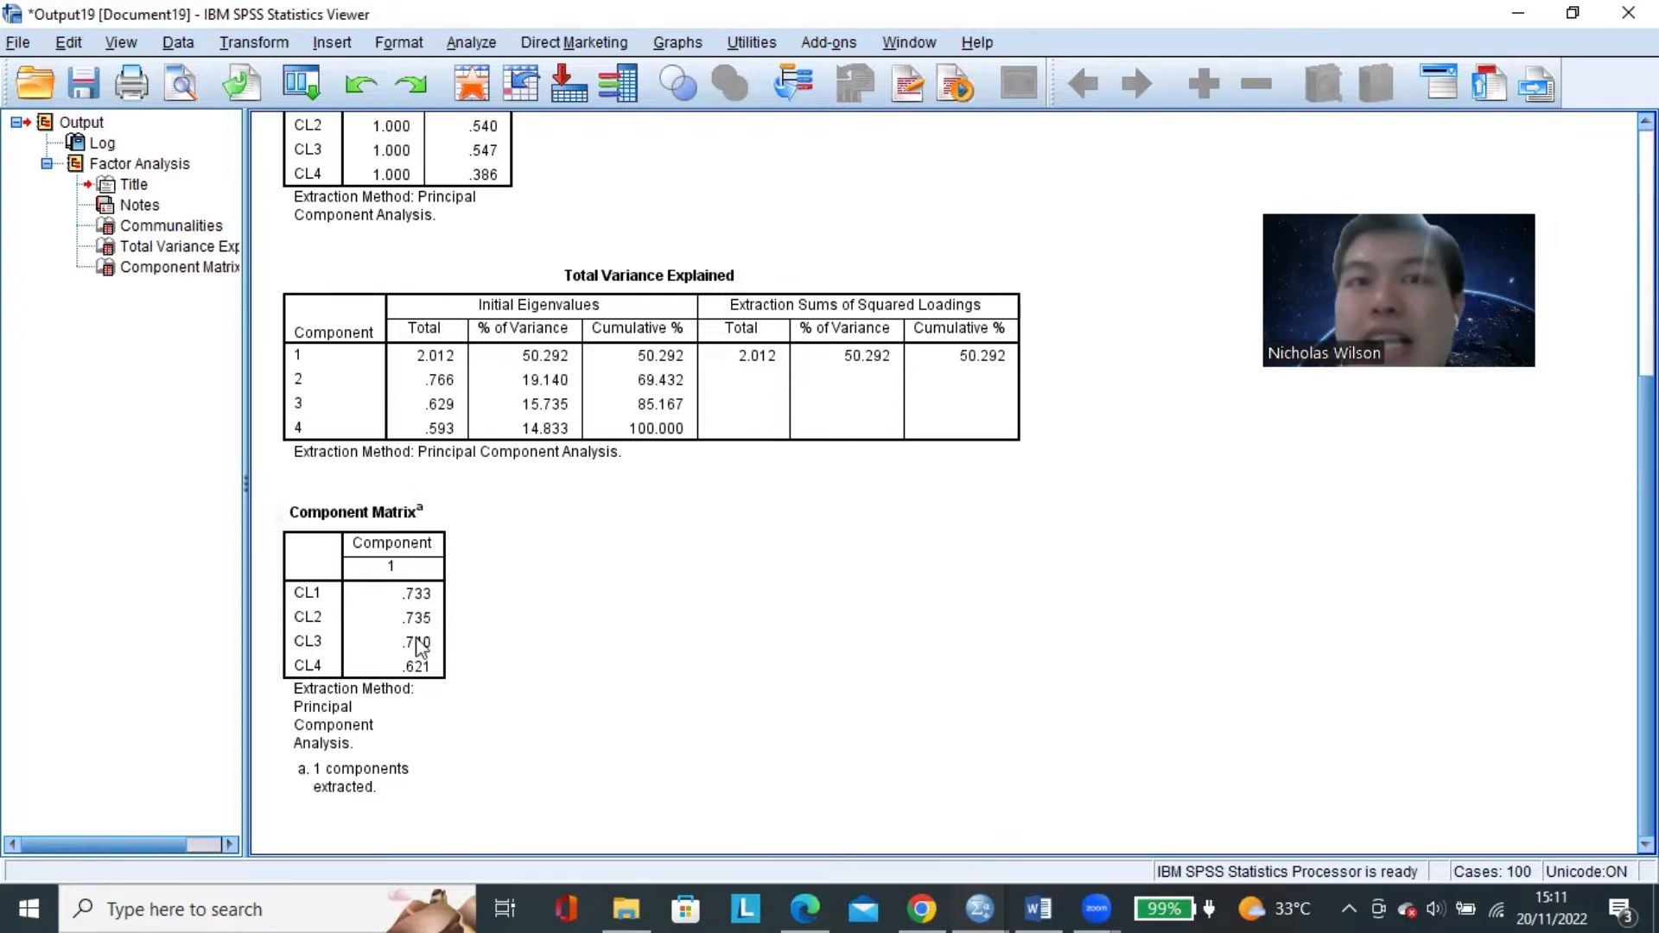
left_click(318, 591)
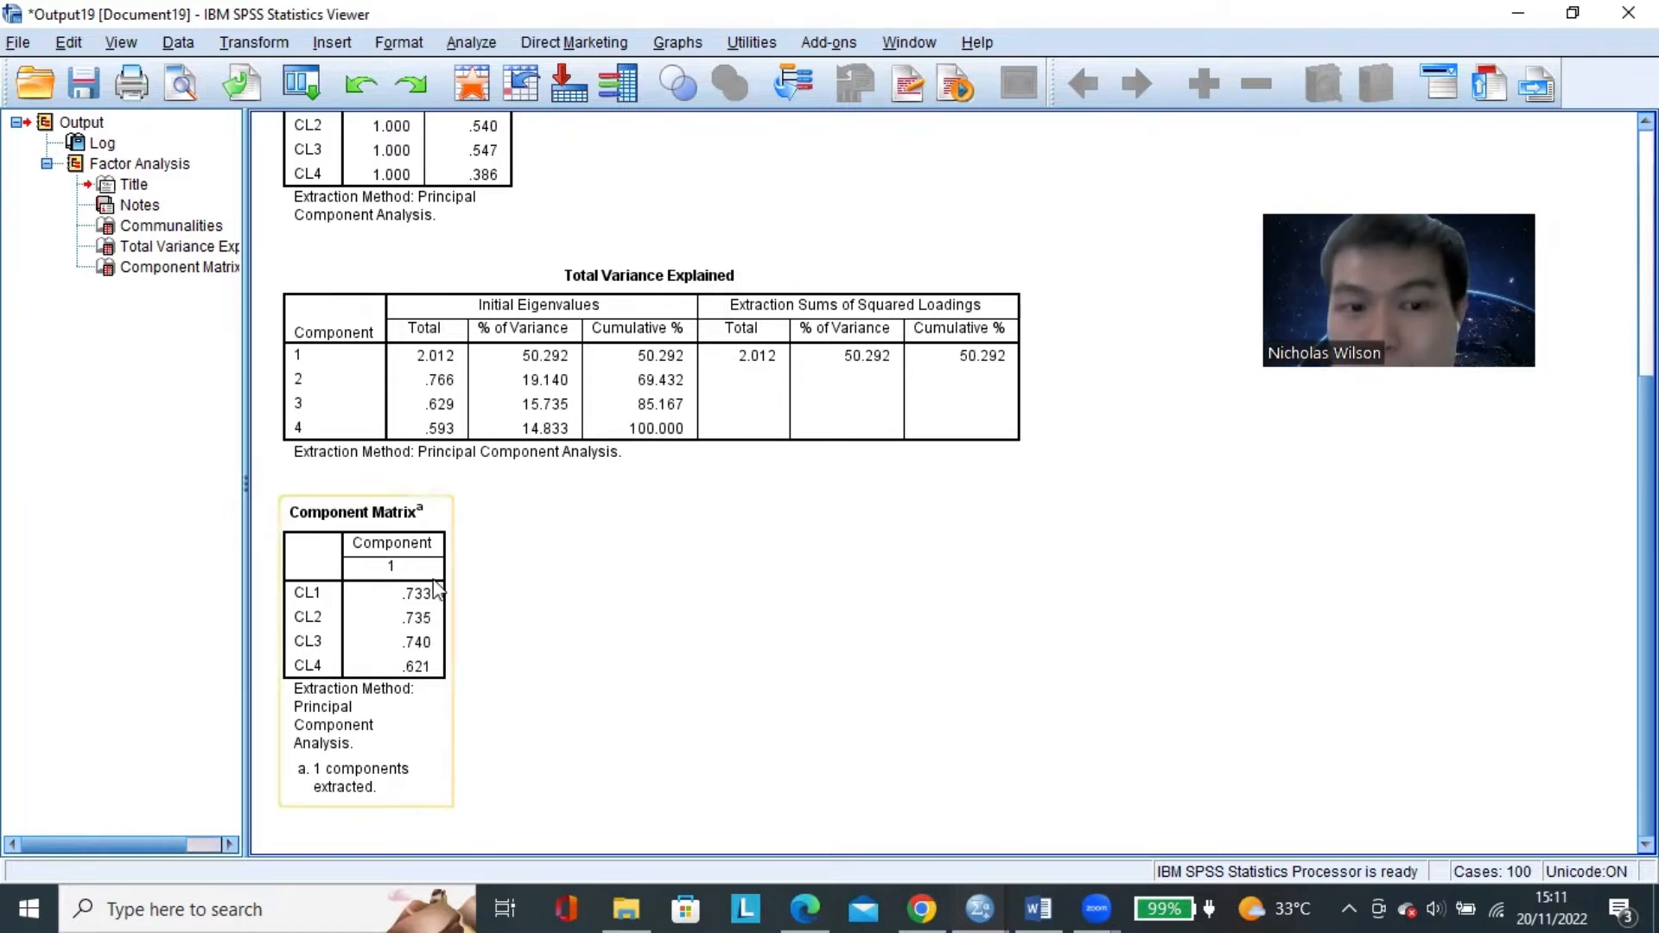
left_click(471, 615)
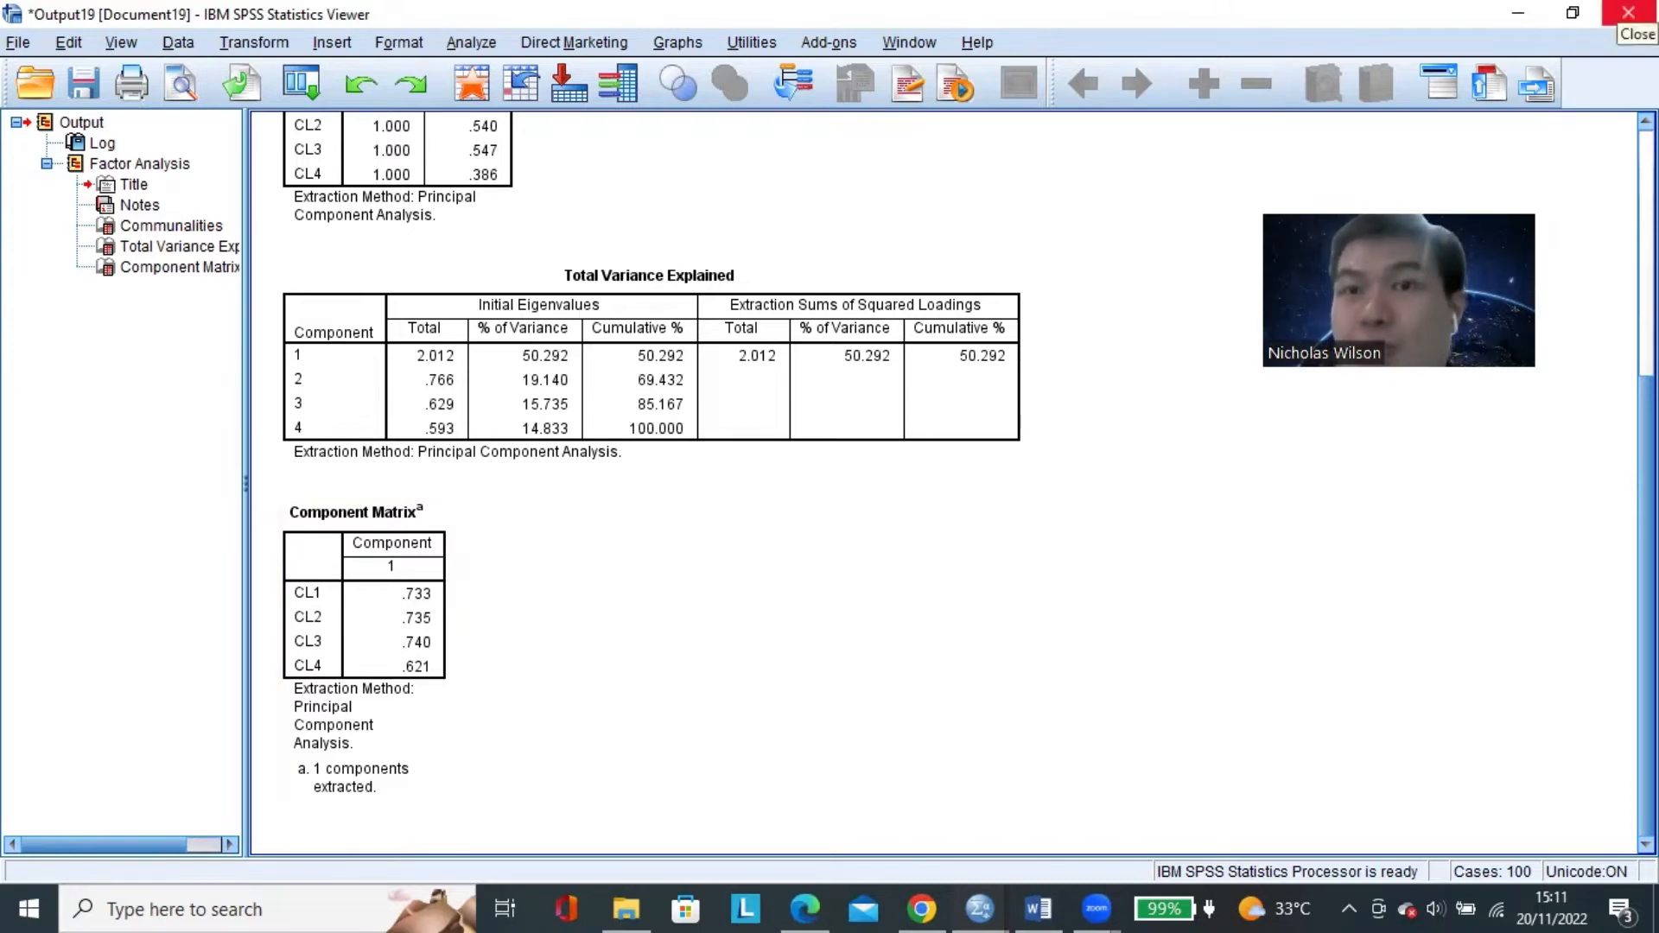
left_click(1628, 13)
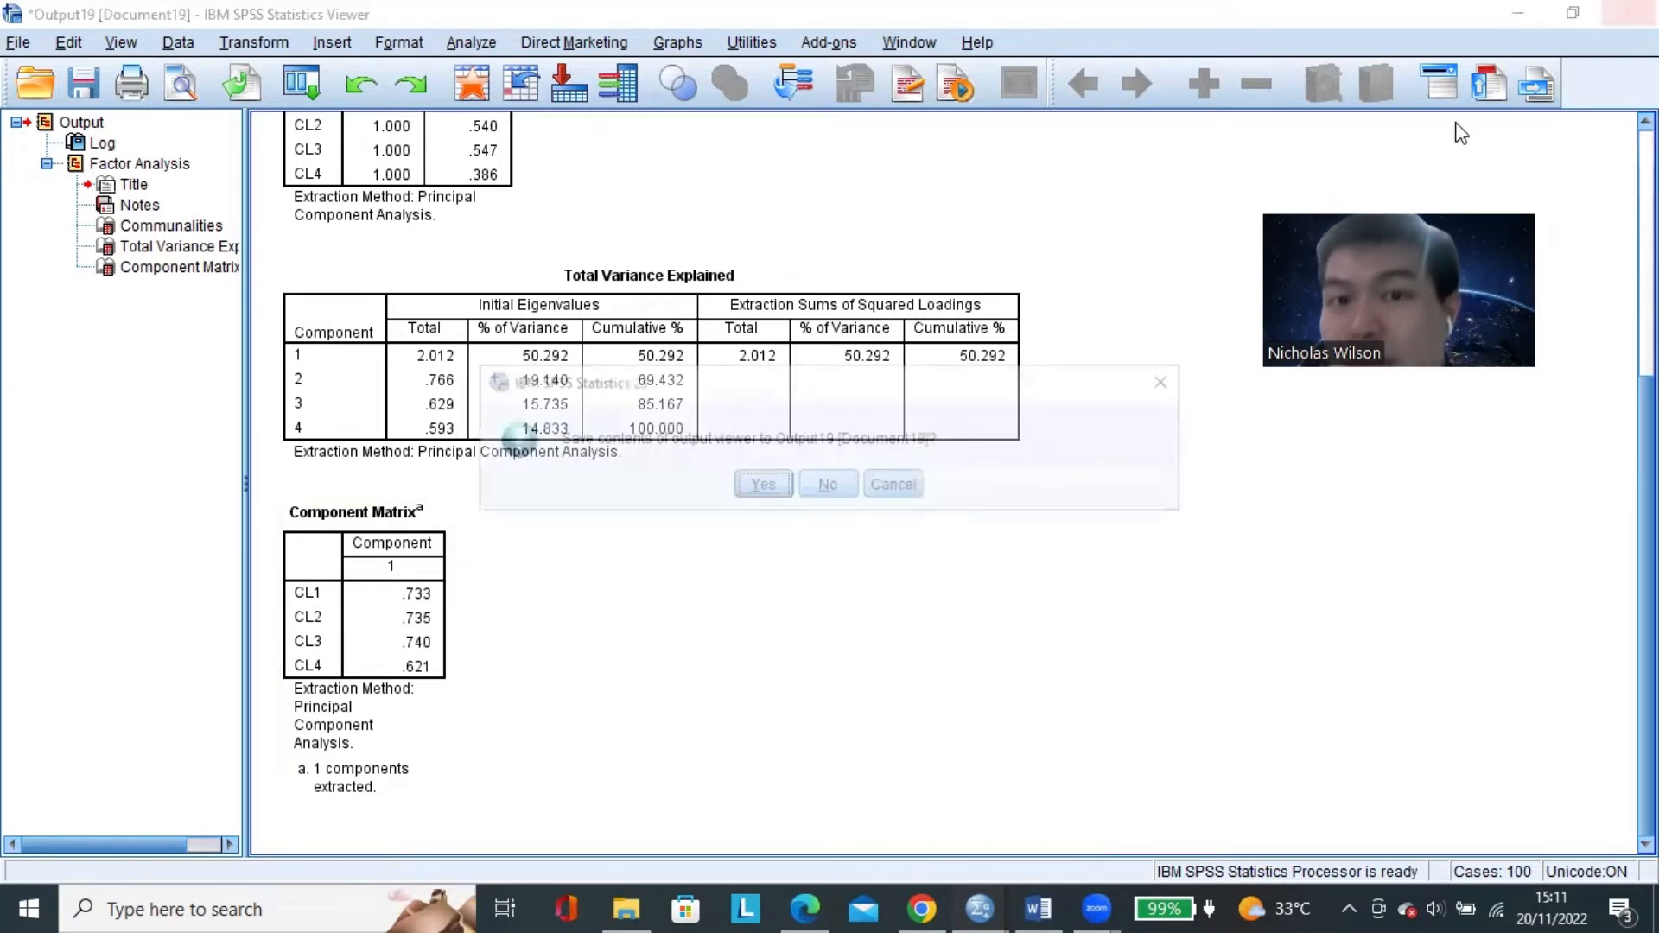
left_click(828, 485)
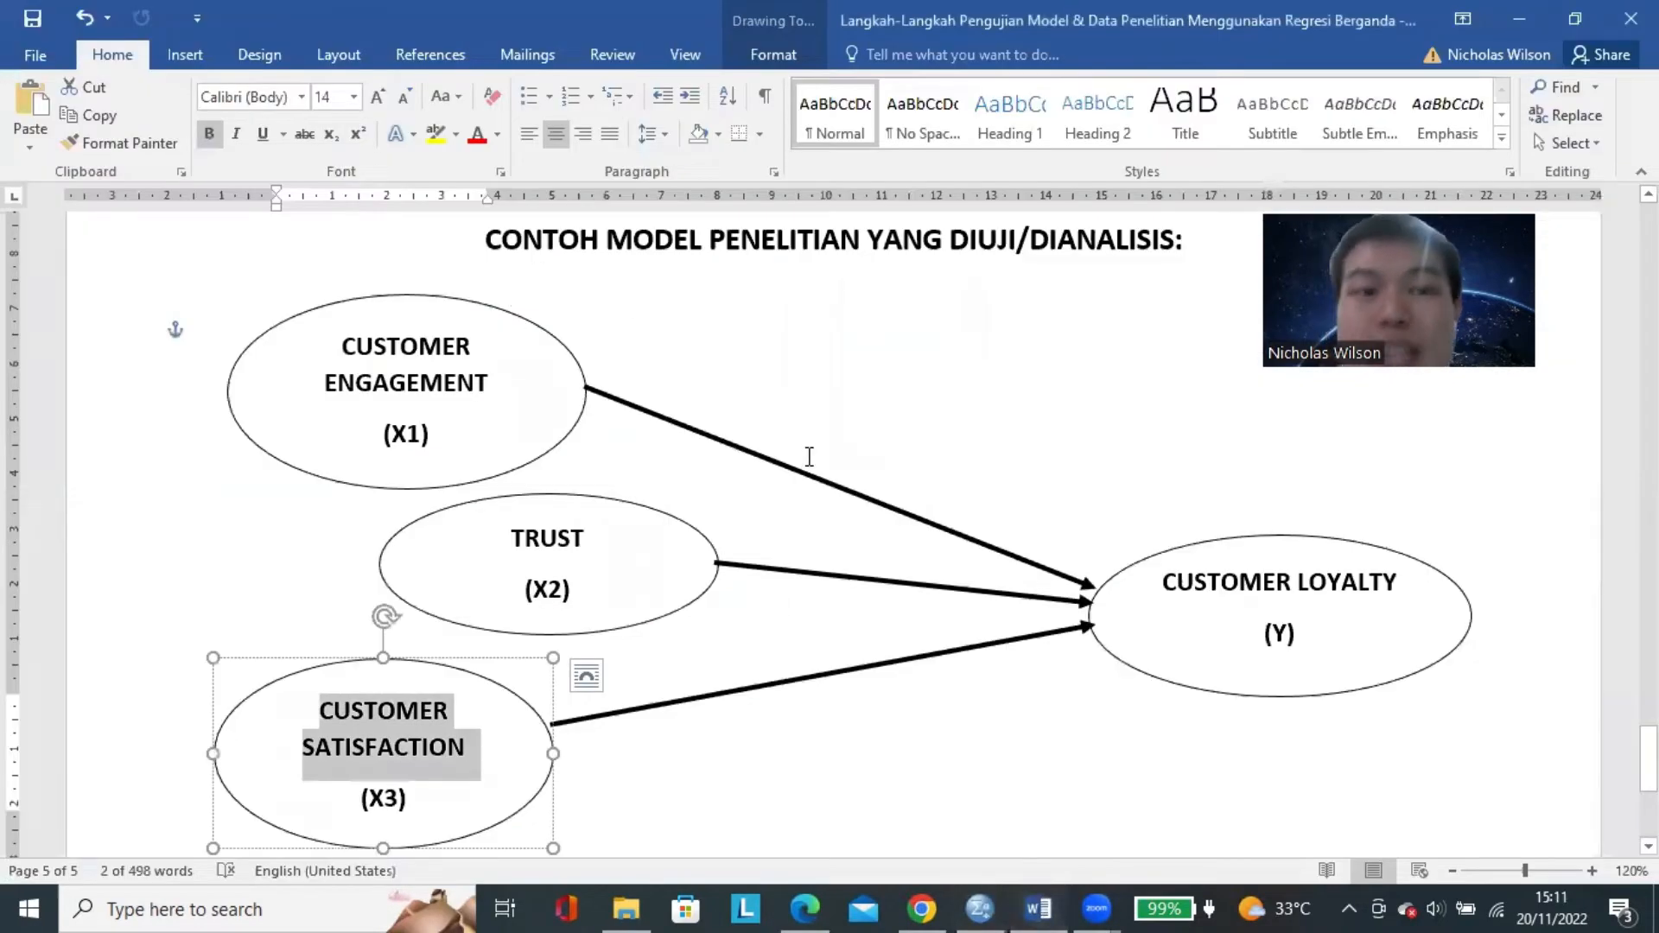
In the Word guide, insert a √ symbol after the LANGKAH PERTAMA heading on the first page.
scroll(804, 449, "down", 15)
scroll(795, 438, "up", 20)
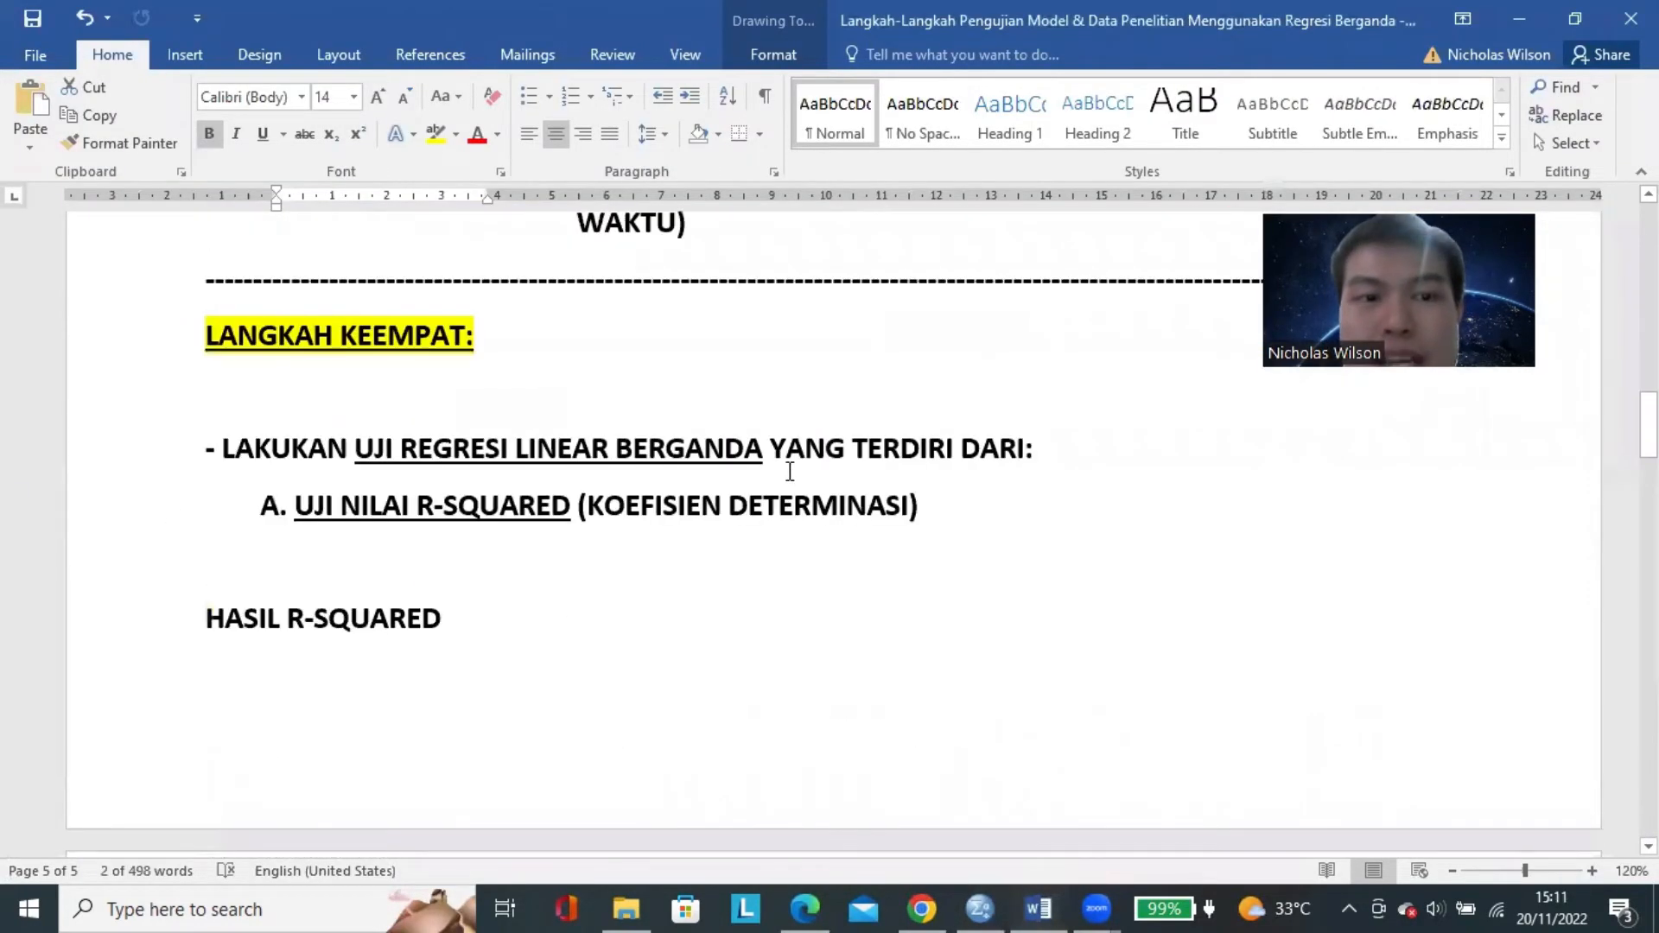
scroll(769, 467, "down", 2)
scroll(608, 472, "up", 3)
left_click(605, 473)
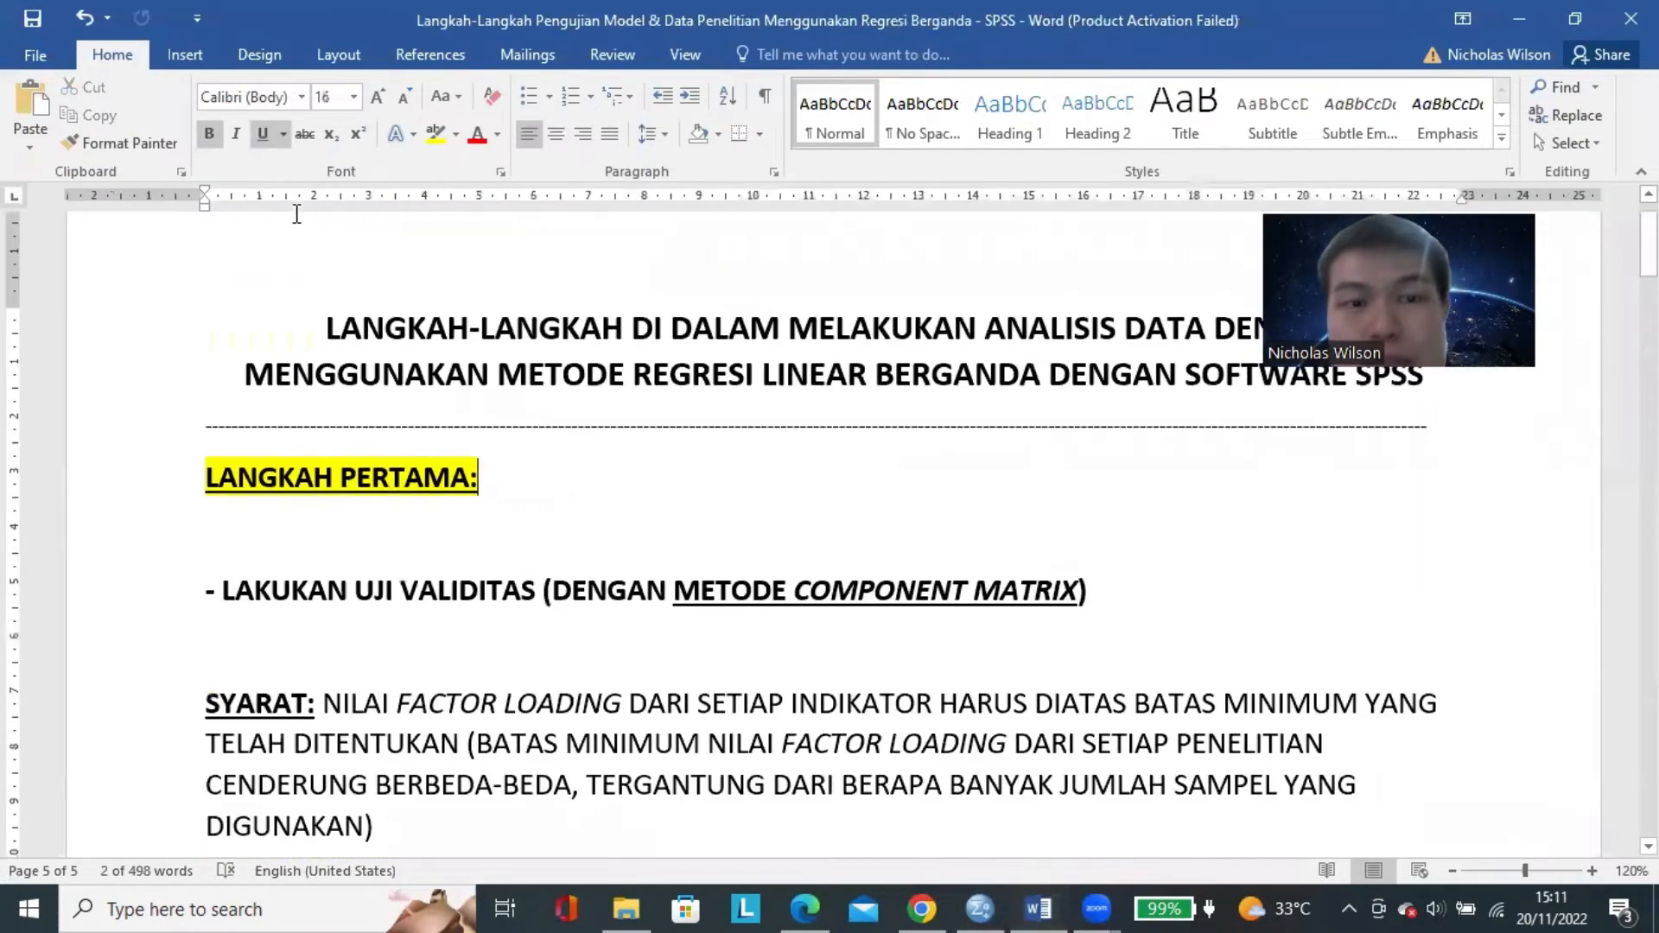
left_click(183, 52)
left_click(1497, 115)
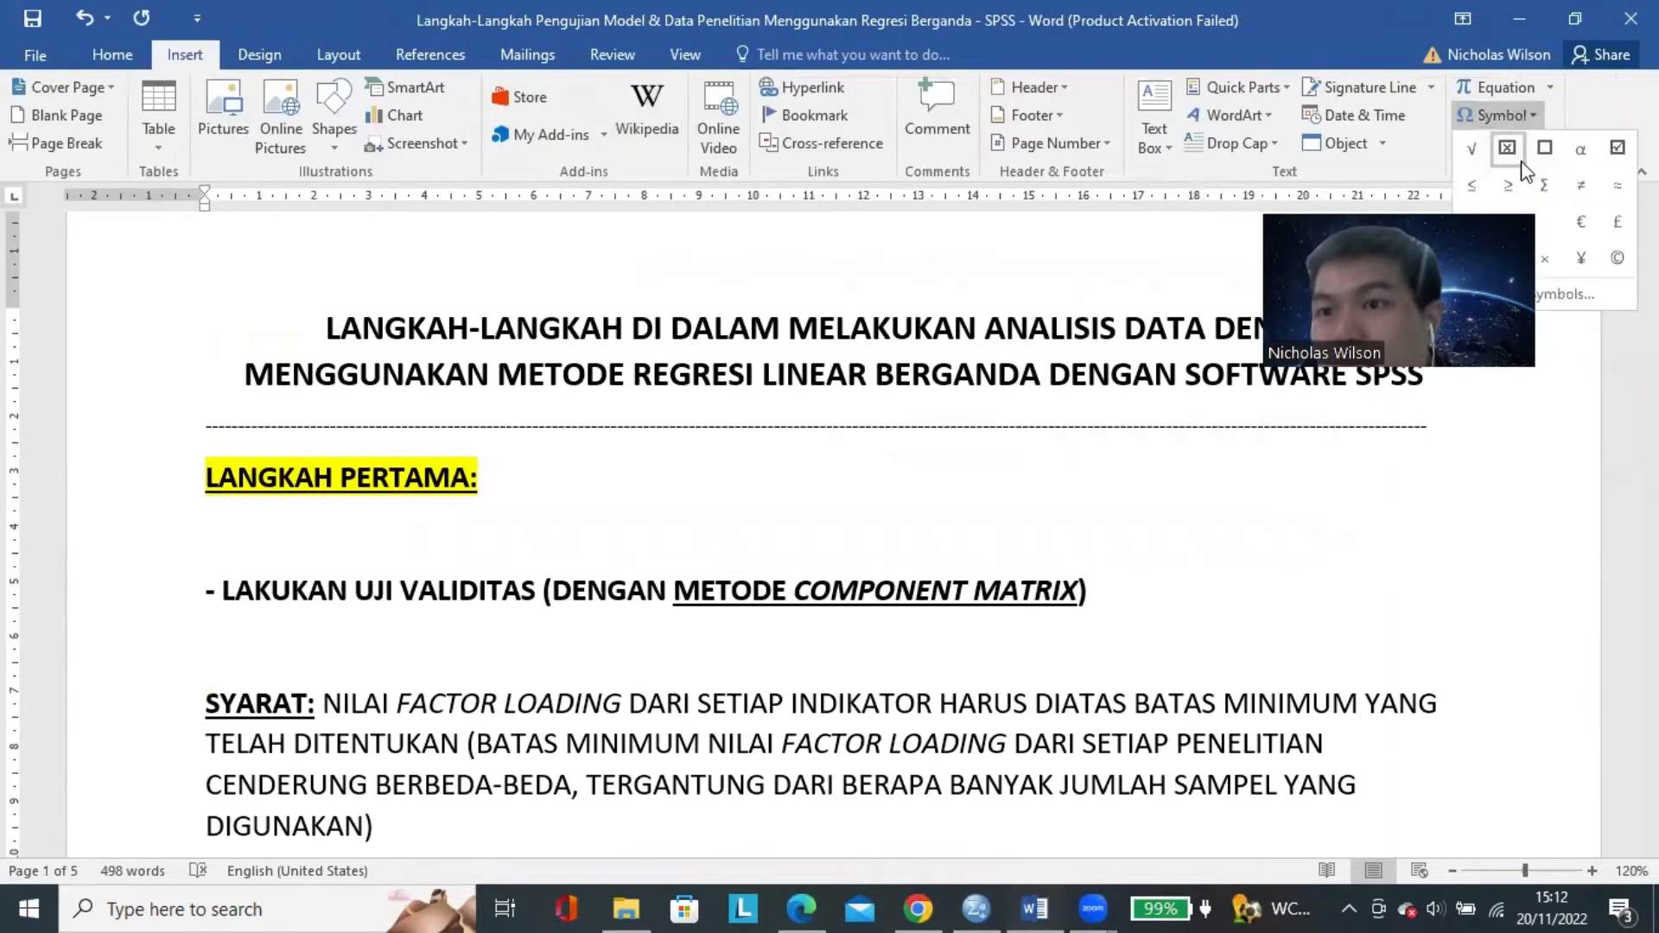
key("Return")
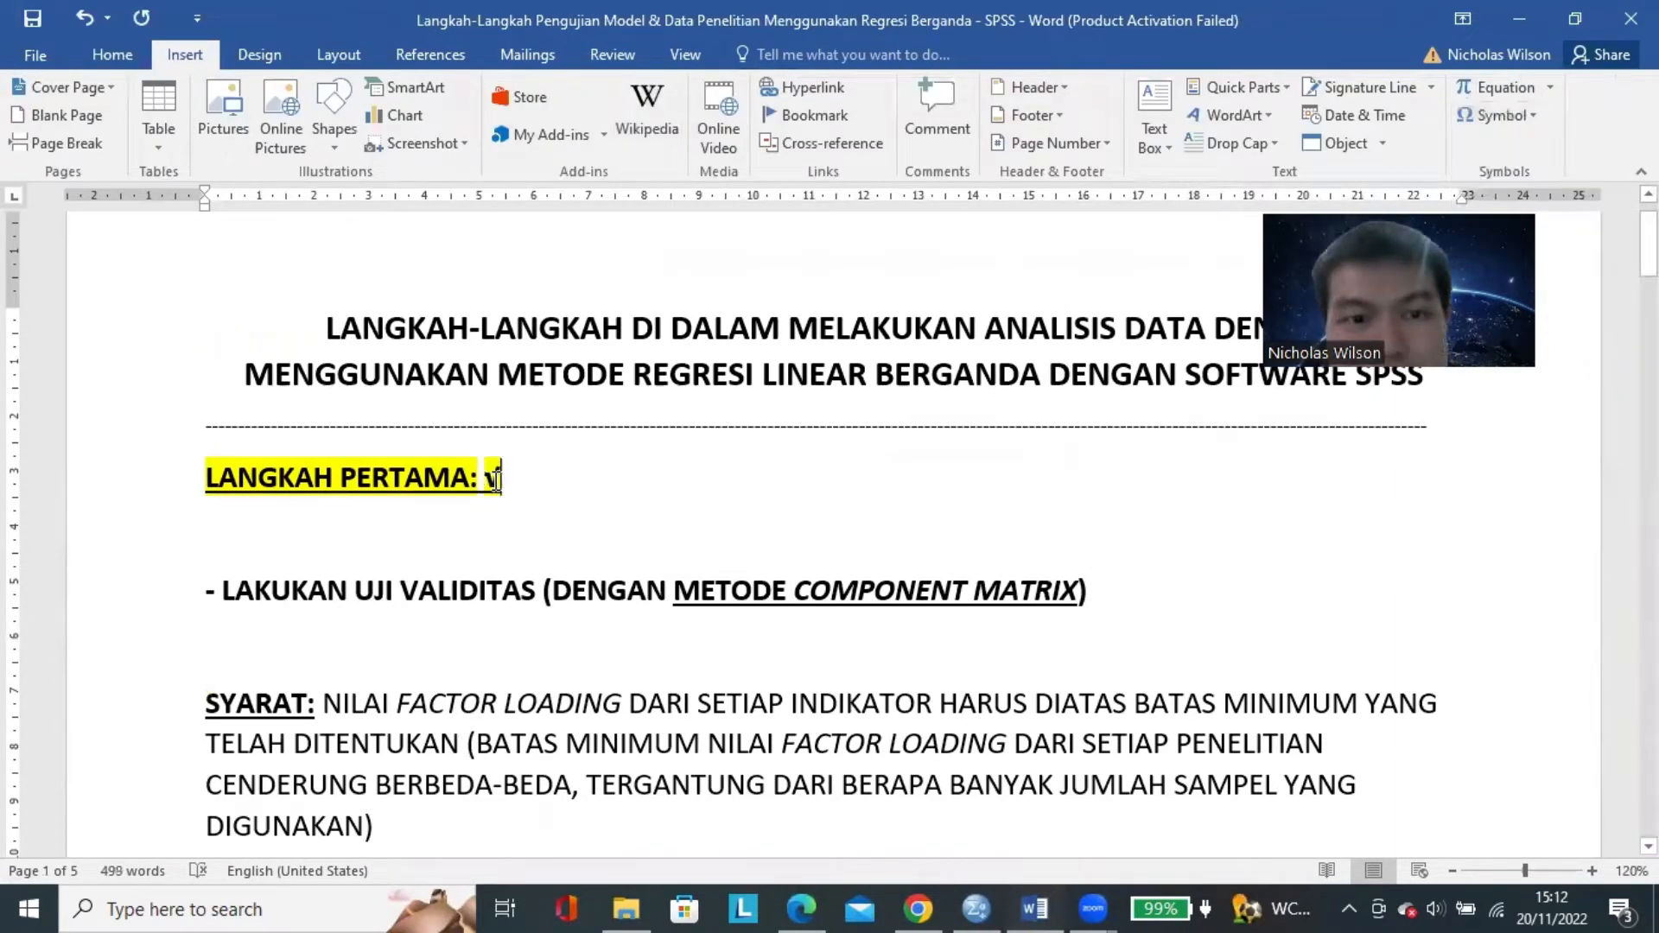
Enlarge the √ symbol beside LANGKAH PERTAMA to 26 pt and remove its yellow highlight.
key("shift+Left")
left_click(113, 55)
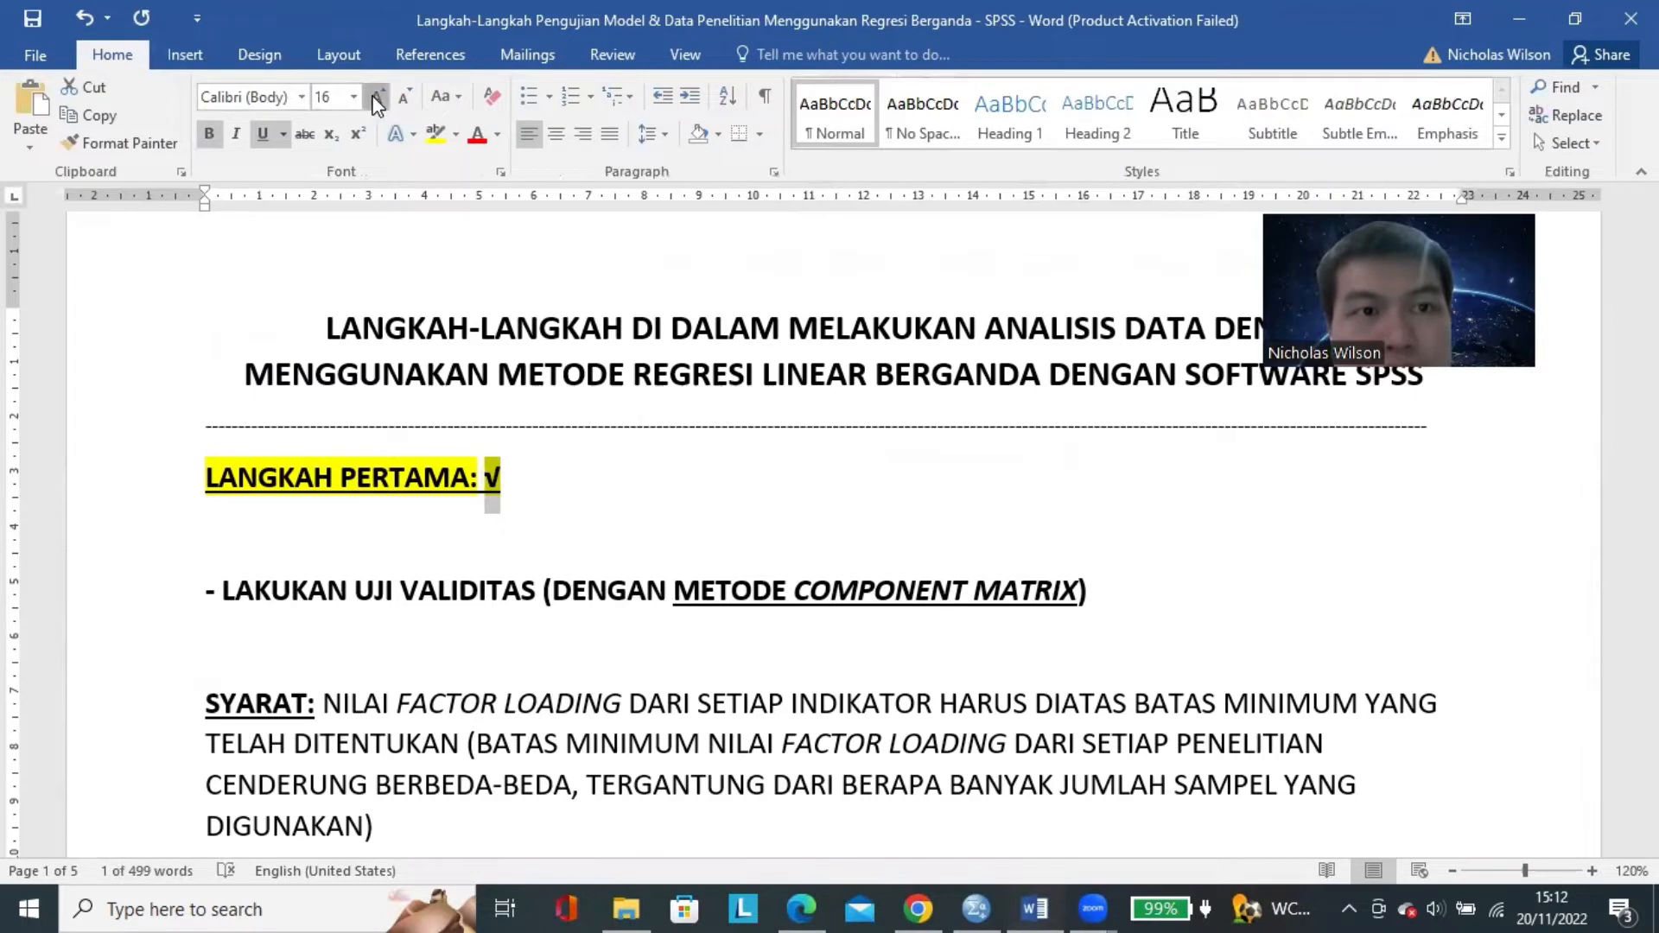
left_click(378, 96)
left_click(377, 96)
left_click(378, 96)
left_click(455, 134)
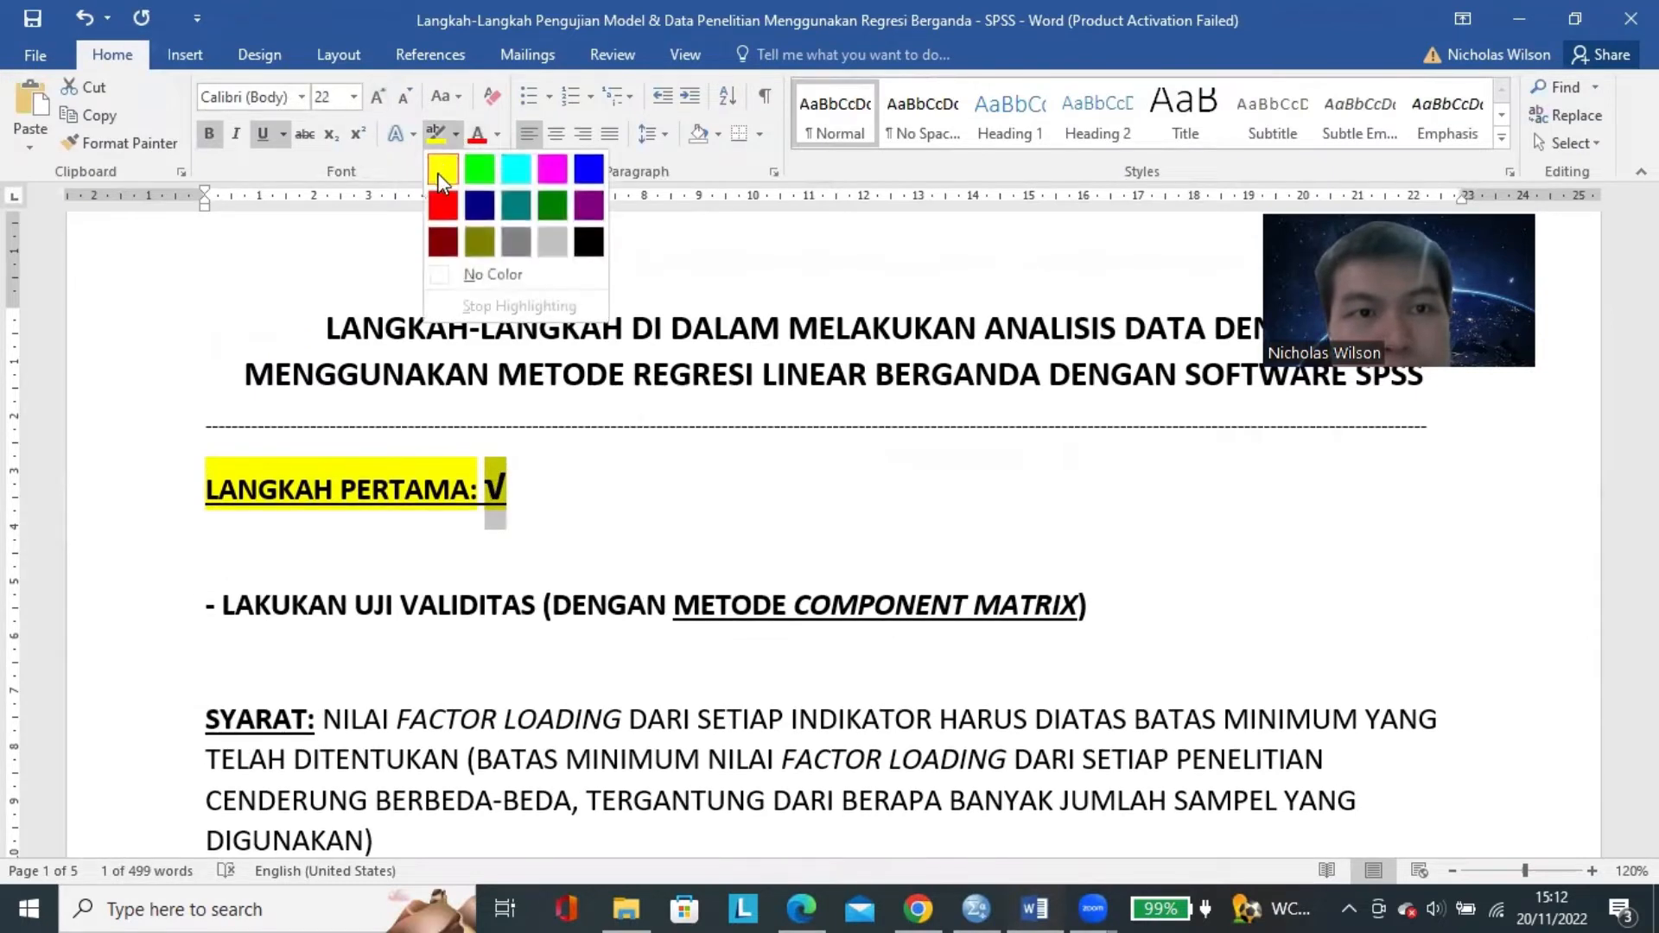
left_click(474, 274)
left_click(517, 495)
key("shift+Left")
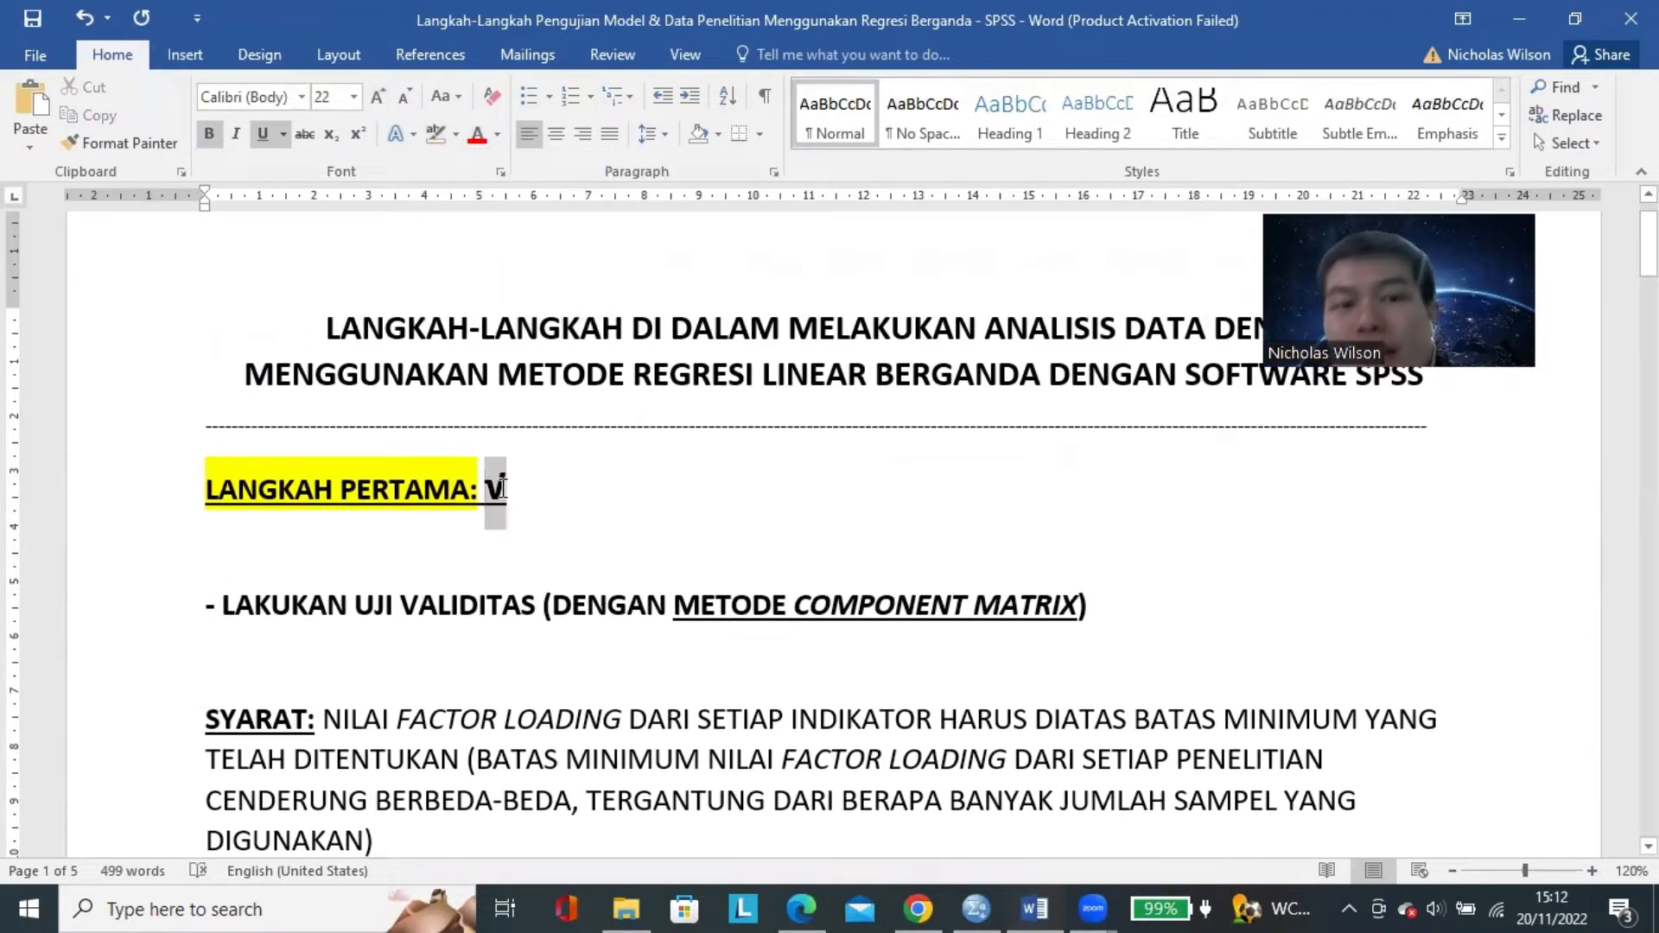
left_click(377, 96)
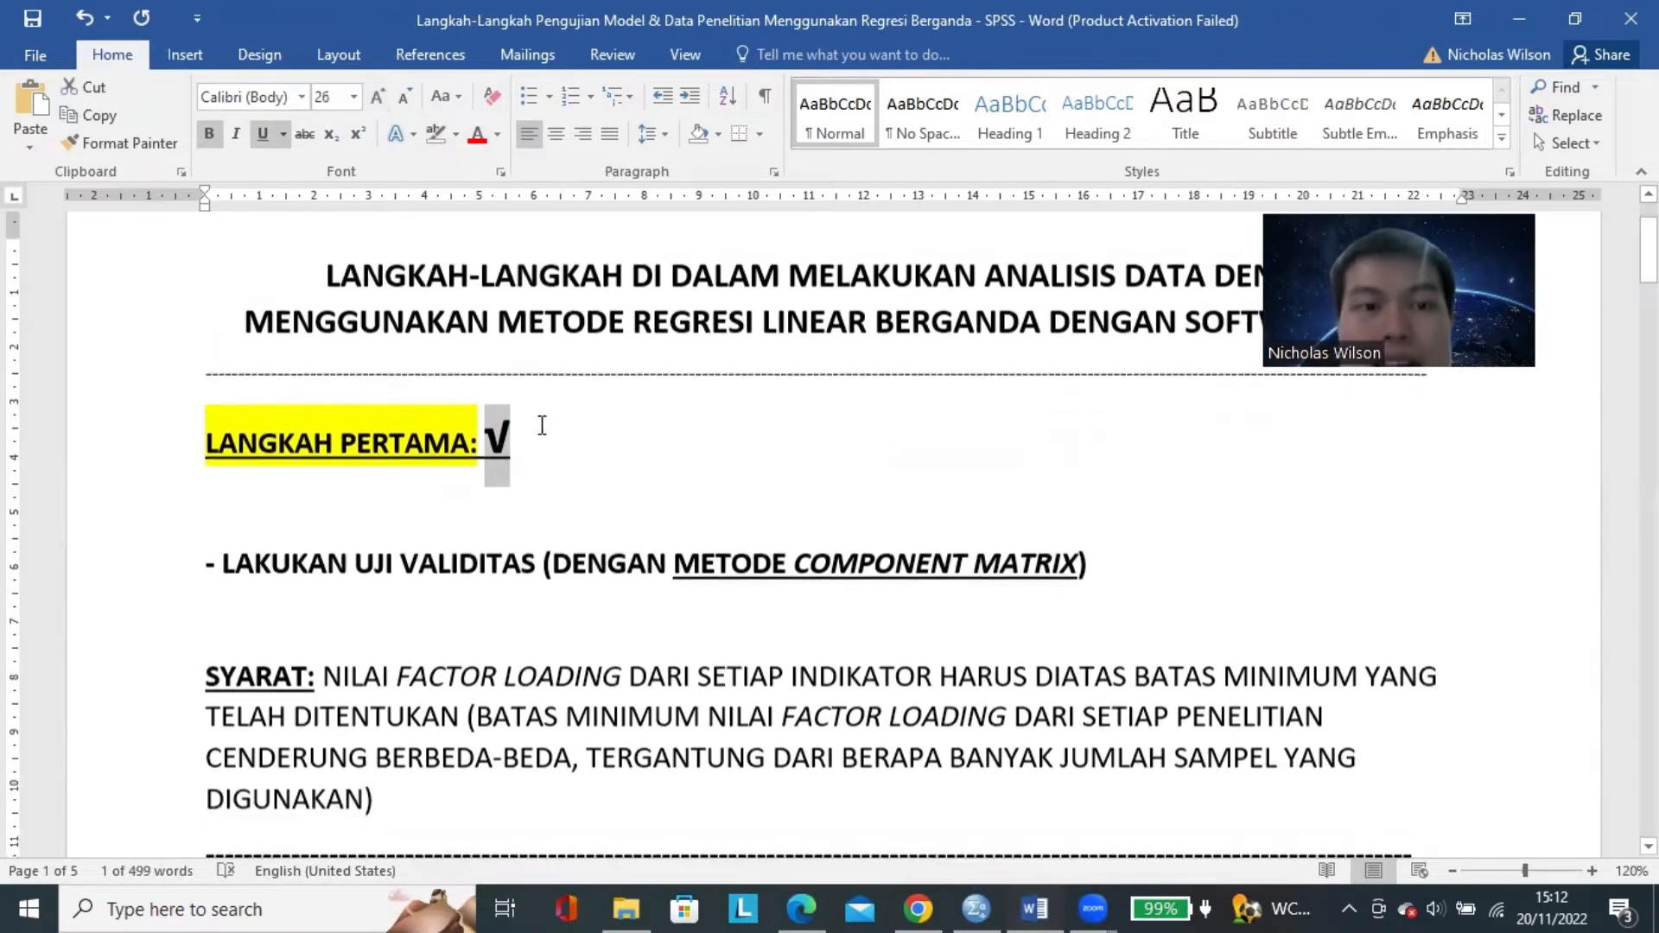
Point out UJI VALIDITAS under LANGKAH PERTAMA and switch to the SPSS Data Editor to view the questionnaire item columns.
scroll(525, 485, "down", 3)
left_click(417, 398)
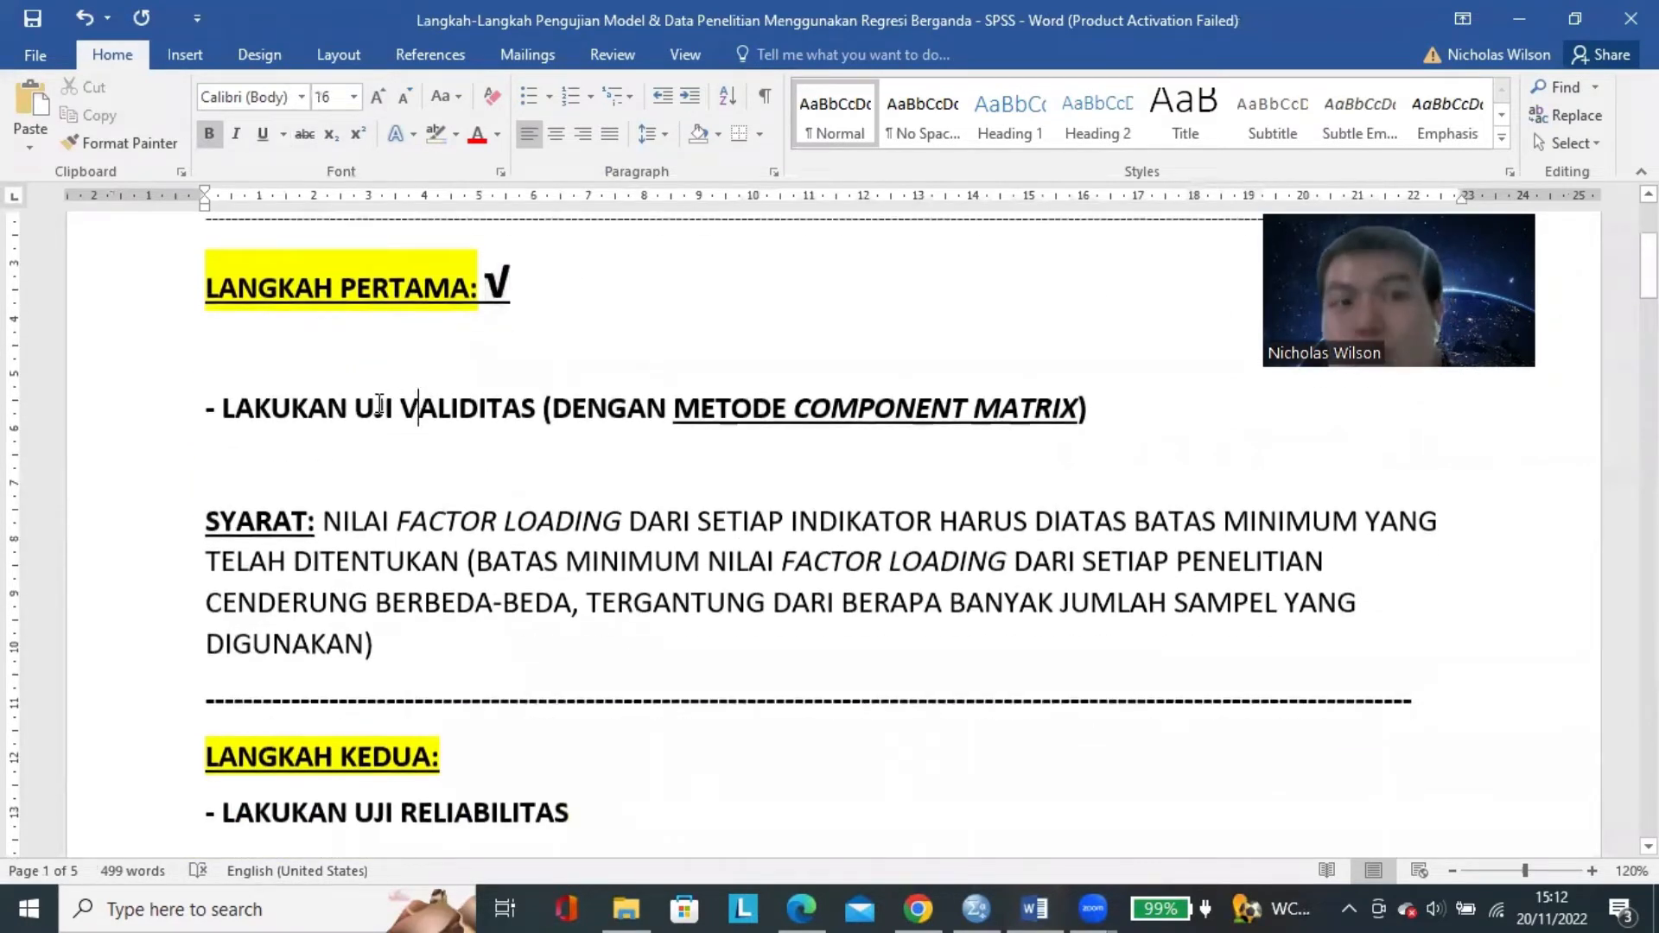
left_click_drag(357, 399, 536, 402)
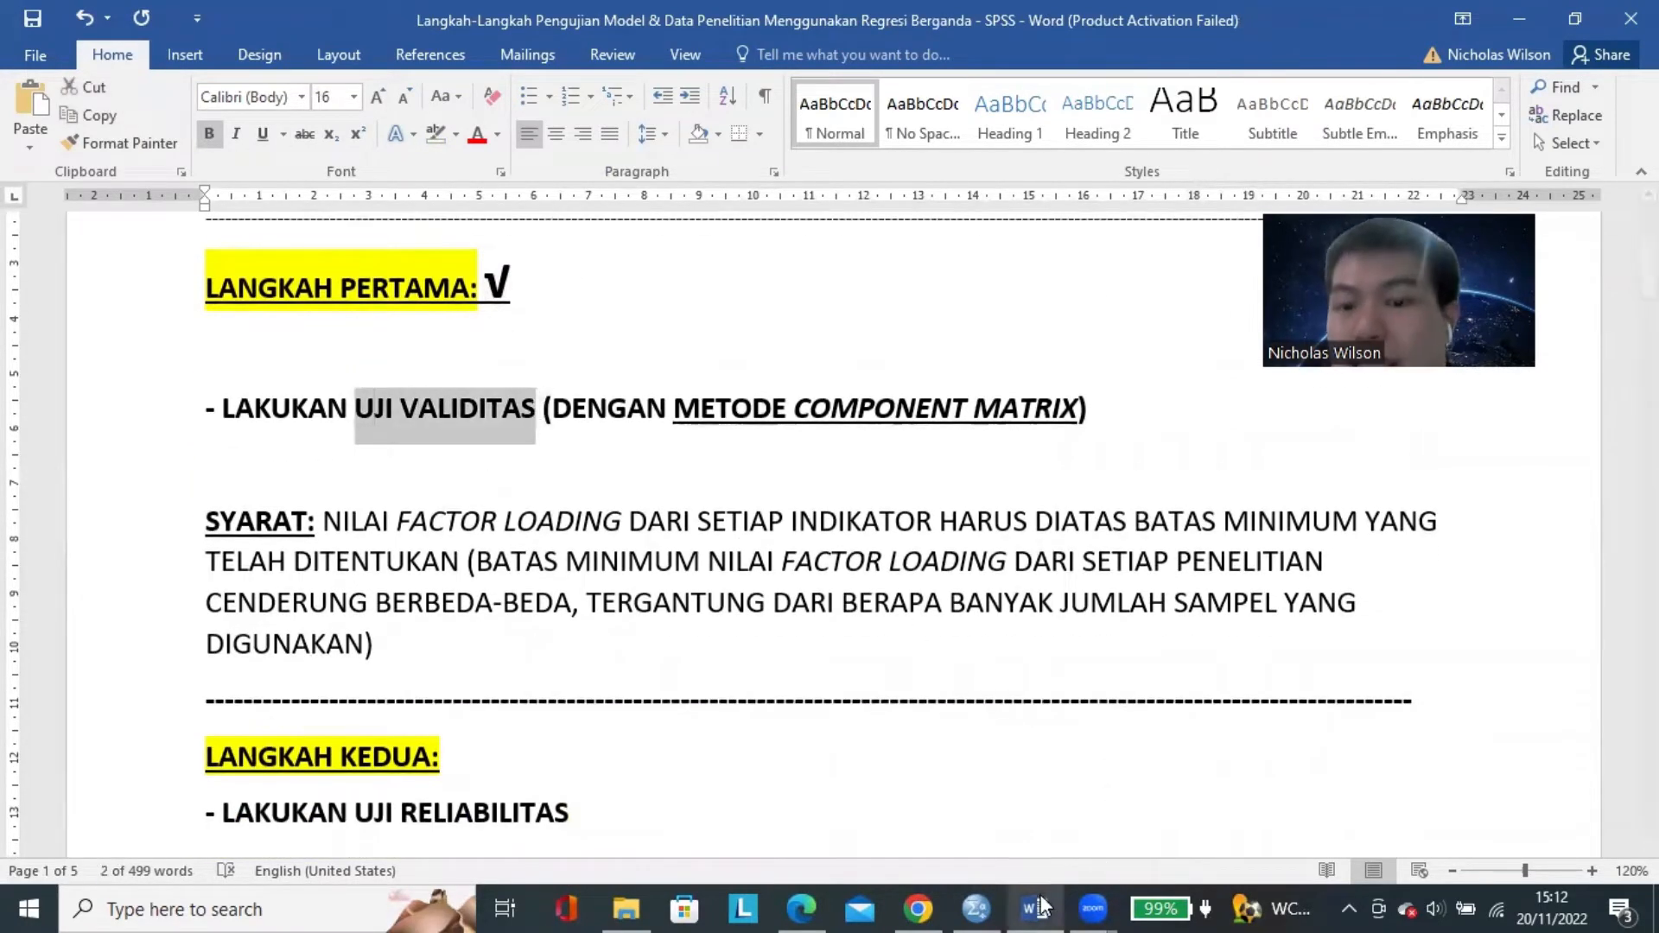
left_click(975, 908)
left_click(803, 503)
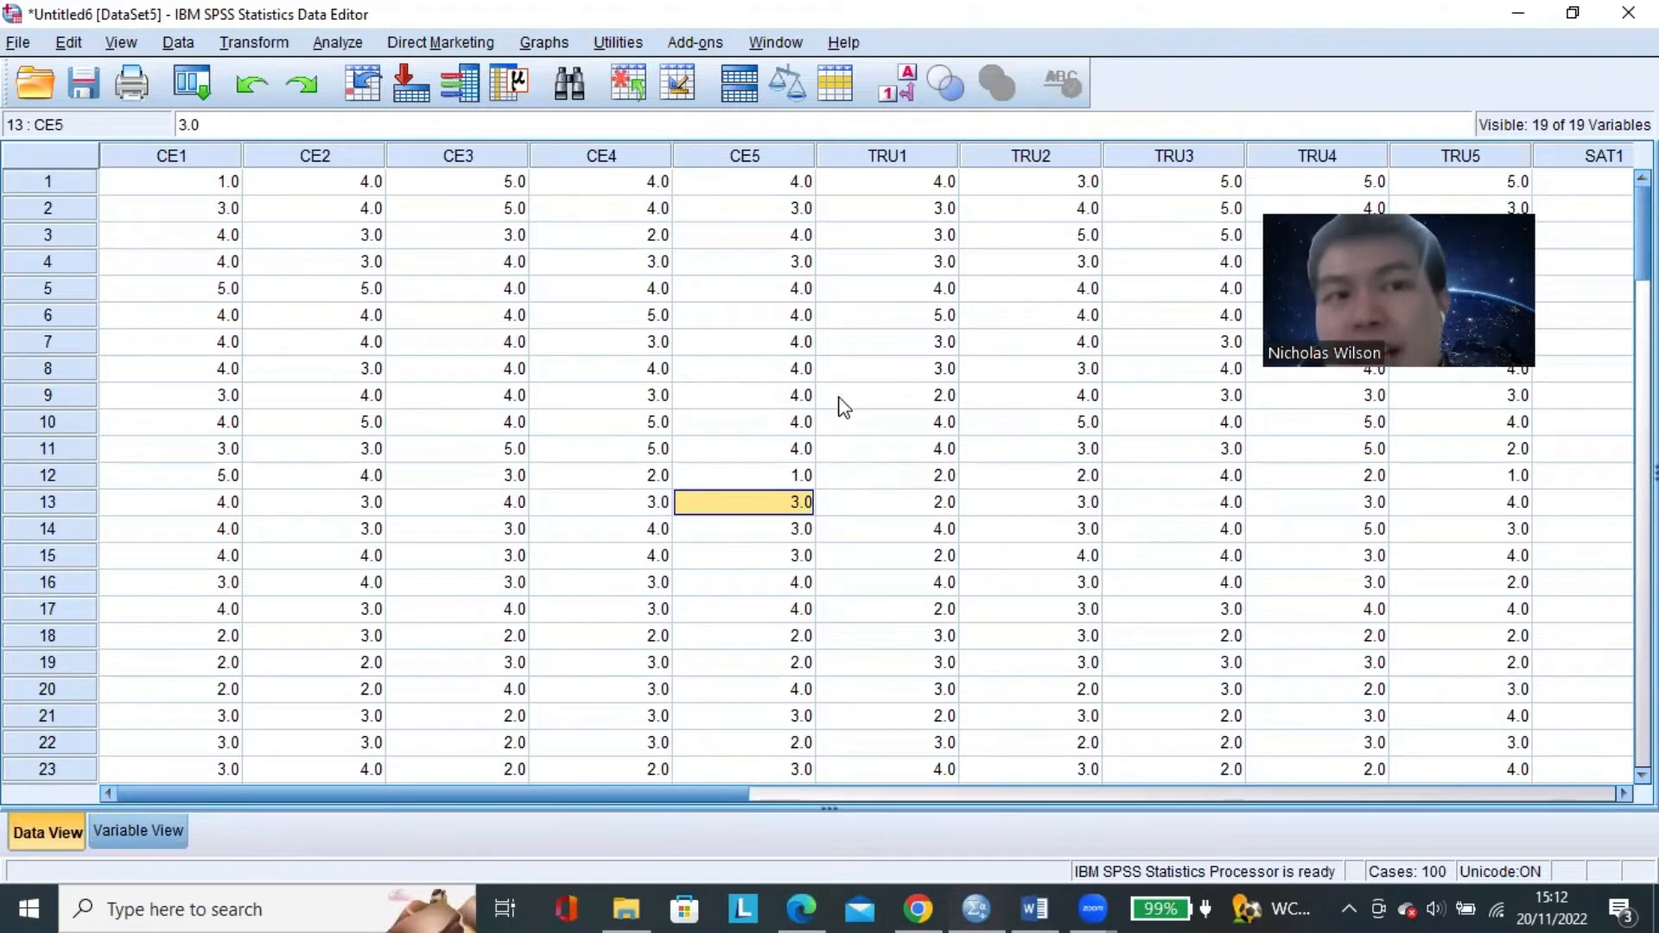
left_click(345, 159)
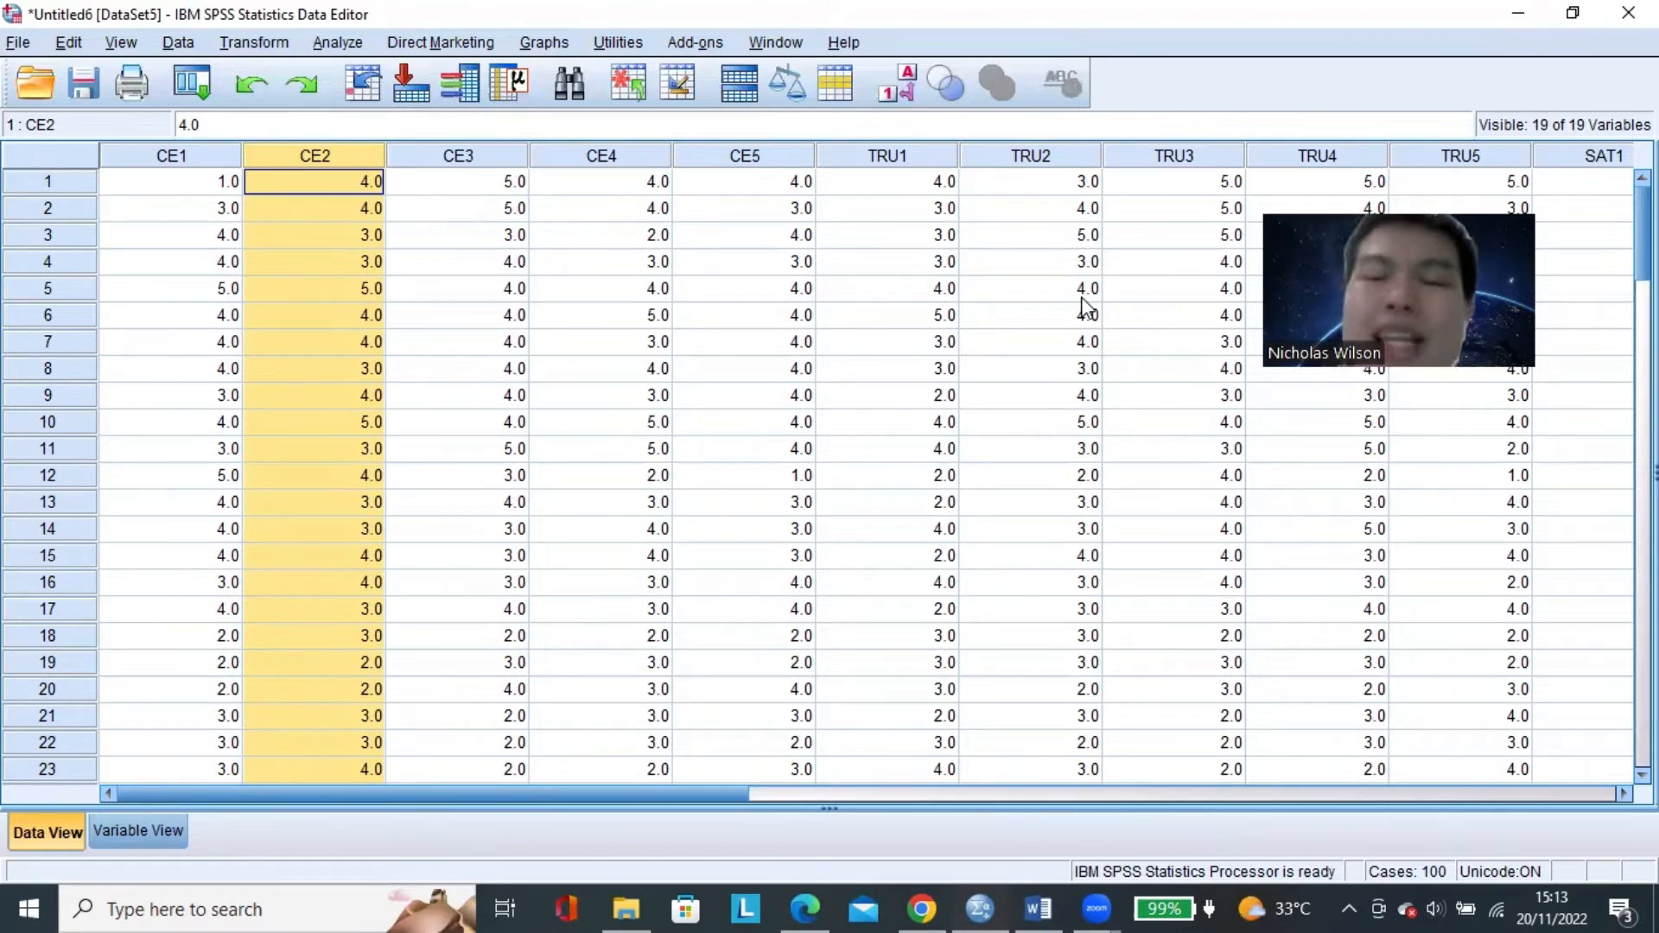
Switch back to the Word guide and review the LANGKAH KEDUA reliability test and its Cronbach's Alpha requirement for each variable.
left_click(1038, 909)
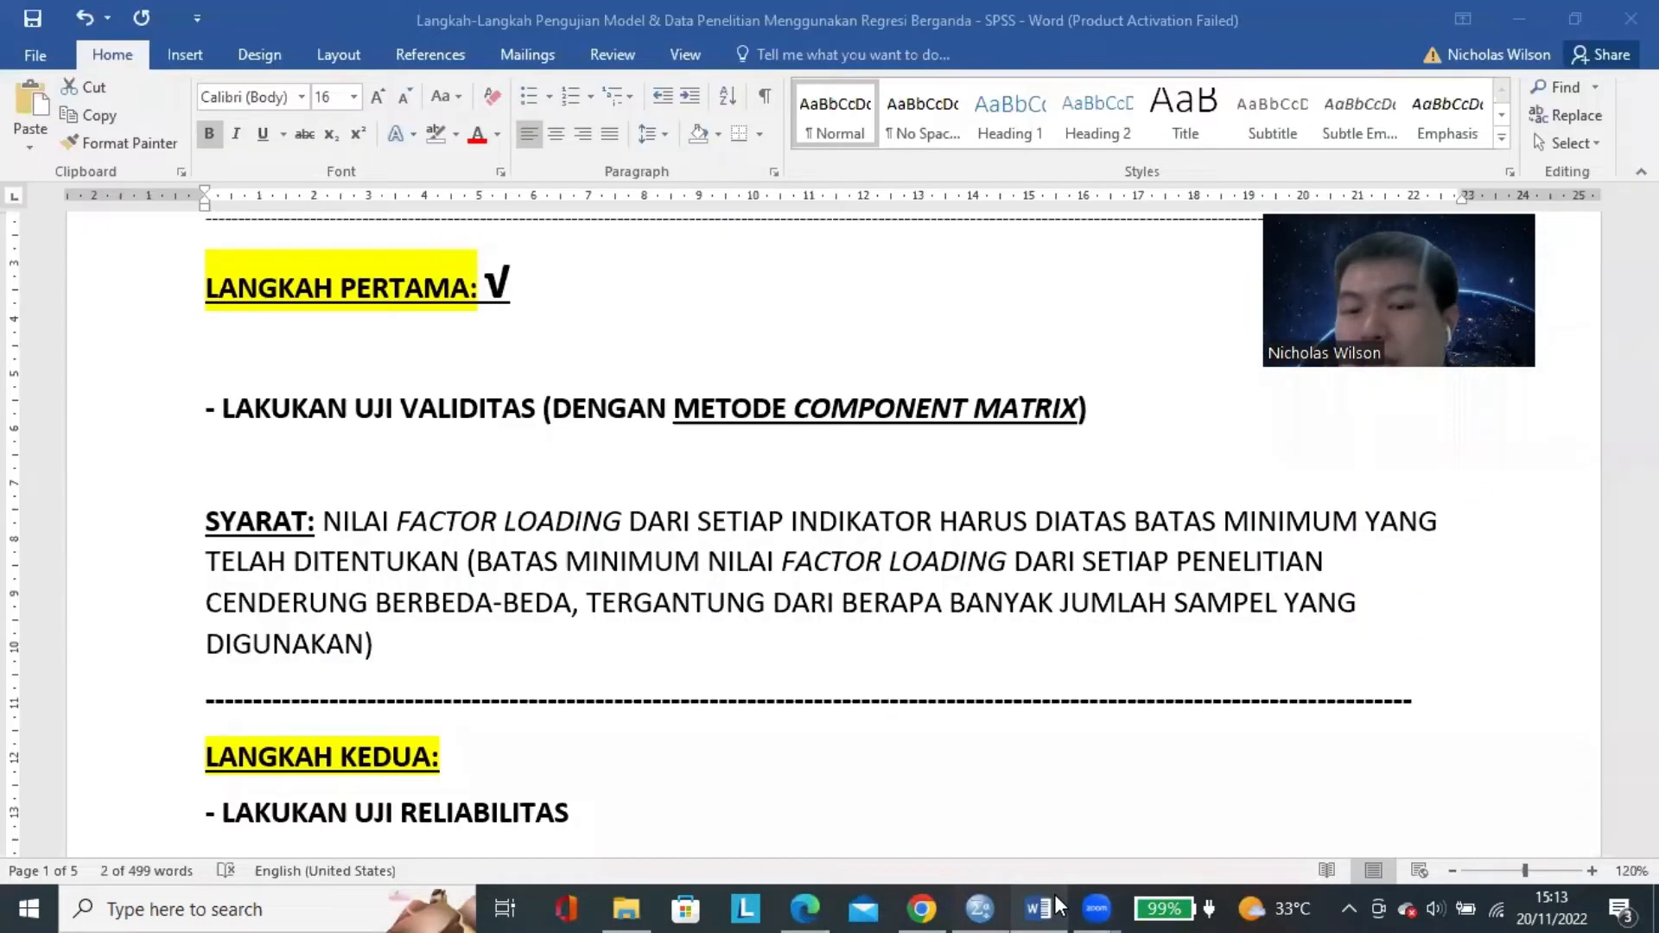
left_click(394, 416)
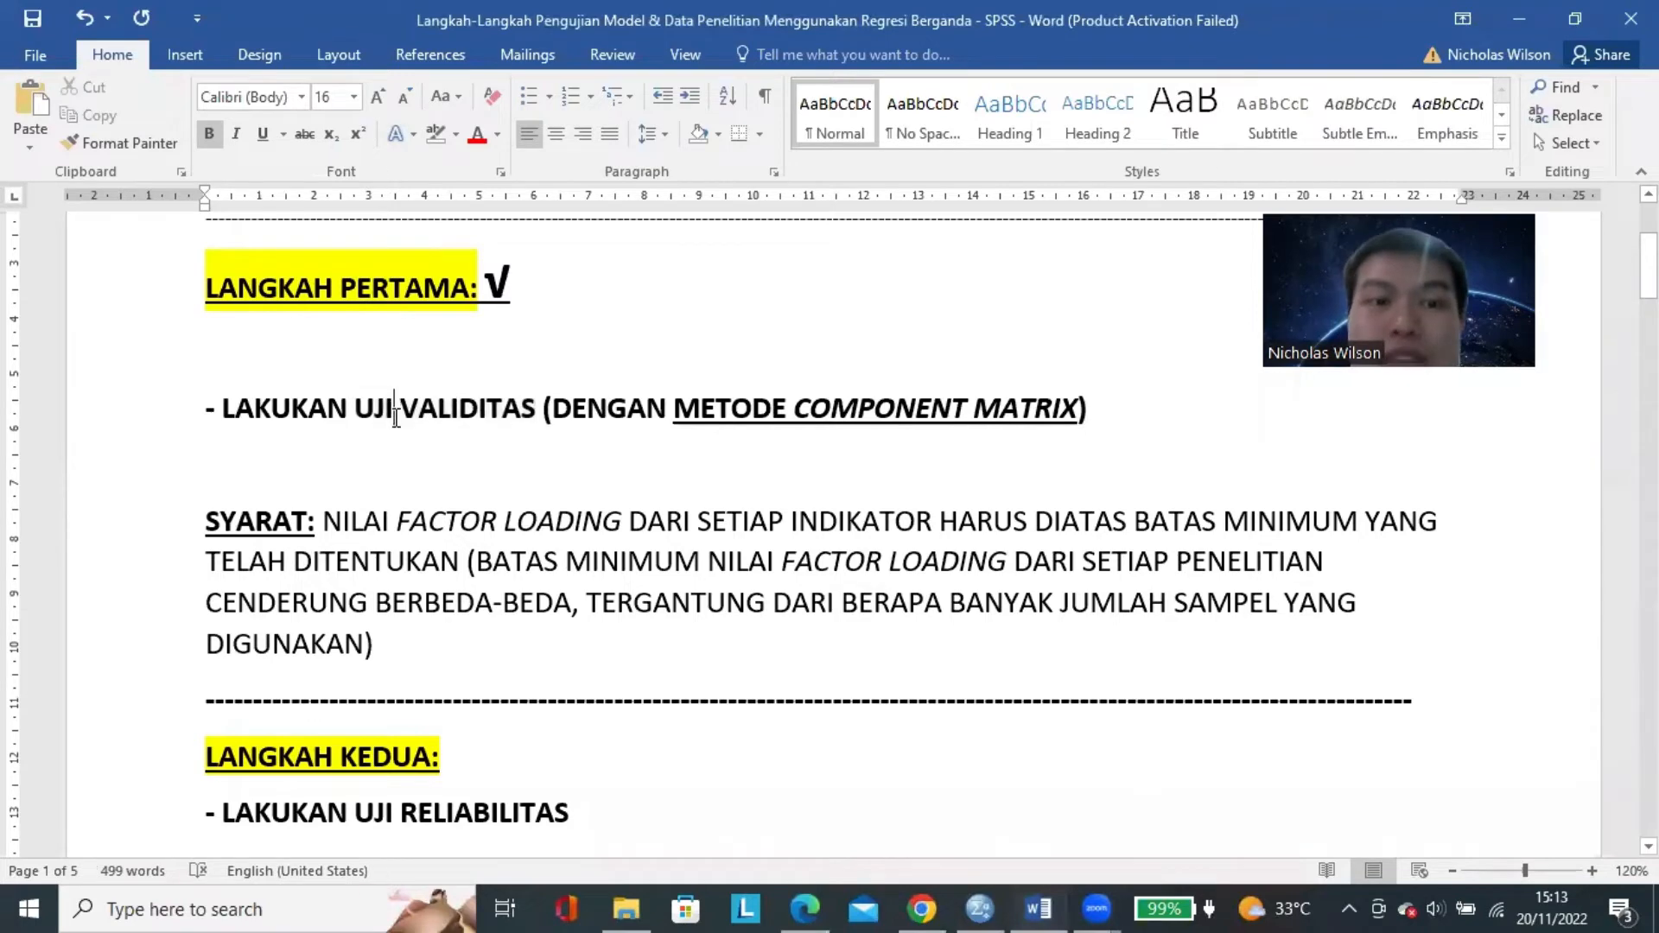
scroll(423, 459, "down", 7)
scroll(423, 461, "up", 3)
scroll(427, 471, "down", 2)
scroll(432, 475, "up", 2)
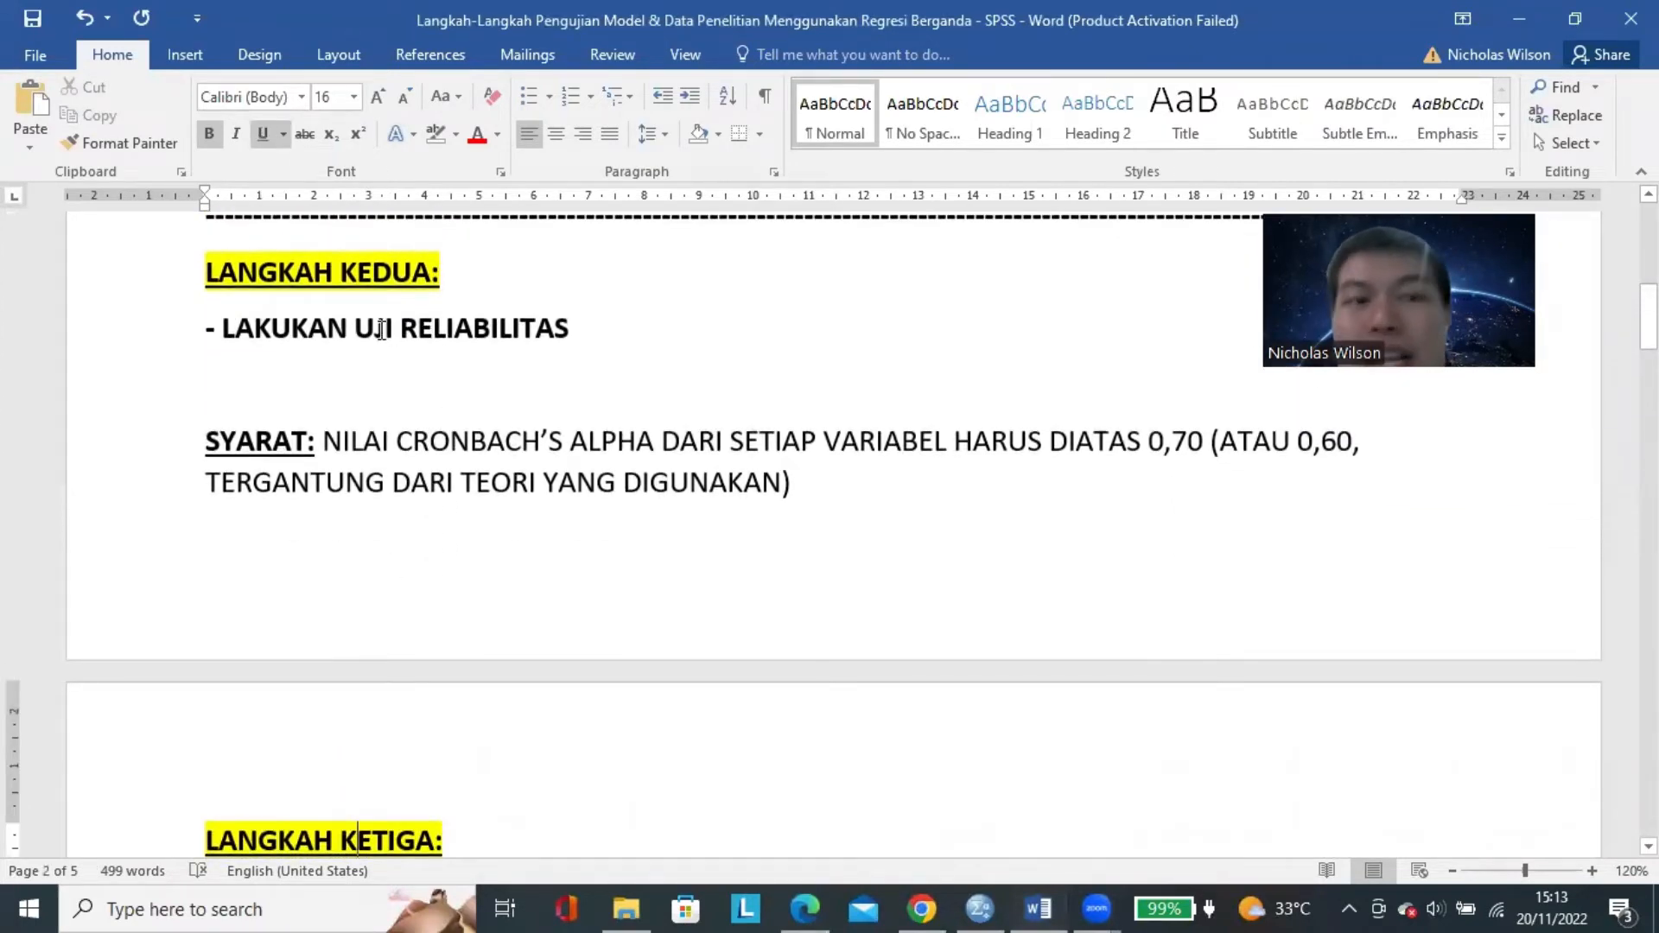
left_click_drag(375, 332, 588, 349)
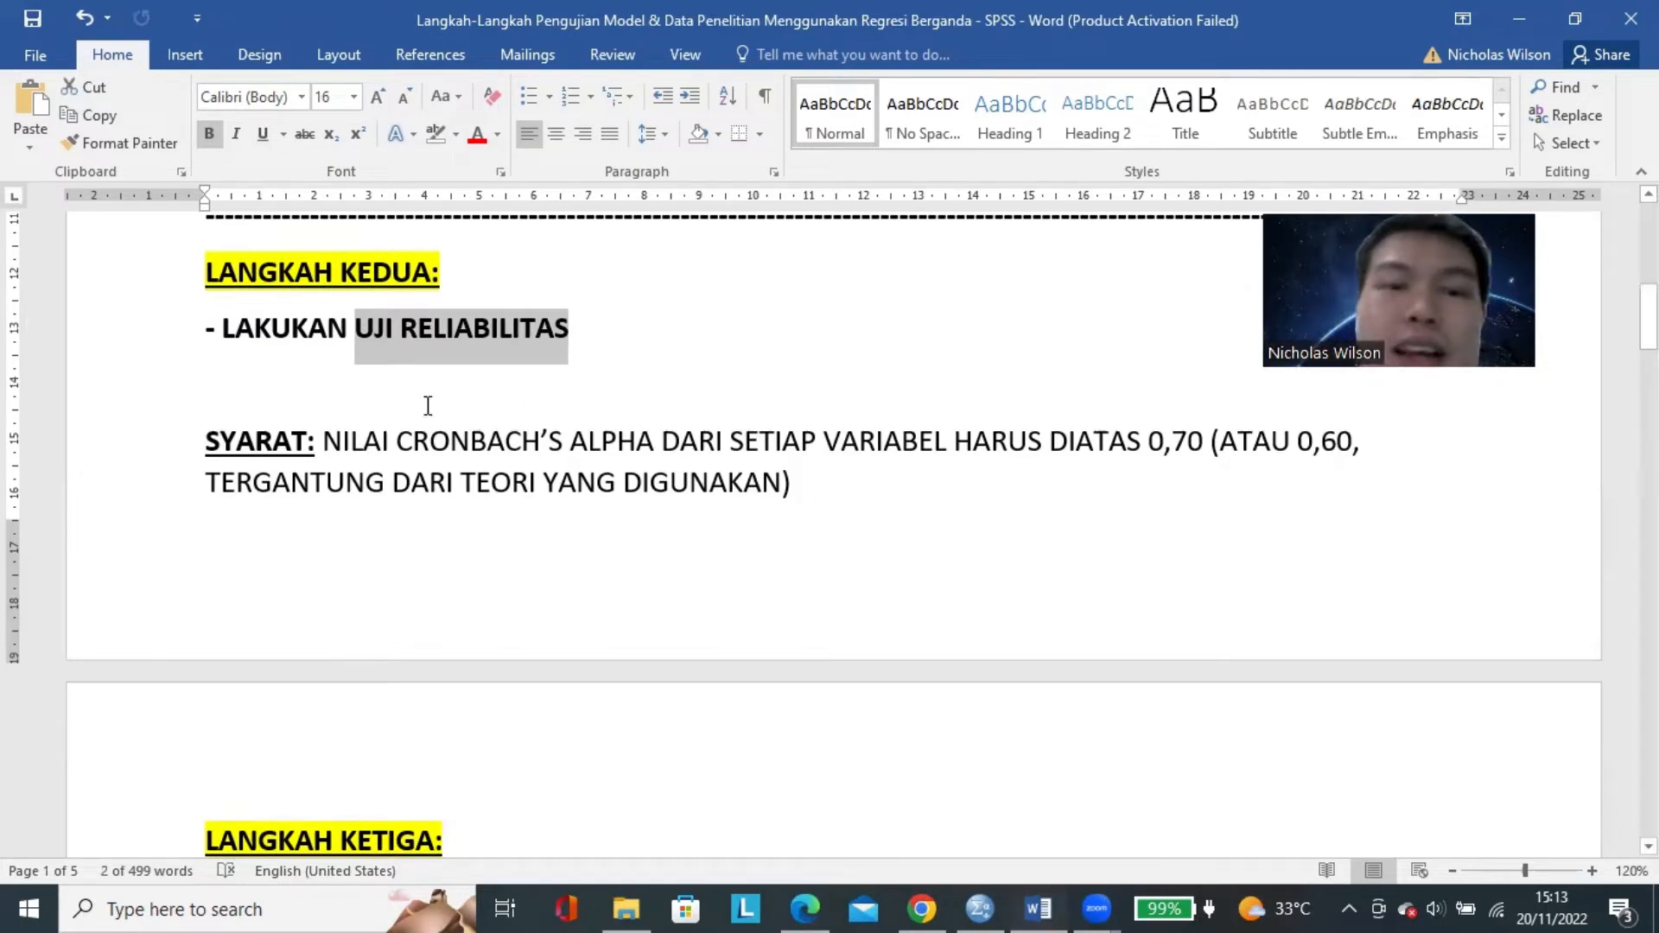
left_click_drag(491, 450, 654, 445)
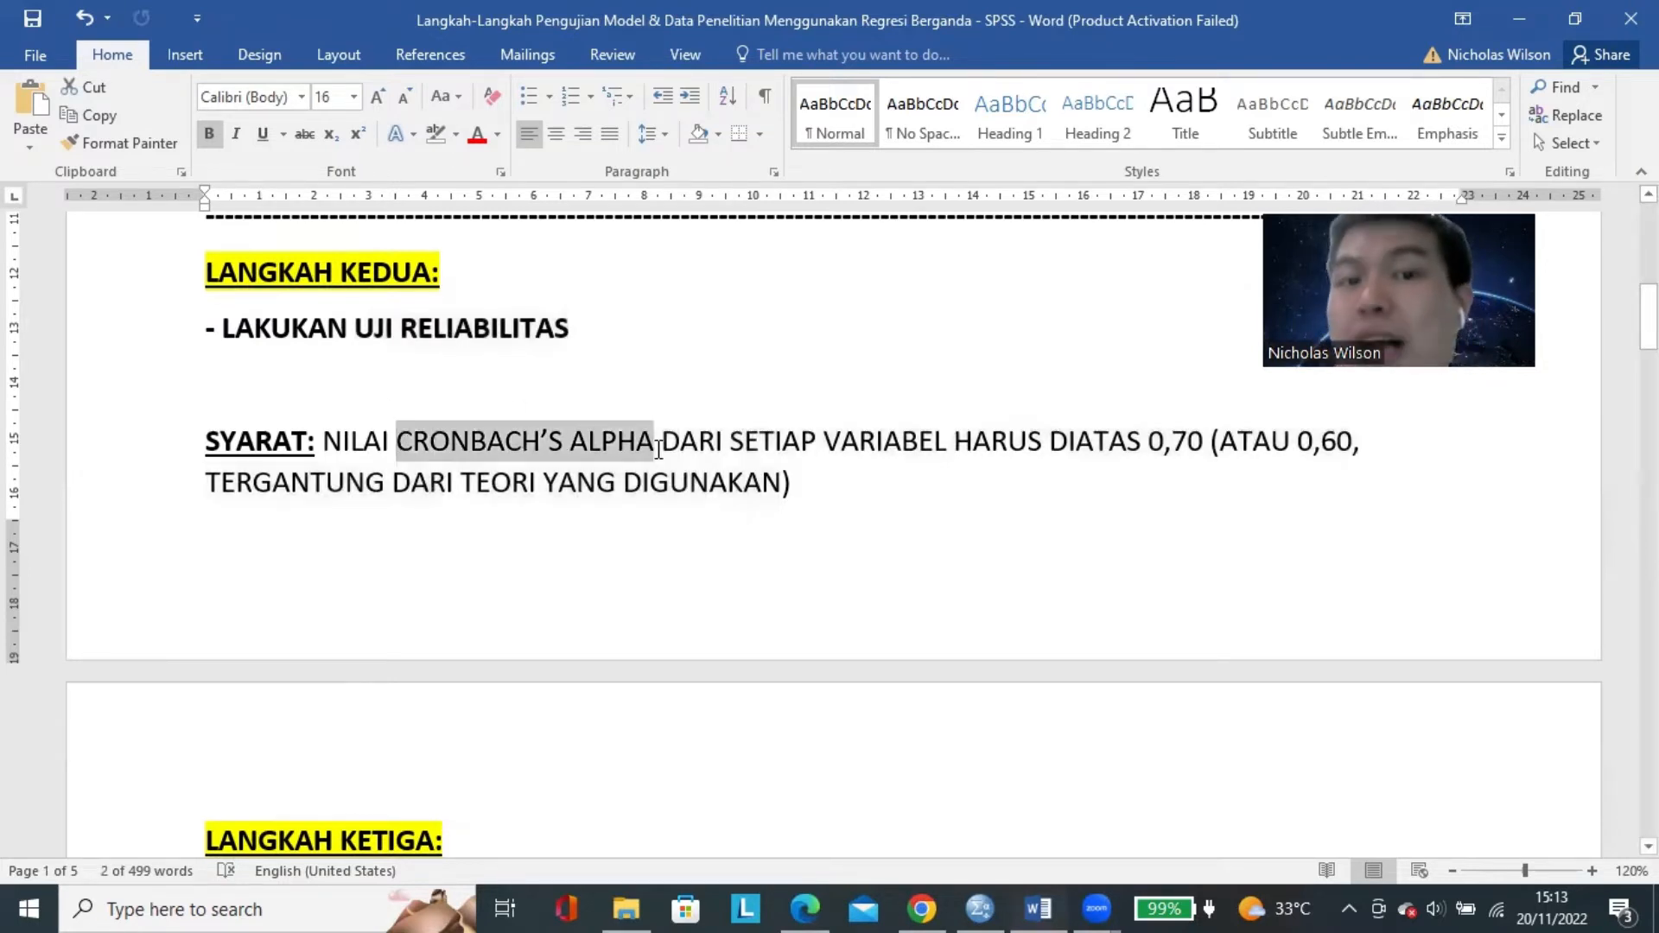
left_click(813, 471)
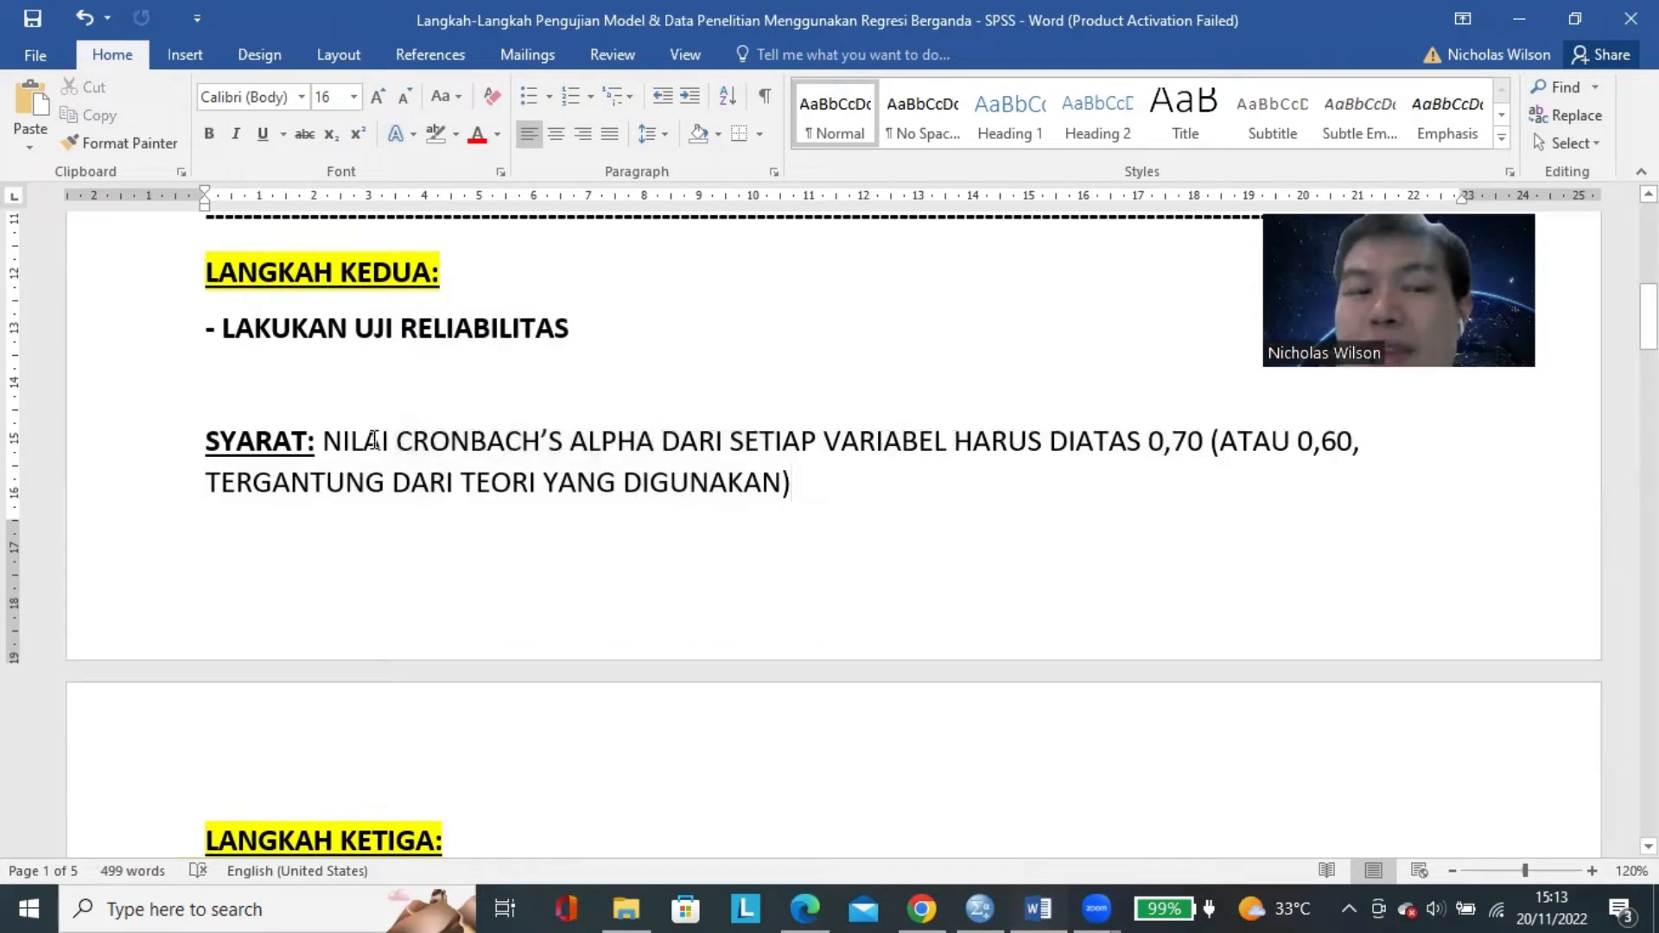
left_click_drag(771, 436, 950, 445)
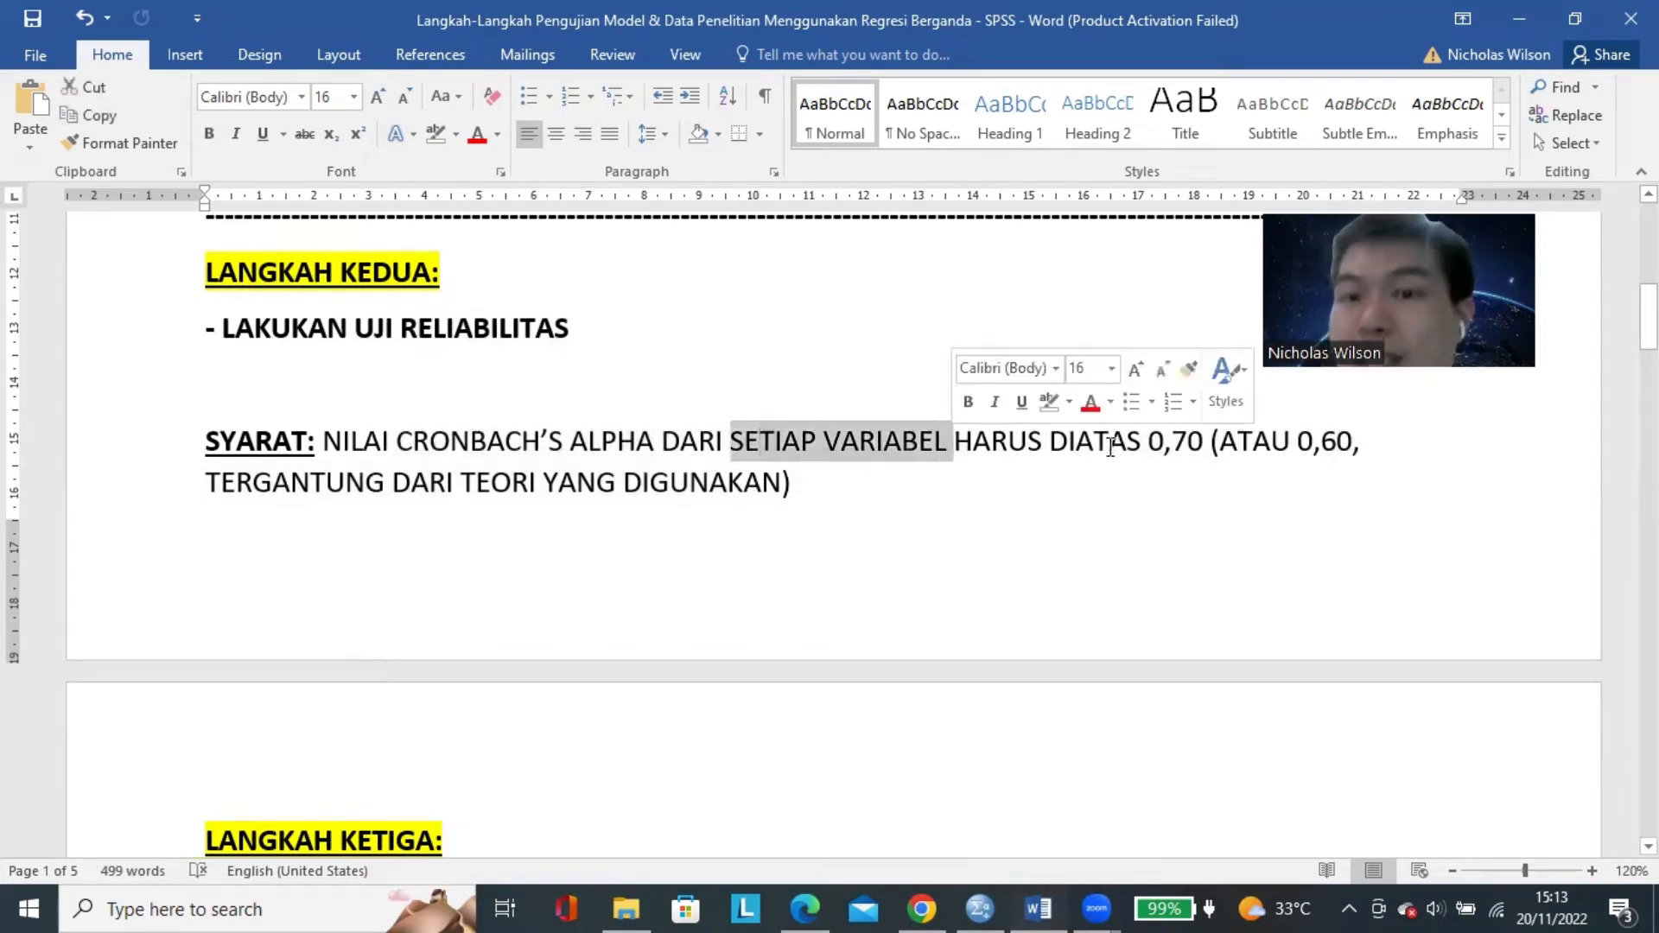
left_click_drag(1148, 443, 1352, 443)
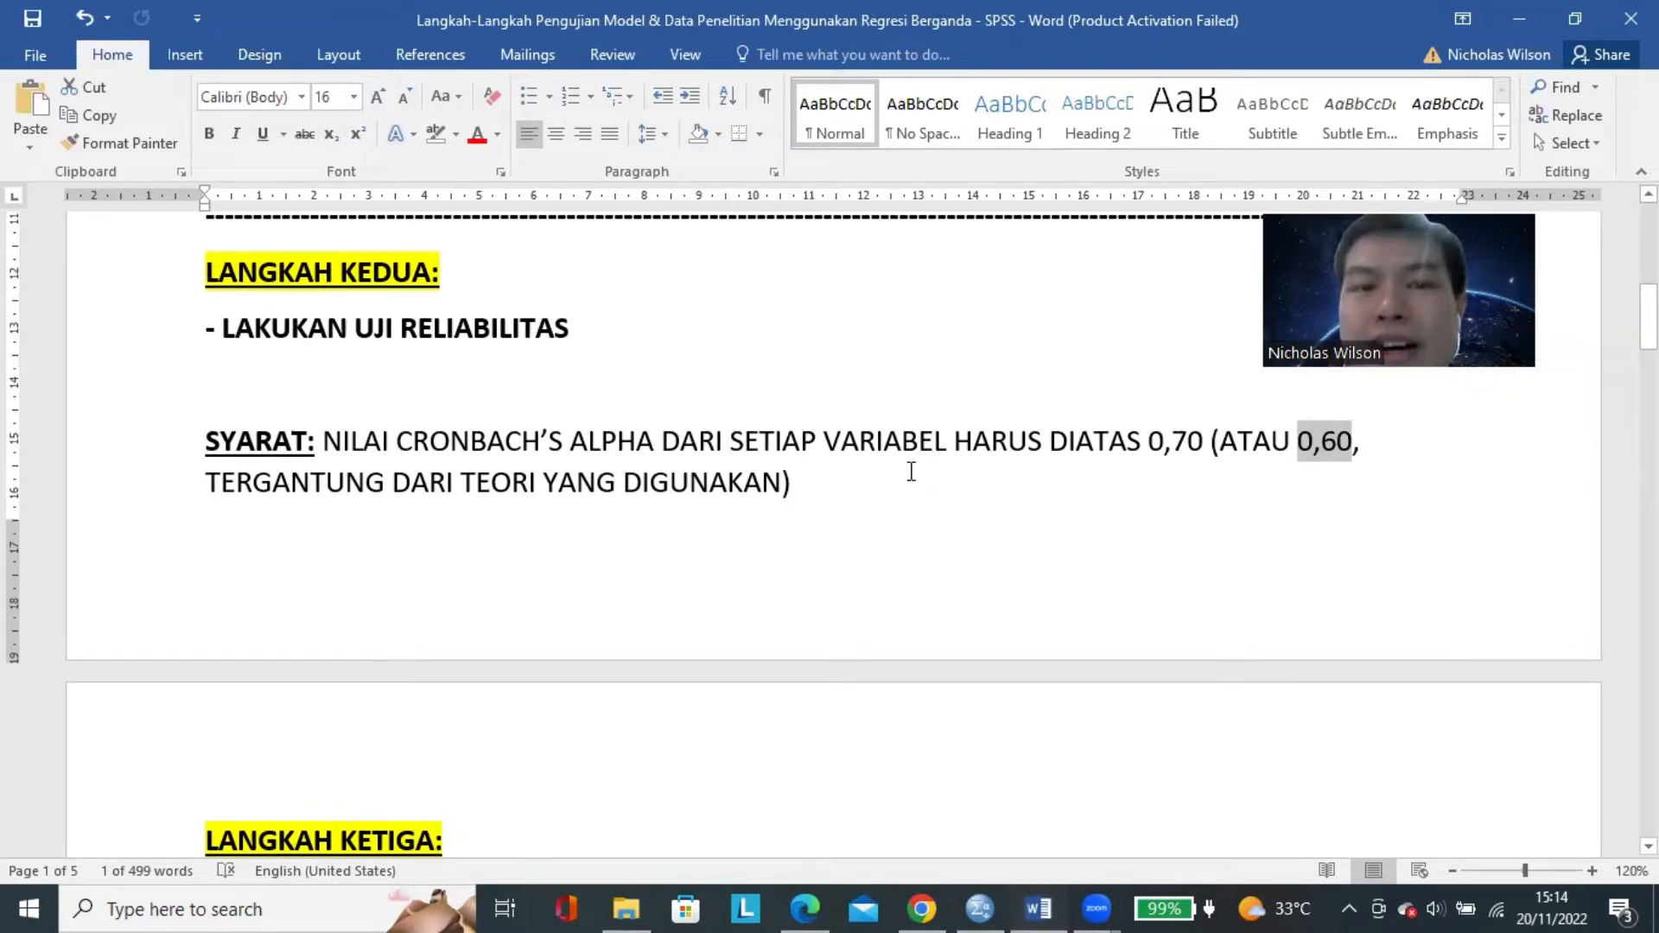
left_click(1299, 442)
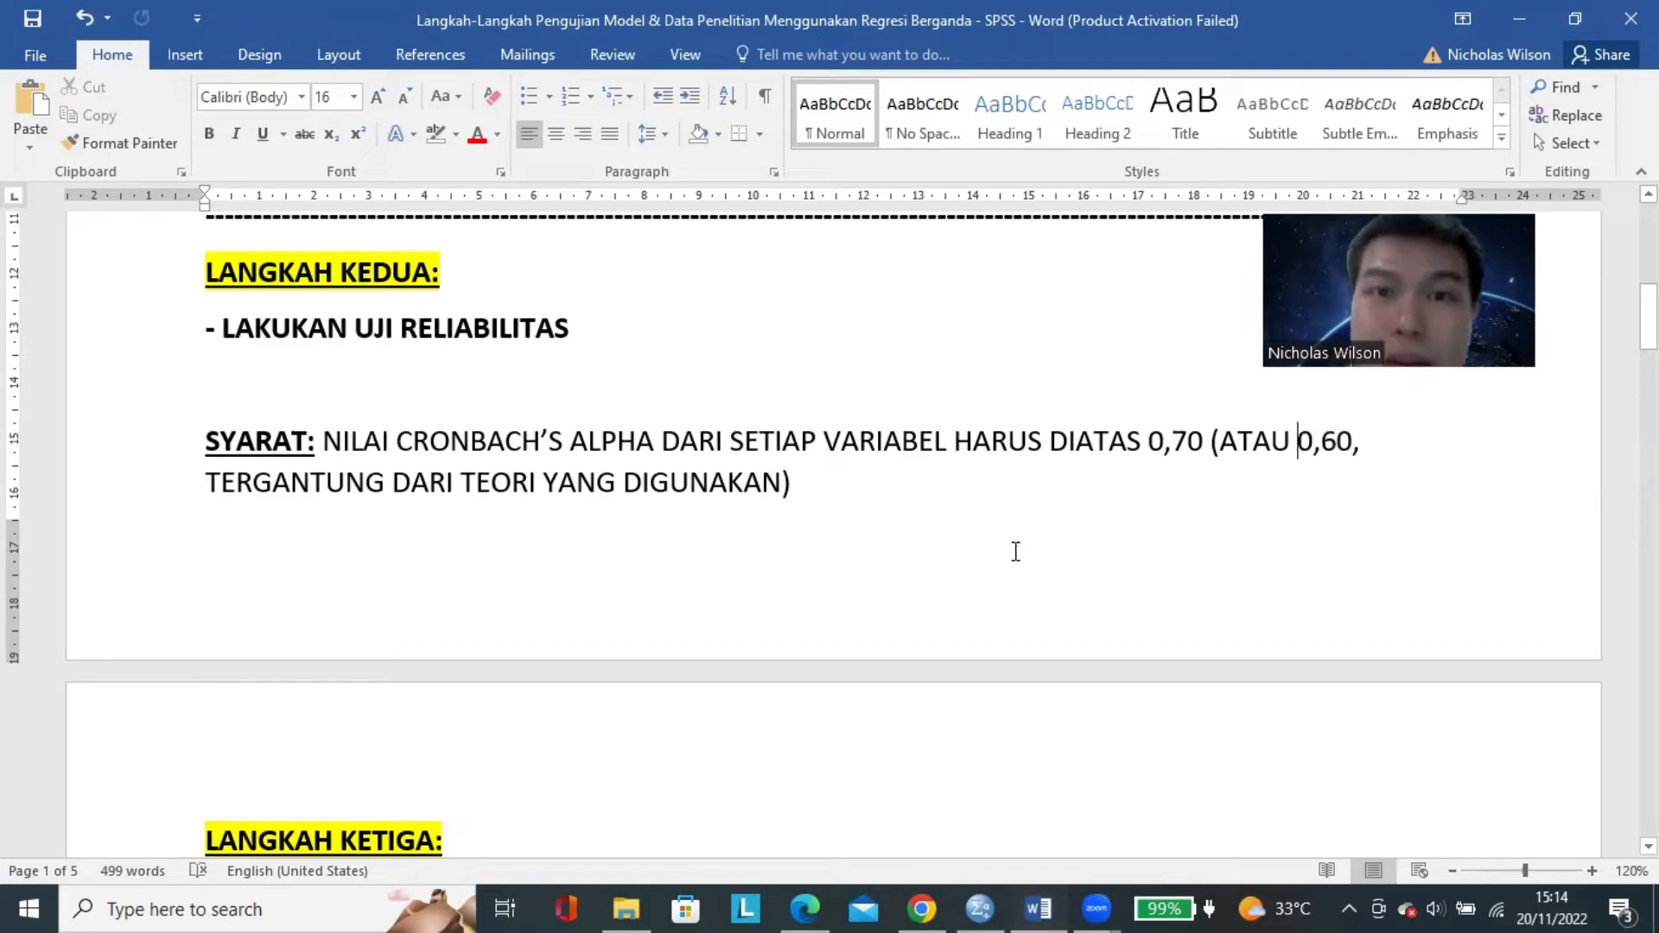
Switch to the SPSS Data Editor and look through the questionnaire response rows.
left_click(985, 903)
left_click(861, 297)
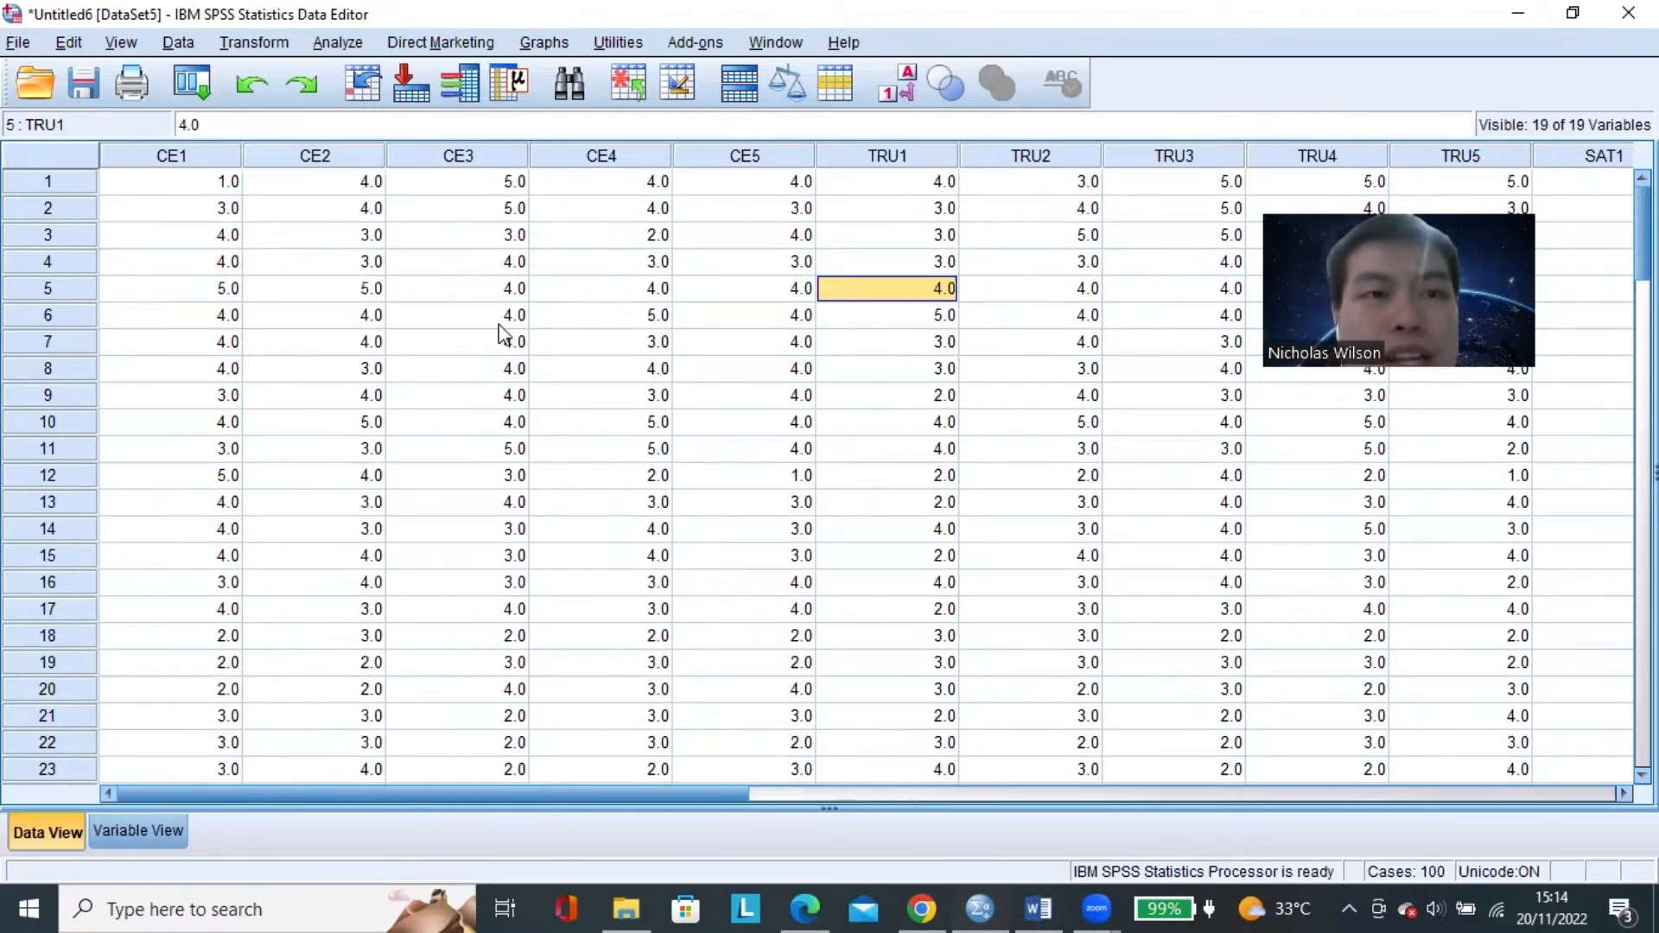
scroll(776, 416, "down", 3)
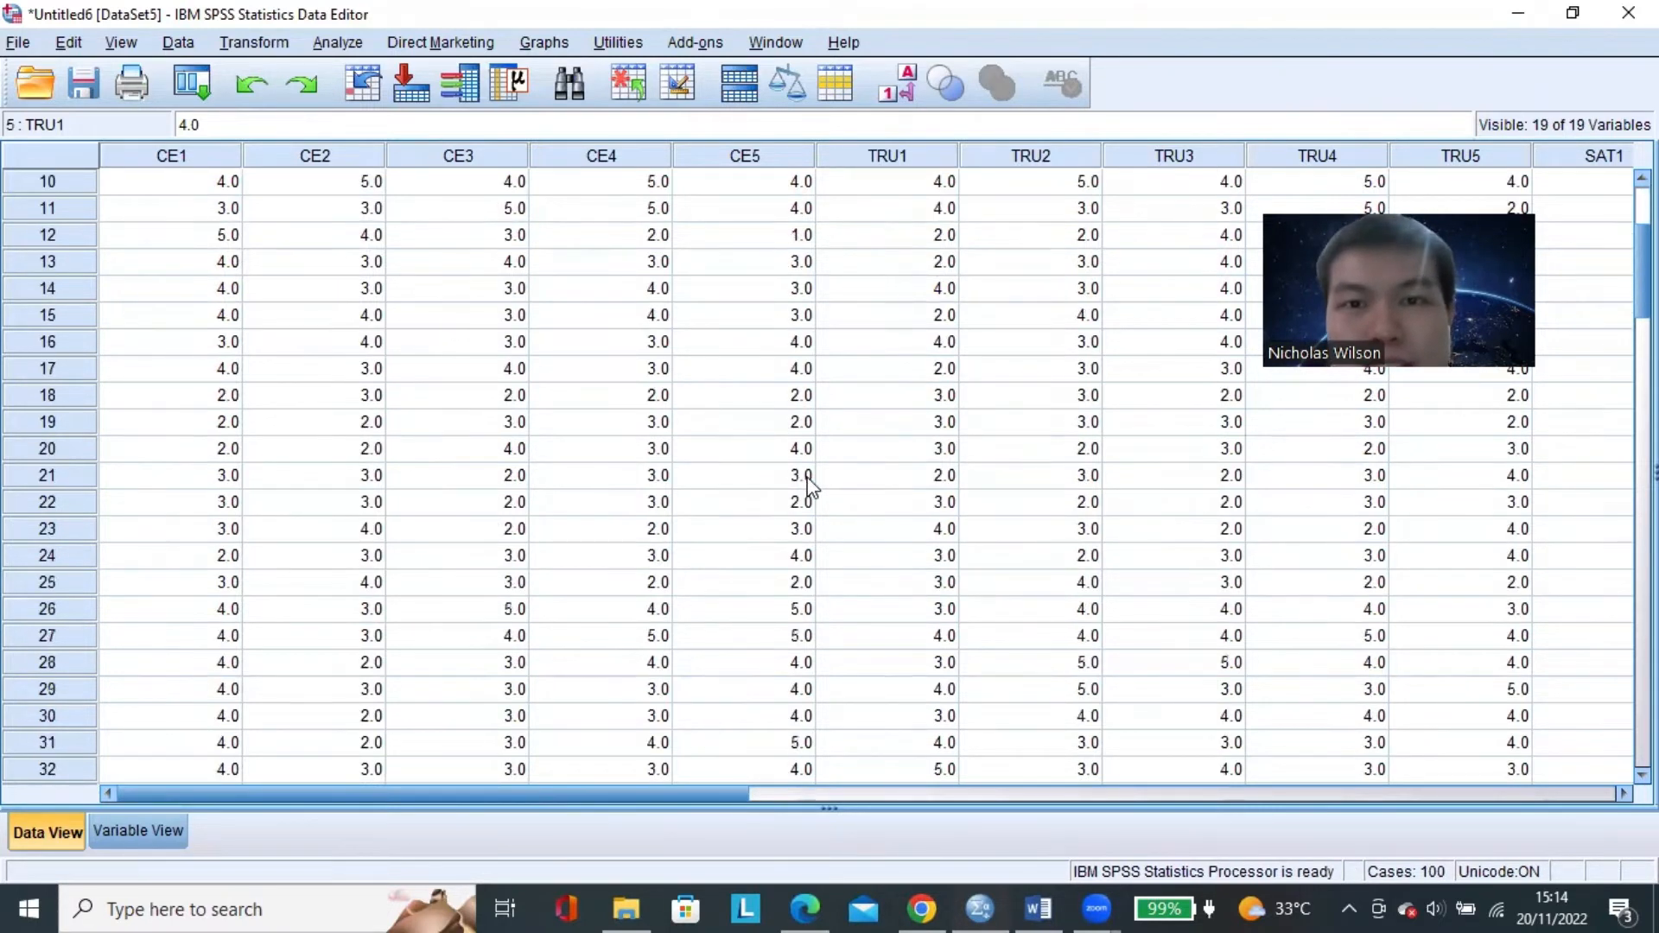
Open the Reliability Analysis dialog for the questionnaire data set.
scroll(803, 485, "up", 3)
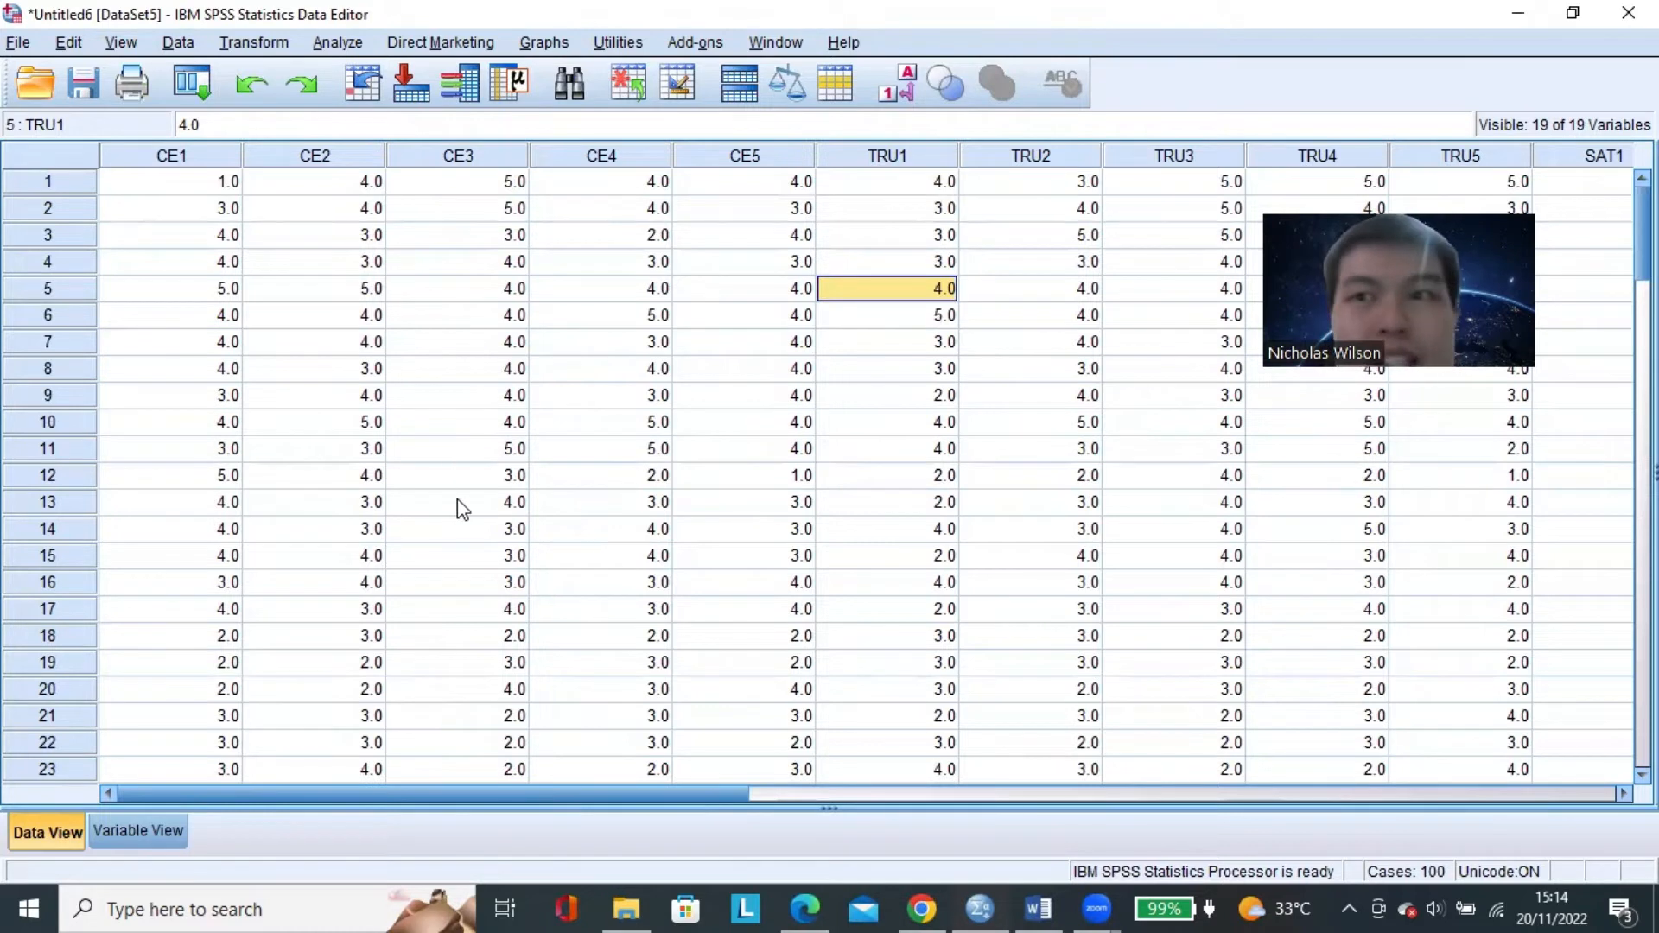
left_click(337, 42)
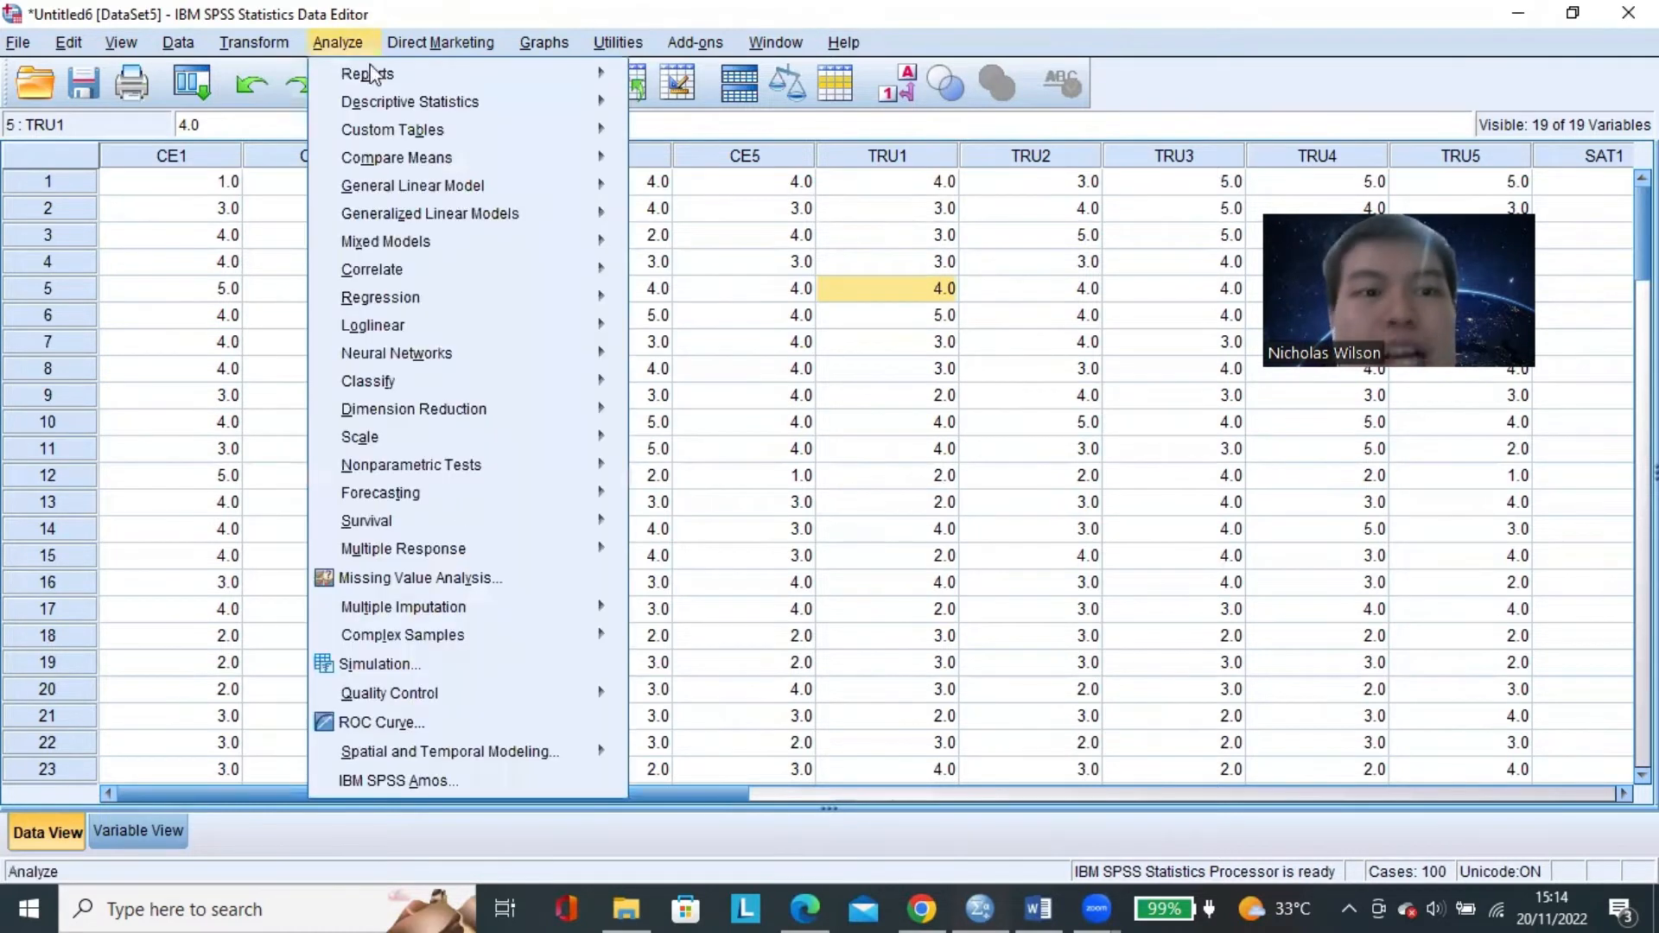
mouse_move(547, 438)
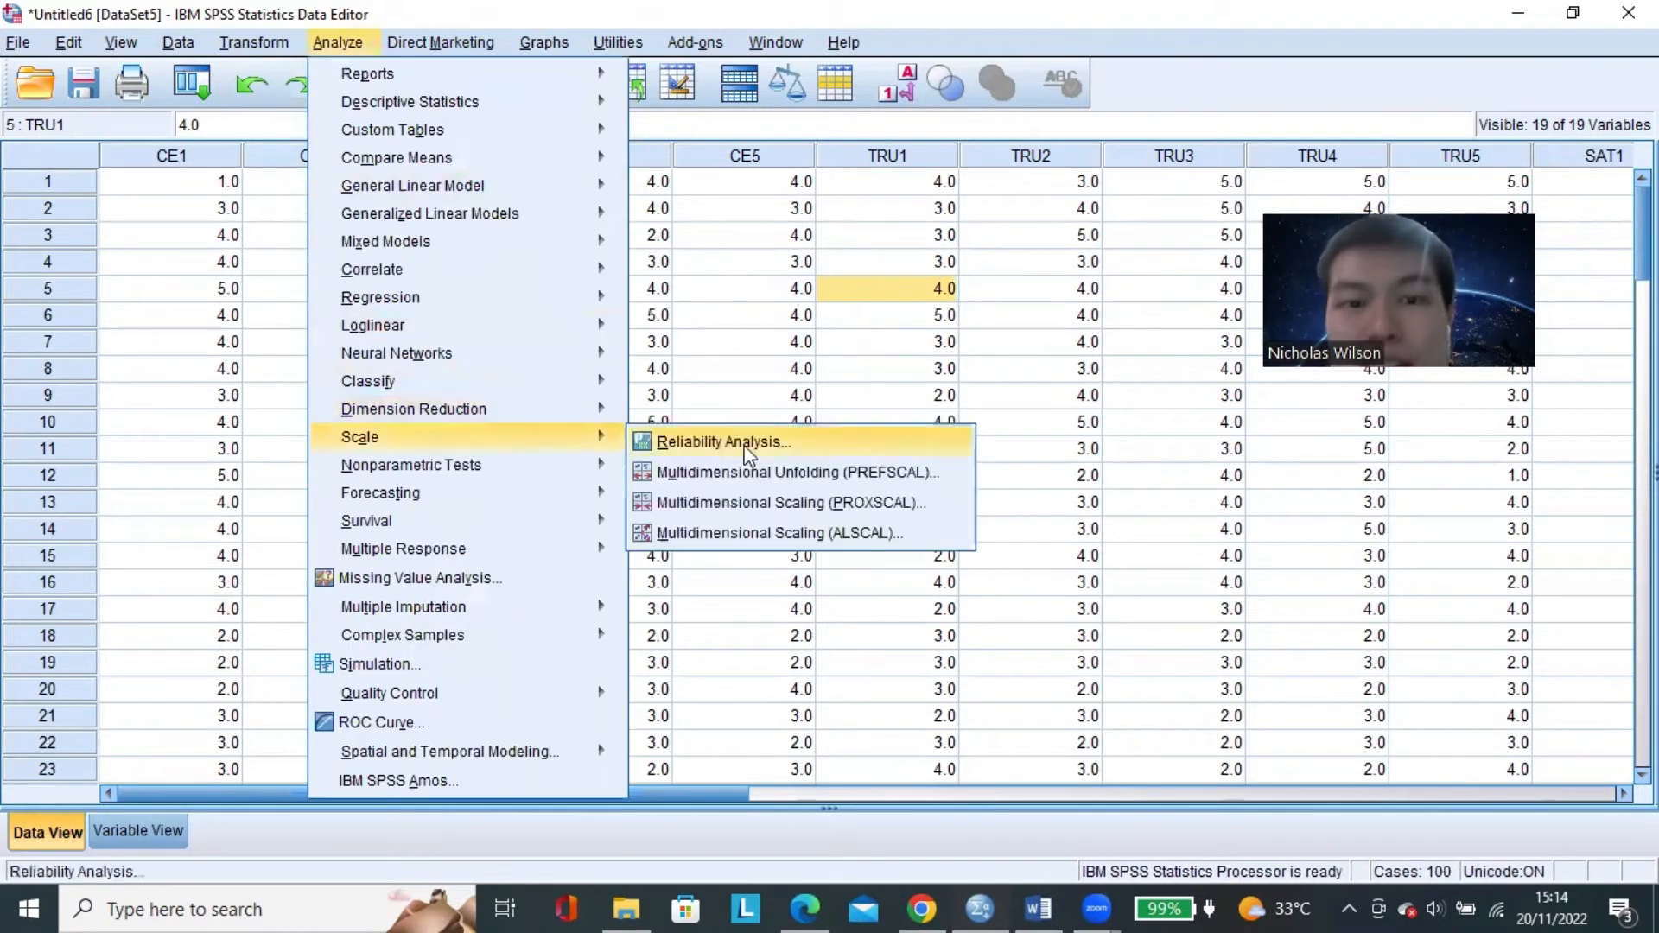
left_click(825, 446)
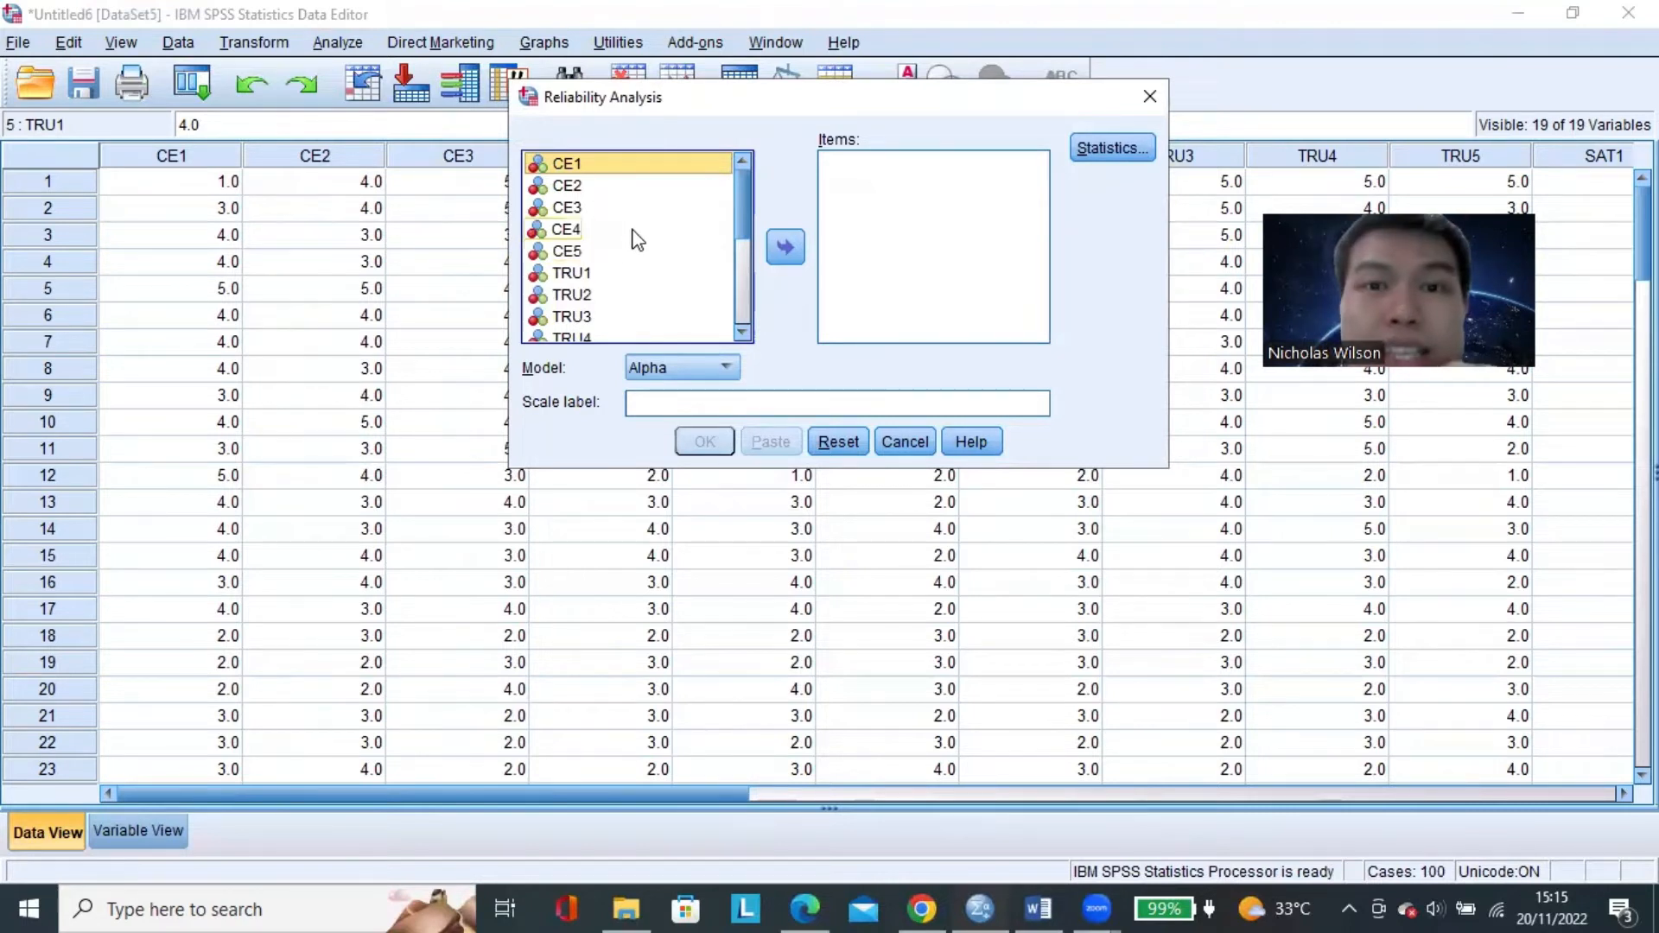
left_click(621, 214)
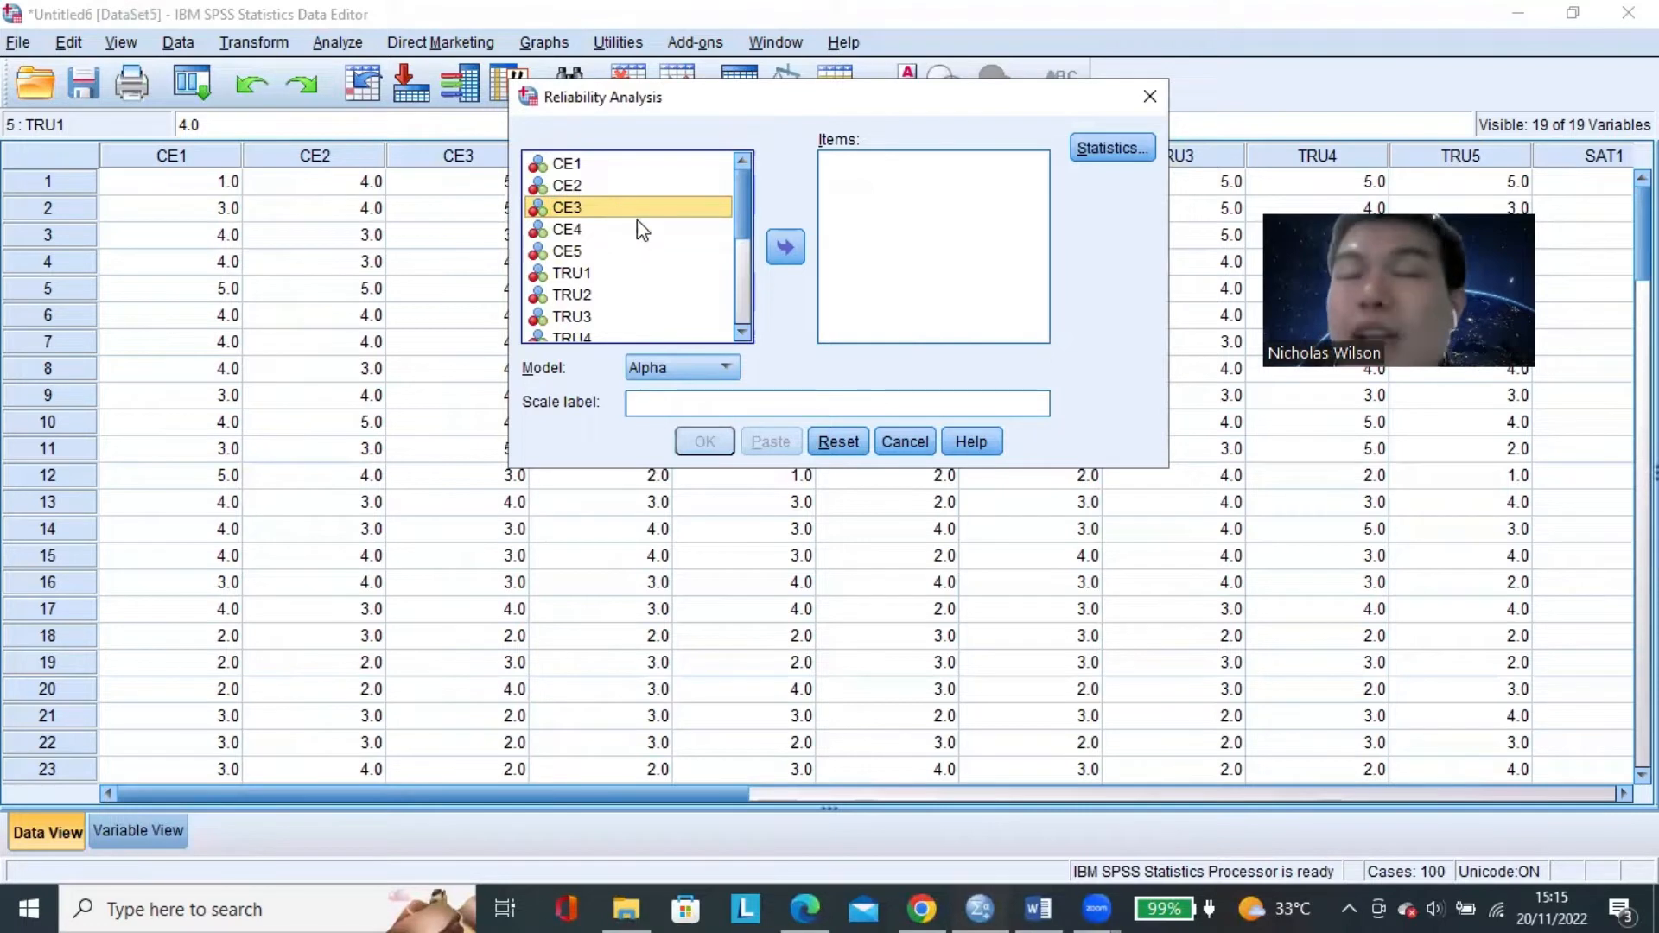
left_click(594, 169)
left_click(574, 231)
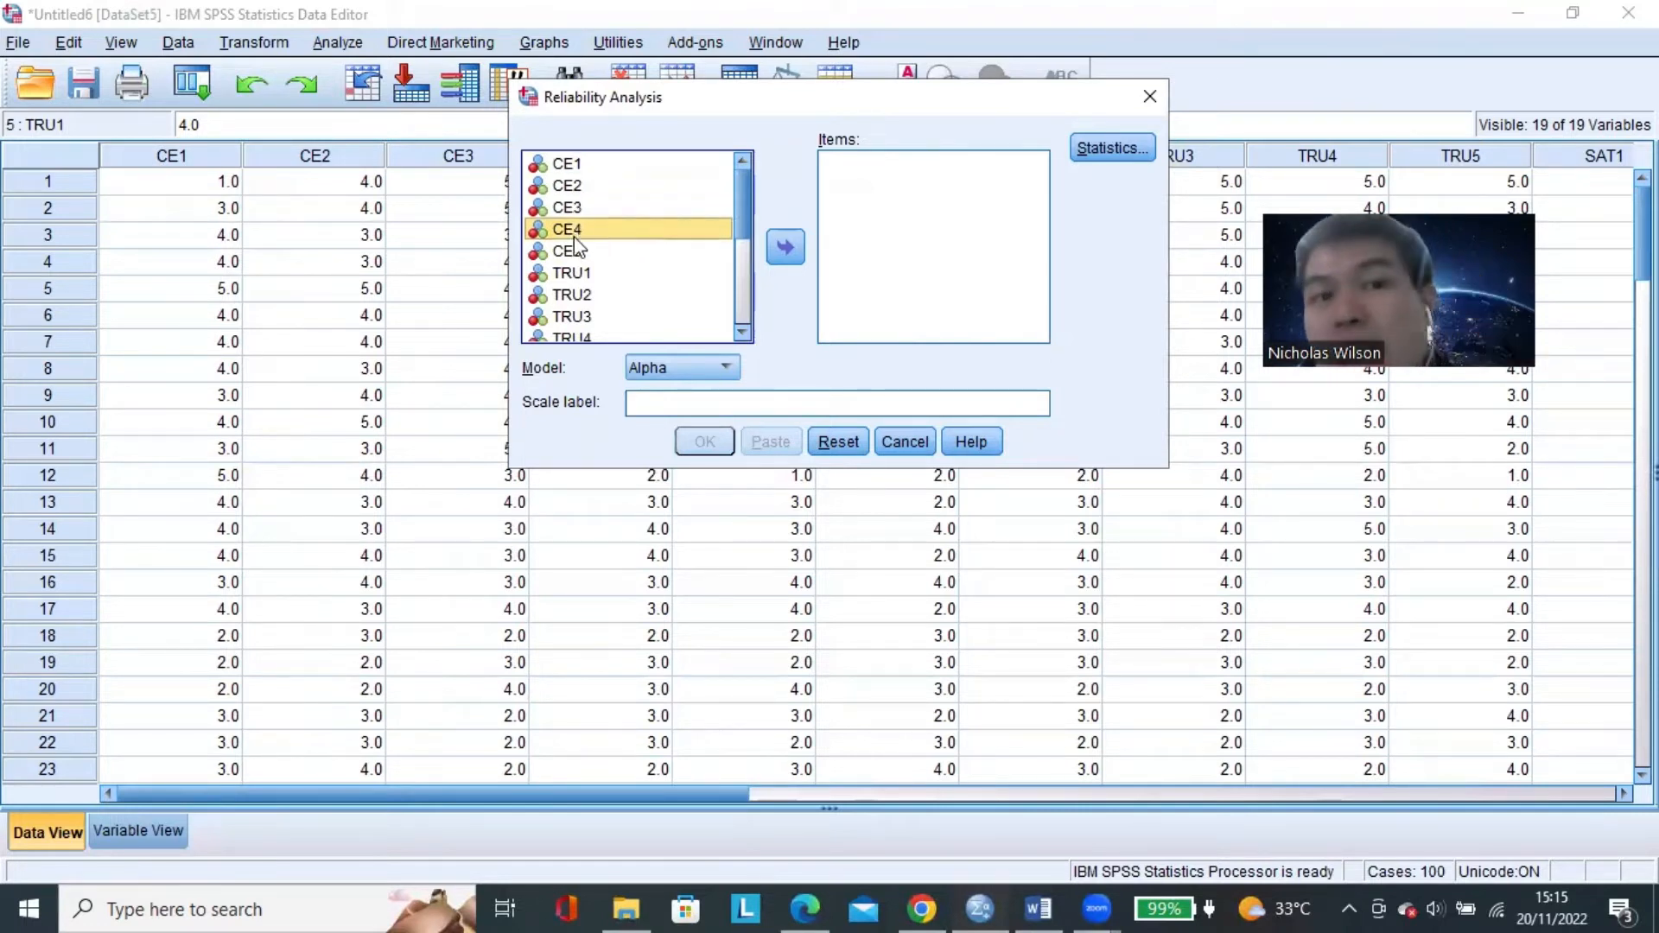
left_click(574, 251)
left_click(579, 187)
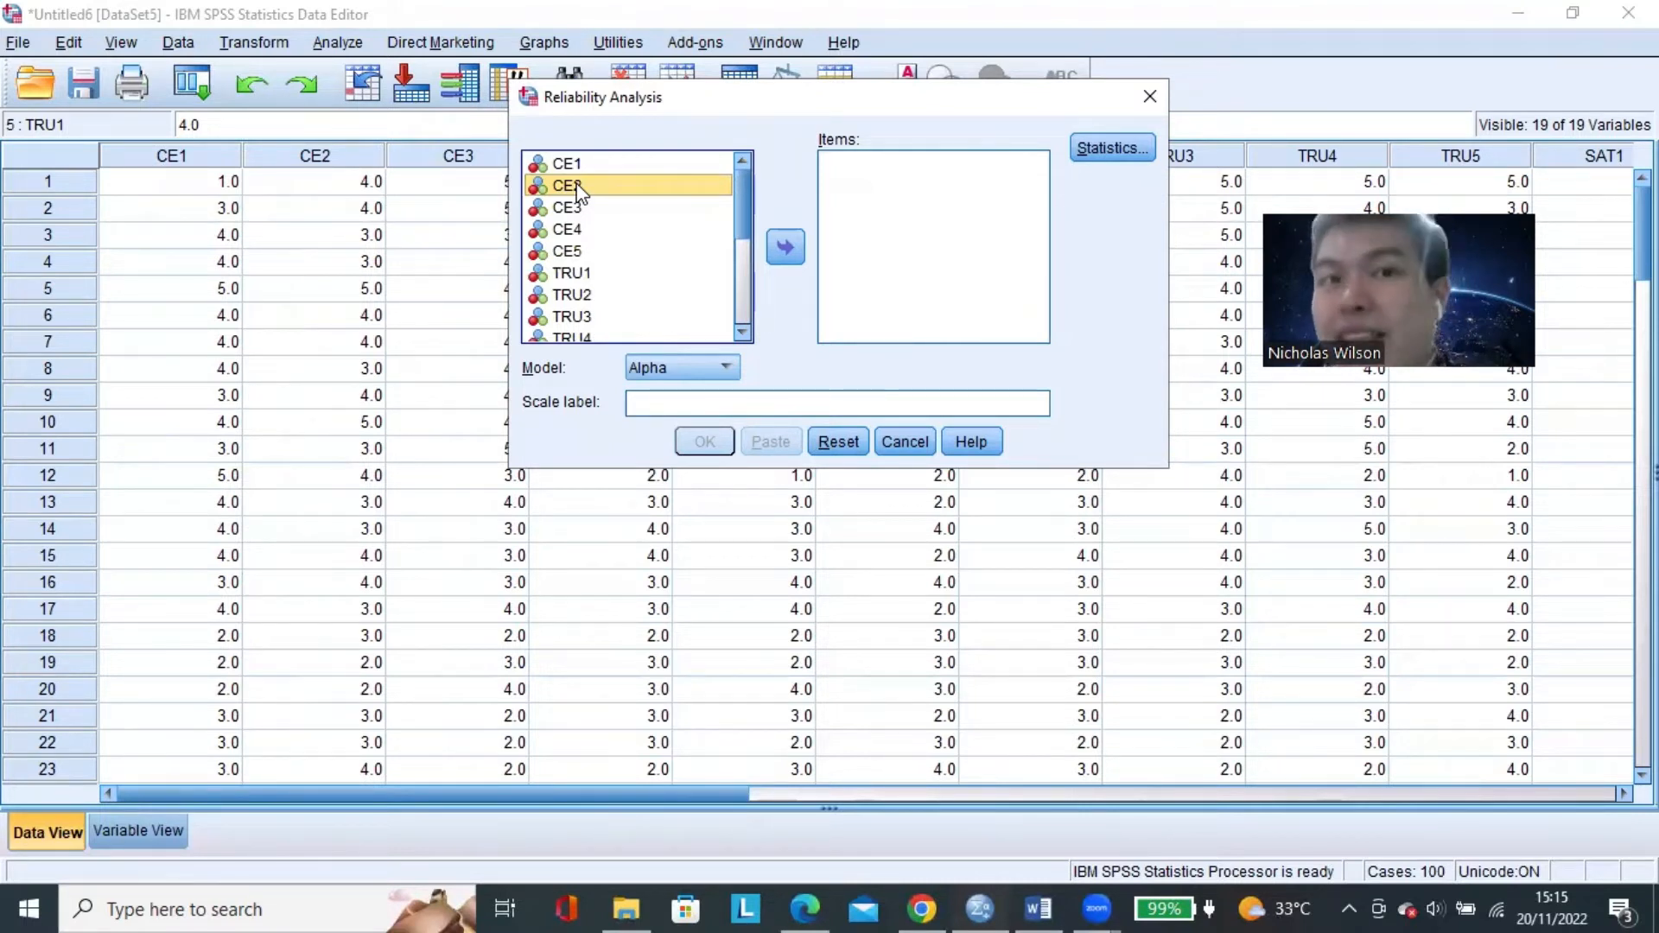
left_click(577, 164)
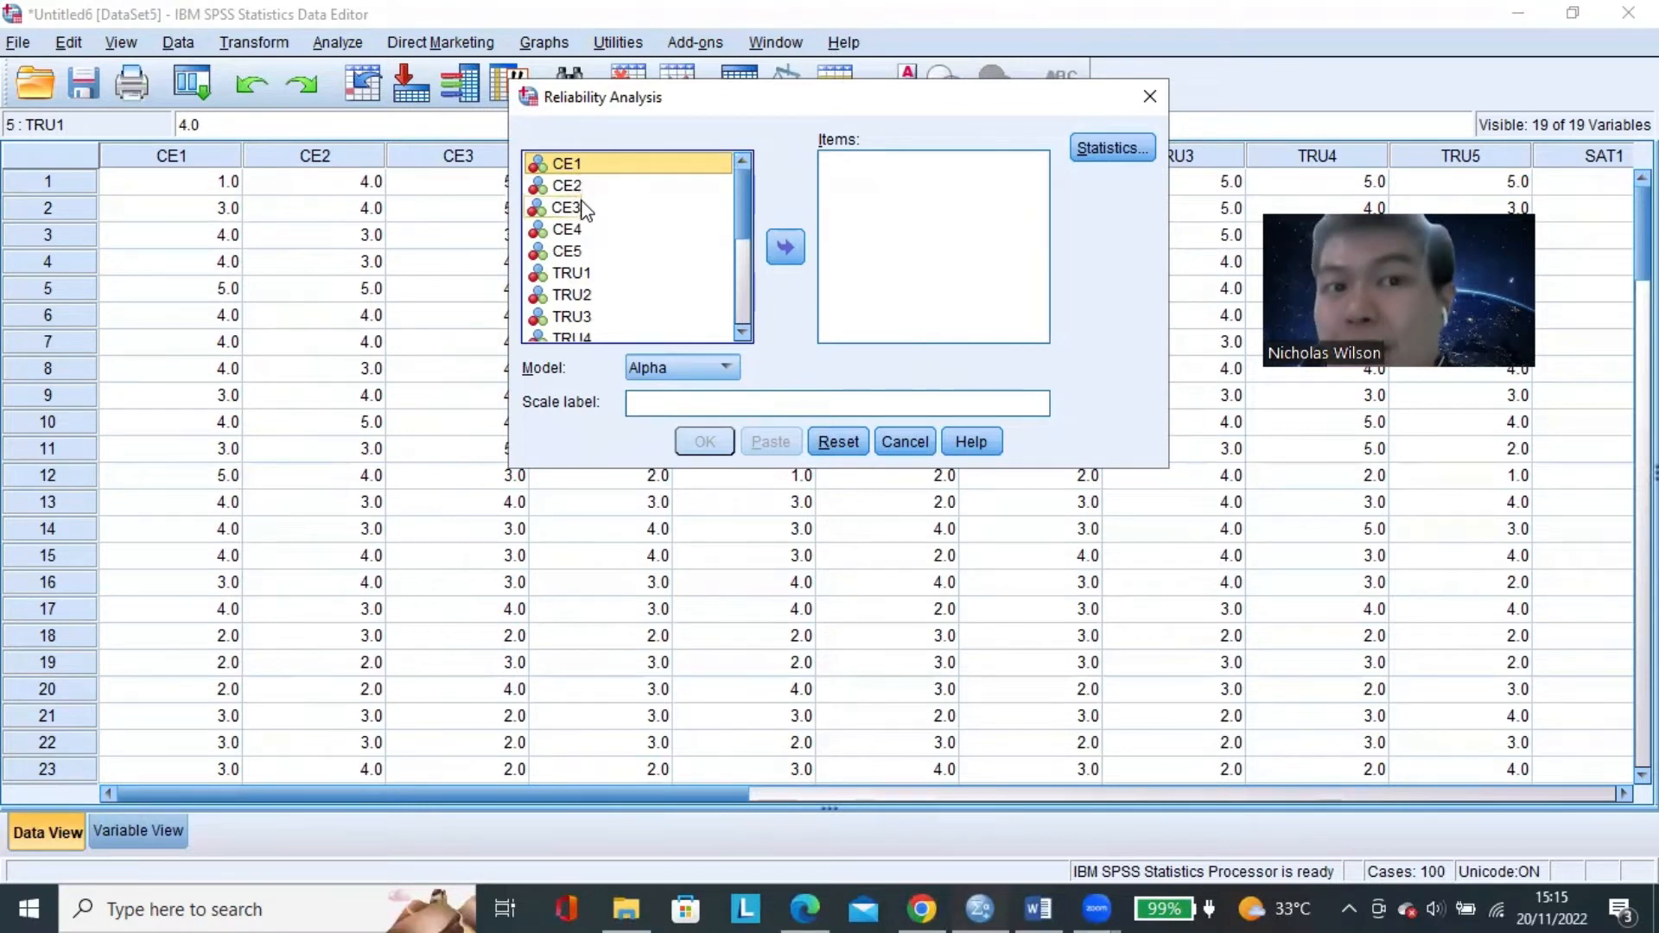
left_click(577, 208, "ctrl")
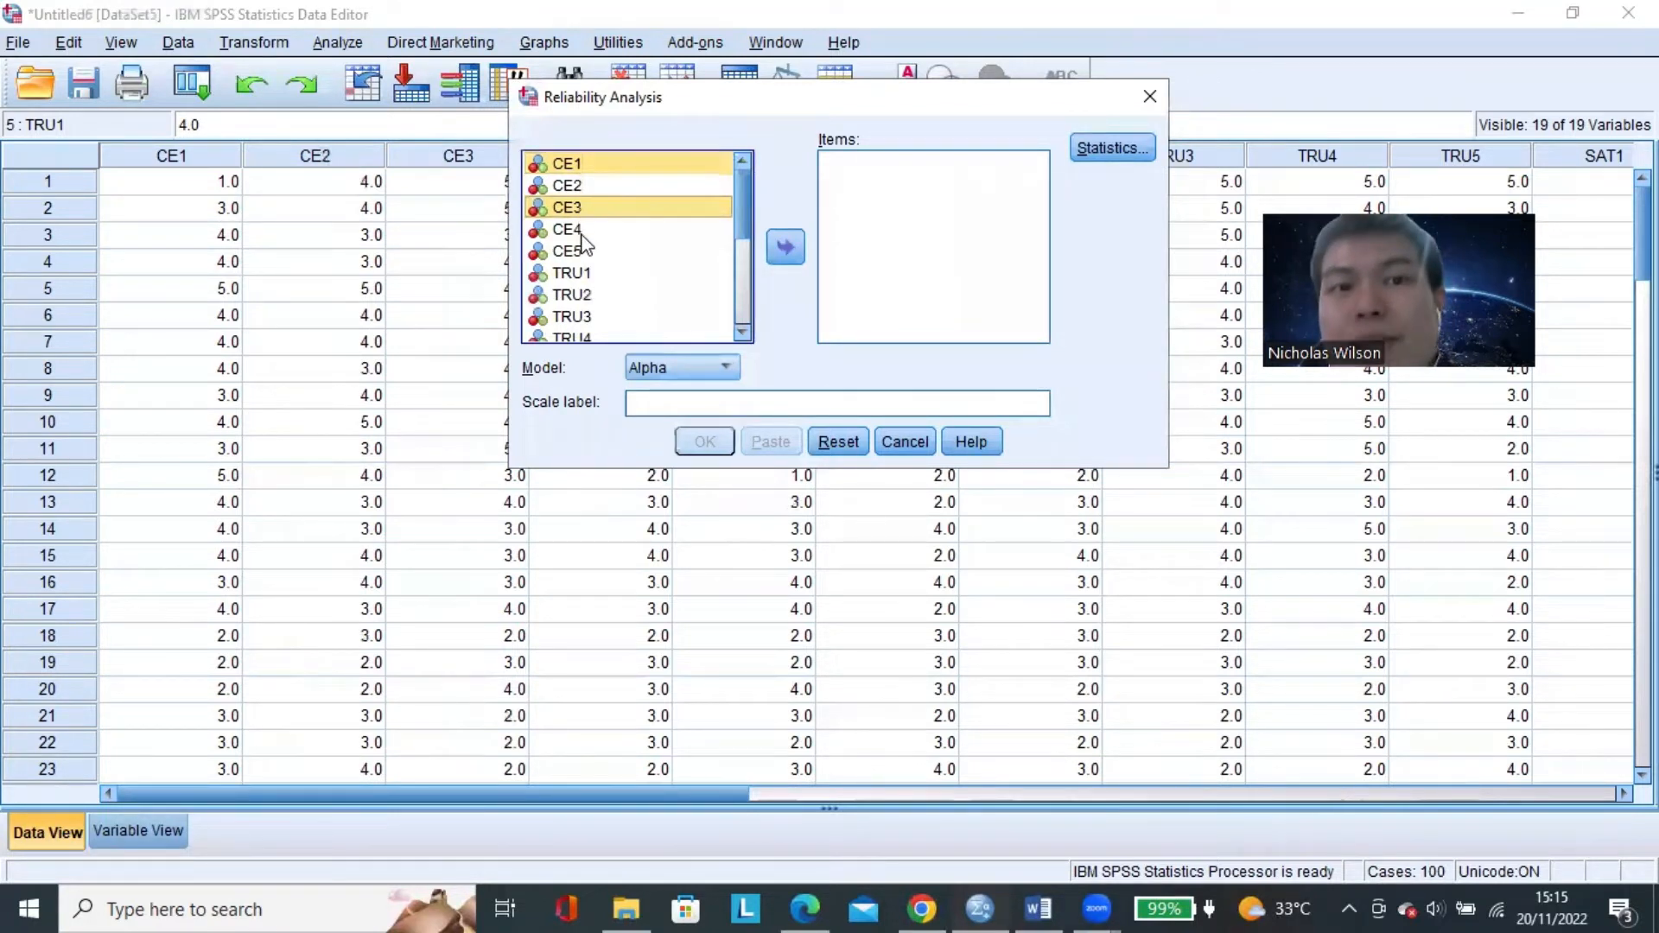
left_click(584, 251)
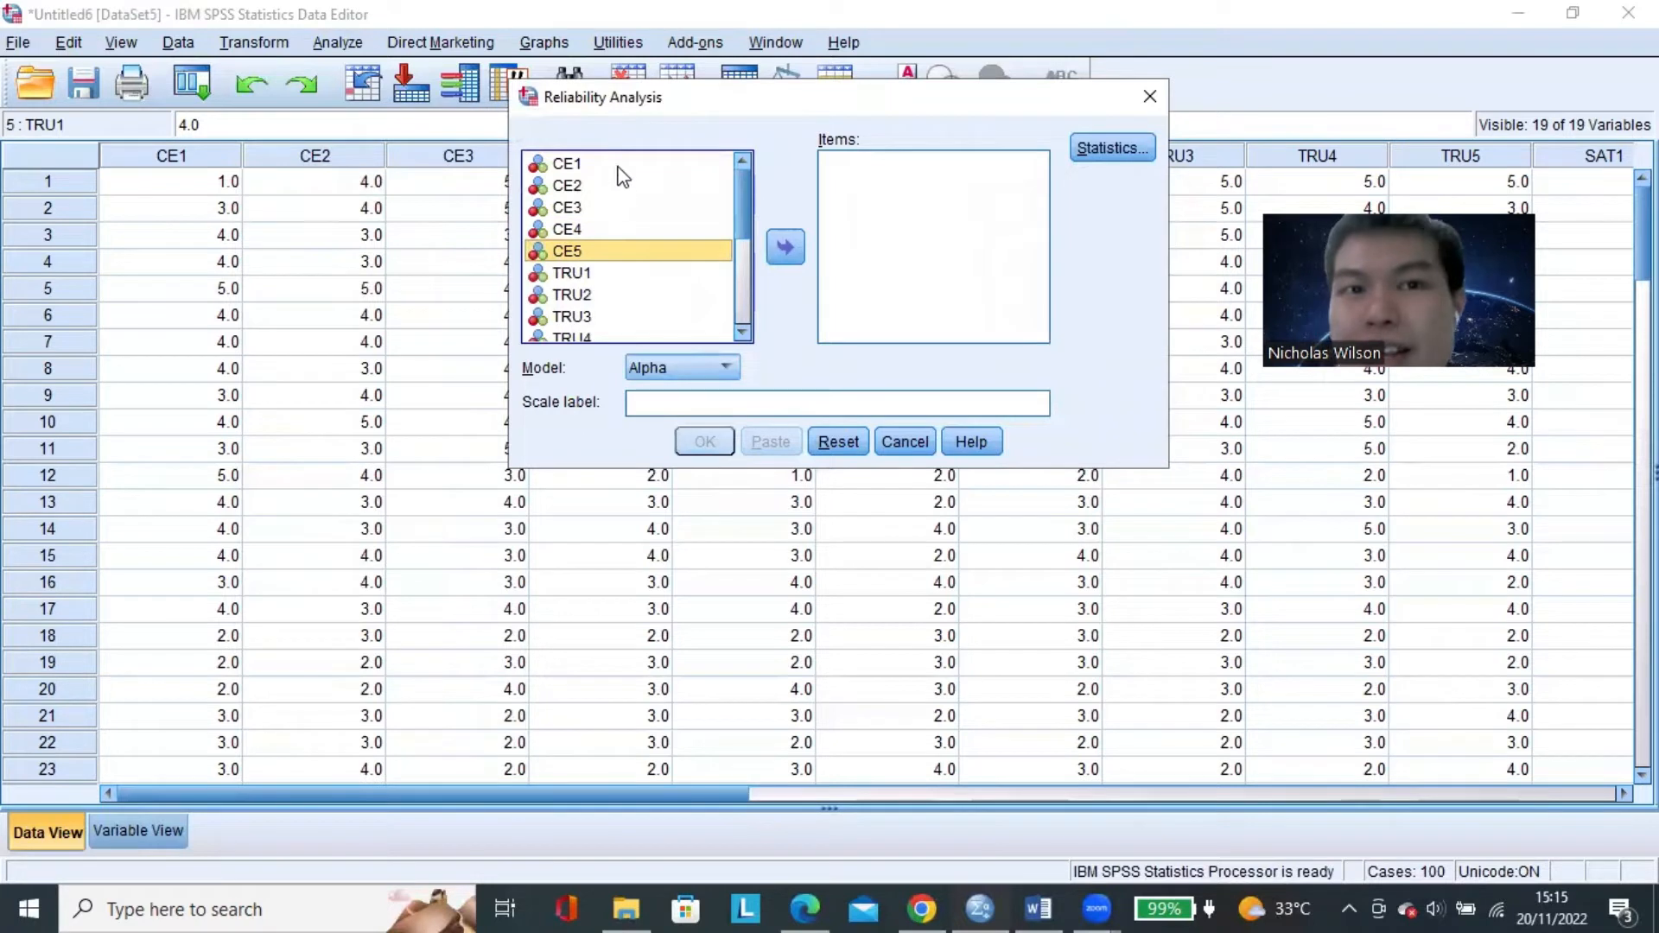
left_click_drag(616, 168, 600, 245)
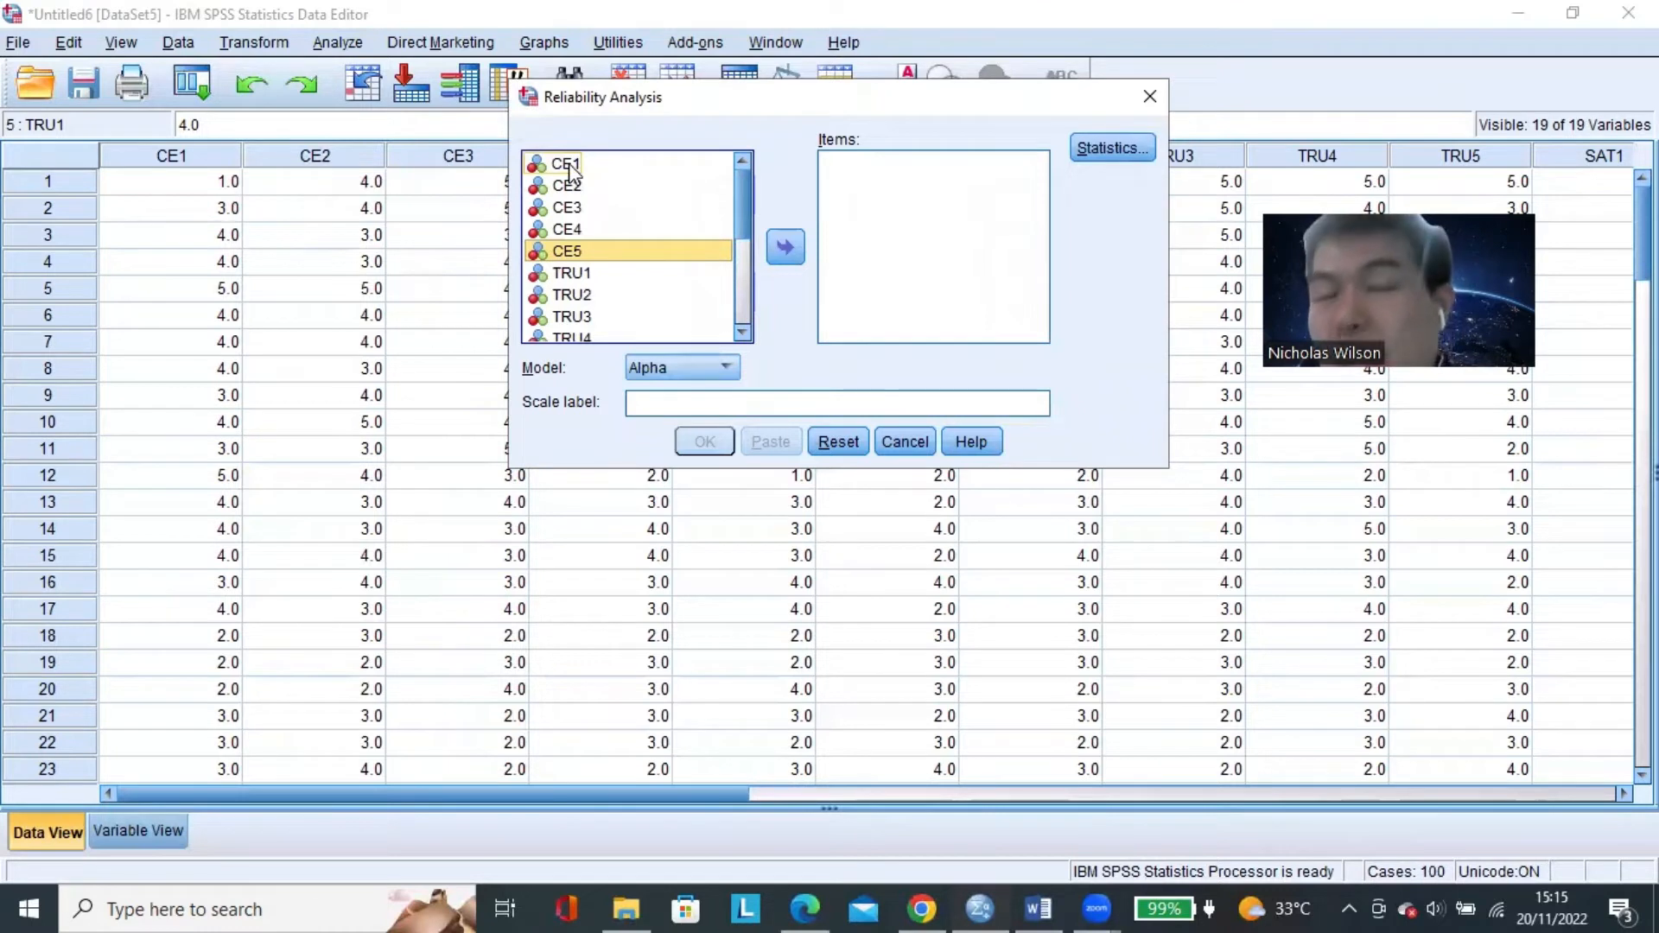
Add CE1, CE3, CE4 and CE5 to the reliability items, leaving out CE2, and check each listed item.
left_click(569, 166)
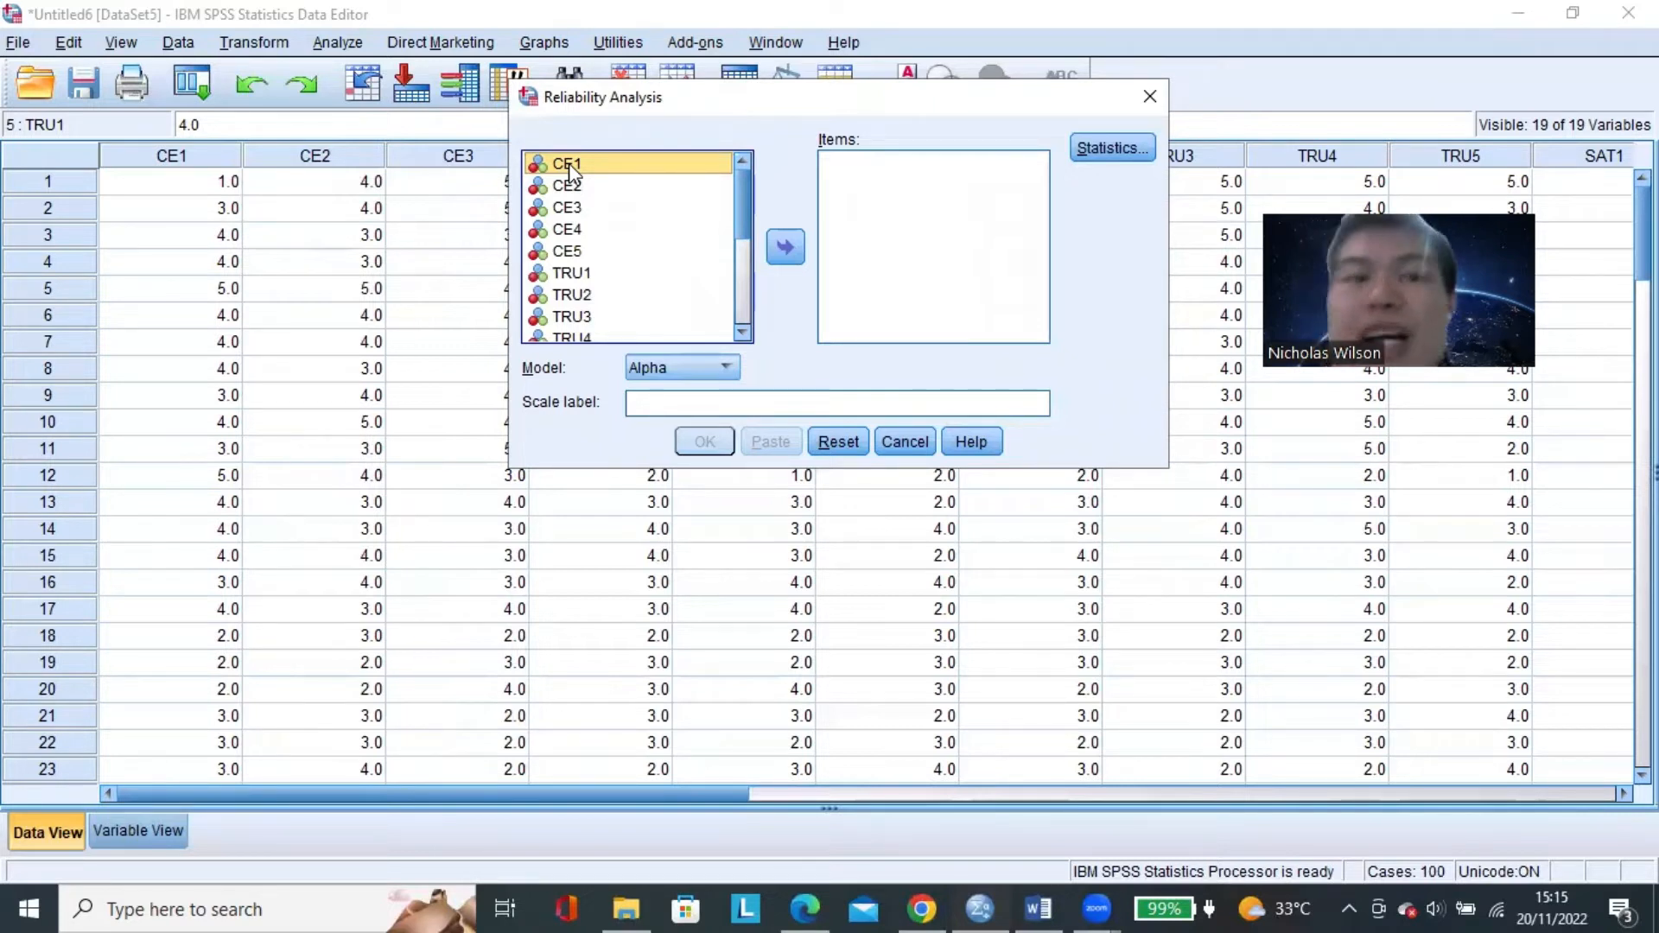
left_click(568, 207, "ctrl")
left_click(569, 231, "ctrl")
left_click(570, 252, "ctrl")
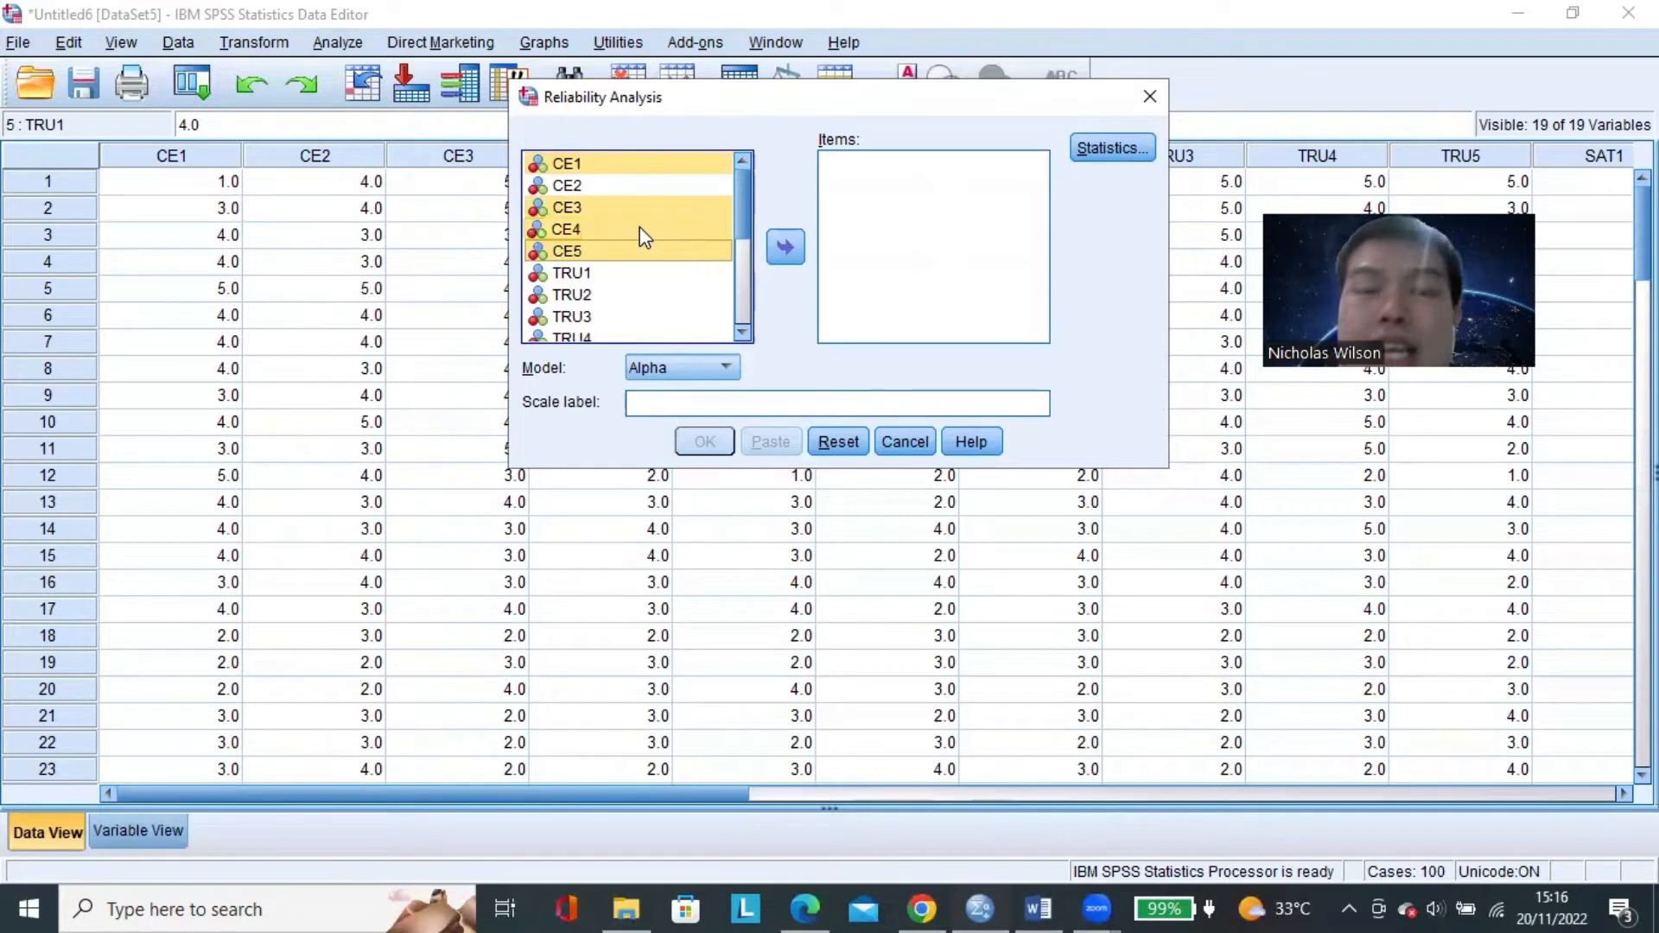
left_click(791, 253)
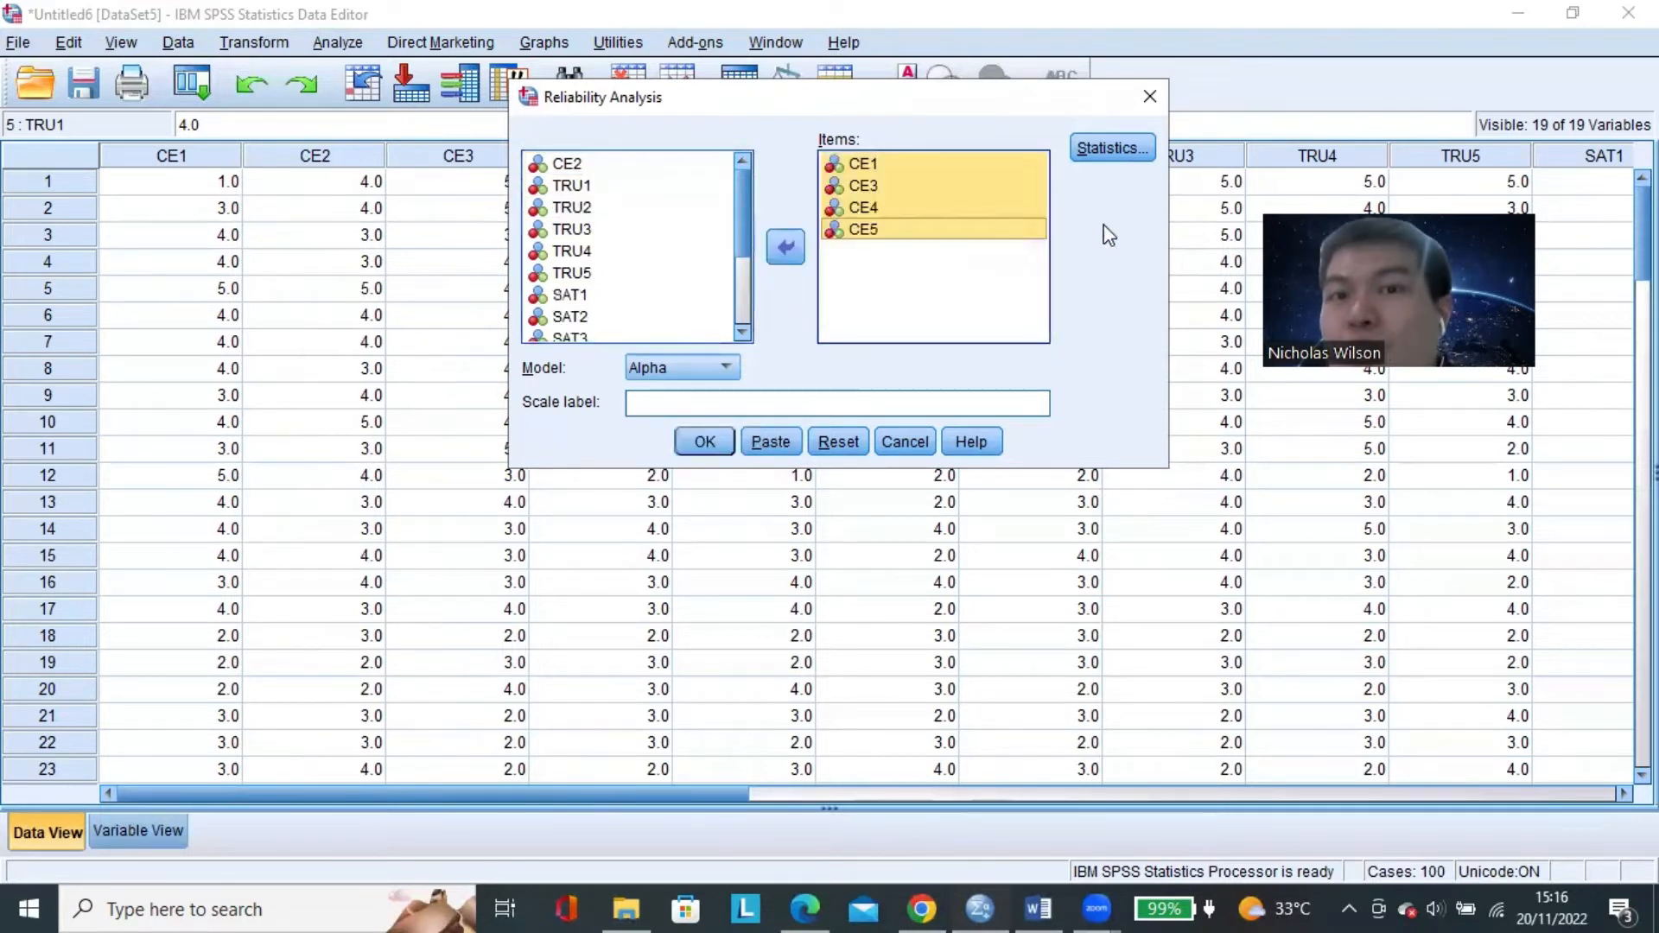
left_click(862, 165)
left_click(875, 185)
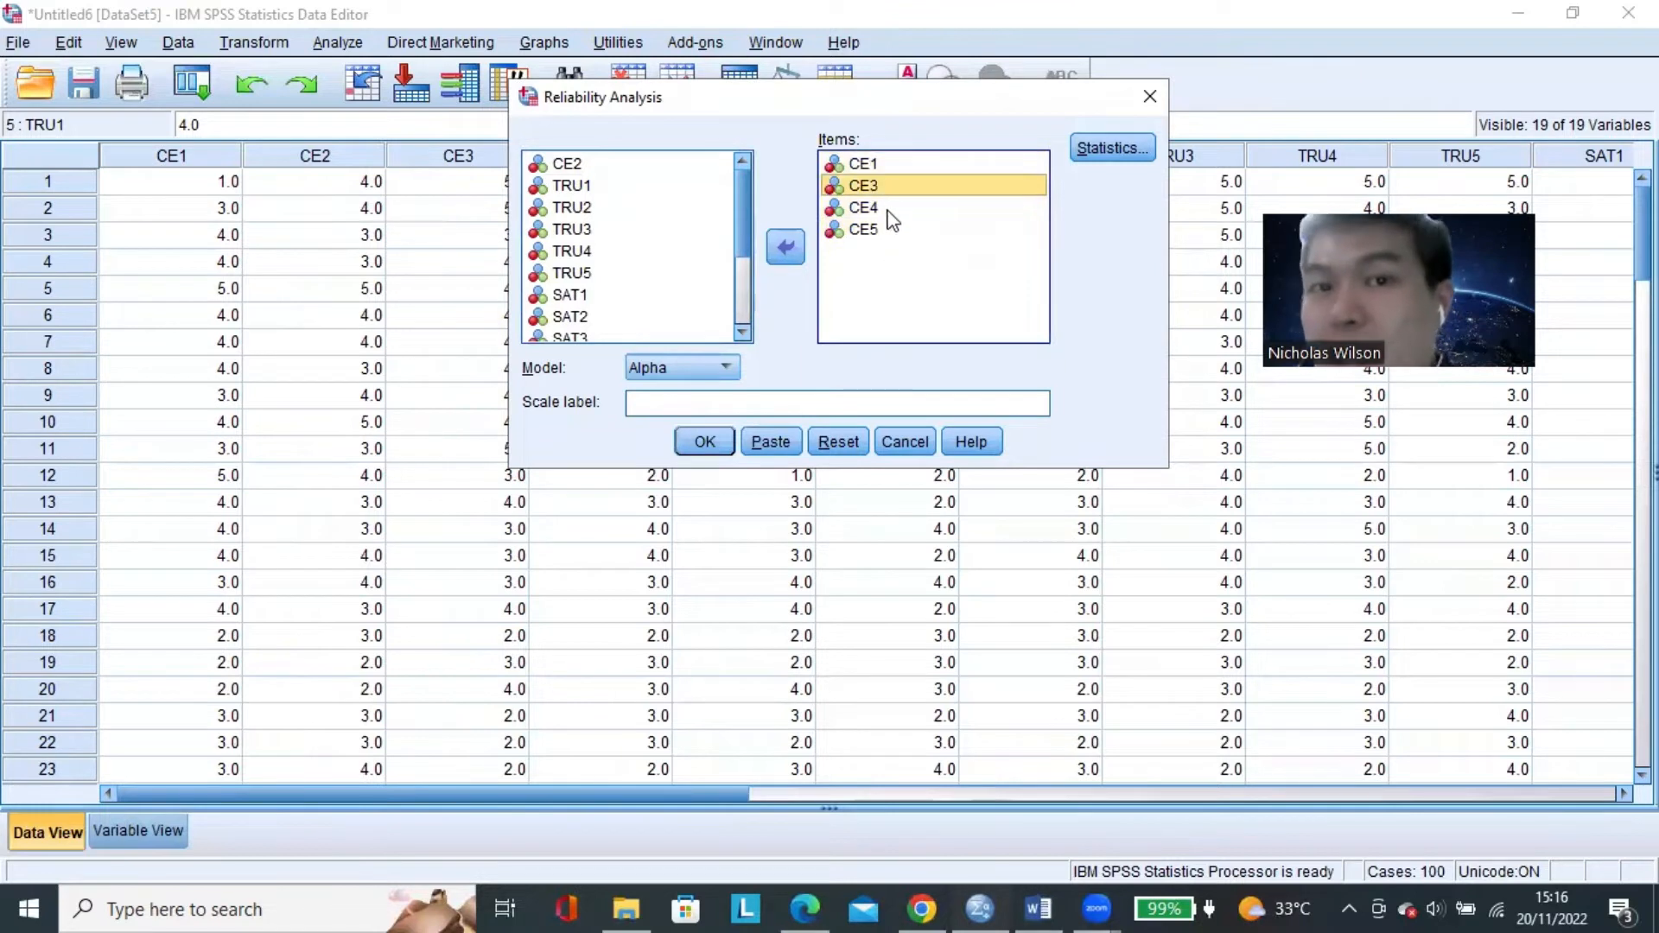
left_click(885, 209)
left_click(881, 232)
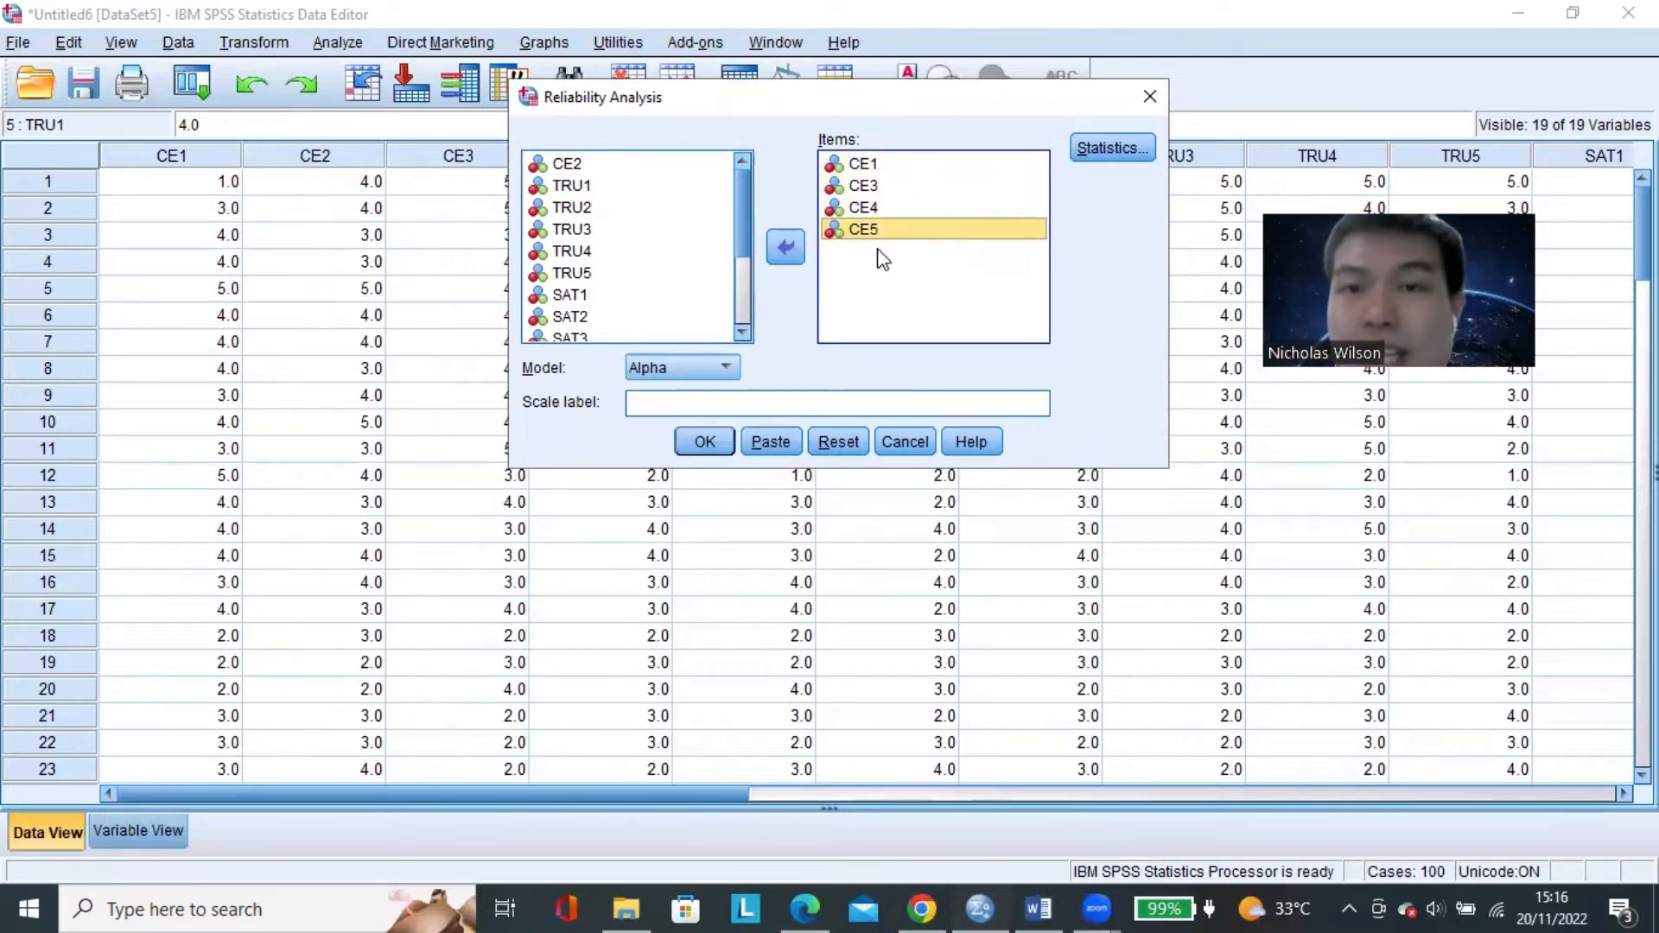
Request the Scale and Scale if item deleted descriptives, then run the CE reliability analysis to examine its Cronbach's Alpha.
left_click(1107, 149)
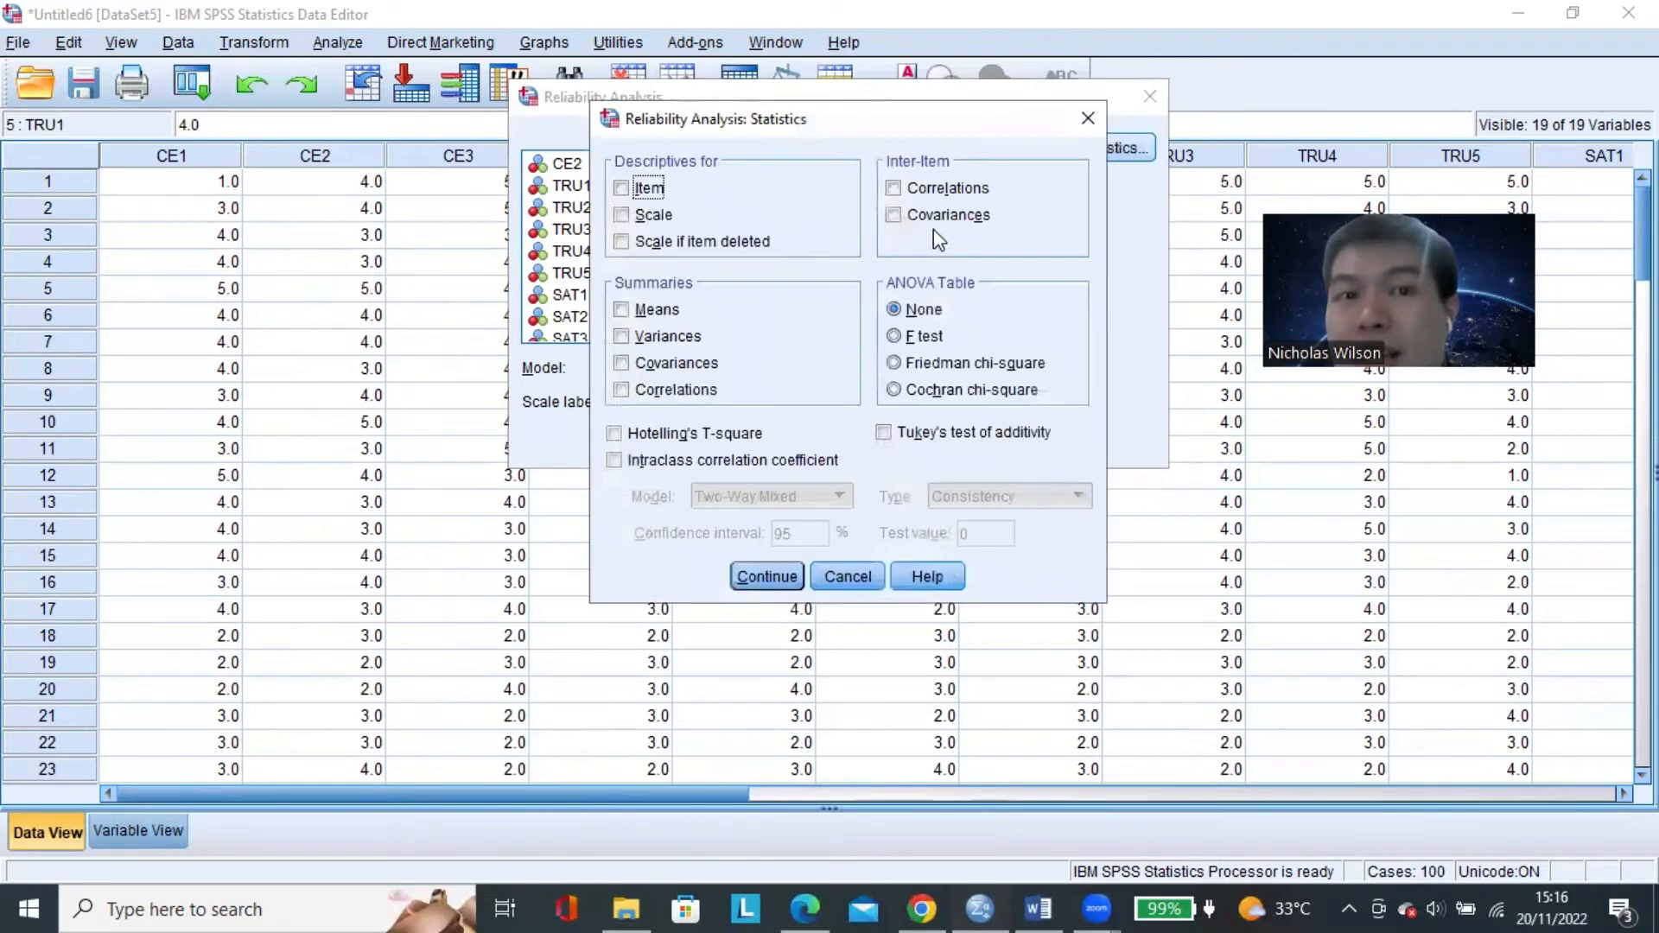
left_click(656, 243)
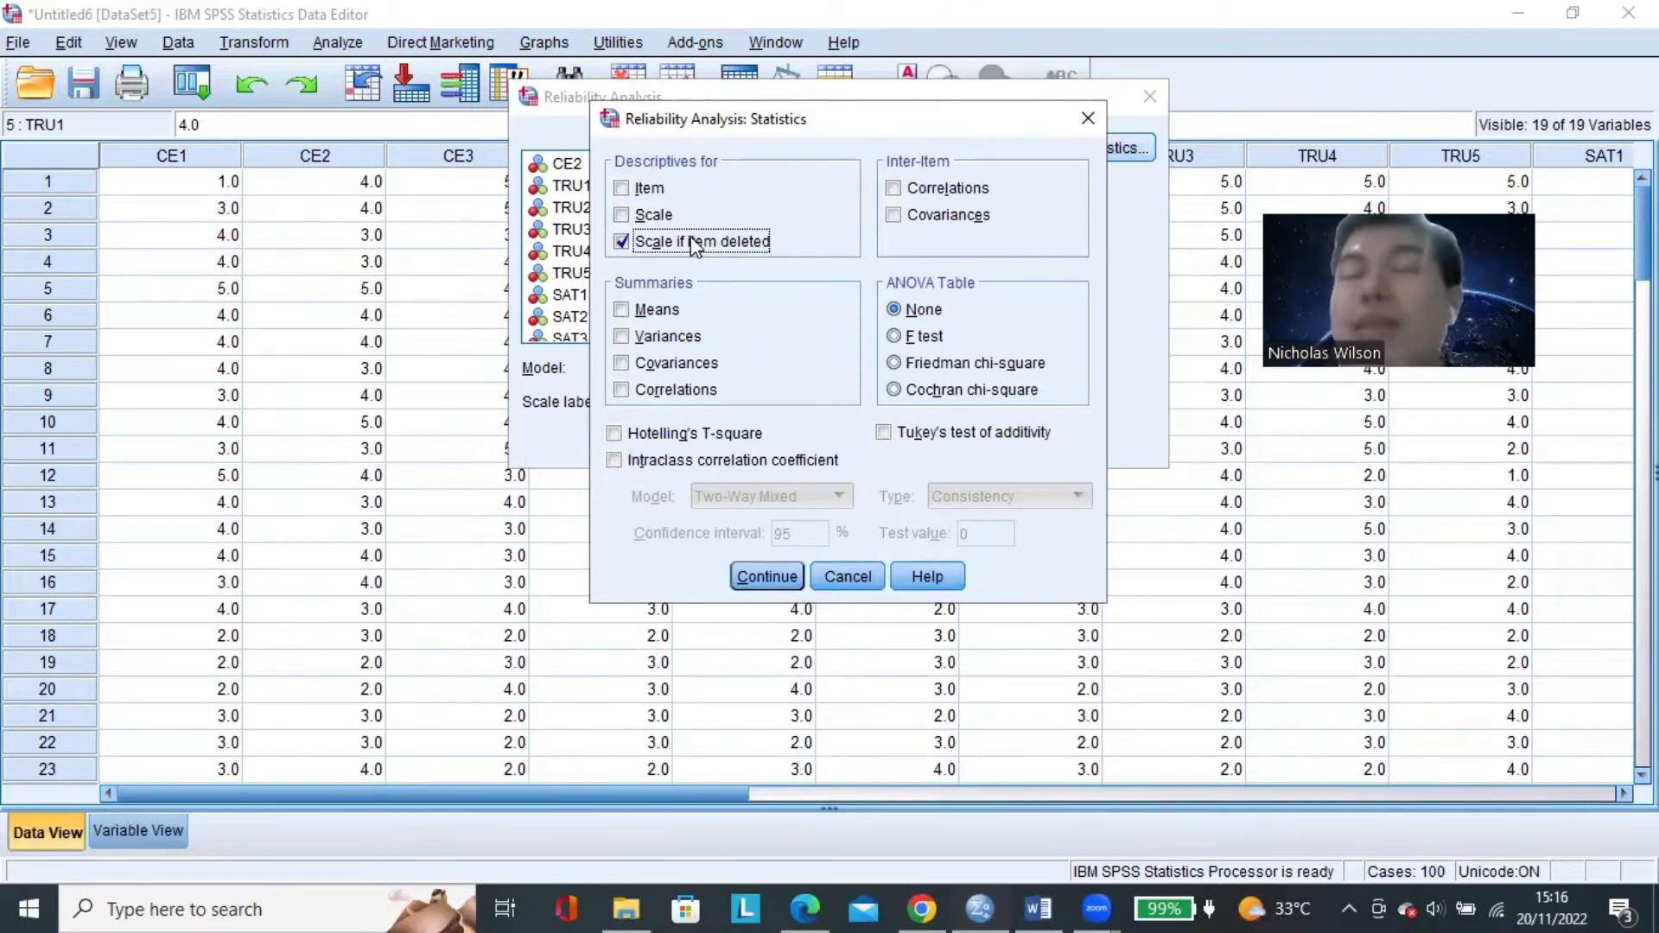
left_click(645, 218)
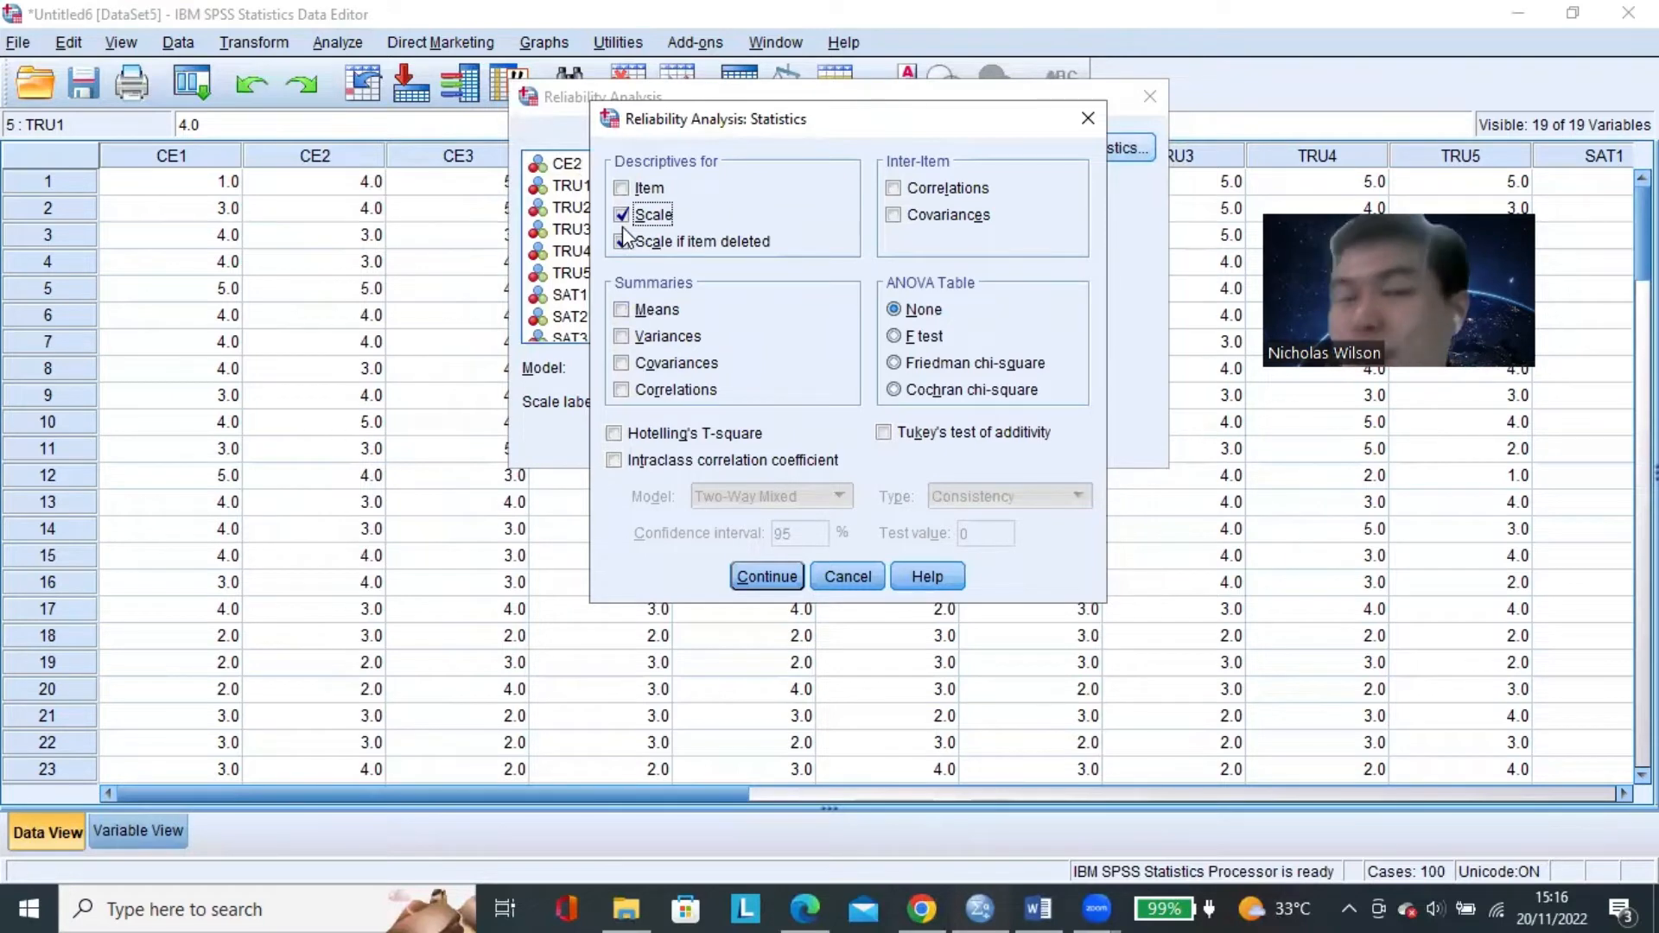
left_click(767, 576)
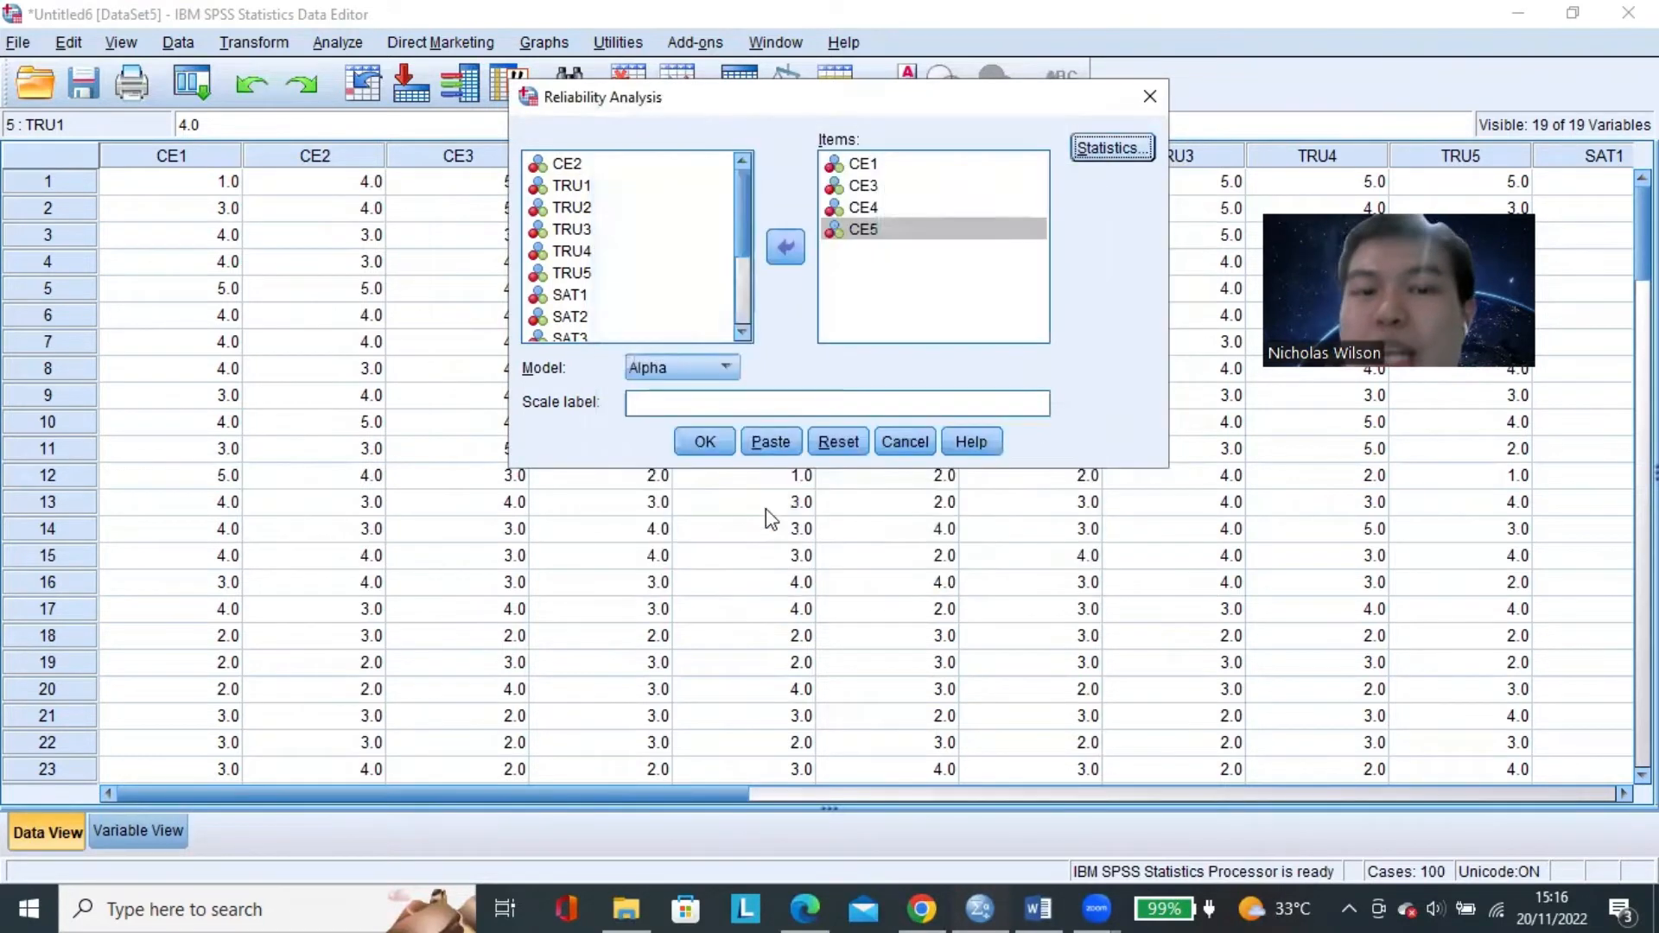
left_click(704, 441)
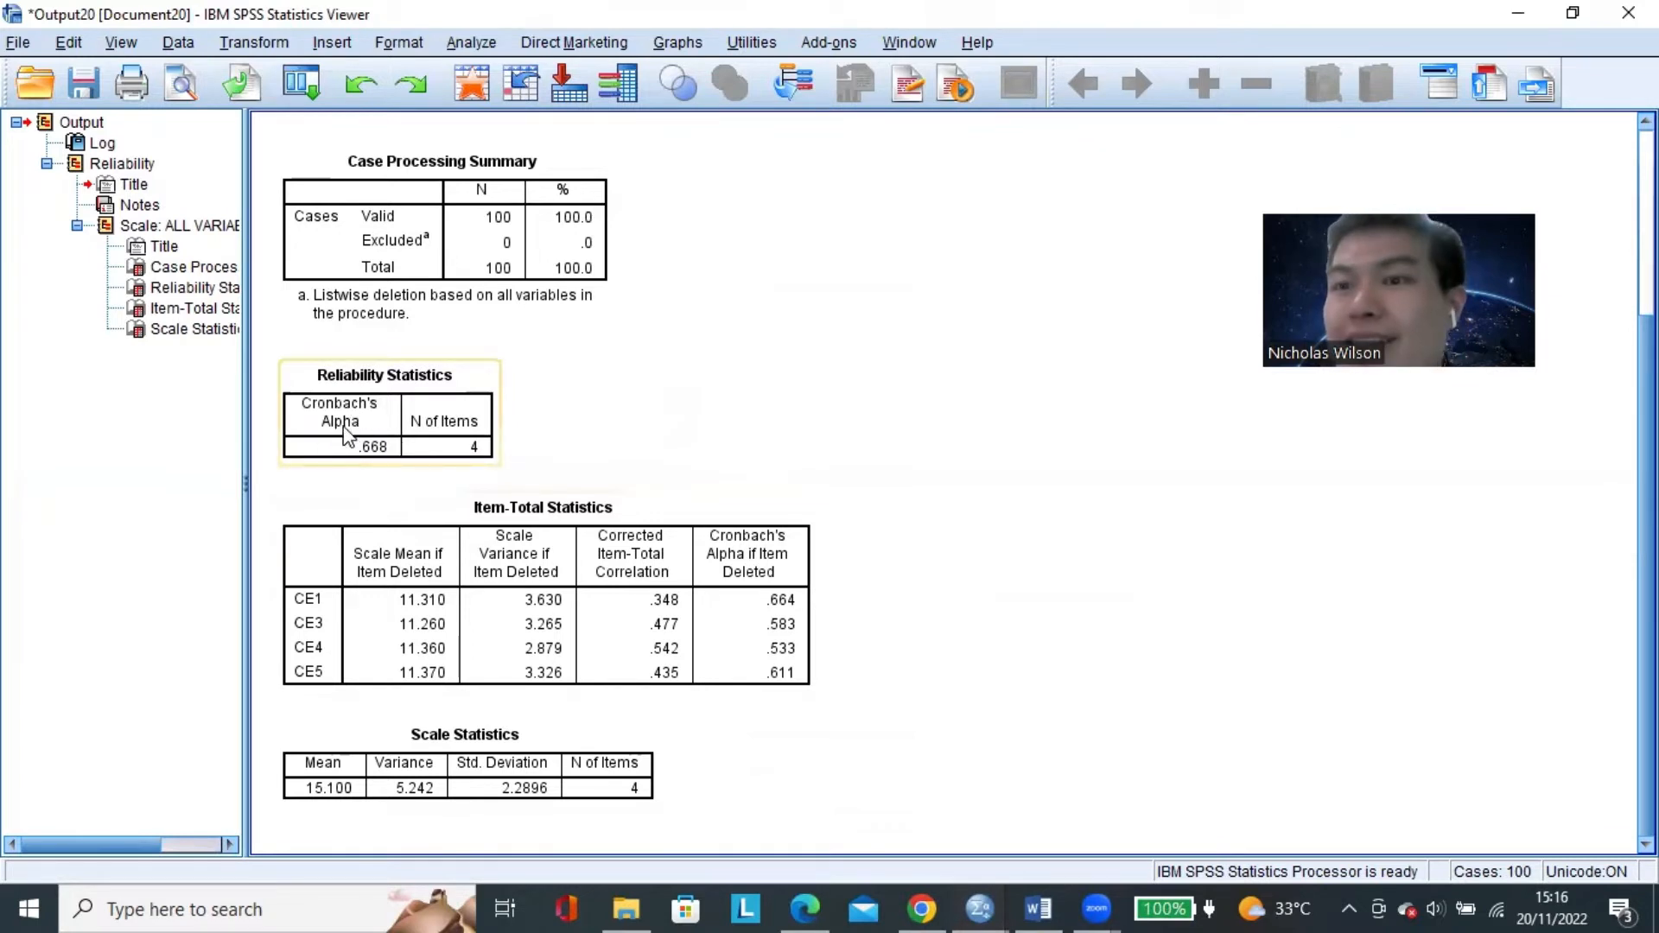
left_click(433, 401)
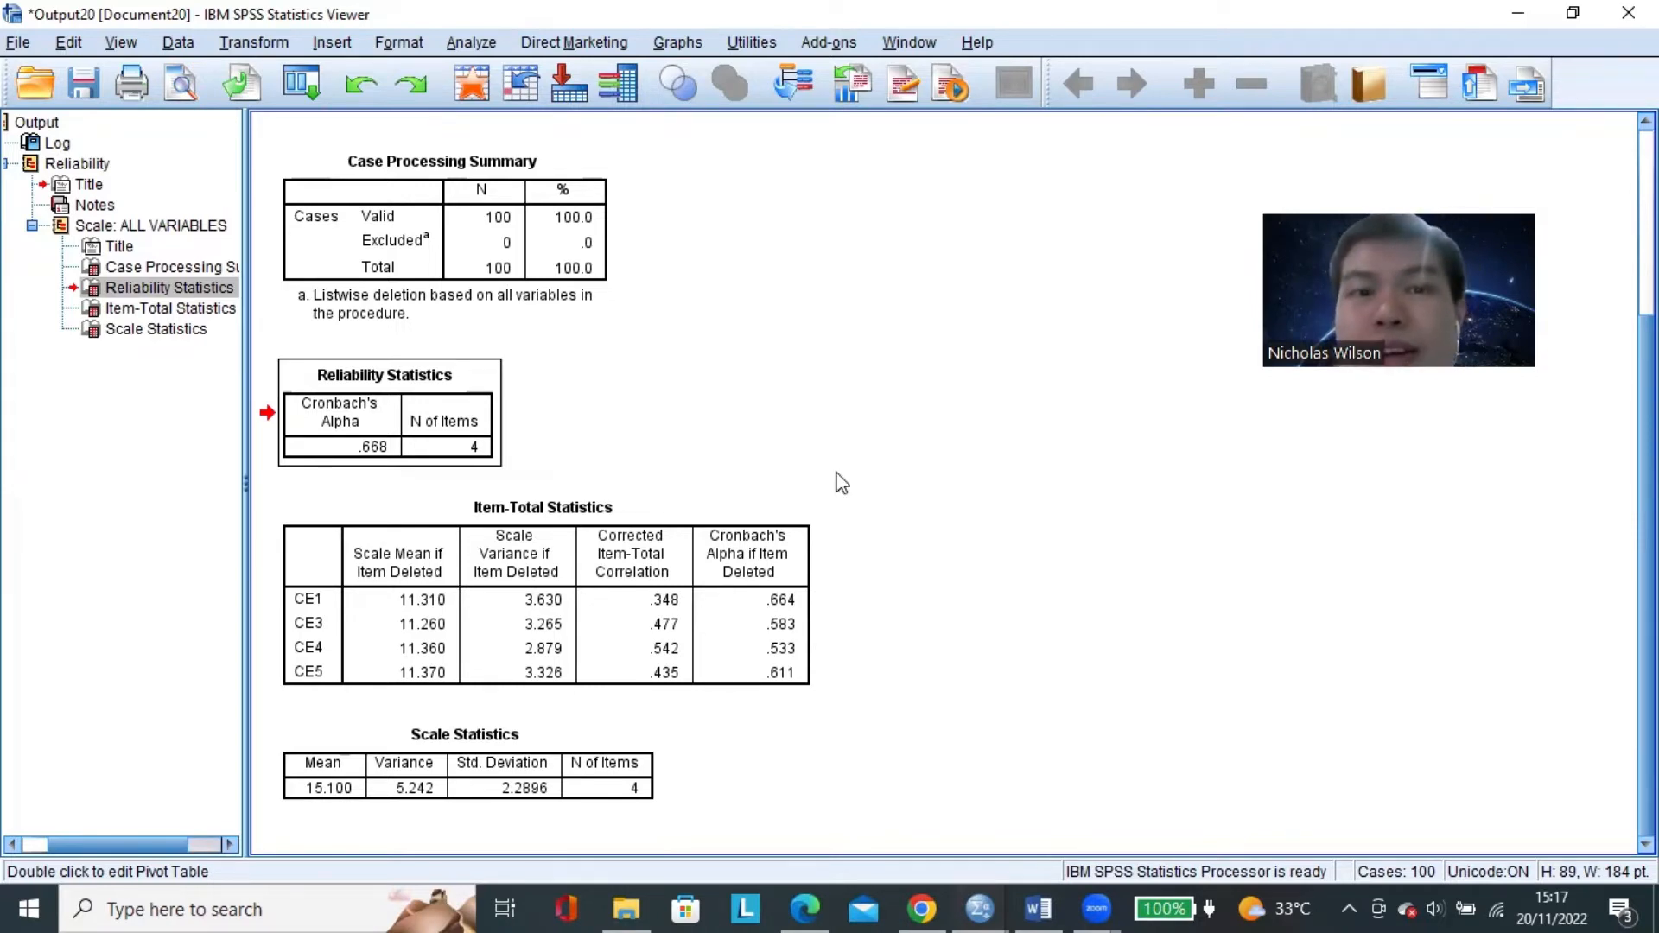
Return to the Data Editor, reopen Reliability Analysis and remove CE1, CE3, CE4 and CE5 from the items.
key("alt+Tab")
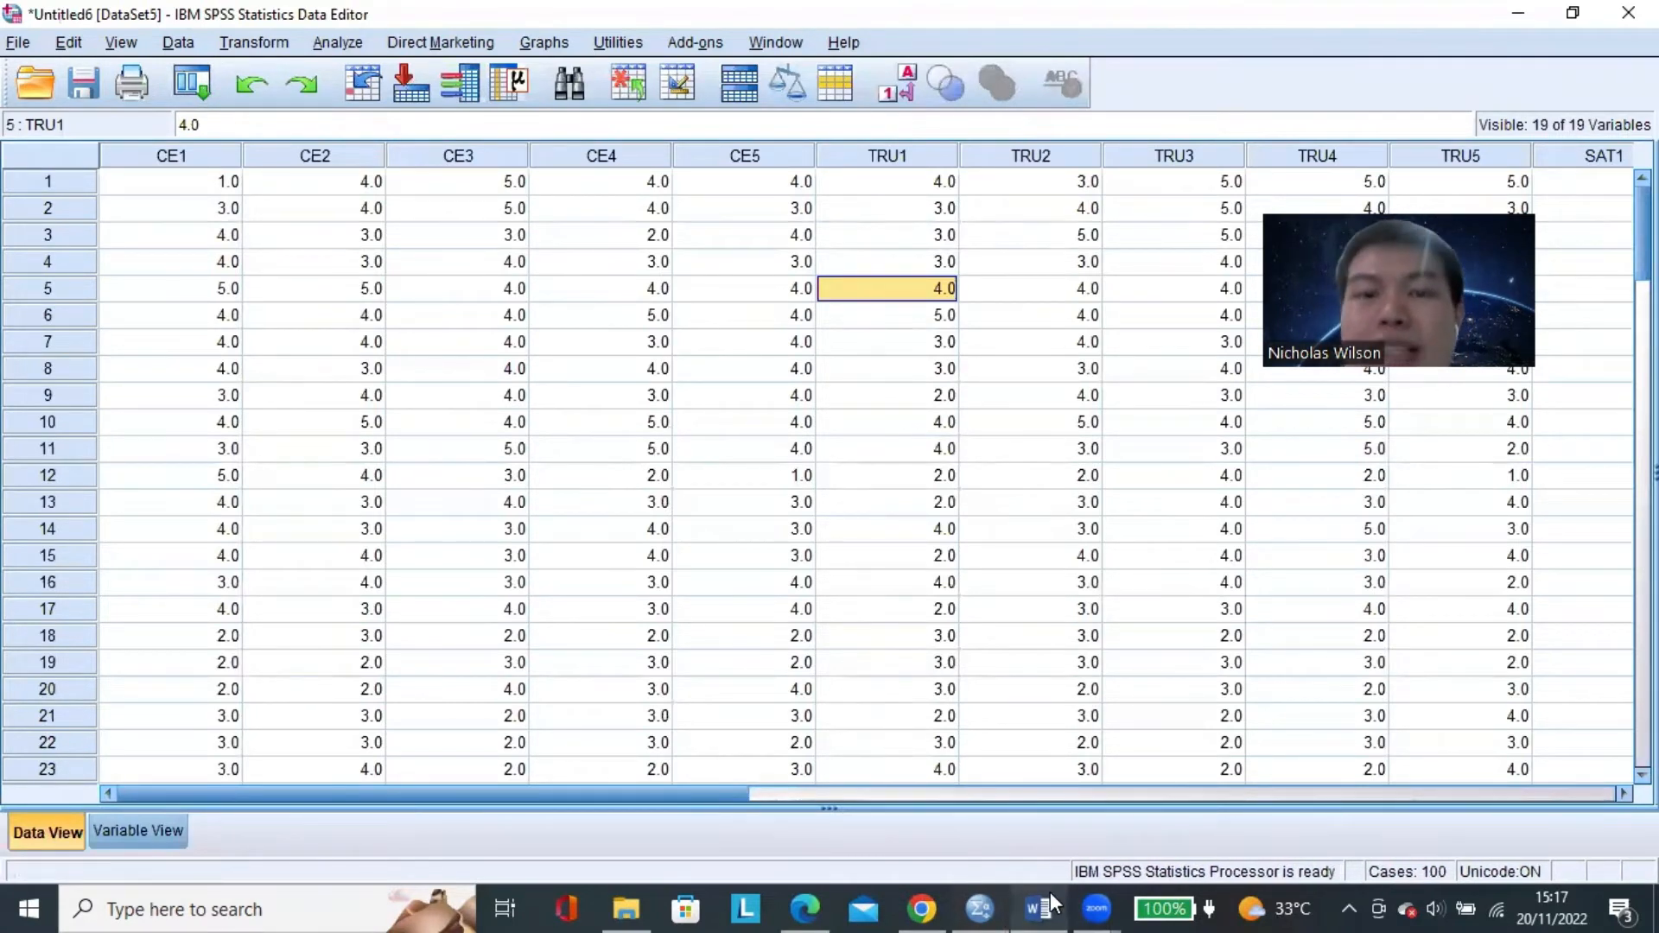
left_click(699, 398)
left_click(335, 44)
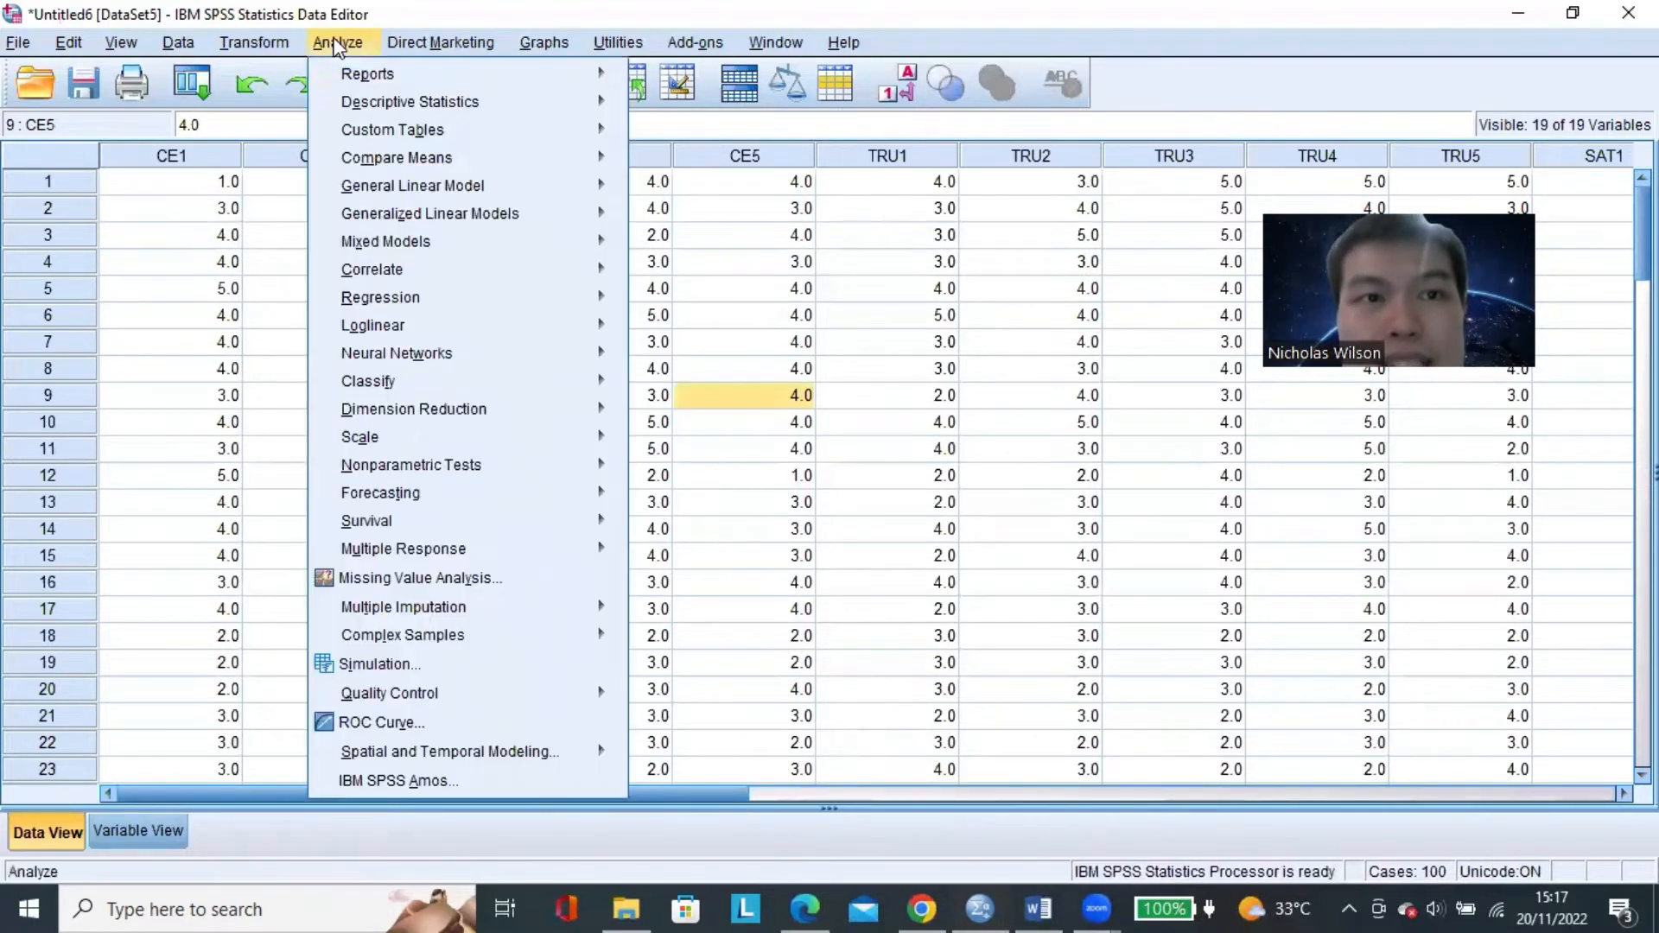
mouse_move(596, 437)
left_click(707, 443)
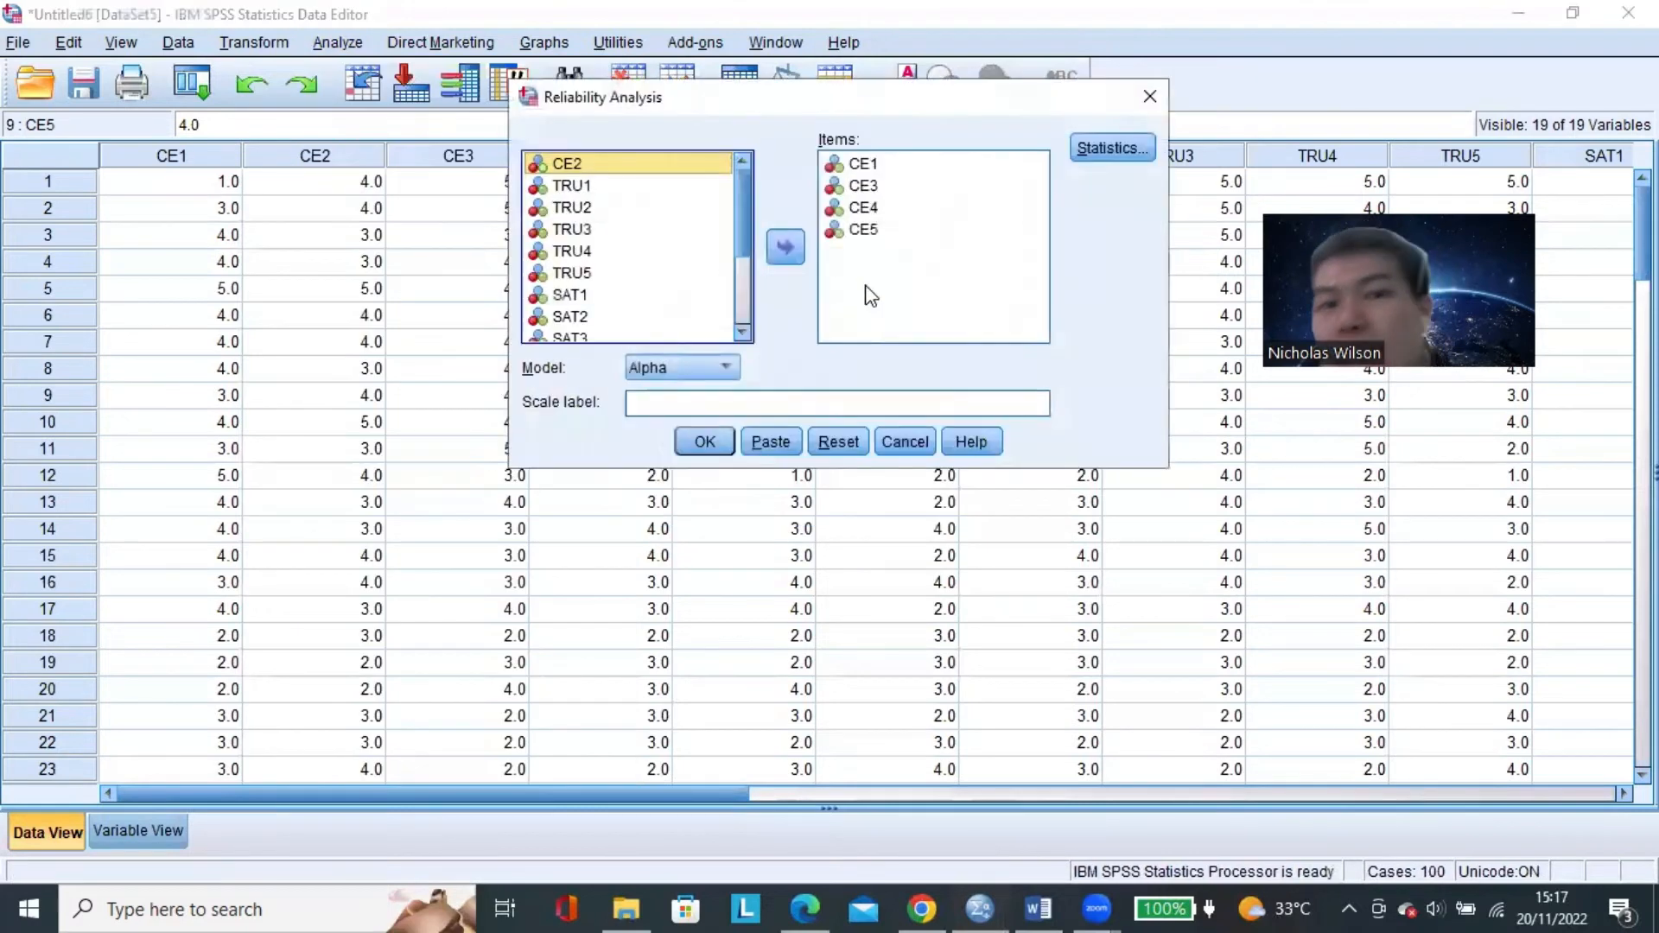
left_click(856, 164)
left_click(876, 235, "shift")
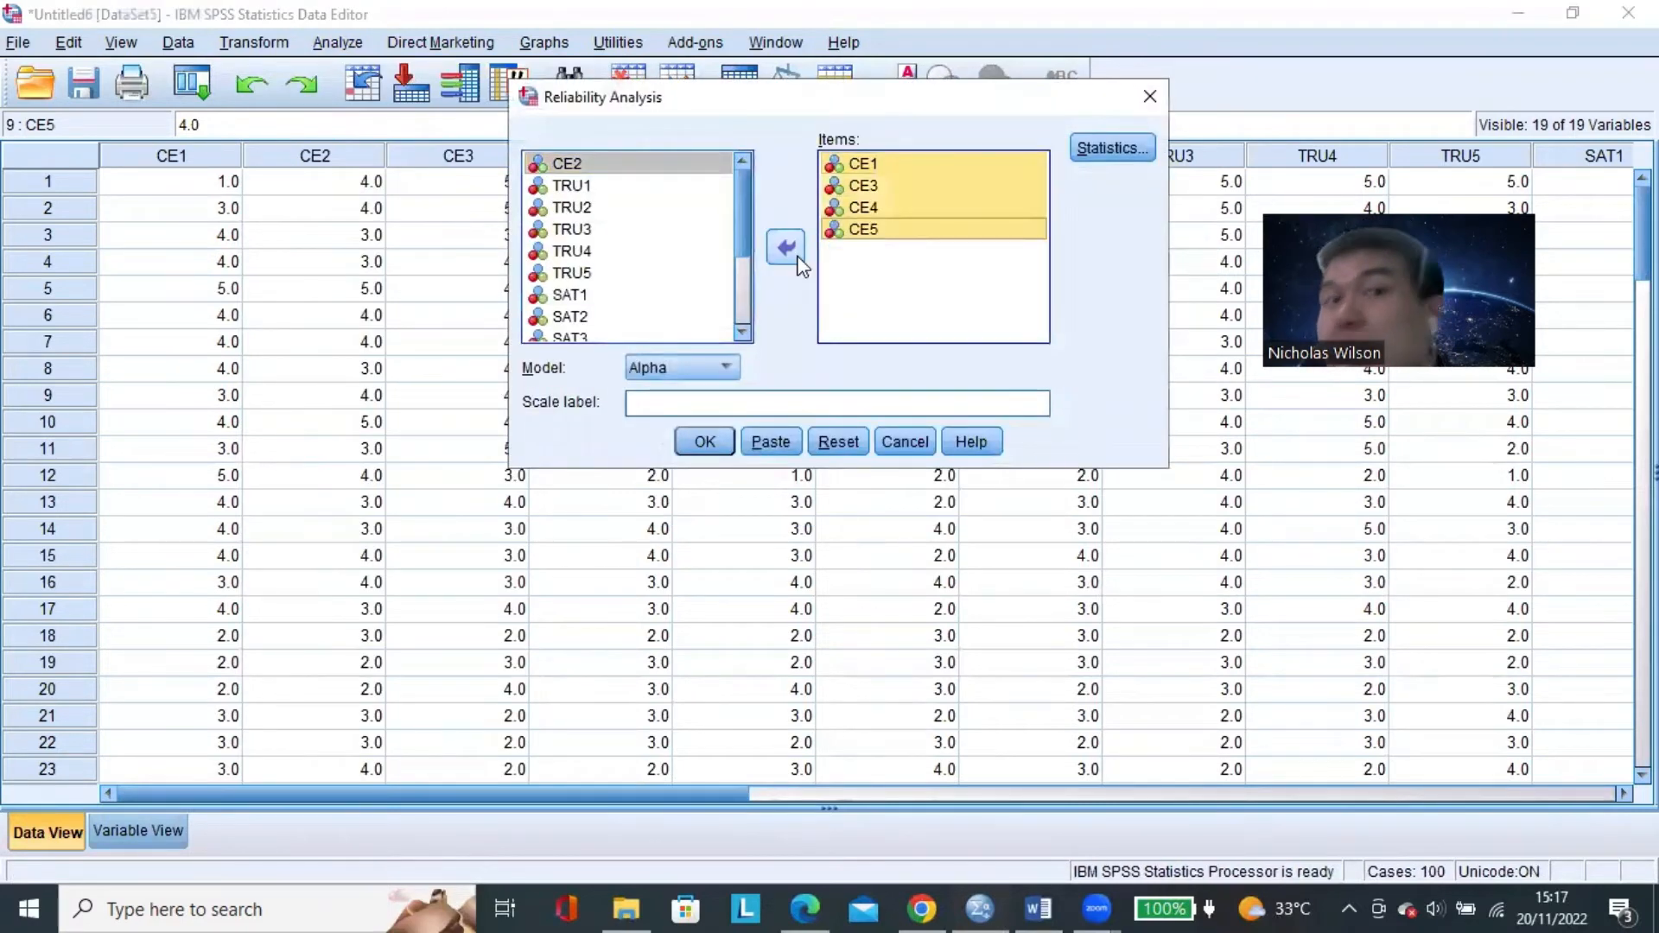
left_click(797, 257)
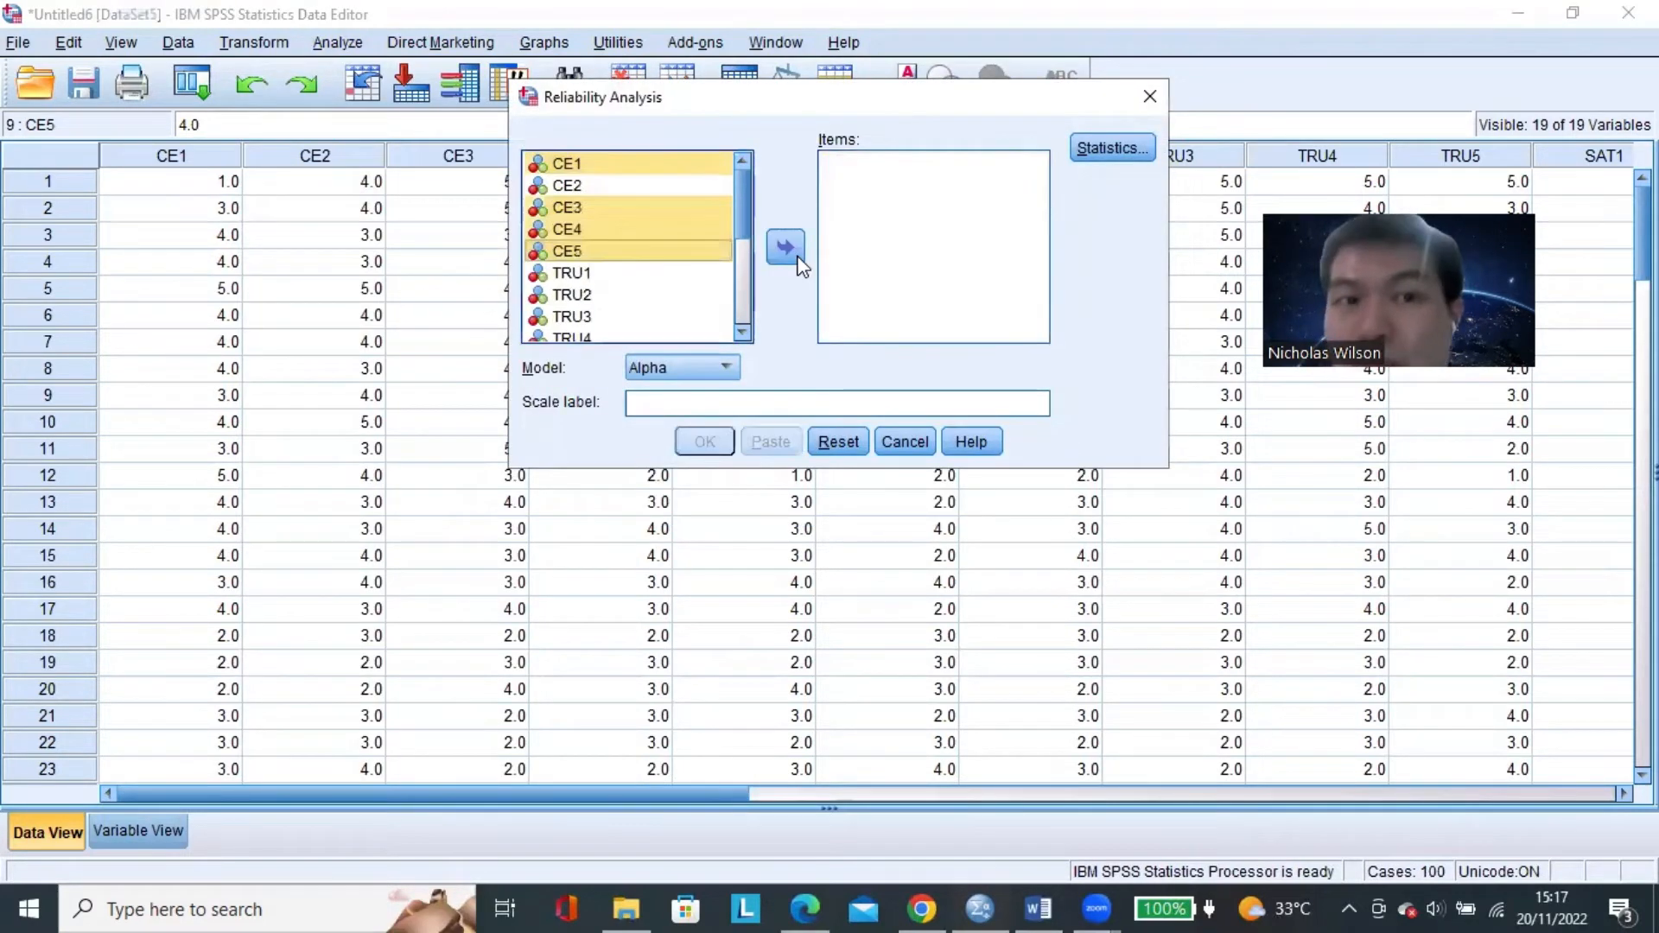
Add the variables TRU1 through TRU5 to the reliability analysis items.
scroll(655, 255, "down", 2)
scroll(657, 261, "up", 1)
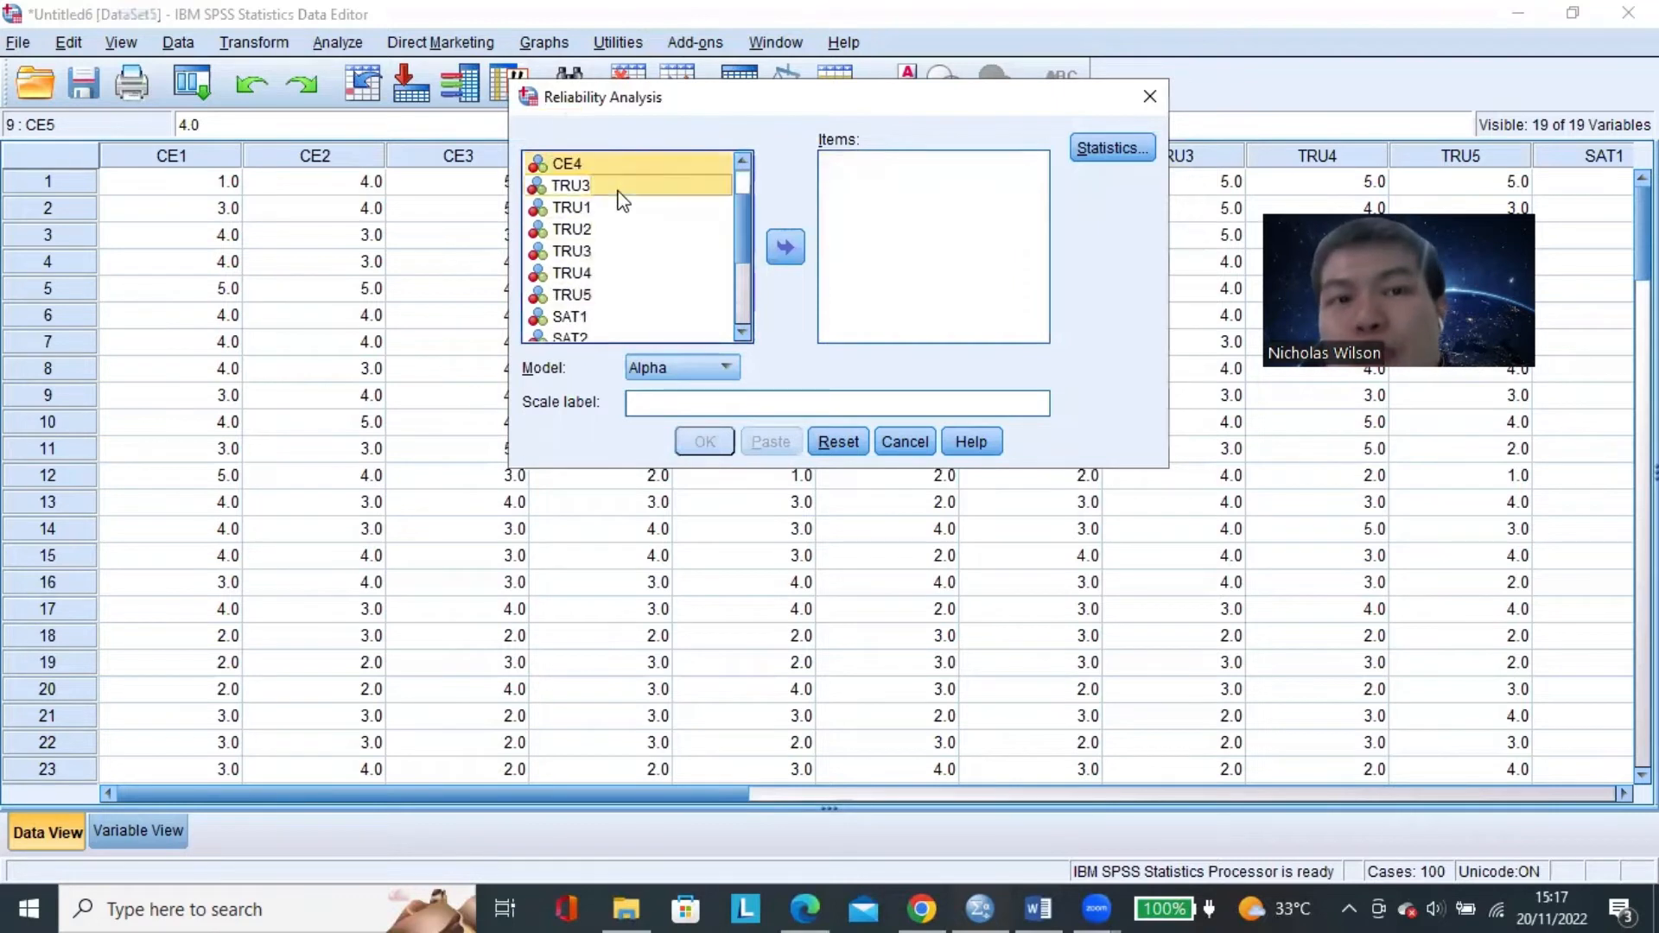
left_click(613, 207)
left_click(620, 296, "shift")
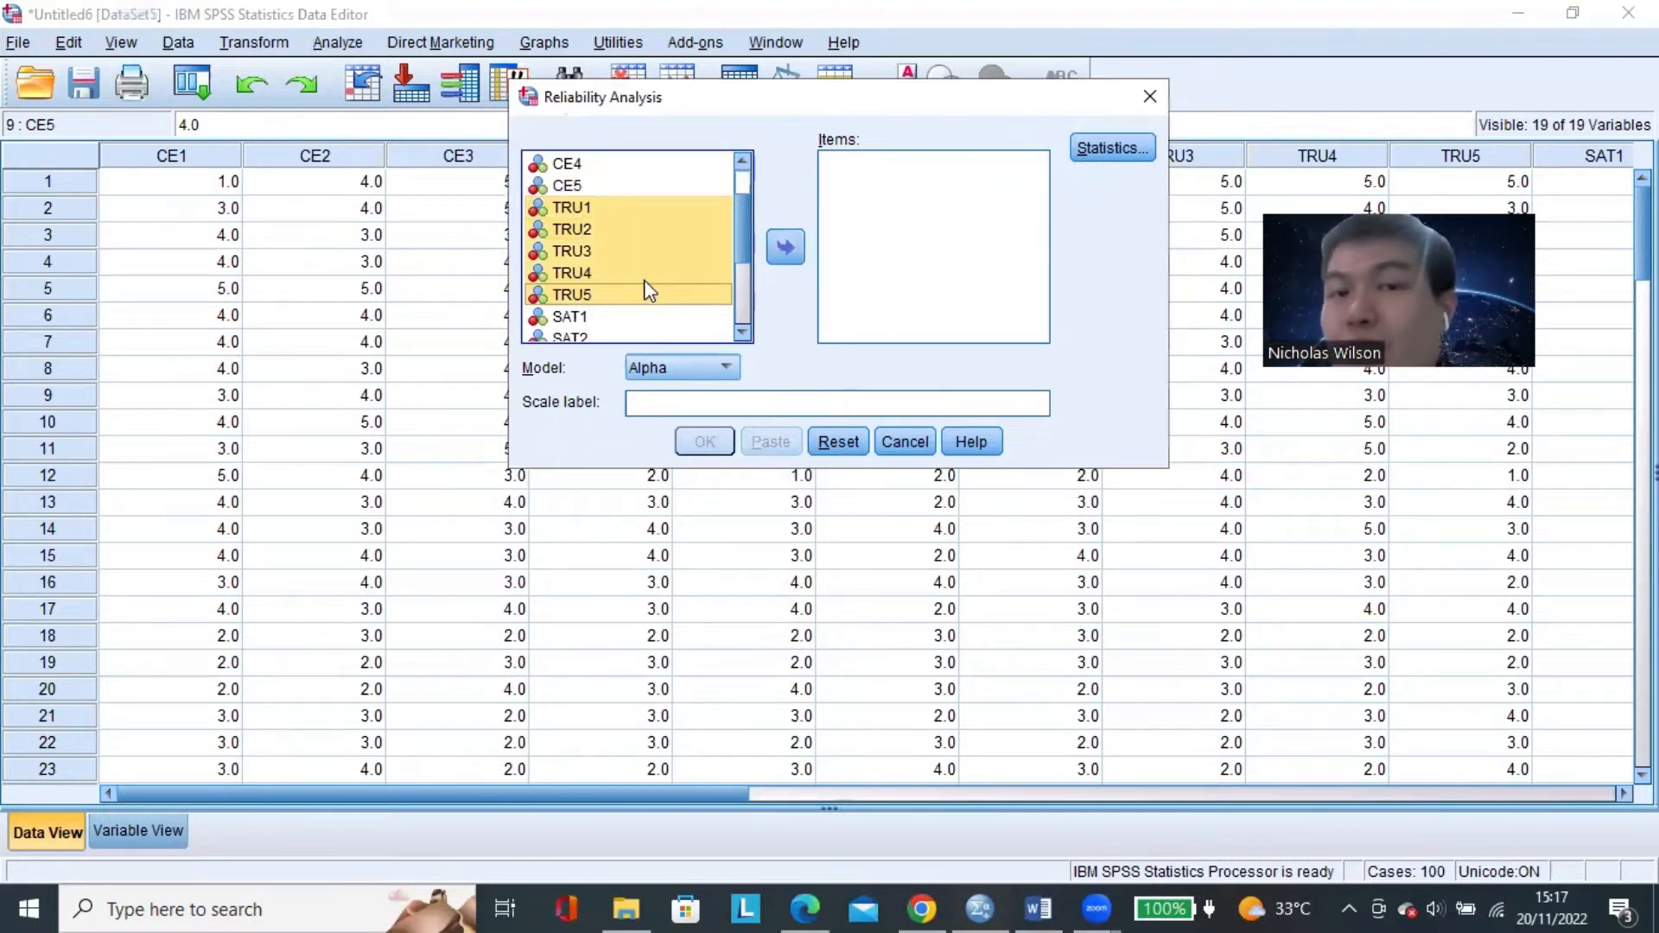
left_click(645, 250)
left_click(632, 209)
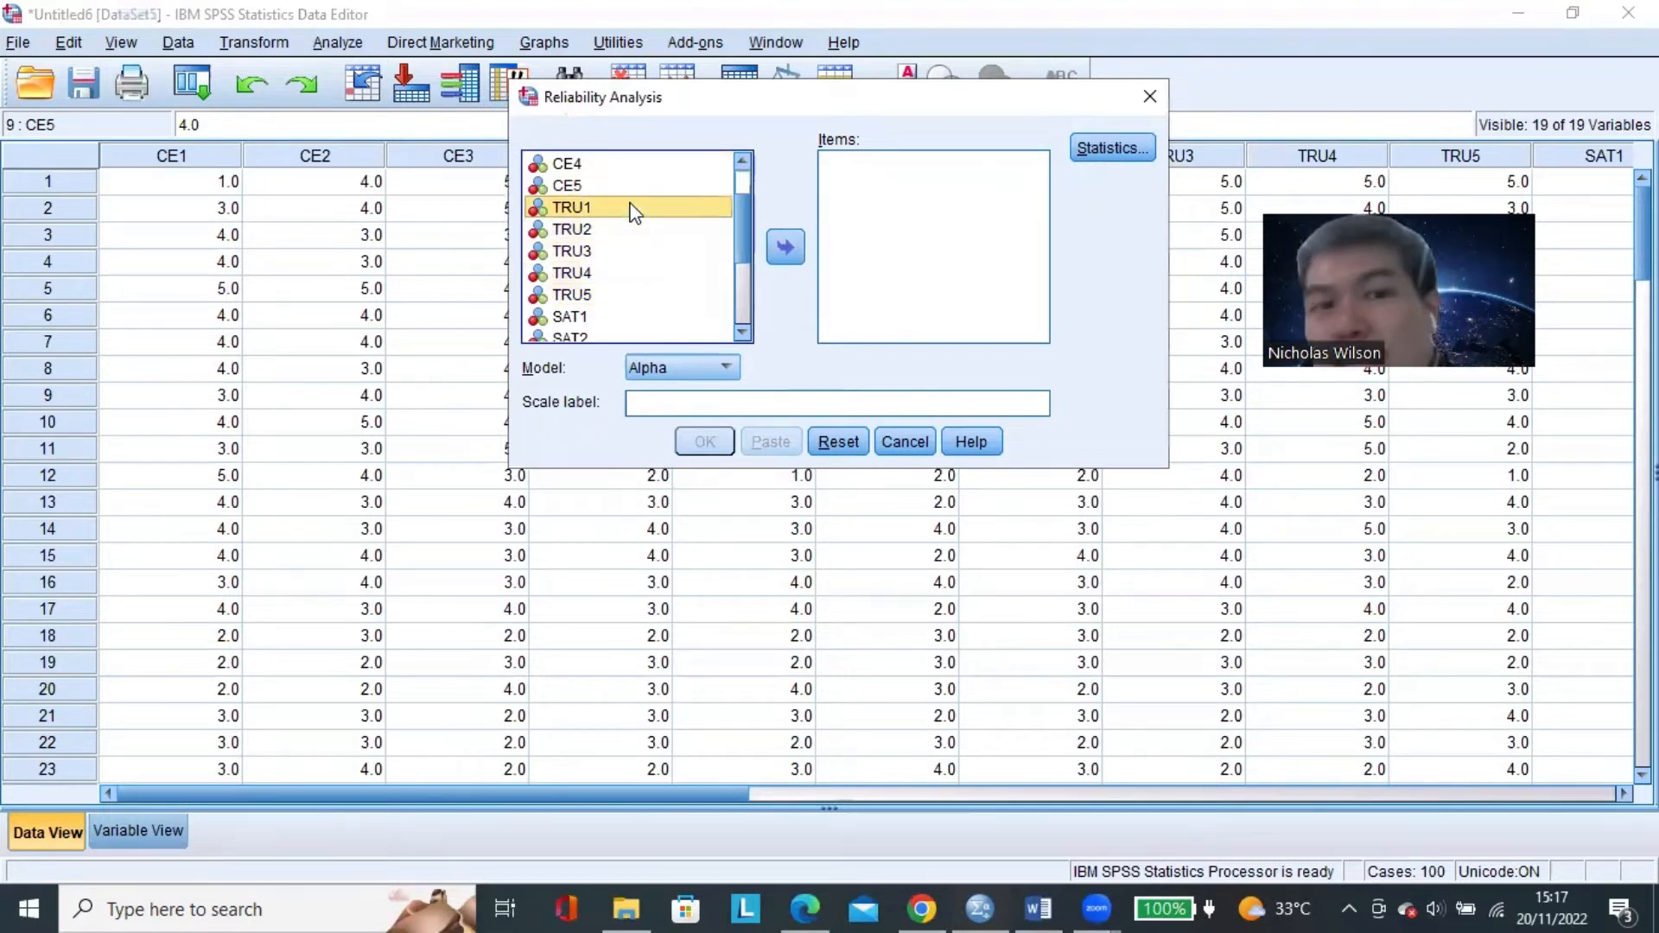
left_click(625, 296, "shift")
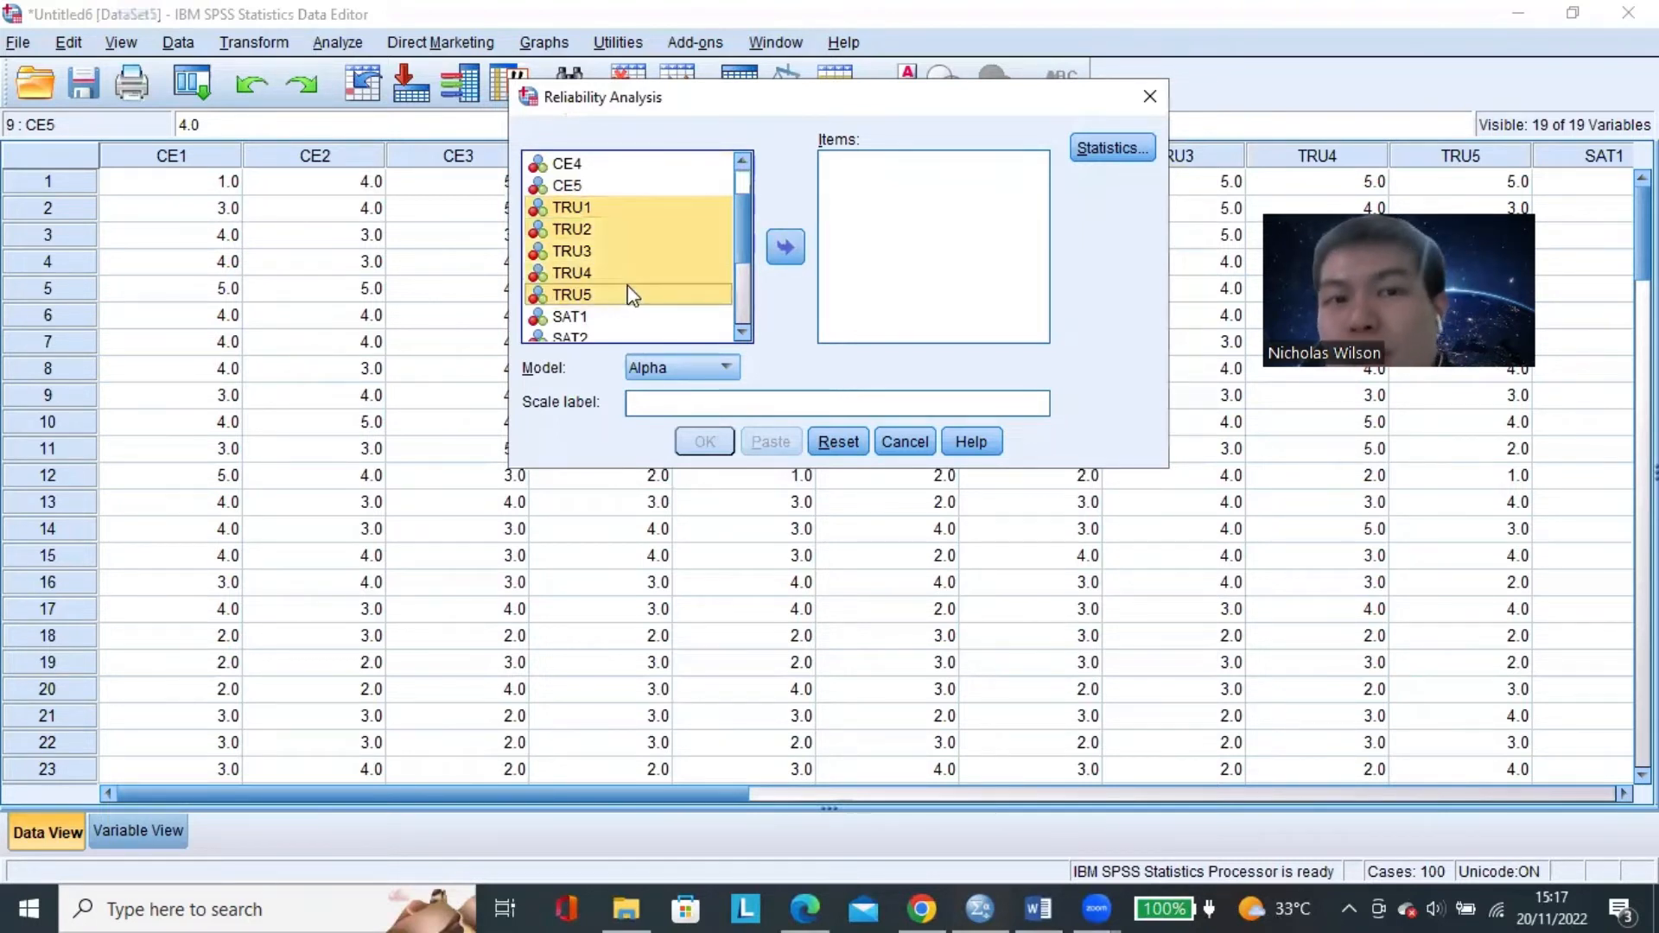
left_click(786, 248)
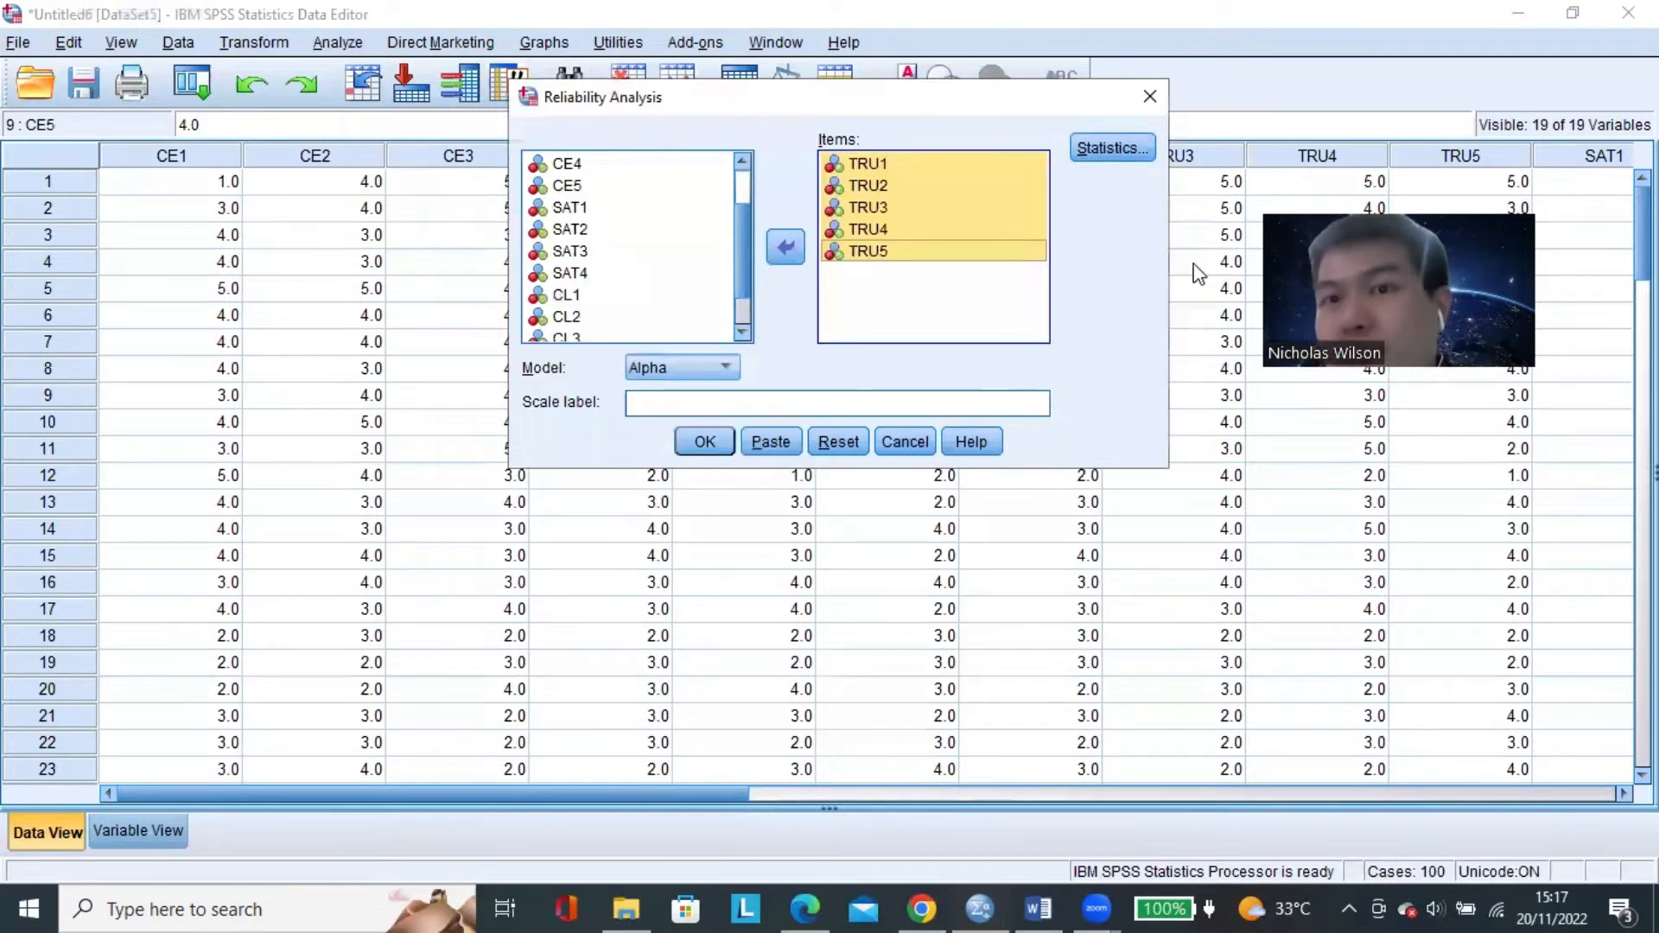
Run the TRU reliability analysis with the Scale and Scale if item deleted descriptives and view its reliability statistics.
left_click(1111, 149)
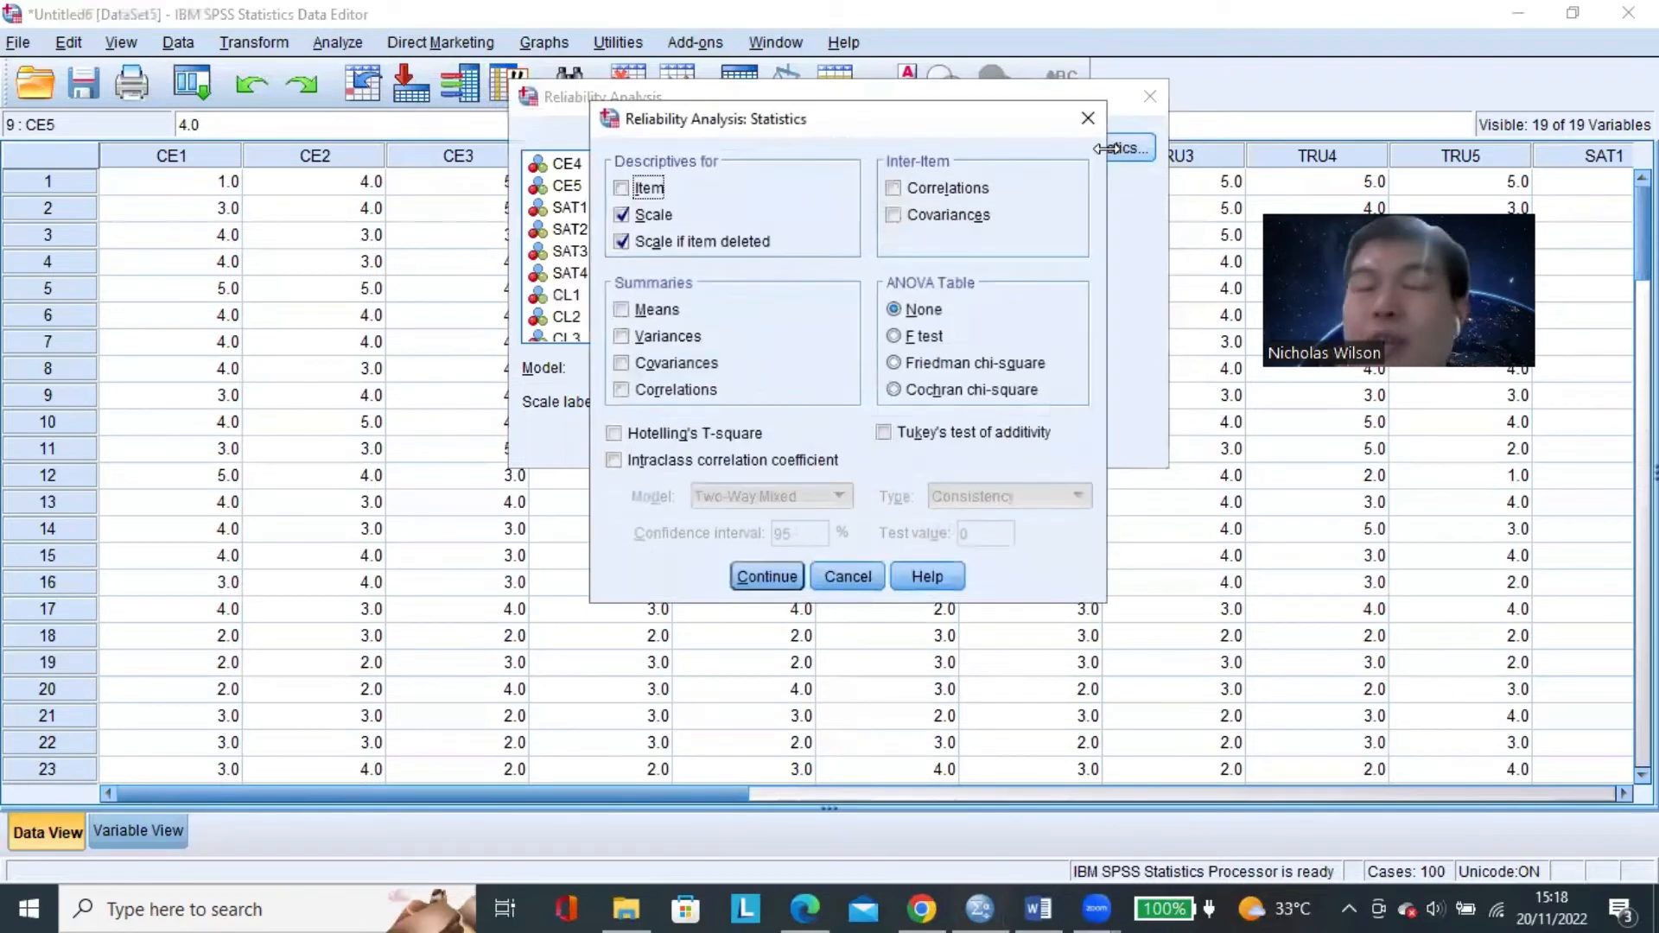
left_click(763, 573)
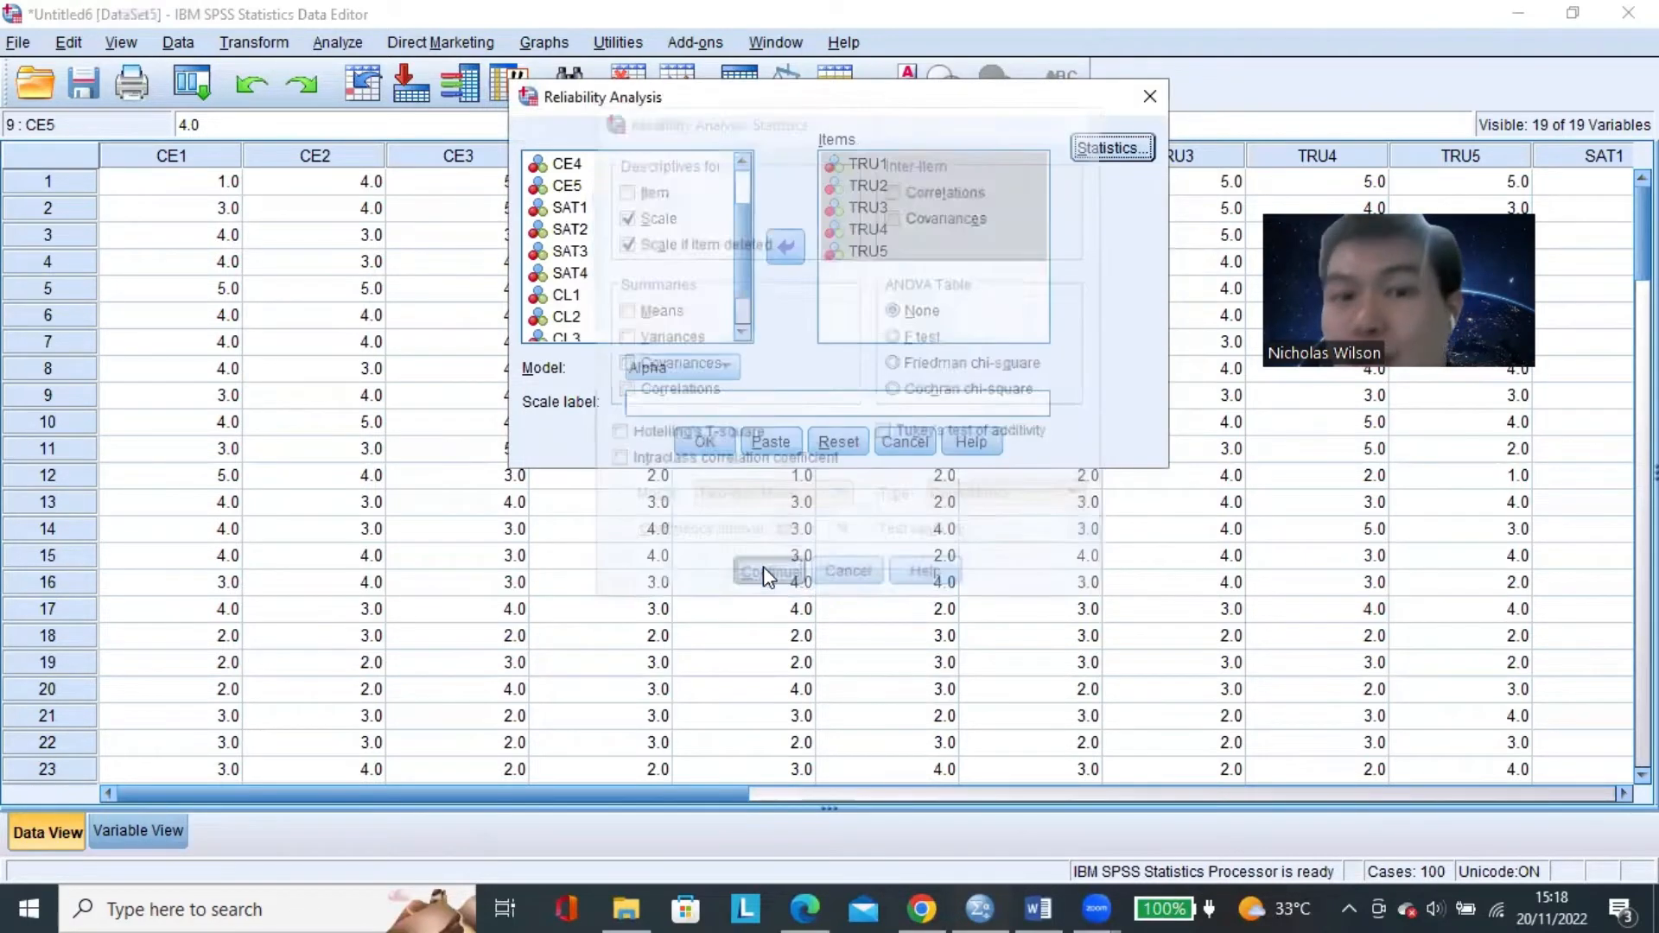
left_click(705, 437)
scroll(570, 429, "down", 1)
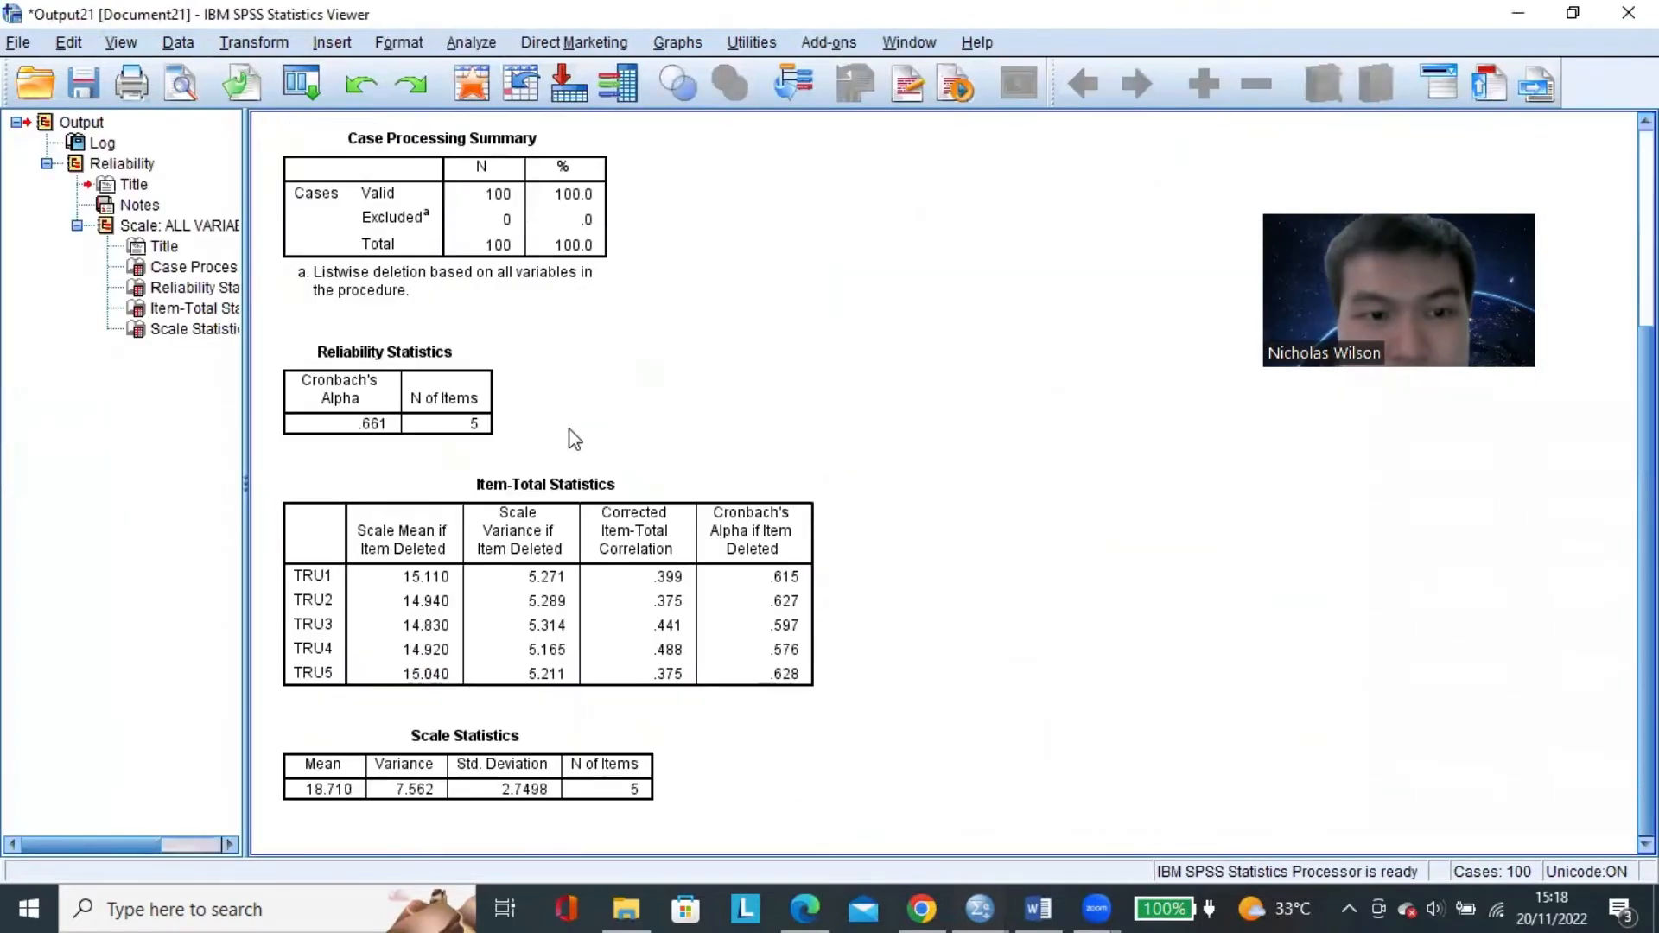
Examine the Reliability Statistics table for the TRU items, then close the output without saving it.
scroll(570, 429, "up", 2)
scroll(567, 425, "down", 2)
left_click(428, 355)
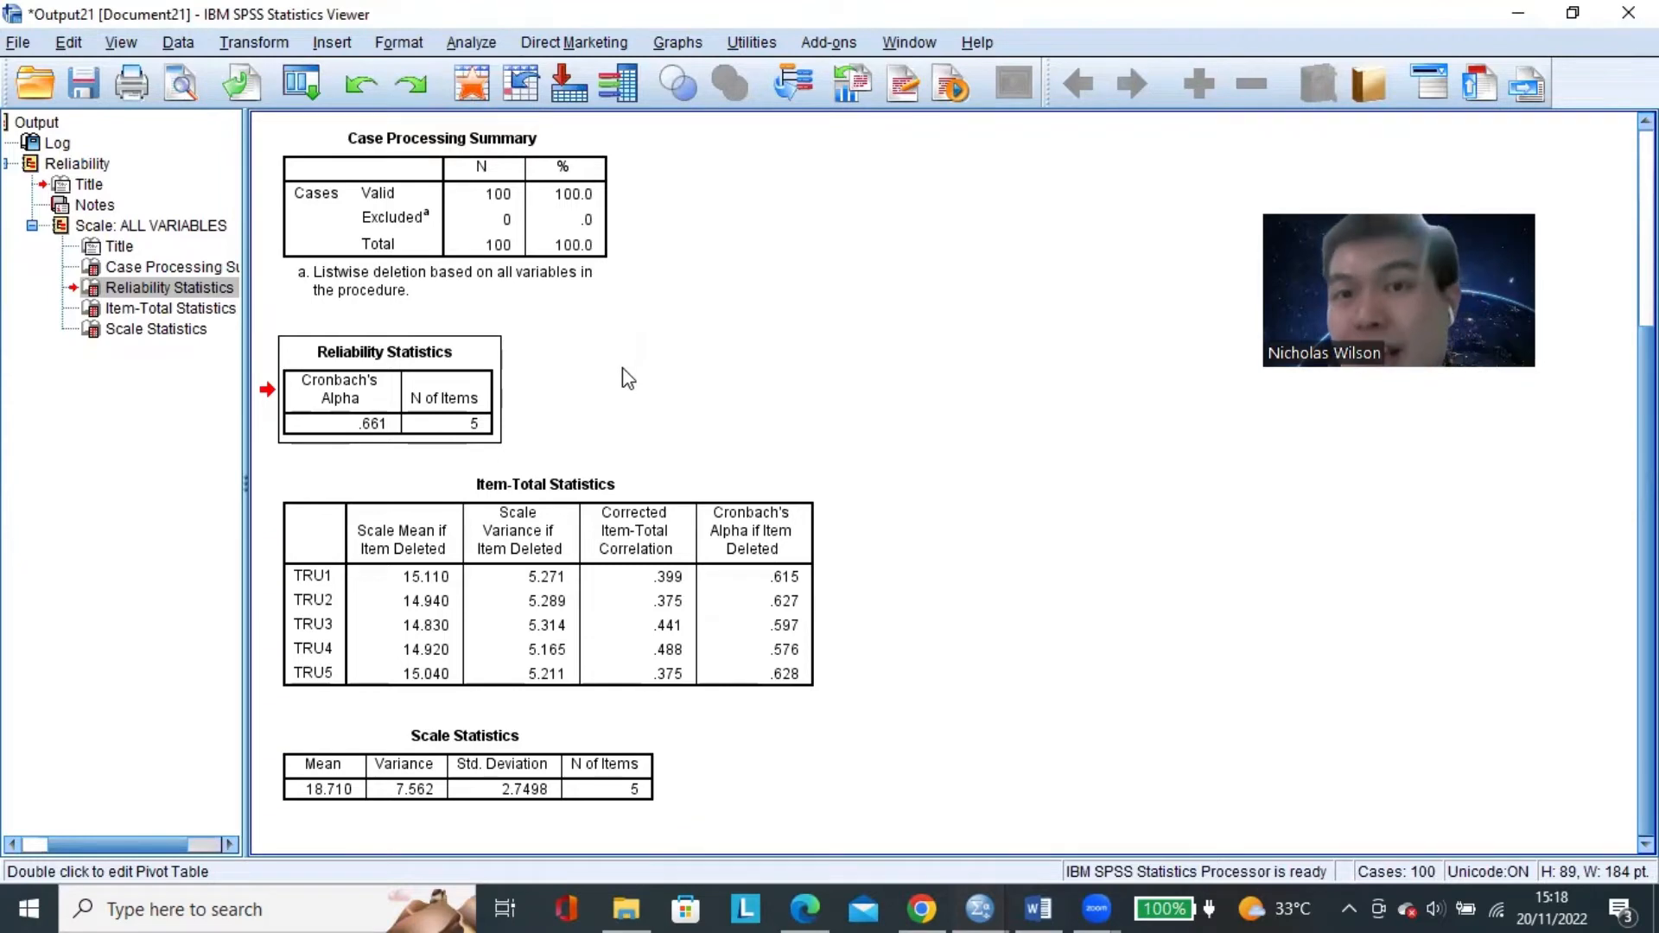
left_click(1627, 12)
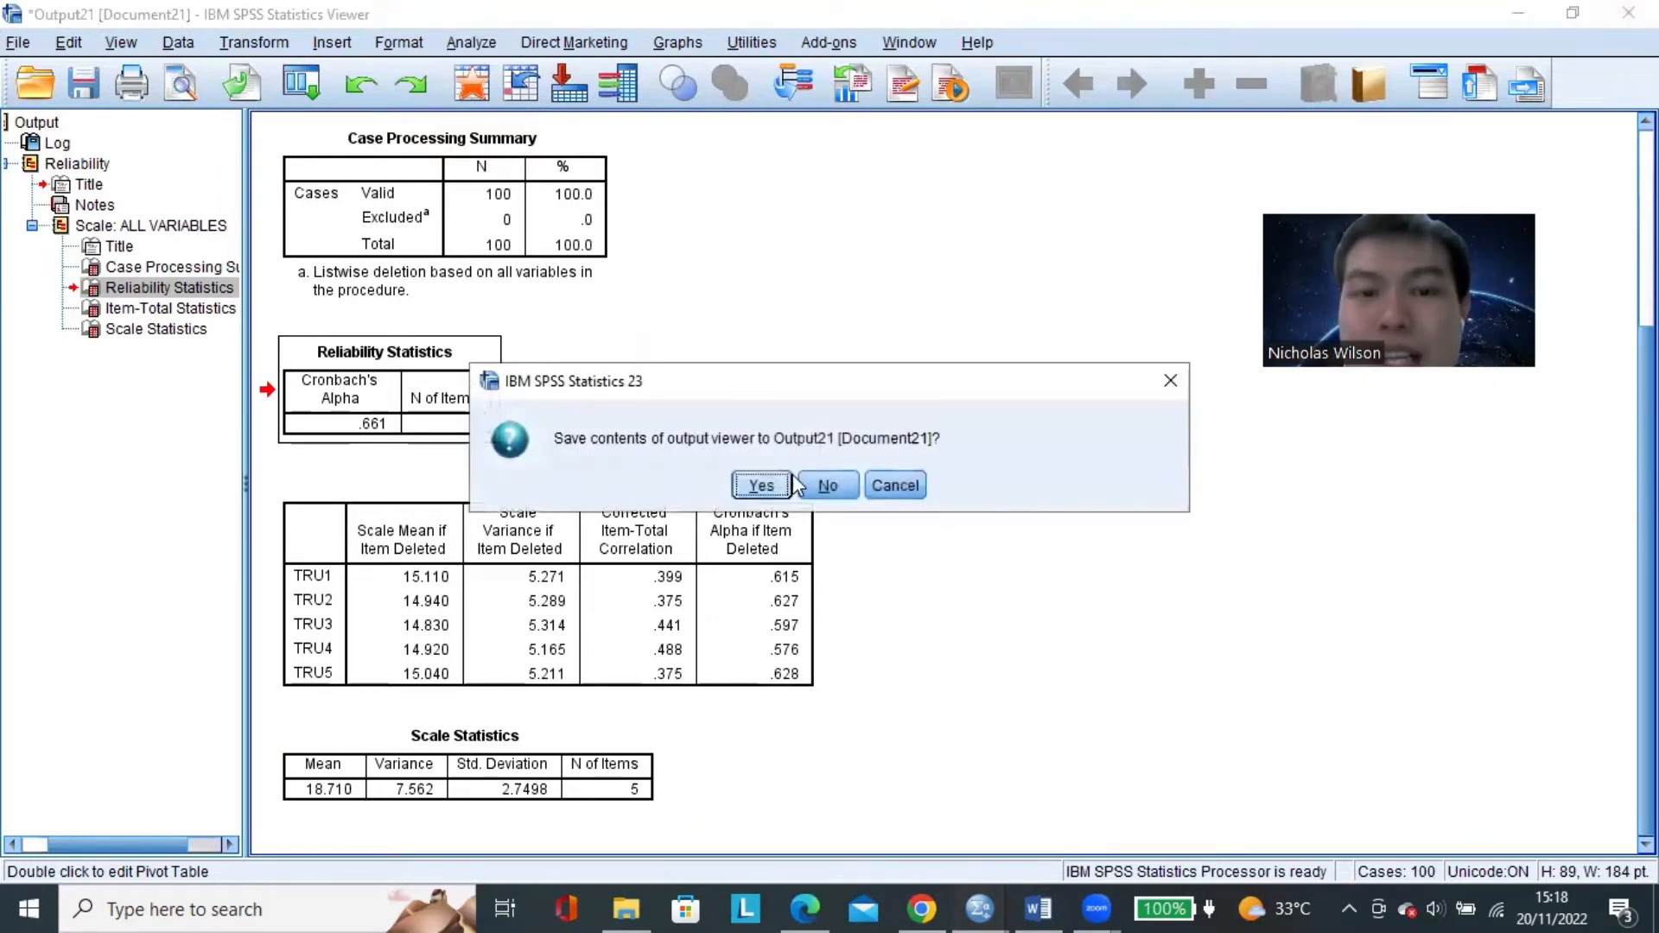
left_click(827, 485)
Reopen Reliability Analysis and remove TRU1 through TRU5 from the items.
left_click(339, 42)
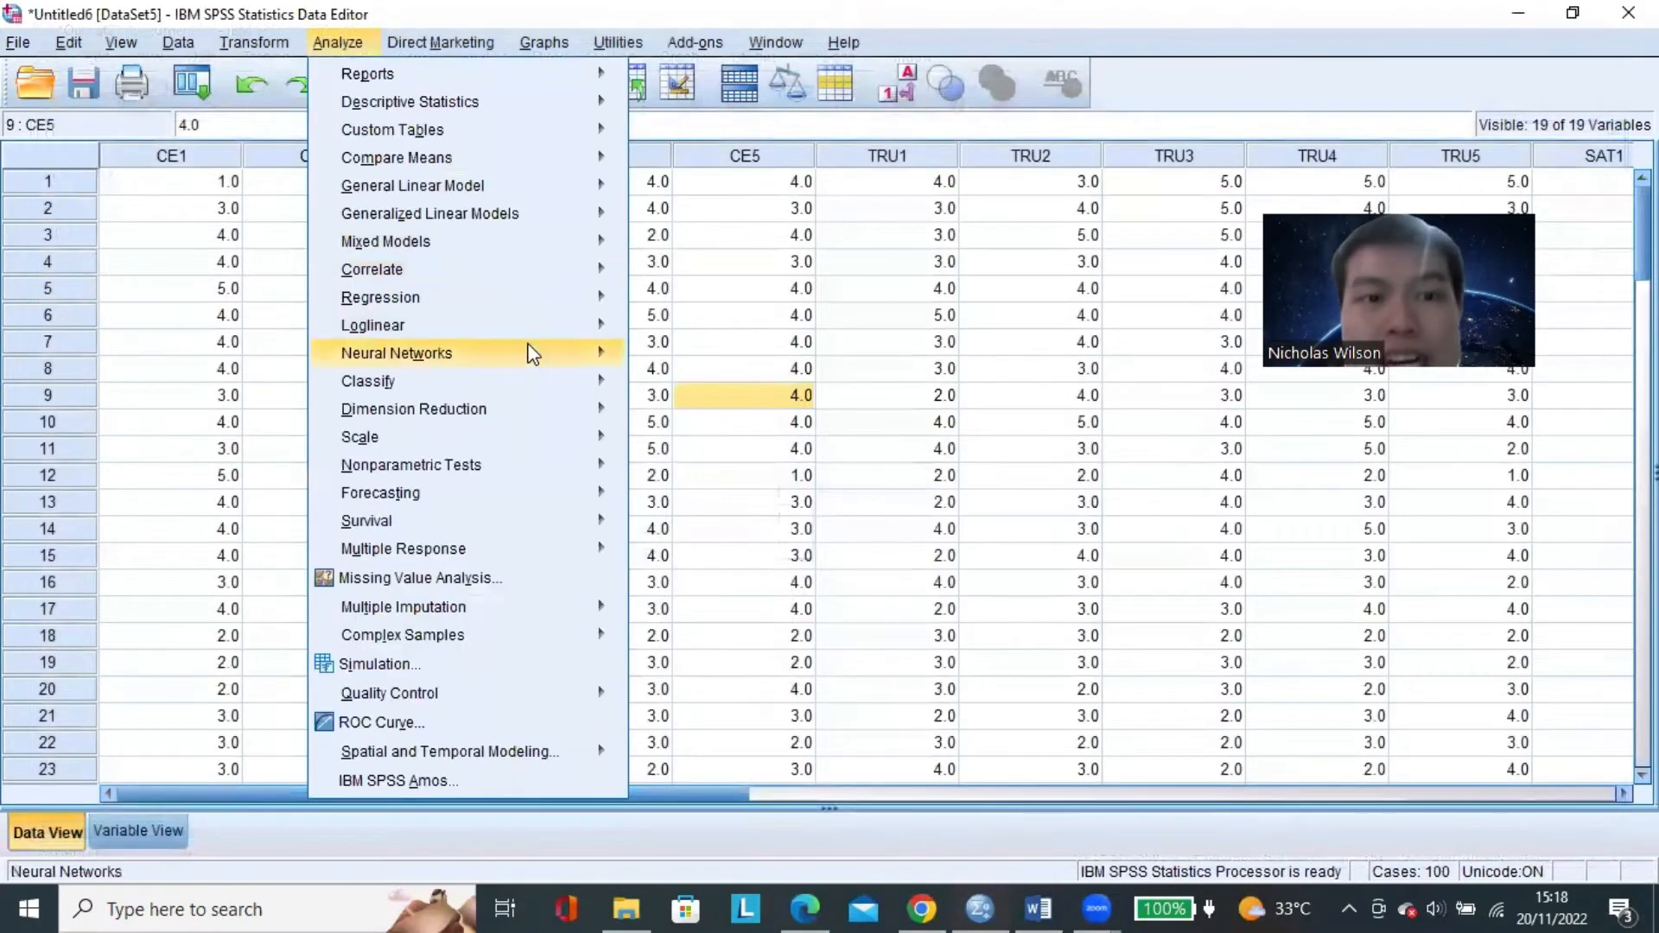
mouse_move(570, 436)
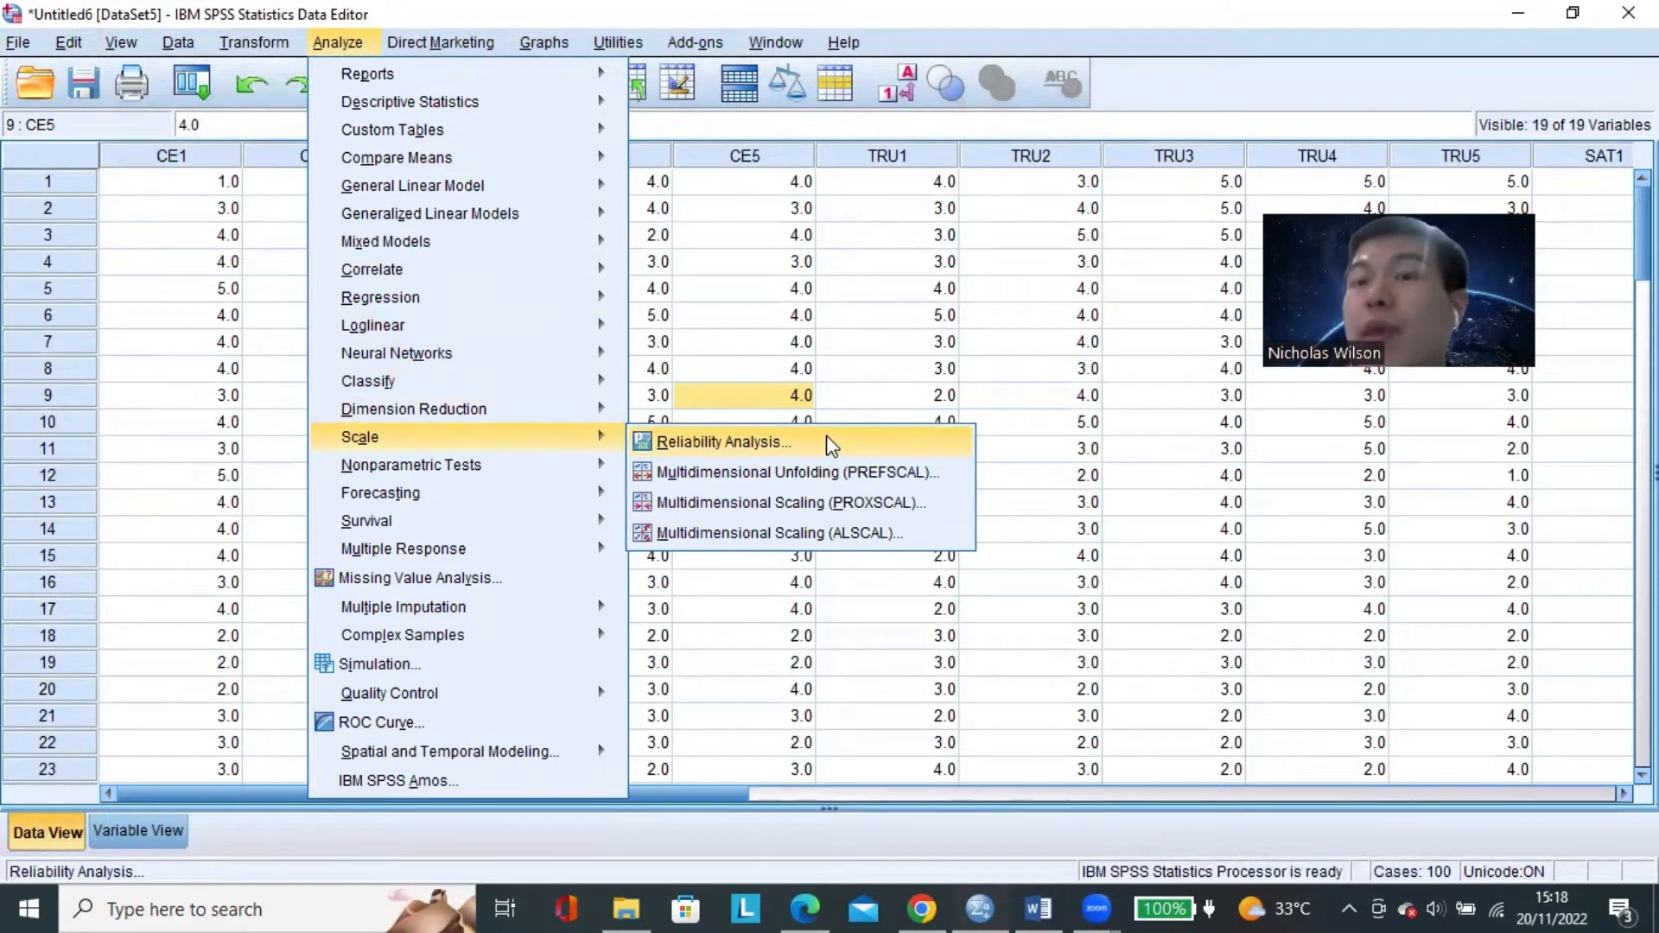
left_click(351, 48)
left_click(351, 48)
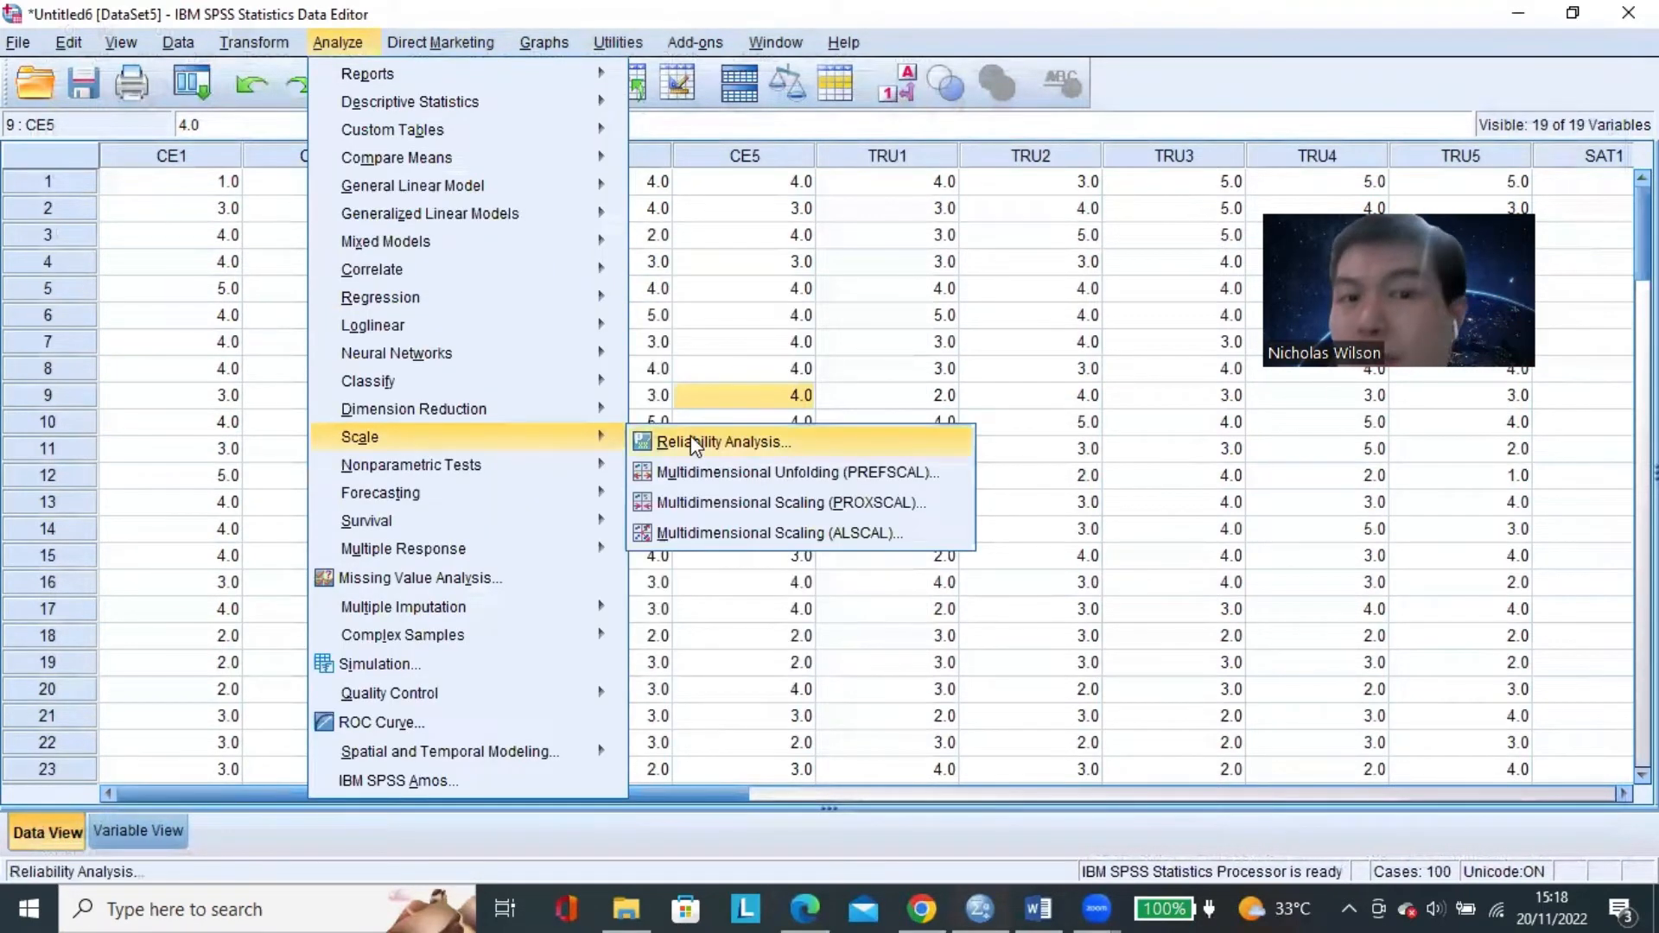
left_click(691, 440)
left_click(867, 164)
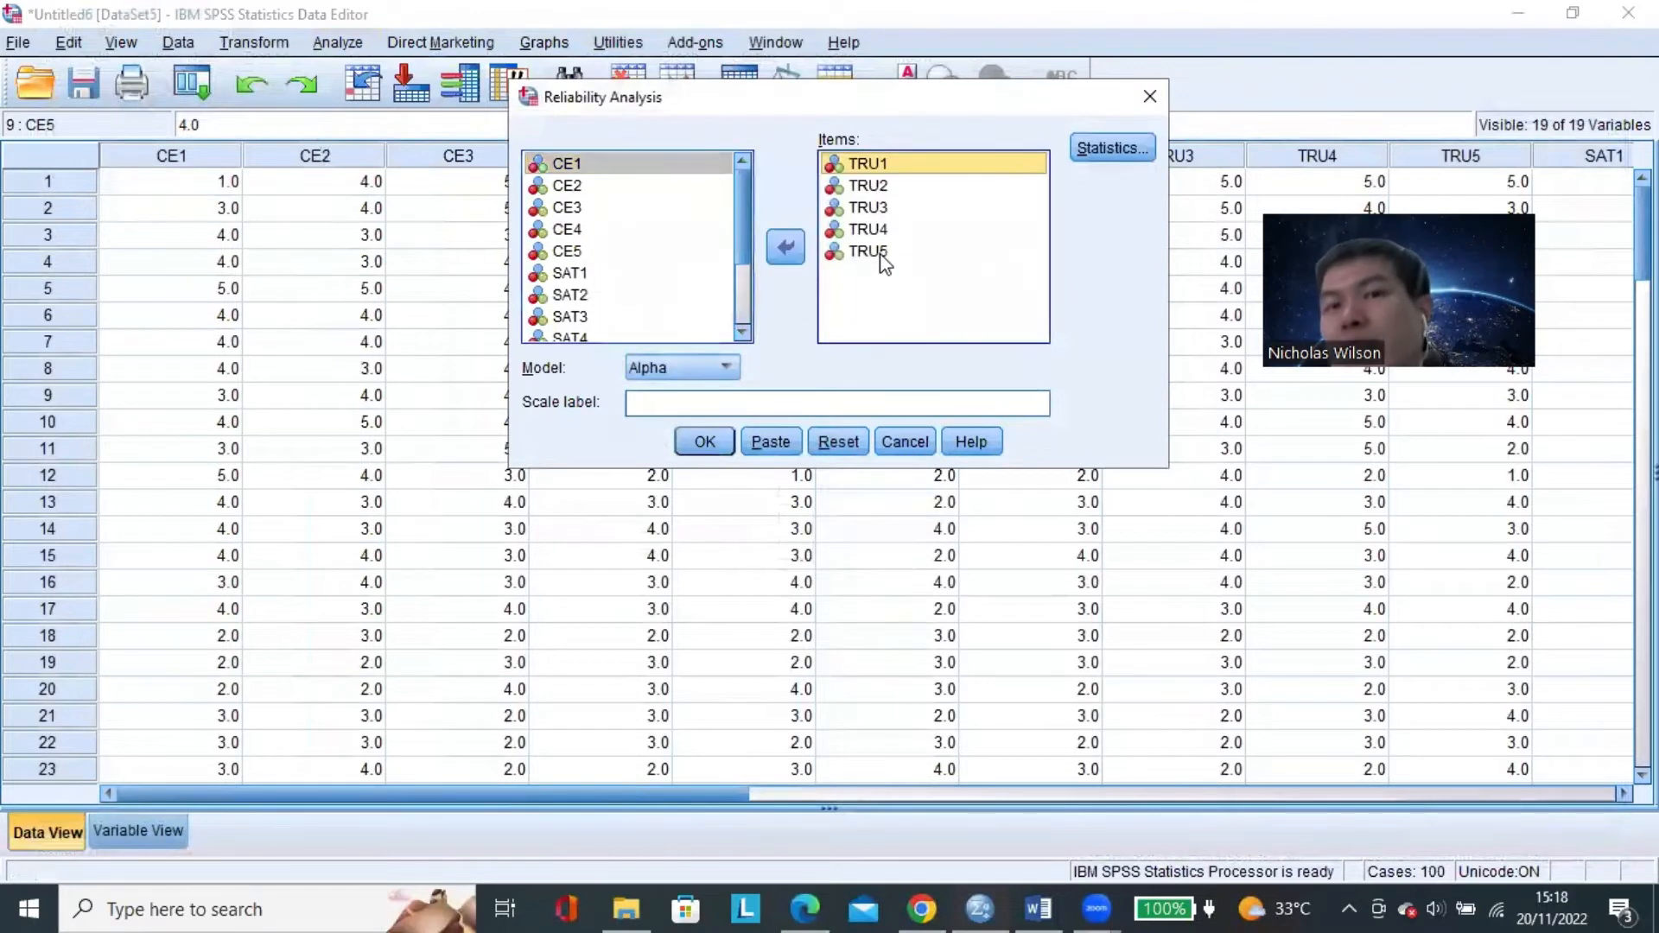
left_click(883, 253, "shift")
left_click(785, 248)
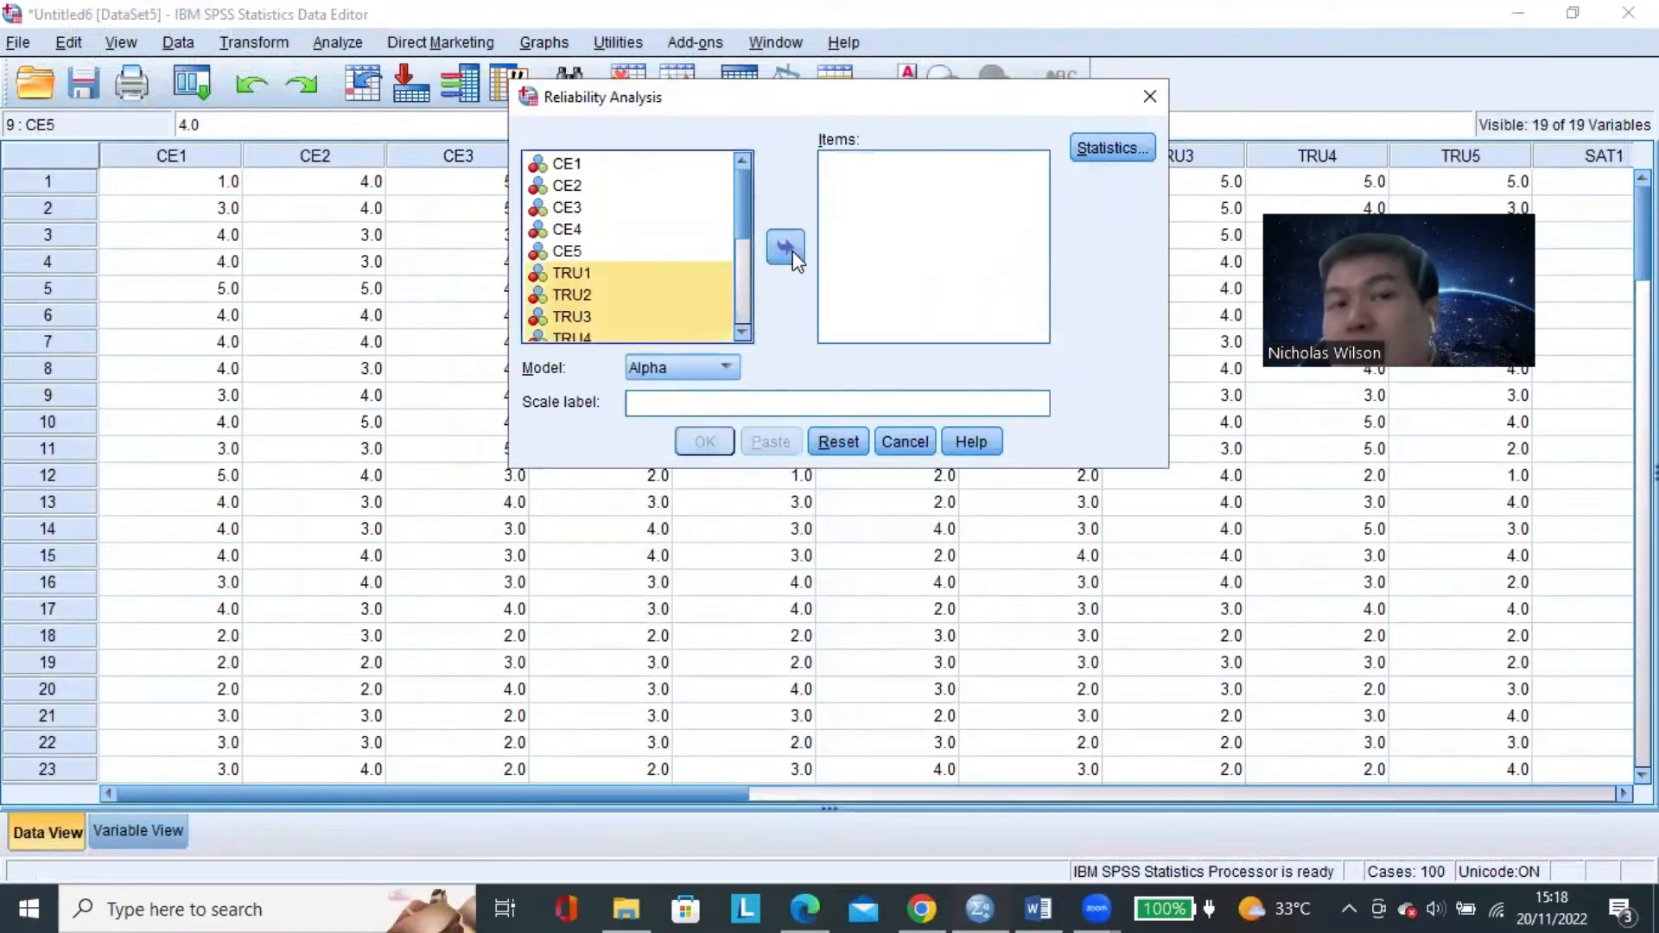
Add the variables SAT1, SAT2 and SAT3 to the reliability analysis items.
scroll(646, 216, "down", 1)
scroll(646, 211, "down", 2)
left_click(624, 187)
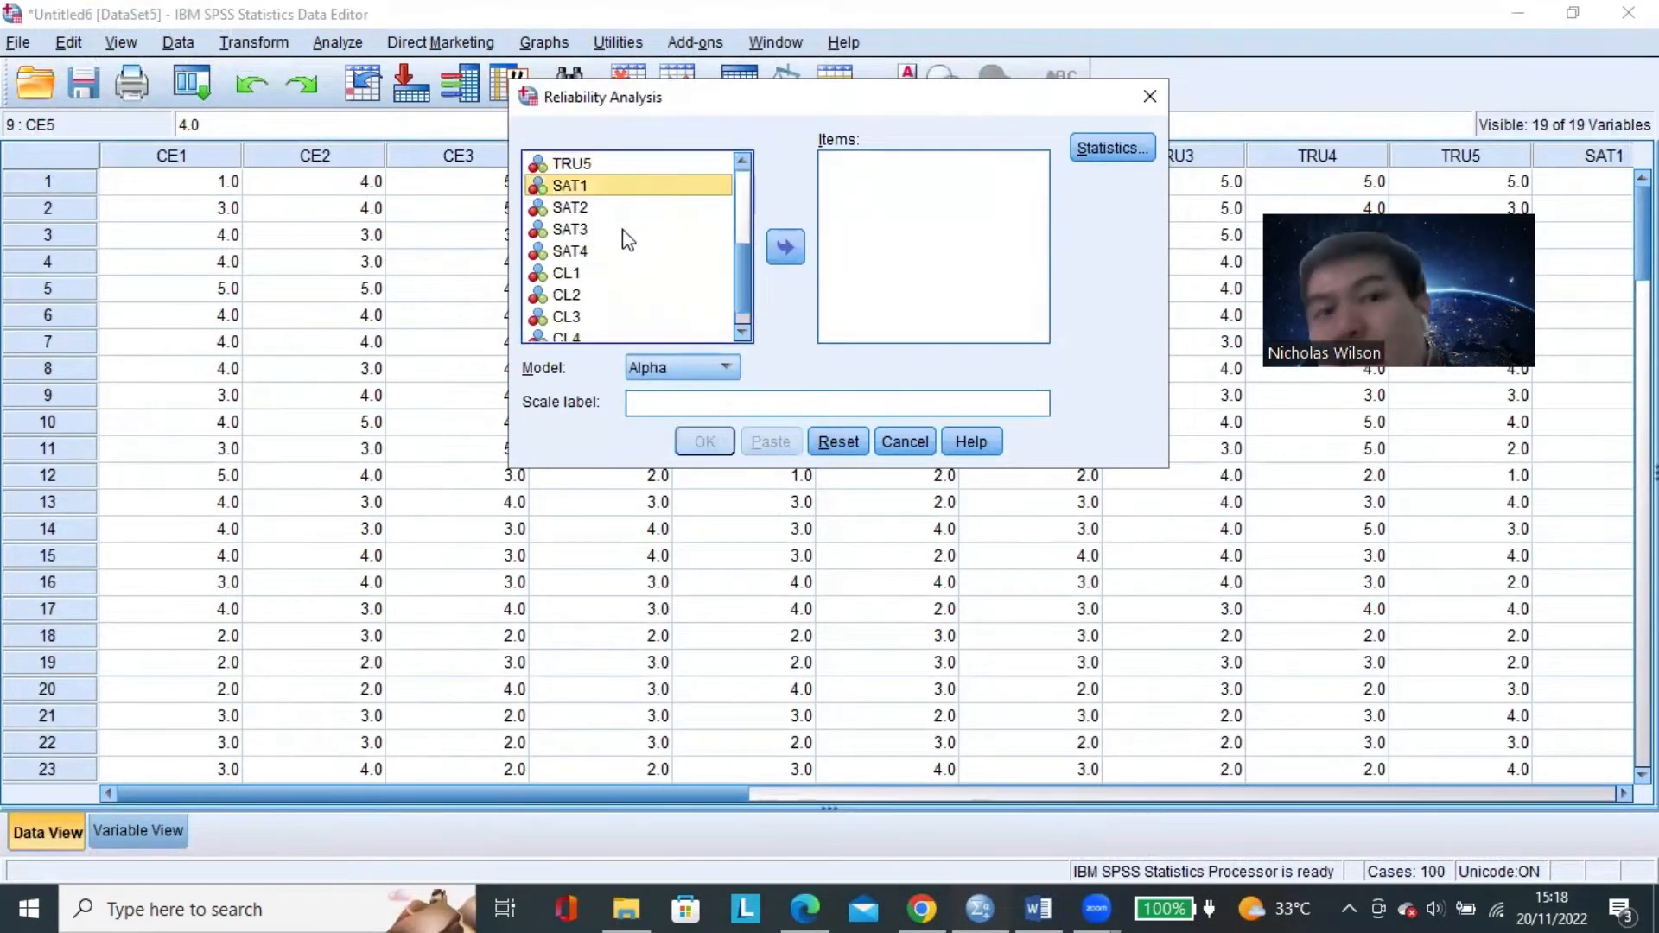
left_click(622, 230, "shift")
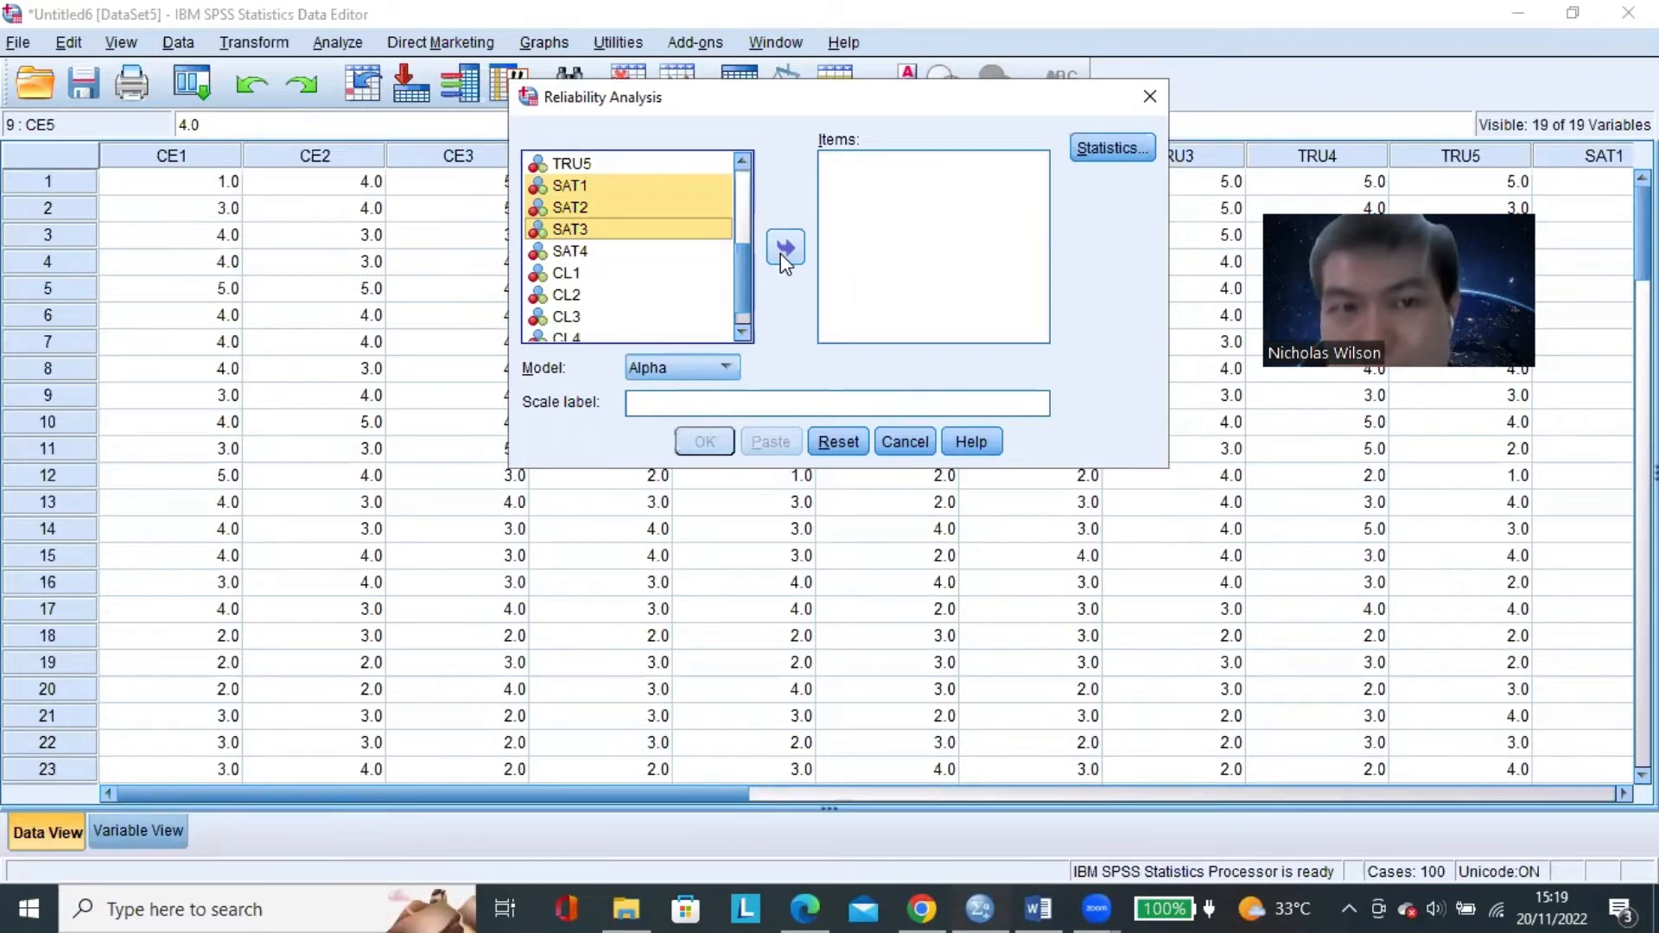
left_click(784, 250)
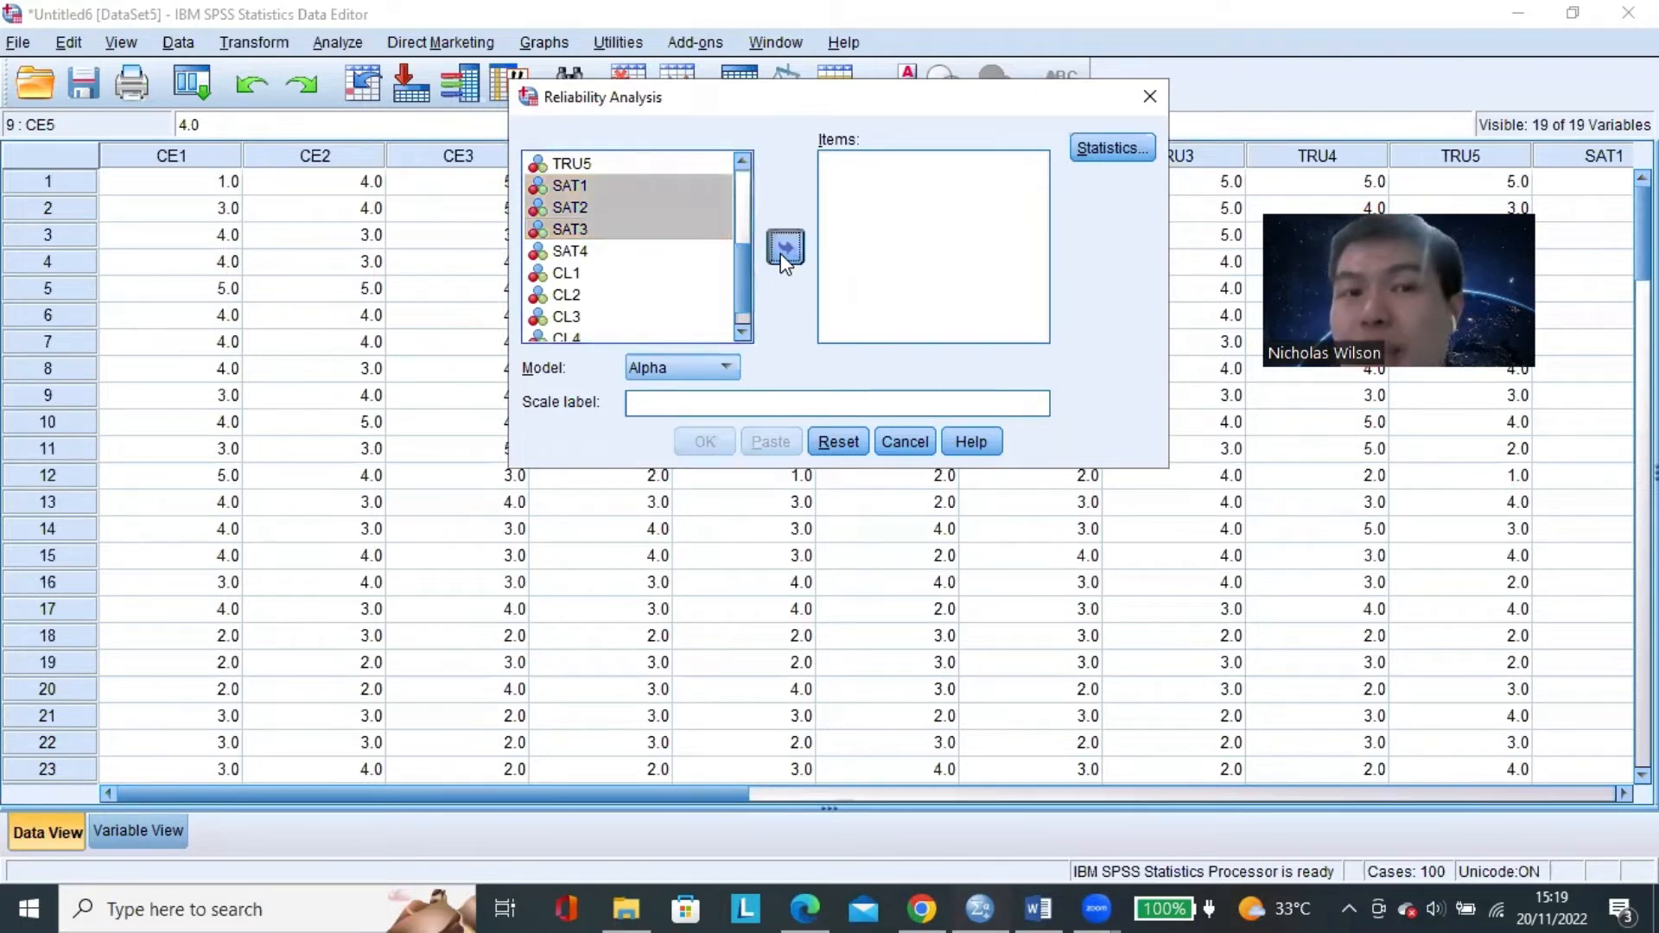
left_click(783, 250)
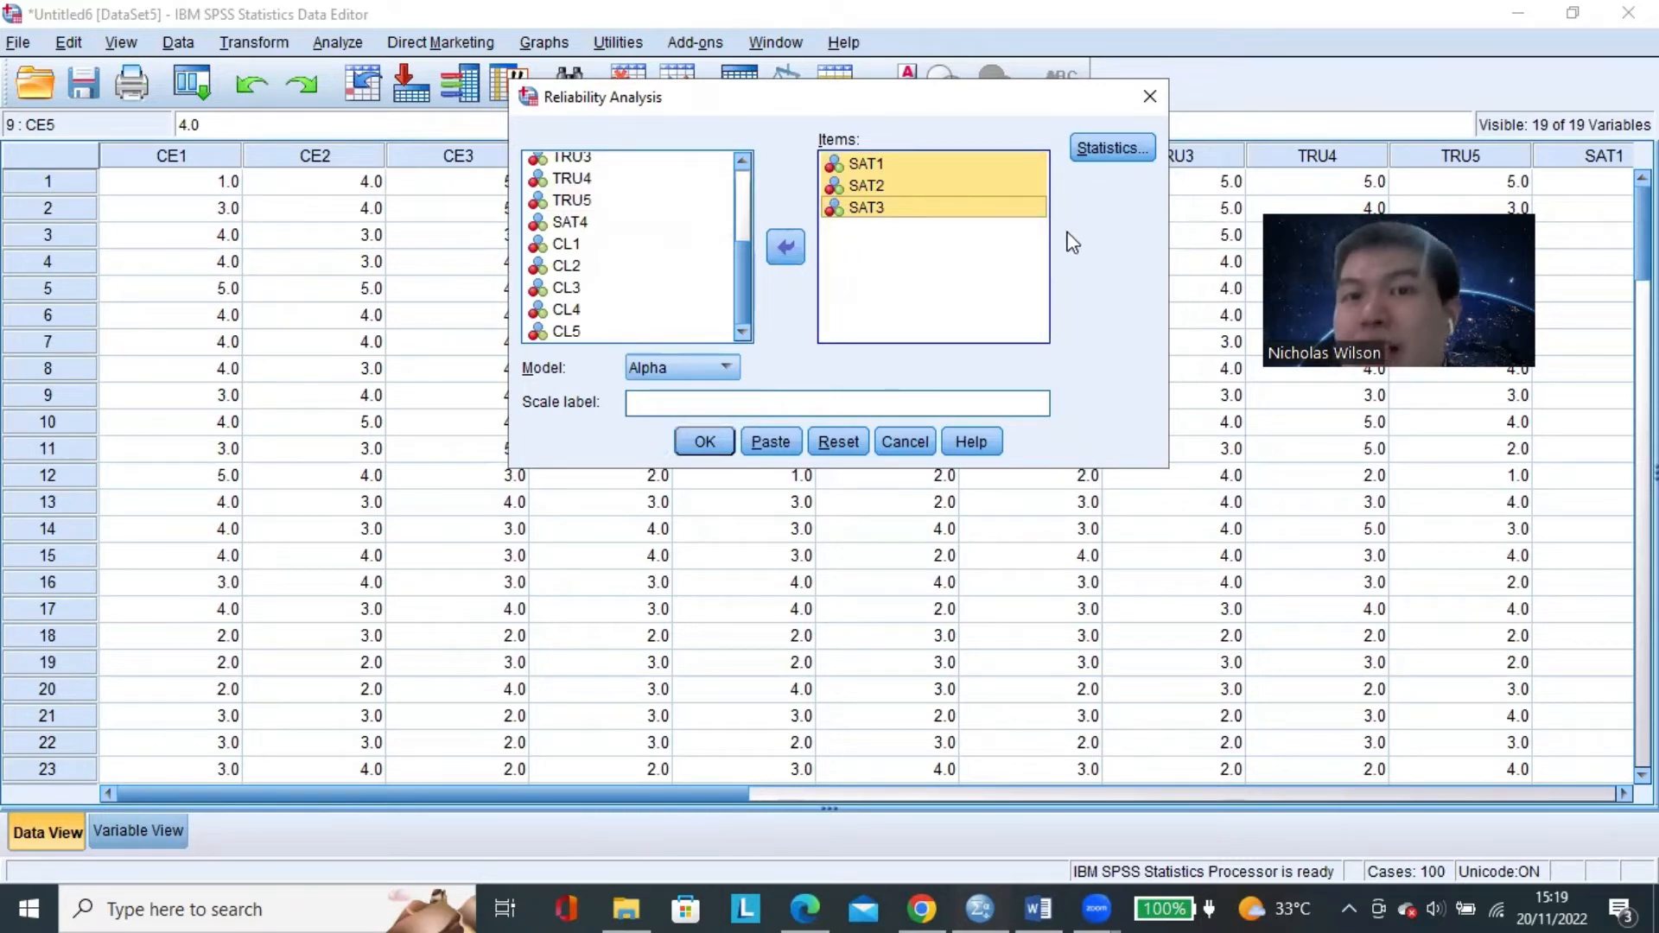
Run the reliability analysis for the three SAT items and examine its Cronbach's Alpha in the Reliability Statistics table.
left_click(860, 188)
key("Down")
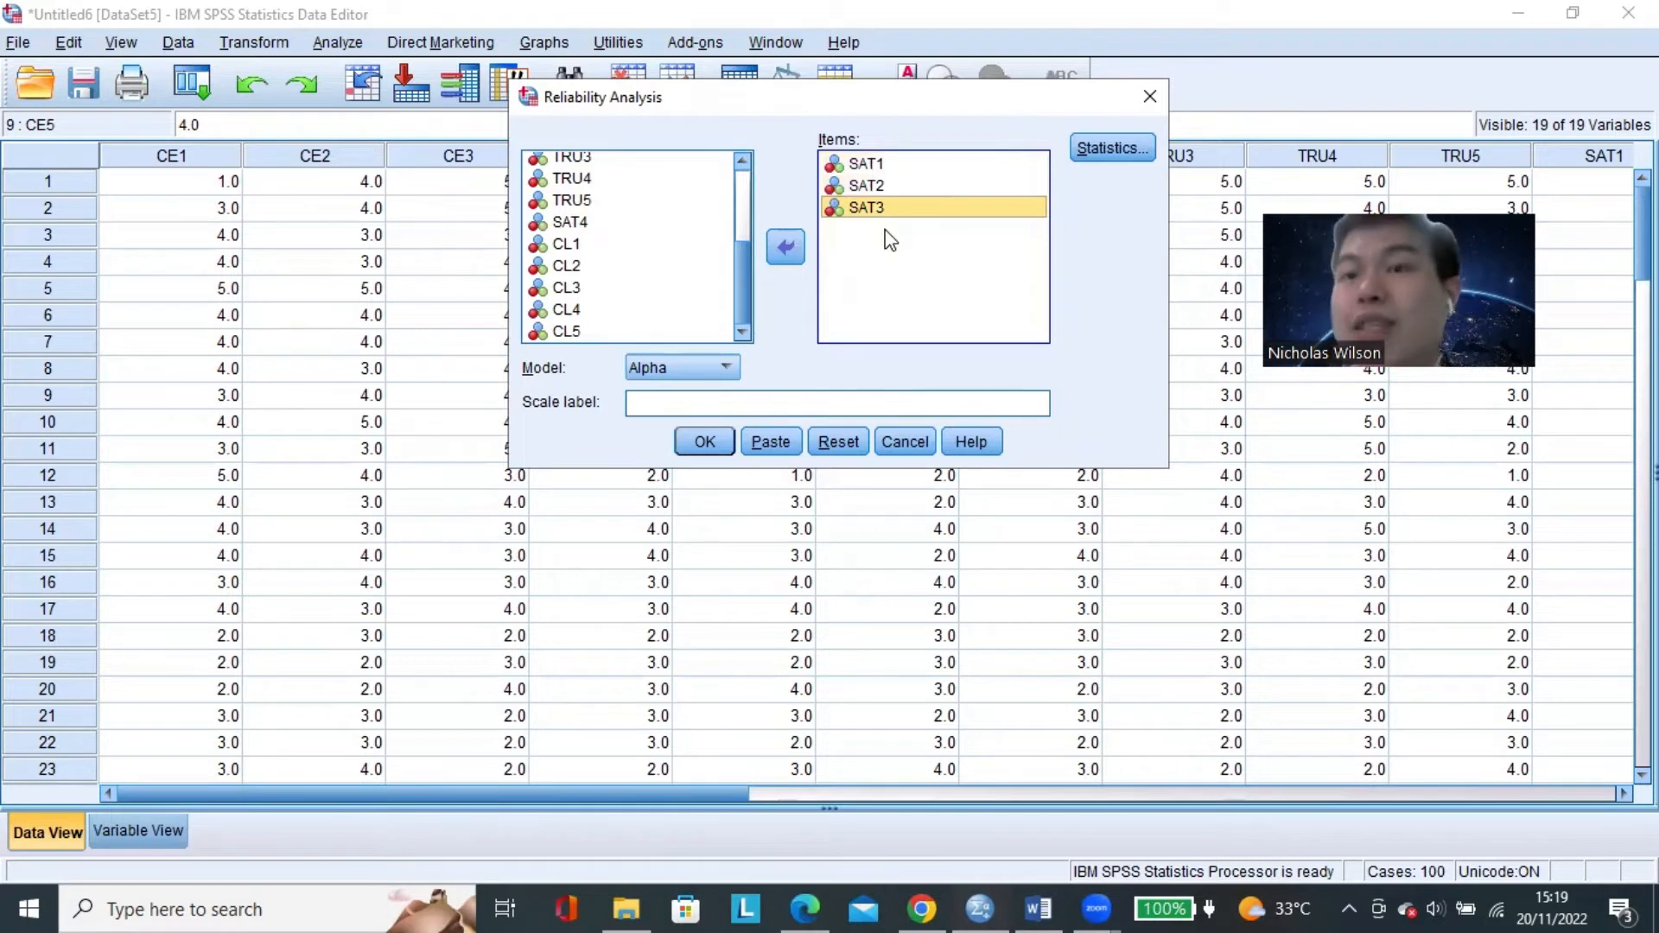
left_click(707, 440)
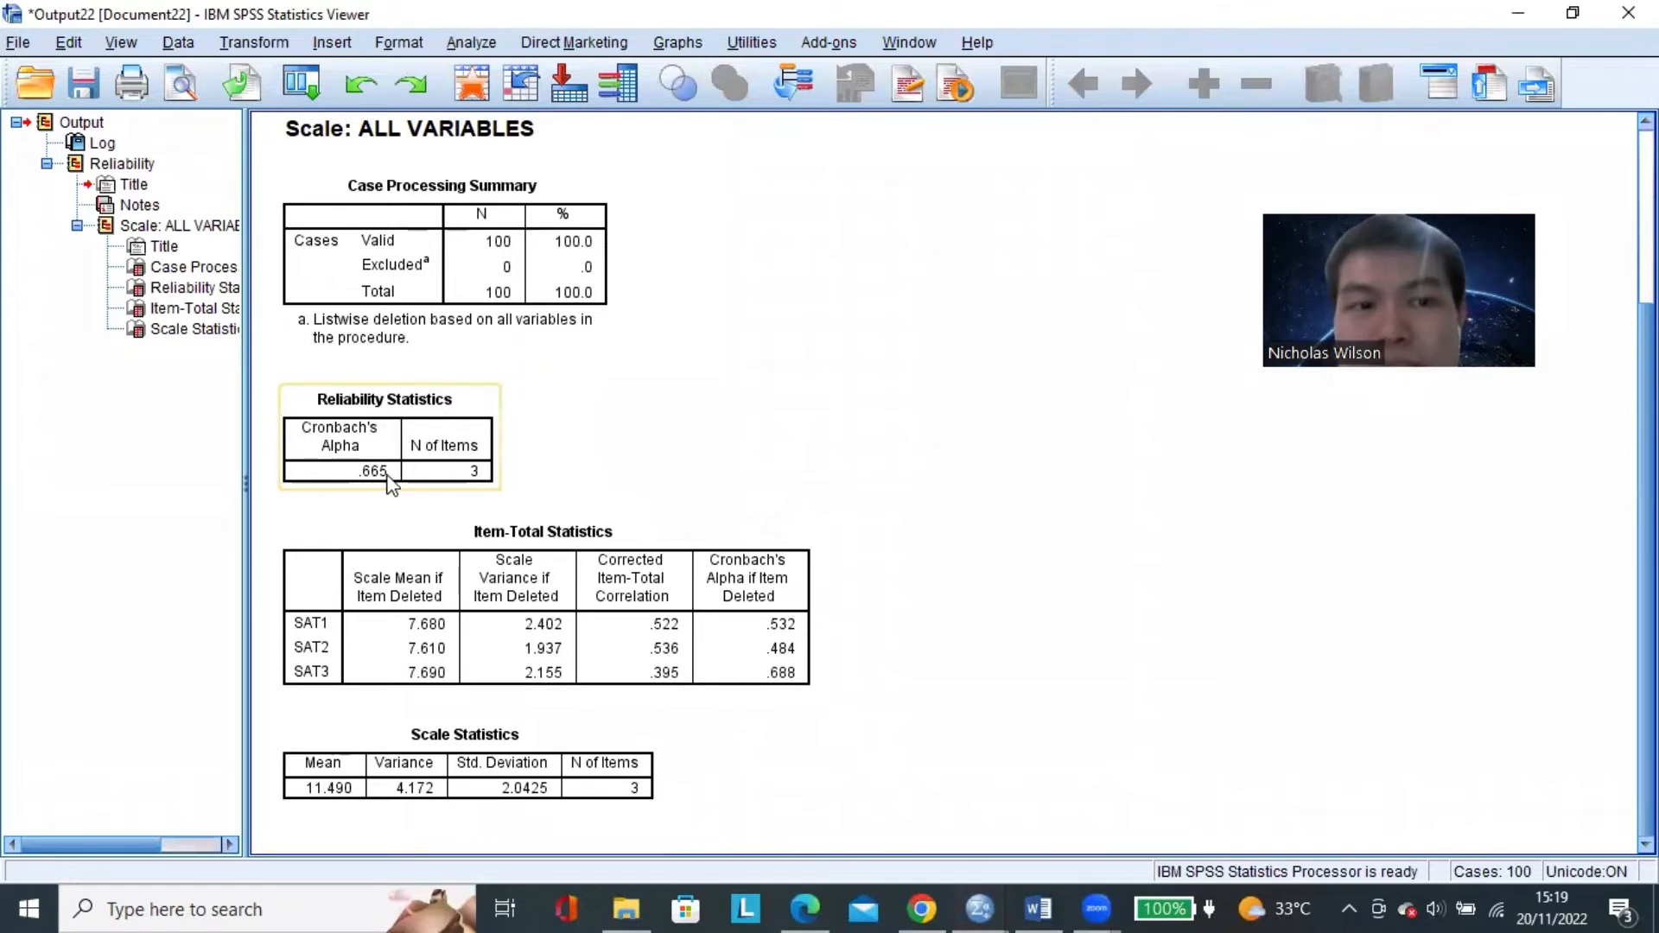
left_click(376, 432)
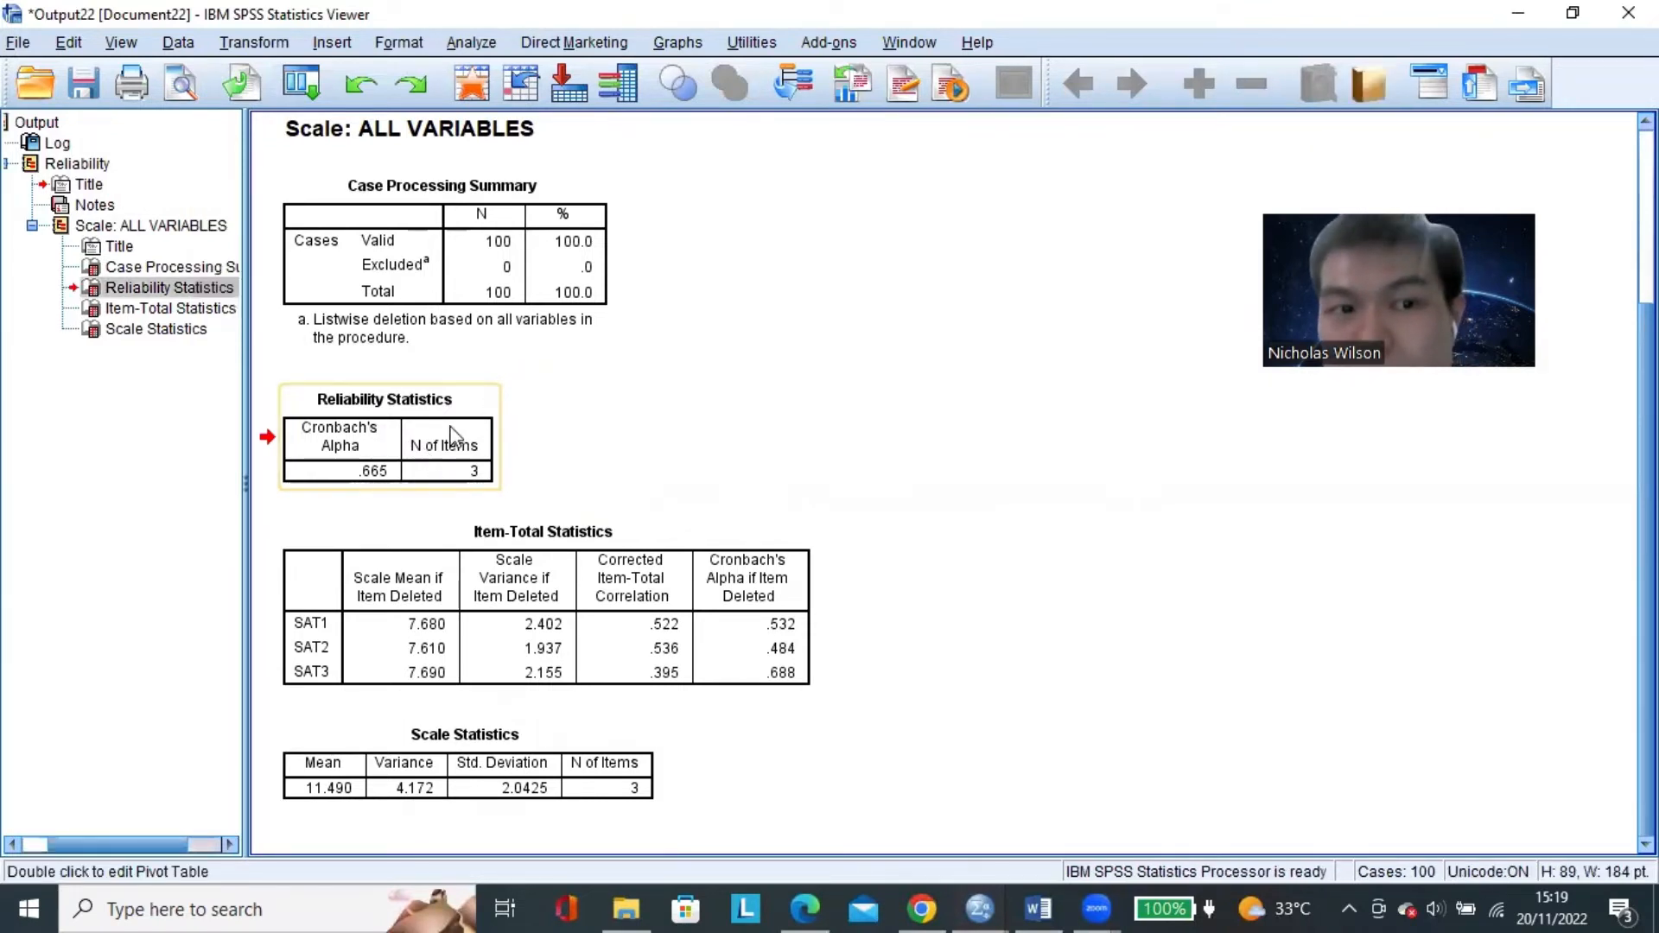
left_click(615, 442)
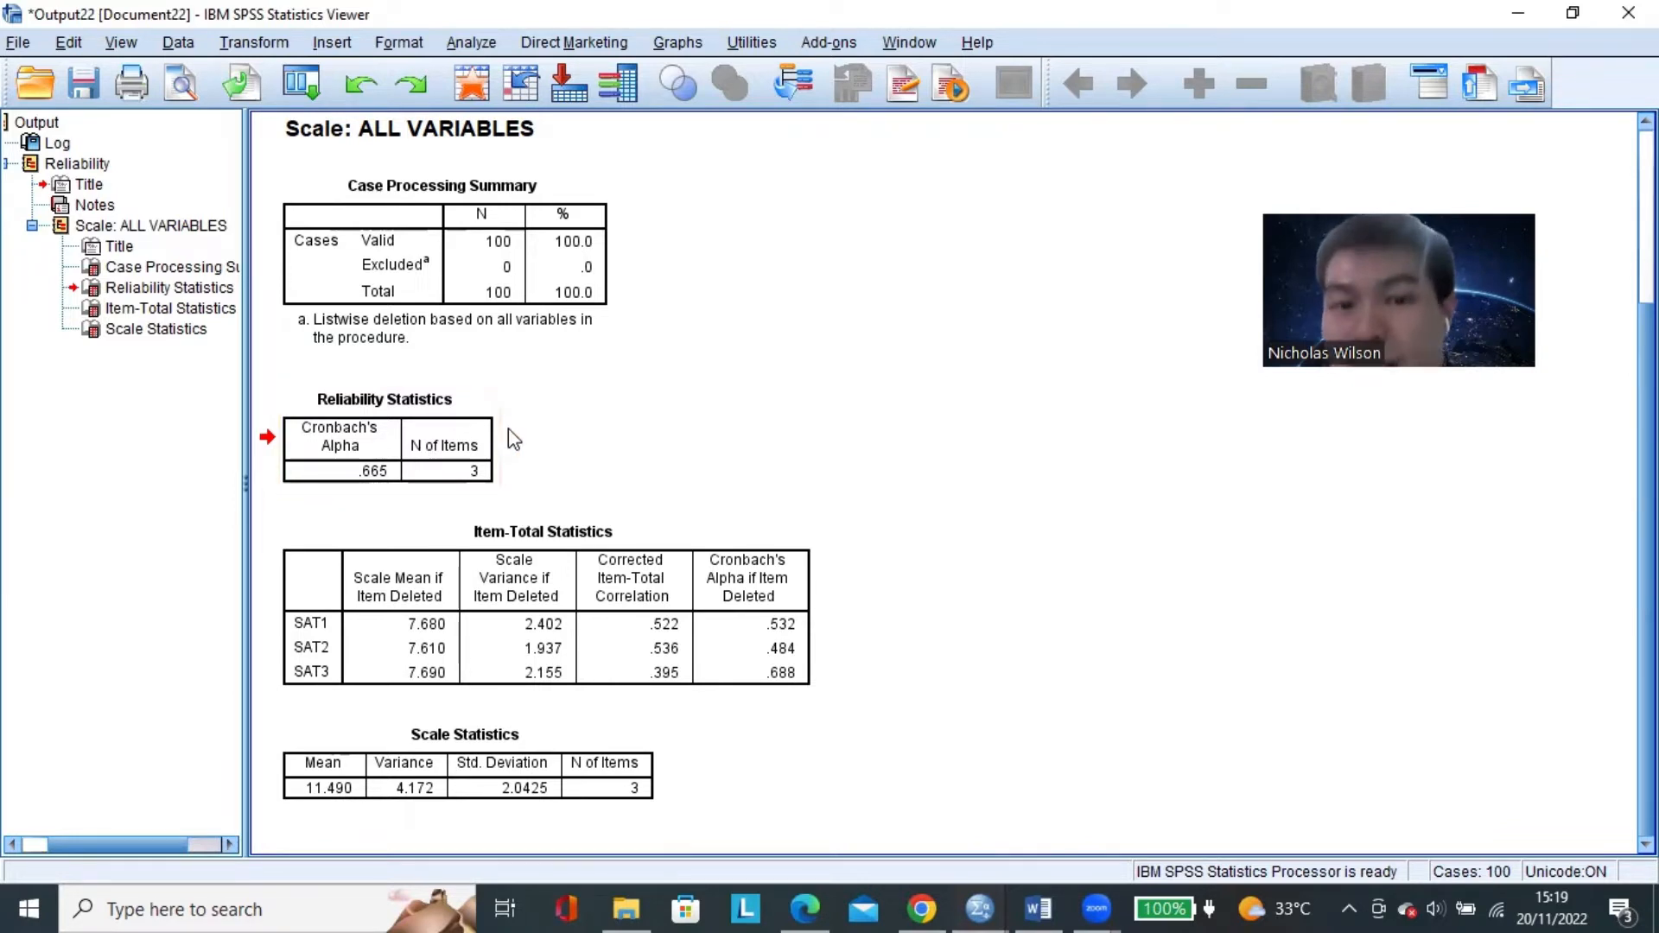
Close the SAT output without saving, then remove SAT1 through SAT3 from the Reliability Analysis items.
left_click(1628, 12)
left_click(828, 484)
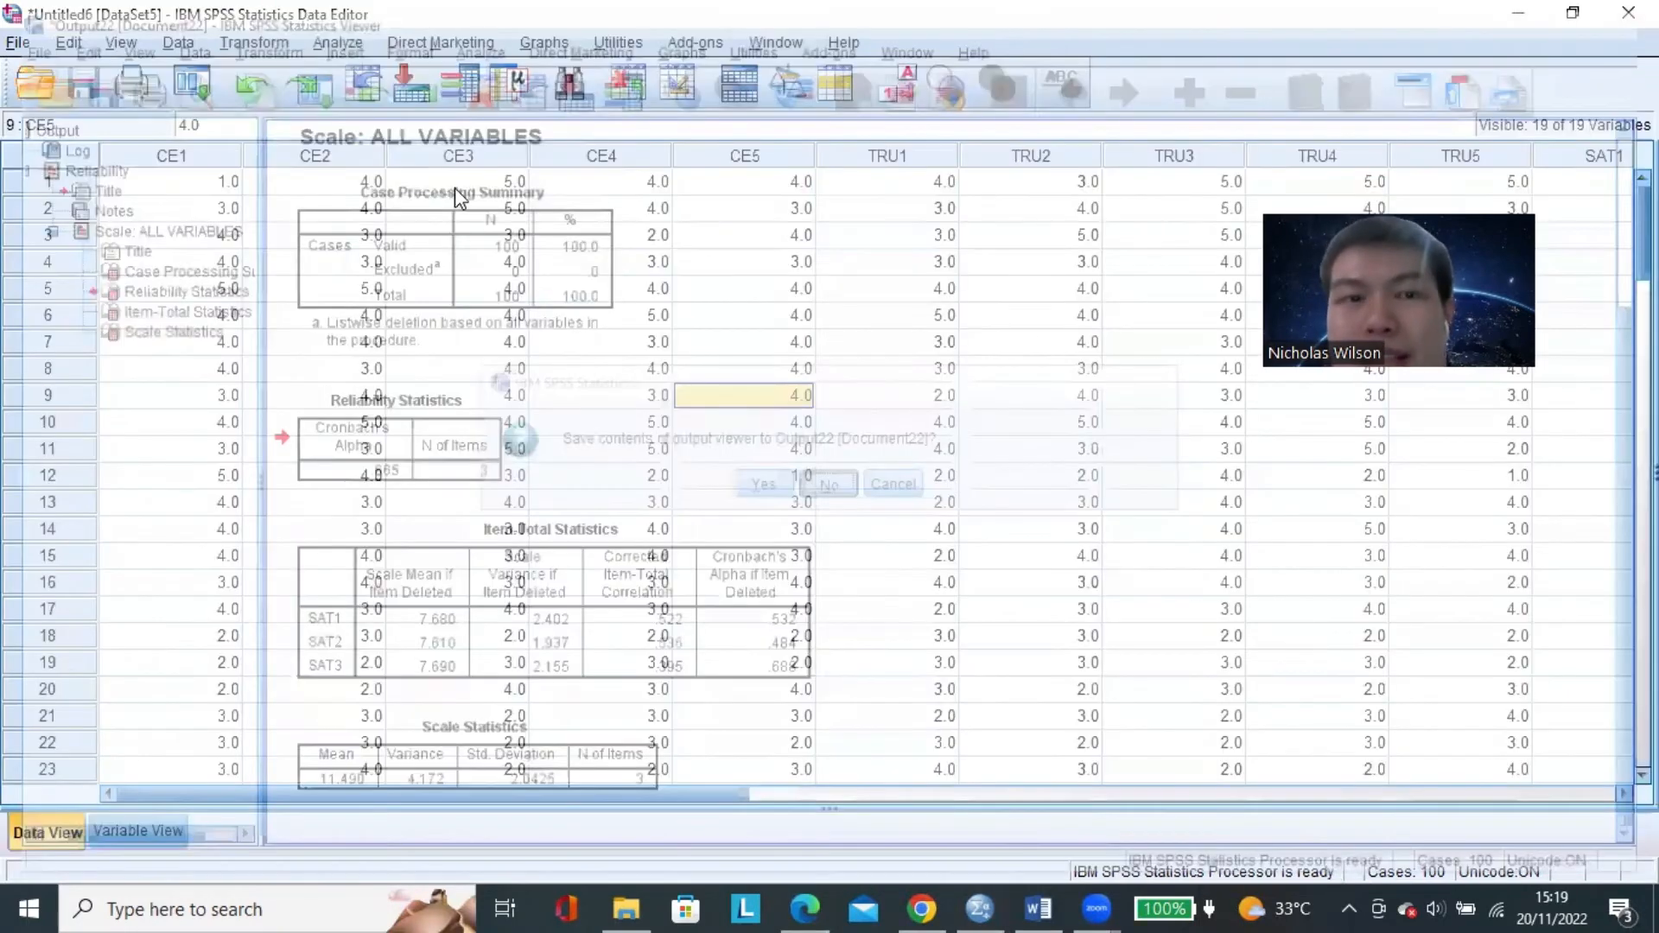
left_click(338, 43)
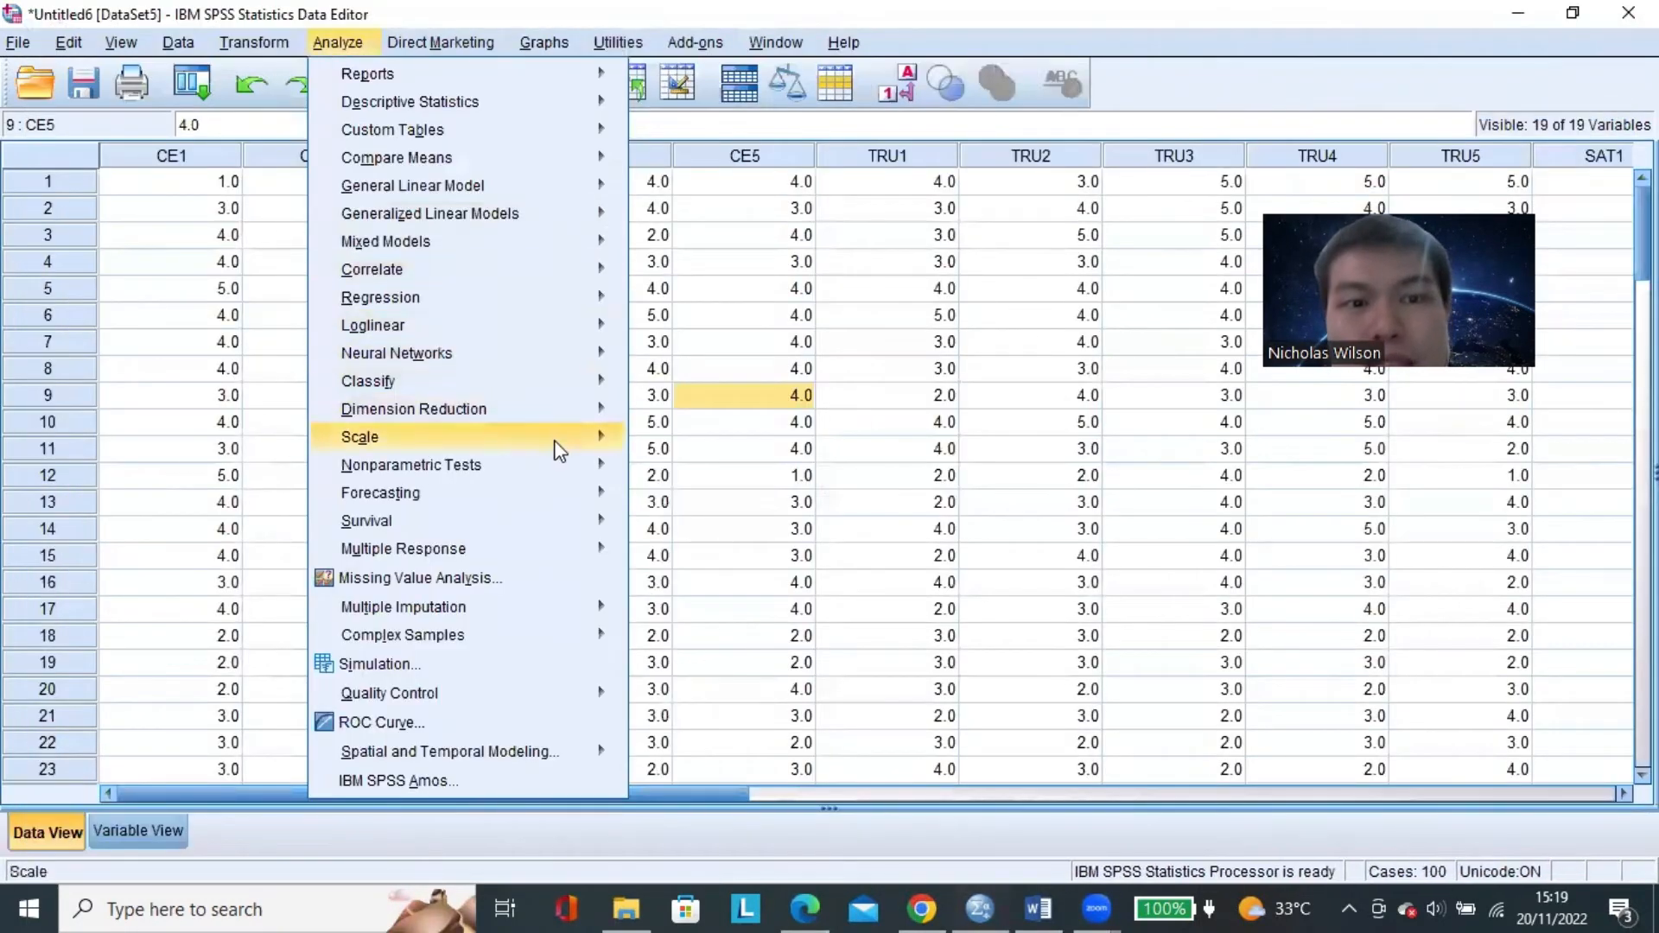
mouse_move(560, 441)
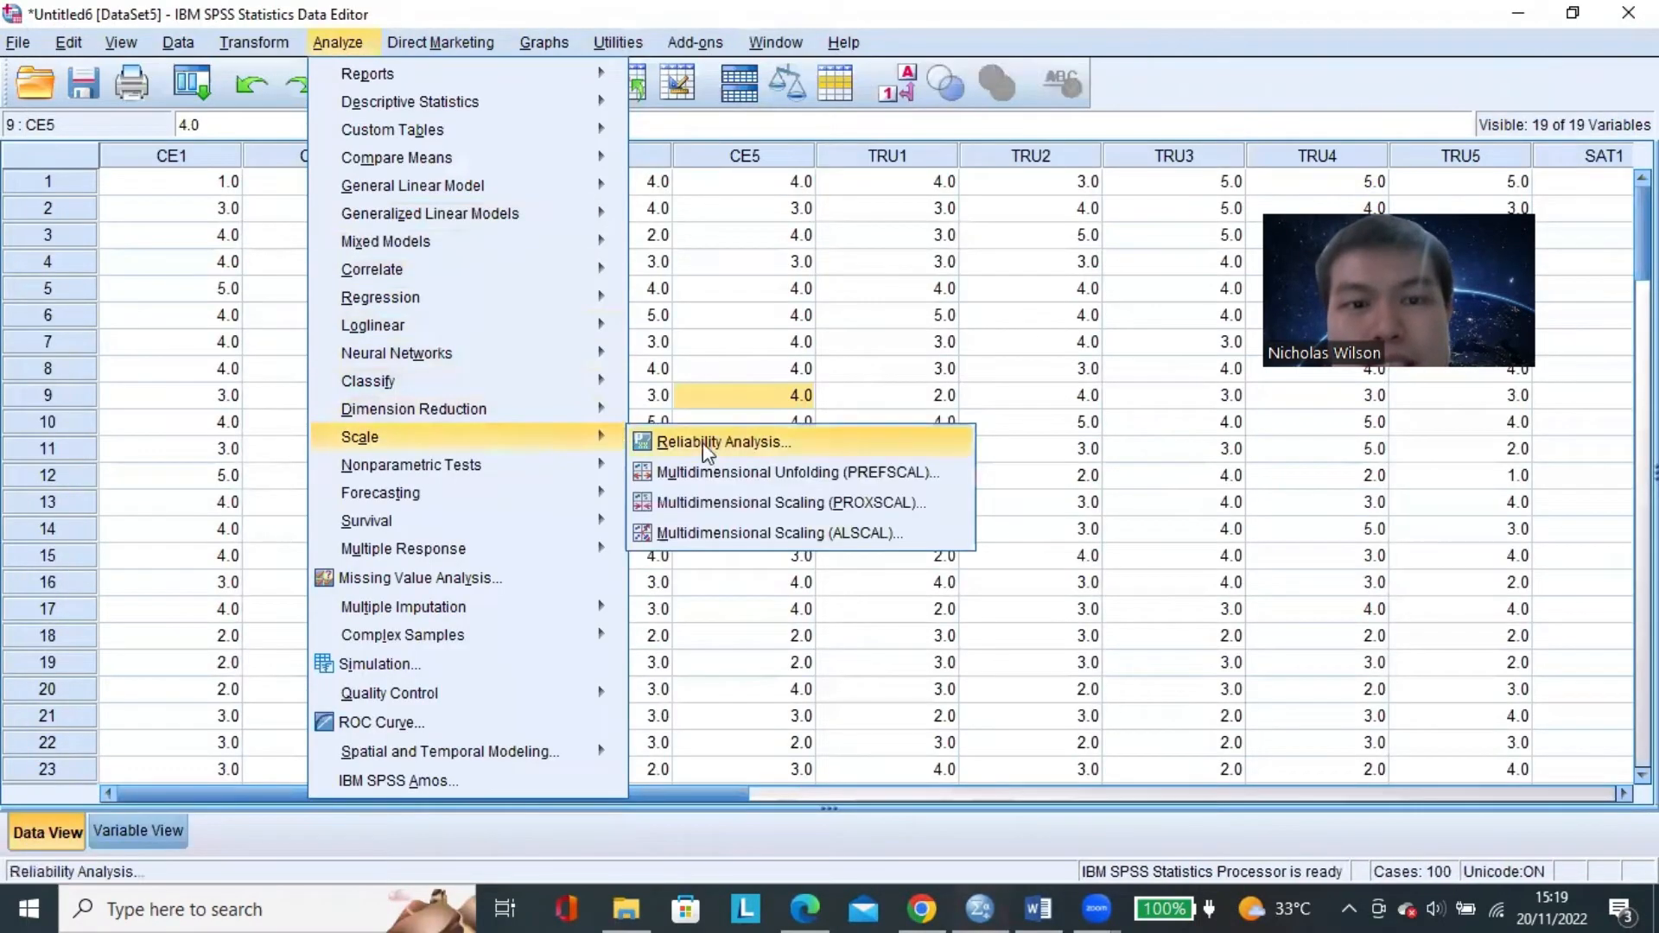
left_click(816, 444)
left_click(861, 164)
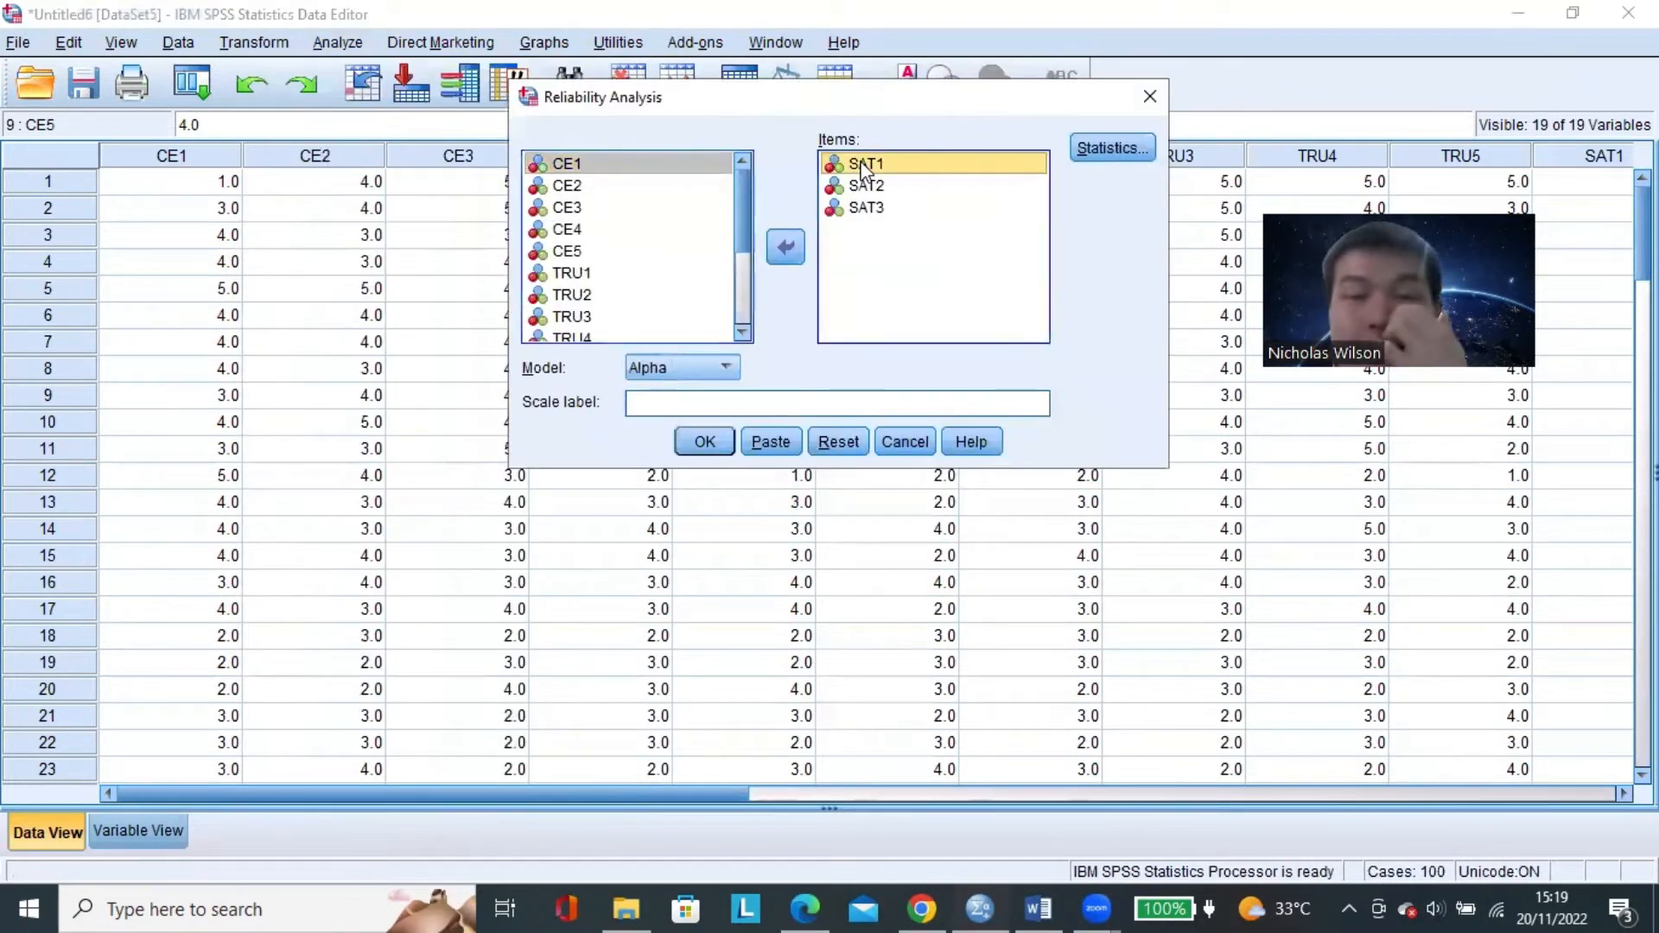
left_click(868, 207, "shift")
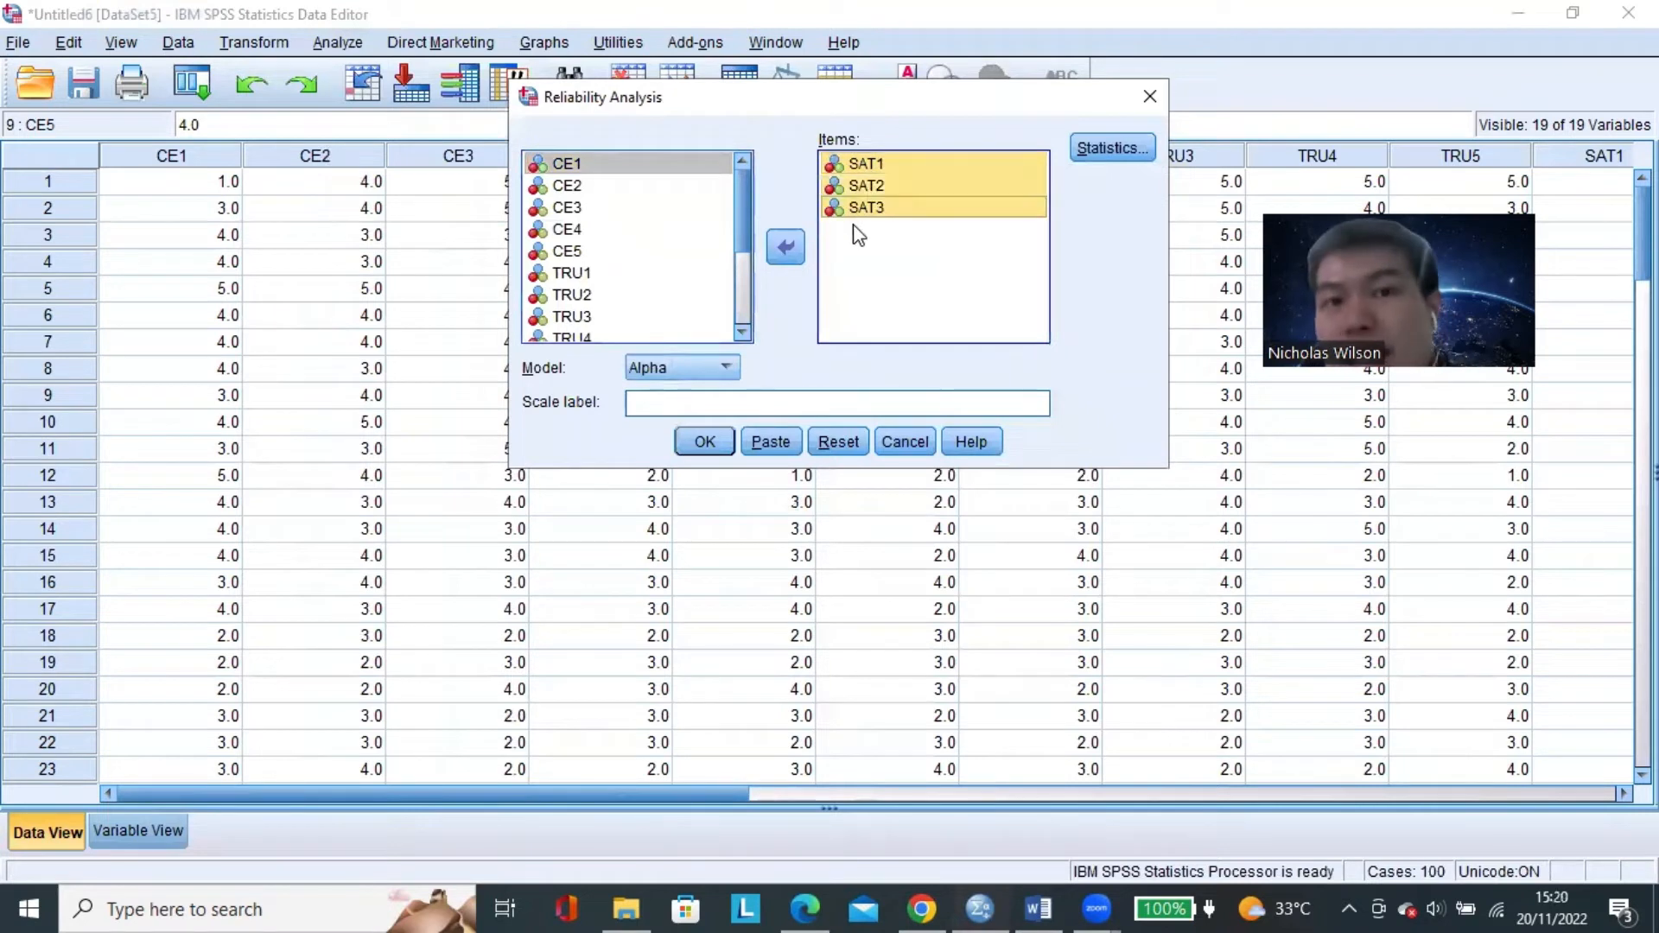
left_click(787, 248)
Add the variables CL1 through CL4 to the reliability analysis items, leaving CL5 out.
scroll(725, 276, "down", 2)
left_click(654, 244)
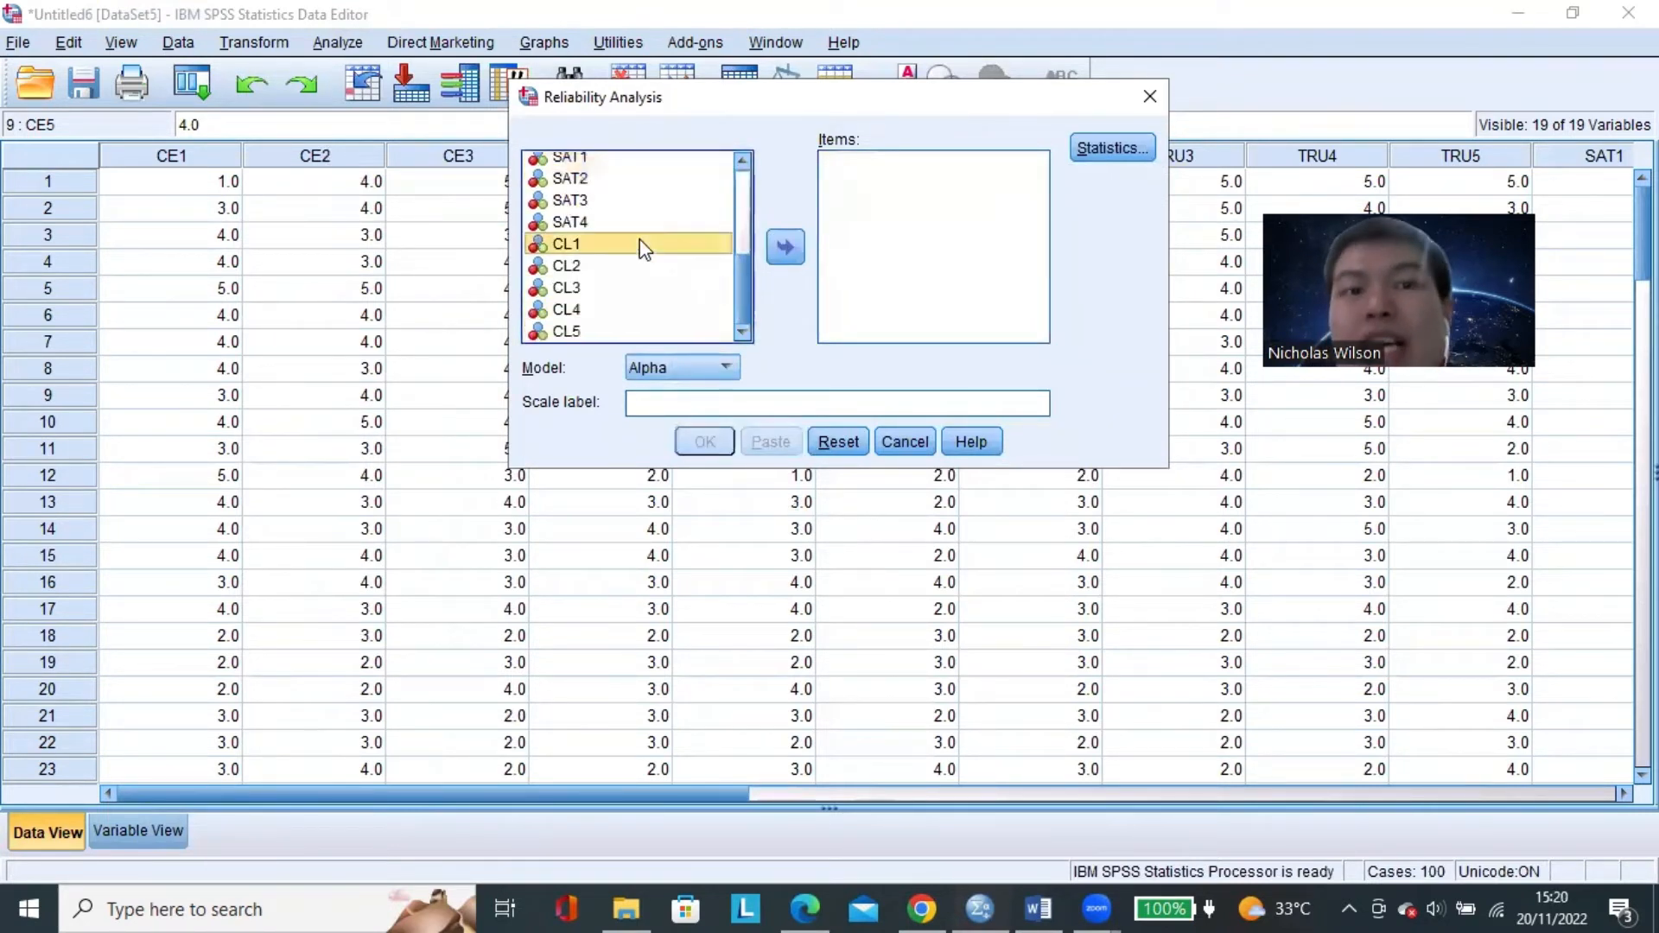
left_click(648, 311, "shift")
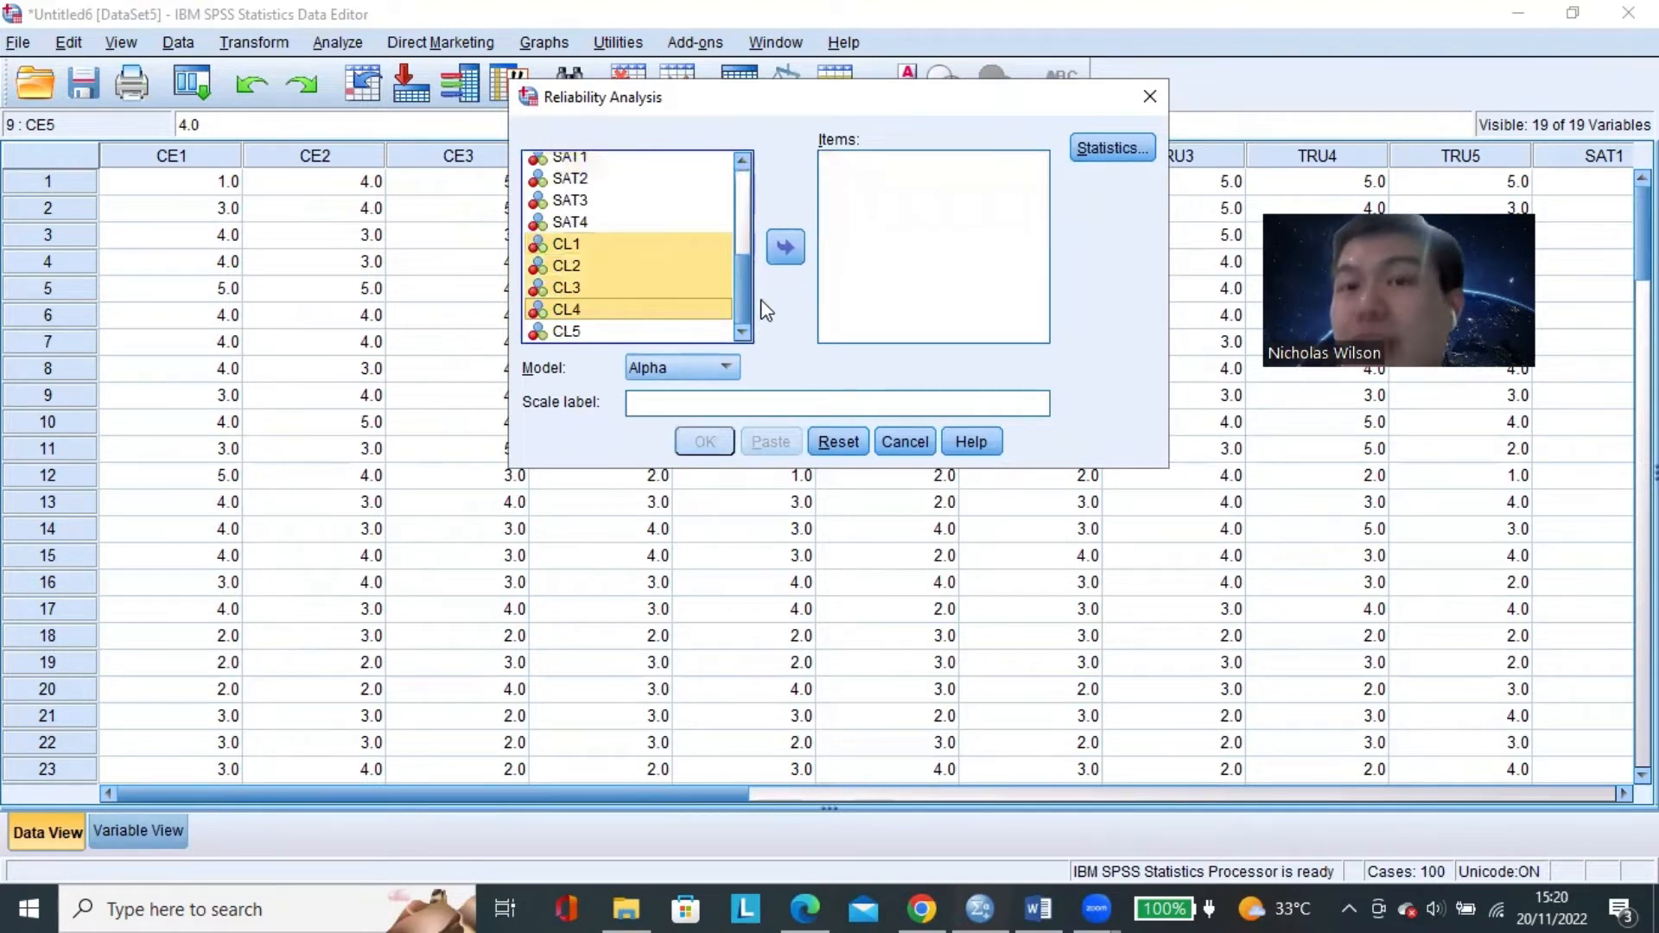
left_click(689, 331)
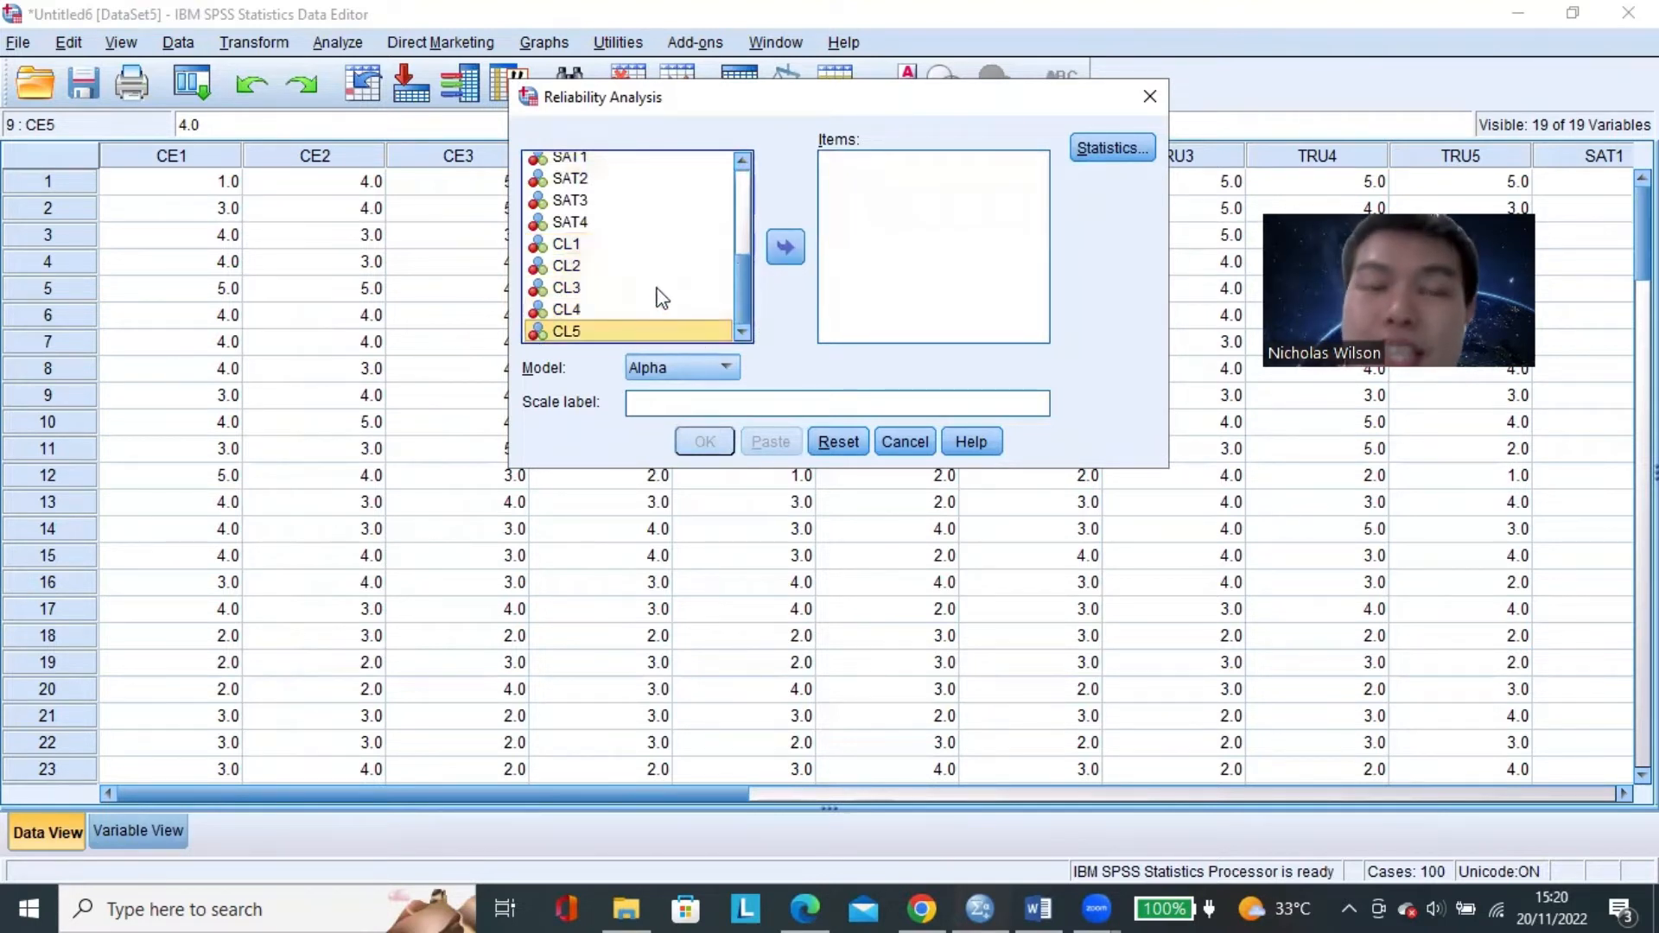
left_click(639, 246)
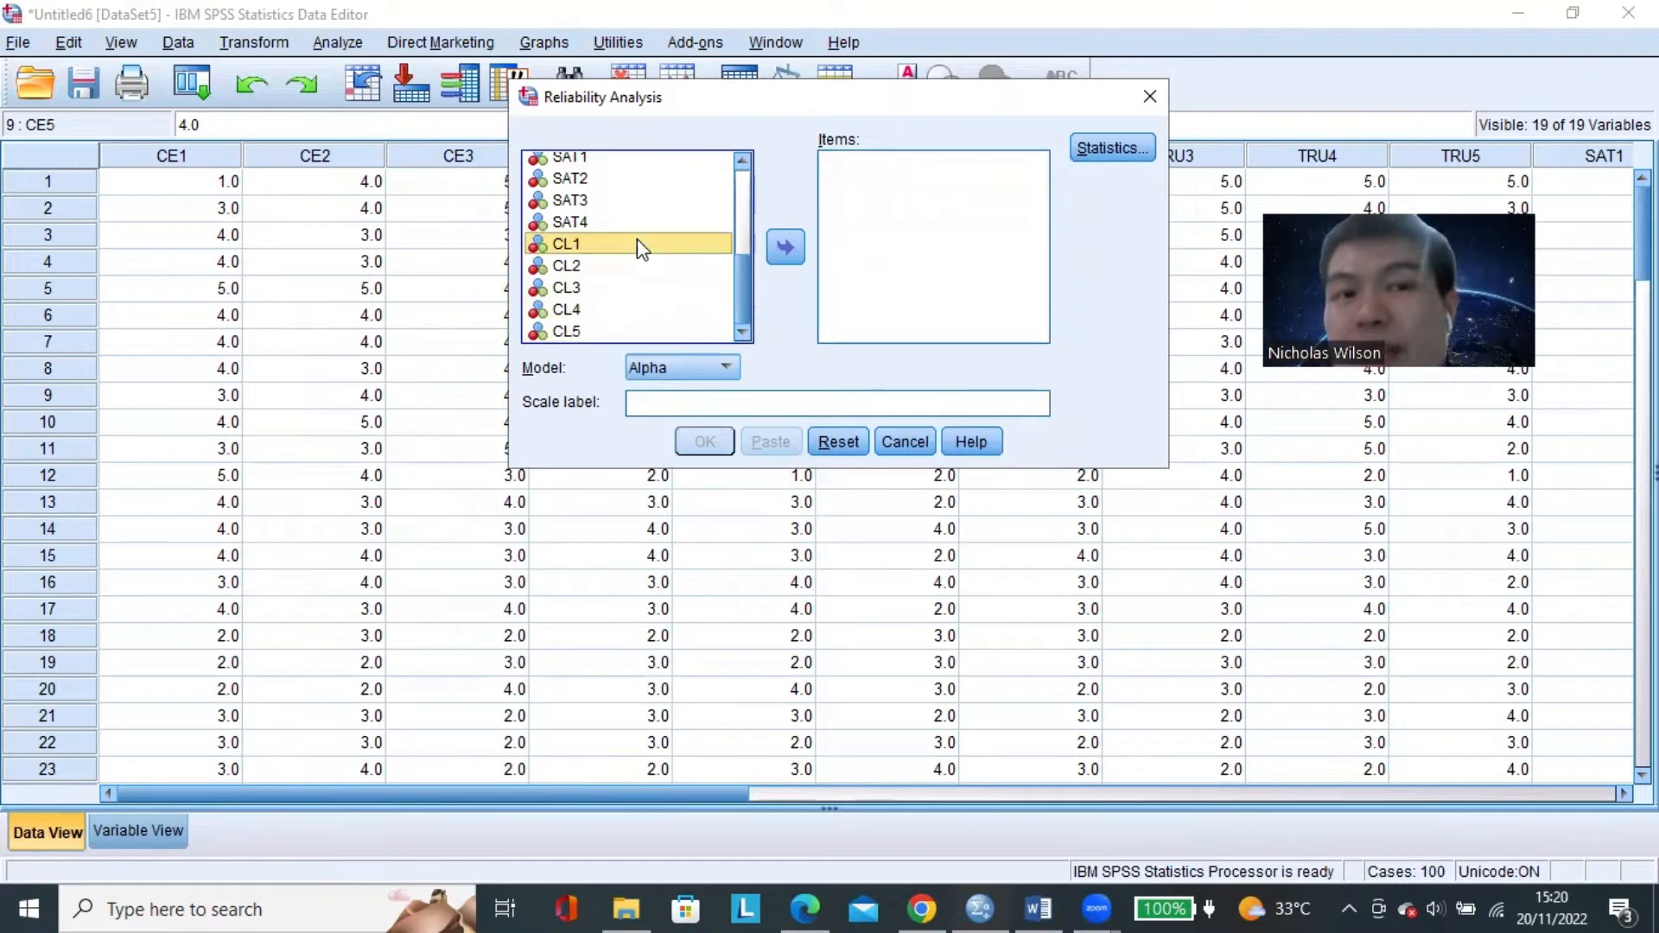
left_click(623, 314, "shift")
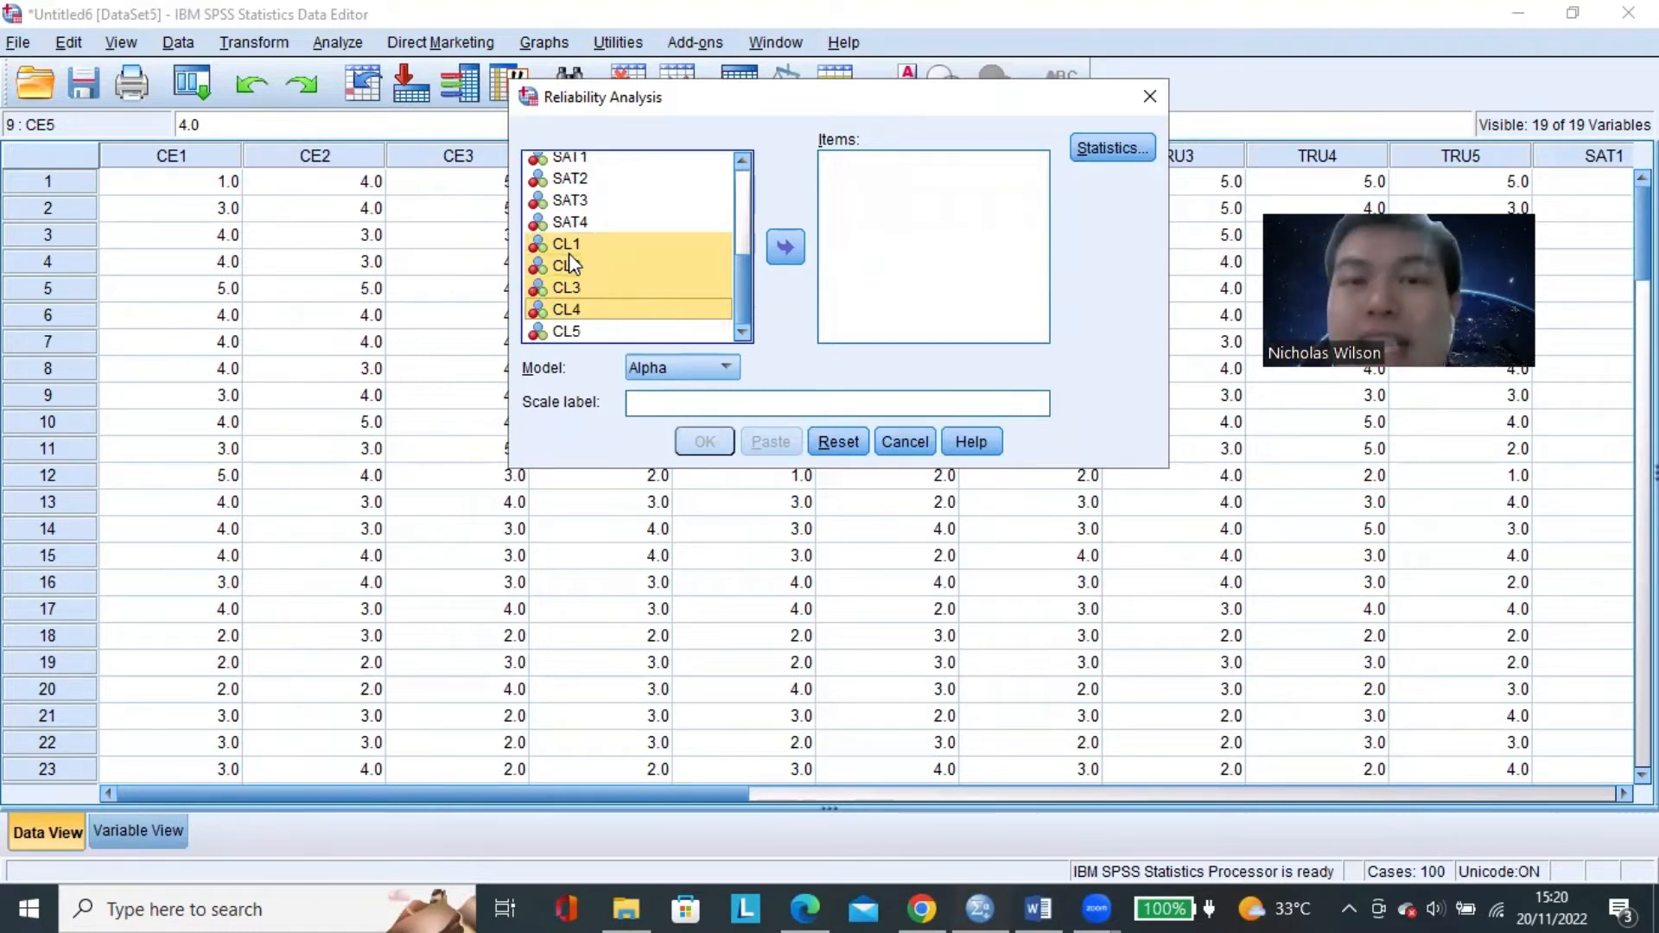
left_click(634, 261)
left_click(635, 244)
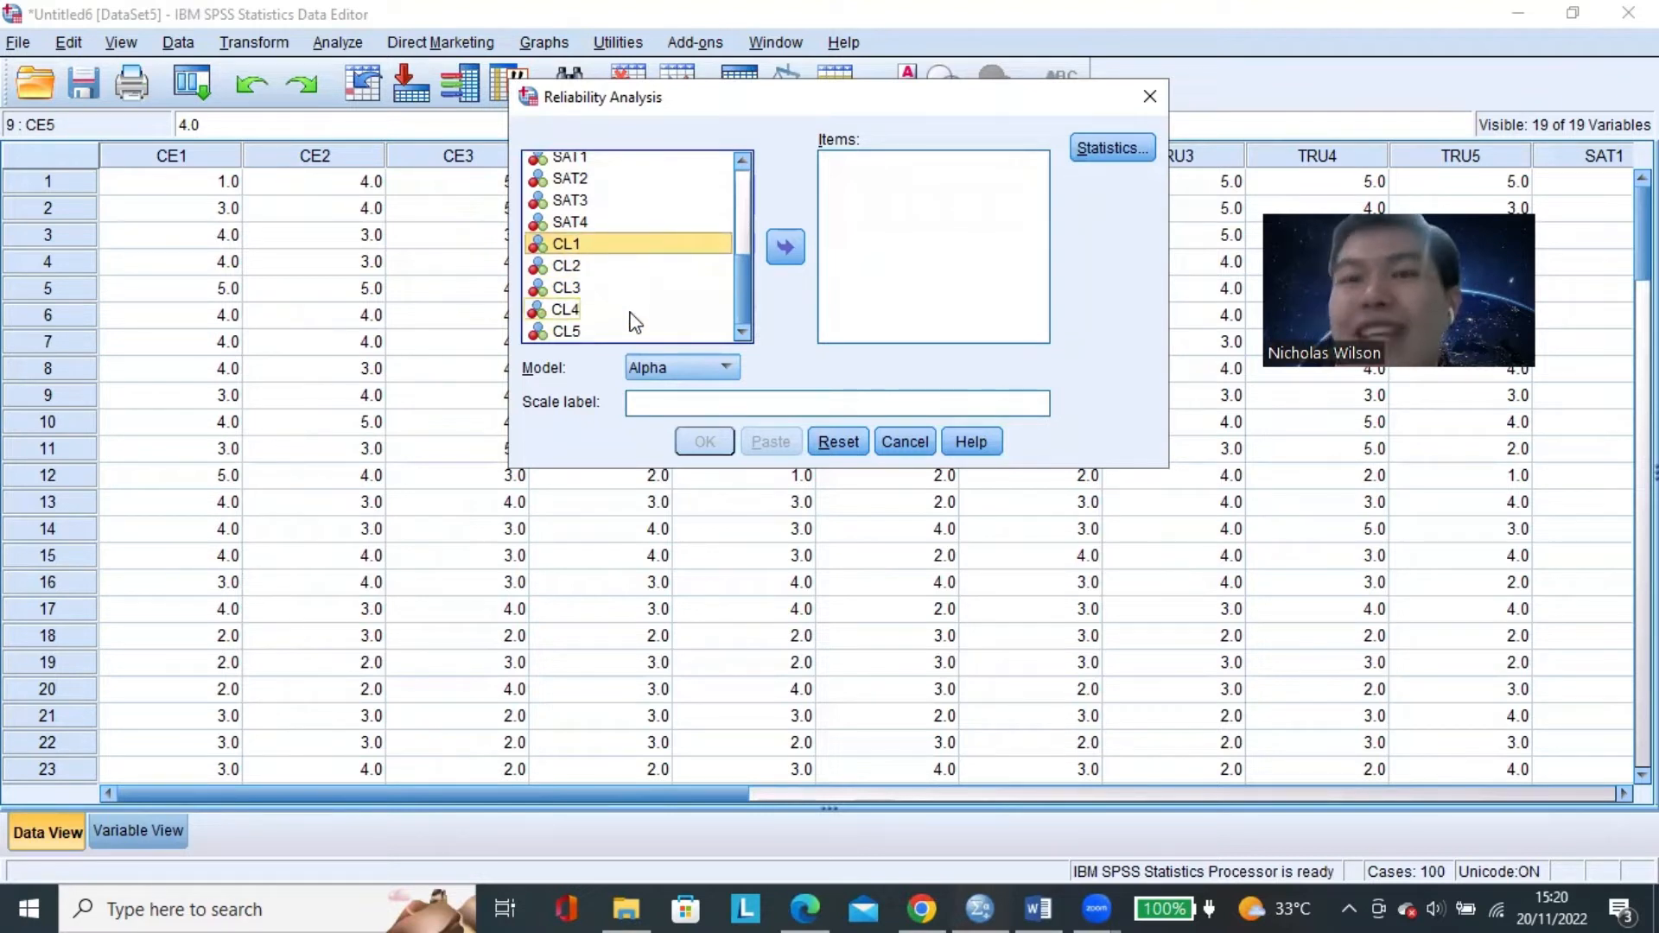
left_click_drag(637, 246, 650, 312)
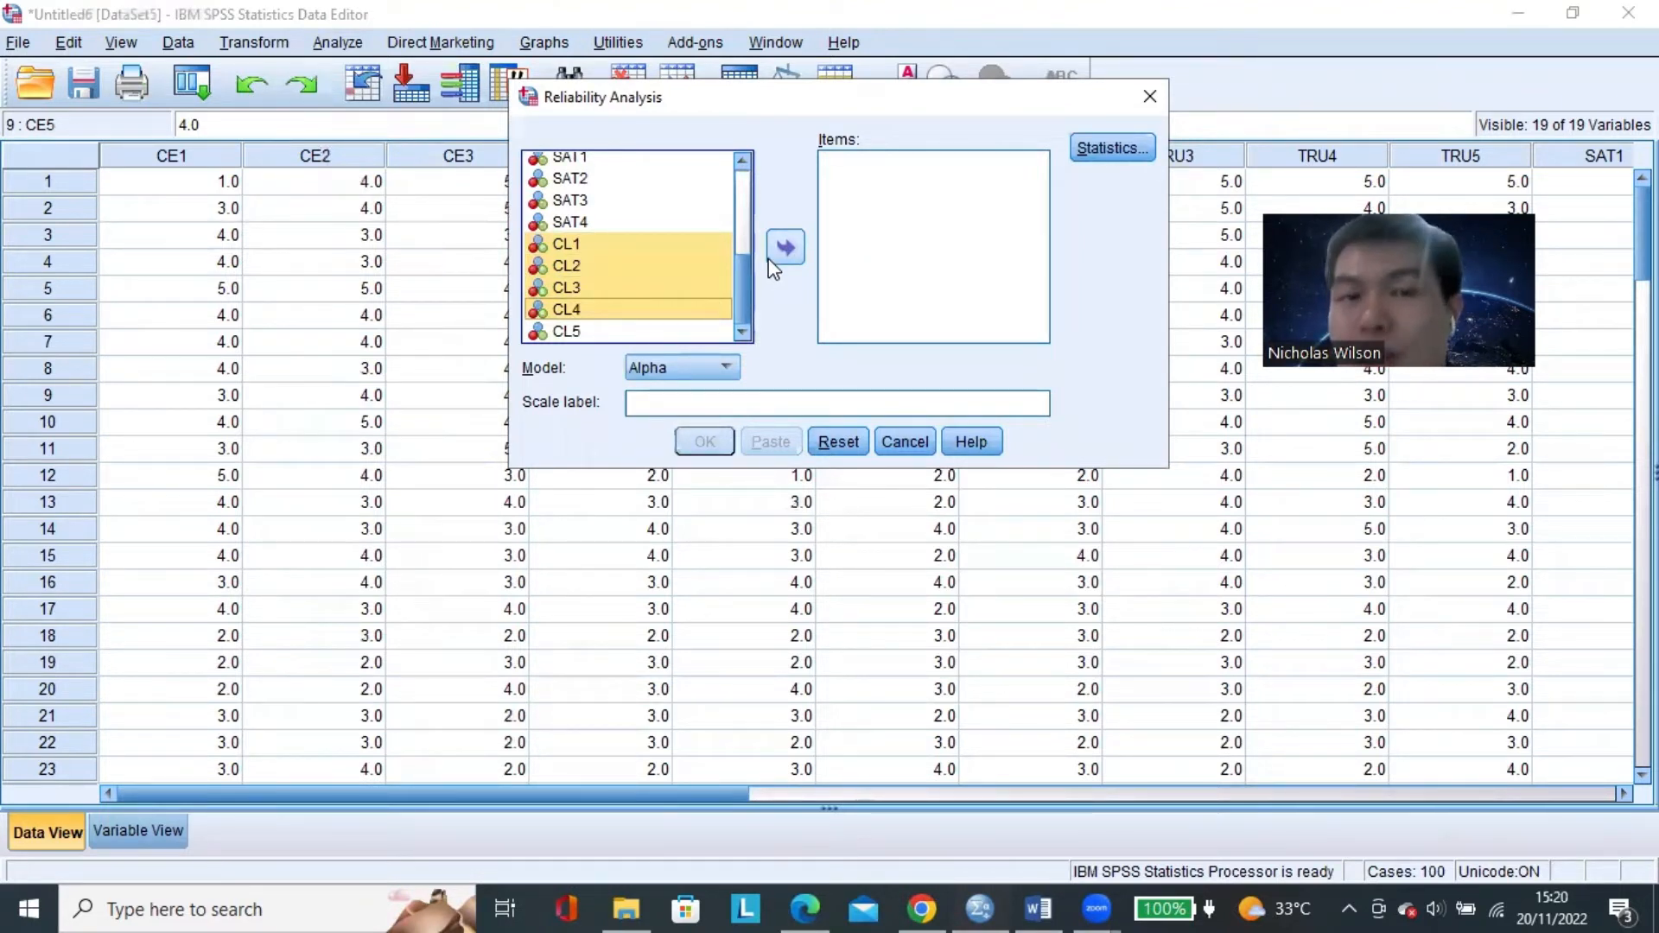
left_click(783, 250)
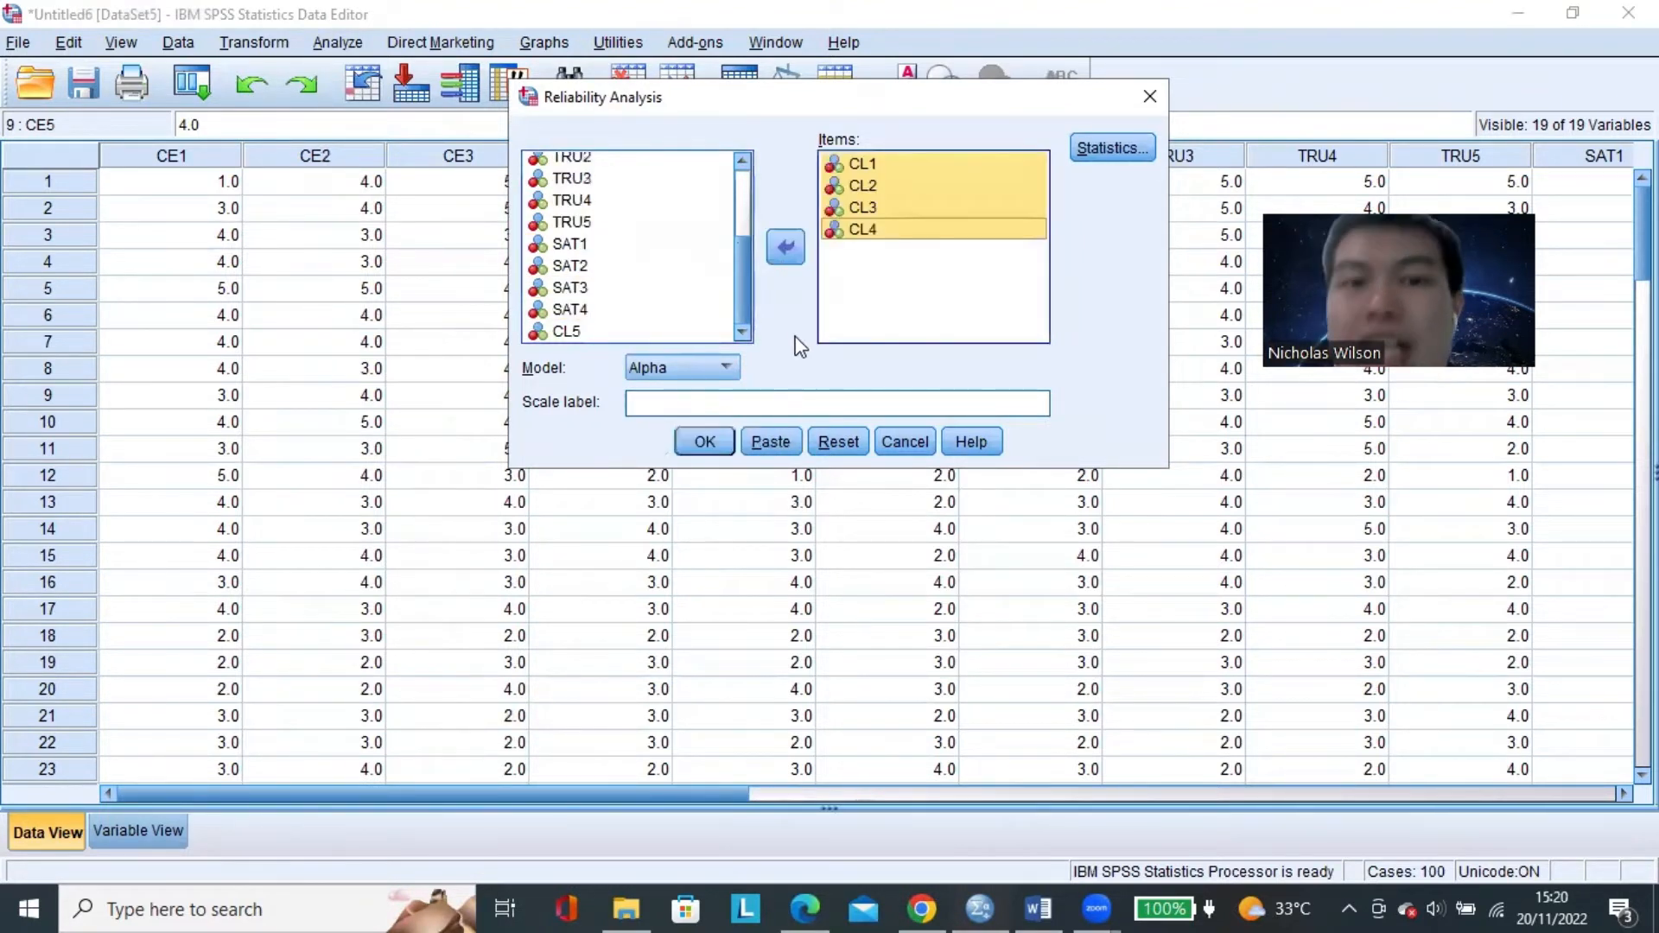
Run the reliability analysis for the four CL items and examine its Cronbach's Alpha in the Reliability Statistics table.
left_click(704, 442)
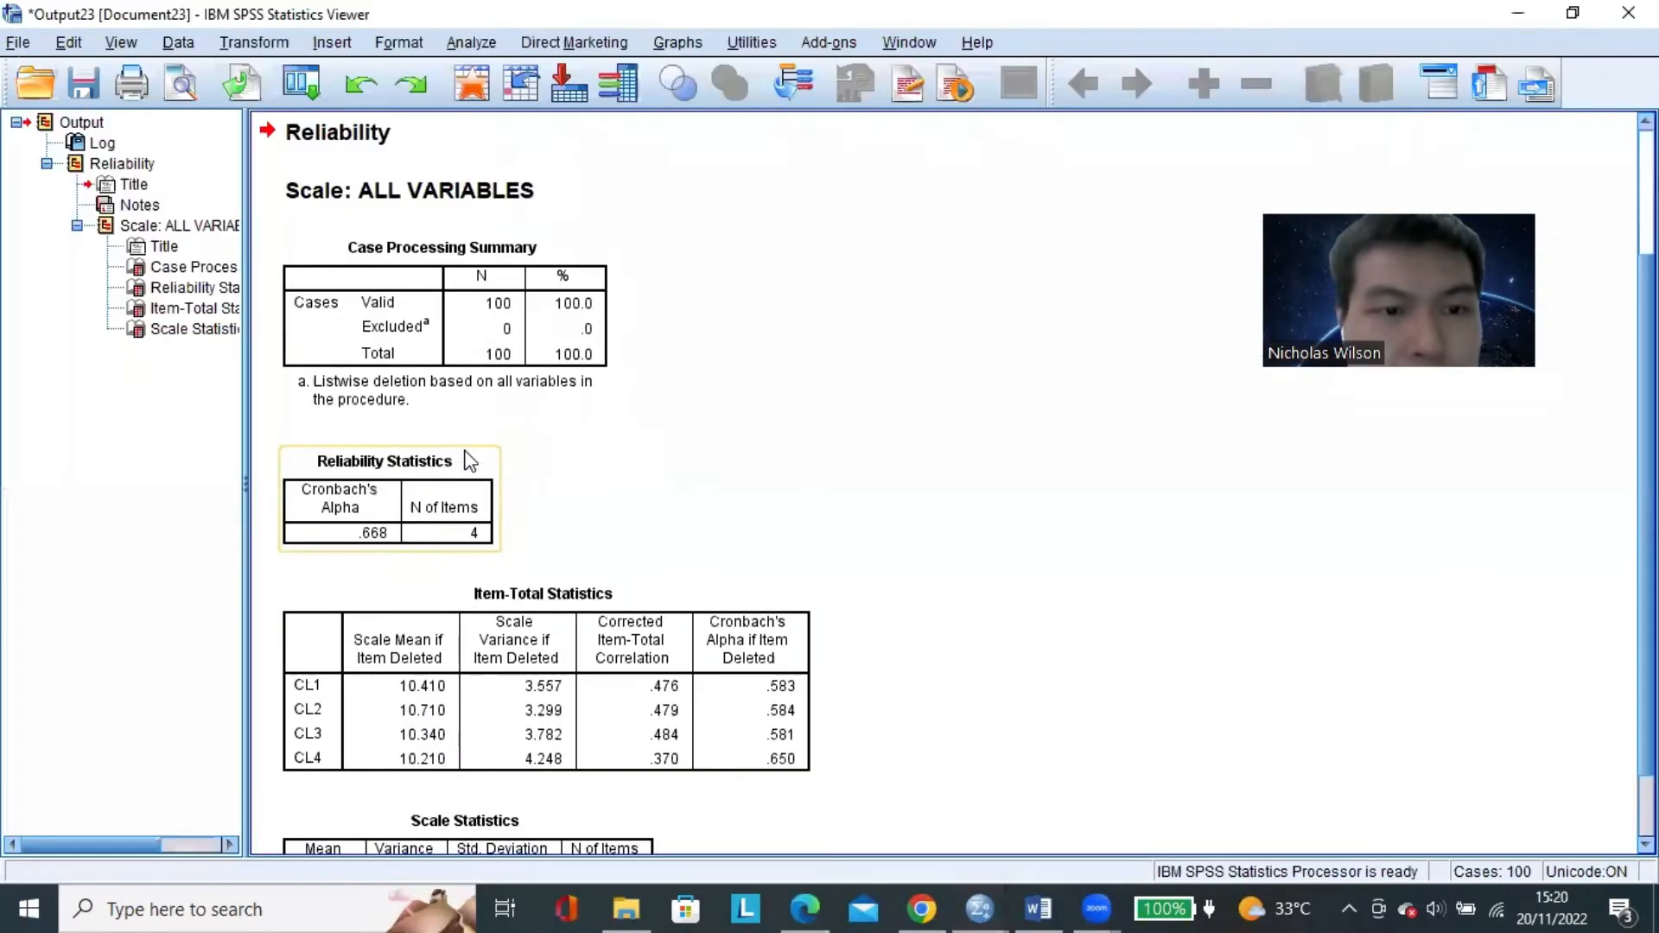
scroll(470, 459, "down", 2)
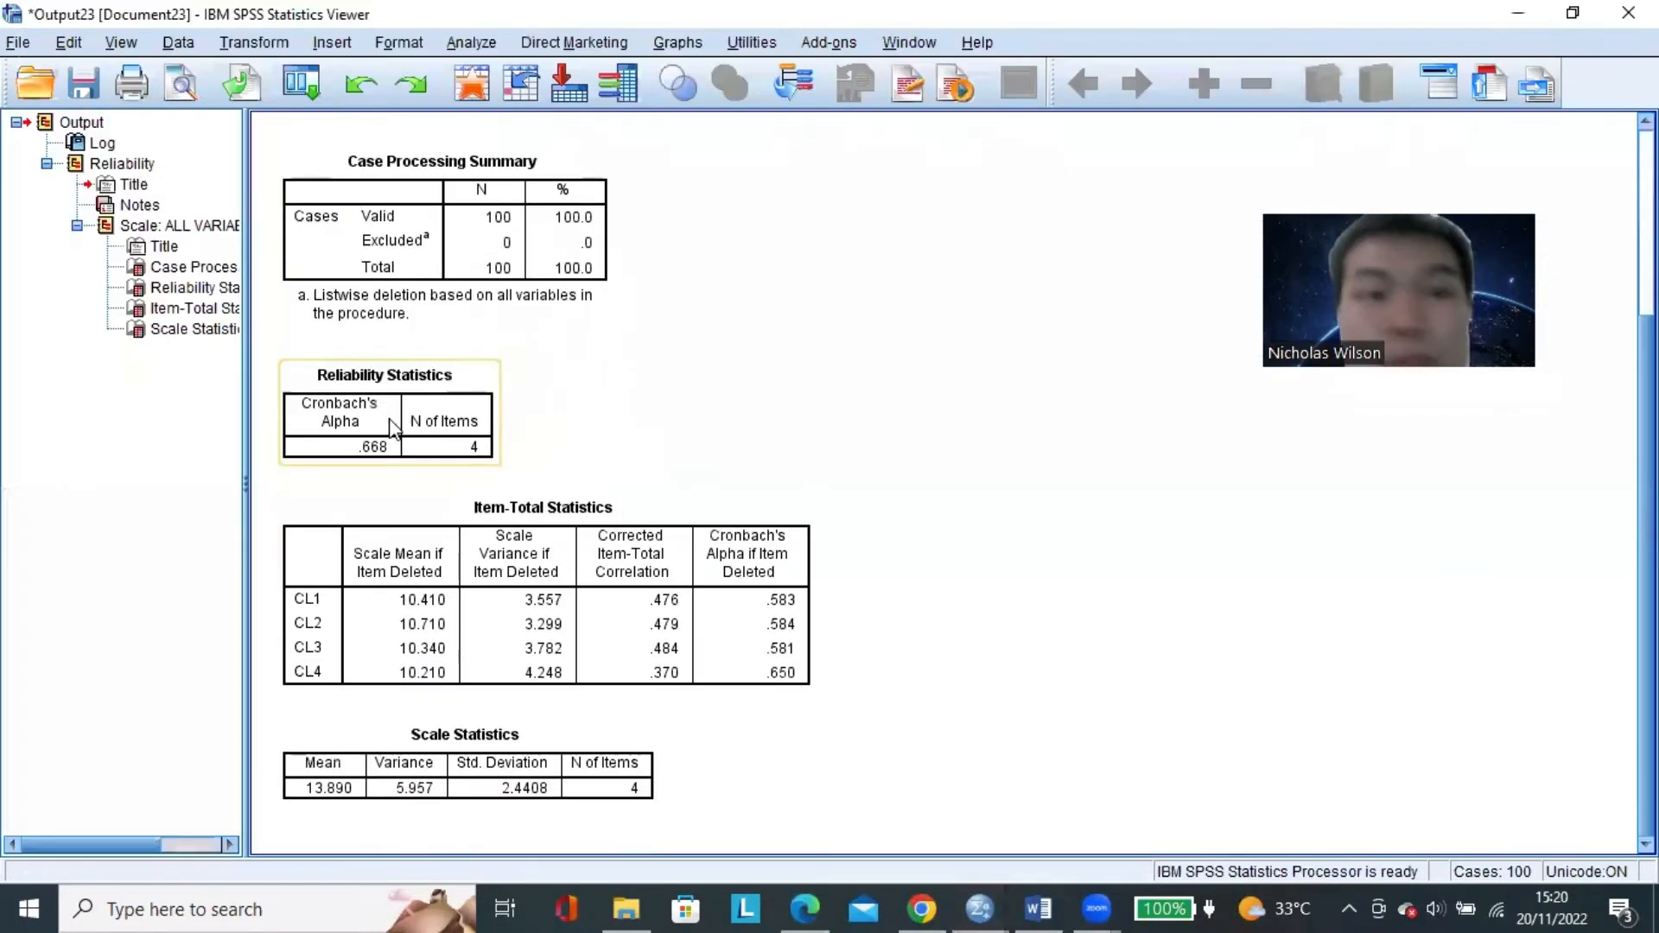
left_click(447, 402)
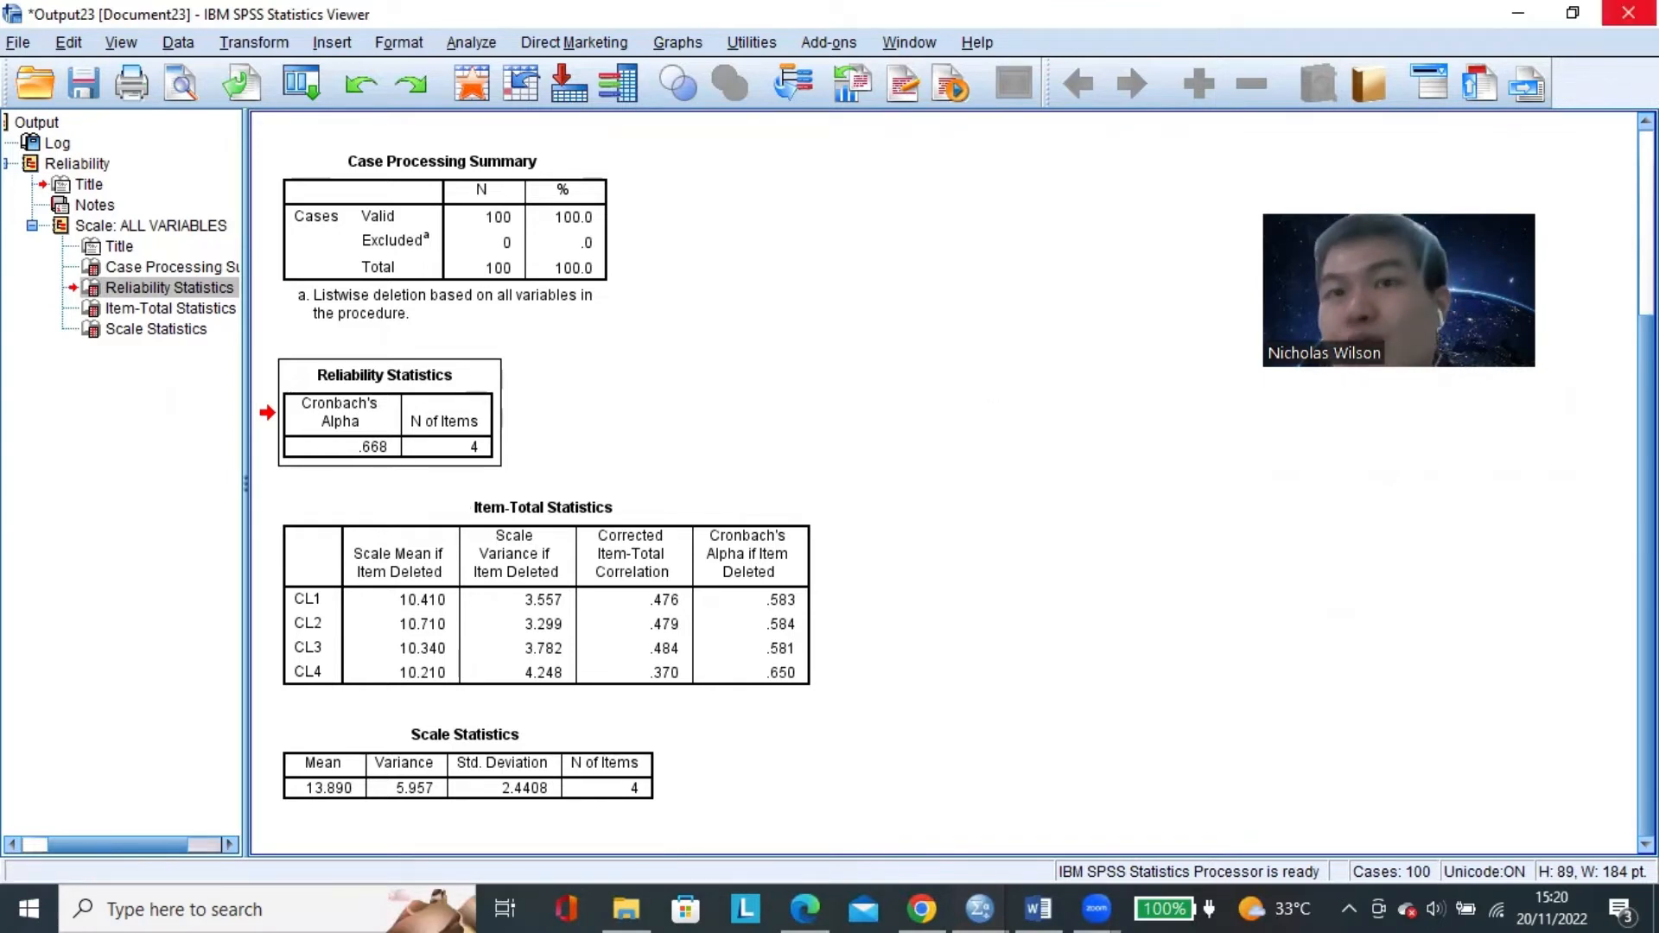
Switch to the Word document of testing steps and copy the √ mark from "LANGKAH PERTAMA:" to just after the "LANGKAH KEDUA:" heading.
left_click(1038, 908)
left_click(471, 275)
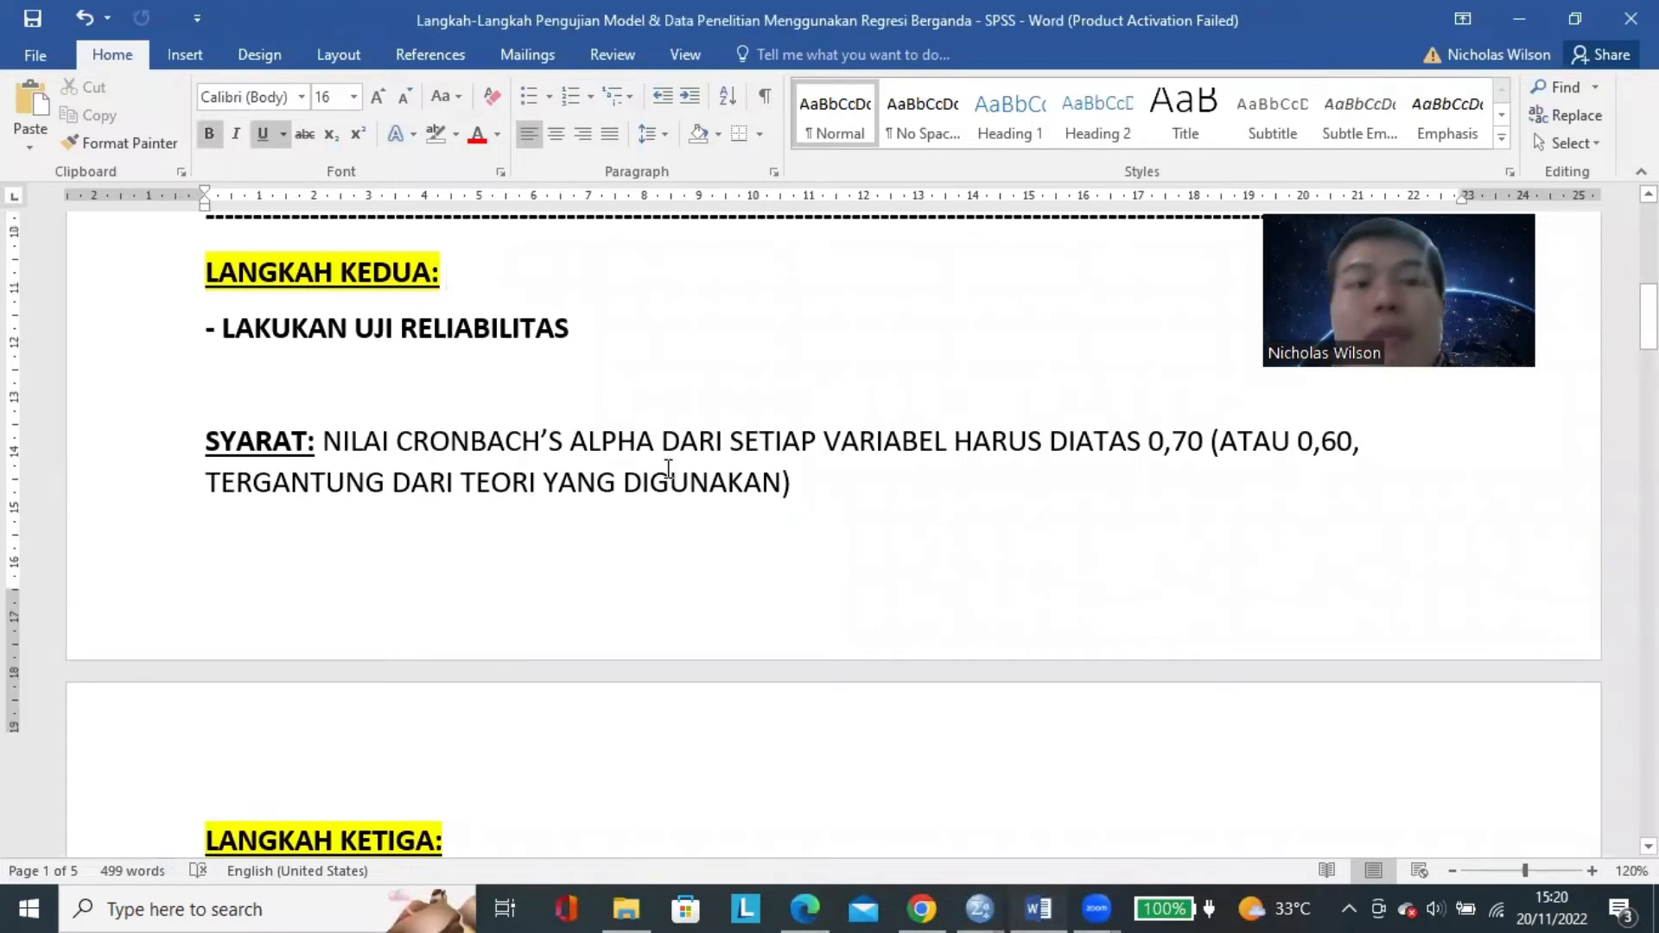
scroll(666, 474, "up", 5)
left_click_drag(516, 288, 496, 286)
key("ctrl+c")
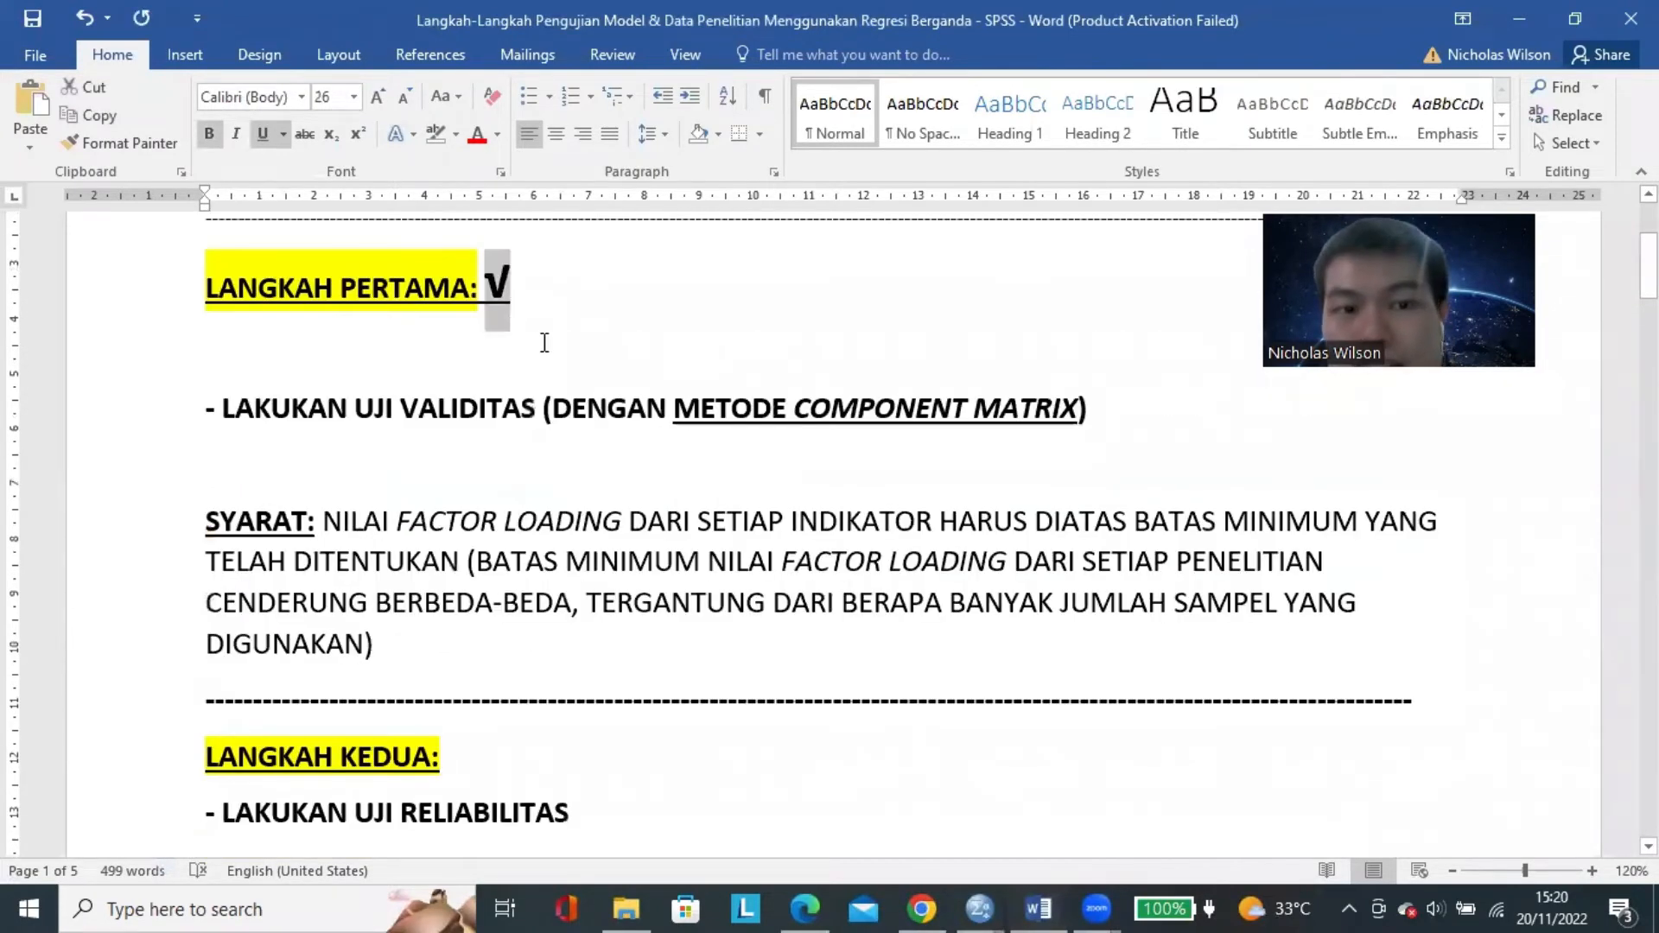
scroll(553, 363, "down", 2)
left_click(585, 541)
key("ctrl+v")
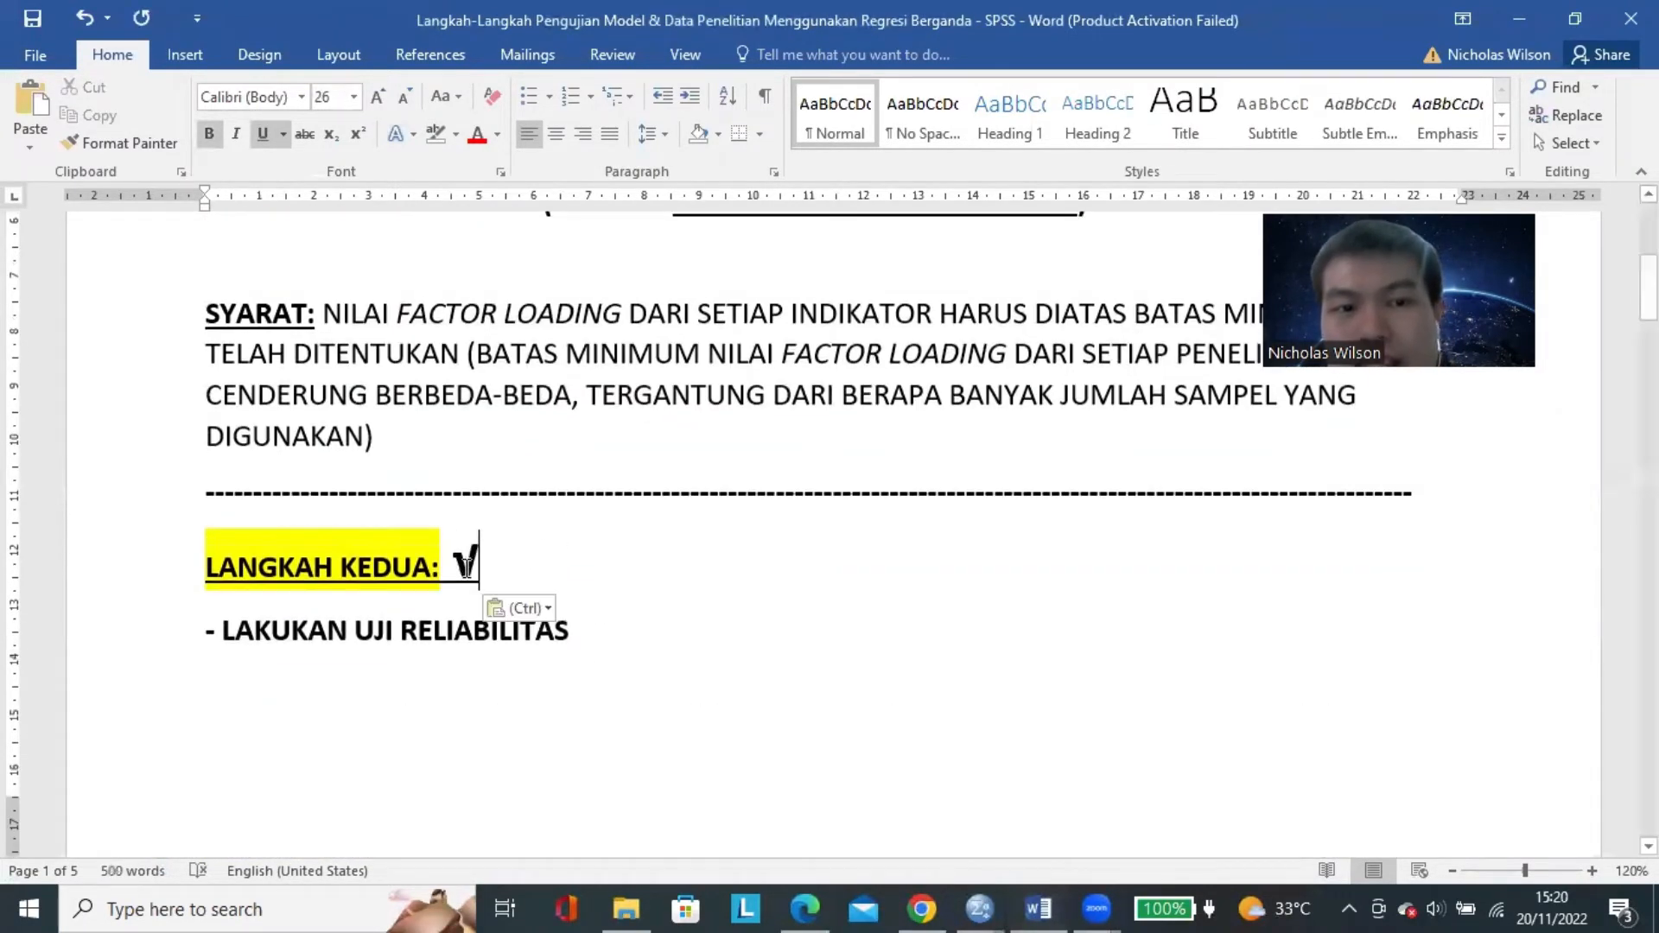
left_click(377, 708)
double_click(378, 706)
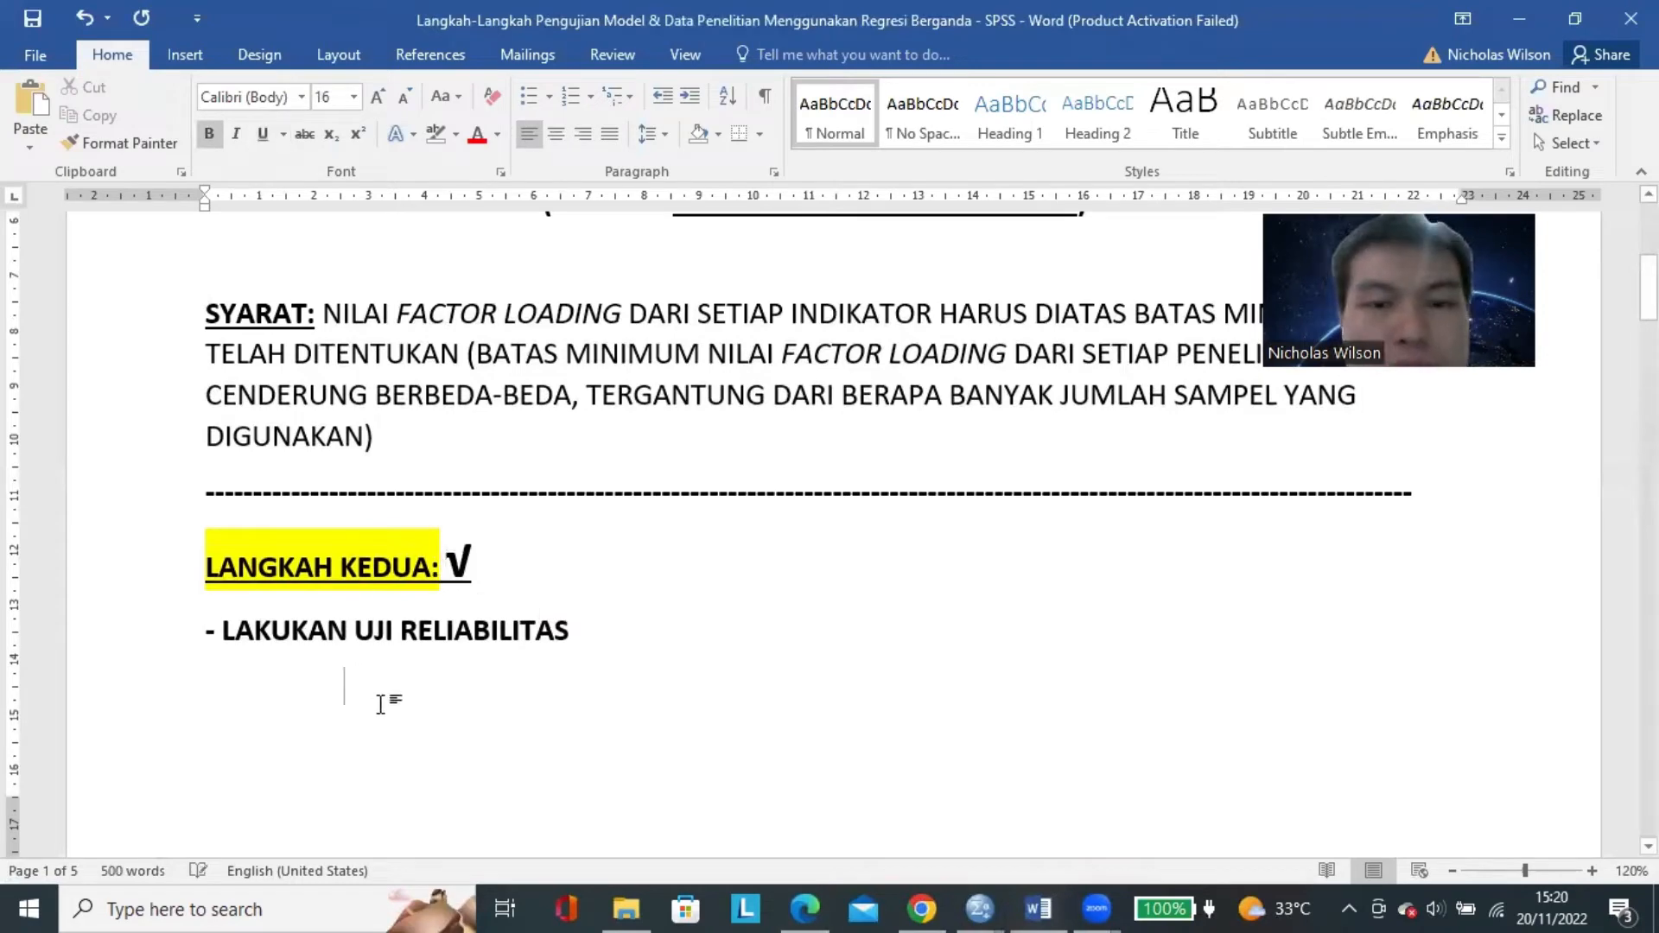
Delete the blank lines below "- LAKUKAN UJI RELIABILITAS" to bring the SYARAT paragraph directly under it.
key("BackSpace")
key("BackSpace")
key("BackSpace")
Review the two ticked steps, highlighting the √ mark, the "LAKUKAN UJI VALIDITAS" text and the "LAKUKAN UJI RELIABILITAS" text.
scroll(518, 550, "down", 4)
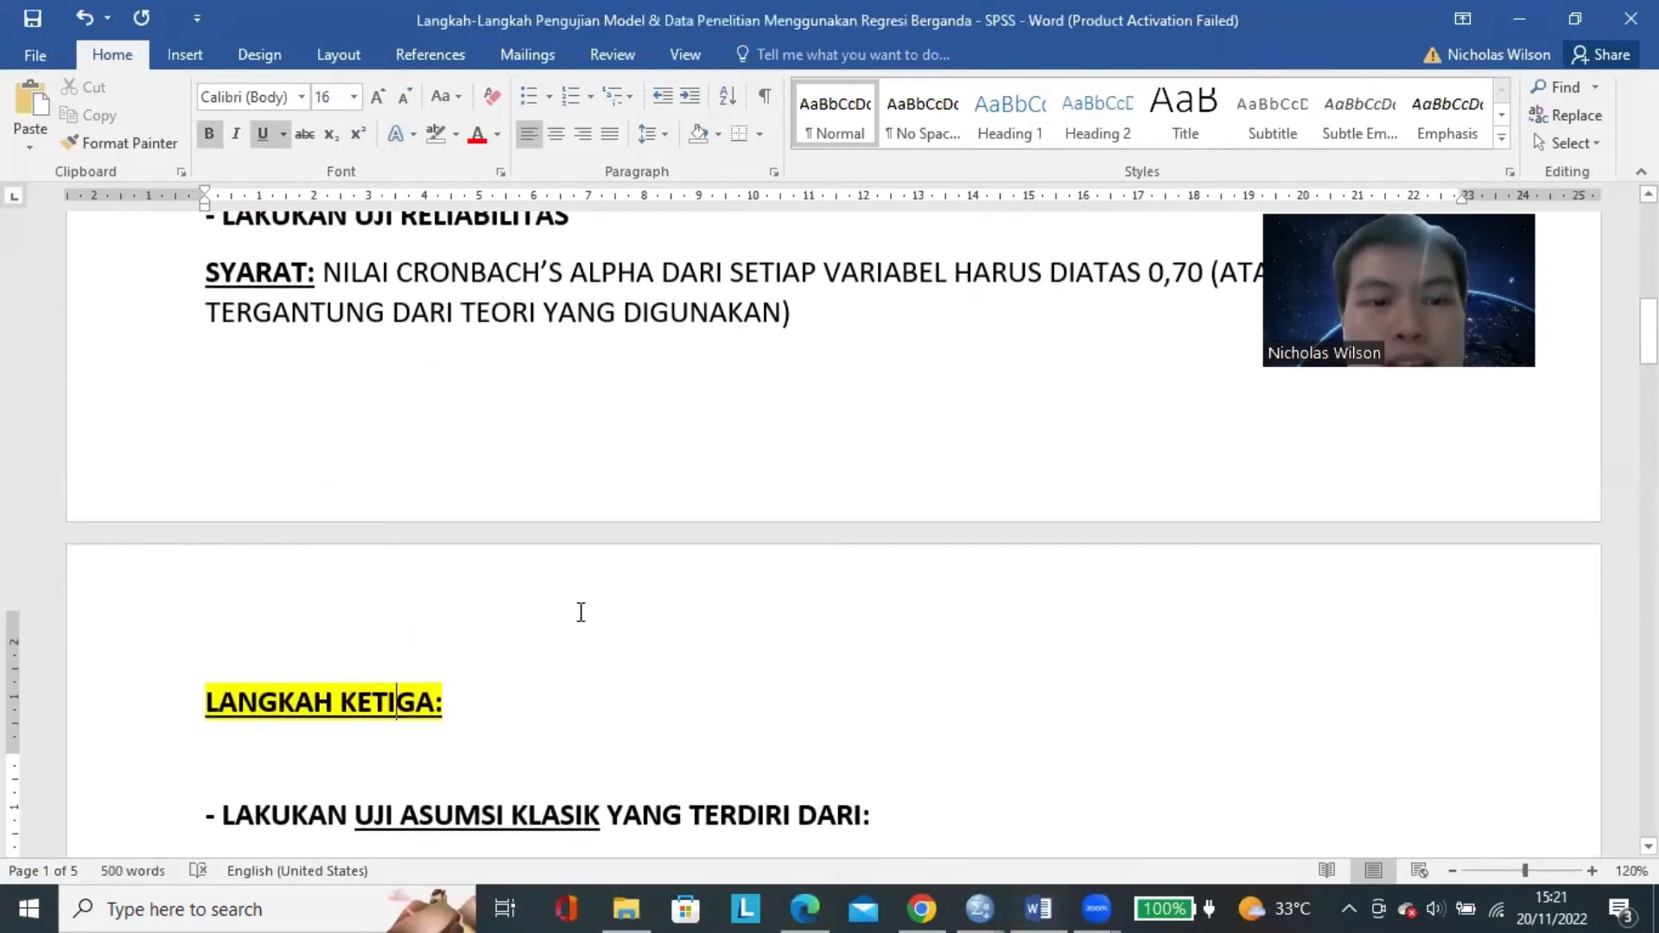
scroll(581, 611, "up", 3)
double_click(461, 495)
scroll(499, 525, "up", 1)
scroll(499, 525, "up", 3)
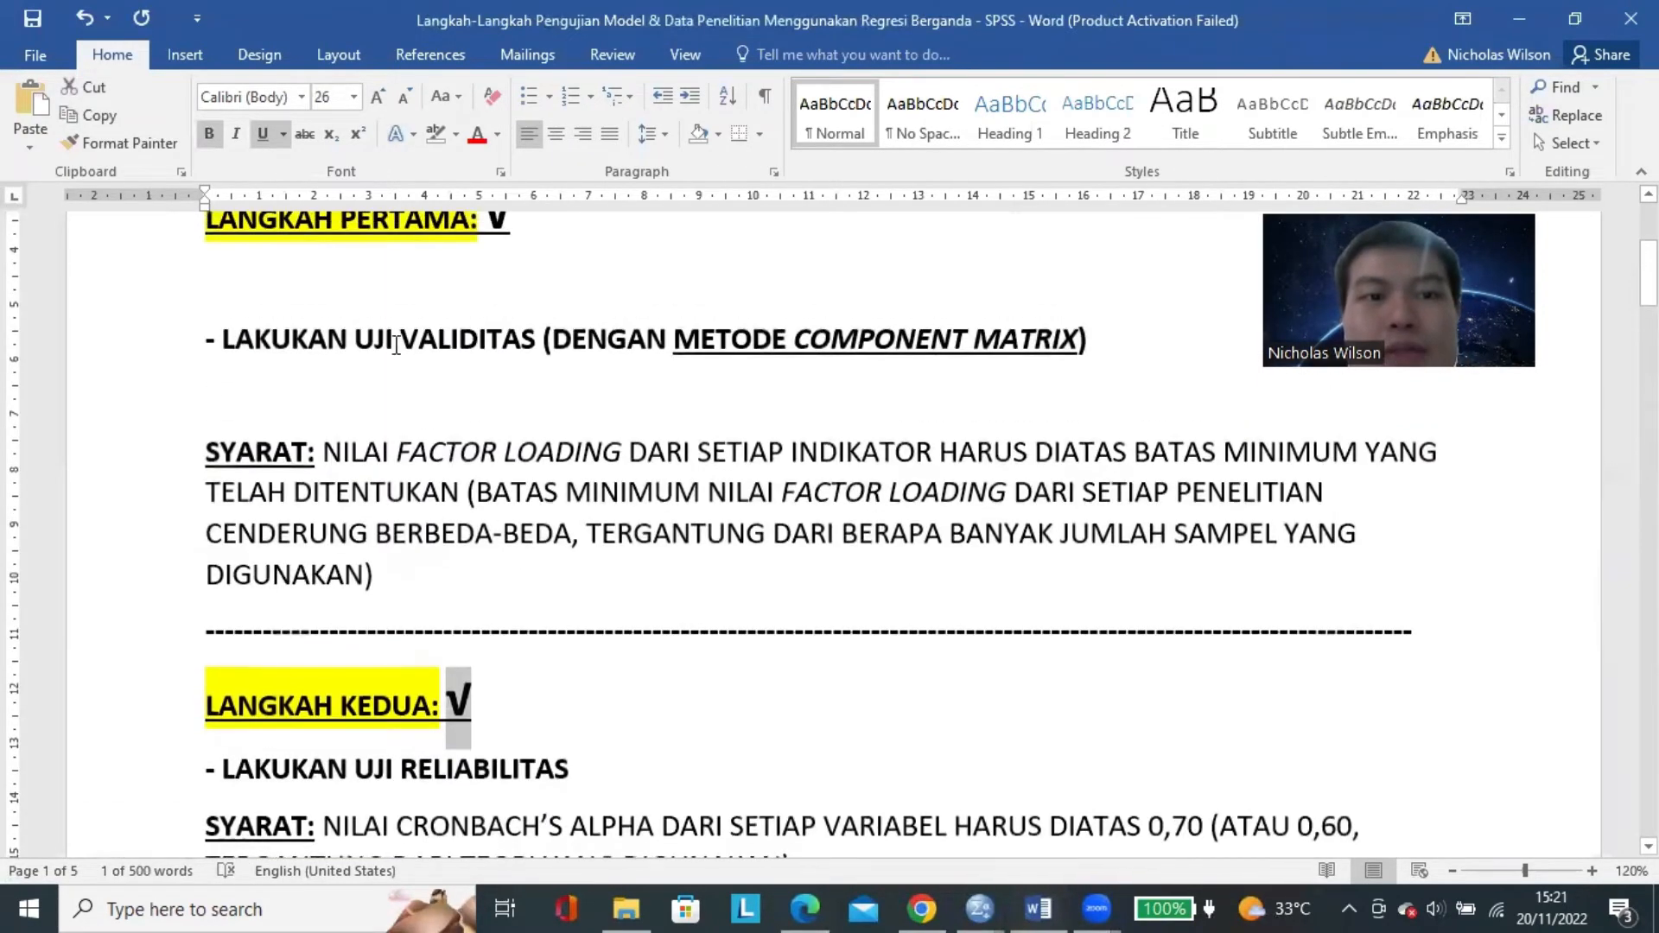
left_click_drag(294, 339, 449, 350)
scroll(449, 350, "down", 3)
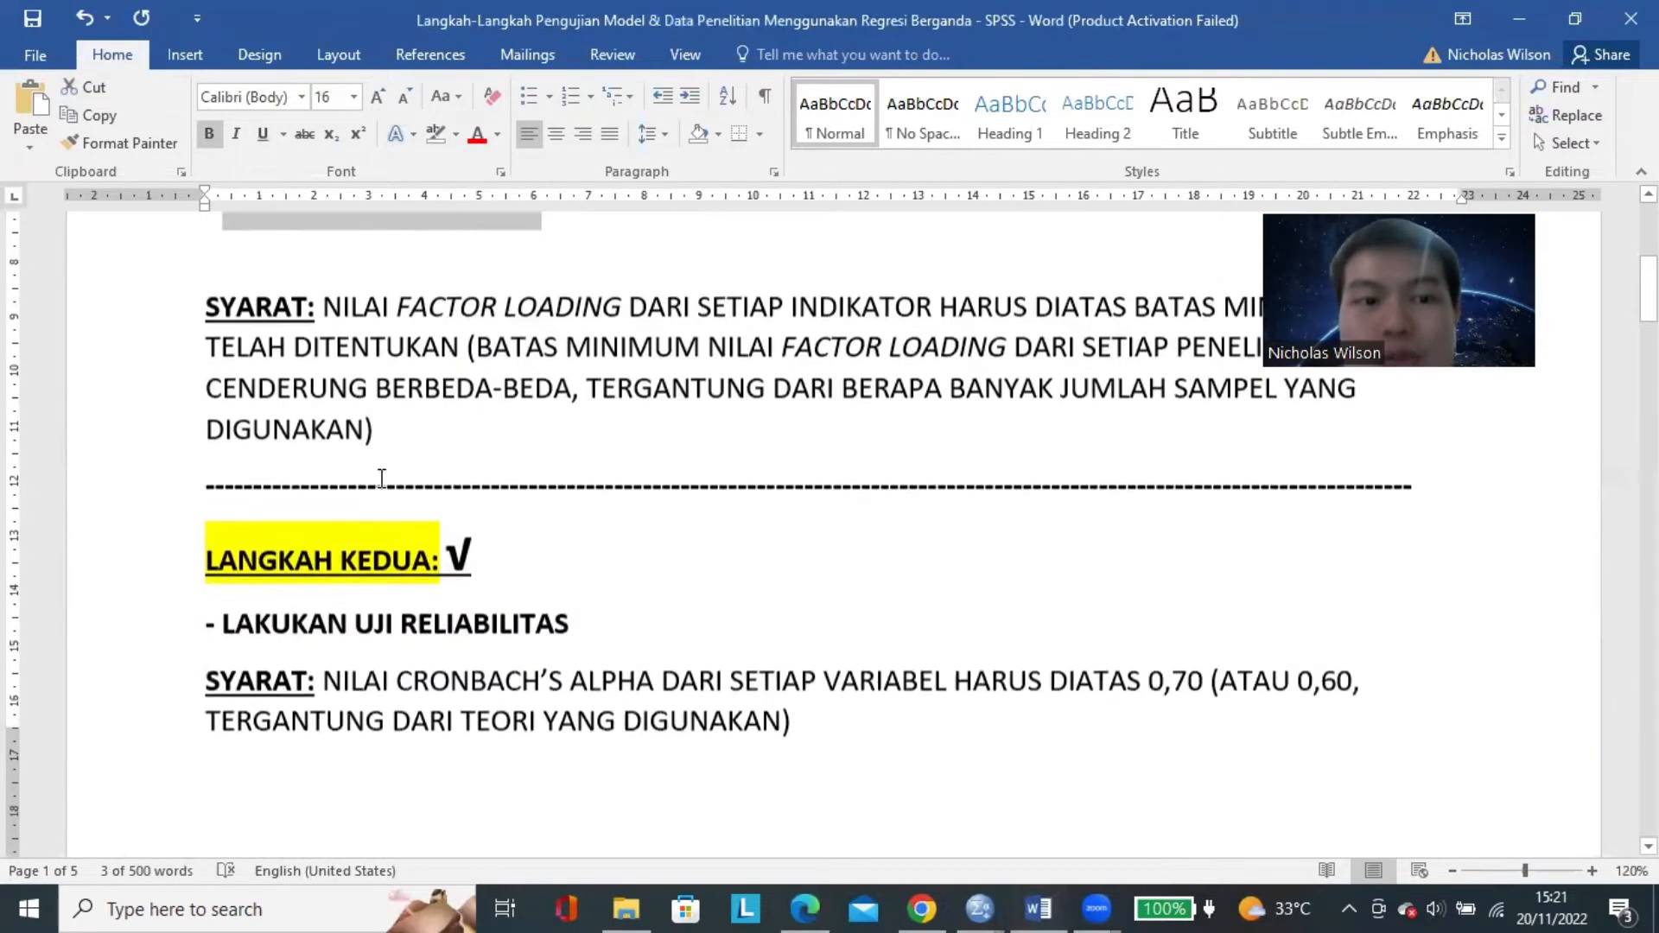
left_click_drag(294, 563, 543, 566)
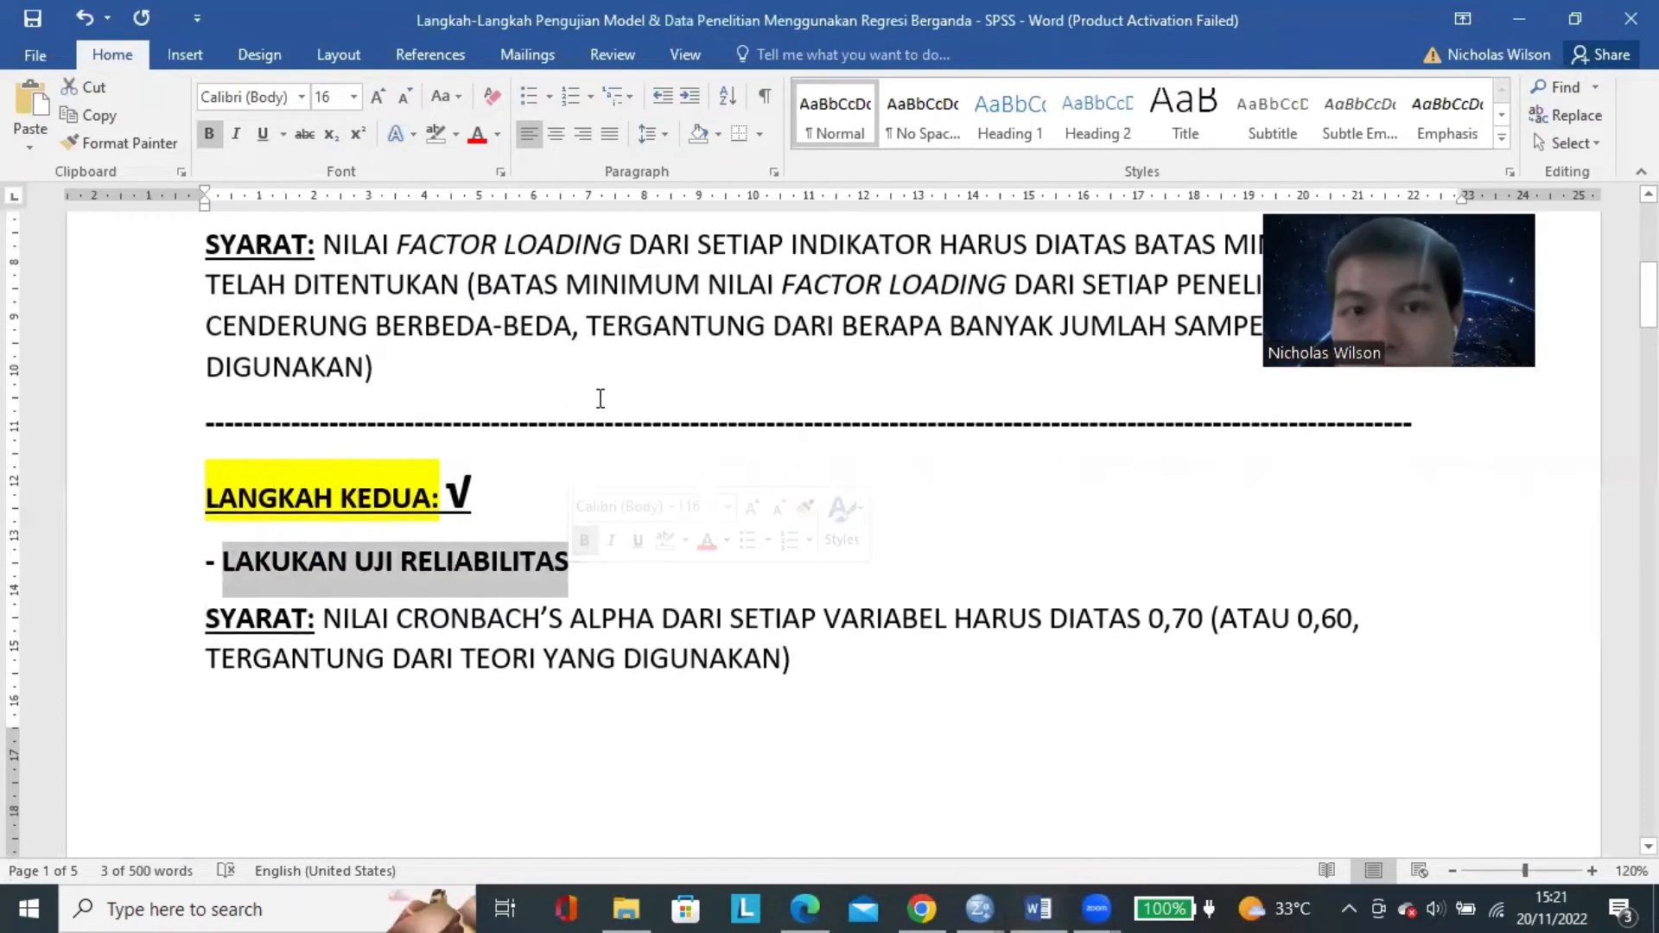
Go through the classical assumption tests under "LANGKAH KETIGA:", highlighting NORMALITAS, HETEROSKEDASTISITAS, MULTIKOLINEARITAS and AUTOKORELASI one after another.
scroll(611, 395, "down", 7)
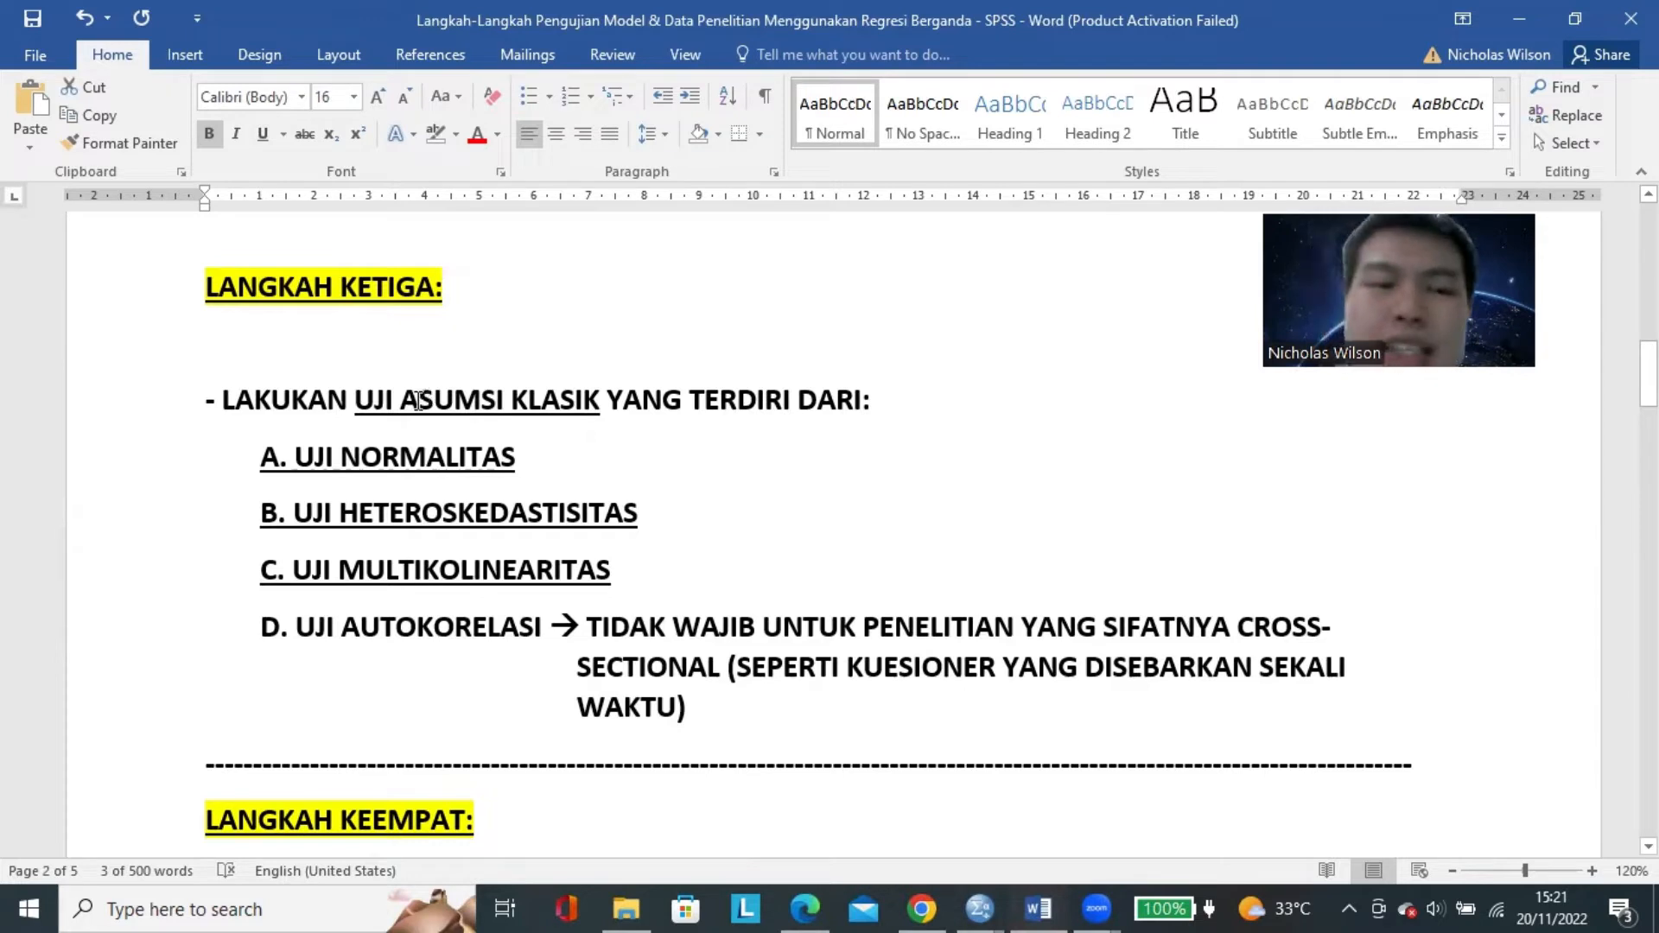
double_click(466, 456)
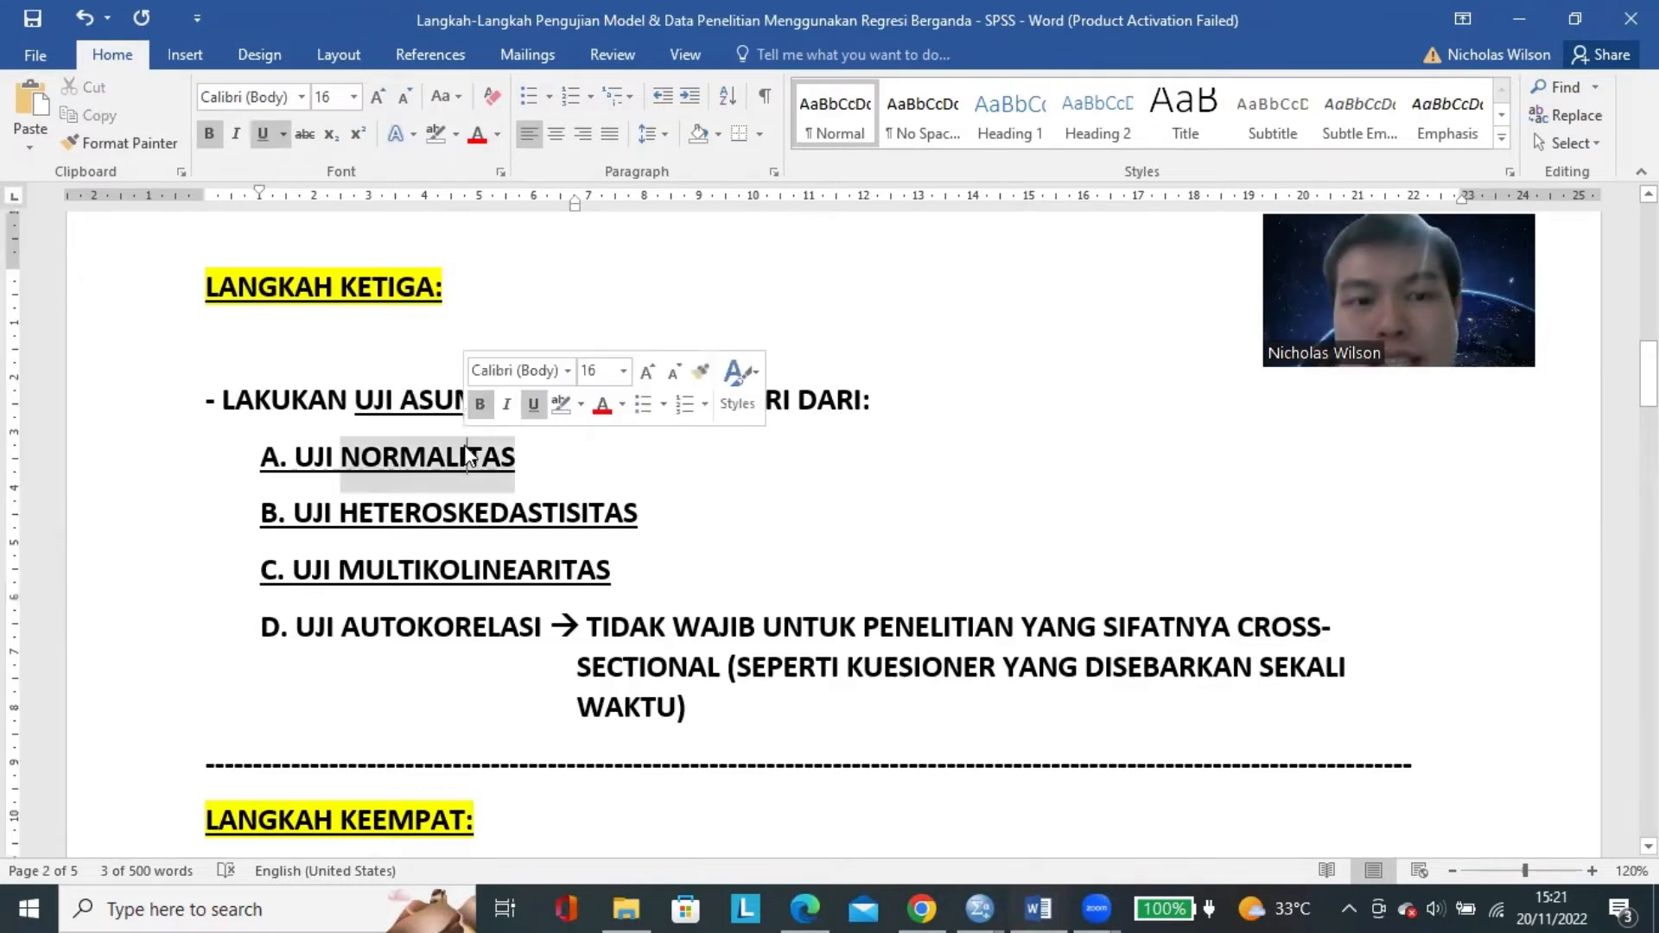
double_click(481, 518)
double_click(477, 577)
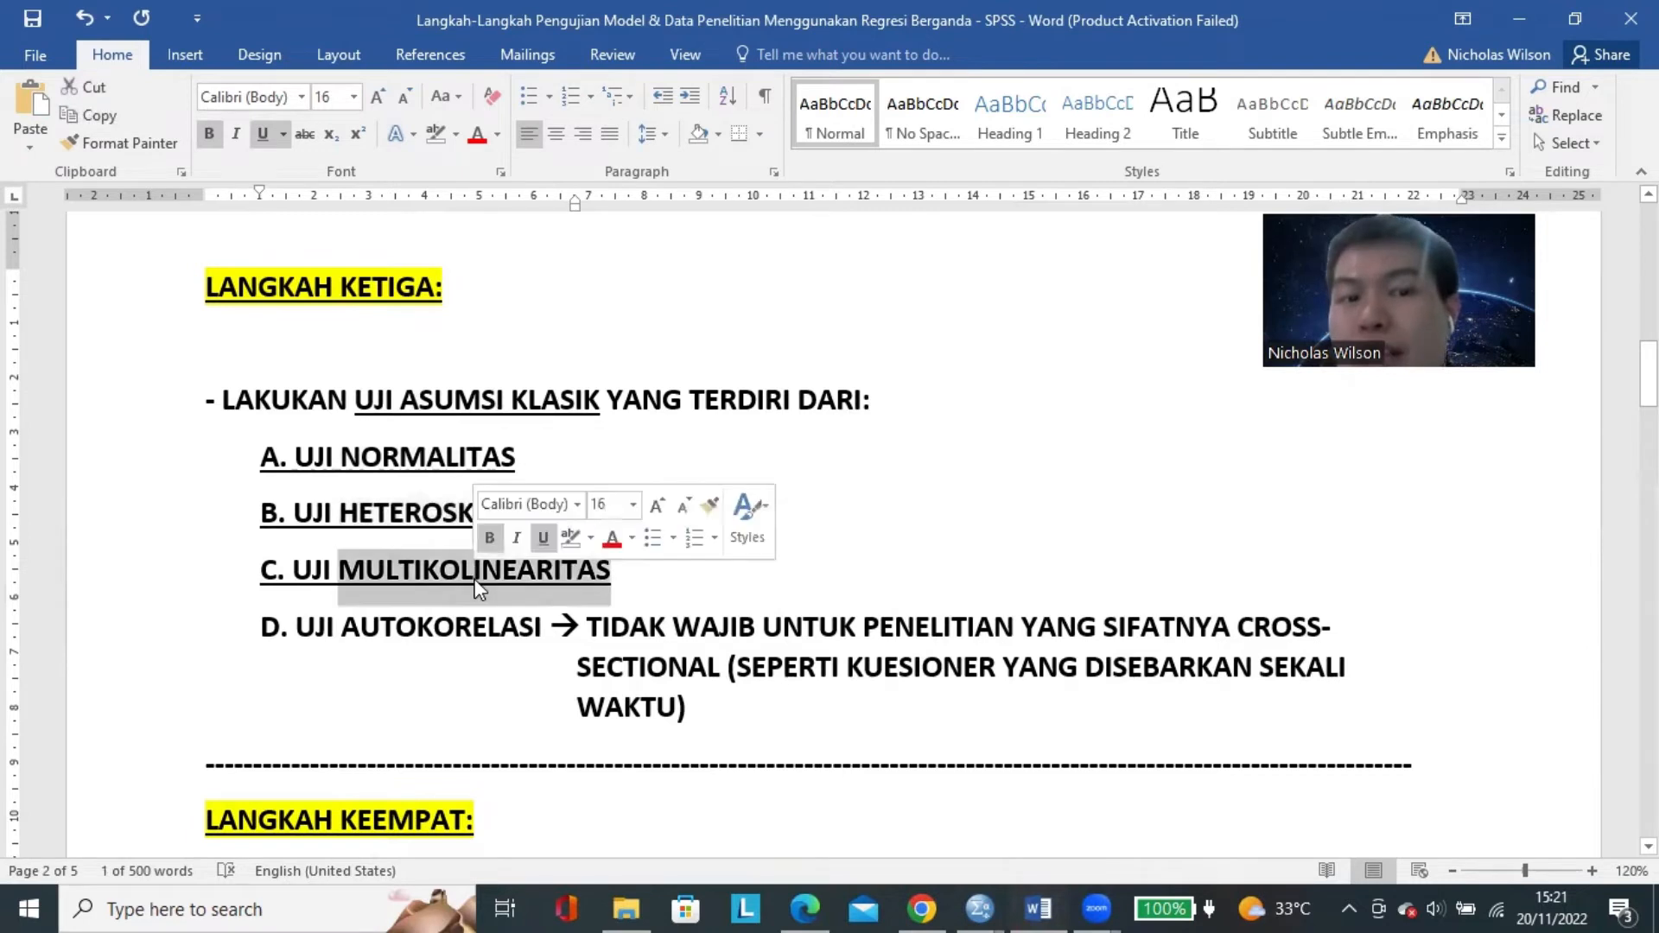
double_click(449, 627)
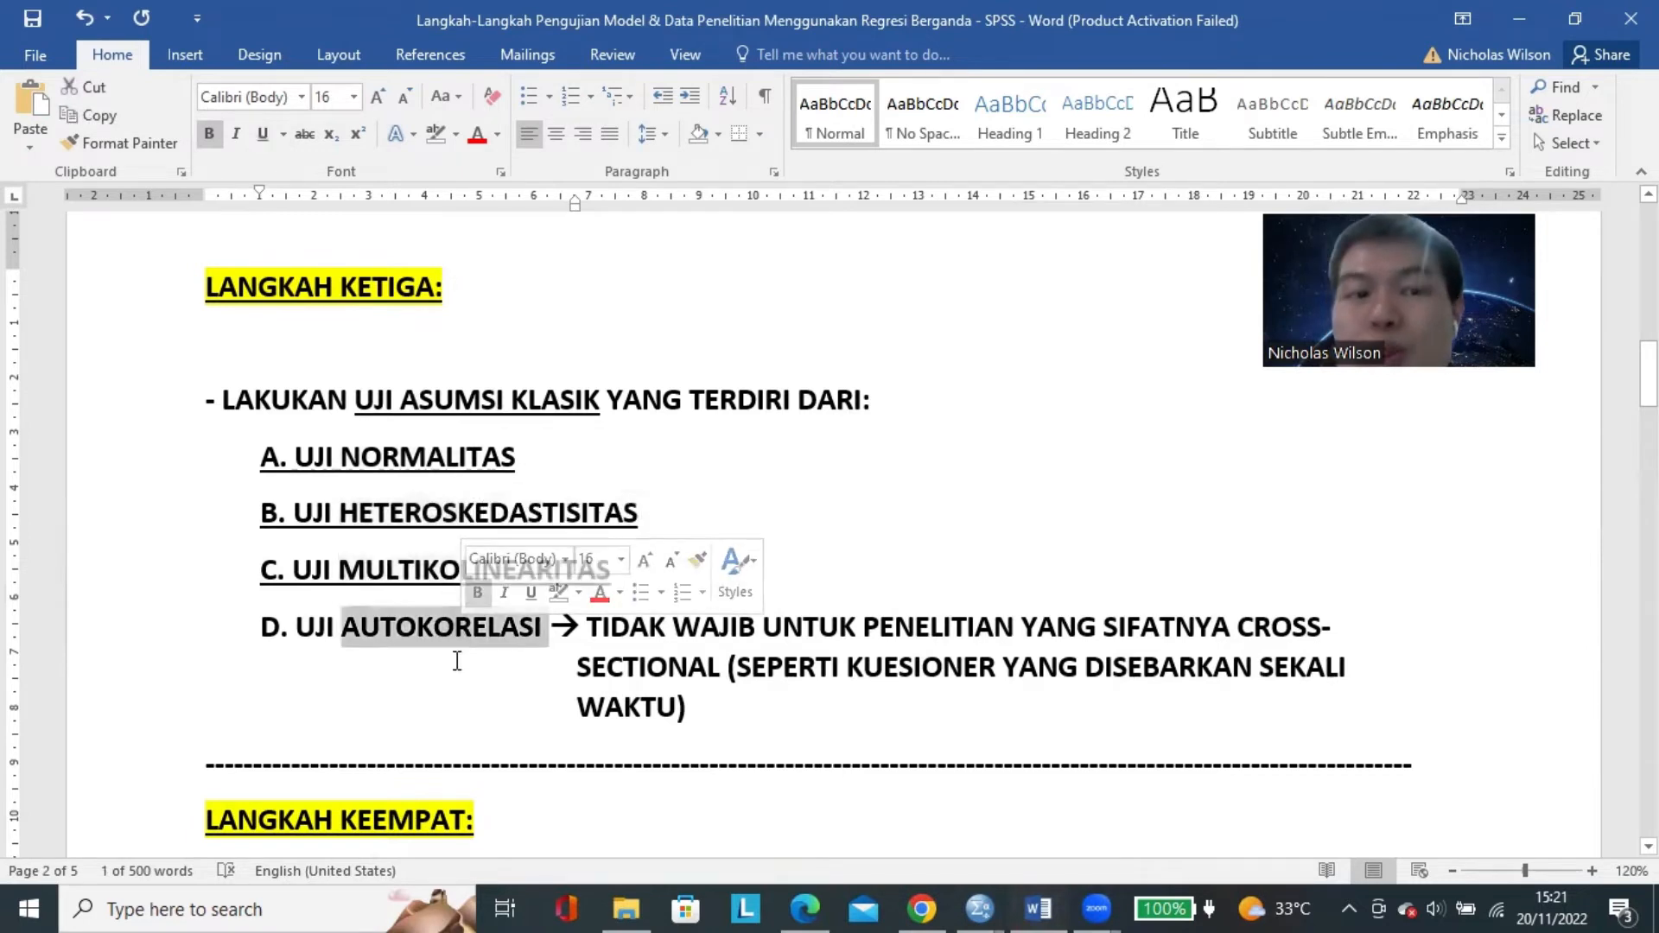
left_click(631, 658)
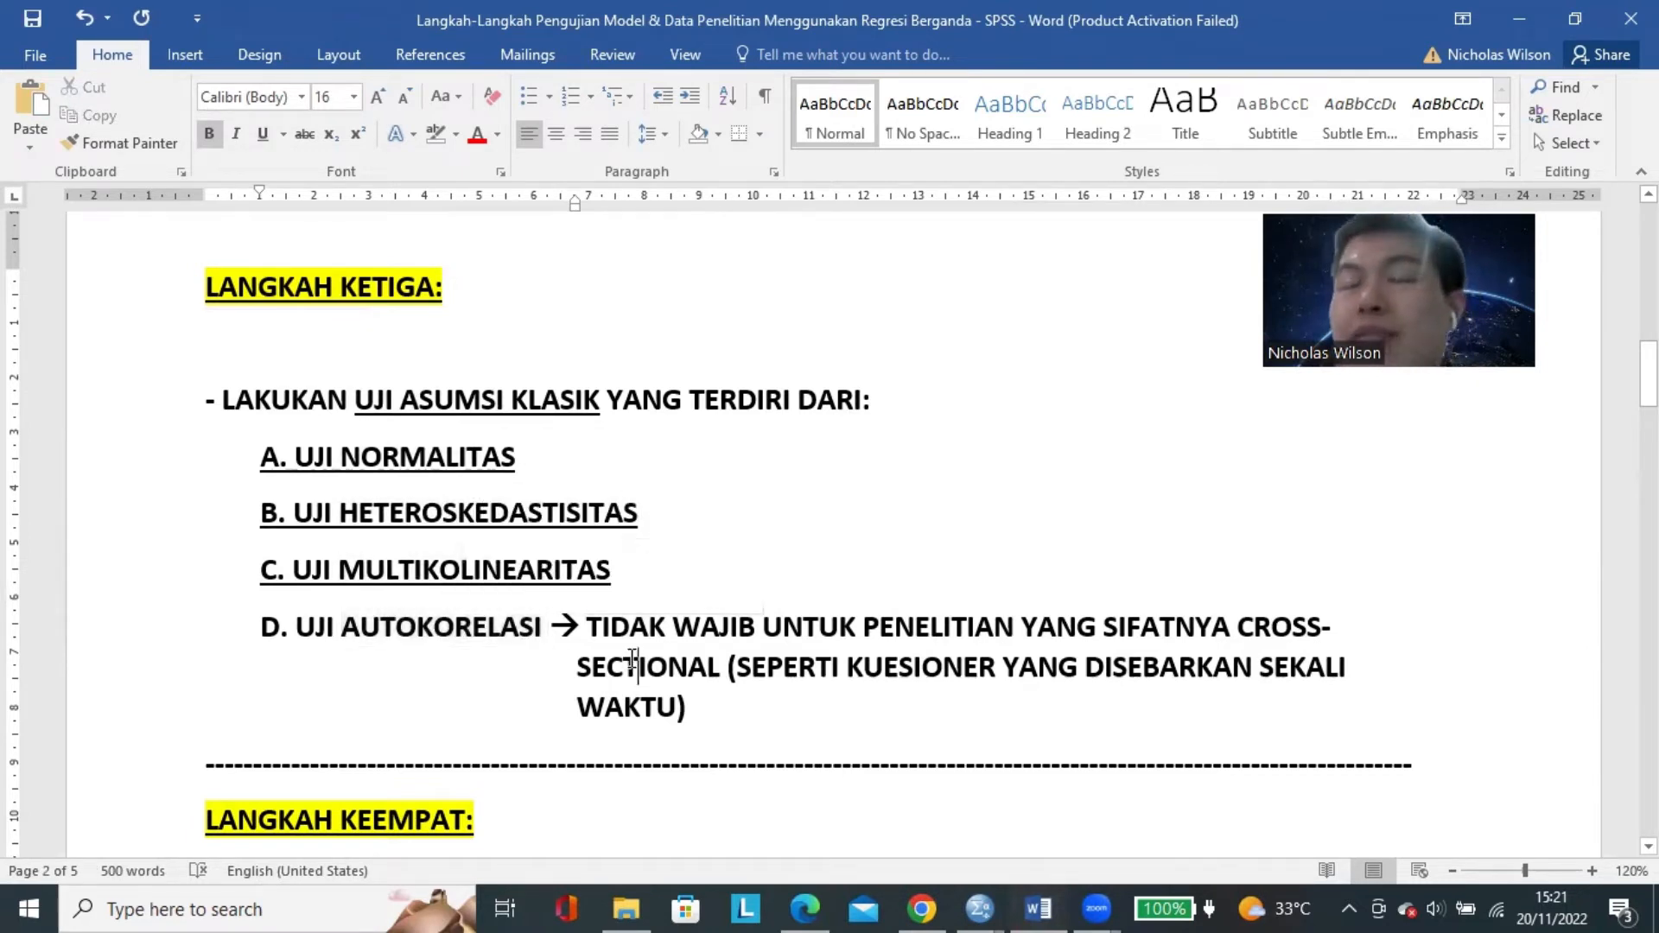
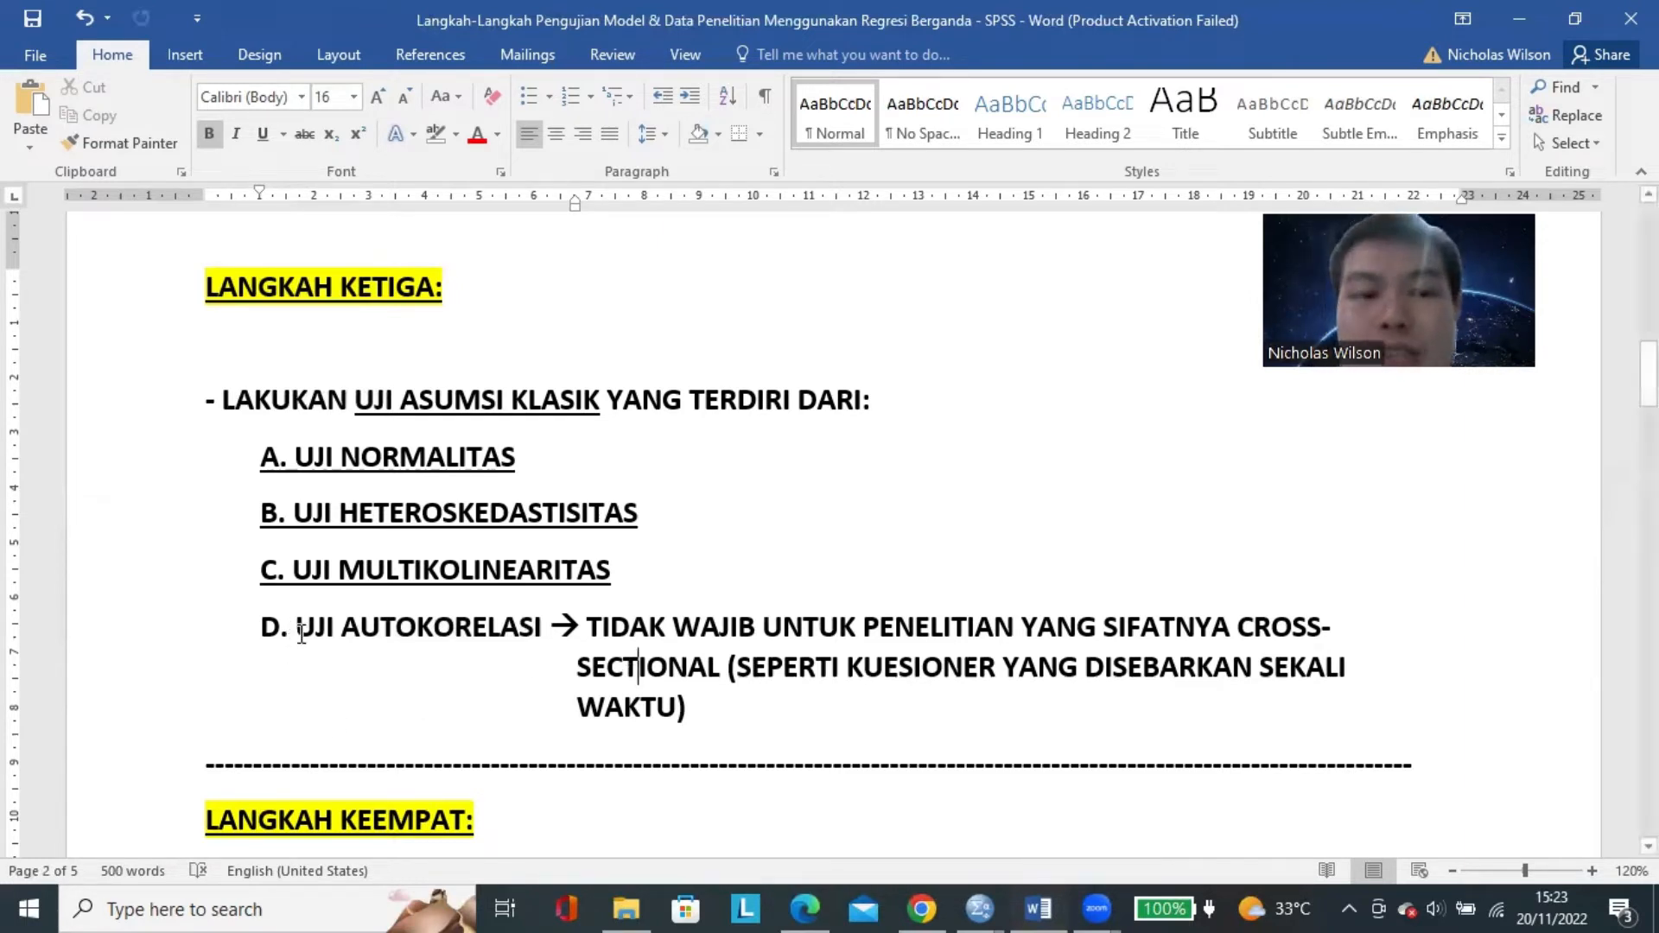
Strike through "UJI AUTOKORELASI" in item D and highlight the remaining classical assumption tests, items A to C.
left_click_drag(298, 628, 544, 626)
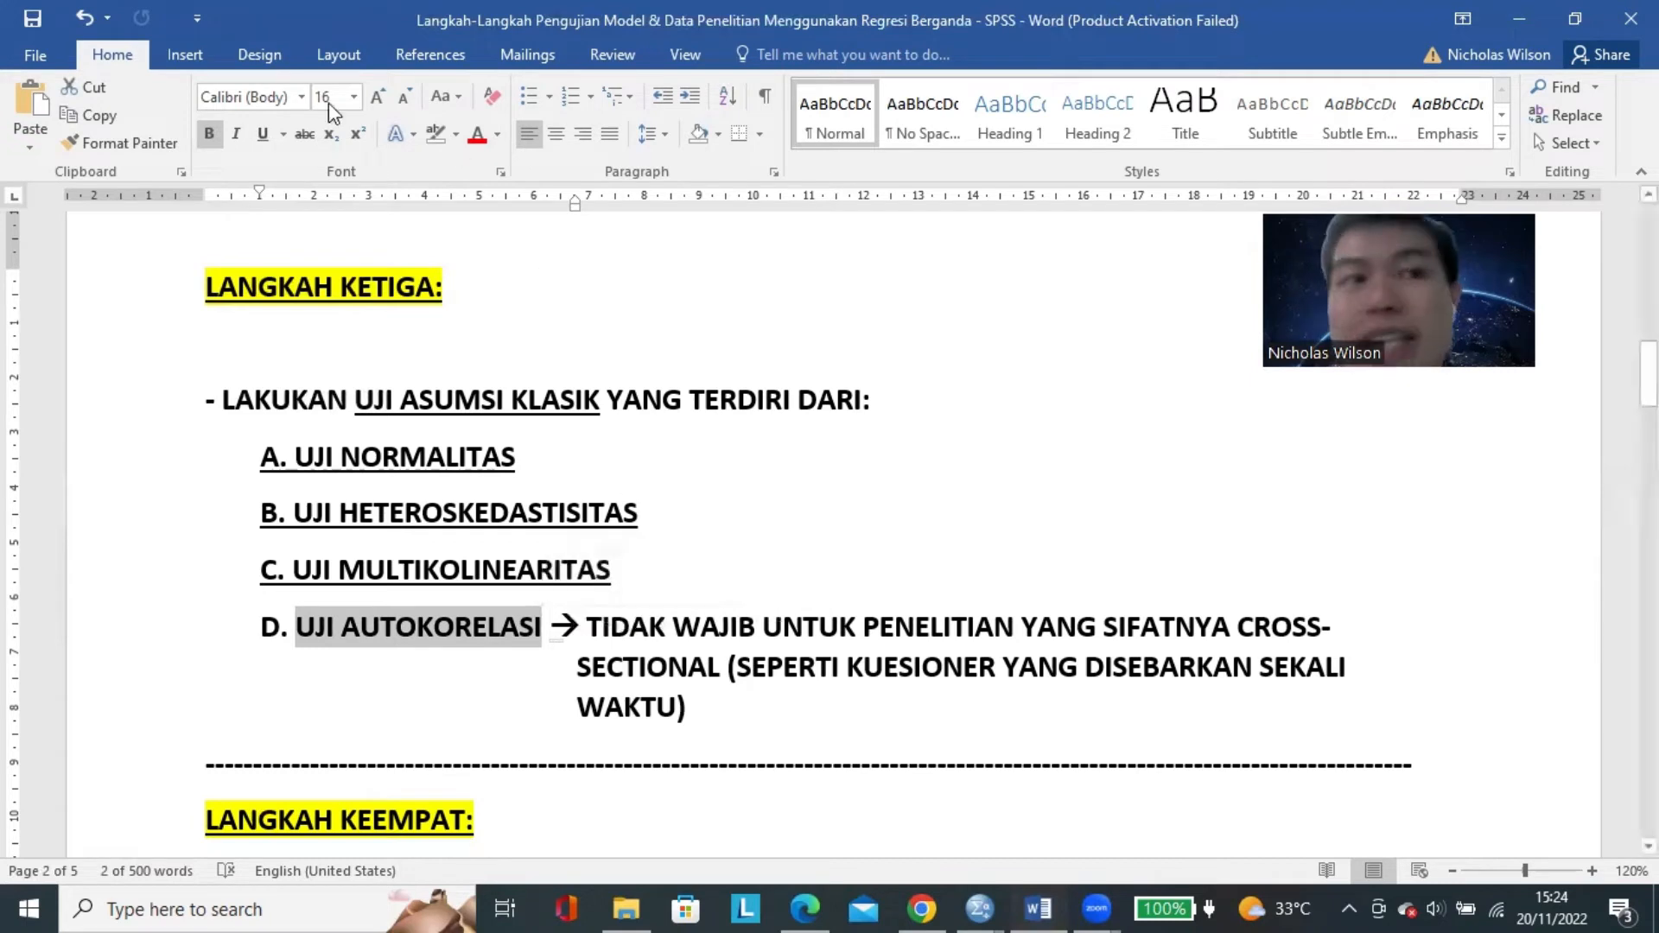
left_click(301, 133)
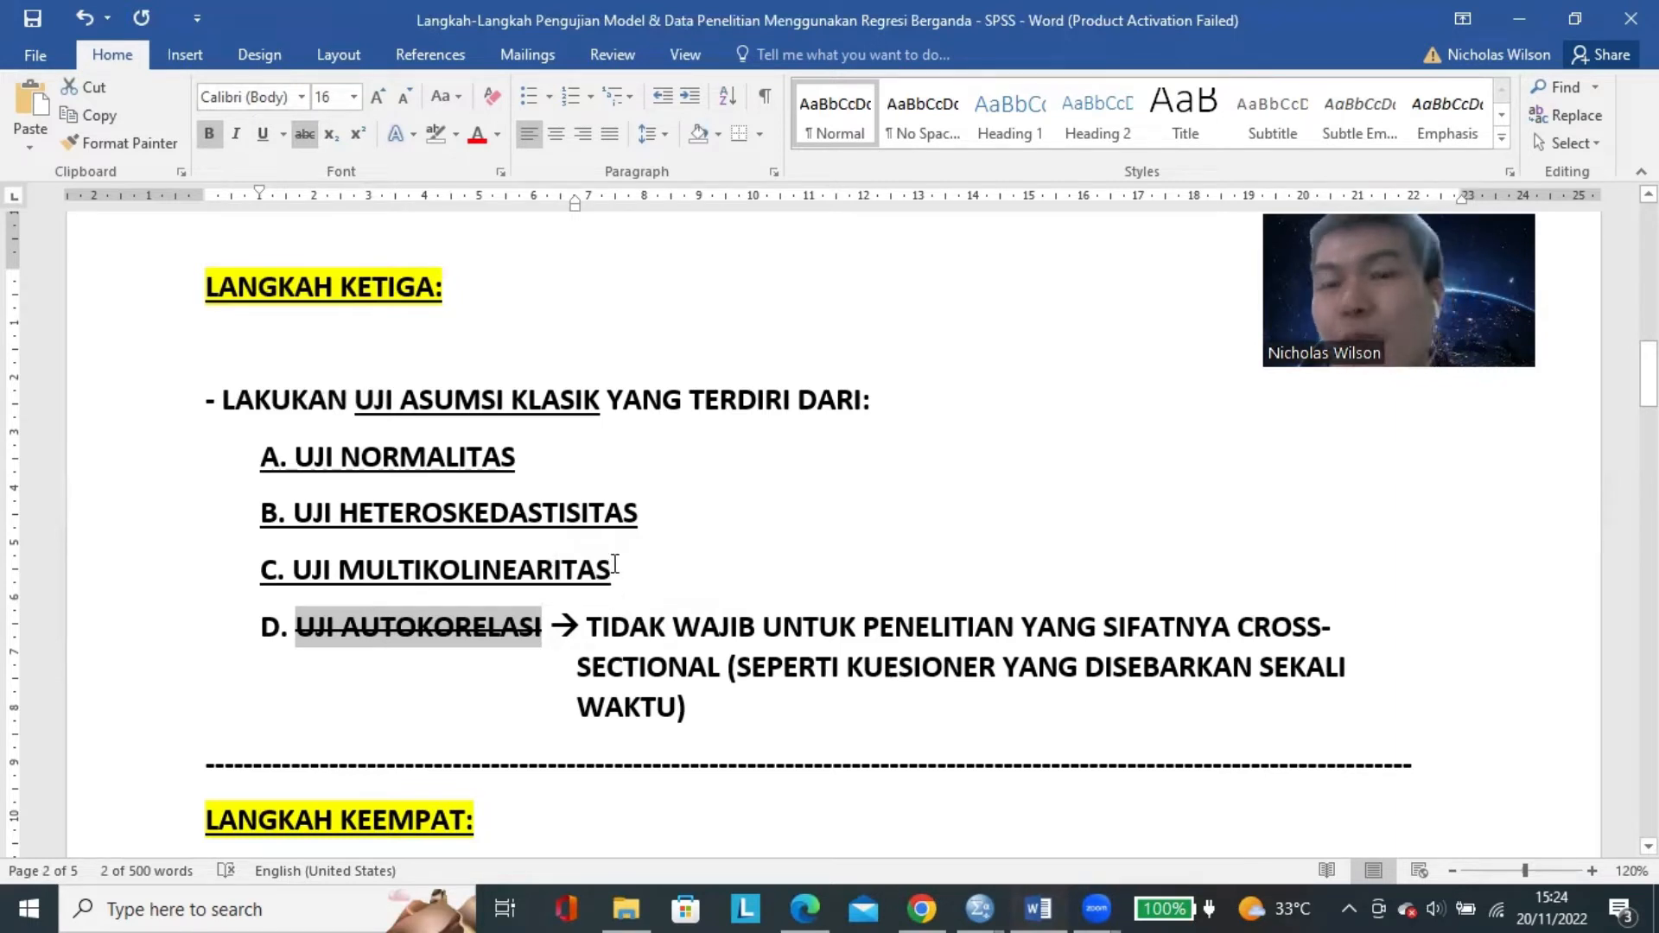
left_click_drag(615, 566, 247, 448)
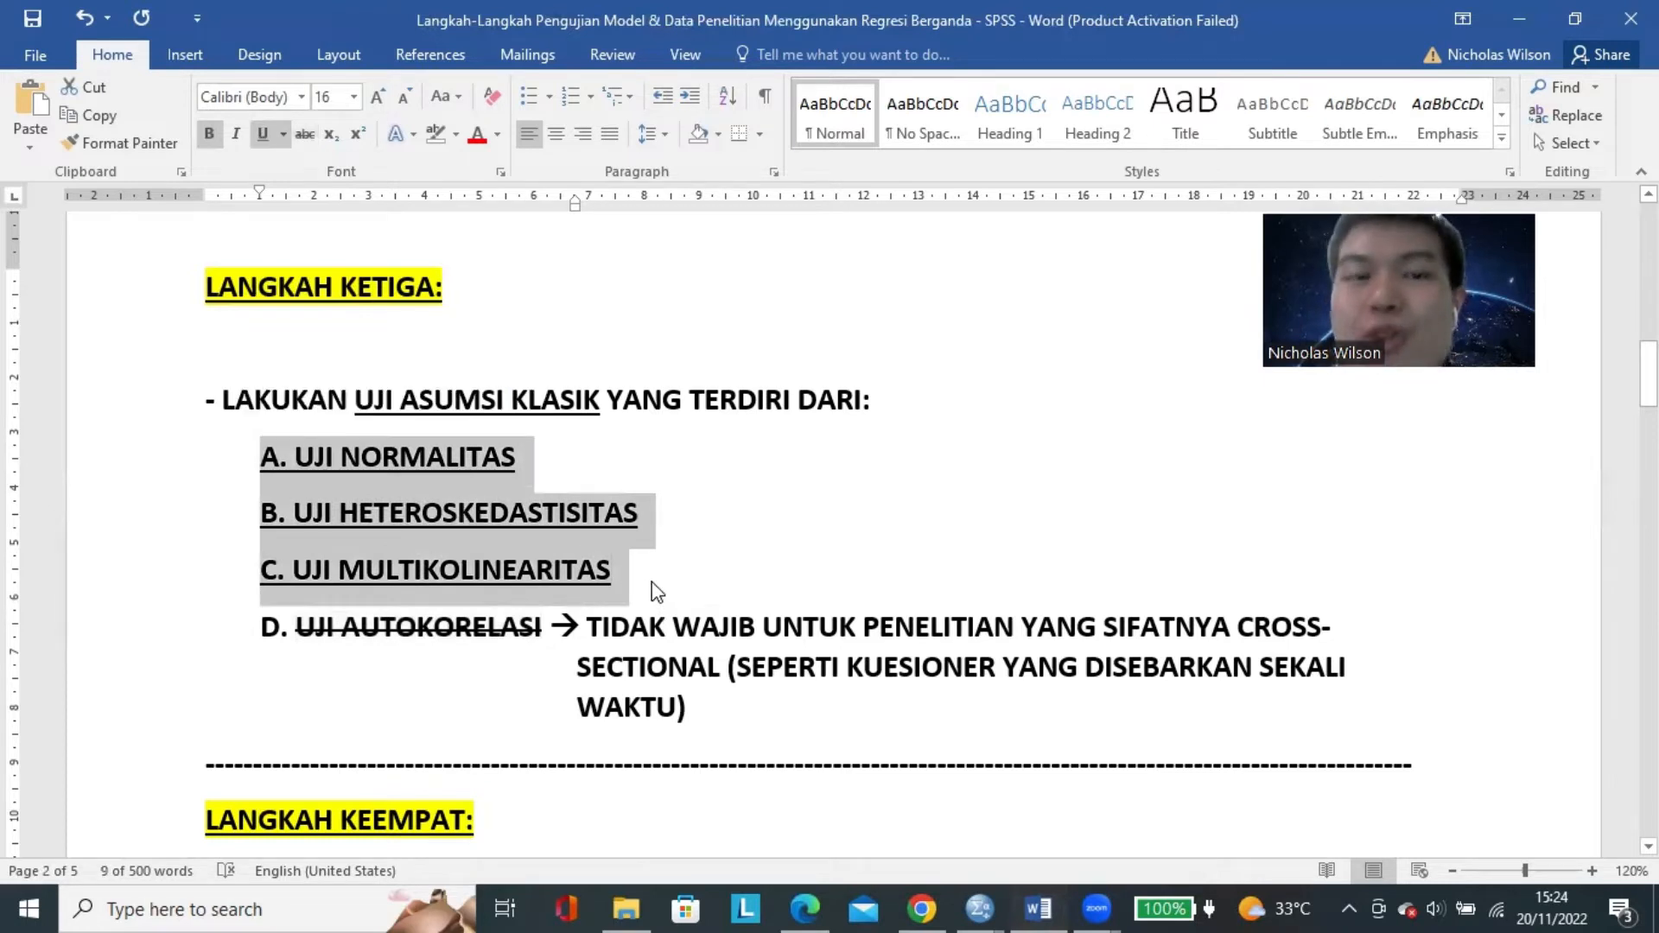
left_click(551, 515)
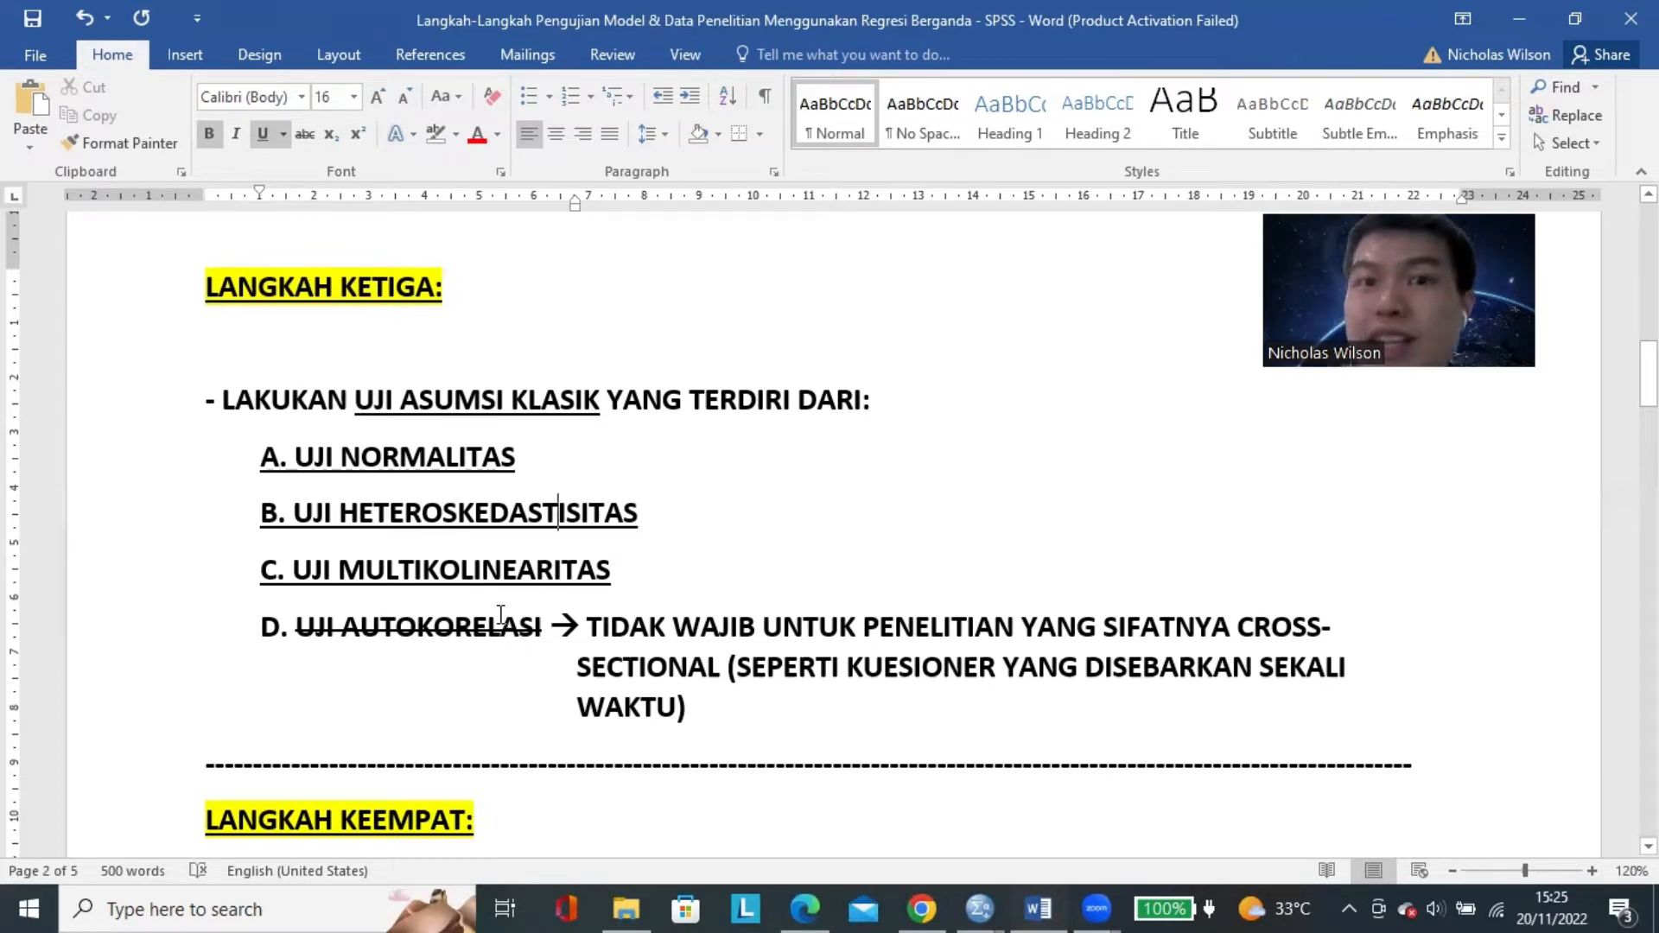
Go over the three remaining tests, highlighting items A to C together, then the HETEROSKEDASTISITAS and MULTIKOLINEARITAS lines individually.
left_click_drag(644, 573, 251, 471)
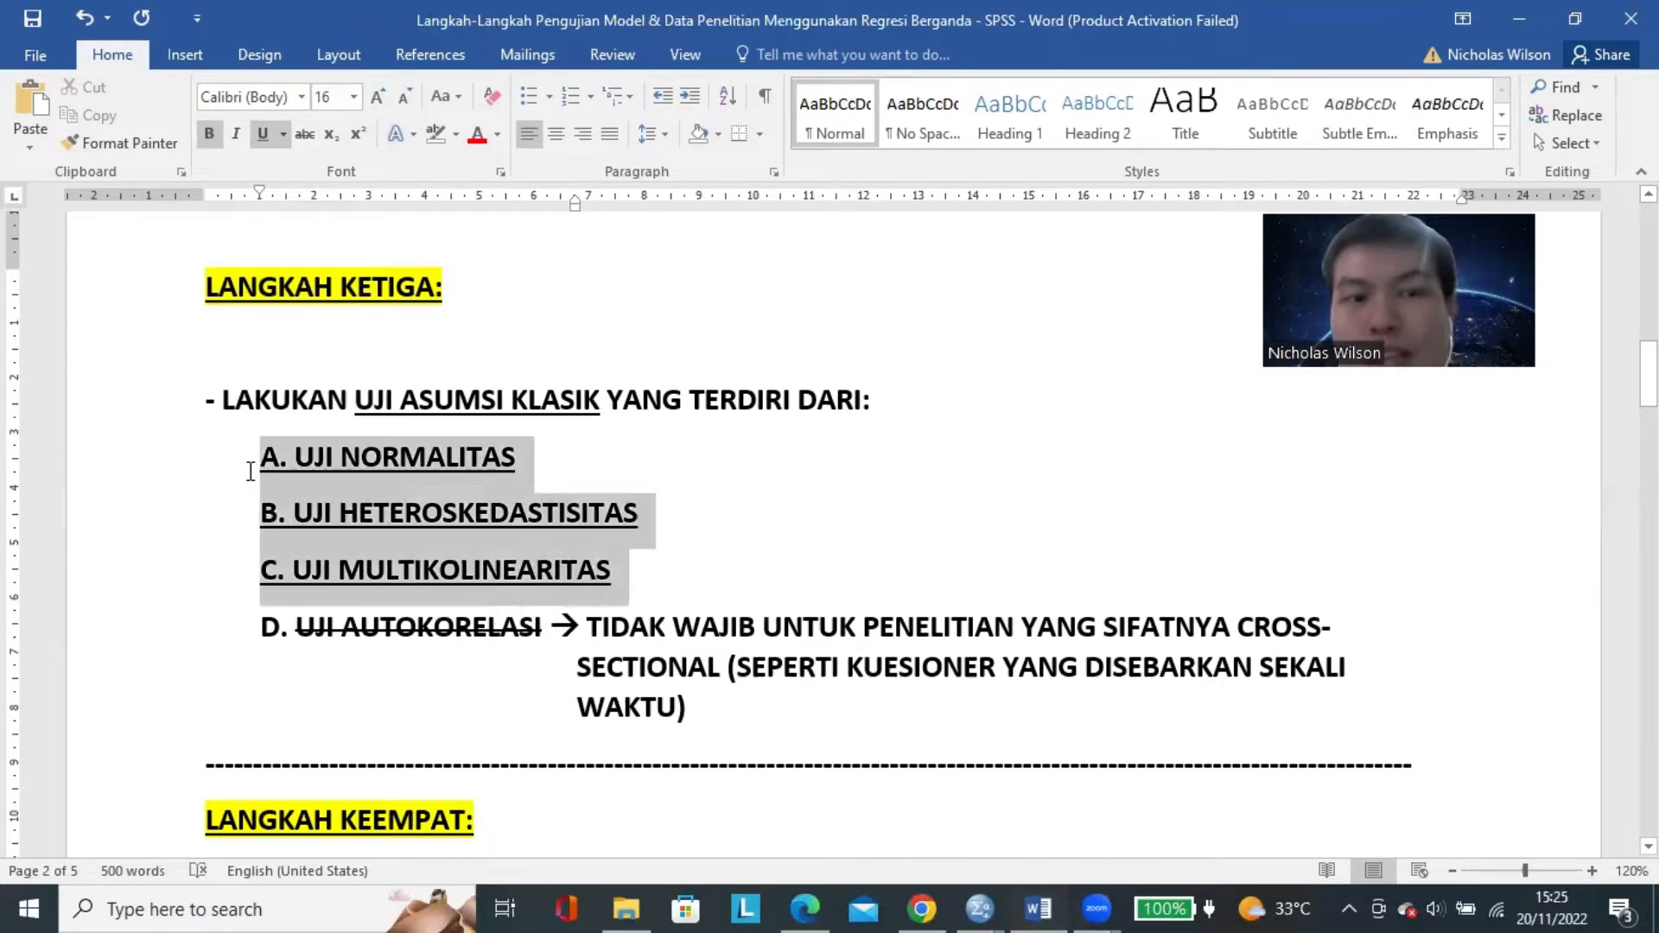
left_click(729, 544)
left_click_drag(661, 573, 262, 462)
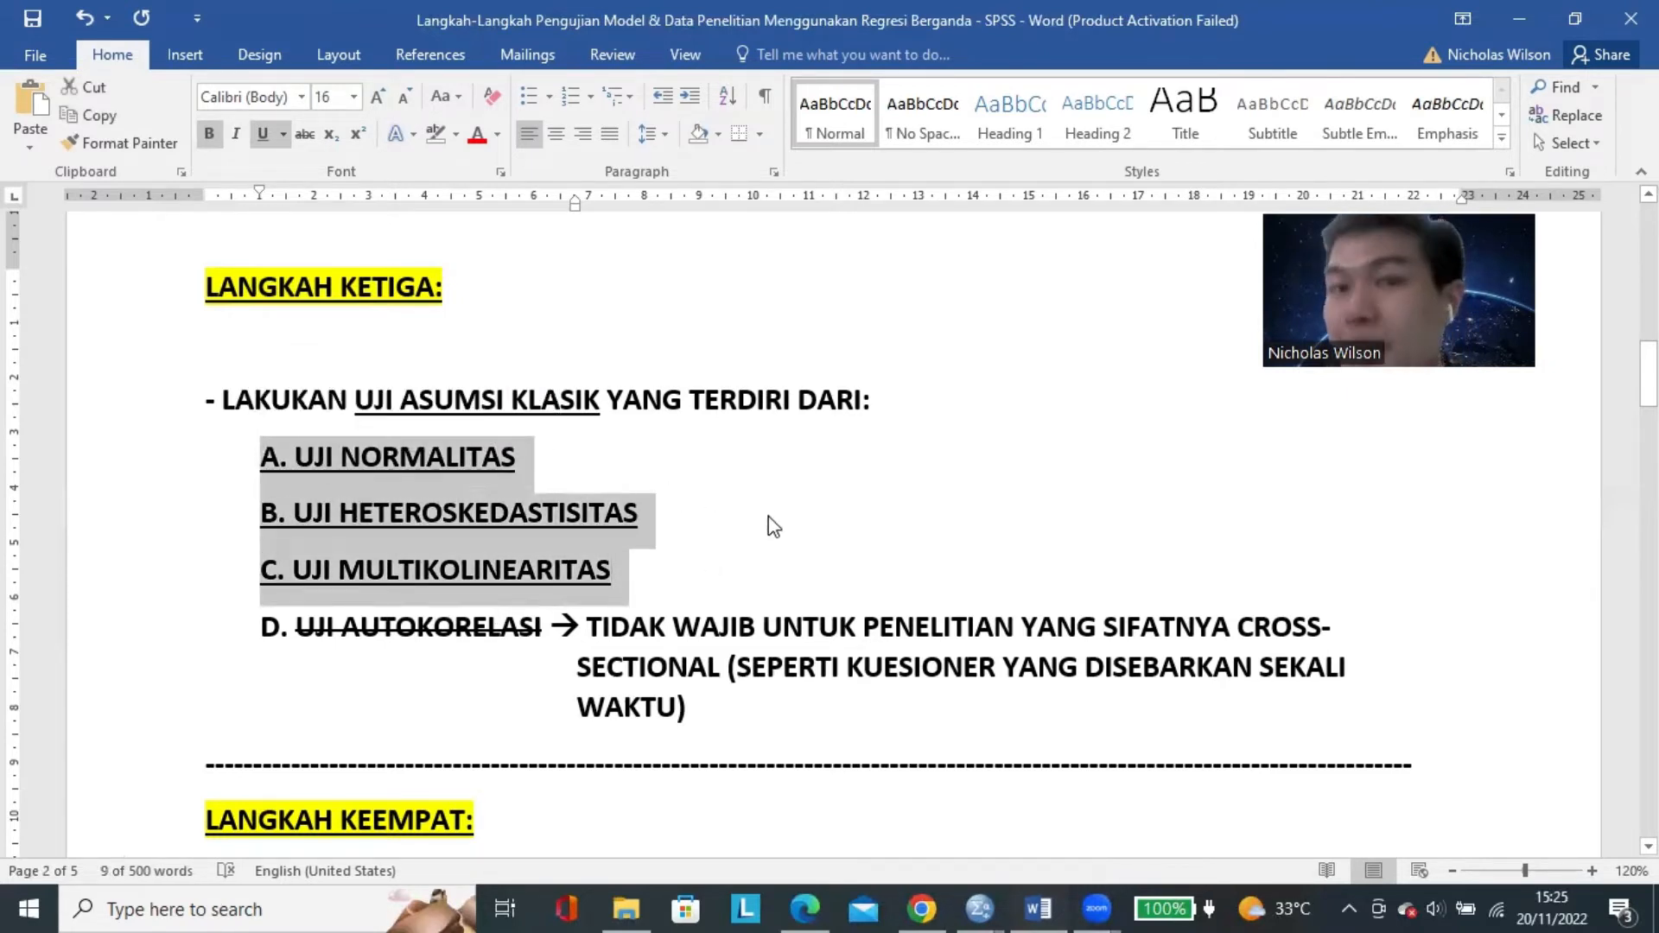
left_click(580, 485)
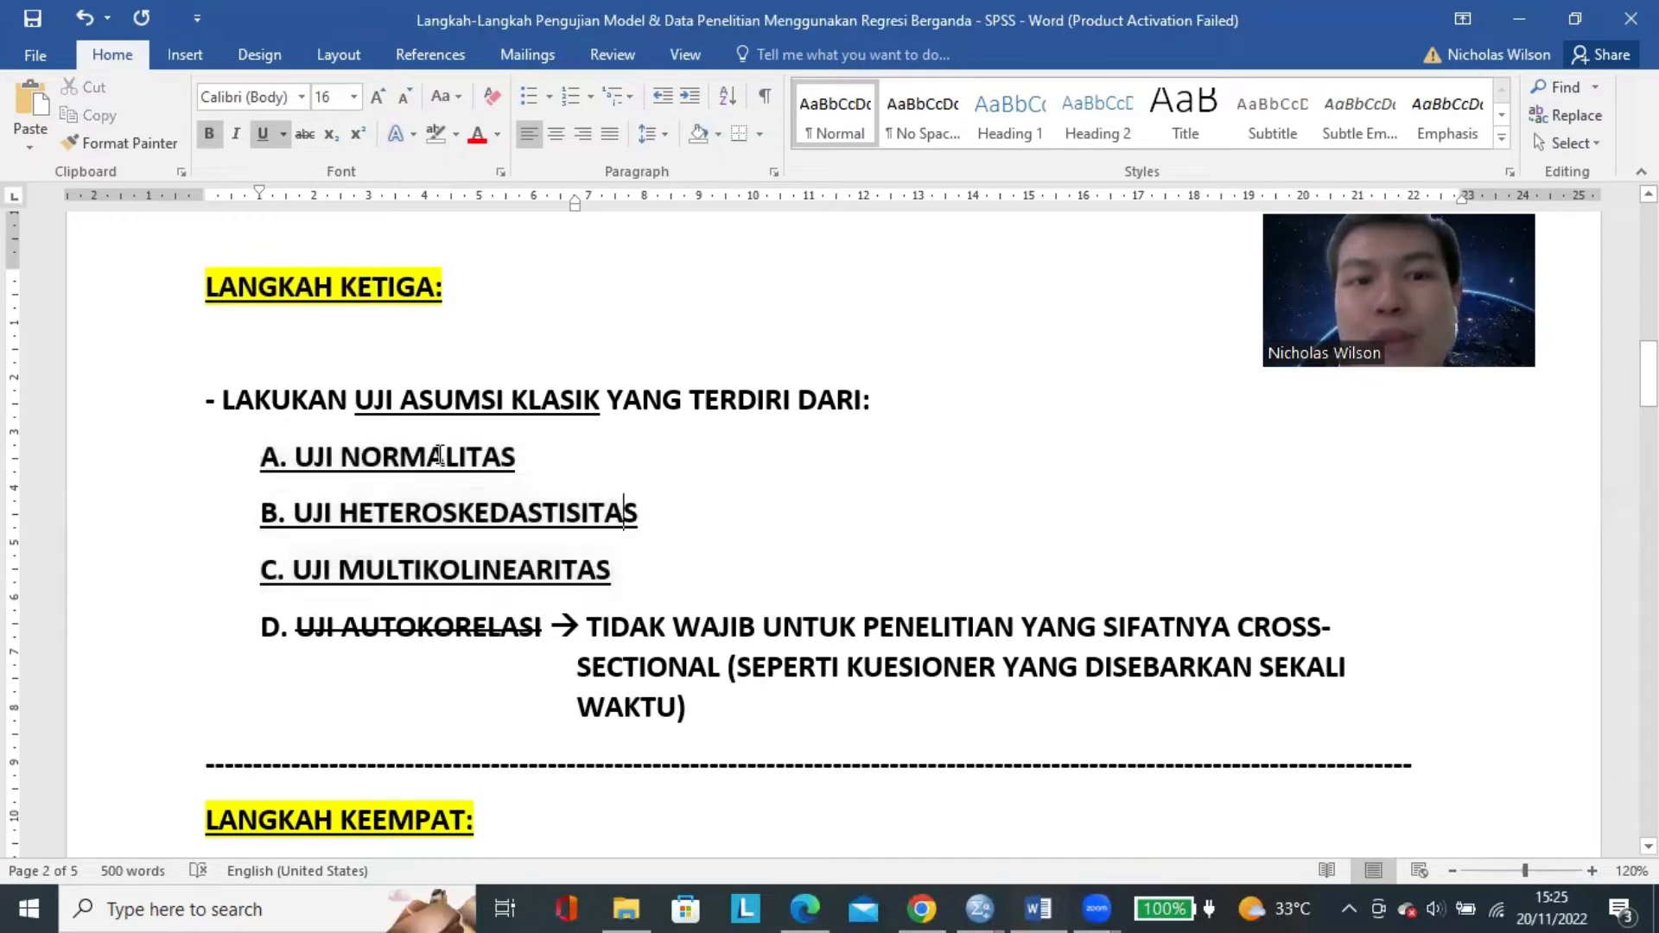
triple_click(433, 510)
triple_click(444, 568)
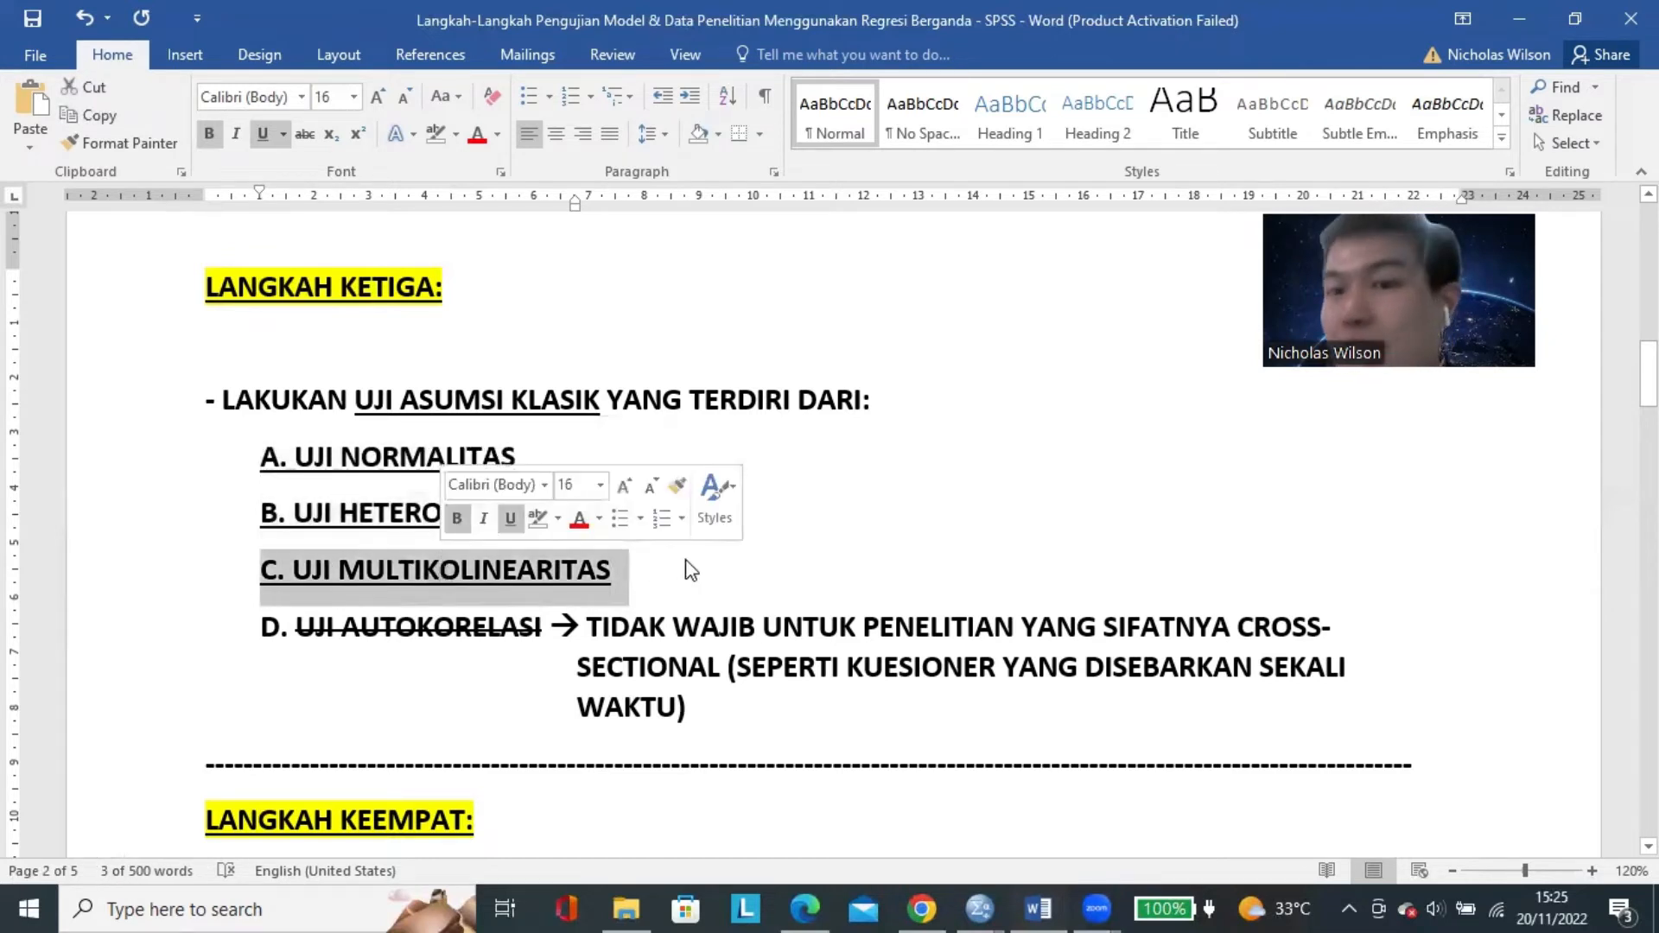
left_click(687, 570)
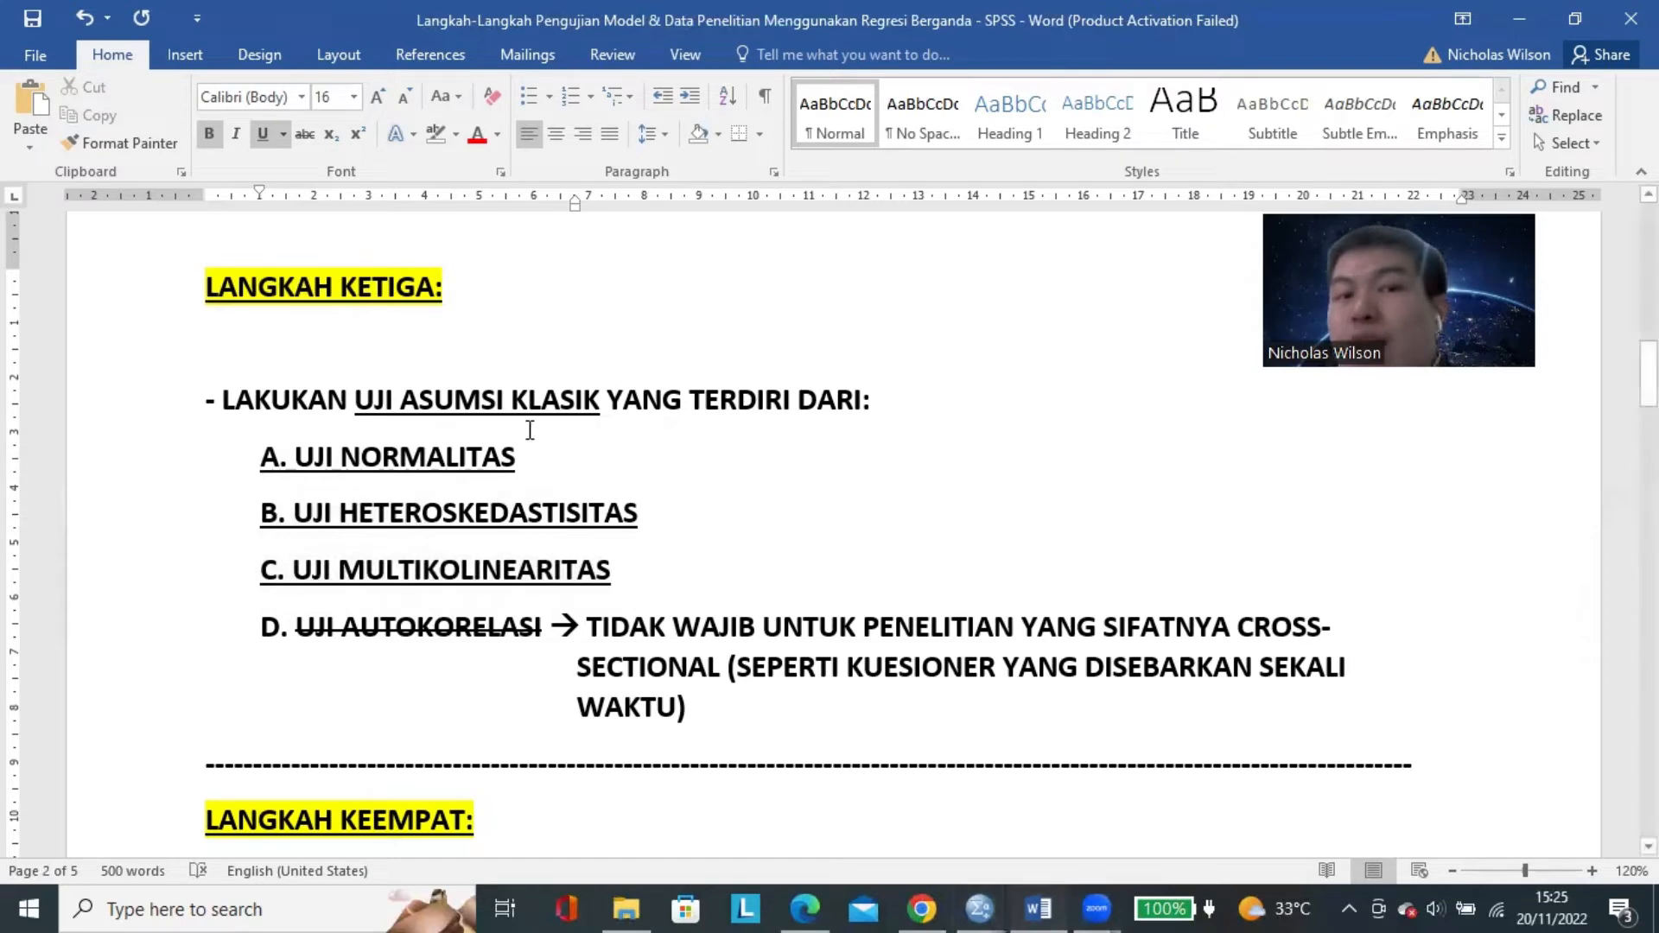
Switch to the SPSS Data Editor and examine the first row from CE1 across to the last variable CL5 and back.
mouse_move(978, 909)
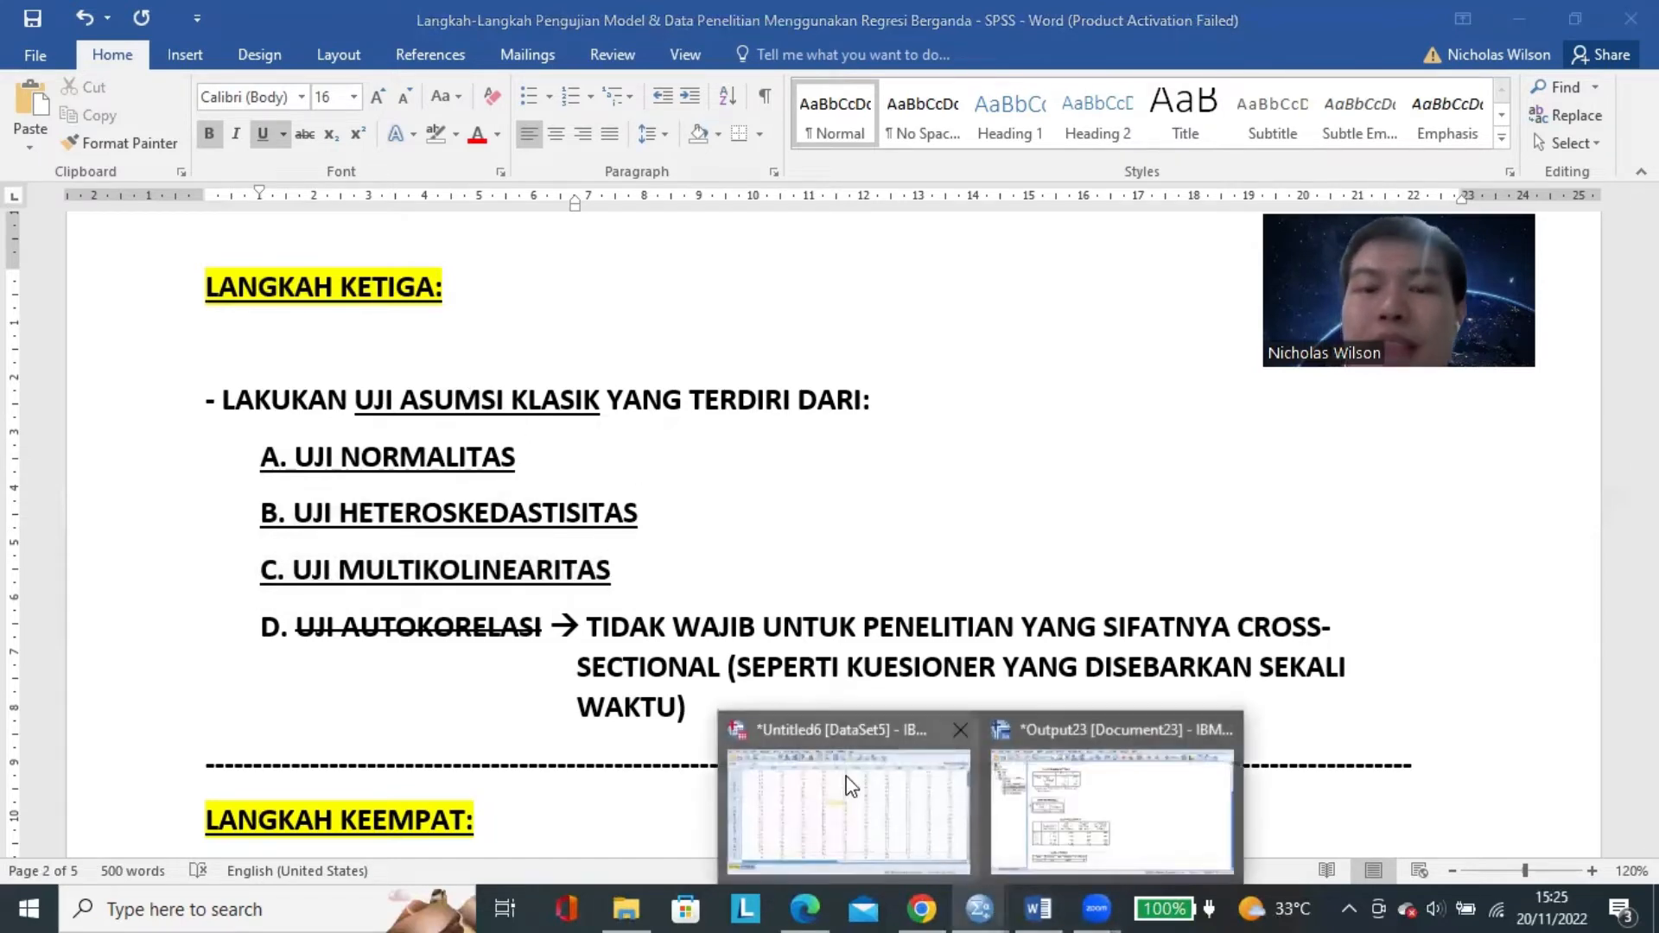
left_click(770, 774)
left_click(999, 480)
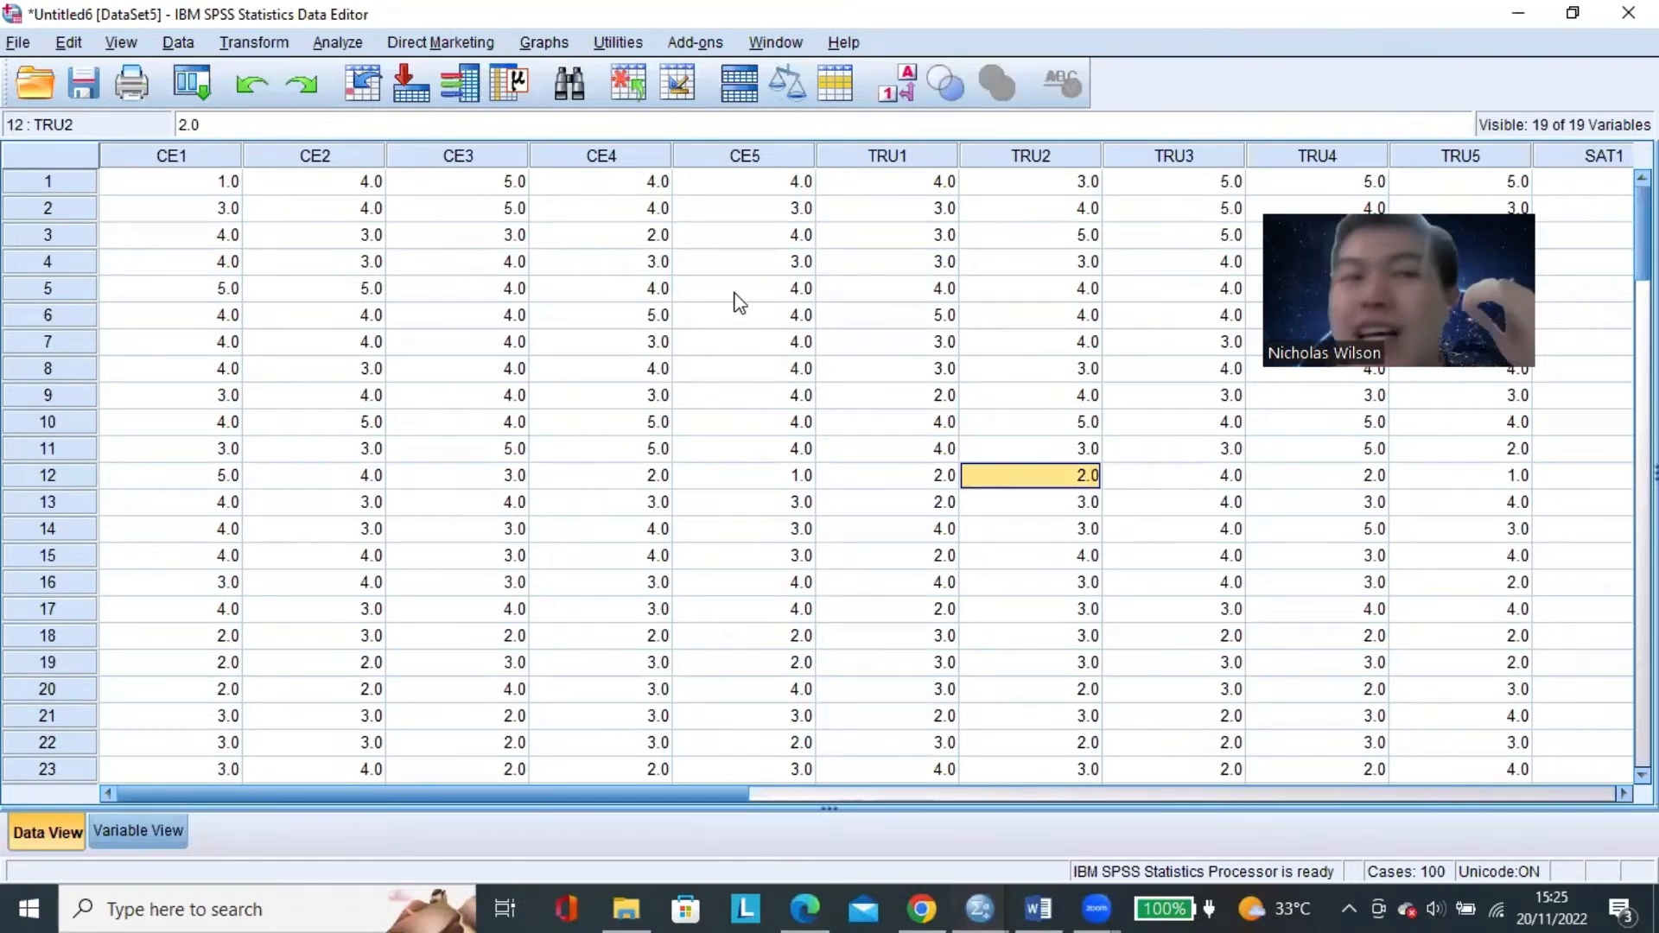
left_click(175, 183)
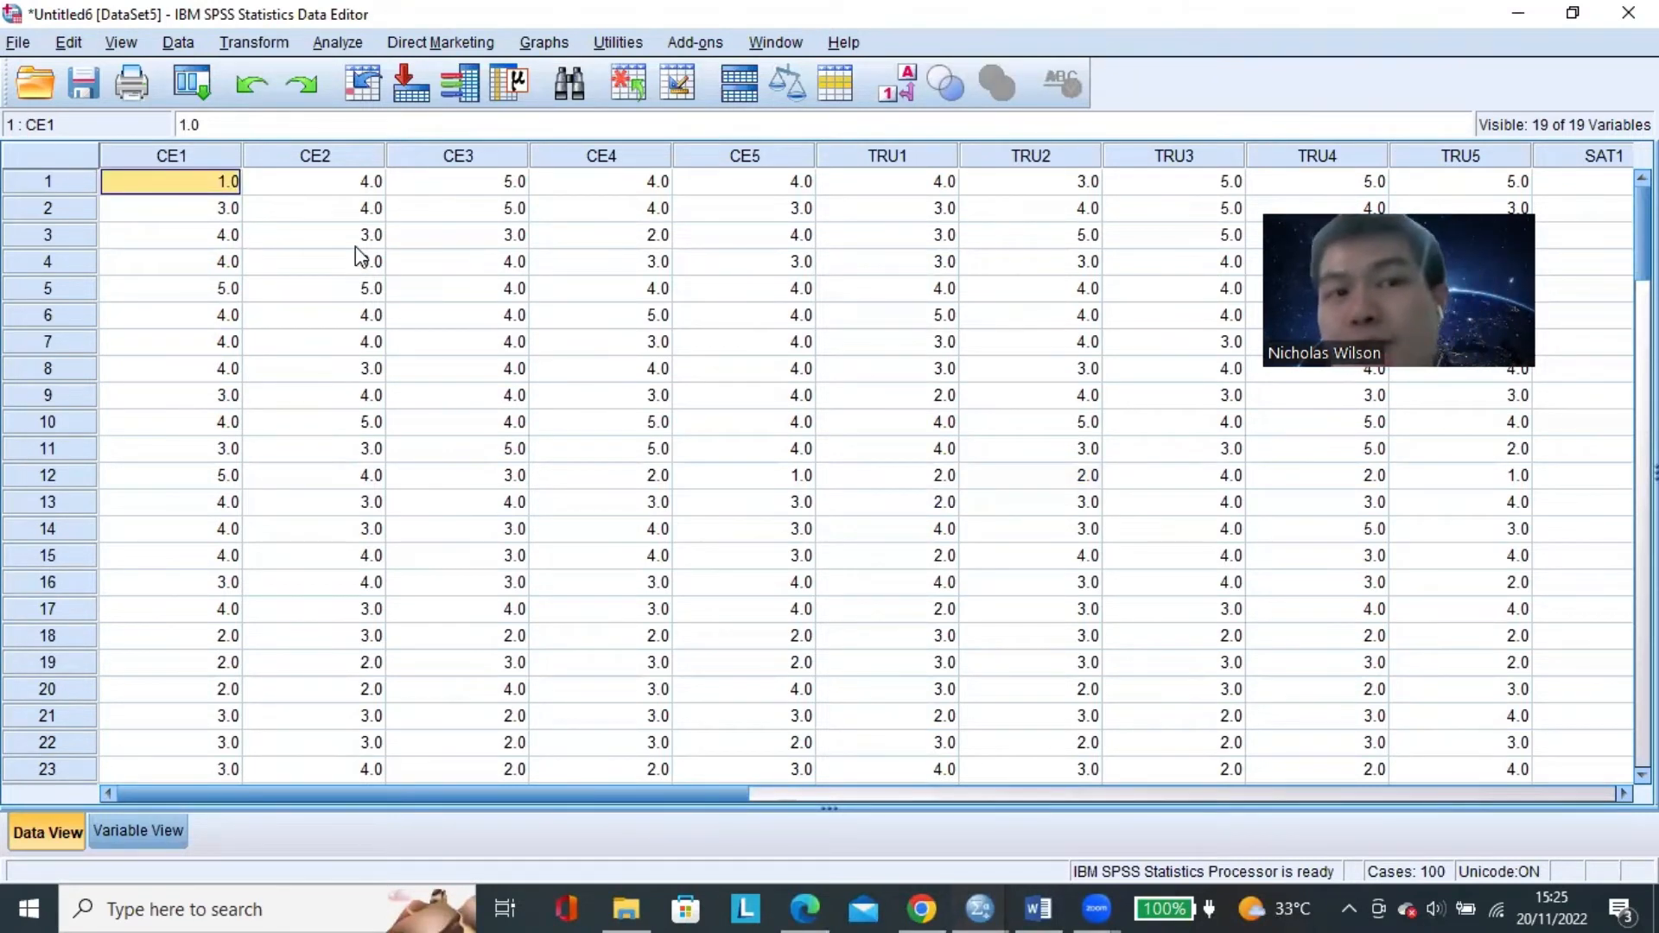
key("Right")
key("Right")
key("Right")
key("Right")
key("Right")
key("Right")
key("Right")
key("Right")
key("Right")
key("Right")
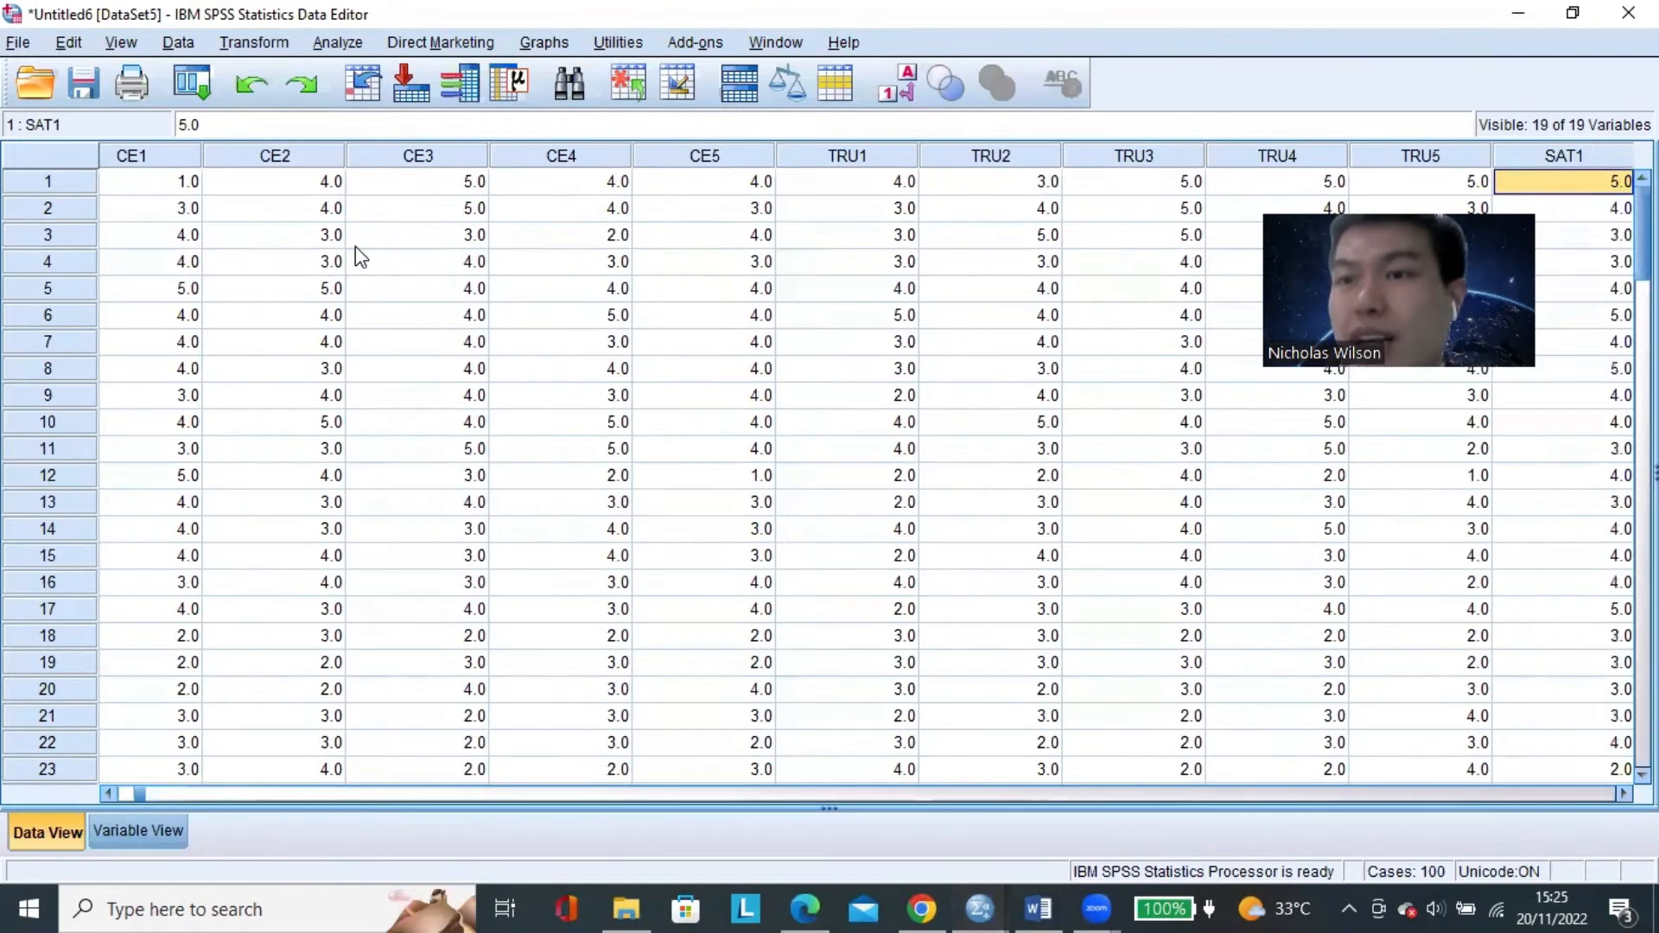
key("Right")
key("Right")
key("Right")
key("Right")
key("Right")
key("Right")
key("Right")
key("Right")
key("Right")
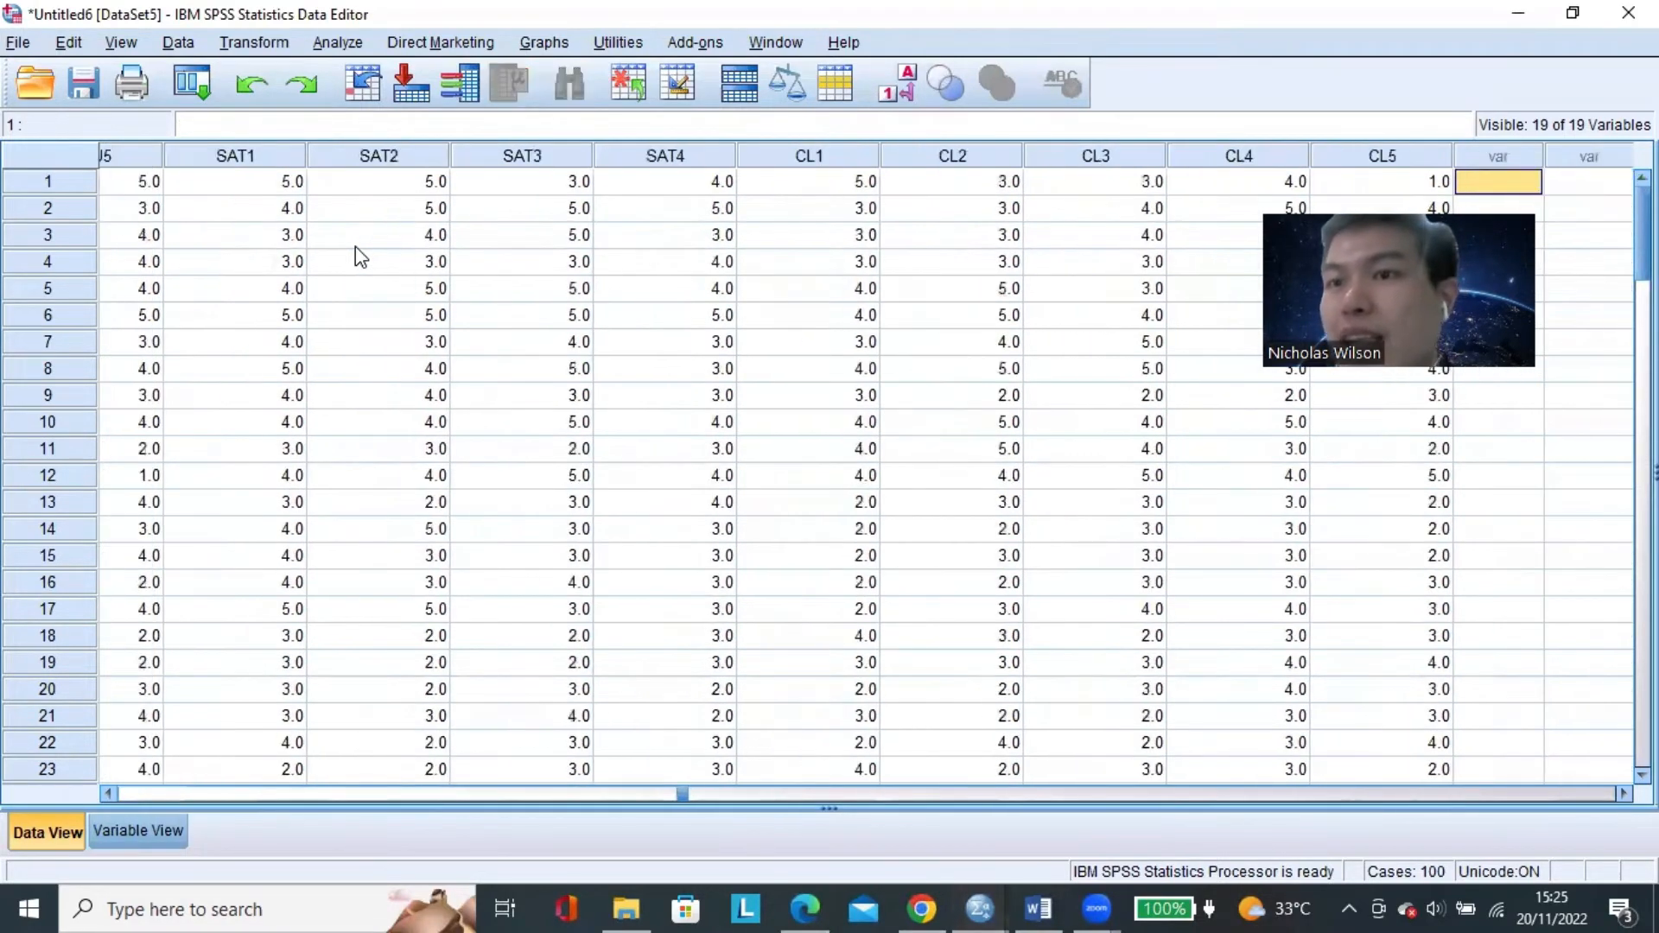
key("Left")
key("Left")
key("Left")
key("Left")
key("Left")
key("Left")
key("Left")
key("Left")
key("Left")
key("Left")
key("Left")
key("Left")
key("Left")
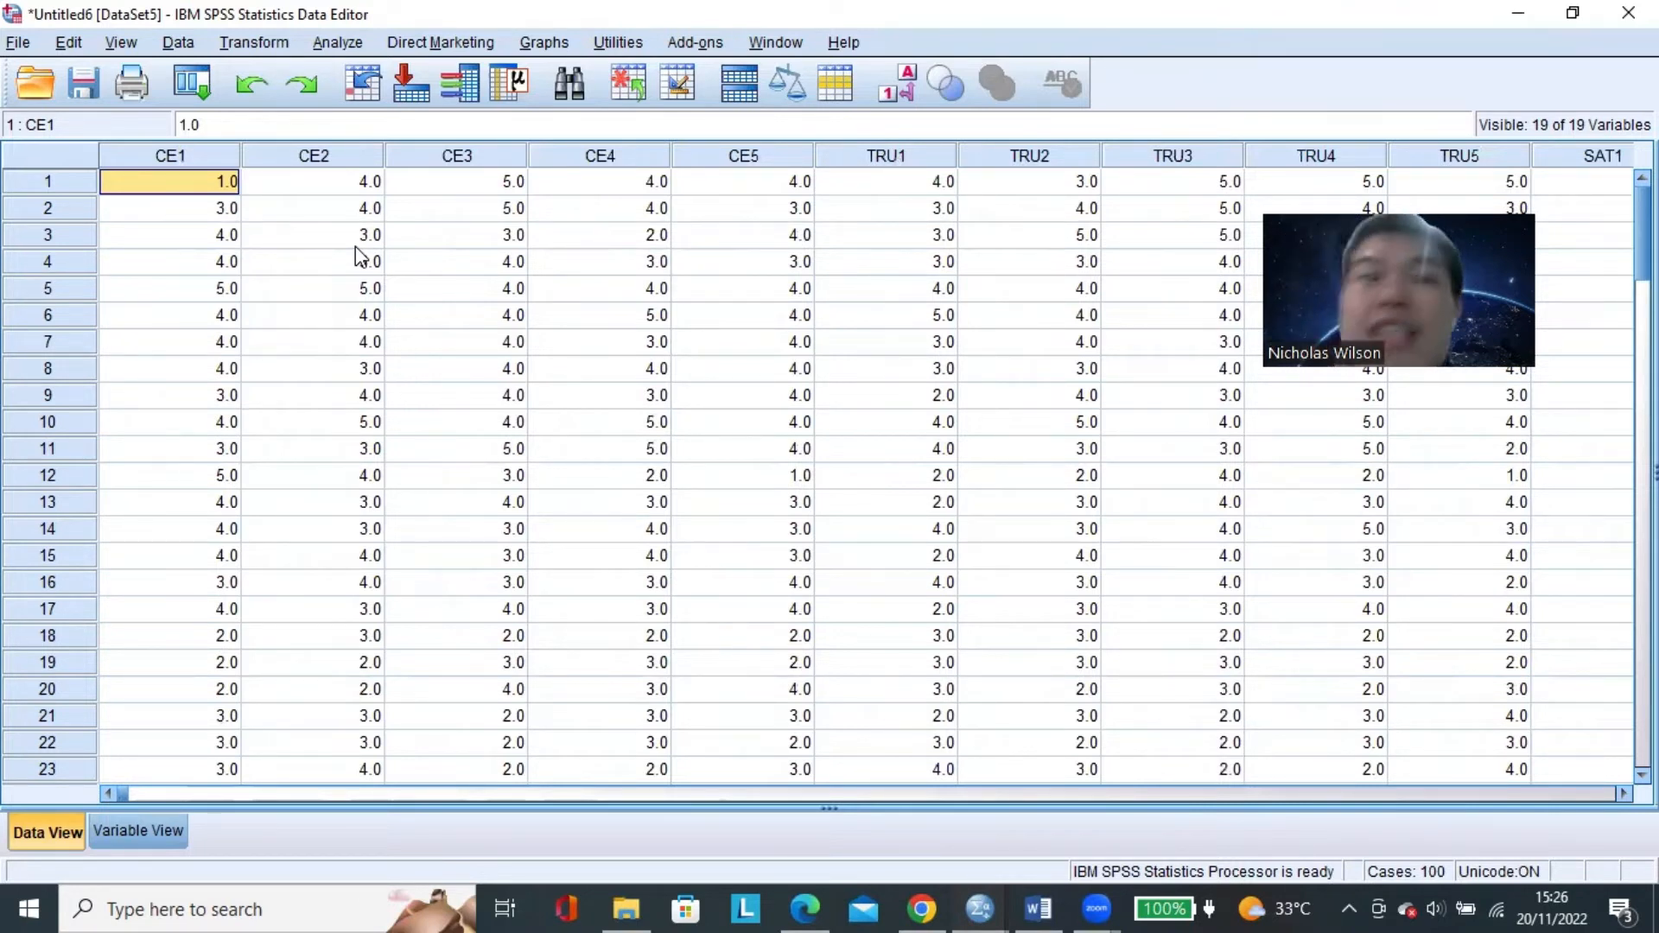
left_click(643, 395)
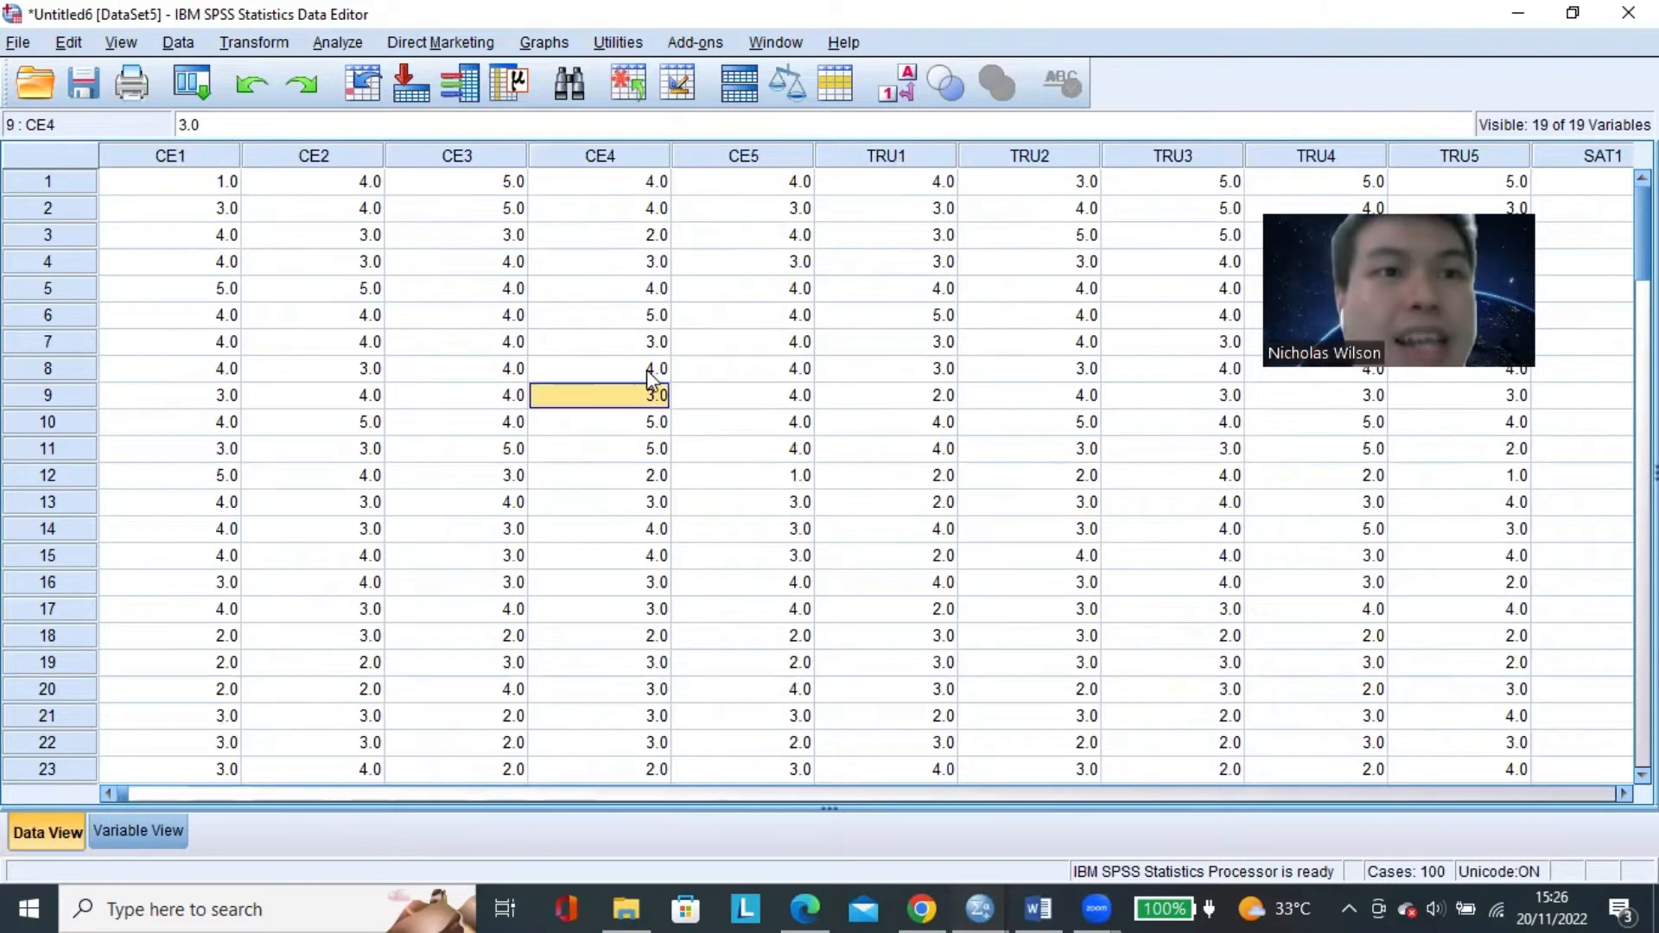
Open Compute Variable and point out the target variable and numeric expression fields.
left_click(256, 43)
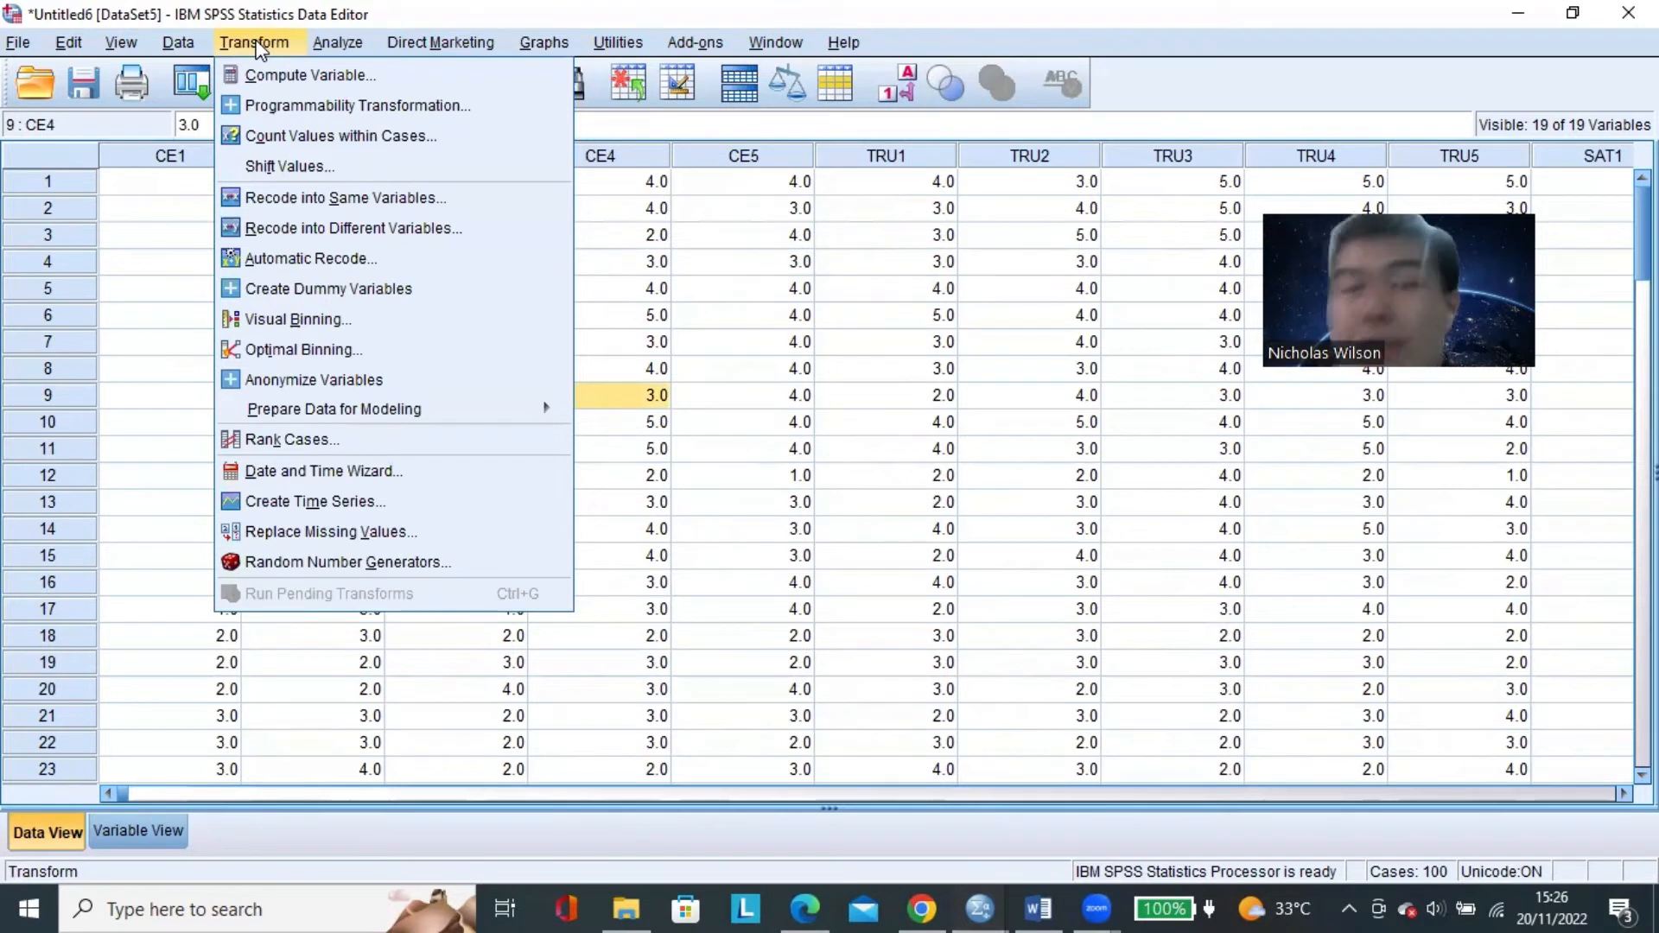
left_click(386, 76)
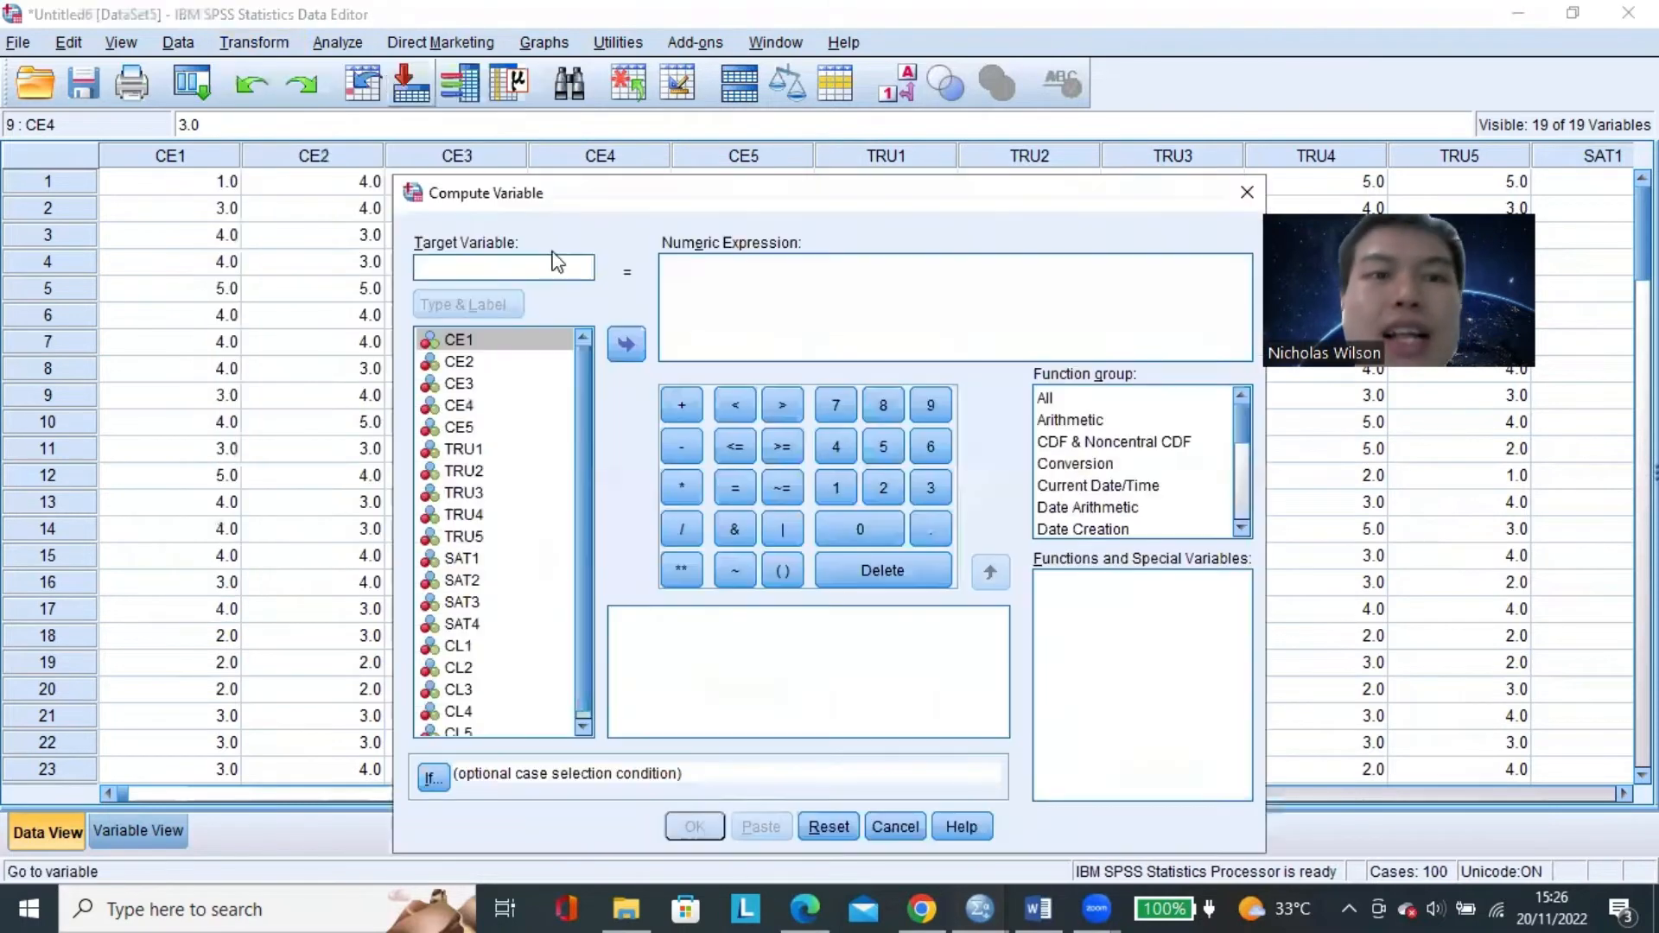
left_click(727, 325)
left_click(576, 272)
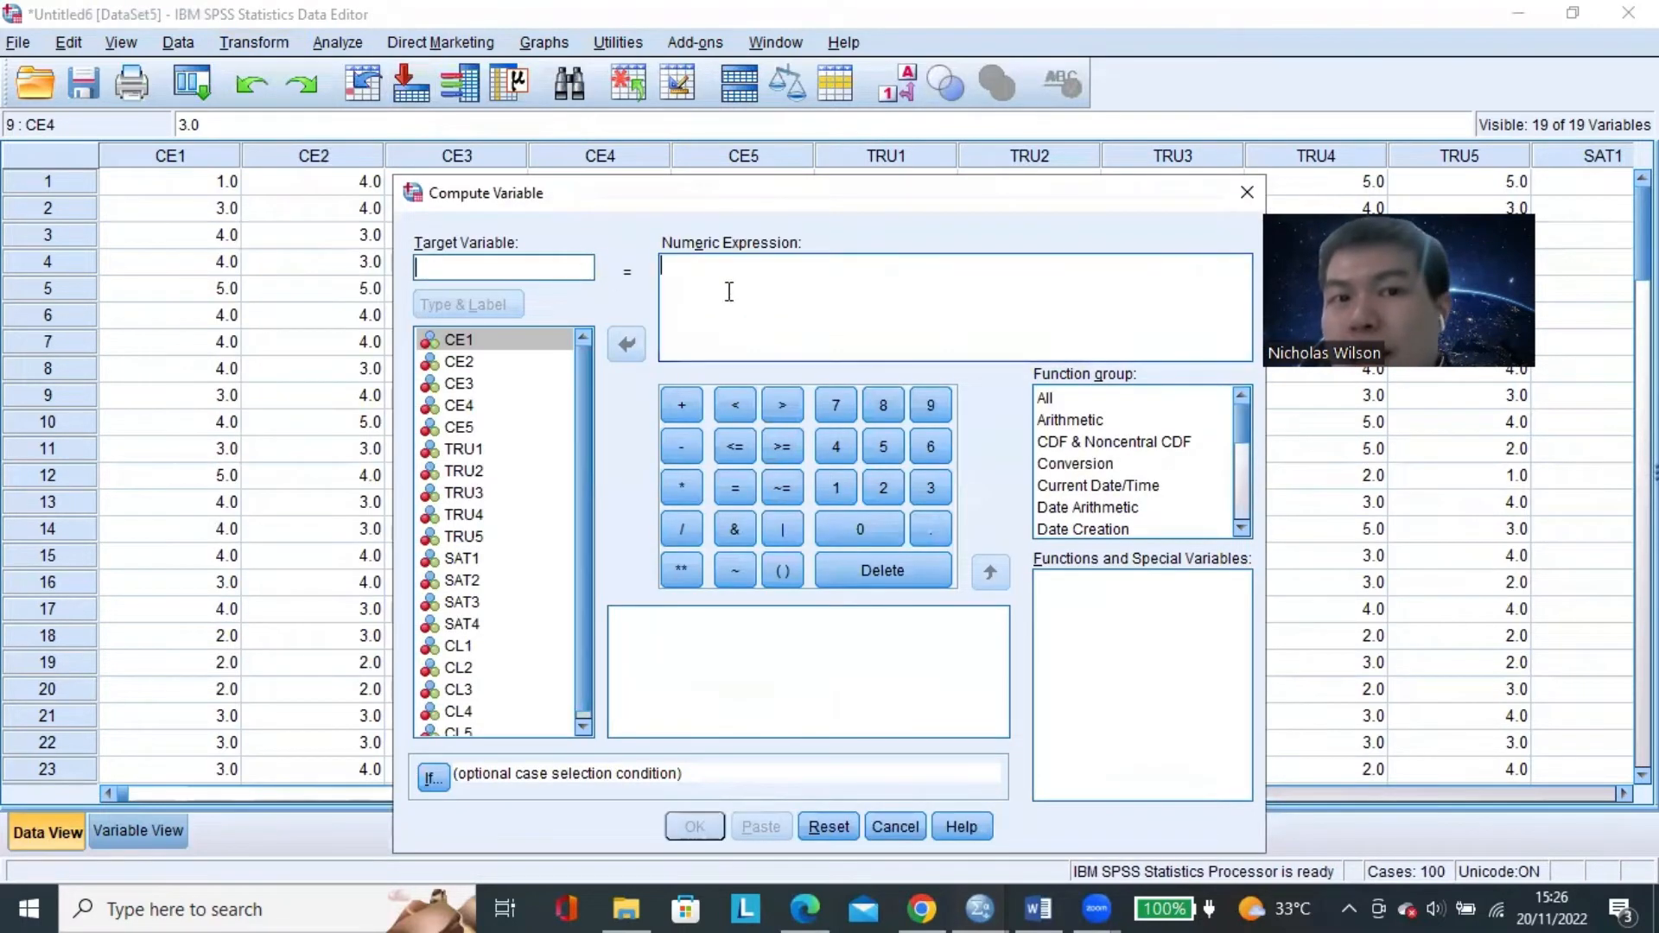
left_click(729, 292)
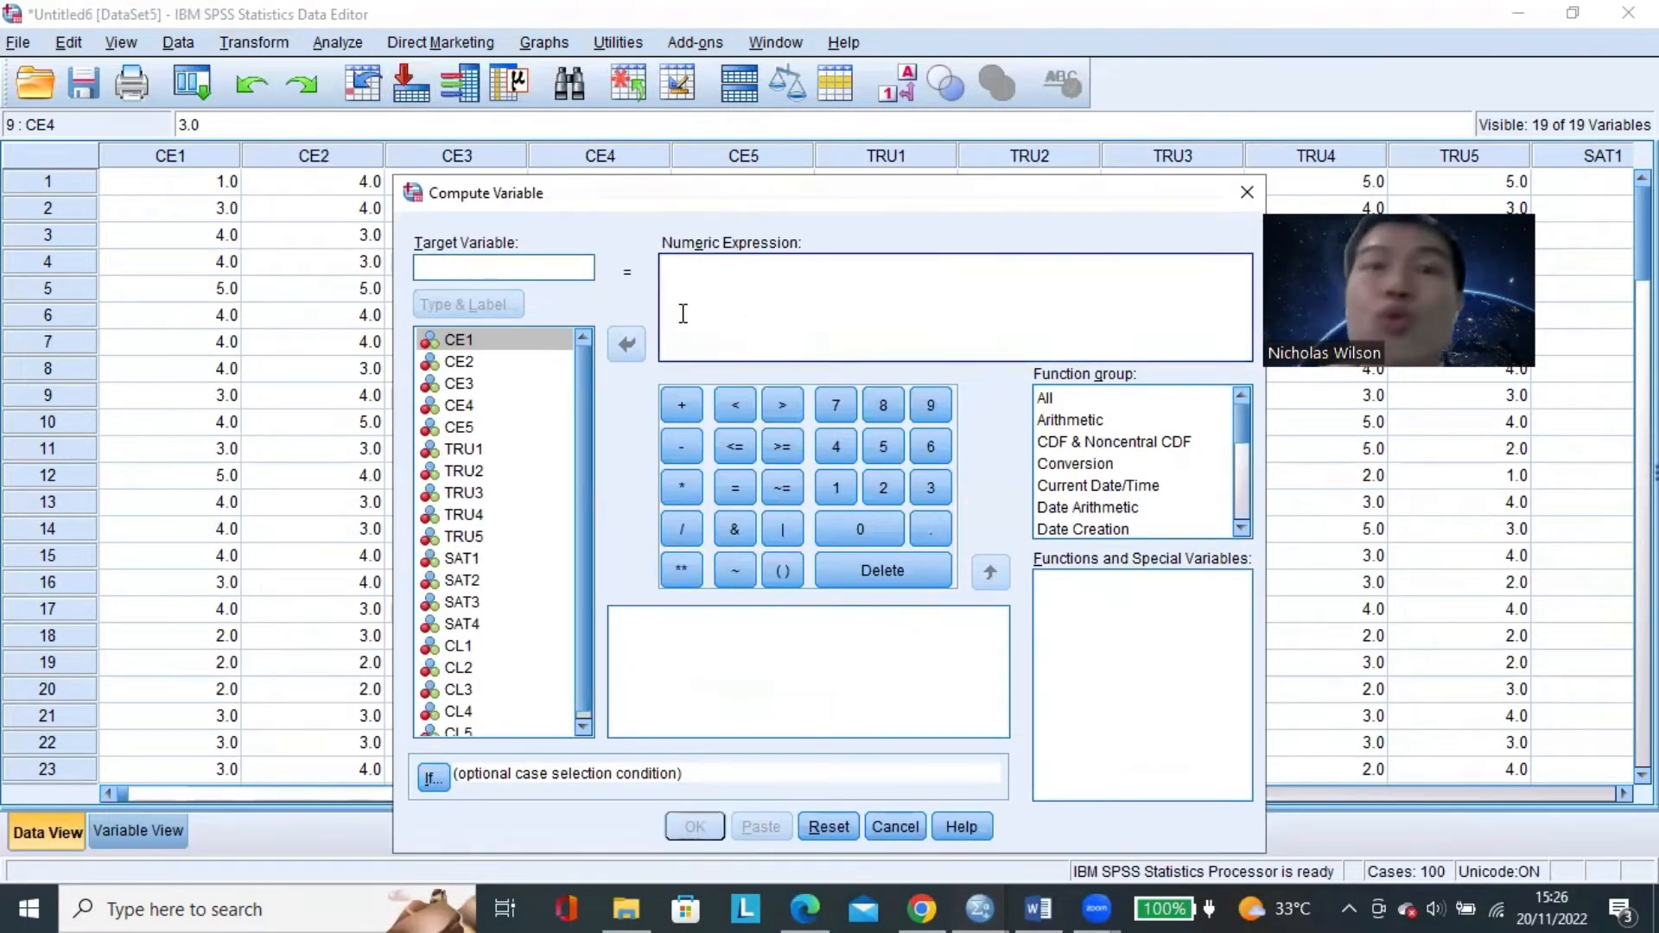
left_click(549, 261)
left_click(691, 268)
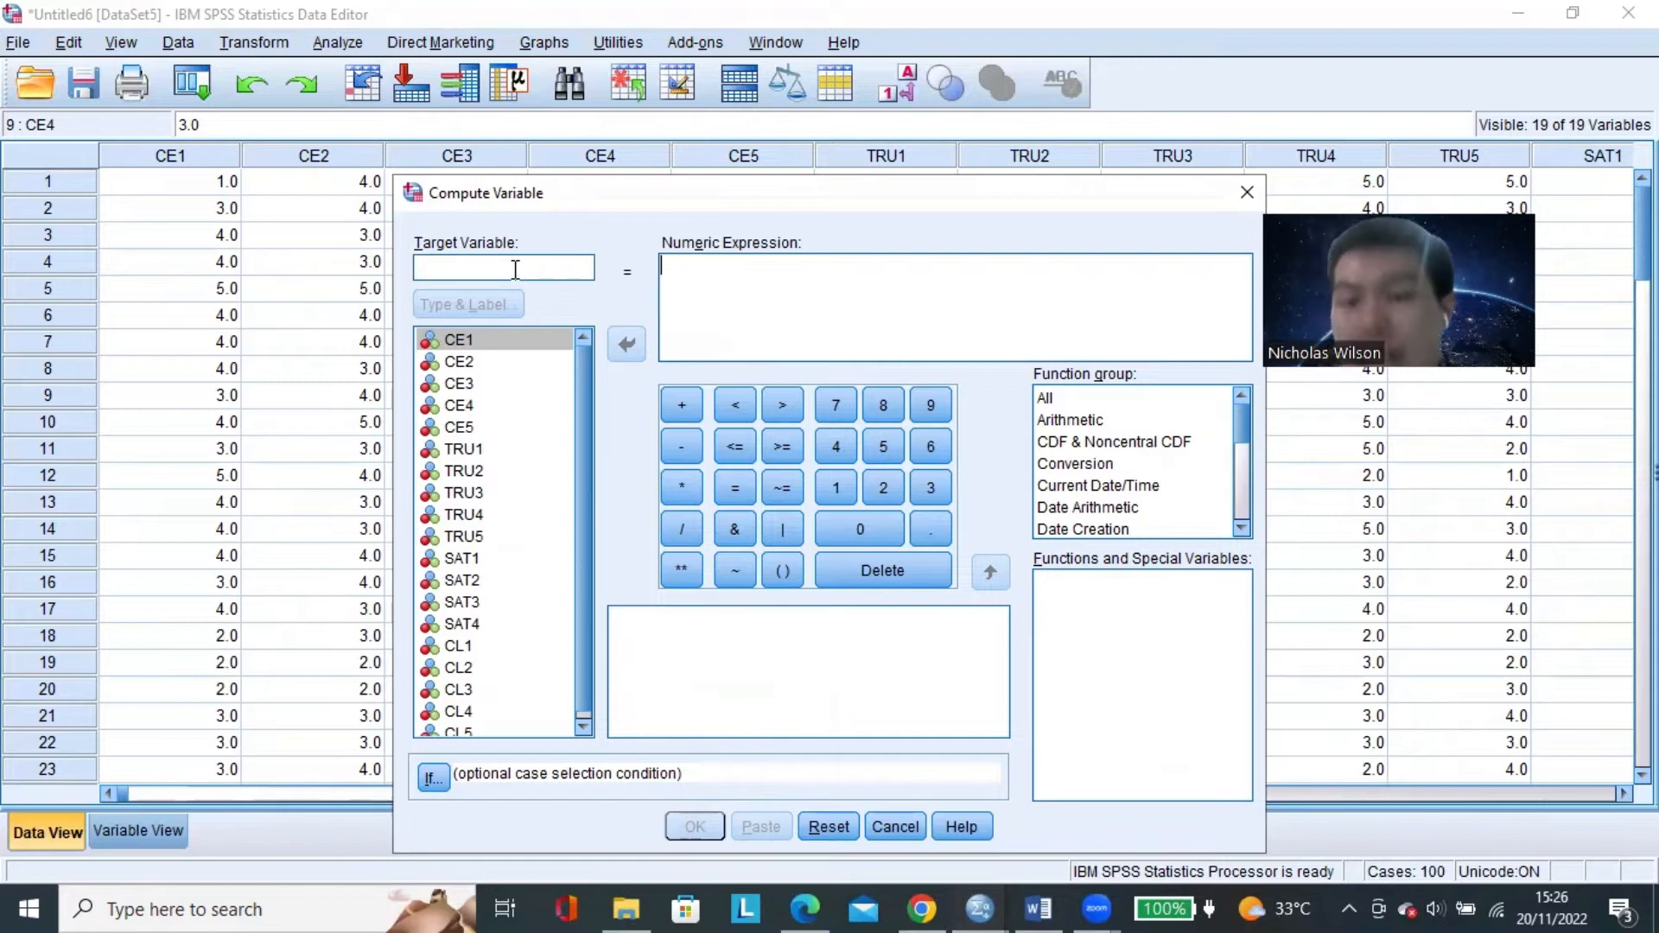
Switch to the Word document, find the example research model and highlight the X1 code in the CUSTOMER ENGAGEMENT ellipse.
left_click(1067, 907)
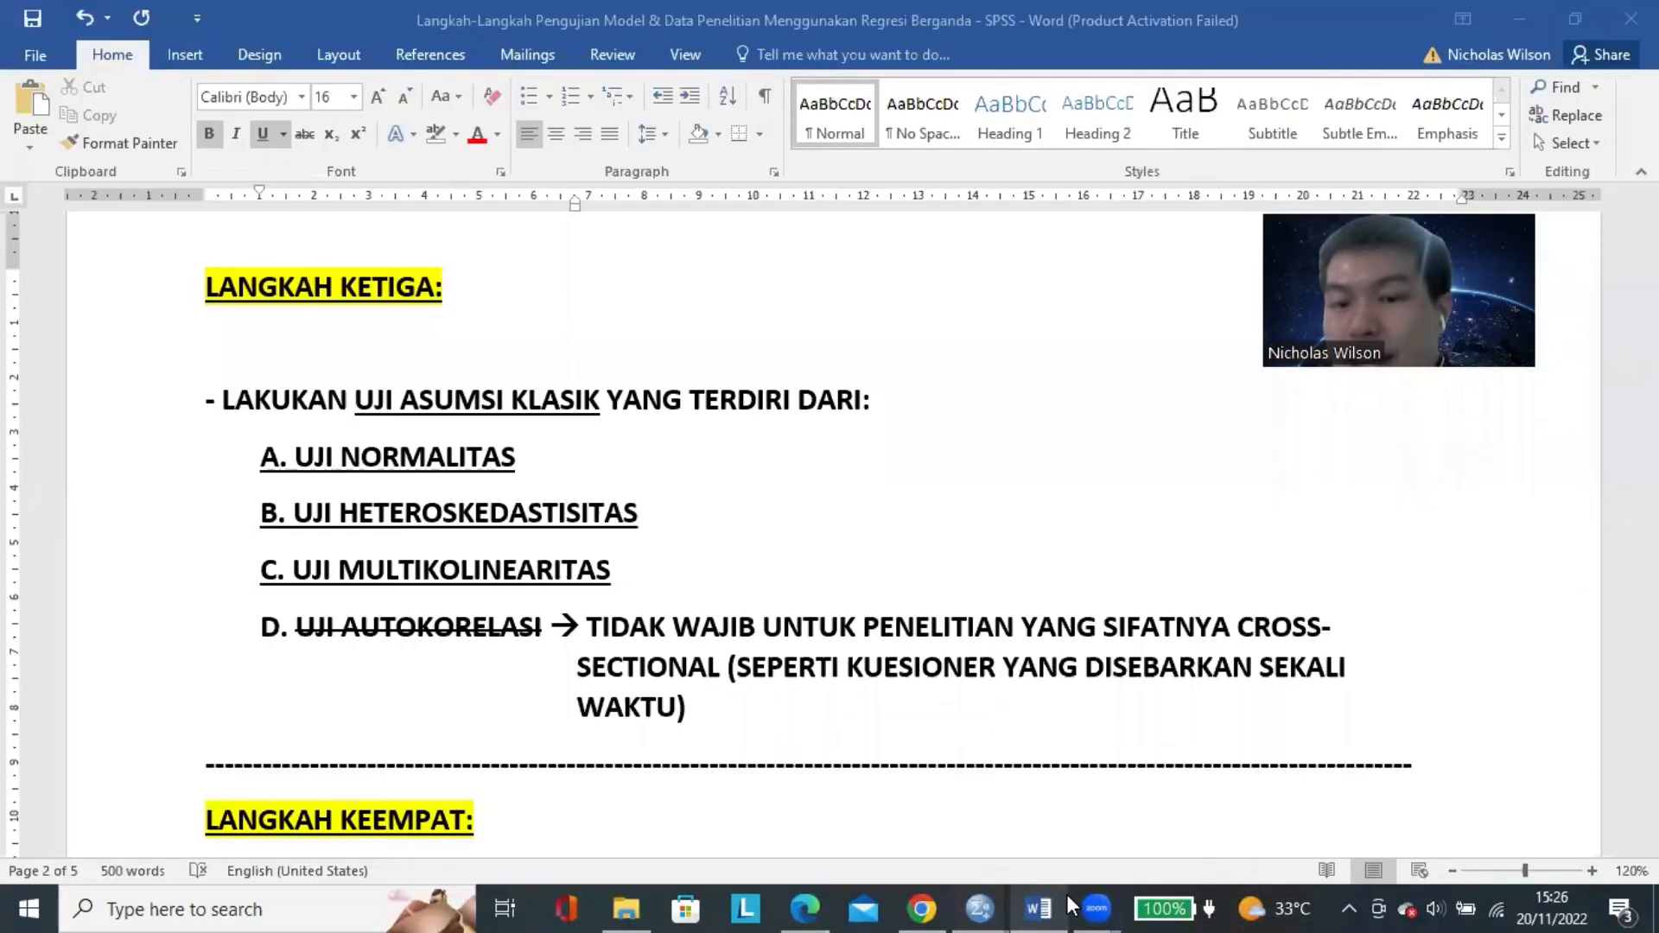
scroll(566, 532, "down", 20)
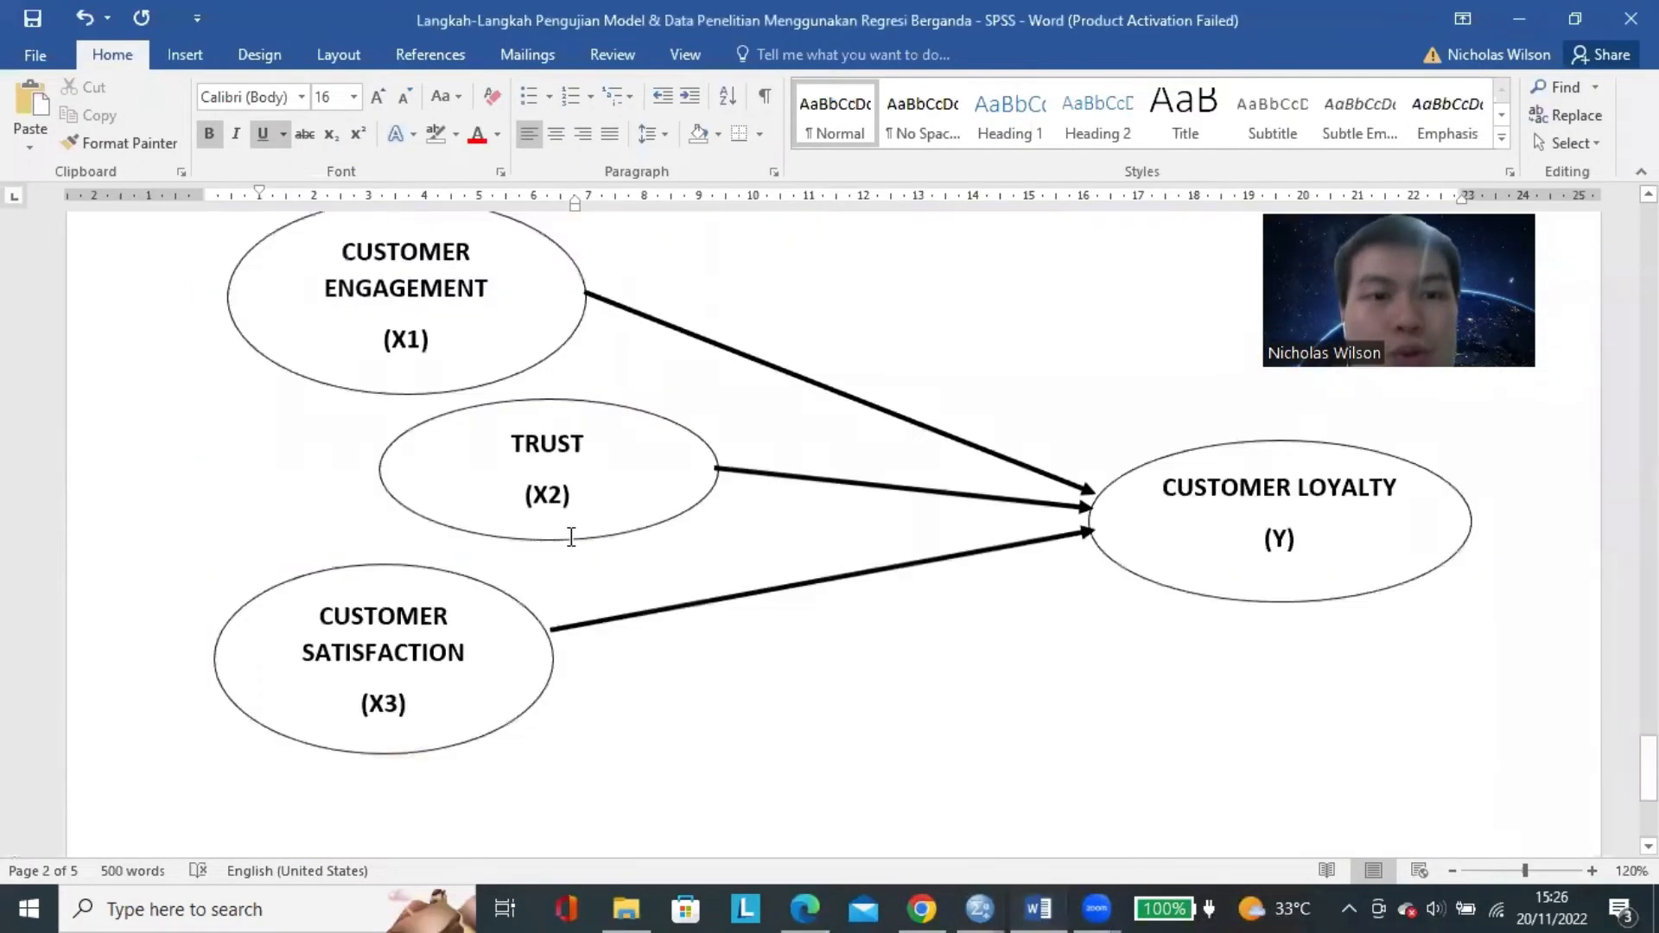
scroll(571, 536, "up", 2)
left_click_drag(342, 404, 455, 508)
left_click(422, 503)
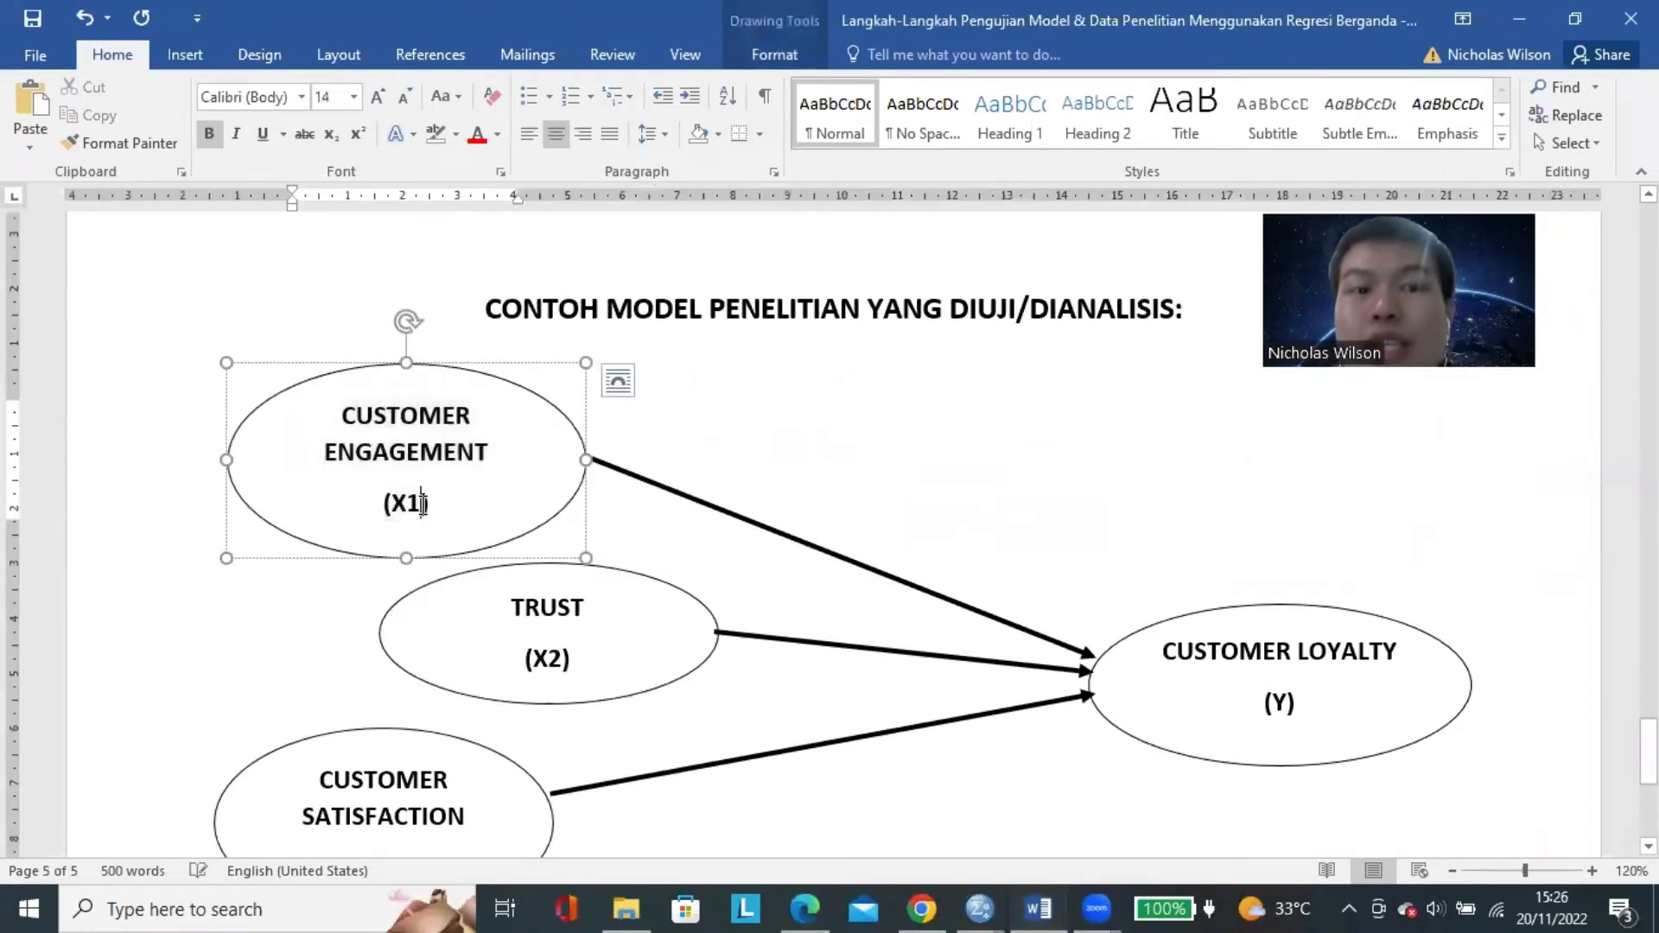
double_click(422, 503)
Return to the SPSS Compute Variable dialog and name the target variable X1.
left_click(980, 908)
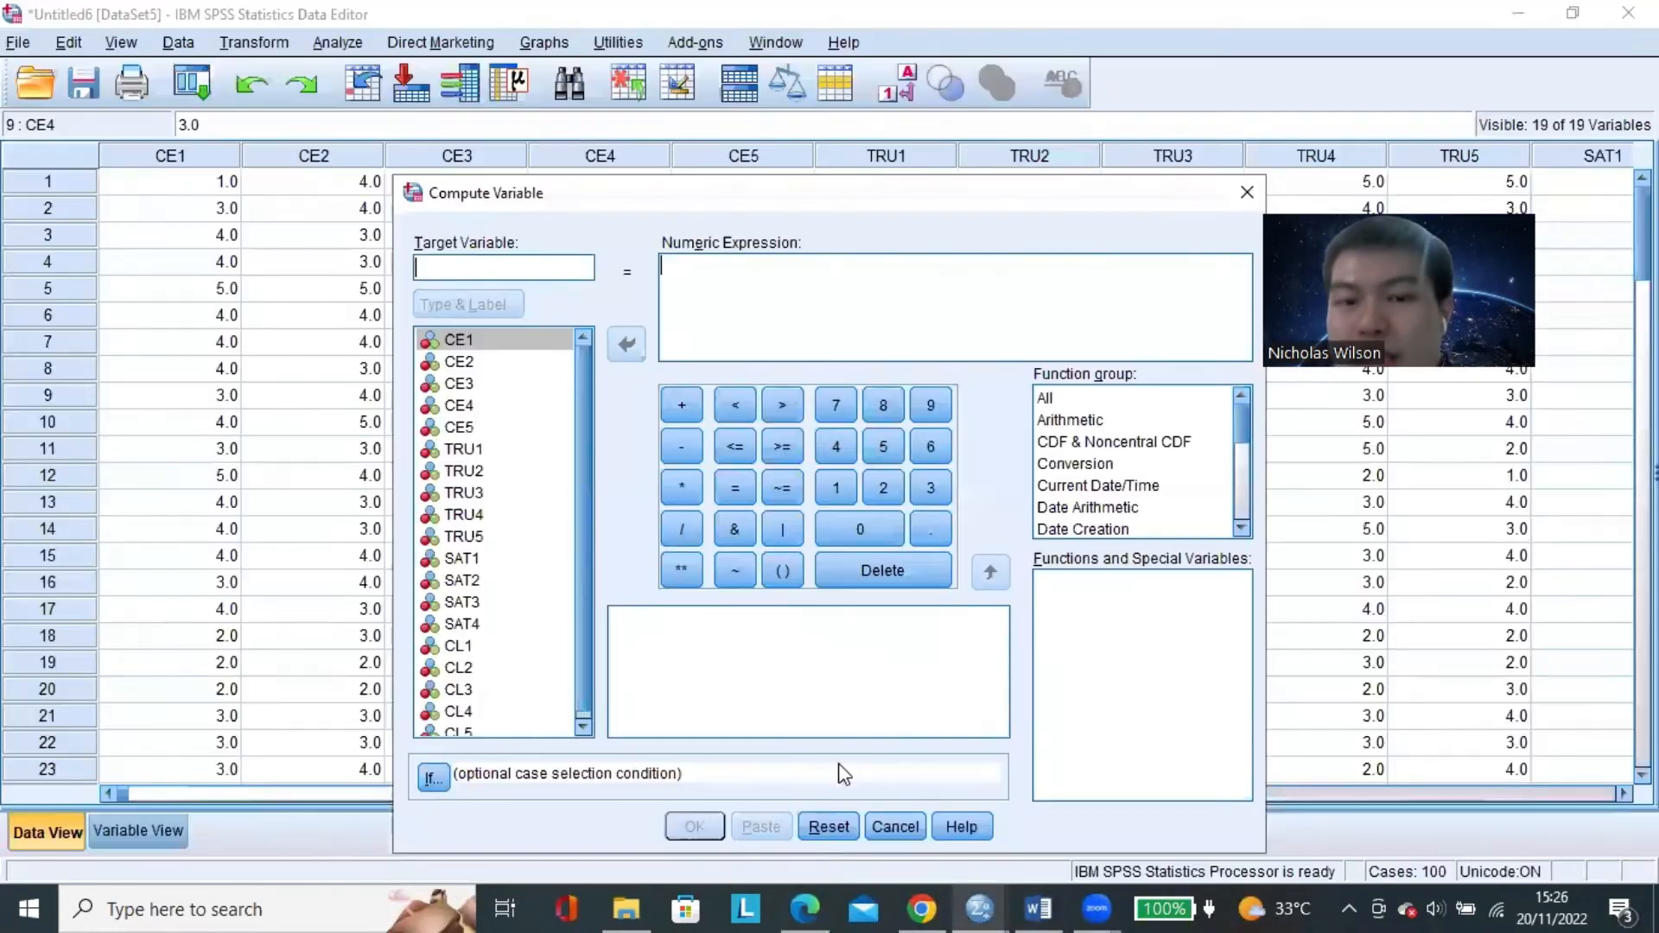
left_click(476, 263)
type("X1")
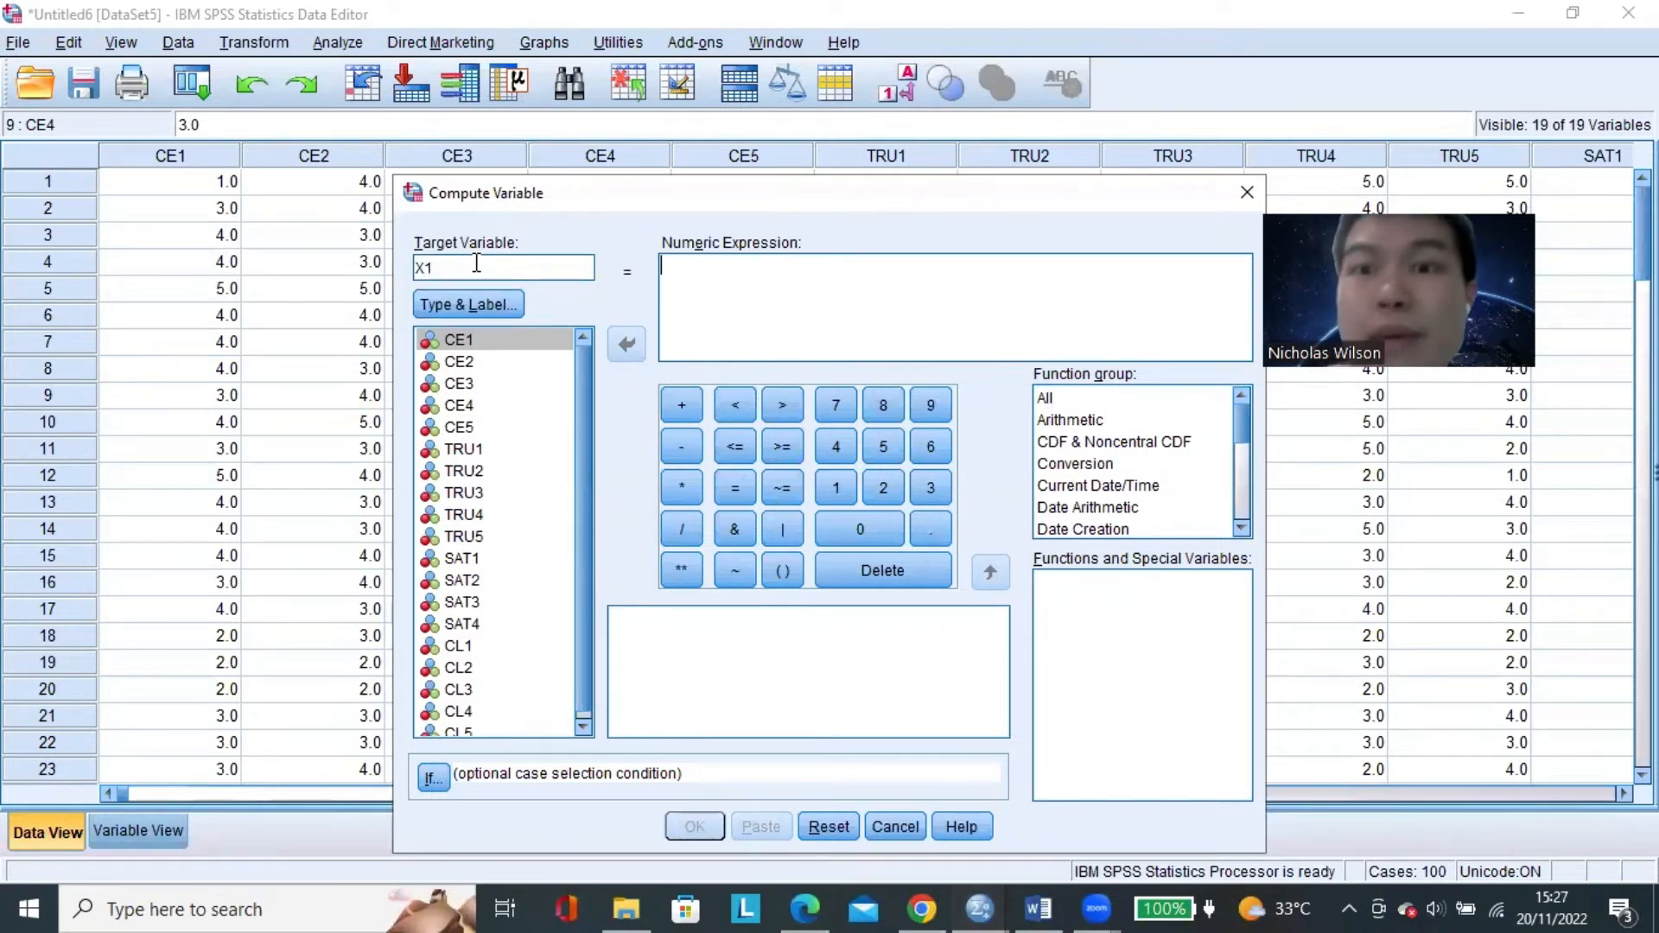
Open the type and label settings for X1, and highlight the CUSTOMER ENGAGEMENT name in the Word research model.
left_click(482, 307)
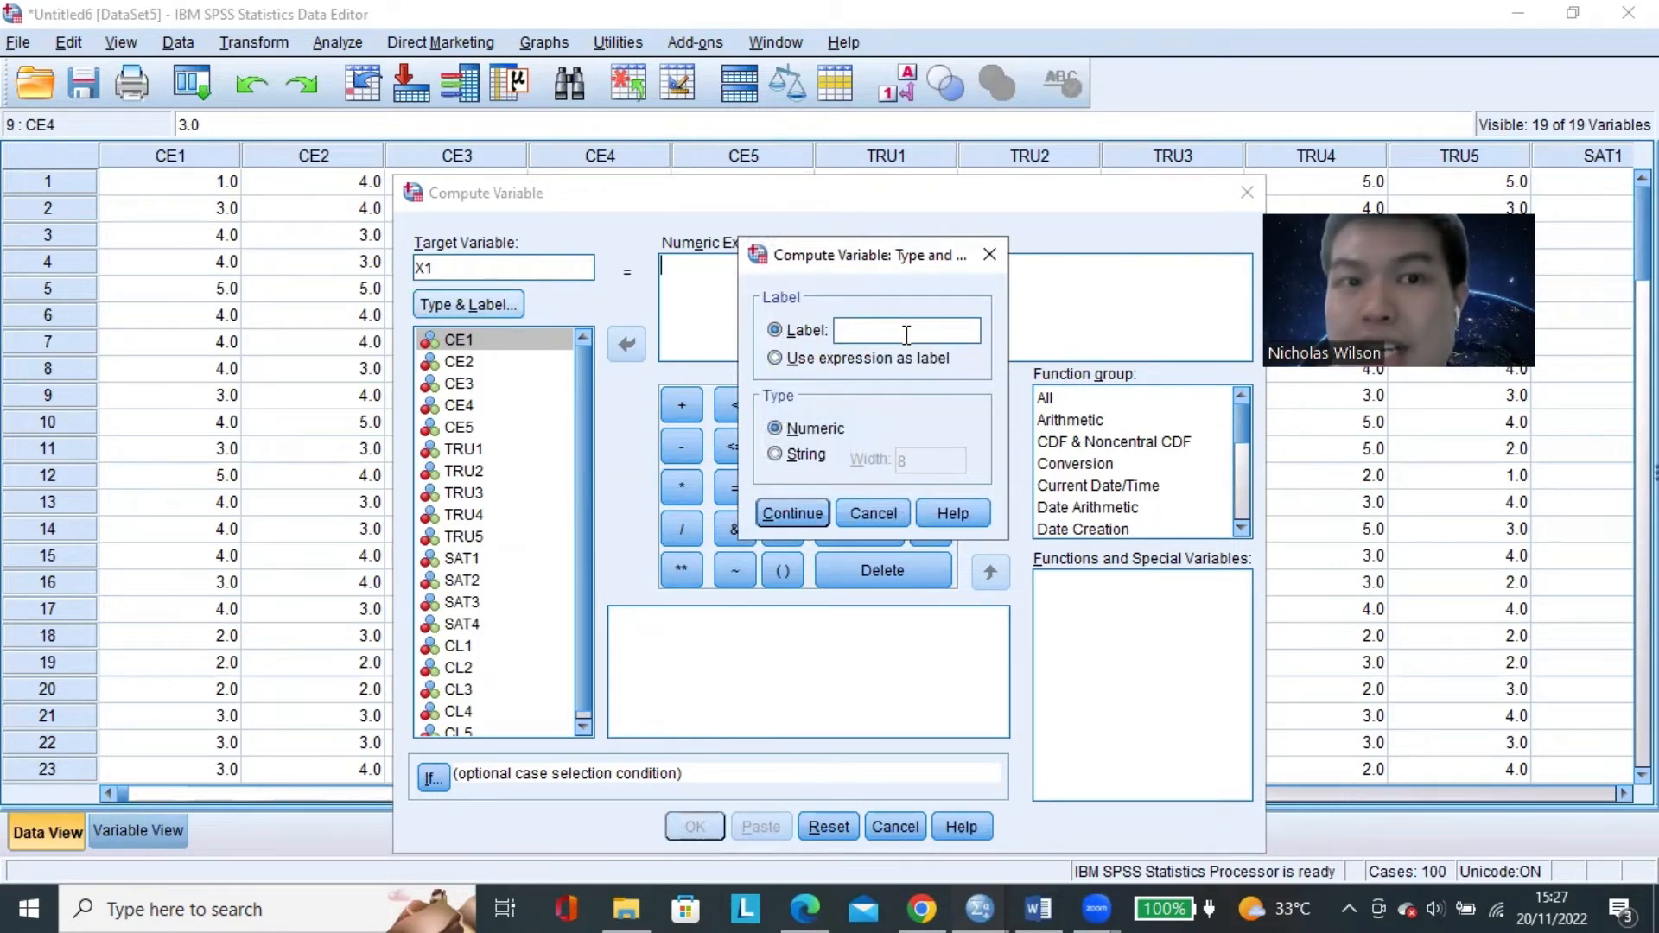
left_click(1038, 909)
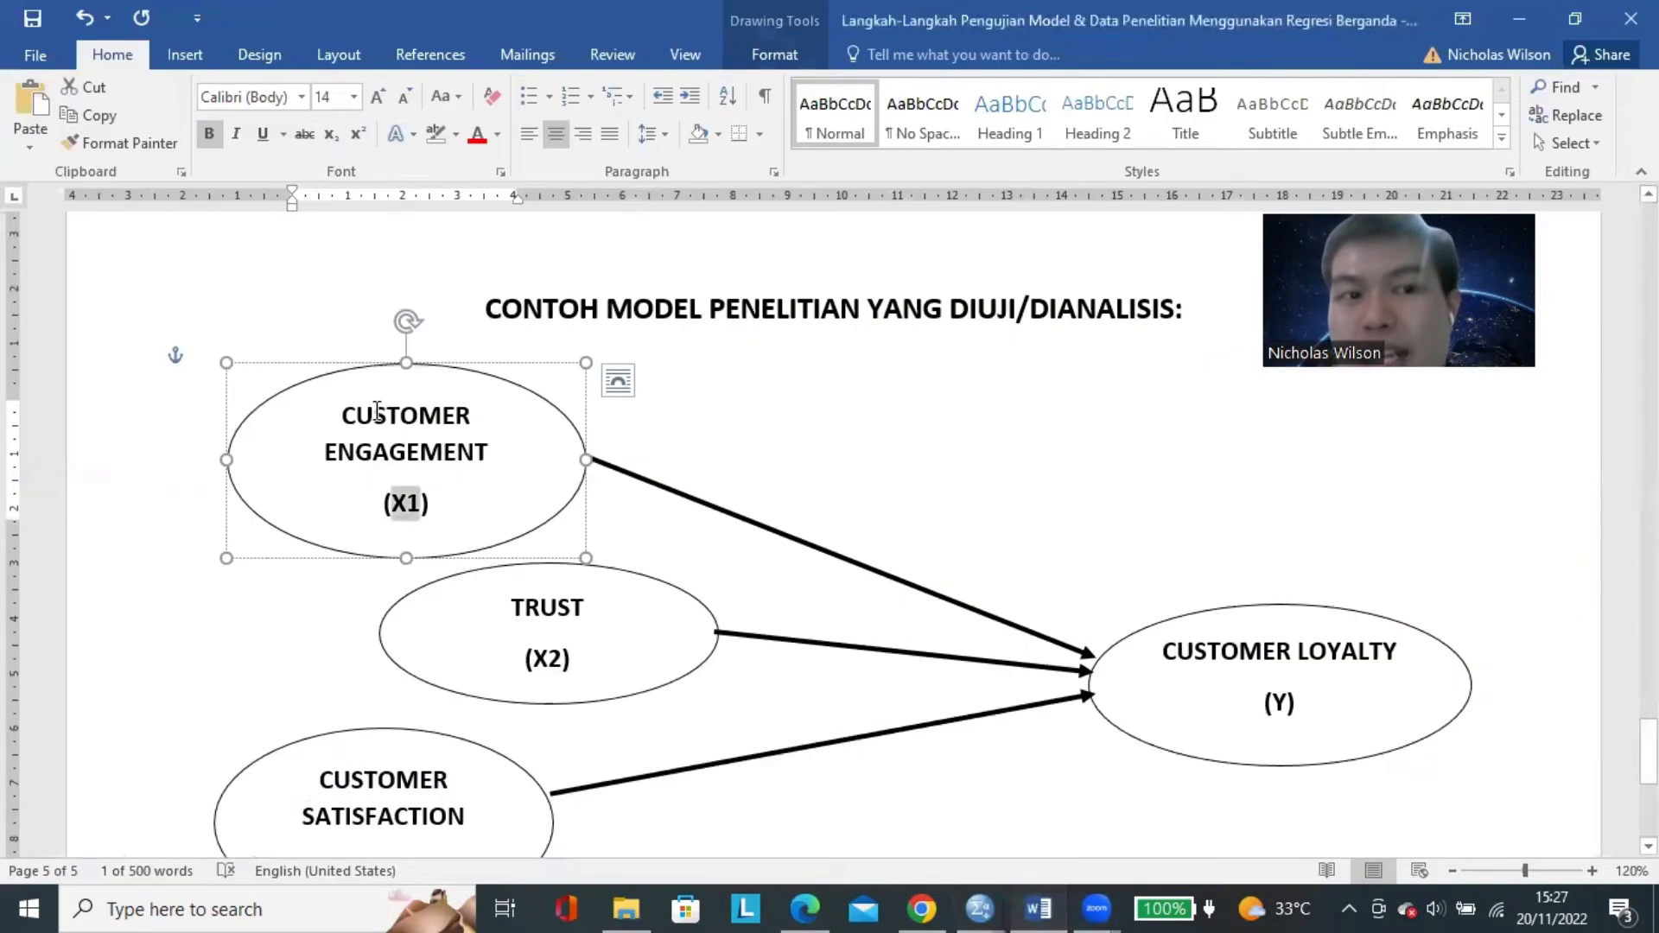
left_click_drag(378, 413, 504, 466)
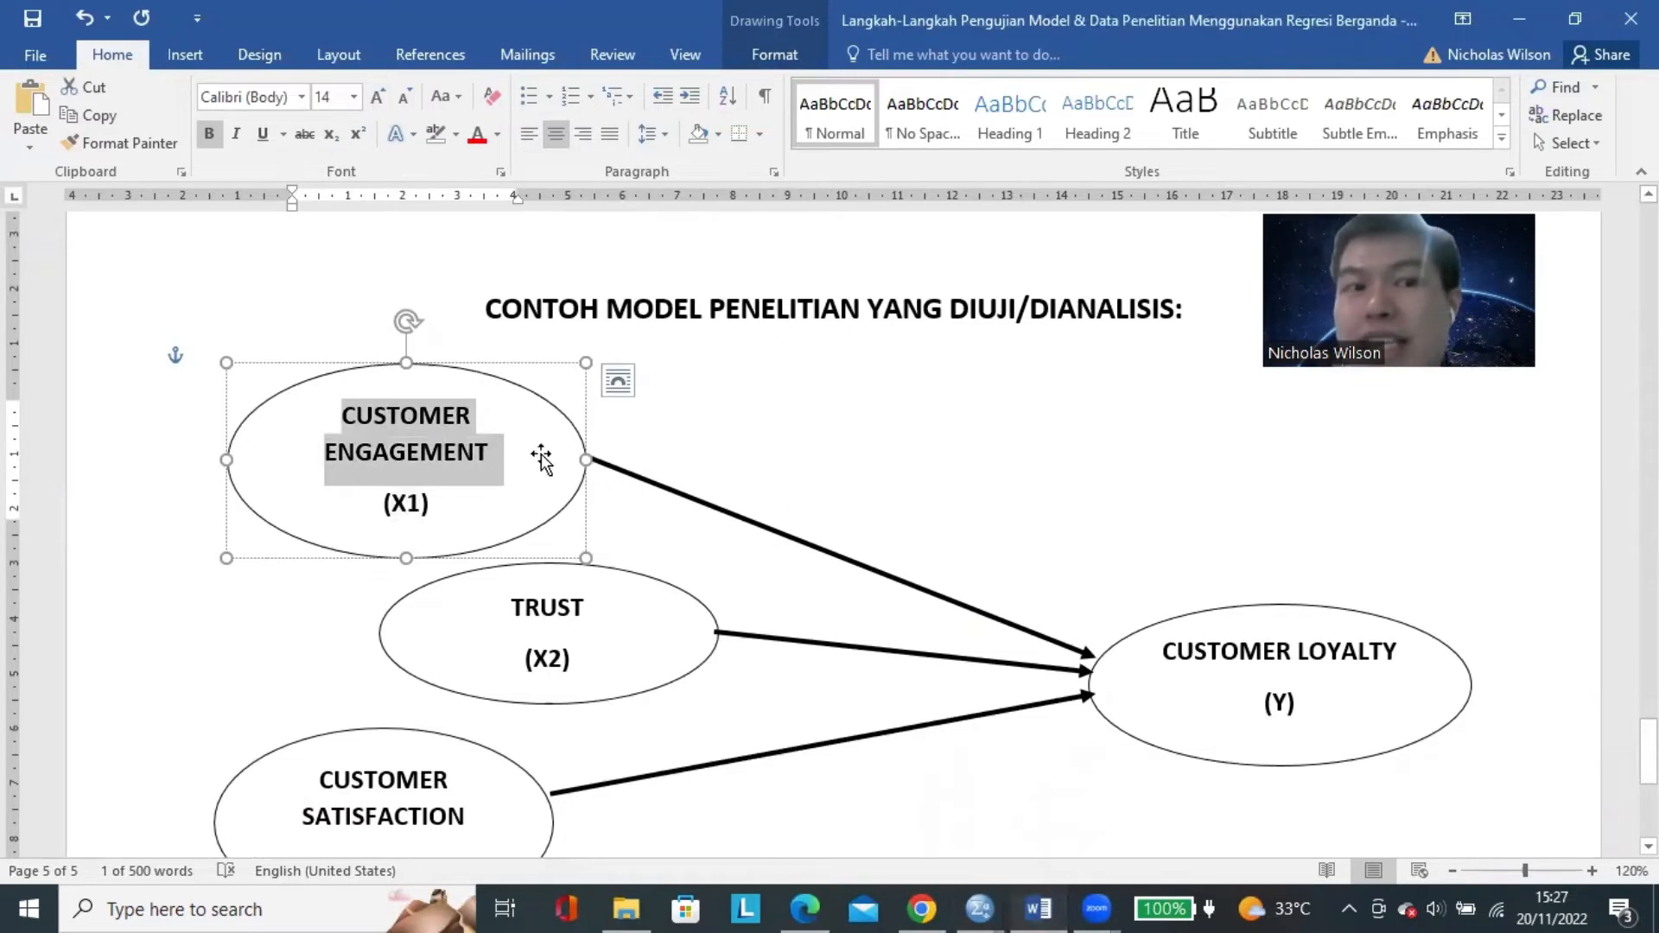
left_click(413, 428)
left_click_drag(347, 416, 527, 472)
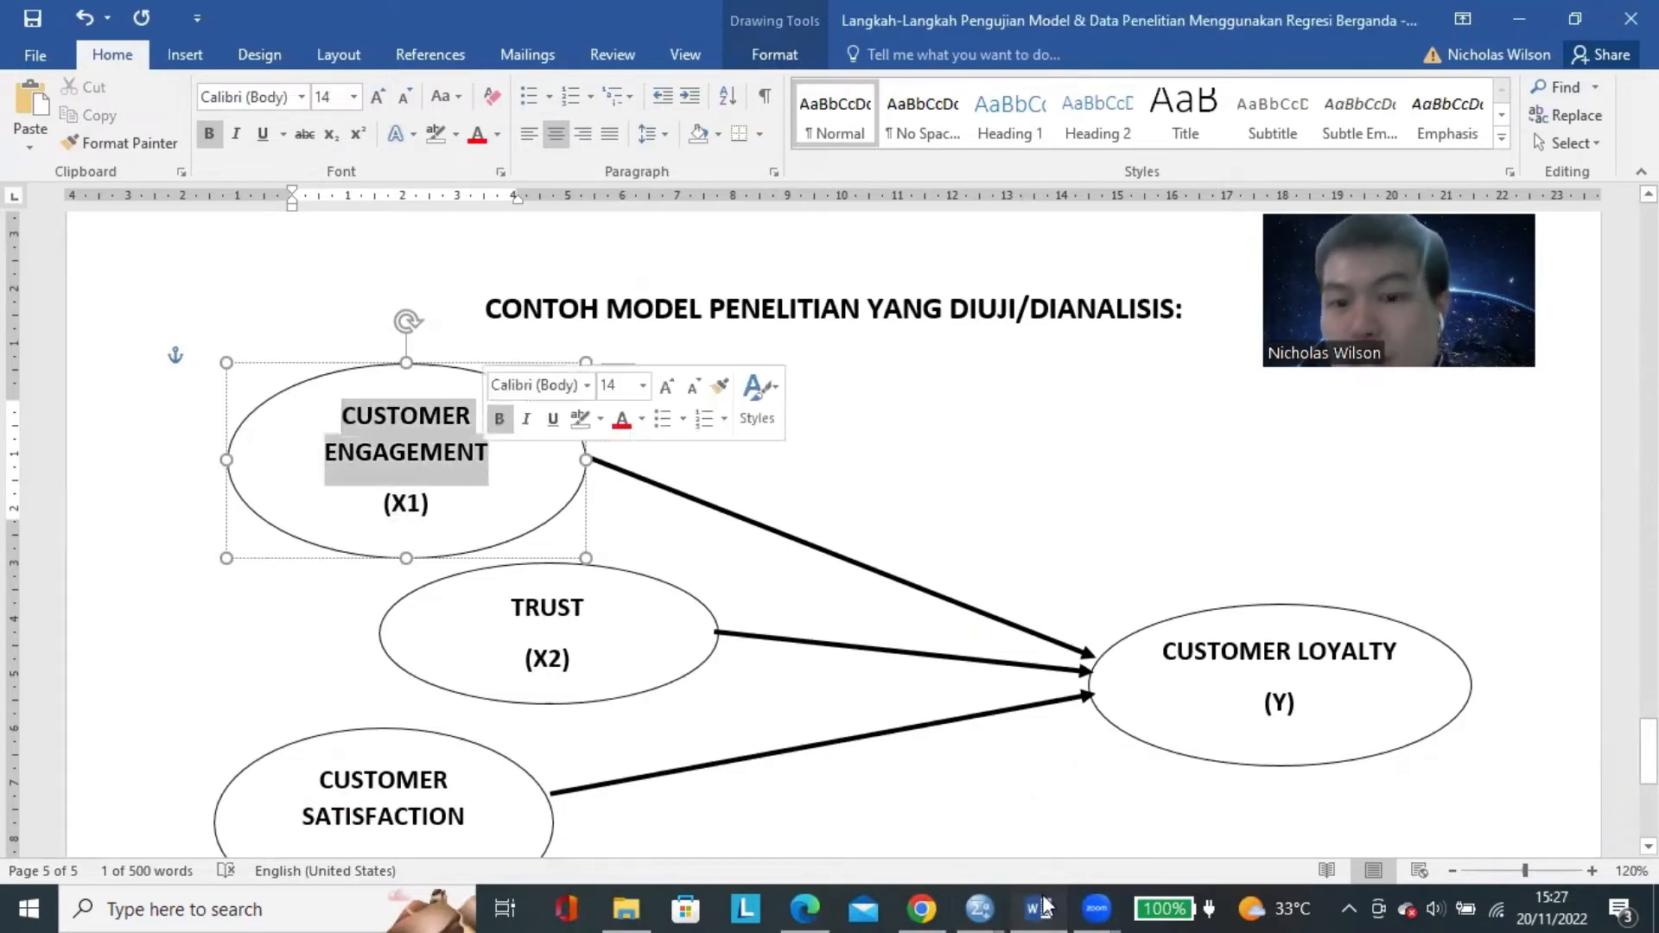
Switch back to SPSS and label the X1 variable CUSTOMER ENGAGEMENT, keeping the numeric type.
left_click(980, 909)
left_click(864, 782)
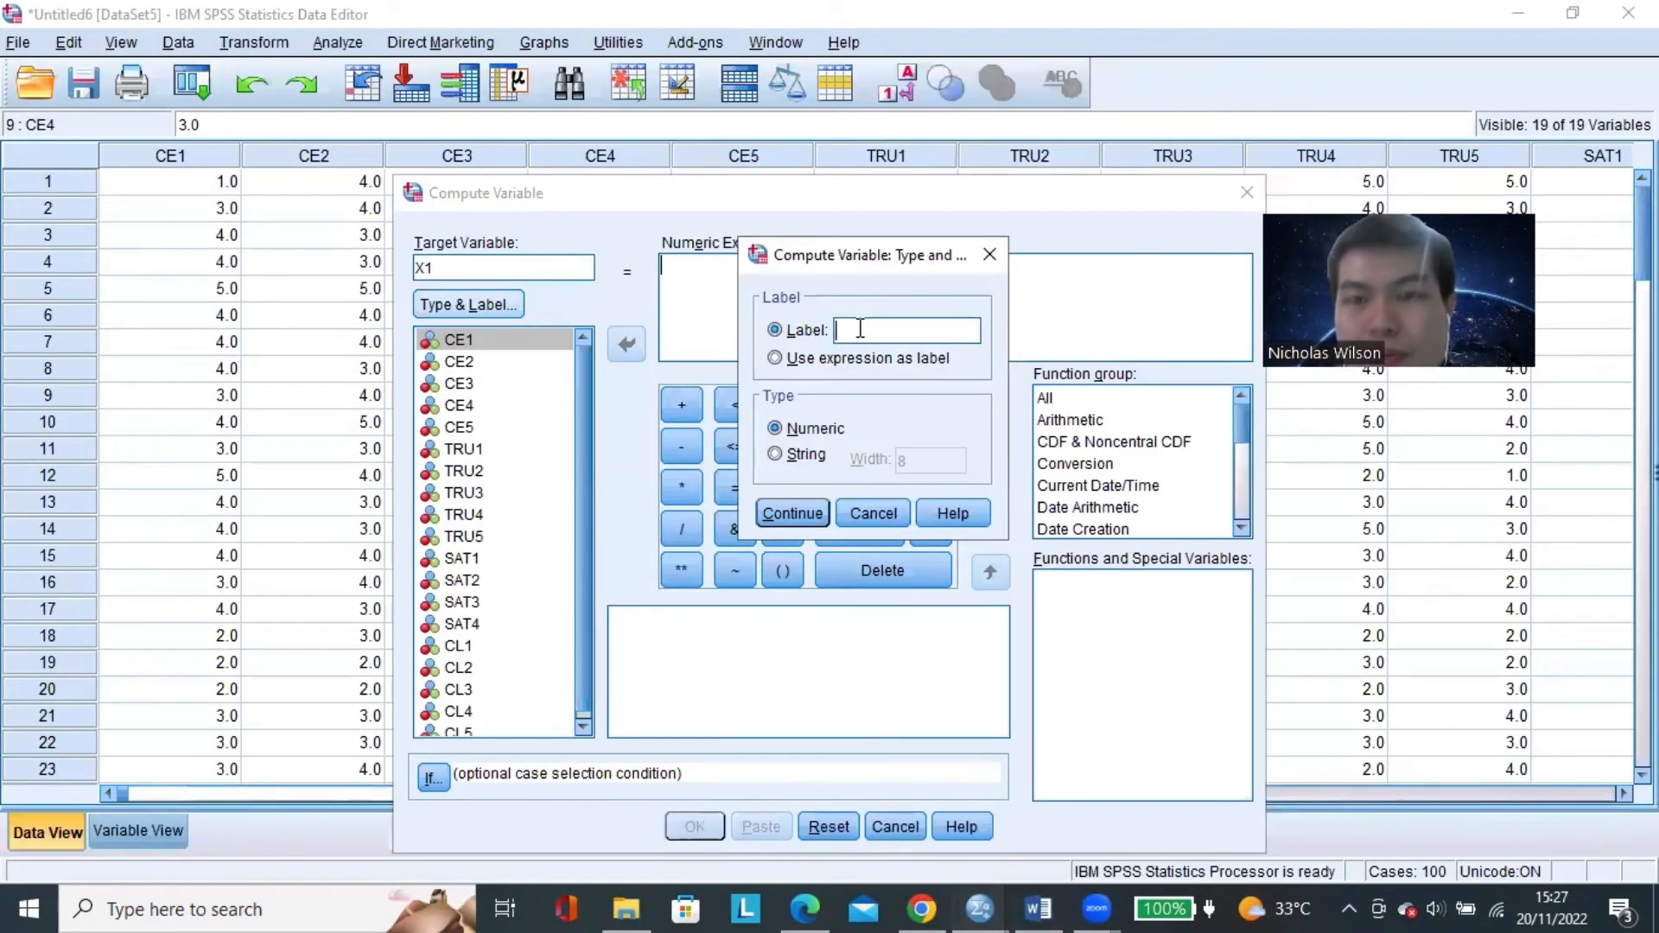
type("CUSTOMER ENG")
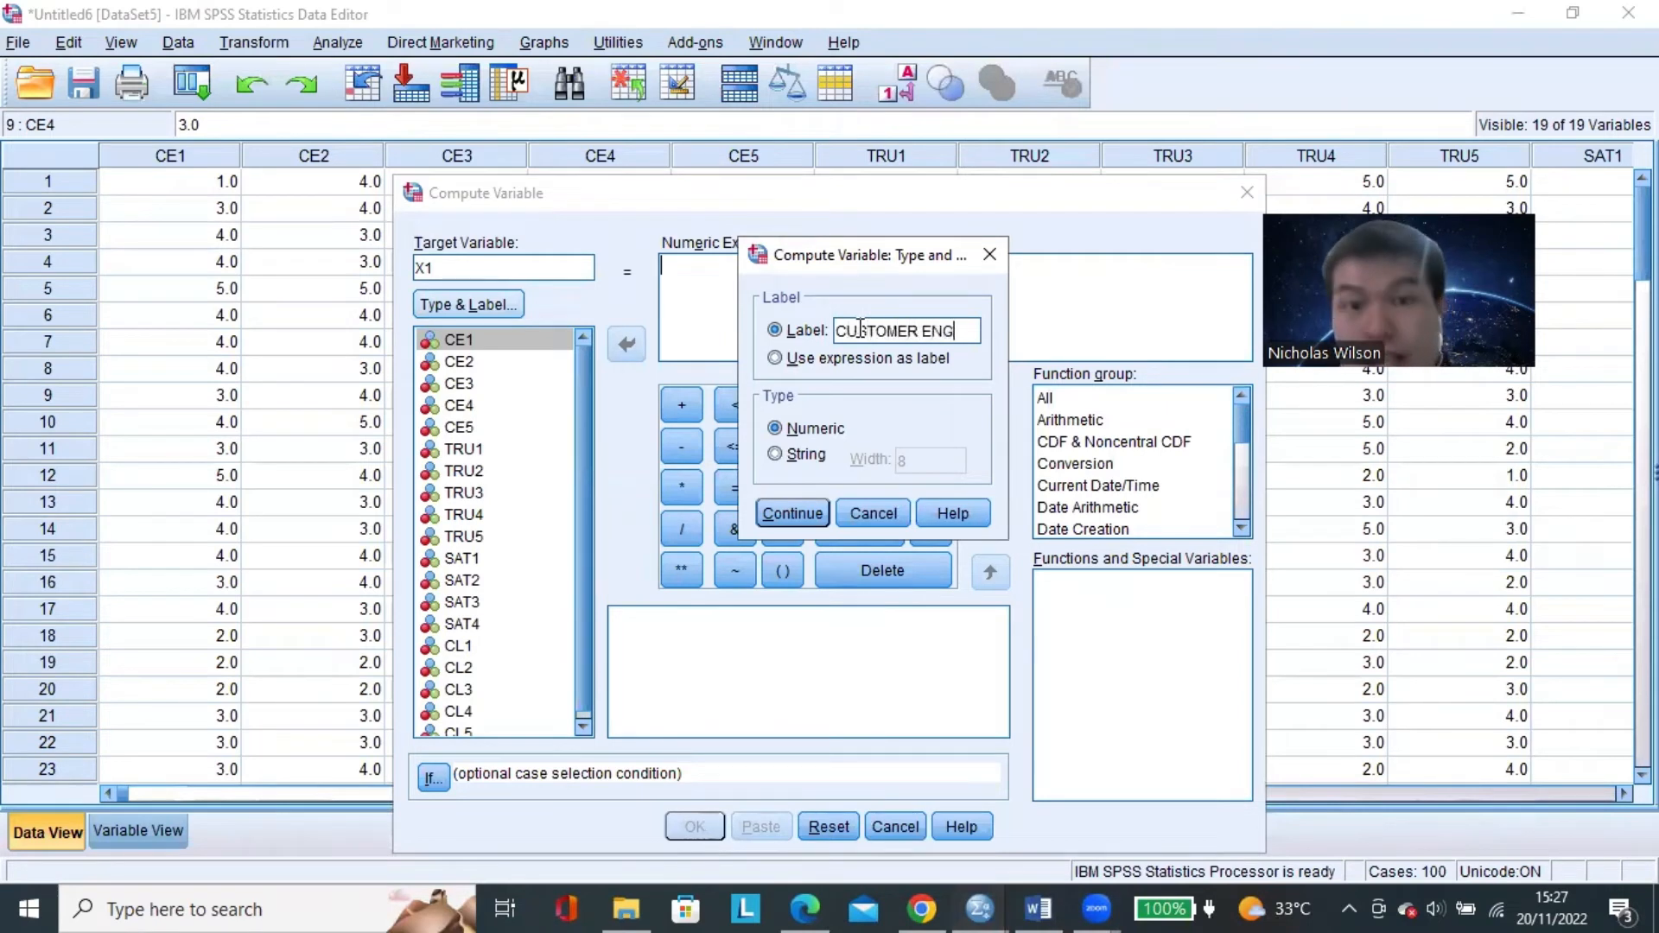
type("AGEMENT")
left_click_drag(951, 330, 765, 321)
left_click(887, 330)
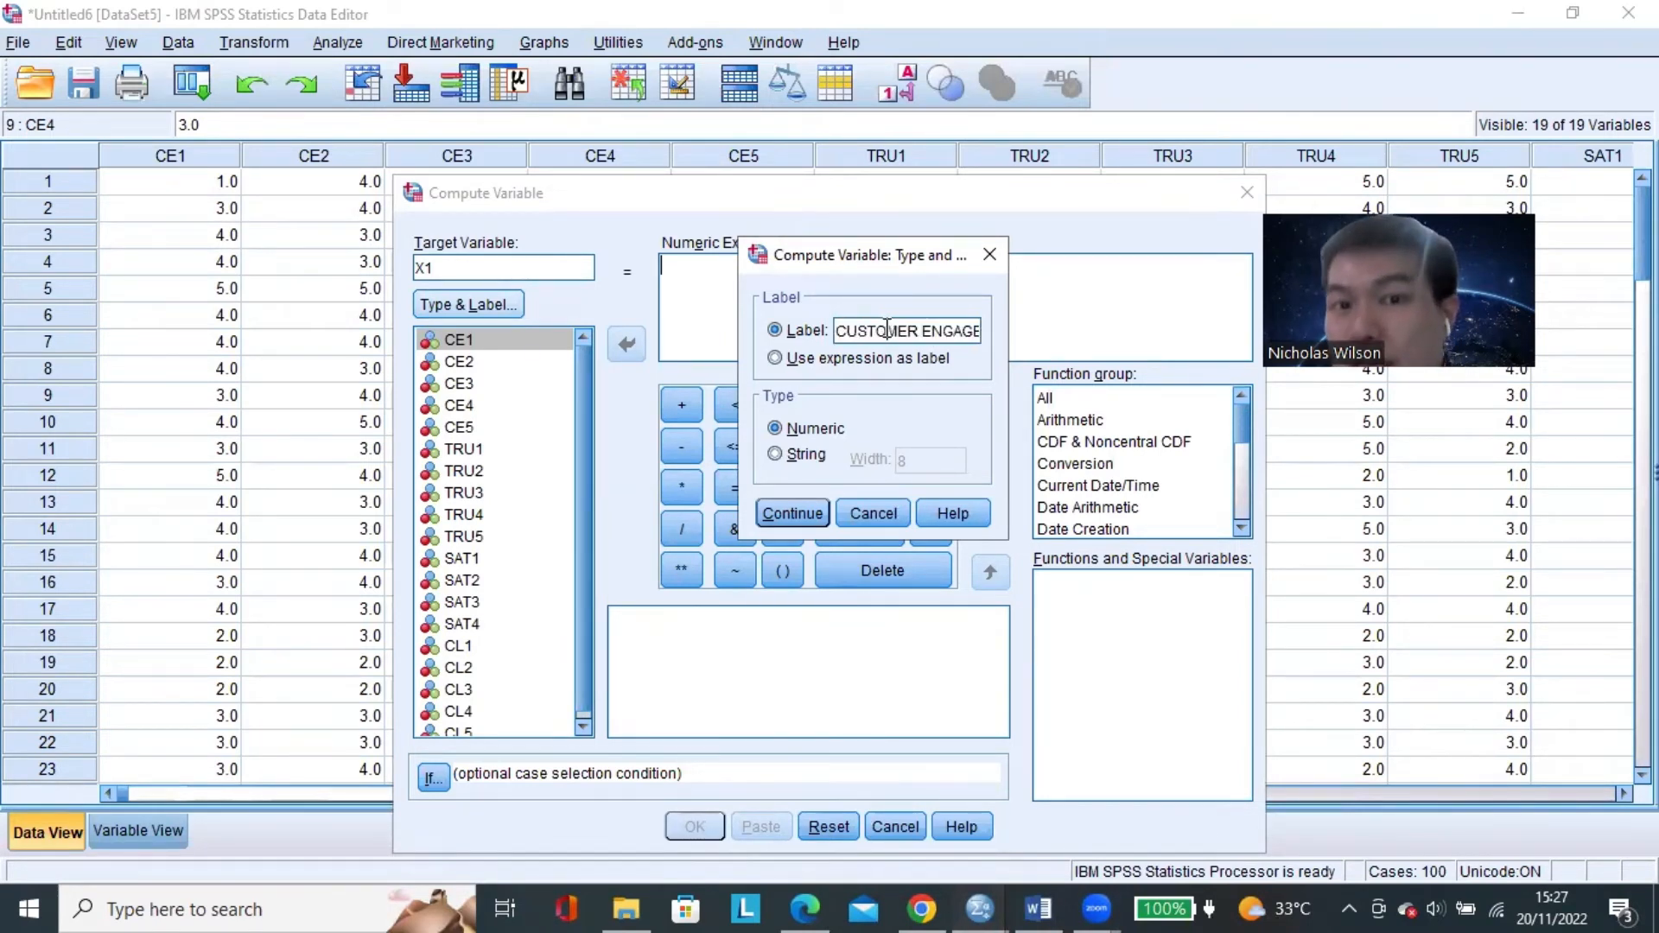
left_click(795, 514)
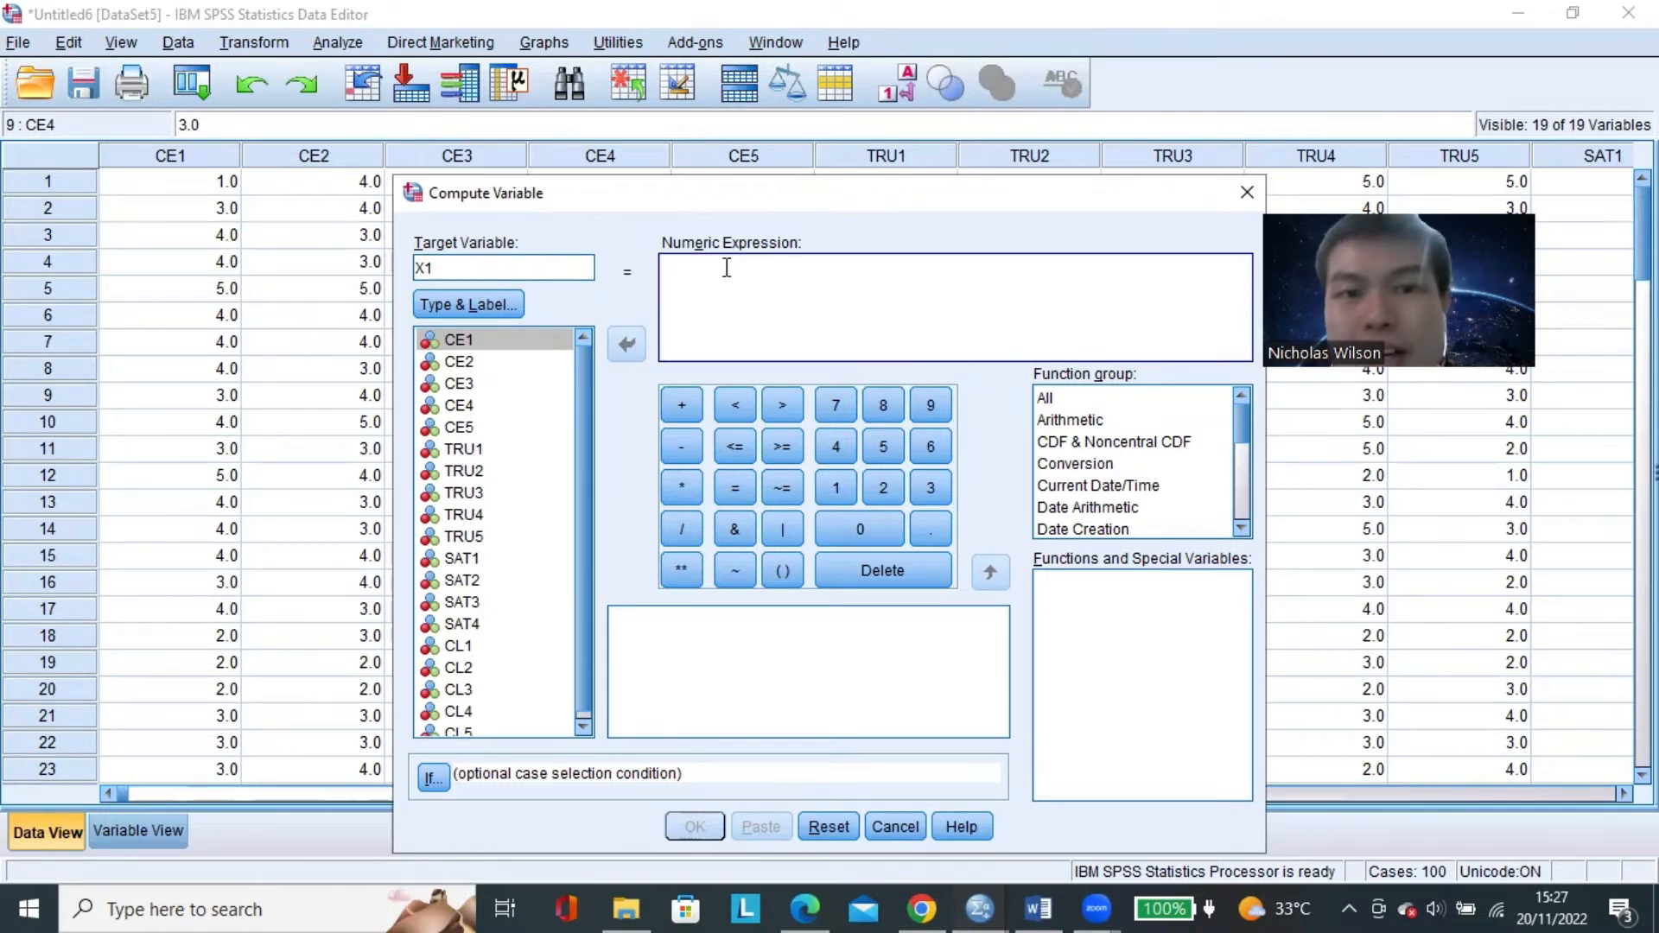
left_click(466, 383)
left_click(473, 274)
left_click(468, 305)
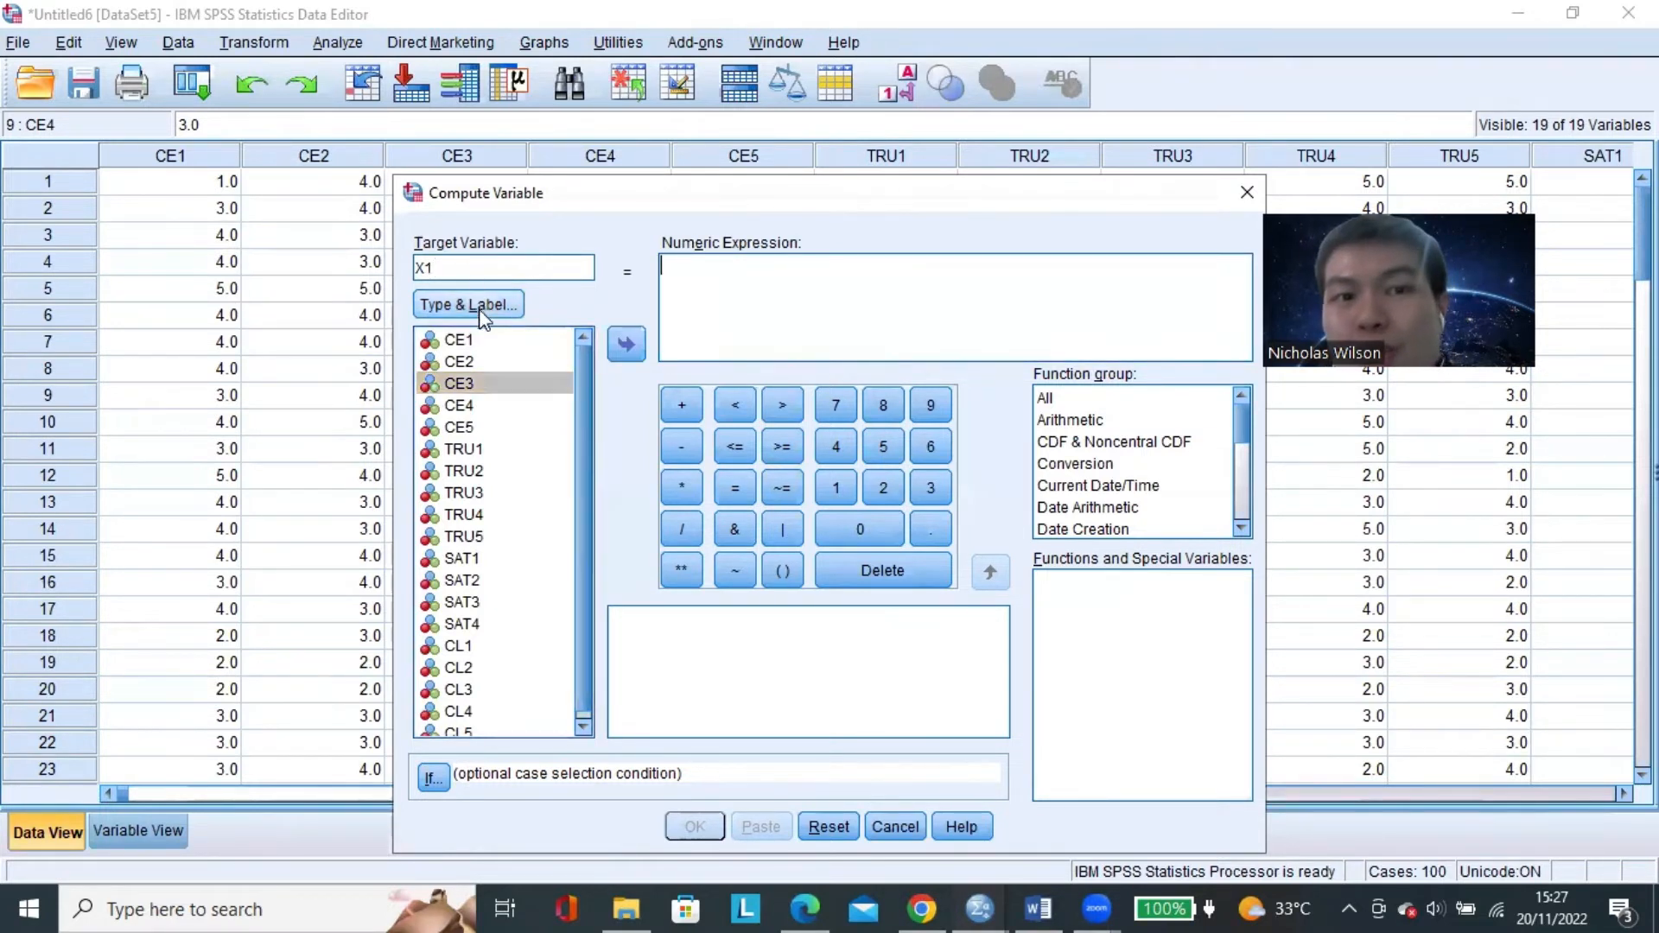
Review the customer engagement items for the X1 average by highlighting CE1, CE3, CE4 and CE5 in the variable list.
key("Return")
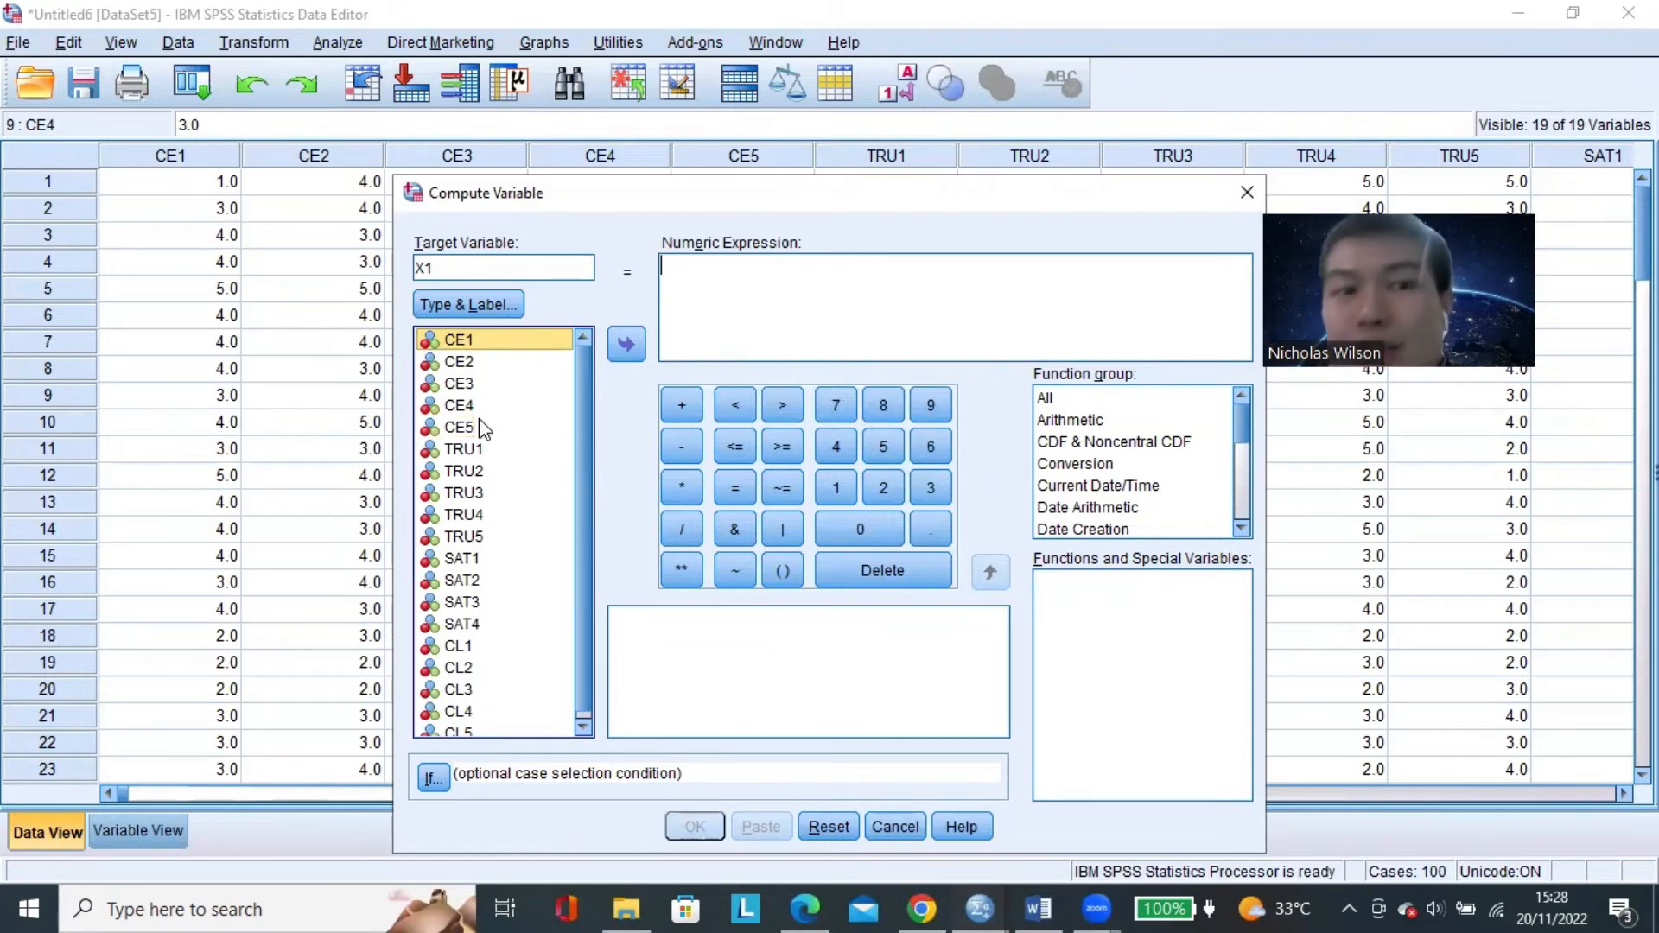
left_click(480, 421)
left_click(465, 342)
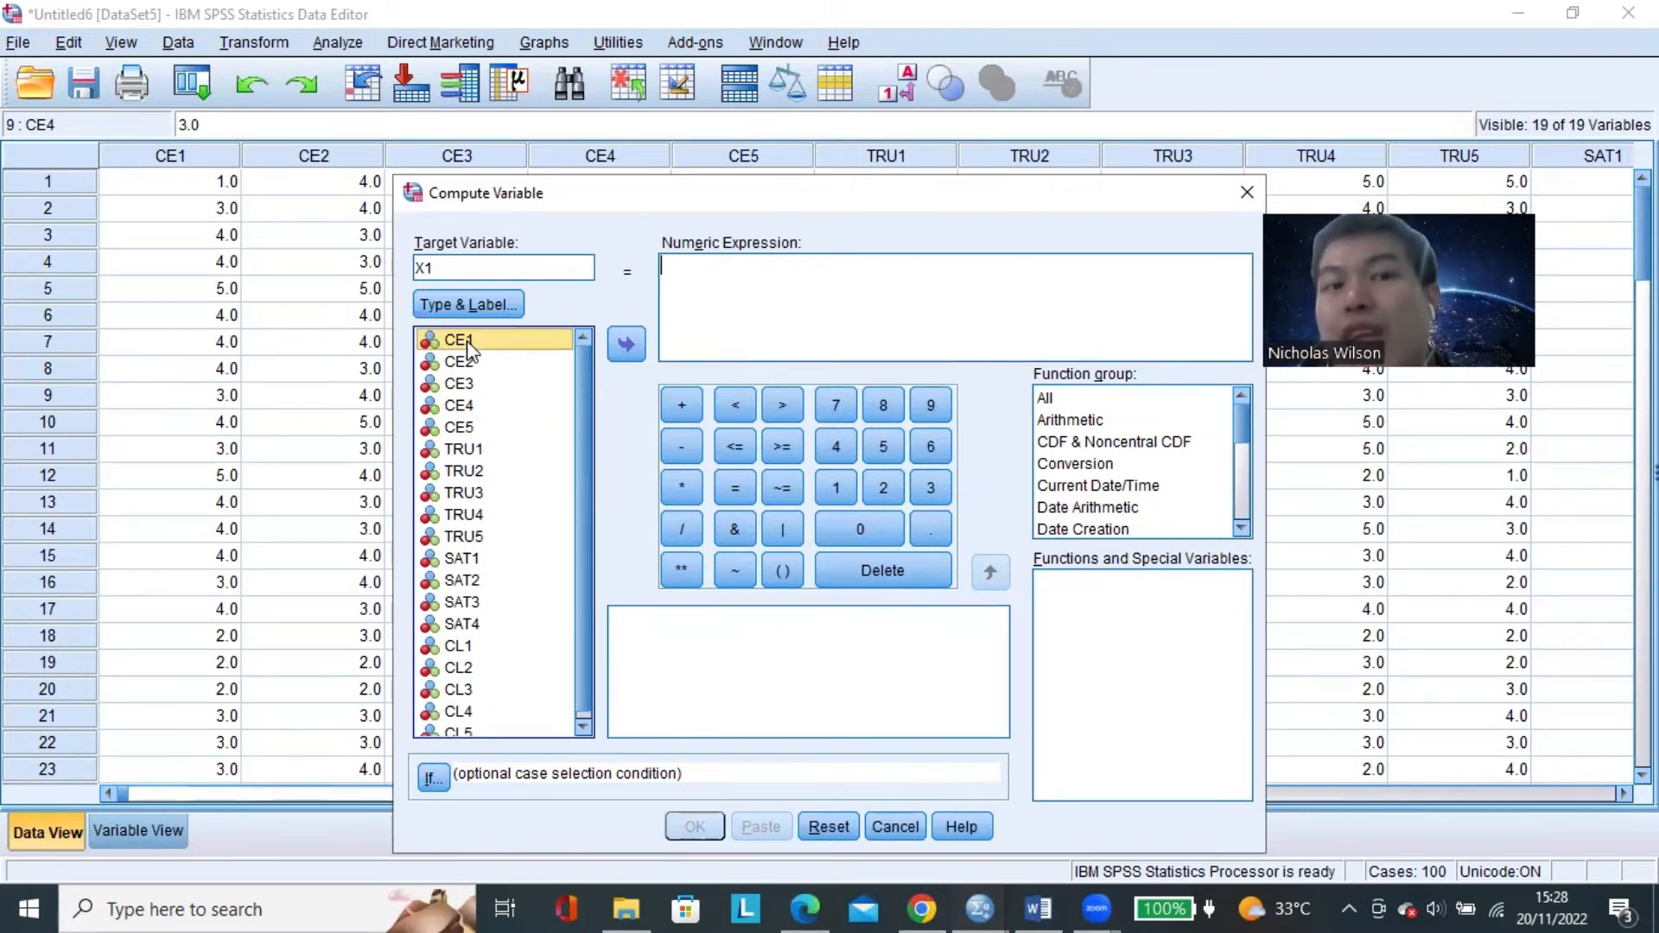
left_click(484, 387)
left_click(484, 406)
left_click(485, 425)
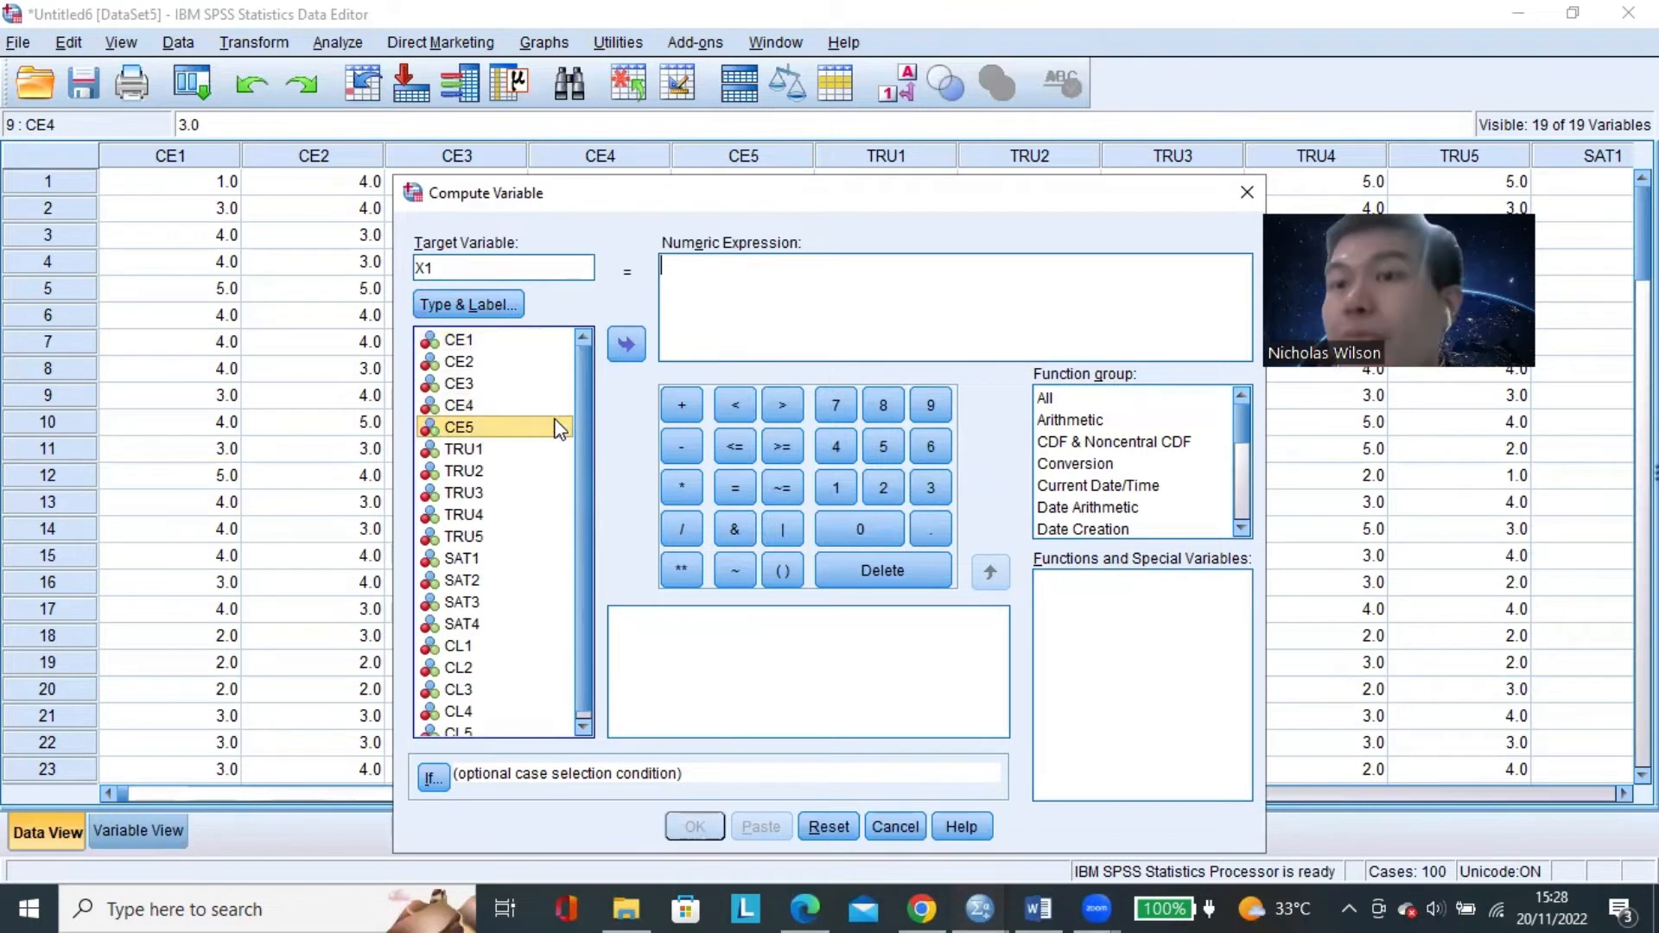
Begin the X1 numeric expression with an opening parenthesis and the sum CE1 + CE3.
left_click(819, 266)
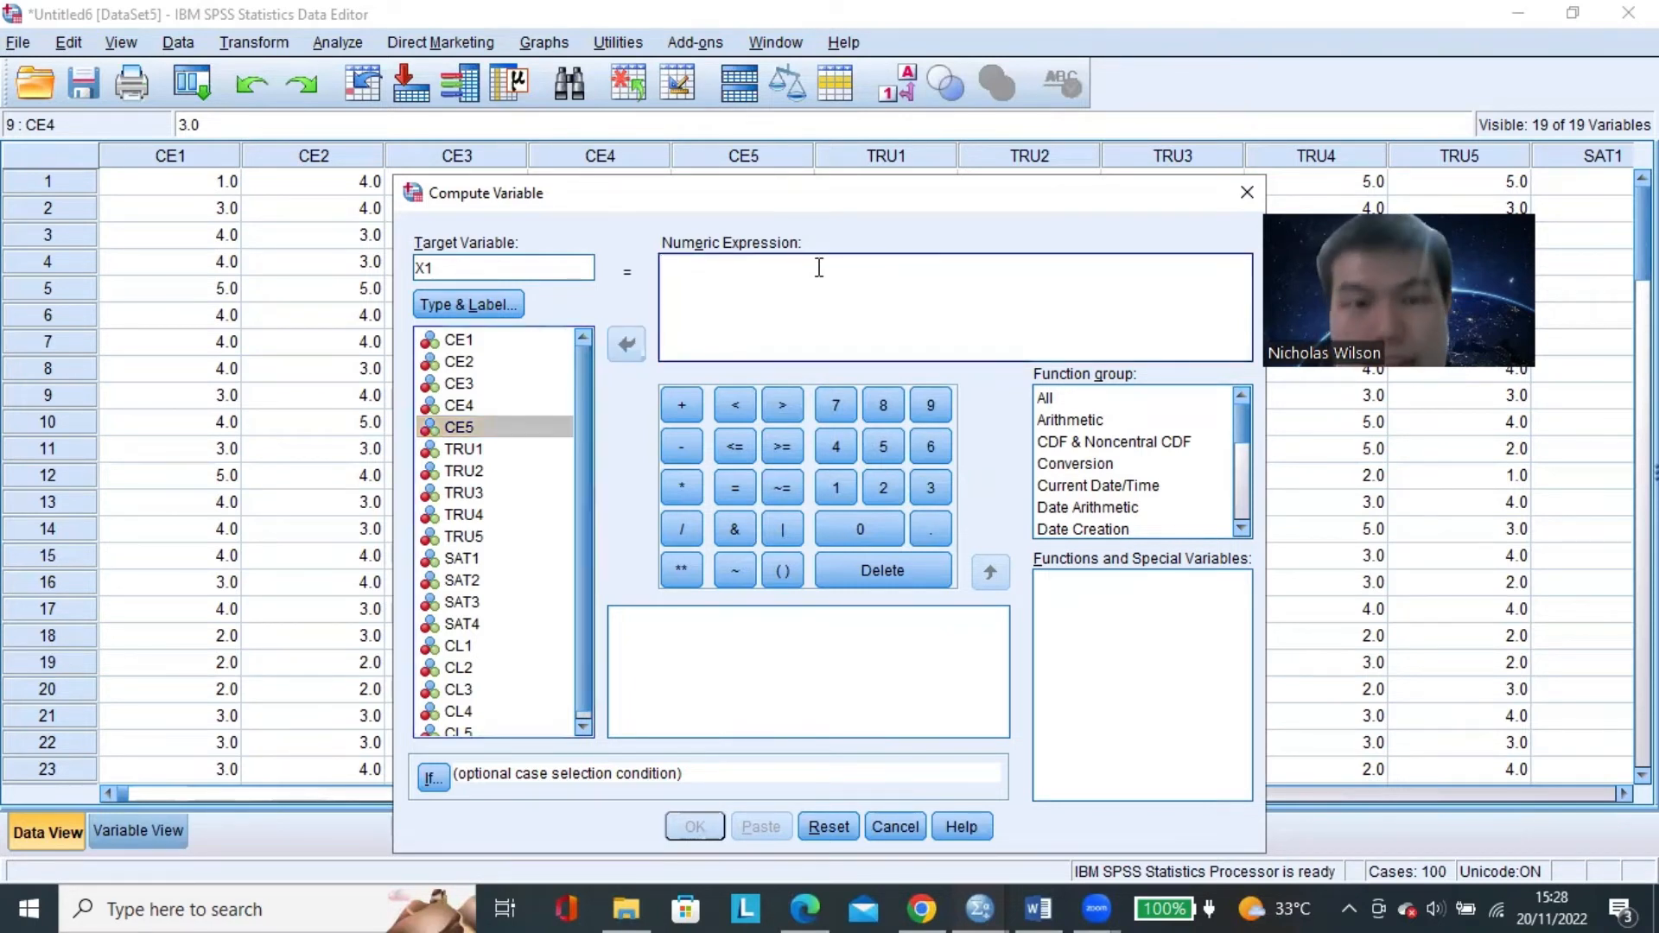
type("(")
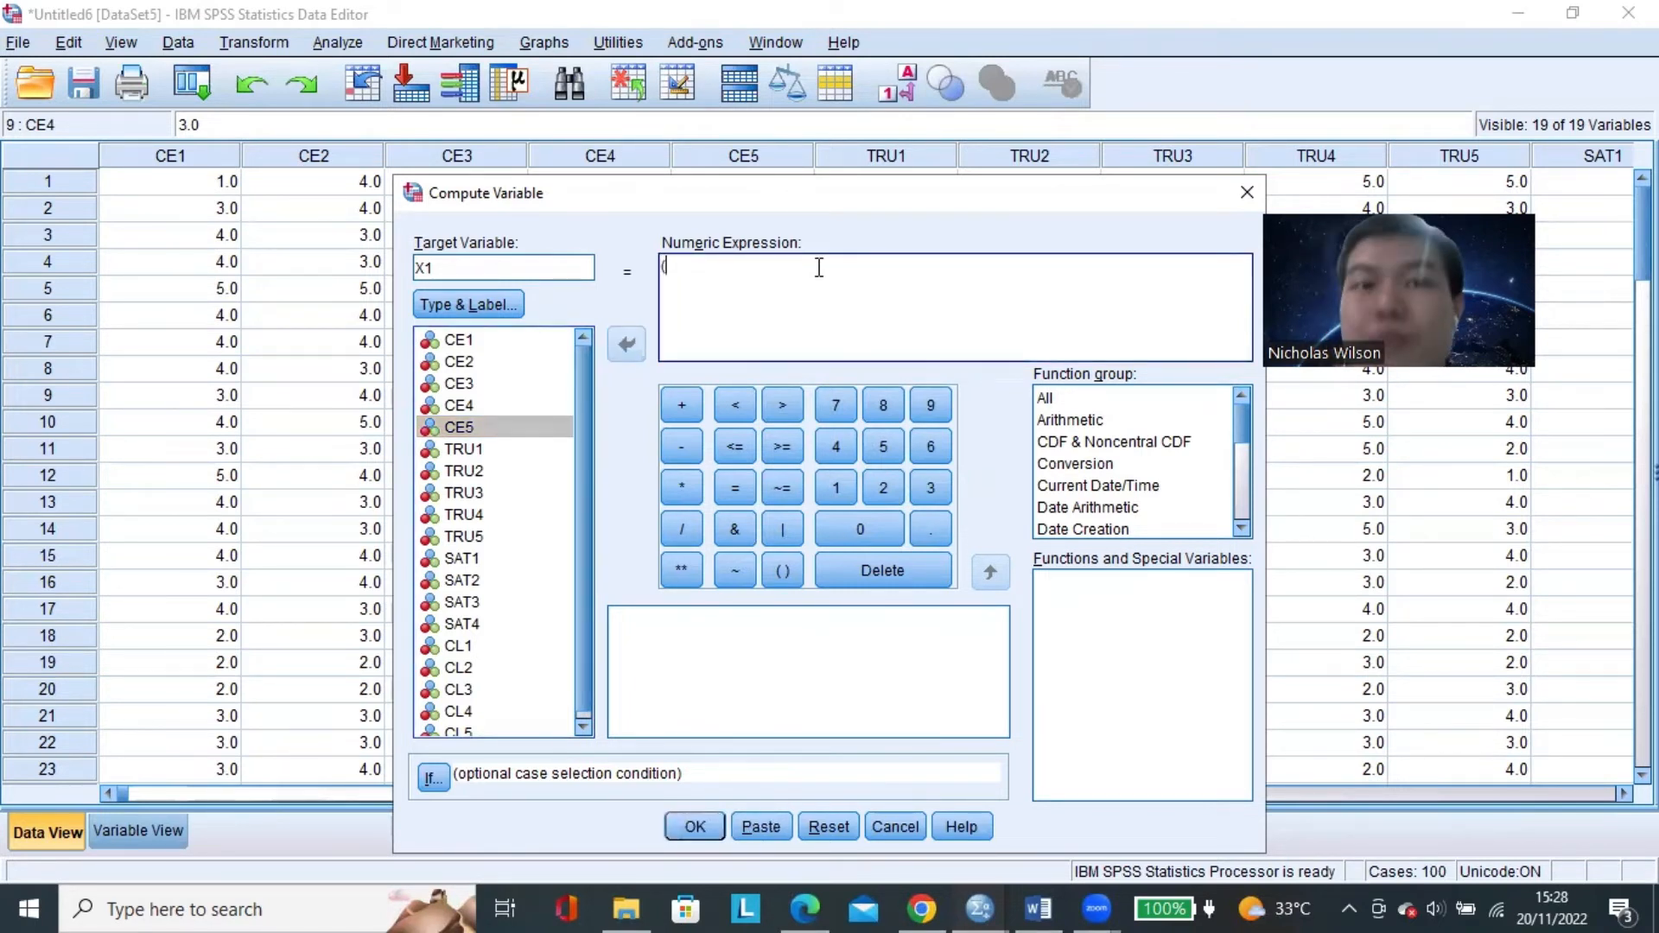
left_click(500, 339)
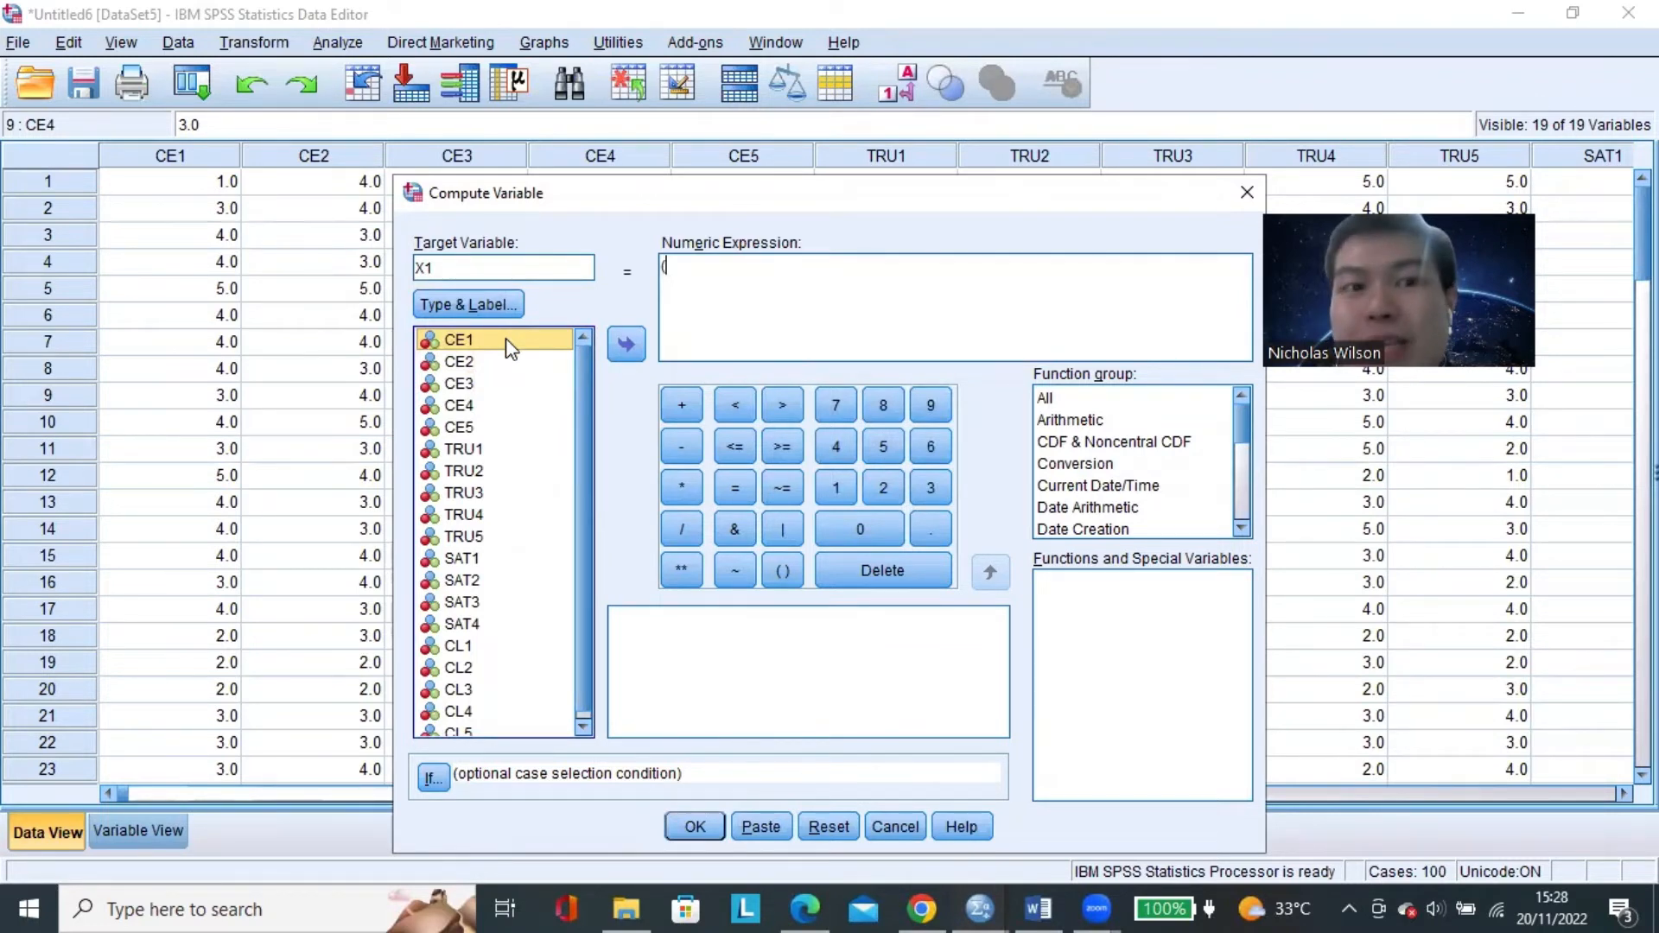
left_click(627, 345)
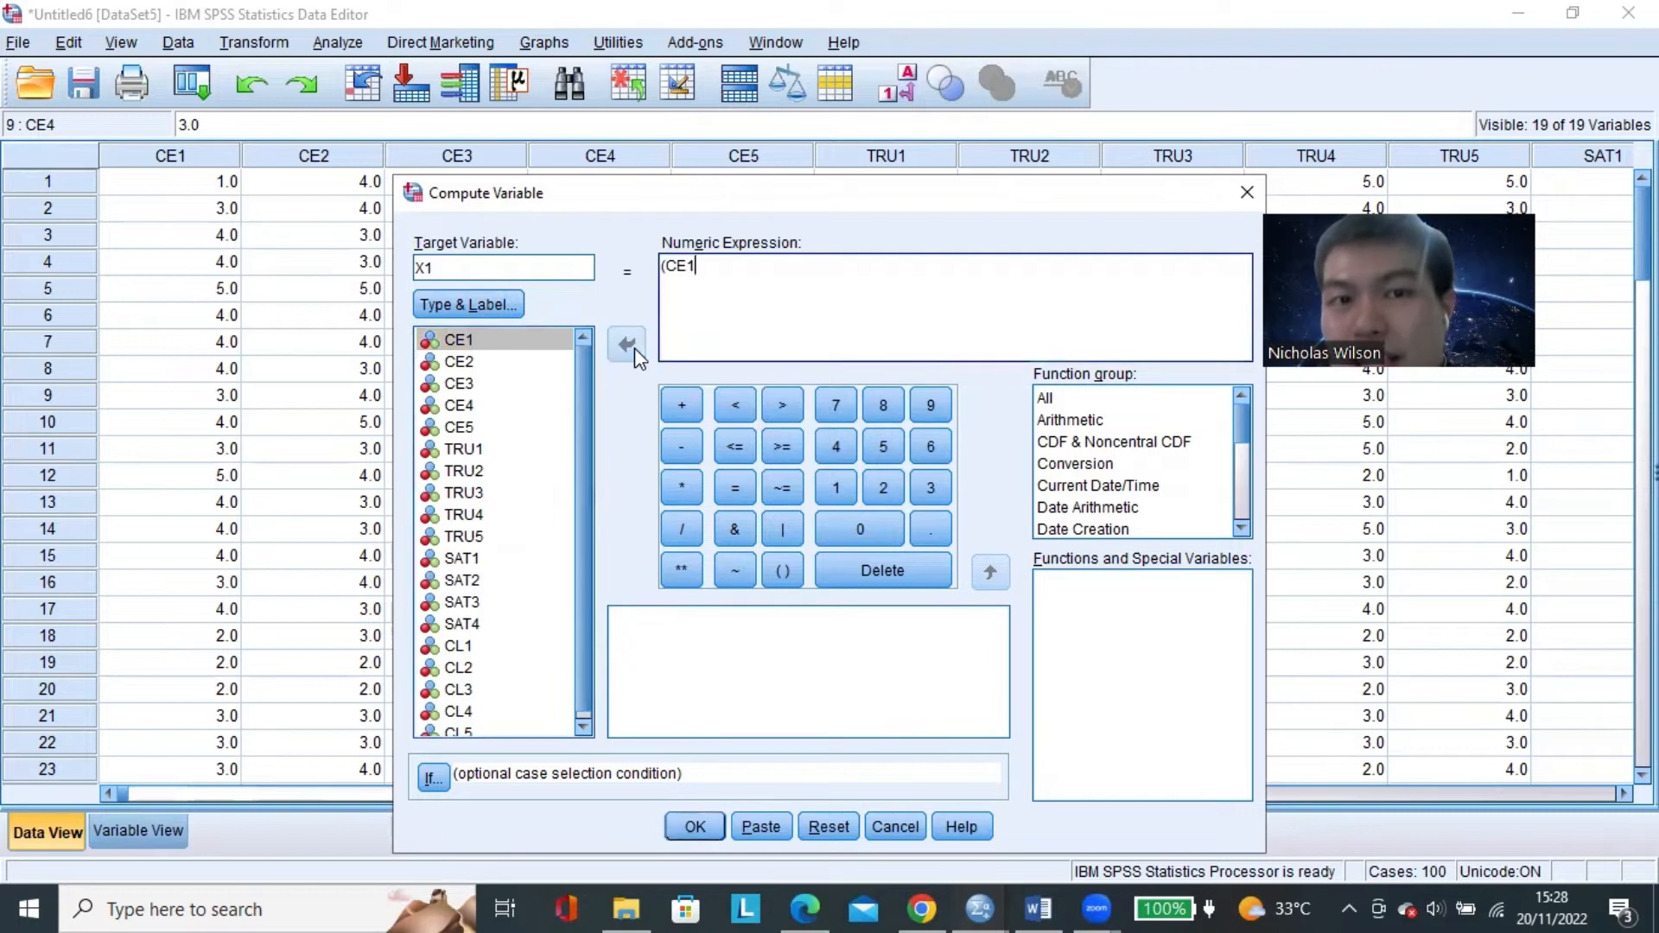
left_click(682, 406)
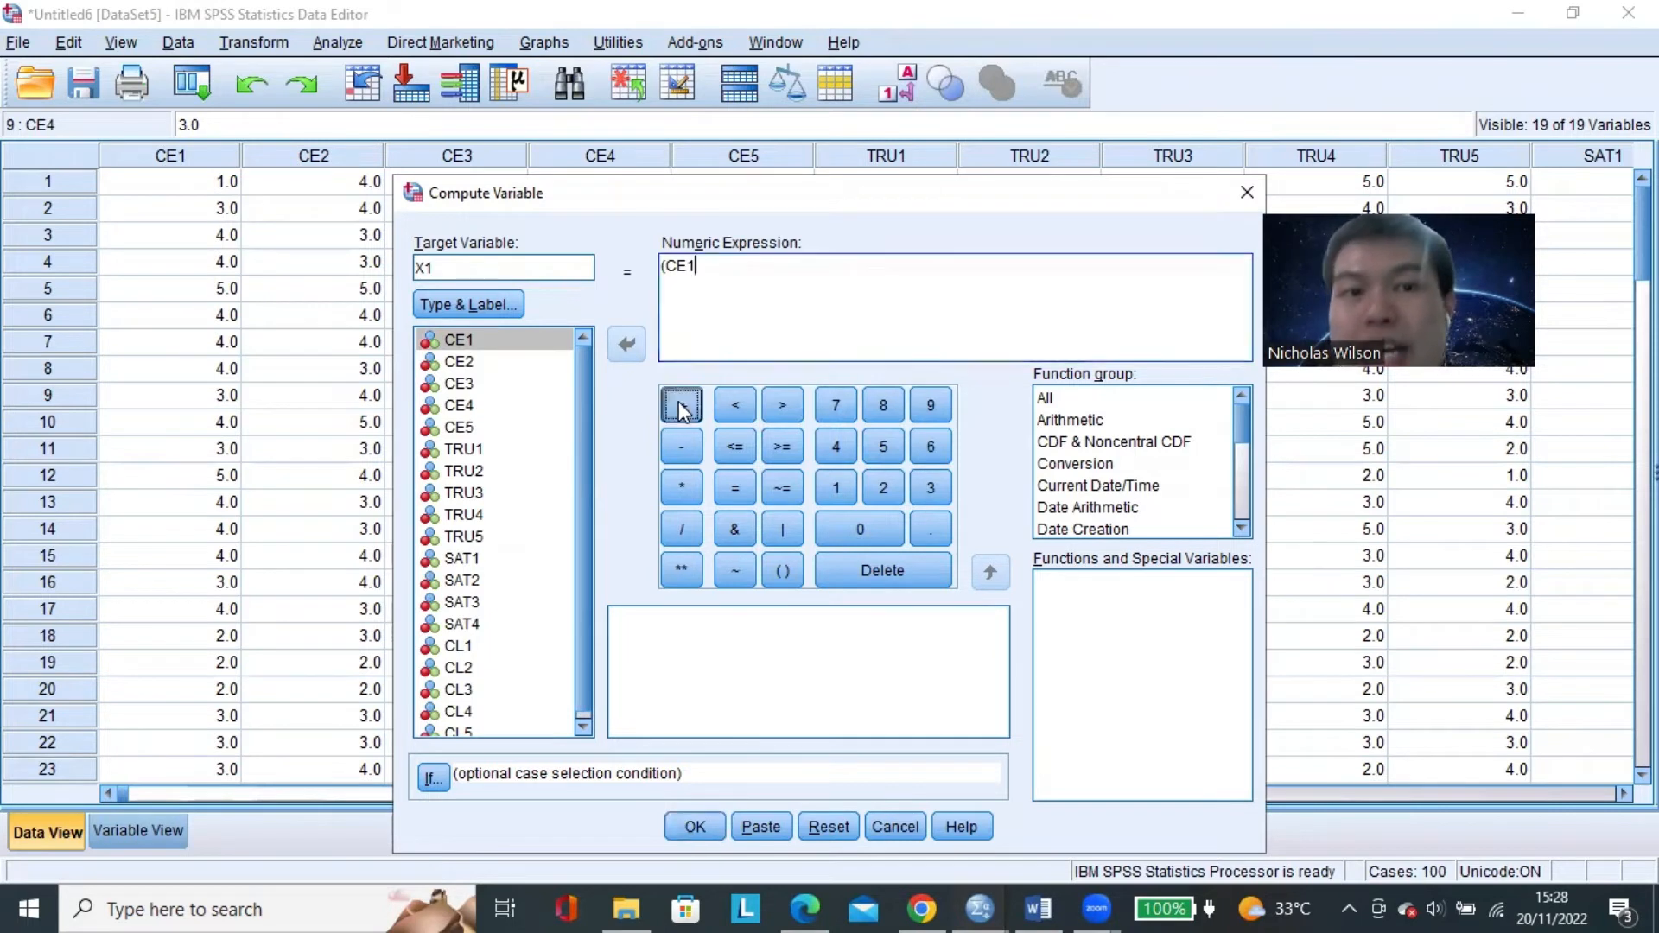
left_click(480, 384)
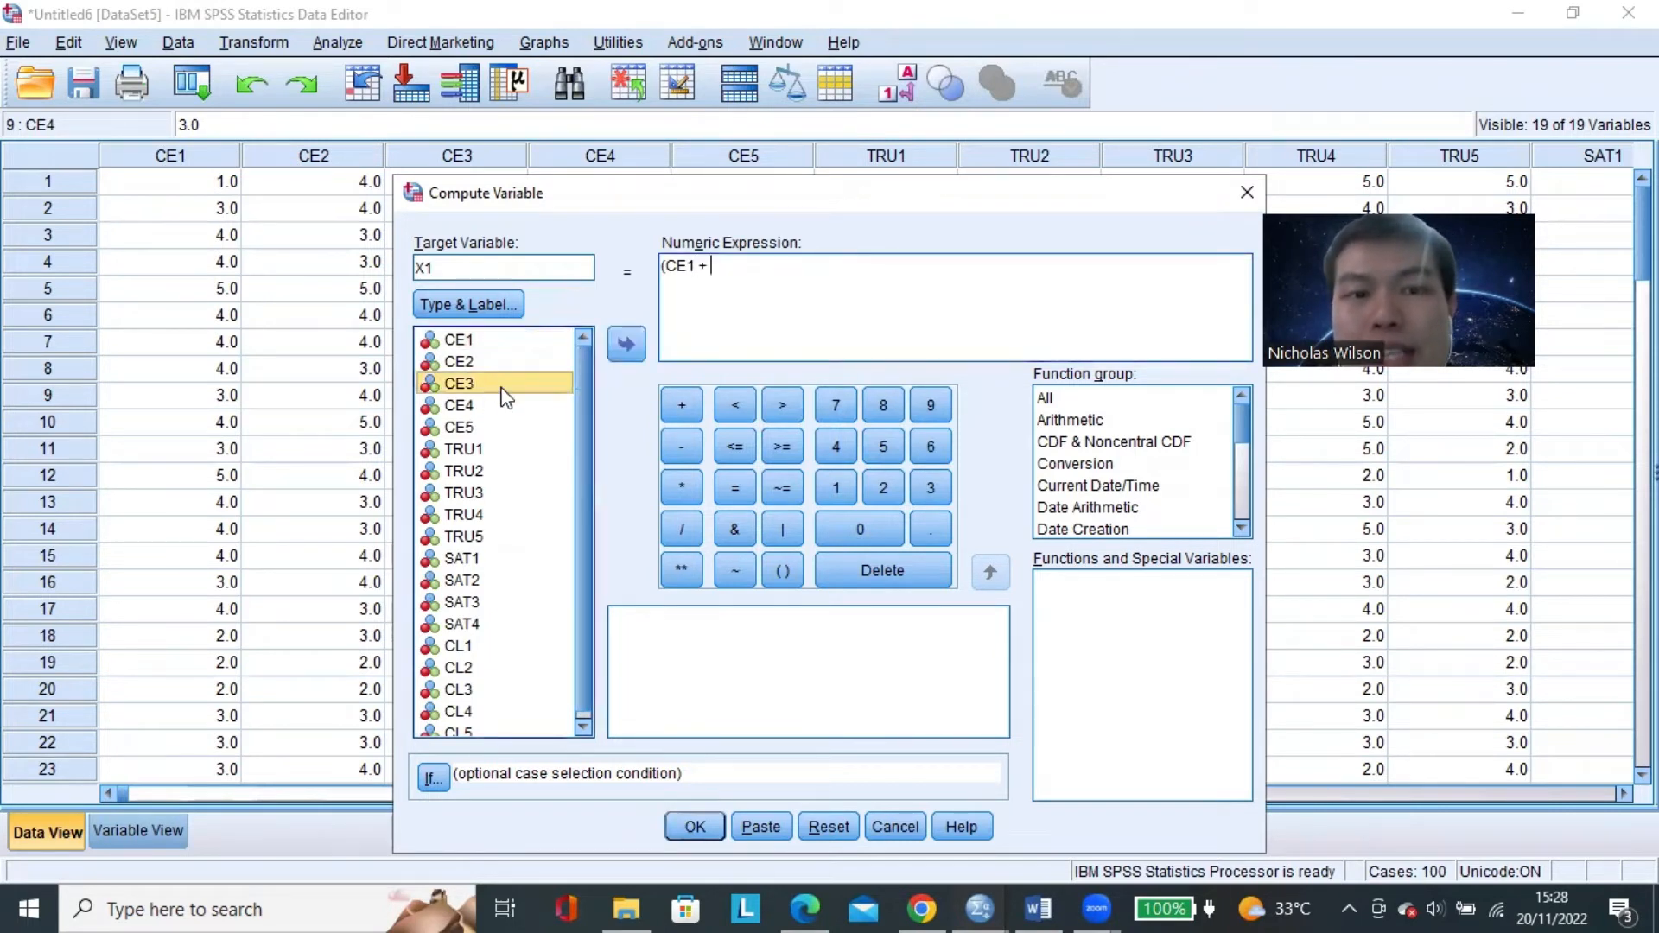
left_click(628, 345)
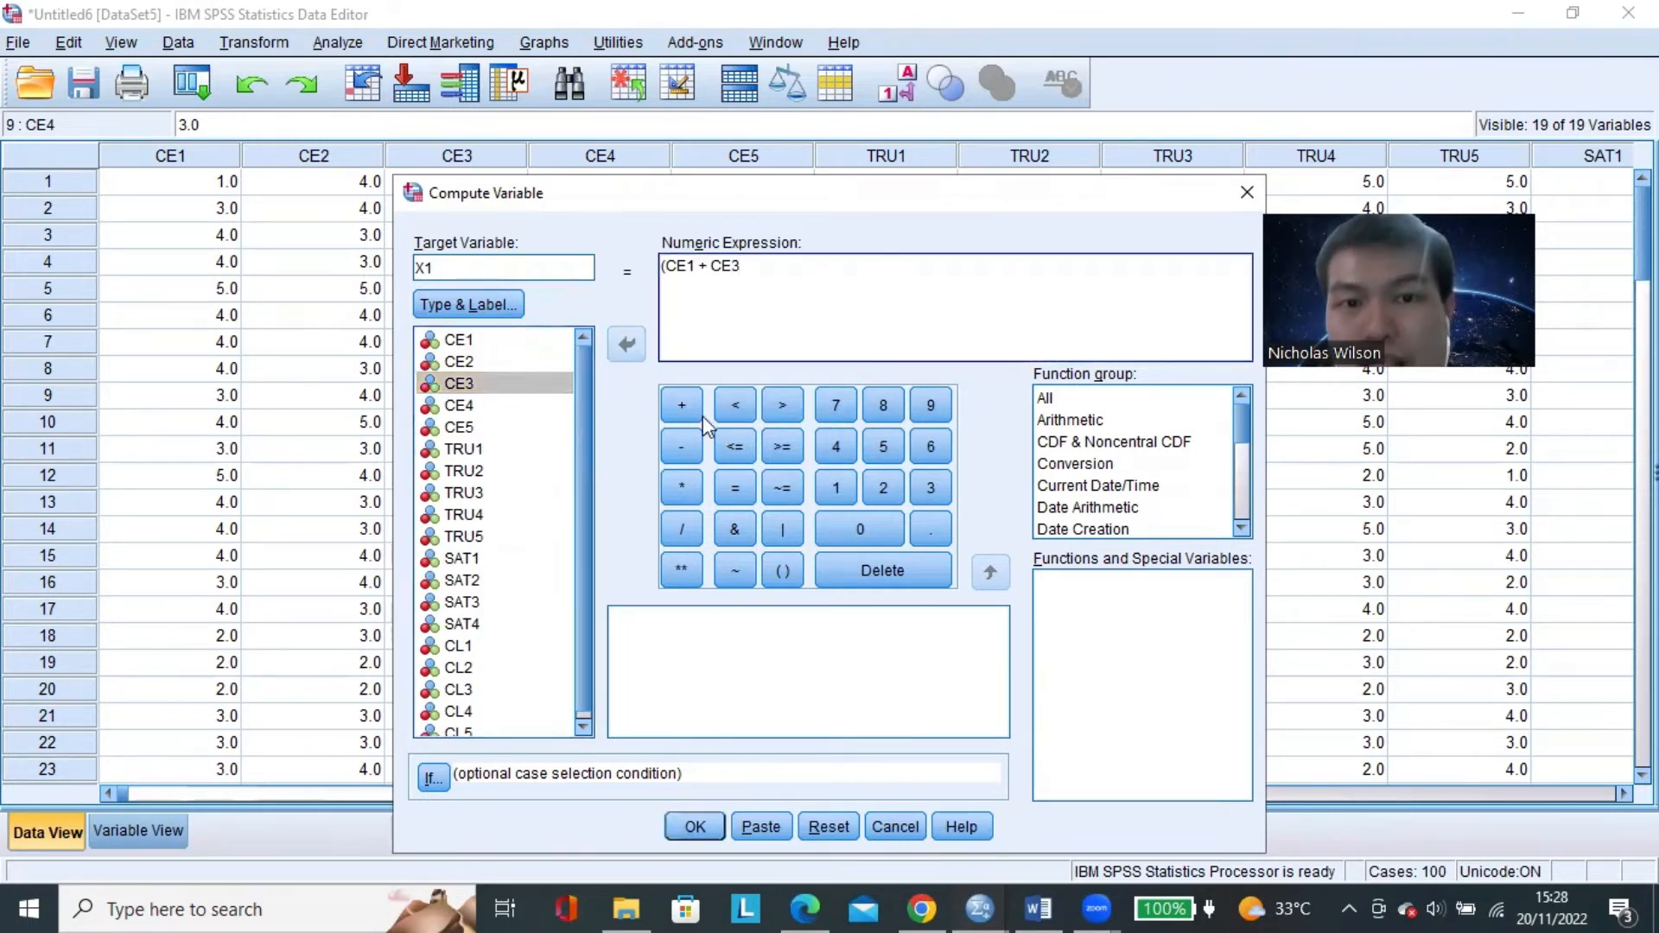
Add CE4 and CE5 to the sum in the X1 expression and close the parenthesis.
left_click(682, 407)
left_click(481, 406)
left_click(628, 345)
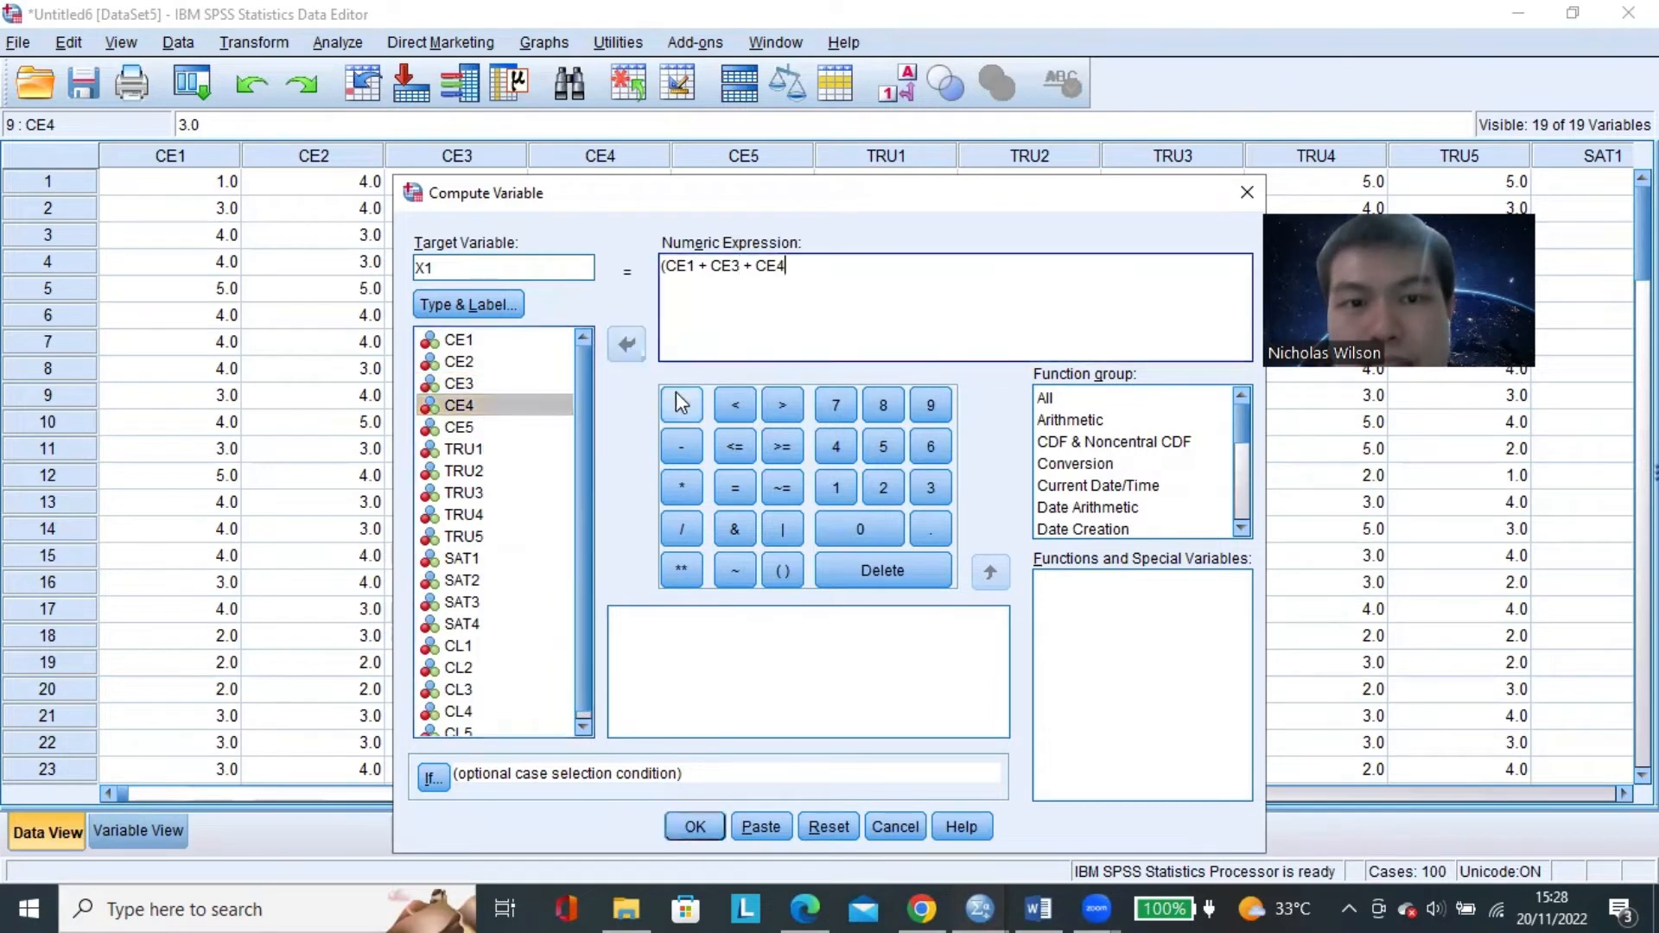
left_click(683, 405)
left_click(510, 427)
left_click(623, 342)
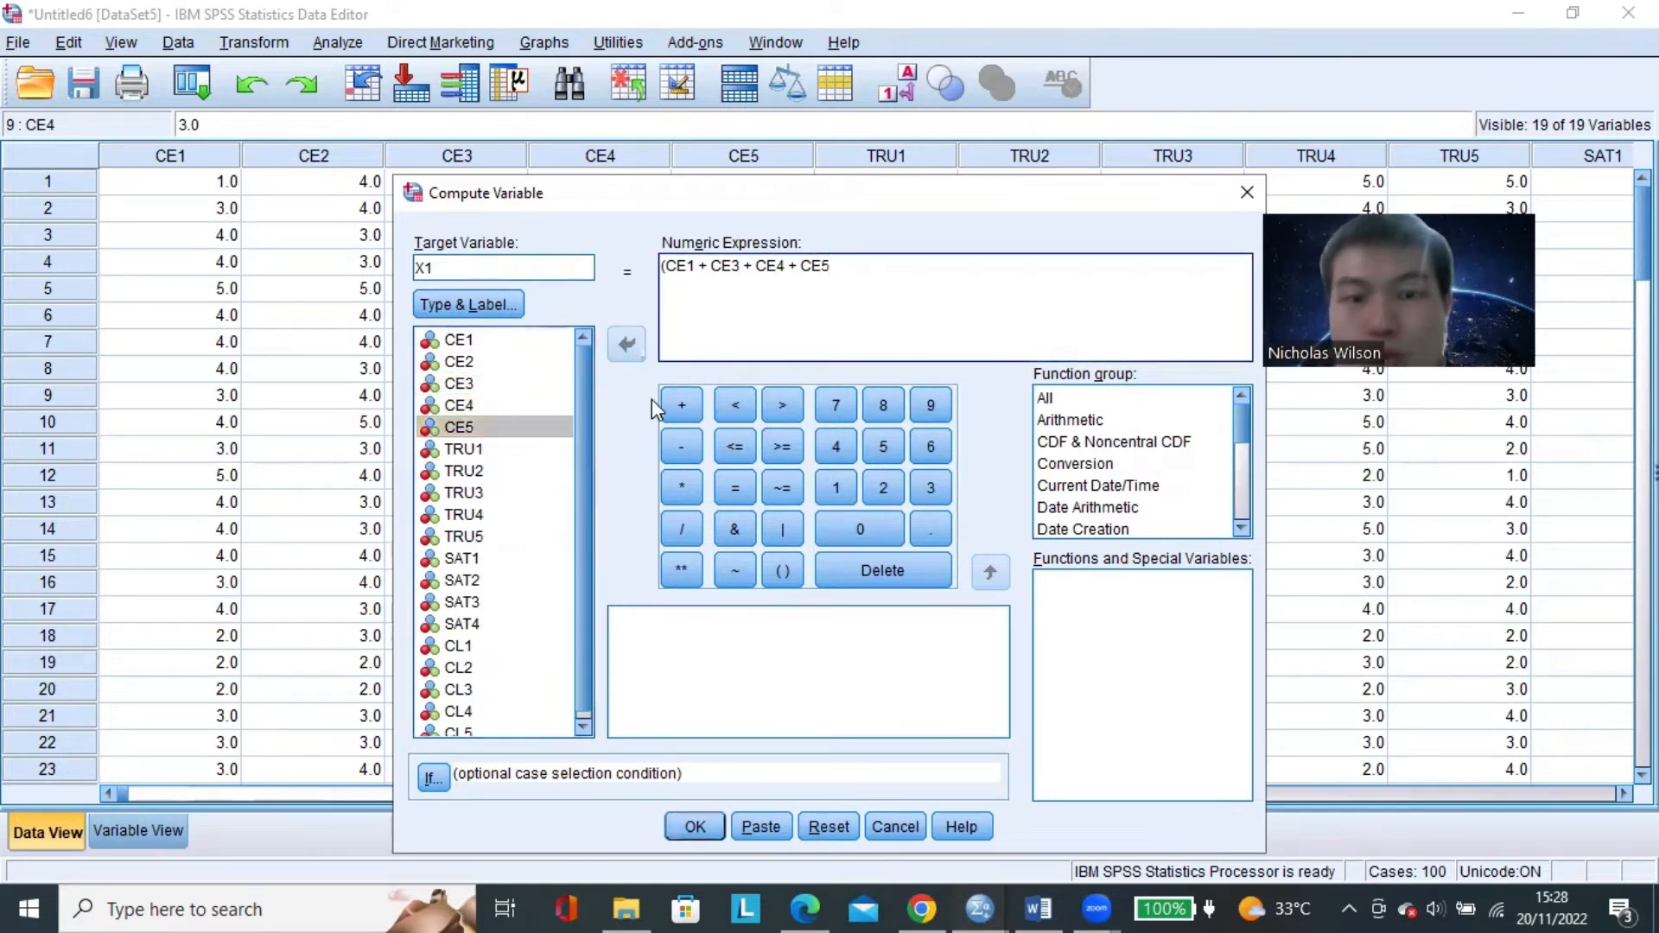
type(")")
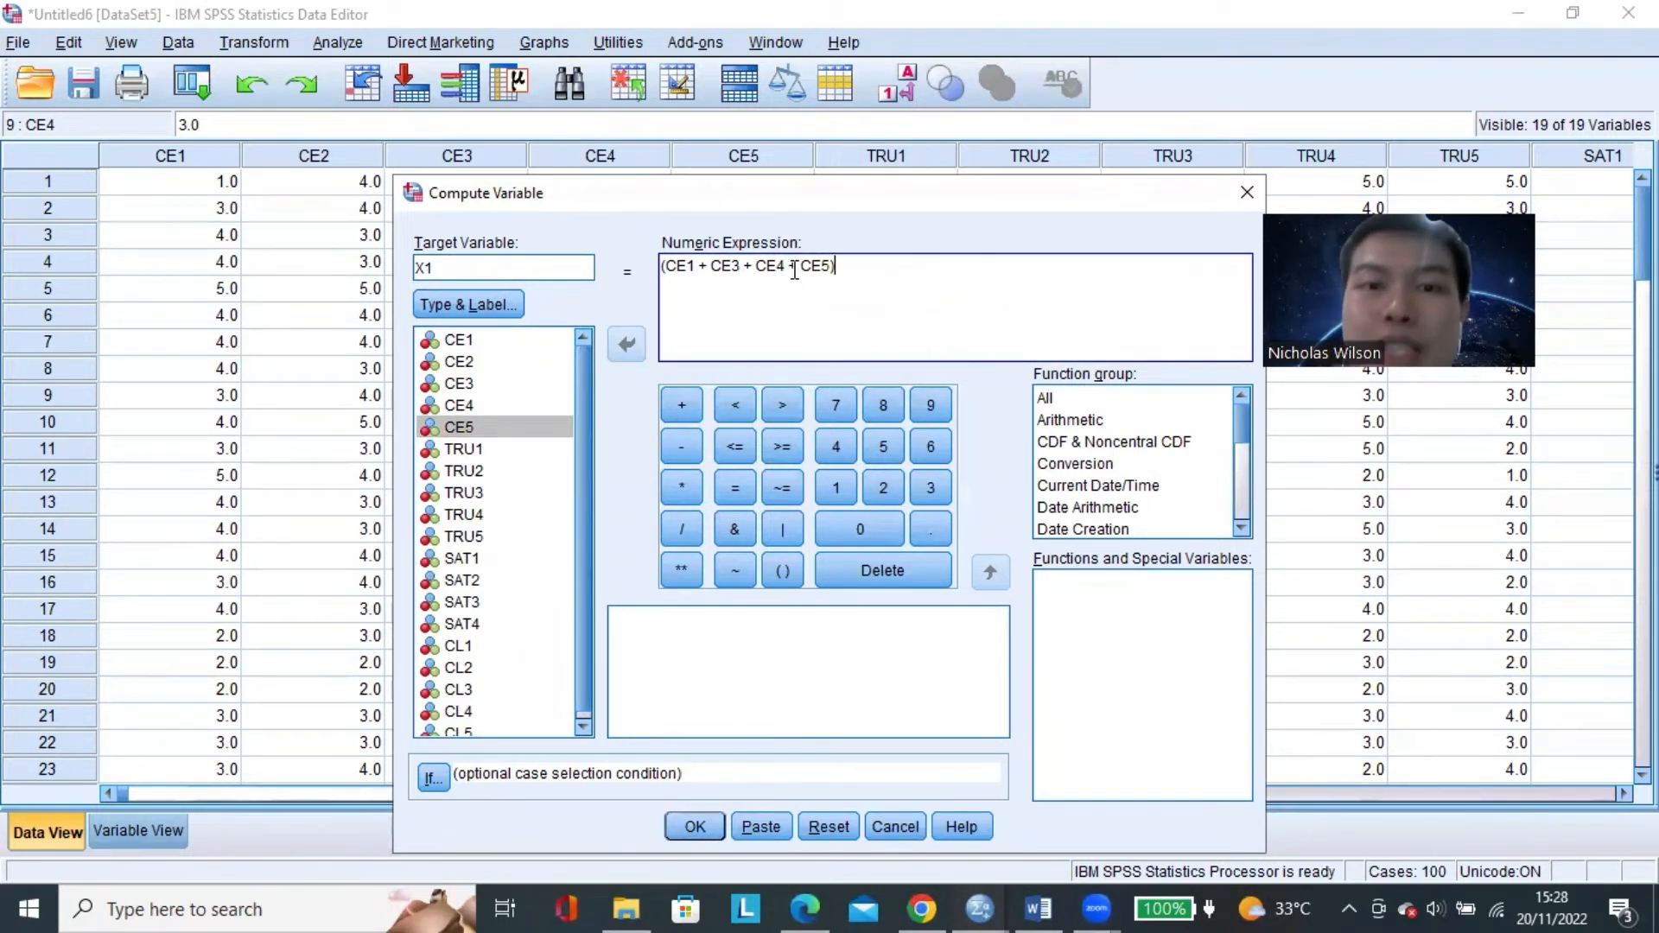
Divide the summed CE items by 4 and run the computation of X1.
left_click(684, 527)
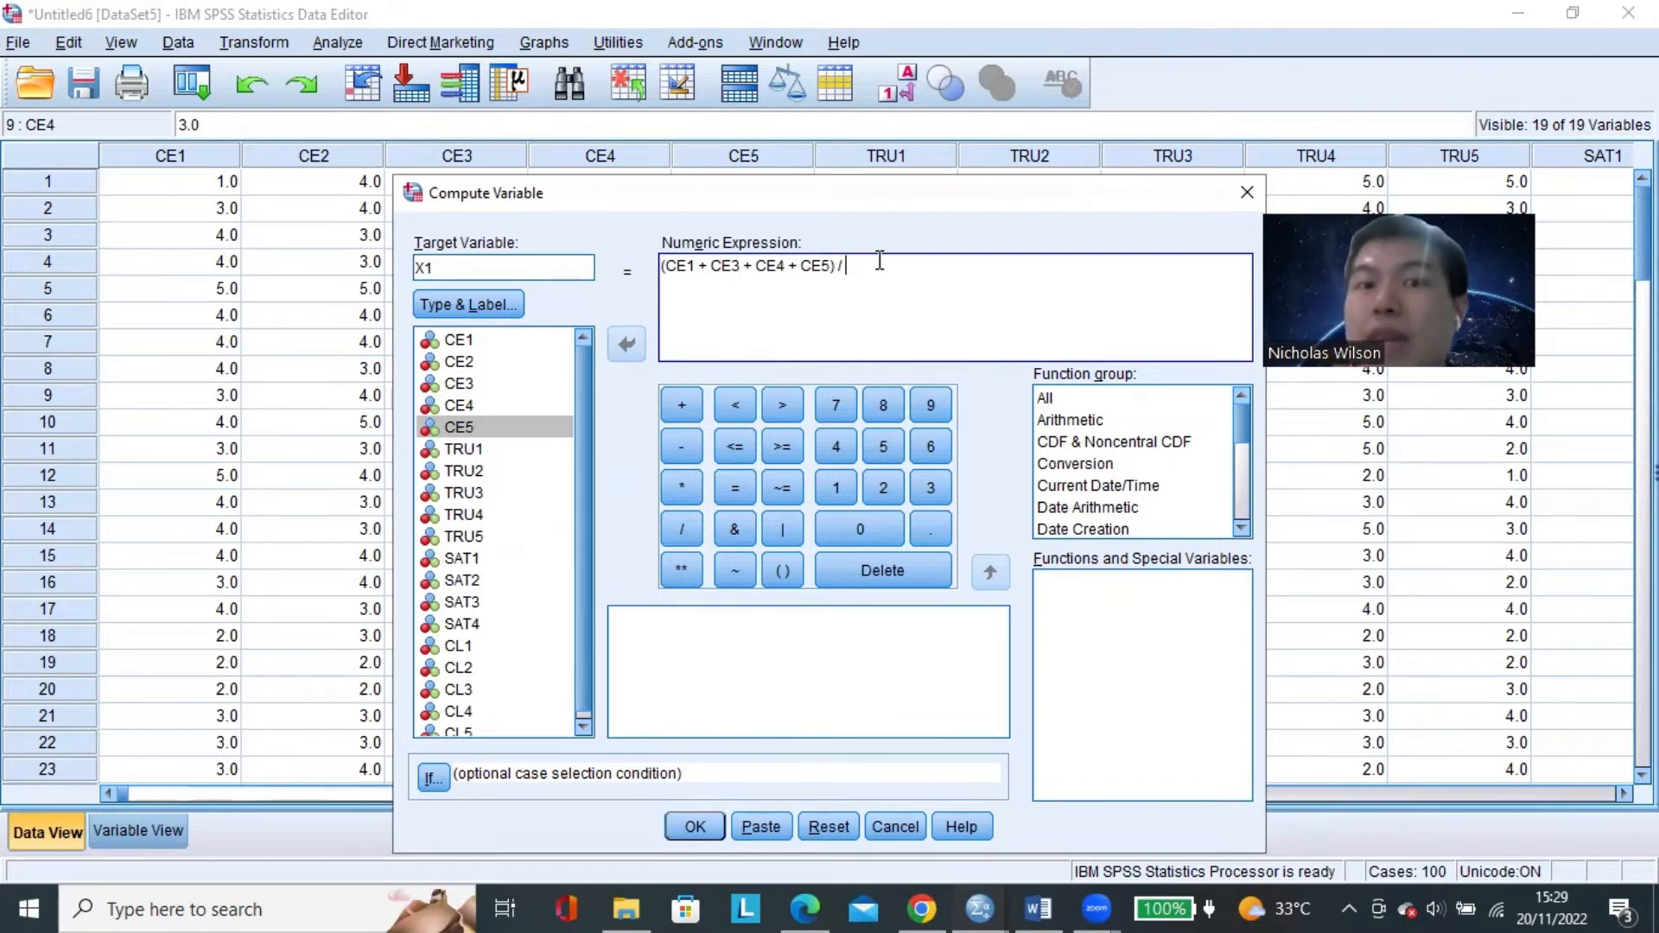
type("4")
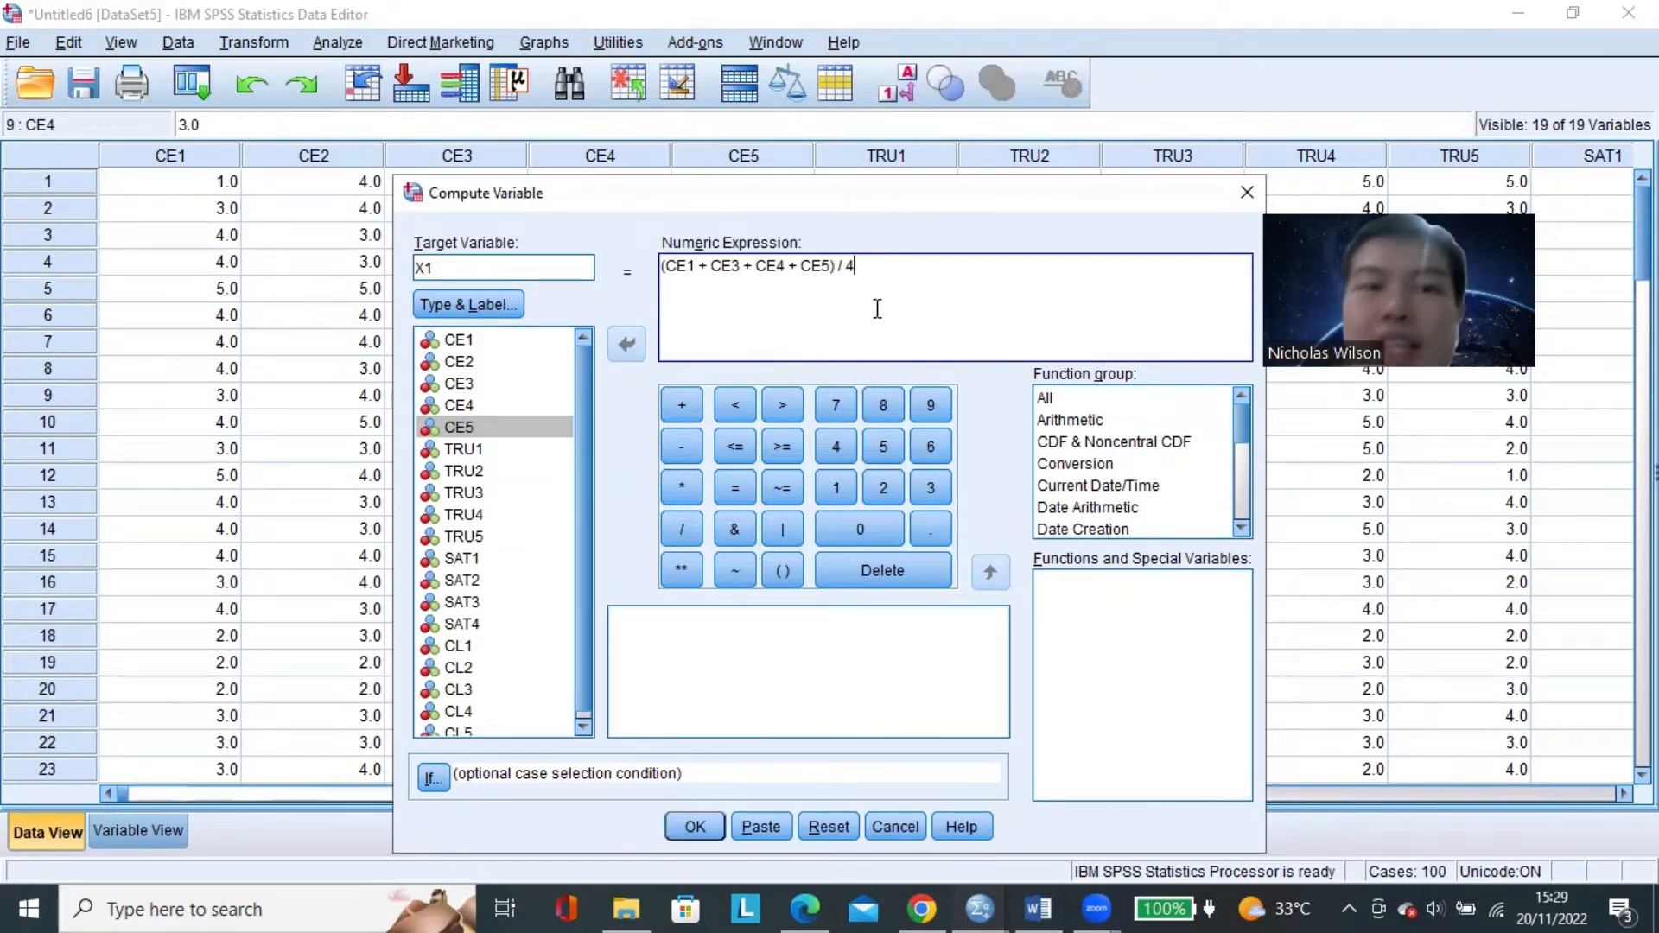
left_click(691, 826)
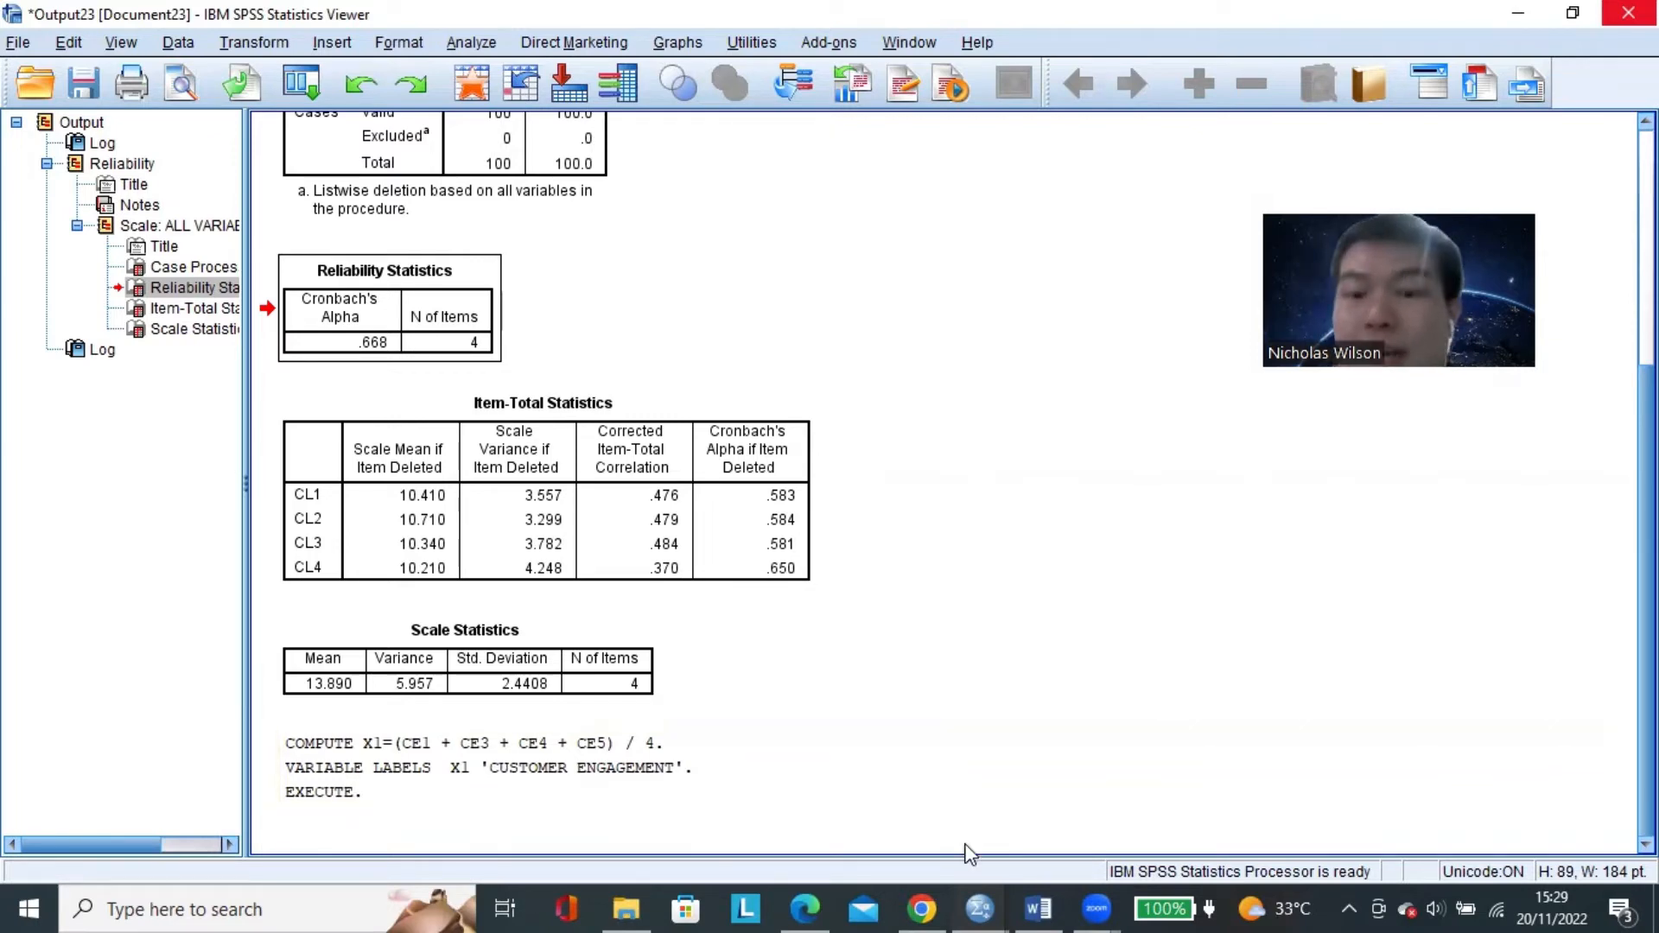
Return to the Data Editor, reopen Compute Variable and name the target variable X2.
mouse_move(978, 909)
left_click(864, 803)
left_click(584, 347)
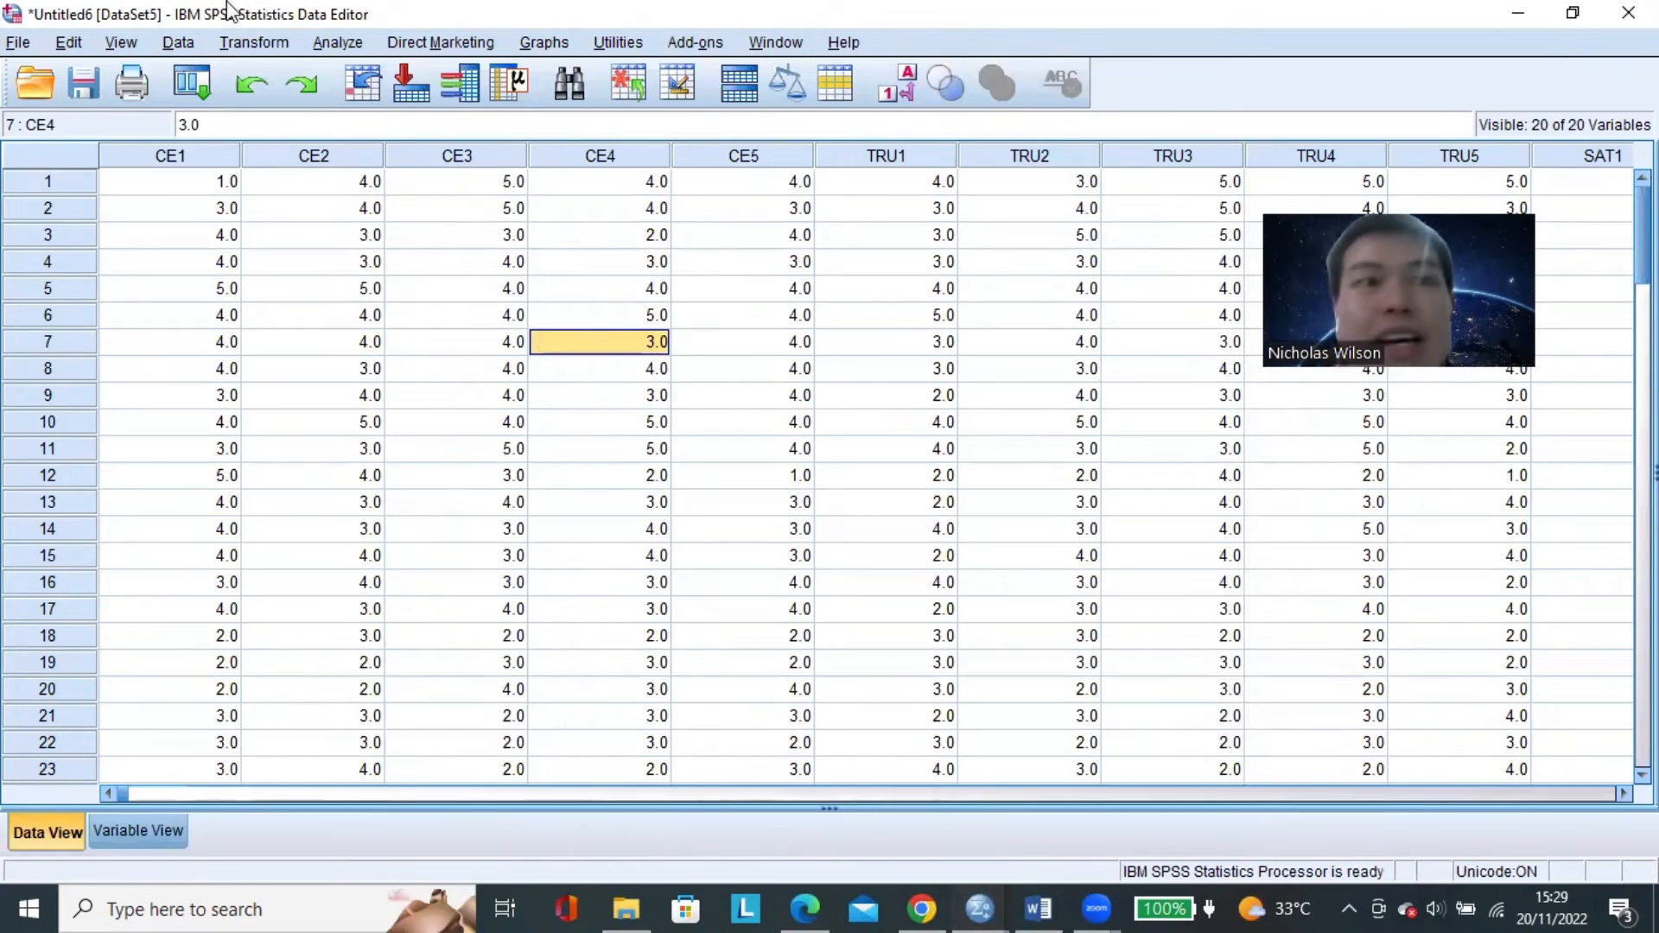
left_click(240, 43)
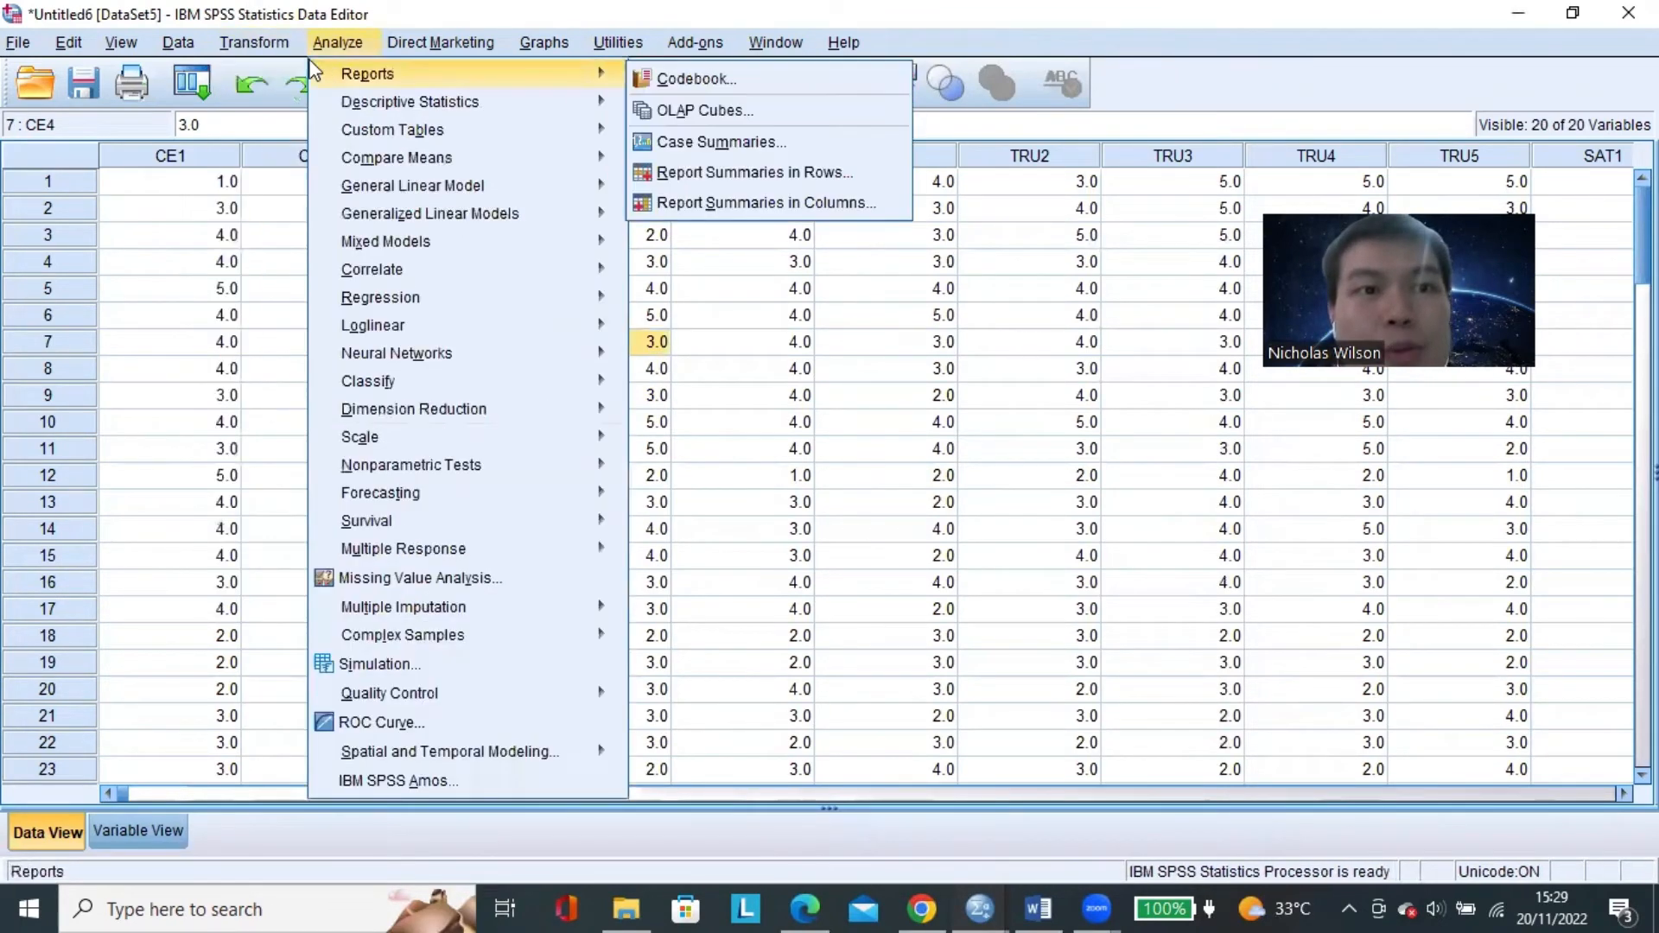
left_click(268, 75)
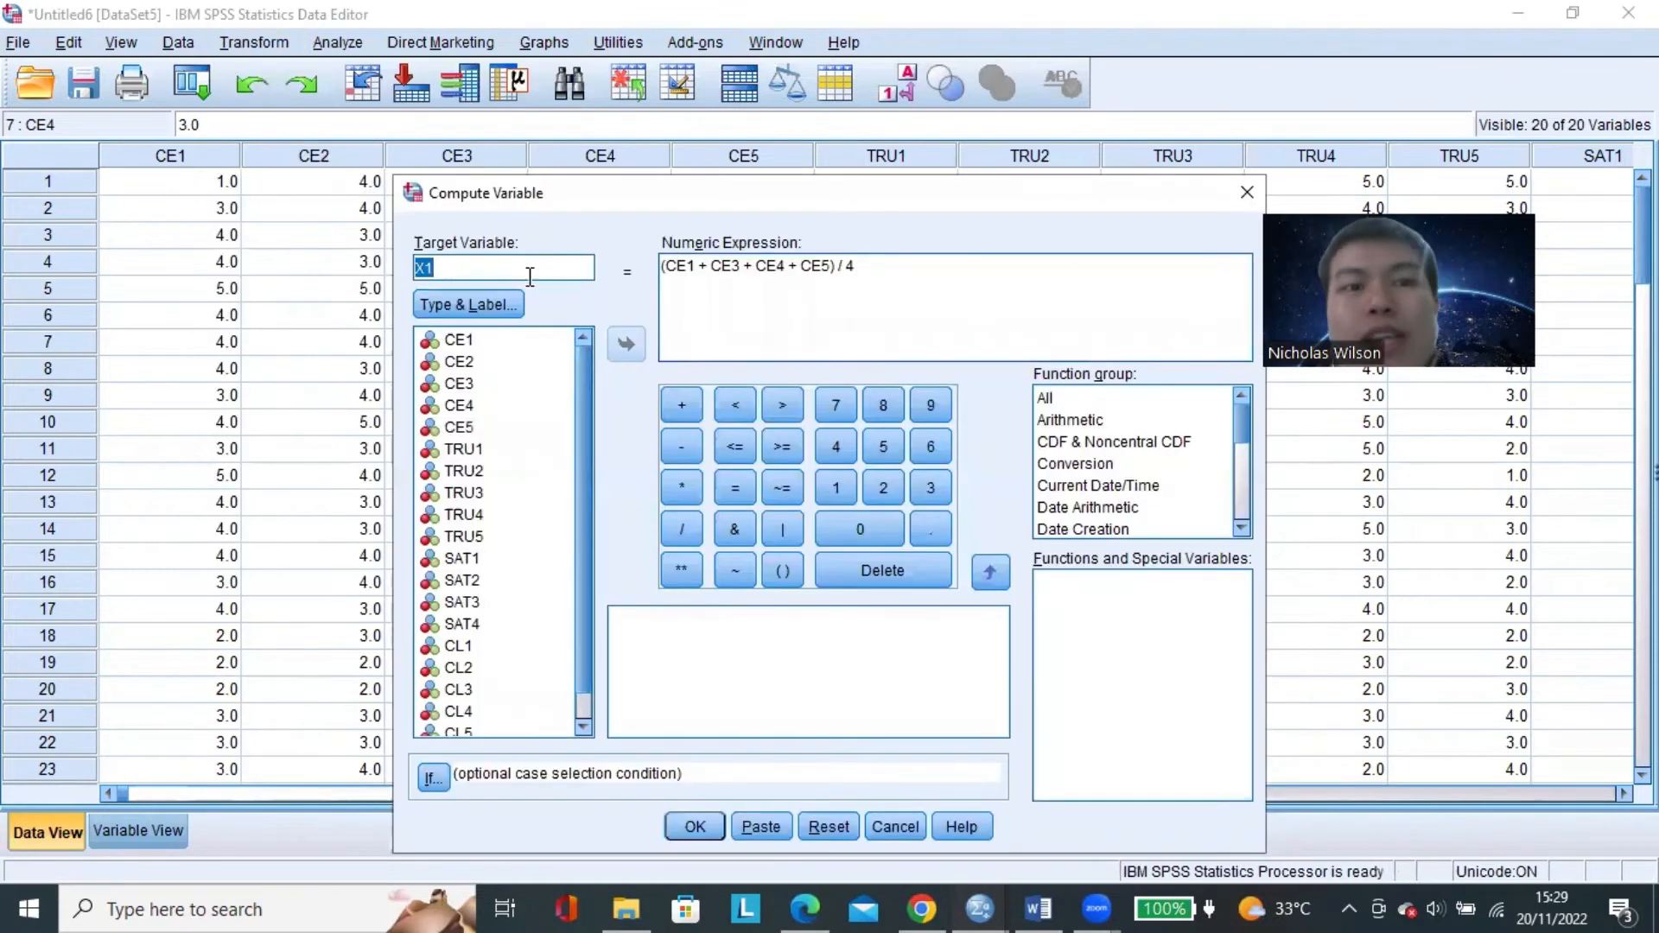
type("X2")
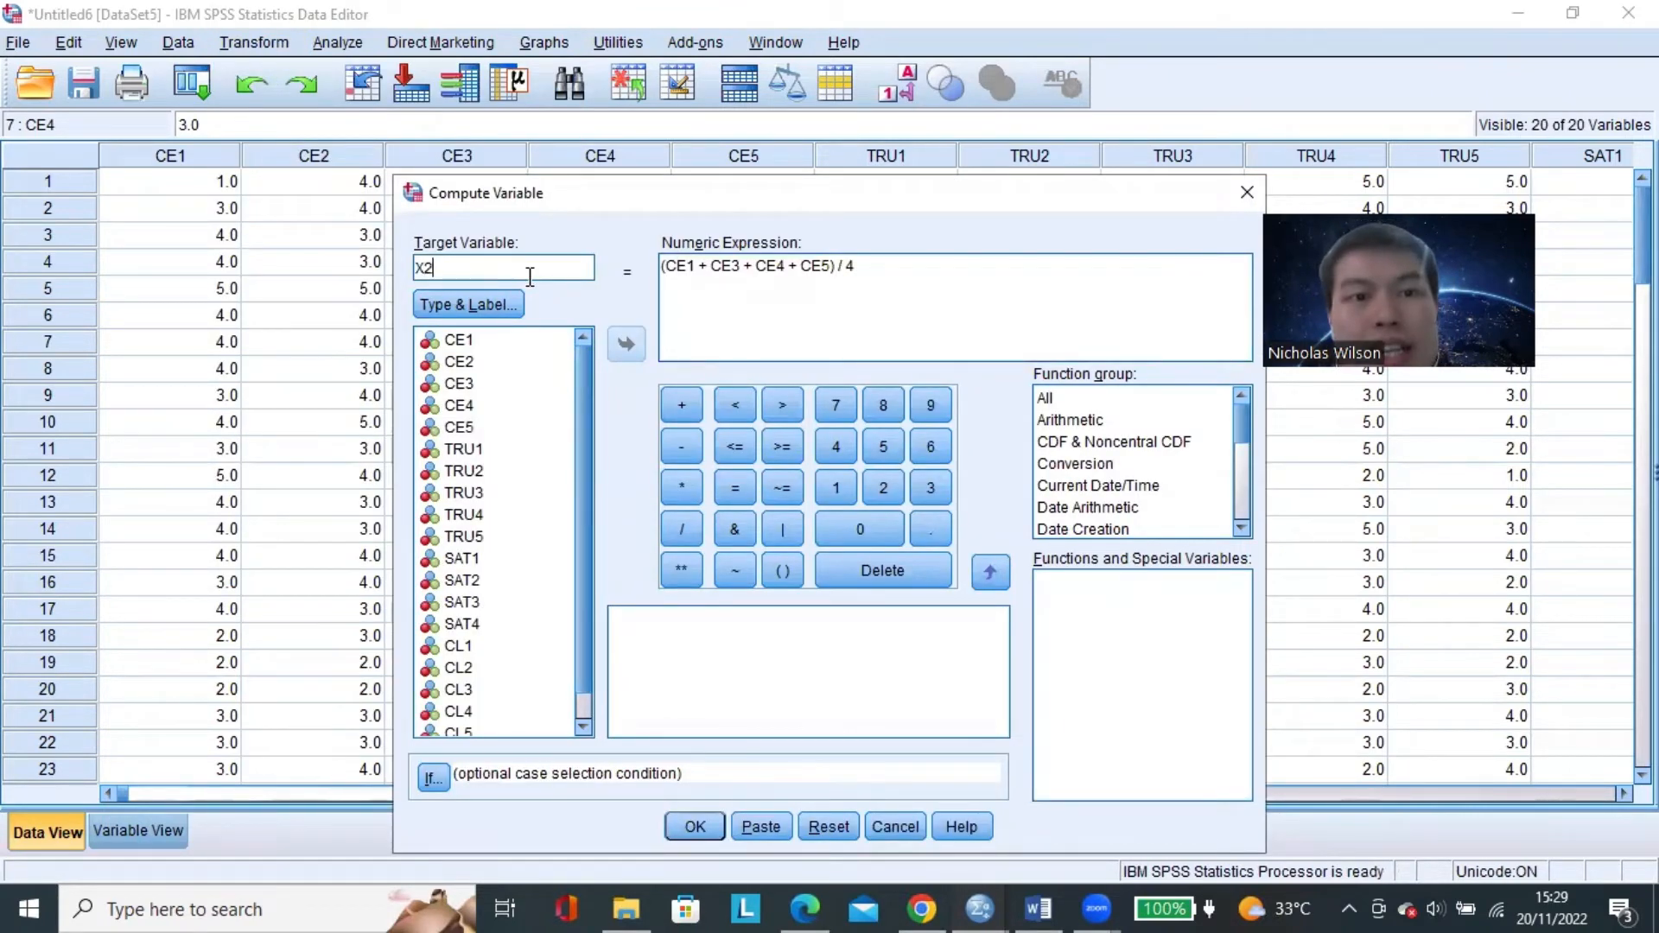
Replace the label for X2 with TRUST, keeping the numeric type.
left_click(510, 308)
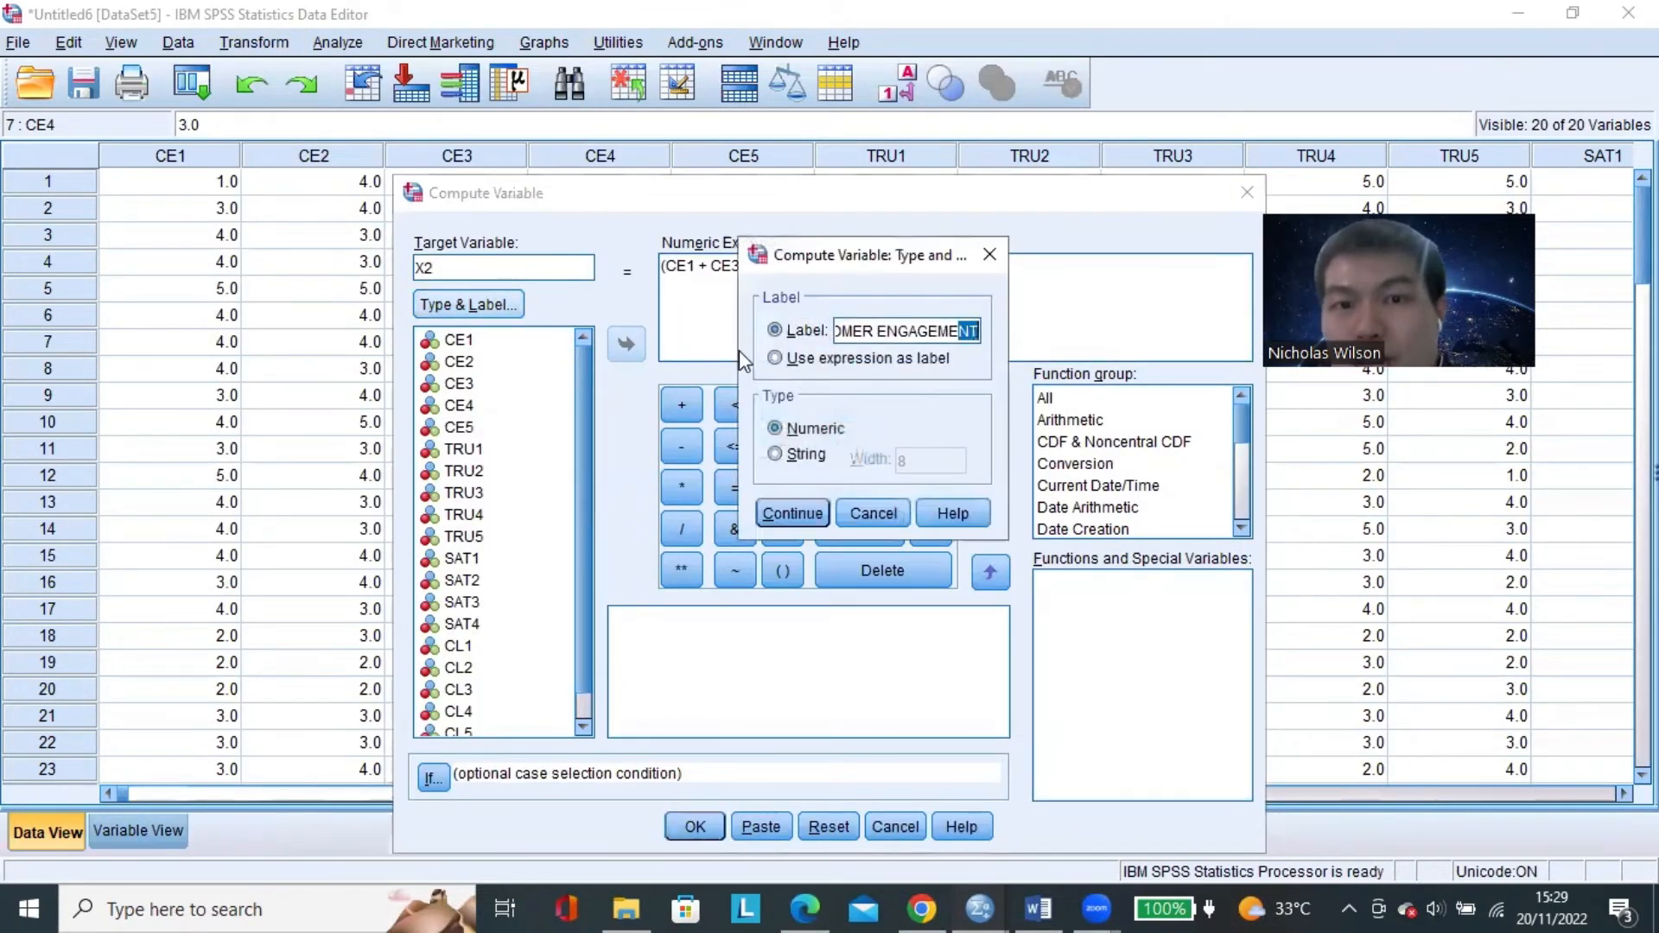
triple_click(884, 329)
type("TRUST")
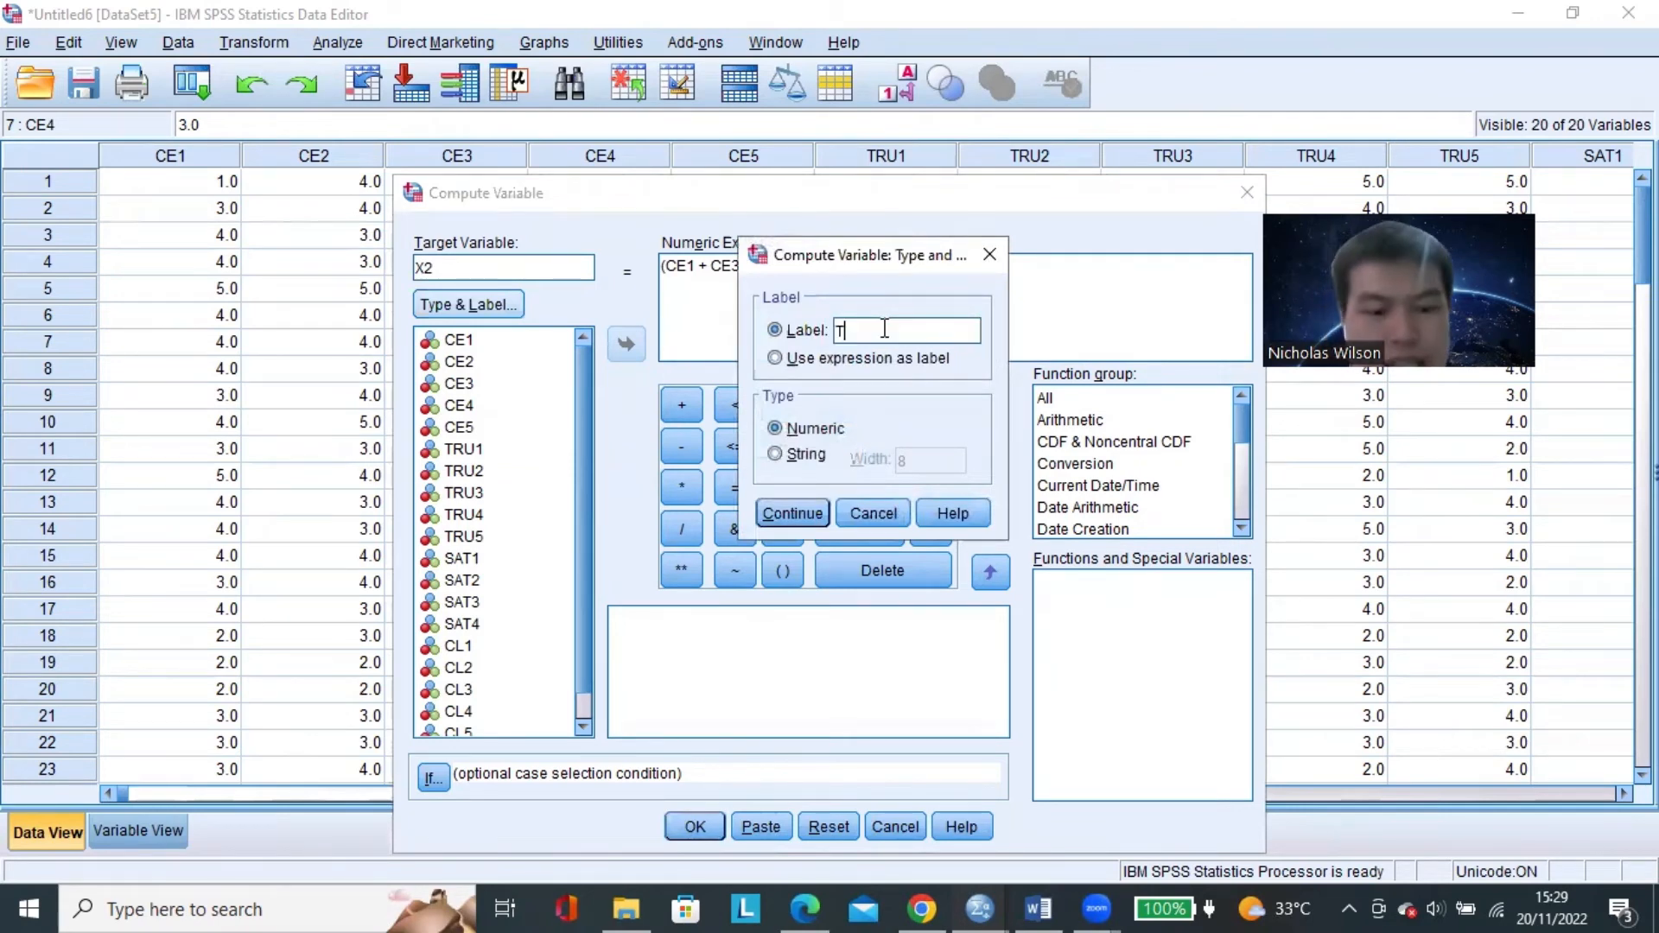
left_click(792, 515)
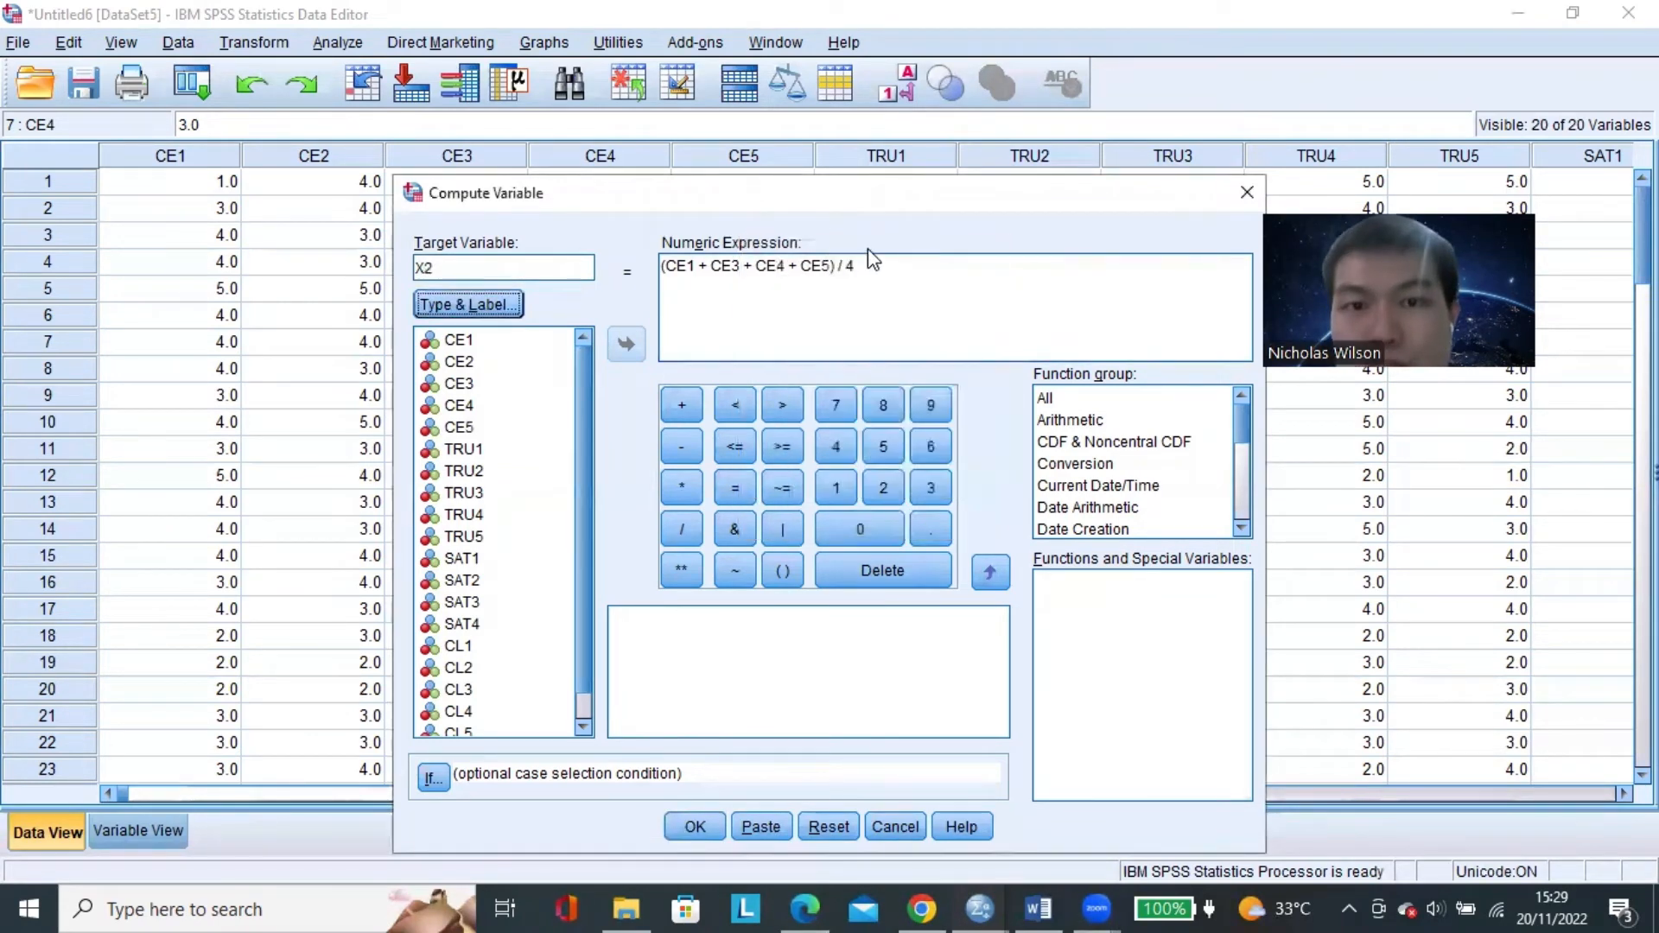
Clear the old CE expression and begin the X2 numeric expression with an opening parenthesis and TRU1.
left_click_drag(876, 264, 657, 264)
key("BackSpace")
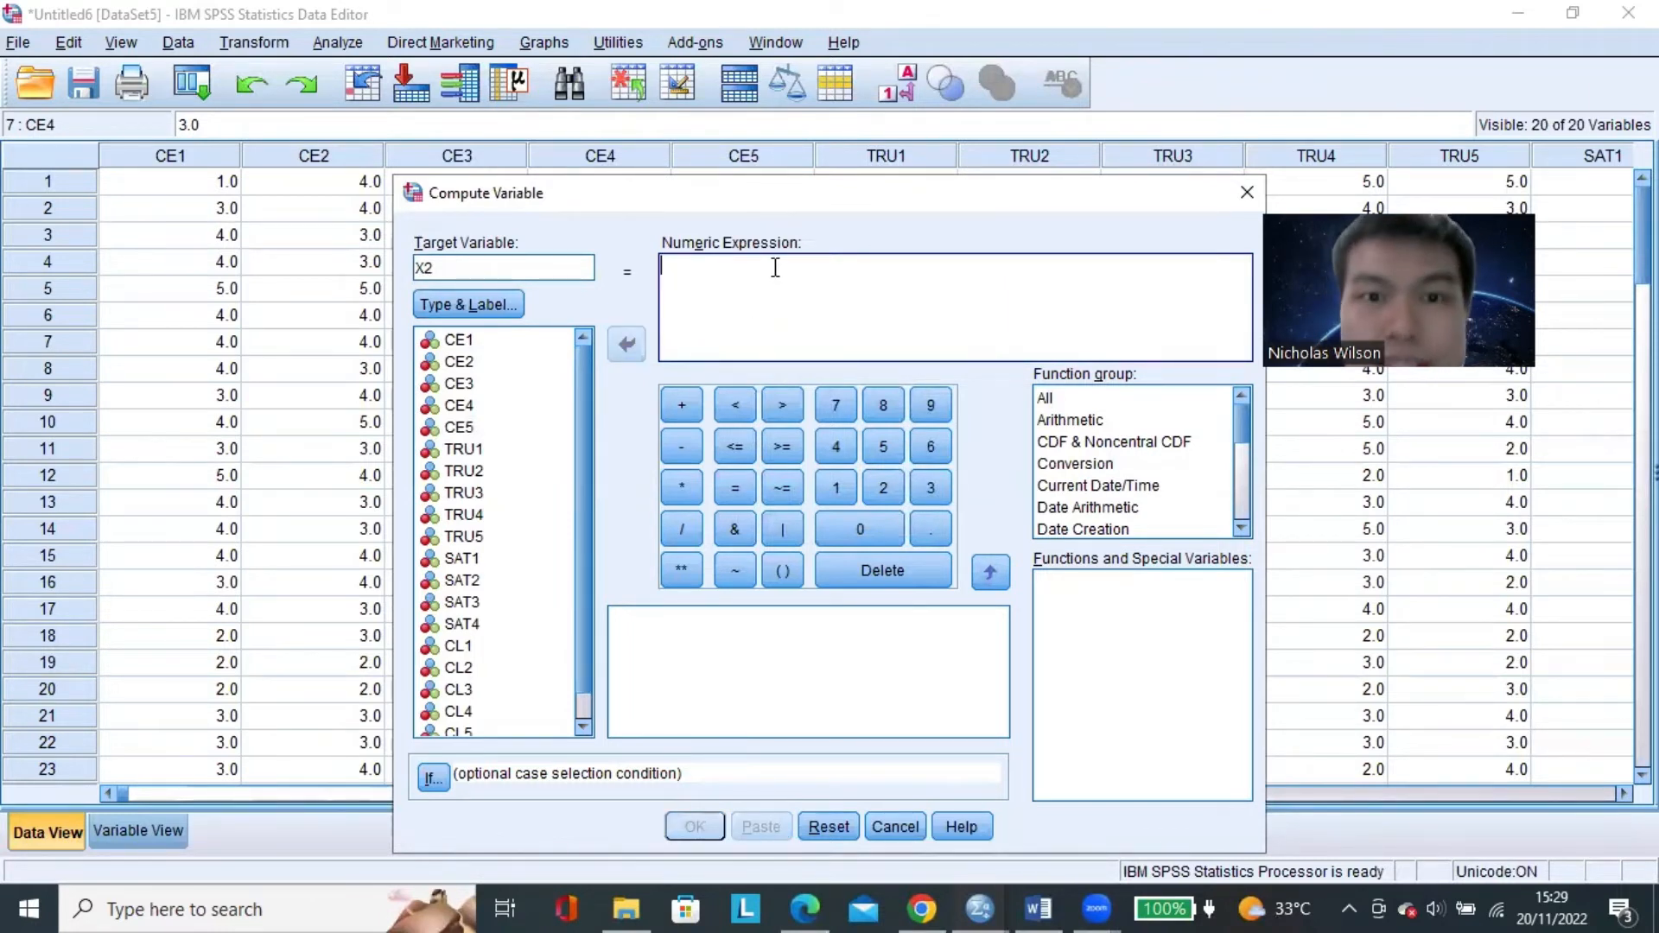
type("(")
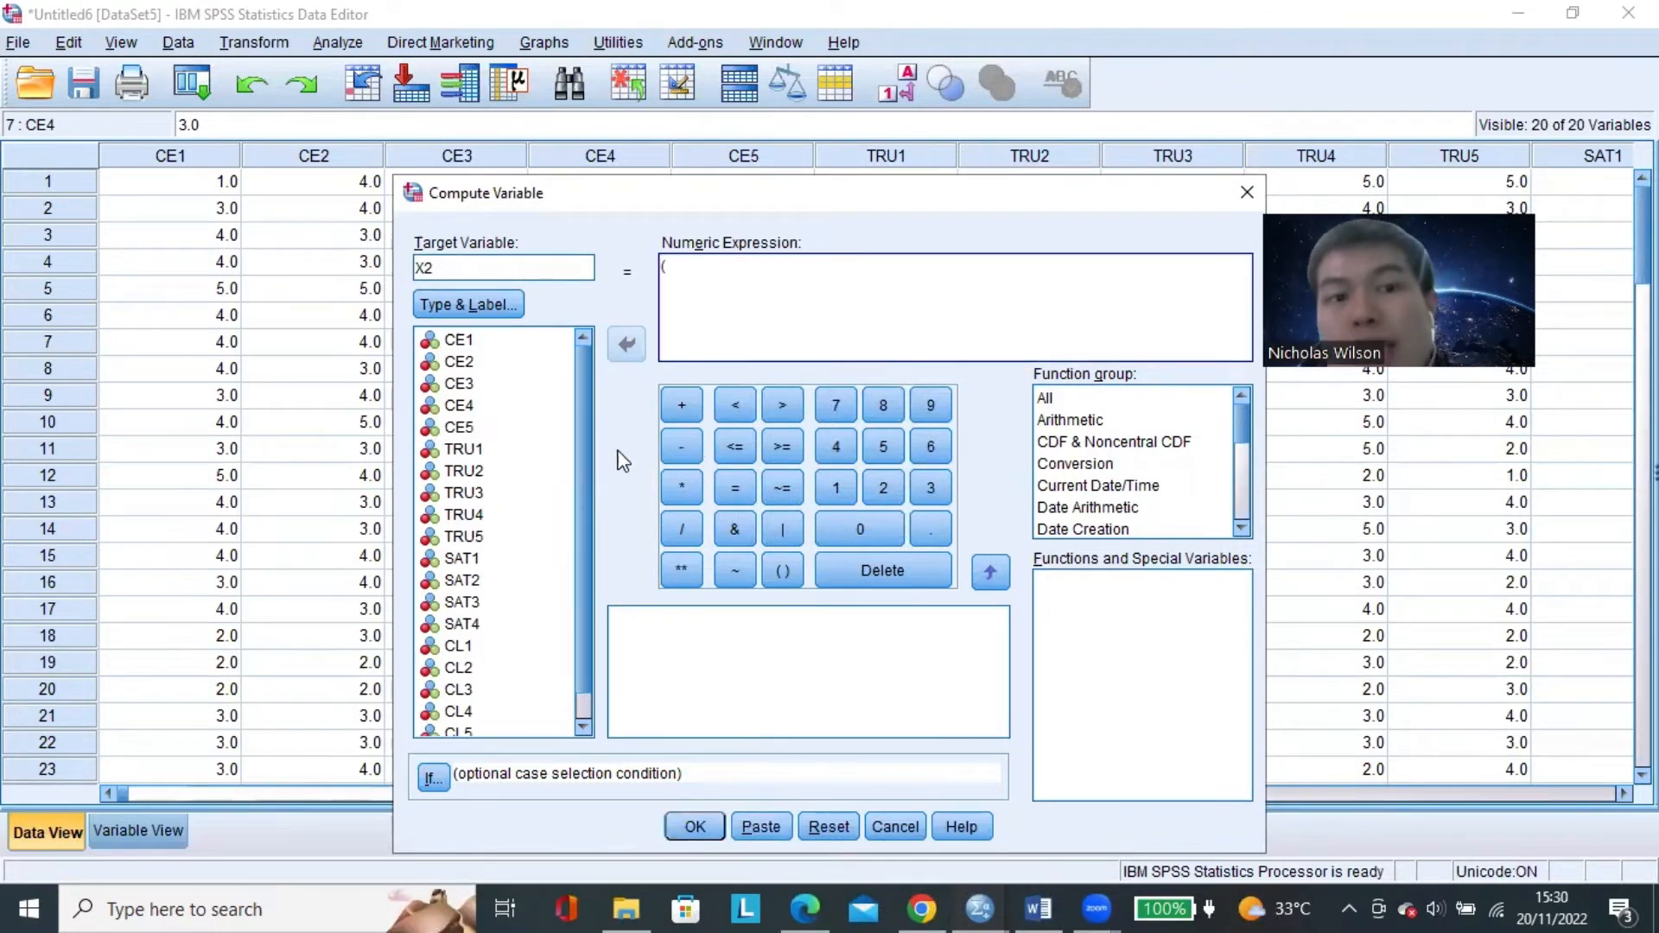
left_click(538, 455)
left_click(537, 455)
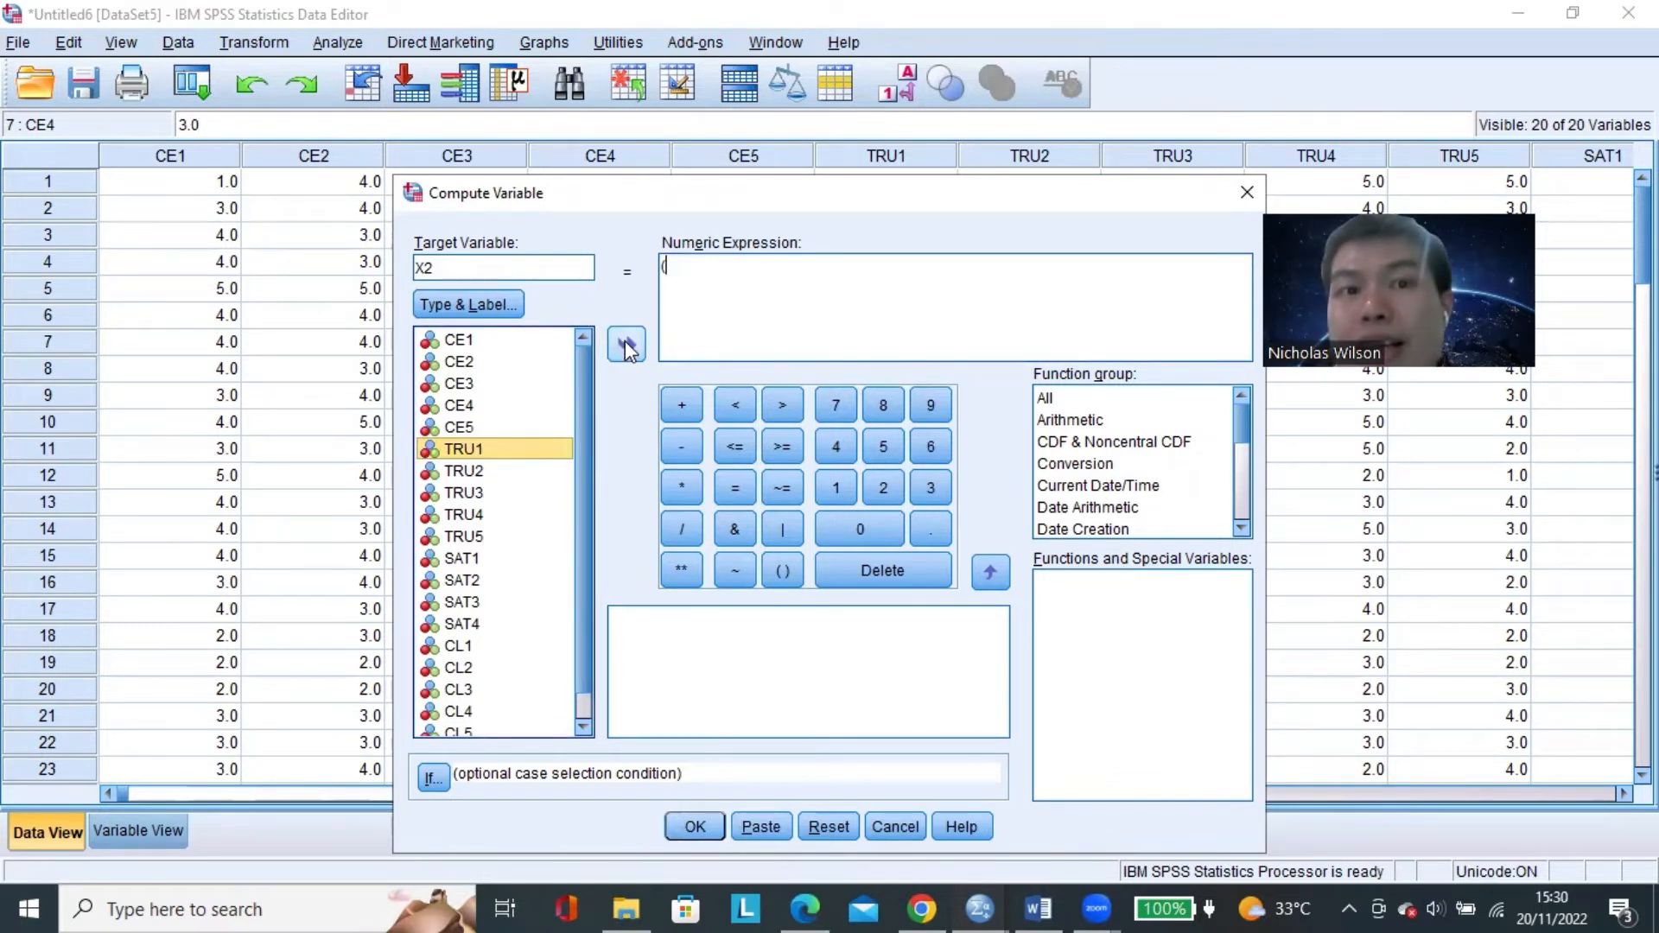
left_click(625, 341)
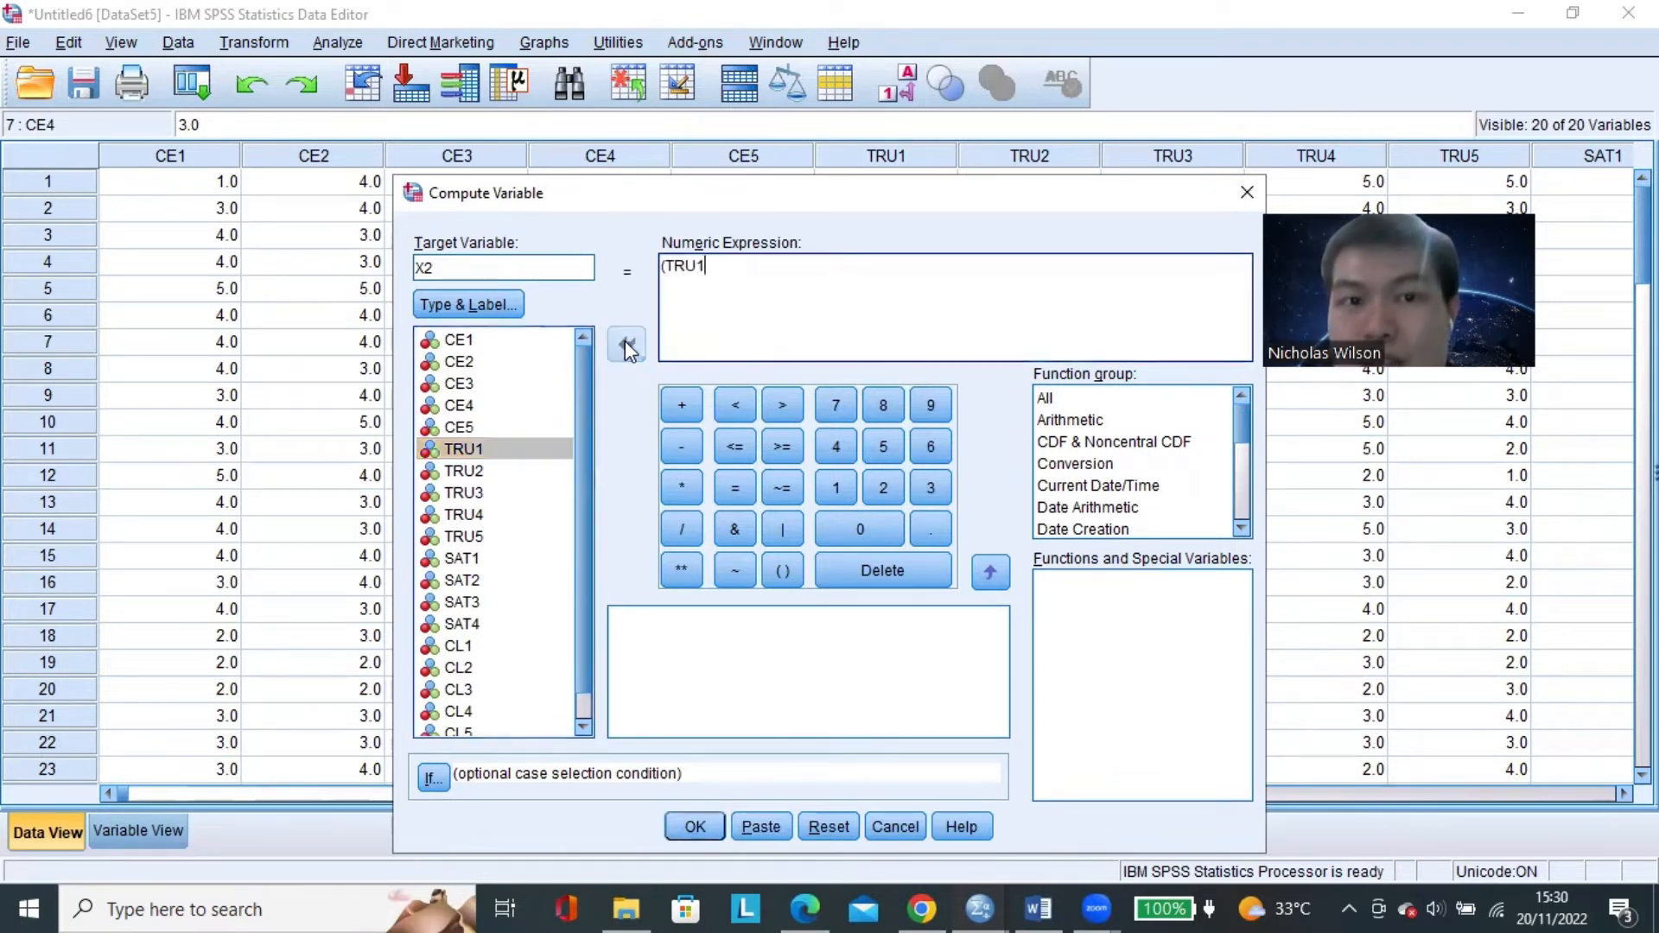
Add TRU2 and TRU3 to the sum in the X2 numeric expression.
left_click(682, 405)
left_click(516, 471)
left_click(626, 343)
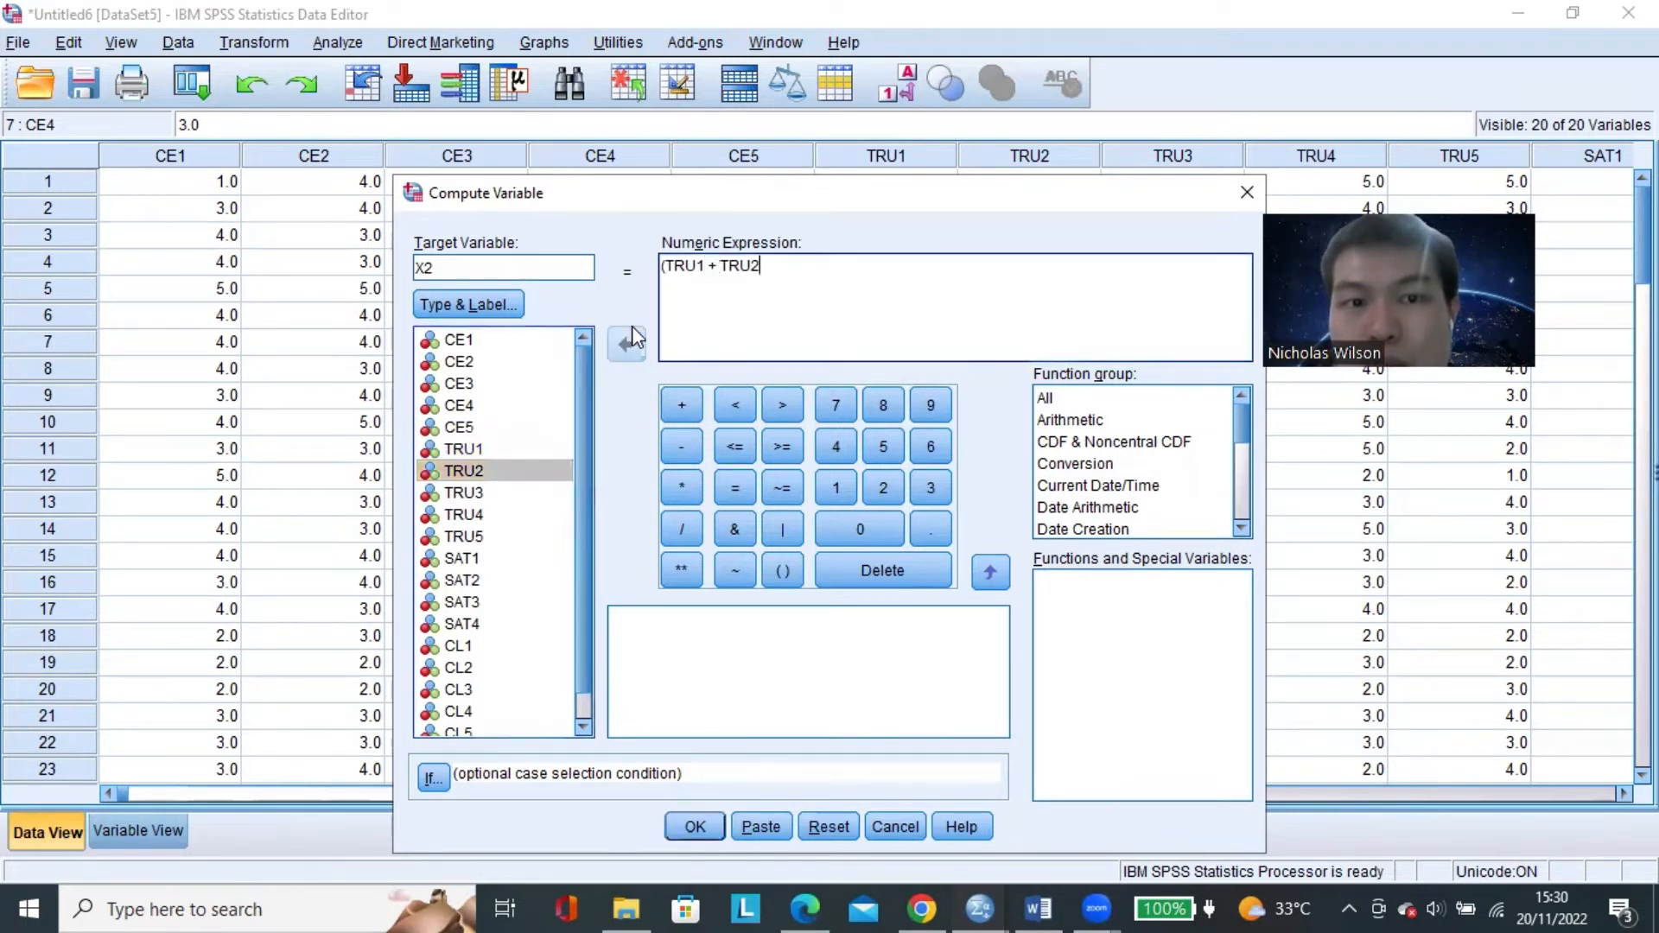
left_click(681, 405)
left_click(544, 492)
left_click(625, 344)
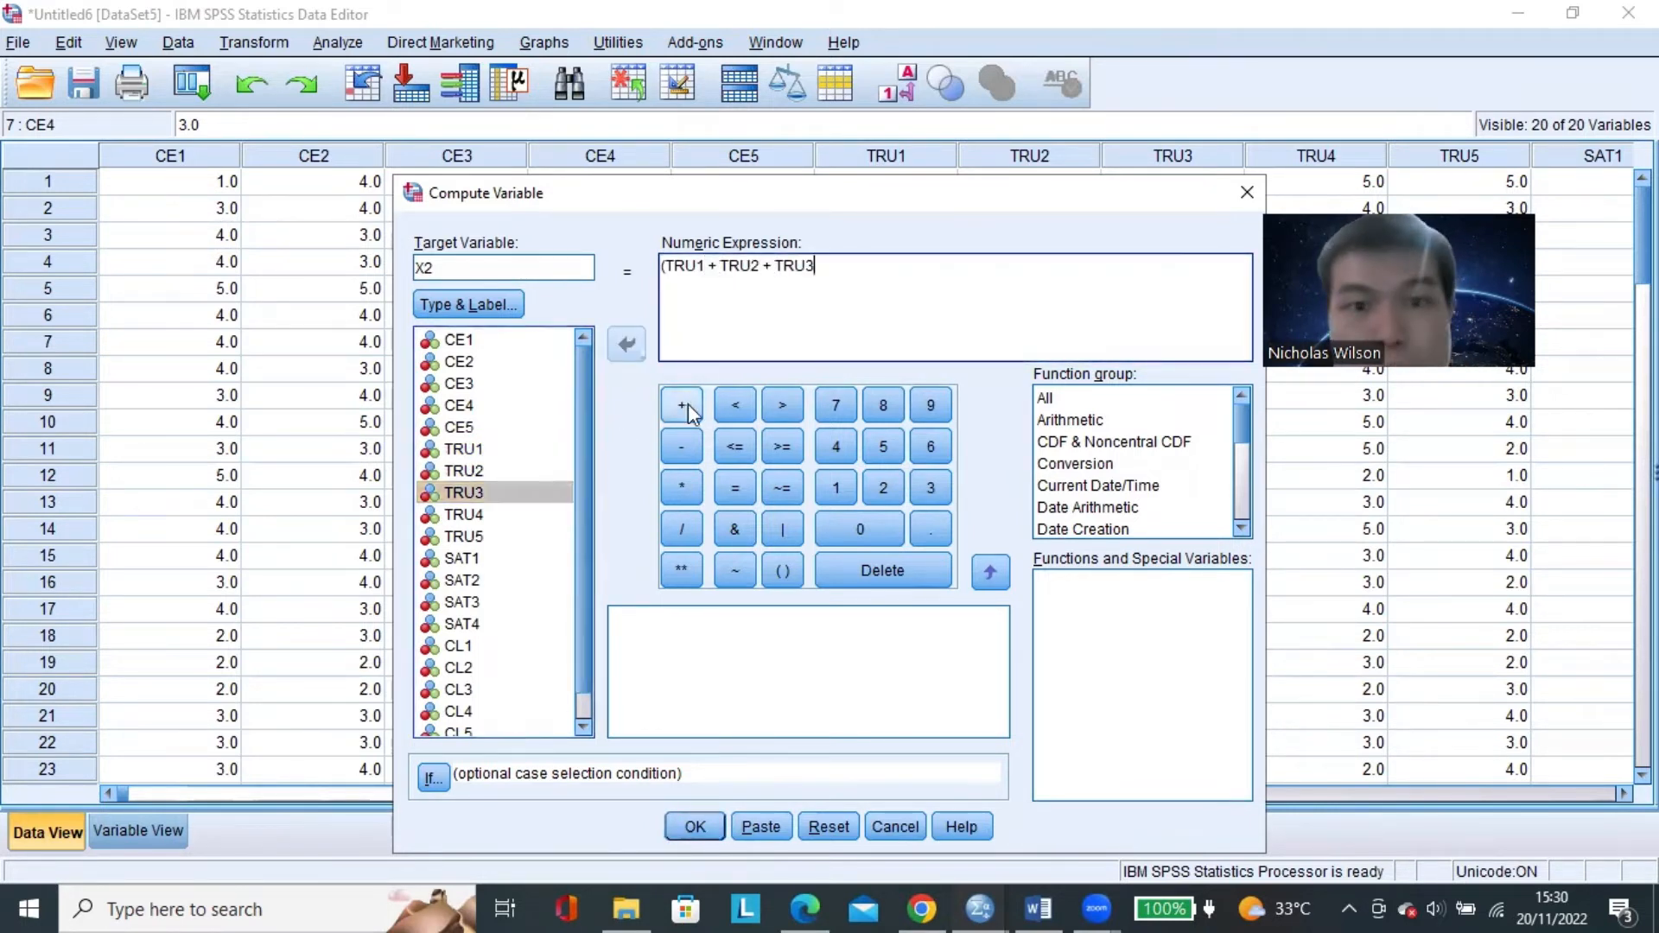
Add TRU4 and TRU5 to the X2 expression and close the parenthesis.
left_click(681, 406)
left_click(536, 513)
left_click(626, 344)
left_click(681, 405)
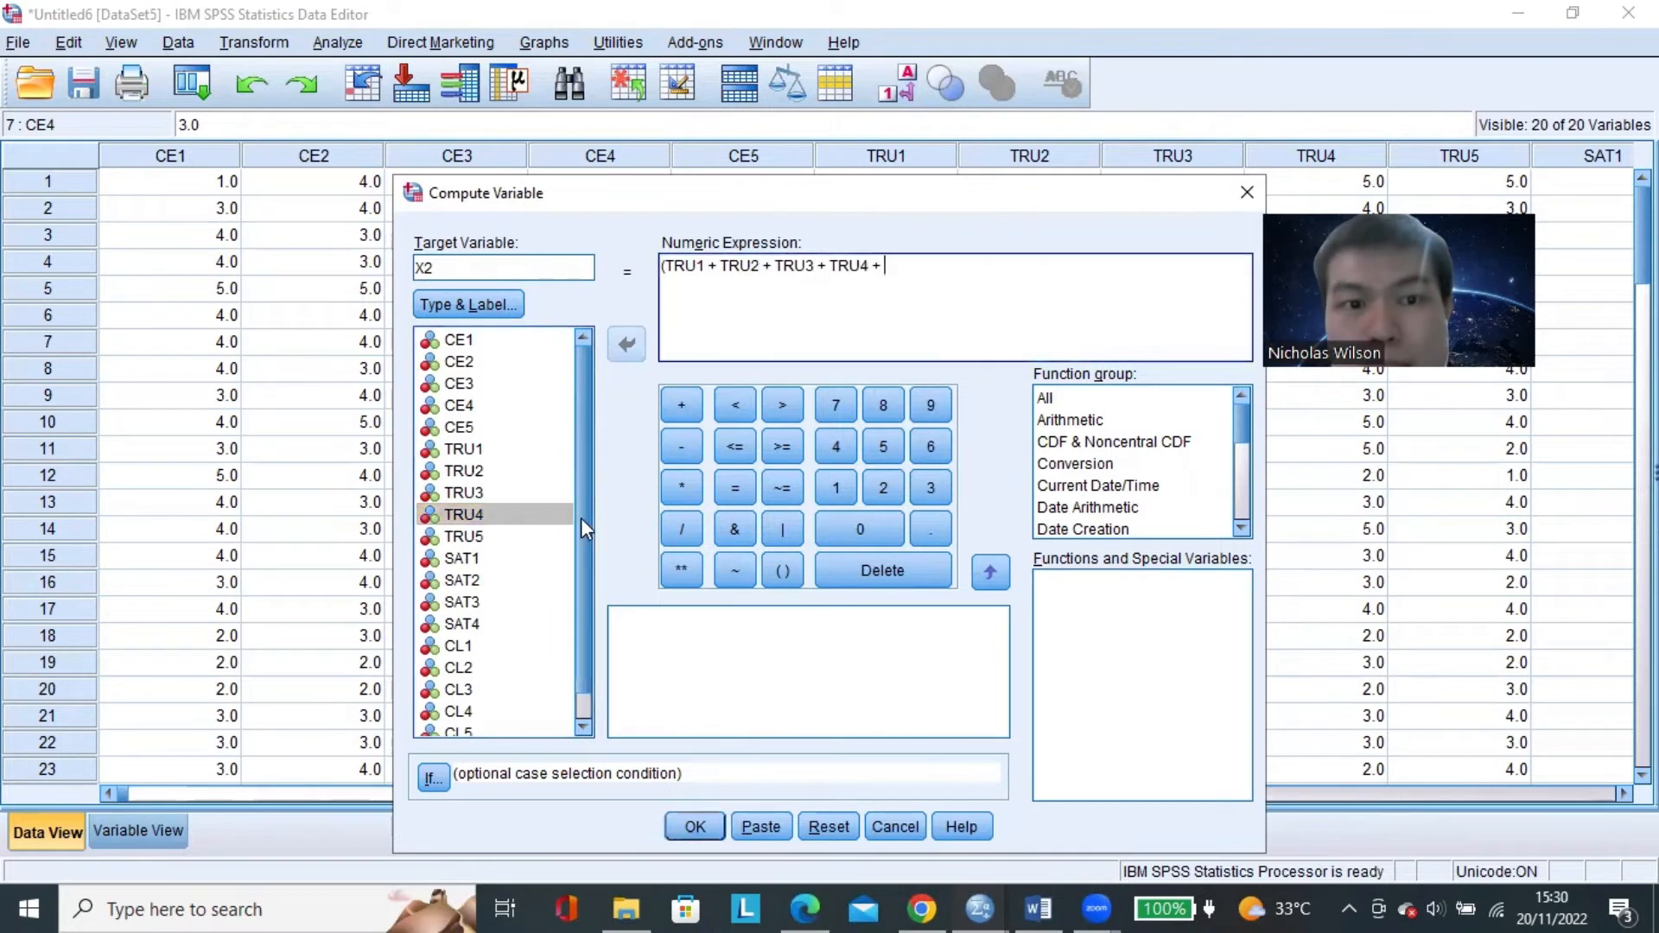
left_click(527, 536)
left_click(625, 344)
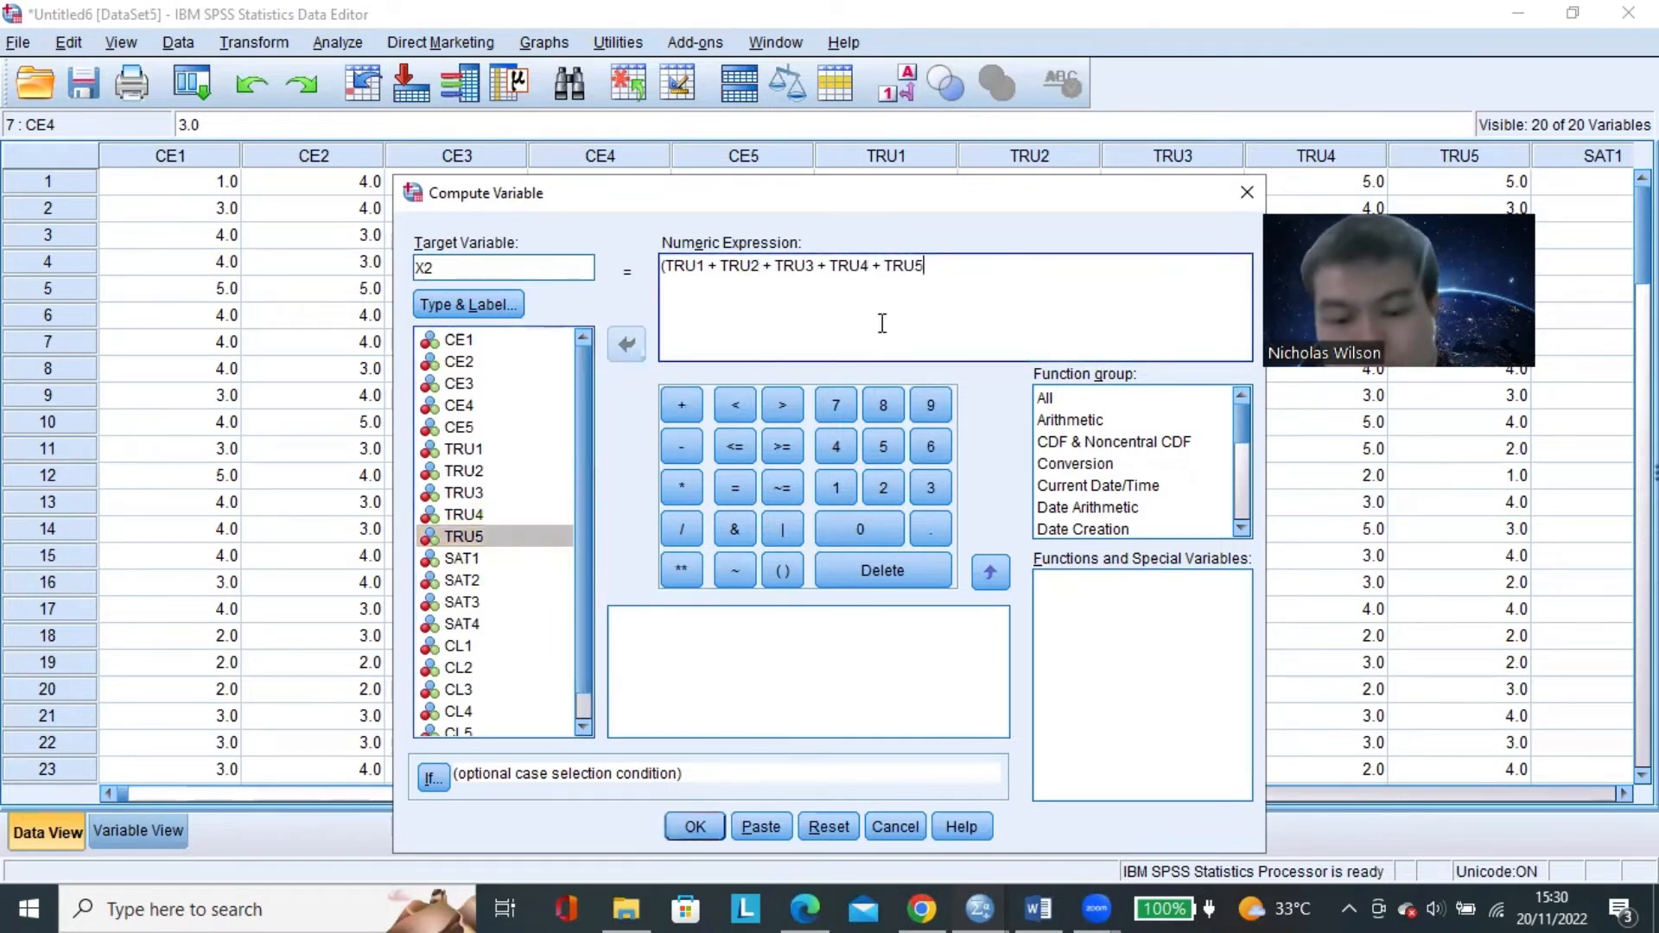
type(")")
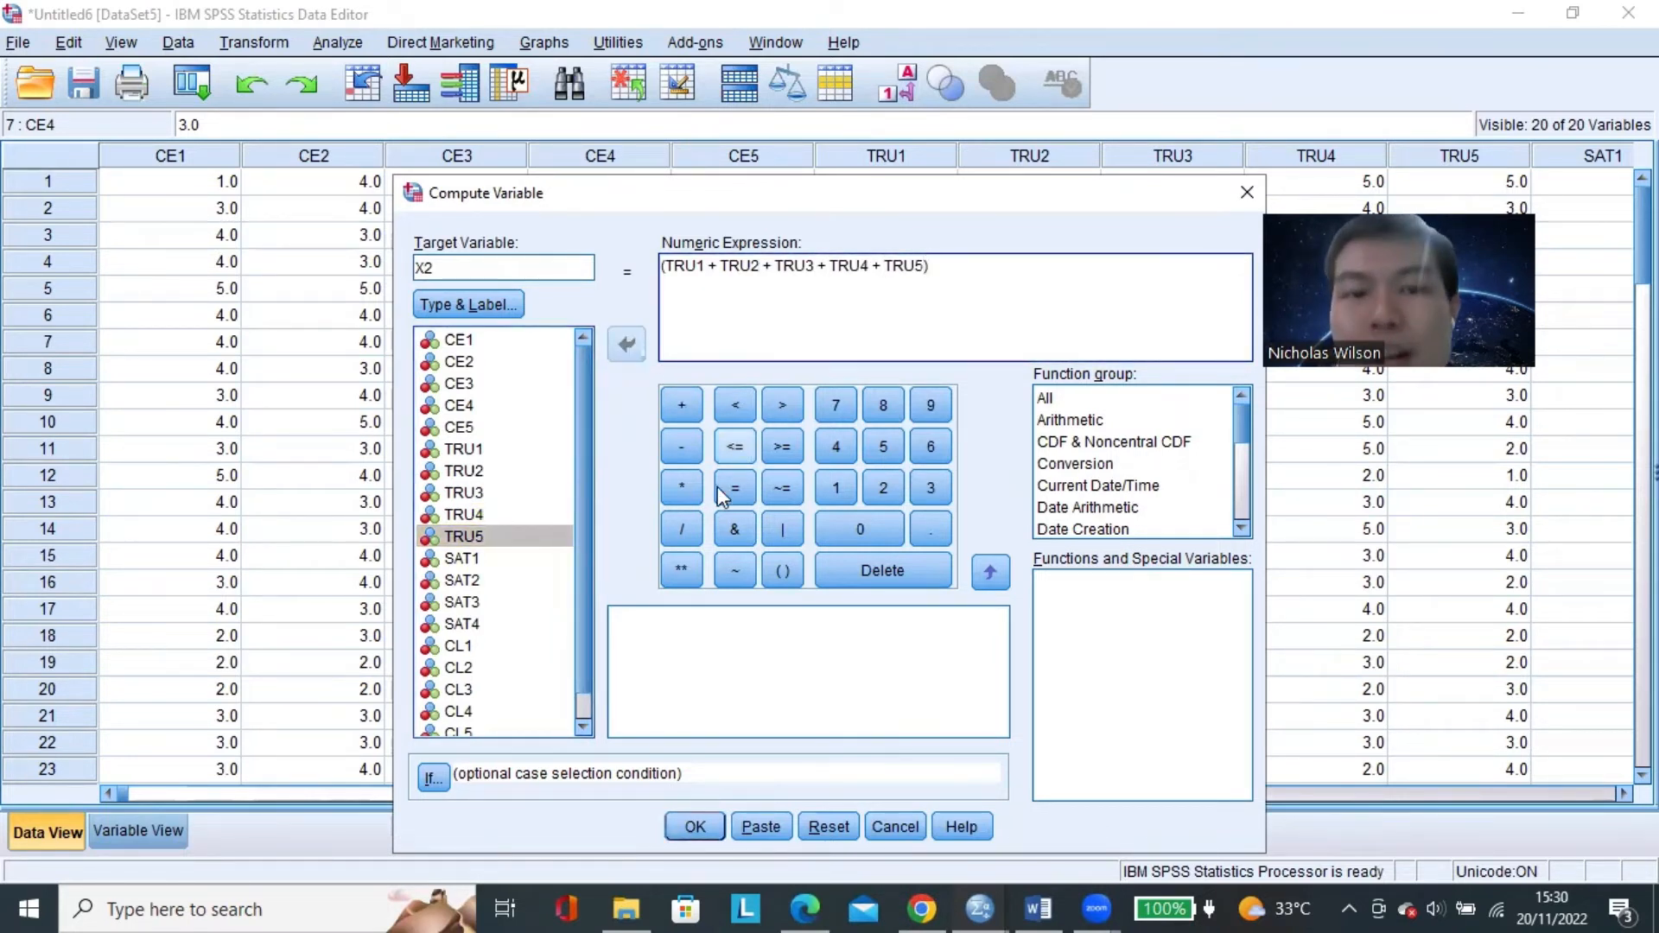
Divide the summed TRU items by 5 and run the computation of X2.
left_click(686, 525)
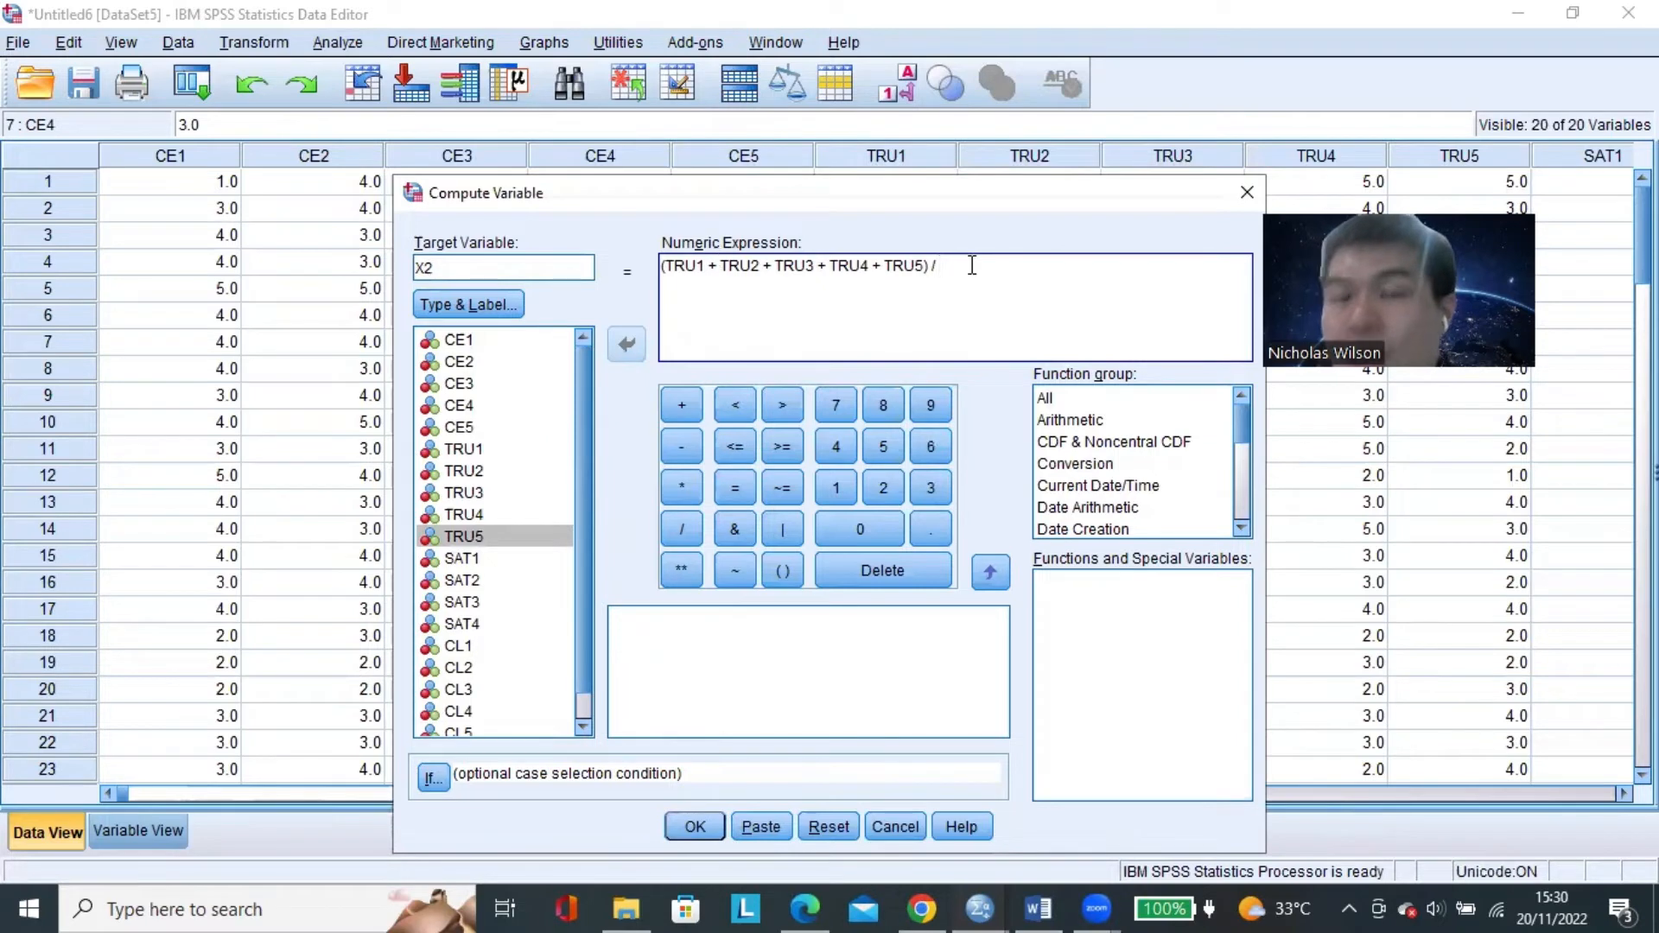
type("5")
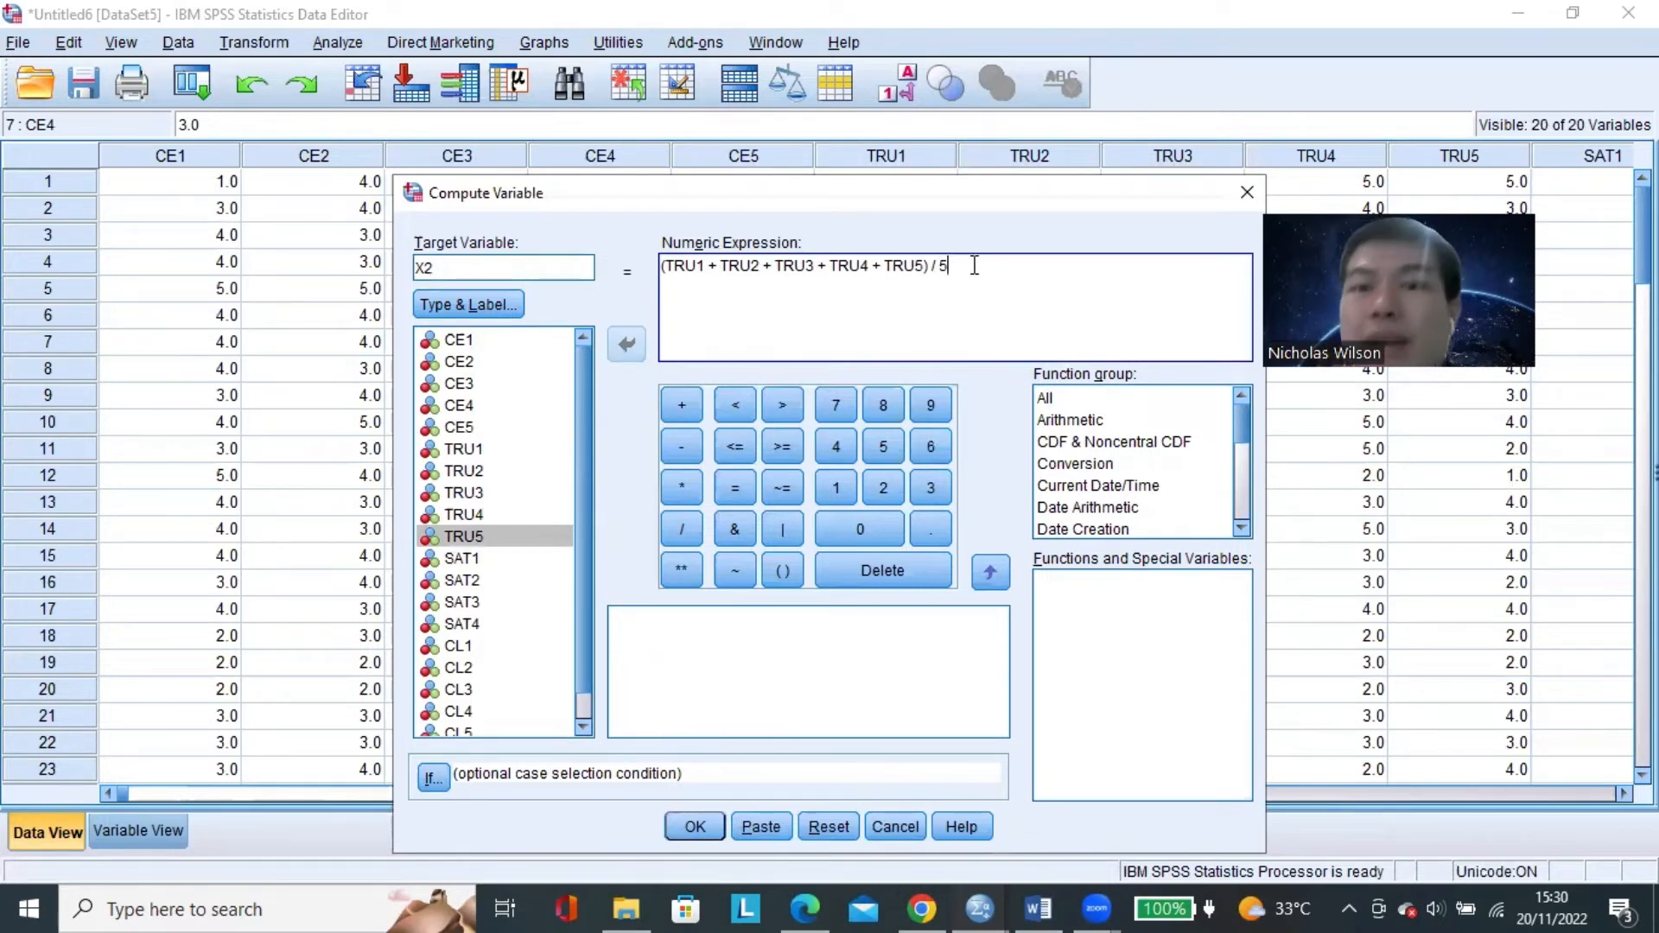
left_click(691, 825)
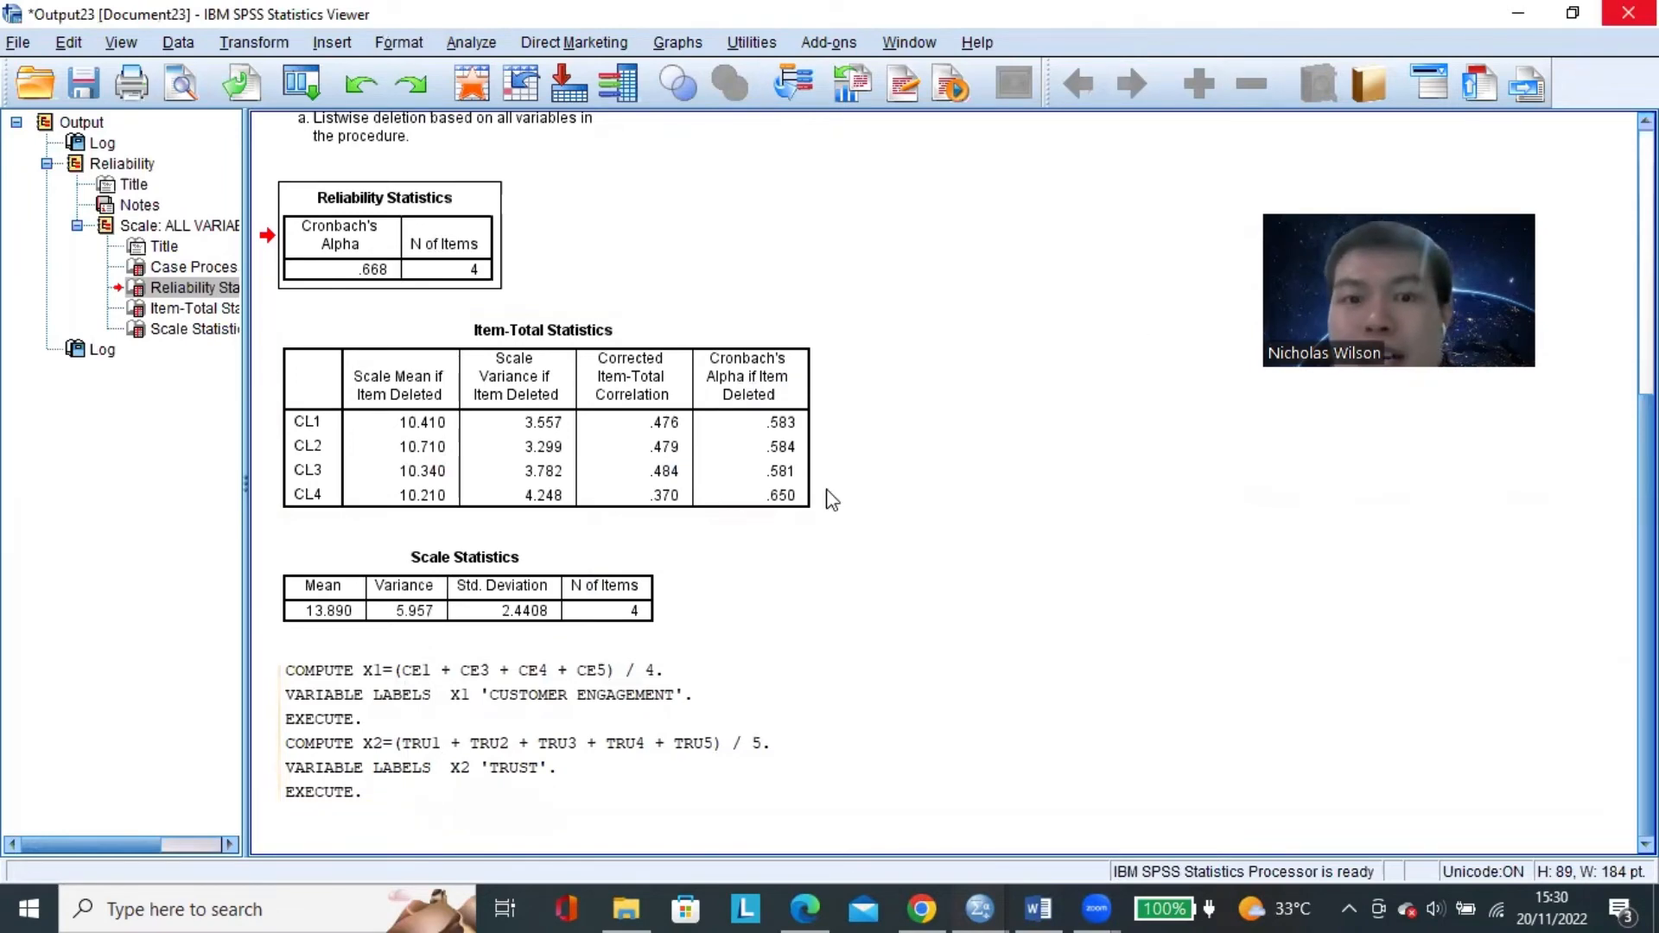
Start a new variable computation with target variable X3 and clear the old TRU numeric expression.
key("alt+Tab")
left_click(247, 43)
left_click(257, 73)
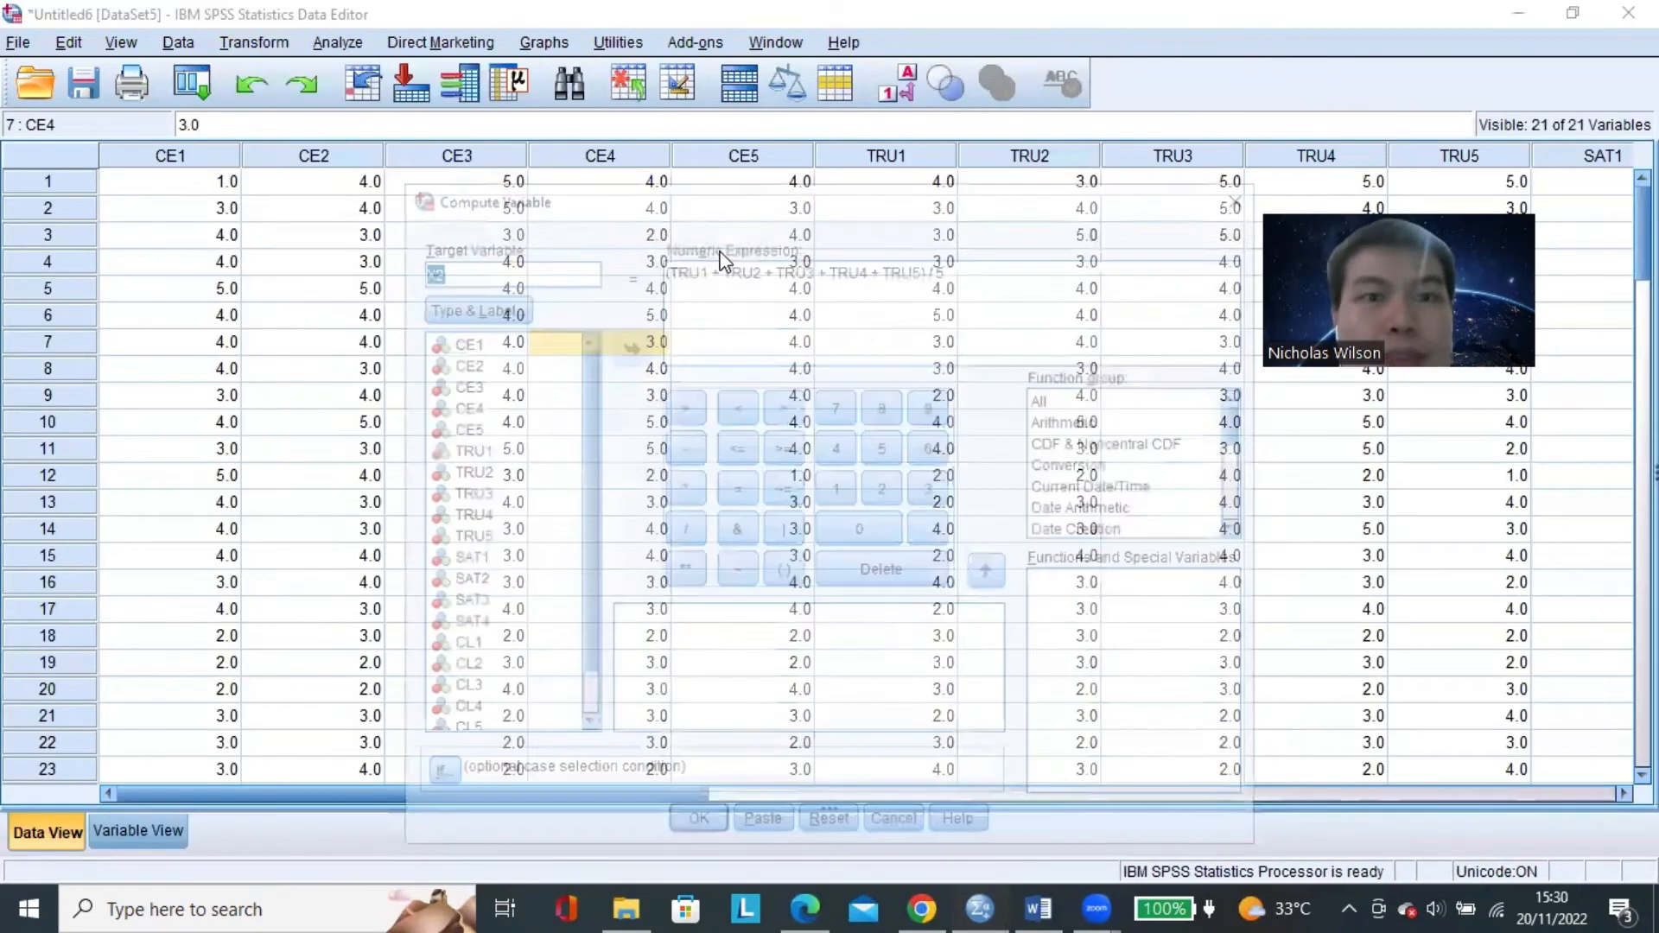
type("X3")
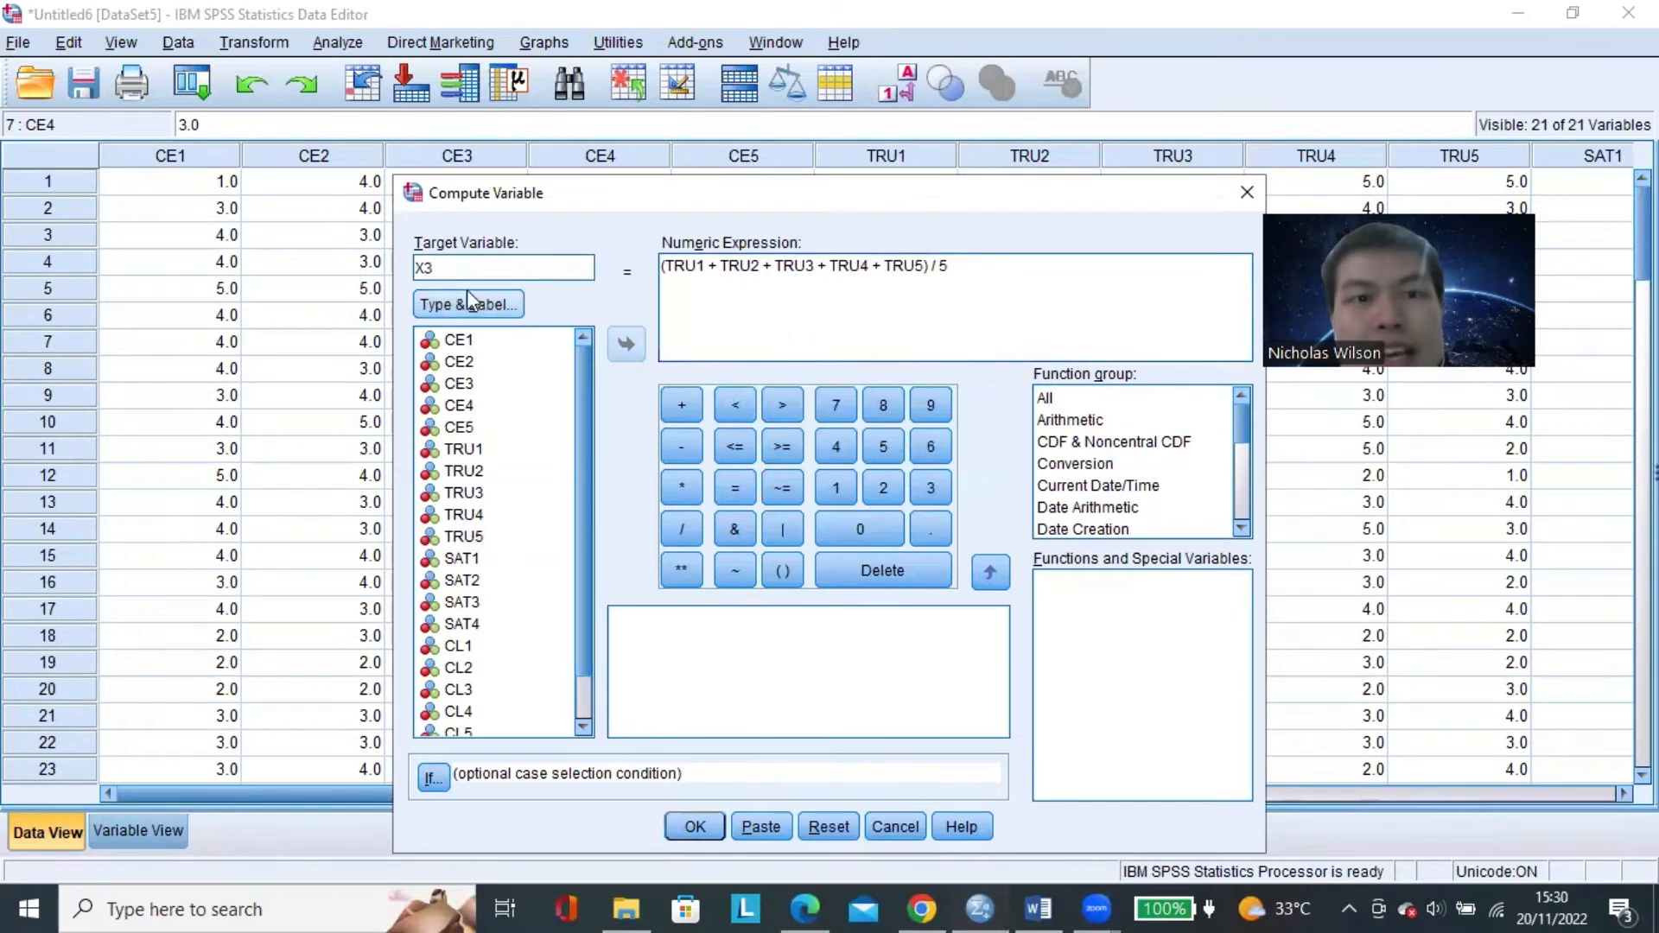
left_click_drag(458, 269, 382, 263)
type("X3")
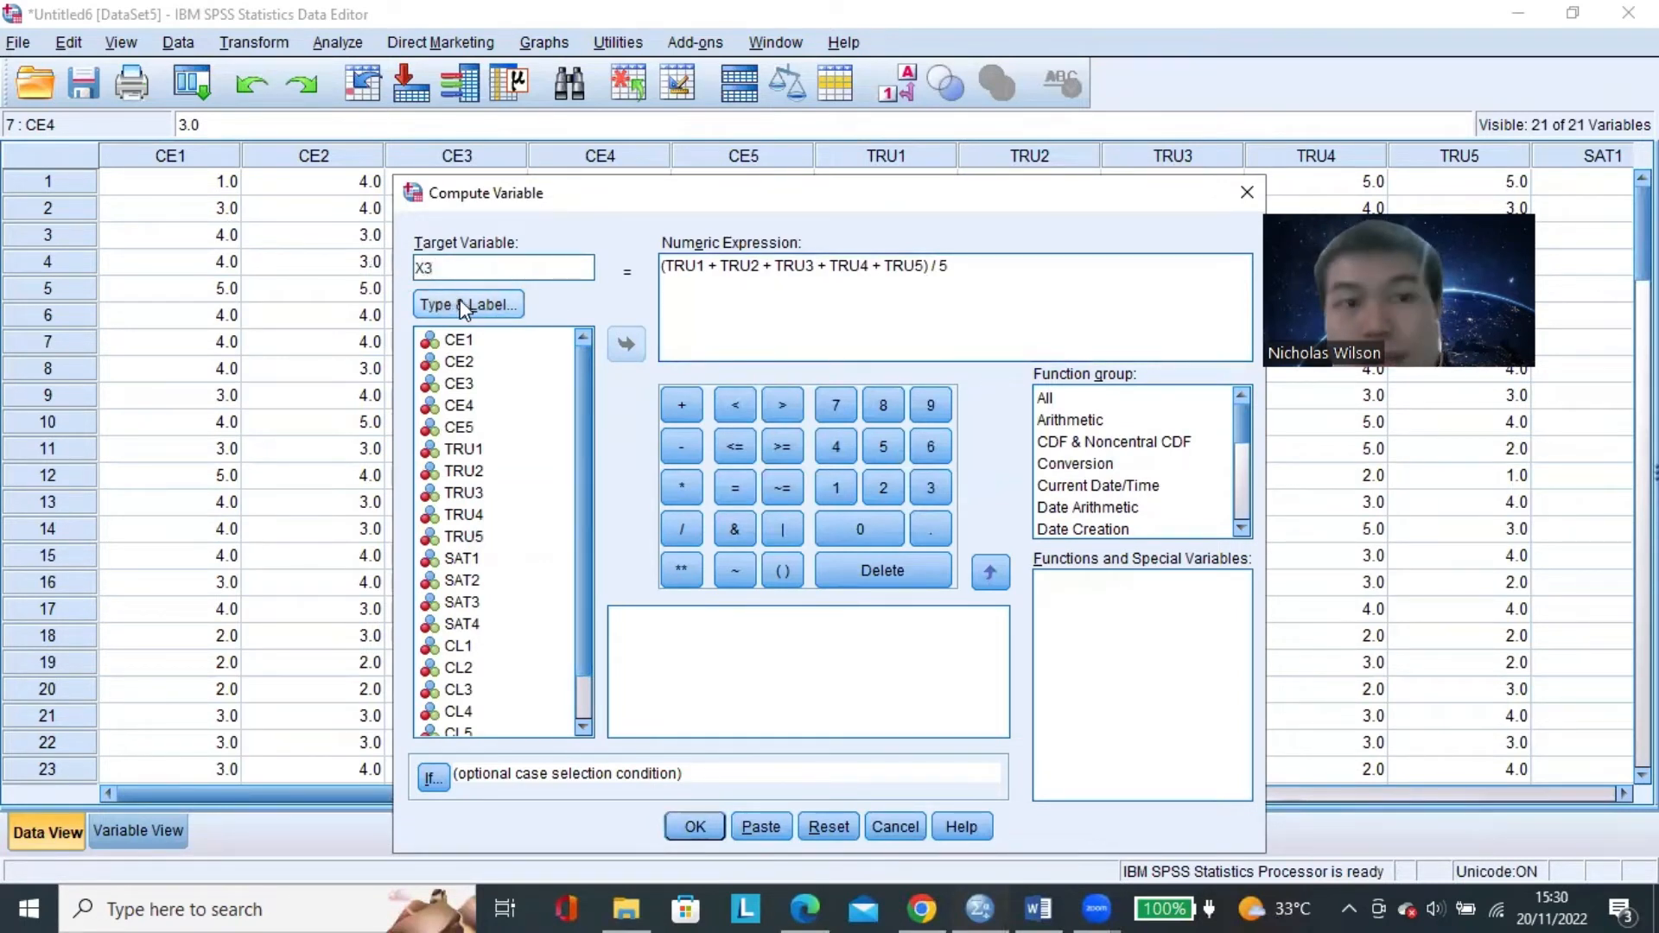
left_click_drag(1008, 272, 637, 268)
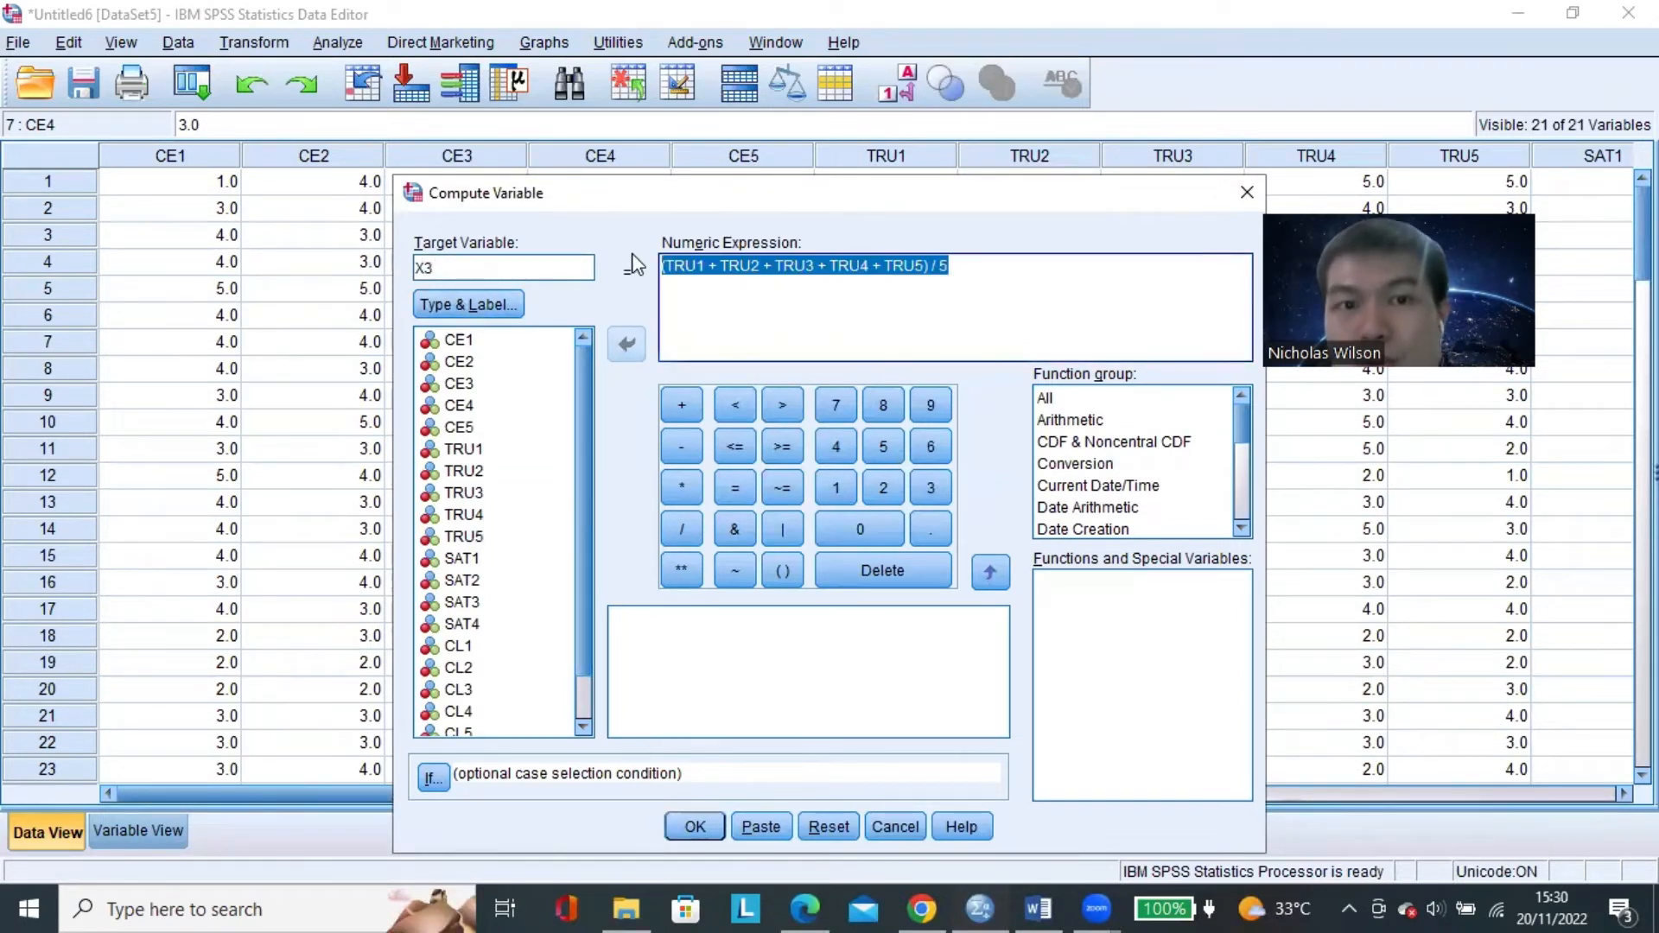
key("BackSpace")
Set the label of X3 to CUSTOMER SATISFACTION.
left_click(484, 305)
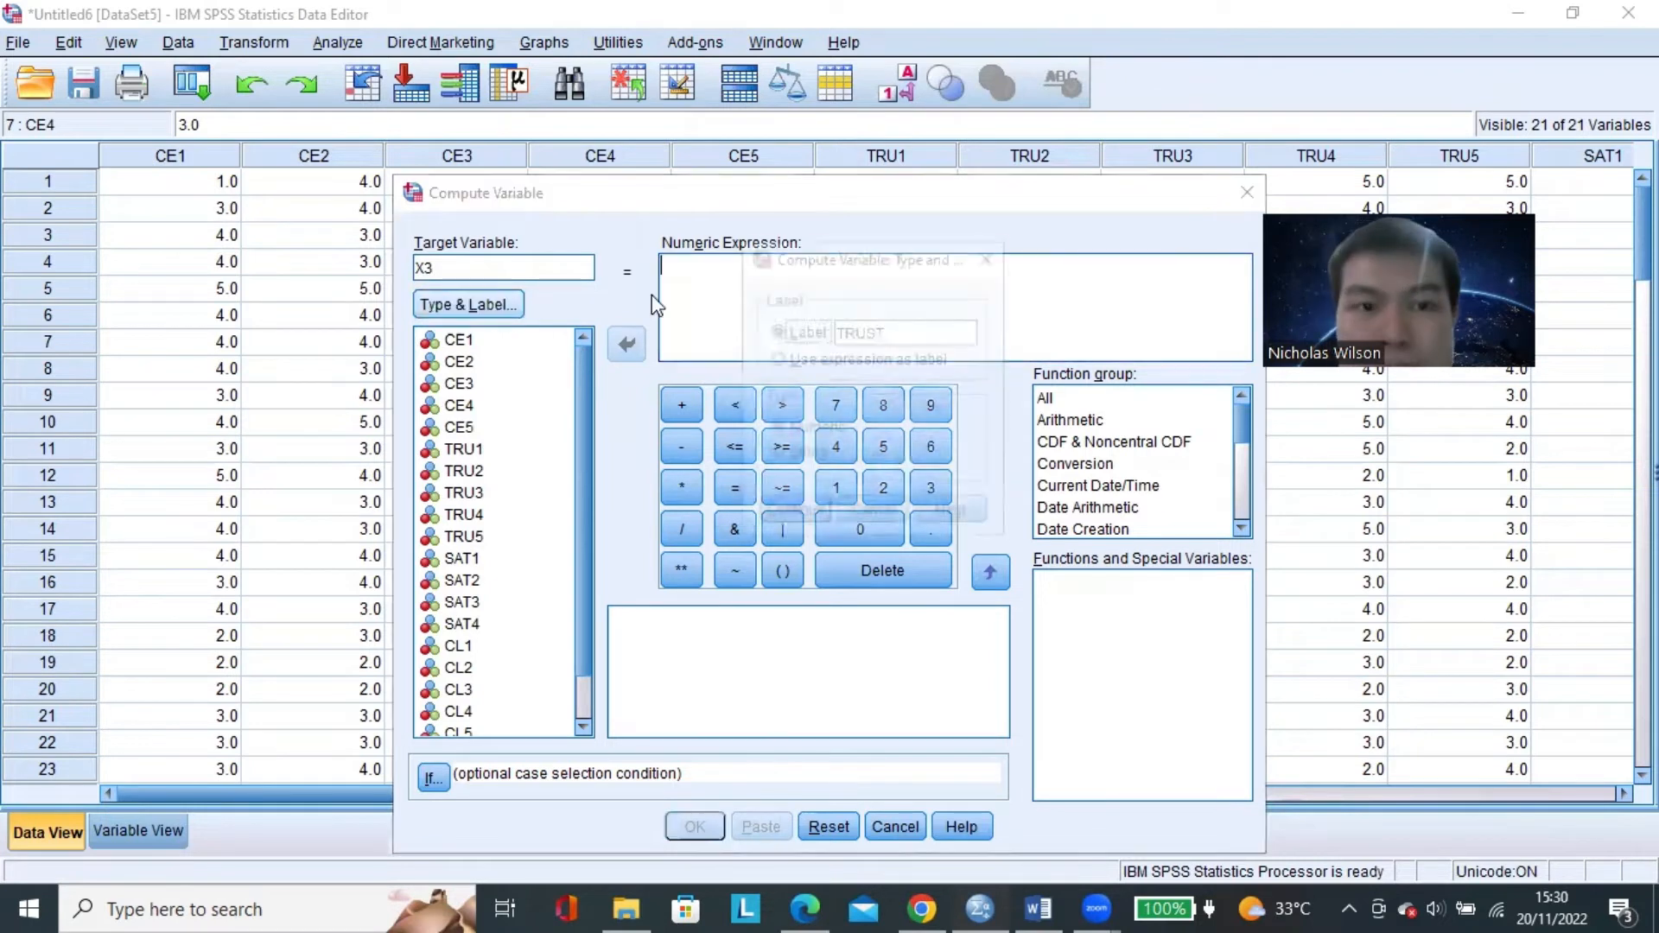
double_click(926, 335)
type("CUS")
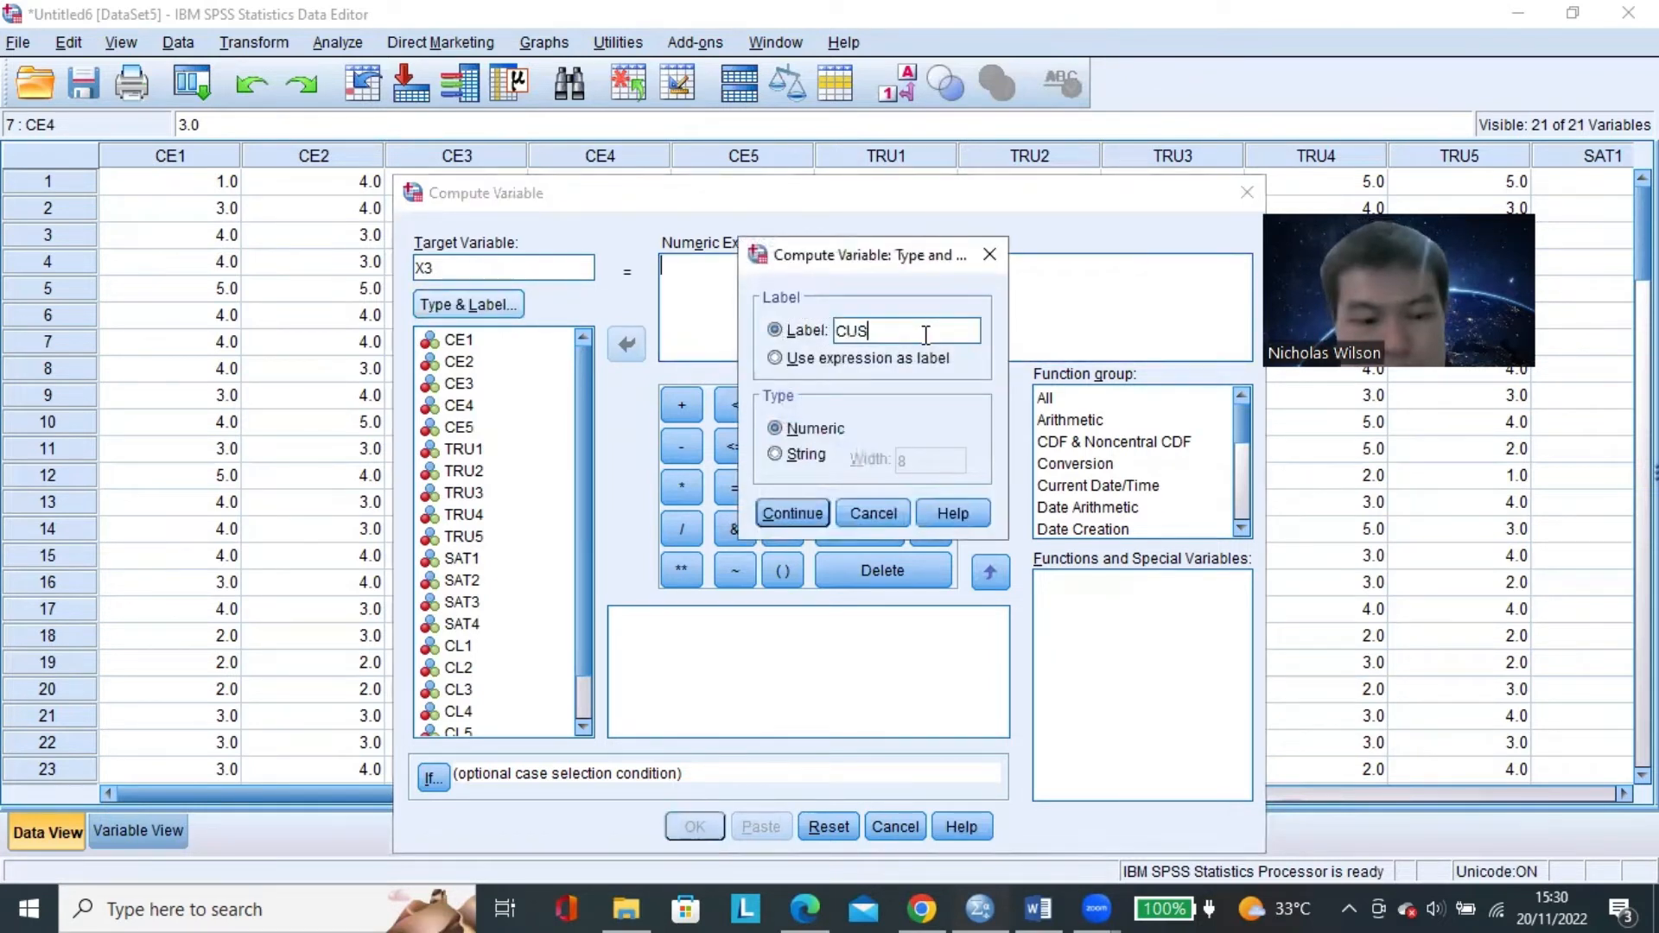
type("TOMER SATISFACTION")
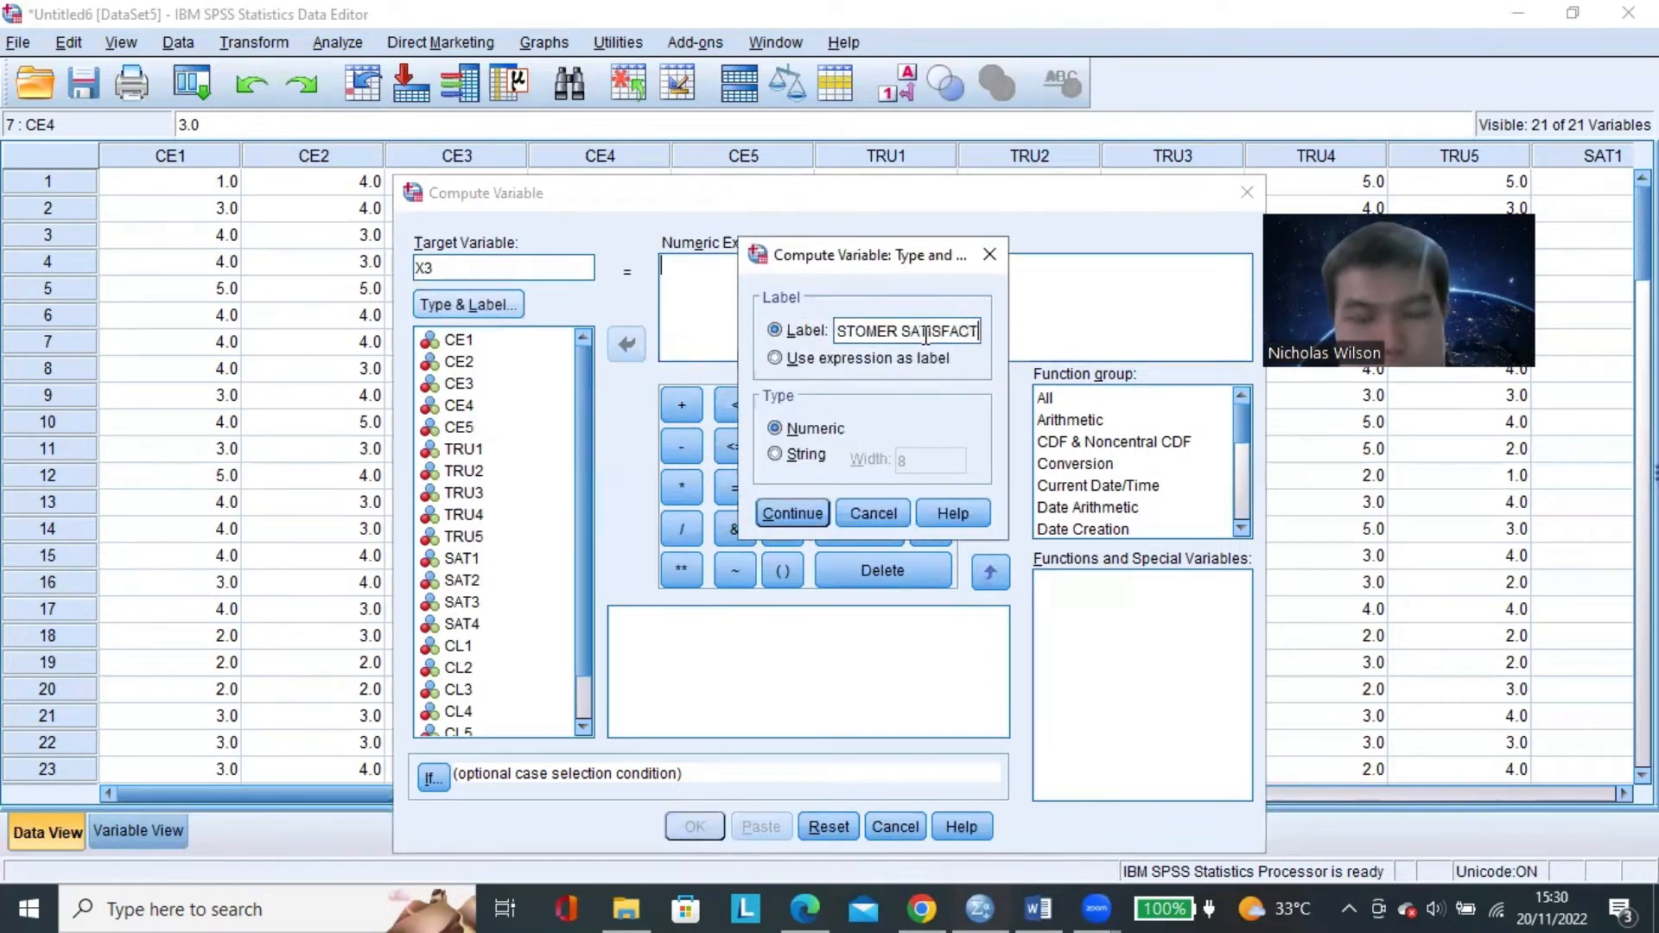
left_click_drag(978, 336, 801, 343)
left_click(800, 518)
Begin the X3 numeric expression with an opening parenthesis, SAT1 and a plus sign.
left_click(714, 273)
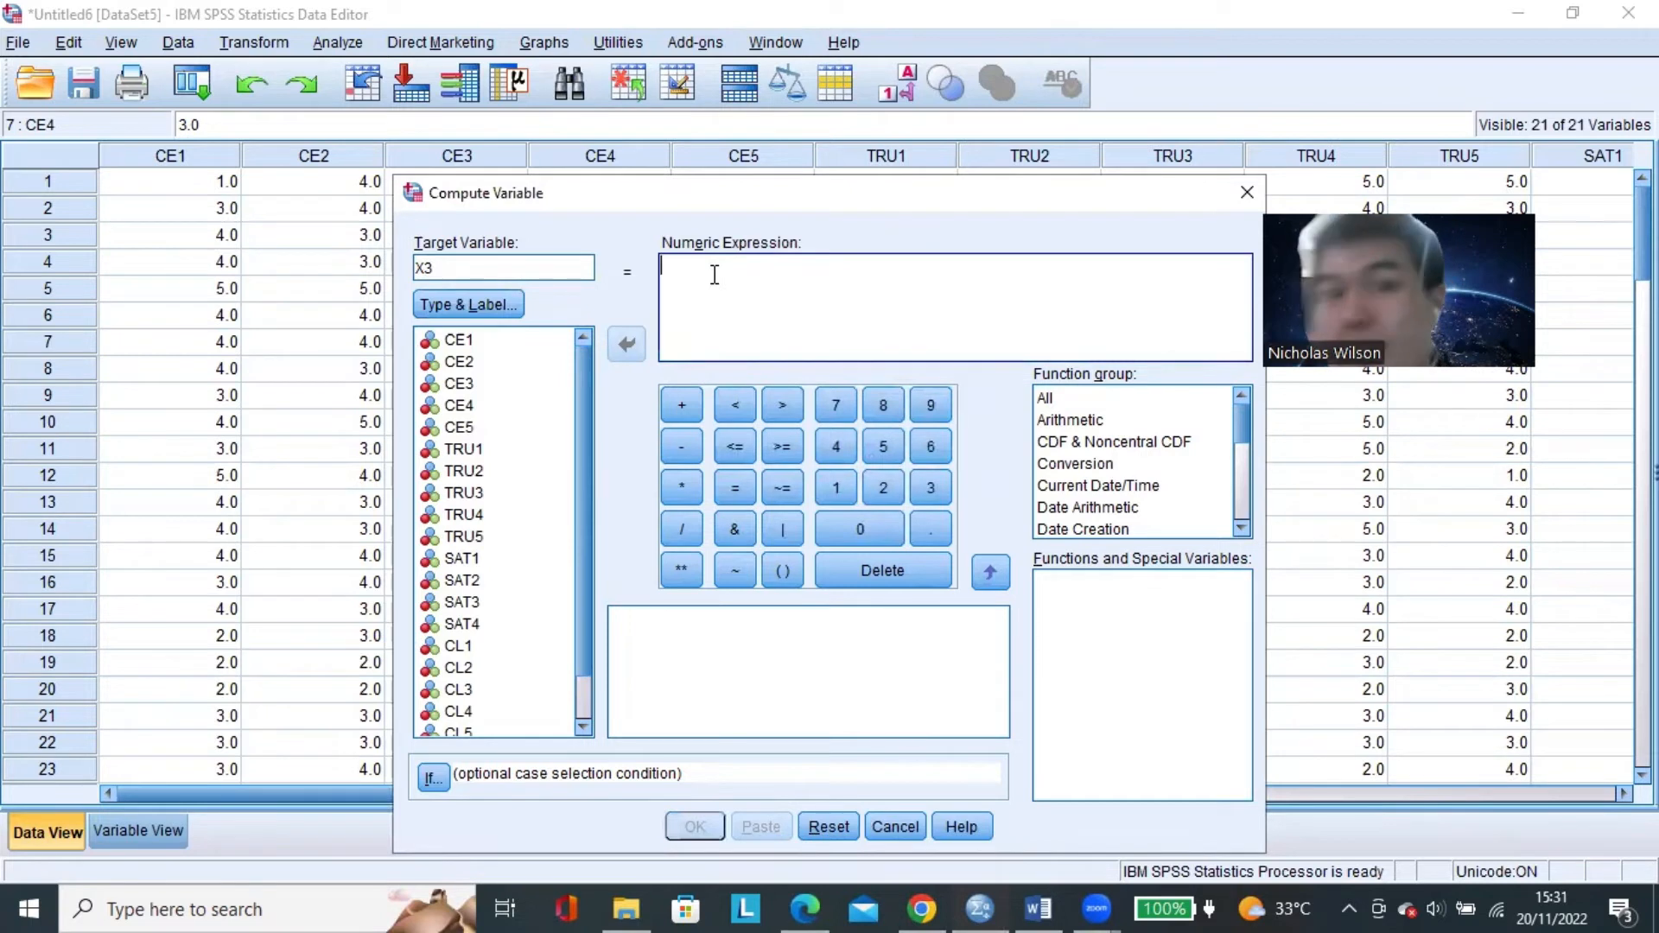
type("(")
left_click_drag(583, 418, 583, 537)
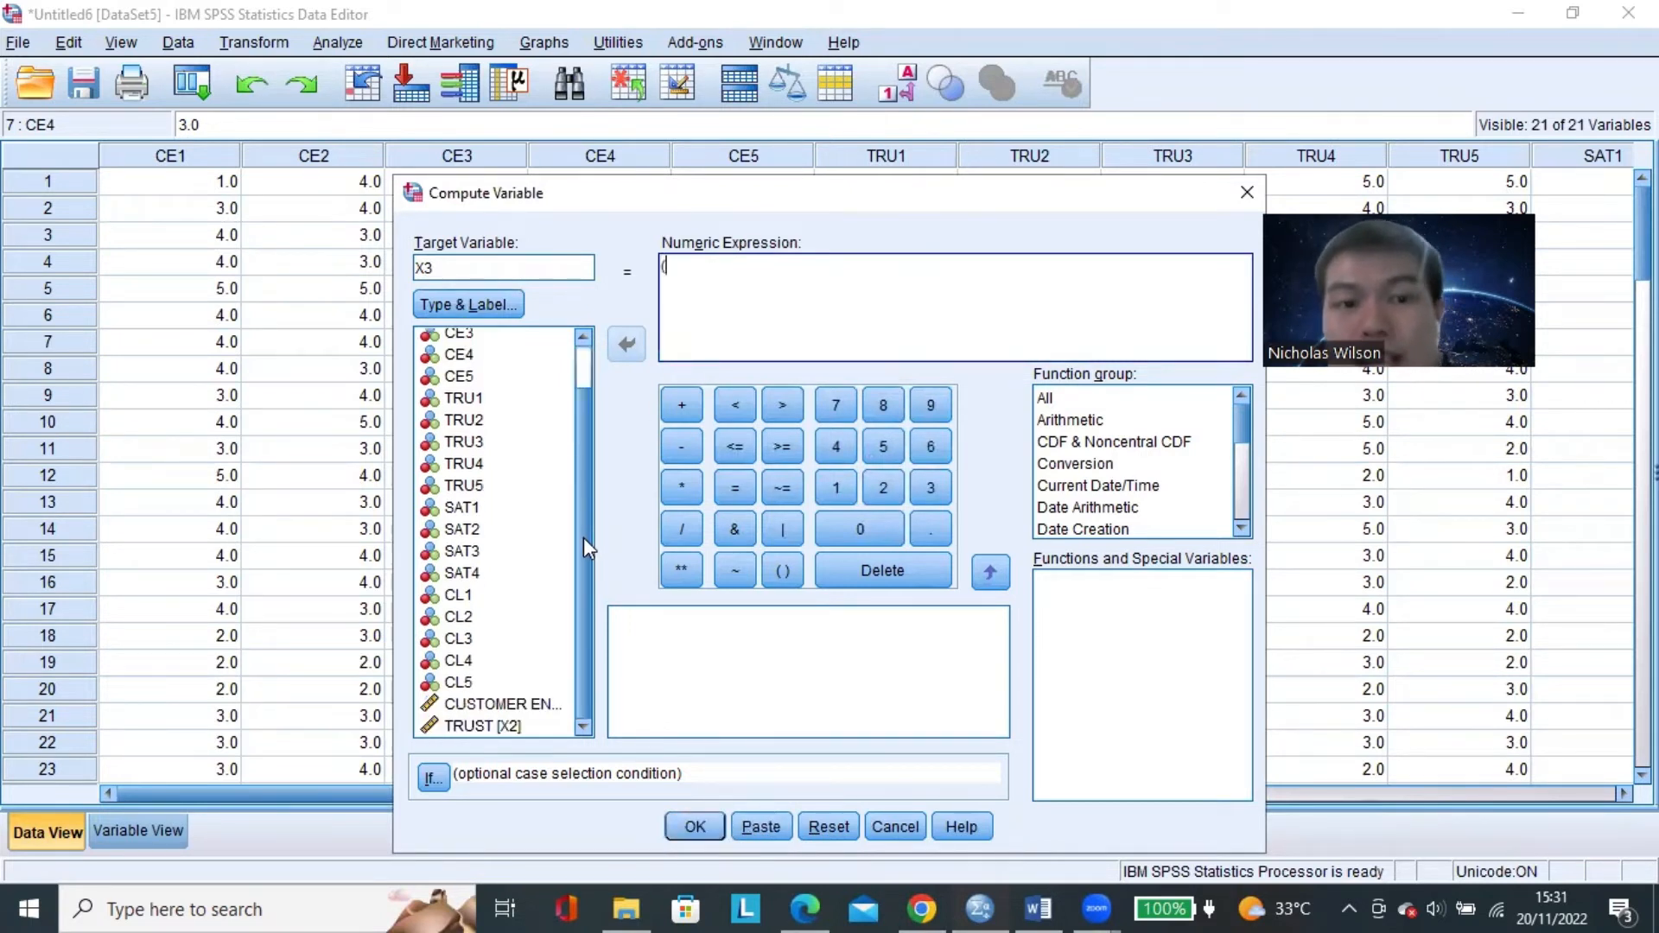
left_click(501, 507)
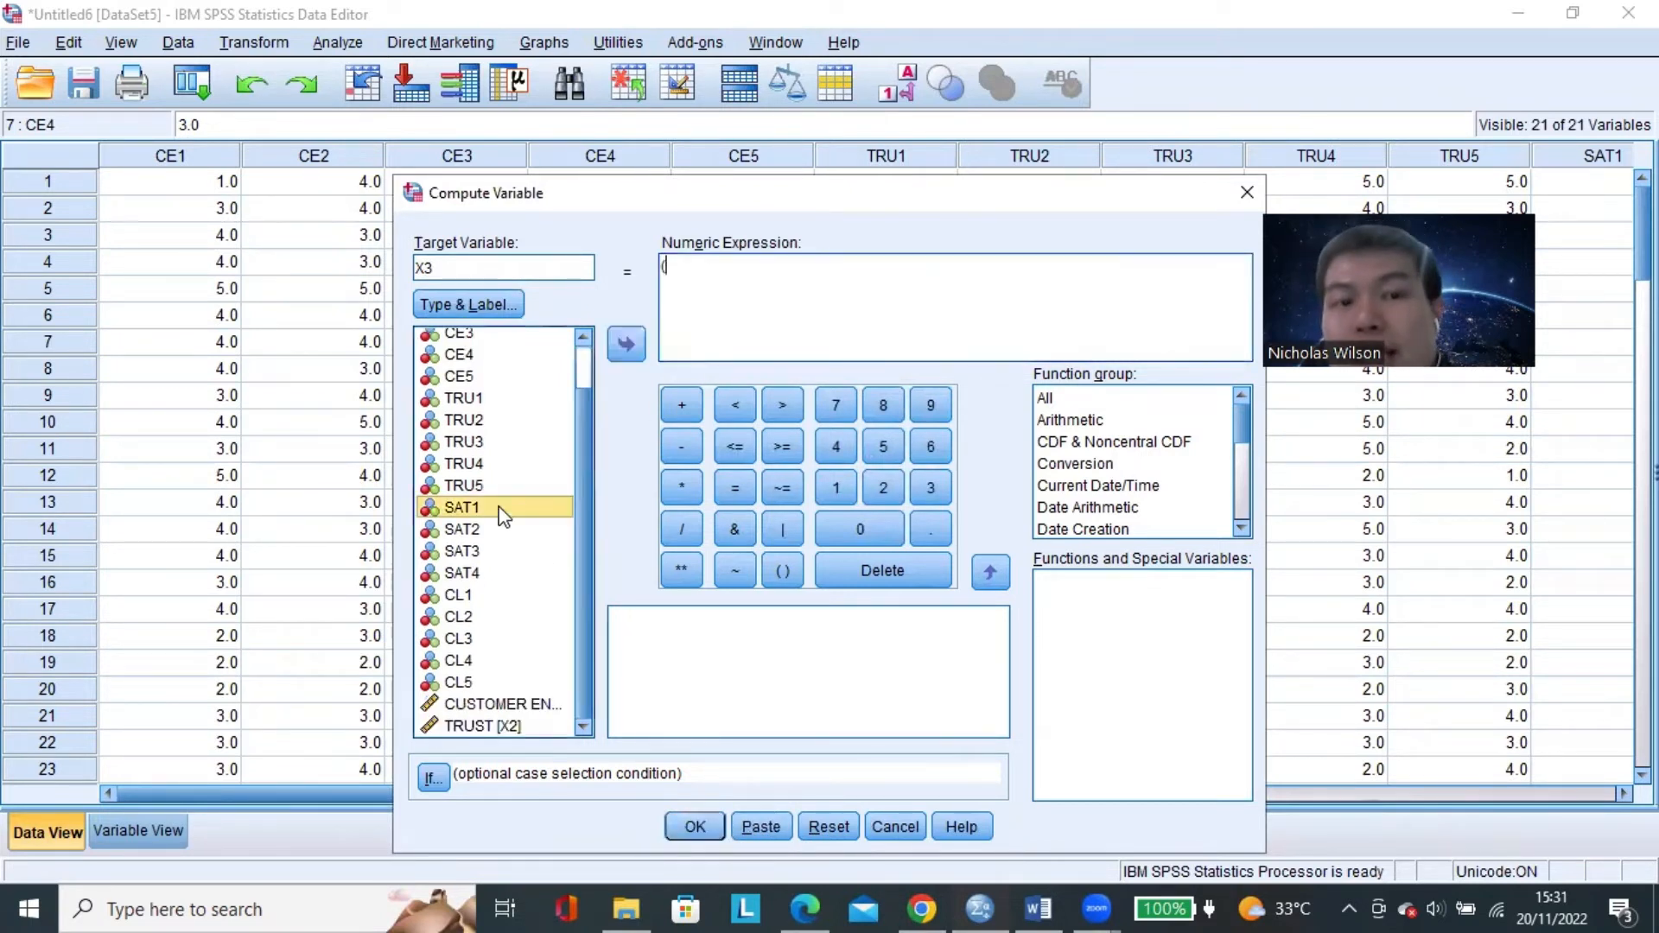
left_click(622, 345)
left_click(674, 413)
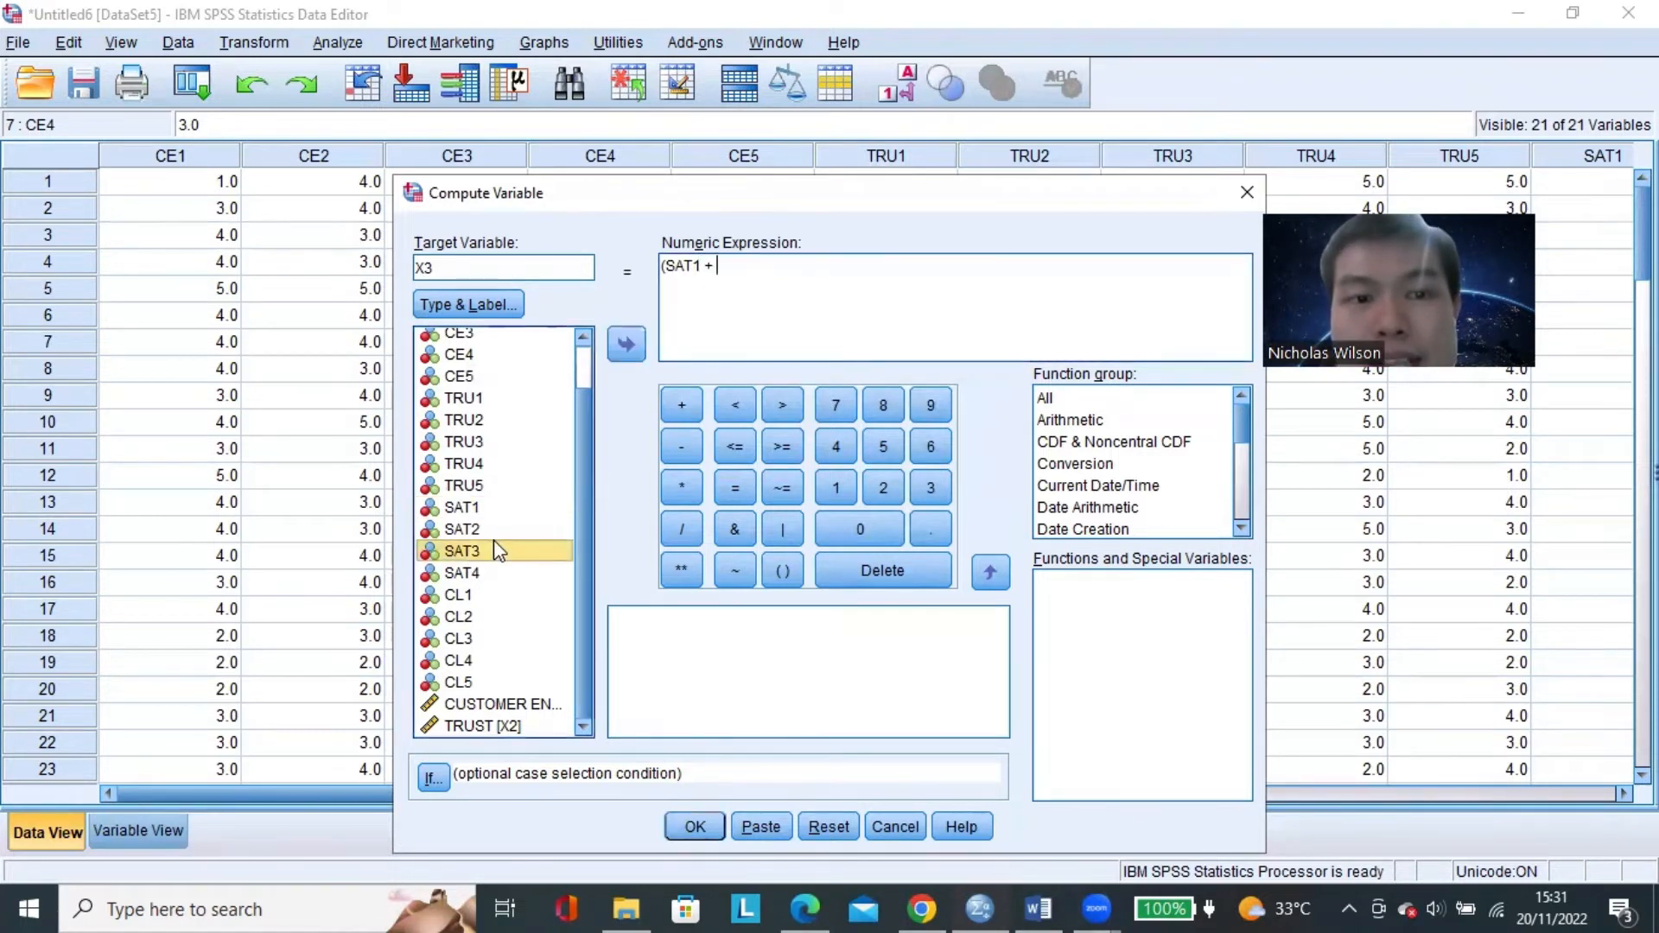
Add SAT2 and SAT3 to the sum in the X3 expression and close the parenthesis.
left_click(492, 531)
left_click(626, 345)
left_click(674, 413)
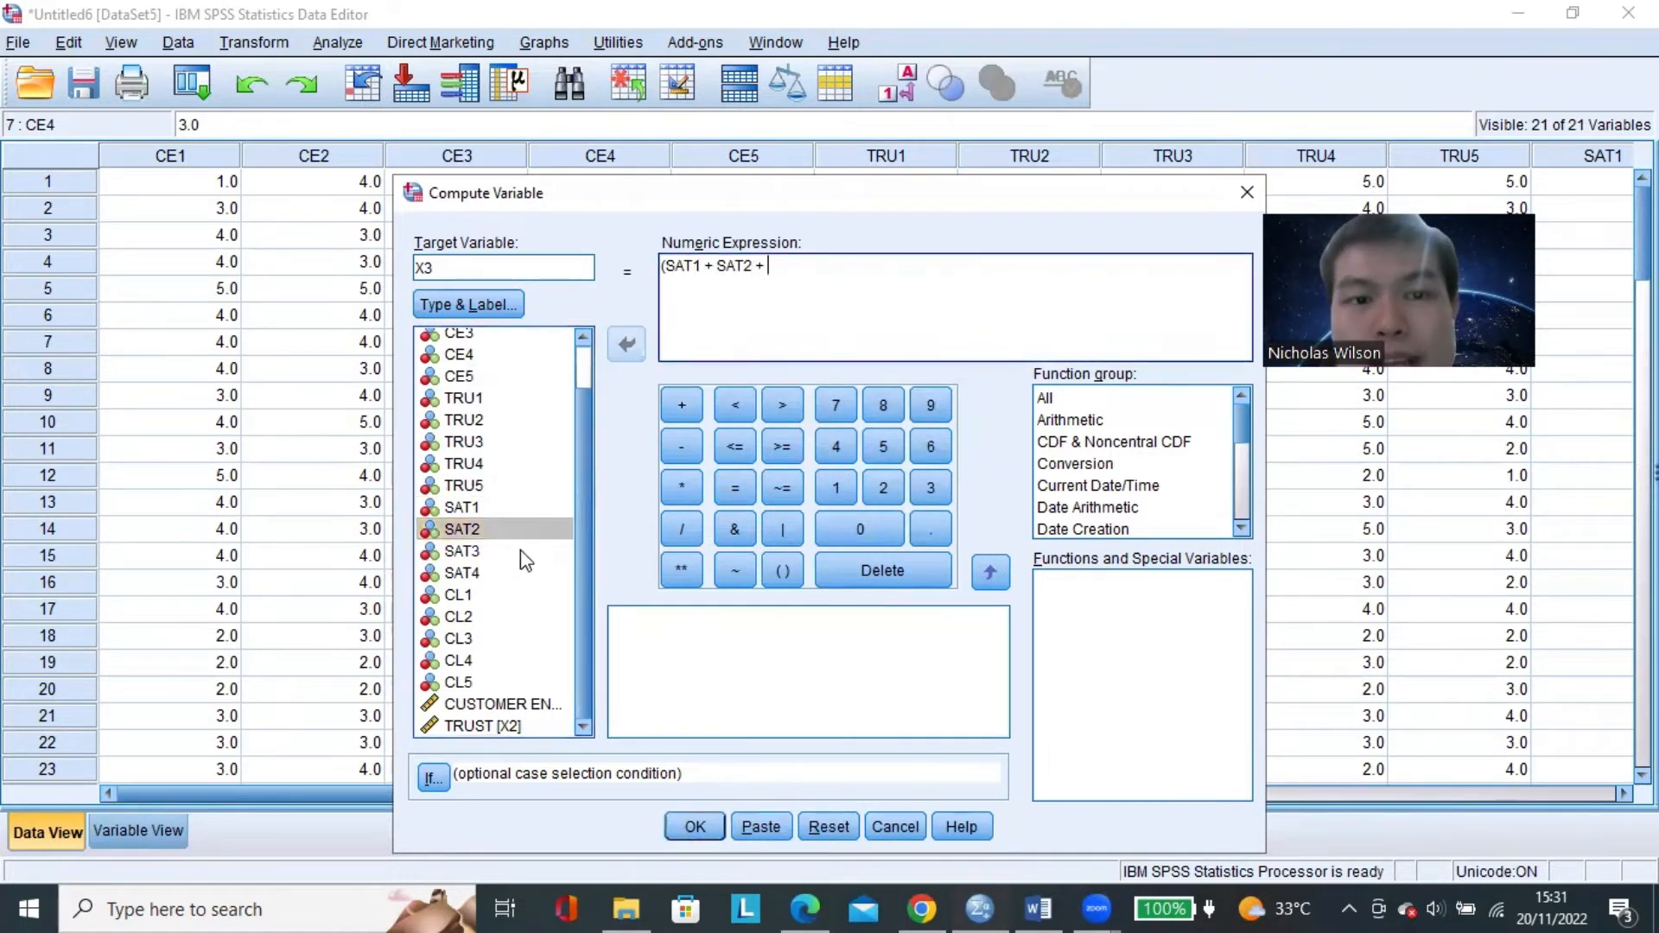
left_click(520, 550)
left_click(624, 345)
type(")")
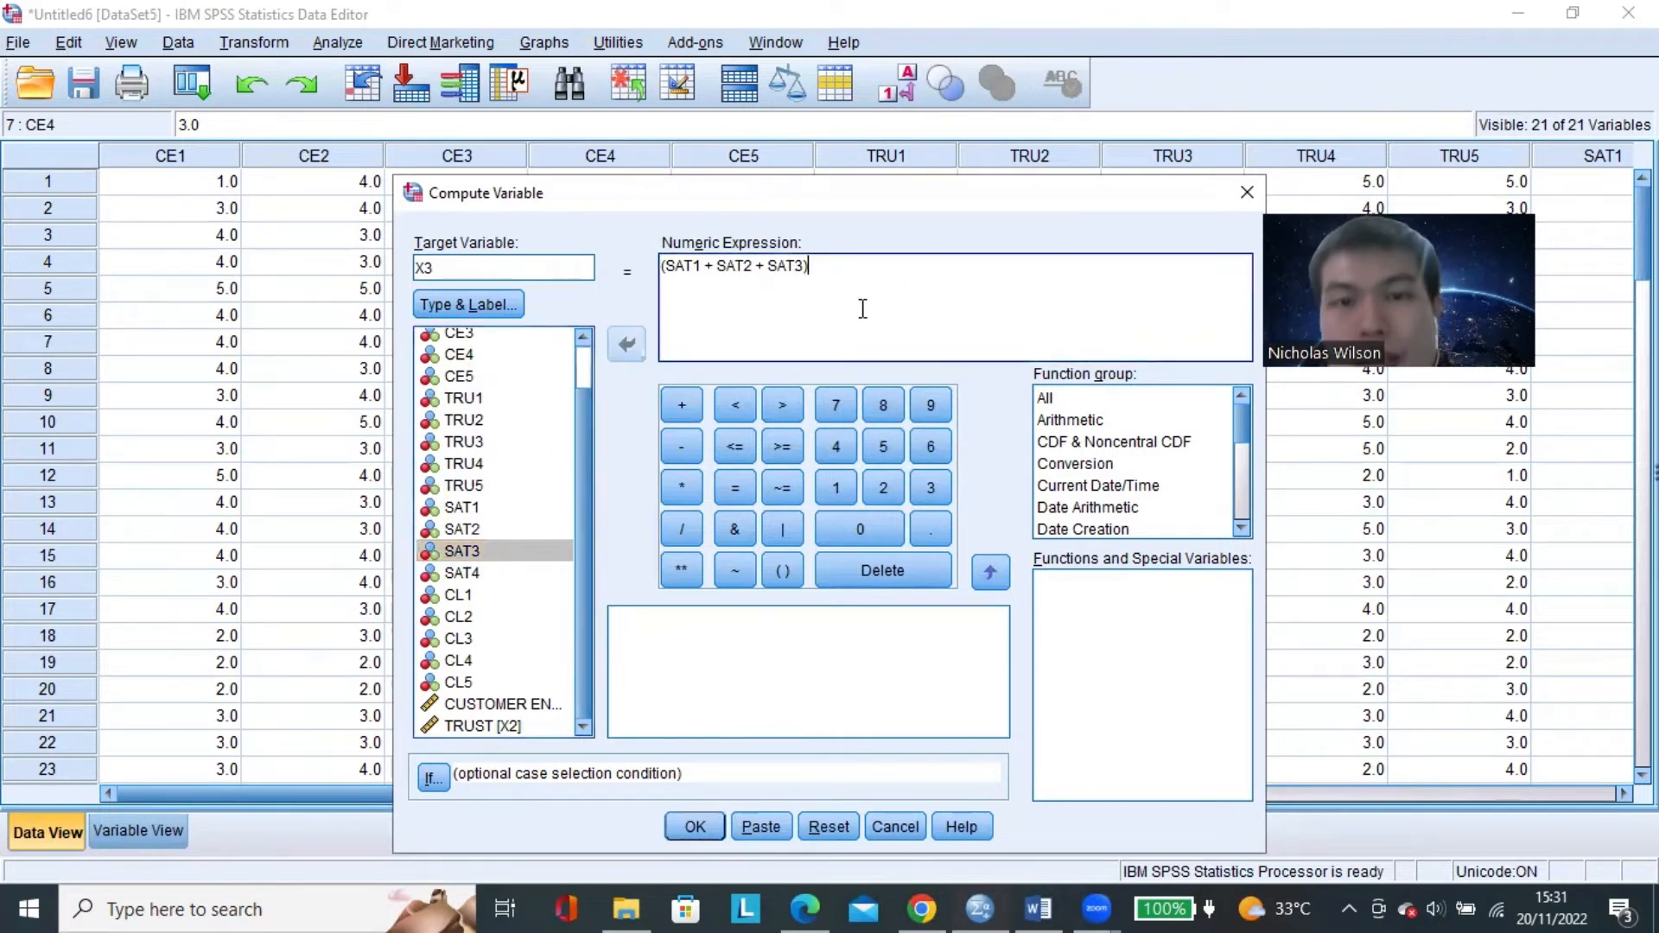
Divide the summed SAT items by 3 and run the computation of X3.
left_click(684, 528)
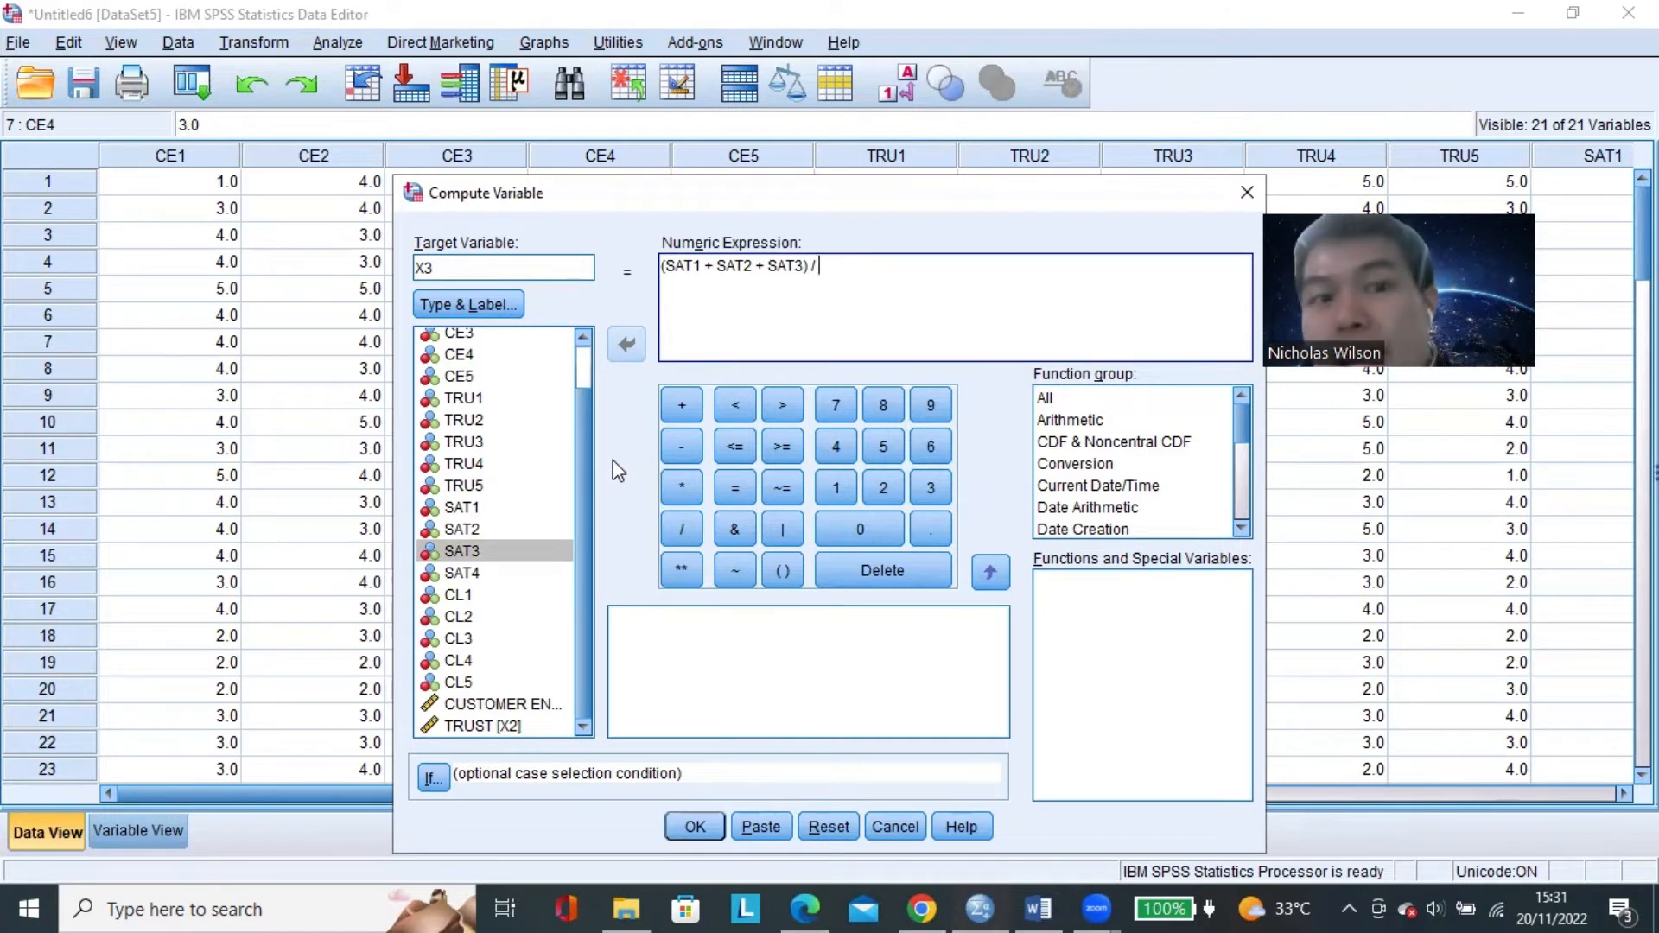
left_click(503, 573)
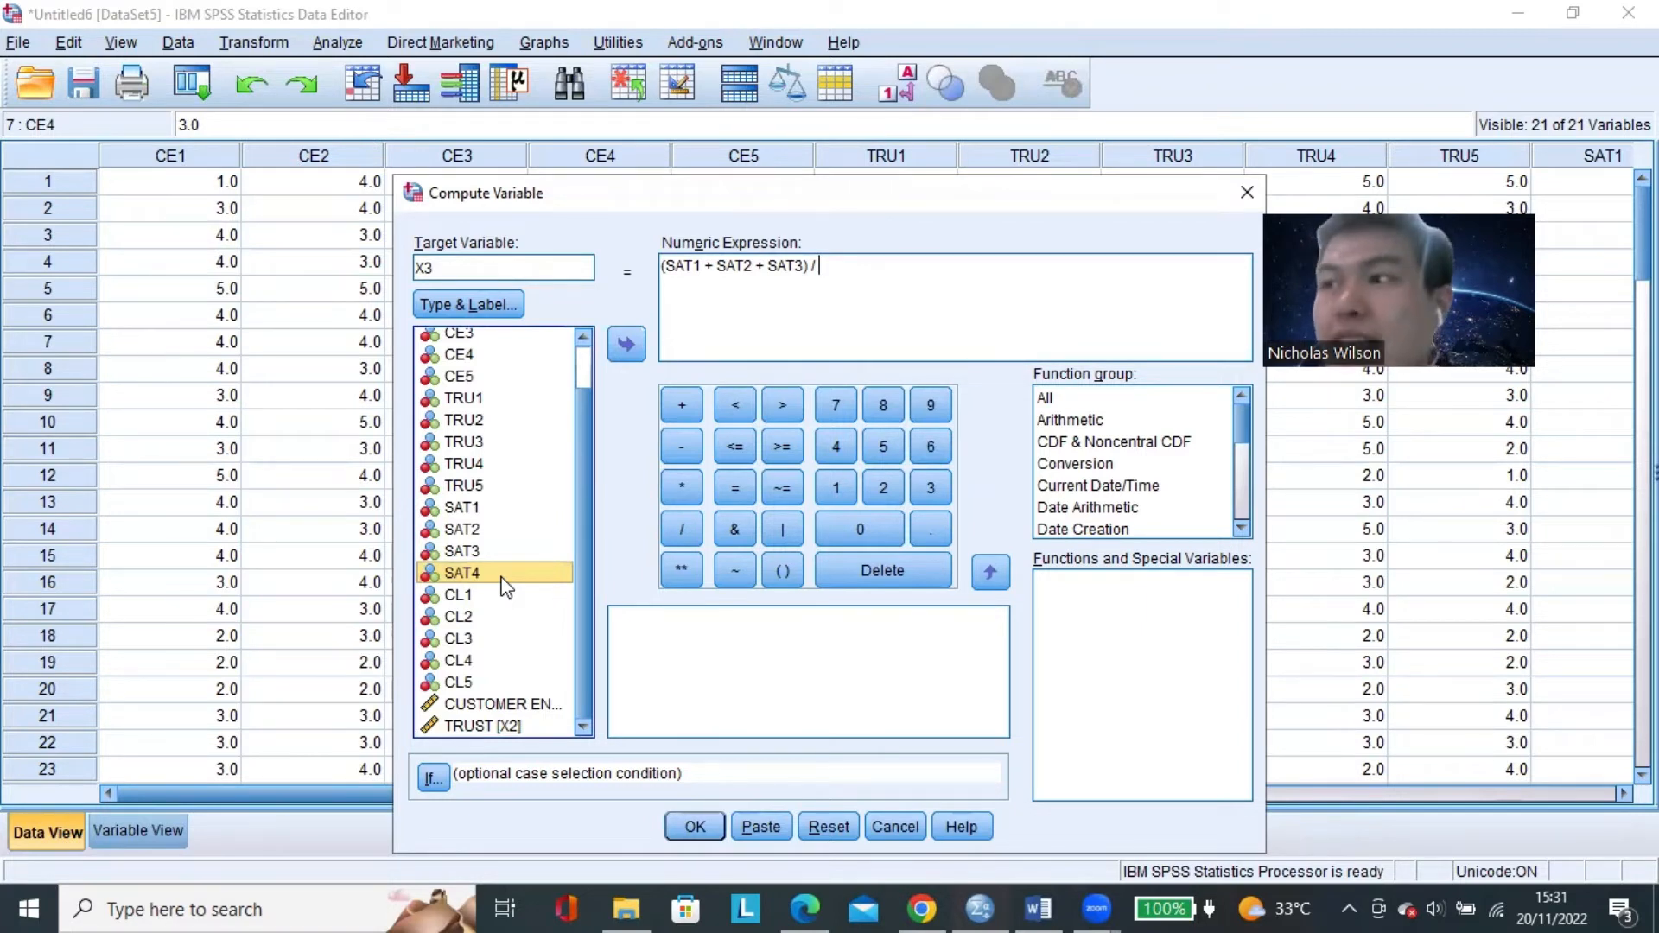
left_click(841, 263)
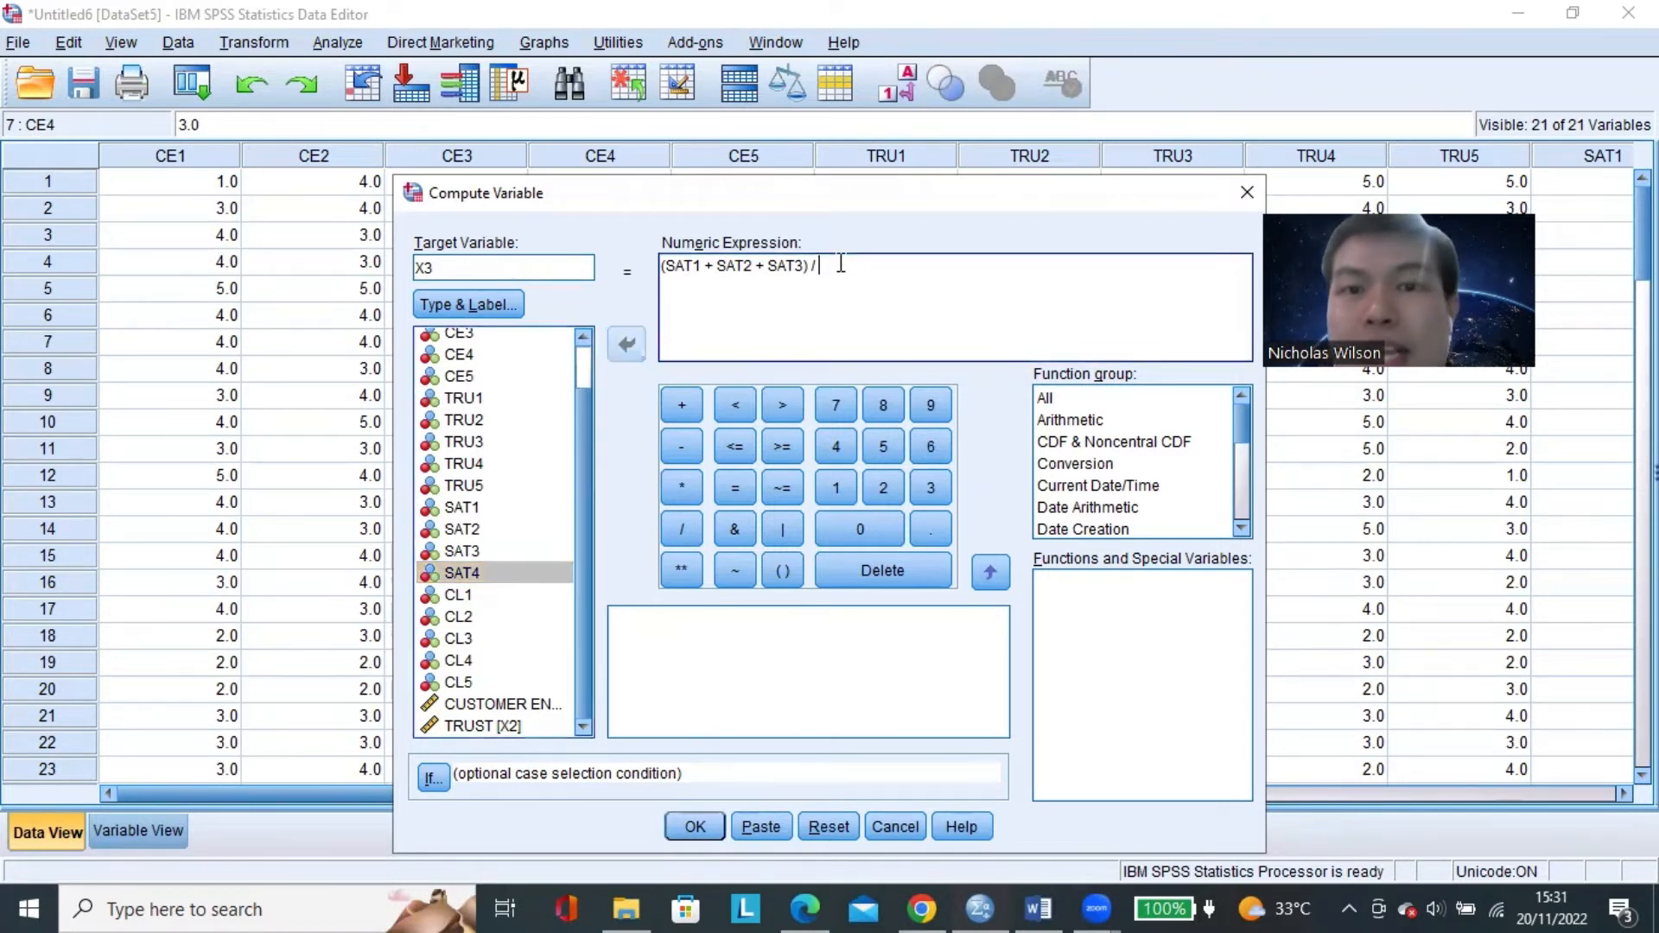
type("3")
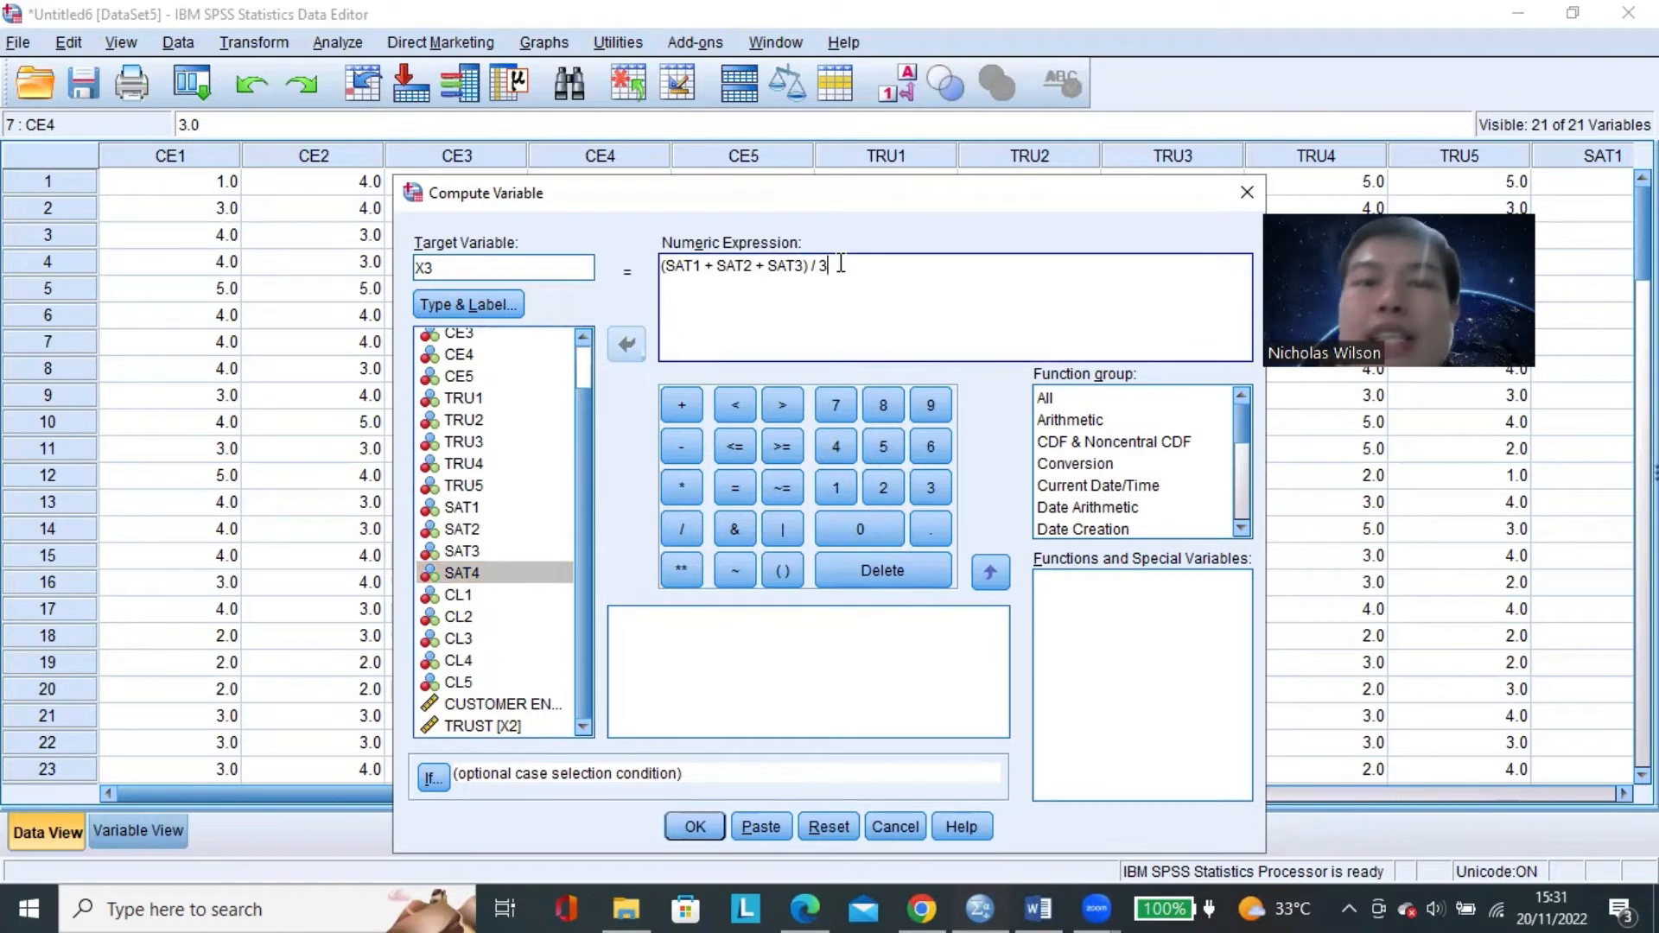
left_click(695, 827)
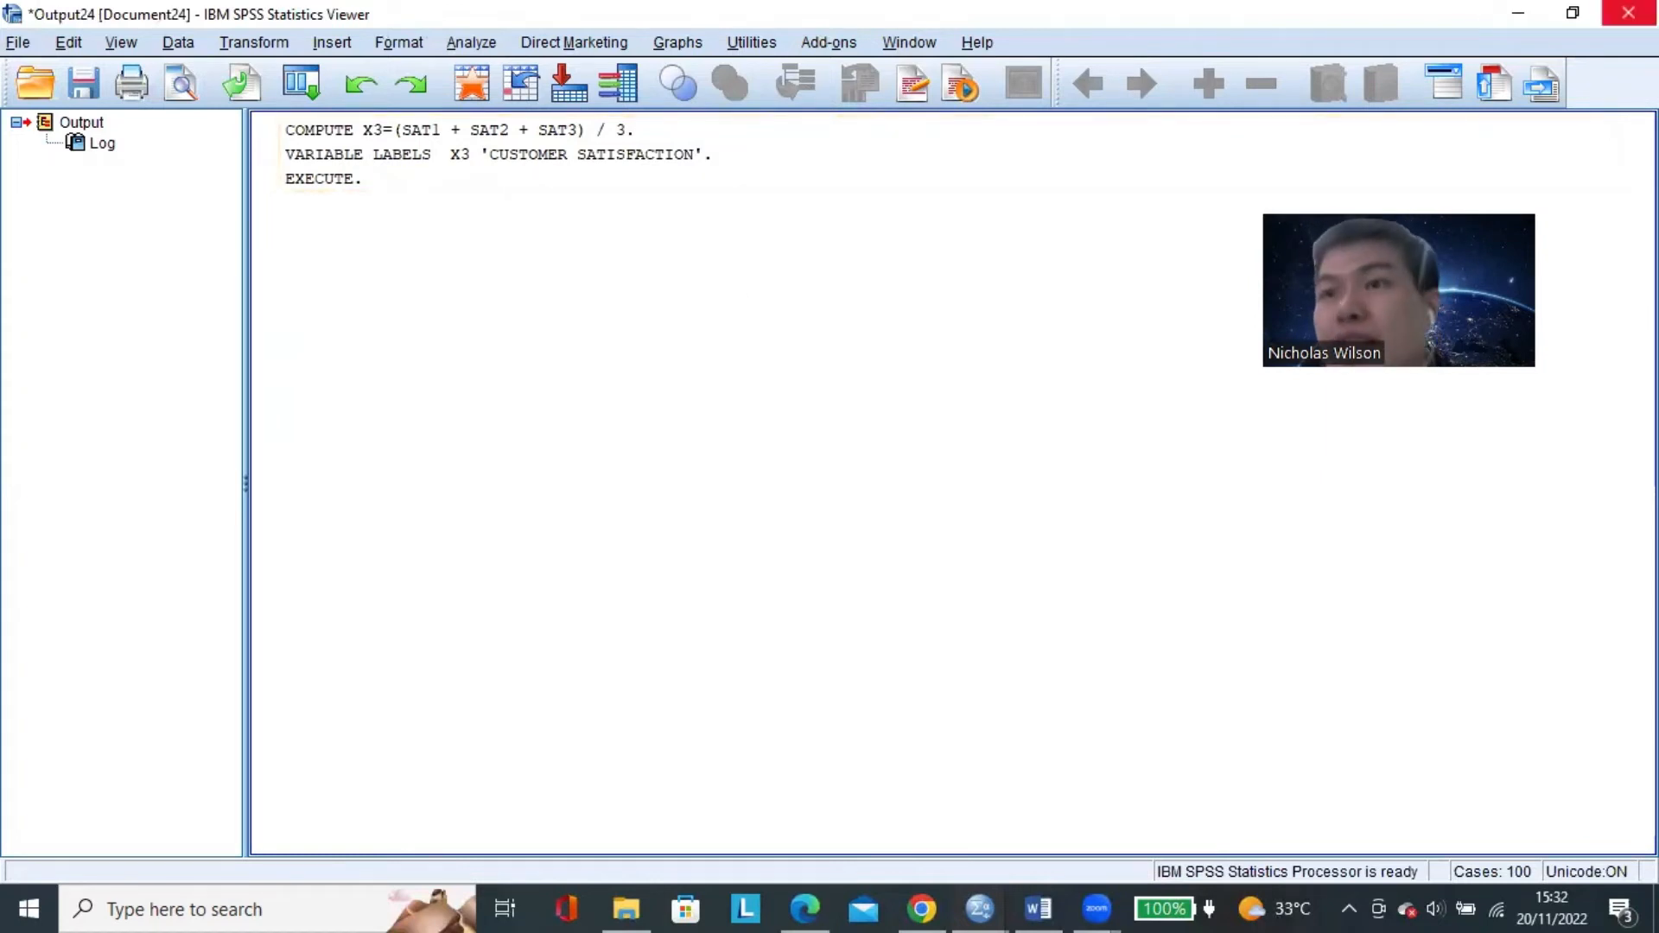
Close the X3 output document and start a new variable computation with target variable Y.
left_click(1629, 12)
left_click(828, 483)
left_click(253, 43)
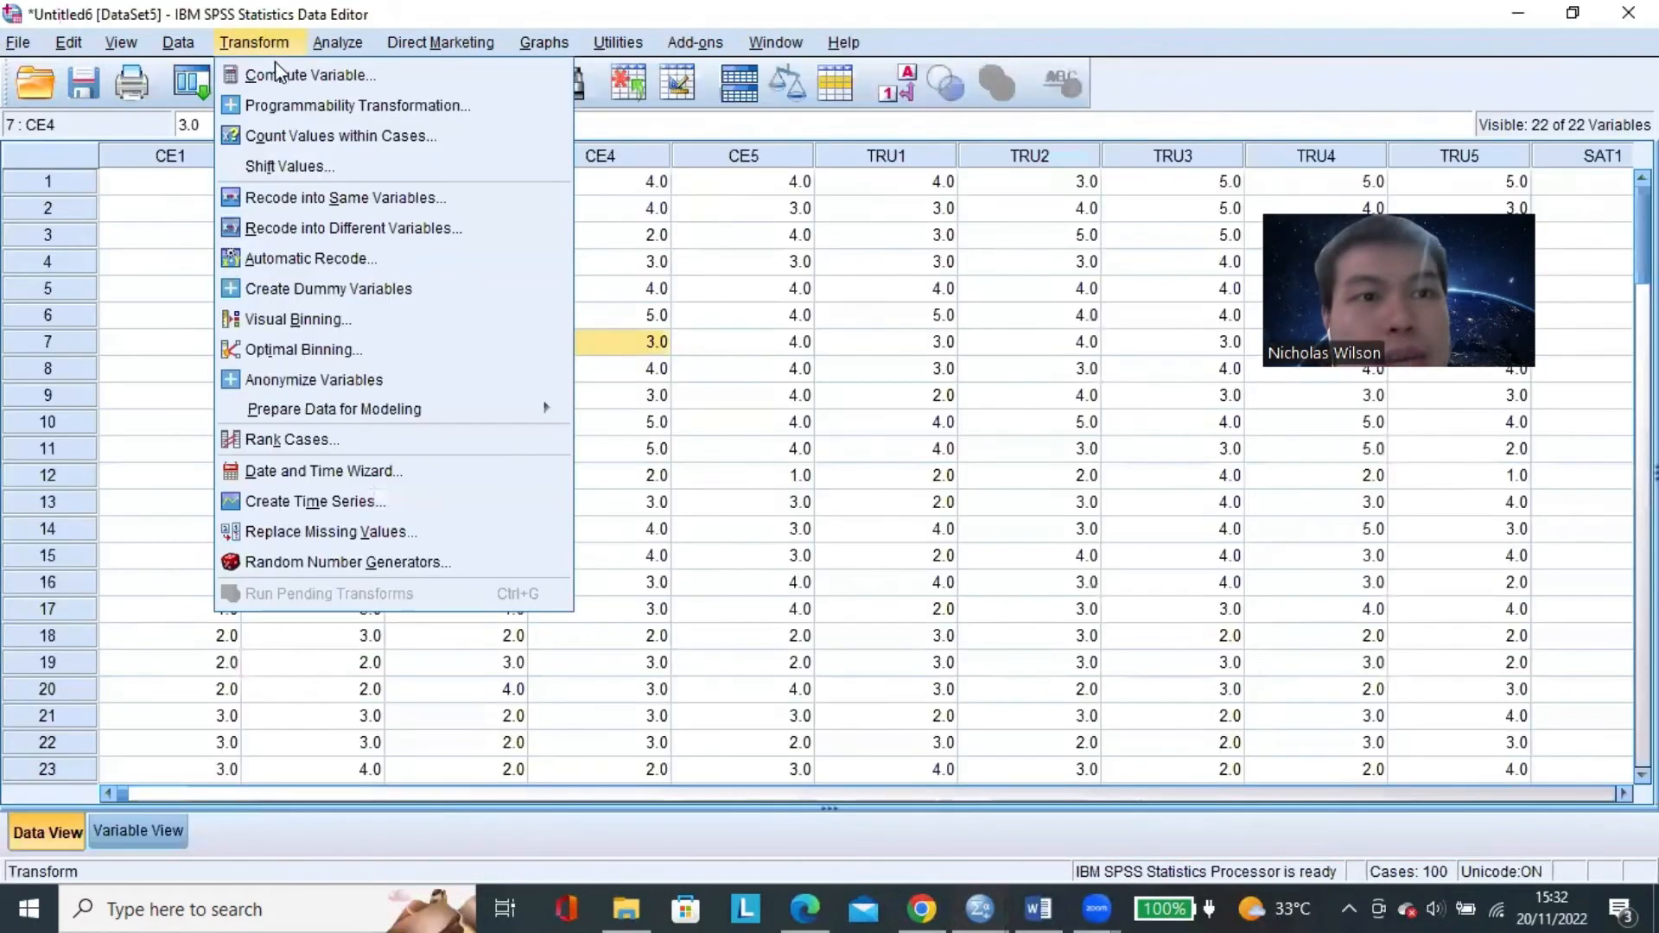
left_click(333, 70)
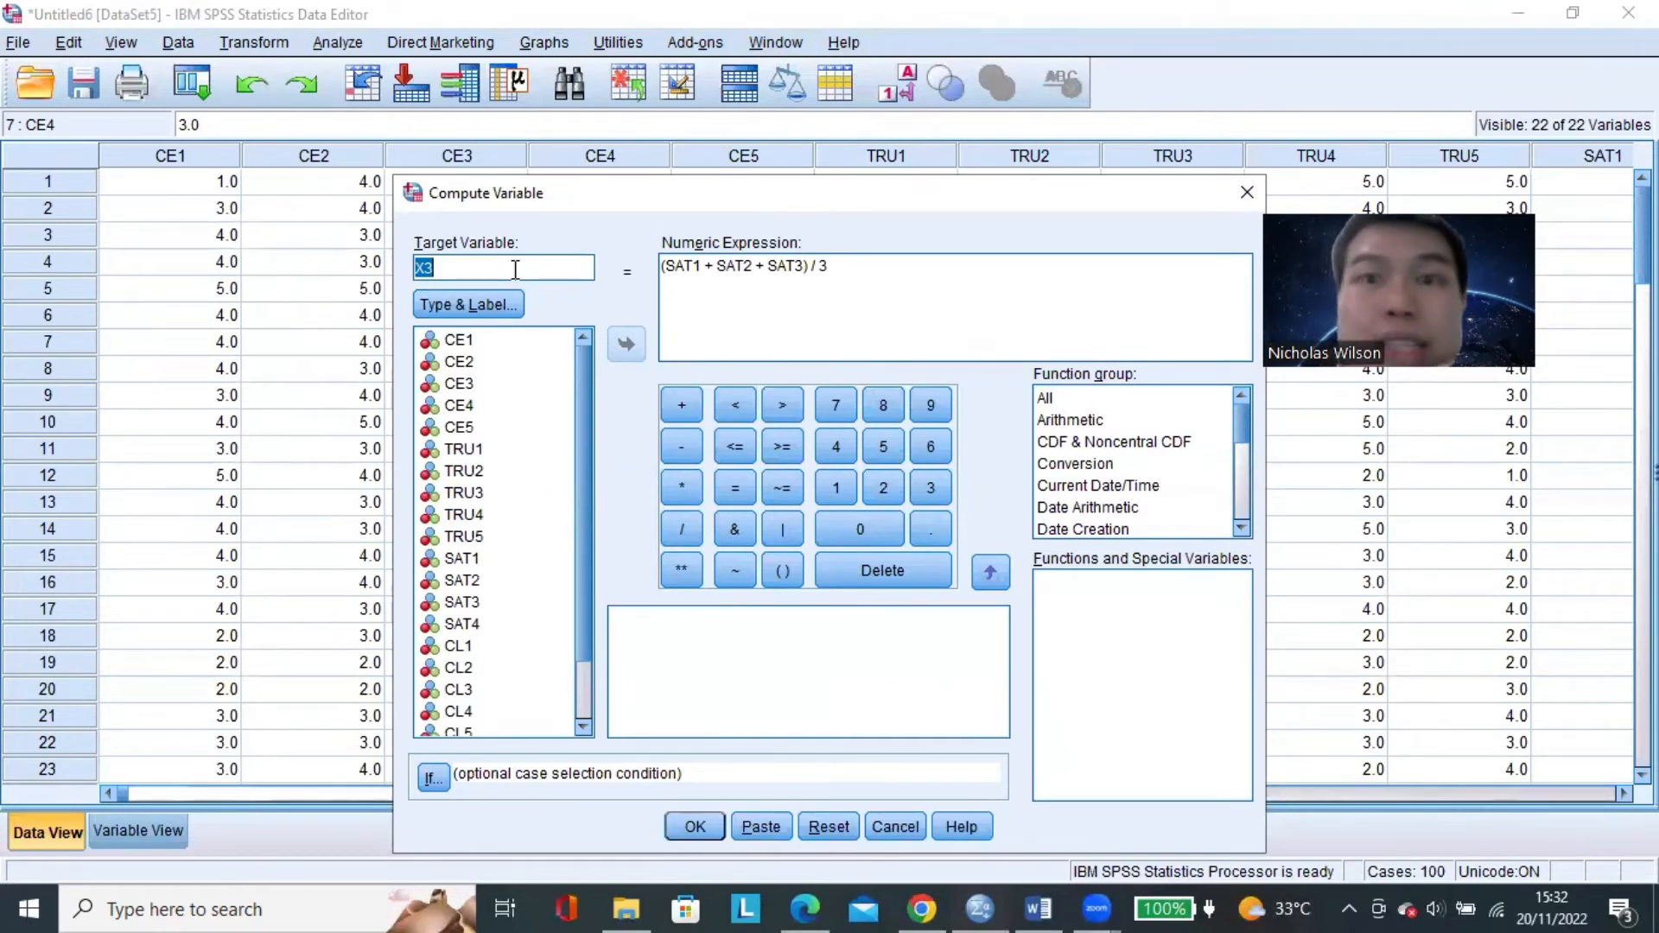
type("Y")
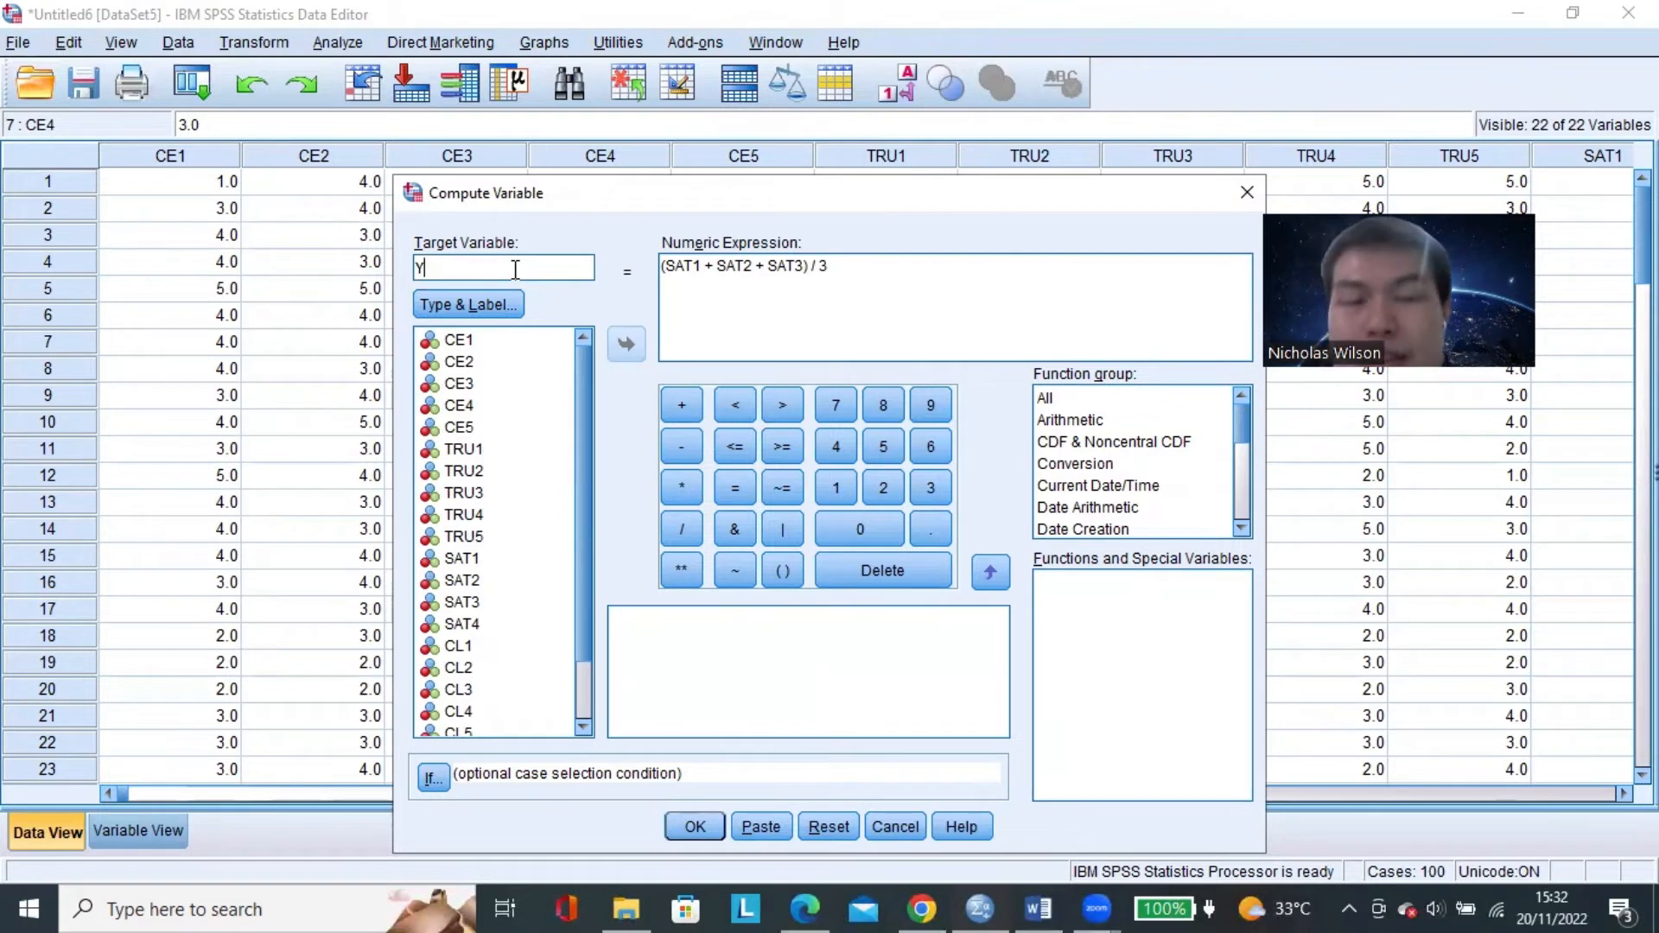
Clear the old SAT numeric expression and set the label of Y to CUSTOMER LOYALTY.
left_click_drag(862, 261, 653, 272)
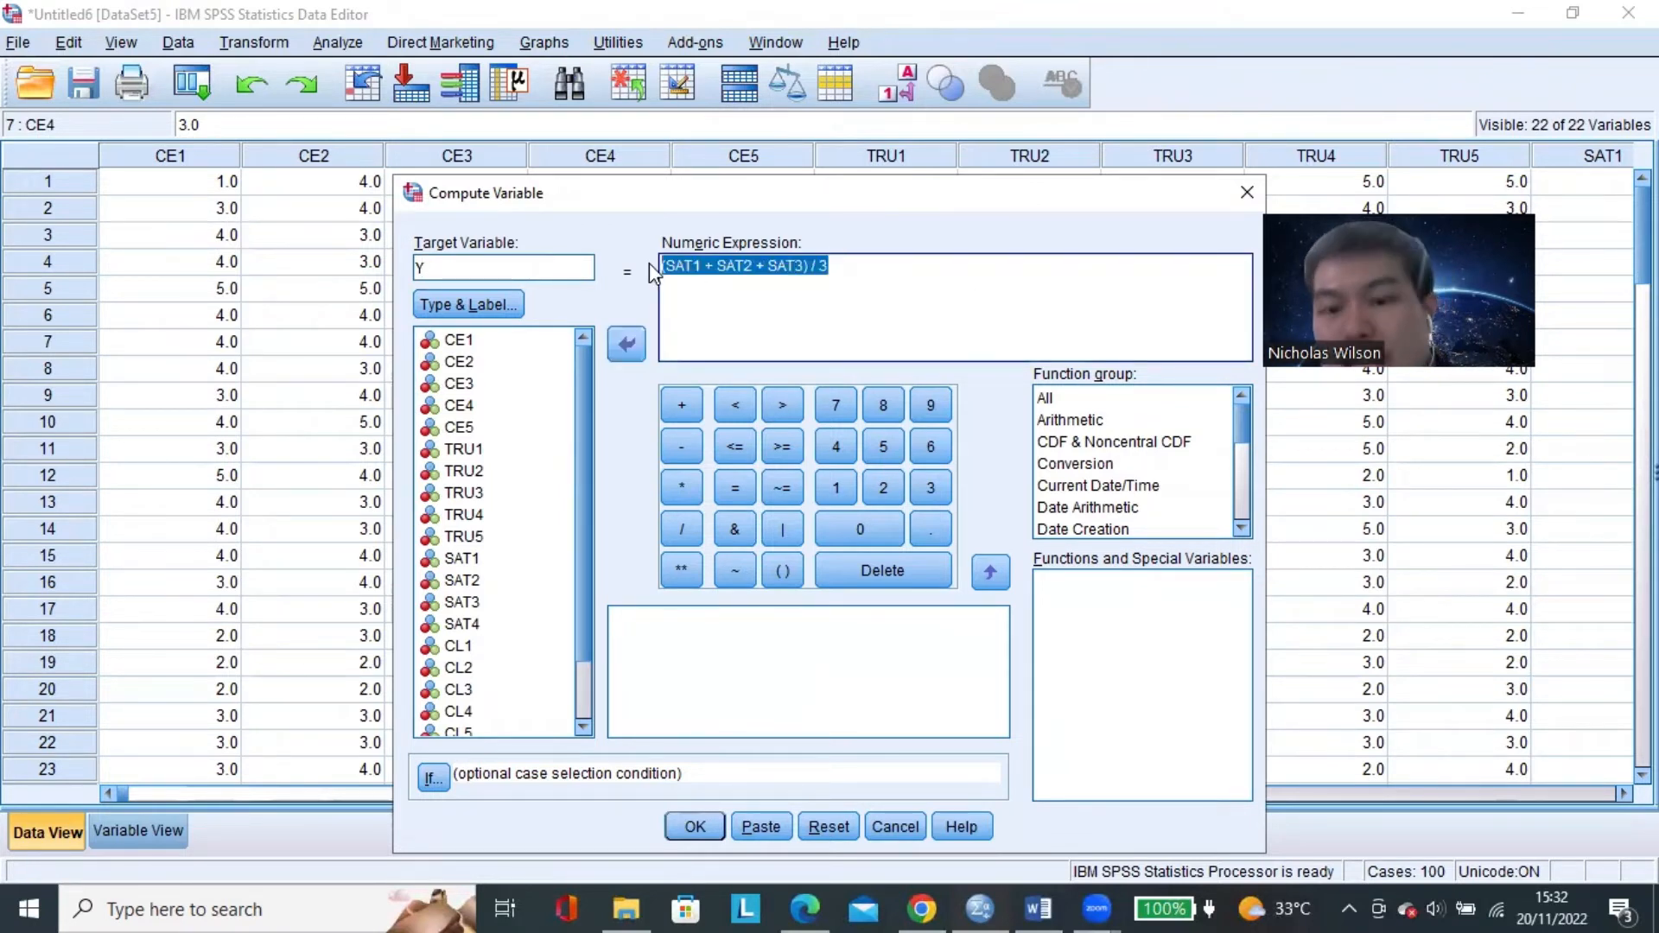
key("Delete")
left_click(468, 305)
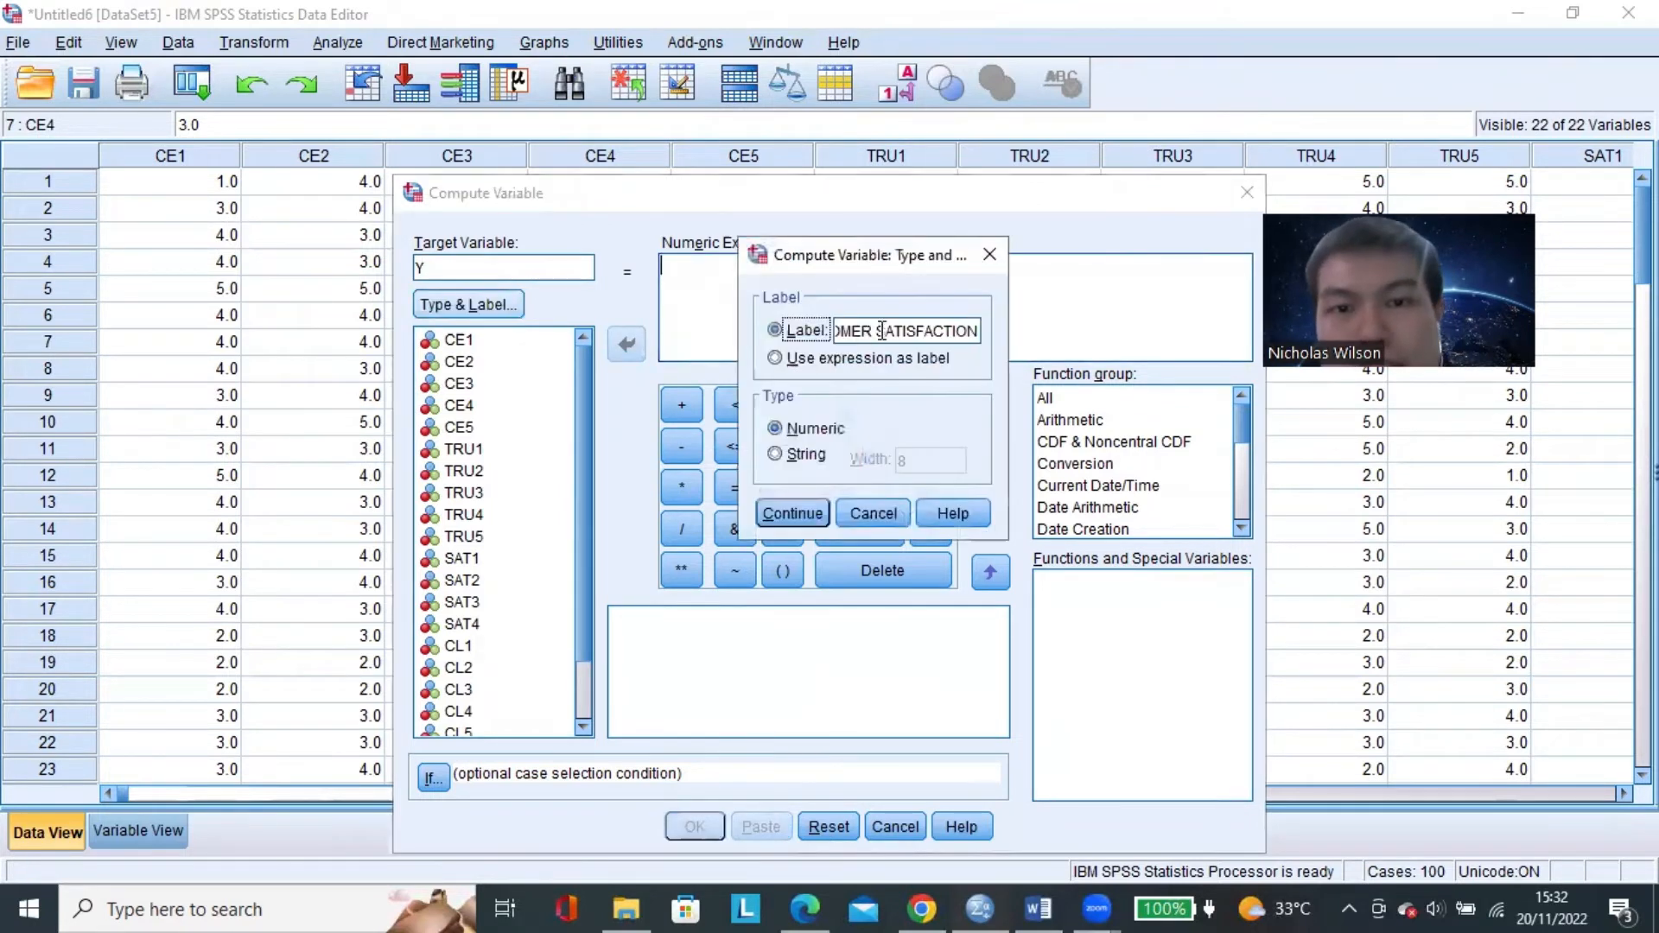
triple_click(881, 331)
type("CUD")
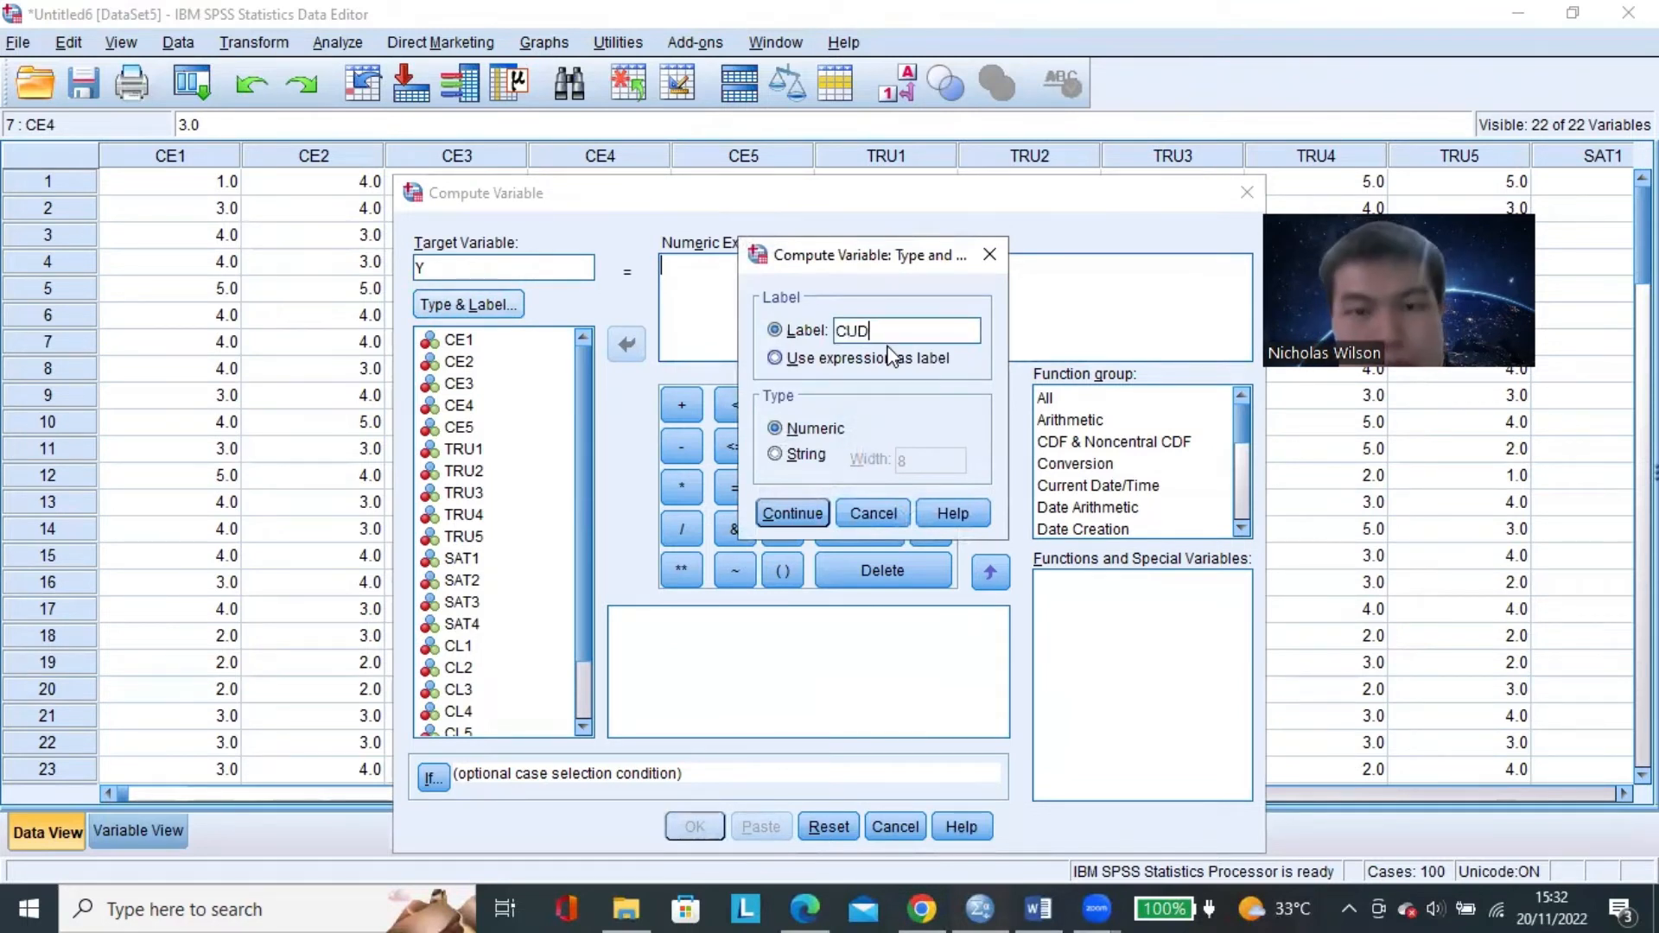
key("BackSpace")
type("STOMER LOYALTY")
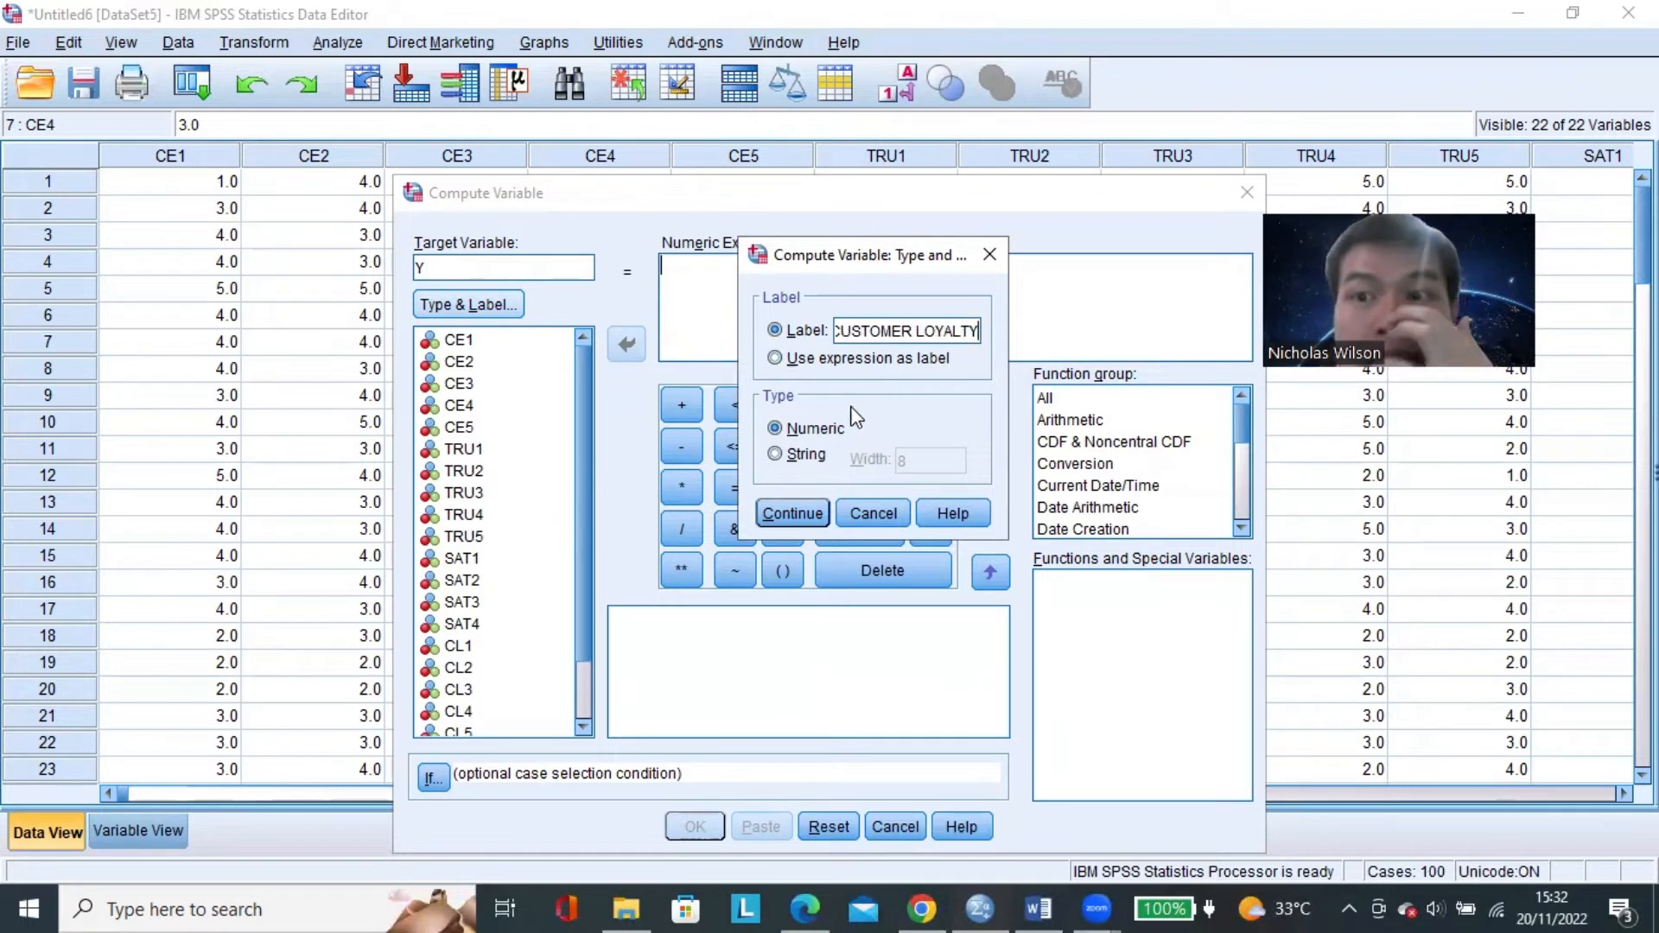
left_click(791, 513)
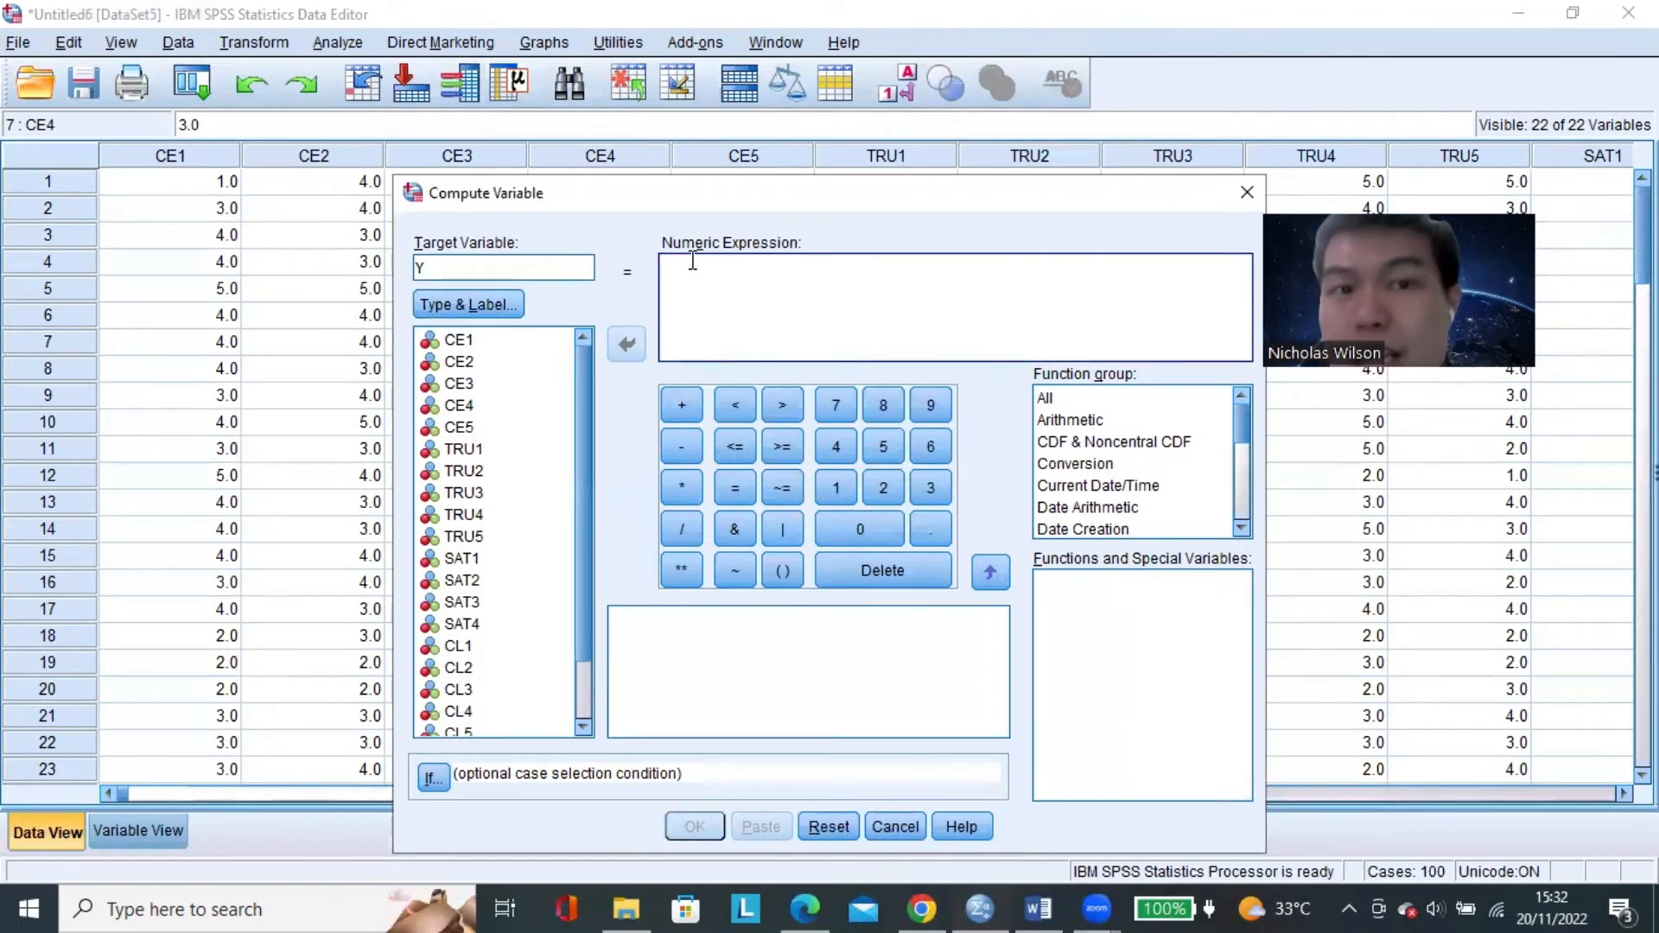
Begin the Y numeric expression with an opening parenthesis, CL1 and a plus sign.
type("(")
scroll(518, 516, "down", 1)
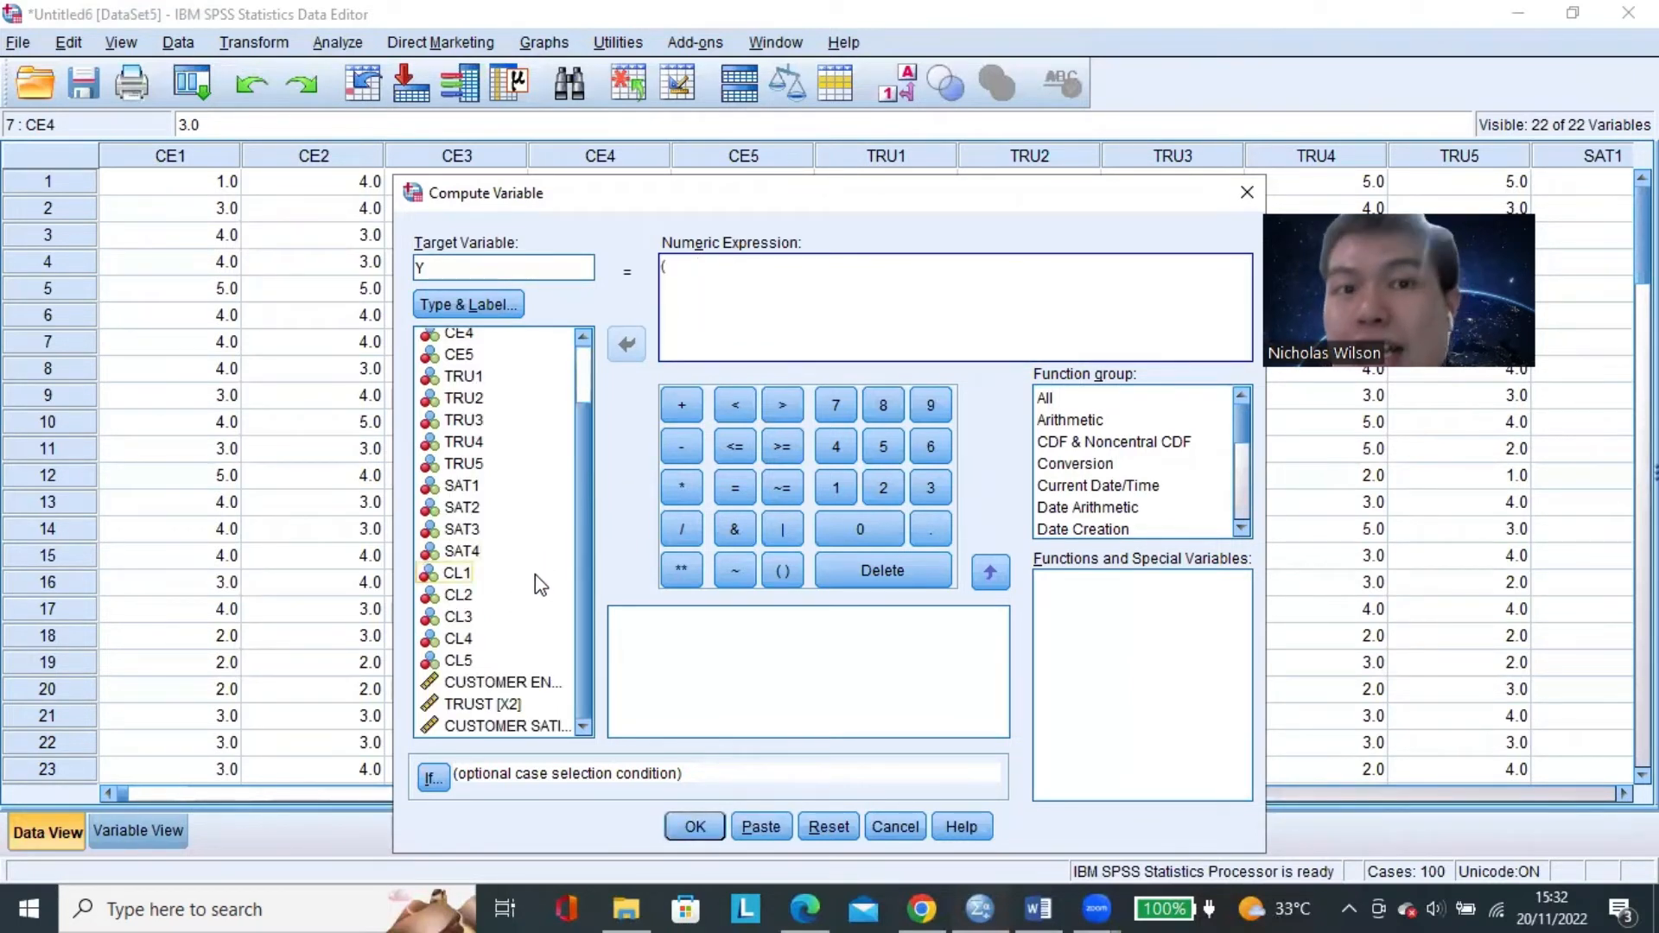
left_click(476, 574)
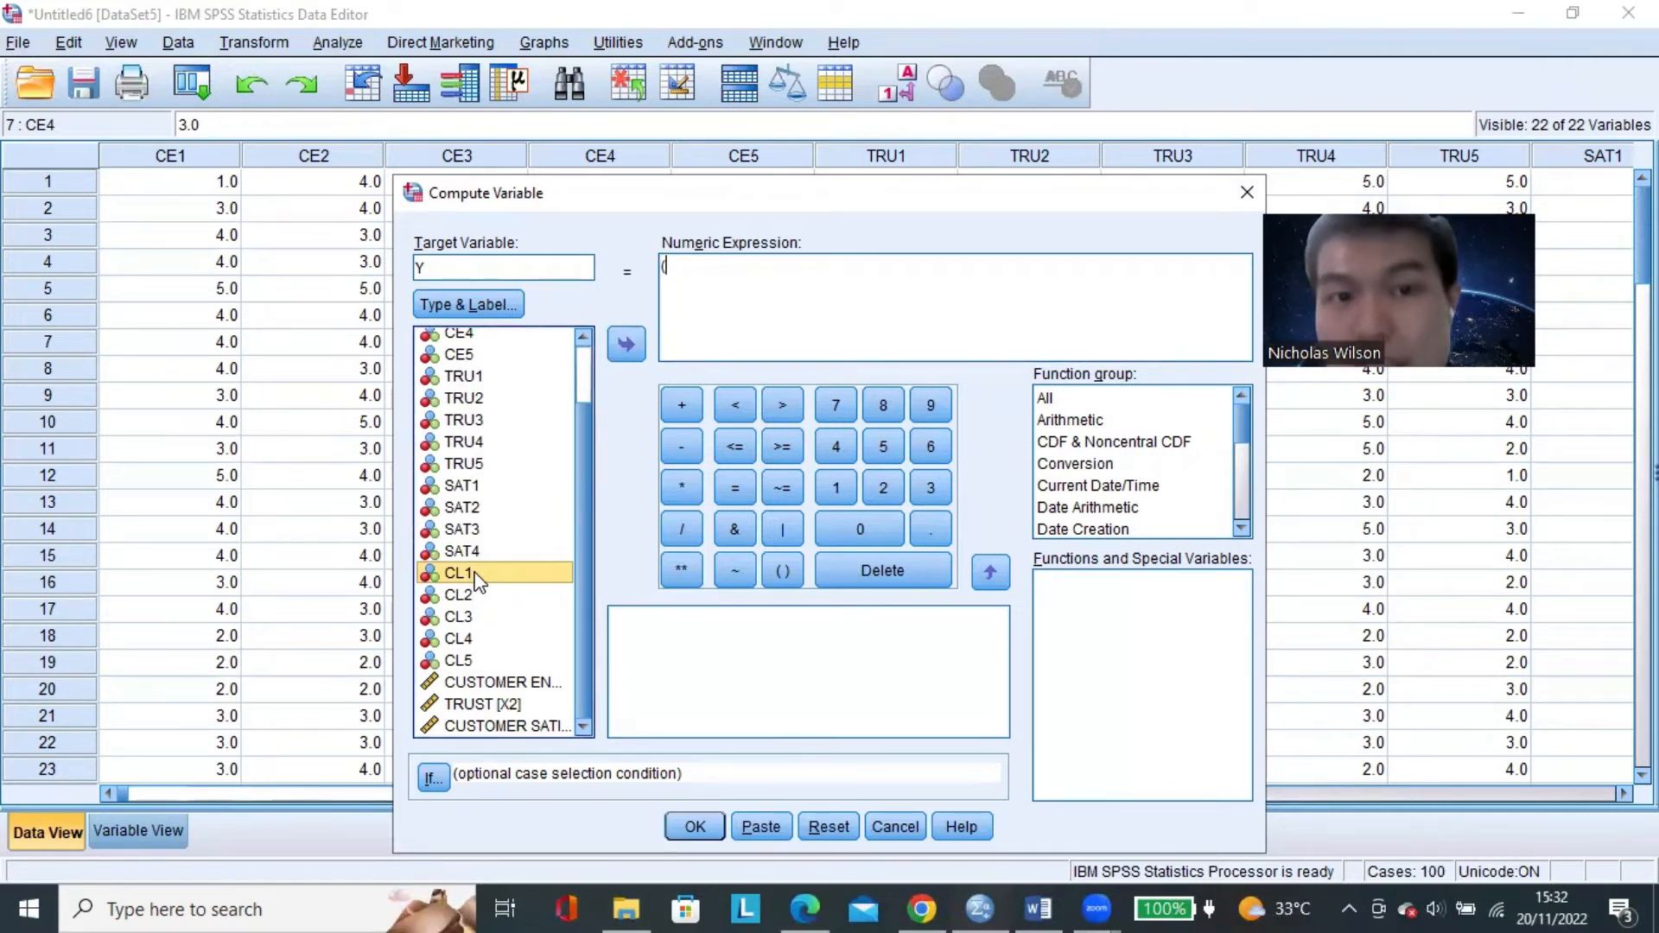
left_click(493, 661)
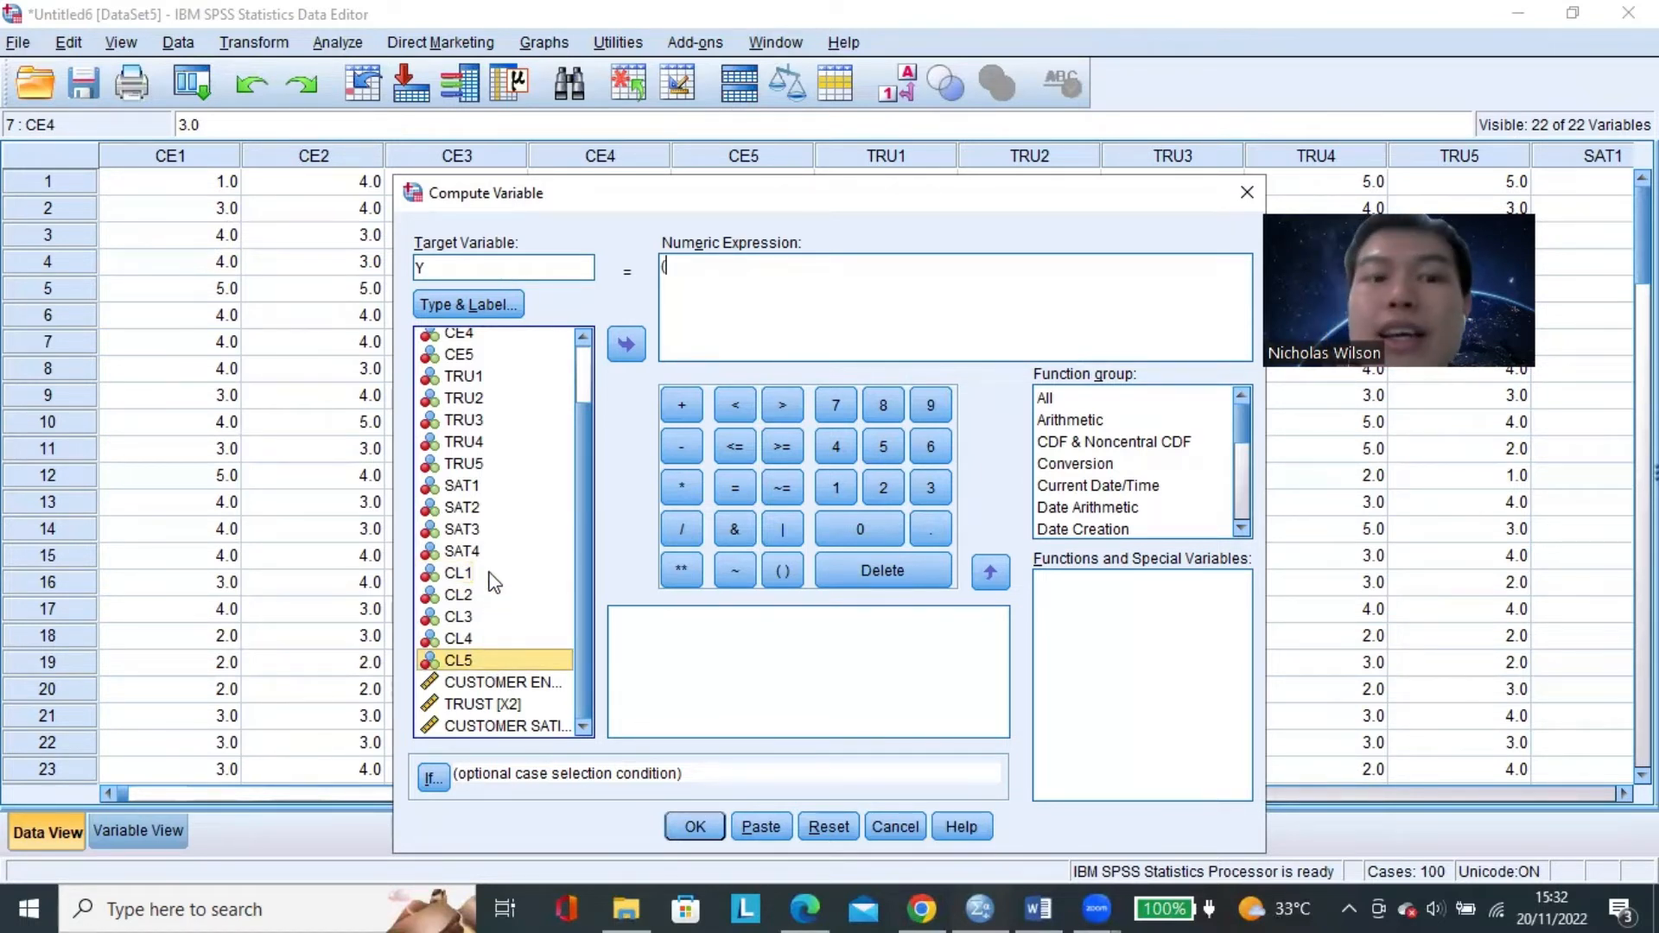
left_click(490, 573)
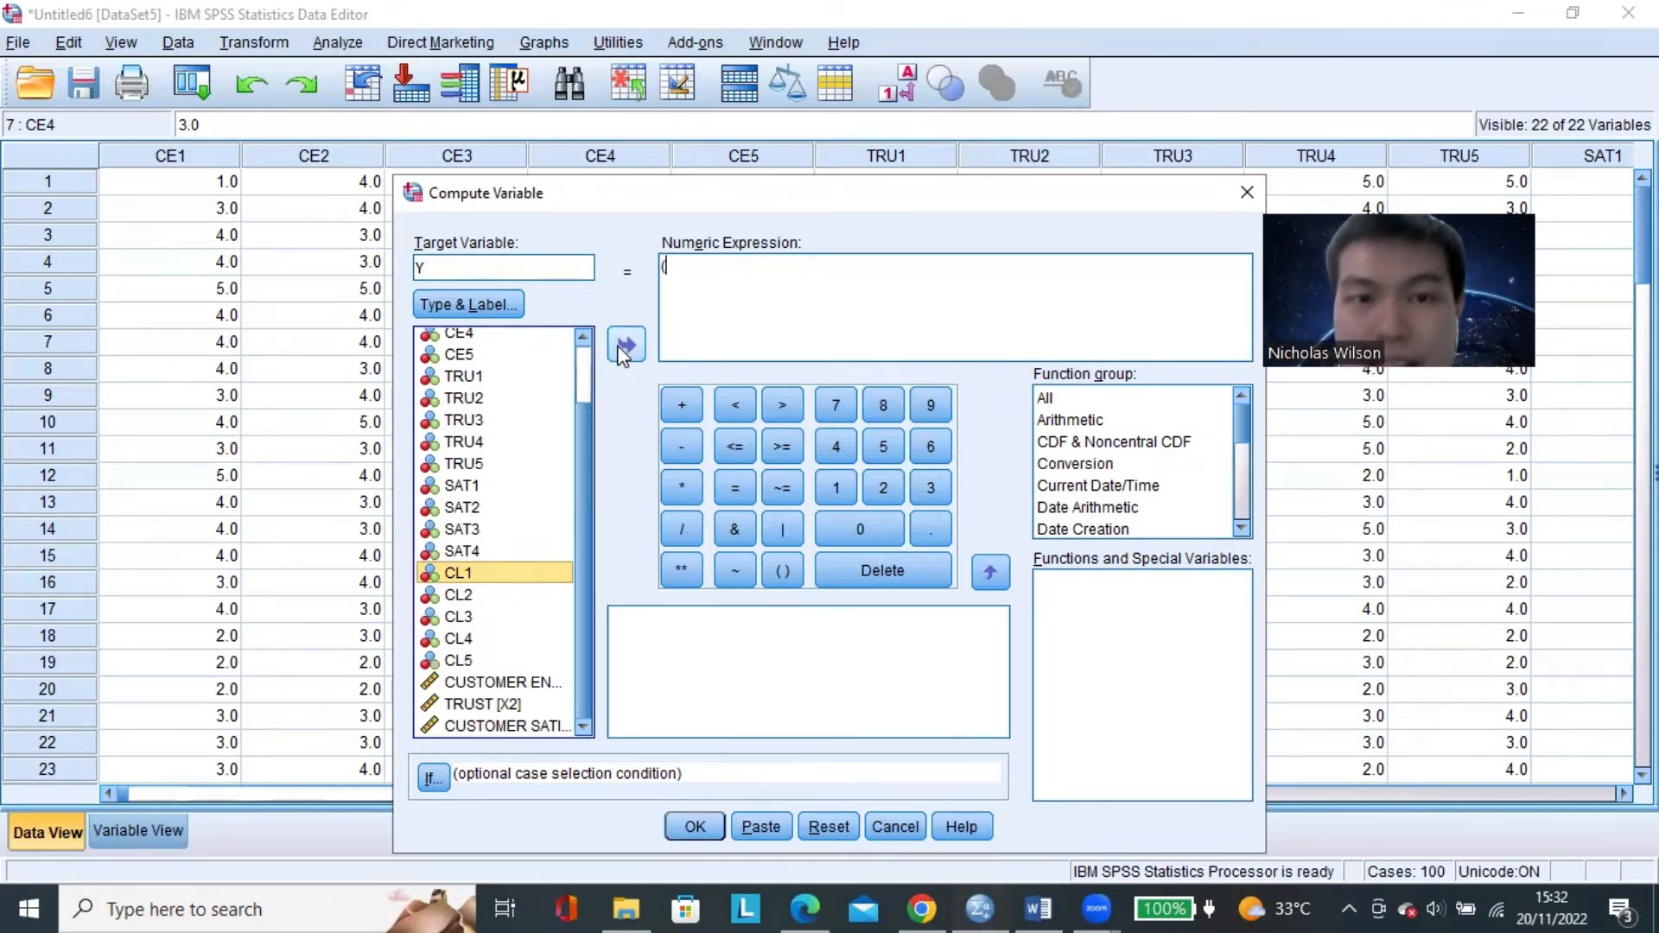
left_click(622, 347)
left_click(682, 404)
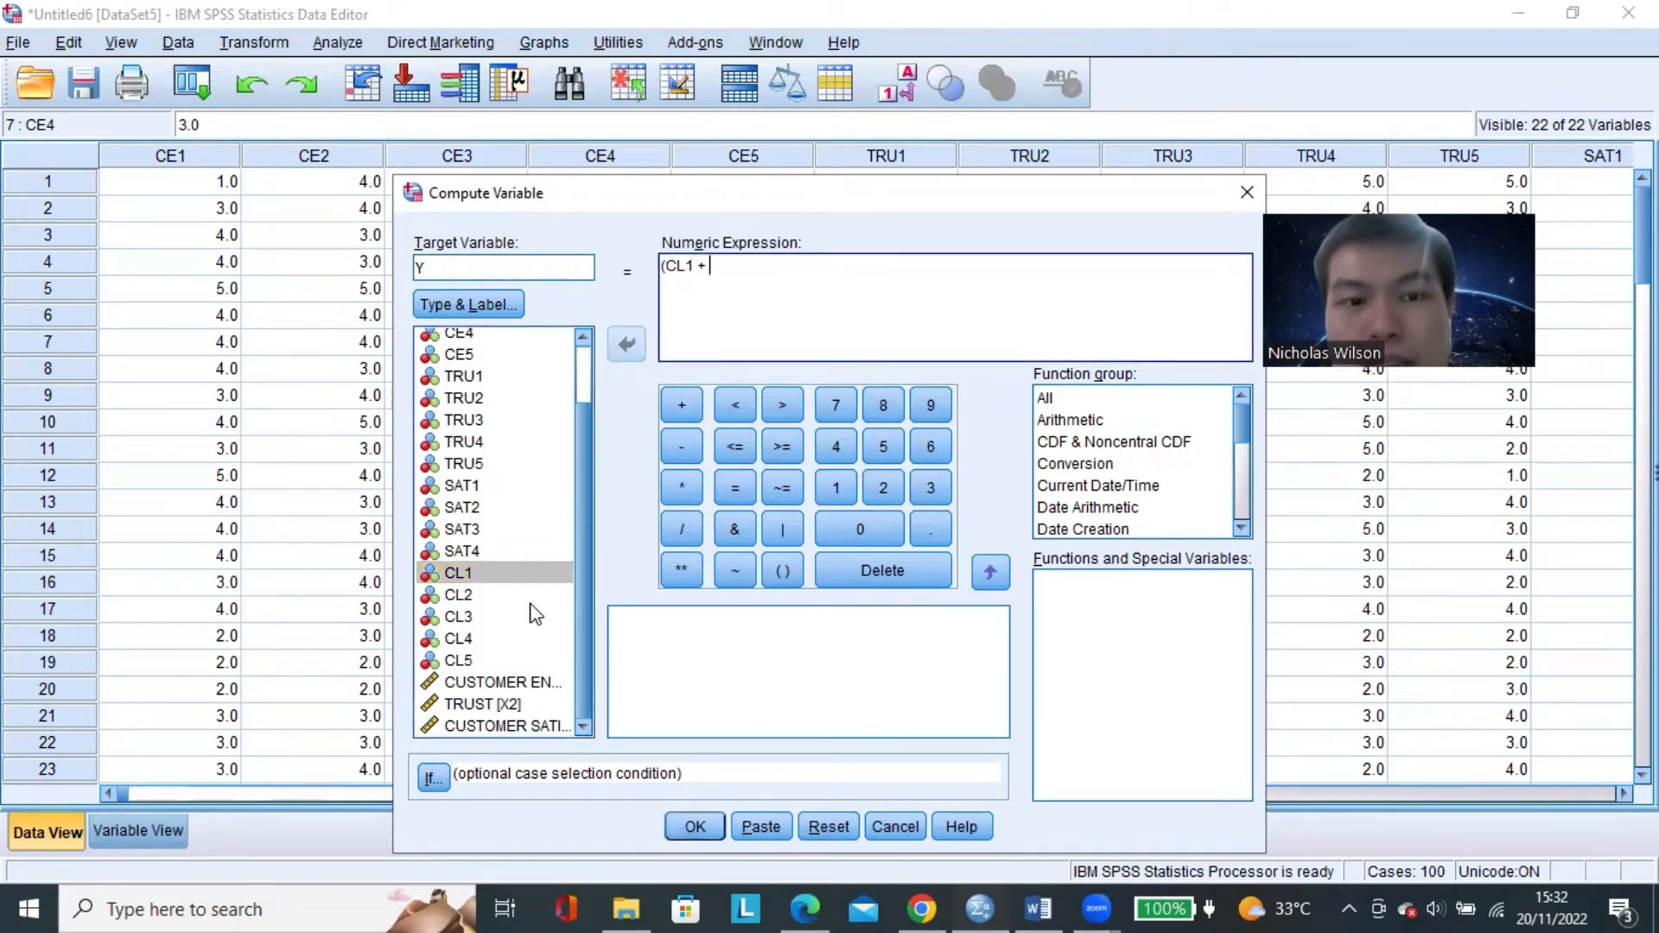
Add CL2 and CL3 to the sum in the Y numeric expression, each followed by a plus sign.
left_click(458, 595)
left_click(625, 345)
left_click(682, 403)
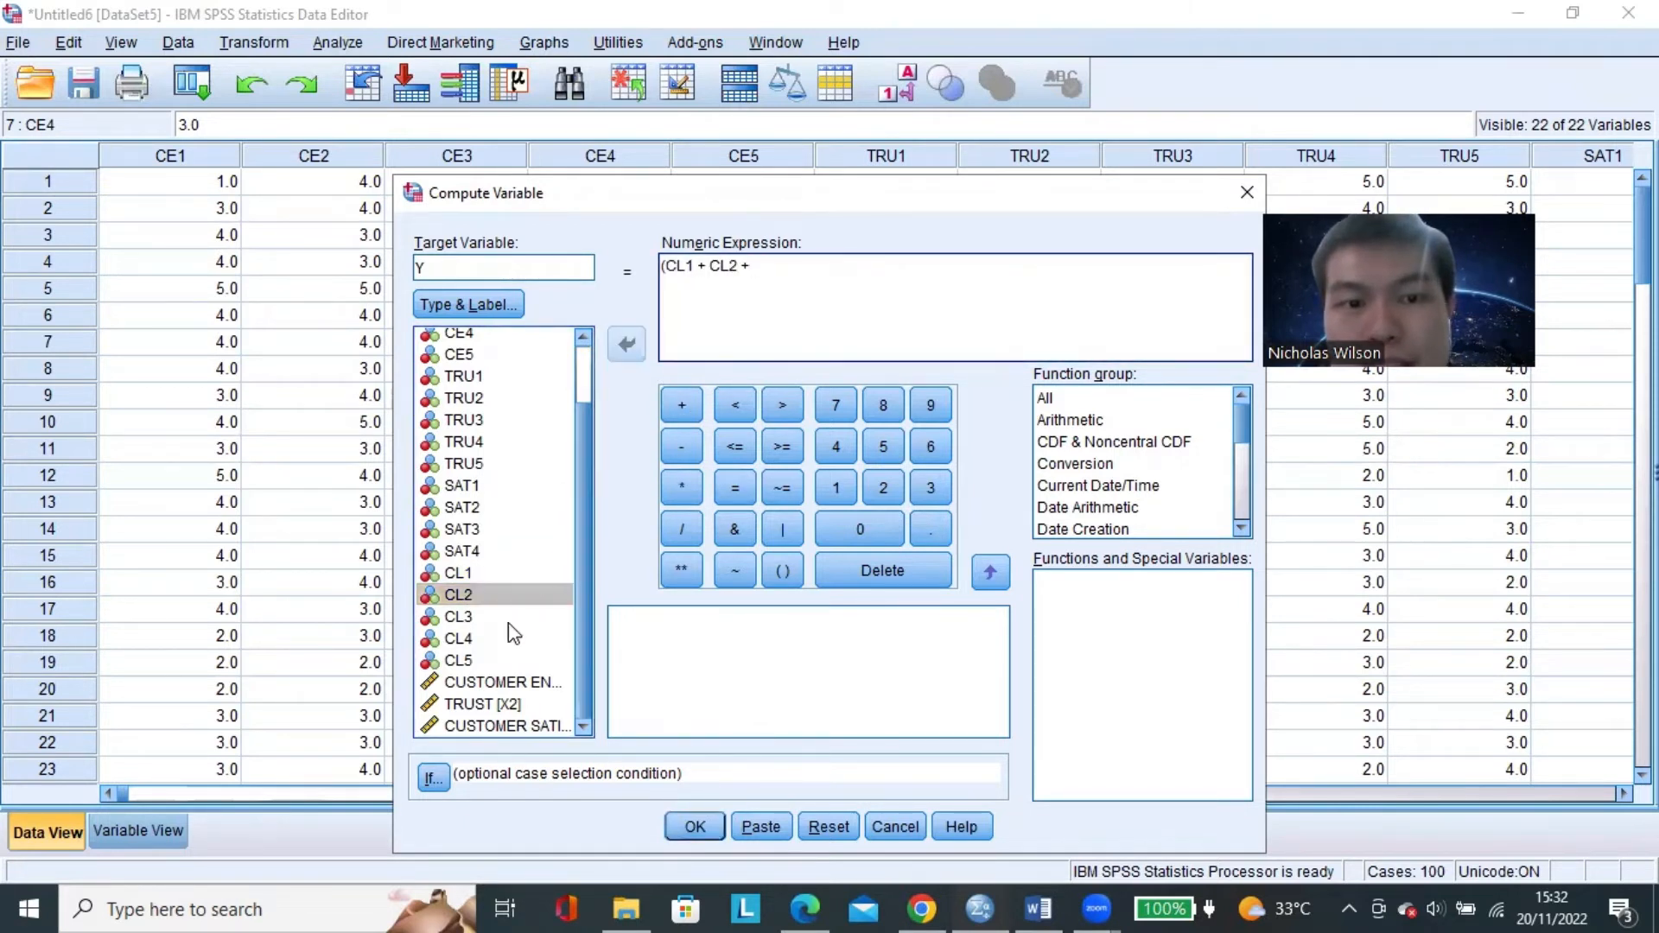
left_click(458, 616)
left_click(625, 344)
left_click(681, 404)
Complete the Y numeric expression by adding CL4, closing the parenthesis and dividing the sum by 4.
left_click(458, 638)
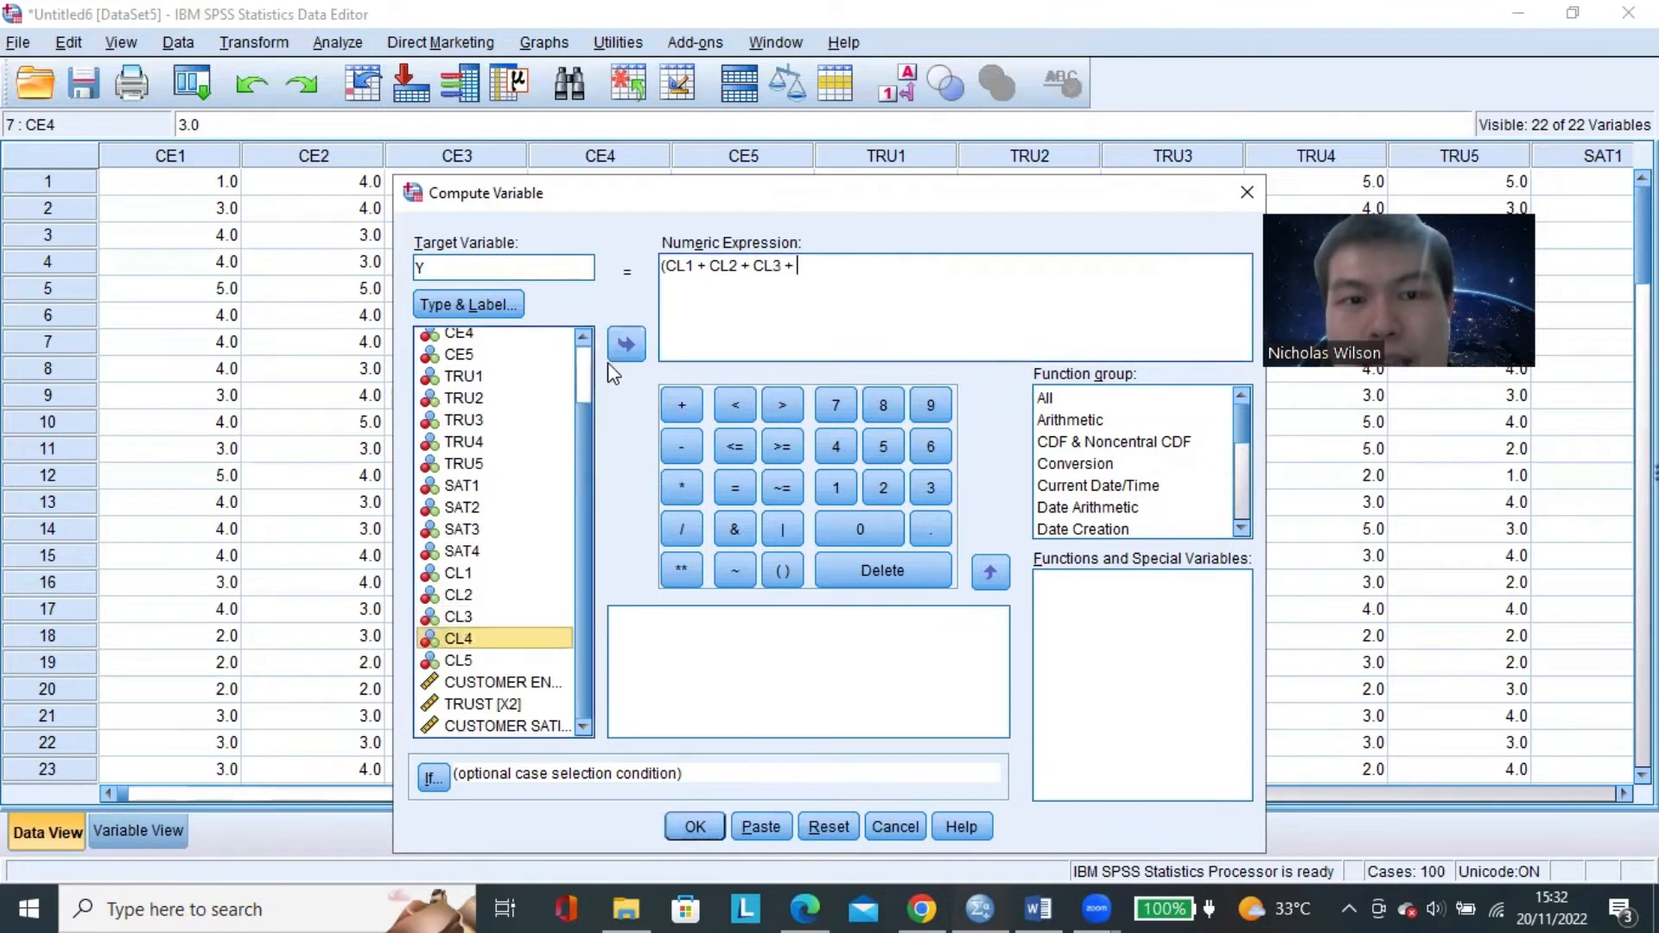
left_click(626, 345)
left_click(773, 345)
type(")")
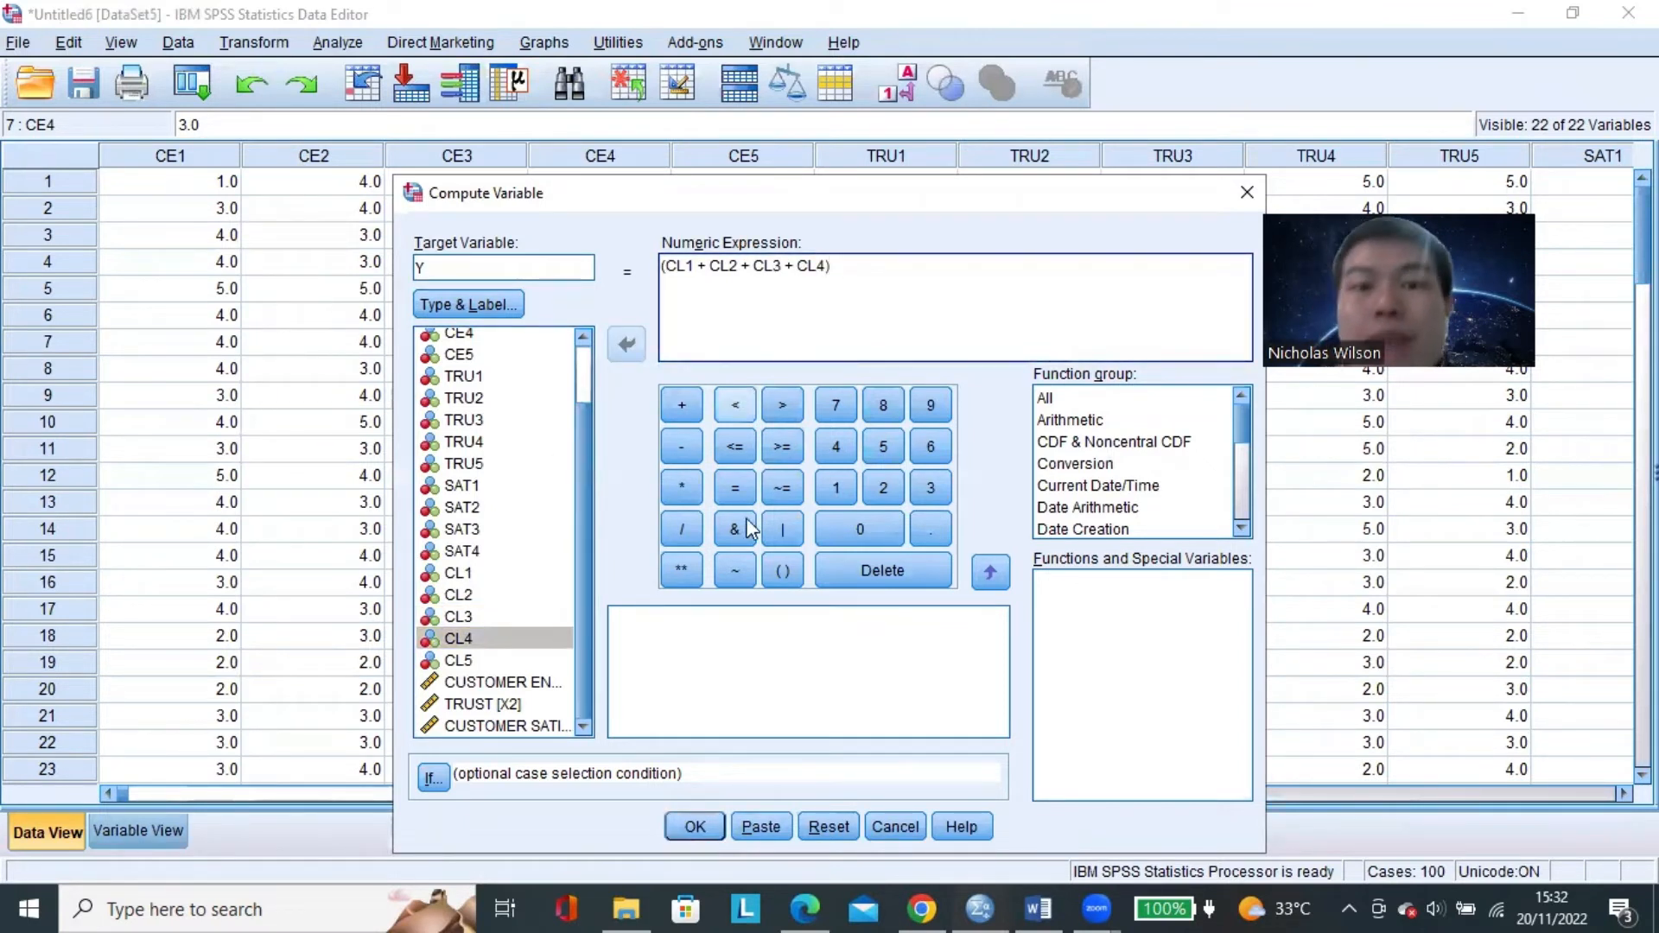
left_click(681, 529)
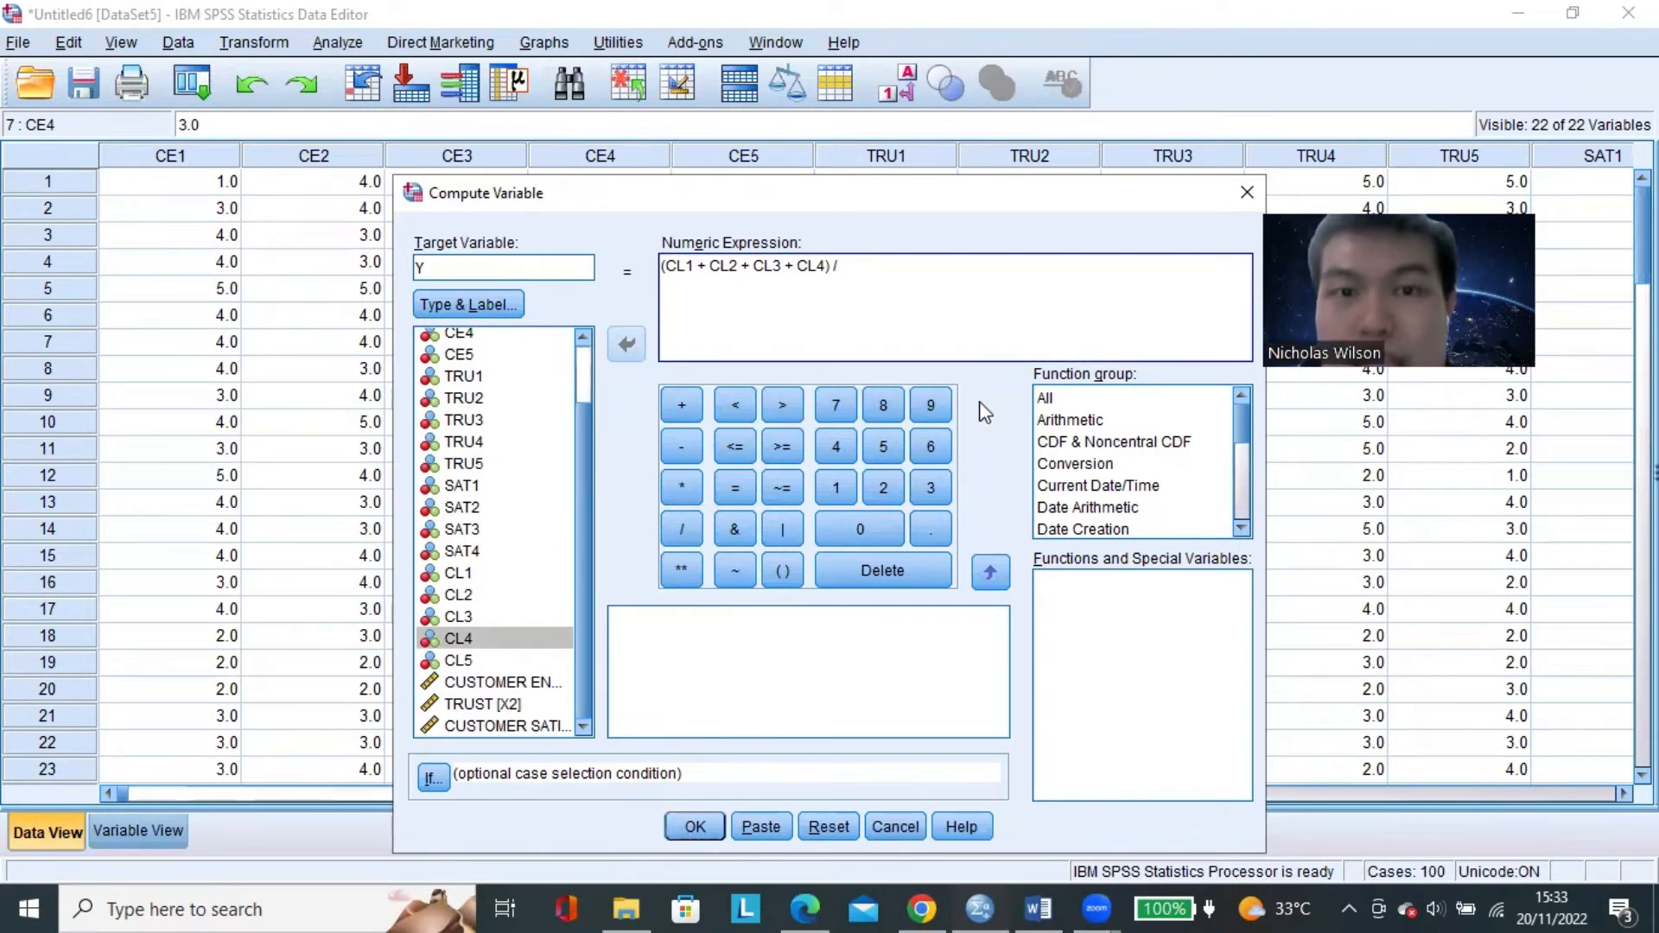
type("4")
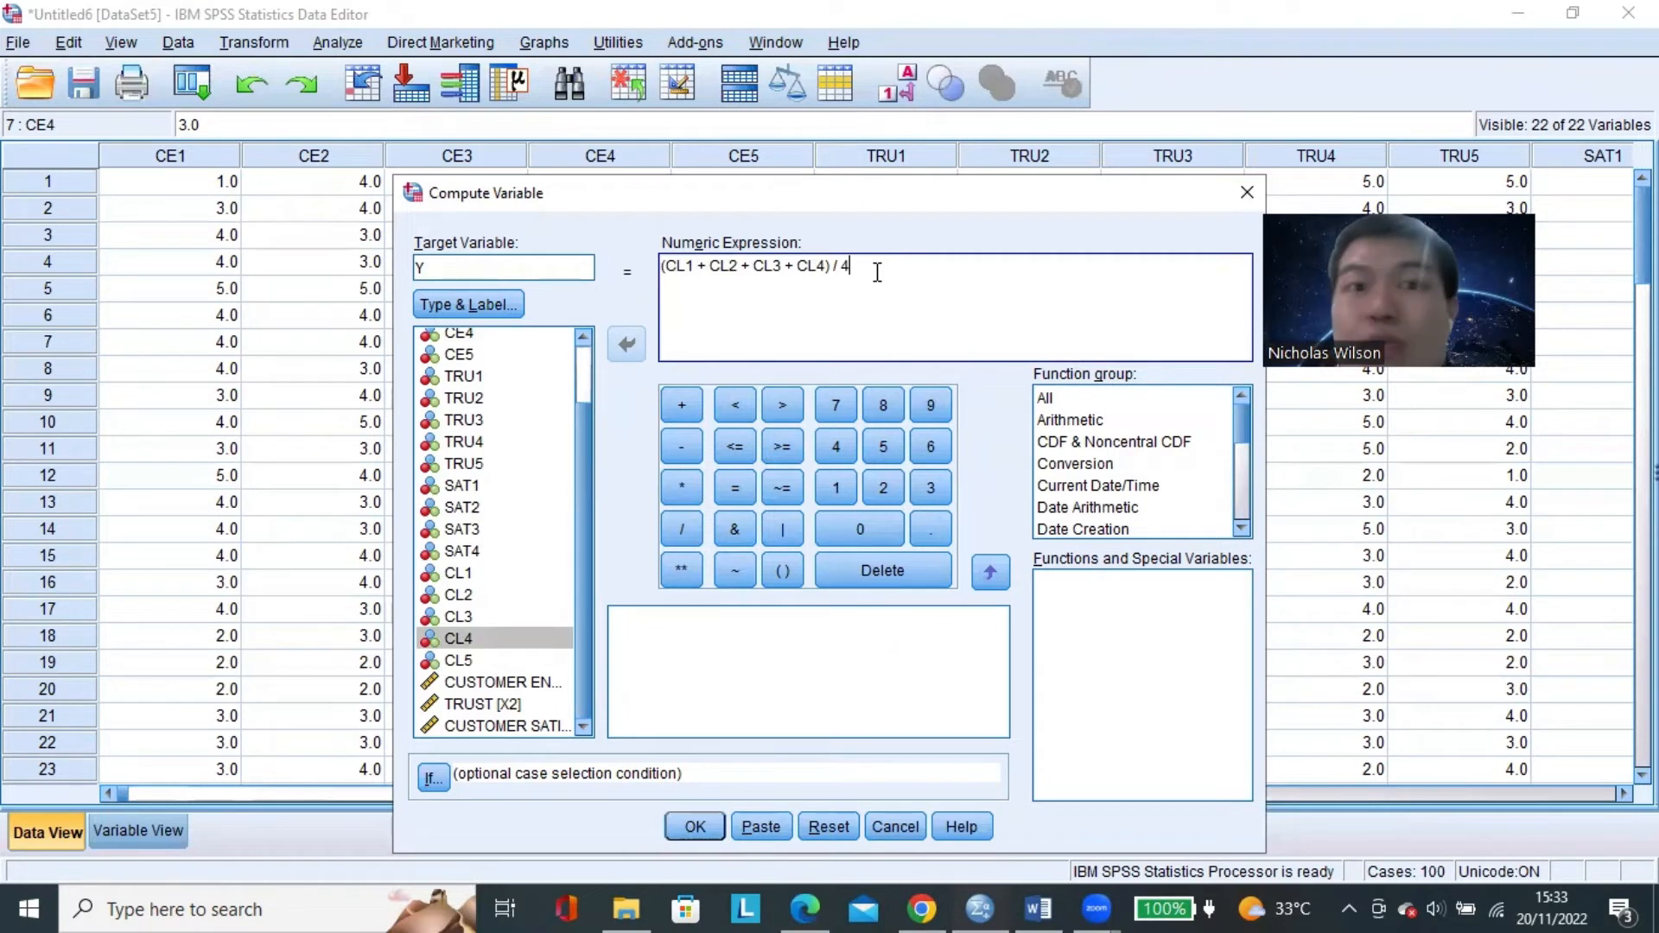
left_click(463, 662)
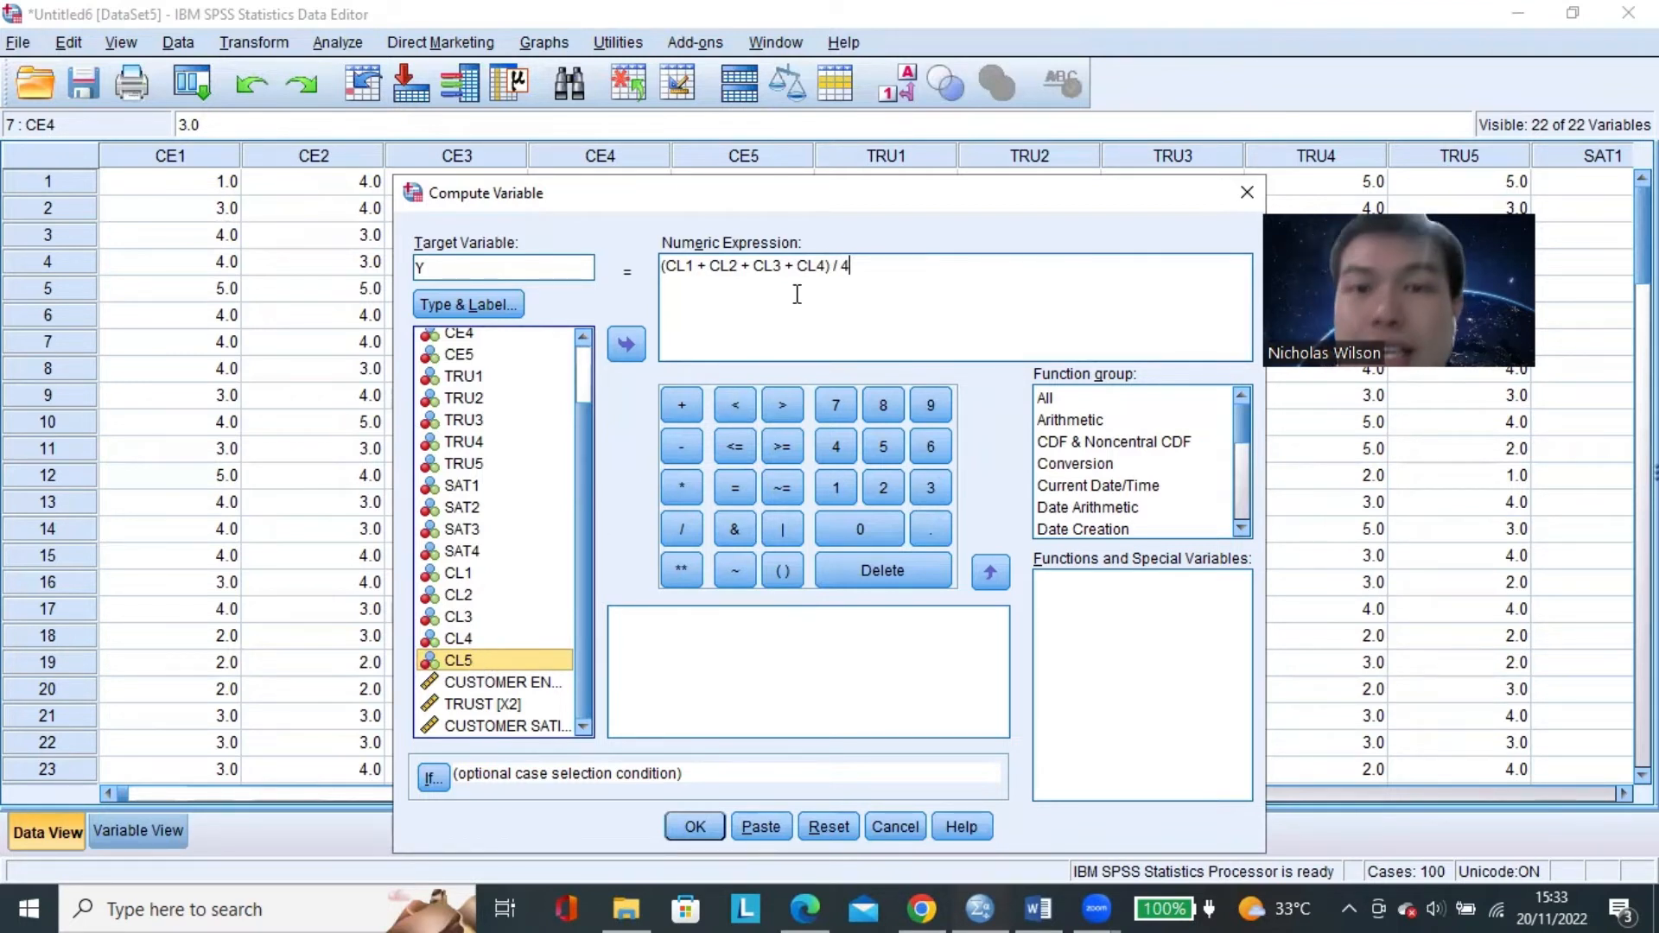
left_click(894, 261)
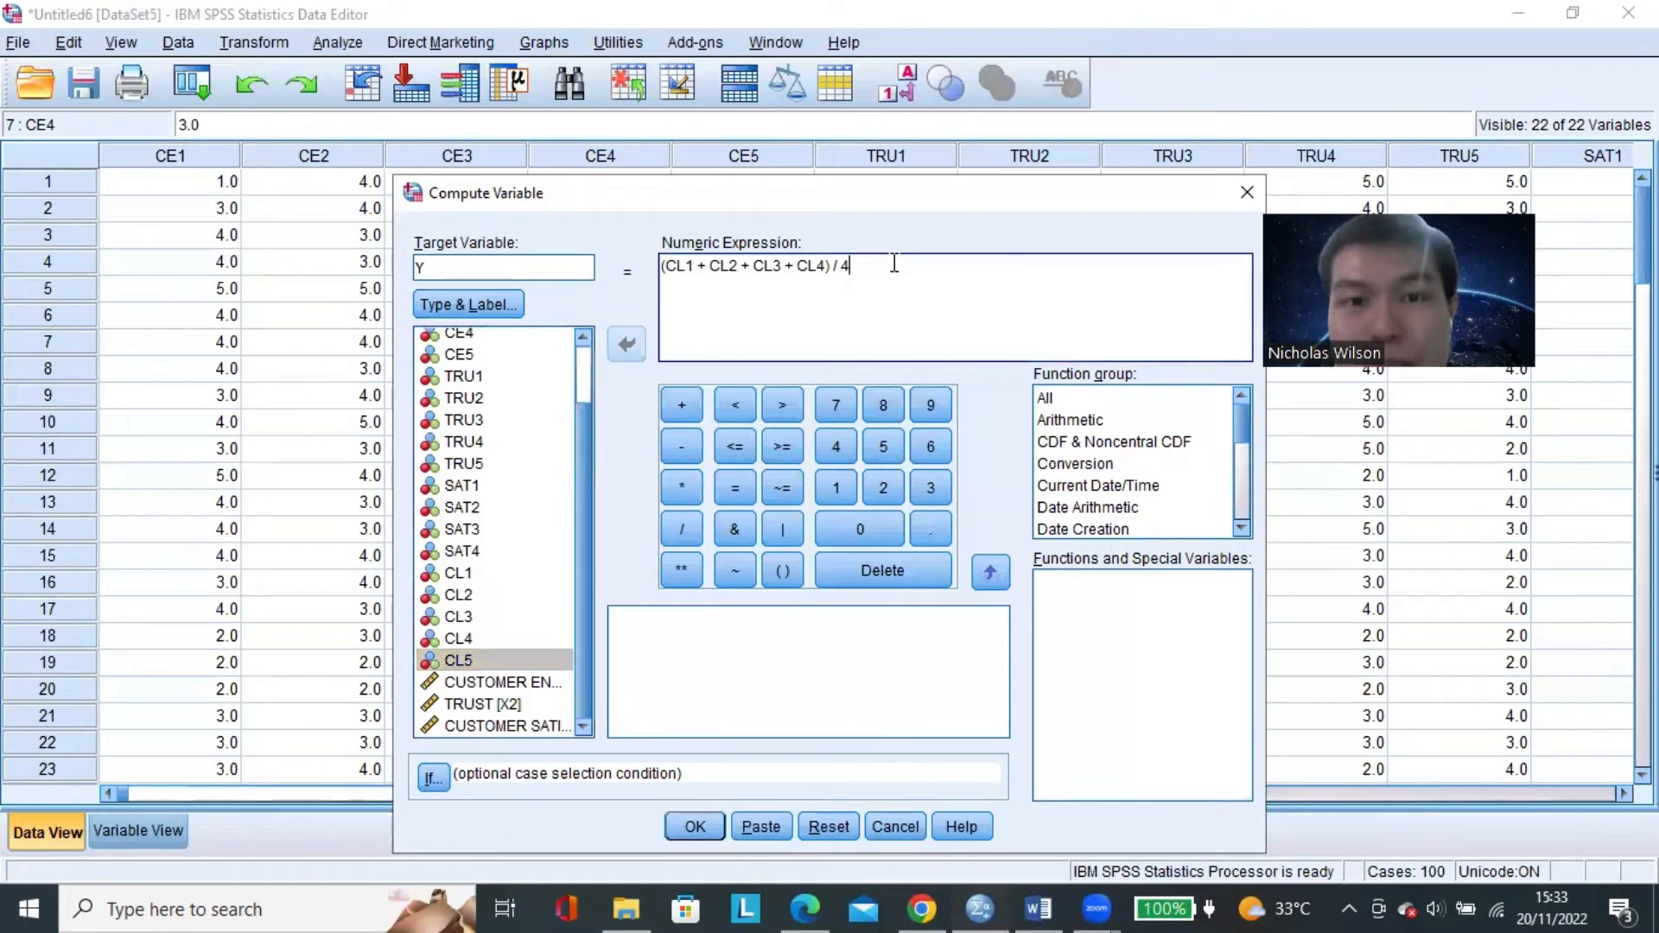
left_click_drag(854, 265, 631, 337)
left_click(705, 265)
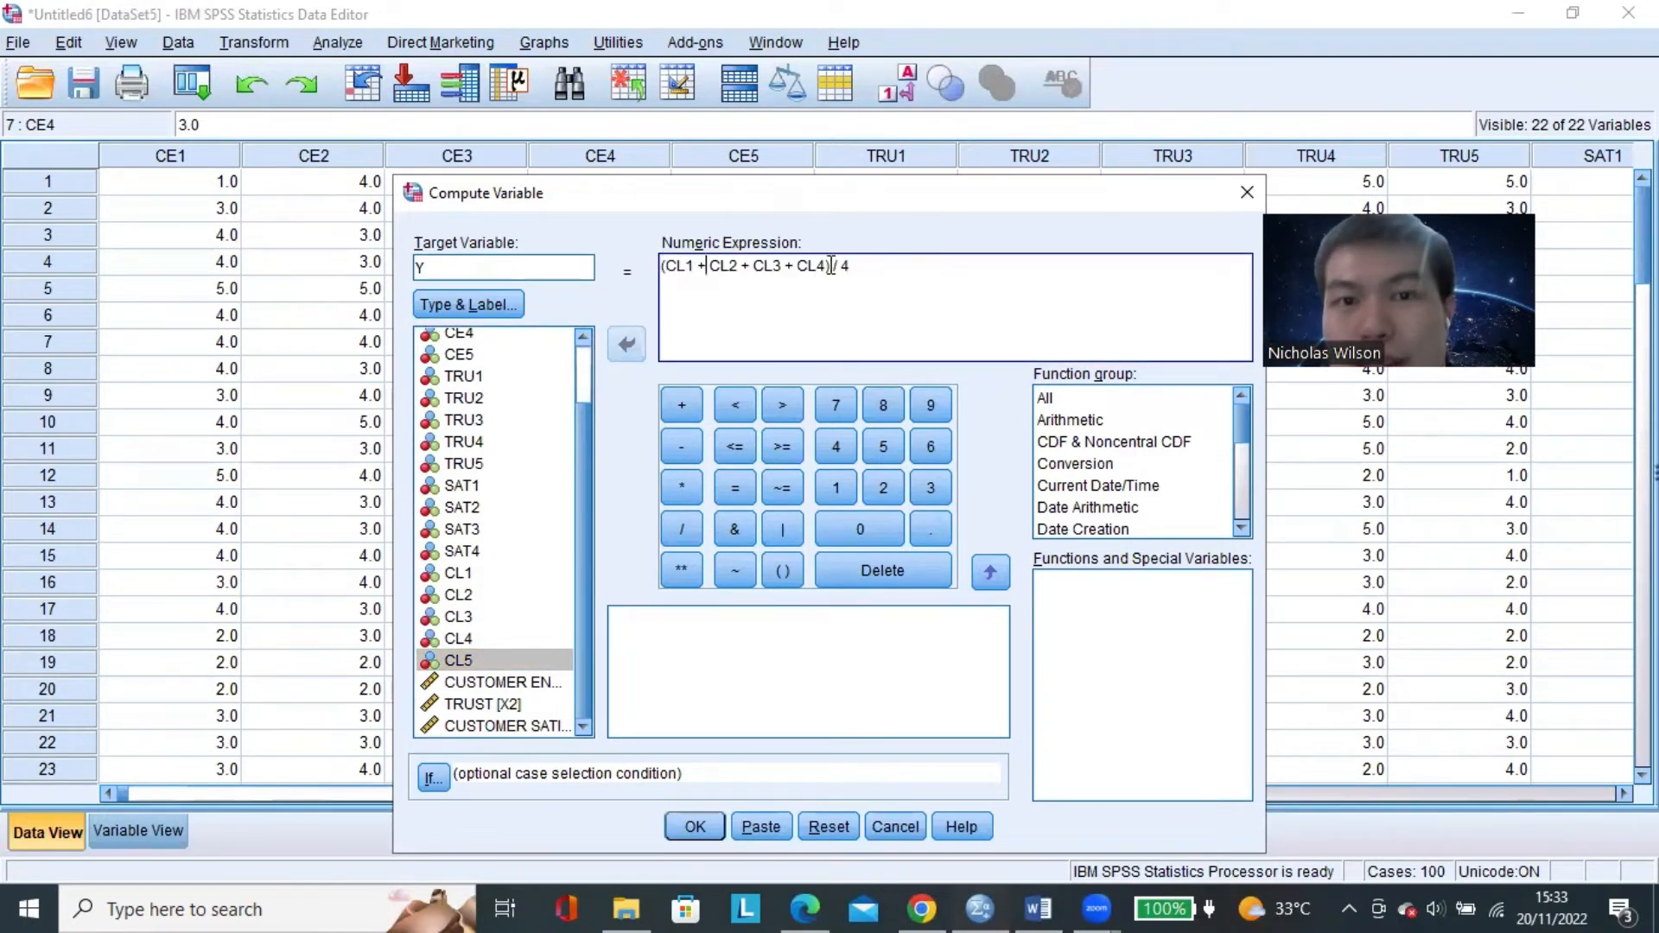
left_click(862, 267)
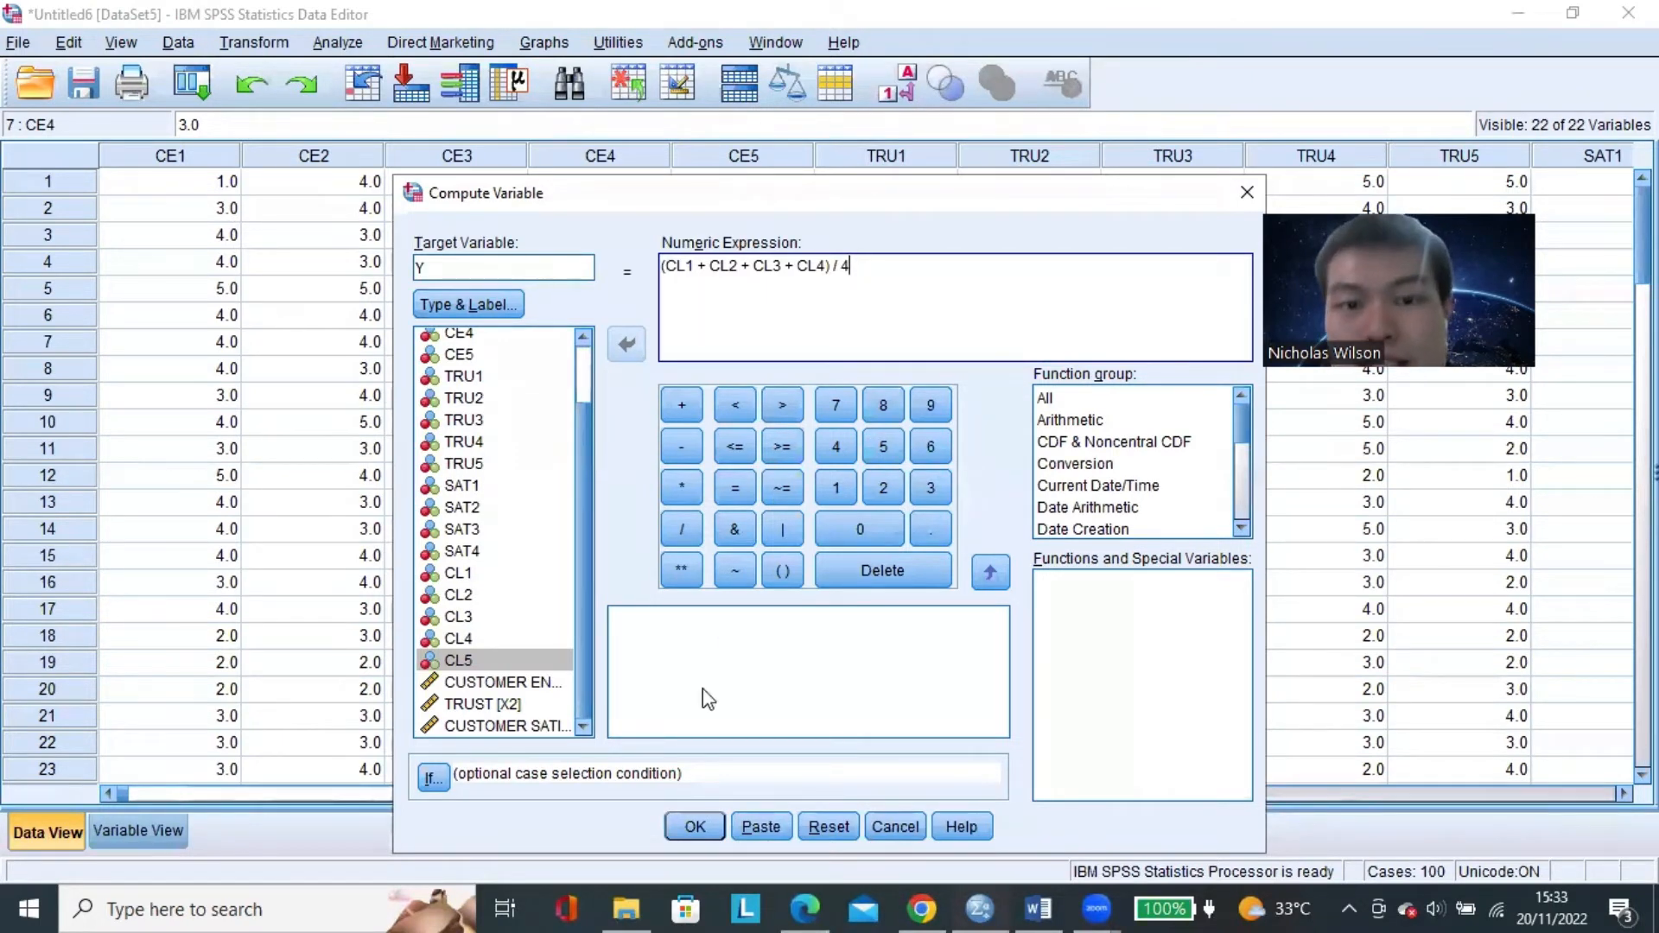
Run the computation of Y and close the resulting output document without saving it.
left_click(696, 827)
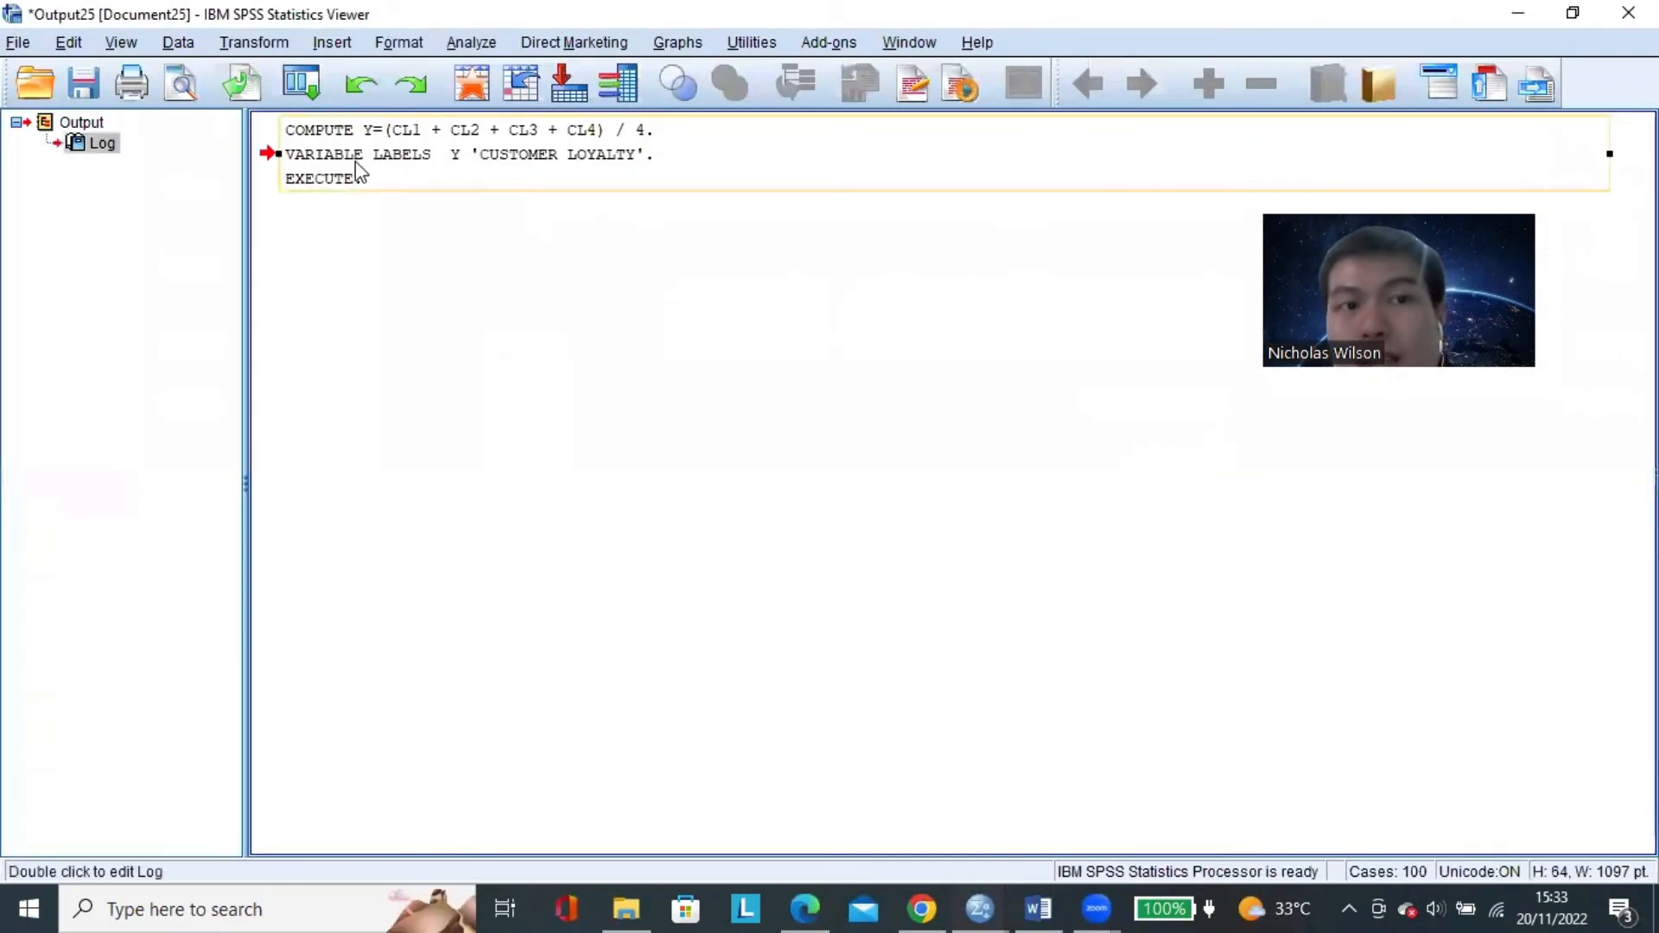
left_click(496, 167)
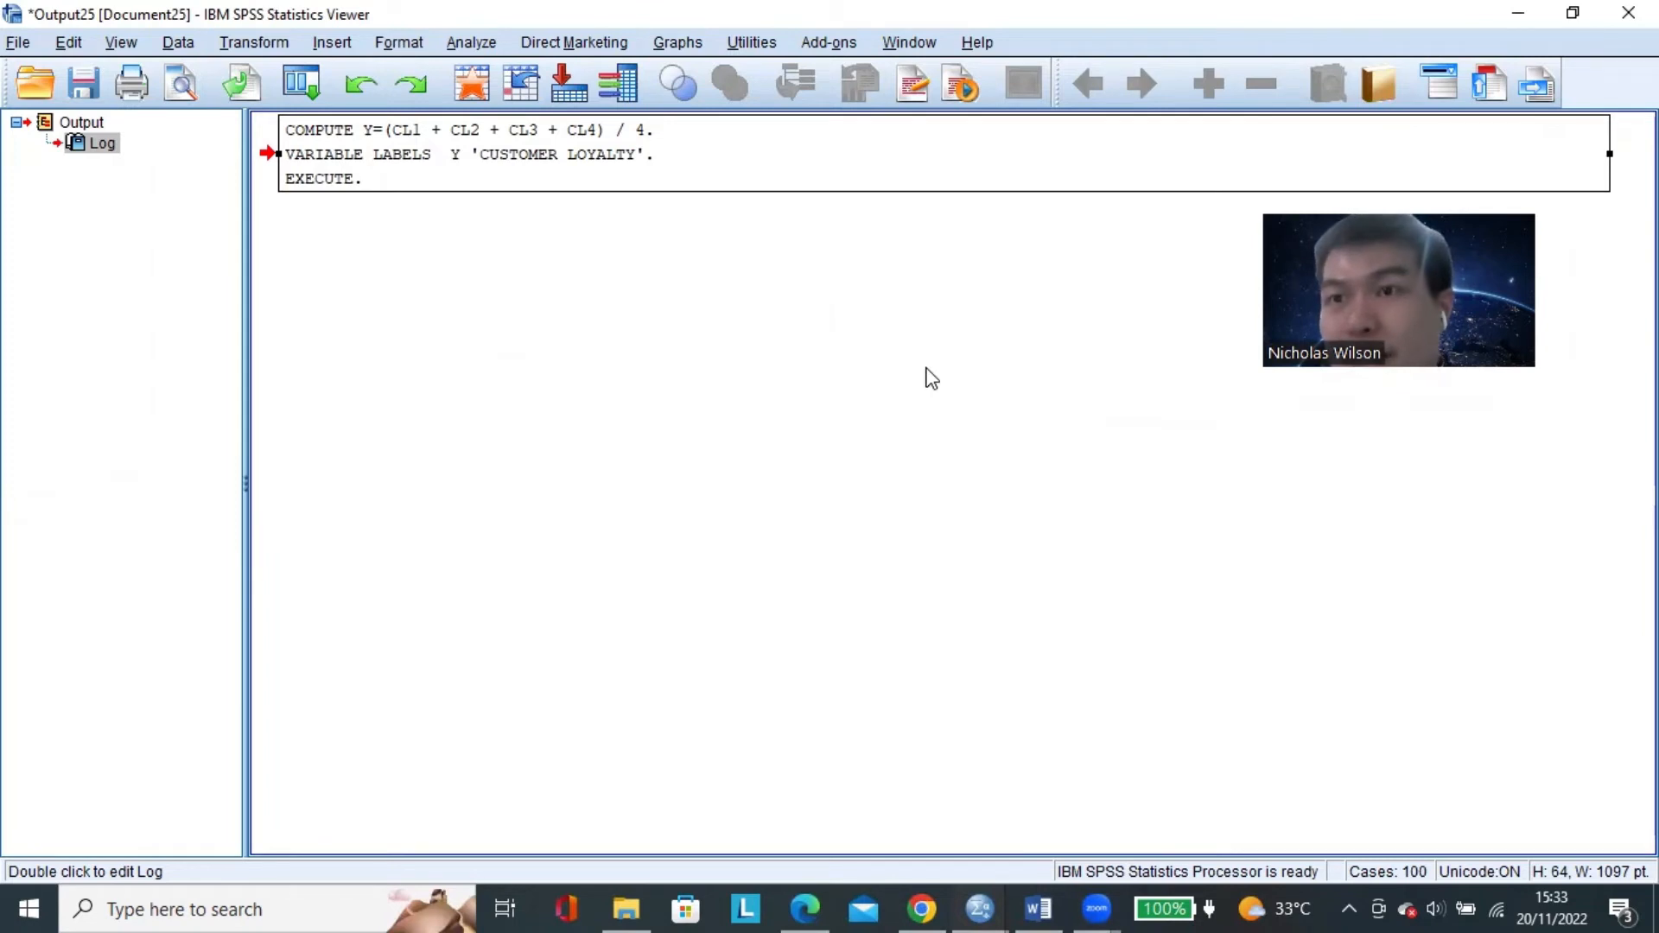
left_click(1628, 13)
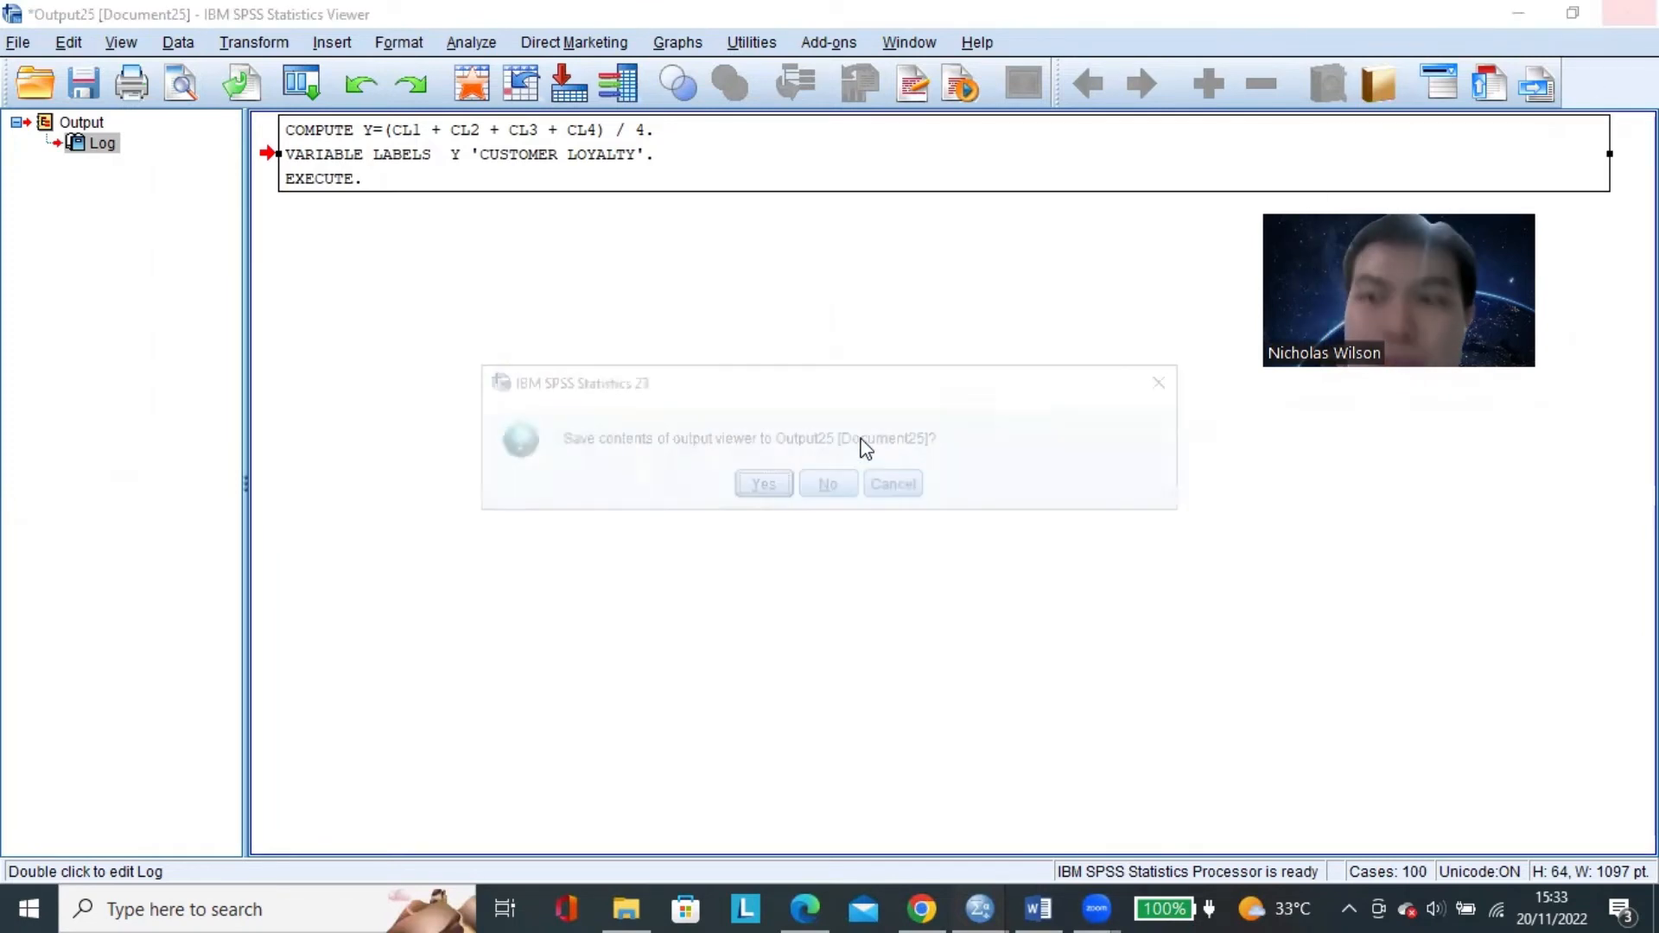
left_click(830, 485)
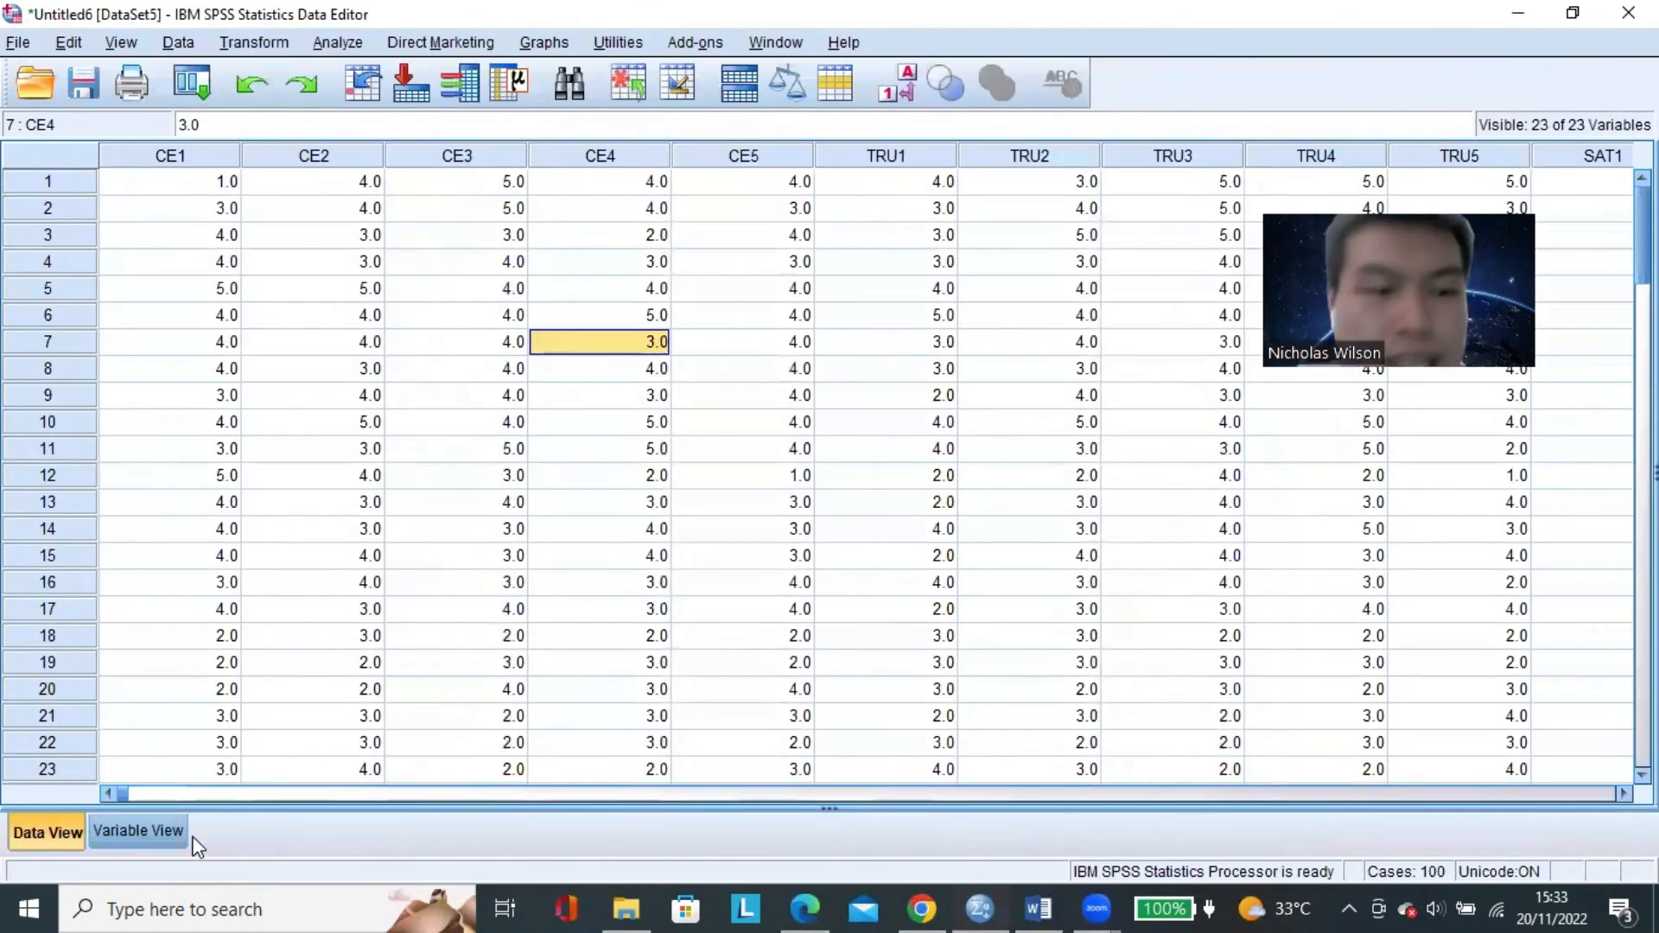
left_click(803, 350)
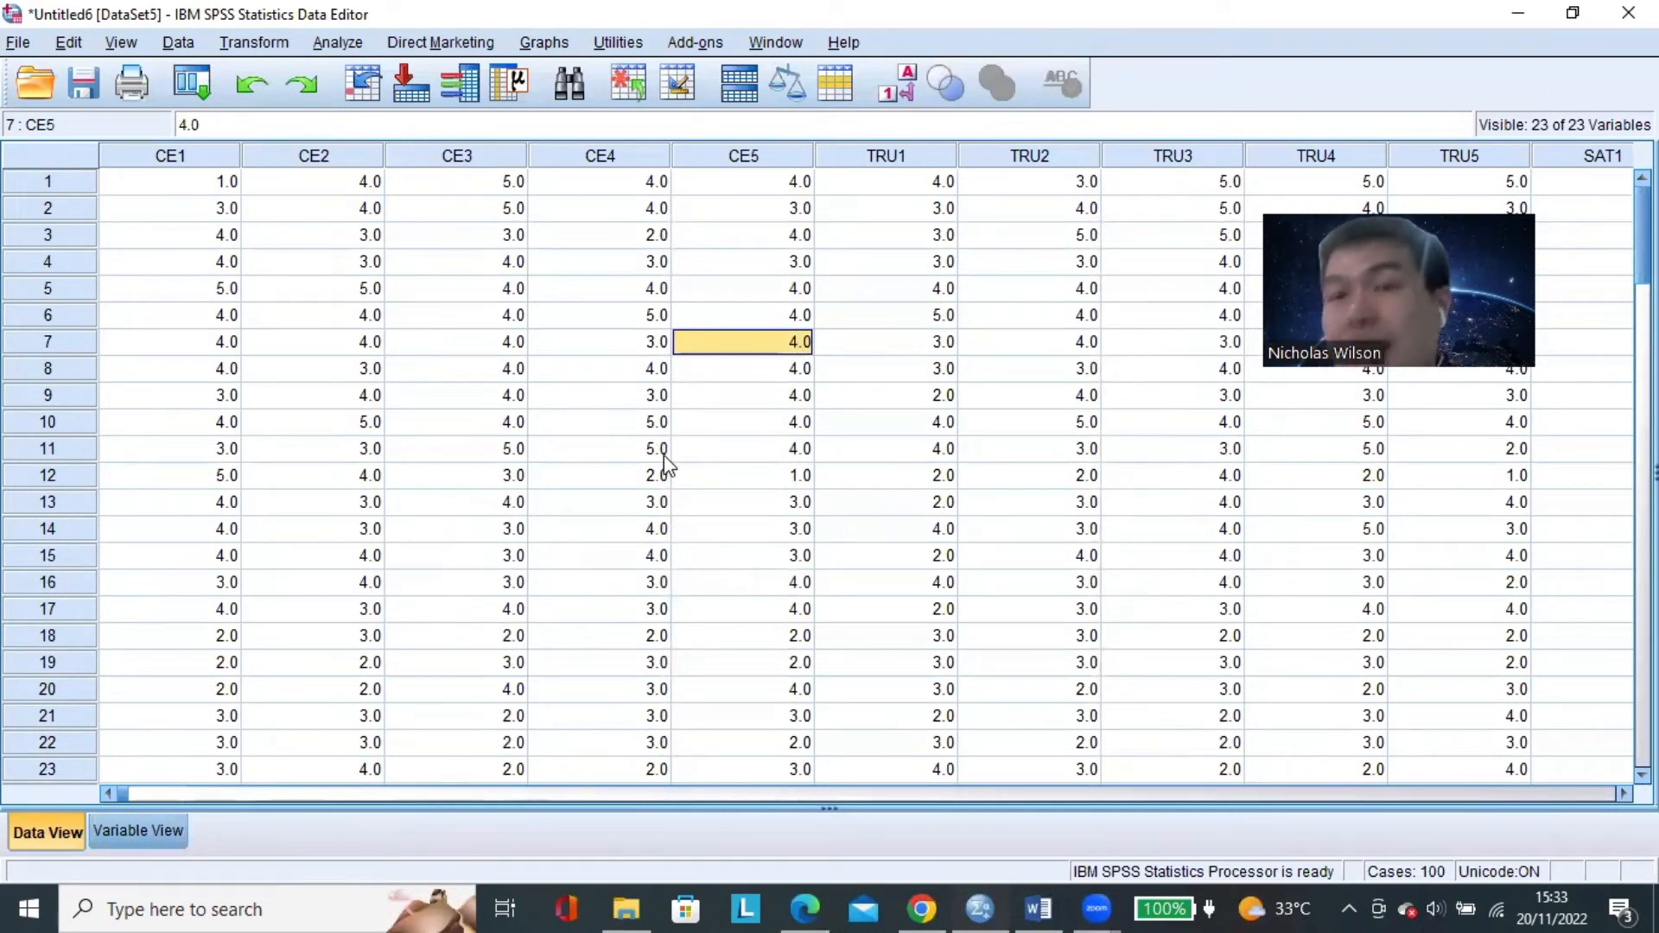
left_click(788, 451)
left_click(408, 502)
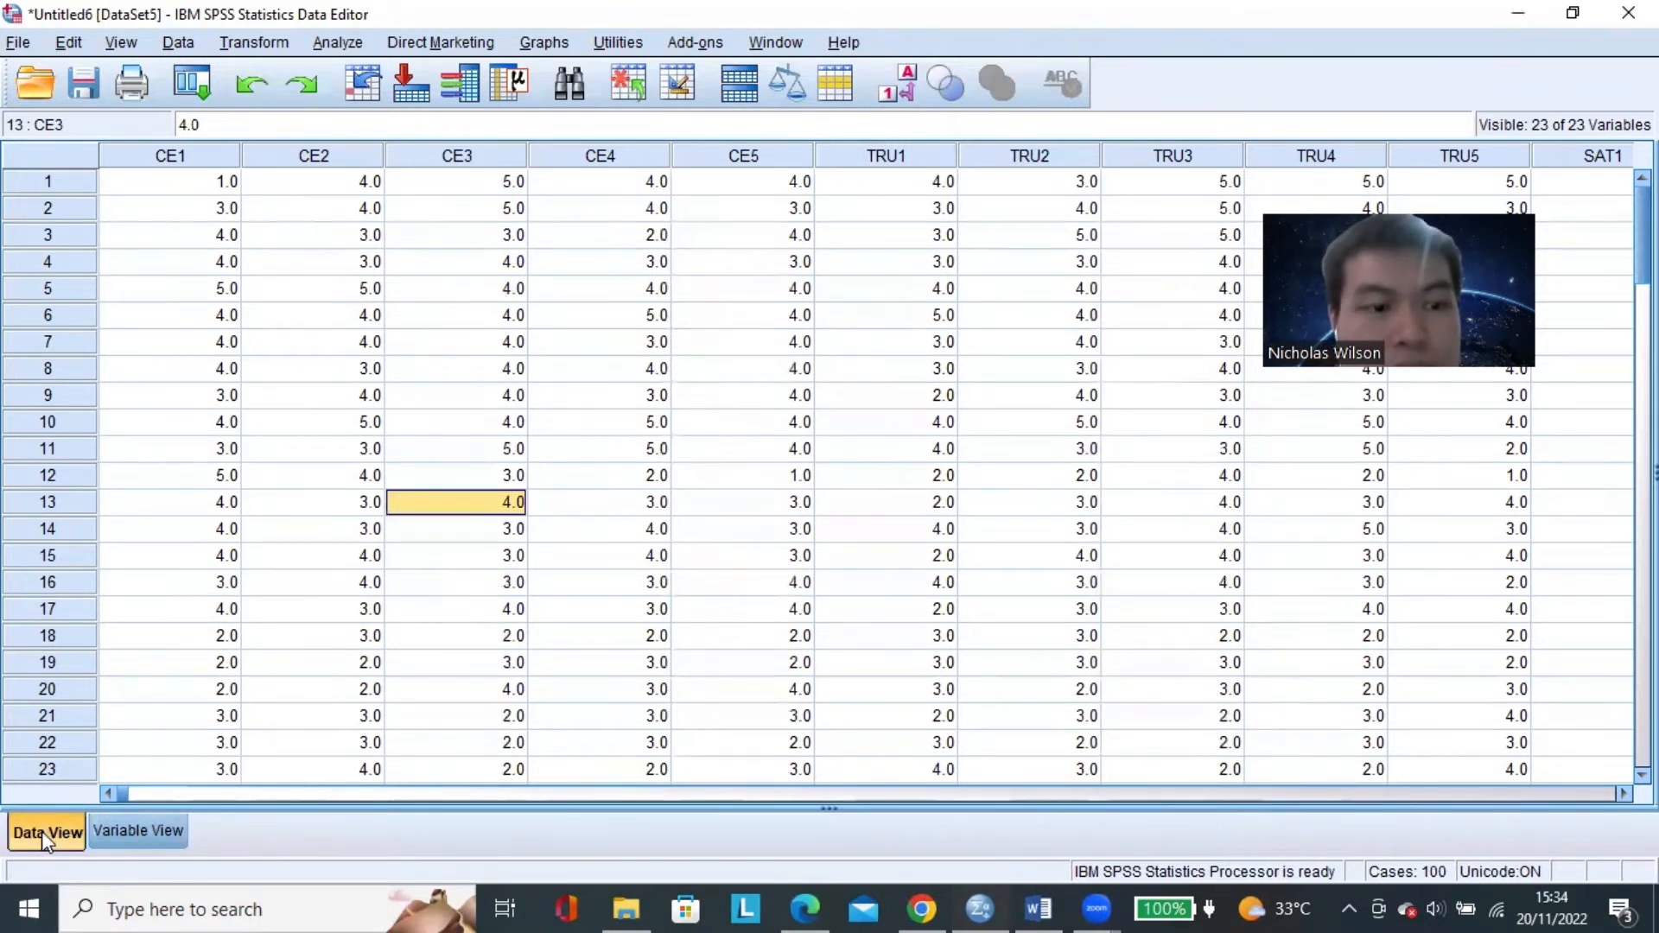
Show the variable definitions and review the computed variables X1, X2, X3 and Y at the end of the list.
left_click(149, 838)
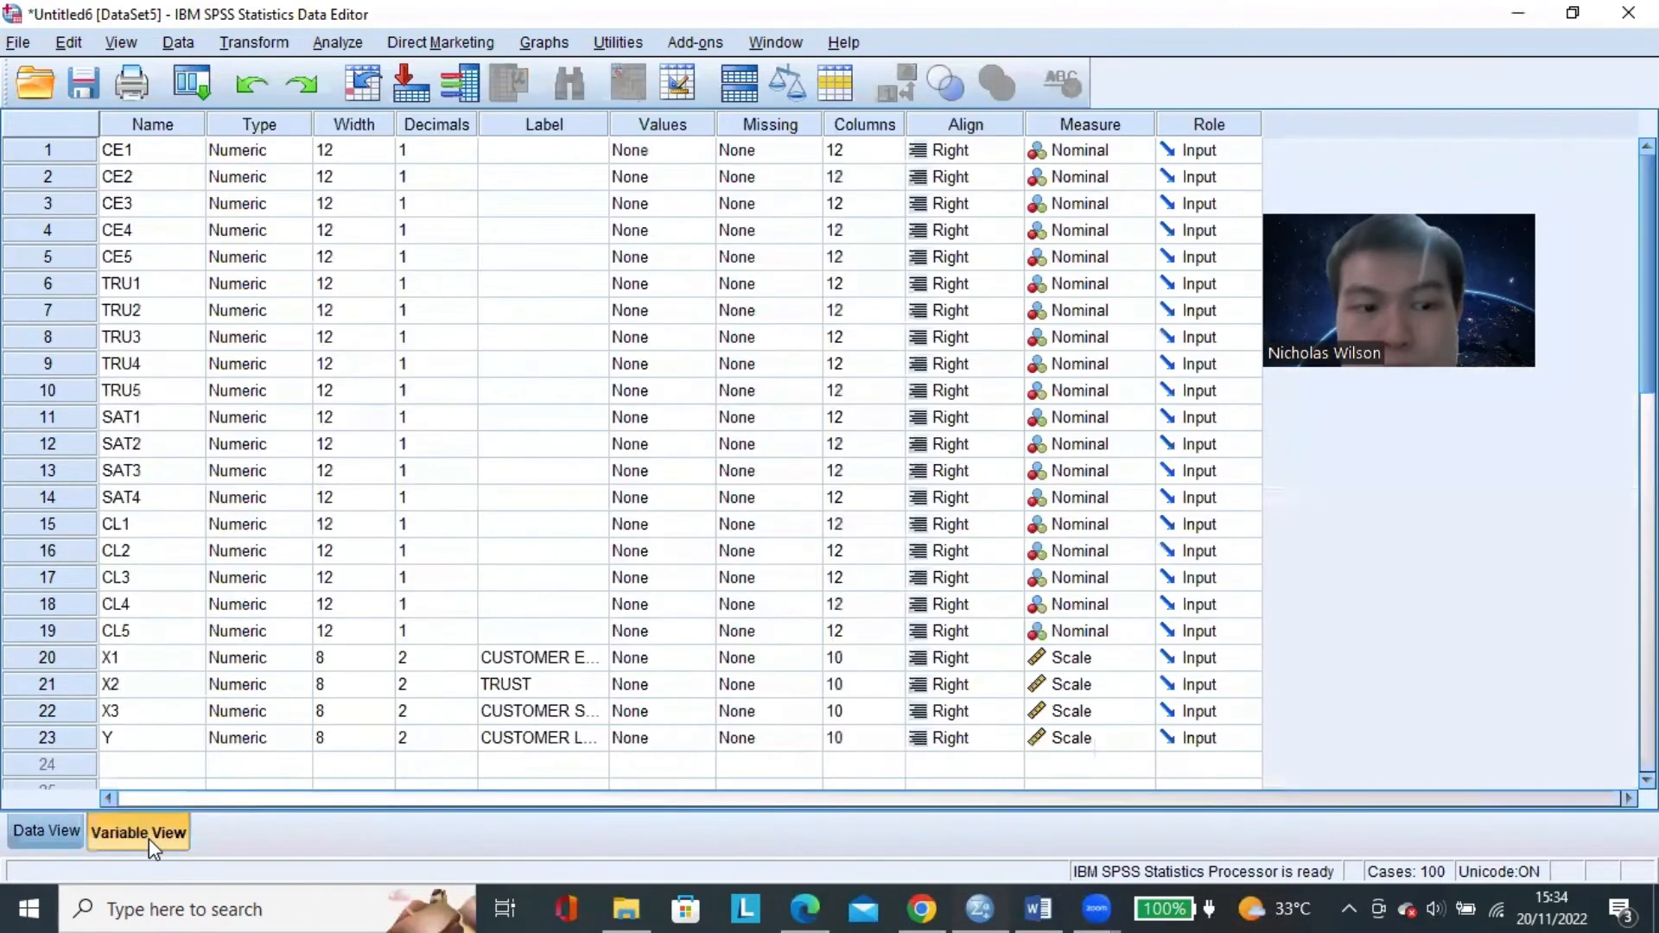
left_click(158, 661)
left_click(150, 696)
left_click(181, 661)
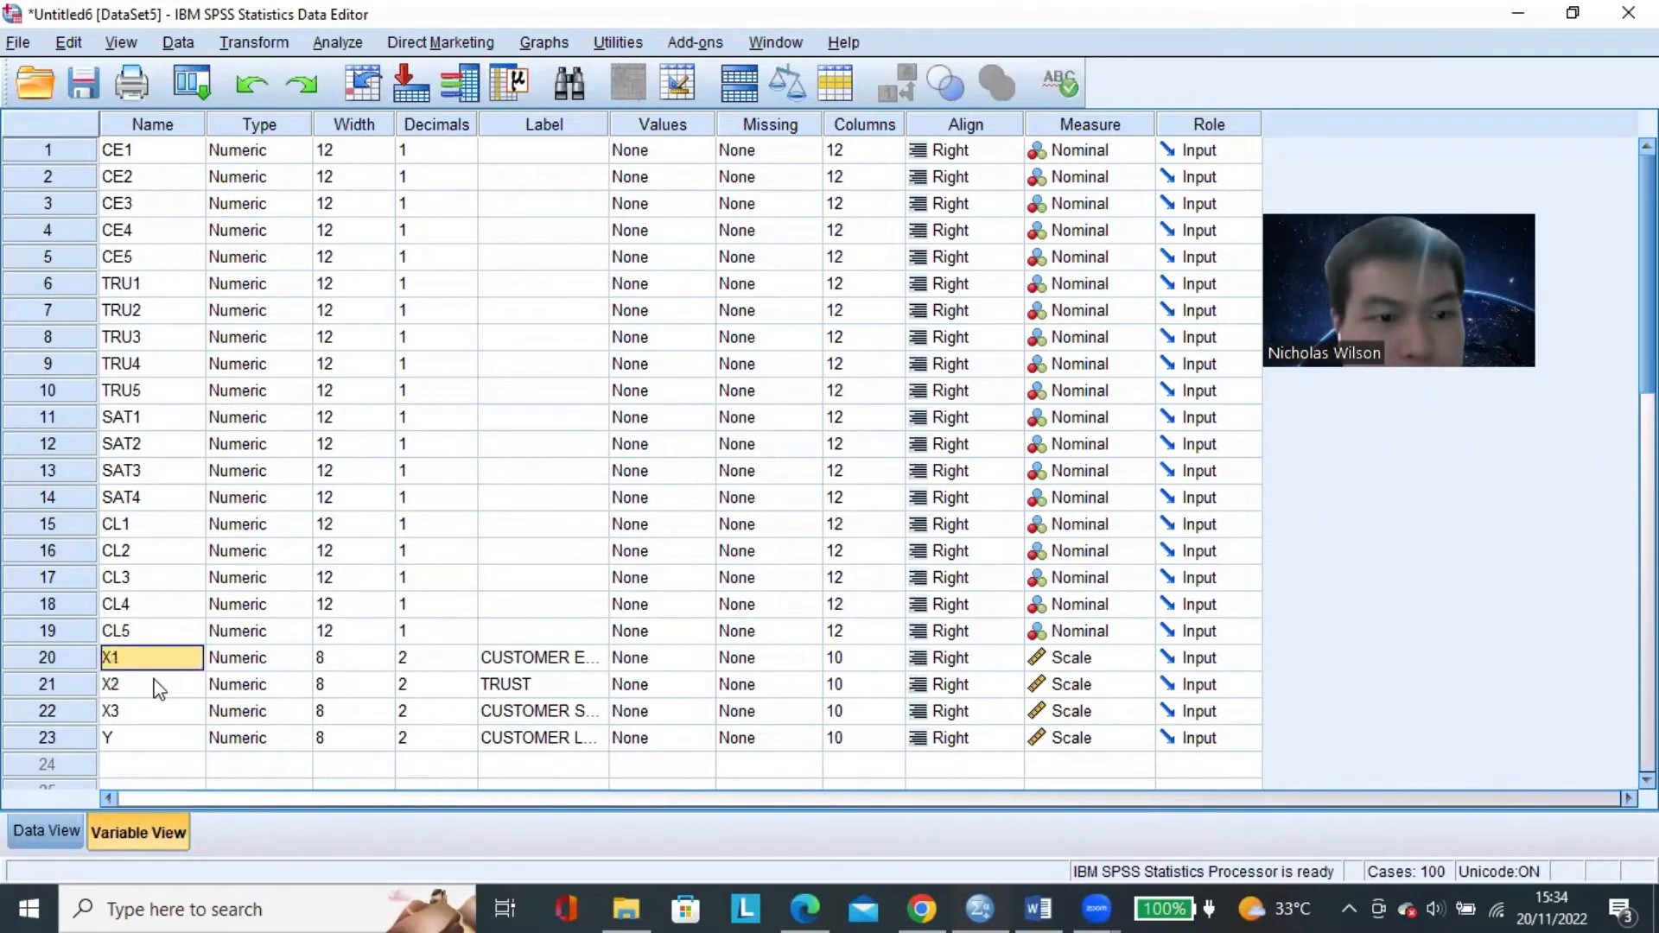
left_click(154, 679)
left_click(161, 652)
key("Down")
key("Down")
key("Down")
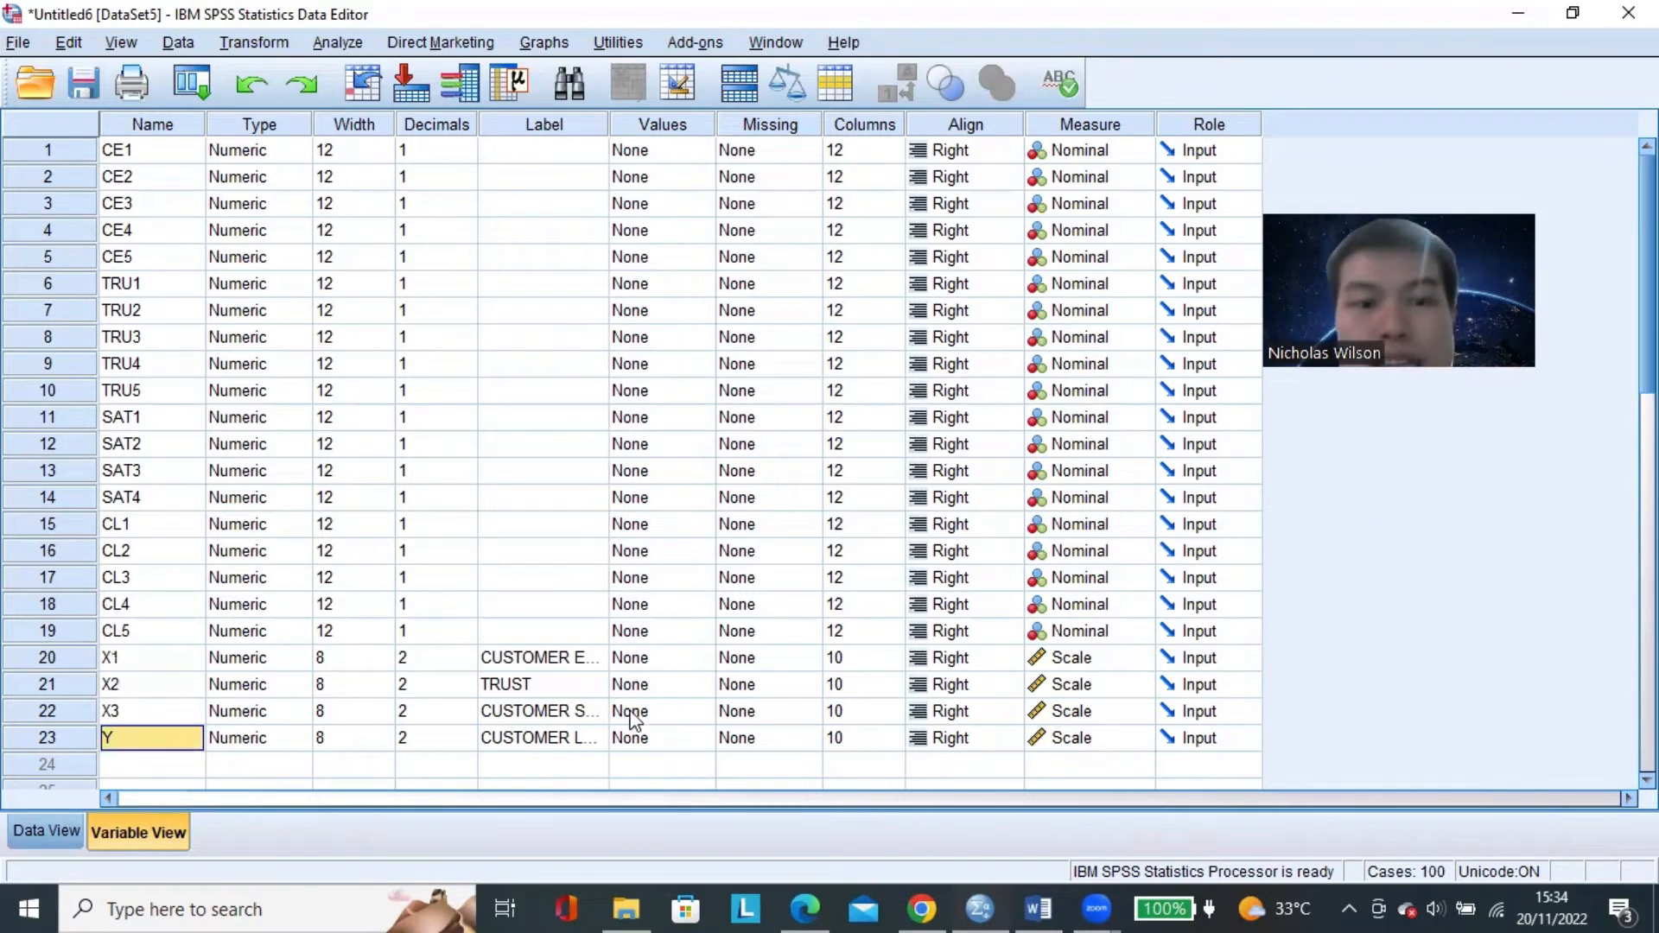
Widen the Label column and check the full labels of X1, X2, X3 and Y.
left_click(536, 658)
left_click_drag(607, 124, 801, 156)
left_click(571, 684)
left_click(571, 711)
left_click(579, 740)
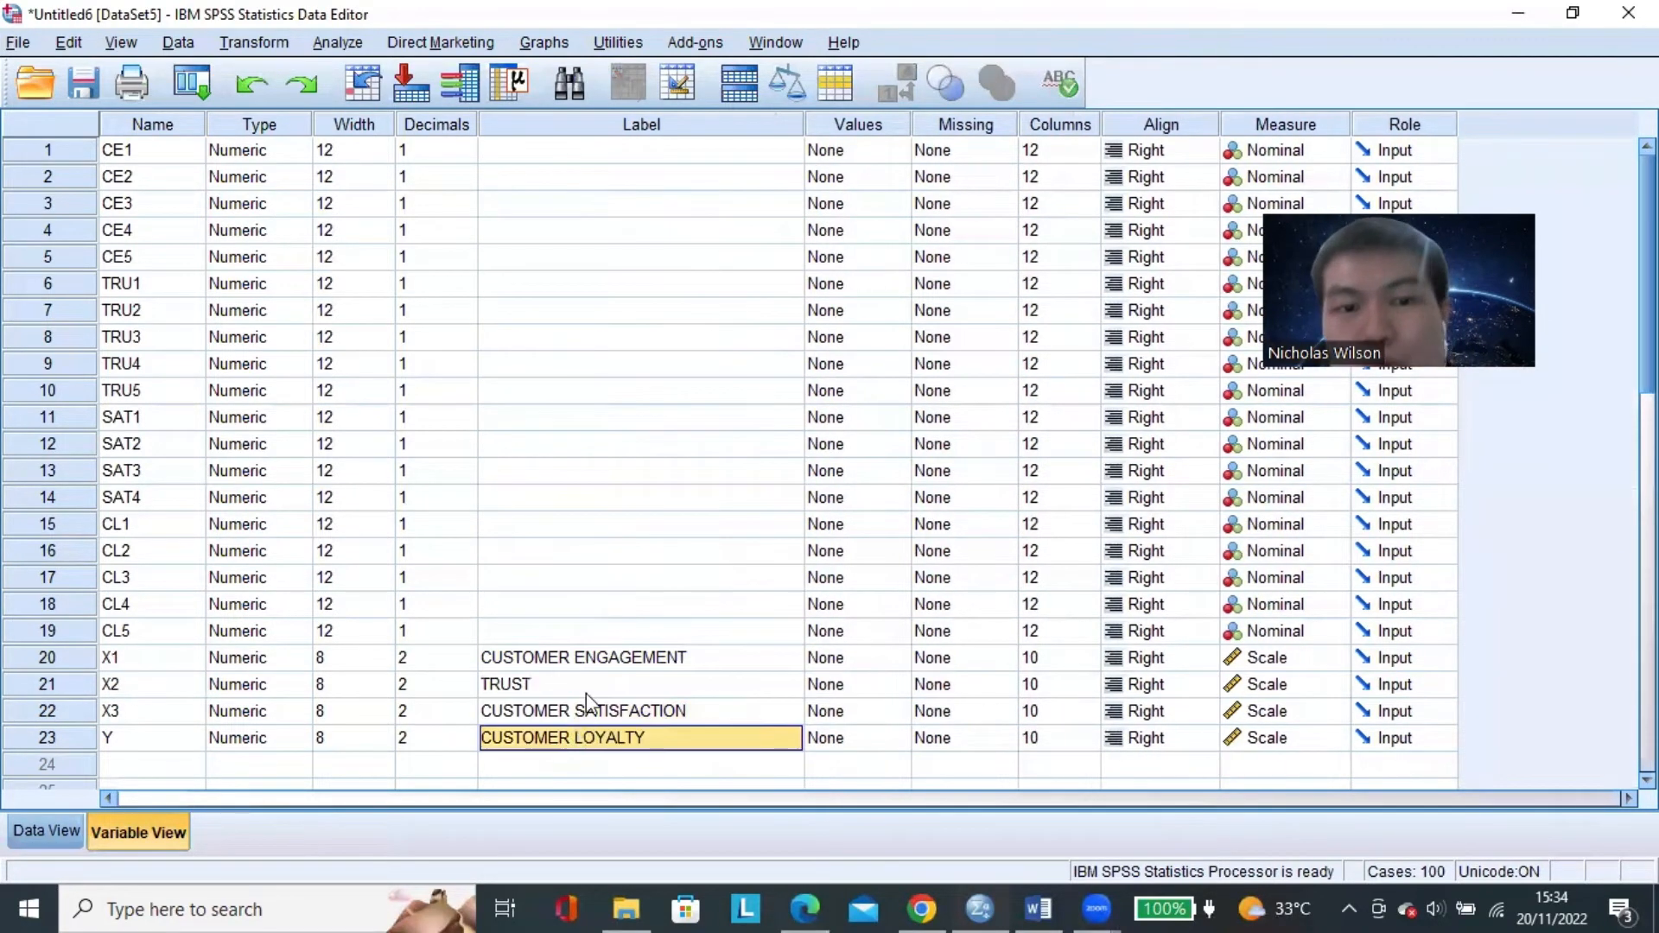
left_click(587, 687)
left_click(587, 712)
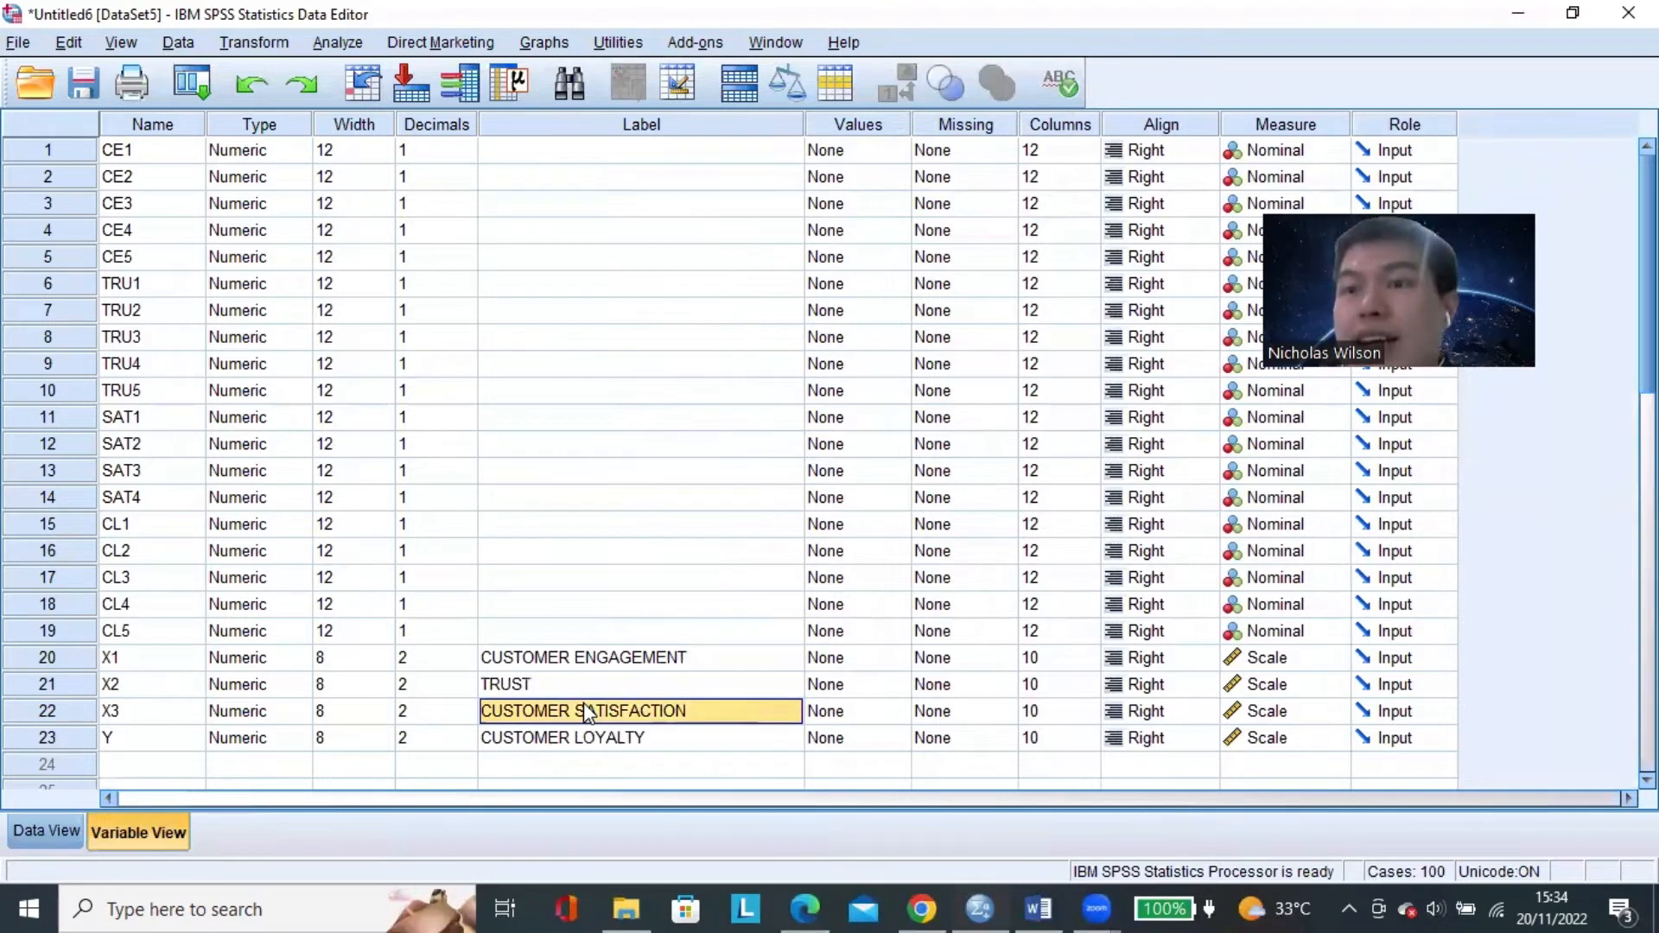
left_click(562, 661)
left_click(577, 687)
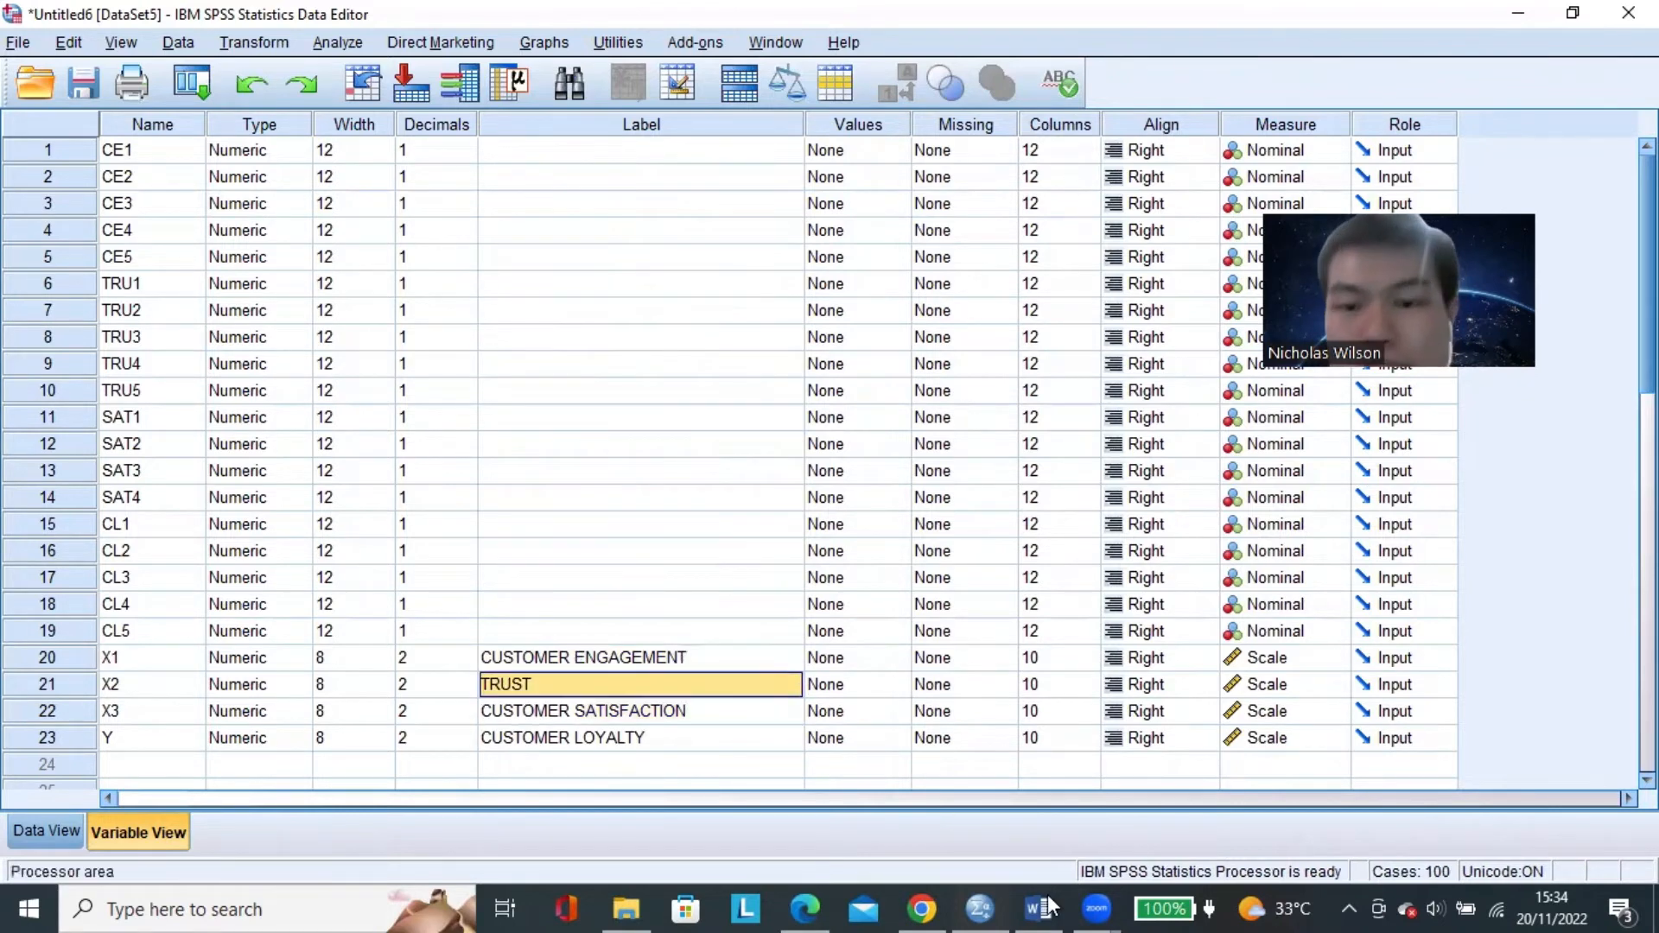
Switch to the Word document, view the research model diagram and find the classical assumption tests under LANGKAH KETIGA.
left_click(1039, 907)
scroll(936, 670, "down", 1)
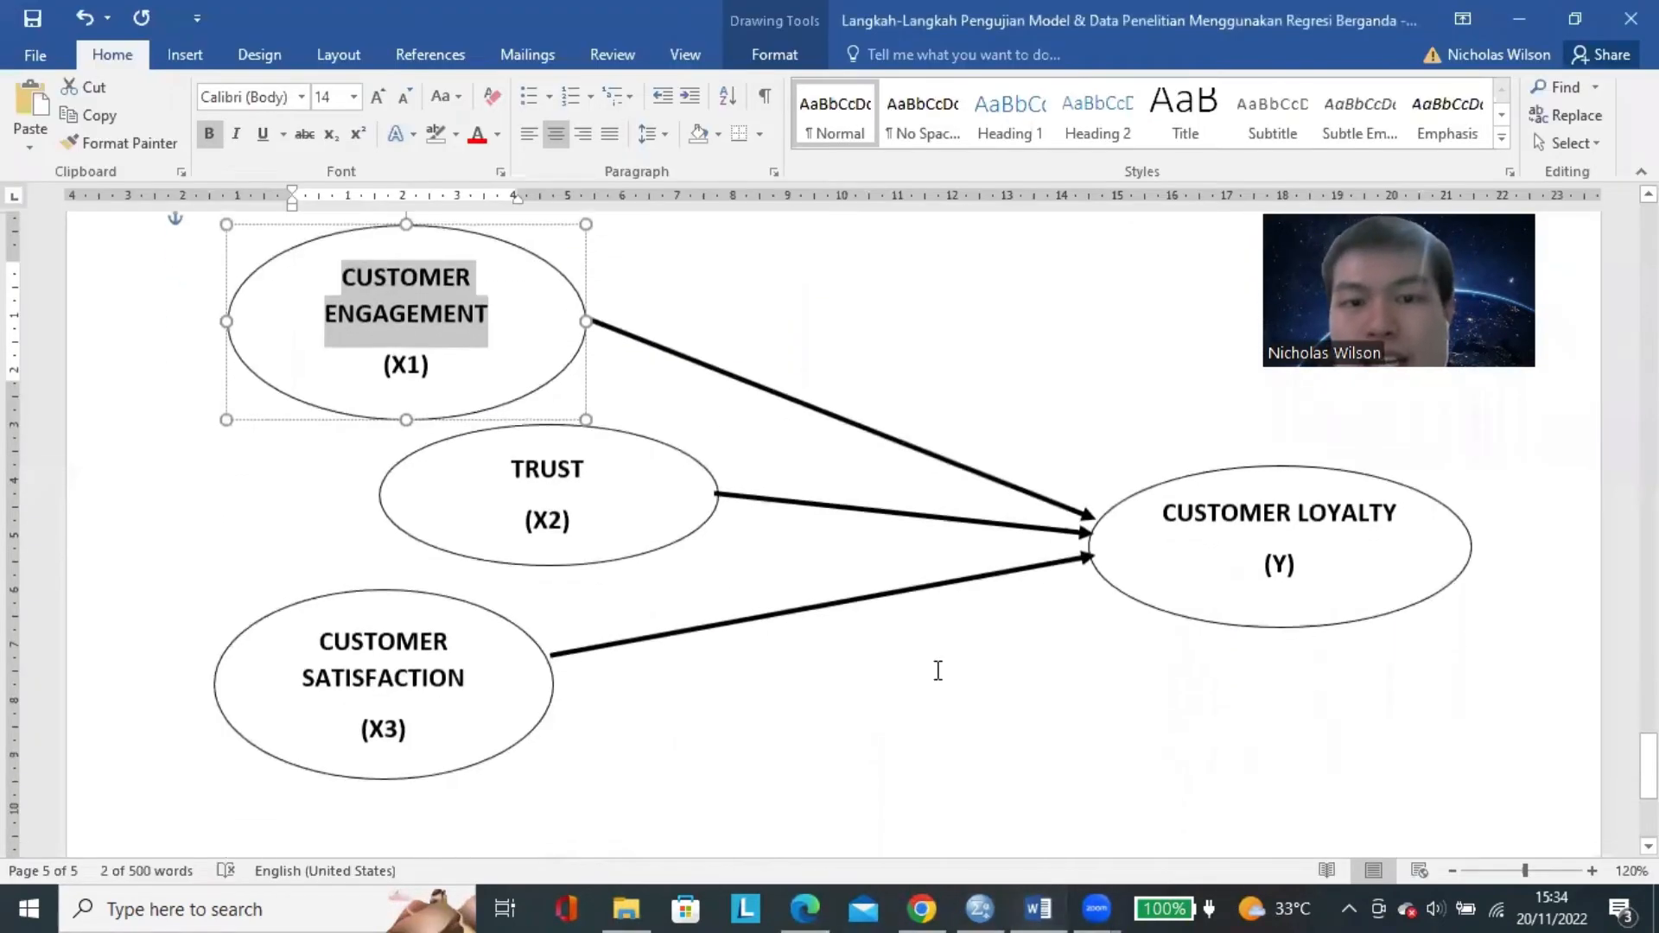
left_click(990, 904)
left_click(994, 898)
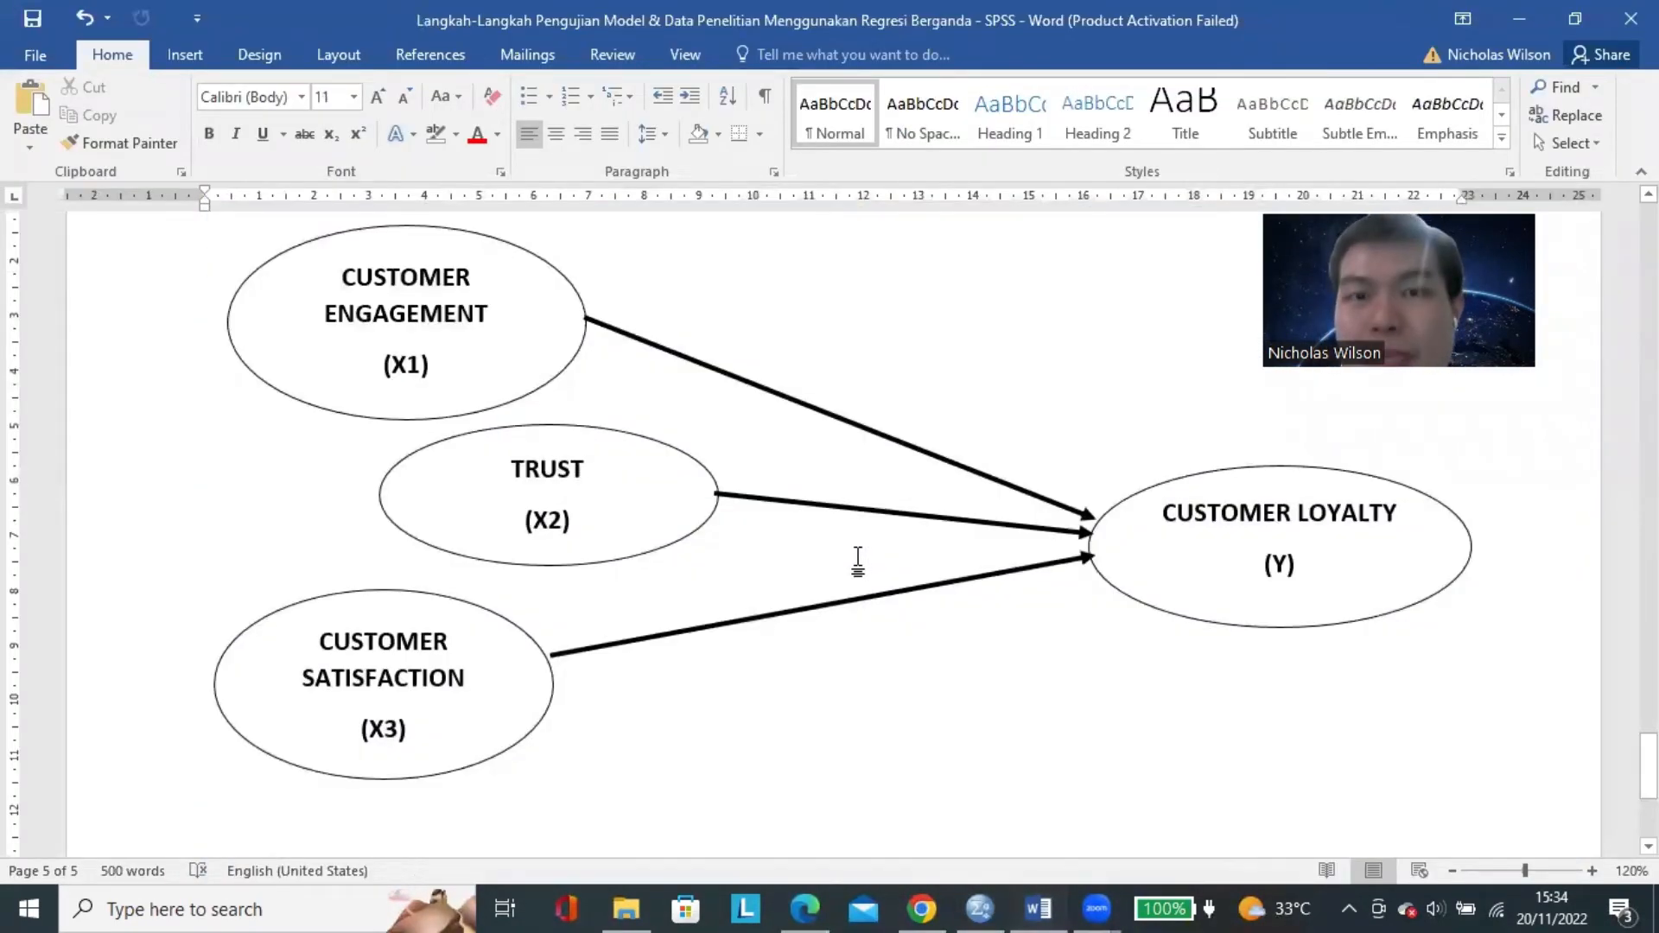
scroll(859, 559, "up", 10)
scroll(859, 559, "up", 15)
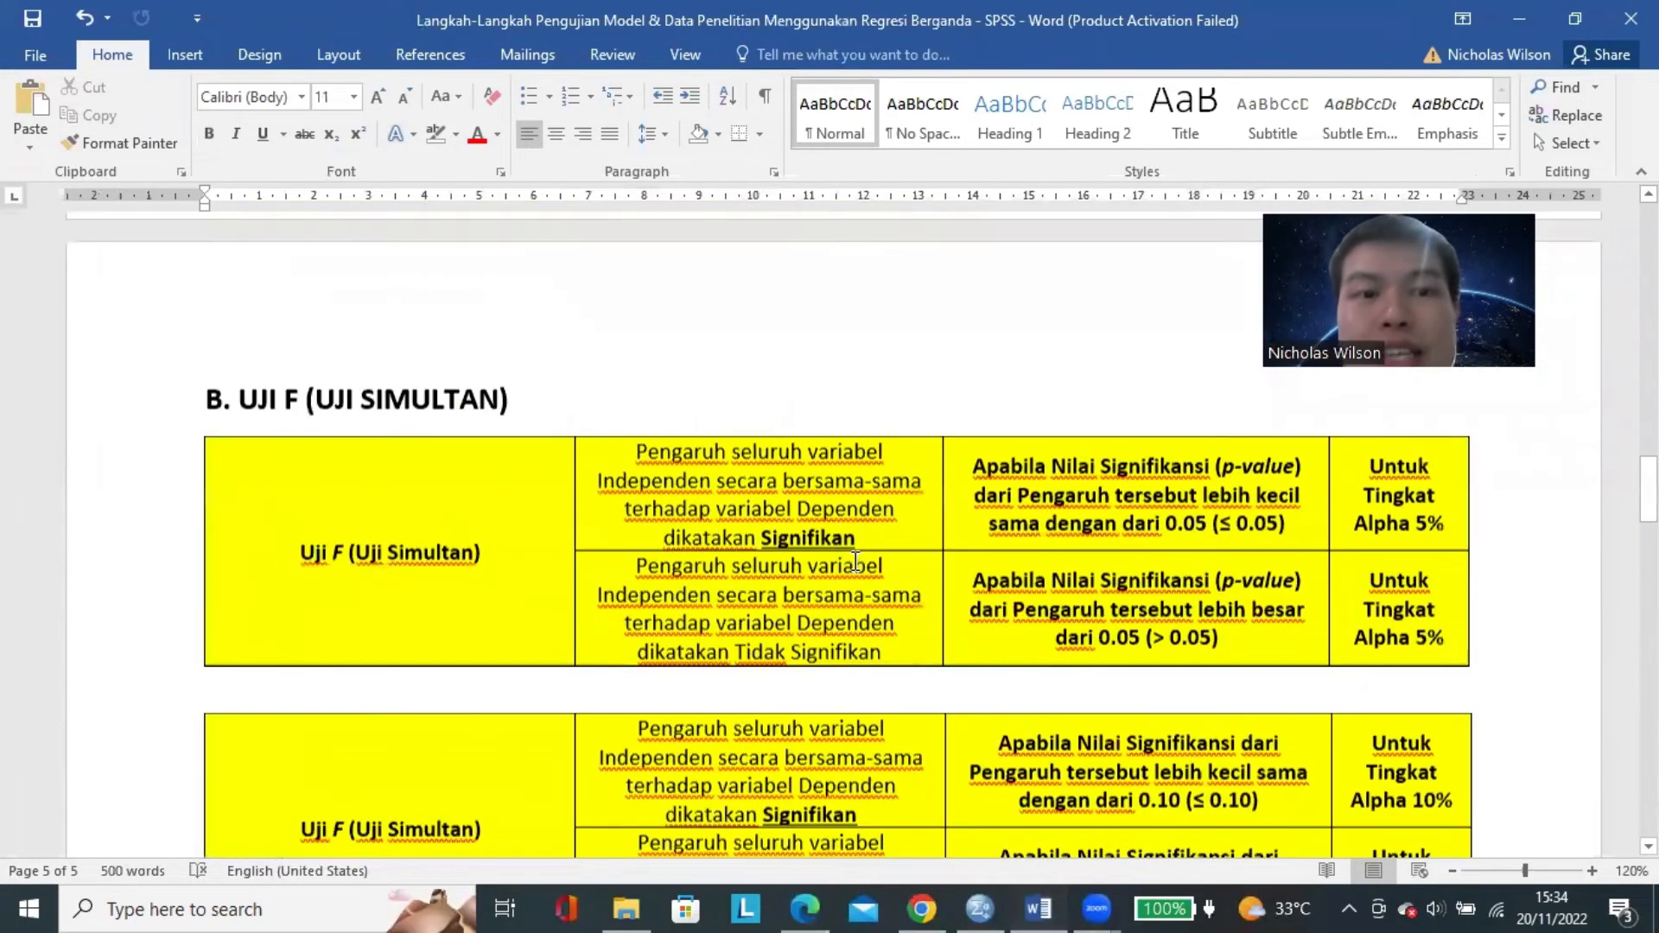
scroll(856, 561, "up", 3)
scroll(855, 561, "down", 1)
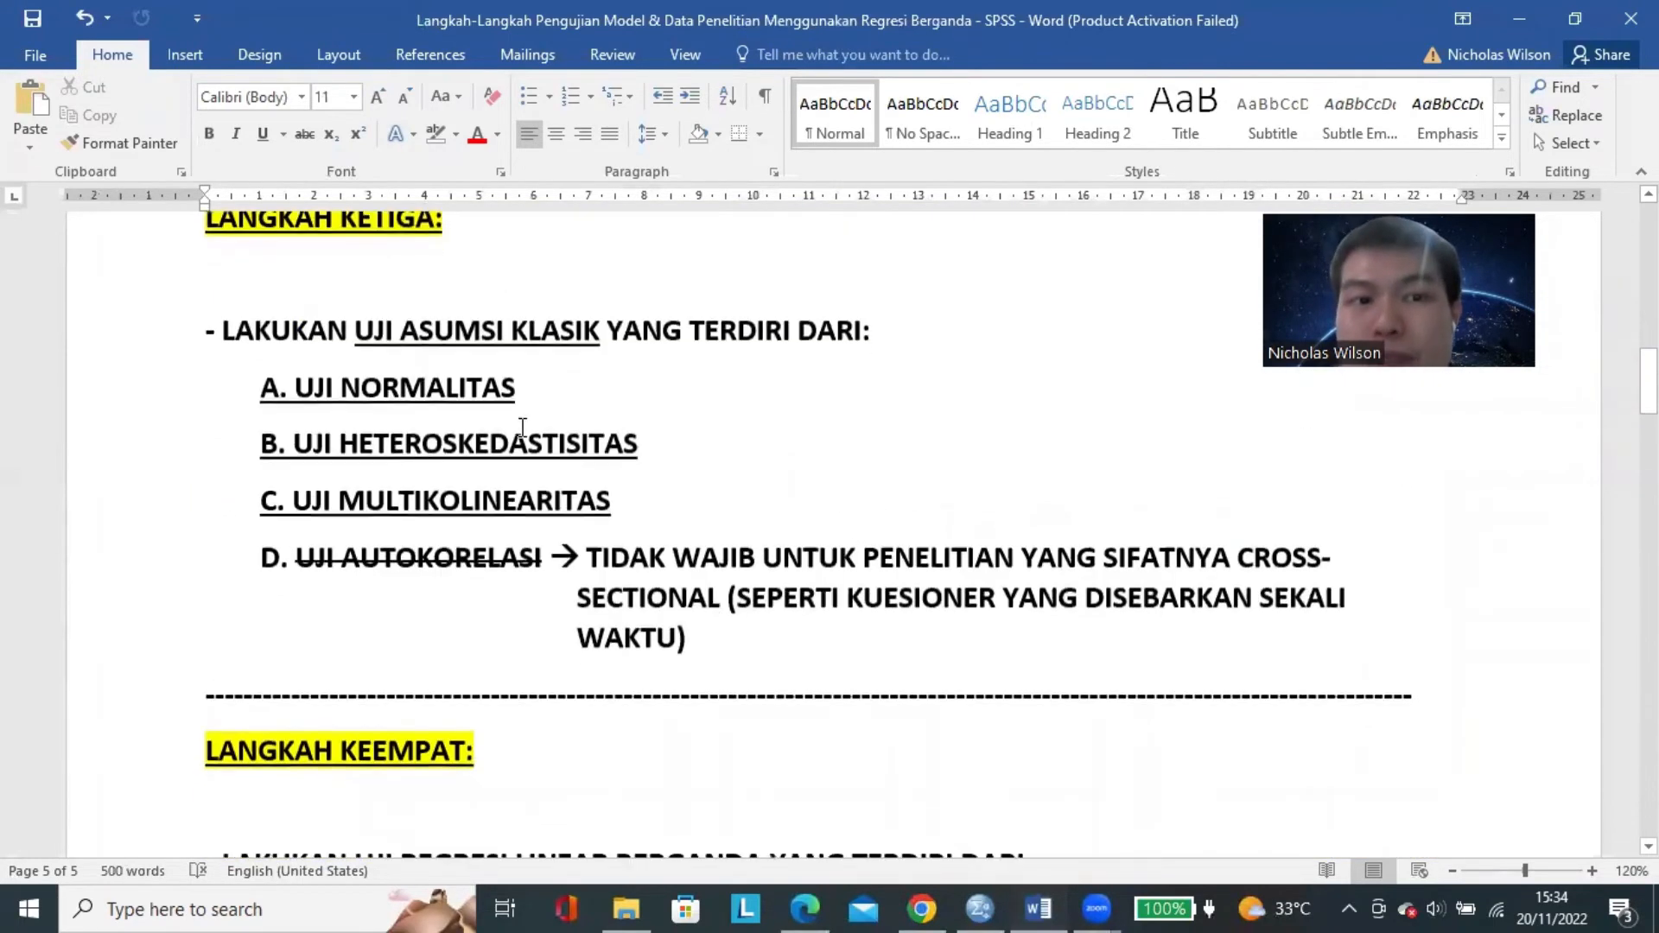
Examine the listed tests one by one, from UJI NORMALITAS through the struck-out UJI AUTOKORELASI.
double_click(451, 387)
double_click(462, 444)
double_click(455, 500)
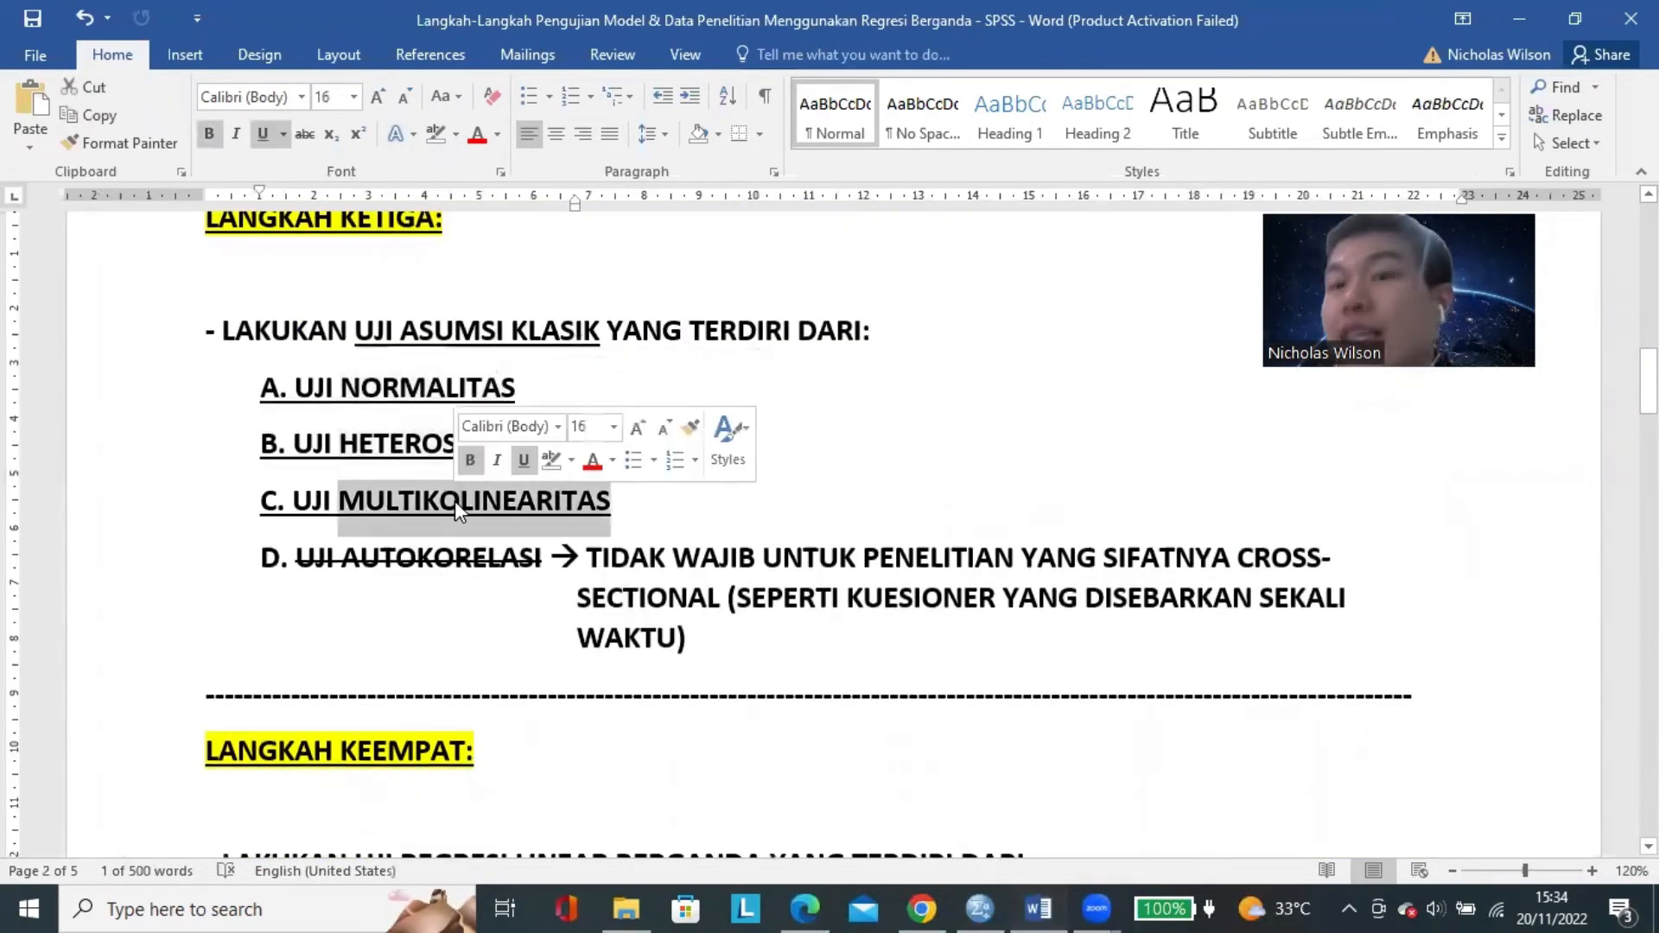
left_click_drag(303, 566, 437, 570)
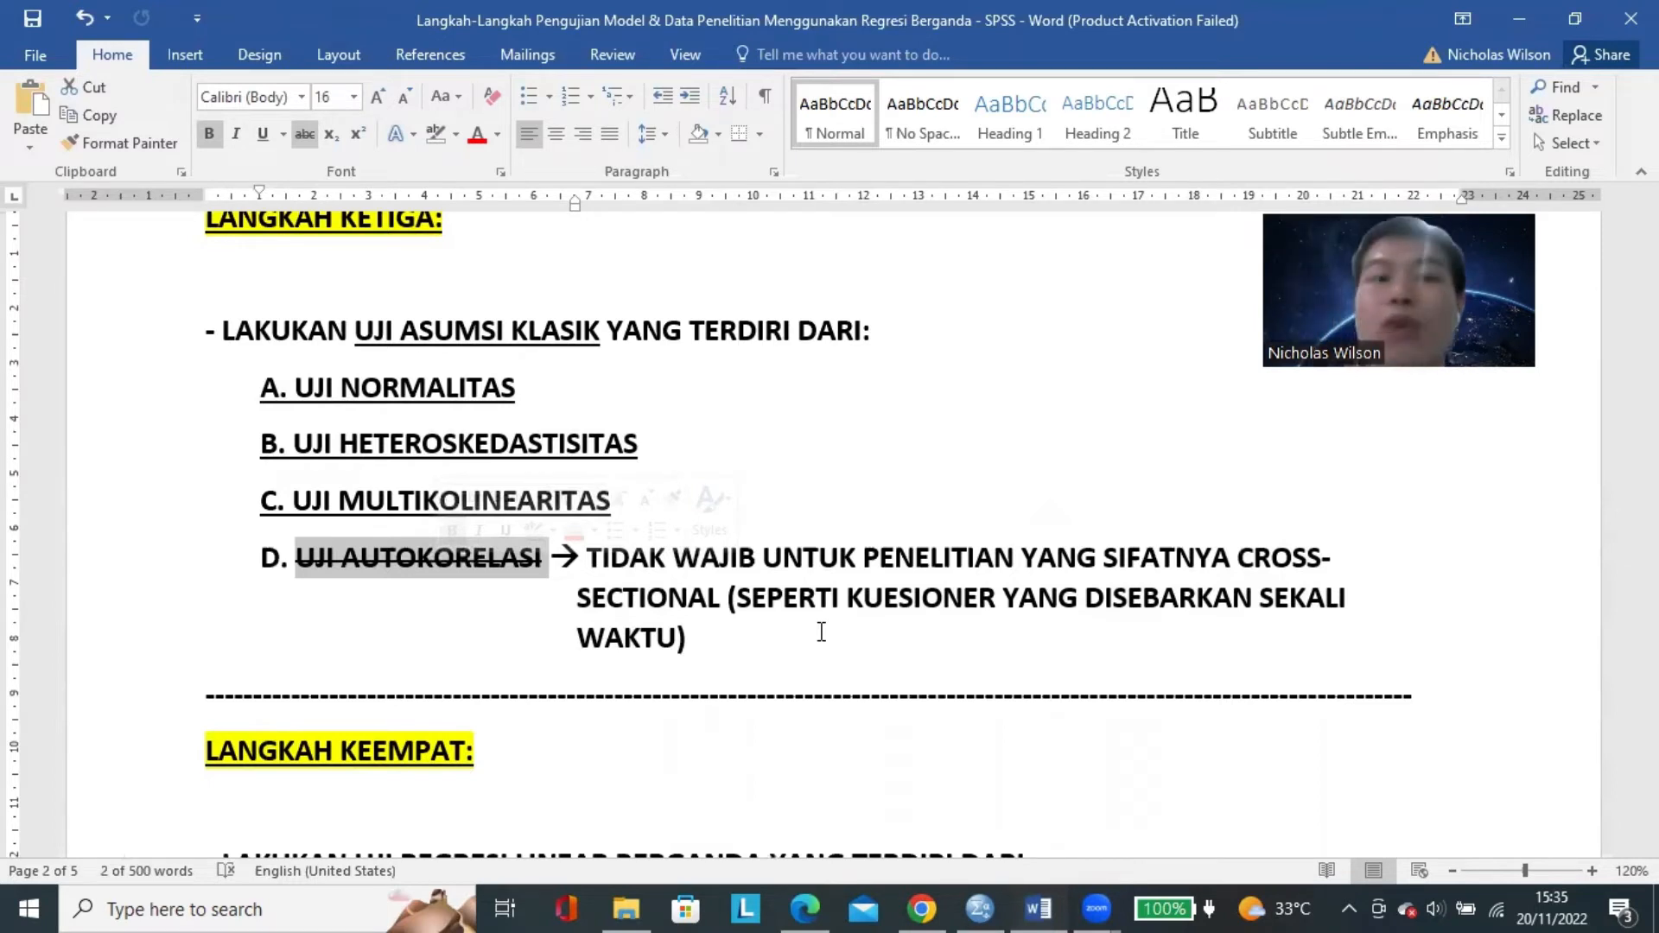
double_click(406, 557)
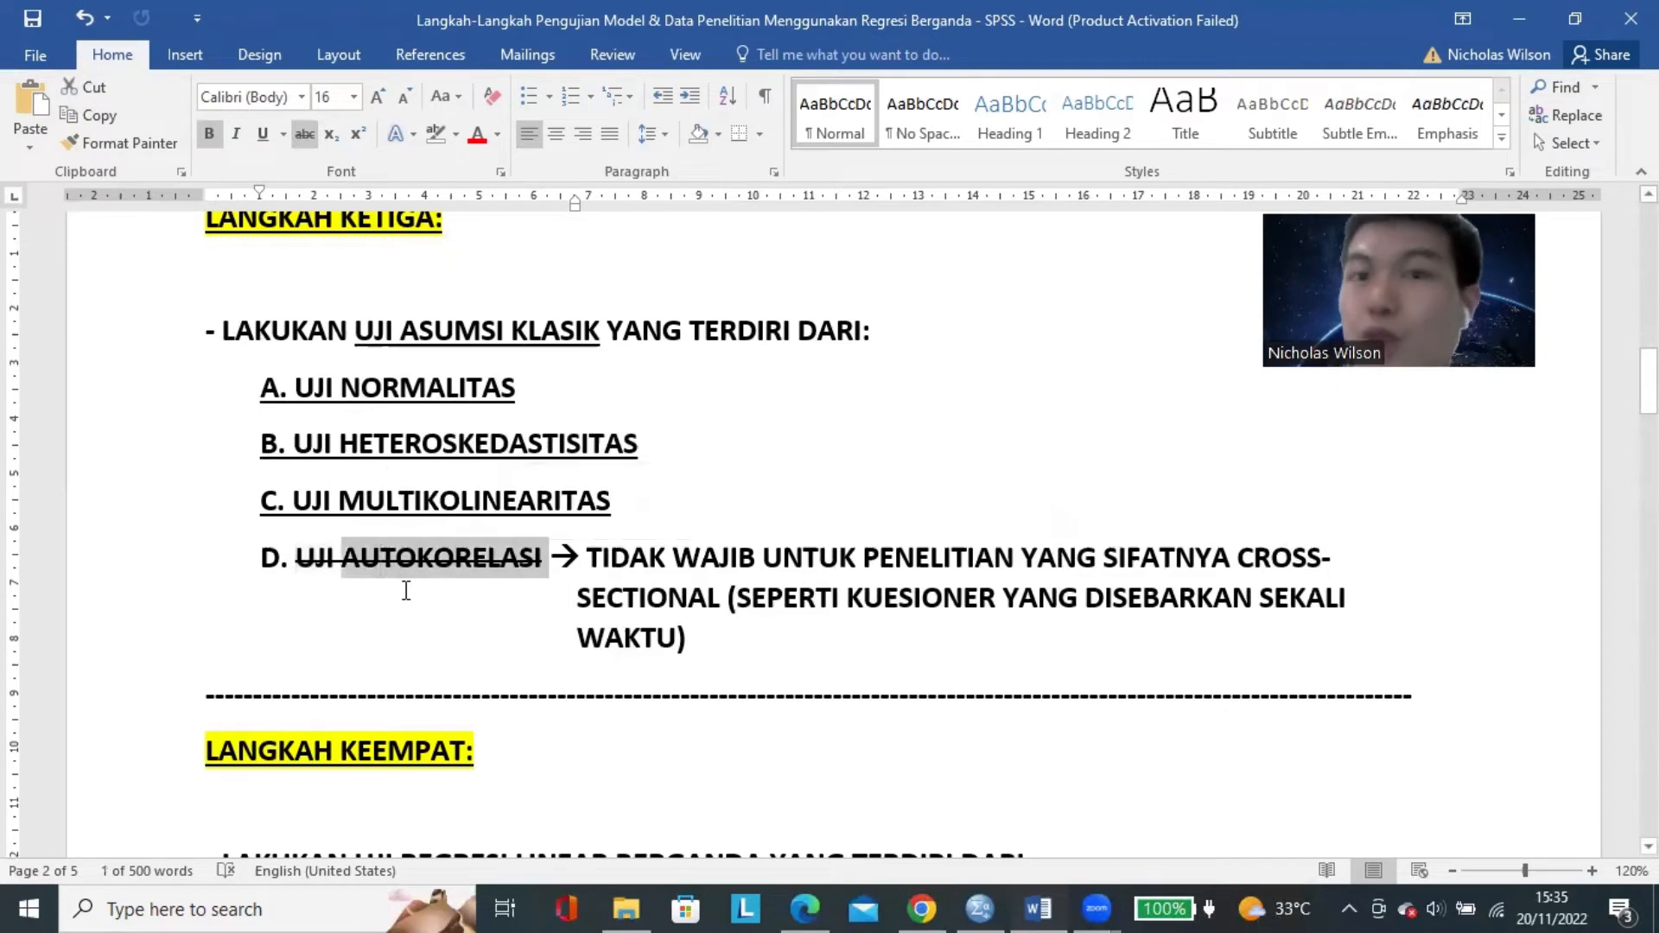
left_click(406, 590)
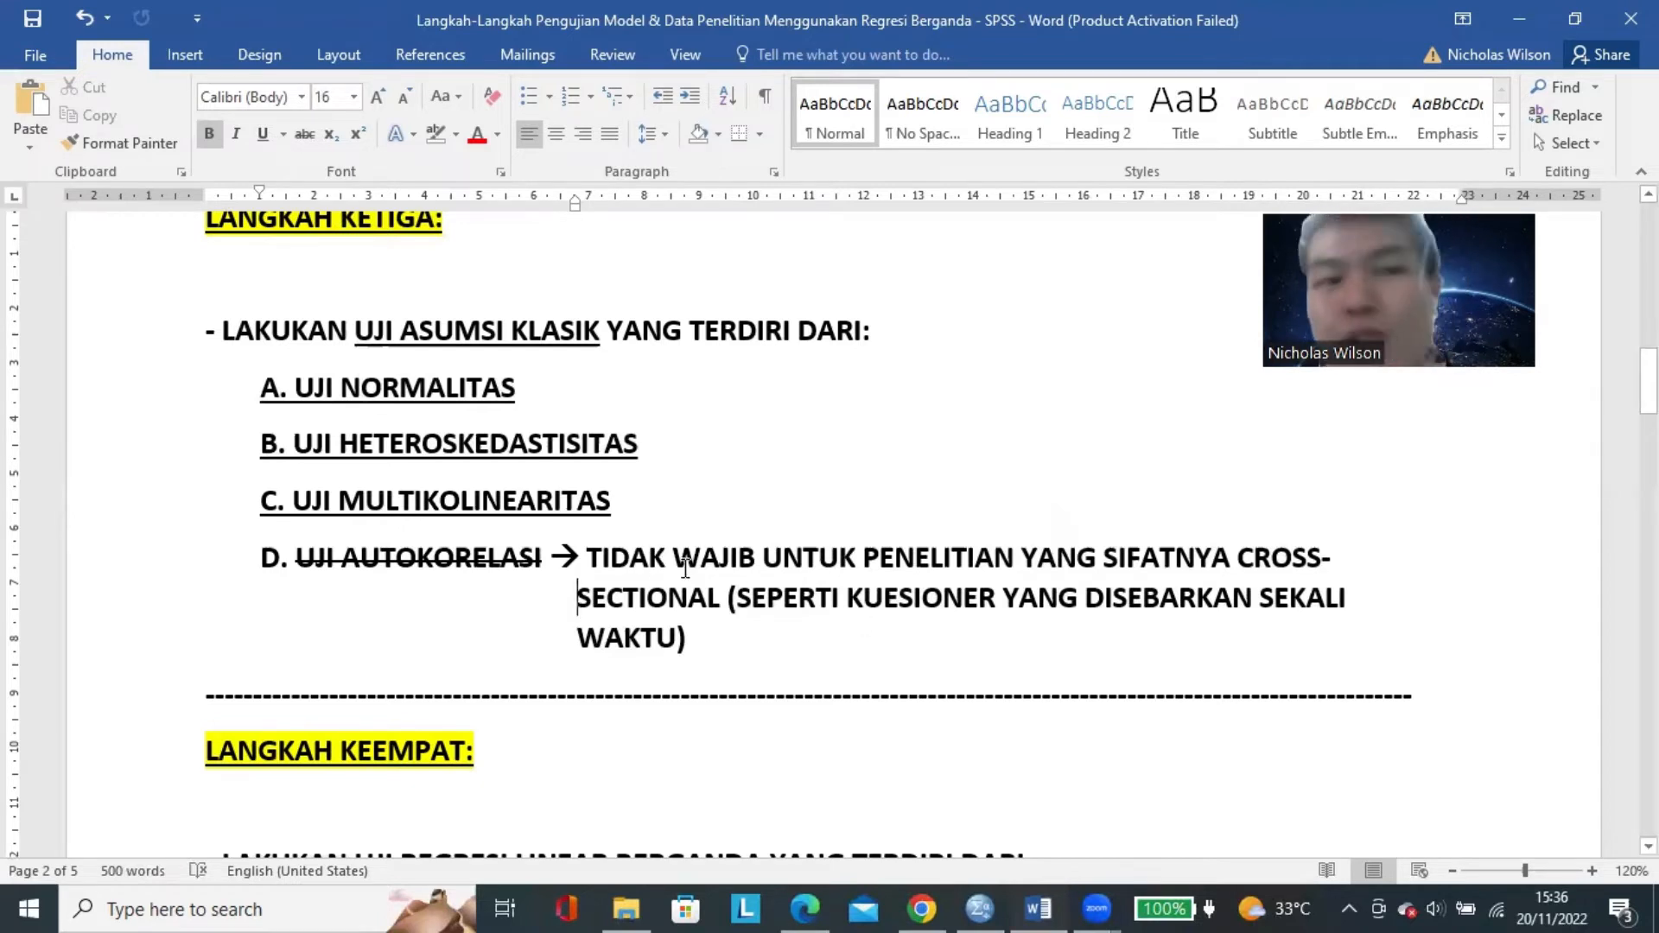
Highlight the normality, heteroscedasticity and multicollinearity tests individually, and select all three lines together.
left_click_drag(644, 509, 523, 391)
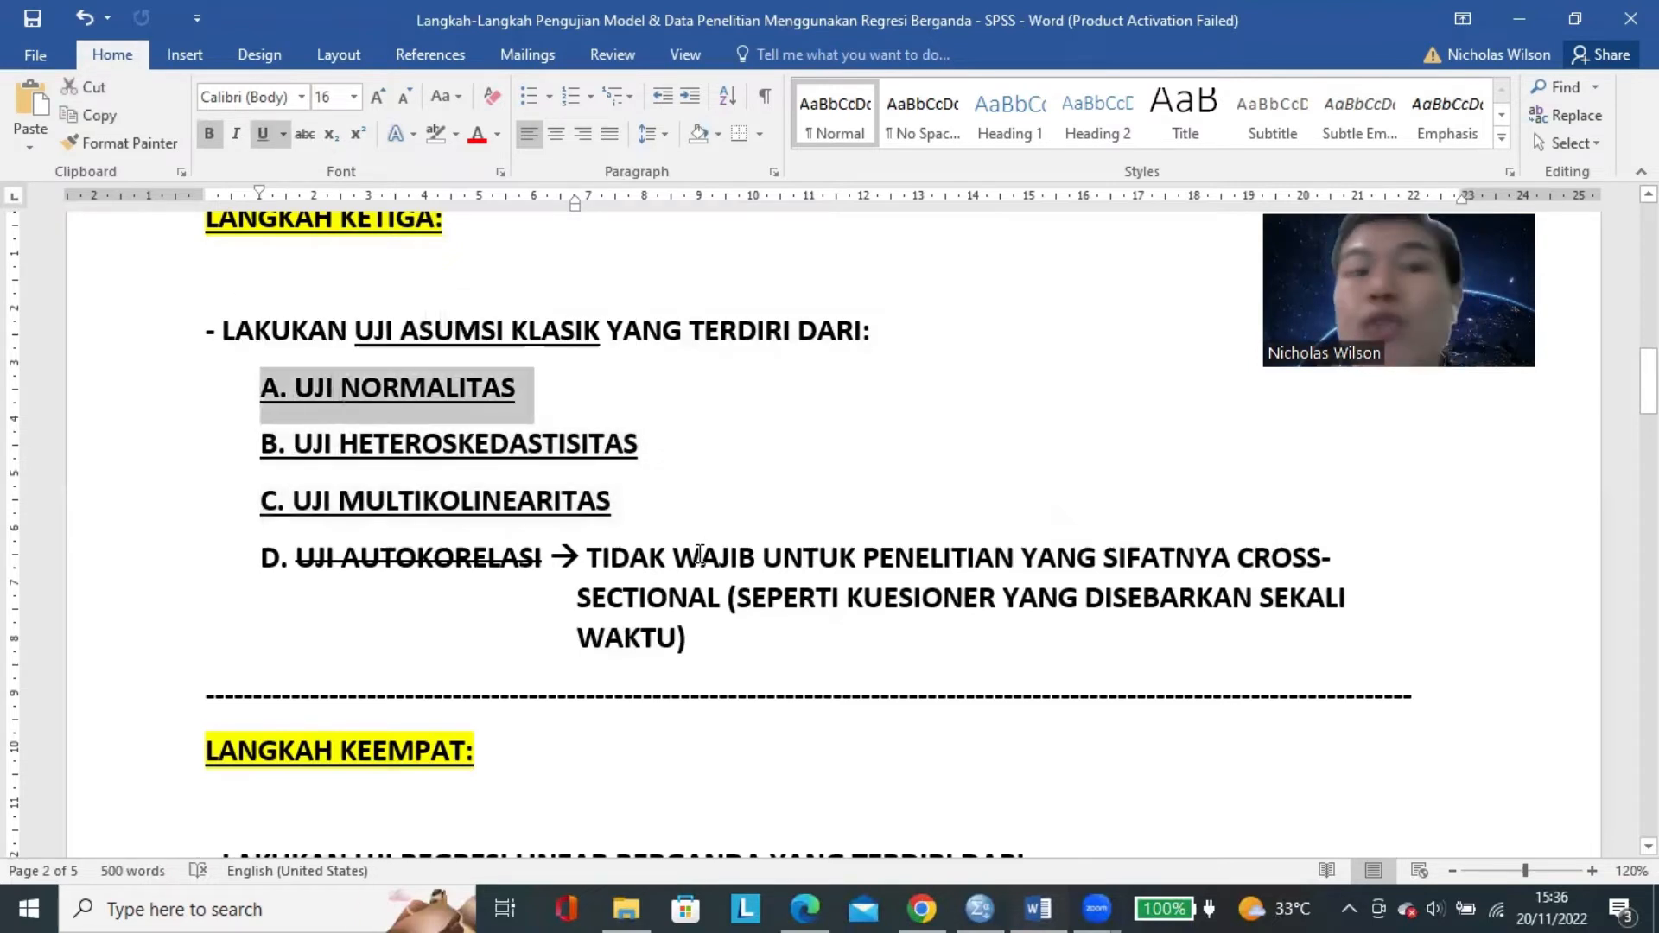
double_click(477, 441)
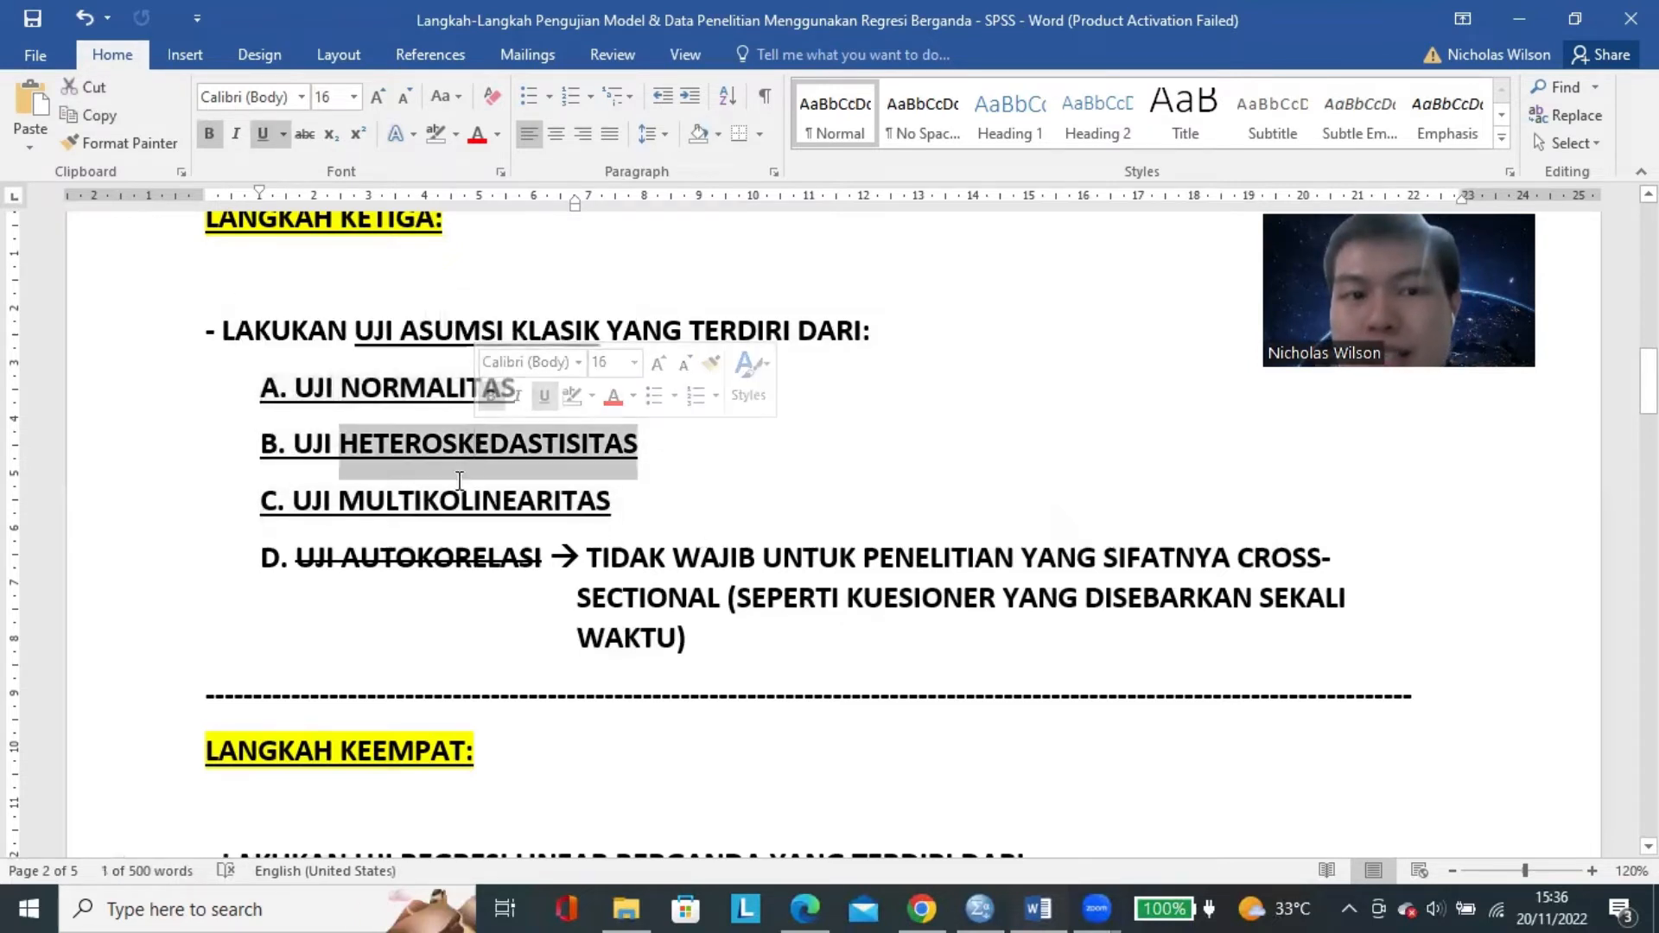
left_click(455, 500)
double_click(455, 500)
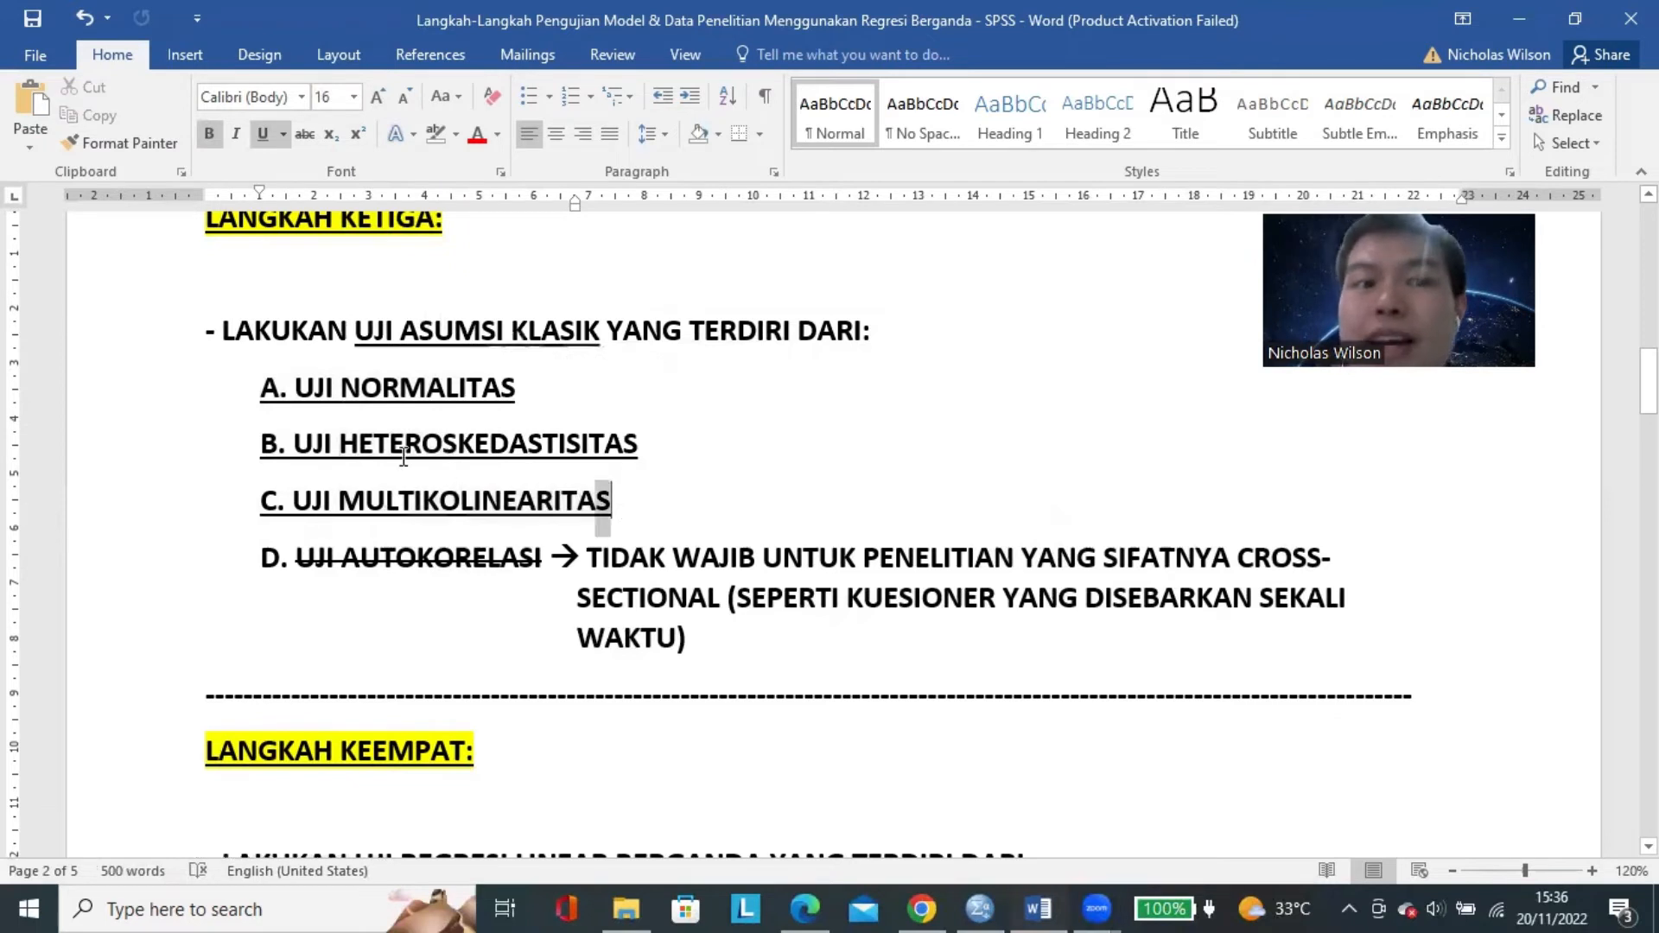
left_click_drag(616, 503, 264, 399)
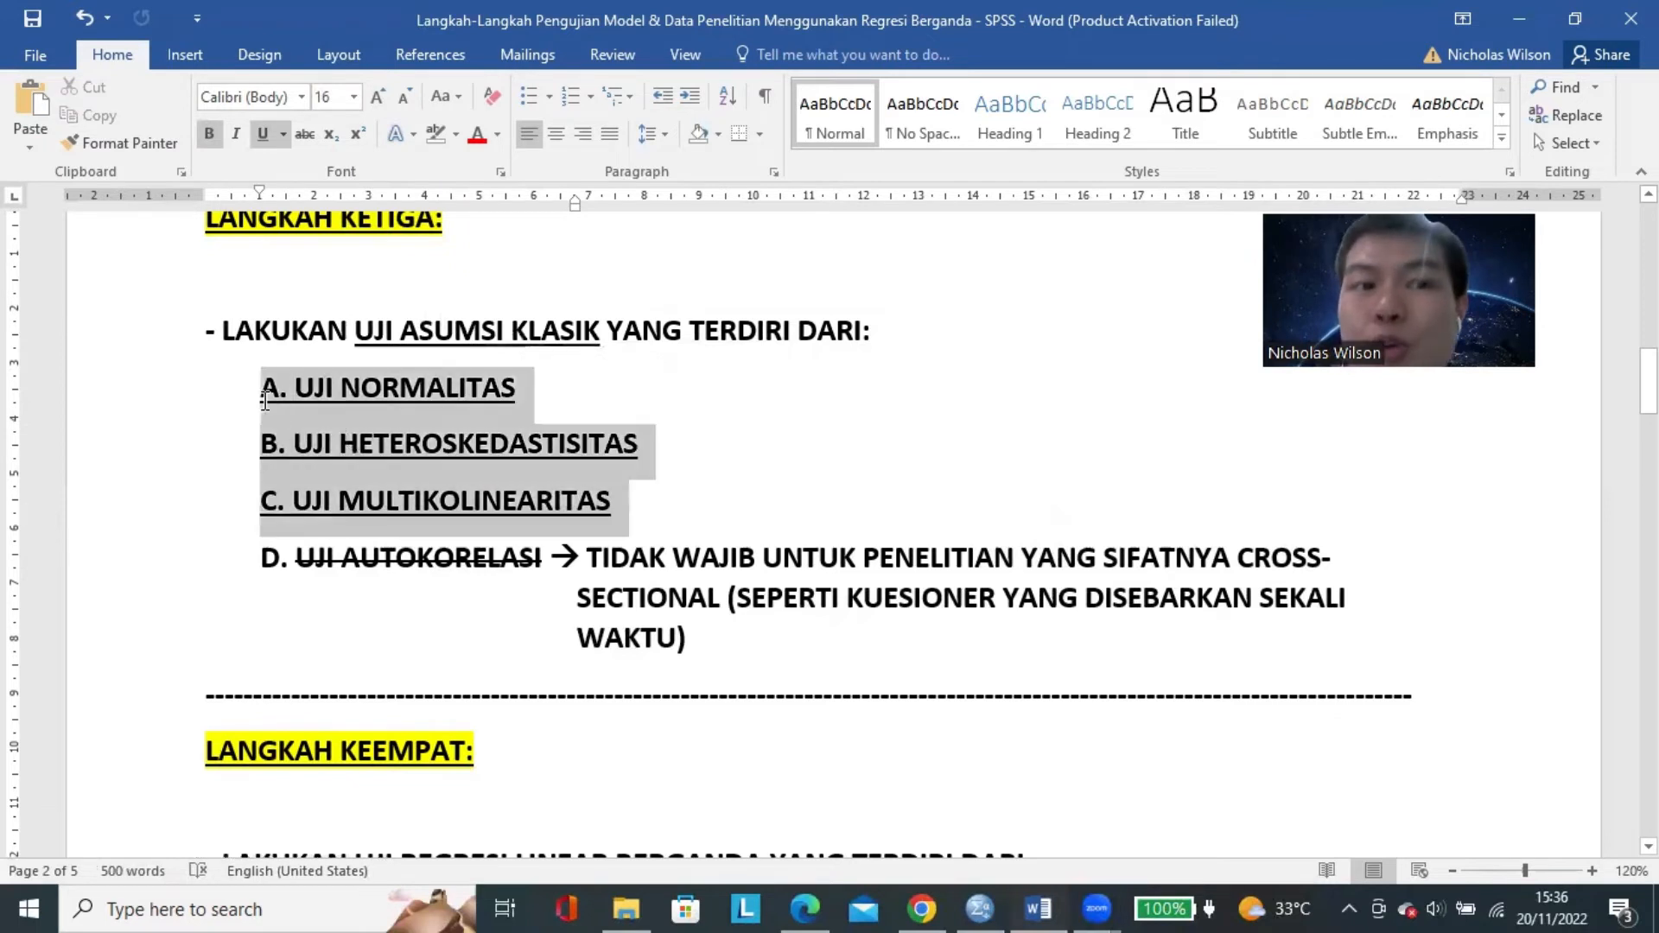
left_click(700, 509)
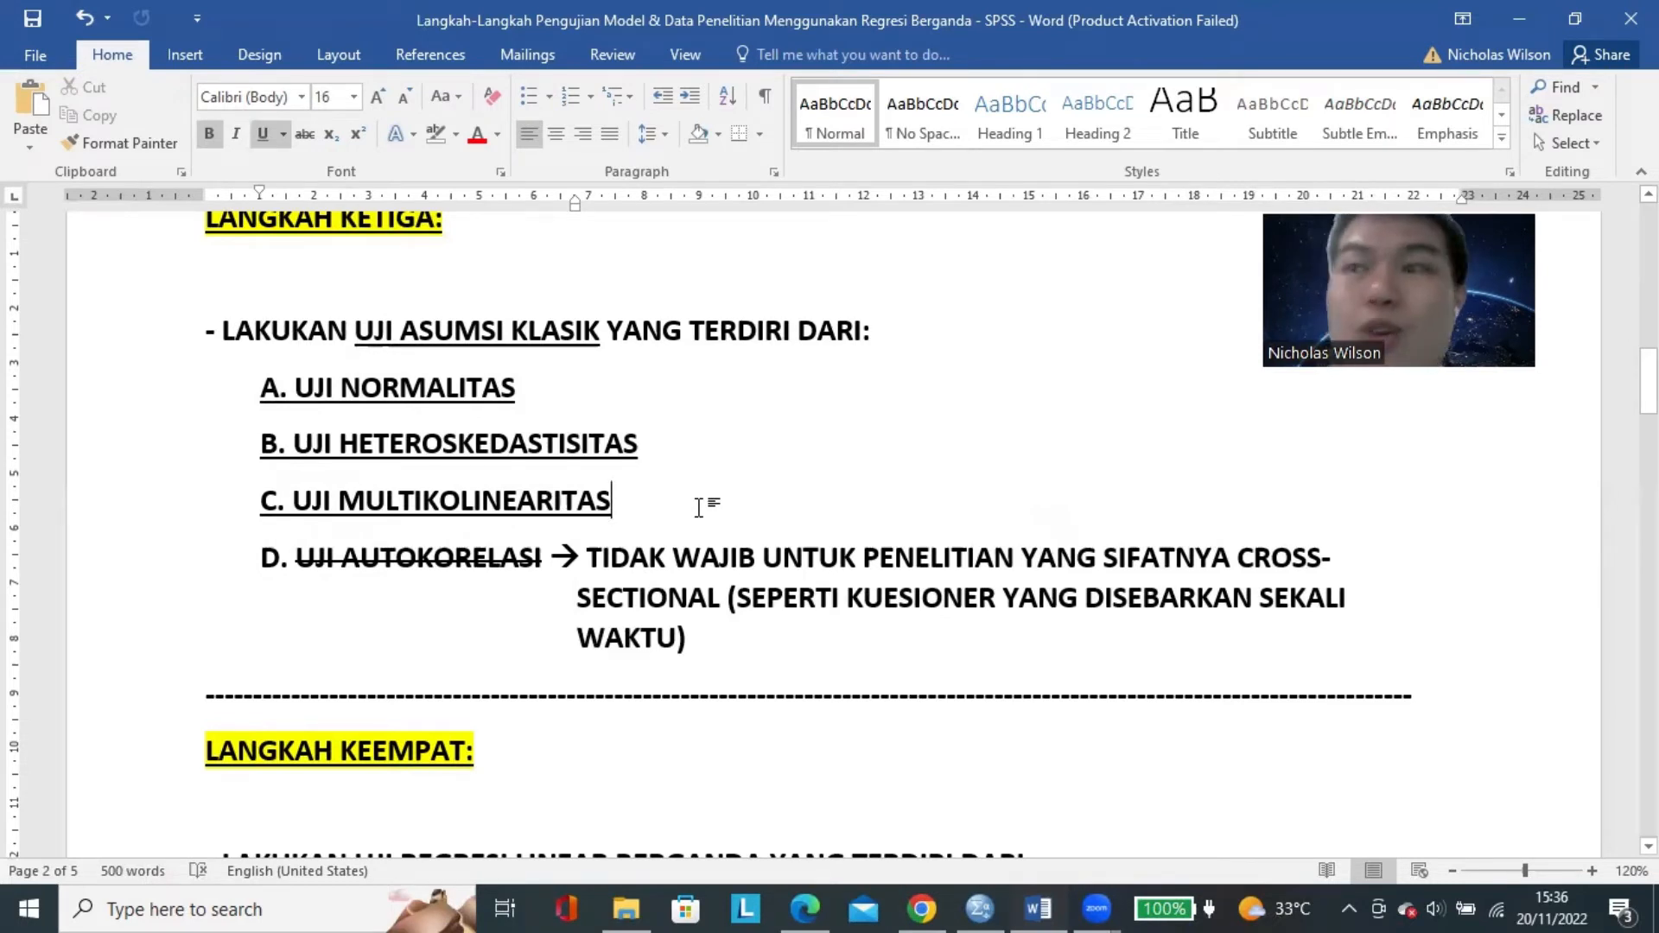
Highlight NORMALITAS and HETEROSKEDASTISITAS in turn, and select the whole UJI NORMALITAS line.
double_click(386, 388)
double_click(406, 440)
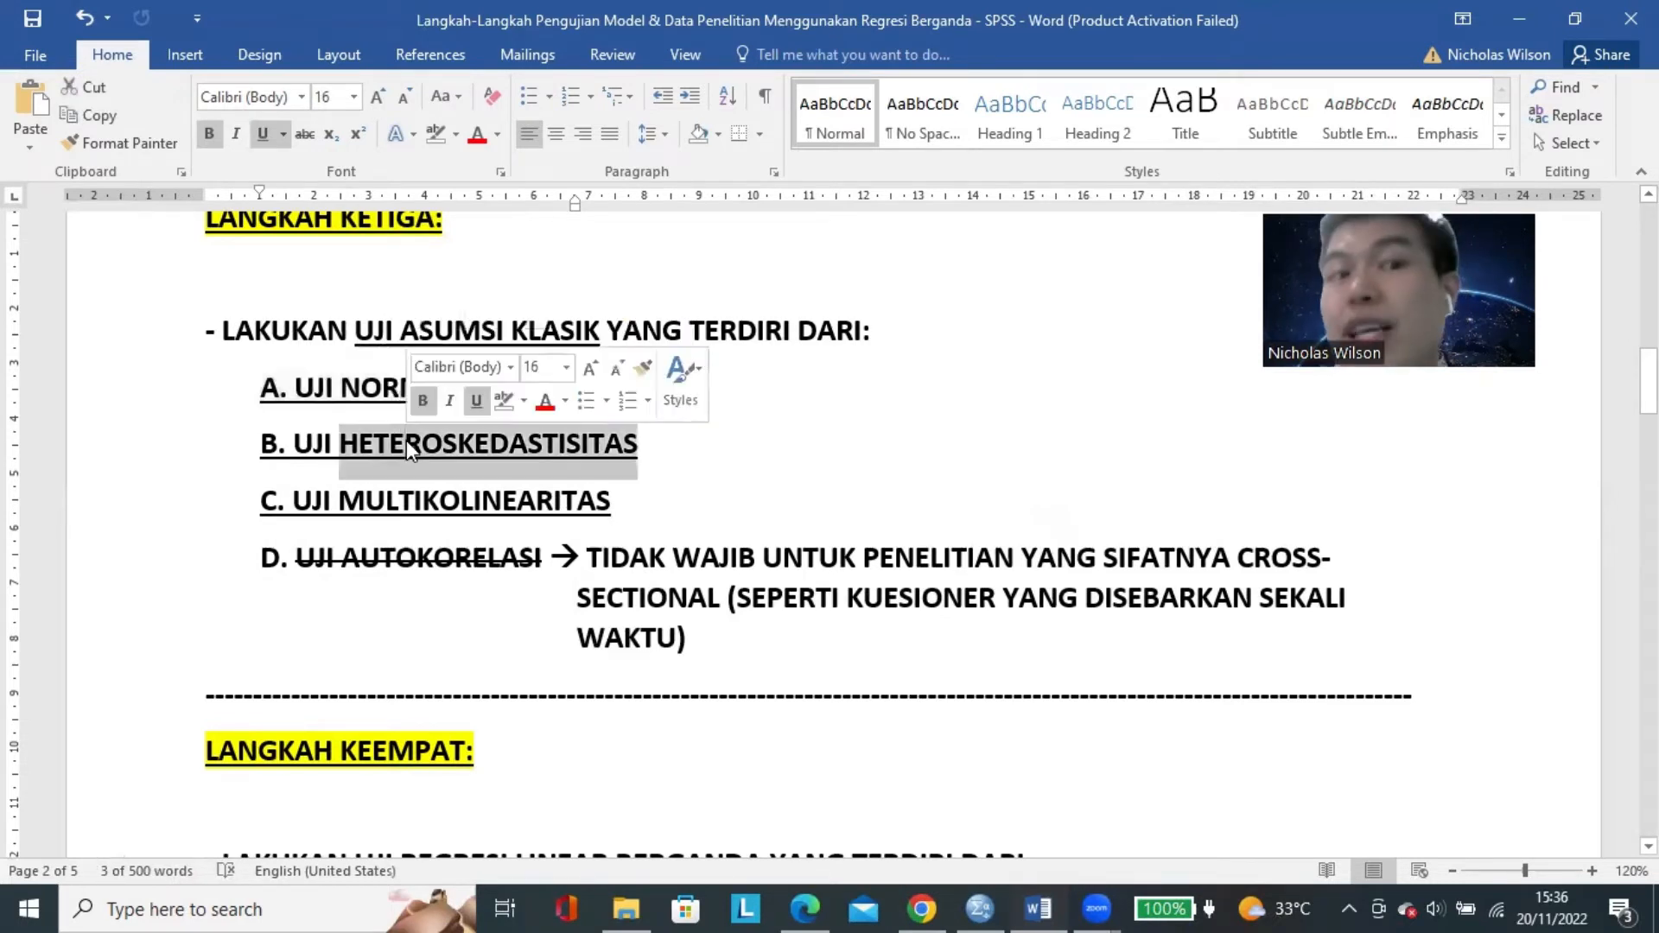
double_click(385, 391)
triple_click(383, 391)
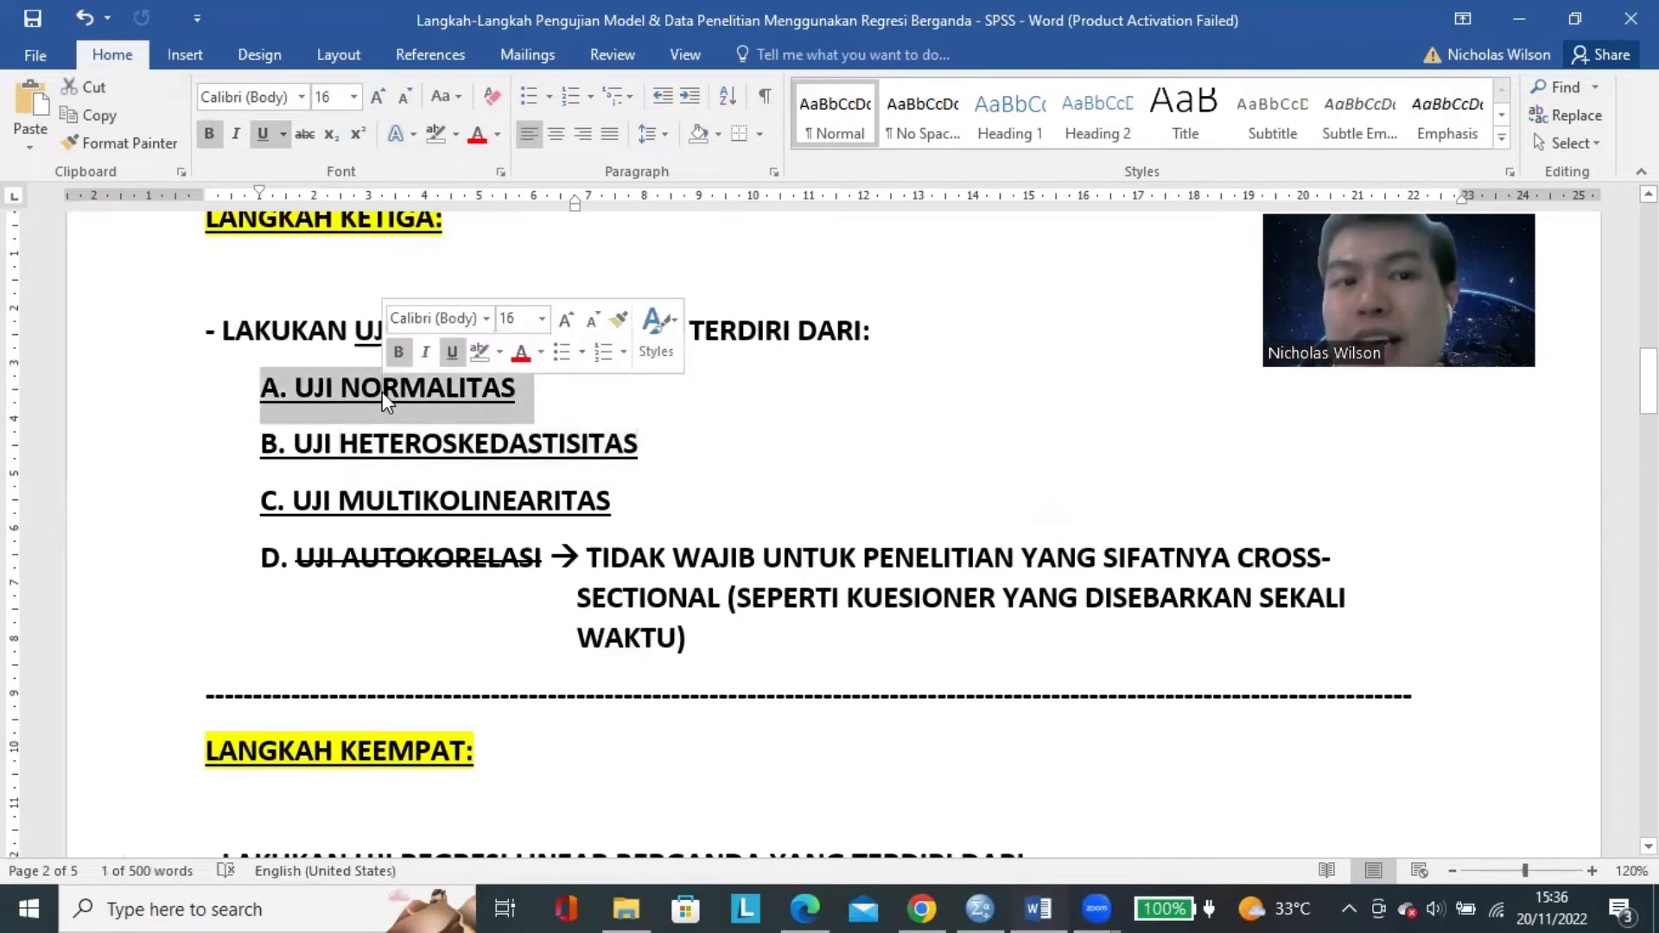
Highlight the word HETEROSKEDASTISITAS, and select the three lines from UJI NORMALITAS to UJI MULTIKOLINEARITAS together.
double_click(385, 443)
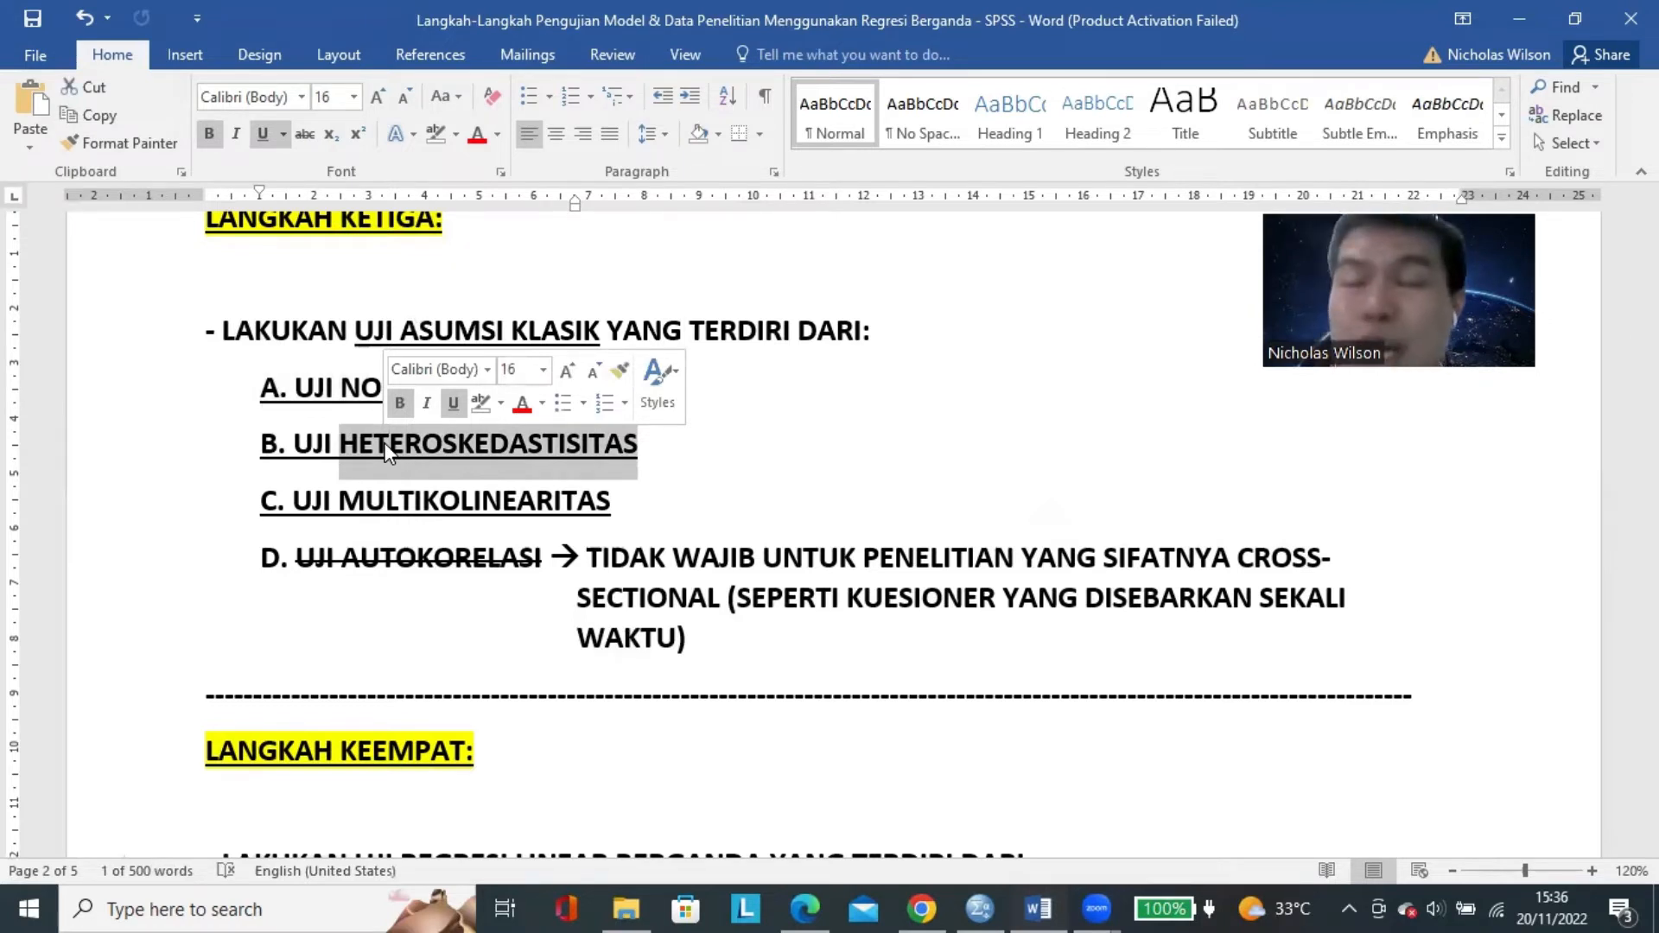
left_click_drag(626, 508, 257, 389)
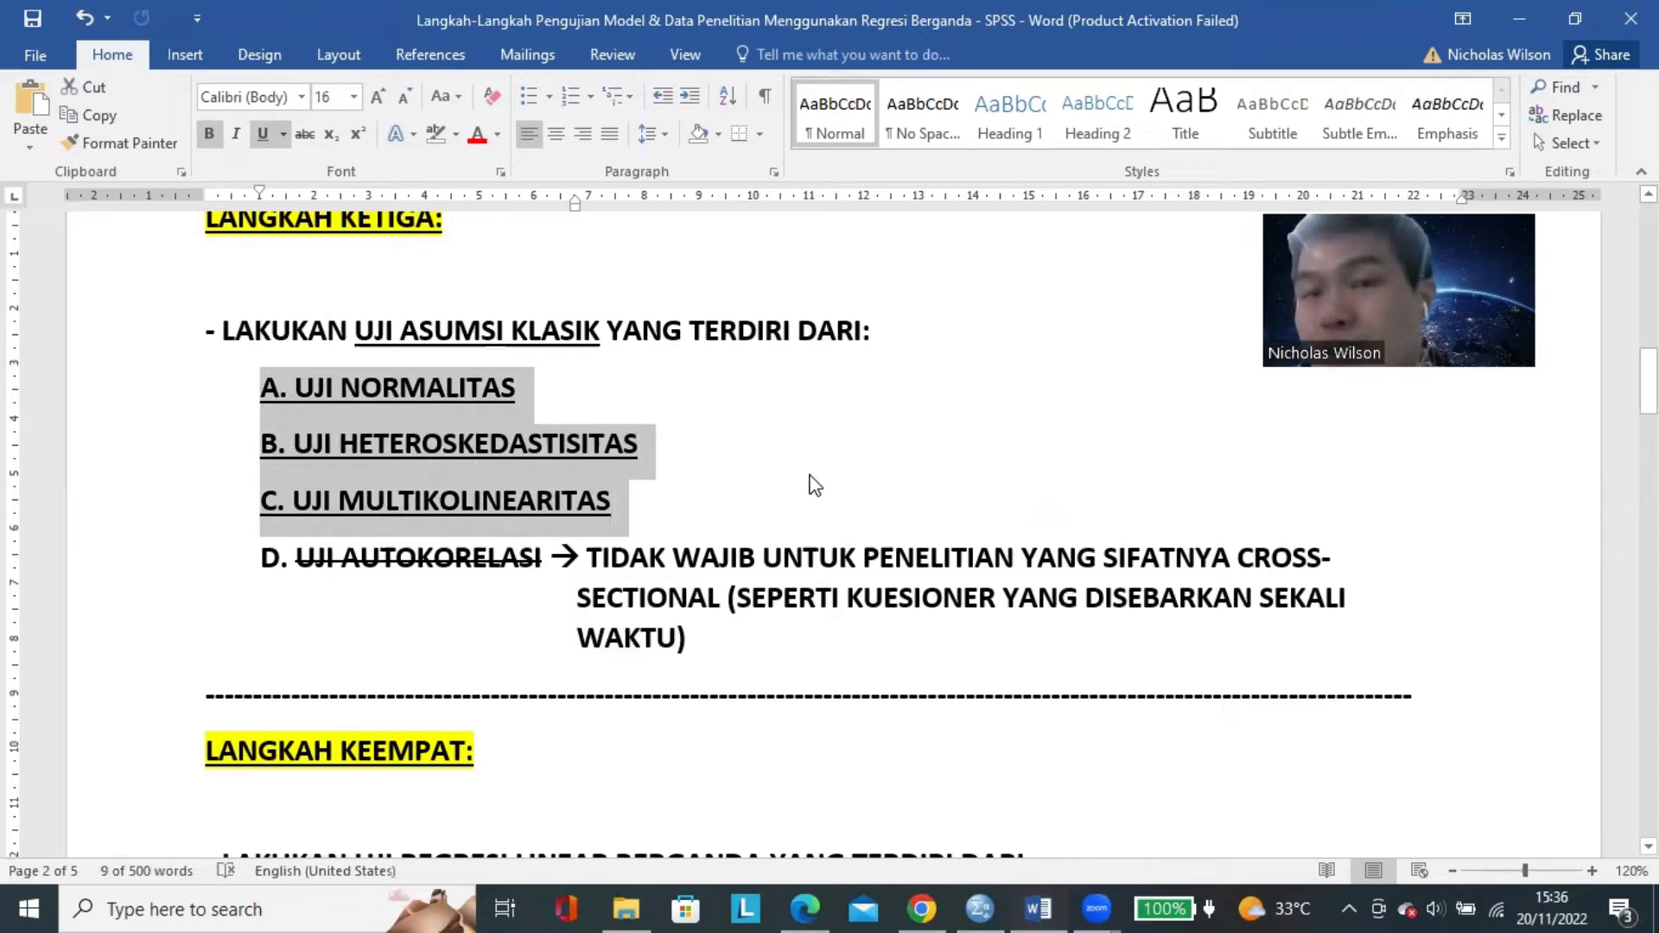
left_click(659, 506)
Switch to the SPSS Data Editor, show the questionnaire data values and start a Linear Regression analysis.
left_click(979, 909)
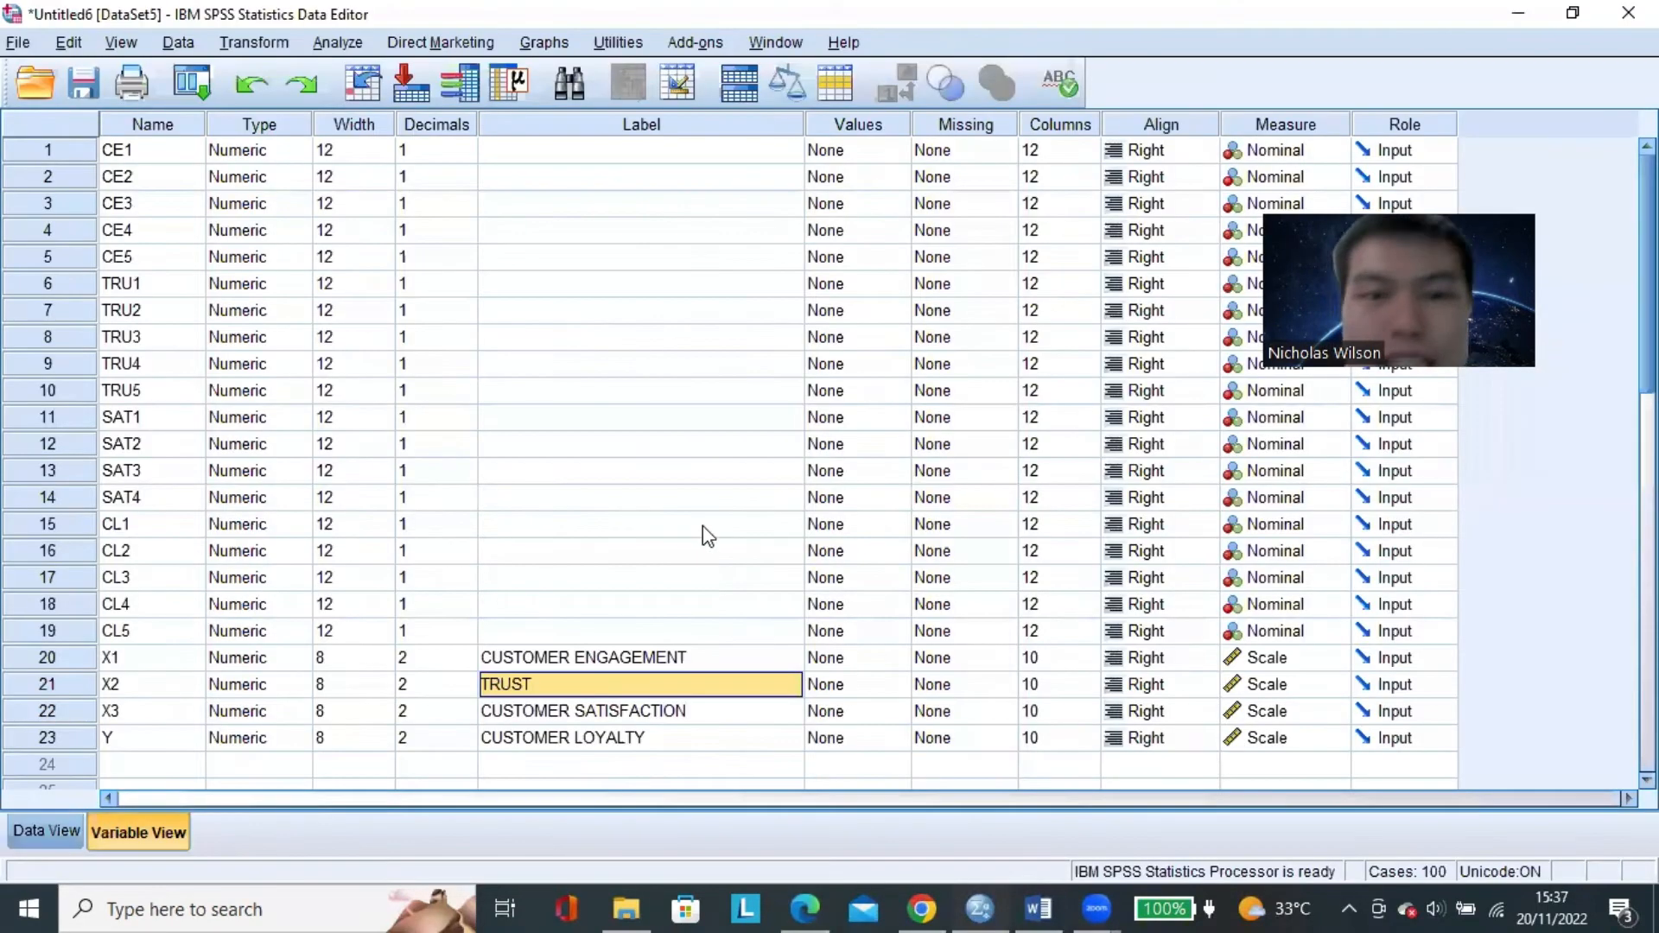
left_click(703, 525)
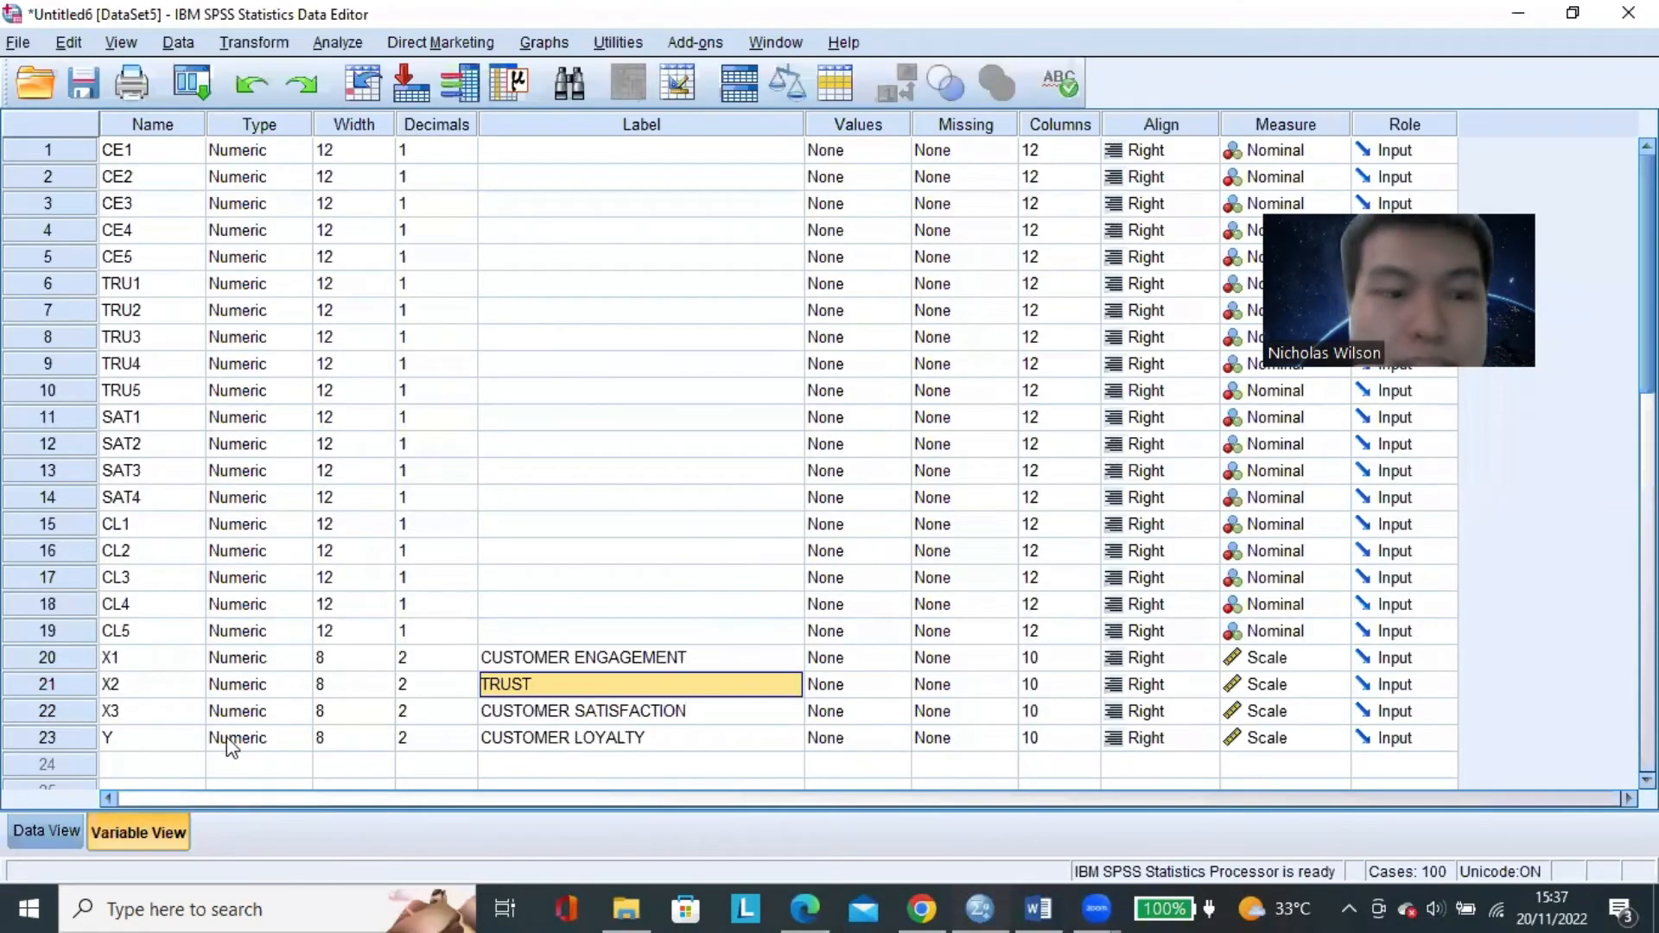
left_click(54, 831)
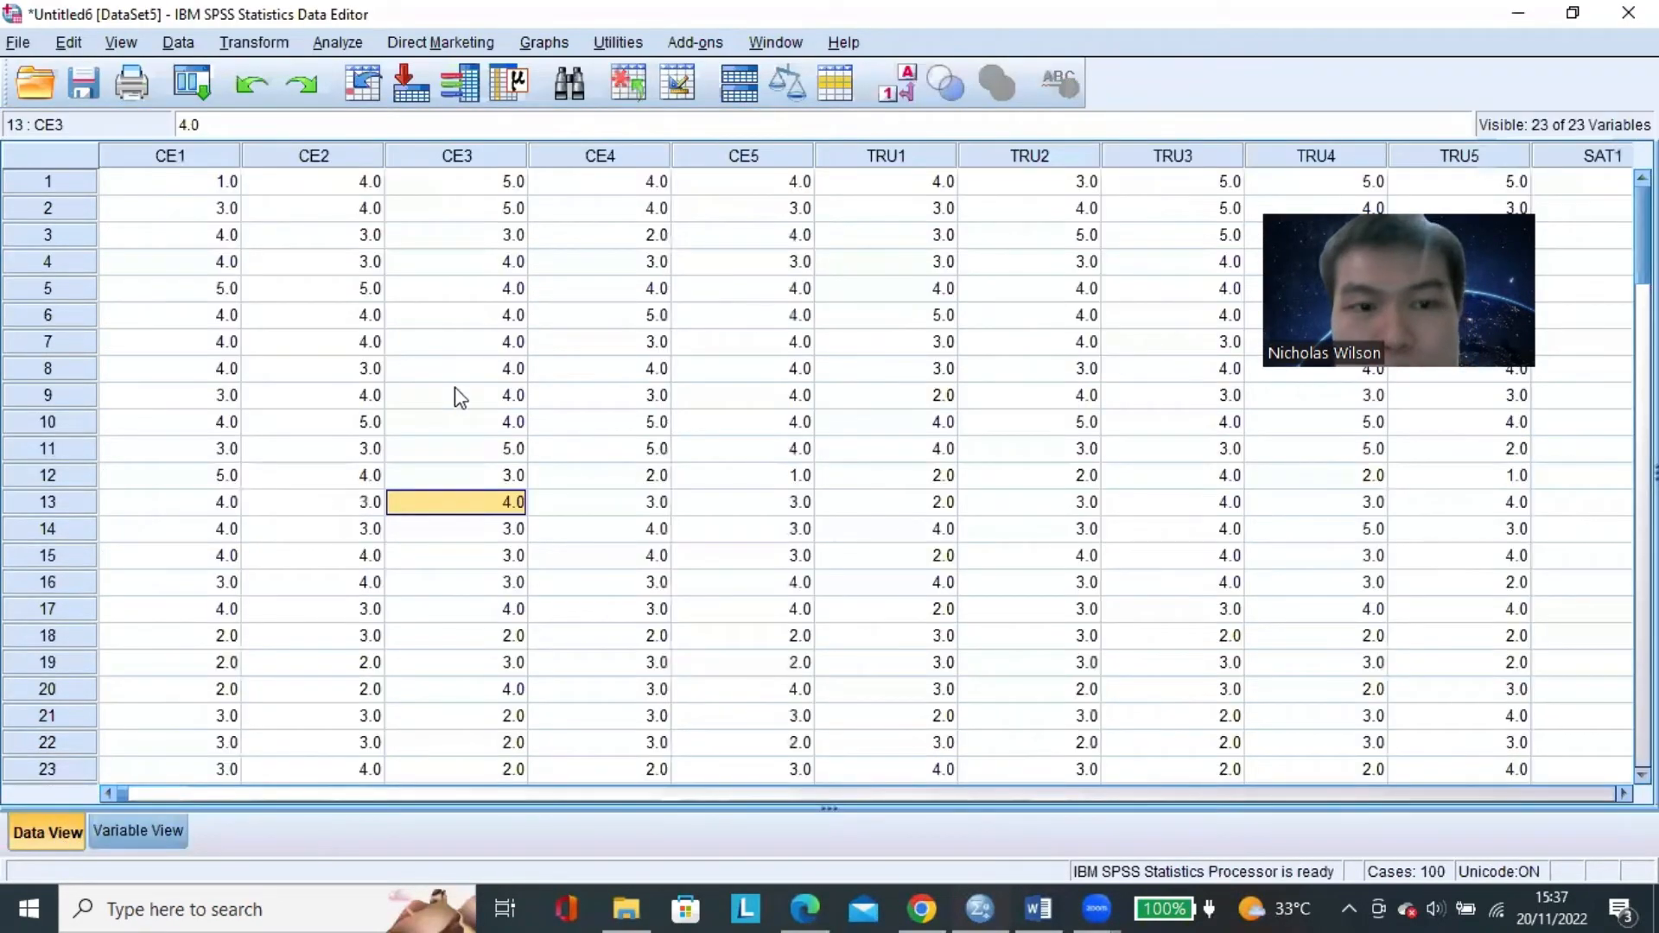
left_click(339, 45)
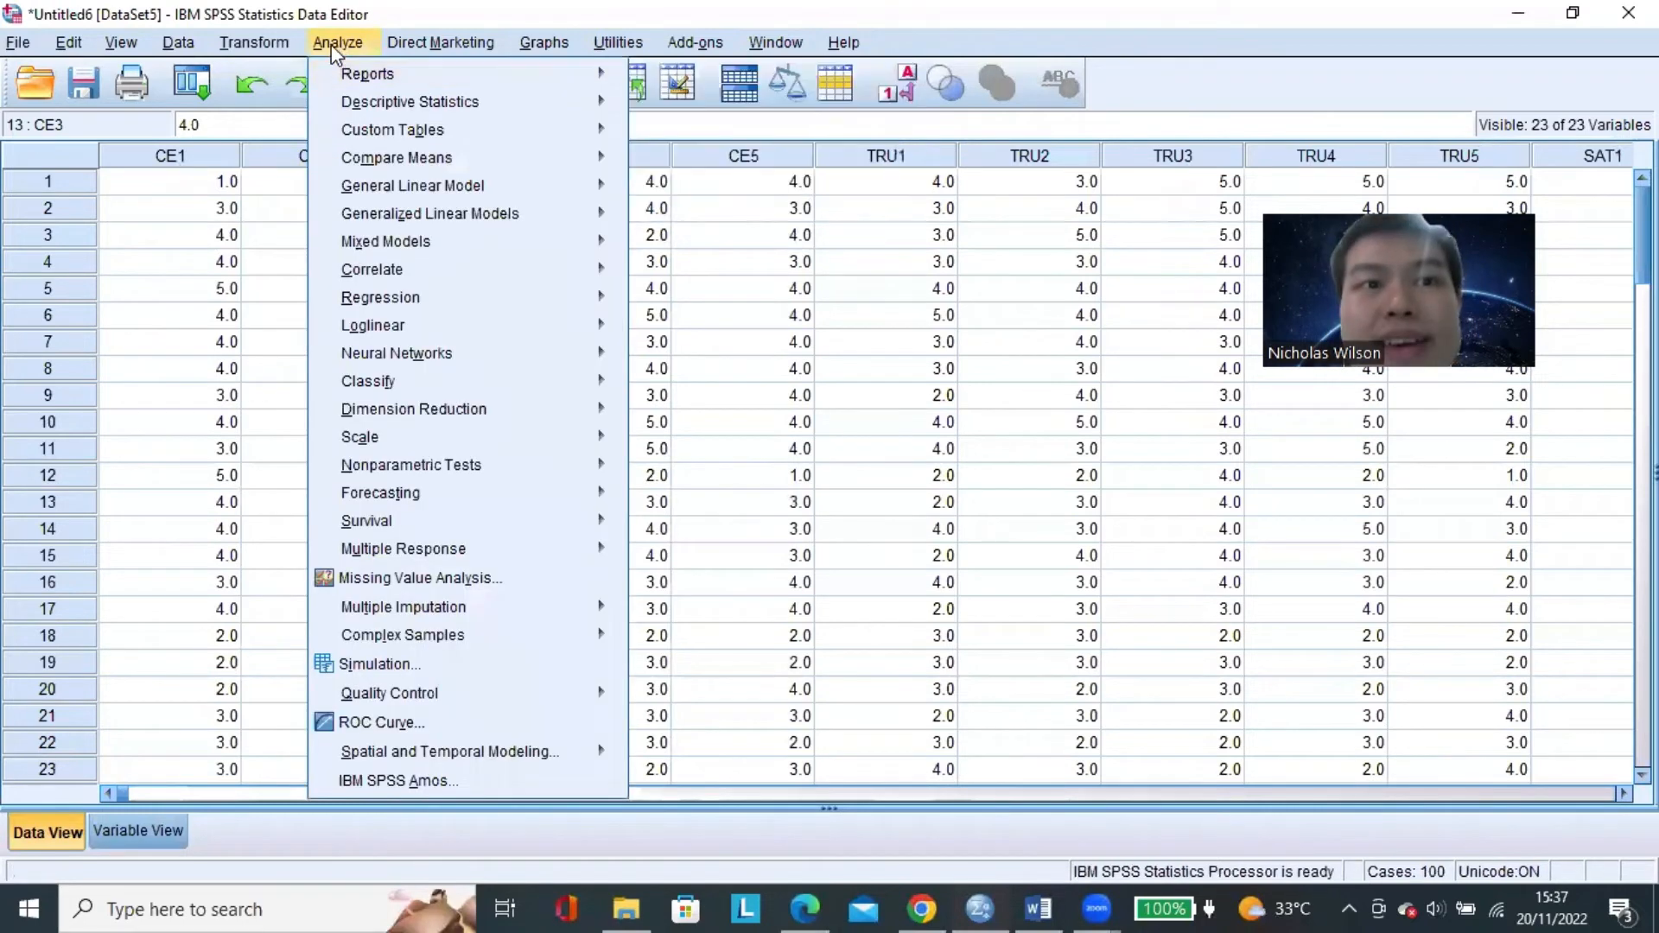
mouse_move(558, 308)
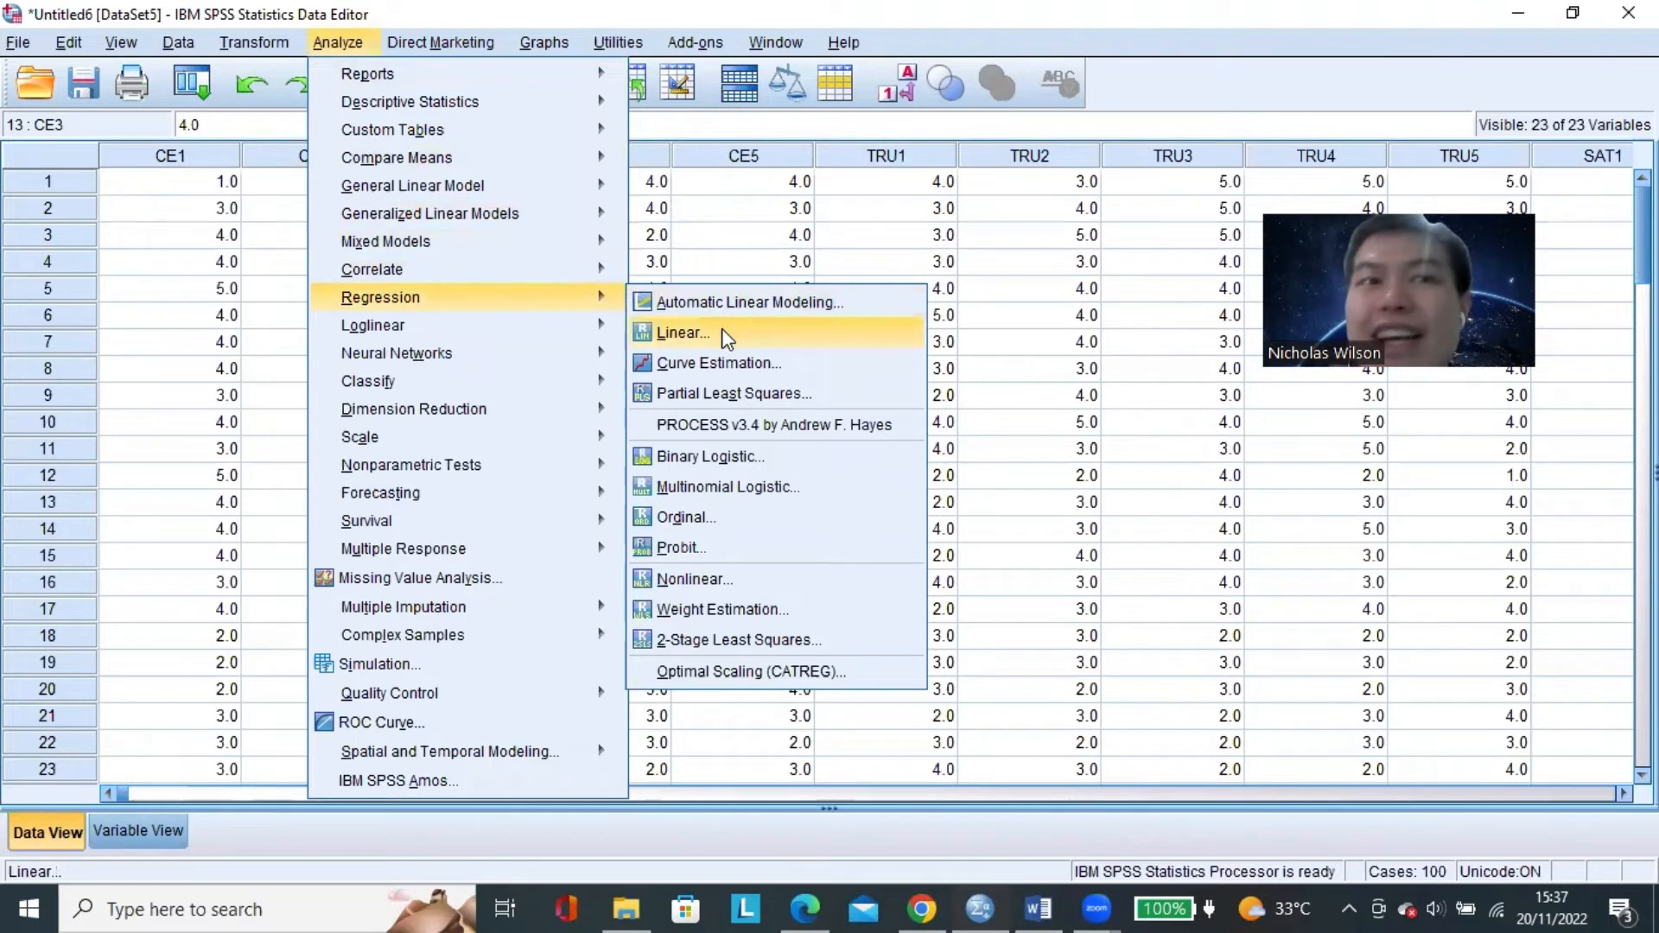
left_click(780, 339)
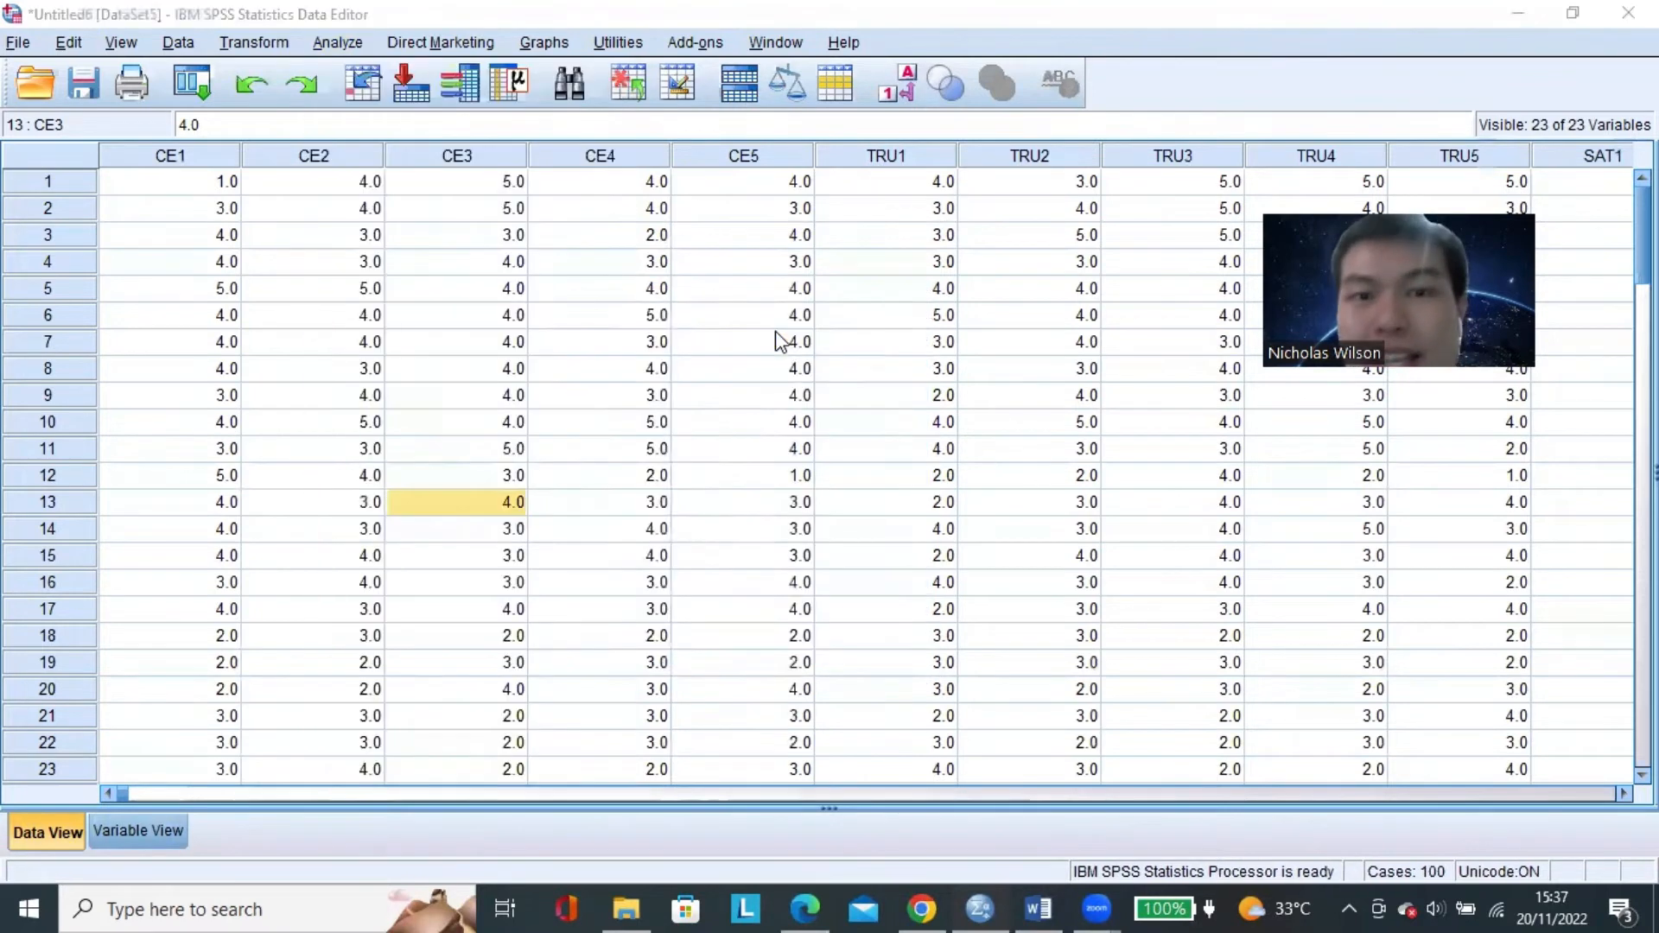
Assign CUSTOMER LOYALTY [Y] as the dependent variable of the linear regression.
left_click(826, 233)
scroll(654, 378, "down", 2)
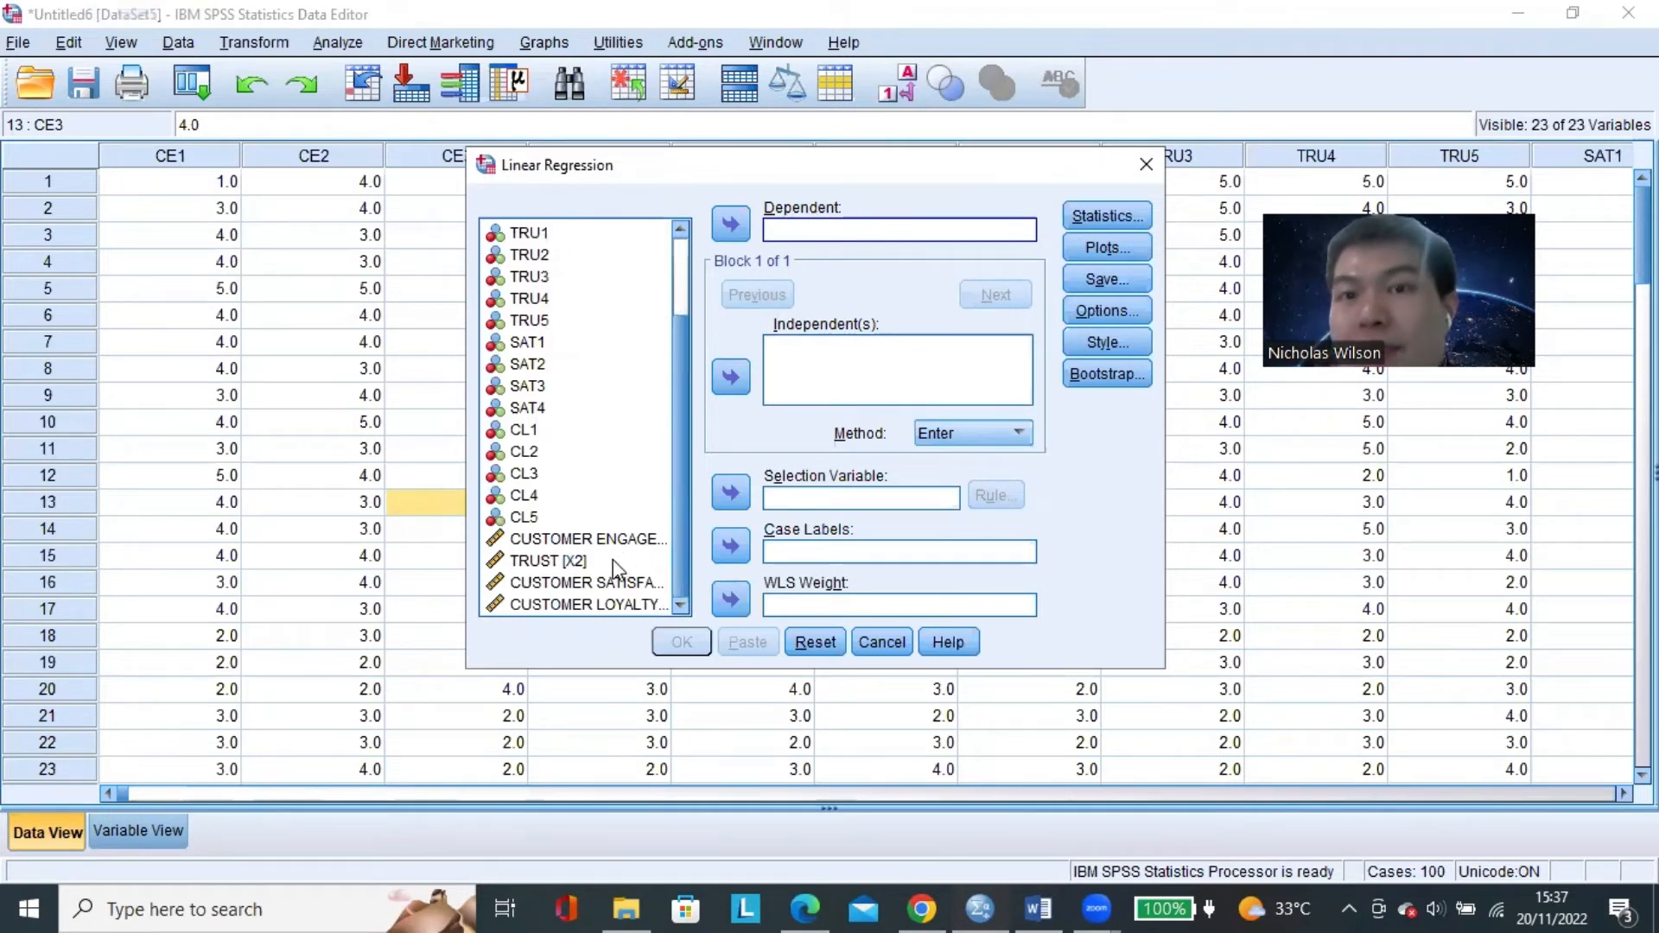
left_click(605, 608)
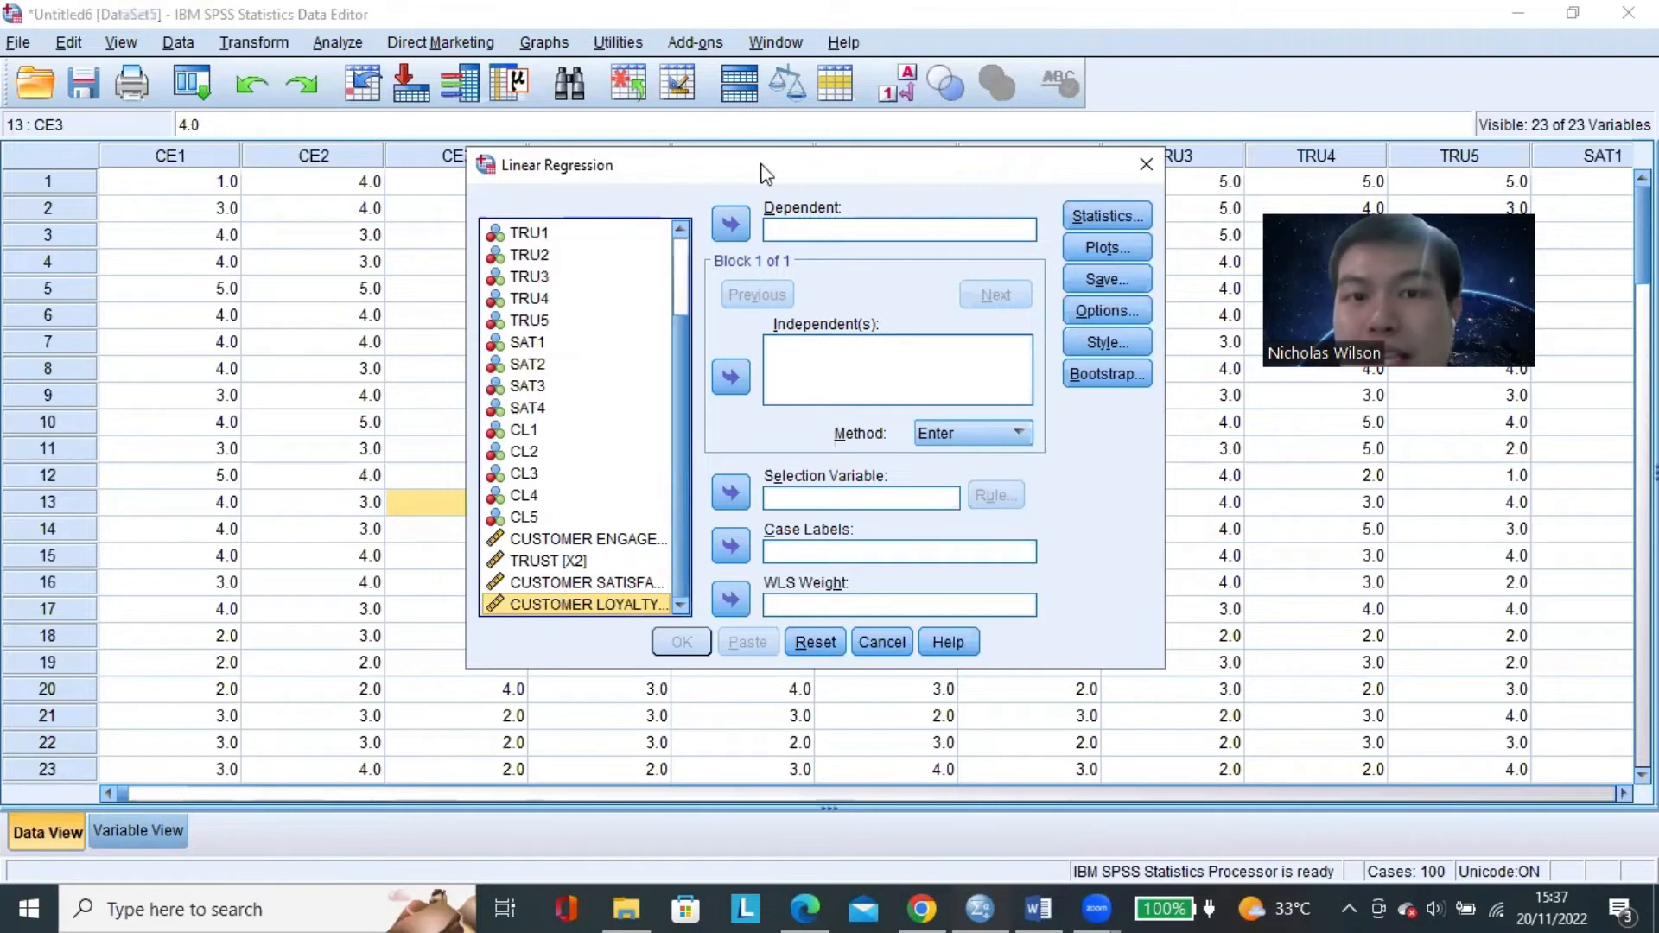
left_click(730, 225)
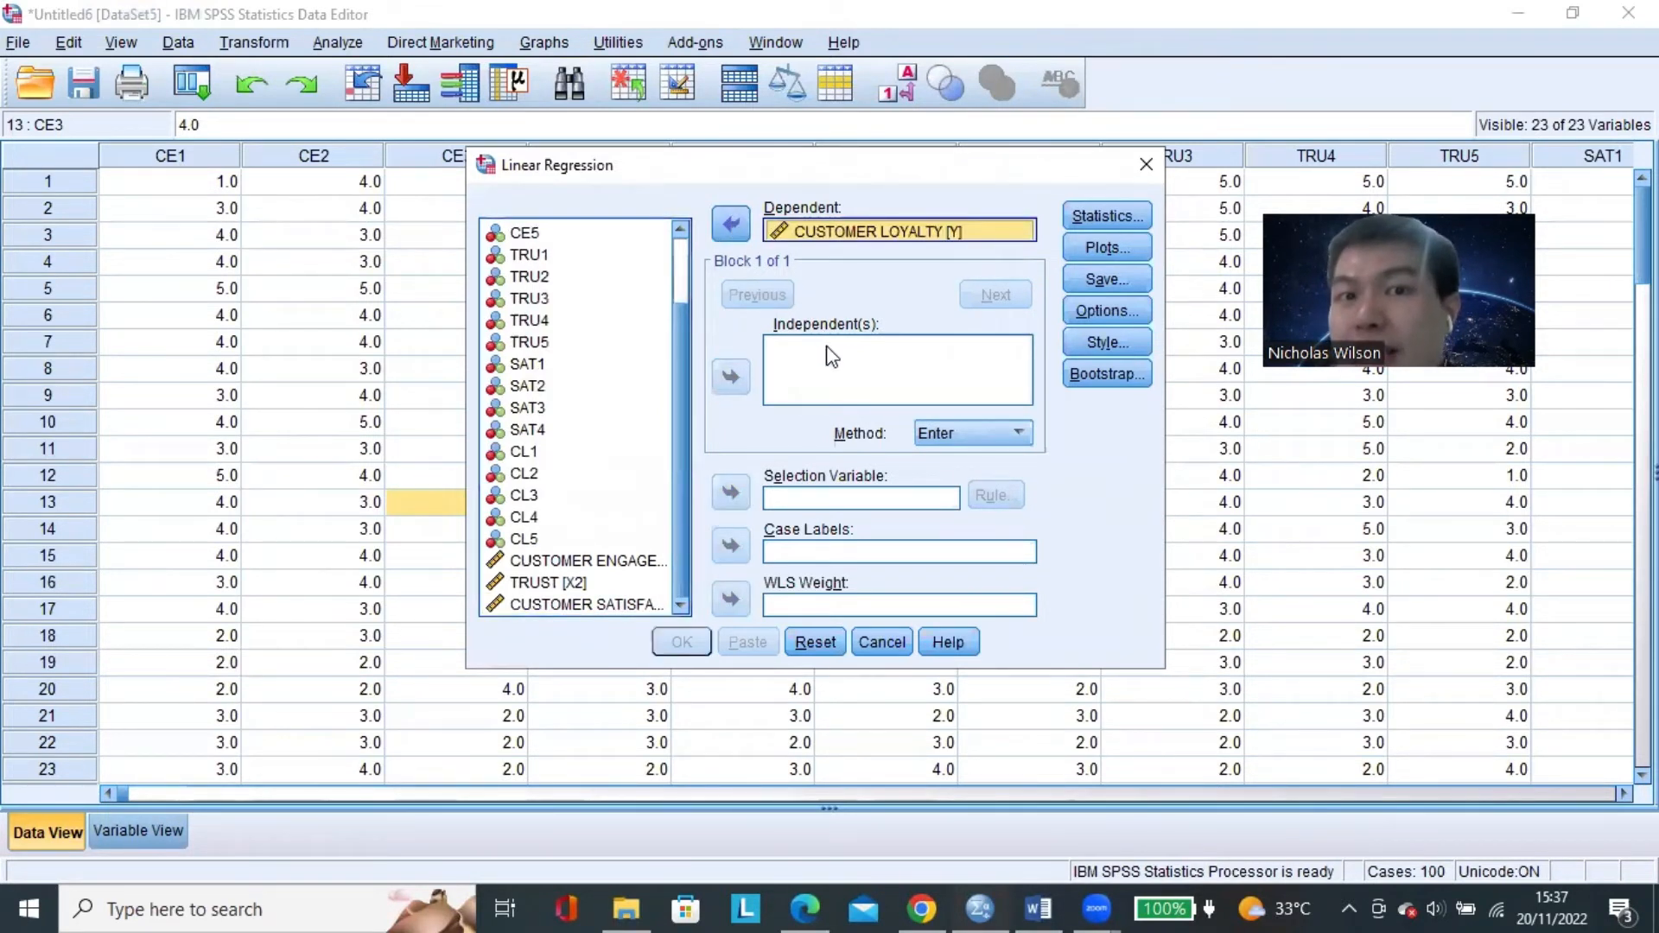
Add CUSTOMER ENGAGEMENT [X1], TRUST [X2] and CUSTOMER SATISFACTION [X3] together as the independent variables.
left_click(636, 563)
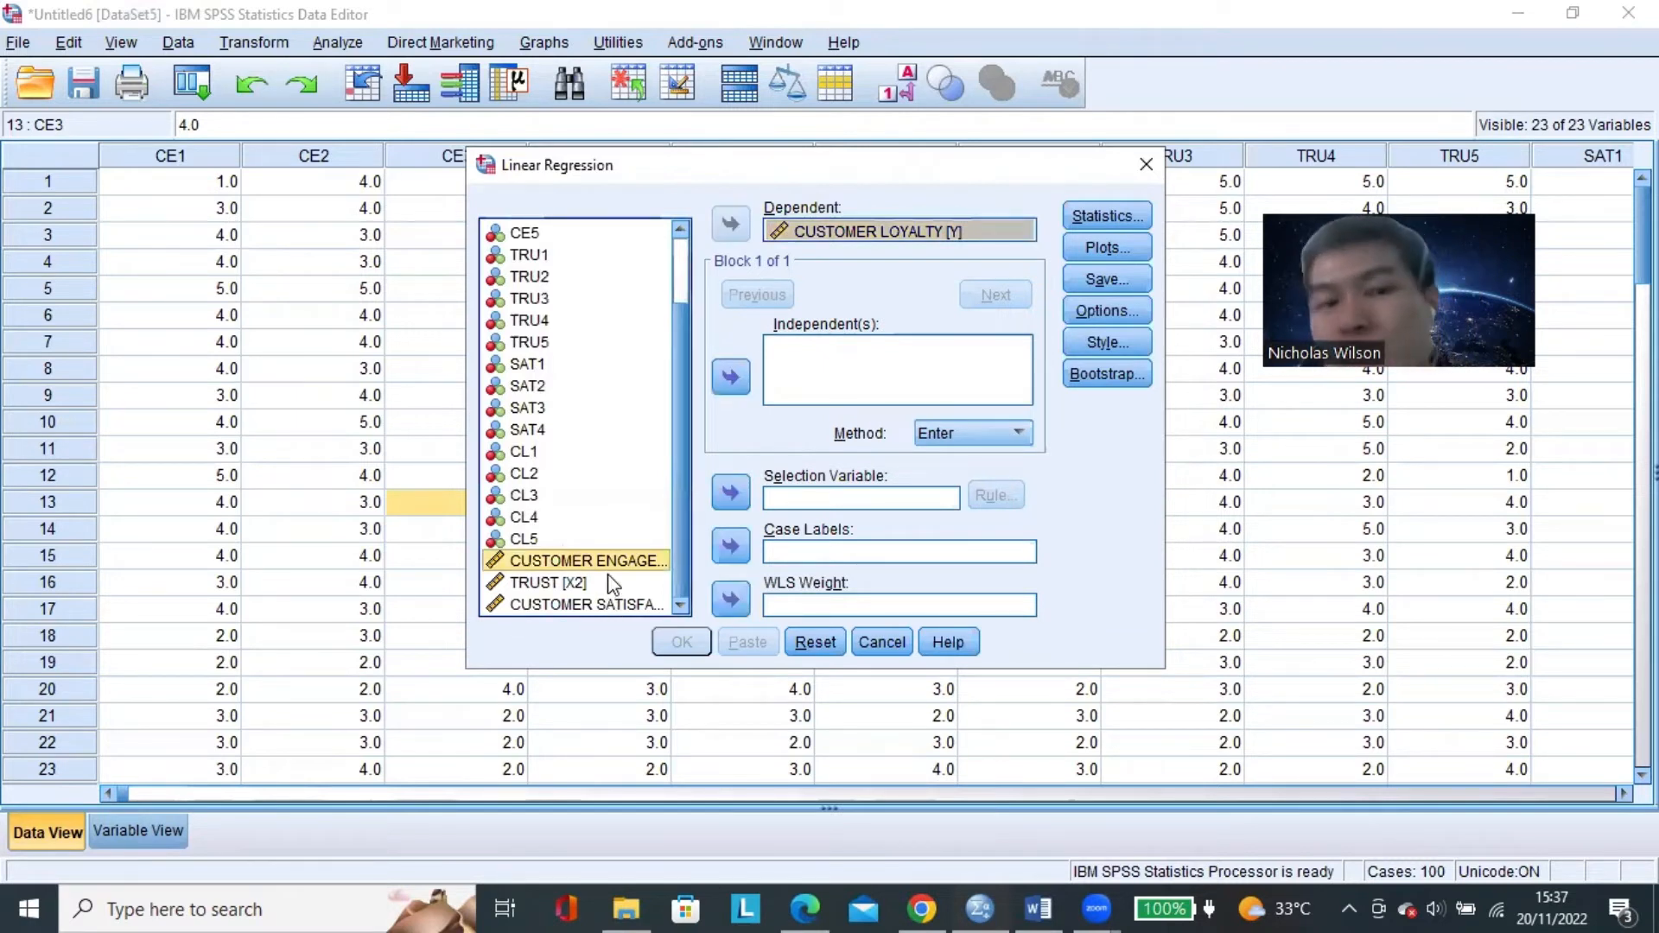
left_click(608, 579)
left_click(611, 561)
left_click(606, 604, "shift")
left_click(605, 584)
left_click(606, 559)
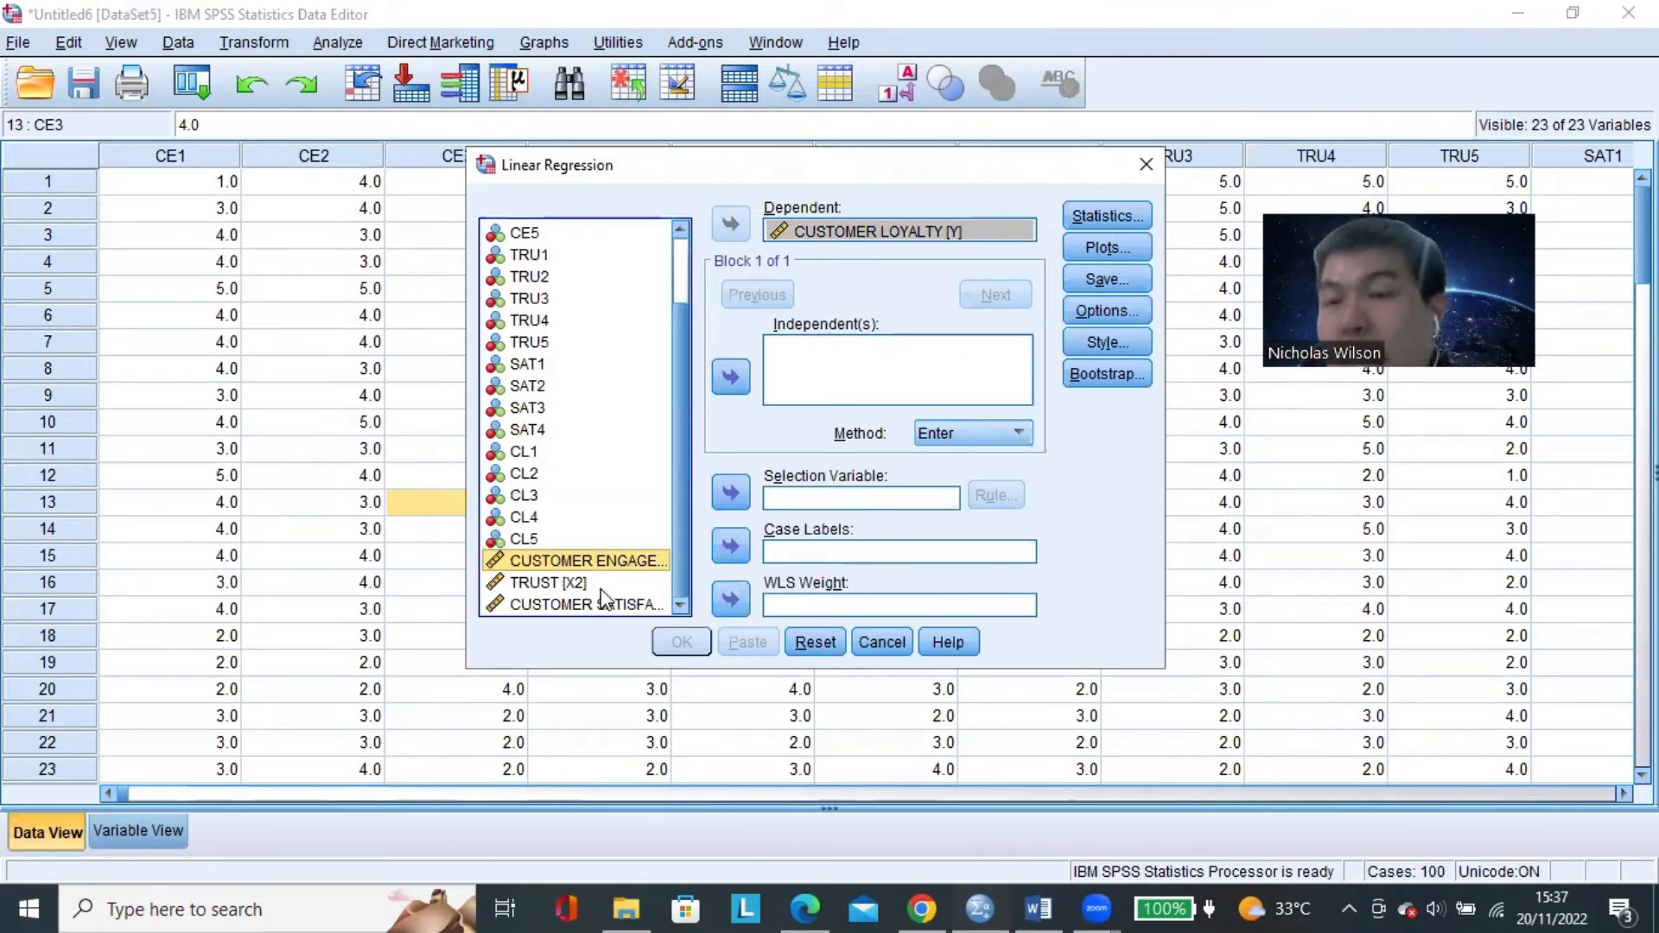
left_click(602, 589, "ctrl")
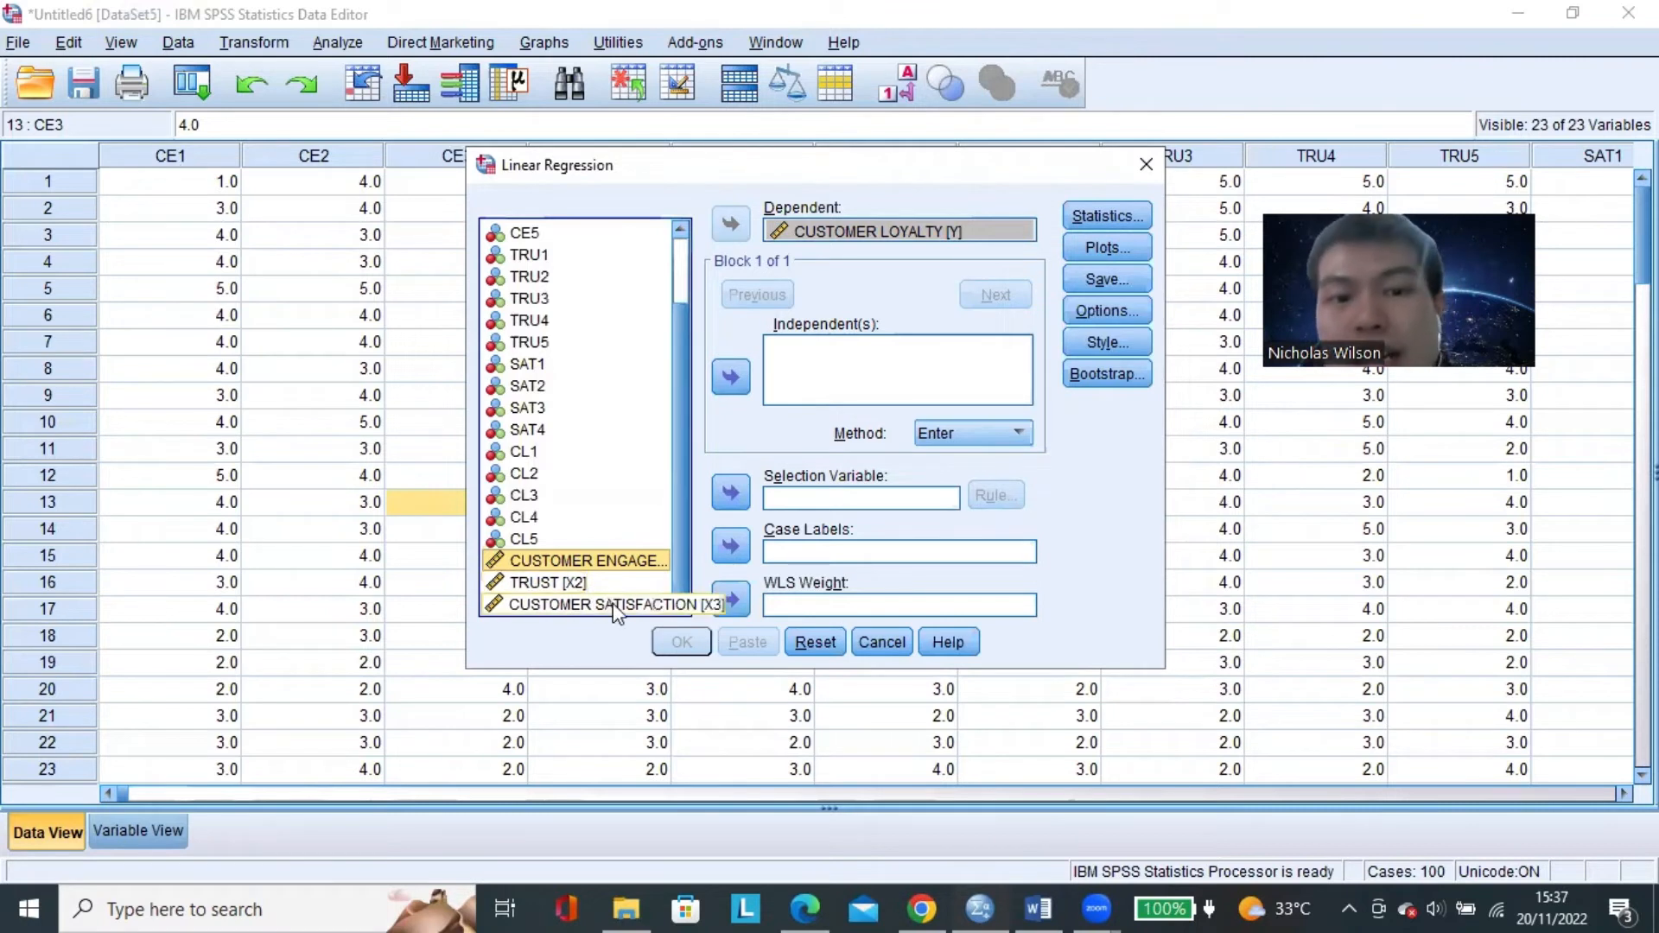
left_click(613, 603, "shift")
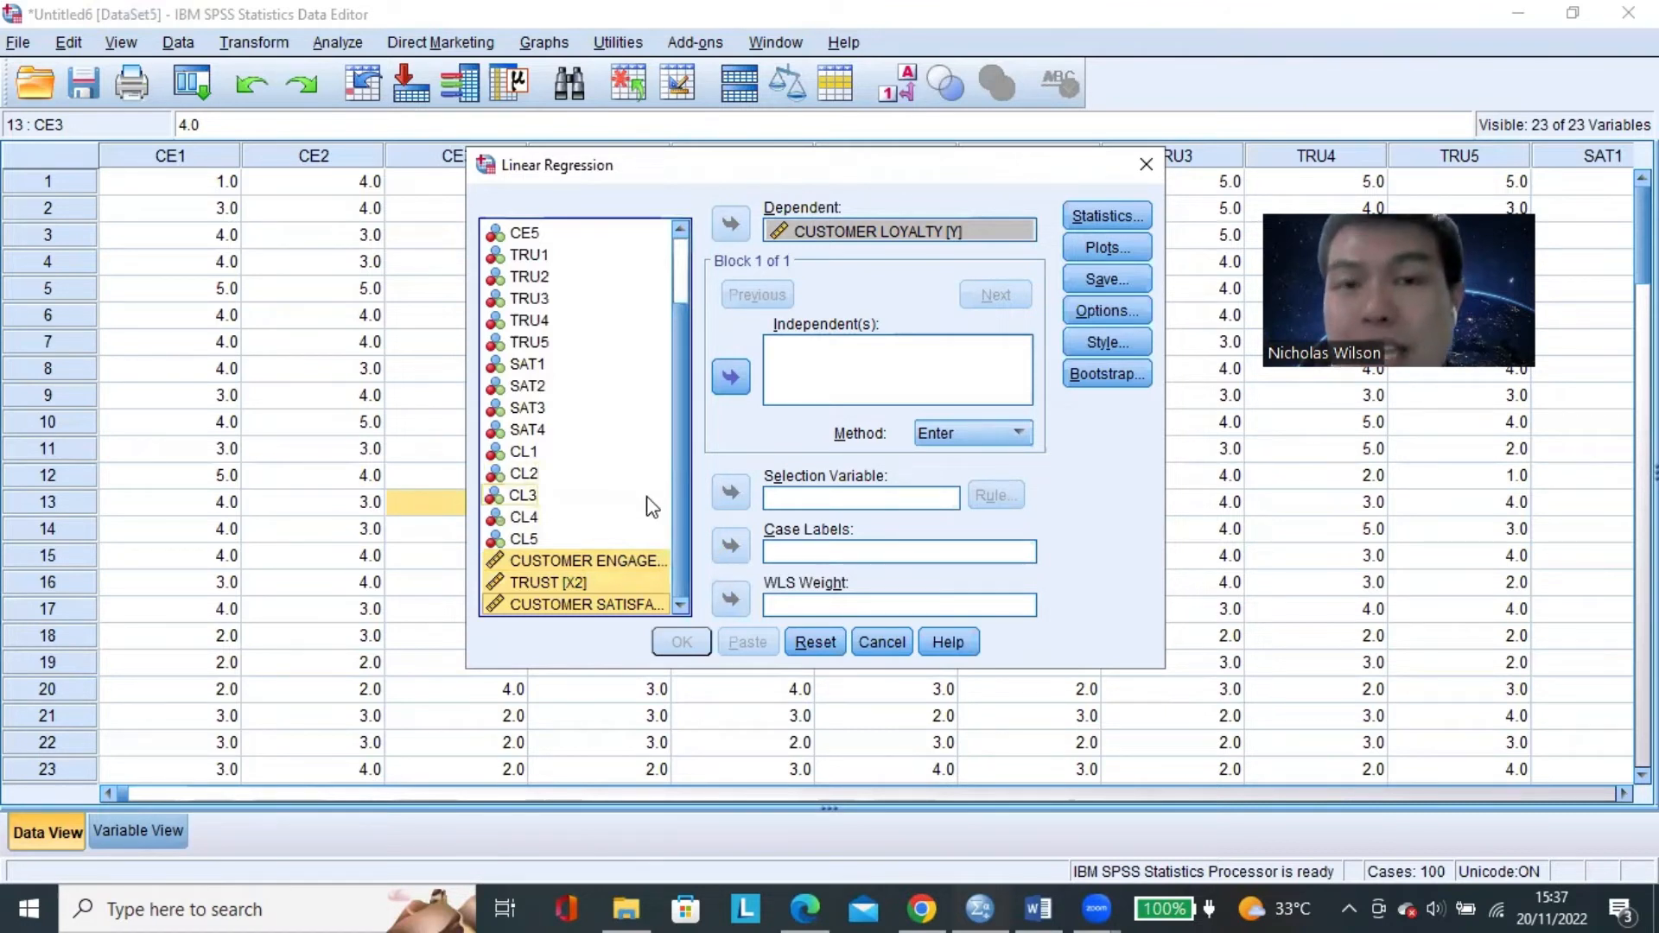
left_click(733, 387)
left_click(855, 370)
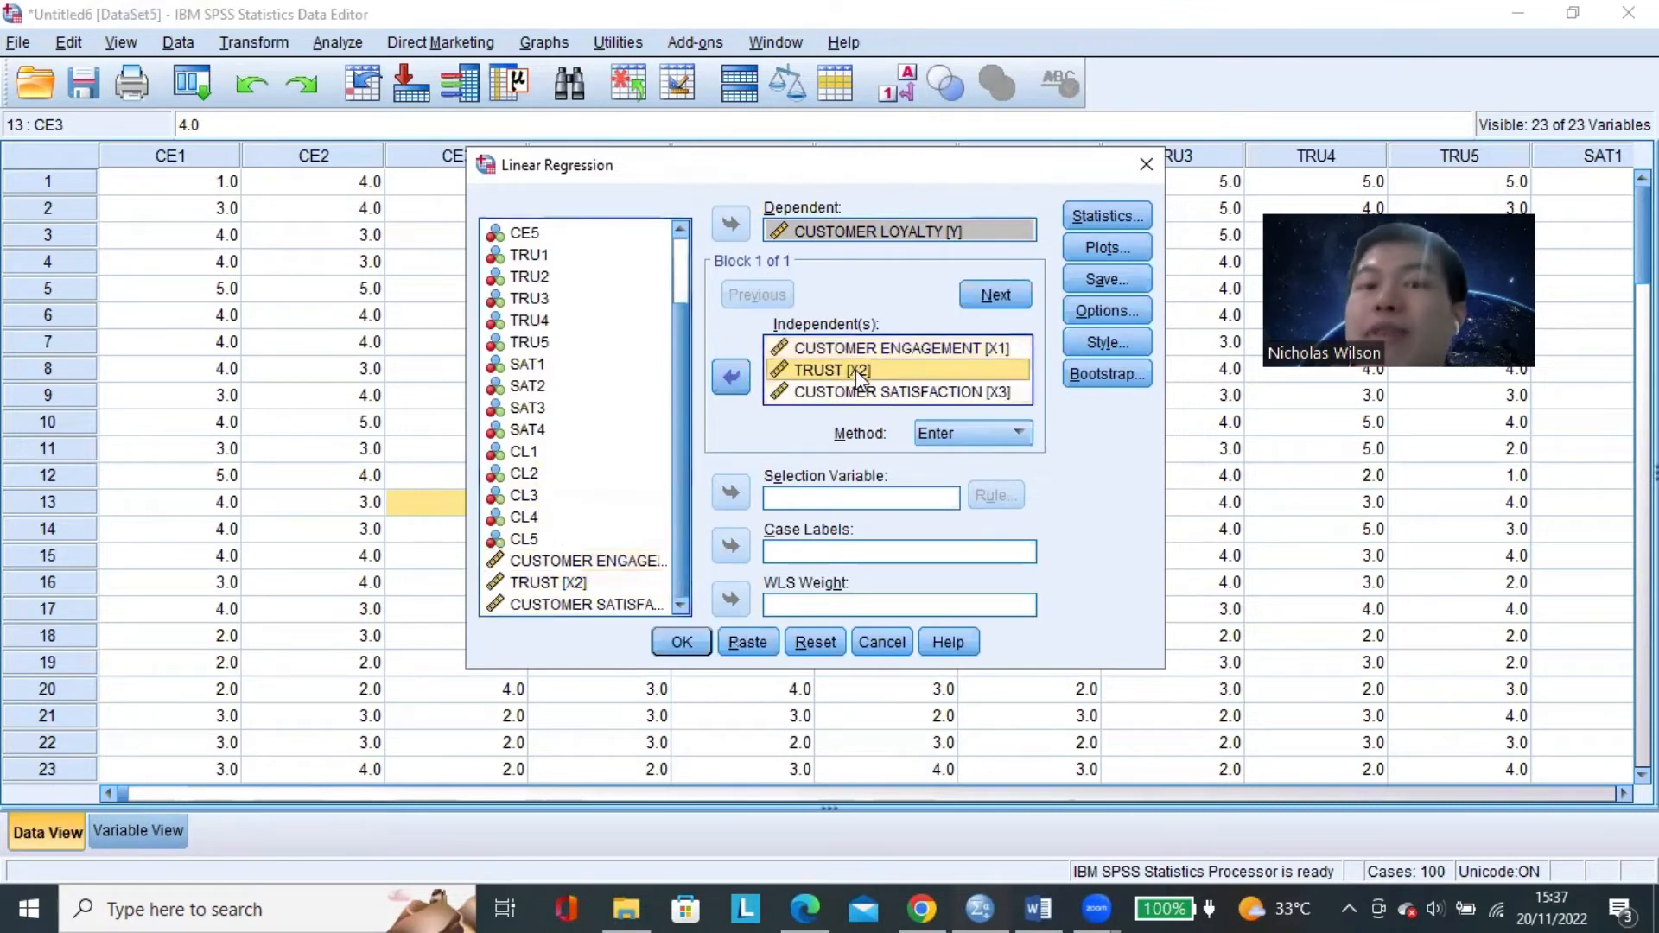
left_click(916, 346)
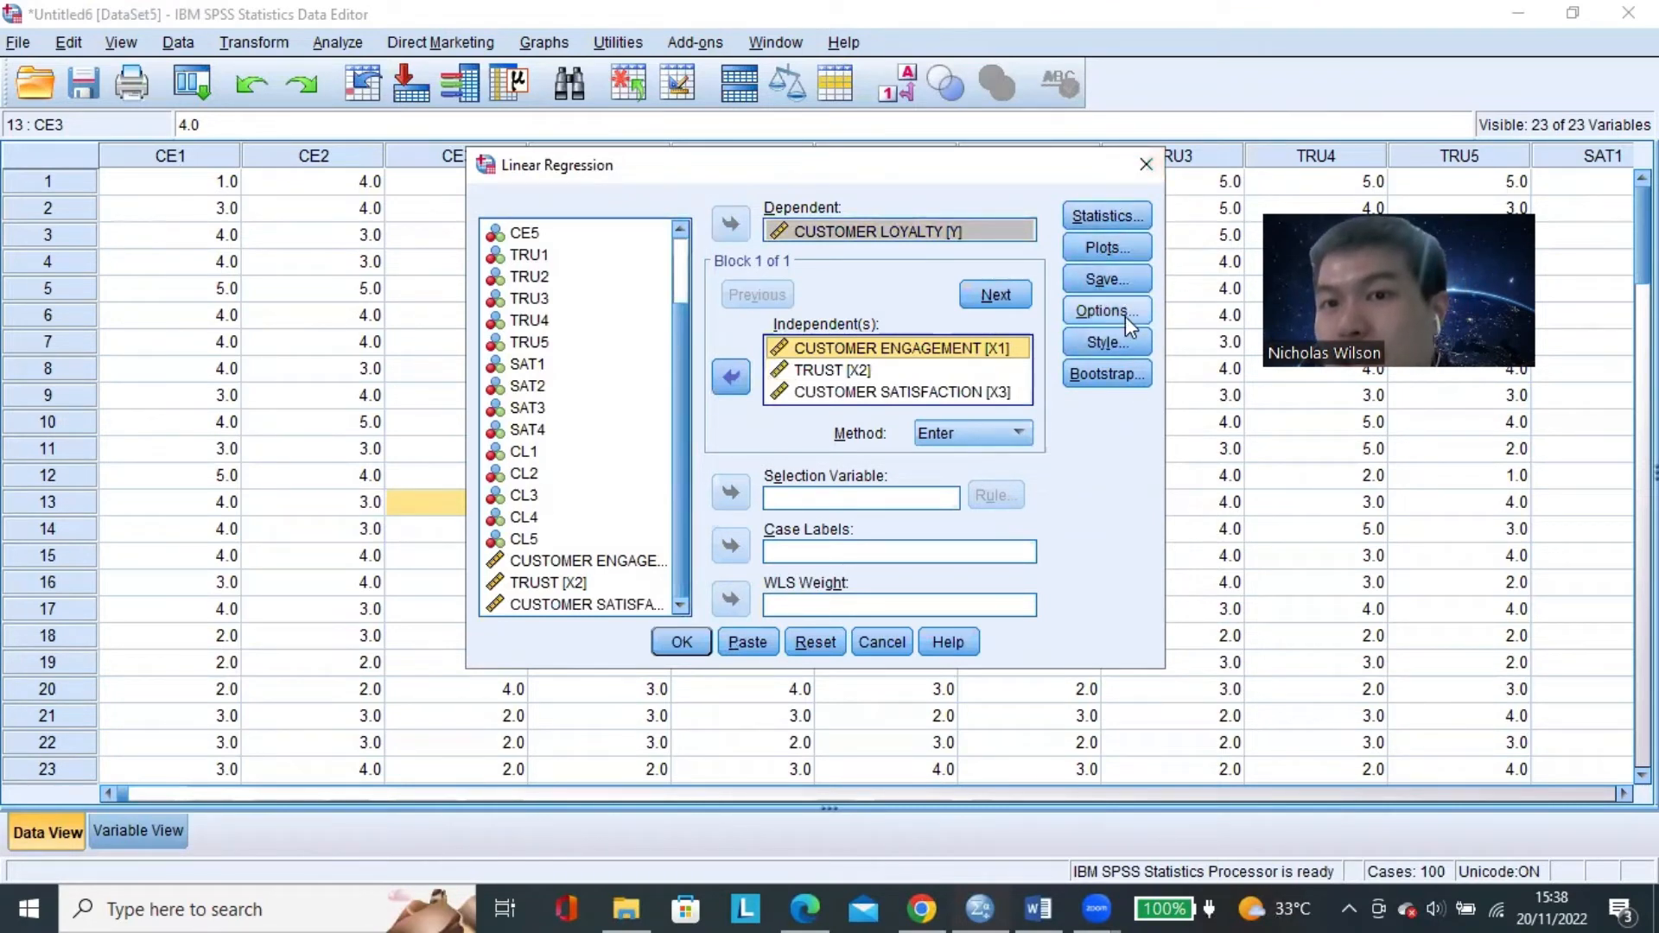
Include collinearity diagnostics in the regression statistics and accept the settings.
left_click(1085, 217)
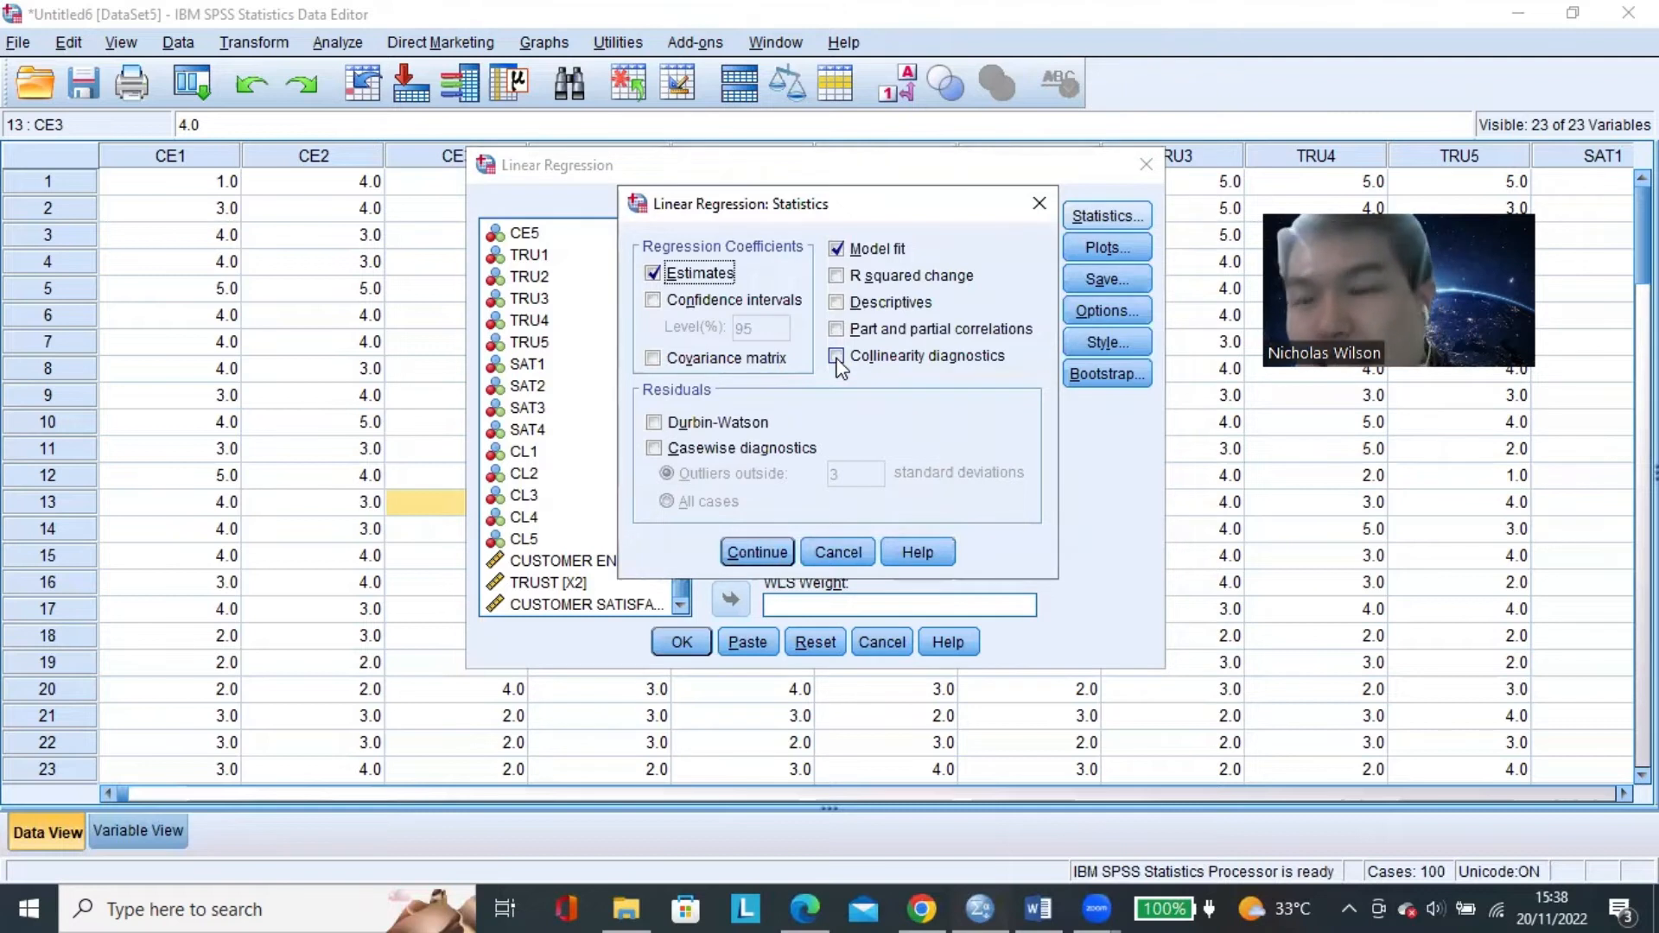
left_click(836, 358)
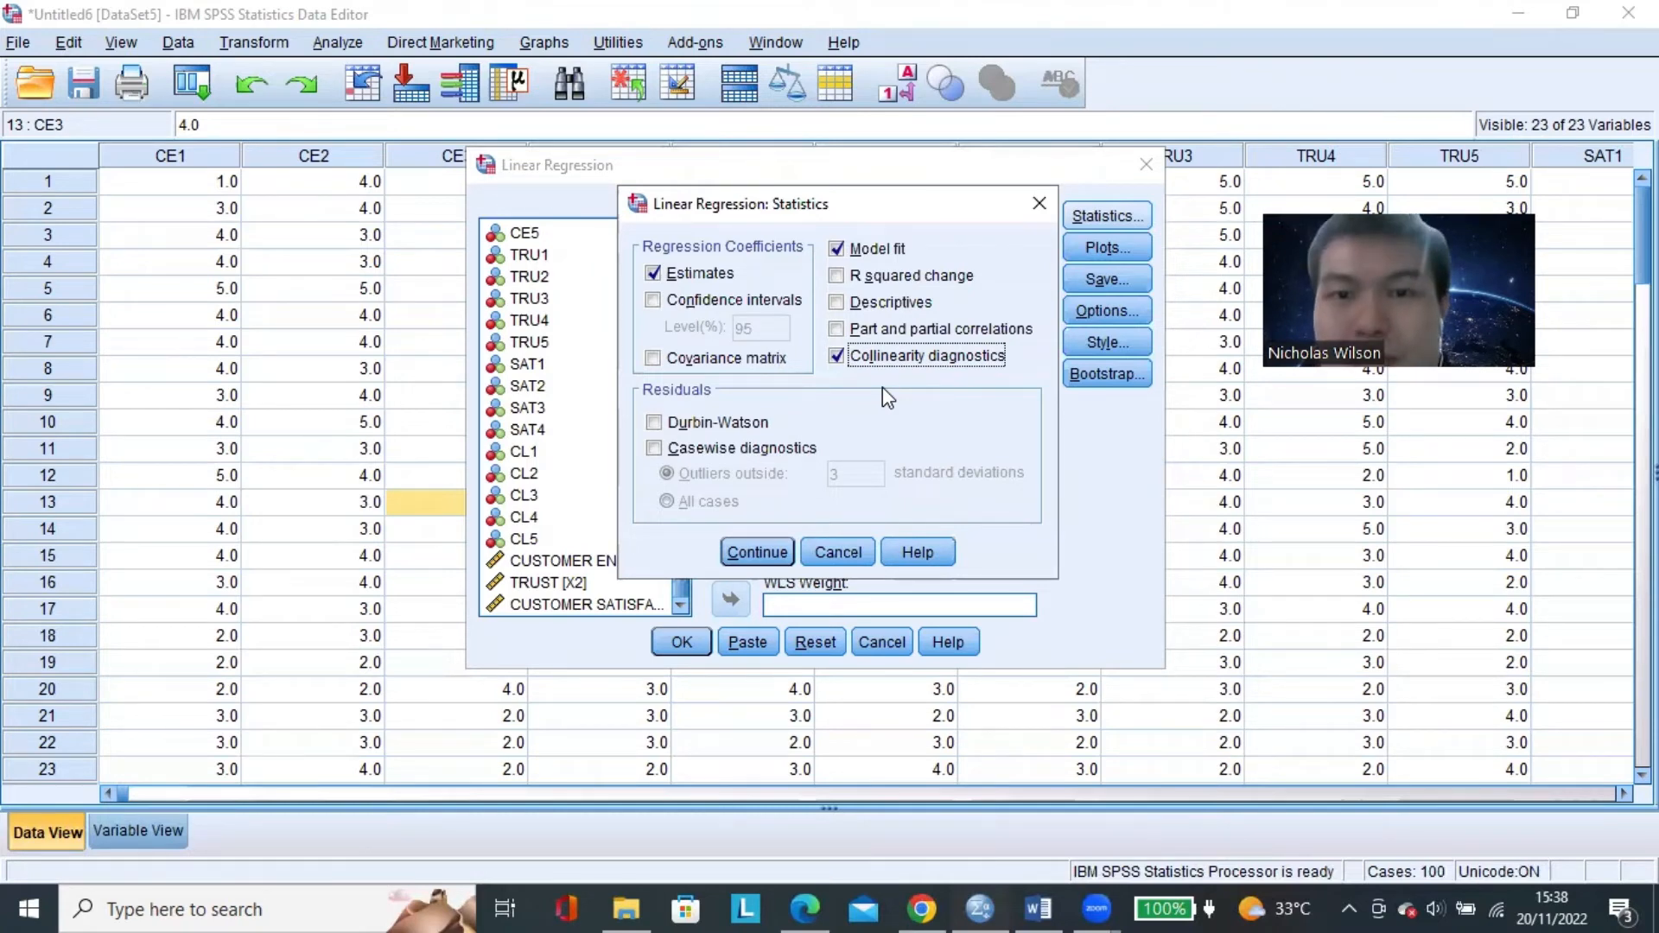
left_click(766, 553)
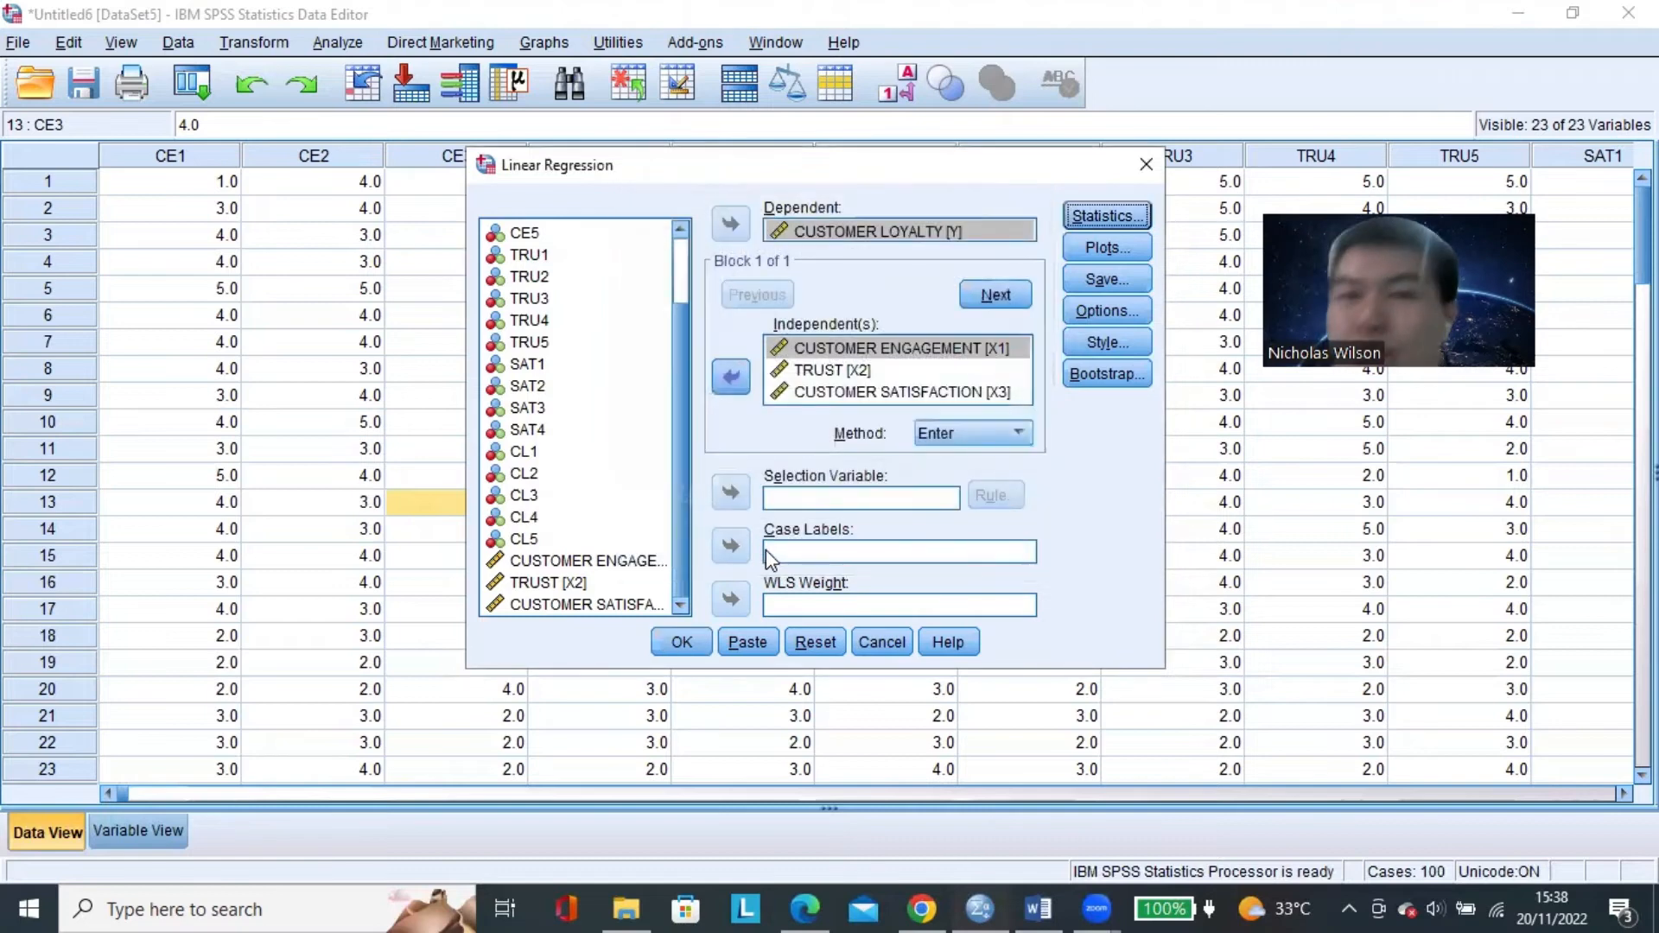
Request the normal probability plot among the regression's standardized residual plots.
left_click(1127, 252)
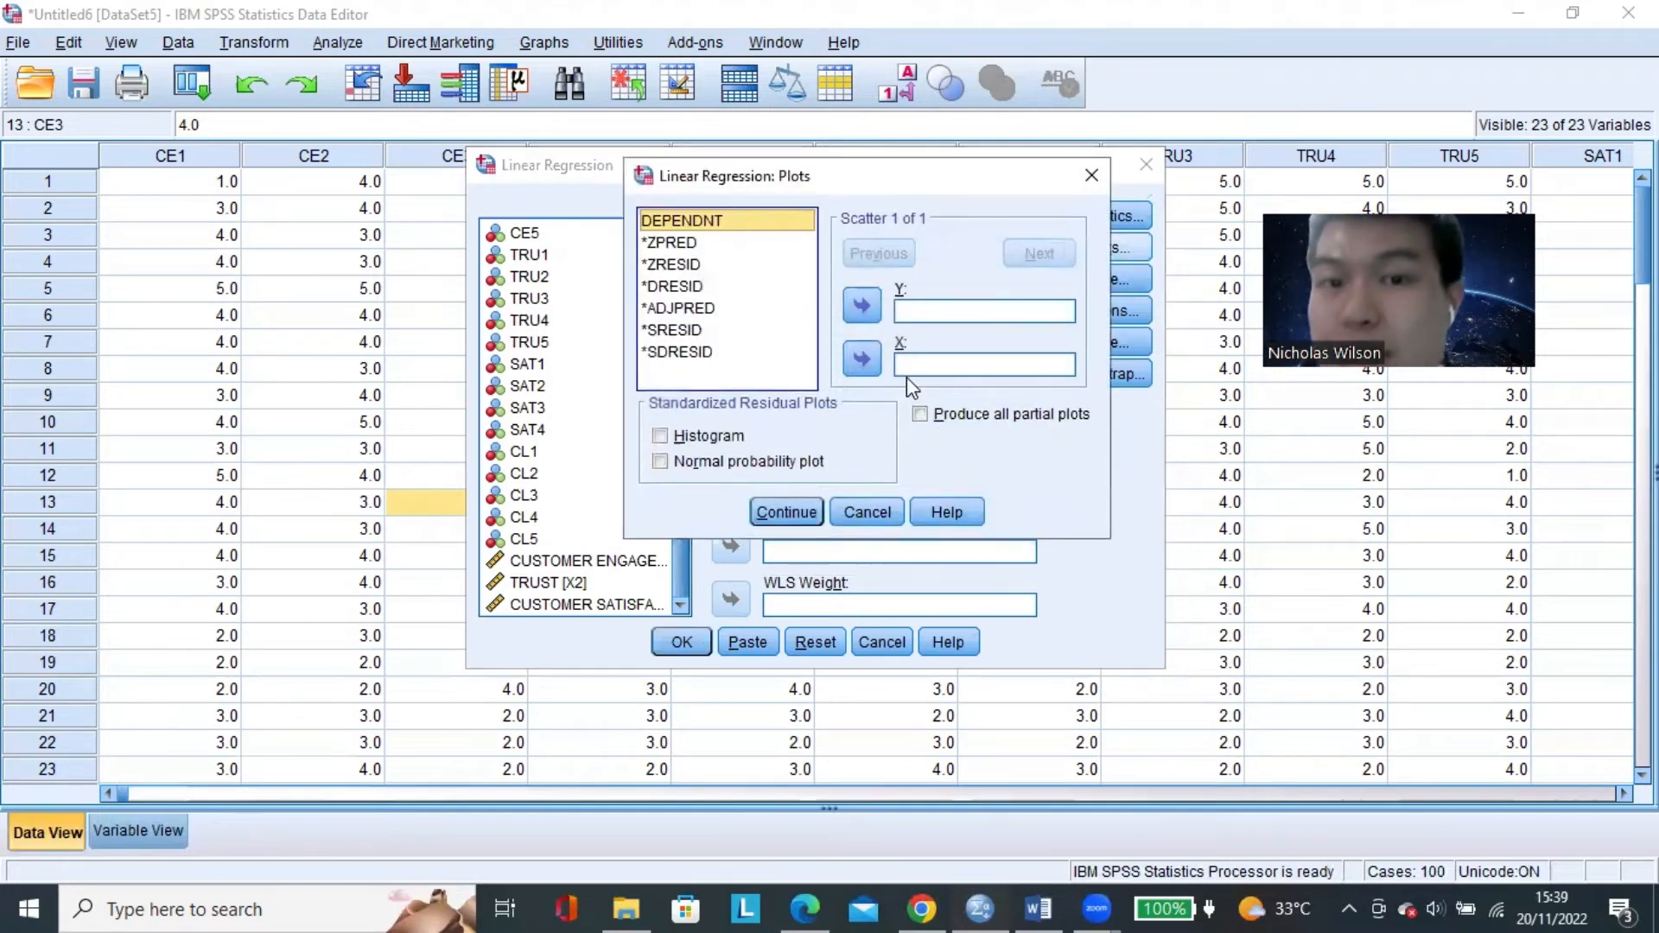
left_click(1089, 174)
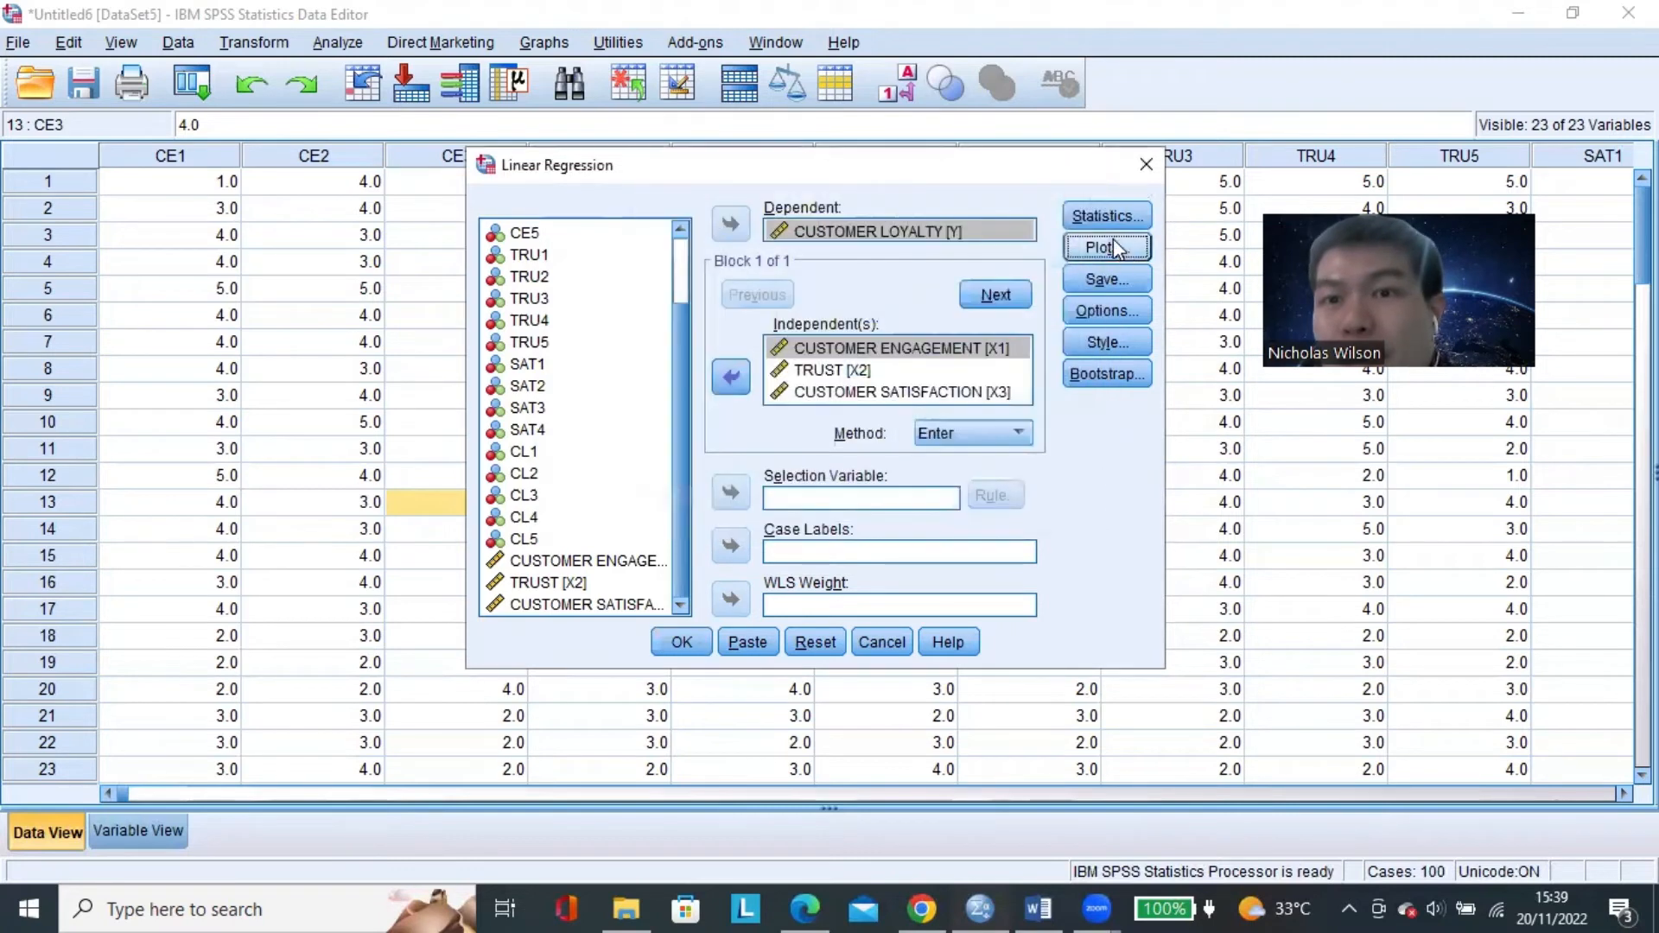
left_click(1107, 250)
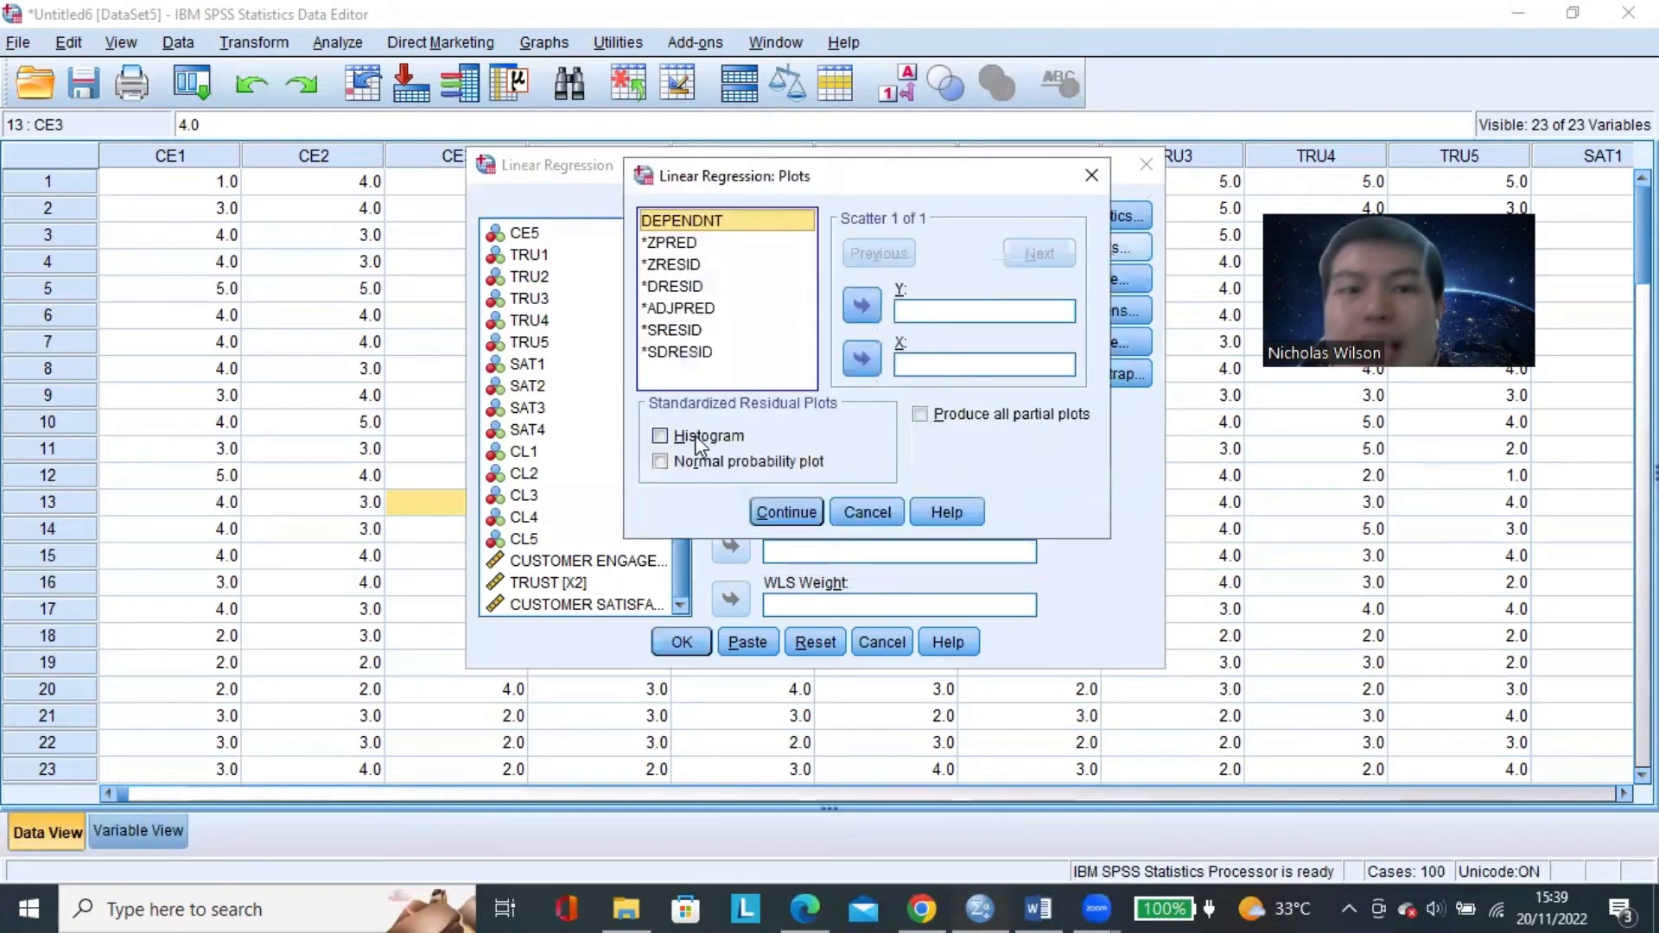
left_click(660, 462)
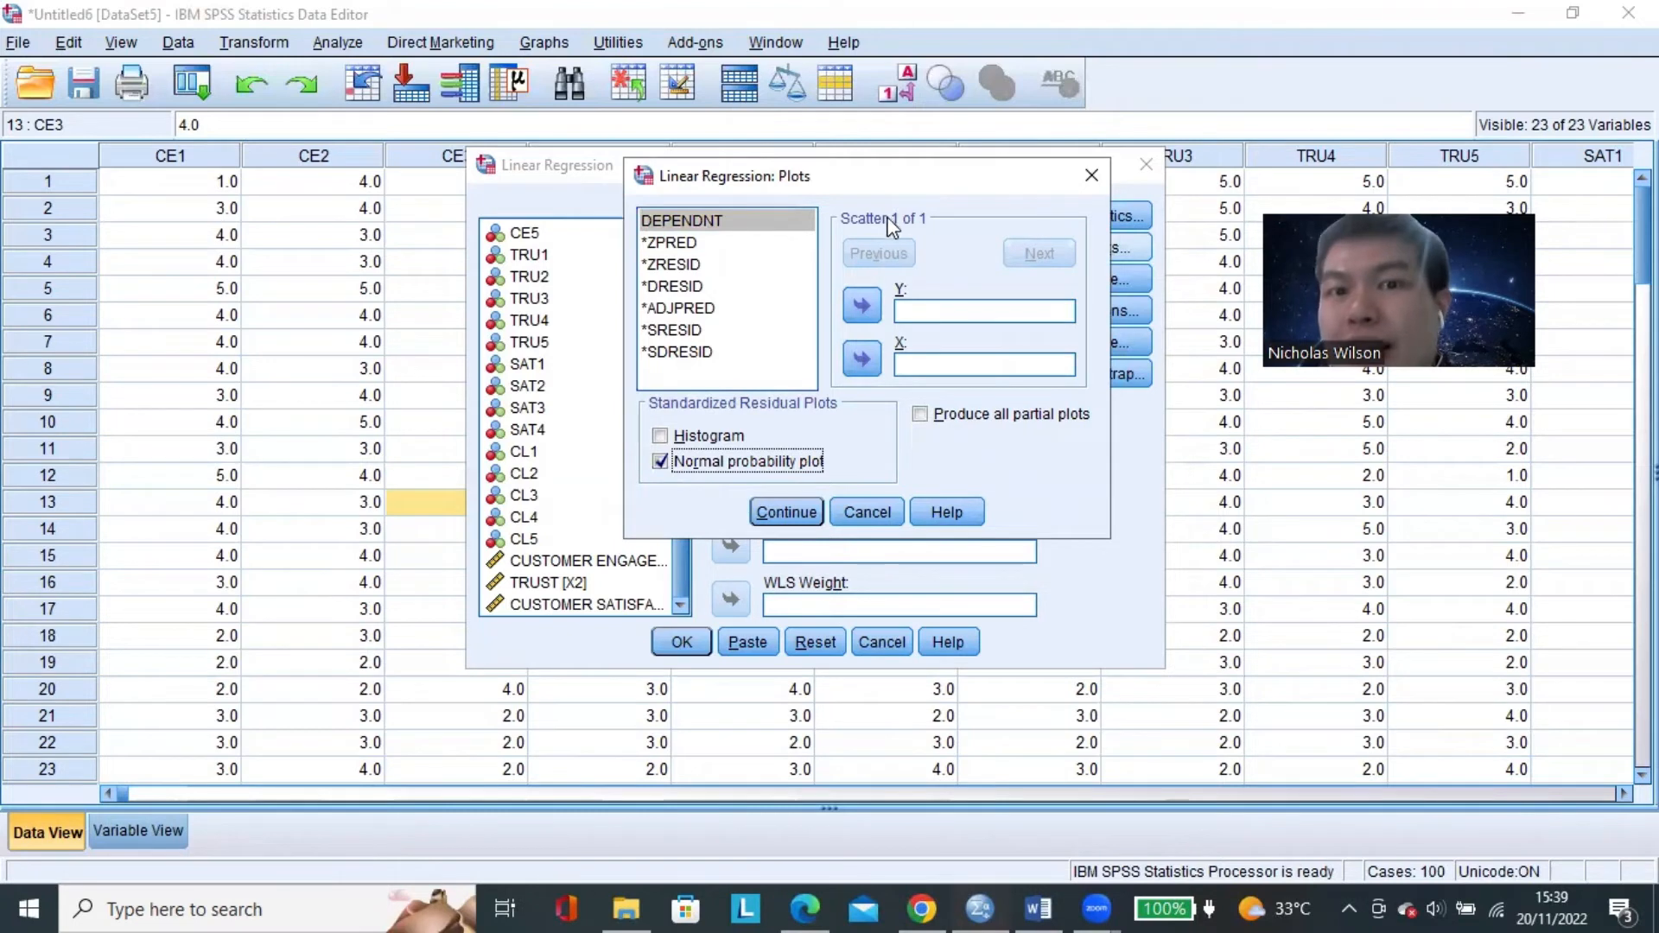
Examine the Y and X axis fields of the residual scatter plot.
left_click(981, 315)
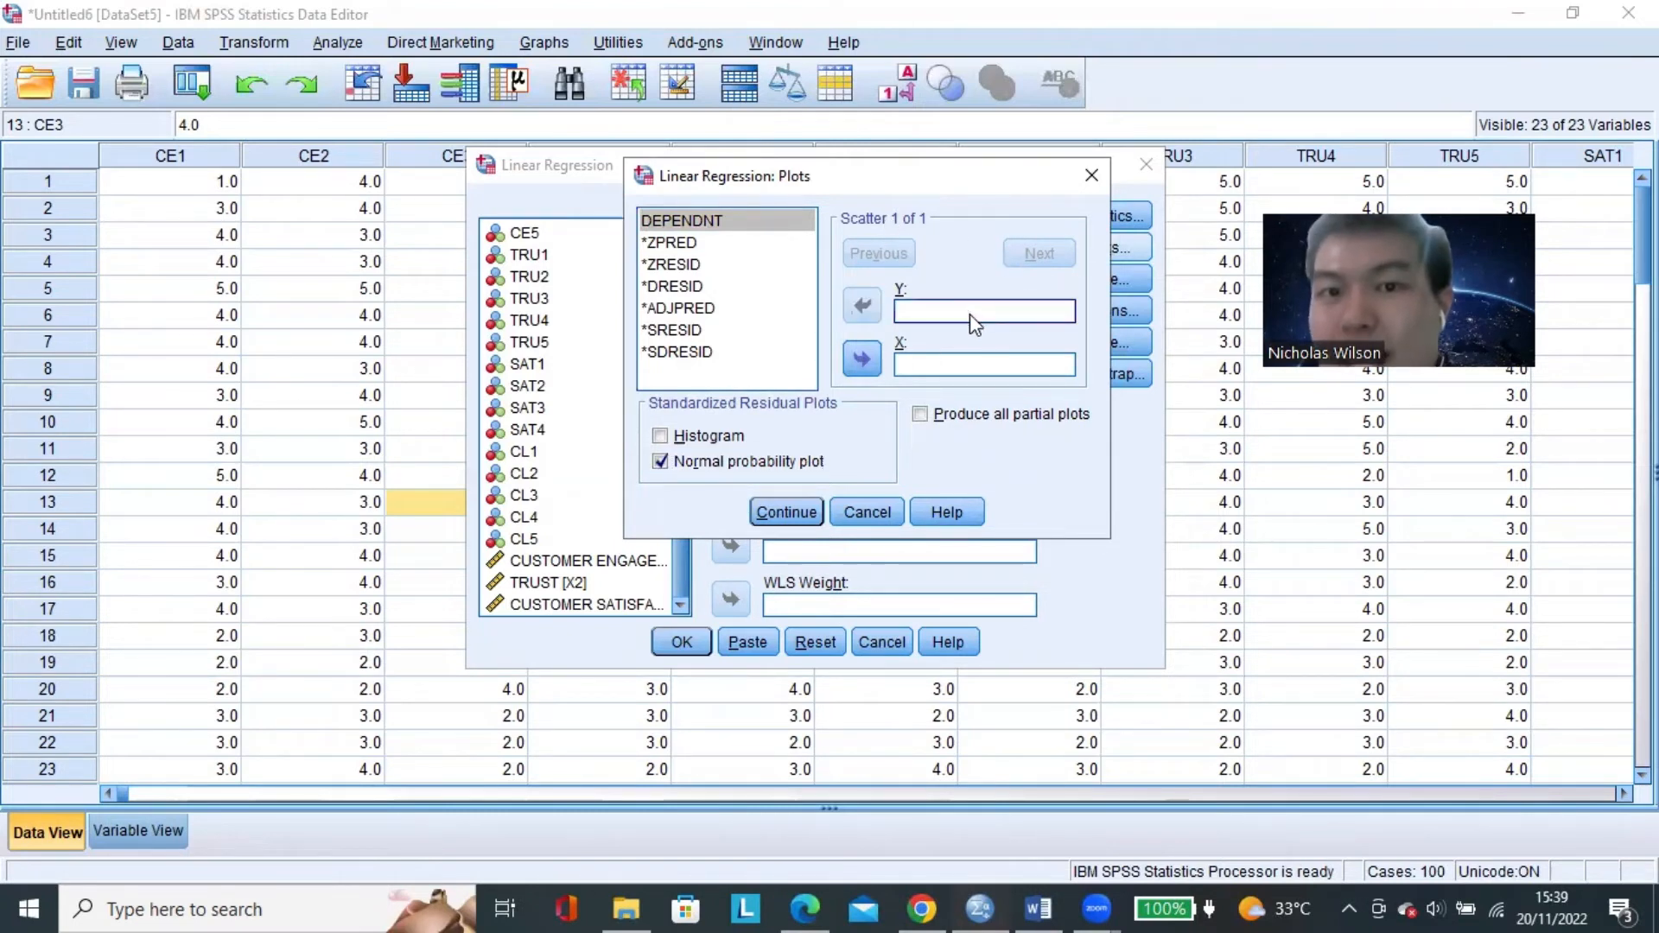
left_click(971, 368)
left_click(969, 314)
left_click(969, 368)
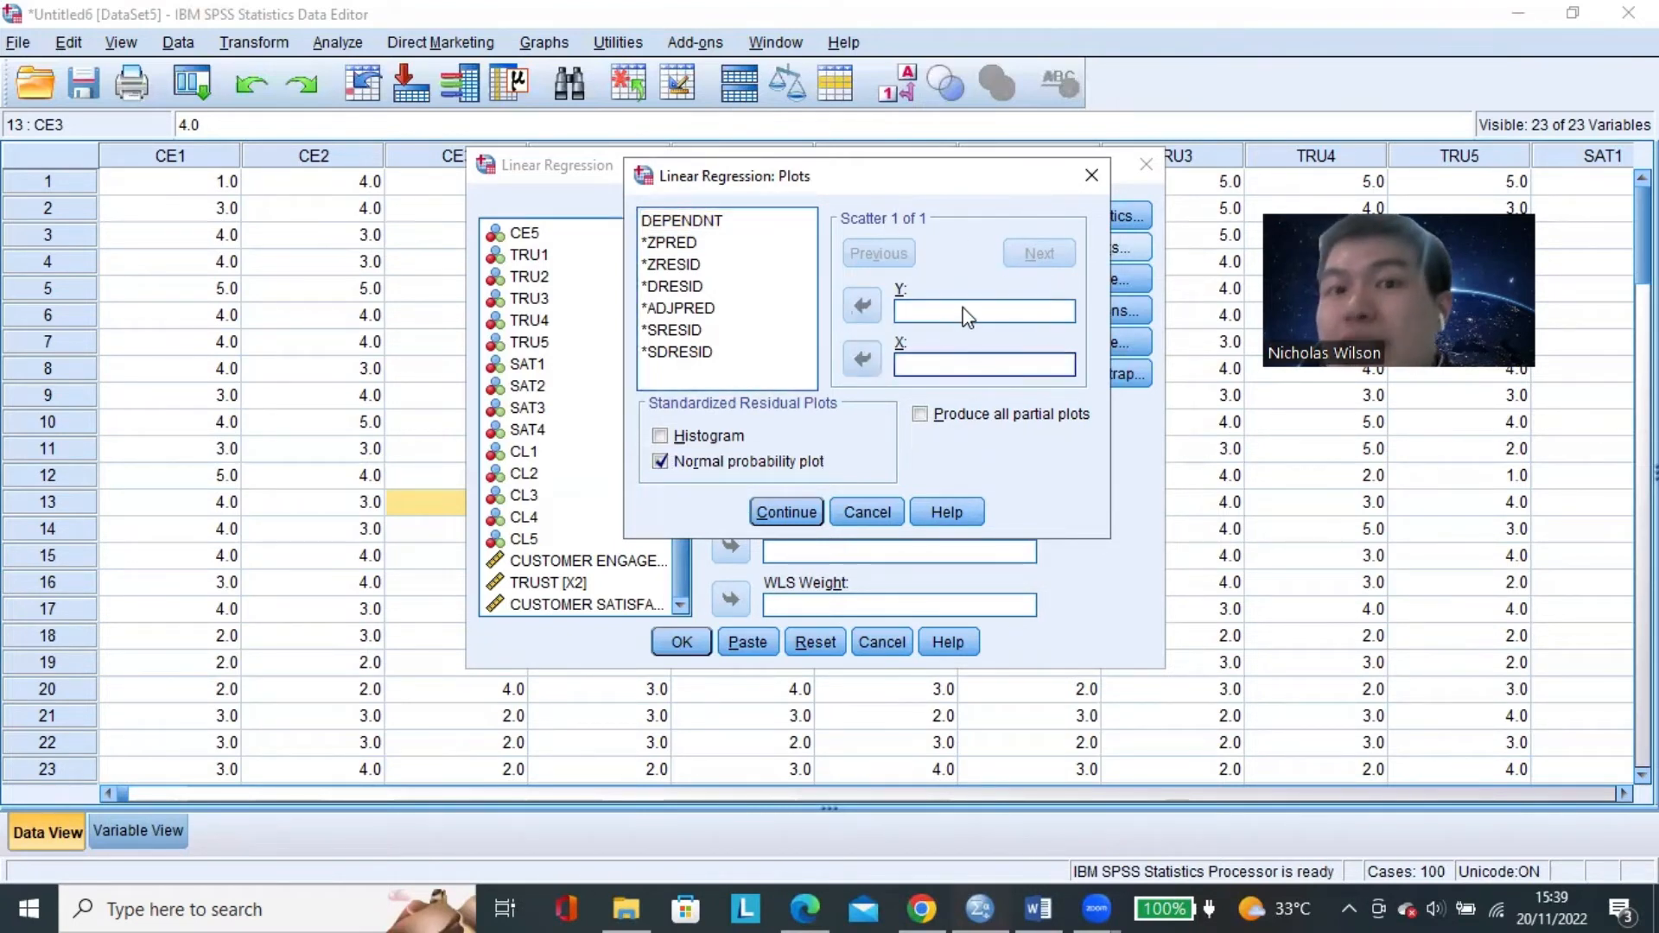
left_click(969, 316)
left_click(979, 366)
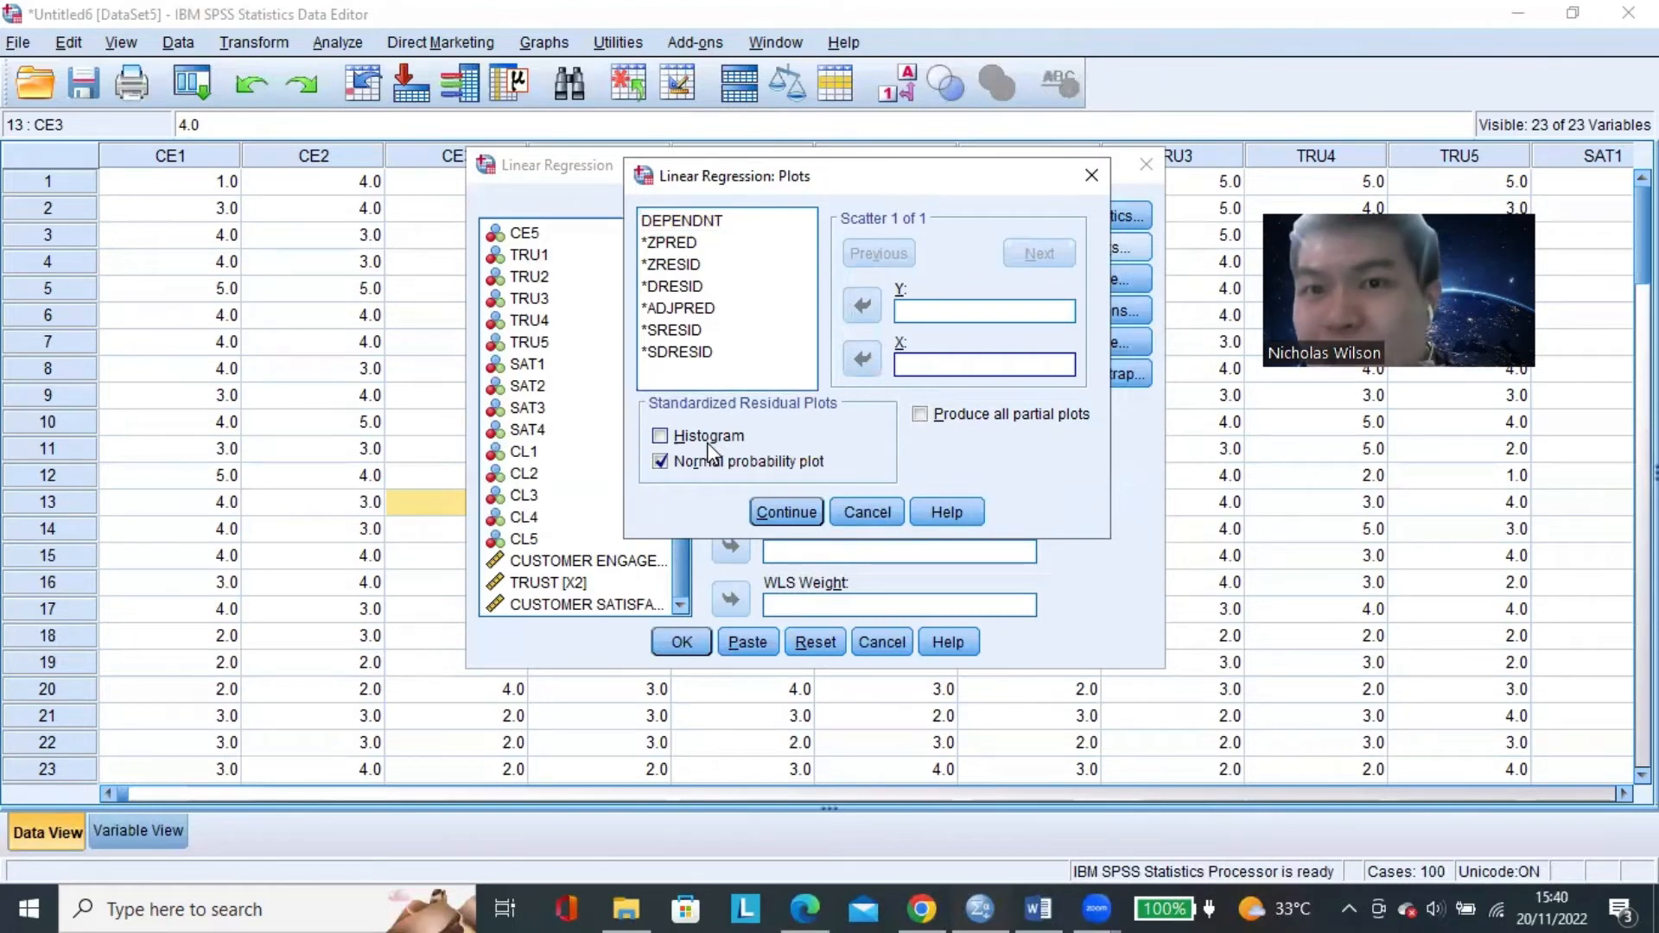
left_click(927, 315)
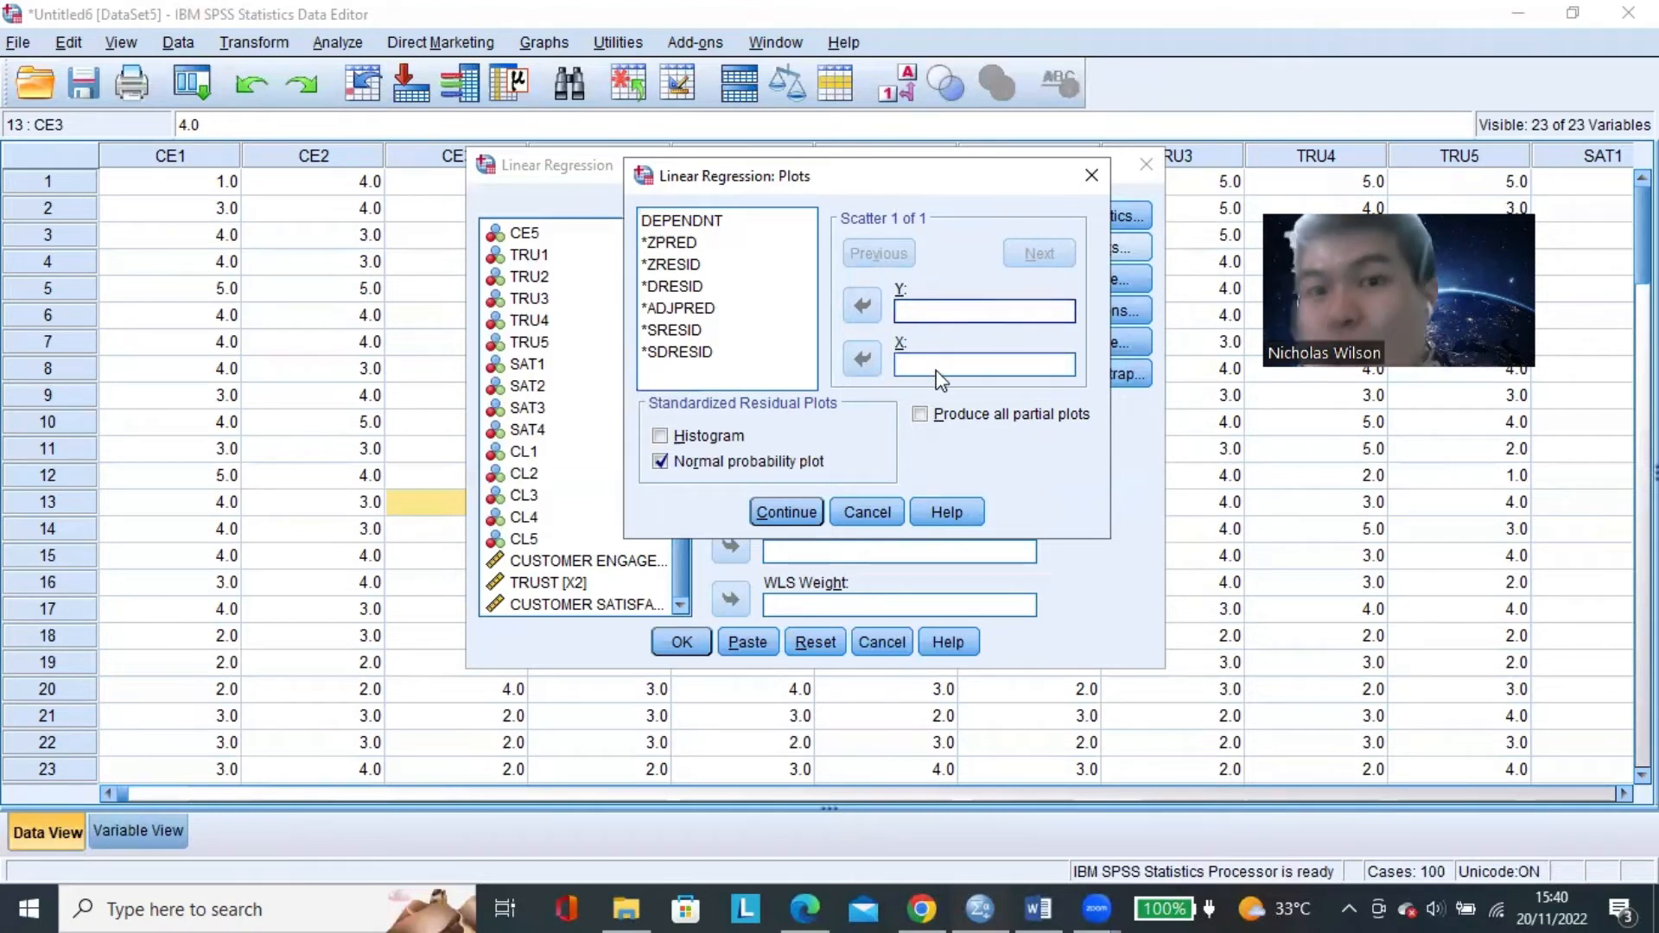
left_click(937, 367)
left_click(933, 316)
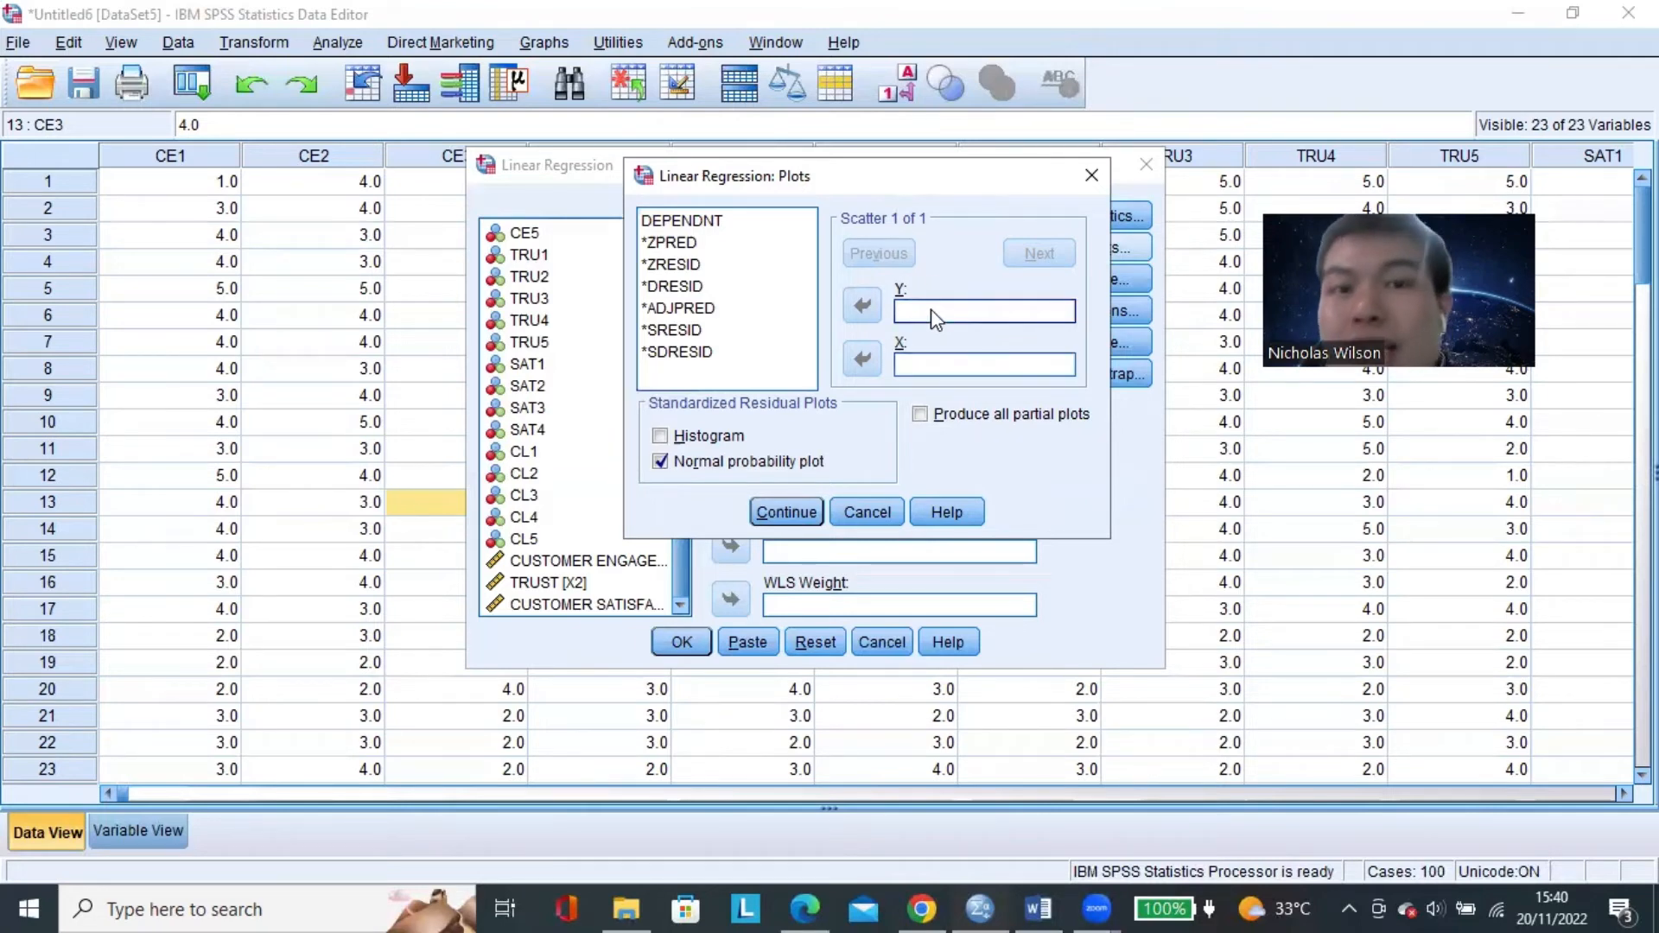
Look through the variables available for the scatter plot, including DEPENDNT, *ZPRED, *ZRESID and *DRESID.
left_click(694, 222)
left_click(694, 245)
left_click(694, 288)
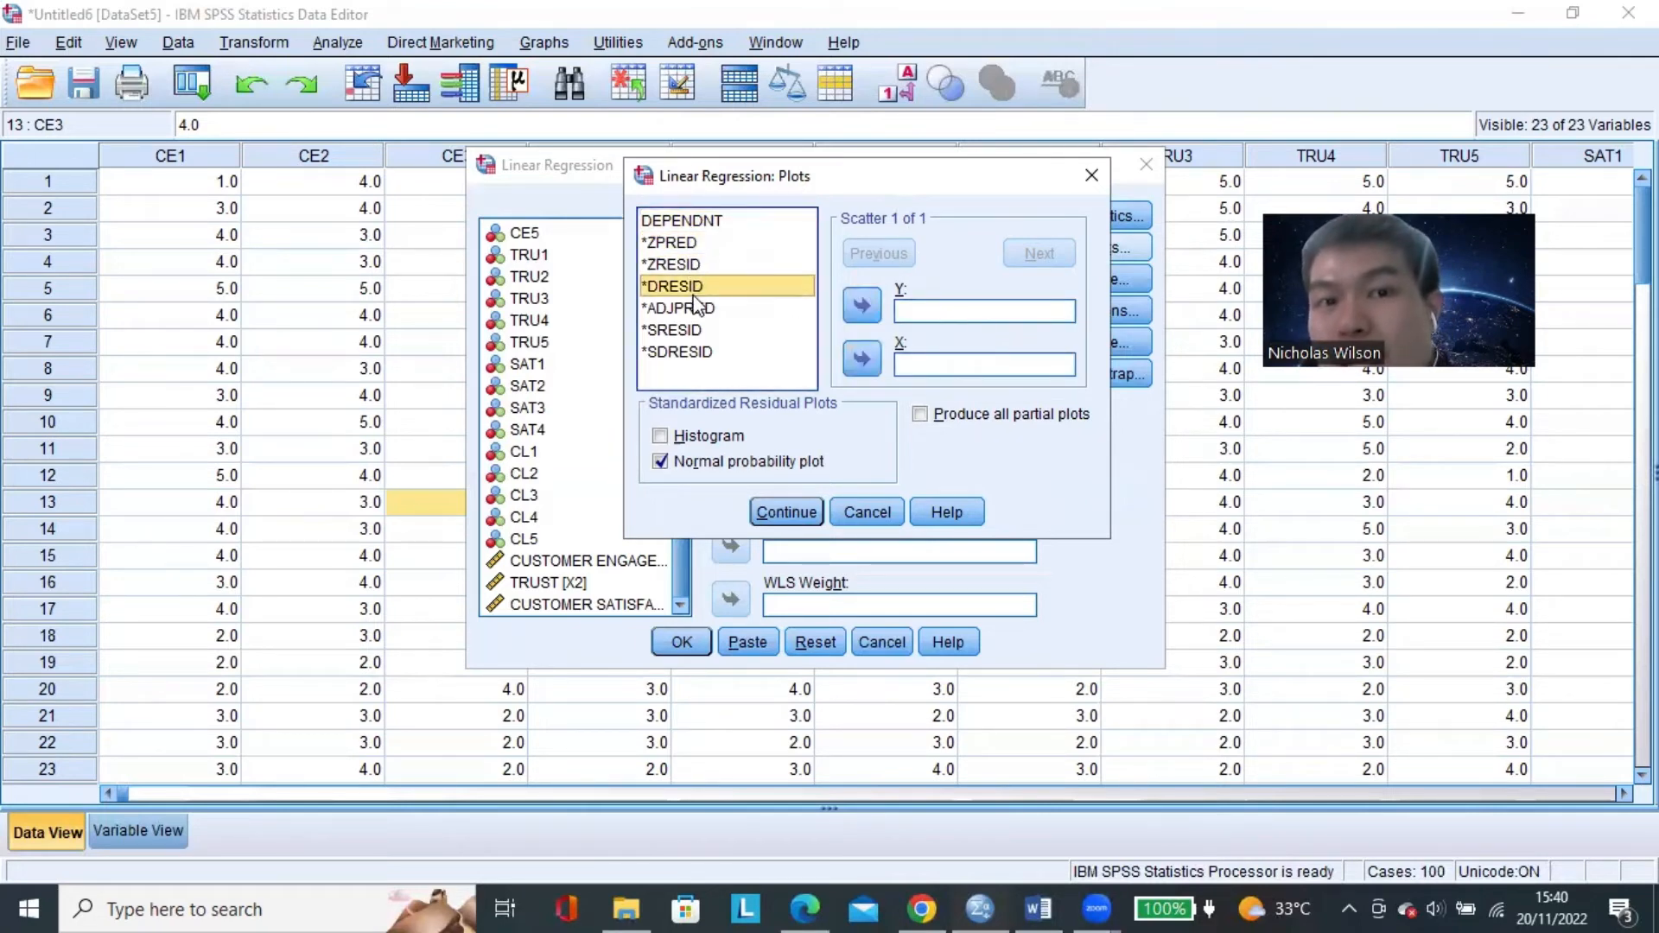
left_click(701, 222)
left_click(691, 243)
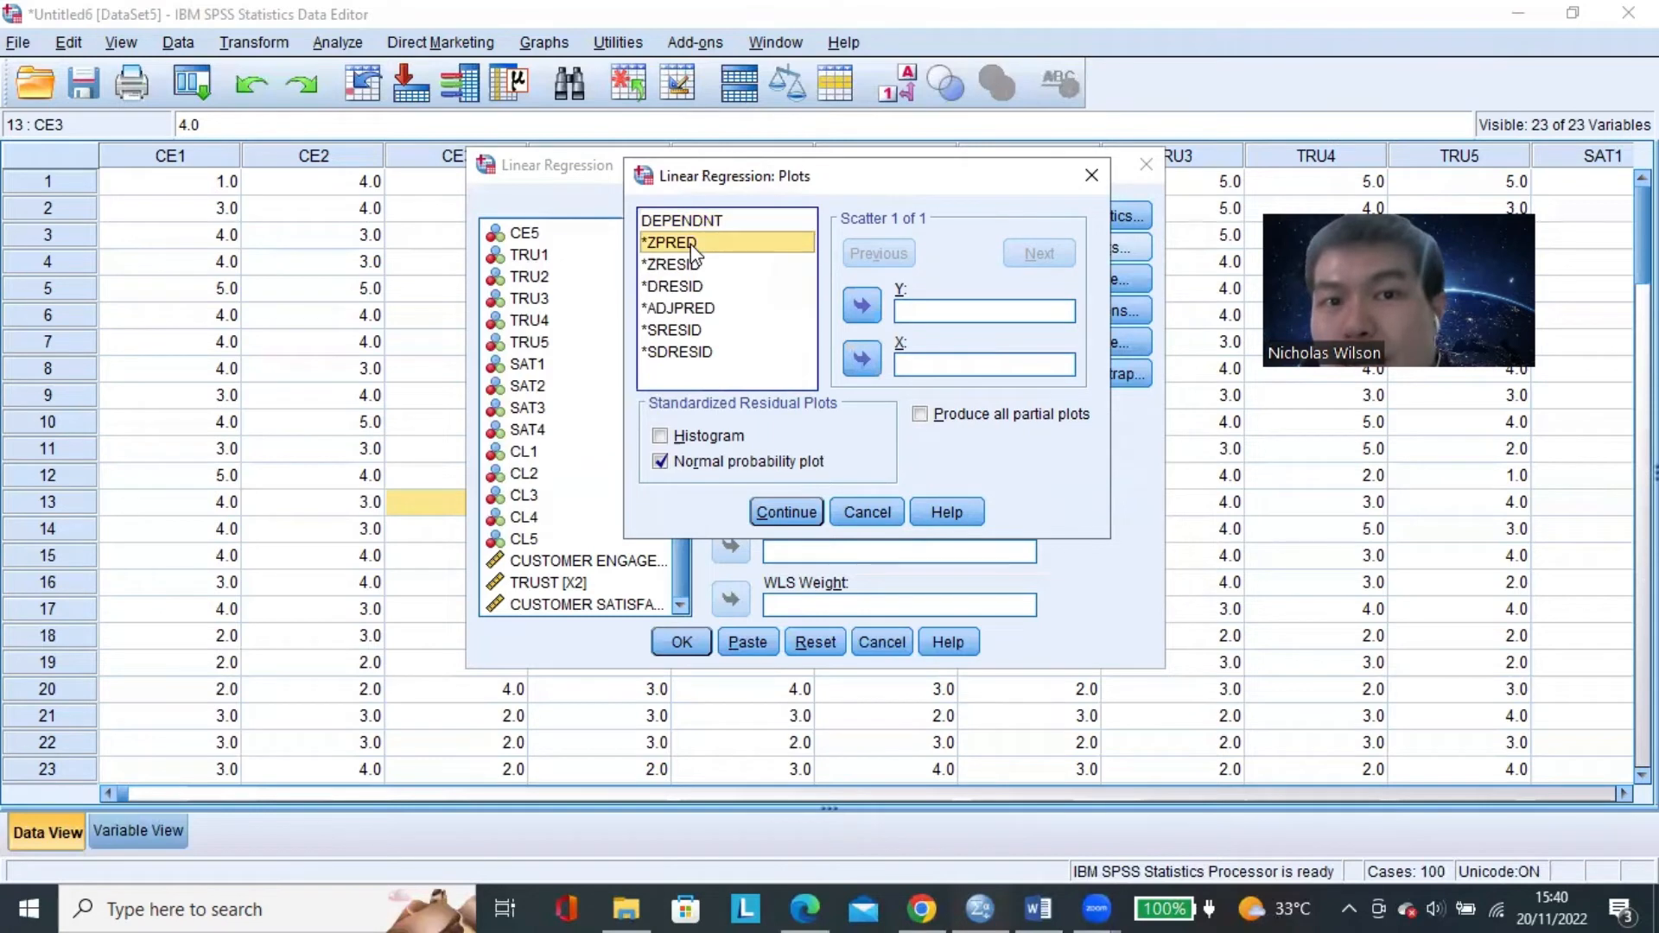
left_click(696, 264)
left_click(695, 285)
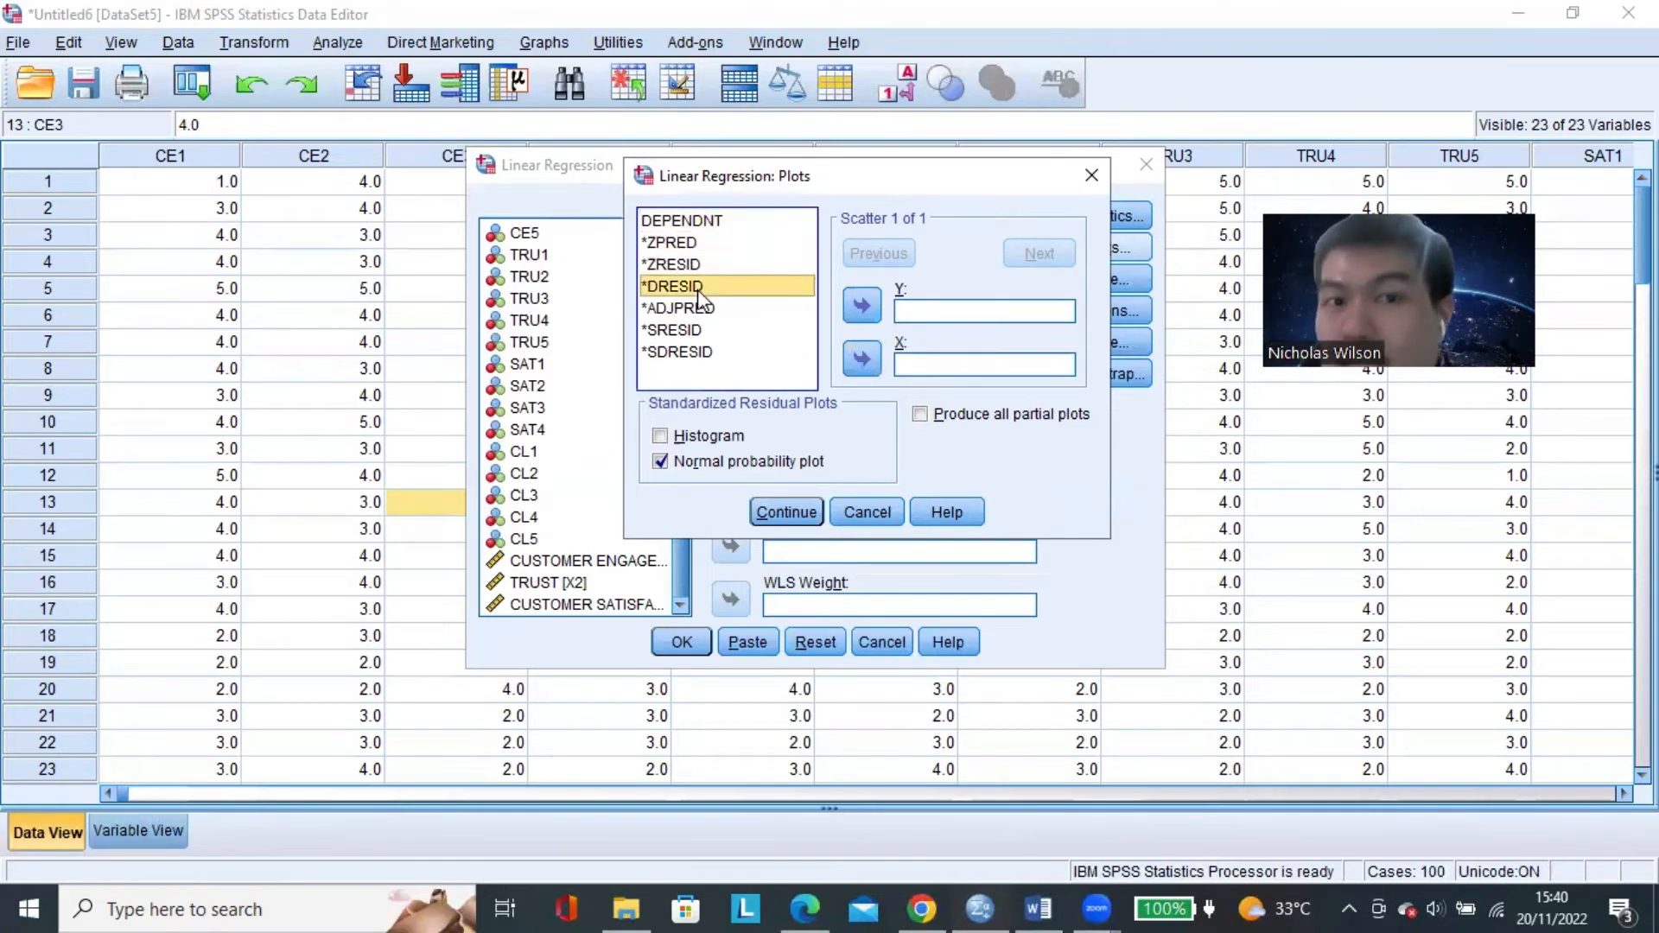
left_click(960, 312)
left_click(729, 267)
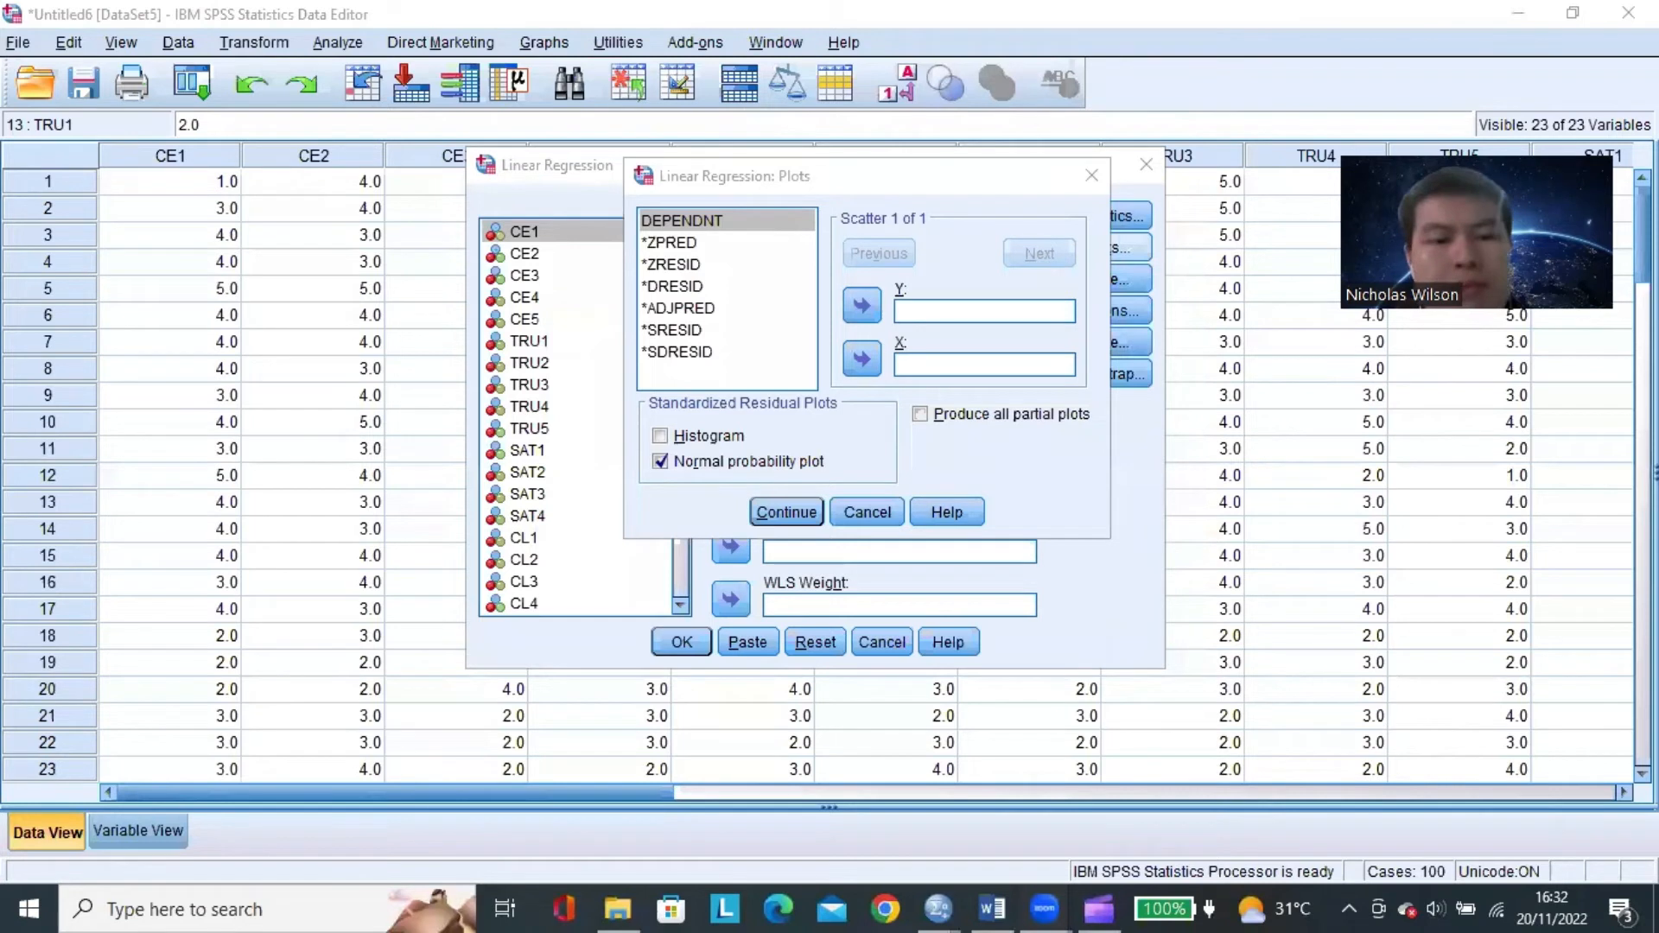
key("XF86AudioRaiseVolume")
key("XF86AudioRaiseVolume")
key("XF86AudioRaiseVolume")
key("XF86AudioRaiseVolume")
key("XF86AudioRaiseVolume")
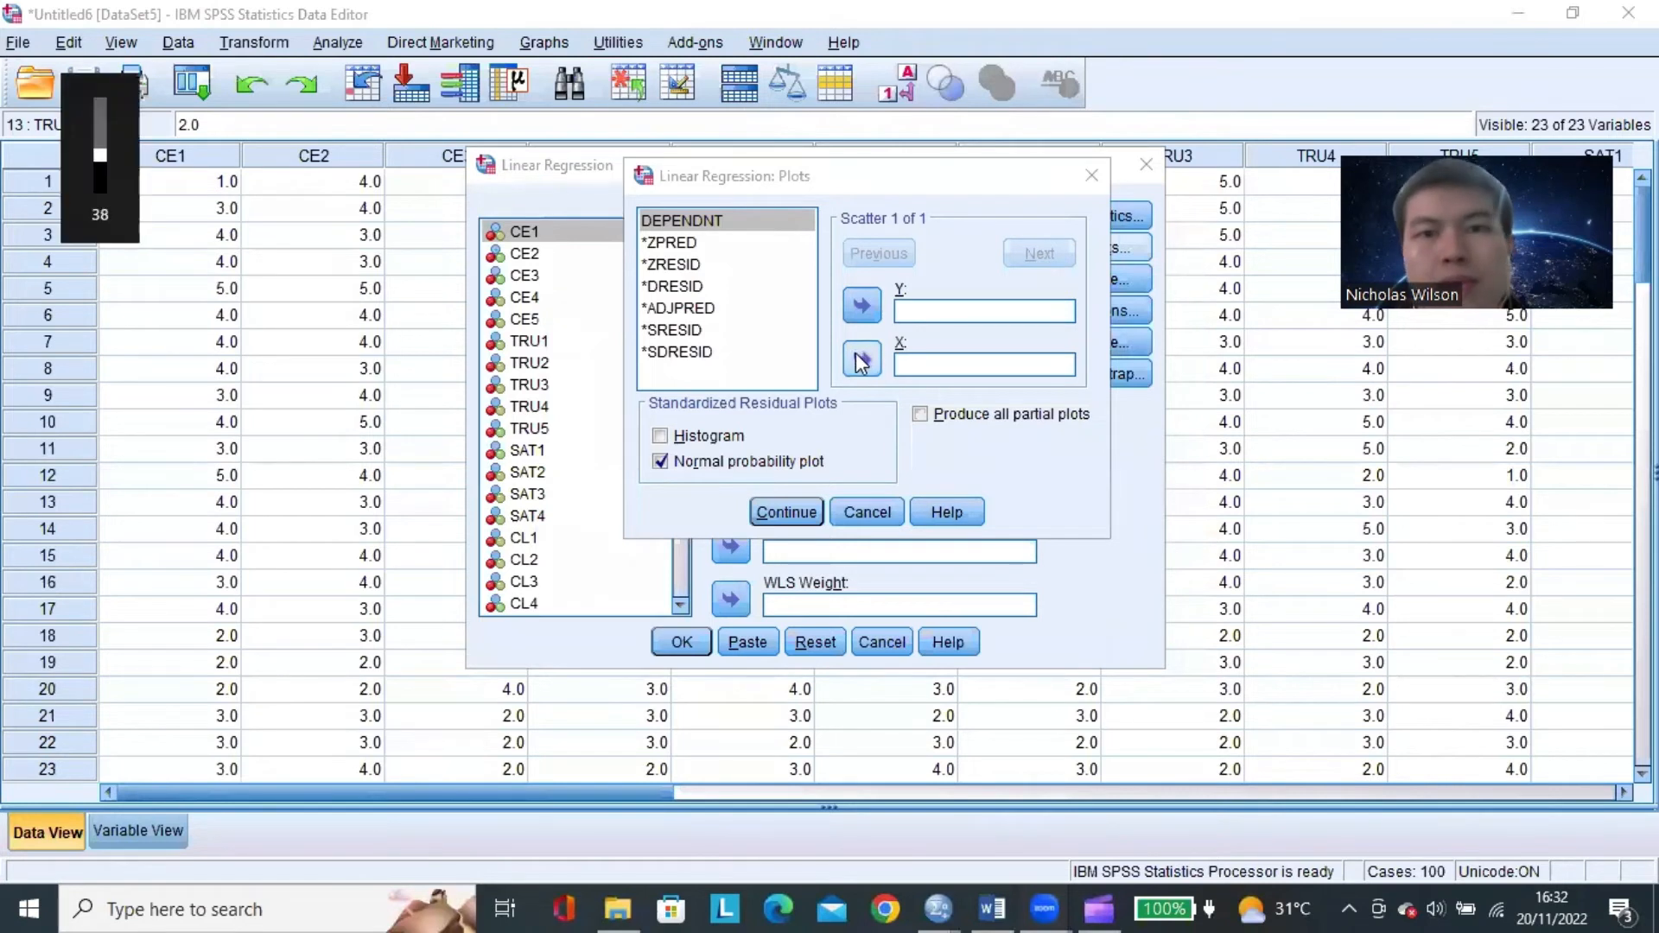
Assign *SRESID to the Y axis of the residual scatter plot.
left_click(919, 314)
left_click(688, 333)
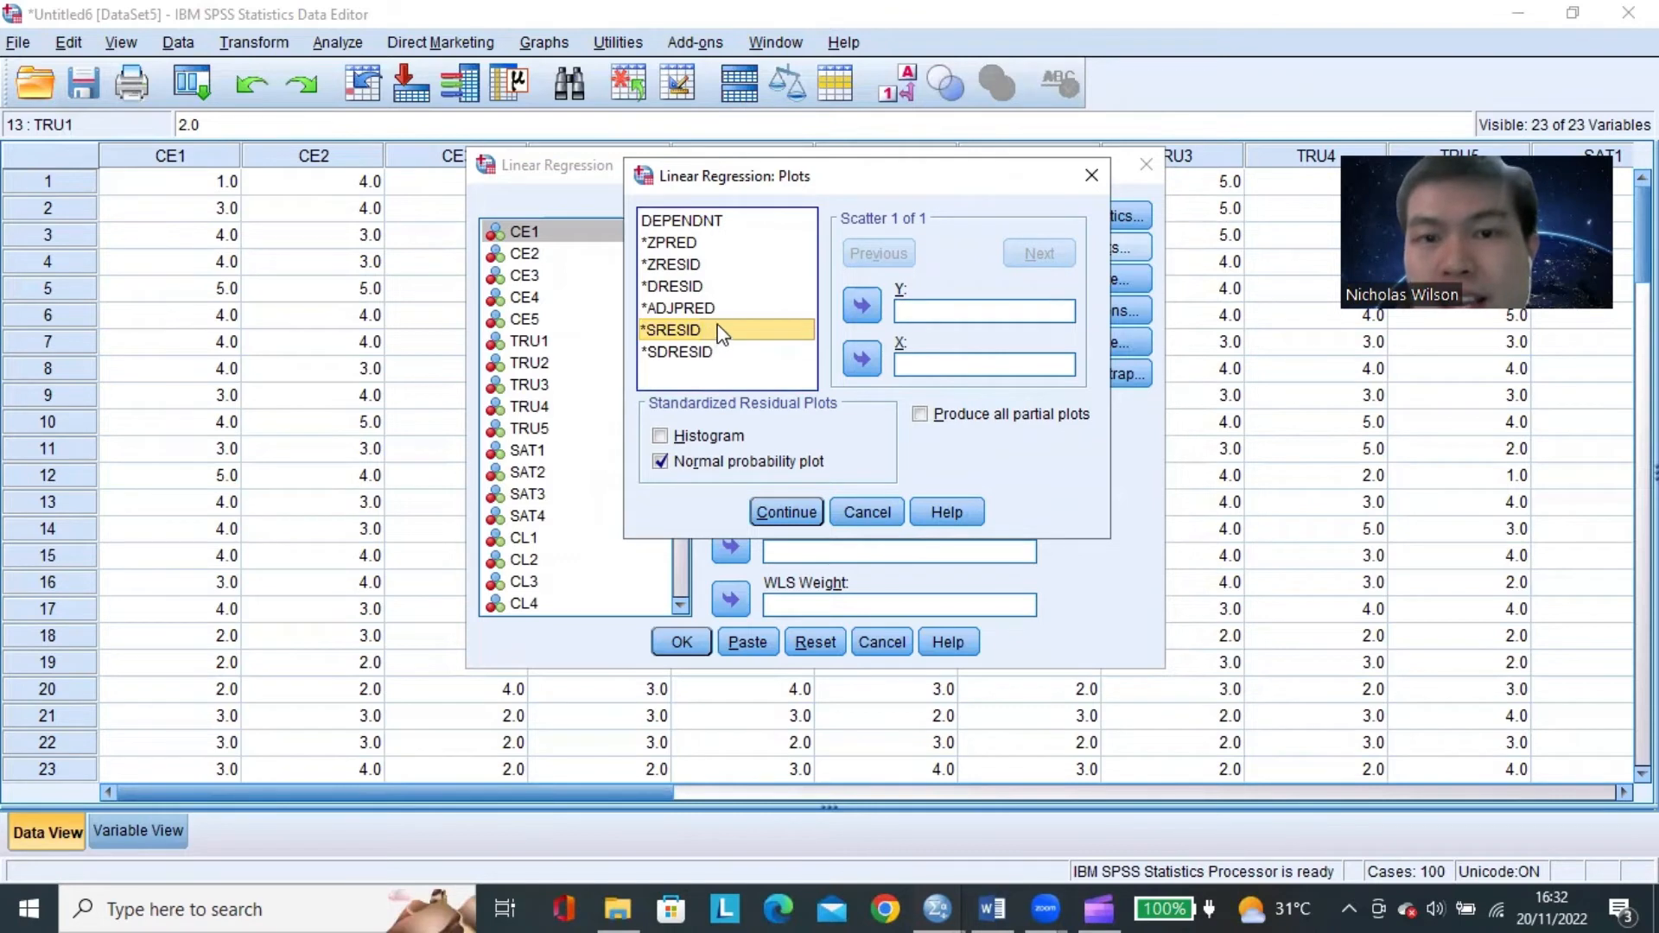
left_click(861, 305)
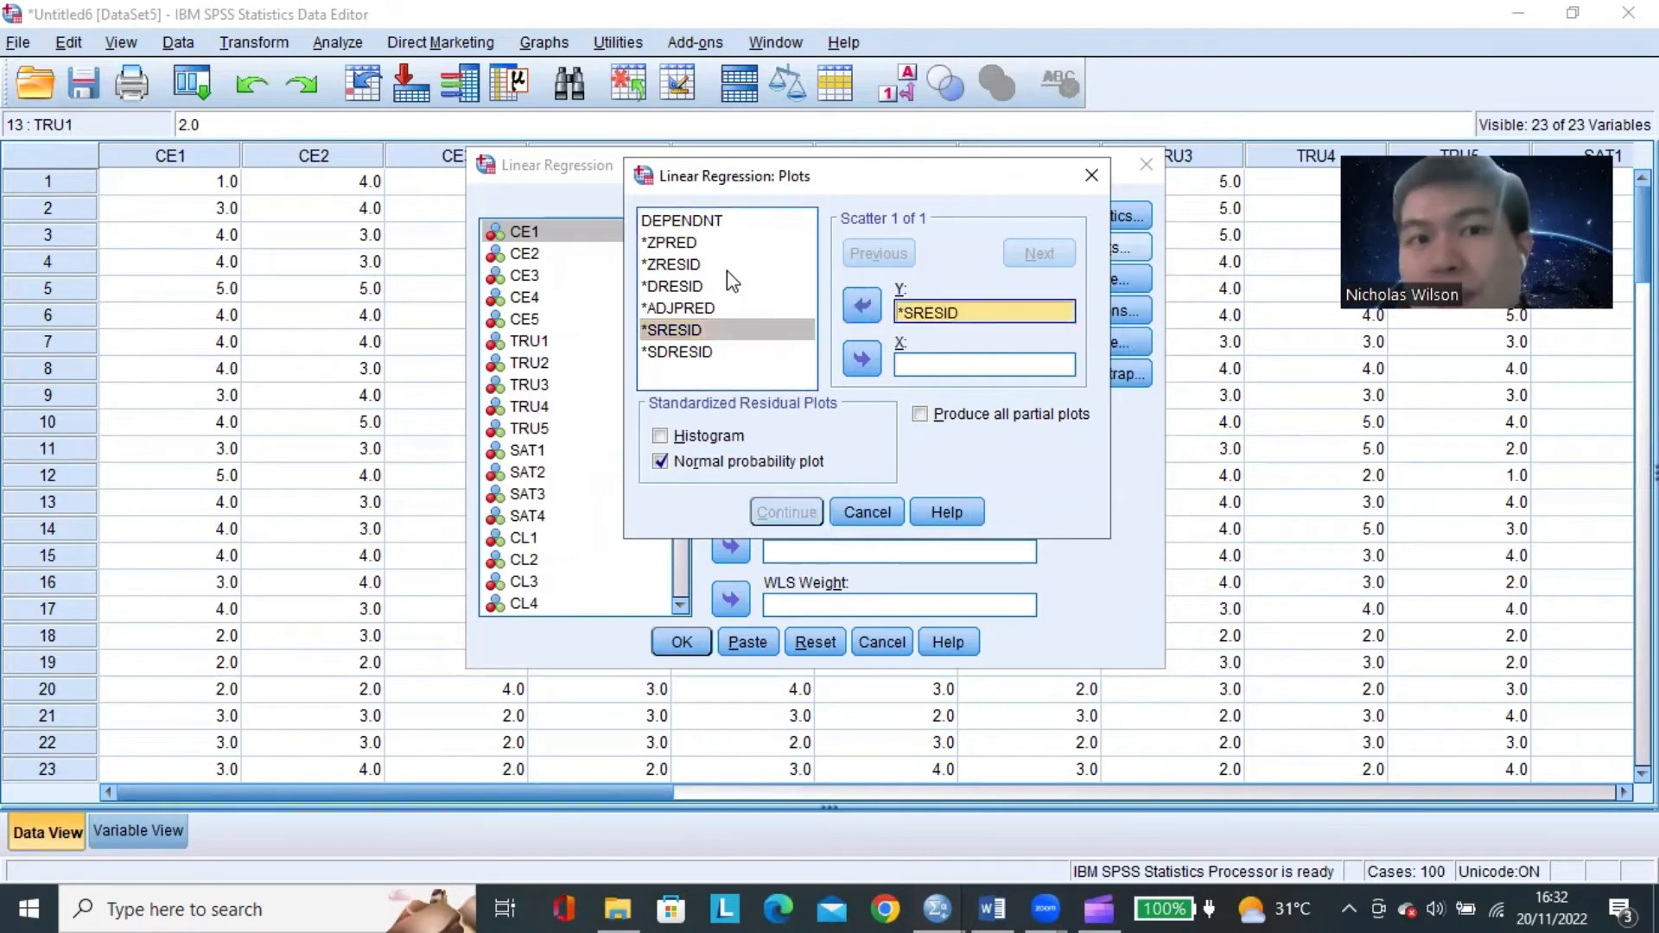
Assign *ZPRED to the X axis of the residual scatter plot.
left_click(964, 366)
left_click(671, 243)
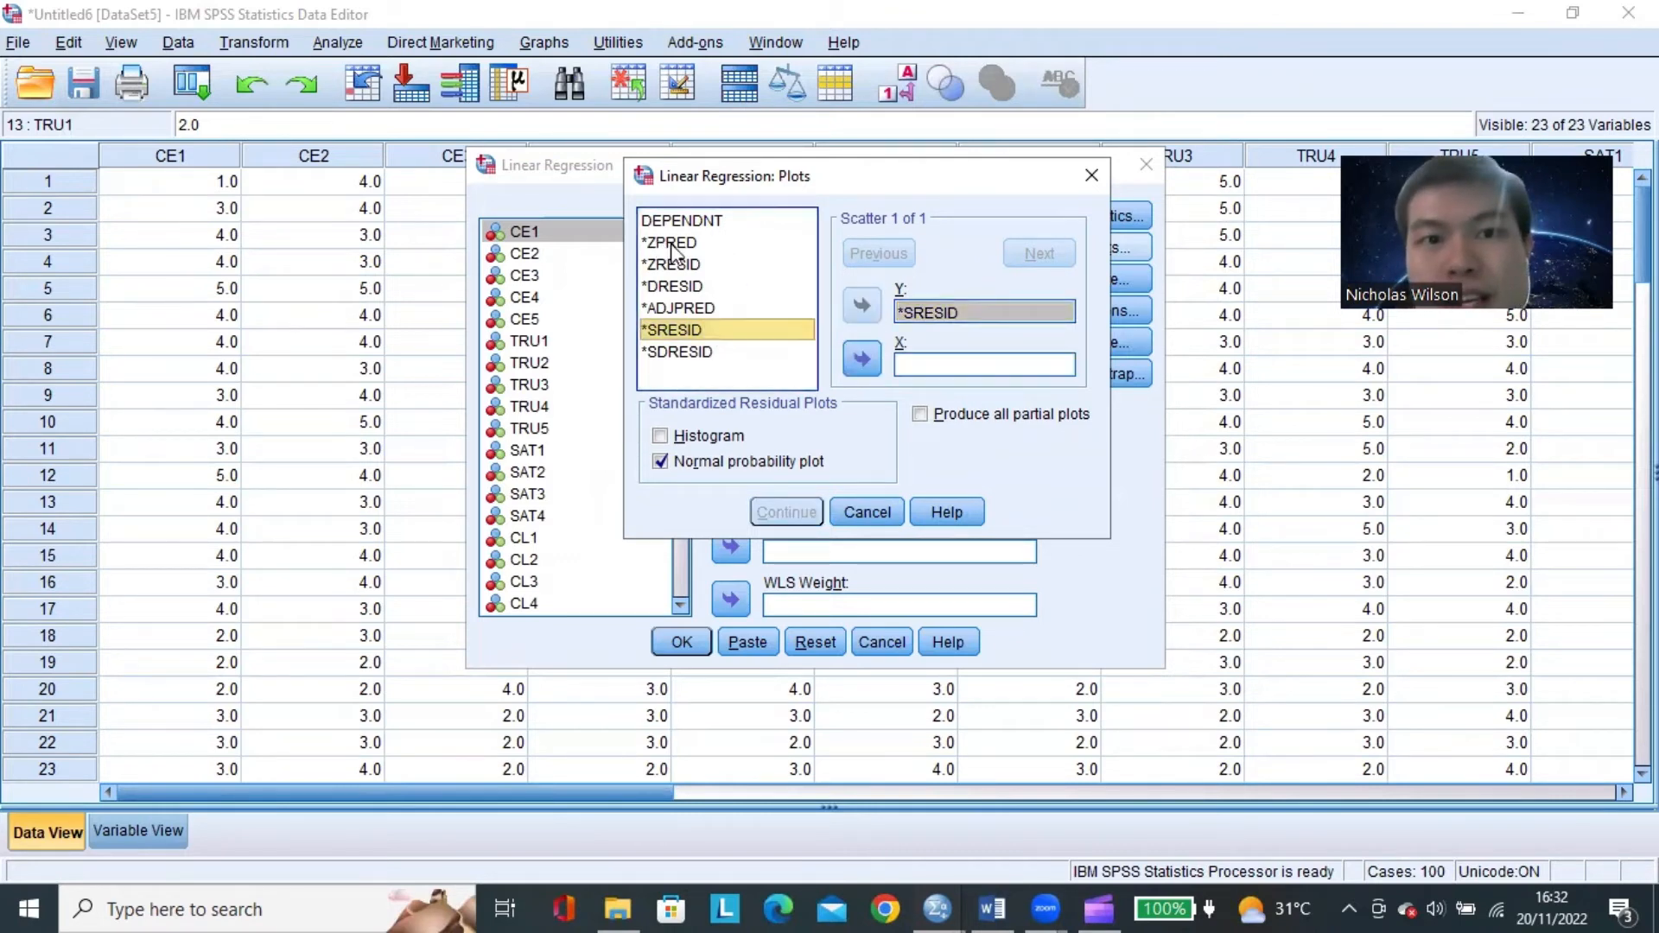
left_click(673, 244)
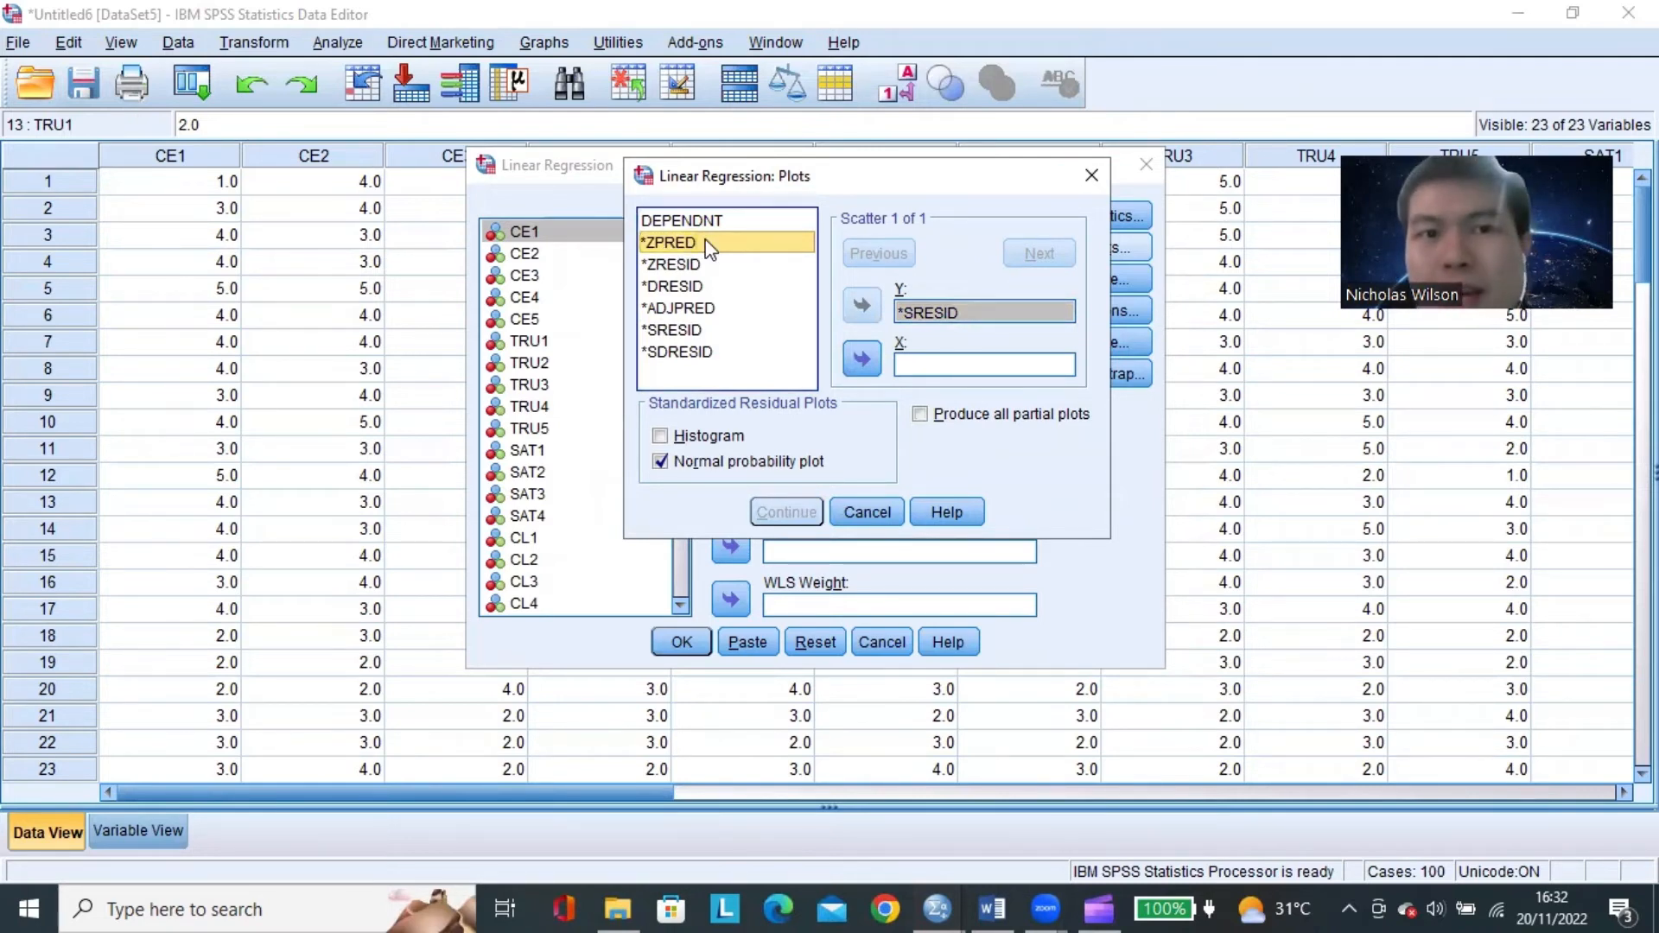
left_click(861, 358)
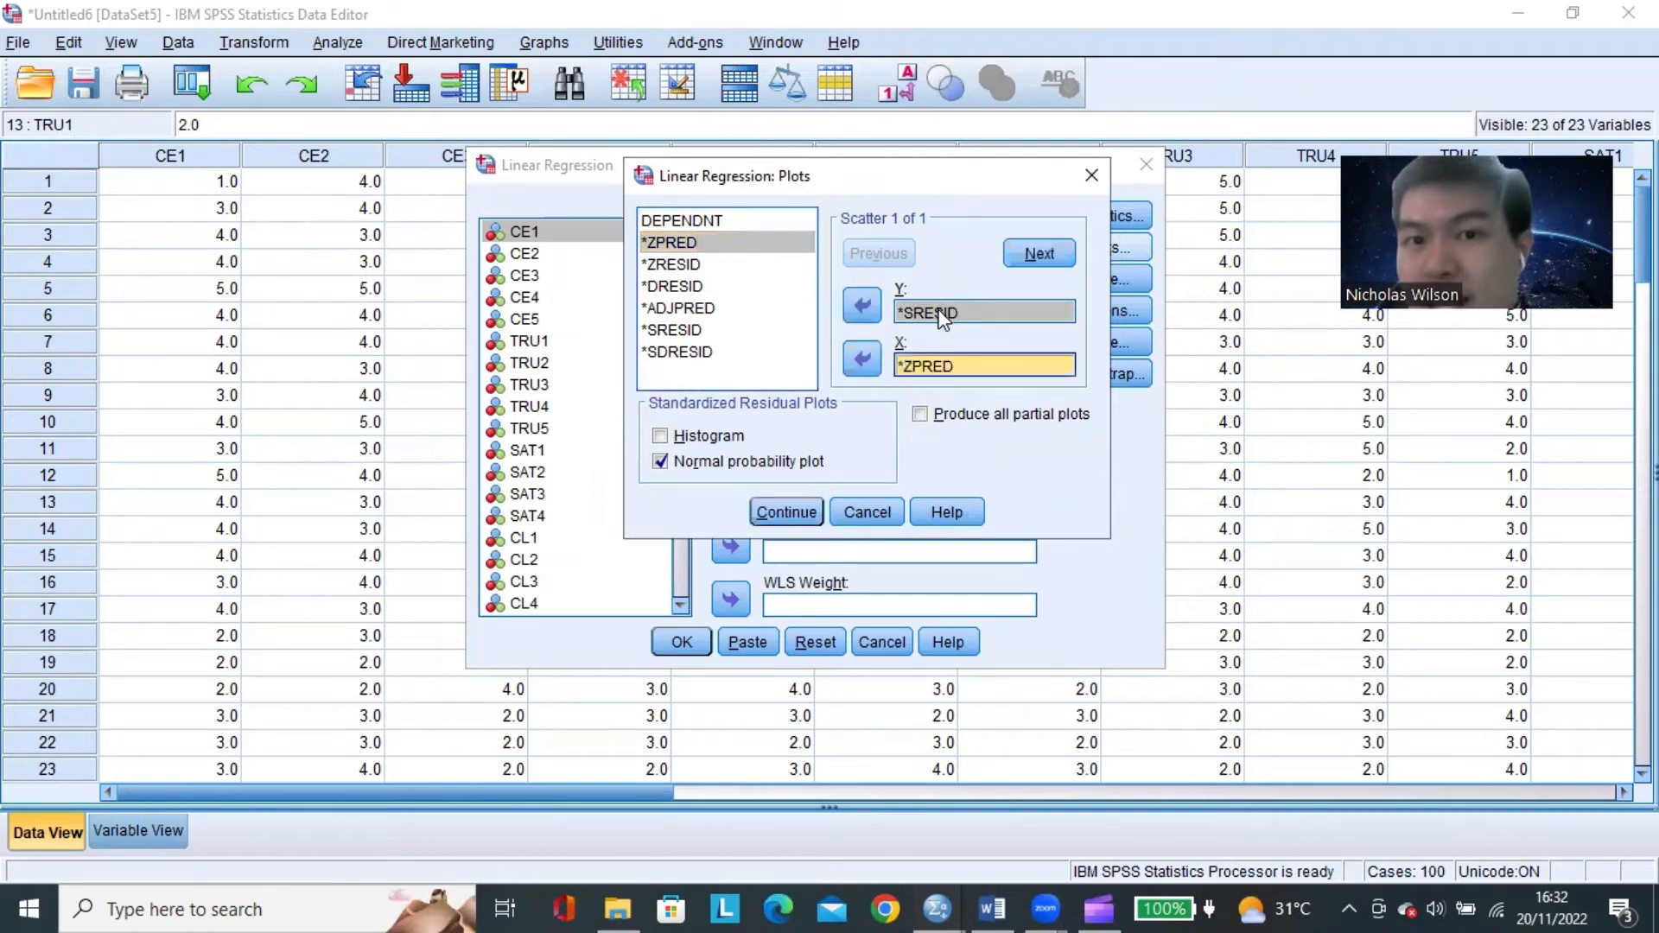
Accept the plot settings and run the linear regression of CUSTOMER LOYALTY on the three predictors.
left_click(944, 314)
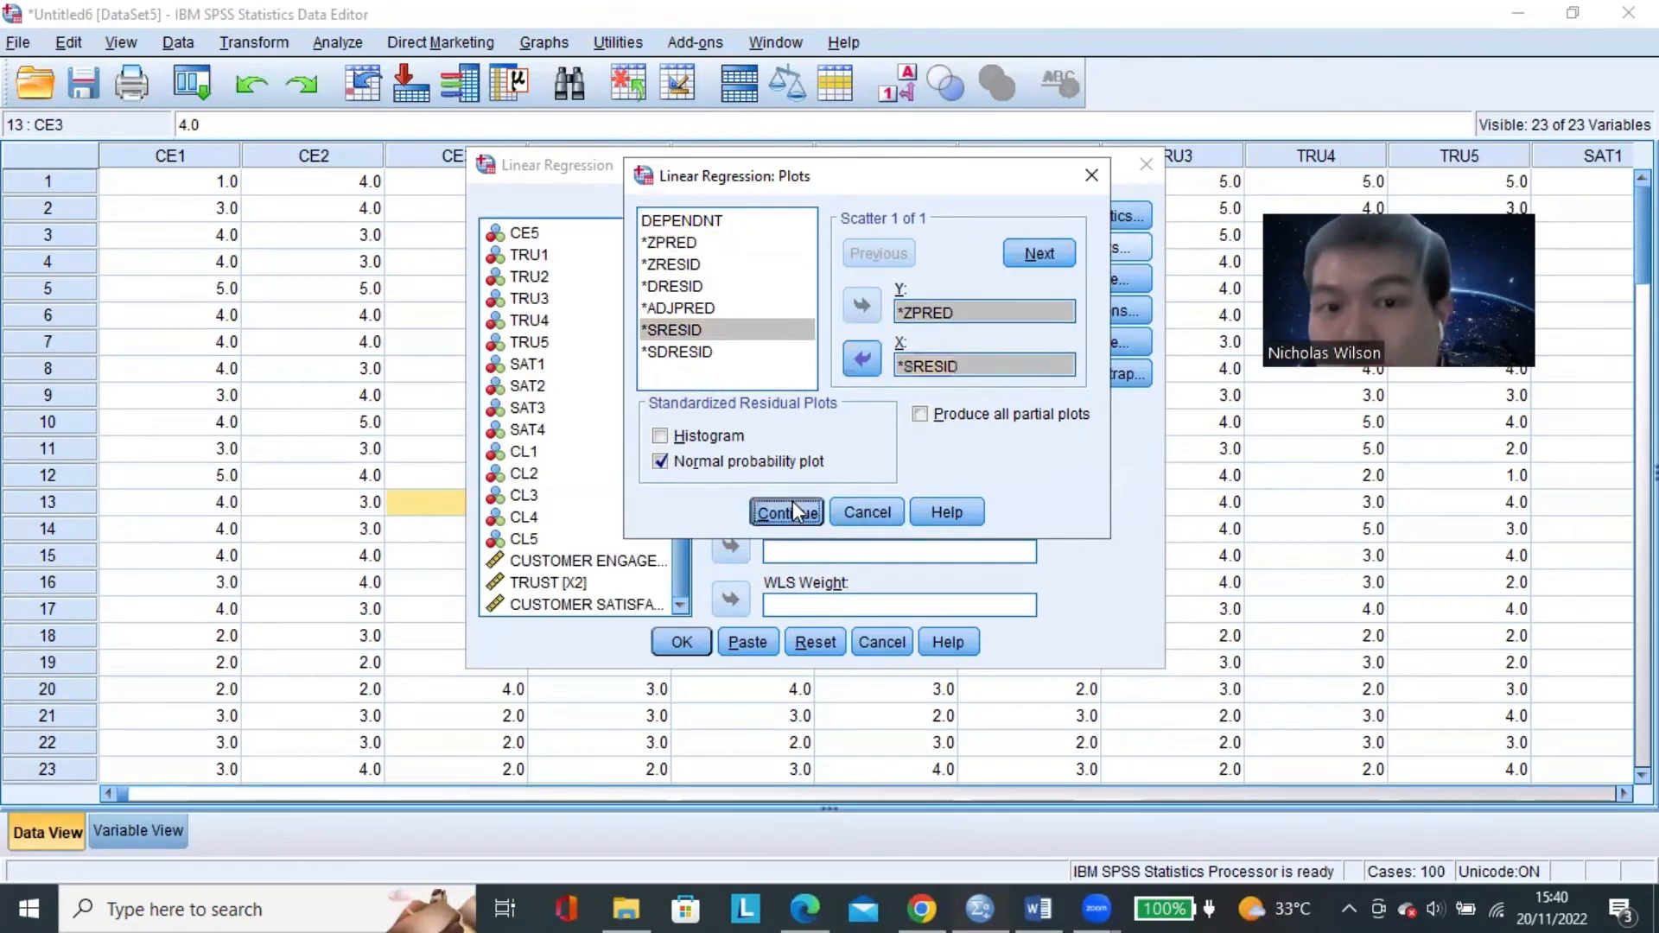
left_click(788, 508)
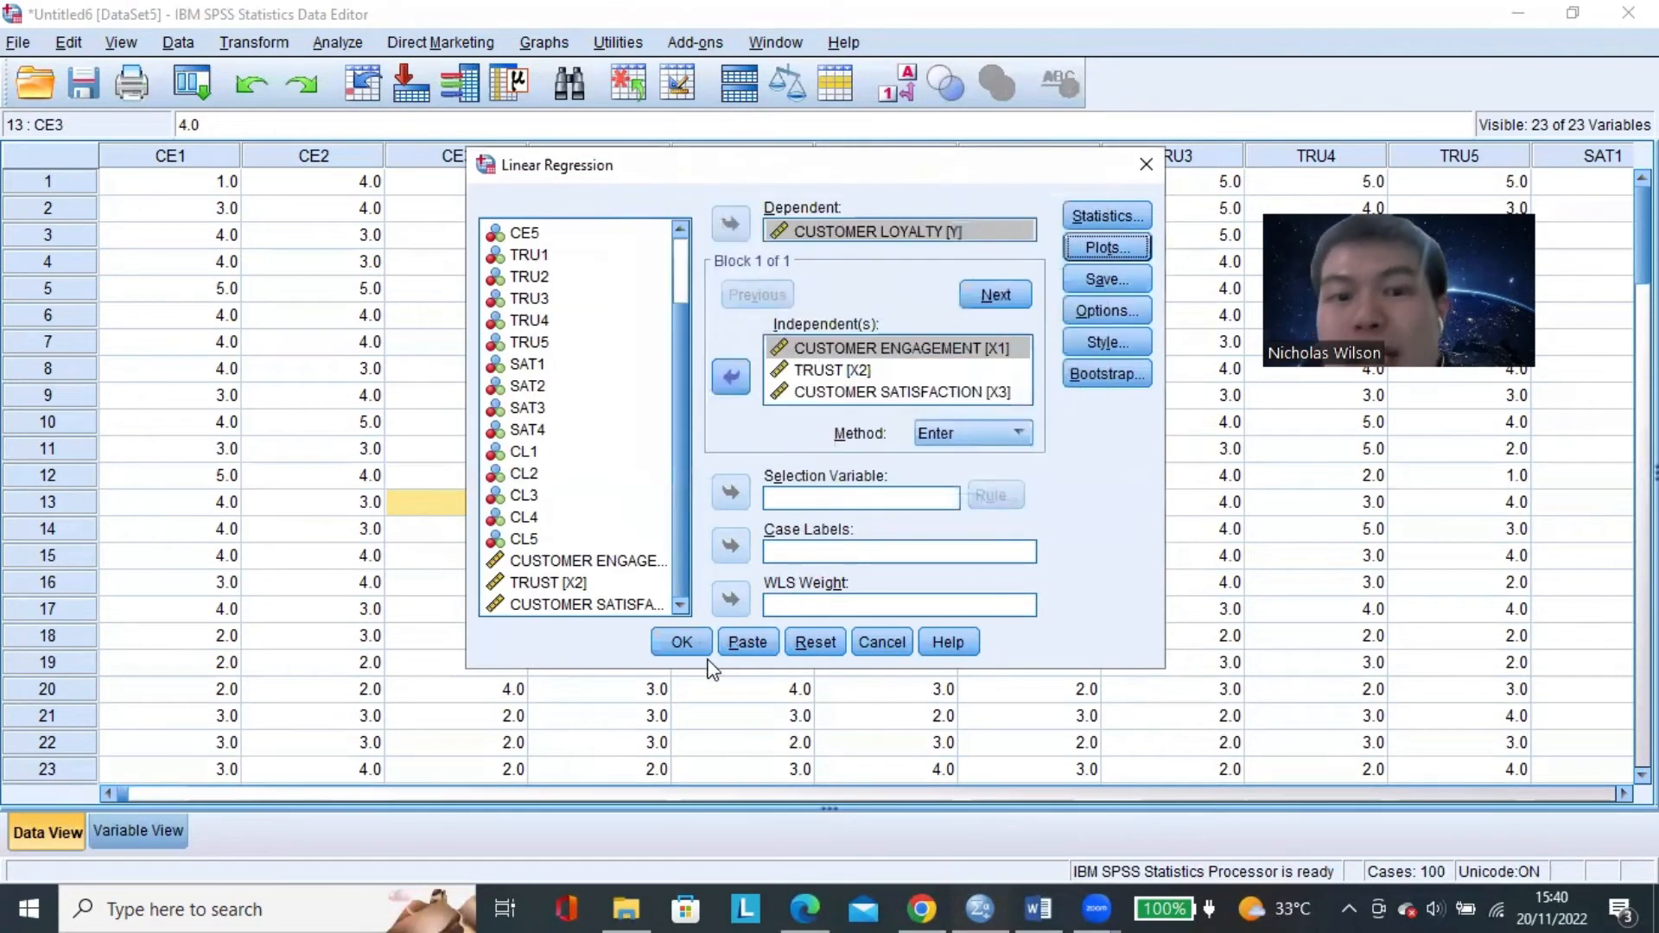
left_click(684, 643)
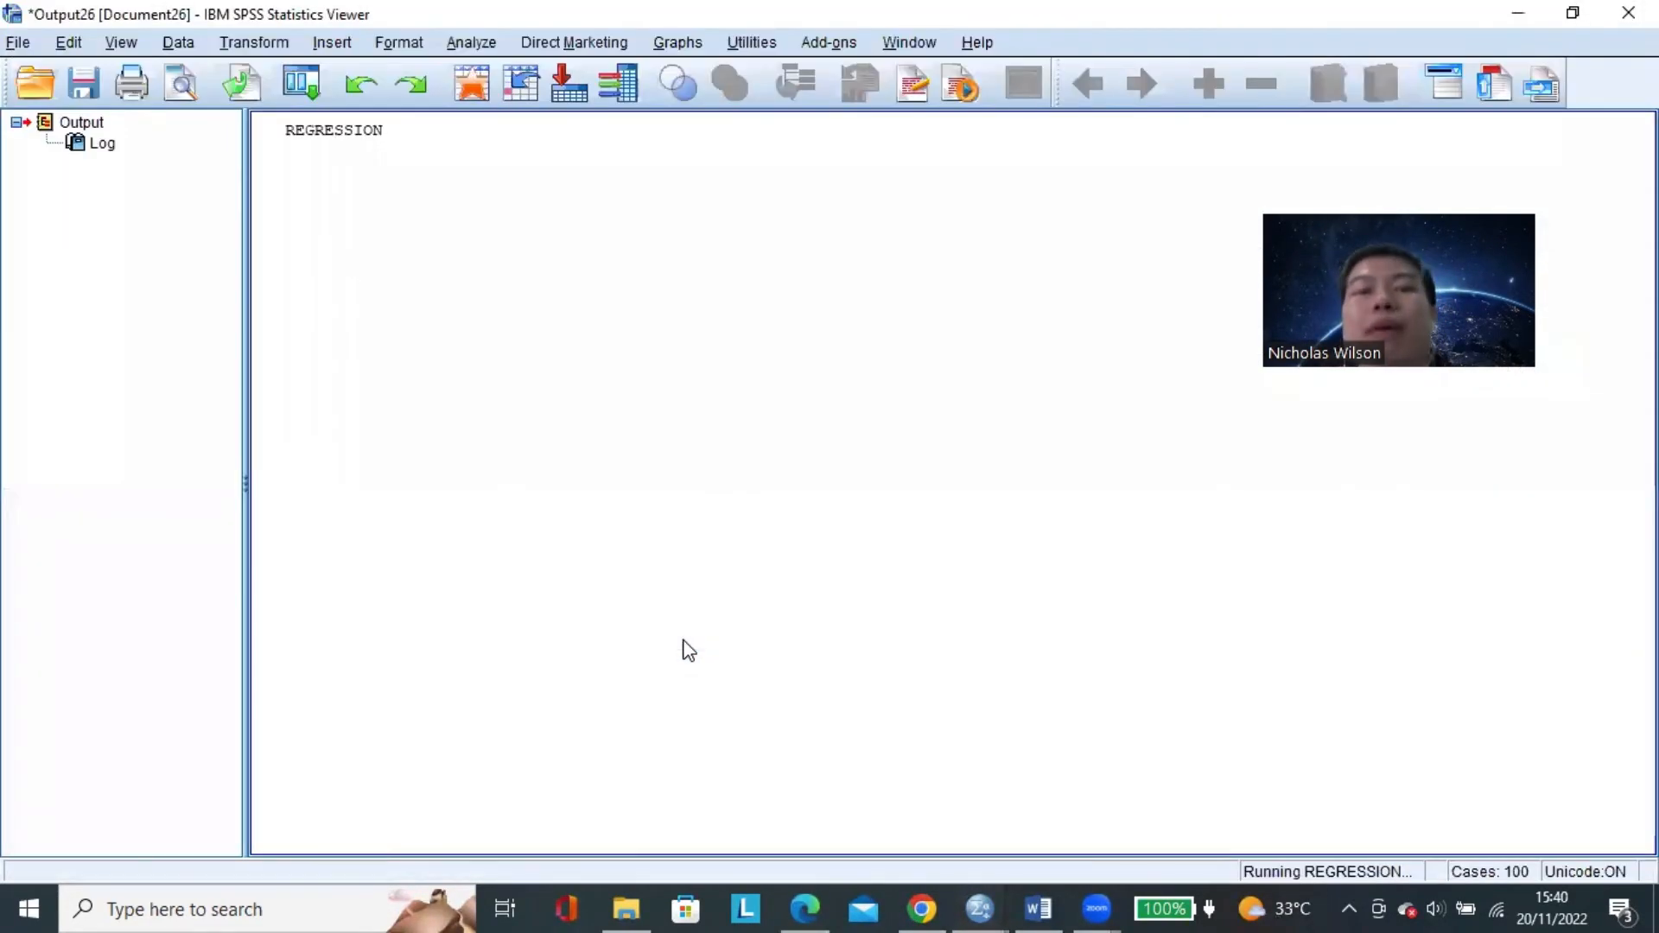
Look through the regression output, from the Coefficients table down to the scatterplot and the normal P-P plot.
scroll(795, 378, "down", 3)
scroll(795, 380, "down", 3)
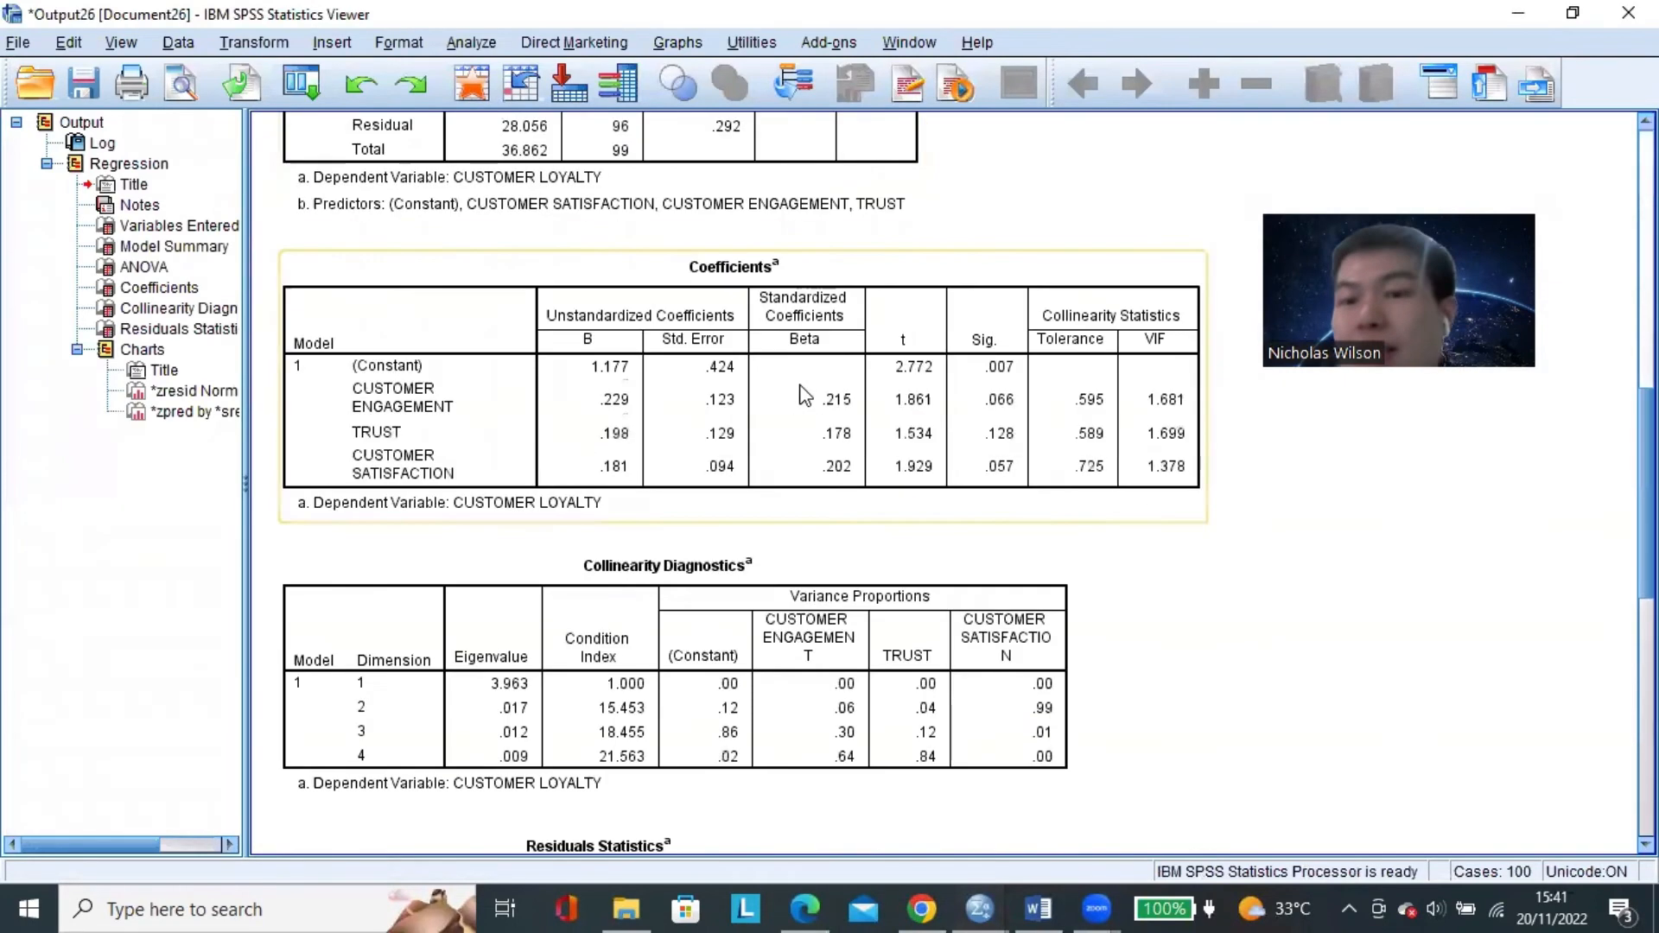
scroll(825, 436, "down", 9)
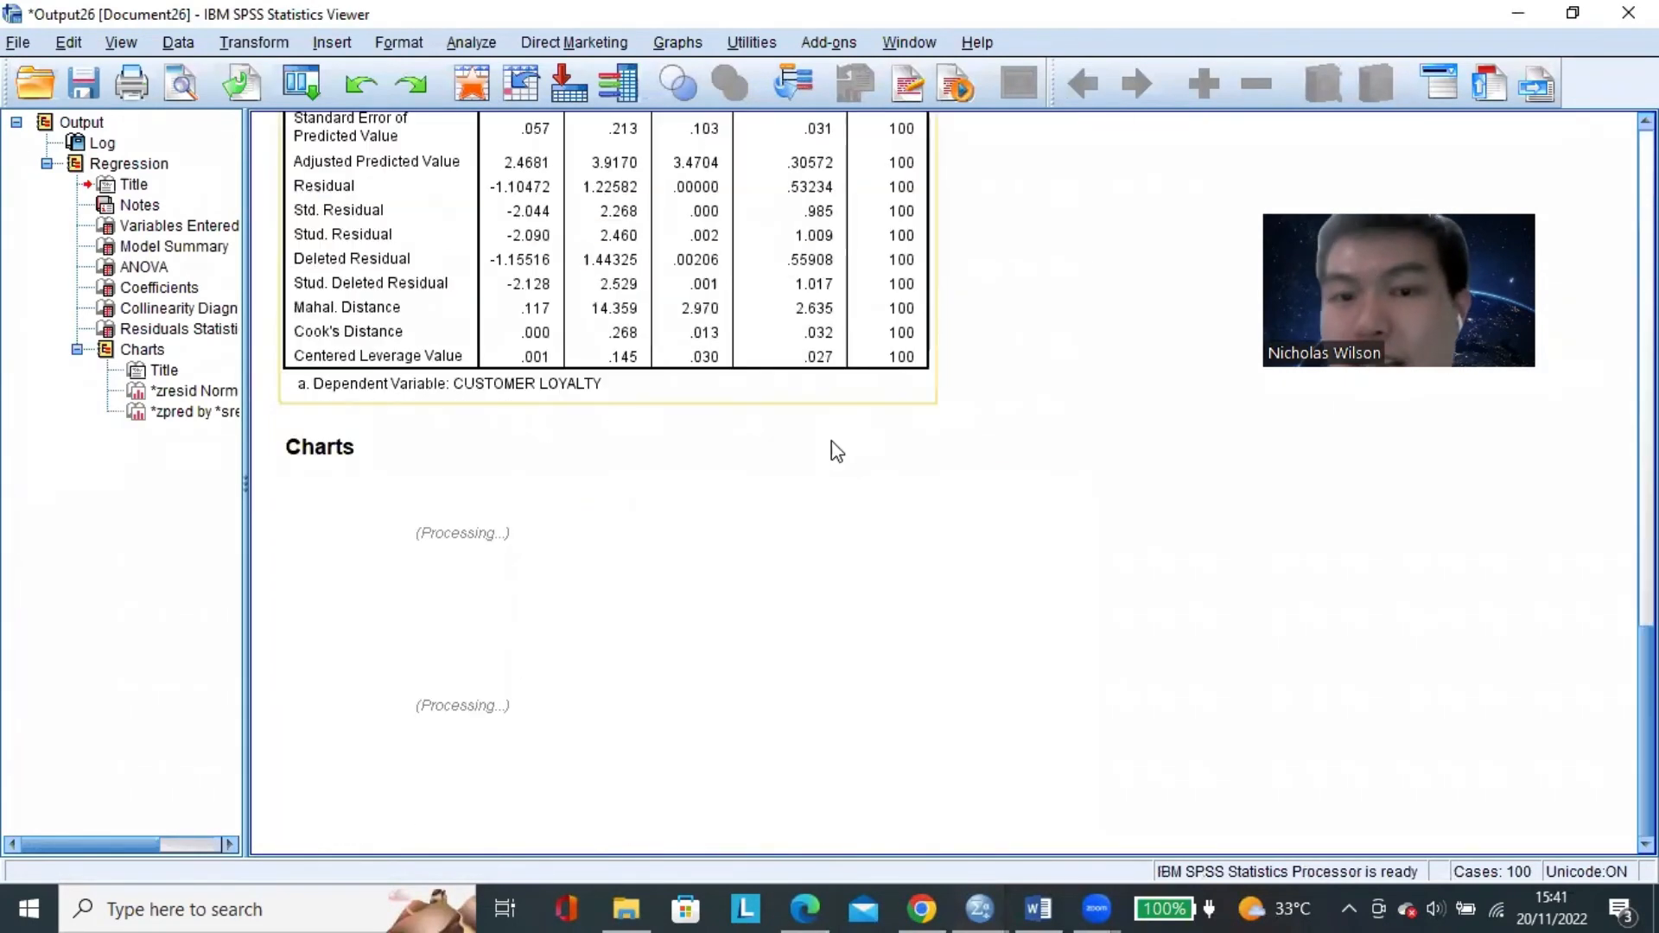
scroll(864, 443, "down", 3)
scroll(899, 441, "down", 6)
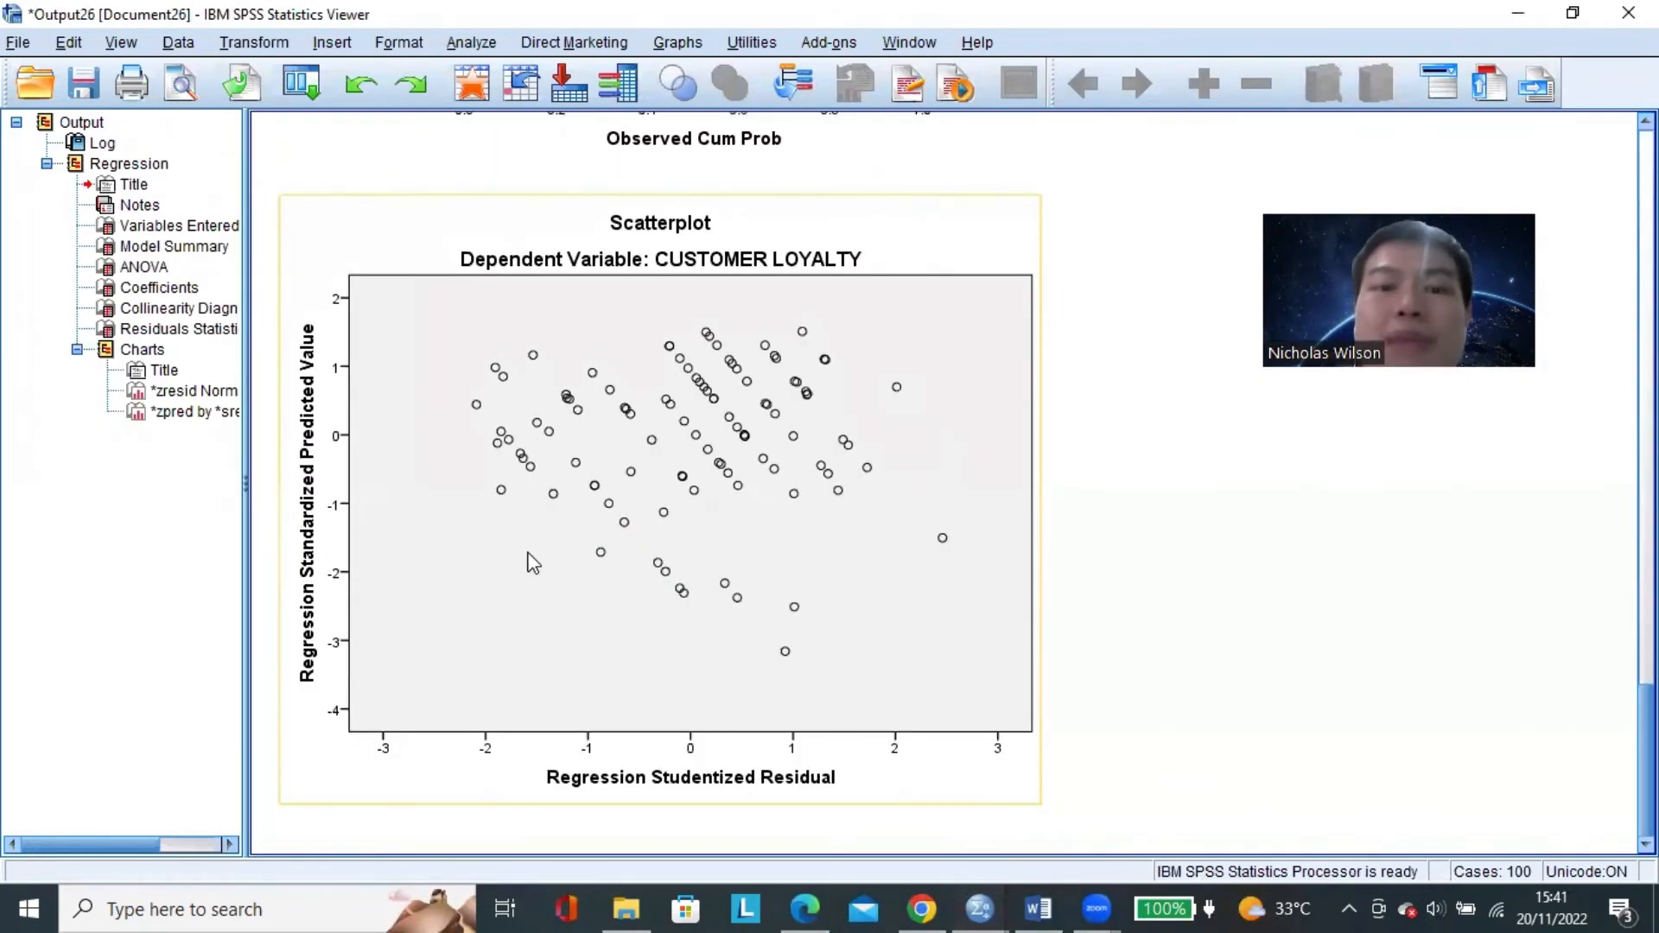
scroll(1148, 569, "up", 5)
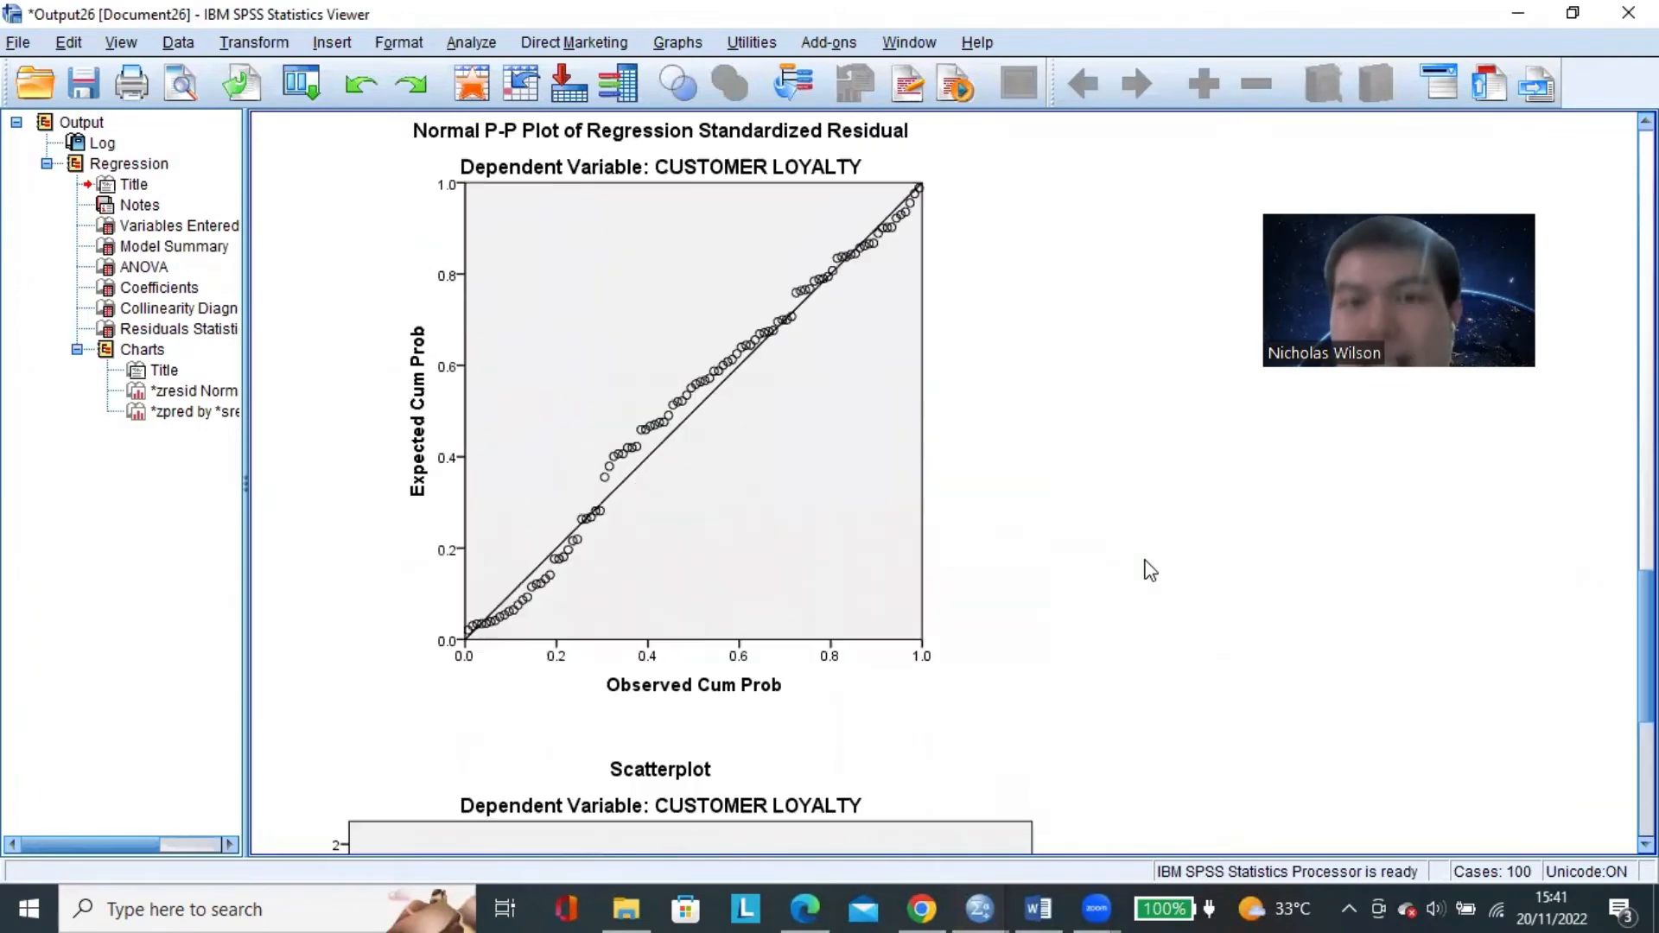
scroll(977, 540, "up", 2)
scroll(679, 400, "down", 1)
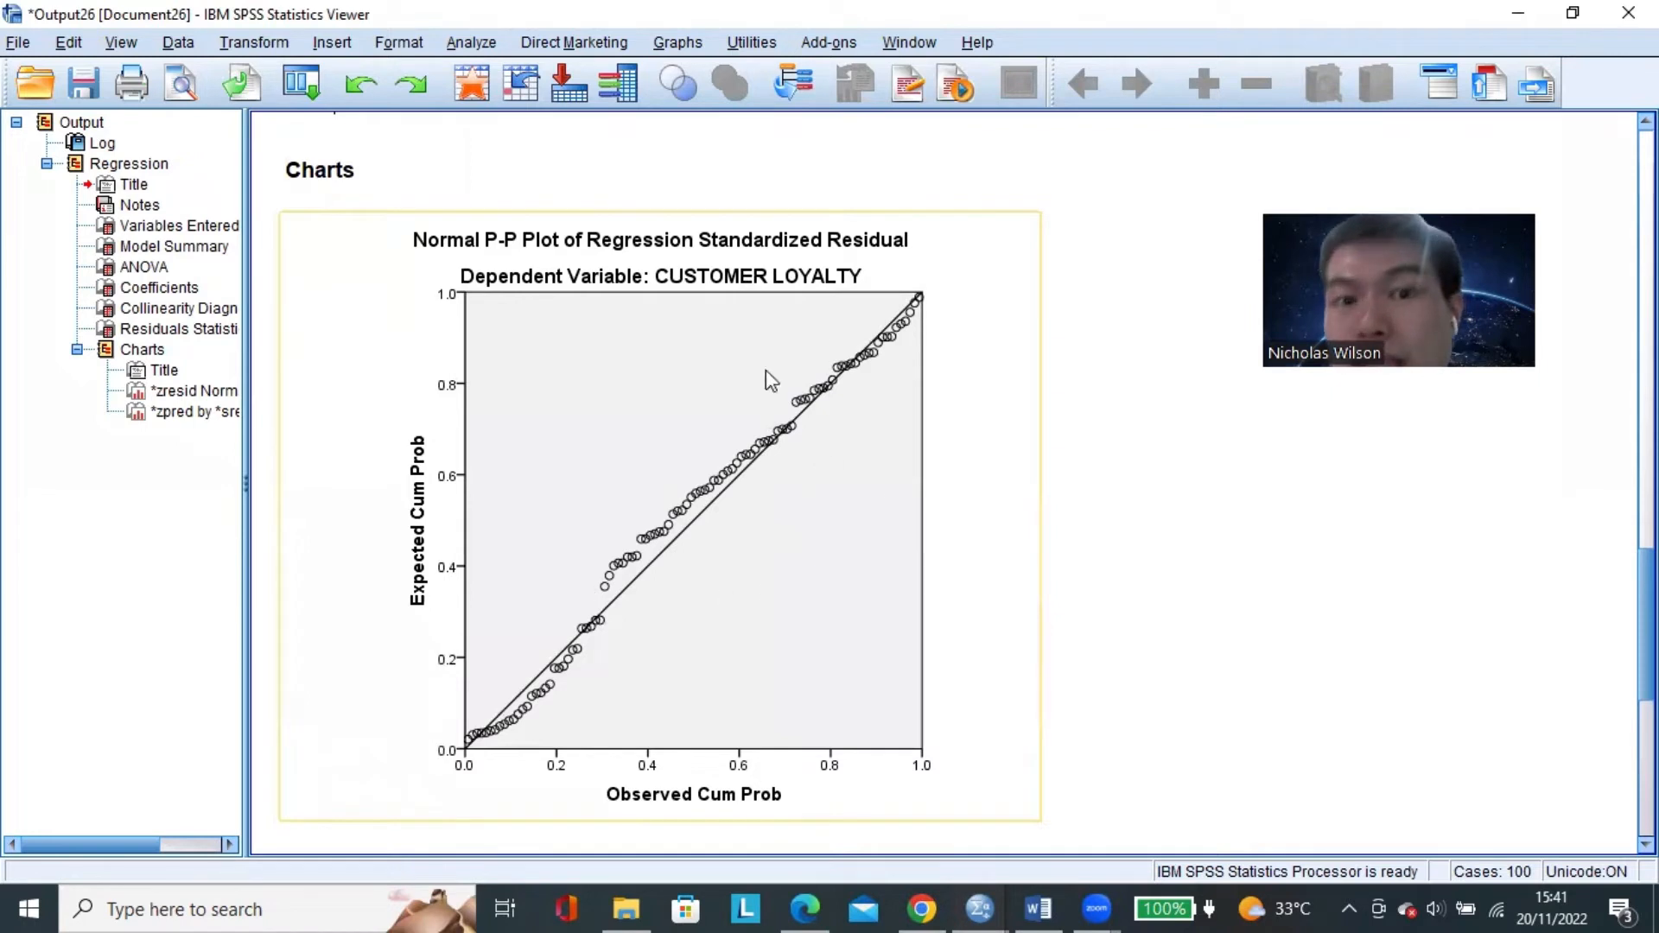
Examine how the points follow the diagonal in the normal P-P plot, and view the scatterplot below it.
left_click(920, 484)
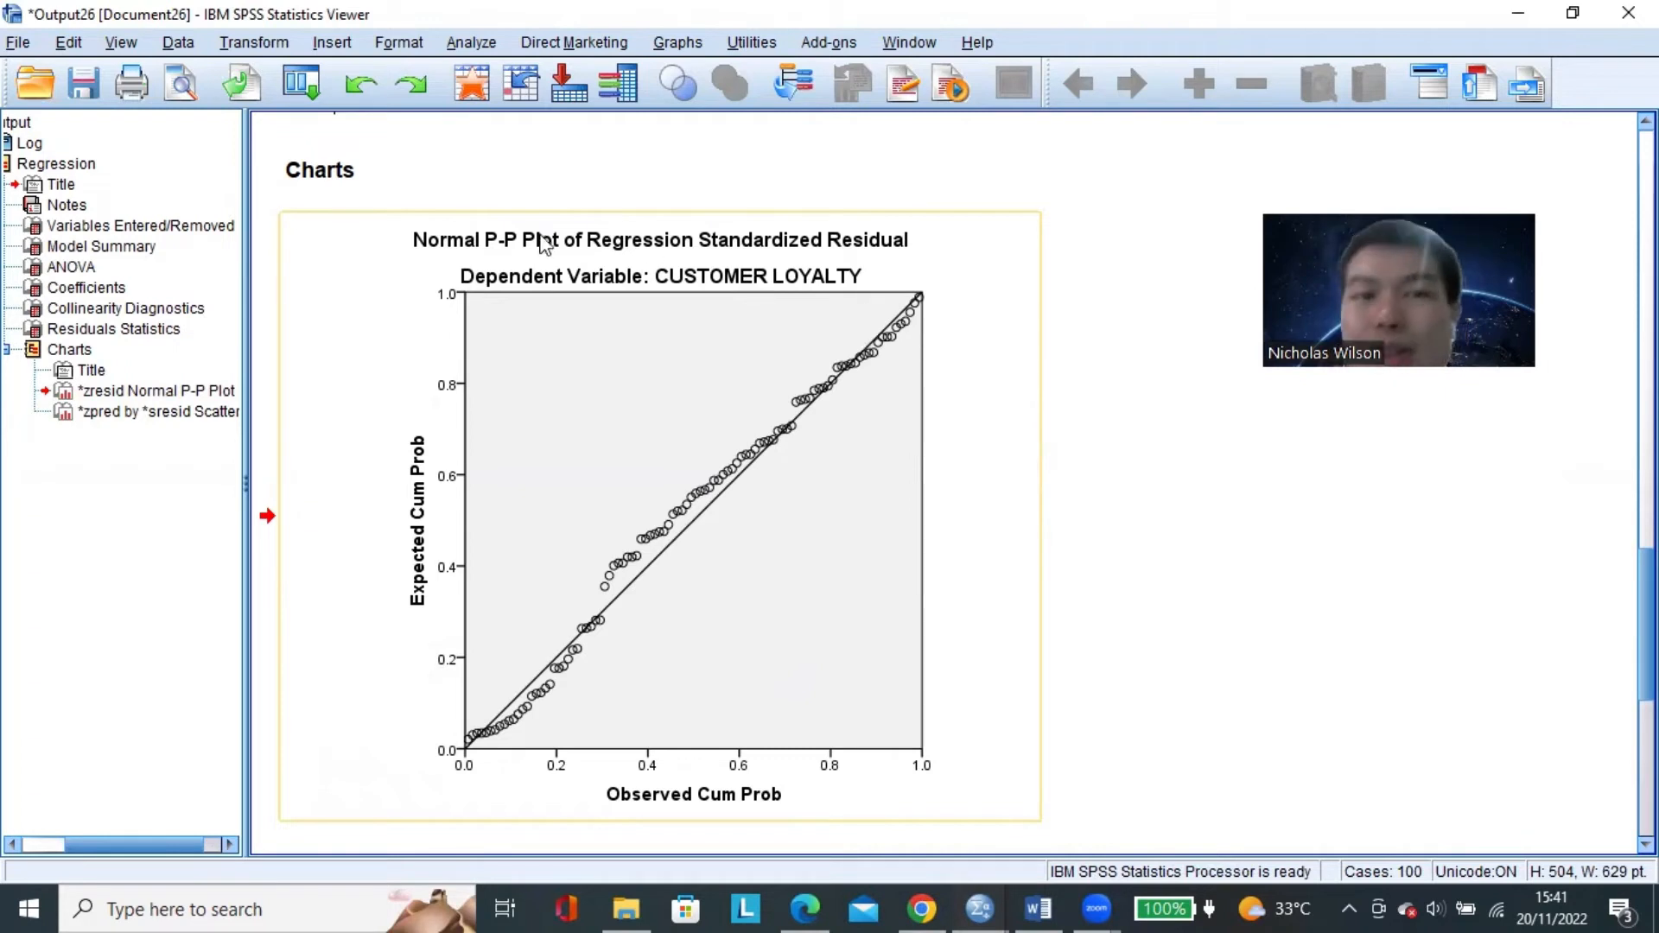
left_click(1214, 421)
left_click(714, 342)
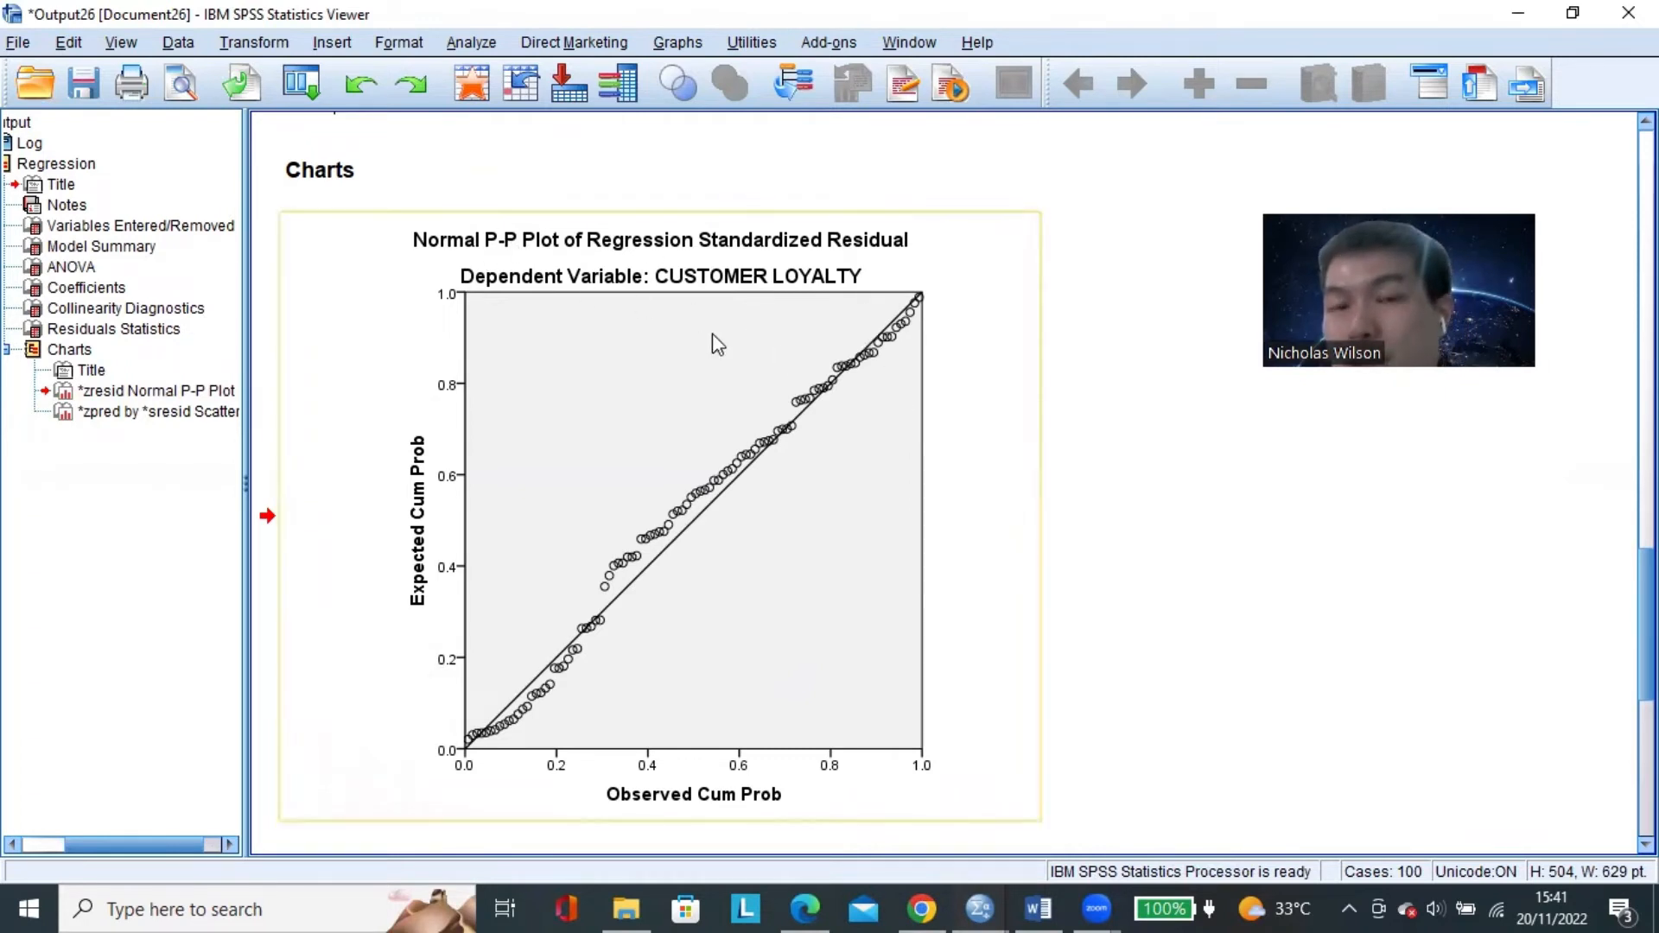
left_click(1197, 356)
left_click(918, 355)
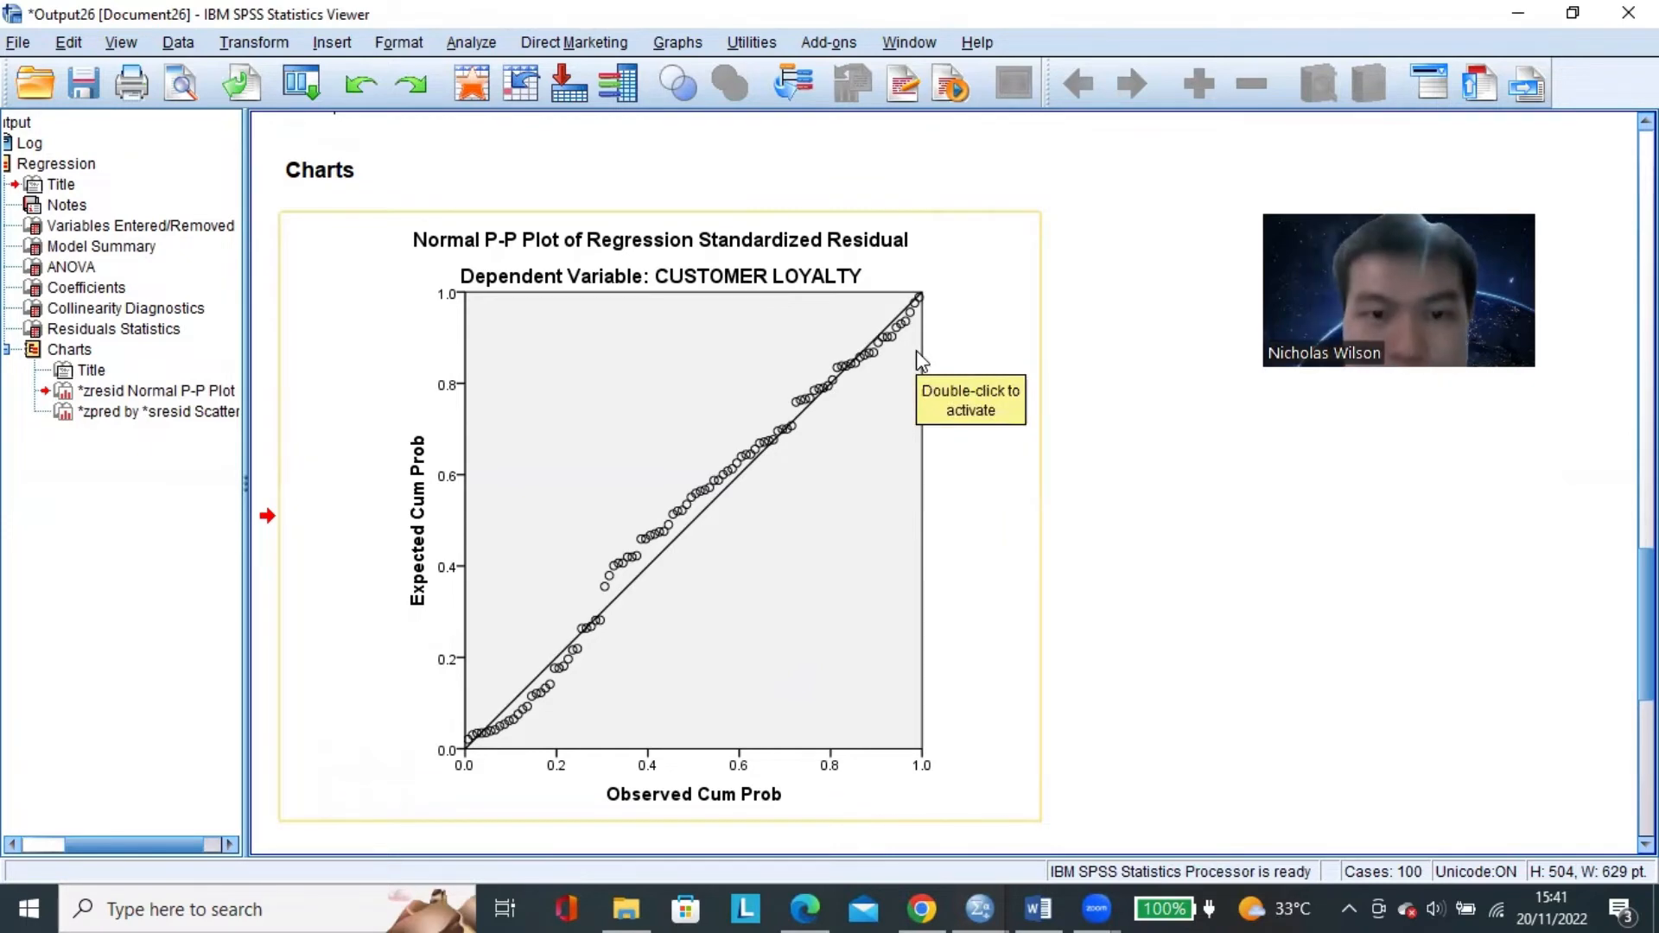
scroll(916, 350, "down", 10)
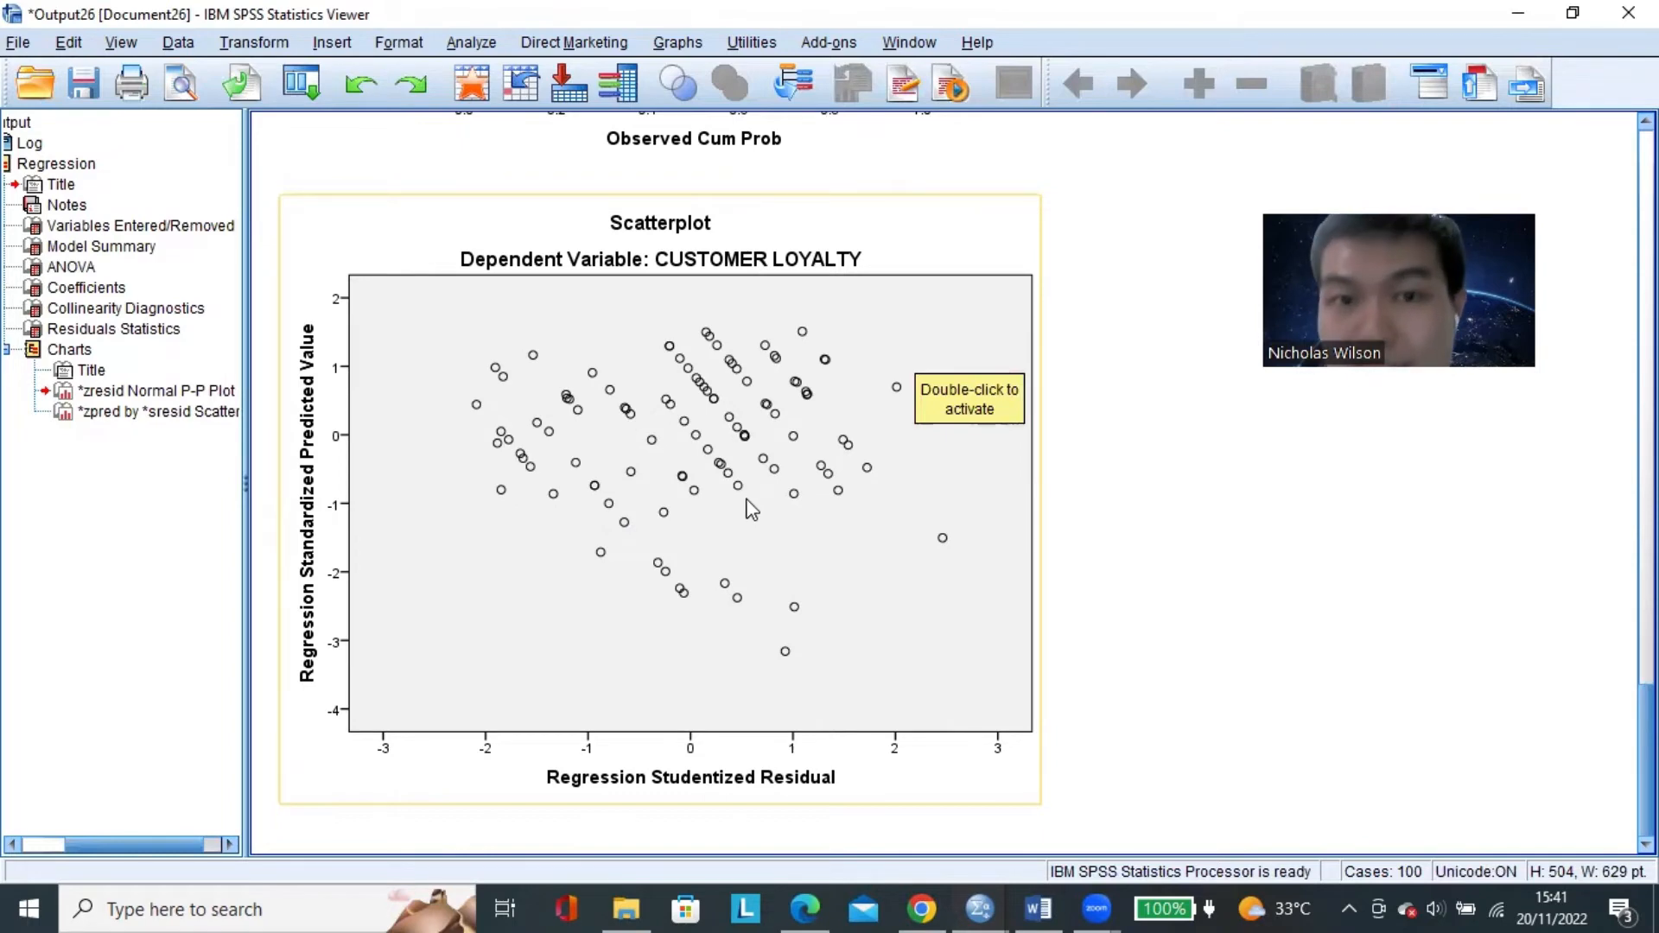
Examine the collinearity statistics, Tolerance and VIF, in the Coefficients table.
scroll(1153, 566, "up", 10)
scroll(1153, 564, "up", 10)
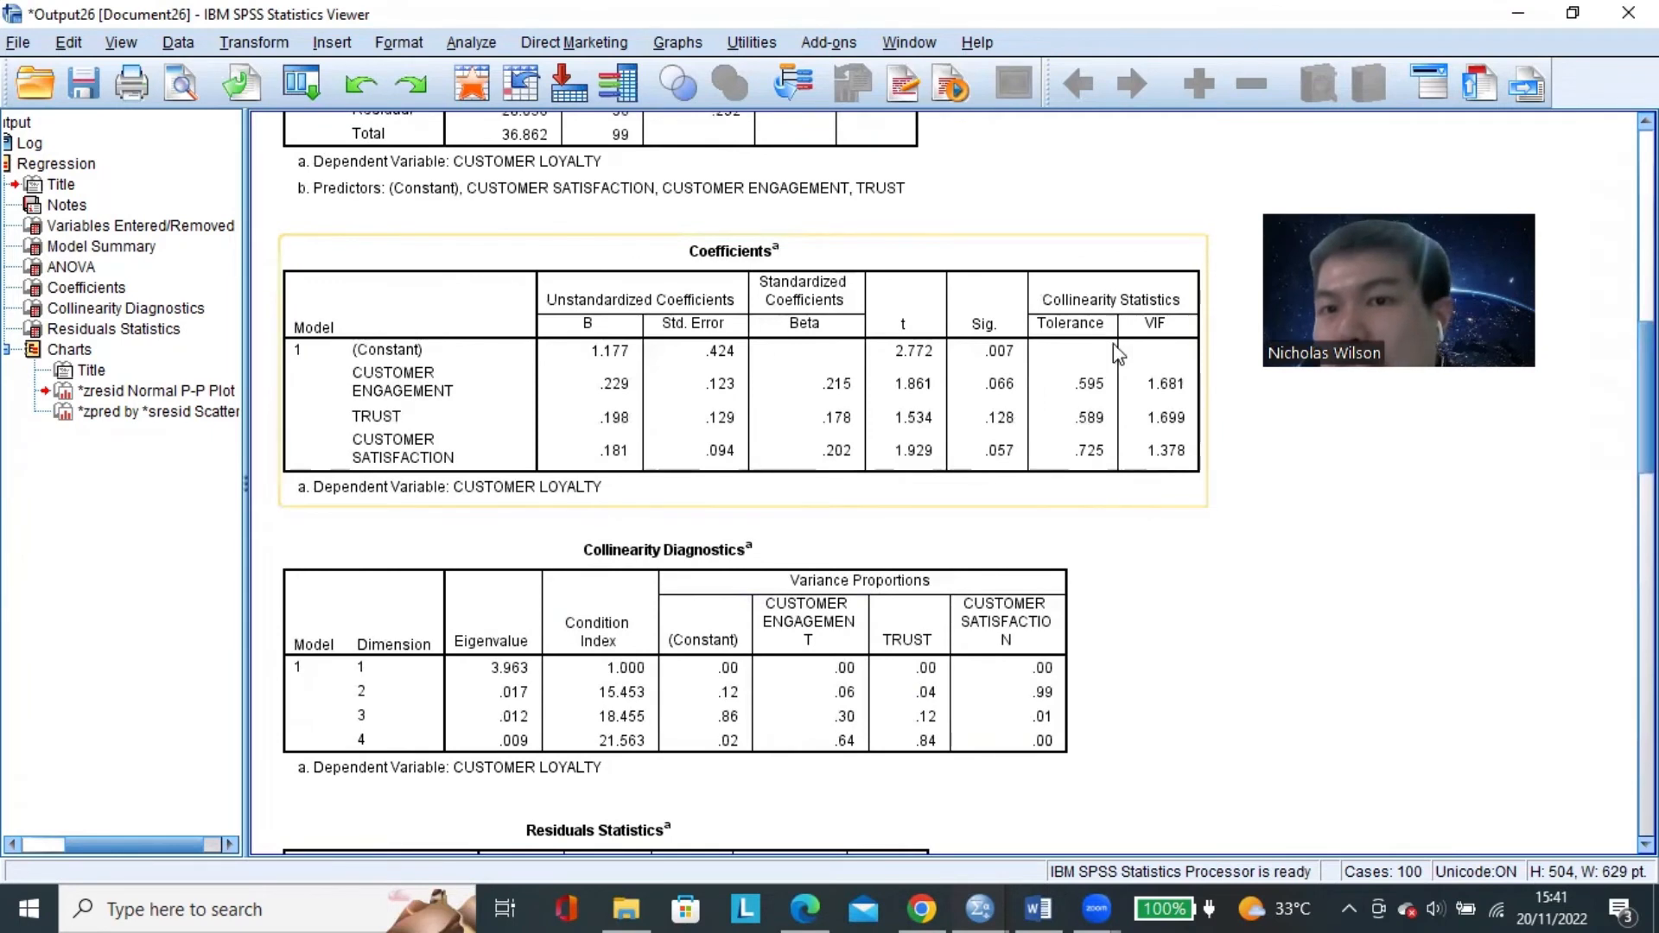
left_click(775, 255)
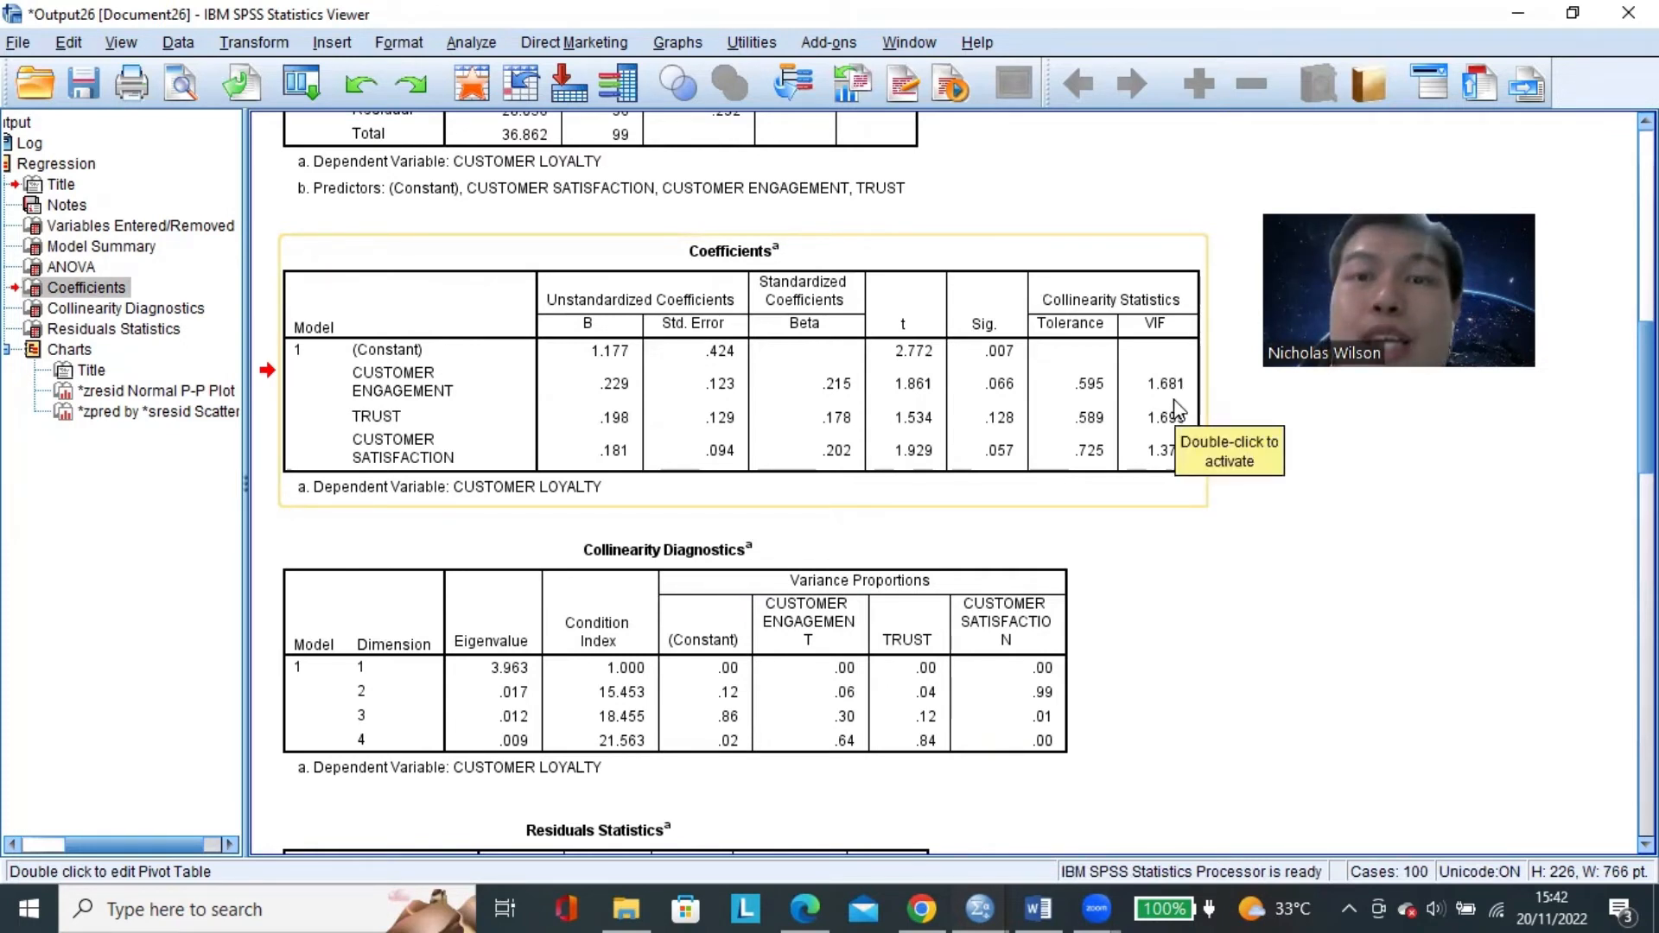
left_click(1365, 477)
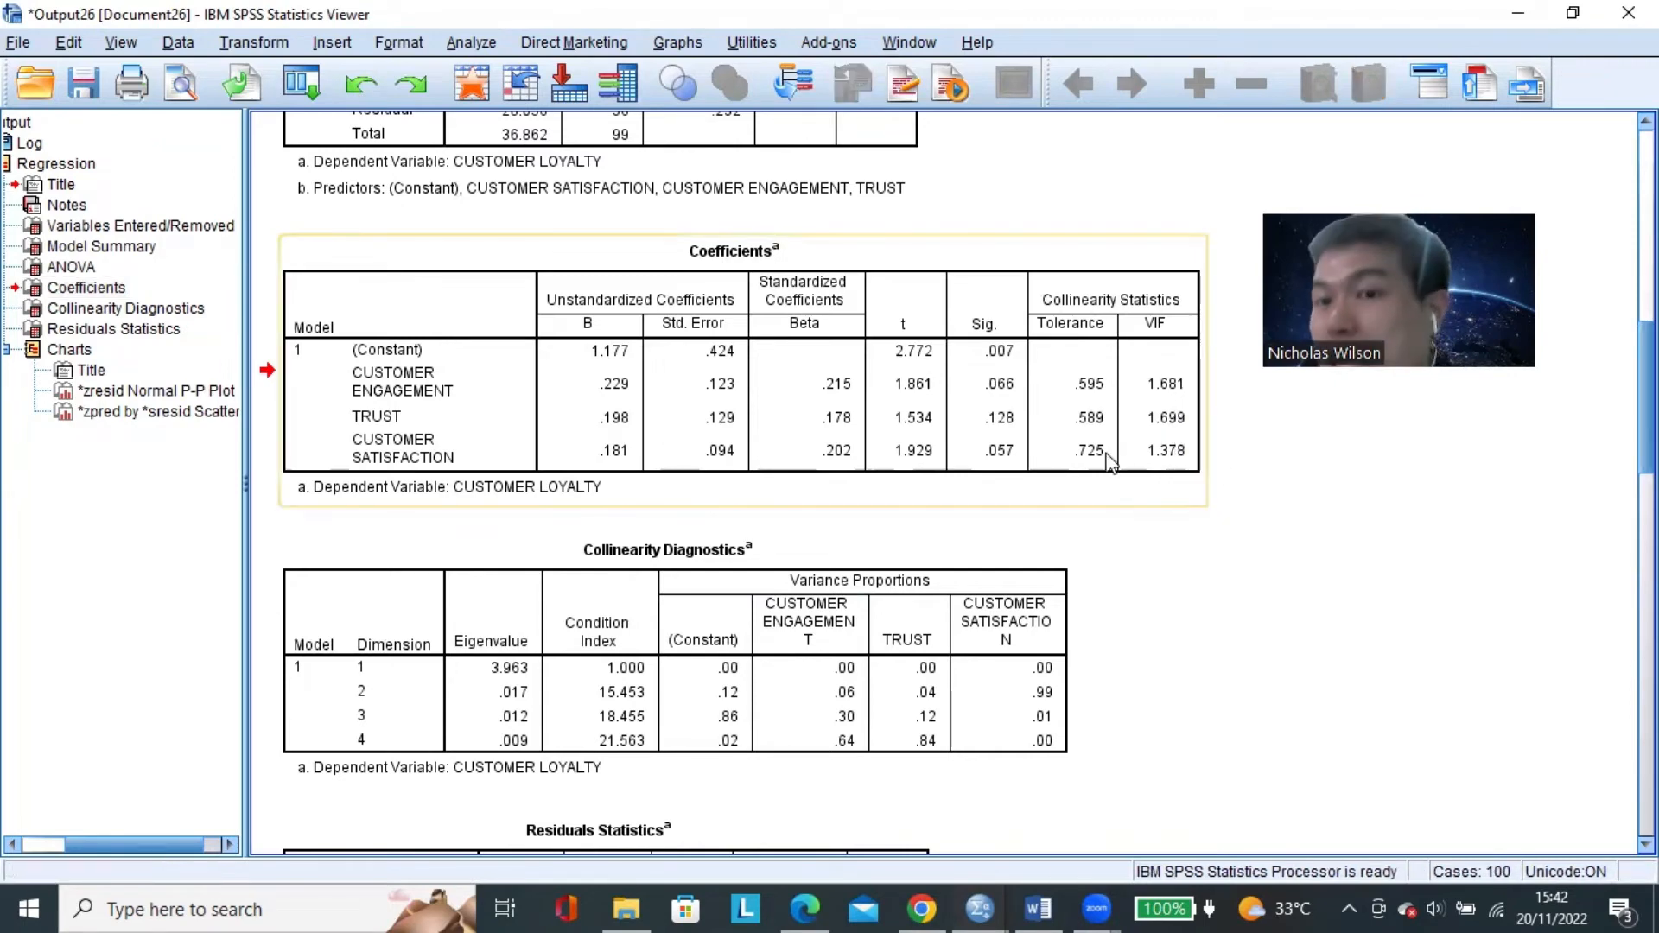
Switch to the Word document and review the item C. UJI MULTIKOLINEARITAS in the classical assumption test list.
left_click(1037, 908)
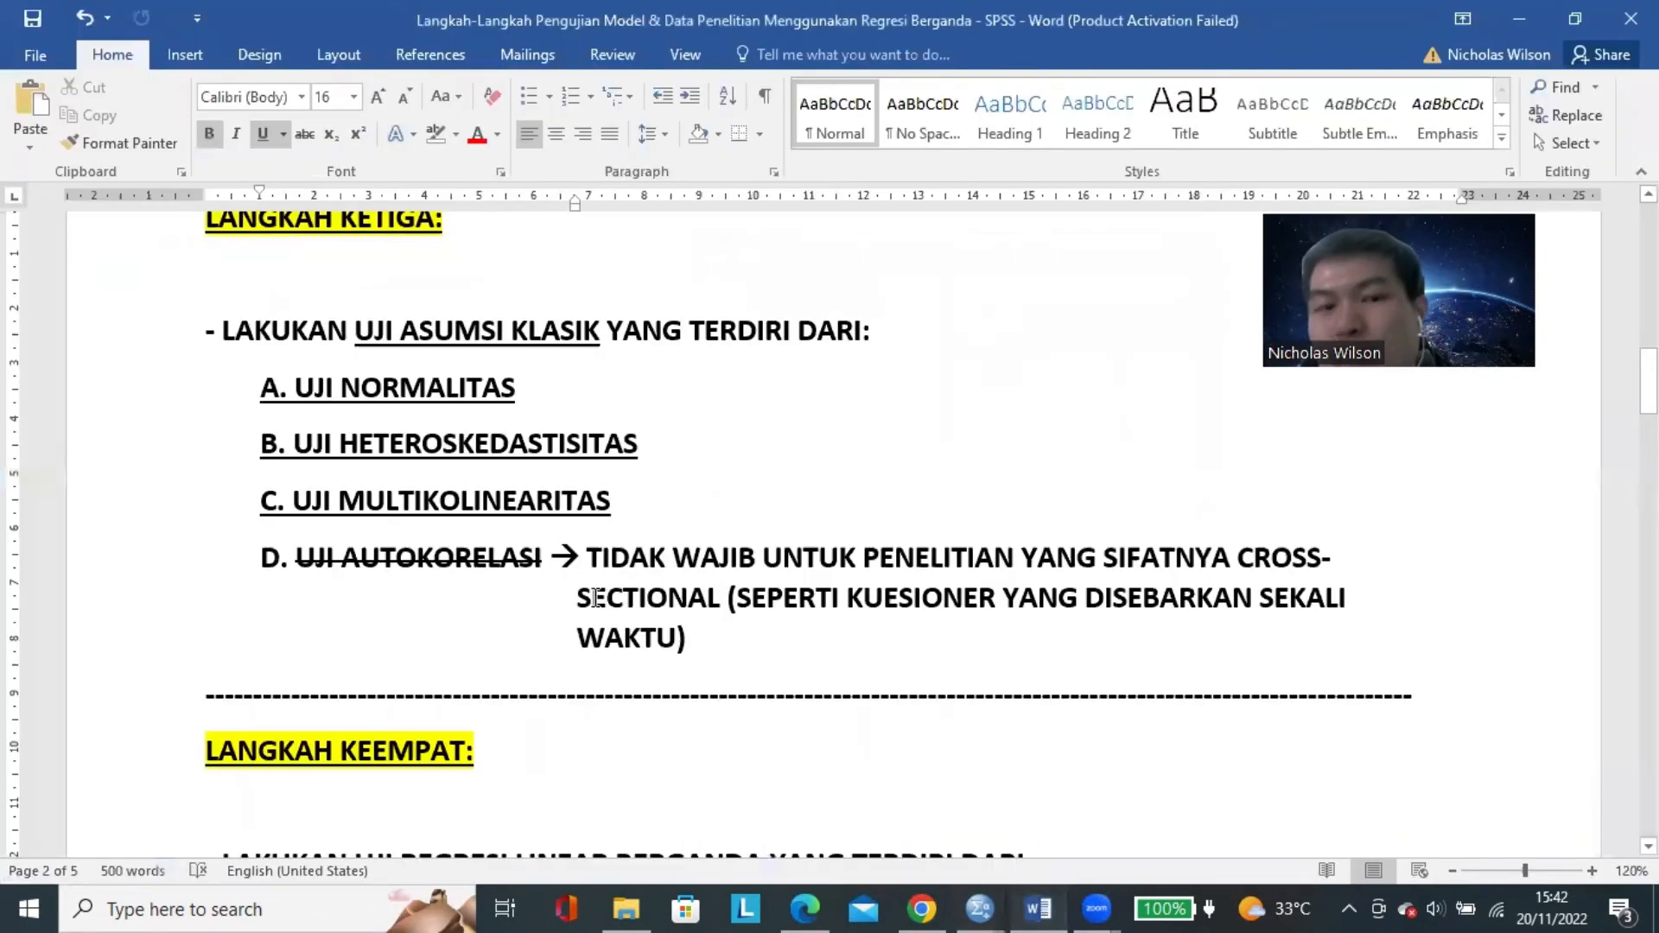
left_click(639, 494)
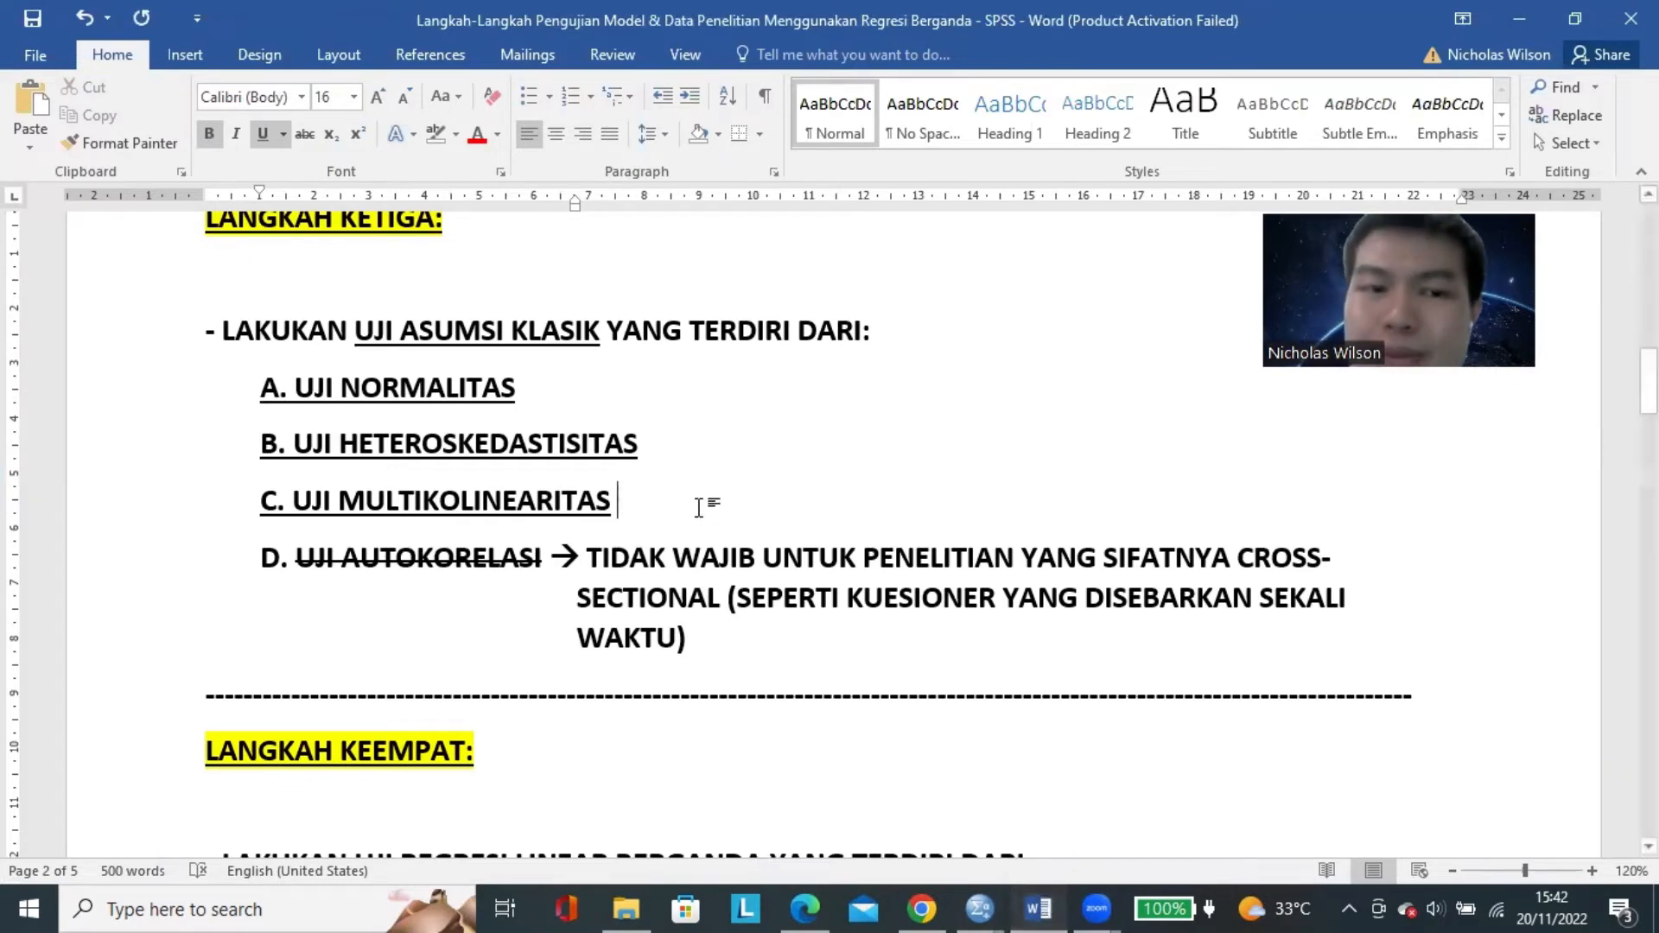
Switch back to the SPSS output and check the VIF value of each predictor in the Coefficients table.
left_click(979, 908)
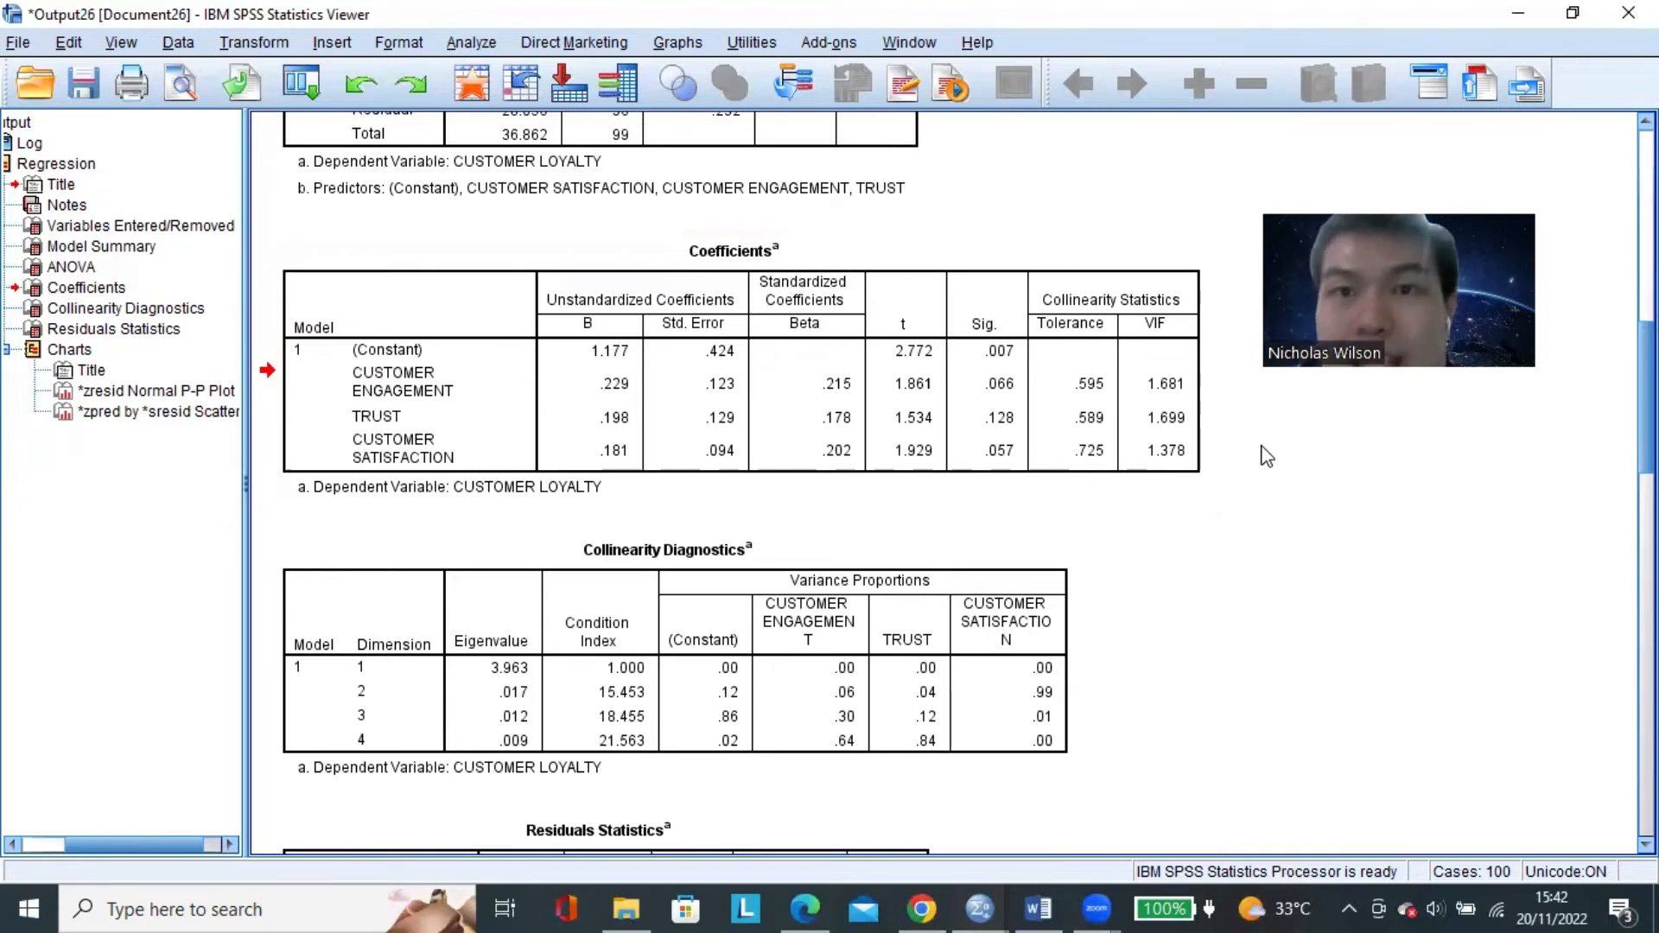
left_click(1167, 395)
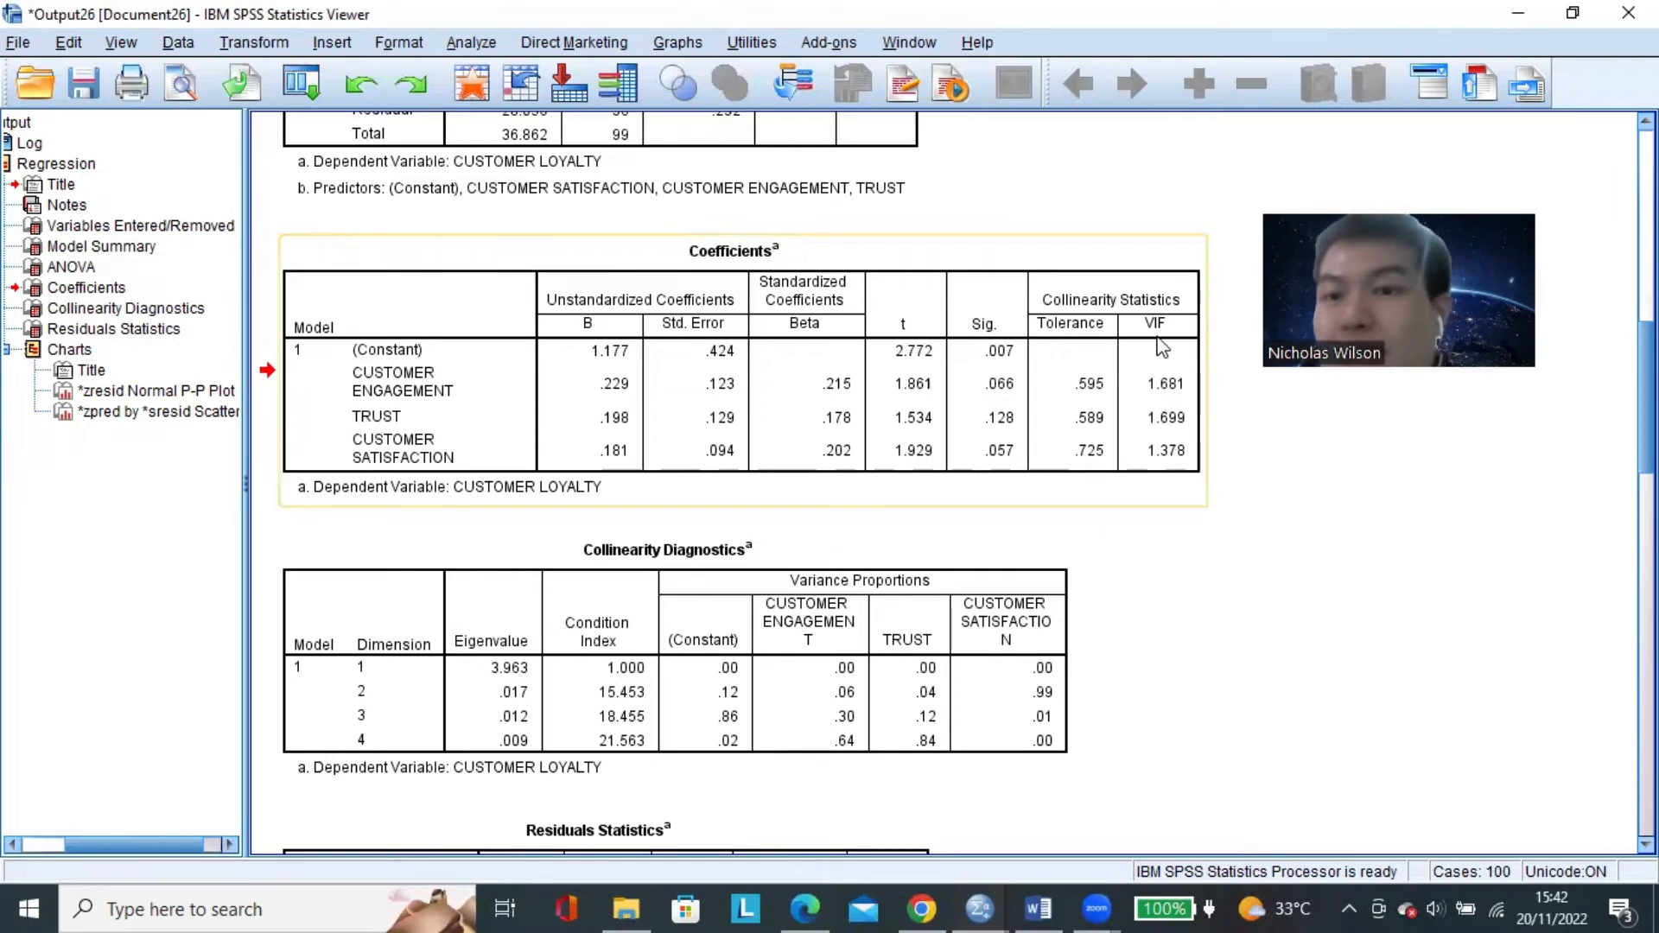
left_click(1281, 459)
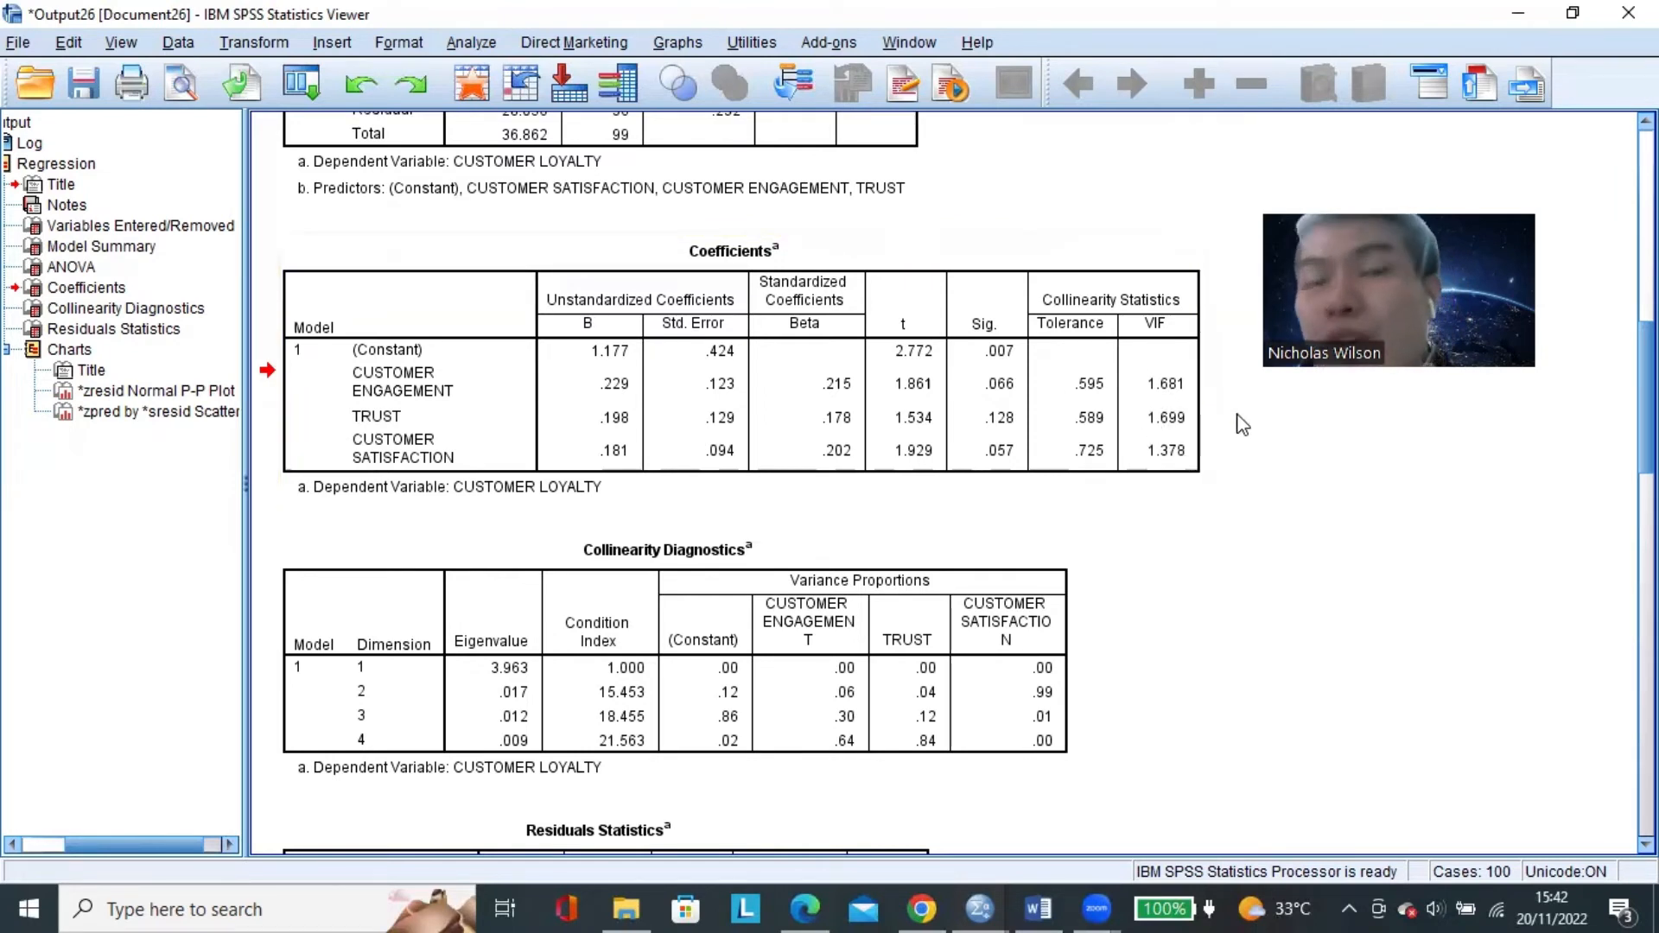
left_click(1197, 329)
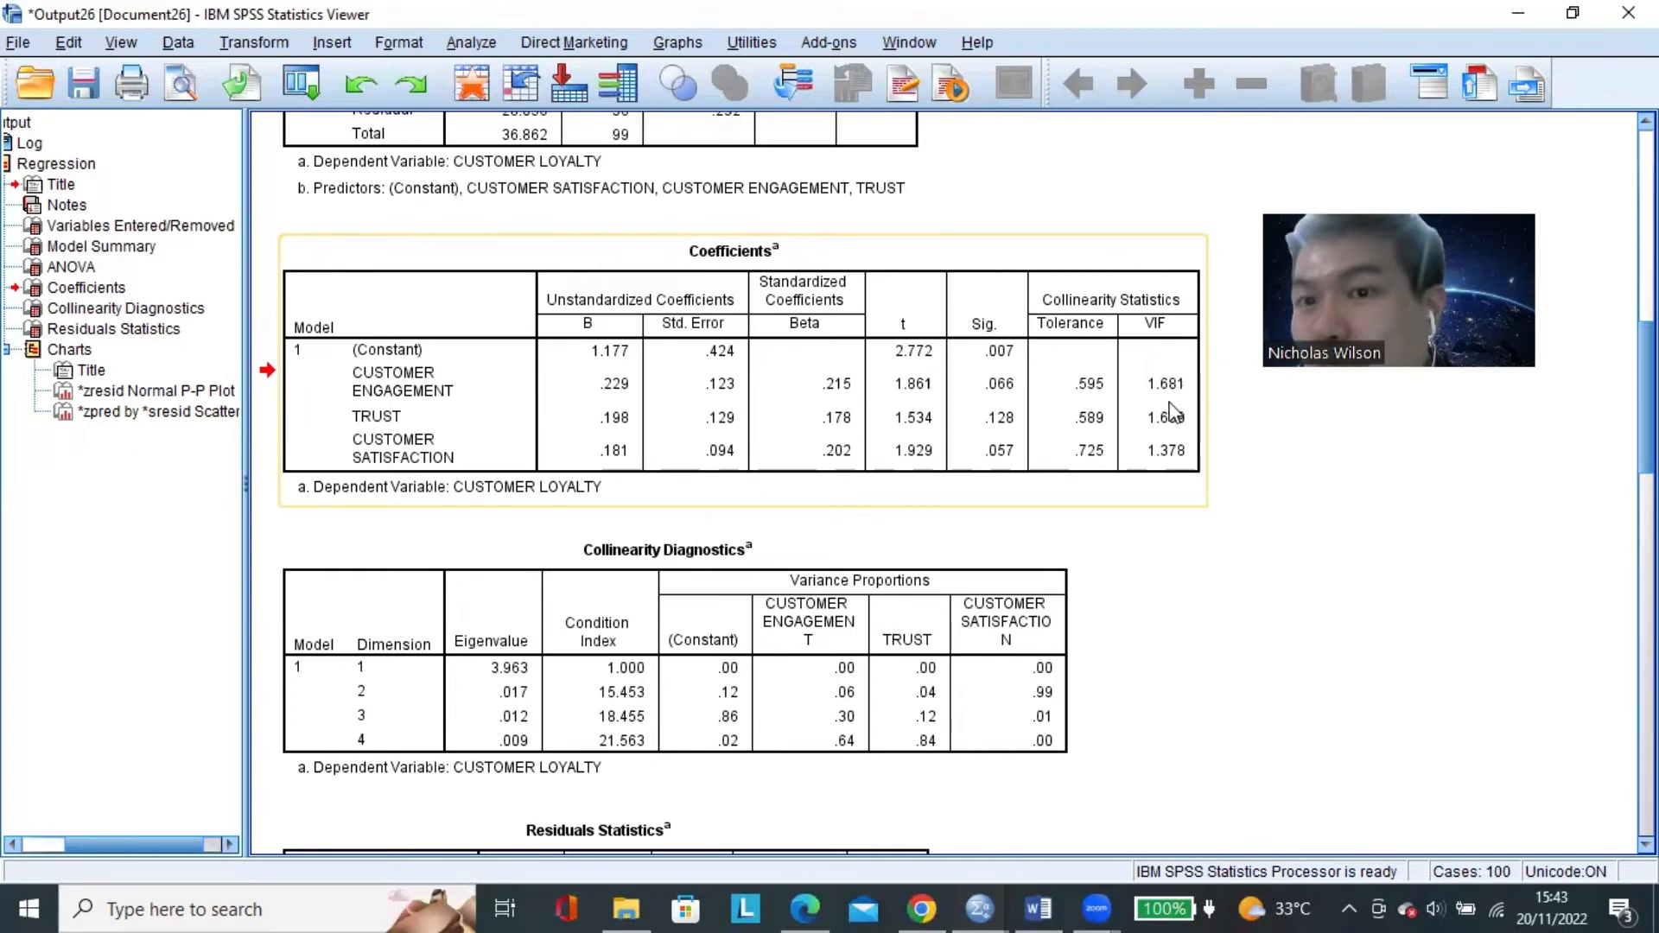
left_click(1255, 444)
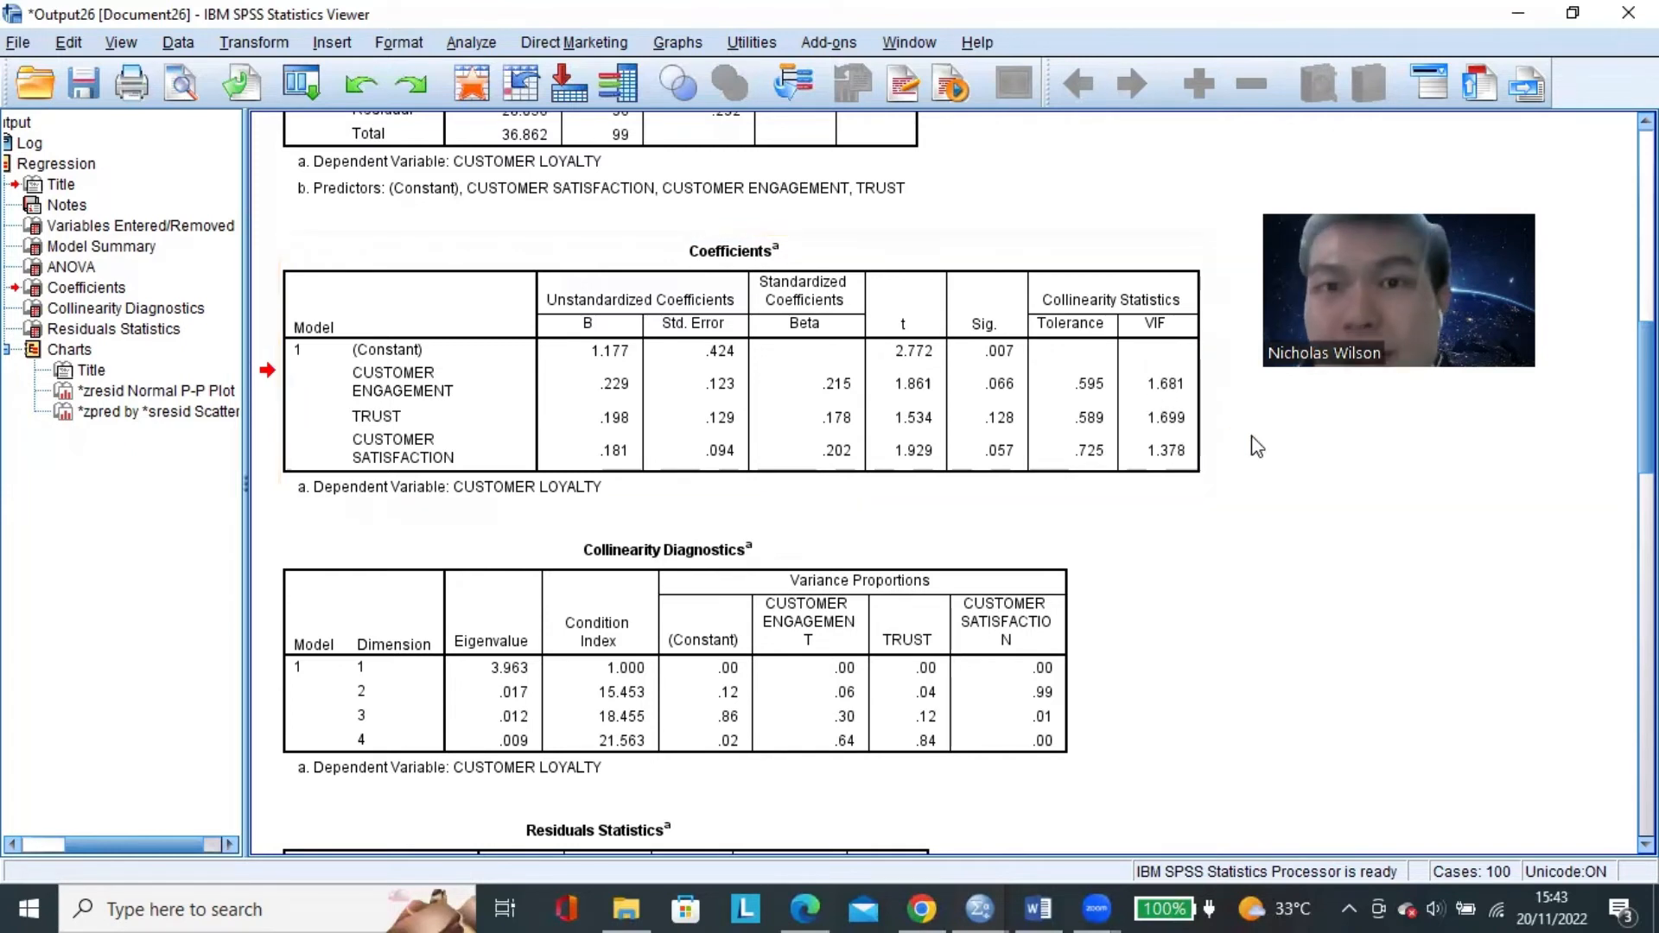
left_click(1185, 393)
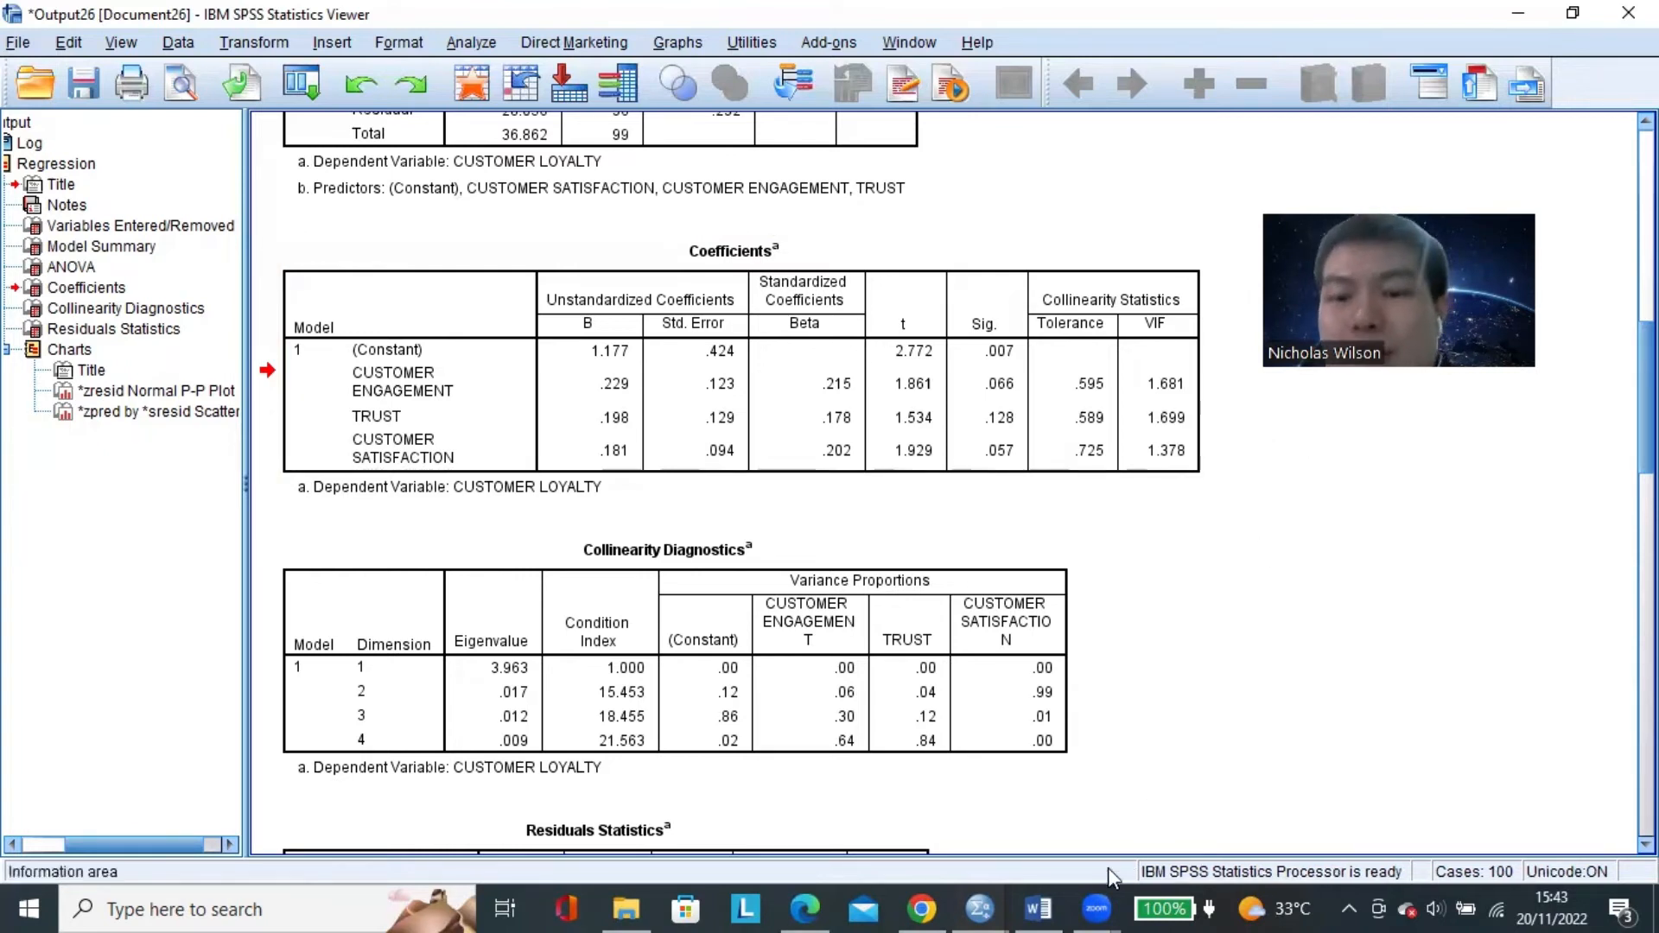
In the Word document, copy the check mark beside LANGKAH KEDUA and paste it after C. UJI MULTIKOLINEARITAS.
left_click(1038, 908)
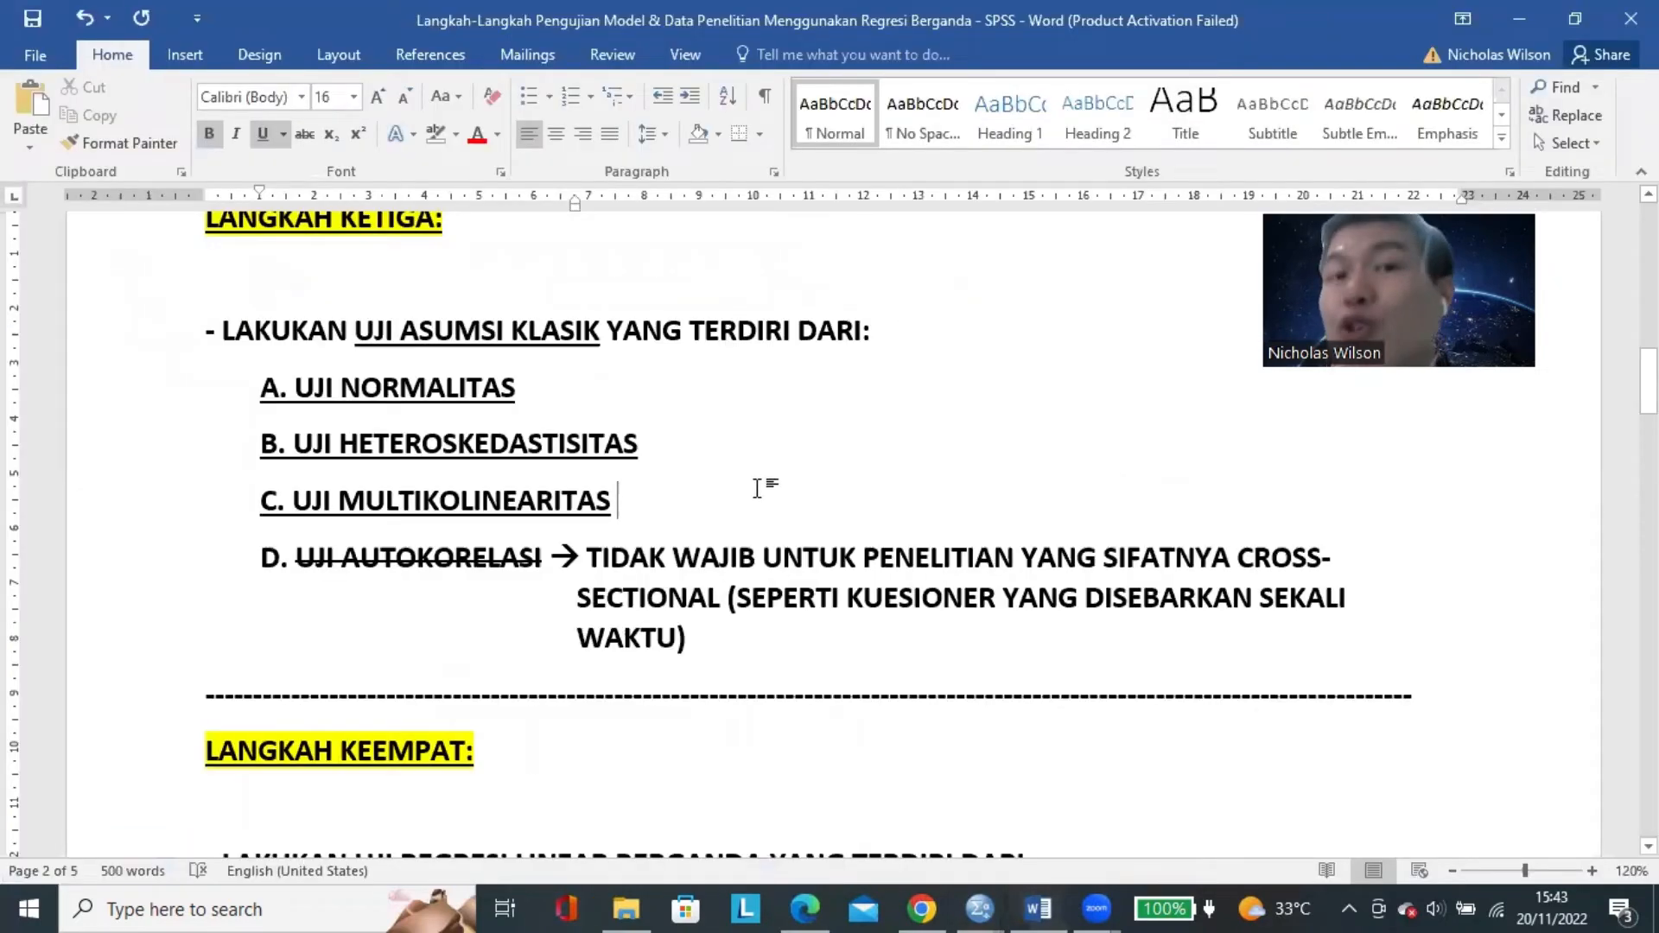
scroll(757, 489, "up", 8)
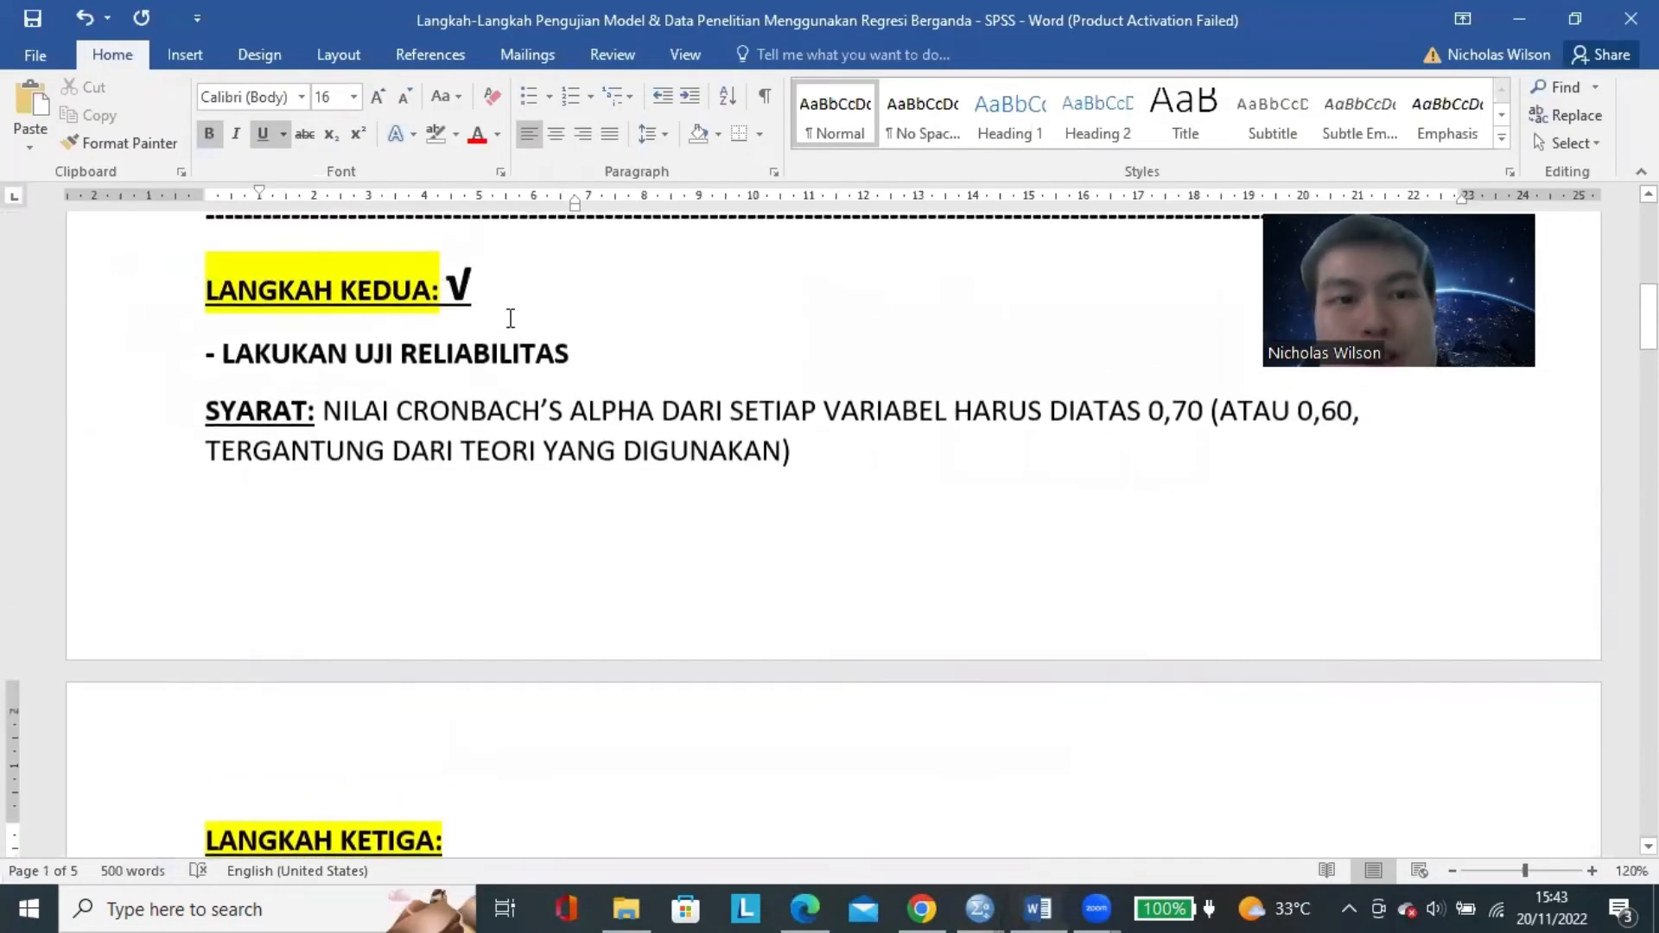
scroll(700, 315, "down", 8)
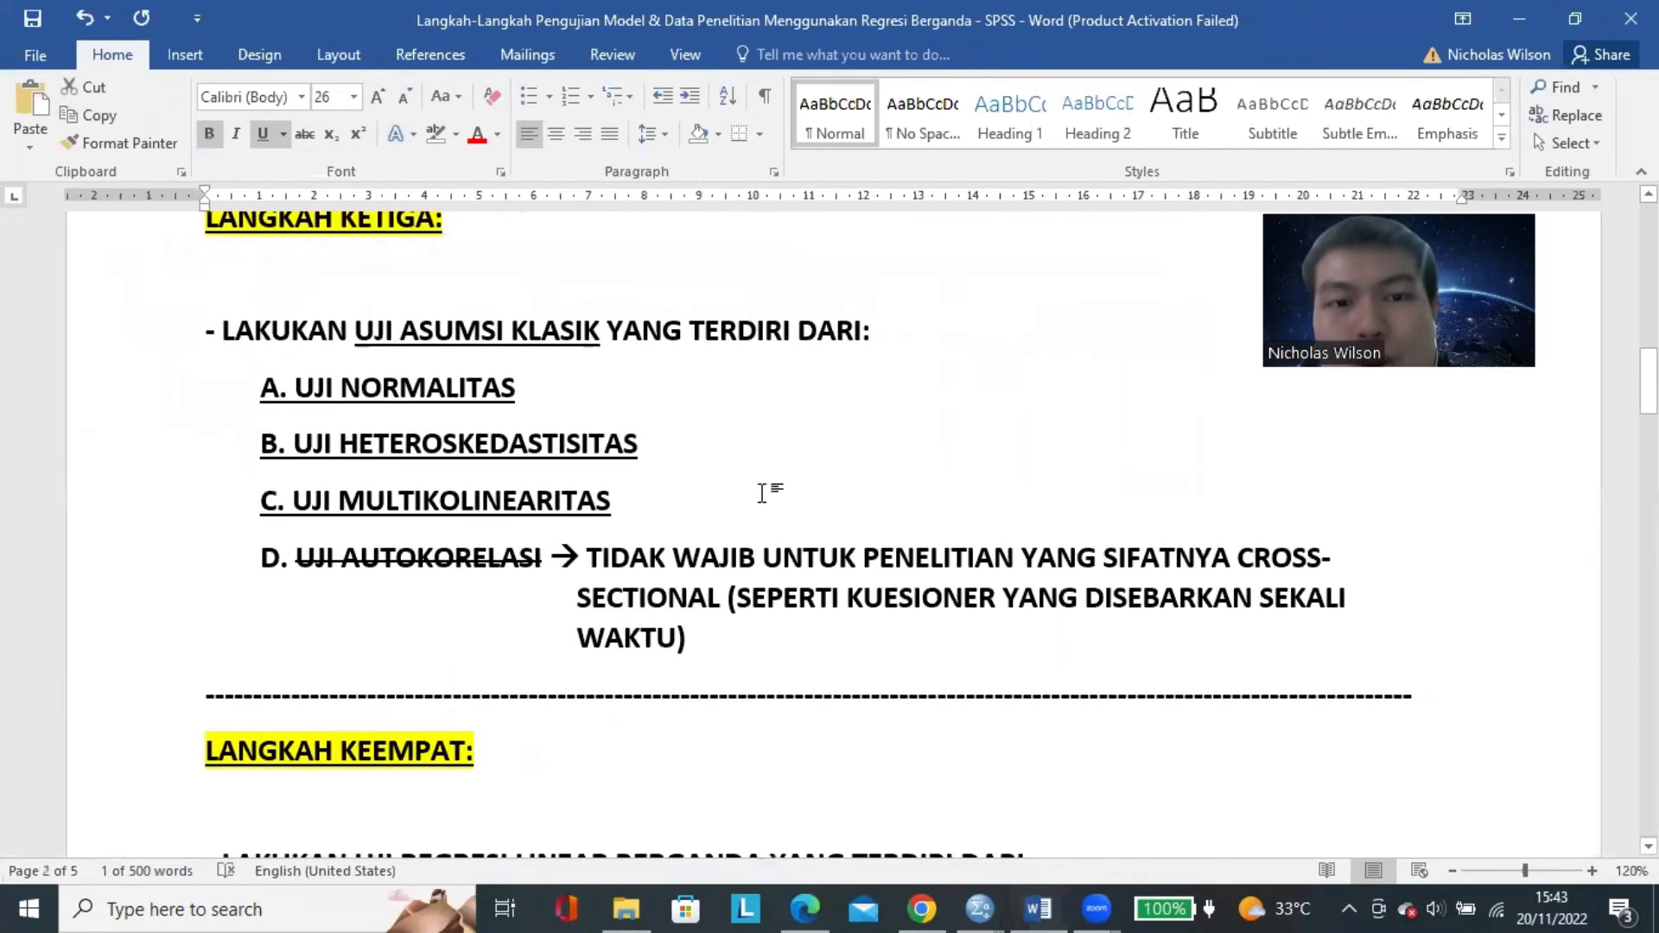
type("√")
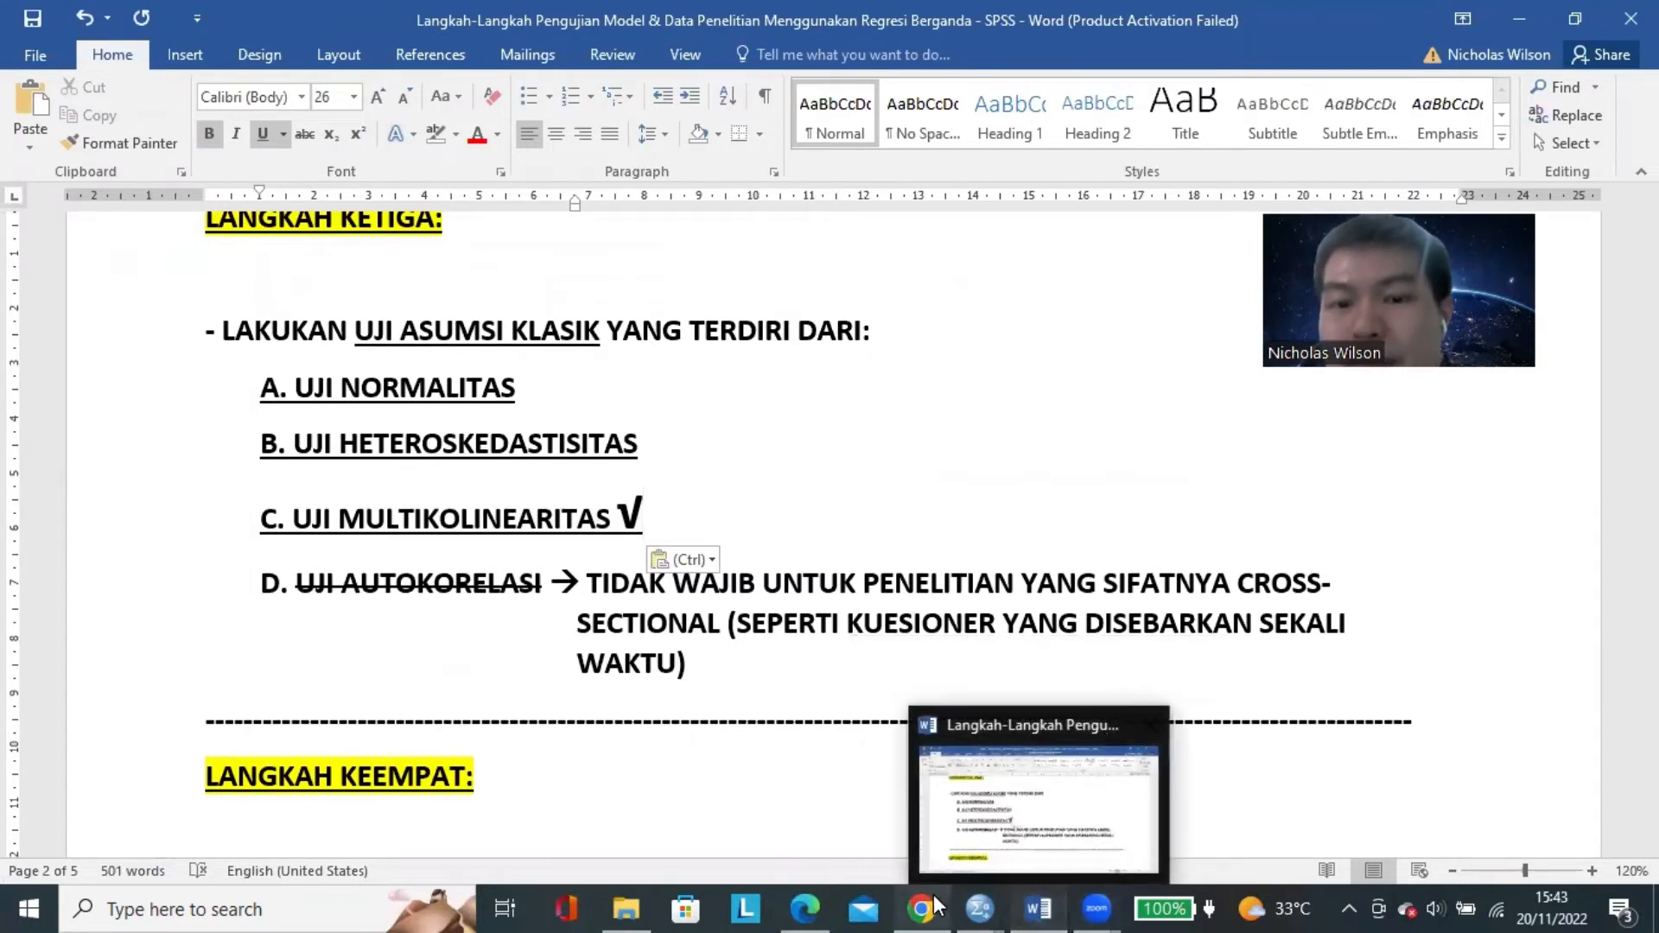
left_click(617, 515)
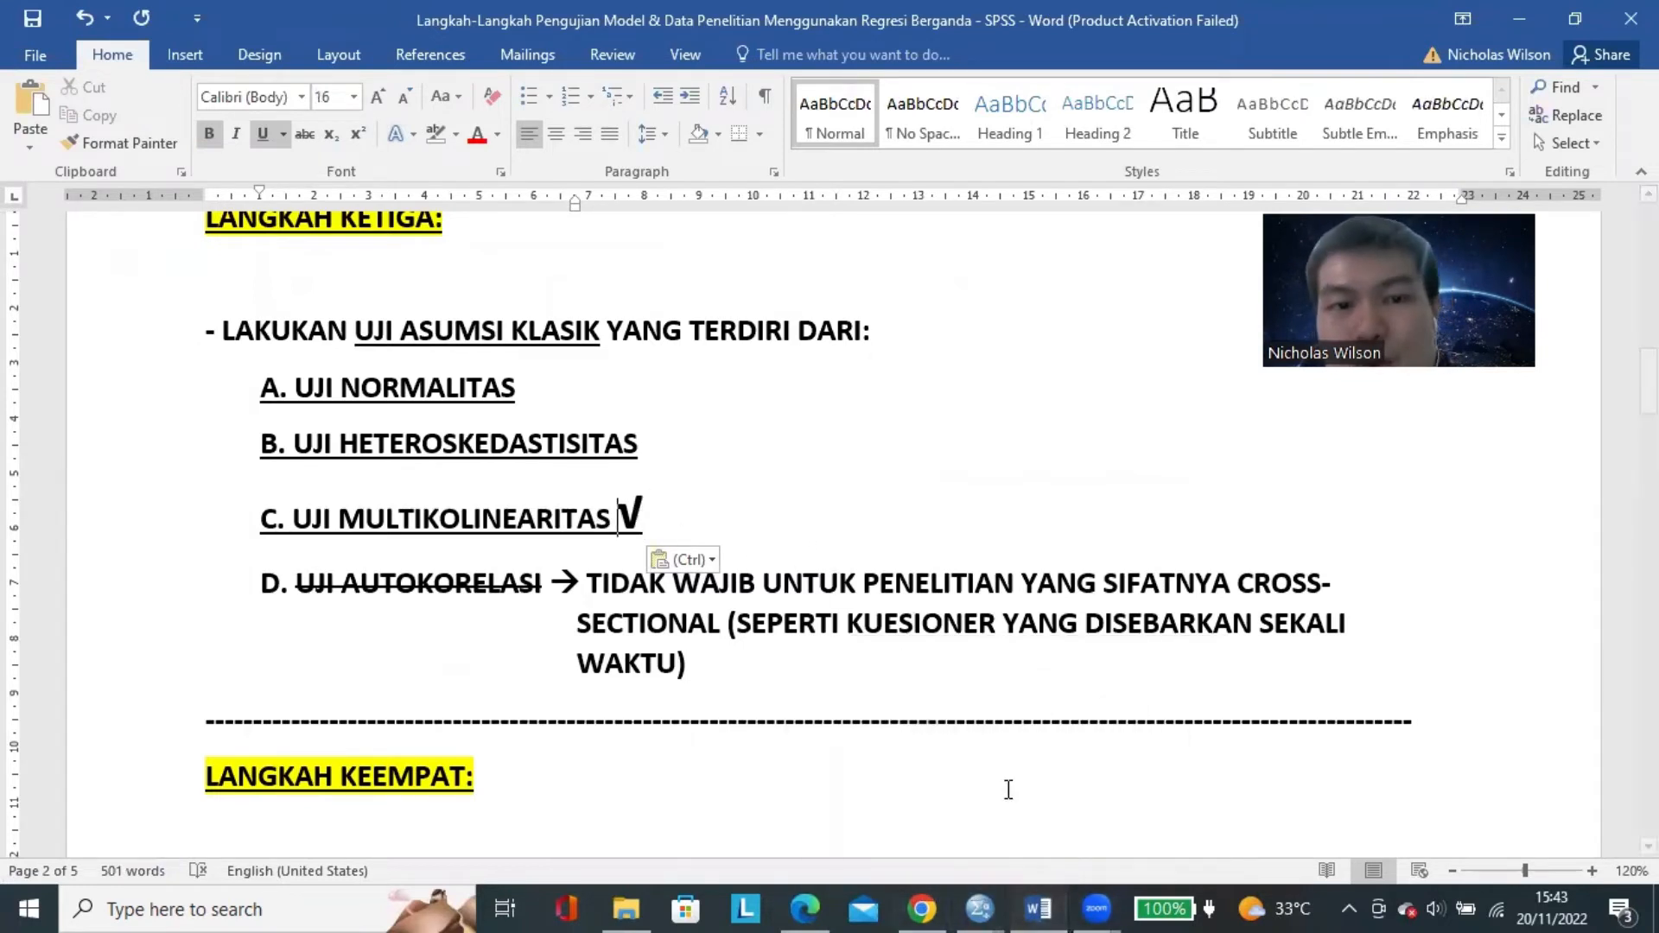
Return to the SPSS output and examine the normal P-P plot of the regression standardized residual for the normality test.
left_click(977, 906)
left_click(1113, 812)
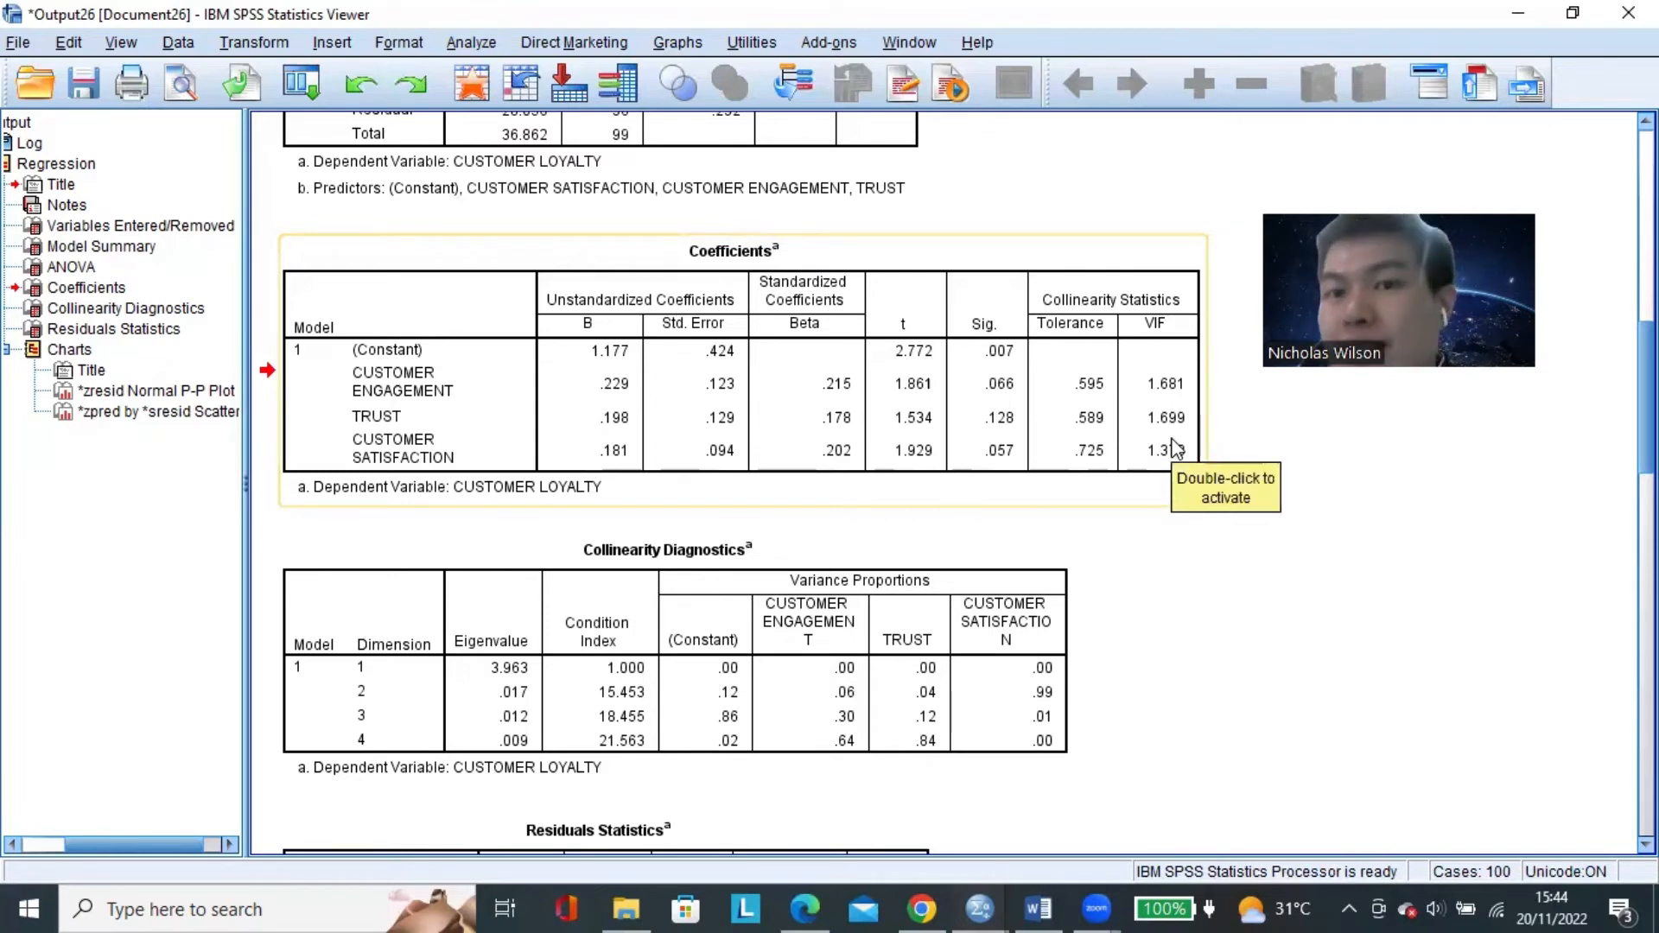
scroll(1174, 448, "down", 20)
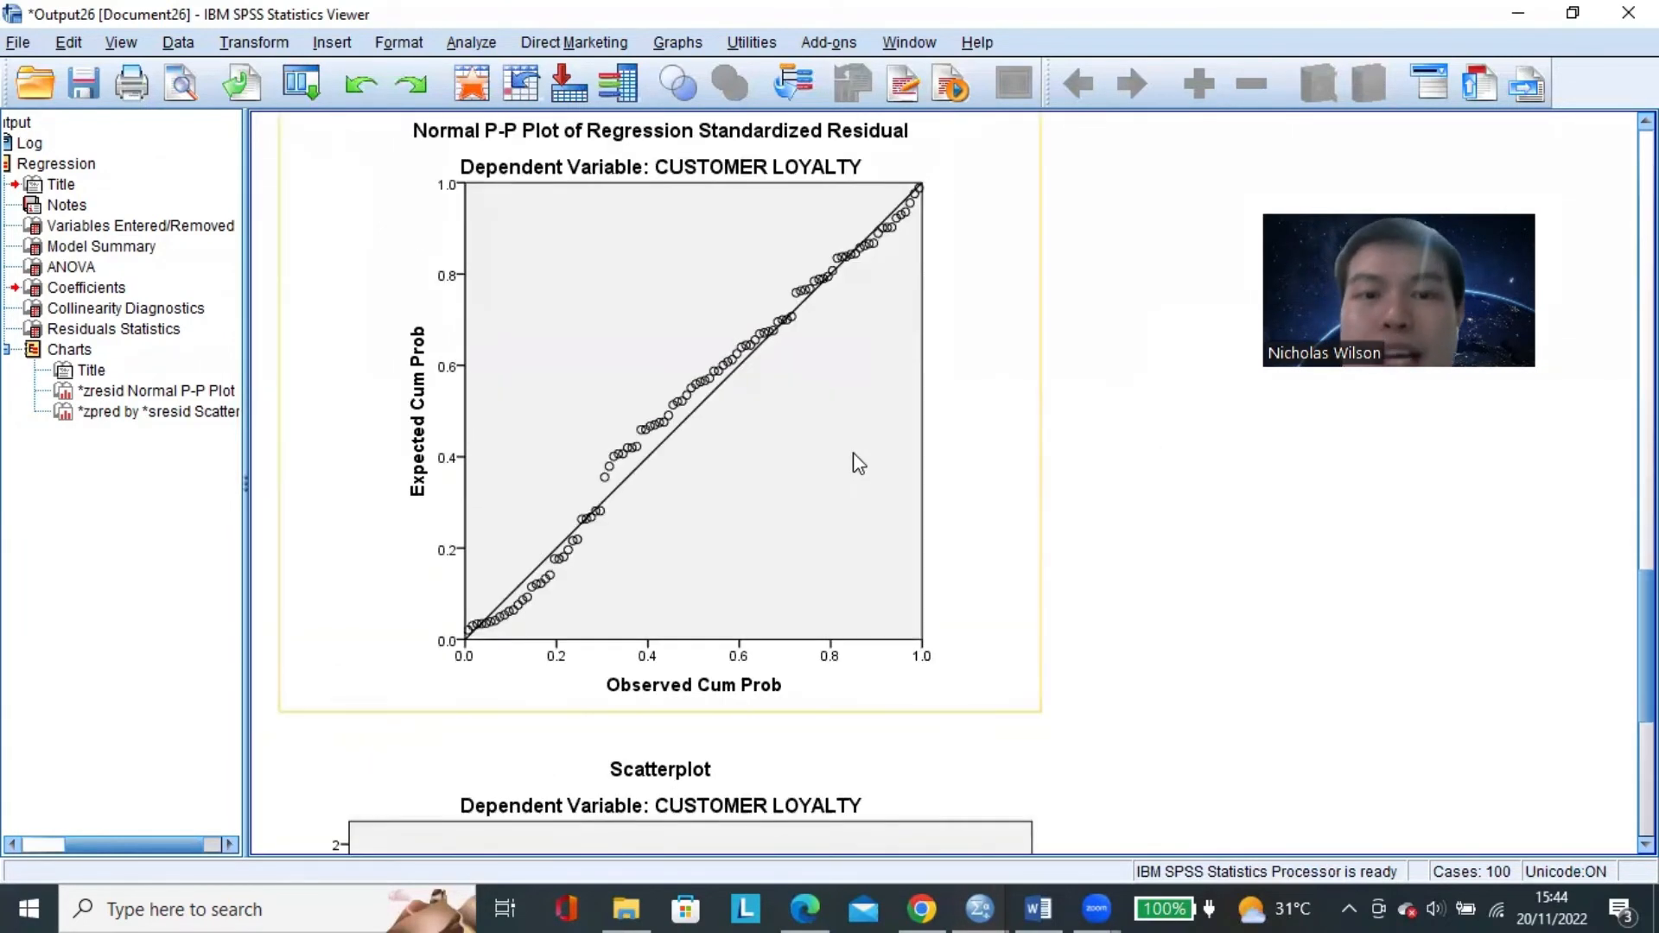
scroll(1089, 449, "up", 2)
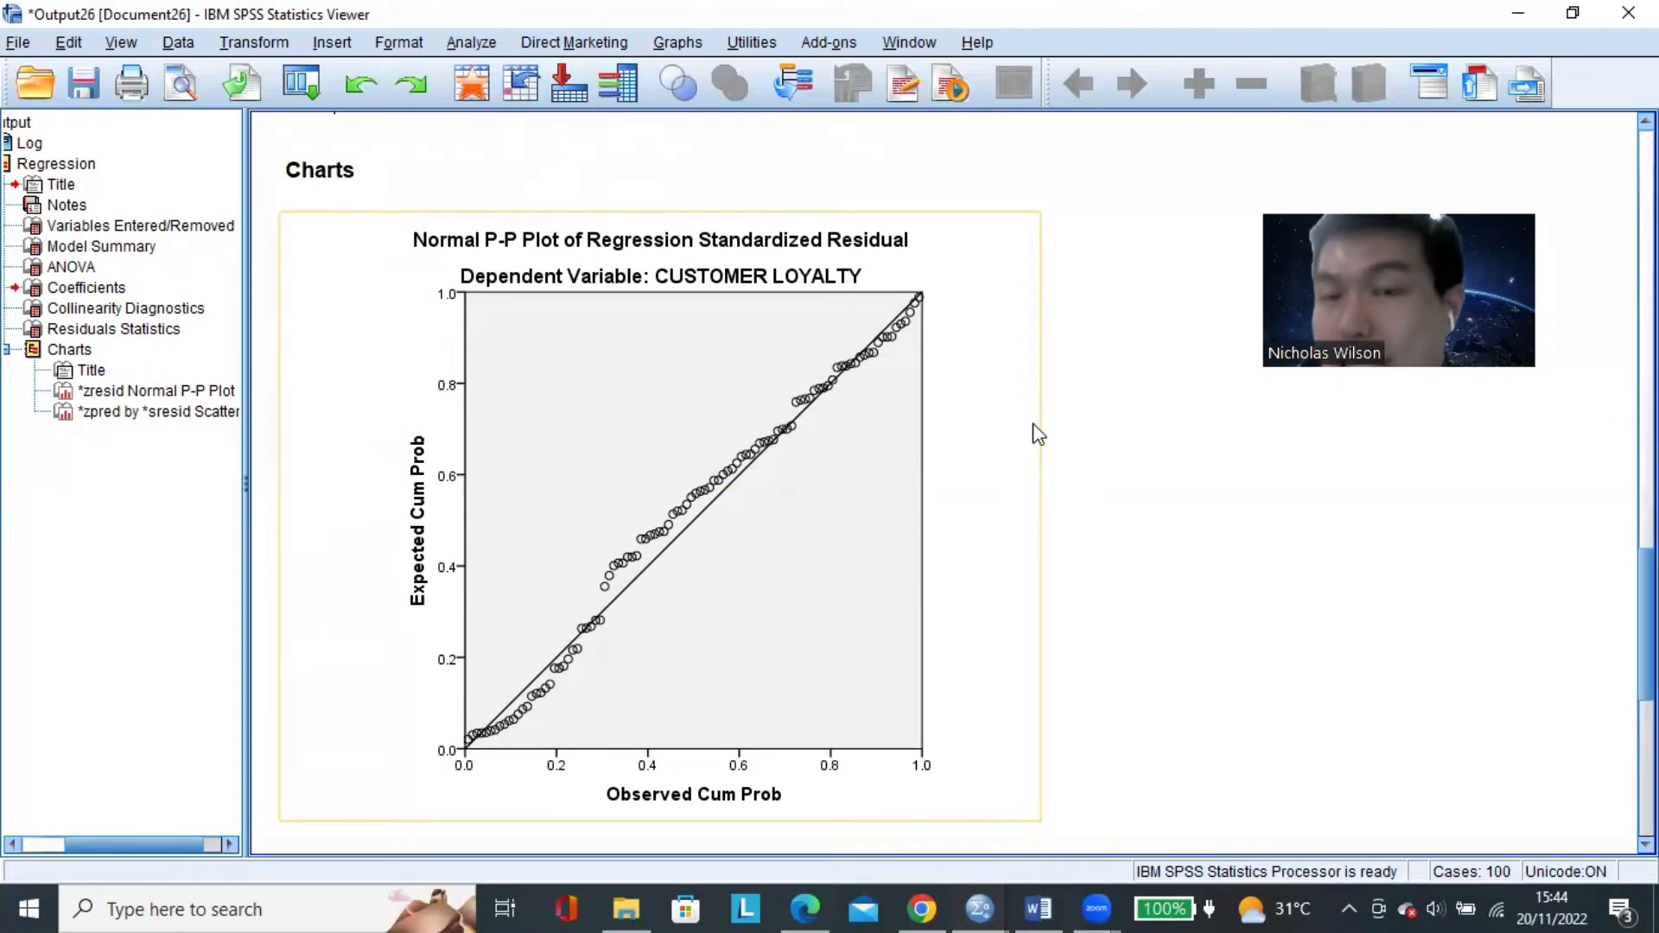
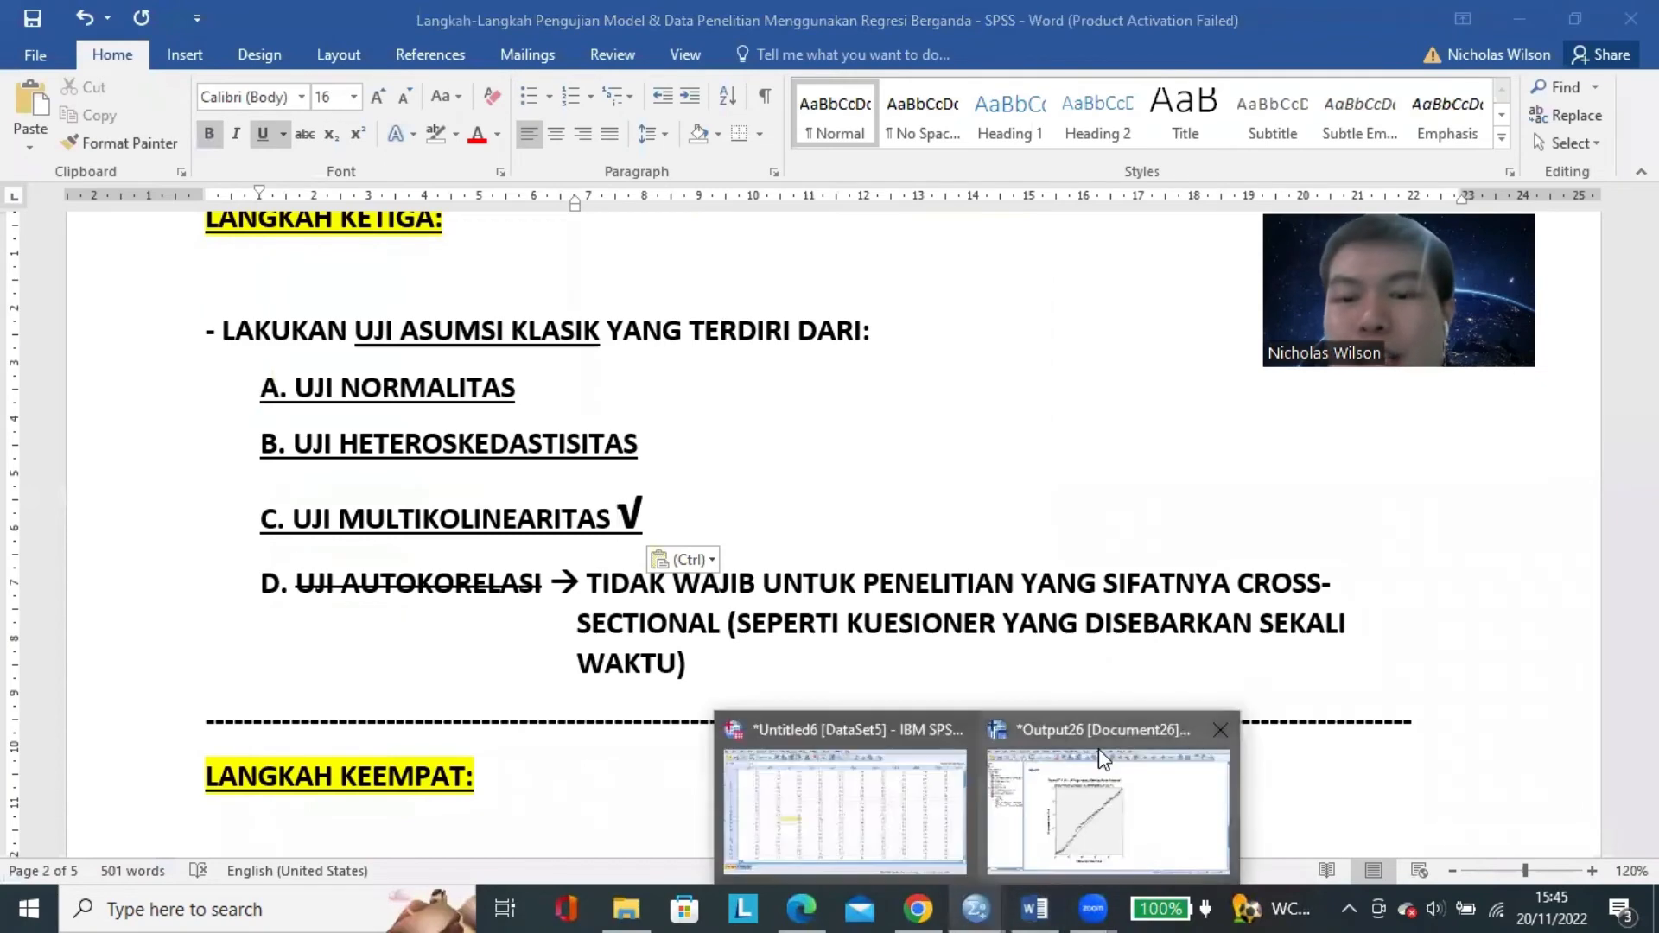
In the Word document, paste the check mark after A. UJI NORMALITAS and save the document.
left_click(890, 674)
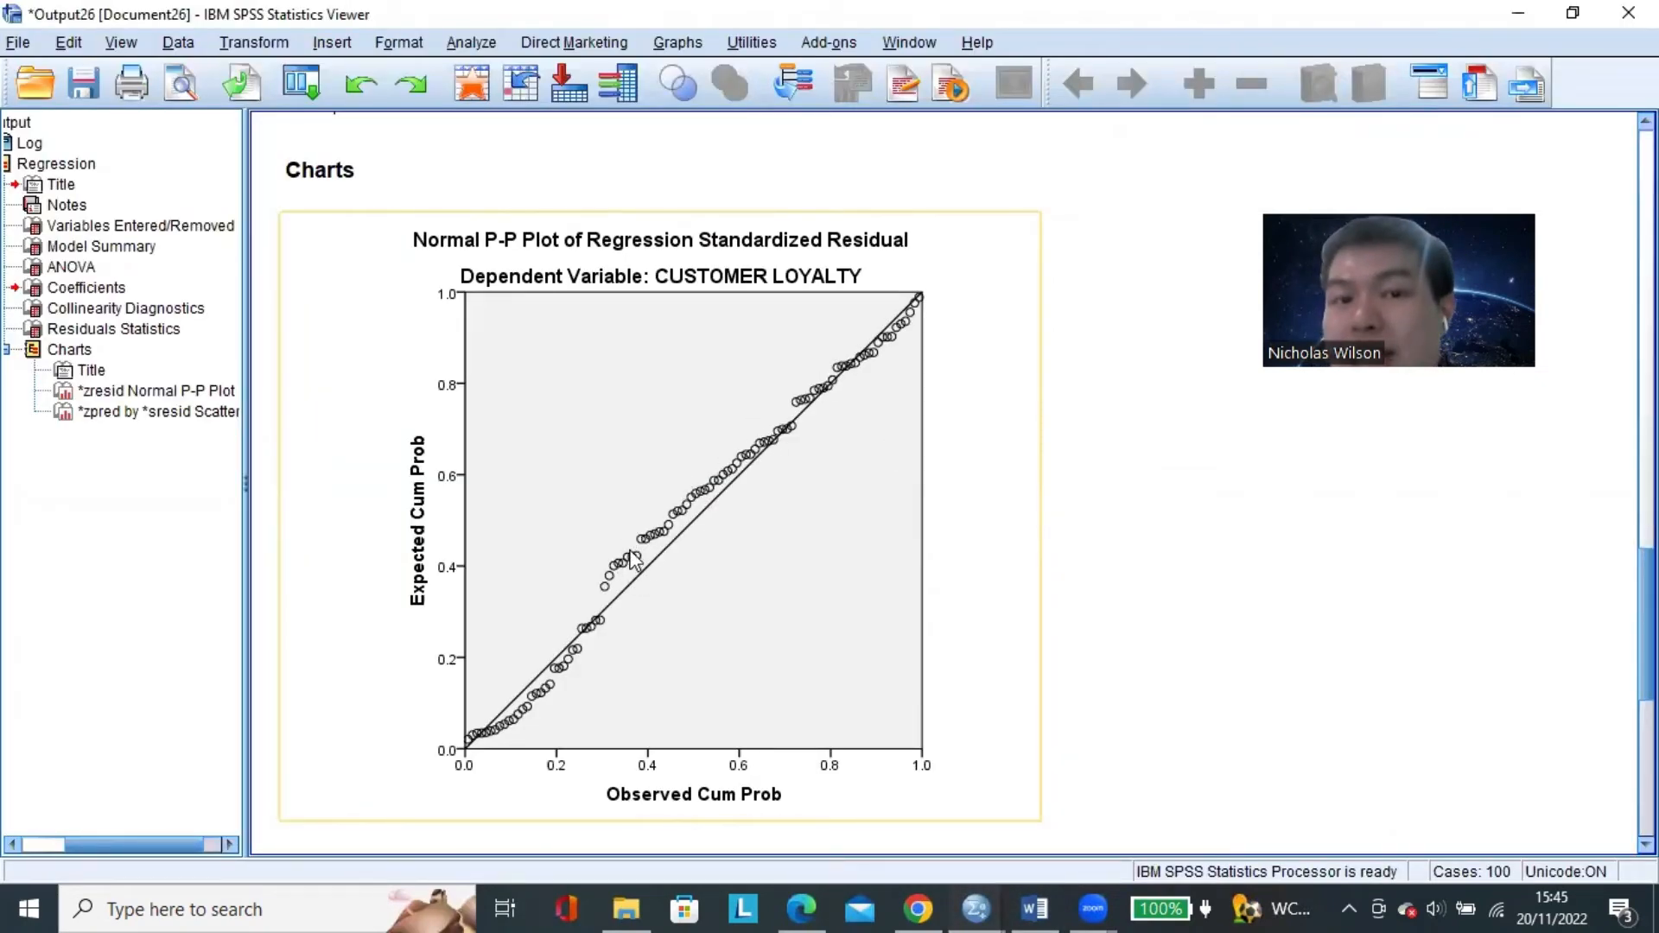
left_click(1034, 909)
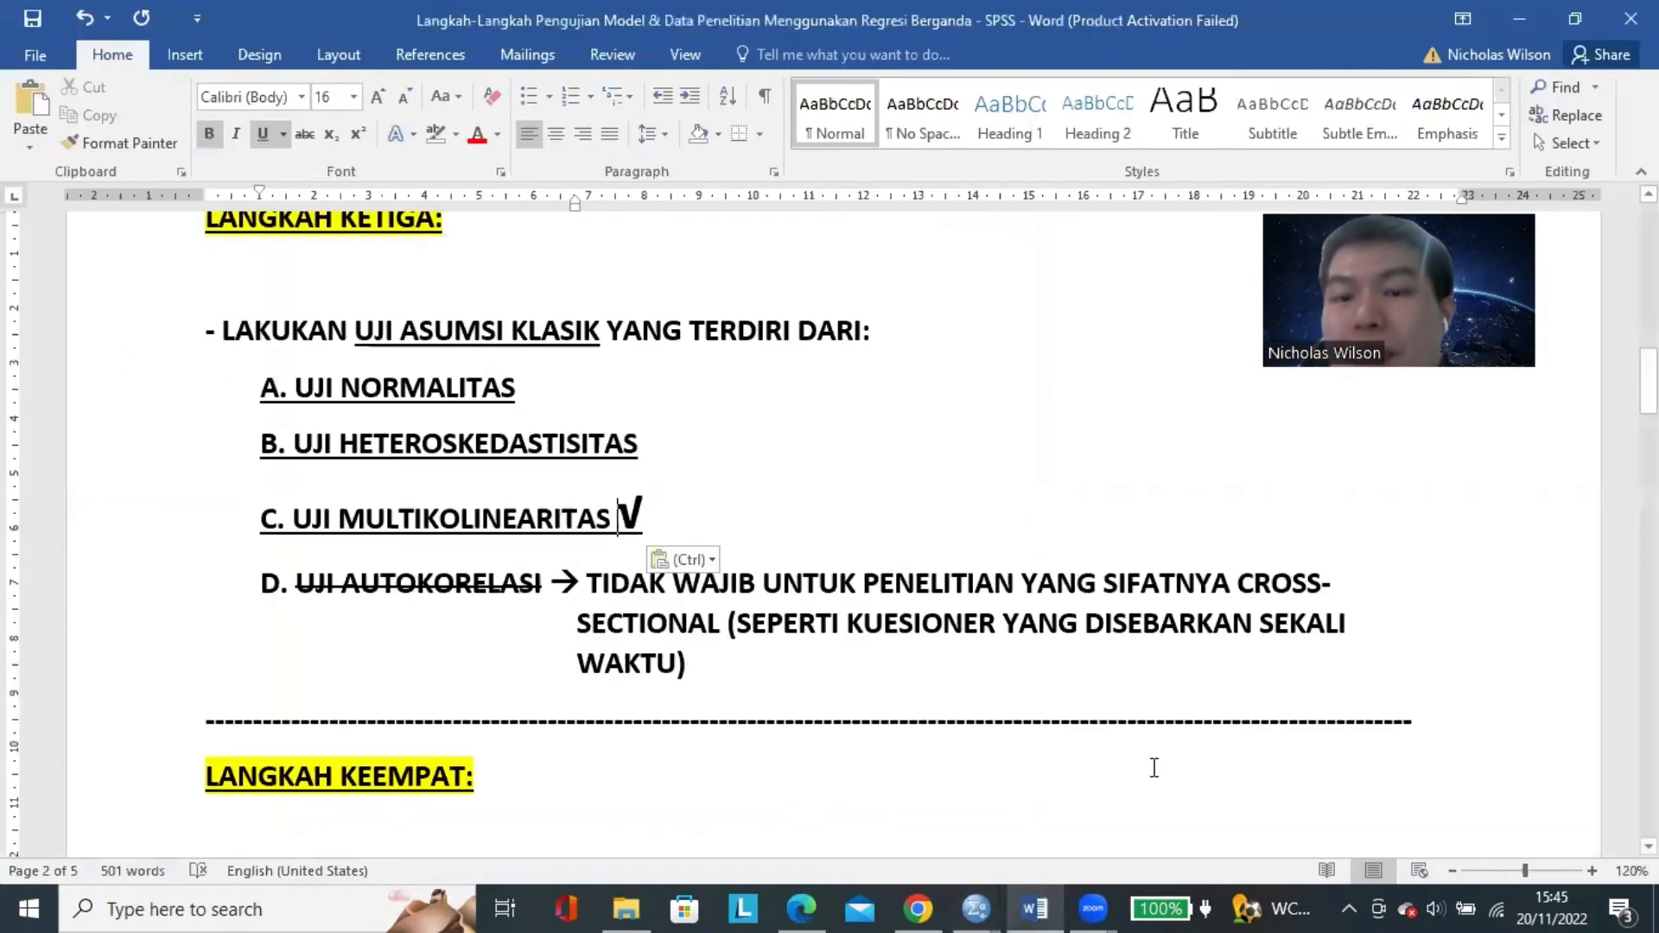
left_click(596, 388)
type("V")
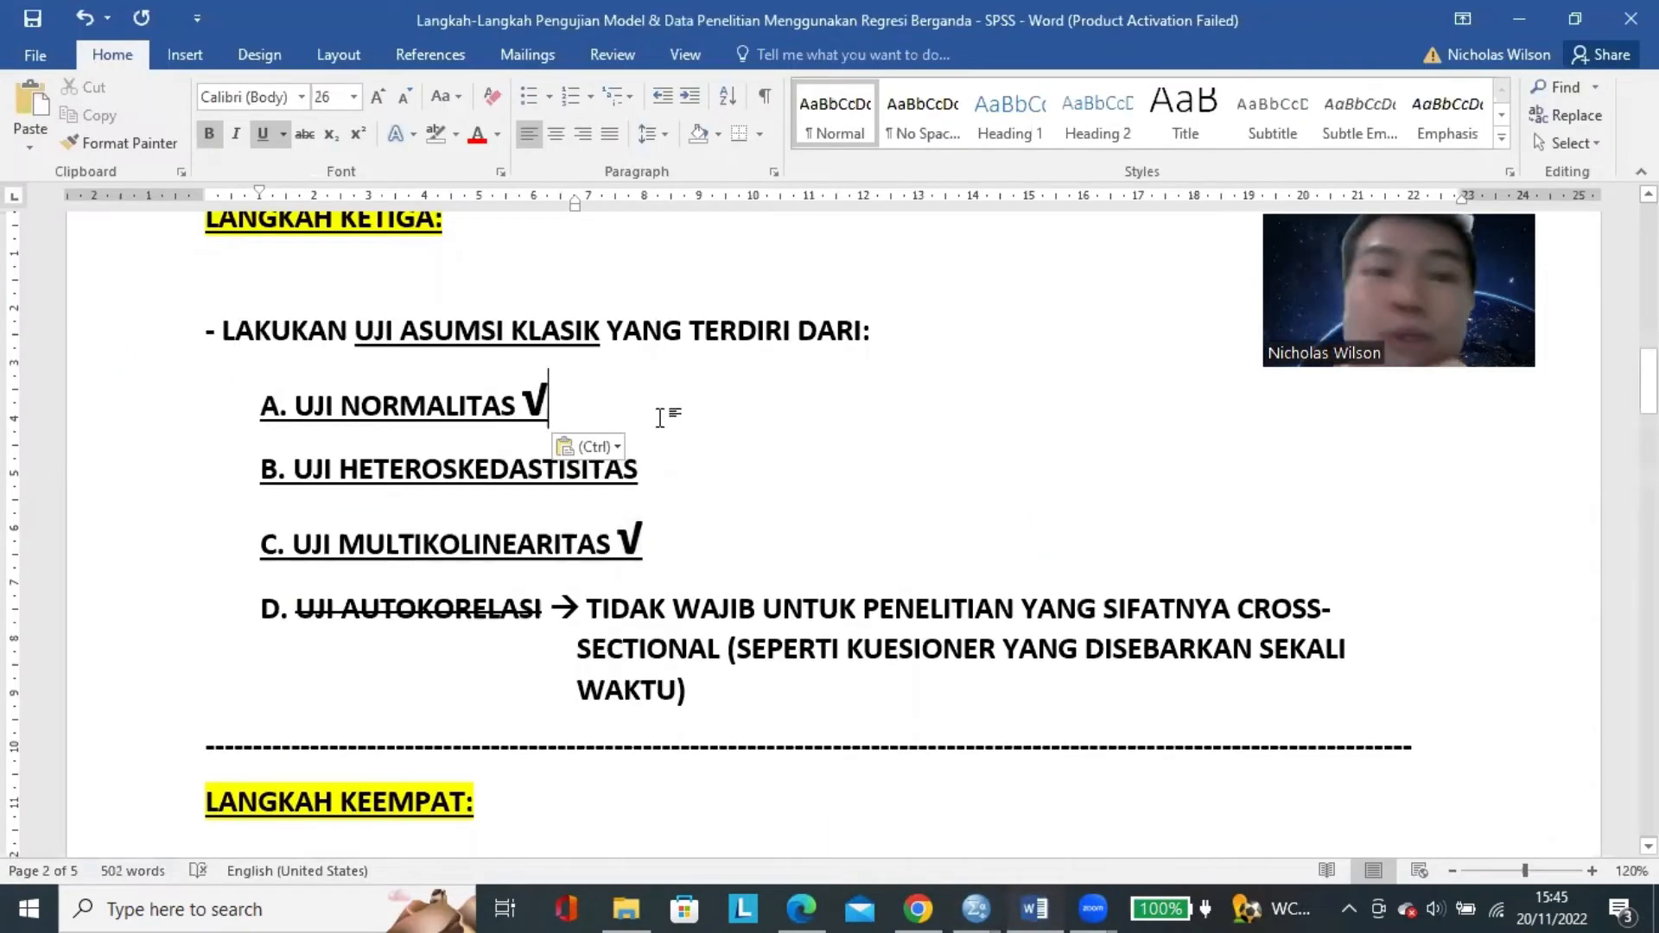
key("ctrl+s")
Switch to the SPSS output and examine the residual scatterplot for CUSTOMER LOYALTY for the heteroskedasticity test.
left_click(673, 466)
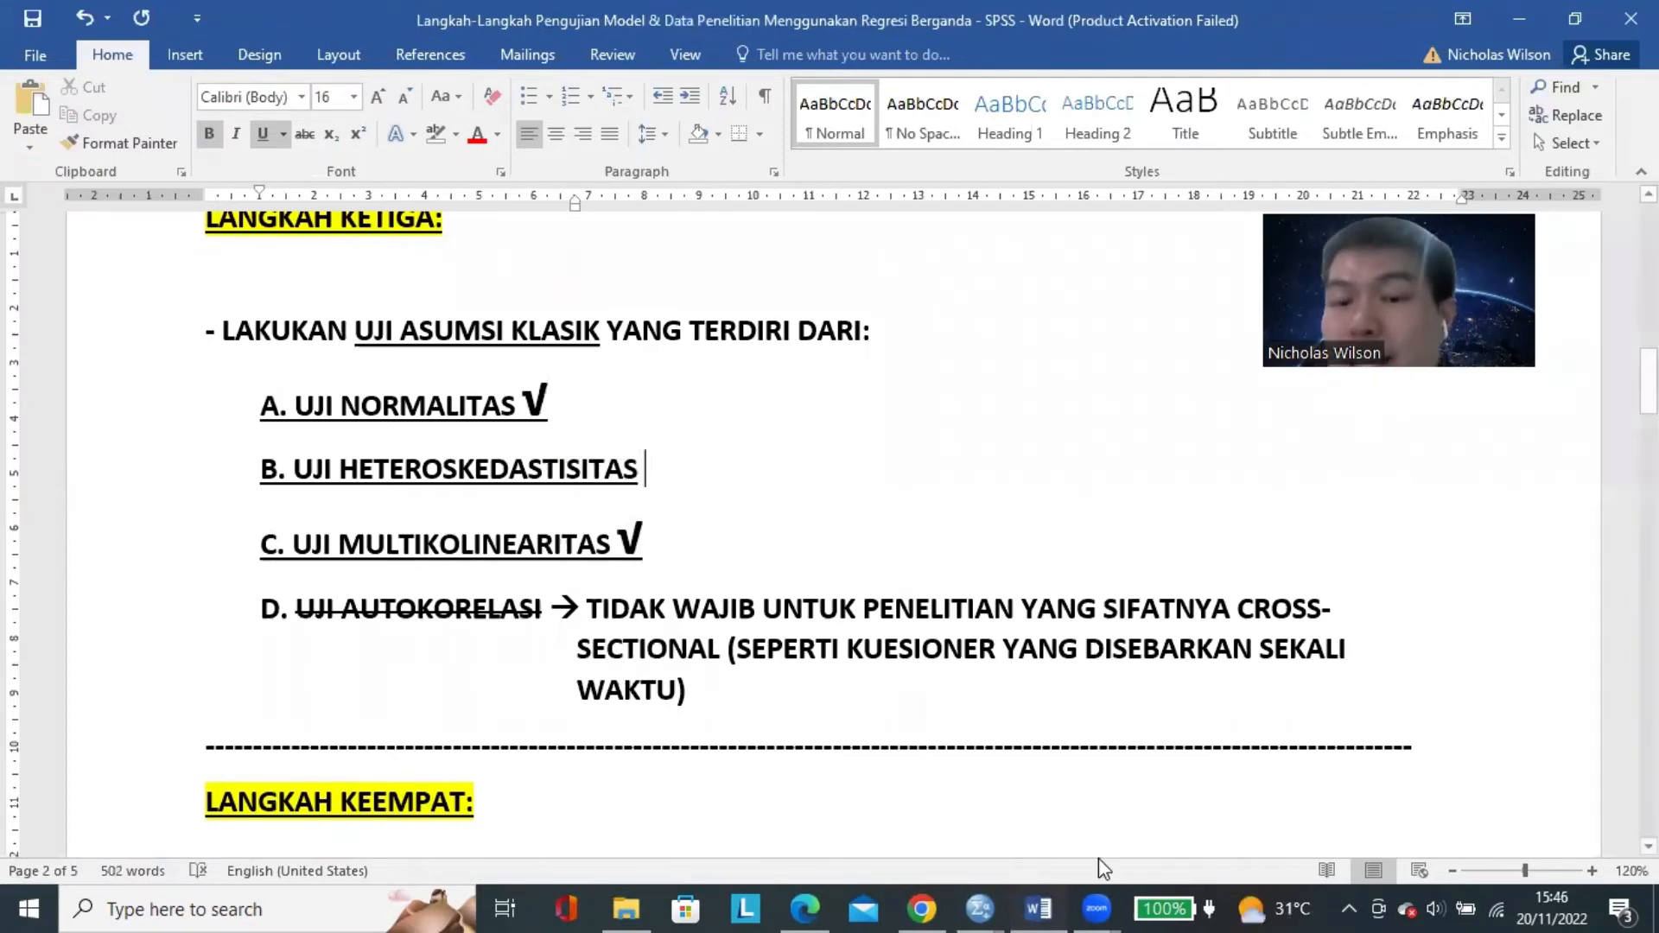
left_click(981, 907)
left_click(1111, 835)
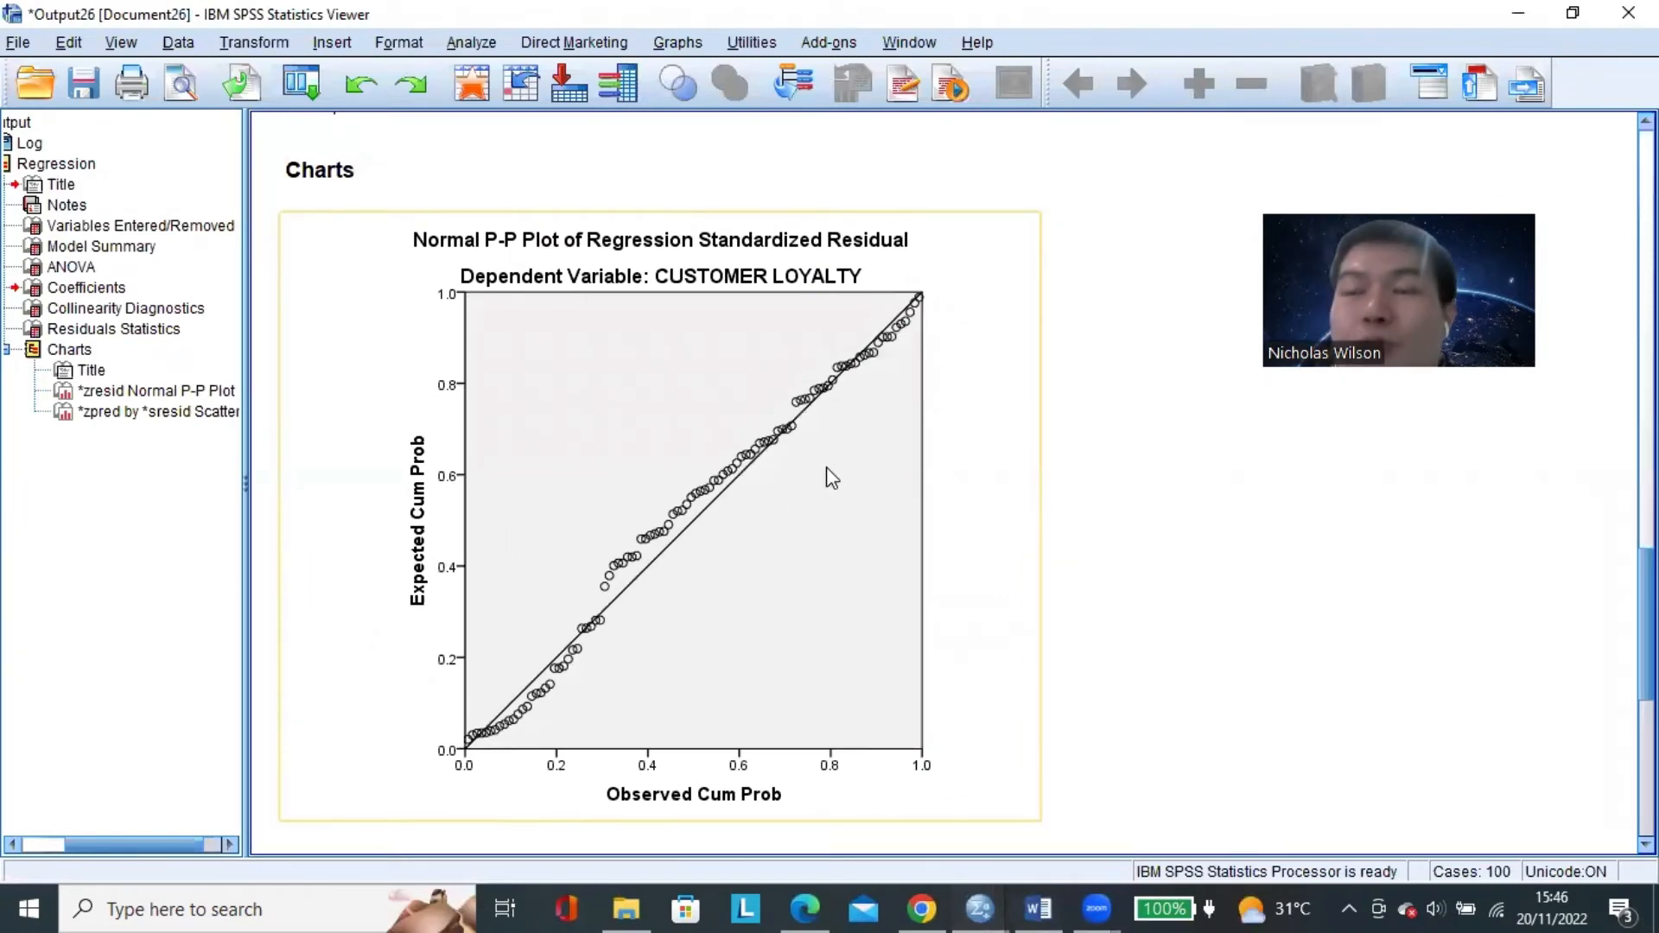
scroll(974, 442, "down", 10)
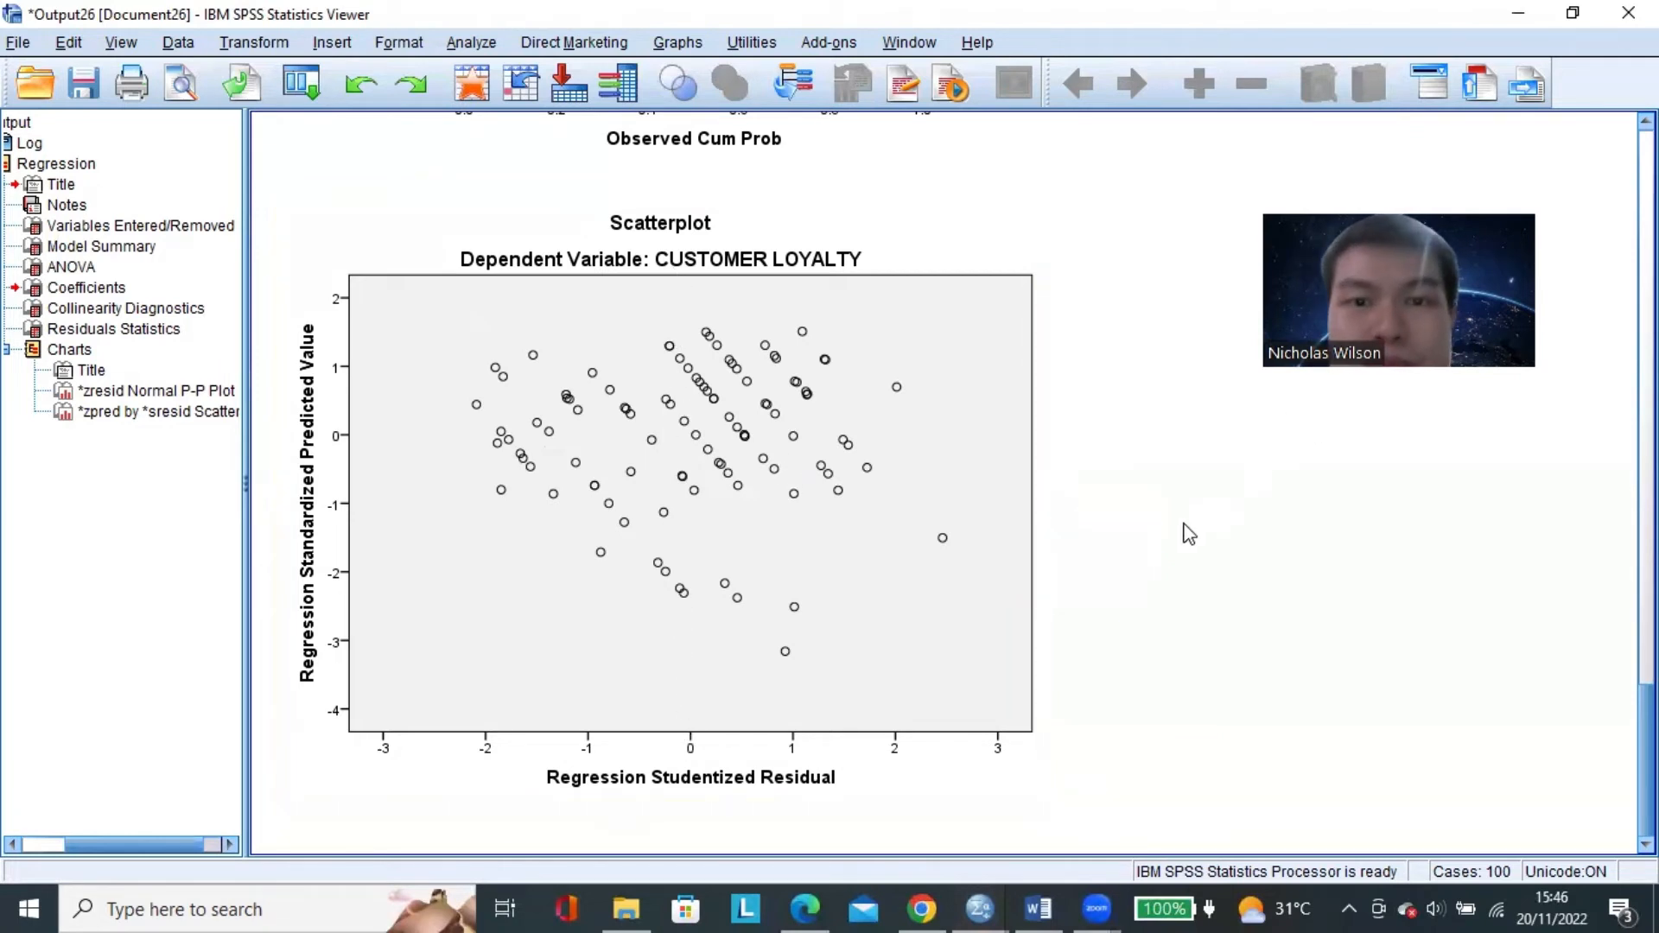
Open Paint and paste the screen capture of the SPSS scatterplot output.
left_click(216, 907)
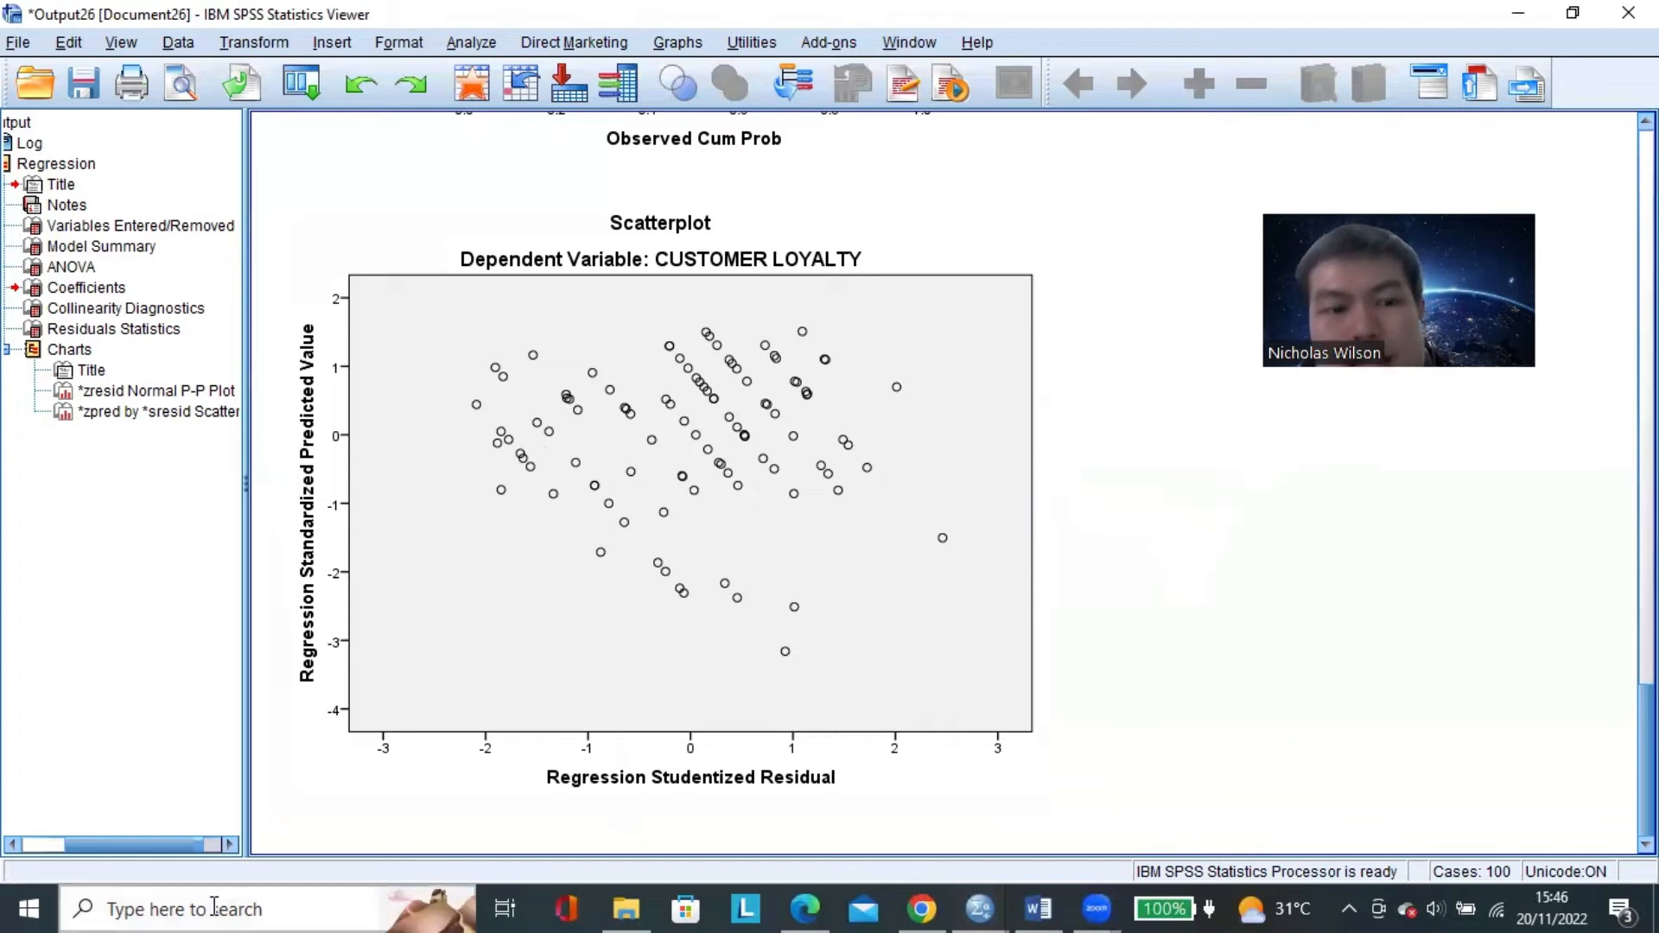
type("PAINT")
key("Return")
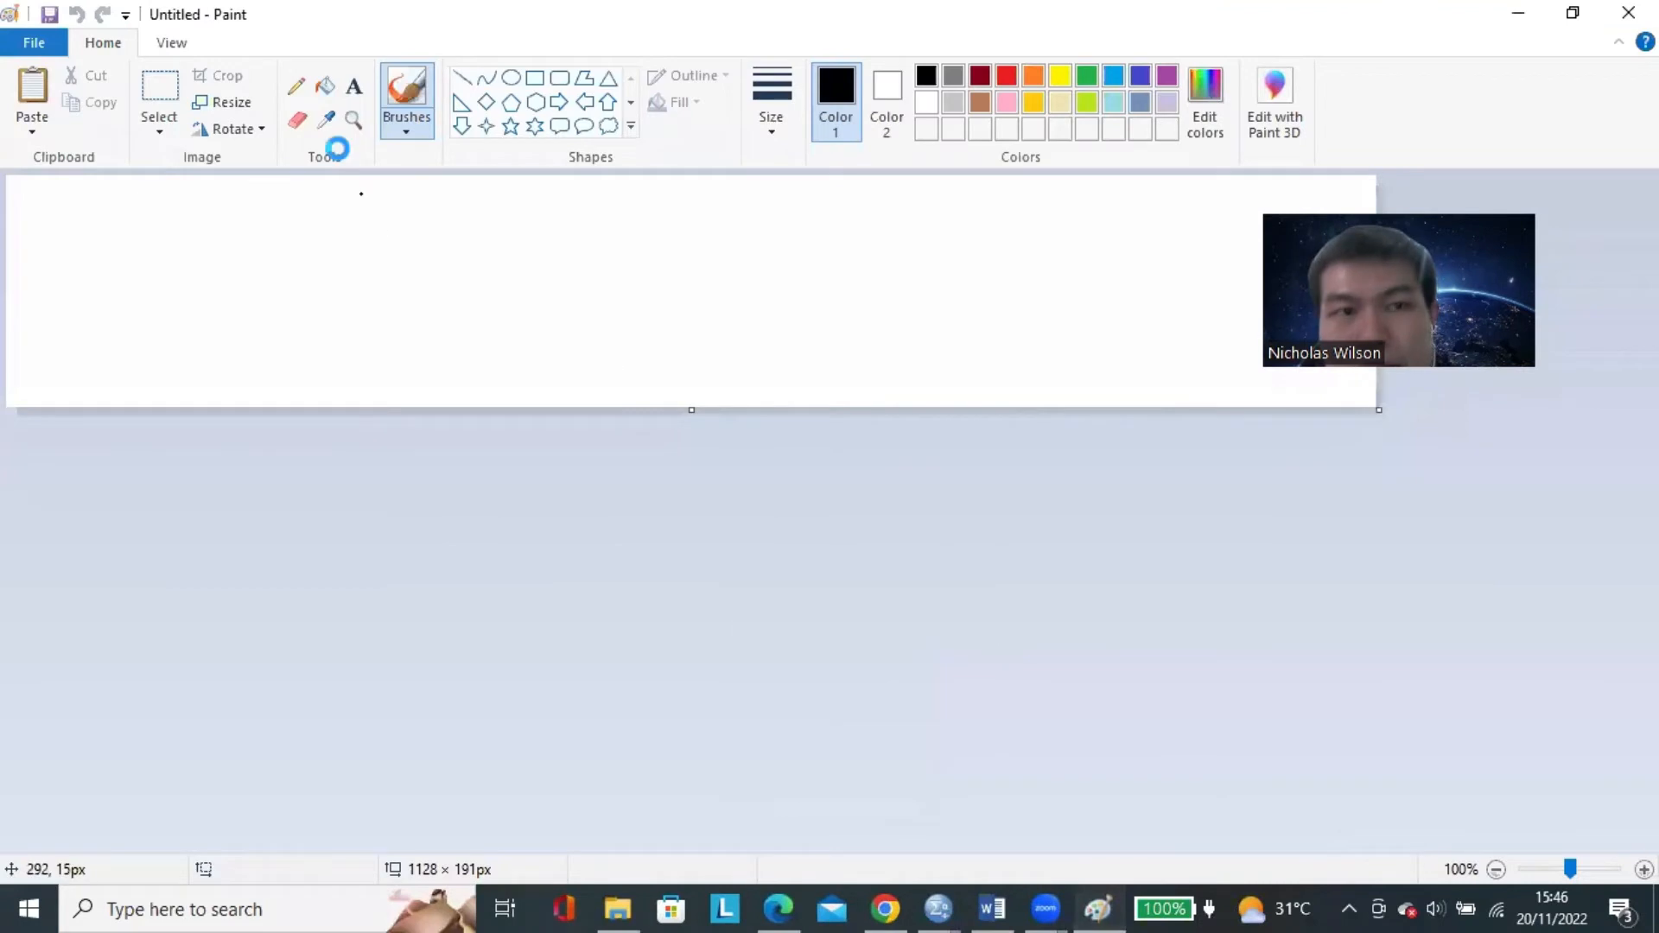
key("ctrl+v")
Copy only the scatterplot area, including its title and axis labels, and paste it into a new blank image.
left_click(159, 95)
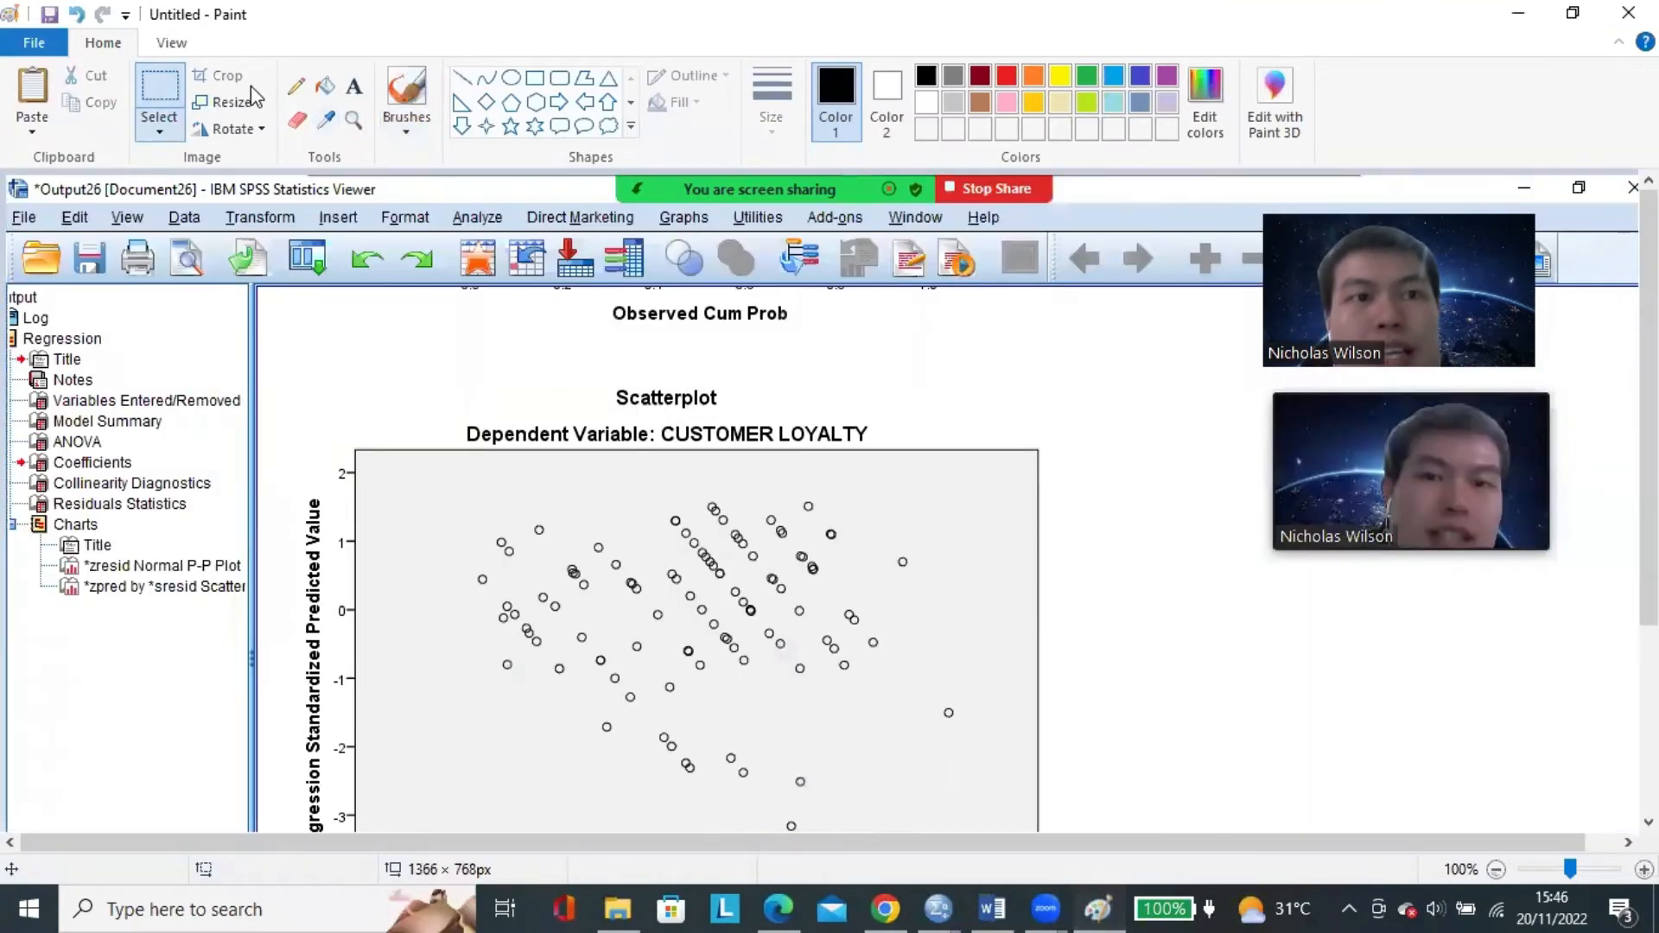
scroll(441, 359, "down", 3)
left_click_drag(275, 212, 1131, 801)
right_click(905, 532)
left_click(960, 568)
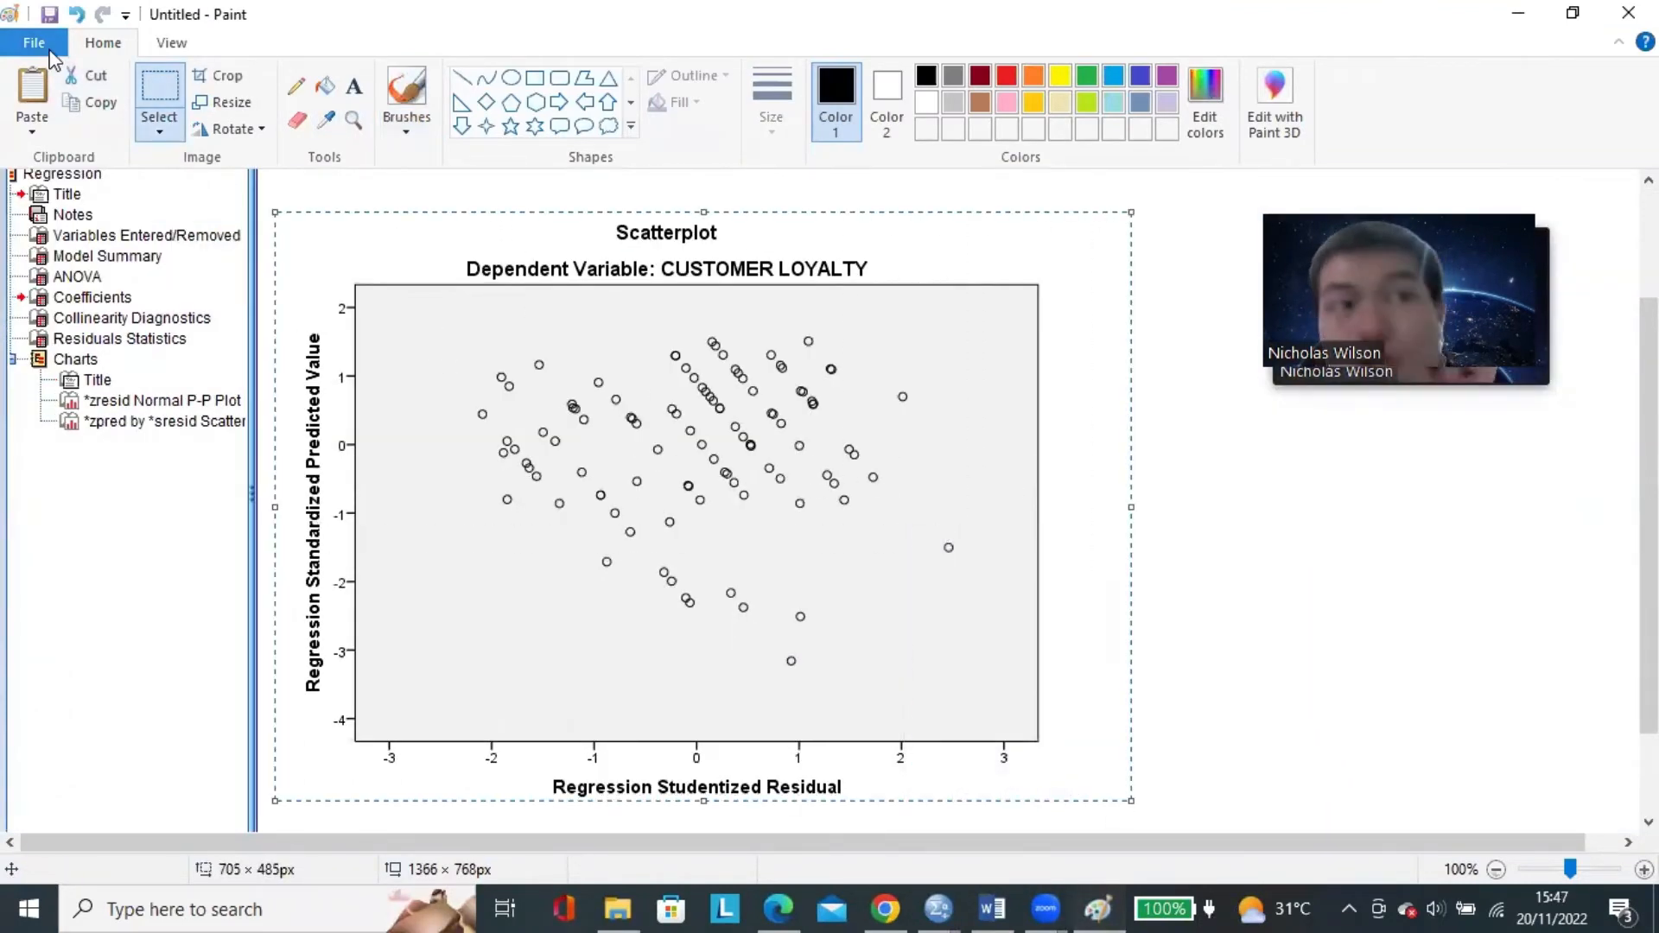
left_click(34, 43)
left_click(63, 82)
left_click(866, 455)
key("ctrl+v")
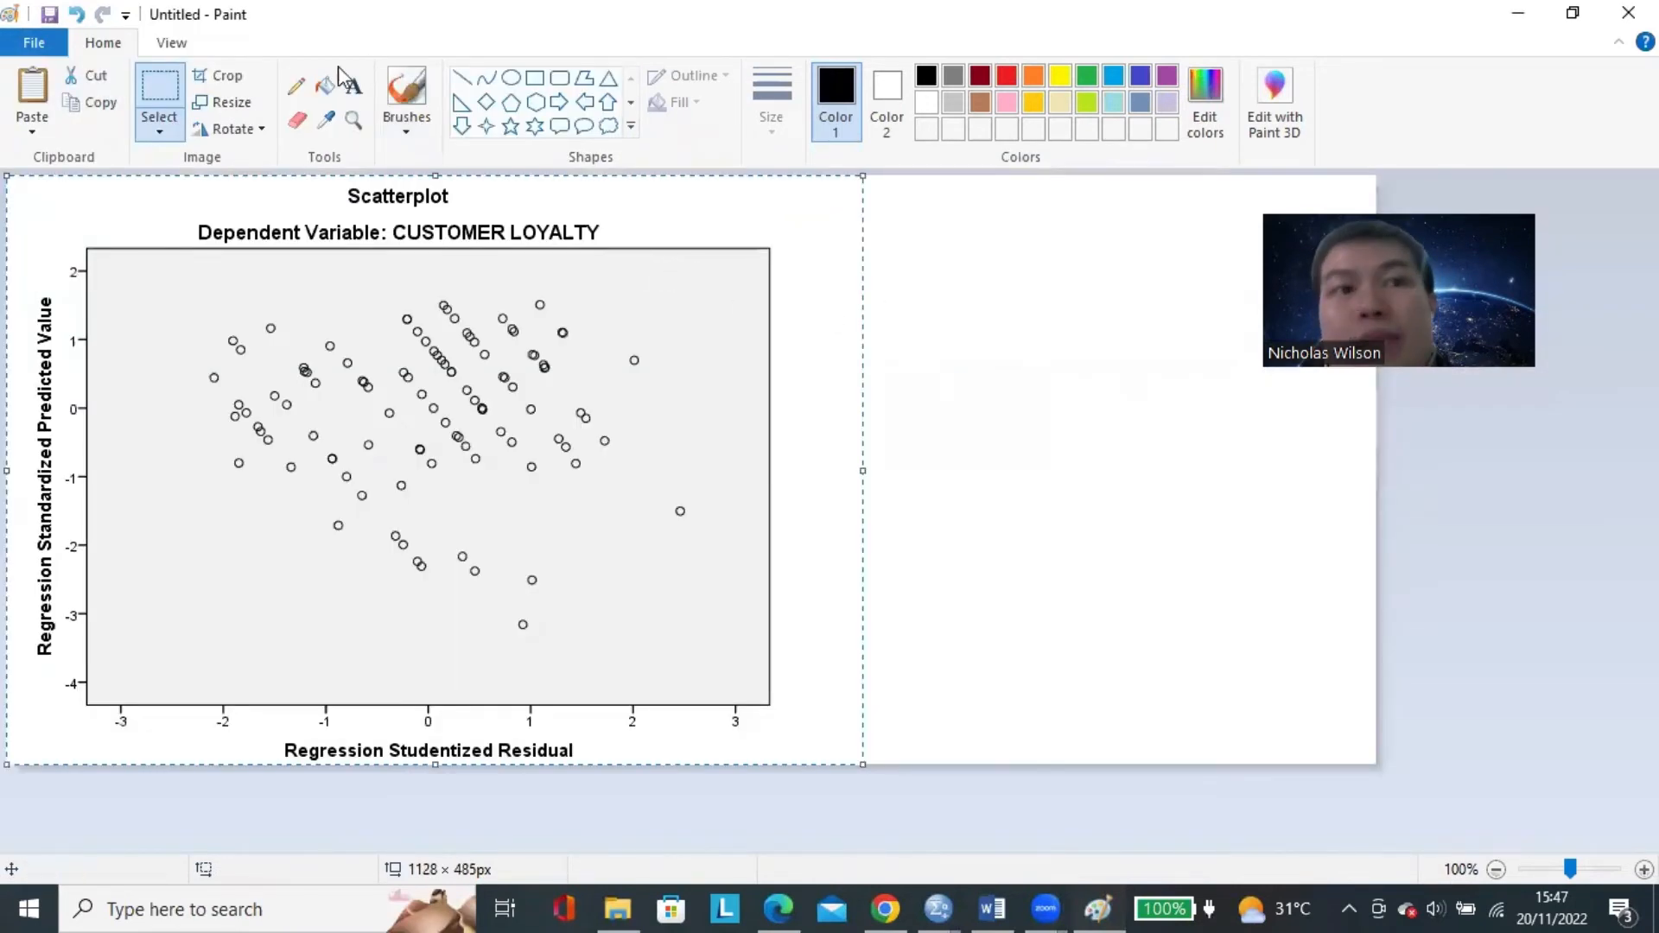
With a thicker red pencil, circle the 0 on the scatterplot's vertical axis and the 0 on its horizontal axis.
left_click(296, 85)
left_click(1006, 77)
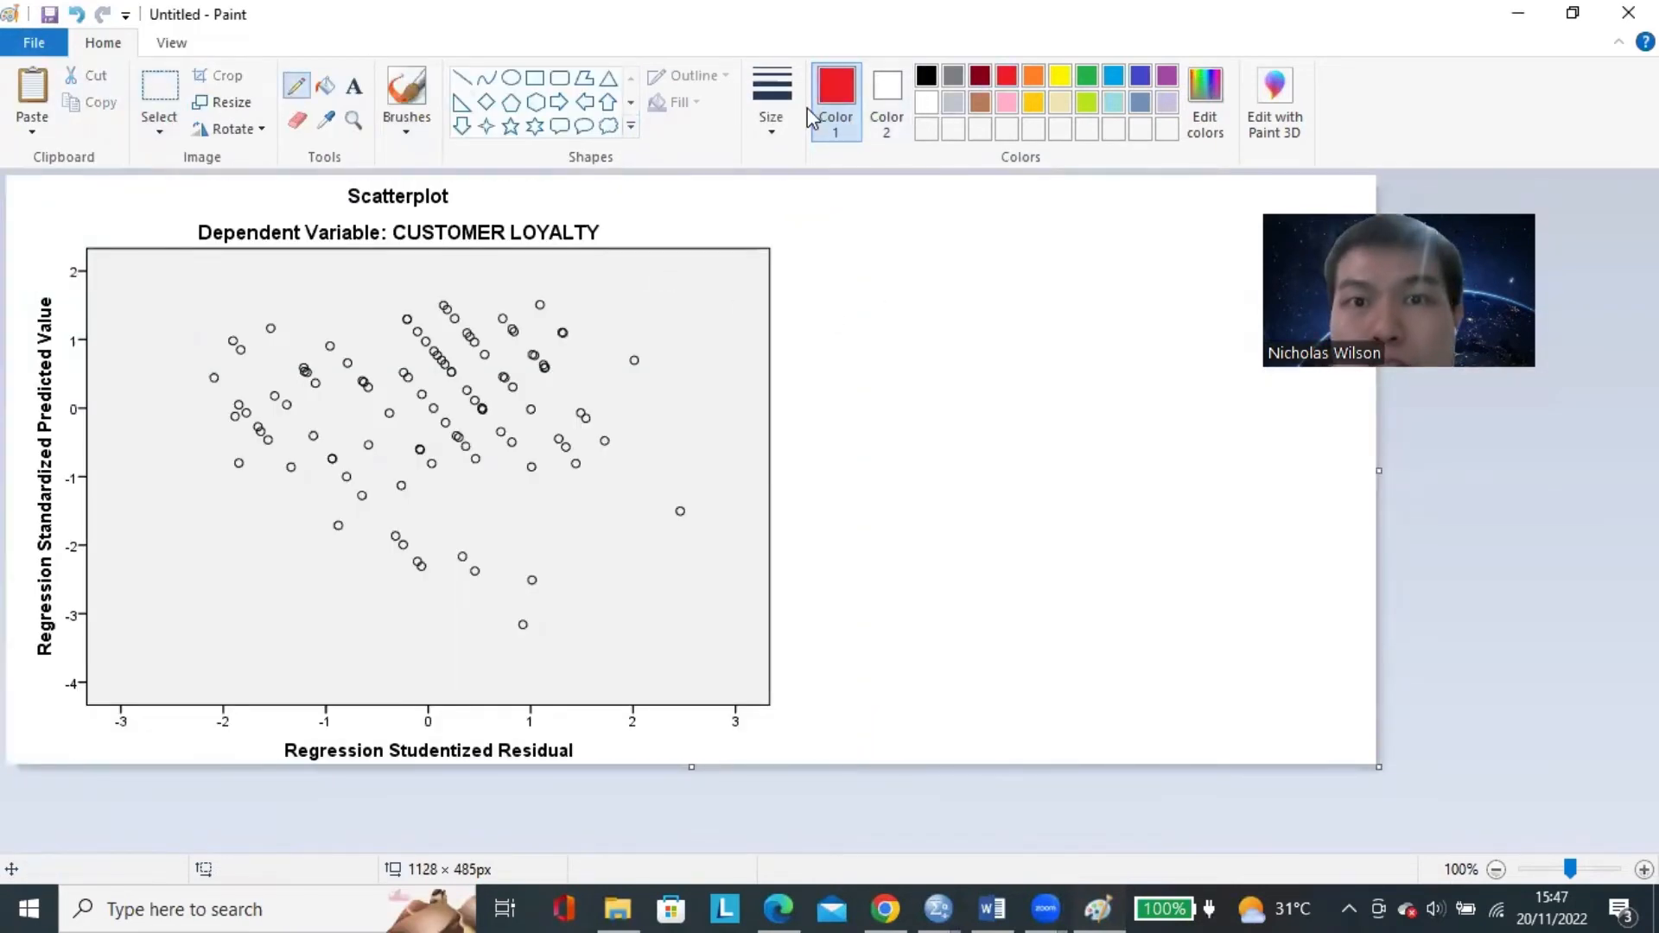
left_click(771, 103)
left_click(1432, 522)
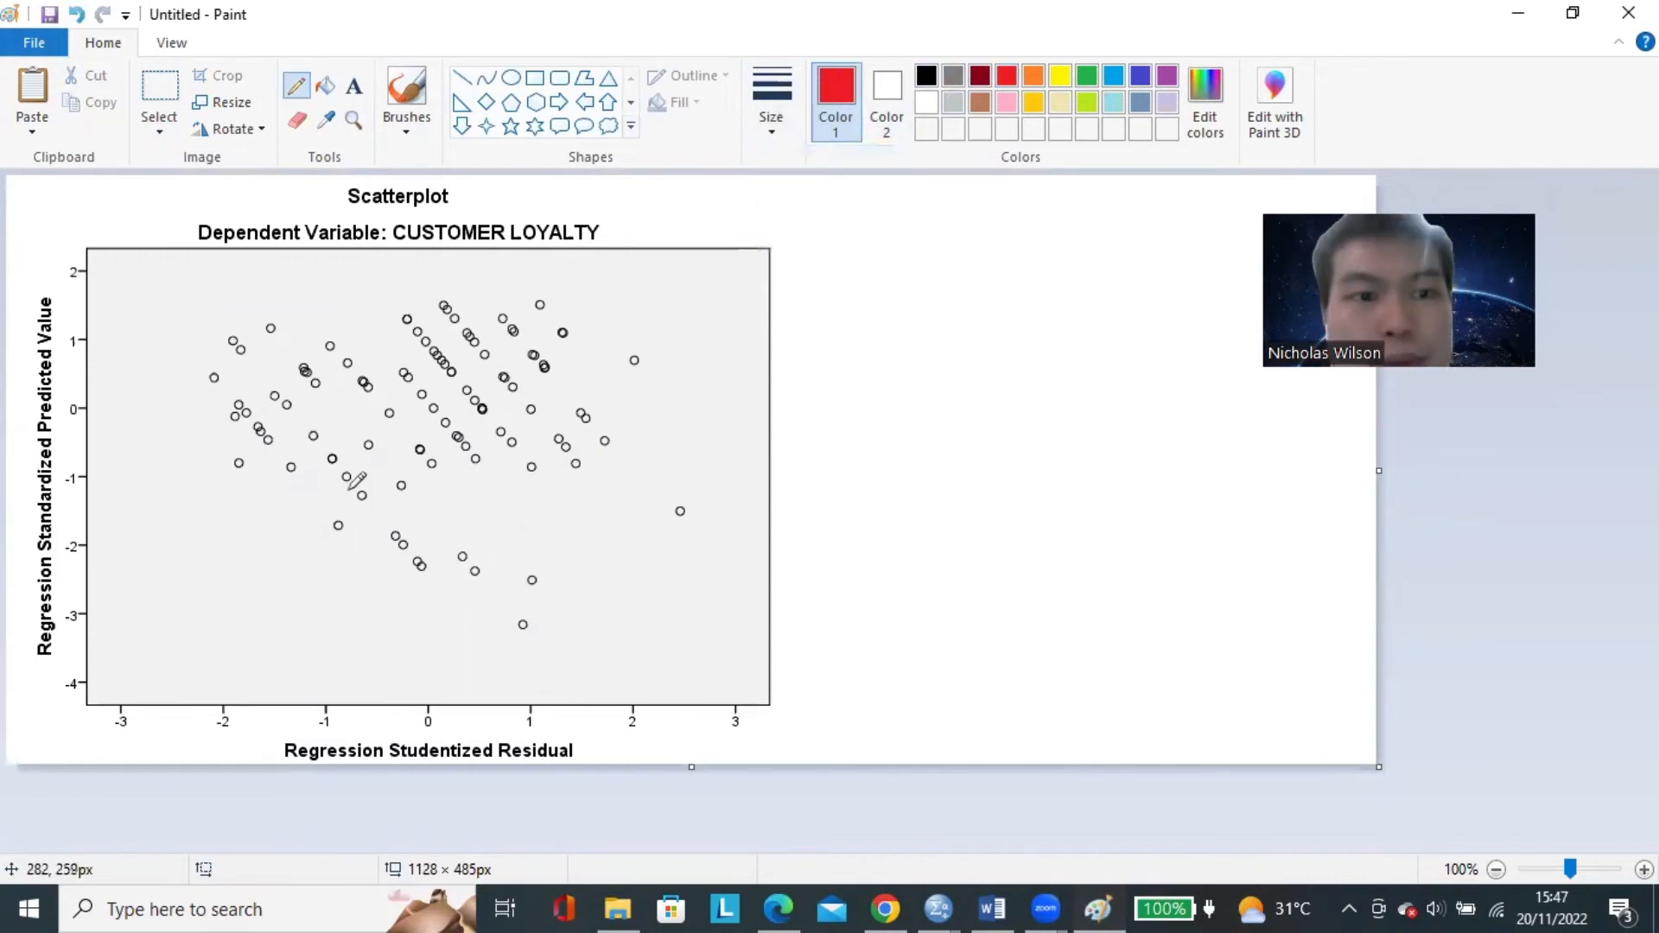
mouse_move(71, 387)
left_mouse_down()
mouse_move(68, 424)
mouse_move(92, 394)
left_mouse_up()
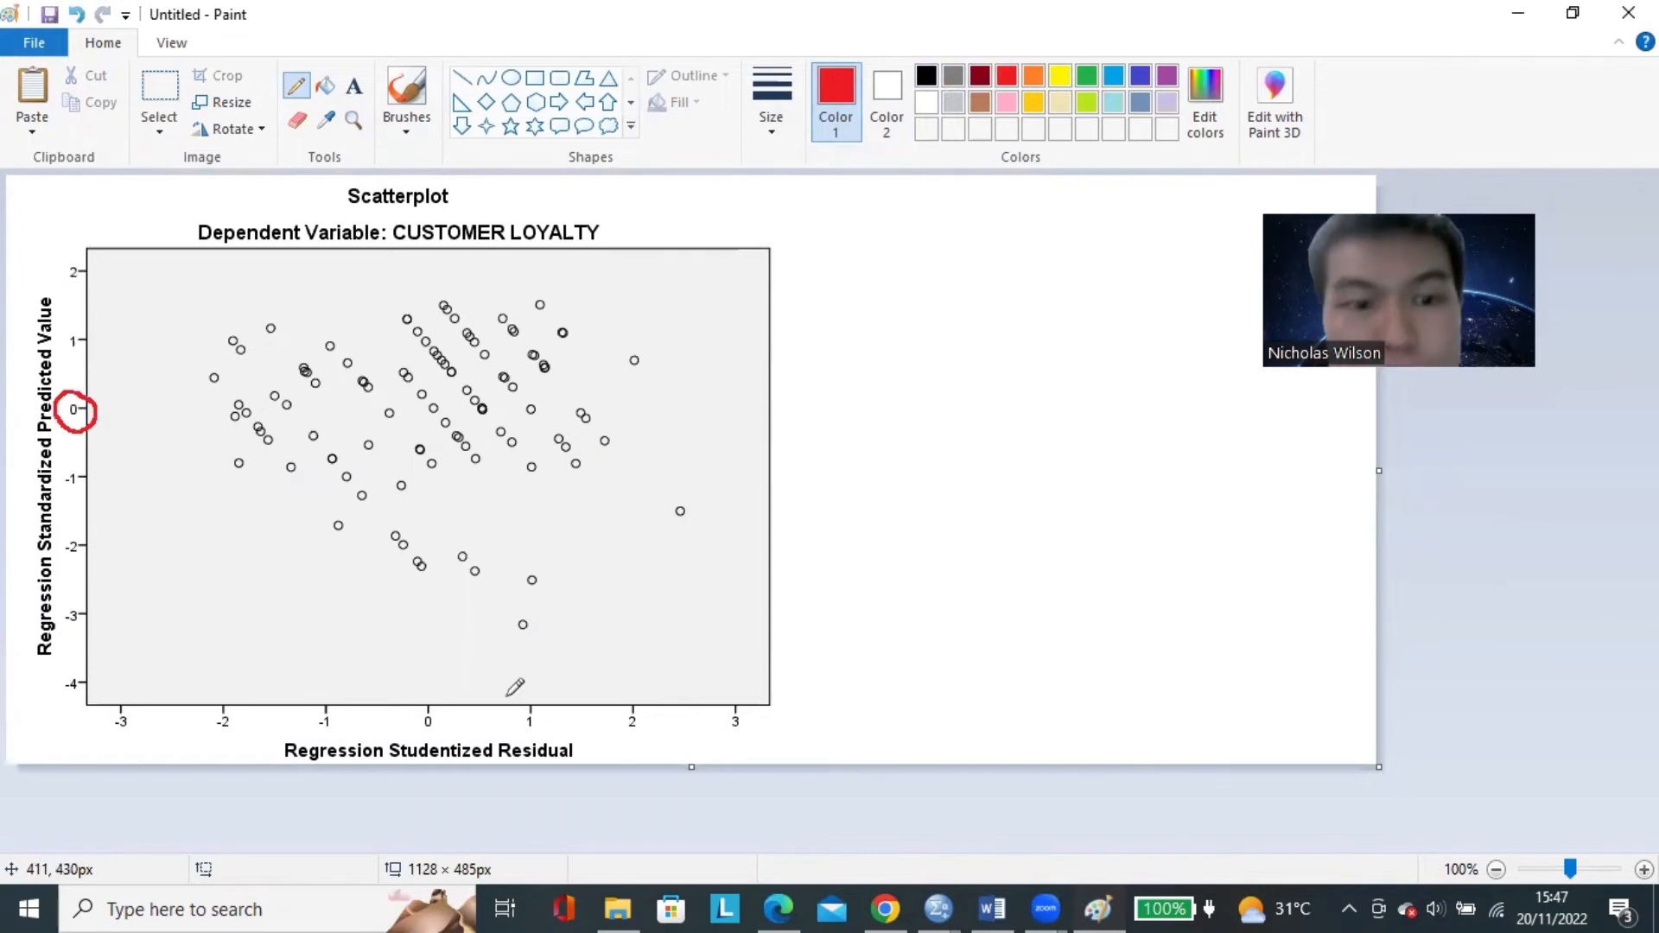
mouse_move(429, 690)
left_mouse_down()
mouse_move(407, 711)
mouse_move(453, 719)
mouse_move(425, 688)
left_mouse_up()
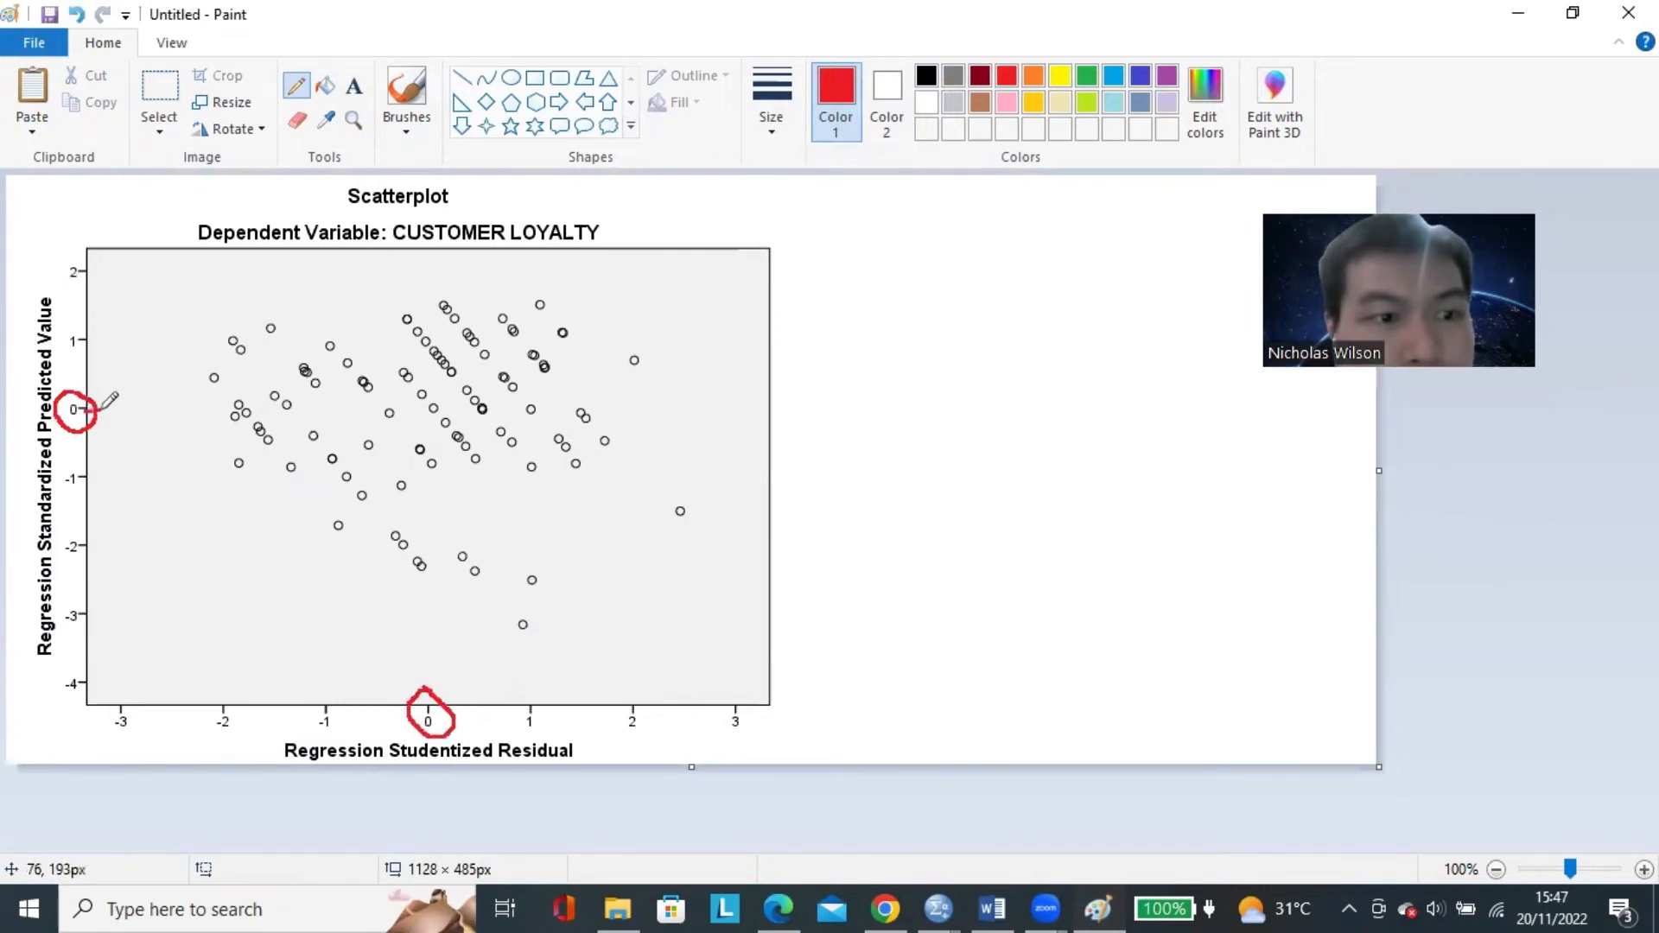
Draw a red horizontal line and a red vertical line from the circled zeros to divide the scatterplot into four quadrants.
left_click_drag(99, 409, 768, 409)
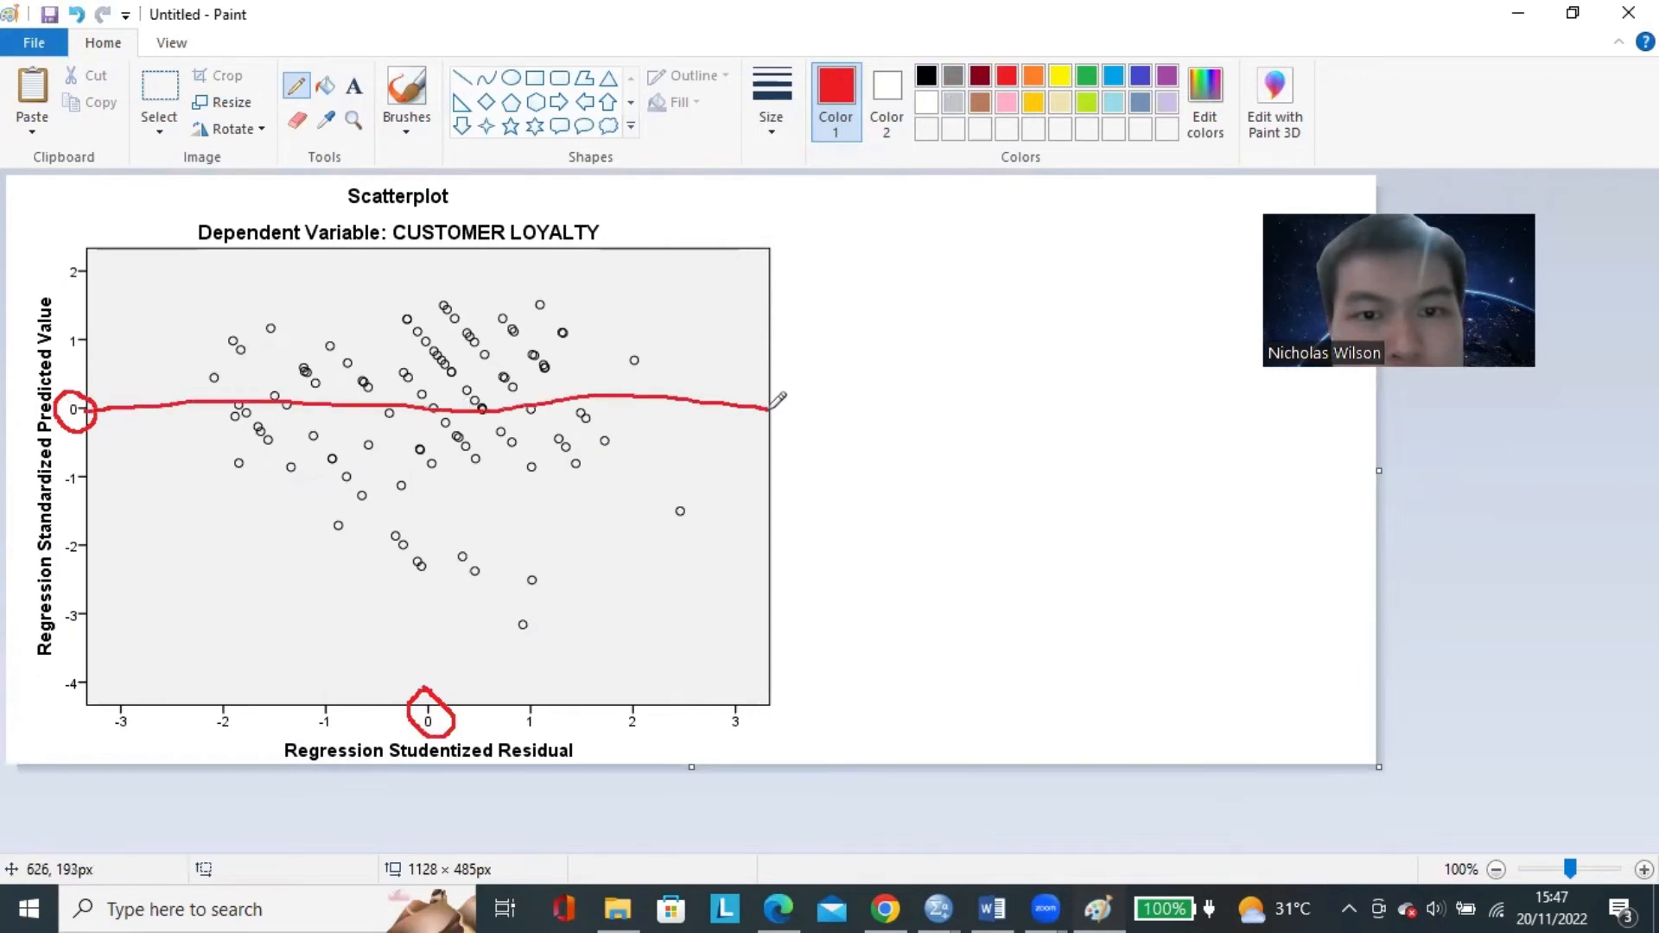
left_click_drag(422, 688, 434, 248)
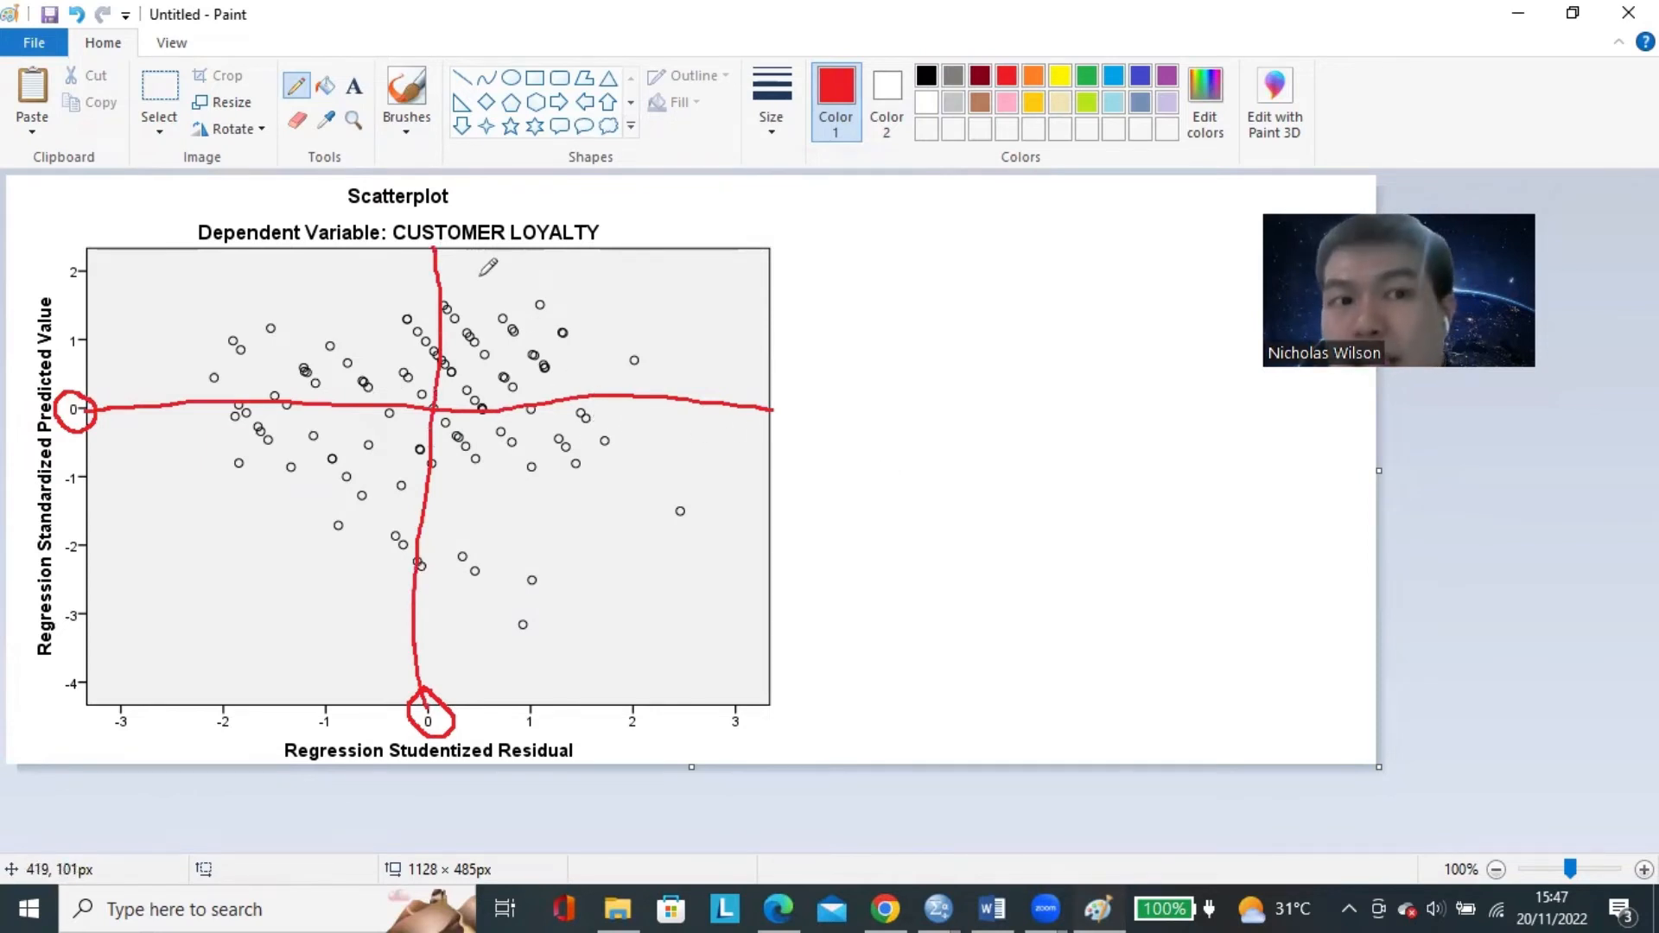
Draw a red check mark in each of the four quadrants of the scatterplot.
mouse_move(212, 301)
left_mouse_down()
mouse_move(239, 340)
mouse_move(300, 278)
left_mouse_up()
left_click_drag(621, 304, 681, 286)
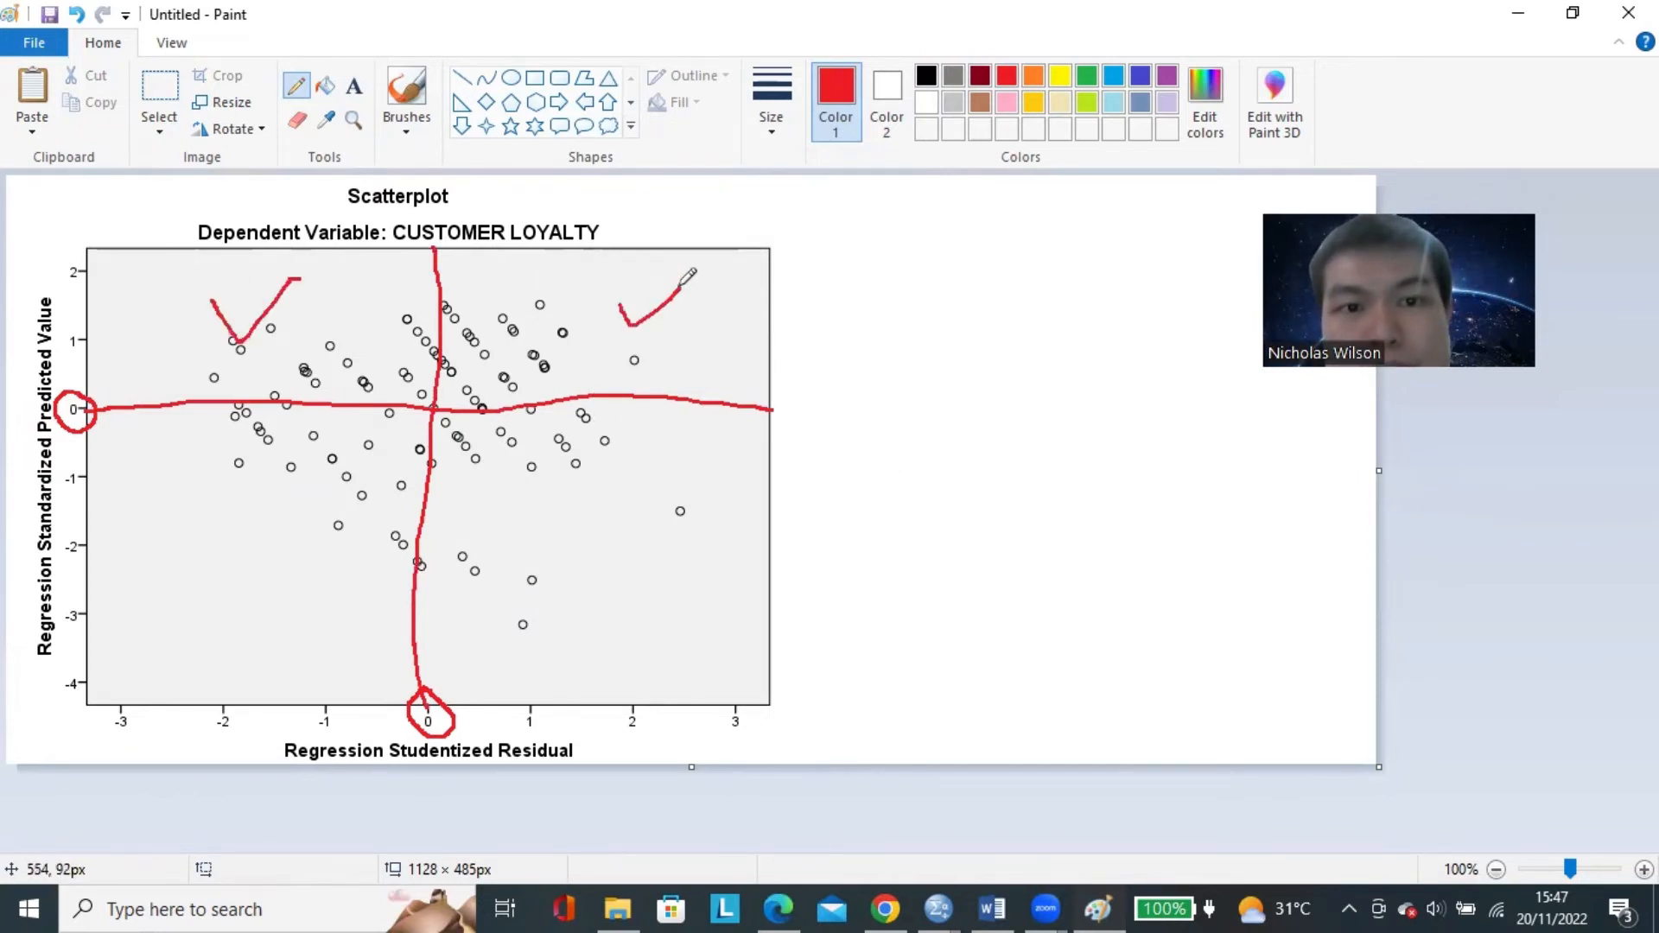
mouse_move(553, 479)
left_mouse_down()
mouse_move(572, 525)
mouse_move(614, 497)
left_mouse_up()
mouse_move(249, 473)
left_mouse_down()
mouse_move(260, 506)
mouse_move(354, 458)
left_mouse_up()
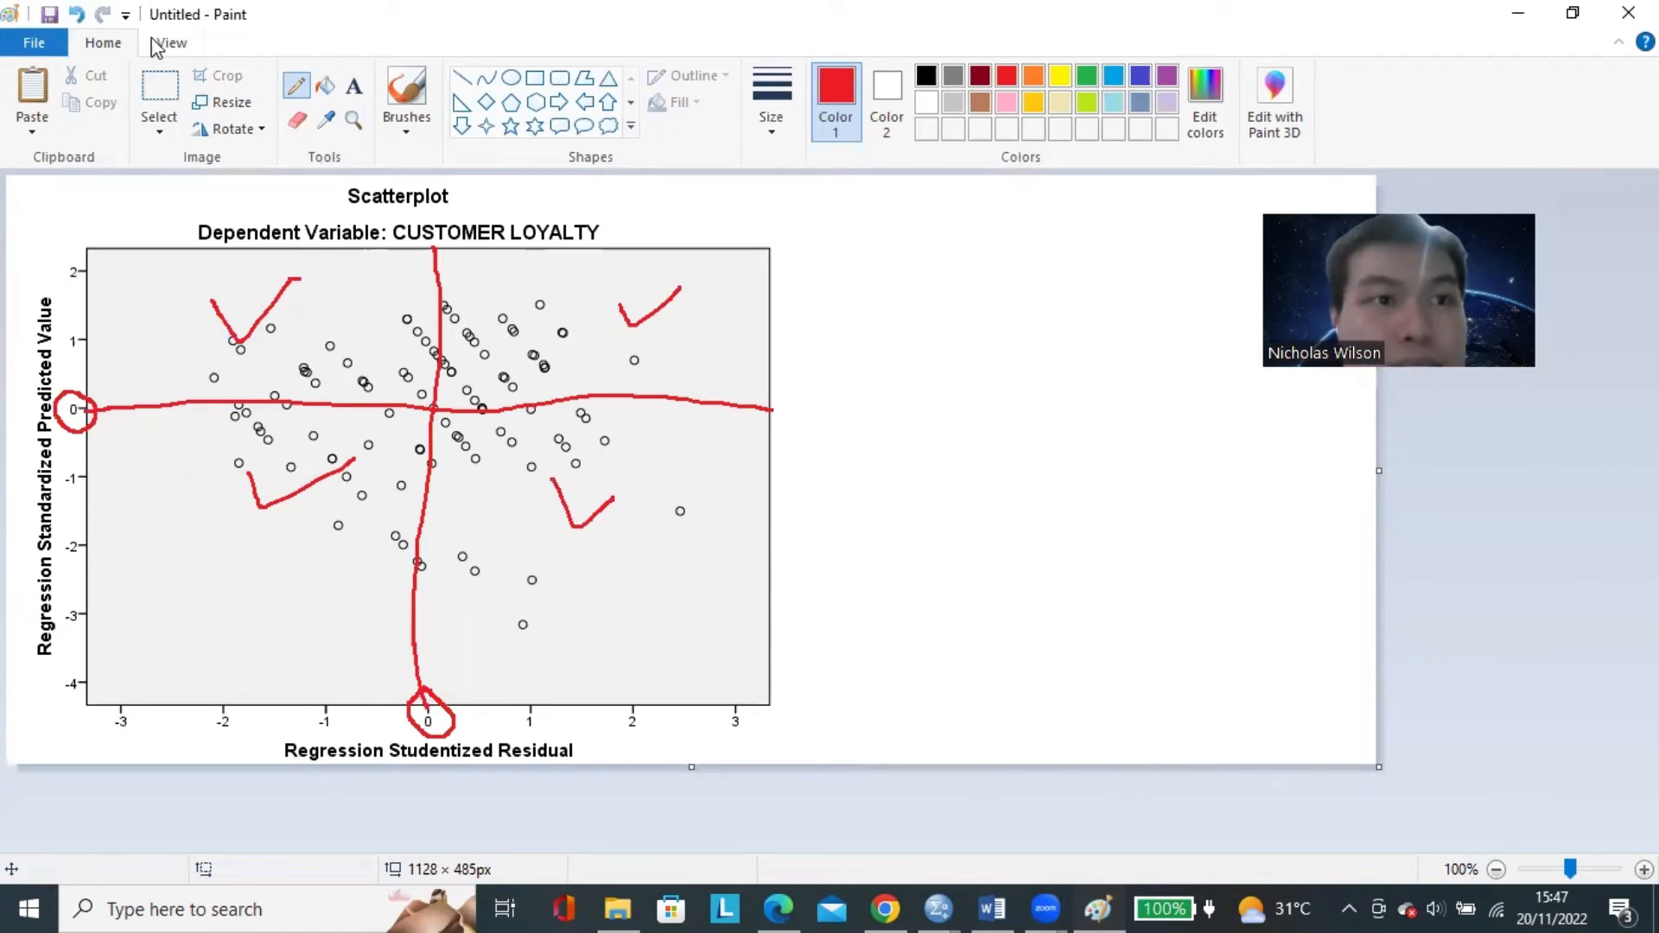
Undo the check marks in the quadrants, keeping the circles and dividing lines.
left_click(80, 15)
left_click(80, 15)
left_click(80, 14)
left_click(80, 14)
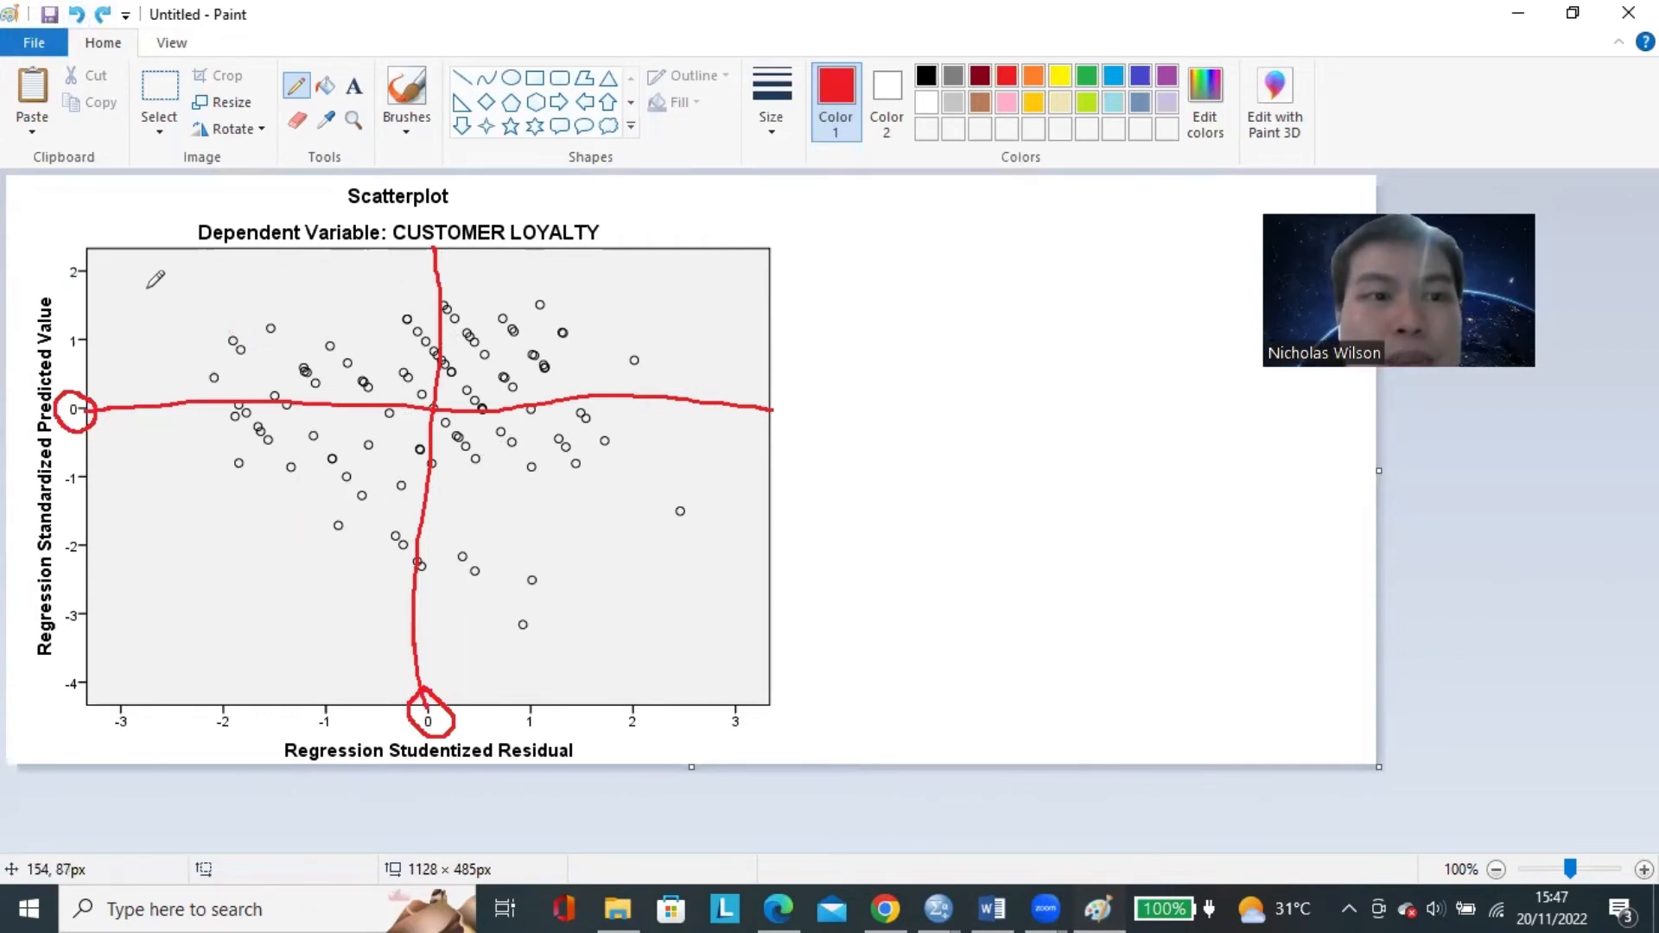
Draw new red check marks in the emptier outer areas of all four quadrants.
mouse_move(134, 295)
left_mouse_down()
mouse_move(150, 317)
mouse_move(201, 289)
left_mouse_up()
mouse_move(671, 304)
left_mouse_down()
mouse_move(704, 327)
mouse_move(732, 288)
left_mouse_up()
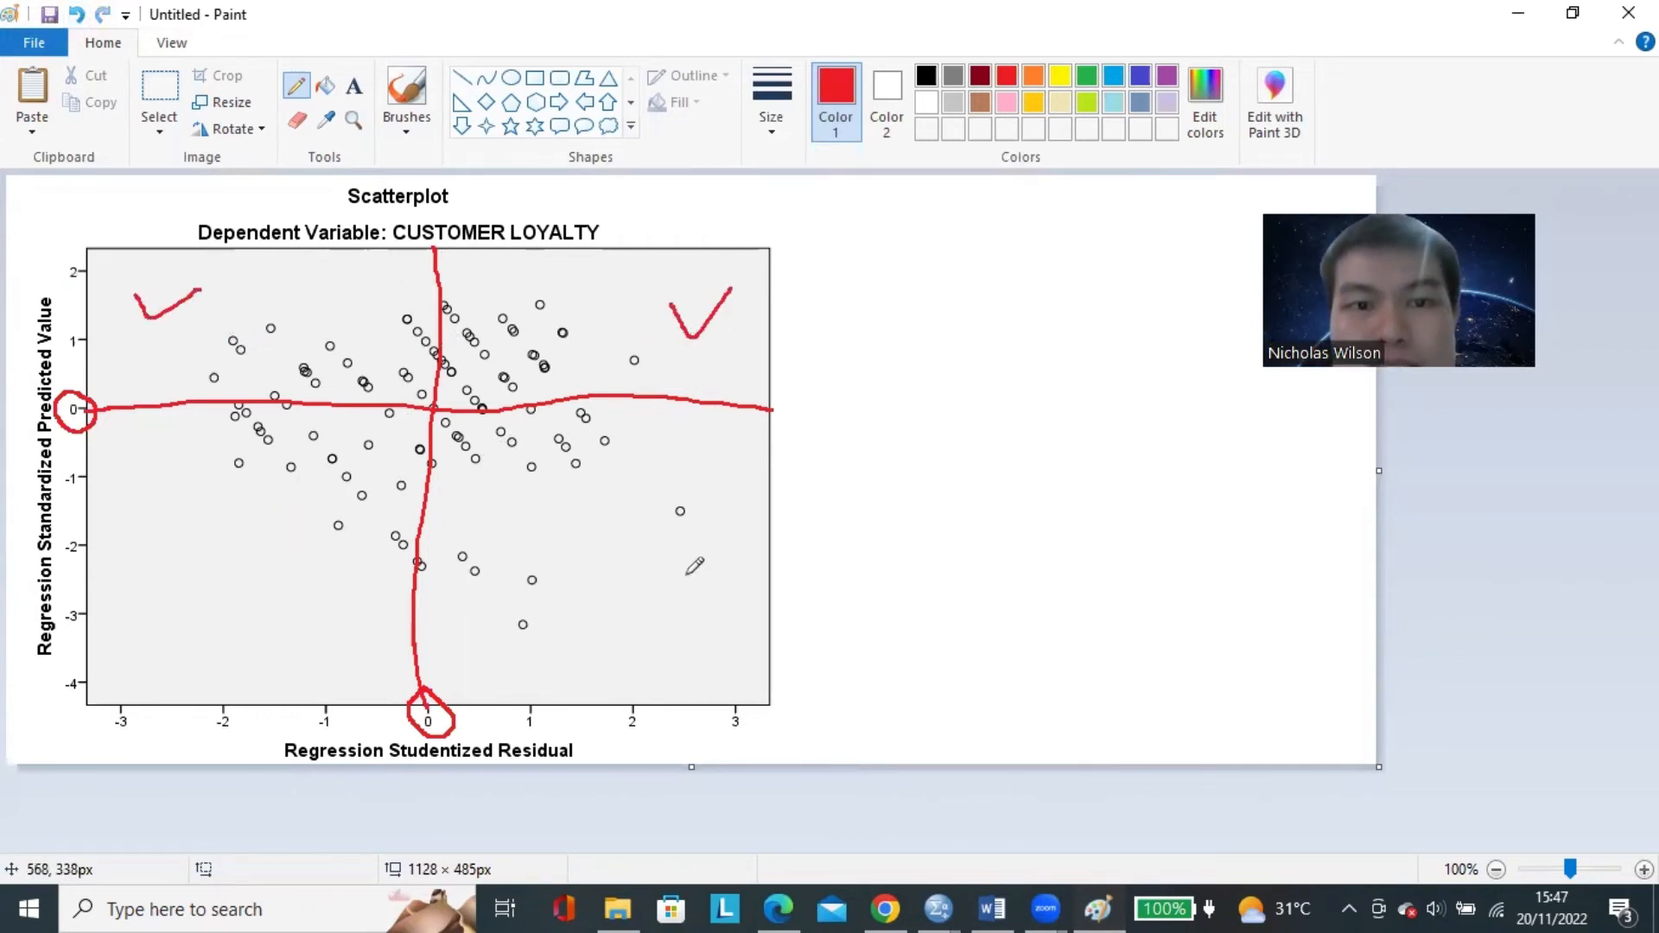
left_click_drag(685, 573, 732, 565)
mouse_move(196, 551)
left_mouse_down()
mouse_move(222, 593)
mouse_move(252, 550)
left_mouse_up()
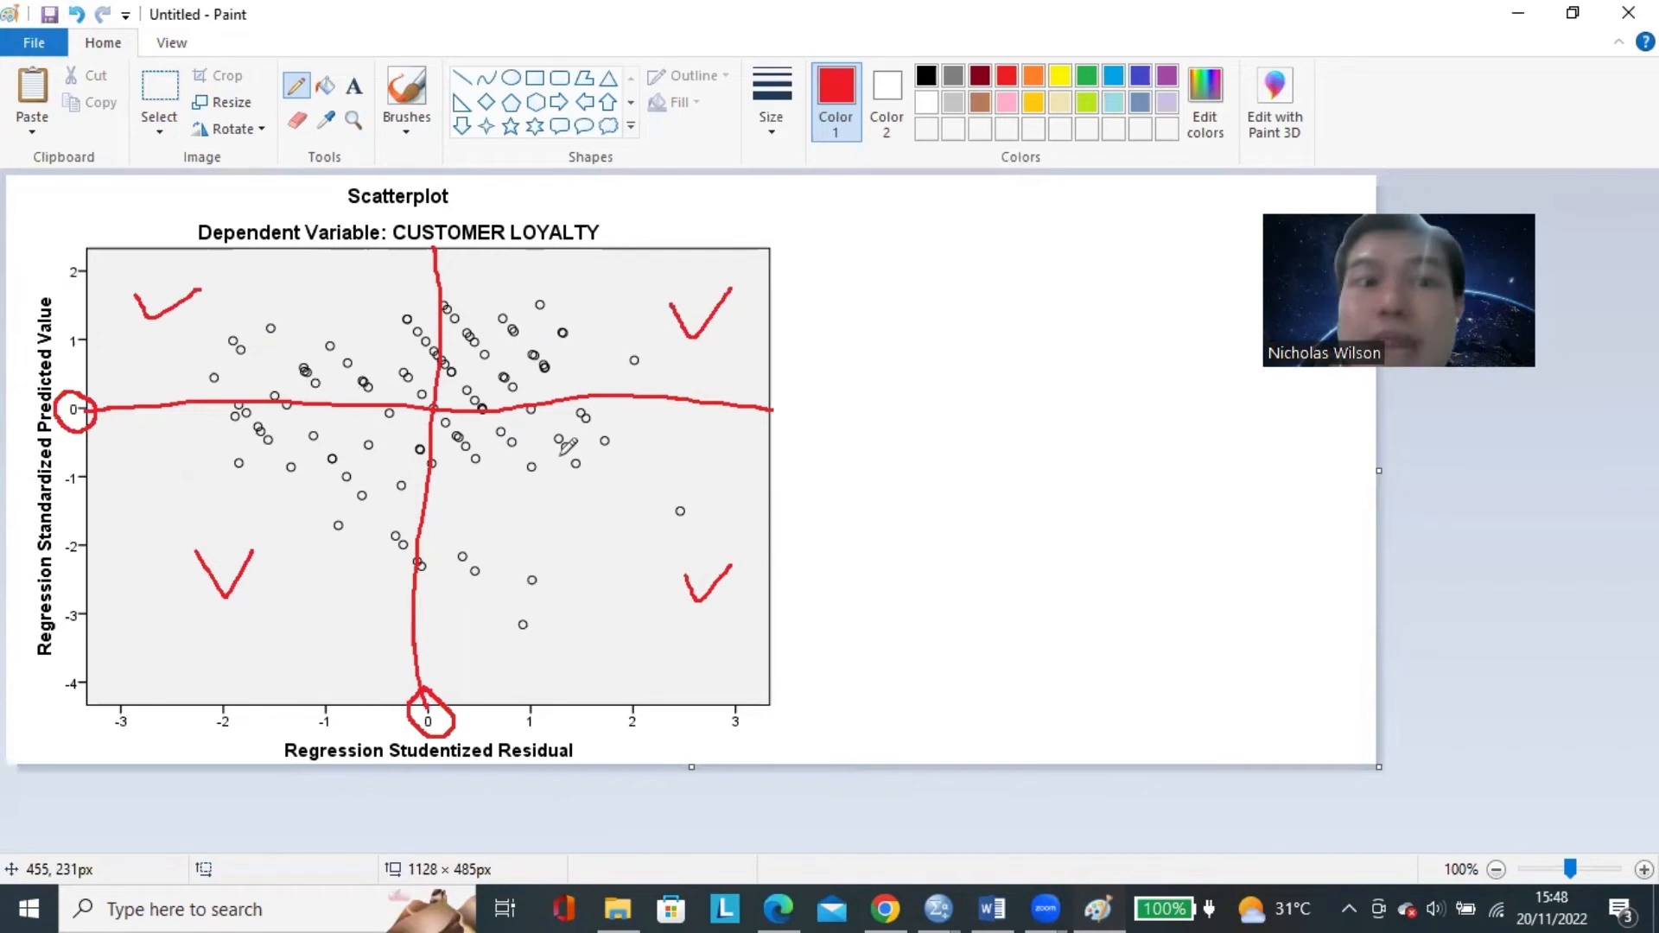
Undo the four check marks near the outer areas of the quadrants.
left_click(76, 14)
left_click(76, 14)
left_click(76, 15)
left_click(76, 15)
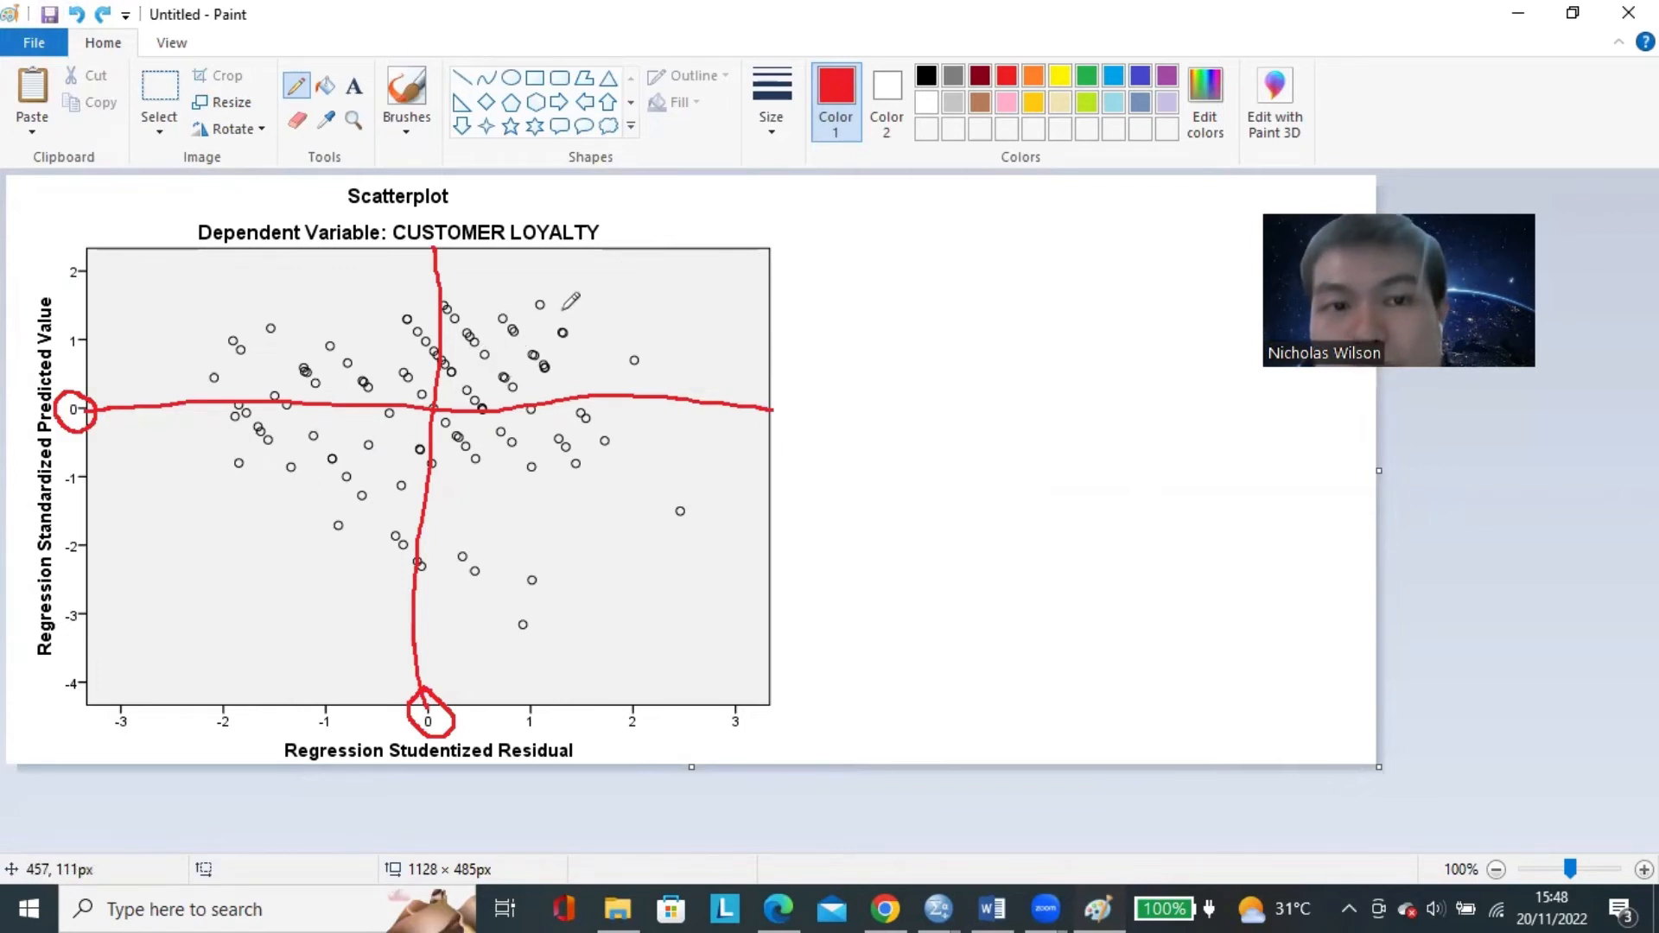
Try red check marks in the upper-right, upper-left and lower-left quadrants, and undo them.
left_click_drag(542, 284, 637, 263)
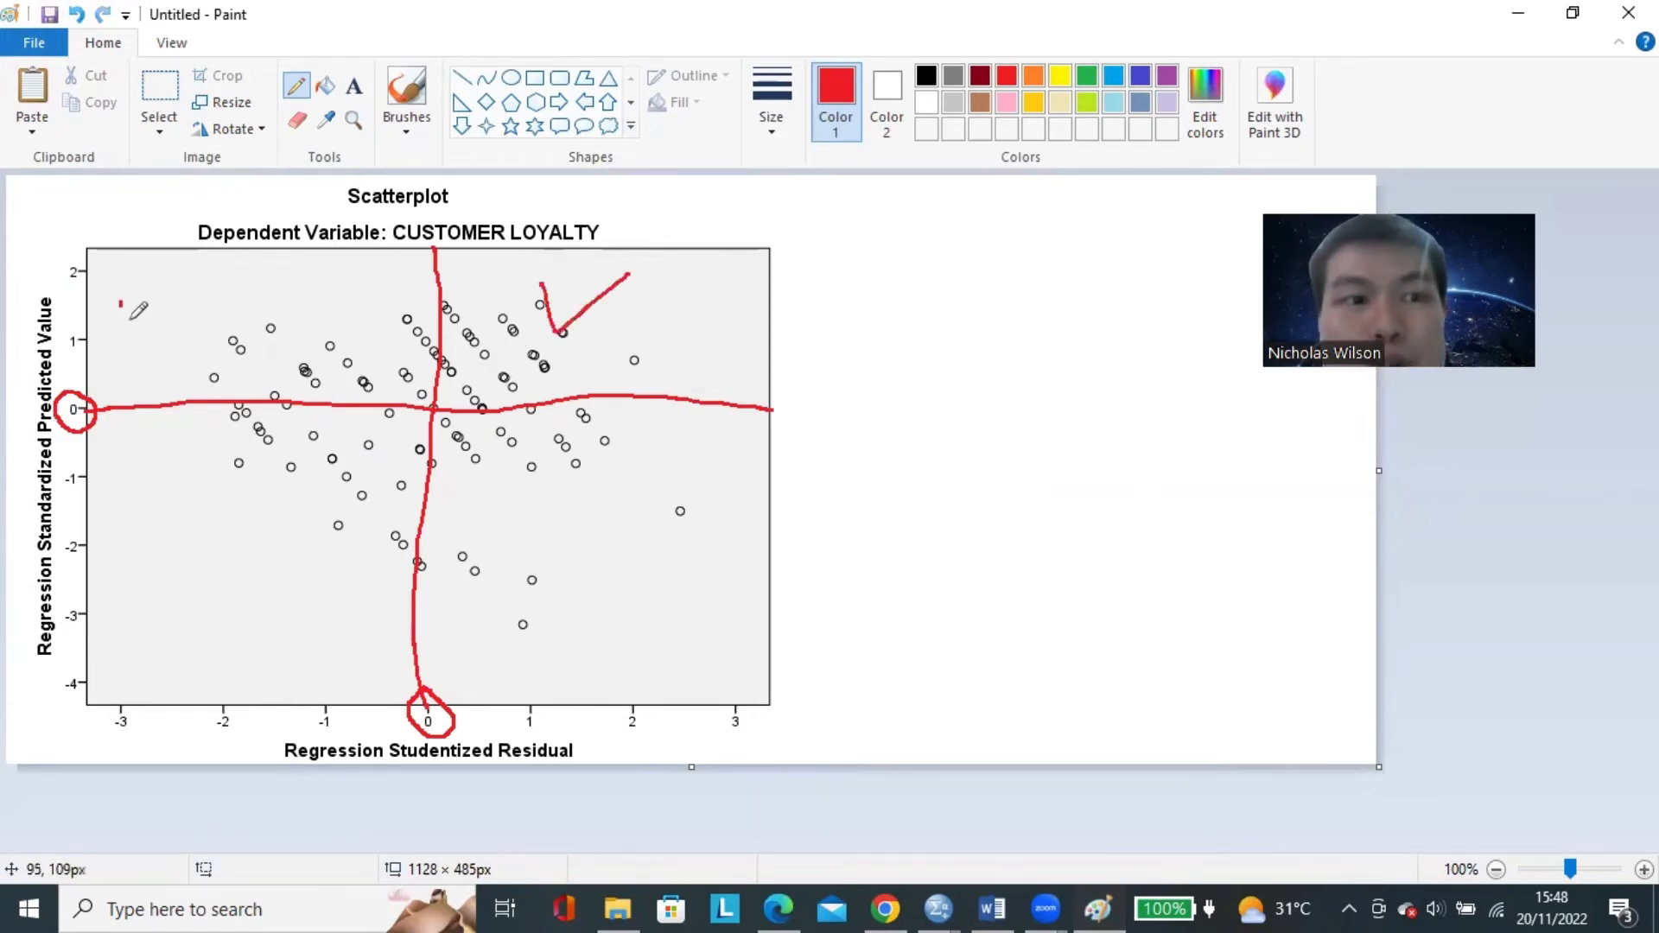
left_click_drag(121, 302, 164, 294)
left_click_drag(131, 519, 199, 517)
mouse_move(629, 253)
left_mouse_down()
mouse_move(518, 324)
mouse_move(677, 270)
mouse_move(645, 226)
left_mouse_up()
key("ctrl+z")
left_click(78, 15)
left_click(77, 14)
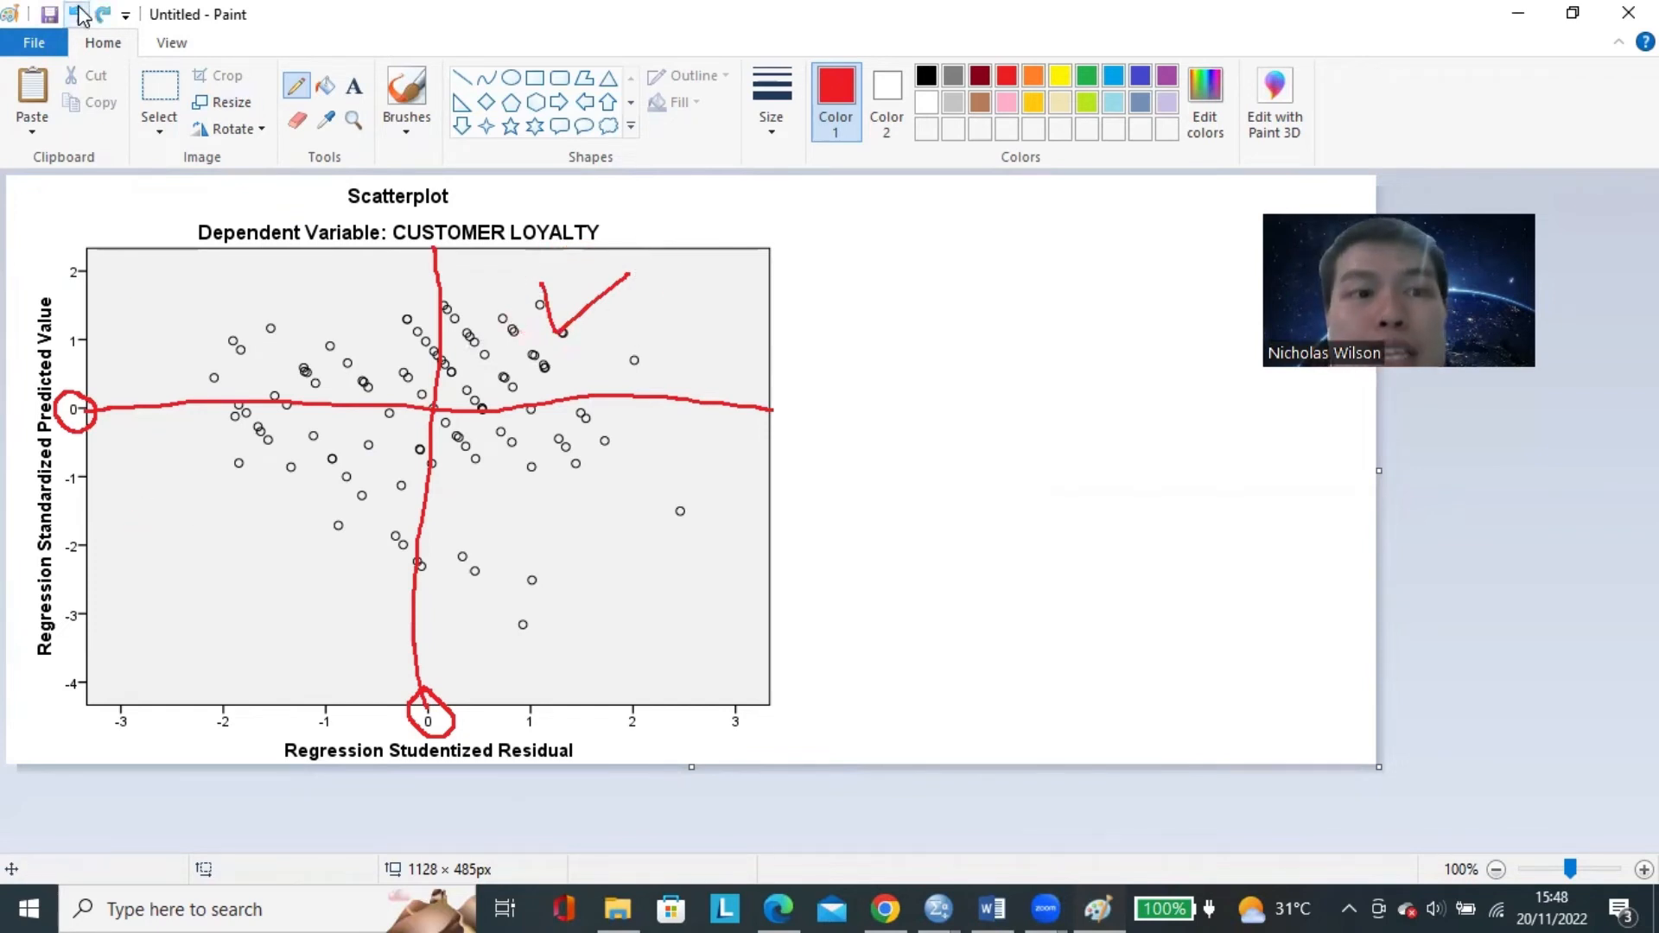
left_click(78, 14)
Draw a circled red V in the upper-right quadrant and a red check mark in each of the other three quadrants.
mouse_move(648, 298)
left_mouse_down()
mouse_move(682, 308)
mouse_move(612, 344)
mouse_move(621, 266)
left_mouse_up()
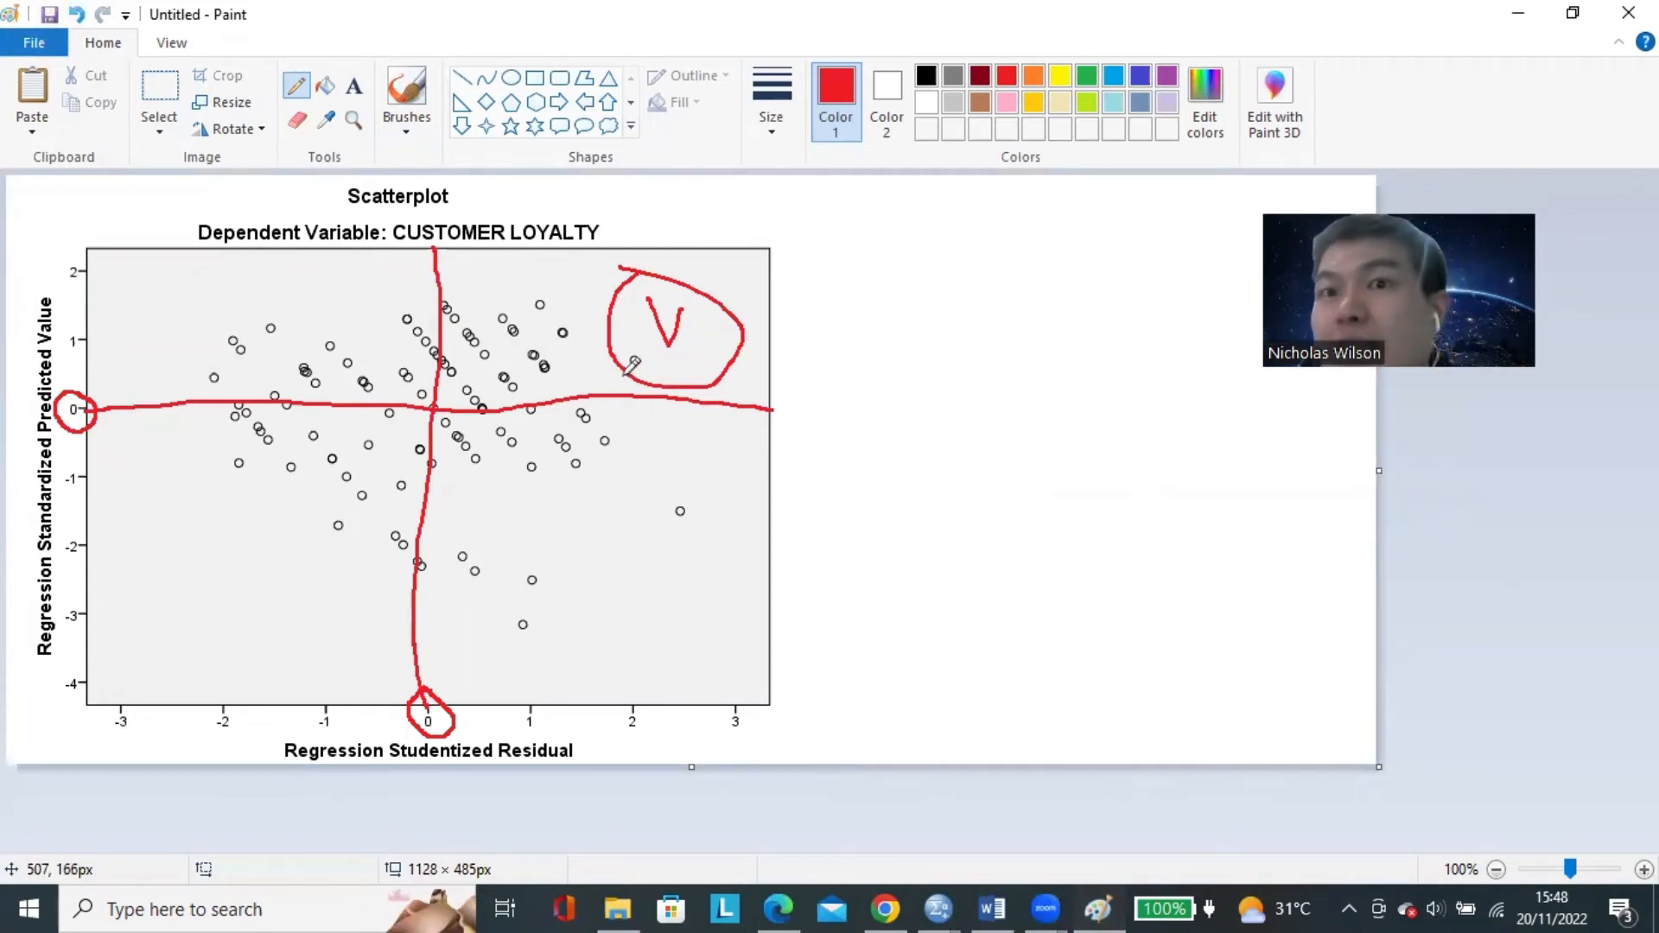
mouse_move(178, 301)
left_mouse_down()
mouse_move(185, 318)
mouse_move(223, 295)
left_mouse_up()
mouse_move(636, 520)
left_mouse_down()
mouse_move(667, 551)
mouse_move(698, 521)
left_mouse_up()
left_click_drag(199, 517, 261, 518)
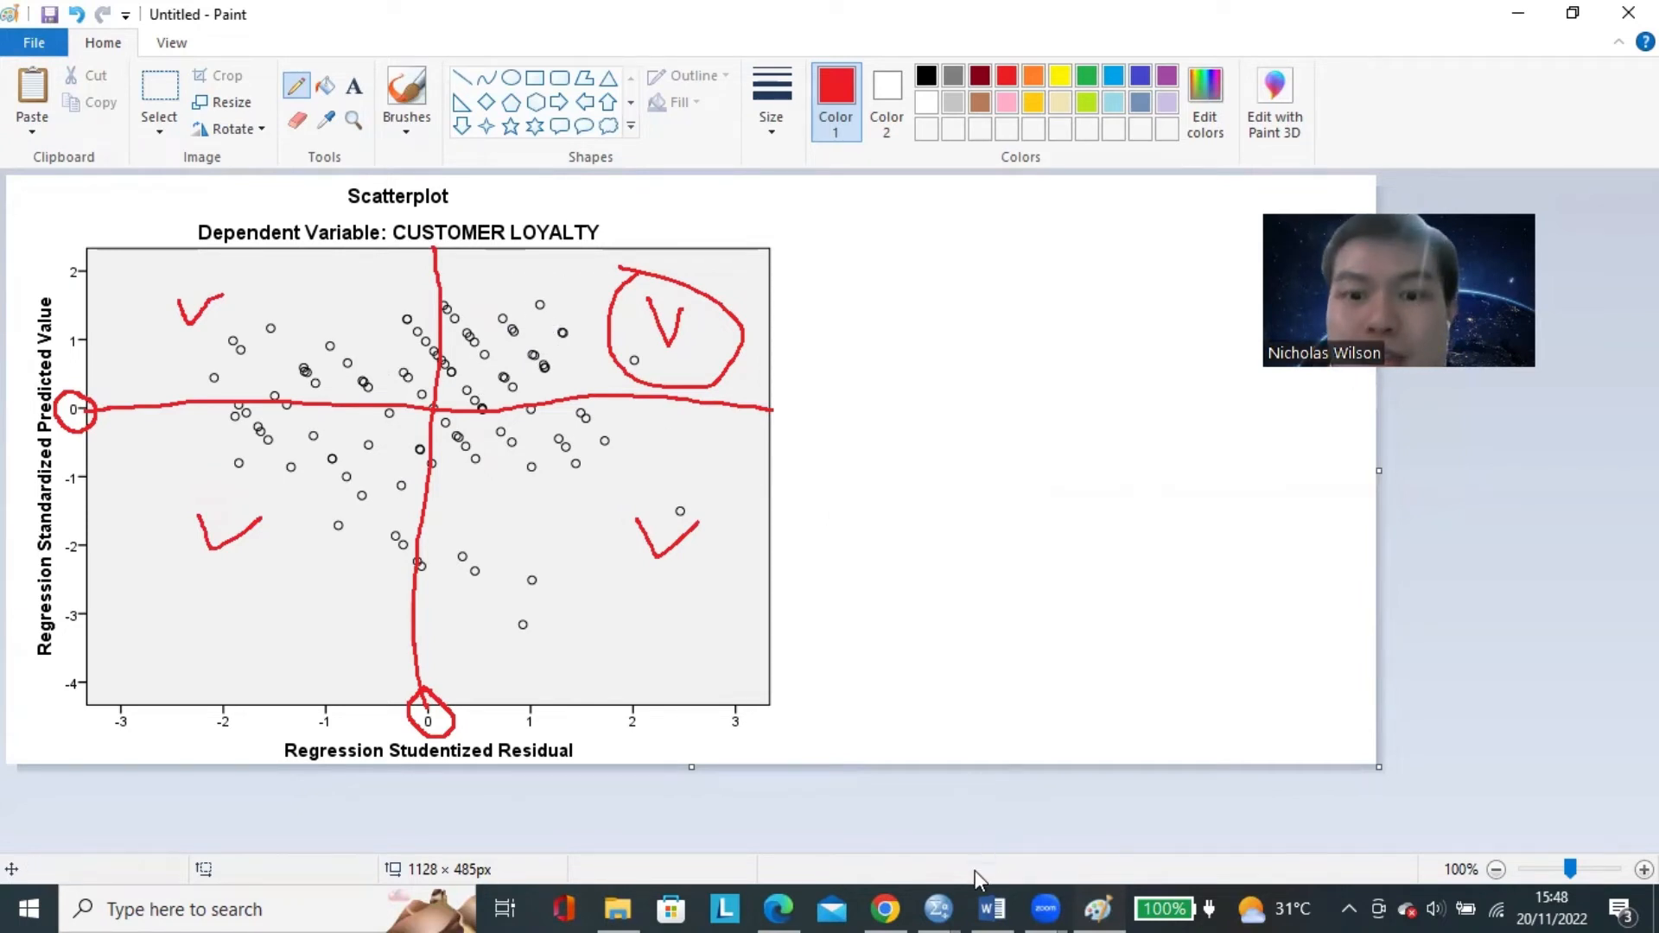
Switch to the Word document and paste the check mark after B. UJI HETEROSKEDASTISITAS.
left_click(992, 909)
left_click_drag(525, 422, 552, 419)
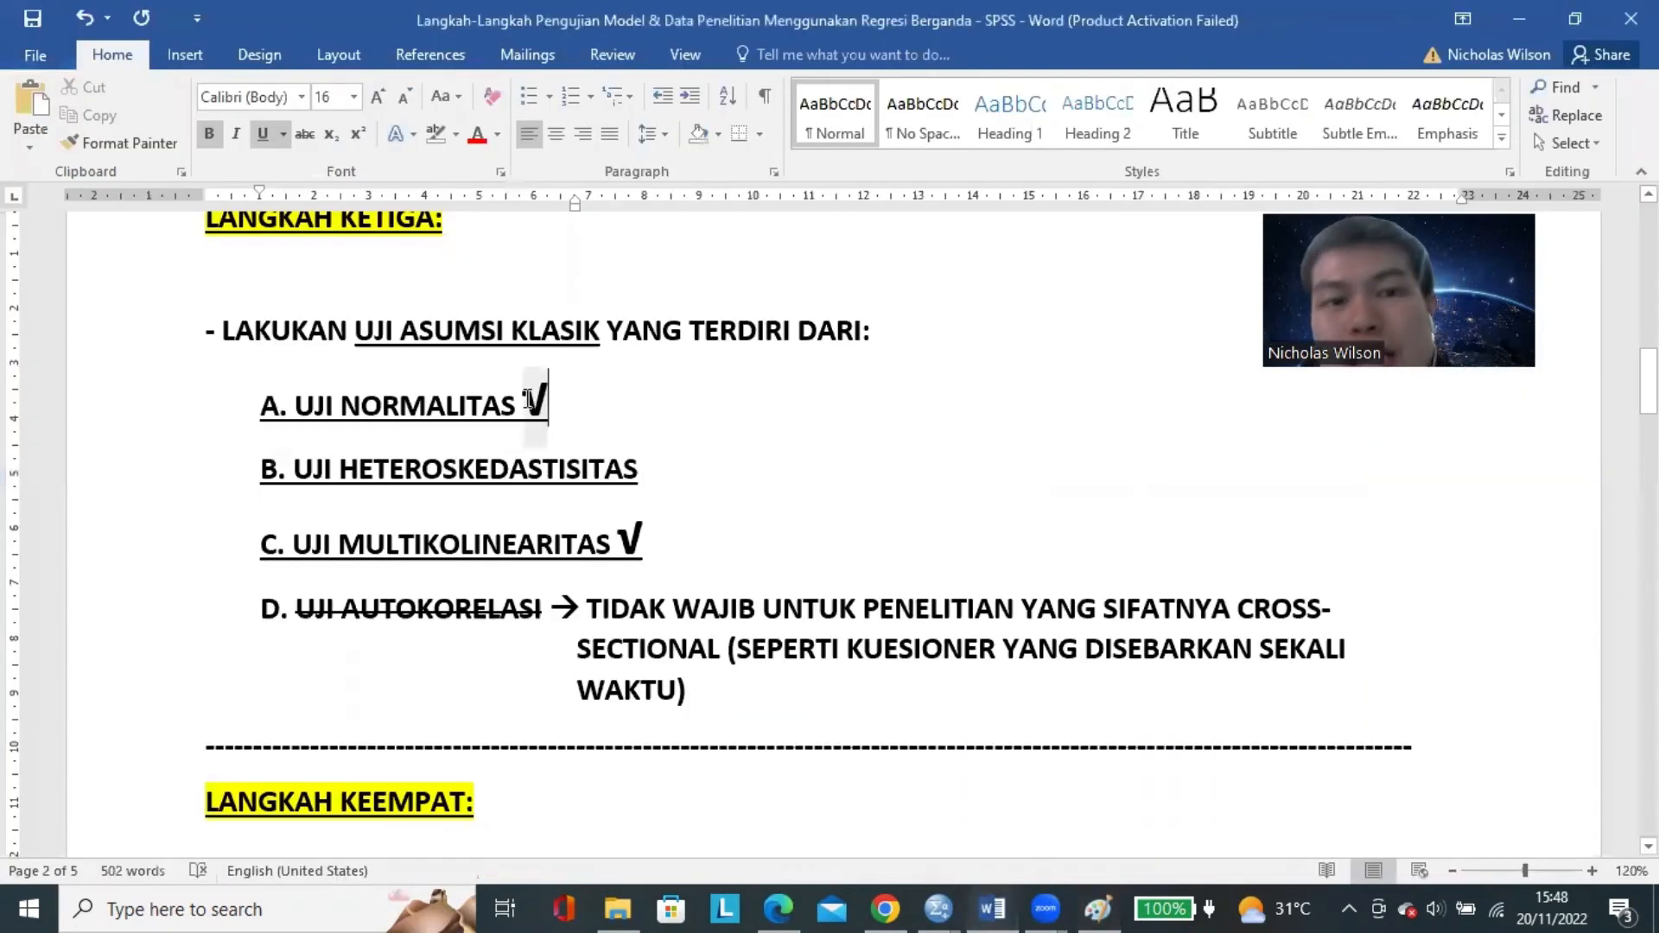
left_click(666, 471)
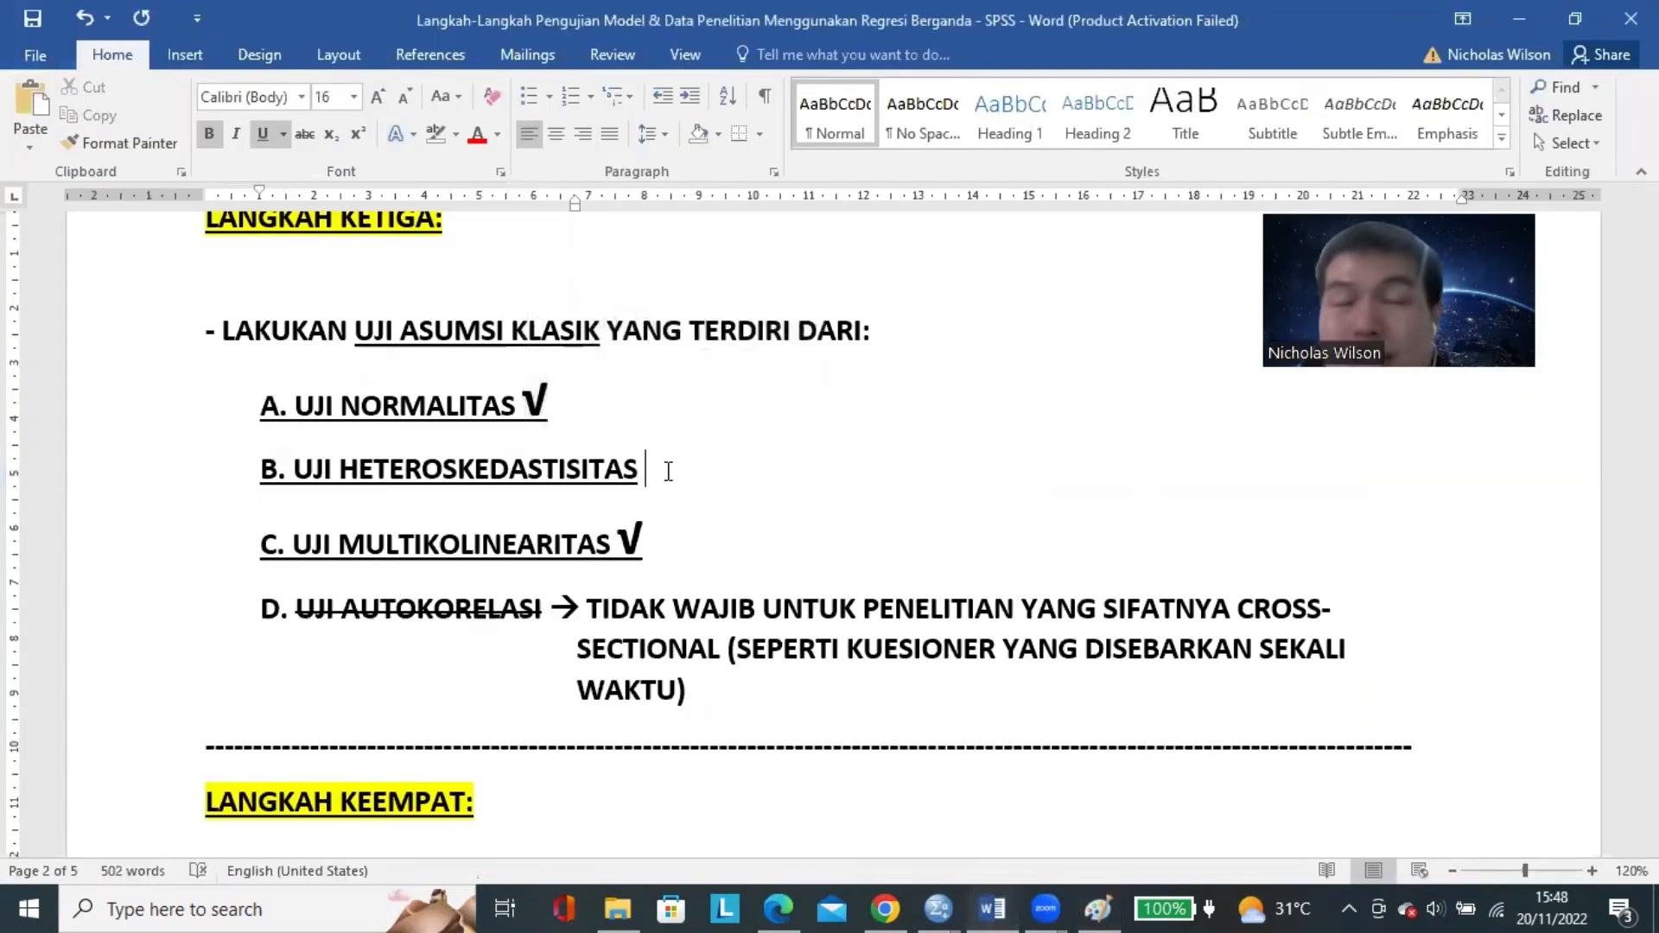
key("ctrl+v")
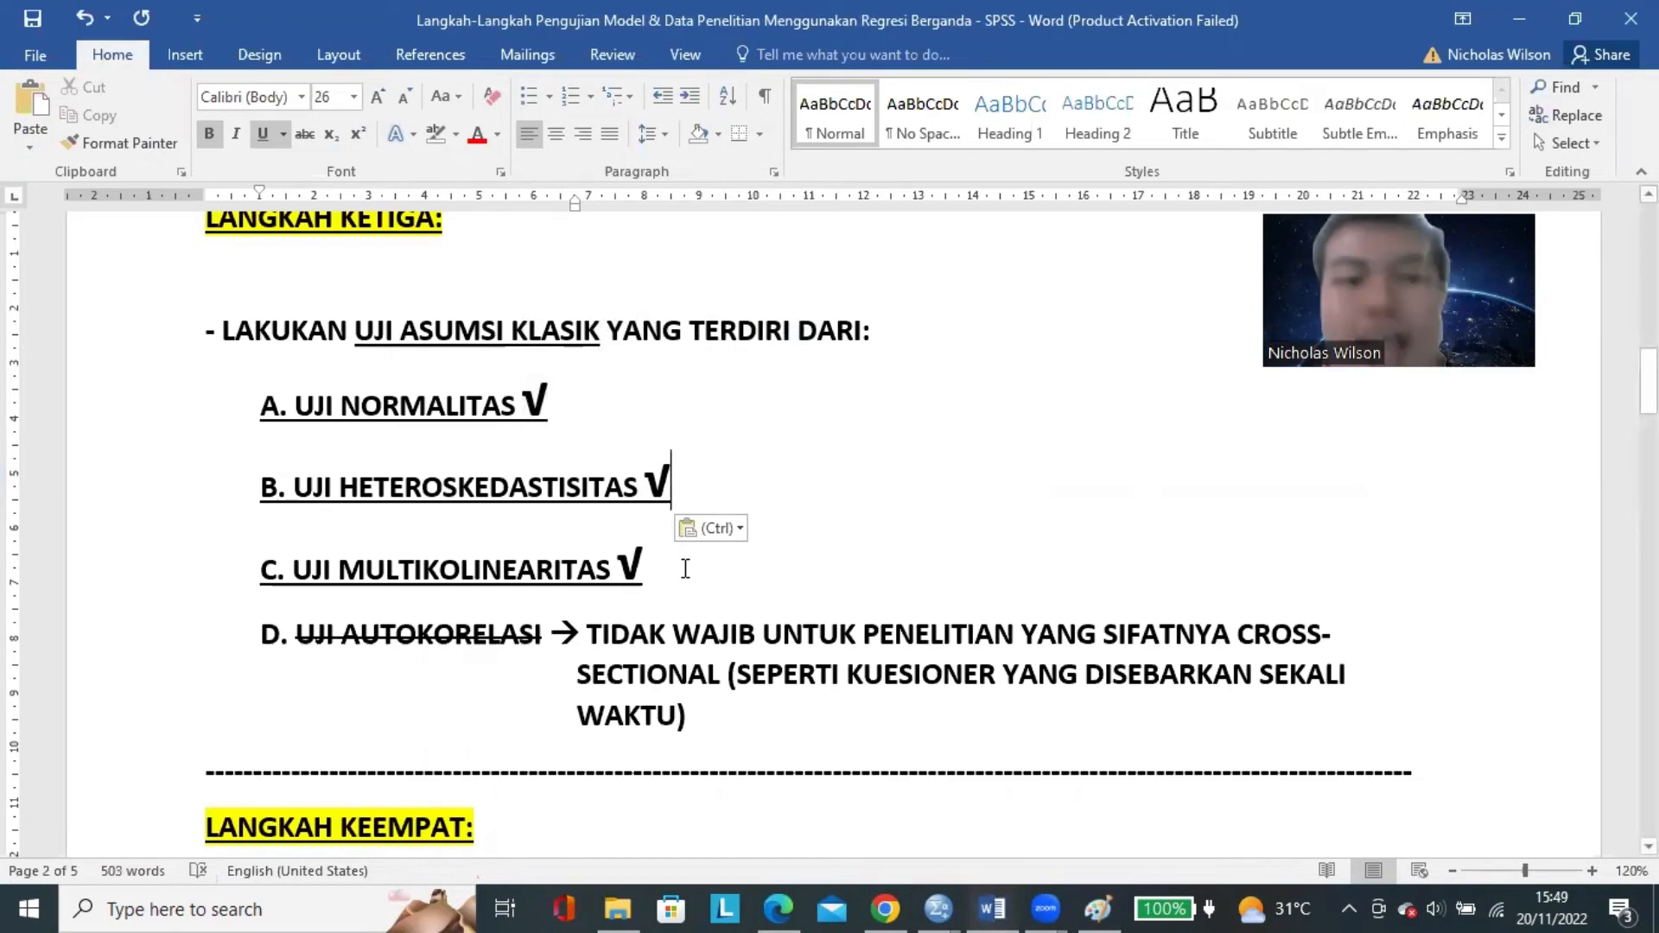
Review the checked tests A to C and the phrase UJI ASUMSI KLASIK by highlighting them in the document.
left_click_drag(685, 568, 259, 397)
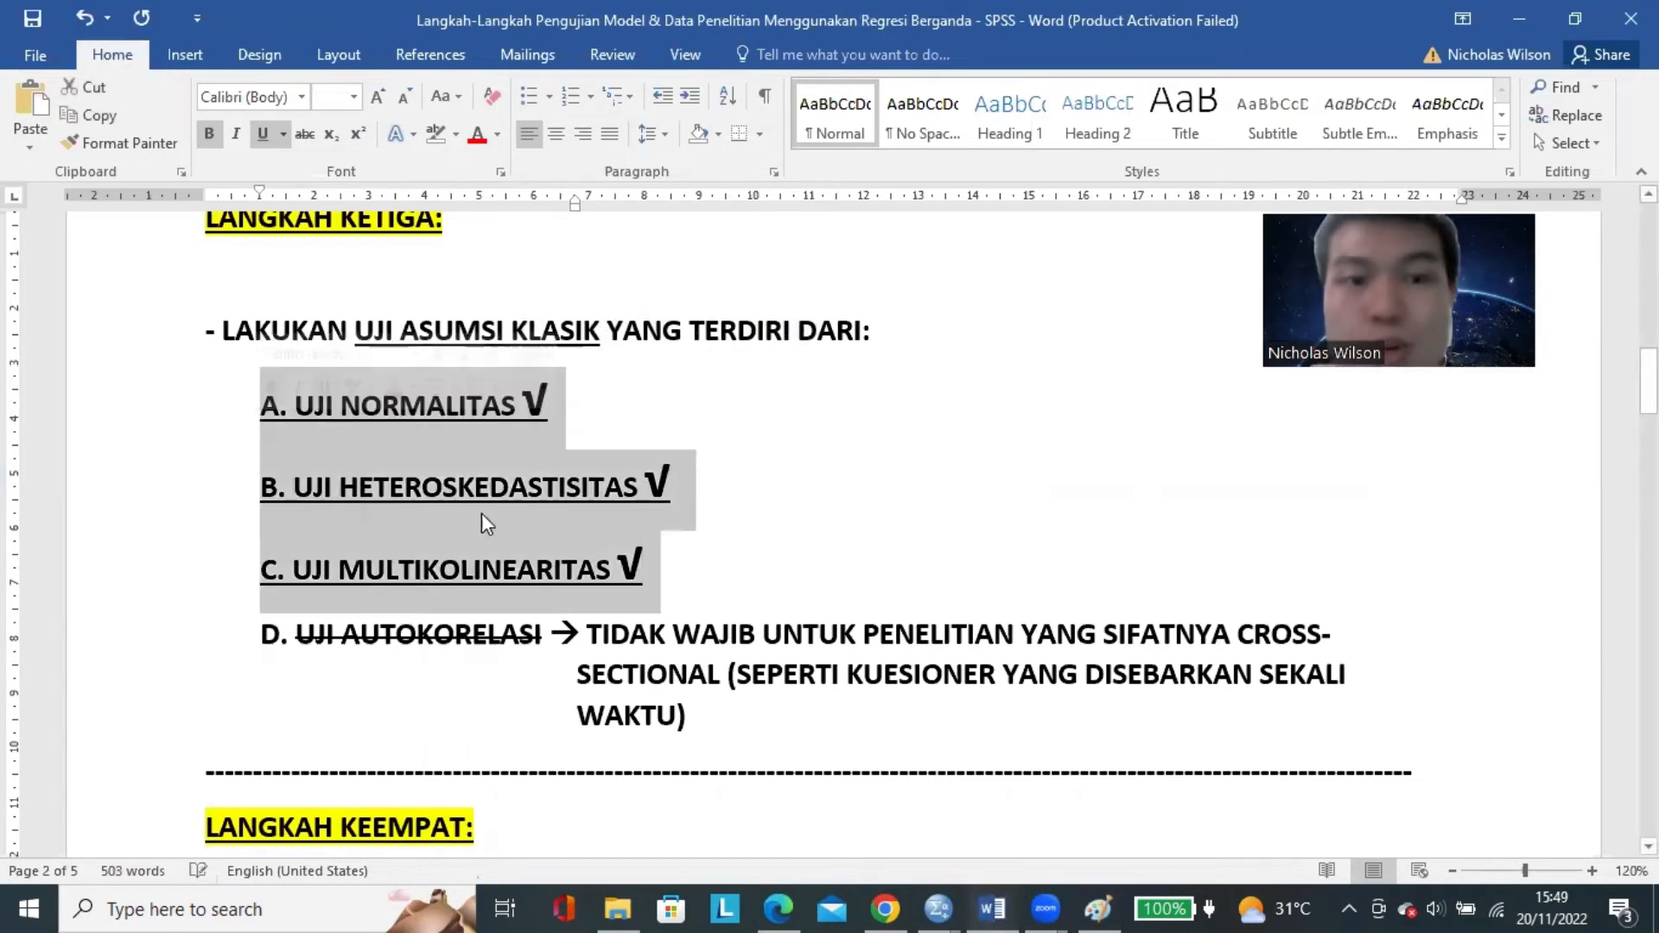
left_click(406, 332)
left_click_drag(356, 331, 594, 331)
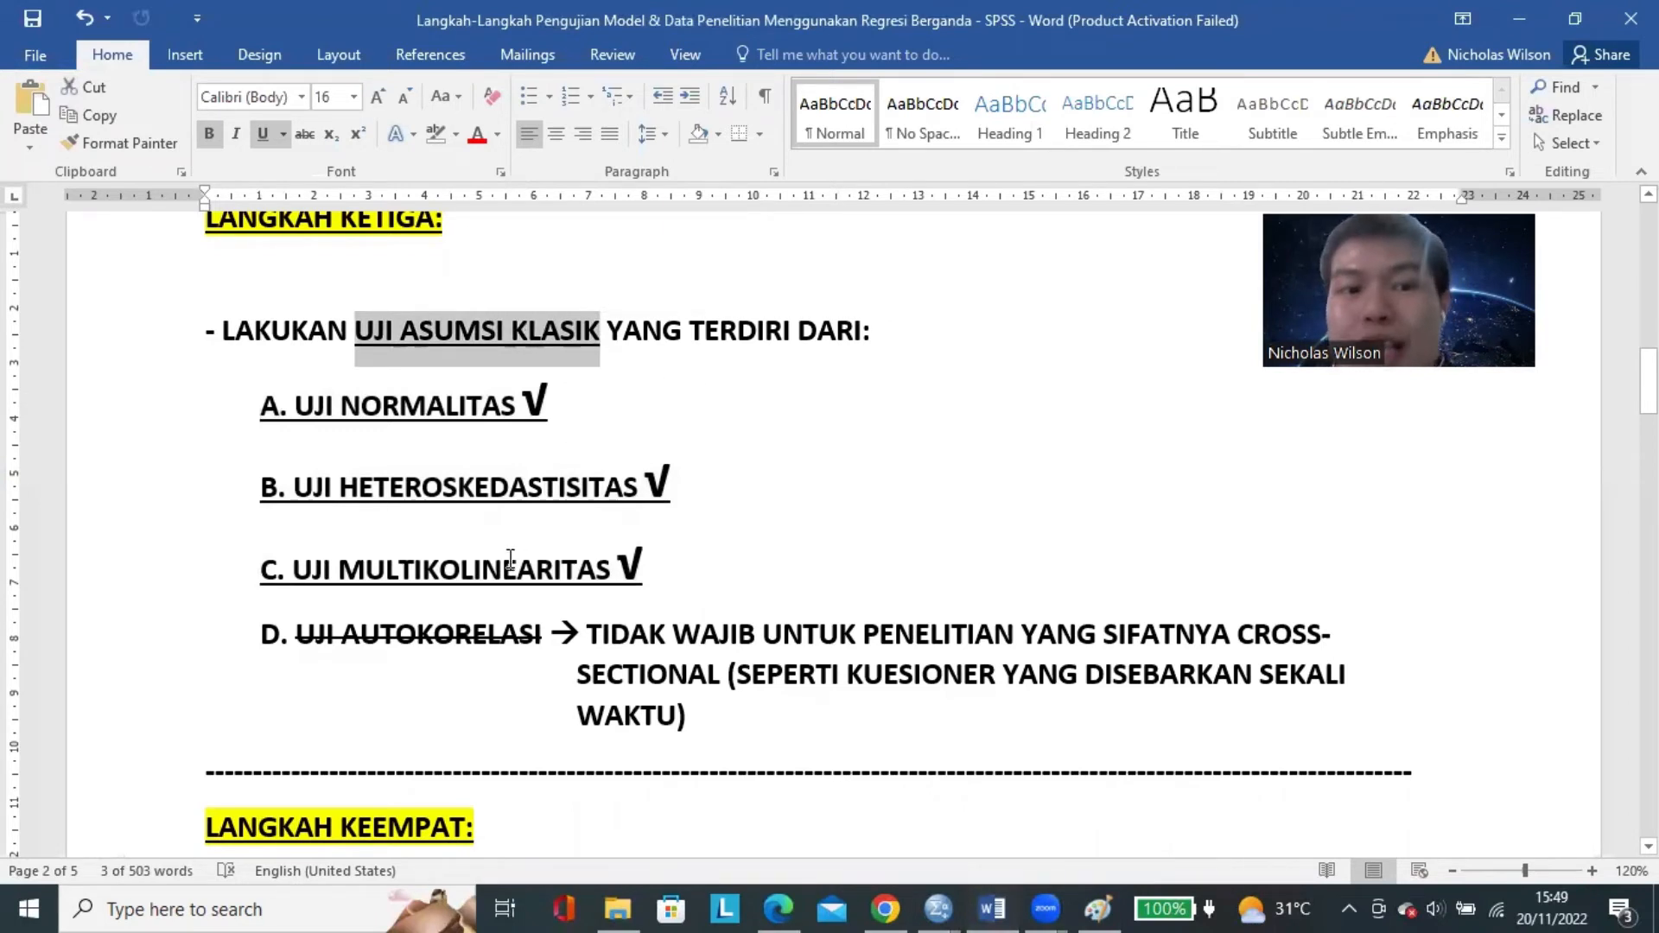
left_click(691, 562)
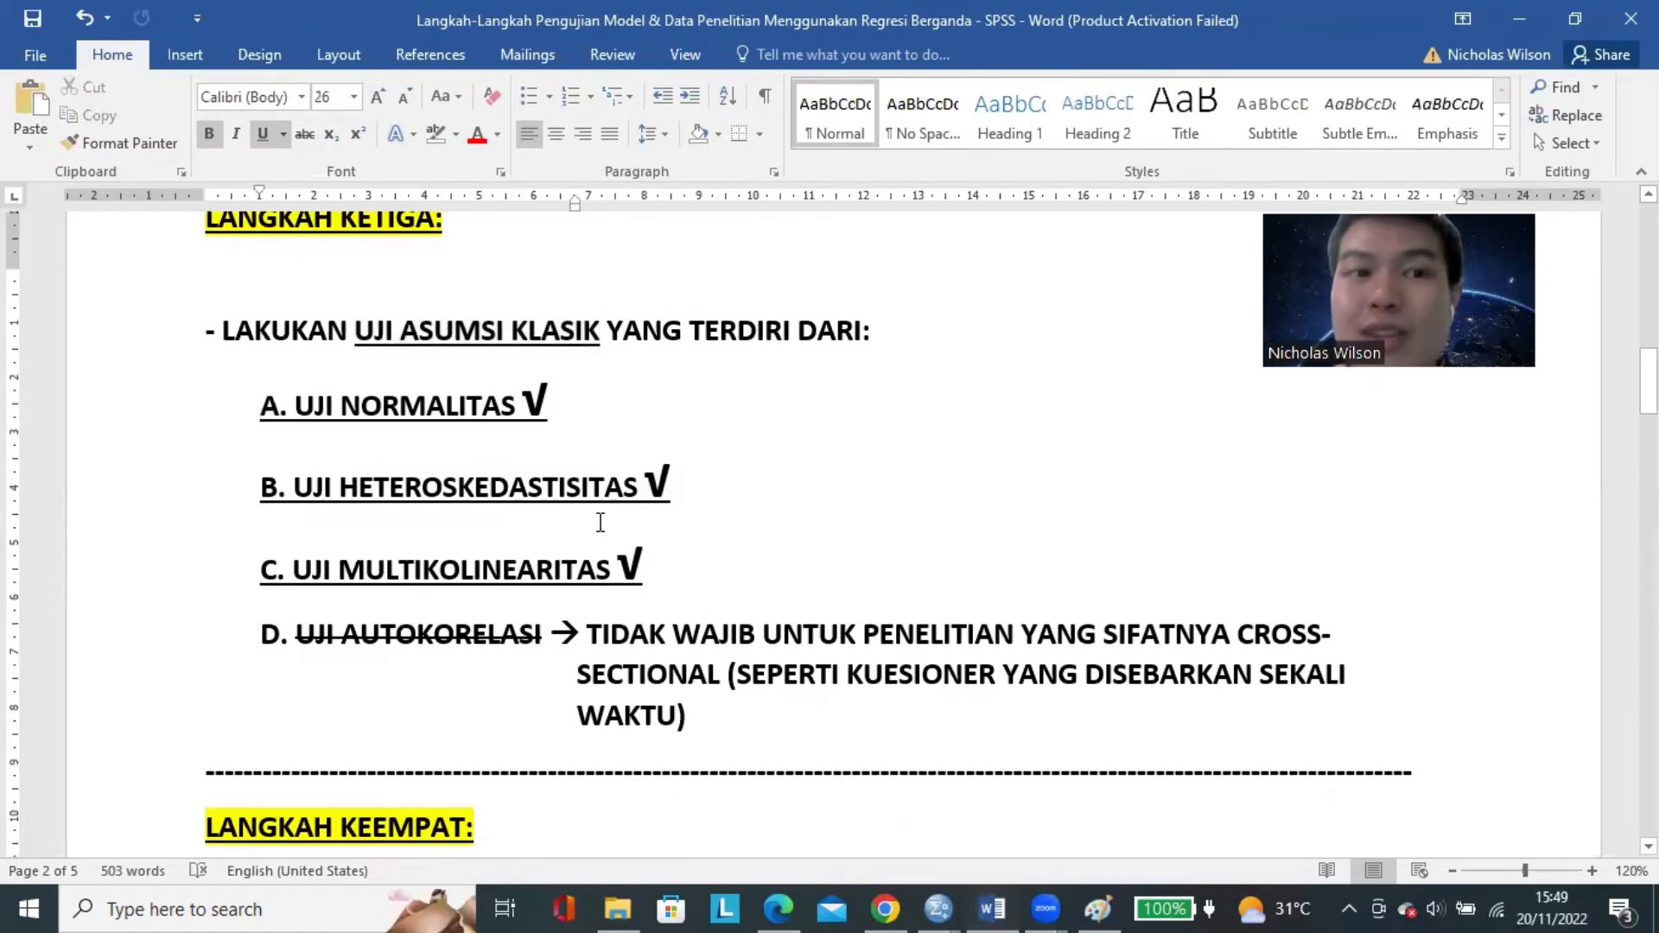
Go to the LANGKAH KEEMPAT section and review the UJI REGRESI LINEAR BERGANDA item on R-squared.
scroll(349, 356, "up", 2)
scroll(348, 356, "down", 12)
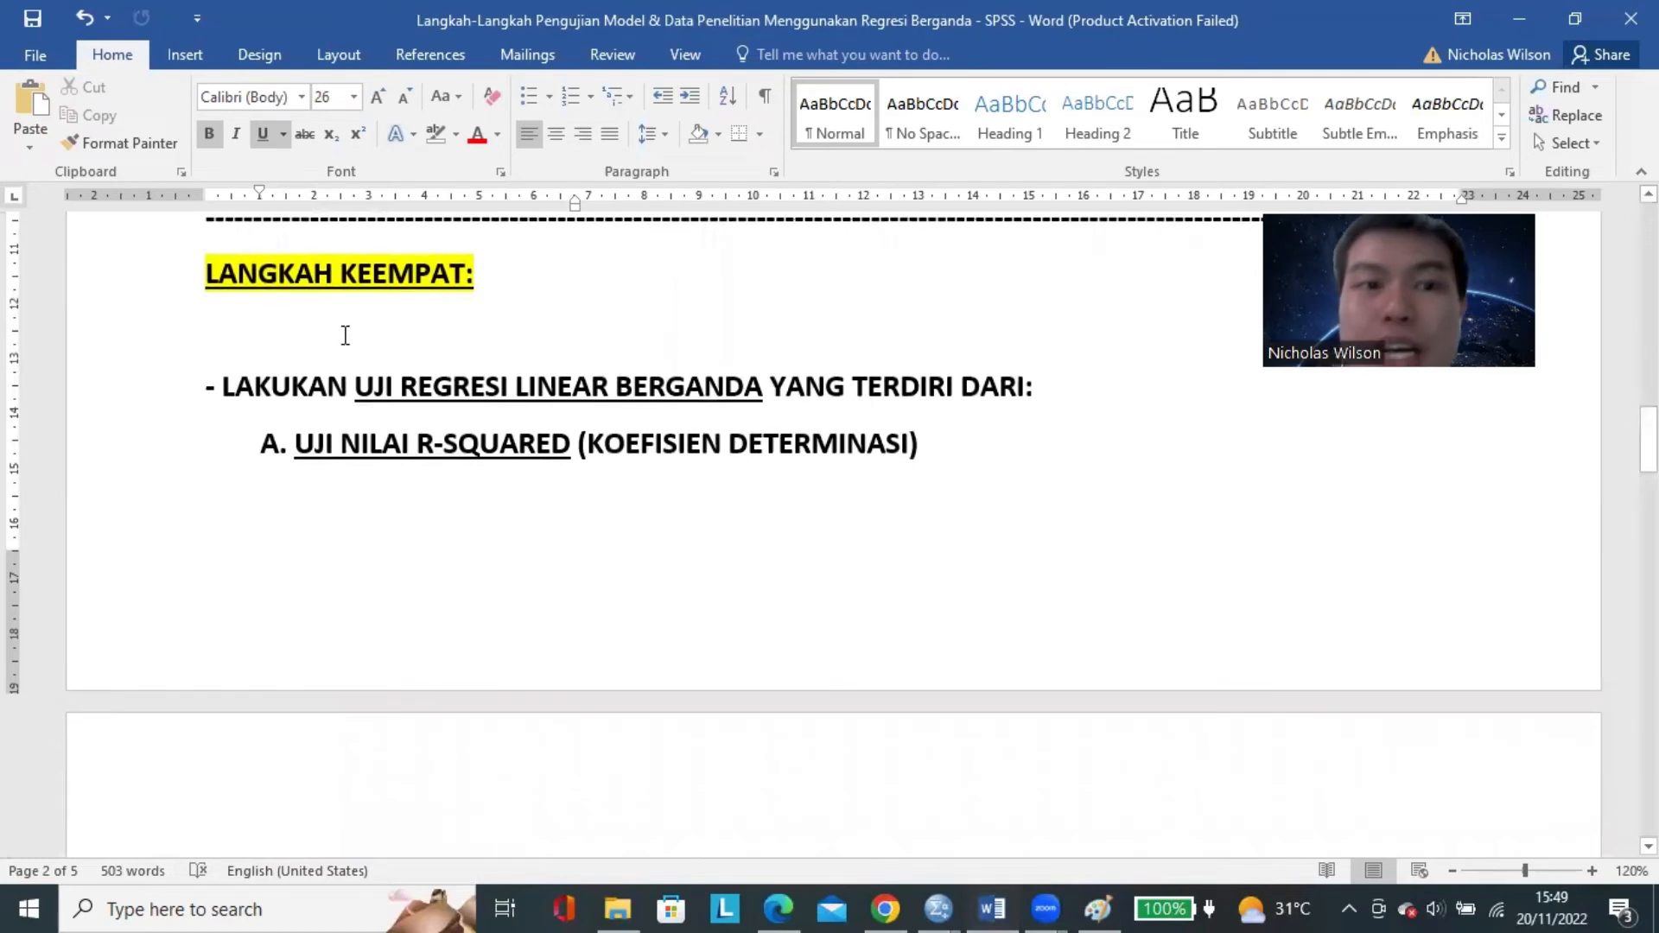
left_click(342, 335)
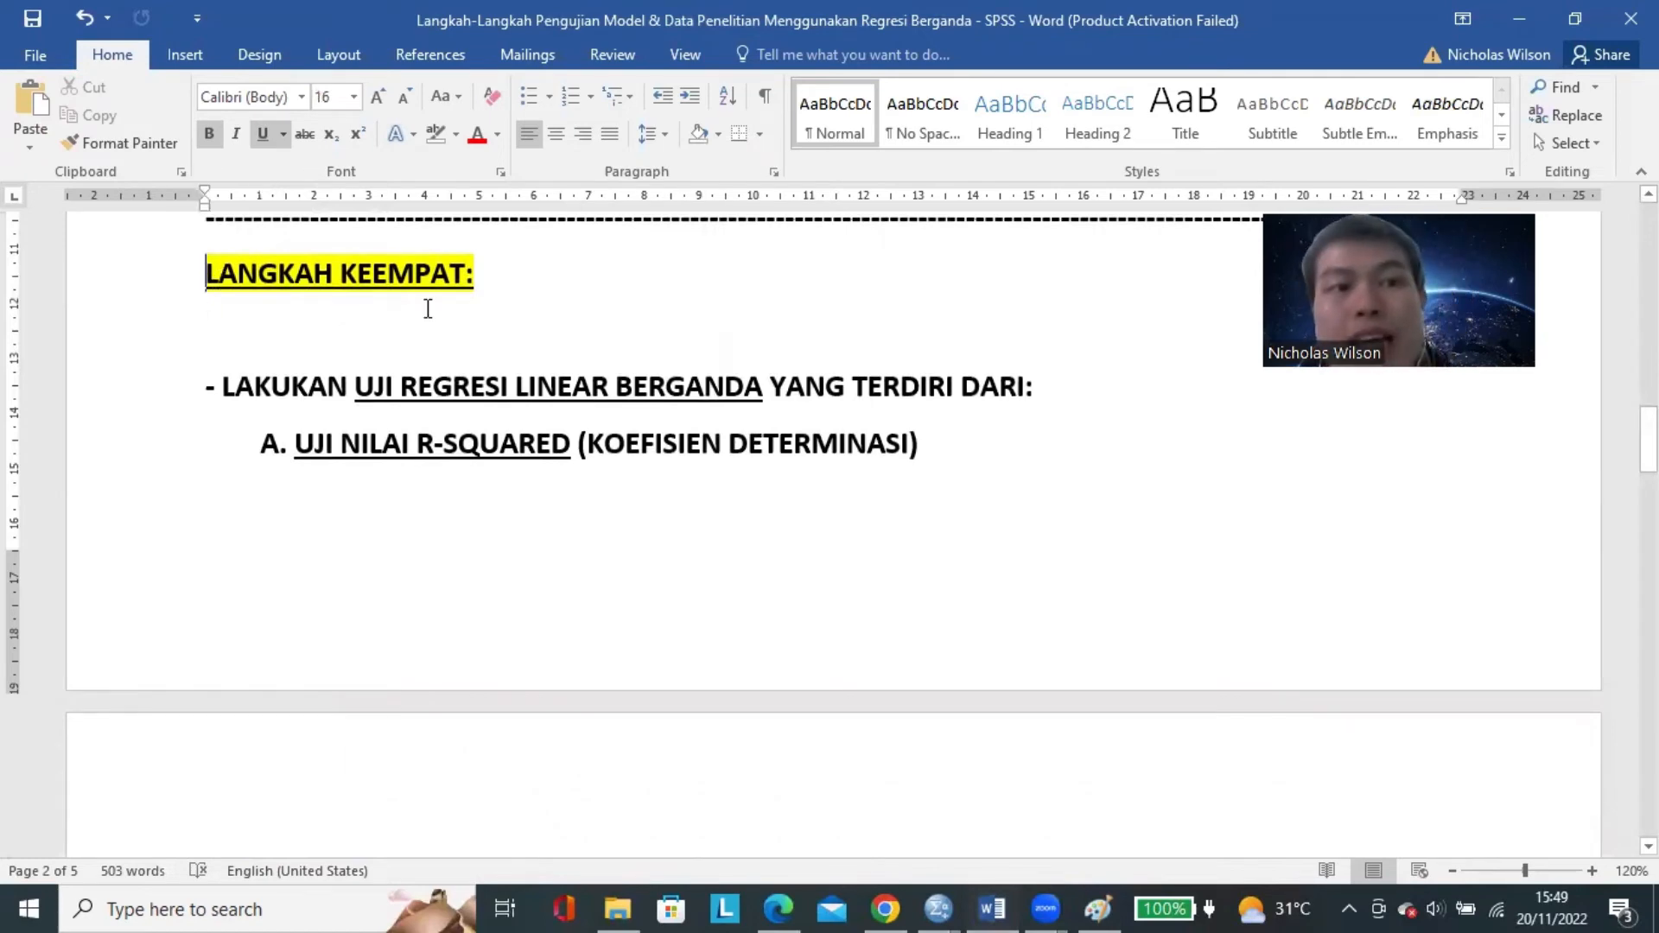
Insert blank lines above the LANGKAH KEEMPAT heading to move that section onto the next page.
key("ctrl+z")
key("Return")
key("Return")
key("Return")
scroll(567, 346, "down", 7)
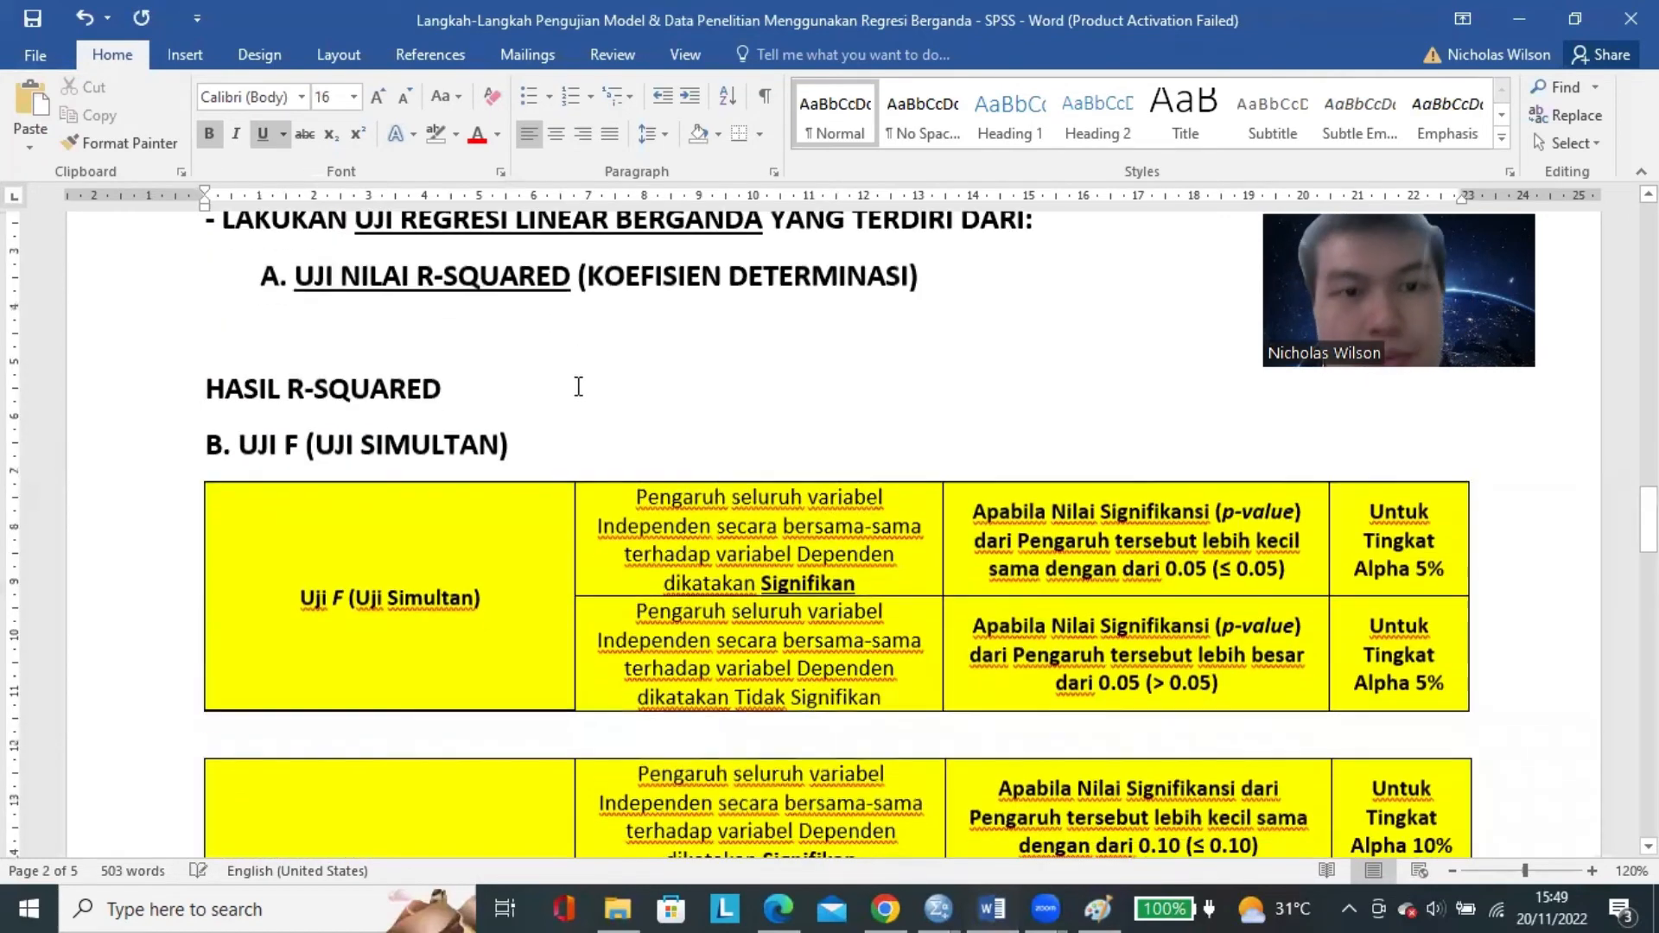
scroll(592, 386, "up", 1)
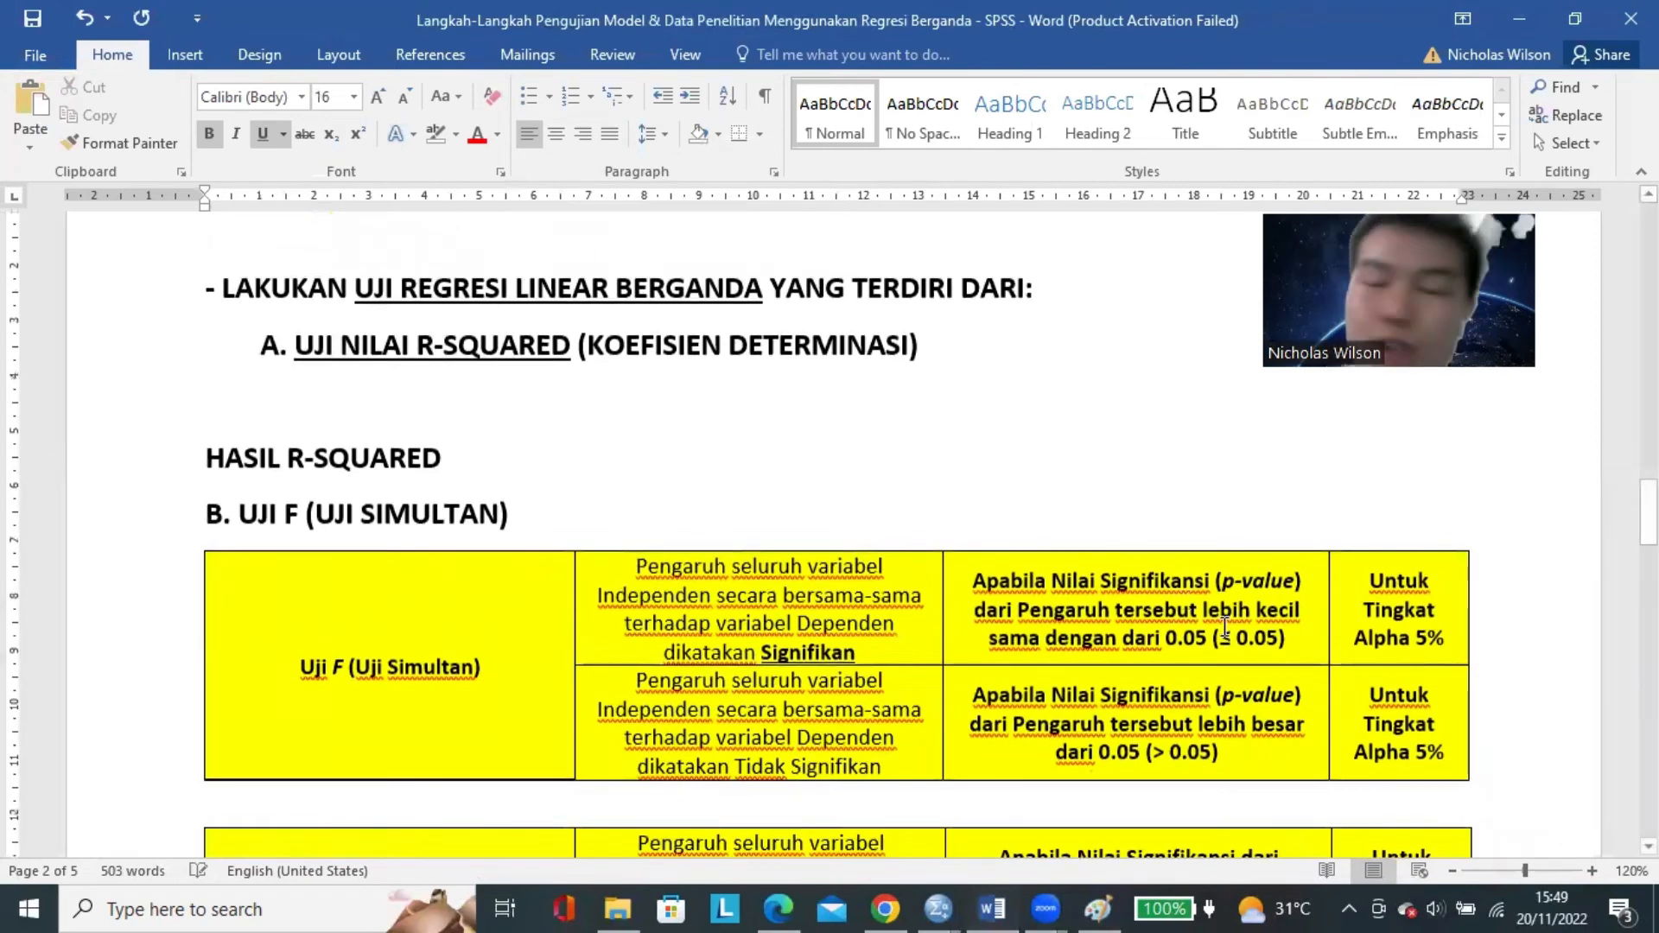
Review item A. UJI NILAI R-SQUARED (KOEFISIEN DETERMINASI) by highlighting the whole line.
left_click(1452, 870)
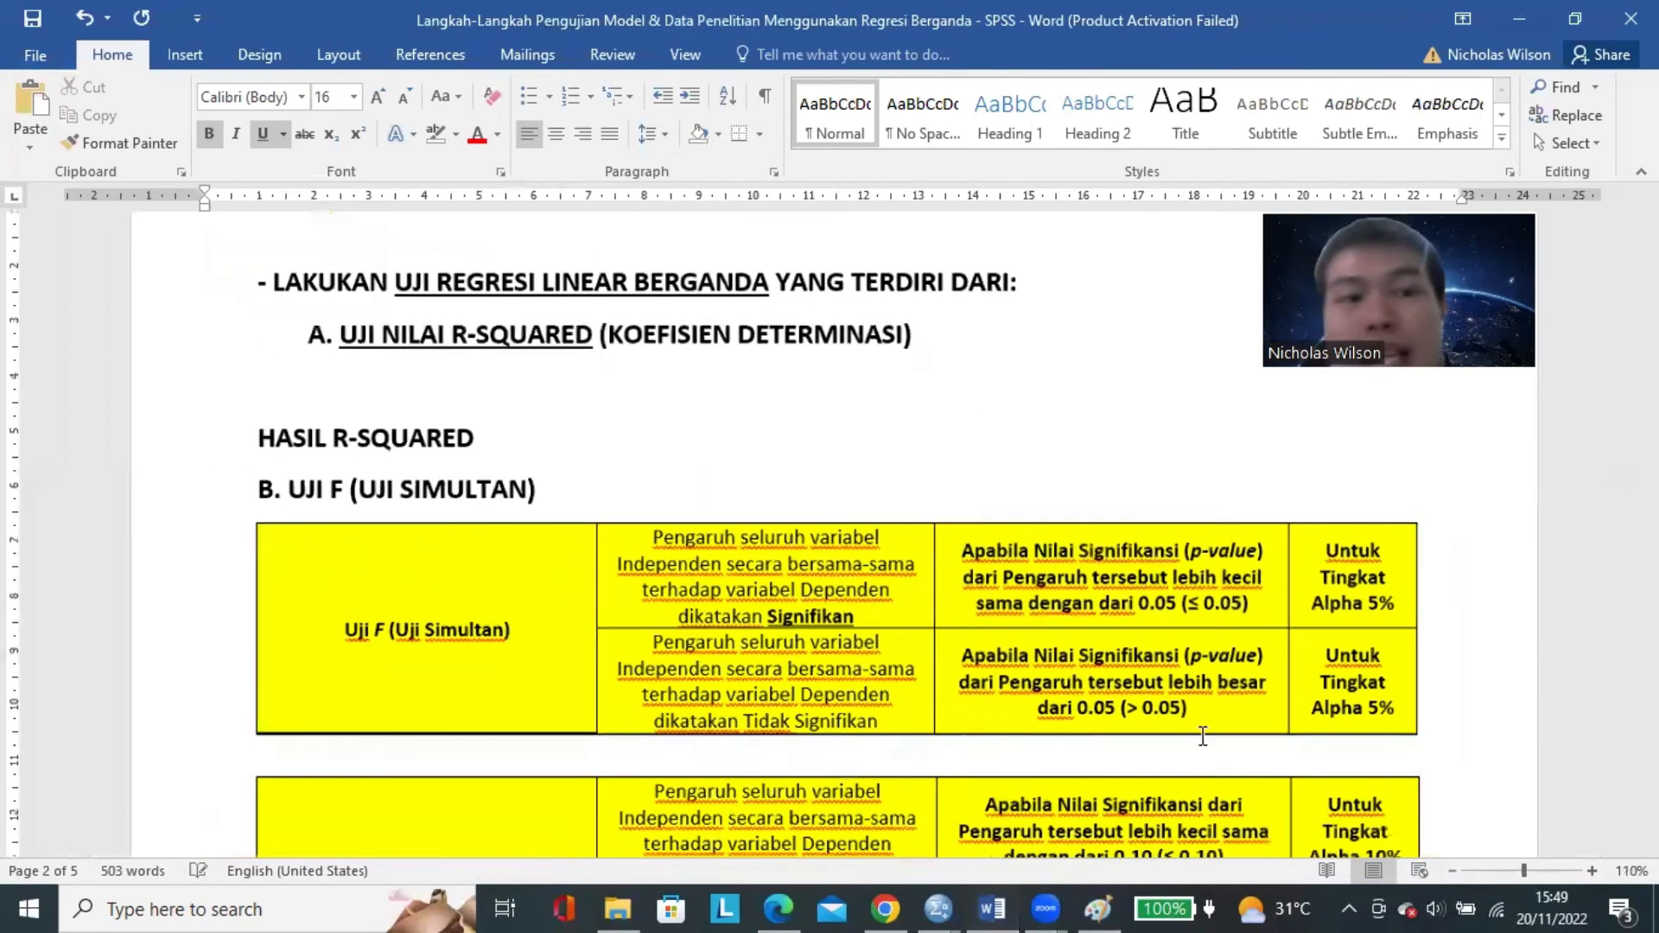
left_click(1452, 871)
triple_click(452, 318)
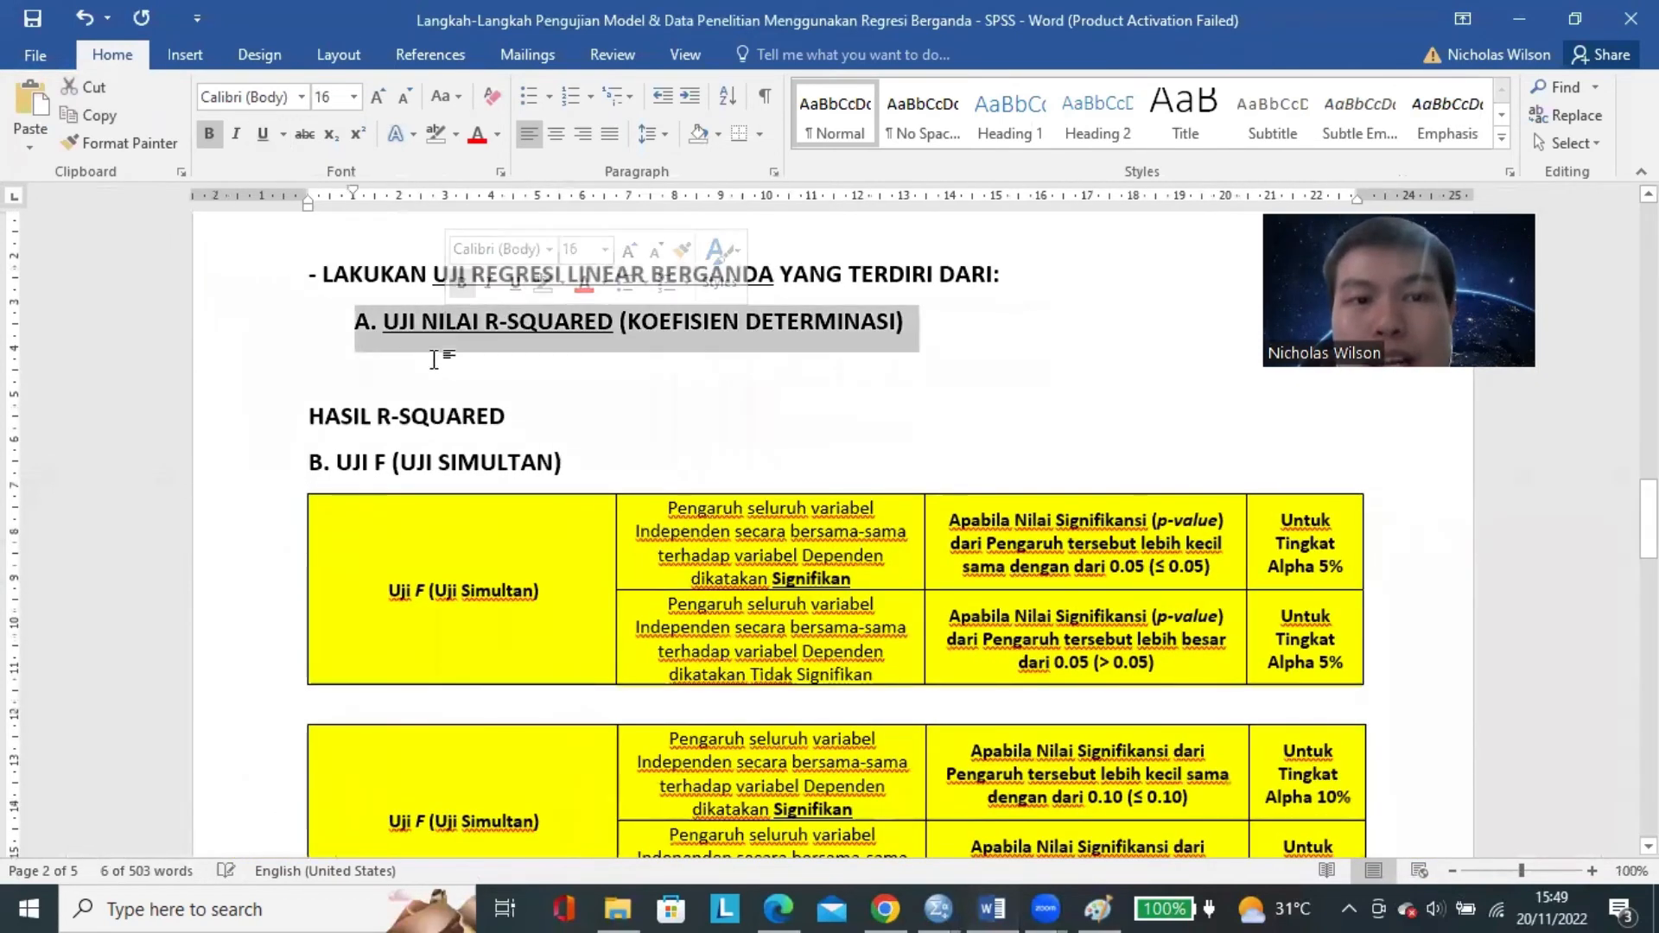
left_click(394, 348)
triple_click(394, 316)
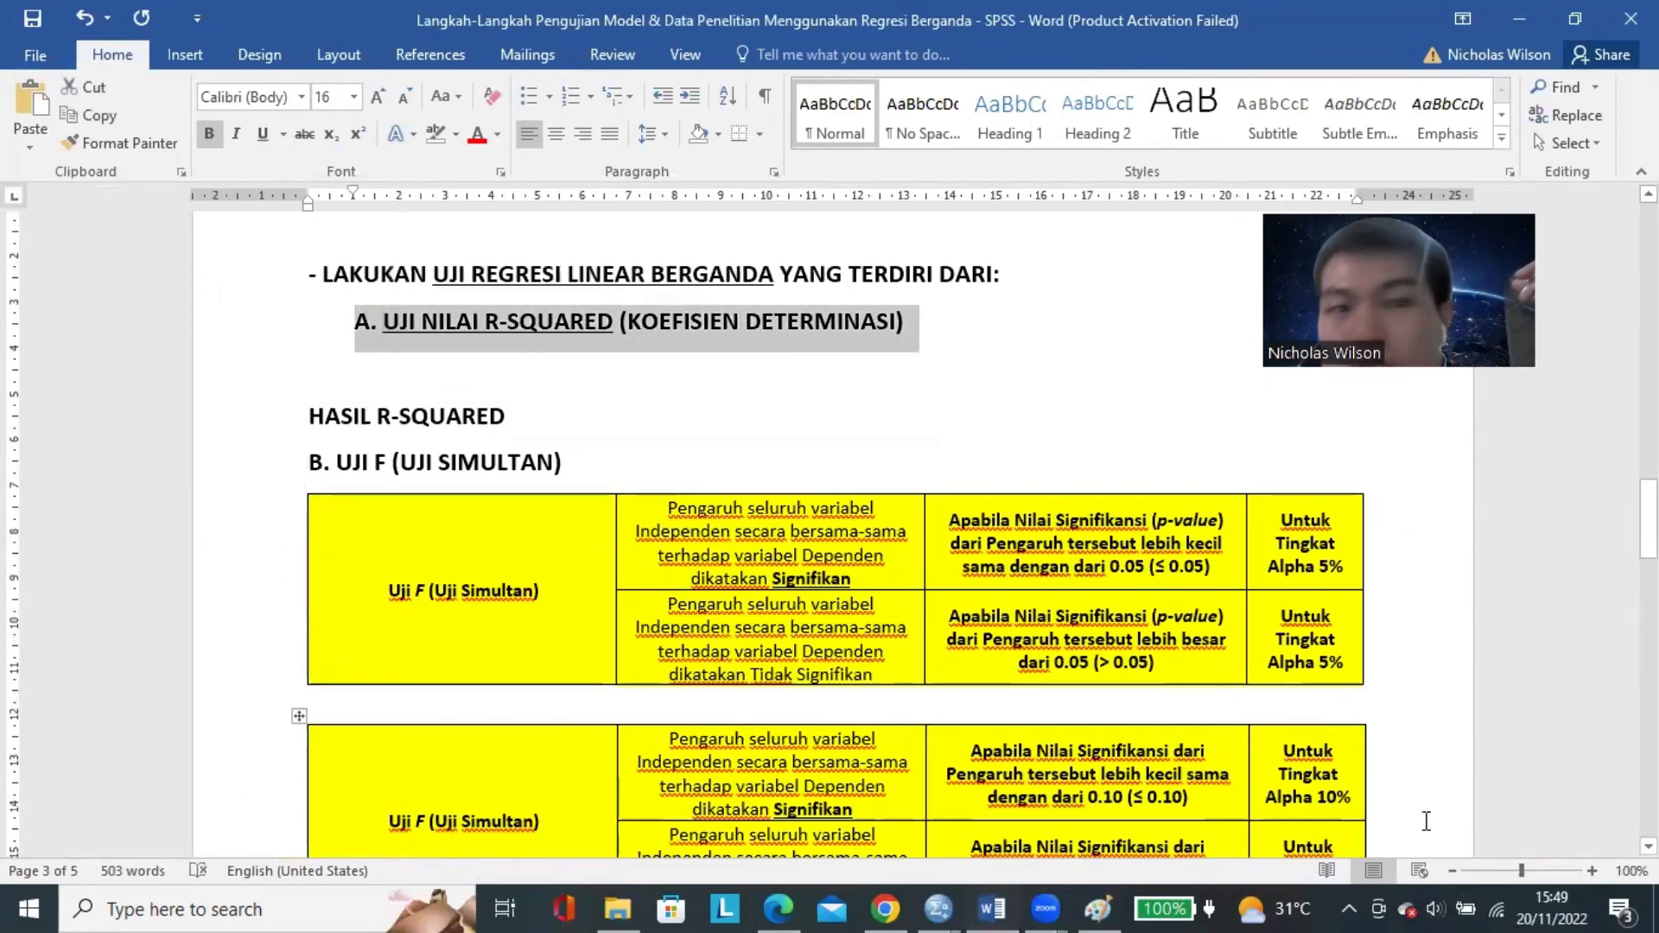
left_click(1592, 871)
left_click(1591, 871)
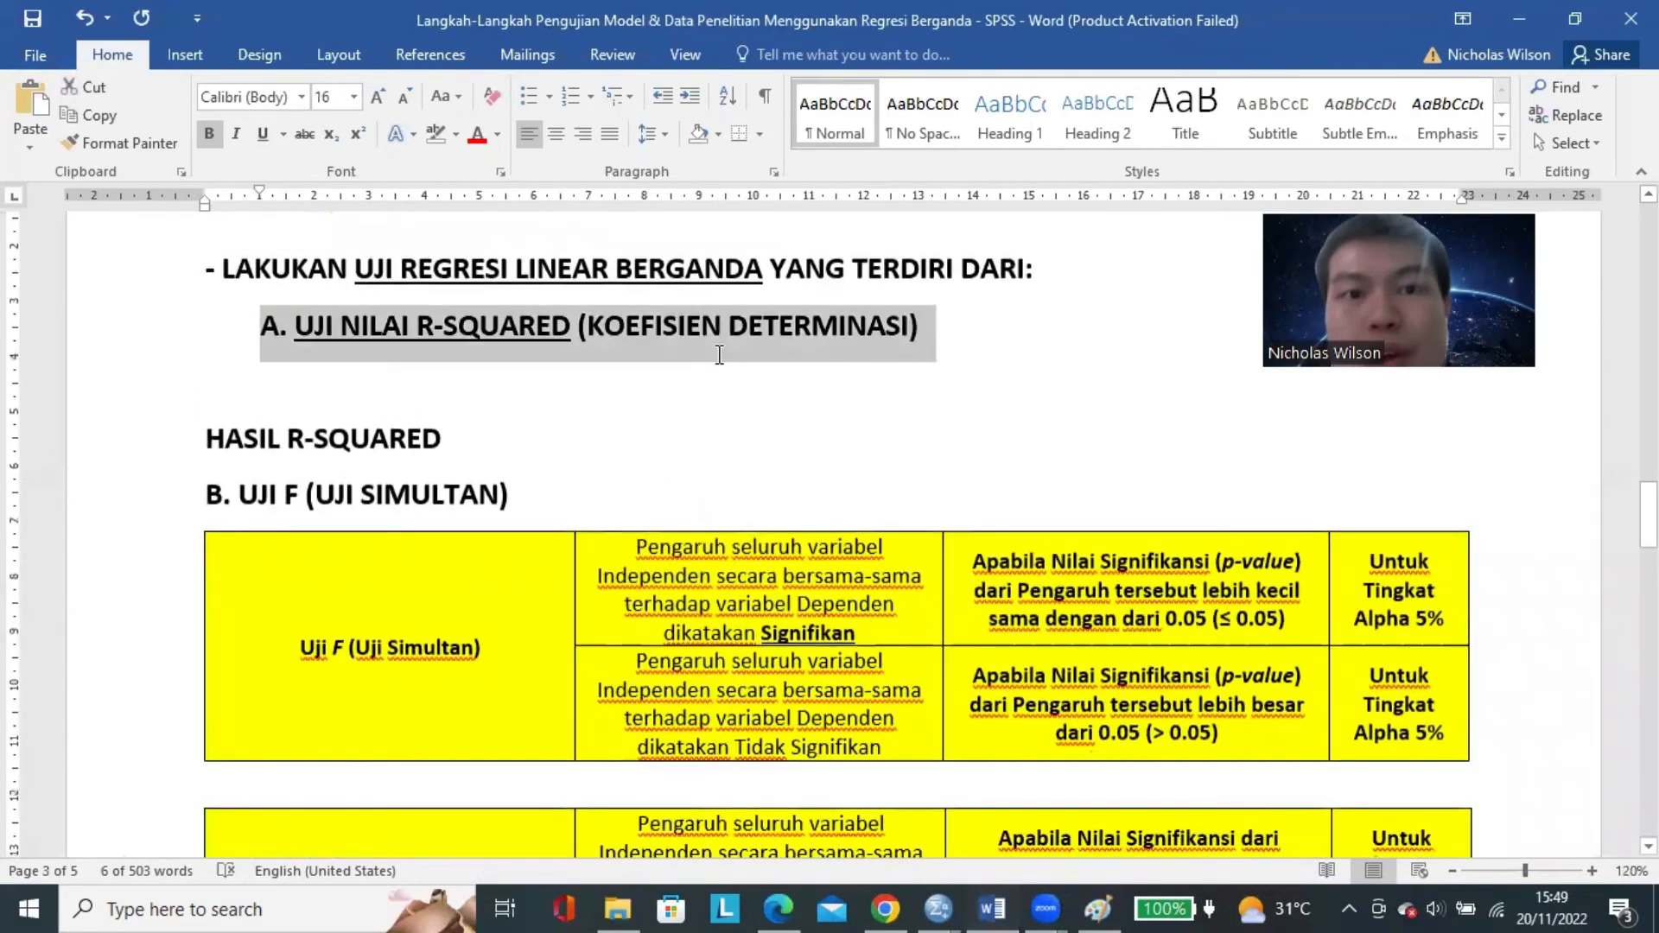
left_click(722, 327)
Insert blank lines after HASIL R-SQUARED to separate it from the B. UJI F (UJI SIMULTAN) heading.
left_click(458, 444)
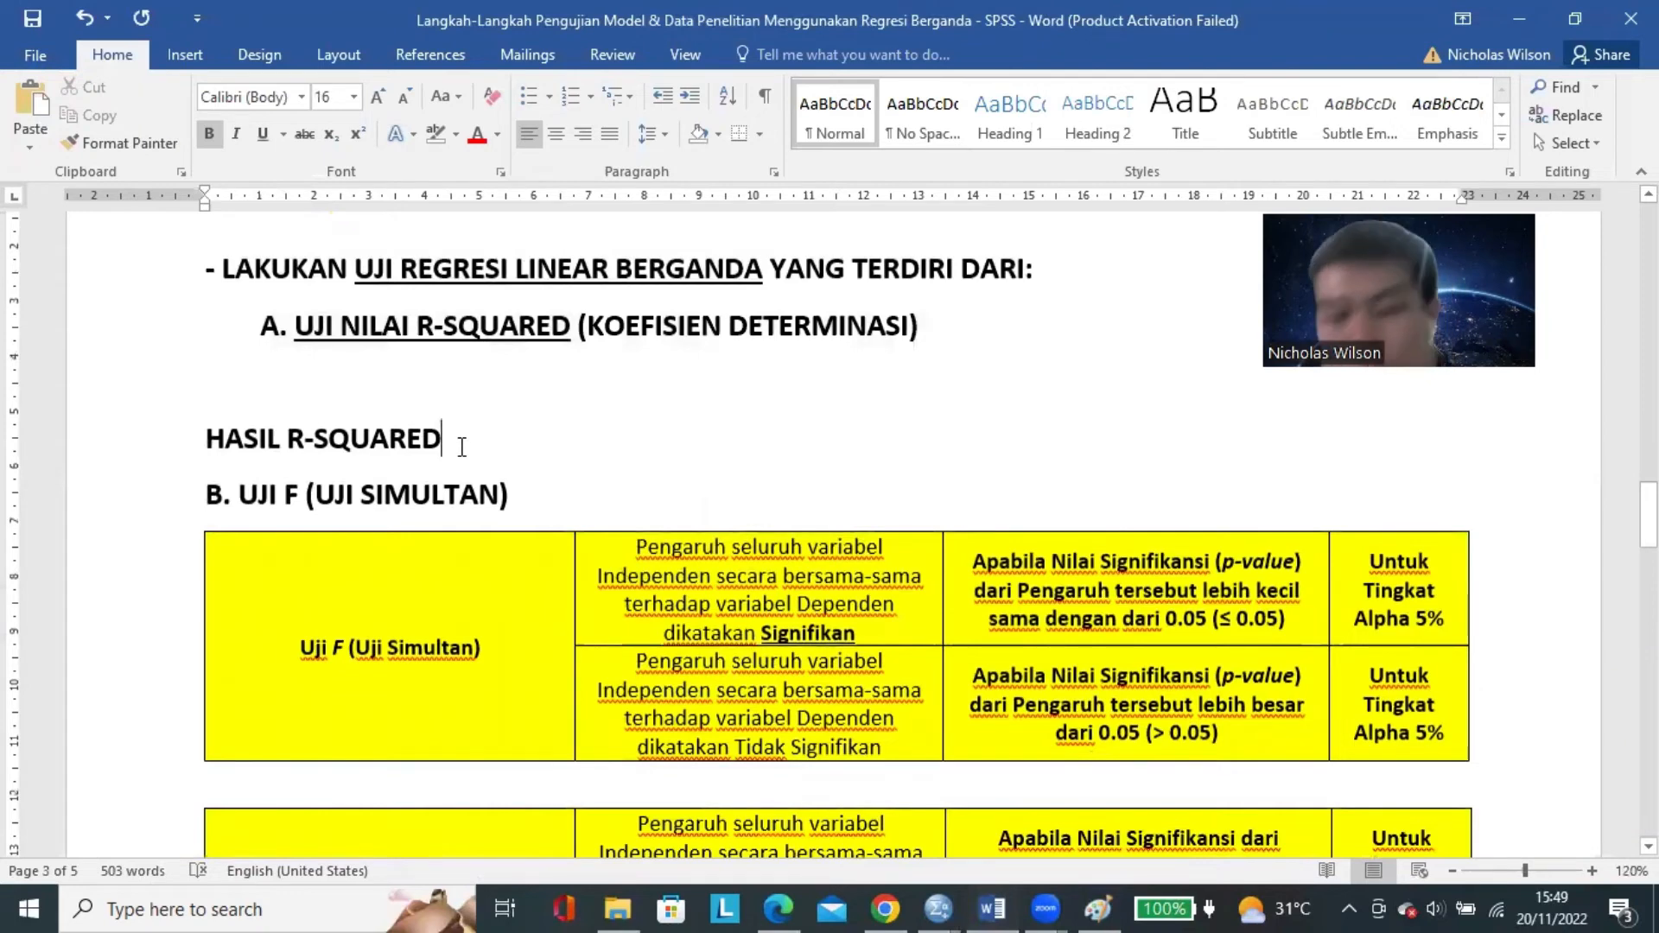
key("Return")
scroll(830, 536, "down", 4)
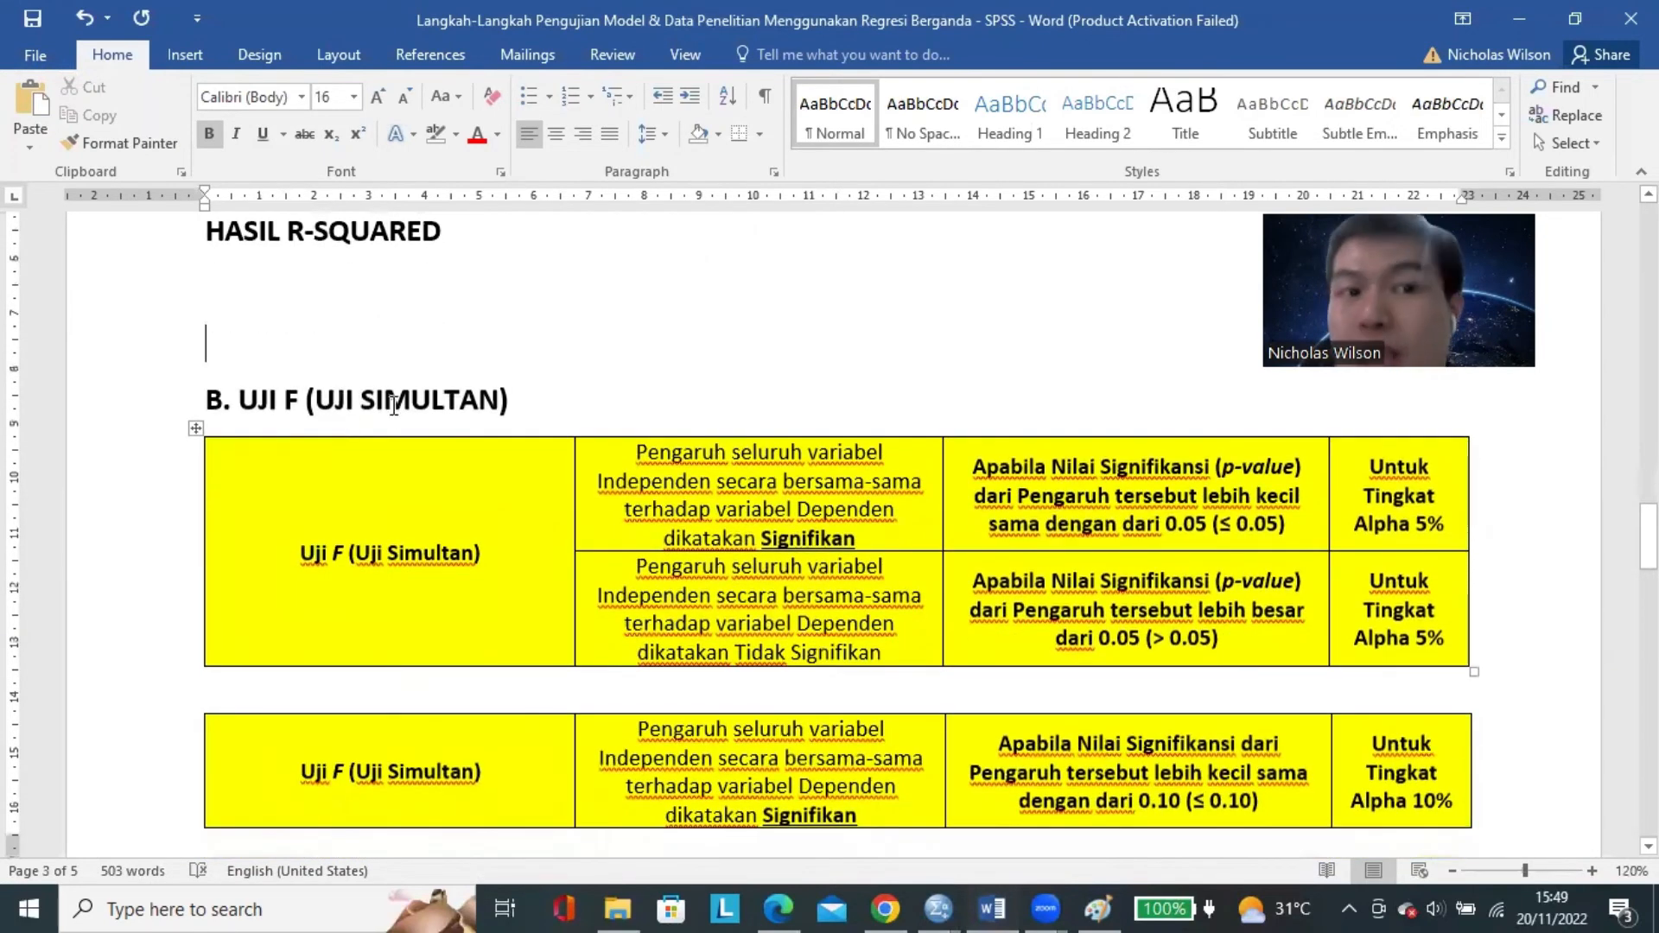
Highlight UJI SIMULTAN in heading B and look through the F test criteria tables down to section C.
left_click_drag(498, 399, 316, 400)
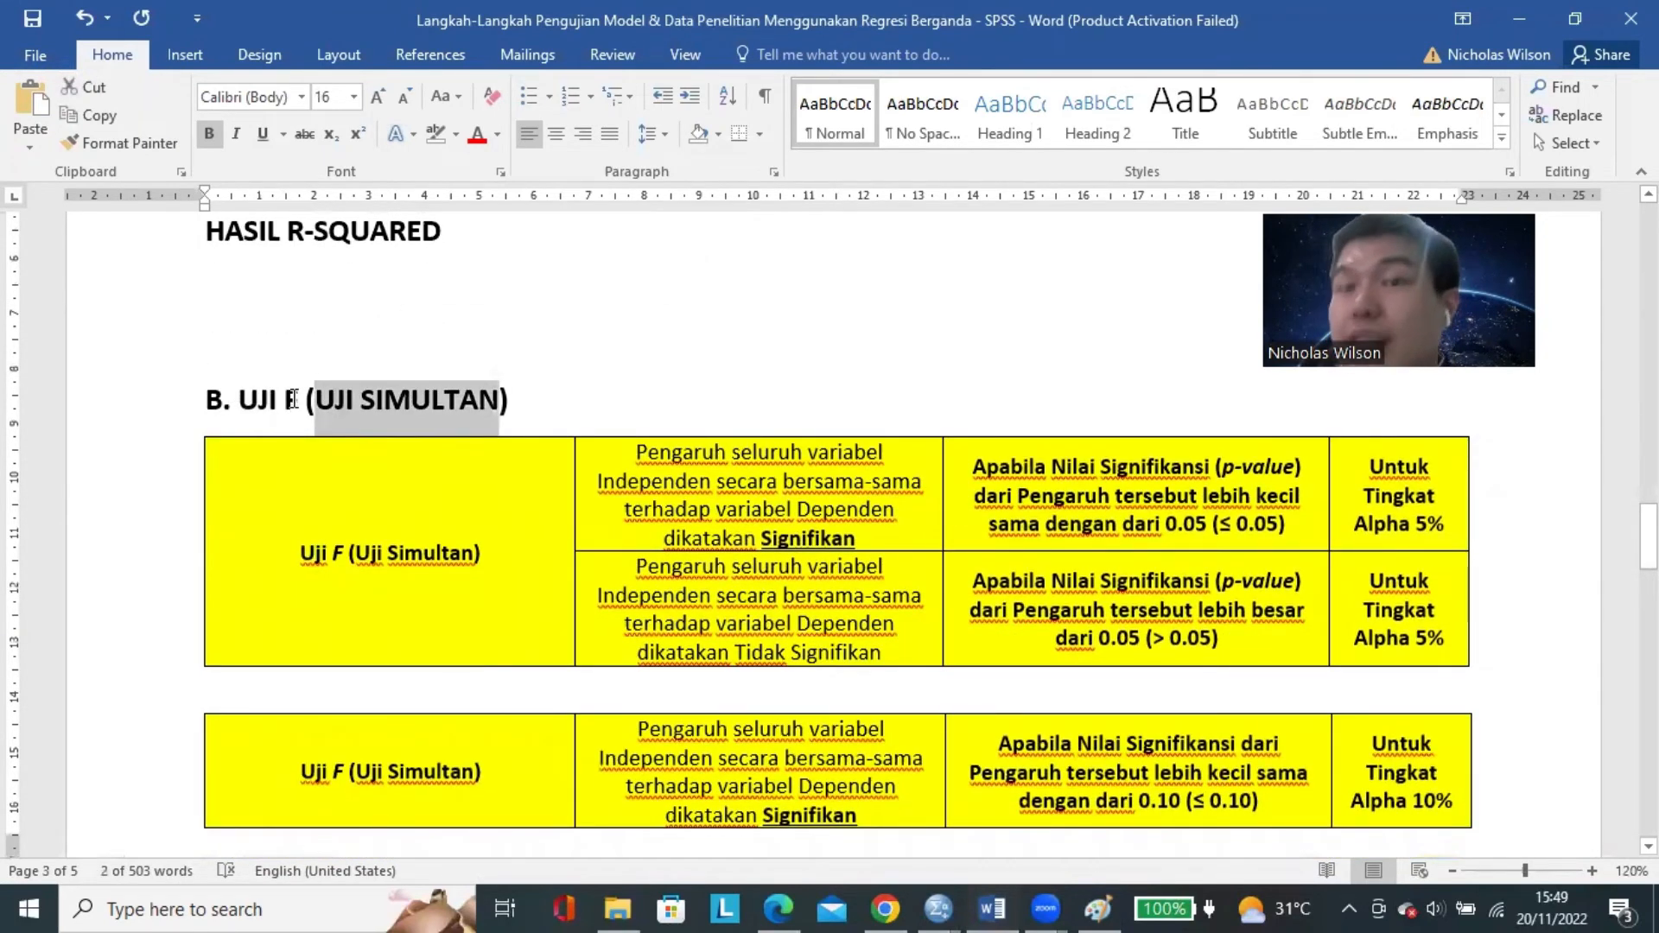
scroll(494, 434, "down", 7)
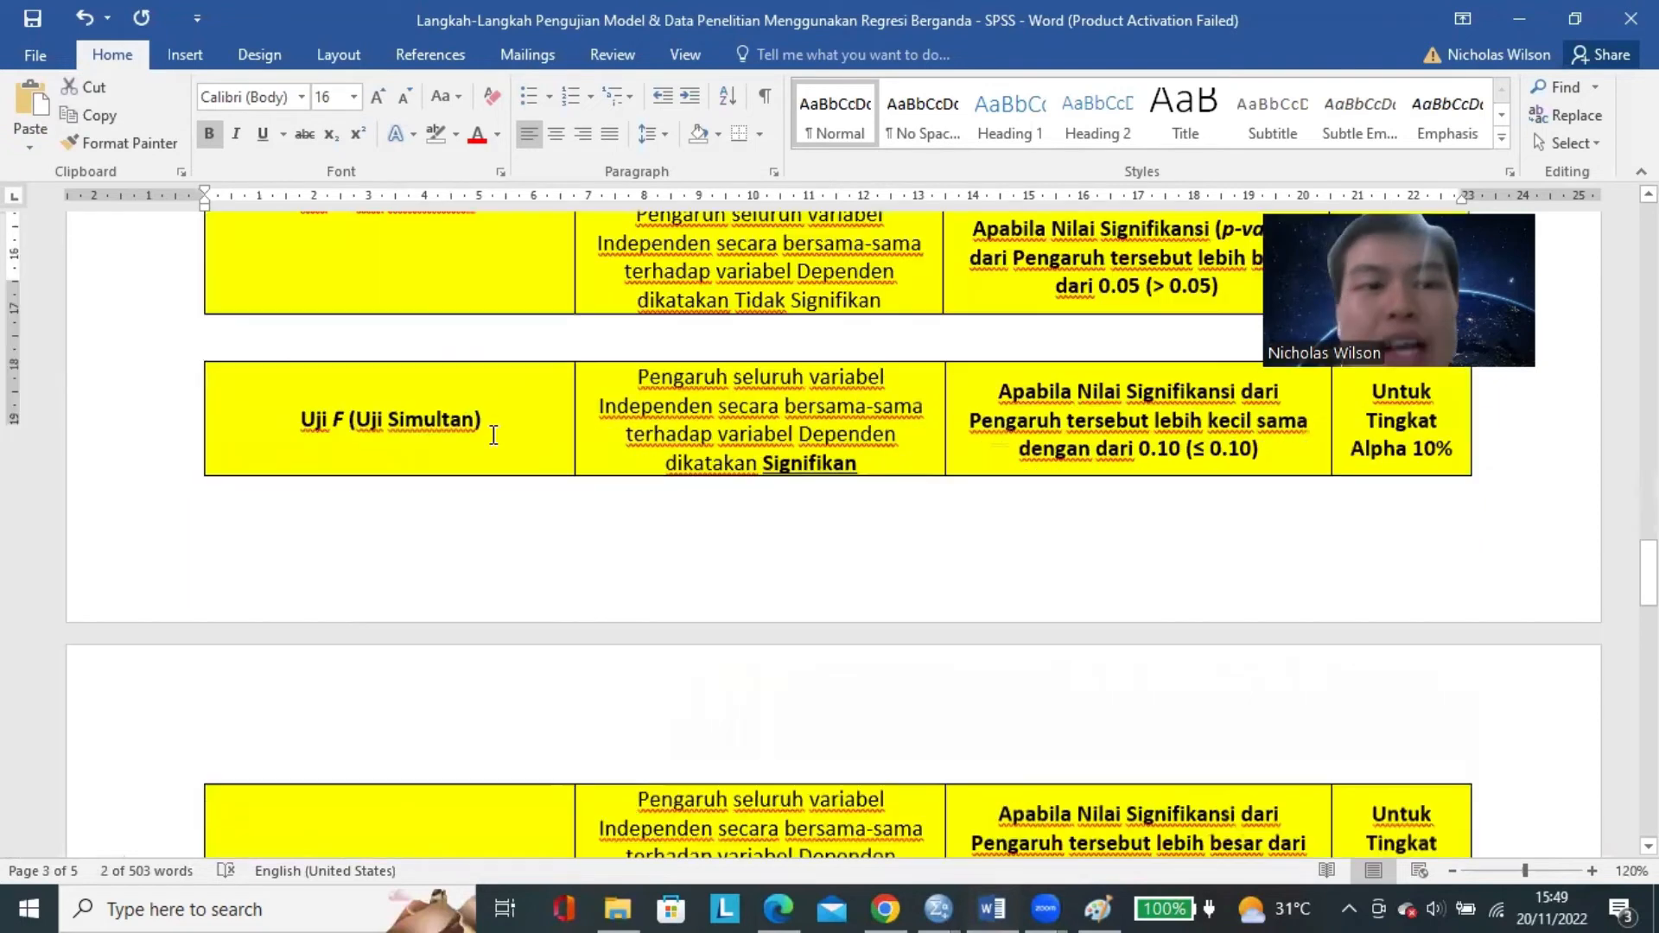
scroll(497, 415, "down", 10)
scroll(498, 410, "up", 2)
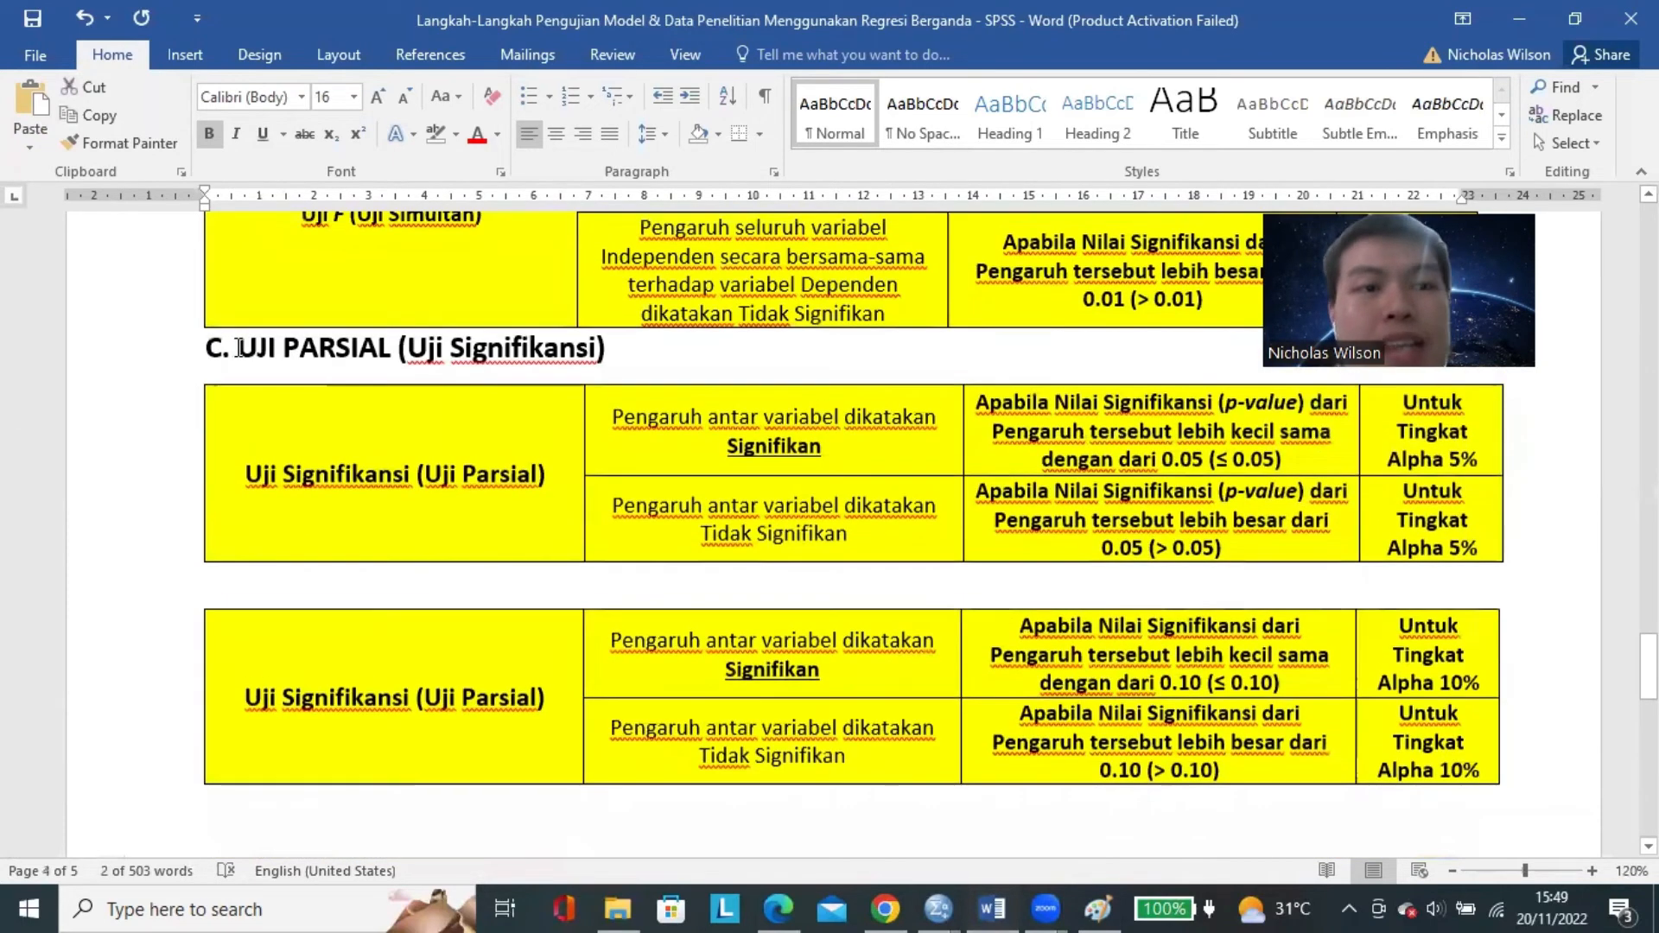
Insert blank lines above the C. UJI PARSIAL (Uji Signifikansi) heading to move it onto the next page, closing the gap after "C.".
left_click(238, 348)
key("Return")
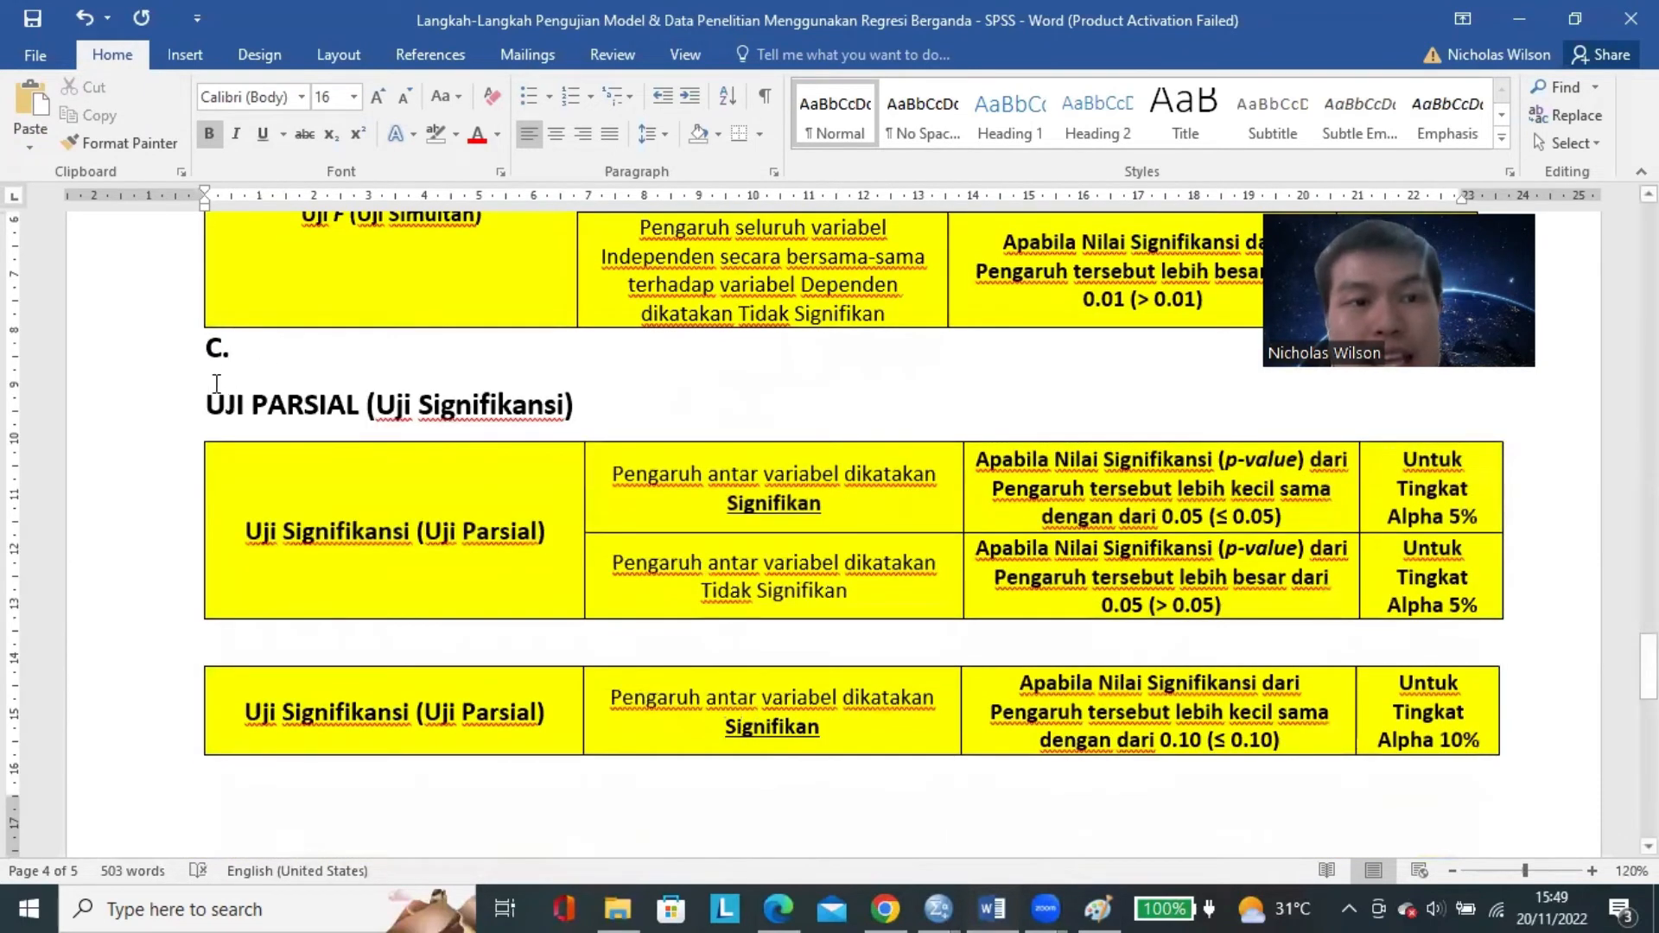
key("BackSpace")
key("Home")
key("Return")
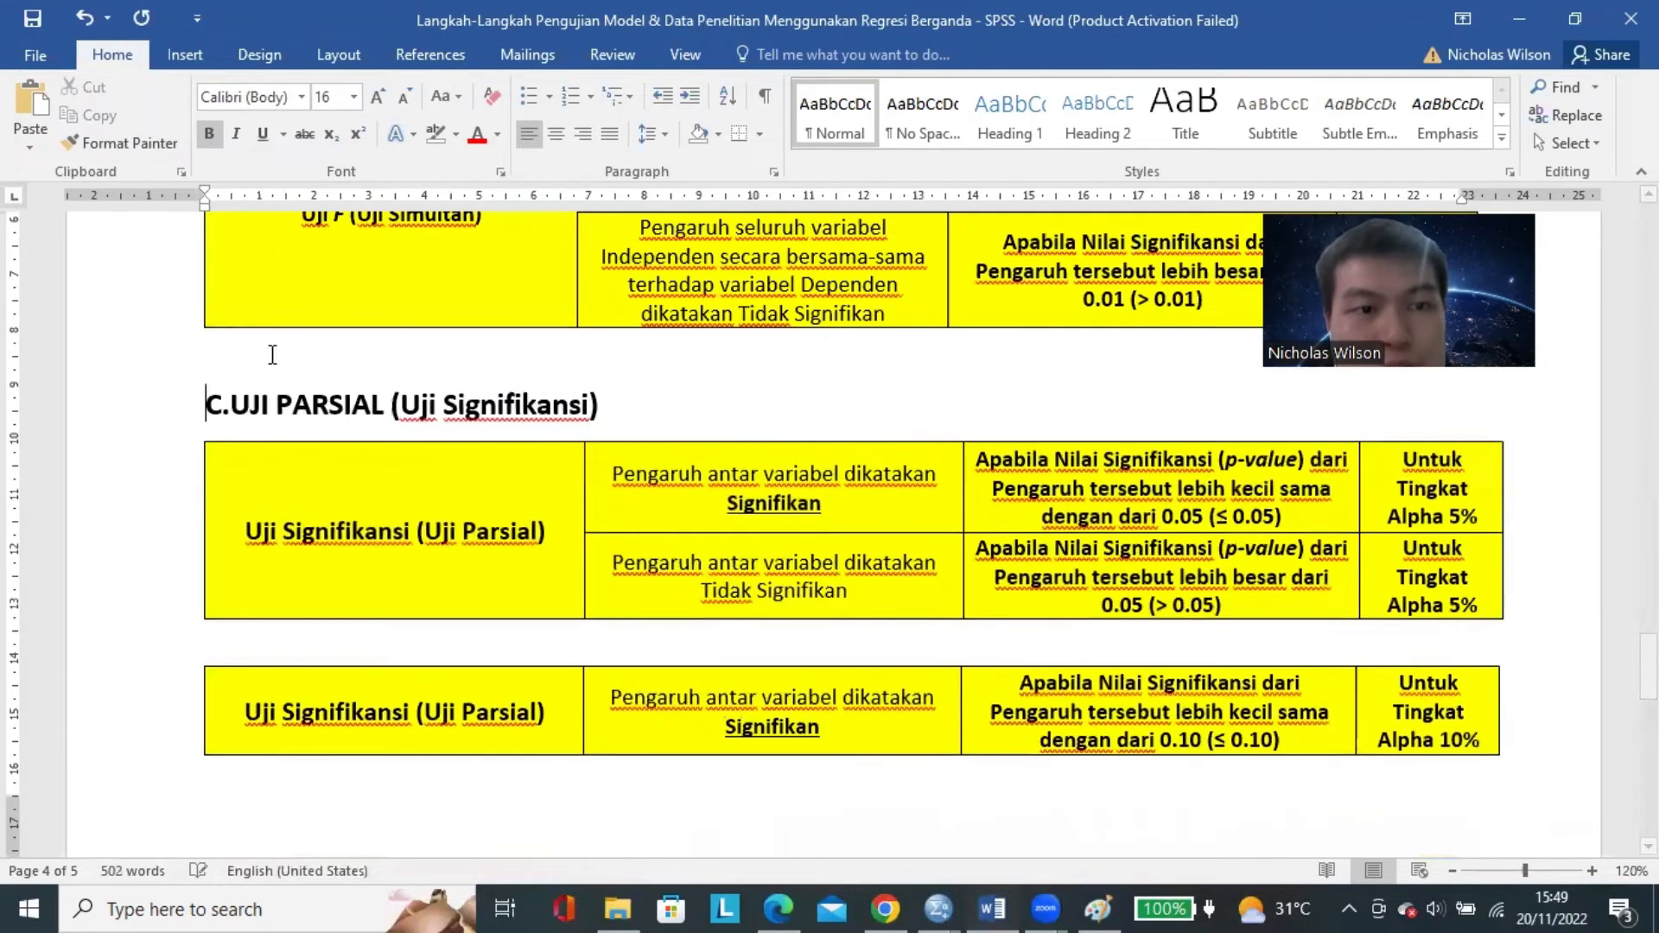
left_click(277, 360)
key("Return")
key("Return")
key("Return")
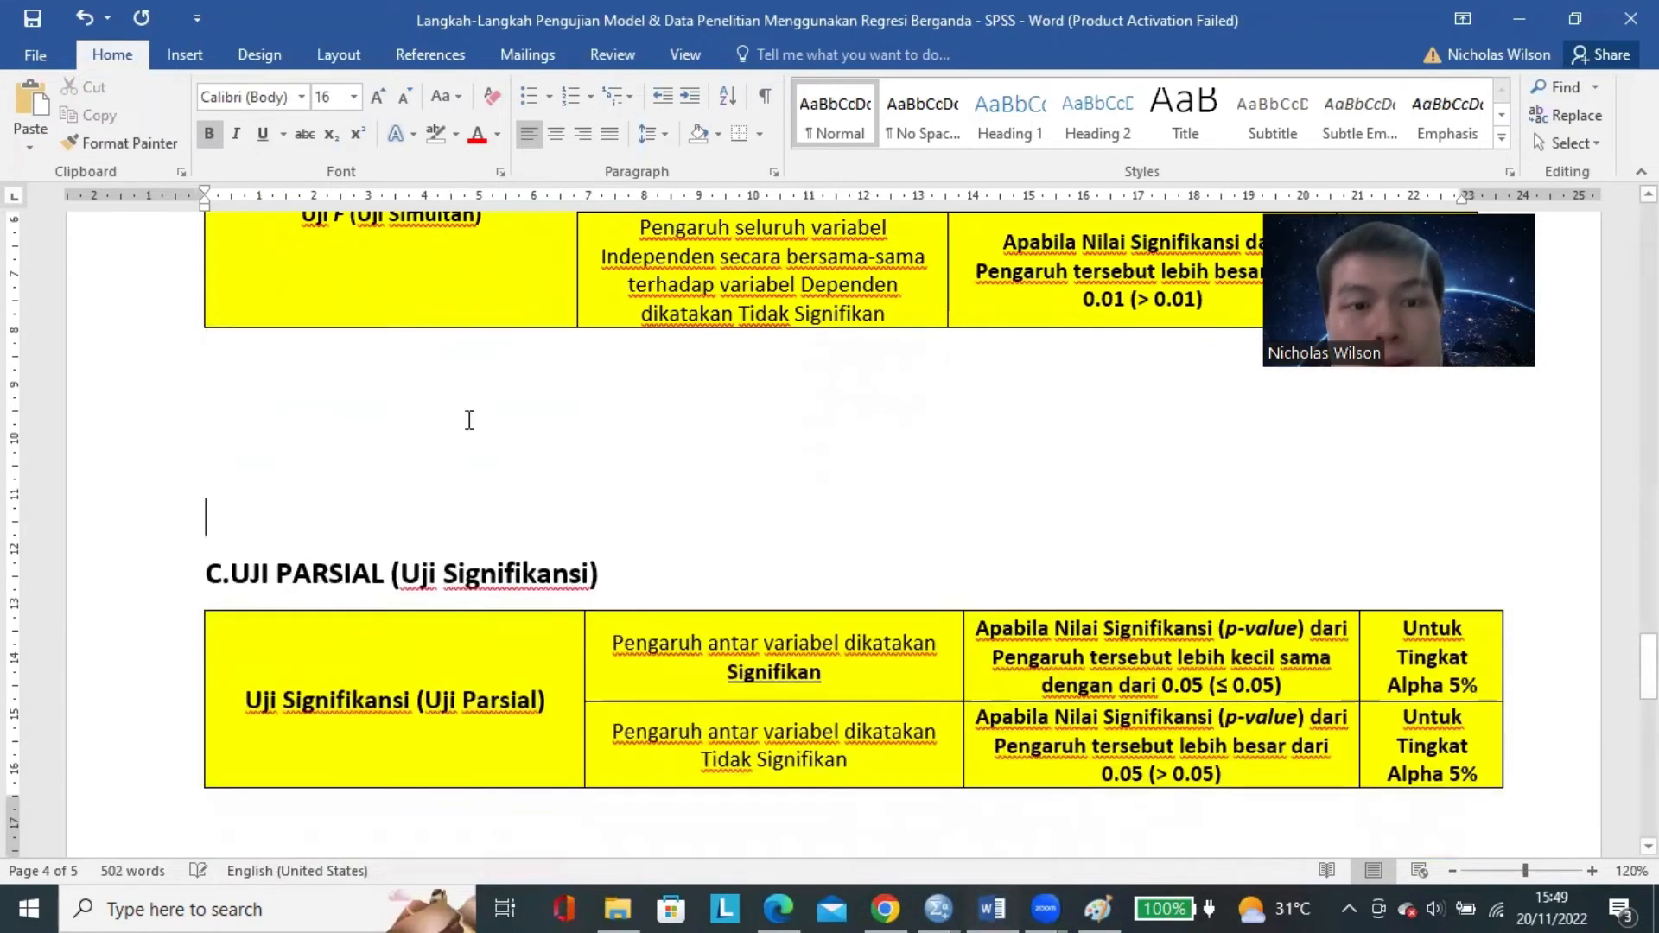
key("Return")
key("Return")
key("Return")
key("Return")
key("Return")
key("Return")
Review the UJI PARSIAL heading and its significance criteria tables for alpha 5%, 10% and 1%.
scroll(485, 433, "down", 8)
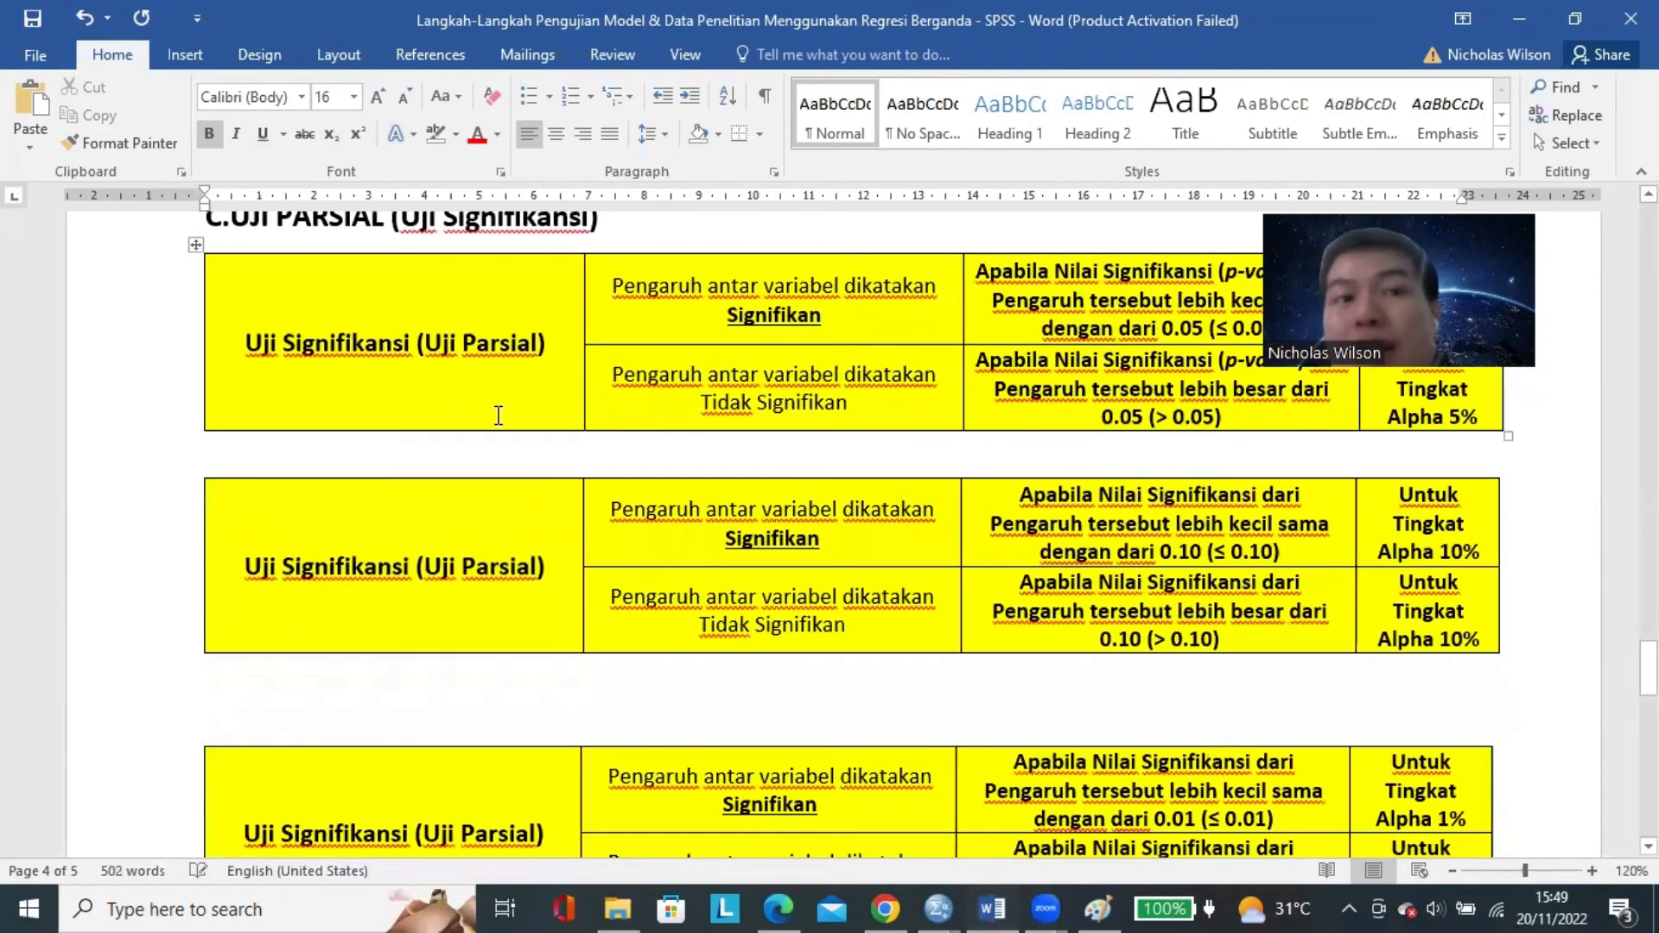
scroll(498, 416, "up", 1)
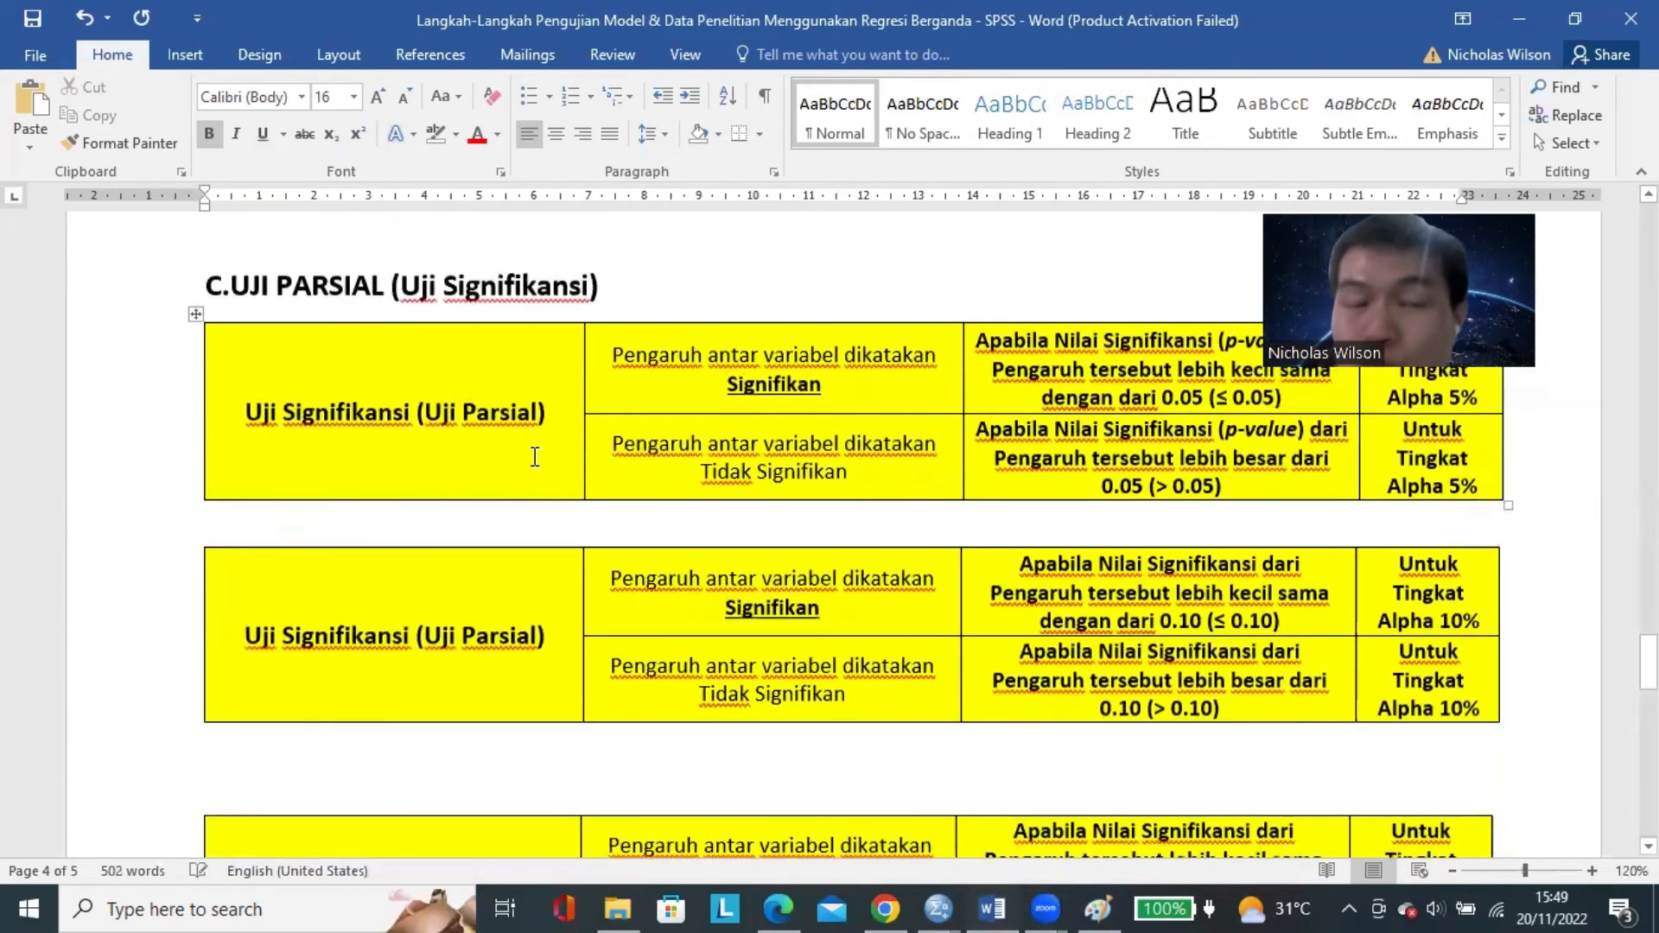
left_click(1452, 870)
left_click(1451, 870)
left_click(1451, 870)
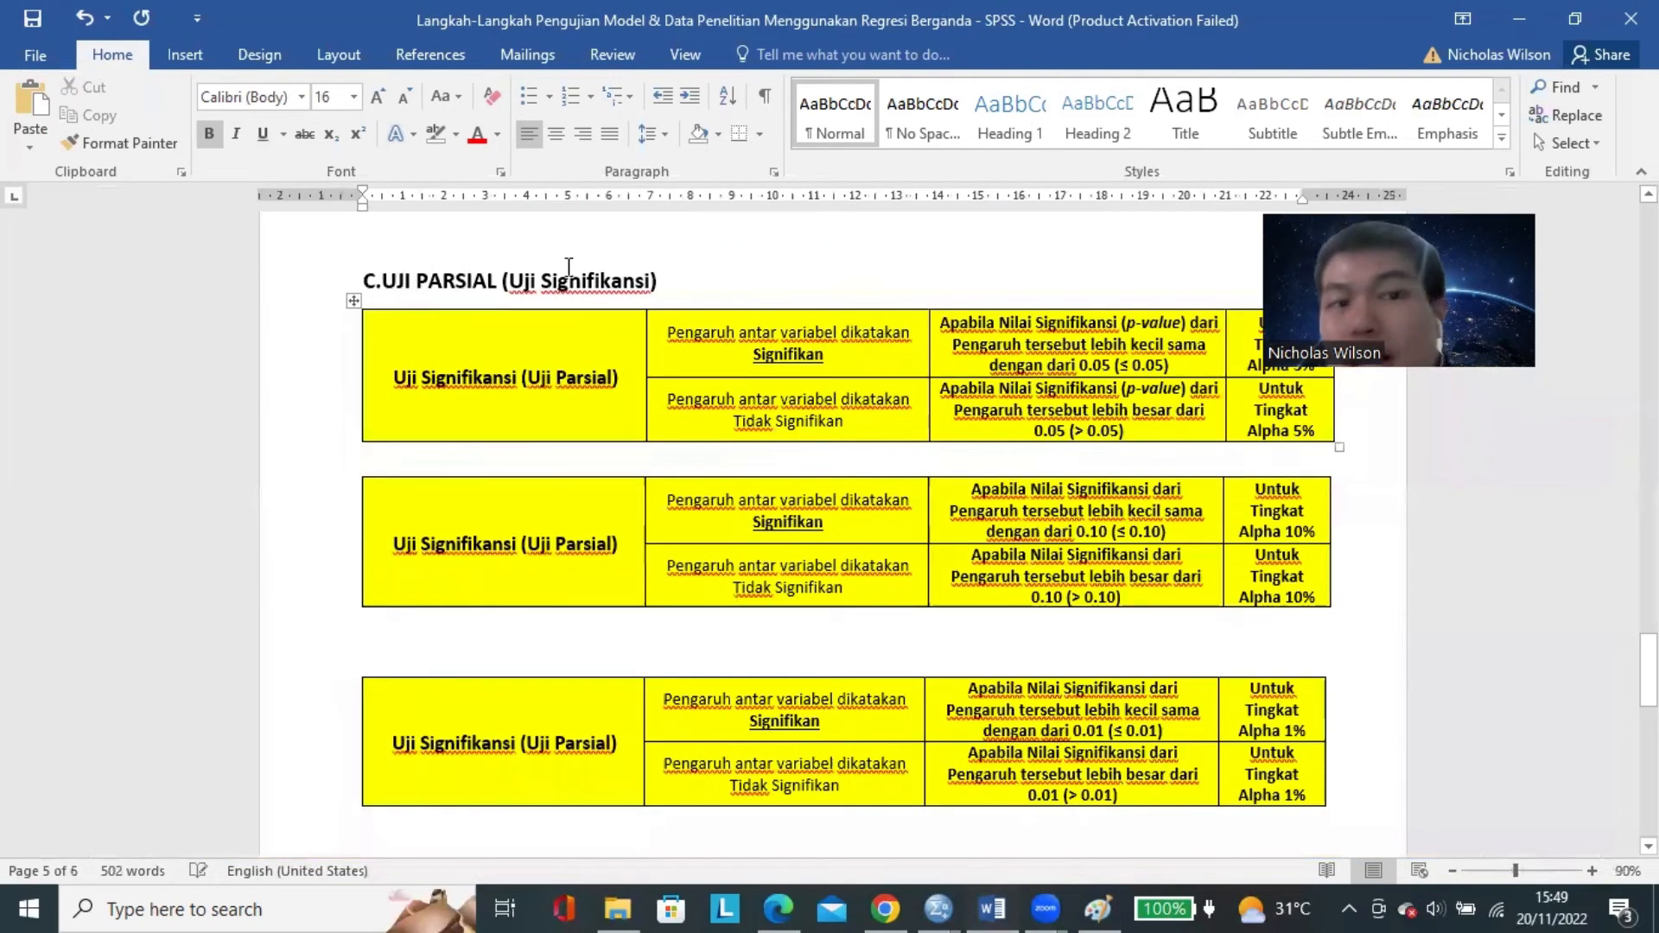
left_click_drag(381, 276, 677, 270)
left_click(549, 307)
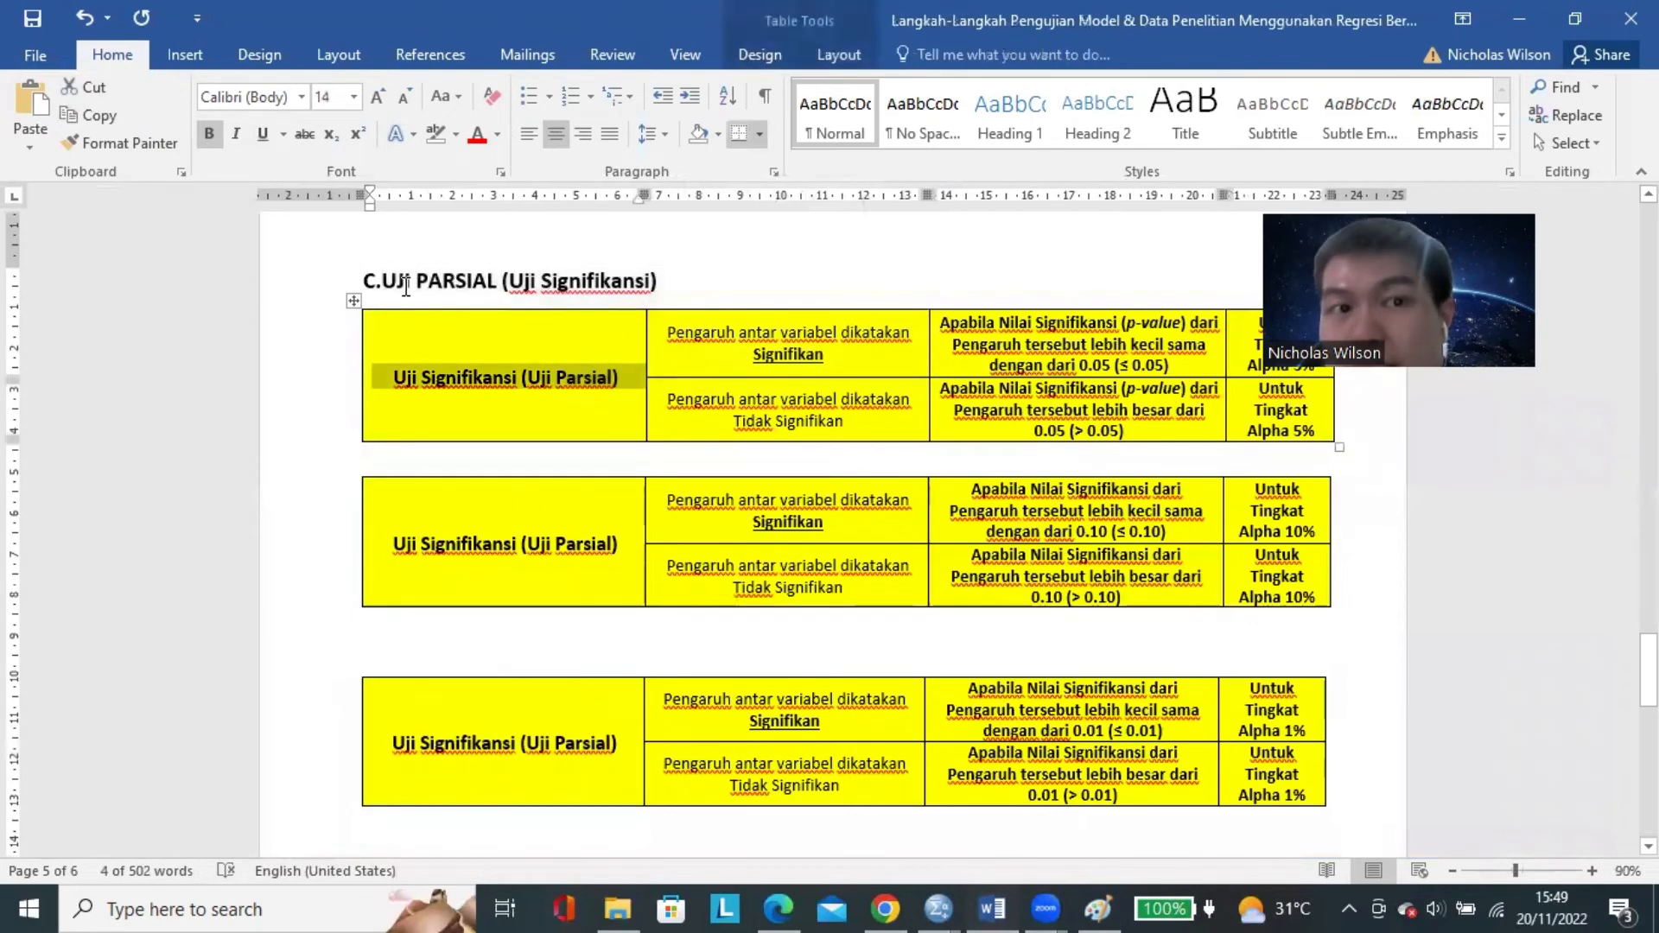
left_click(405, 287)
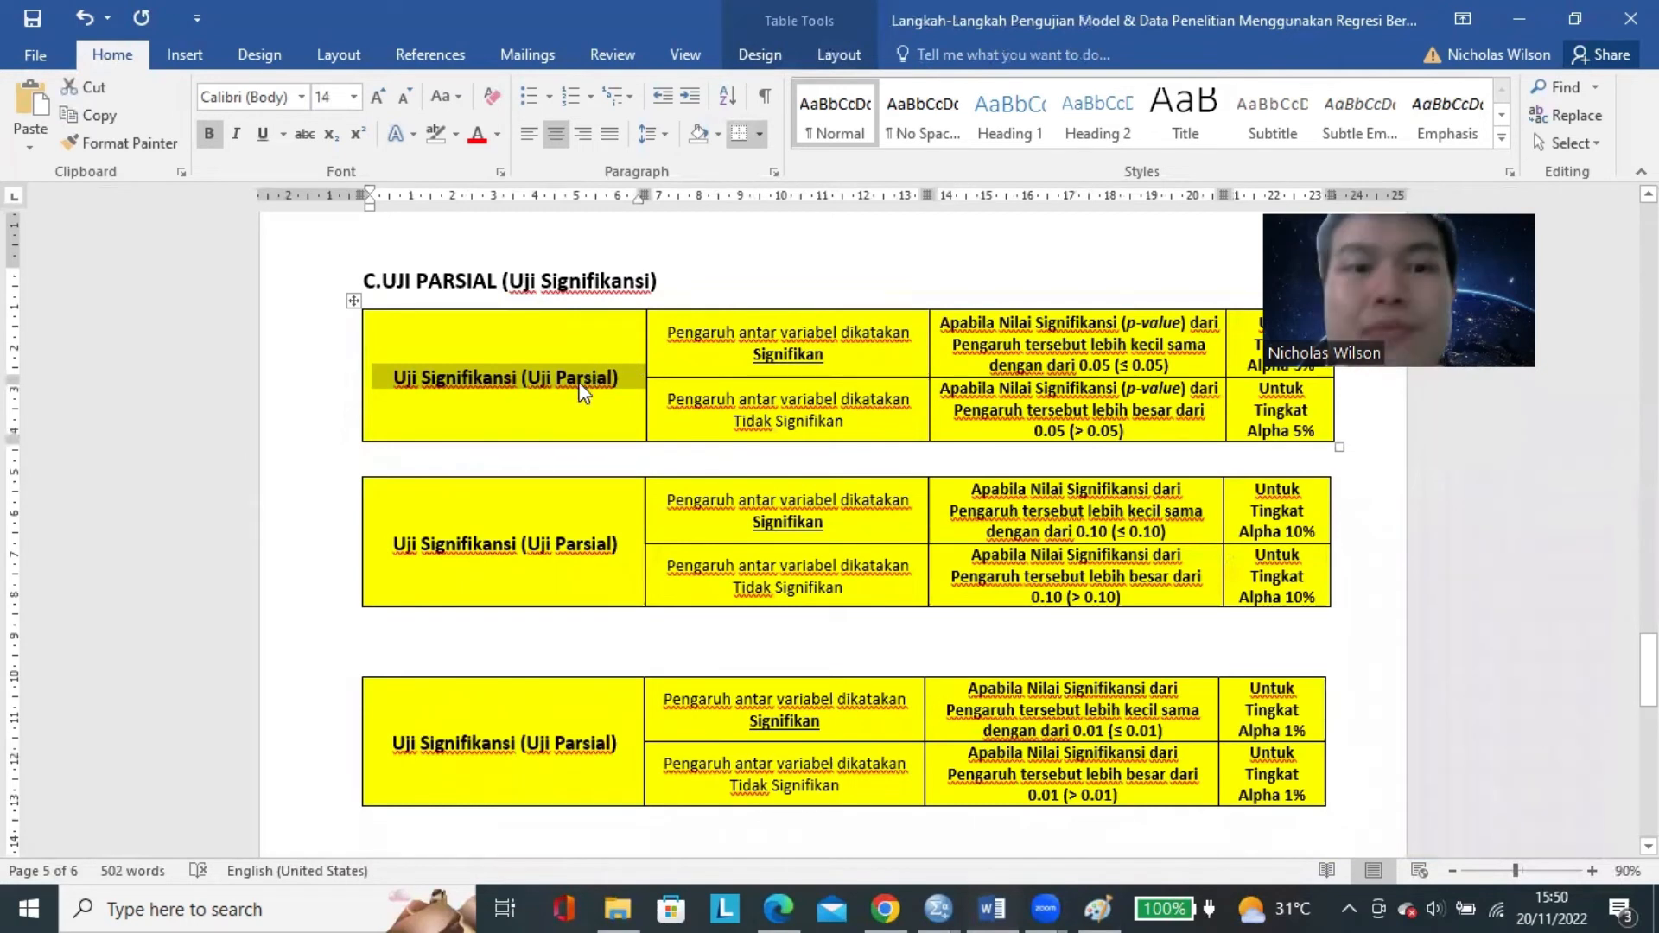
left_click(579, 387)
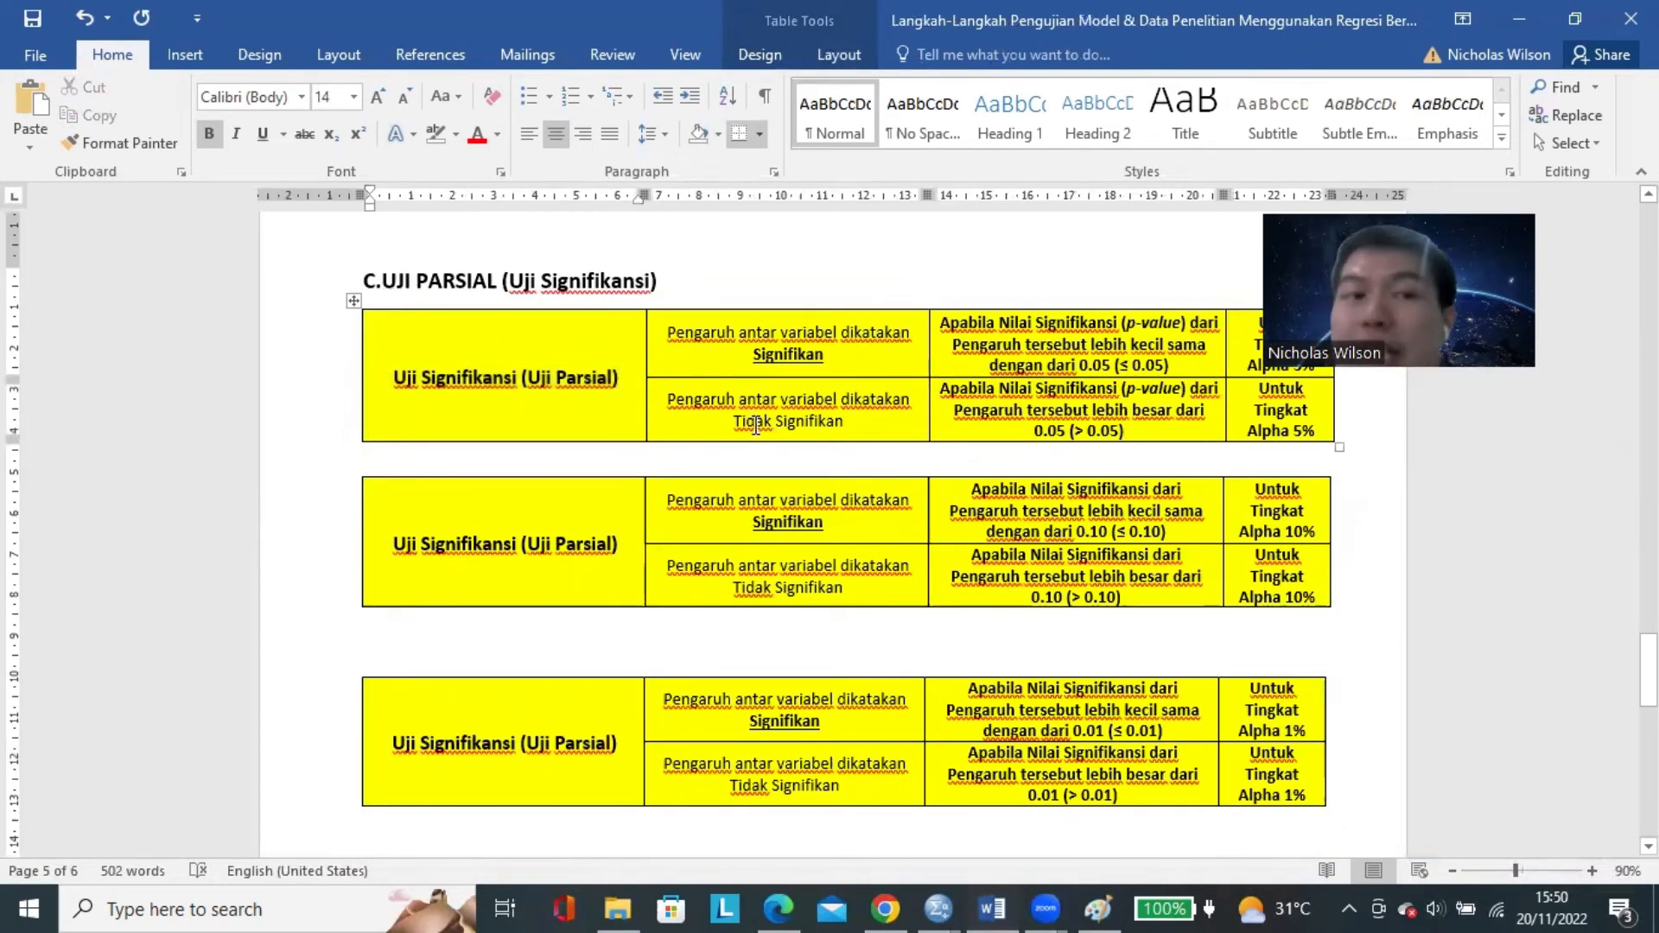
Return to LANGKAH KEEMPAT and highlight UJI REGRESI LINEAR BERGANDA, followed by UJI NILAI R-SQUARED.
scroll(756, 425, "up", 15)
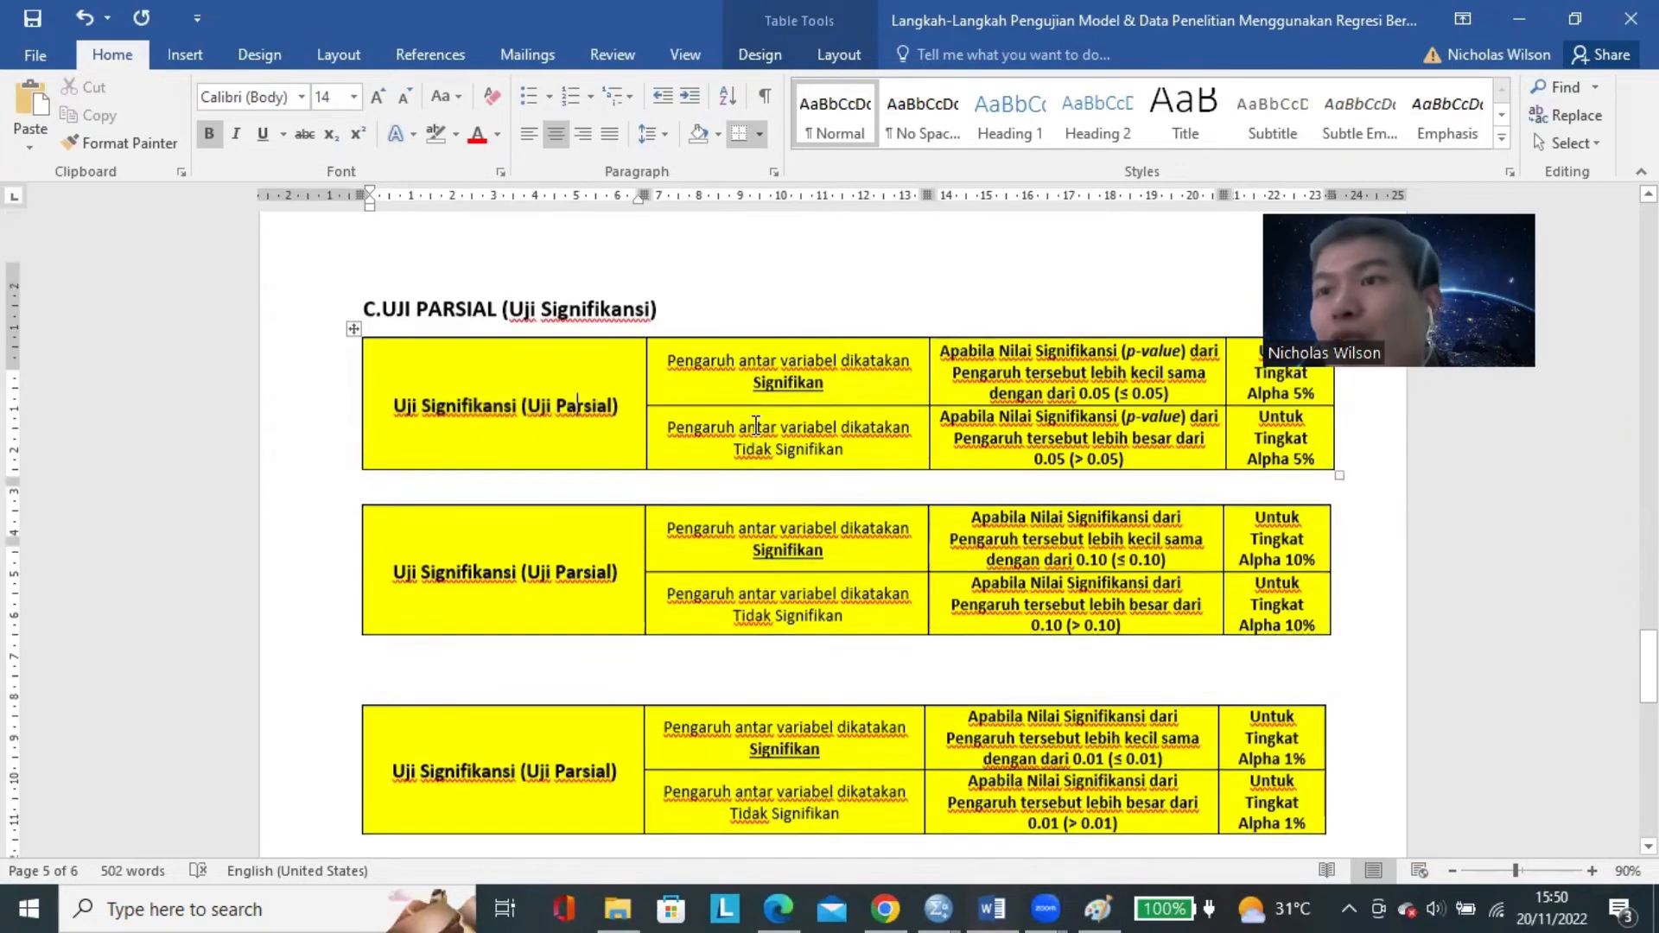
scroll(756, 425, "up", 10)
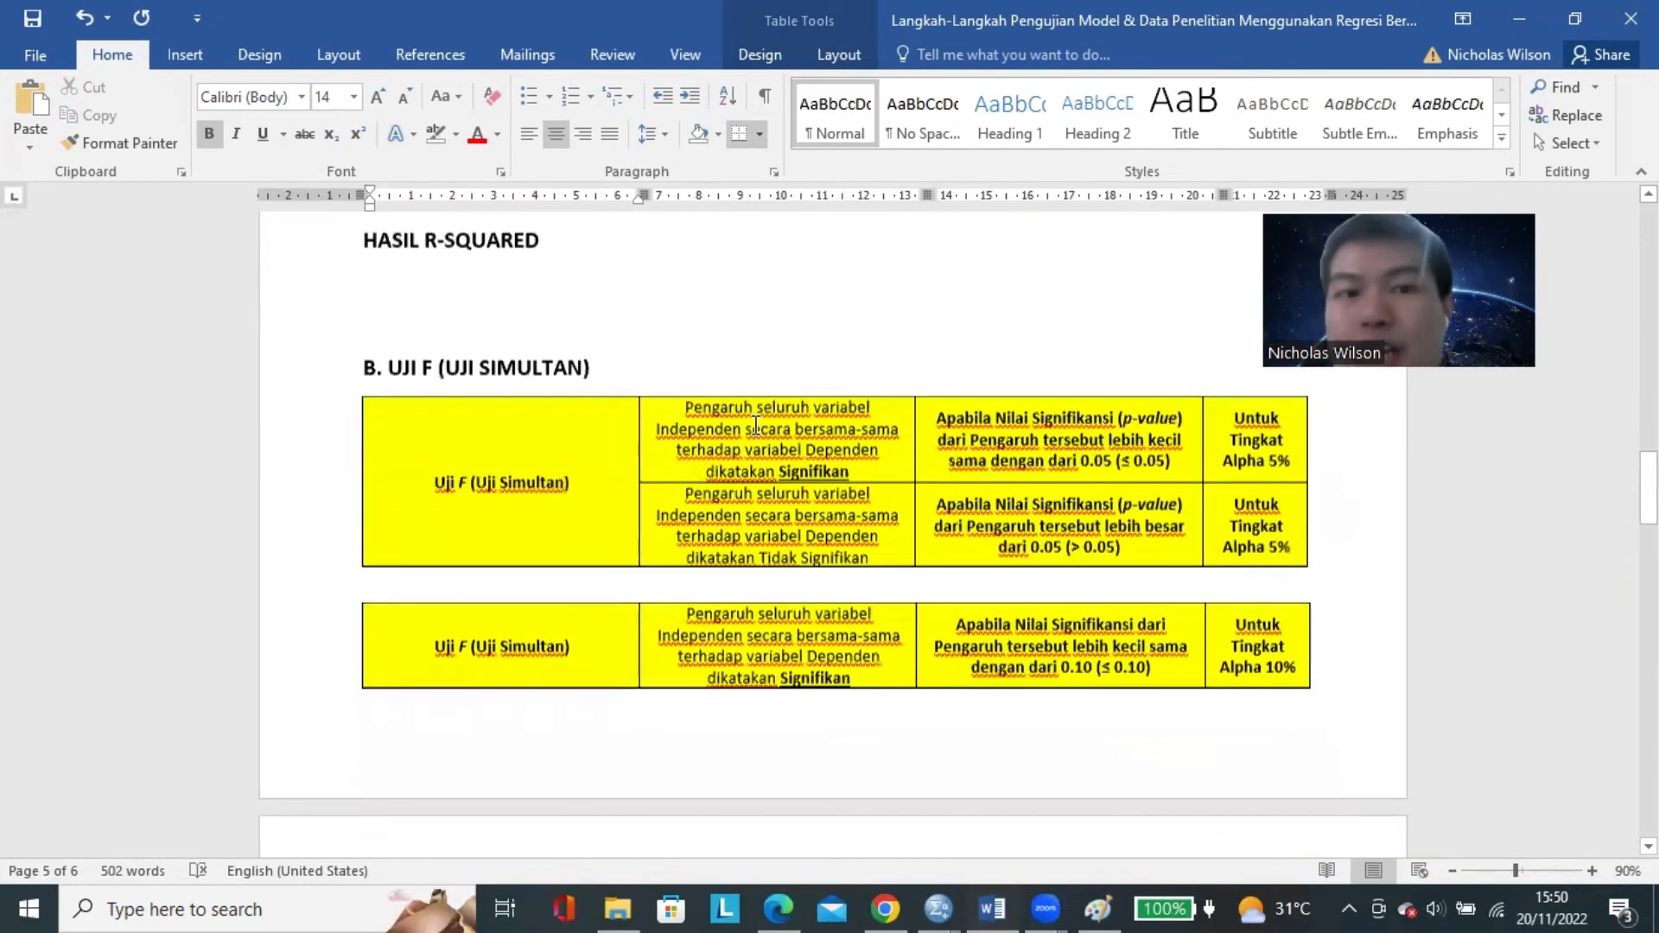
left_click_drag(476, 550, 784, 548)
scroll(622, 496, "down", 3)
scroll(639, 483, "down", 4)
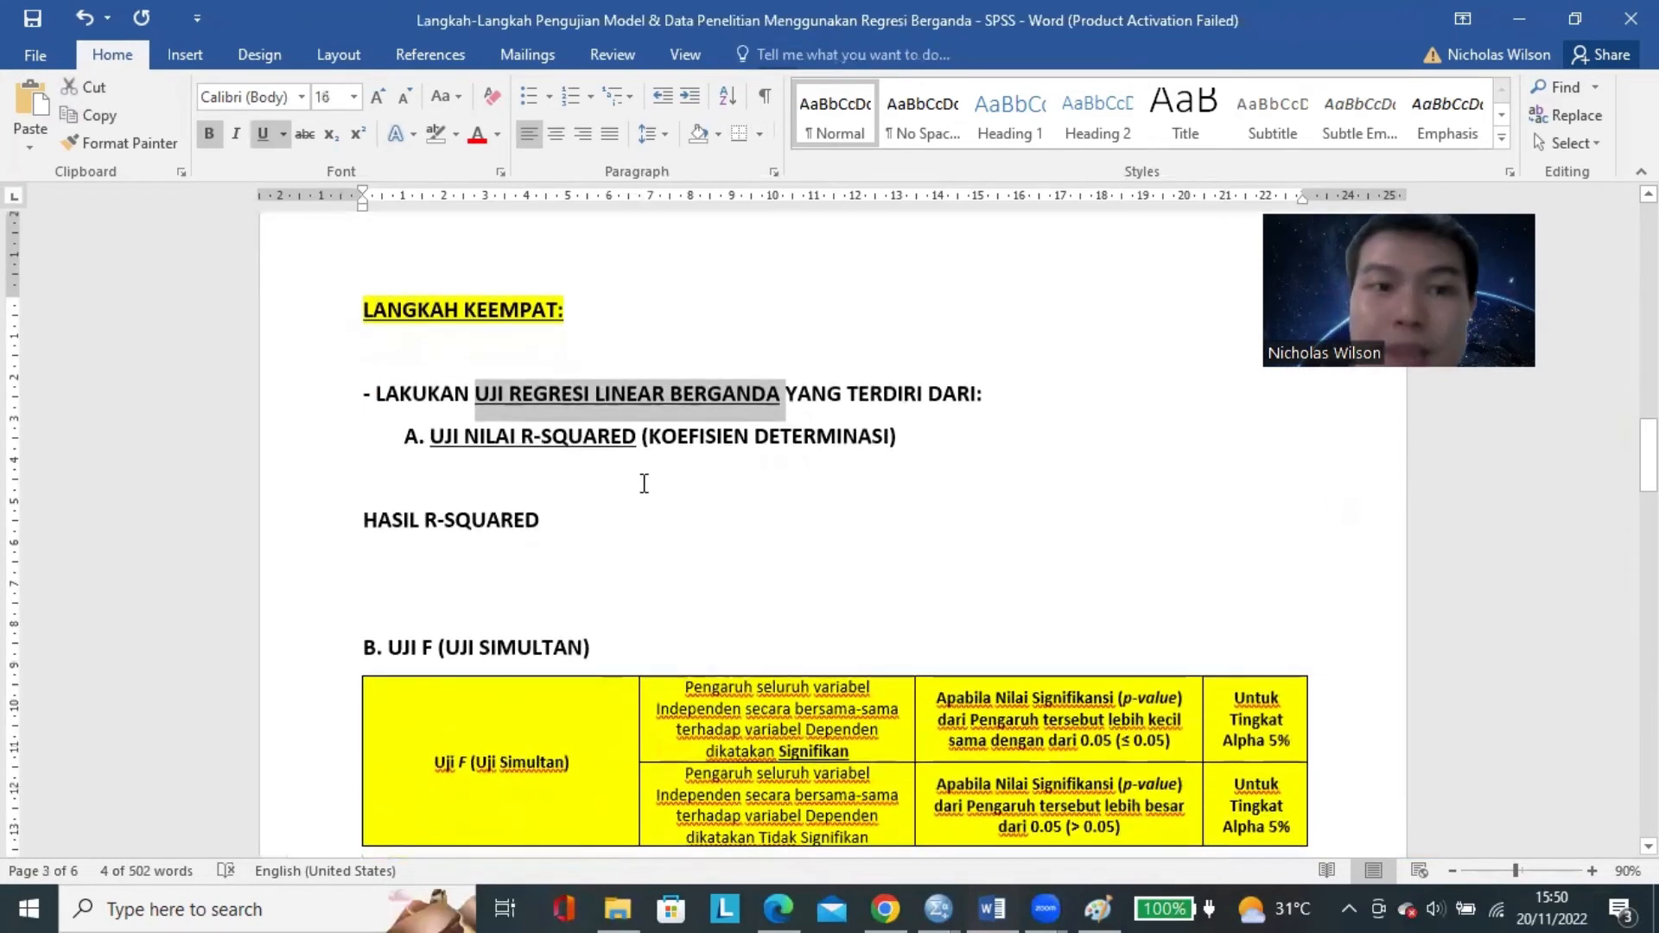
scroll(548, 345, "up", 3)
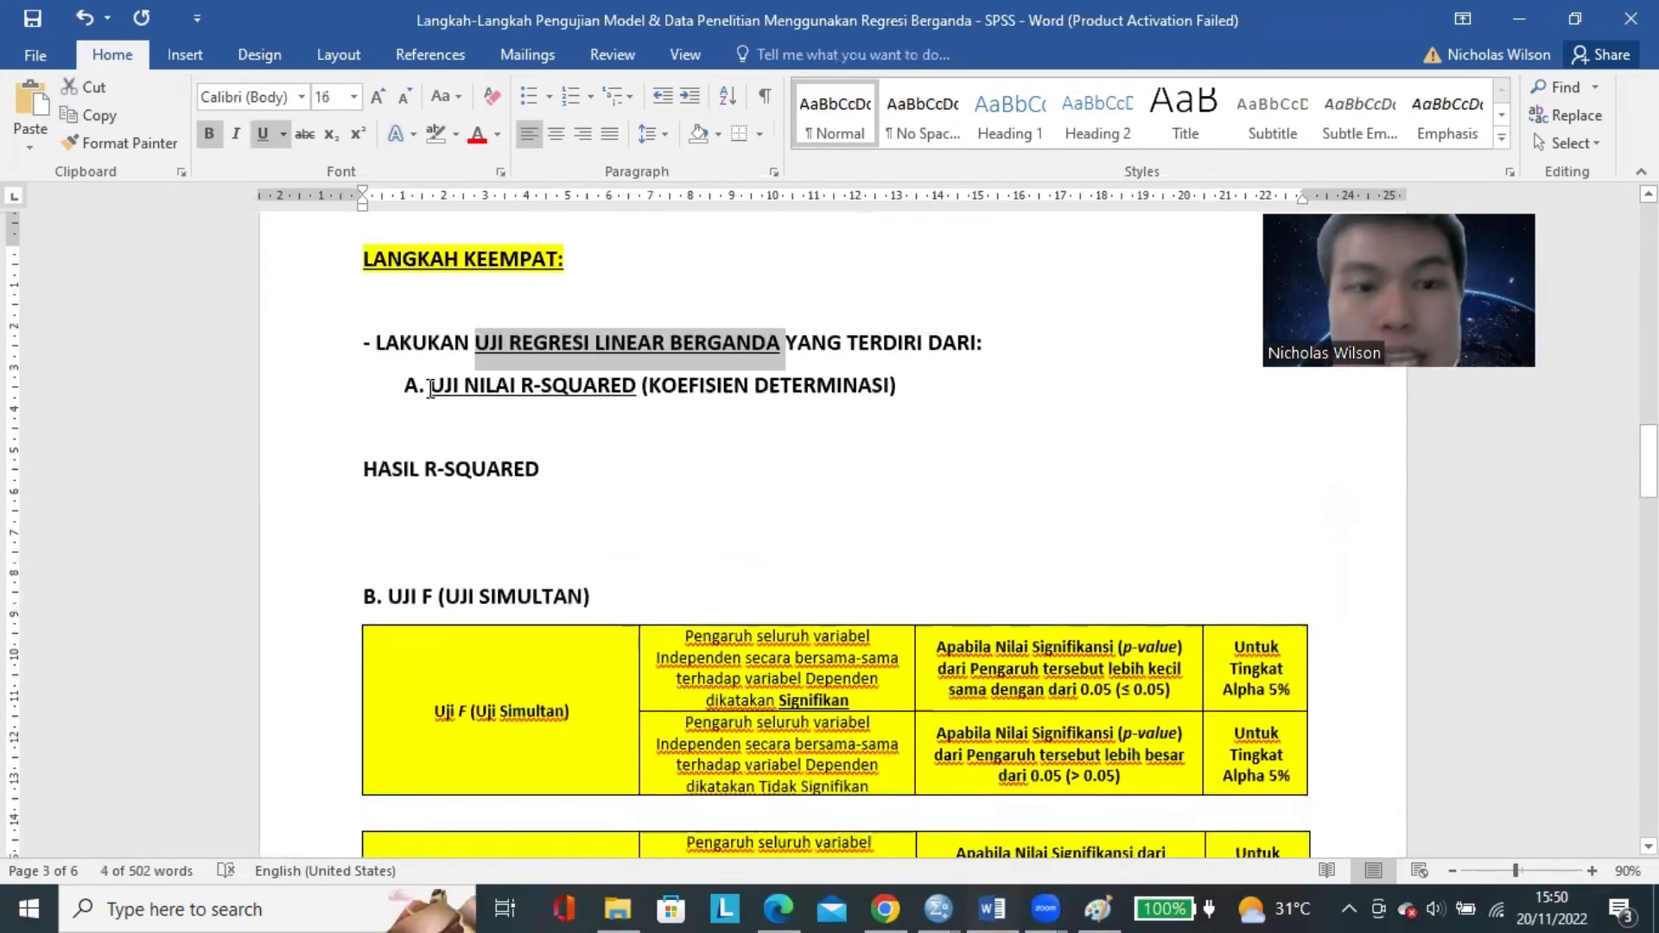
left_click_drag(431, 386, 588, 390)
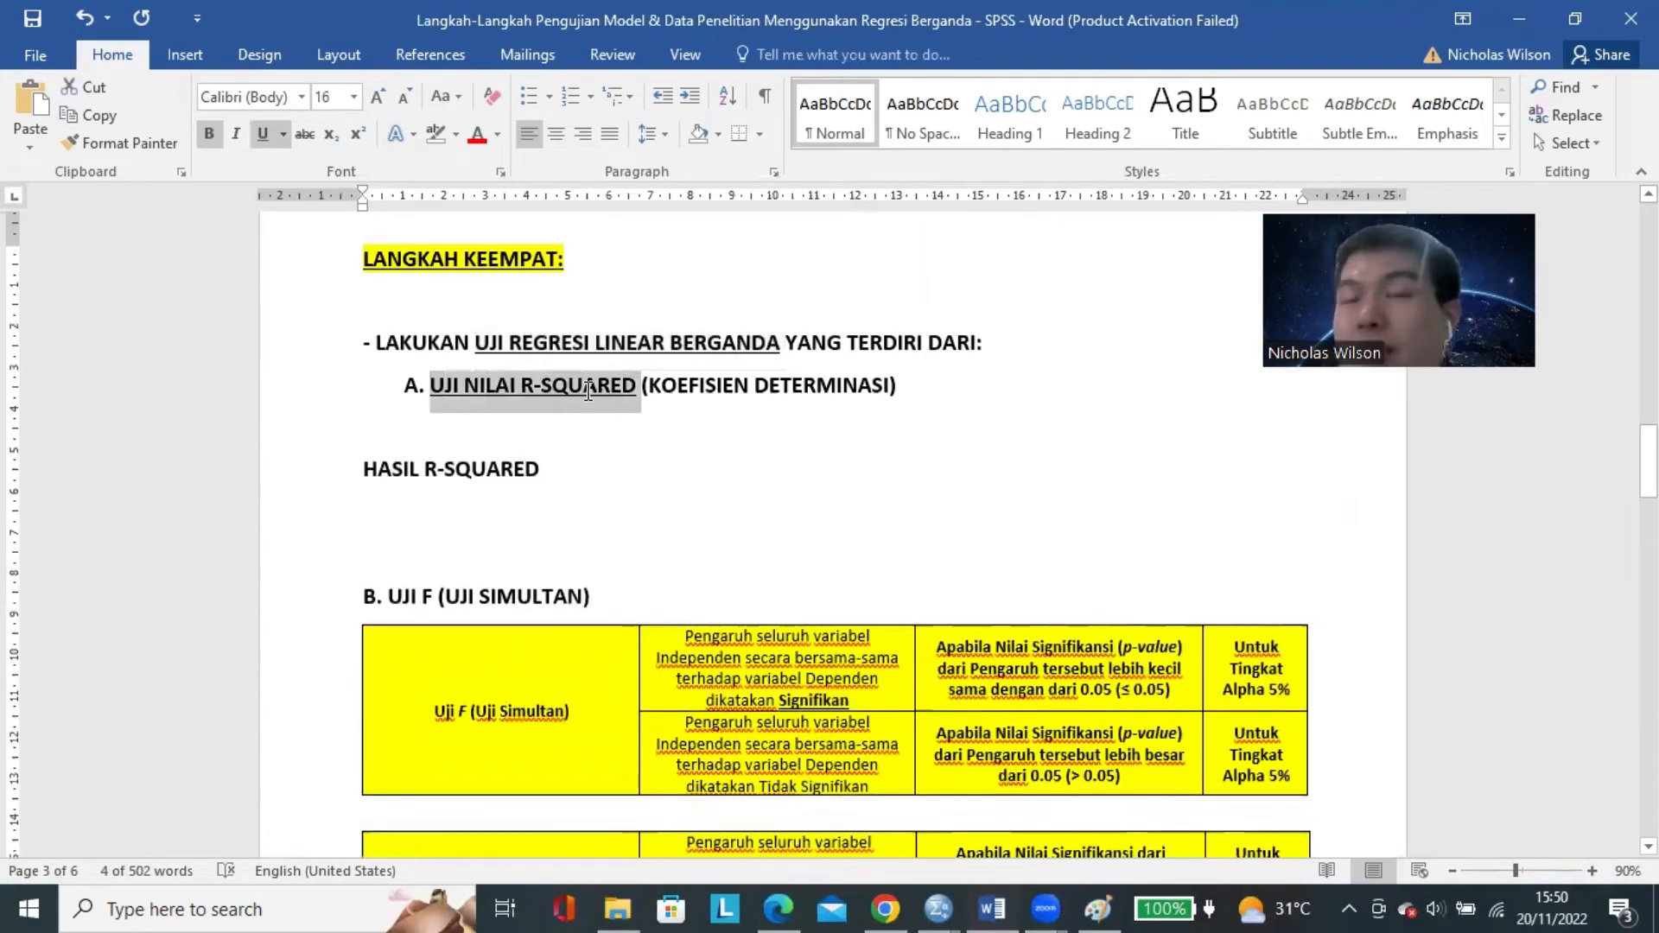
Highlight the UJI F (UJI SIMULTAN) and UJI PARSIAL (Uji Signifikansi) headings, and return to the LANGKAH KEEMPAT section.
left_click_drag(389, 596, 535, 595)
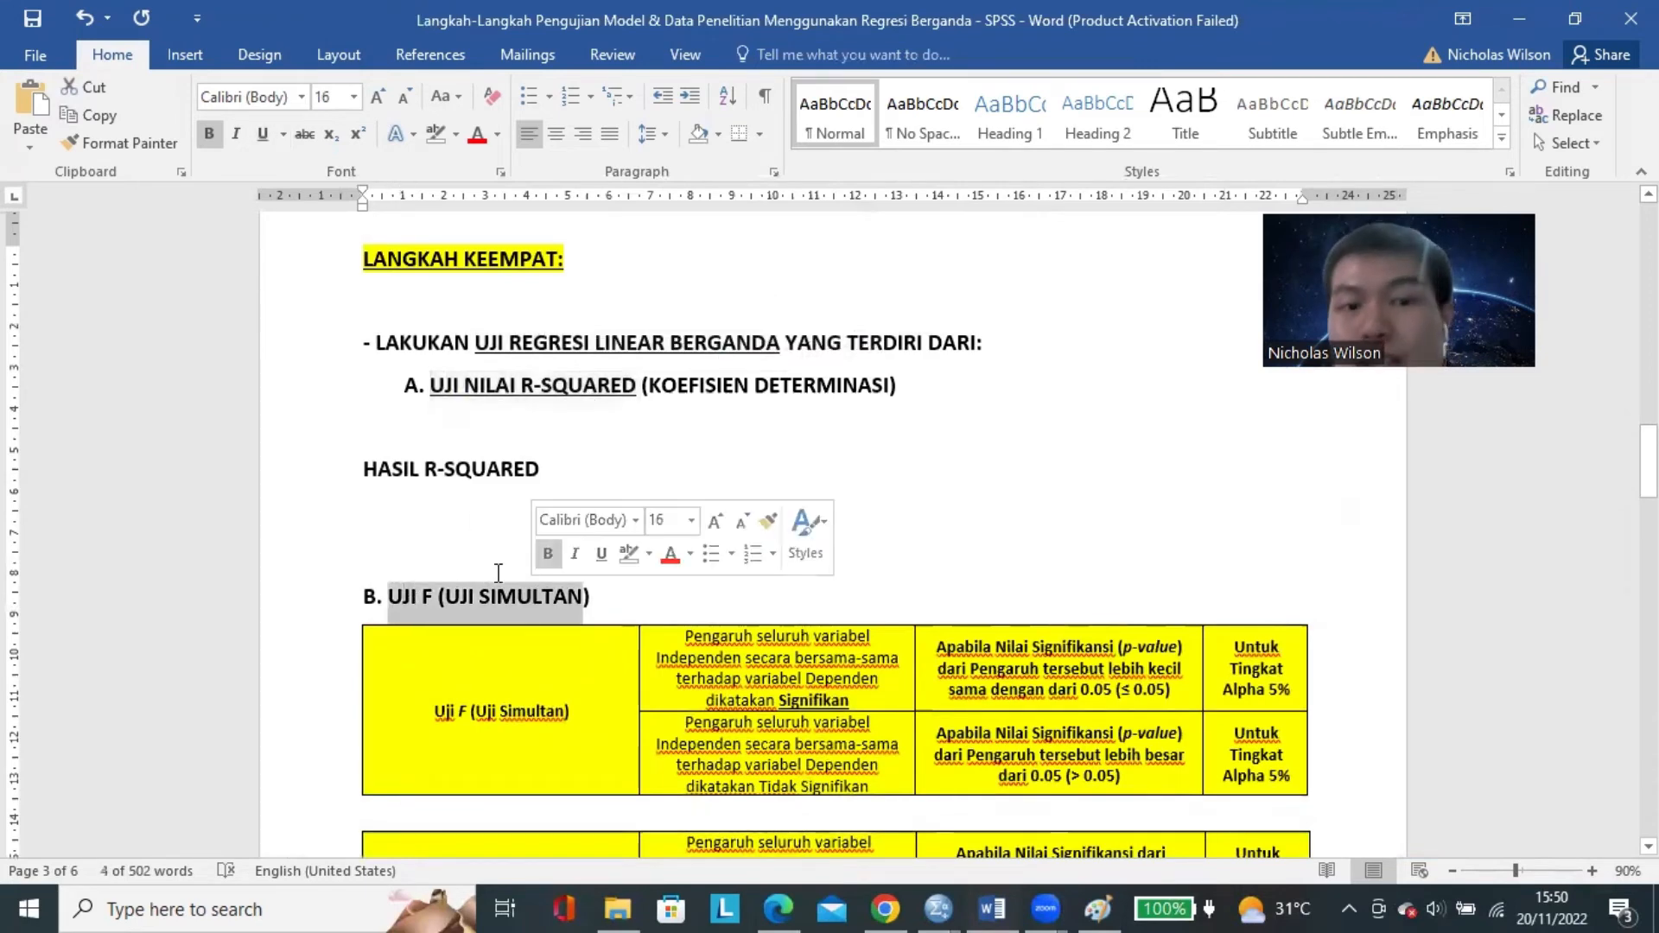
scroll(497, 570, "down", 10)
scroll(493, 559, "down", 10)
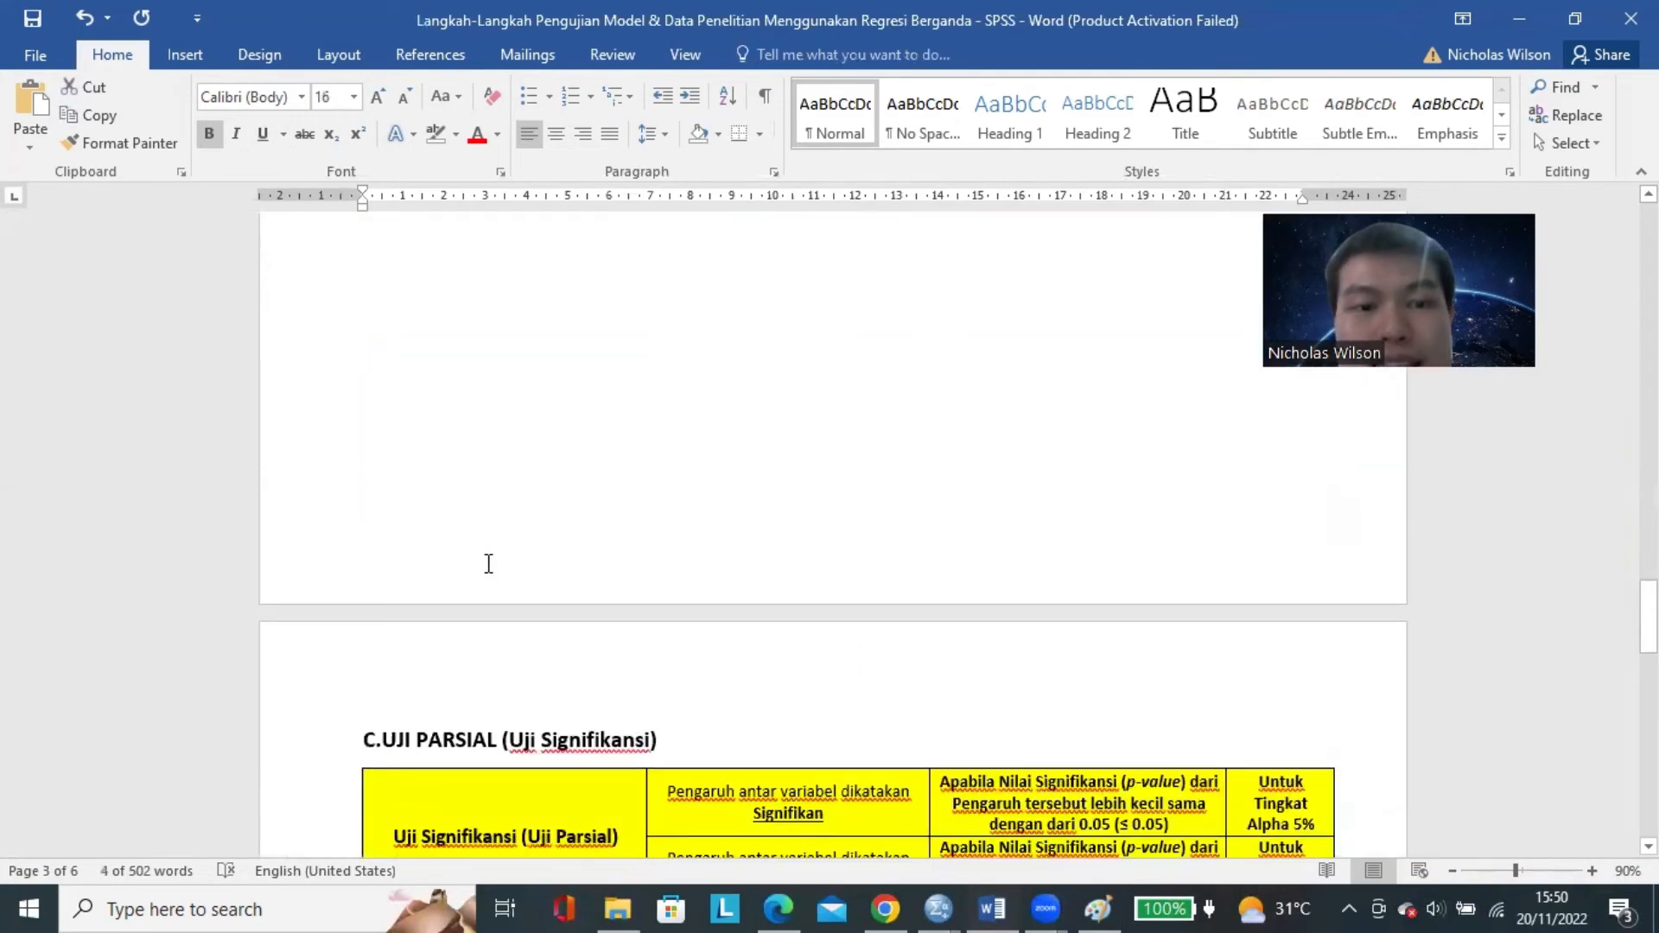
left_click_drag(382, 433, 622, 432)
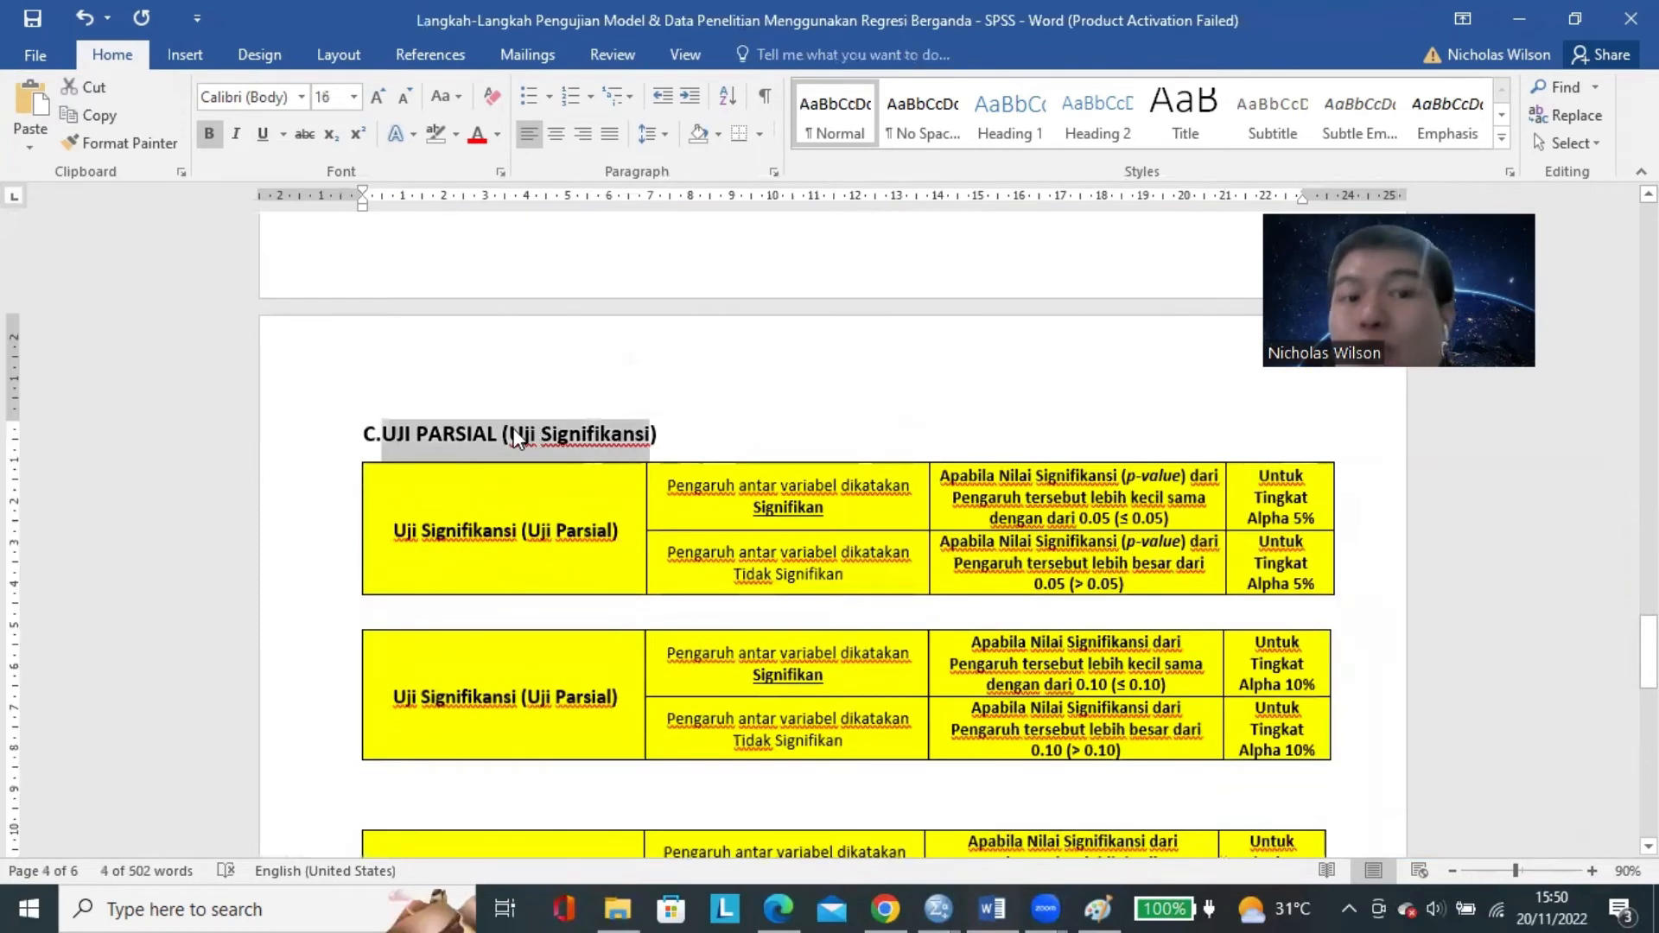
scroll(700, 529, "up", 15)
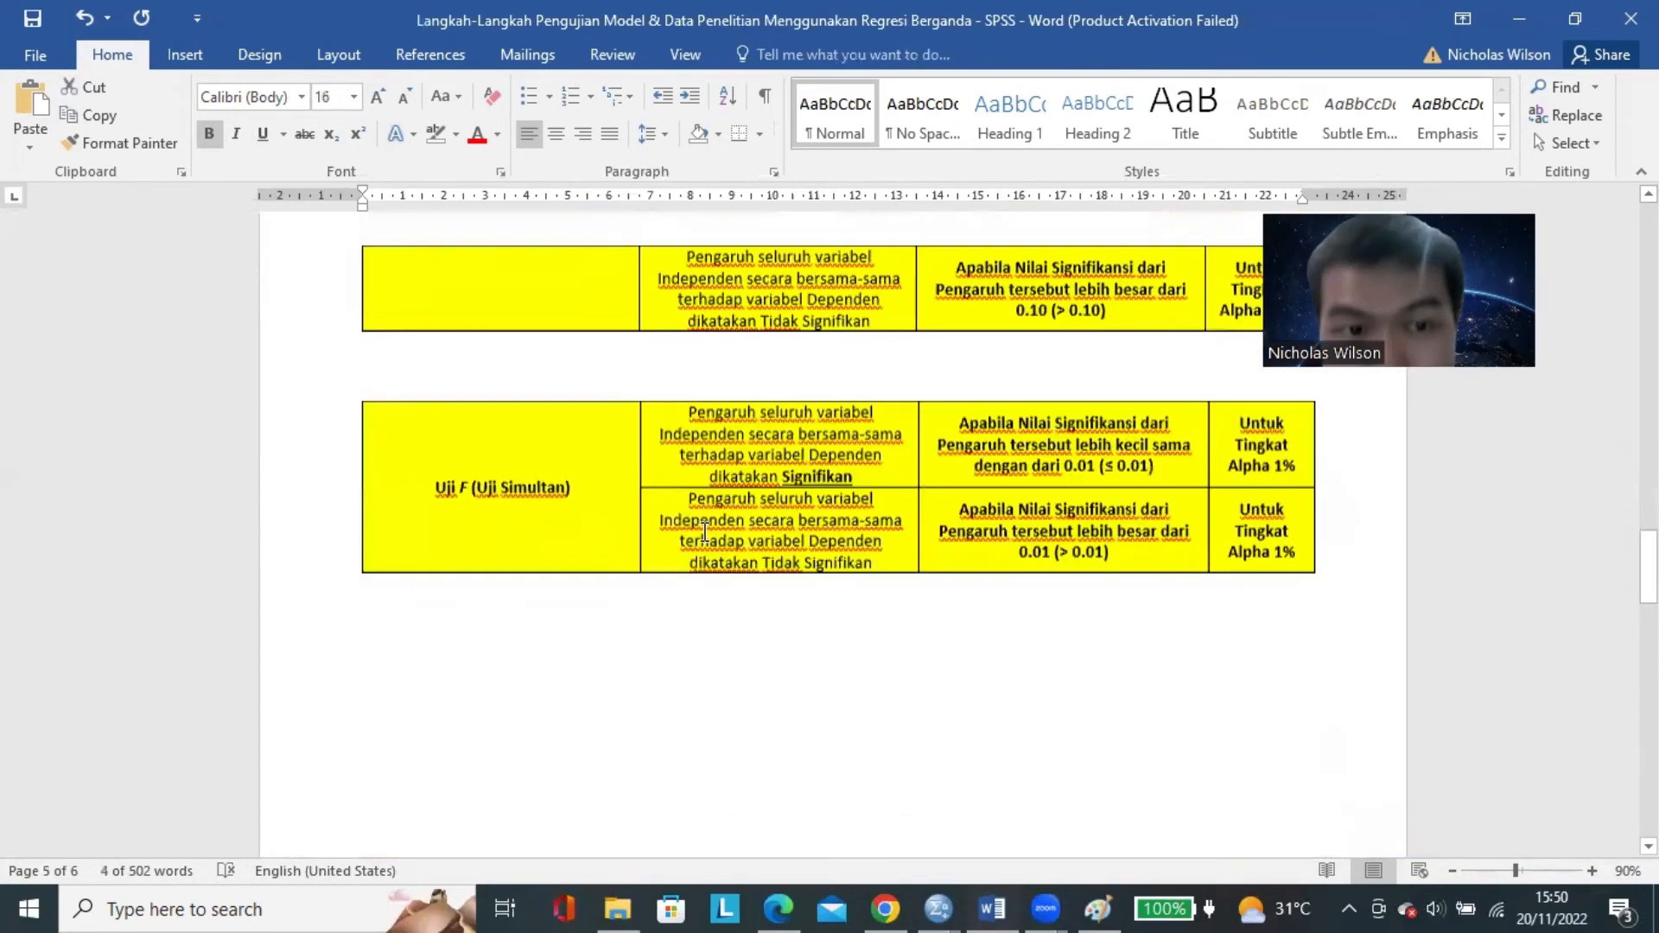
scroll(704, 532, "down", 3)
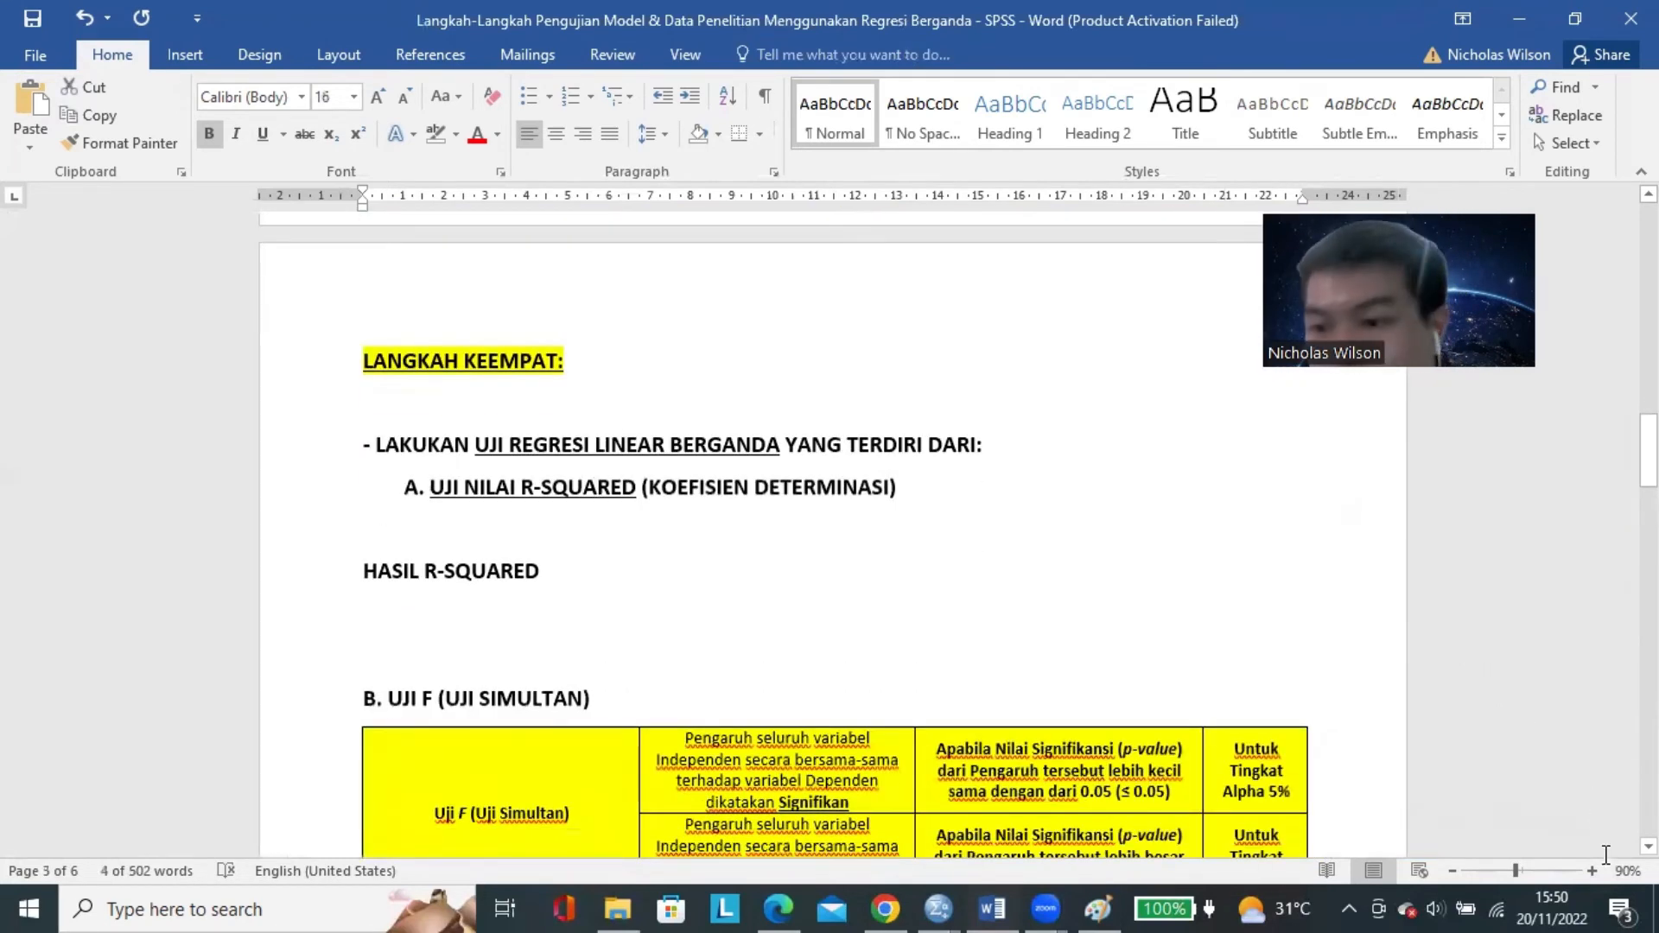
scroll(1605, 855, "up", 3)
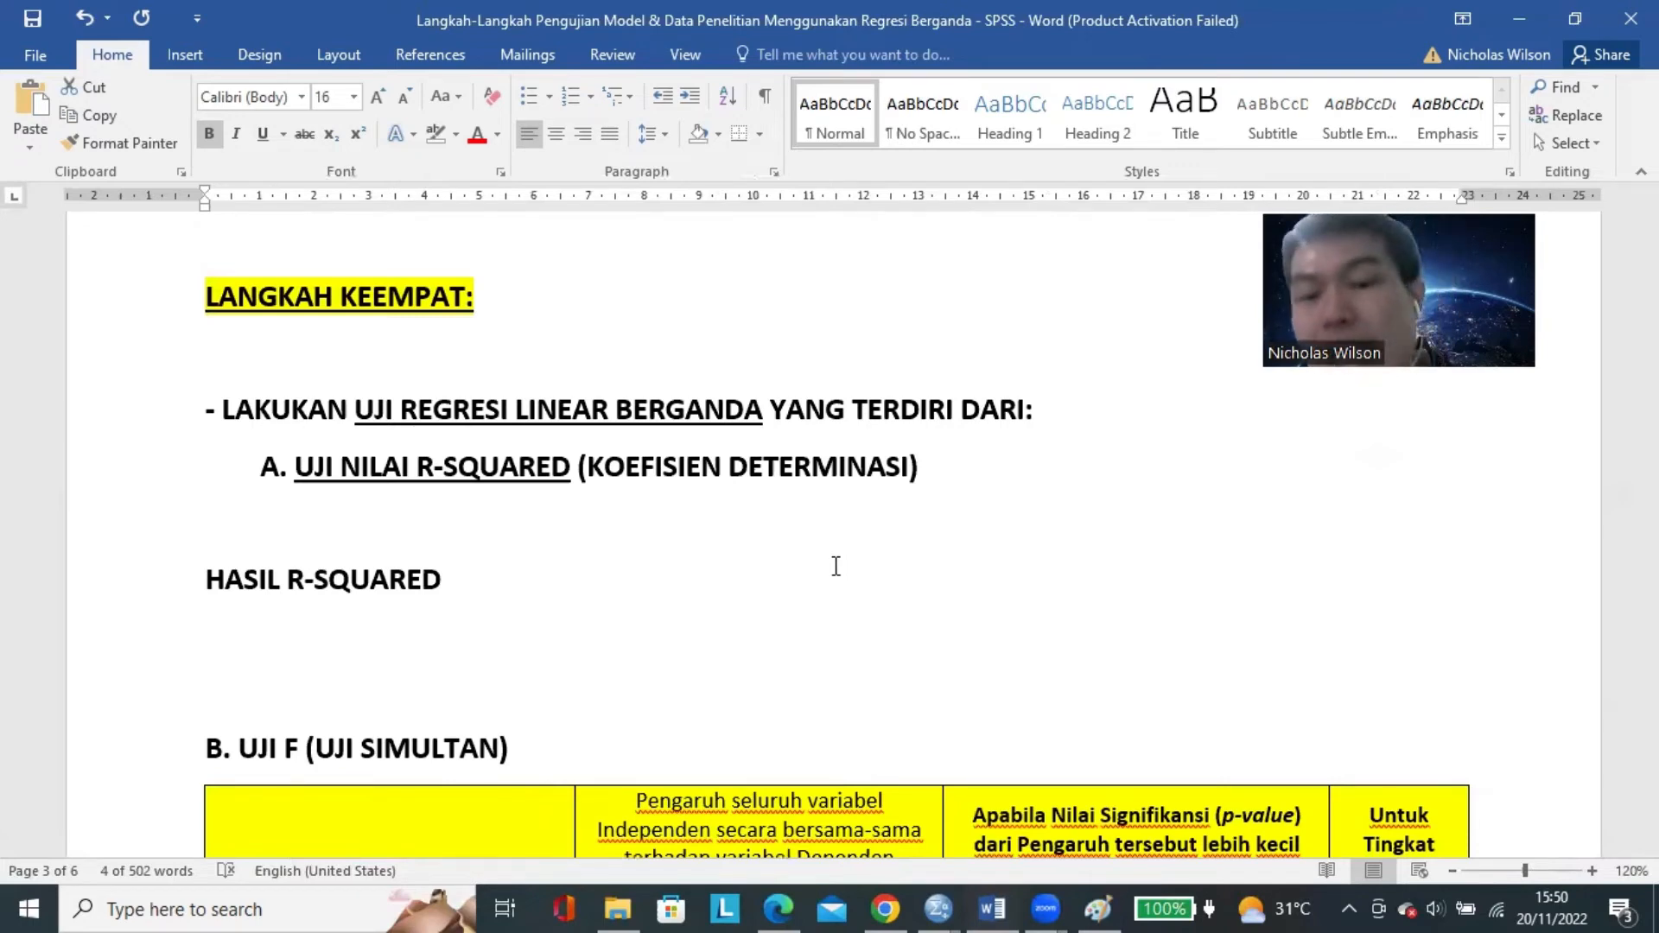
Switch to the SPSS Data Editor and open the Linear Regression dialog.
left_click(937, 908)
left_click(827, 841)
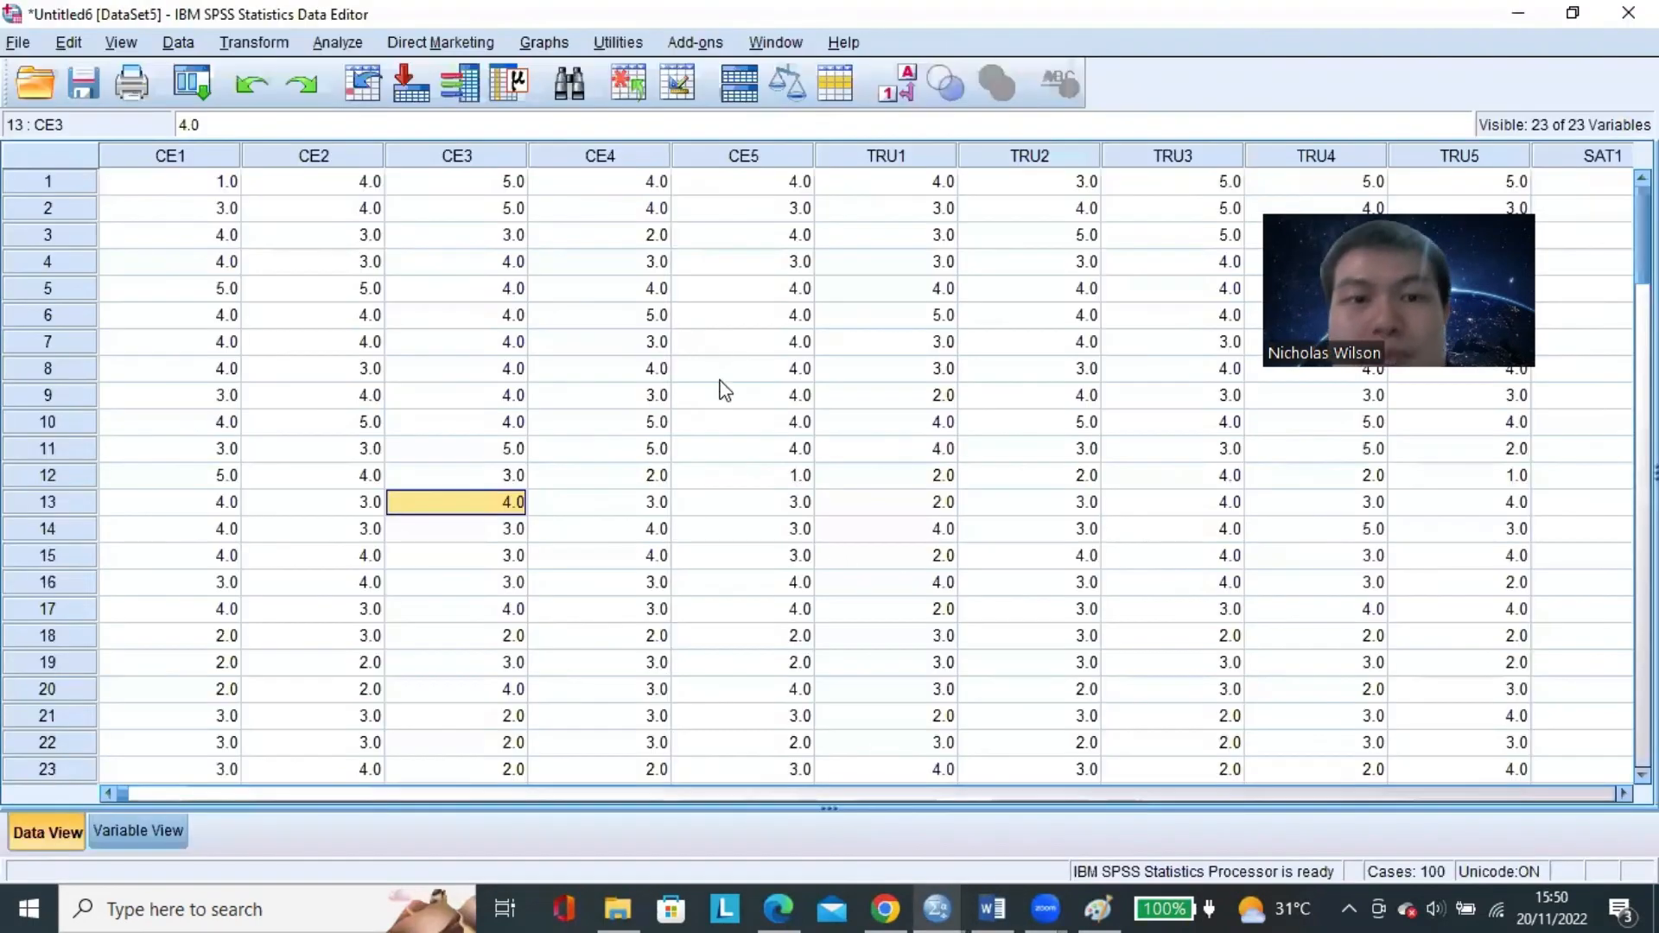
left_click(331, 45)
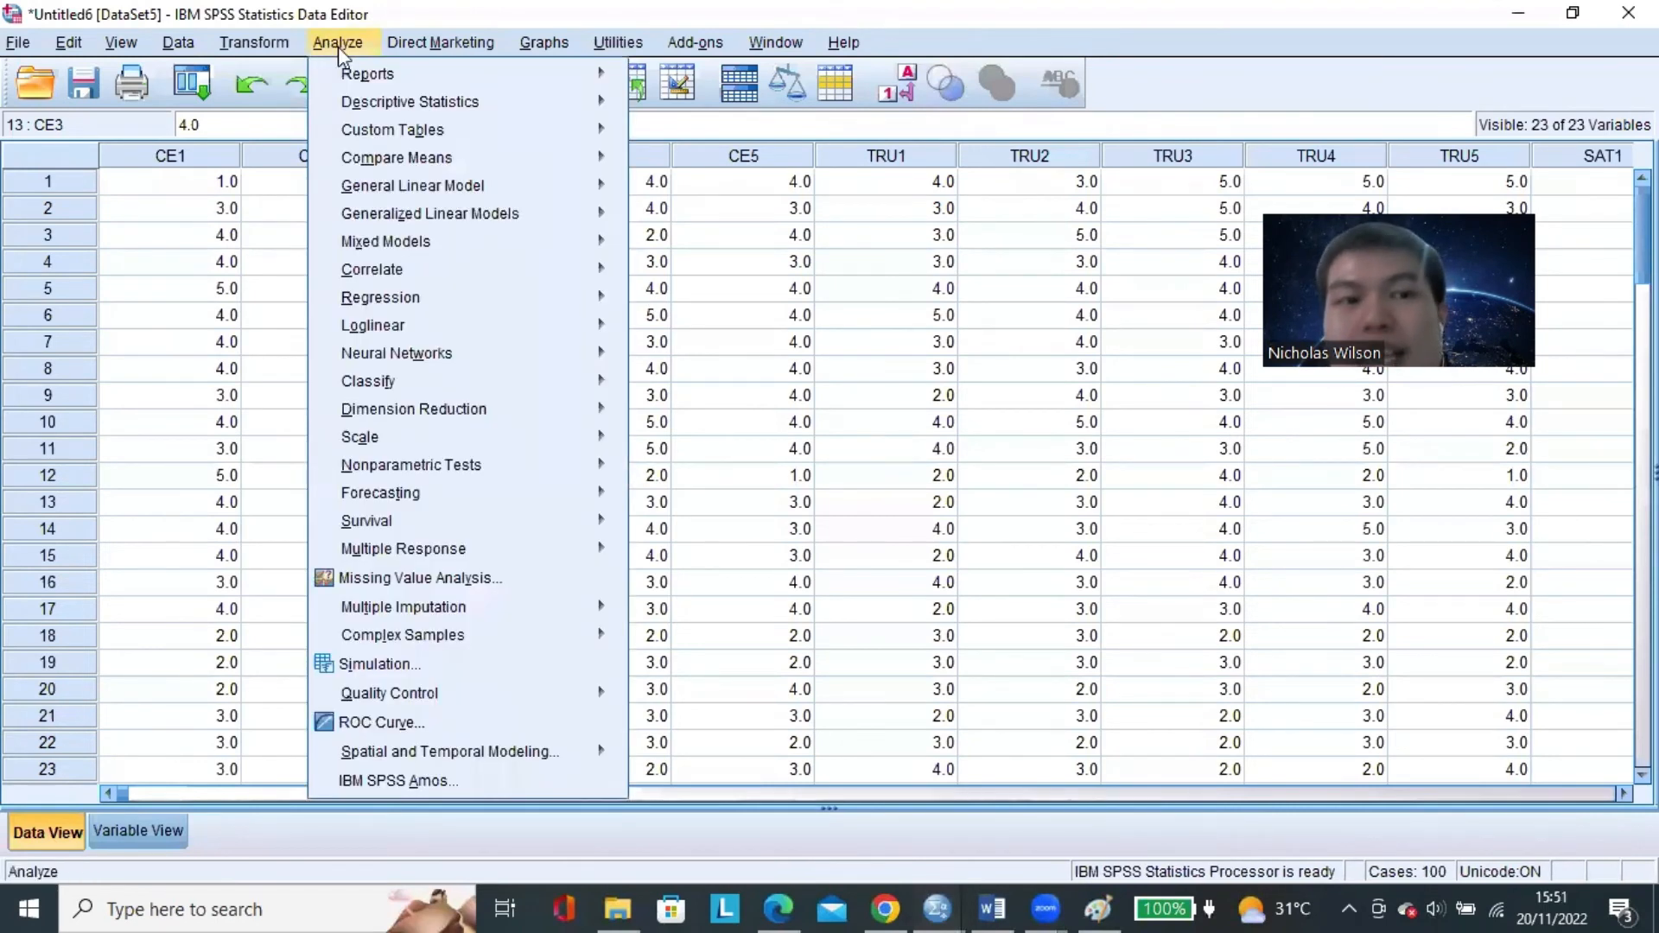
mouse_move(529, 299)
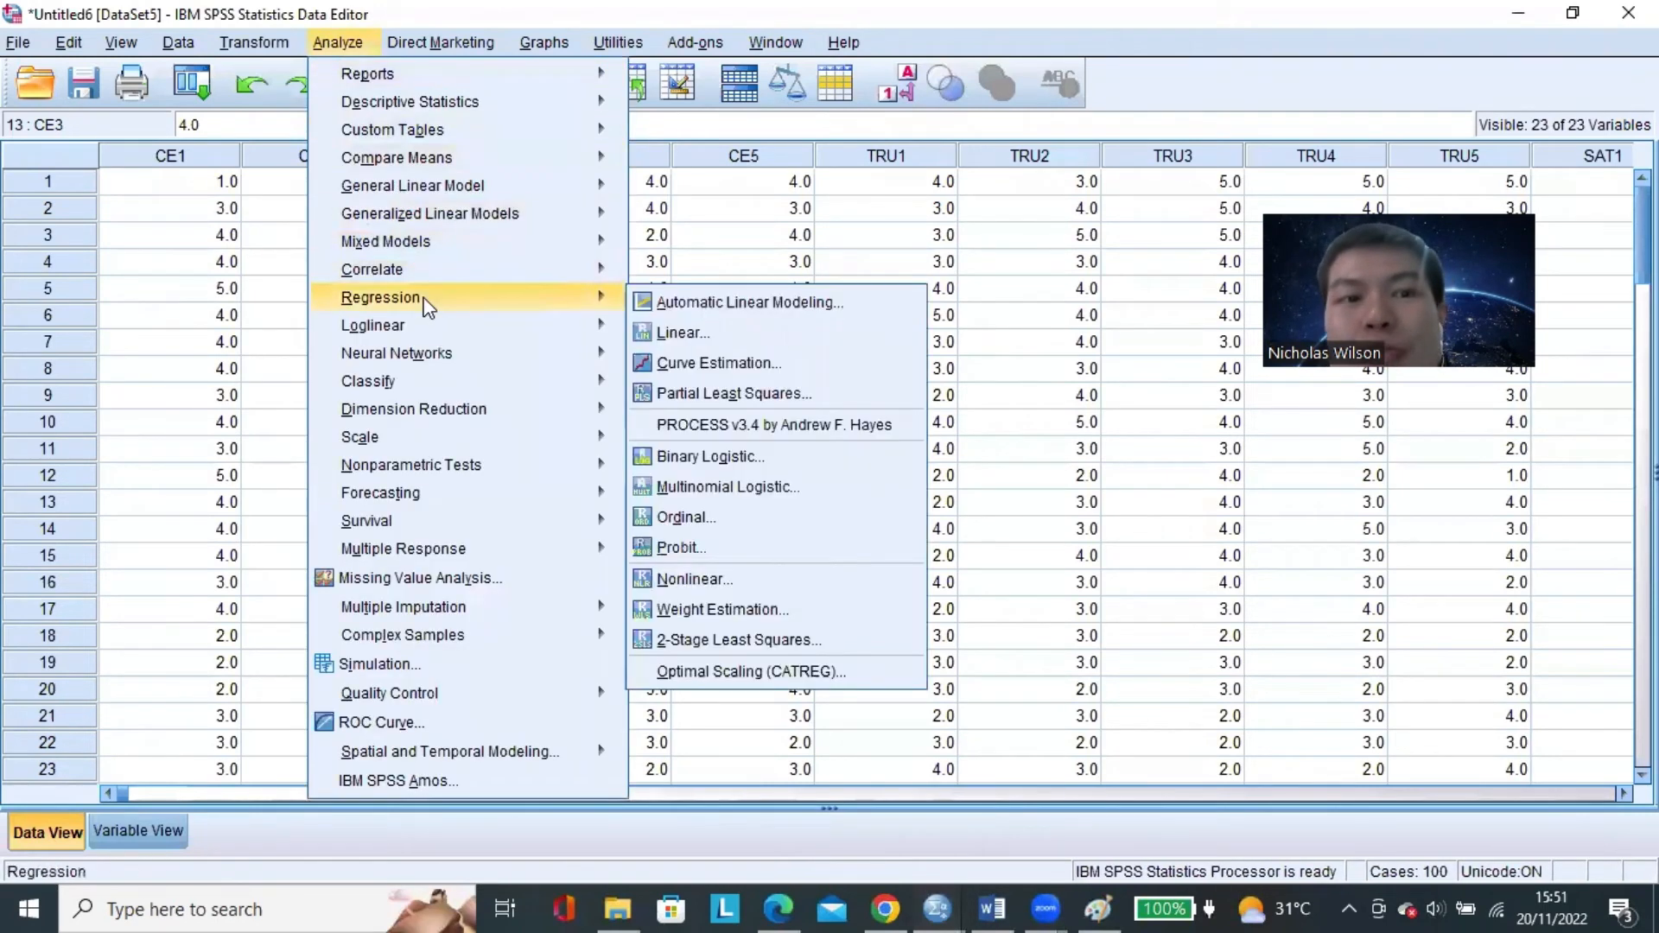
left_click(764, 339)
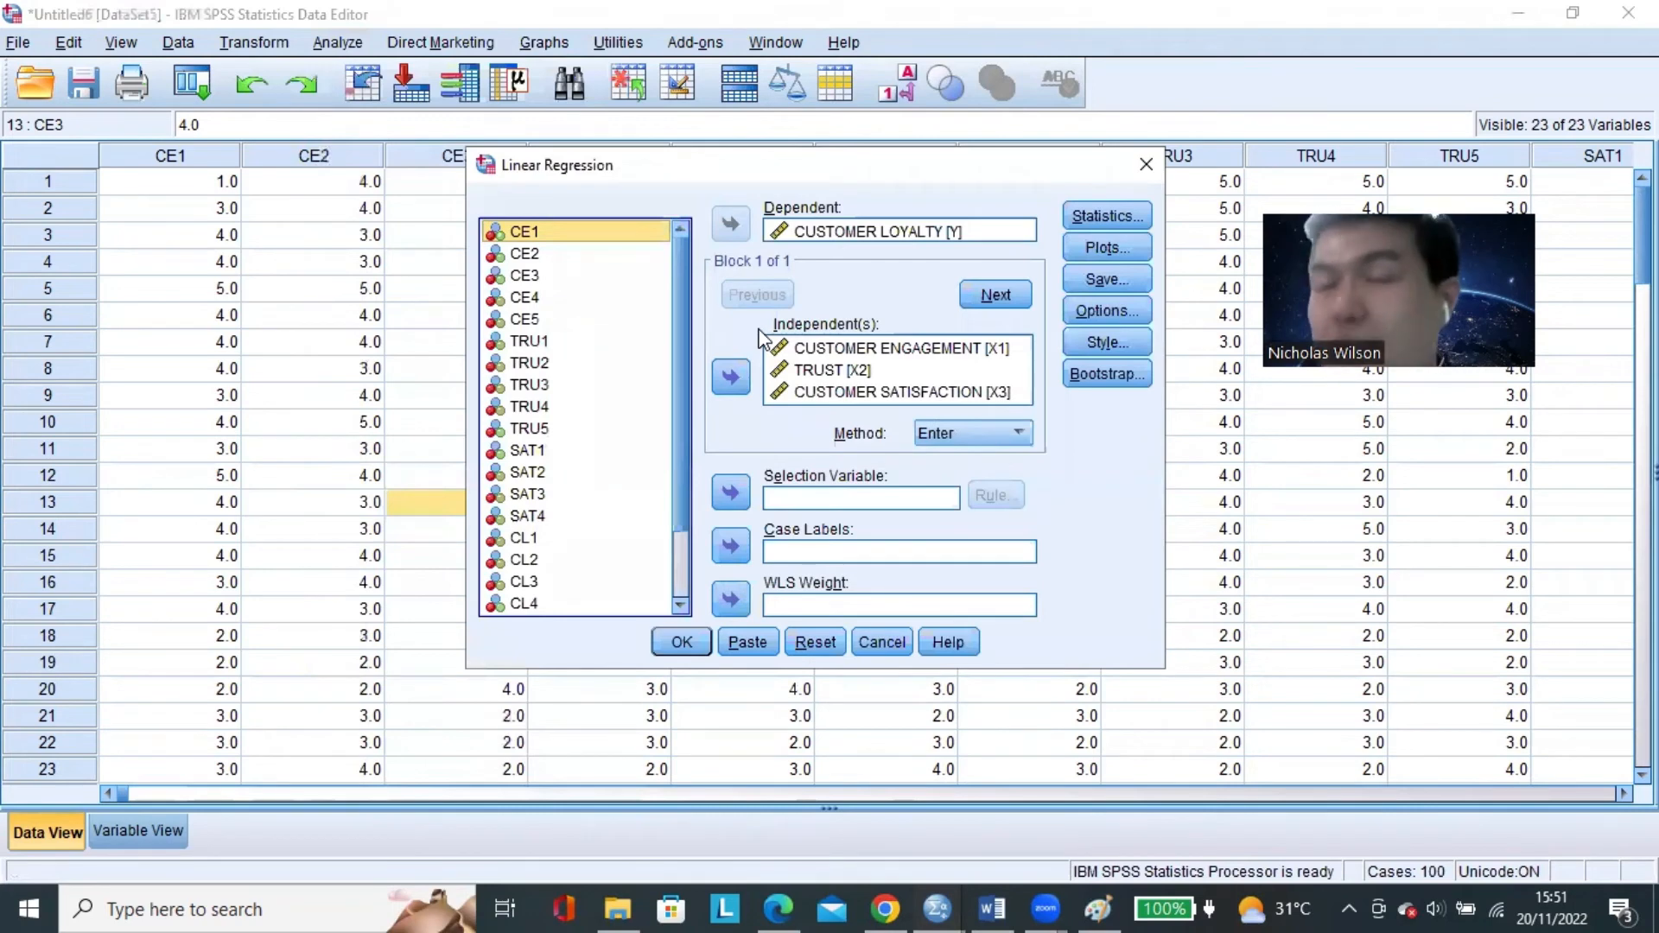
Go through the independent variables CUSTOMER ENGAGEMENT [X1], TRUST [X2] and CUSTOMER SATISFACTION [X3] in the Linear Regression dialog.
left_click(889, 348)
left_click(881, 370)
left_click(890, 392)
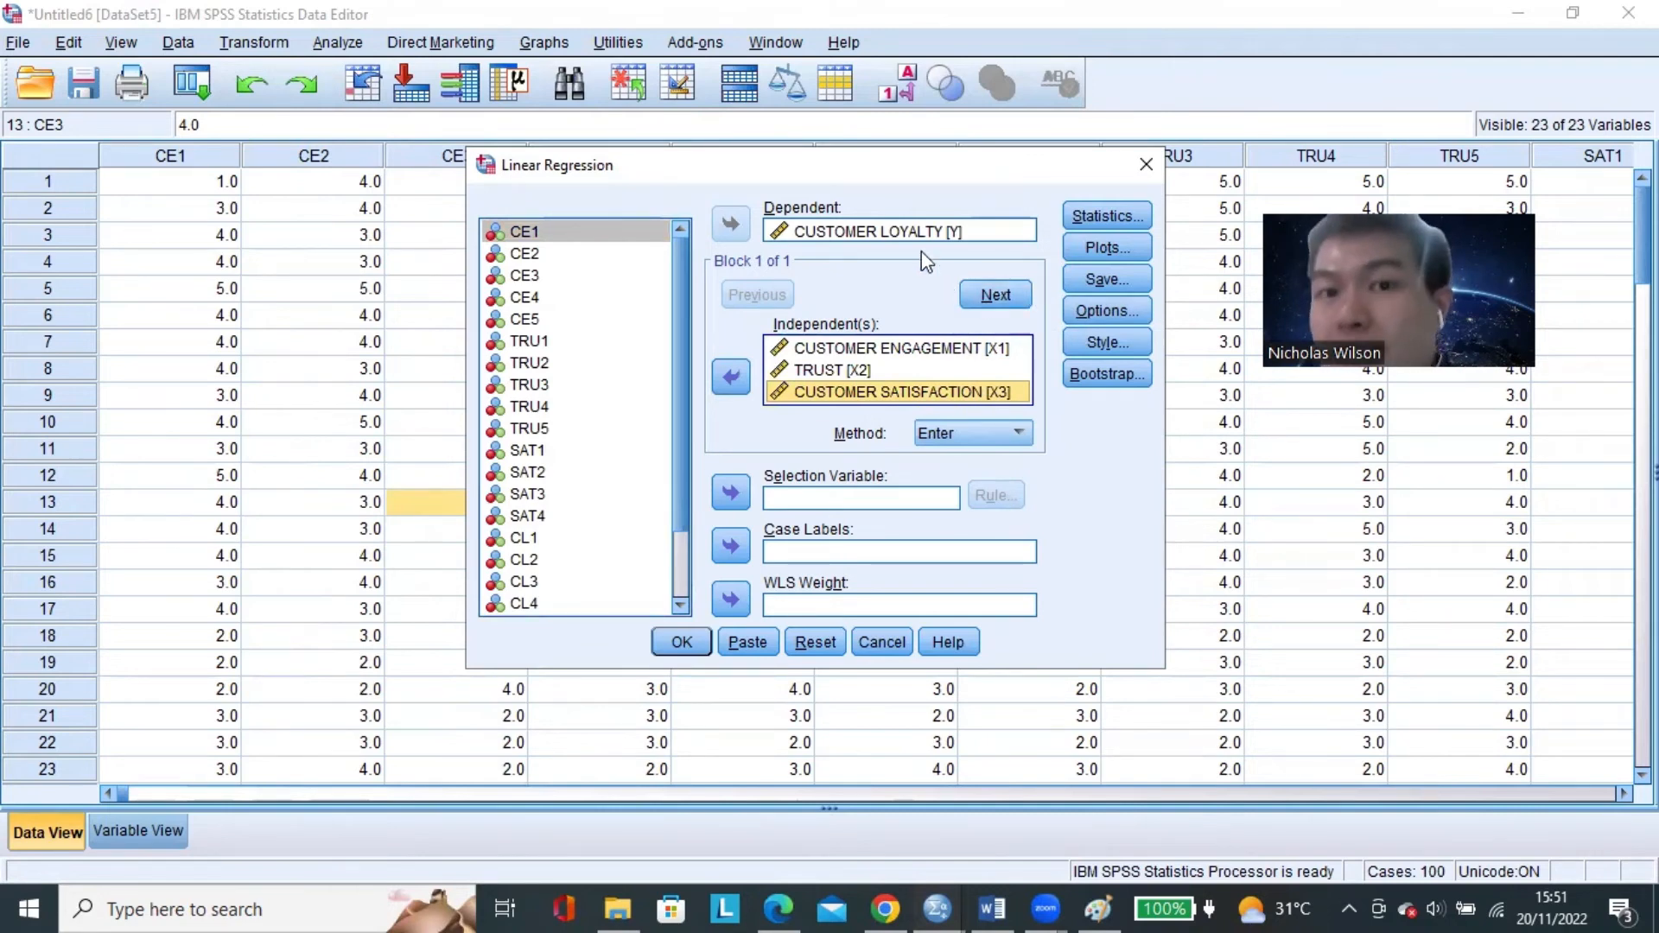
left_click(898, 348)
left_click(898, 369)
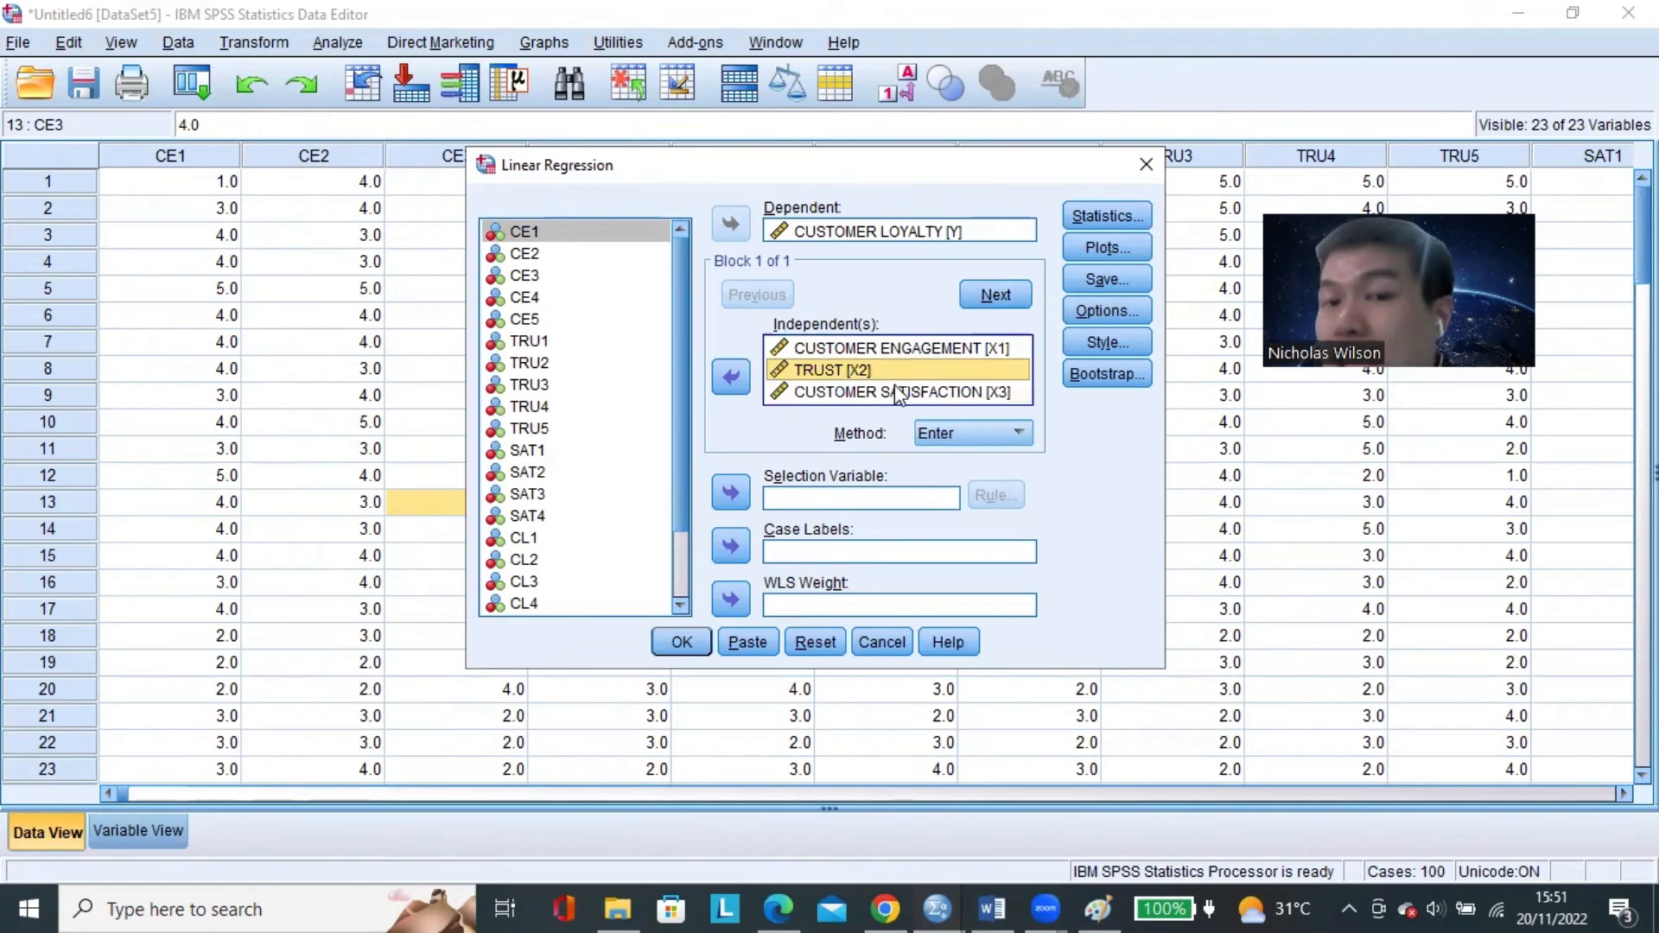
left_click(900, 349)
left_click(896, 394)
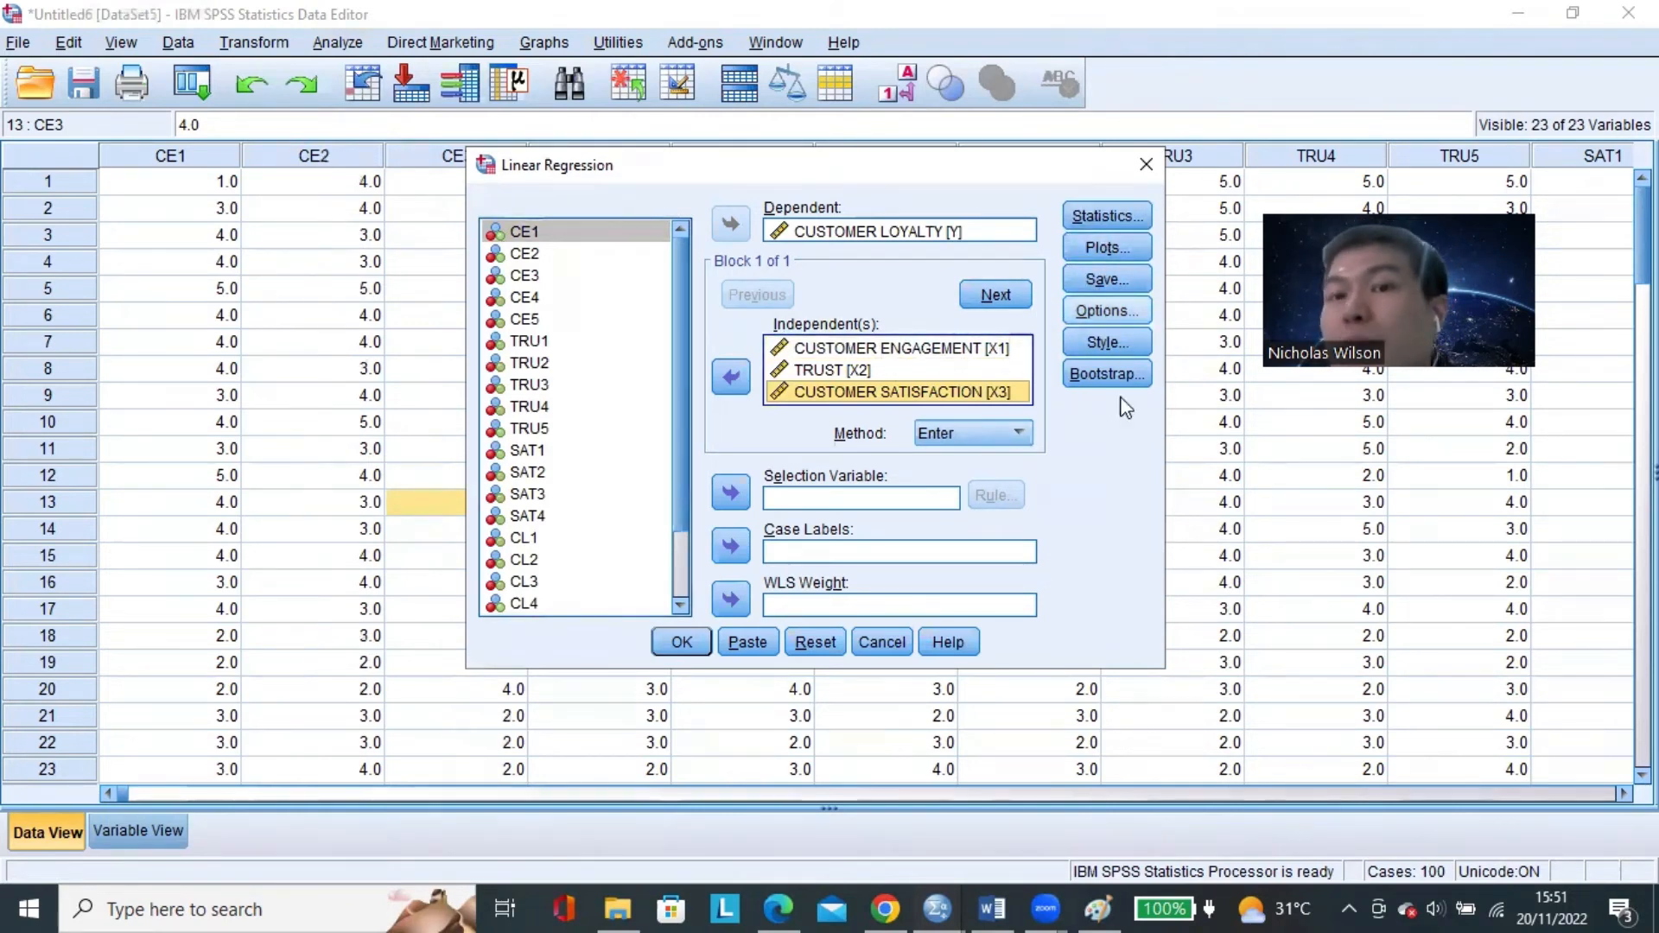
In the regression statistics options, turn off Collinearity diagnostics and turn on R squared change, keeping Estimates and Model fit.
left_click(1131, 217)
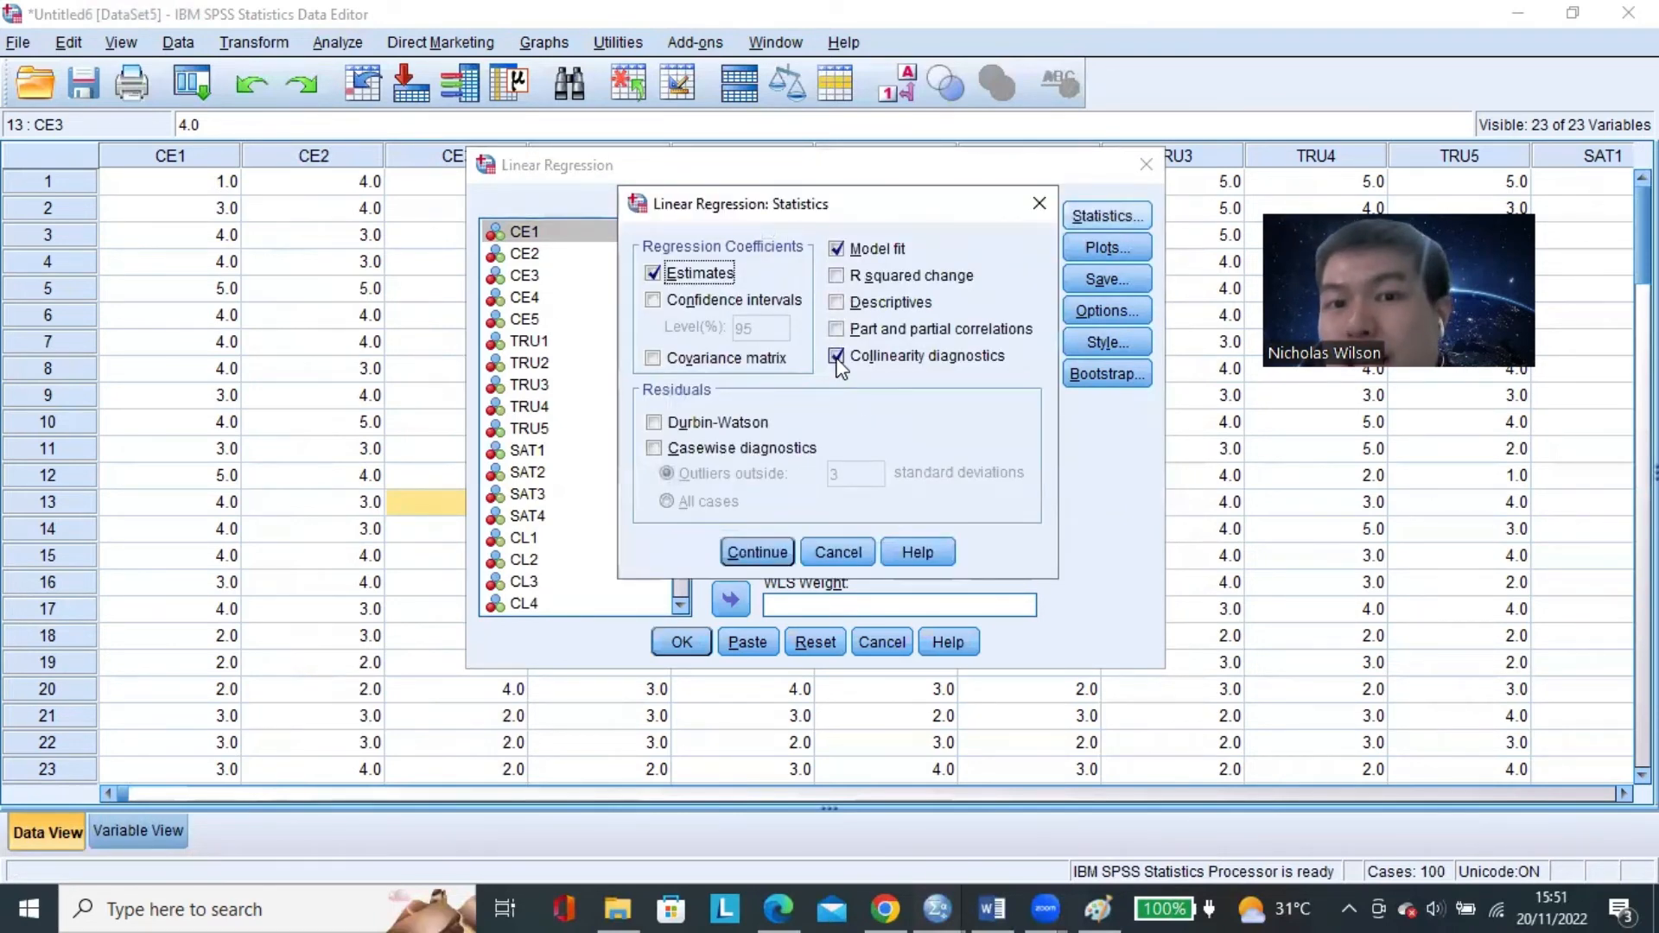
left_click(836, 357)
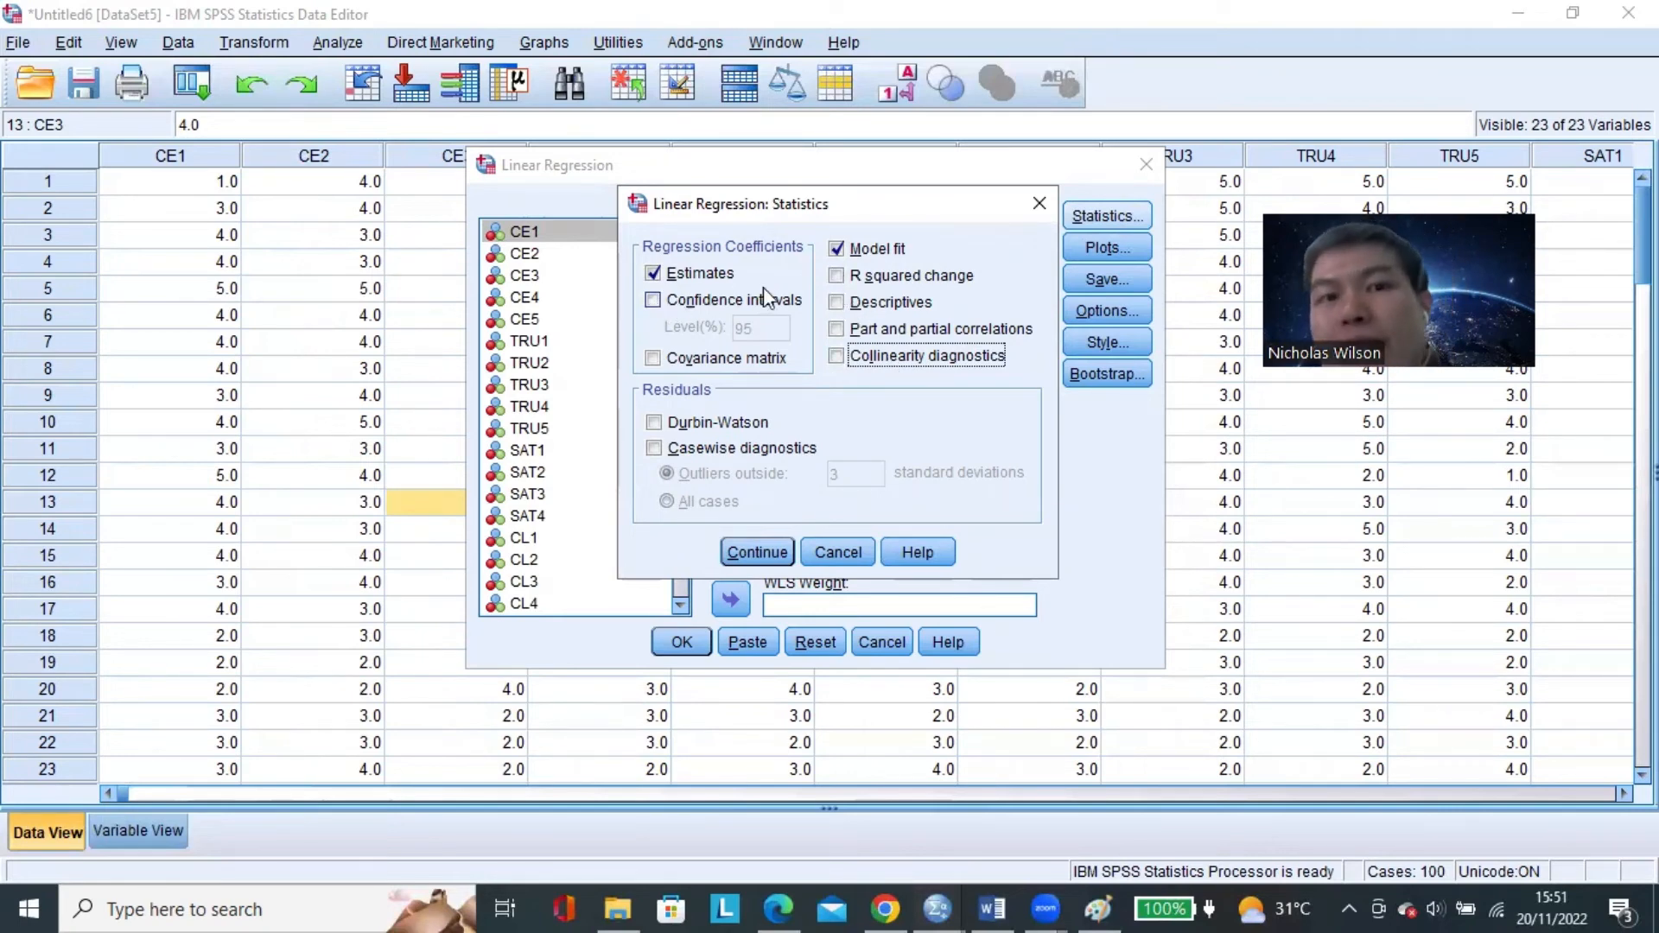
left_click(836, 278)
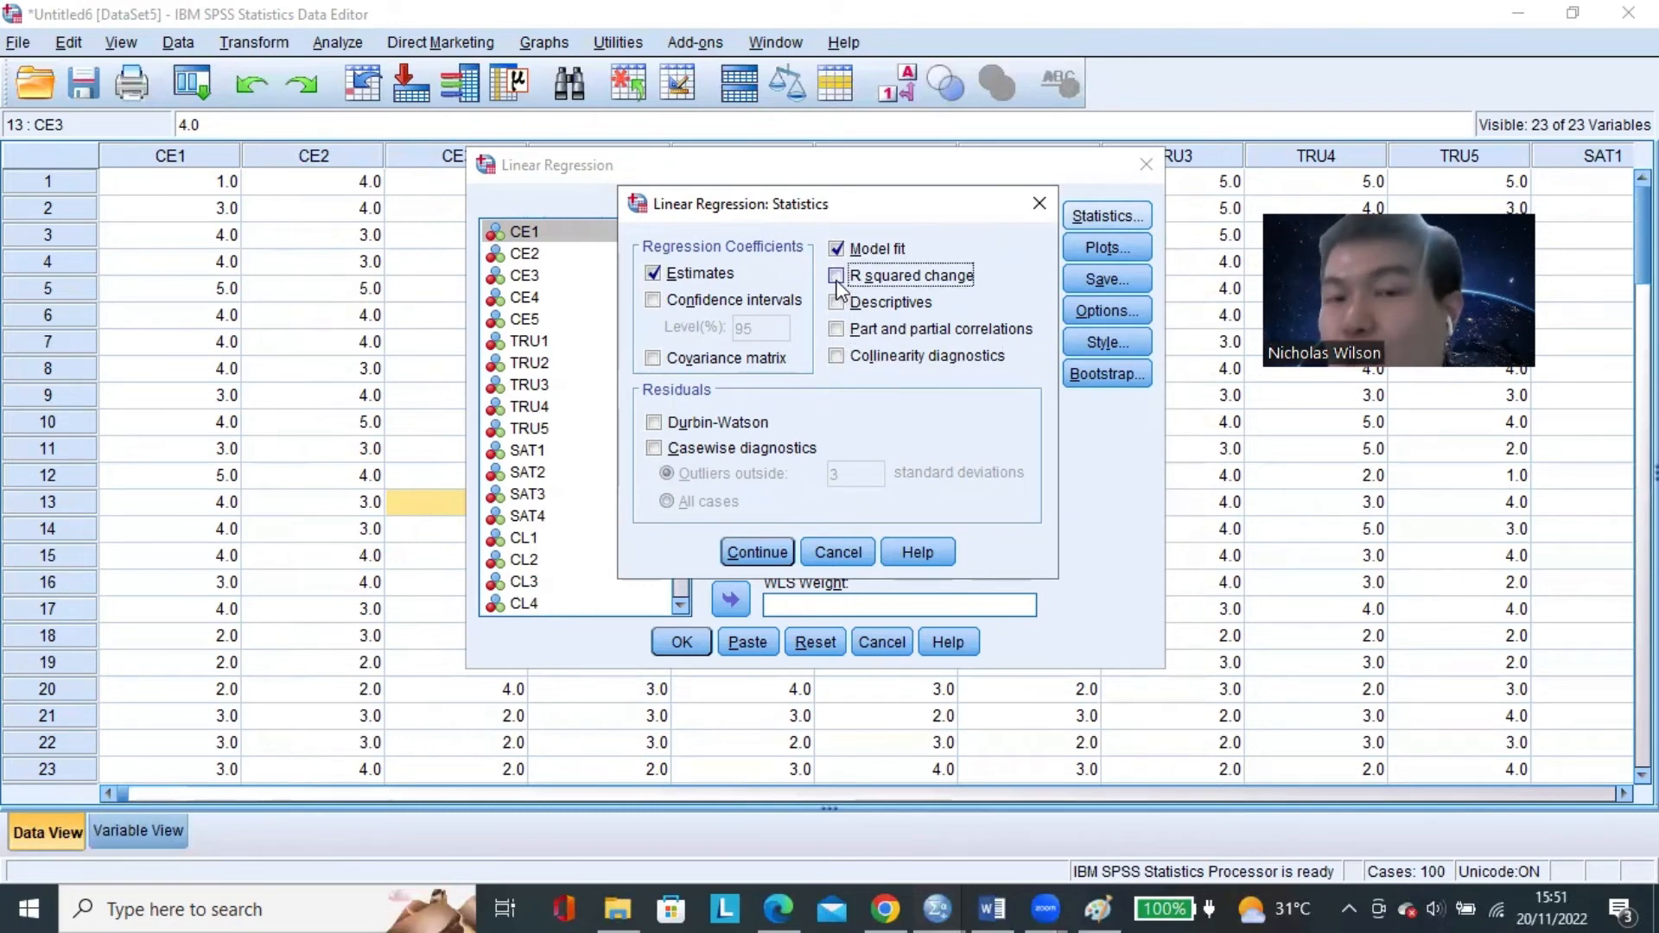
left_click(835, 282)
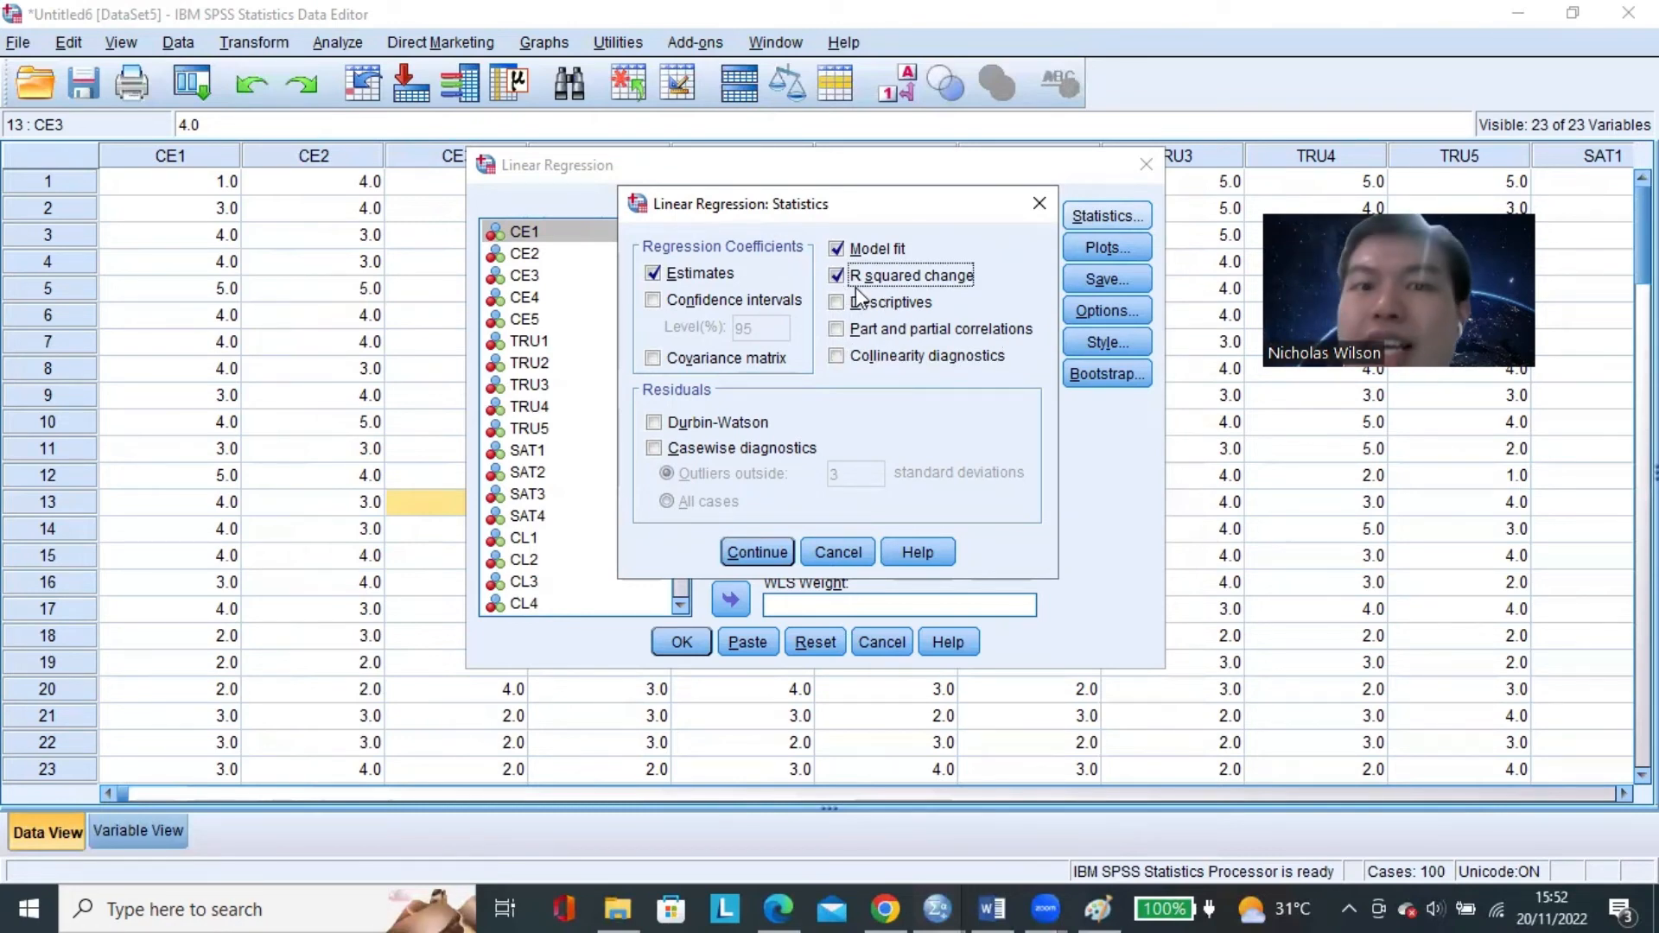
left_click(774, 541)
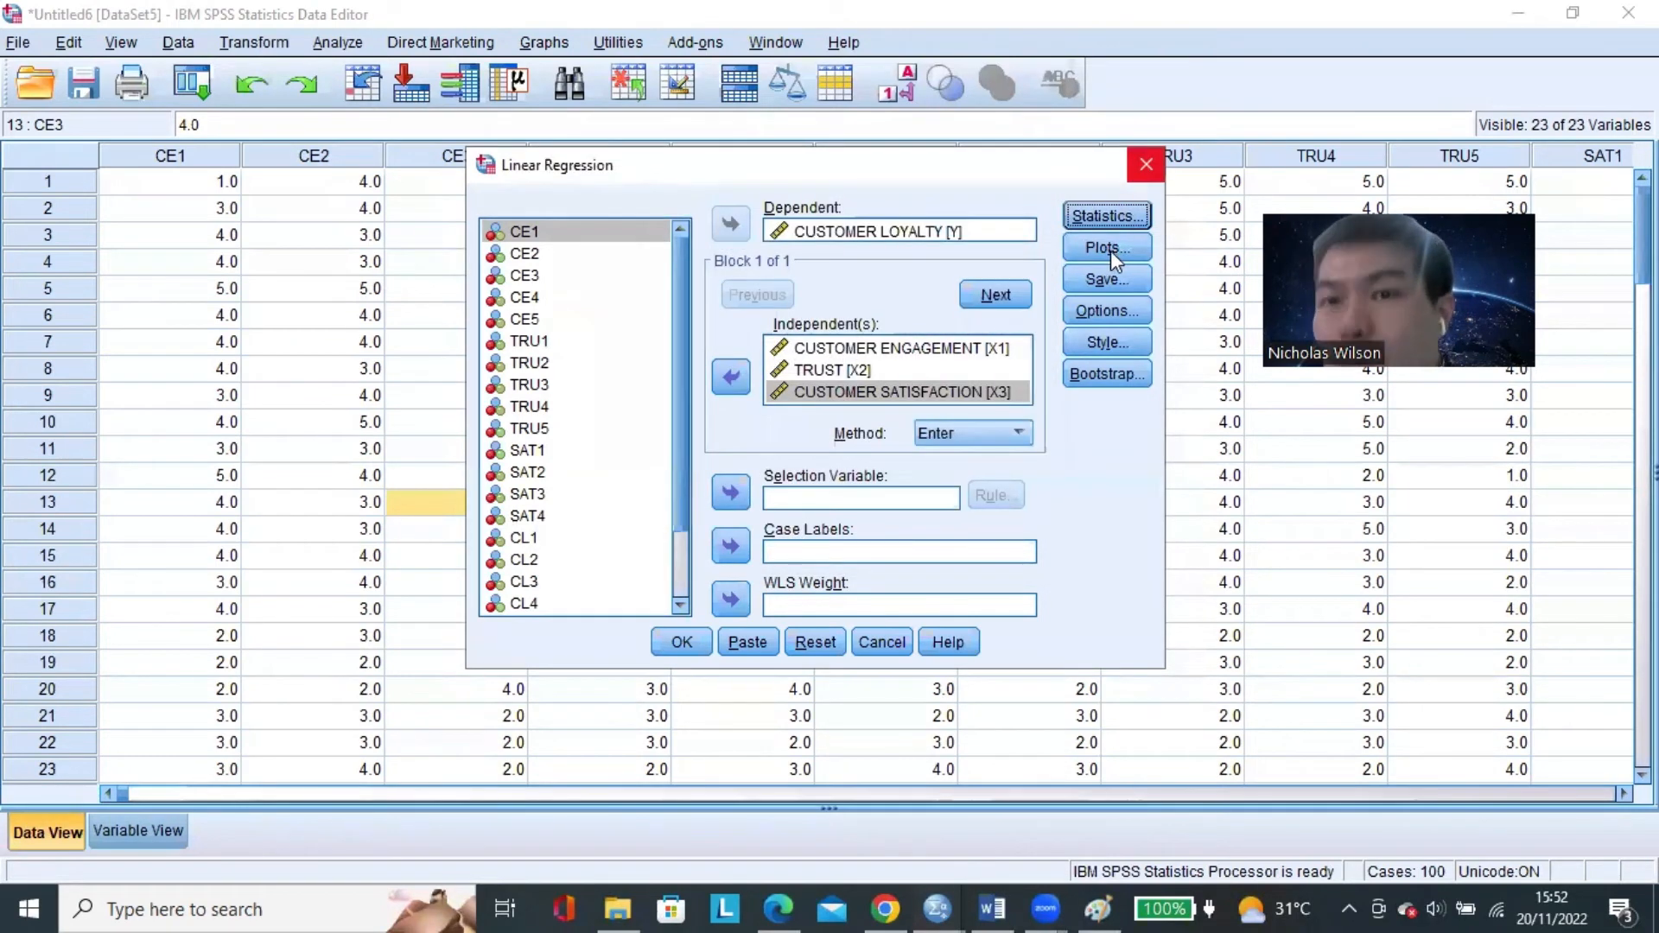
Clear the scatter plot's Y and X variables in the regression plot options, removing *ZPRED and *SRESID.
left_click(1111, 251)
left_click(966, 312)
double_click(946, 312)
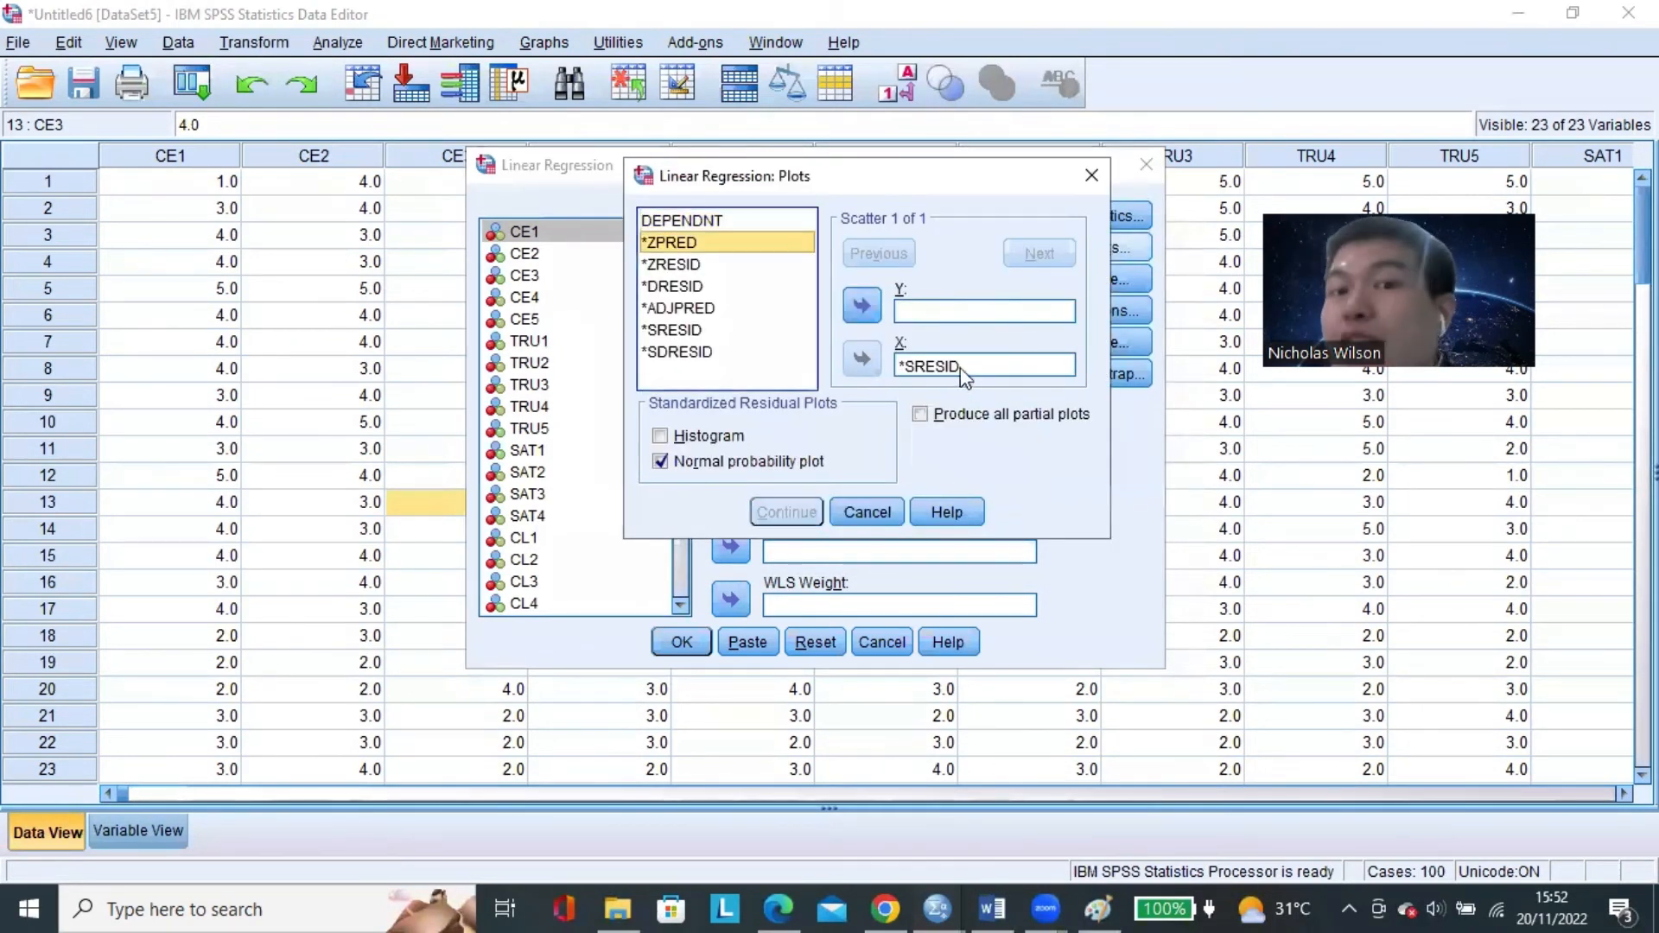
left_click(964, 370)
double_click(961, 368)
left_click(871, 309)
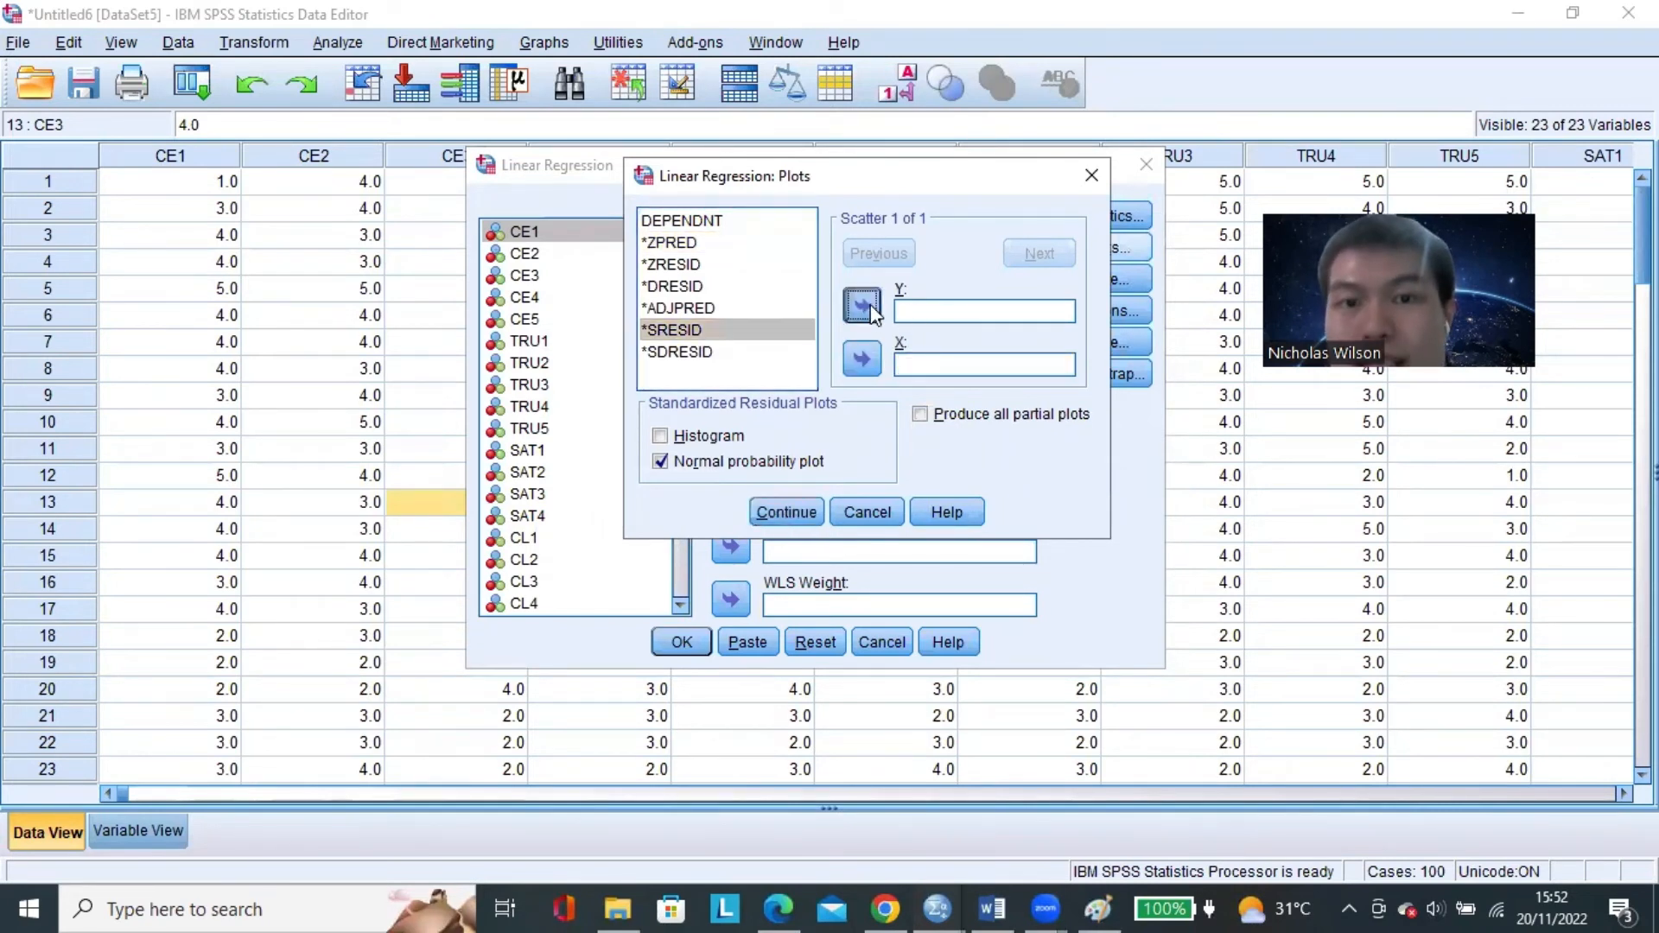
double_click(774, 331)
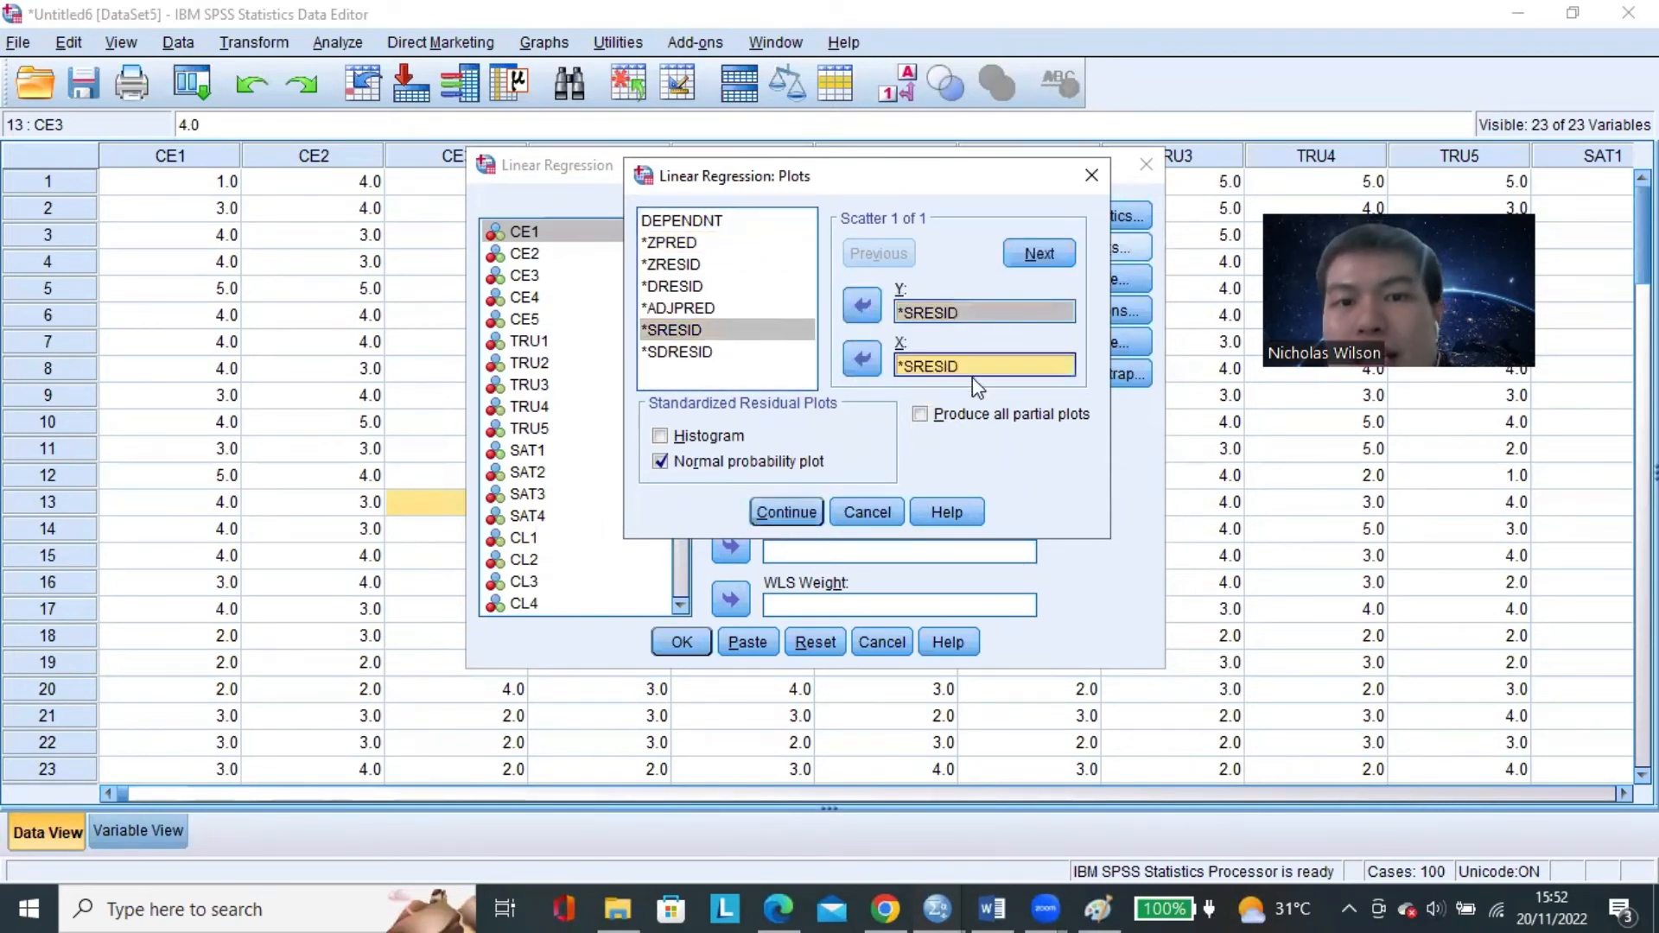
left_click(863, 327)
left_click(871, 365)
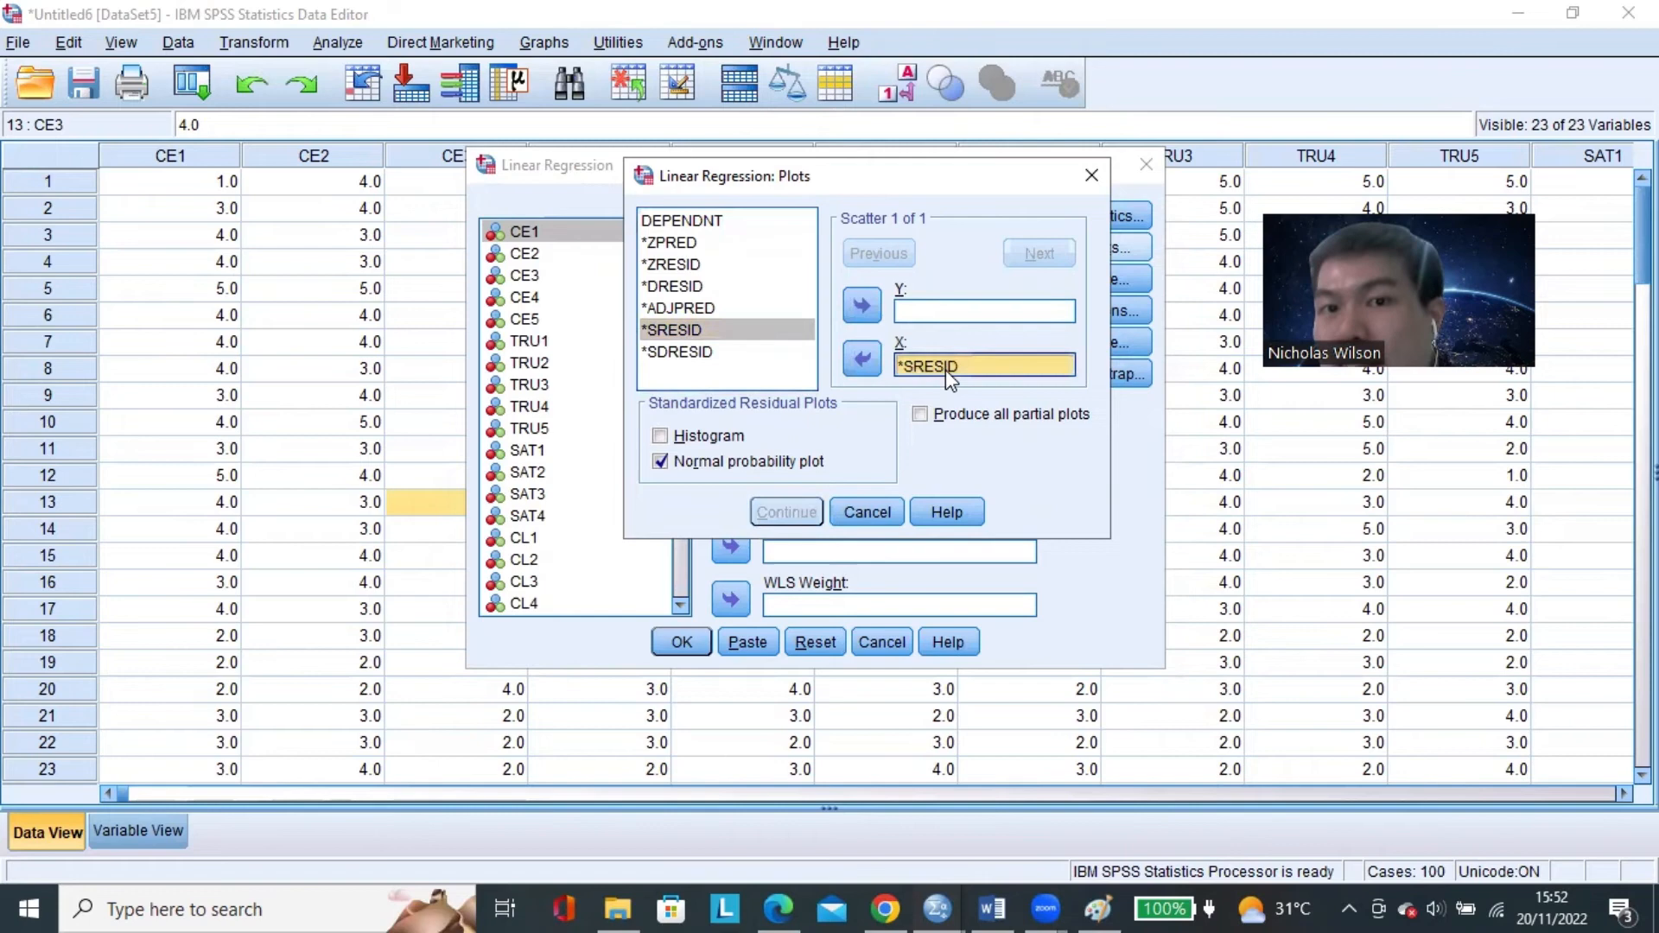
left_click(864, 359)
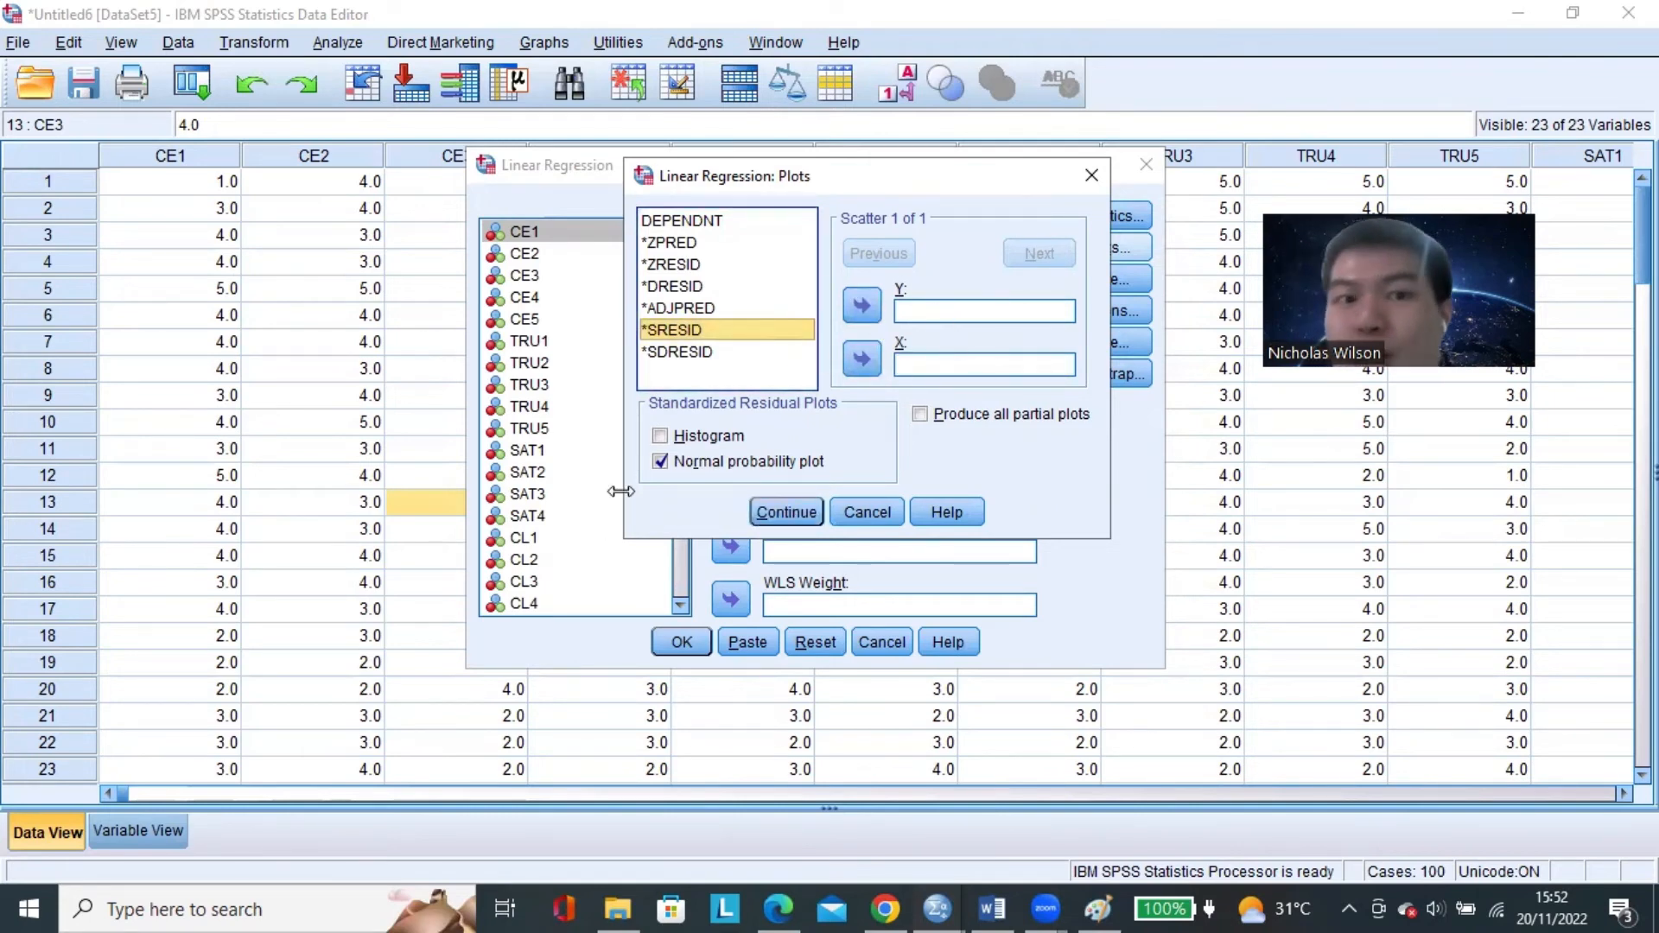
Turn off the normal probability plot and run the linear regression.
left_click(660, 462)
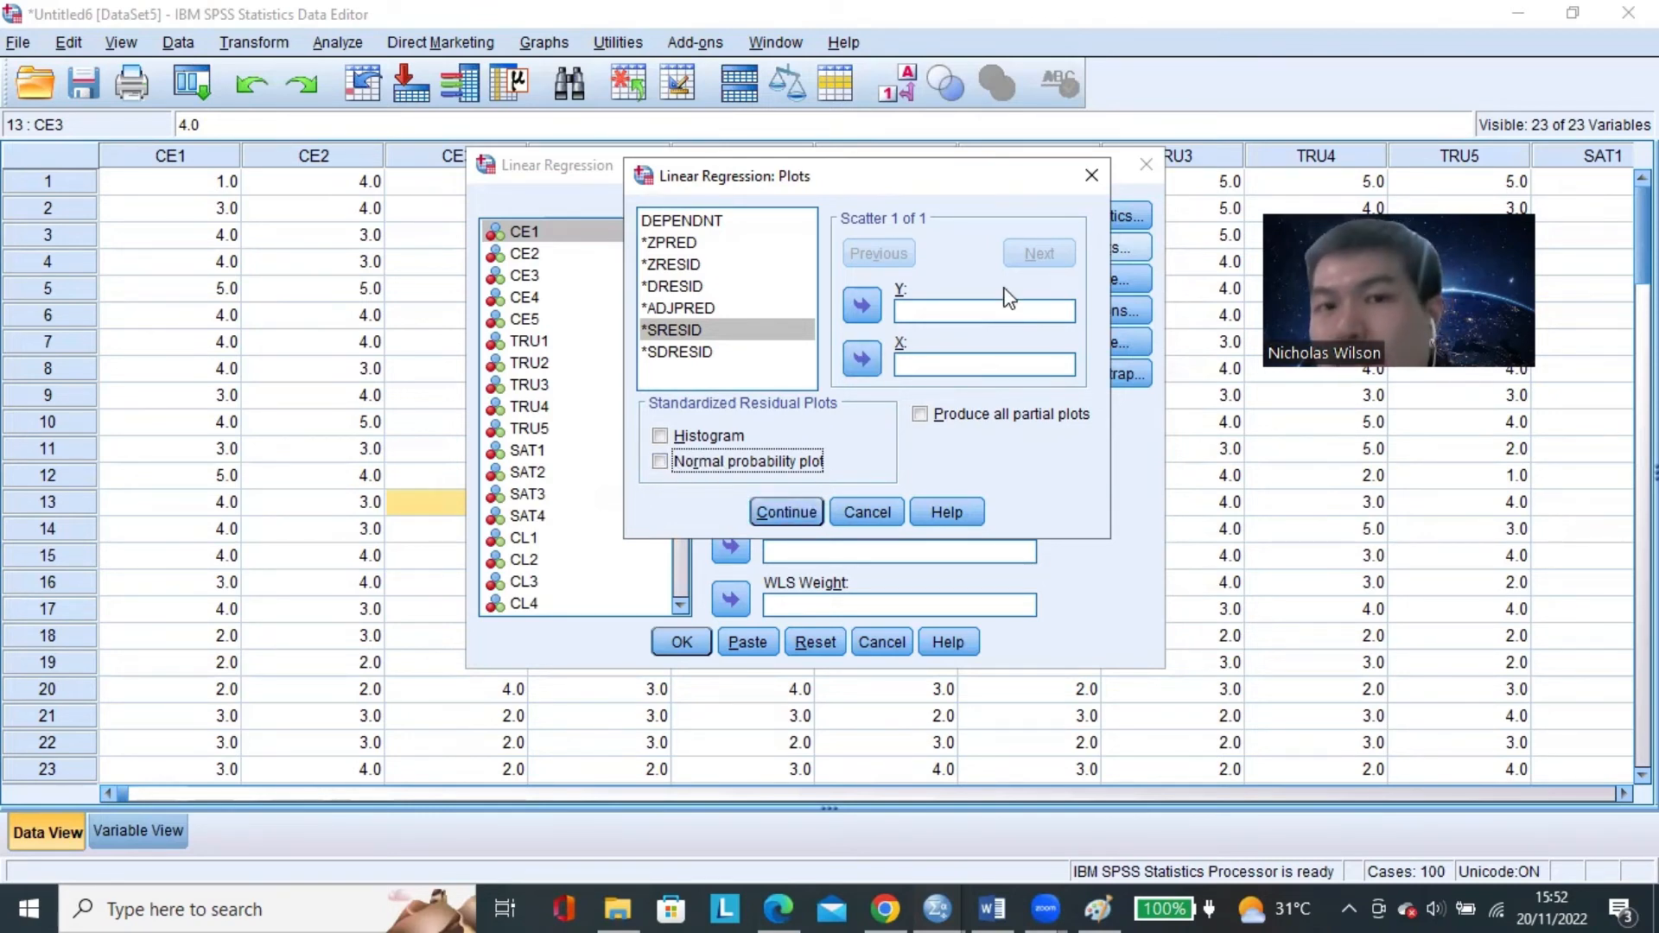
left_click(978, 315)
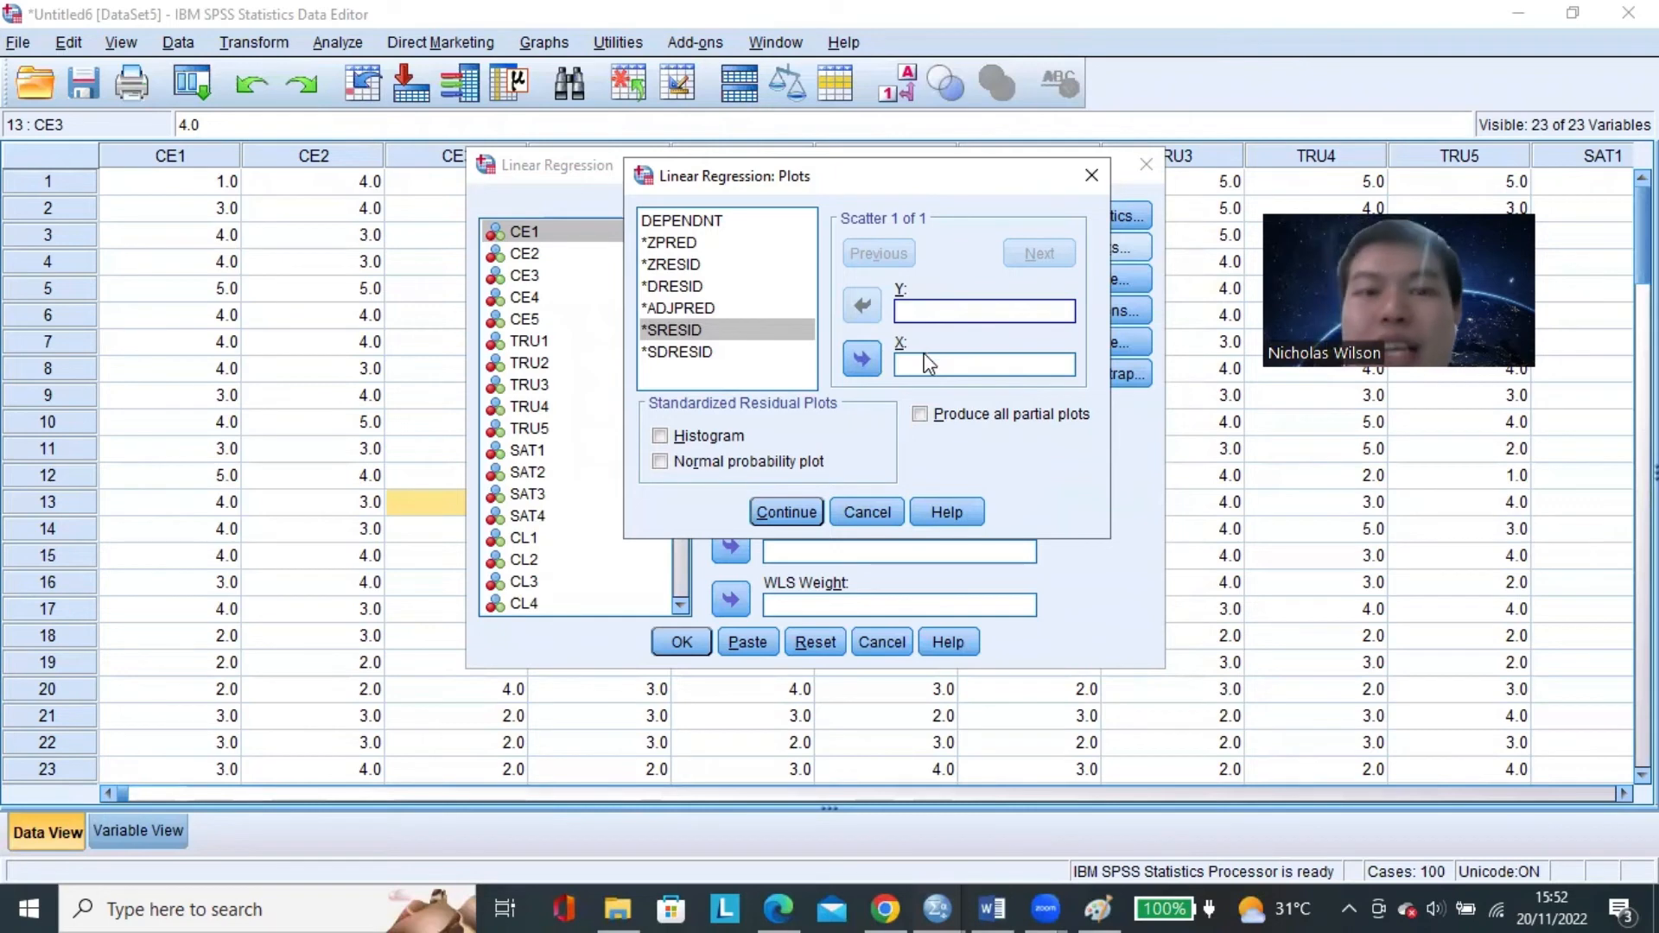
left_click(786, 511)
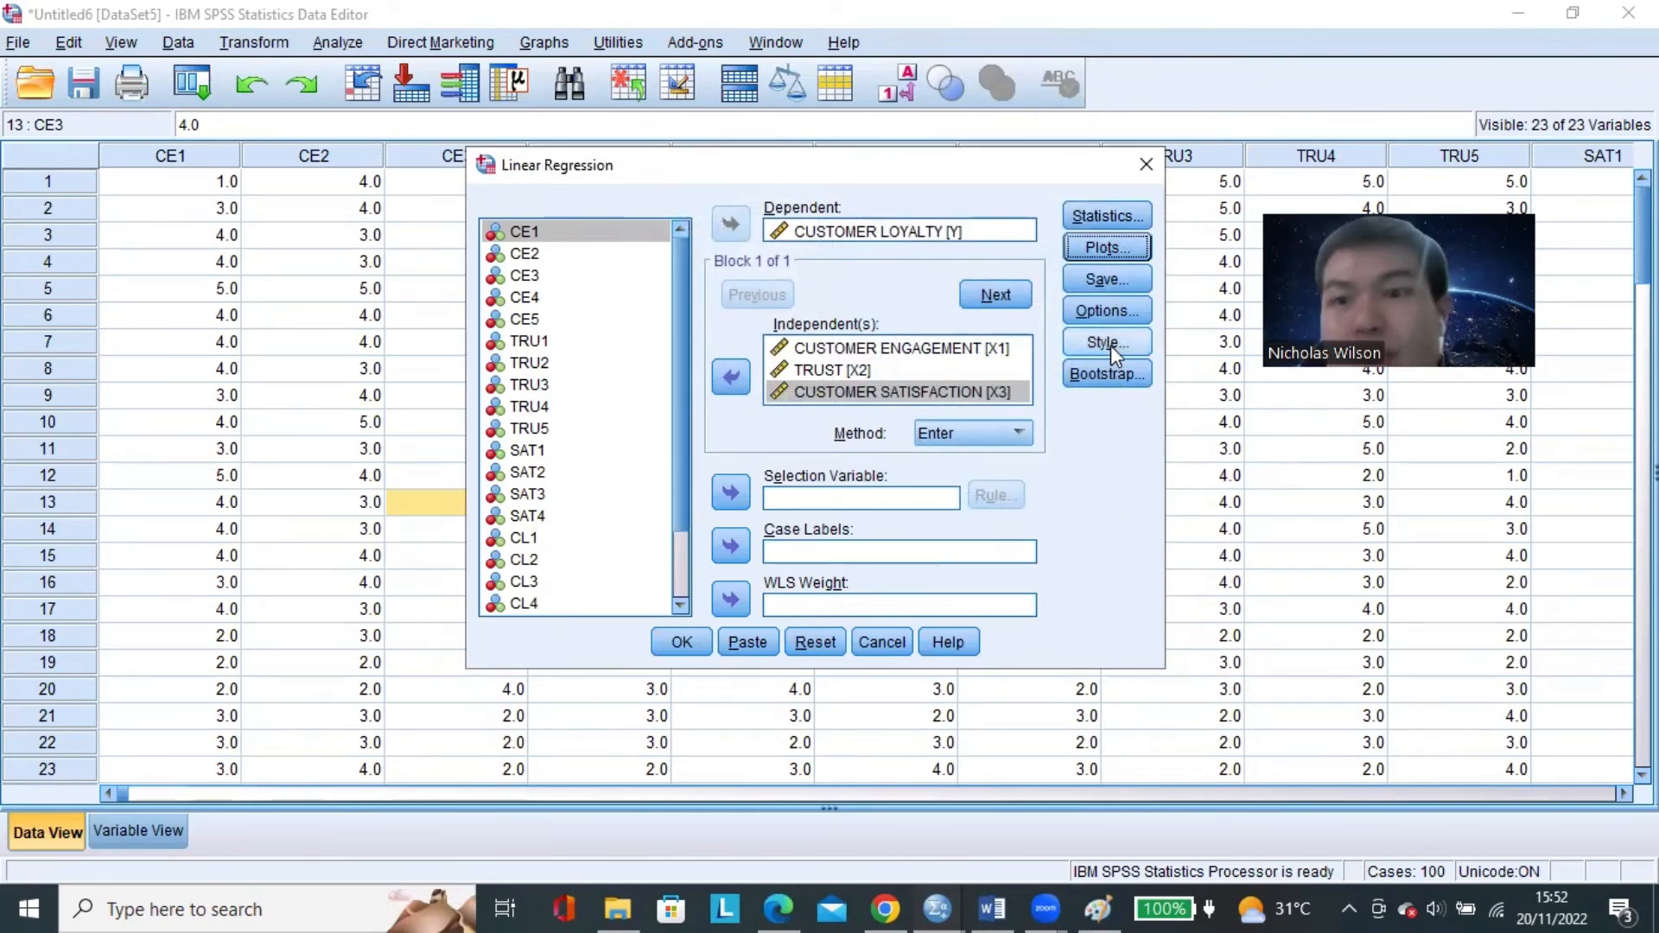
left_click(683, 642)
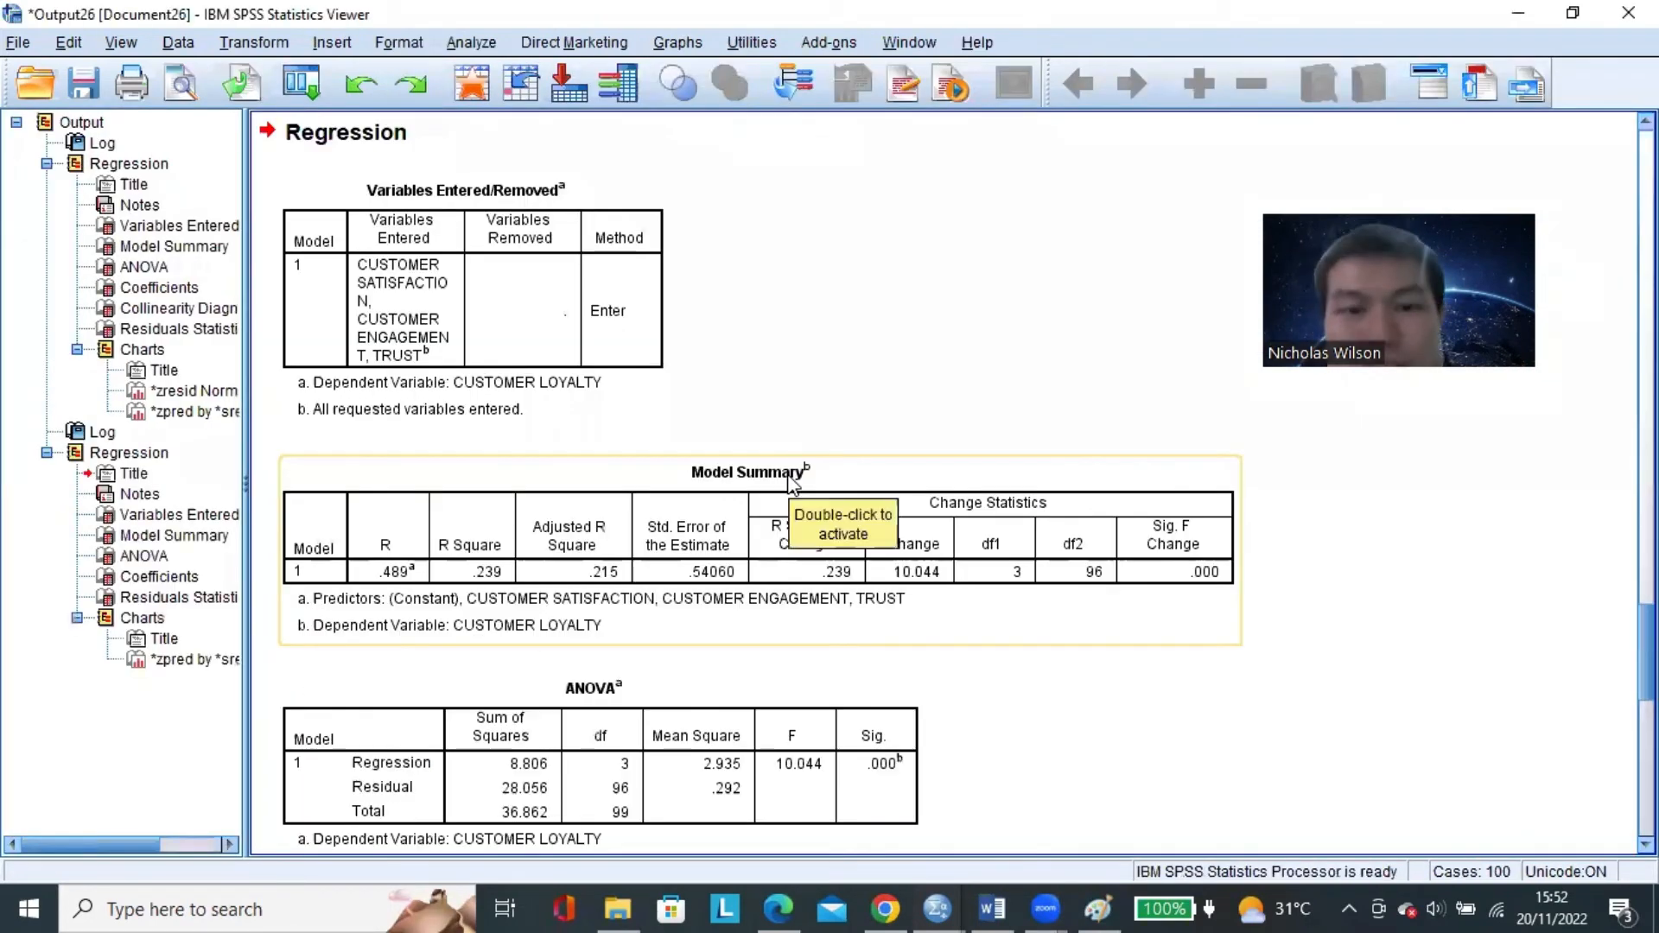
Examine the Model Summary, ANOVA and Coefficients tables in the new regression output.
scroll(925, 463, "down", 5)
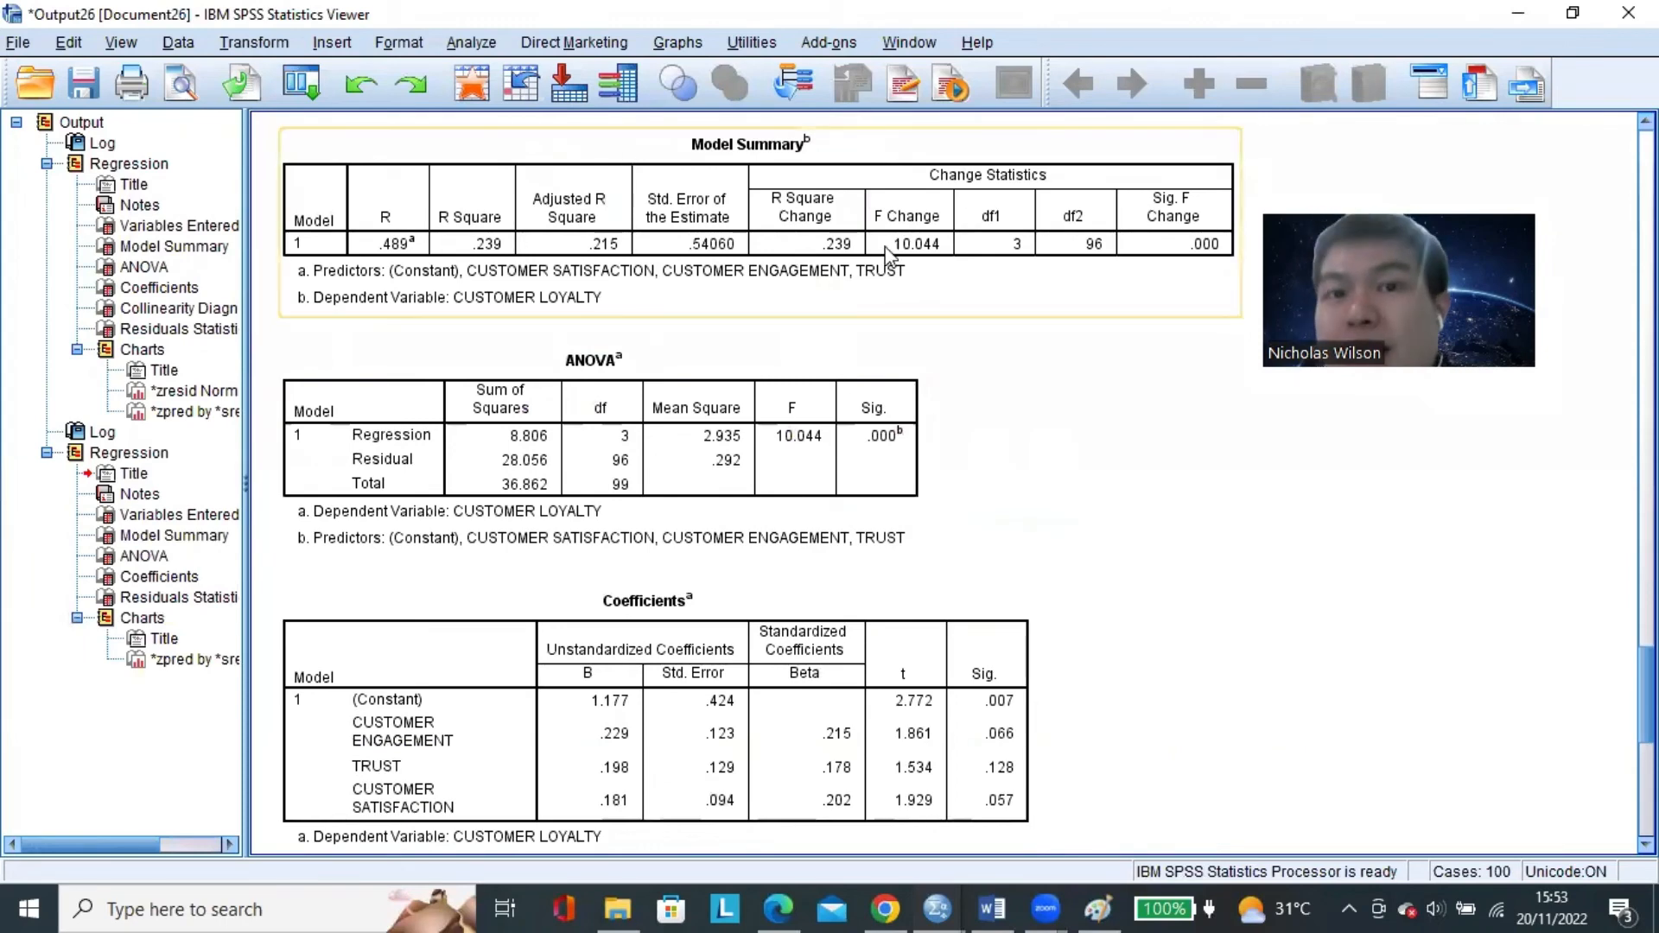
left_click(917, 212)
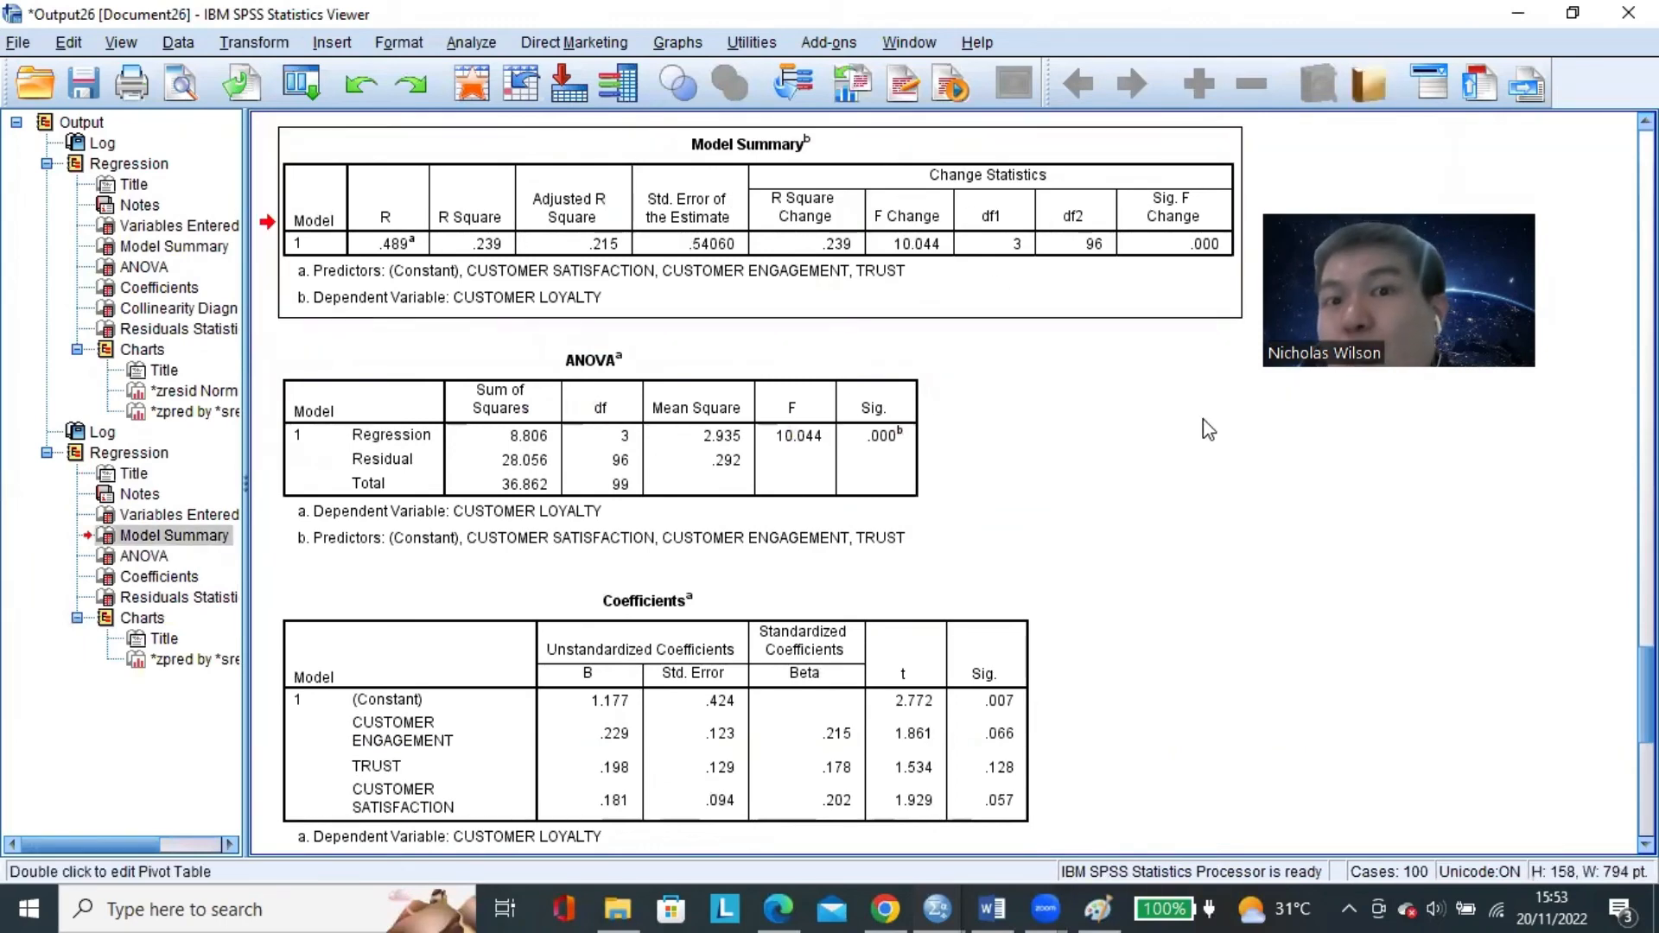
left_click(760, 442)
left_click(849, 178)
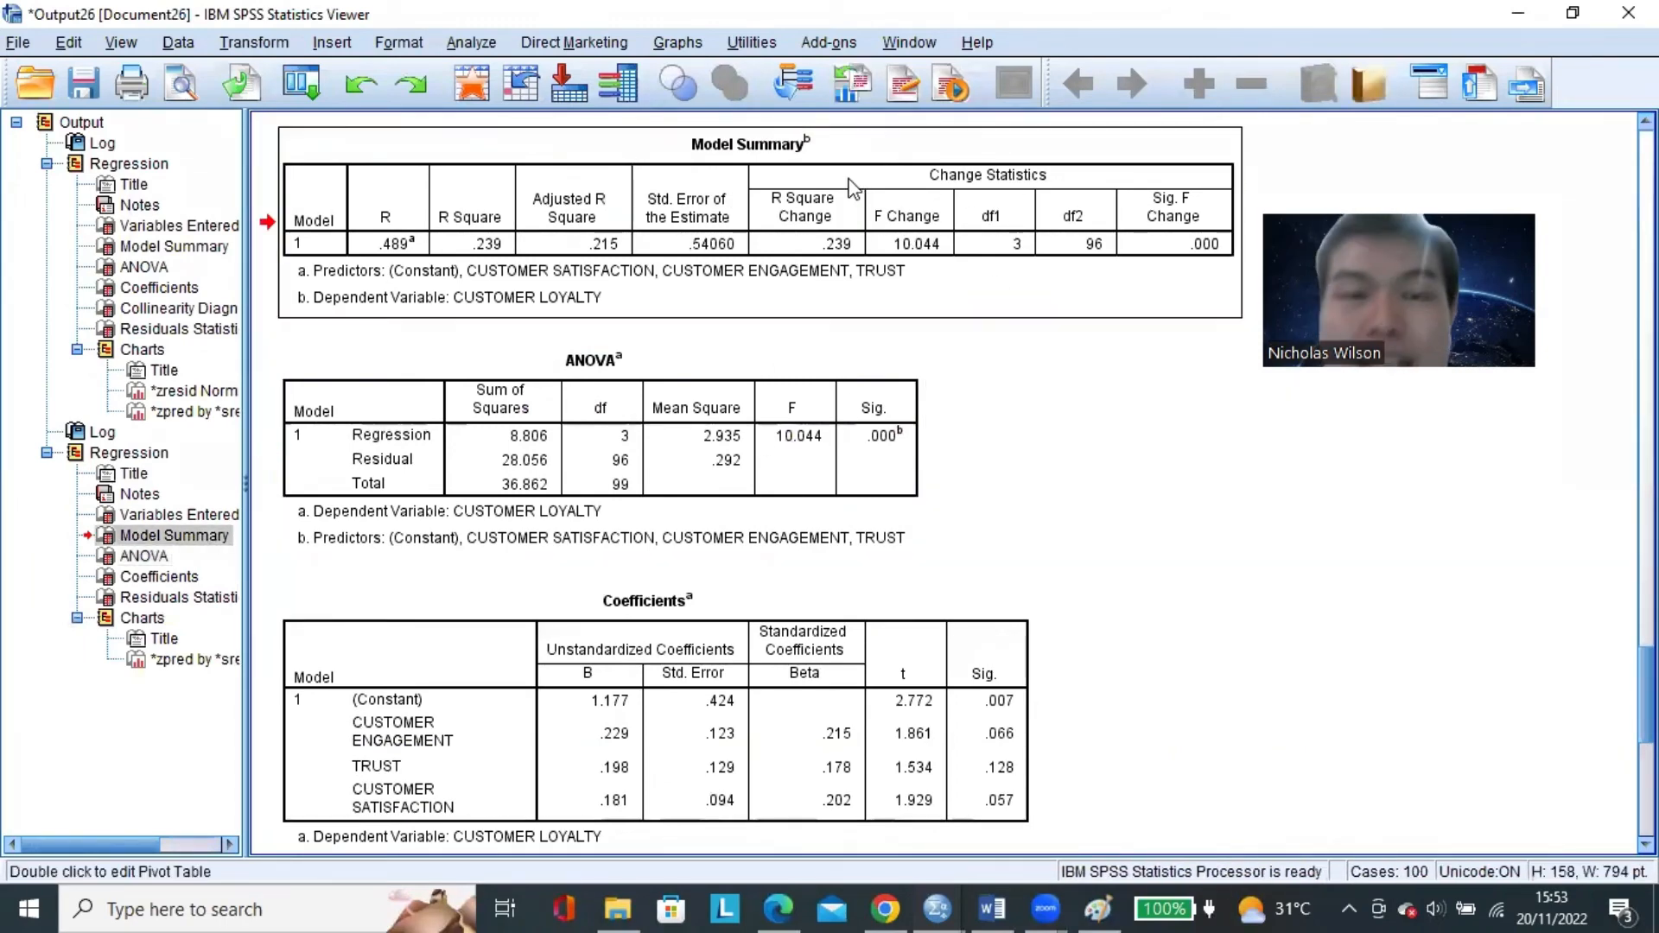
scroll(1116, 447, "up", 1)
scroll(1116, 448, "down", 1)
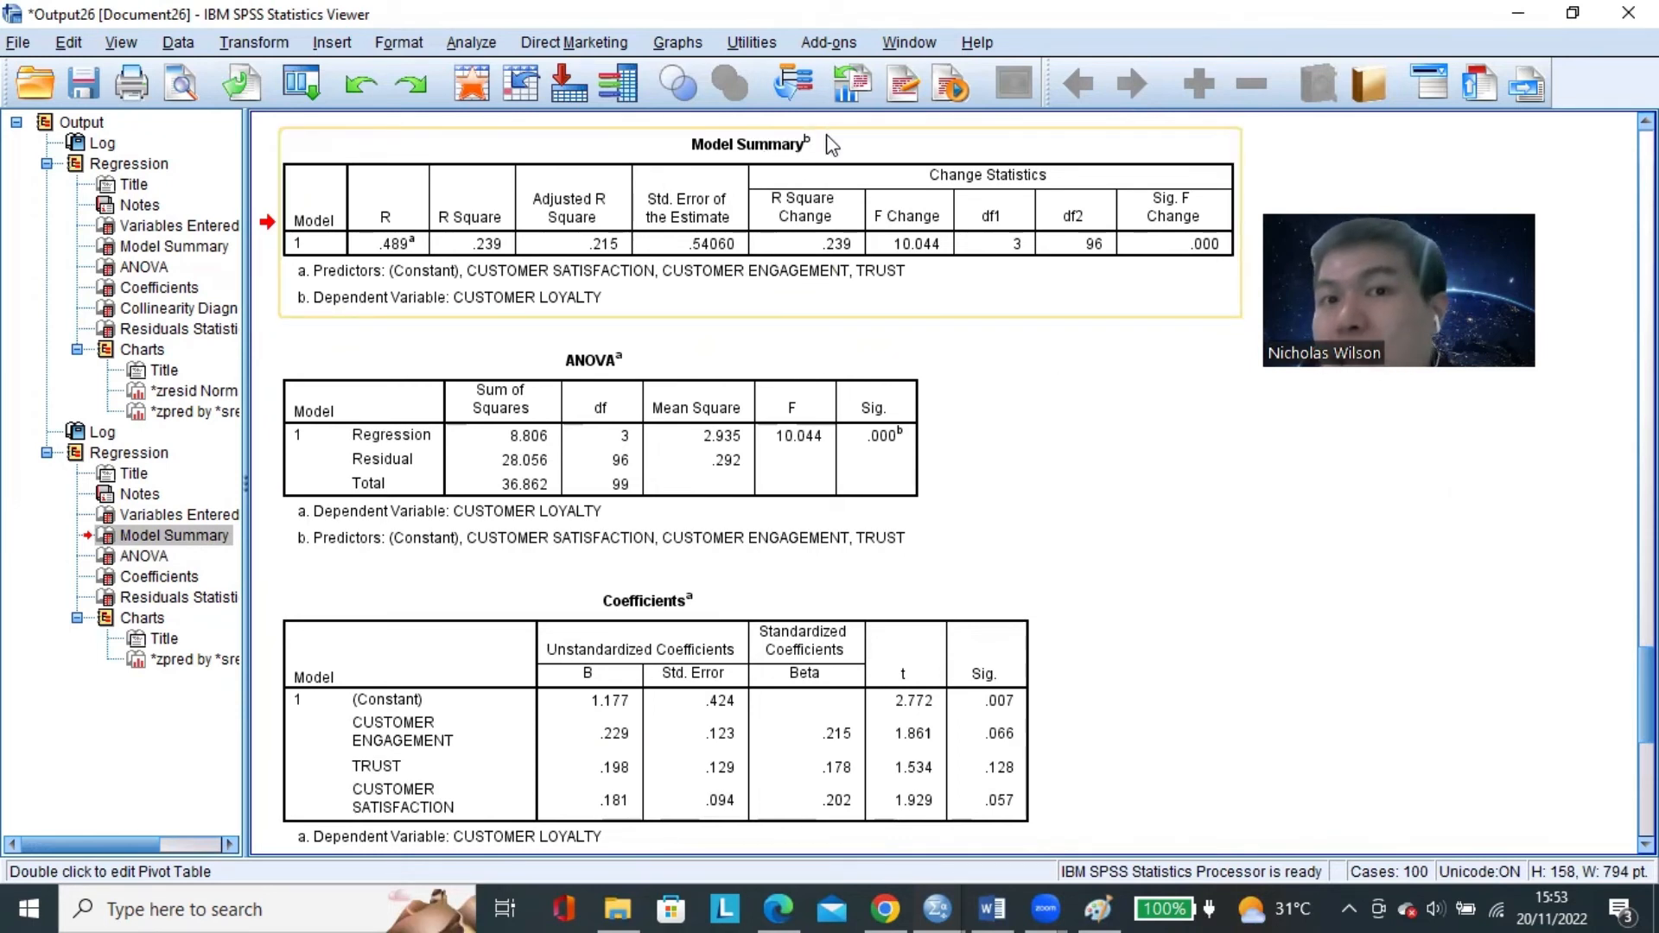
left_click(843, 182)
left_click(768, 396)
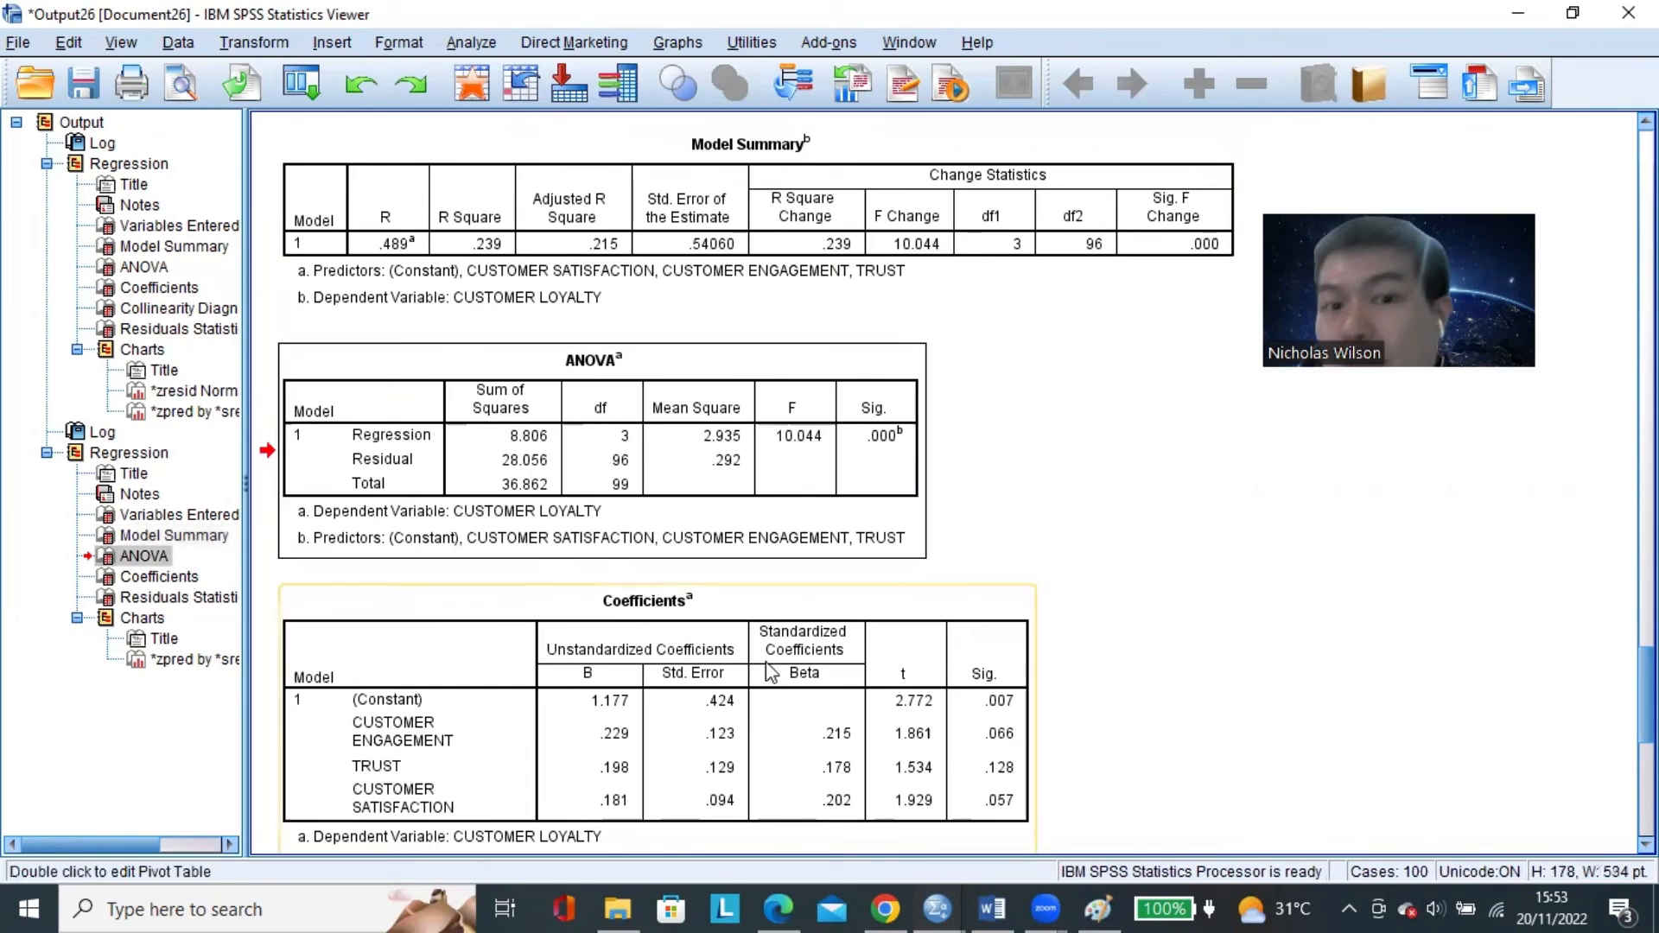
left_click(768, 664)
Compare the Model Summary, ANOVA and Coefficients tables again, going back and forth between them.
scroll(1035, 505, "up", 3)
scroll(1035, 504, "up", 3)
scroll(804, 242, "down", 1)
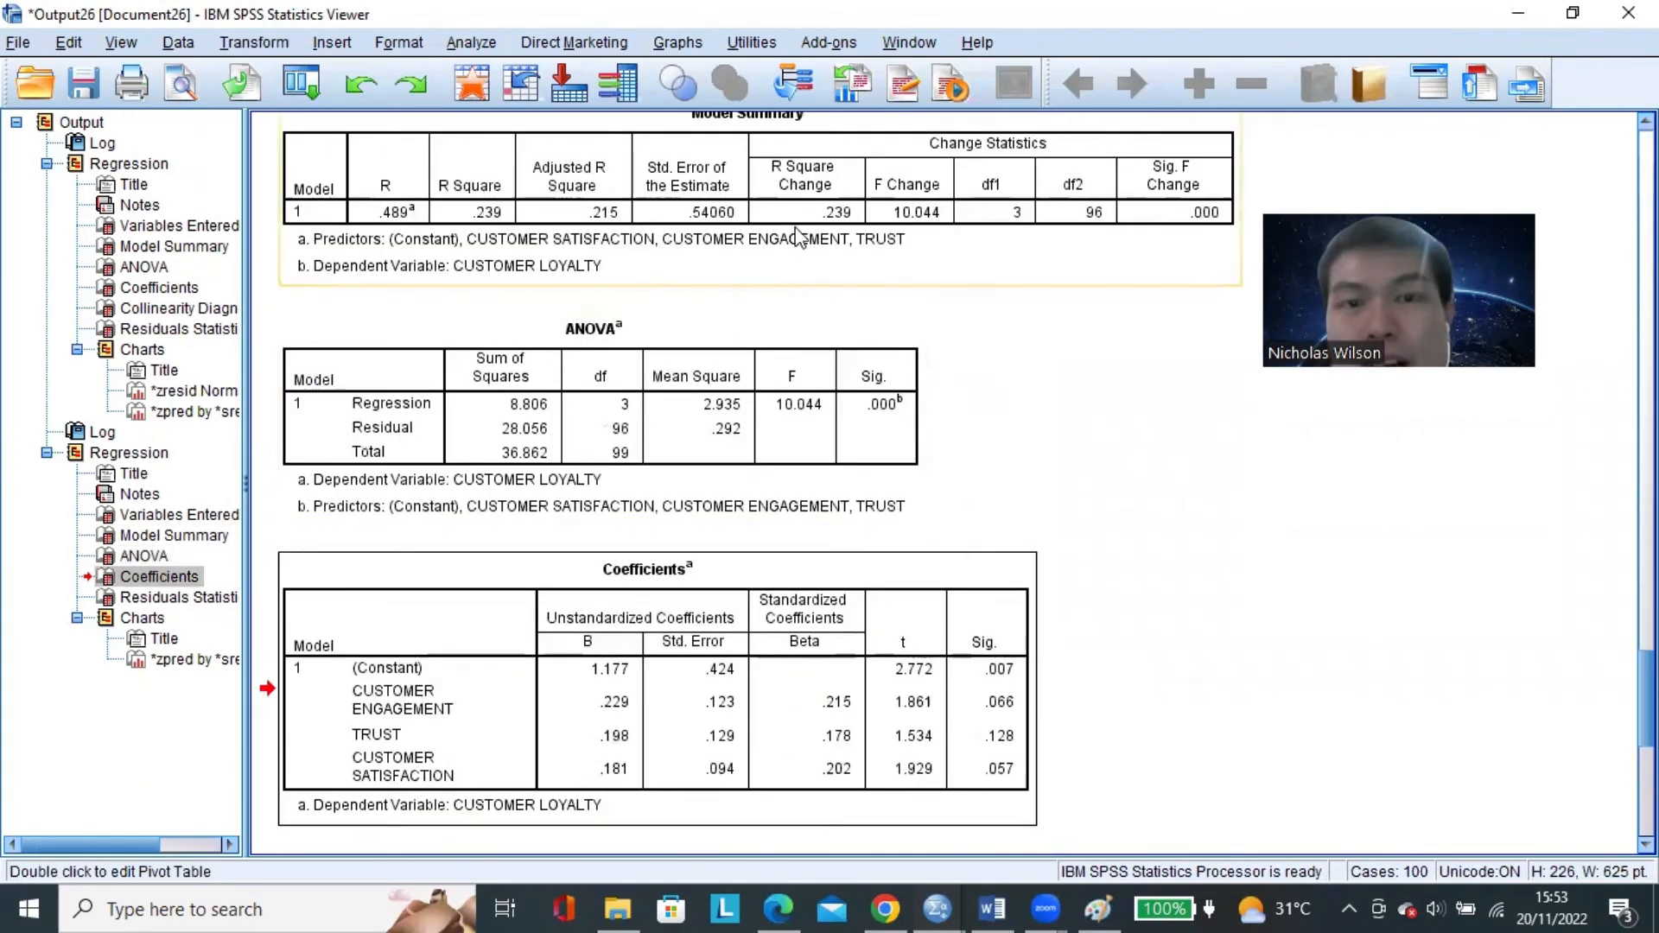
scroll(803, 242, "up", 1)
left_click(784, 238)
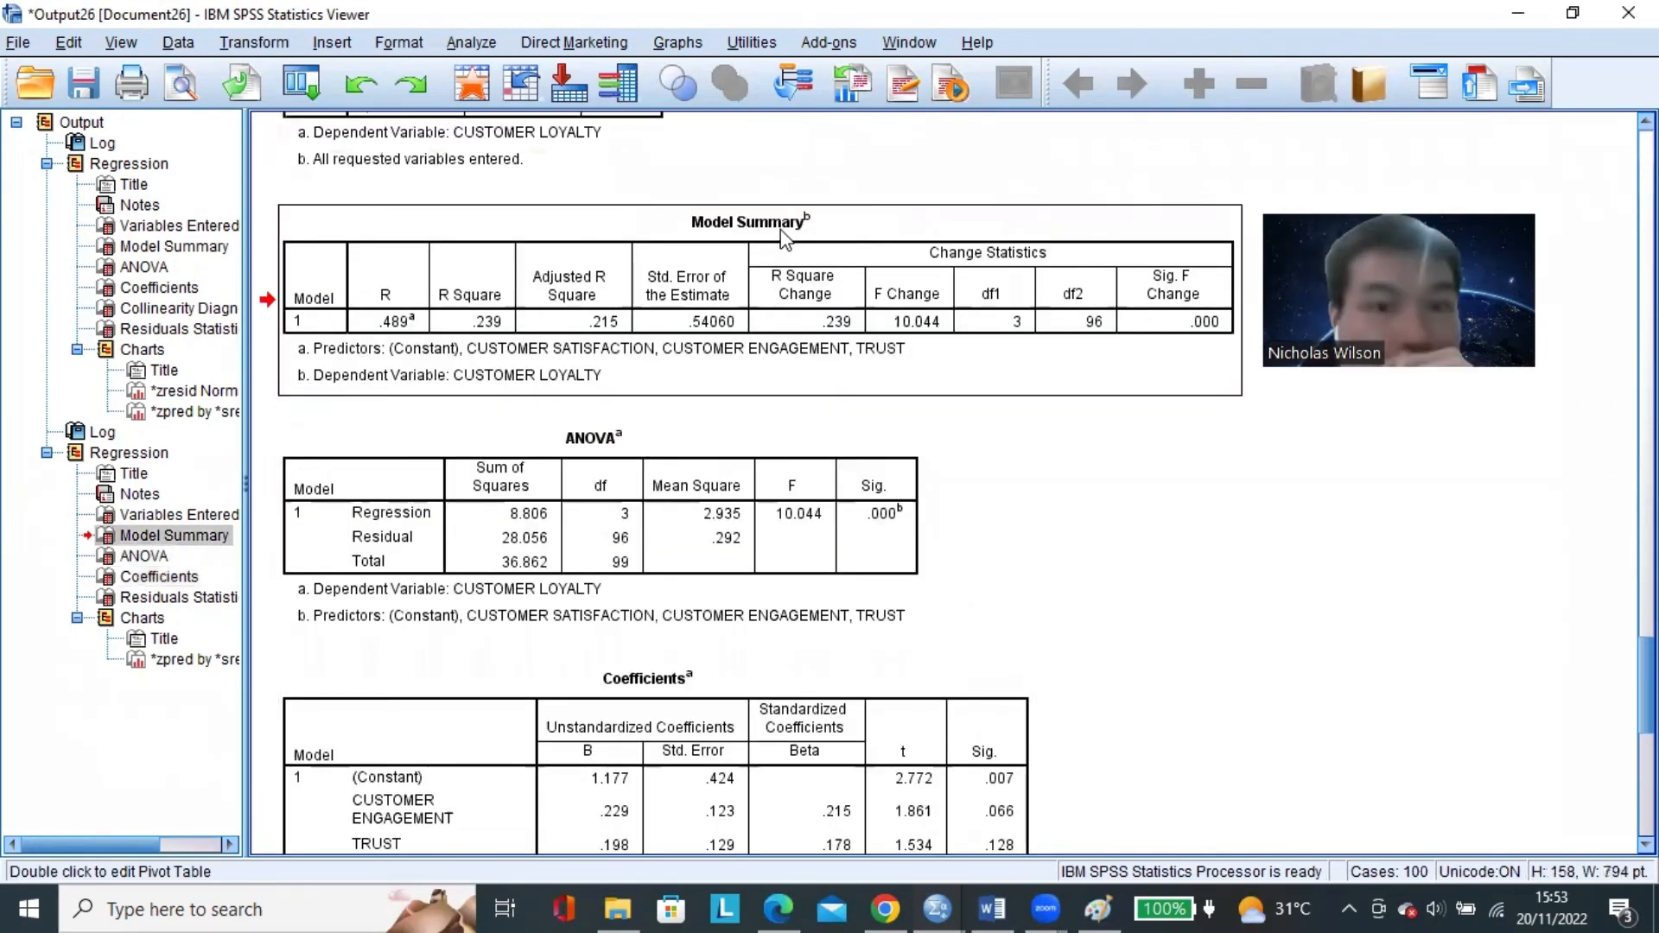
left_click(680, 481)
scroll(996, 467, "down", 2)
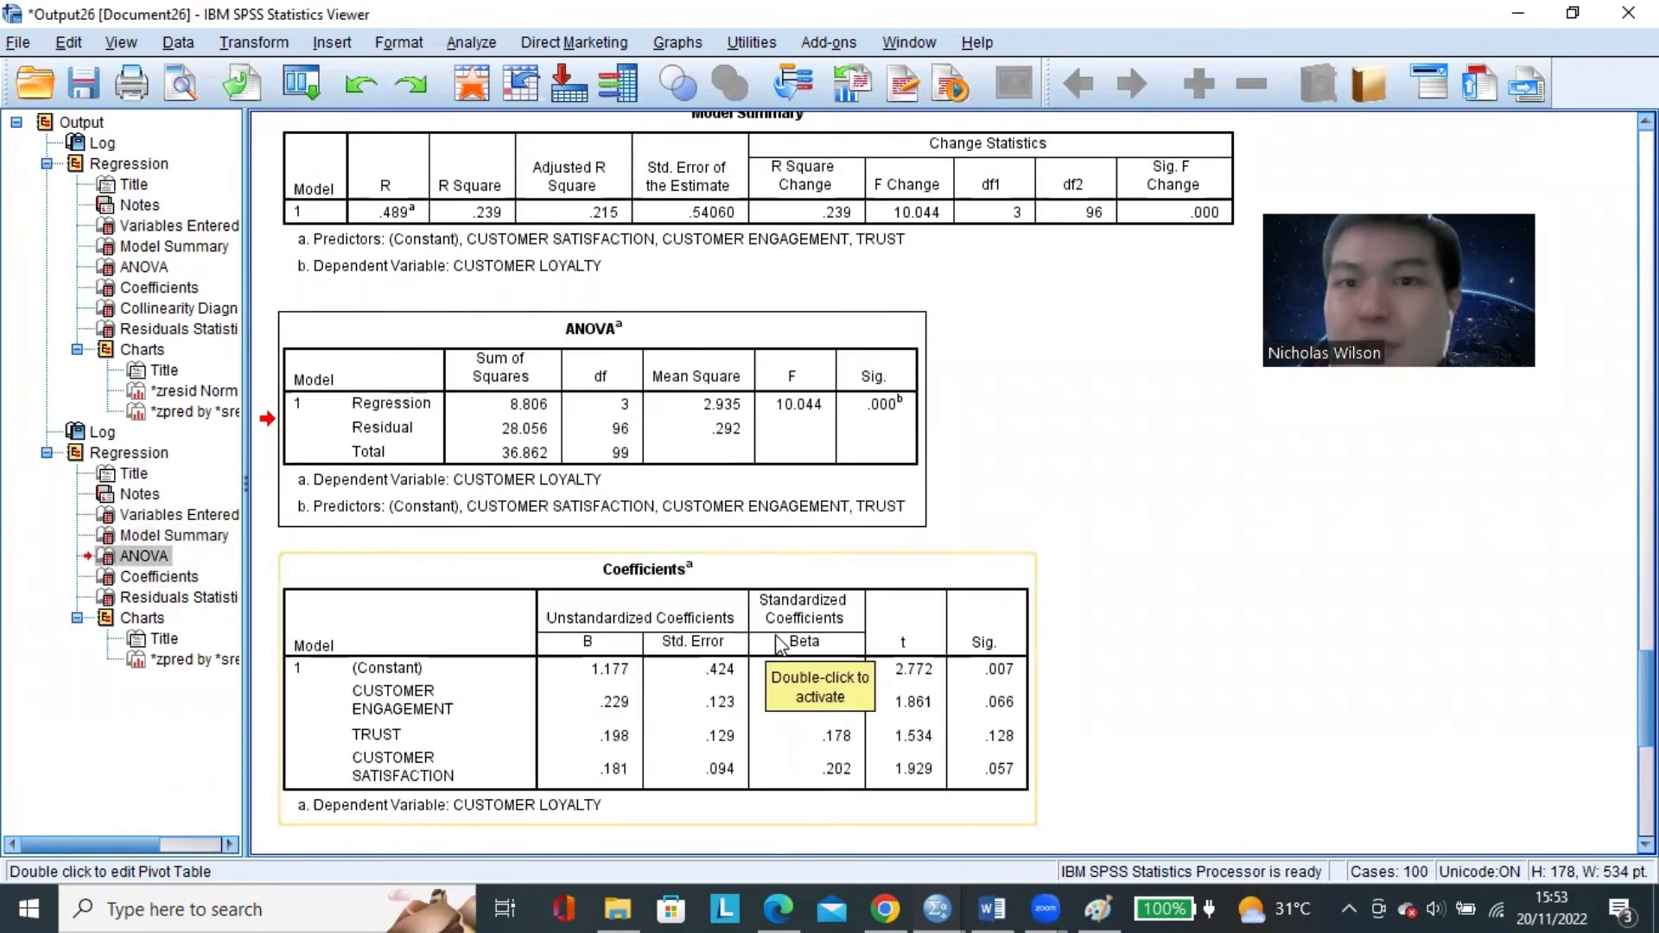
scroll(775, 432, "up", 2)
left_click(767, 285)
left_click(702, 488)
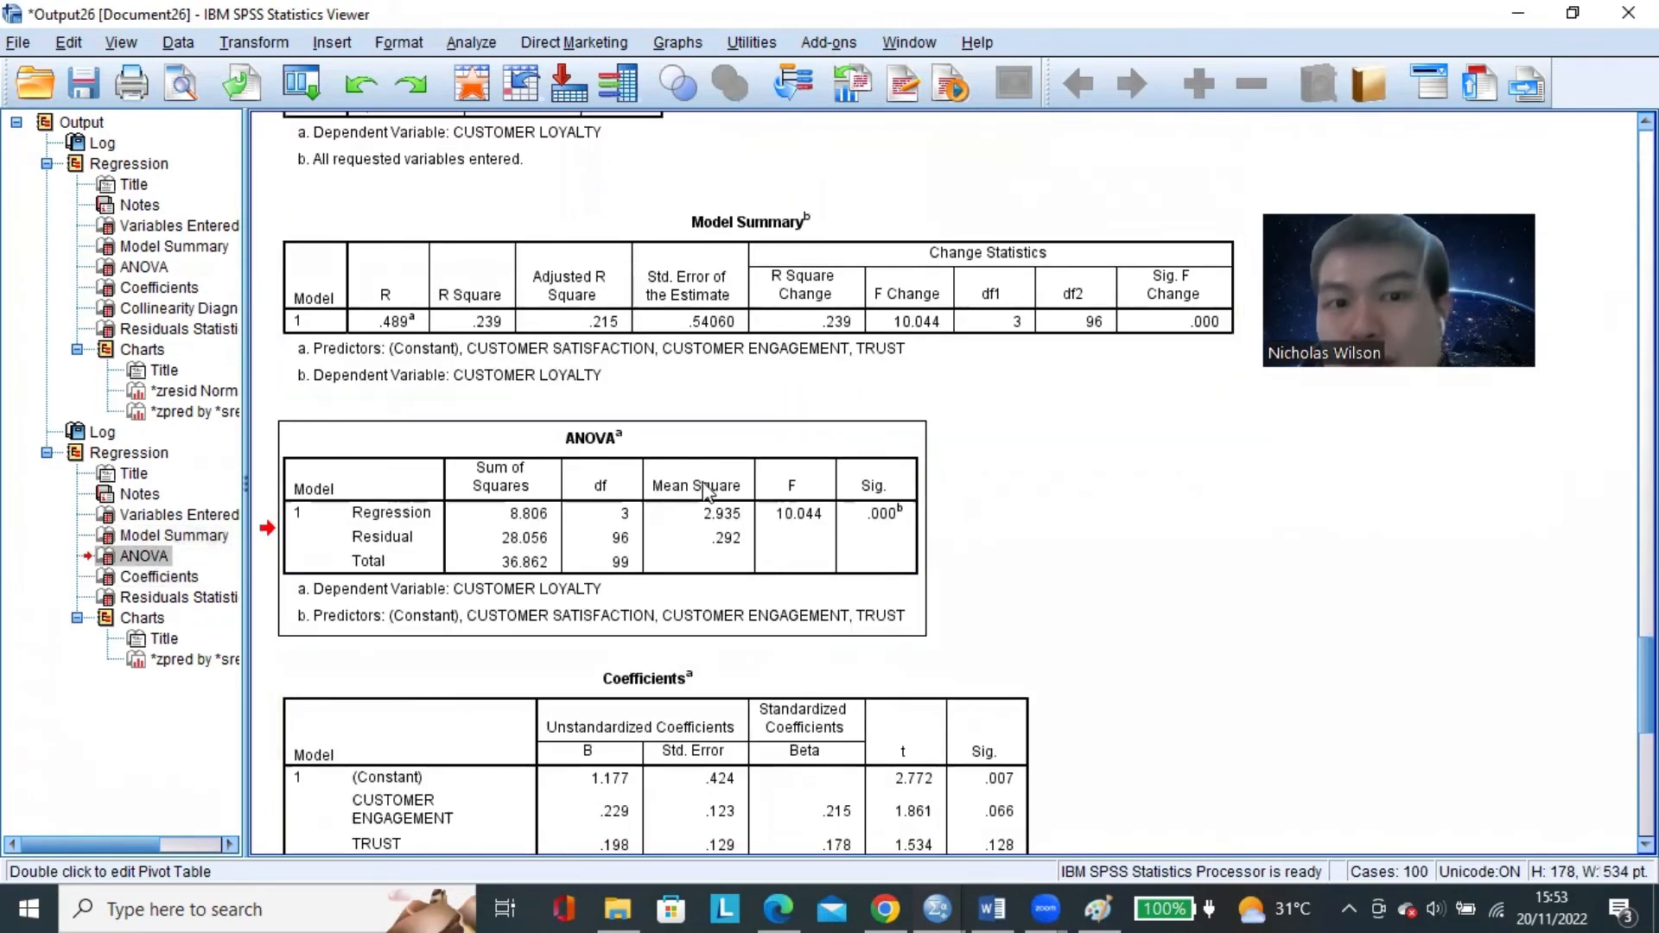
scroll(702, 527, "down", 4)
left_click(702, 568)
scroll(827, 531, "up", 4)
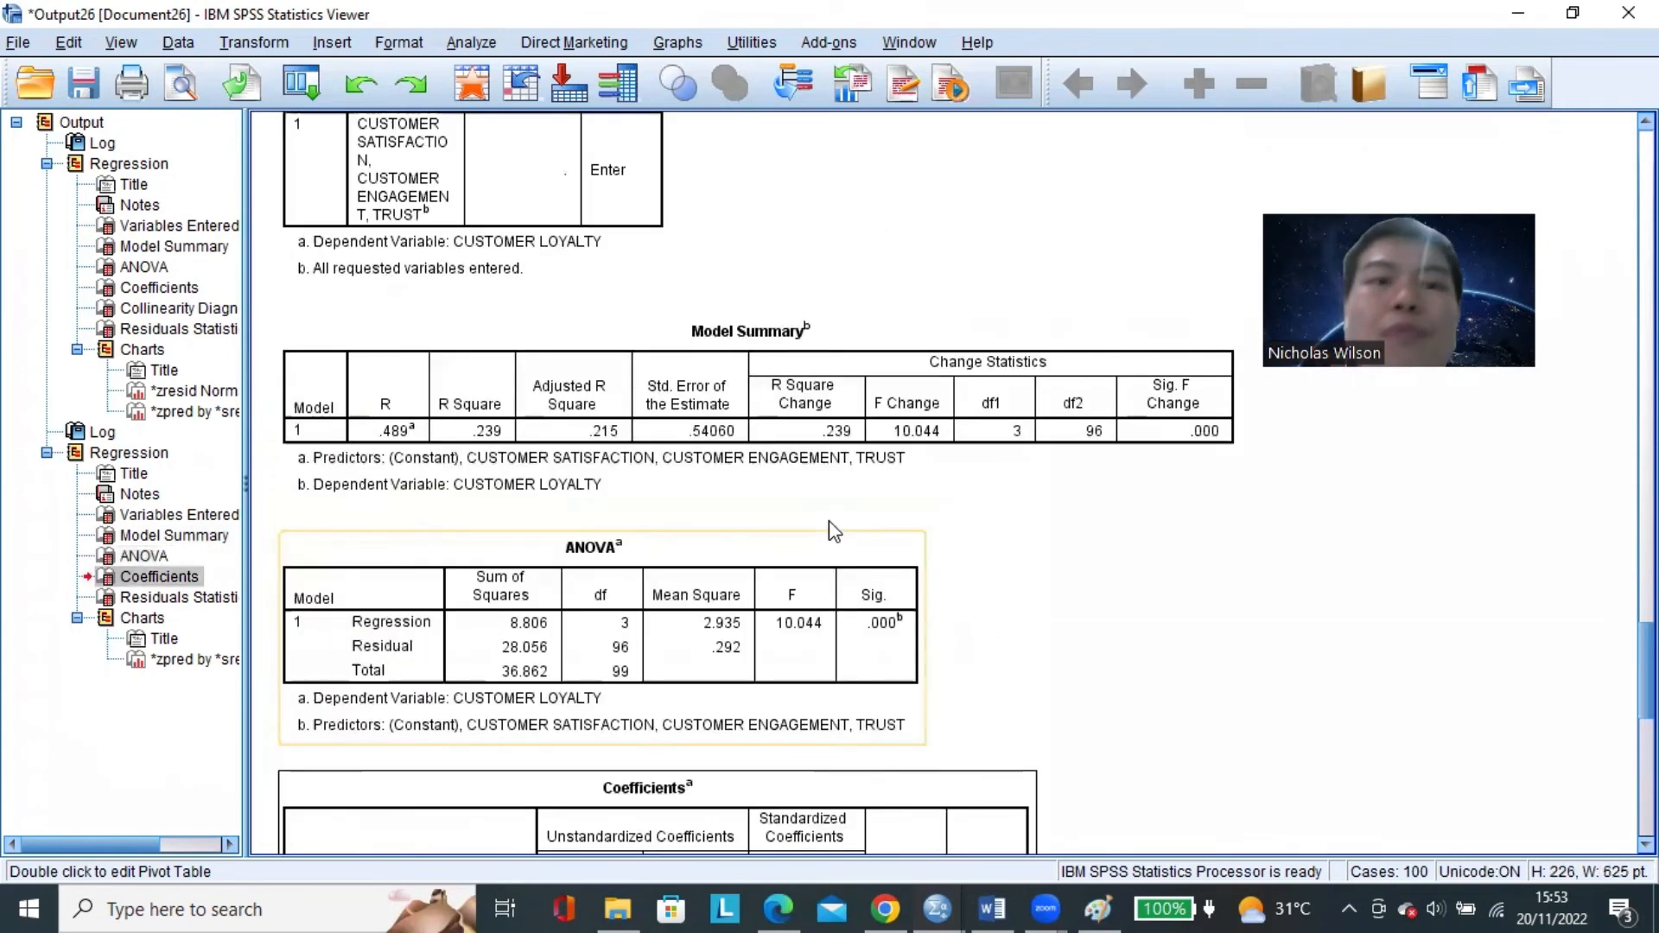
Select the Model Summary table, the ANOVA table with its F value, and the Coefficients table with its Sig. column in turn.
scroll(704, 360, "down", 1)
scroll(743, 328, "up", 1)
left_click(777, 278)
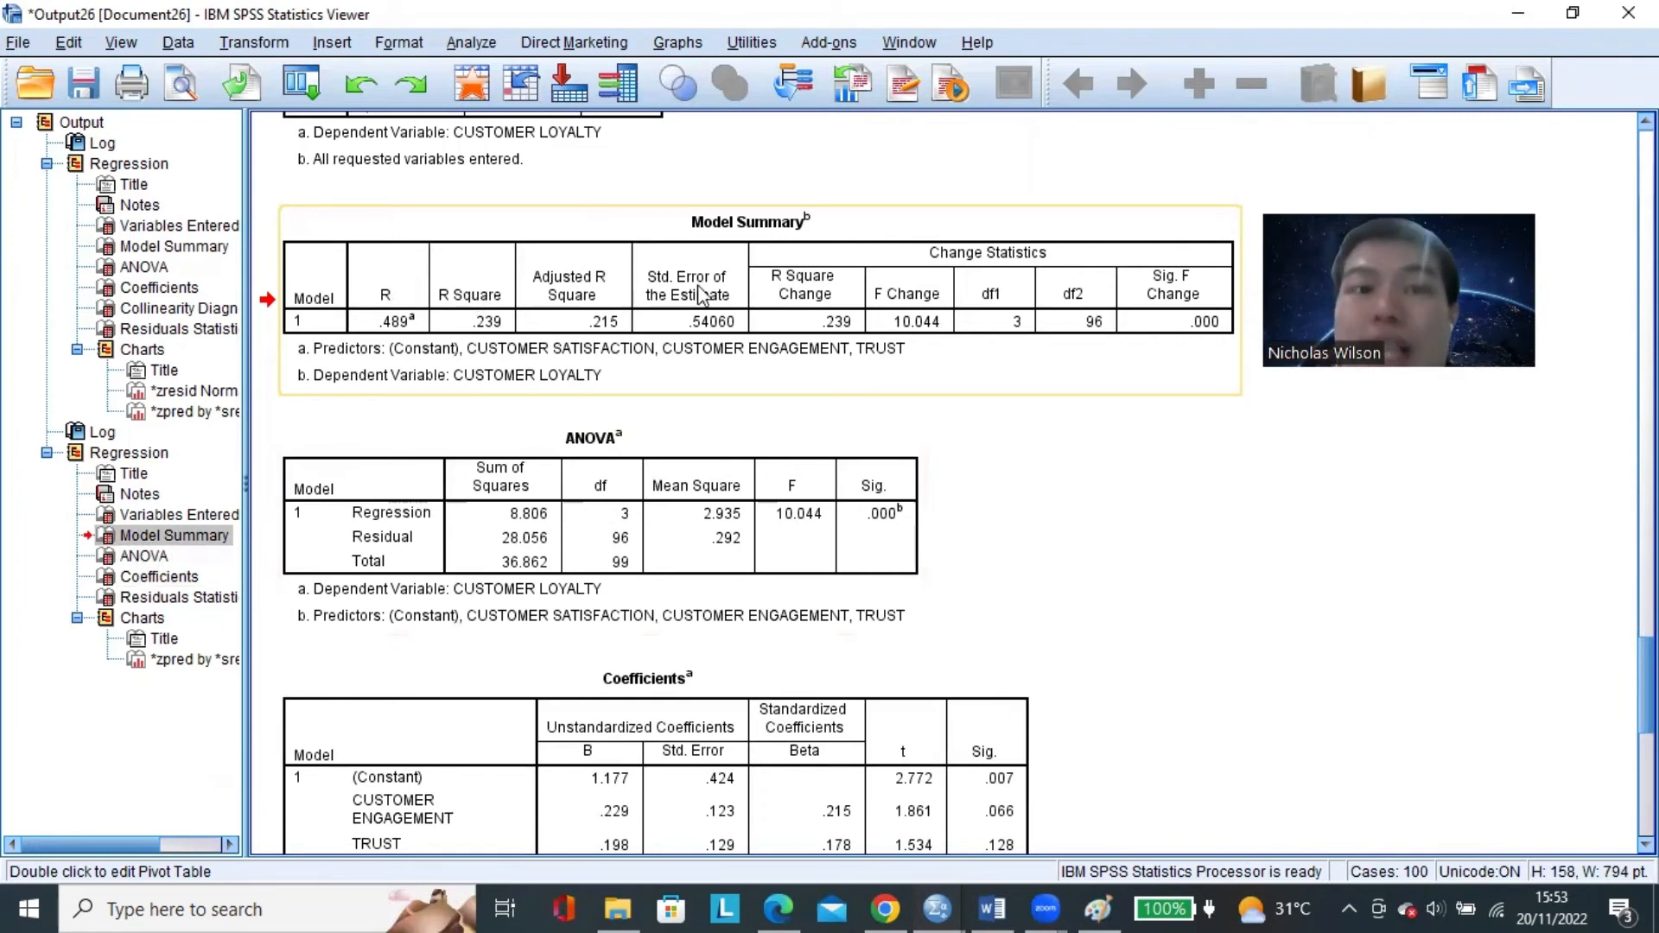
left_click(654, 482)
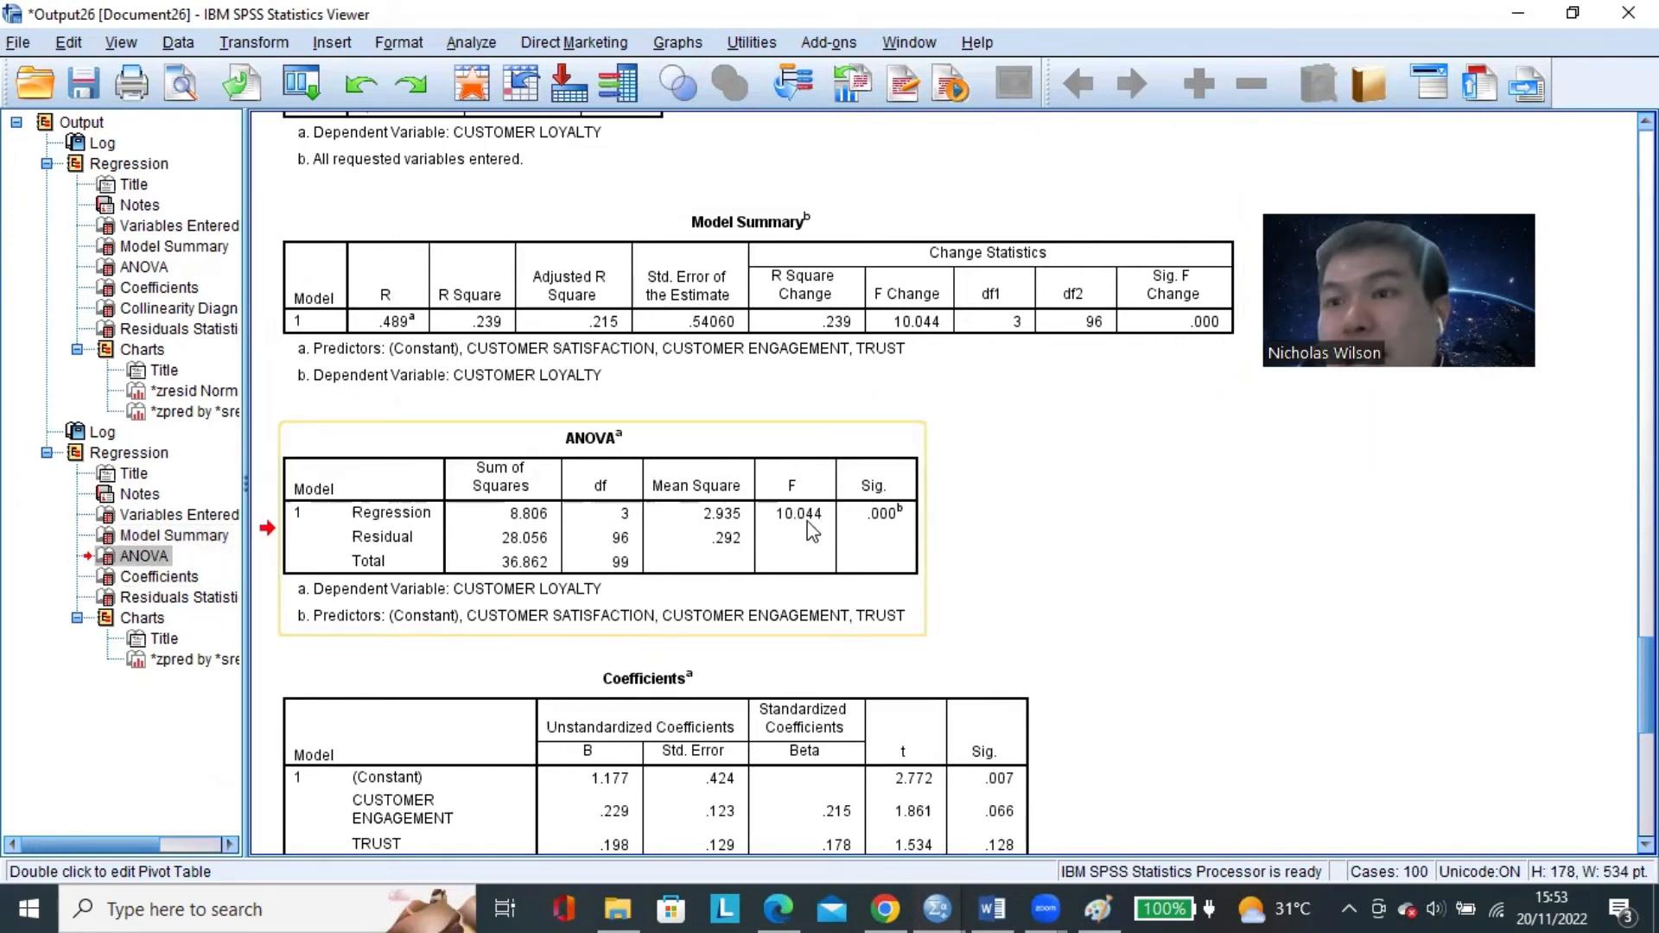
scroll(805, 516, "down", 2)
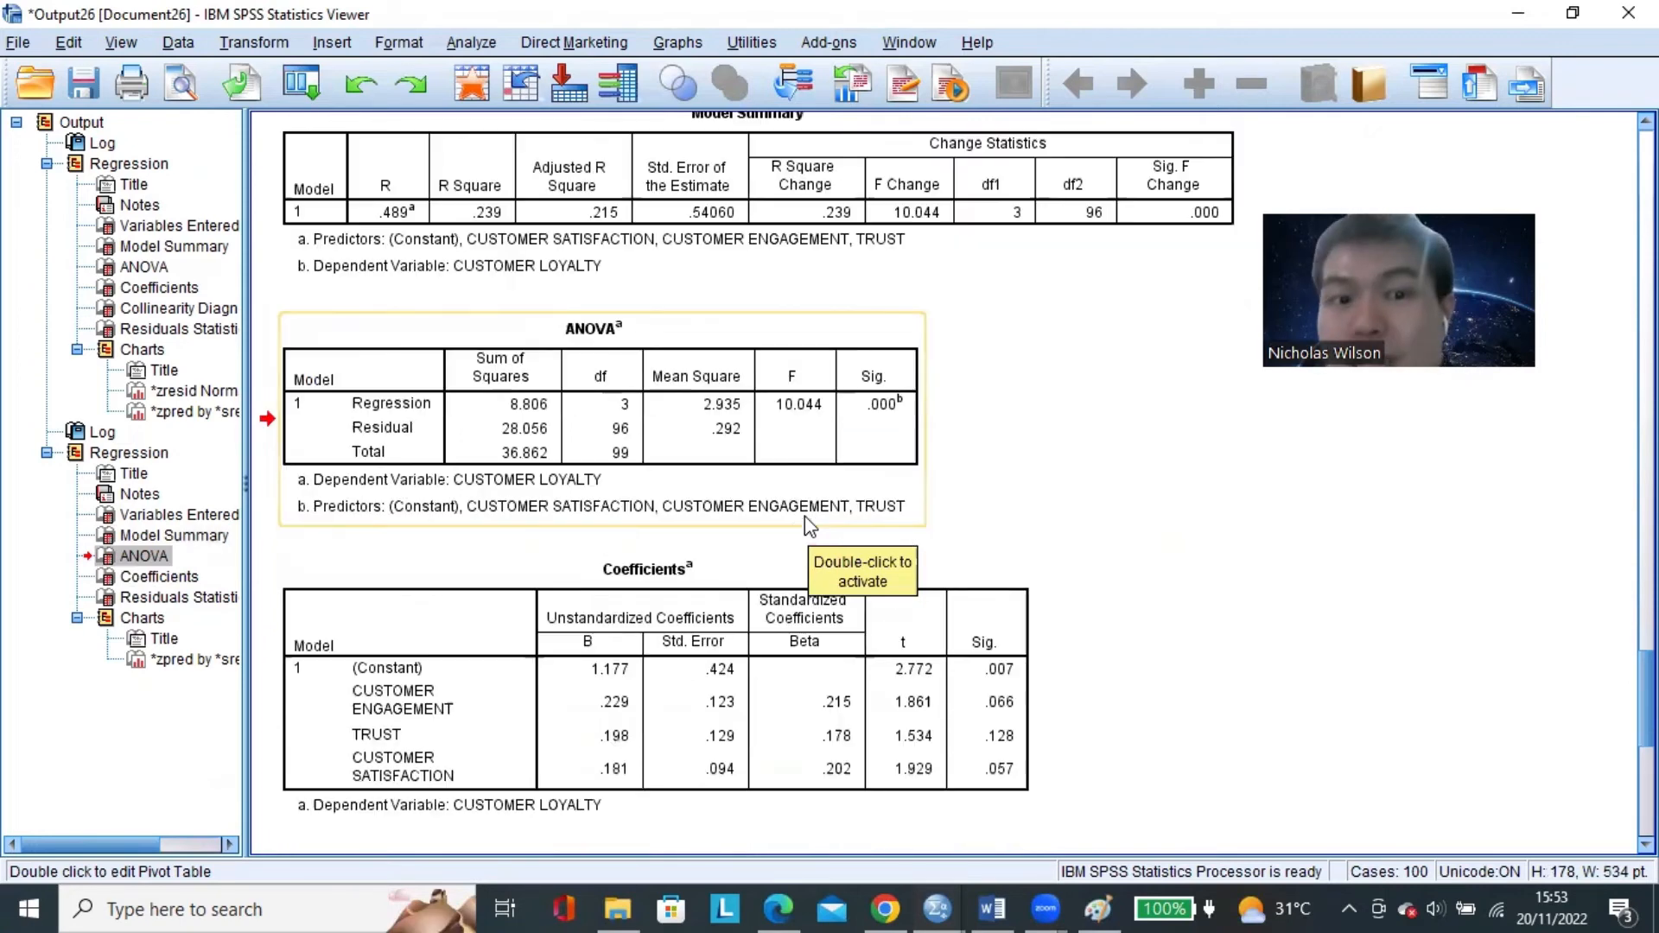
left_click(755, 637)
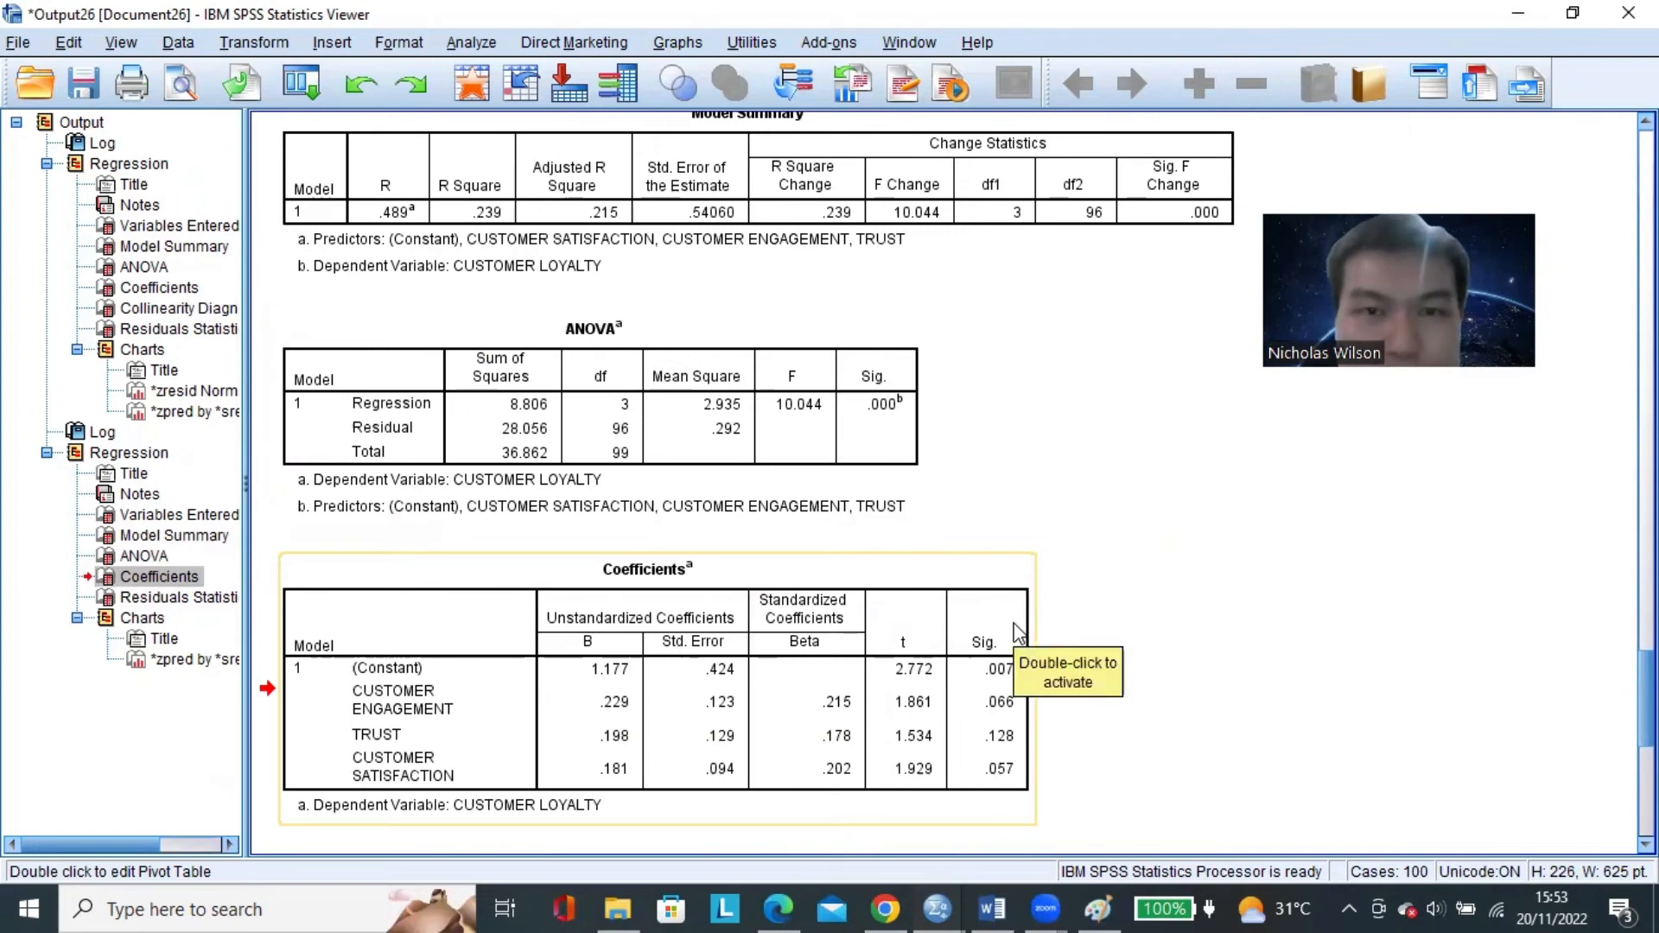
Return to the Model Summary table and examine its R Square value, briefly switching to the Word document and back.
scroll(1017, 633, "up", 3)
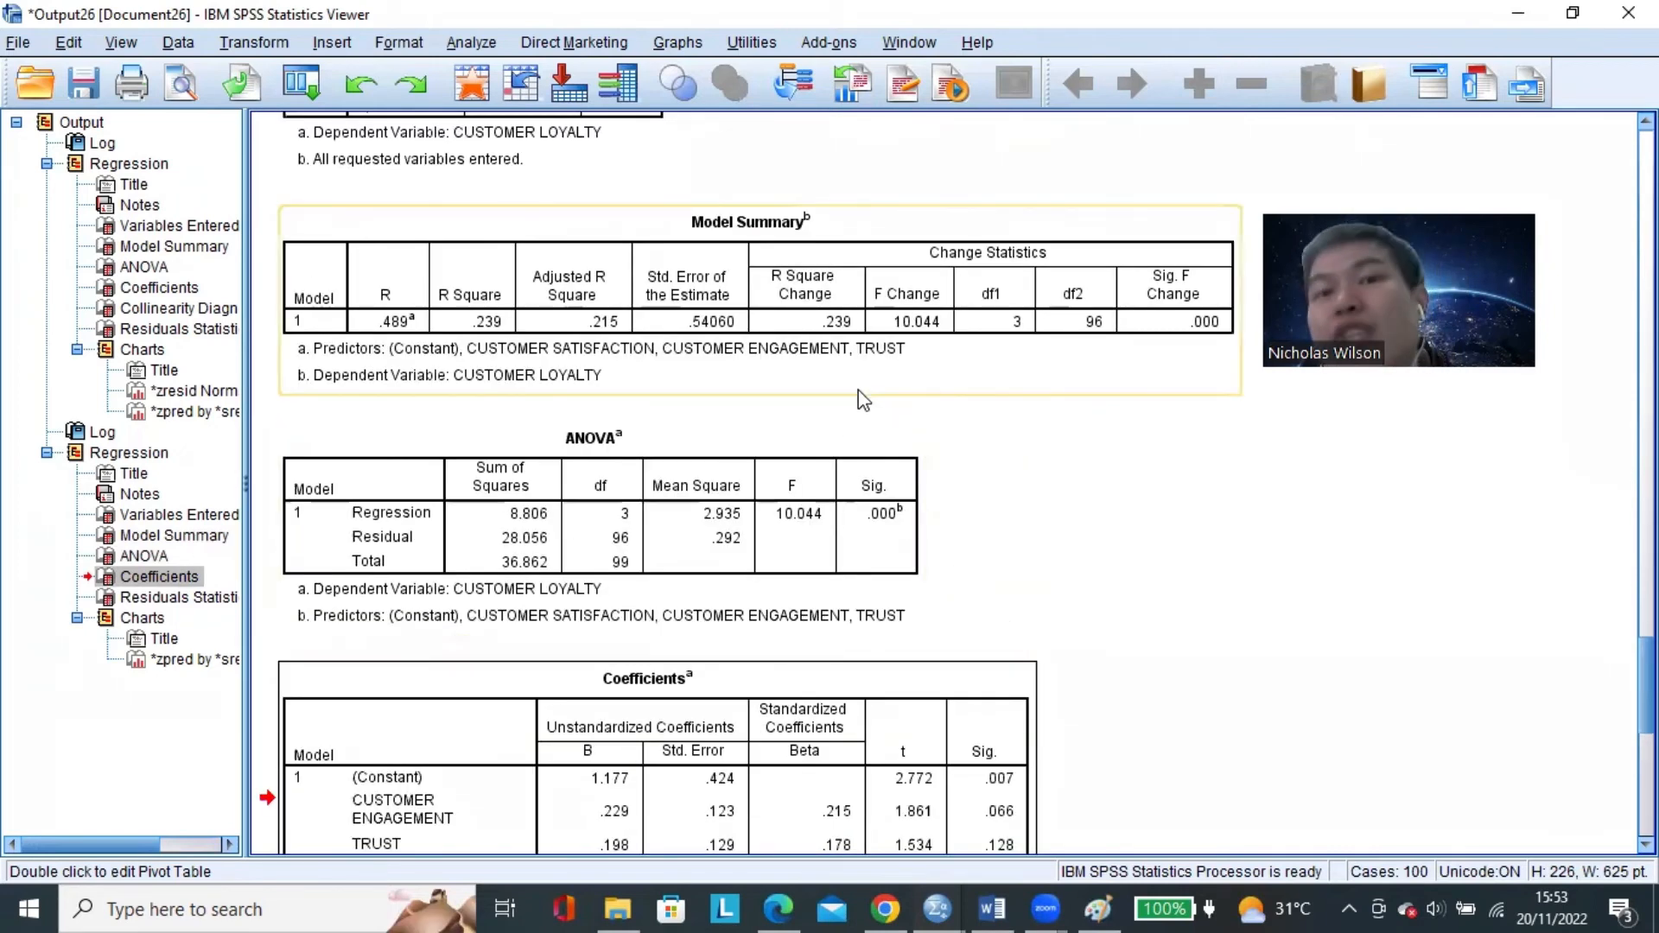
left_click(761, 295)
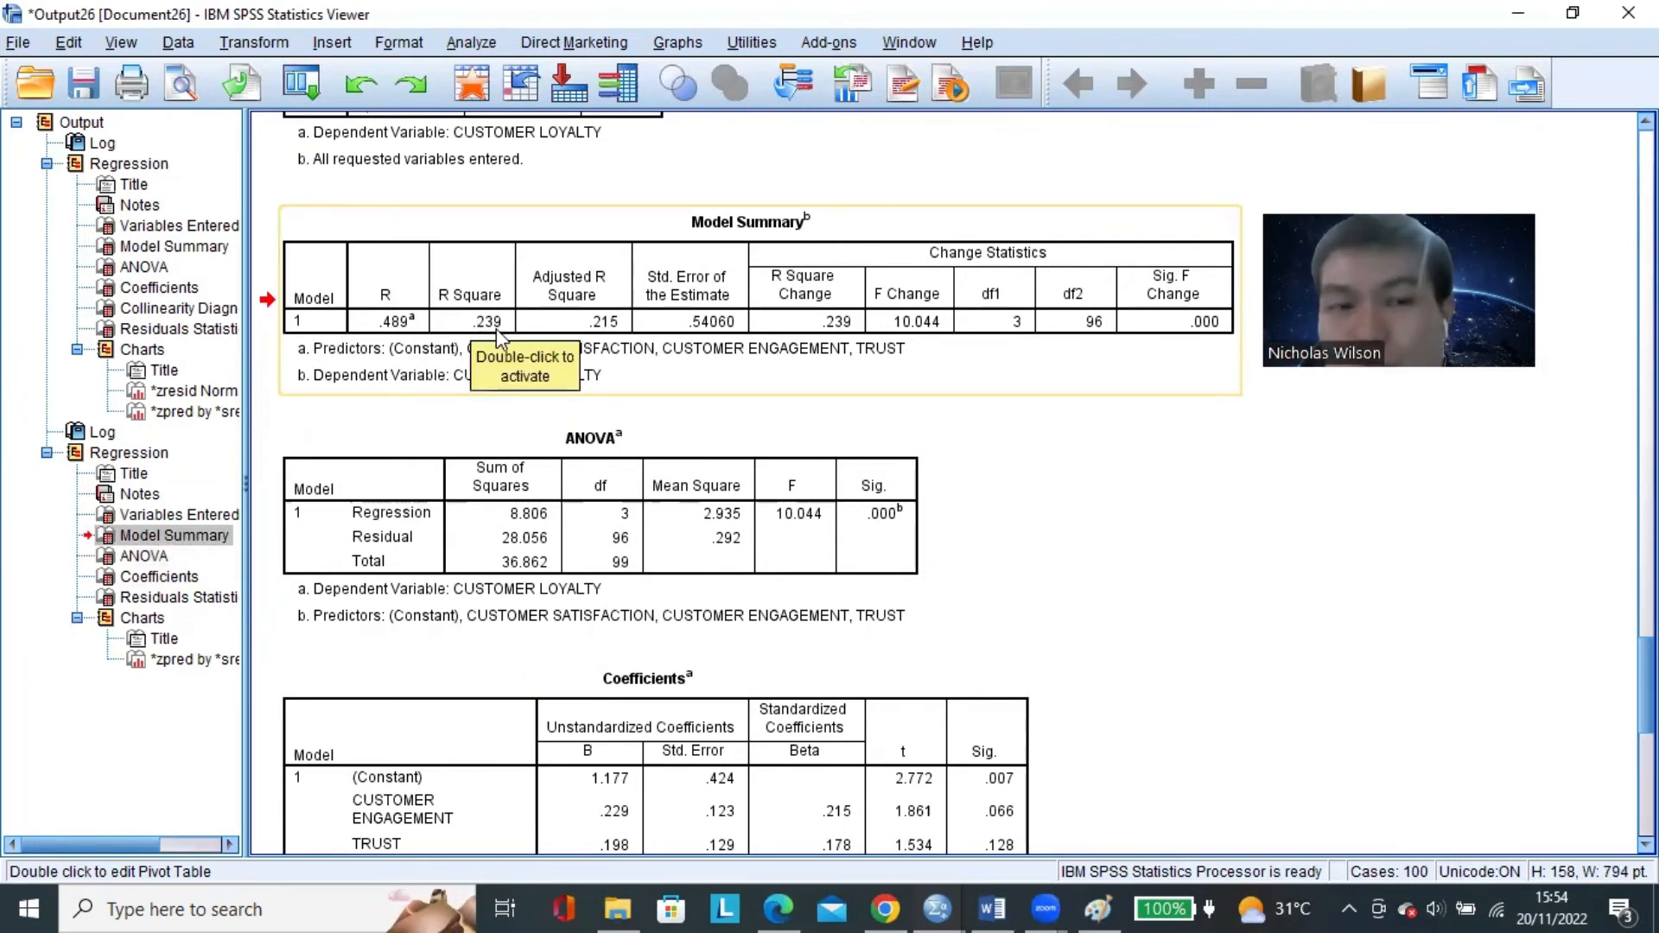
left_click(992, 907)
left_click(937, 907)
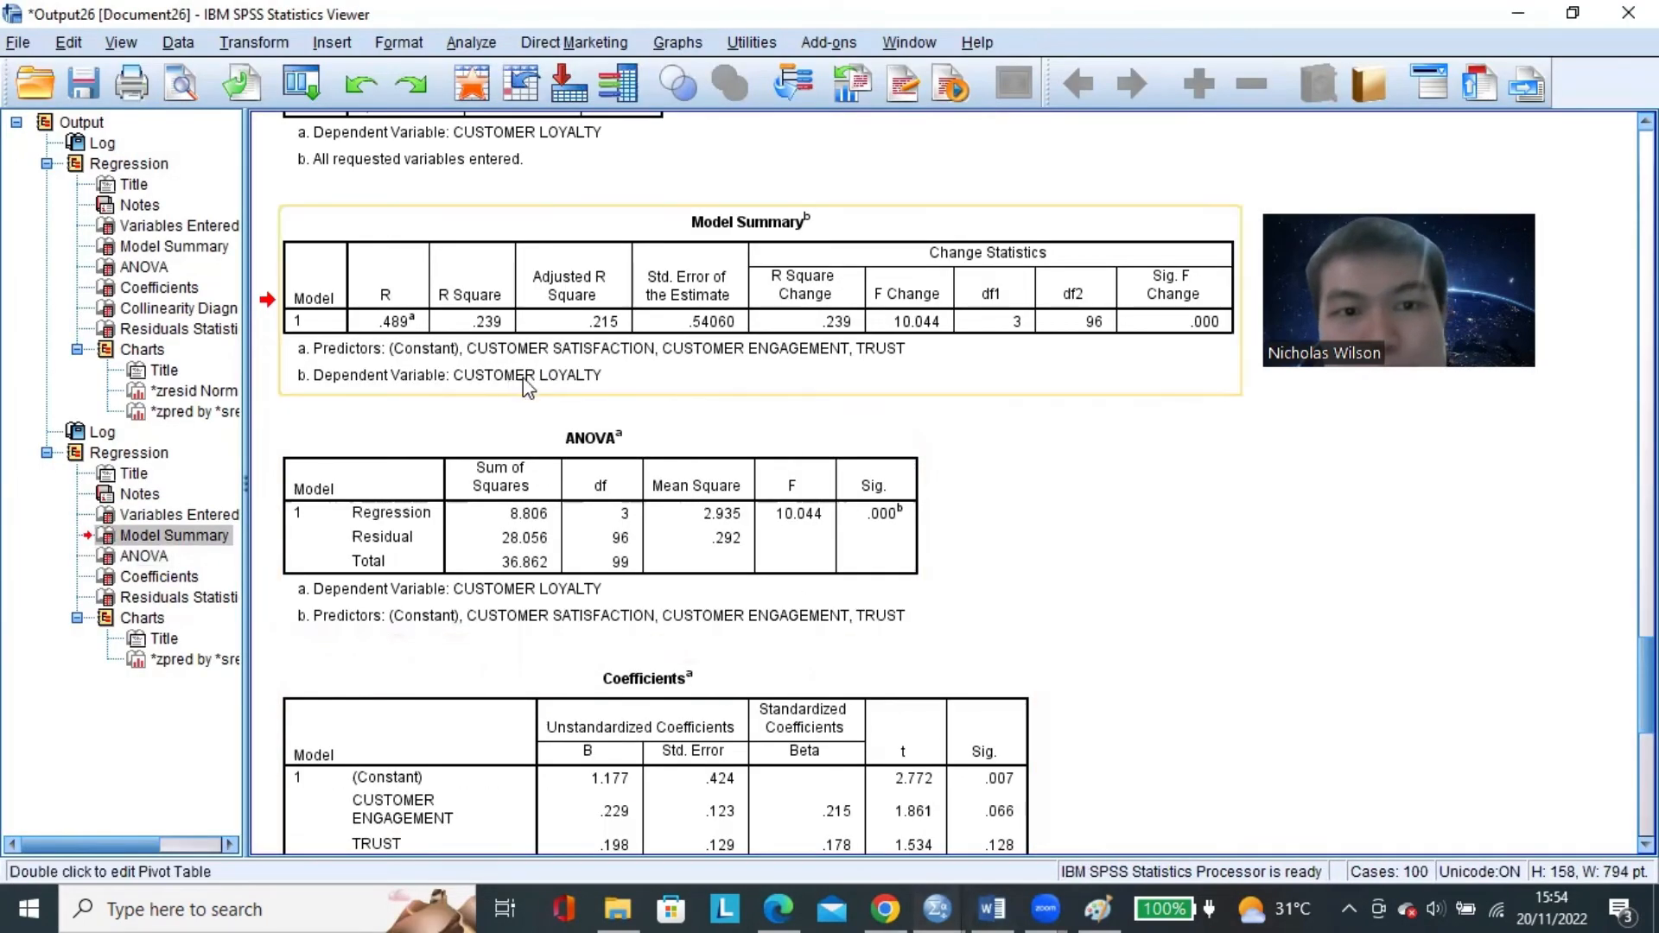
left_click(501, 332)
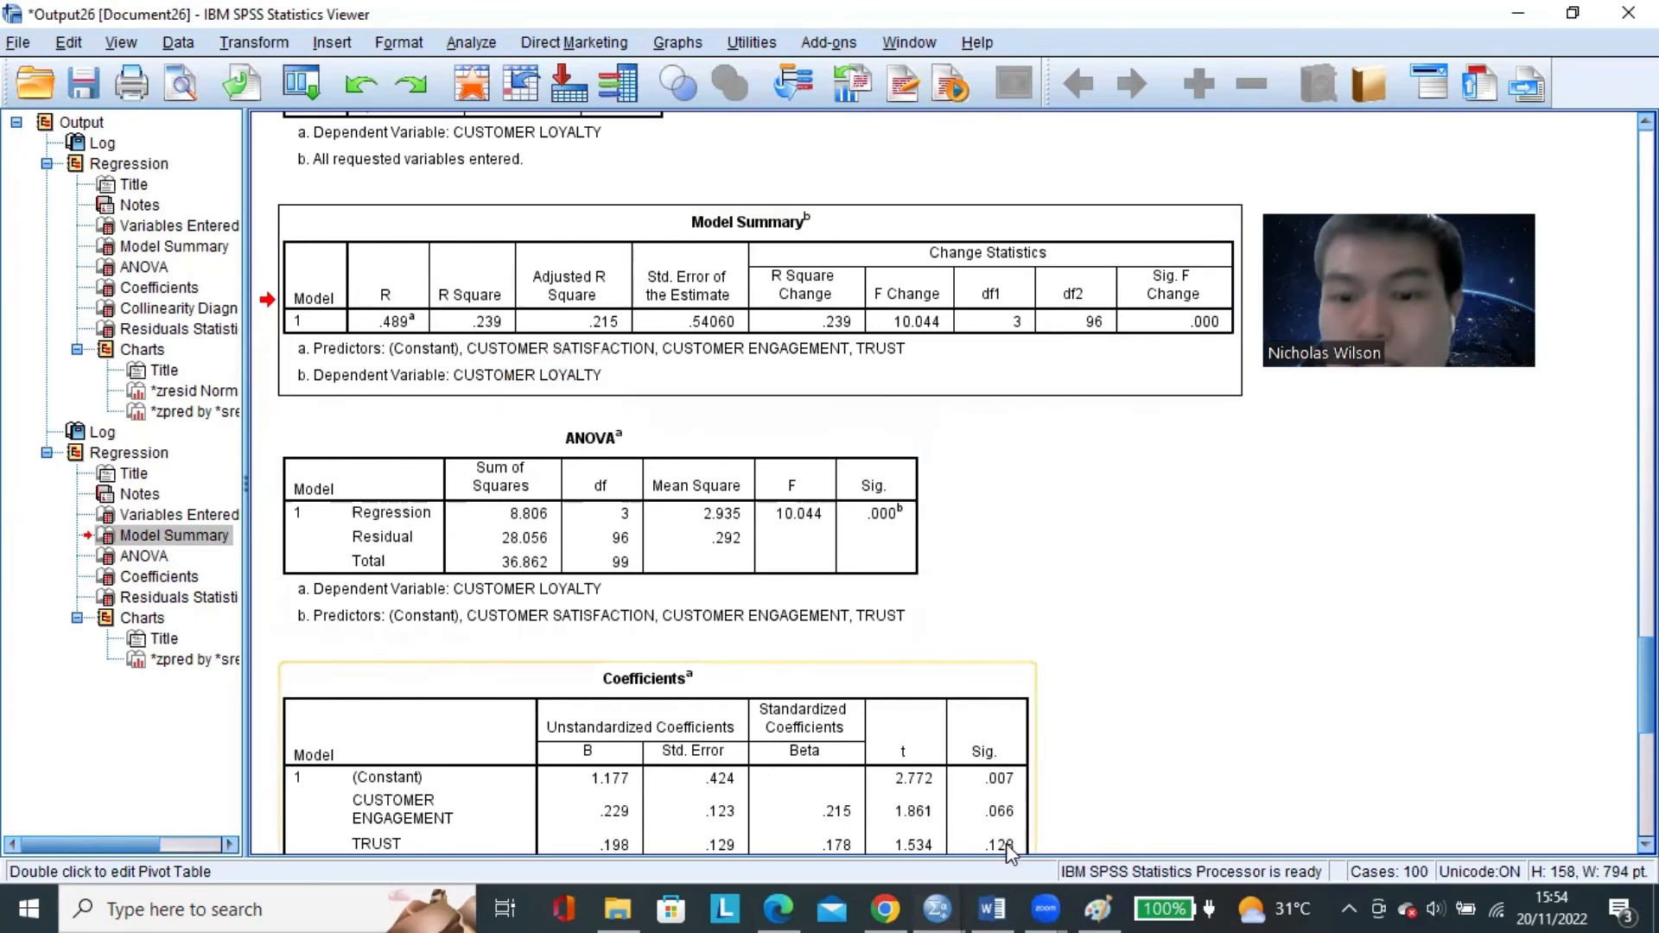
Switch to the Word document and complete the HASIL R-SQUARED line with "DARI VARIABEL Y (CUSTOMER LOYALTY) SEBESAR 0,239".
left_click(992, 907)
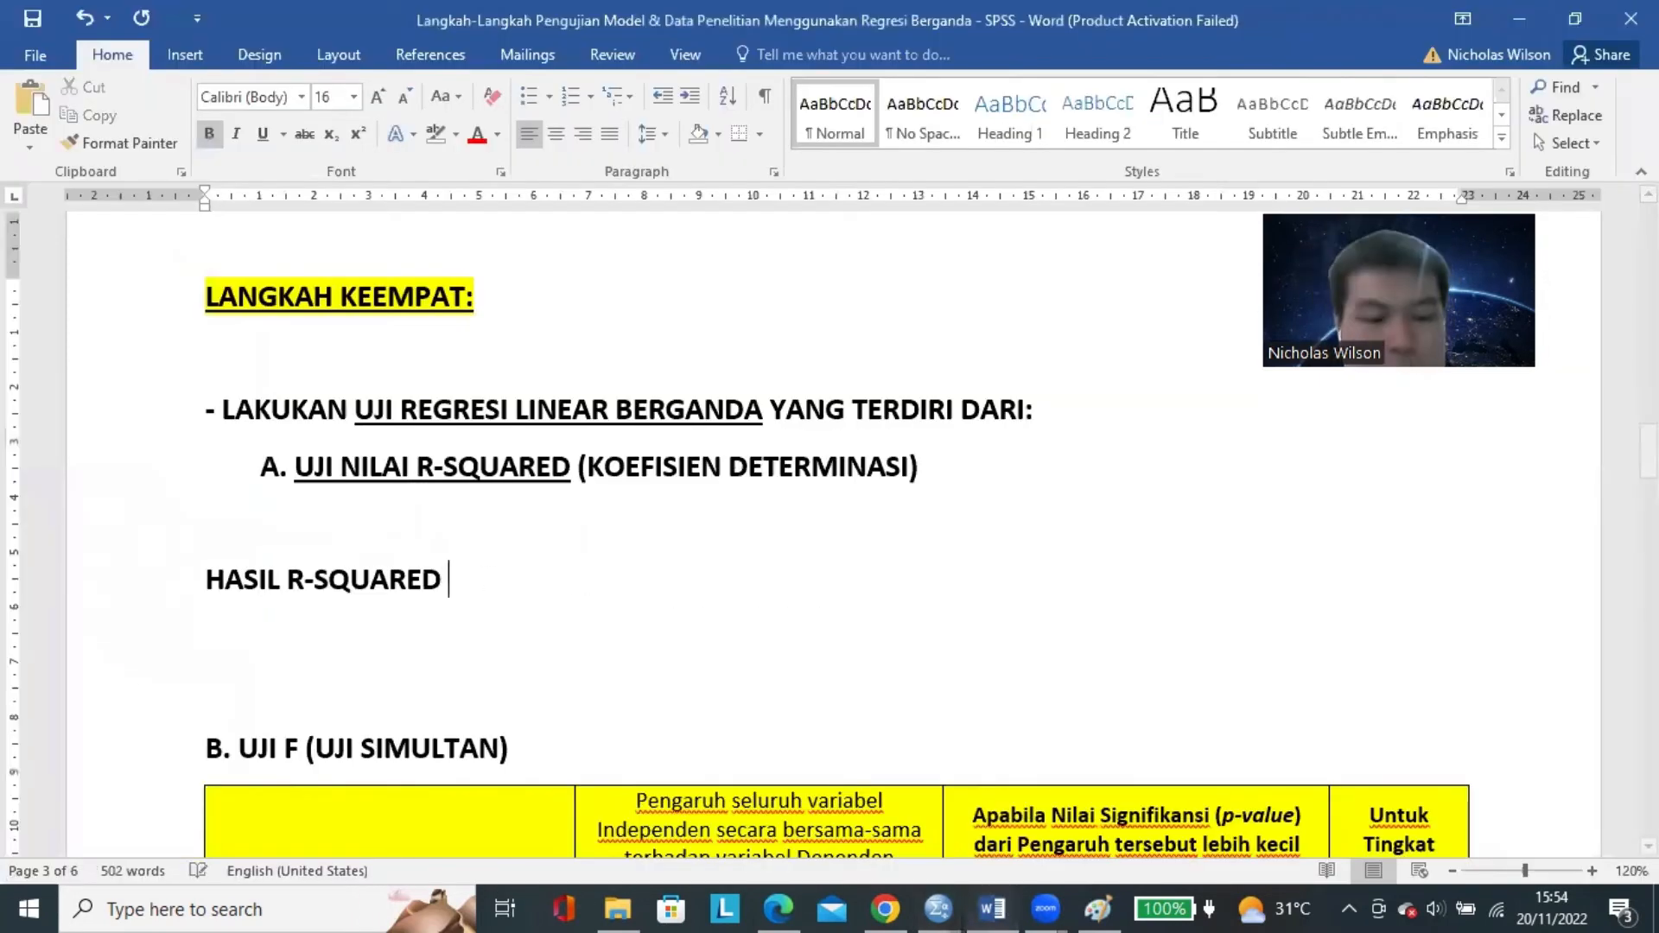
key("Caps_Lock")
type("DARI VARIAB")
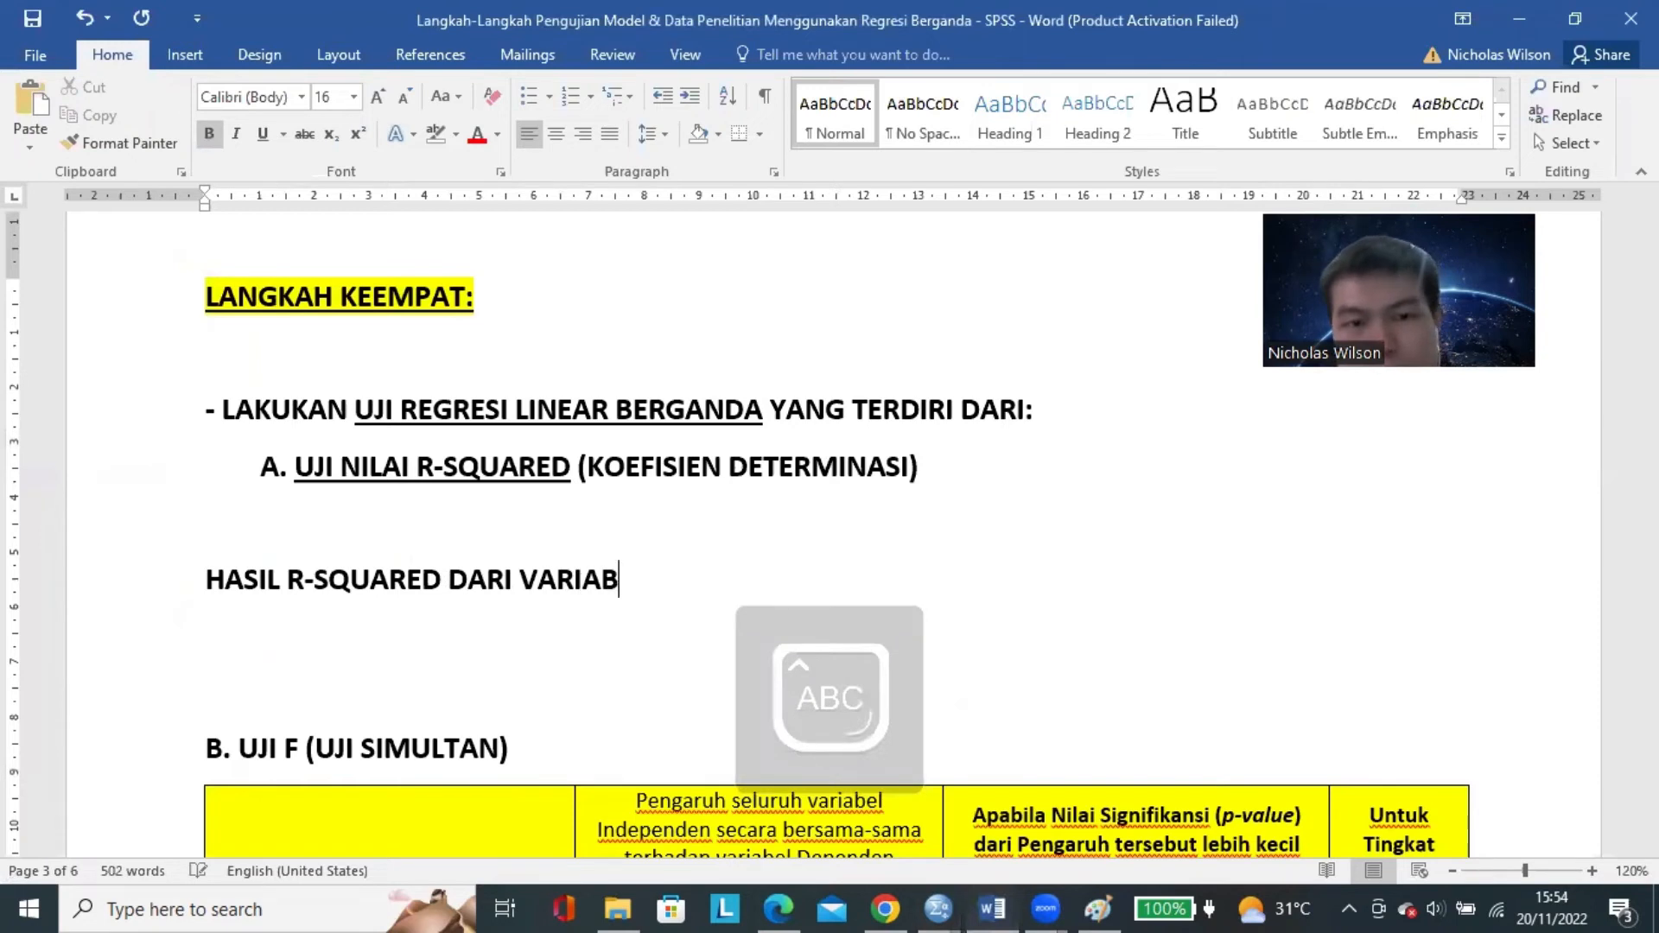
type("EL Y (CUASTO")
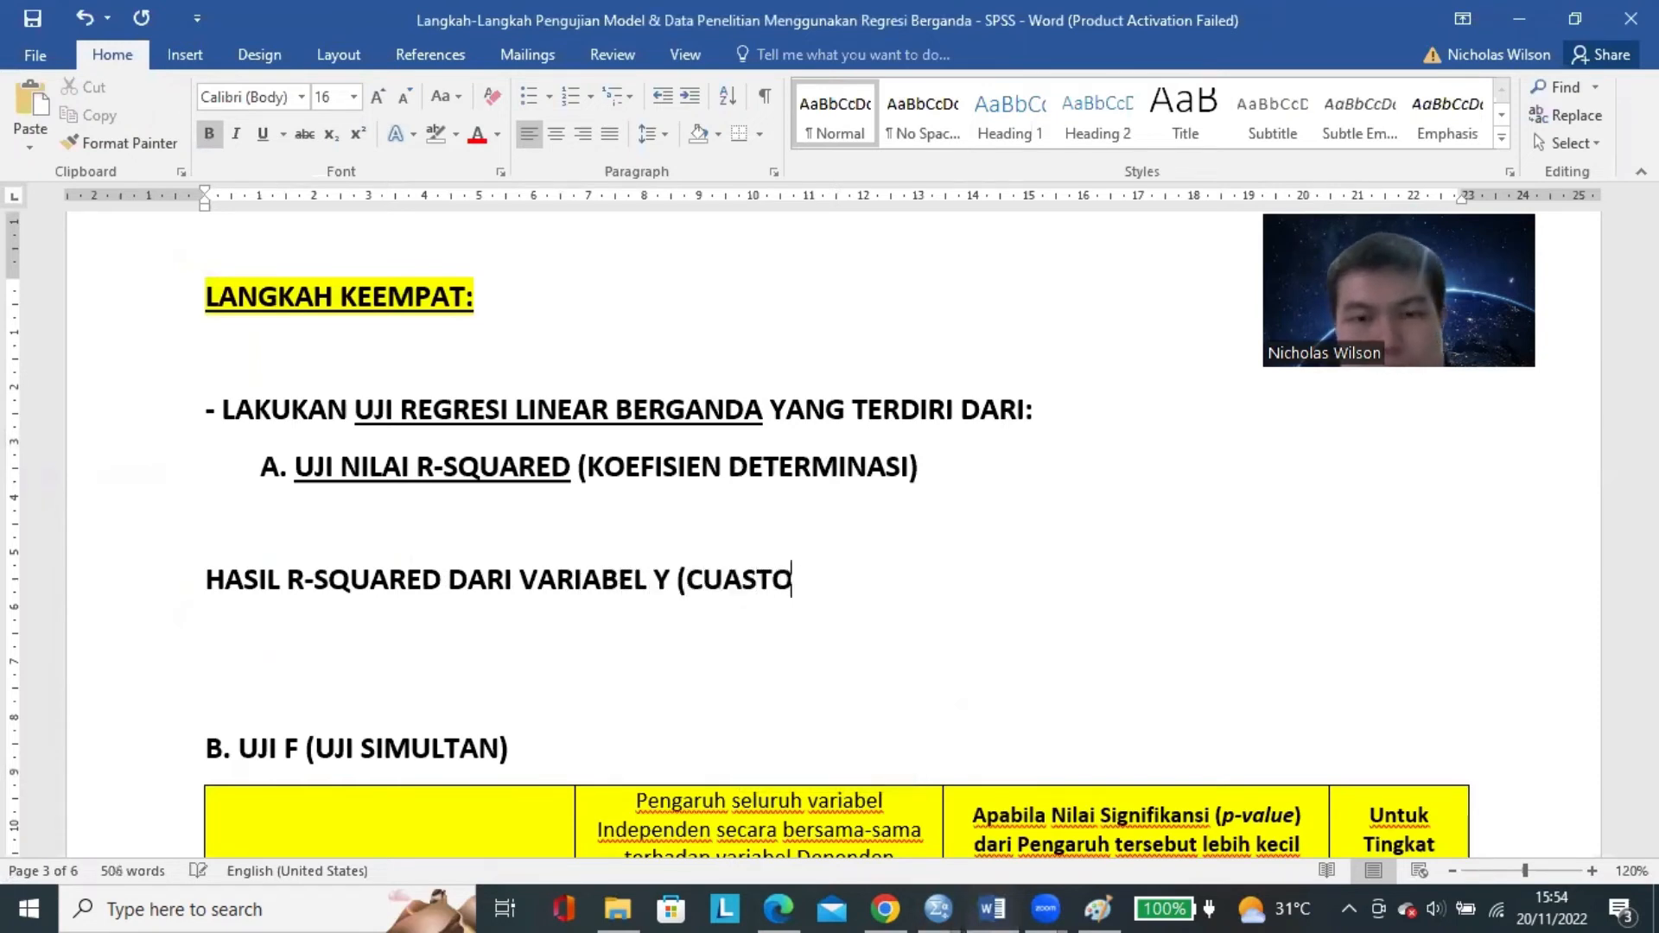
type("ME")
key("BackSpace")
key("BackSpace")
key("BackSpace")
key("BackSpace")
key("BackSpace")
key("BackSpace")
type("STOMER ")
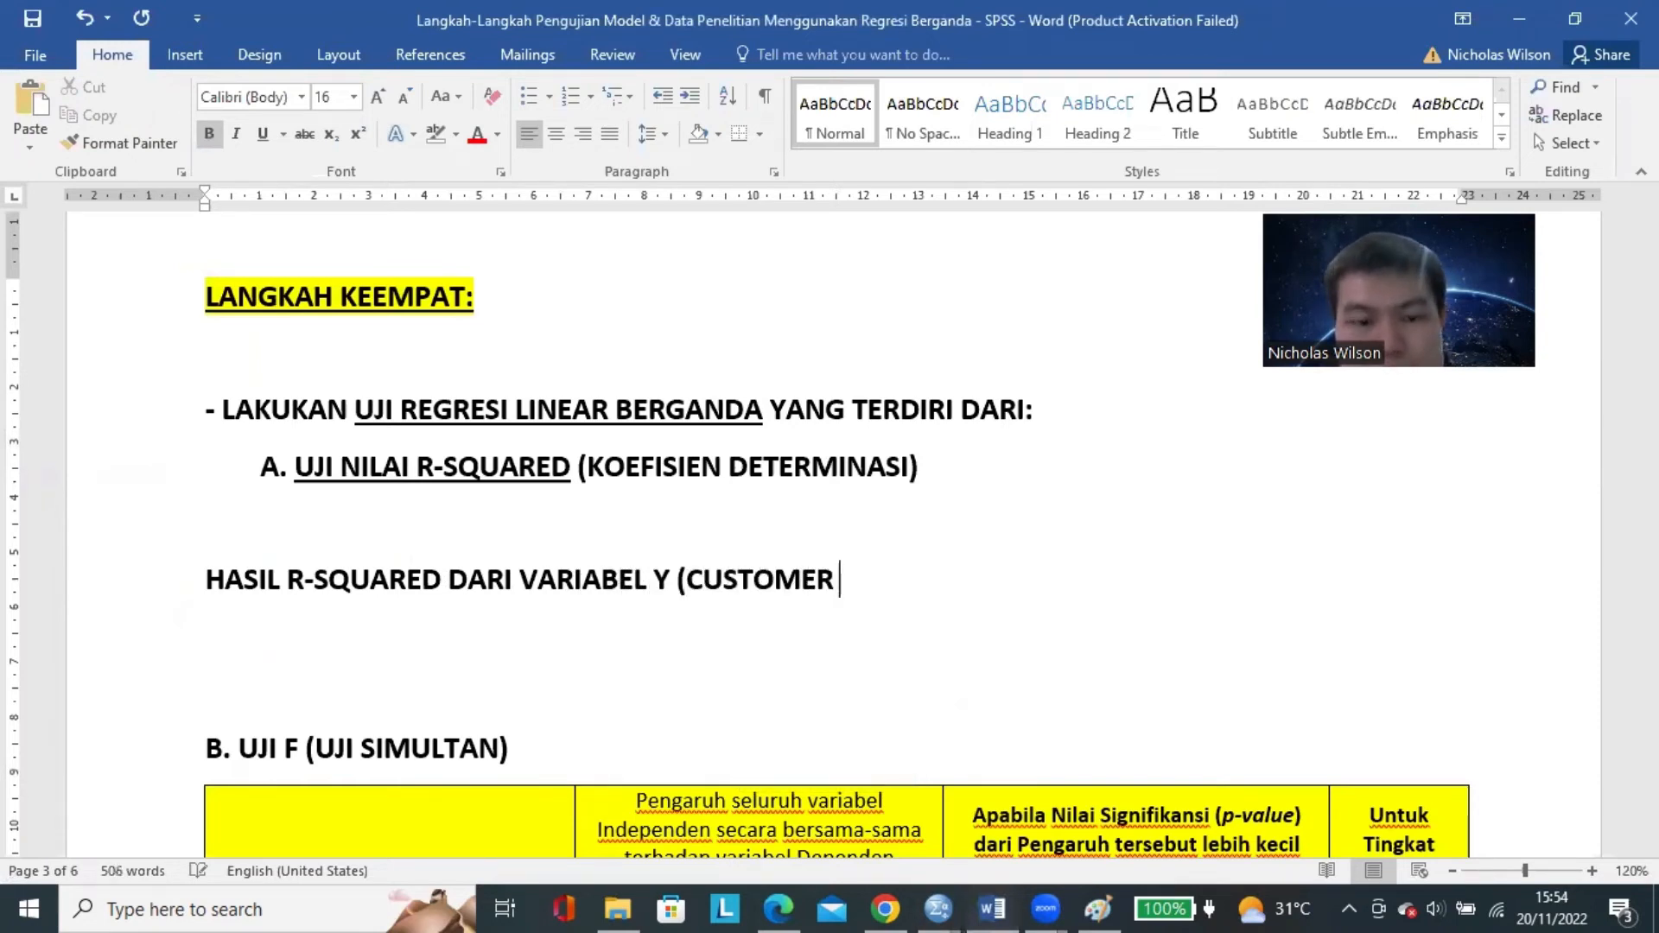
type("LOYALTY) SEBESAR")
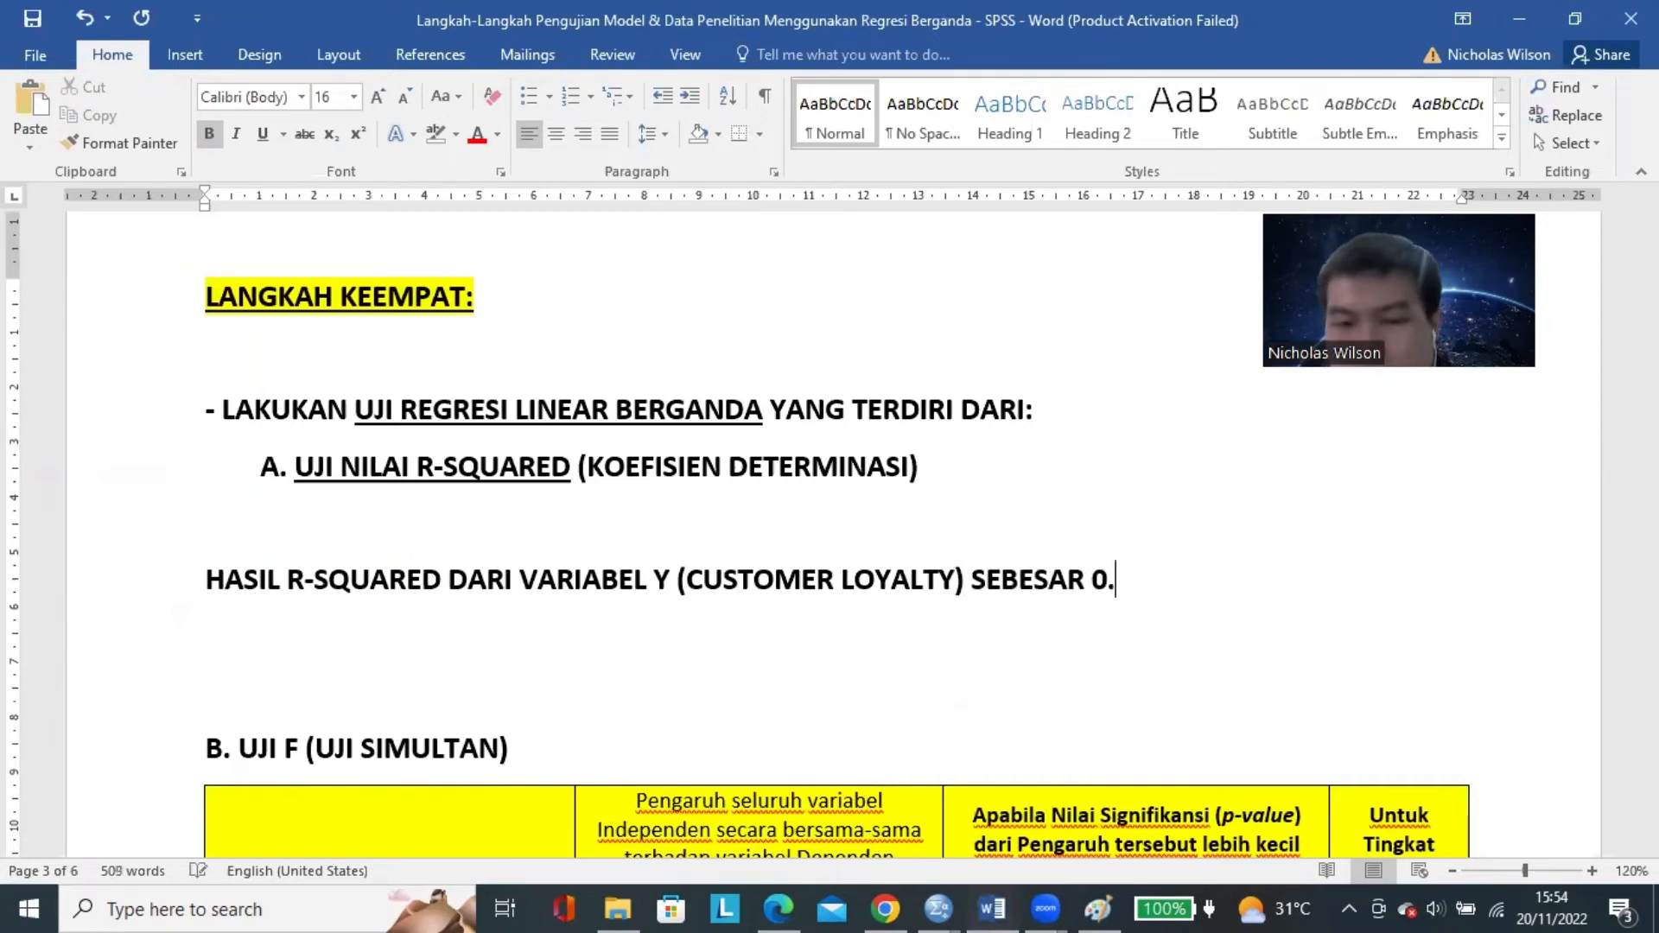
type(" 0,239")
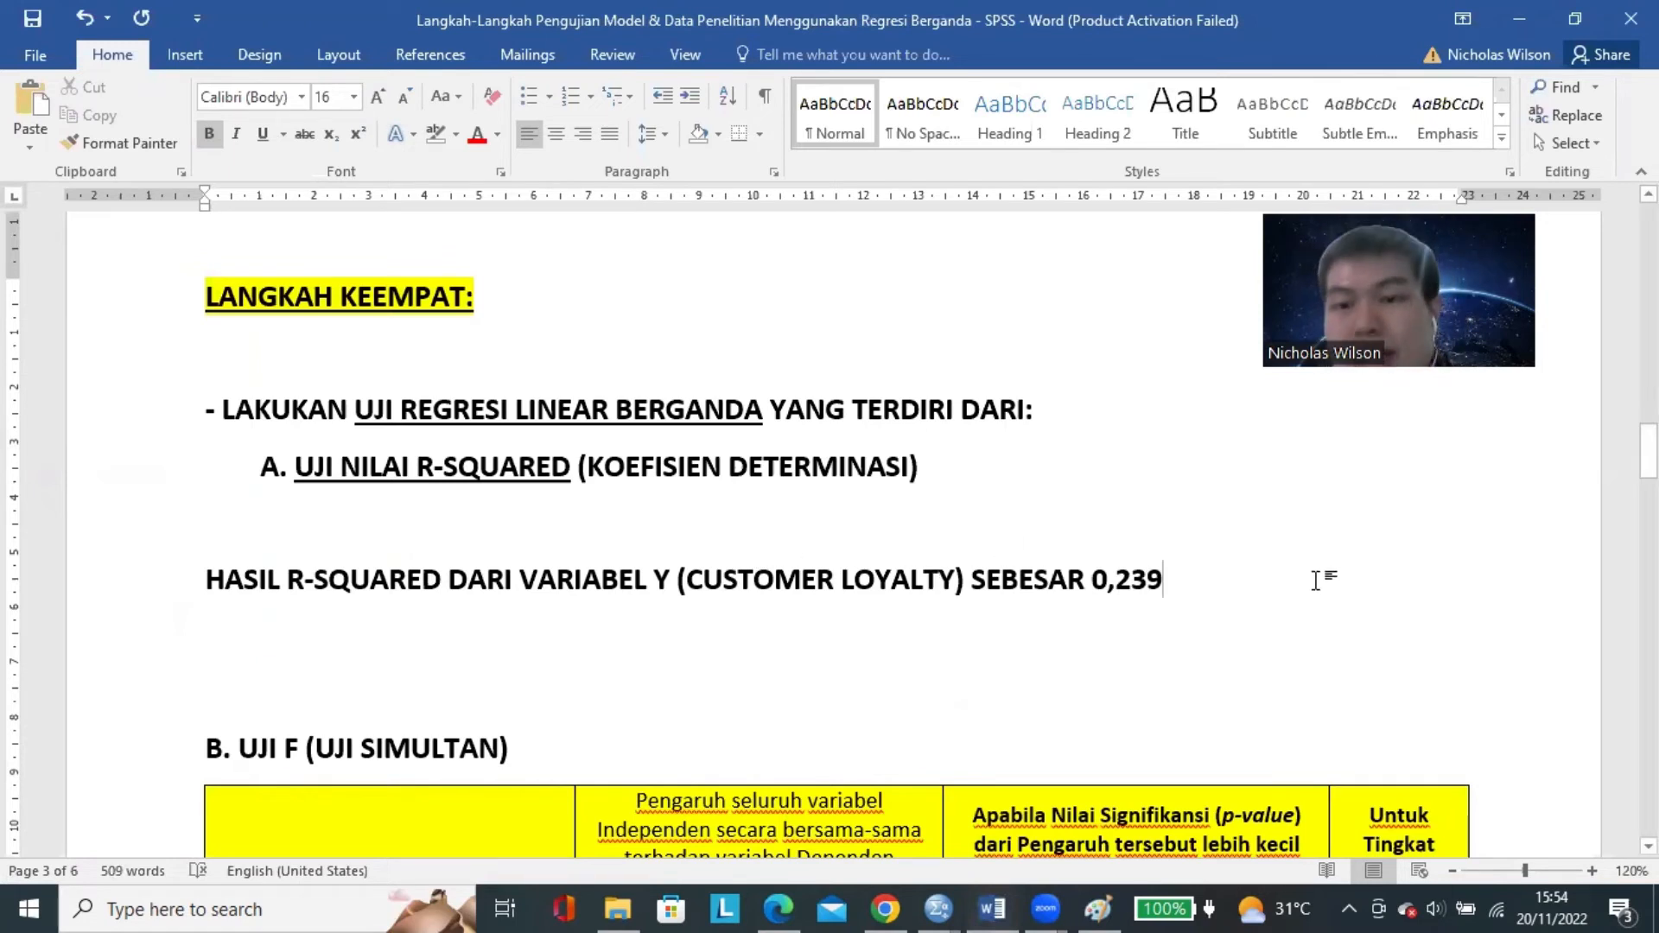
type(" -")
type("-> ")
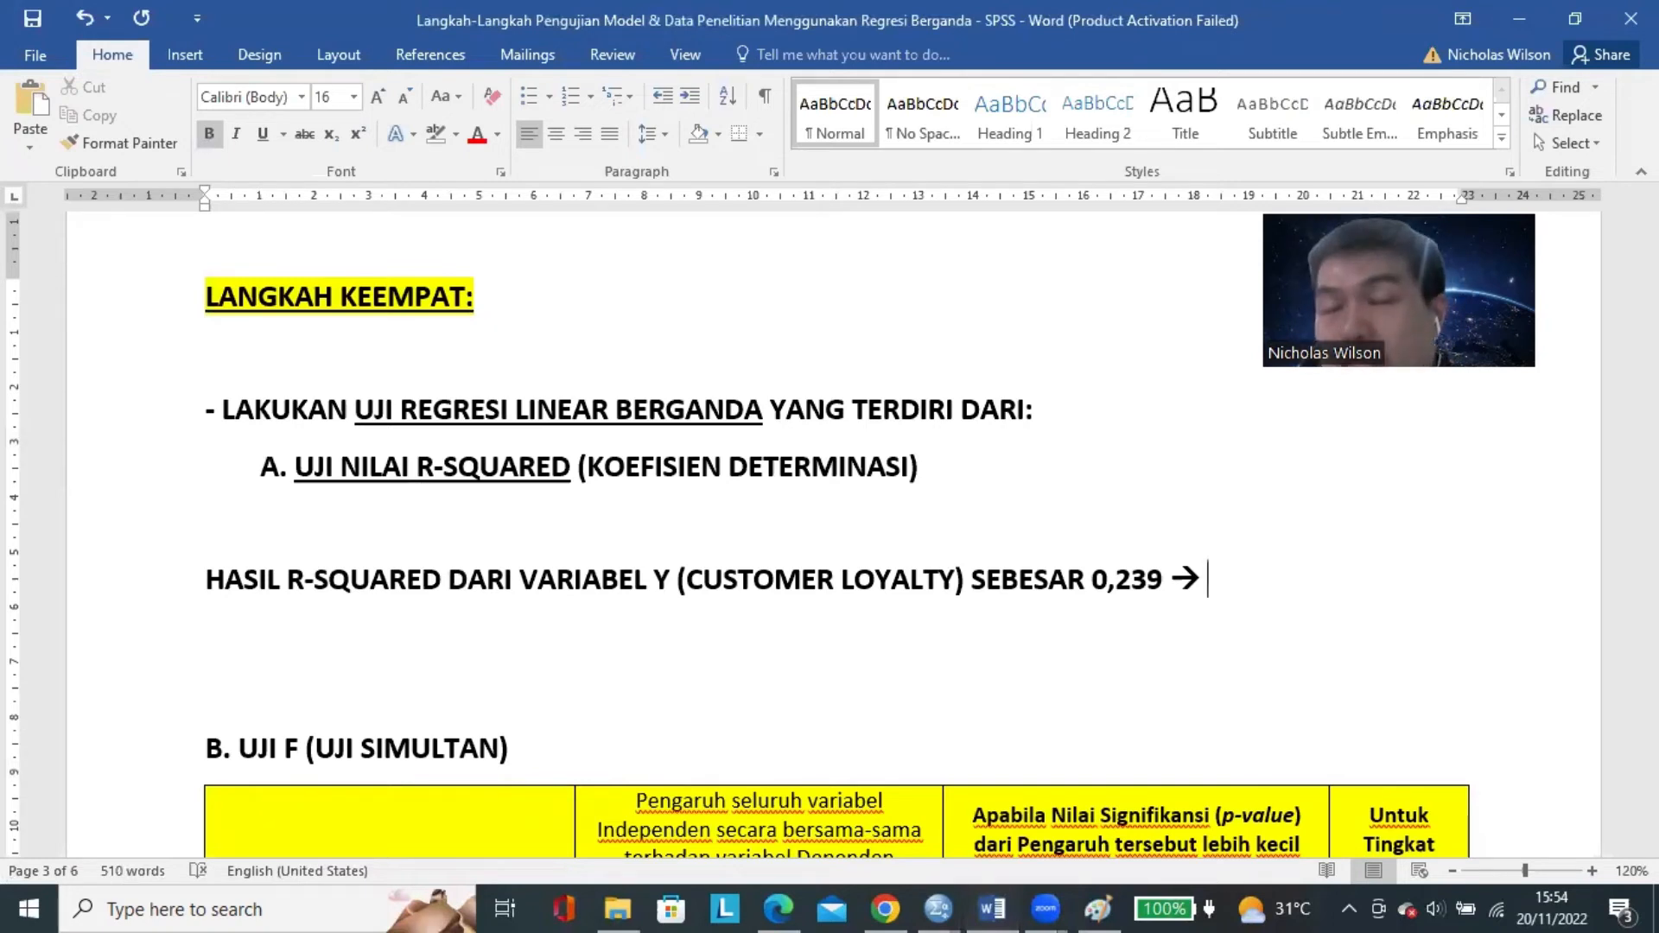
type("23,9")
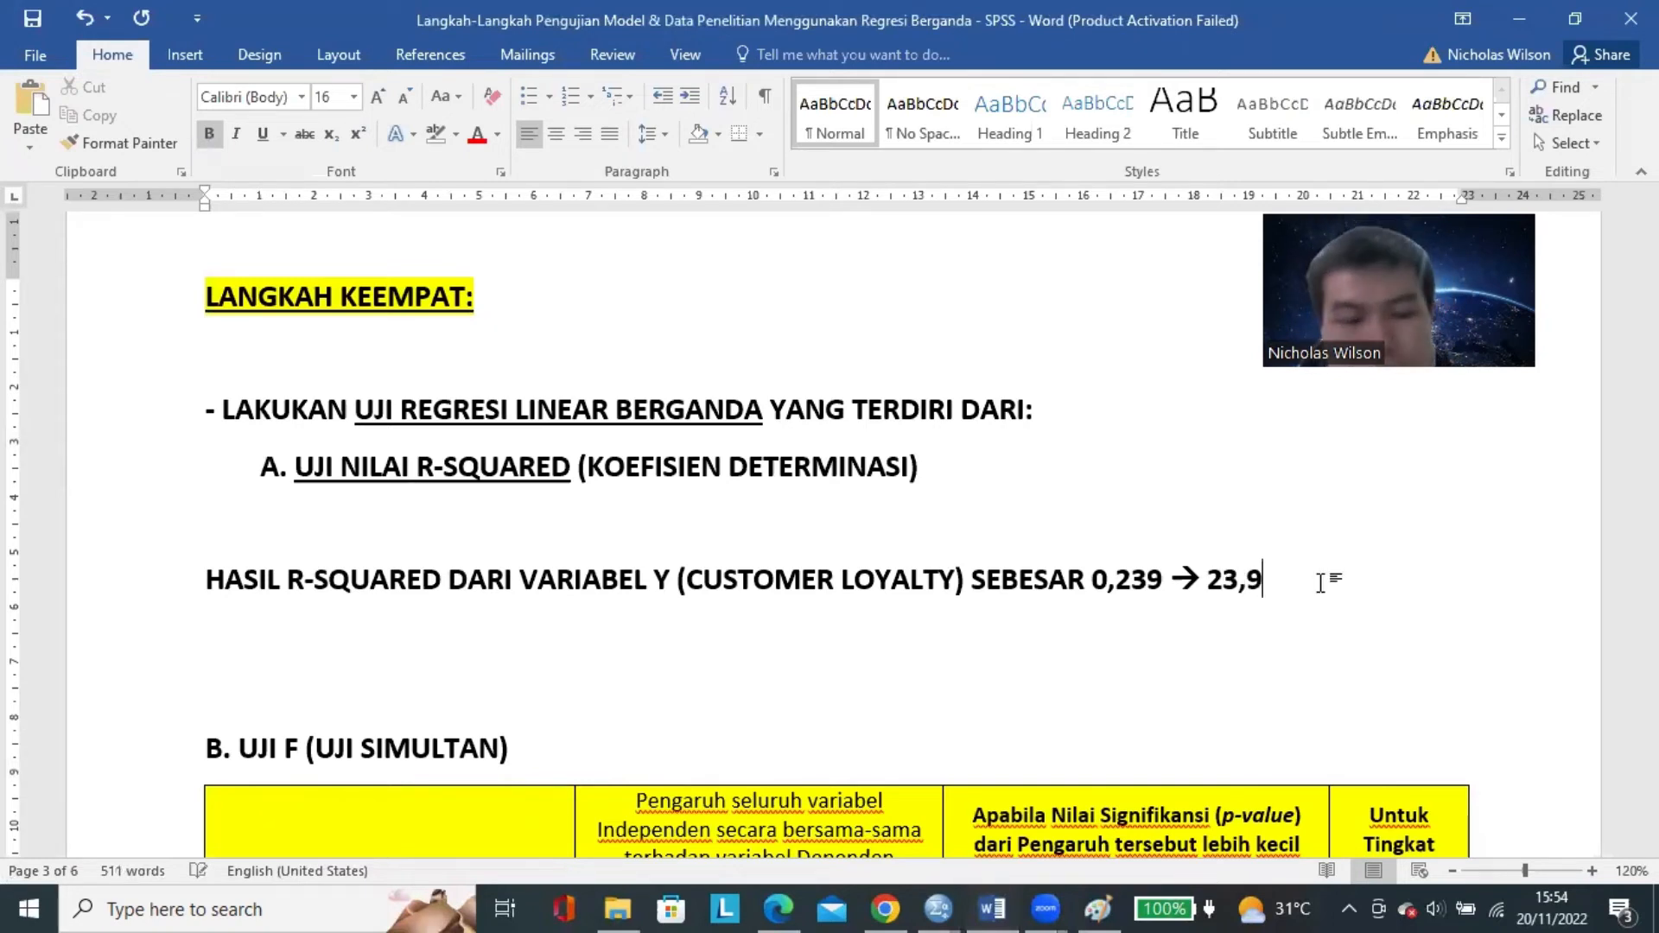
type("%")
Add an arrow and "23,9%" after the 0,239 value, and underline the percentage.
mouse_move(1292, 586)
left_mouse_down()
mouse_move(1205, 595)
mouse_move(1303, 580)
left_mouse_up()
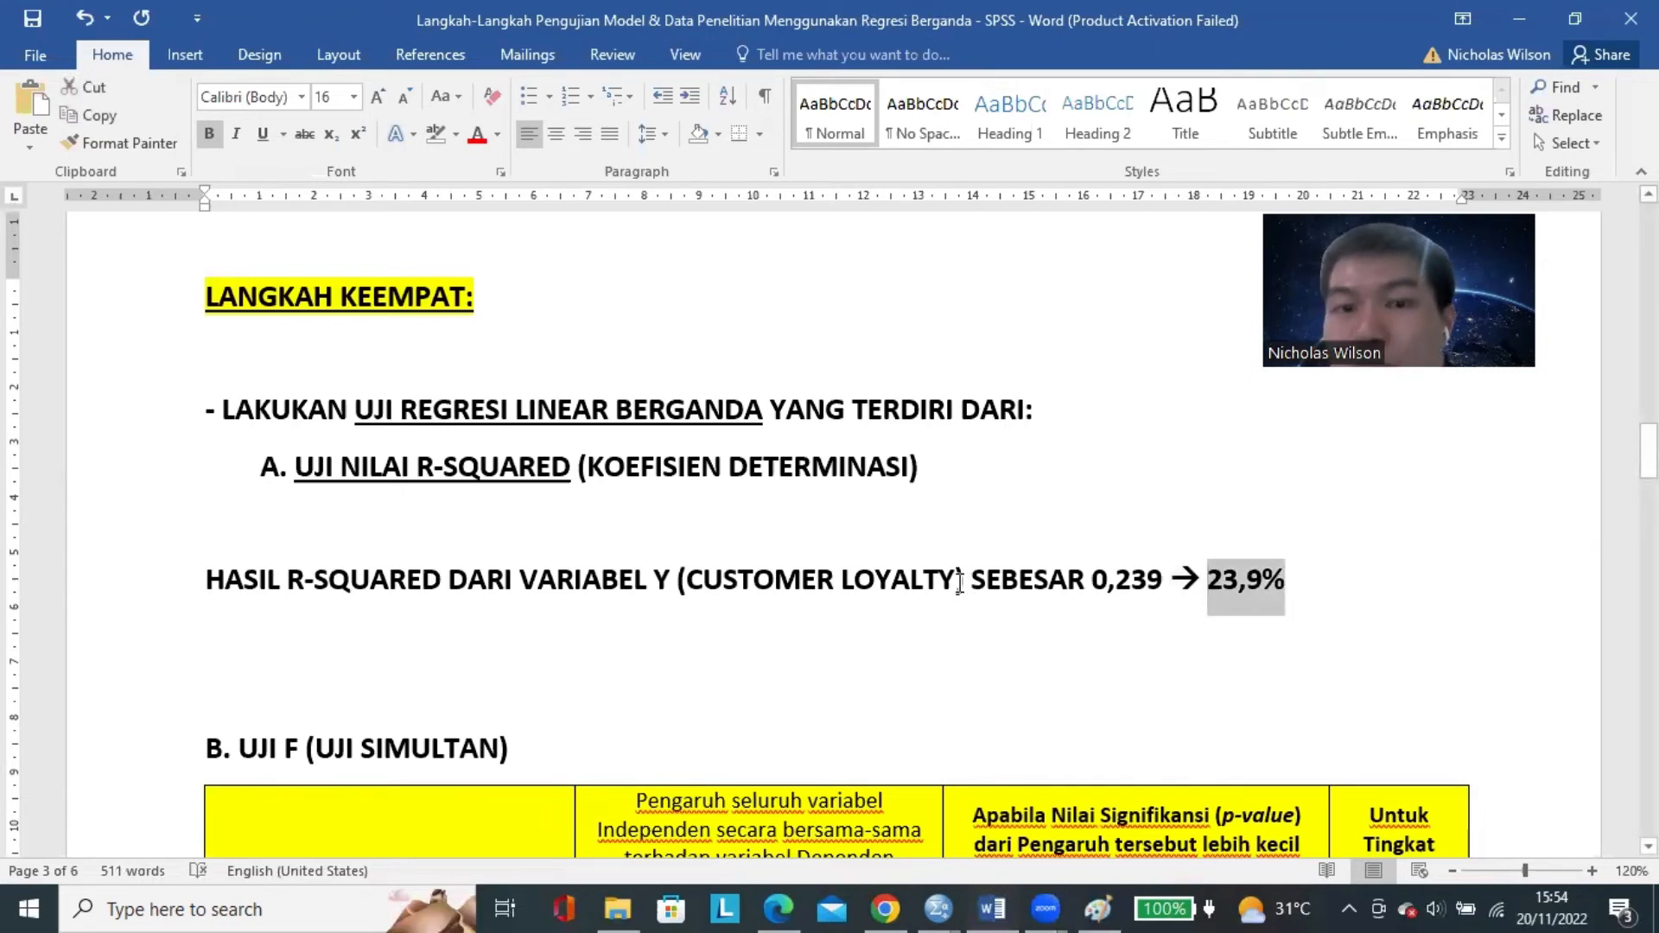
left_click(261, 133)
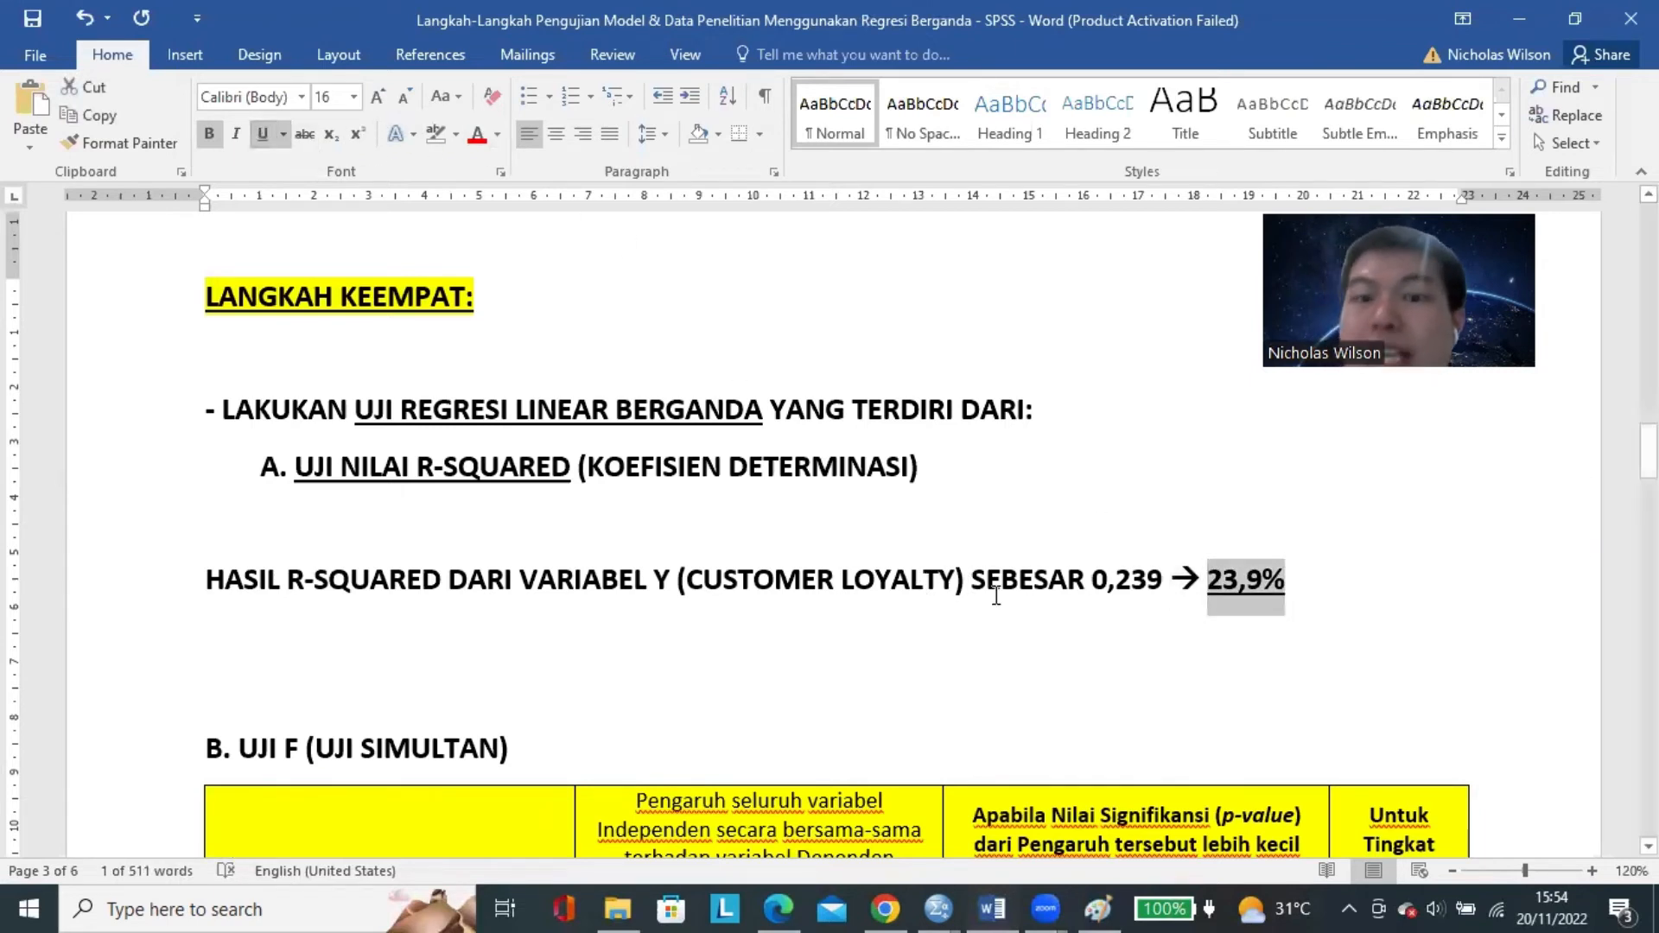
Below the R-squared result, add the line "ARTINYA:" and start the following line with "BESARAN PENGARUH".
left_click(980, 639)
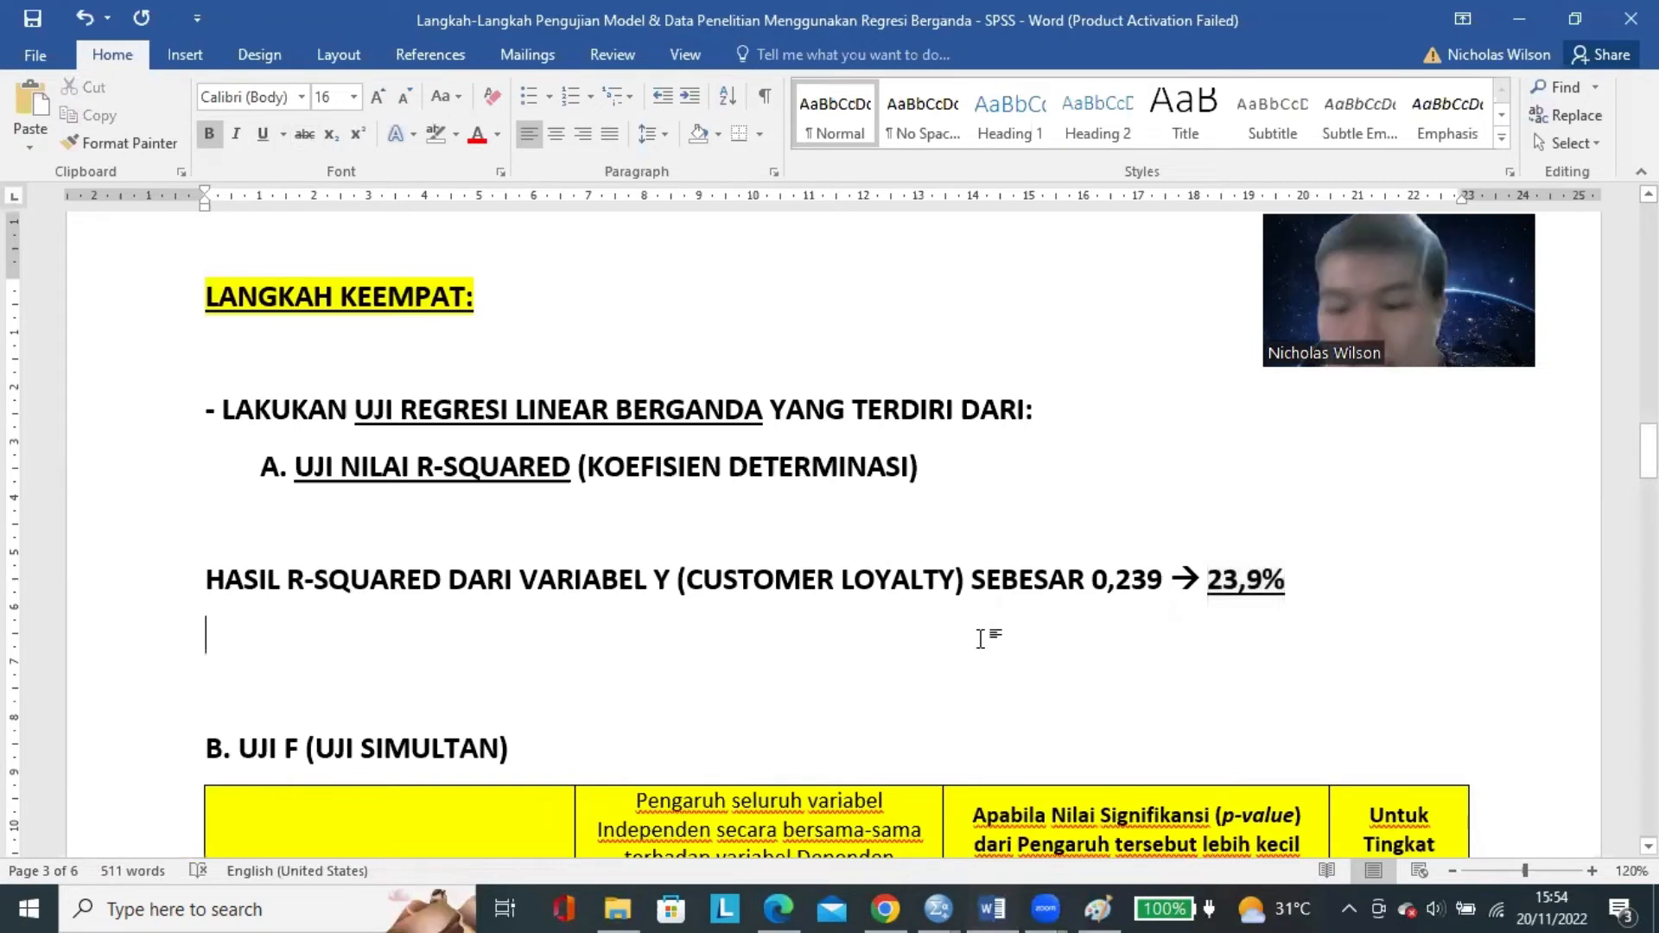
type("ARTINYA:")
key("Return")
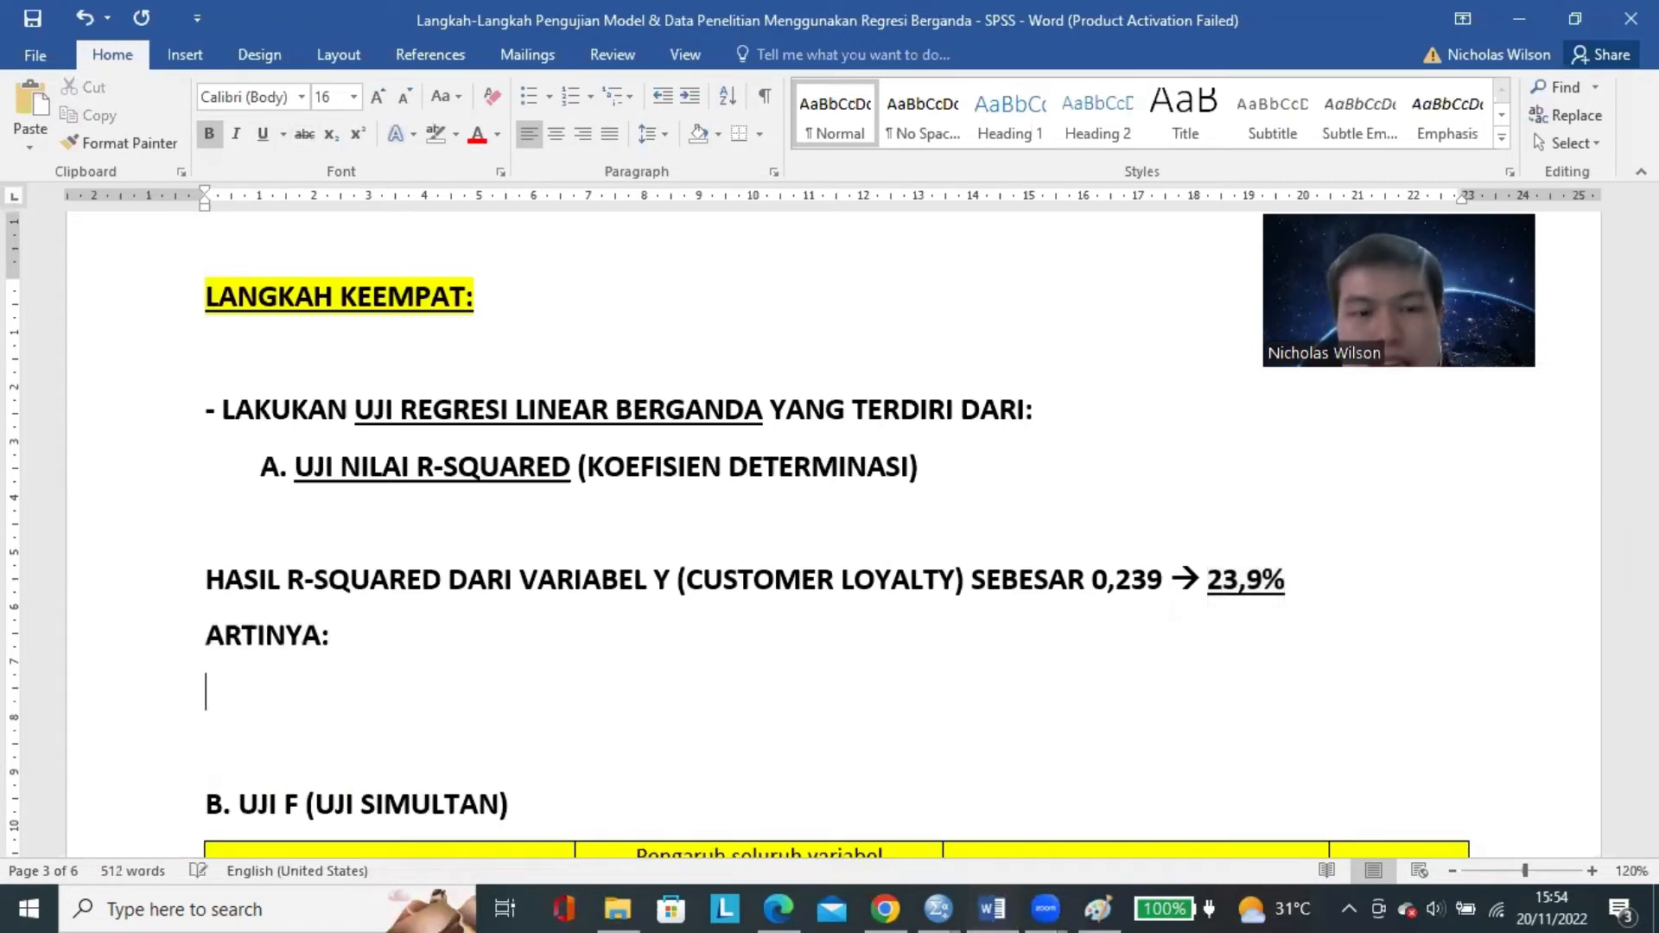
type("BESARAN PENG")
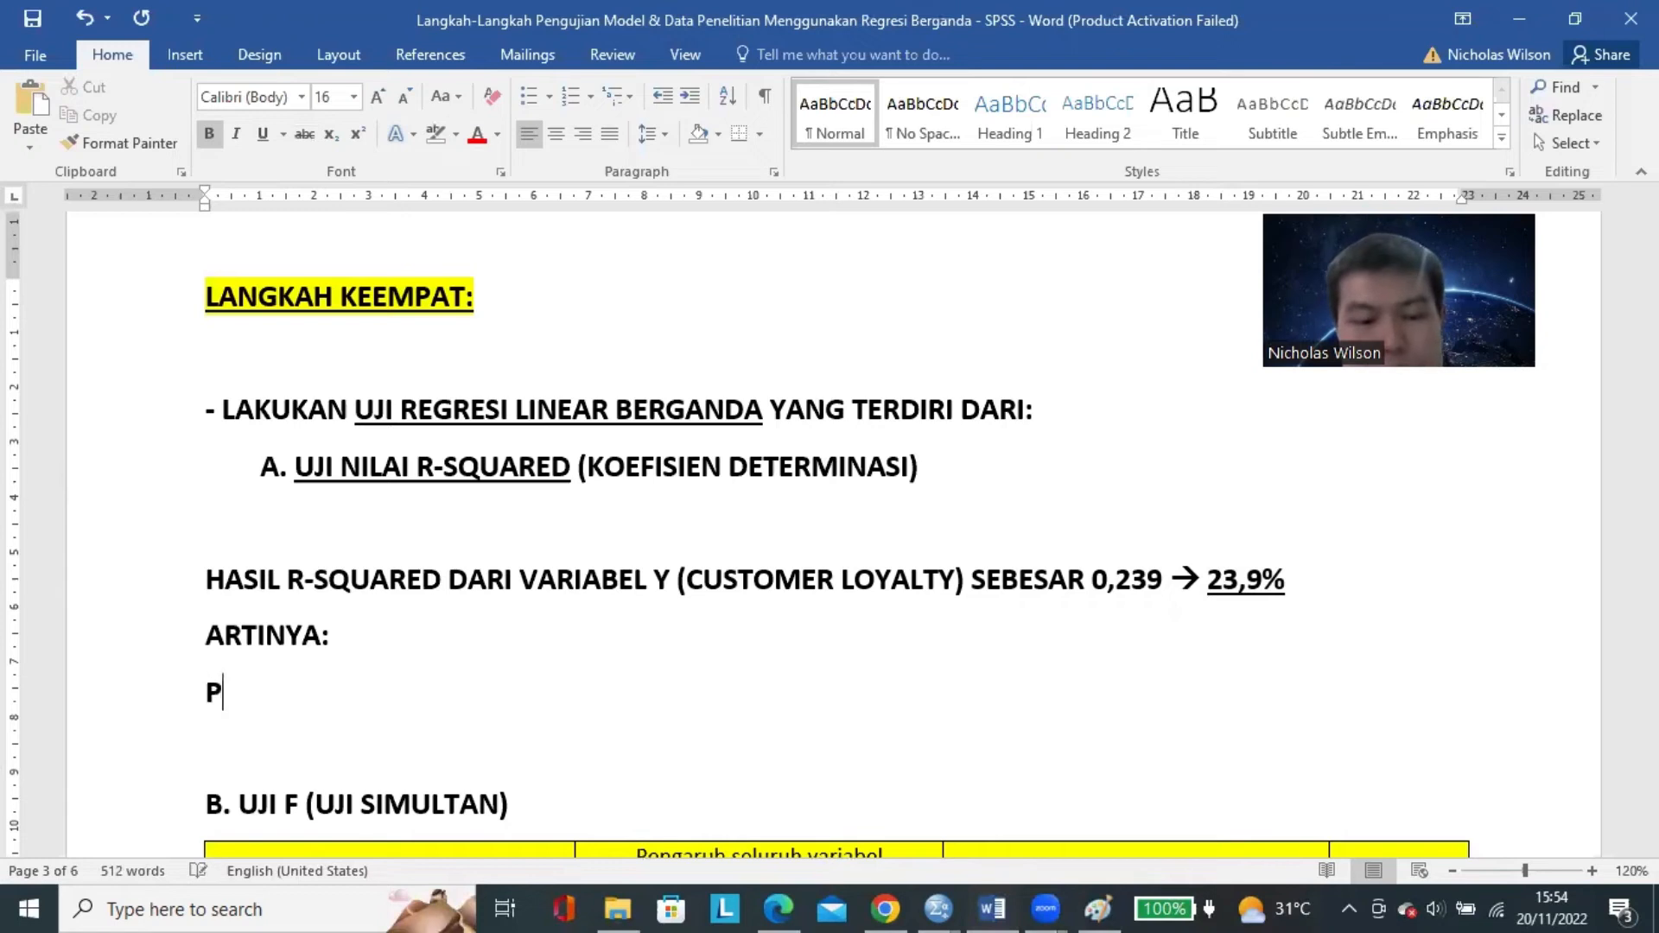
type("ARUH")
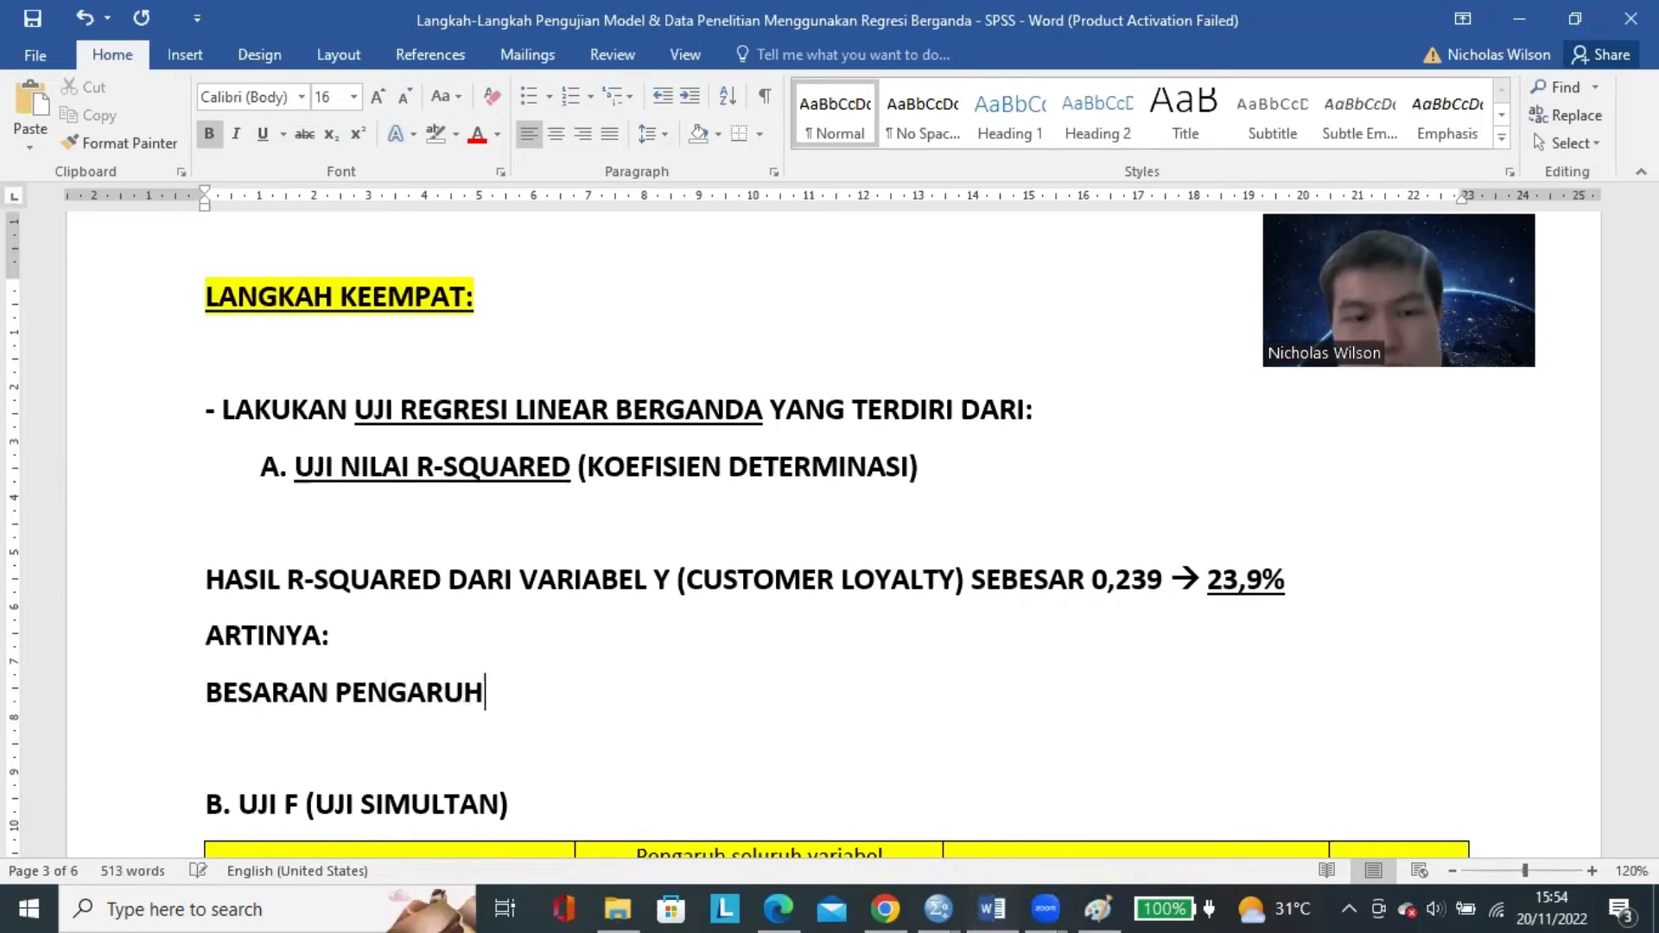
Insert a blank line above ARTINYA and underline the word ARTINYA.
left_click(209, 631)
key("Return")
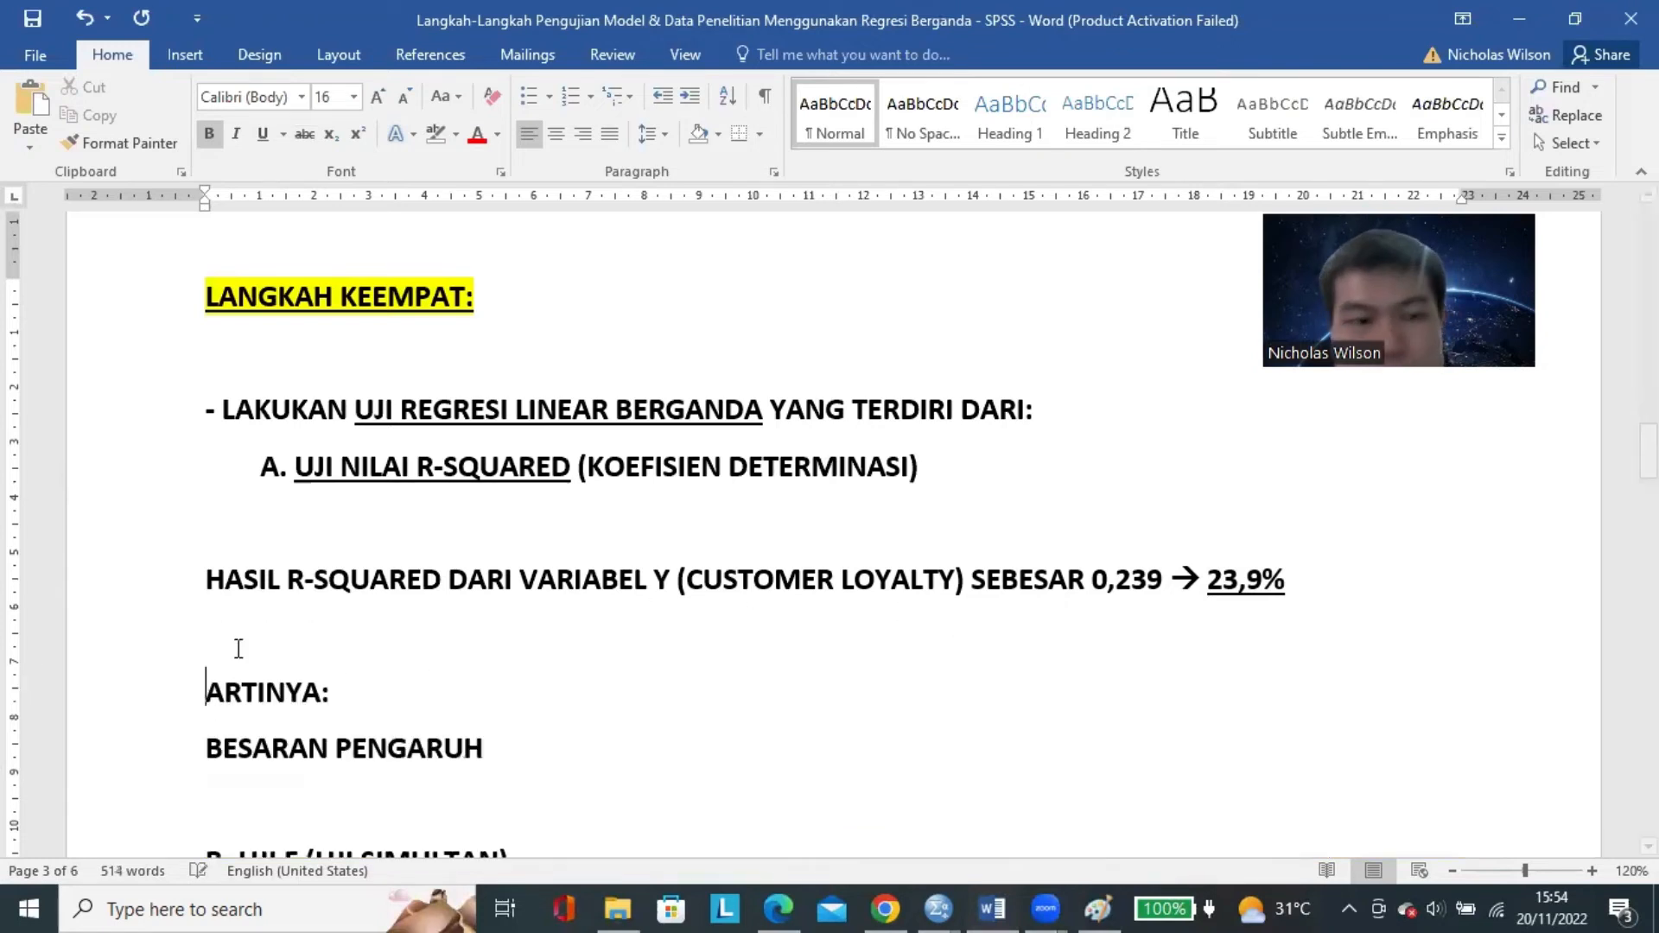
double_click(236, 689)
left_click(263, 133)
scroll(585, 636, "down", 1)
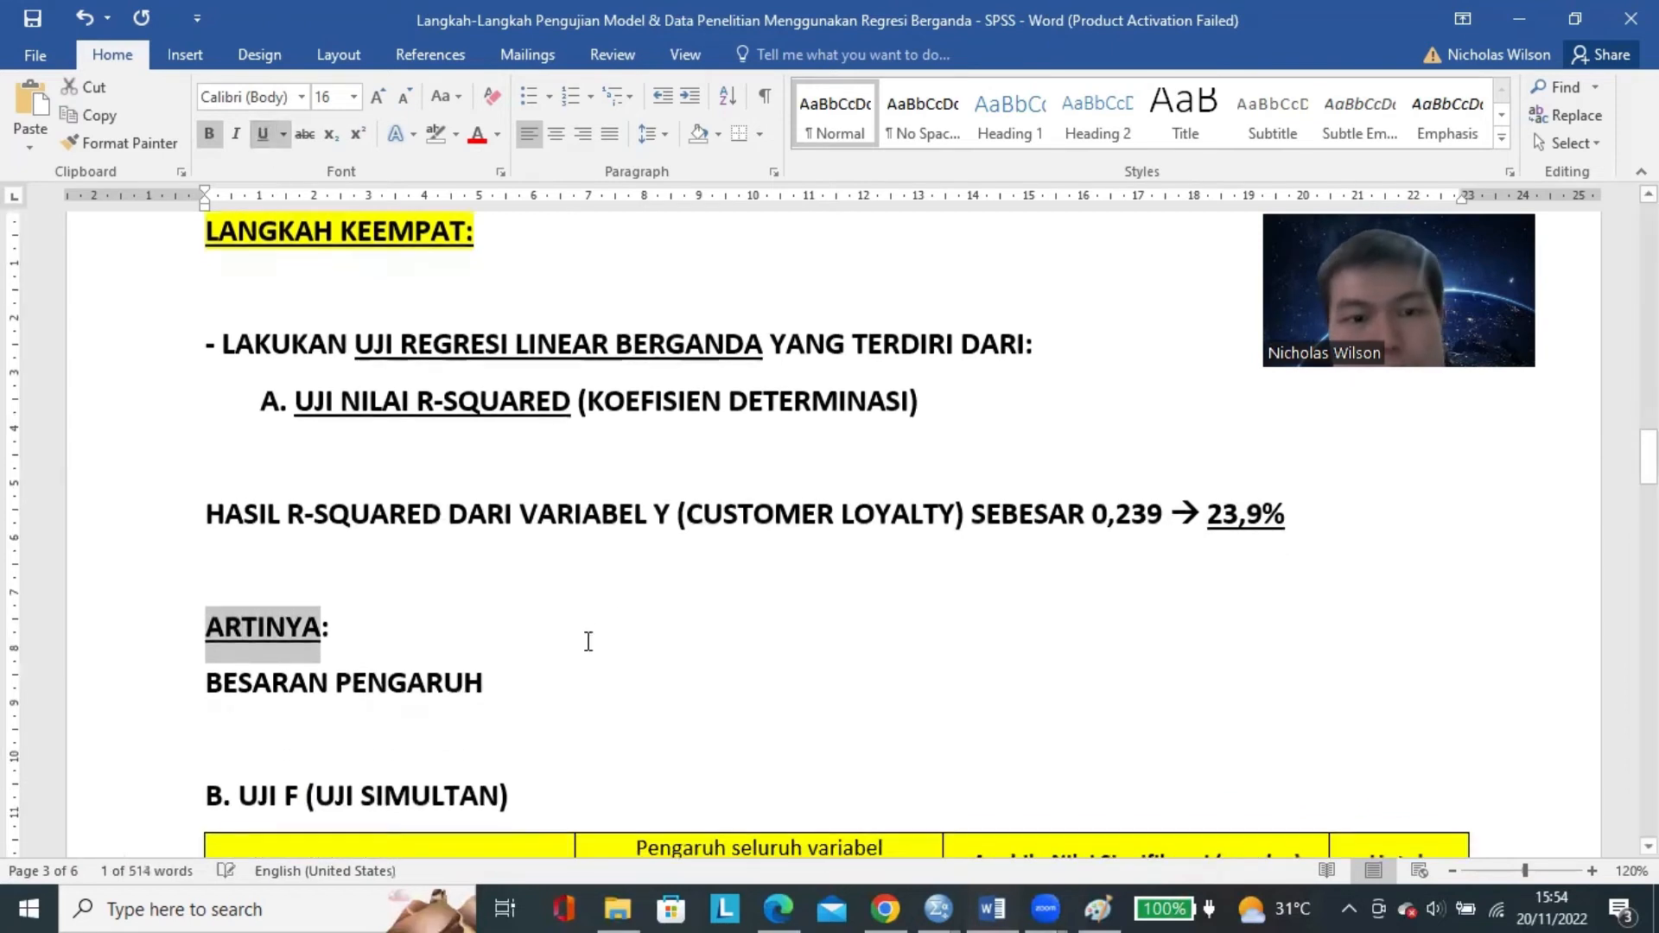
Continue the BESARAN PENGARUH sentence with "YANG DIBERIKAN OLEH SELURUH VARIABEL INDEPENDEN (CUSTOMER ENGAGEMENT, TRUST DAN CUSTOMER SATISFACTION)".
left_click(574, 672)
type("YANG DIBER")
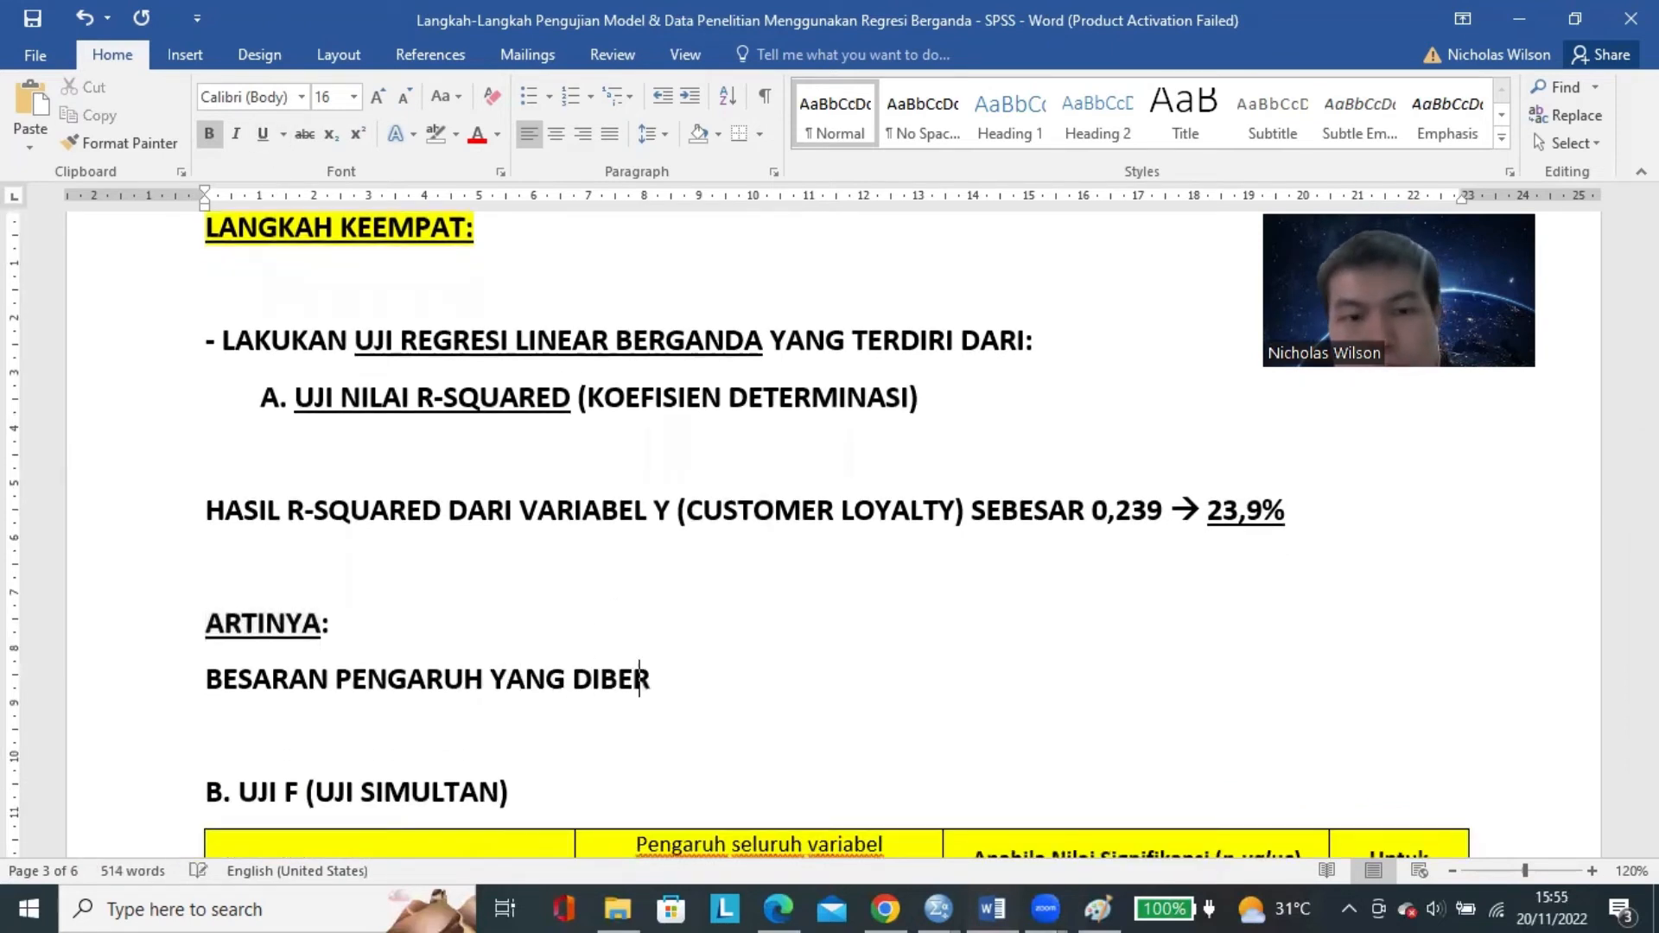
type("IKAN OLEH SELURU")
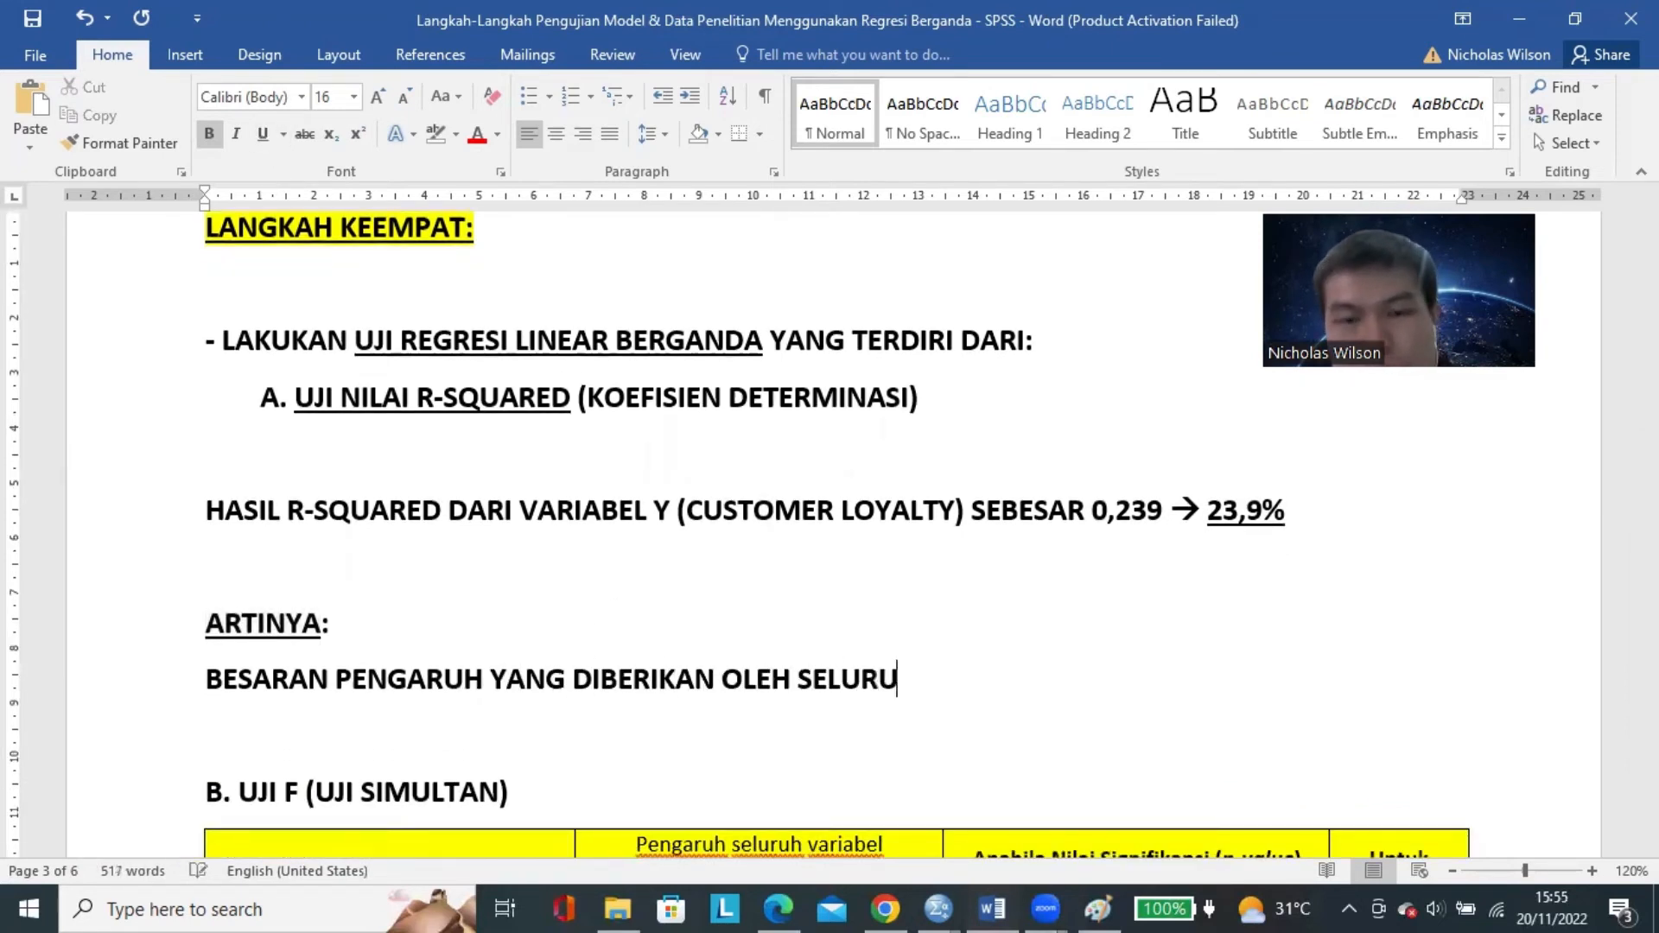
type("H VARIABEL INDEPENDEN (")
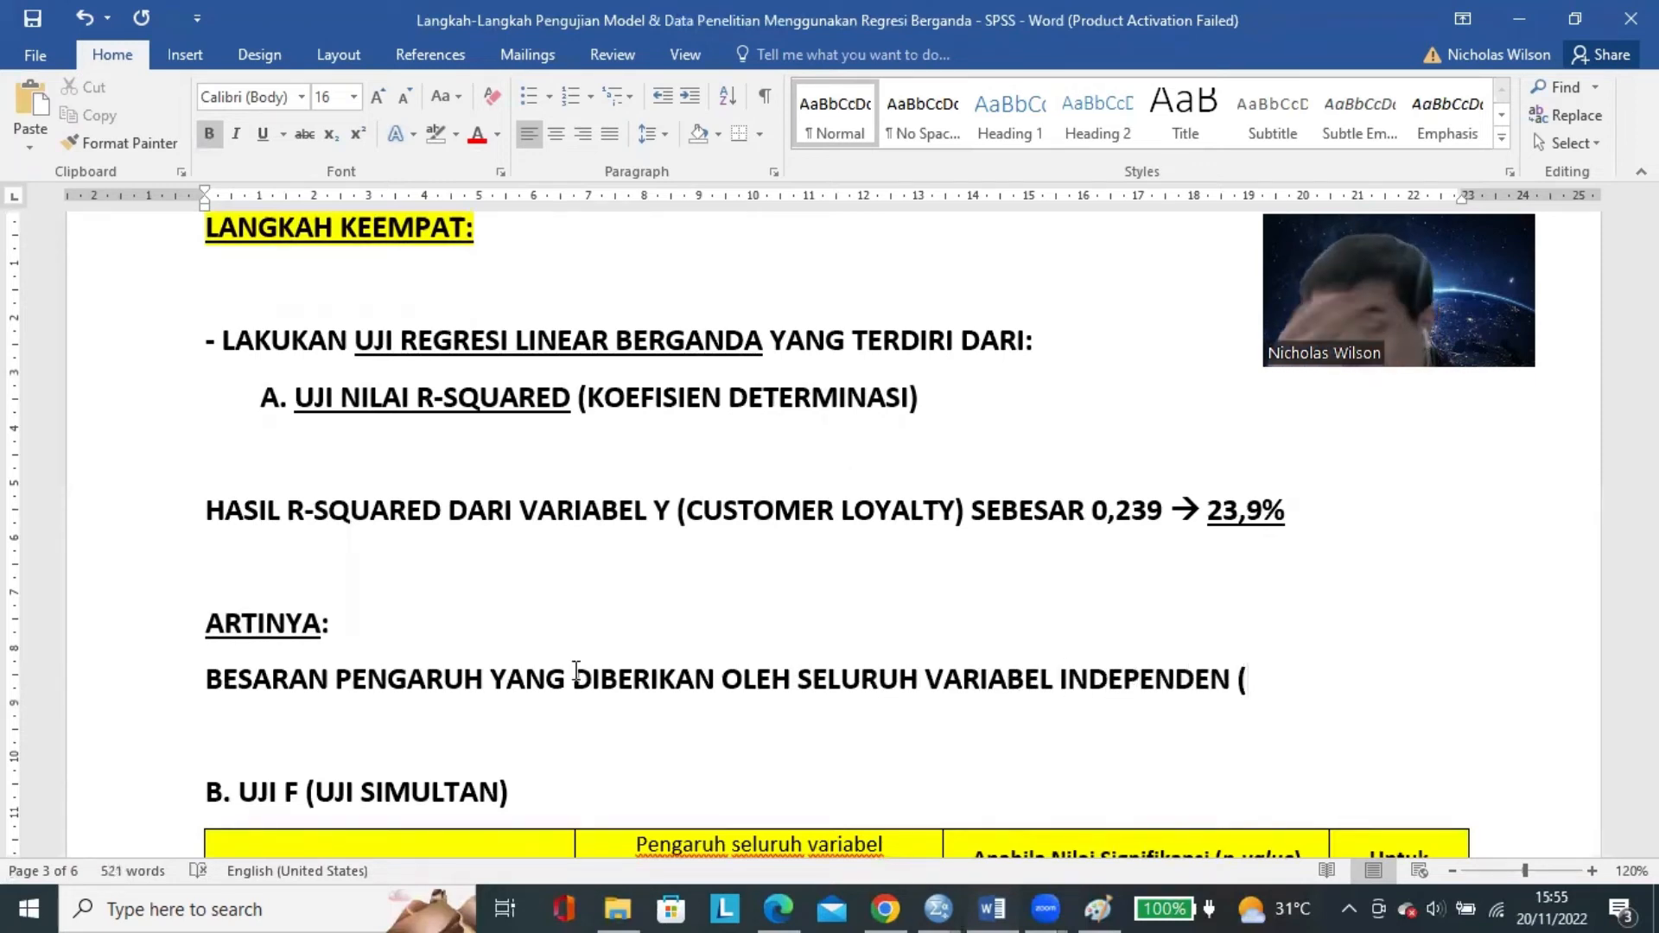
type("CUSTOMER E")
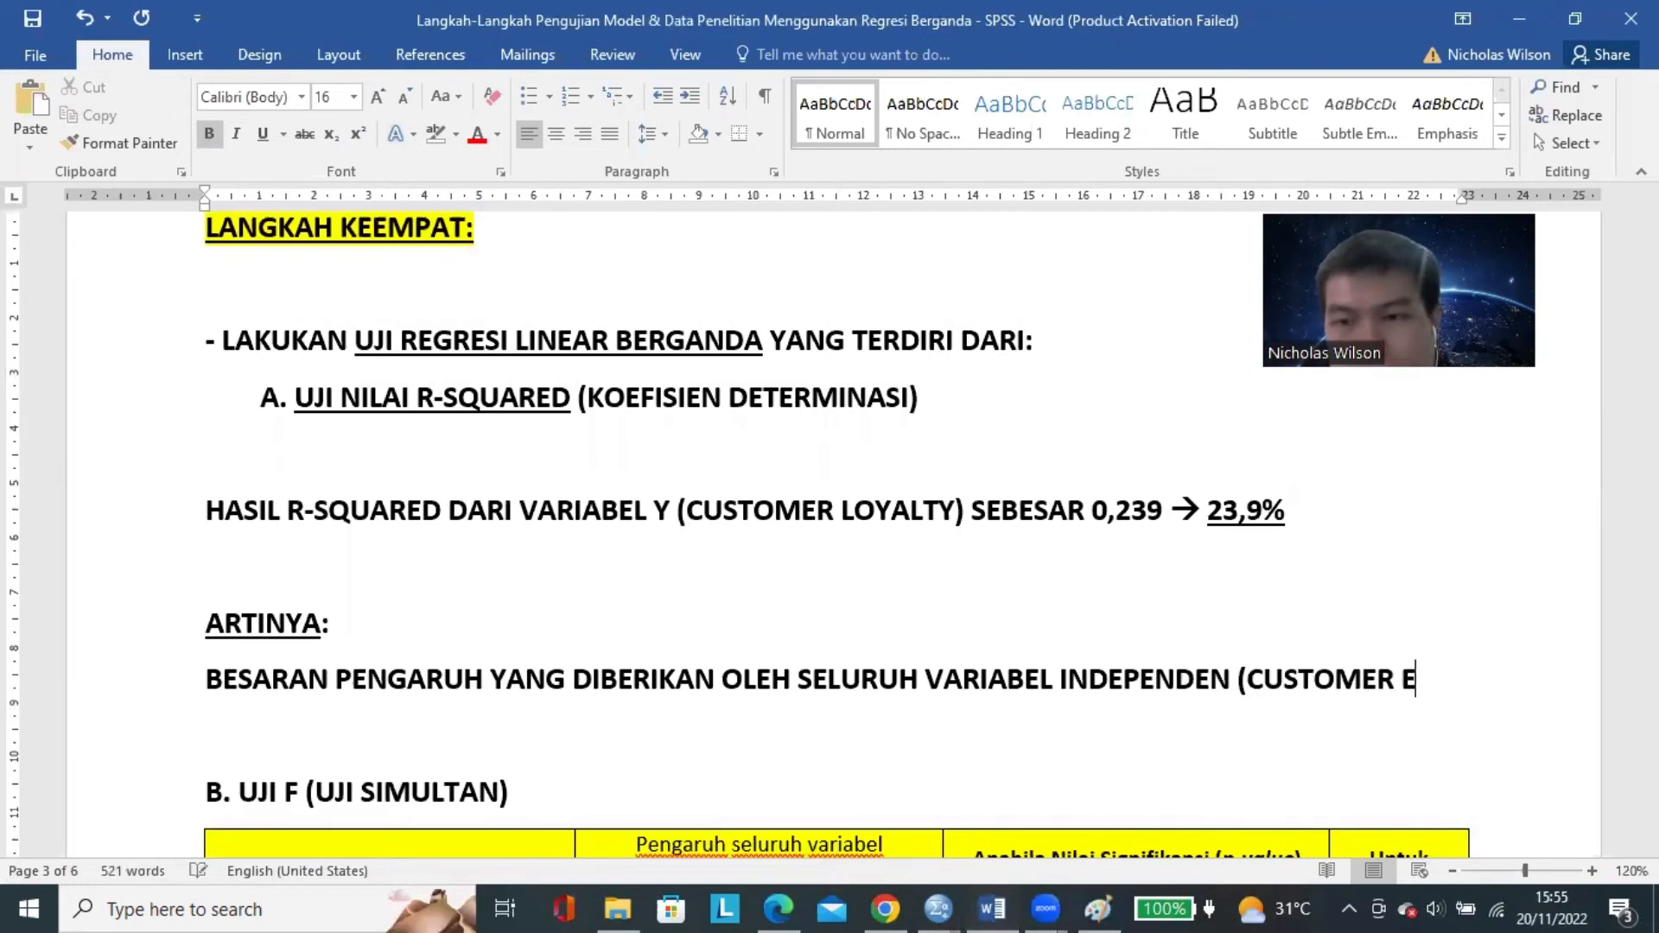
type("BGAGEMENT, ")
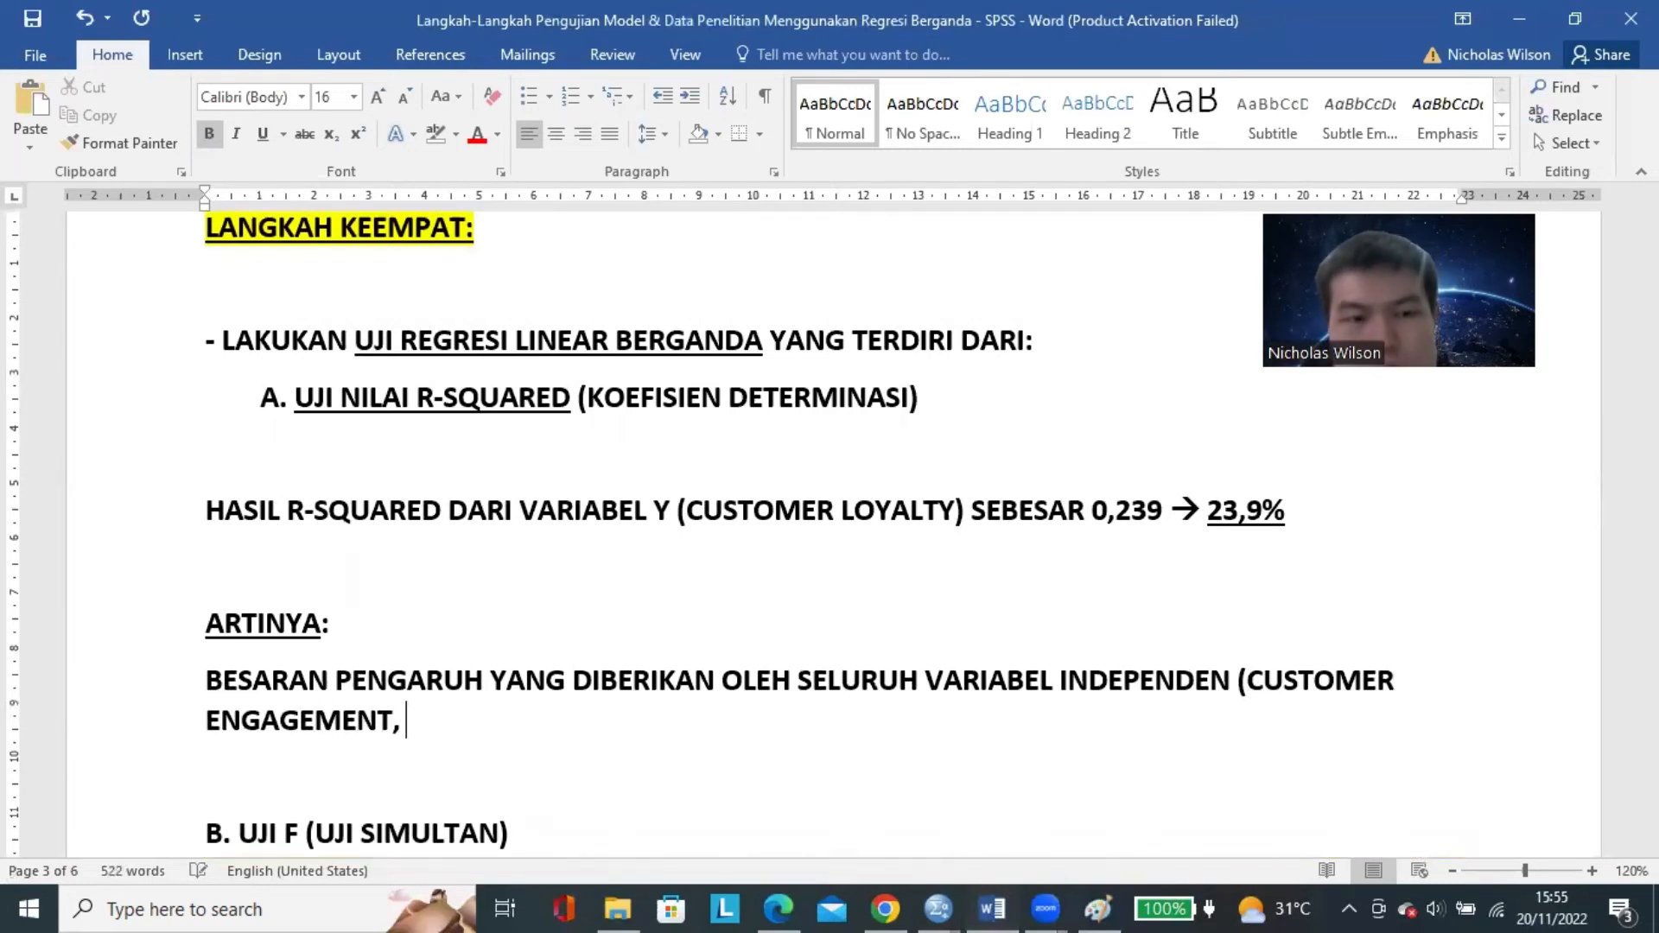
type("TRUST, AND")
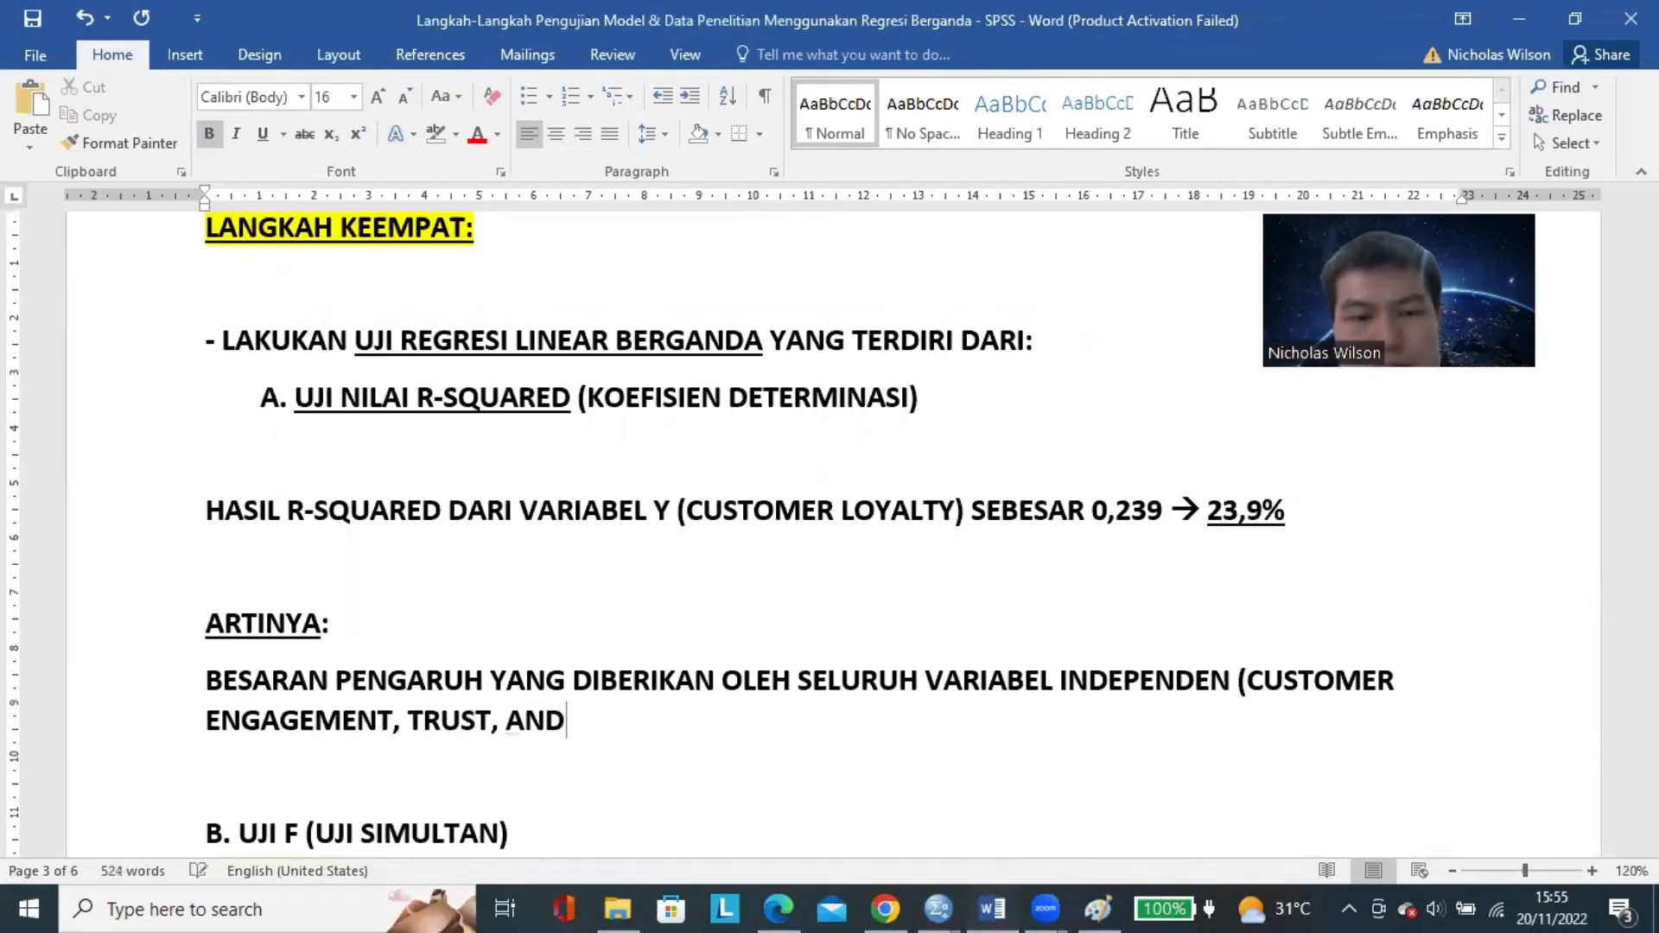
key("BackSpace")
key("BackSpace")
key("BackSpace")
key("BackSpace")
key("BackSpace")
type("DAN CUSTOMER ")
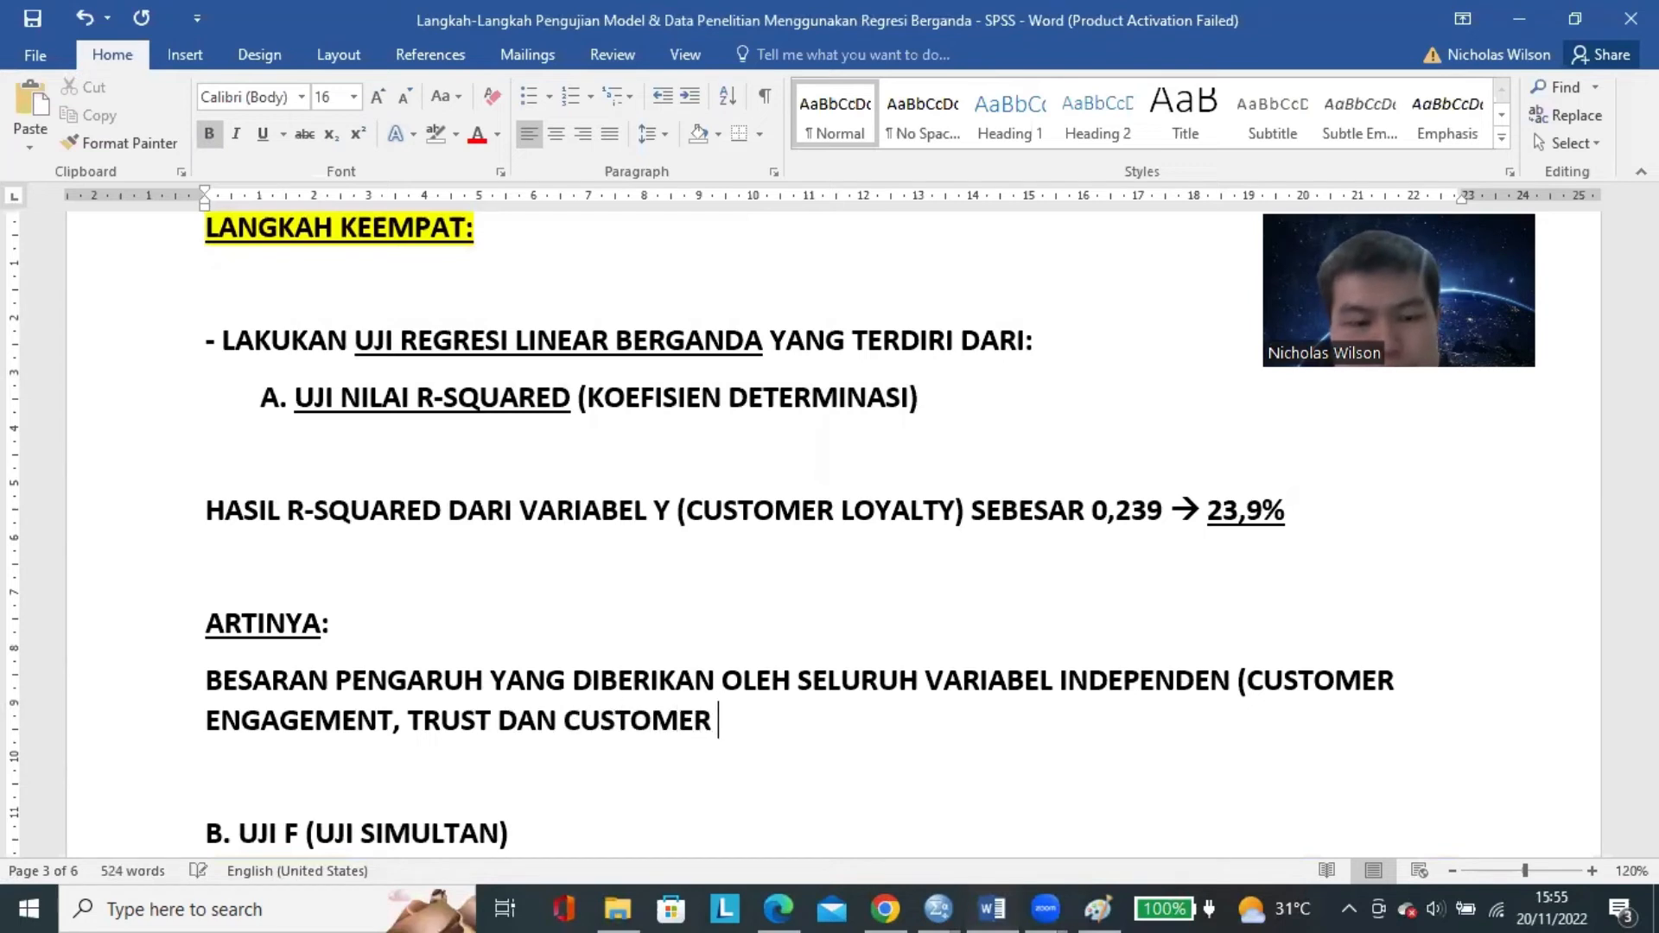
type("SATISFACTION)")
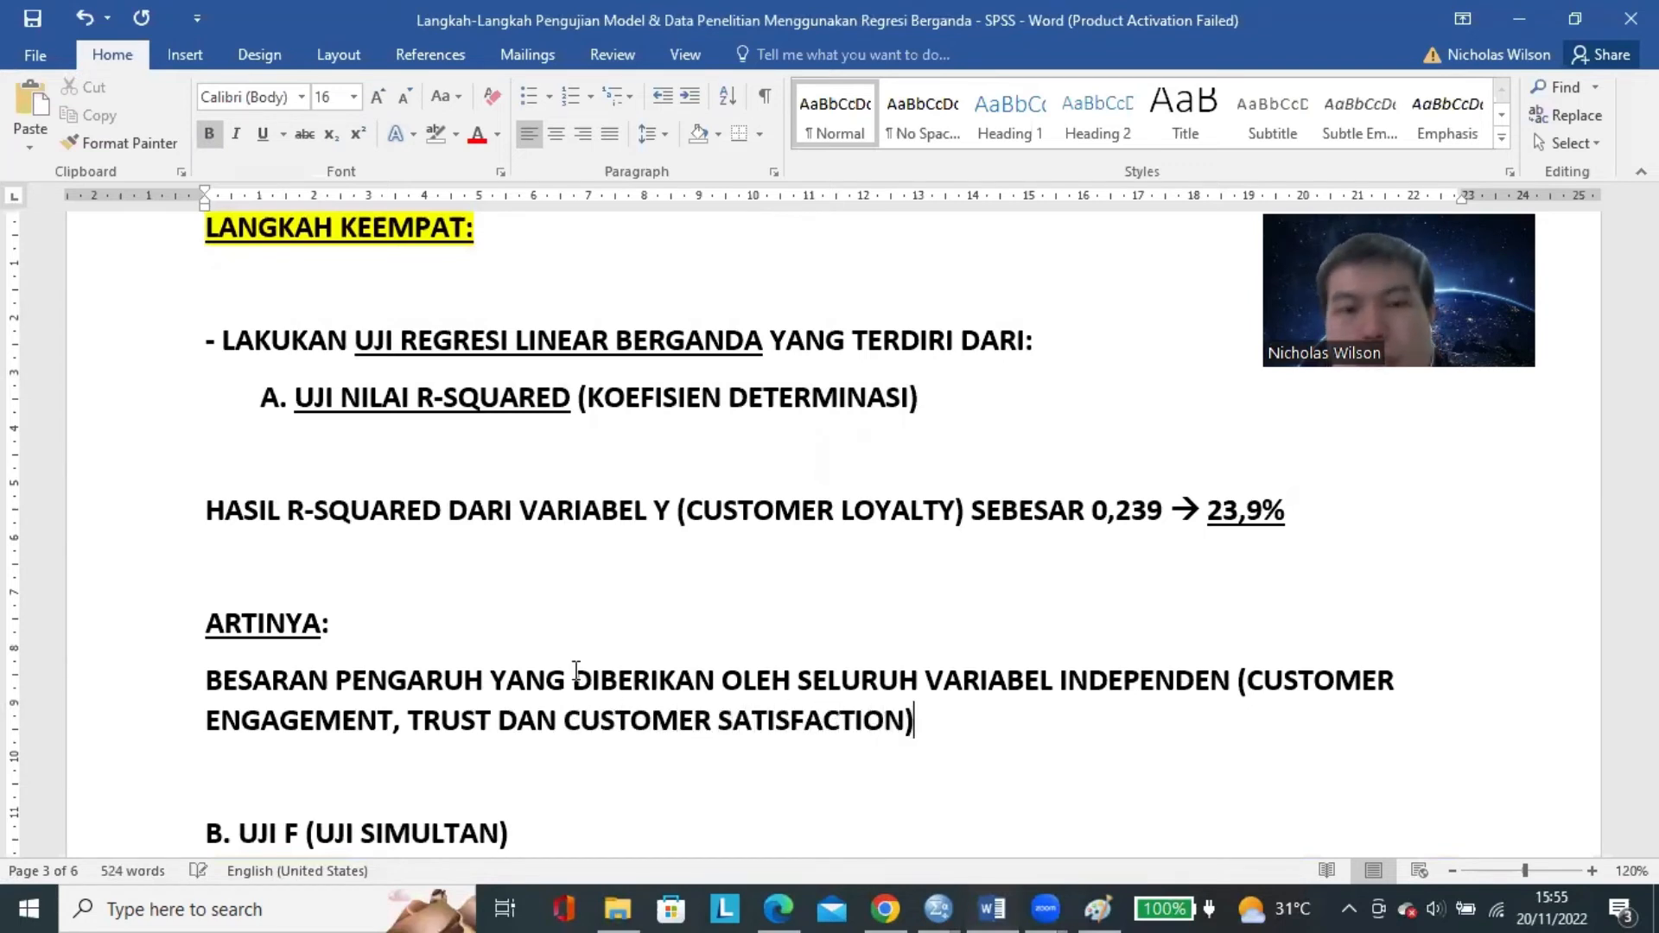
type(" ADALAH")
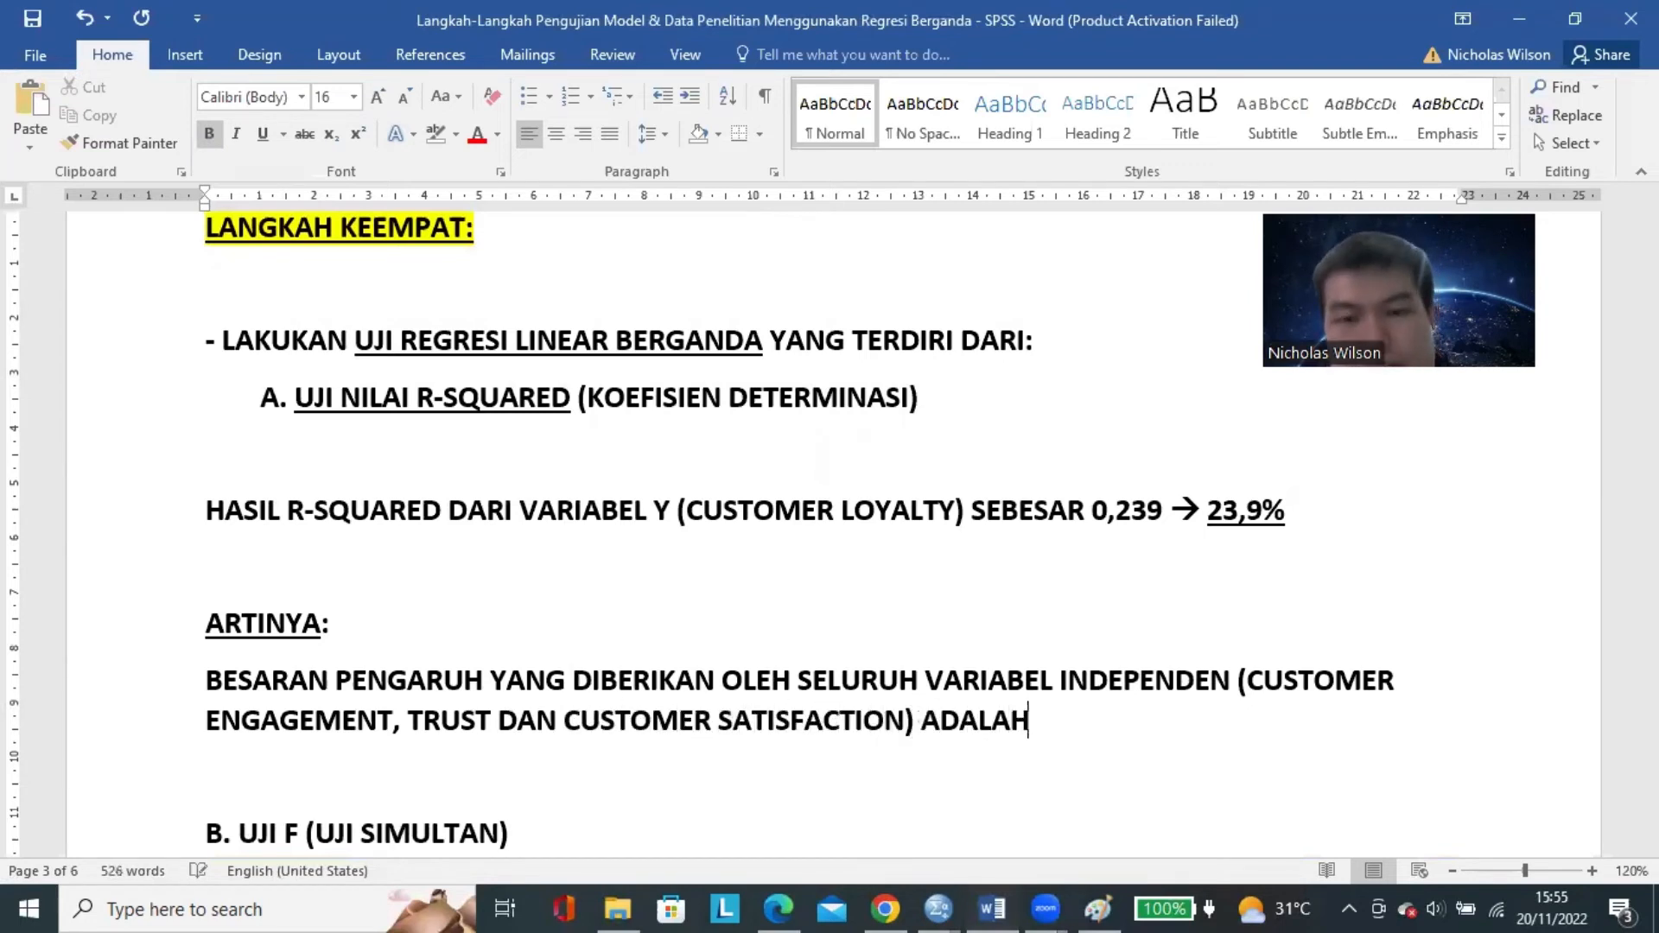
type(" SEBESAR 23.9")
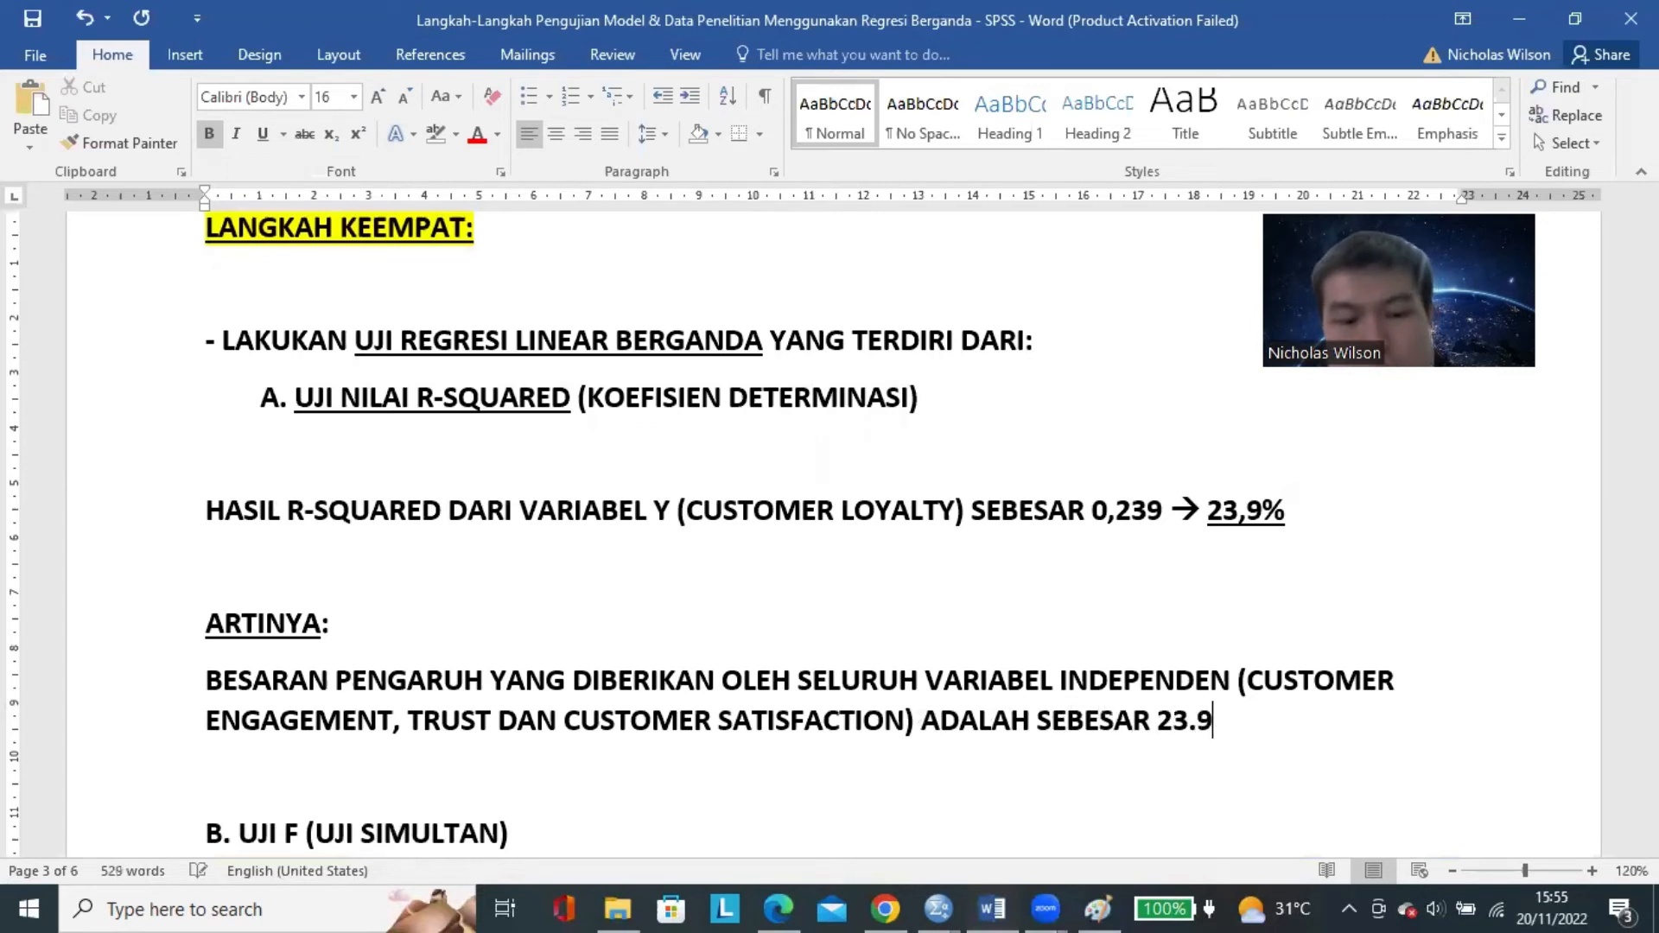
type("%")
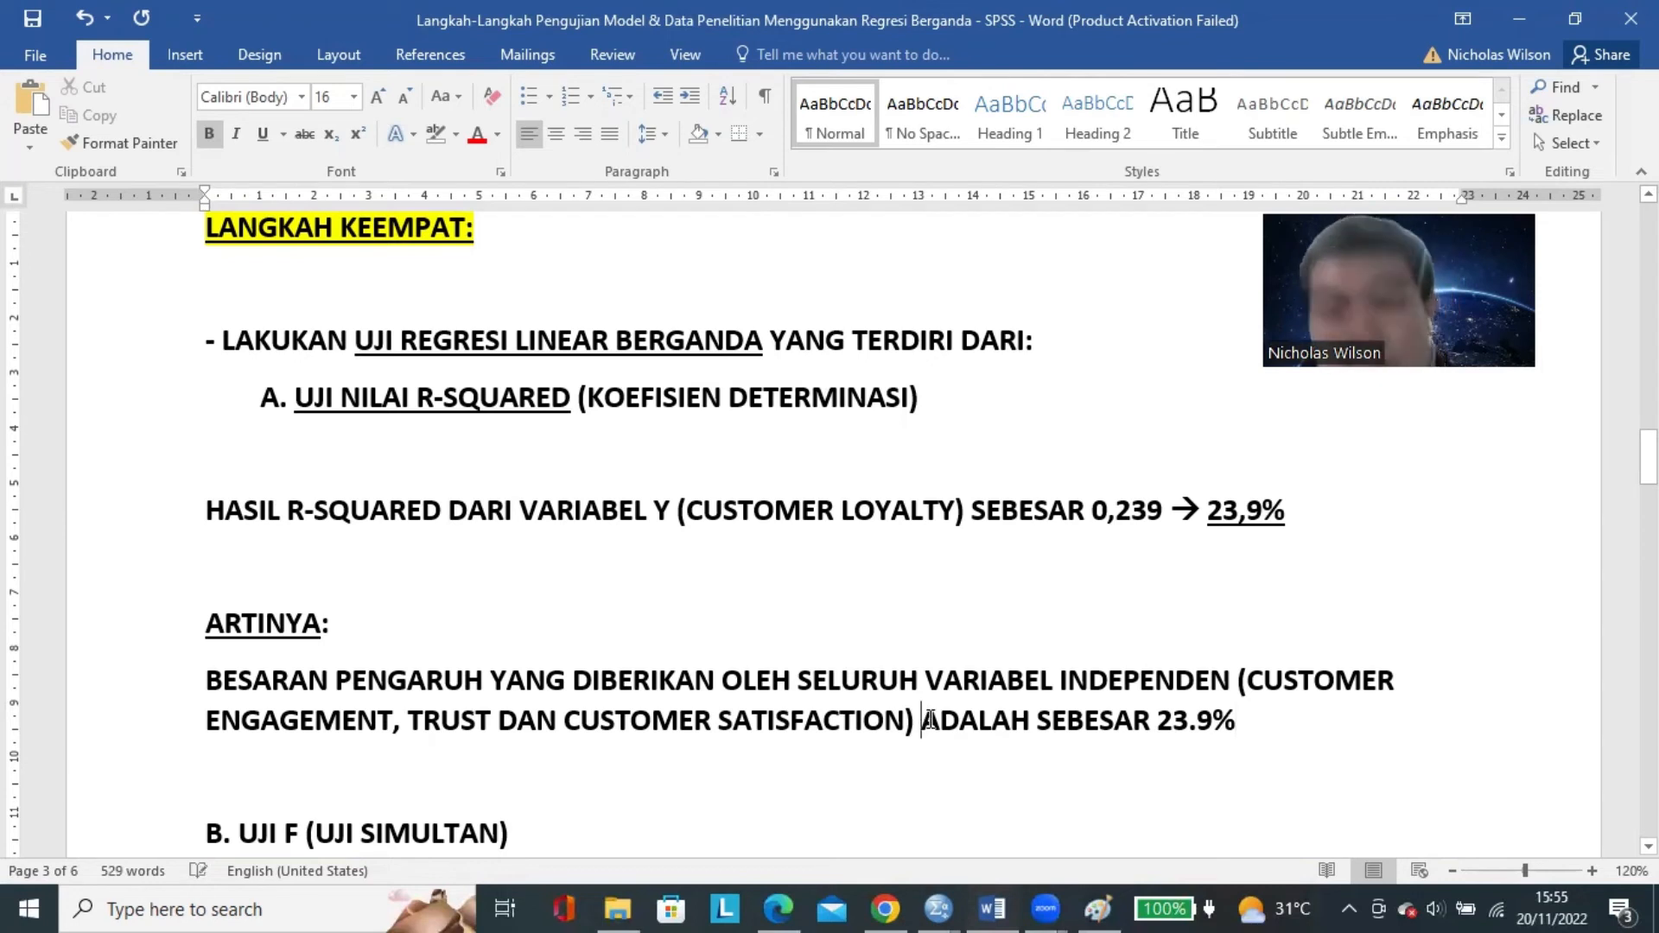
type("TERHADAP V")
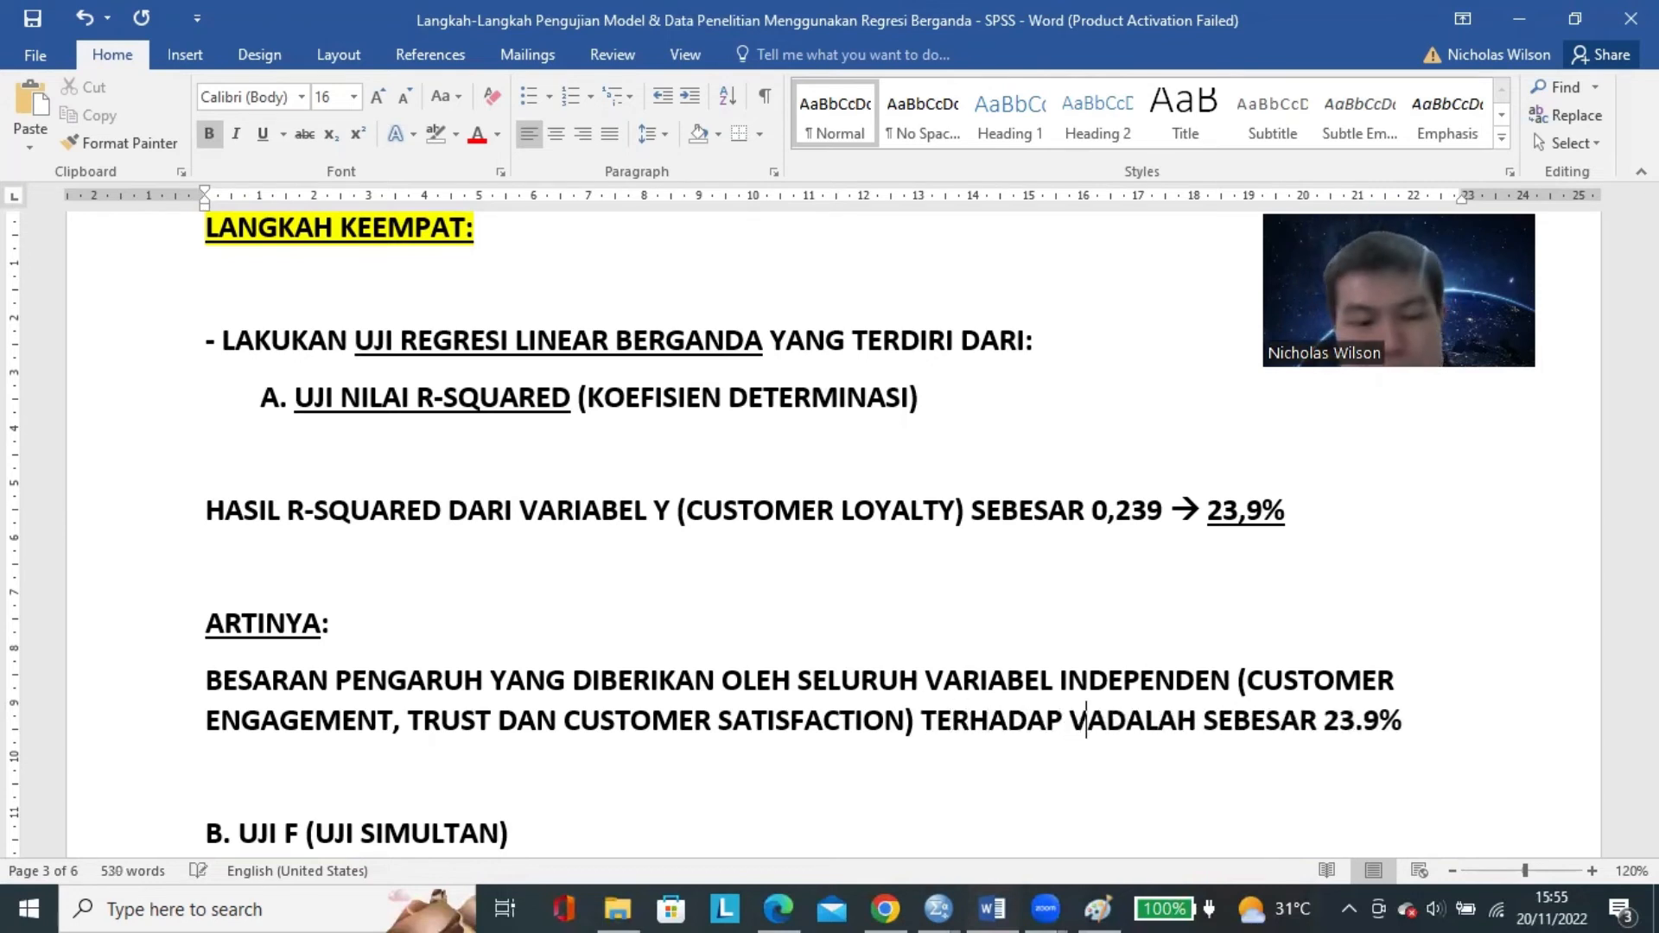
type("ARIABEL CUSTOMER")
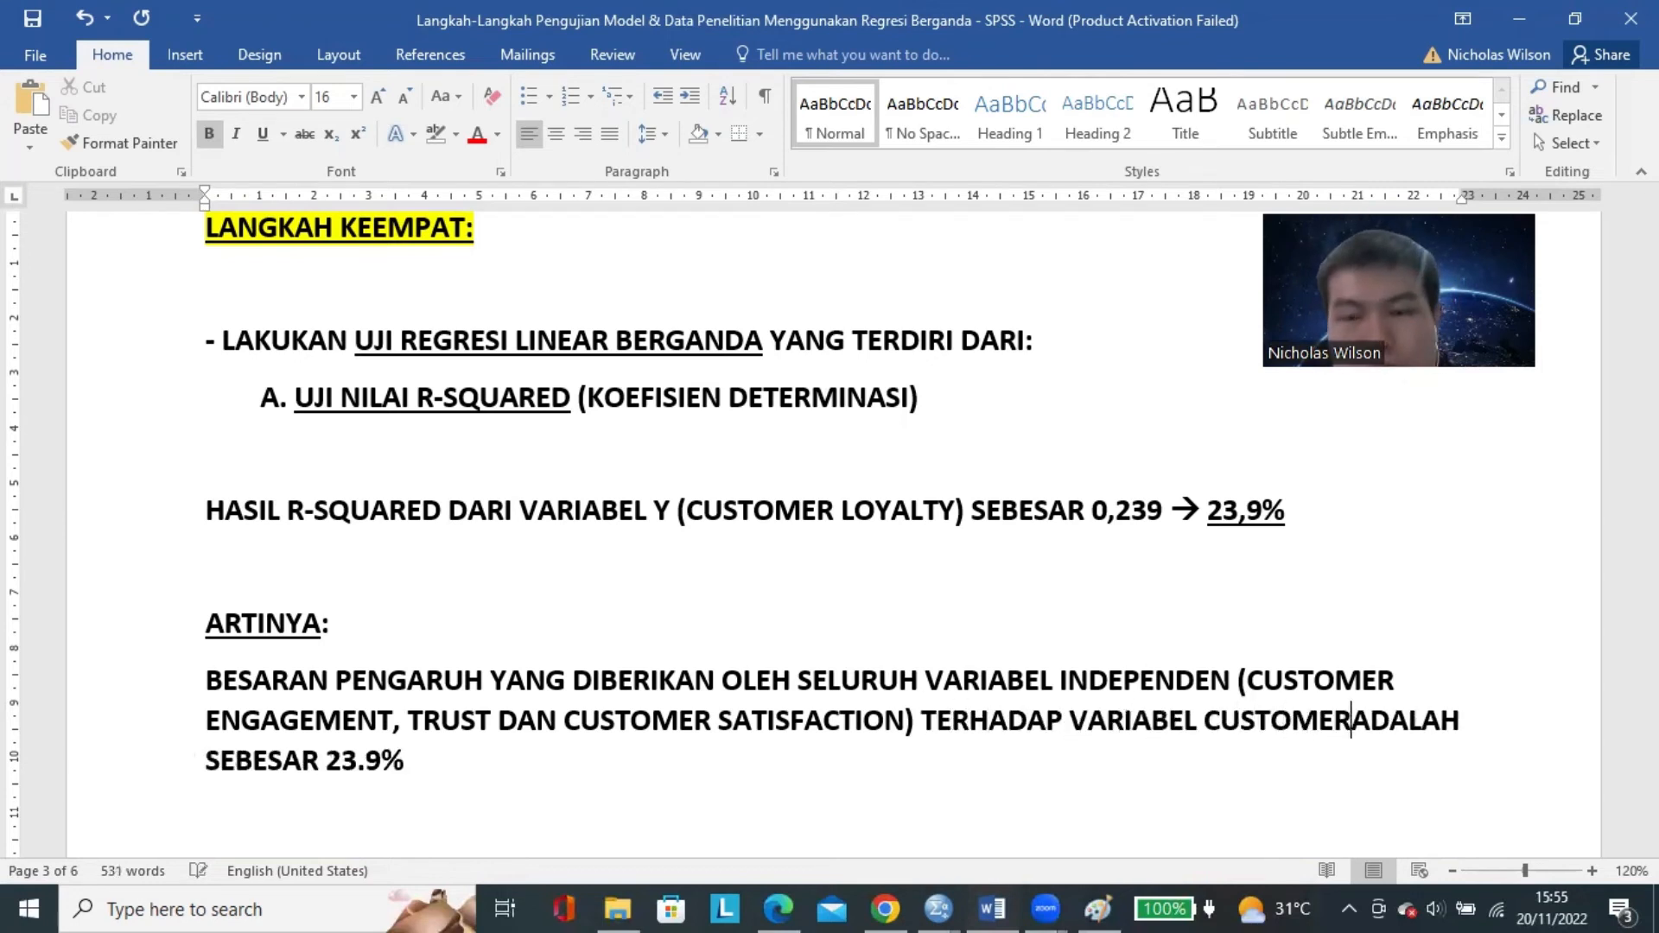
type(" LOYALTY")
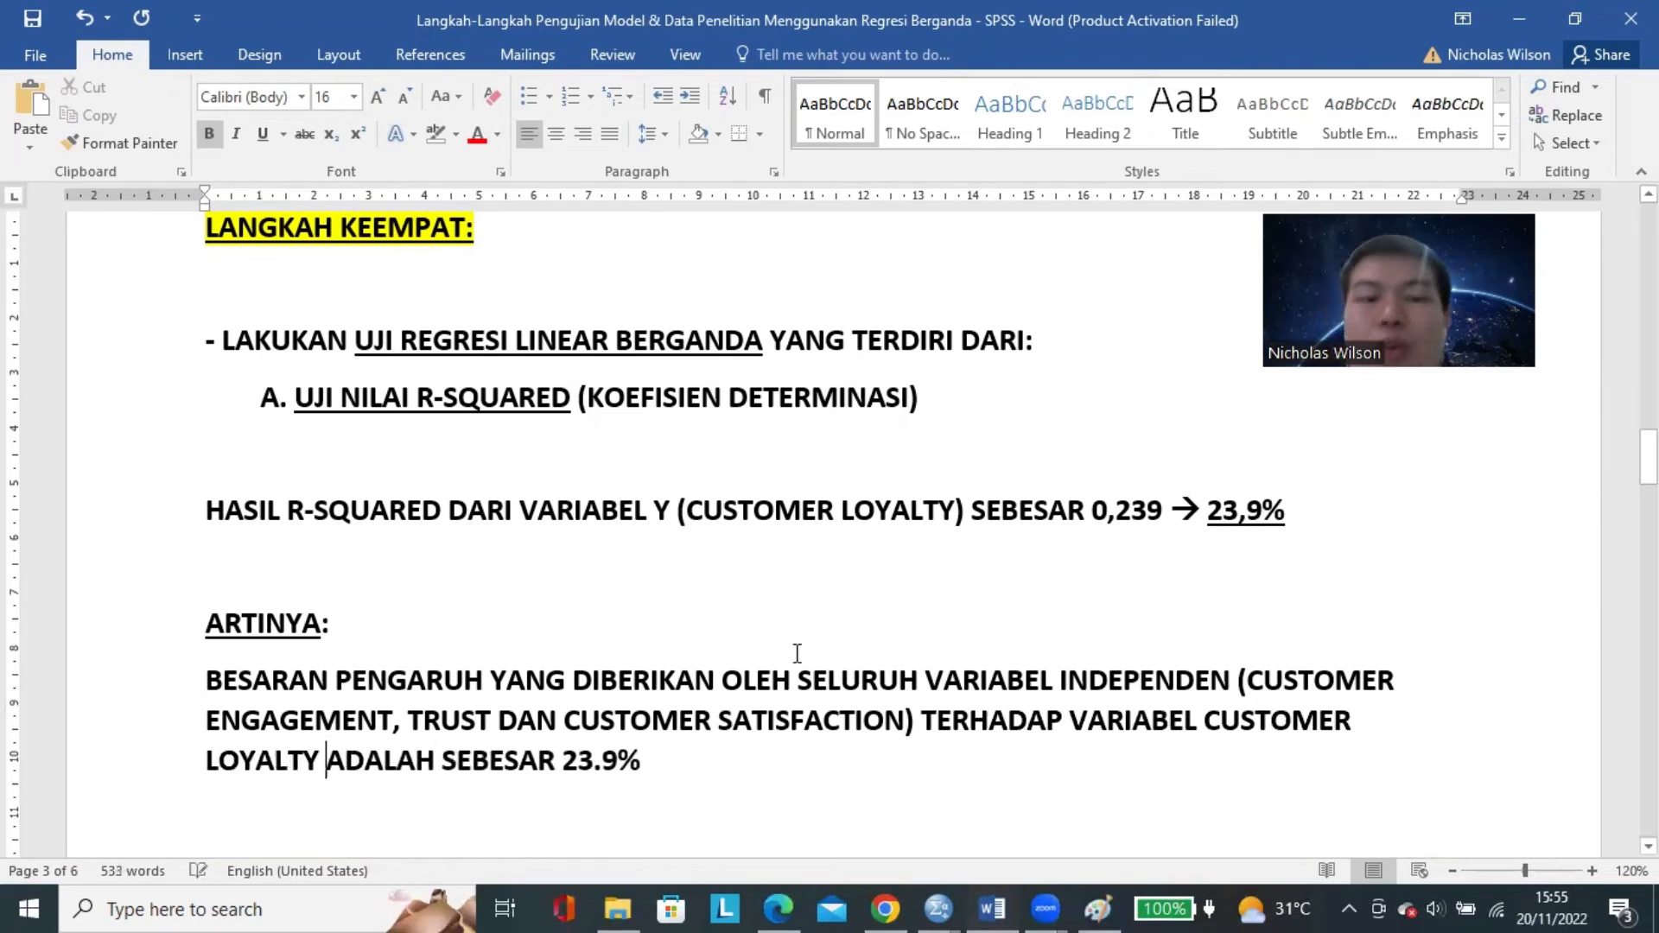
Continue the R-squared explanation after 23.9% with ", DIMANA, SISA PENGARUH SEBESAR".
scroll(786, 665, "down", 1)
left_click(761, 692)
type(",")
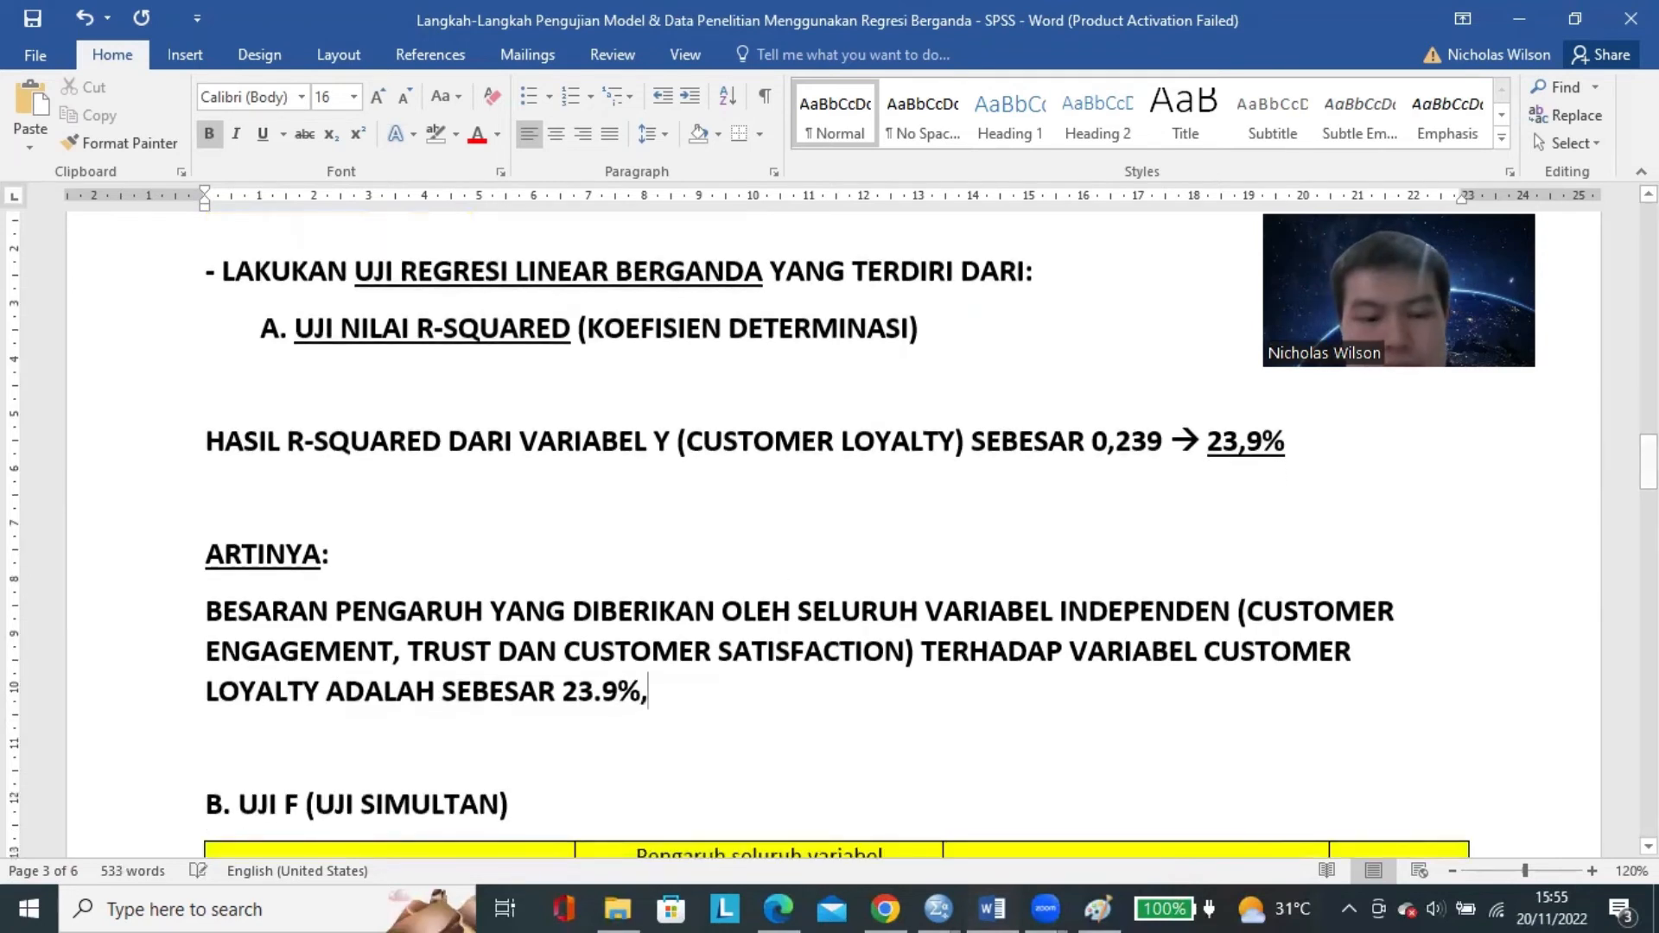
type(" DOIMA")
key("BackSpace")
key("BackSpace")
key("BackSpace")
key("BackSpace")
type("IMA")
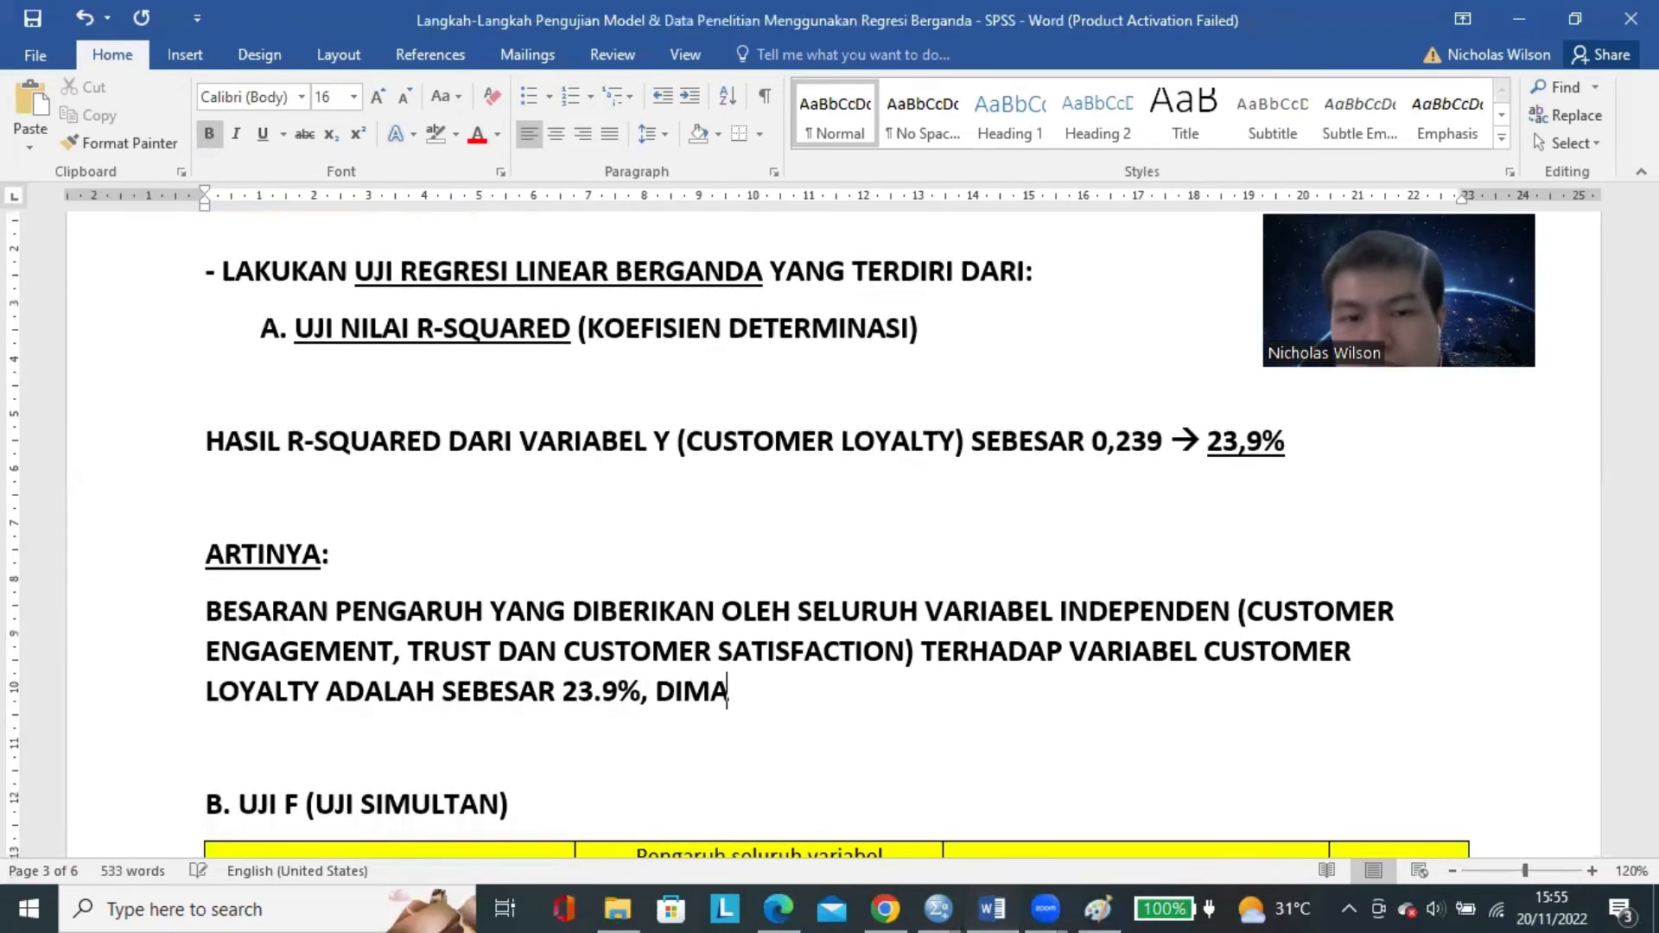
type("NA, SISA PENGARUH SEB")
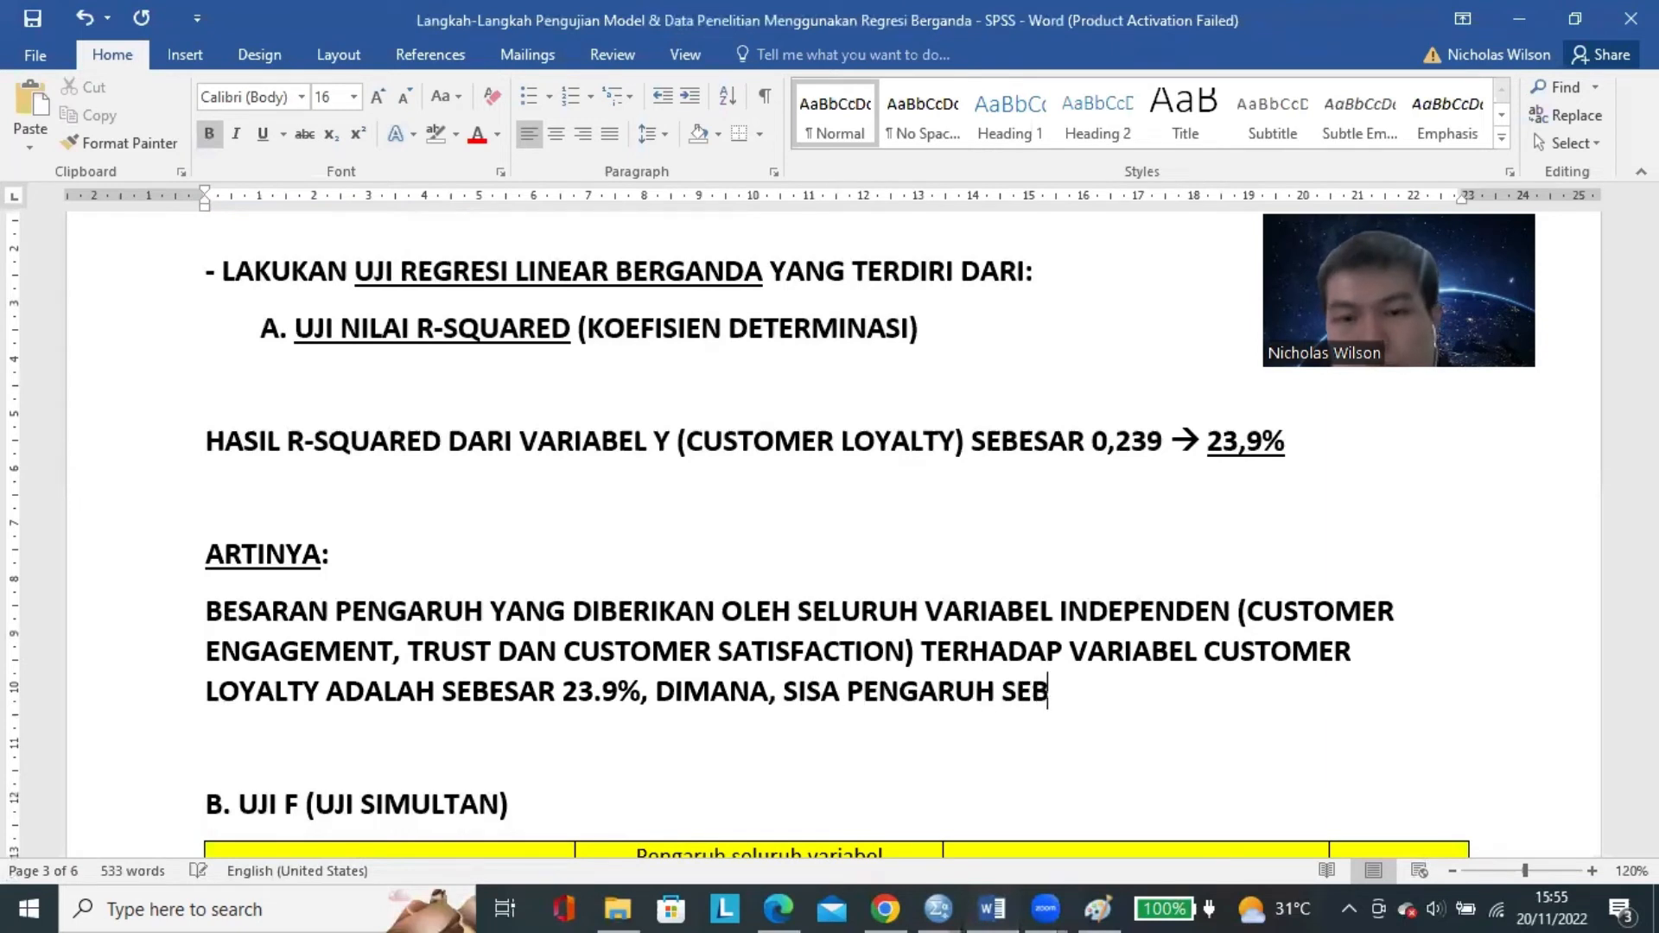
type("ESAR 7")
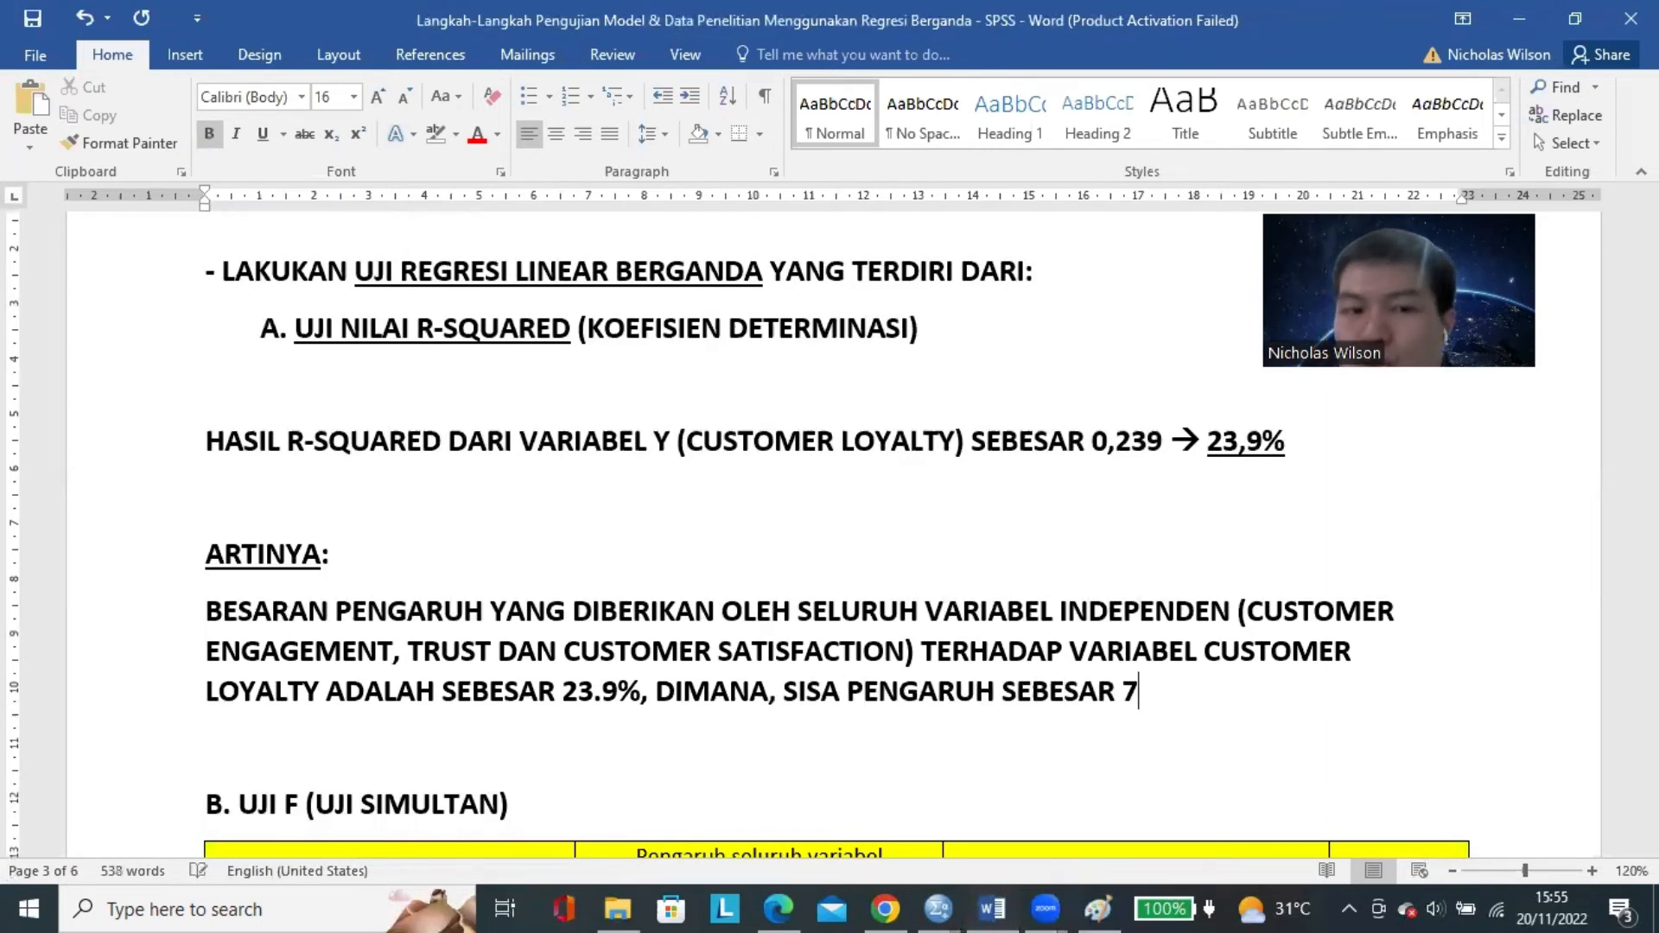
type("6,1%")
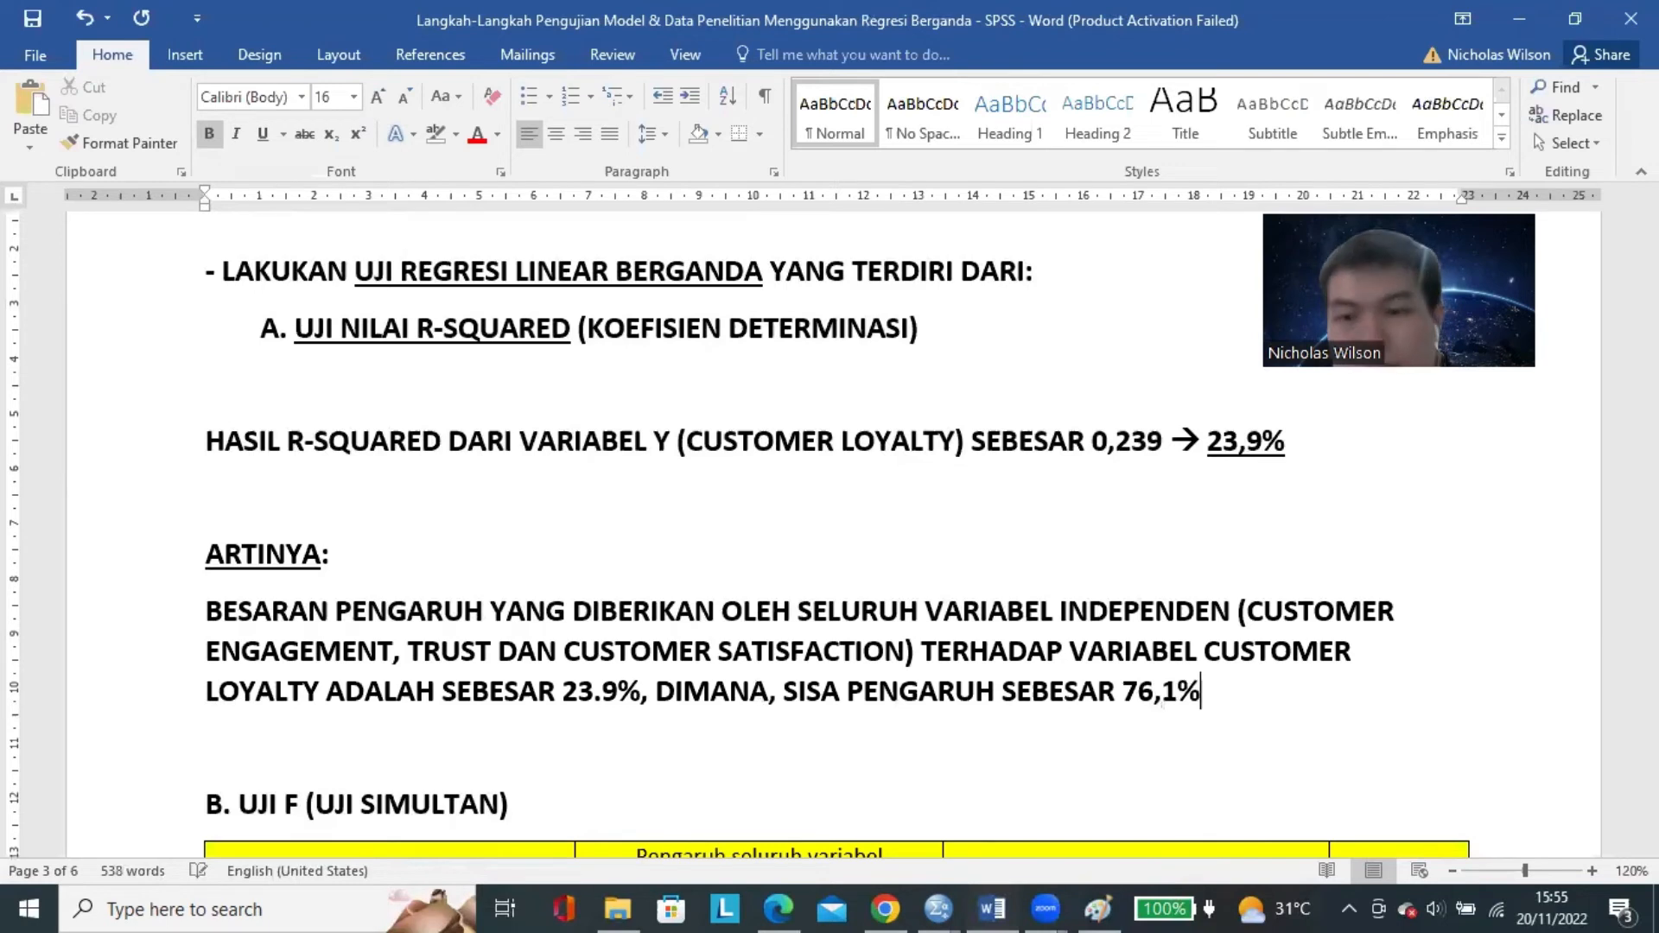
type(" DIJELASKAN OLEH VARIABEL-V")
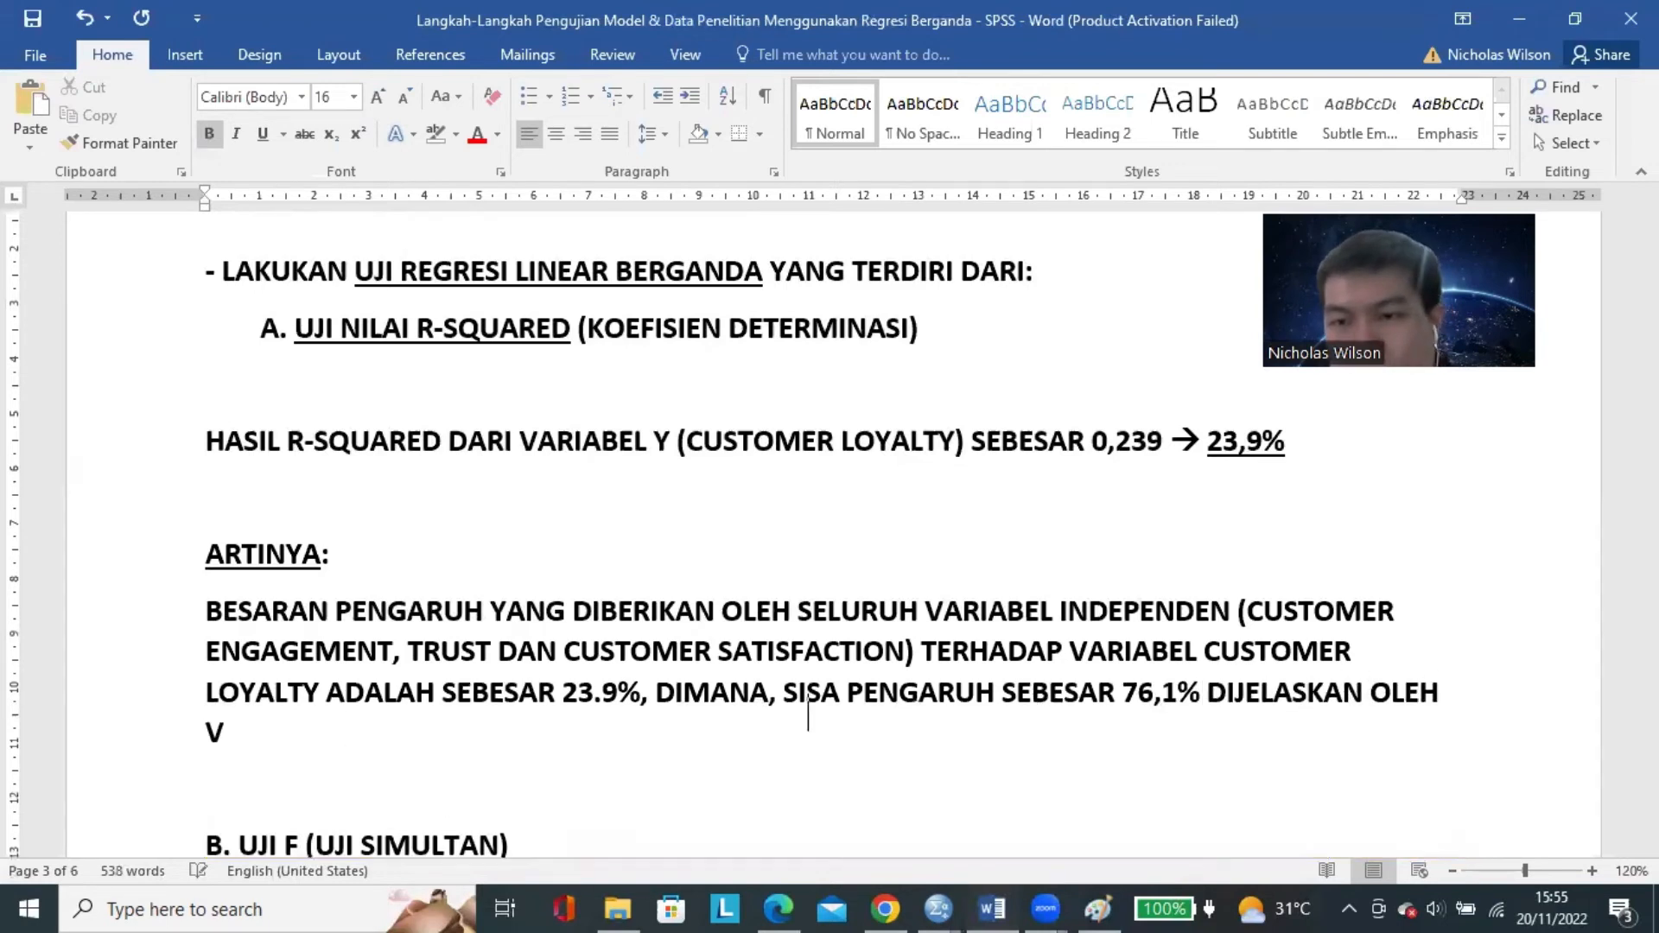
type("ARIABEL LA")
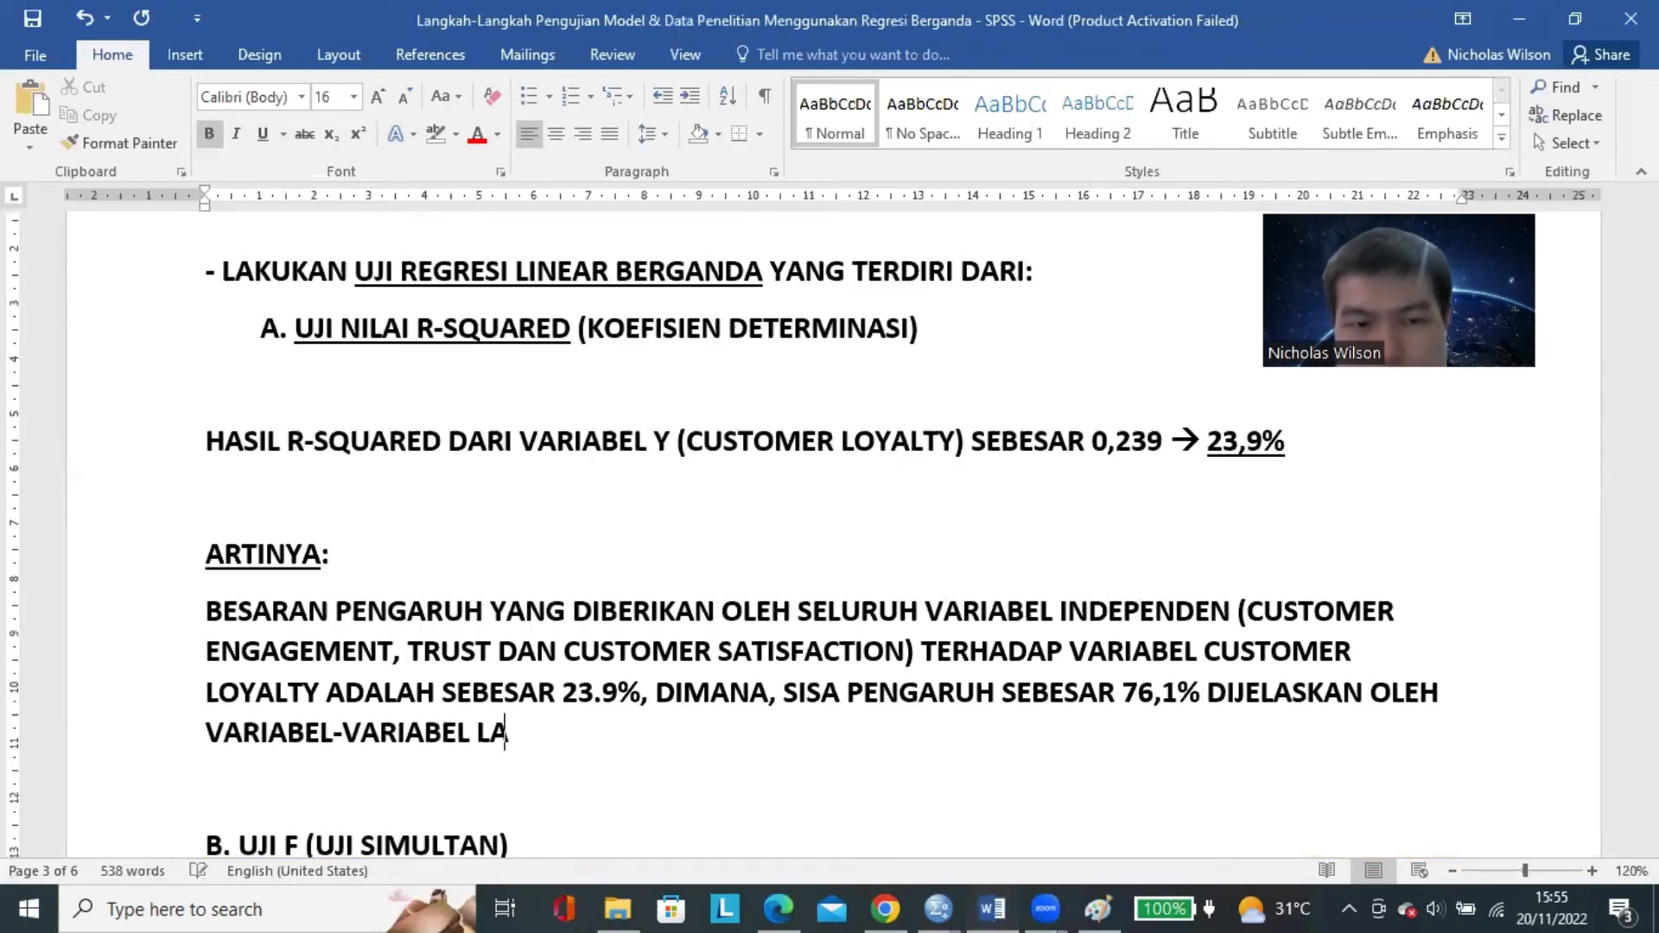
type("IN YANG TIDAK DITELITI PADA PENE")
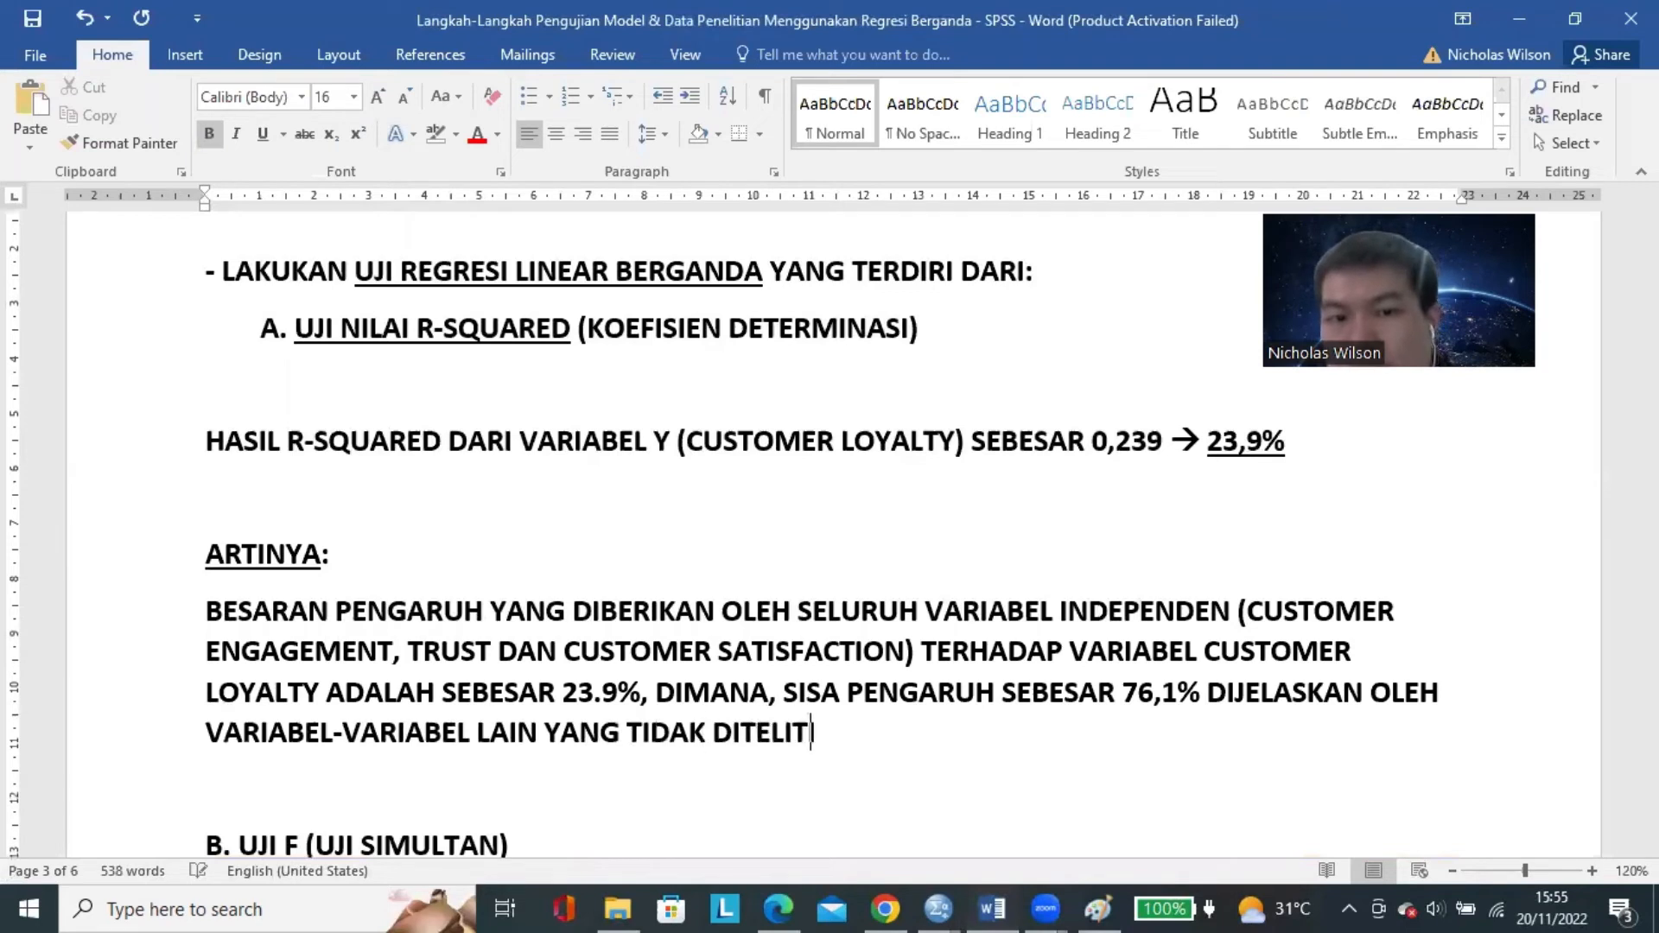
Complete the explanation with "76,1% DIJELASKAN OLEH VARIABEL-VARIABEL LAIN YANG TIDAK DITELITI PADA PENELITIAN INI".
type("N INI")
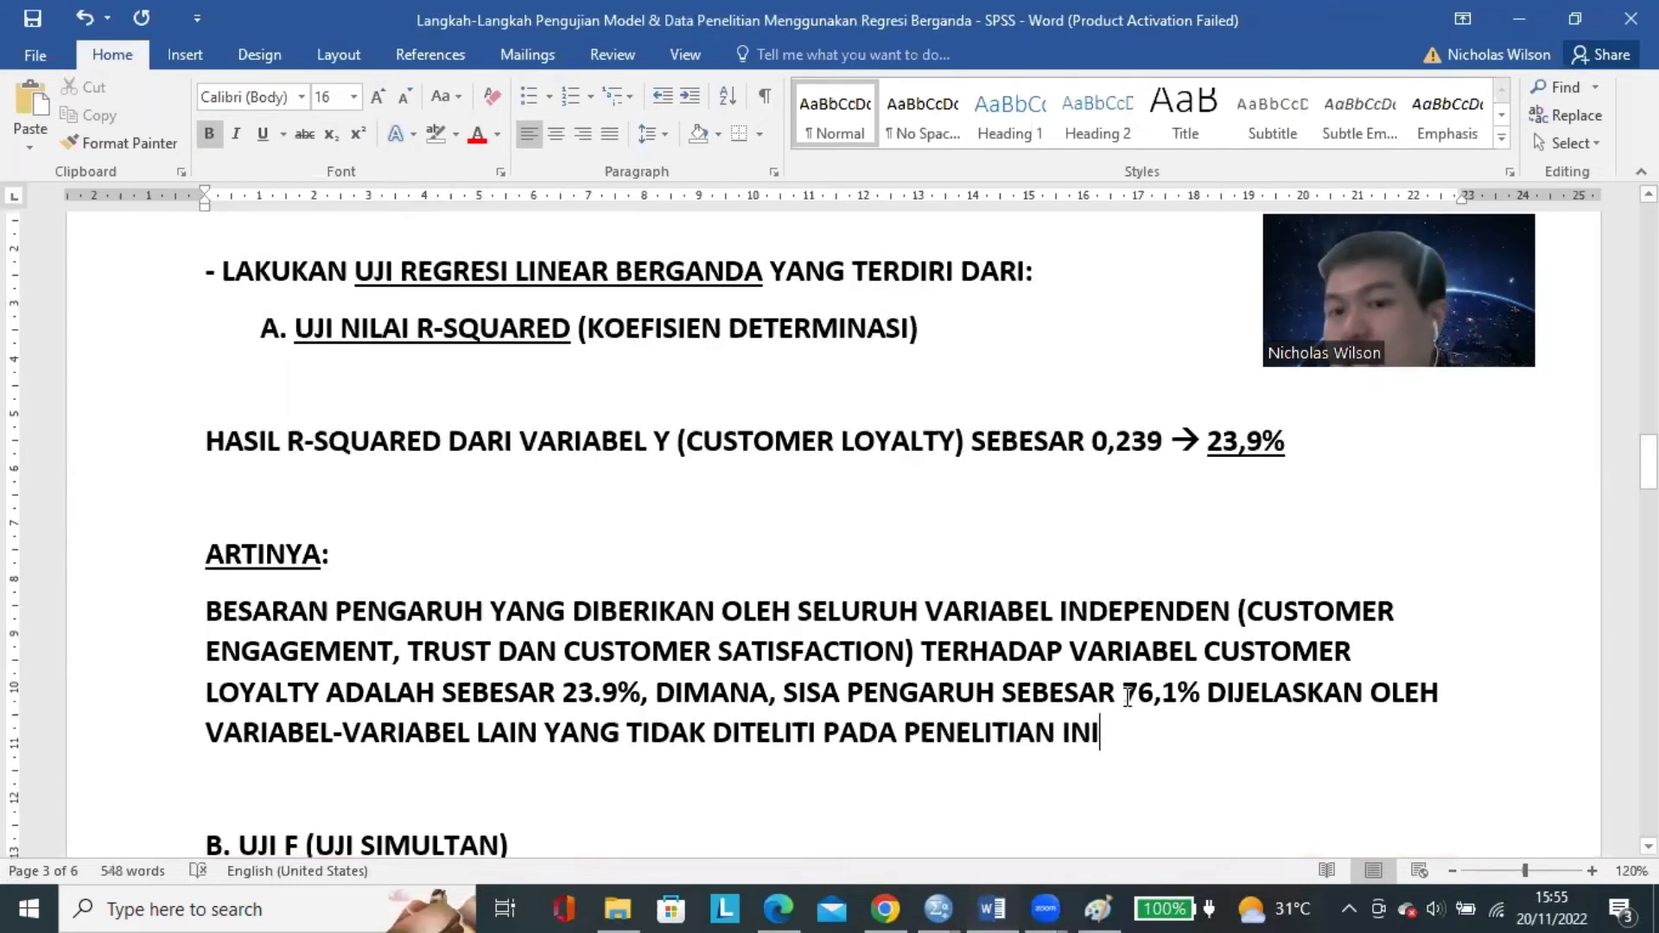
Review the finished ARTINYA explanation, comparing the share of influence from the studied variables with the remaining share from other variables.
left_click_drag(1122, 691, 1201, 705)
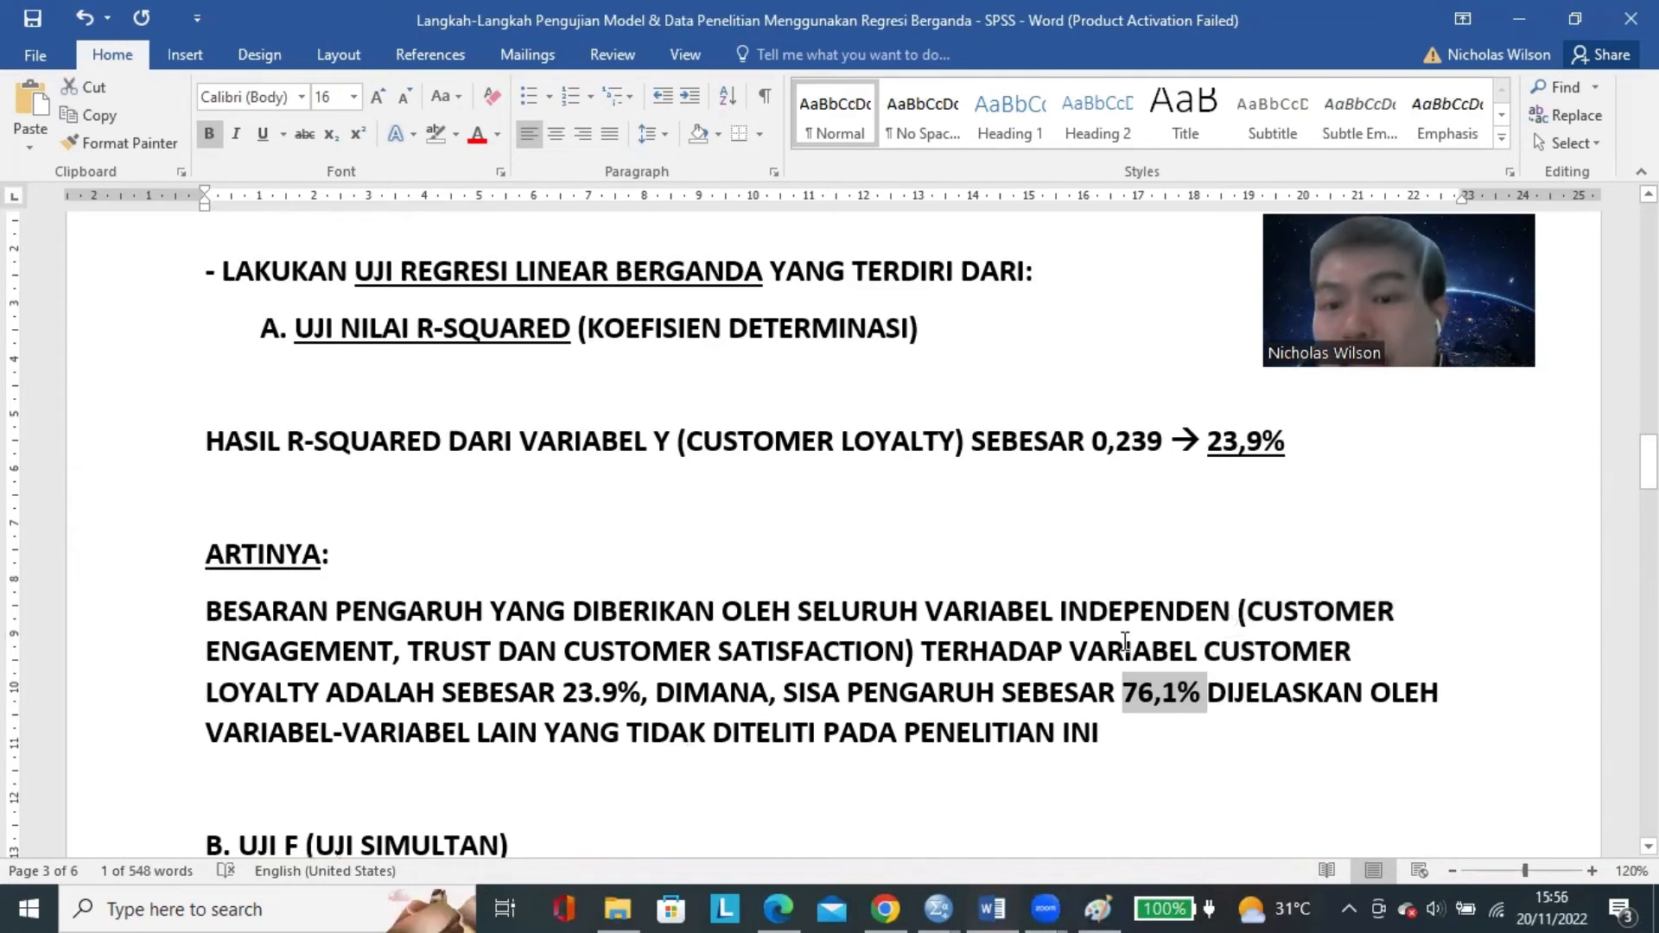
left_click_drag(563, 691, 628, 691)
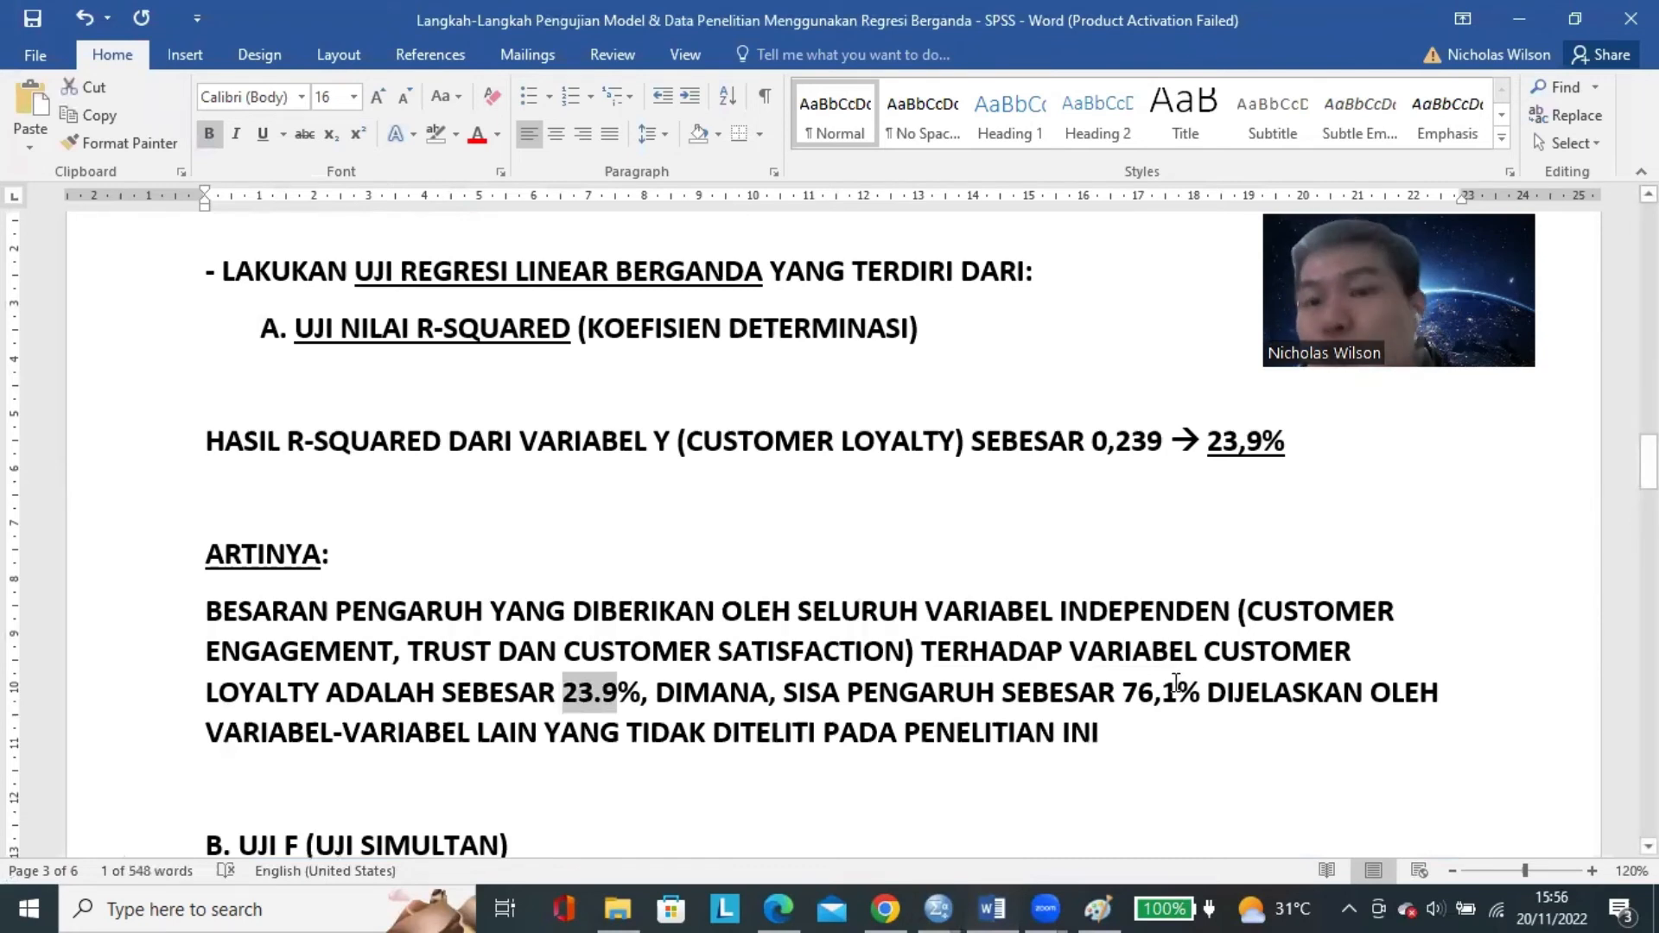
left_click_drag(1125, 691, 1162, 698)
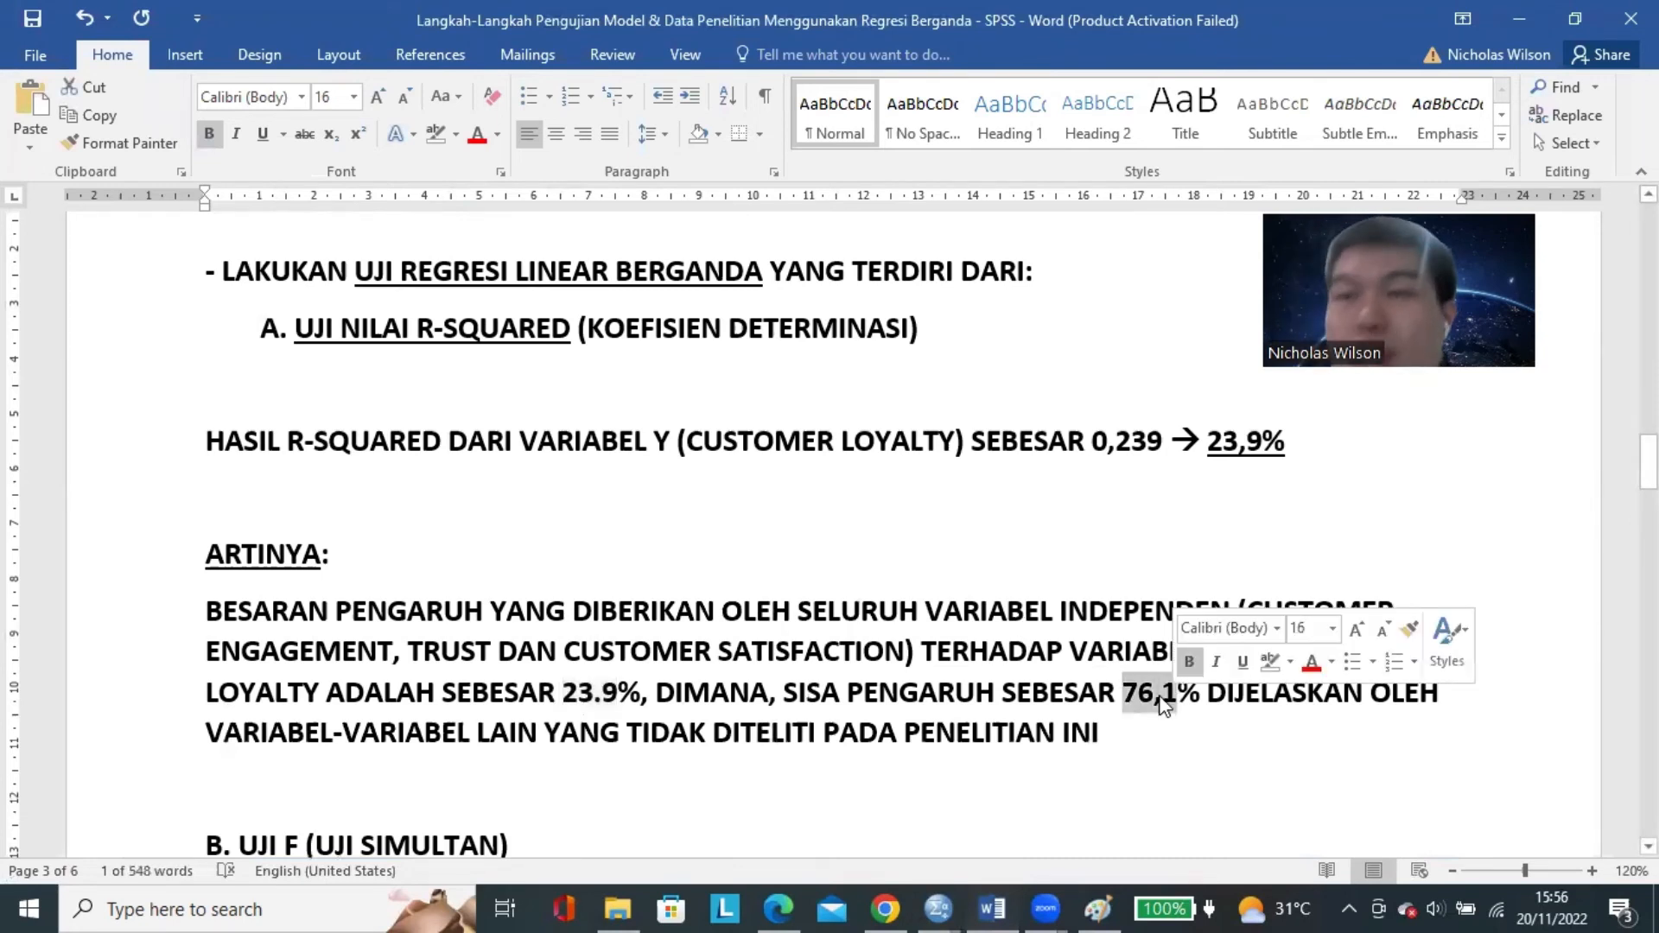
left_click_drag(563, 692, 612, 696)
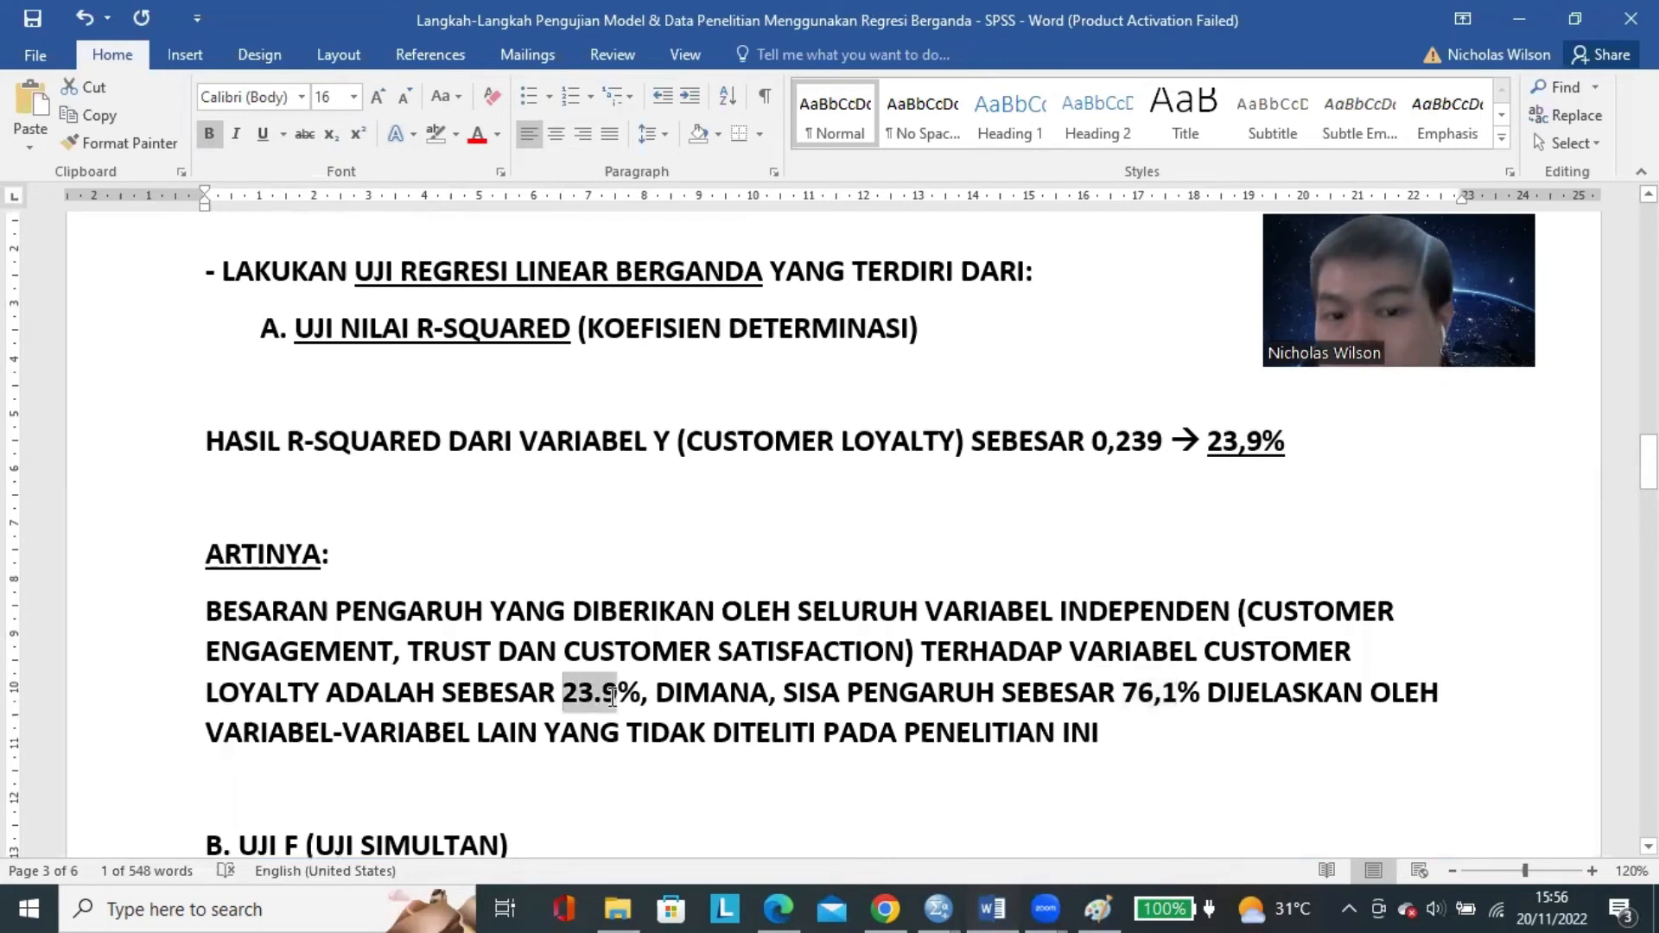
left_click(1128, 695)
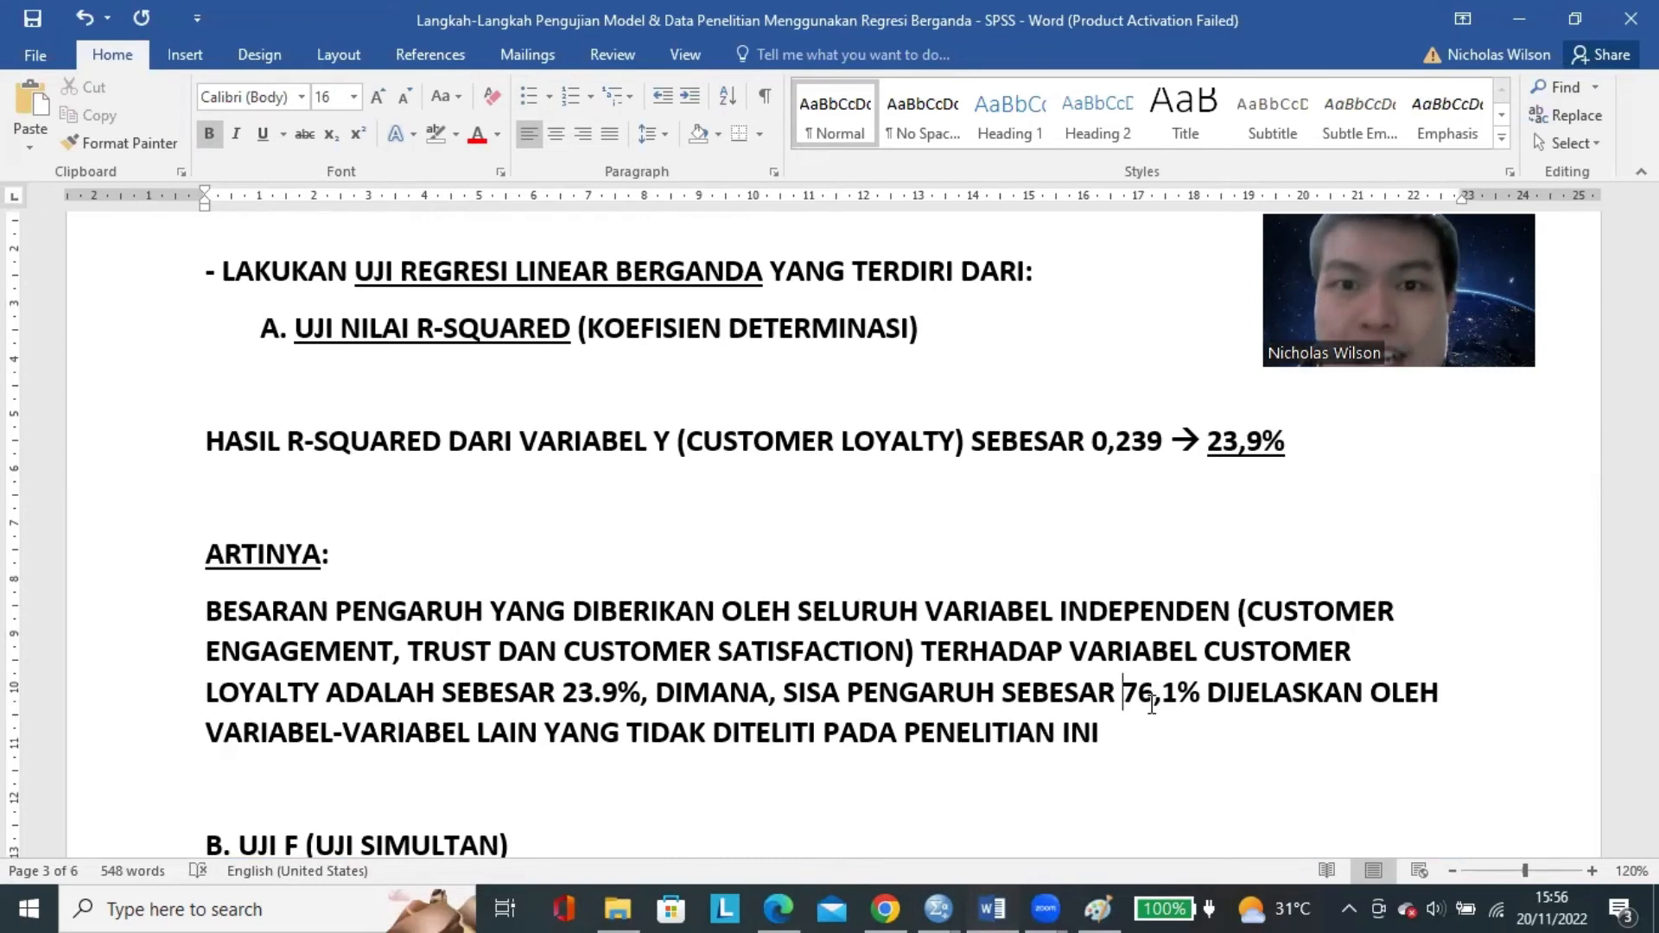
left_click_drag(1119, 733, 209, 610)
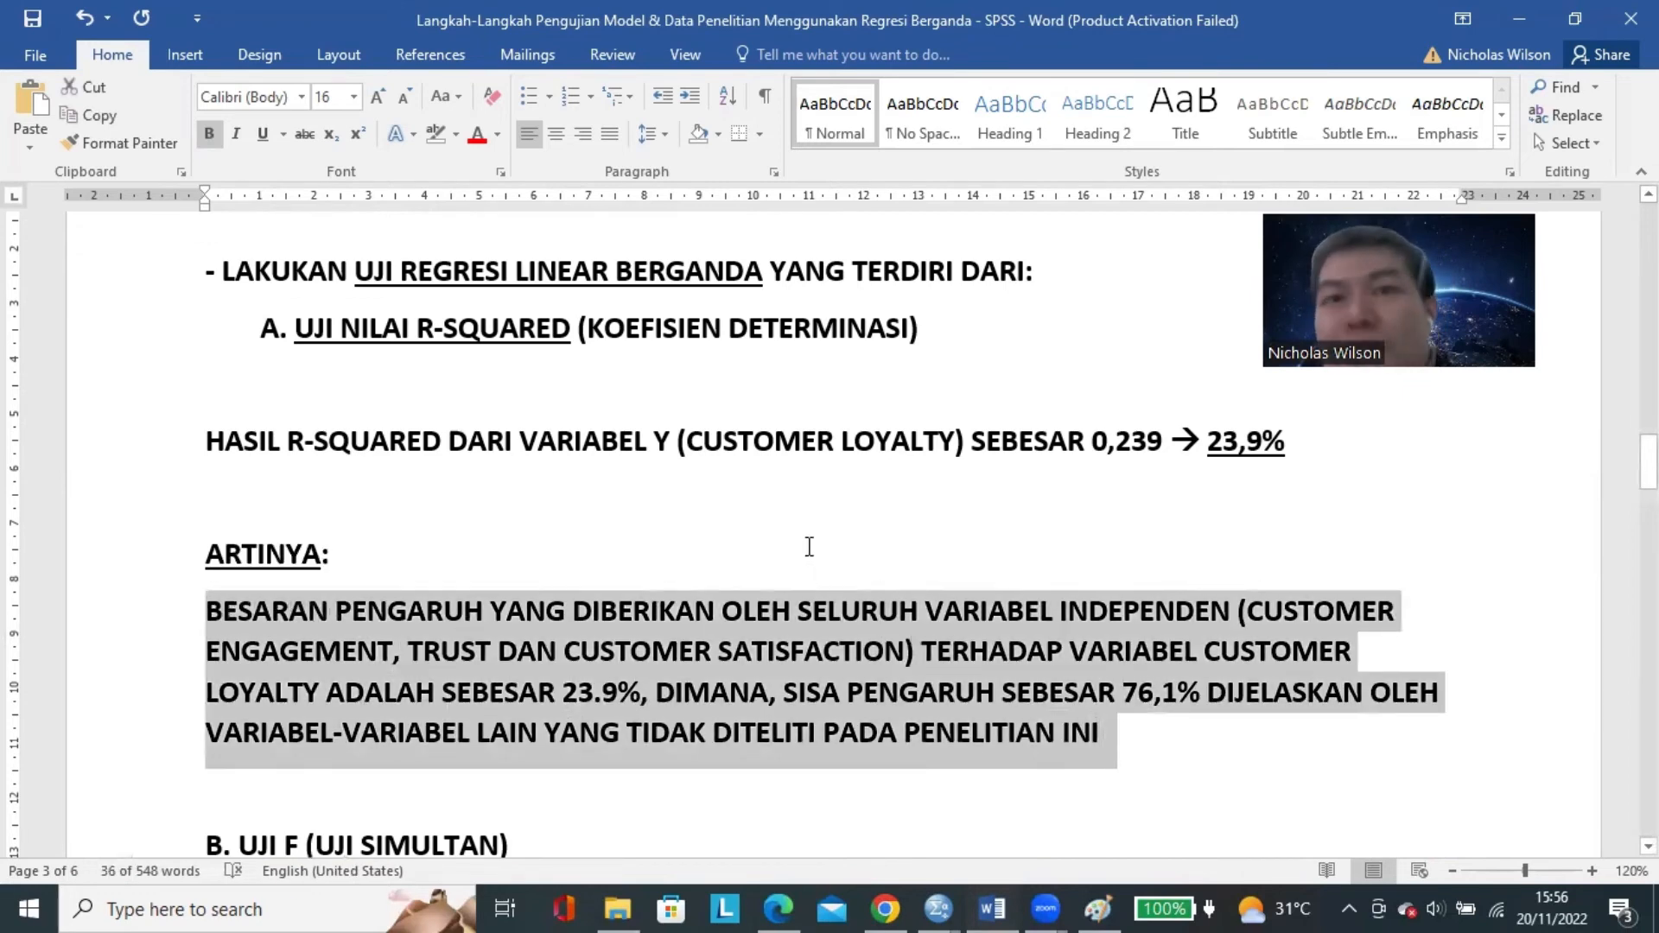
scroll(808, 546, "down", 1)
left_click(773, 562)
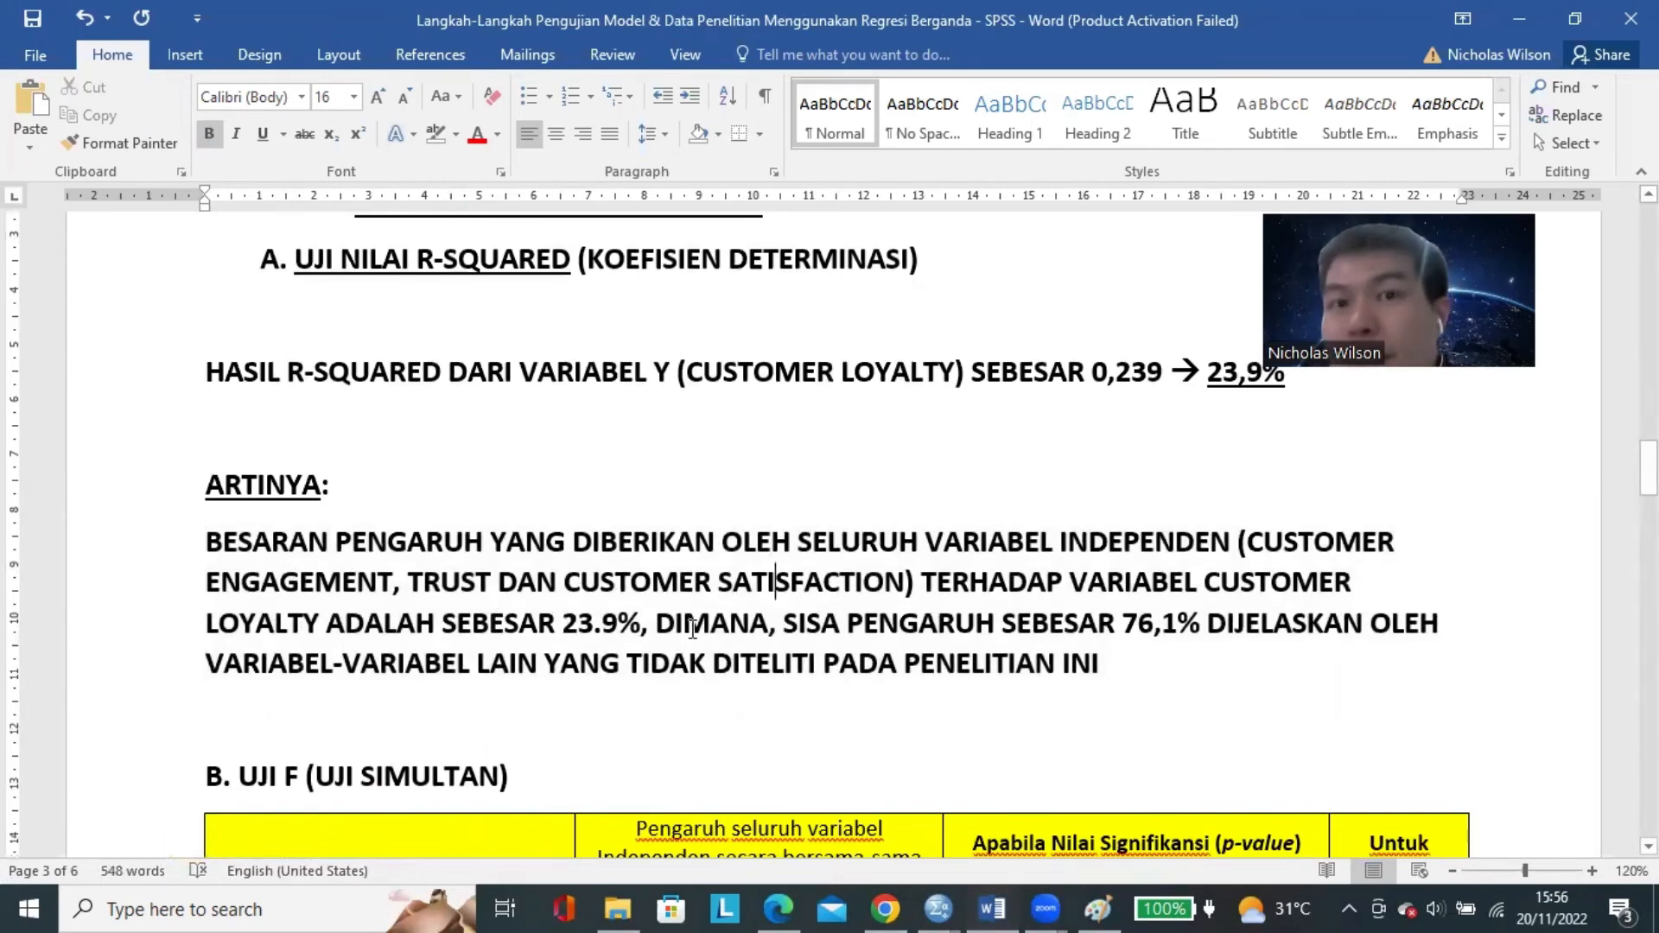
left_click_drag(1125, 622, 1187, 633)
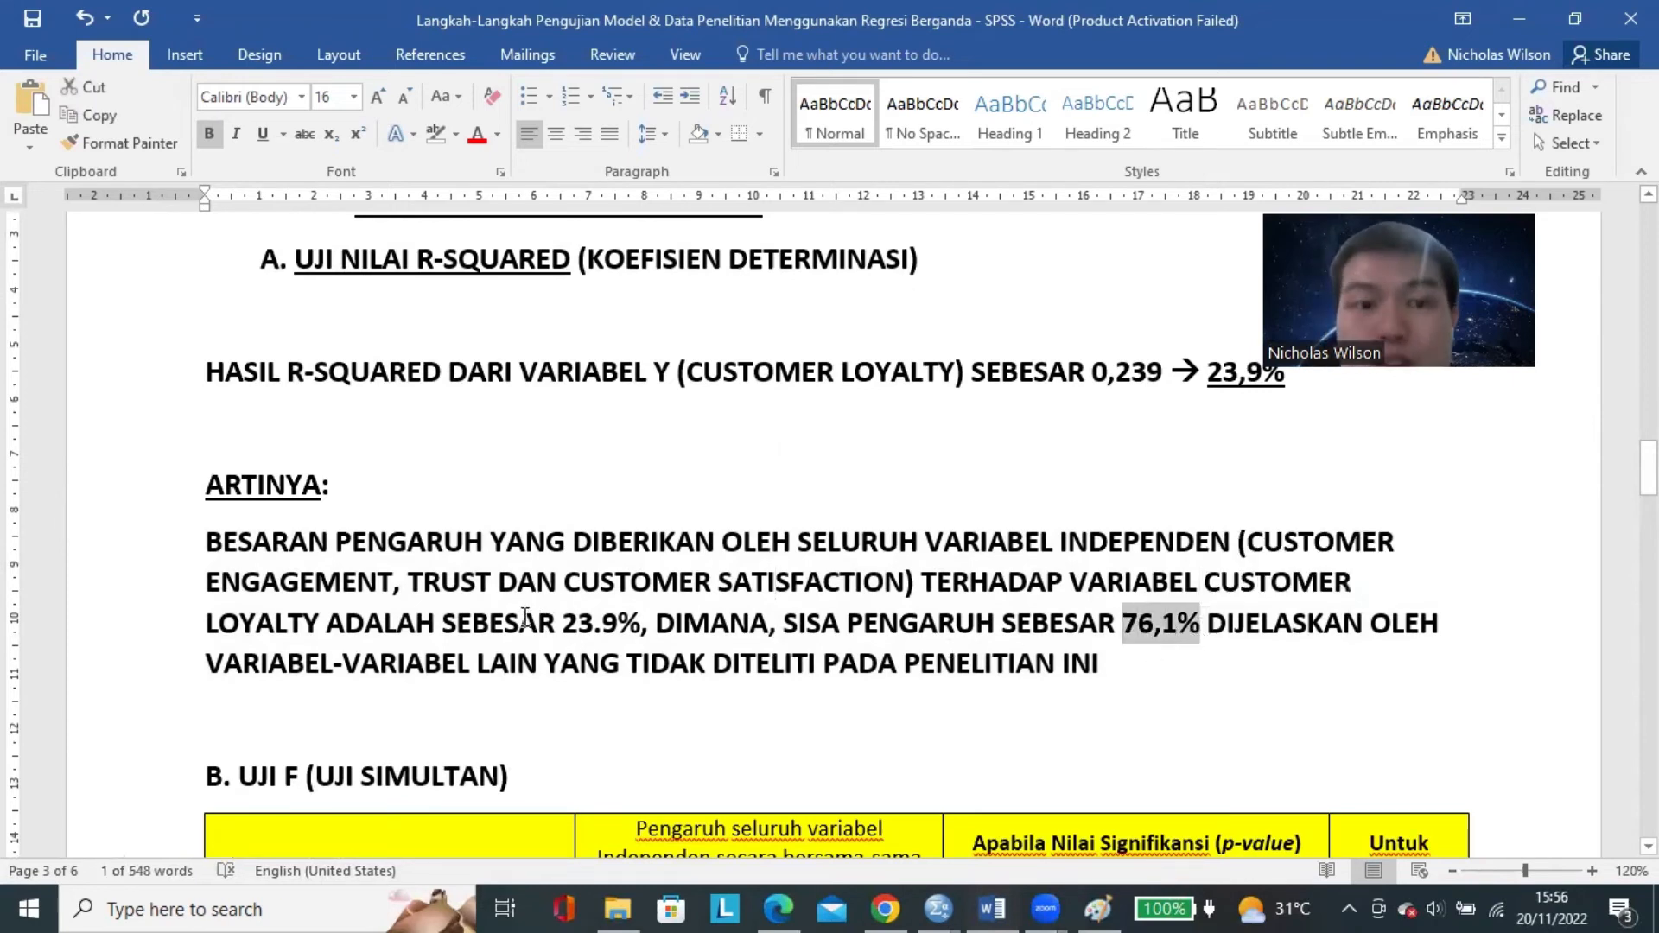
double_click(598, 627)
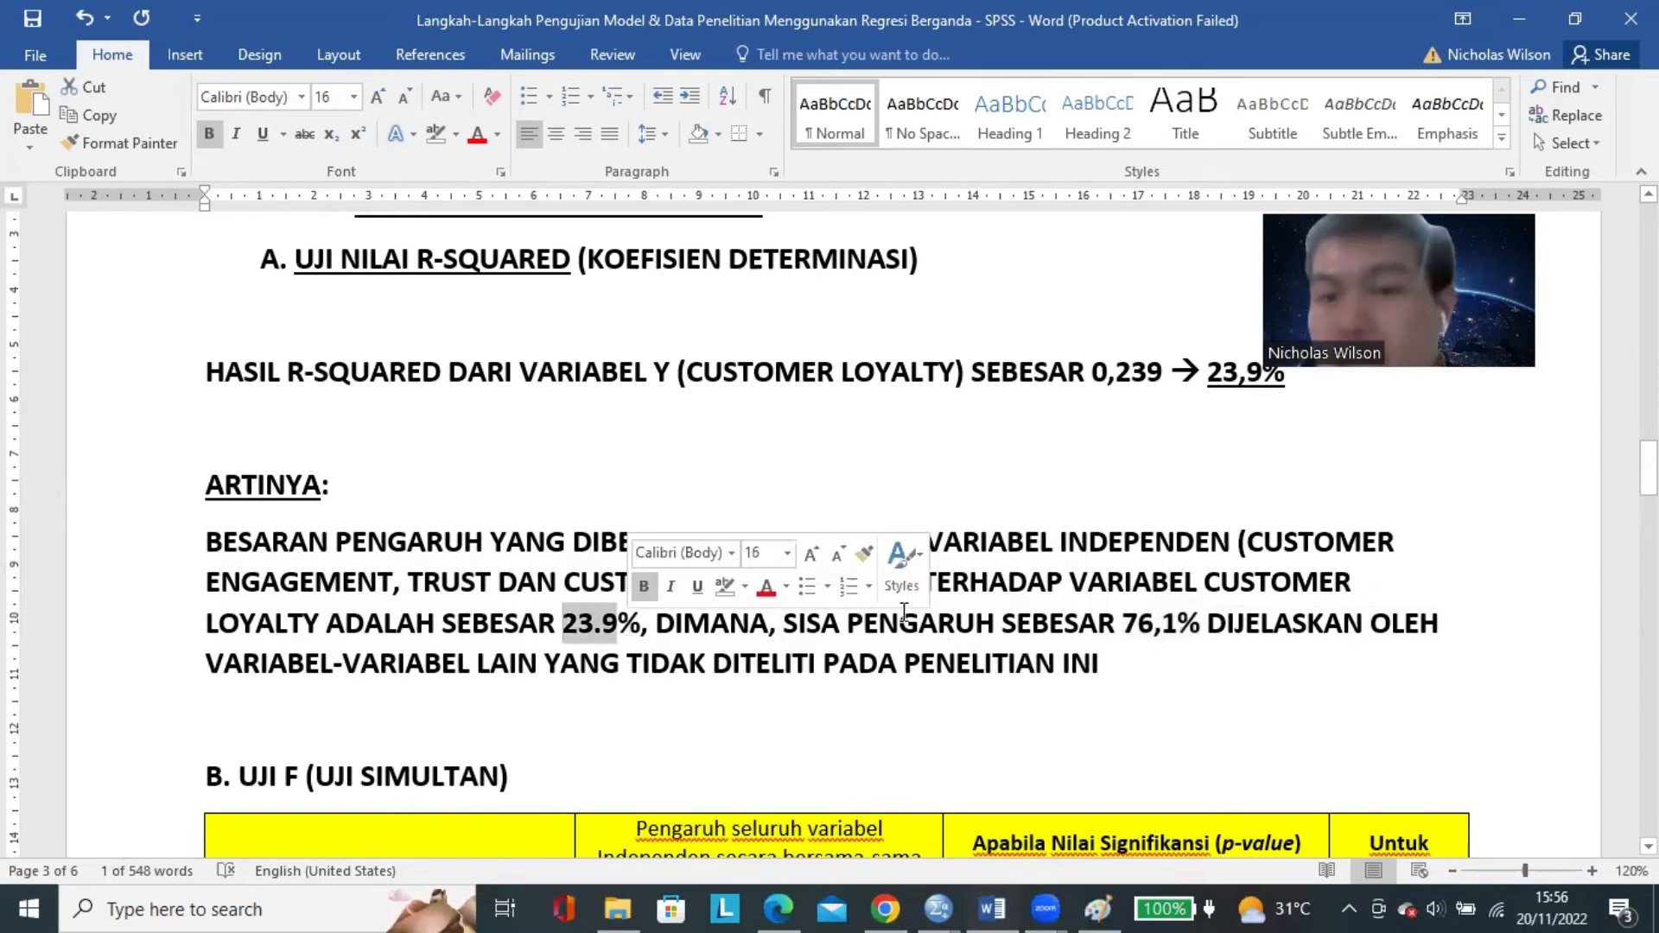
left_click(1137, 639)
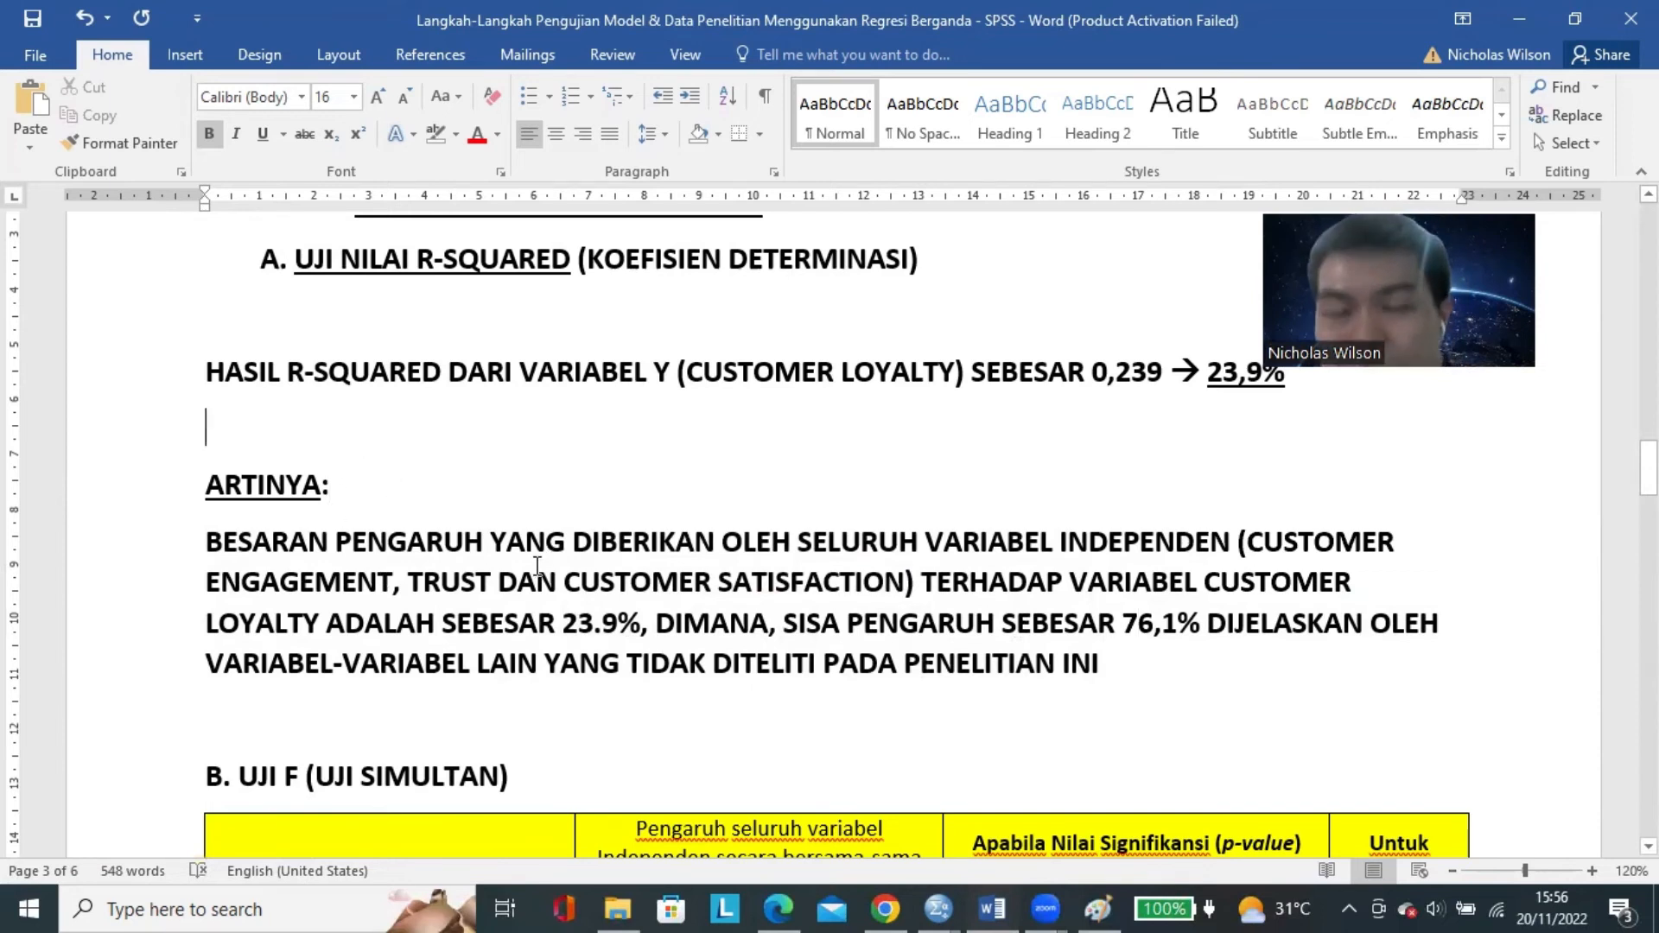
Insert three blank lines between the R-squared explanation and the heading "B. UJI F (UJI SIMULTAN)".
scroll(537, 566, "down", 3)
left_click(417, 450)
key("Return")
key("Return")
key("Return")
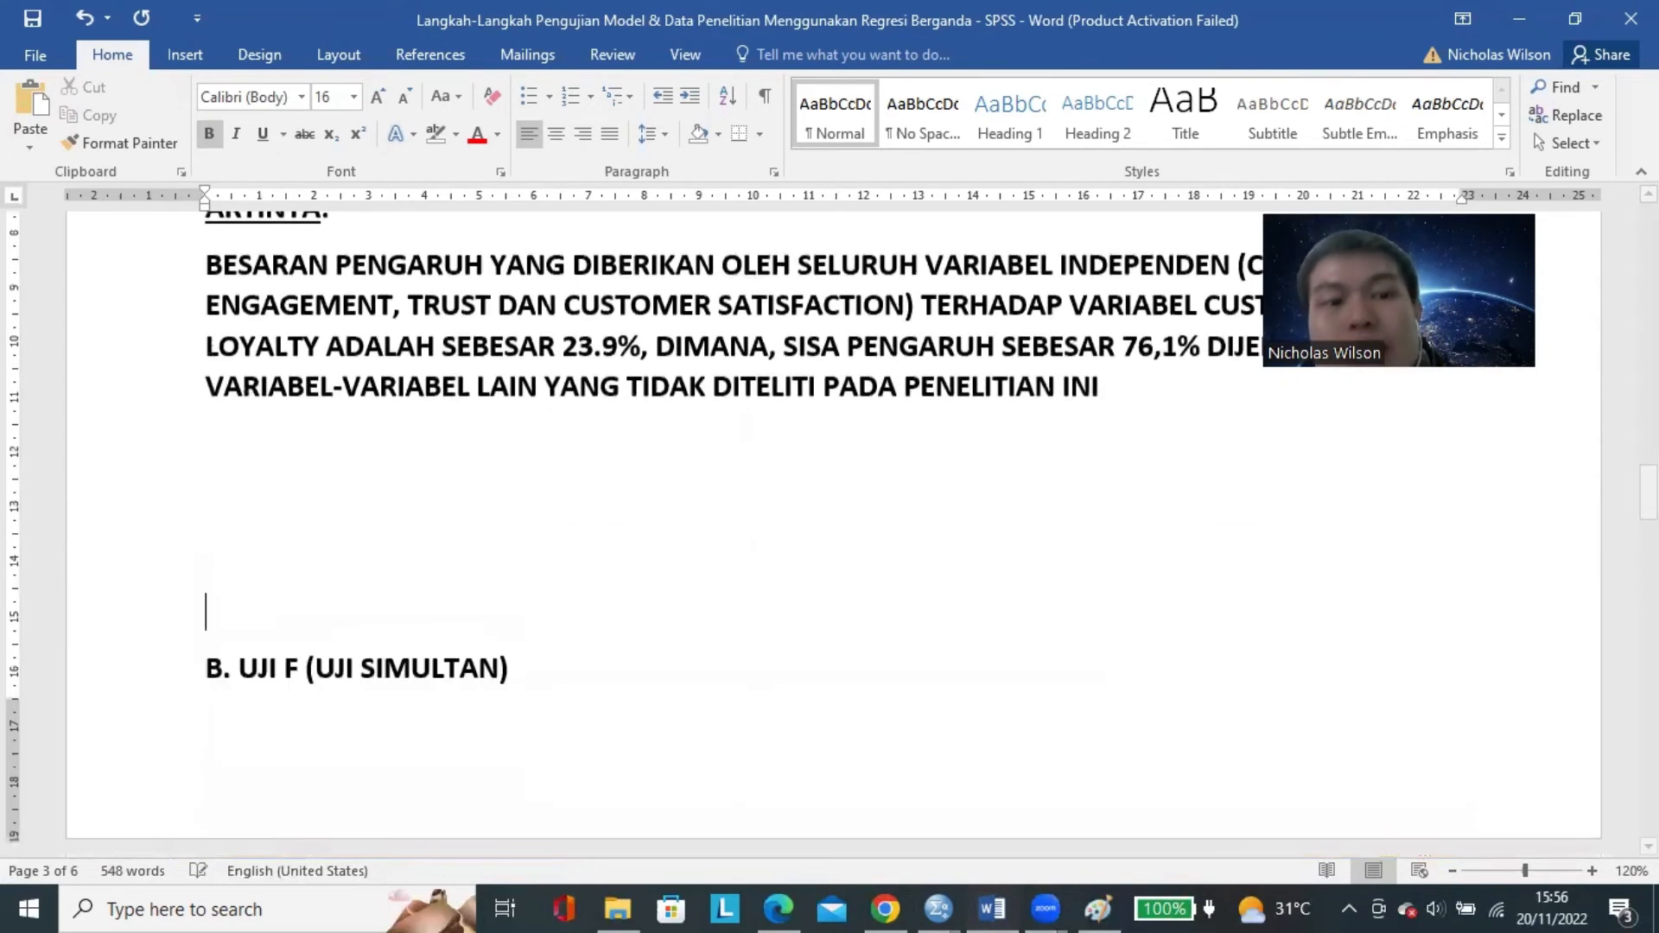
Look over the UJI F significance criteria tables and the example research model diagram at the end of the document.
scroll(529, 529, "down", 4)
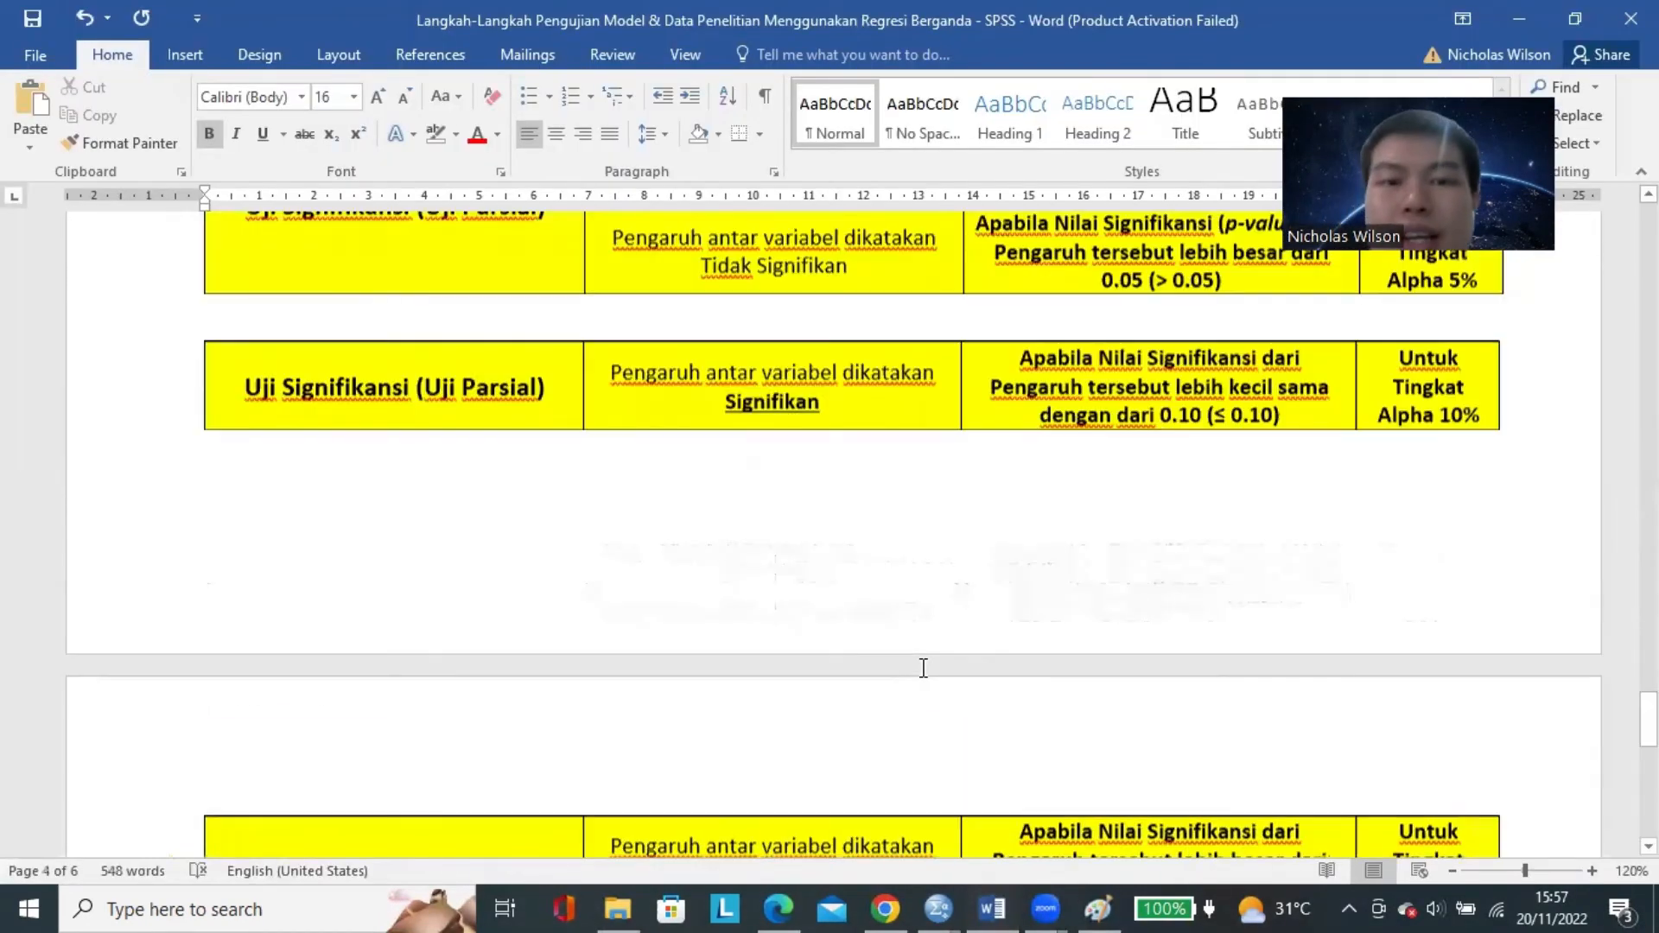
scroll(922, 668, "down", 10)
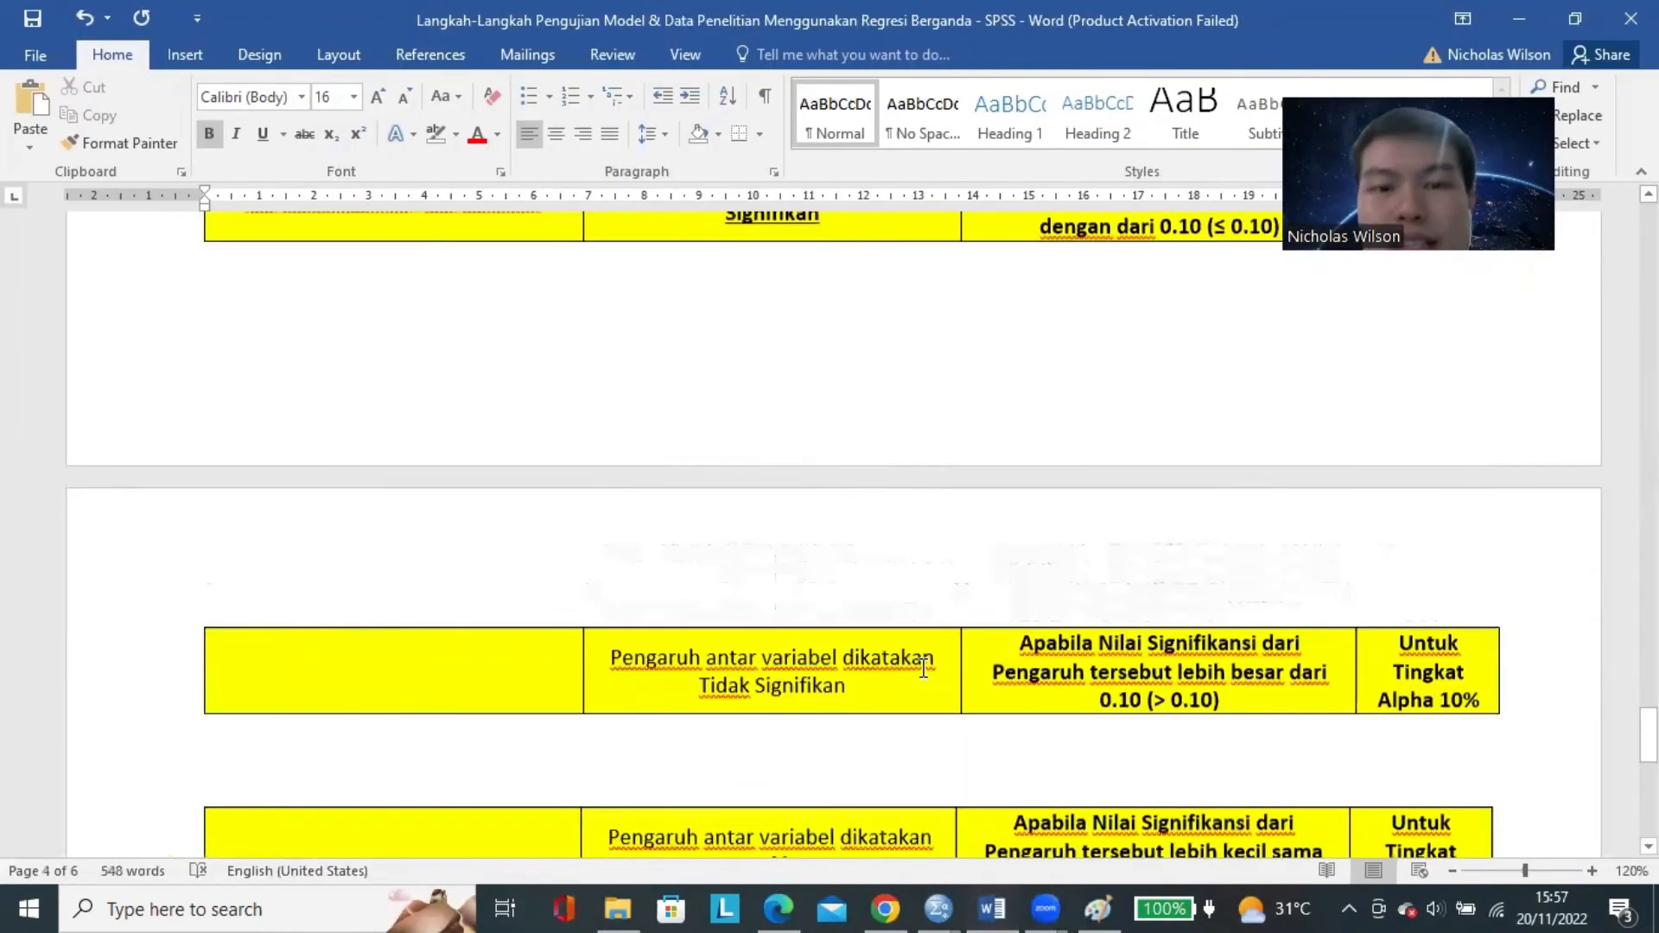
scroll(822, 593, "up", 1)
left_click(649, 410)
scroll(649, 410, "down", 3)
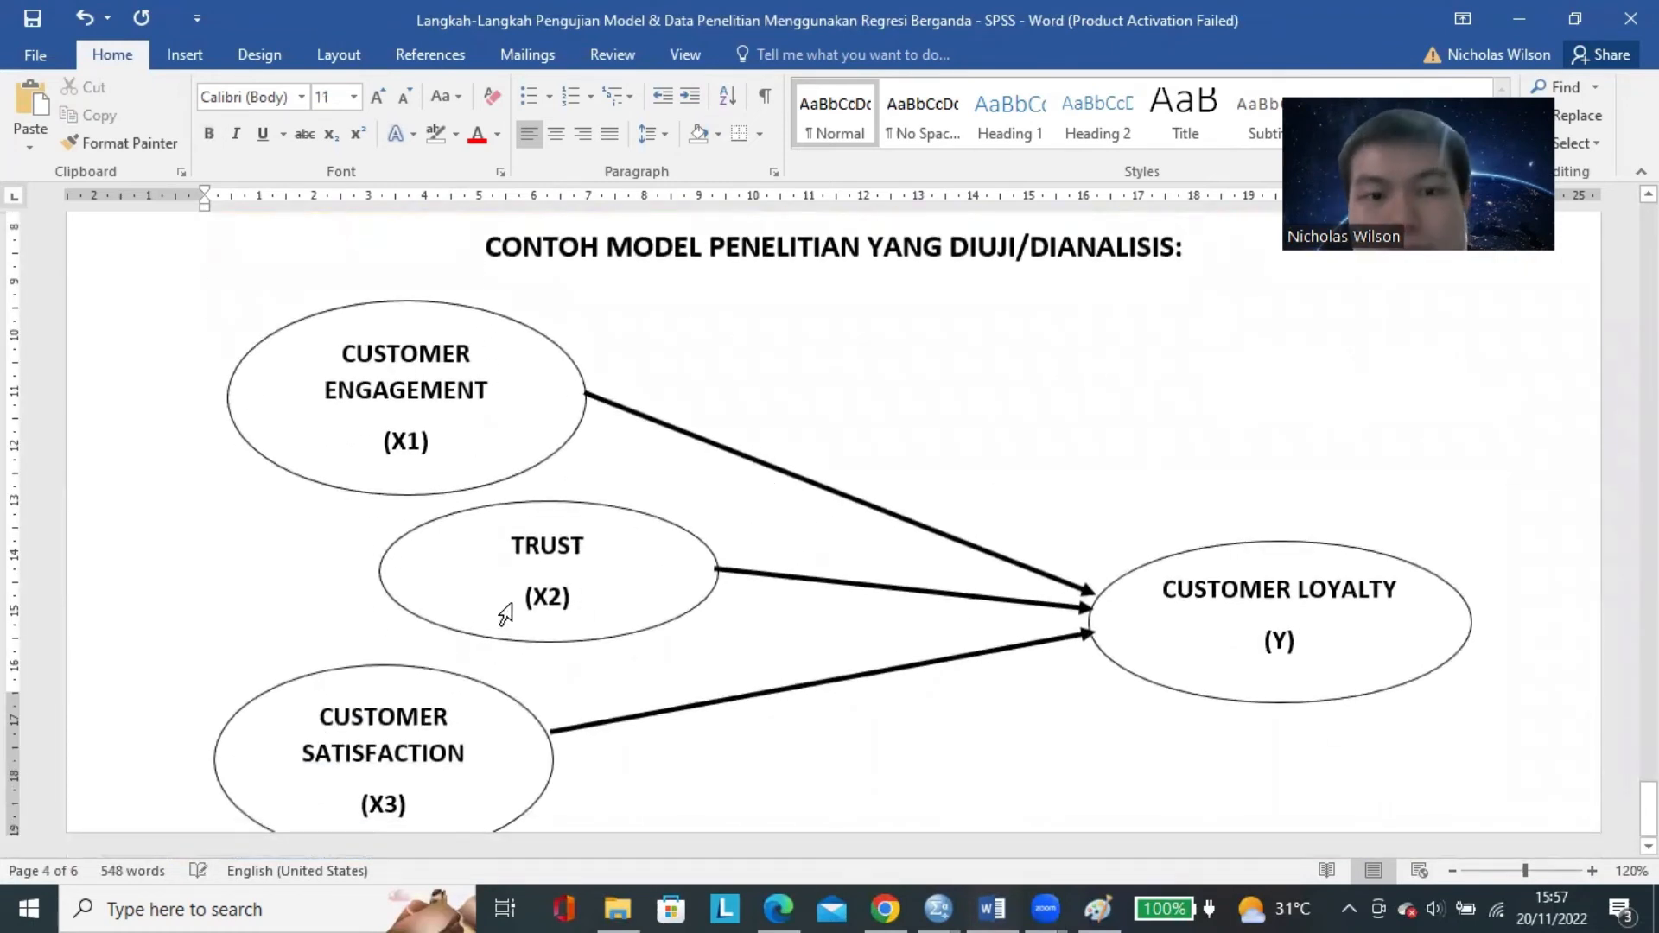
left_click(629, 464)
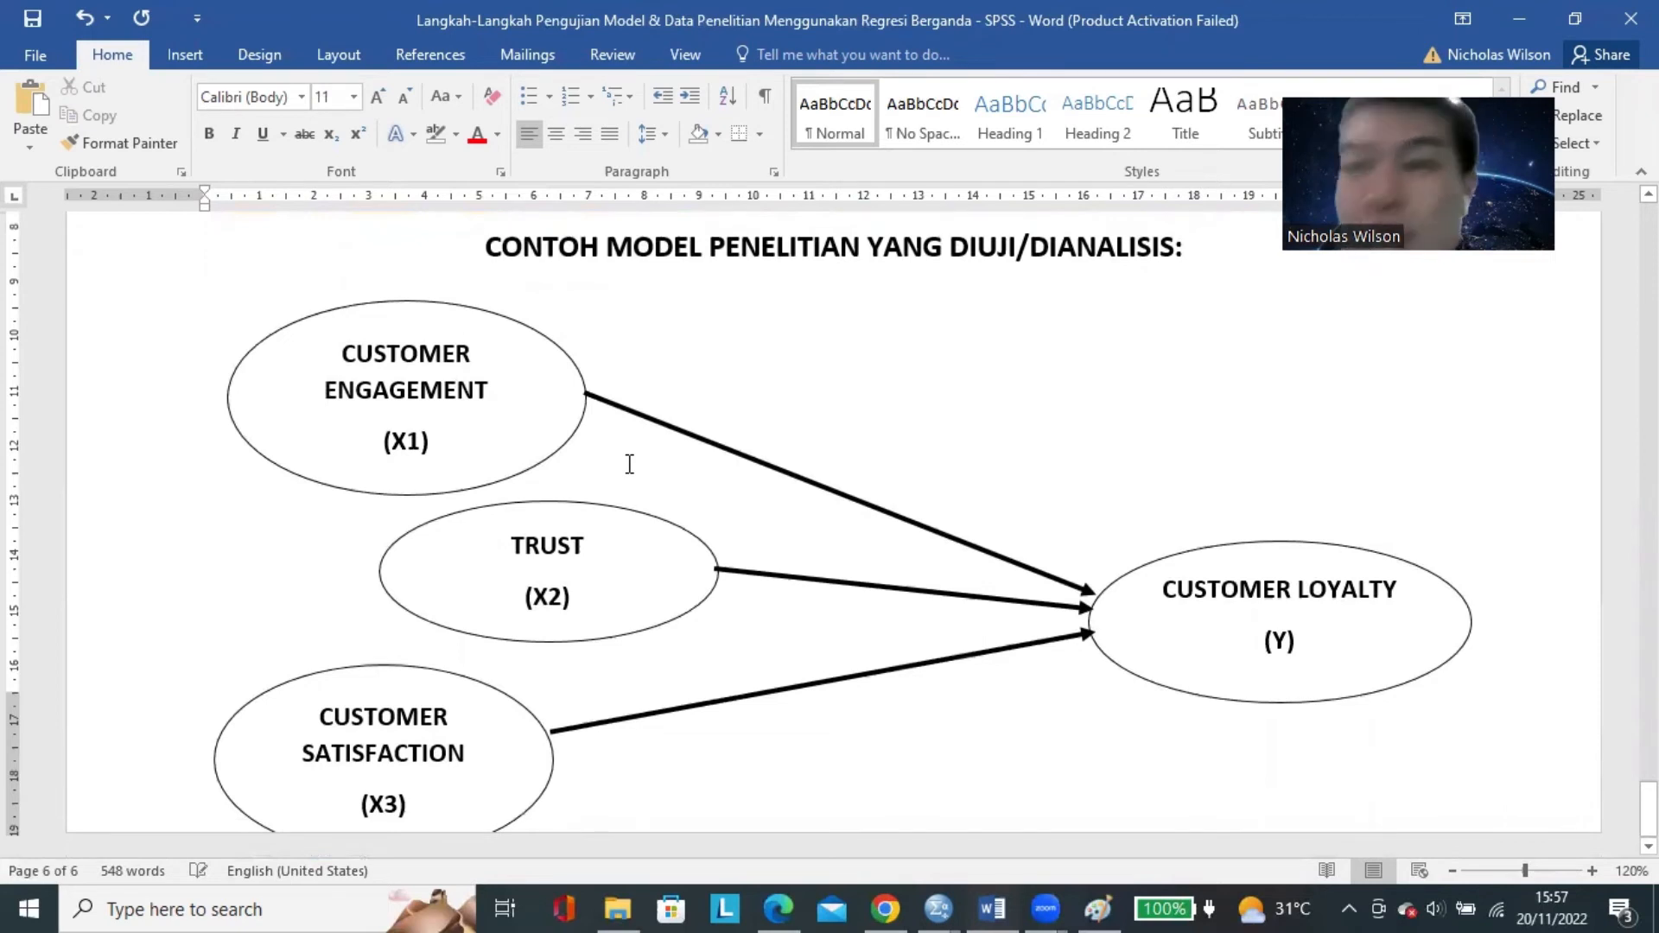
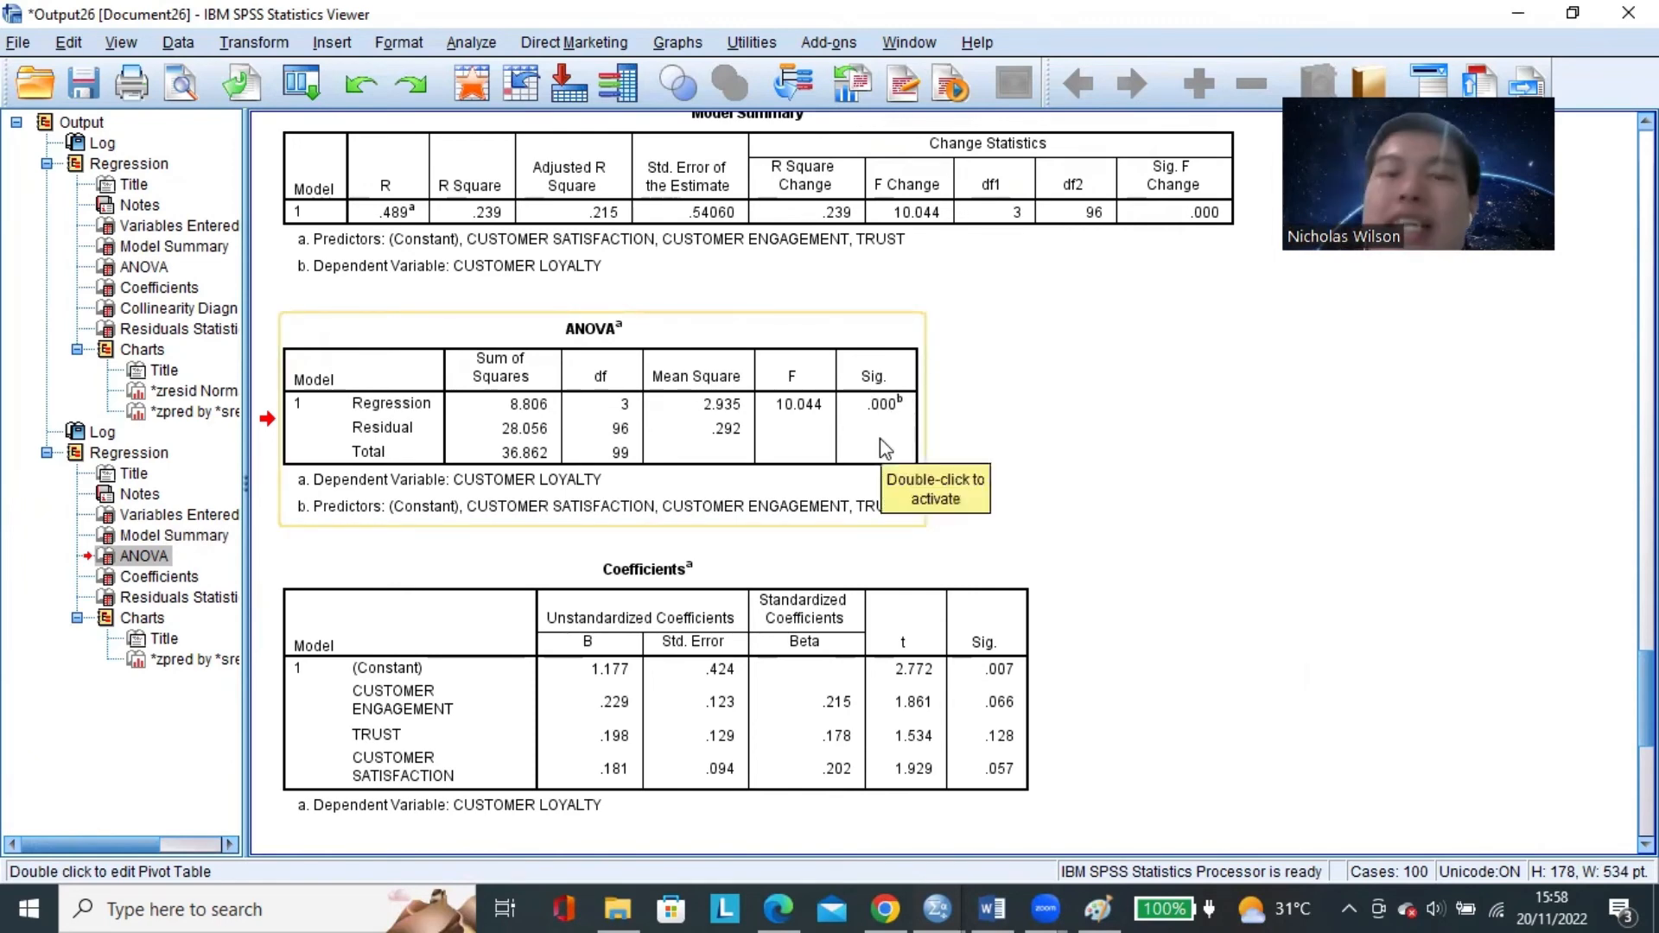
Switch to the Word document and push the "B. UJI F (UJI SIMULTAN)" section onto the next page with blank lines above its heading.
left_click(992, 909)
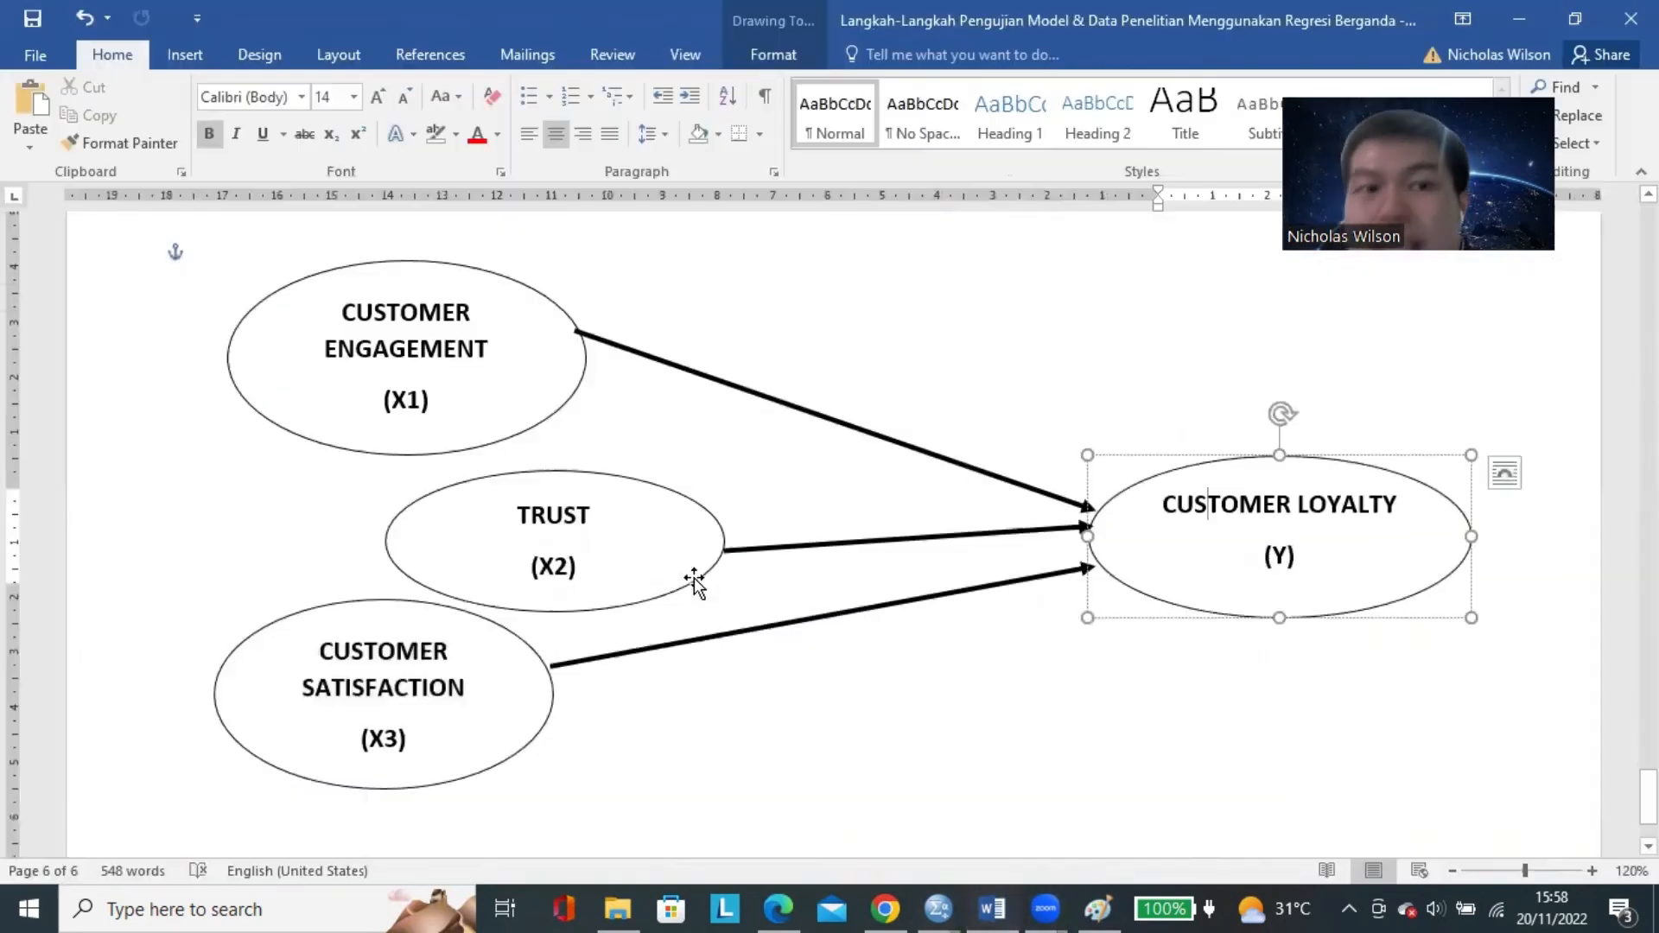
scroll(694, 579, "up", 15)
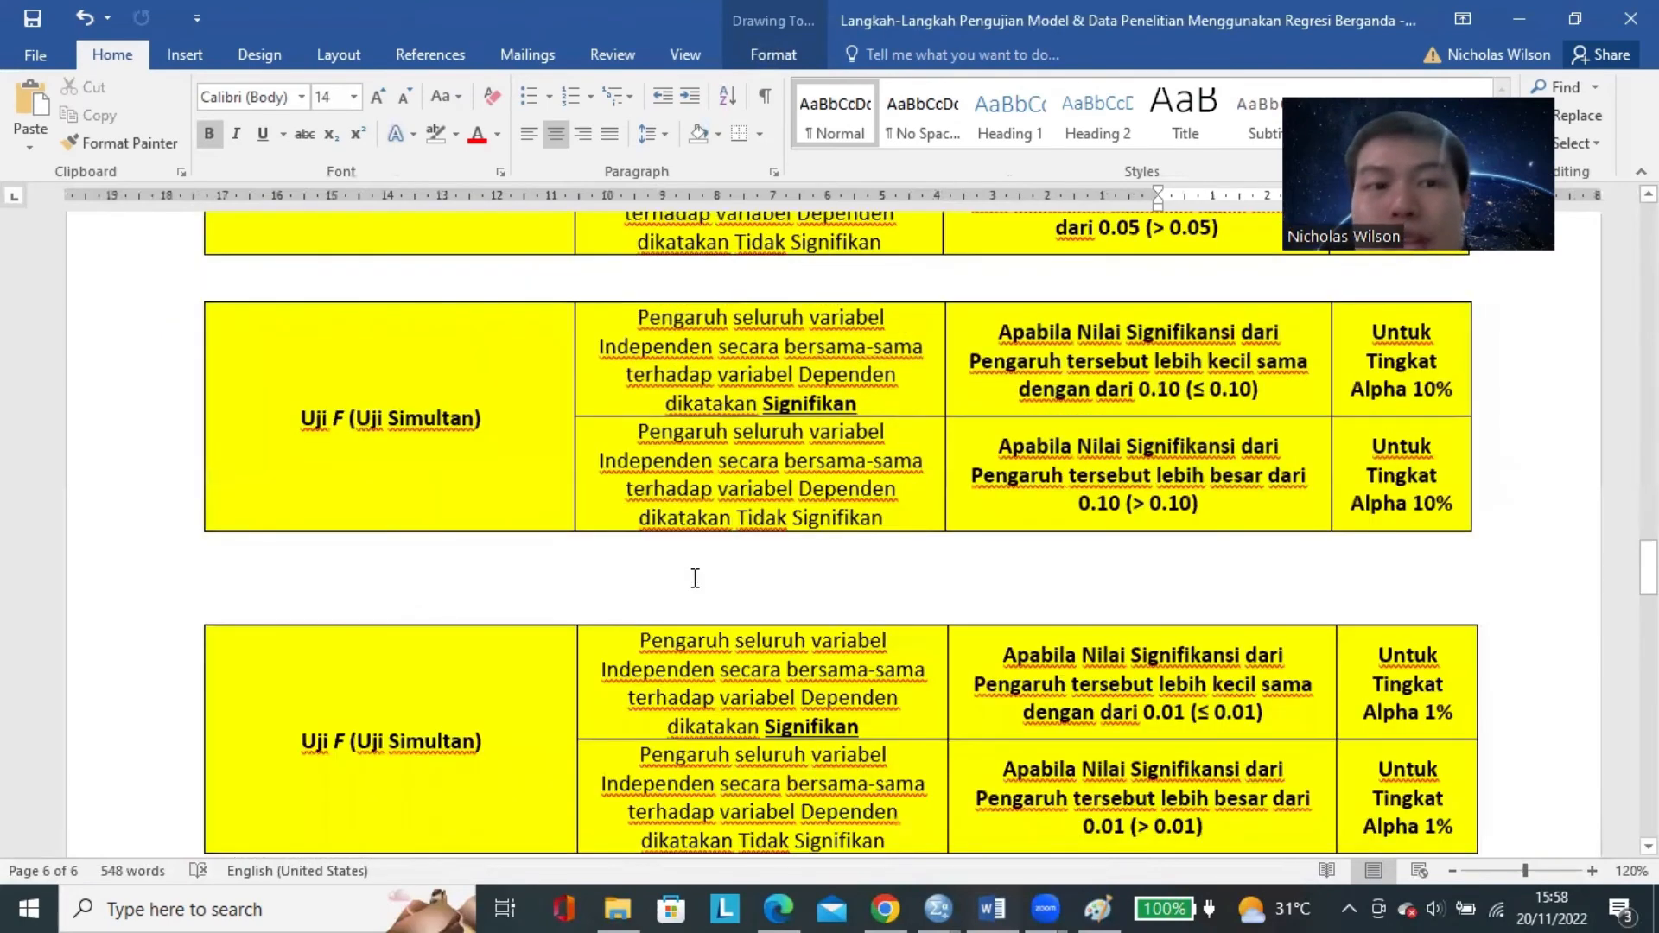
scroll(695, 577, "up", 20)
left_click(444, 345)
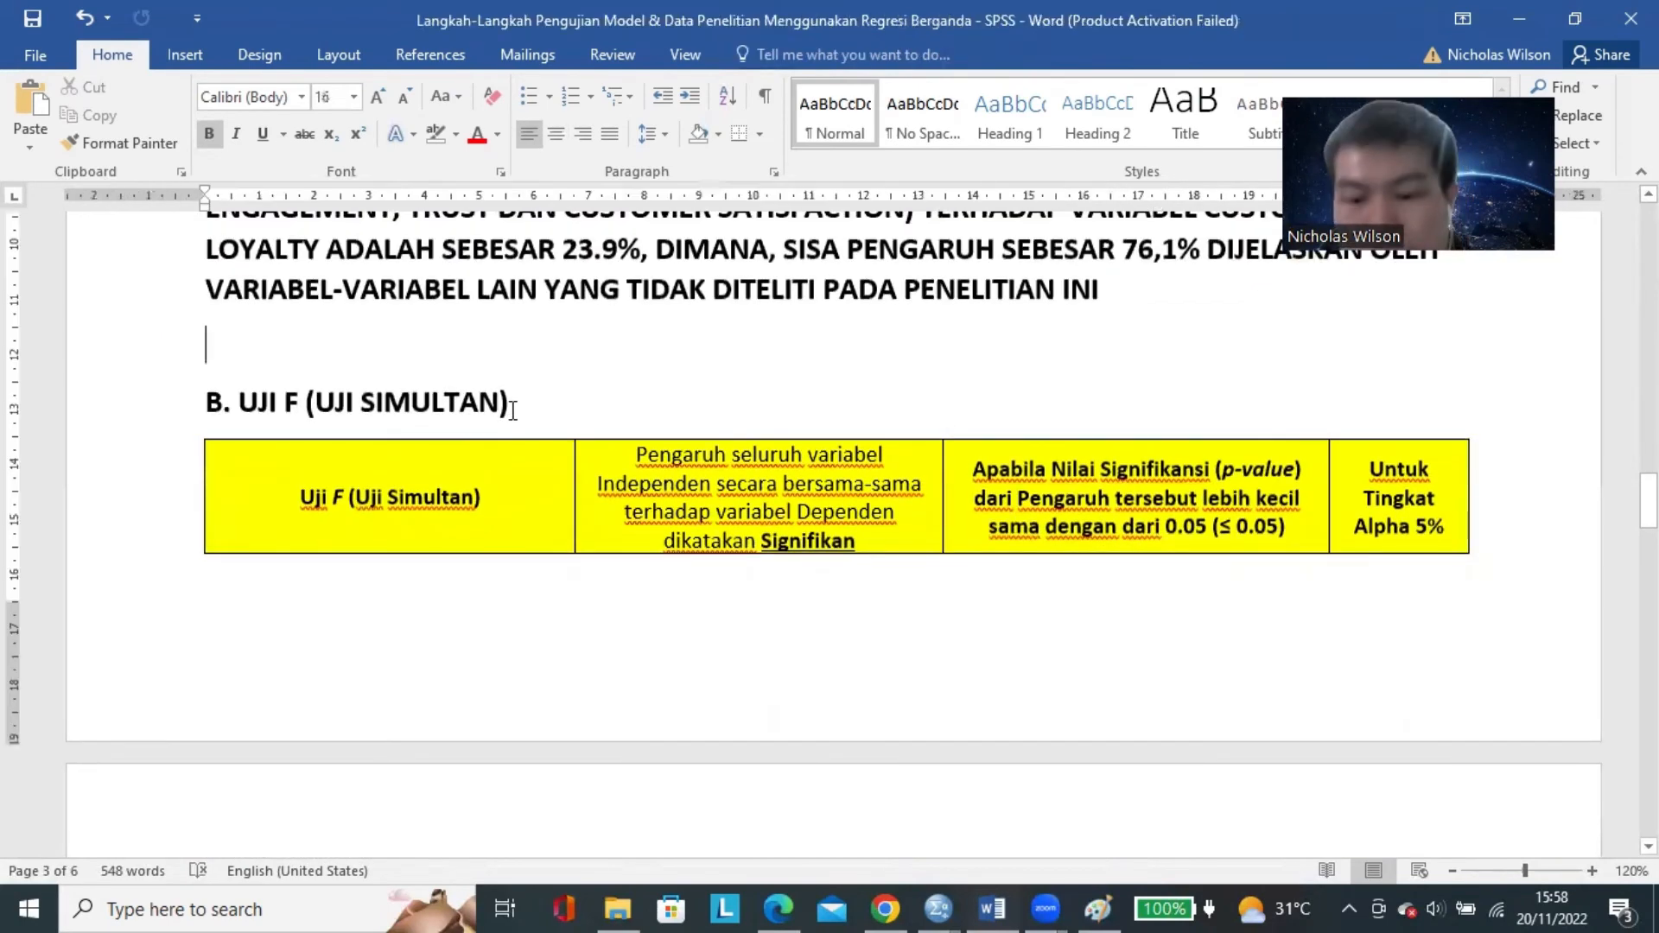
key("Return")
key("Return")
key("Return")
scroll(617, 474, "down", 8)
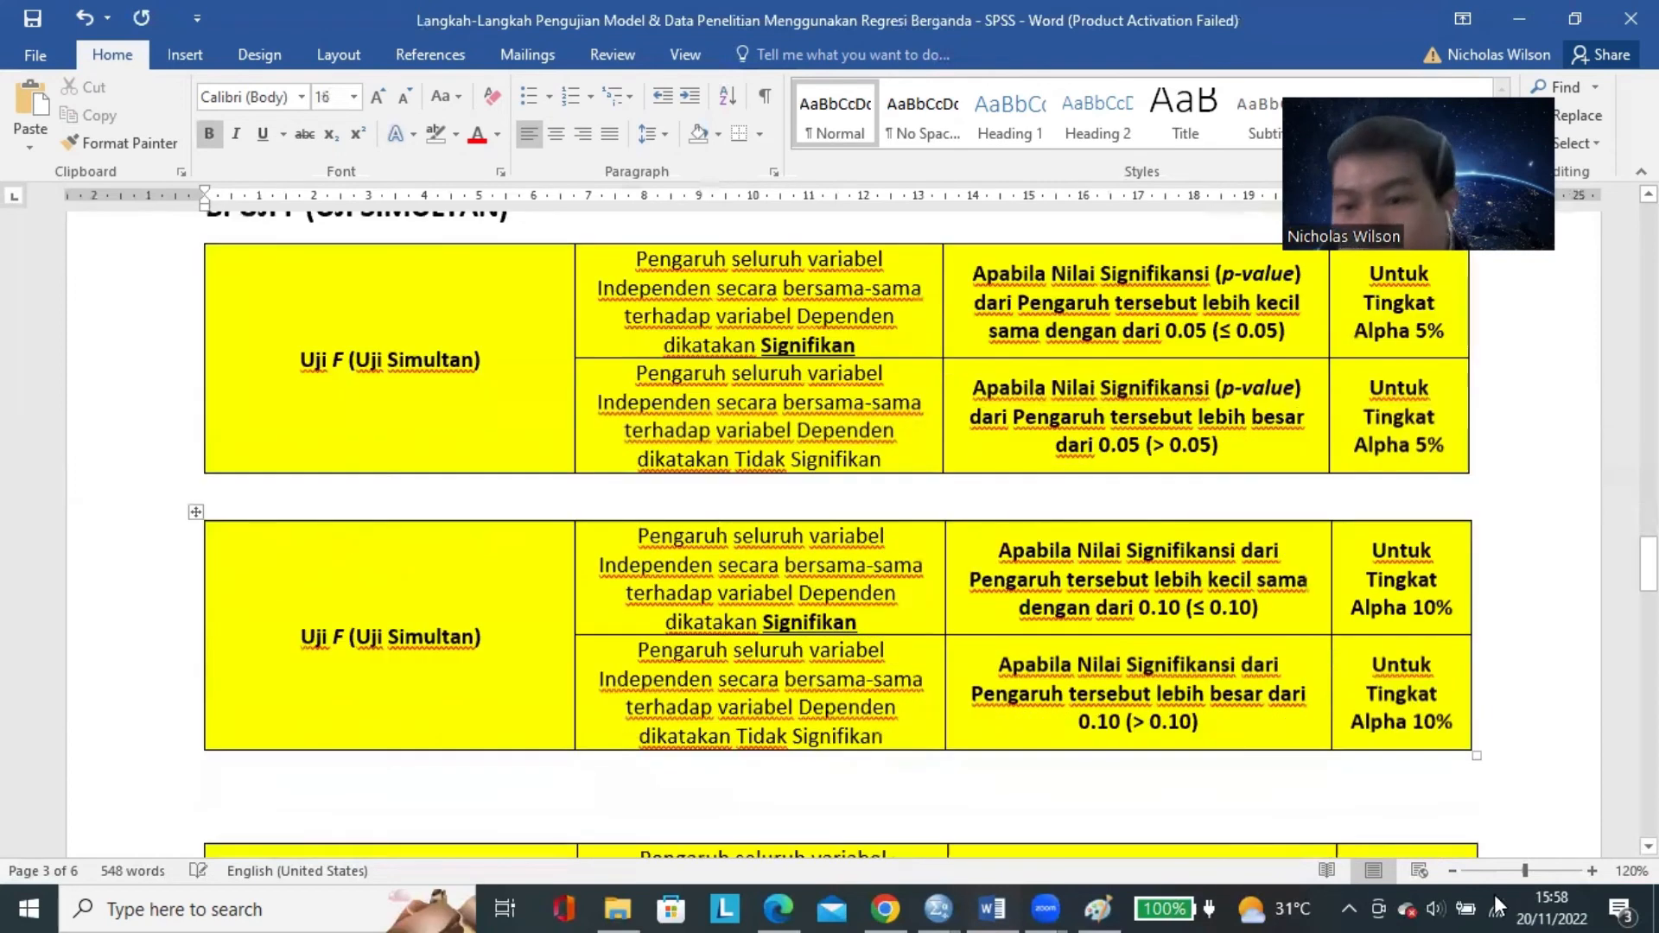
Set the page zoom to 100% and examine the Uji F criteria for alpha 5% in the first table.
left_click(1455, 871)
left_click(1455, 872)
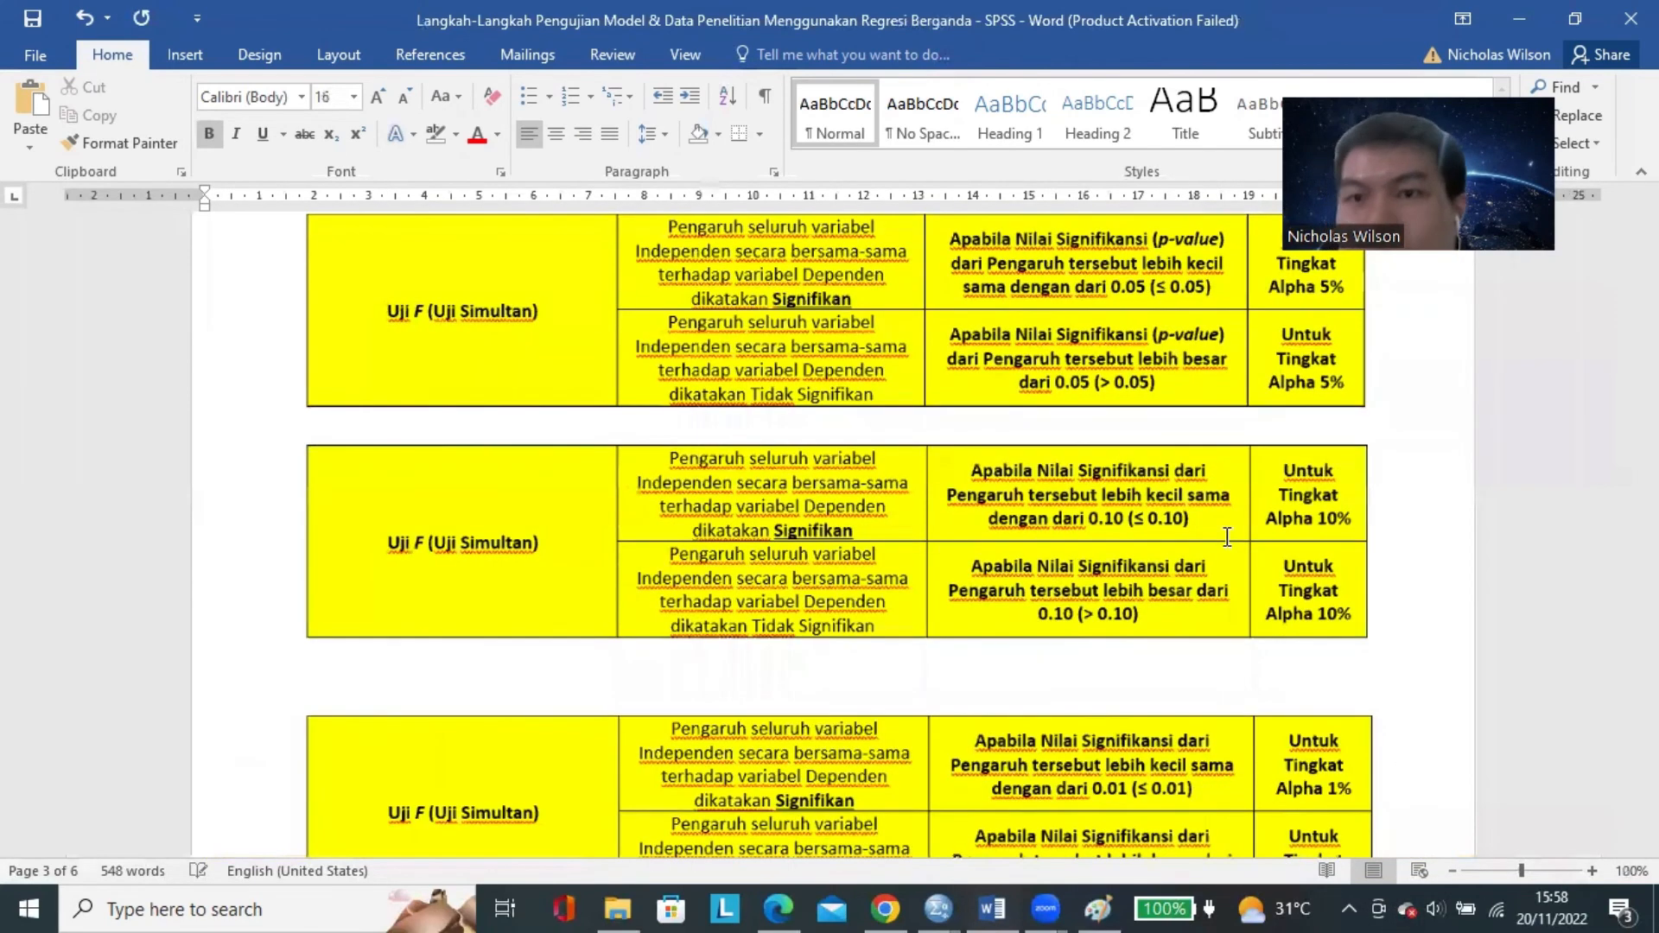
scroll(1226, 536, "up", 3)
left_click(1323, 403)
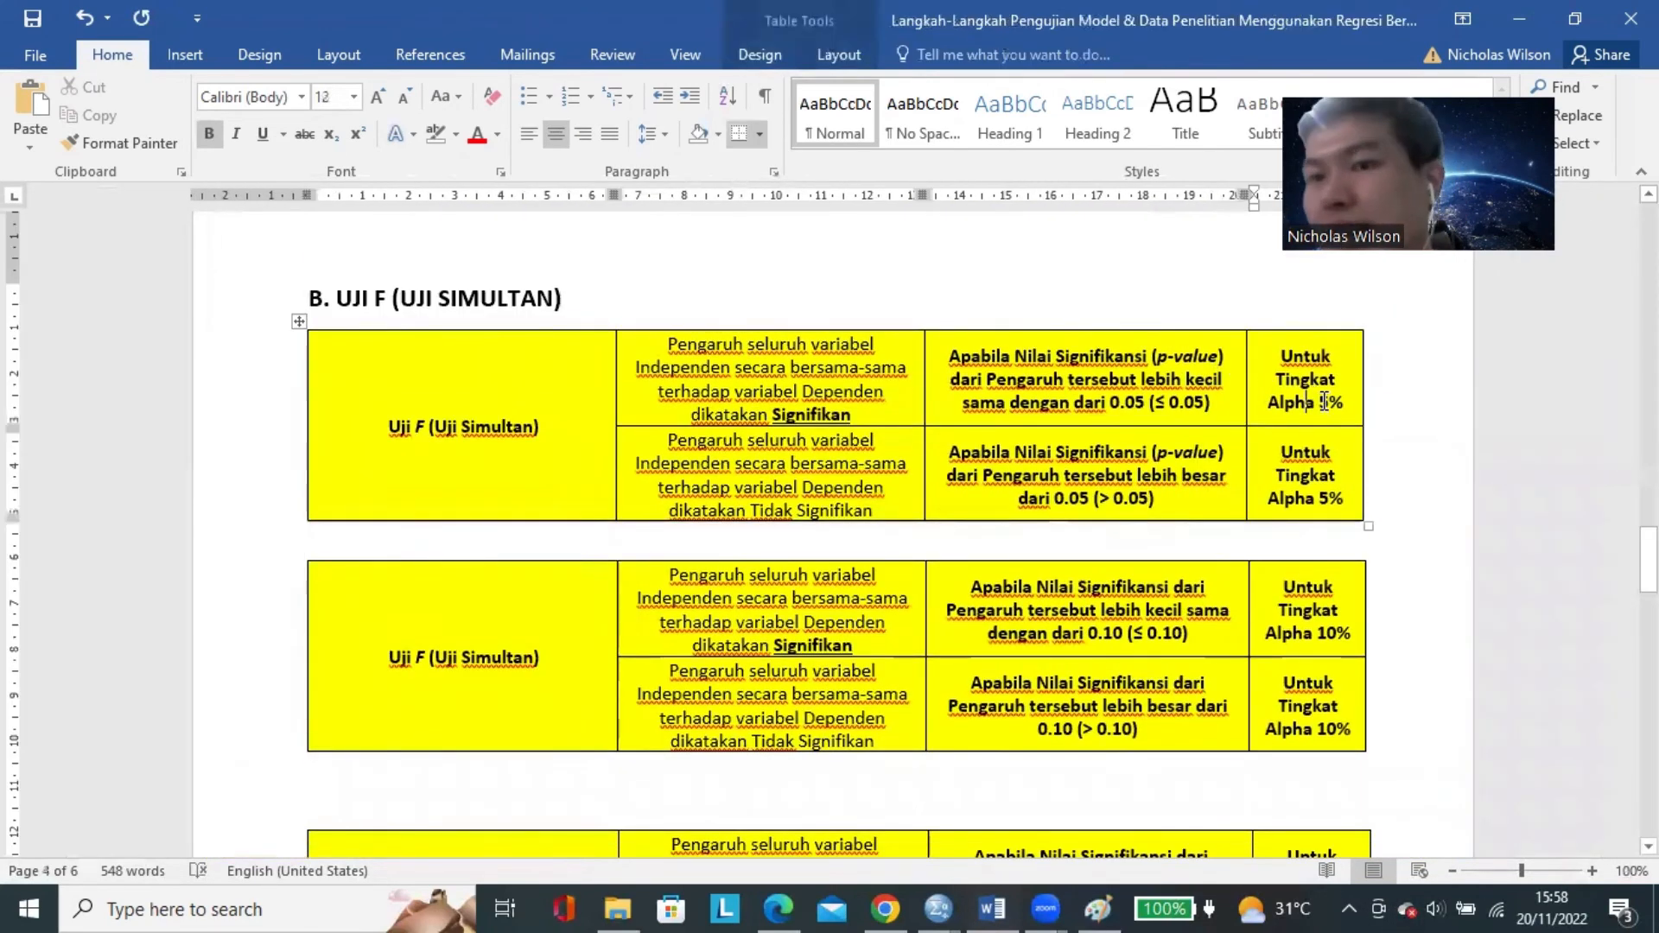
double_click(1323, 402)
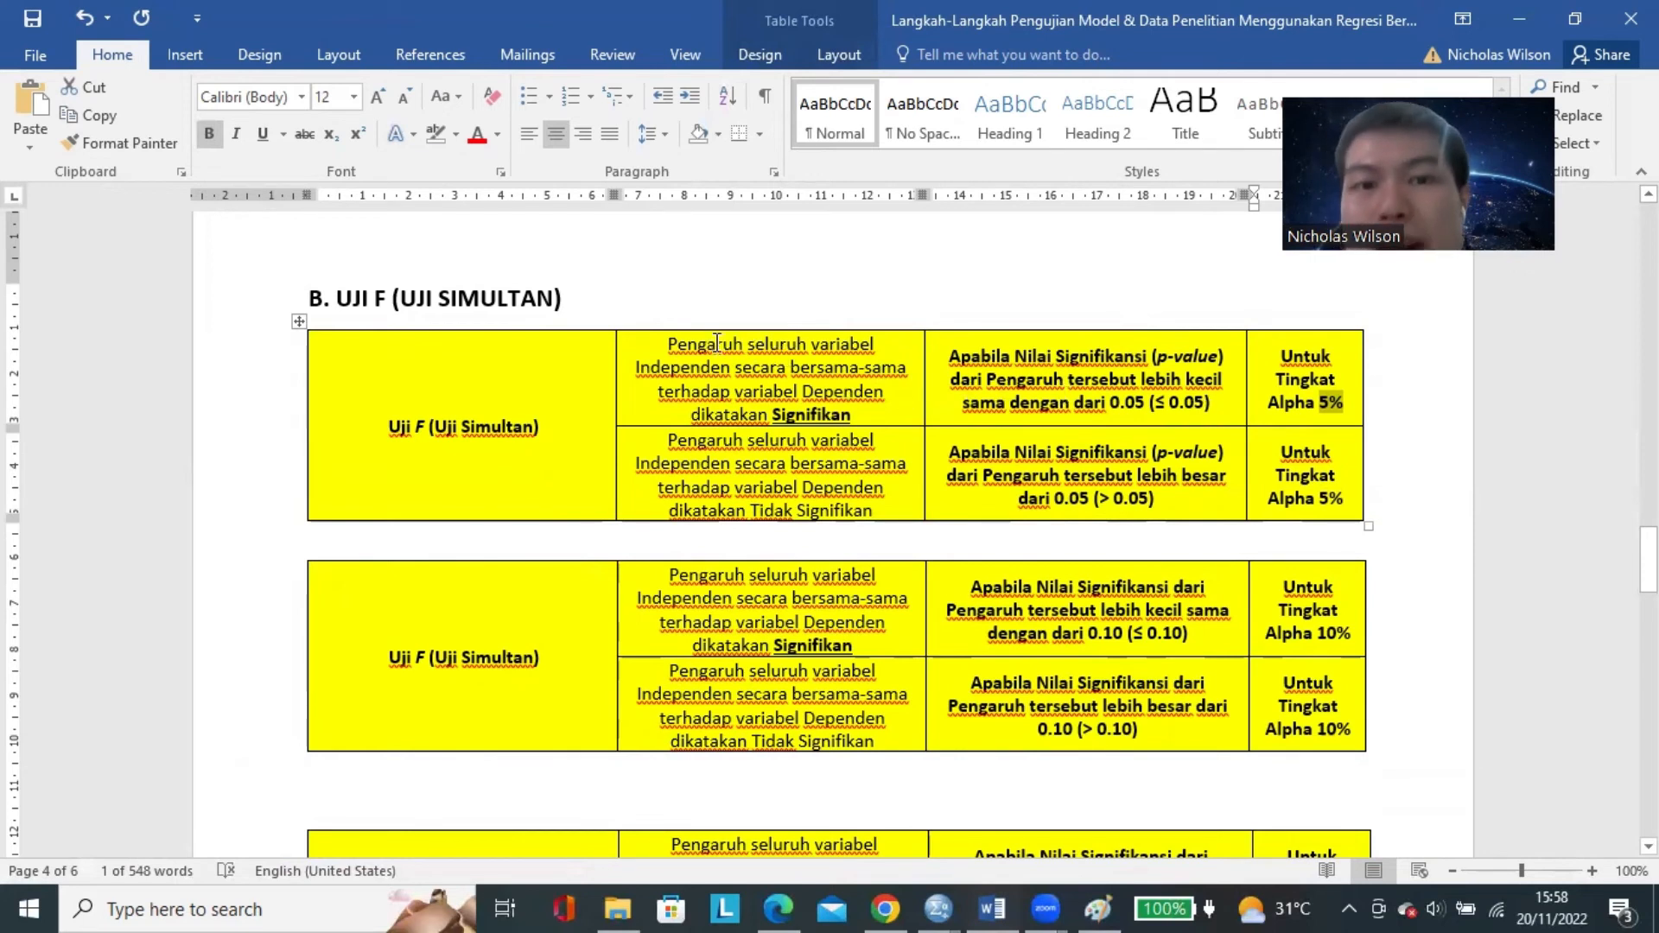
left_click_drag(716, 343, 768, 373)
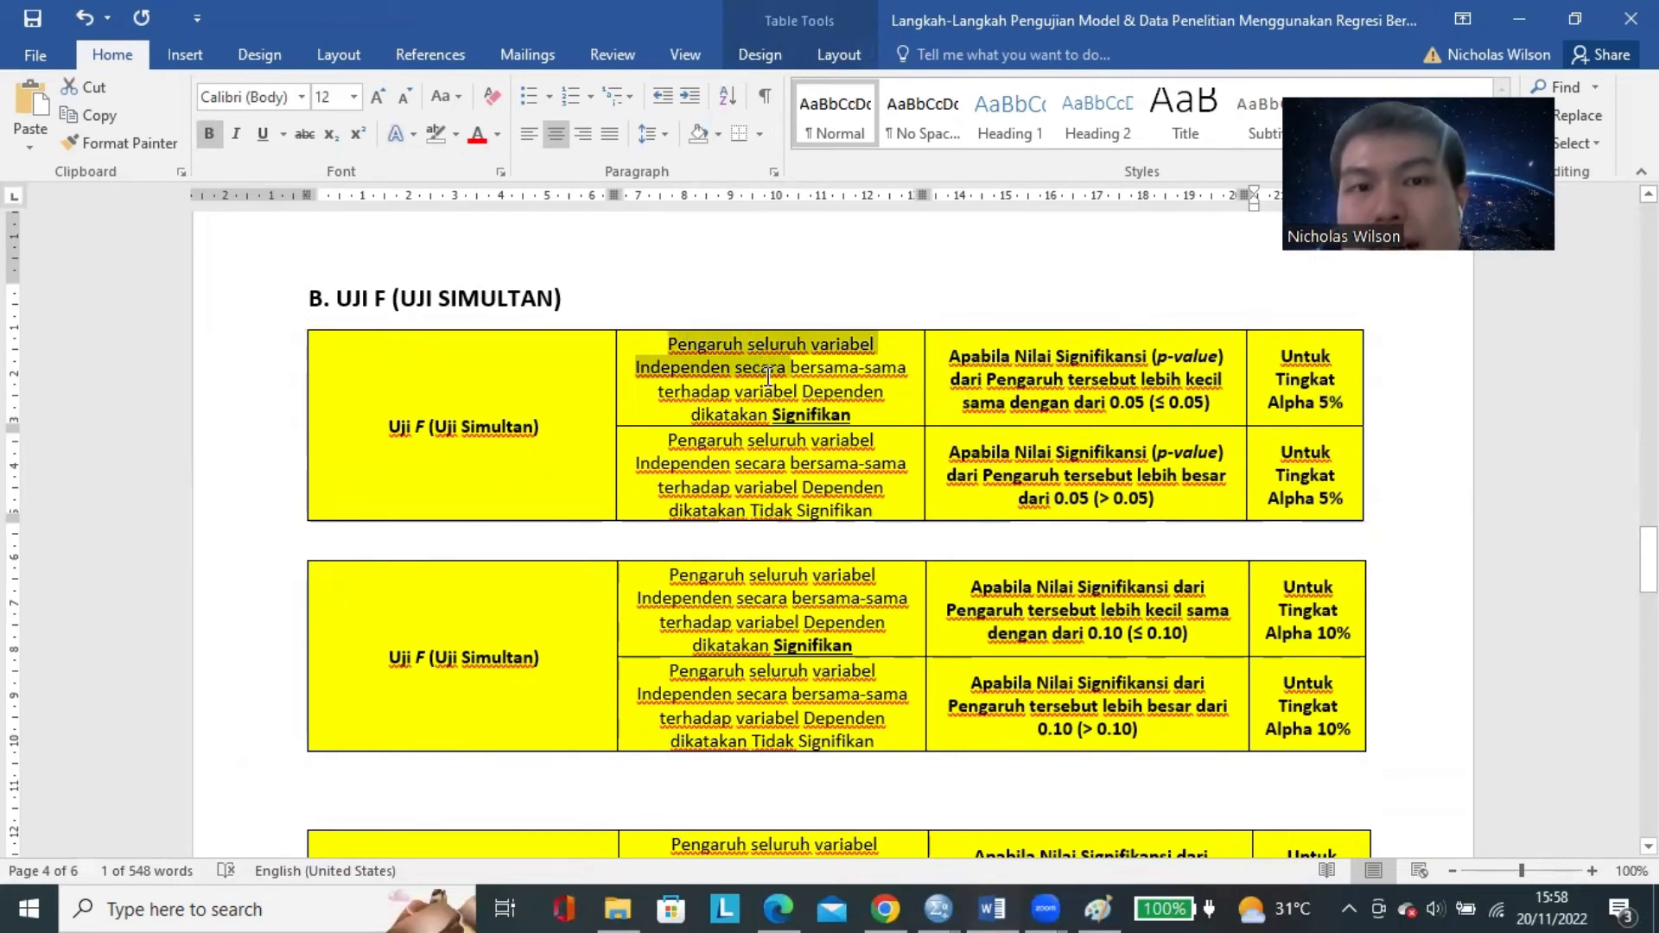
left_click_drag(768, 376, 847, 390)
double_click(825, 414)
left_click(824, 488)
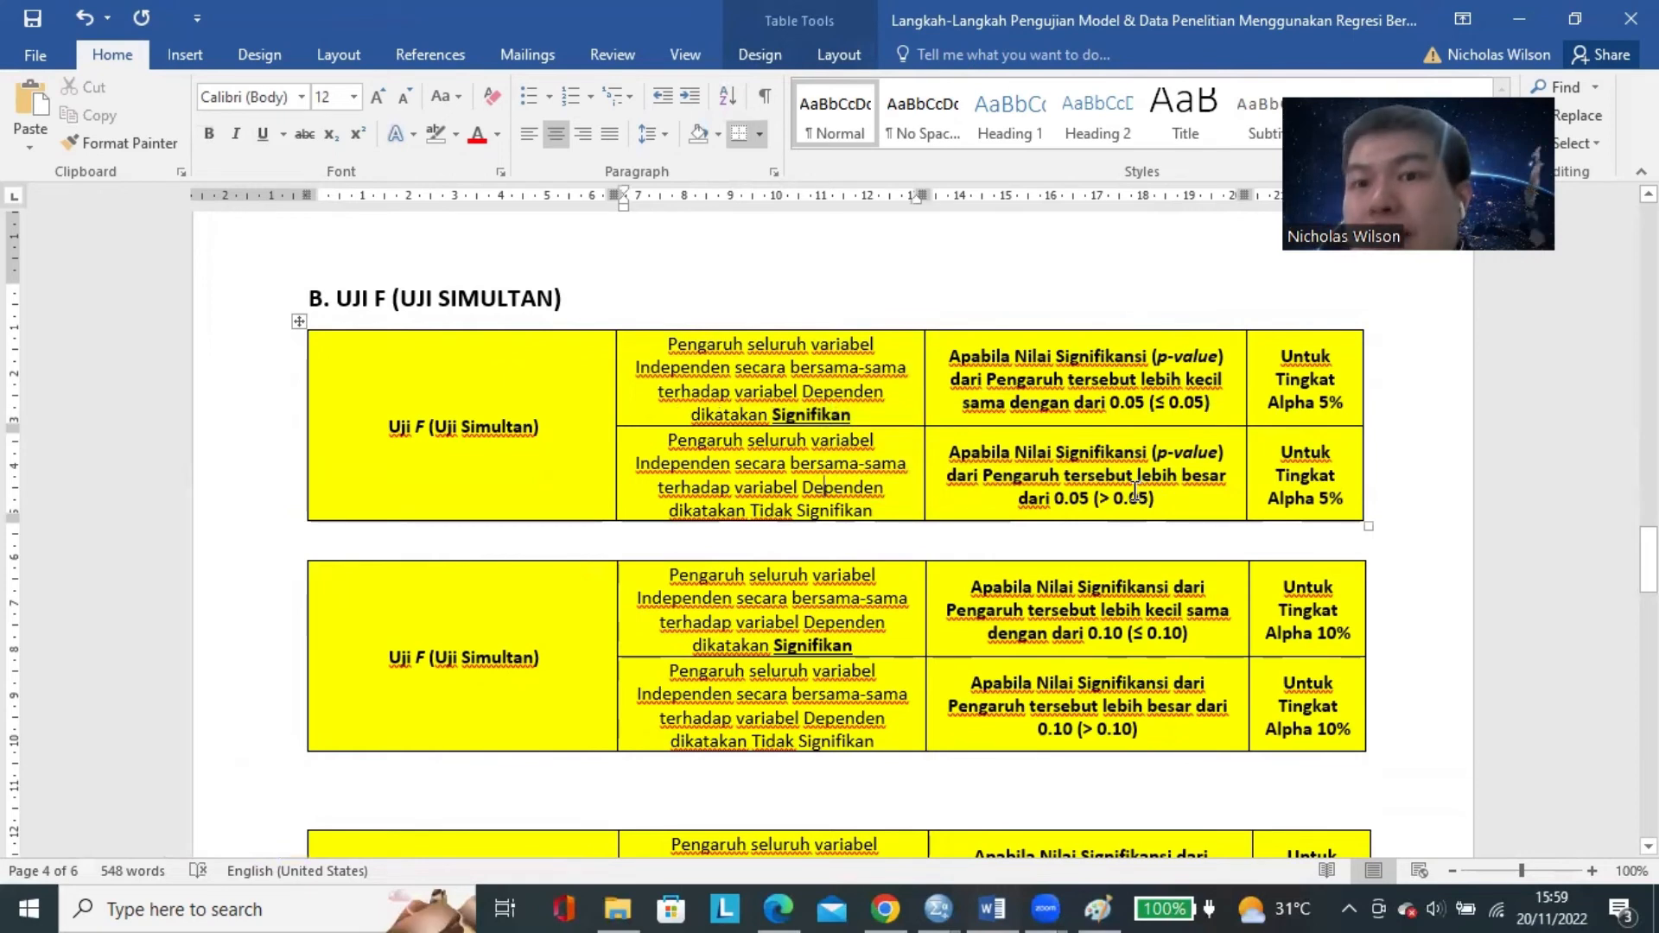
Examine the Uji F significance criteria for alpha 10% and alpha 1% in the second and third tables.
scroll(897, 448, "down", 1)
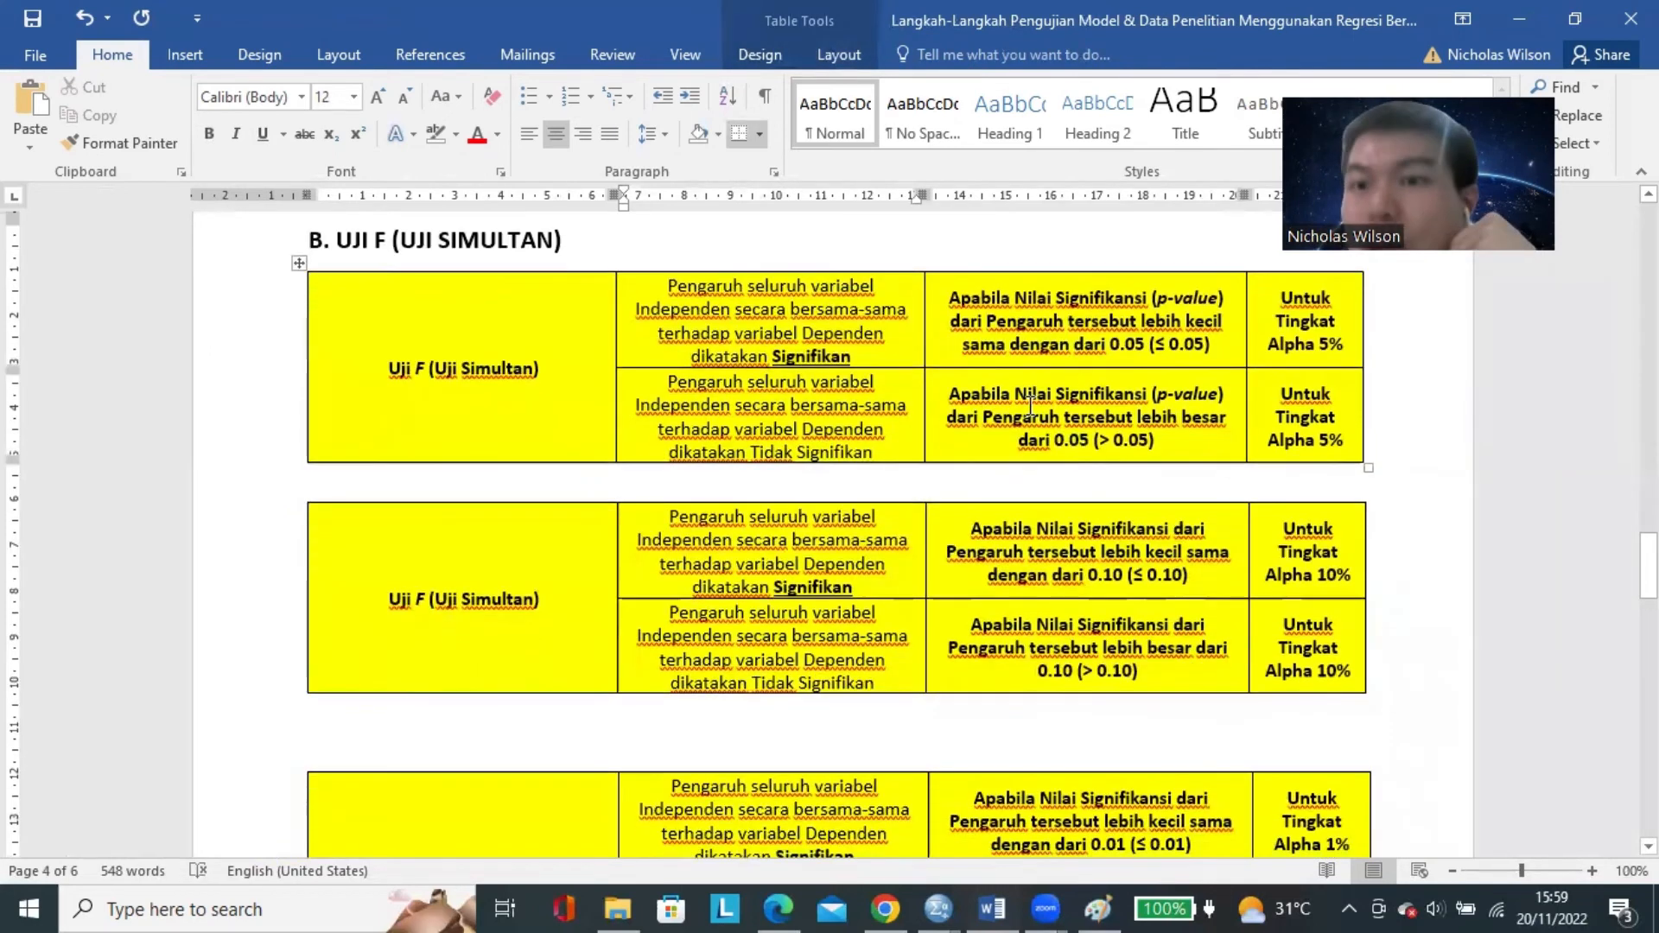
scroll(1319, 356, "down", 3)
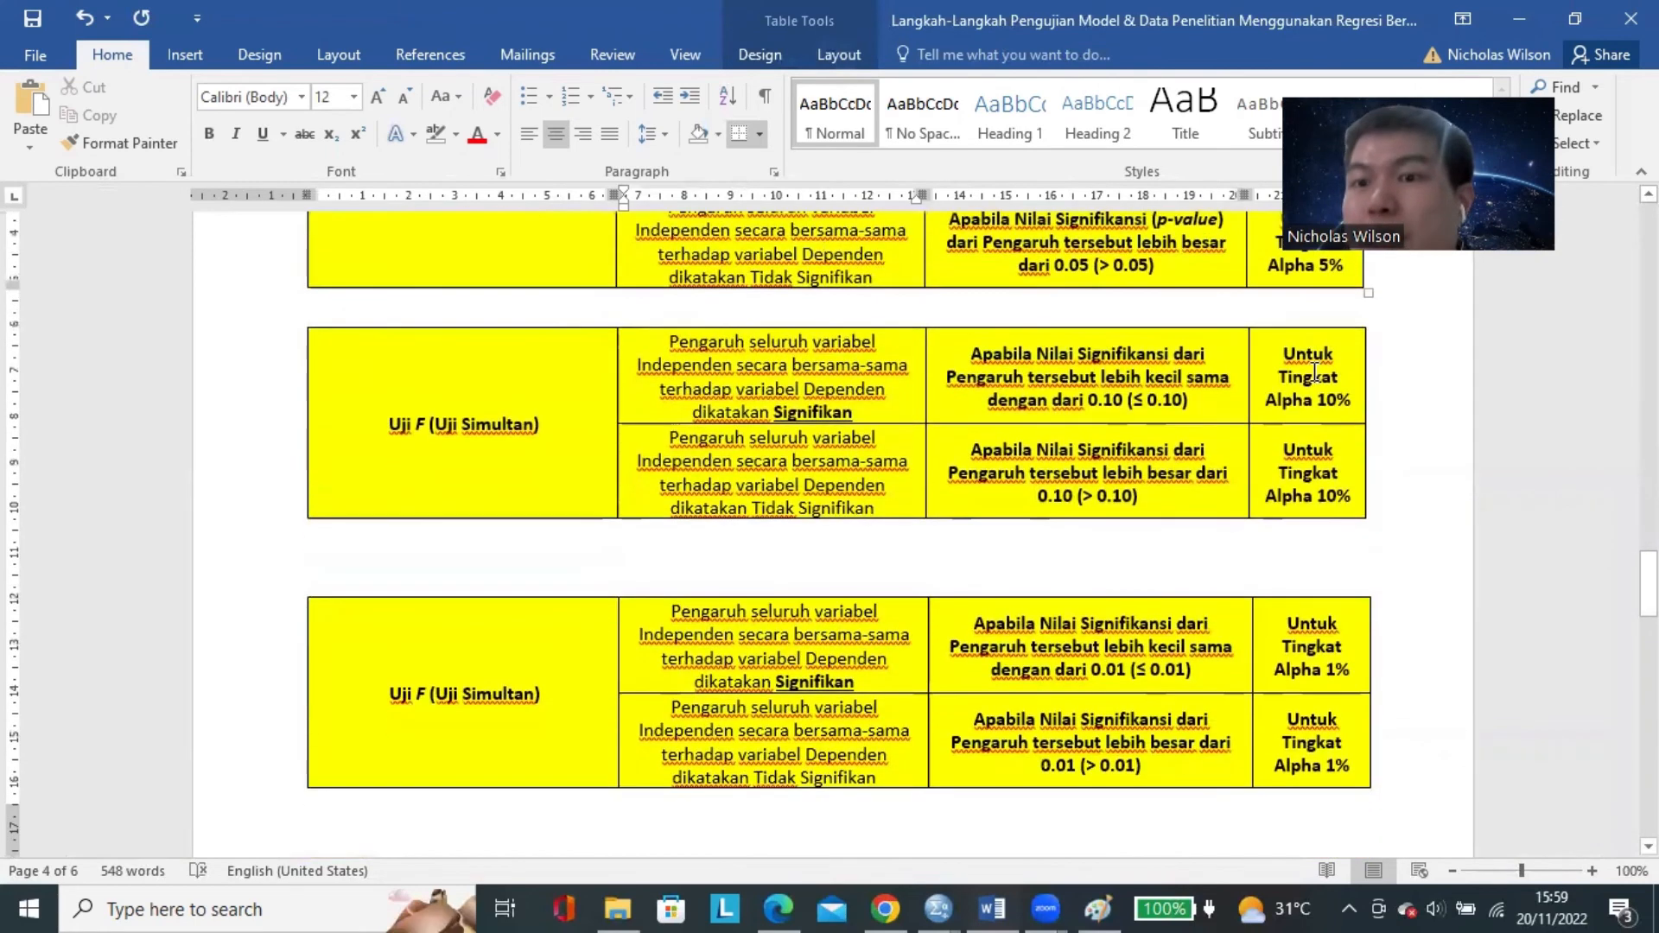
left_click(1345, 399)
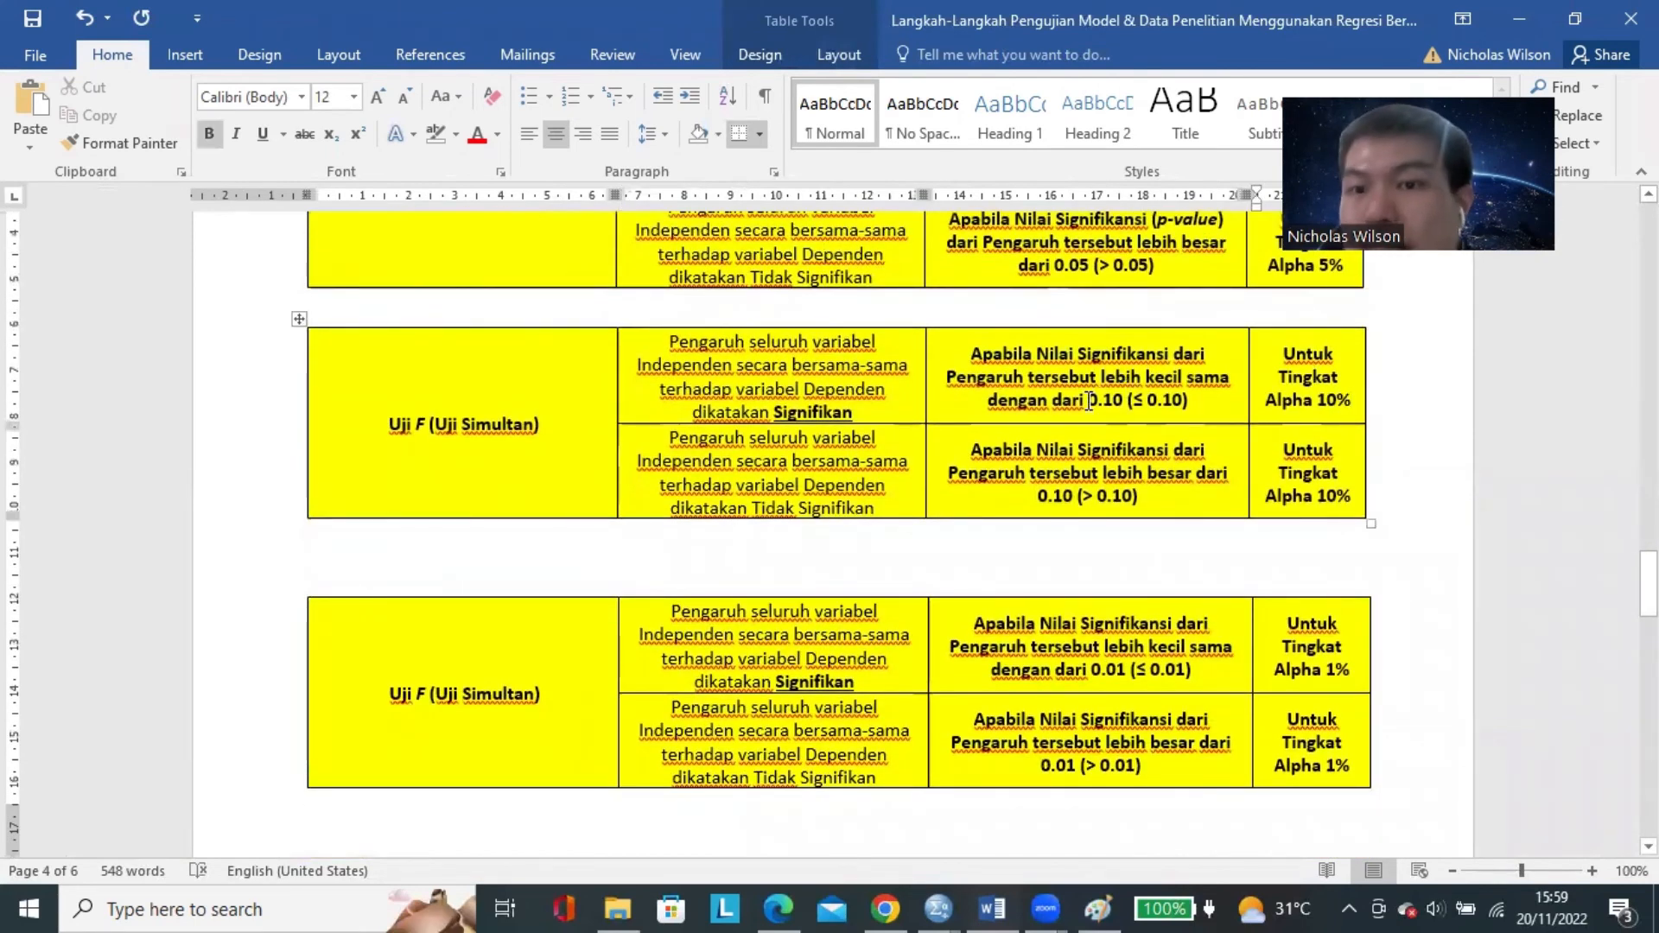
left_click_drag(1091, 400, 1126, 401)
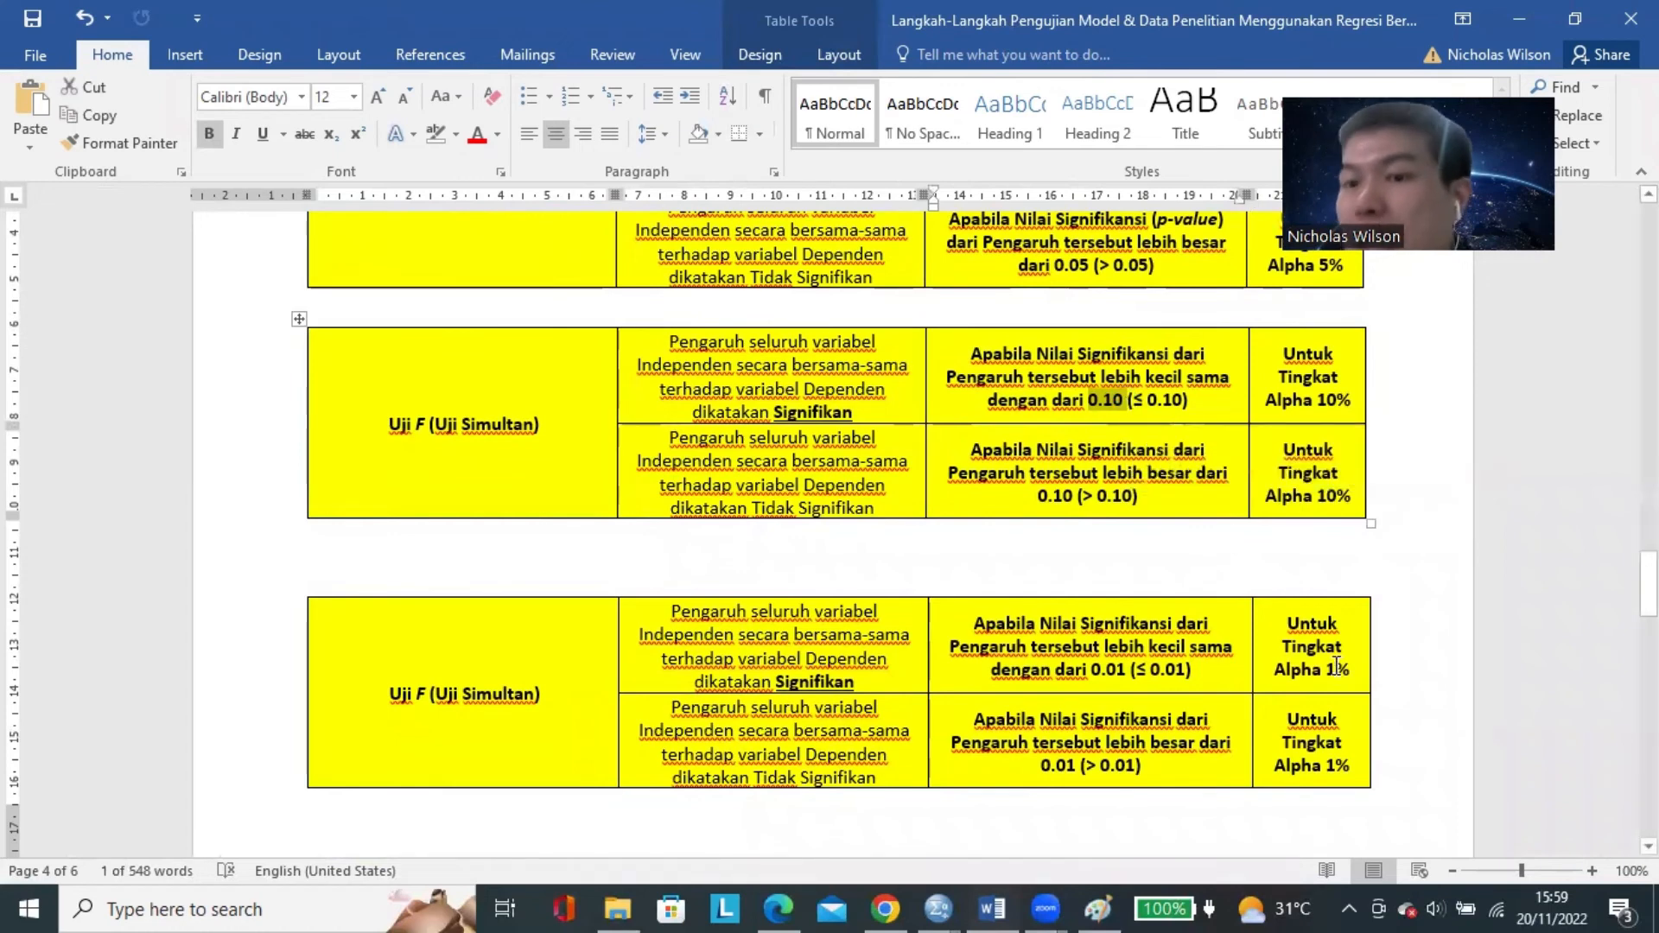
left_click_drag(1285, 618, 1350, 671)
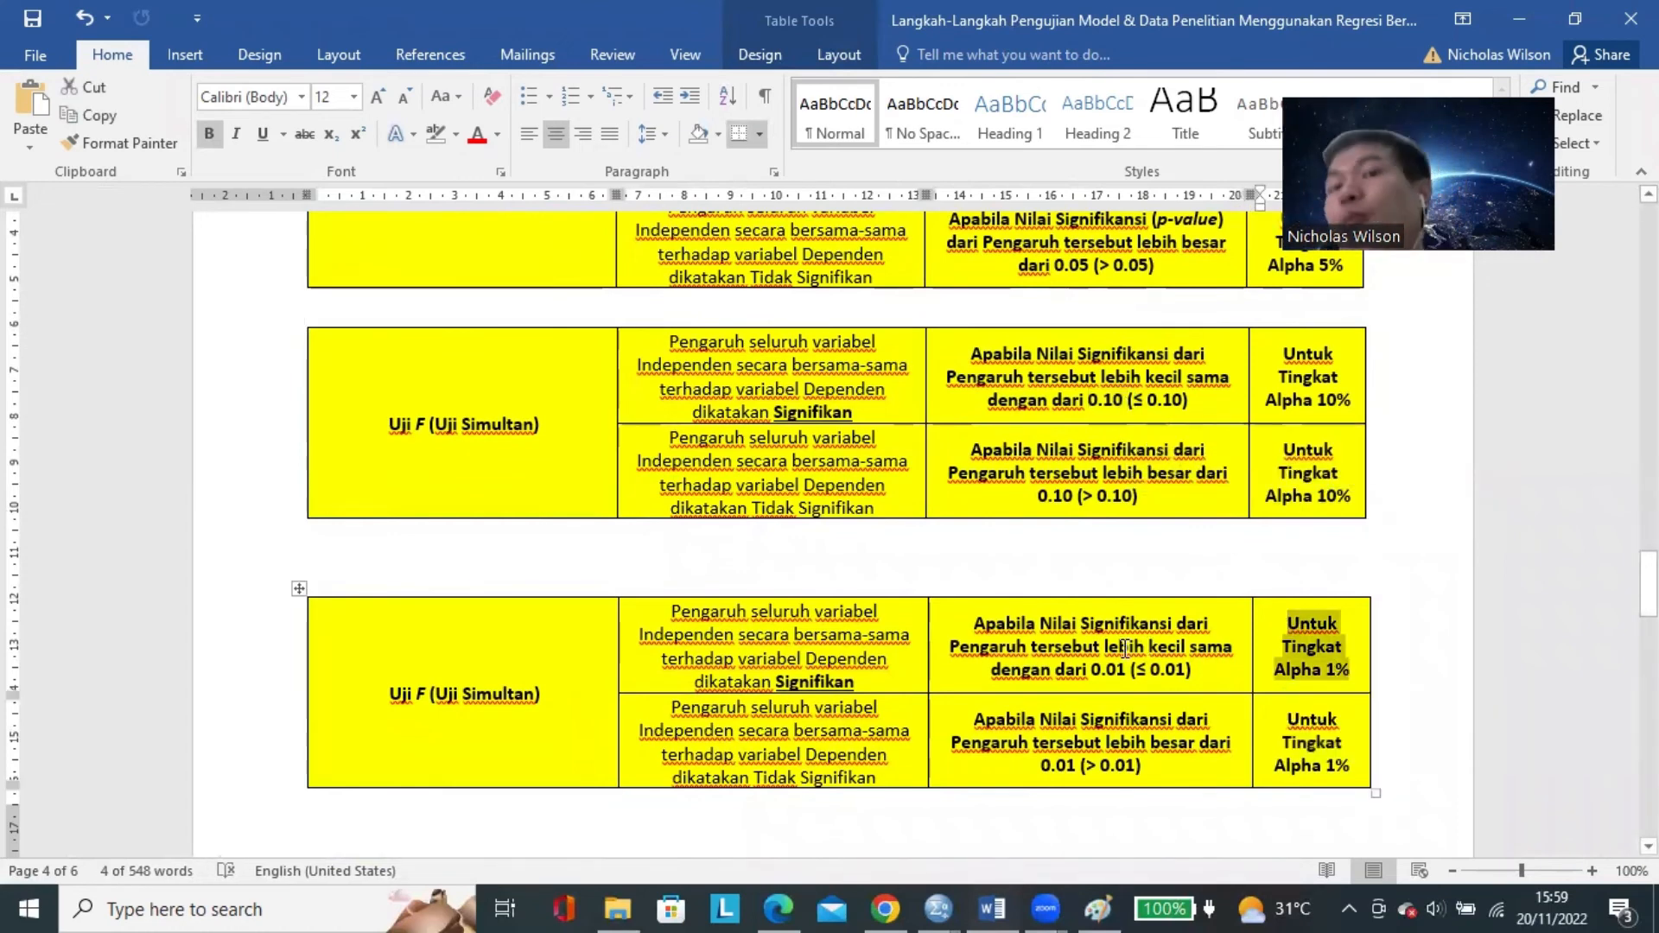
Review the alpha 5% and 10% criteria again and compare them with the Sig. value of the ANOVA table in the SPSS output.
scroll(1125, 648, "up", 3)
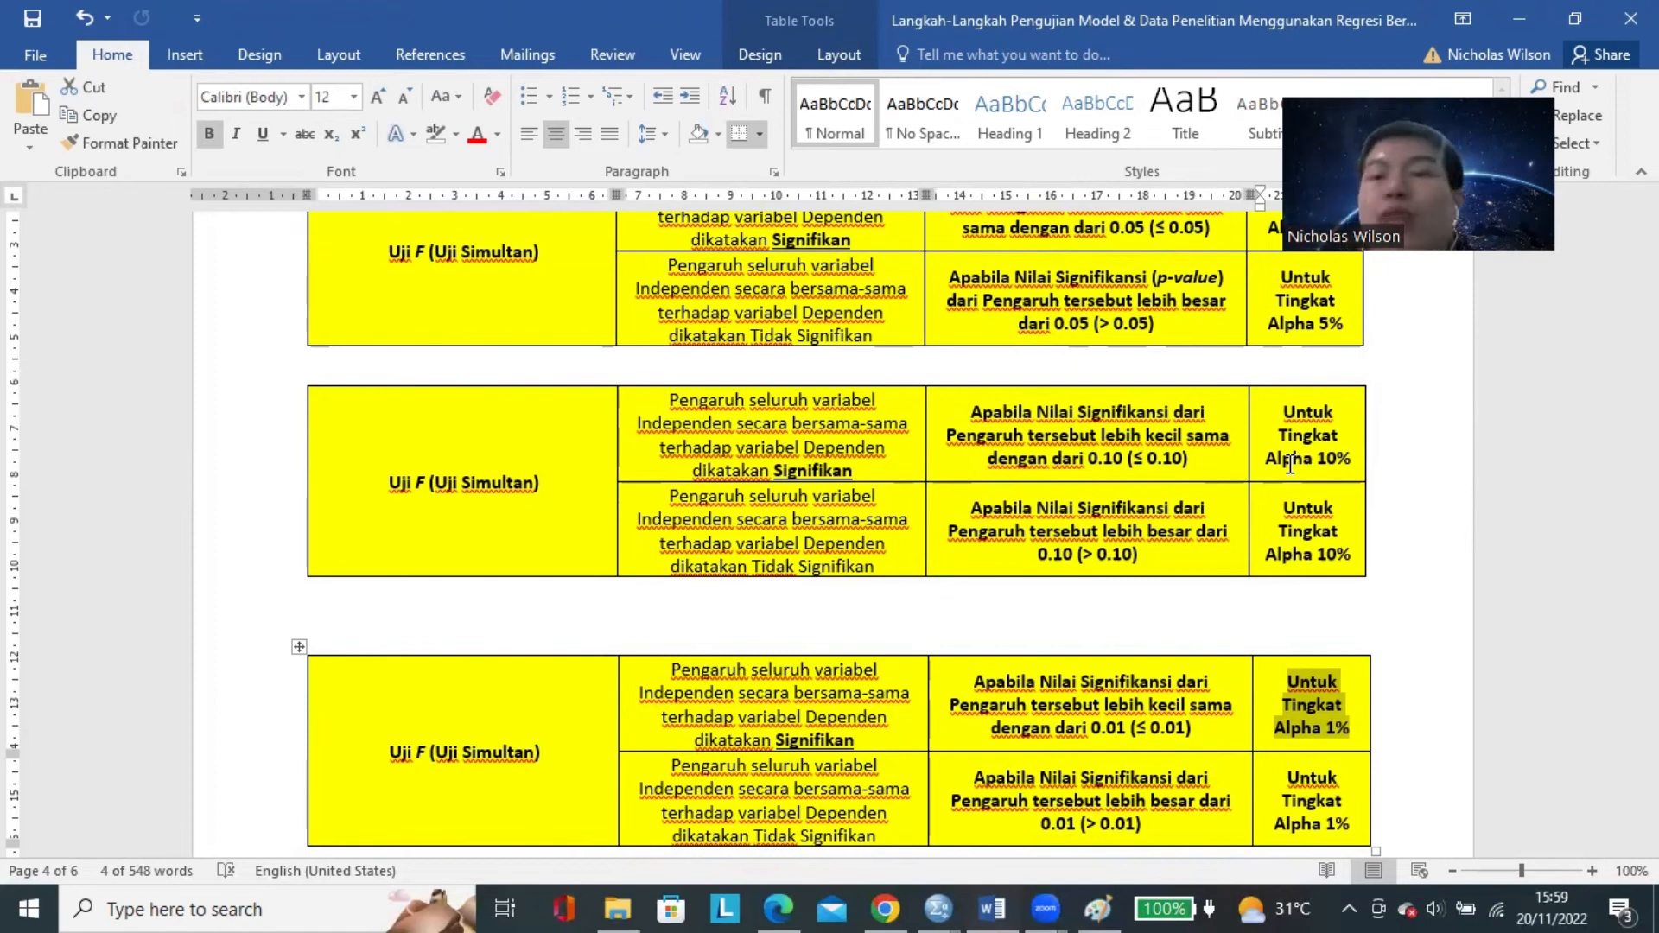
triple_click(1309, 331)
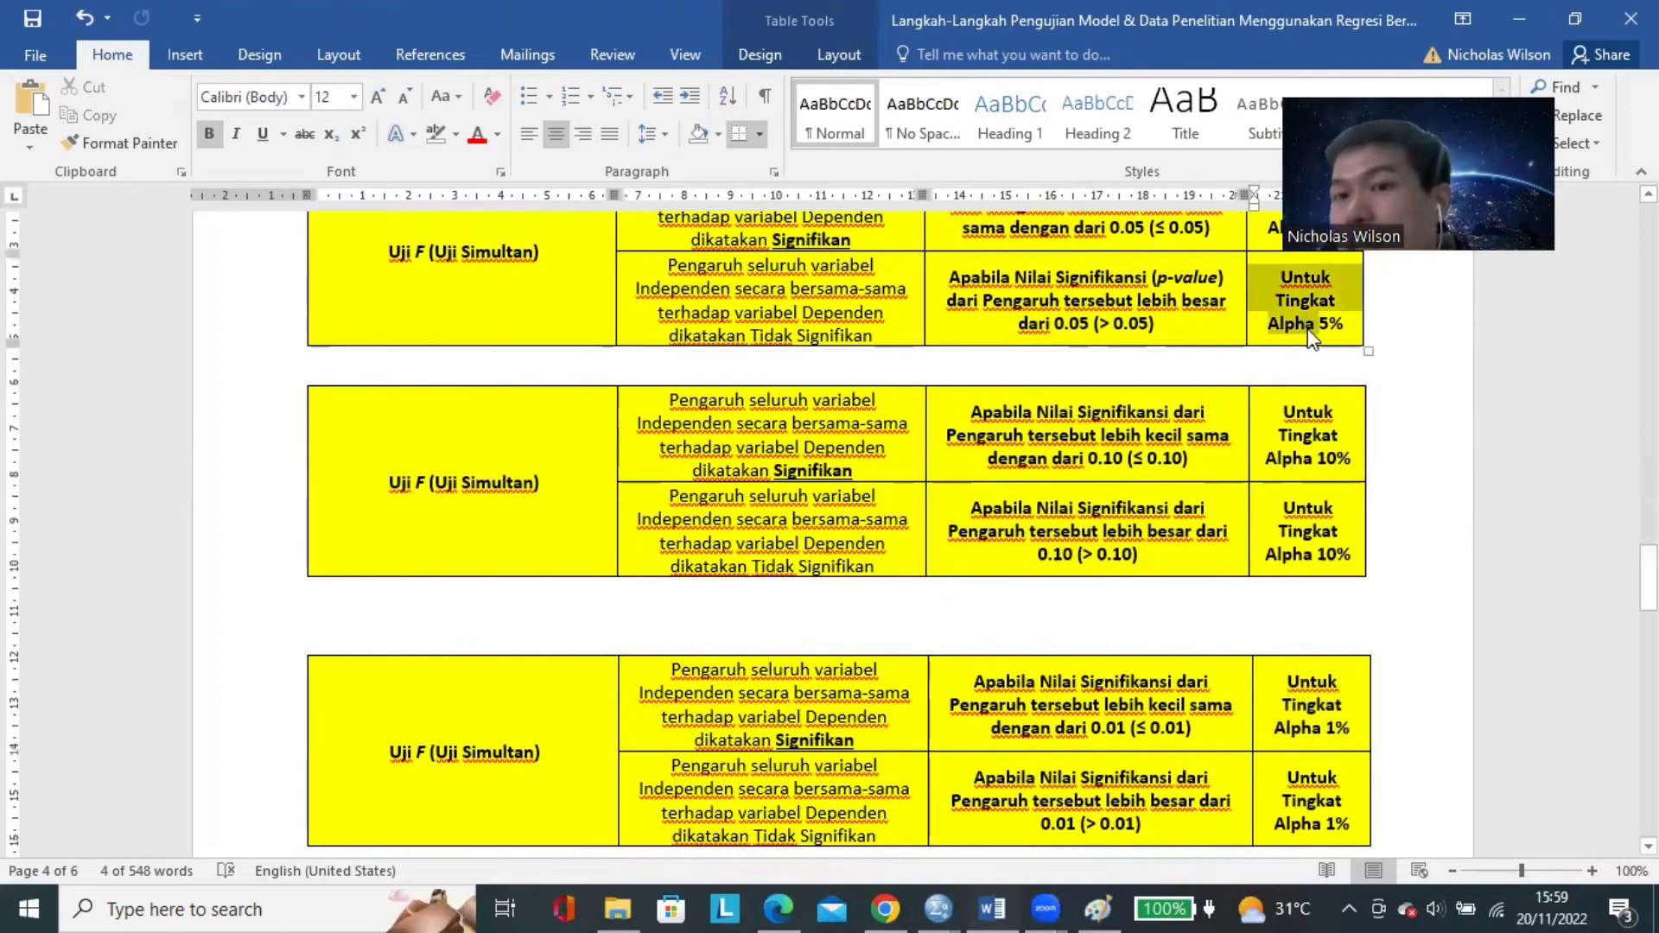
triple_click(1325, 426)
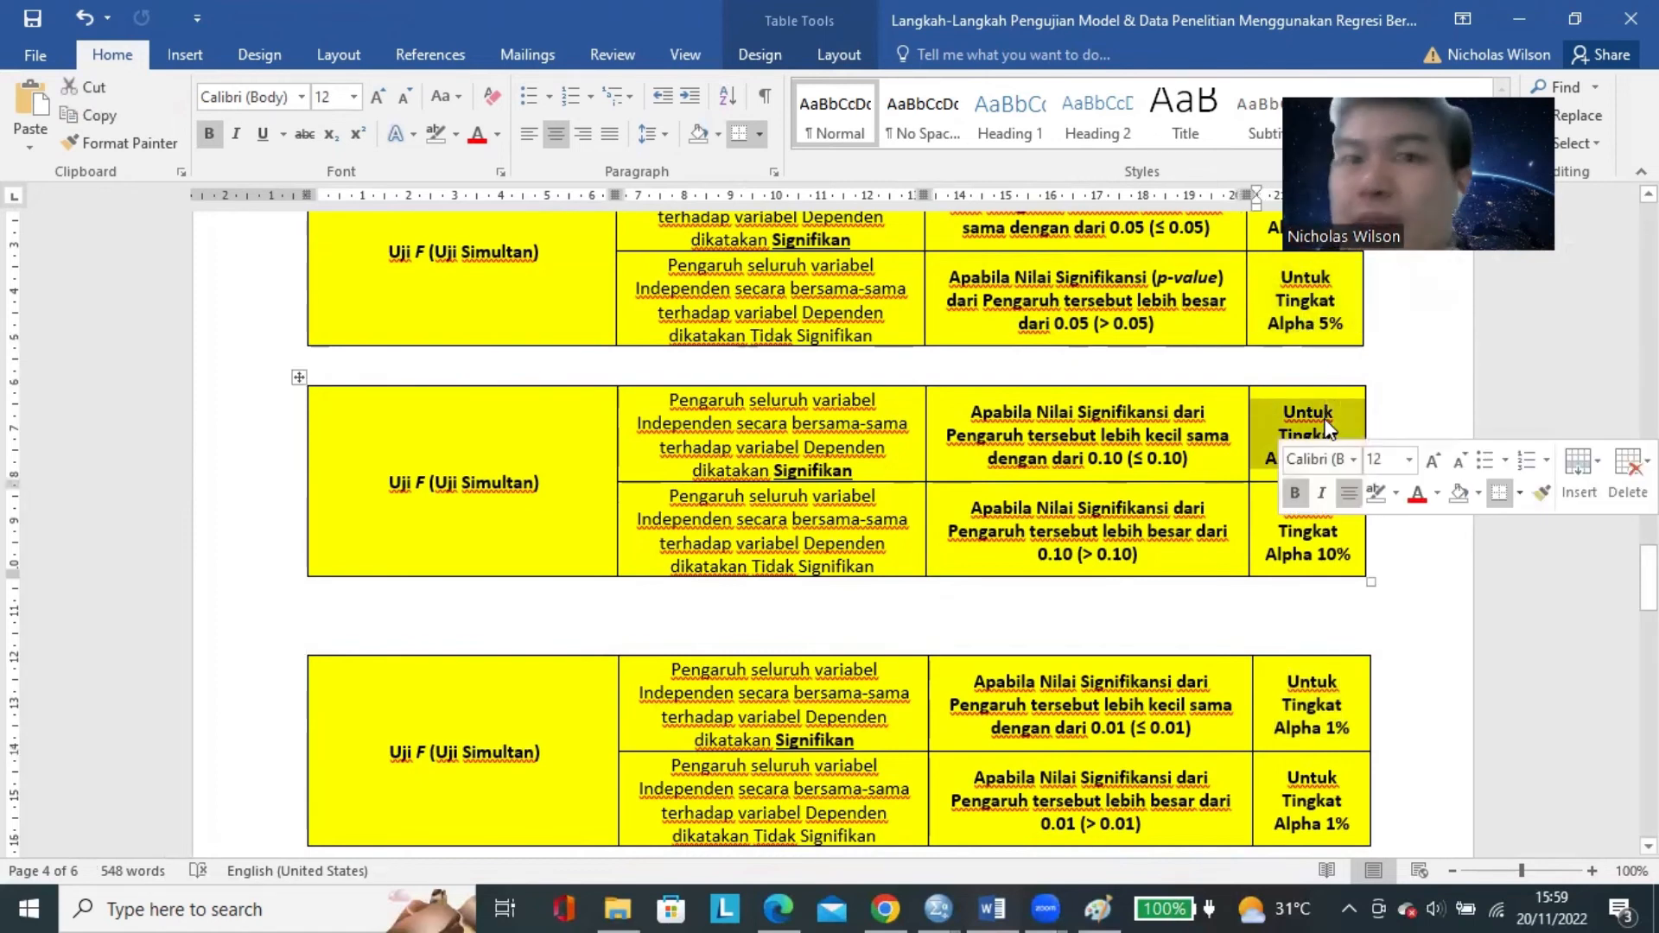
left_click(1287, 417)
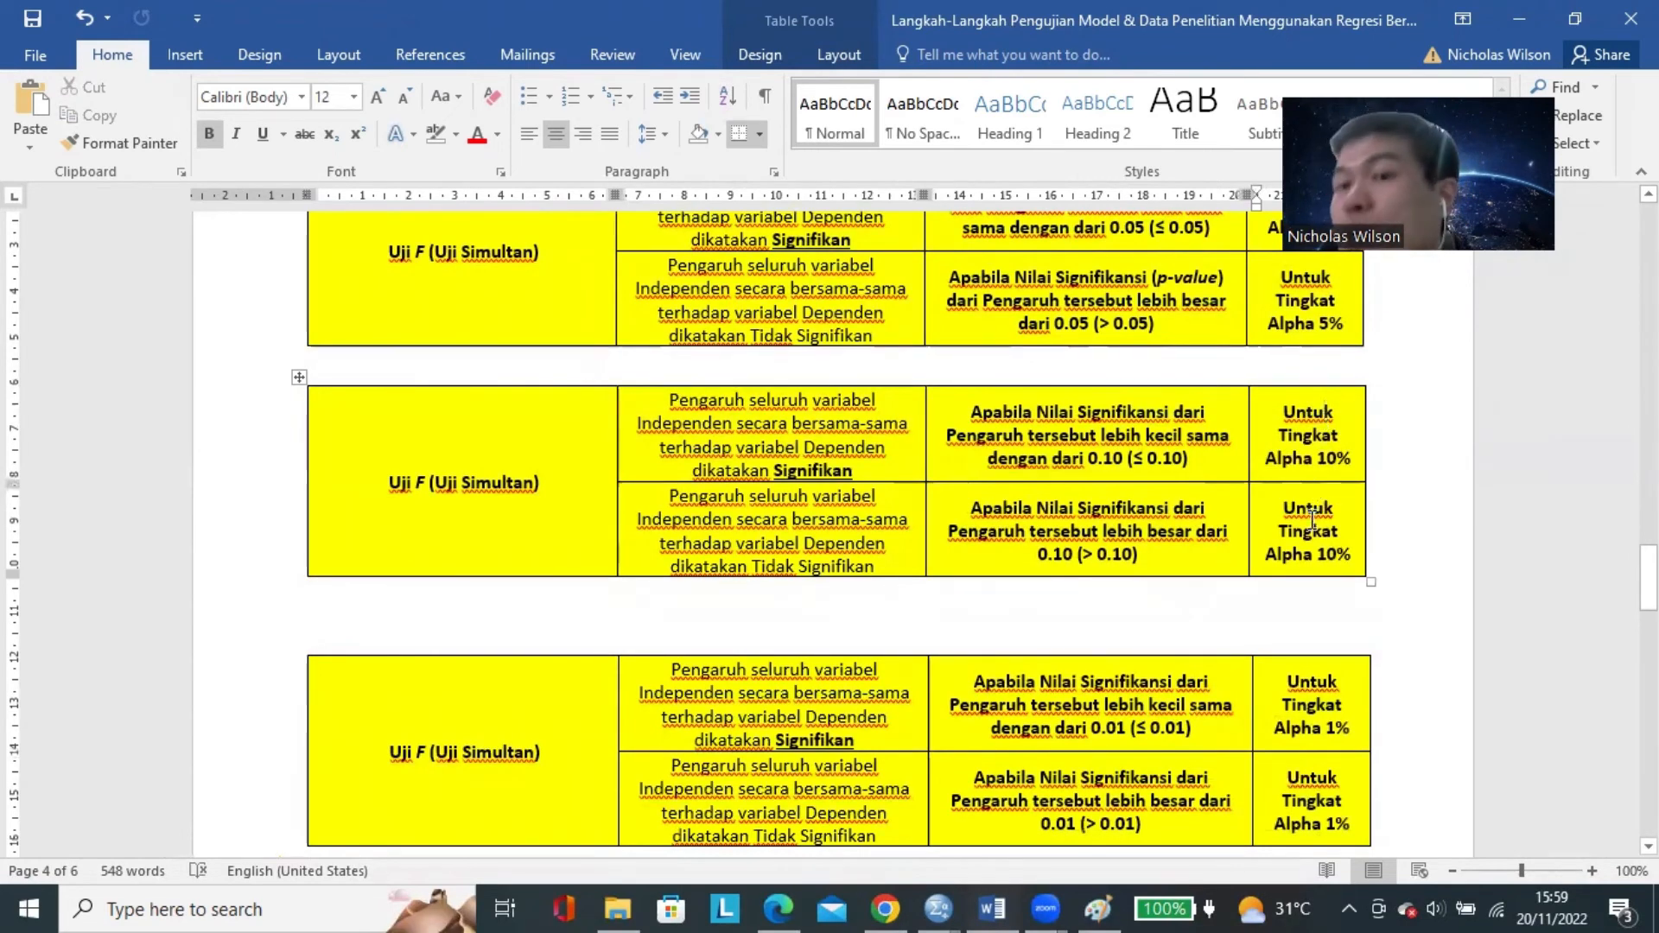
triple_click(1287, 418)
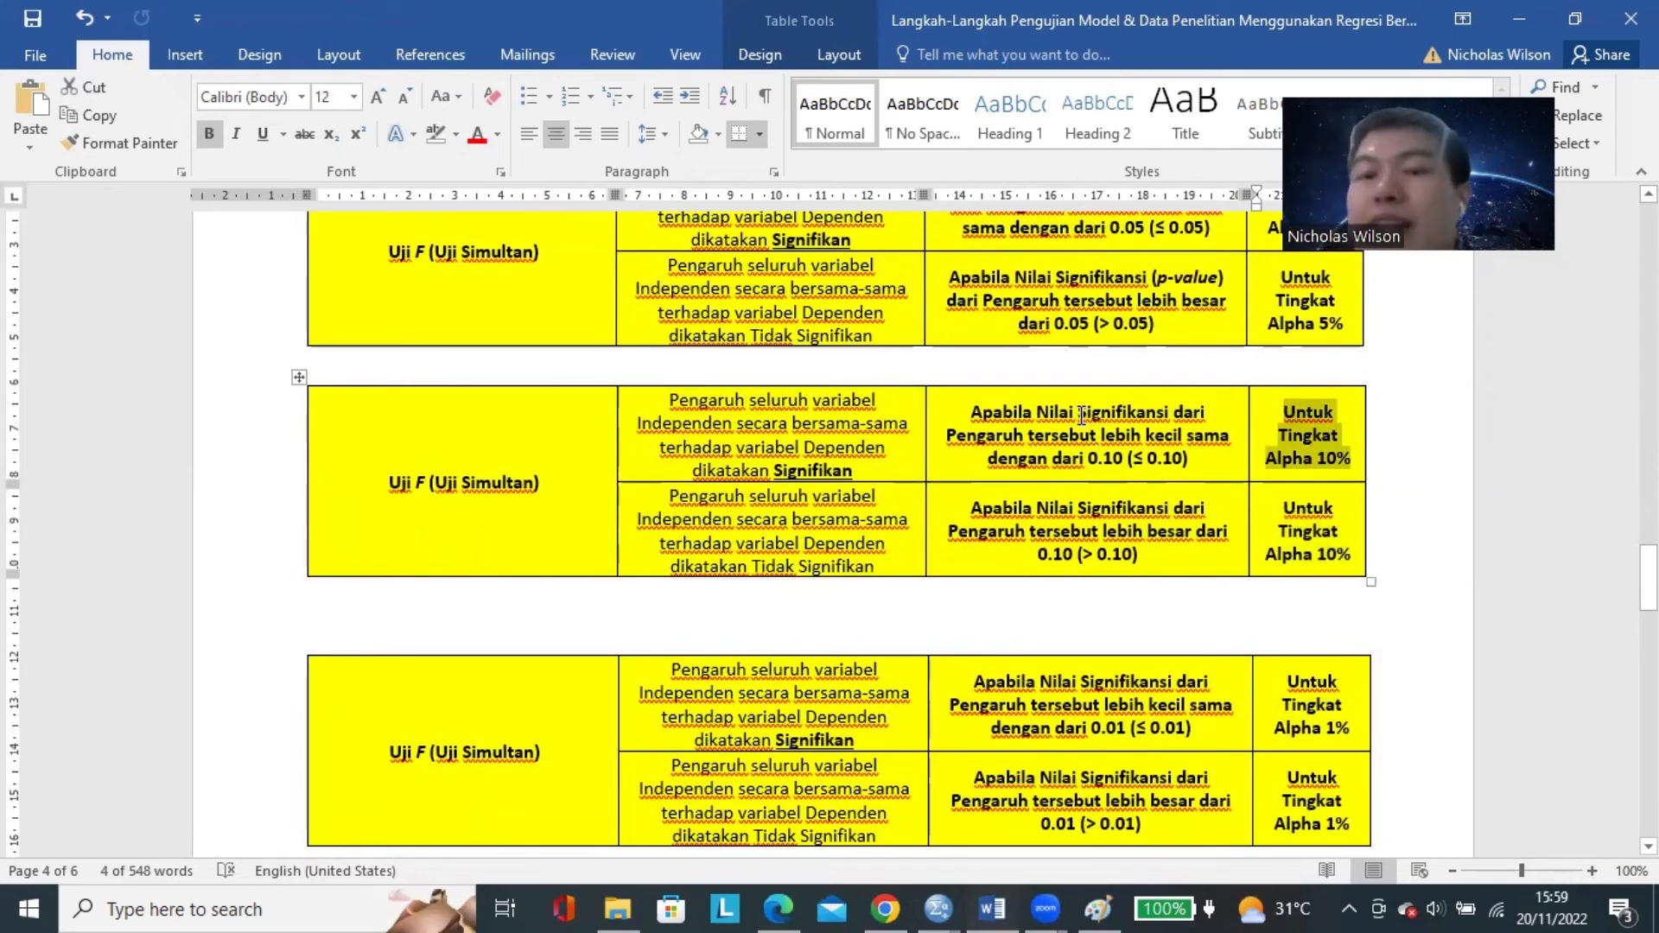
left_click_drag(1098, 458, 1111, 460)
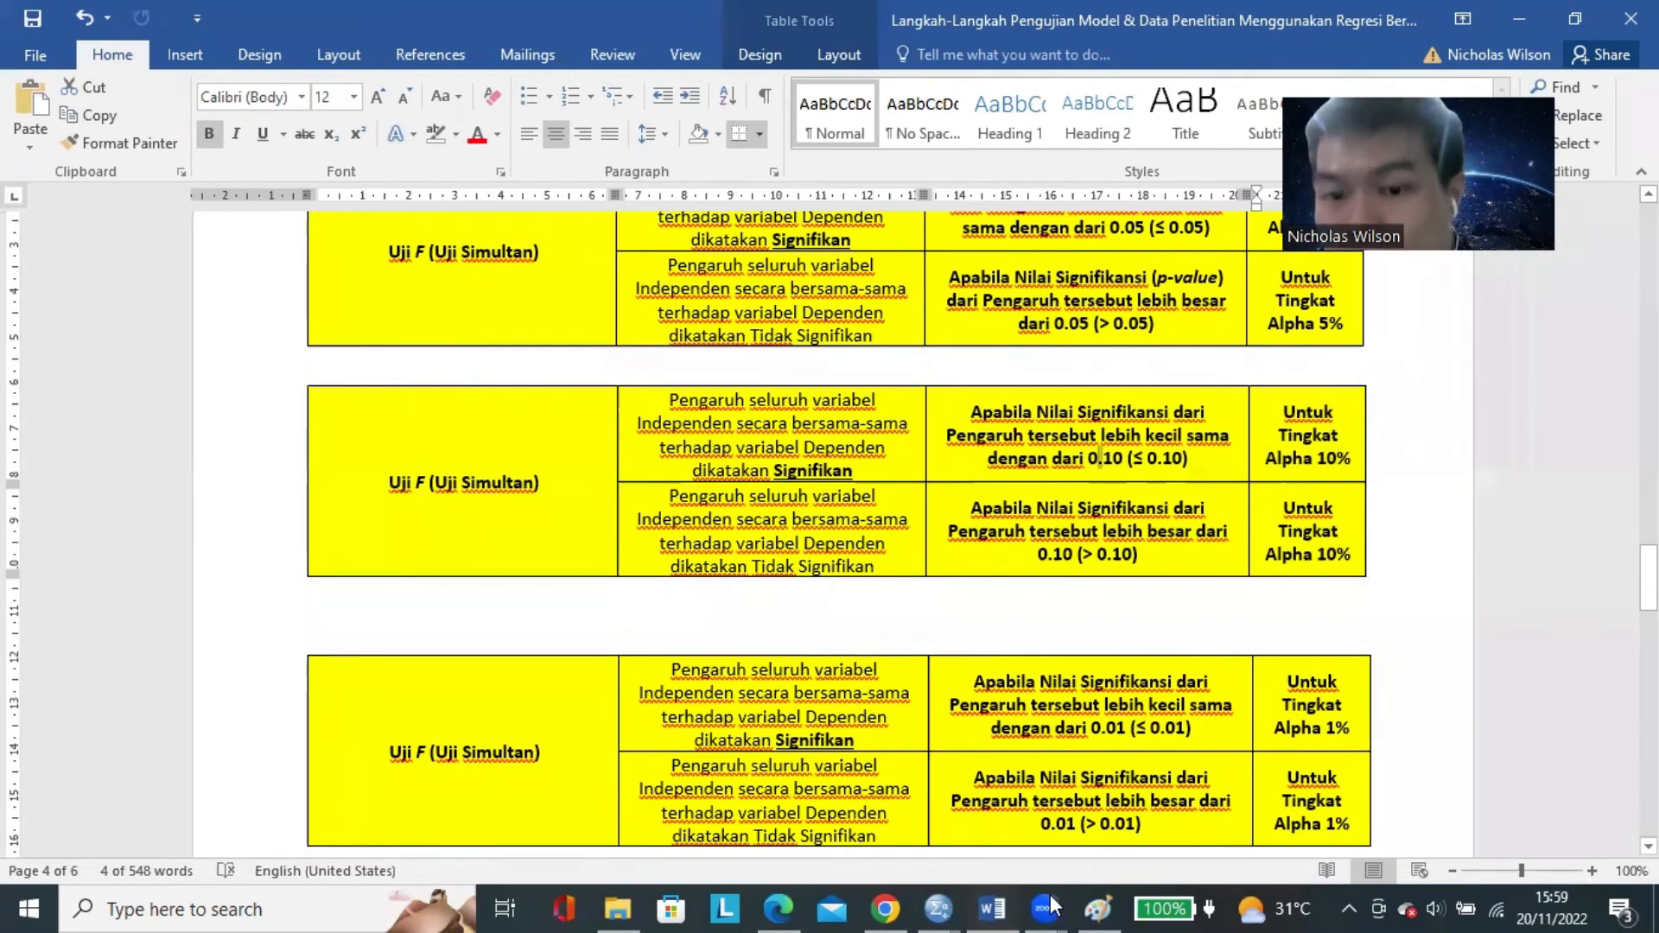
left_click(940, 905)
left_click(997, 795)
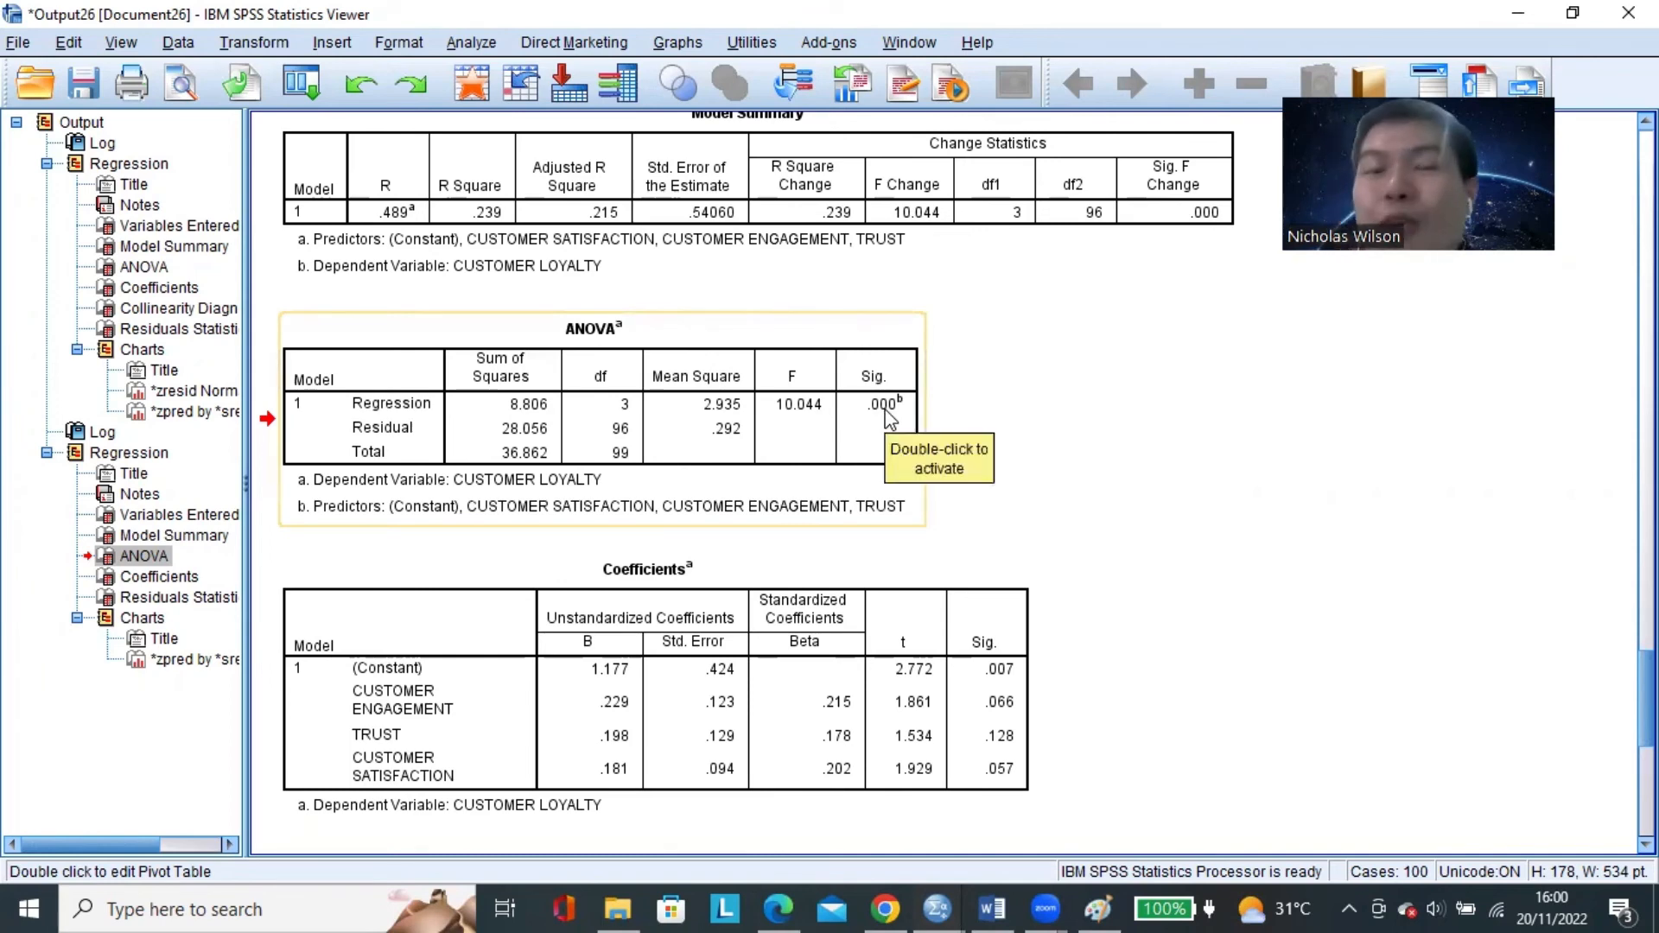
Back in Word, write "HASIL UJI F (UJI SIMULTAN) YANG TELAH DILAKUKAN" in the blank space above section C.
left_click(992, 909)
scroll(743, 662, "down", 5)
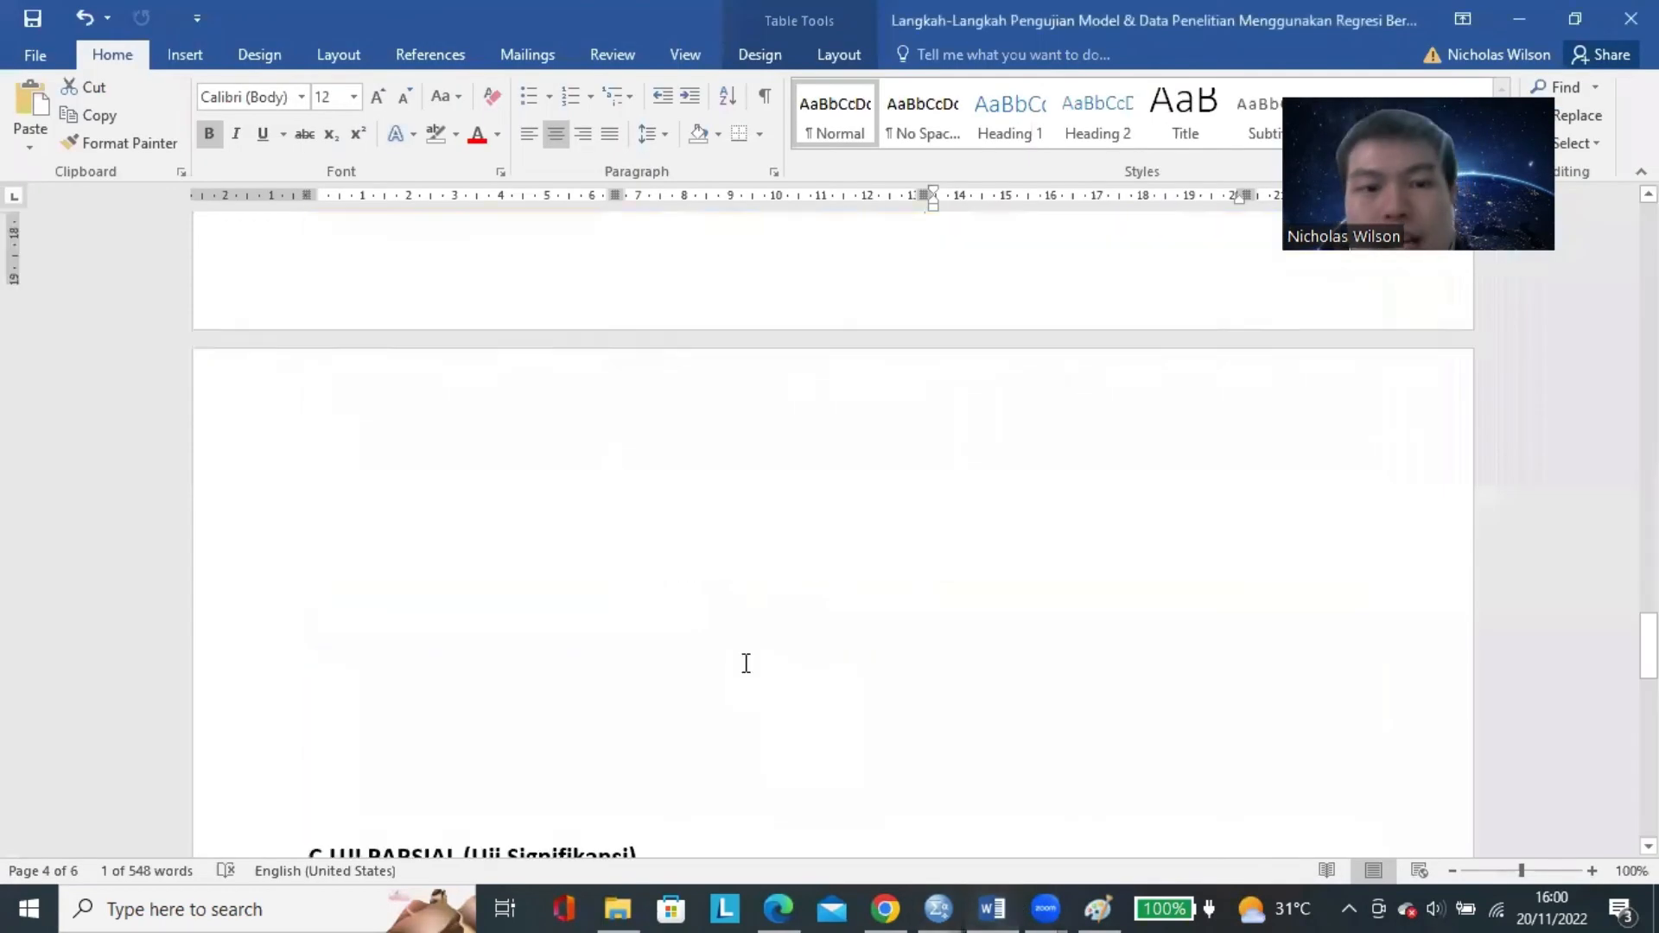
left_click(430, 377)
type("JA")
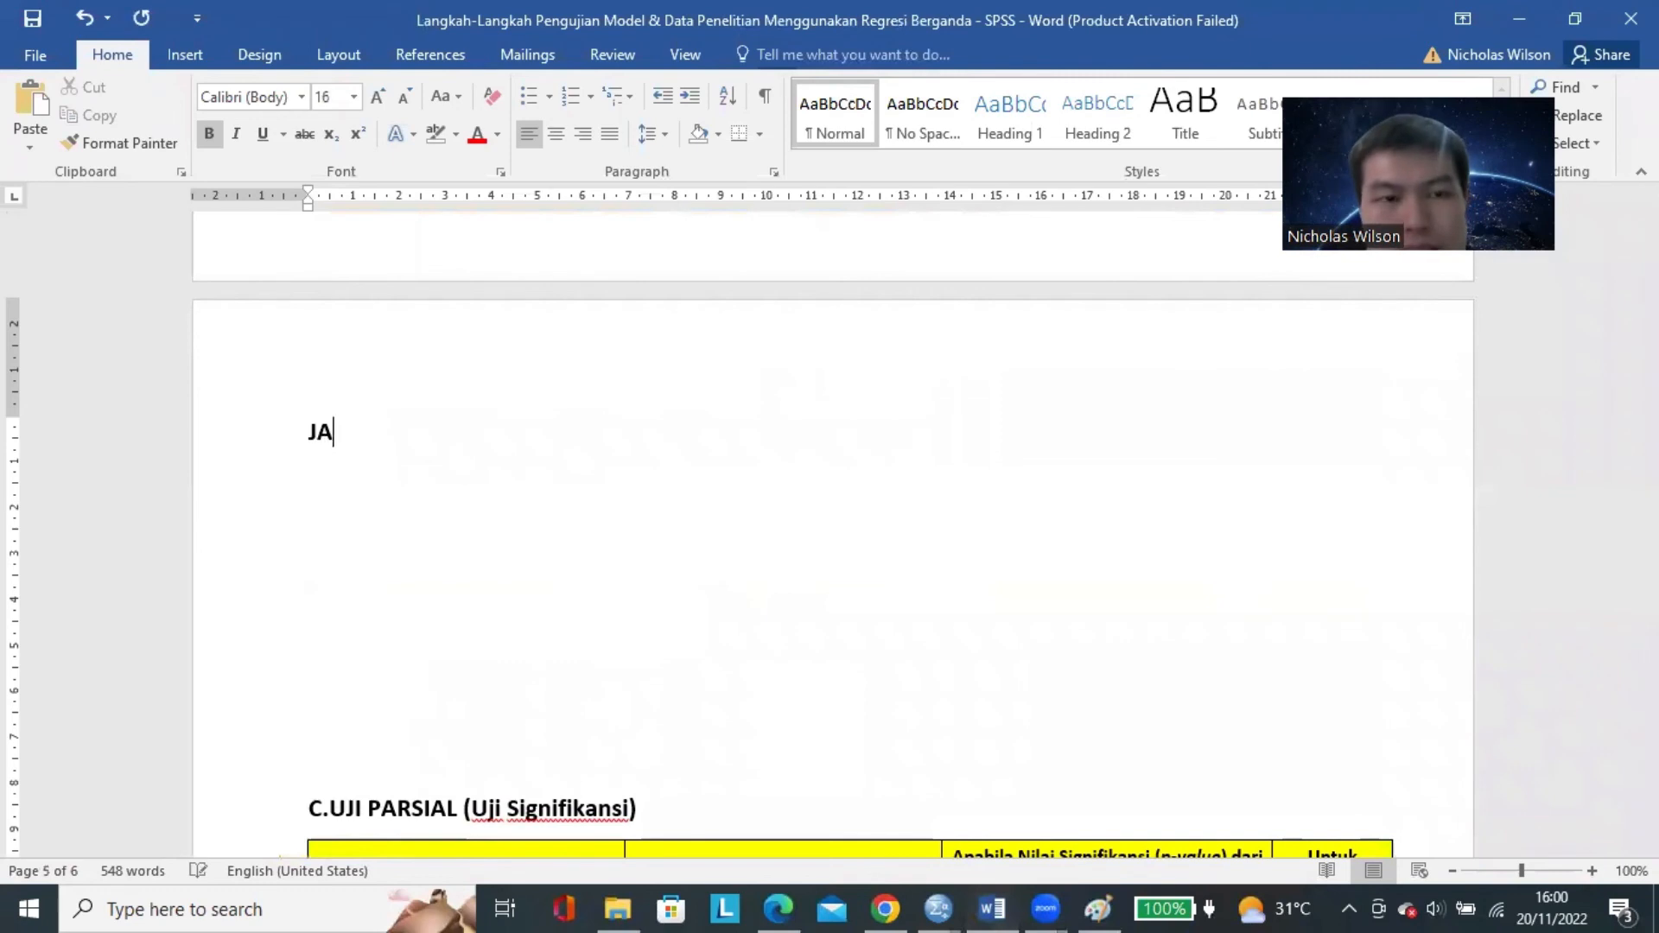
key("BackSpace")
type("H")
key("BackSpace")
key("BackSpace")
type("HASIL PENGUJIAN")
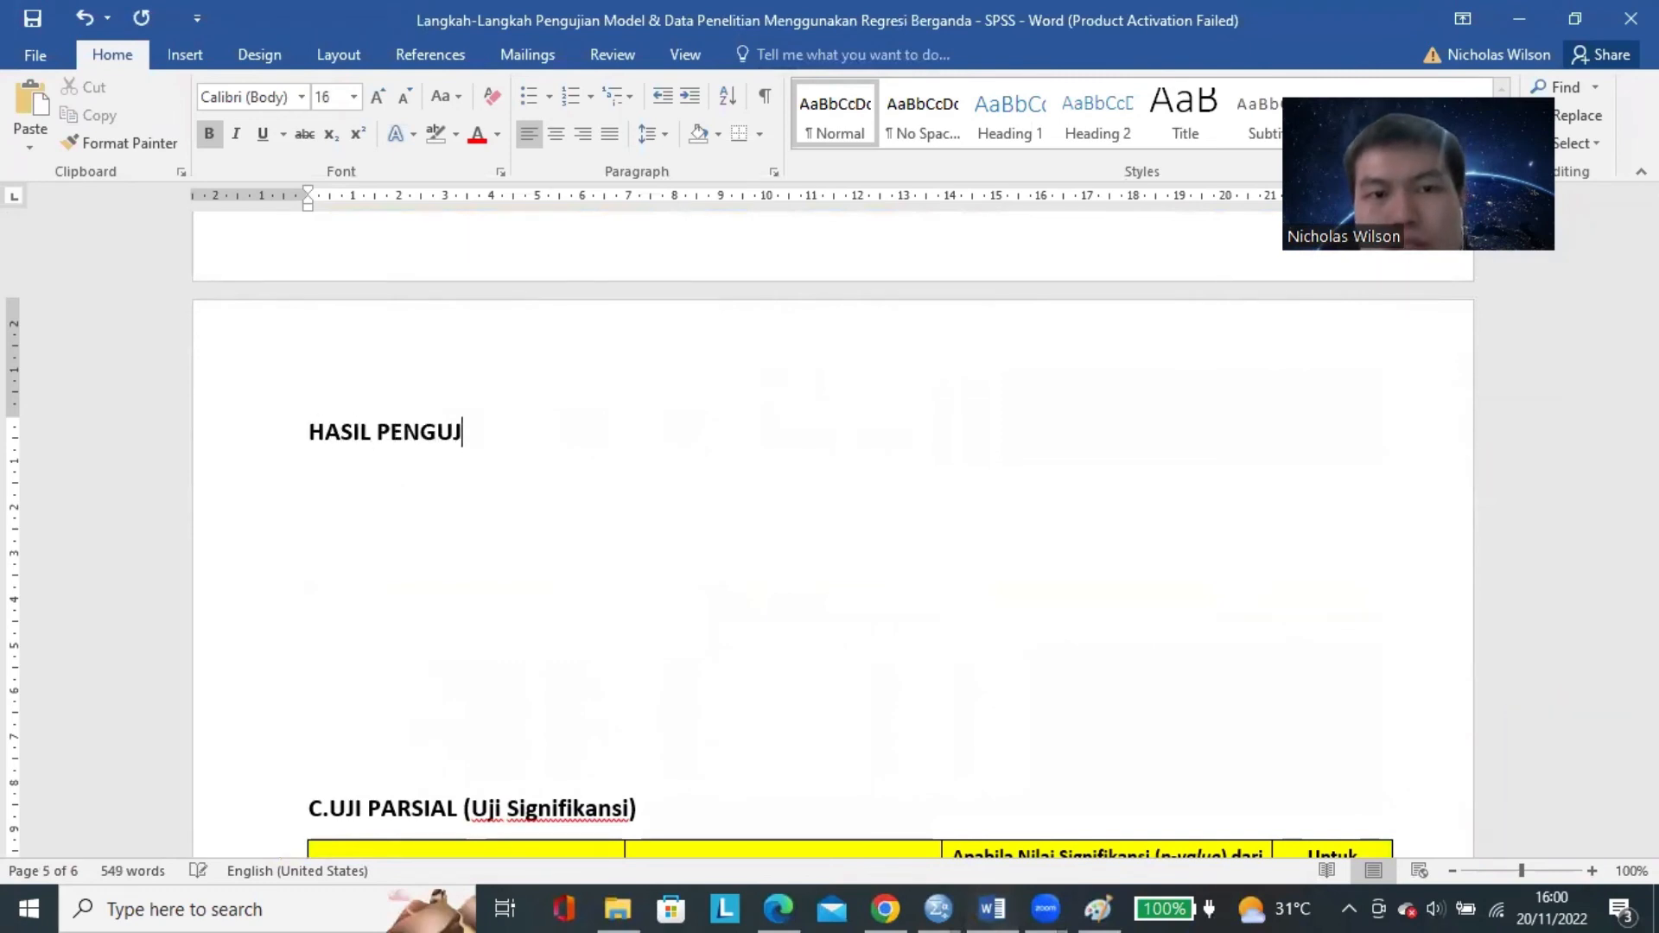
key("BackSpace")
key("BackSpace")
key("BackSpace")
key("BackSpace")
key("BackSpace")
key("BackSpace")
key("BackSpace")
key("BackSpace")
key("BackSpace")
key("BackSpace")
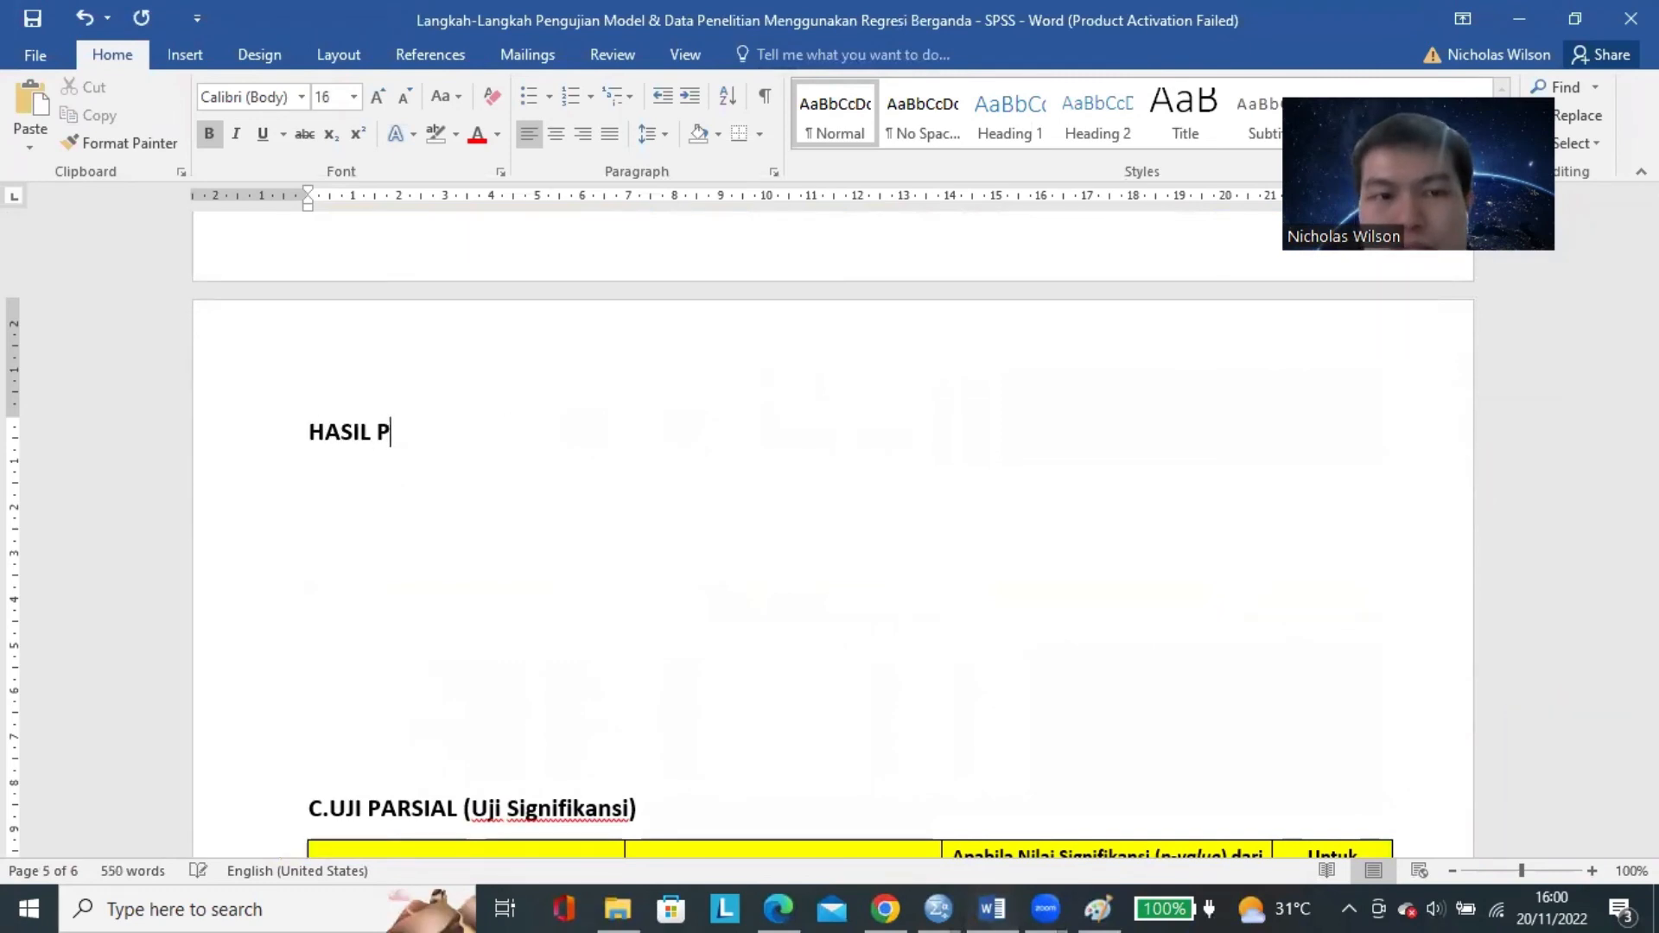
type("UJI F (")
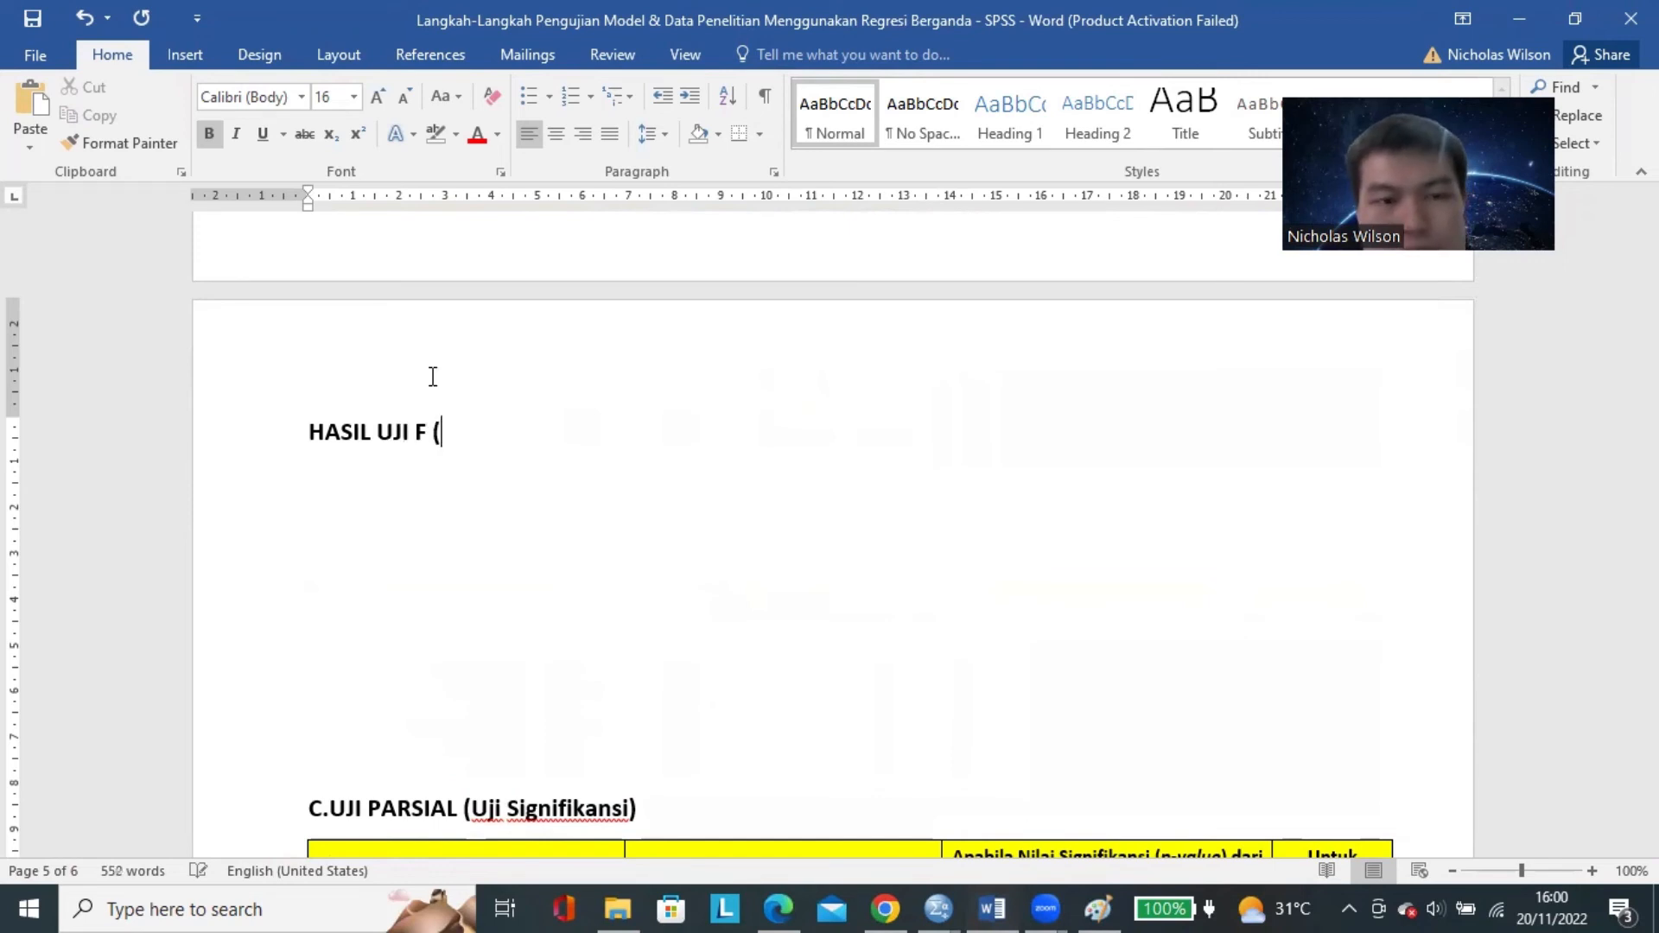
type("UJI SIMULTAN)")
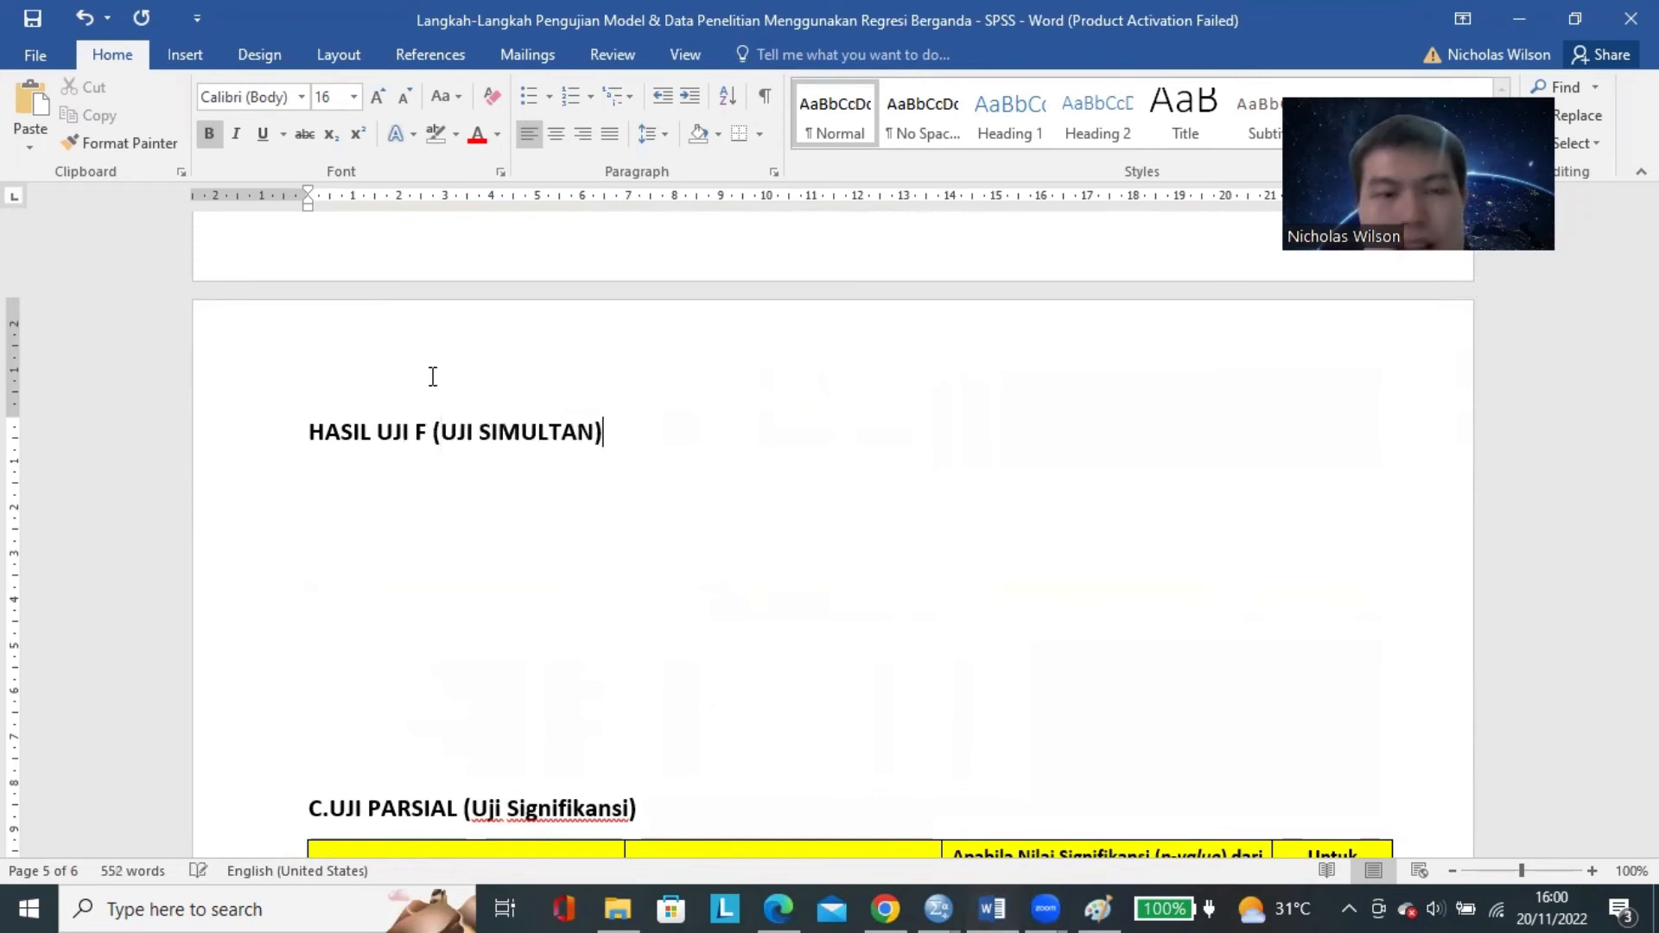
type(" YANG TELAH DI")
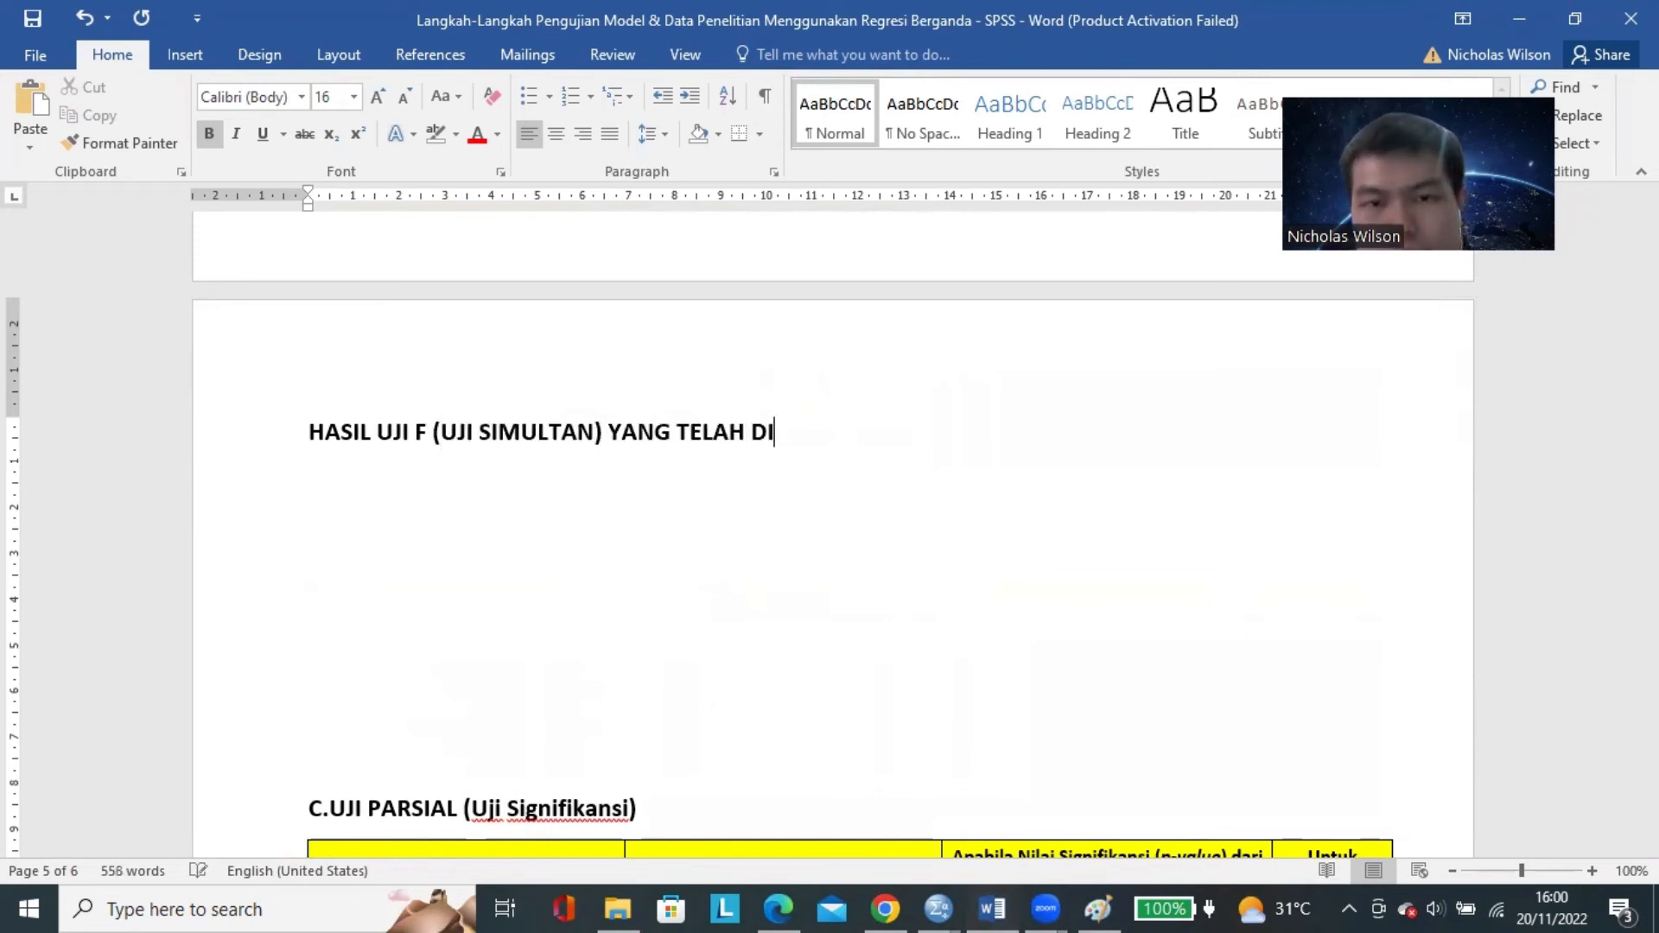
type("LAKUKAN")
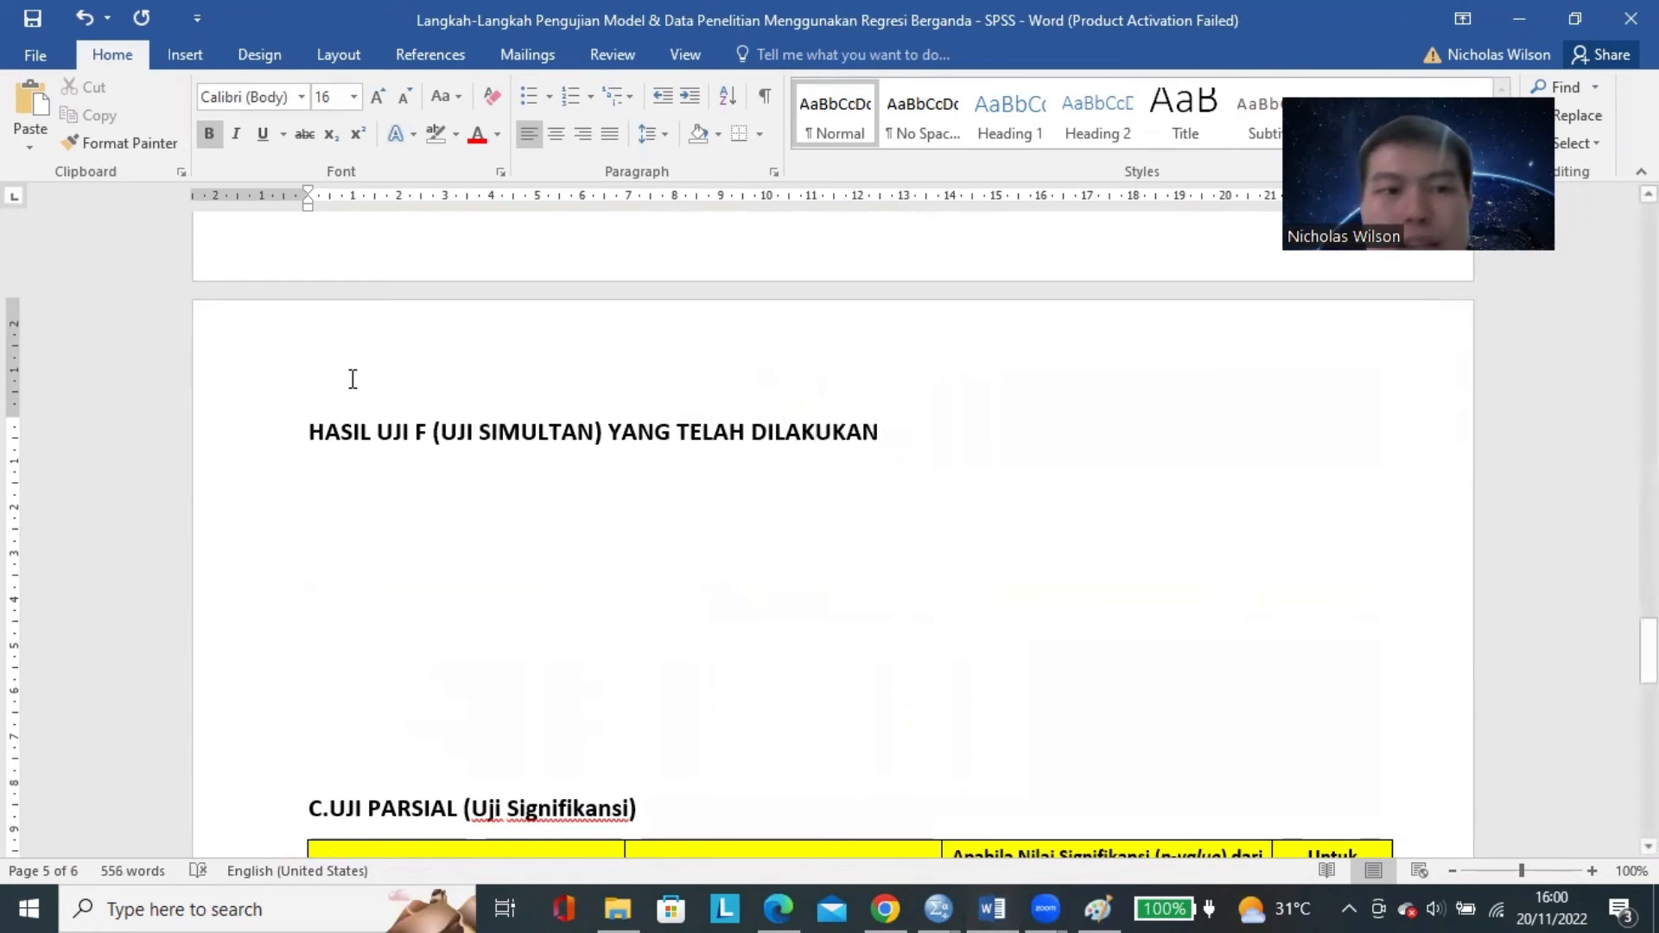
Add "BERDASARKAN" before the Uji F sentence and continue its end with ", MAKA DIPEROLEH NILAI SIGNIFIKANSI (SIG.)".
left_click(310, 429)
type("BERDASARKAN")
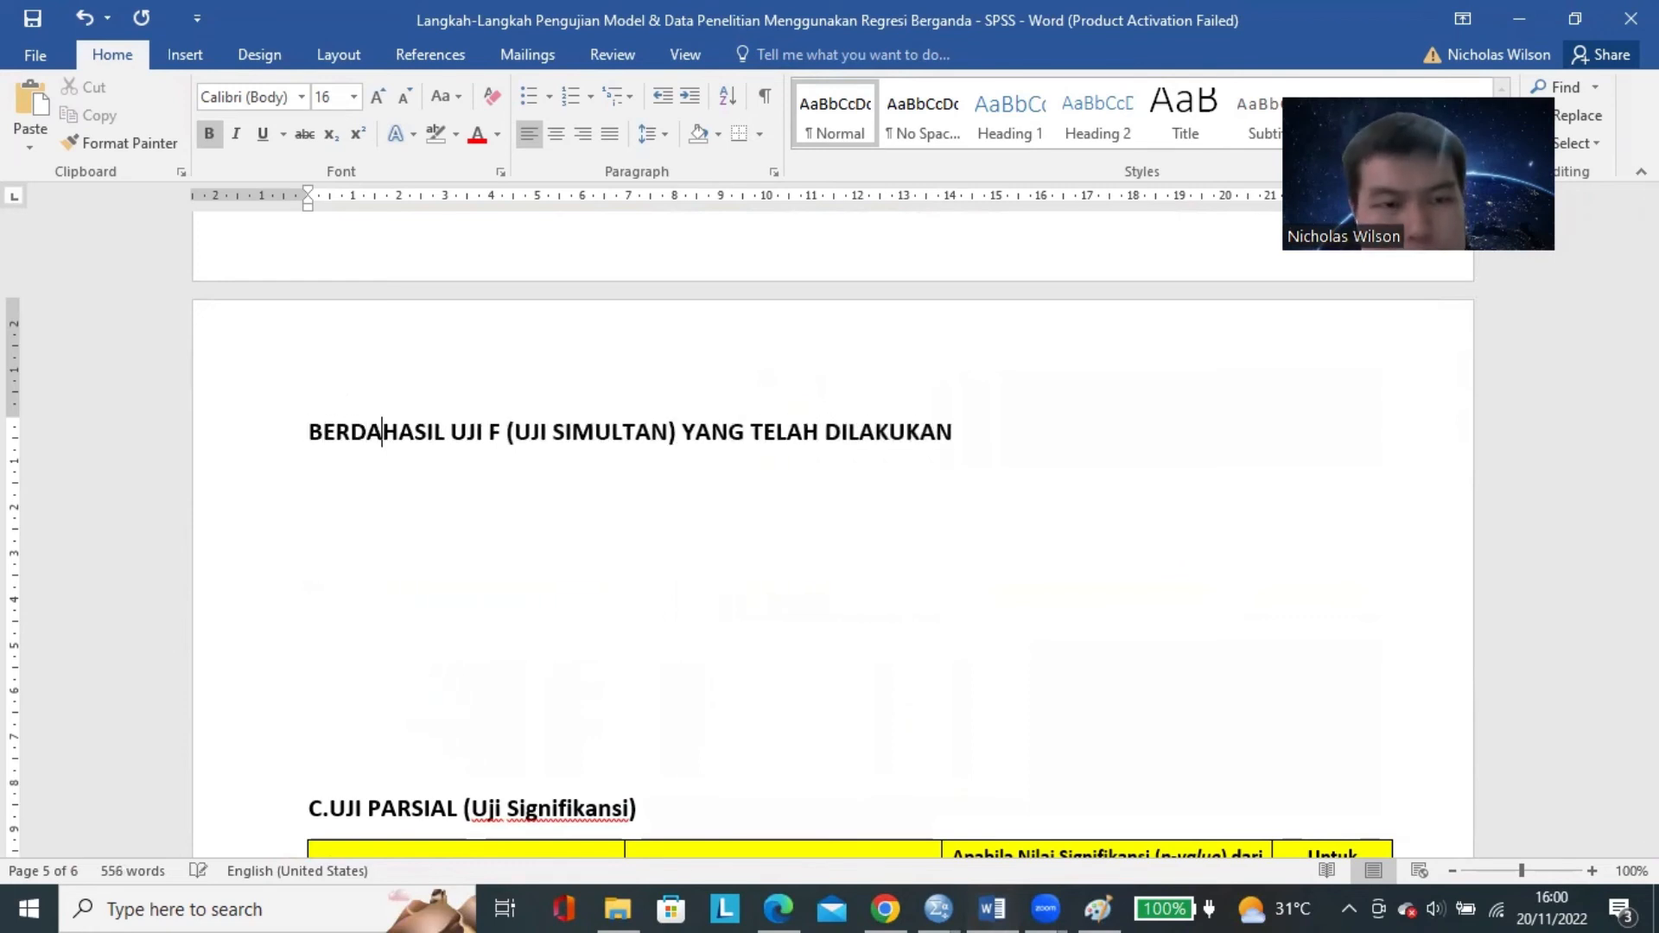
left_click(1086, 449)
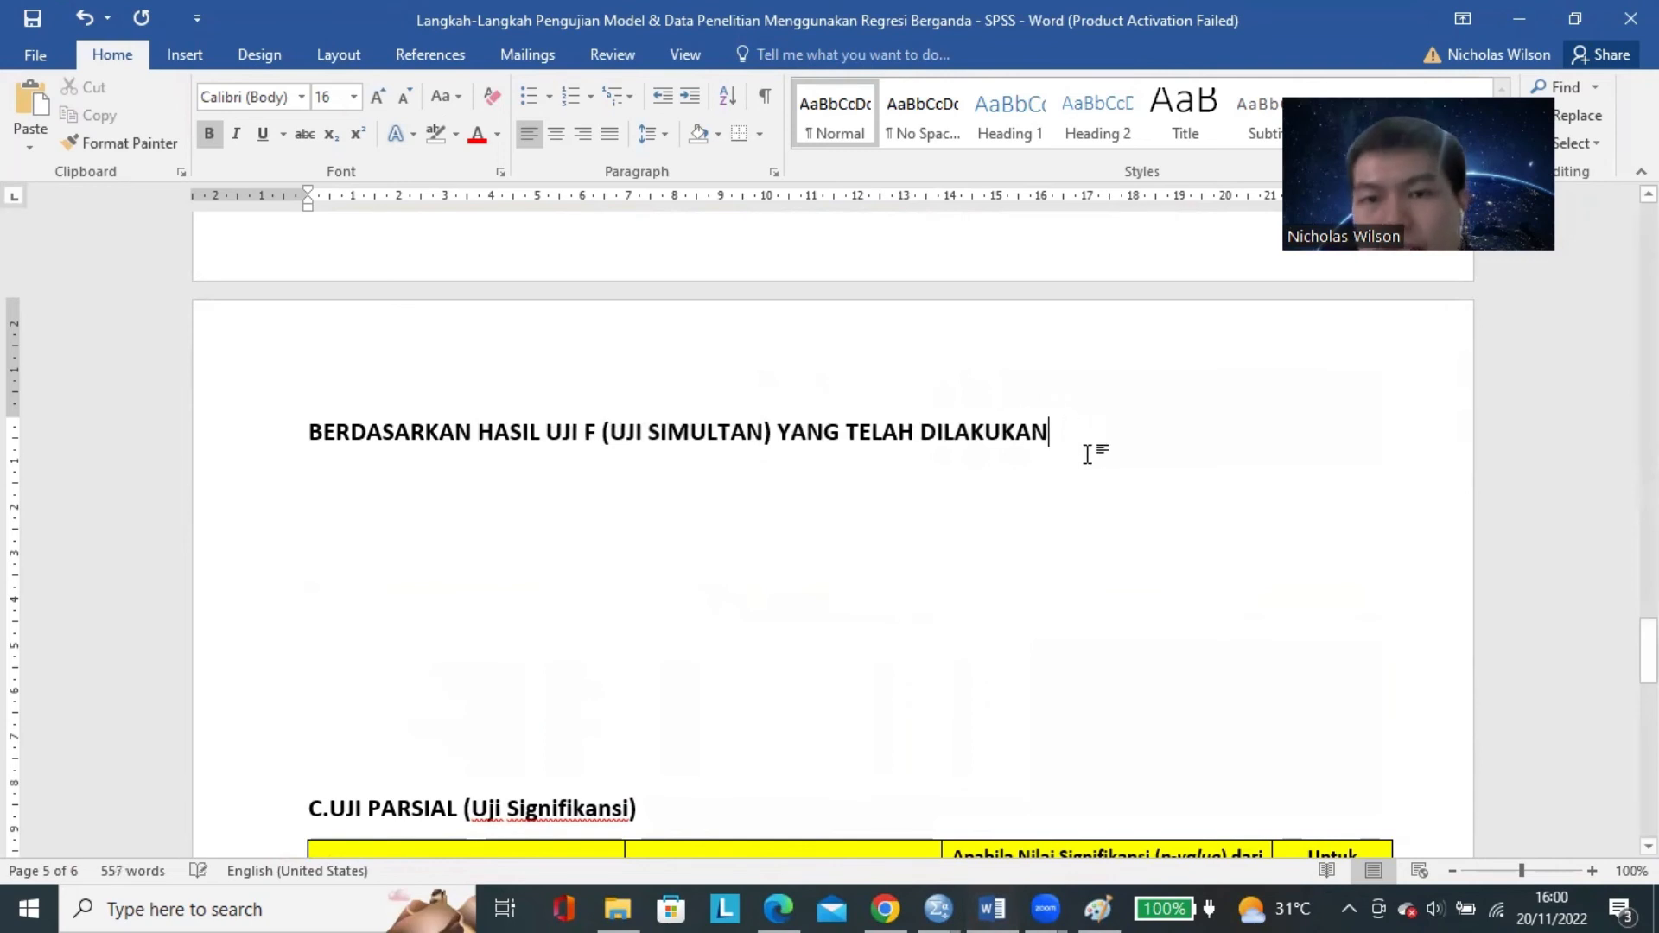
type(", MAKA DIPEROLEH N")
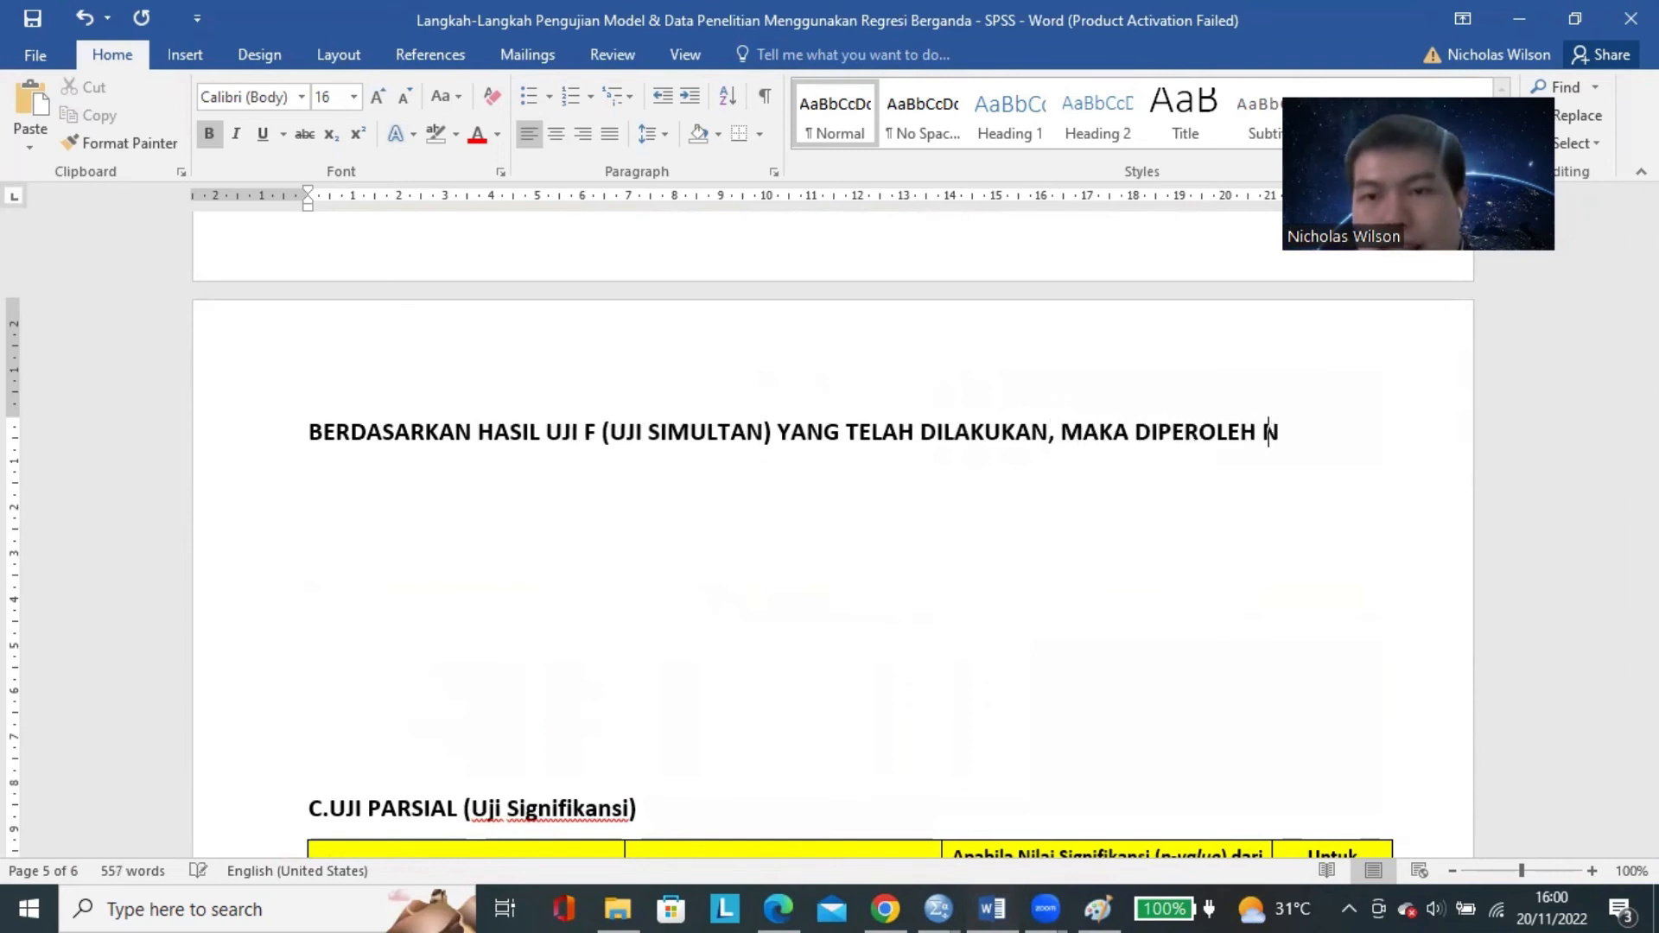
type("ILAI SIGNIFIKANS")
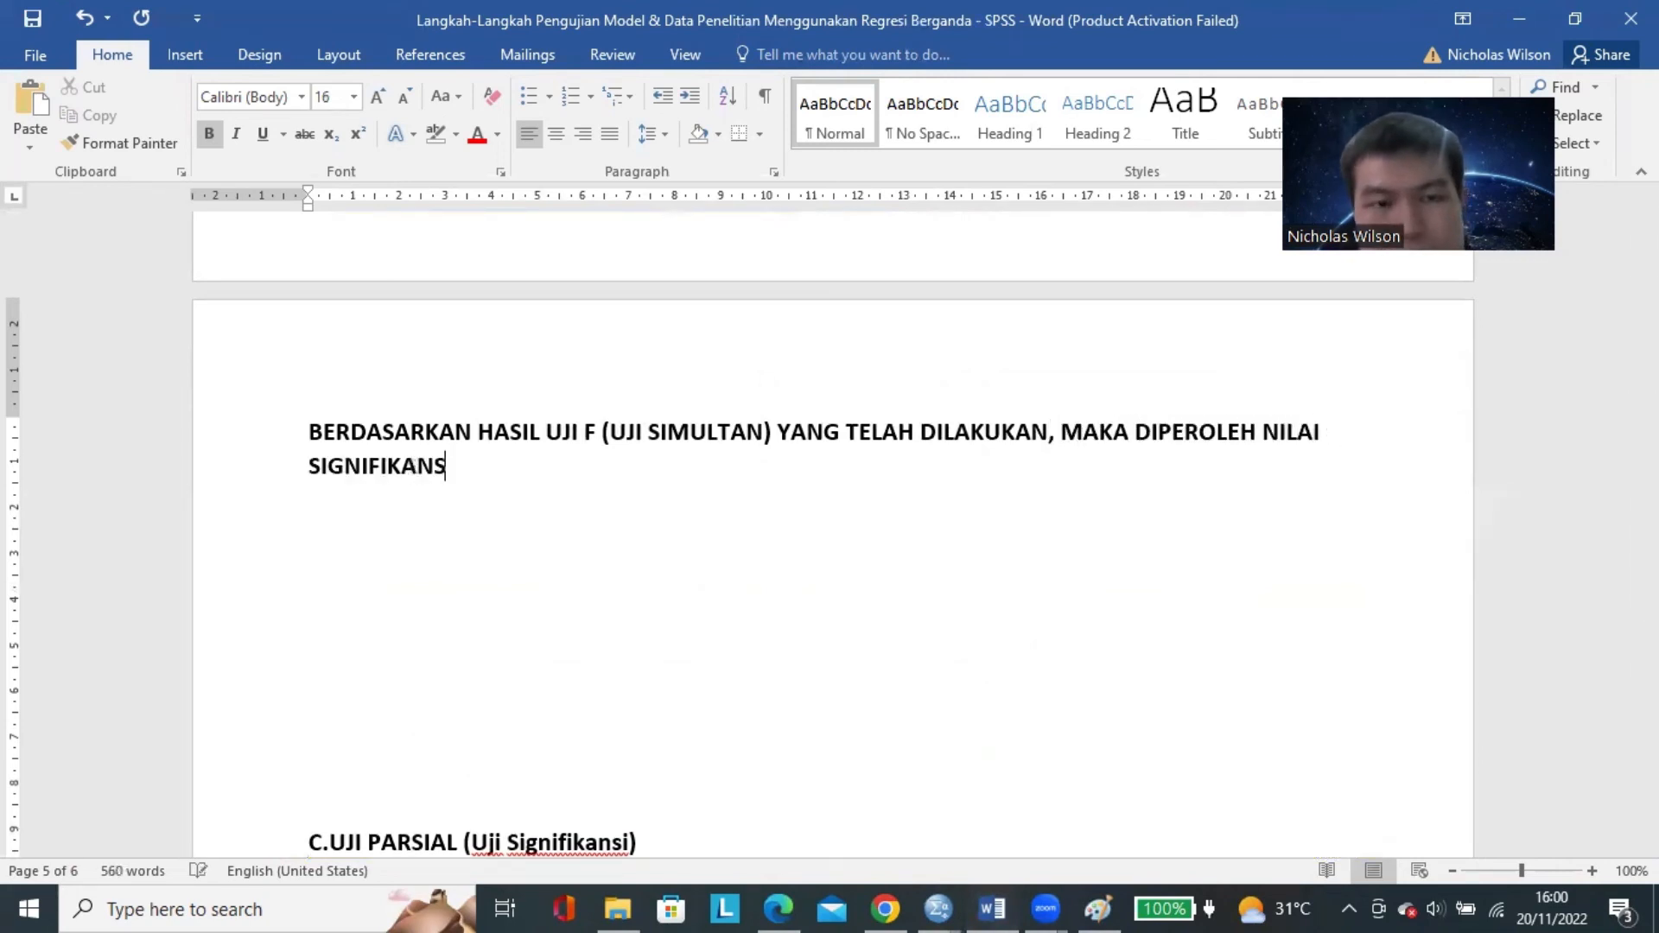
type("I (SI")
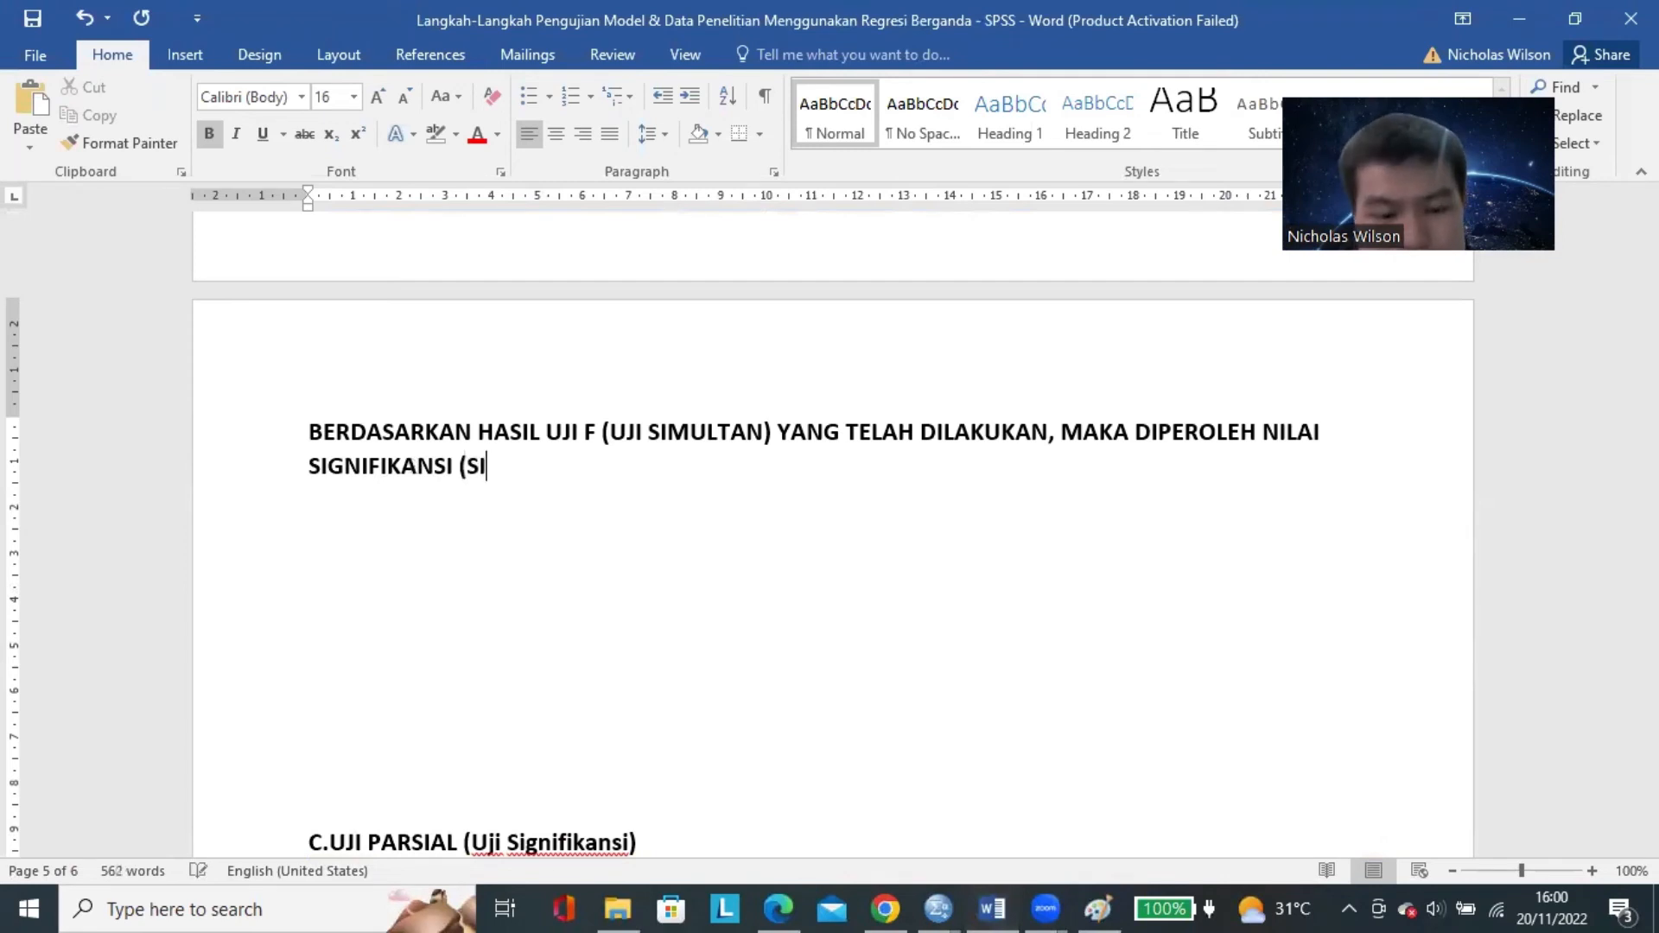
type("G.) DAR")
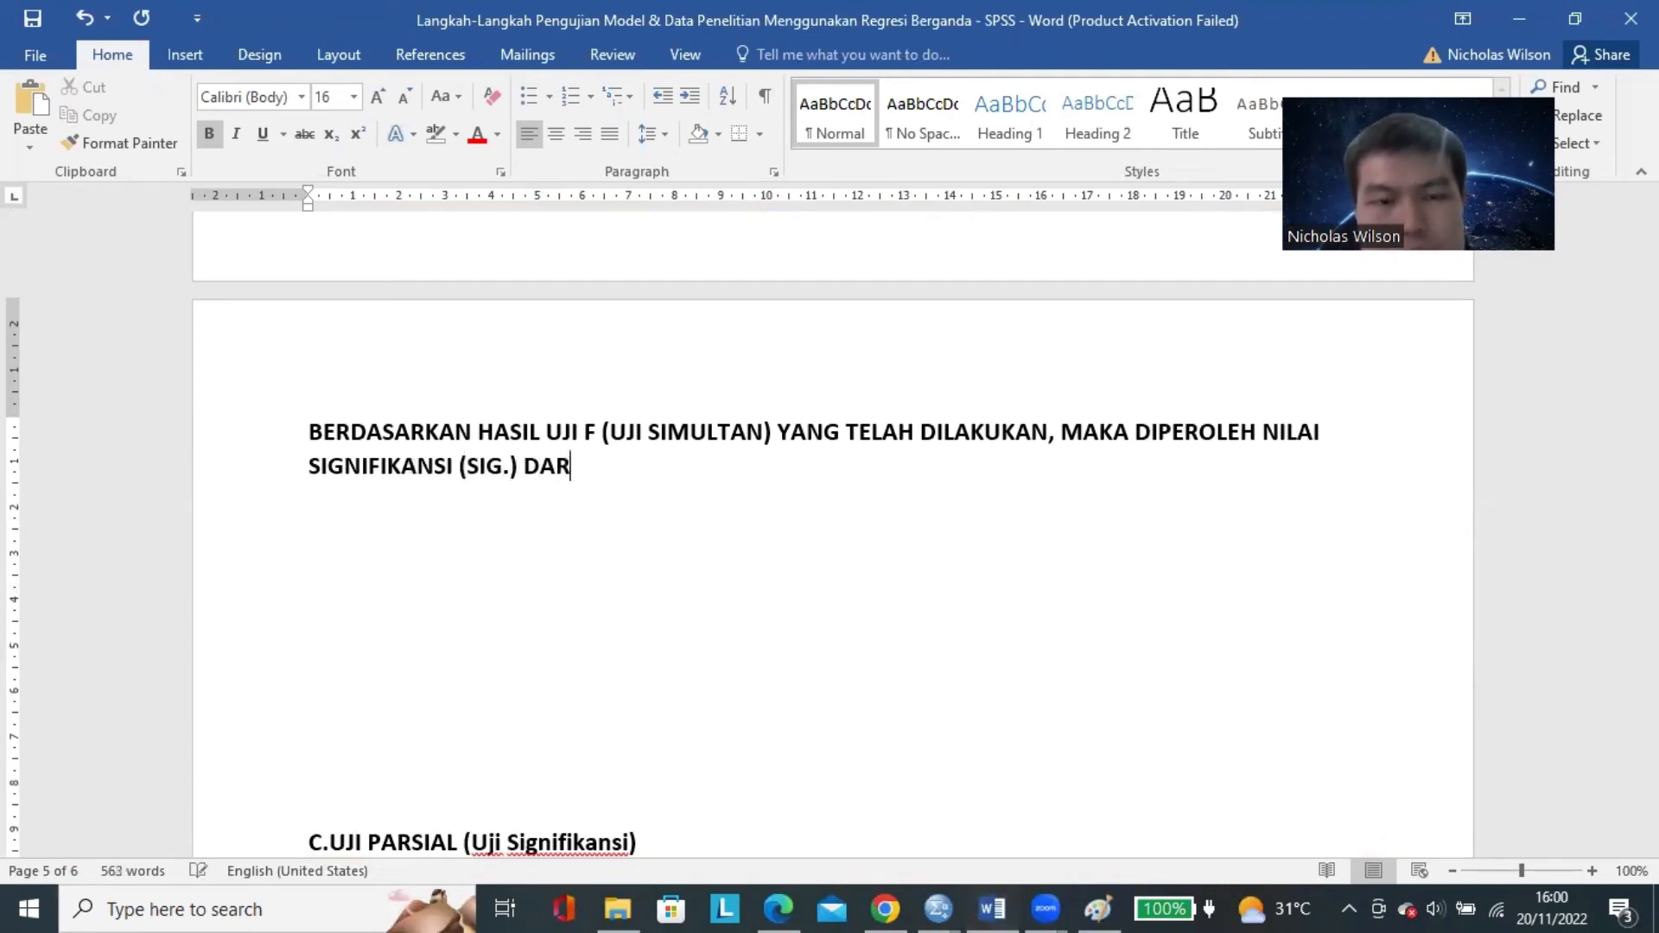
Continue the sentence with "PADA TABEL ANOVA ADALAH SEBESAR 0,000".
key("BackSpace")
key("BackSpace")
key("BackSpace")
type("PADA TABEL ANOV")
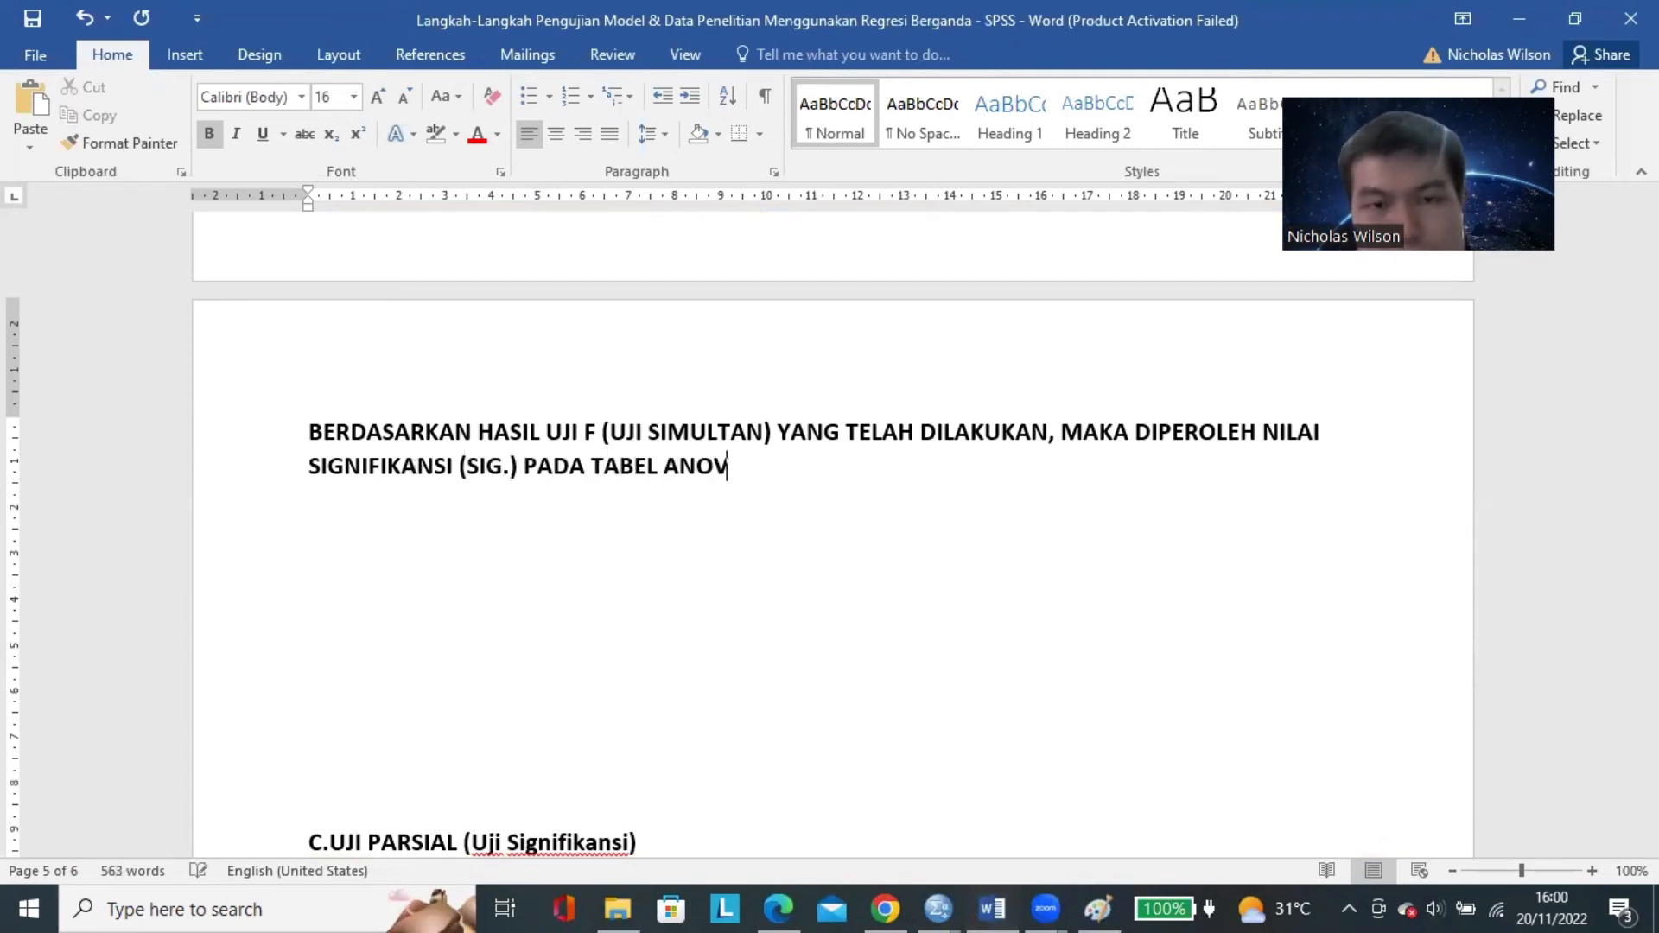
type("A ADALAH SEBESAR 0")
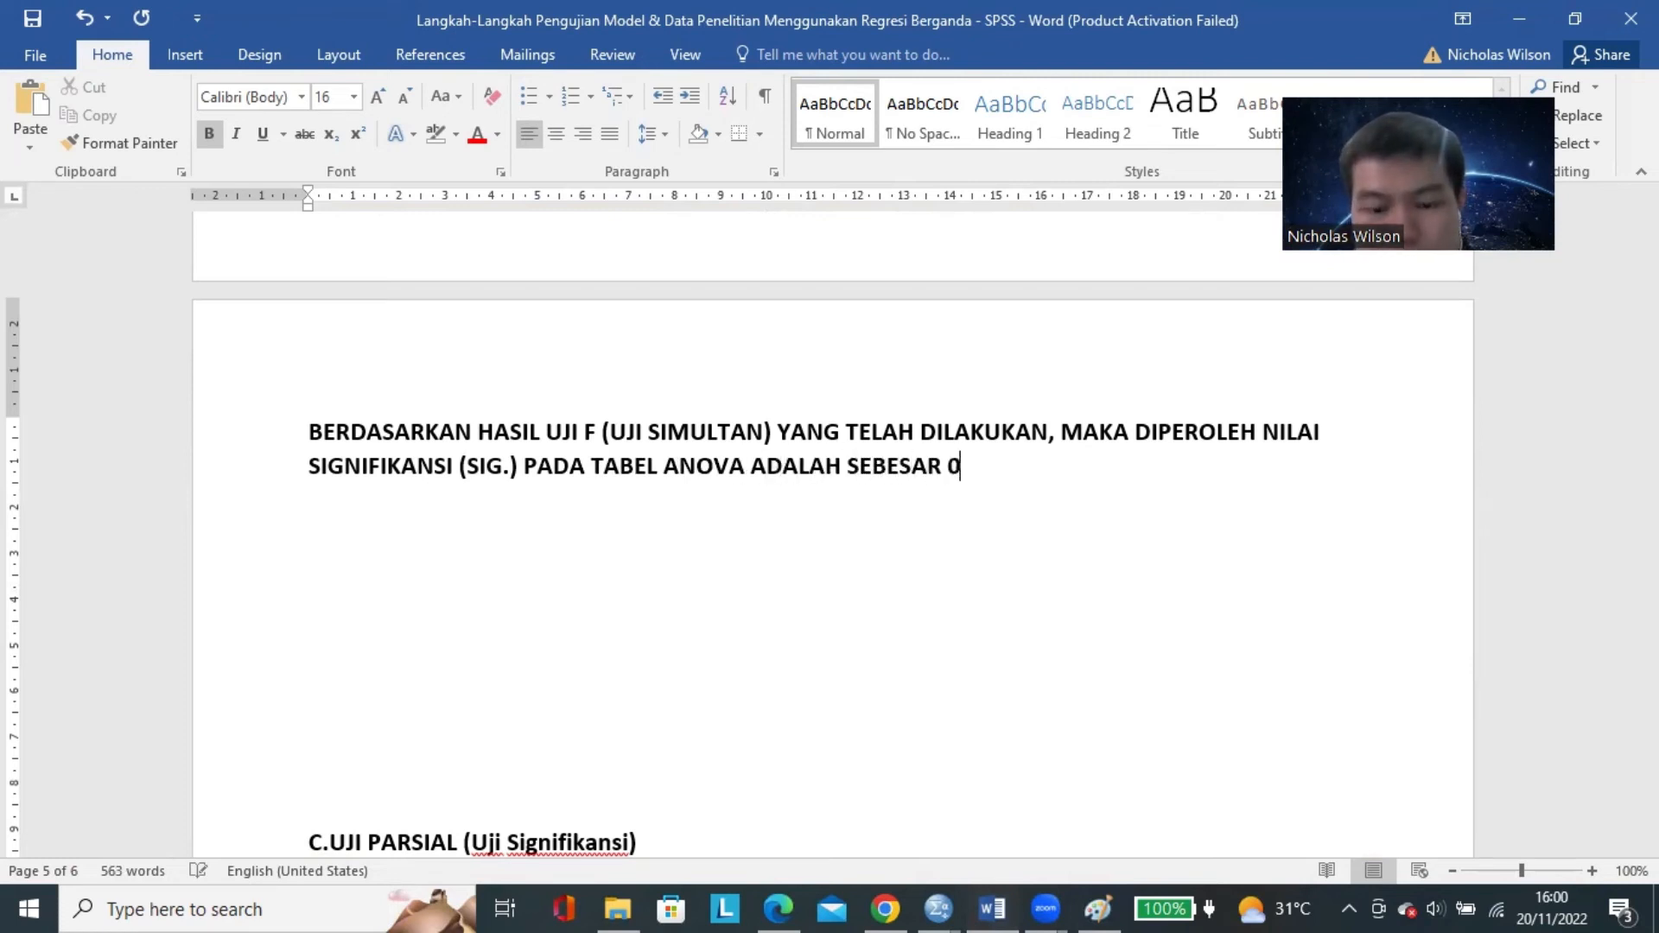
type(",000, DI")
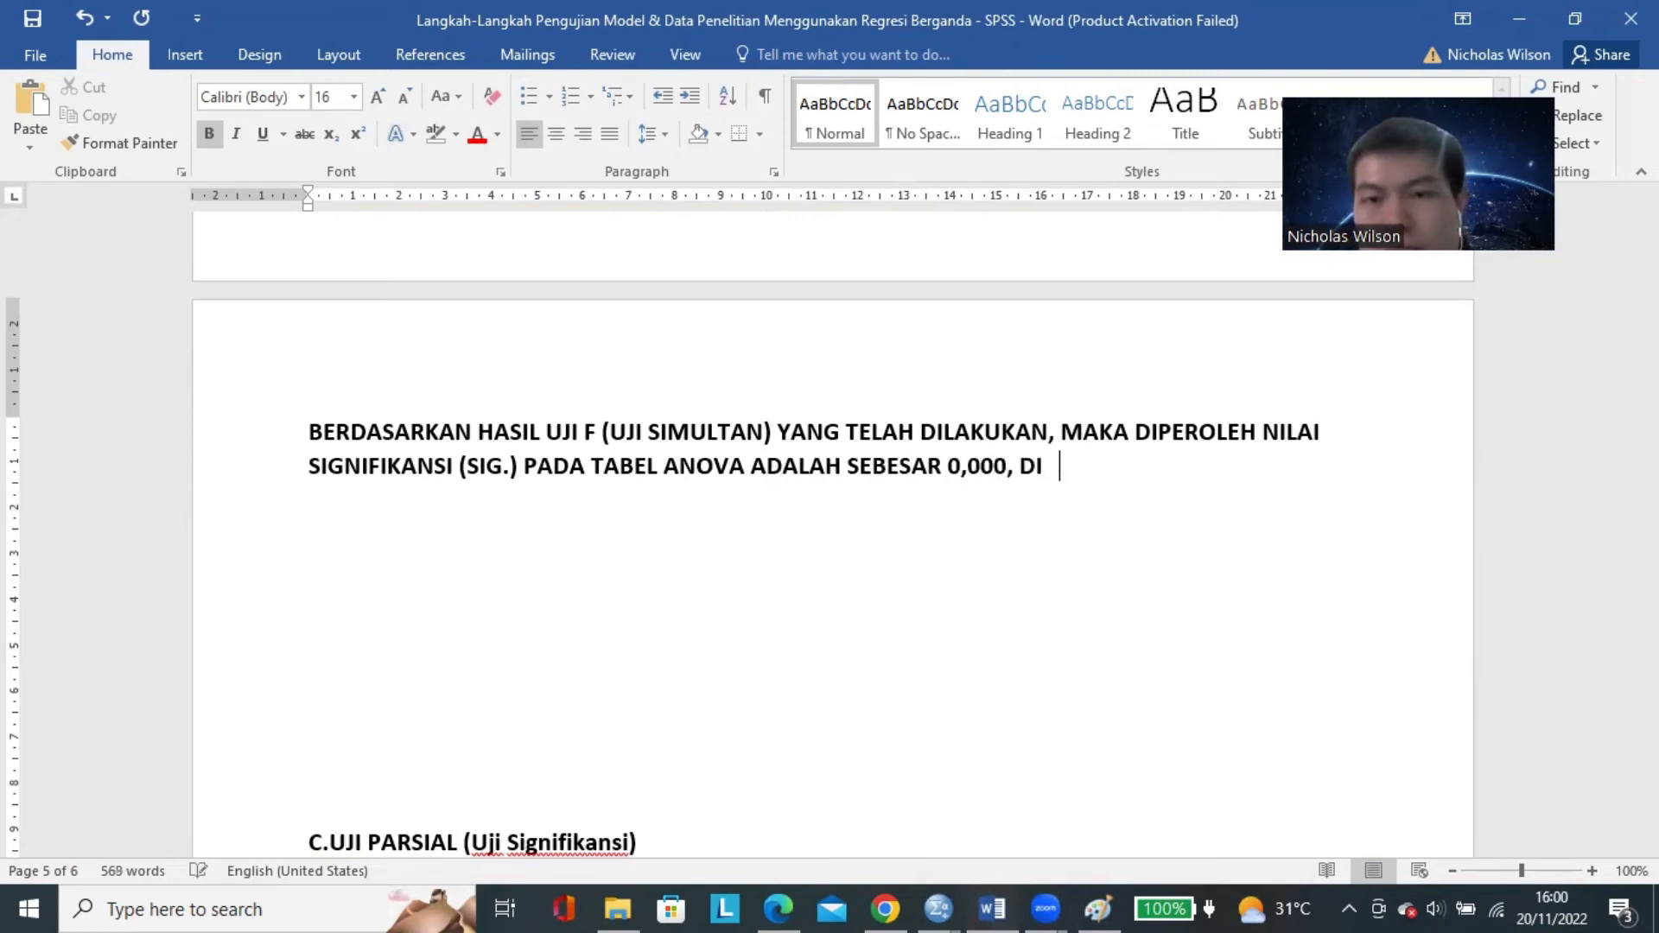
Extend the sentence after 0,000 with ", YANG DIMANA, ANGKA INI CENDERUNG".
key("BackSpace")
key("BackSpace")
key("BackSpace")
type(",")
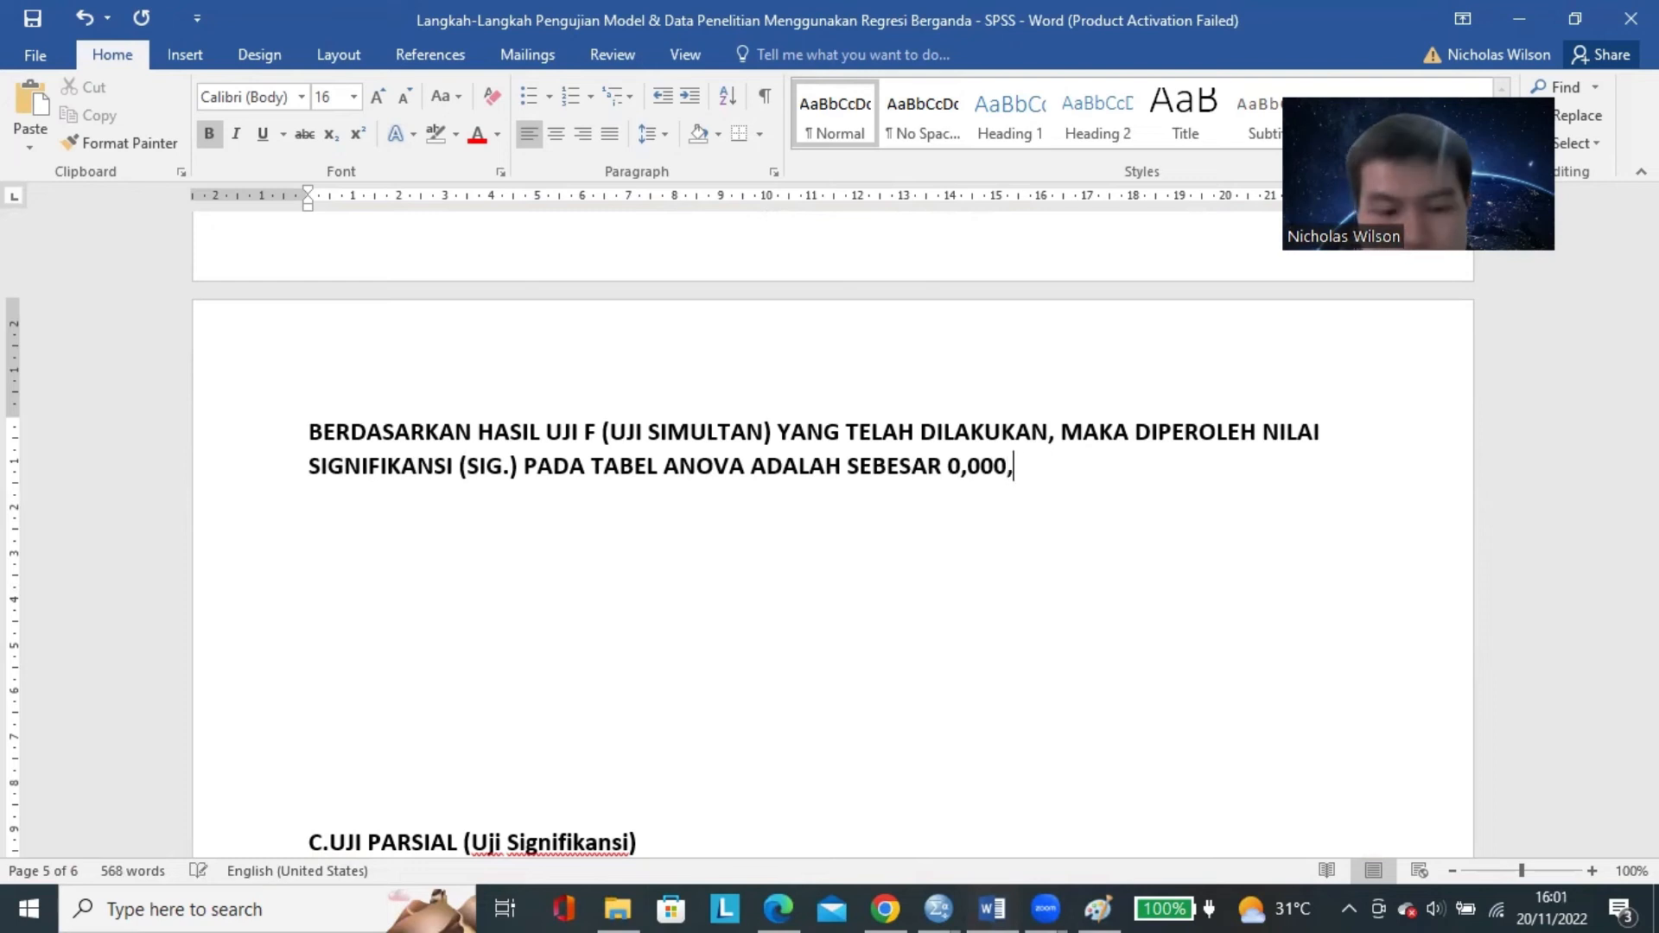
type(" YANG DIMANA, HA")
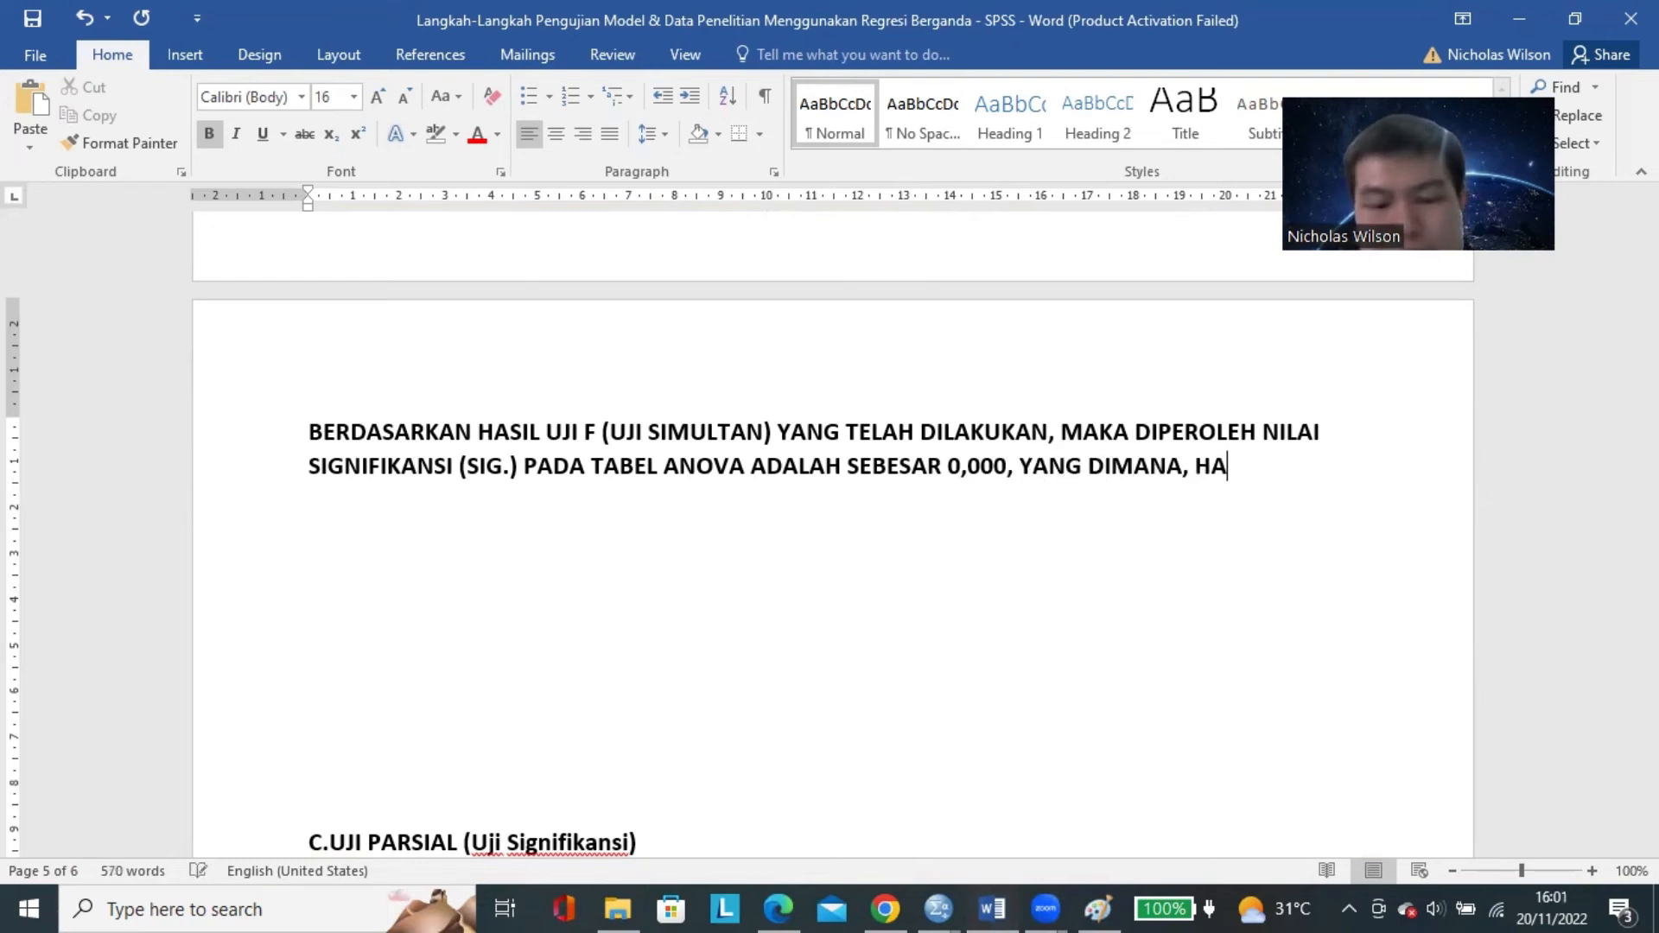
key("BackSpace")
key("BackSpace")
type("ANGKA INI C")
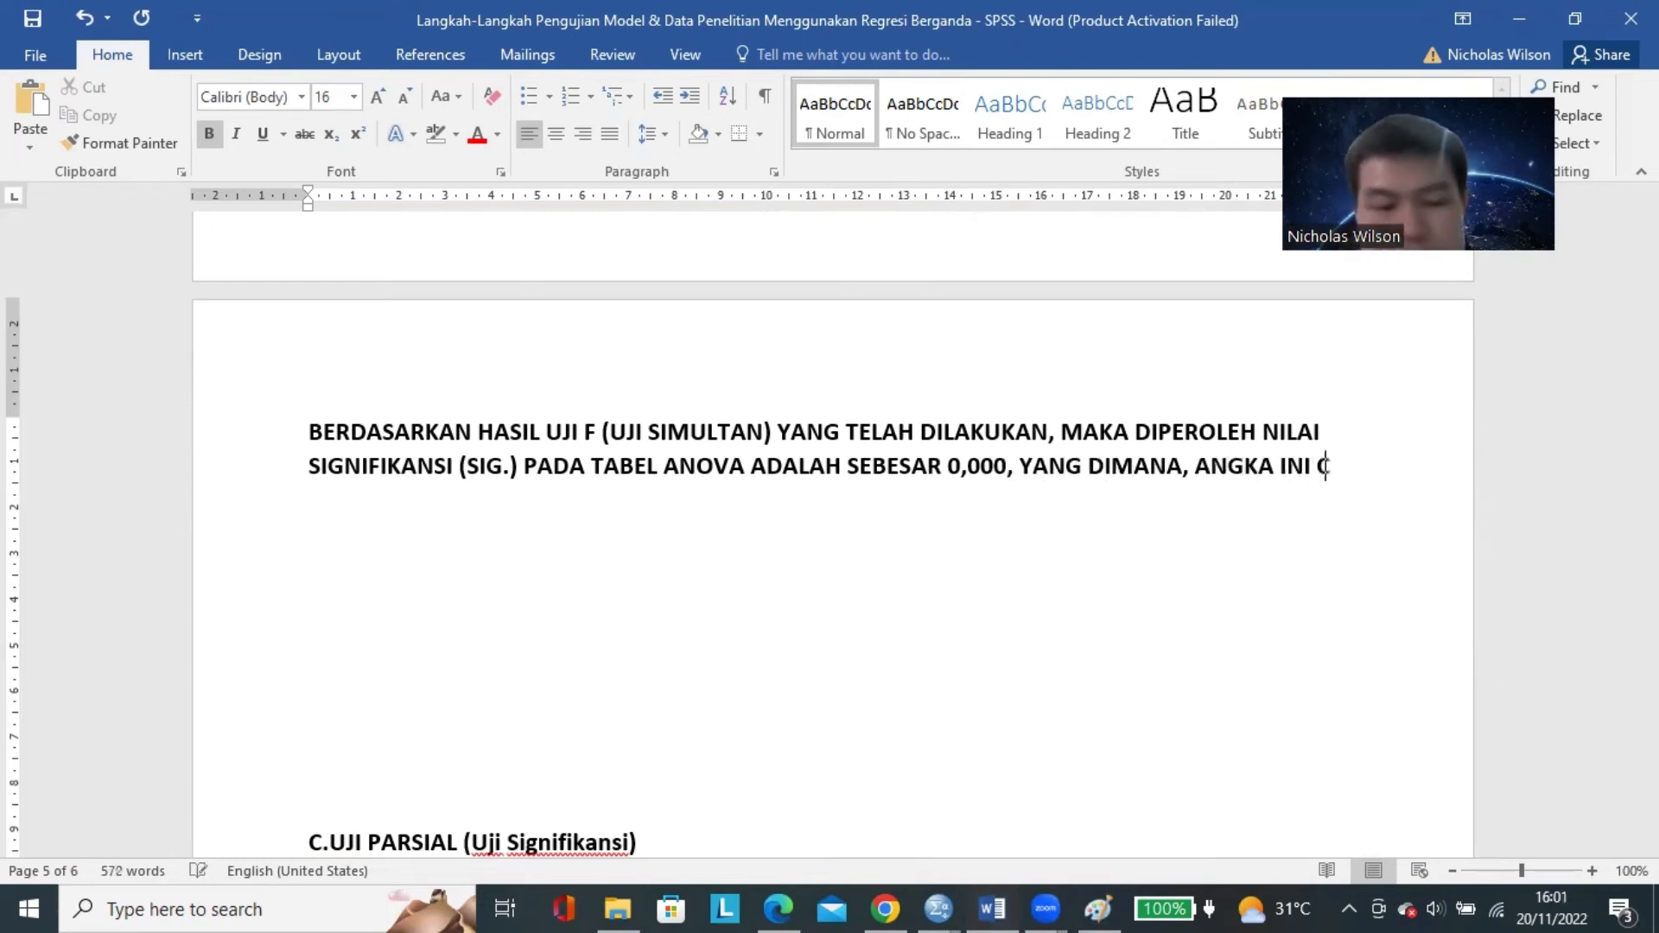
type("ENDERUNG  LEBIH KECI")
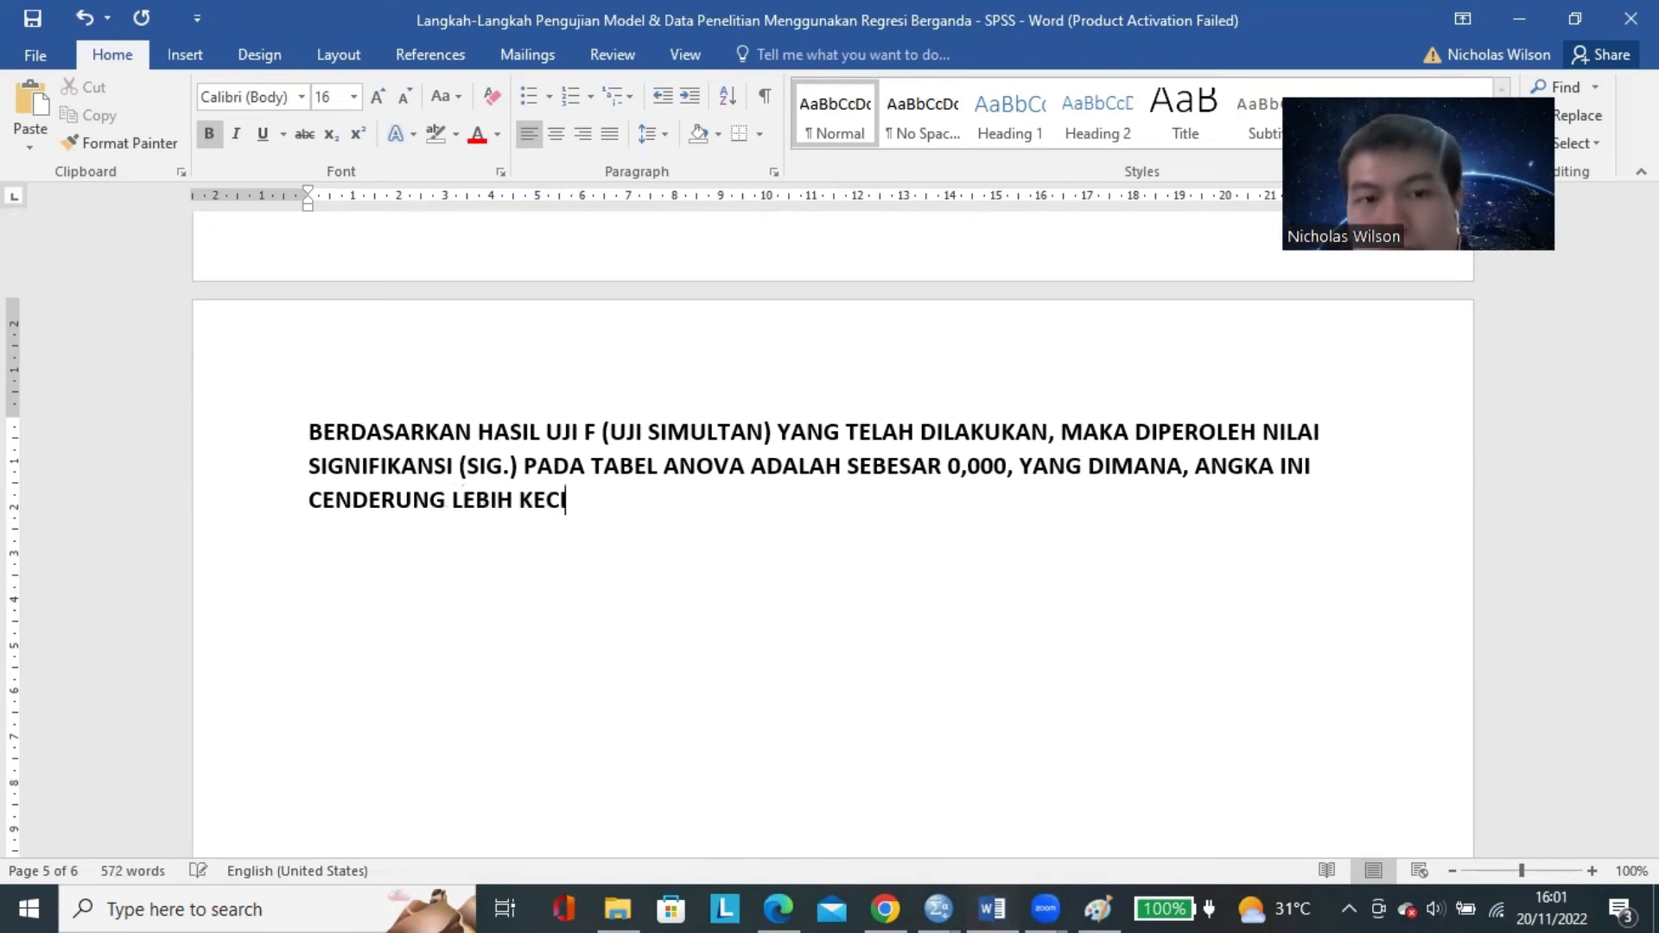
type("L DARI 0,10 ")
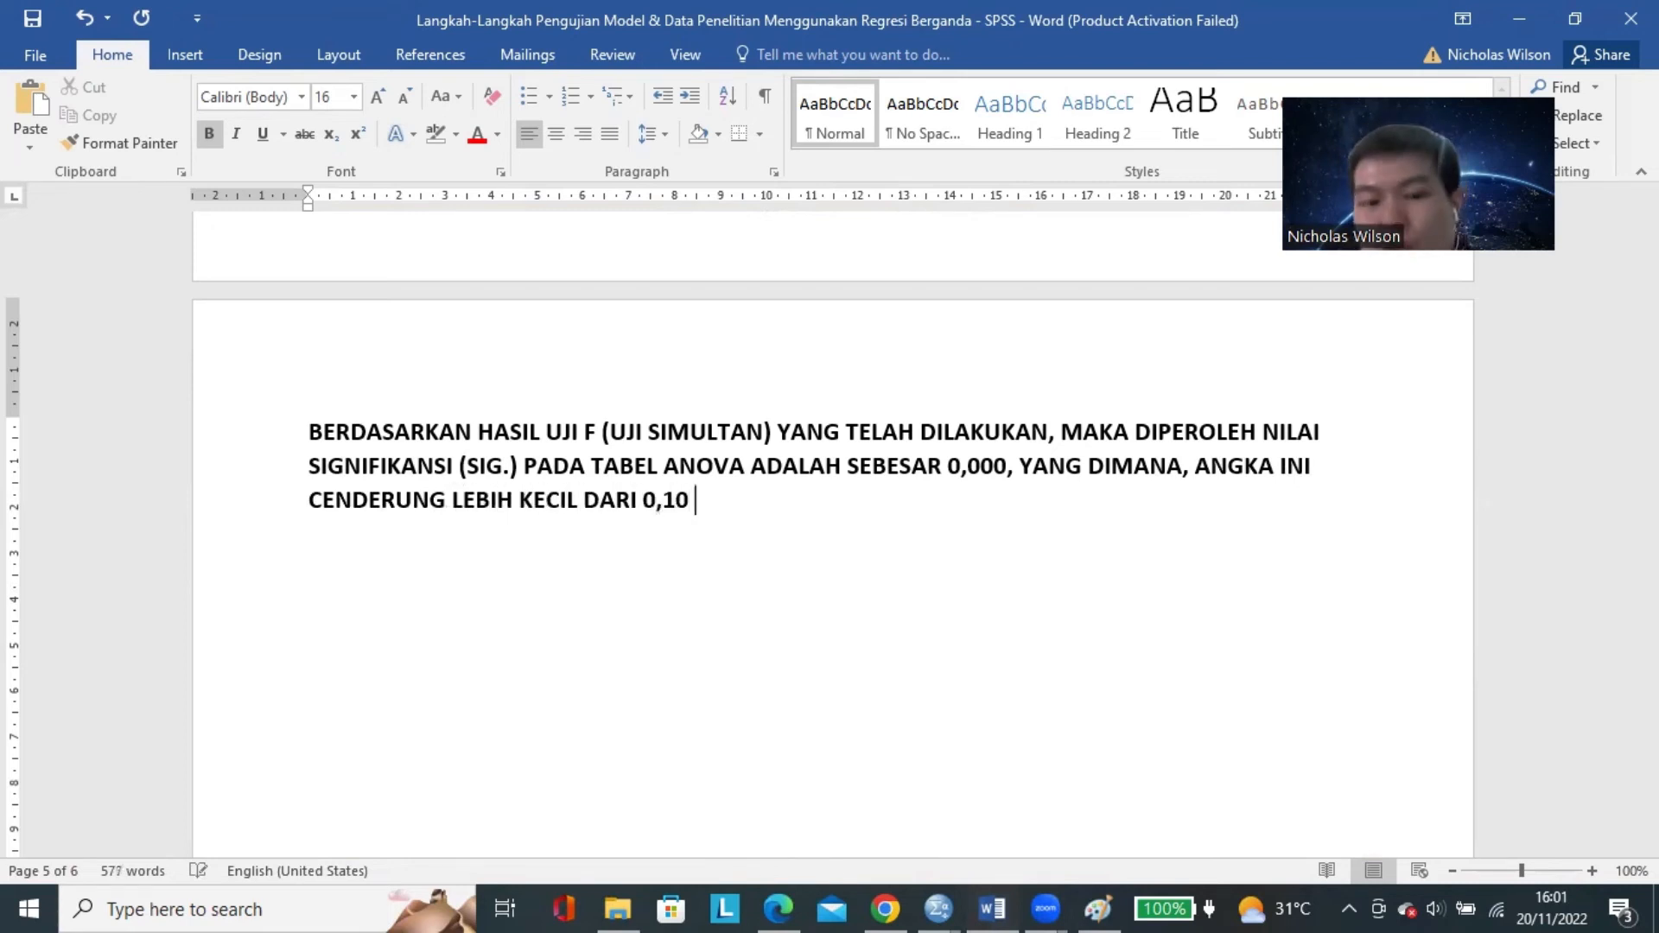
type("(0,000 ")
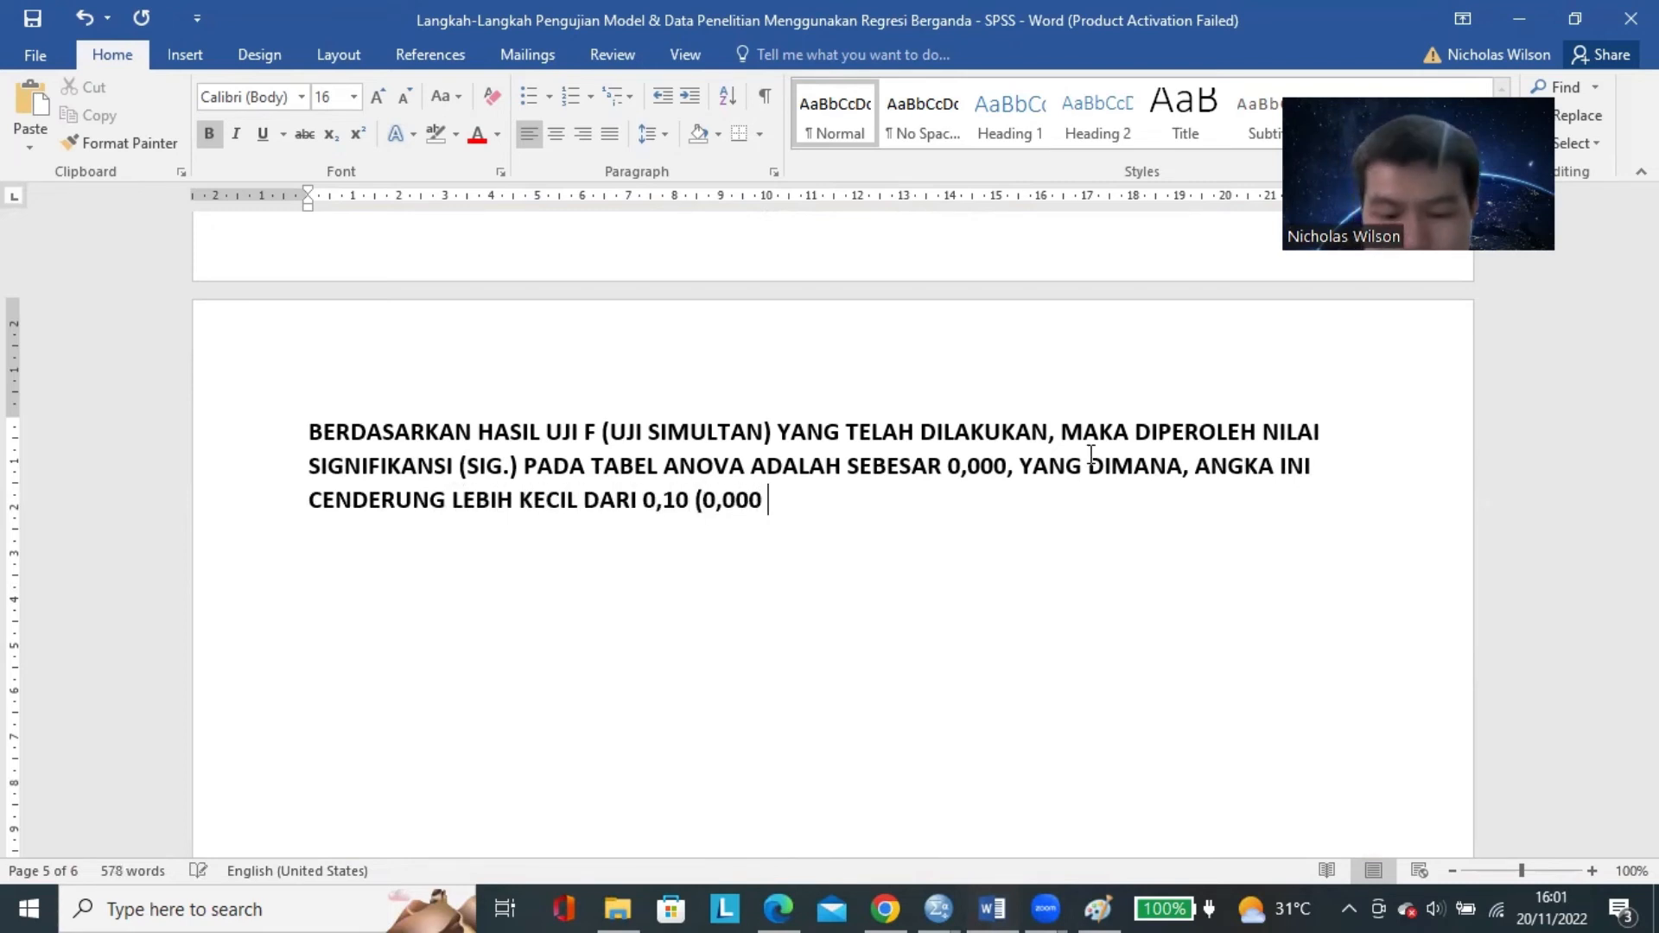
type("< 0,10)")
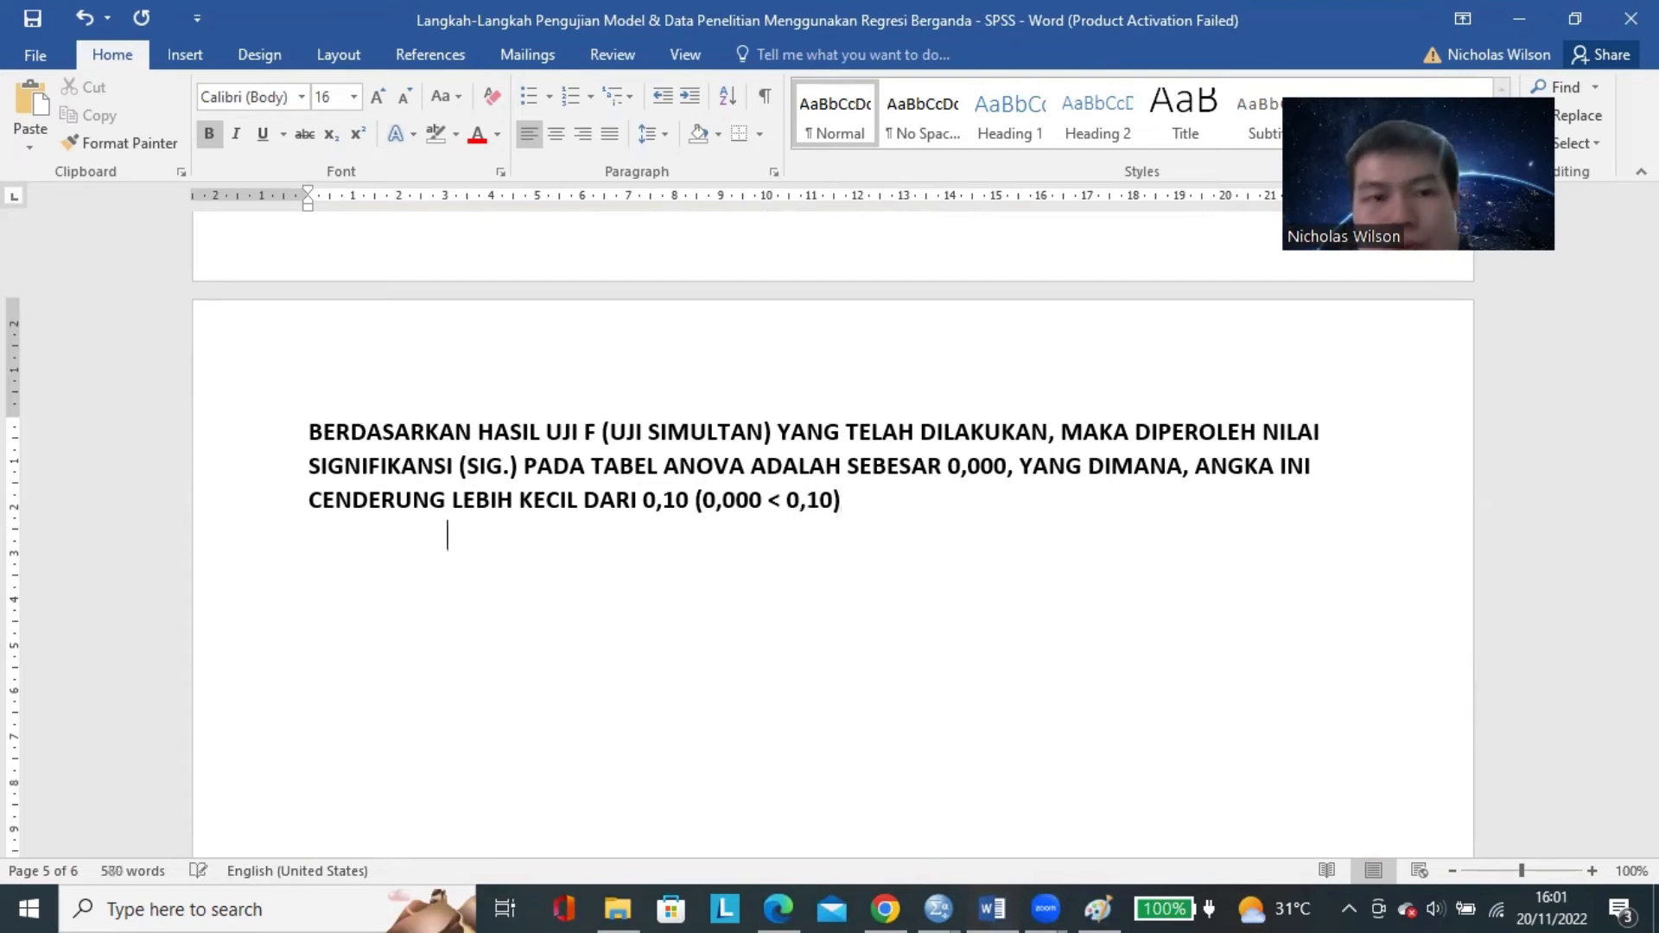
Start a new paragraph in capitals reading "MAKA DENGAN DEMIKIAN, DAPAT DISIMPULKAN BAHWA".
key("Return")
key("Caps_Lock")
type("m")
key("Caps_Lock")
type("MAKA d")
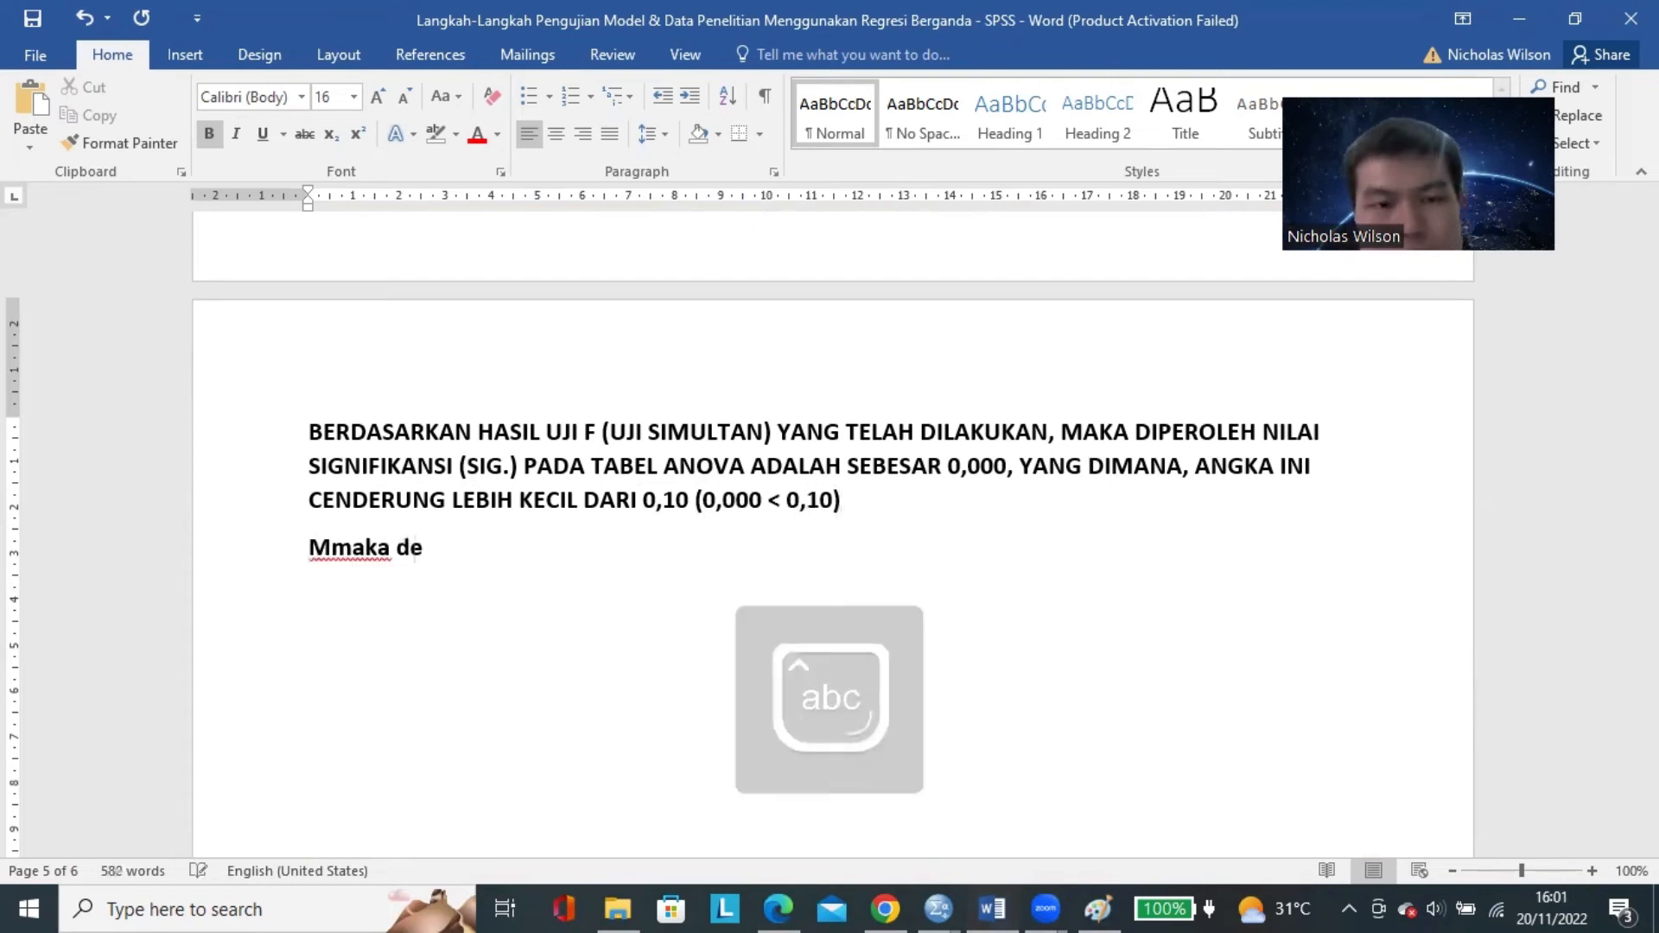
key("BackSpace")
key("BackSpace")
key("BackSpace")
key("BackSpace")
key("BackSpace")
key("BackSpace")
key("BackSpace")
key("Caps_Lock")
type("AKA DENG")
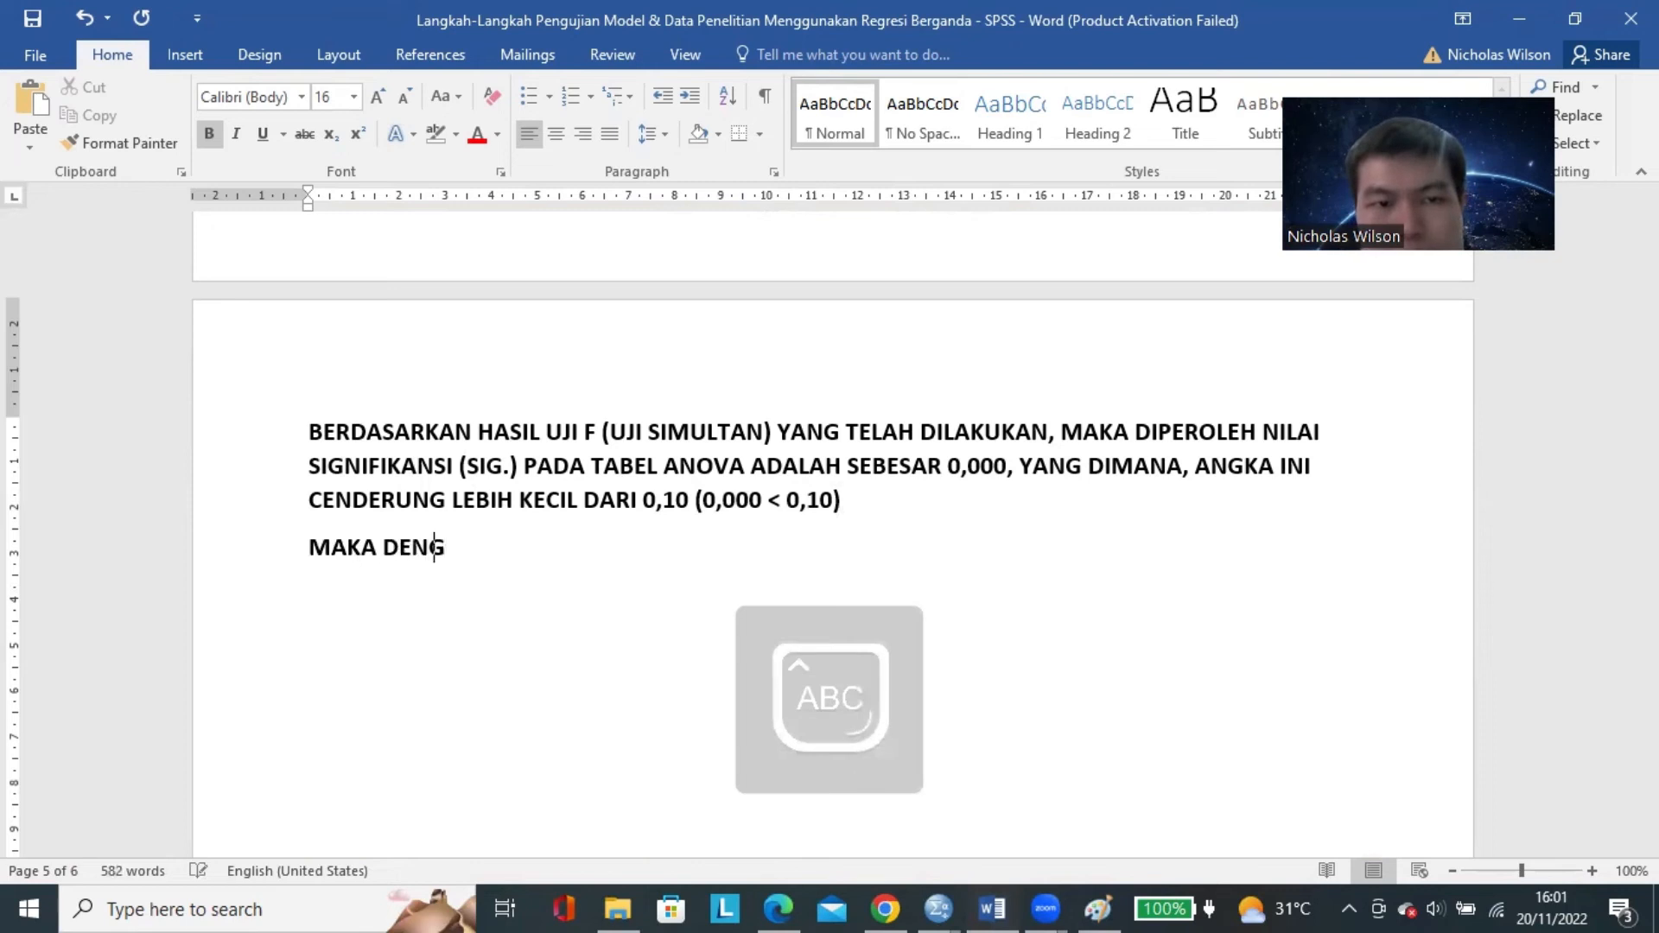
type("AN DEMIKIAN, DAPAT ")
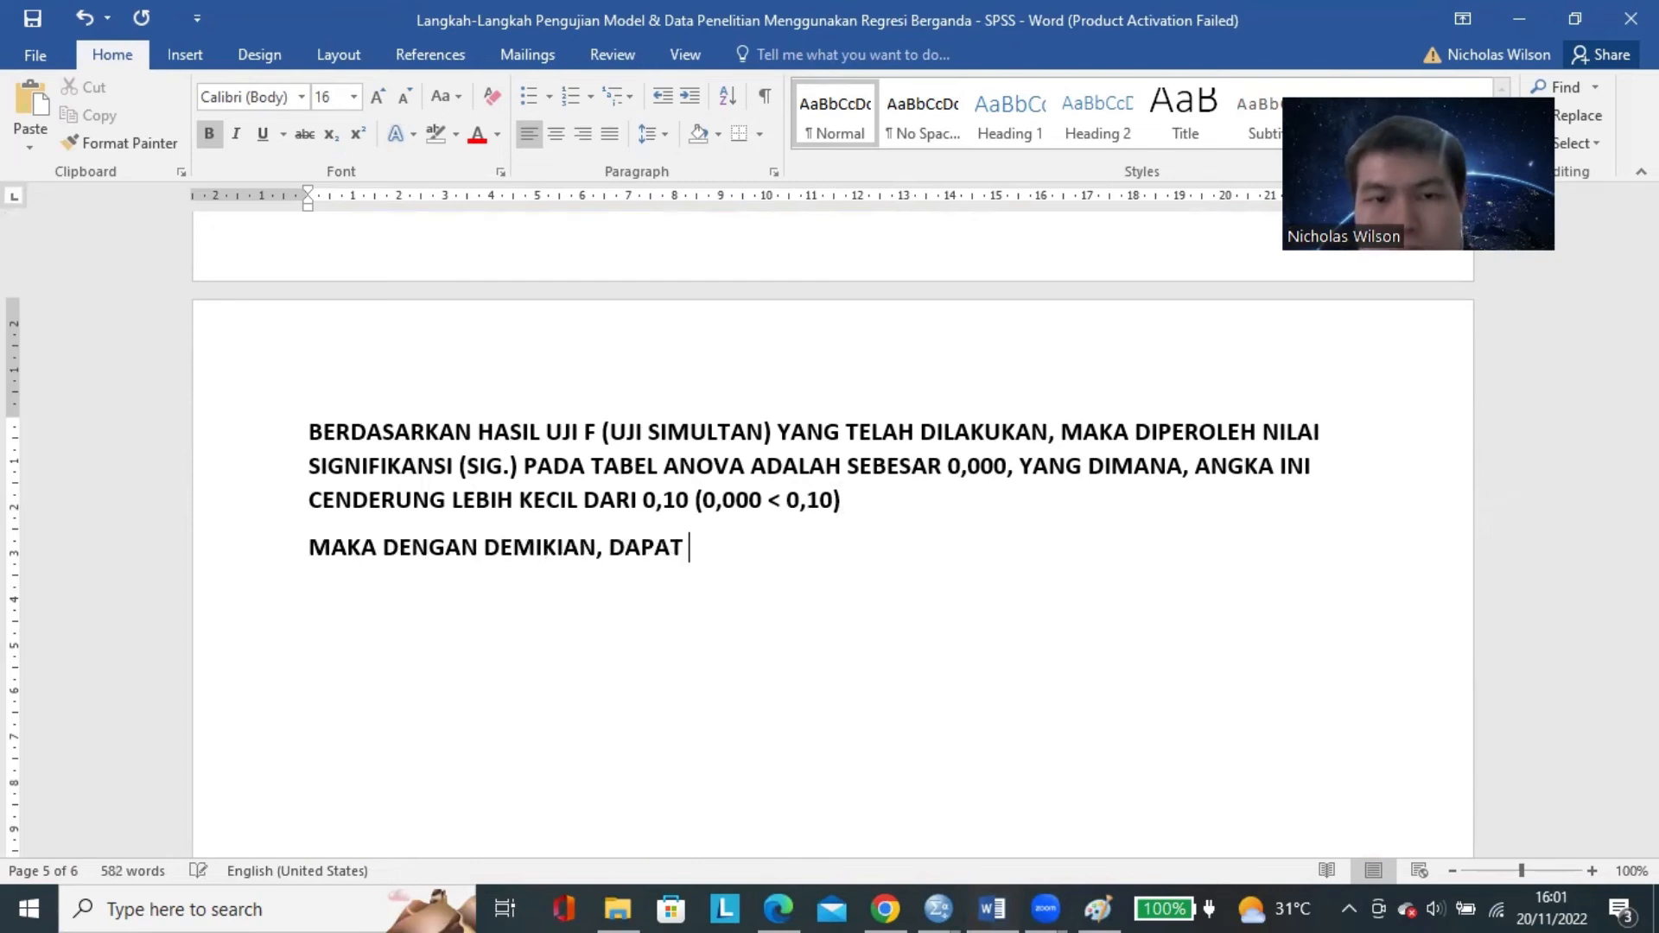
type("DISIMPULKAN")
key("BackSpace")
key("BackSpace")
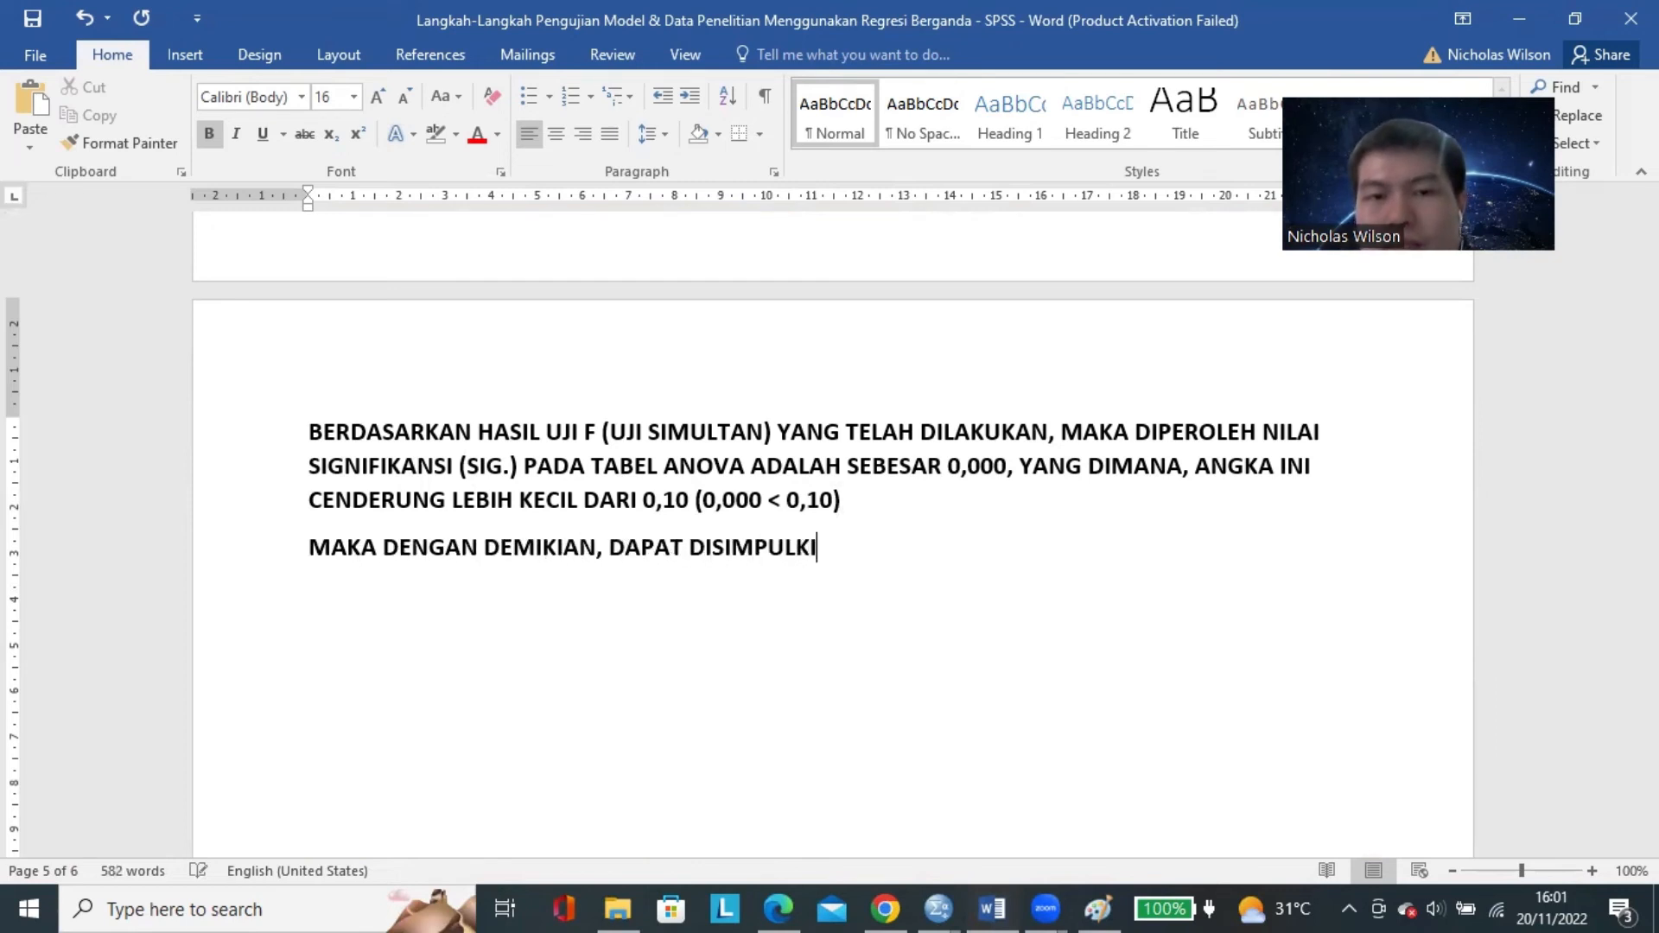
type("AN BAHWA S")
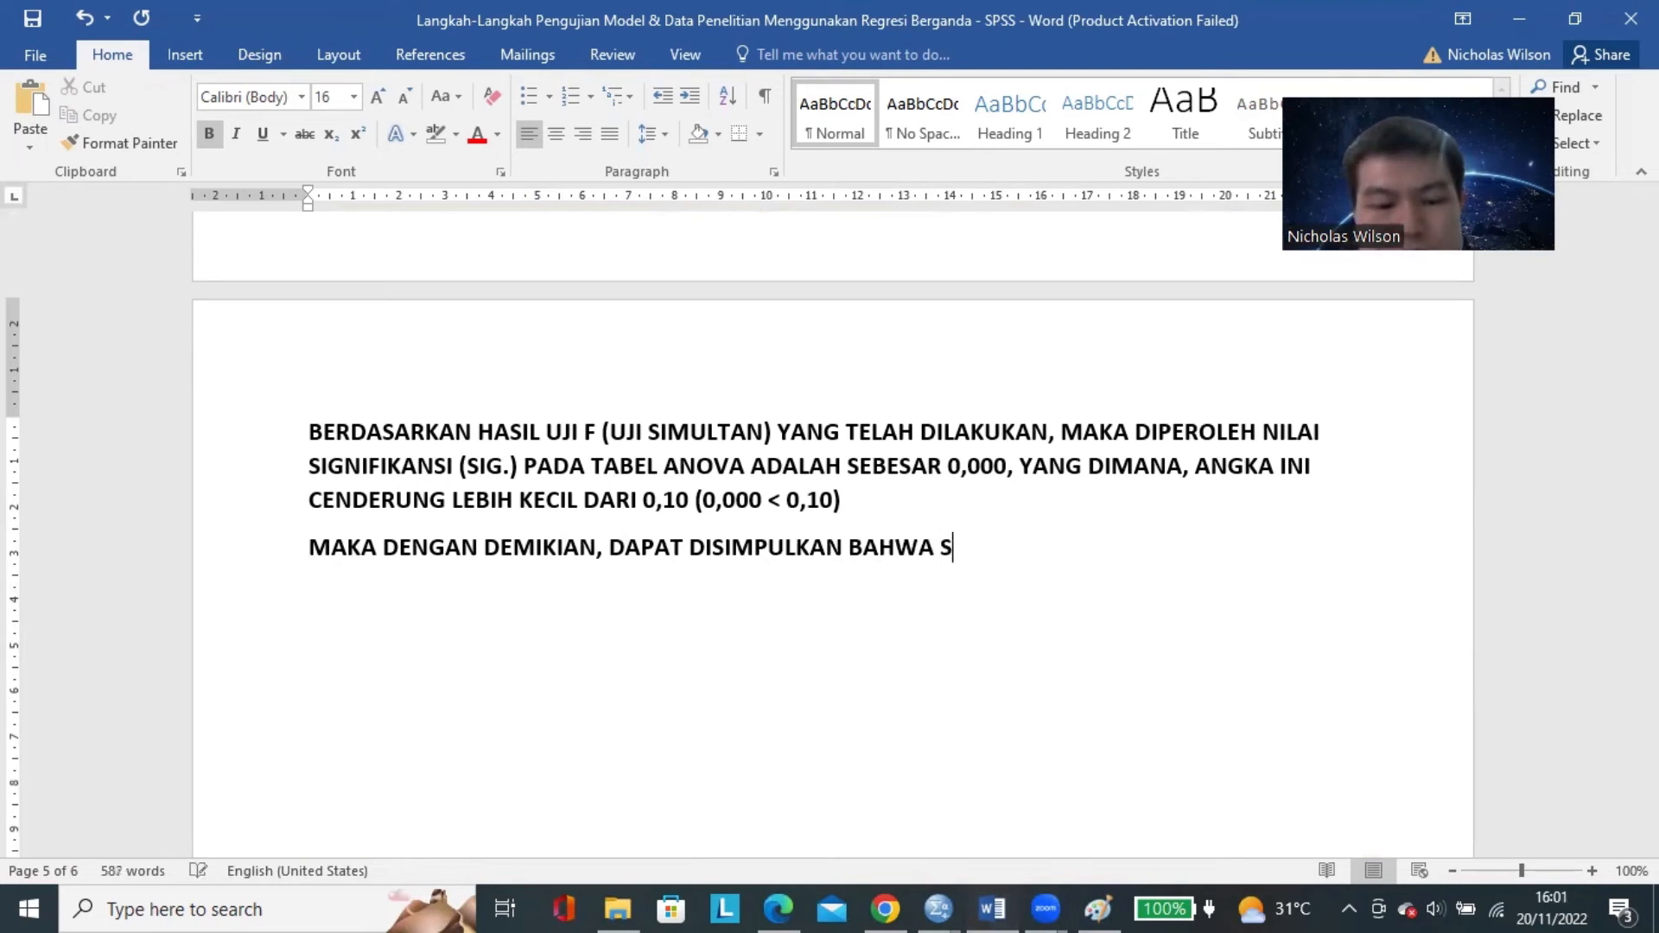
Continue the conclusion with "SELURUH VARIABEL INDEPENDEN (CUSTOMER ENGAGEMENT, TRUST DAN SATISFACTION".
key("BackSpace")
type("SELURUH VARIAB")
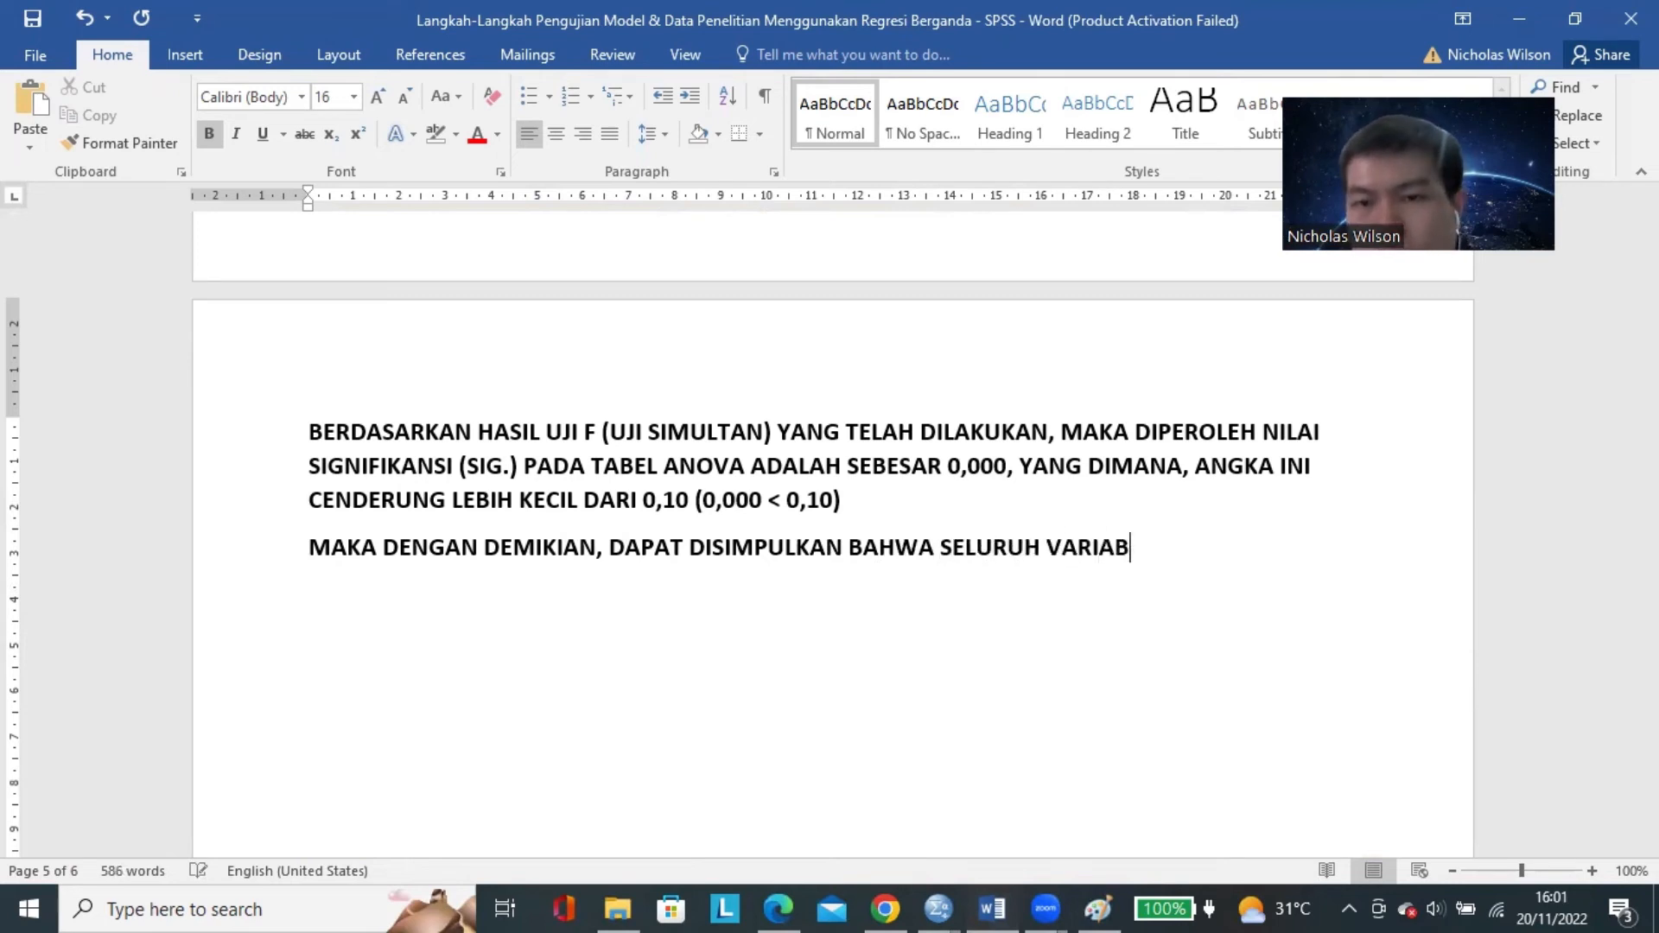
type("EL INDEPENDEN ")
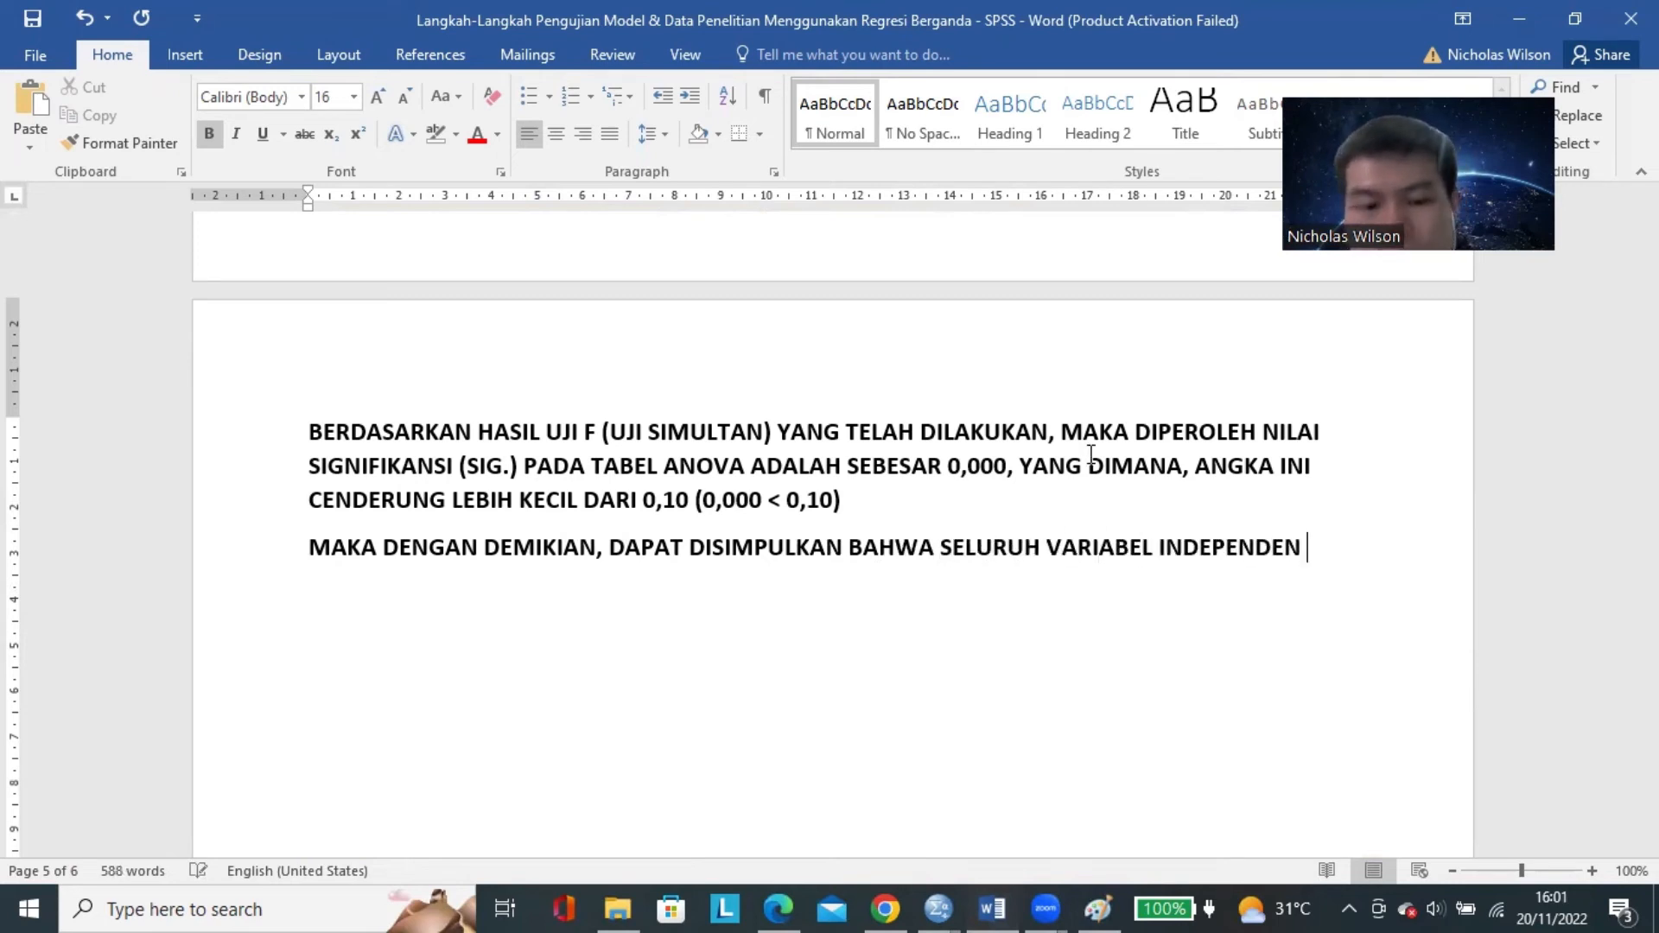
type("(CUSTOMER EB")
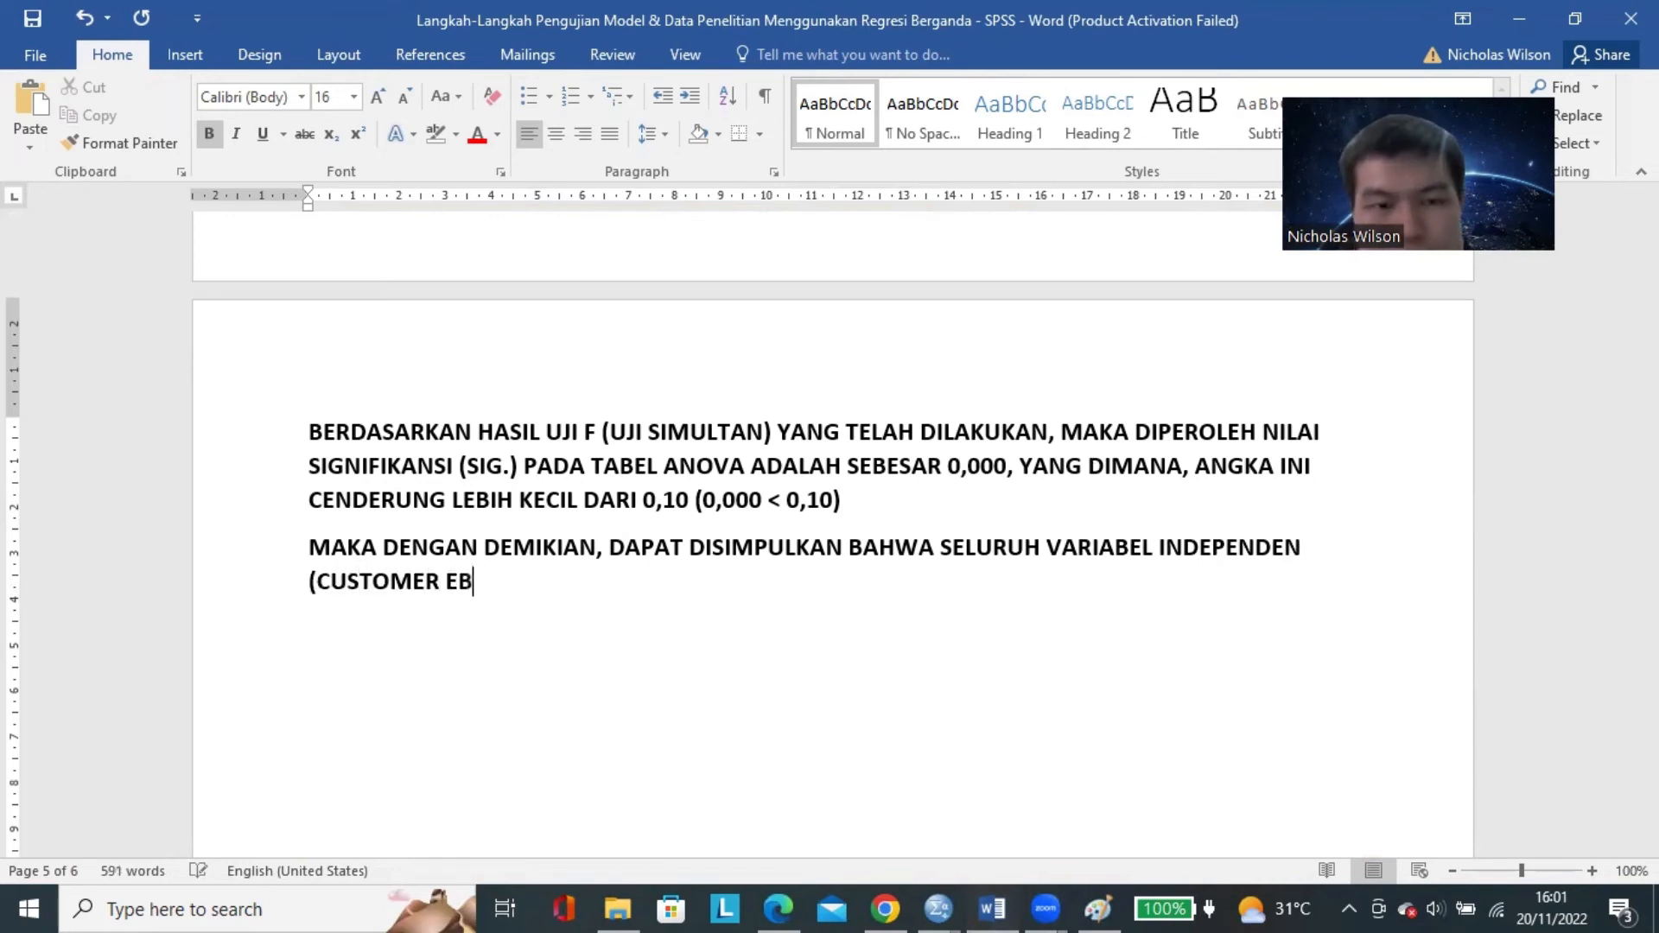
key("BackSpace")
type("NGAGEMENT")
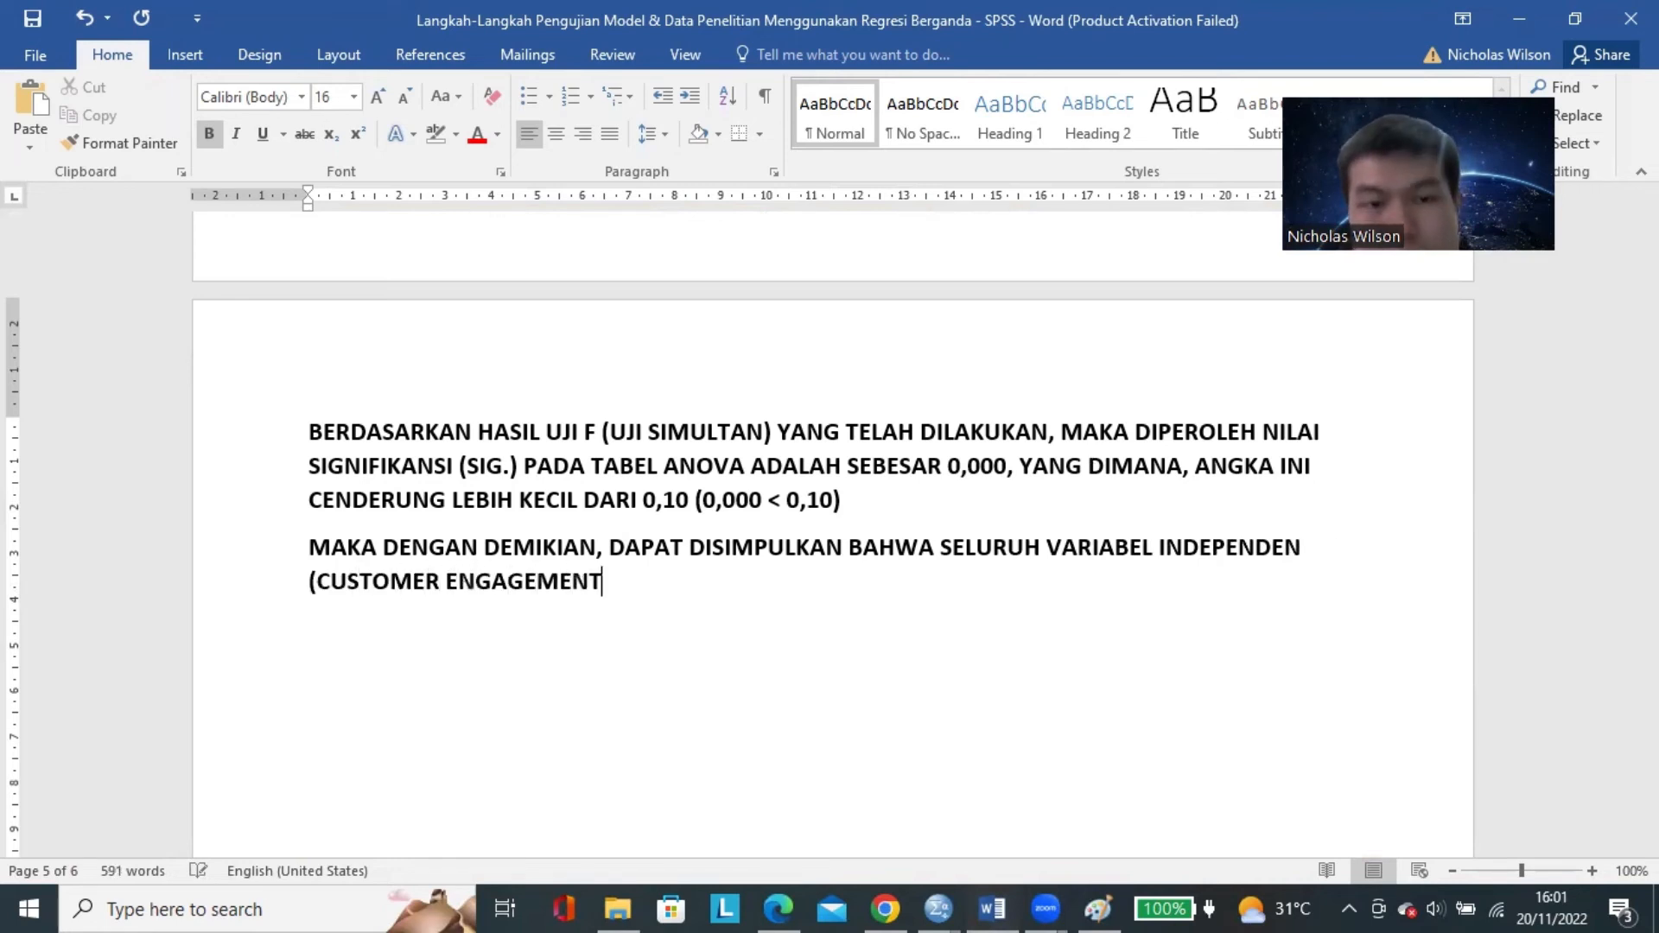
type(", TRUST DAN SATISFAC")
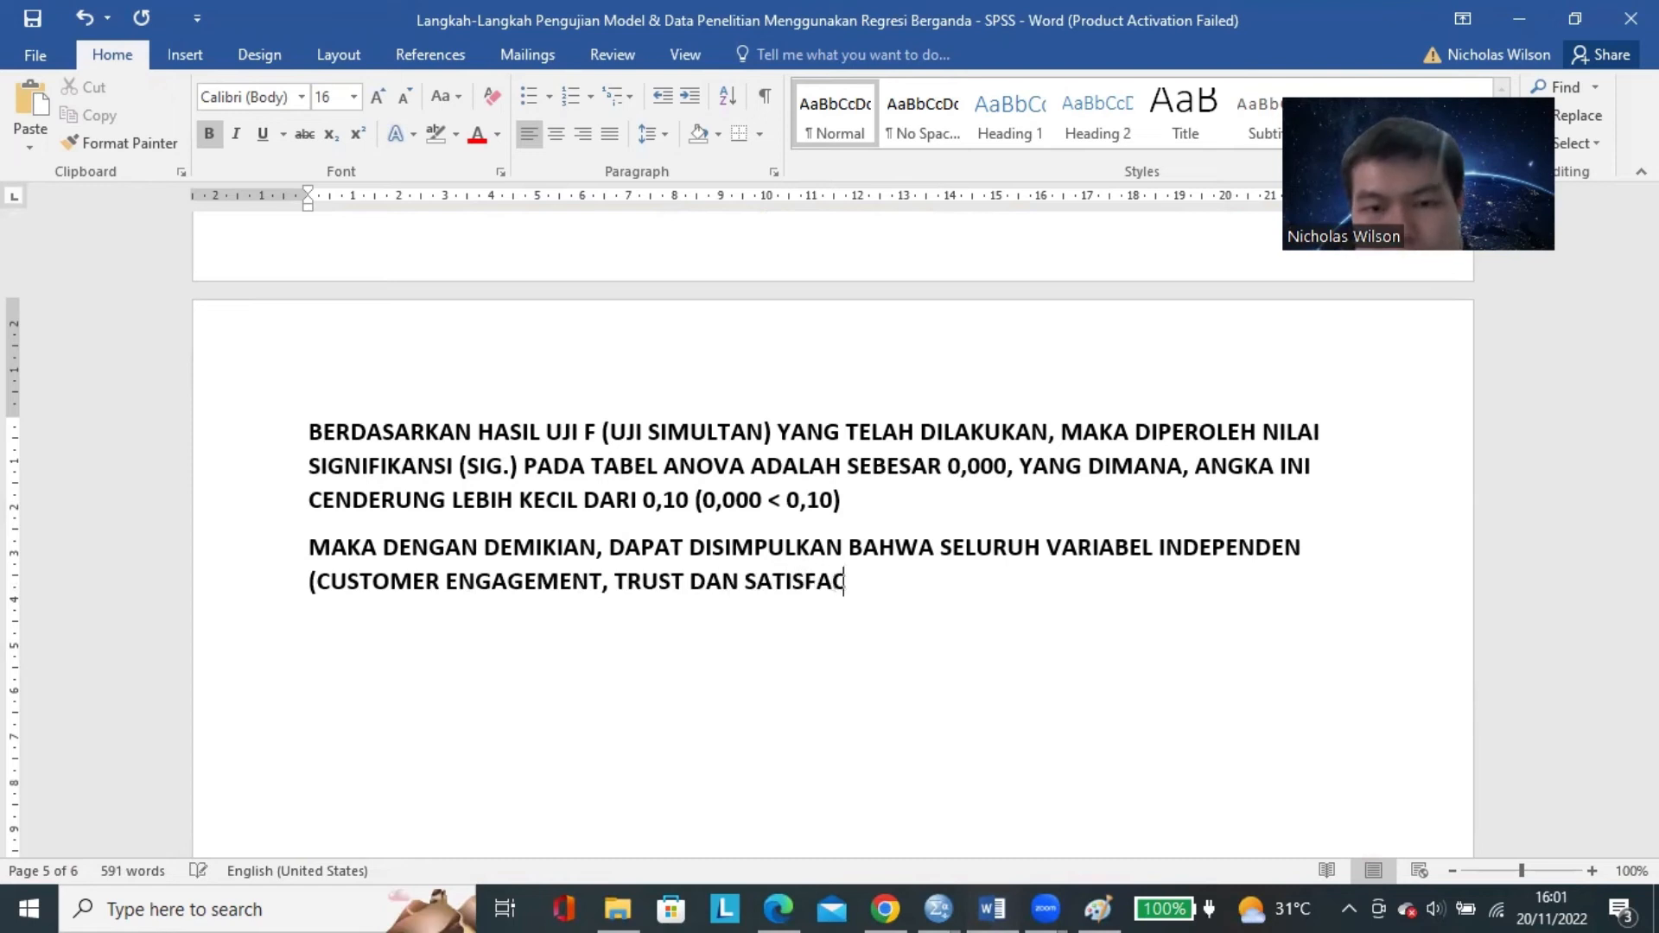
type("TION) SECARA ")
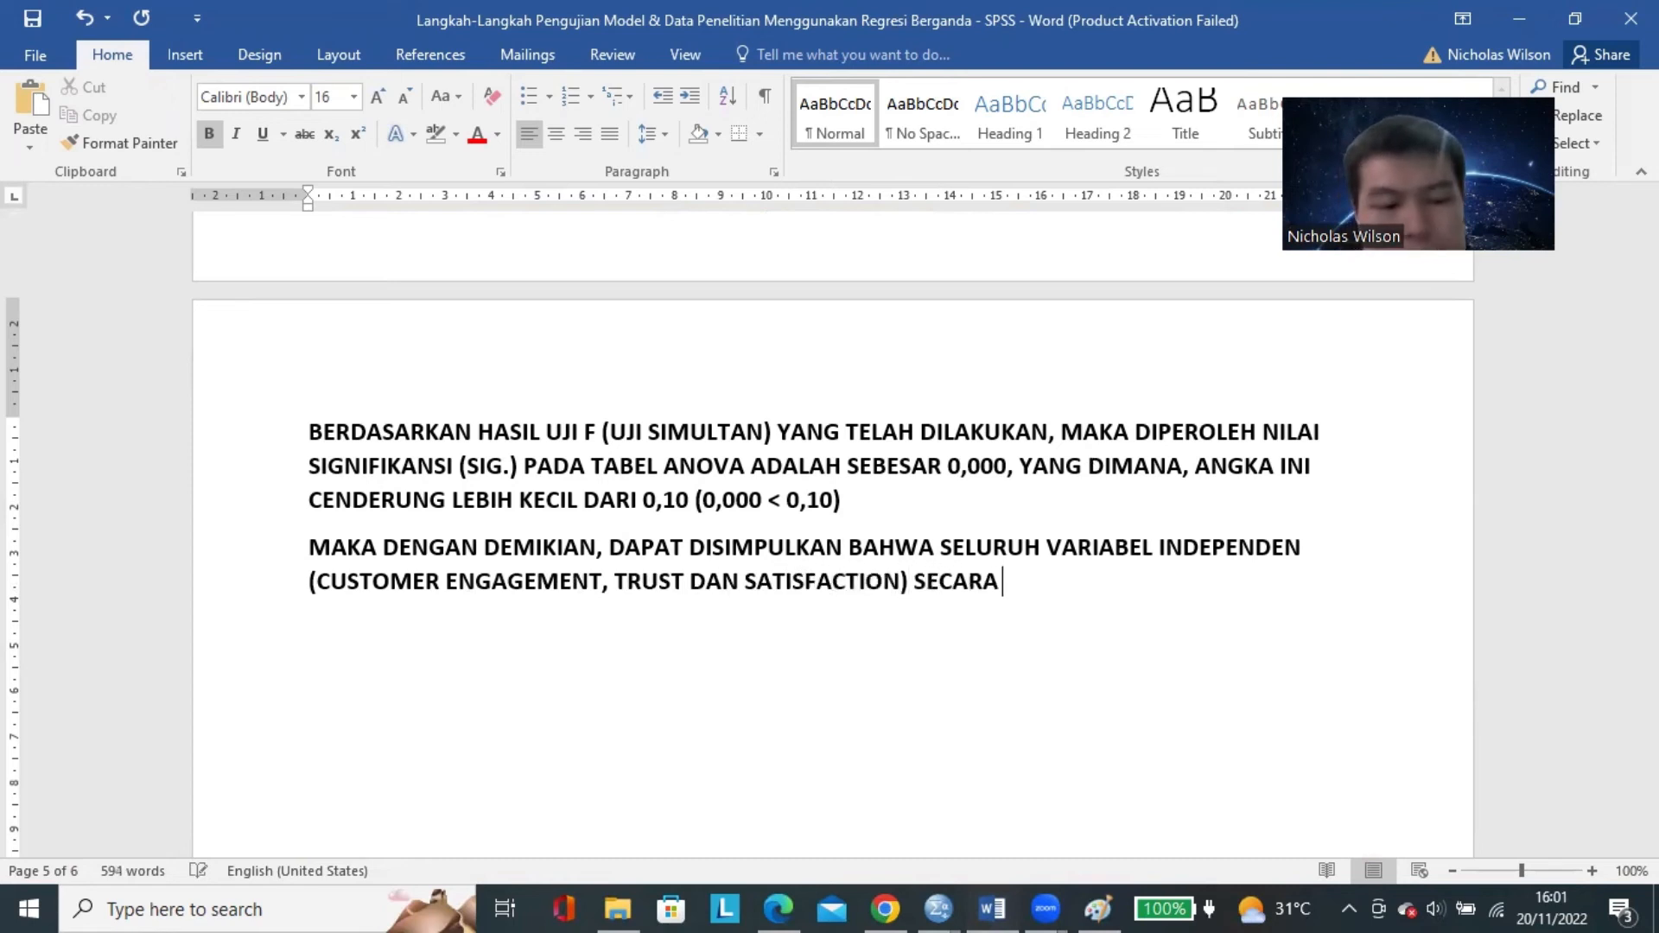
type("BERSAMA-SAMA ")
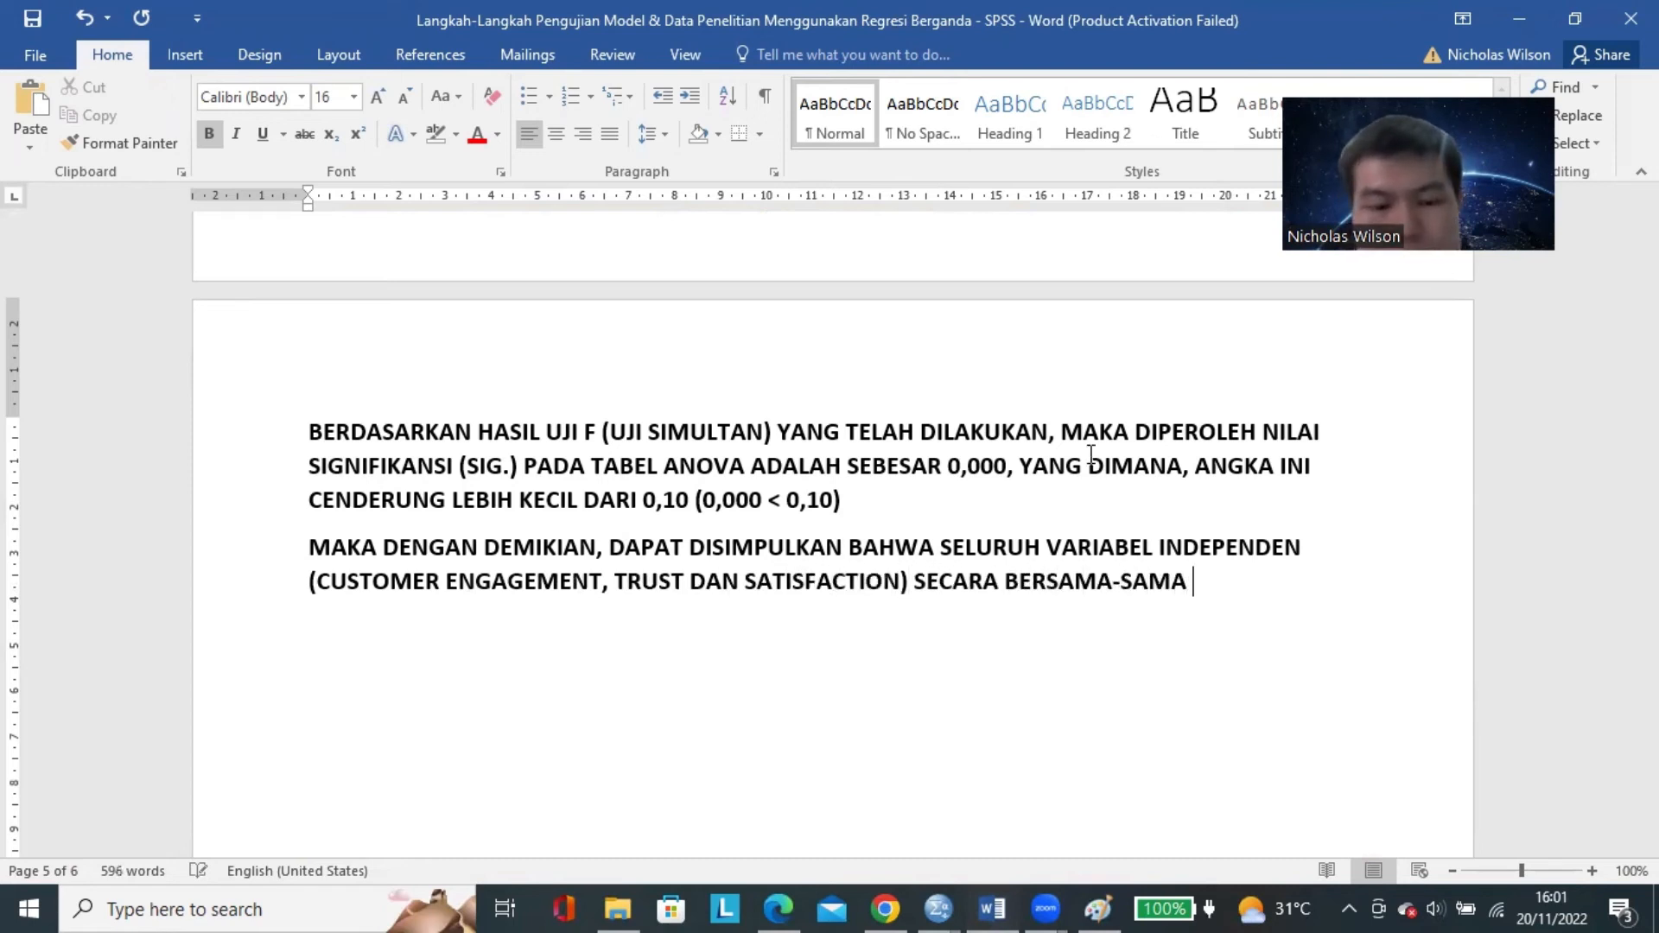
type("(SIMULT")
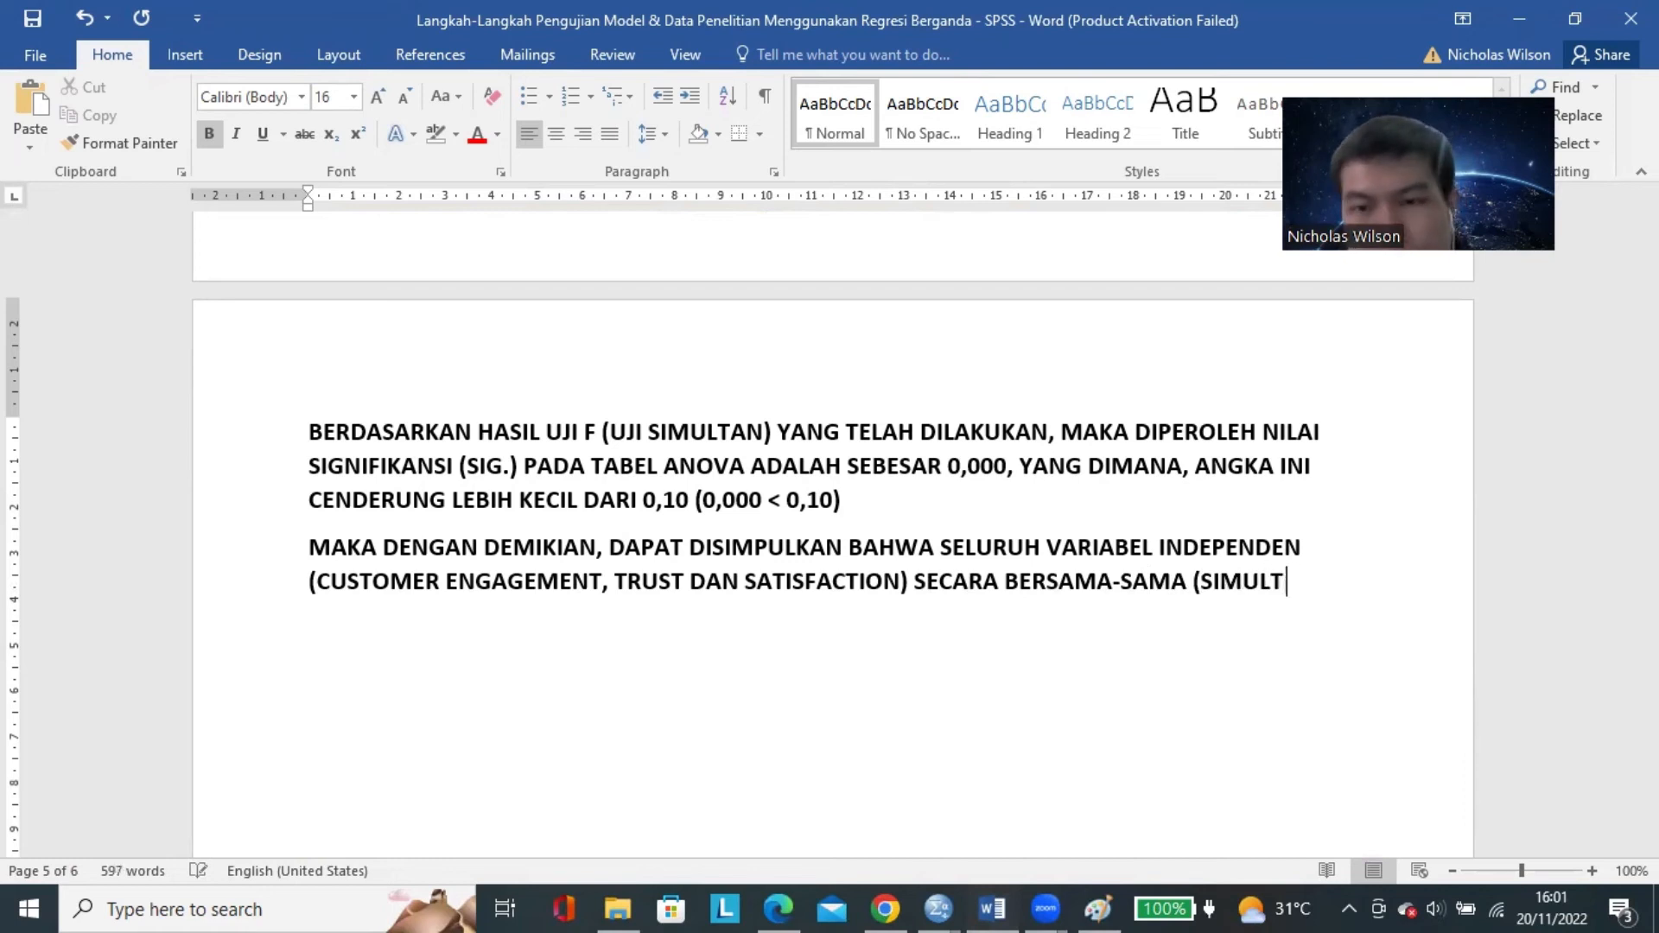
Close the parenthesis and complete the conclusion with "SECARA BERSAMA-SAMA (SIMULTAN) MEMPENGARUHI VARIABEL CUSTOMER LOYALTY".
key("BackSpace")
type("TAN")
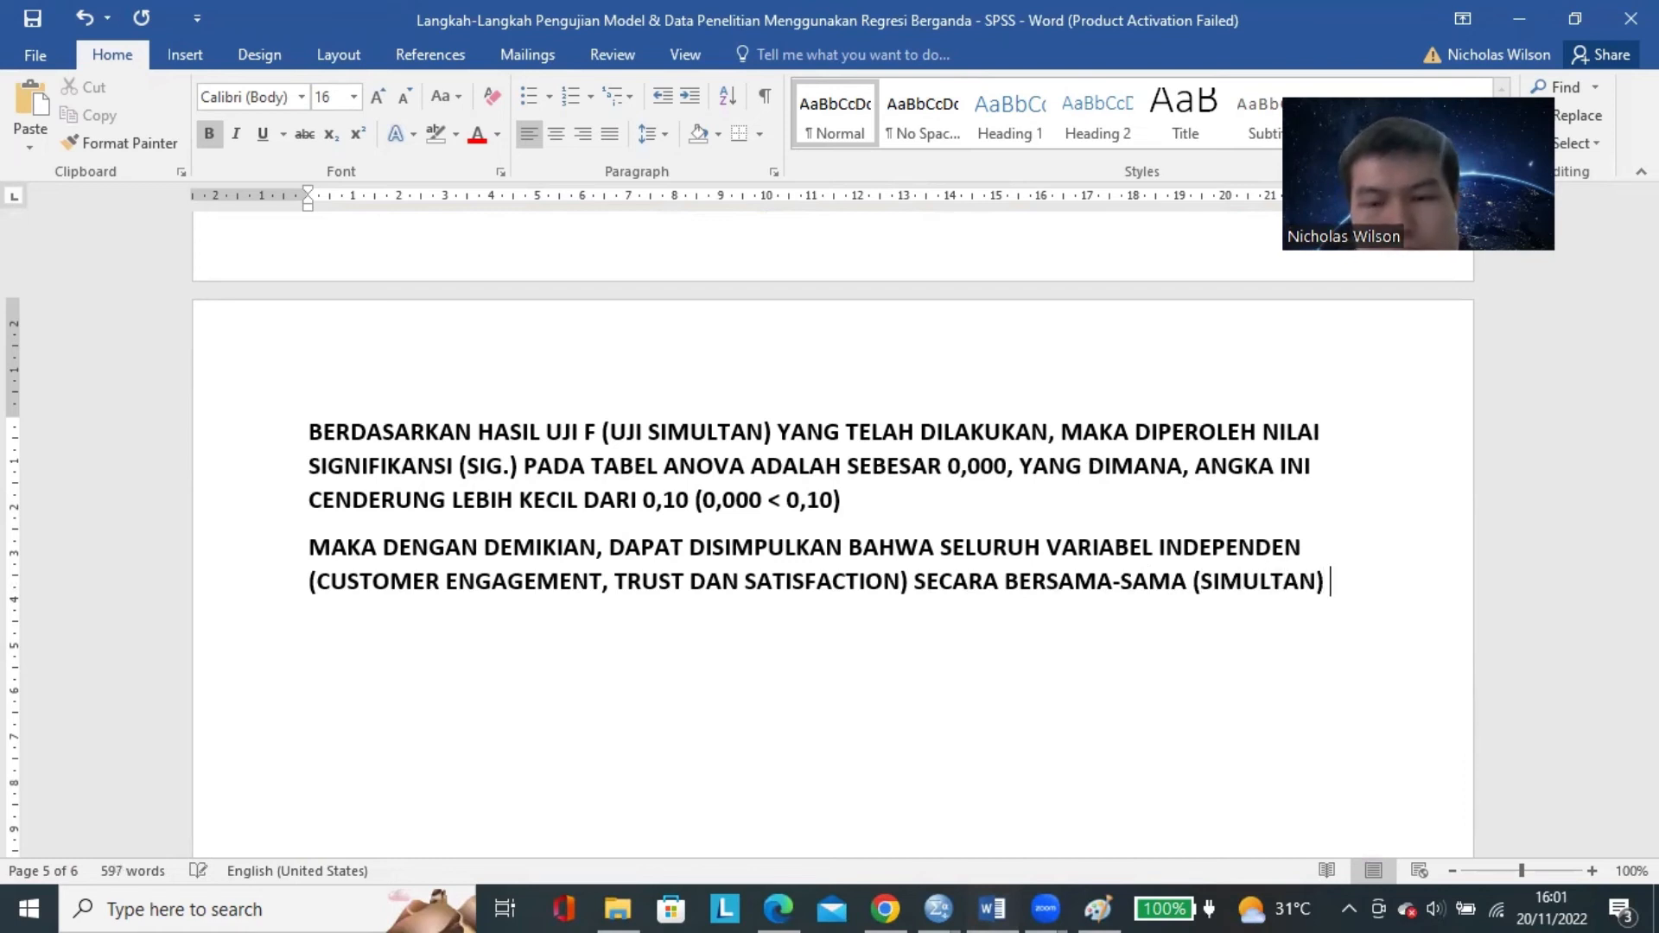
type("MEMPENGARUHI")
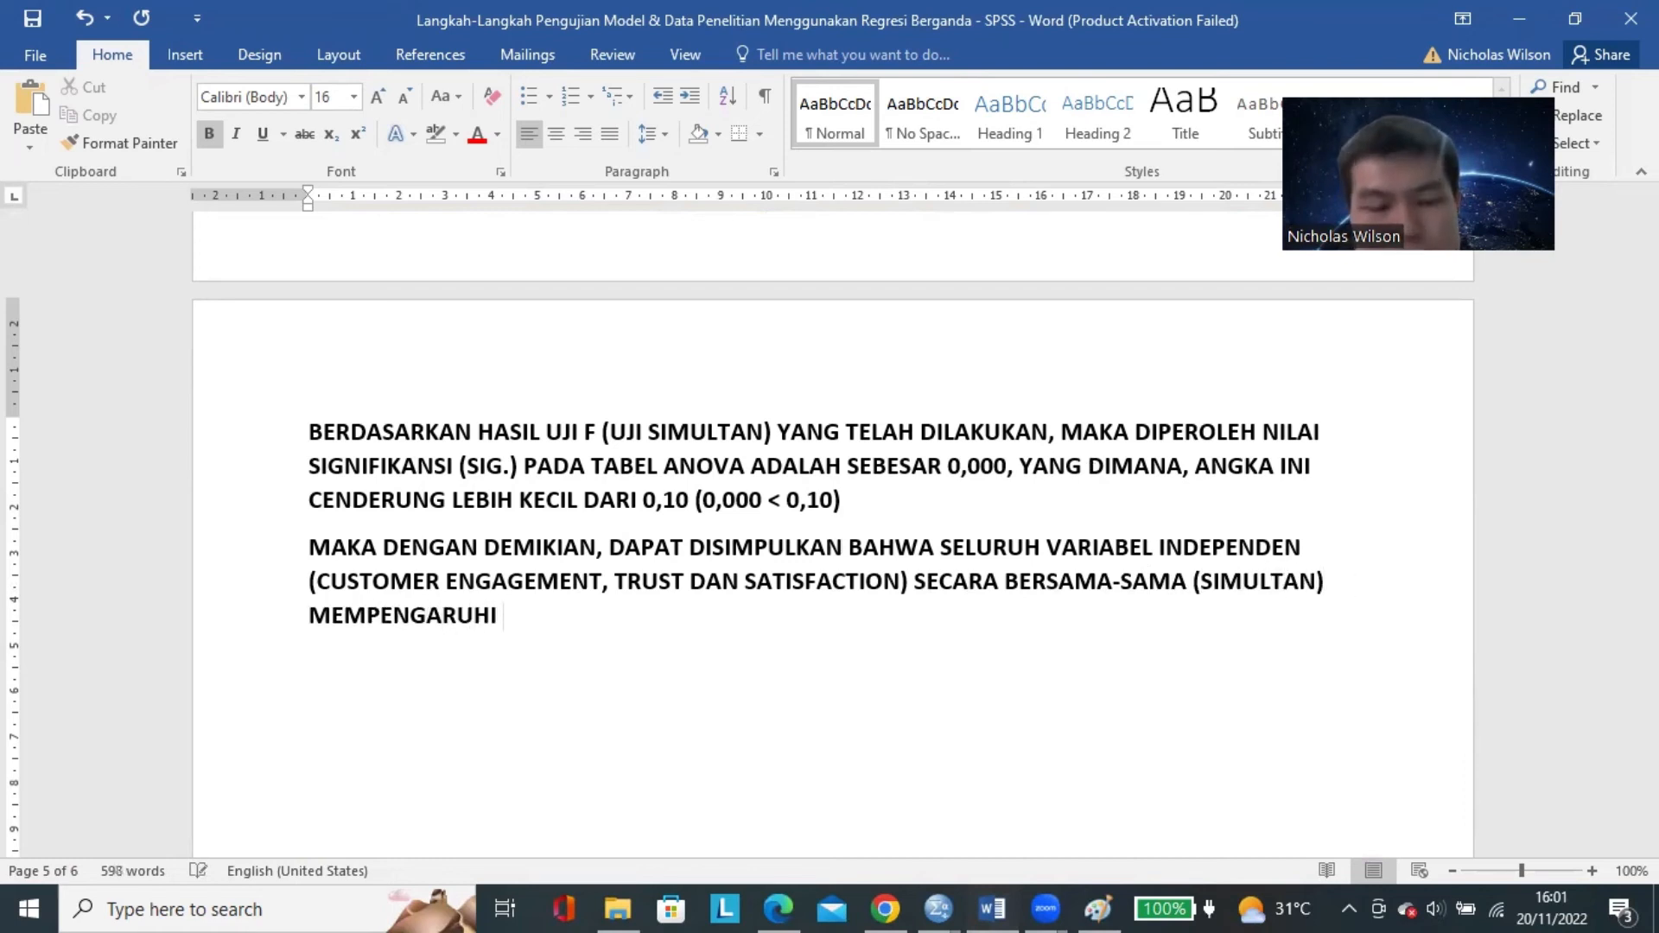
type(" VARIABEL CUSTOMER LO")
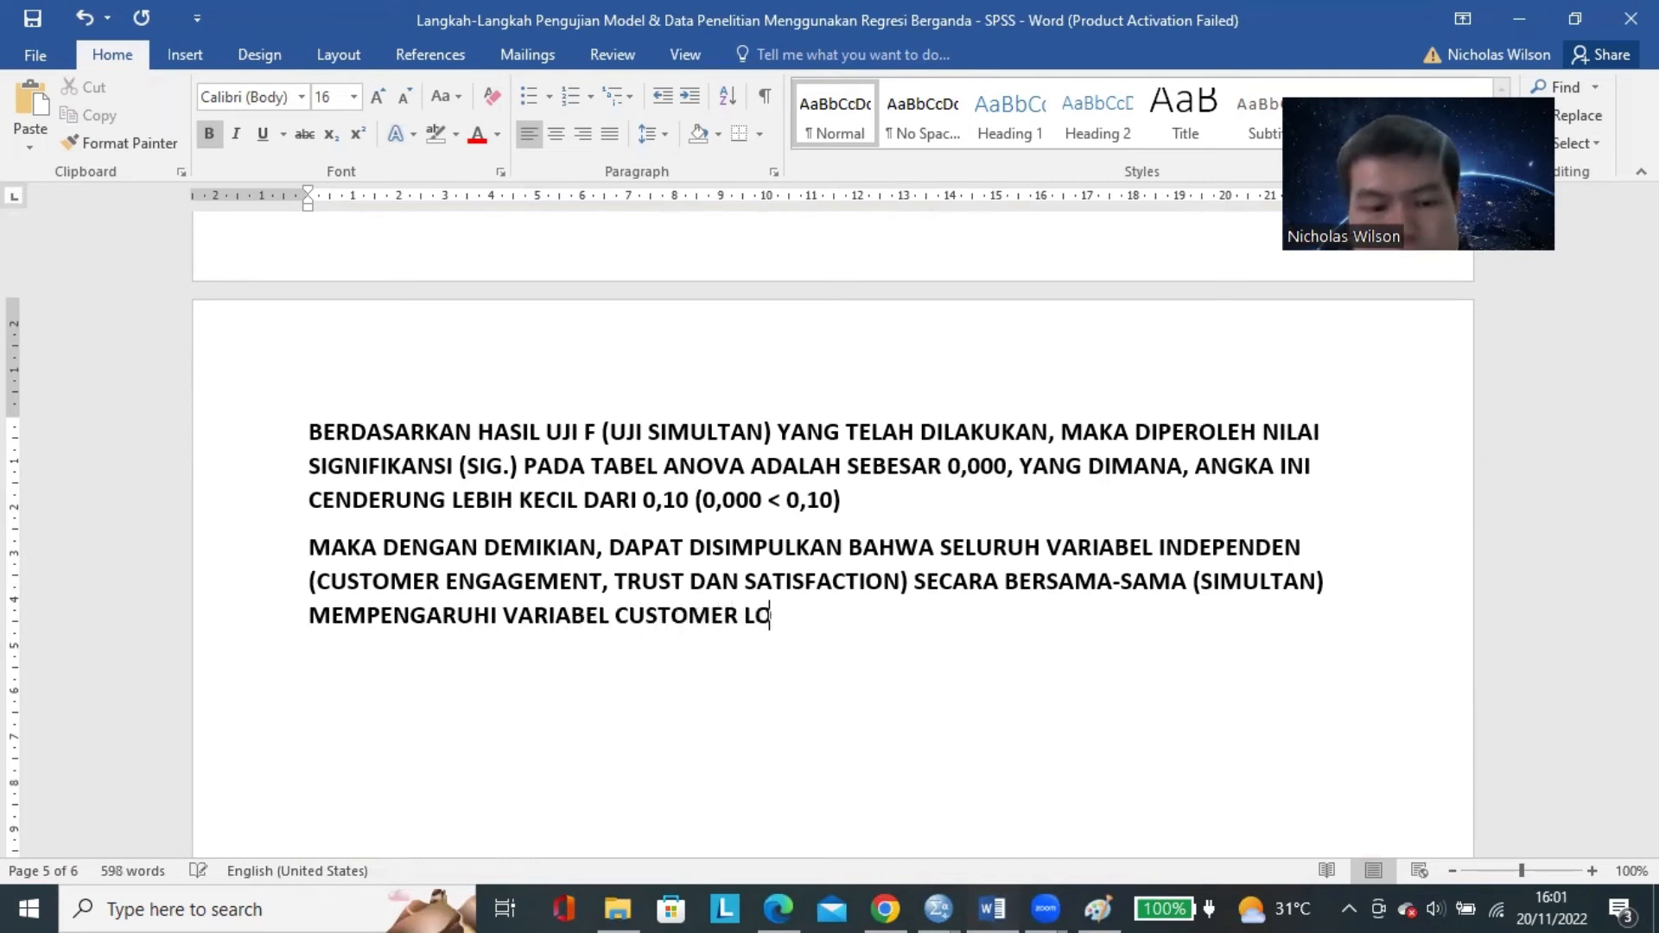
type("YALTY")
Insert "DAN SIGNIFIKAN" before "MEMPENGARUHI" and add two blank lines between the two paragraphs.
left_click(1374, 593)
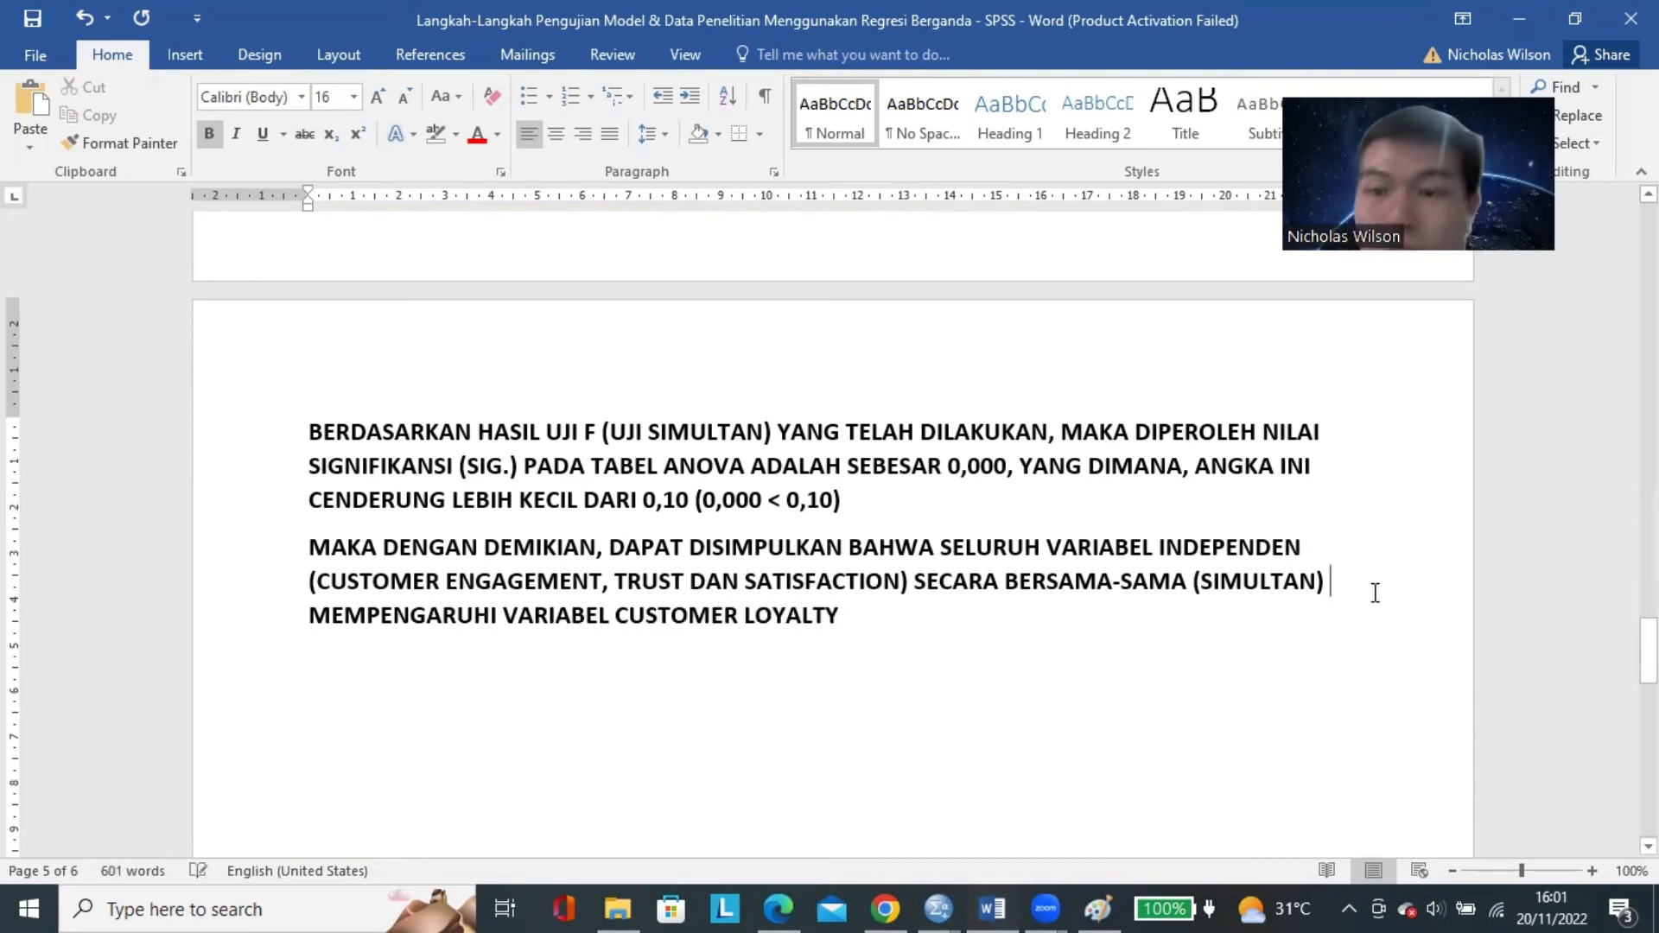
type("DAN SIGNIFIKAN")
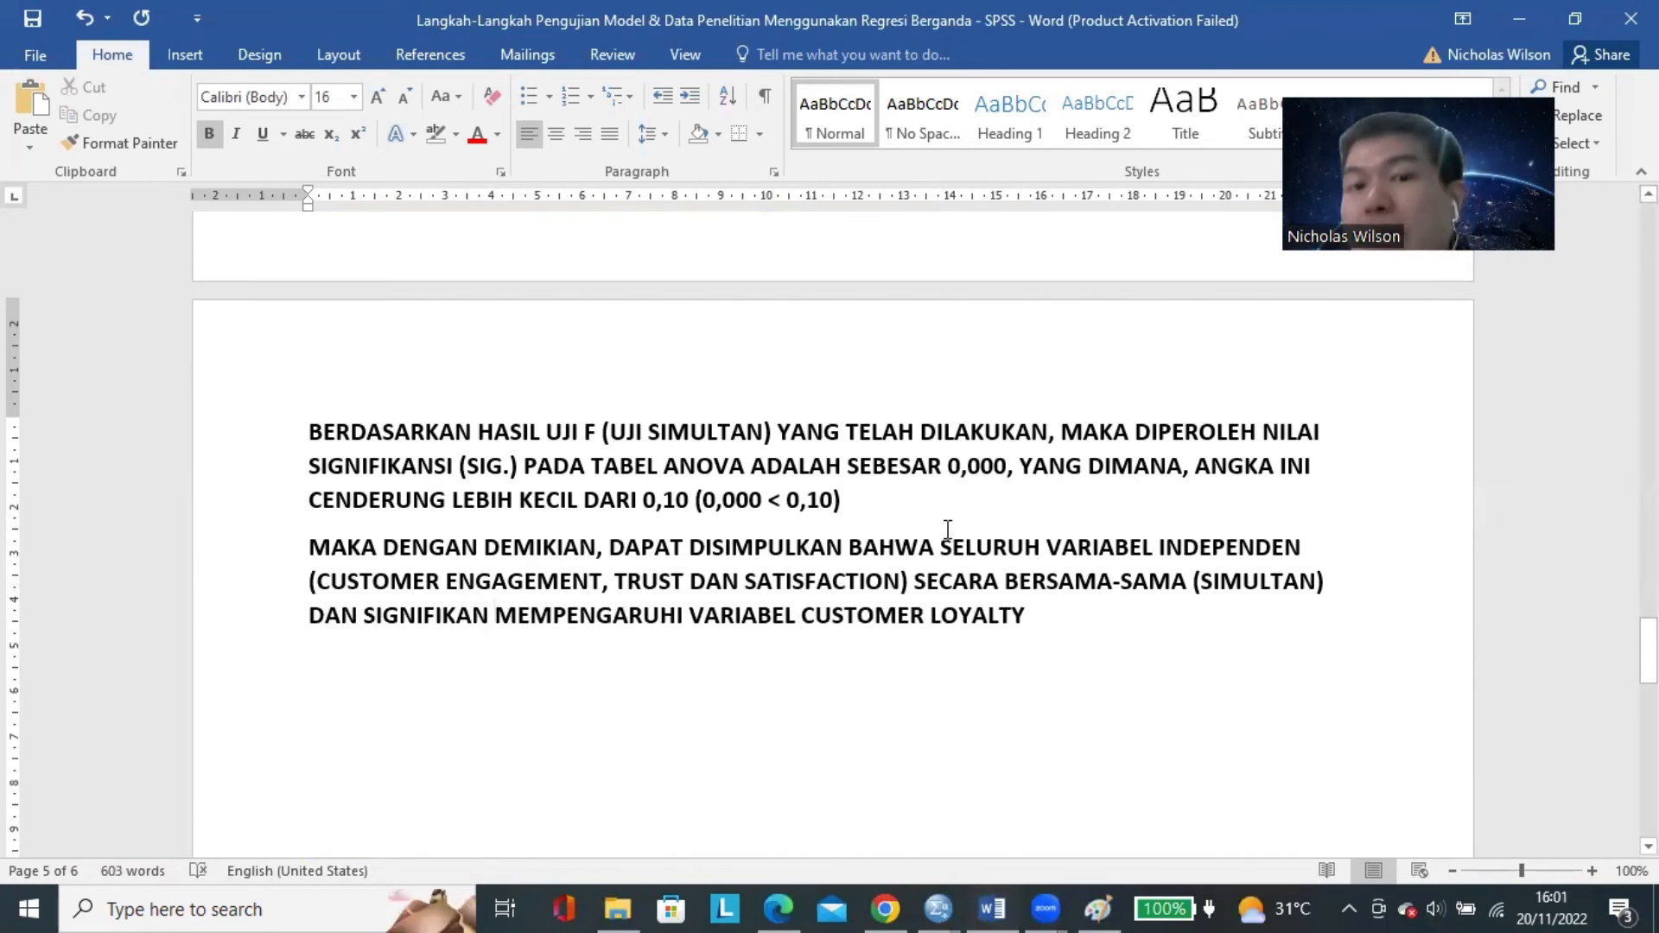
key("Return")
key("Return")
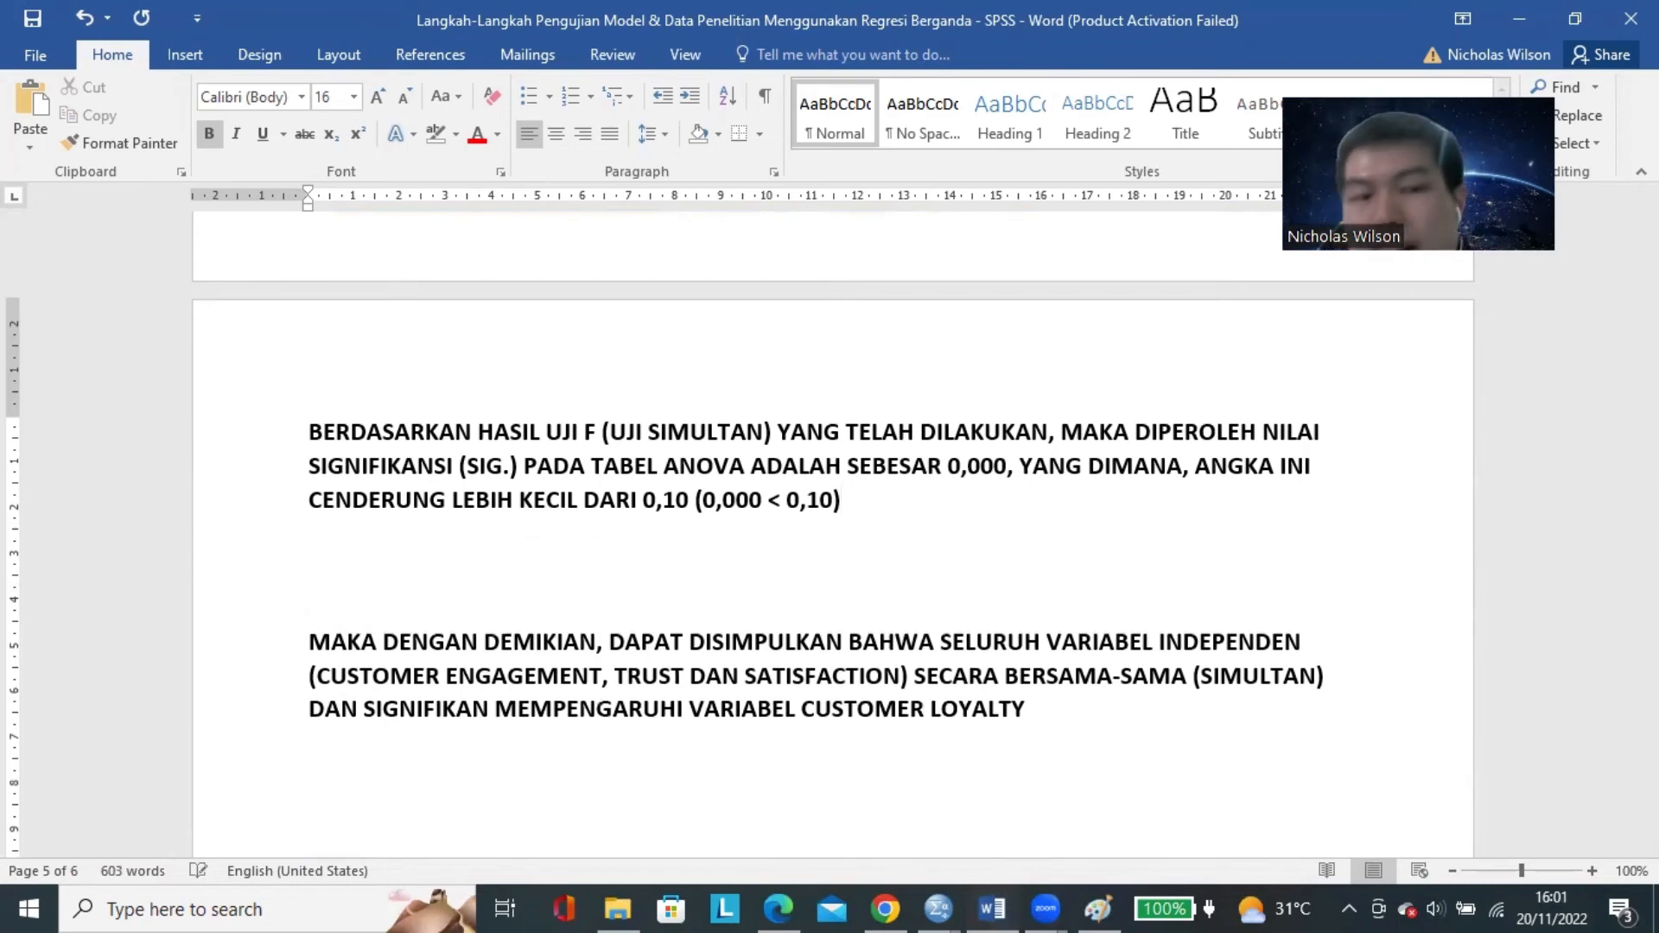
Delete one of the blank lines between the F-test result paragraph and the conclusion paragraph.
key("BackSpace")
scroll(780, 525, "up", 5)
scroll(561, 425, "up", 4)
scroll(619, 474, "down", 12)
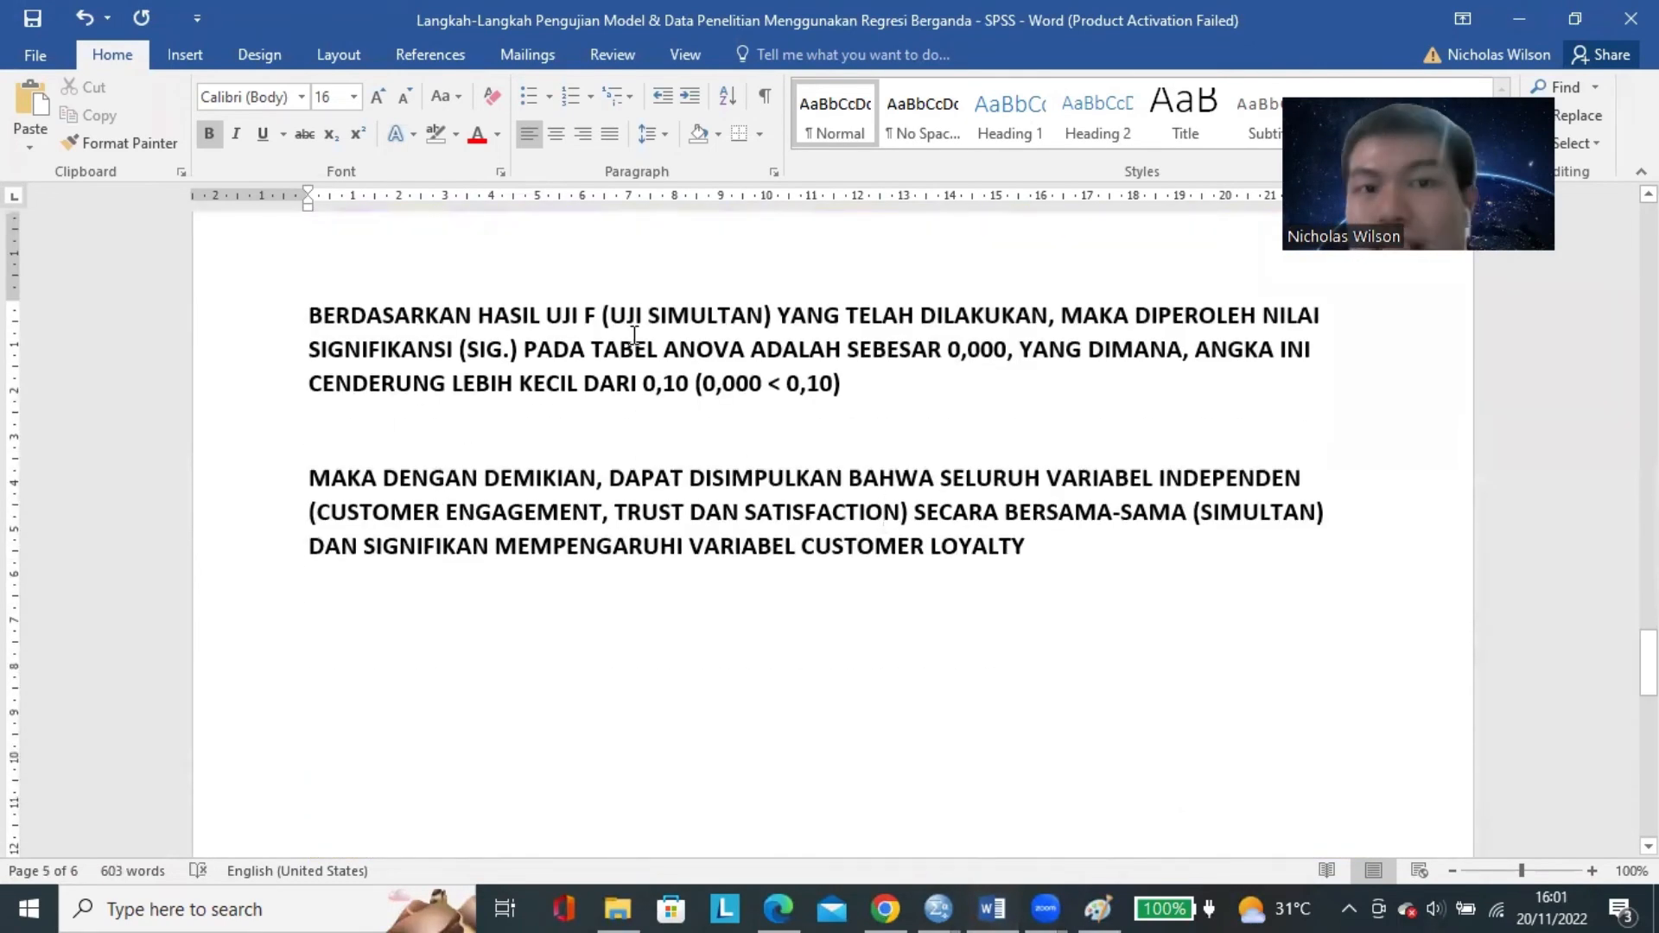
Check the written F-test conclusion, its independent and dependent variables, against the ANOVA table in SPSS and the Uji F criteria in Word.
mouse_move(937, 909)
left_click(1114, 821)
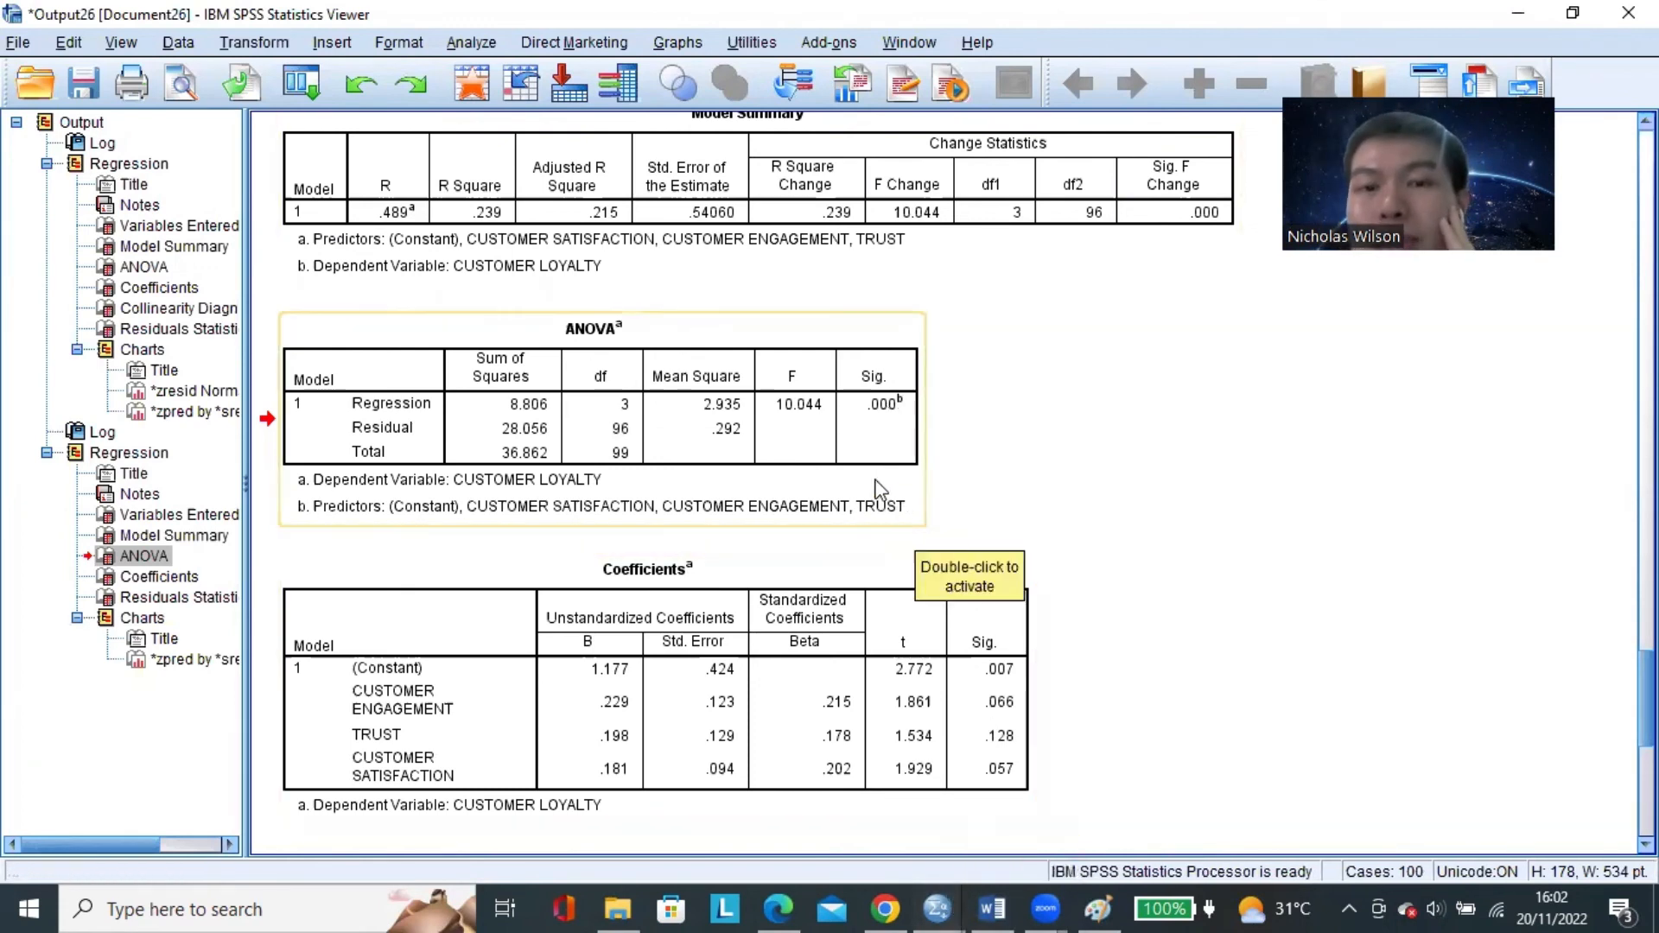
left_click(990, 908)
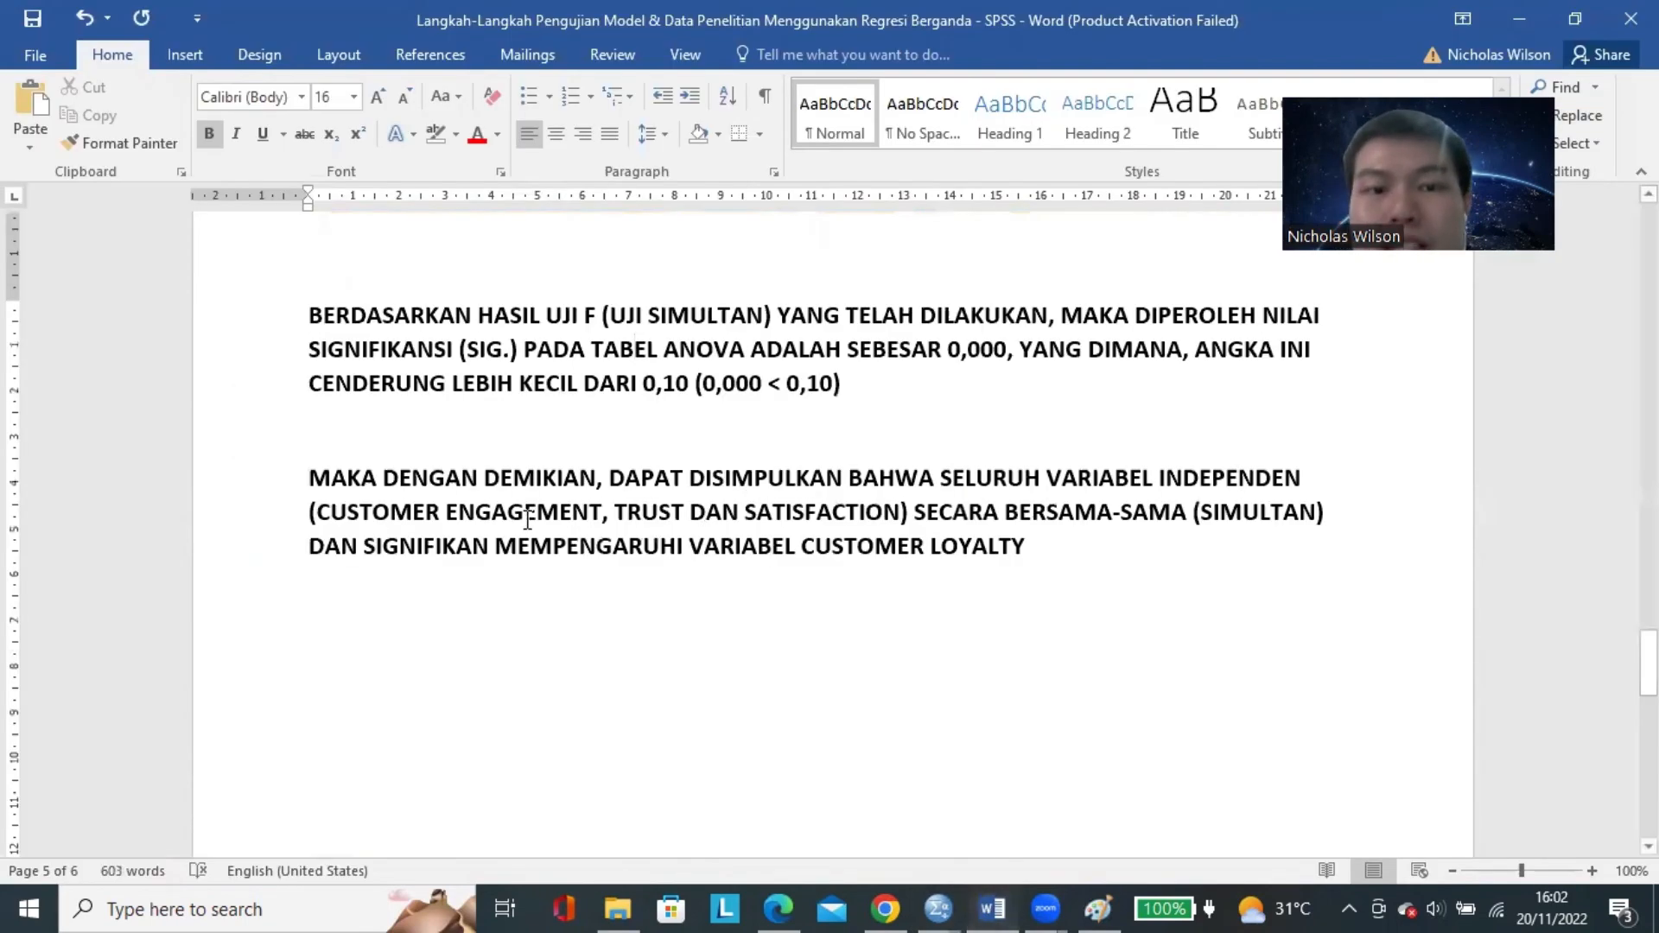
left_click_drag(377, 510, 903, 515)
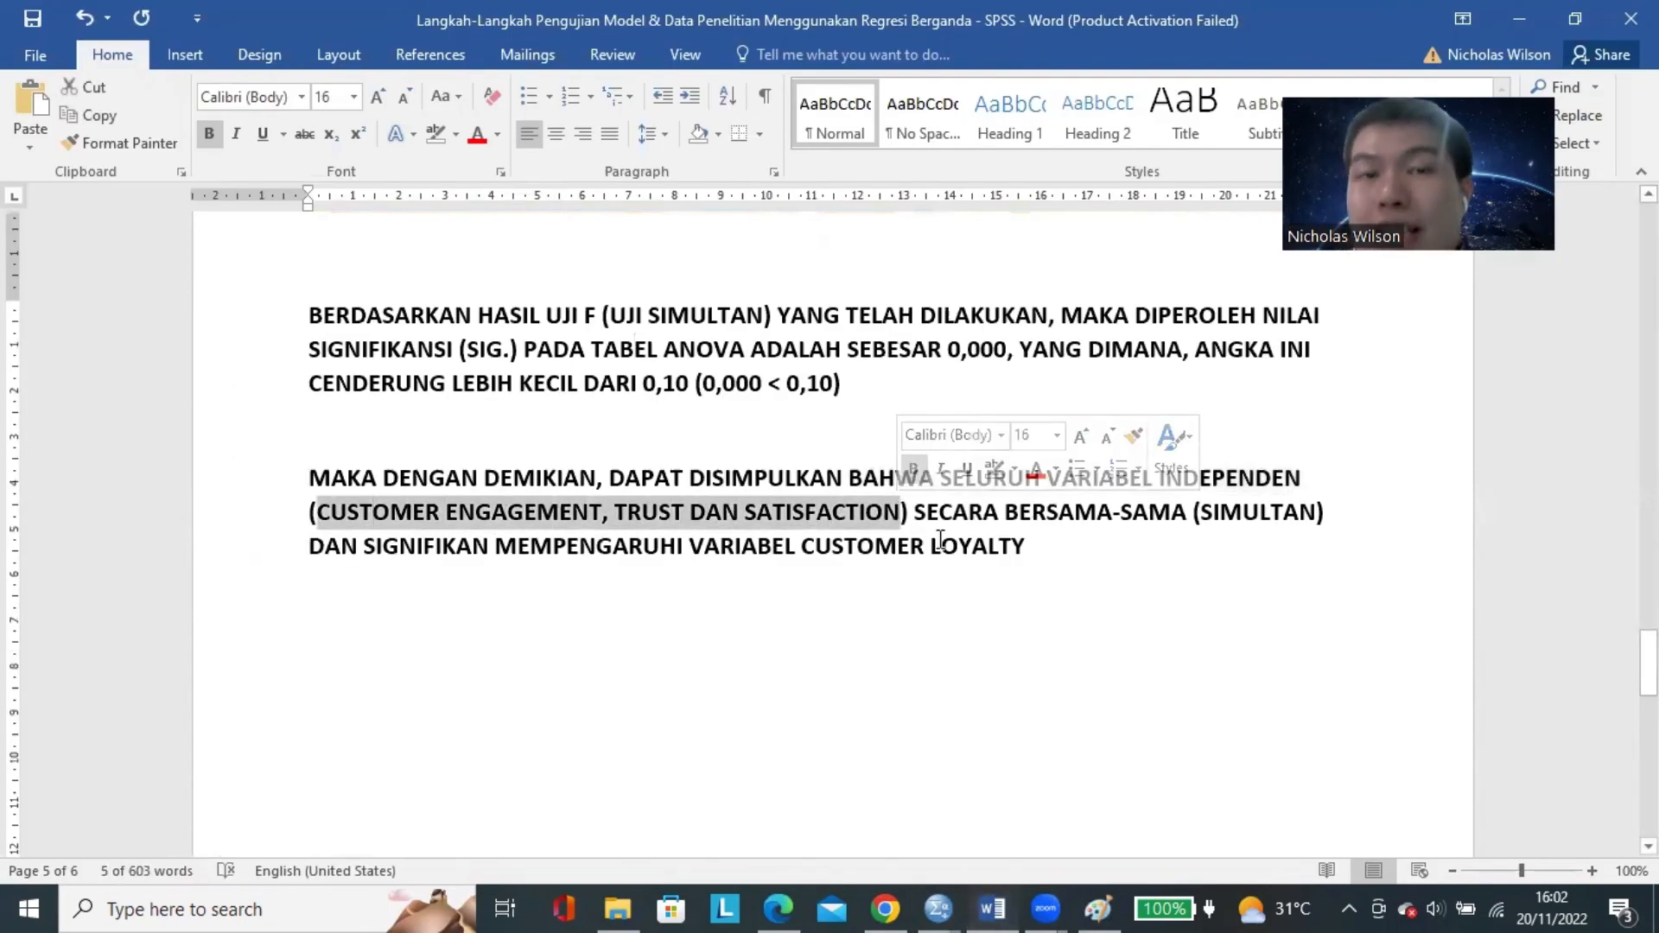
left_click(1044, 552)
left_click_drag(816, 549, 990, 549)
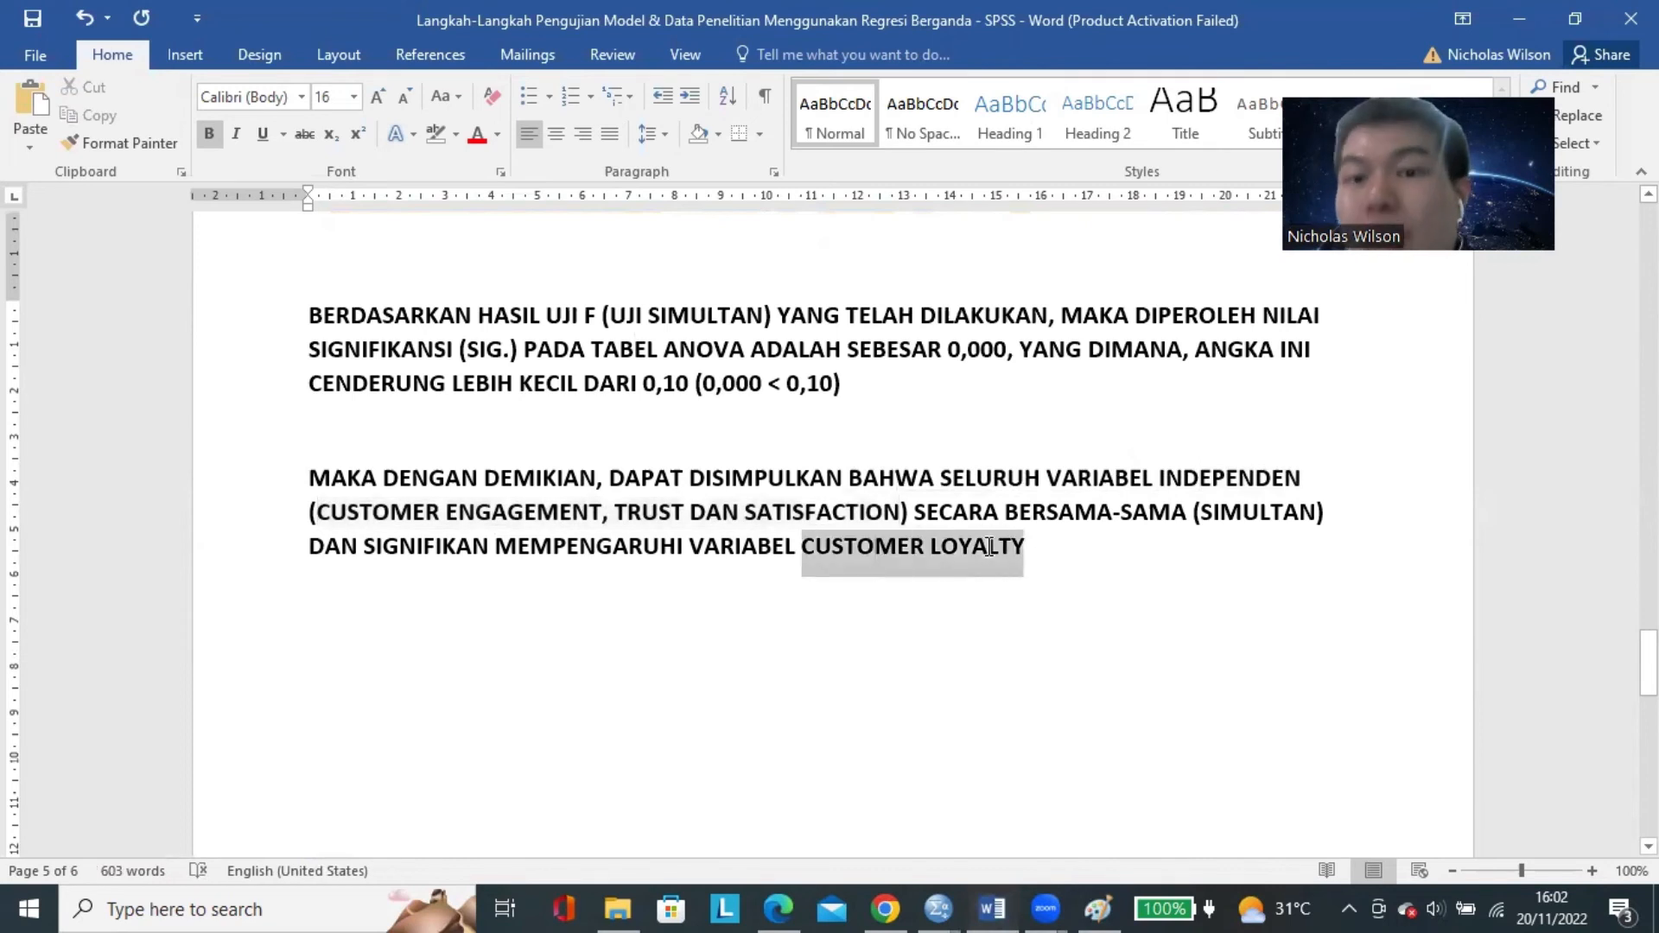
left_click(993, 594)
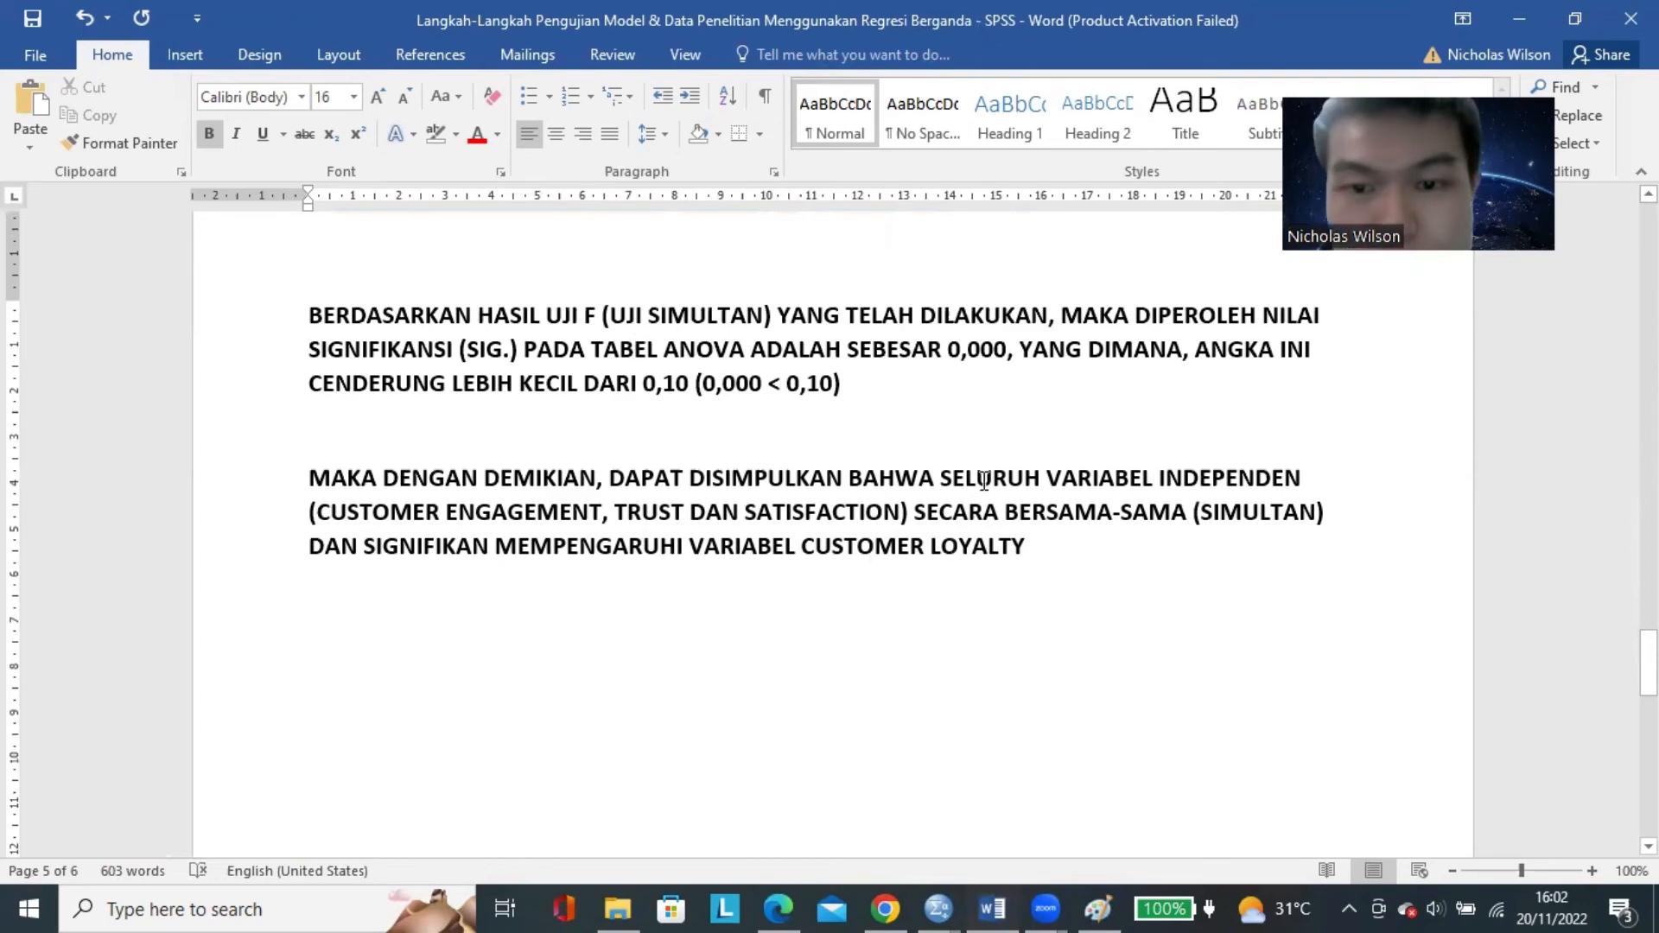
scroll(648, 588, "up", 9)
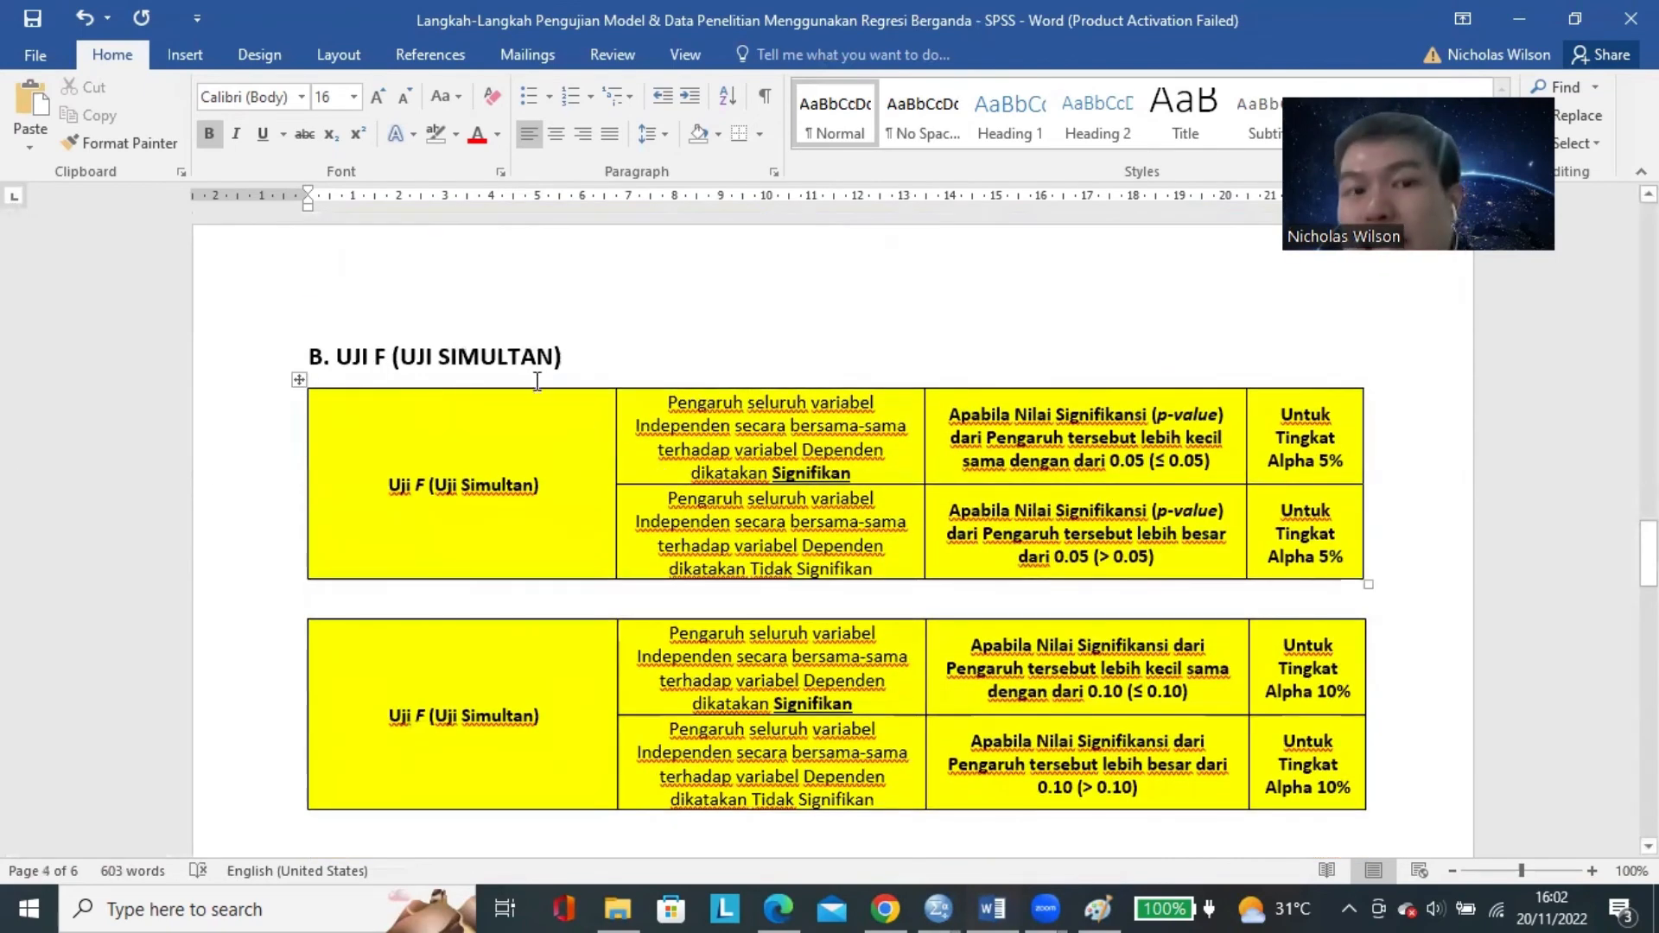
scroll(484, 369, "down", 12)
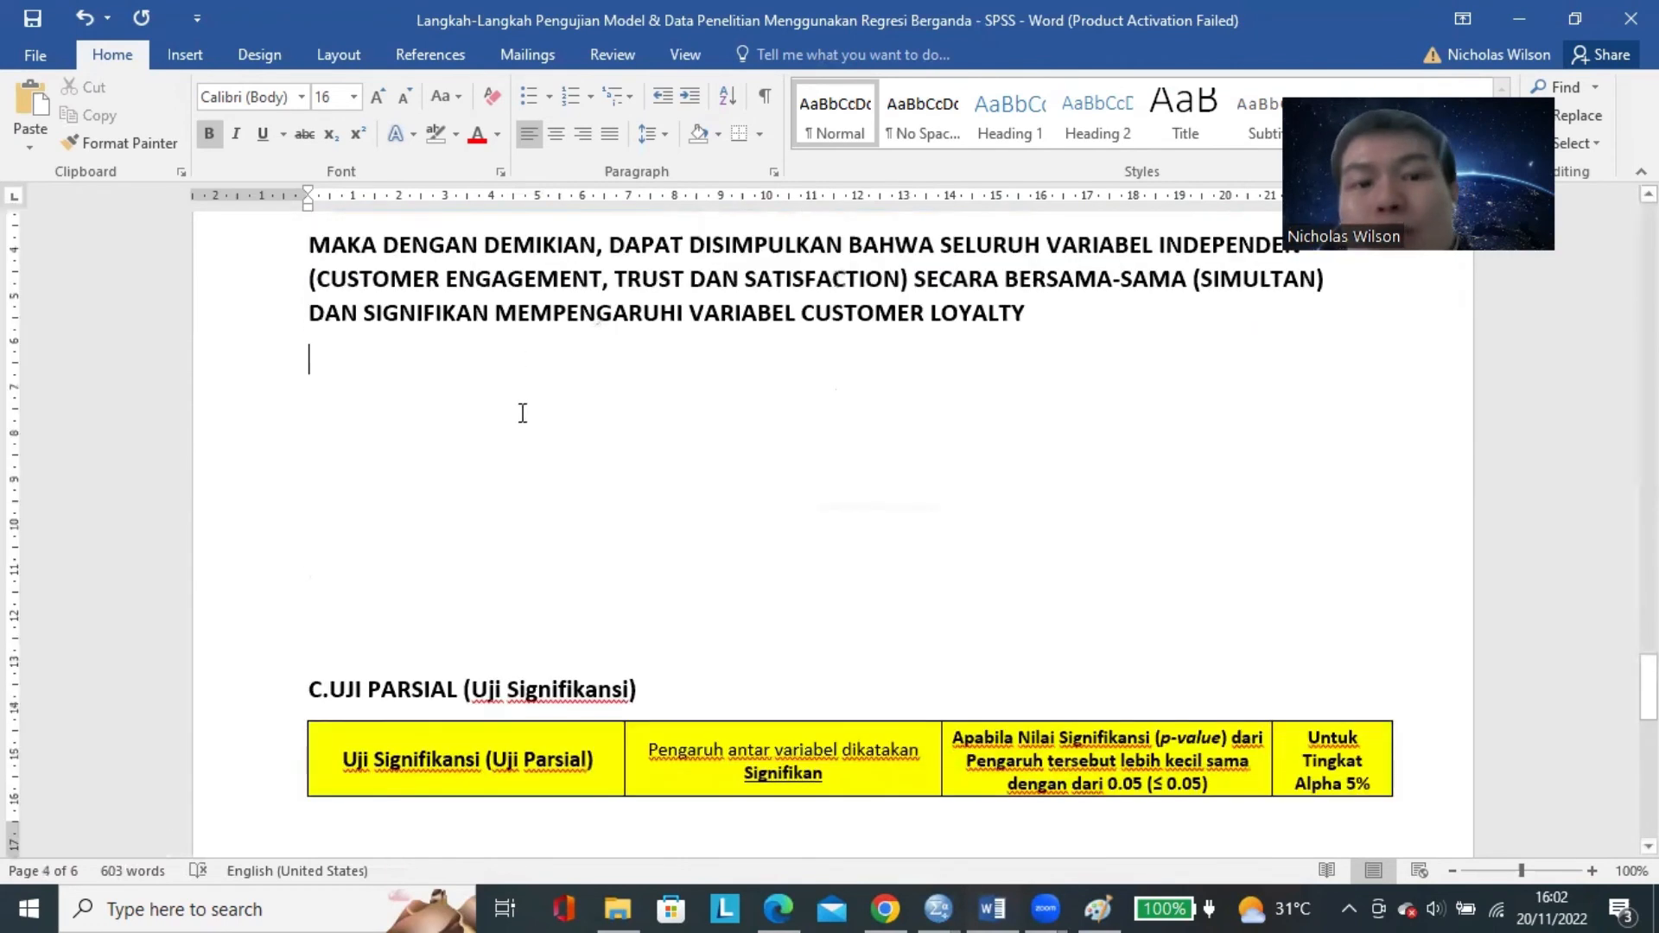
Add blank lines above the heading "C.UJI PARSIAL (Uji Signifikansi)" to push it with its tables onto a new page.
left_click(526, 525)
key("Return")
key("Return")
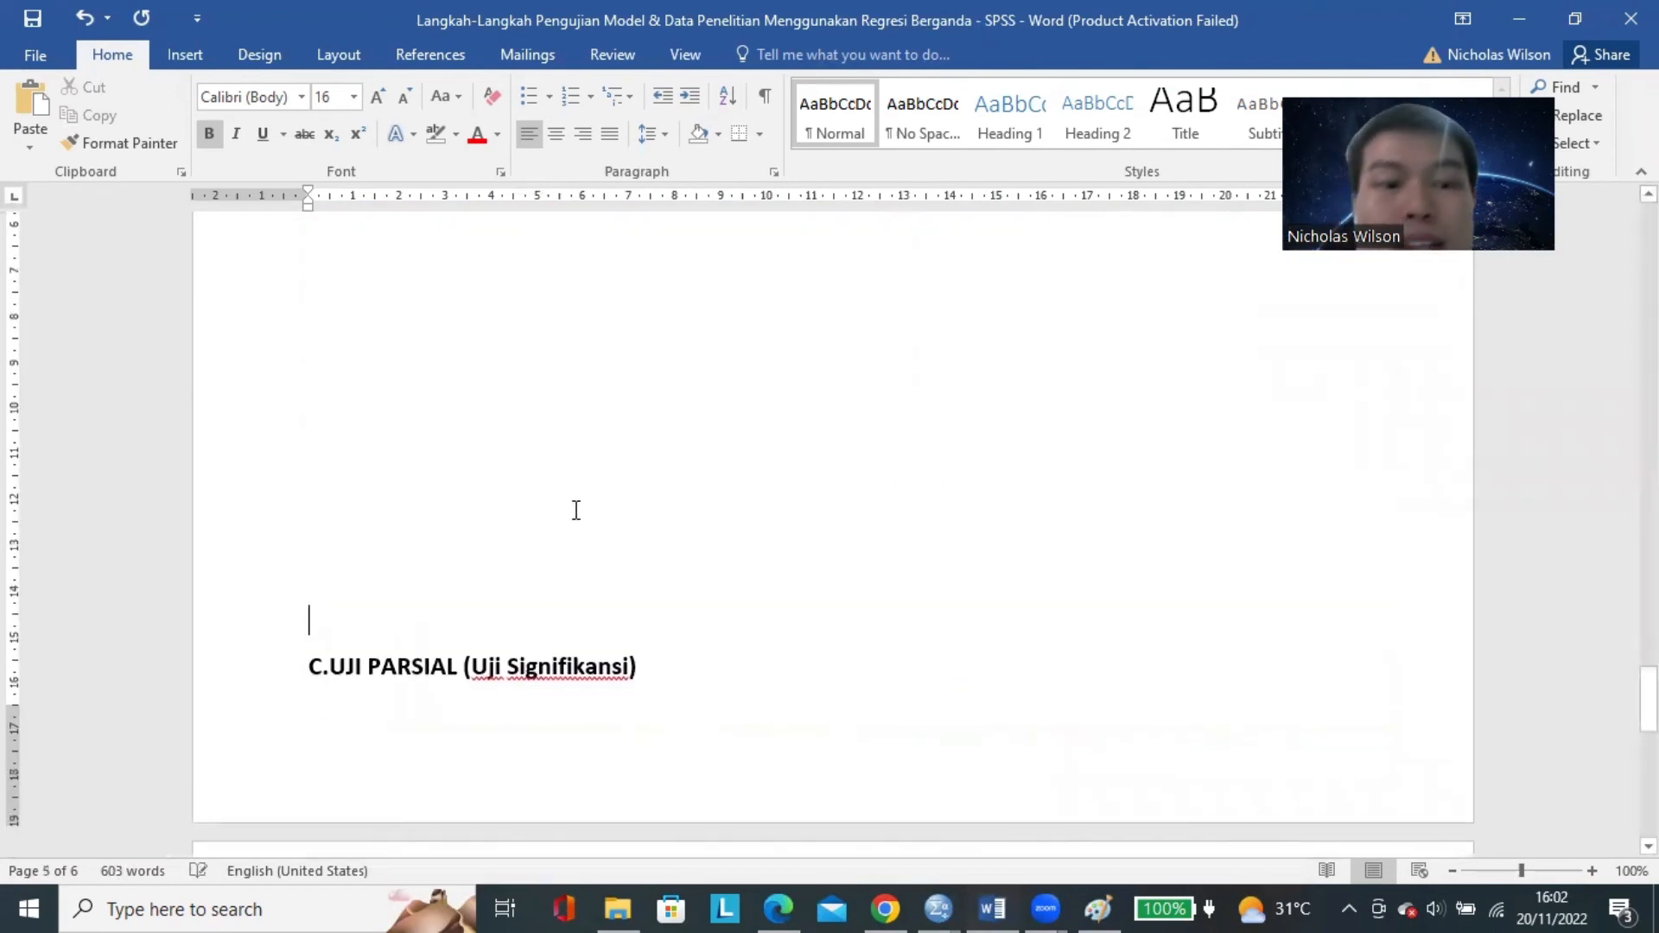
scroll(596, 507, "down", 5)
key("Return")
scroll(631, 495, "down", 3)
scroll(636, 493, "down", 2)
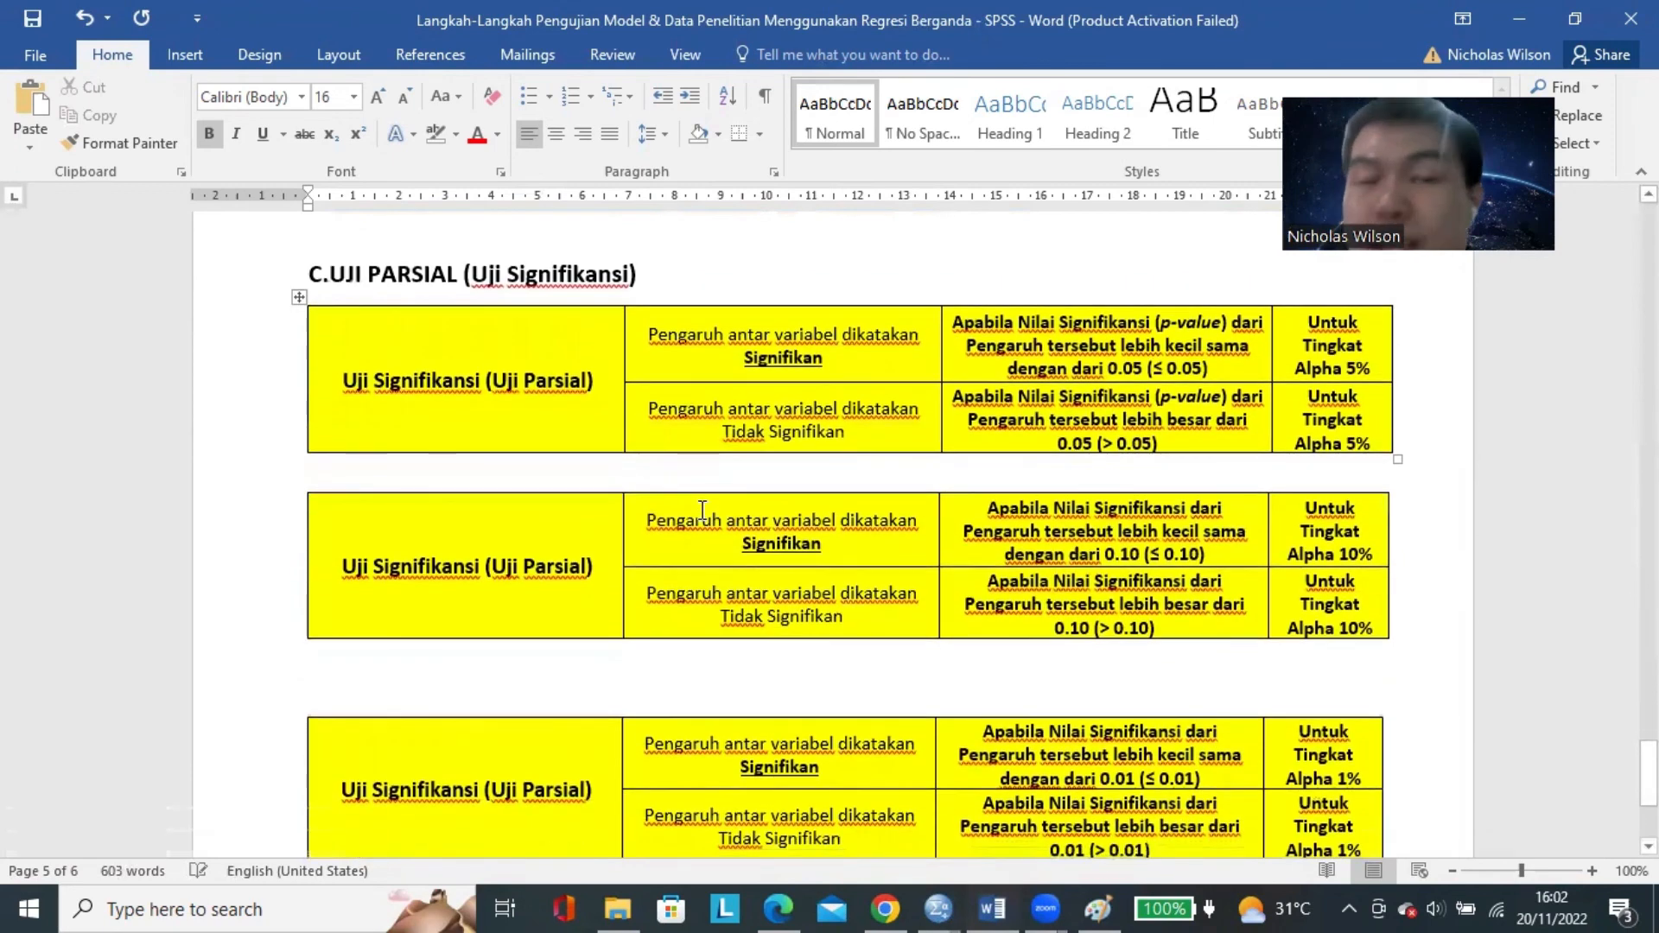
Insert three blank lines before the heading "CONTOH MODEL PENELITIAN YANG DIUJI/DIANALISIS:" to move it onto the next page.
scroll(928, 597, "down", 4)
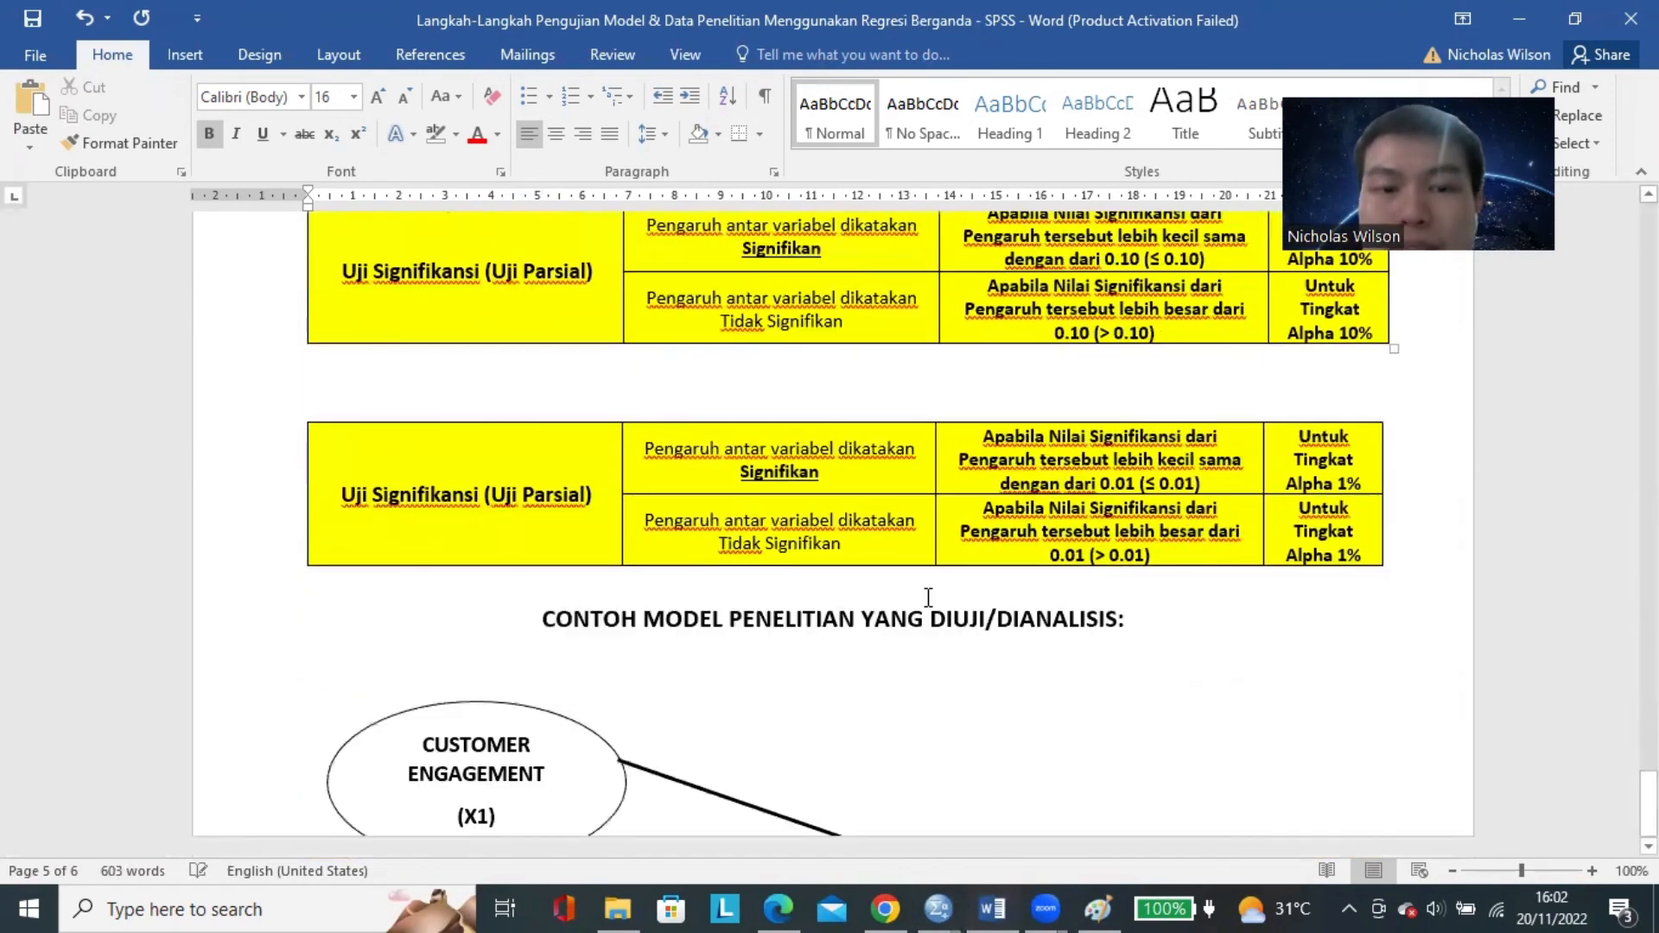
left_click(539, 602)
key("Return")
key("Return")
key("Return")
key("Return")
scroll(696, 584, "down", 8)
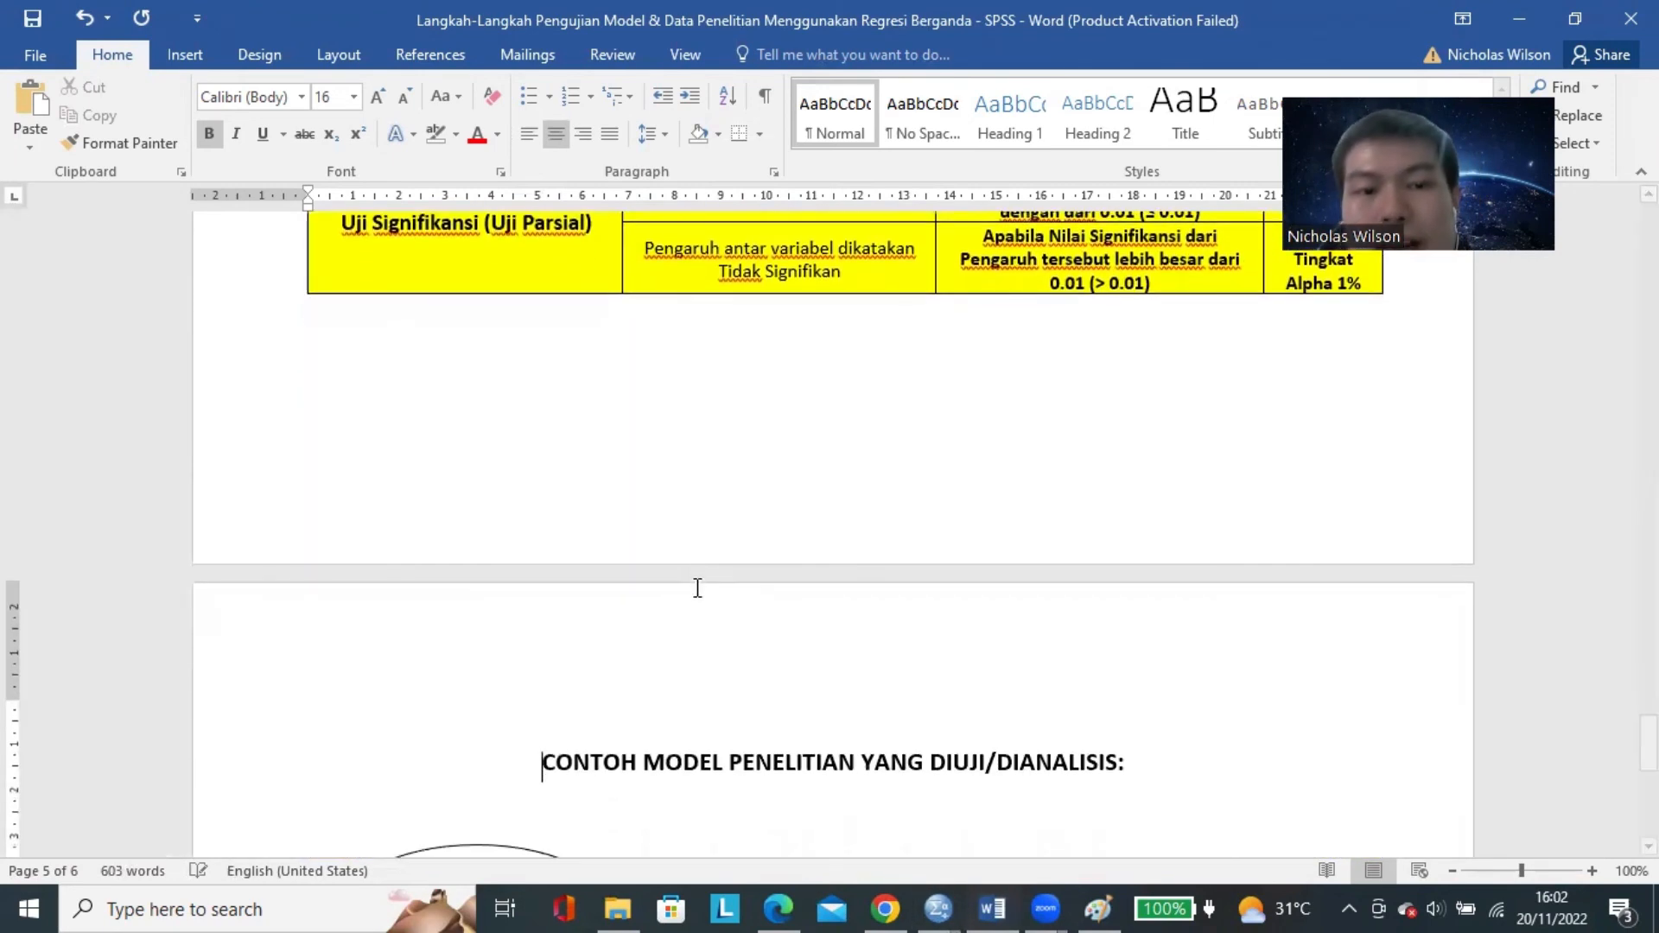
Review the "C.UJI PARSIAL (Uji Signifikansi)" heading alongside the Customer Engagement (X1) variable in the research model diagram.
scroll(696, 568, "down", 3)
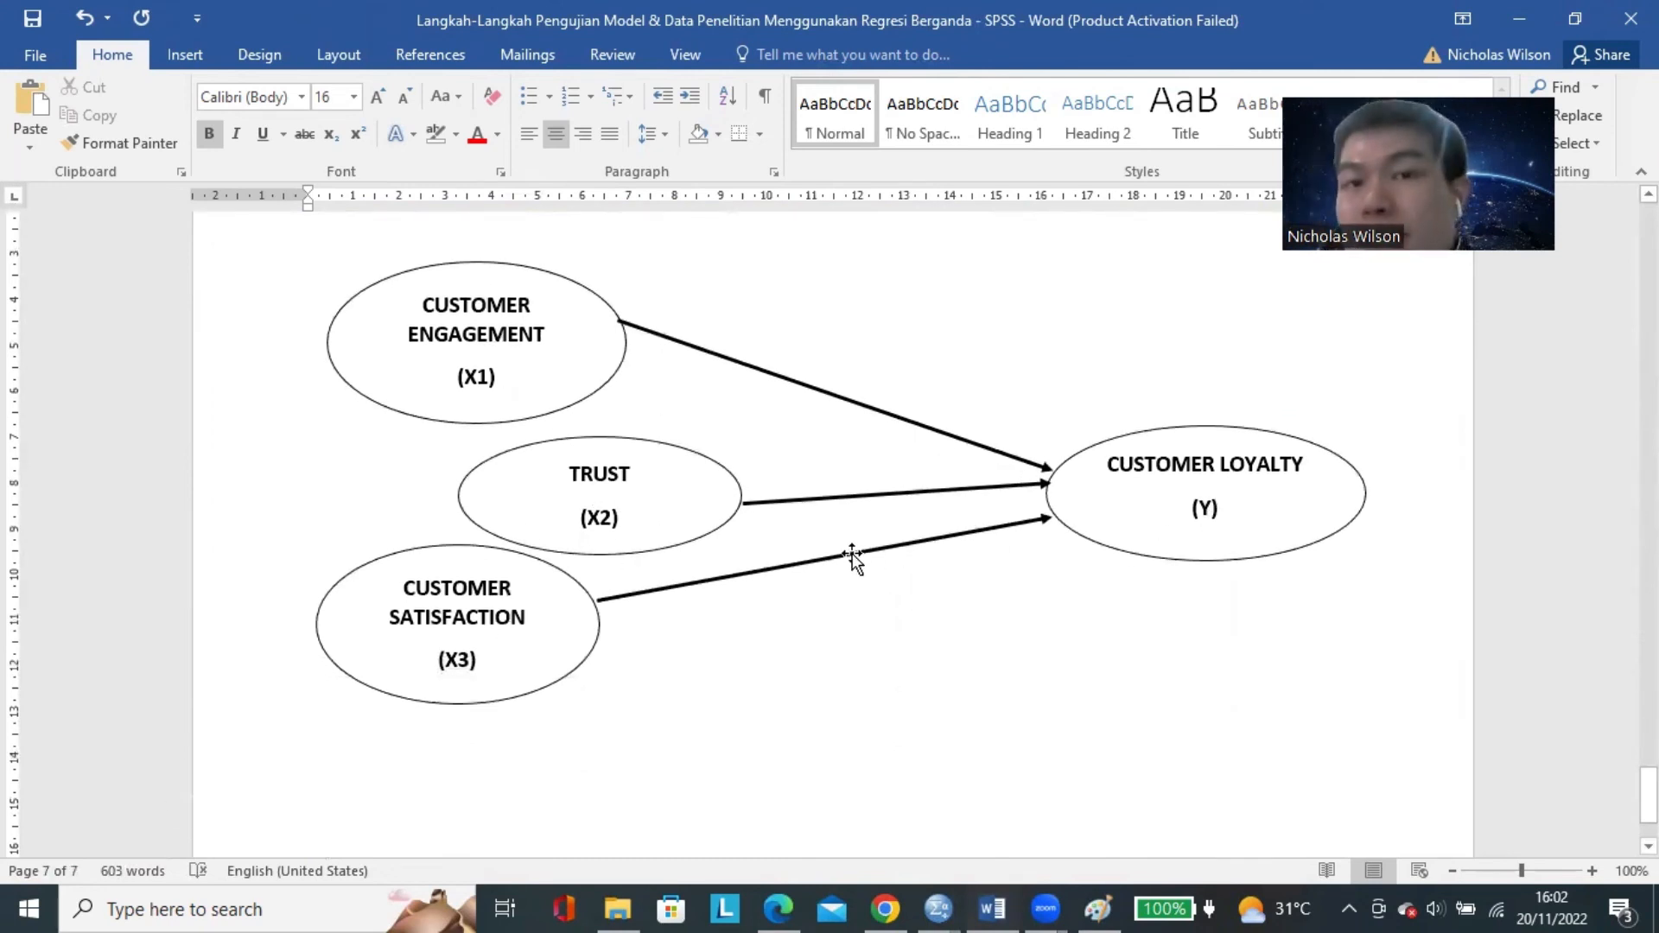
scroll(851, 556, "up", 15)
triple_click(420, 345)
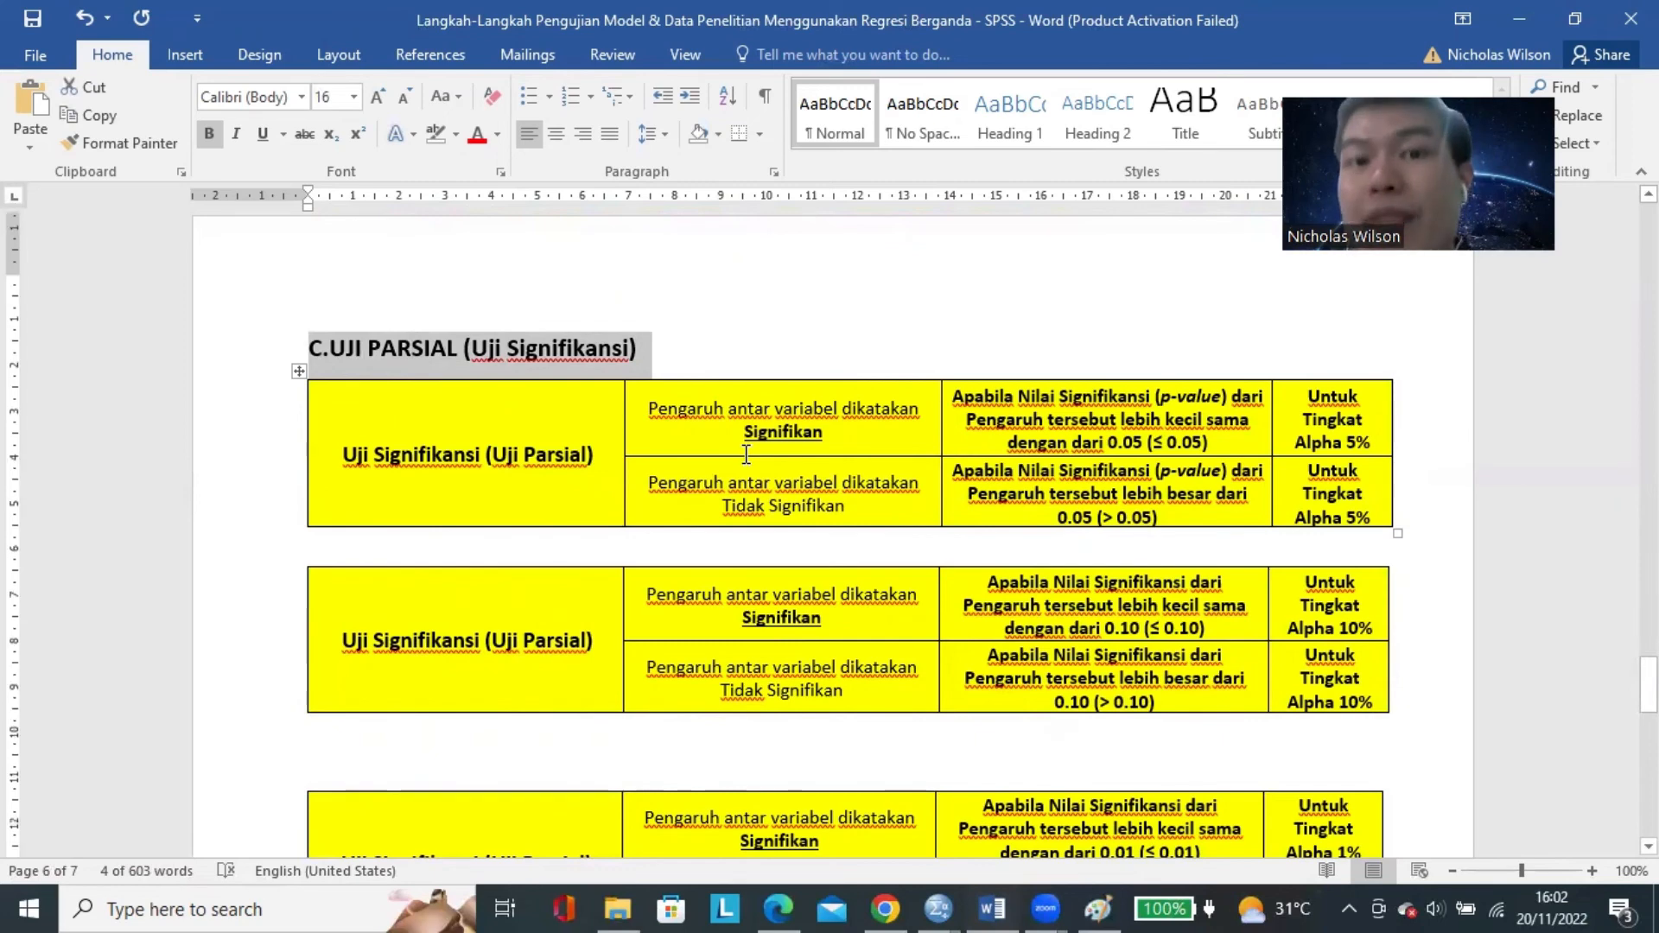
scroll(747, 454, "down", 10)
left_click_drag(435, 311, 505, 380)
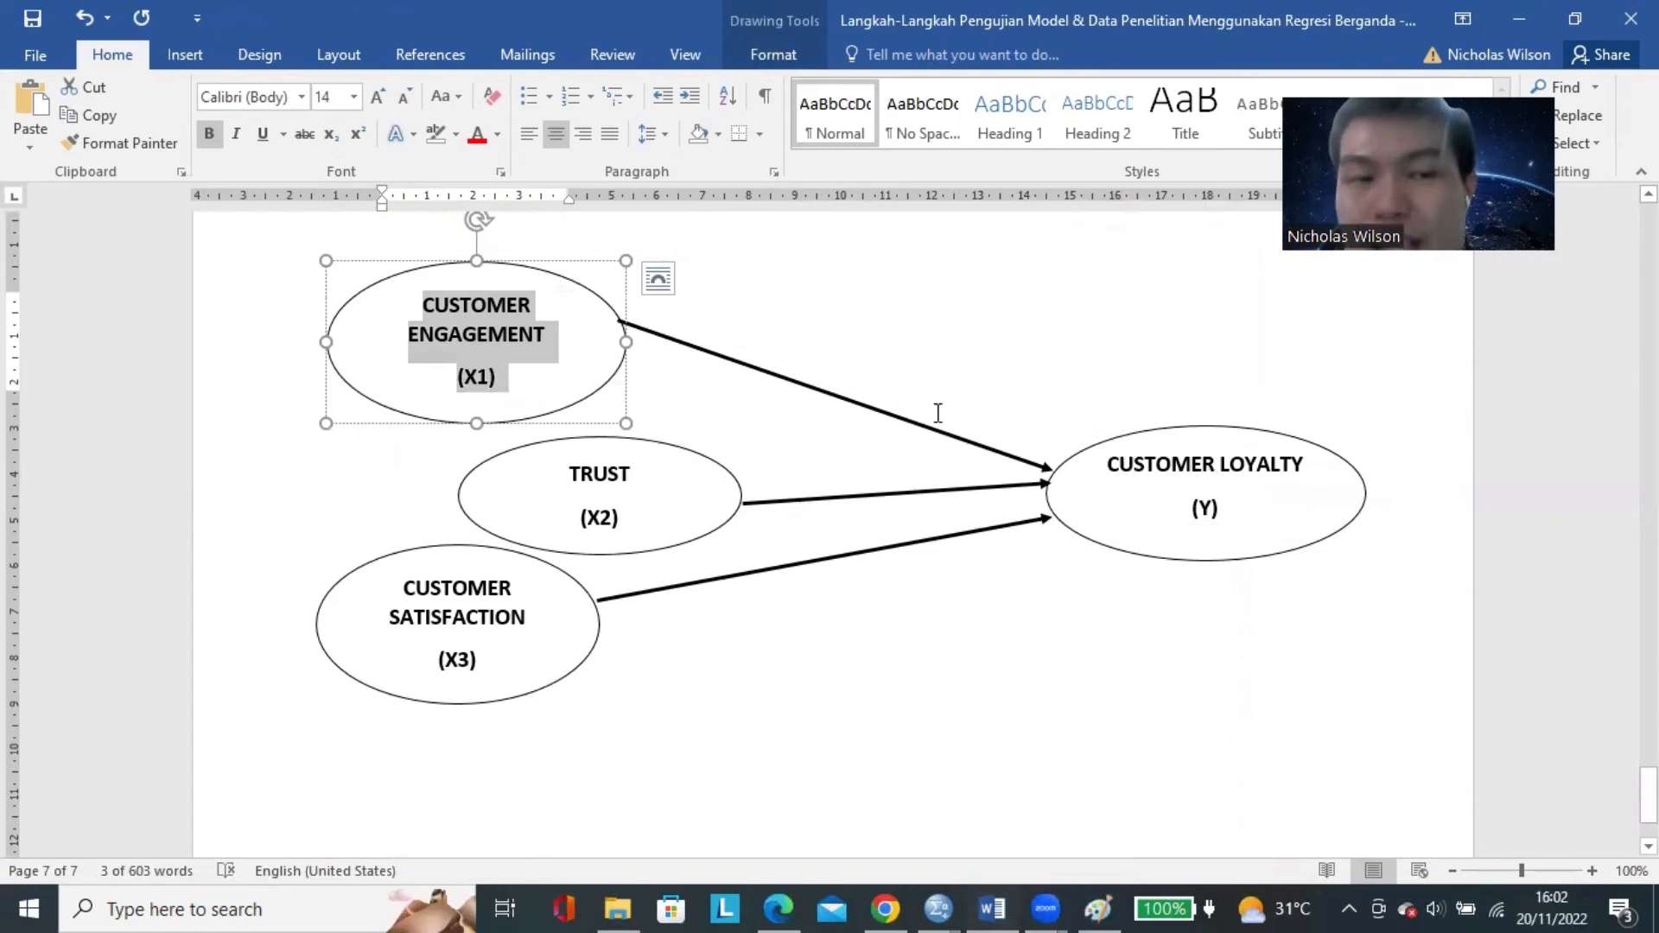
left_click(484, 353)
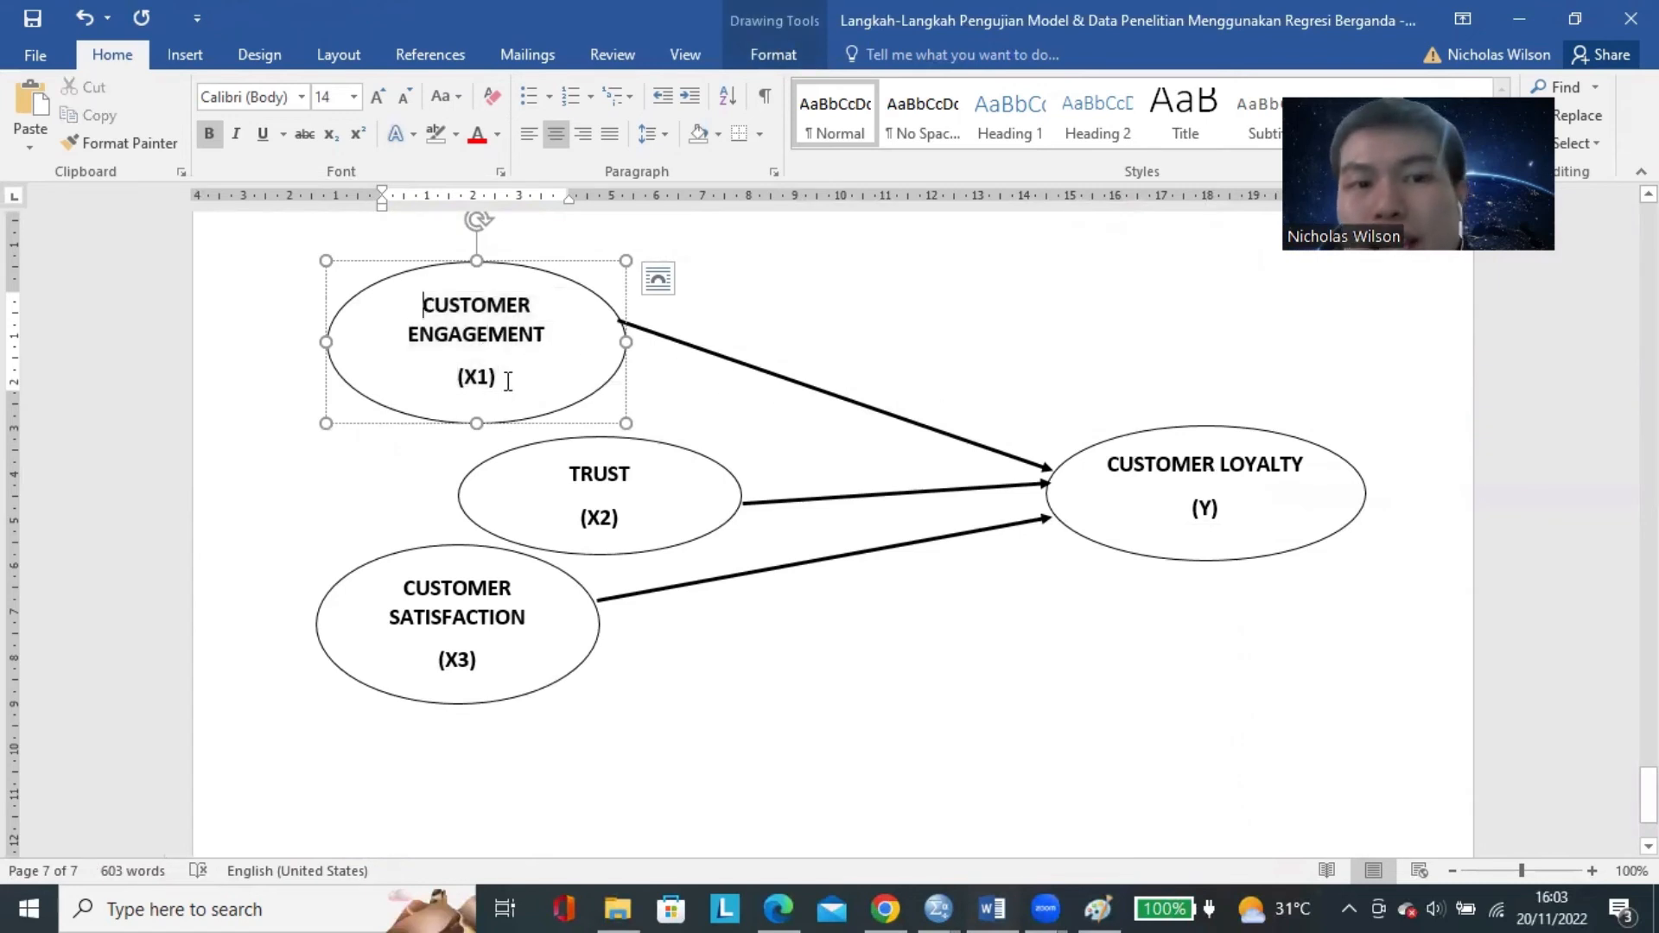
Examine the individual paths from Customer Engagement, Trust and Customer Satisfaction to Customer Loyalty in the model diagram.
left_click(1213, 507)
left_click(641, 485)
left_click(1295, 473)
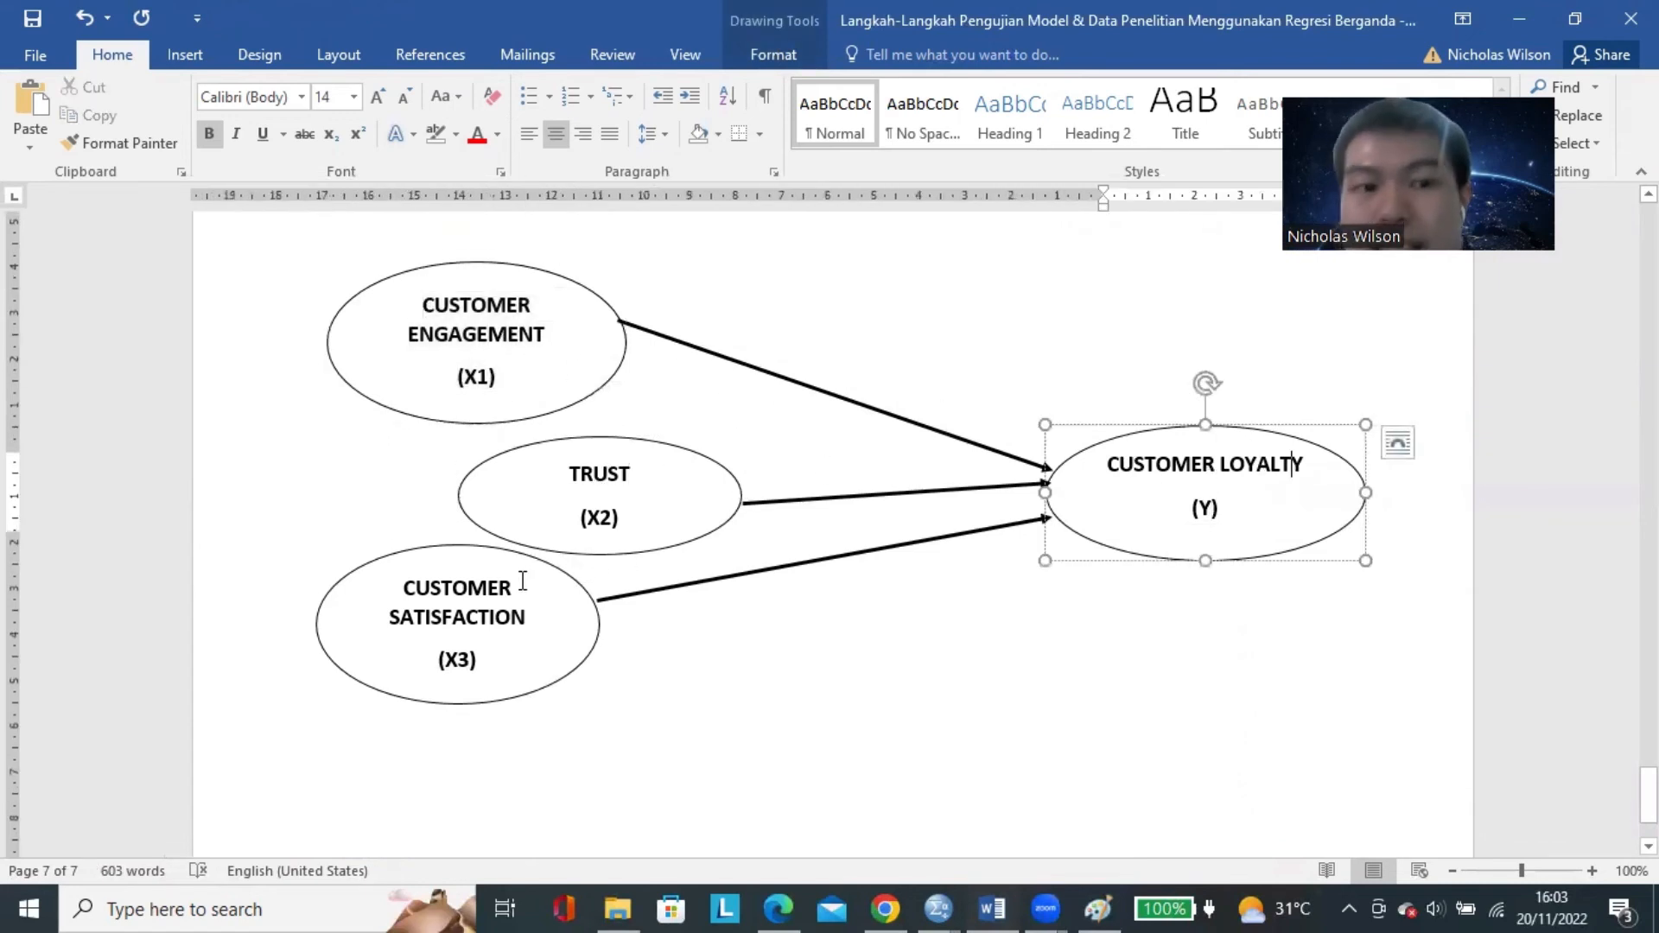
left_click(523, 580)
left_click(1203, 610)
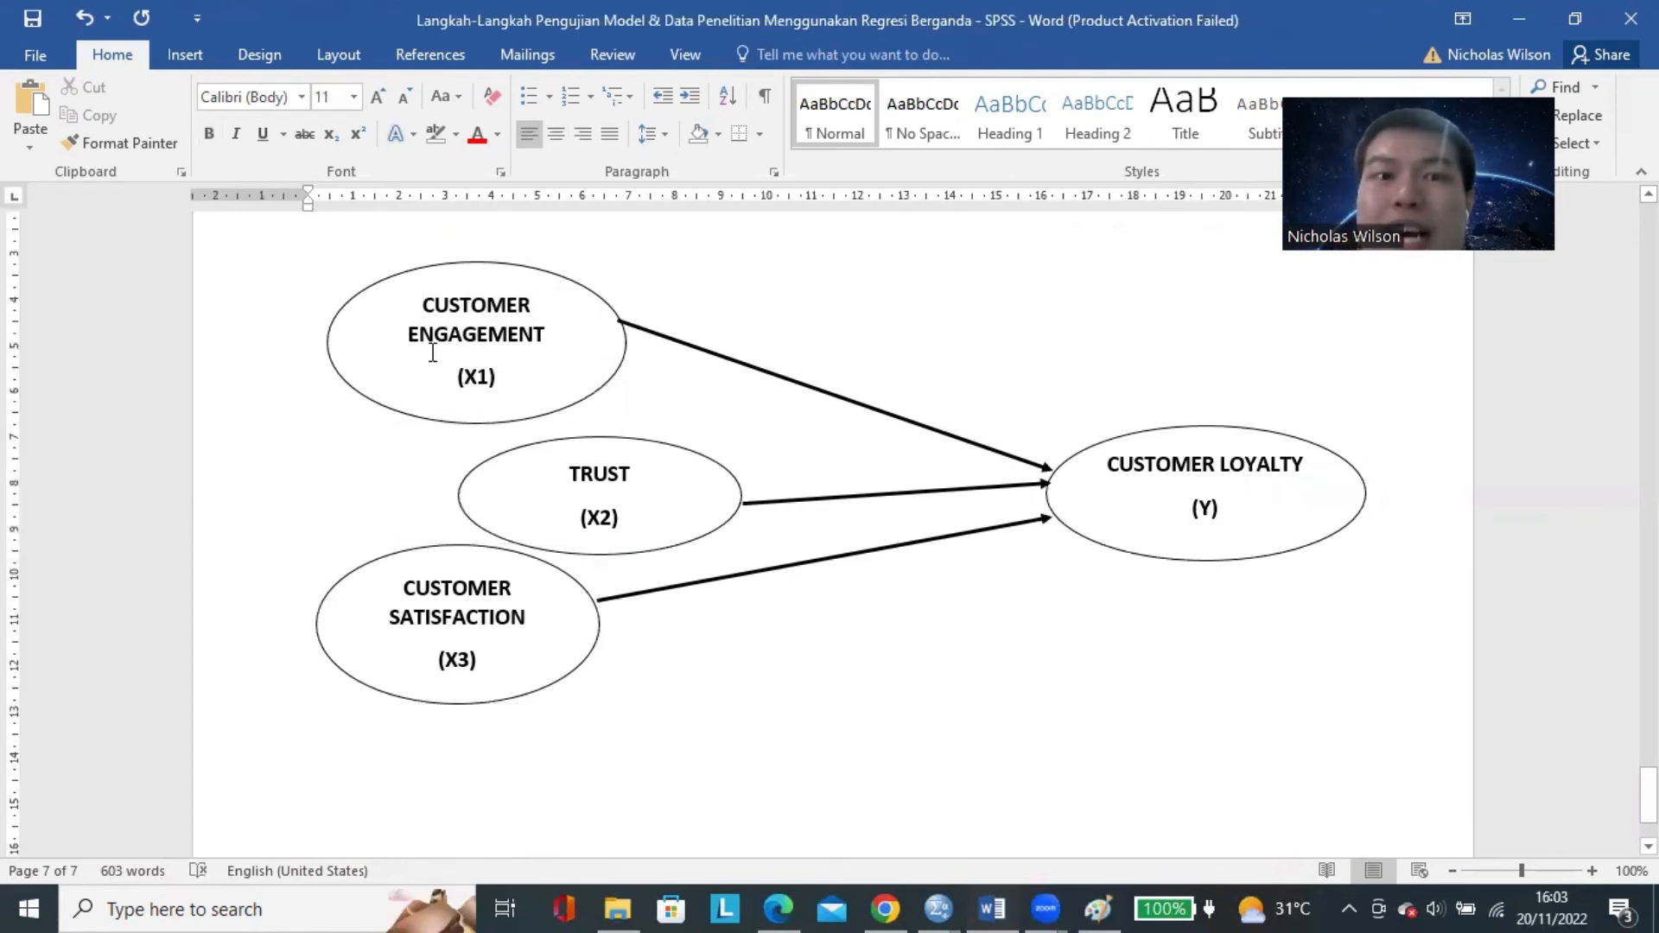
left_click(535, 510)
left_click(529, 611)
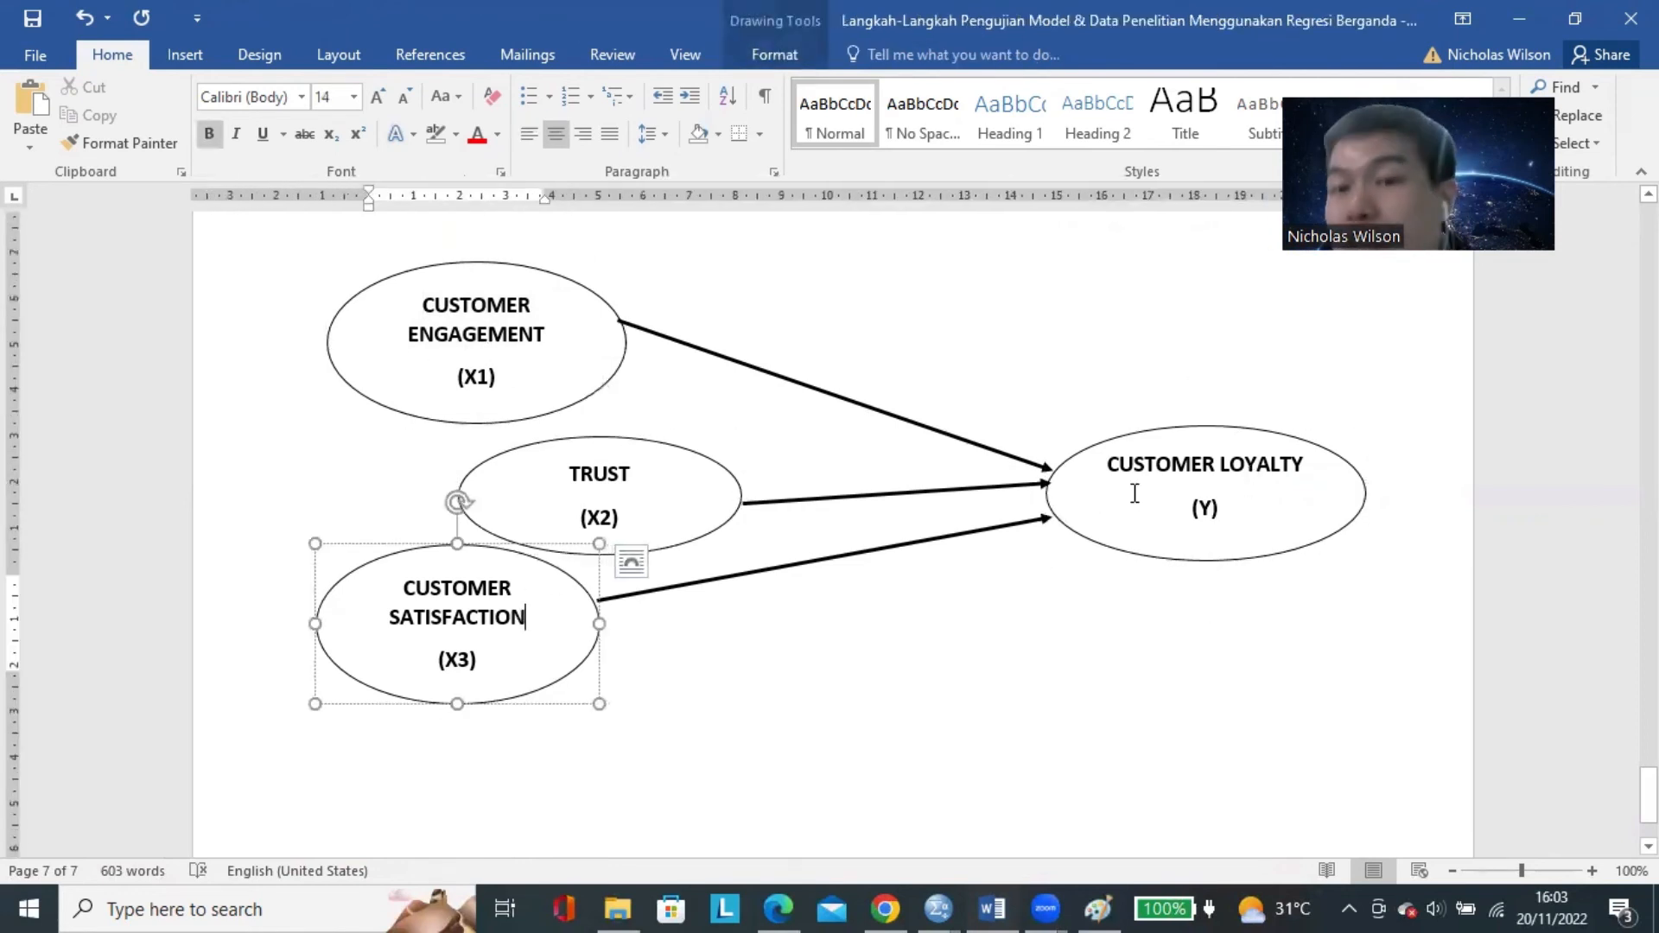
left_click(488, 388)
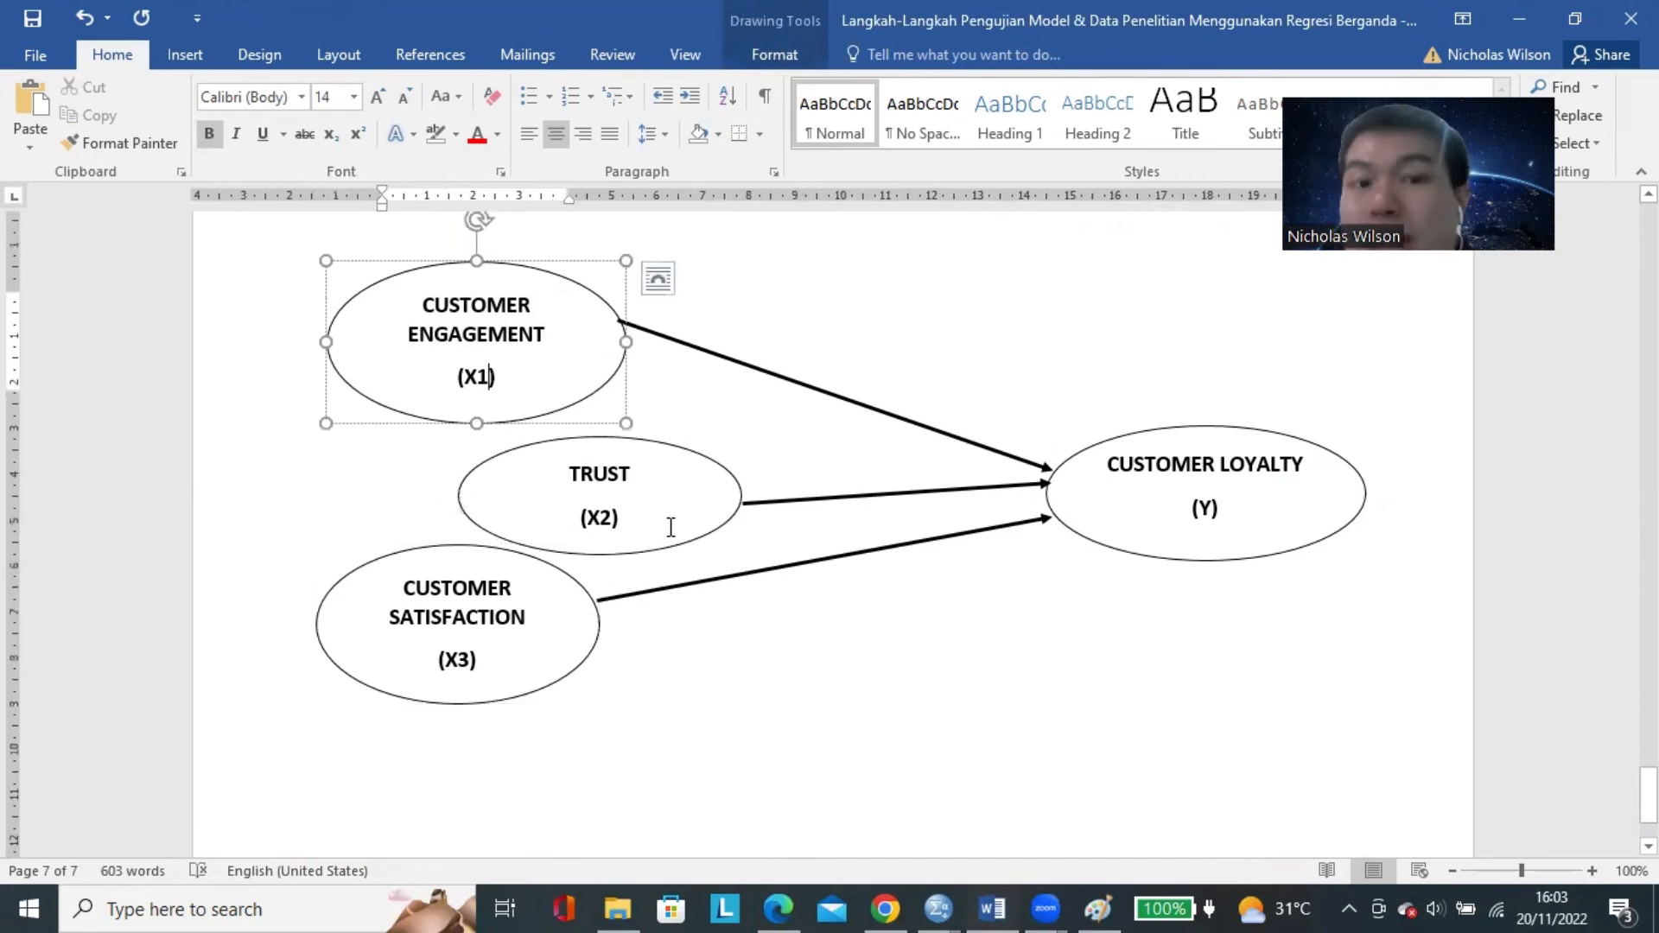
left_click(669, 524)
left_click(575, 424)
left_click(505, 368)
left_click(1194, 508)
left_click(682, 518)
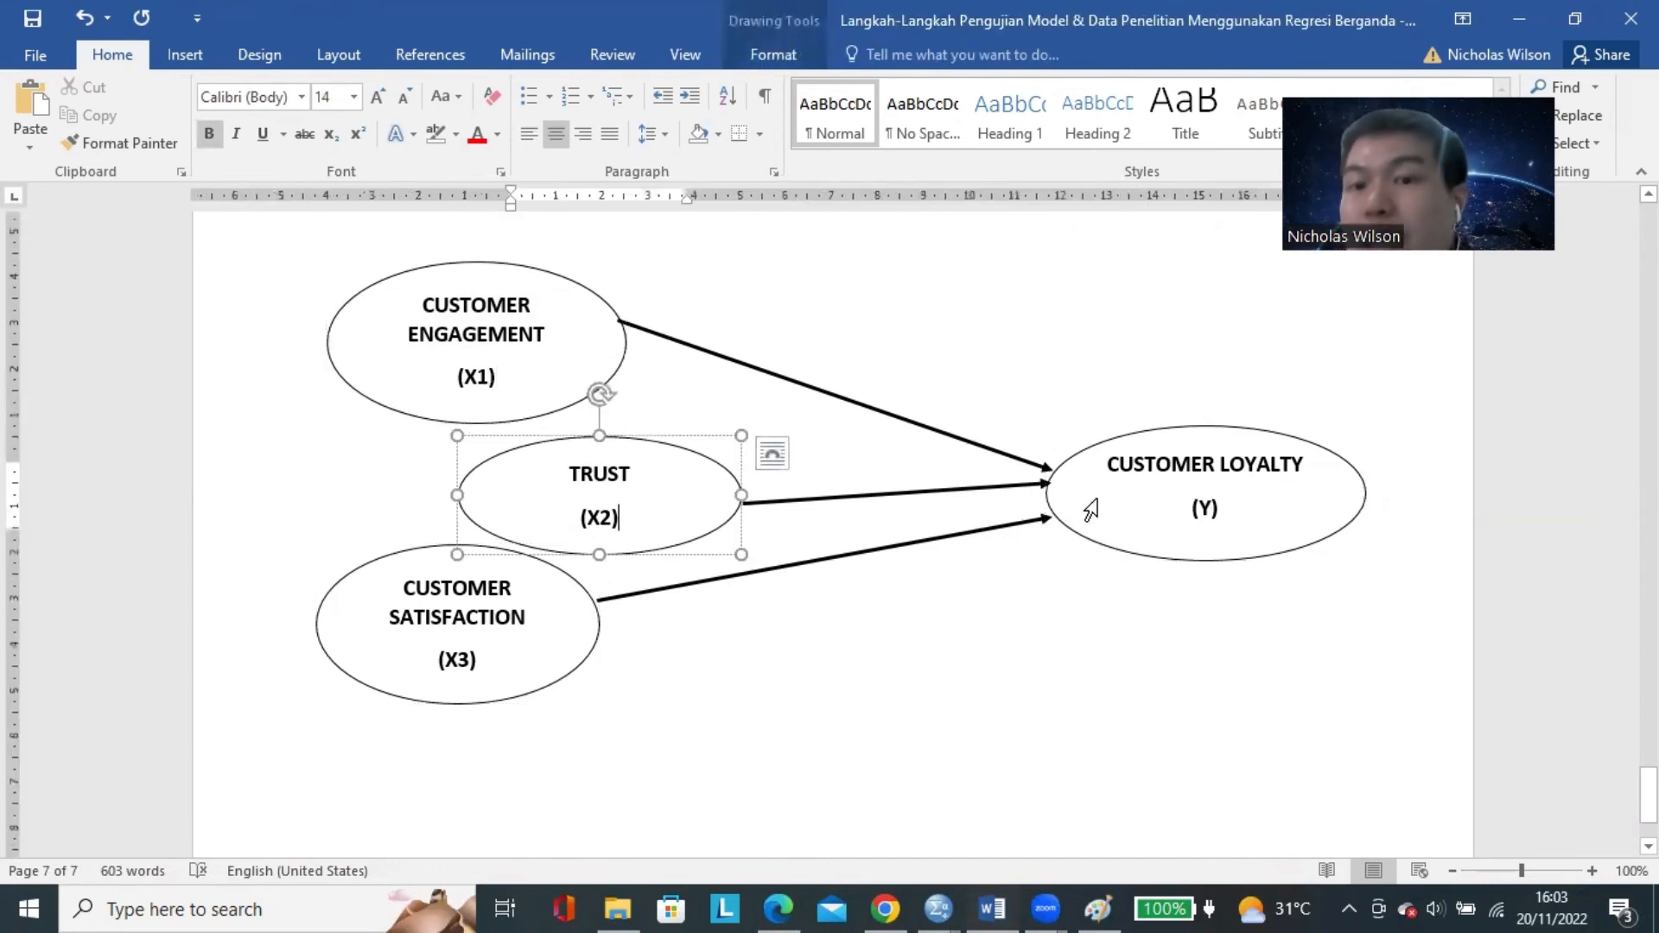
left_click(1092, 510)
left_click(574, 631)
left_click(1141, 548)
left_click(1085, 654)
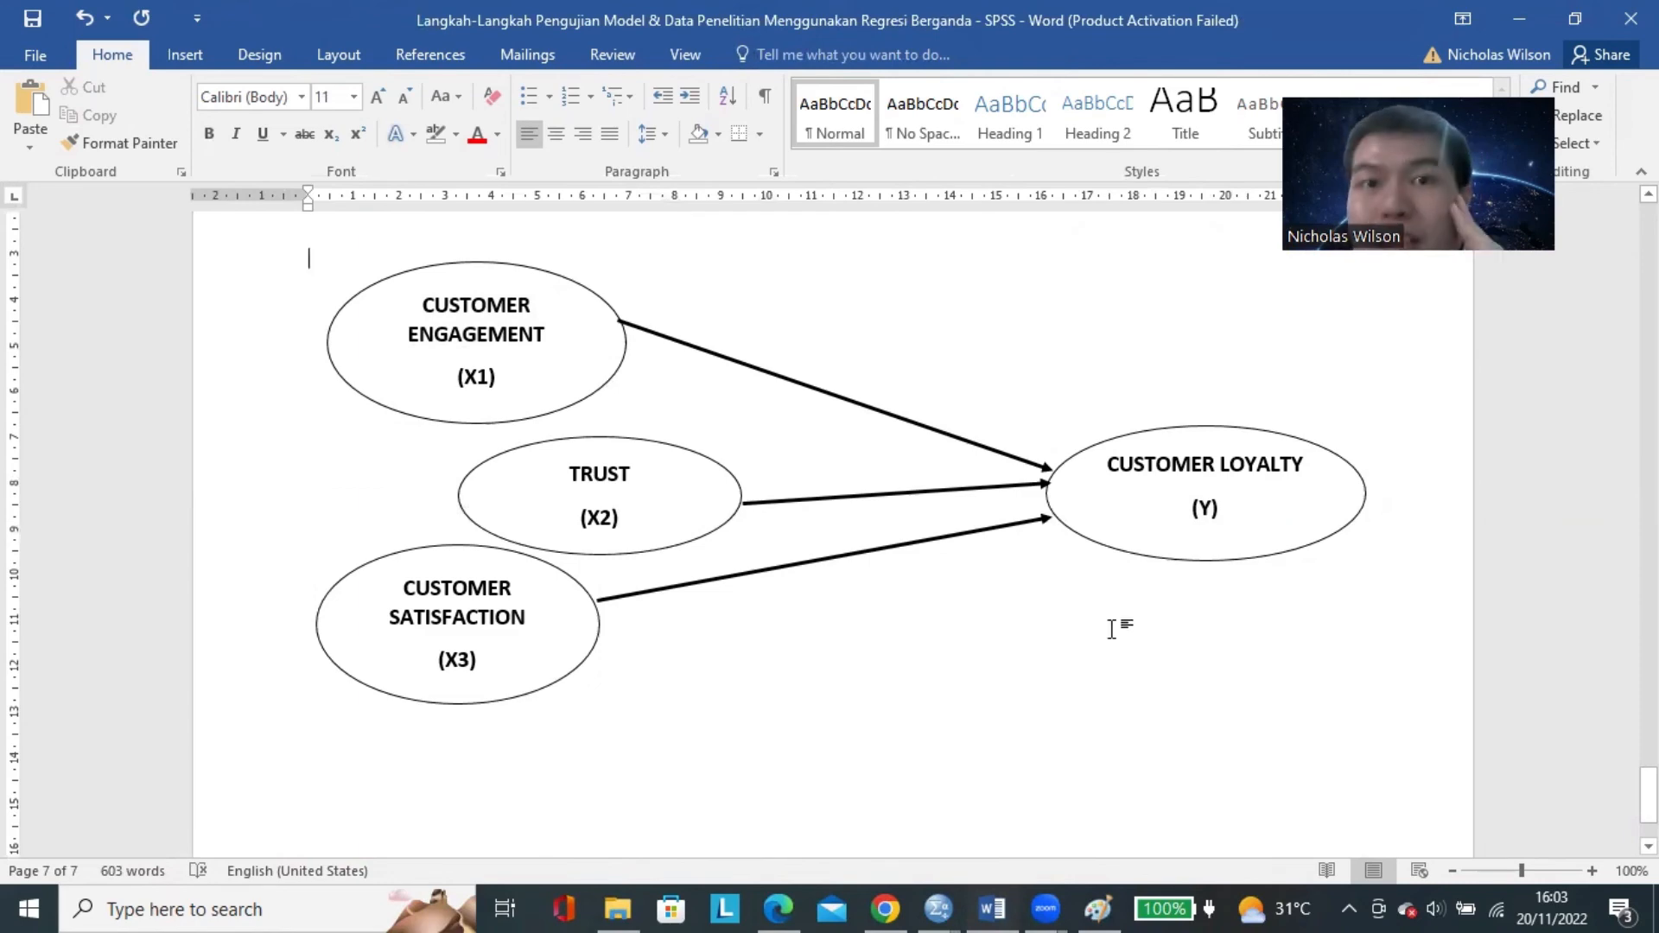
Review the partial-test significance criteria tables, focusing on the 0.10 threshold for the 10% alpha level.
scroll(1111, 631, "up", 20)
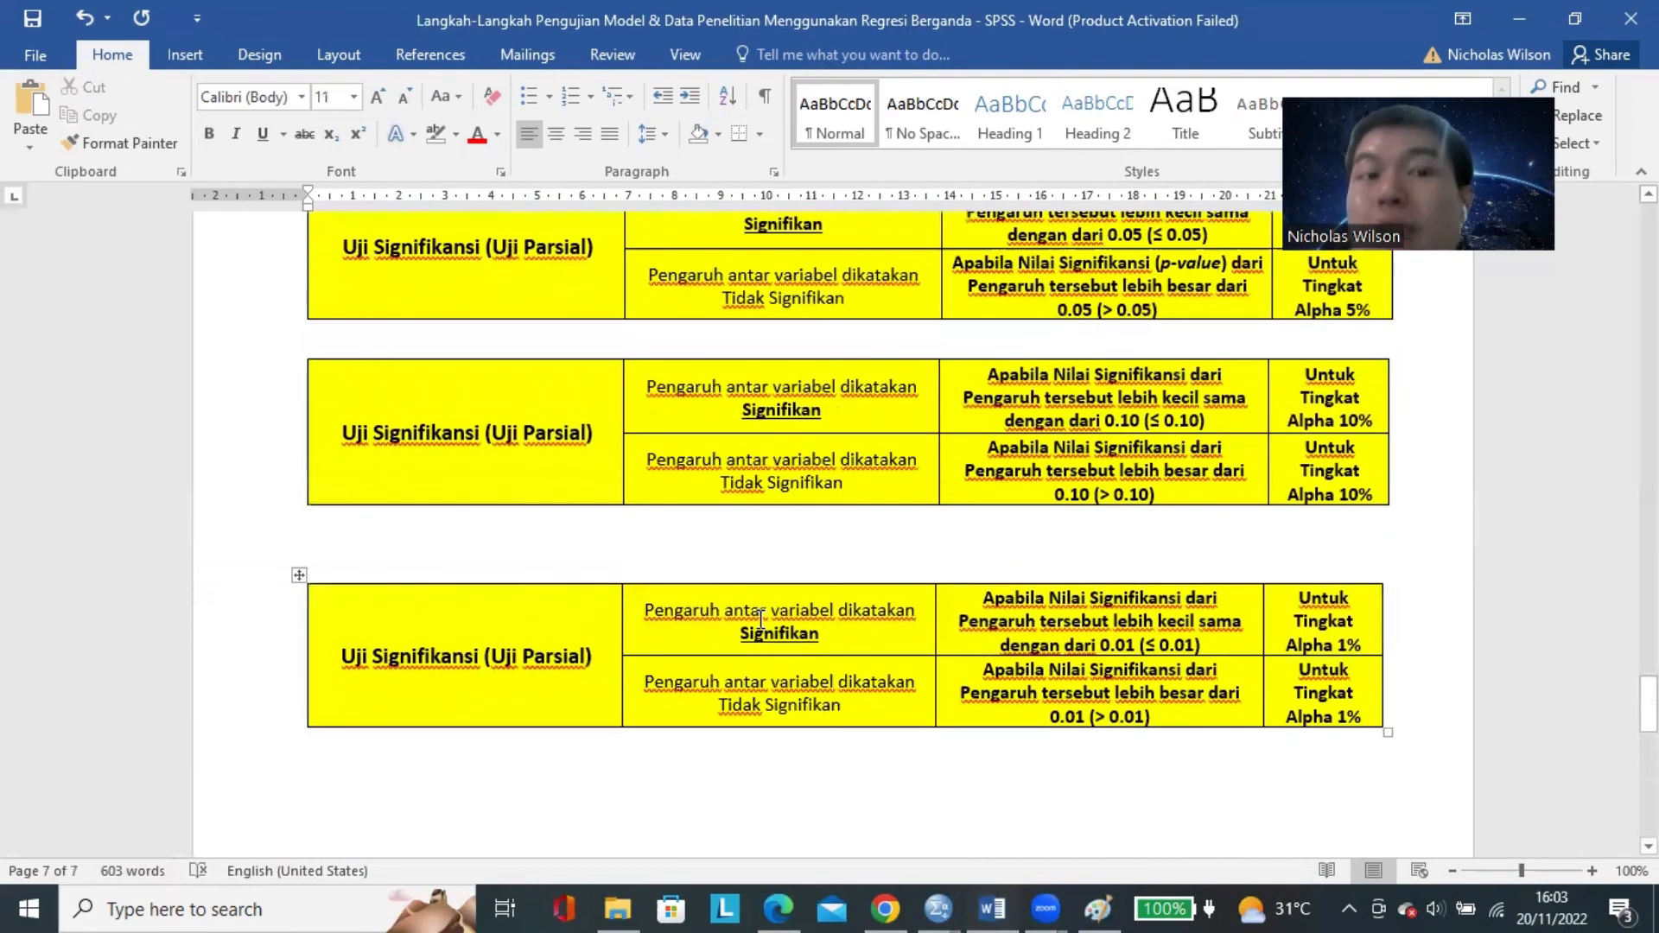
scroll(761, 617, "down", 4)
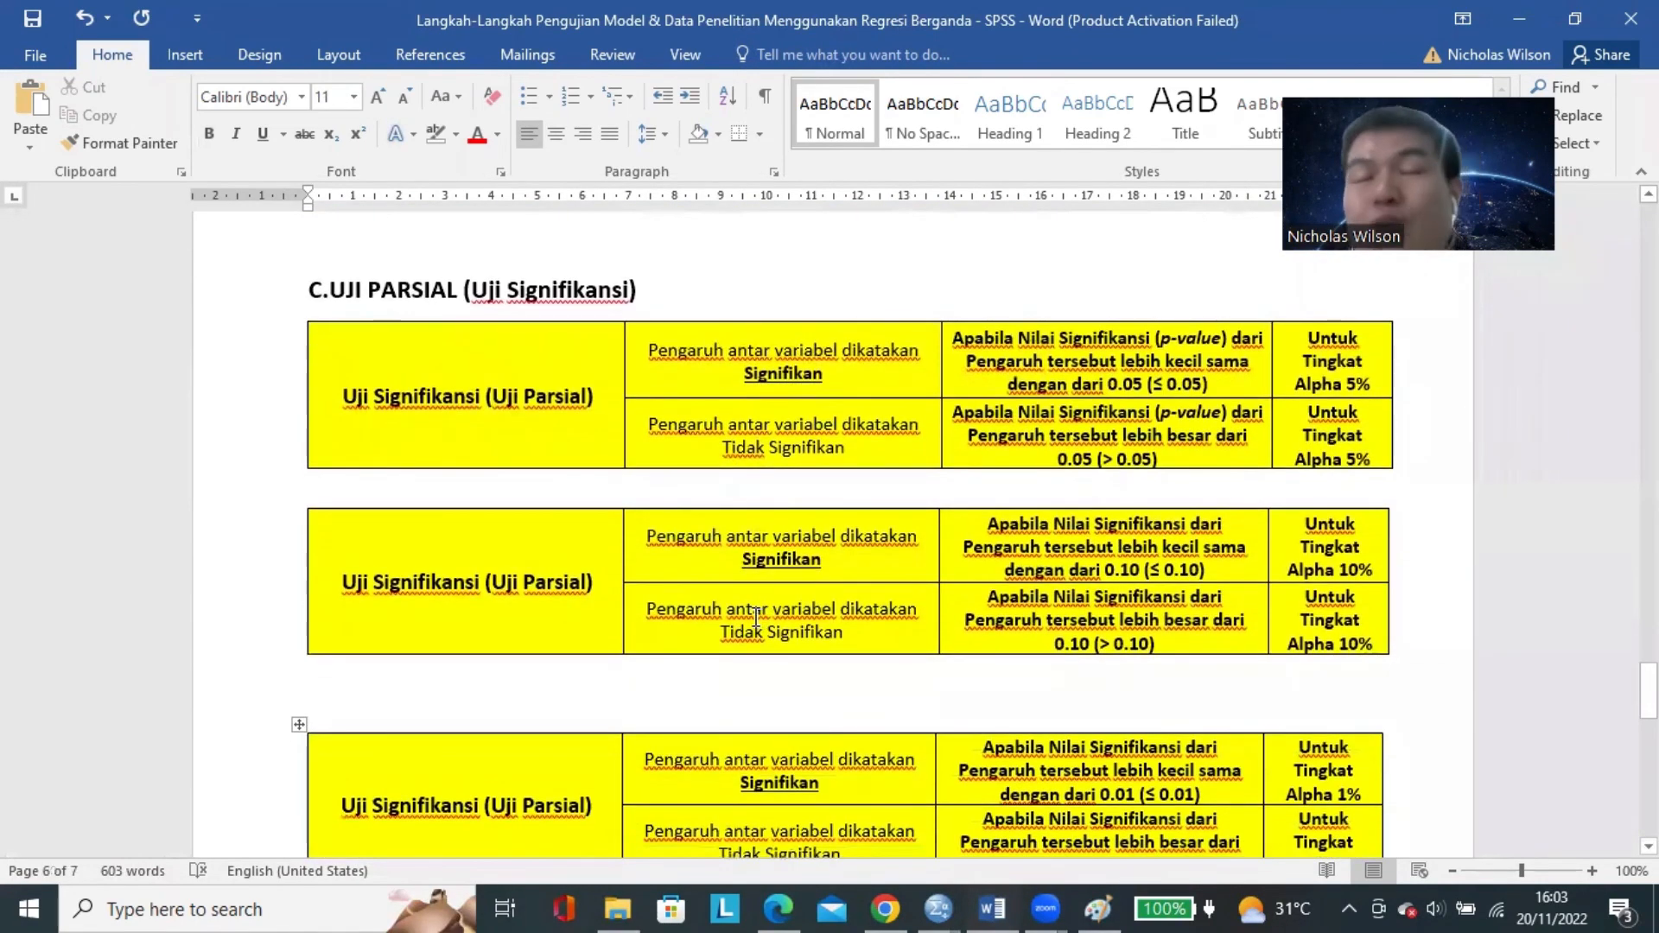
scroll(794, 466, "down", 3)
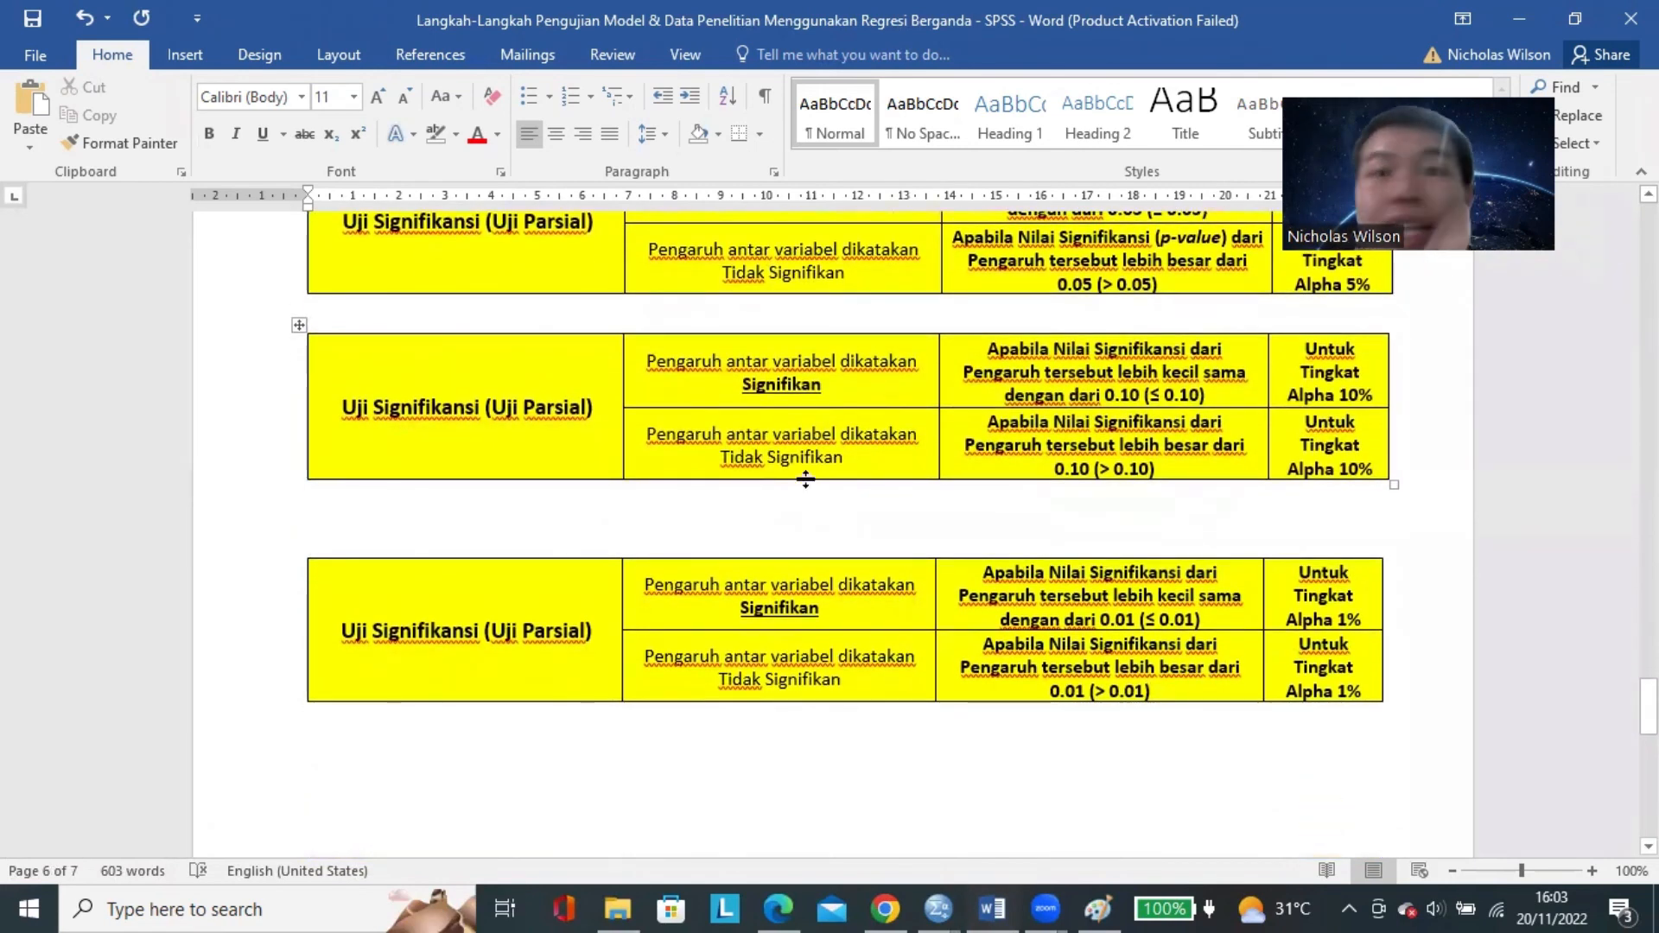
left_click(1149, 394)
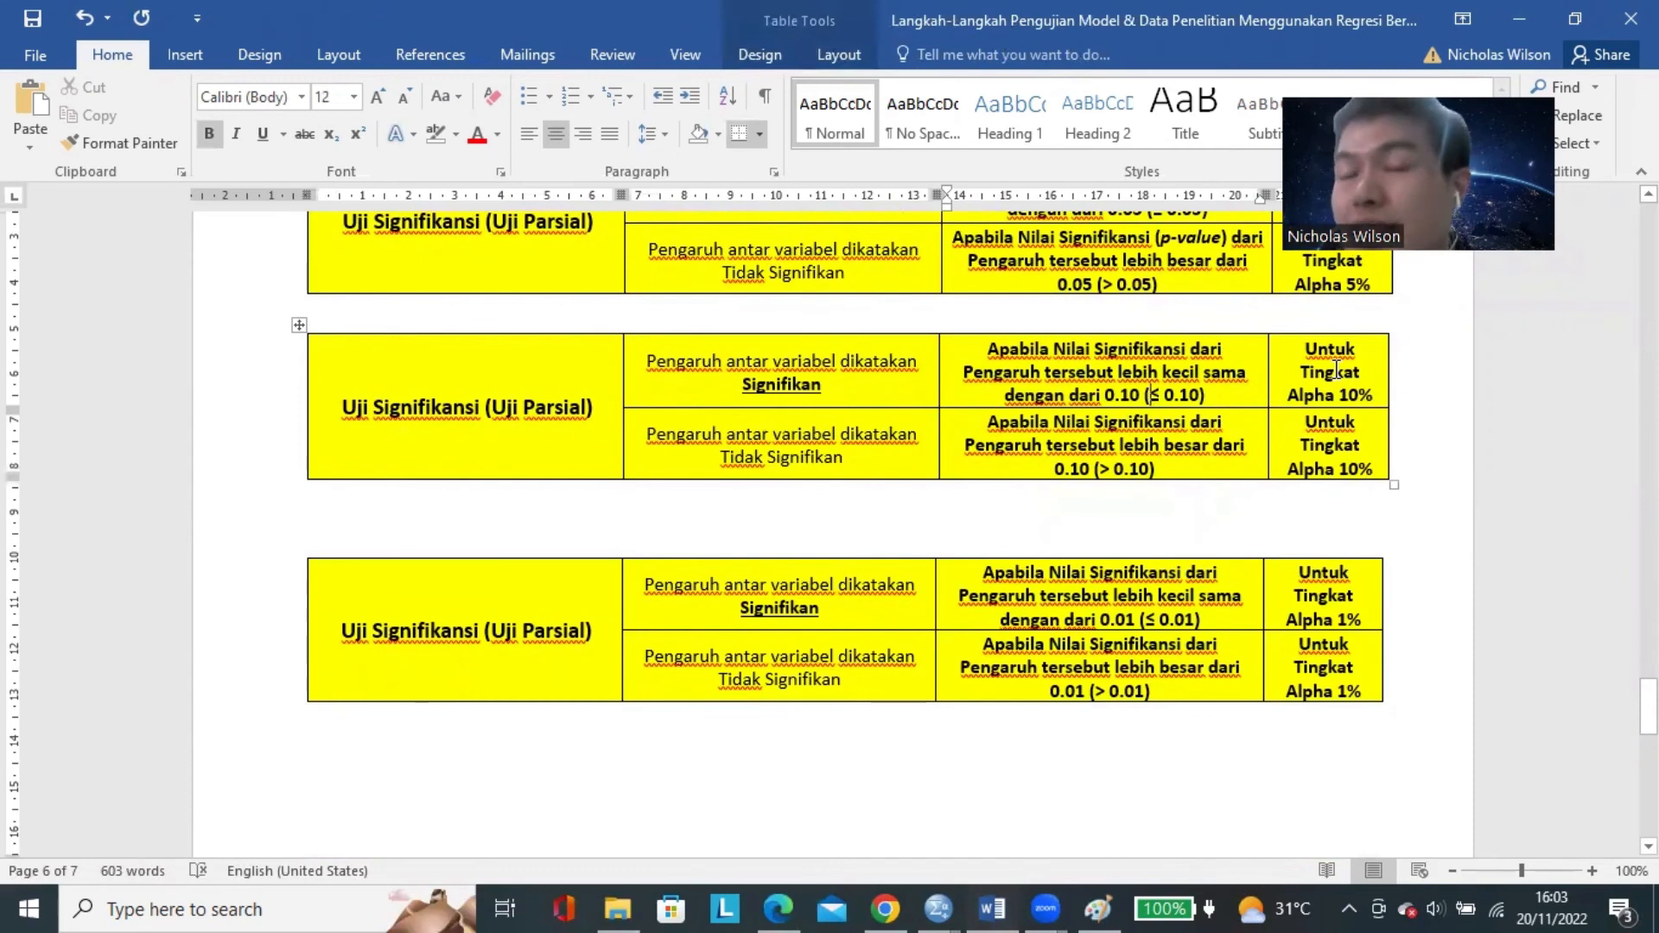
left_click_drag(1331, 373, 1346, 417)
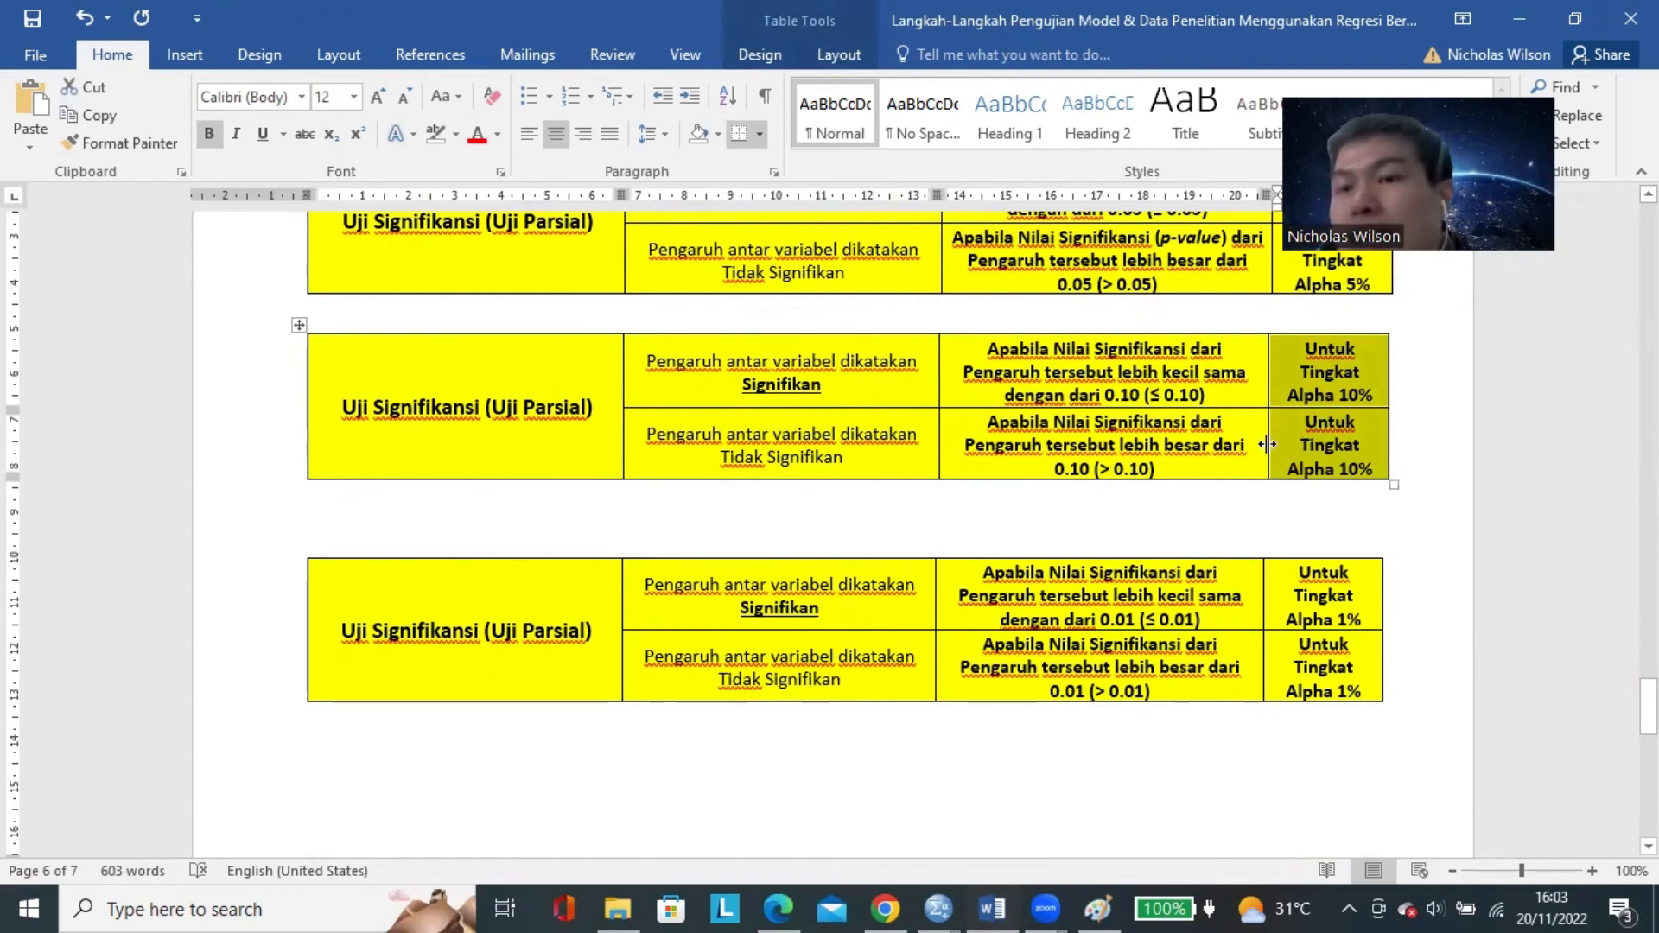
left_click(1115, 396)
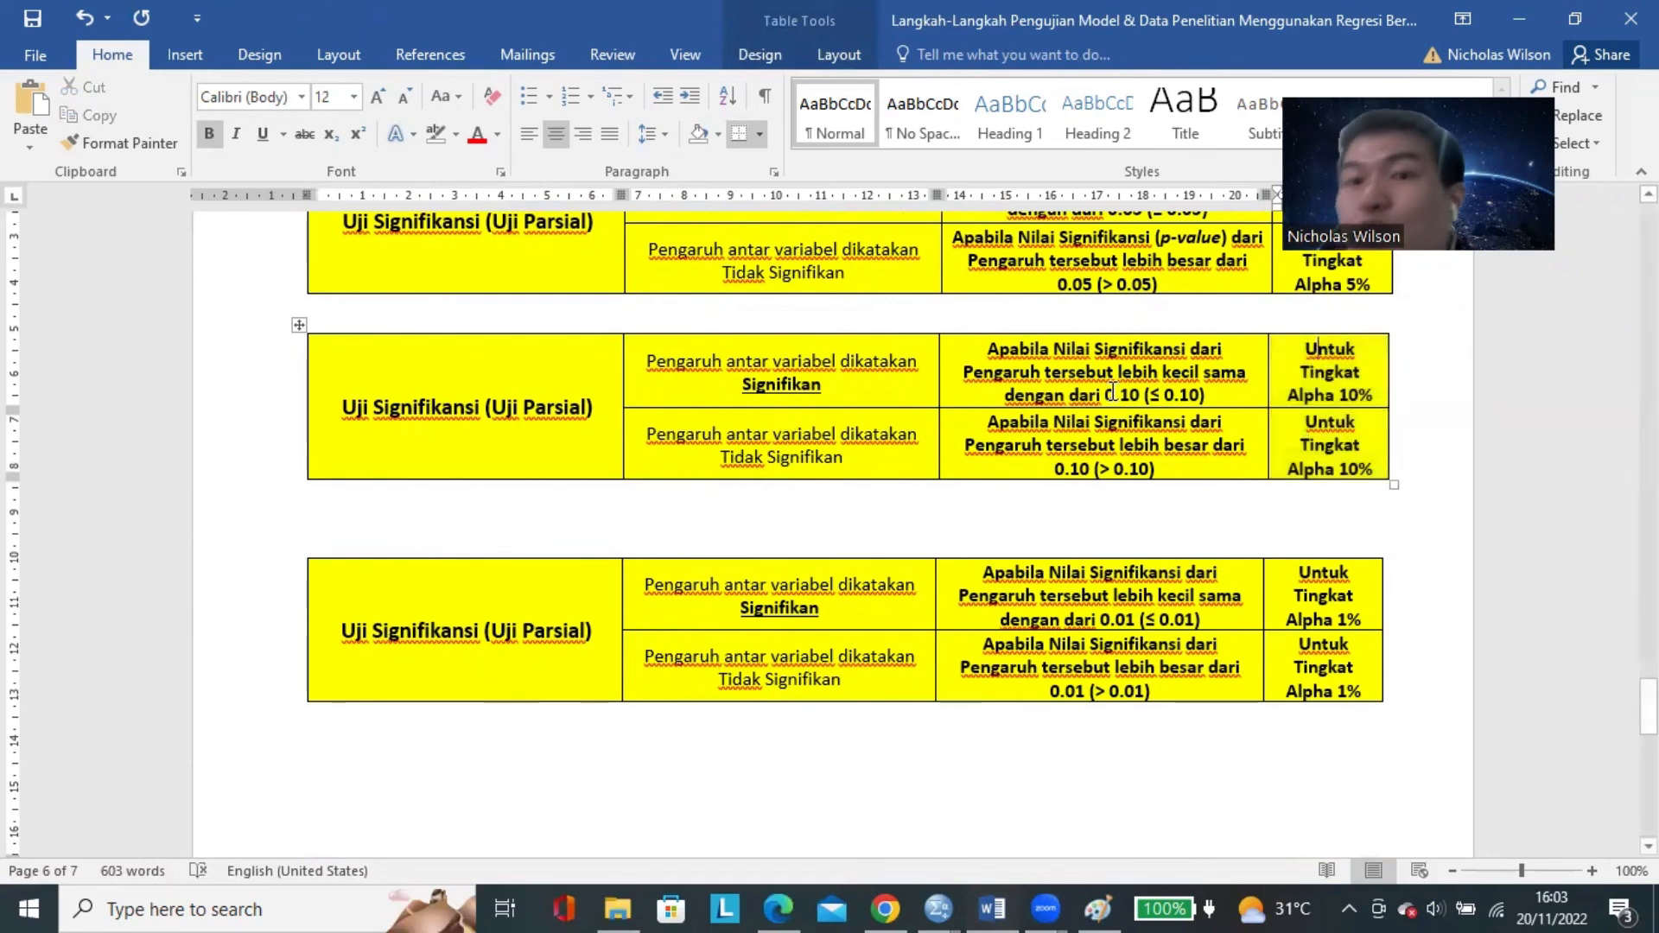
scroll(794, 413, "up", 1)
scroll(794, 413, "up", 3)
scroll(873, 367, "down", 2)
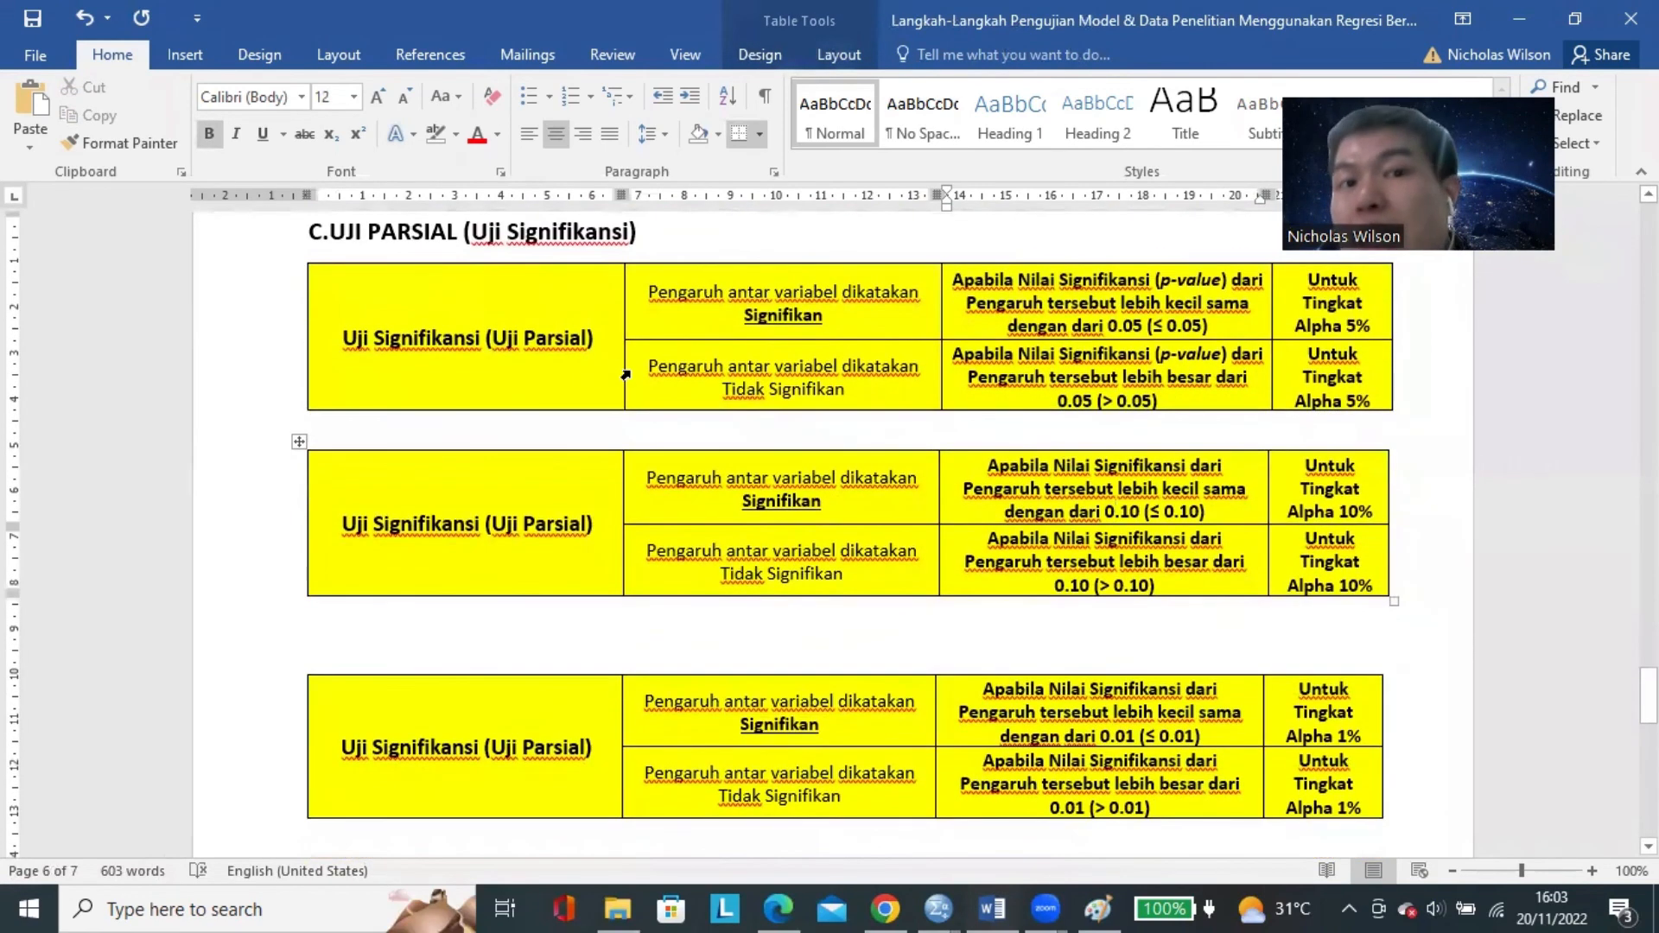
scroll(887, 363, "down", 2)
left_click_drag(1330, 355, 1330, 462)
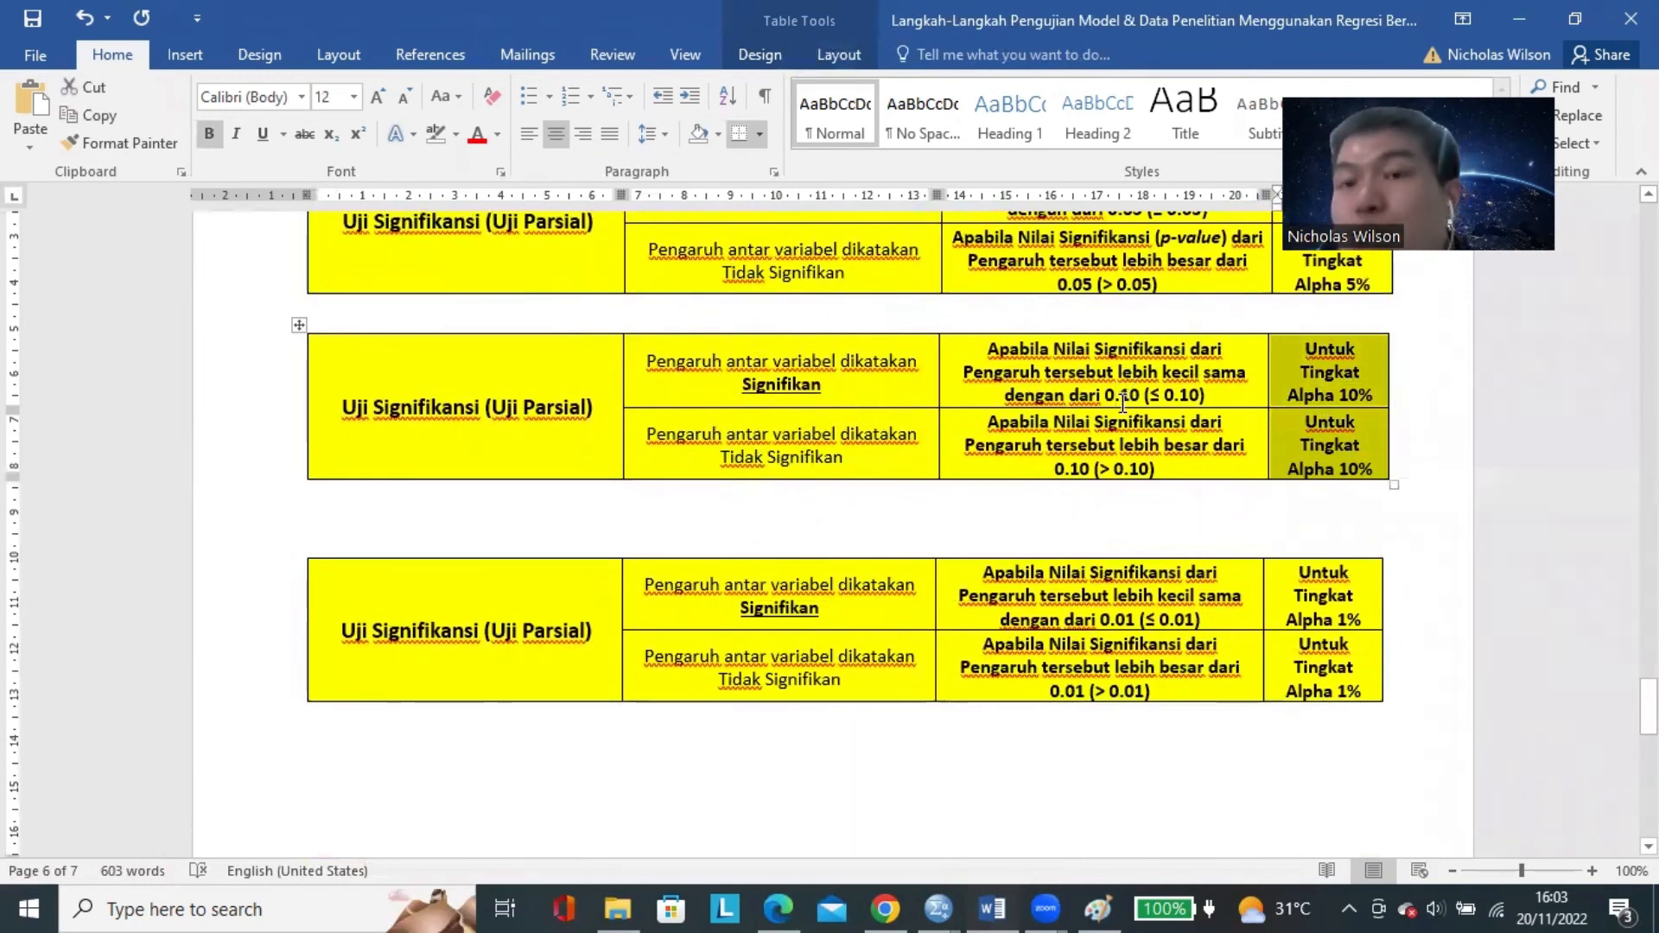
left_click(1075, 401)
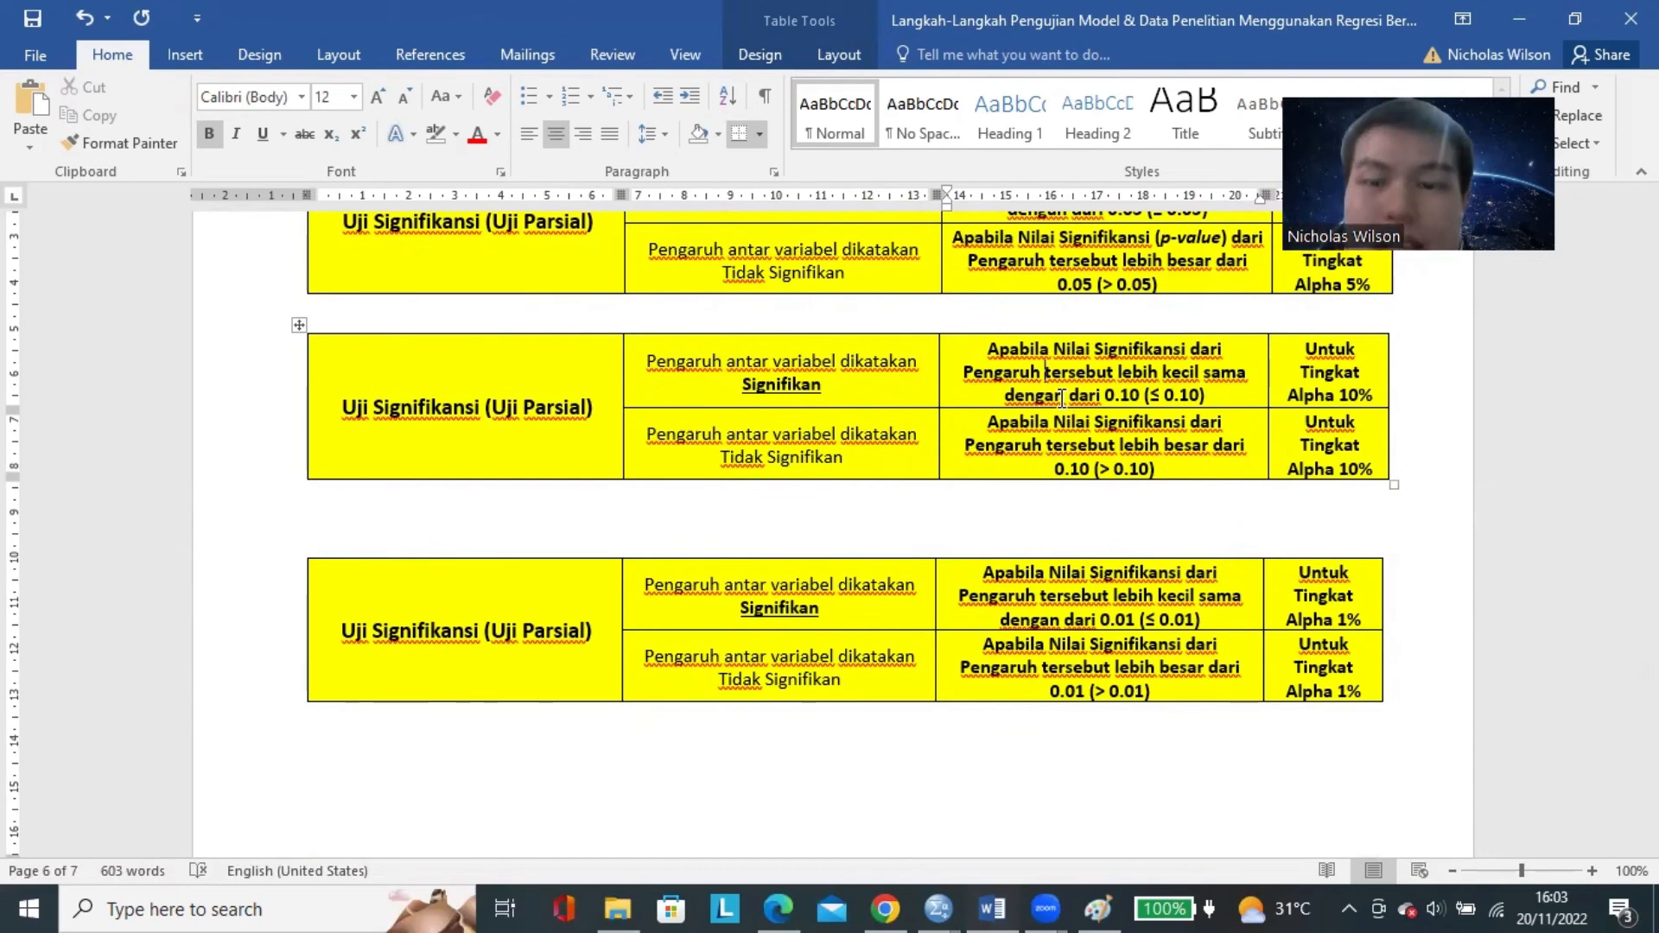
Switch to the SPSS output and select the Coefficients table of the second regression to examine each predictor's values.
left_click(937, 909)
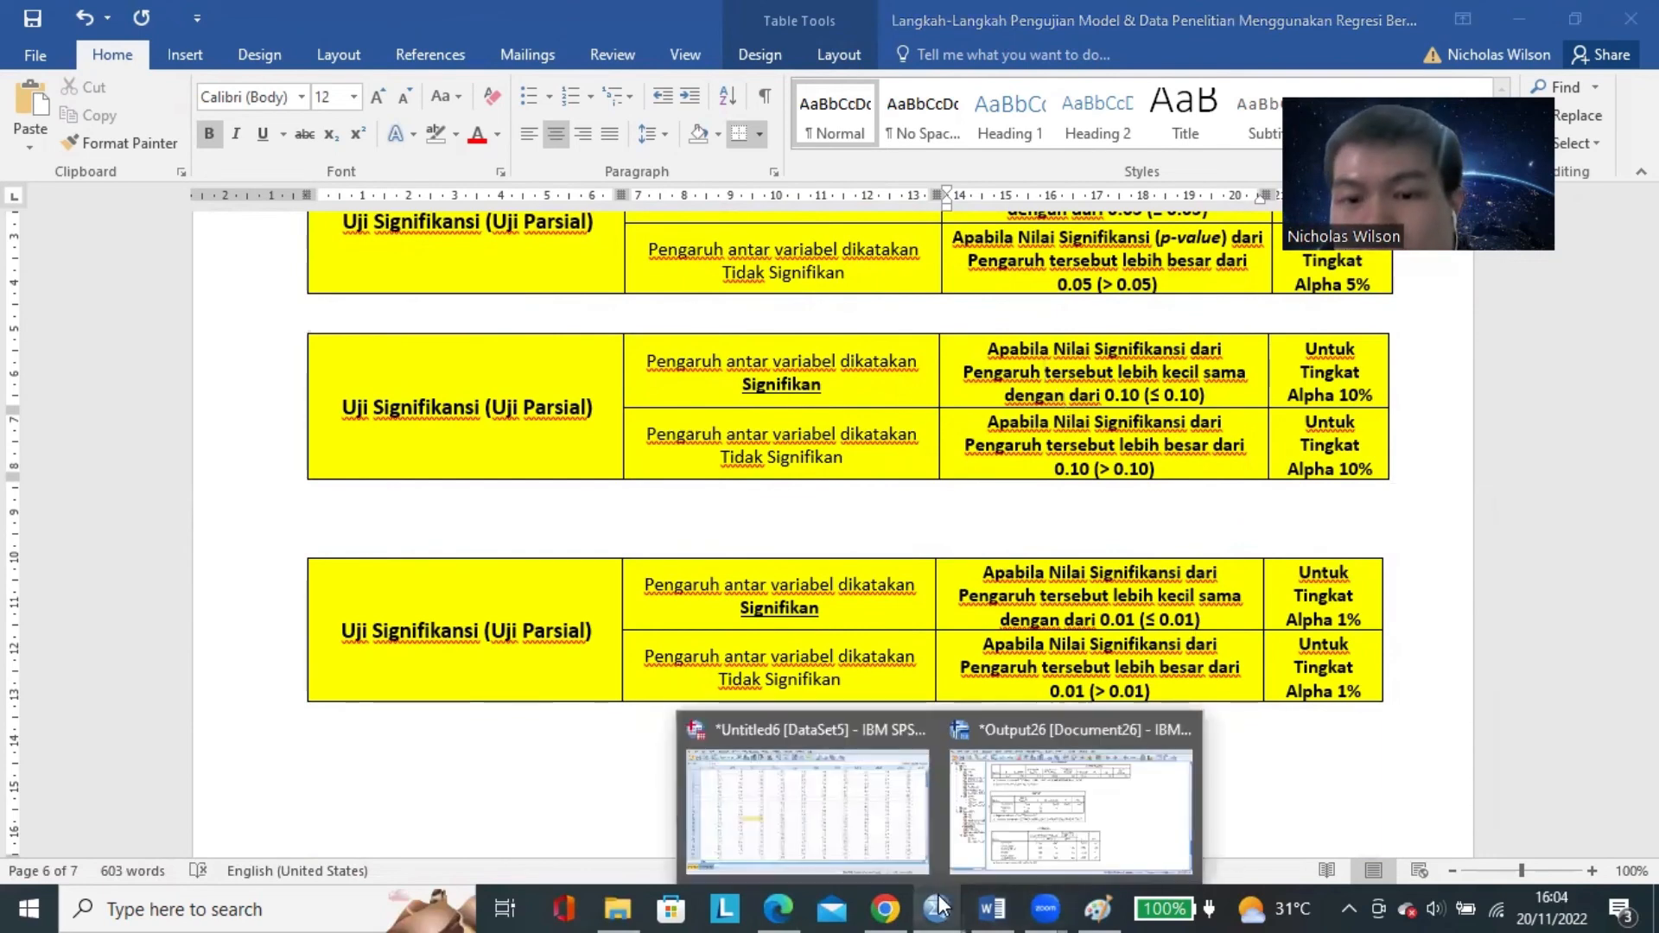
left_click(1022, 782)
scroll(881, 596, "down", 3)
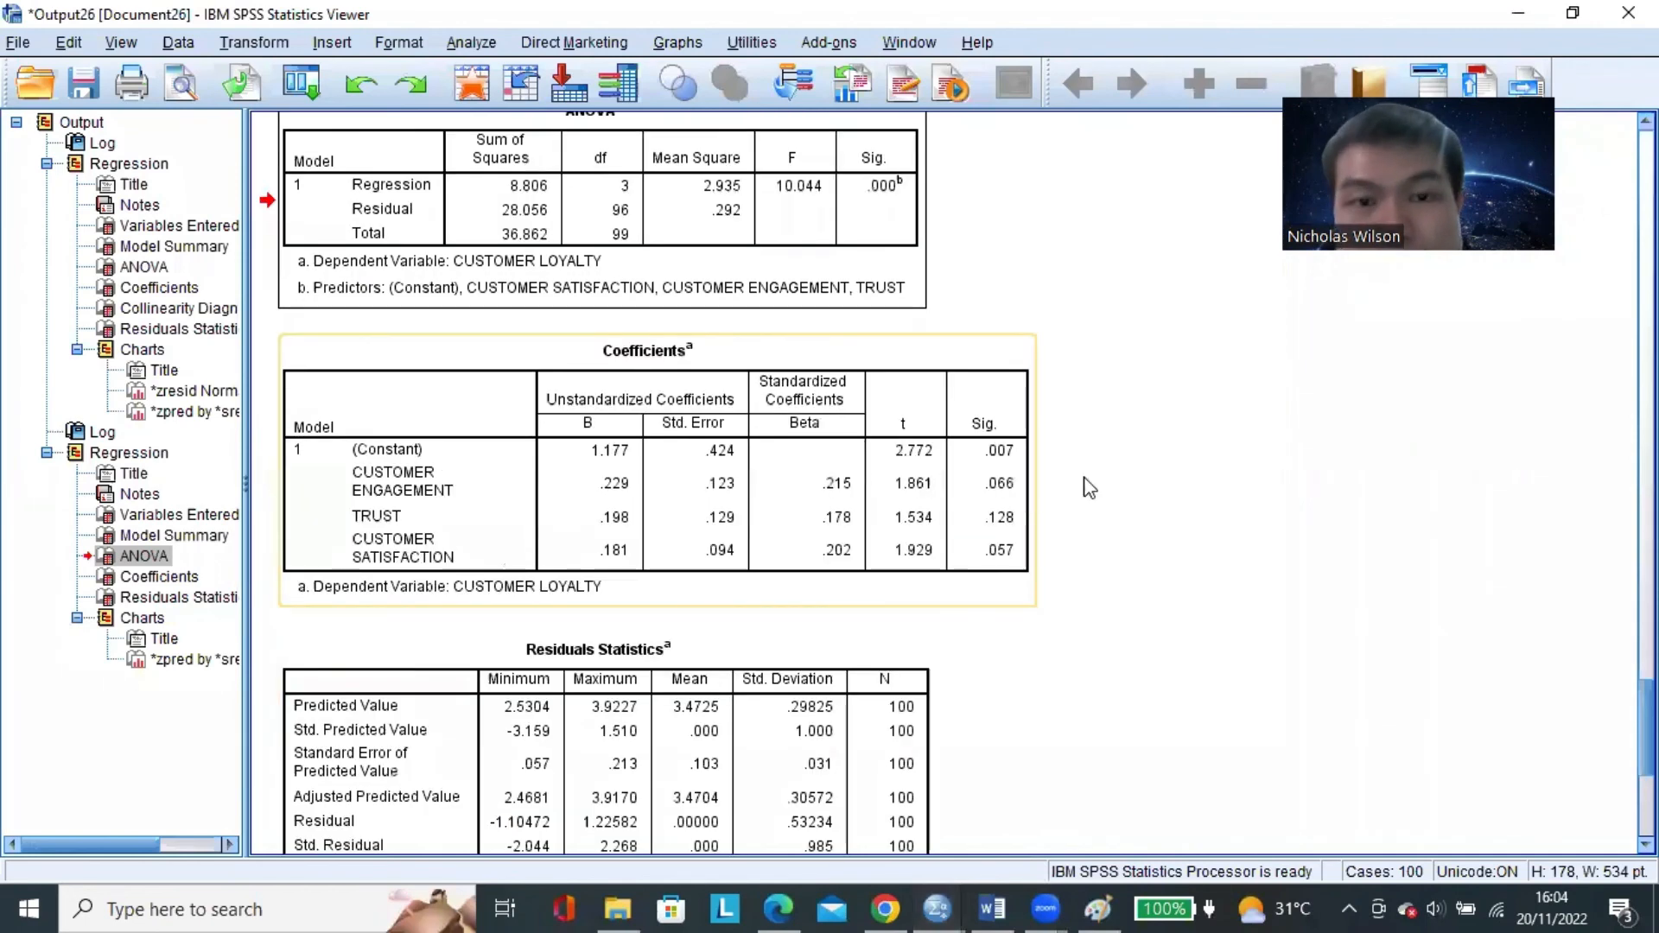
left_click(648, 401)
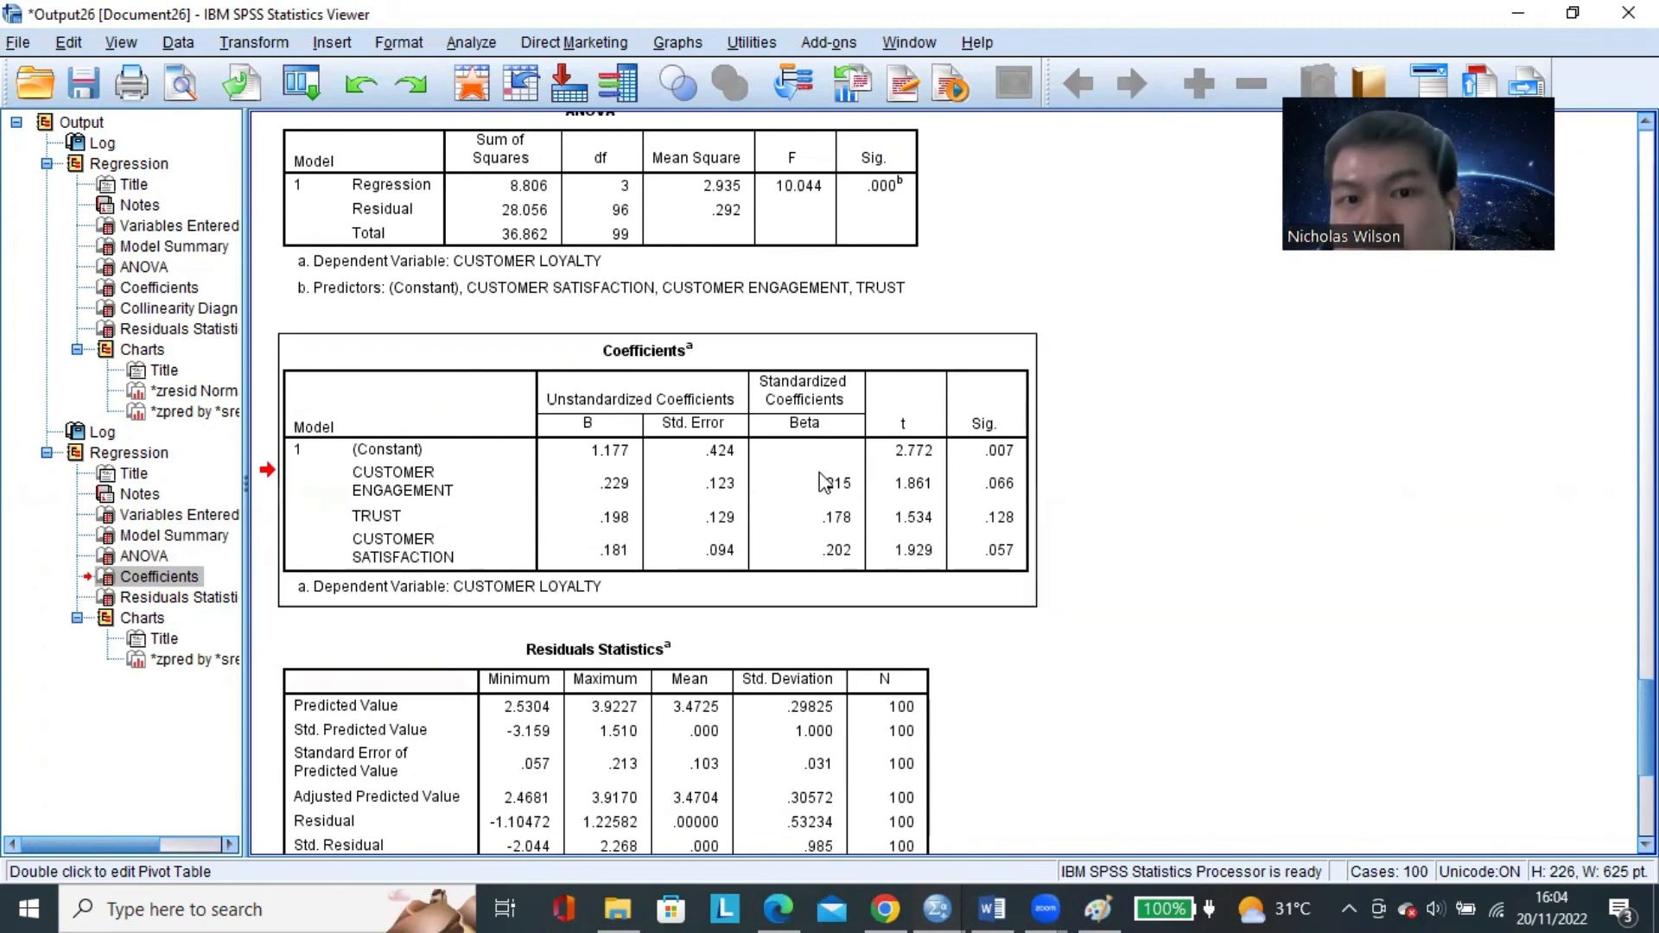
scroll(777, 488, "down", 3)
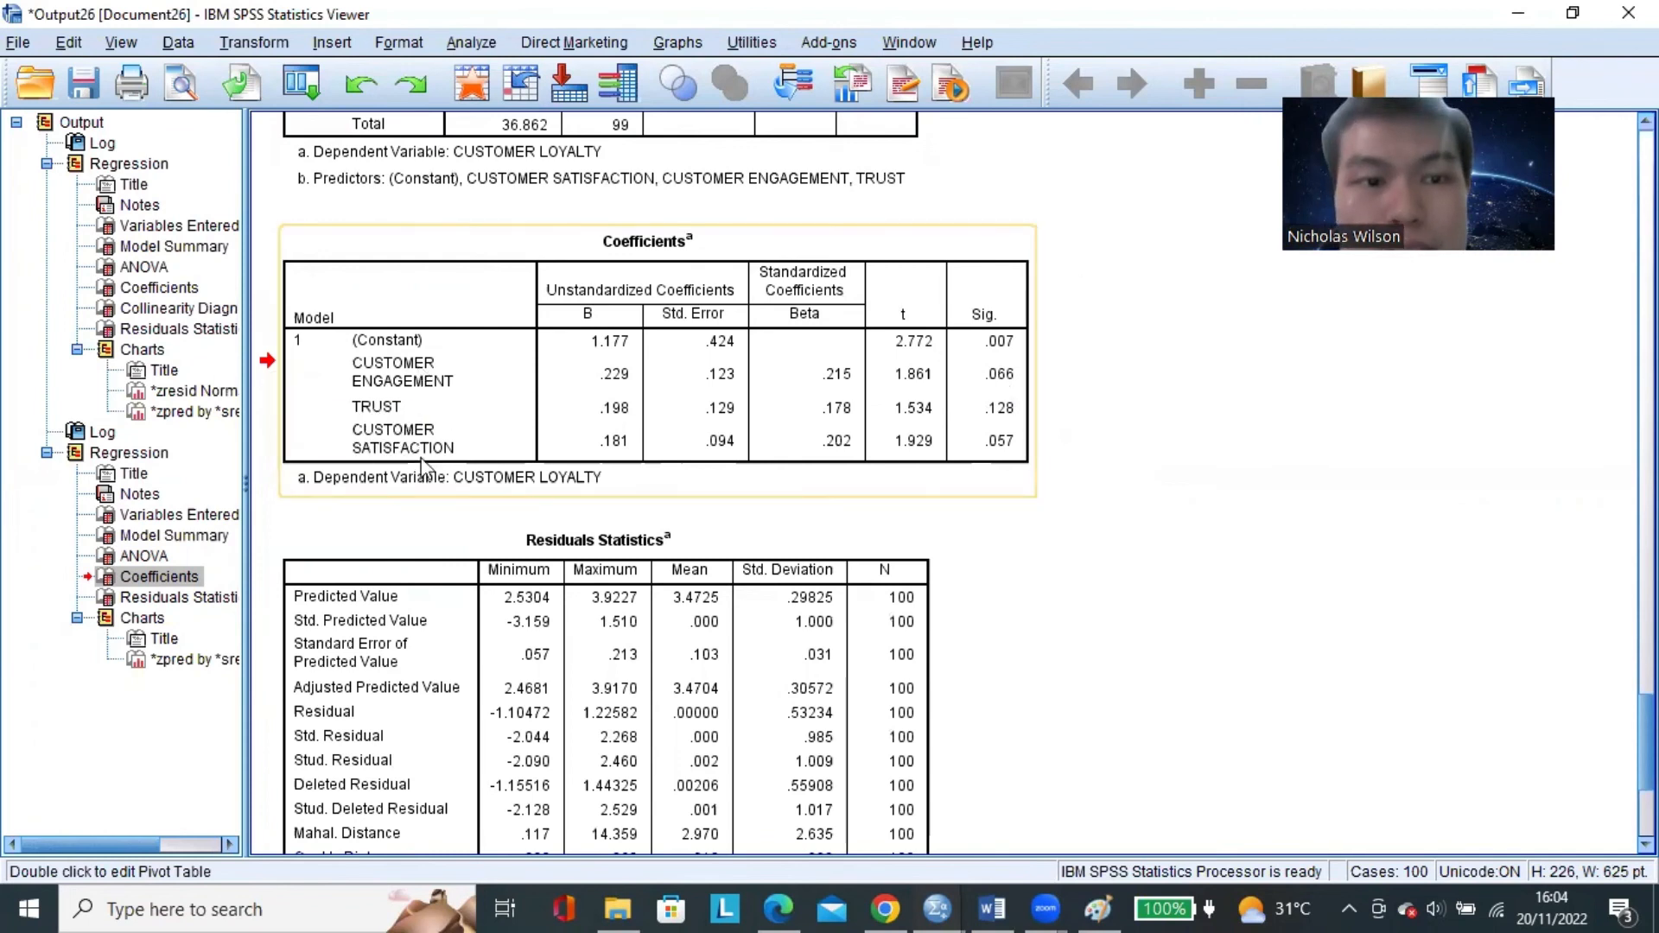
Switch to the Word document and insert blank lines above the "CONTOH MODEL PENELITIAN YANG DIUJI/DIANALISIS:" heading to free up space on page 7.
left_click_drag(515, 486, 1048, 575)
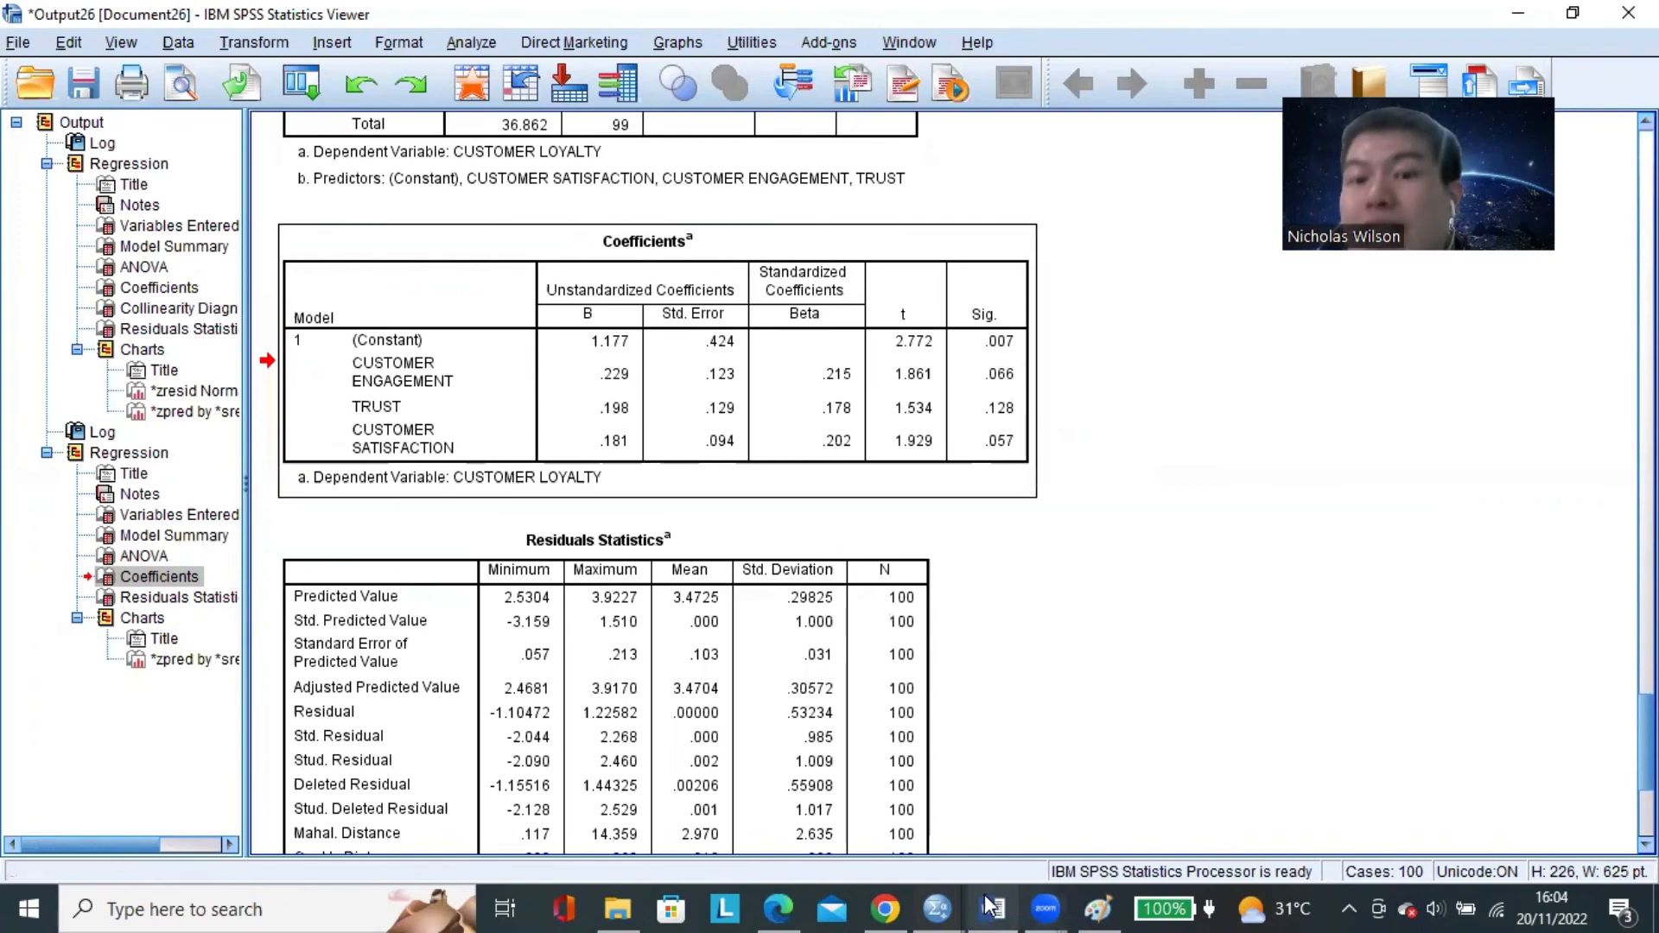
left_click(992, 909)
scroll(547, 611, "down", 4)
left_click(538, 563)
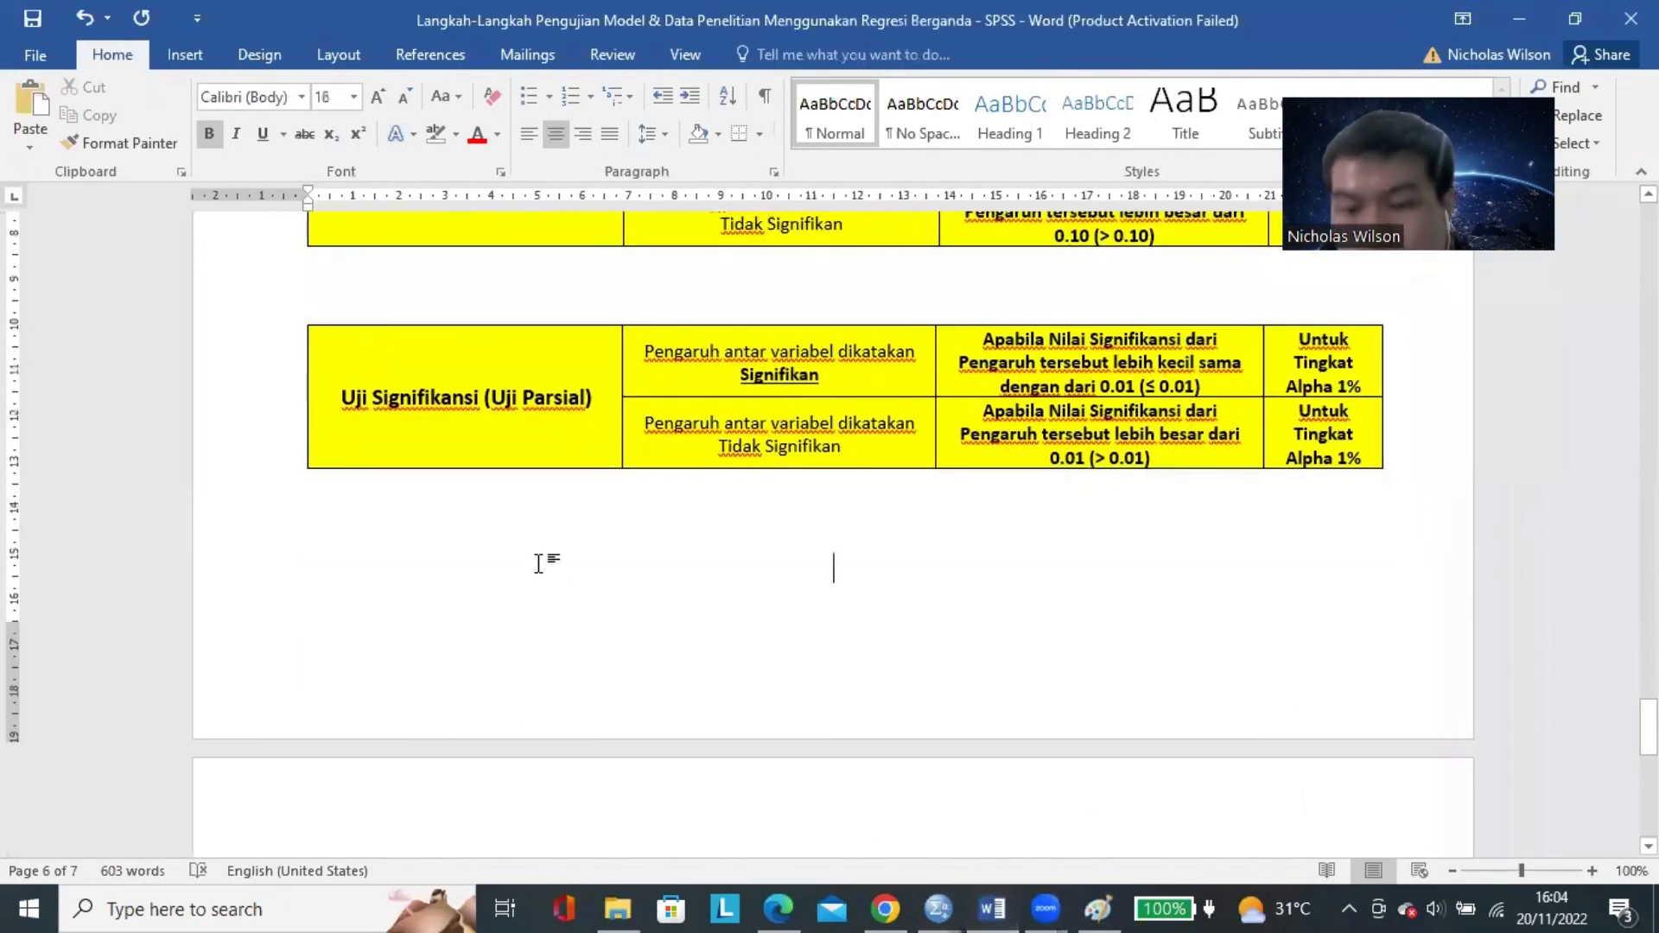
double_click(539, 564)
key("Return")
scroll(570, 572, "down", 3)
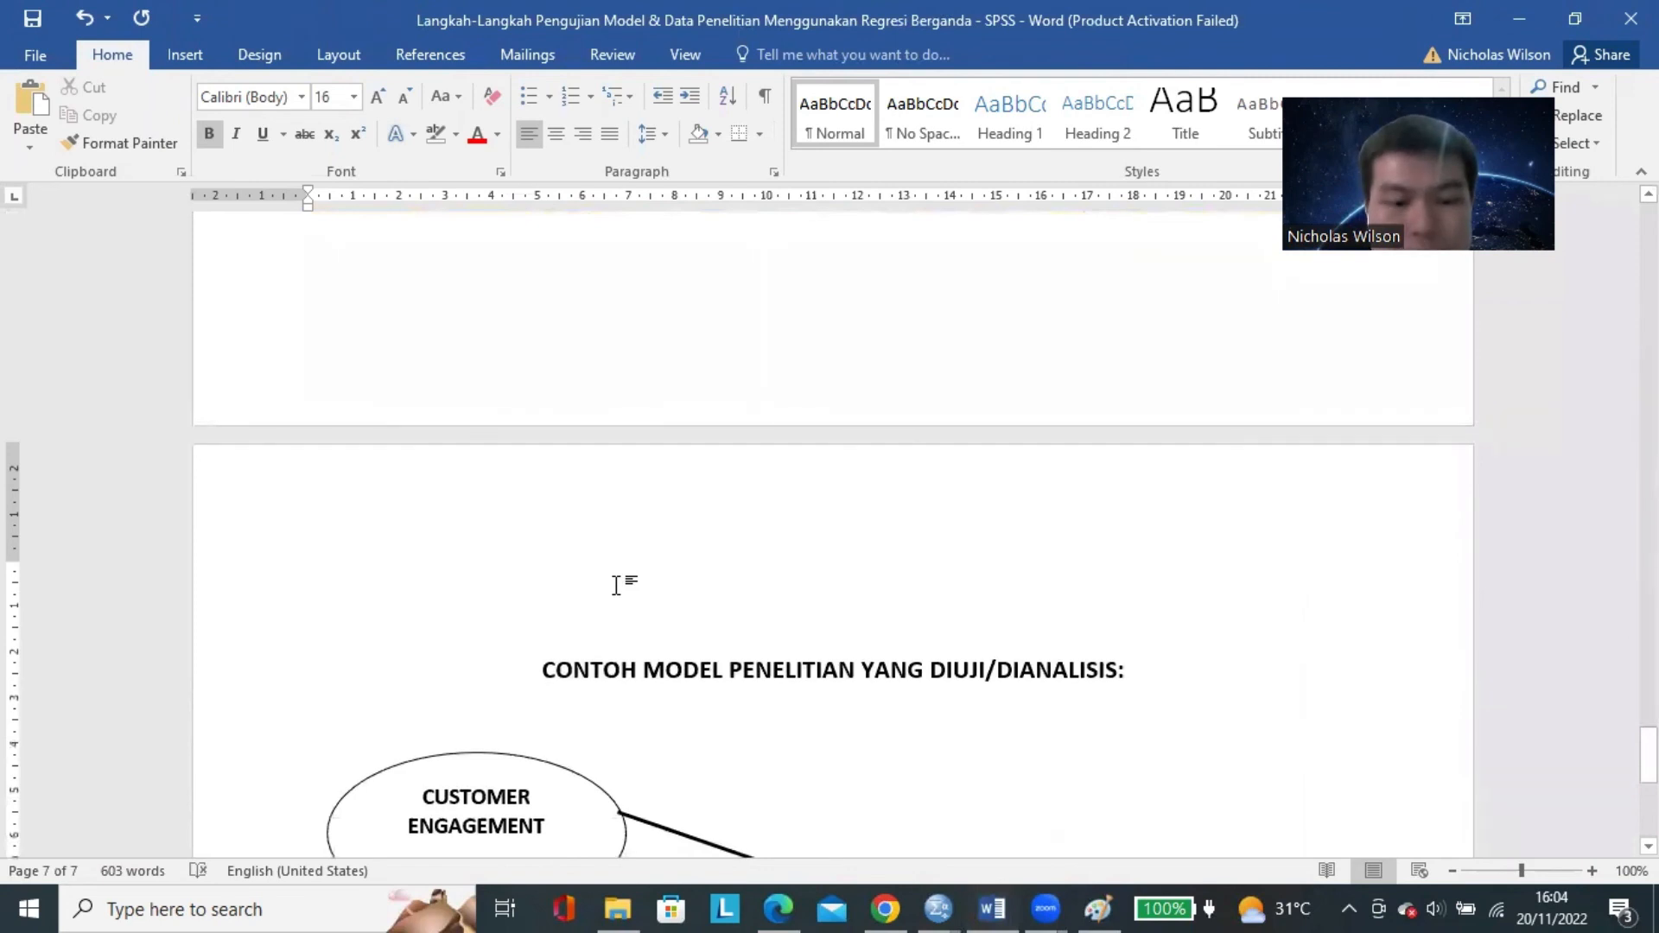
key("Return")
key("Return")
key("Return")
key("Return")
key("Return")
left_click(652, 602)
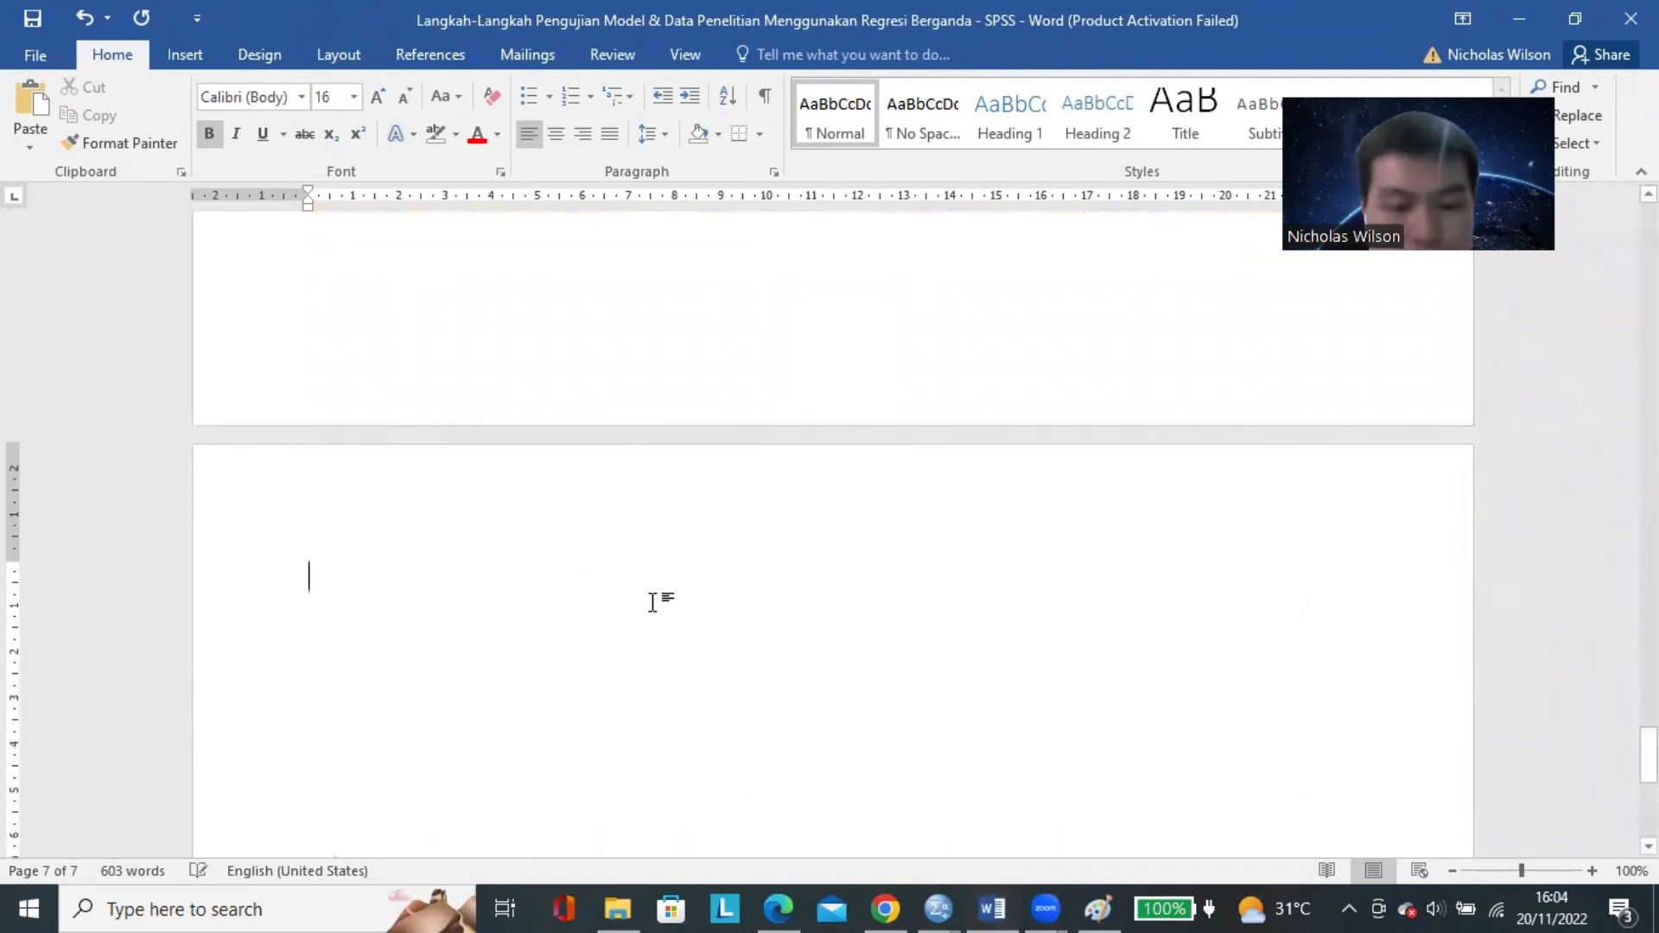
Write the heading "HASIL UJI PARSIAL (UJI SIGNIFIKANSI) TERKAIT PENGARUH CUSTOMER ENGAGEMENT (X1) TERHADAP CUSTOMER LOYALTY (Y)" at the start of the blank space.
type("HASIL PENG")
key("BackSpace")
key("BackSpace")
key("BackSpace")
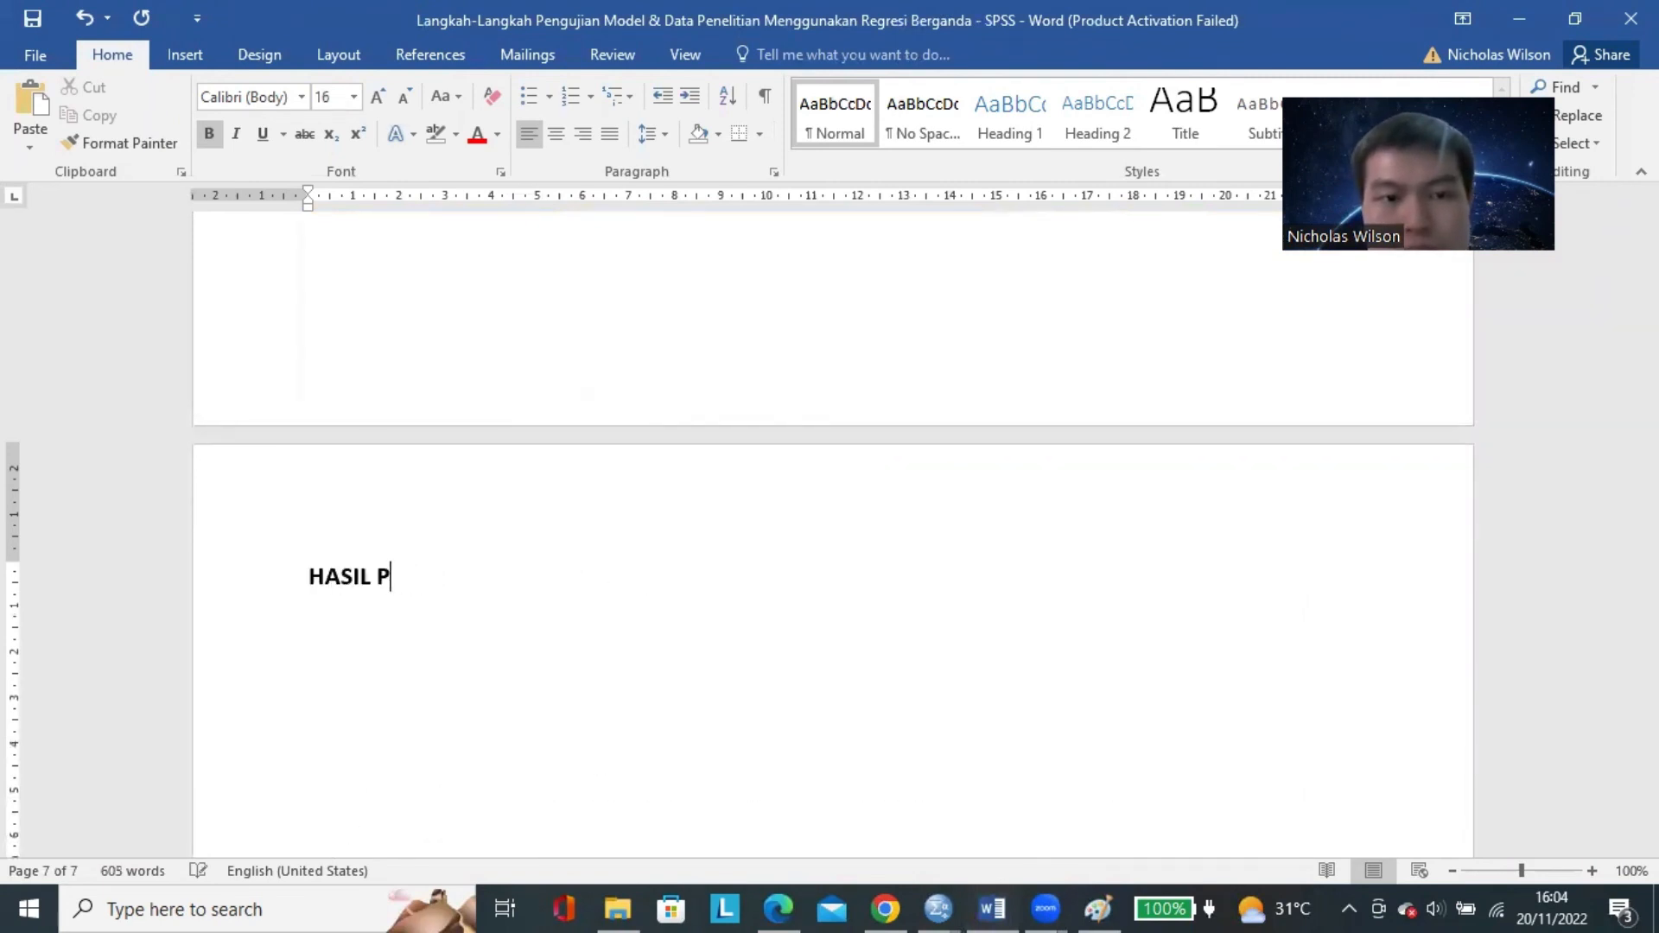
key("BackSpace")
type("UJI PARD")
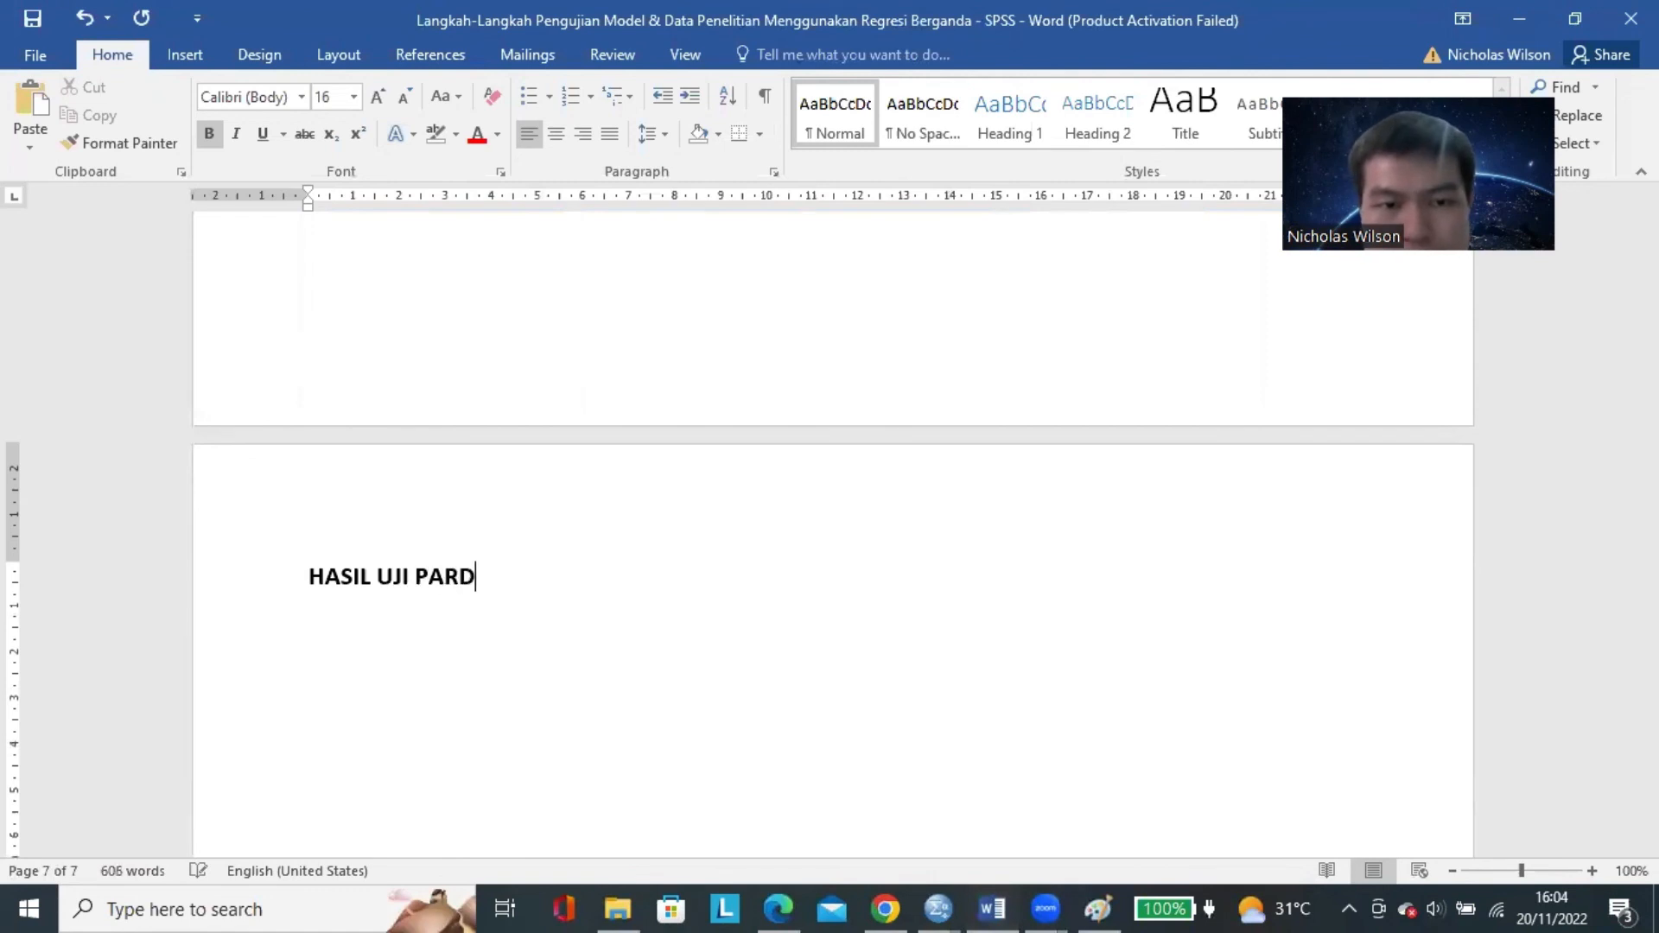
type("IAL (U")
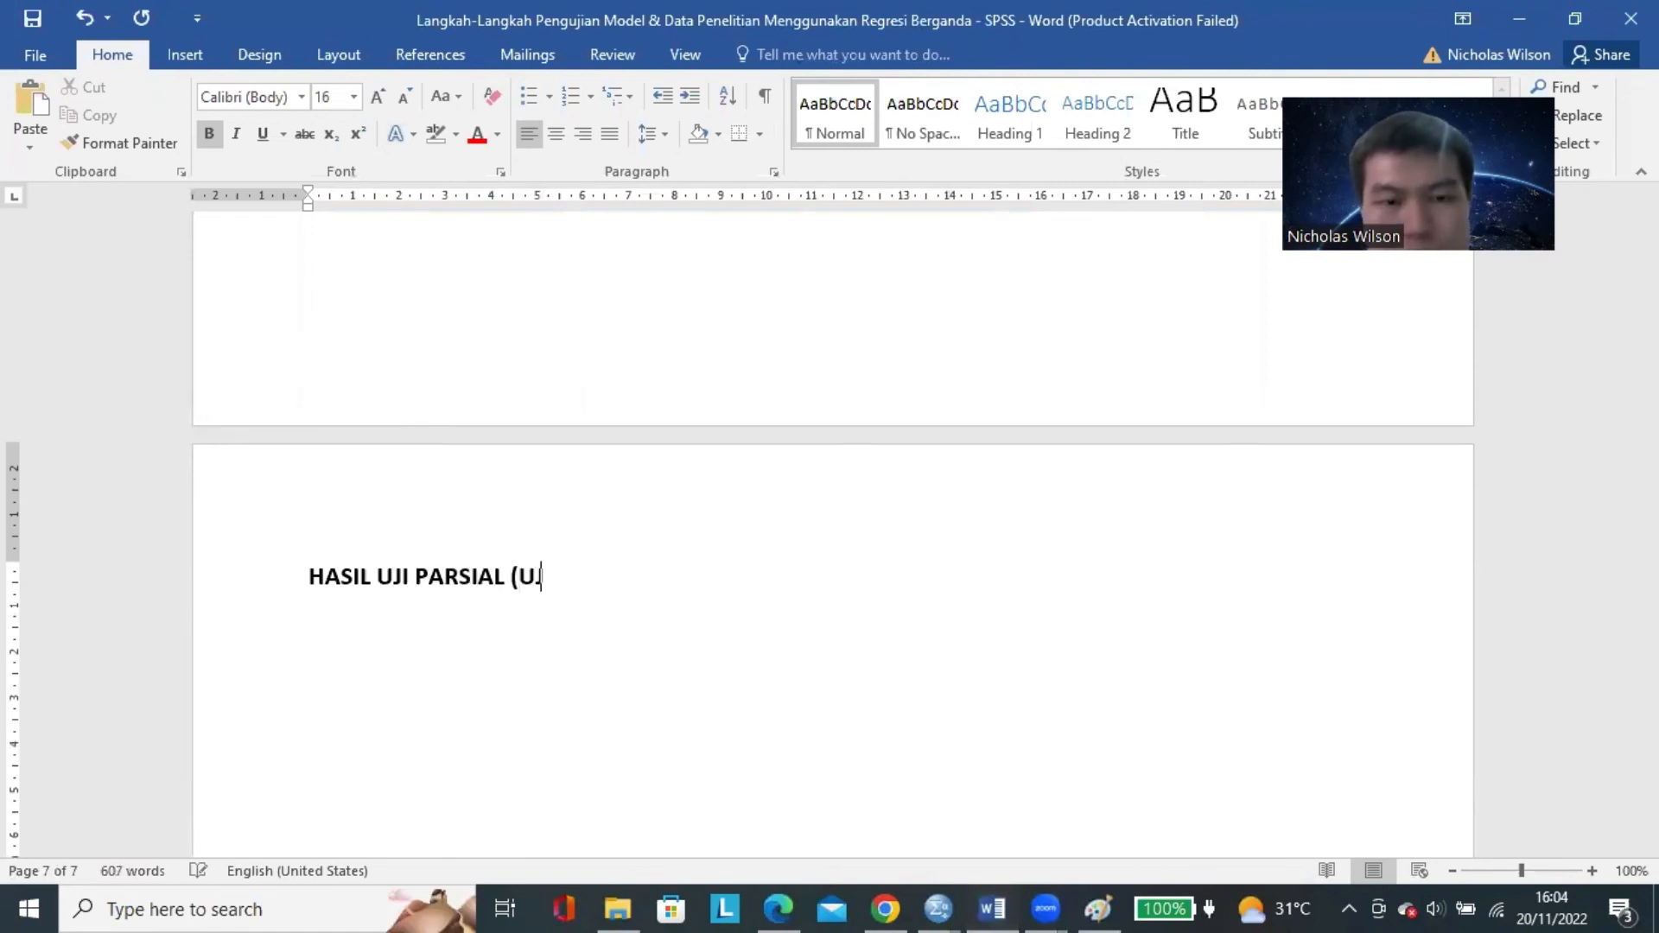
type("JI SIGNIFIKANSI) TER")
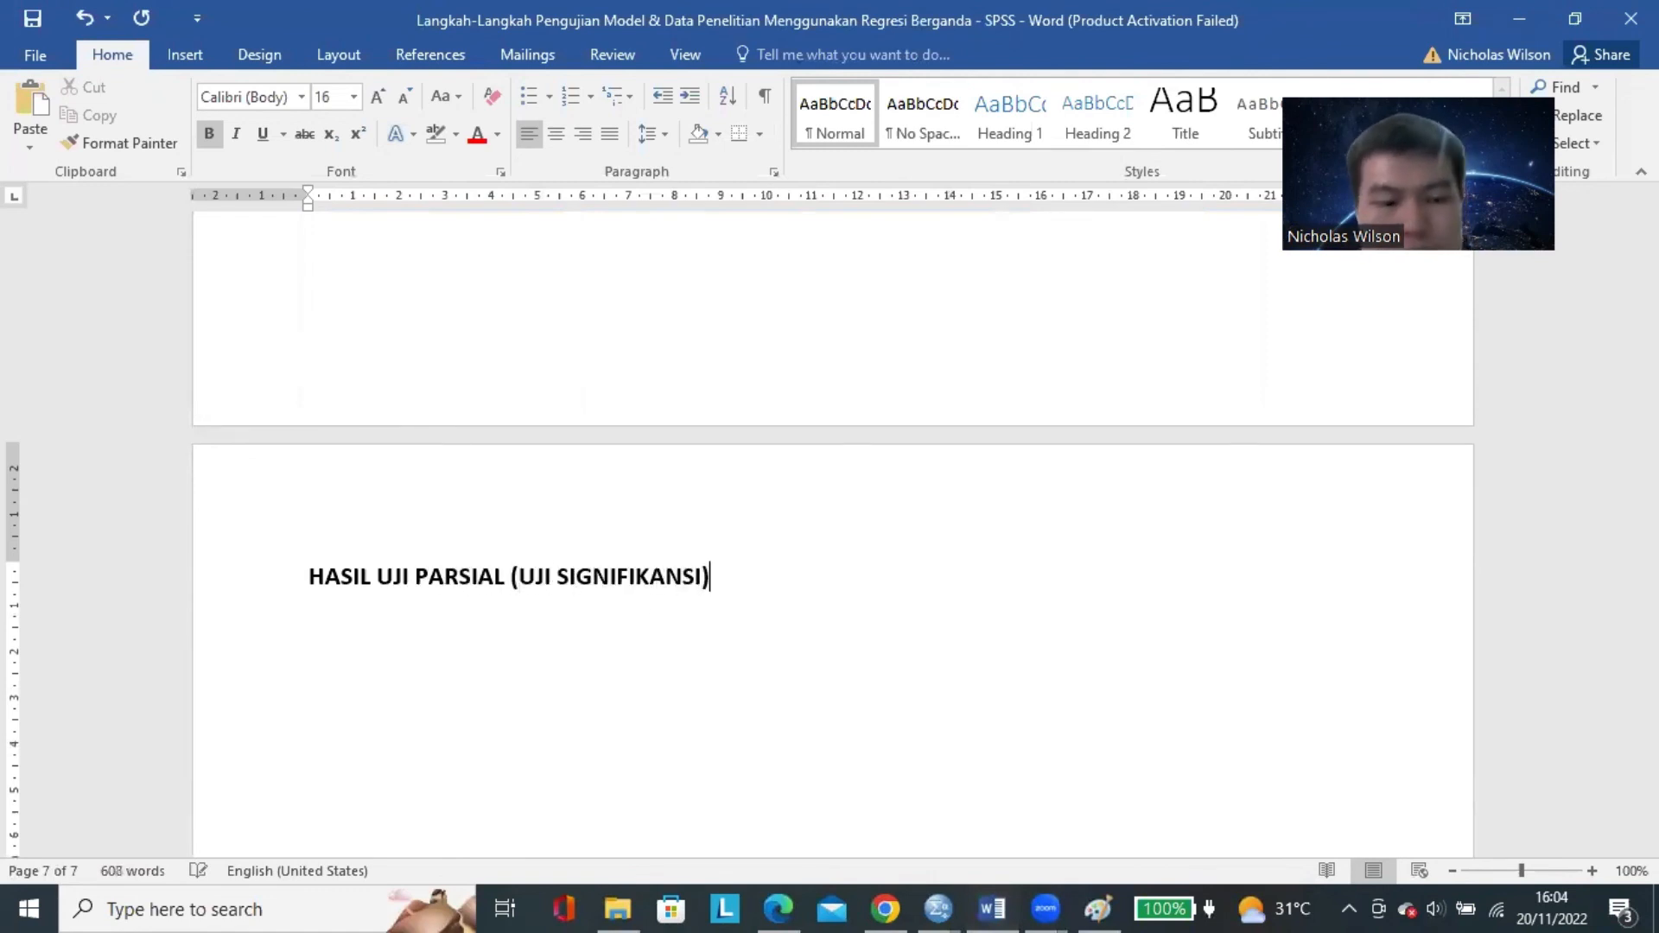
type("KAIT PENGARUH CU")
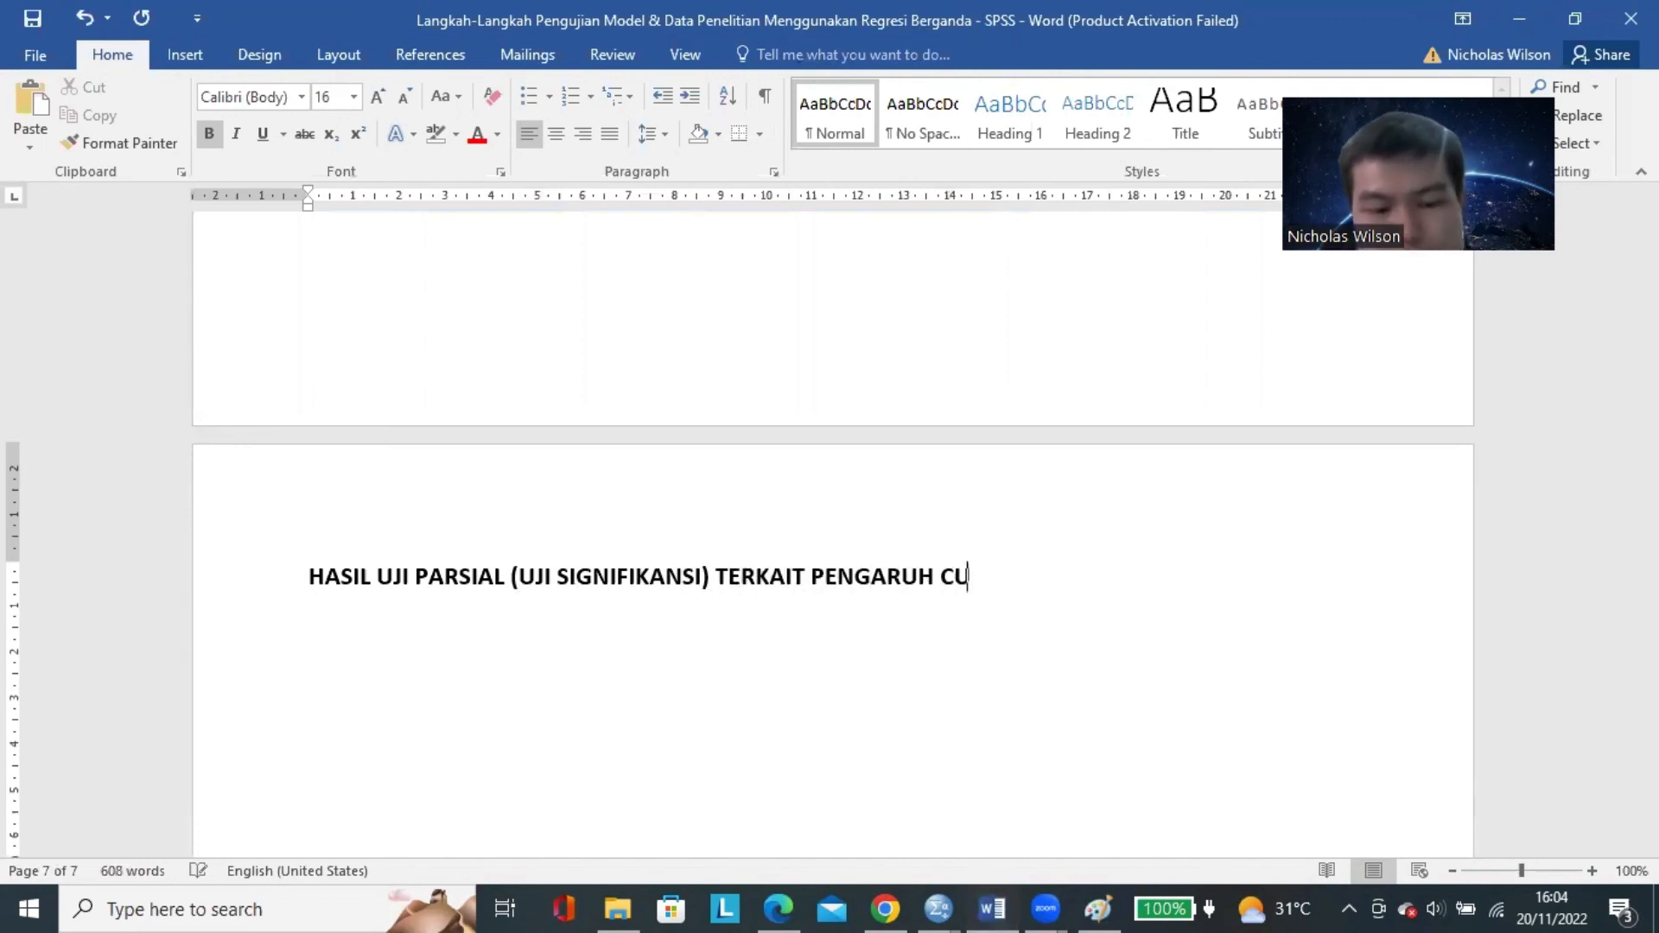
type("STOMER ENGAGEMENT (X1")
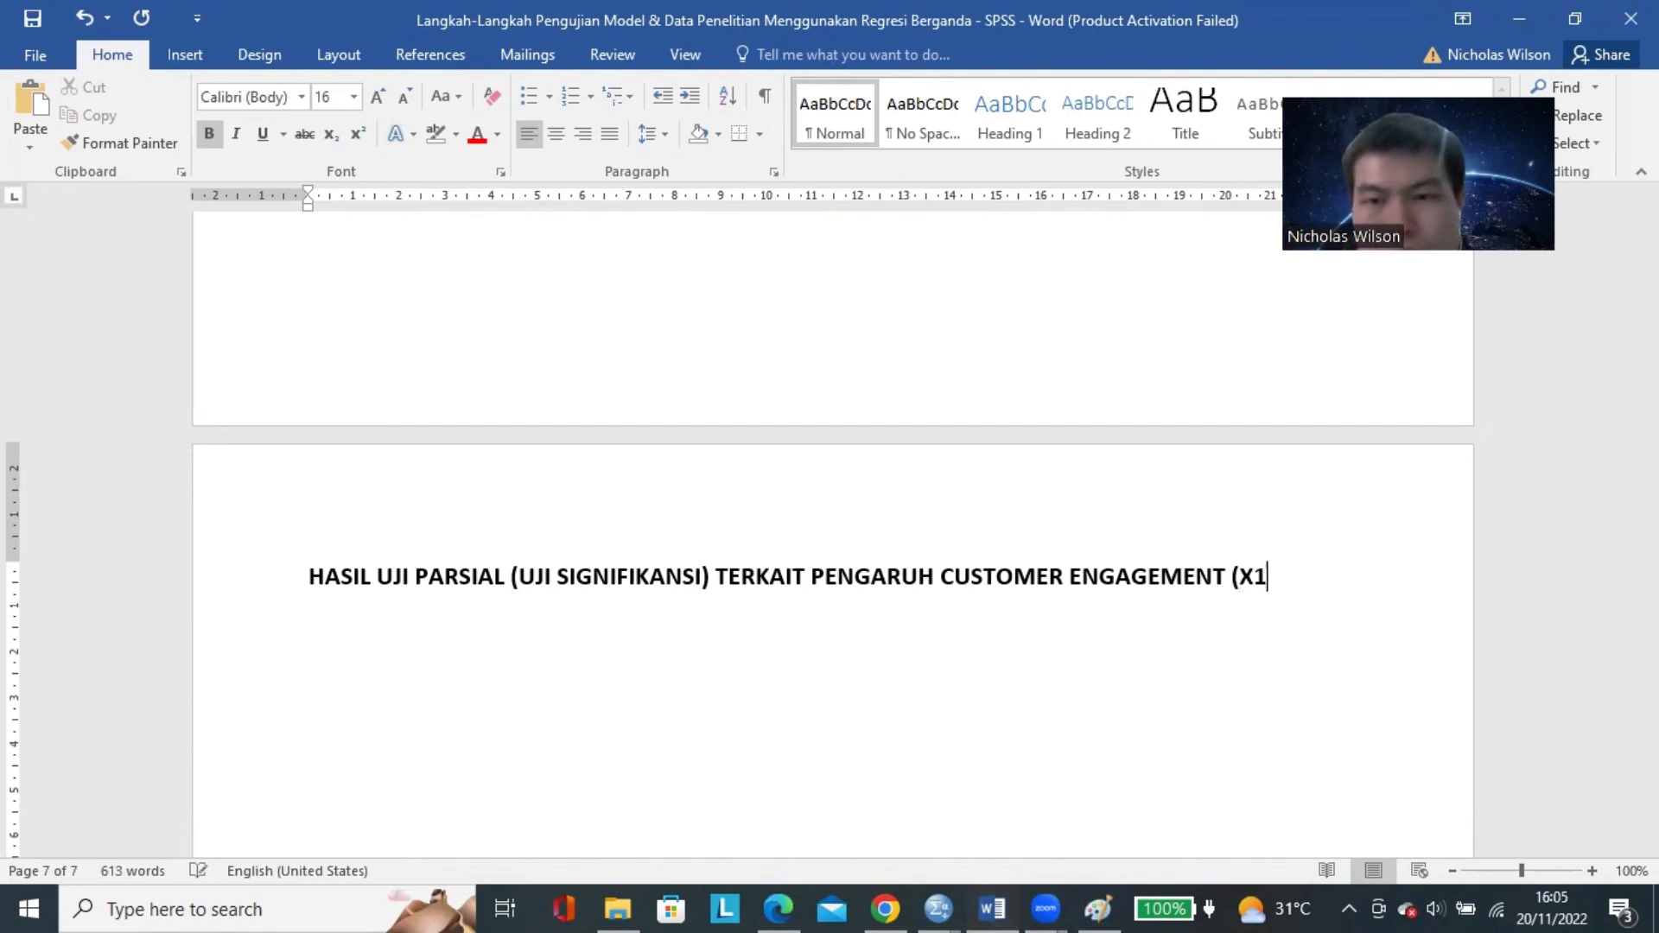
type(") TERHADAP CUS")
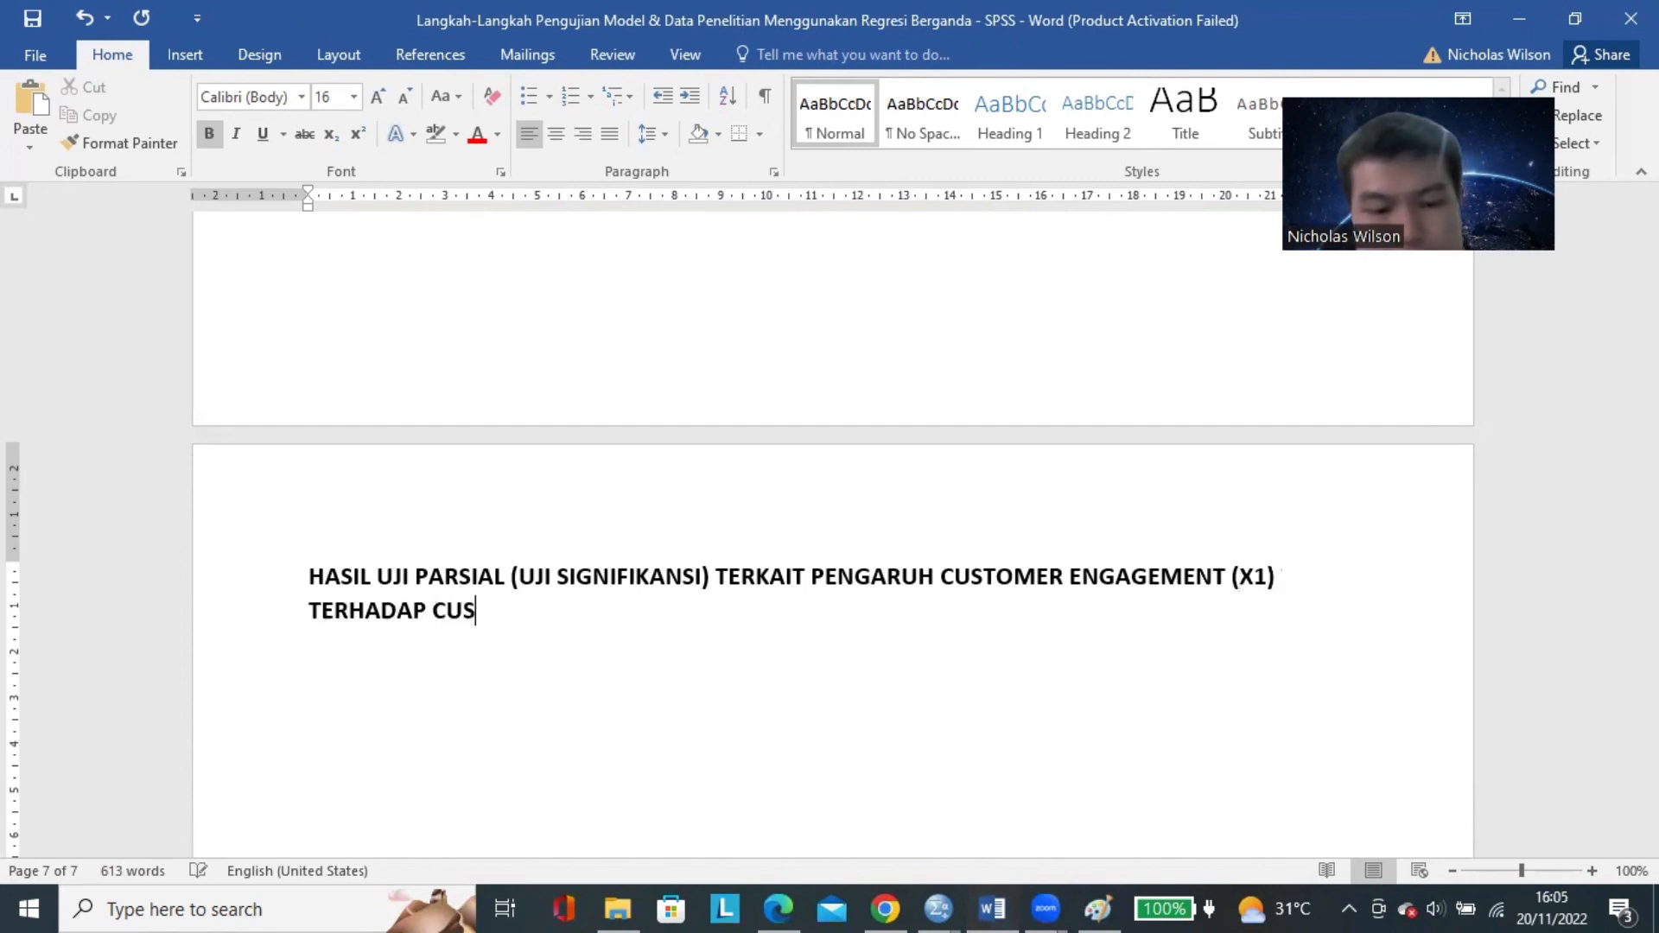
type("TOMER LOYALTY (Y")
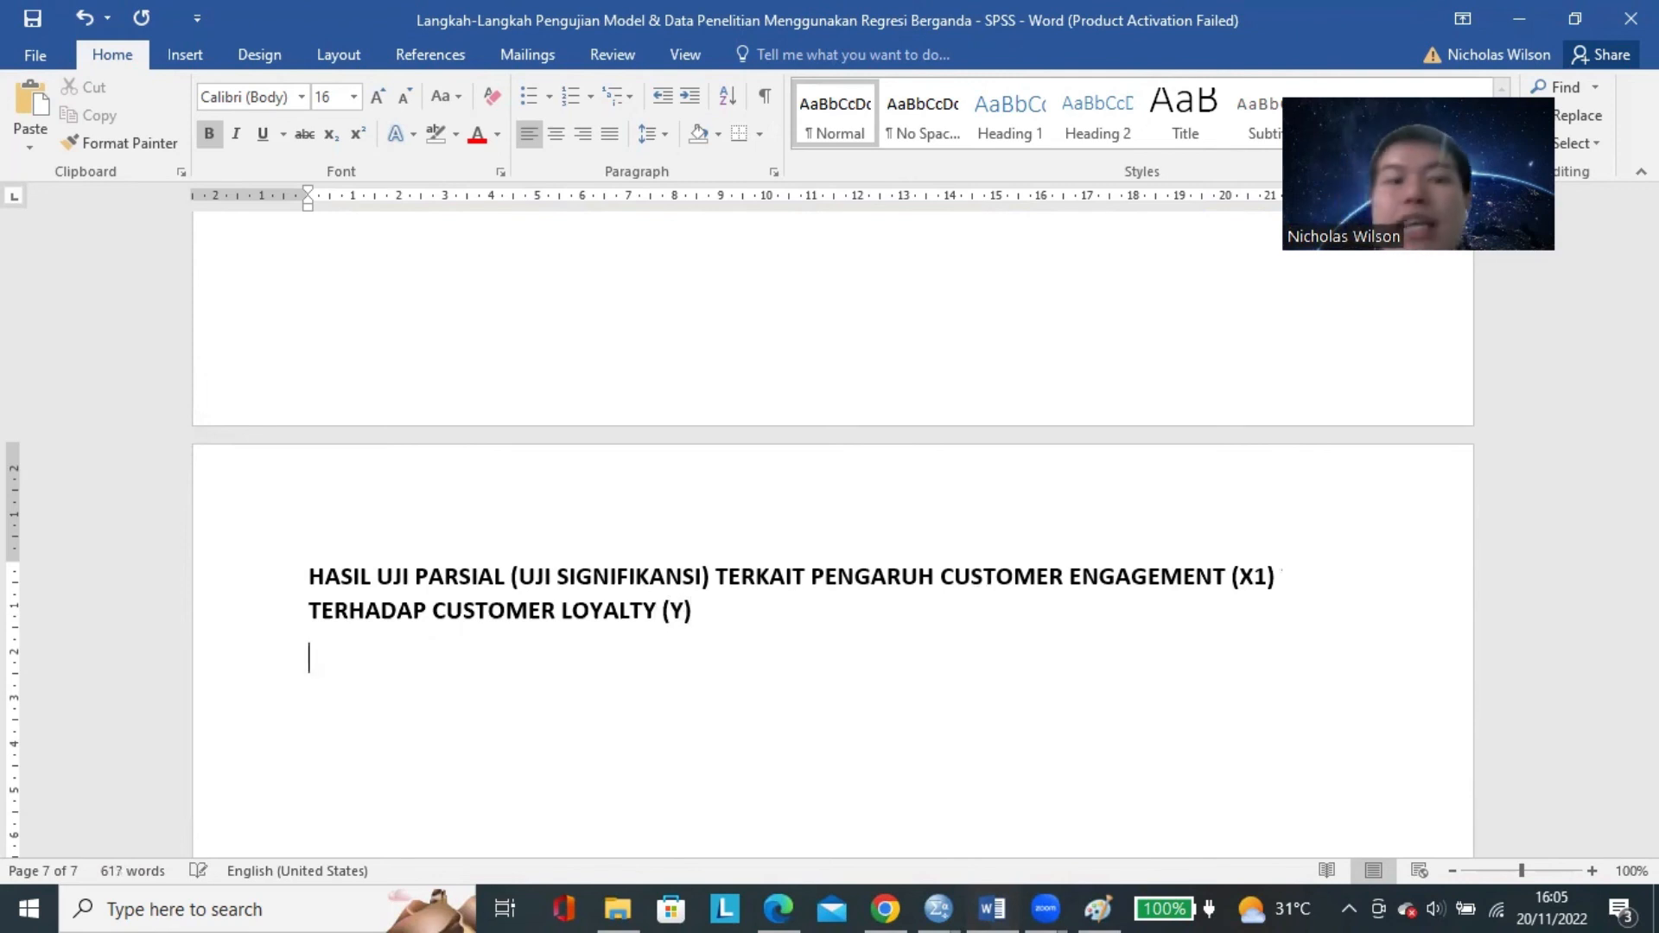
scroll(666, 601, "down", 1)
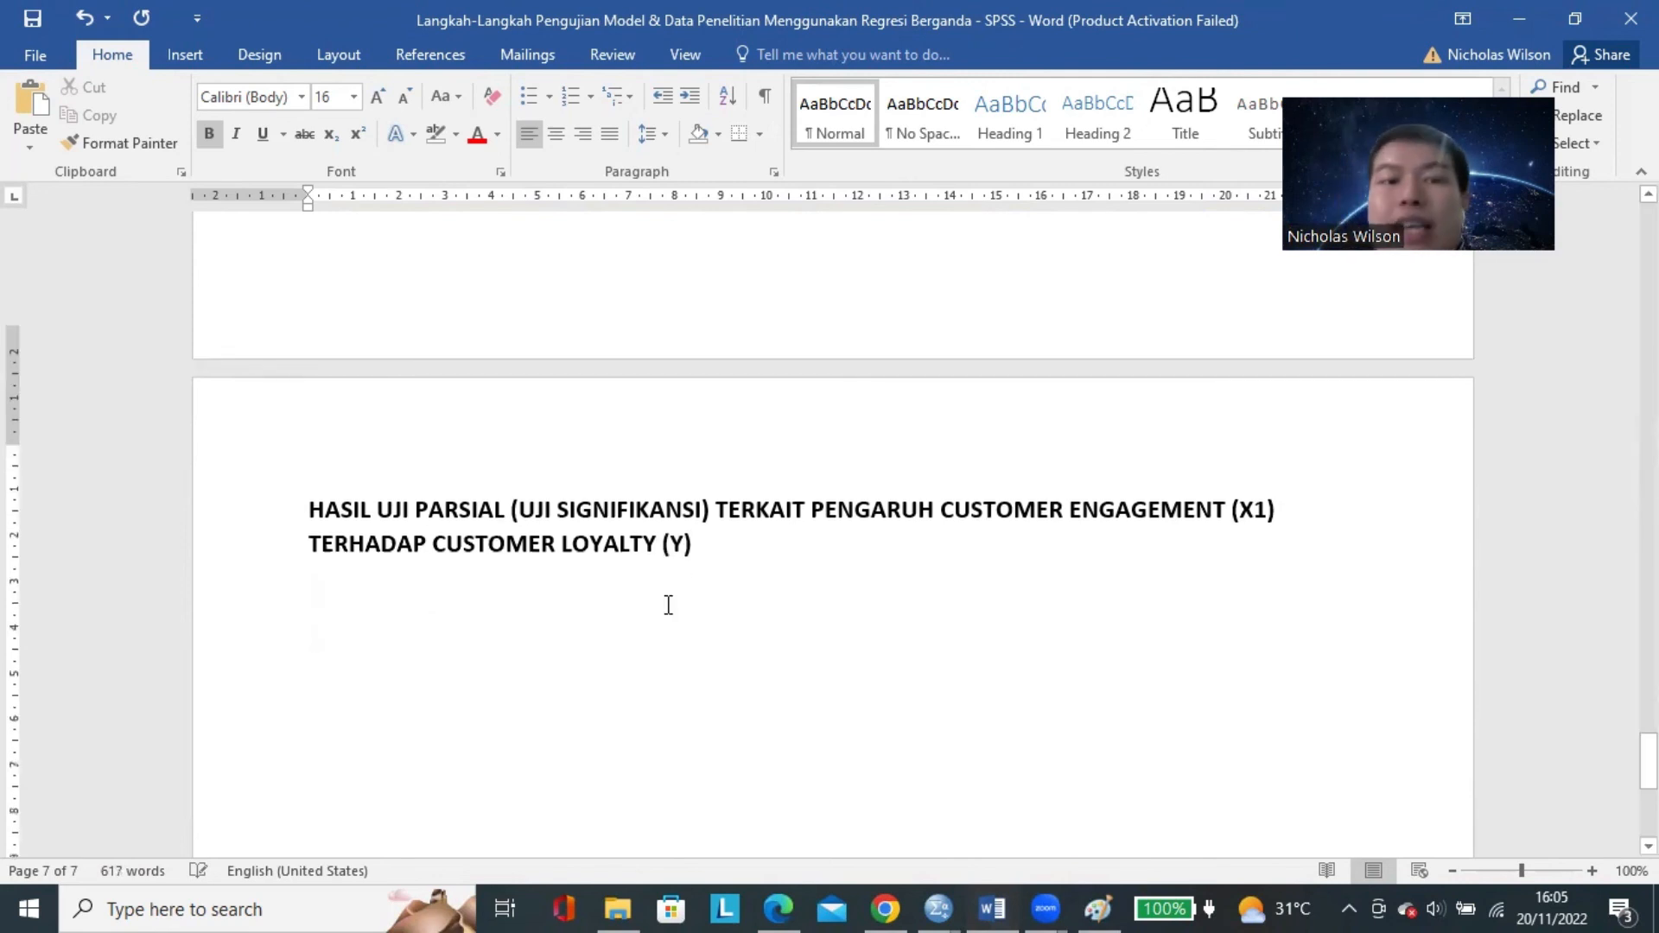
Begin a dashed paragraph below the heading with "BERDASARKAN HASIL UJI PARSIAL YANG TELAH DILAKUKAN, DIPEROLEH BAHWA NILAI SIGNIFIKANSI PENGARUH DARI".
key("Return")
type("- ")
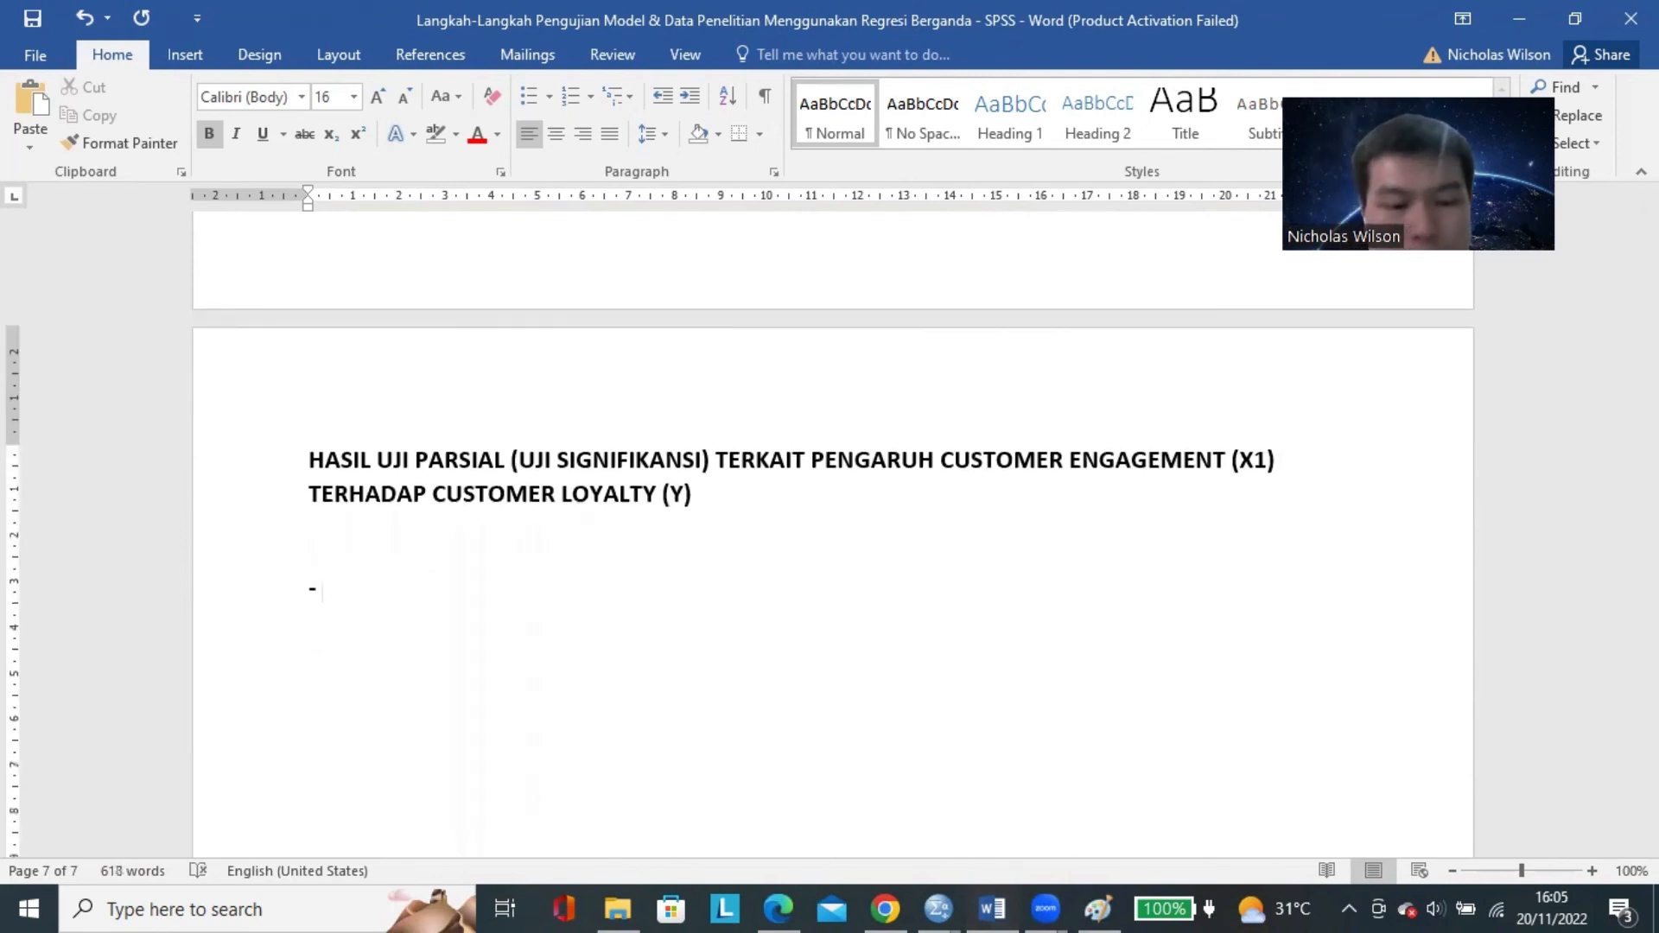
type("BERDASARKAN HASI")
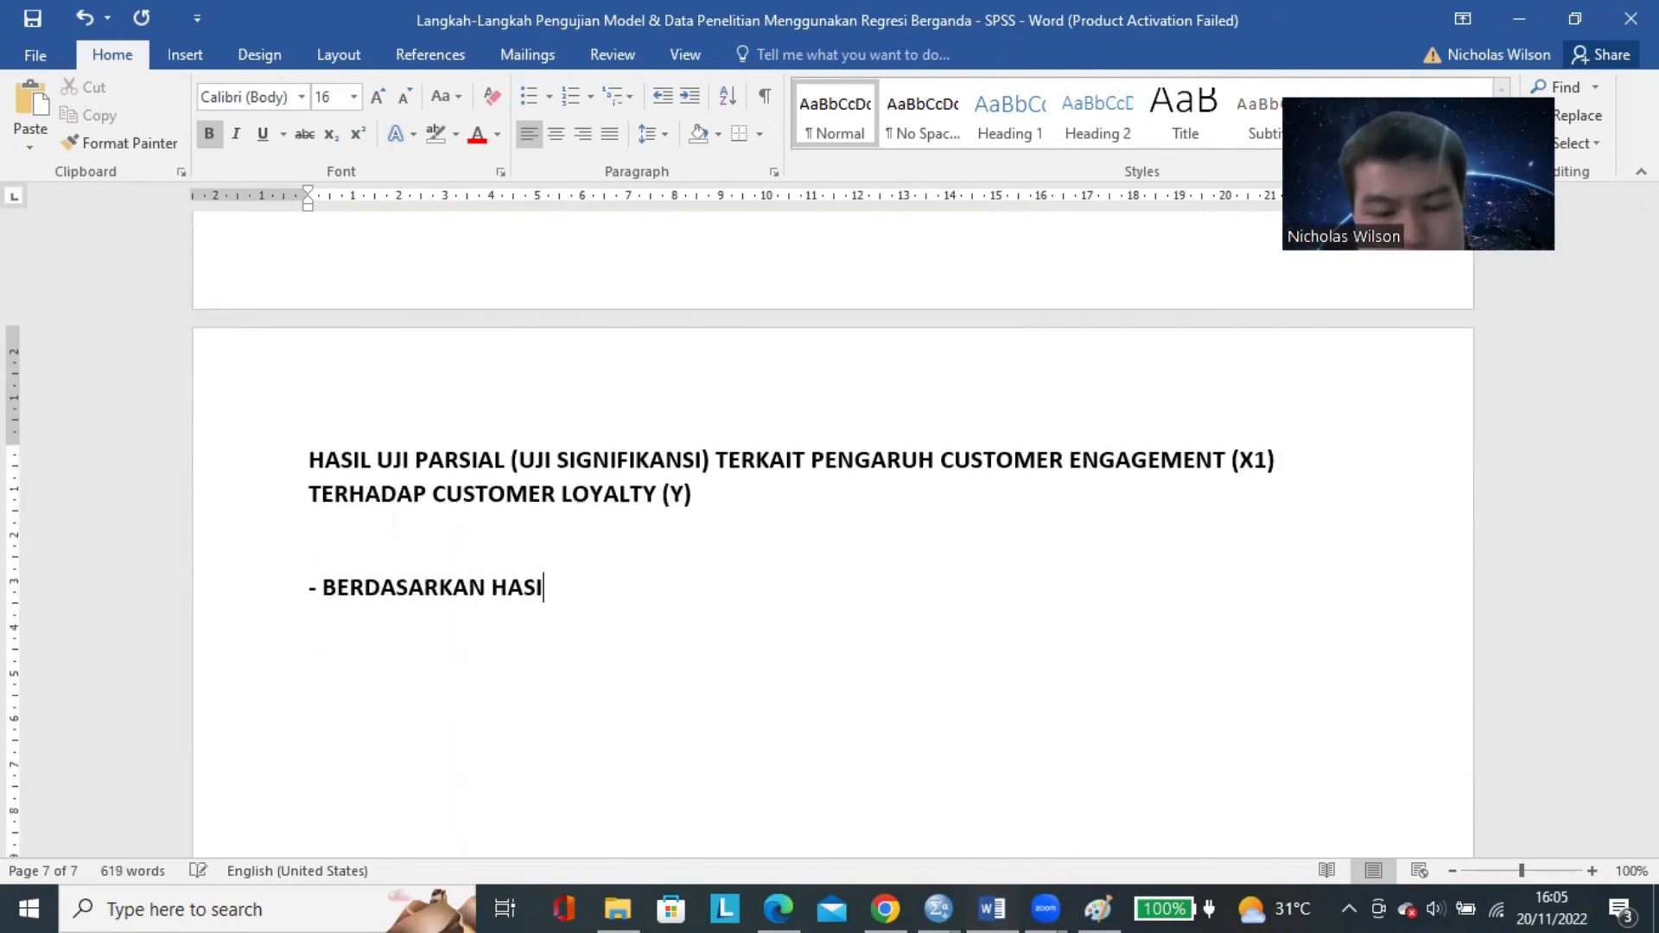
type("L UJI PAR")
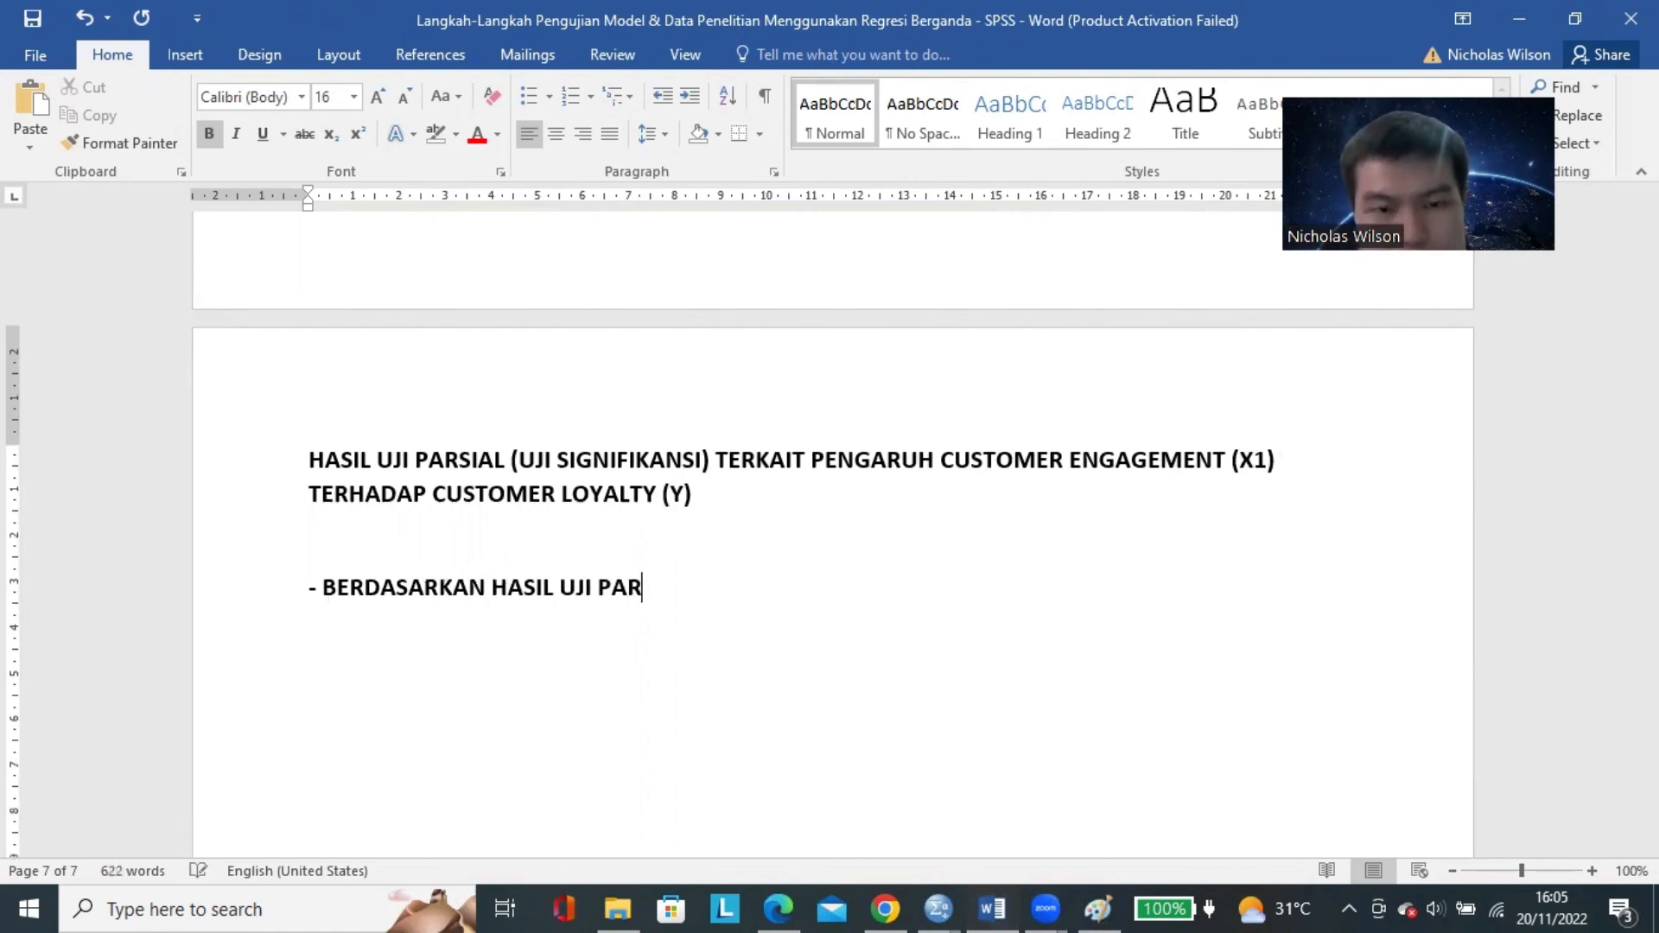
type("SIAL YANG TELAH DI")
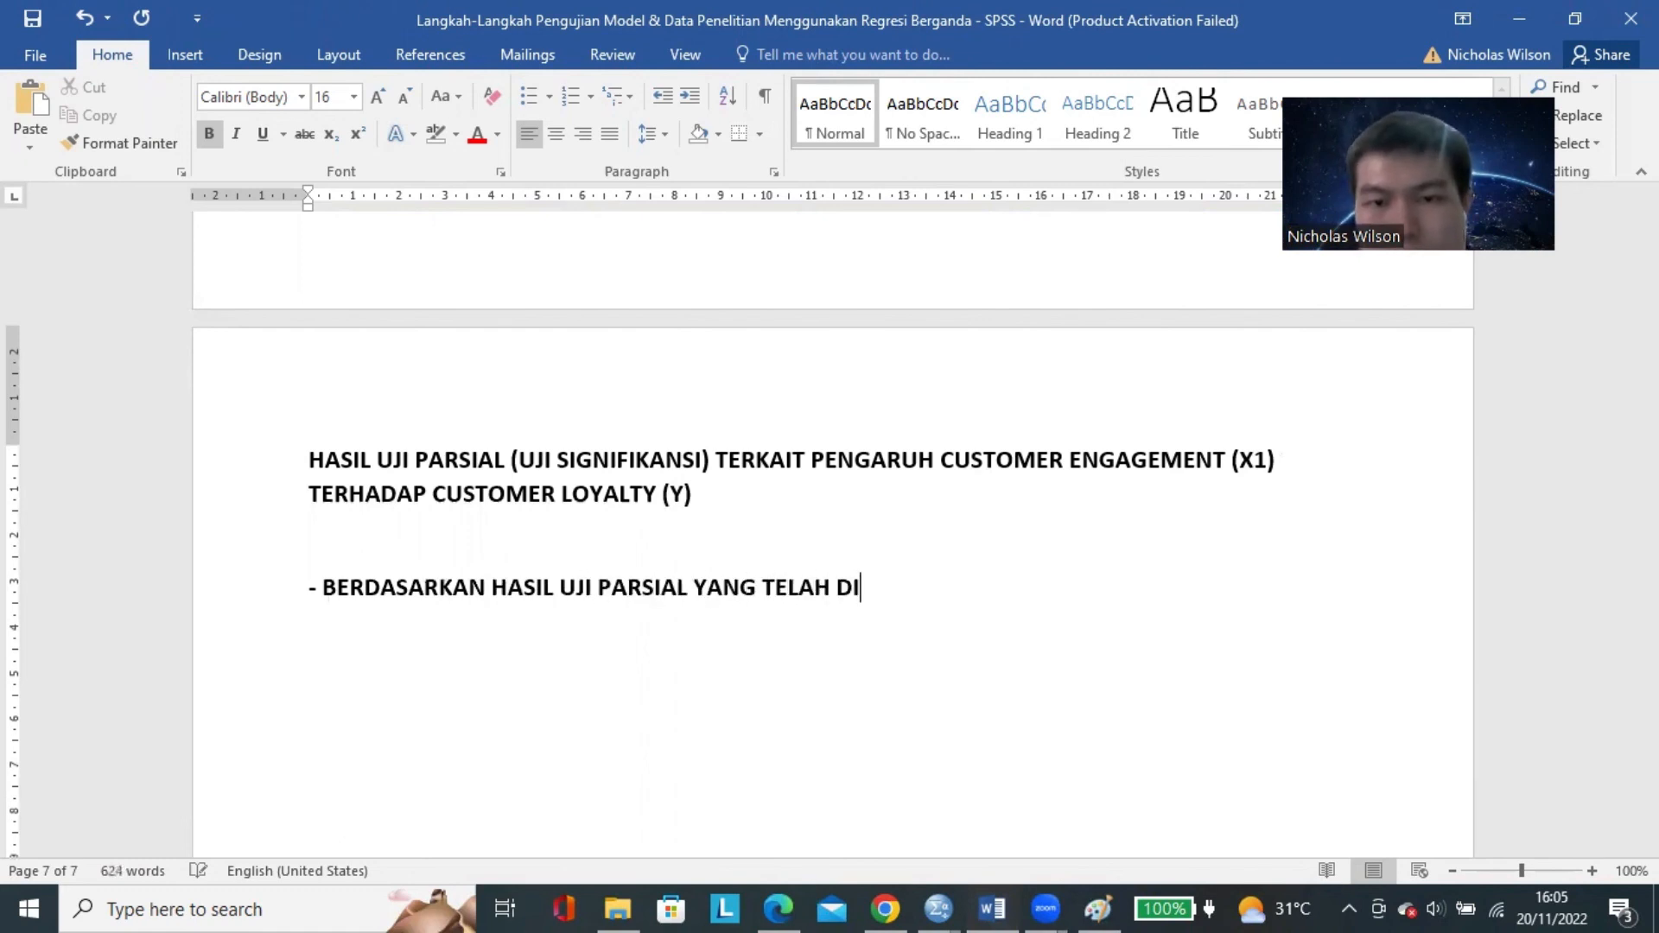
type("LAKUKAN, DIPEROLE")
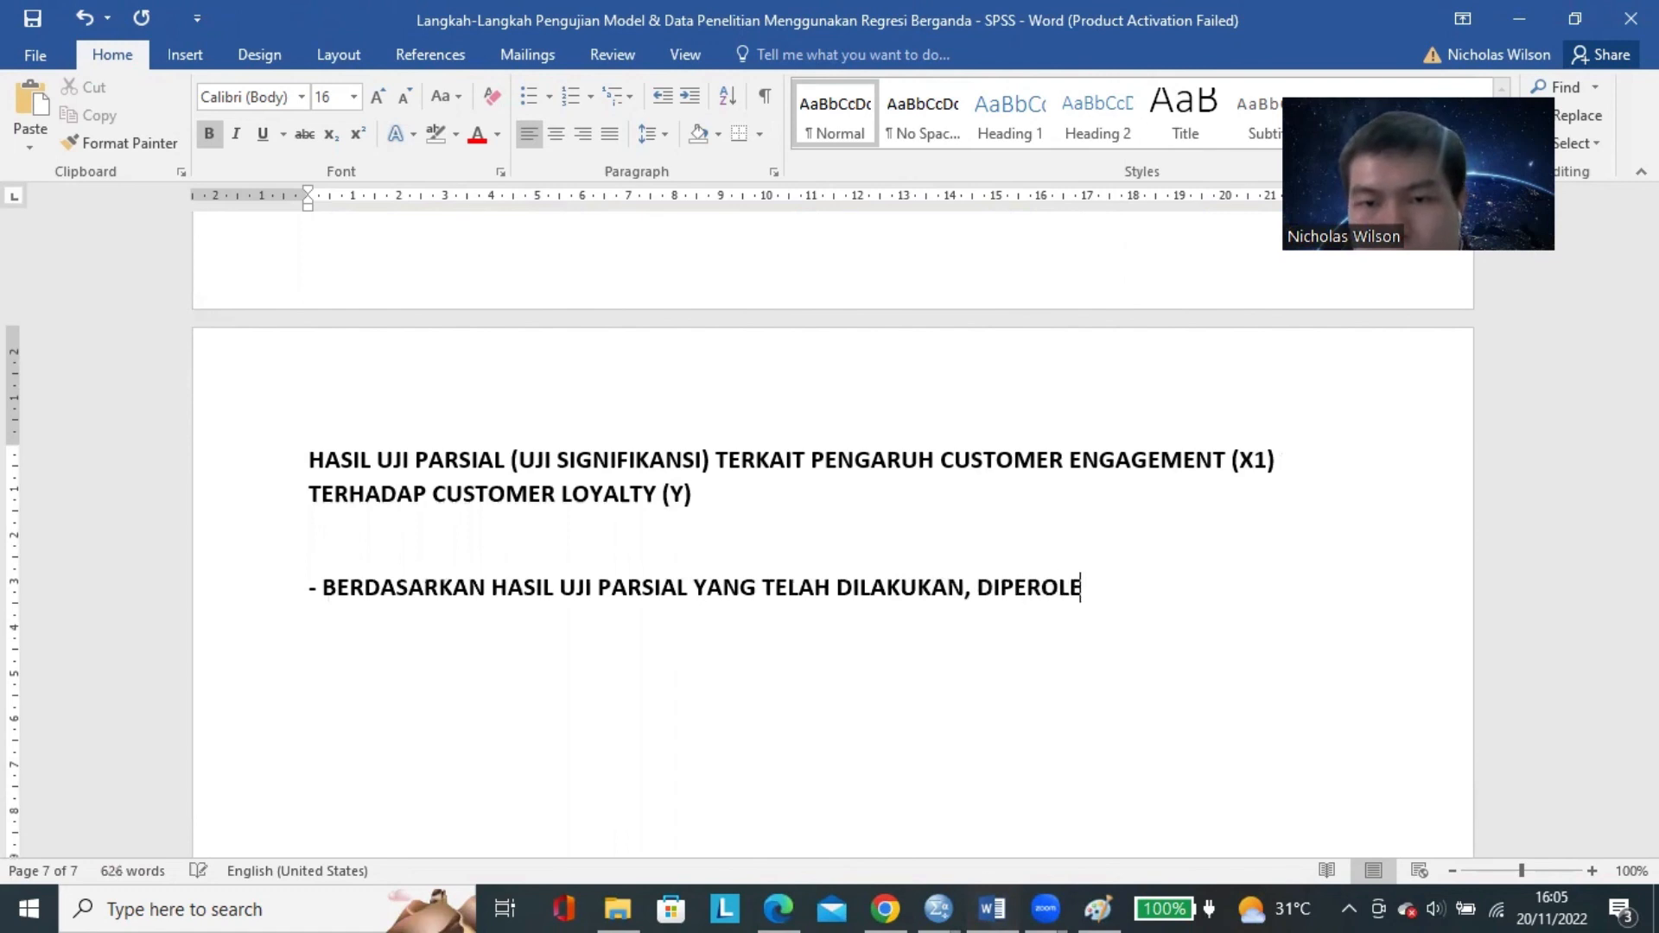
type("H BAHWA NILAI")
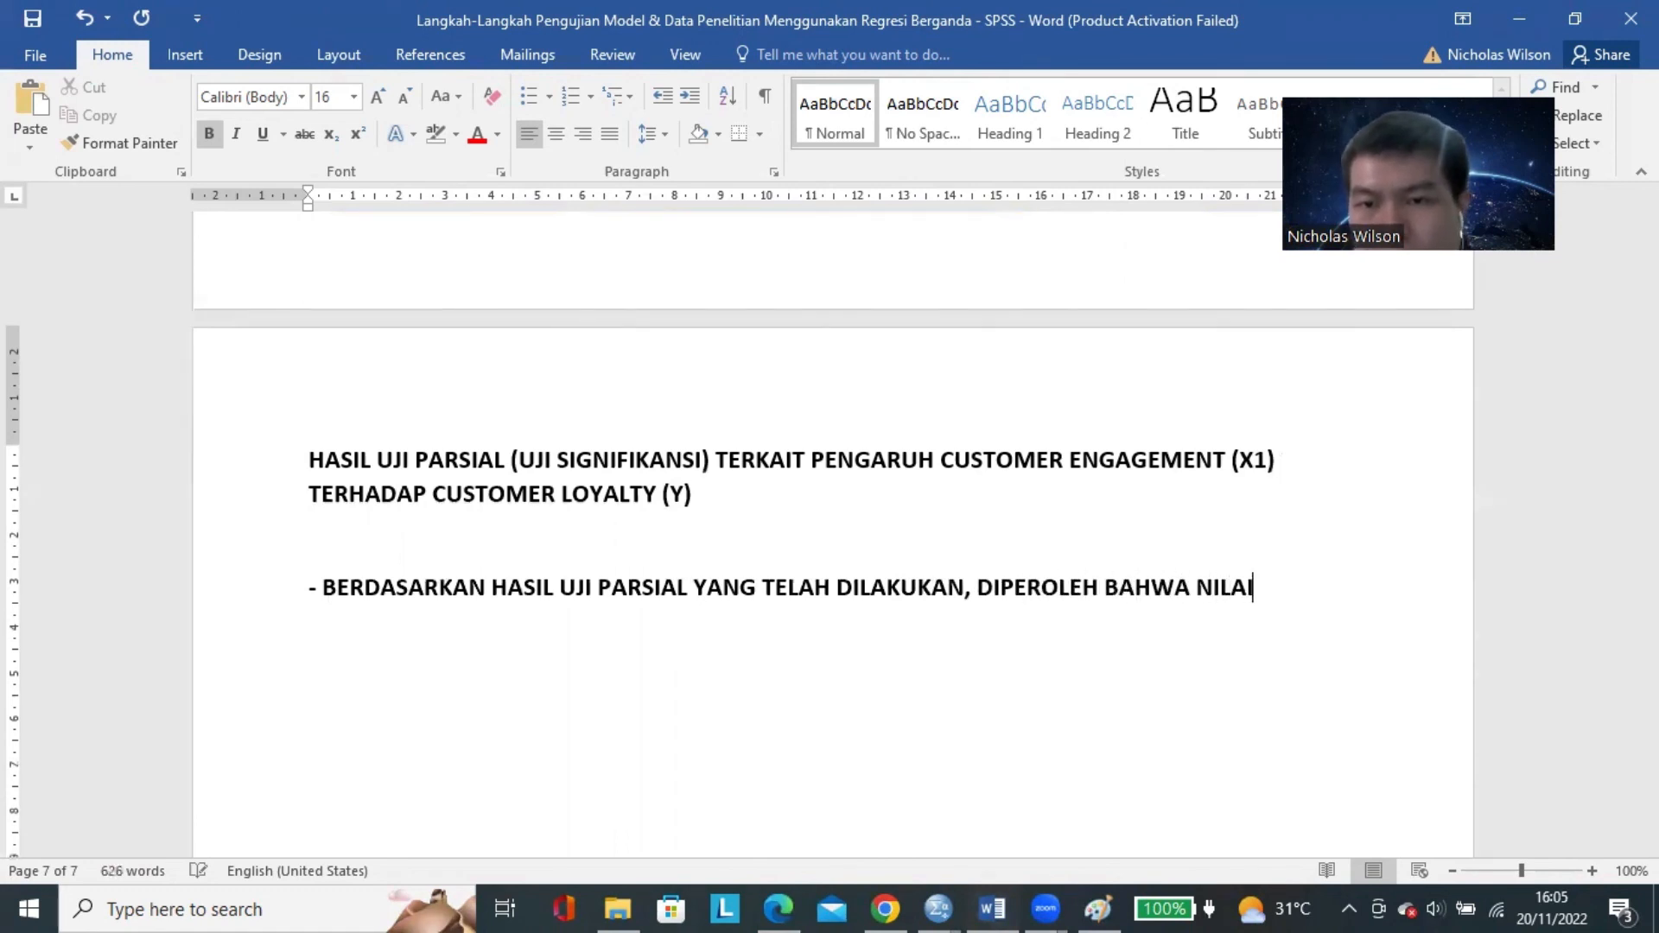
type(" SIGNIFIKA")
key("BackSpace")
key("BackSpace")
type("IKAS")
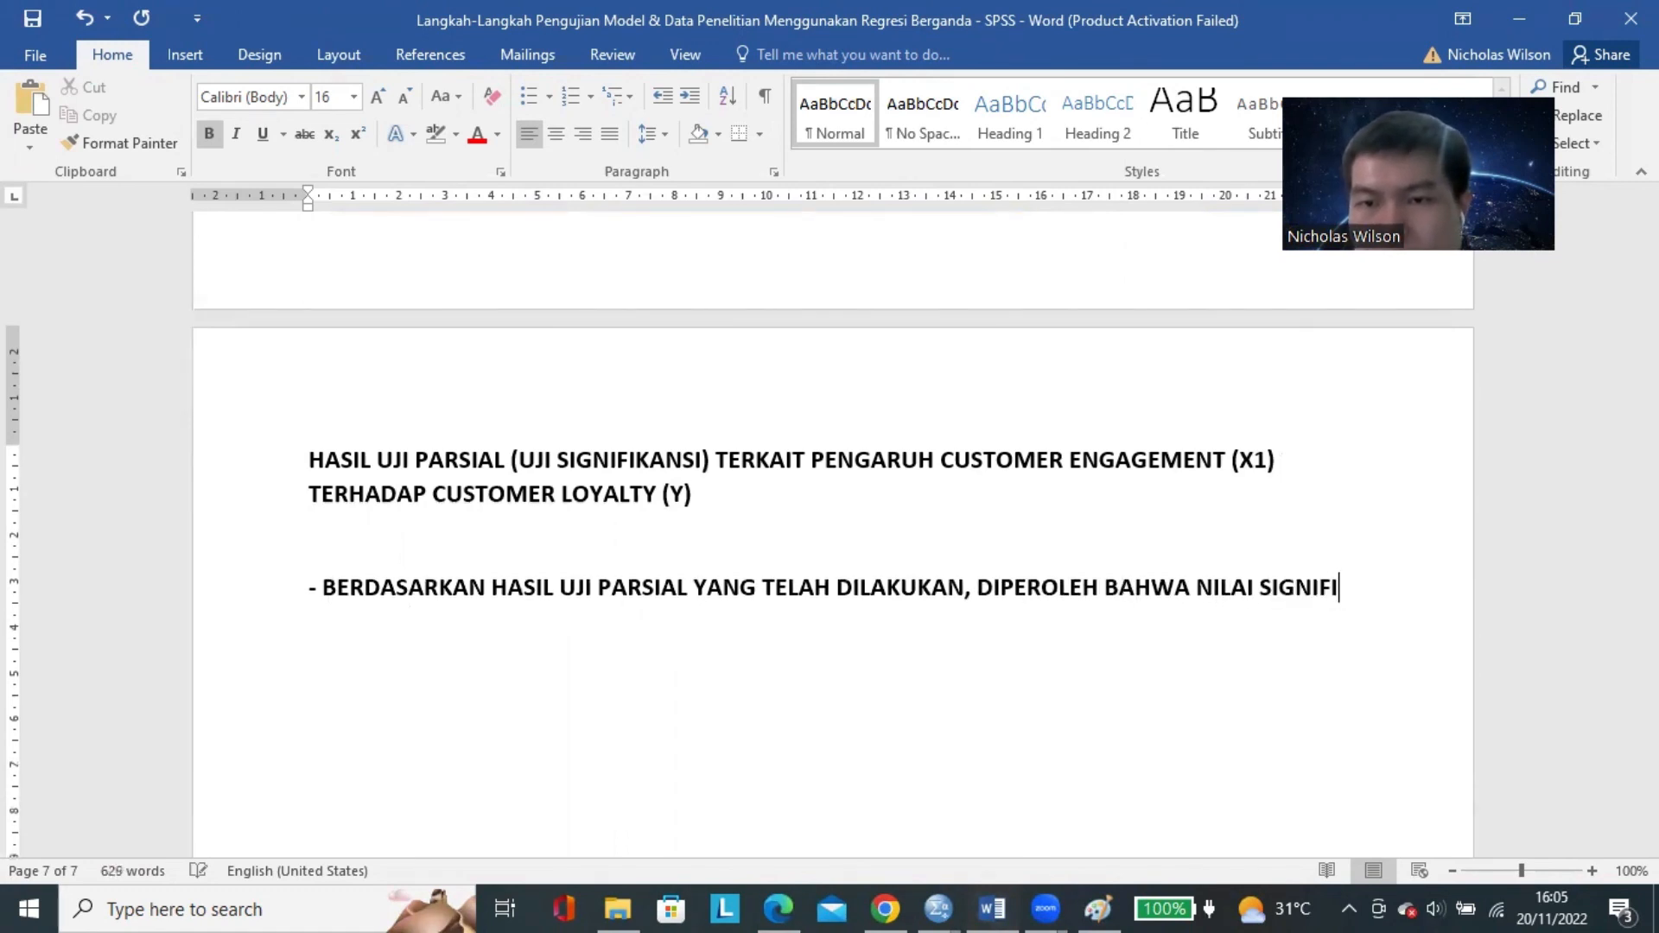
type("SI PENGARUH DARI")
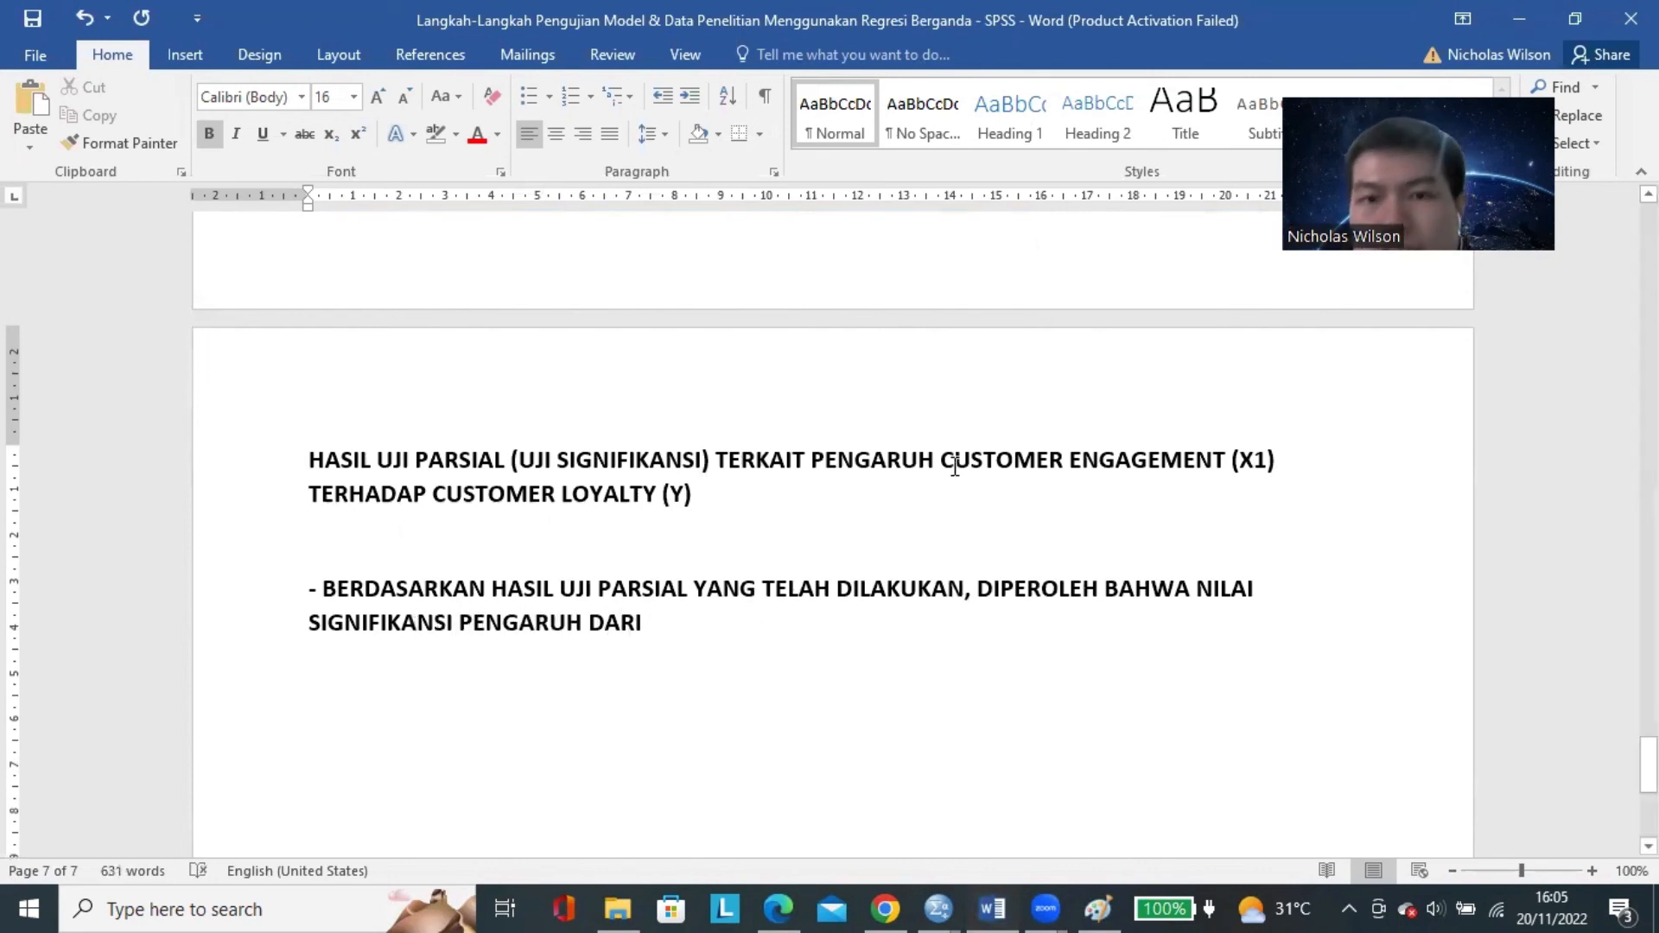
Copy "CUSTOMER ENGAGEMENT (X1) TERHADAP CUSTOMER LOYALTY (Y)" from the heading to the end of the paragraph and add "ADALAH SEBESAR".
left_click_drag(942, 460, 940, 492)
key("ctrl+c")
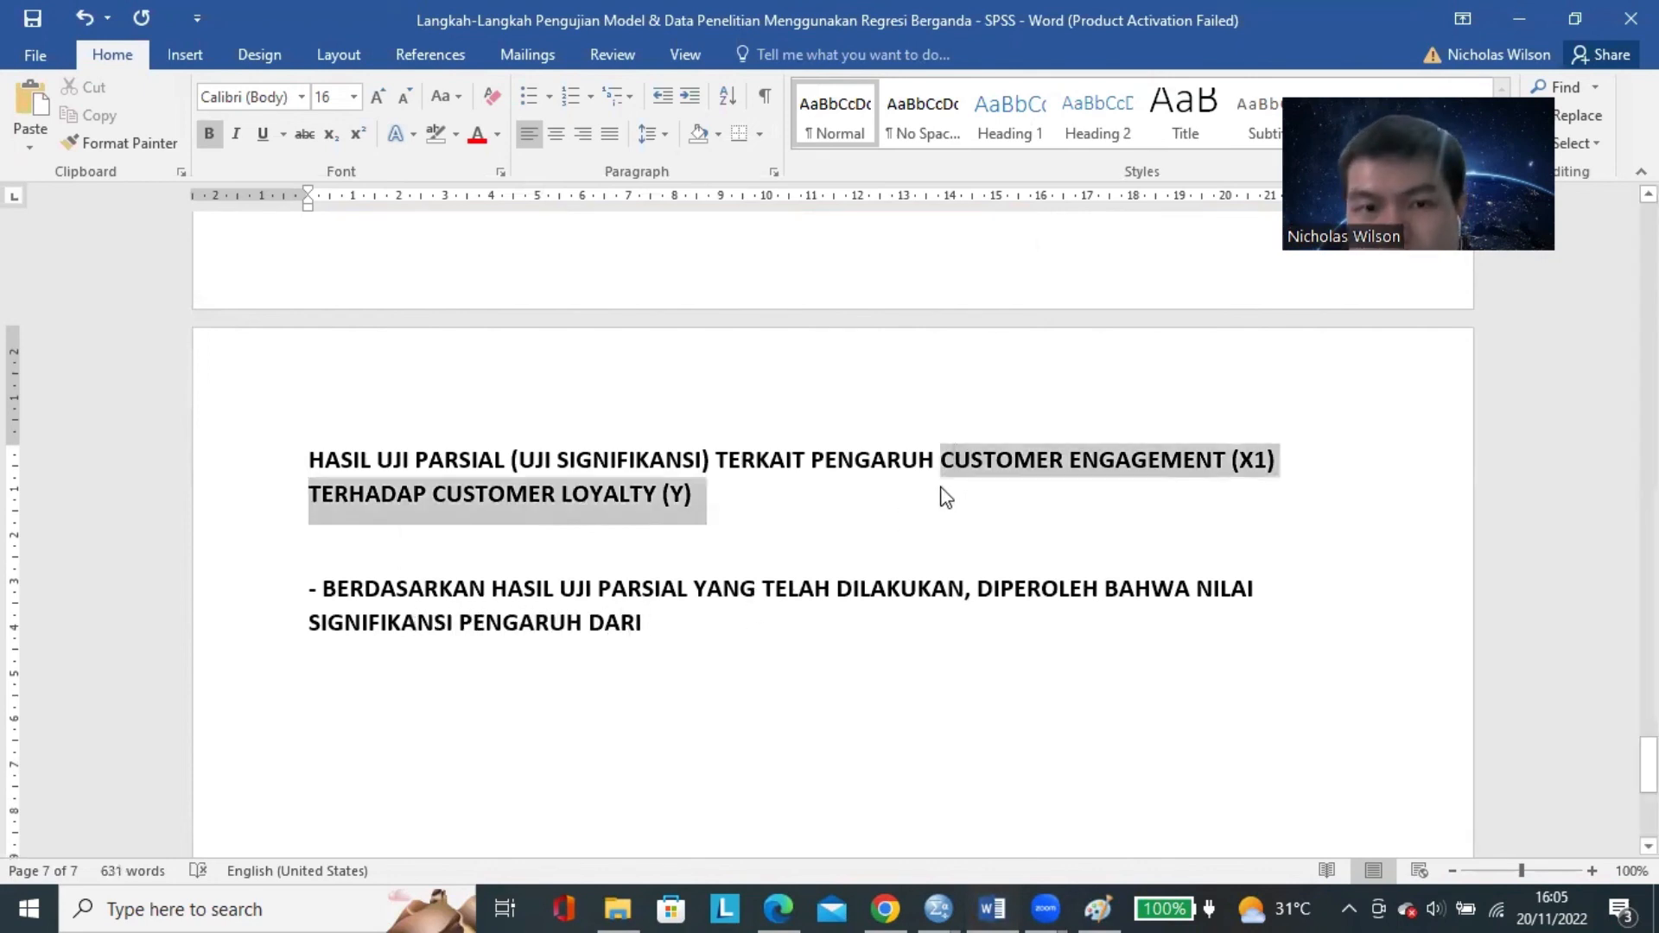
left_click(764, 615)
key("ctrl+v")
key("BackSpace")
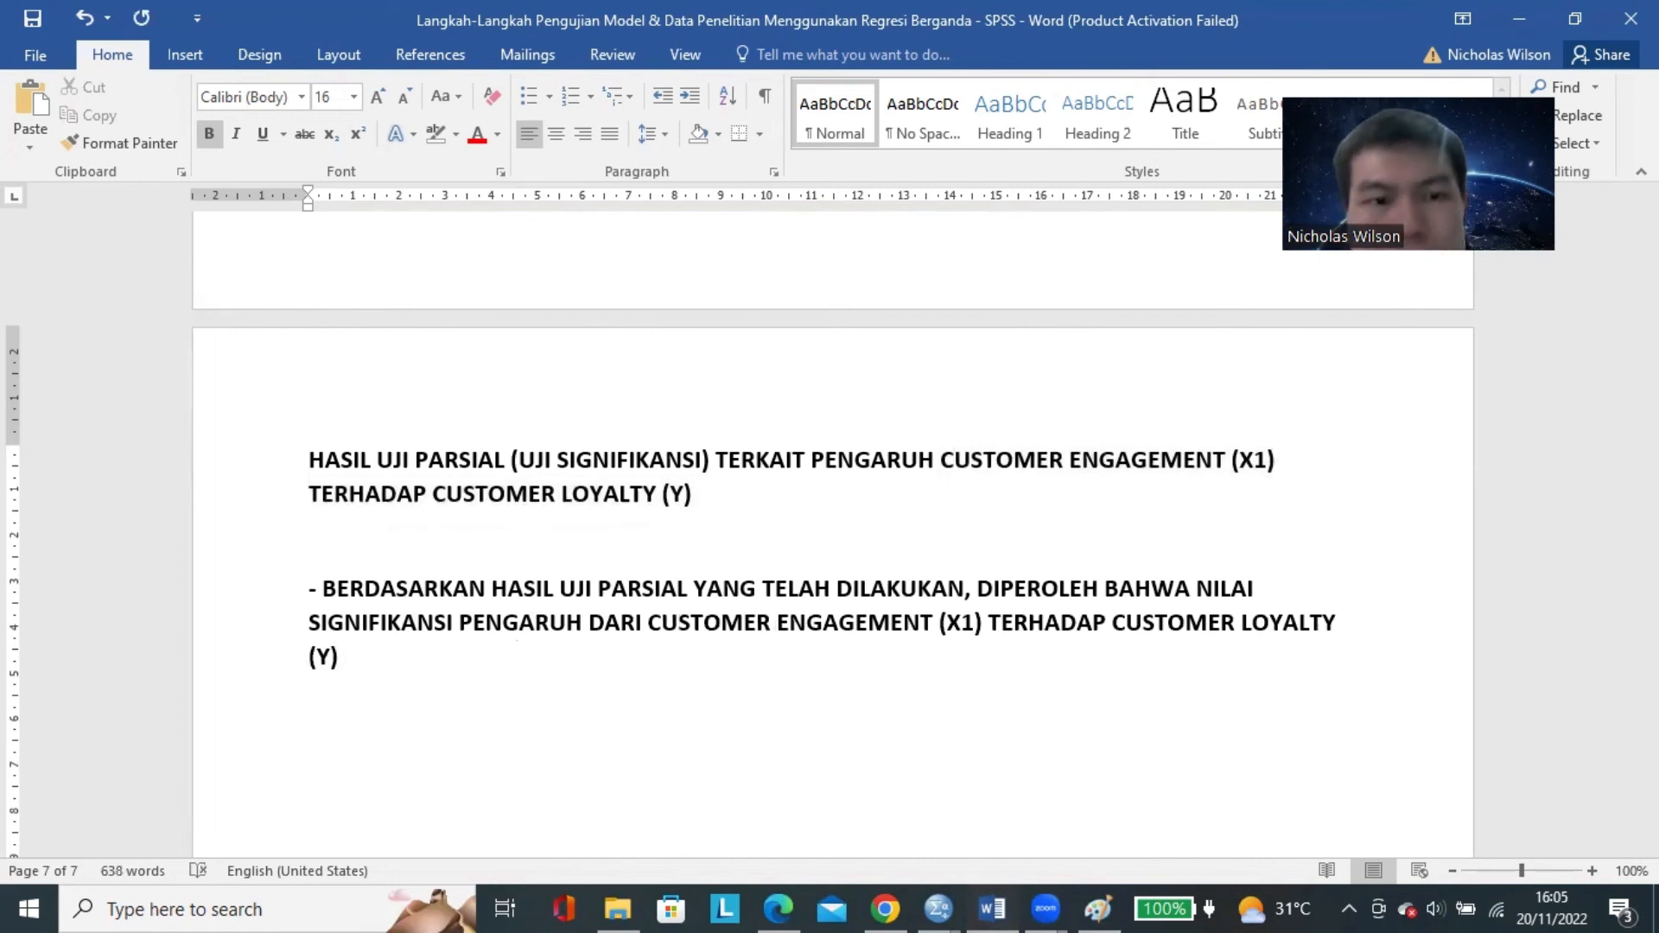
type("ADALAH SEBESAR")
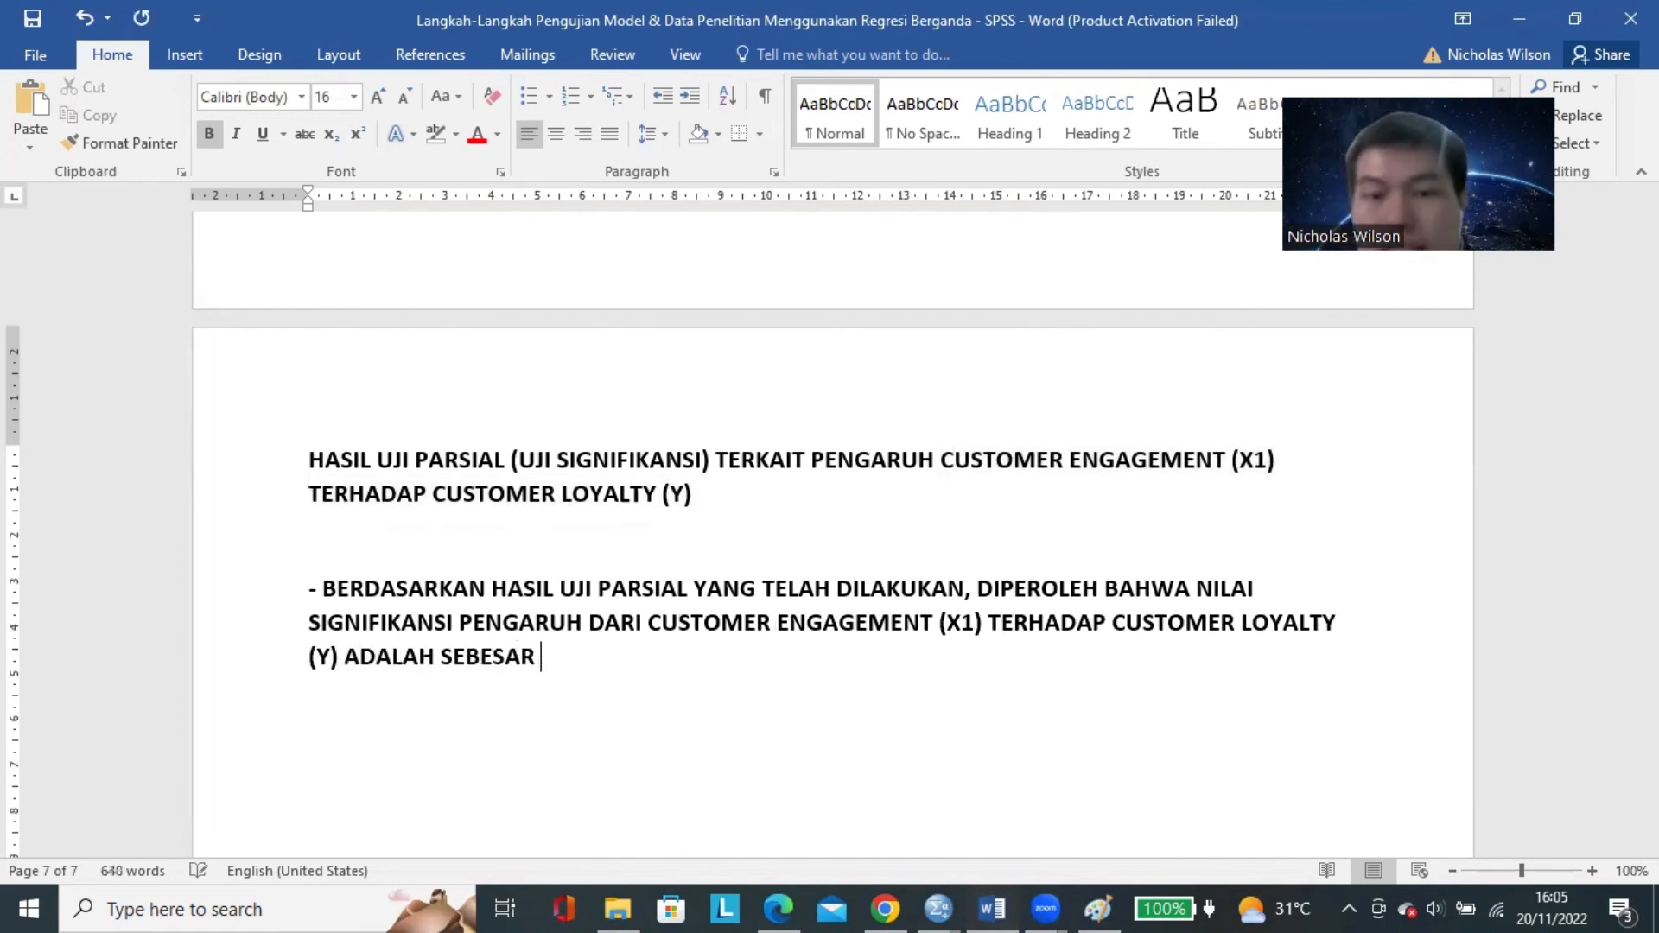
Look up Customer Engagement's Sig. value in the SPSS Coefficients table and enter it as "0,066," at the end of the Word paragraph.
left_click(960, 895)
left_click(1078, 799)
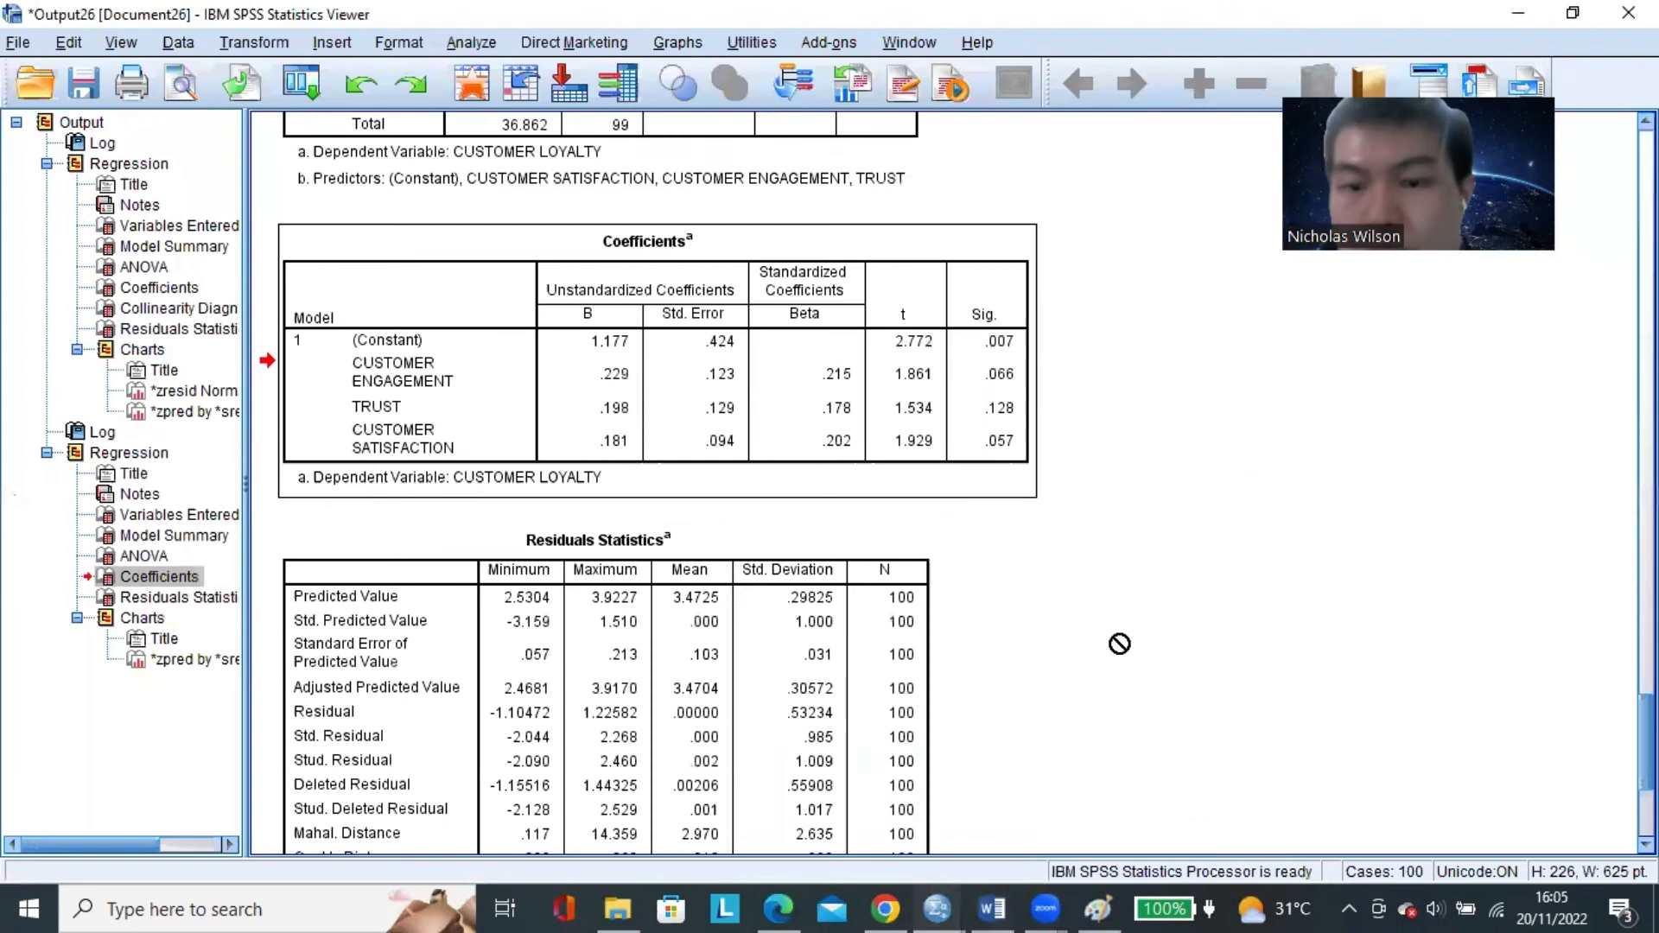
left_click_drag(414, 367, 1002, 375)
left_click(992, 372)
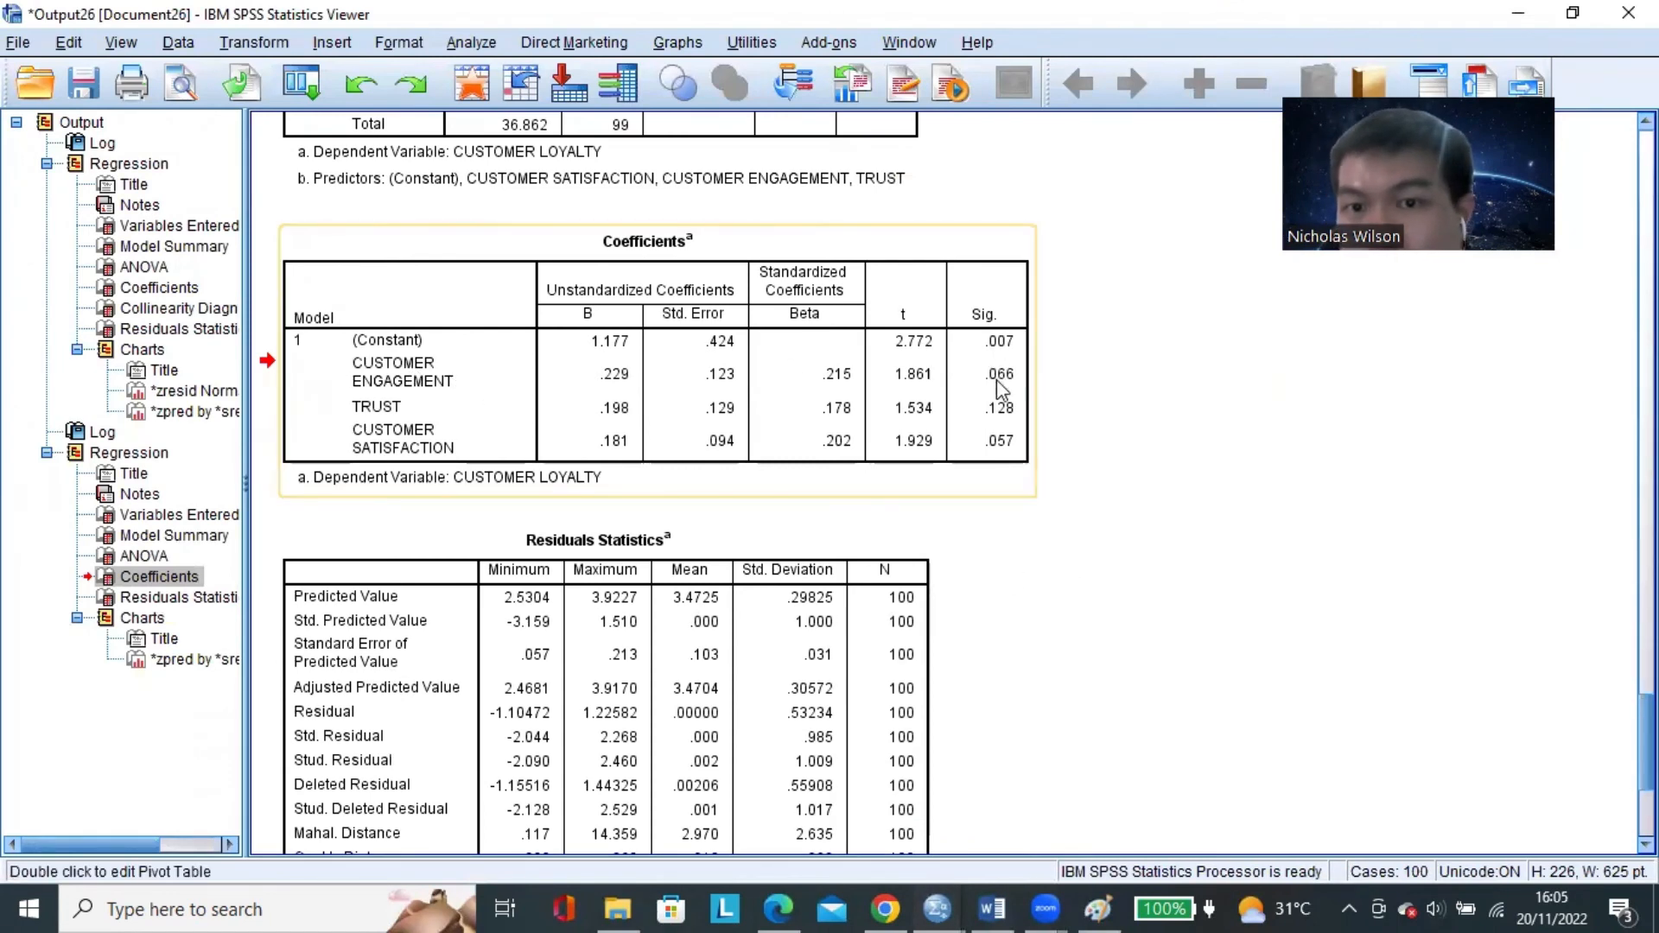
left_click(992, 909)
left_click(945, 782)
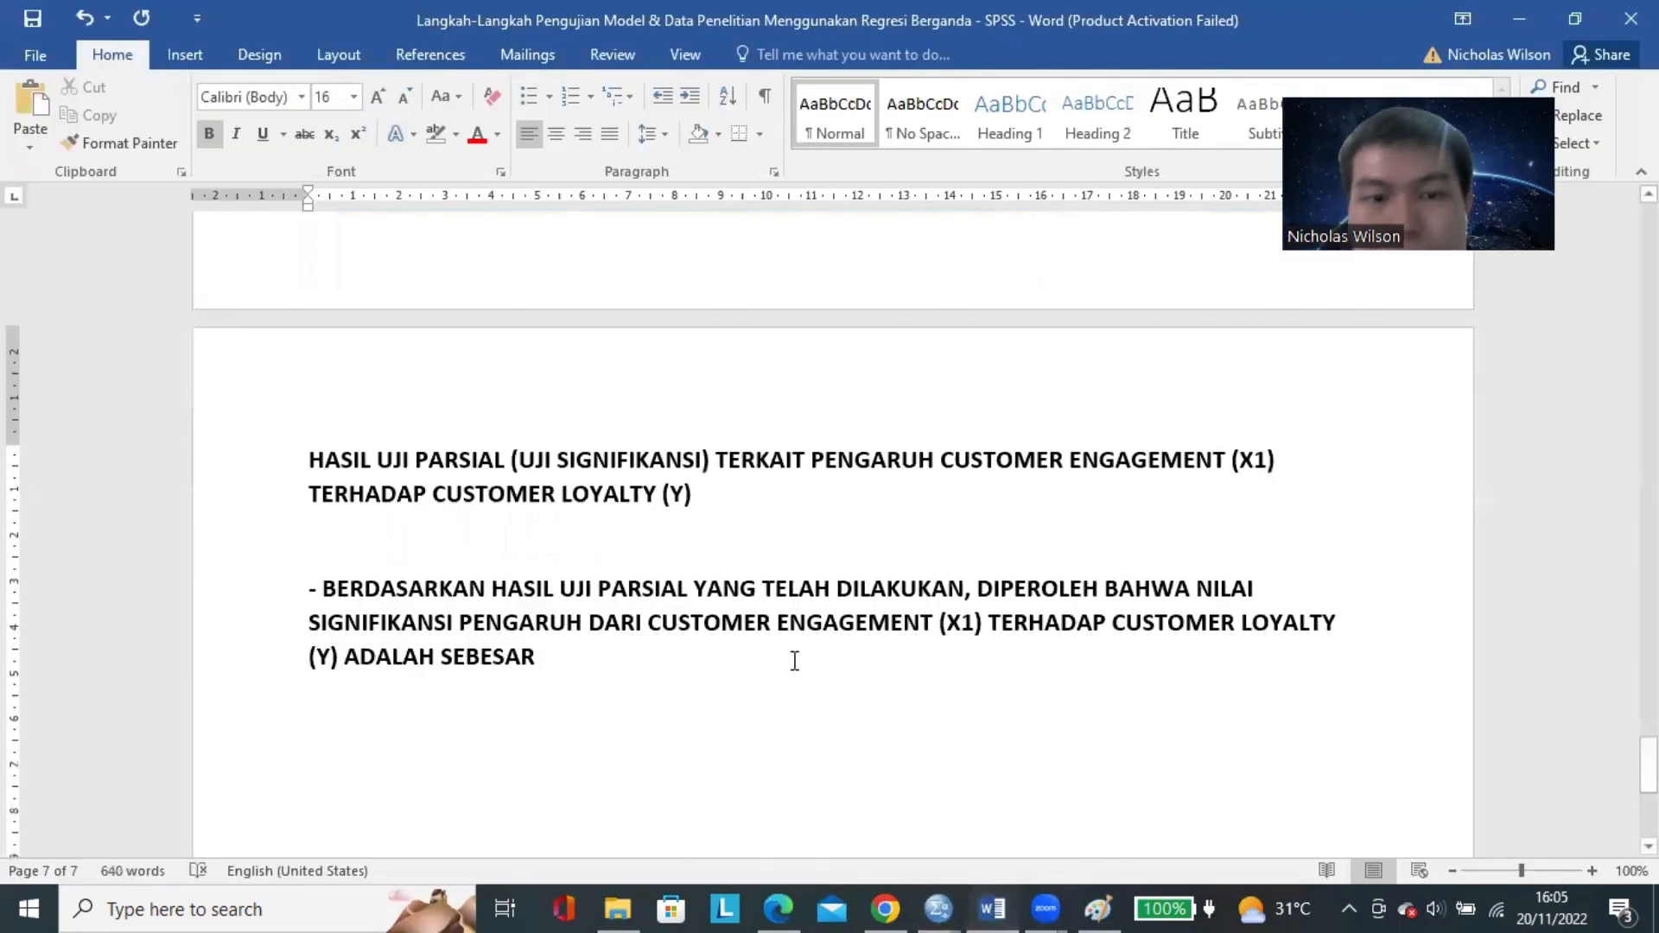
type("0,066, Y")
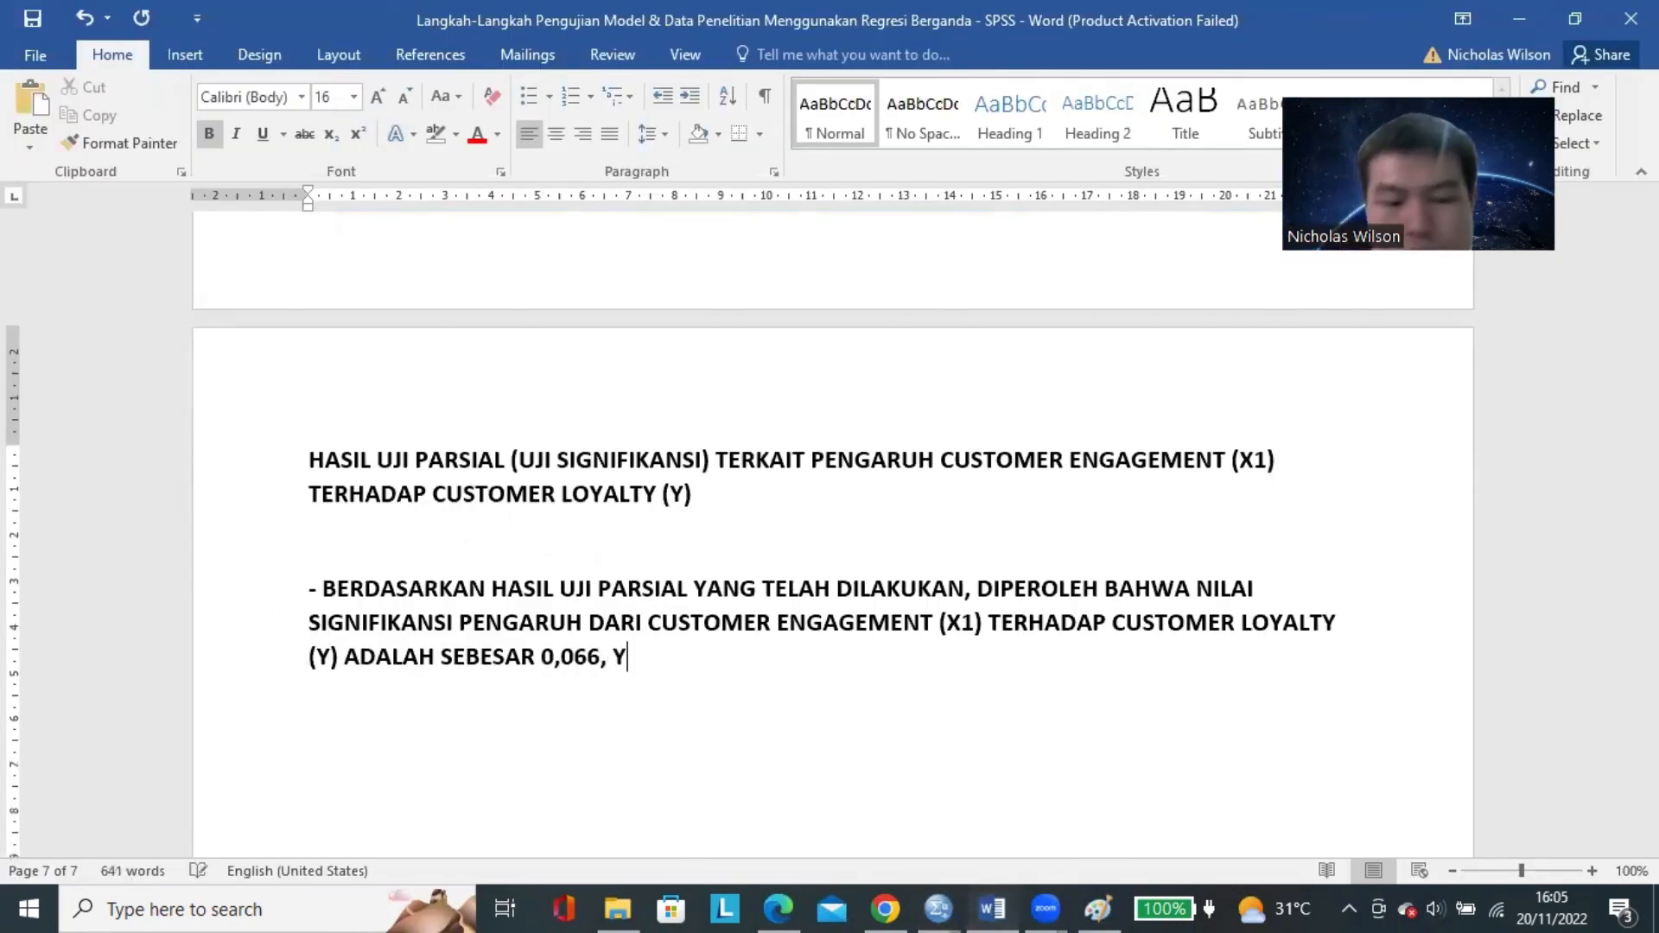
type("ANG DIMANA, HASI")
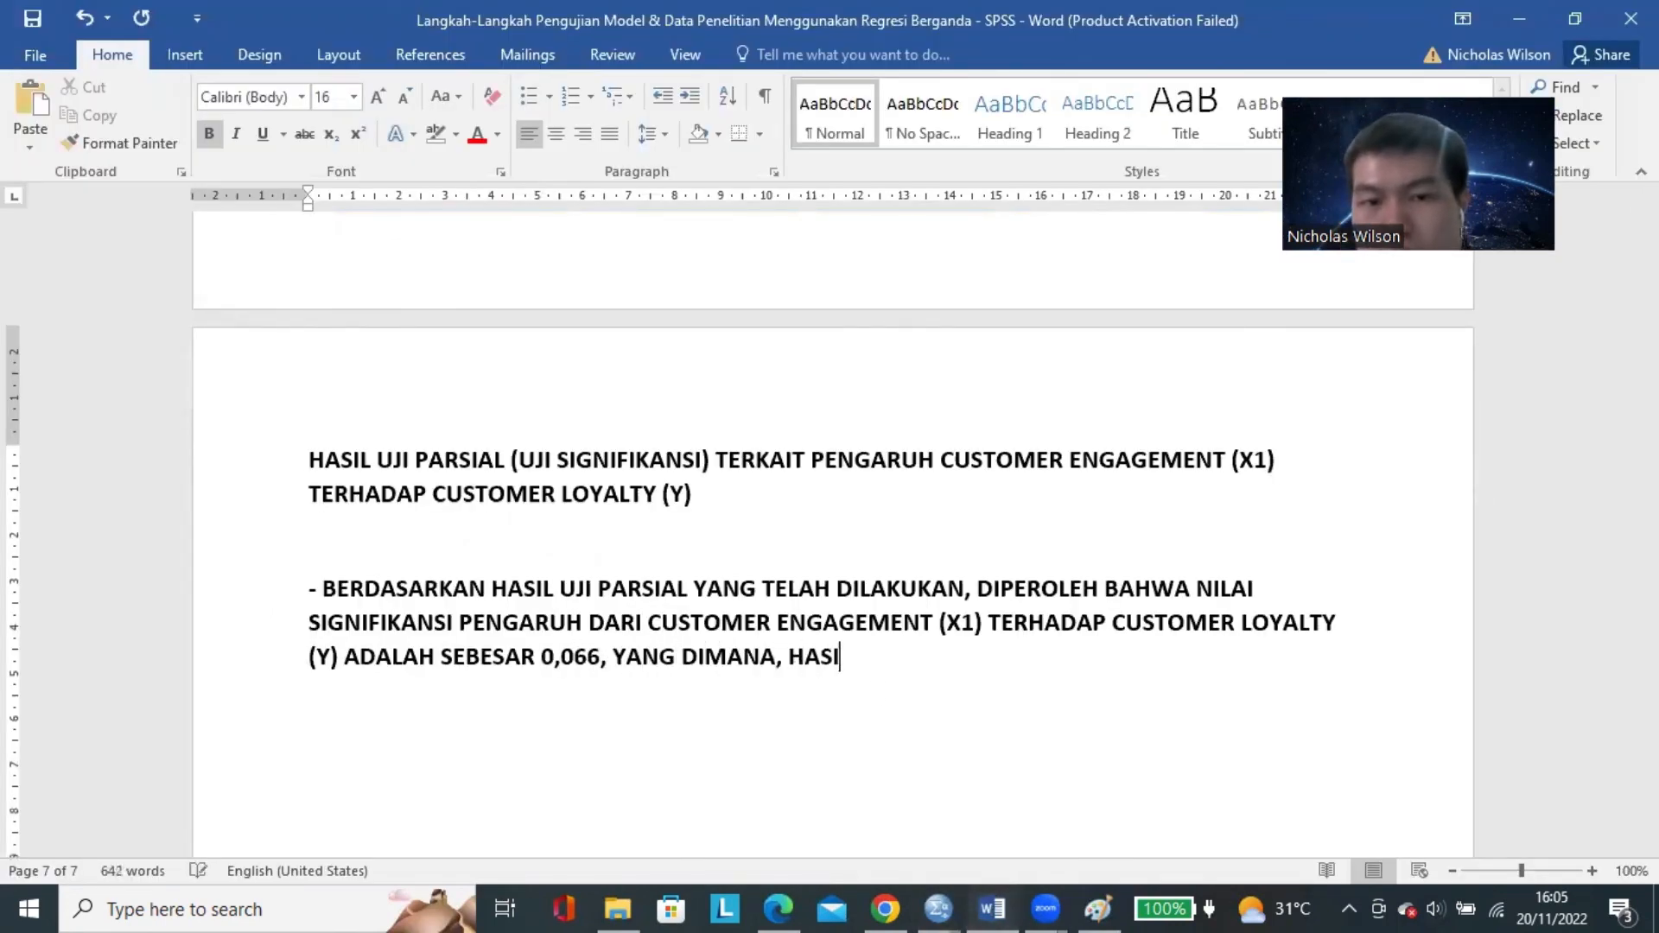
Finish the sentence with the threshold comparison "YANG DIMANA, NILAI INI LEBIH RENDAH DARI 0,10 (0,066 < 0,10).".
key("BackSpace")
type("N")
key("BackSpace")
key("BackSpace")
type("NILA")
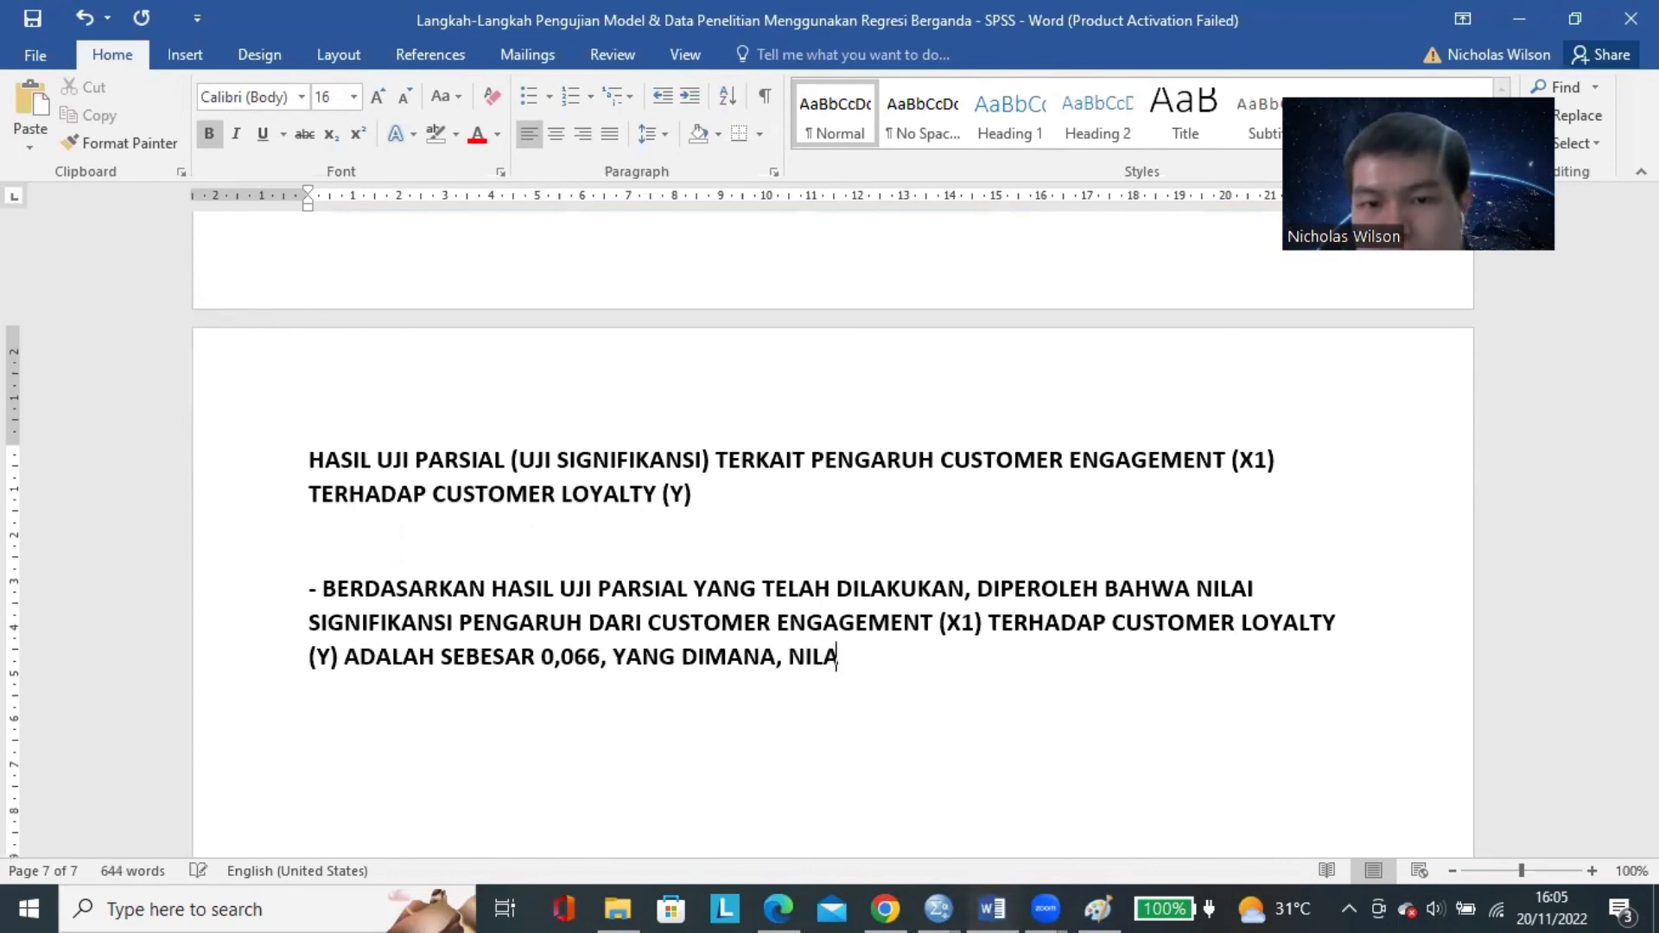
type("I INI IEBIH RENDAH DARI 0,10 (-")
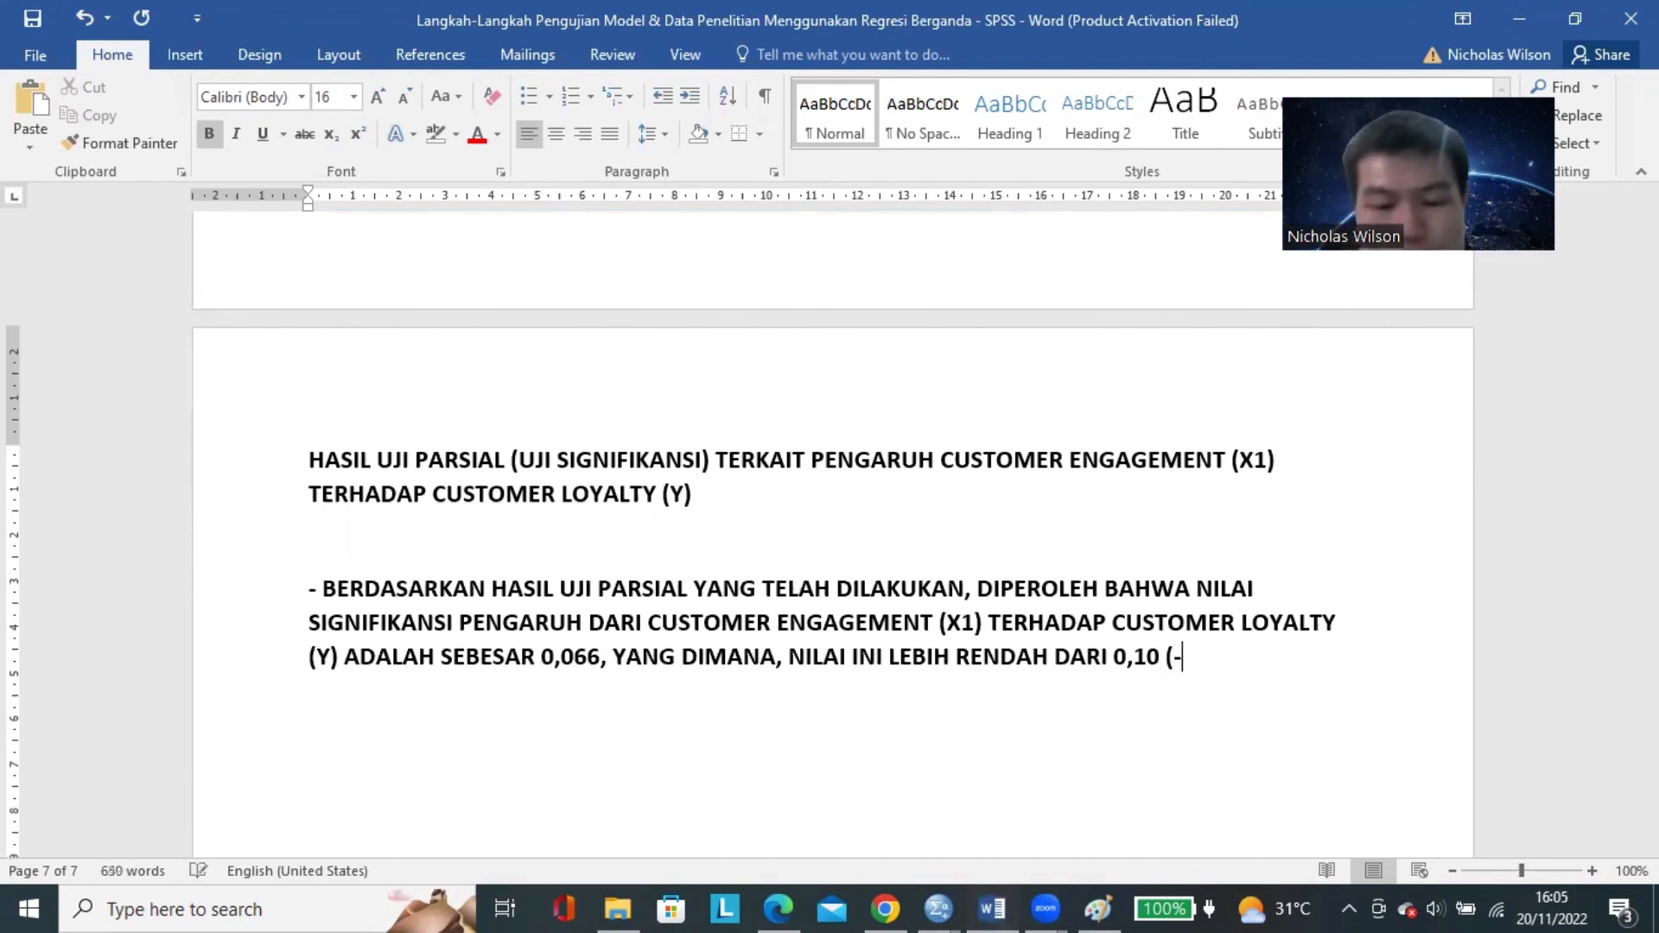
key("BackSpace")
type("0,0")
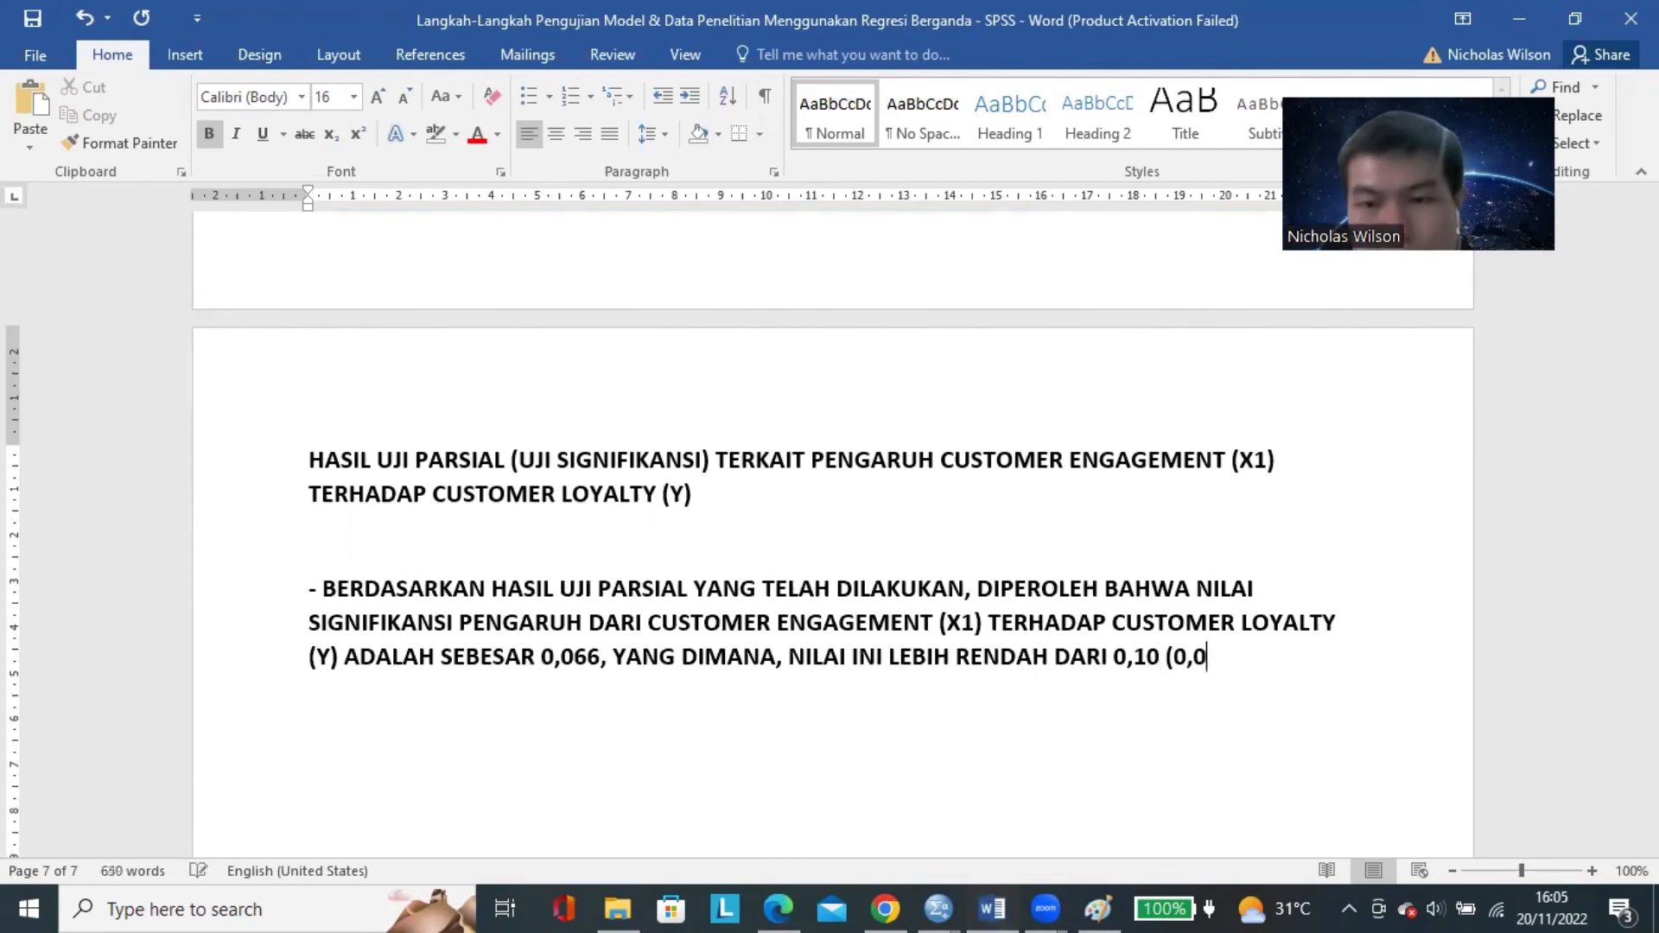
type("66 < 10,10")
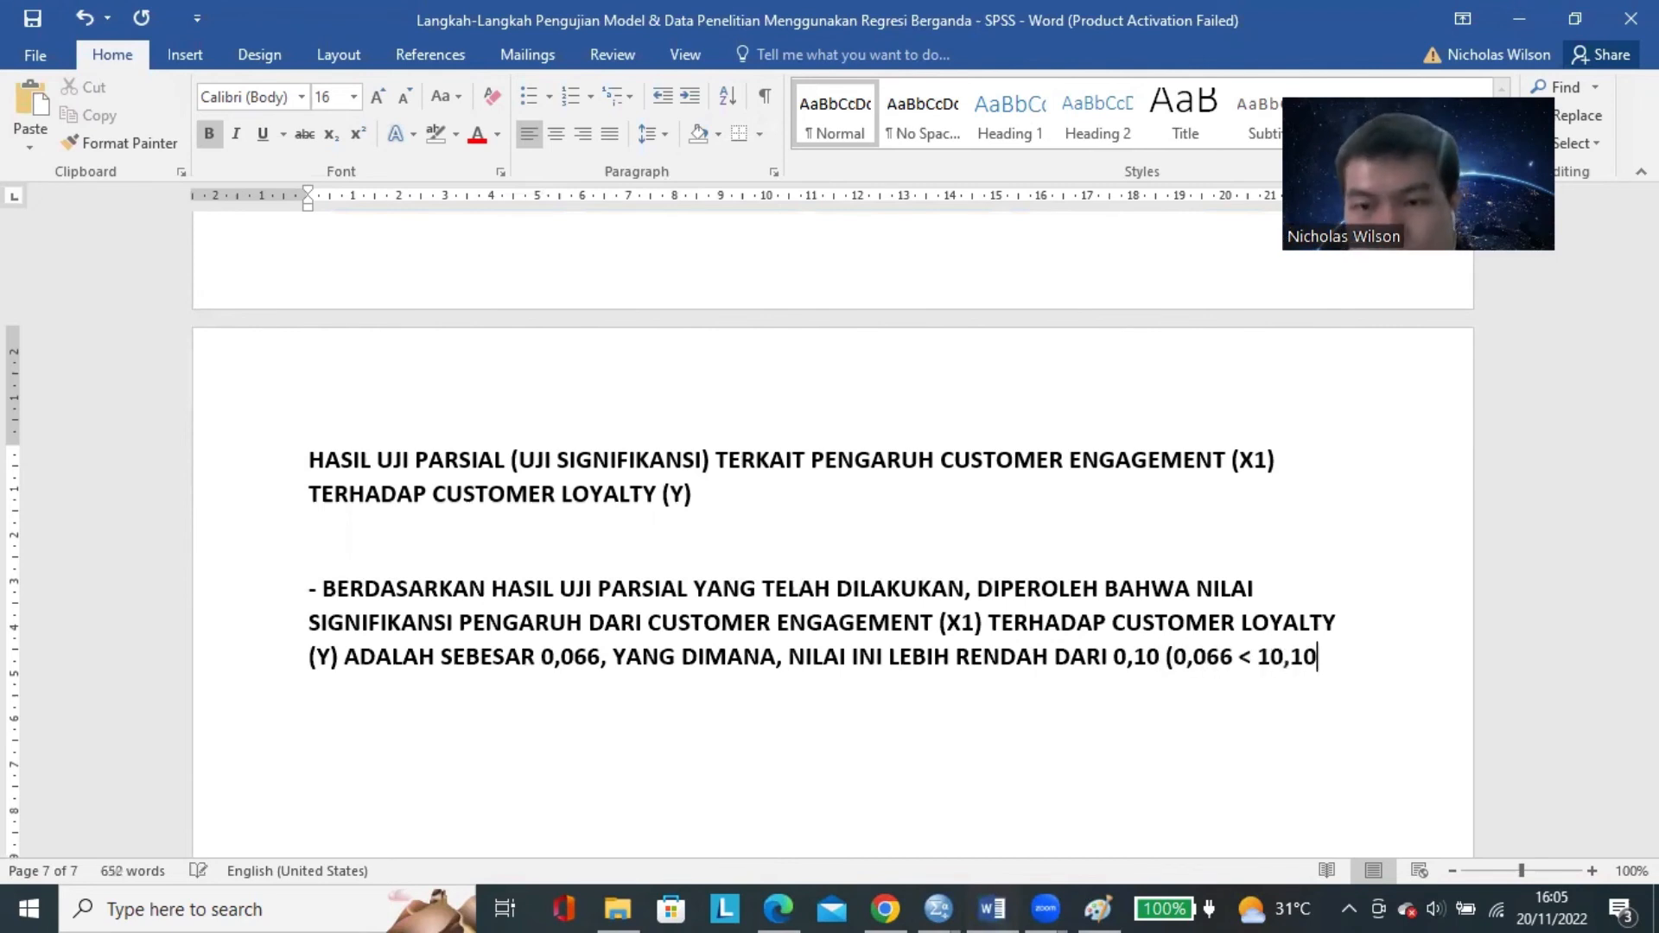
key("BackSpace")
key("BackSpace")
key("BackSpace")
key("BackSpace")
key("BackSpace")
type("0,10).")
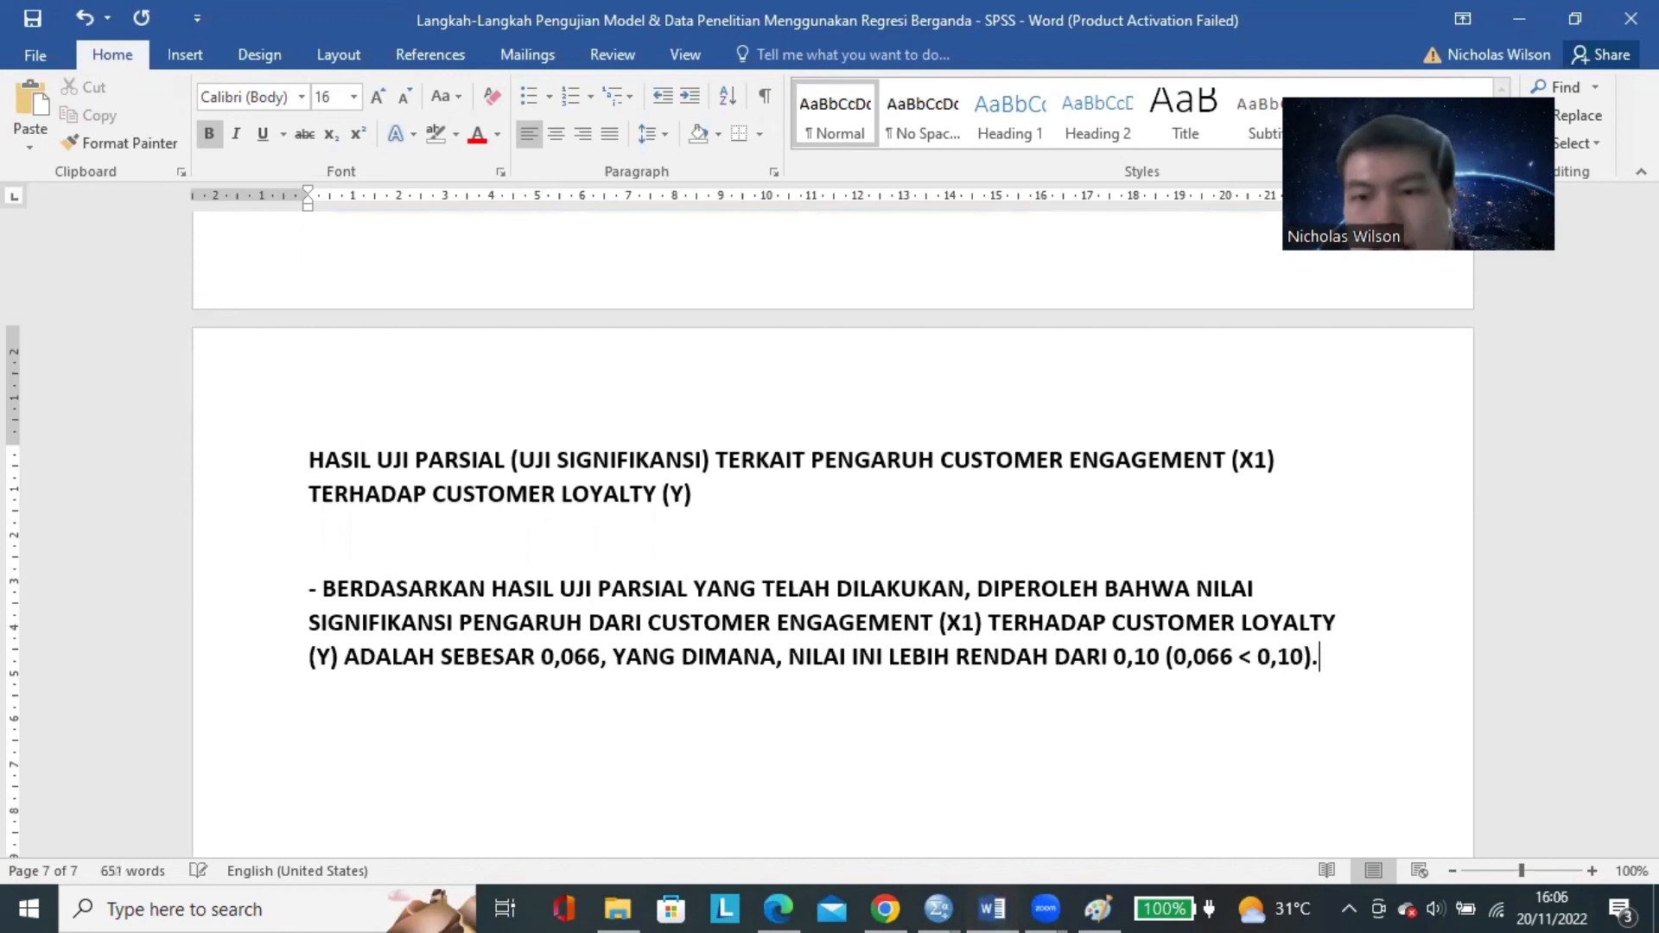
type("MAKA, DEN")
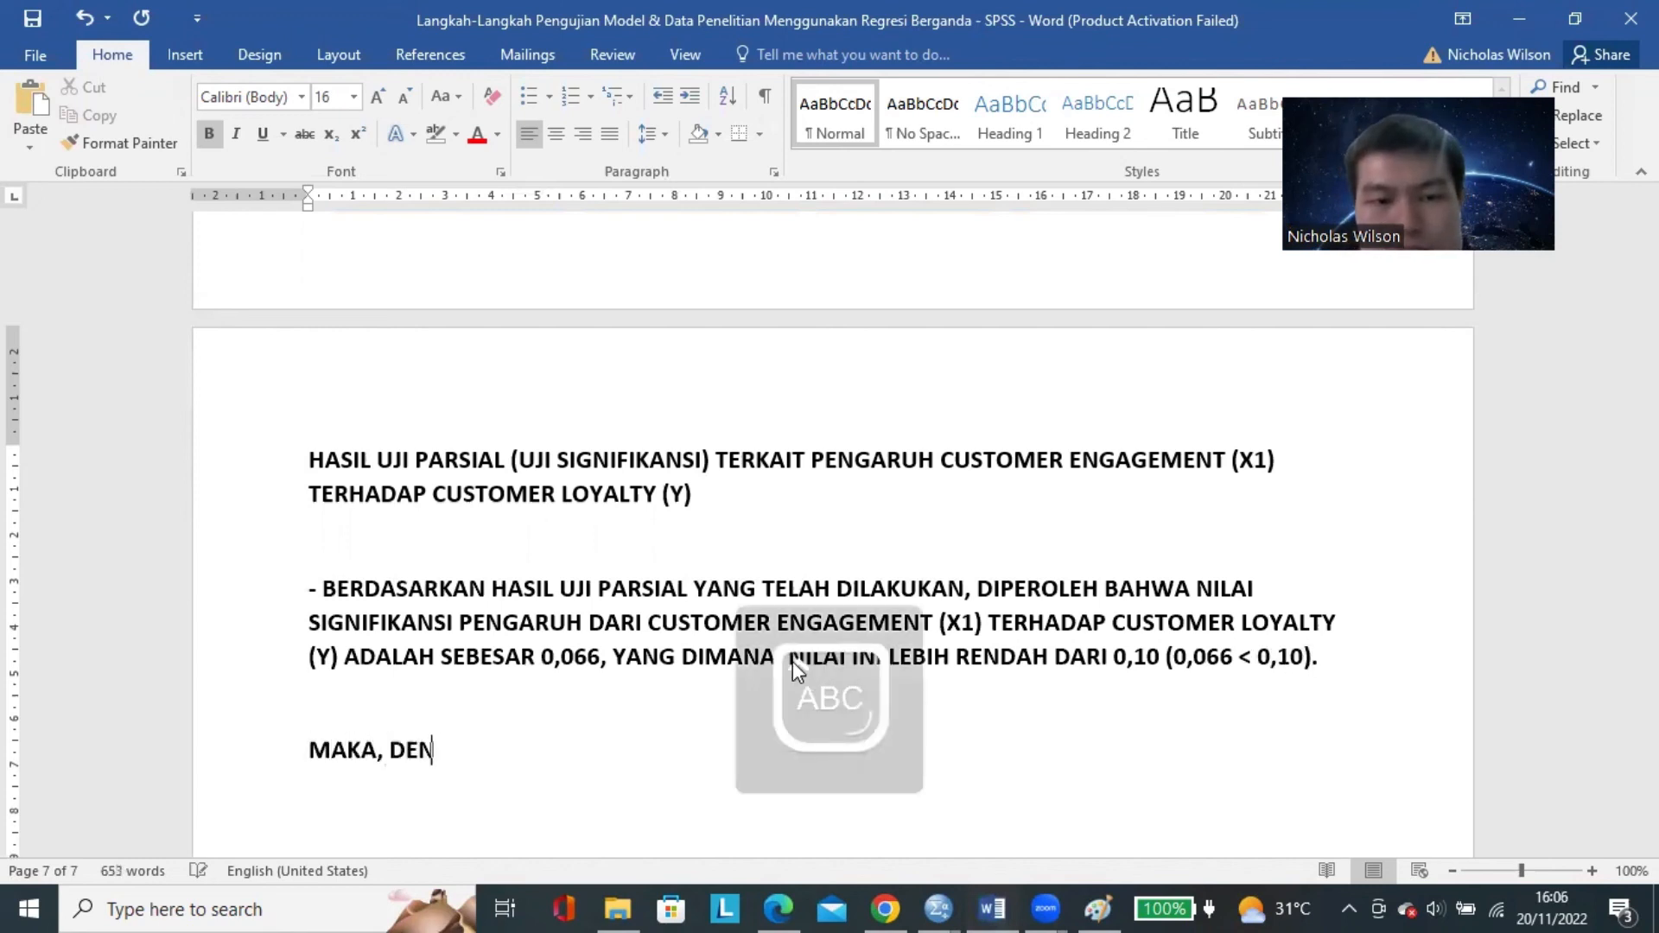
type("GAN DEMIKIAN DAPA")
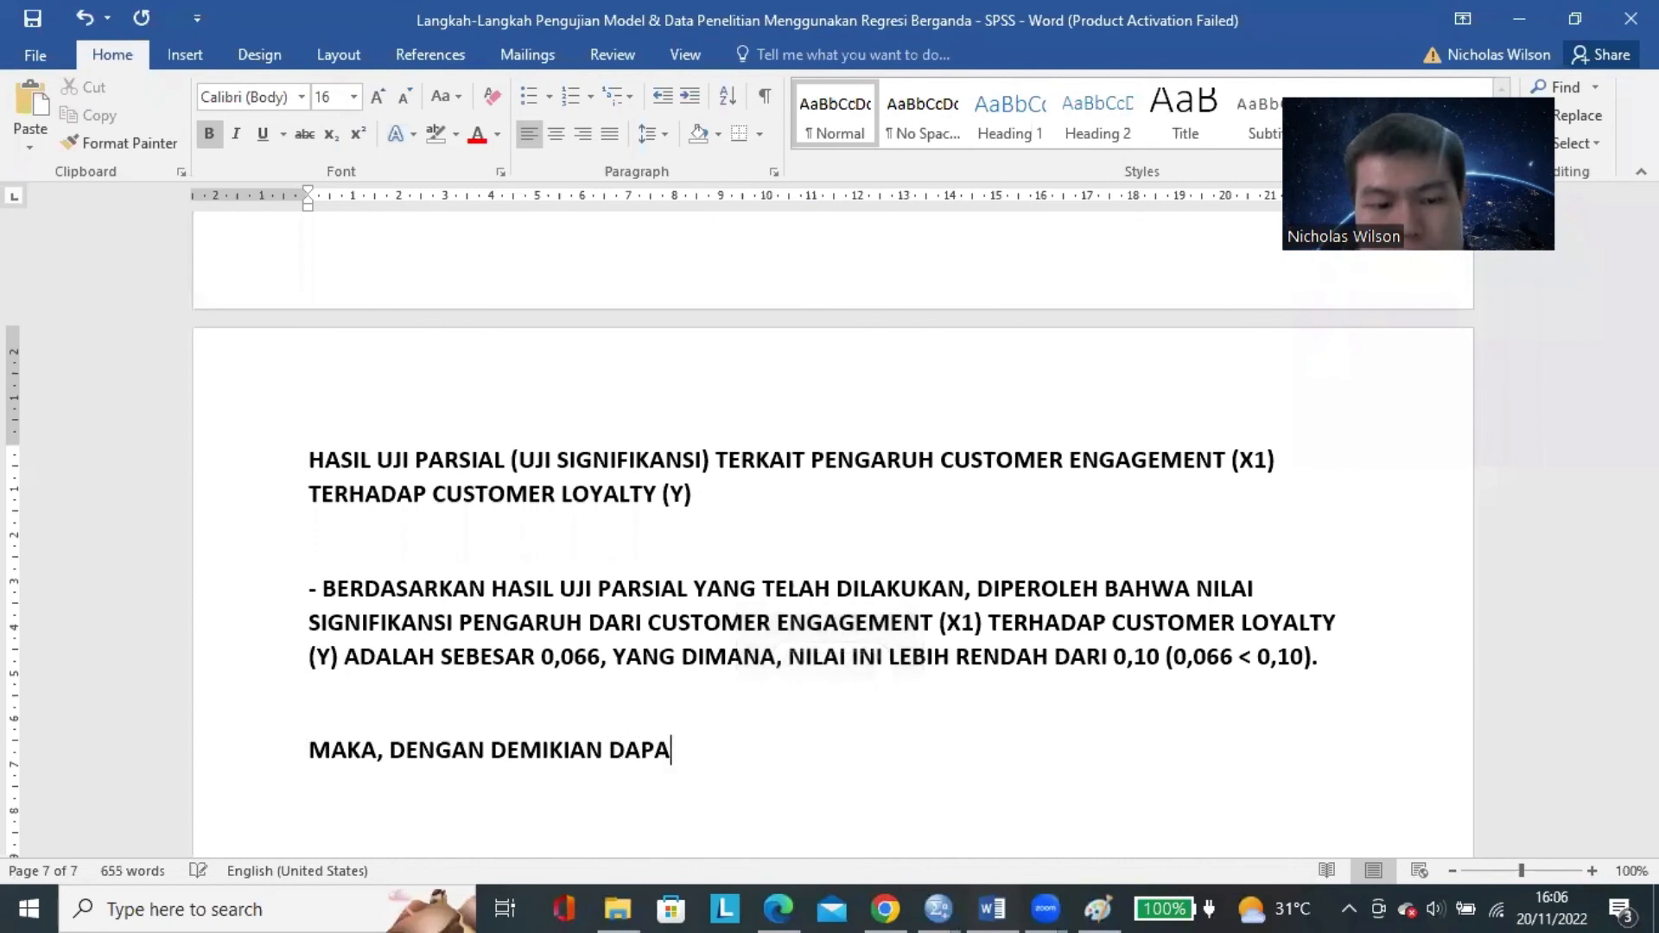
type("T DISIMPULKAN BAHWA")
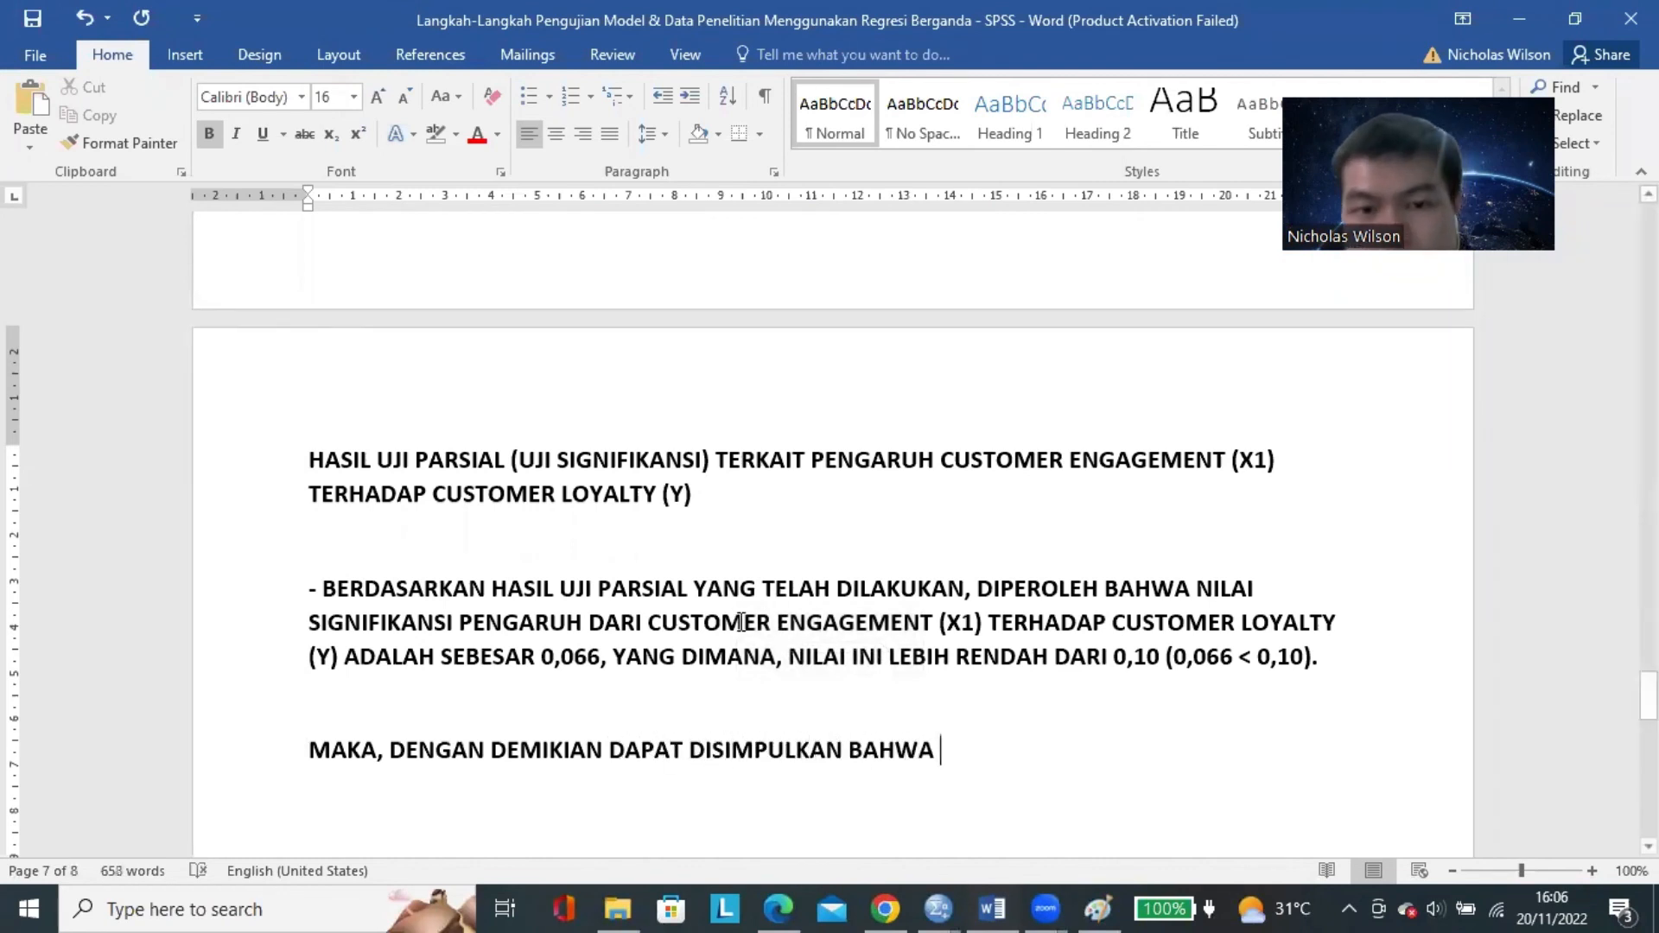
Start a conclusion paragraph with "MAKA, DENGAN DEMIKIAN DAPAT DISIMPULKAN BAHWA" and append a copy of "CUSTOMER ENGAGEMENT (X1) TERHADAP CUSTOMER LOYALTY (Y)".
left_click_drag(648, 624, 1339, 624)
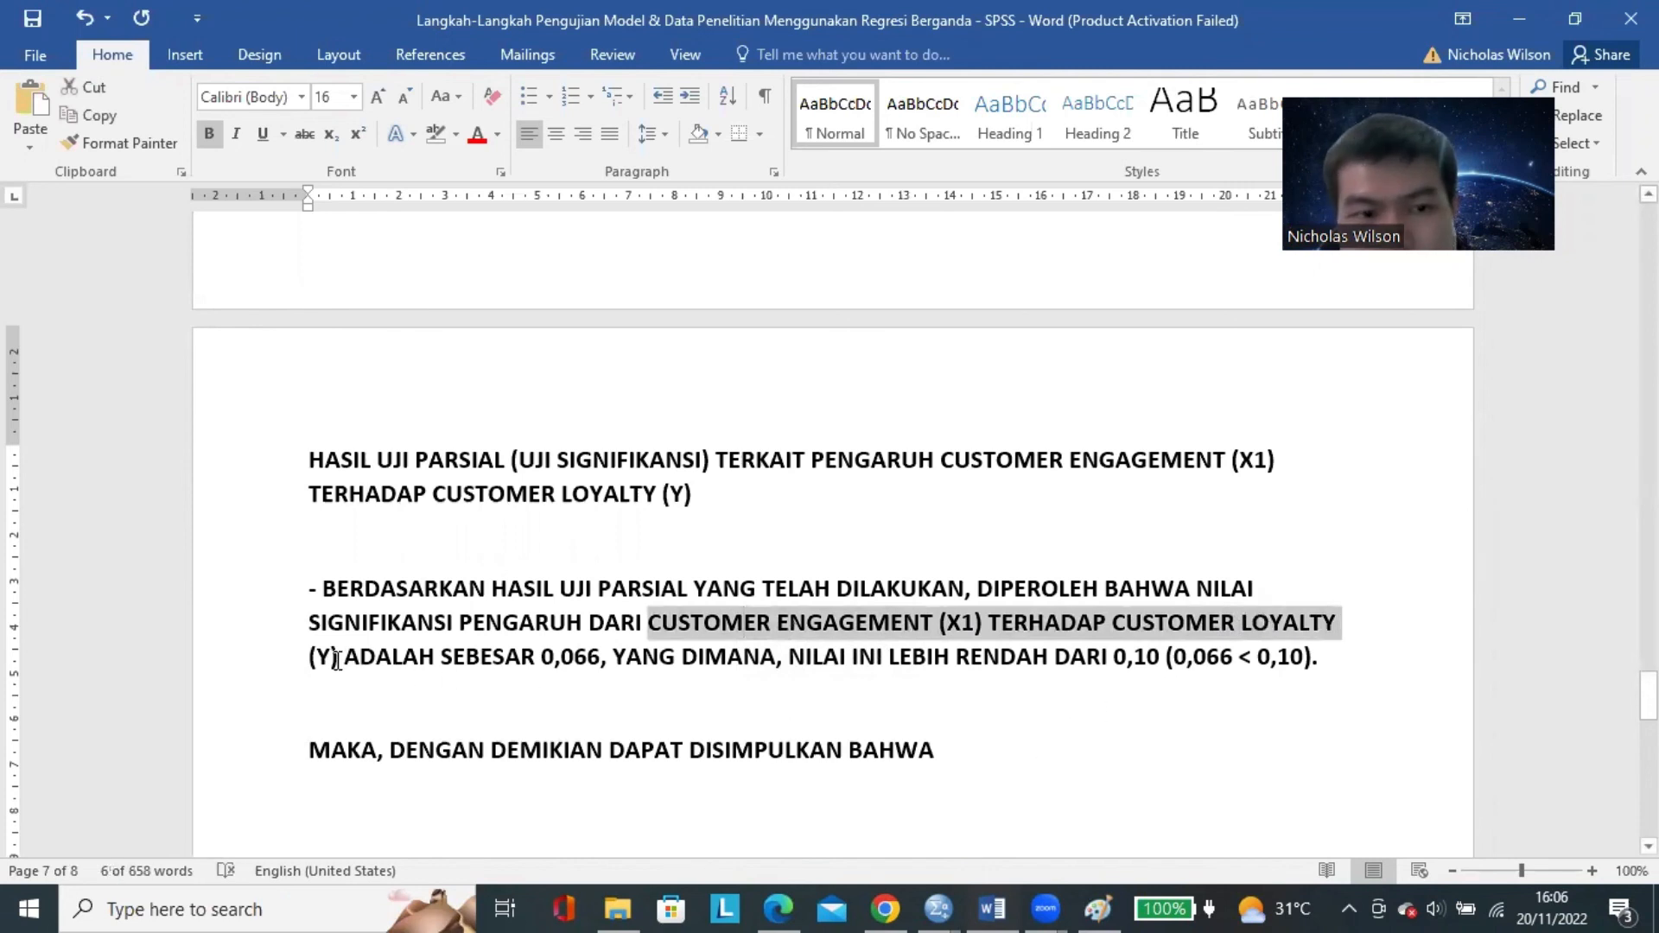
left_click(975, 746)
key("ctrl+v")
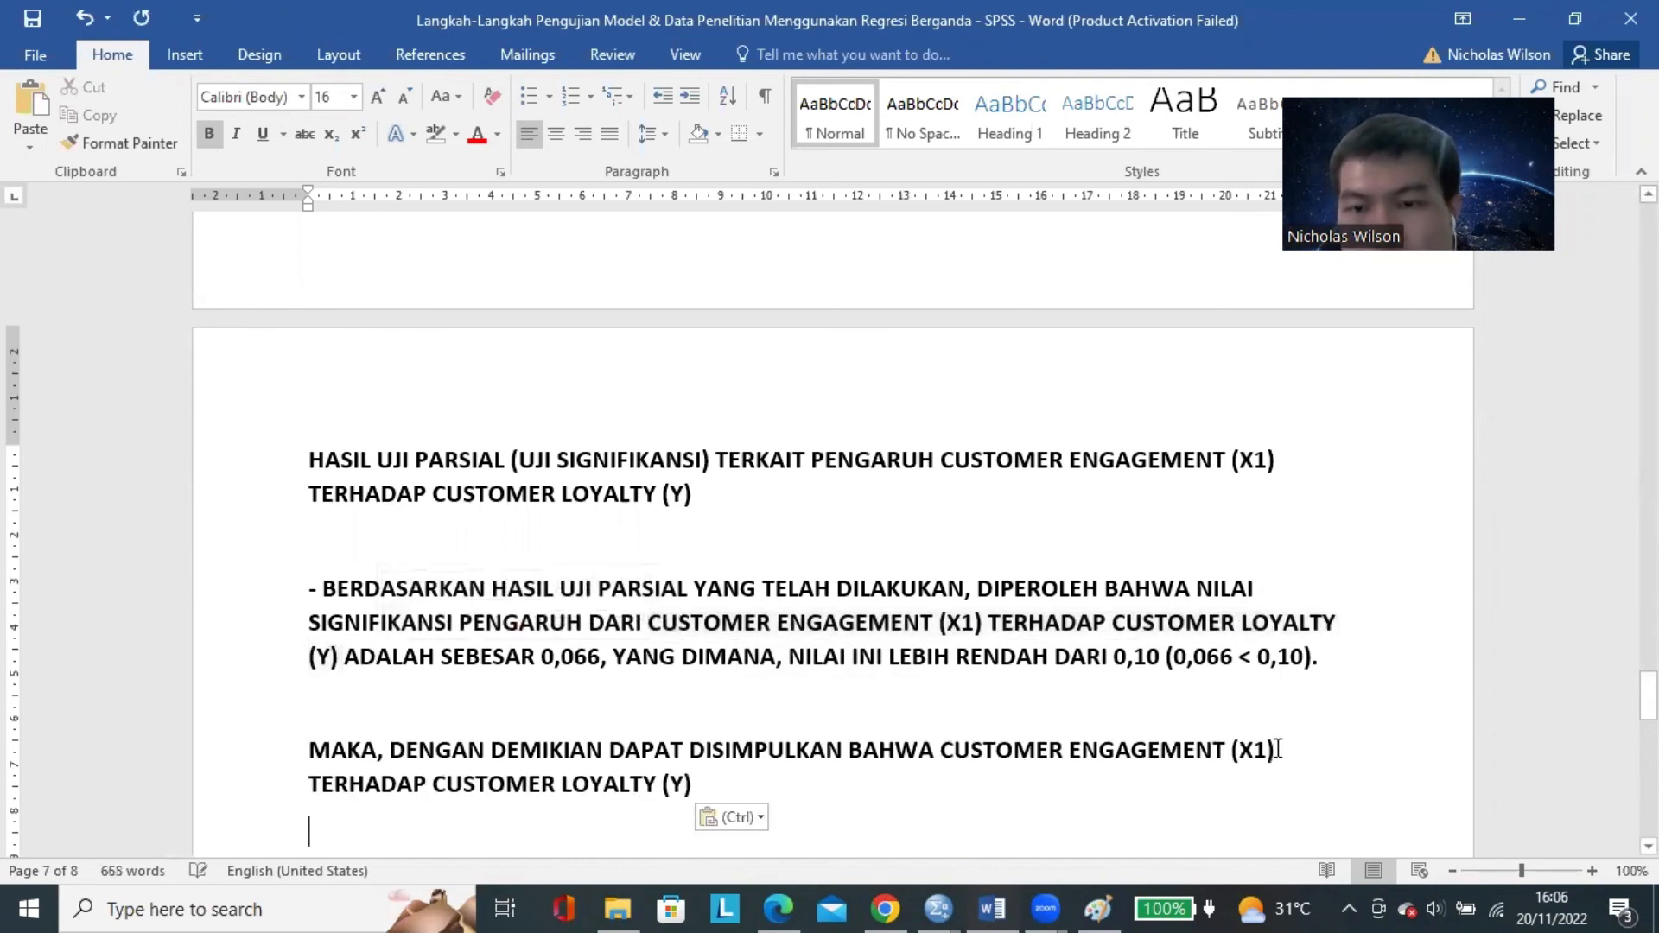
Replace "TERHADAP" in the conclusion sentence with "SECARA SIGNIFIKAN MEMPENGARUHI".
left_click(310, 784)
type("SECARA ")
type("SIGNF")
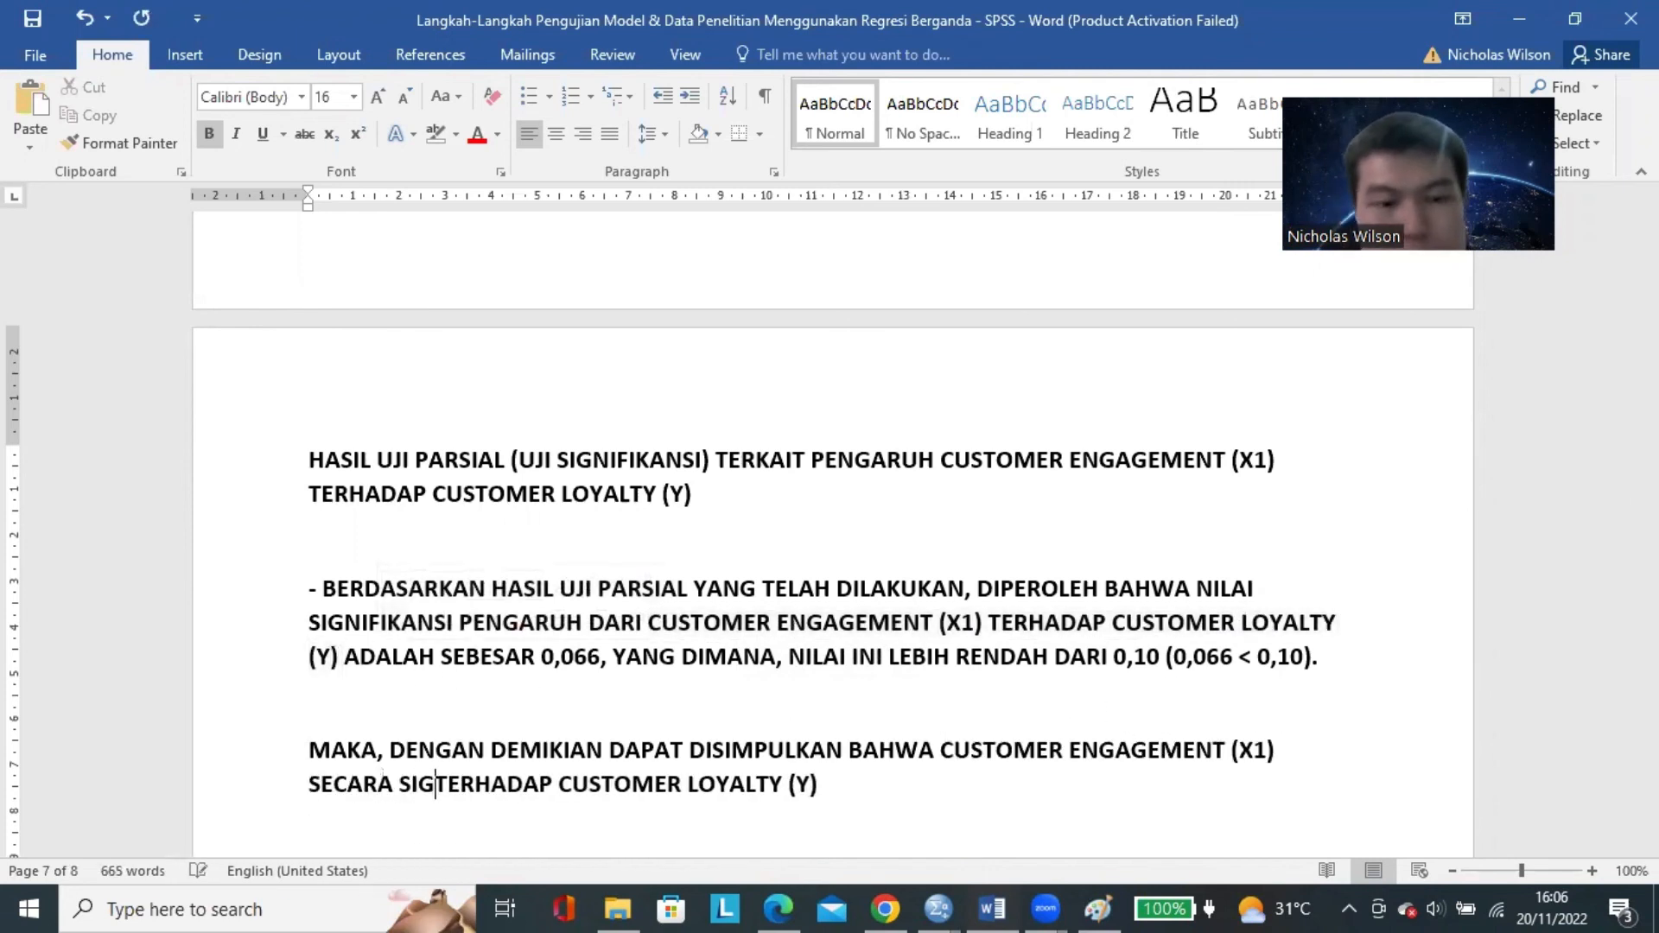
key("BackSpace")
type("IFIKAN ")
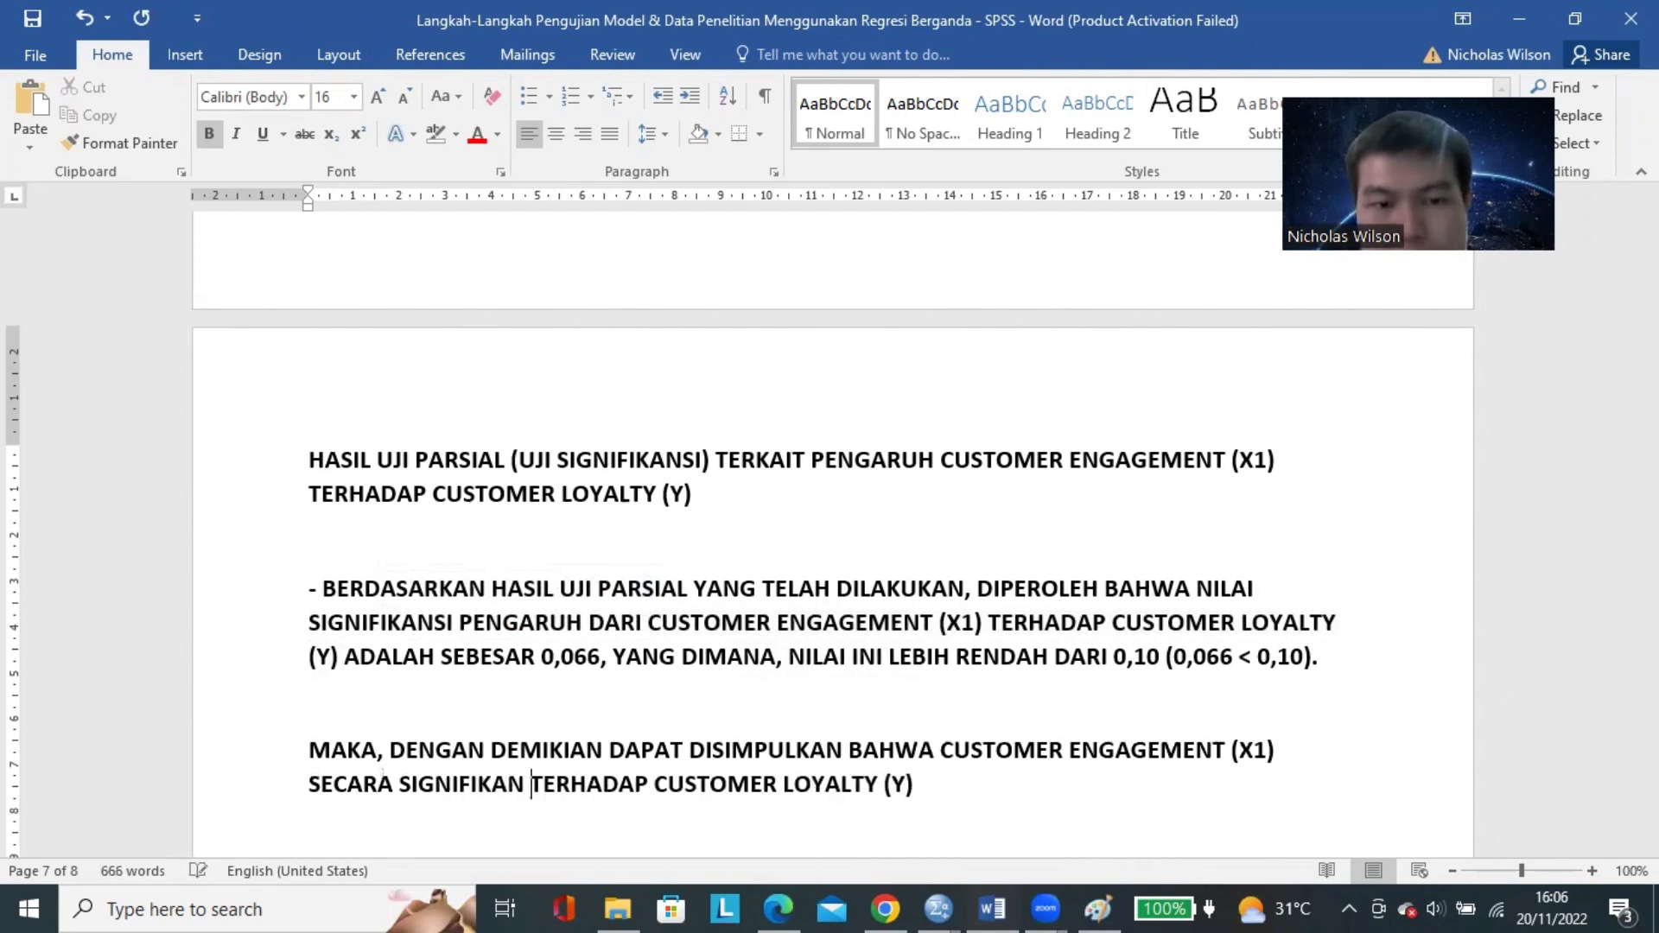
type("MEMPEGNAR")
key("BackSpace")
key("BackSpace")
key("BackSpace")
key("BackSpace")
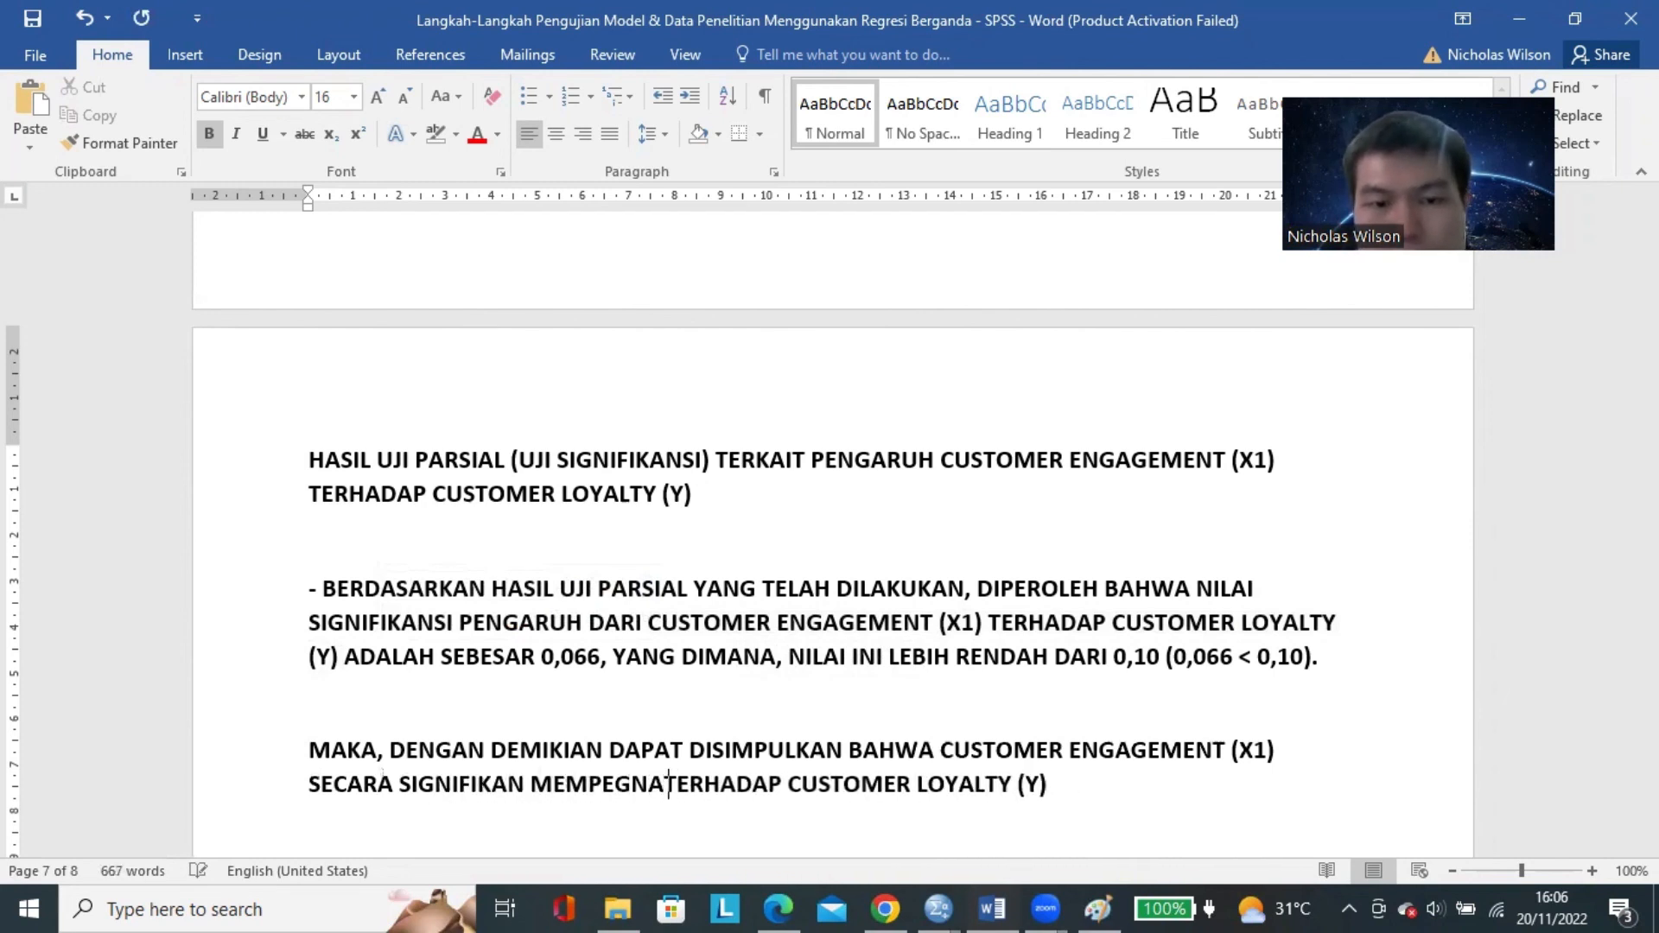
key("BackSpace")
type("ENGARUHI")
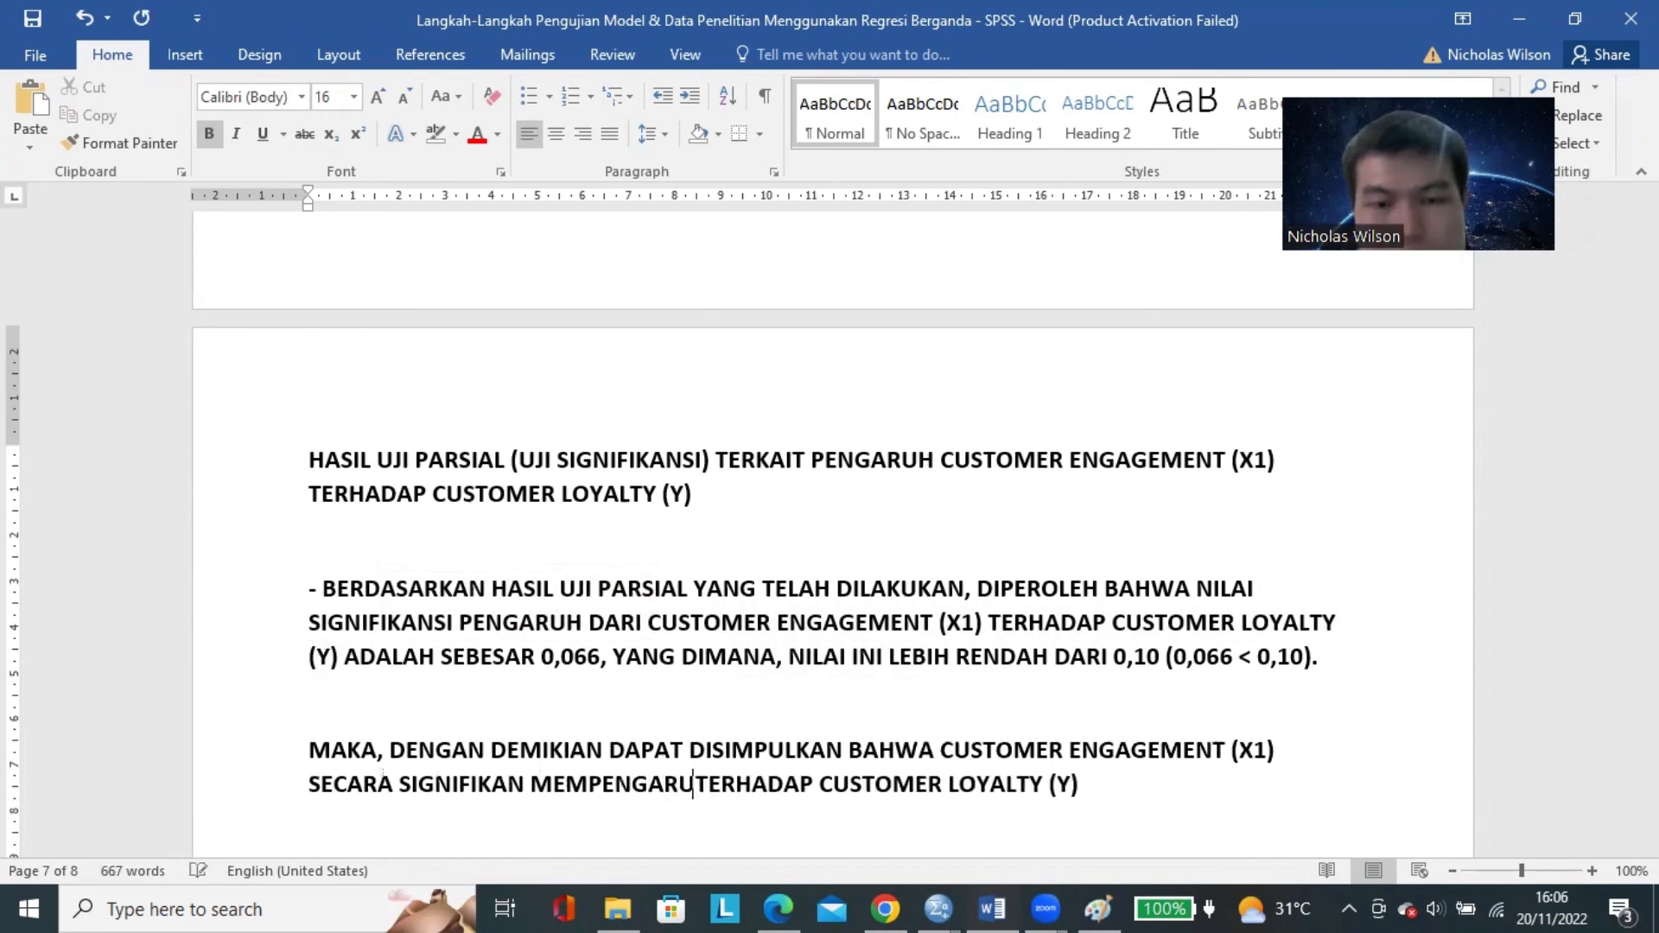
double_click(782, 775)
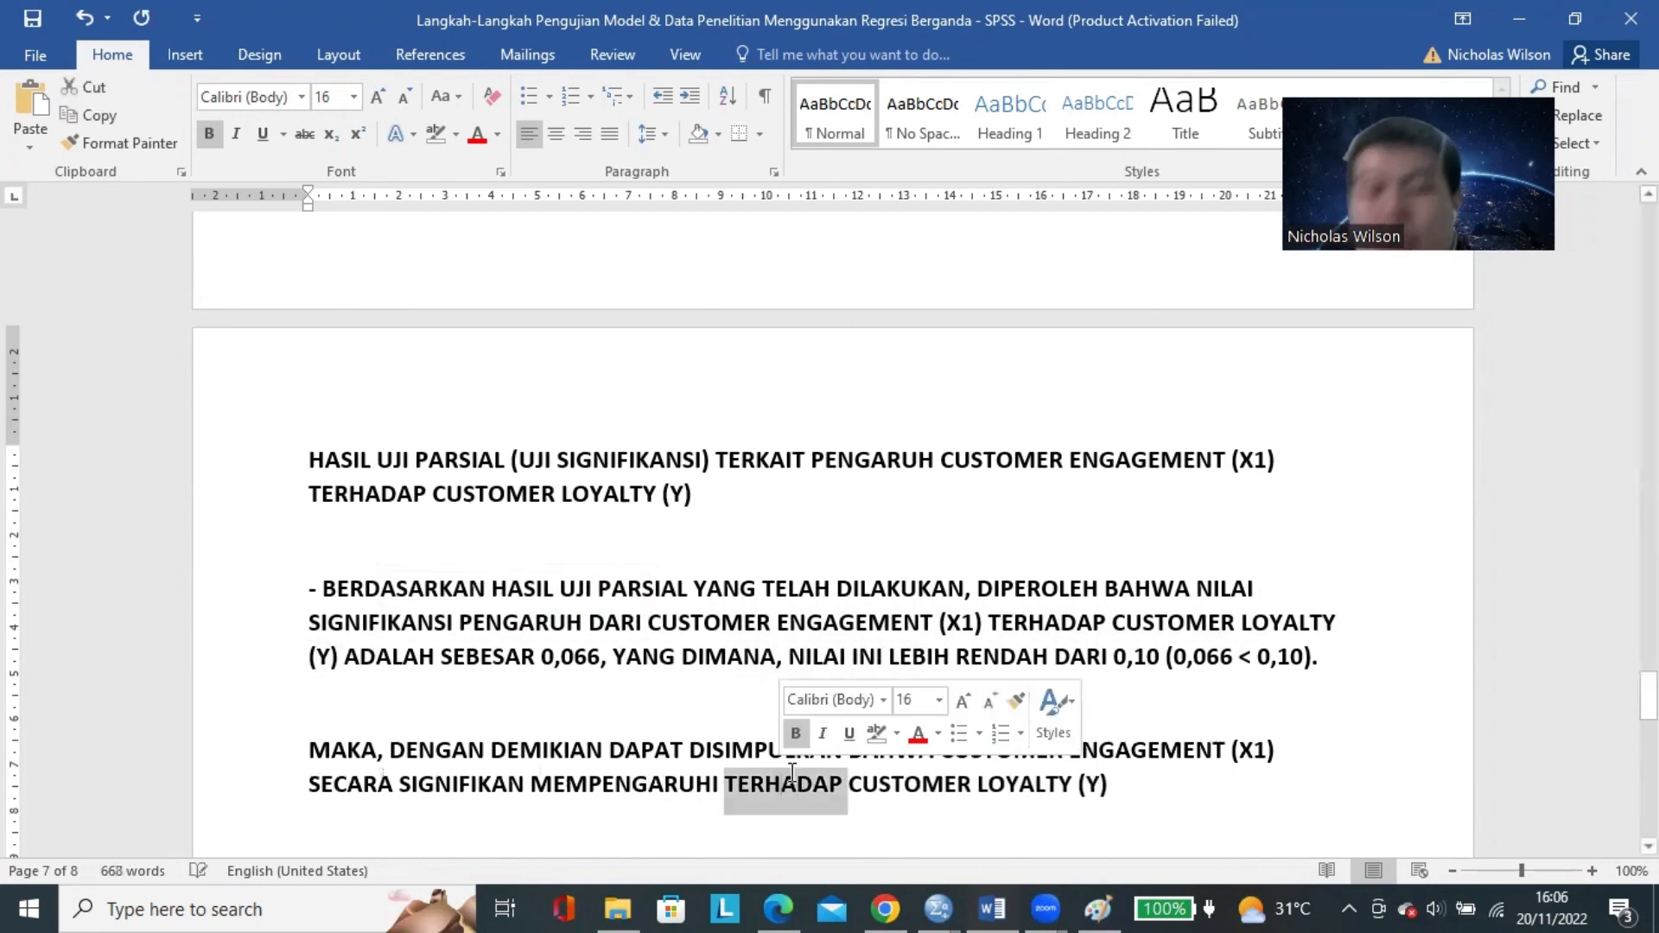
key("BackSpace")
Add a separate closing line below the conclusion reading "DENGAN DEMIKIAN, HIPOTESIS DIATAS DIDUKUNG", with a blank line above it.
scroll(782, 775, "down", 1)
double_click(464, 667)
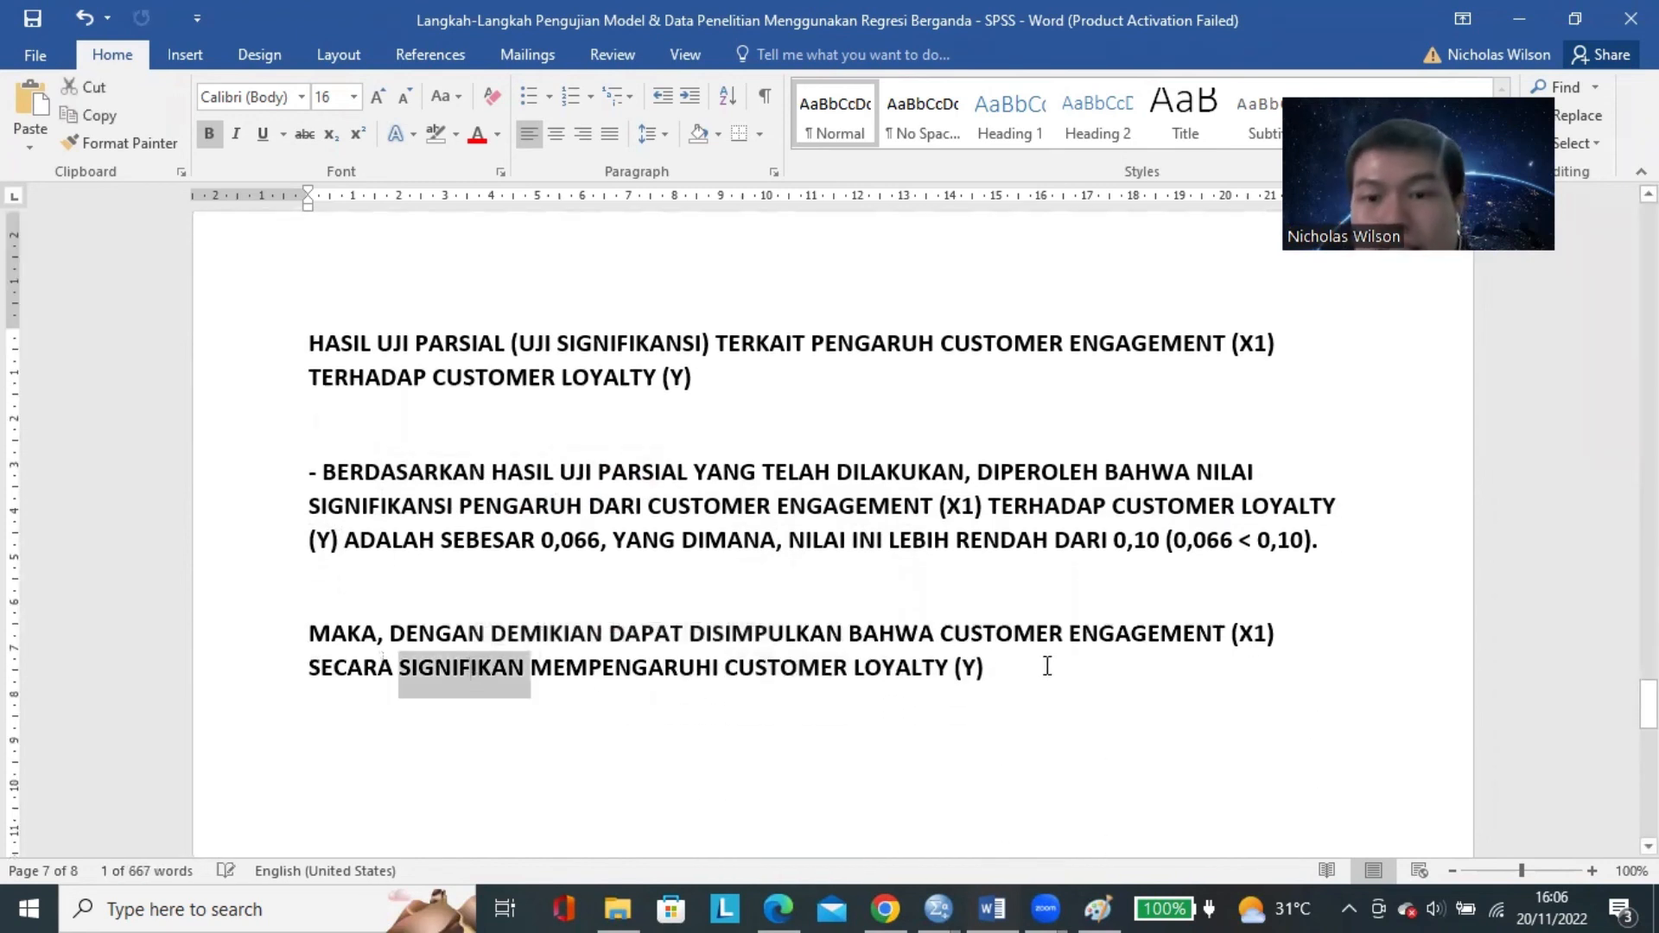
left_click(1134, 692)
key("Return")
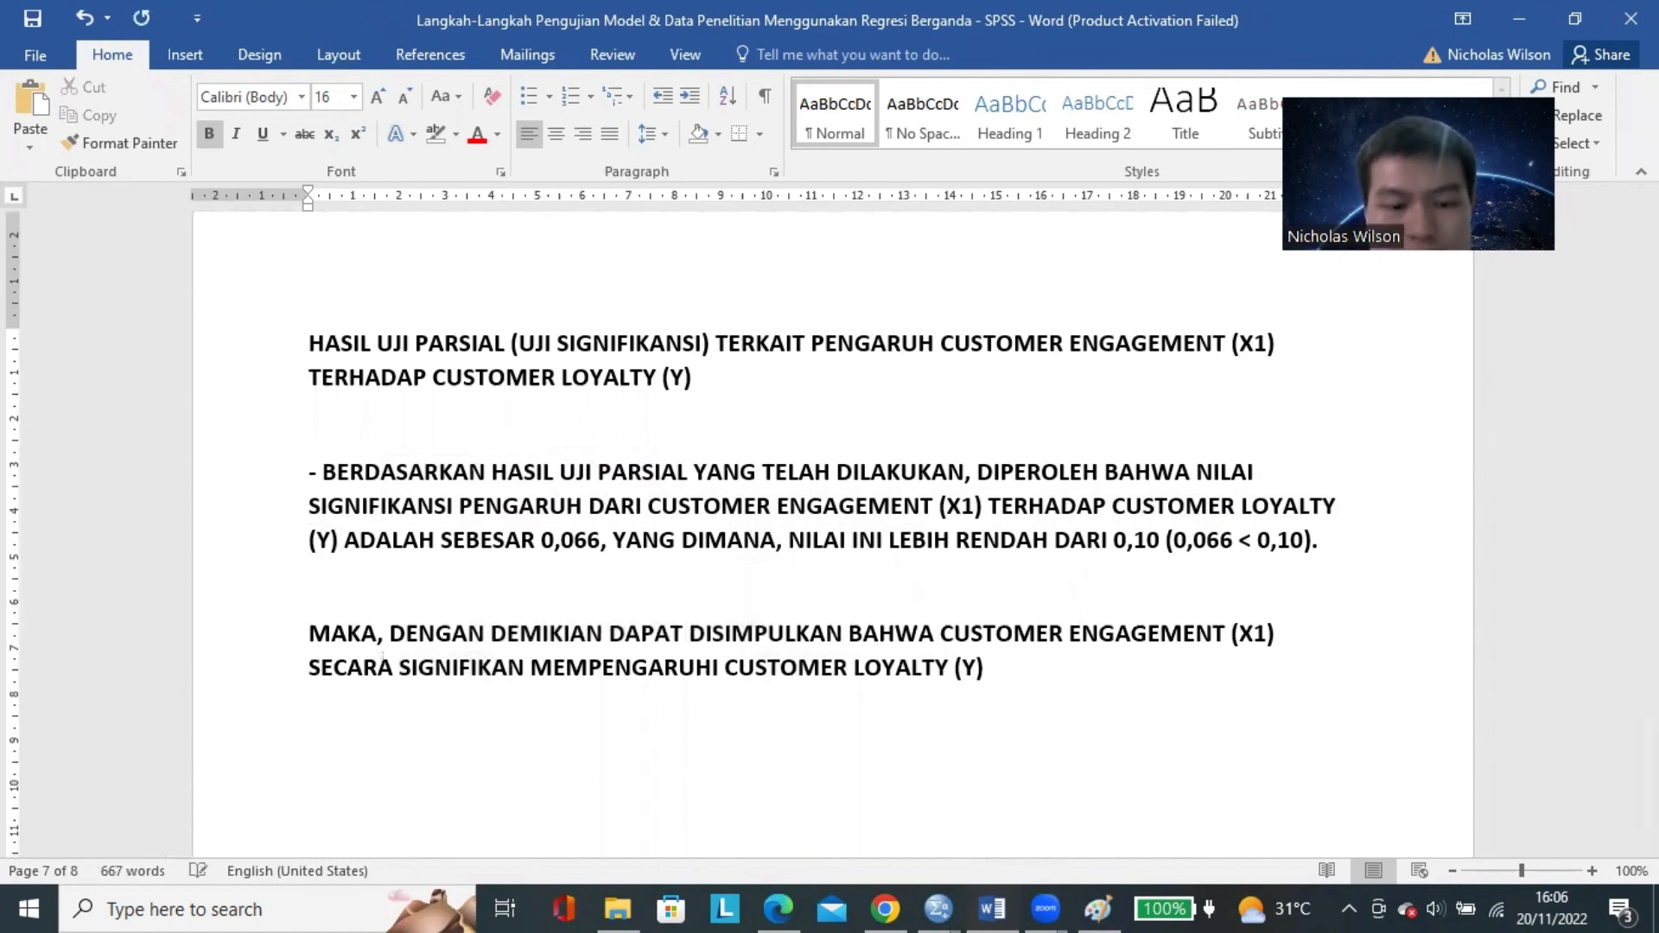
type("DENGAN DEMIKIAN")
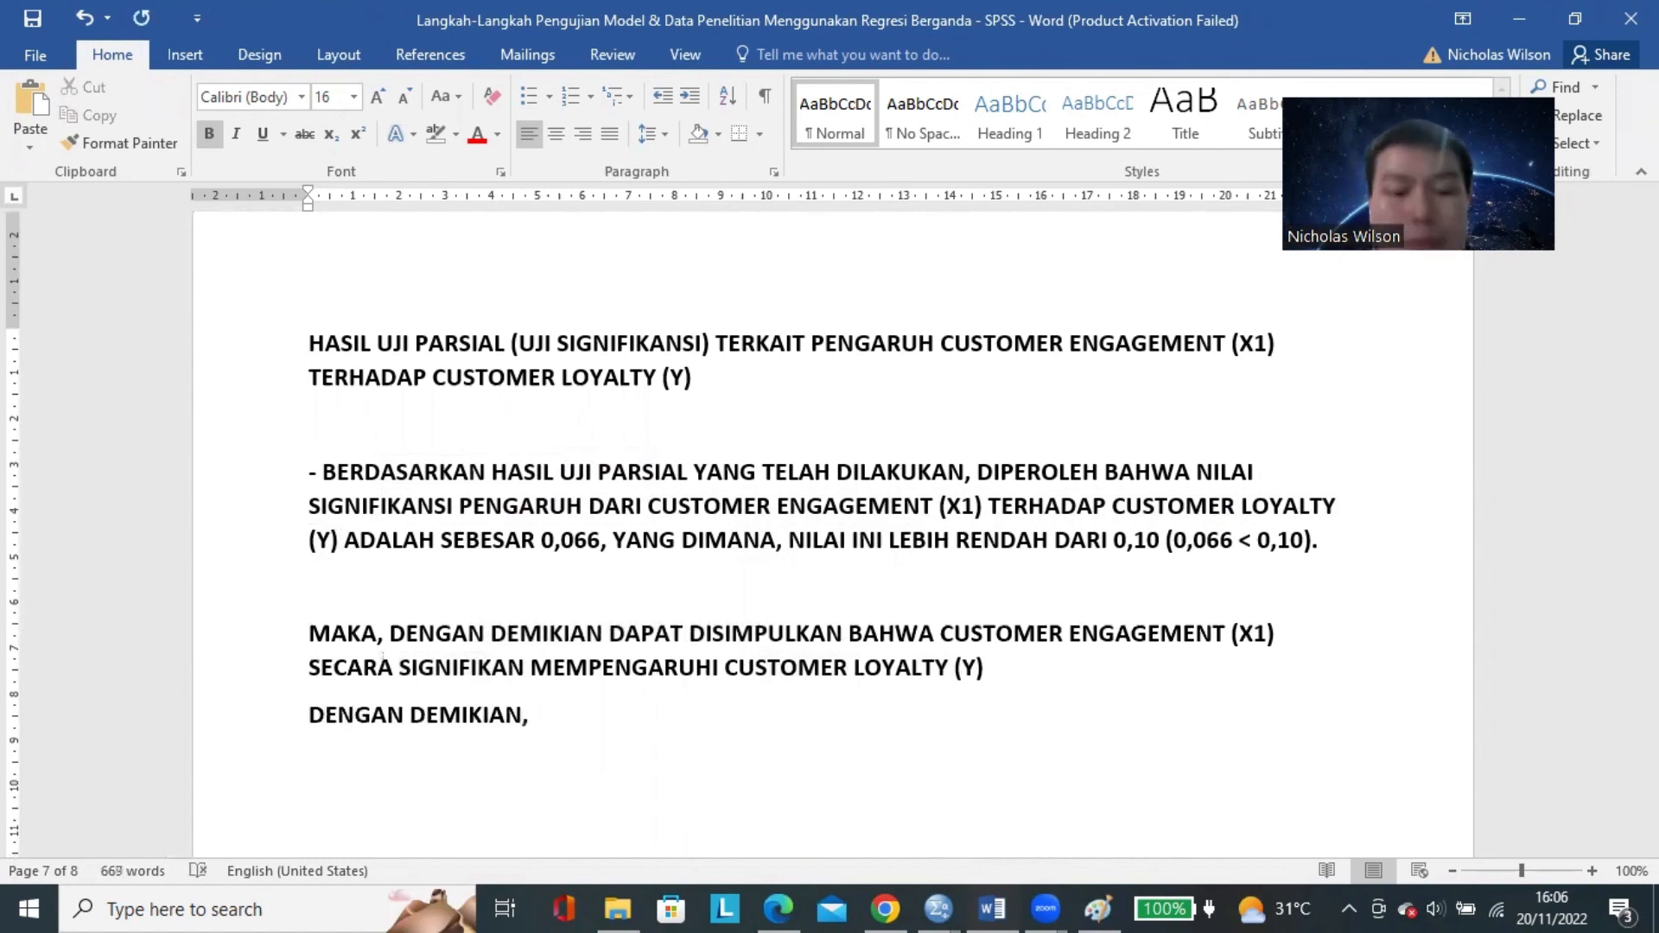
type(", HIPOTESIS")
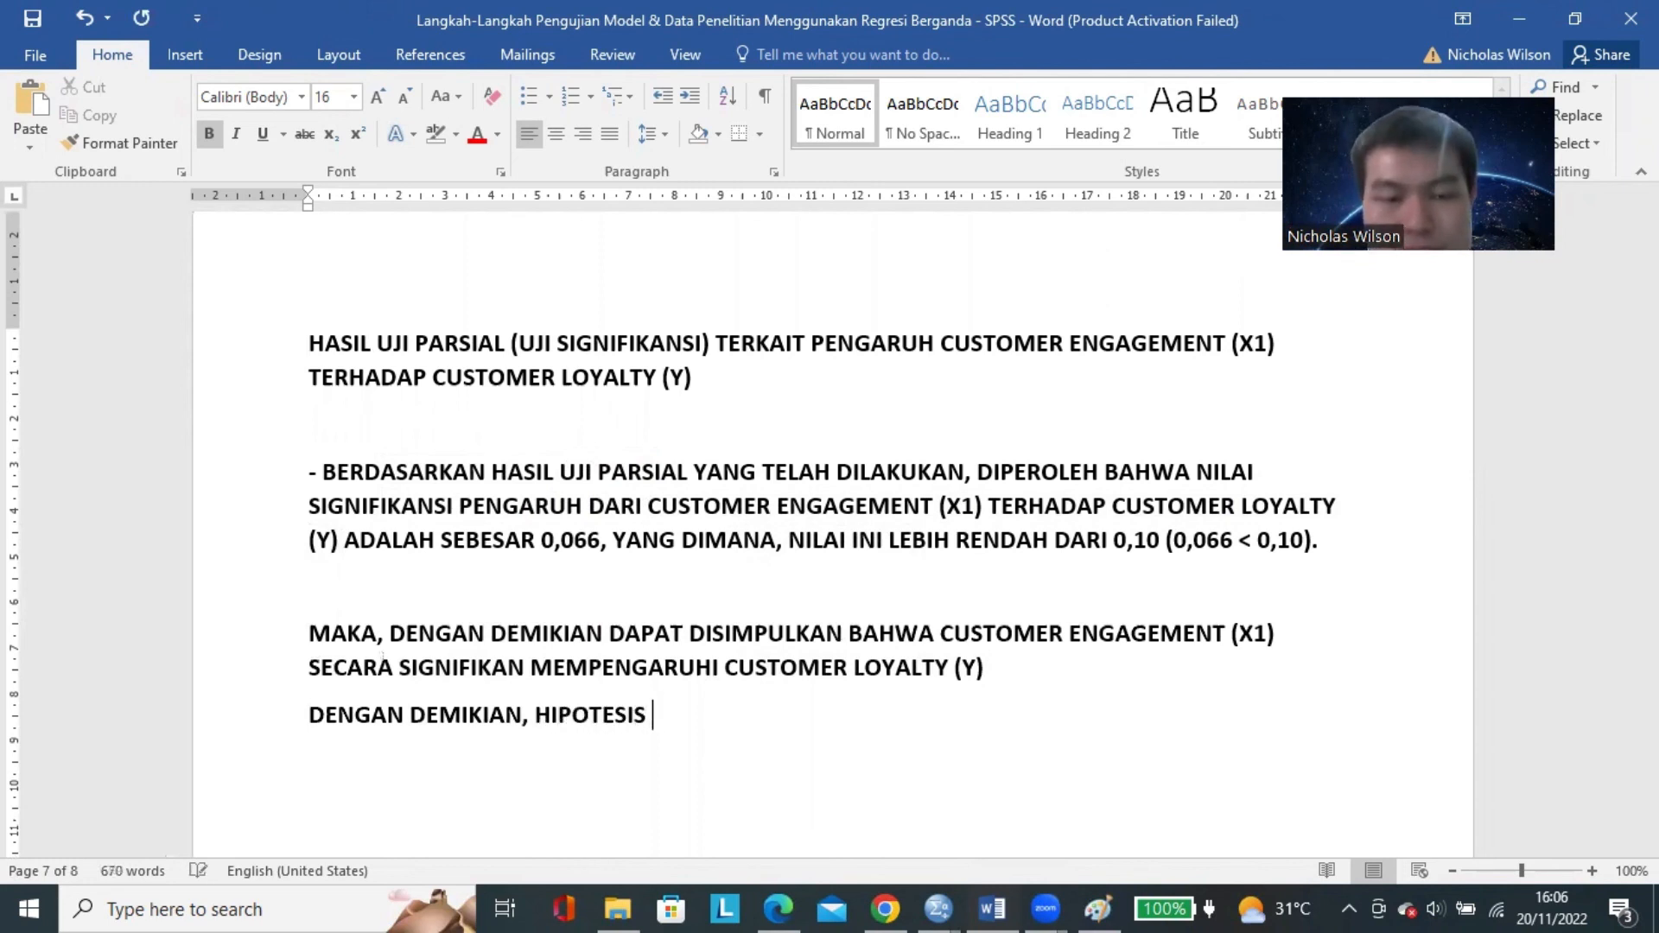
type(" DIATAS DIDUKUNG")
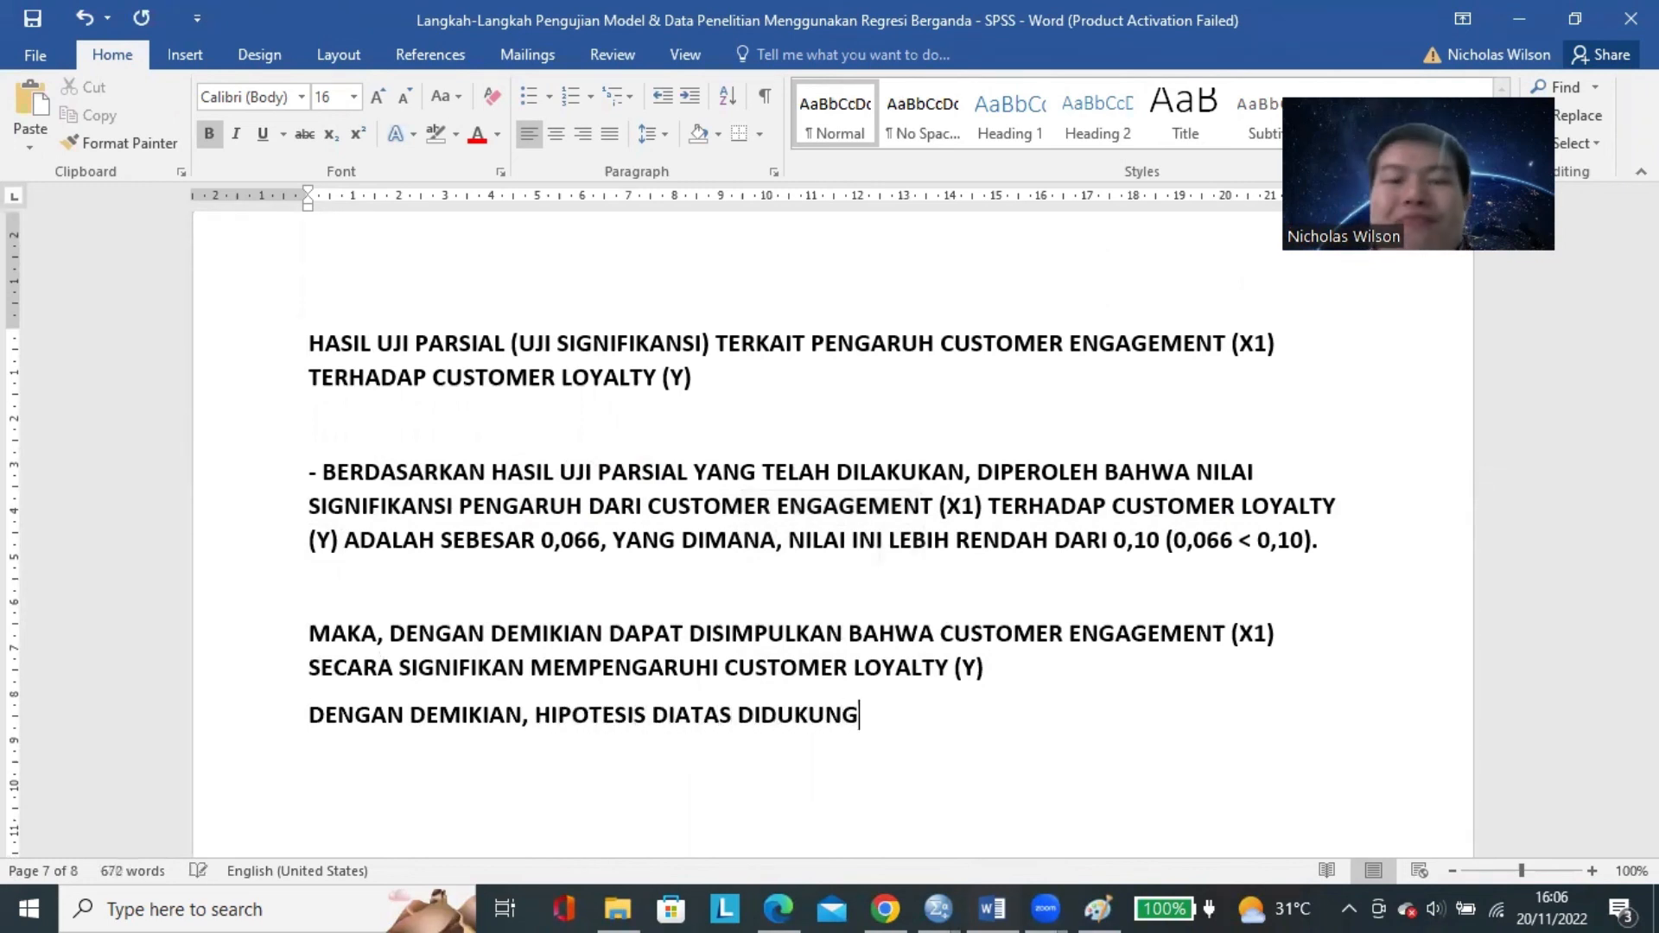
key("Return")
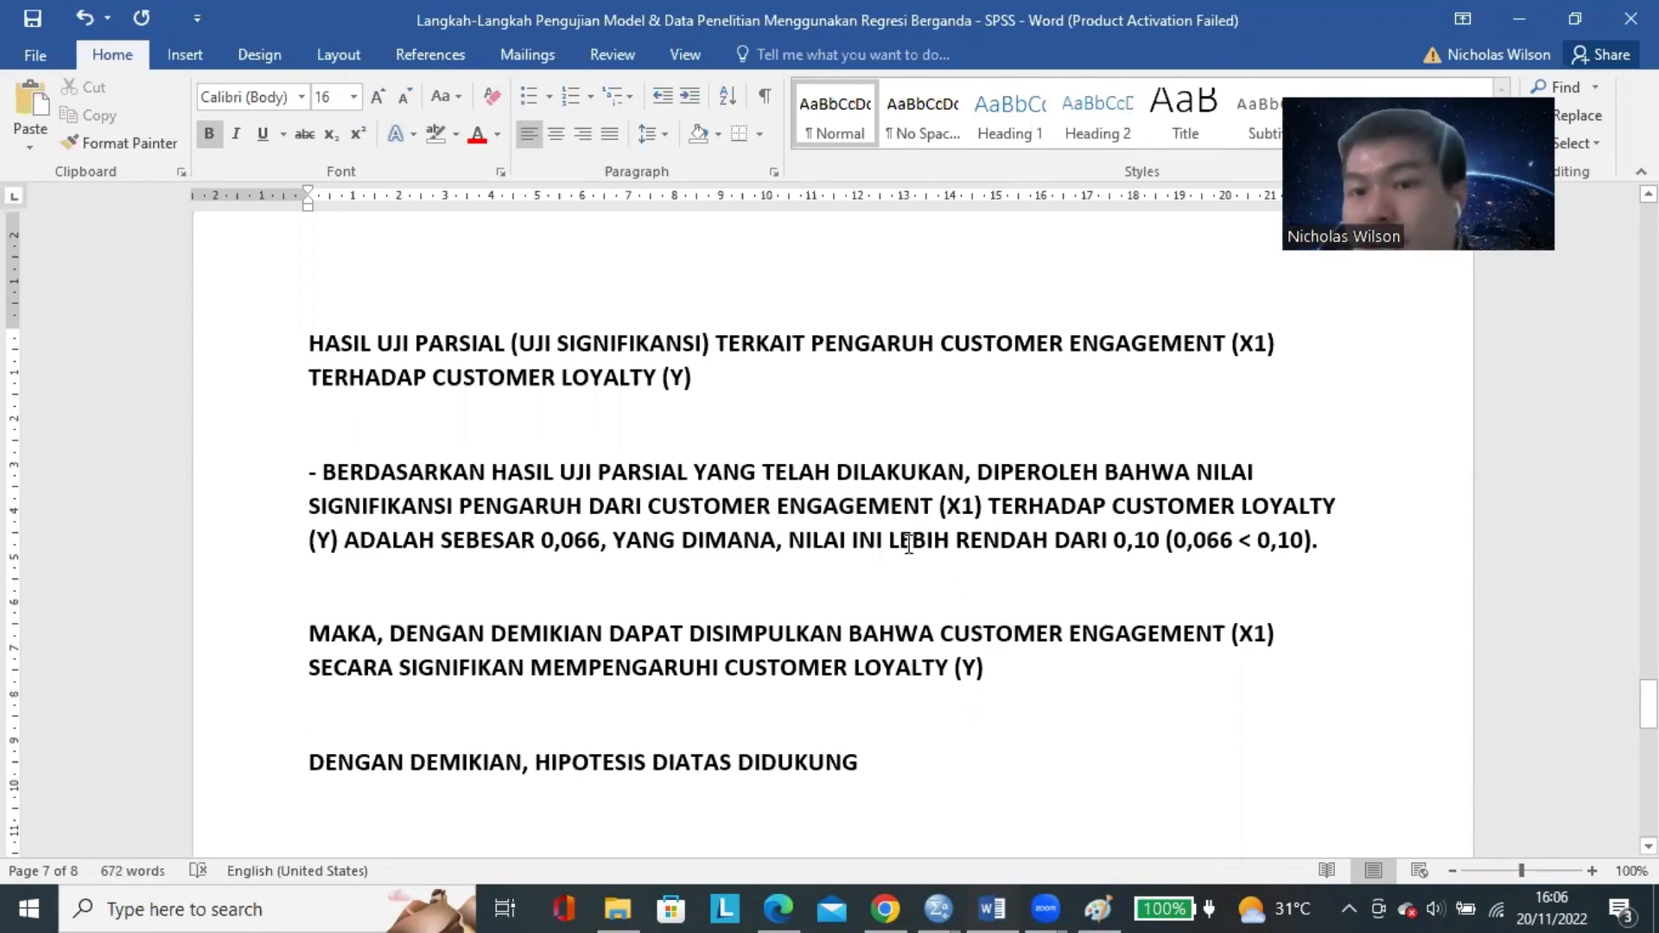
Check Customer Engagement's Sig. value in the SPSS Coefficients table against the first paragraph of the Word write-up.
mouse_move(939, 907)
left_click(1058, 816)
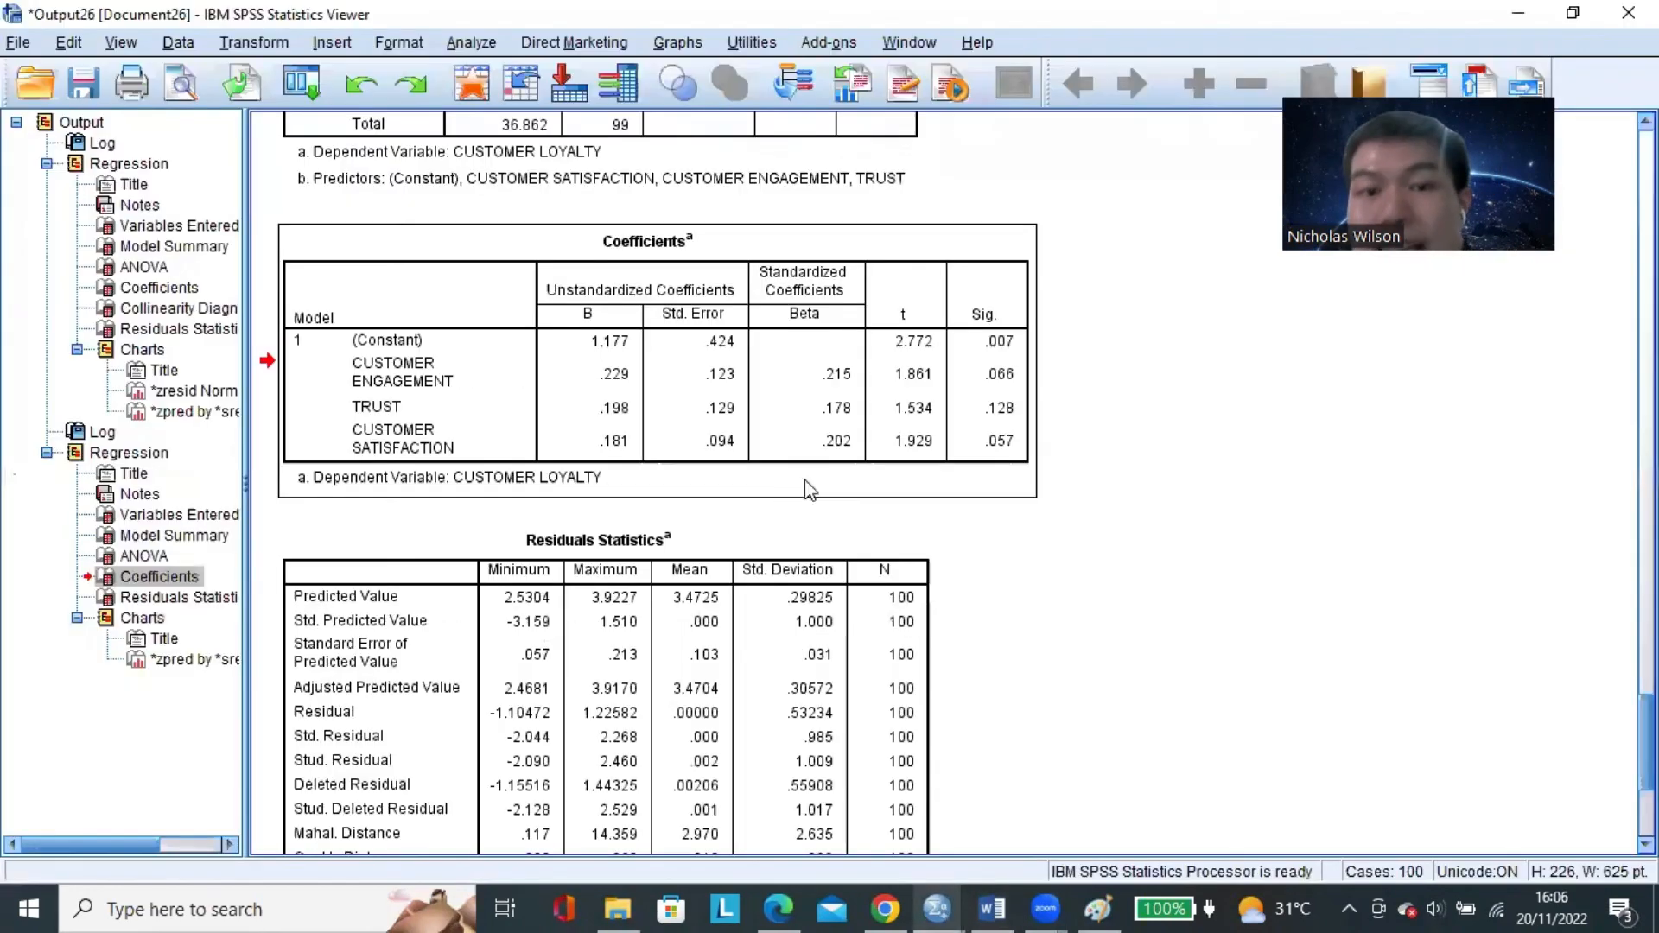
left_click(1010, 389)
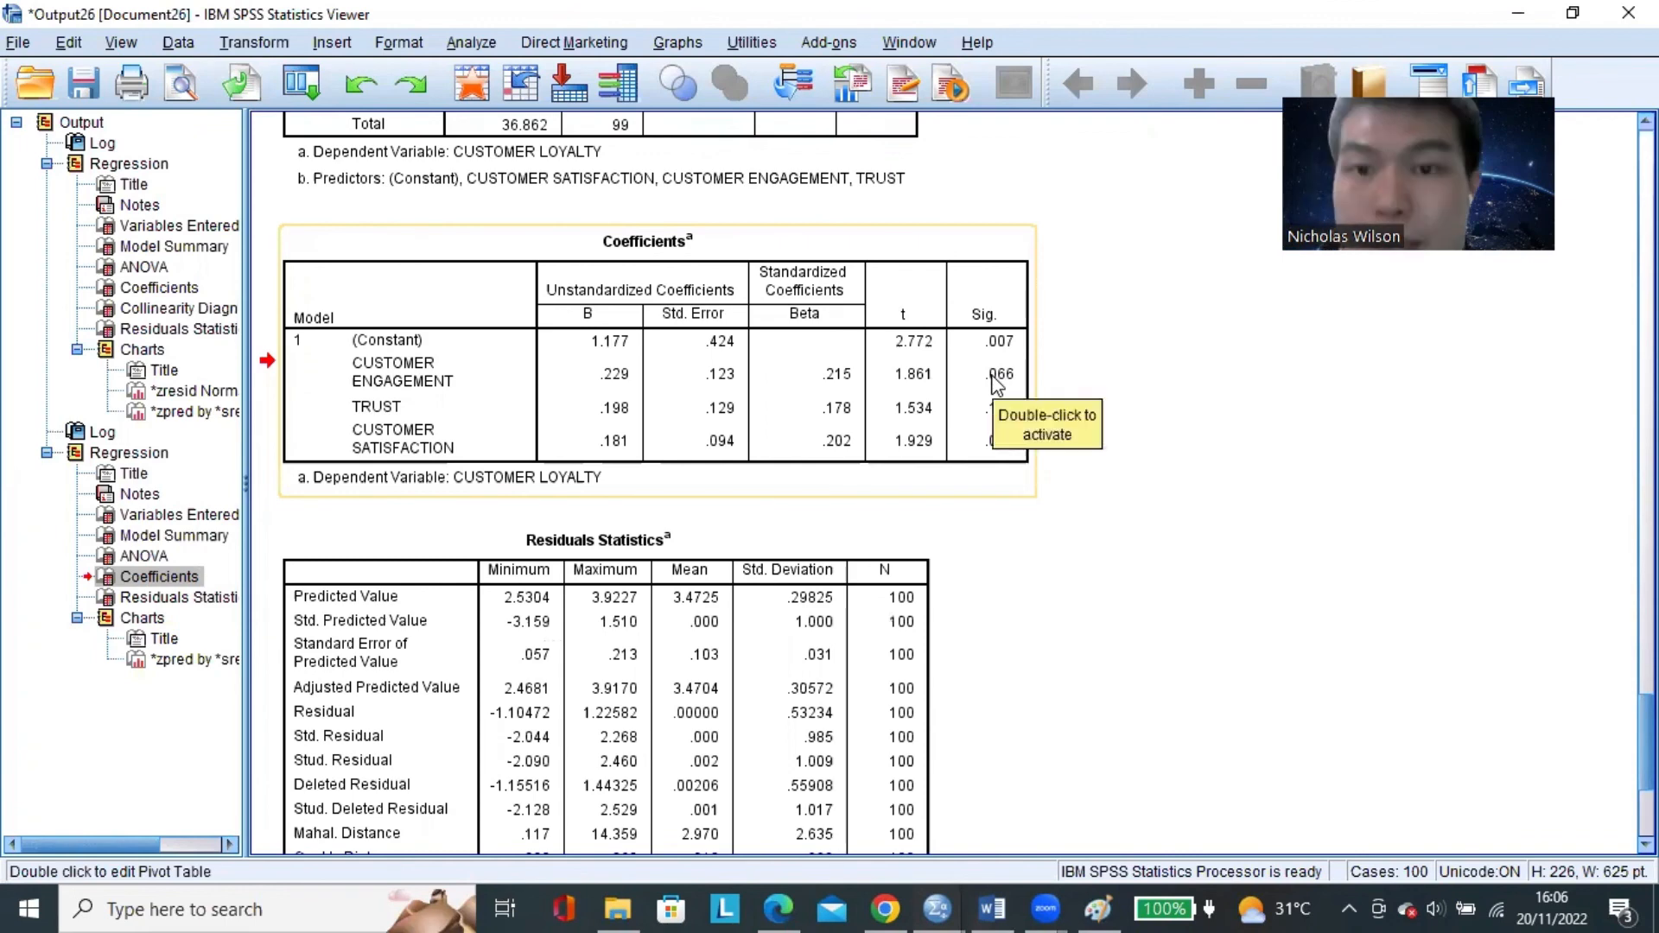
left_click(942, 906)
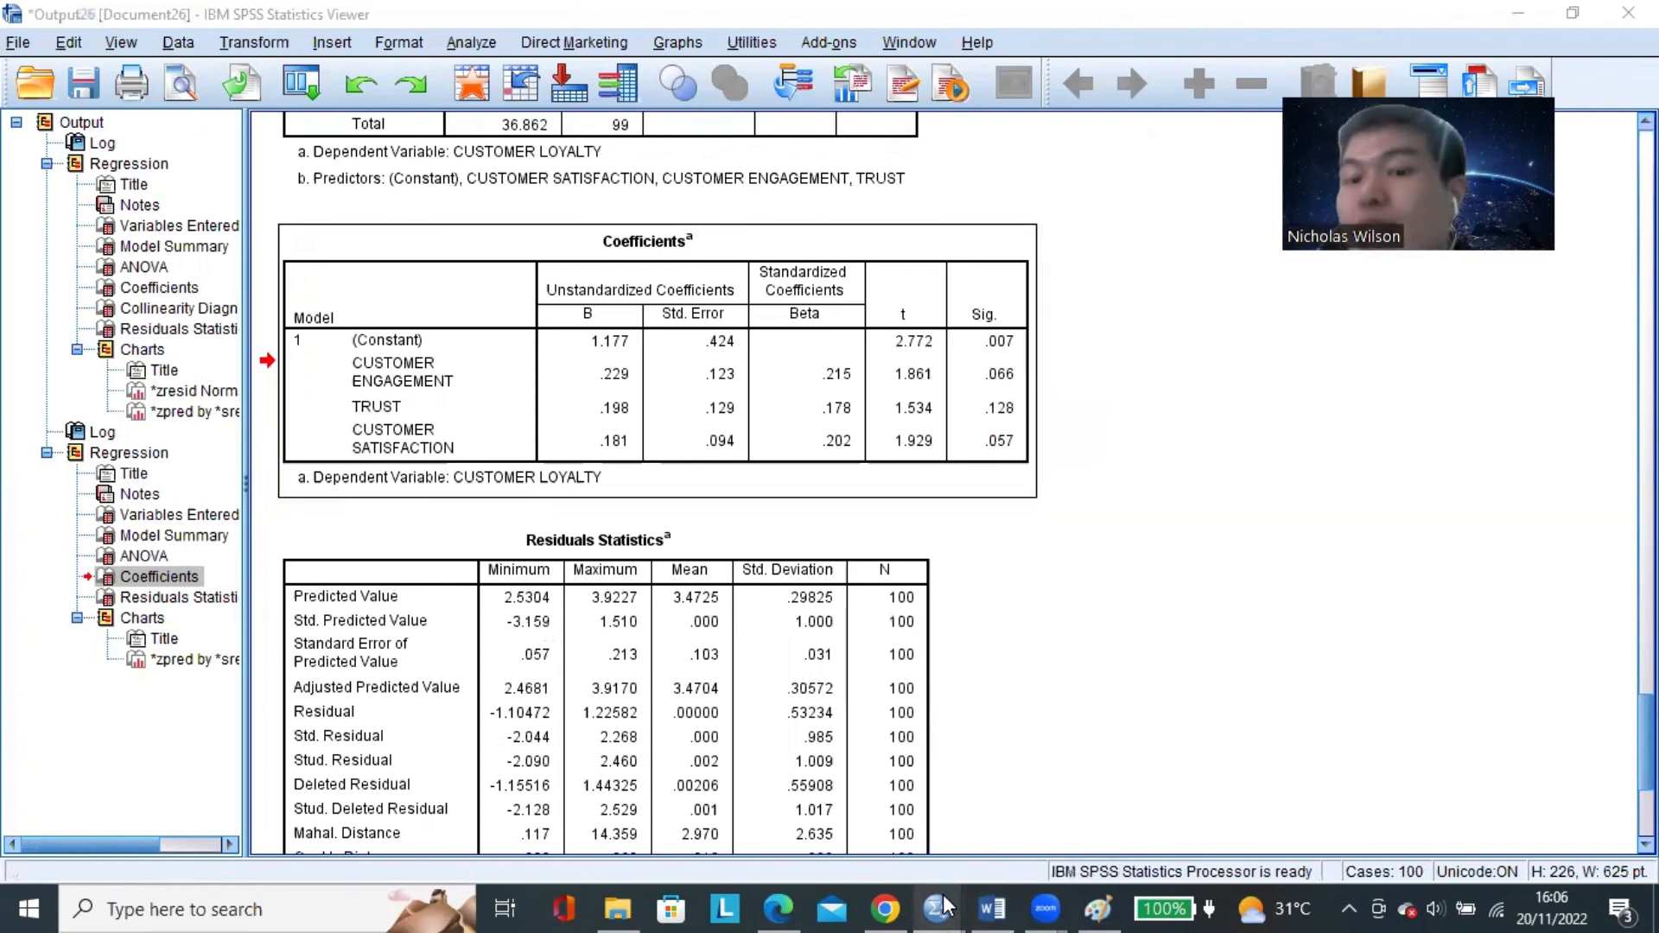
left_click(992, 907)
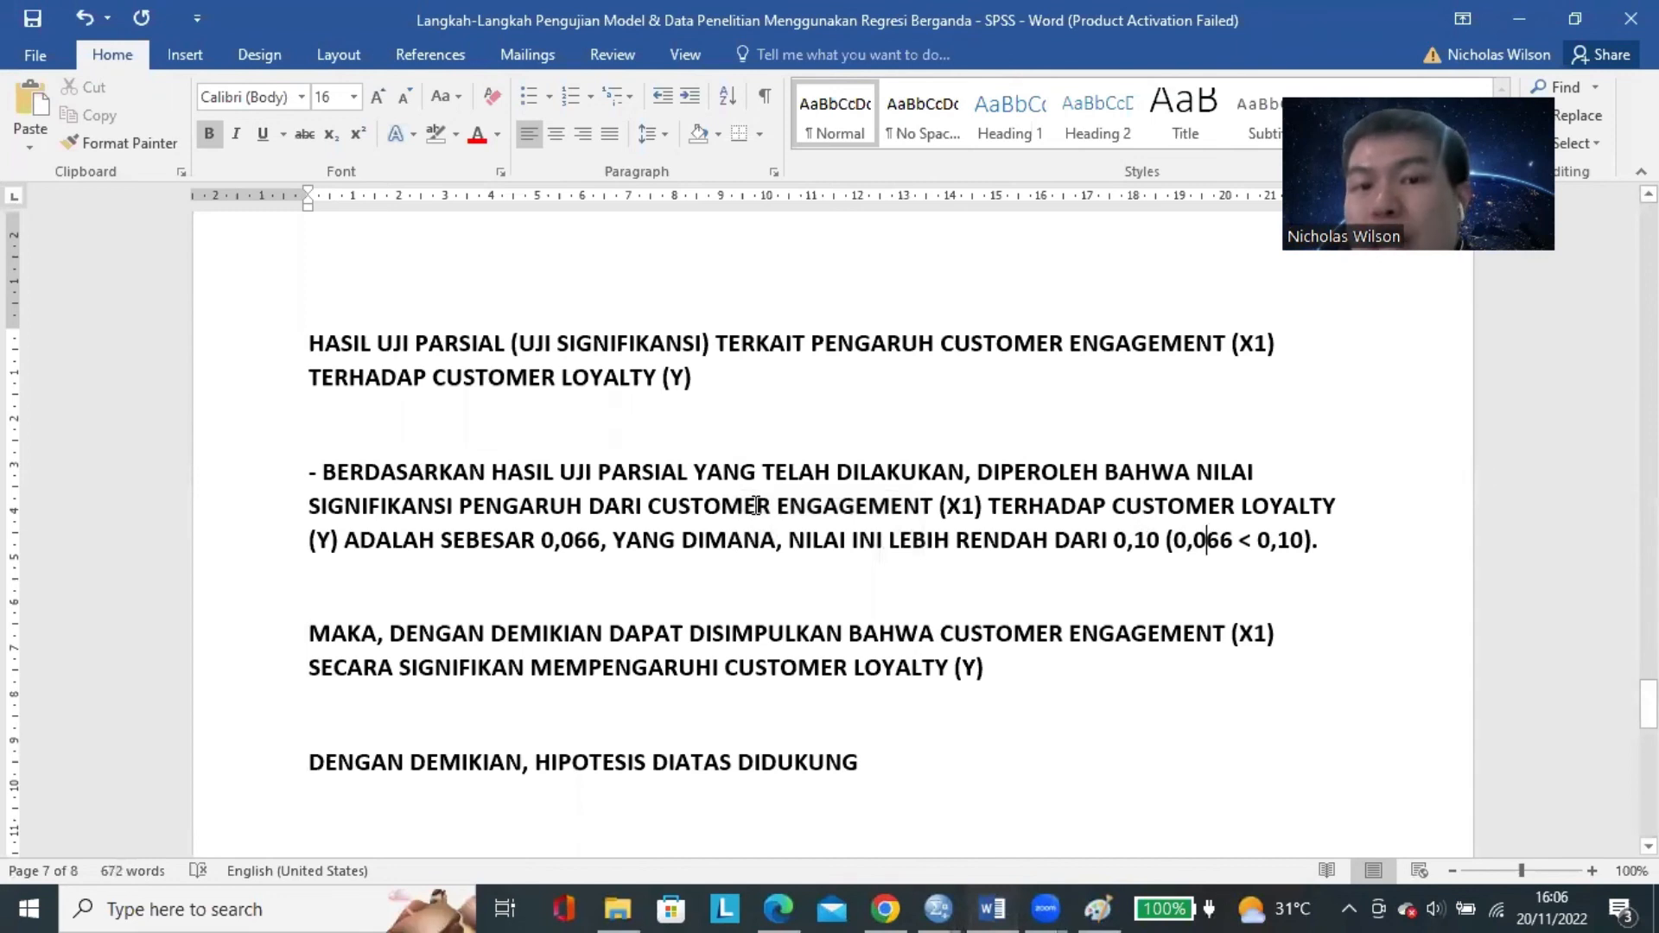
left_click_drag(756, 506, 938, 505)
left_click_drag(1200, 506, 1339, 505)
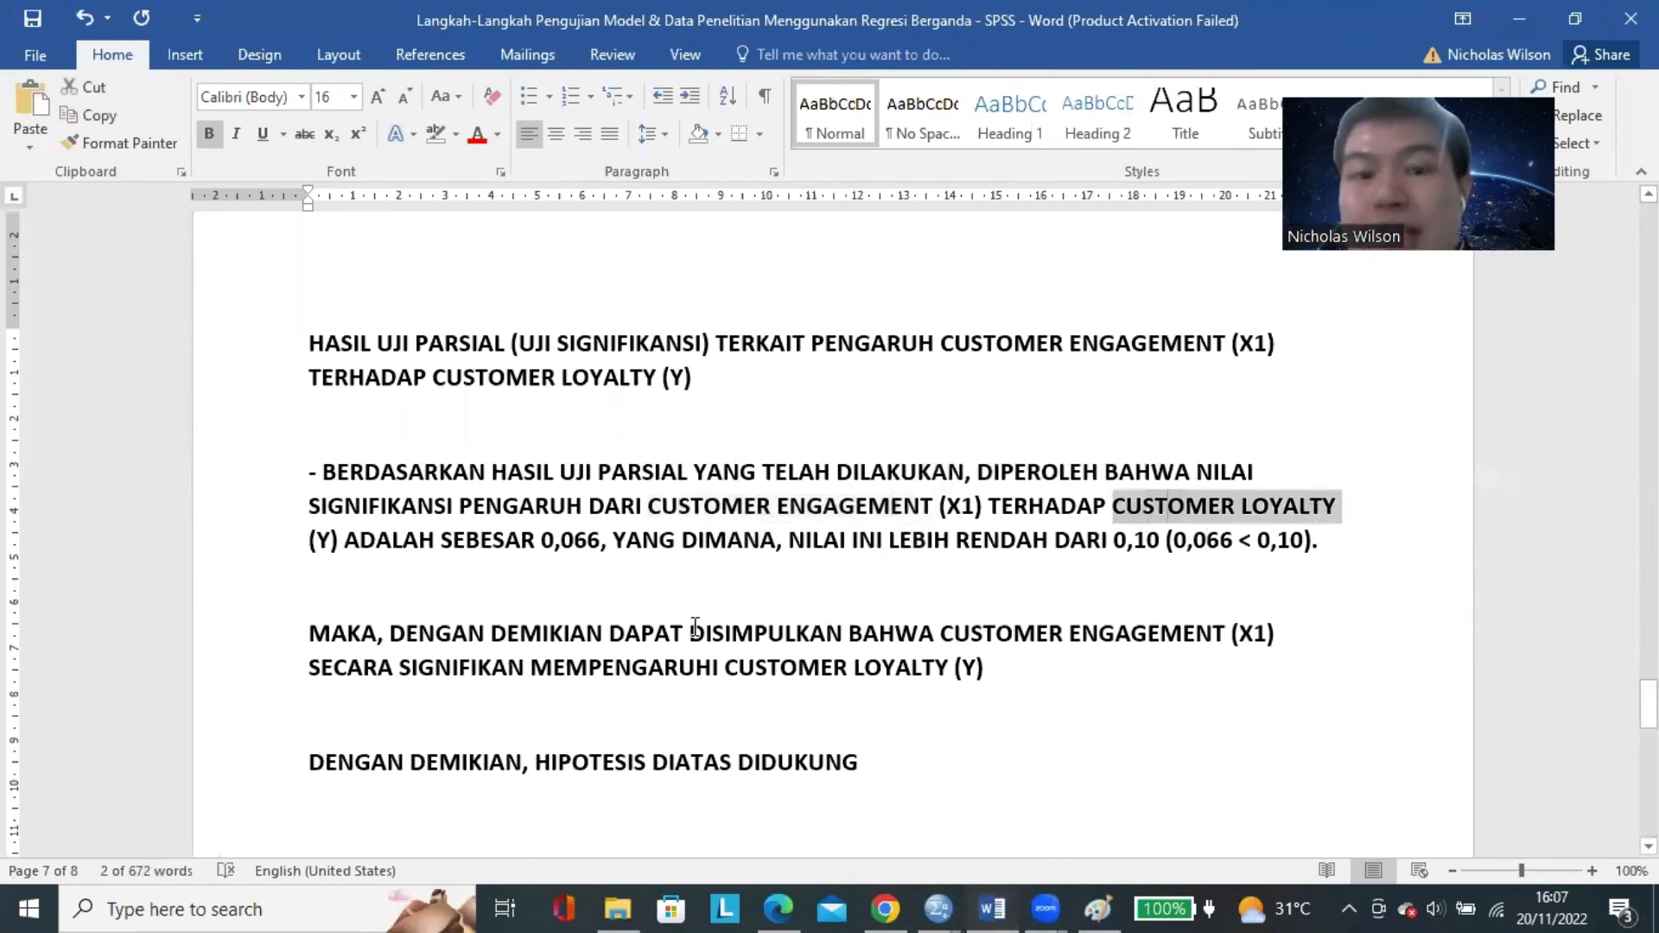
Underline the word "SIGNIFIKAN" in the conclusion, and centre and underline the Customer Engagement section heading.
double_click(438, 668)
key("ctrl+u")
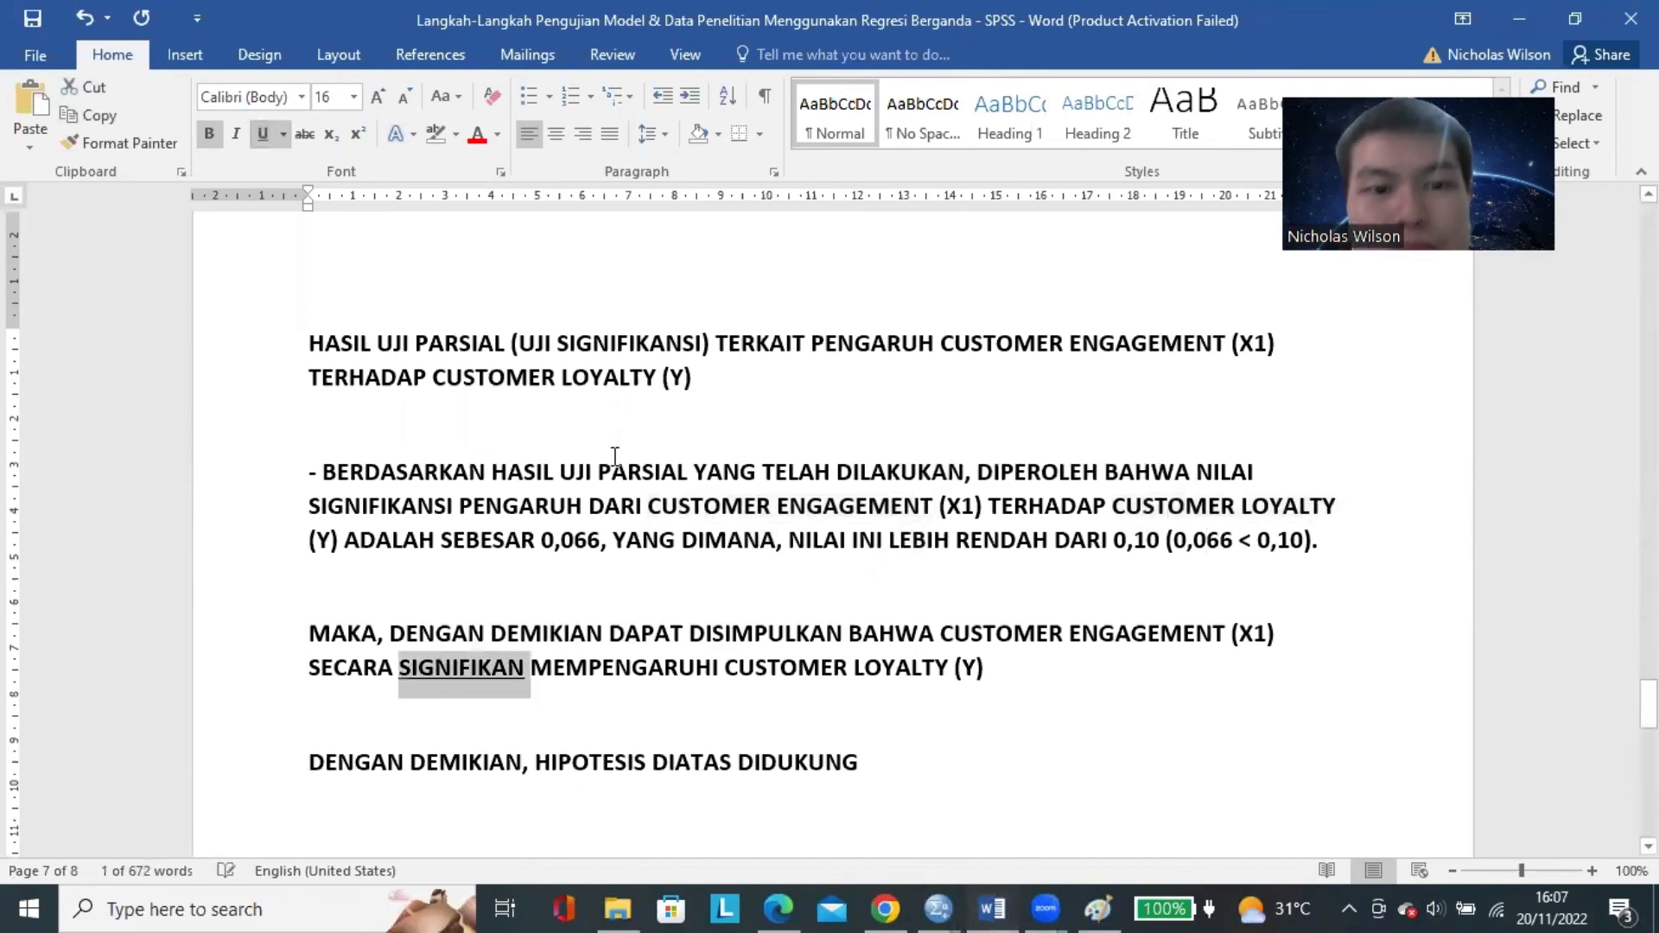
triple_click(467, 378)
left_click(557, 134)
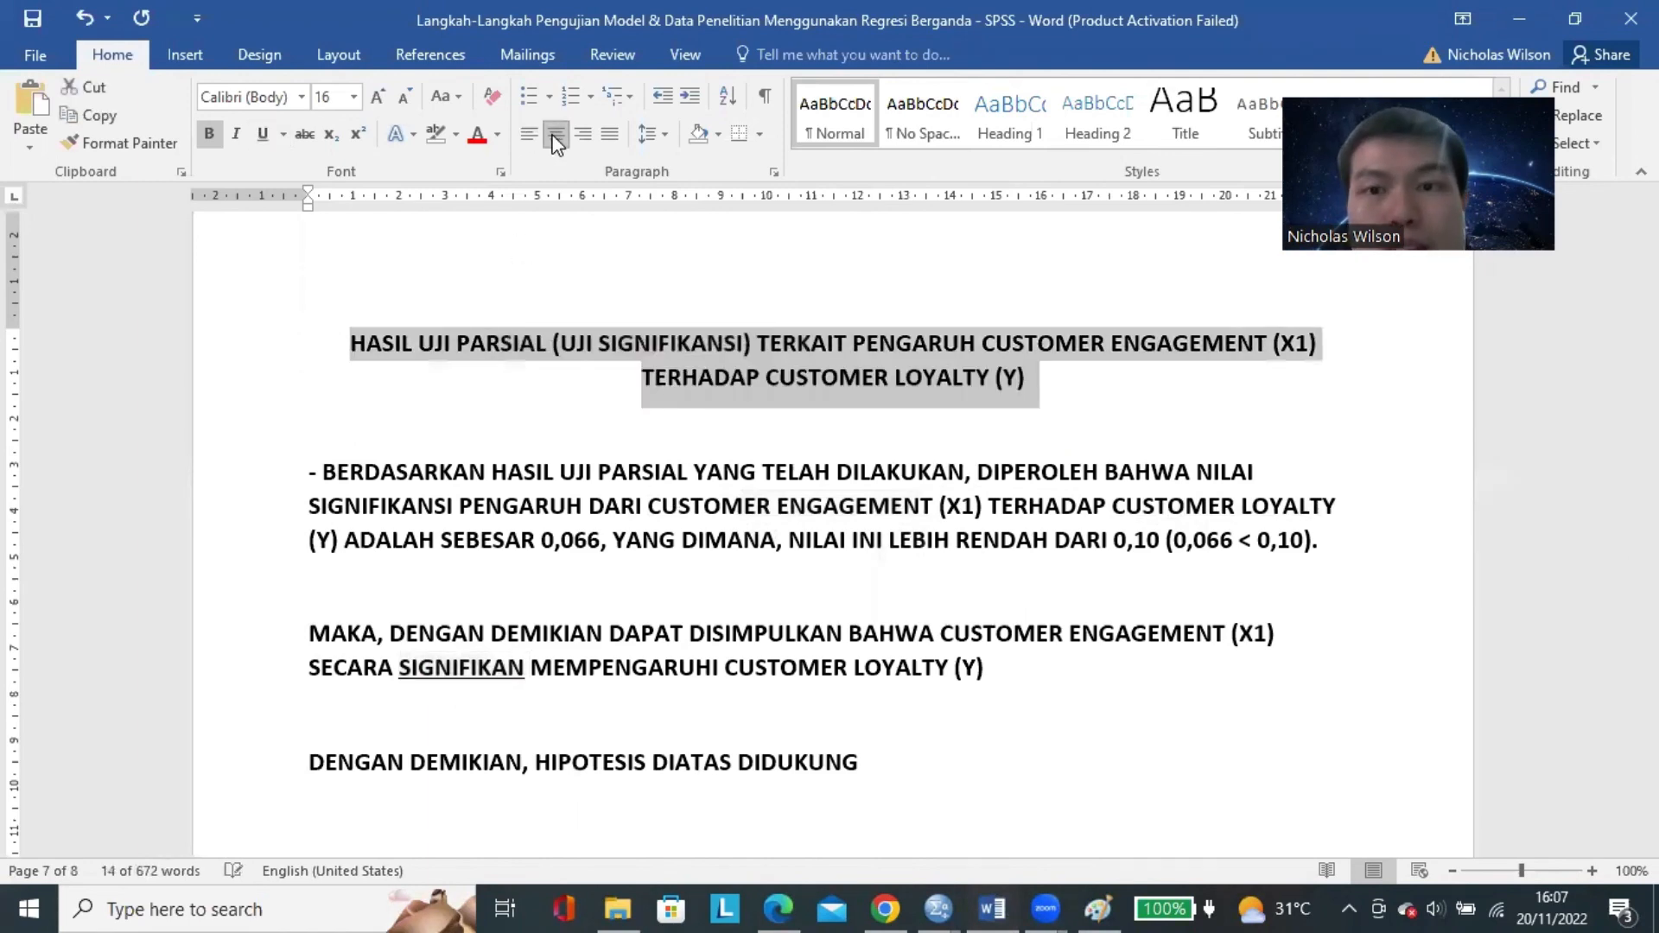
left_click(263, 134)
Duplicate the whole Customer Engagement section, from heading to closing line, onto a new page after it.
scroll(950, 561, "down", 2)
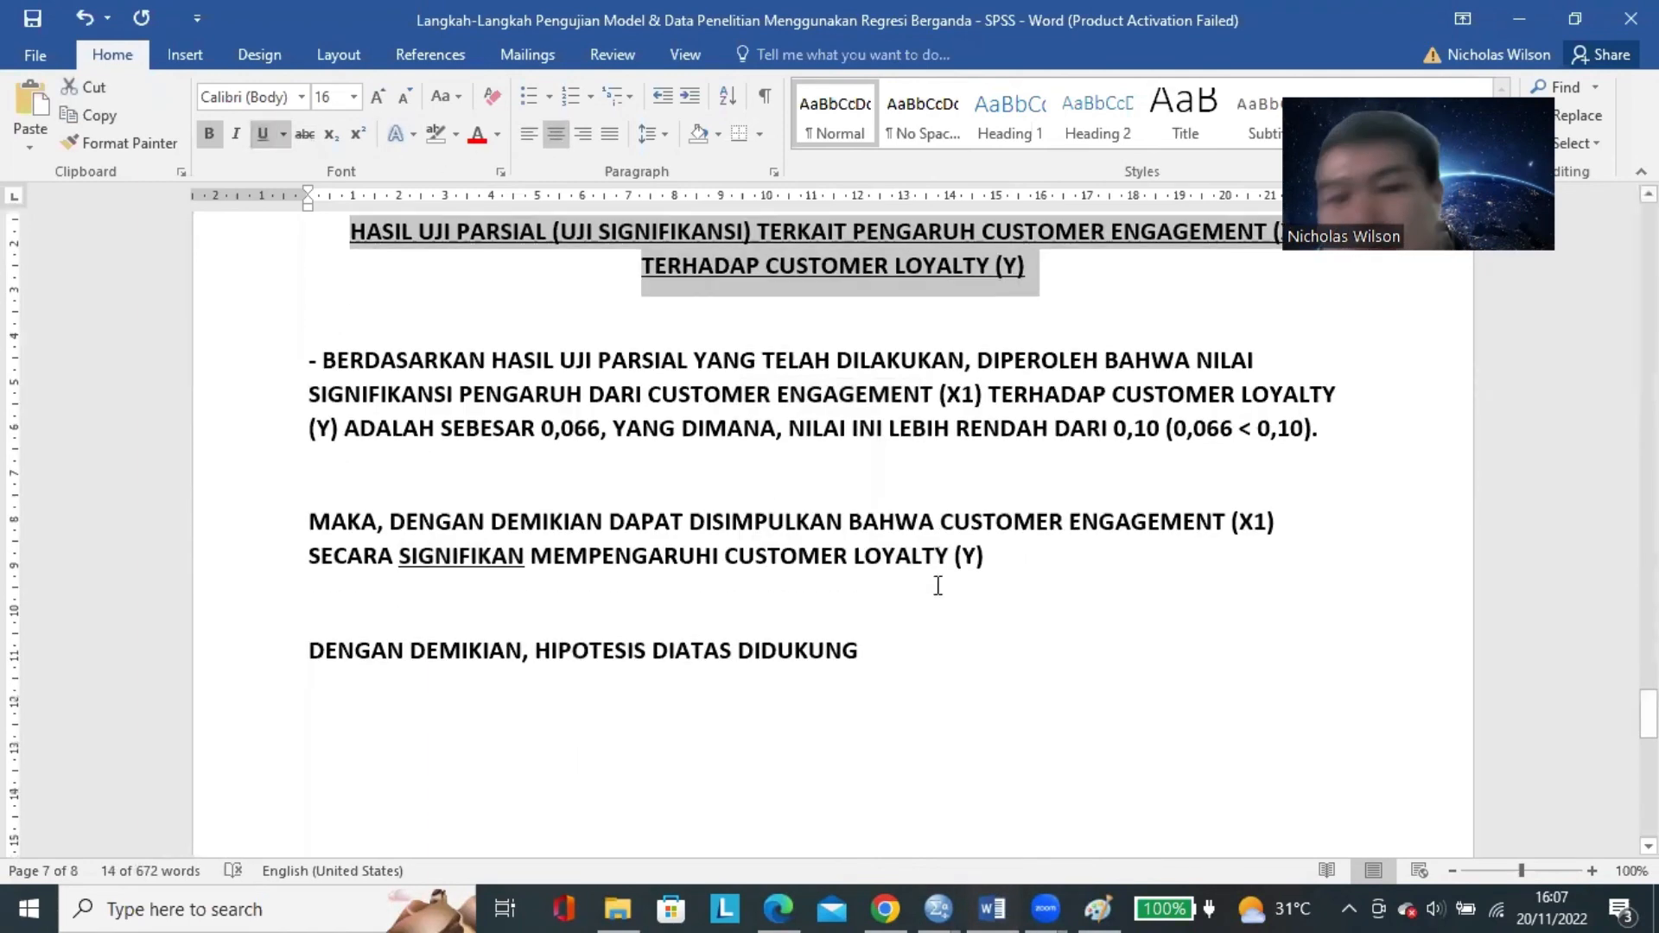
key("ctrl+a")
left_click(930, 587)
key("Return")
key("Return")
key("Return")
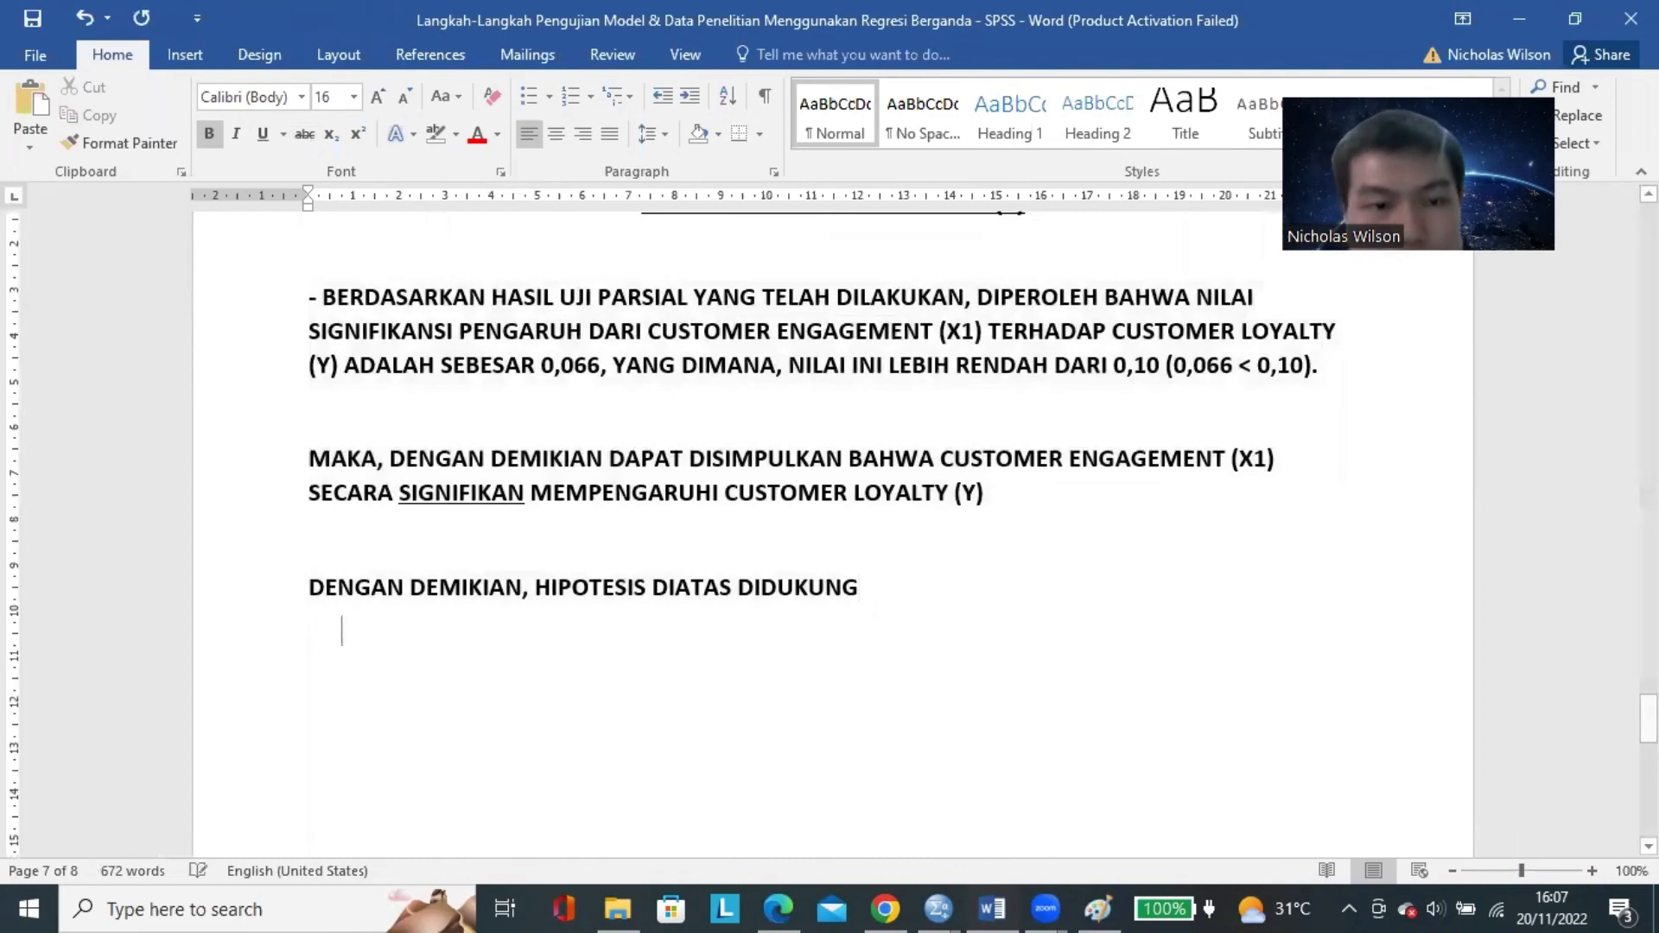
key("Return")
key("Return")
key("Return")
key("Return")
key("Return")
key("Return")
key("Return")
key("BackSpace")
key("BackSpace")
key("BackSpace")
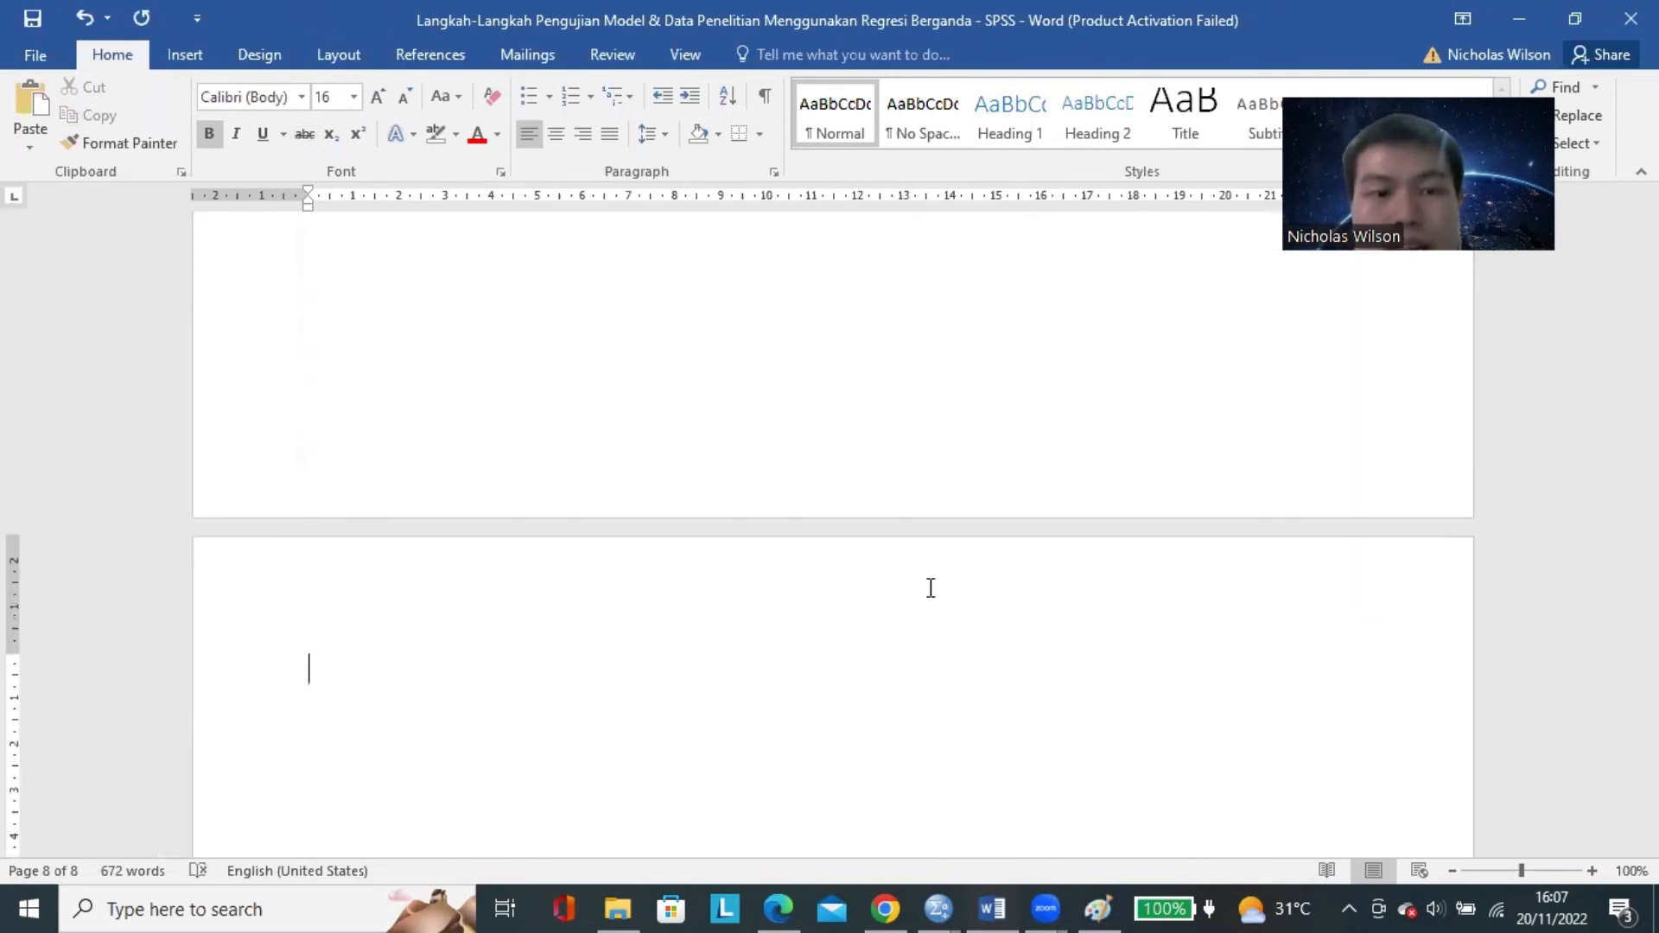
type("HASIL UJI PARSIAL (UJI SIGNIFIKANSI) TERKAIT PENGARUH CUSTOMER ENGAGEMENT (X1) TERHADAP CUSTOMER LOYALTY (Y)  - BERDASARKAN HASIL UJI PARSIAL YANG TELAH DILAKUKAN, DIPEROLEH BAHWA NILAI SIGNIFIKANSI PENGARUH DARI CUSTOMER ENGAGEMENT (X1) TERHADAP CUSTOMER LOYALTY (Y) ADALAH SEBESAR 0,066, YANG DIMANA, NILAI INI LEBIH RENDAH DARI 0,10 (0,066 < 0,10).  MAKA, DENGAN DEMIKIAN DAPAT DISIMPULKAN BAHWA CUSTOMER ENGAGEMENT (X1) SECARA SIGNIFIKAN MEMPENGARUHI CUSTOMER LOYALTY (Y)  DENGAN DEMIKIAN, HIPOTESIS DIATAS DIDUKUNG")
Change the predictor in the copied section's heading to "TRUST (X2)".
left_click(1160, 350)
double_click(1160, 350)
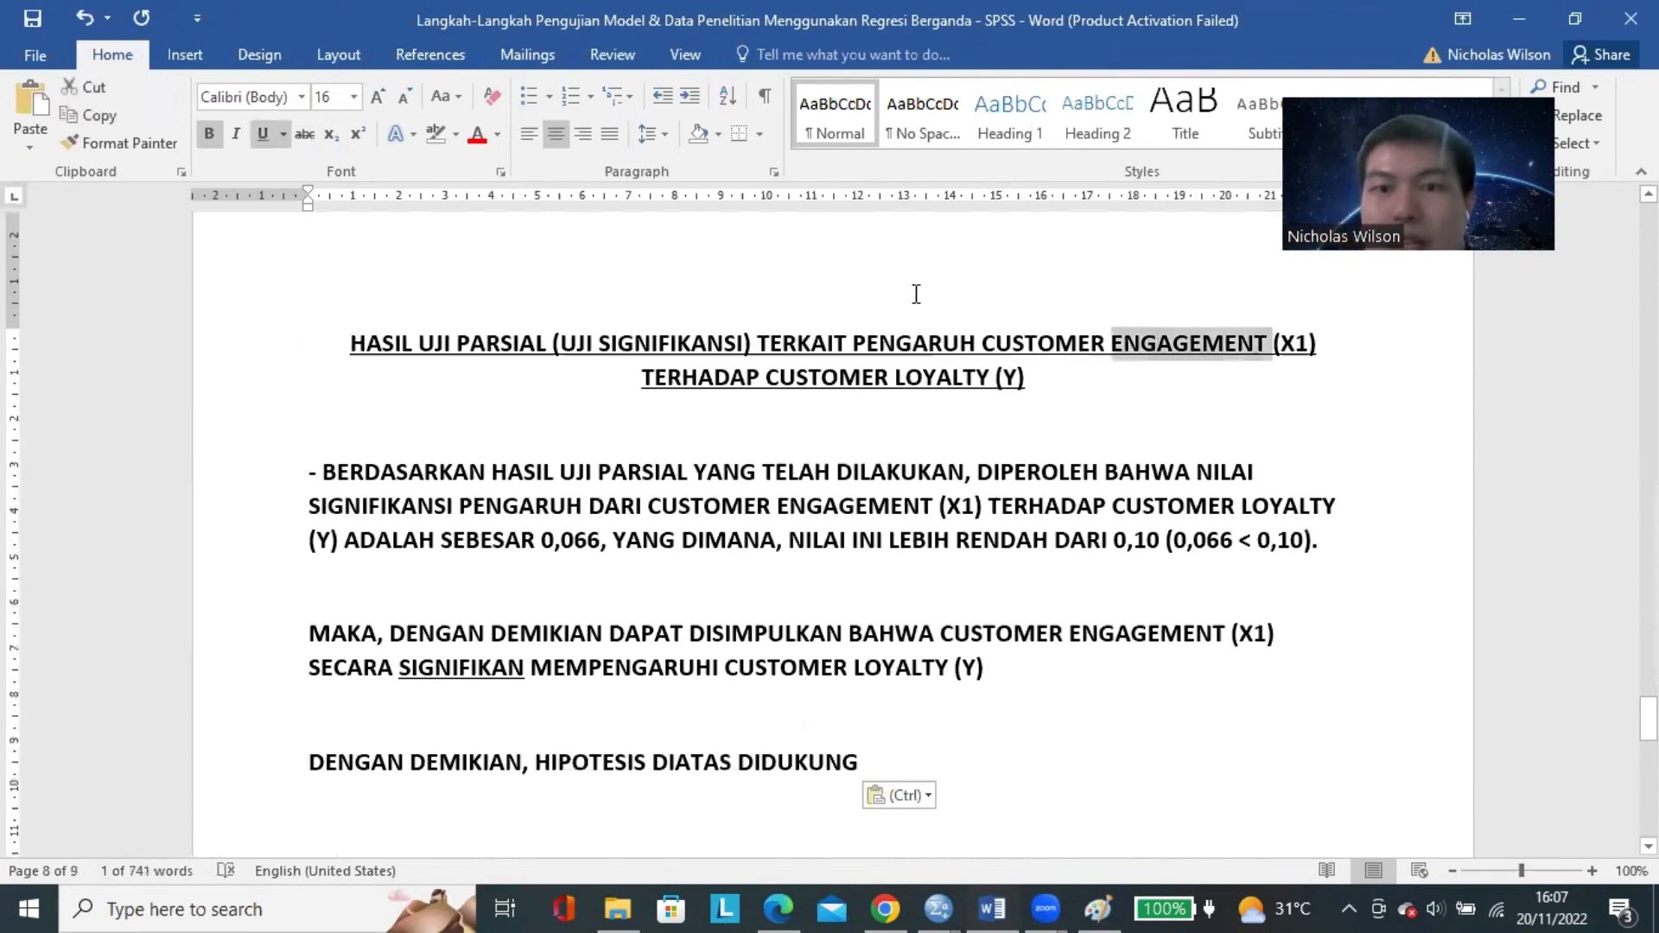
left_click_drag(1046, 343, 1214, 346)
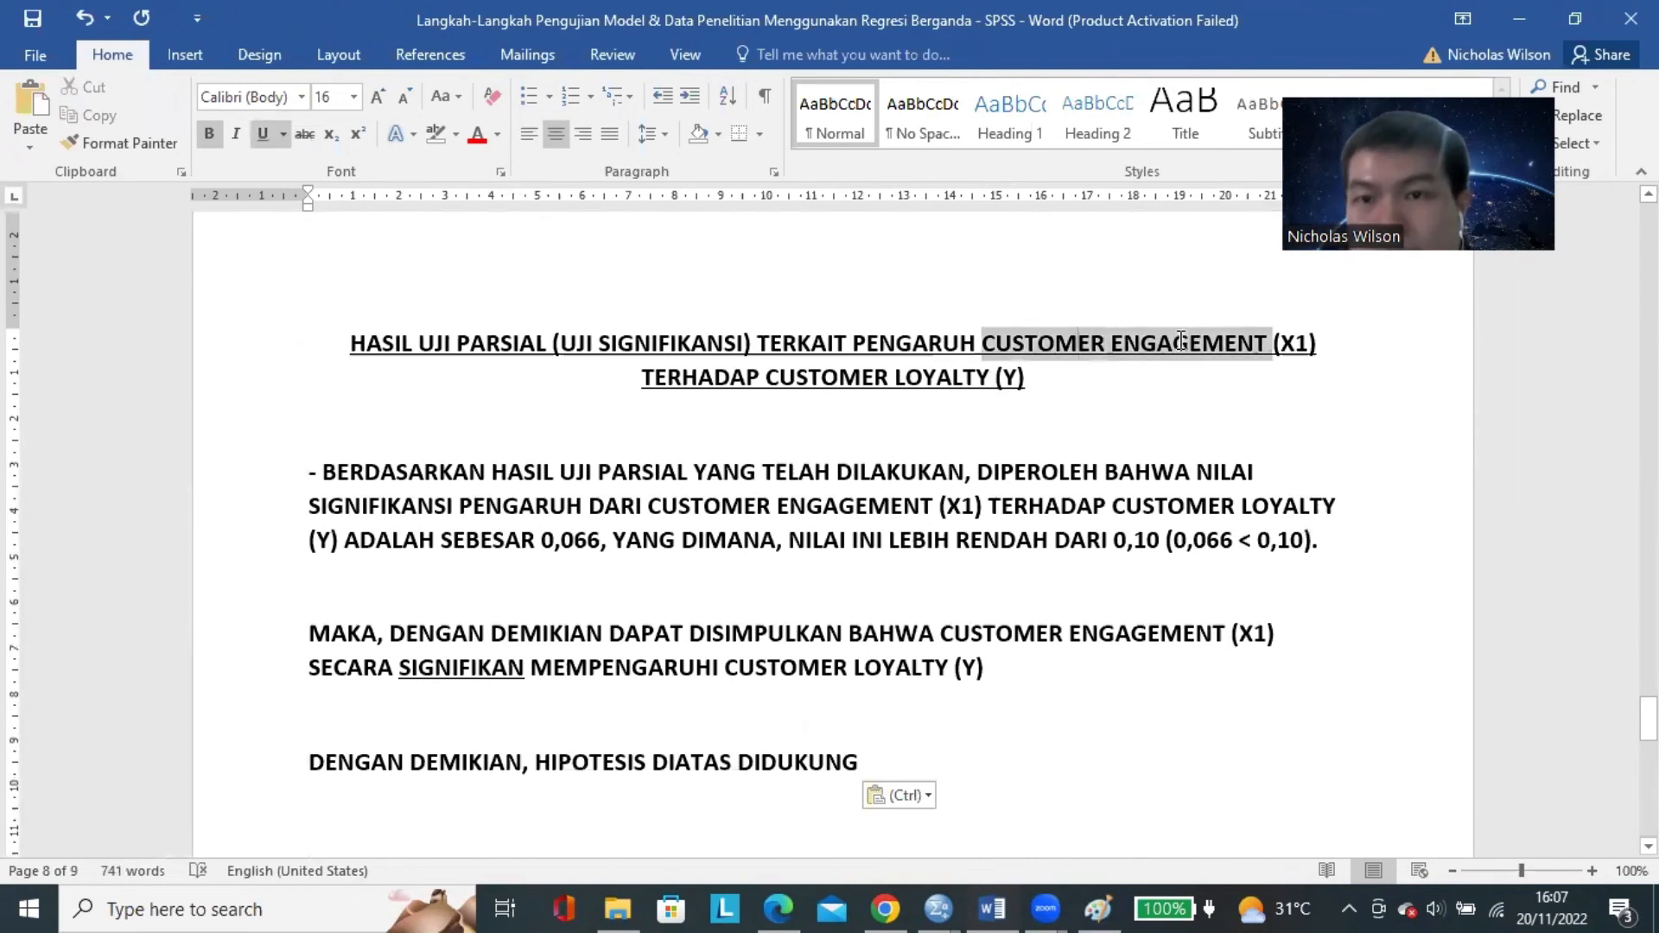
type("TRUST (X1) TERHADAP")
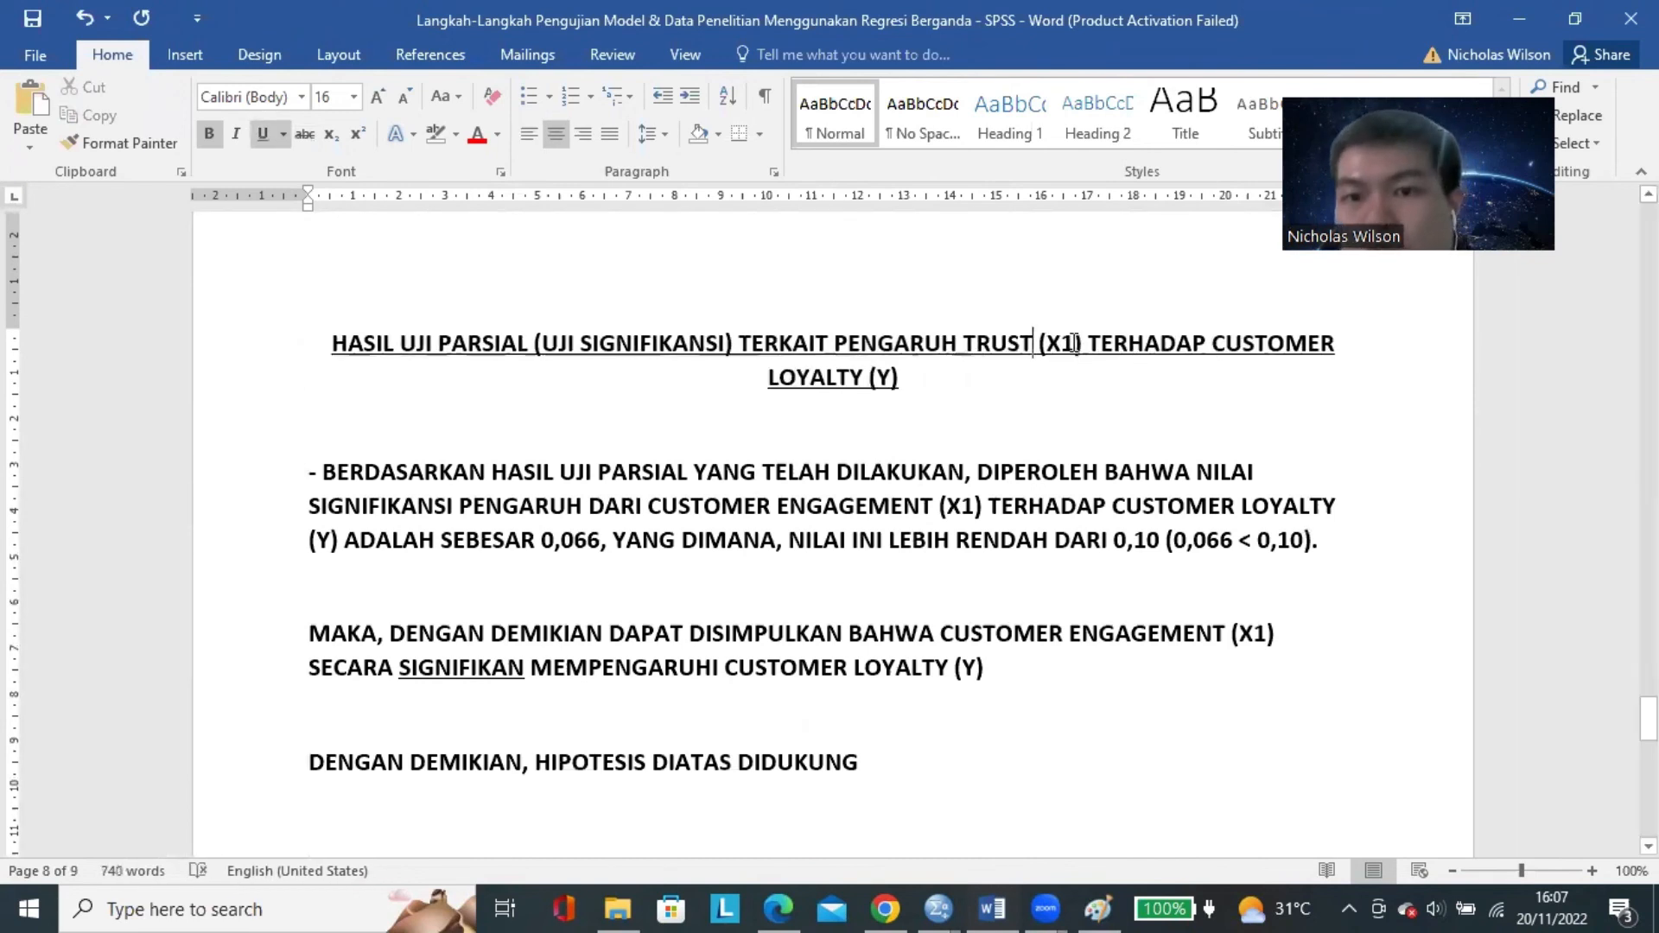
key("BackSpace")
type("2")
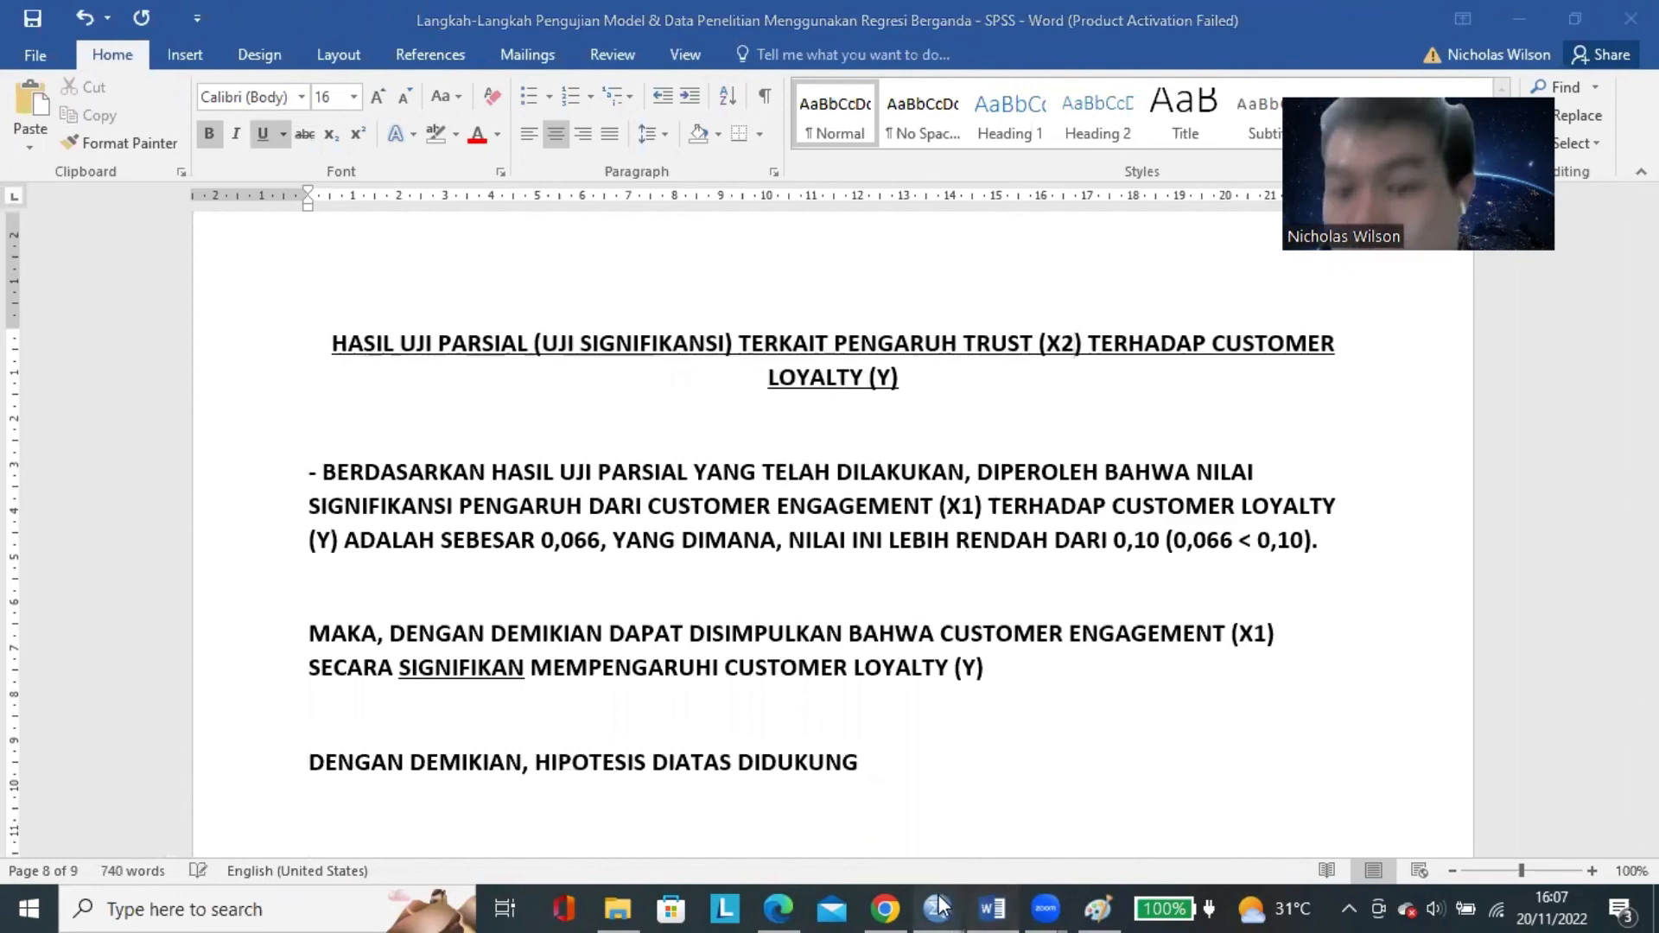
Look up Trust's Sig. value in the SPSS Coefficients table and return to the Word document.
mouse_move(938, 907)
left_click(1062, 812)
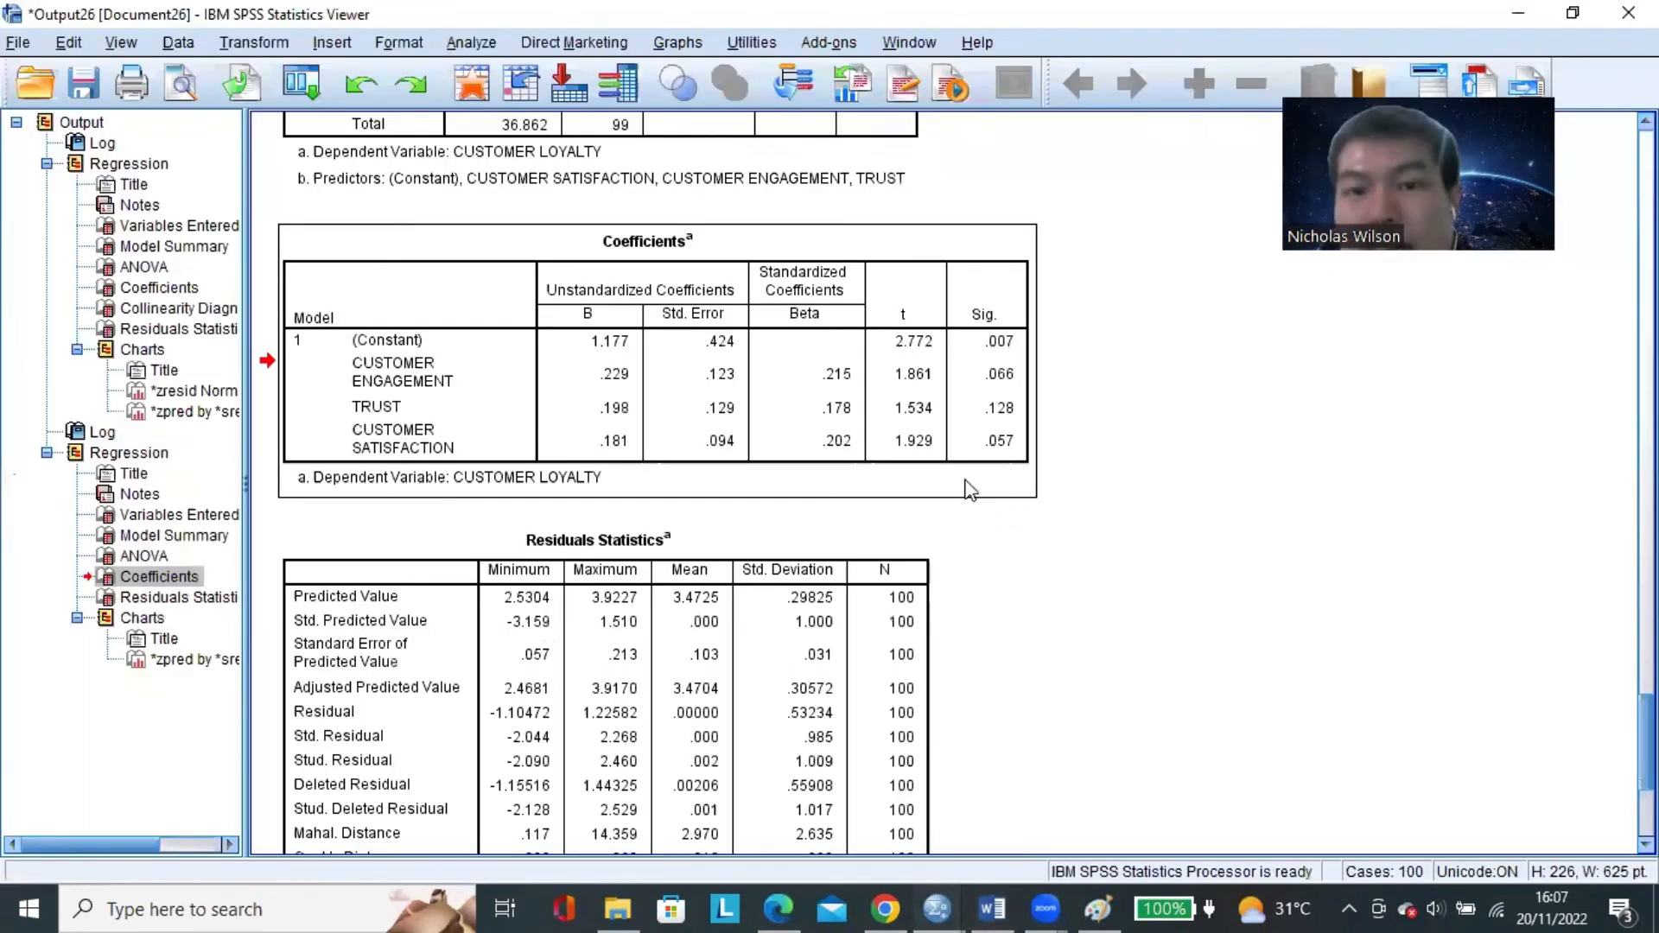
left_click(381, 413)
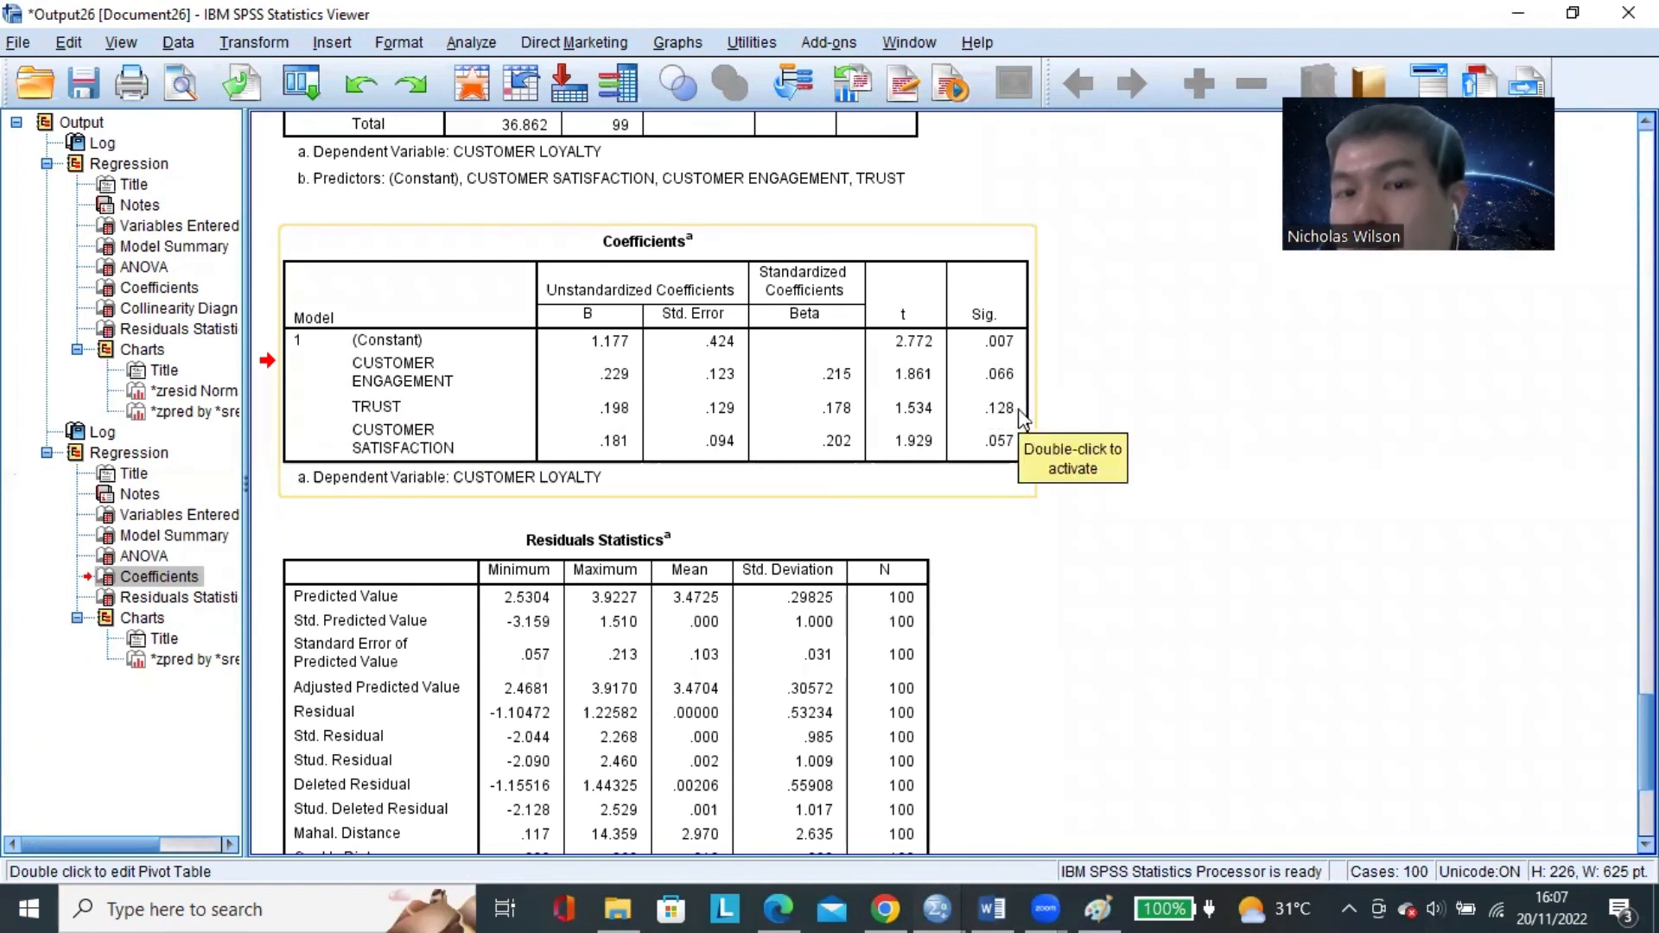
left_click(389, 405)
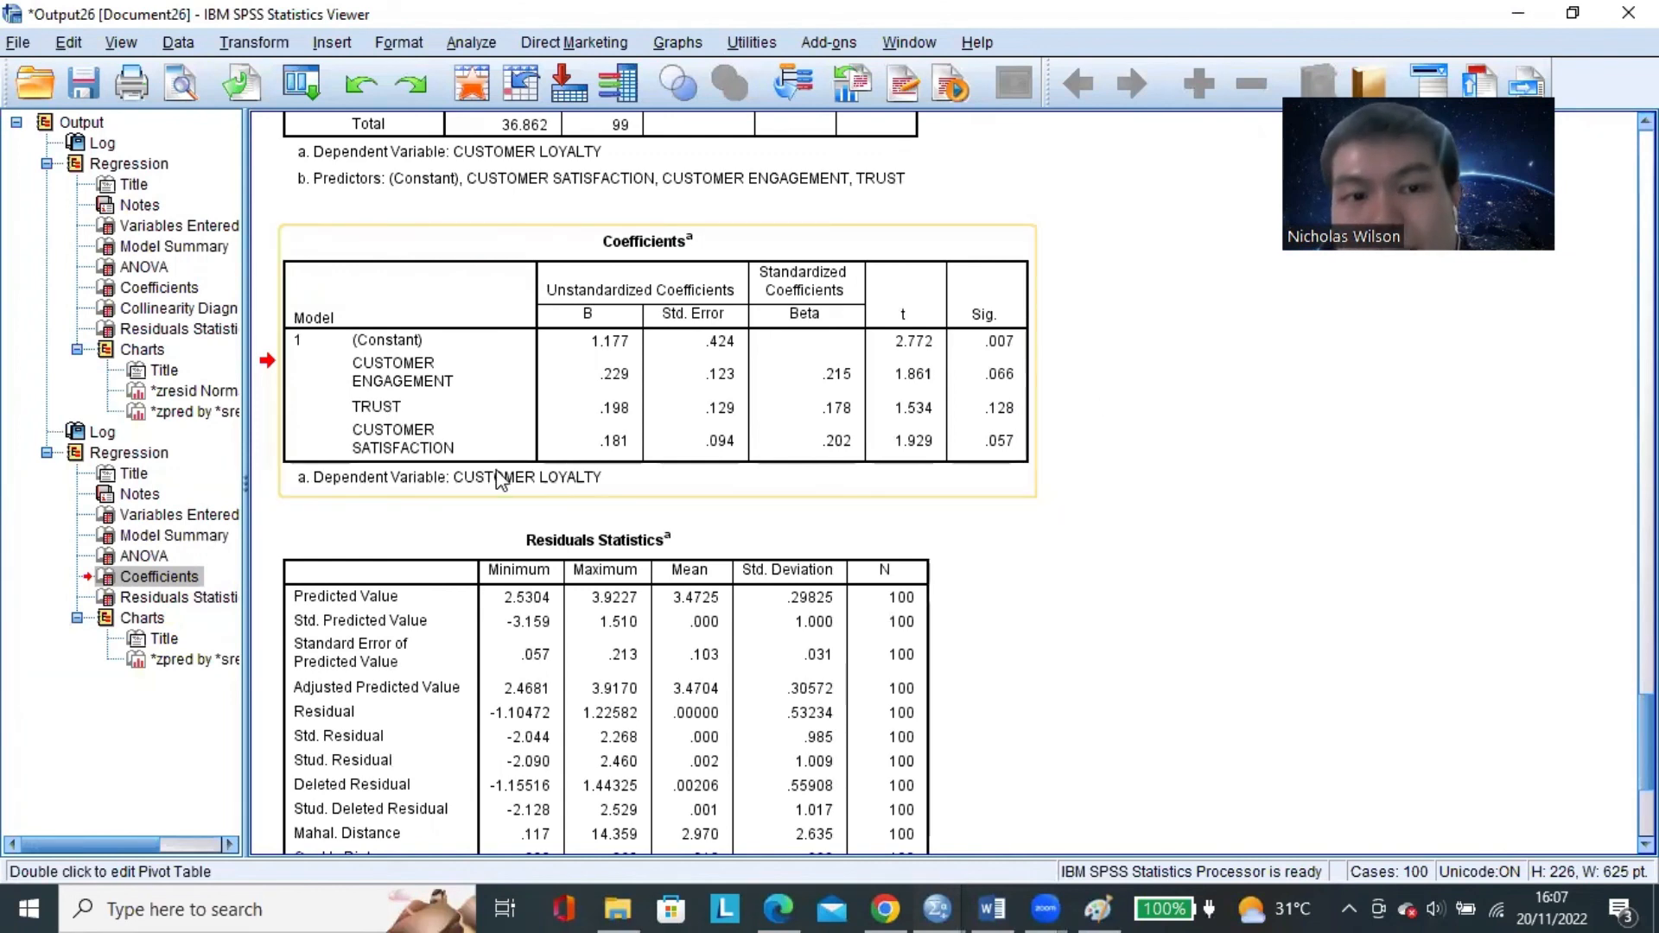
left_click_drag(497, 469, 1022, 844)
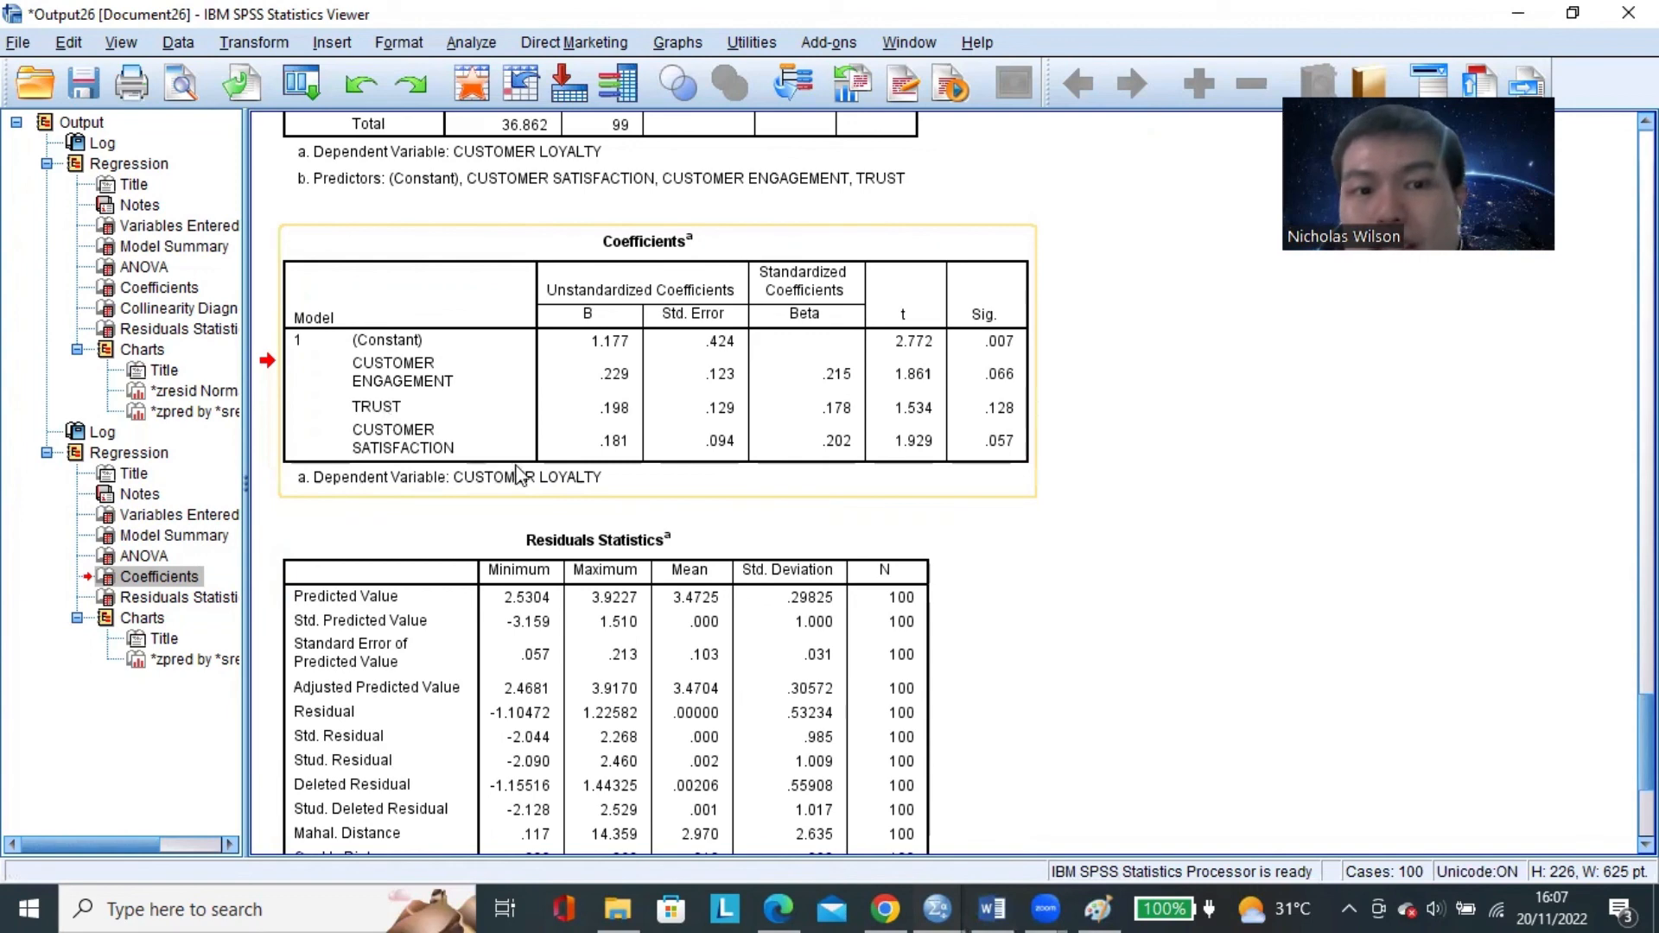
left_click(991, 909)
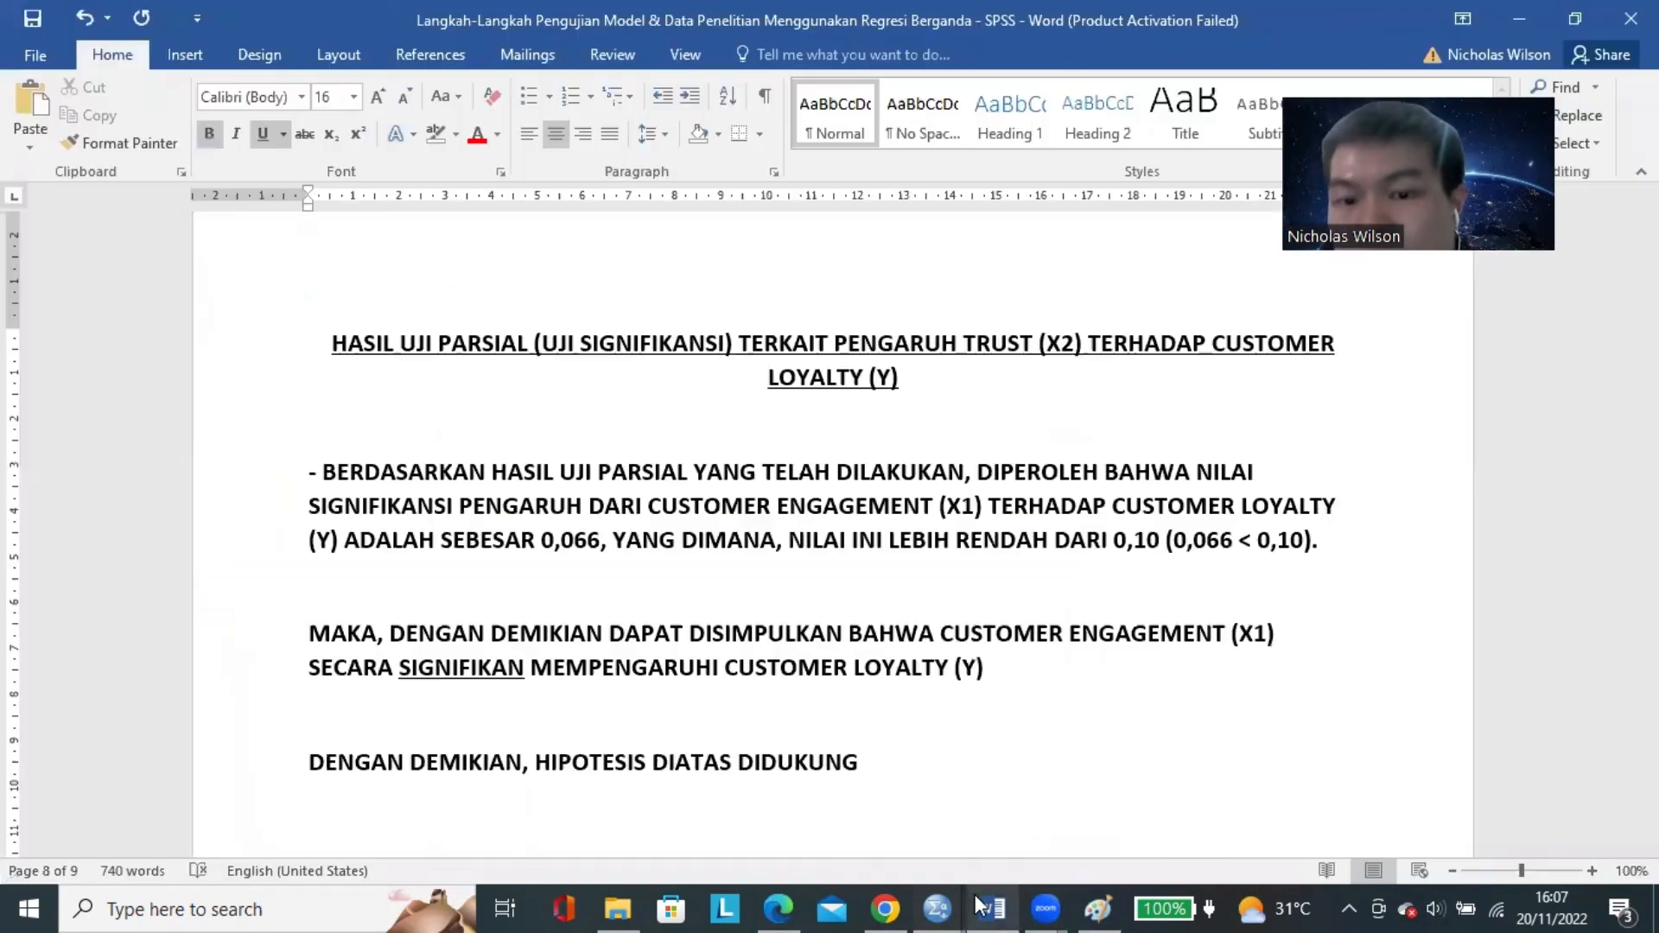
Replace "CUSTOMER ENGAGEMENT (X1)" in the findings sentence of the Trust section with "TRUST (X2)" copied from the heading.
left_click(613, 546)
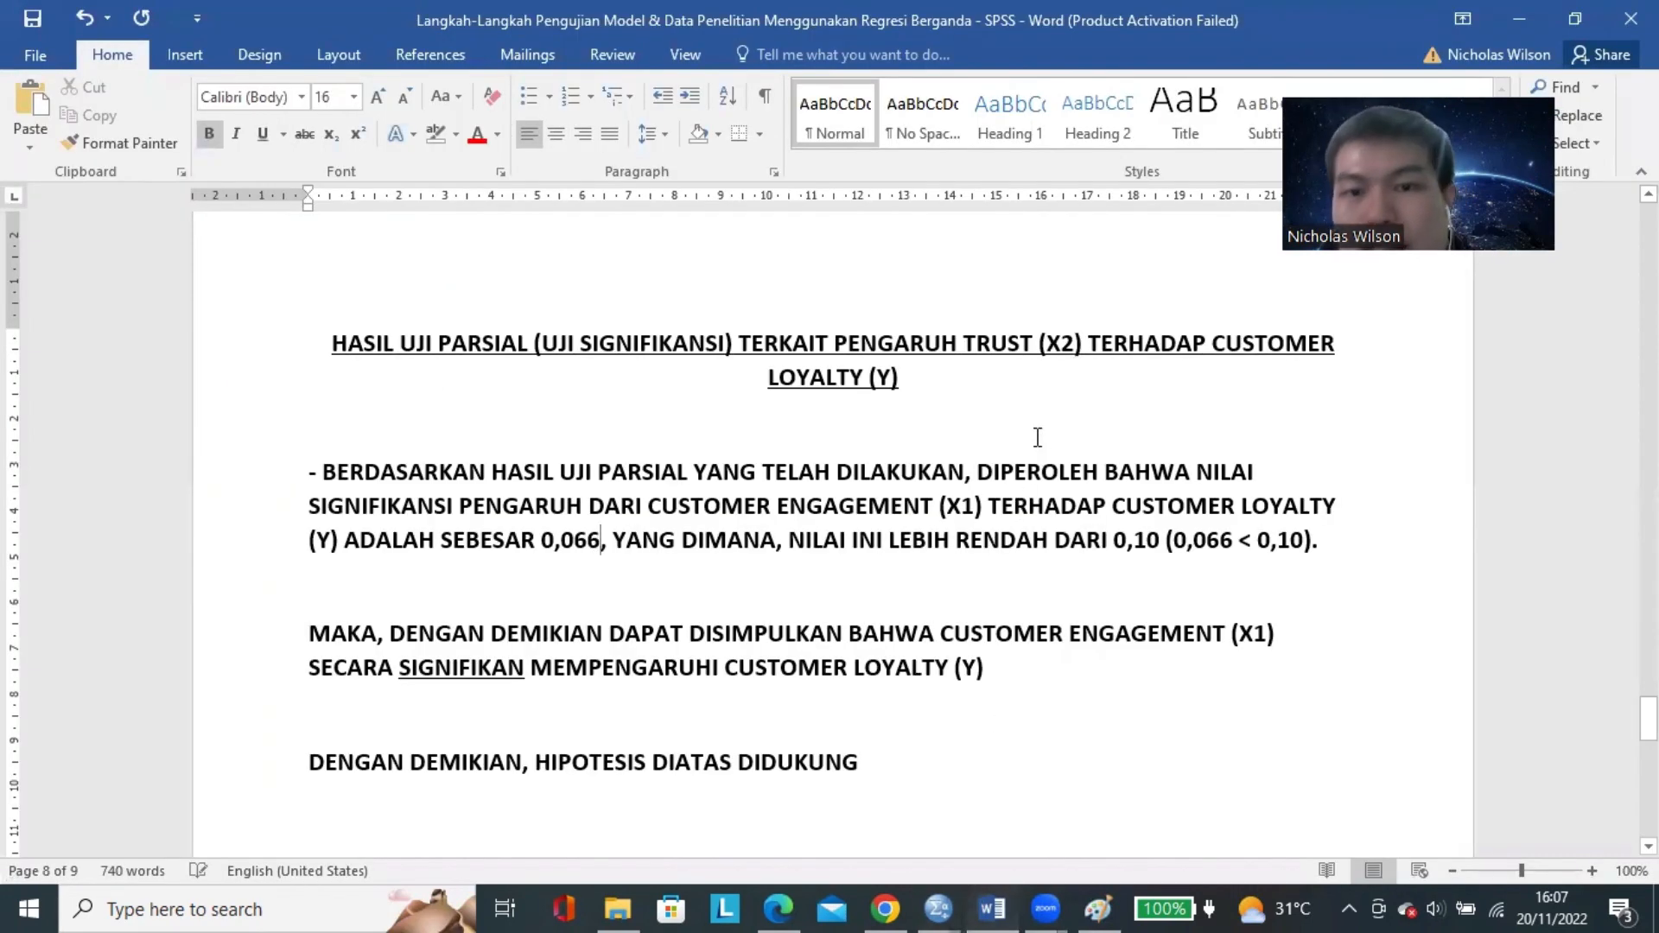
left_click(979, 343)
left_click_drag(965, 349, 1034, 349)
left_click_drag(669, 510, 912, 510)
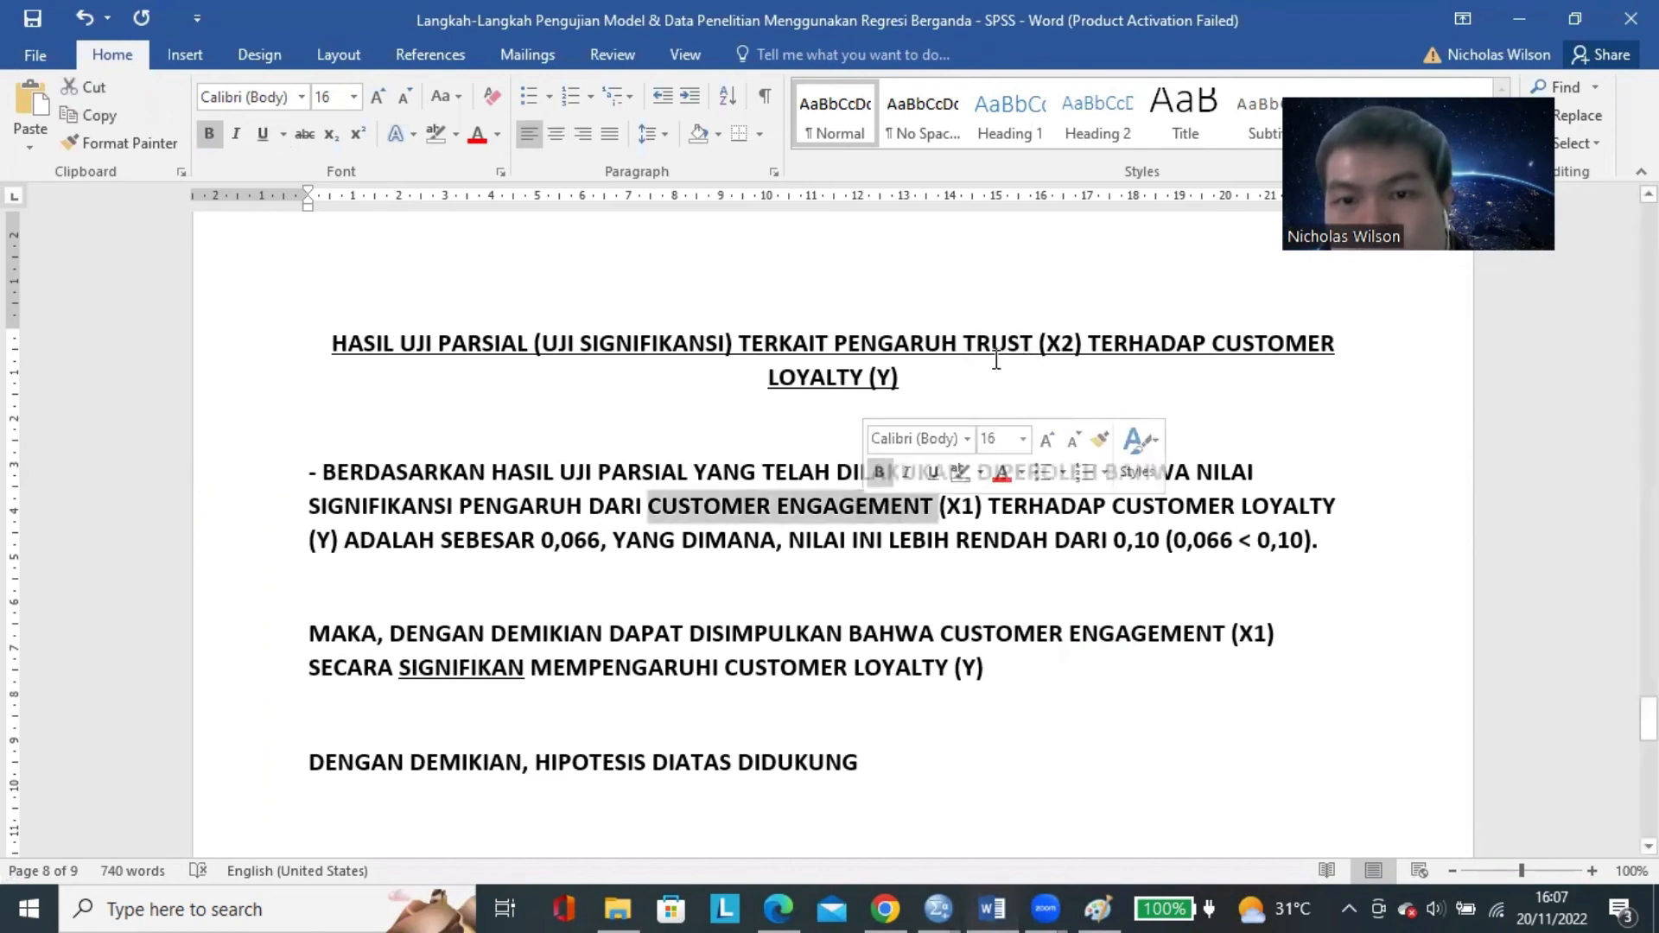
left_click_drag(966, 349, 1082, 343)
key("ctrl+c")
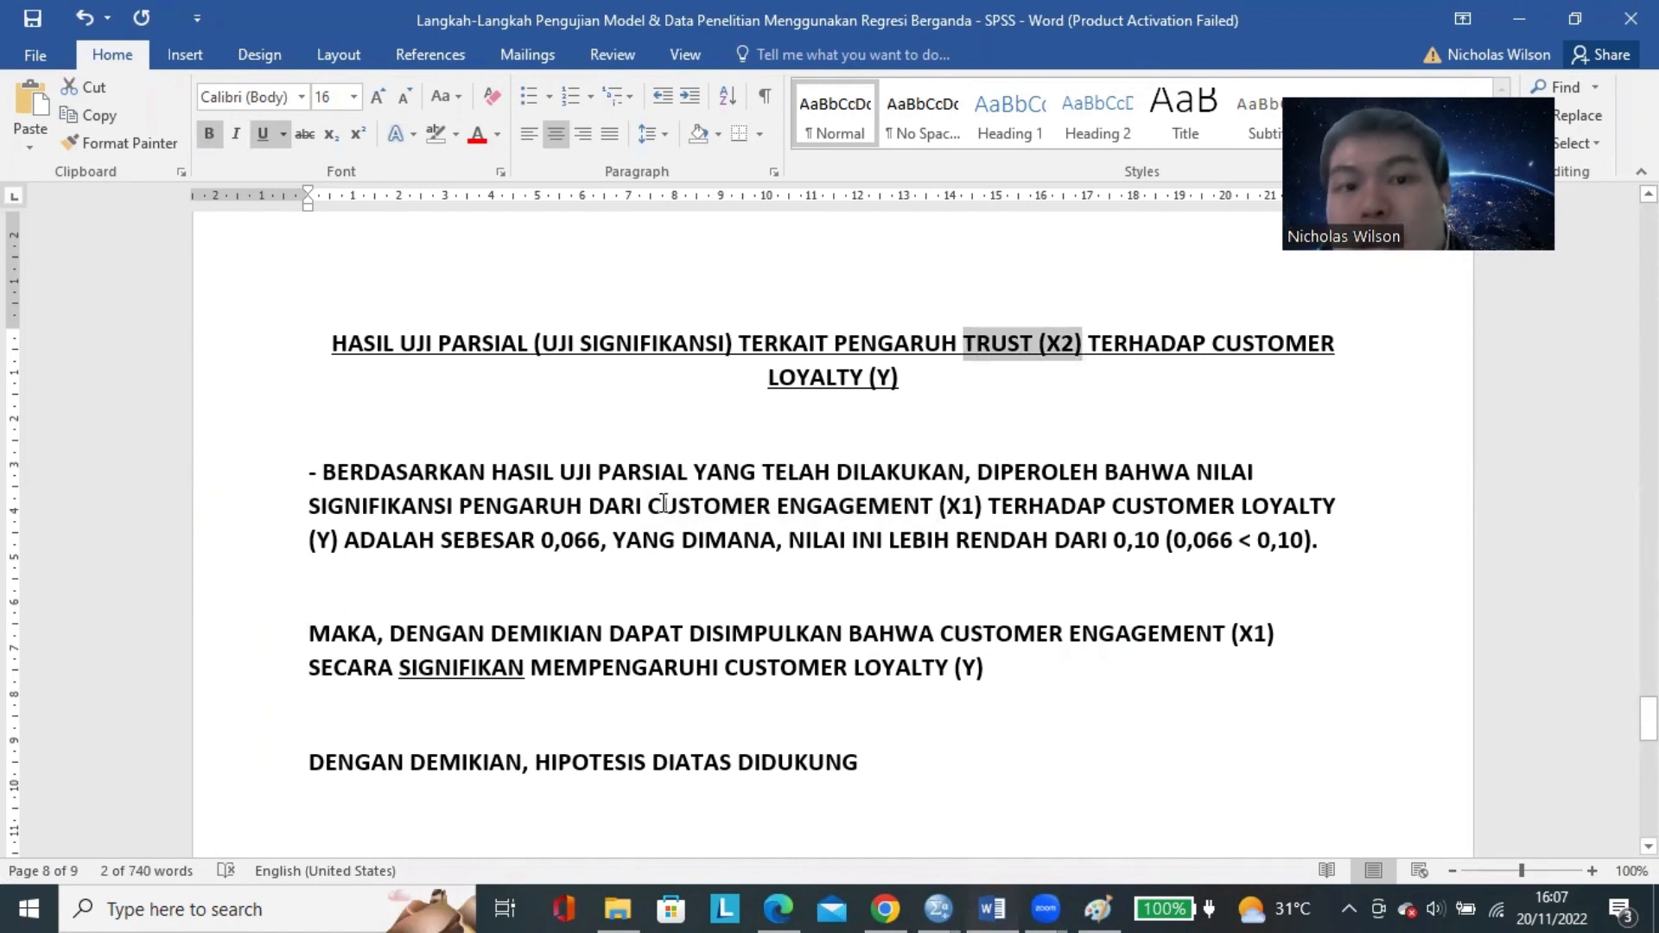
left_click_drag(663, 504, 989, 510)
key("ctrl+v")
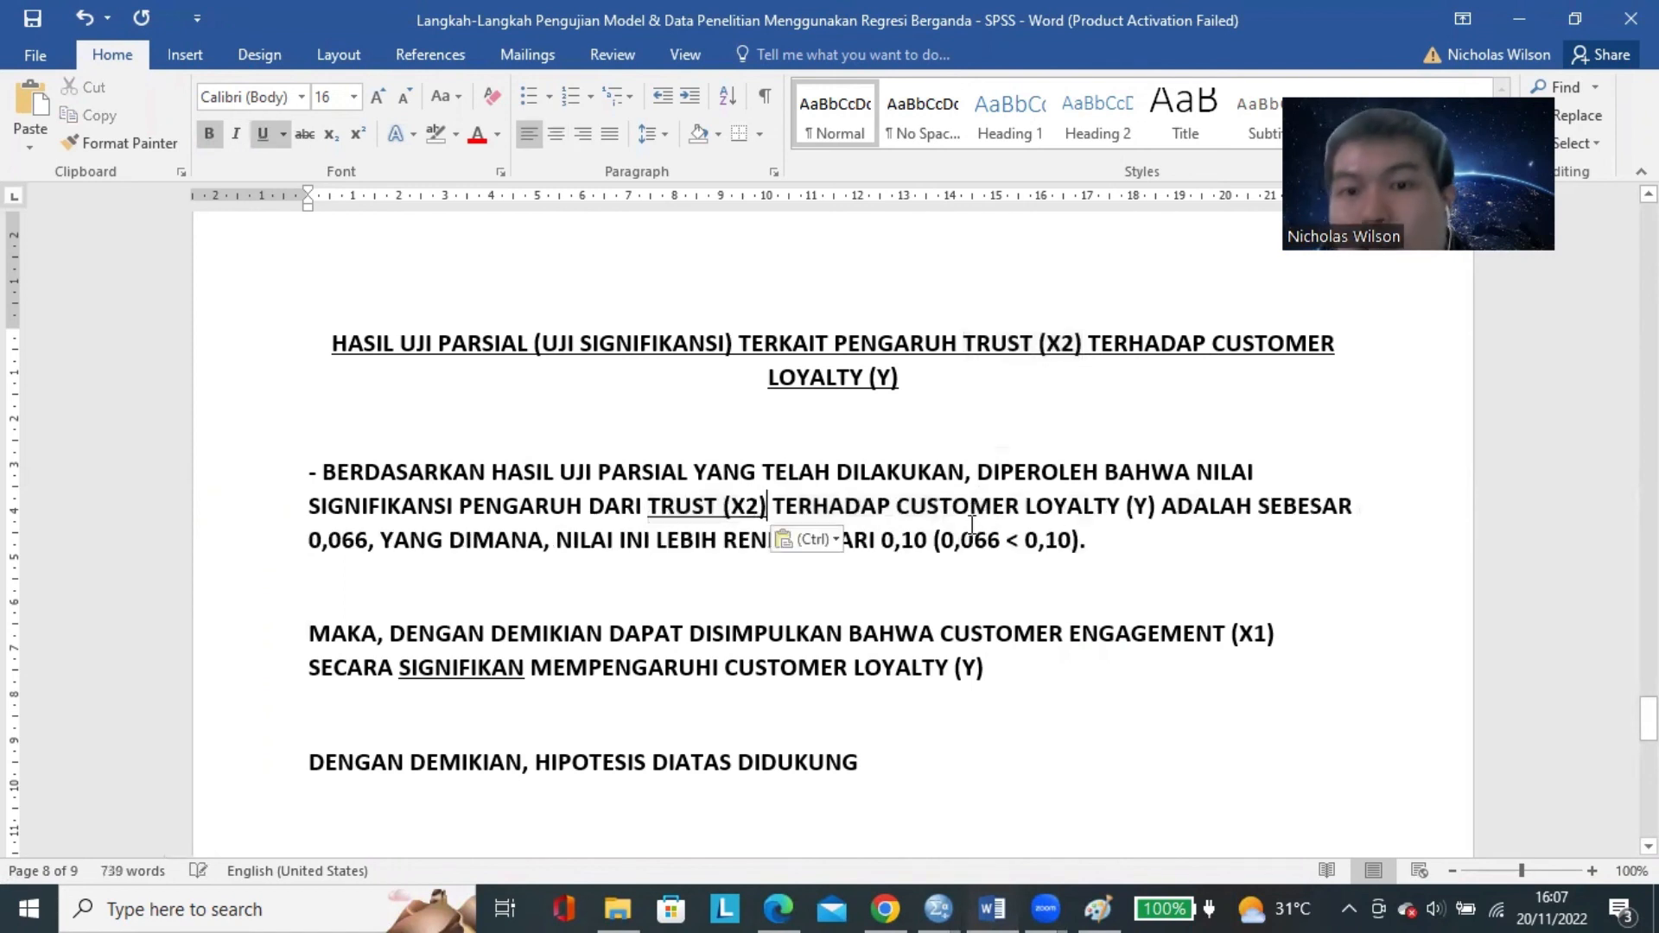
In the Trust findings sentence, set both significance values to 0,128 and change the comparison word "RENDAH" to "TINGGI".
left_click(371, 542)
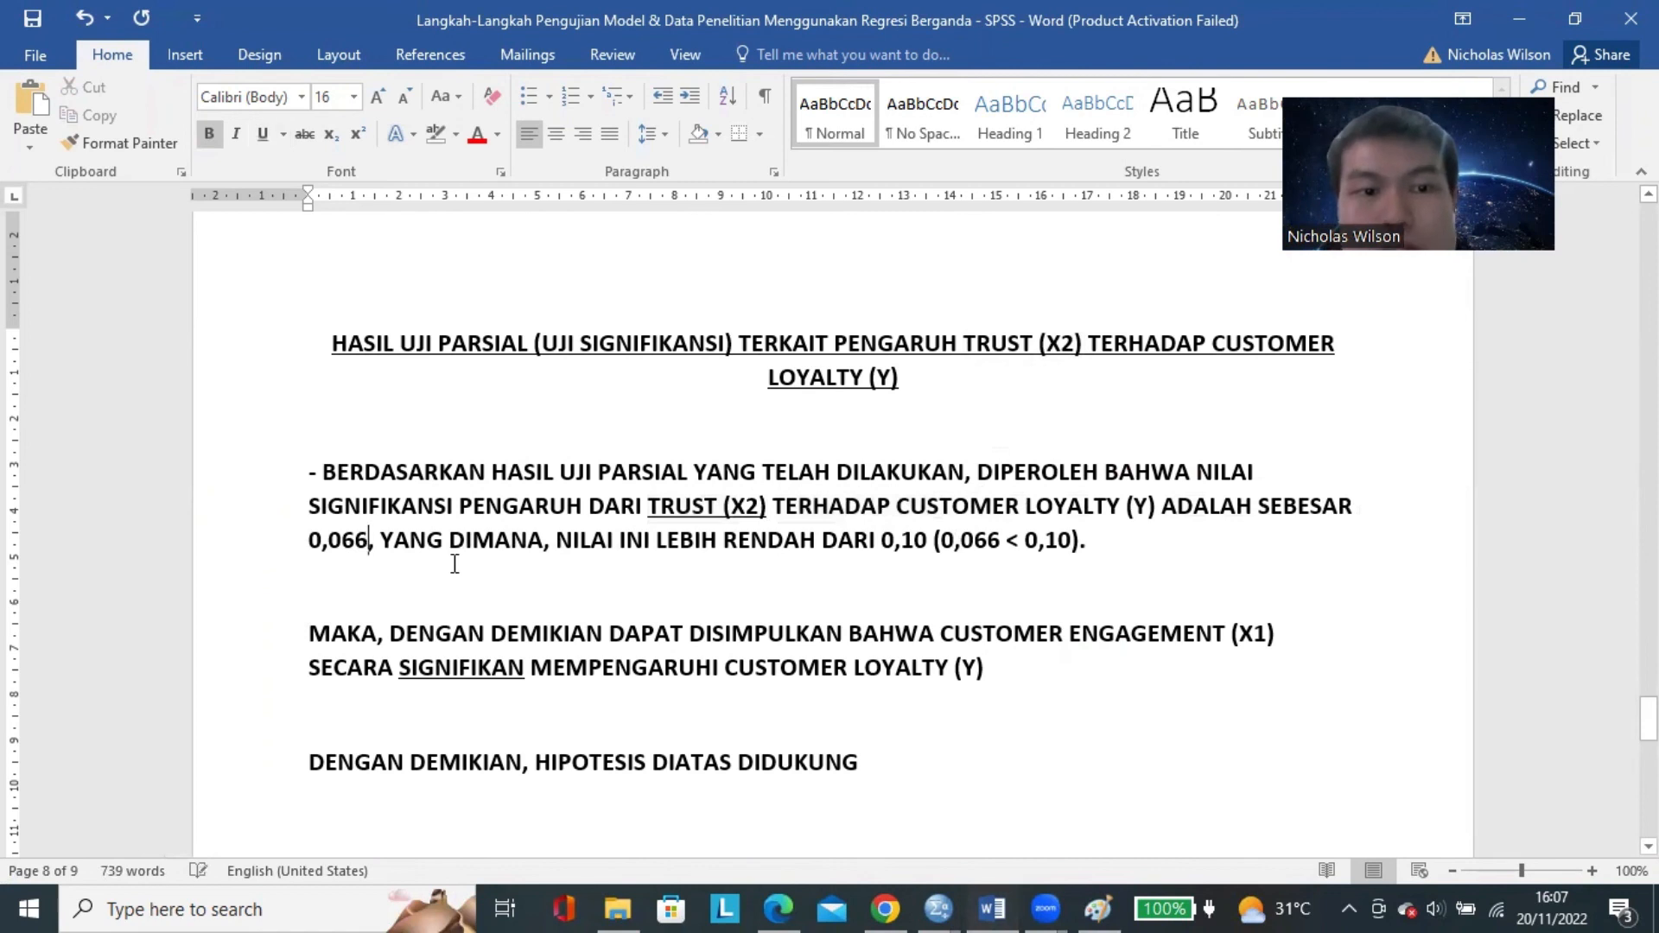
key("BackSpace")
key("BackSpace")
key("BackSpace")
type("128")
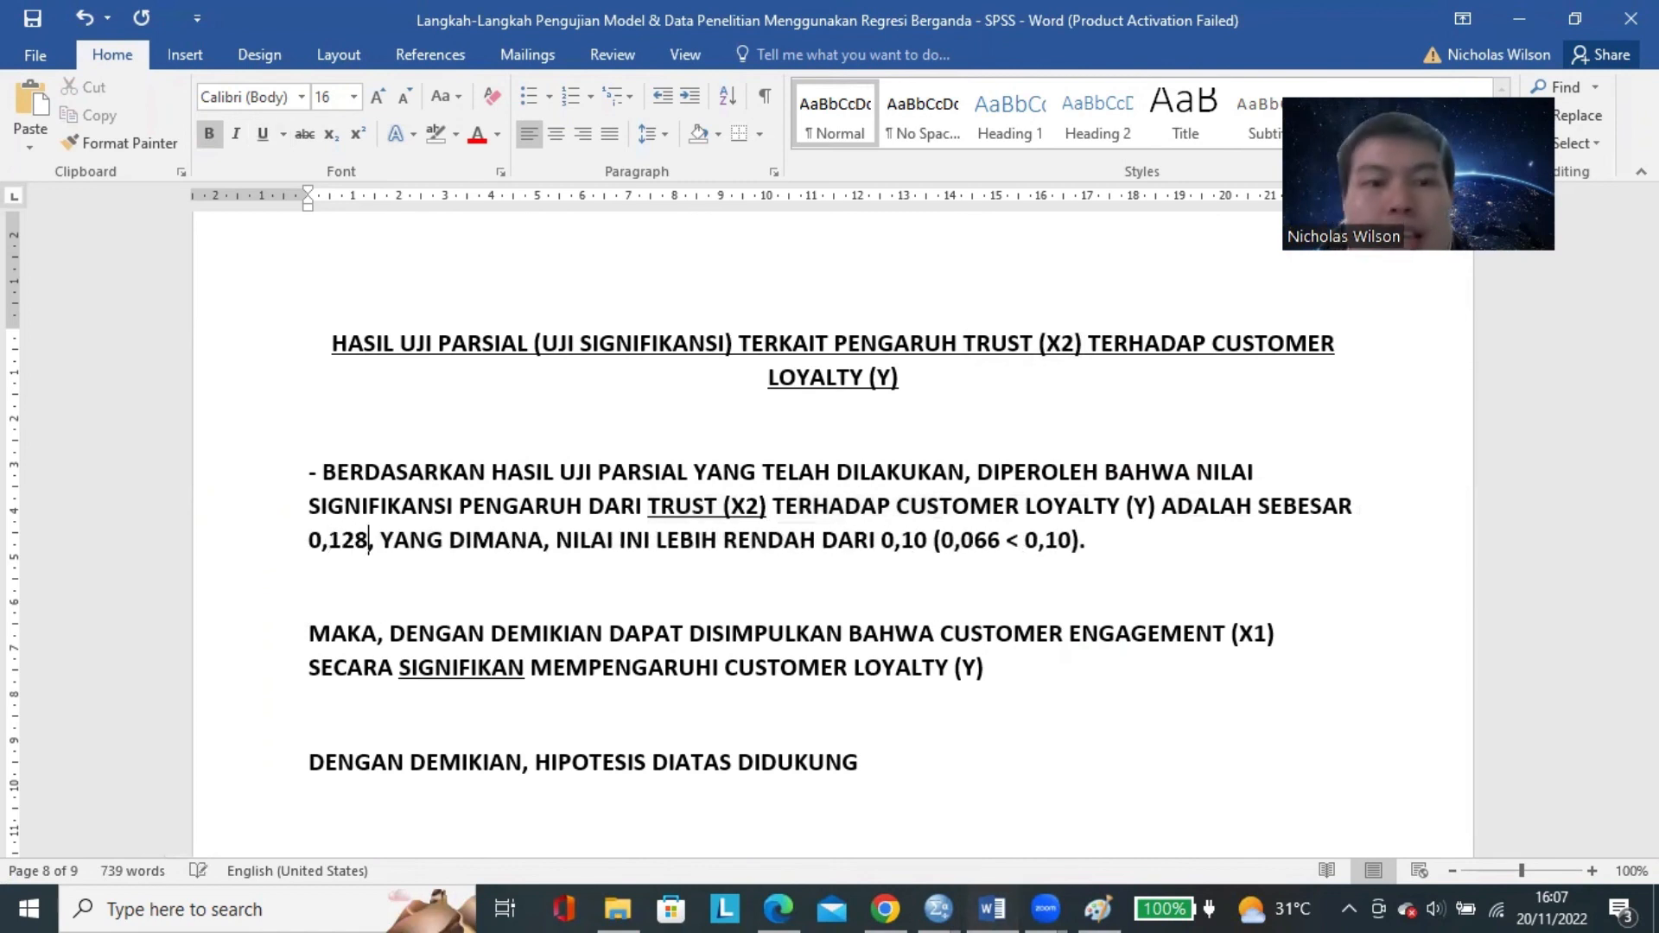
double_click(802, 540)
type("TINGGI")
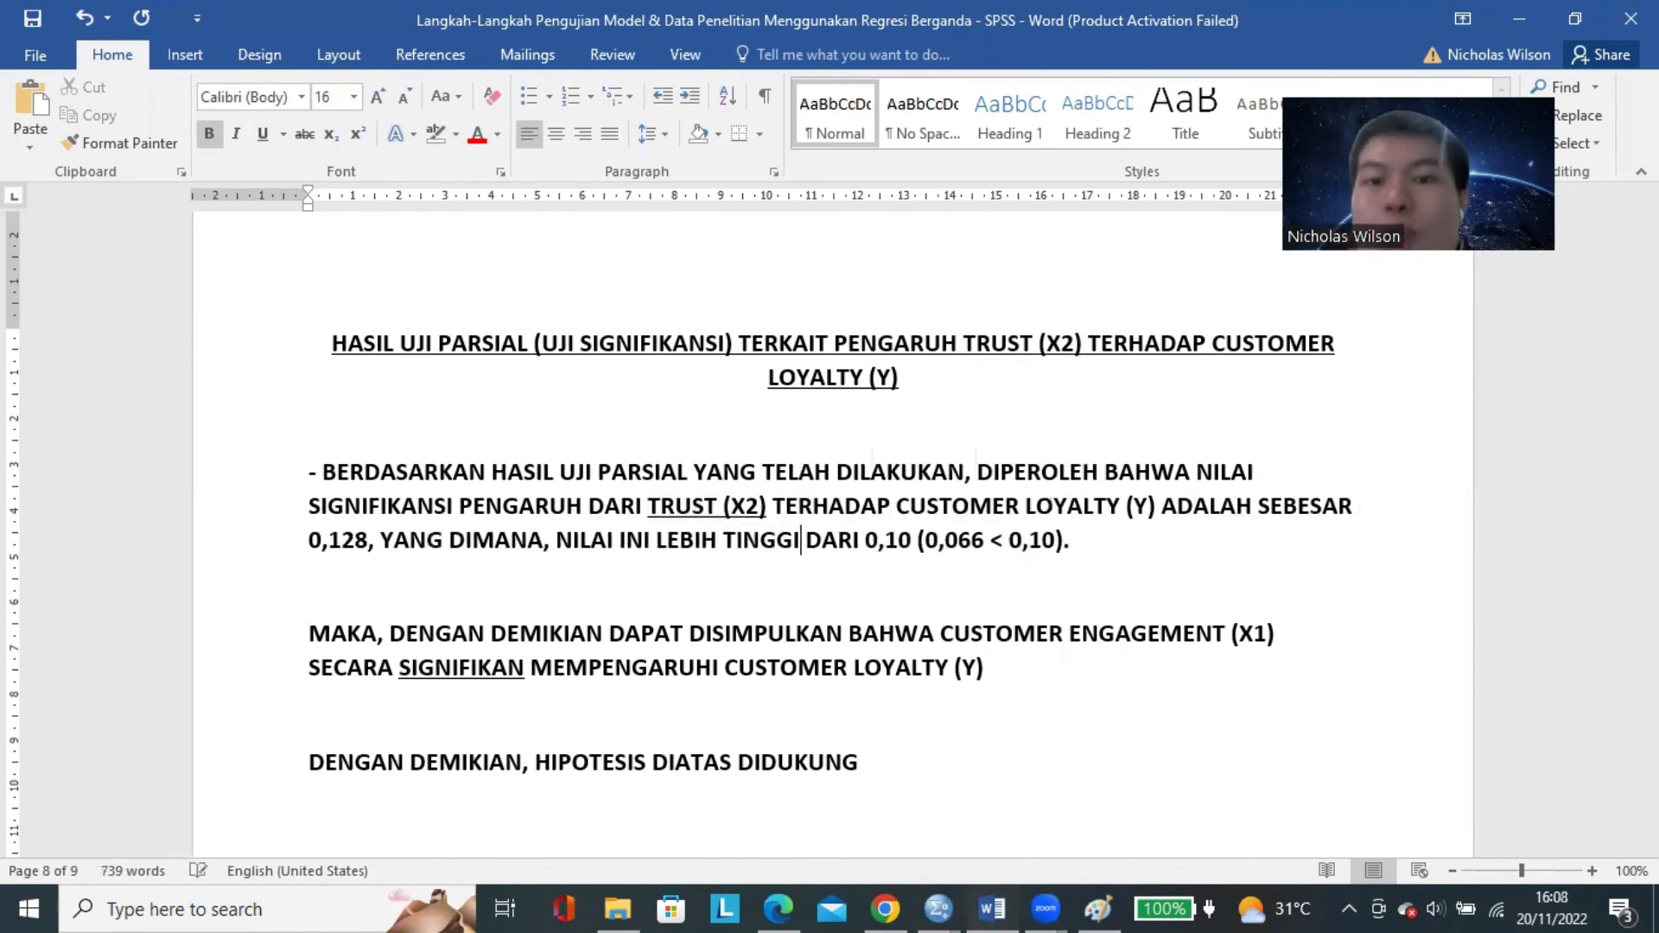
left_click(984, 529)
key("BackSpace")
key("BackSpace")
key("BackSpace")
type("128")
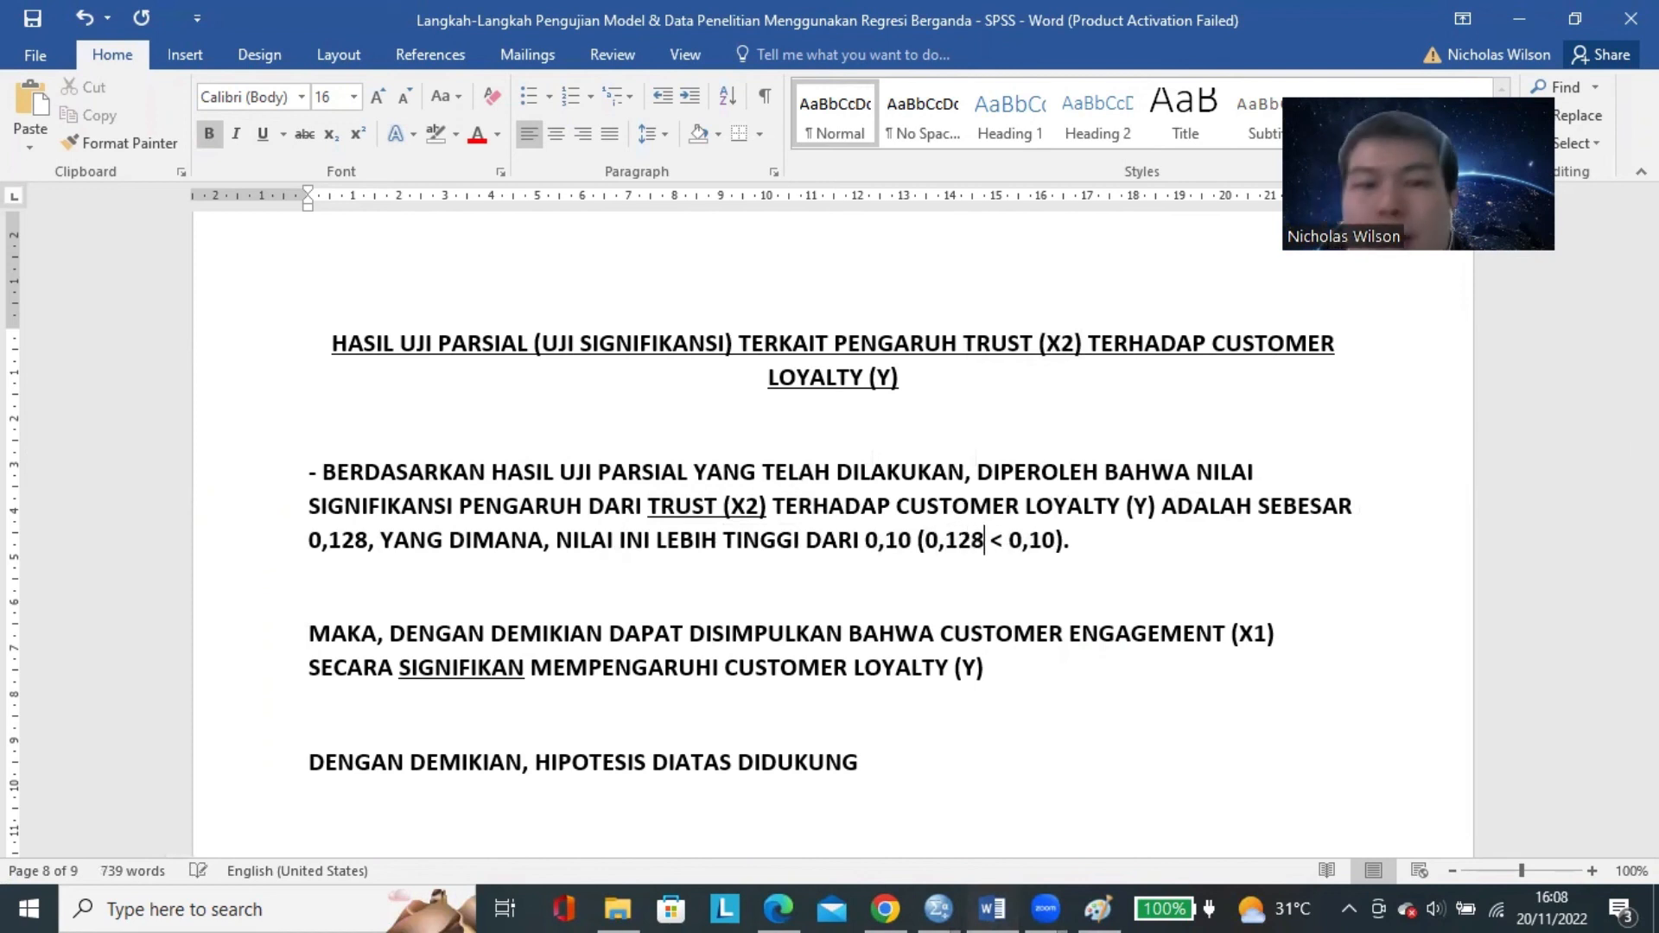
Reword the Trust conclusion to read "TRUST (X2) TIDAK BERPENGARUH SECARA SIGNIFIKAN TERHADAP CUSTOMER LOYALTY (Y)".
scroll(894, 564, "down", 1)
left_click_drag(1013, 576, 1281, 576)
key("ctrl+v")
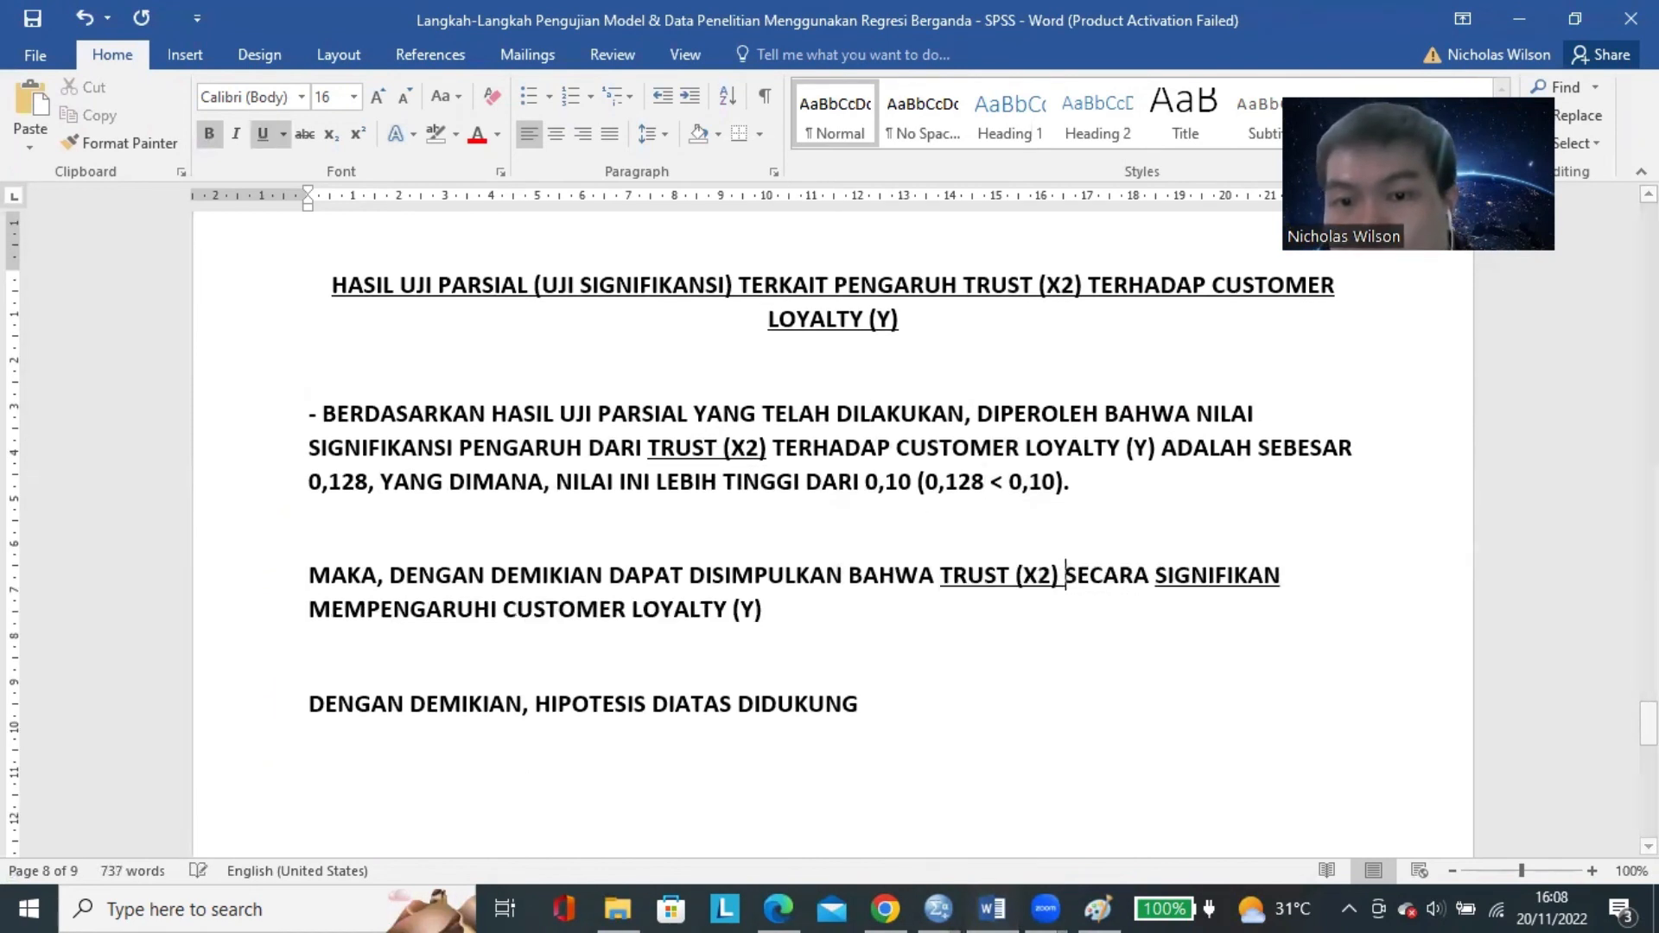
type("TID")
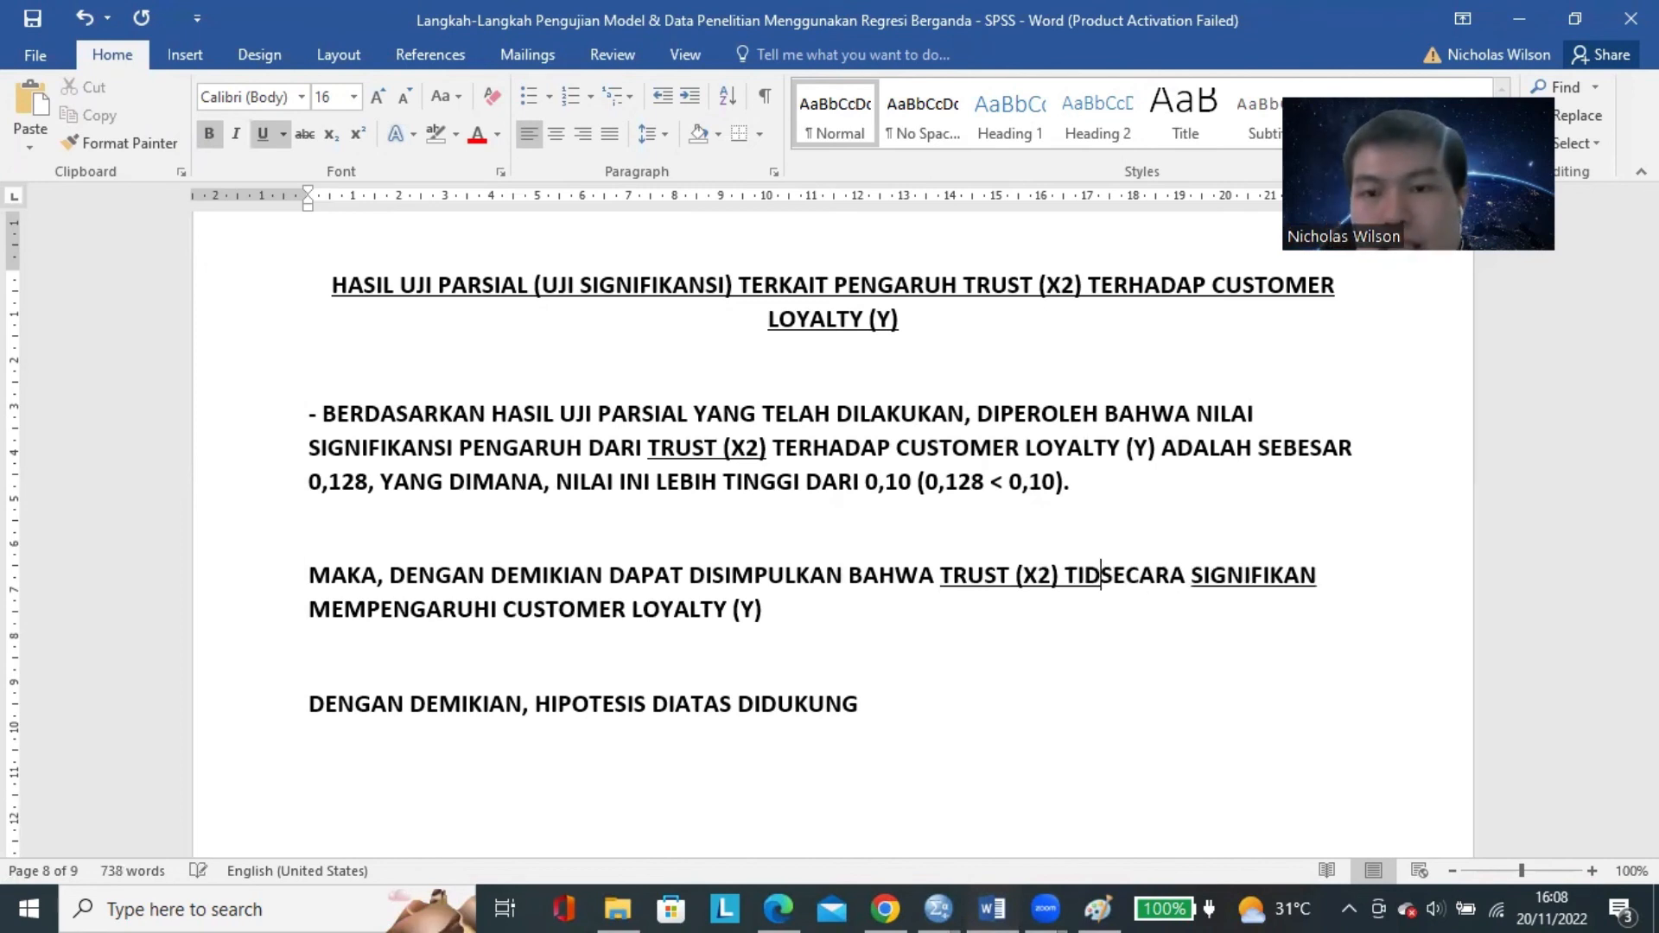
type("AK")
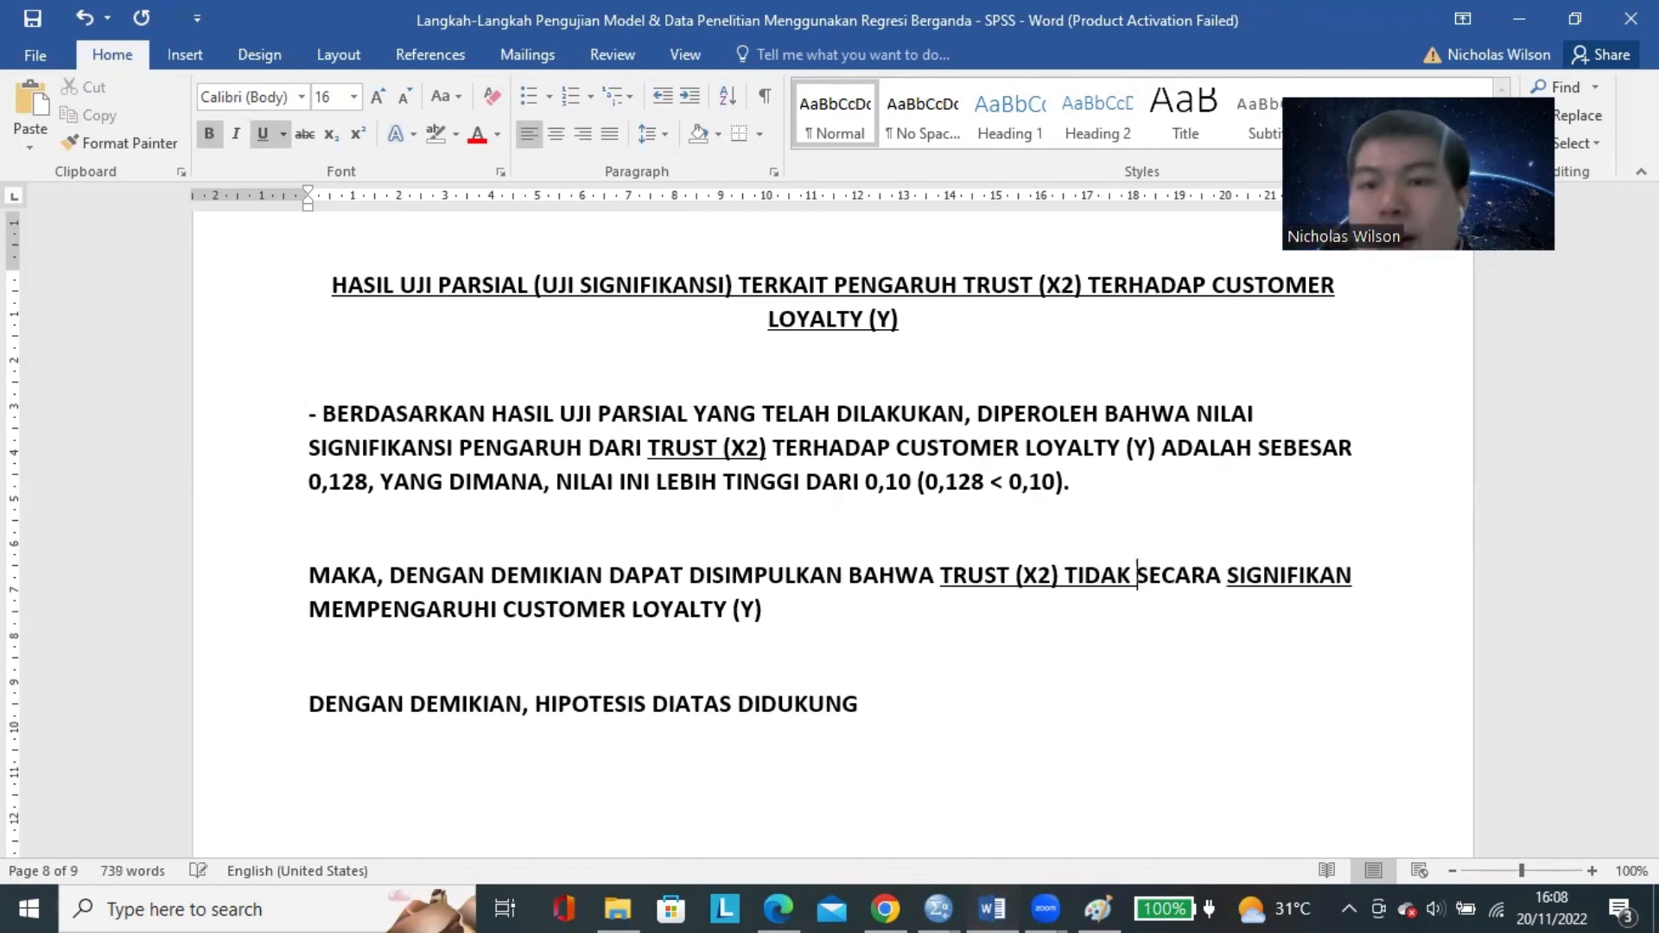
double_click(1177, 576)
type("BERPENGARUH SECARA")
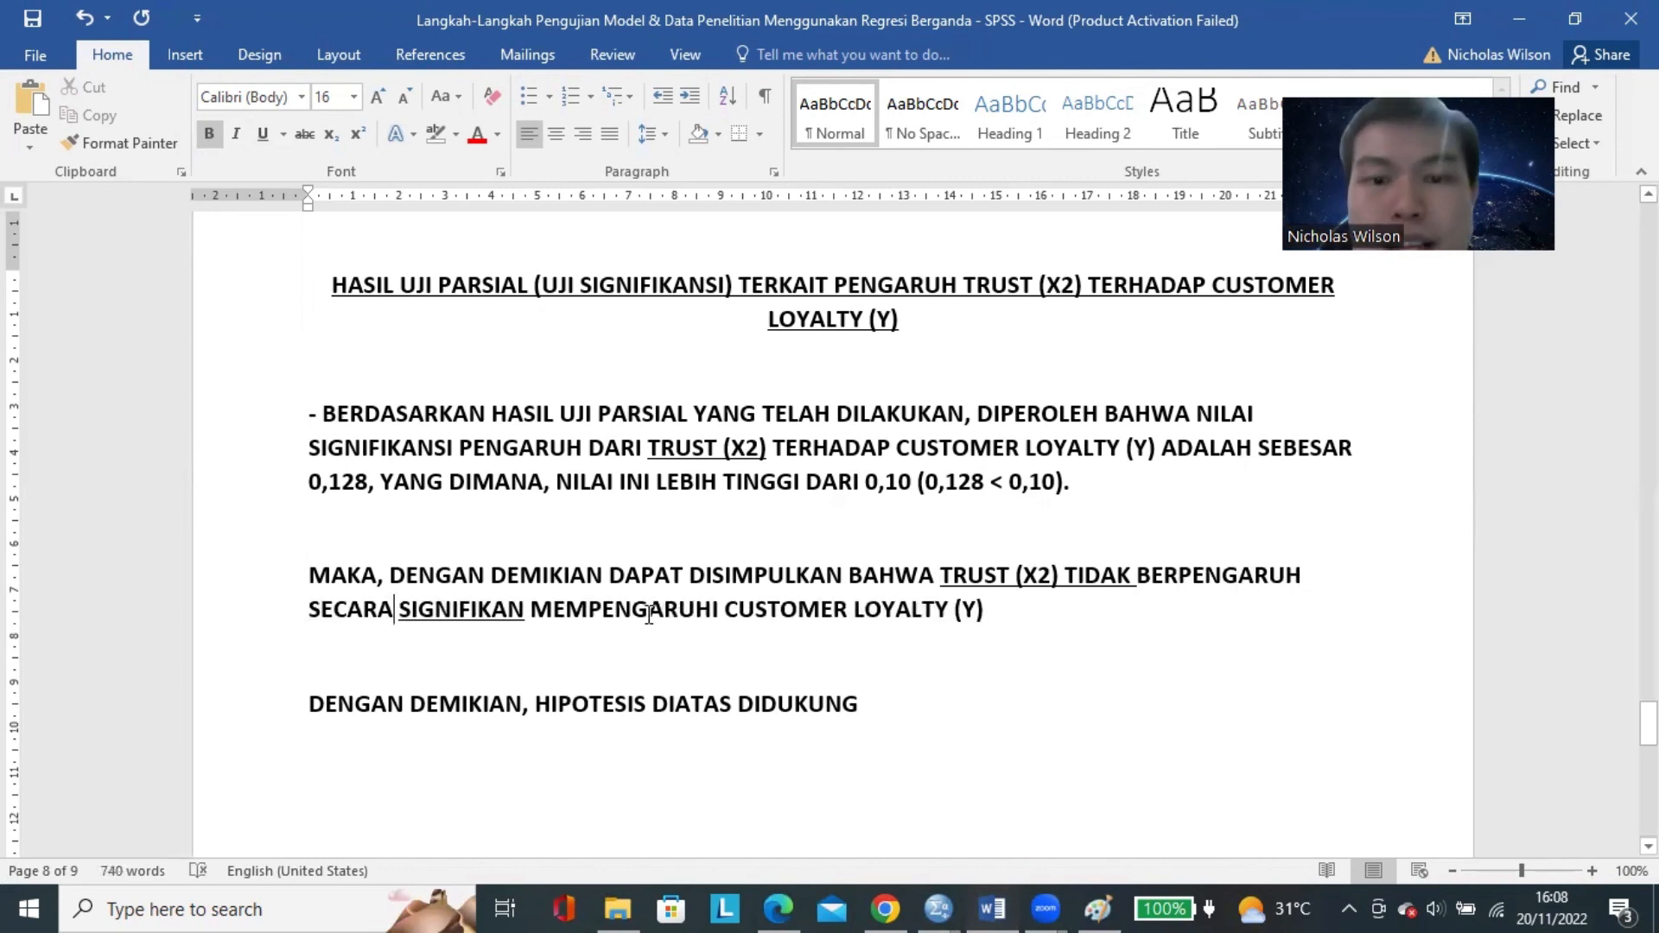
double_click(616, 607)
type("TERHADAP")
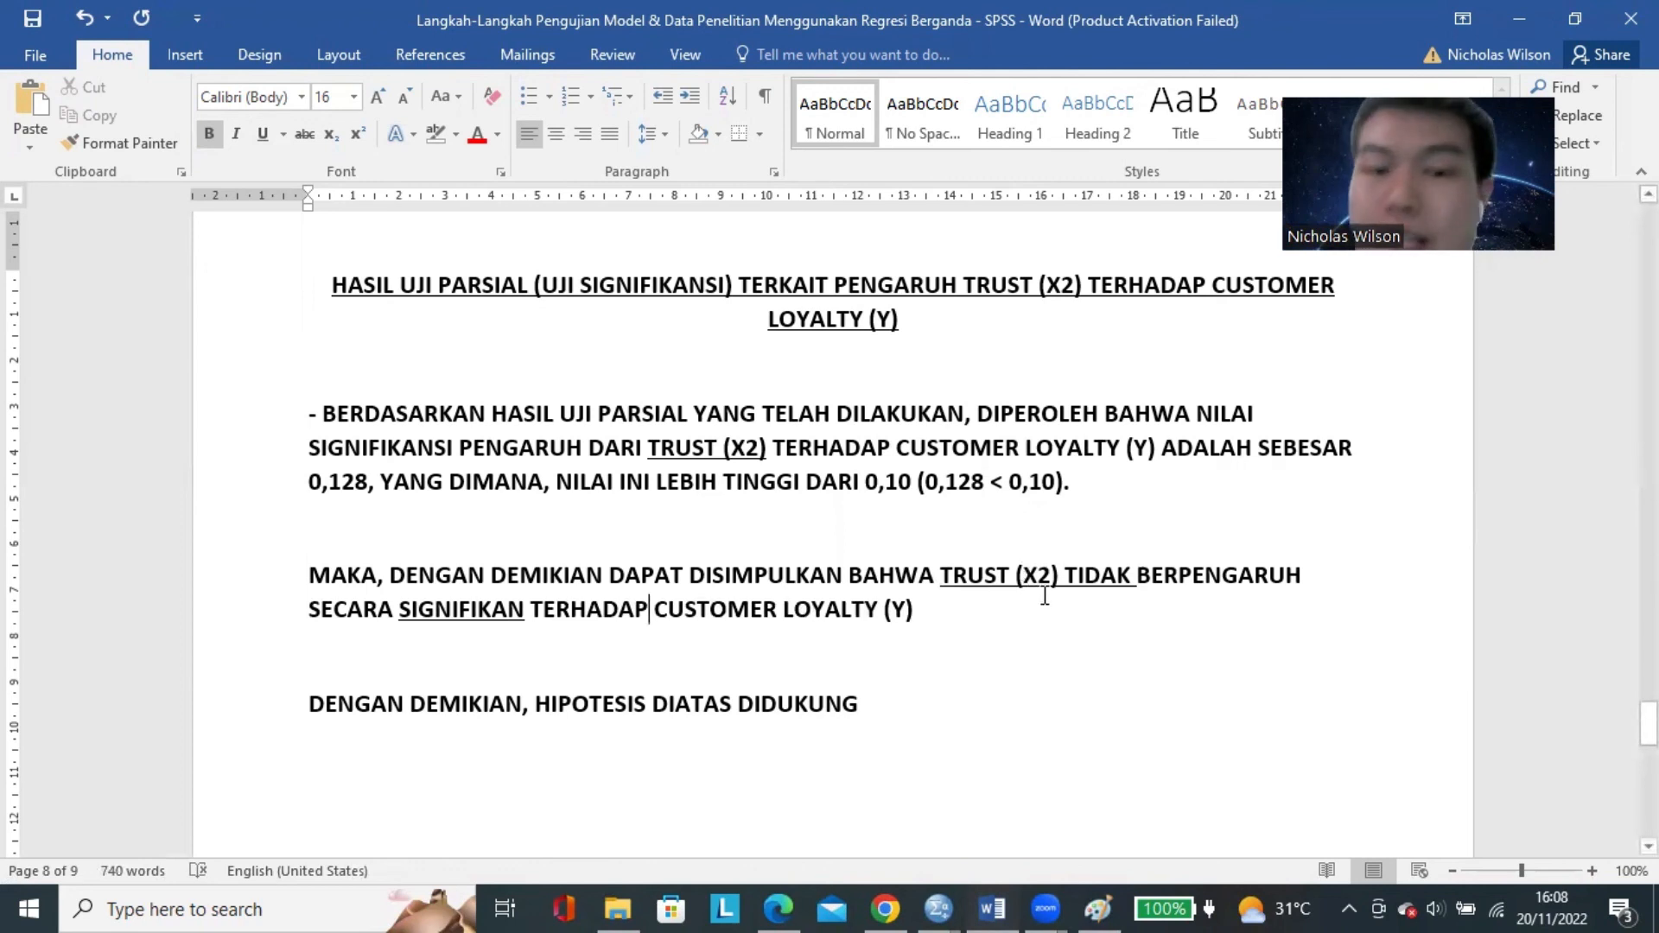
Delete the words "SECARA SIGNIFIKAN" from the Trust conclusion sentence.
double_click(433, 609)
left_click(977, 652)
left_click_drag(309, 609, 528, 609)
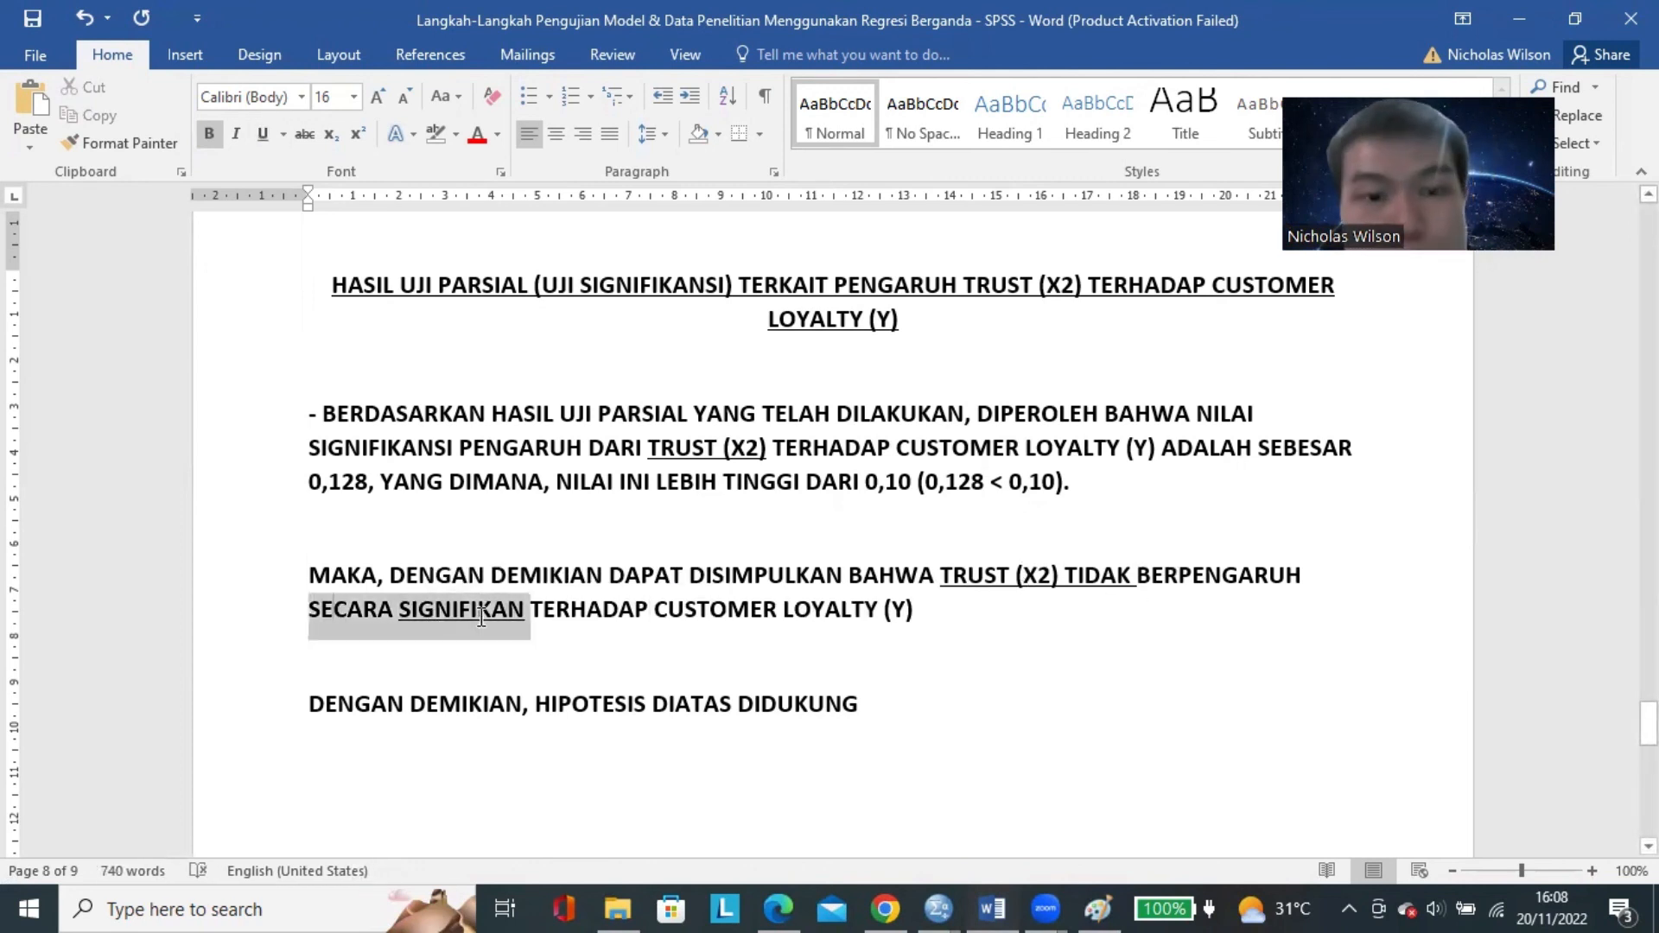
key("Delete")
left_click(826, 603)
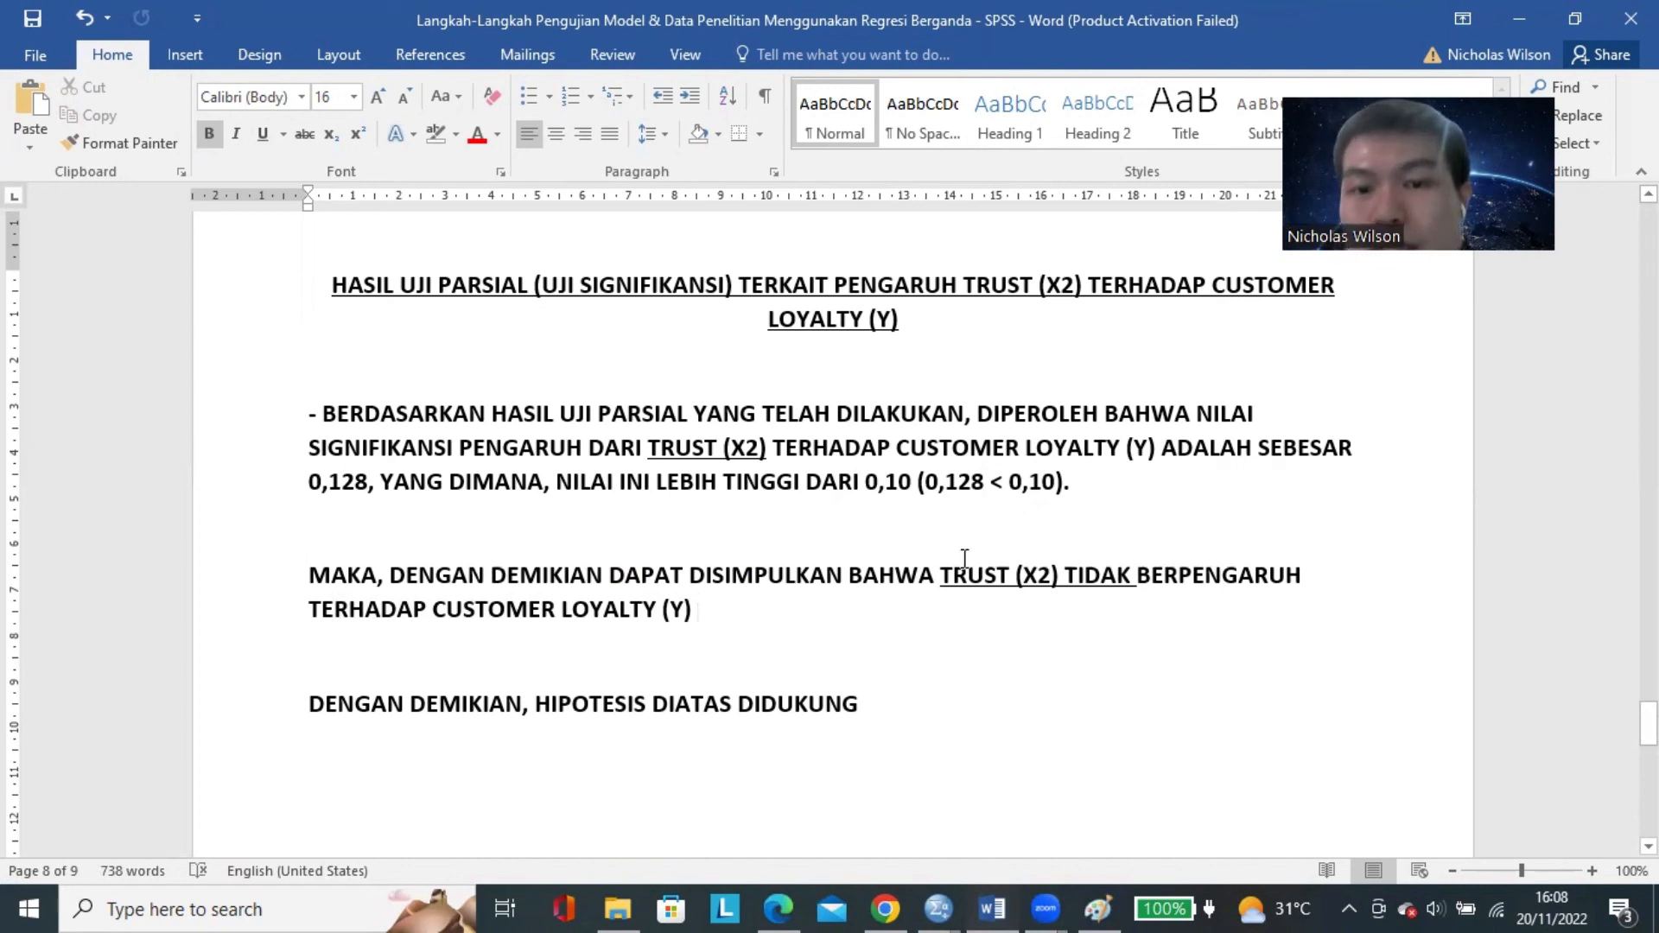
Change the verdict in the Trust section's closing line from "DIDUKUNG" to "DITOLAK (TIDAK DIDUKUNG)".
double_click(797, 709)
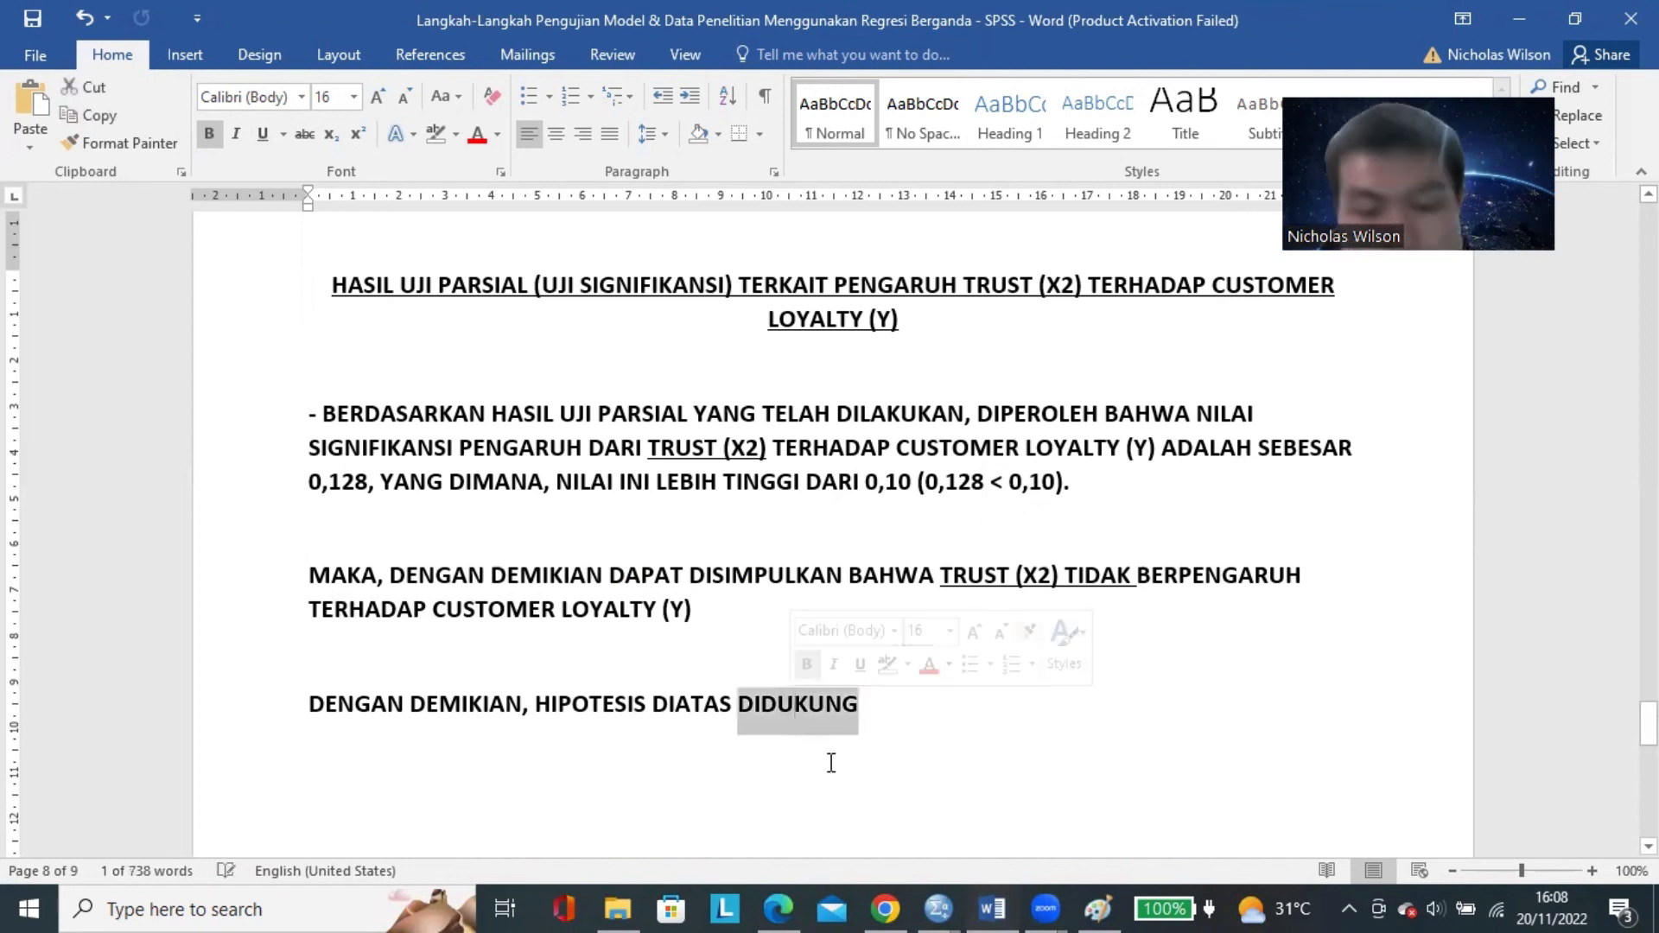
type("DITOLAK (")
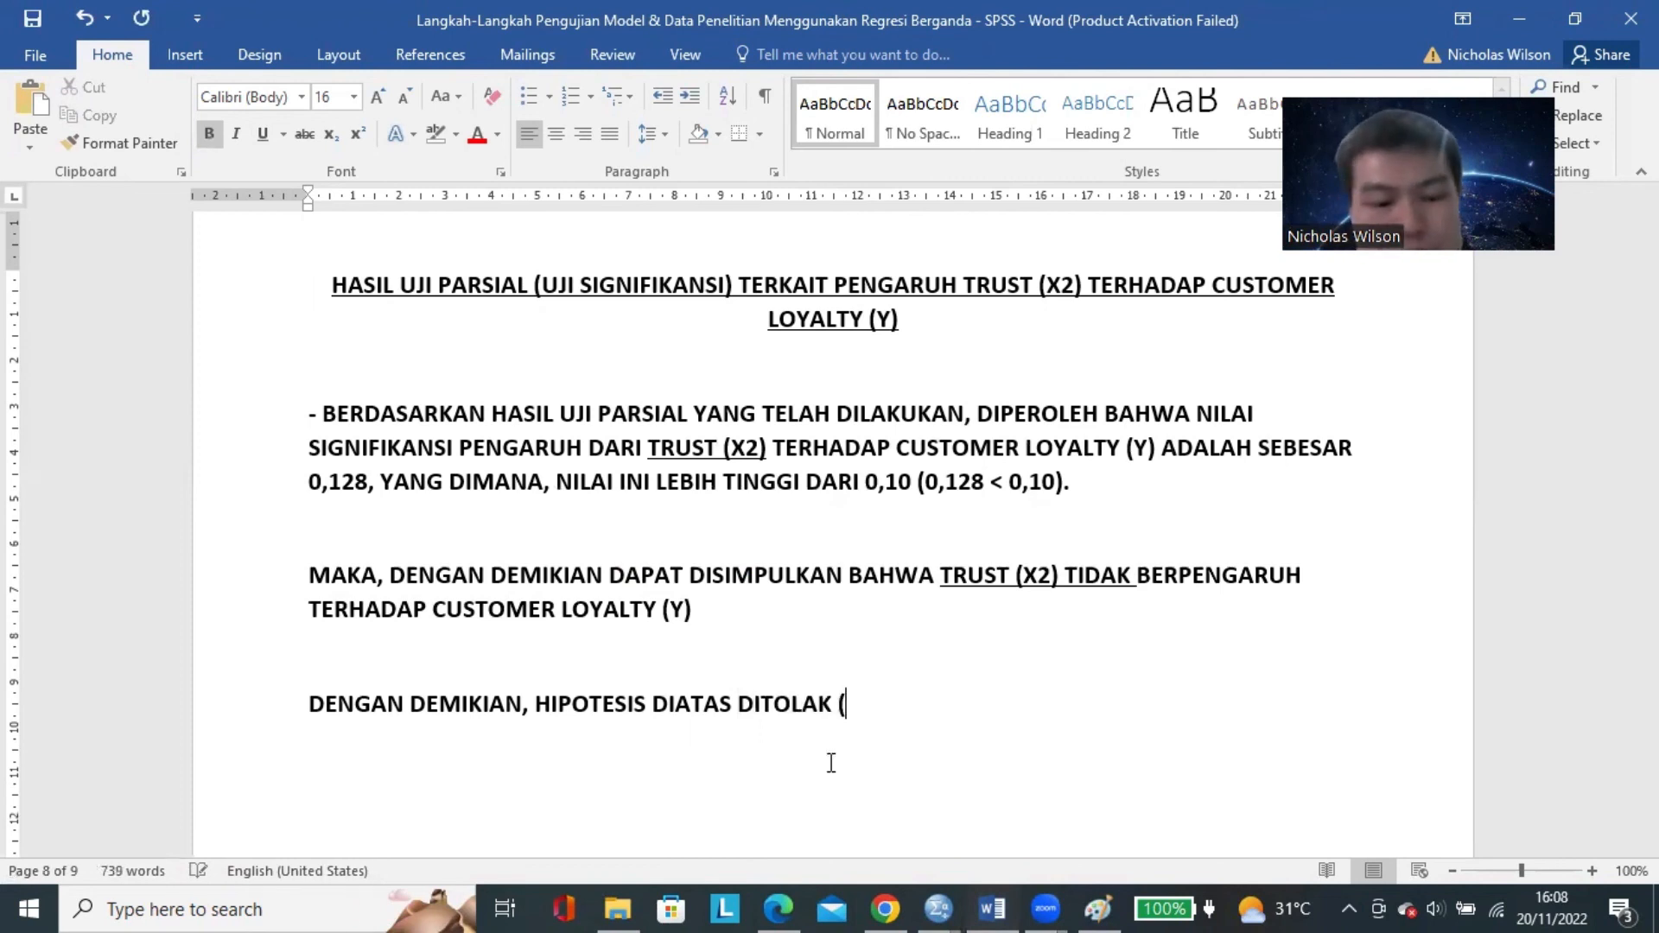
type("TIDAK DIDUKUNG)")
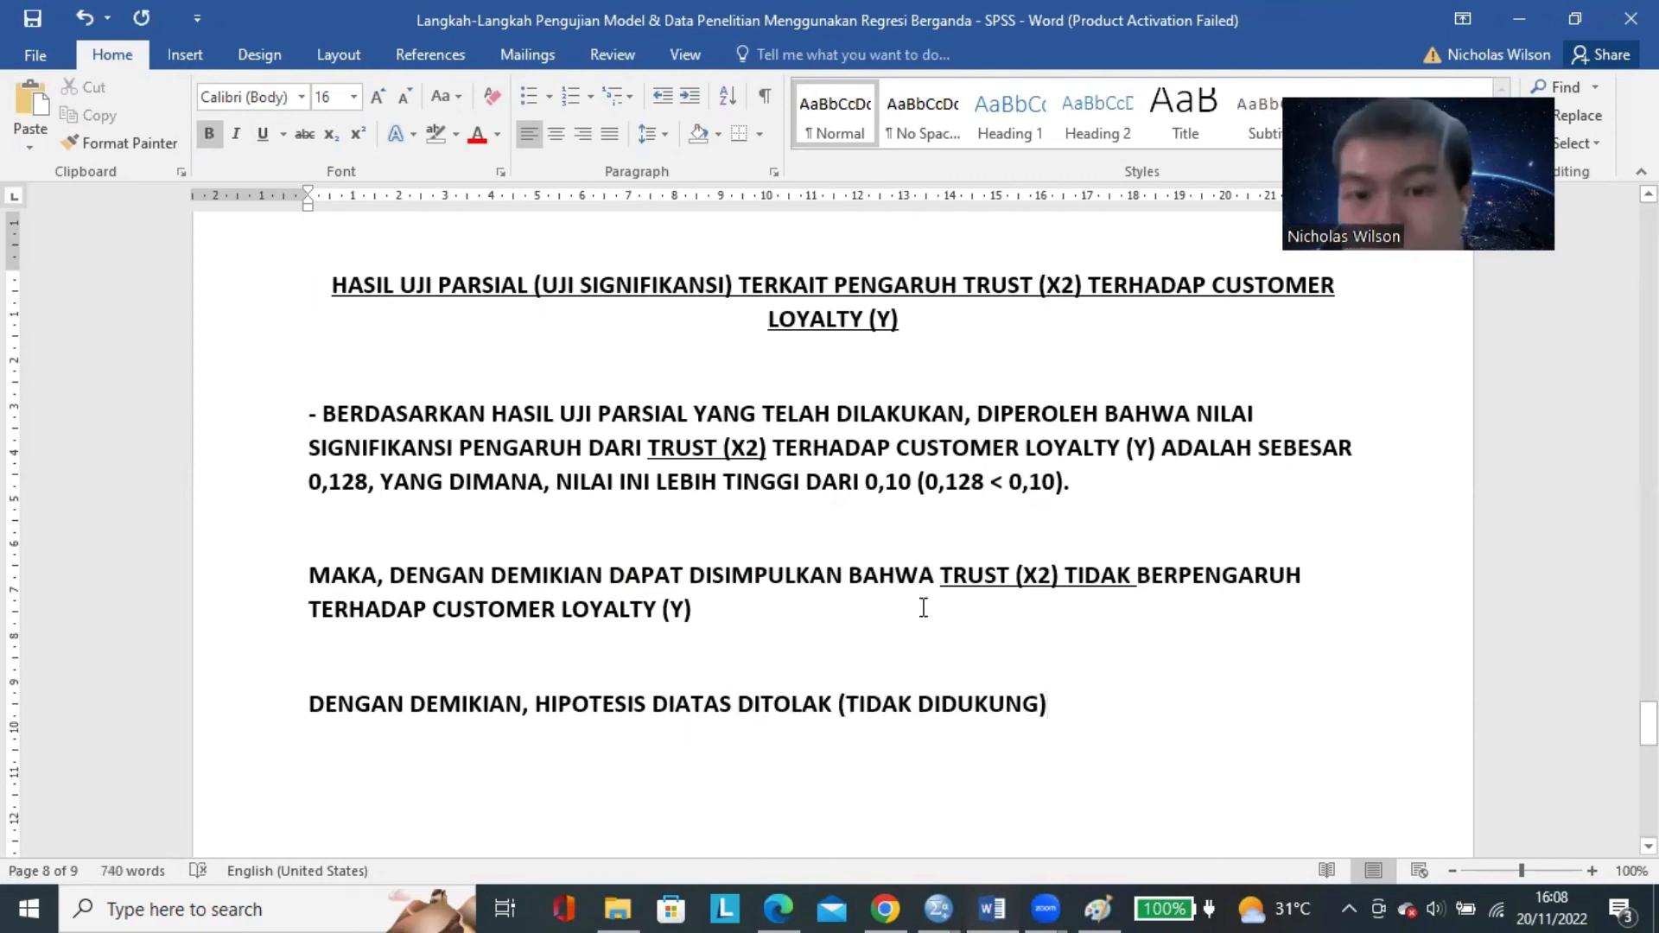
Review the predictors' Sig. values in the SPSS Coefficients table and return to the Word document.
left_click(918, 481)
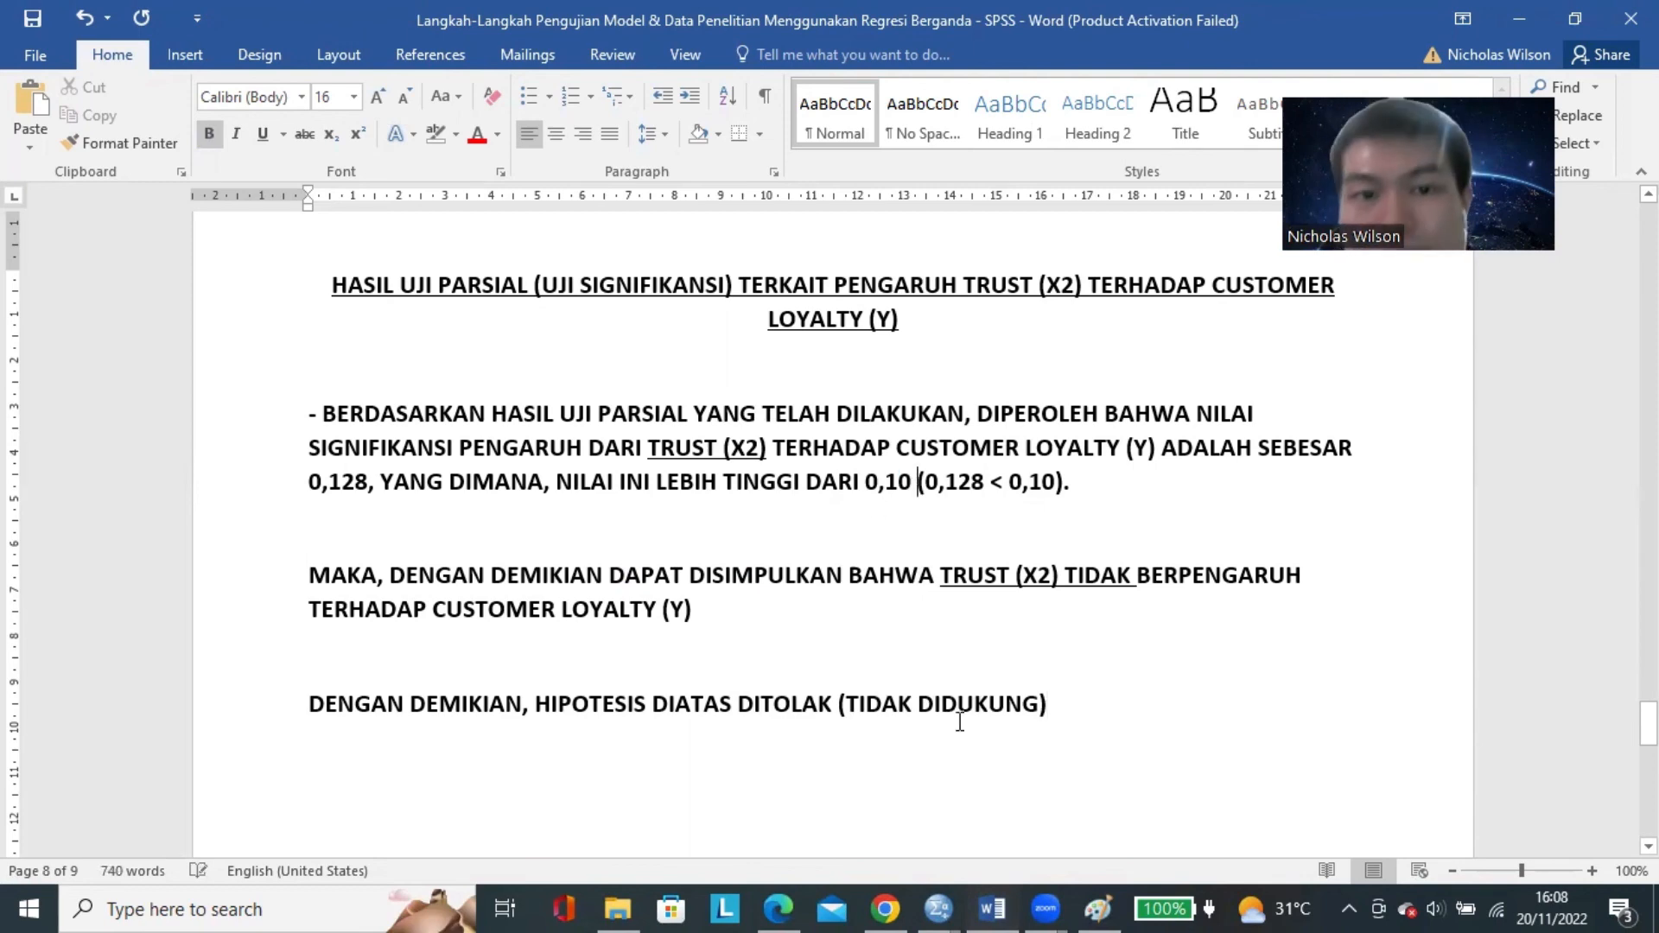
left_click(938, 908)
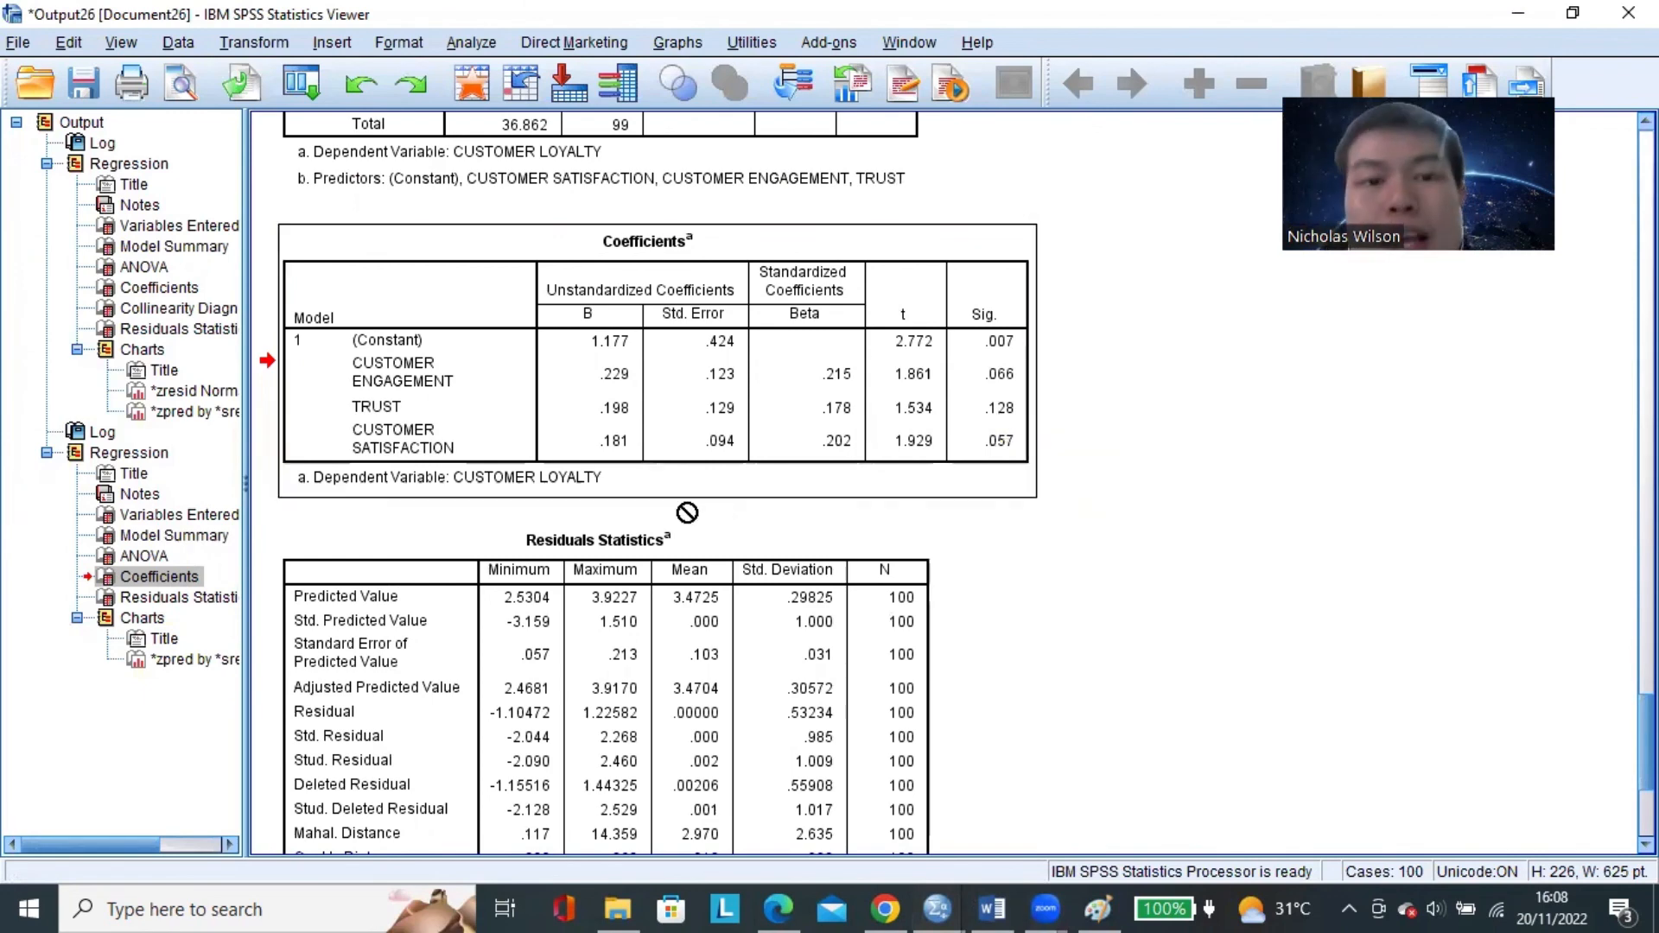
left_click(992, 908)
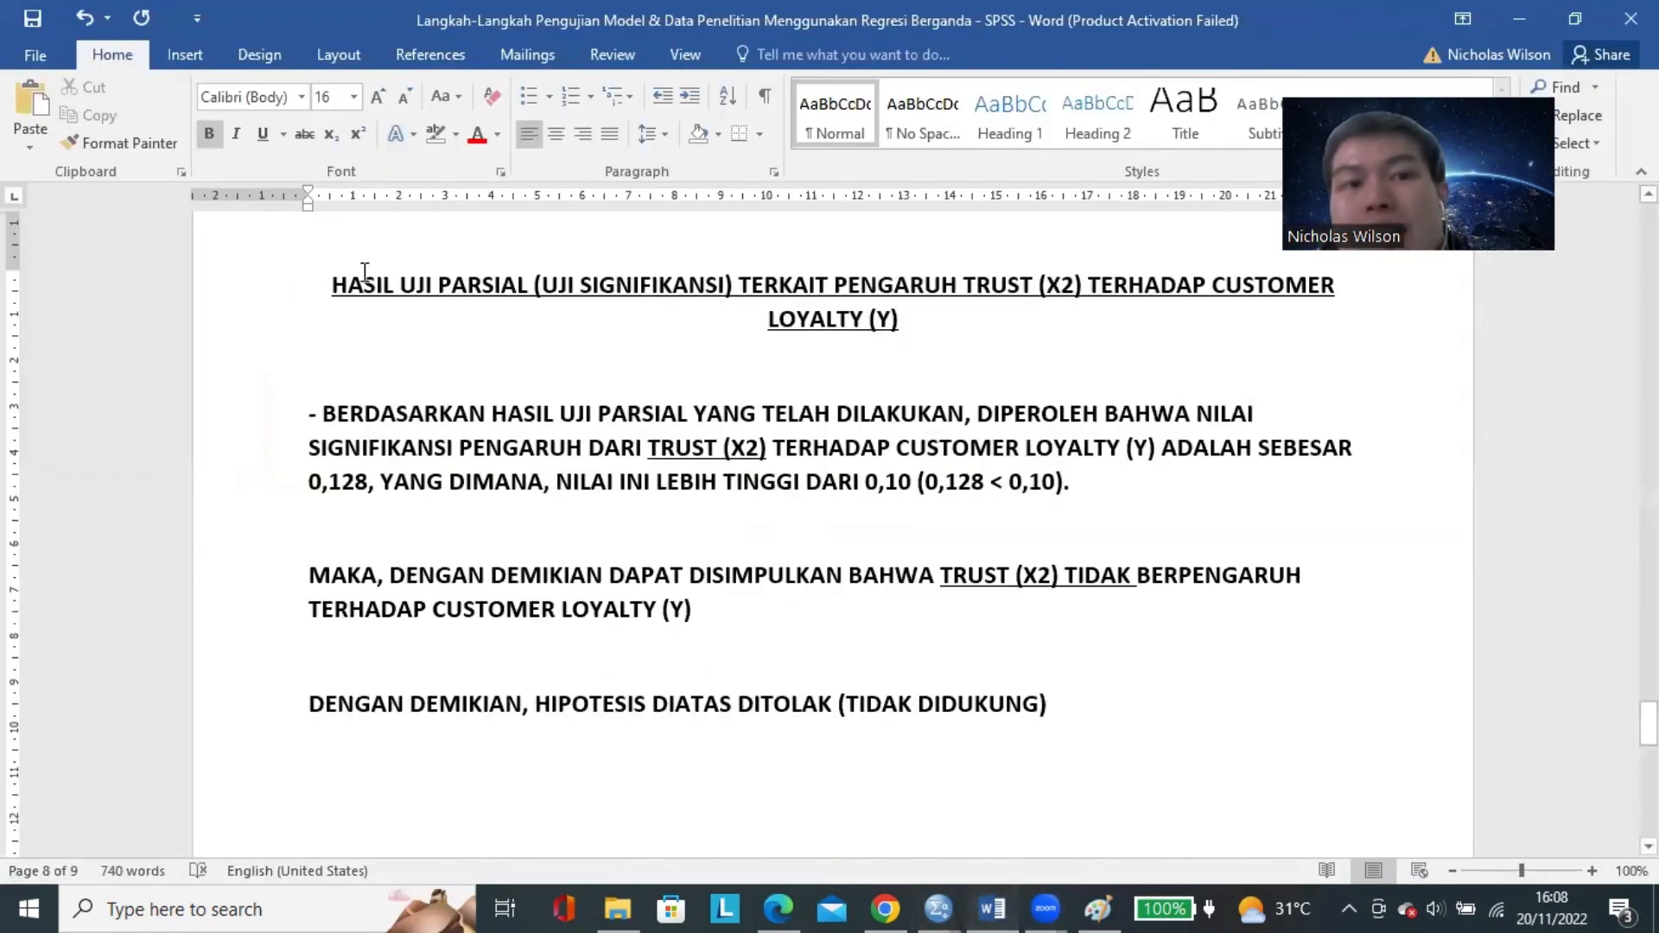
Duplicate the whole Trust section, from heading to closing line, onto a new page after it.
left_click_drag(350, 288, 1076, 711)
key("ctrl+c")
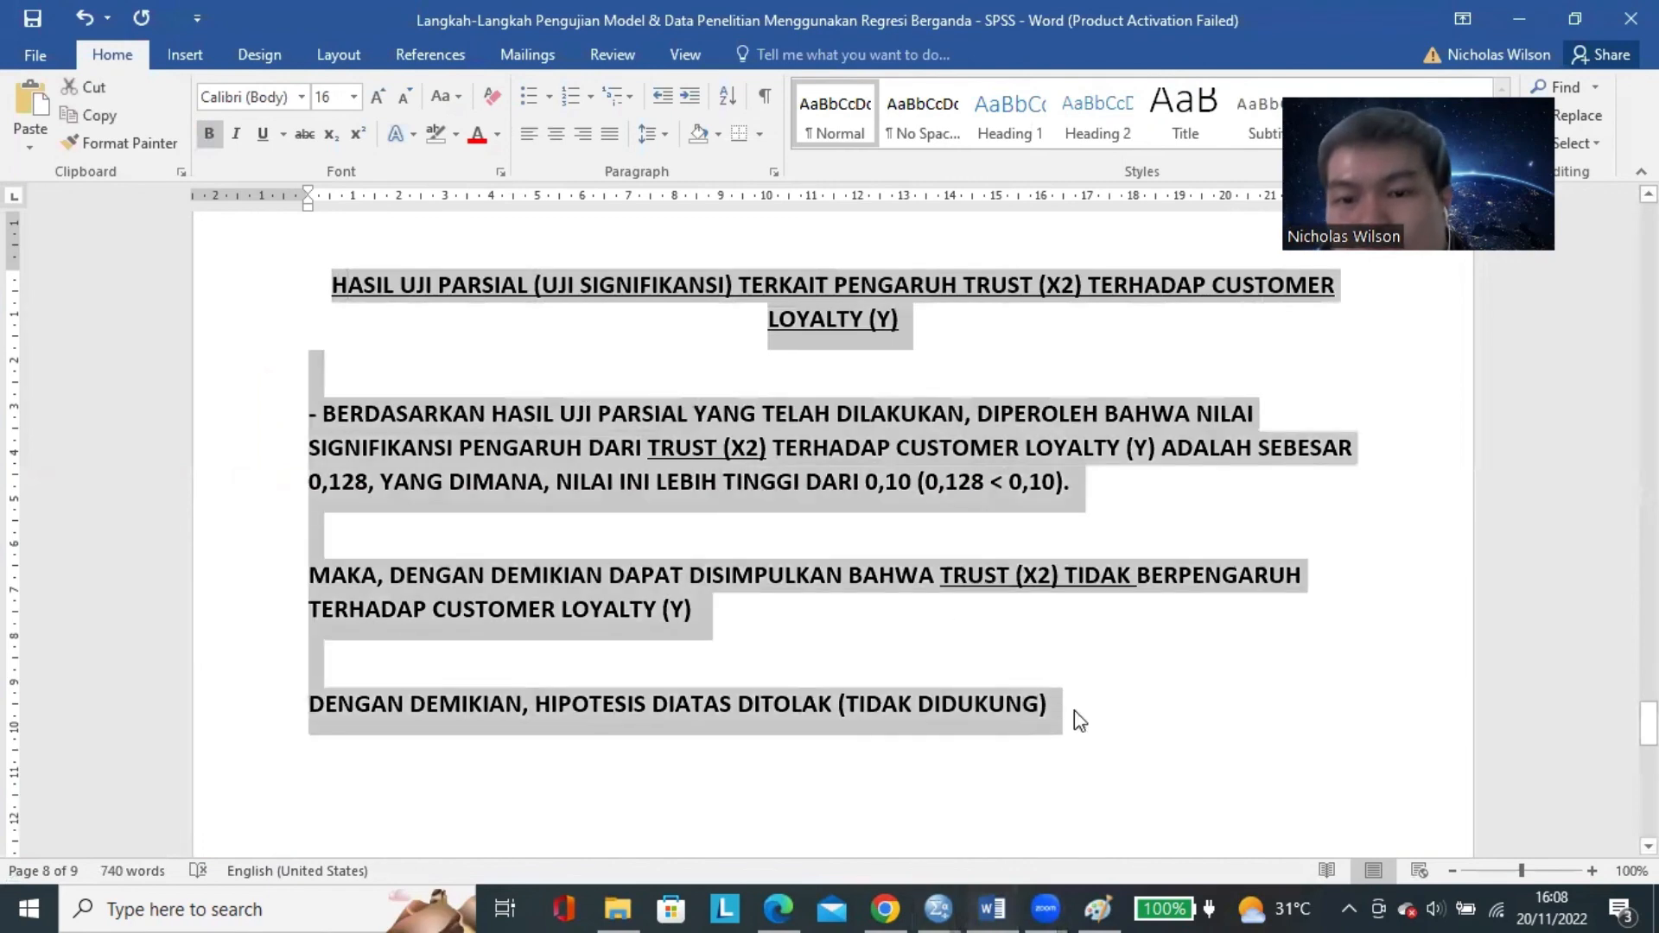
left_click(1075, 710)
key("Return")
key("Return")
key("Return")
key("Return")
key("Return")
key("Return")
key("Return")
key("Return")
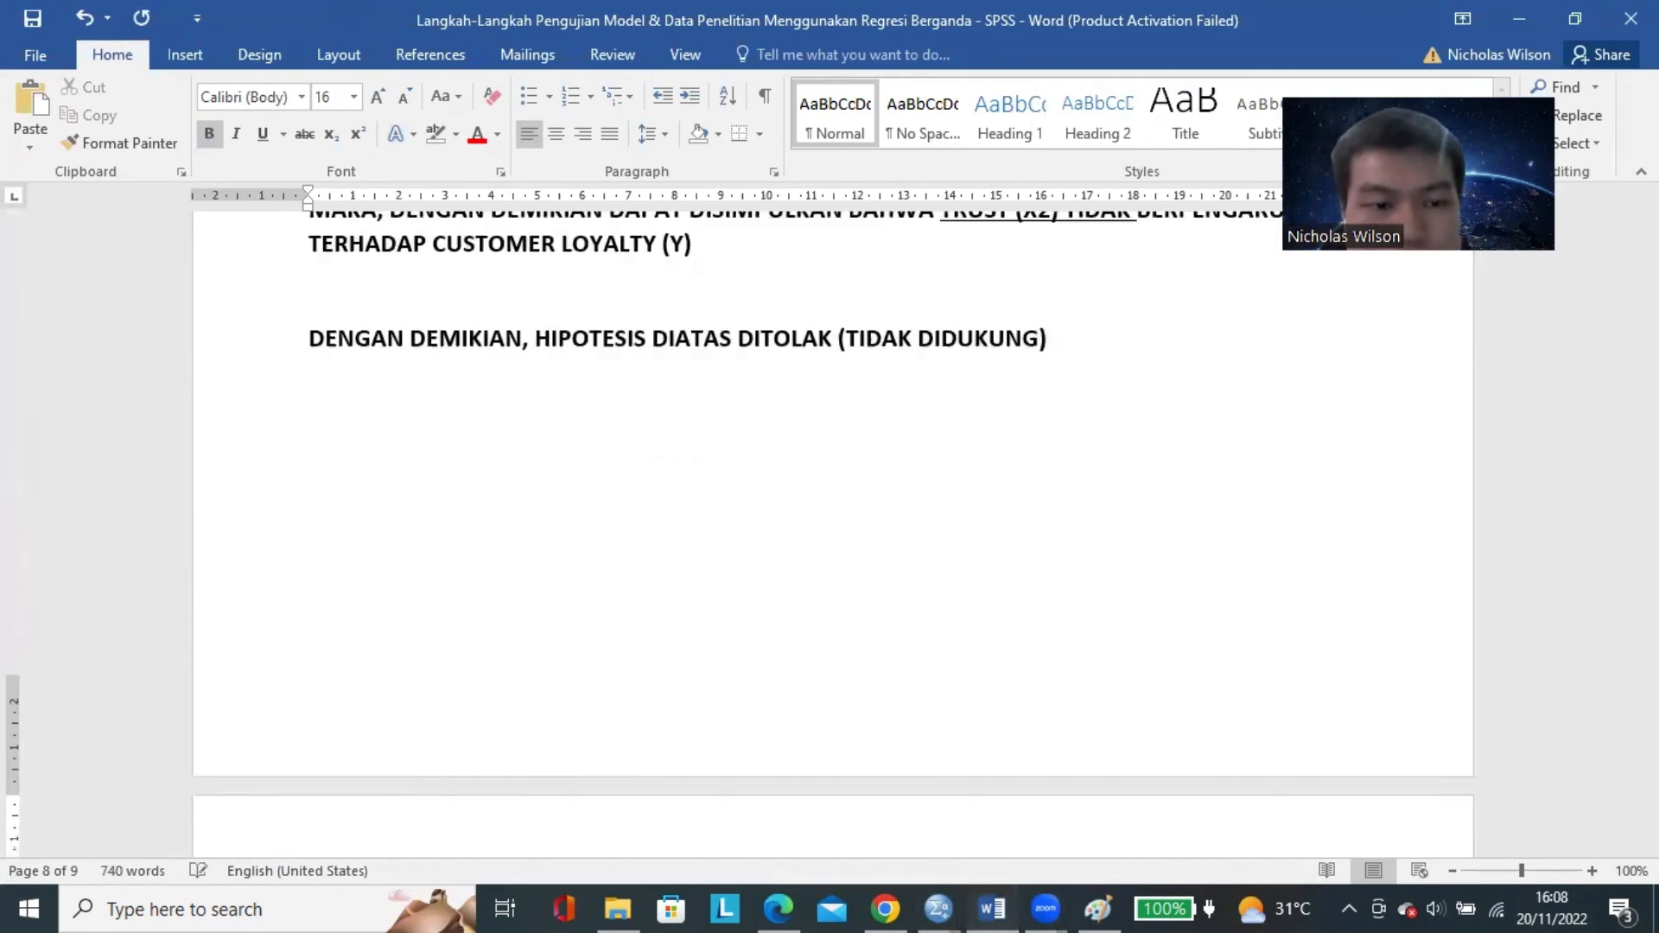
key("BackSpace")
key("BackSpace")
key("Return")
key("ctrl+v")
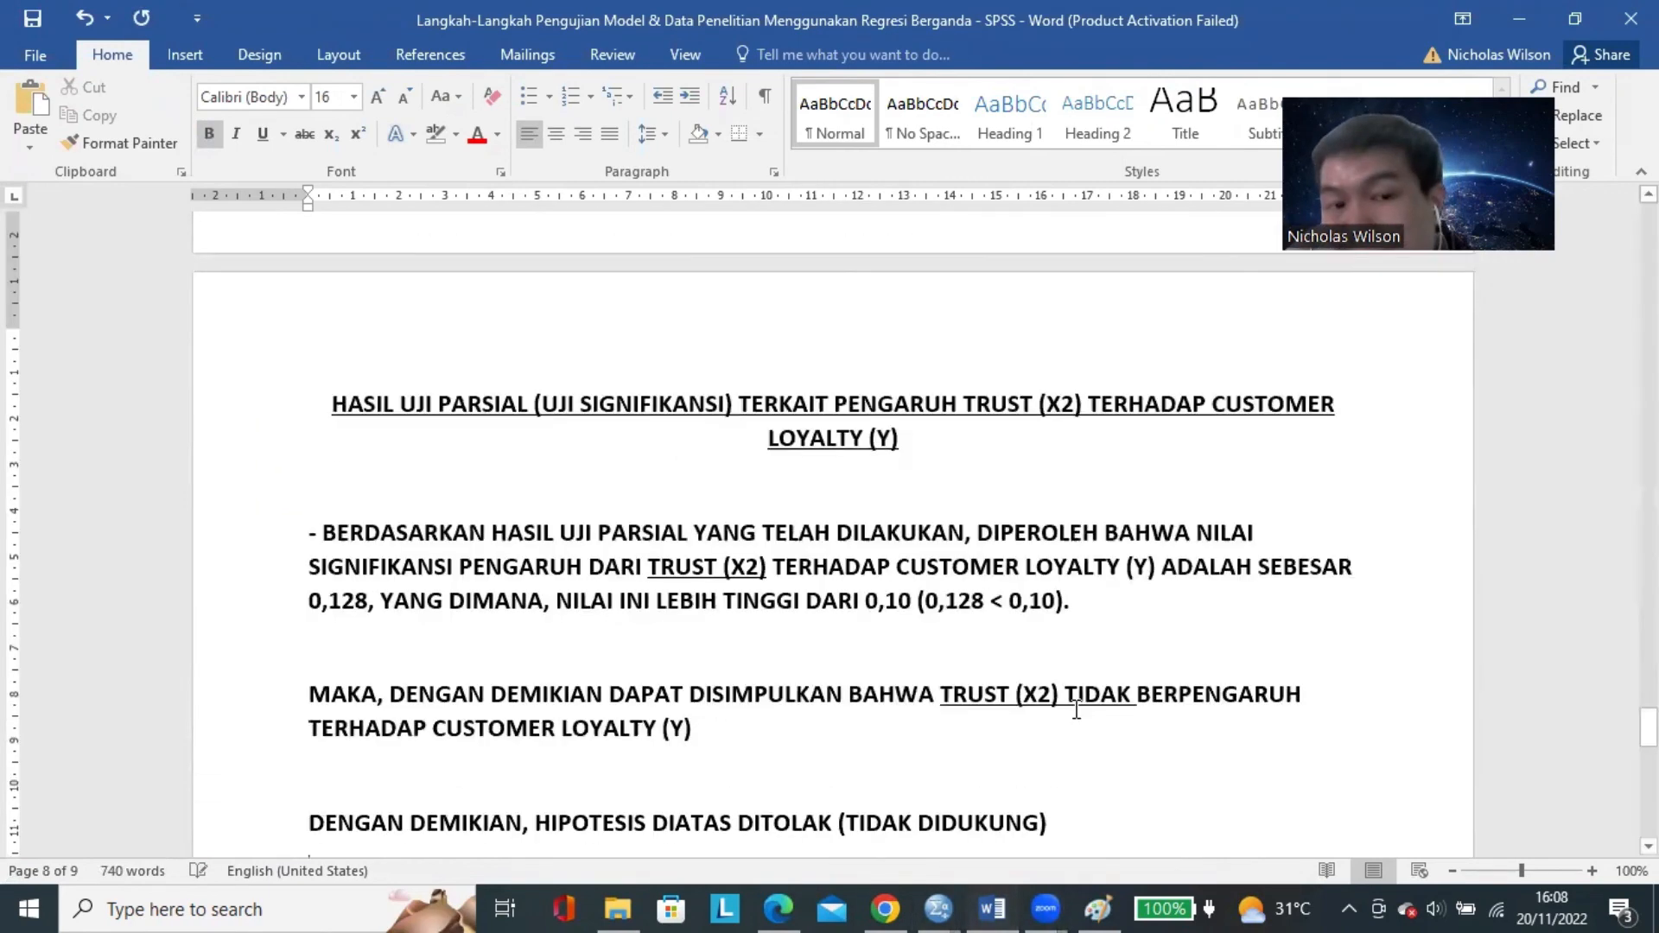
Change the predictor in the newly copied section's heading to "CUSTOMER SATISFACTION (X3)".
left_click_drag(983, 346, 1089, 339)
type("CUSTOMER")
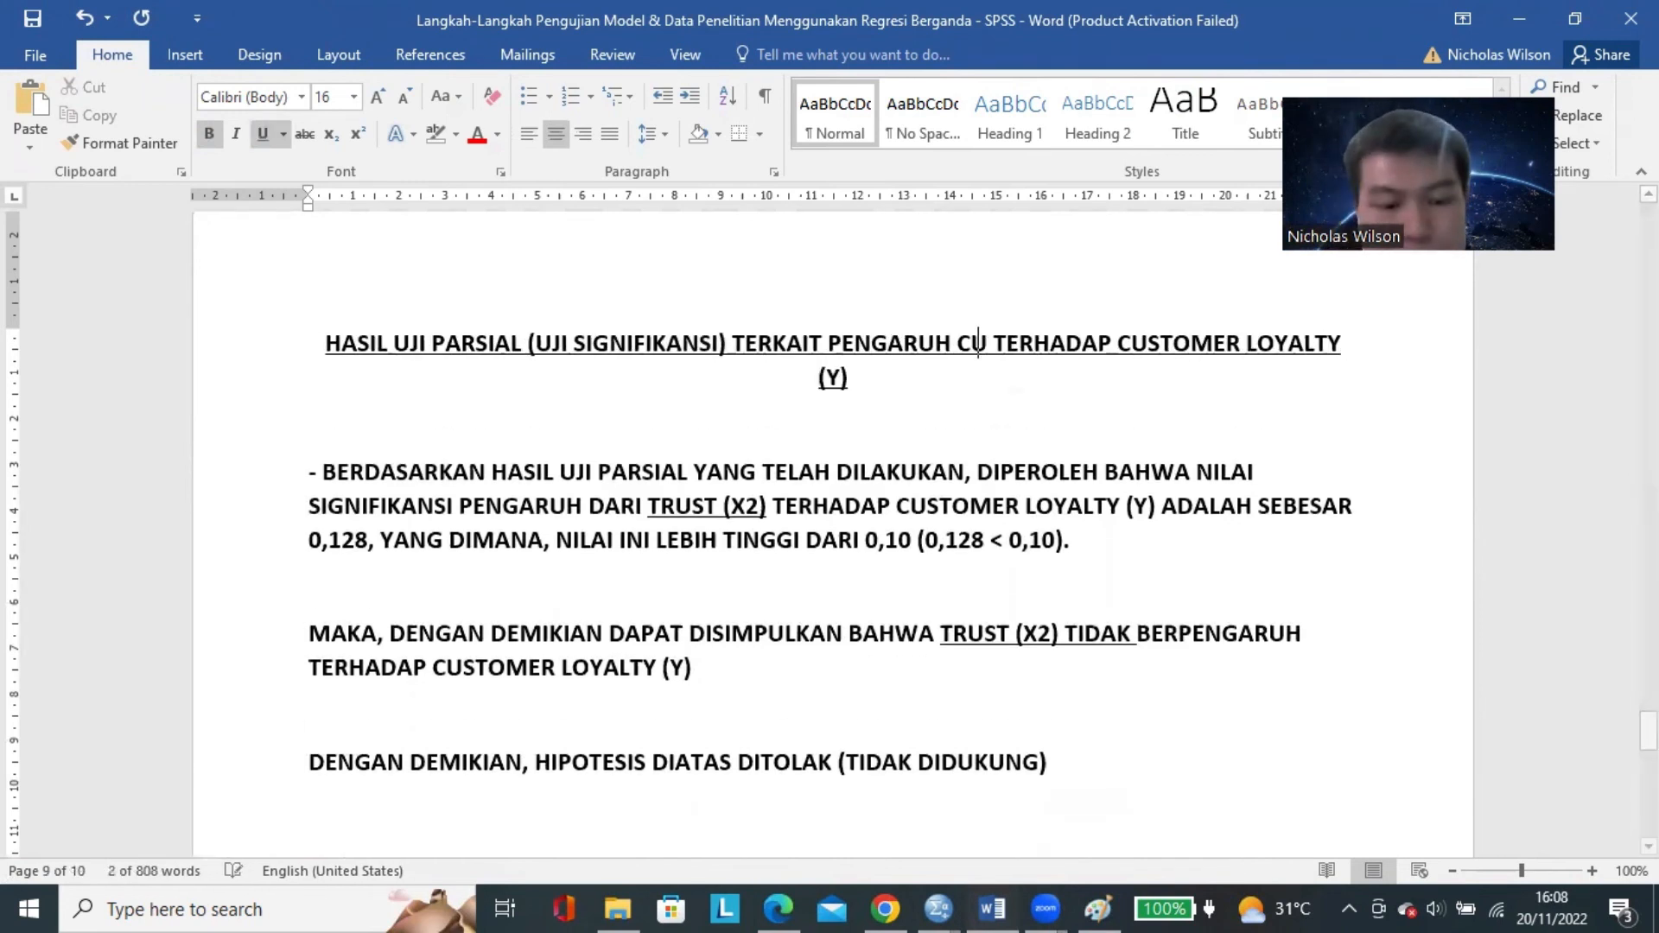
type(" SATISFACTION (")
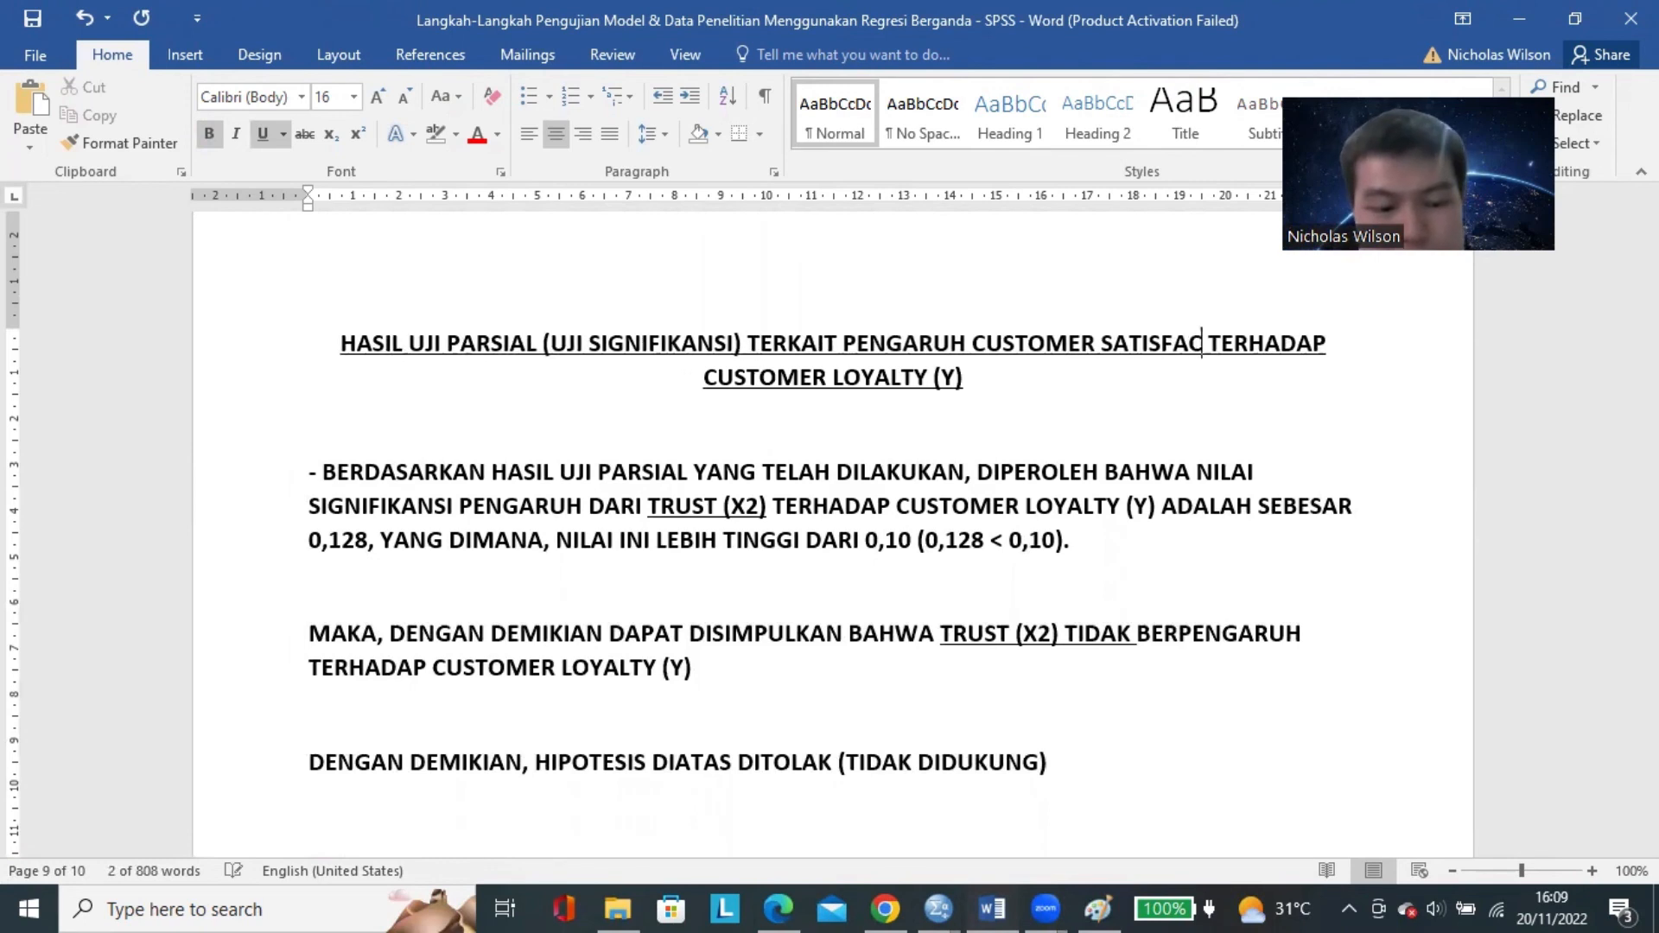
type("C3")
key("BackSpace")
key("BackSpace")
type("X3)")
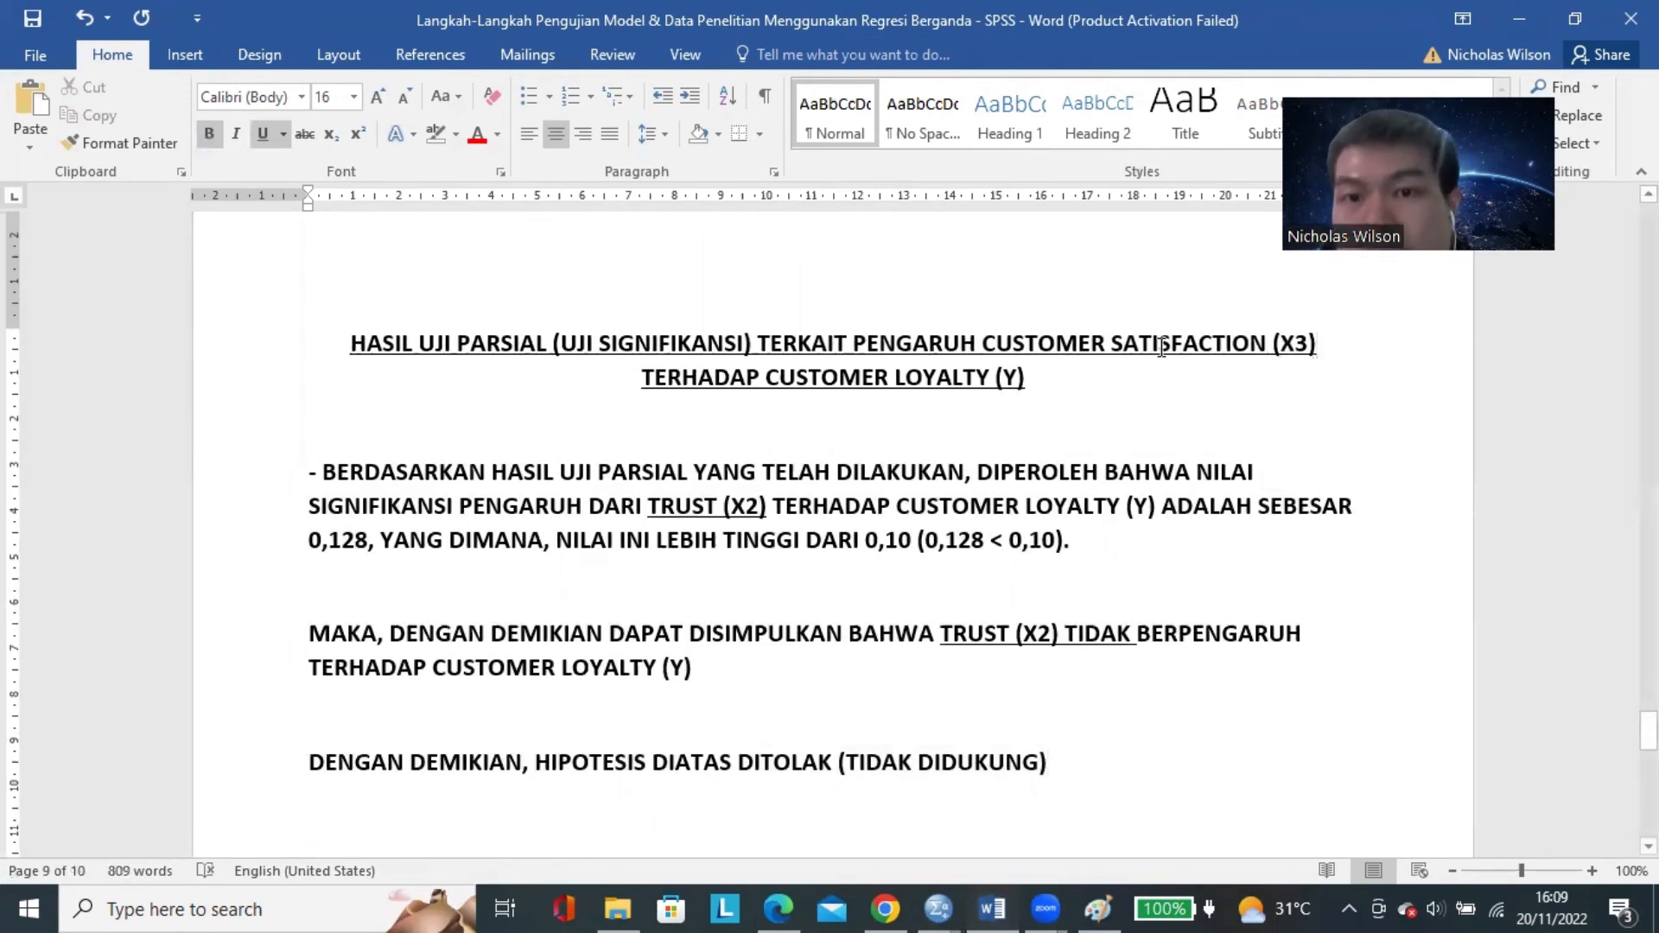
Replace "TRUST (X2)" with "CUSTOMER SATISFACTION (X3)" in the copied findings and conclusion sentences, removing the extra space in the findings sentence.
left_click_drag(985, 343, 1319, 346)
key("ctrl+c")
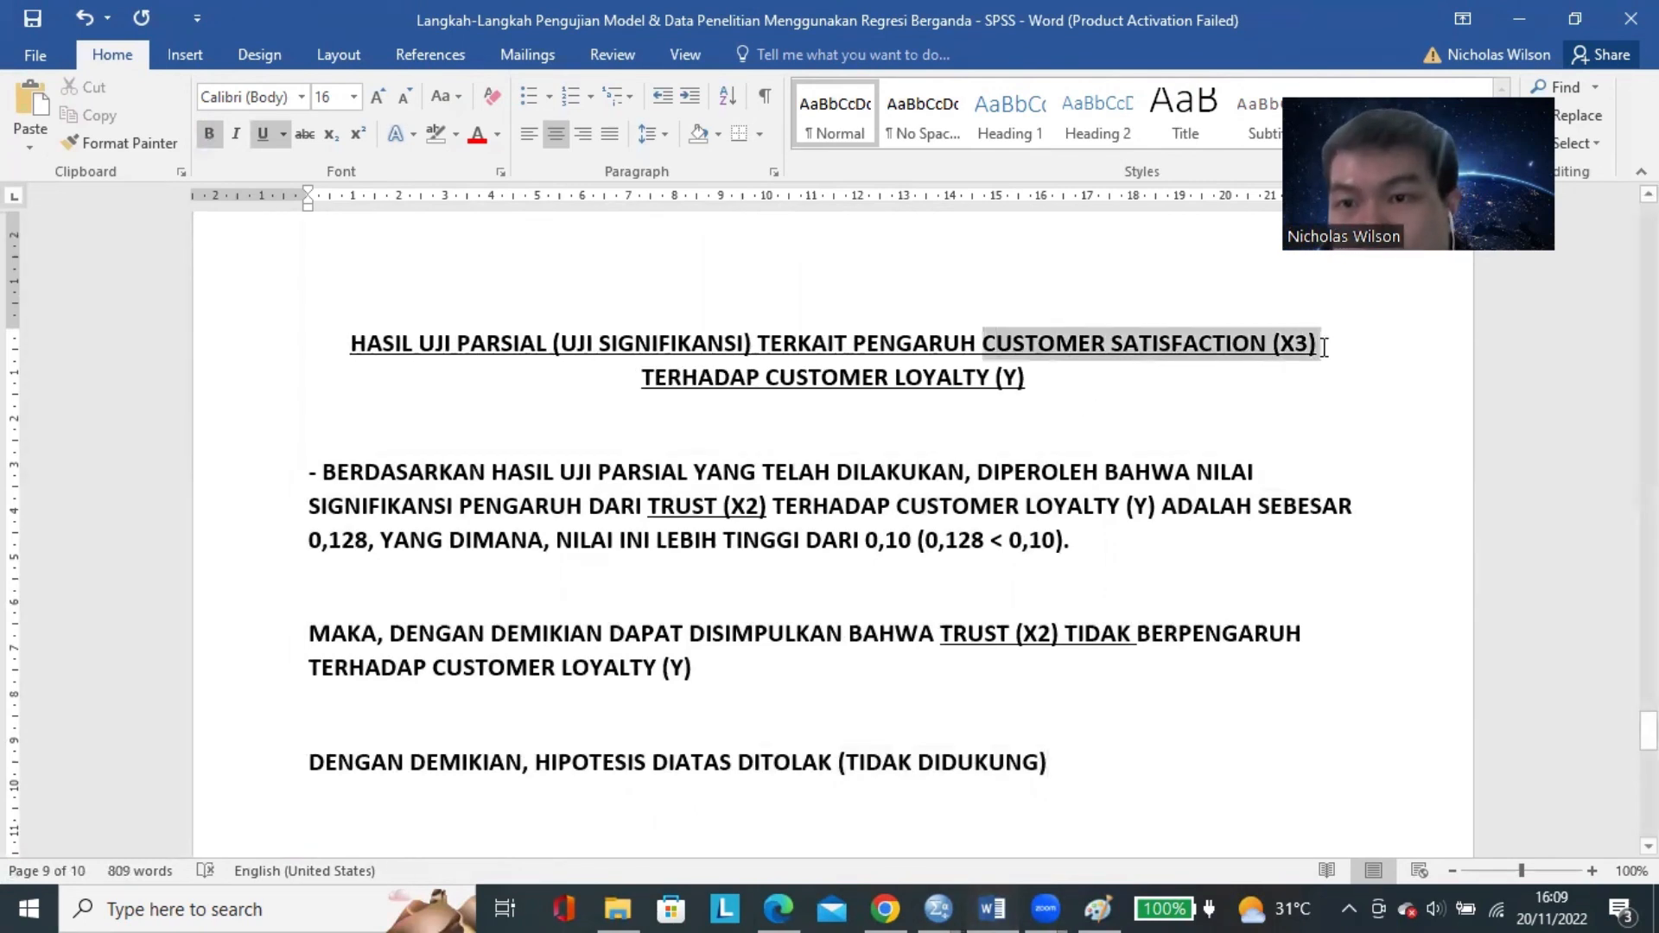
left_click_drag(650, 510, 772, 509)
key("ctrl+v")
left_click_drag(1028, 632, 940, 634)
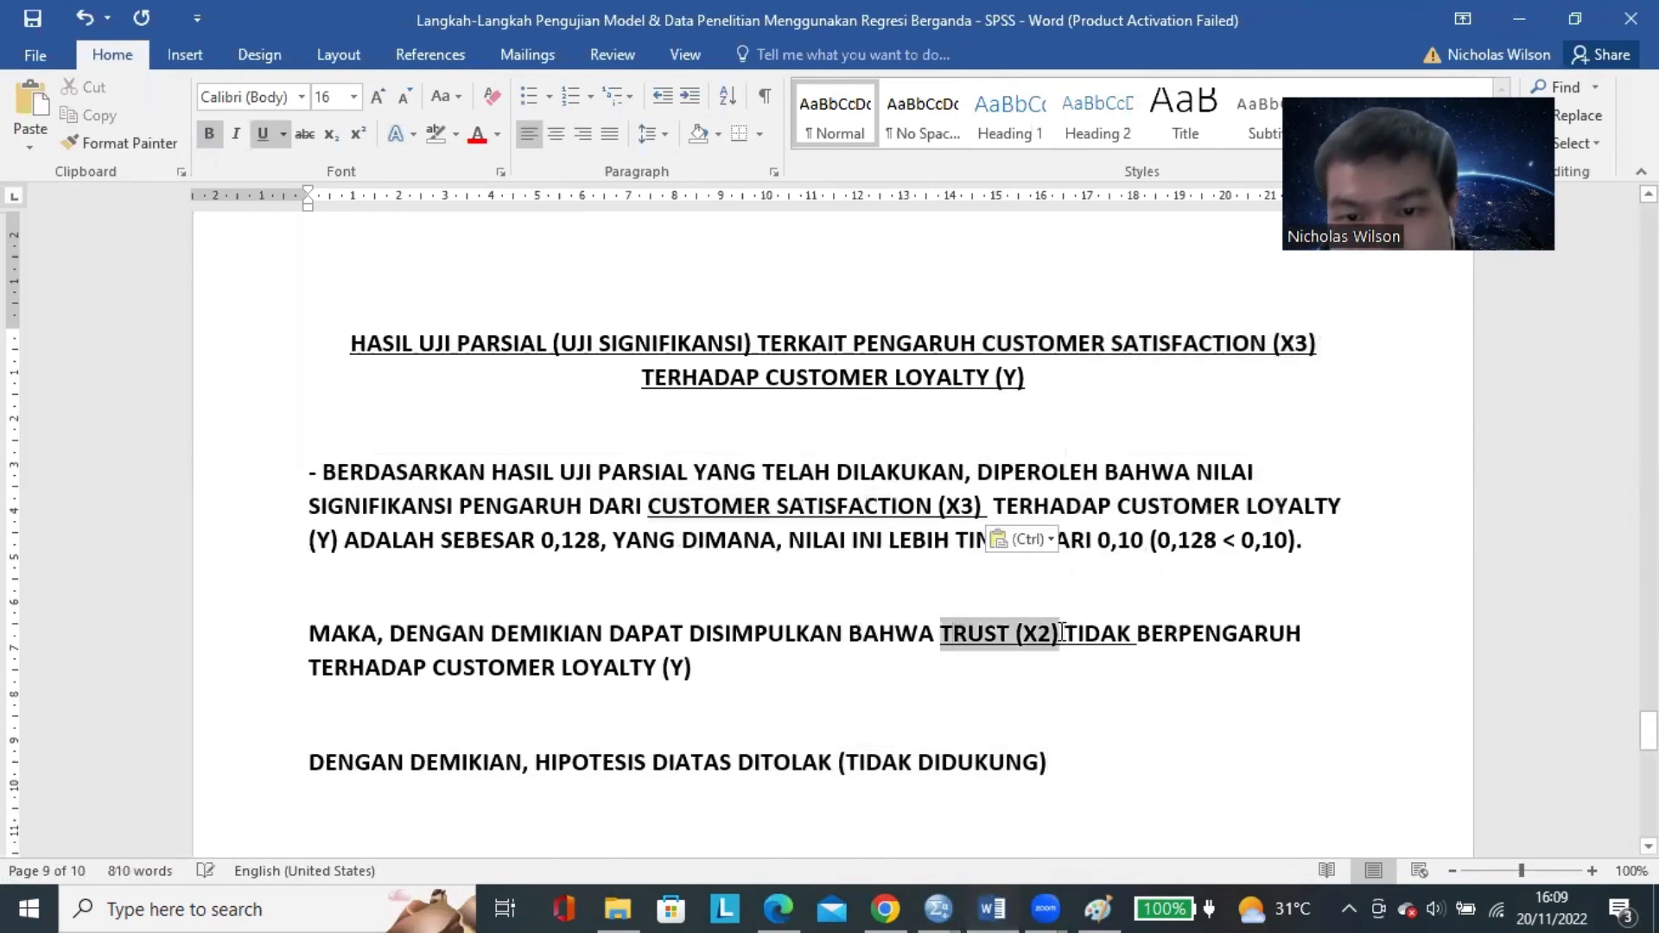
key("ctrl+v")
left_click(989, 508)
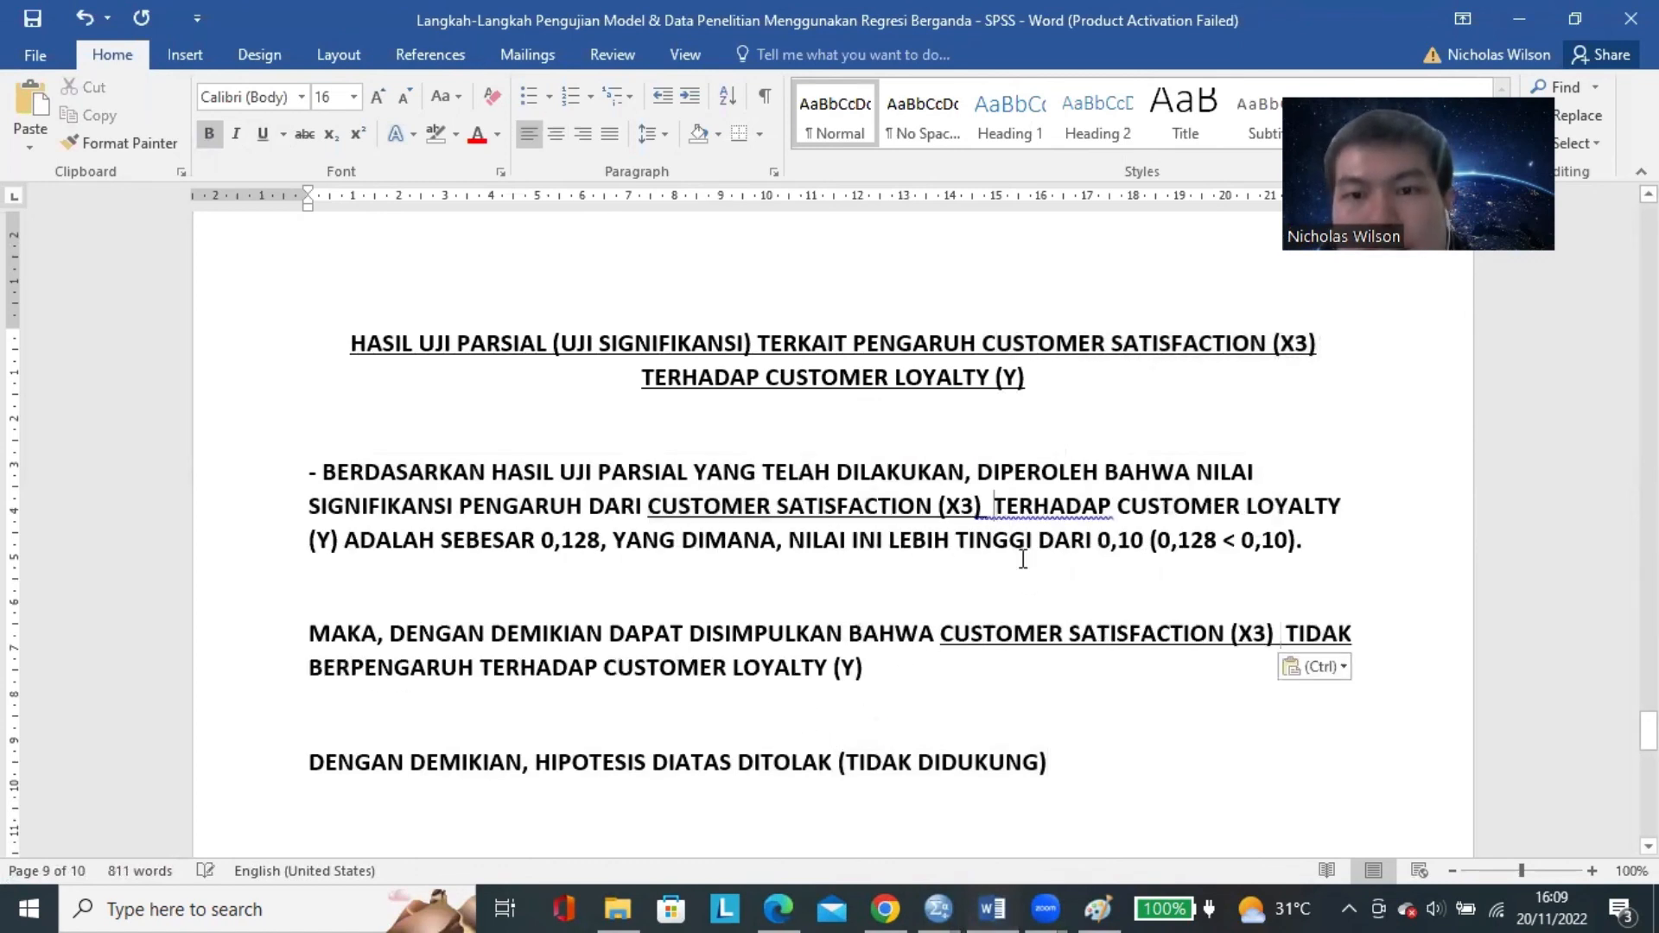
key("BackSpace")
Look up Customer Satisfaction's Sig. value in the SPSS Coefficients table and return to the Word document.
left_click(924, 903)
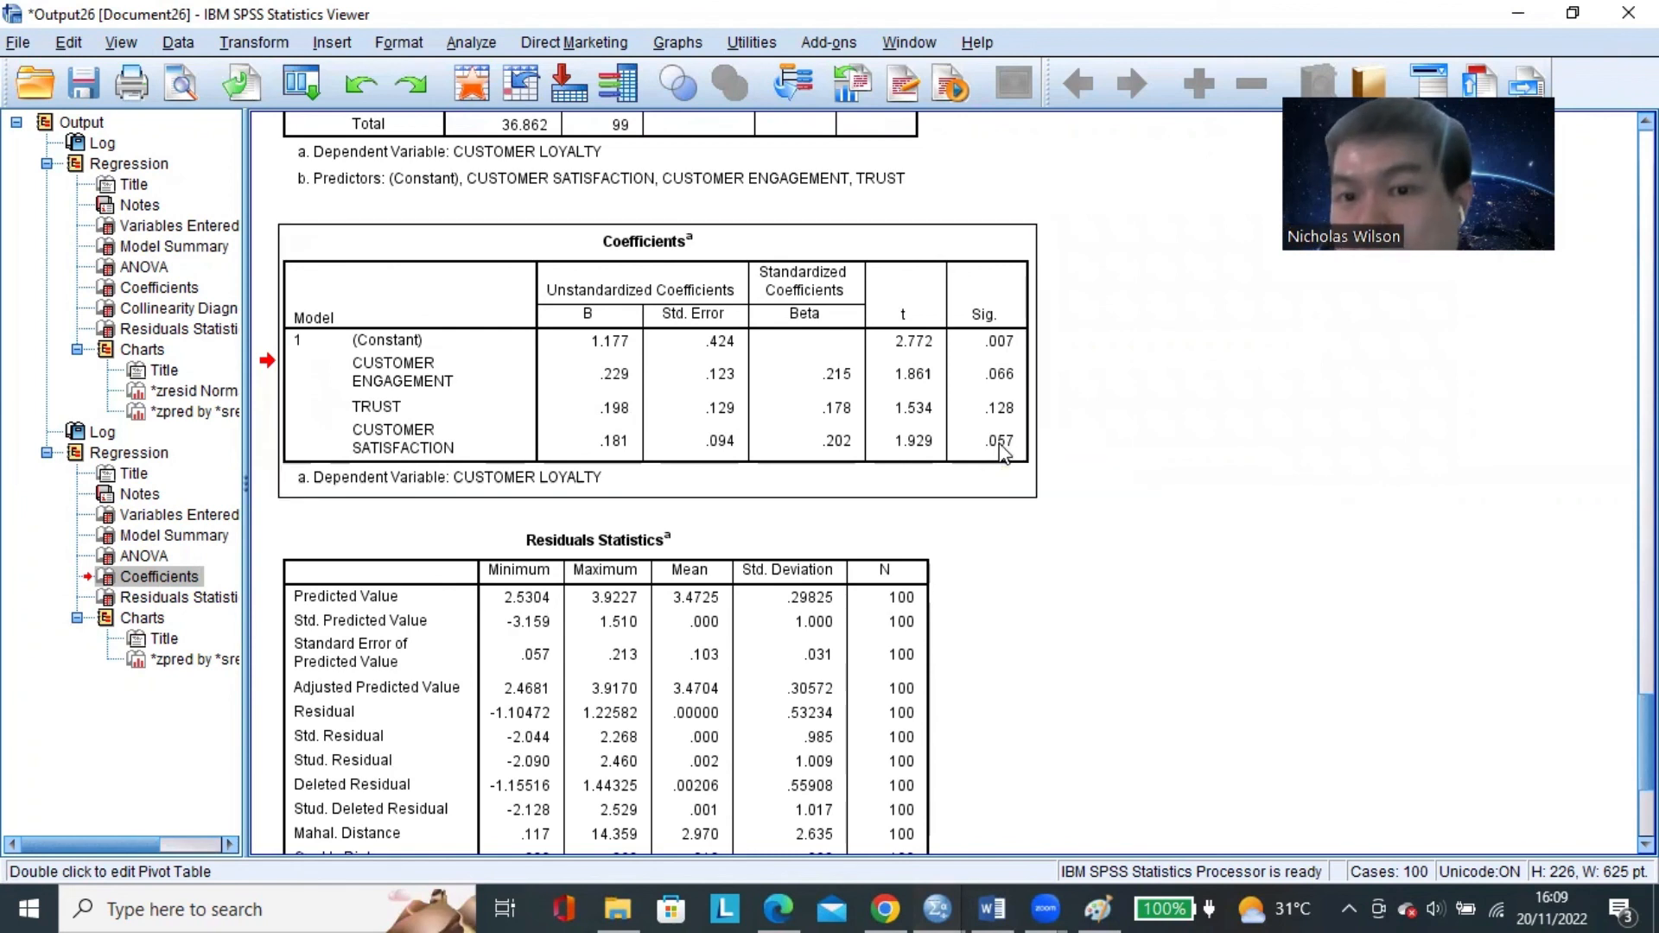
left_click(937, 907)
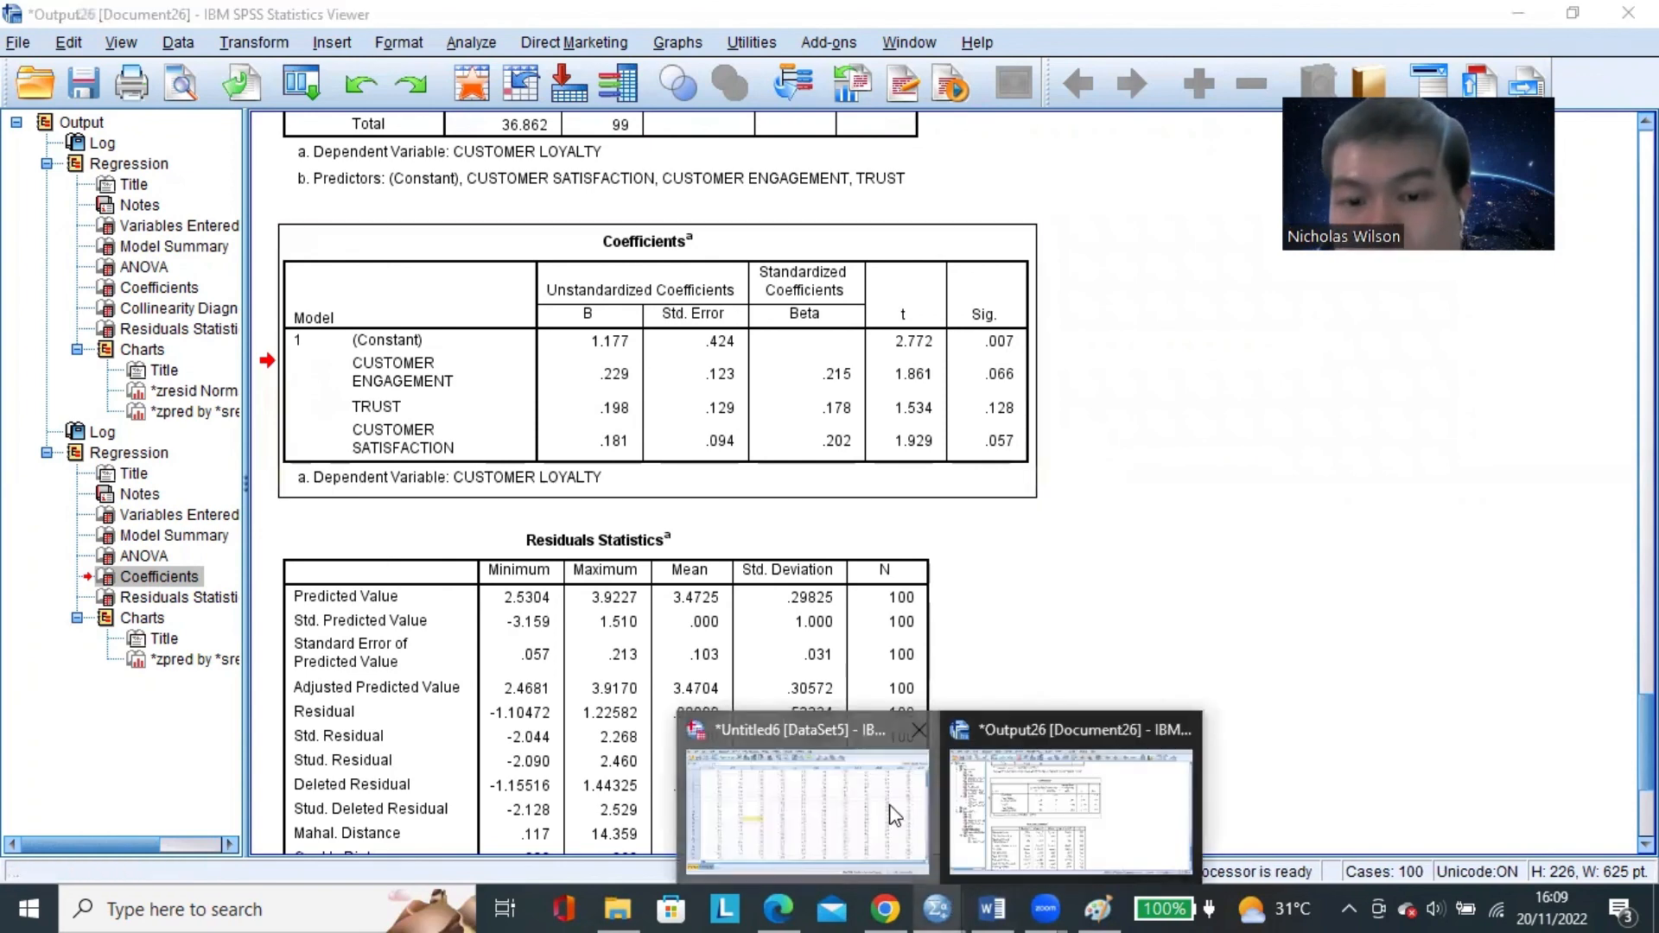
left_click(992, 907)
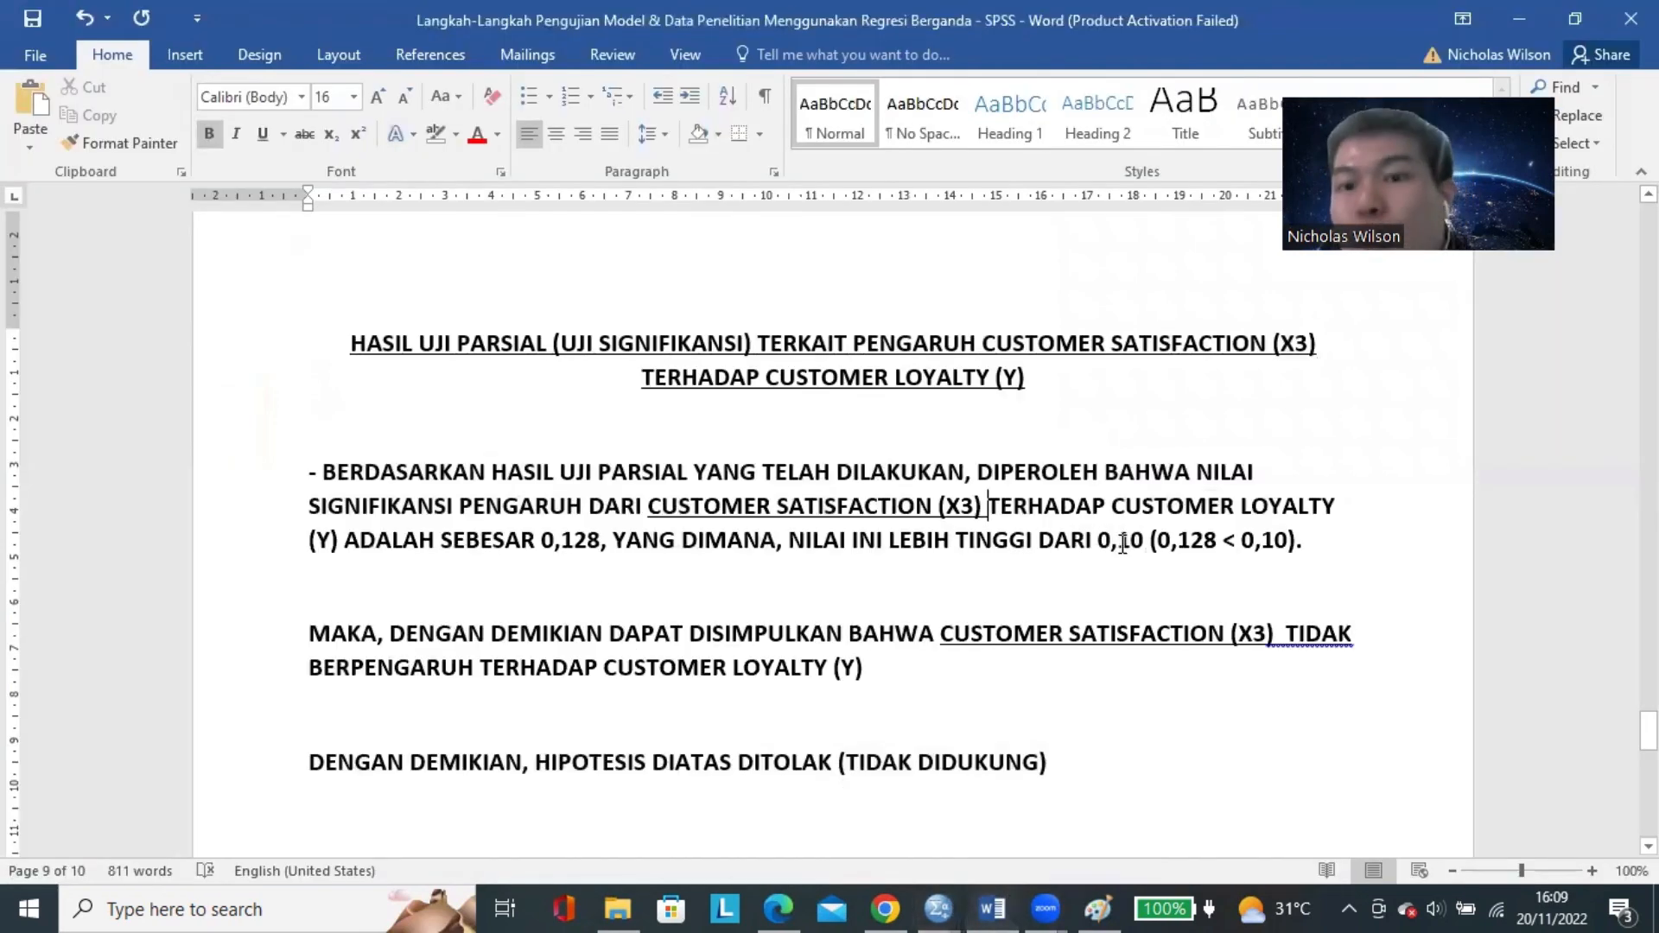
In the Customer Satisfaction findings sentence, set the significance value to 0,057 and change "TINGGI" to "RENDAH".
key("BackSpace")
key("BackSpace")
key("BackSpace")
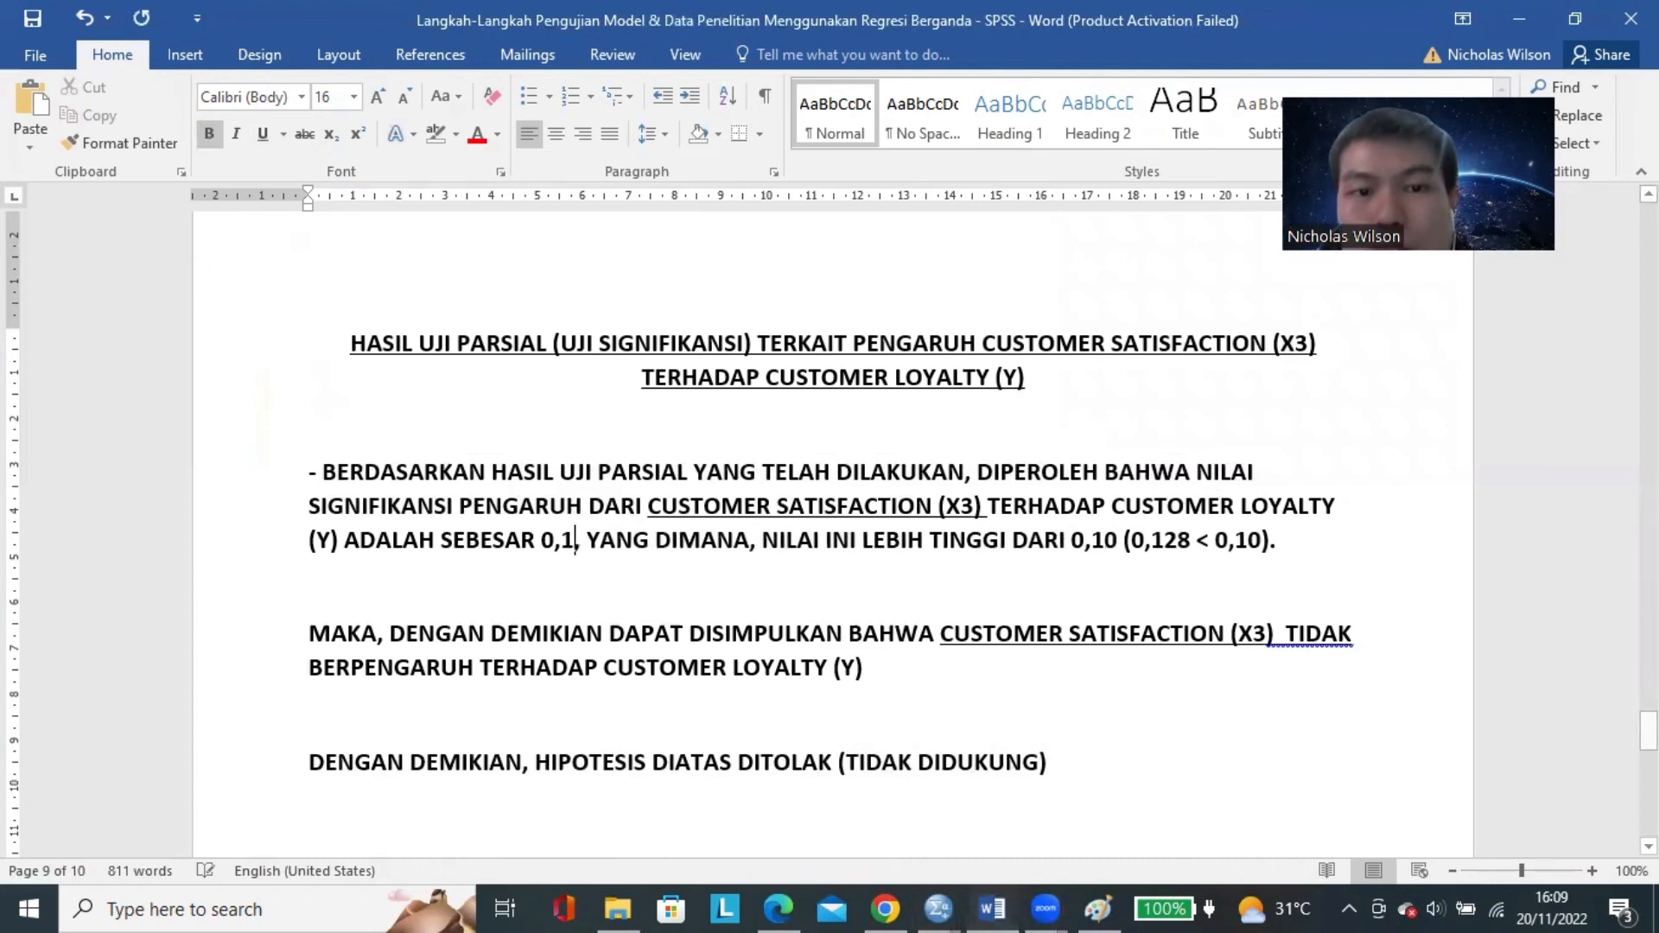
type("057")
double_click(1000, 543)
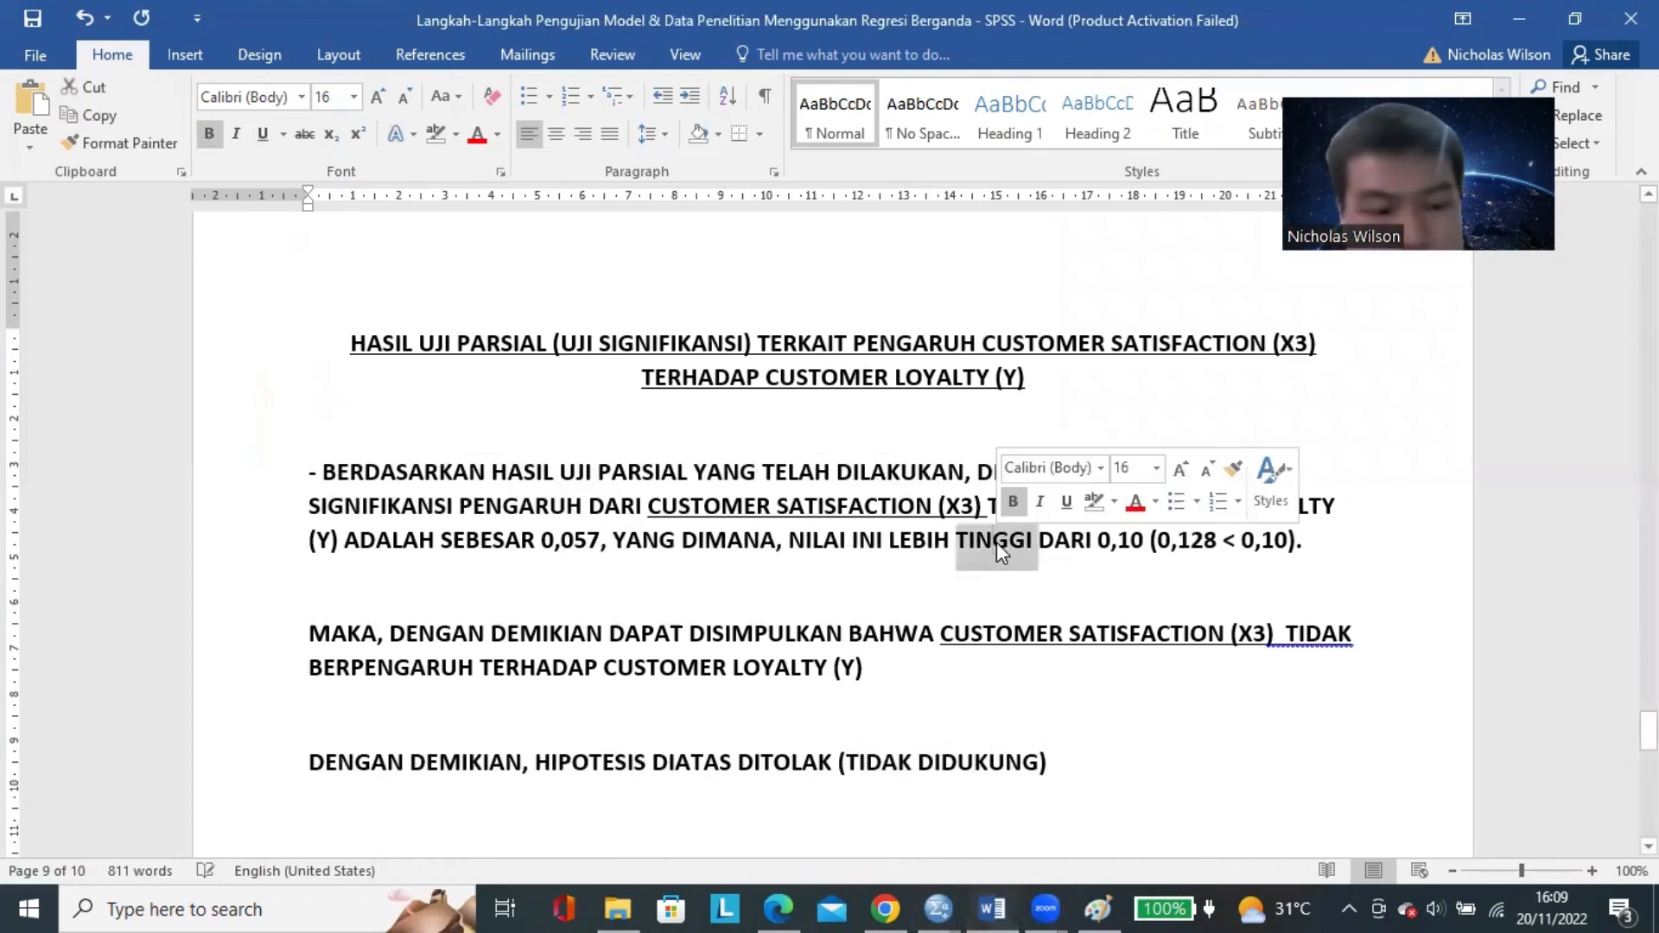
type("RENDAH")
Correct the comparison sign in the Trust section's findings sentence to ">", giving "(0,128 > 0,10)".
scroll(1183, 530, "up", 10)
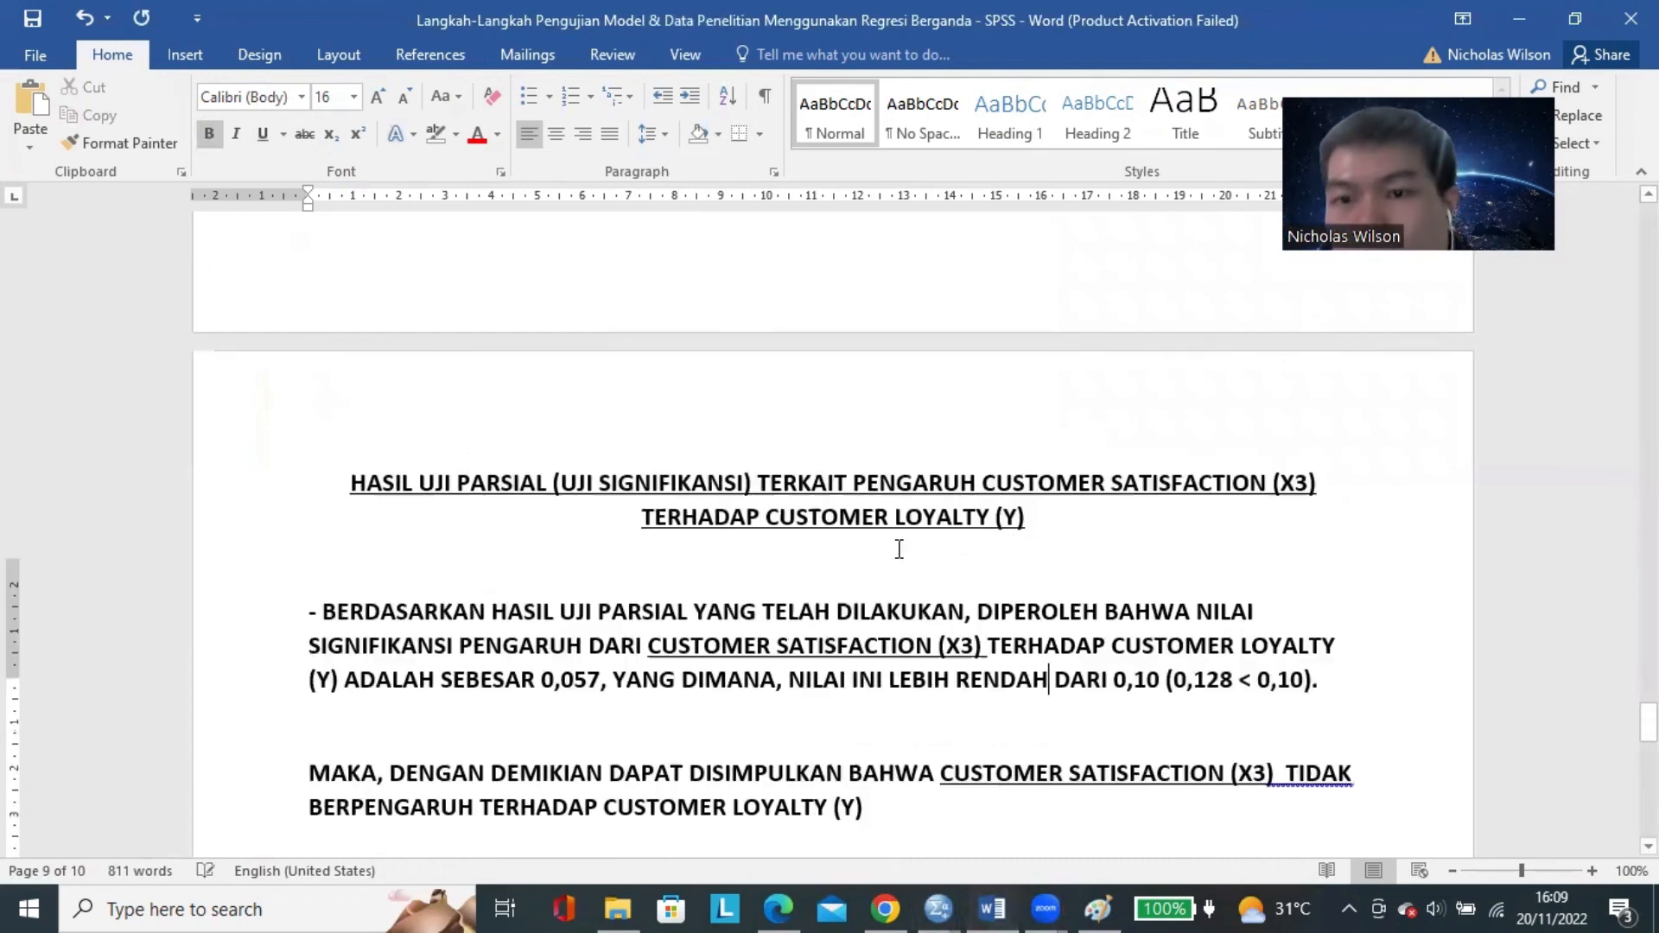
left_click(1003, 292)
key("BackSpace")
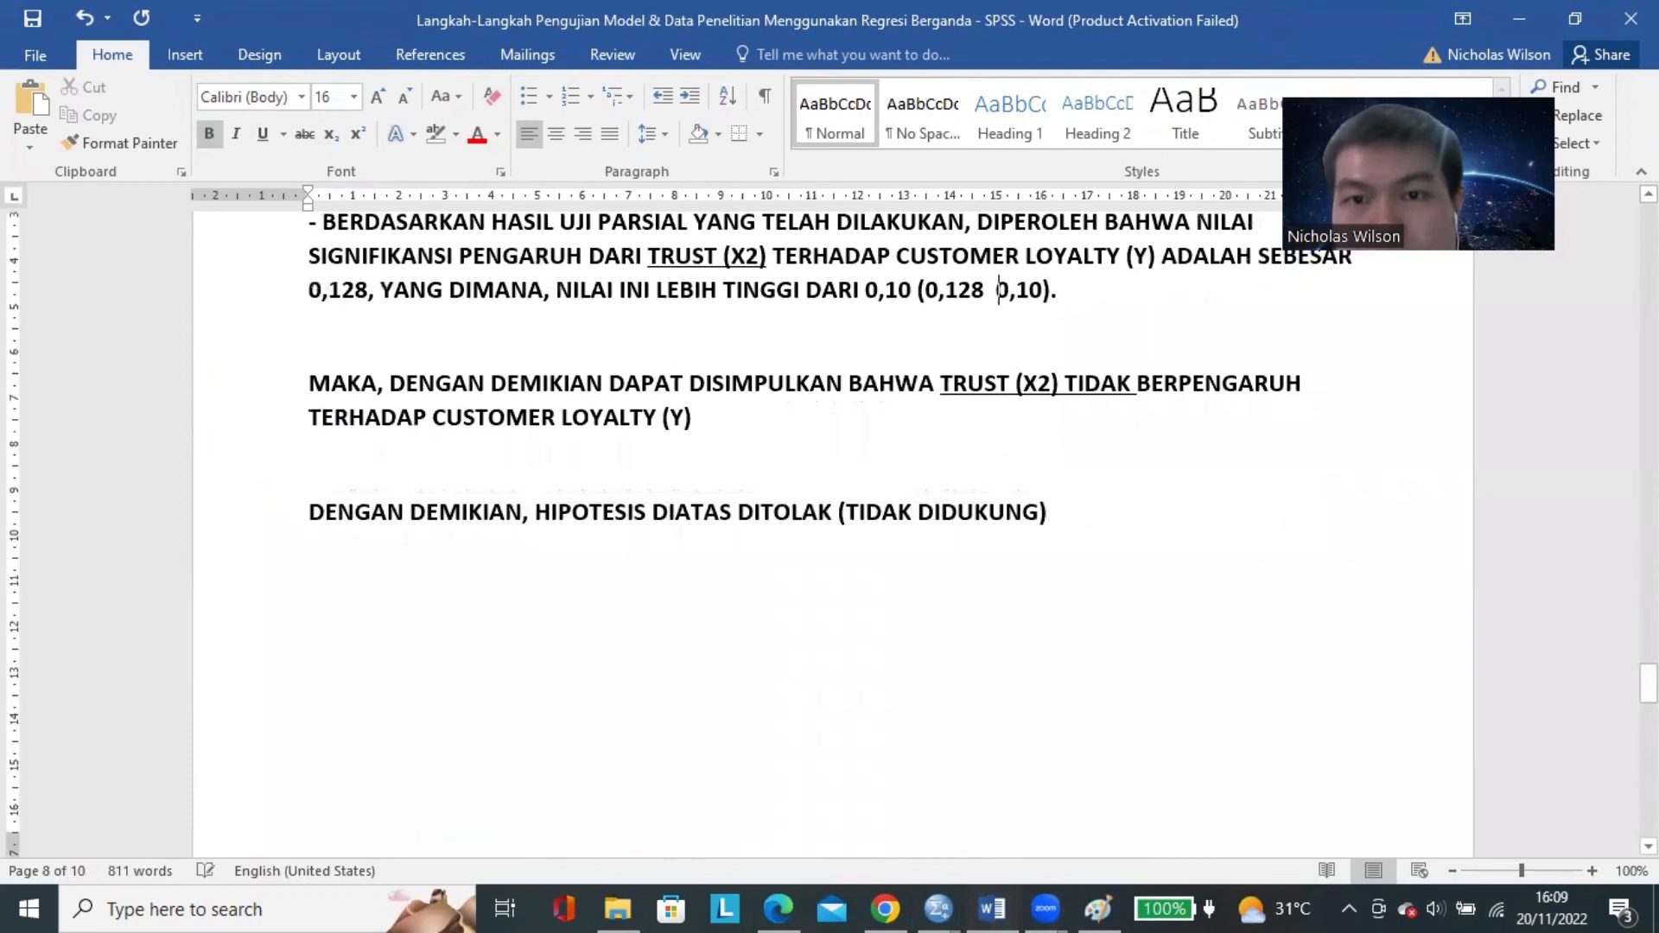
type(">")
Set the first value in the Customer Satisfaction section's bracketed comparison to 0,057, giving "(0,057 < 0,10)".
scroll(1224, 469, "down", 10)
scroll(1224, 468, "down", 1)
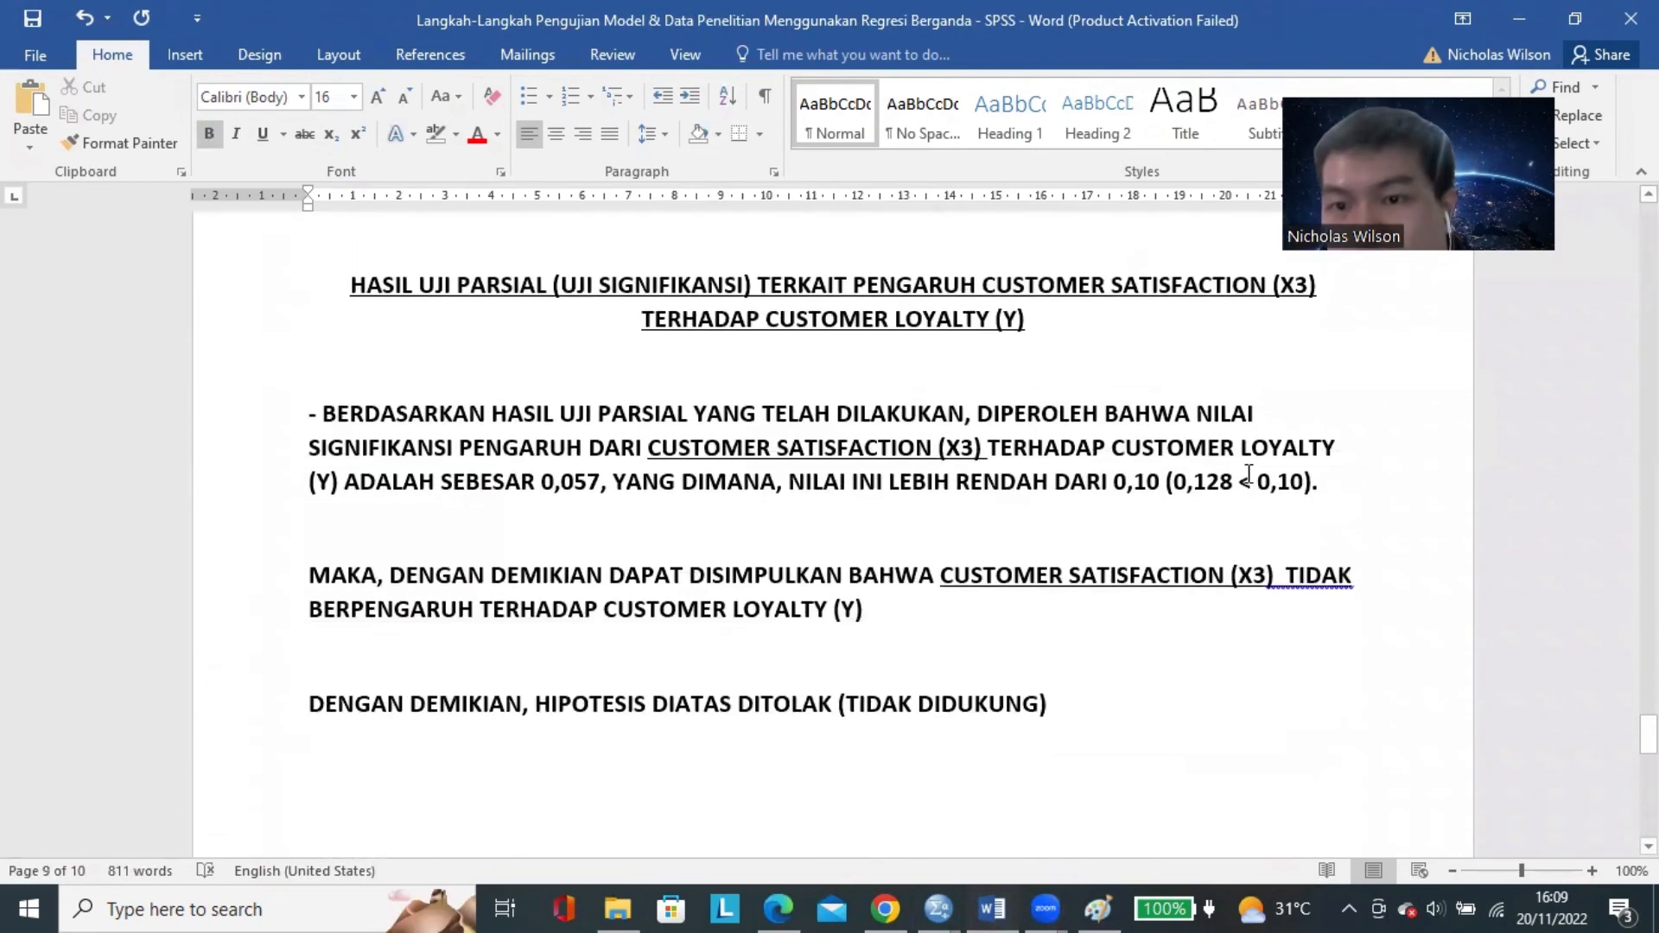
left_click(1235, 481)
key("BackSpace")
key("BackSpace")
key("BackSpace")
key("BackSpace")
type("057")
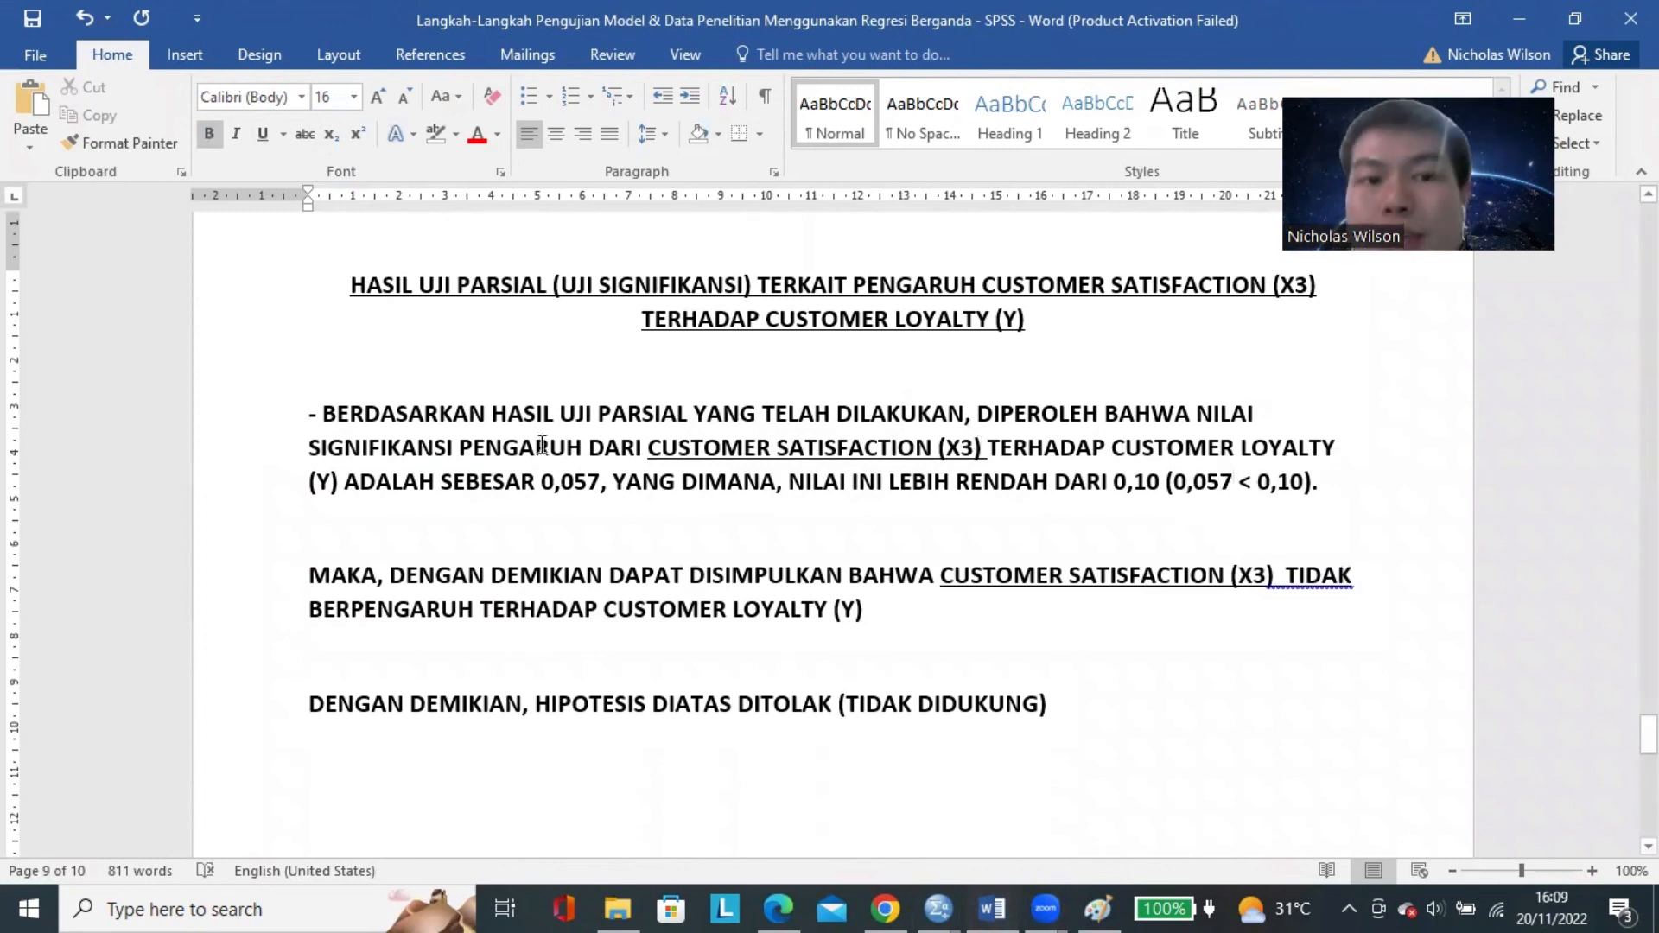
In the Customer Satisfaction conclusion sentence, remove "TIDAK" and insert "SIGNIFIKAN" after "BERPENGARUH".
left_click_drag(459, 447, 988, 449)
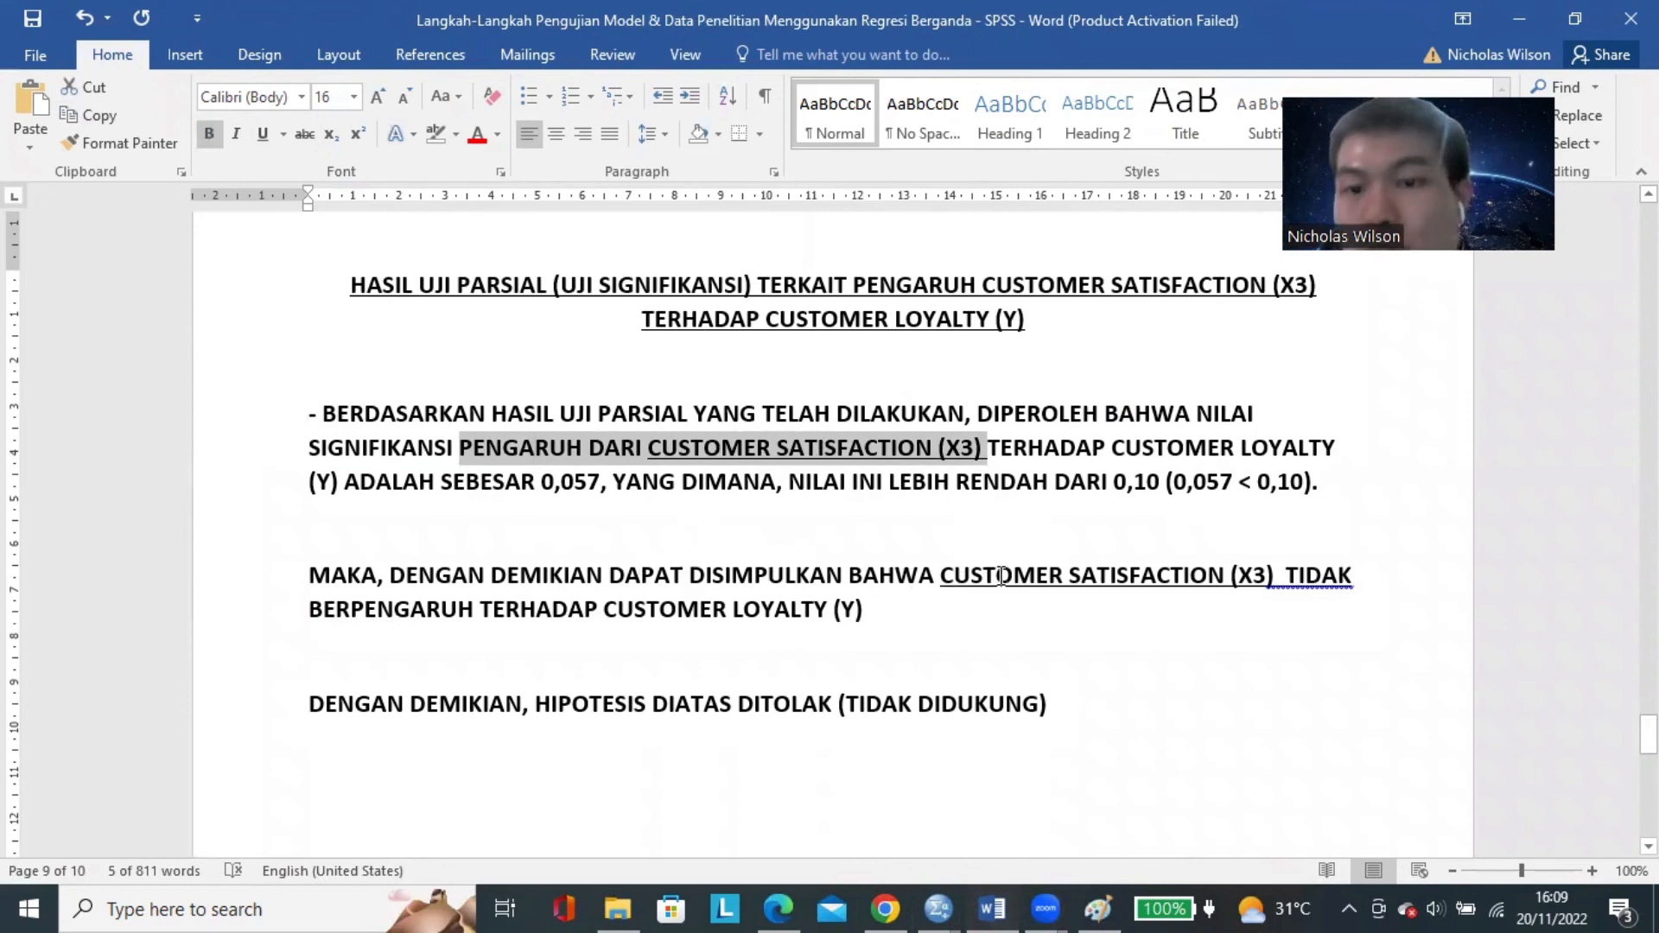
double_click(1293, 576)
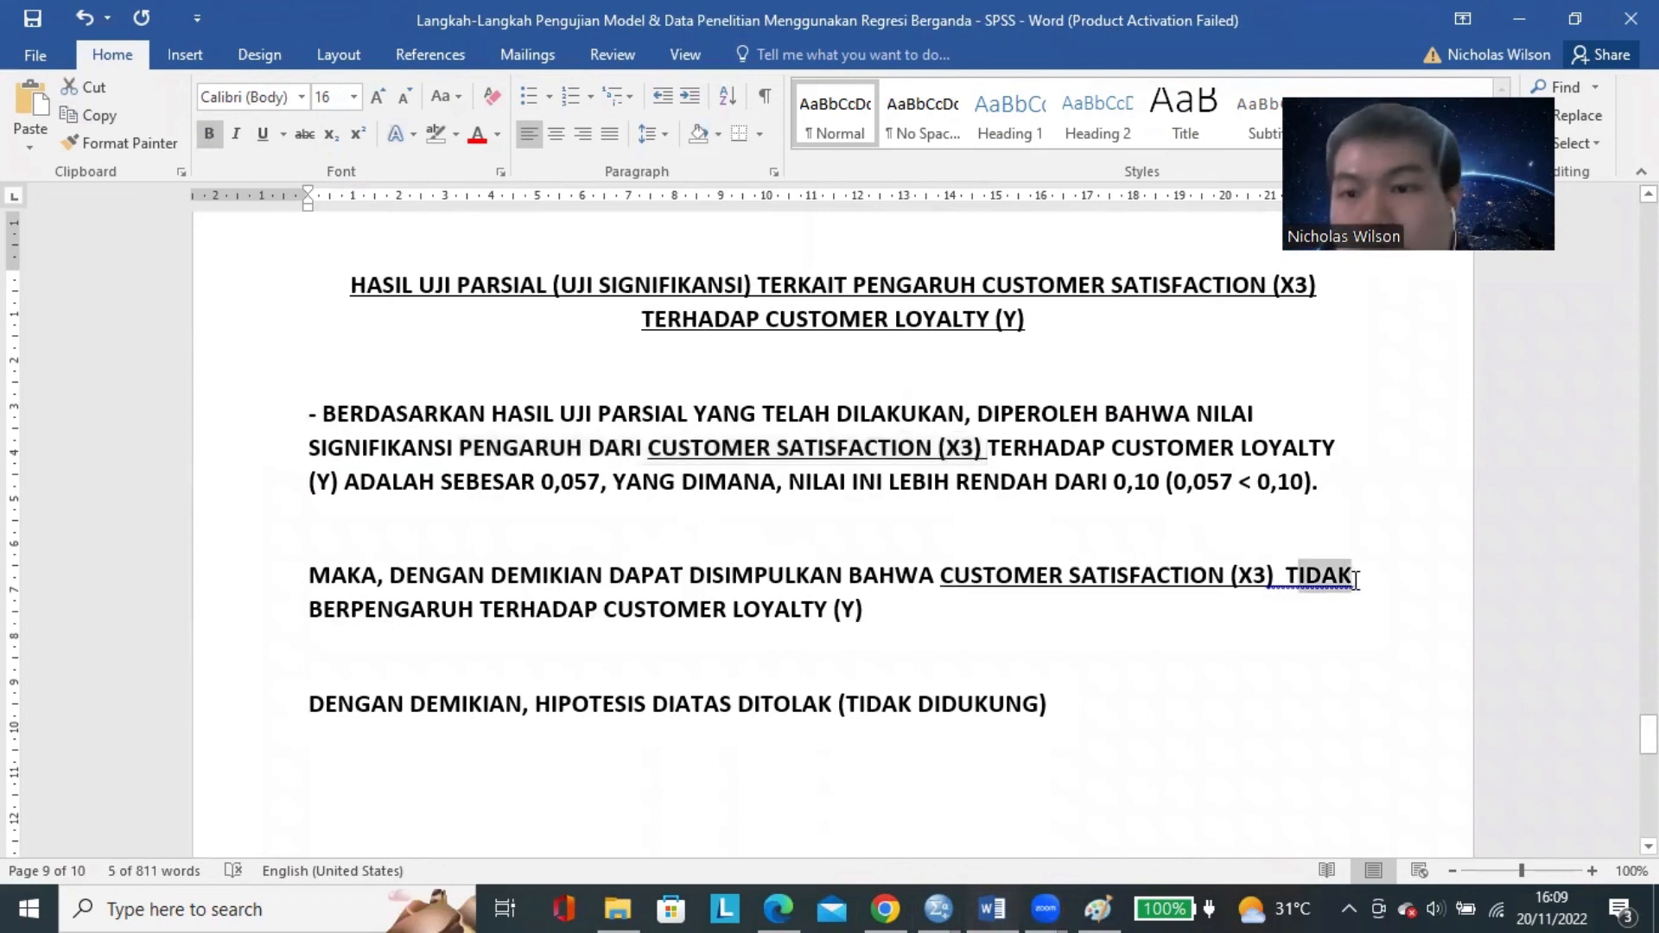
key("BackSpace")
key("BackSpace")
key("BackSpace")
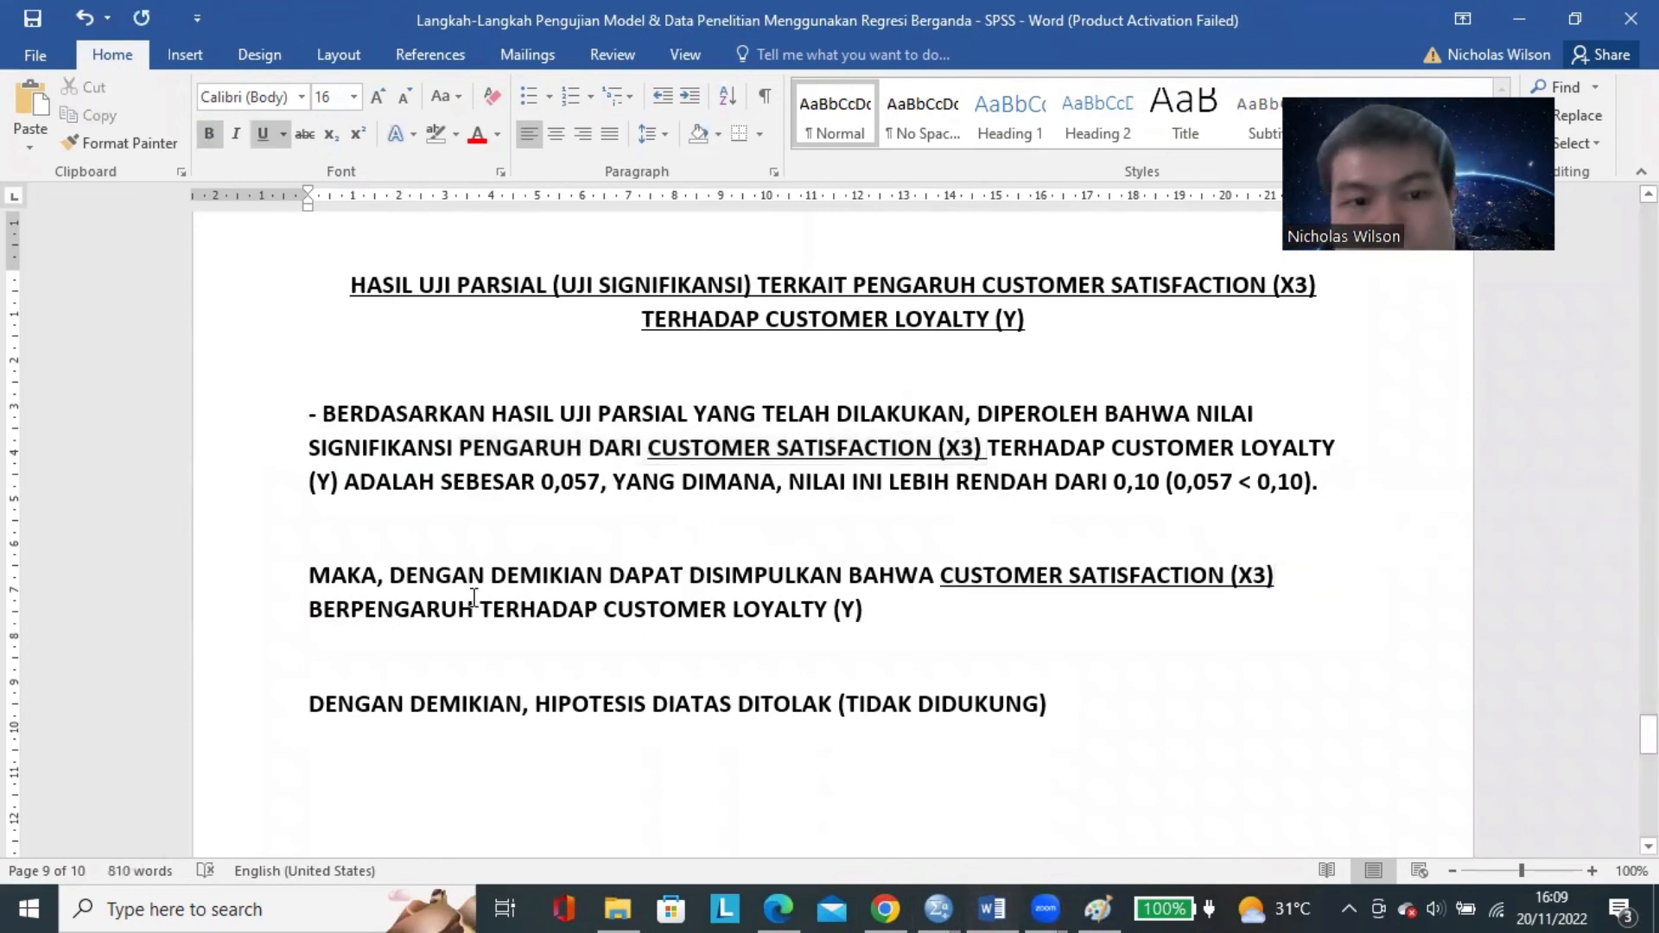
left_click(481, 610)
type("SIGNIFIKAN")
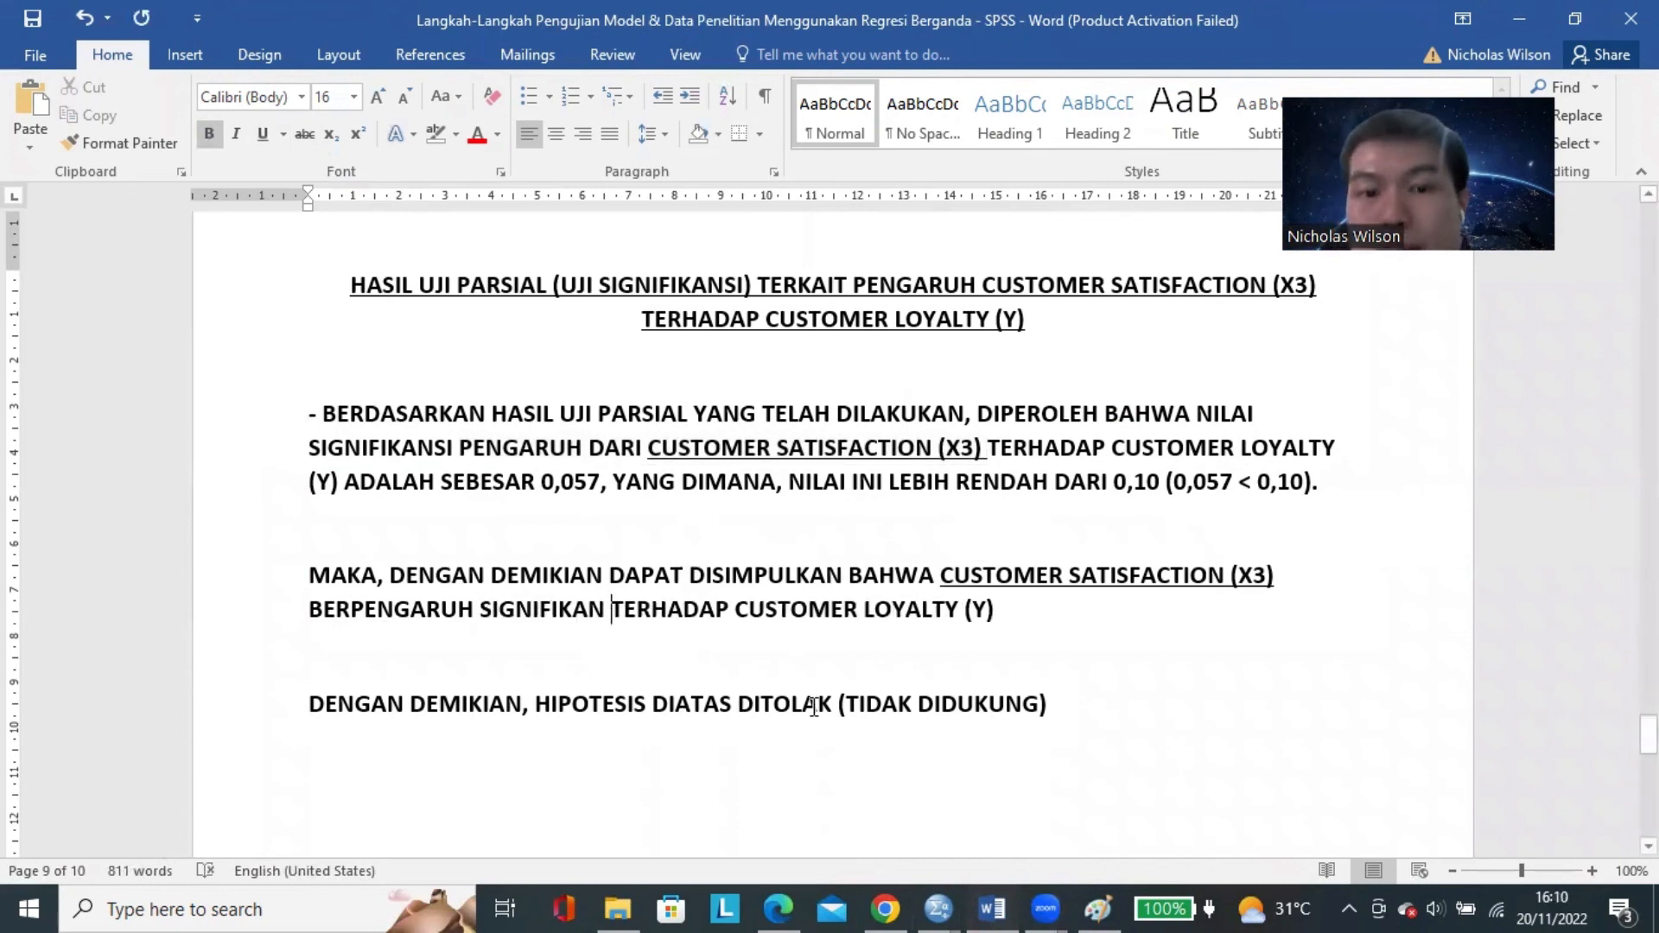
Replace "DITOLAK (TIDAK DIDUKUNG)" in the Customer Satisfaction section's closing line with "DIDUKUNG/DITERIMA".
left_click_drag(814, 704, 1097, 702)
type("DIDUKU")
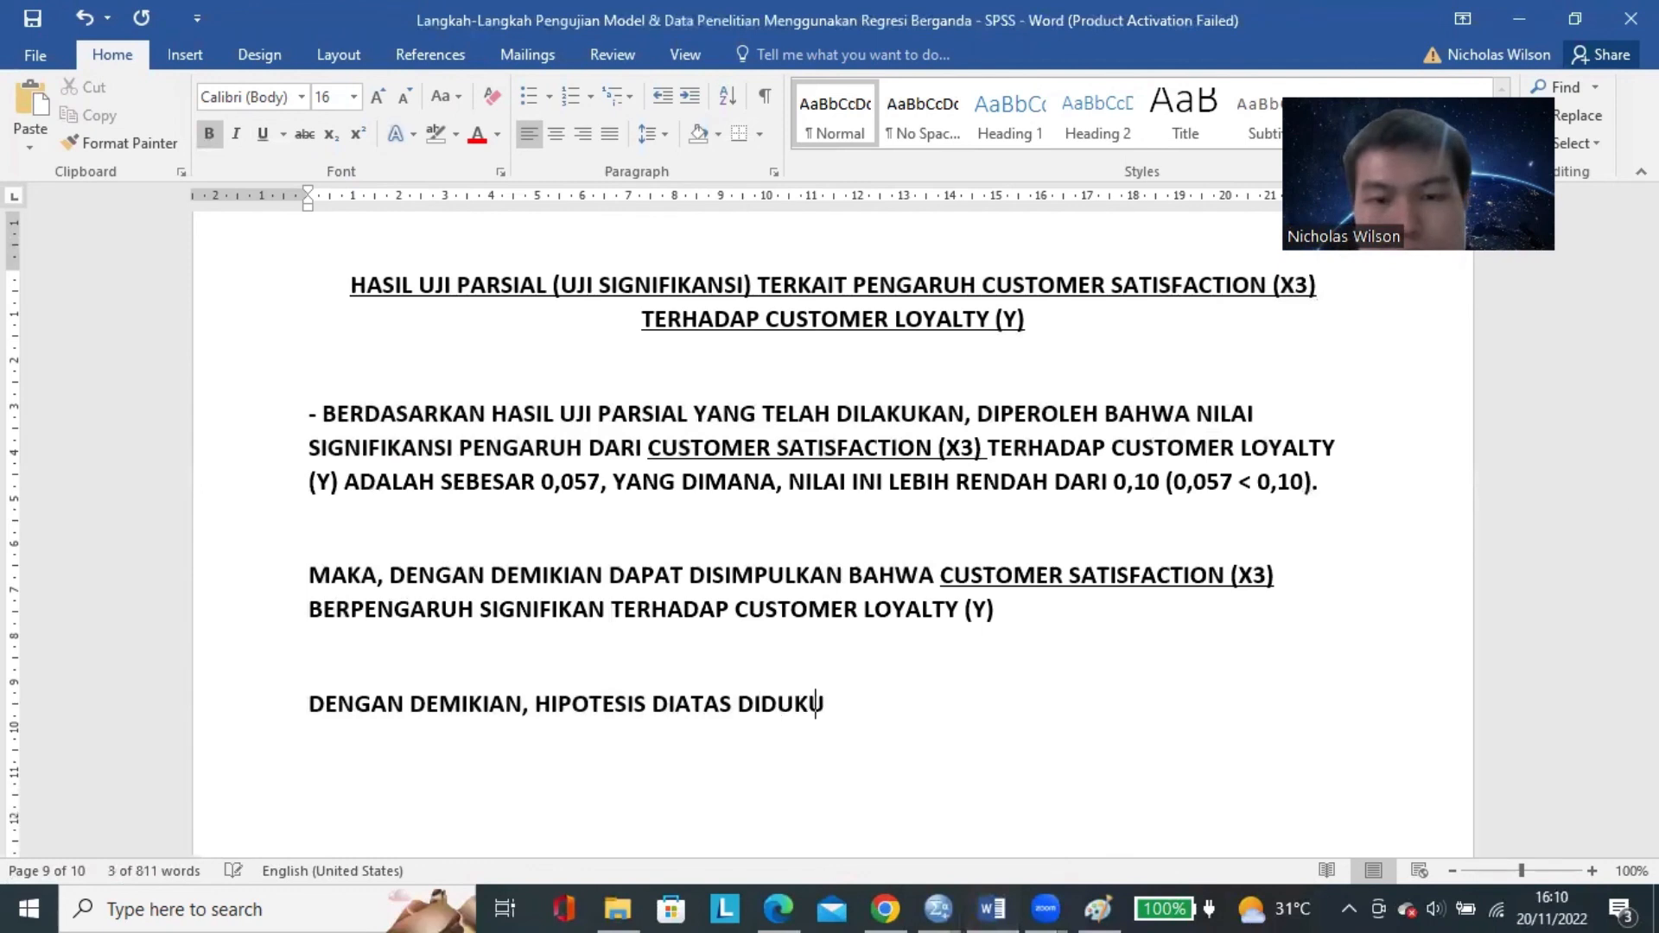
type("NG/DITERIMA")
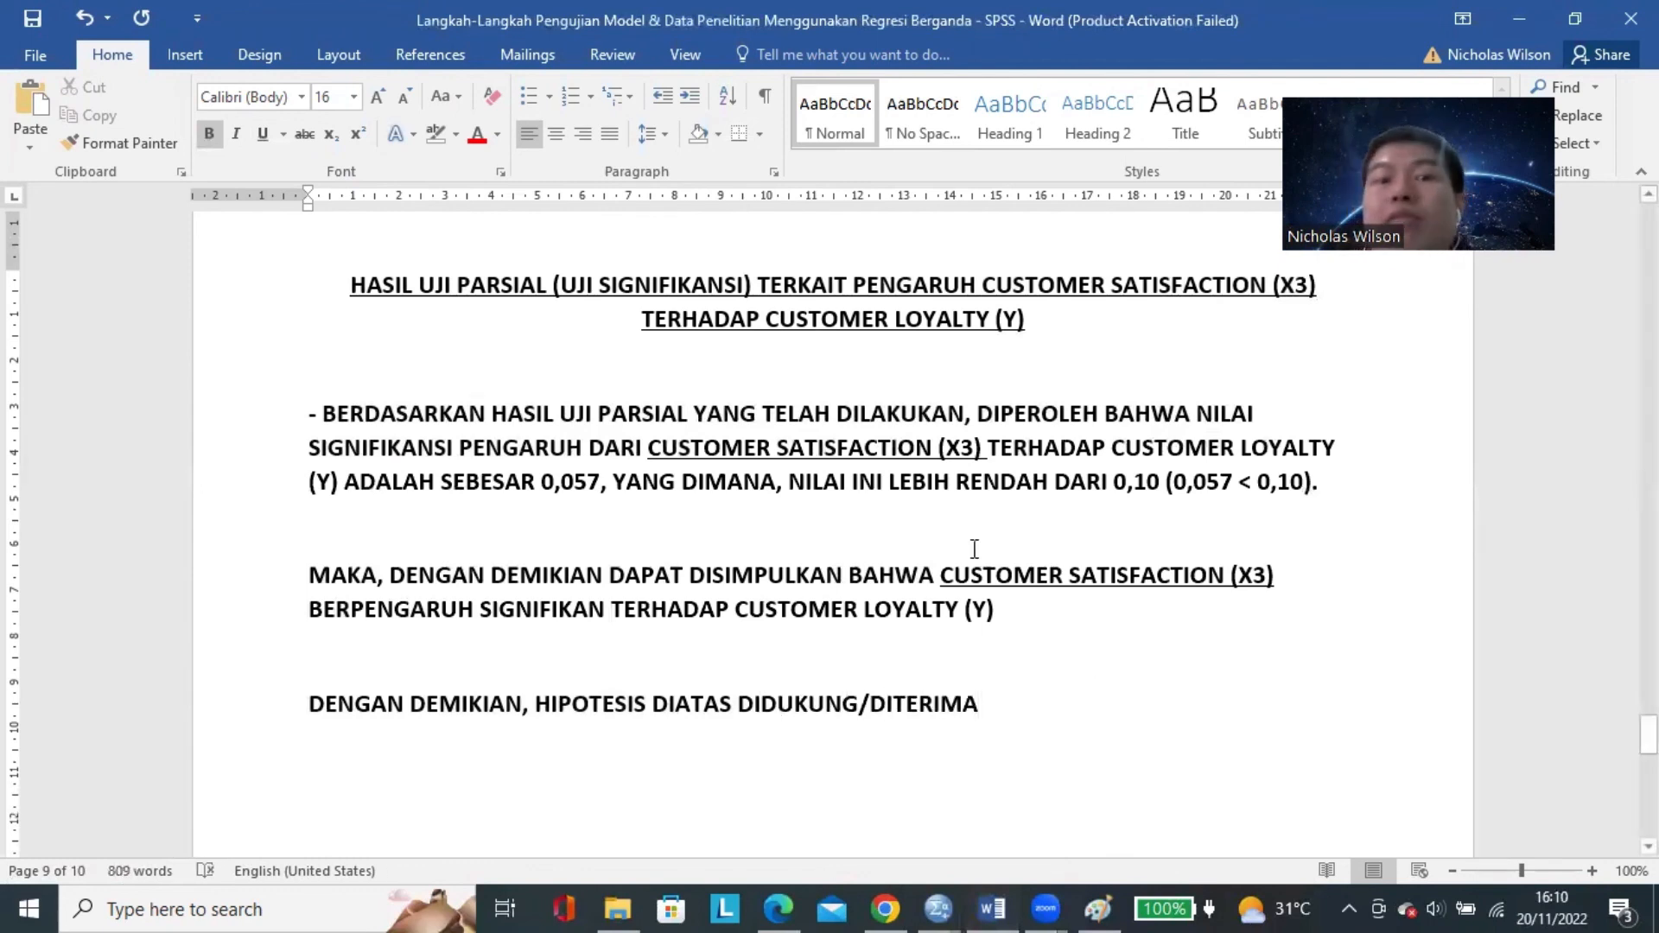
left_click(964, 539)
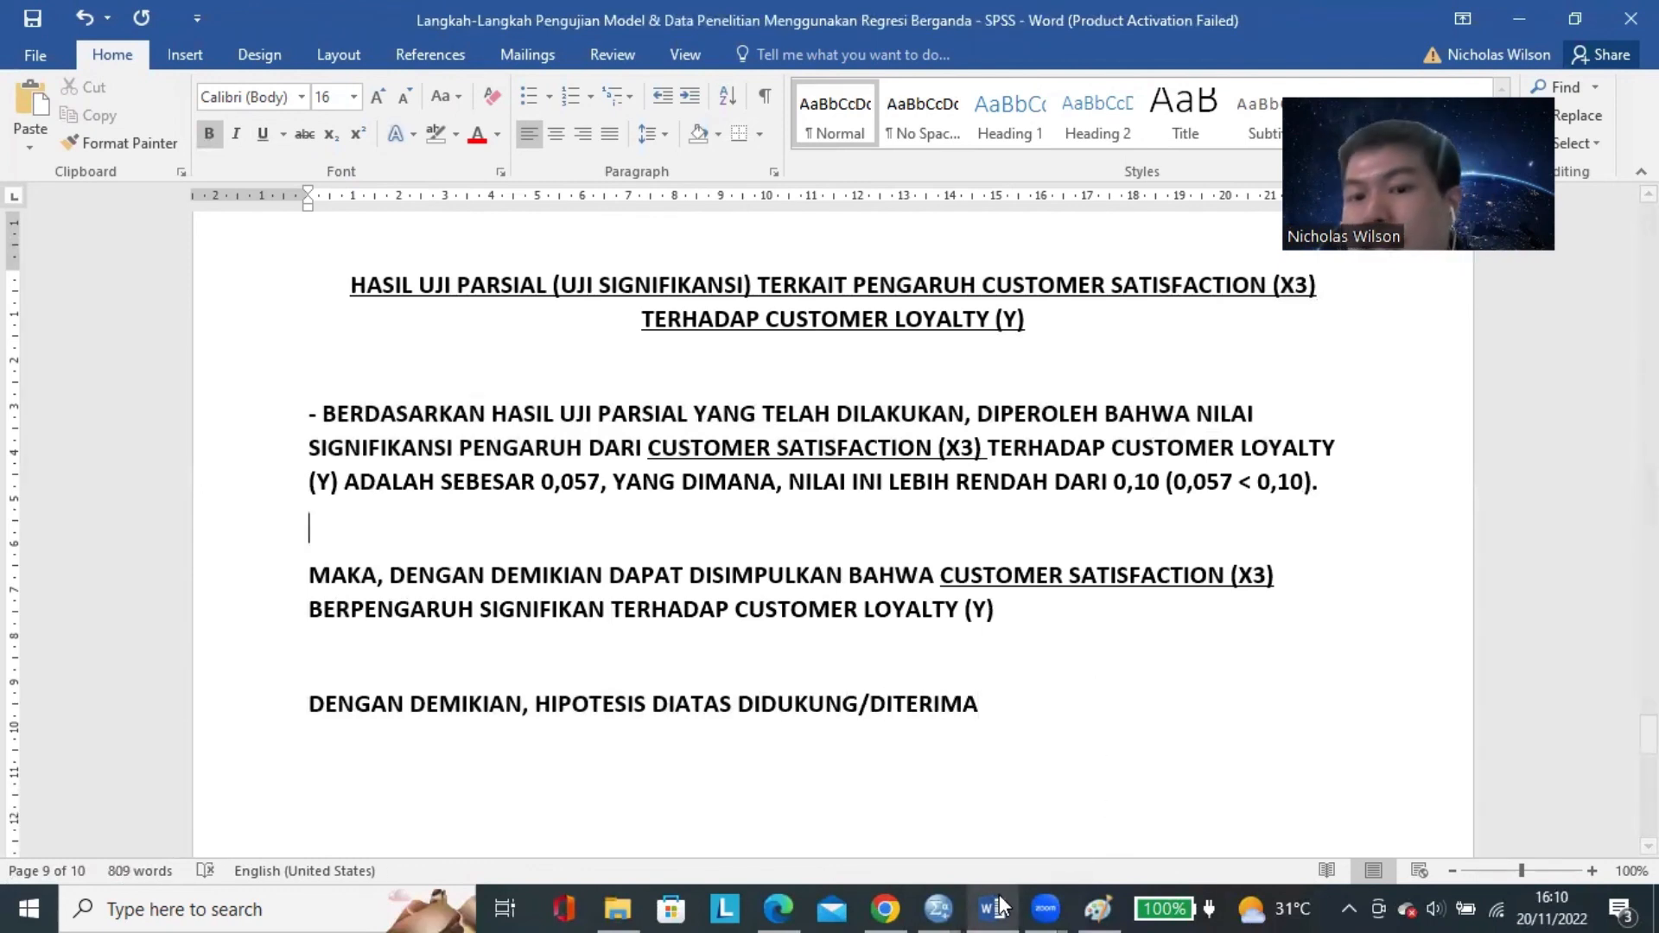
Recheck the predictors' Sig. values in the SPSS Coefficients table and return to the Word document.
left_click(945, 894)
left_click(1088, 812)
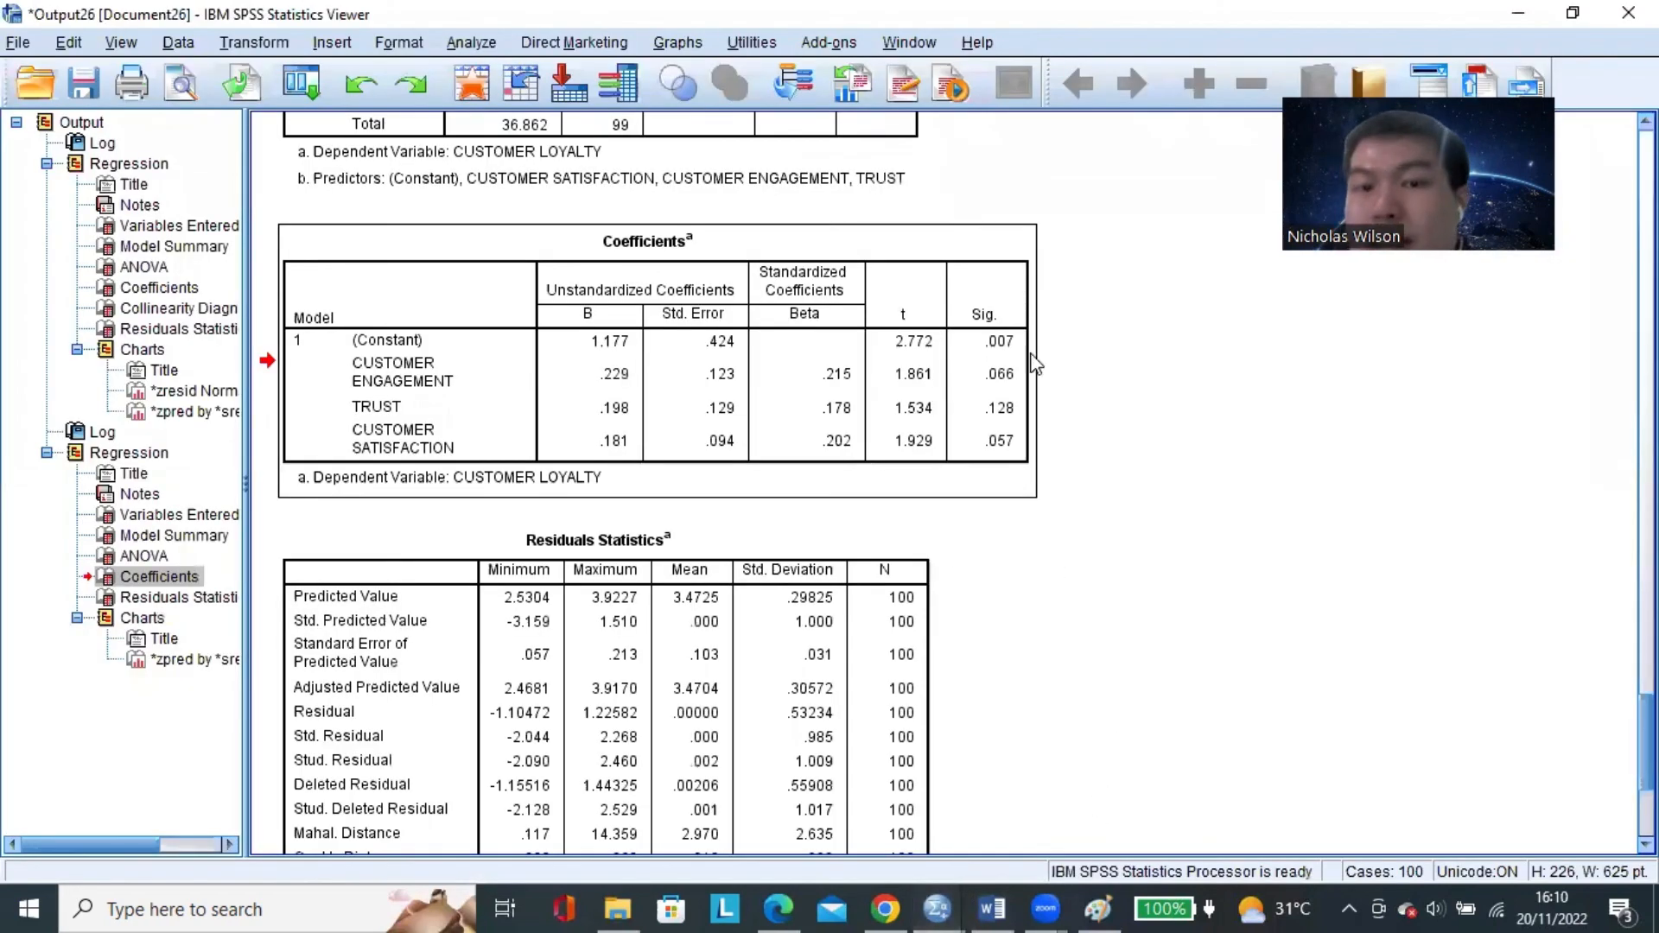
left_click(987, 406)
left_click_drag(1002, 347, 548, 418)
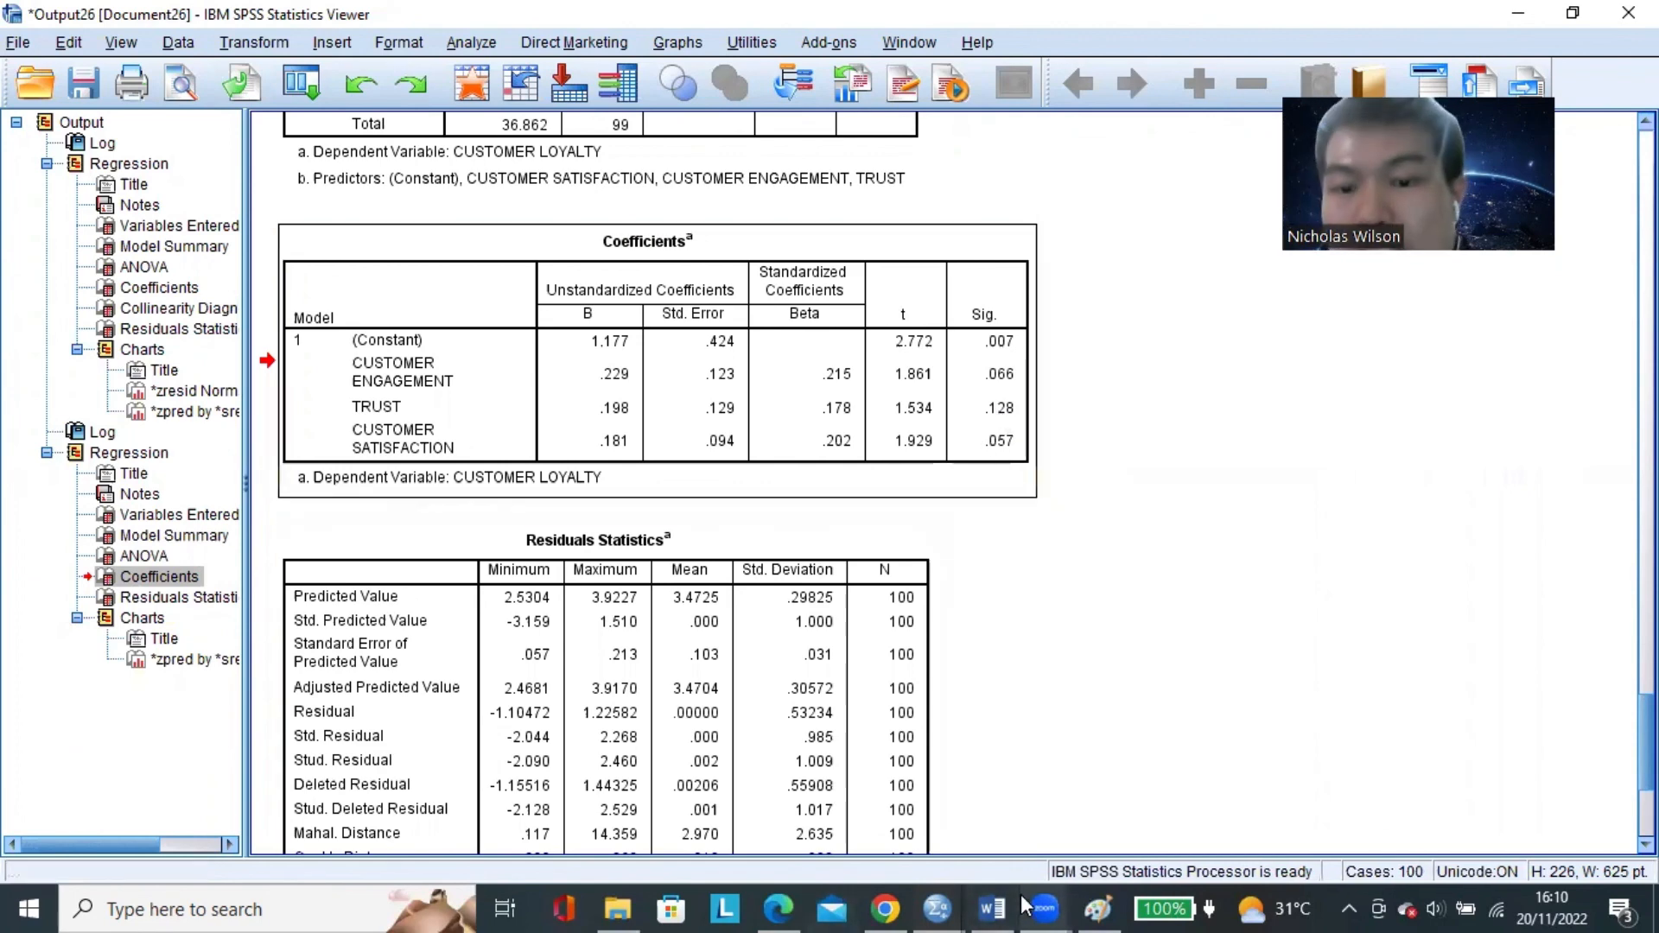
left_click(992, 909)
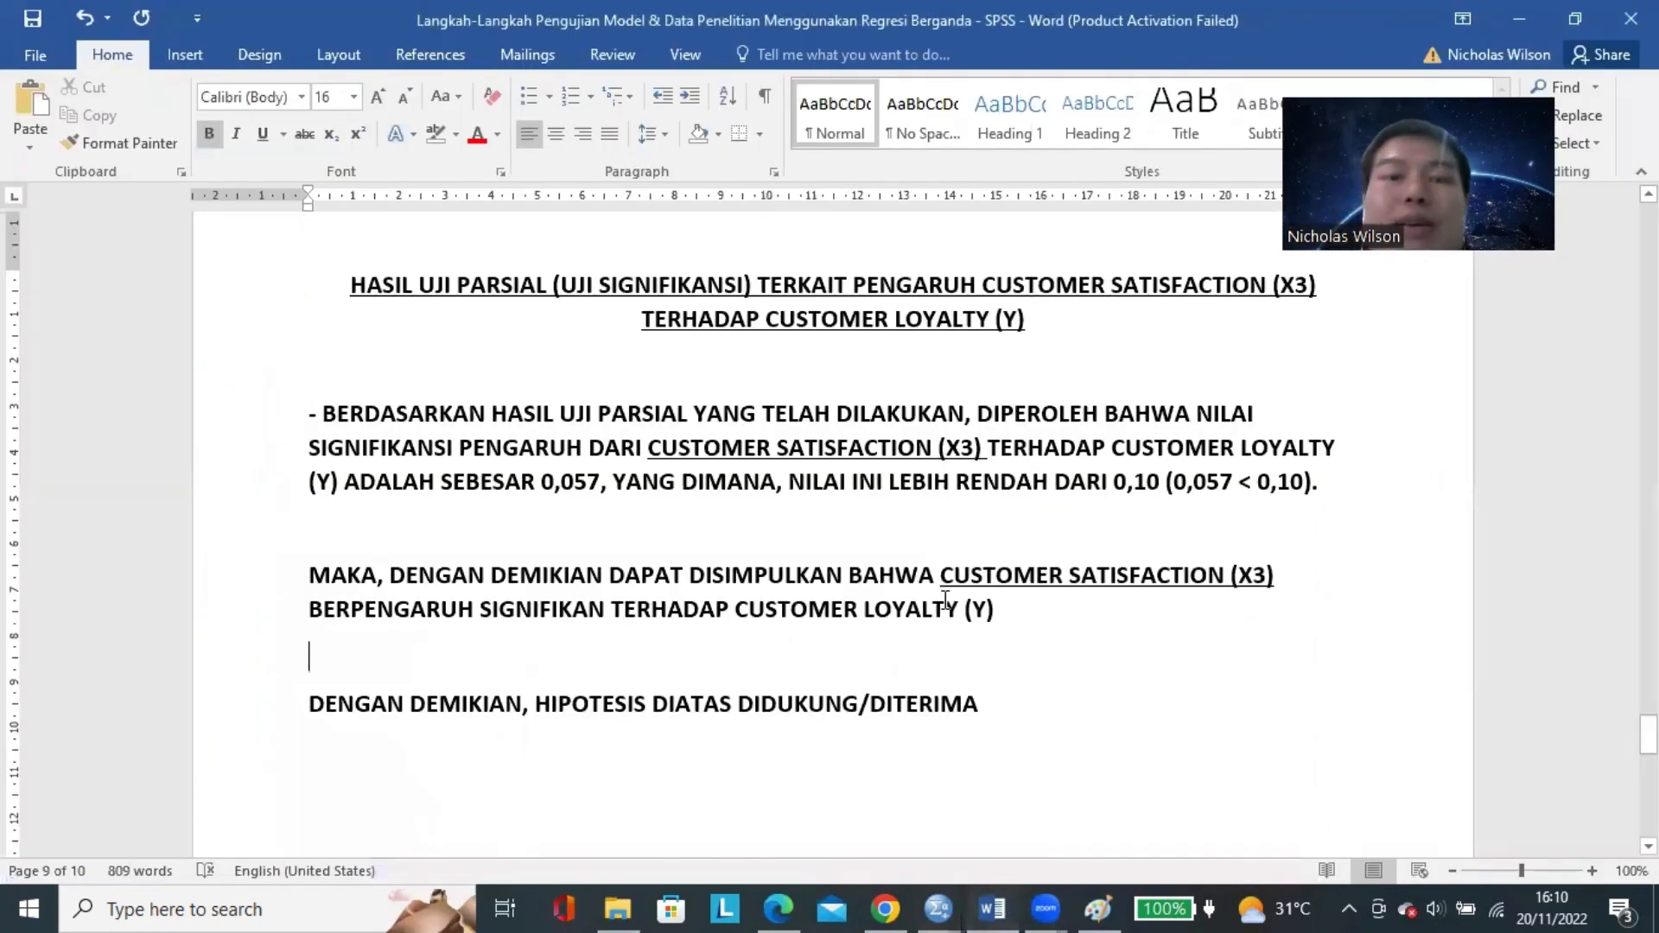
scroll(946, 600, "up", 15)
scroll(946, 601, "down", 5)
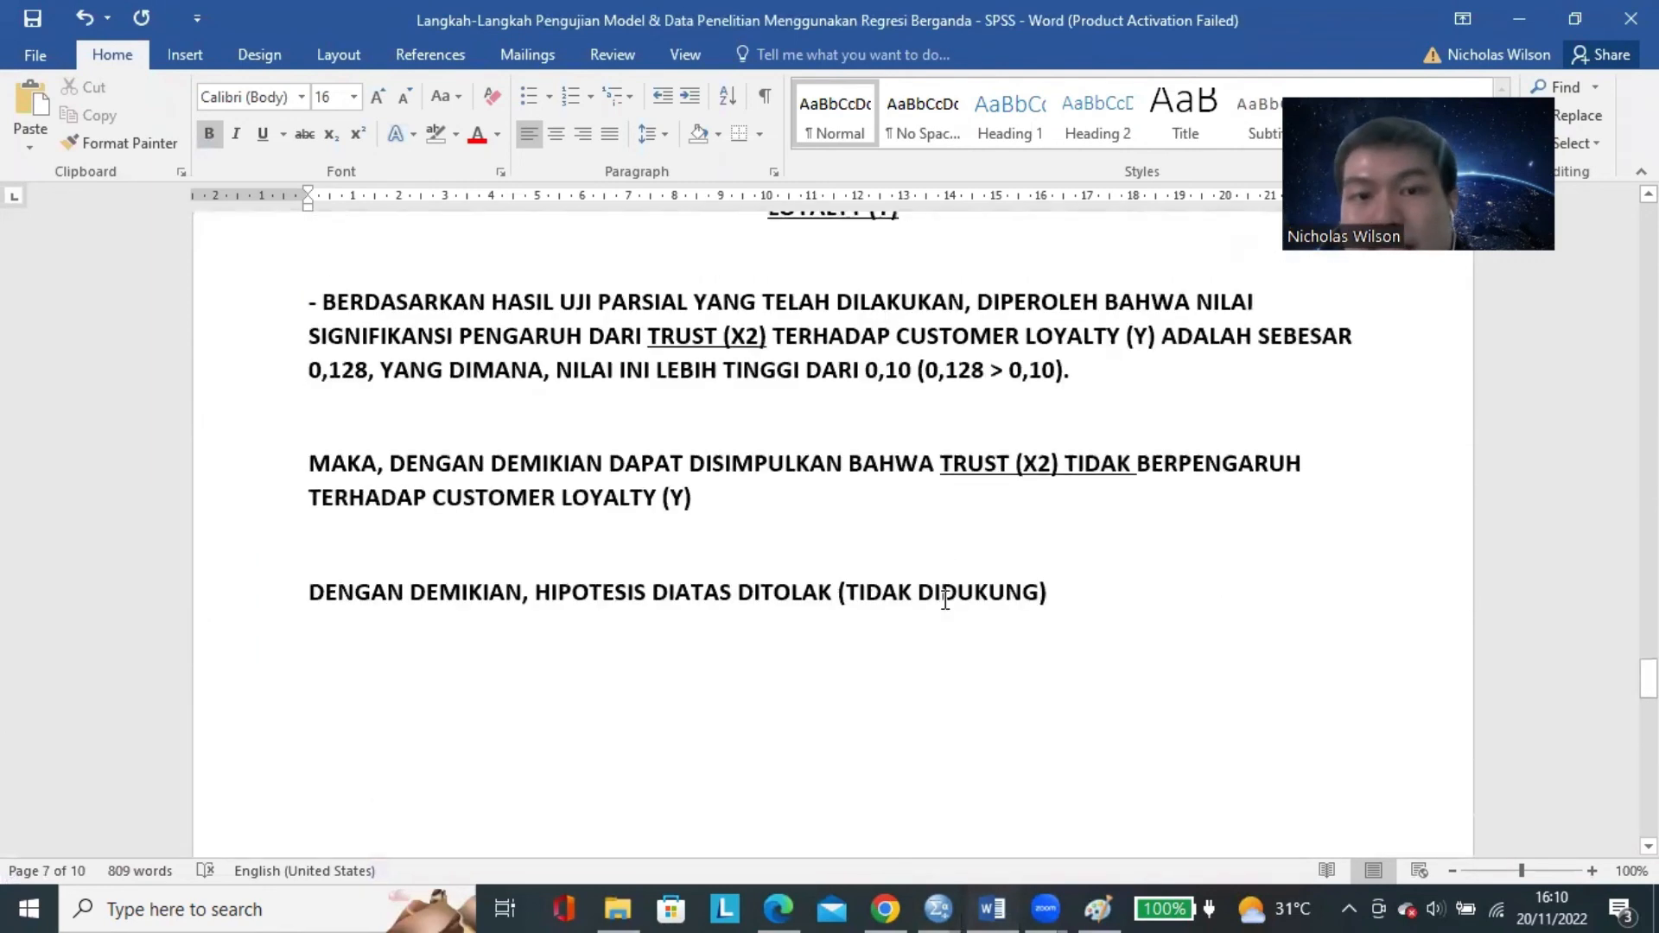
scroll(946, 600, "down", 5)
scroll(1067, 622, "down", 1)
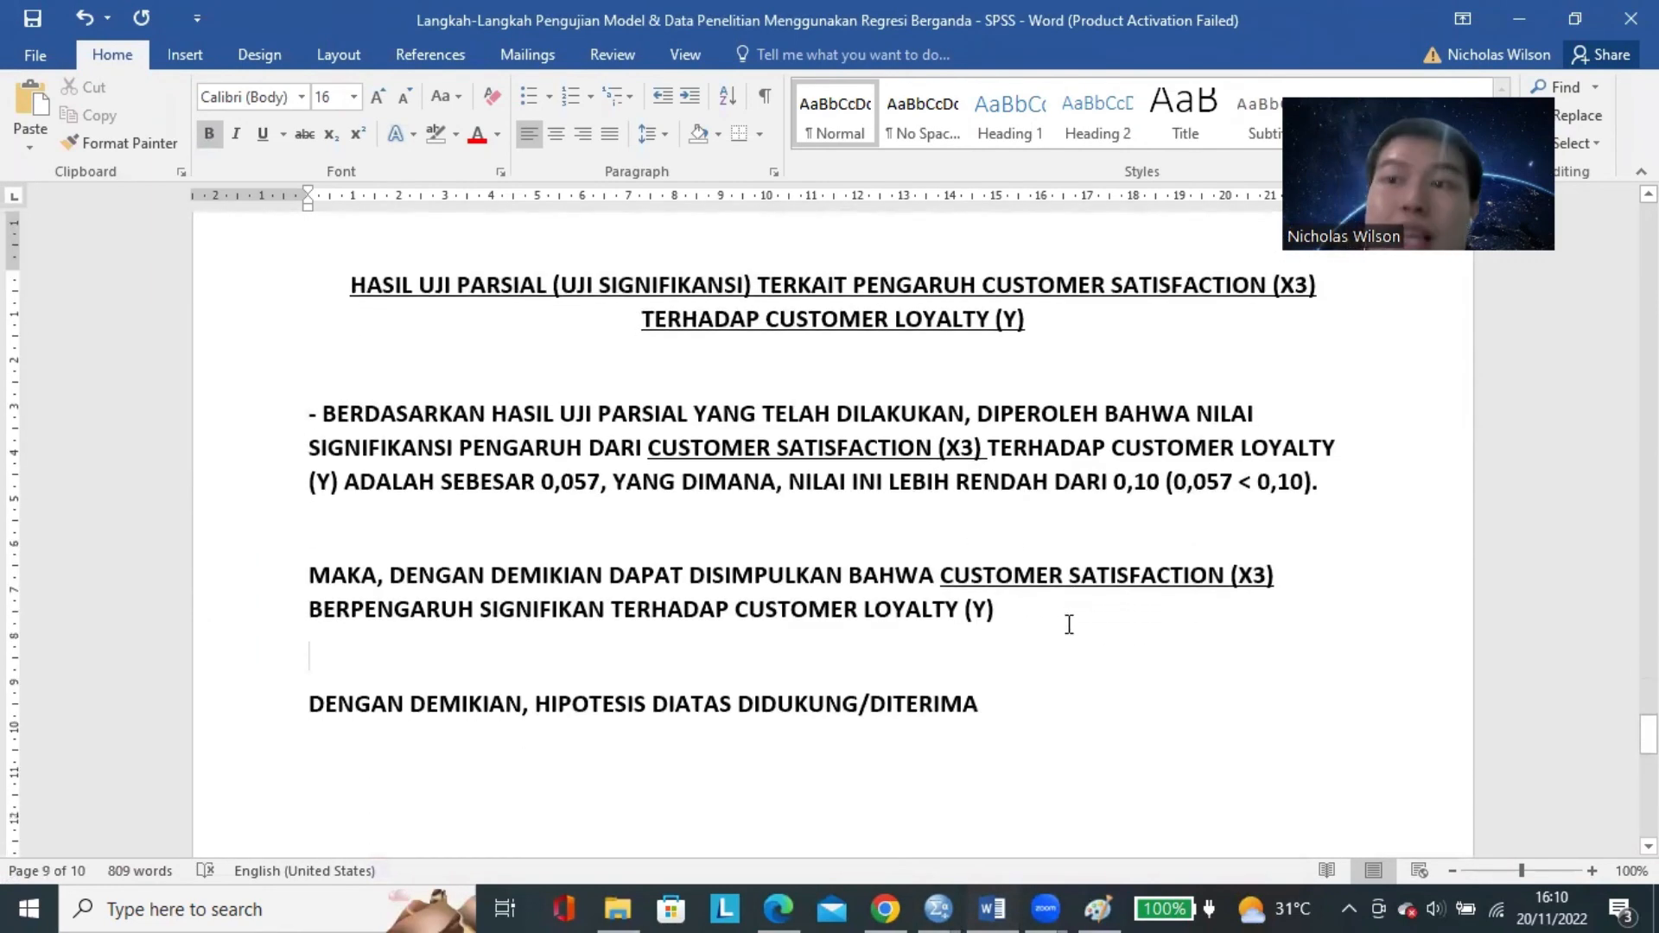